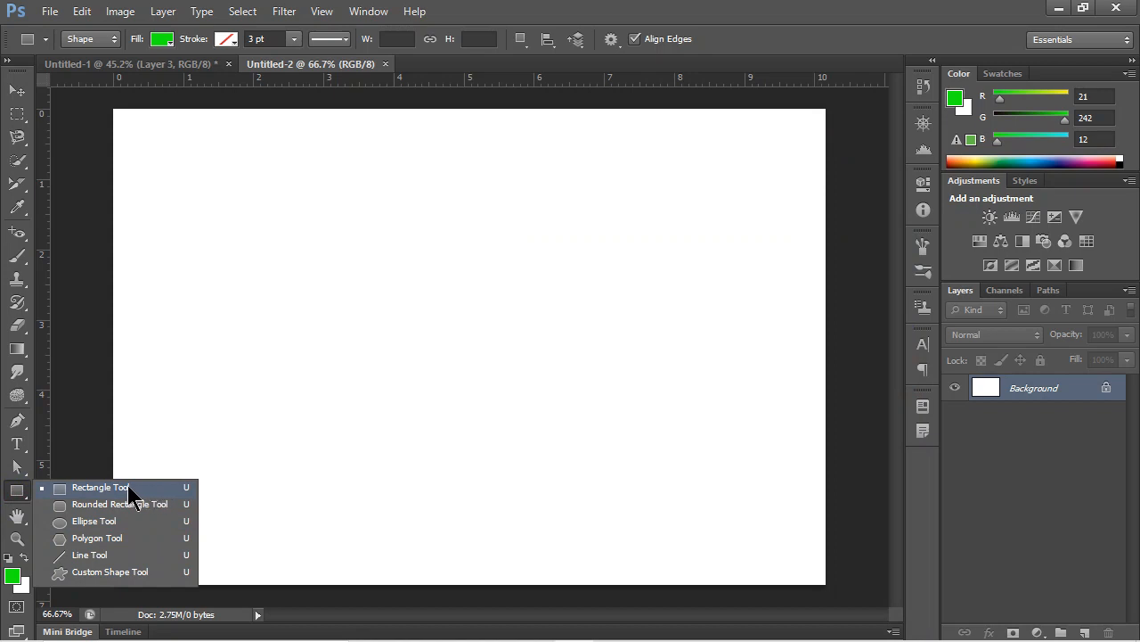
Draw three green rectangles with the Rectangle tool, the first about 530 × 243 px and the last about 255 × 179 px.
left_click(129, 491)
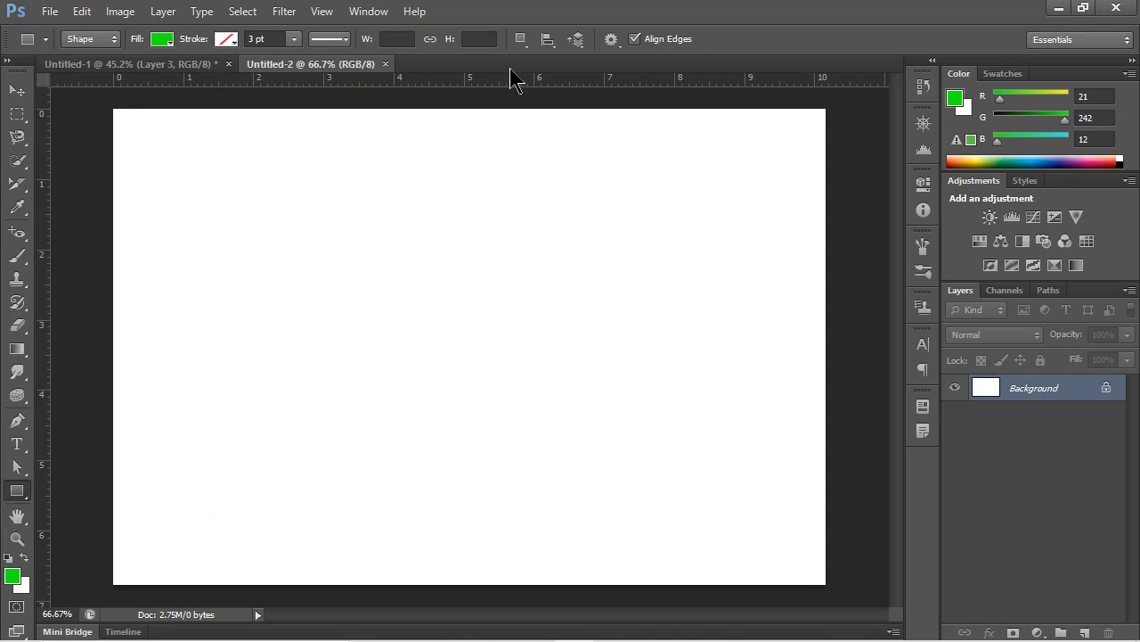
left_click_drag(196, 263, 512, 407)
left_click_drag(605, 175, 717, 397)
left_click_drag(263, 149, 415, 256)
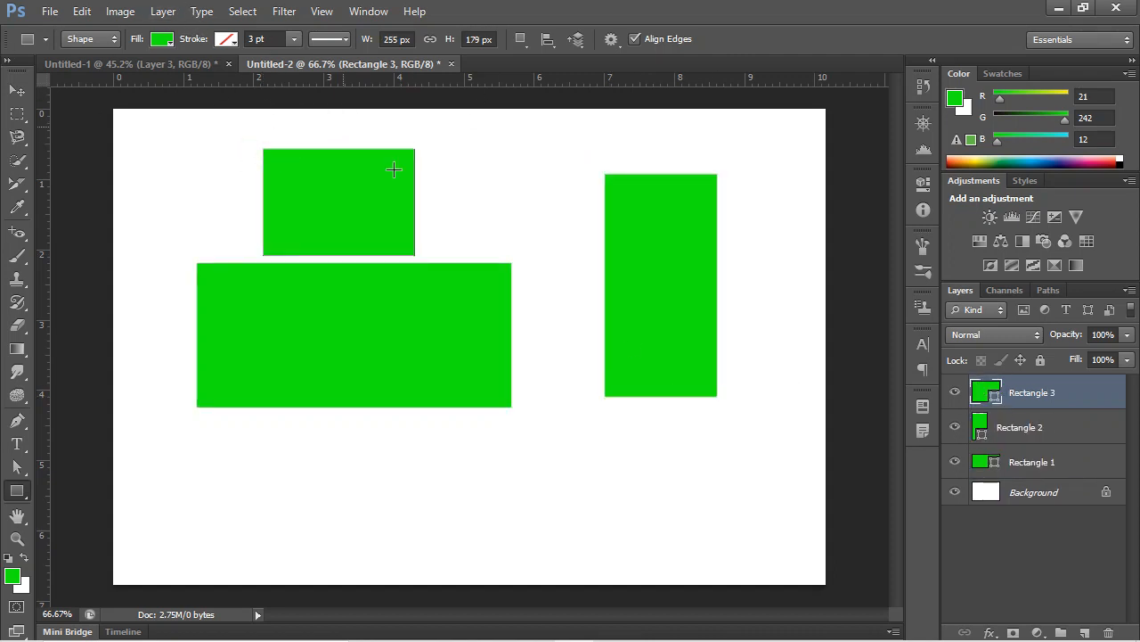
Undo the last two rectangles, and try out a tall rectangle about 291 × 487 px near the canvas's right edge, undoing it too.
key("ctrl+alt+z")
key("ctrl+alt+z")
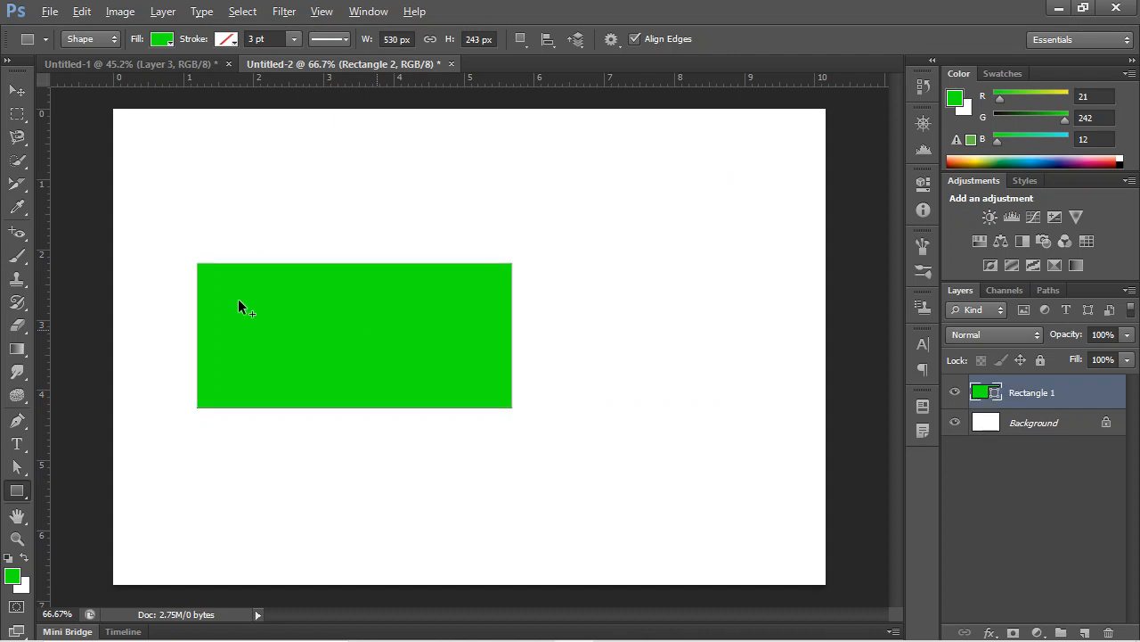
left_click_drag(643, 228, 813, 516)
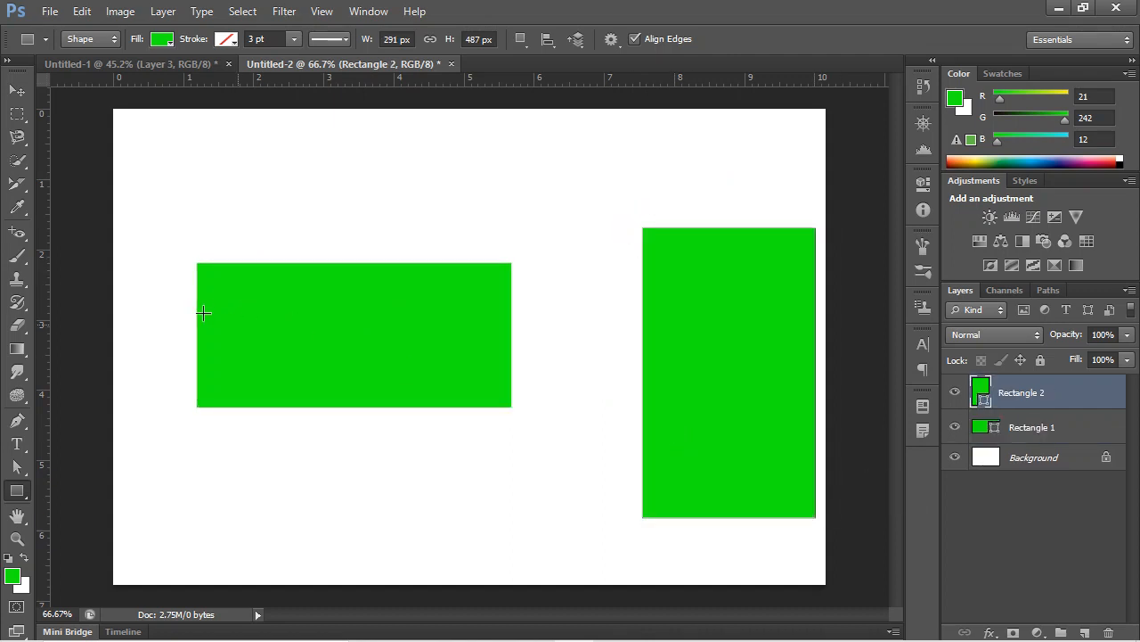
key("ctrl+alt+z")
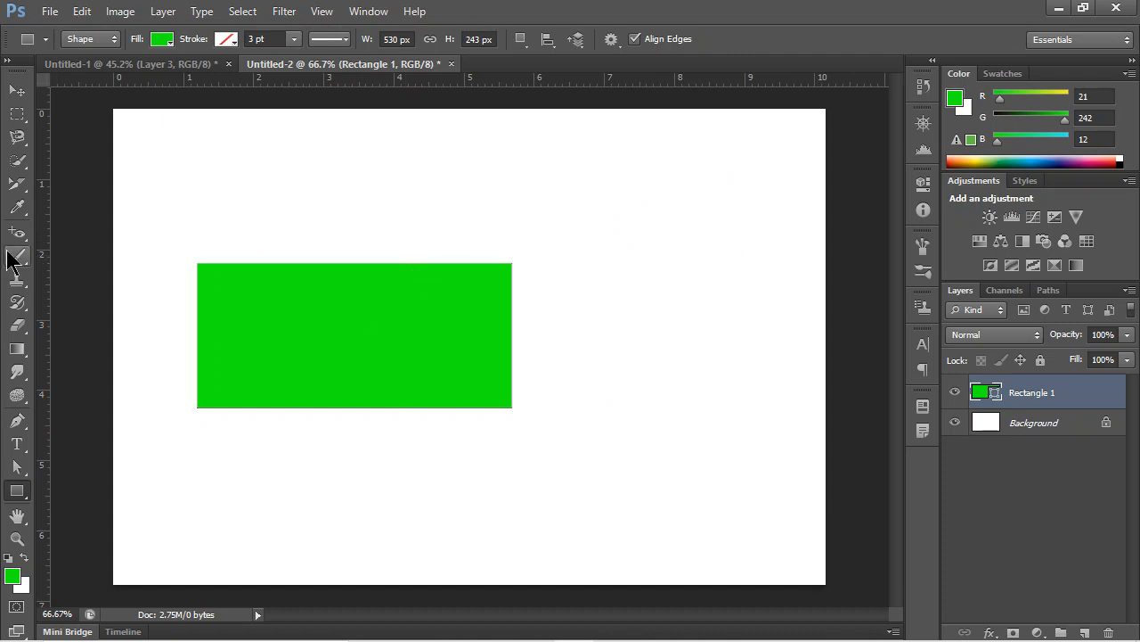
Try to paint on the green rectangle's shape layer with the Brush tool, decline rasterizing it, and check the layer's options.
left_click(11, 256)
left_click(288, 318)
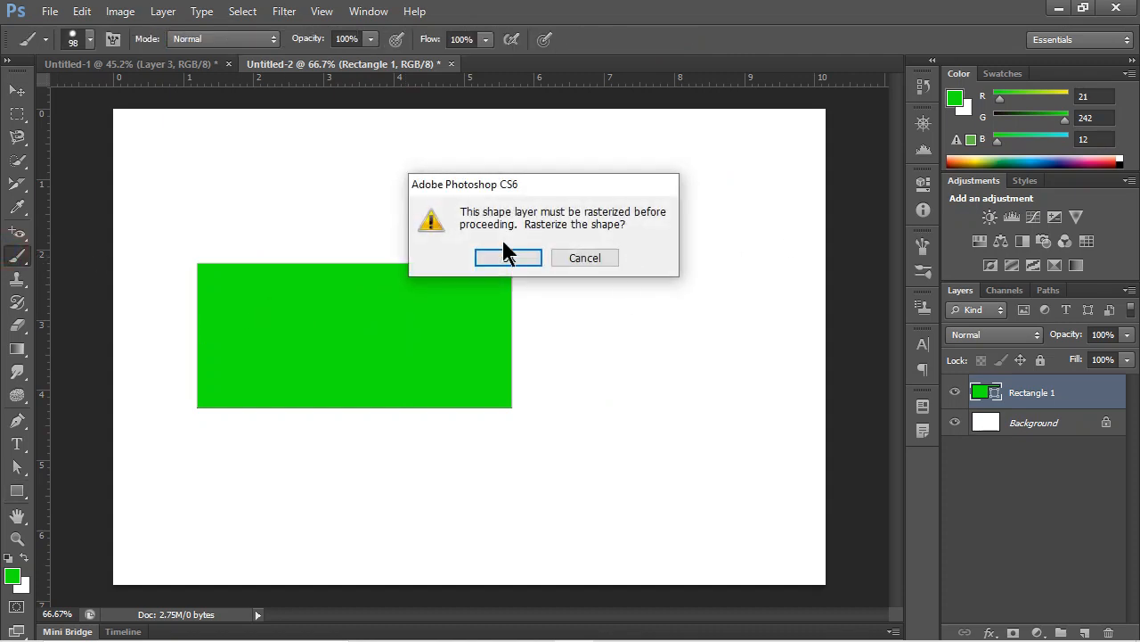
left_click(579, 255)
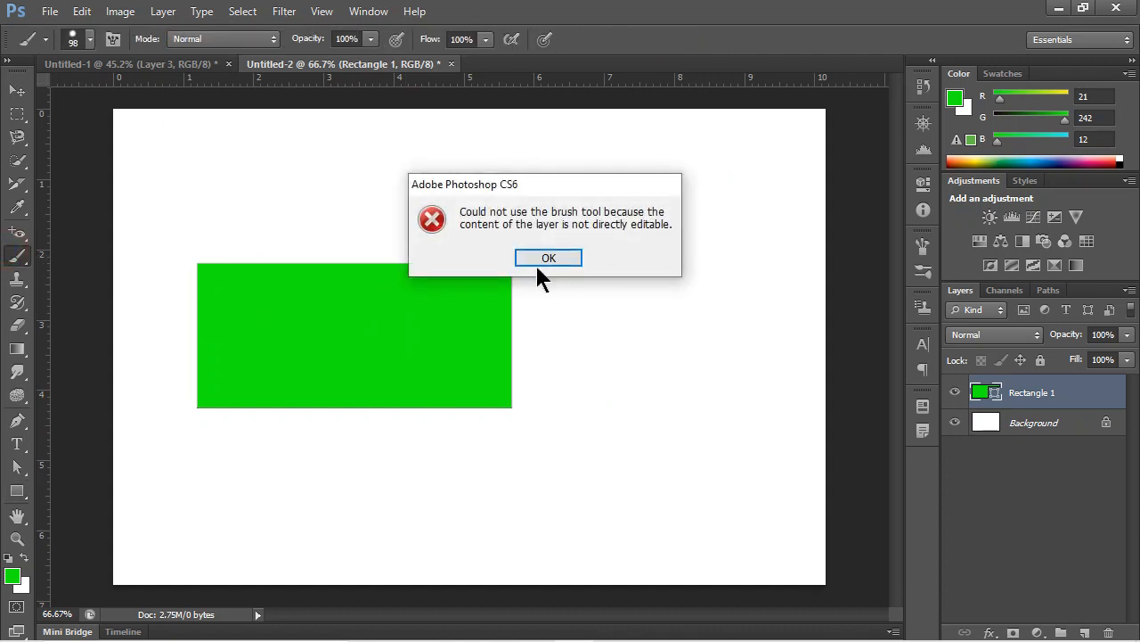
left_click(536, 262)
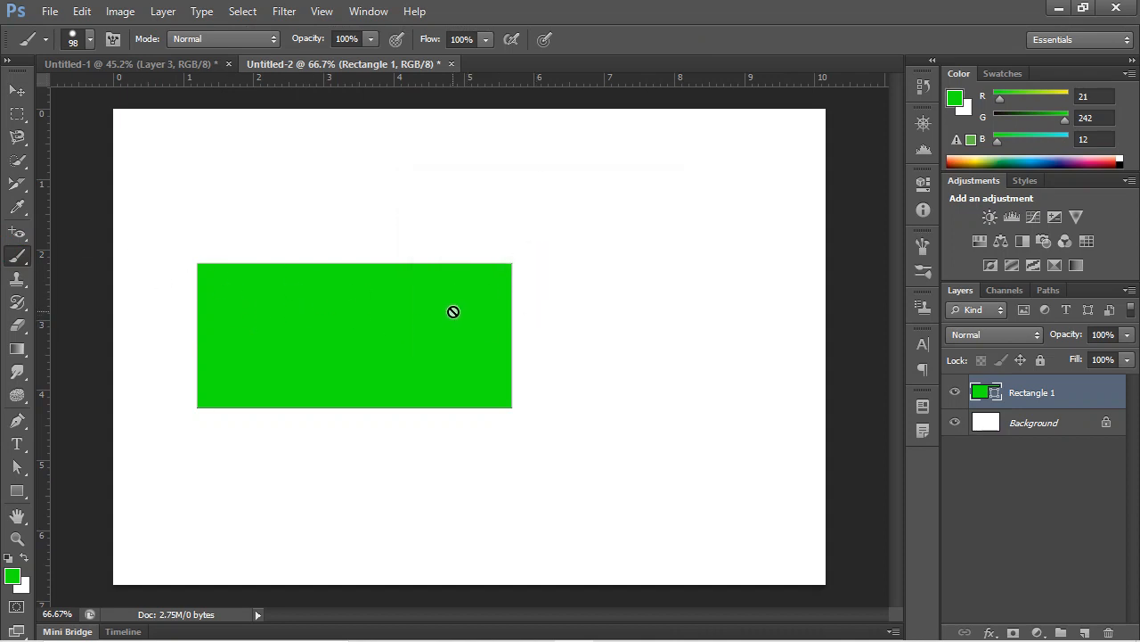
right_click(1098, 392)
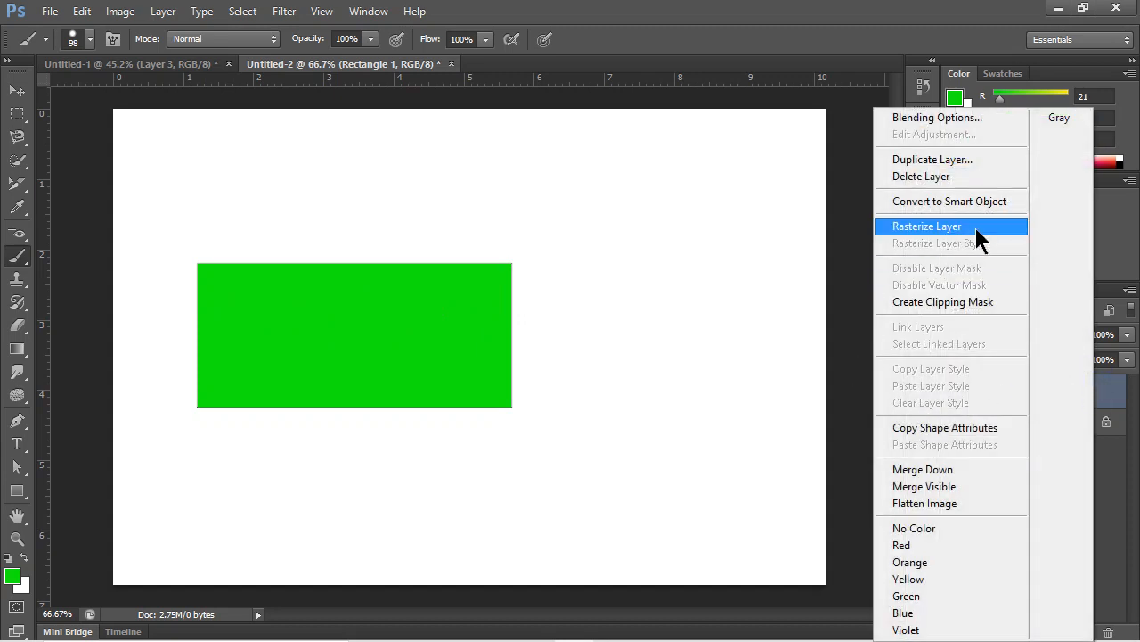
left_click(341, 155)
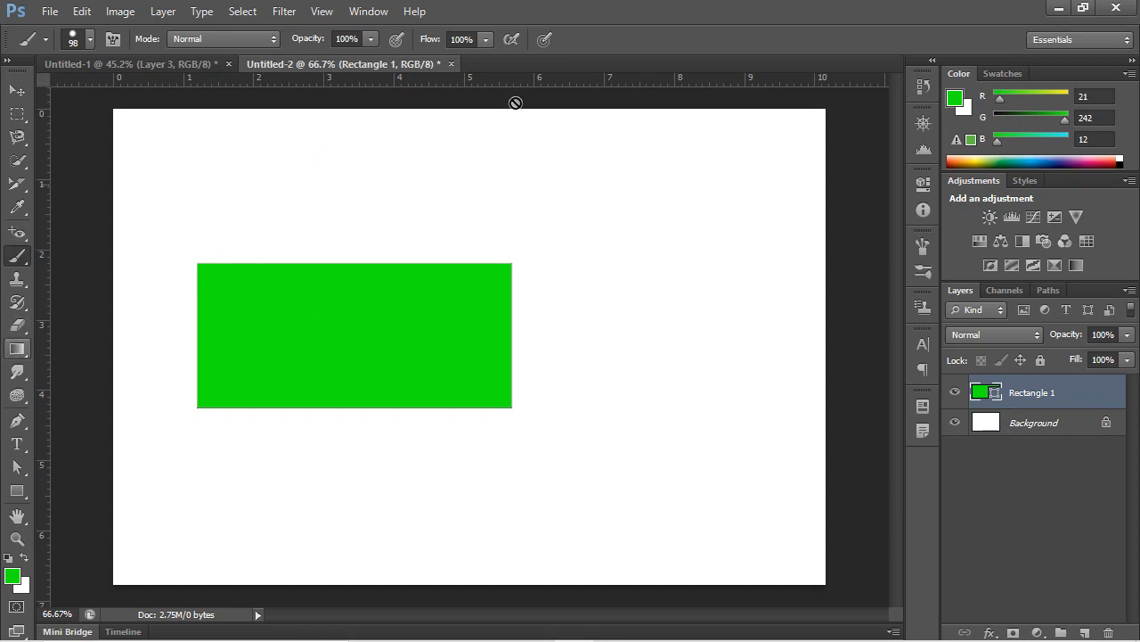
Restore the window to a smaller size and draw a wide rectangular path above the green rectangle, using the Rectangle tool in Path mode.
left_click(15, 492)
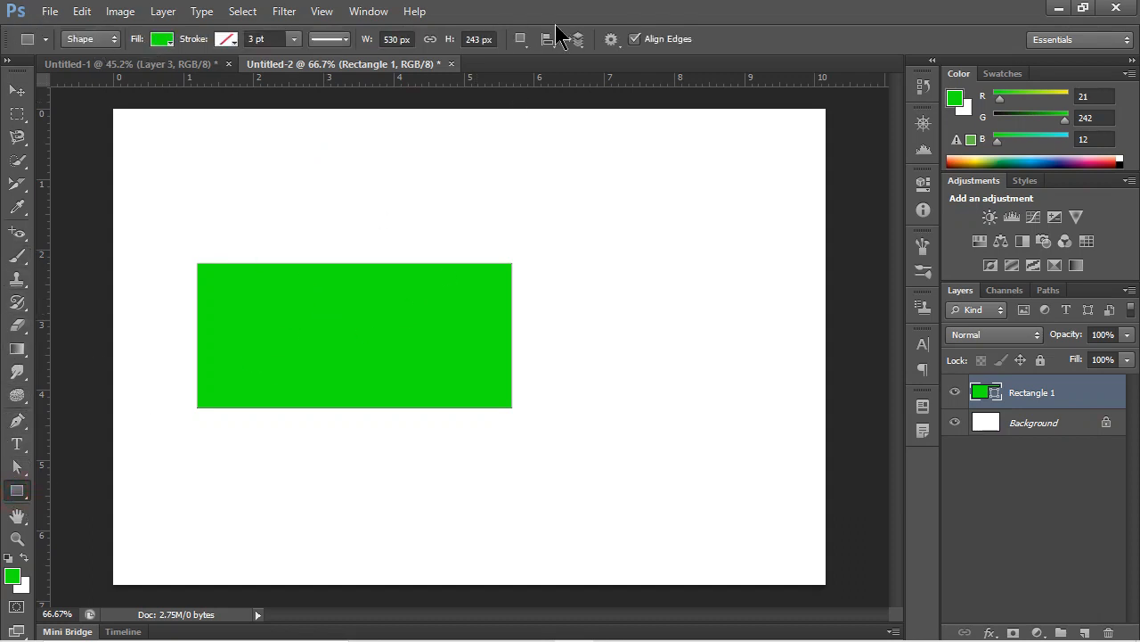
double_click(596, 11)
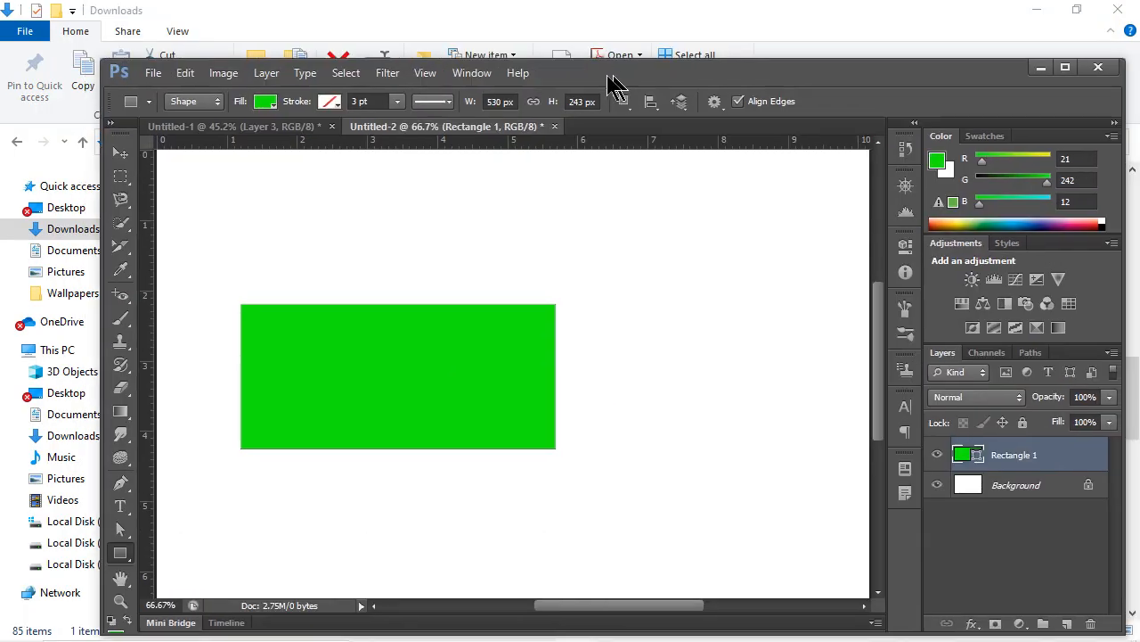
left_click(188, 103)
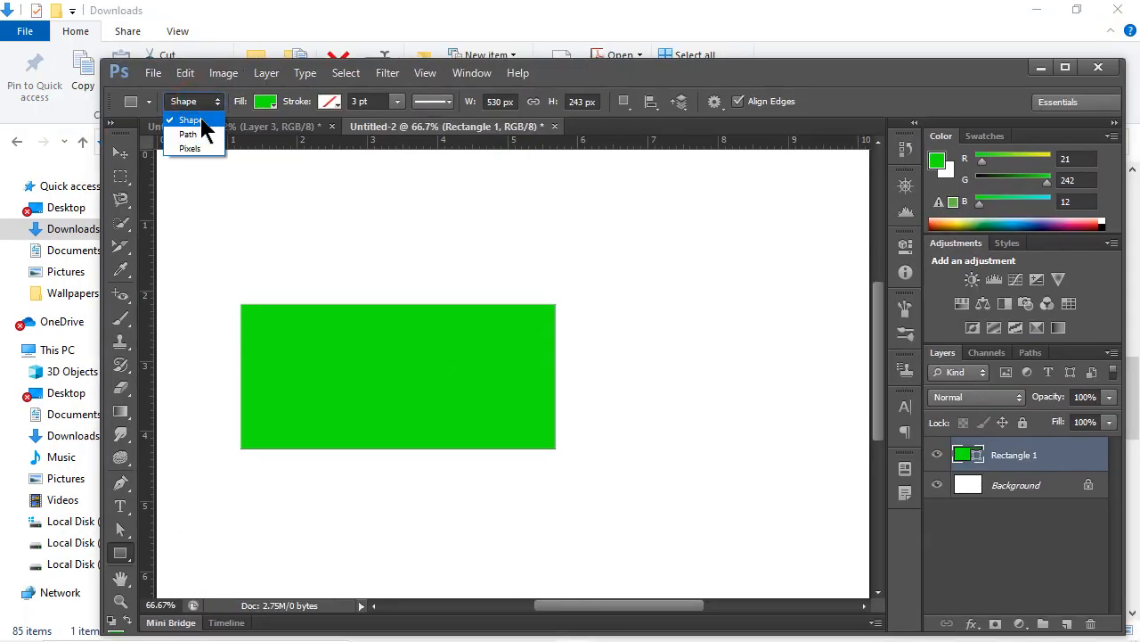
left_click(205, 135)
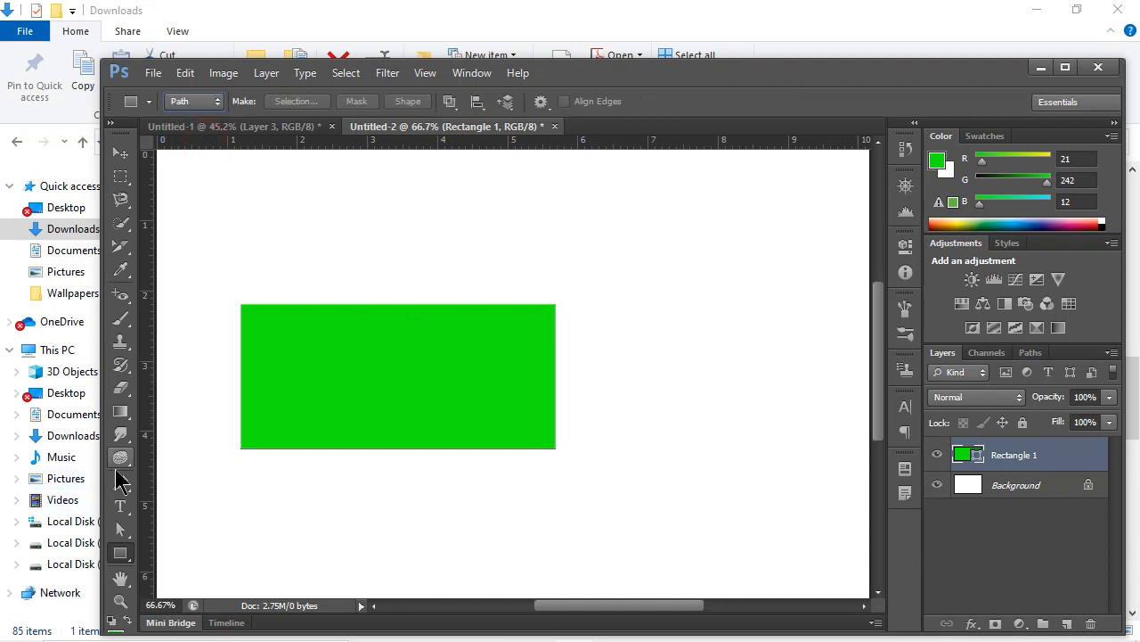
left_click_drag(303, 222, 592, 295)
scroll(499, 242, "up", 2)
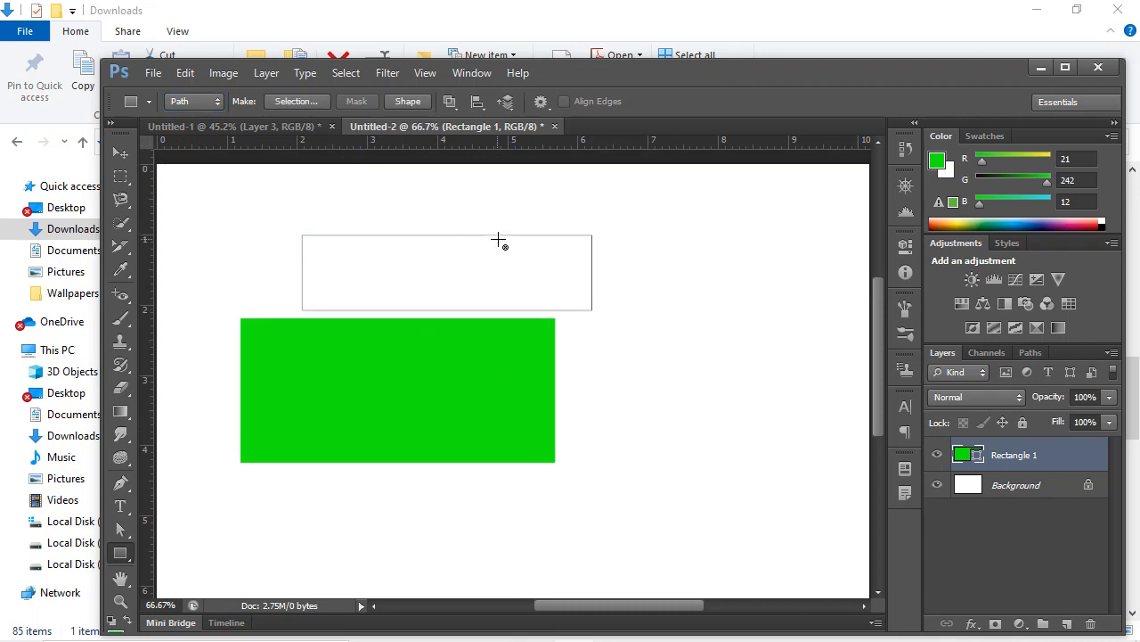
scroll(540, 295, "up", 3)
scroll(541, 286, "down", 3)
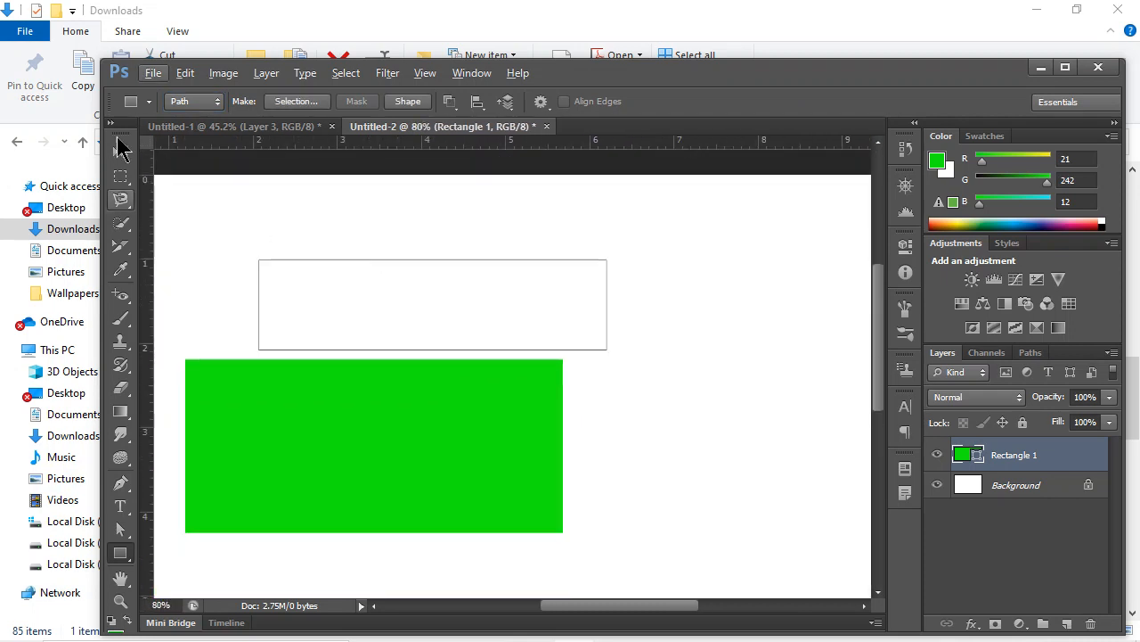
Try the Rectangle tool's Pixels mode, delete the green rectangle and path in the maximized window, and return the tool to Shape mode.
left_click(214, 103)
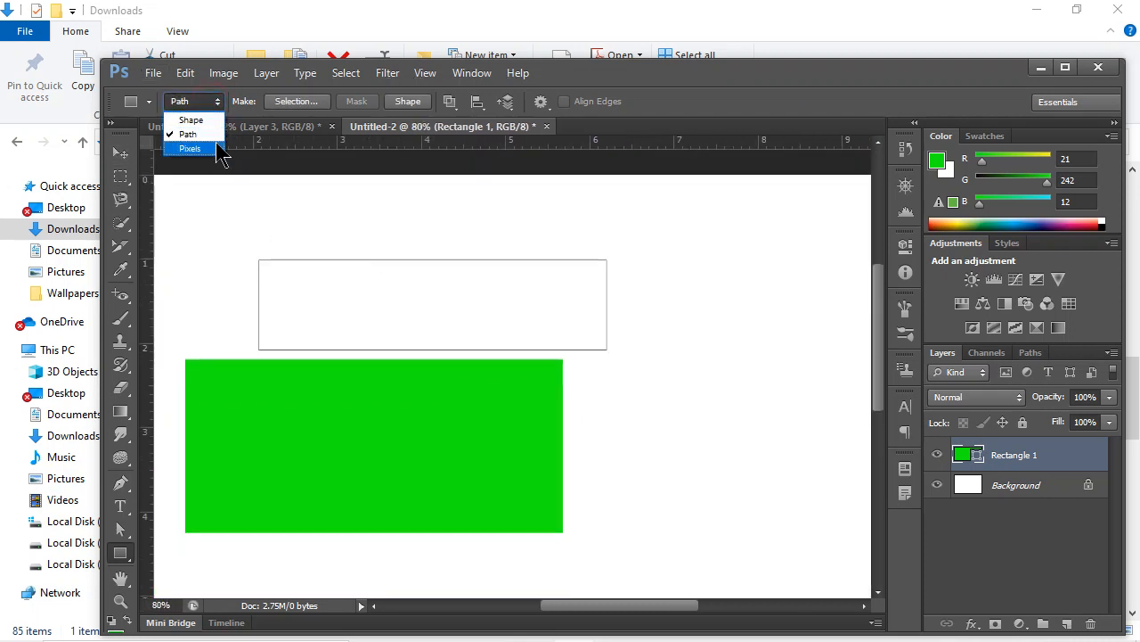
left_click(187, 146)
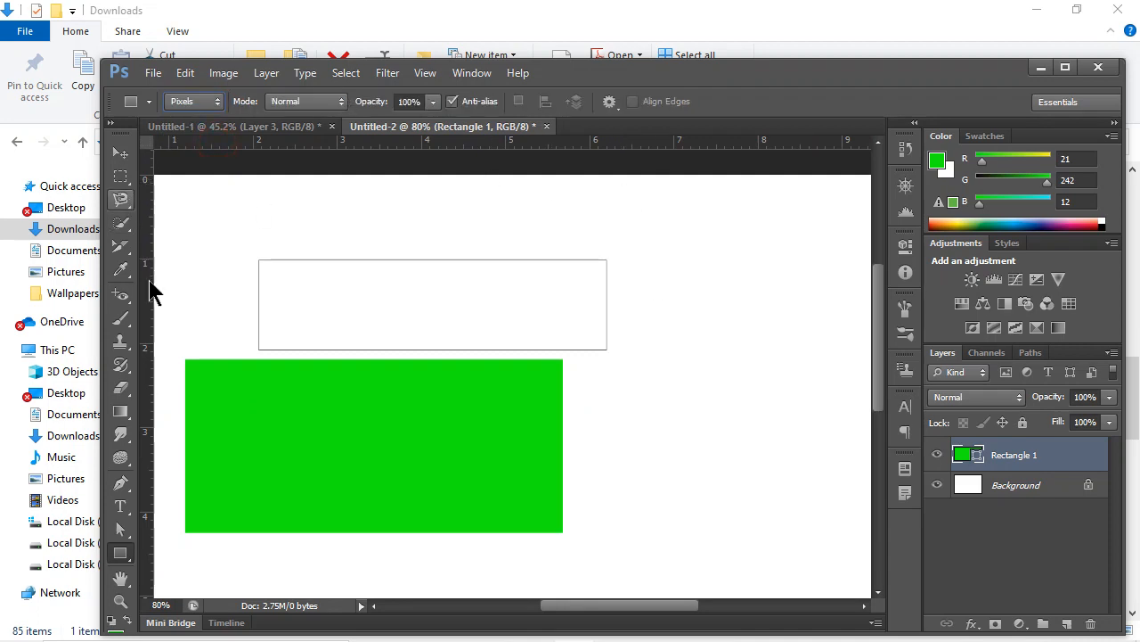
left_click(1061, 66)
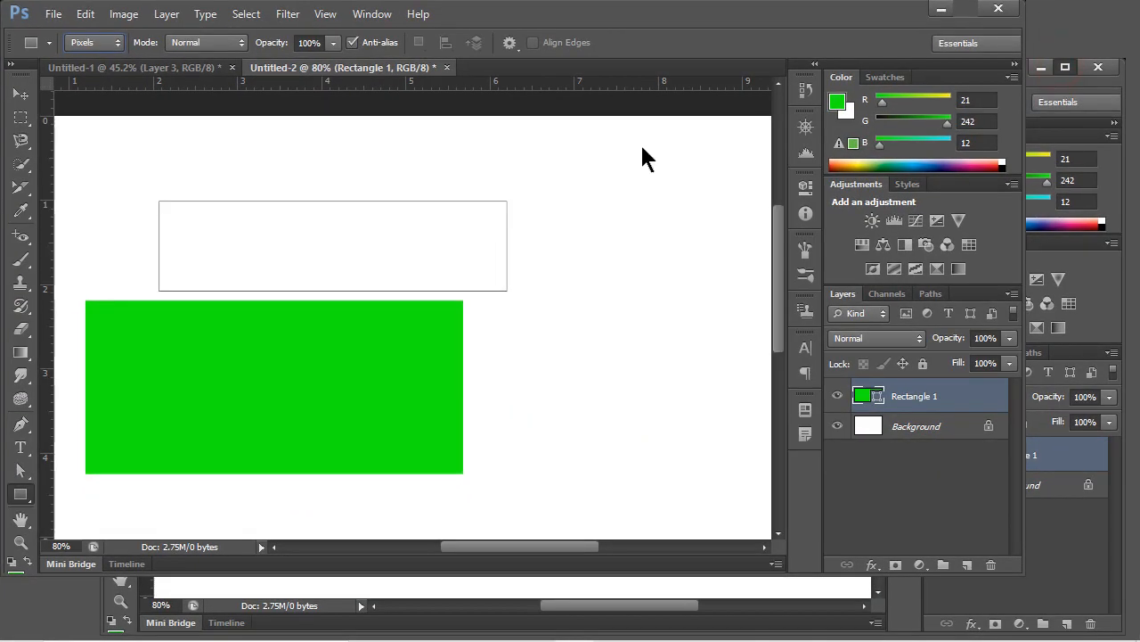
key("Delete")
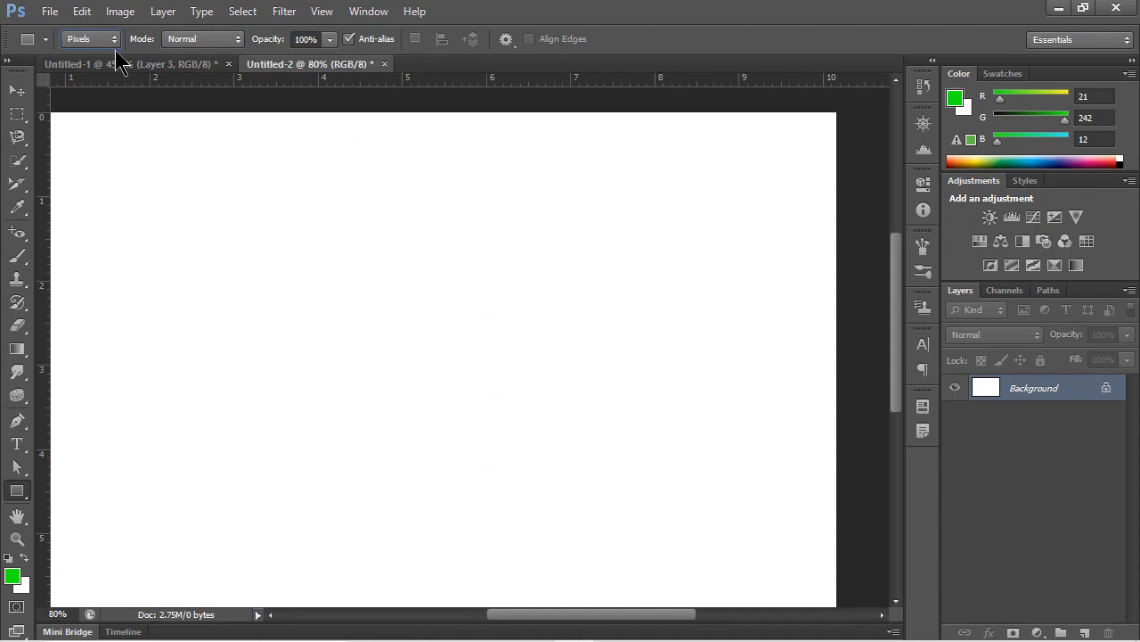
left_click(114, 41)
left_click(115, 64)
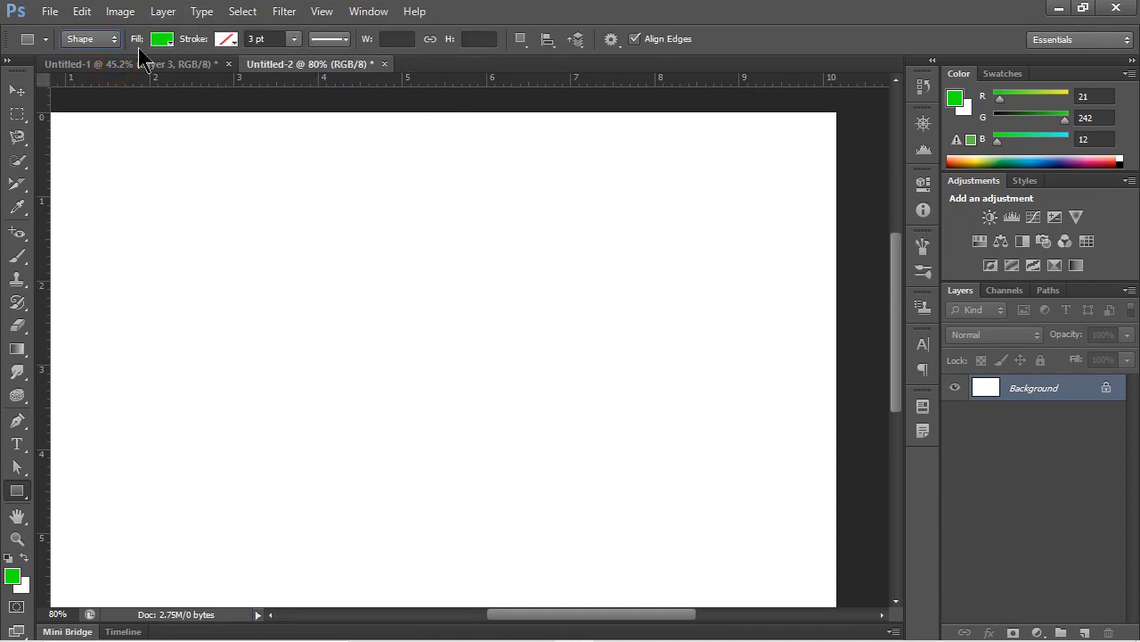
Switch to the Google Meet call, admit the waiting participant, and return to Photoshop.
key("alt+Tab")
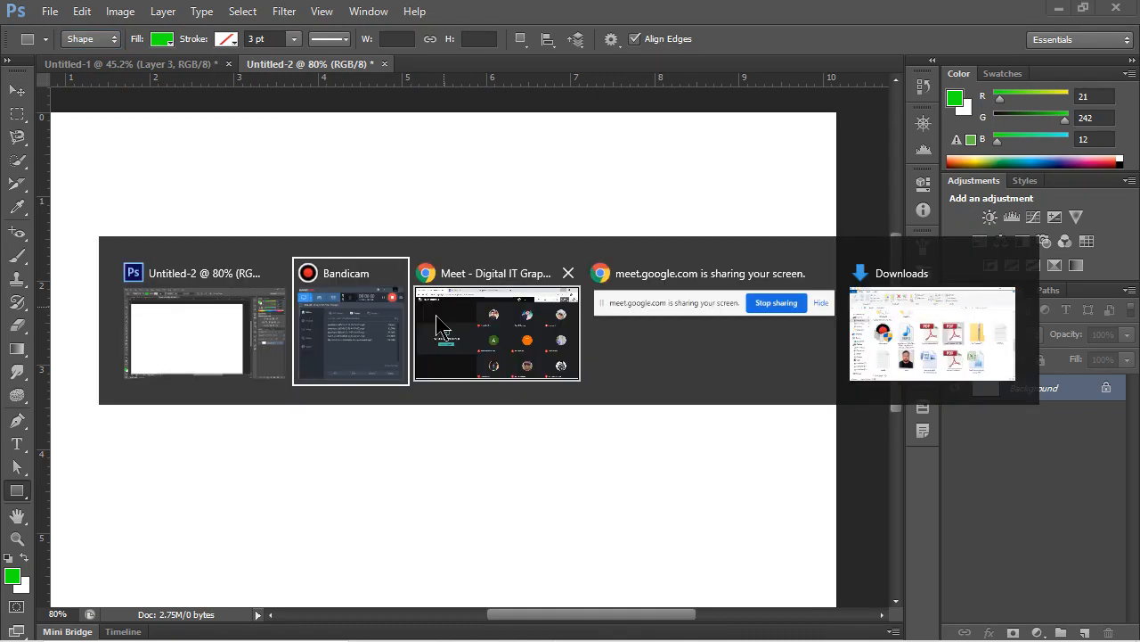
key("Tab")
left_click(436, 315)
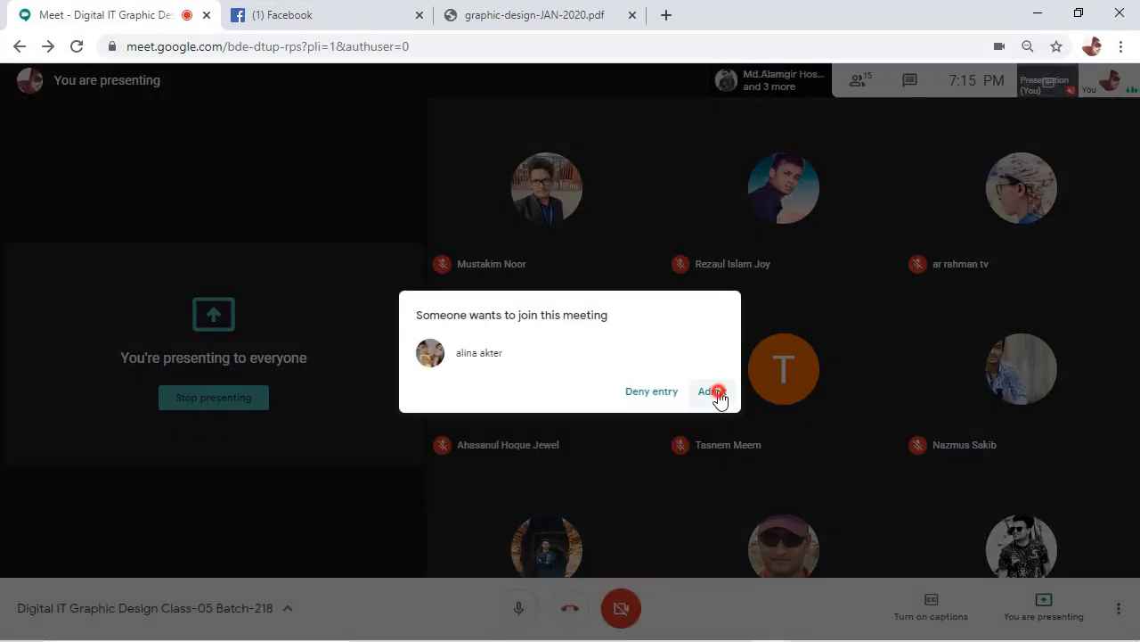
left_click(713, 391)
key("alt+Tab")
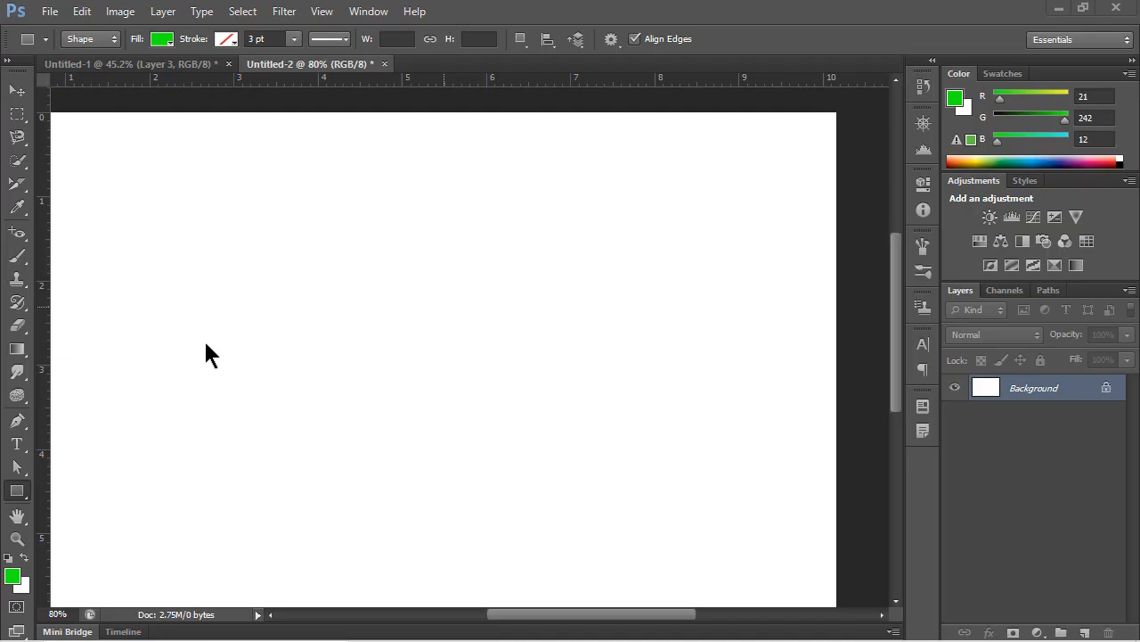
Set the shape fill to blue and draw two rectangles, one about 300 × 236 px and a tall one about 142 × 305 px.
left_click(166, 40)
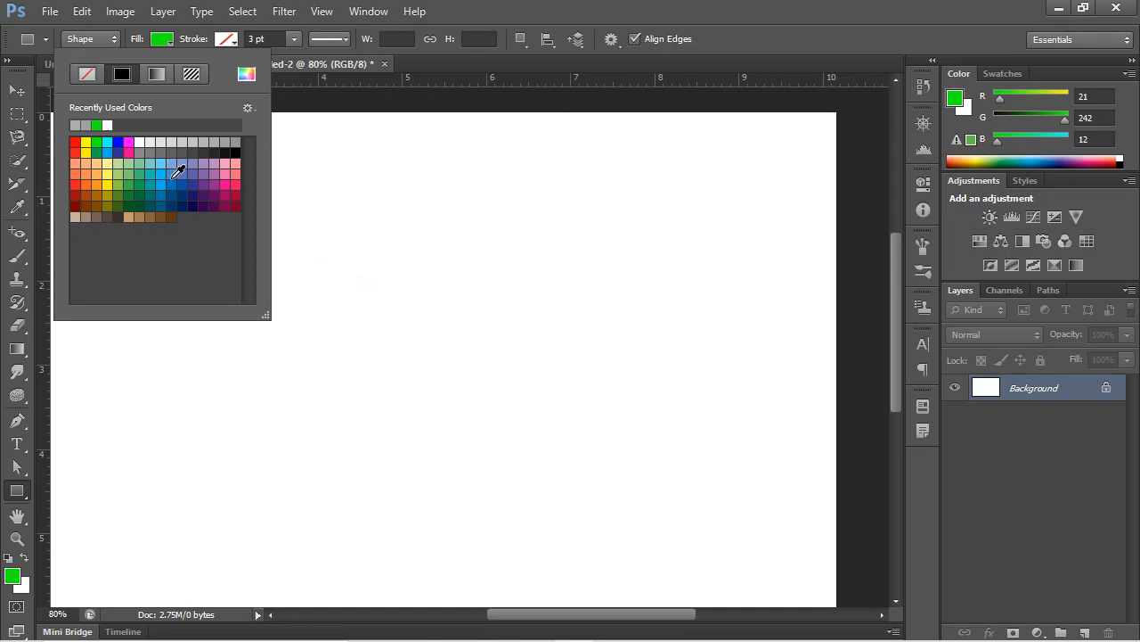
left_click(174, 176)
left_click_drag(308, 178, 519, 345)
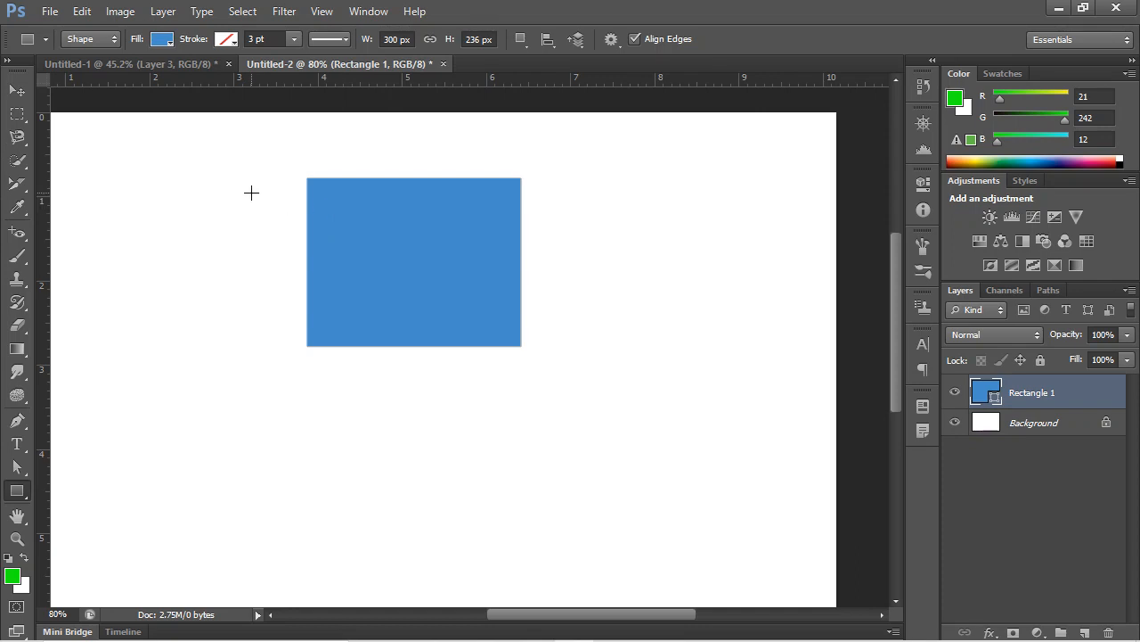
left_click_drag(161, 194, 262, 410)
Create a rectangle exactly 400 px wide and 200 px high, placed from its center, overlapping the larger blue rectangle's lower edge.
left_click(479, 382)
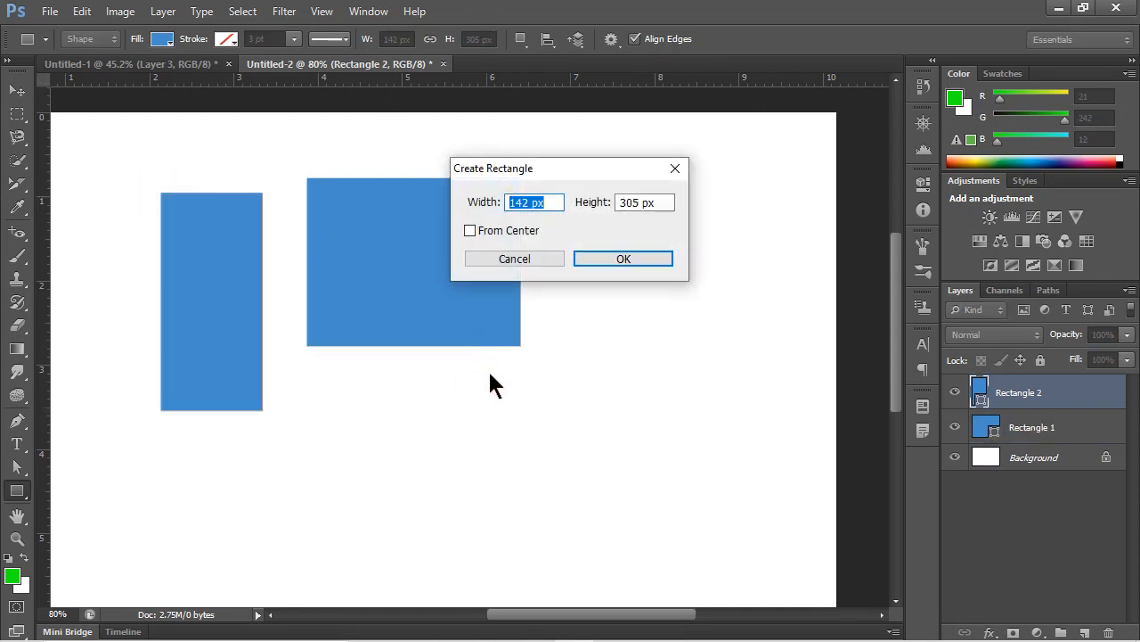
left_click(545, 258)
left_click(495, 373)
left_click_drag(529, 204, 514, 203)
type("400")
left_click(636, 201)
left_click(635, 199)
double_click(635, 201)
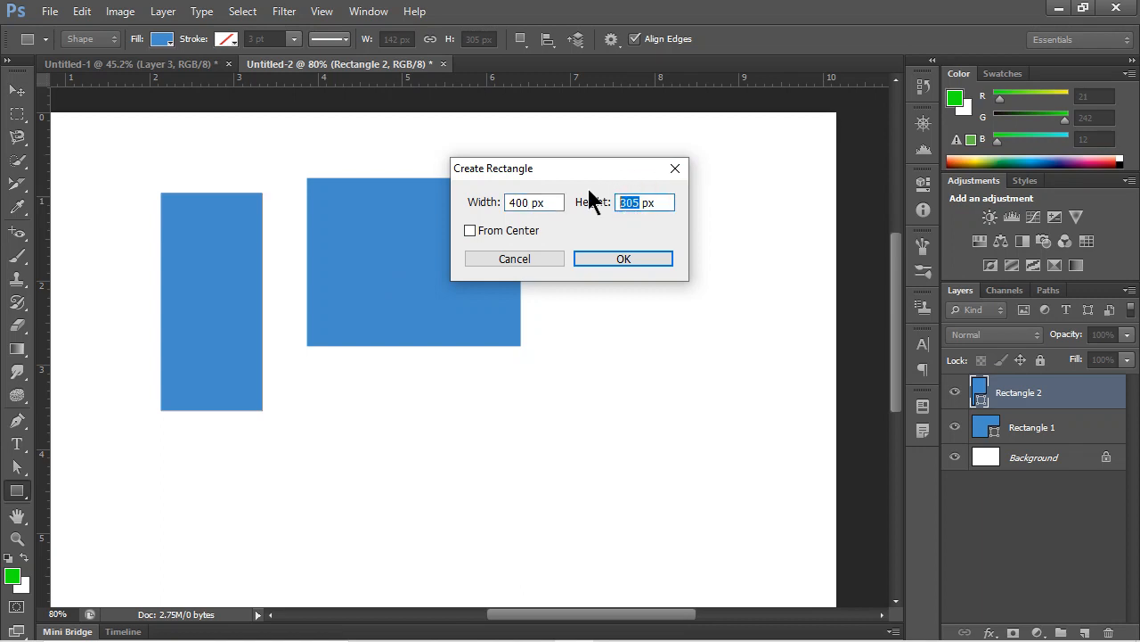
type("200")
left_click(498, 230)
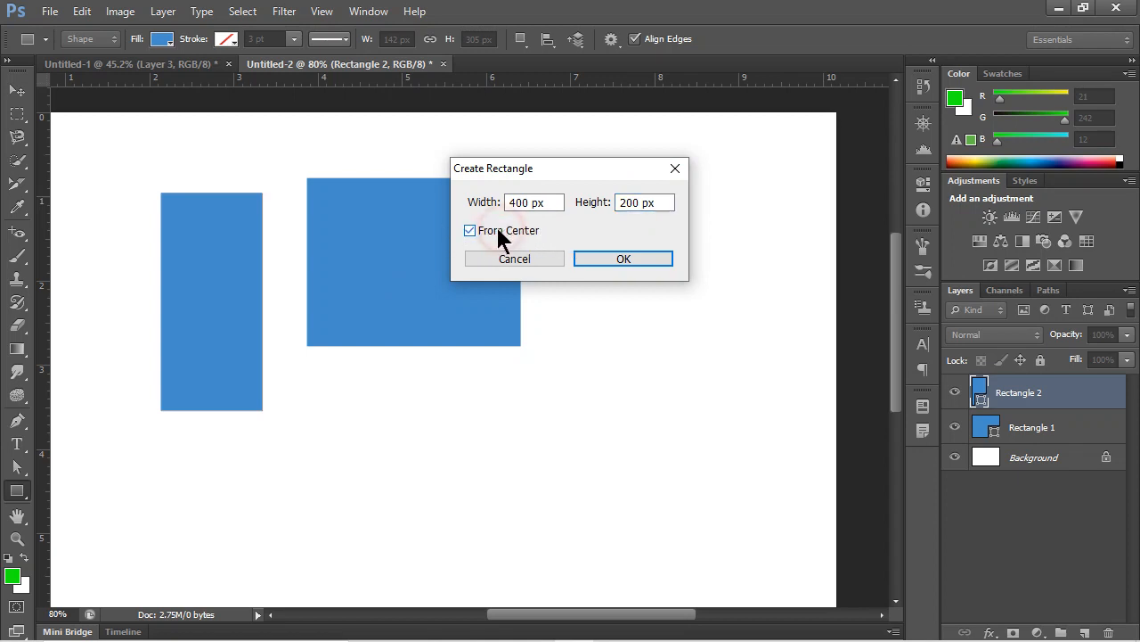
left_click(642, 256)
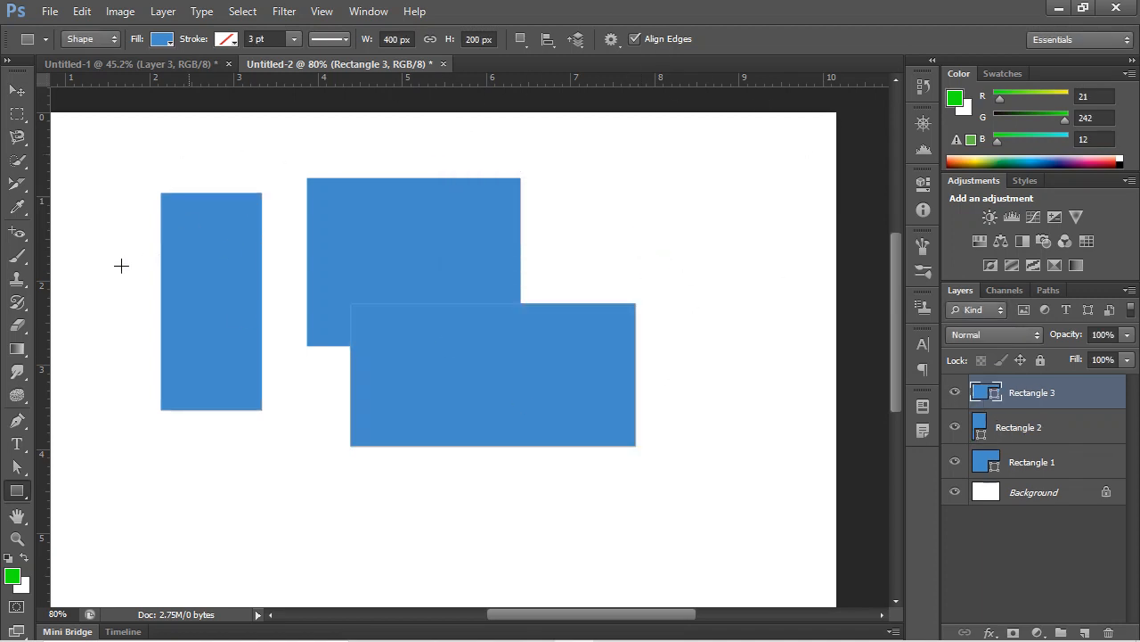
Create another 400 × 200 px rectangle near the canvas's upper right with the From Center option off.
left_click(599, 171)
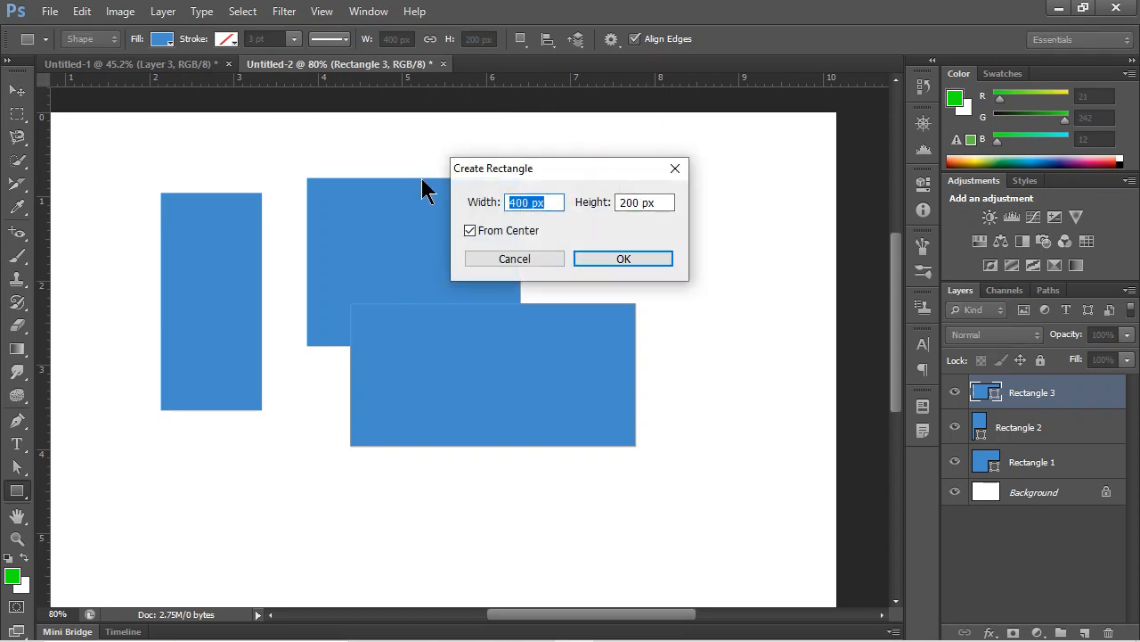
mouse_move(532, 167)
left_mouse_down()
mouse_move(562, 203)
mouse_move(552, 172)
left_mouse_up()
left_click(490, 230)
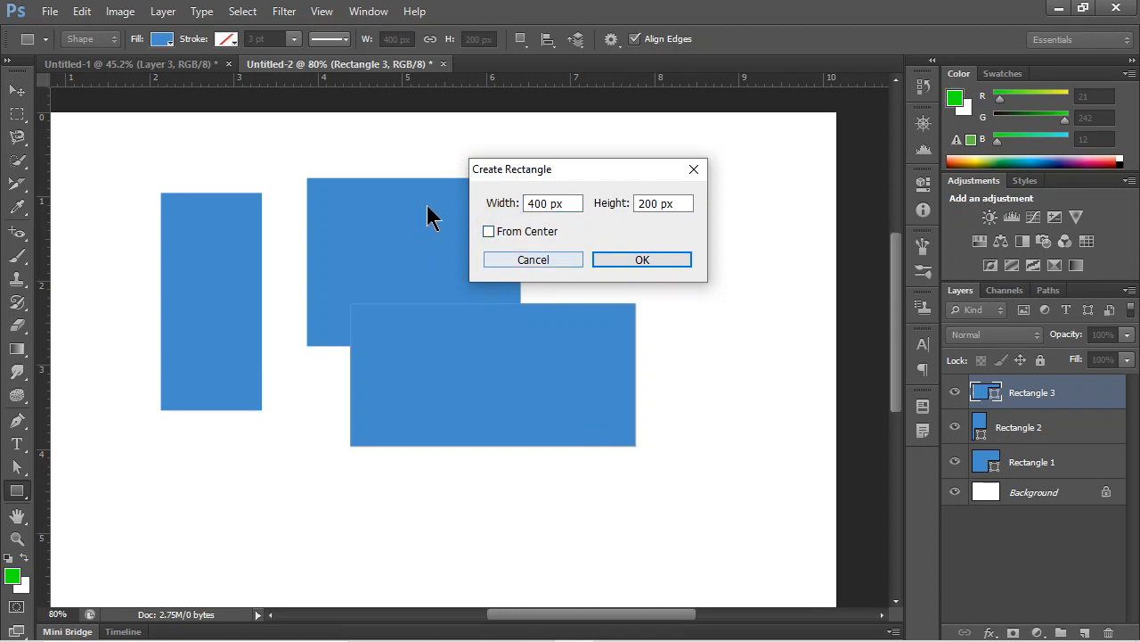
left_click(645, 256)
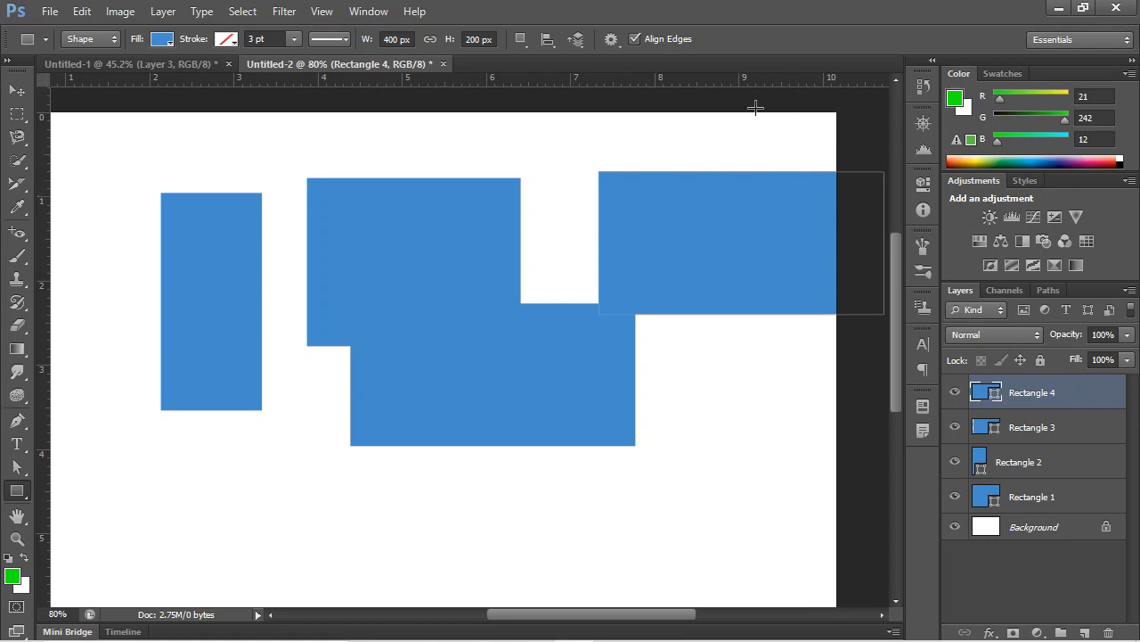
Undo all the blue rectangles to clear the canvas.
key("ctrl+alt+z")
key("ctrl+alt+z")
key("ctrl+alt+z")
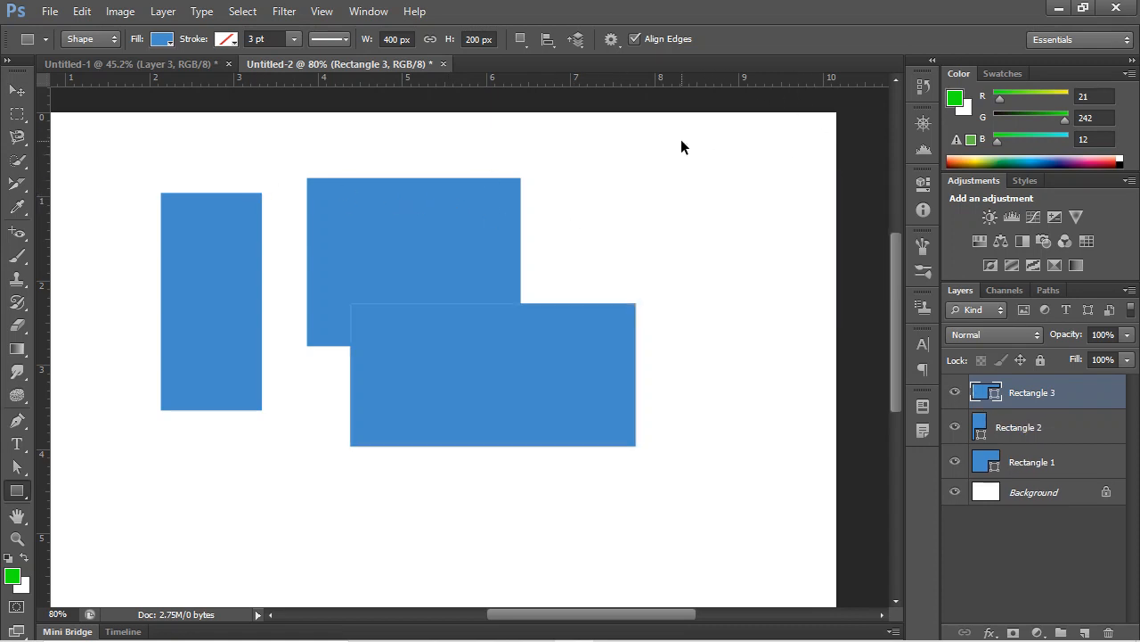
key("ctrl+alt+z")
key("ctrl+alt+z")
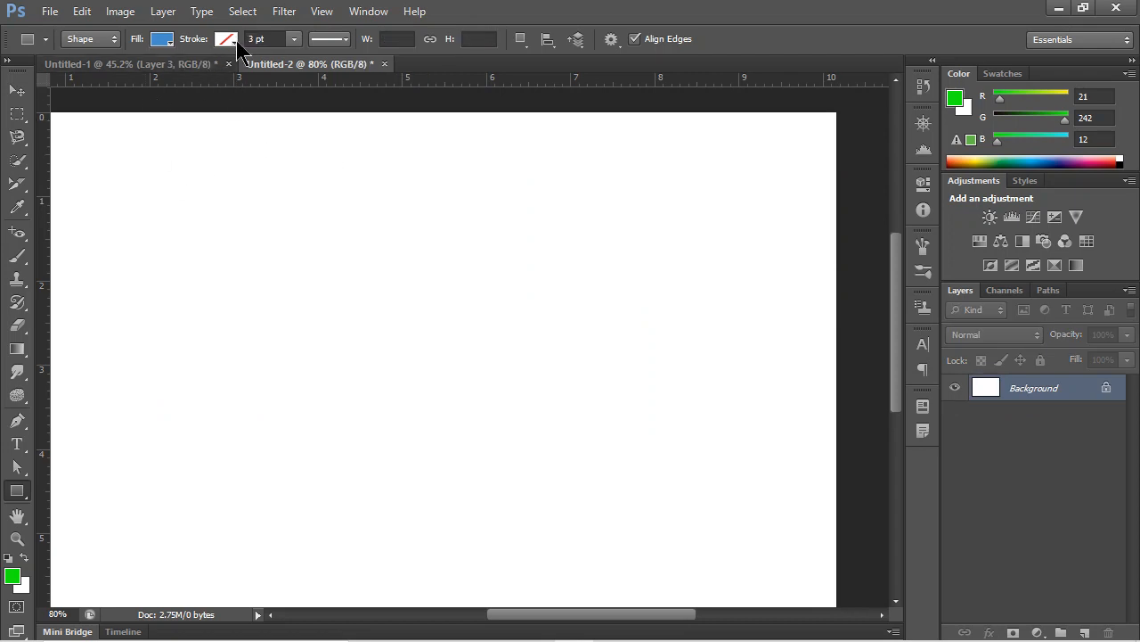
Draw a blue rectangle about 341 × 200 px in the upper half of the canvas, leaving the stroke off.
left_click(236, 40)
left_click(236, 40)
left_click_drag(226, 219, 467, 360)
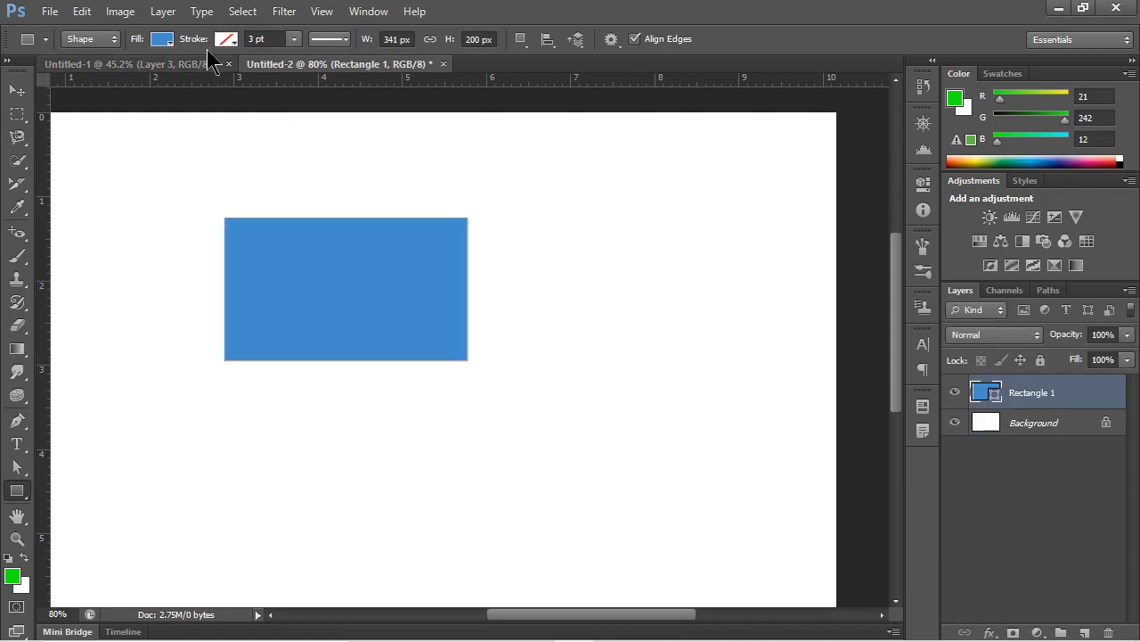
Give the blue rectangle a solid stroke, trying black, purple, pale yellow and grey, and finish with light grey.
left_click(233, 39)
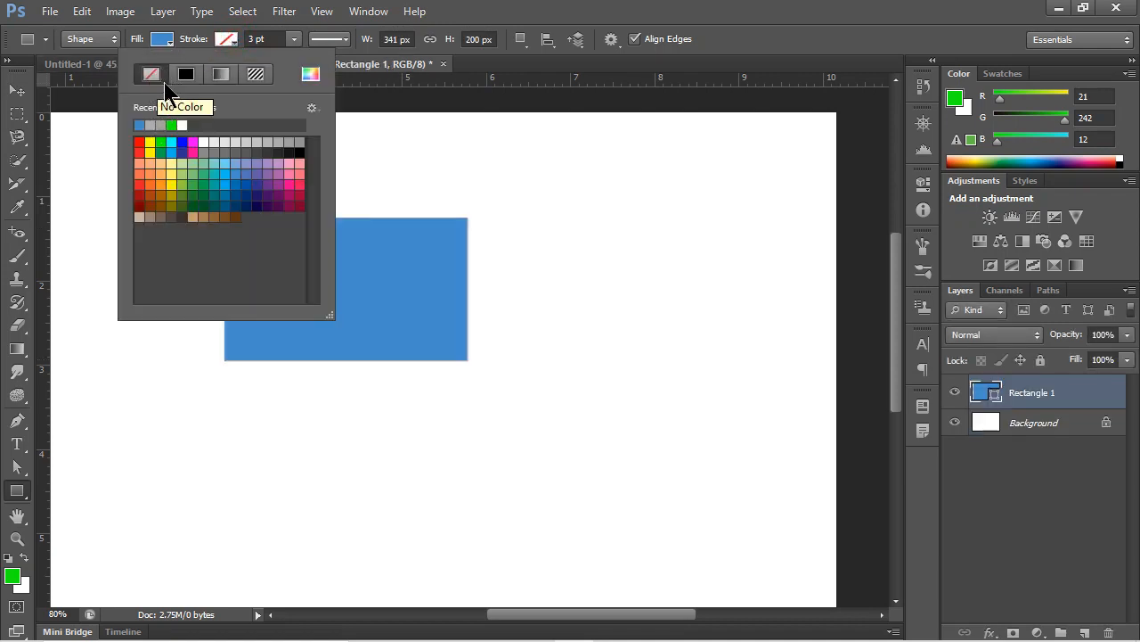
left_click(193, 75)
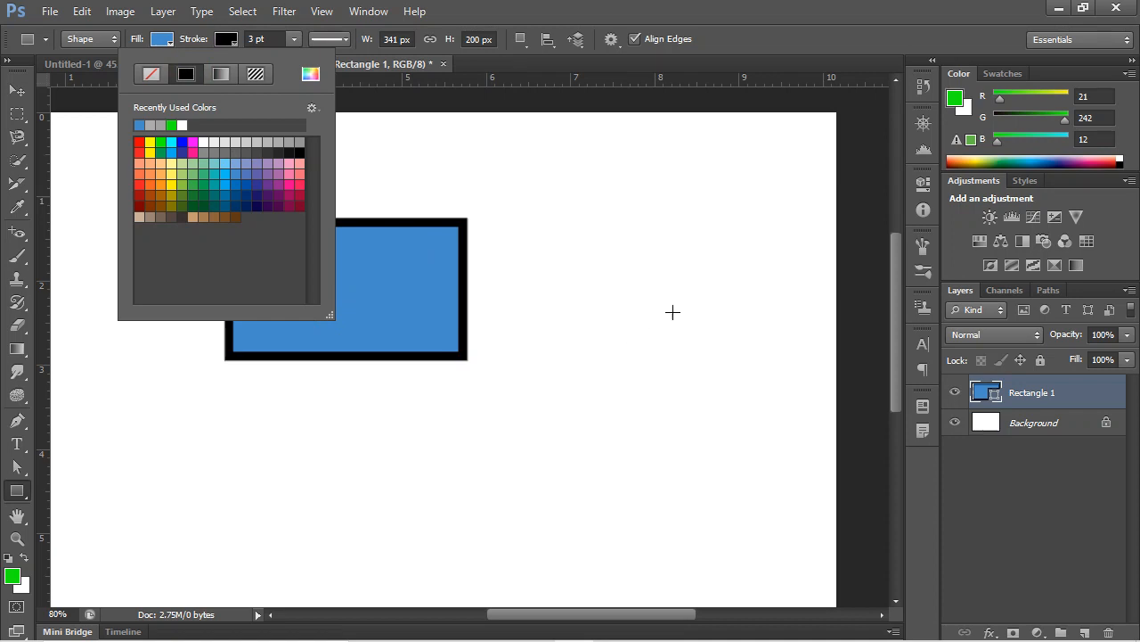
left_click(272, 165)
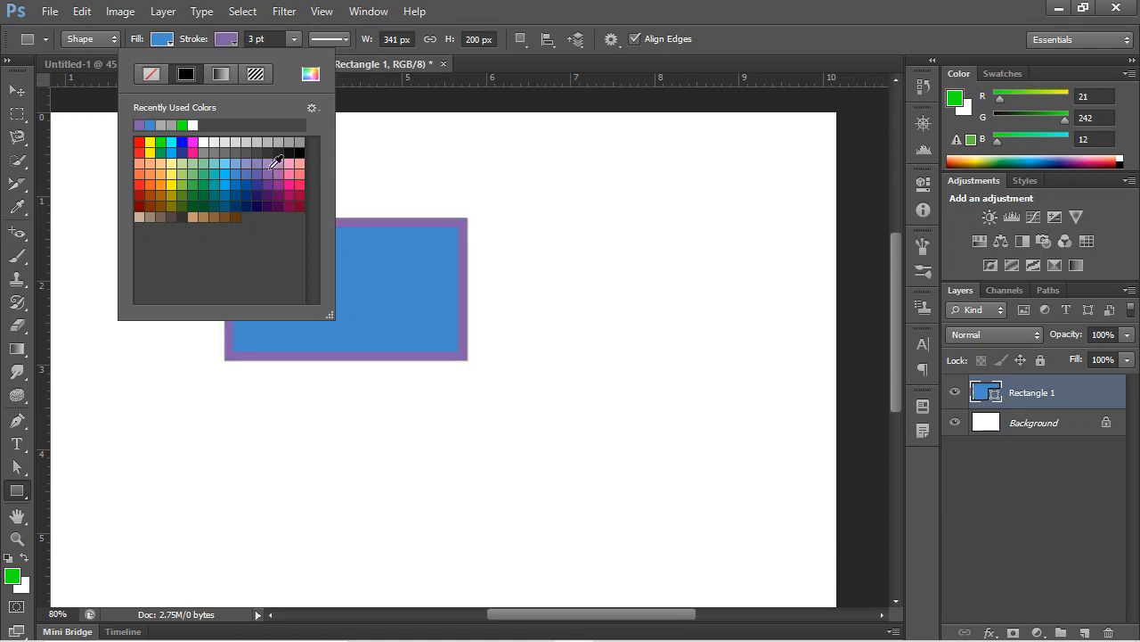
left_click(171, 164)
left_click(255, 168)
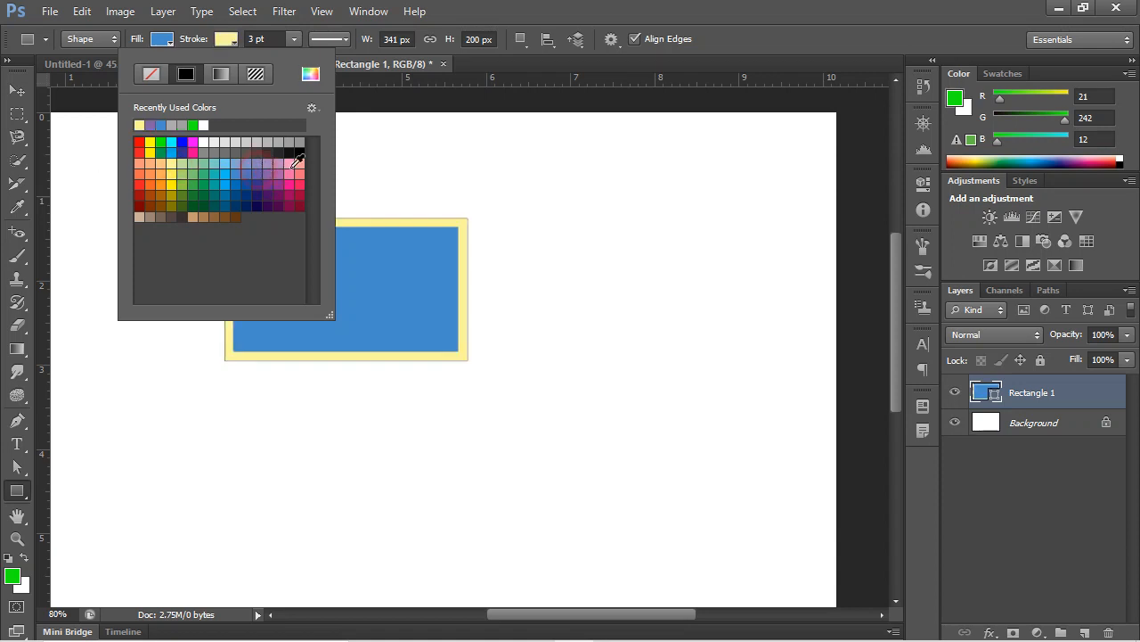
left_click(278, 143)
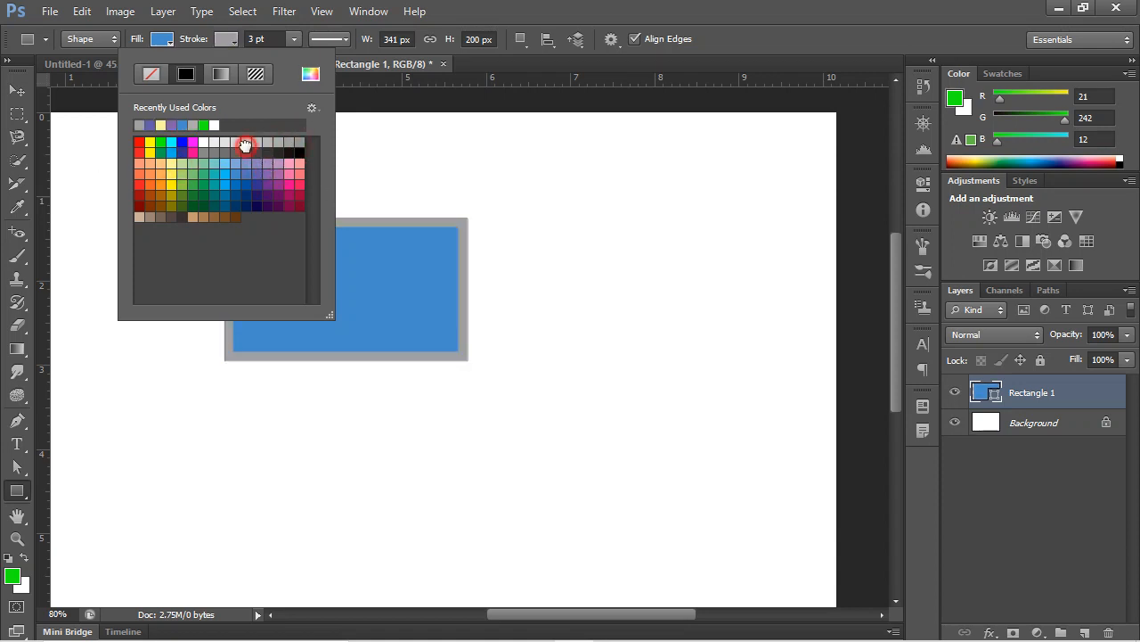
left_click(257, 142)
Close the fill colour options without choosing a colour and remove the stroked blue rectangle from the canvas.
left_click(168, 41)
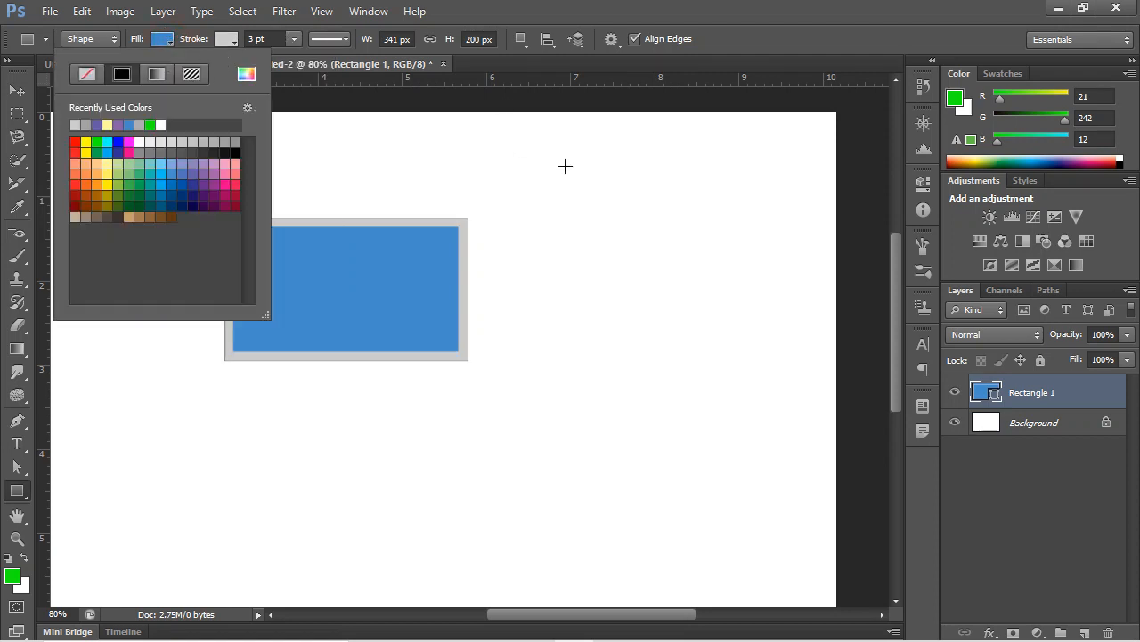
left_click(649, 6)
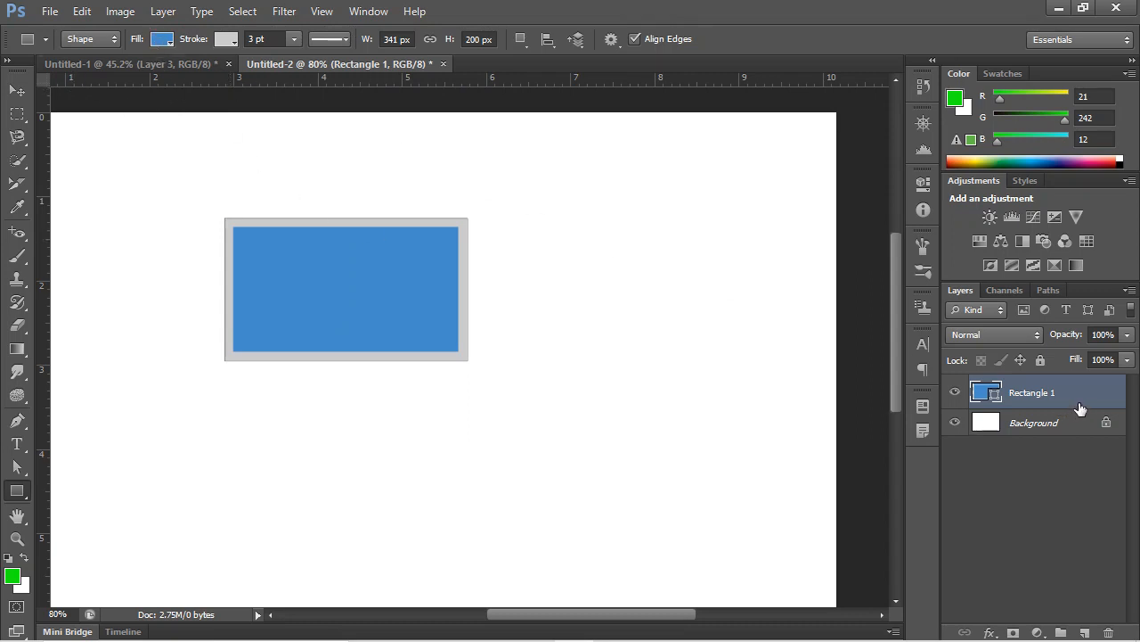
key("Delete")
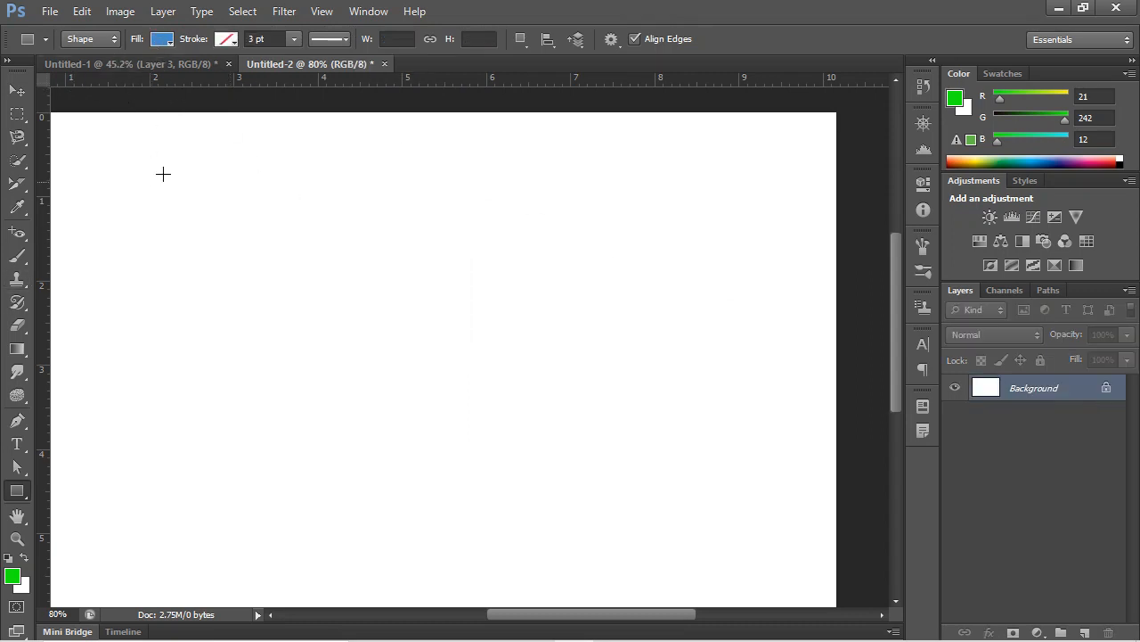
Draw a rectangle about 437 × 288 px and choose a brighter blue, #288ce2, in the Color Picker for its fill.
left_click_drag(163, 174, 478, 379)
left_click(166, 39)
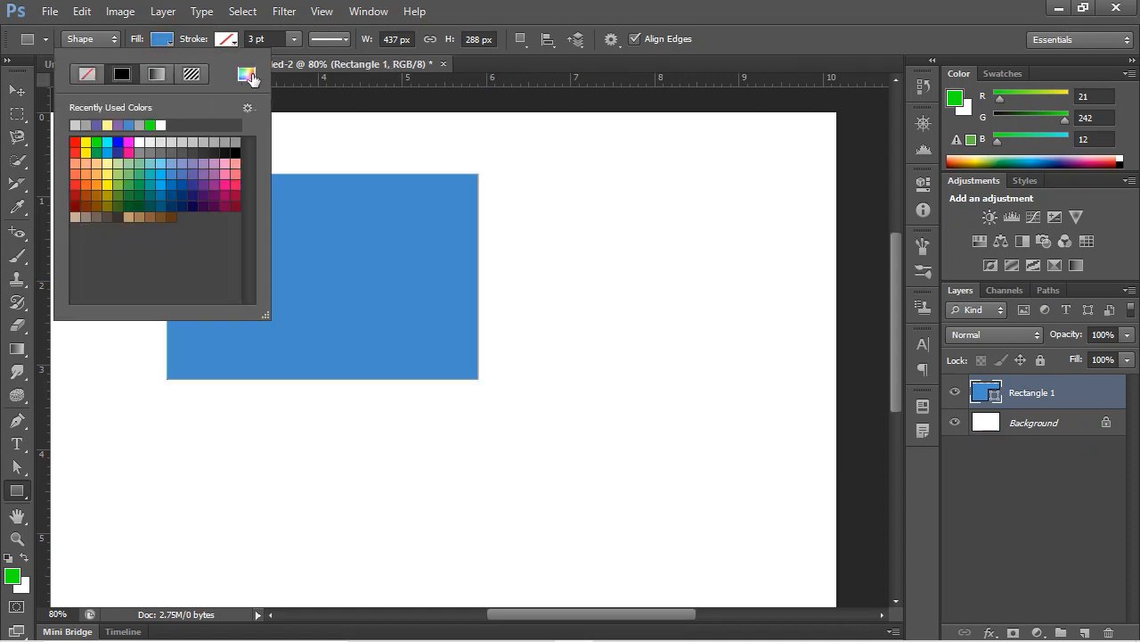
left_click(251, 78)
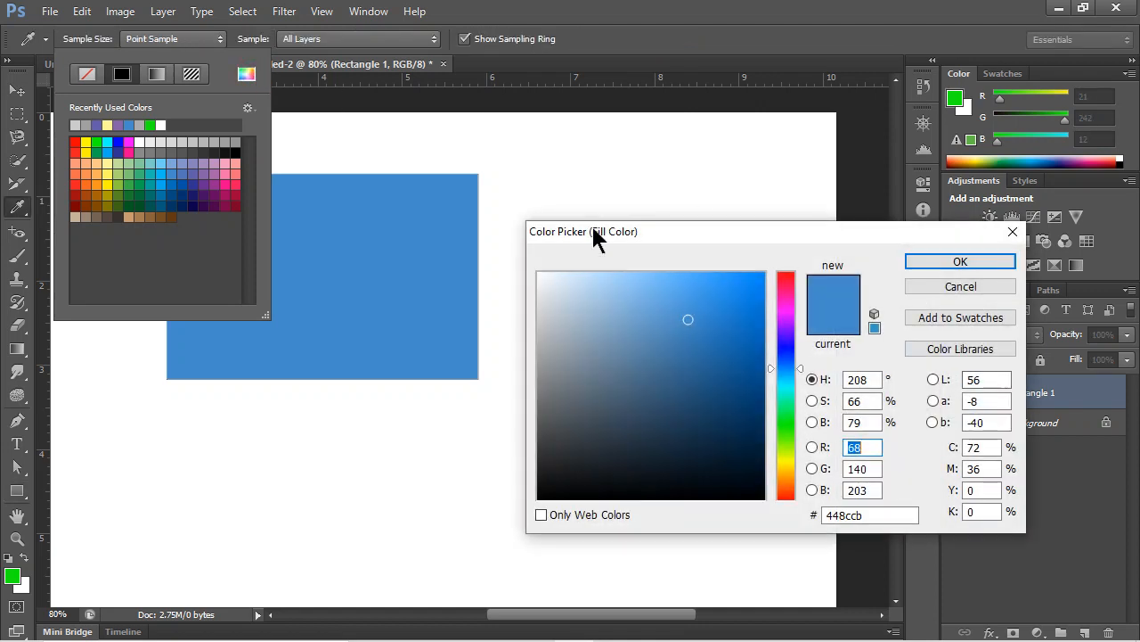
left_click_drag(597, 239, 672, 204)
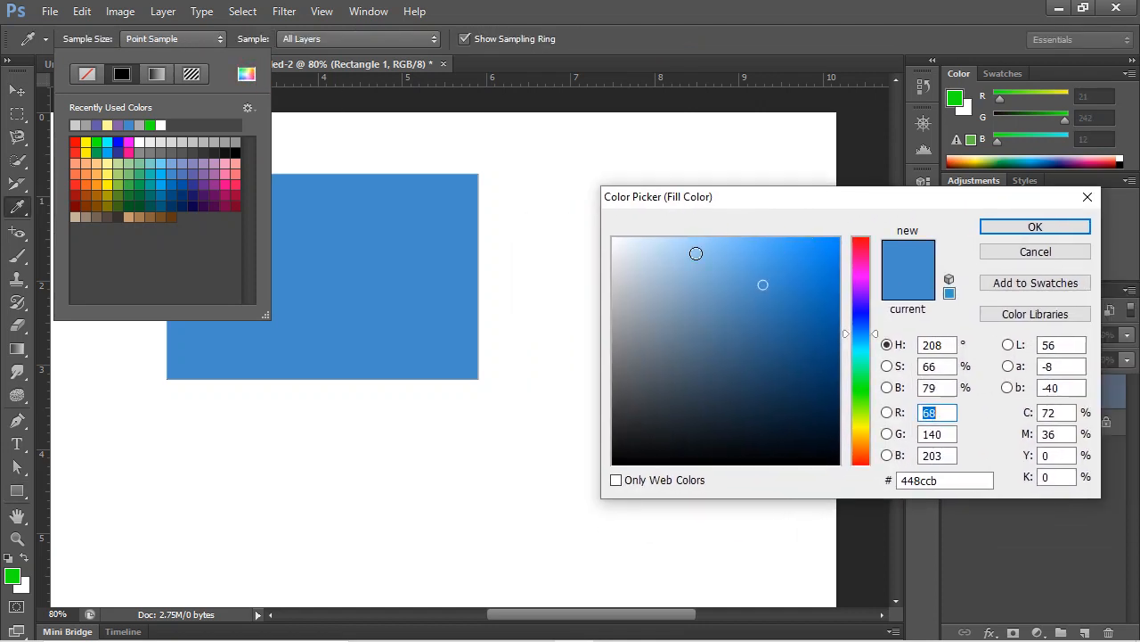
left_click(794, 302)
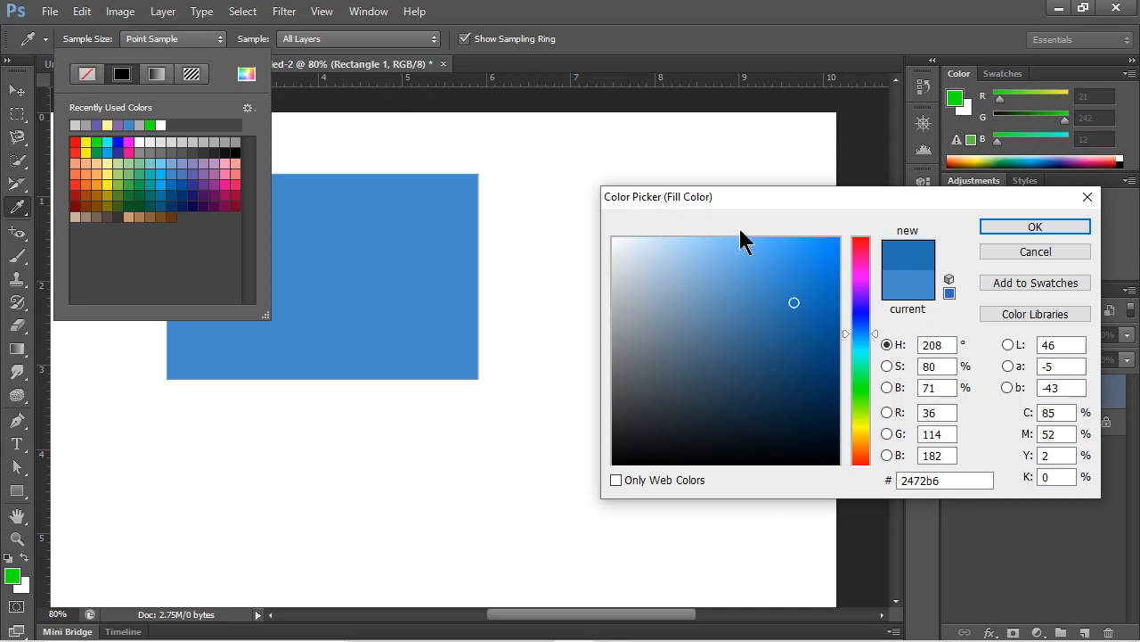
left_click(799, 264)
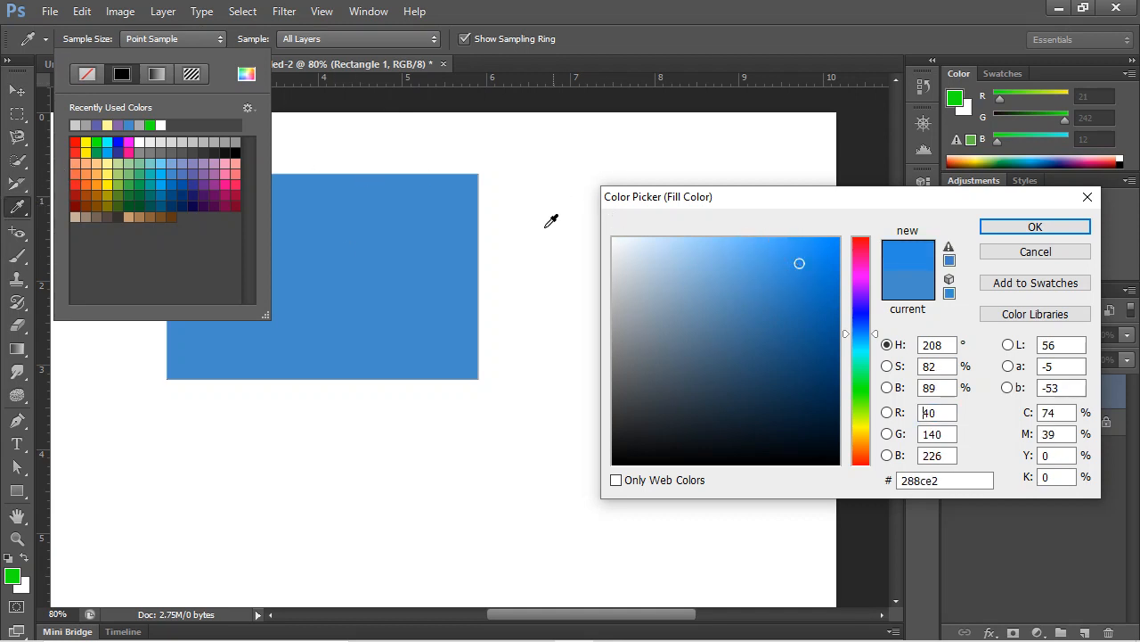
Switch to the Google Meet window in Chrome, admit the waiting participant and return to Photoshop.
mouse_move(537, 639)
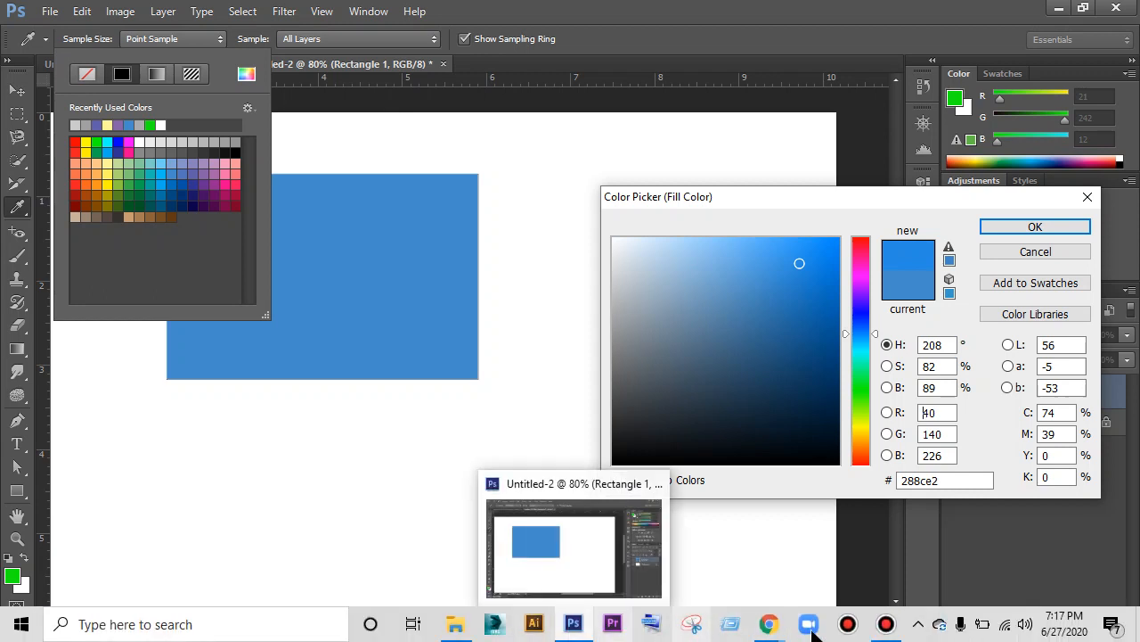
left_click(768, 628)
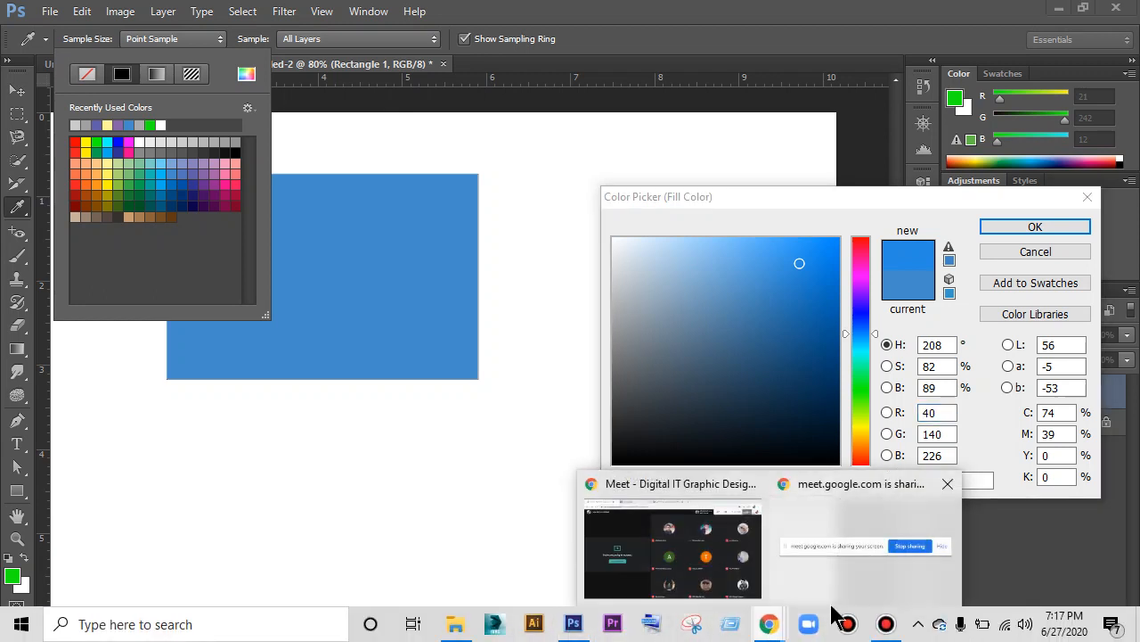
left_click(736, 590)
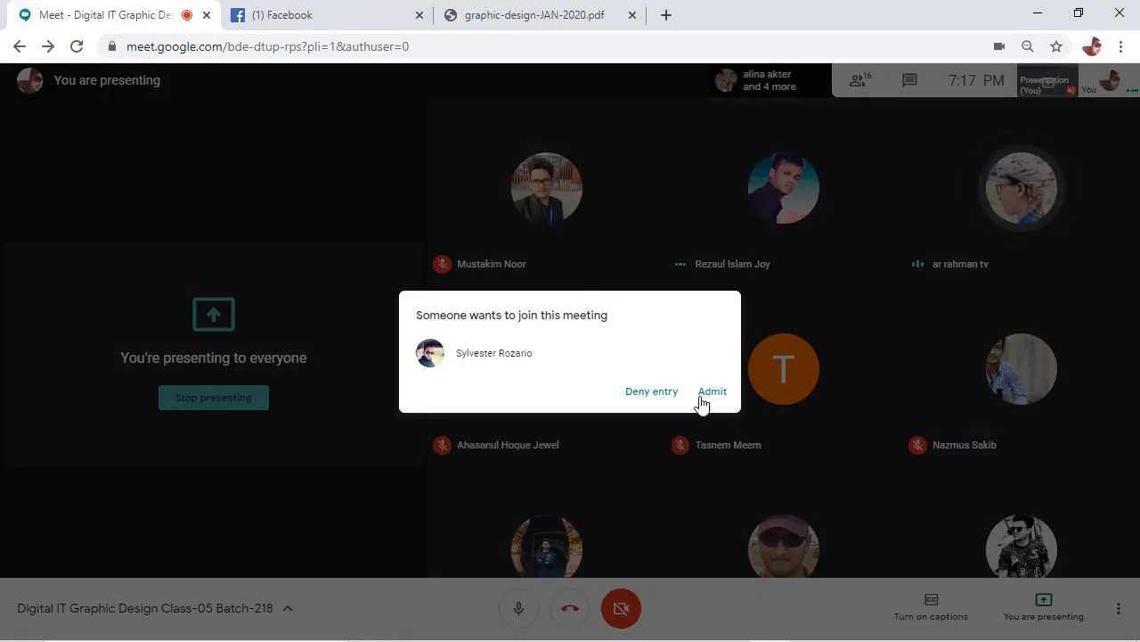
left_click(701, 399)
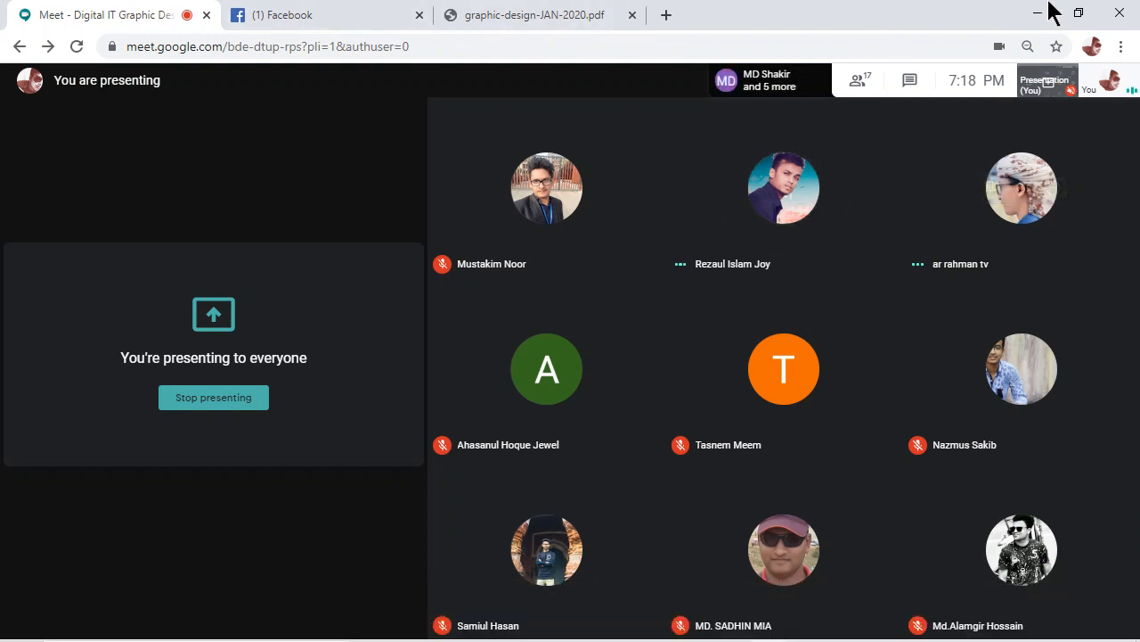
left_click(1030, 14)
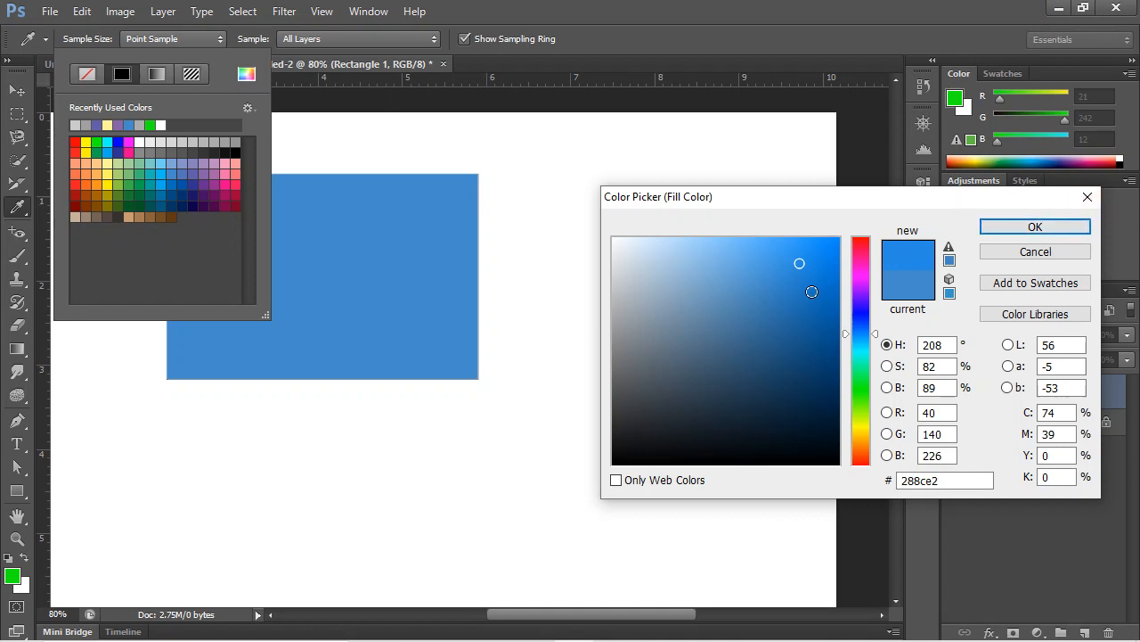
Shift the fill colour's hue through green to cyan at 189°, giving #28c6e2.
left_click(860, 385)
left_click(863, 345)
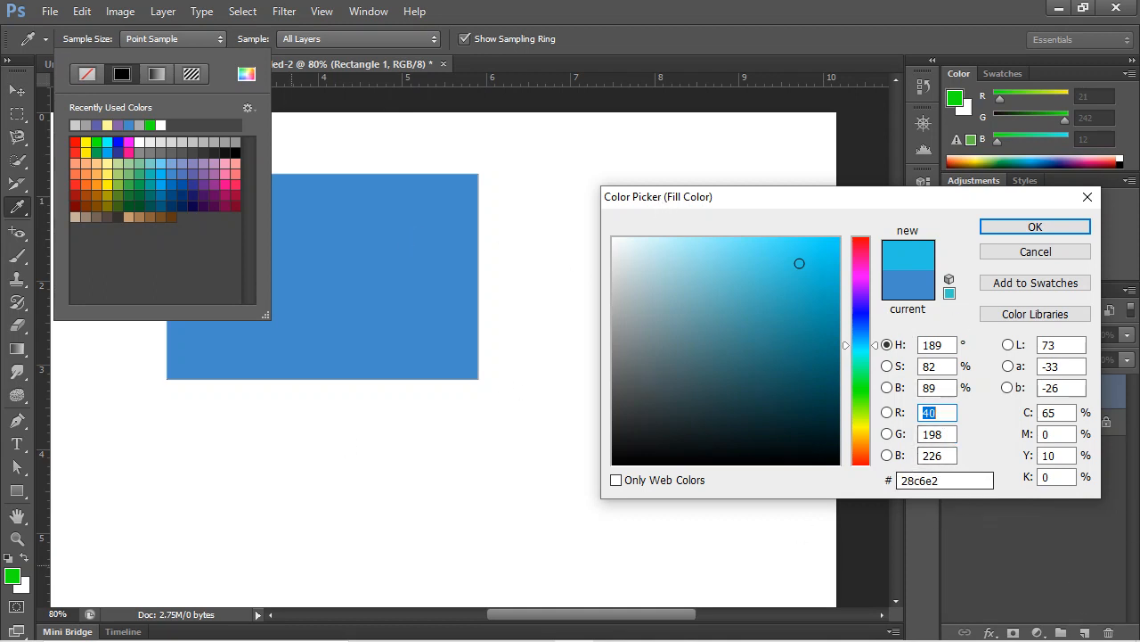
Switch to Chrome, open a new tab and search Google for "color codes".
mouse_move(703, 635)
mouse_move(768, 623)
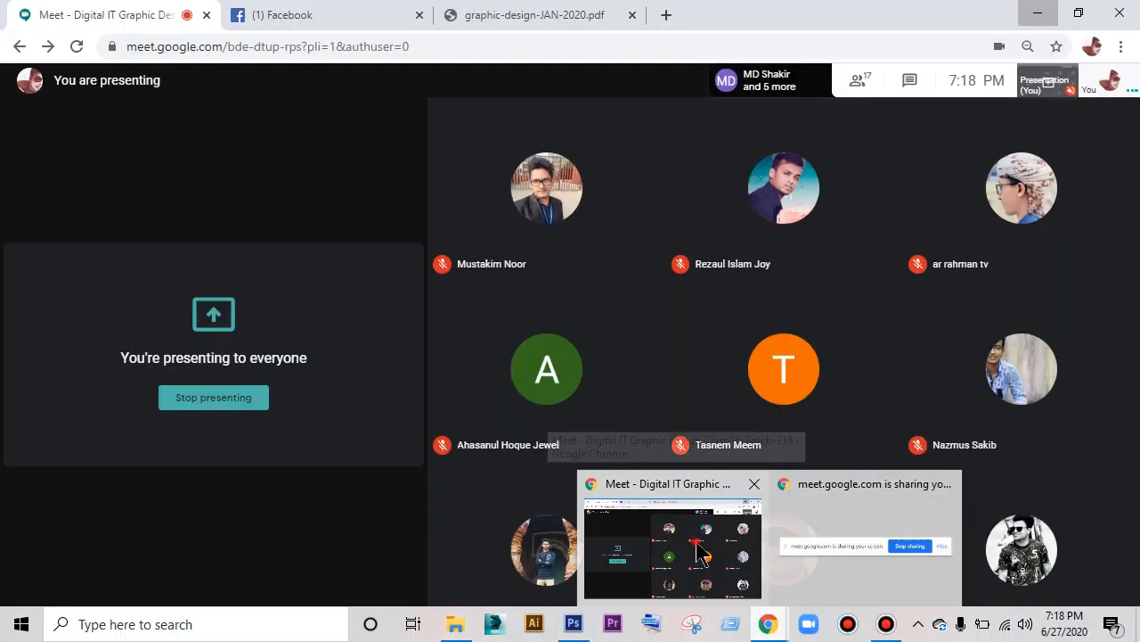
left_click(704, 554)
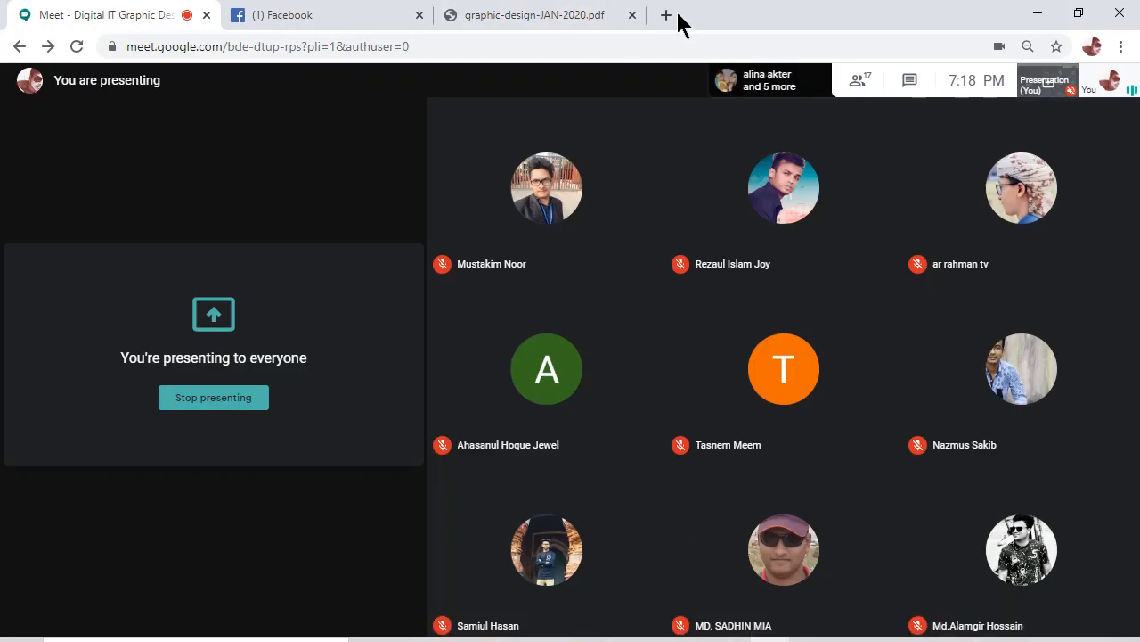
left_click(667, 15)
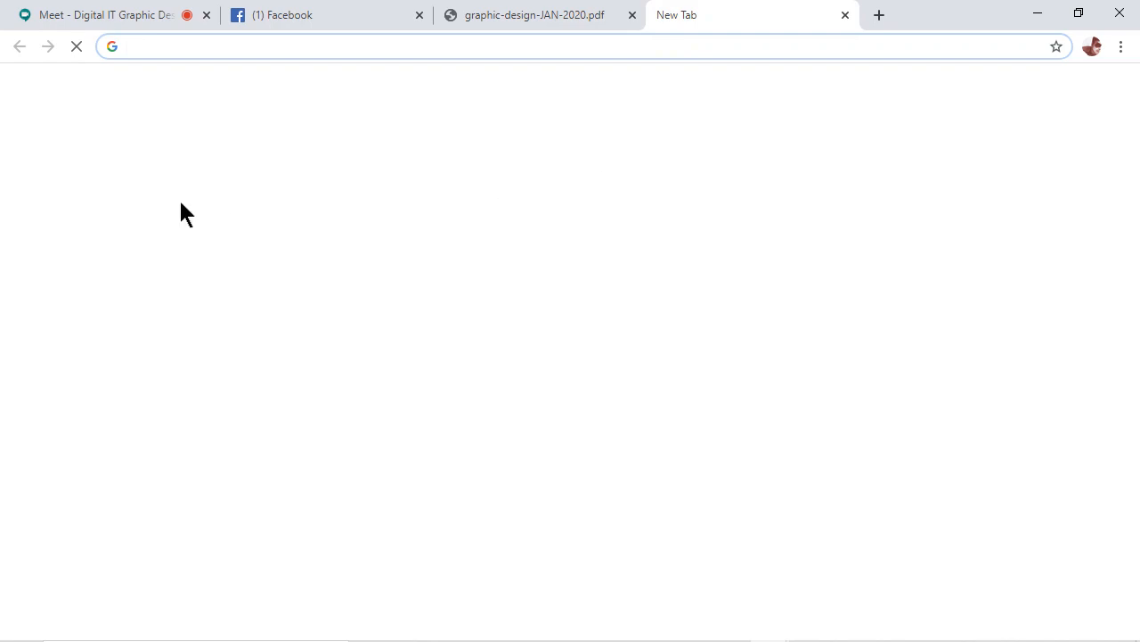
left_click(389, 339)
type("c")
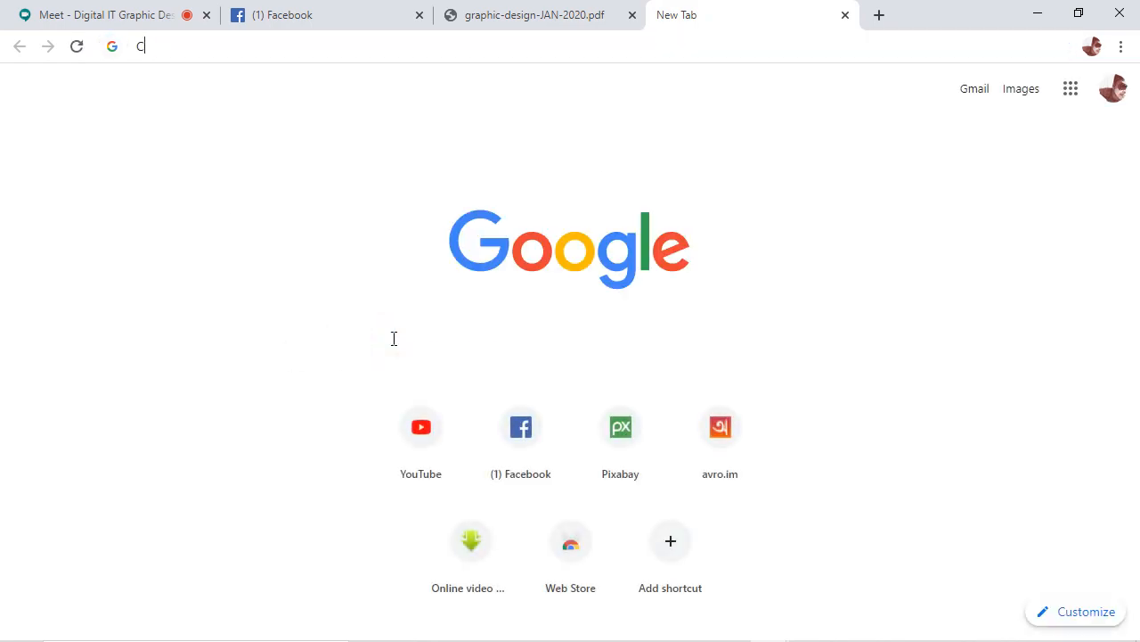
type("olor co")
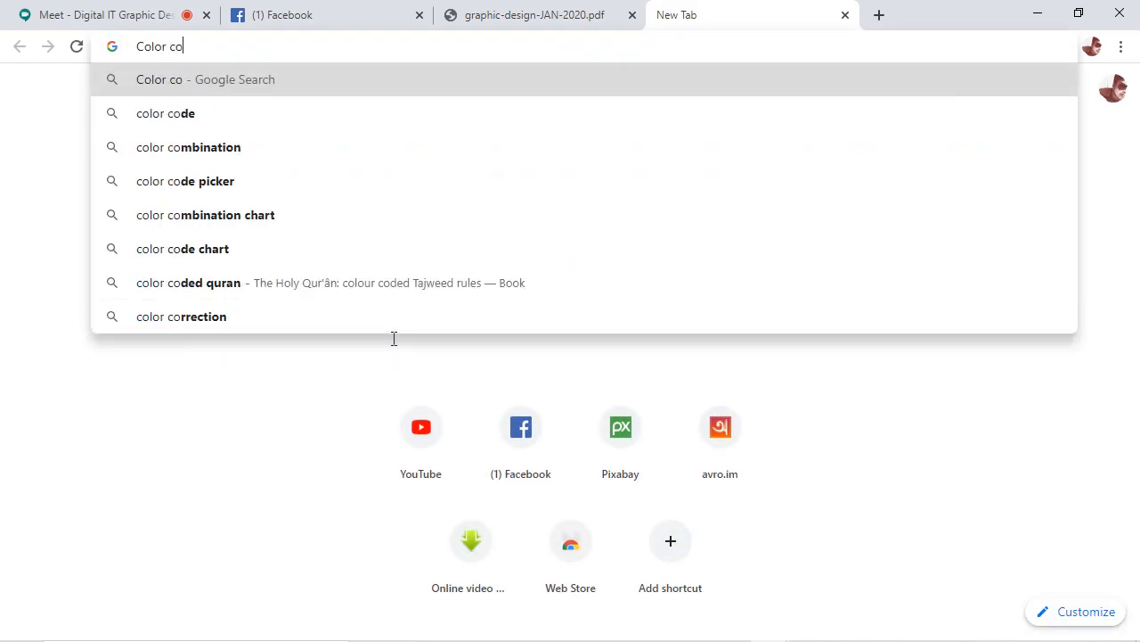
type("des")
key("Return")
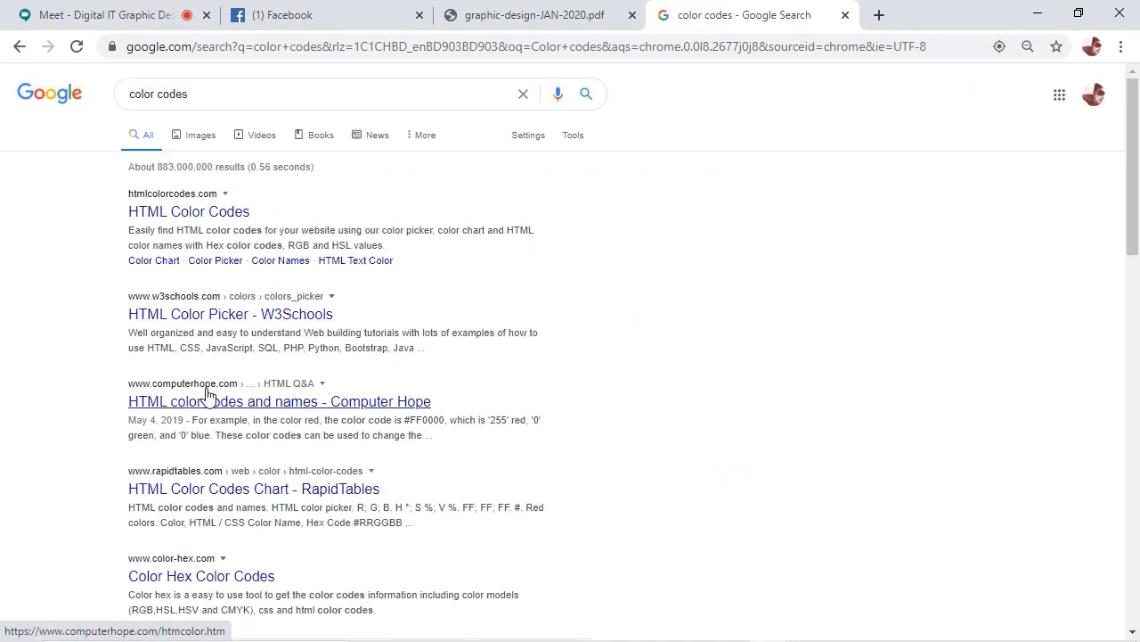
Open the HTML Color Codes website and look over its Color Picker and Color Chart sections.
left_click(196, 211)
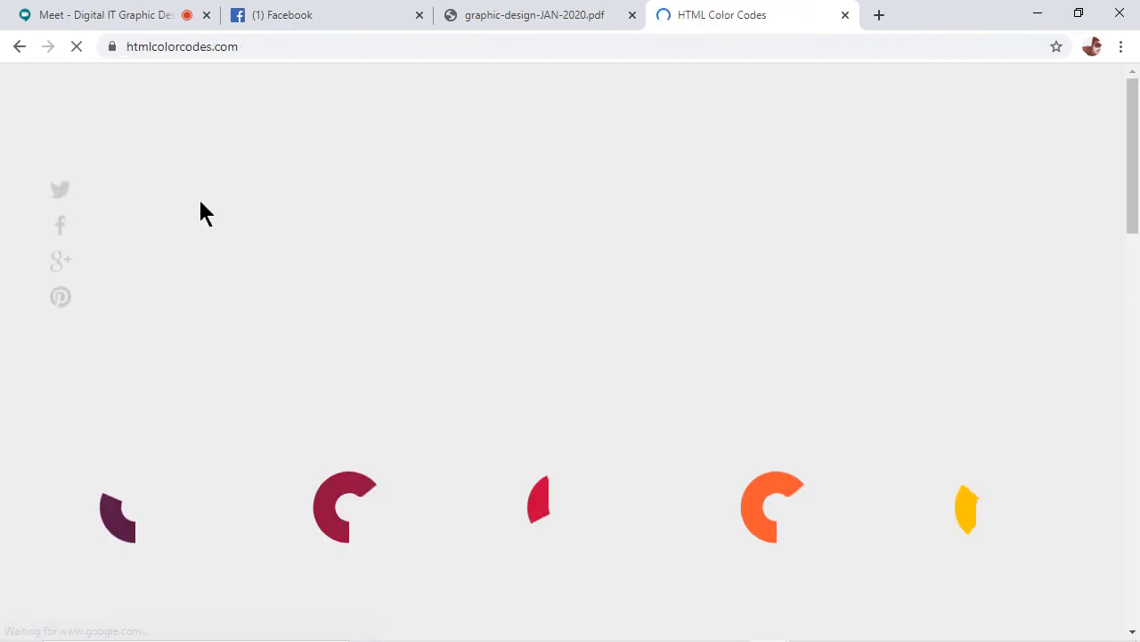
scroll(320, 322, "down", 10)
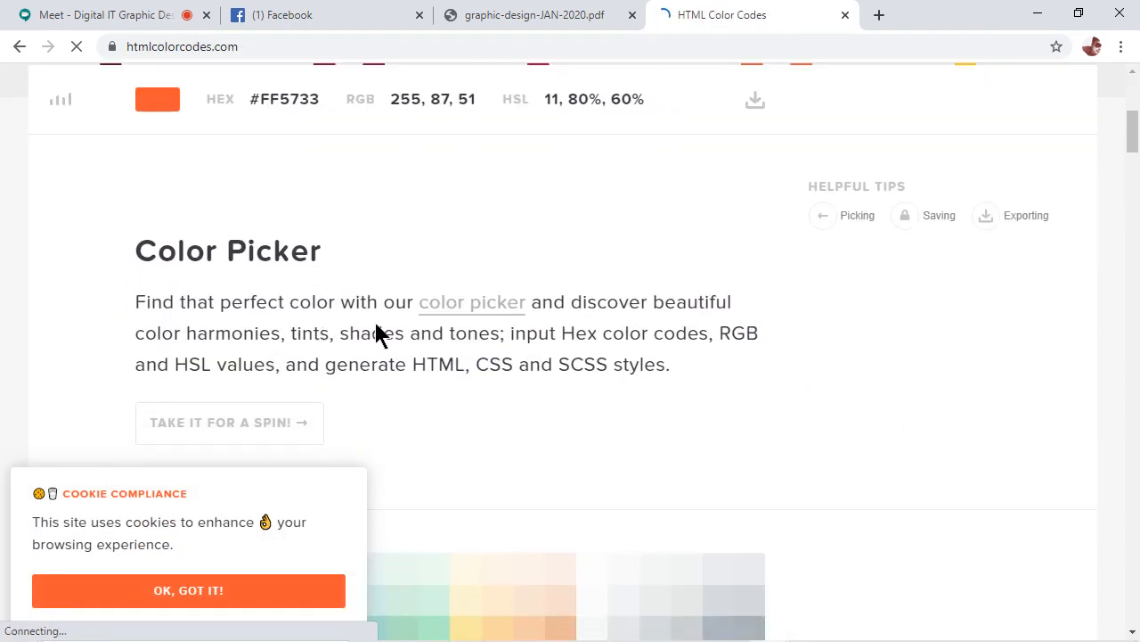
scroll(382, 323, "down", 2)
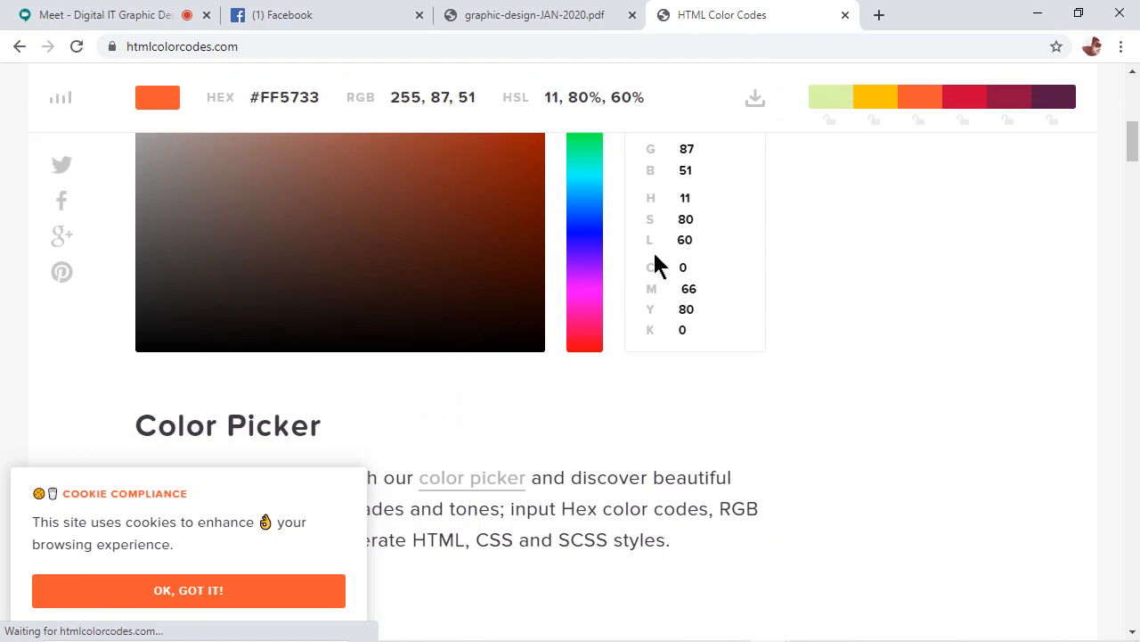
scroll(503, 259, "down", 7)
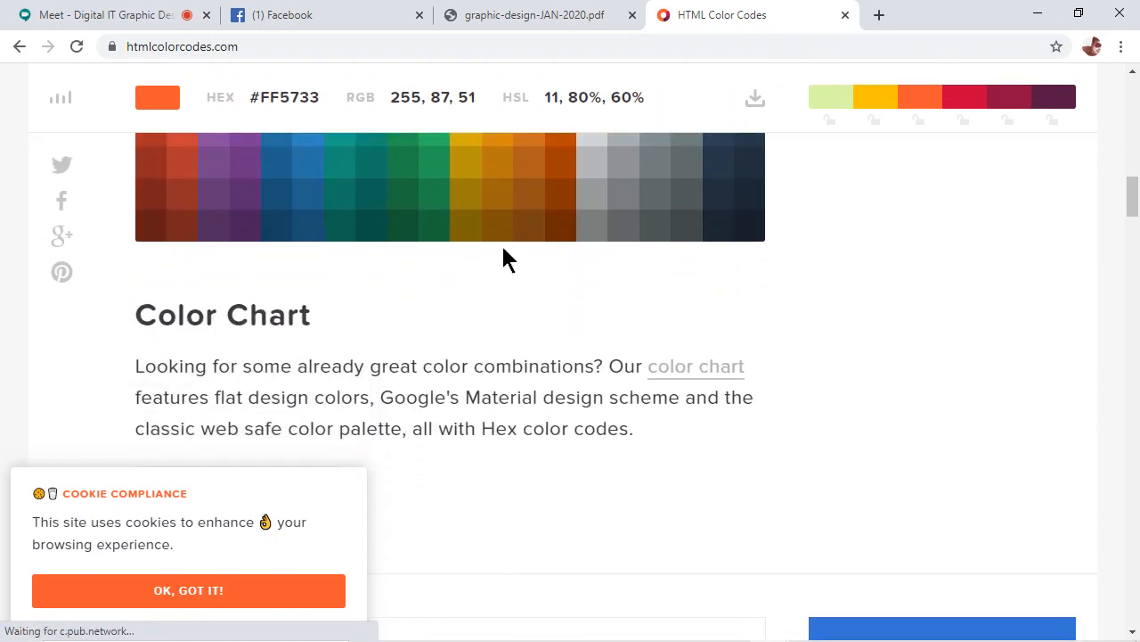
scroll(229, 280, "down", 1)
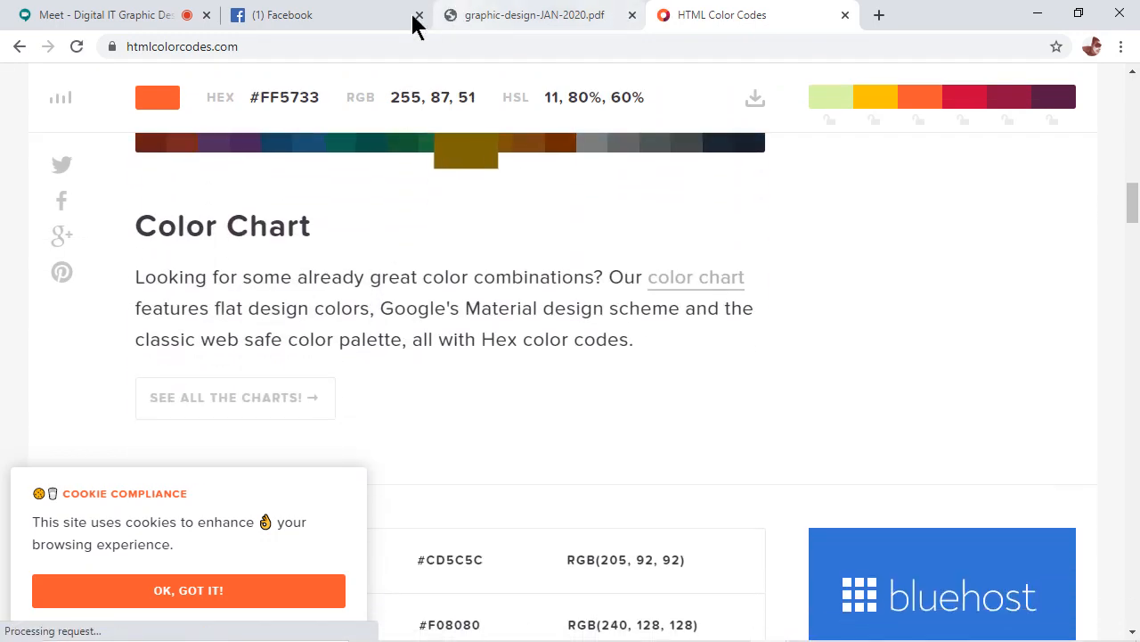
Return to the Google results and search for "color codes for photoshop" instead.
left_click(18, 49)
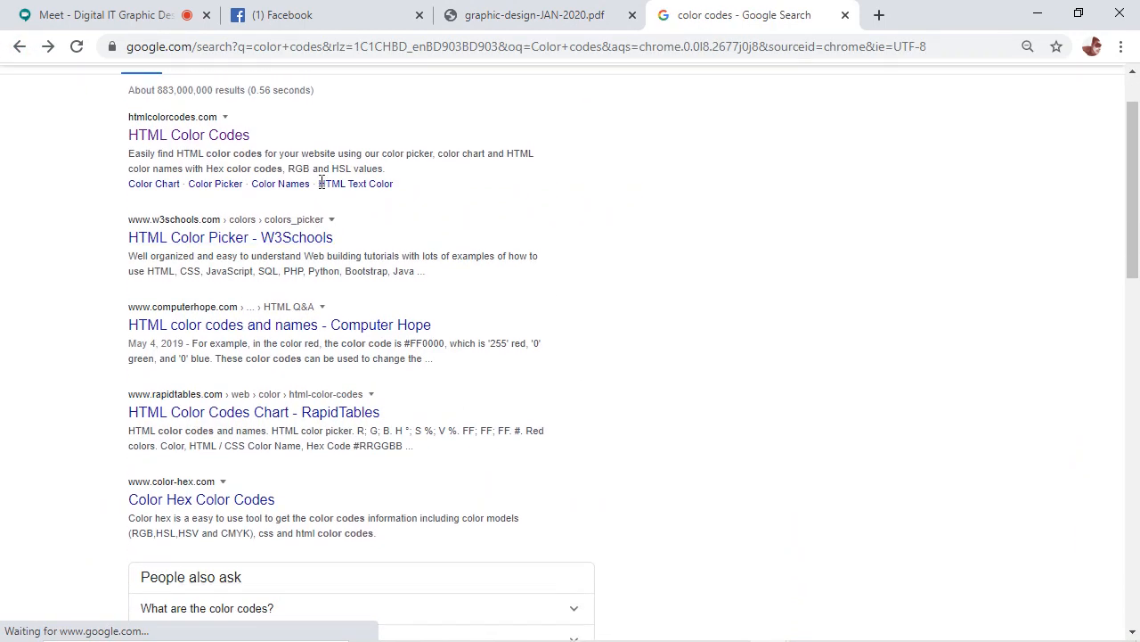
left_click(358, 98)
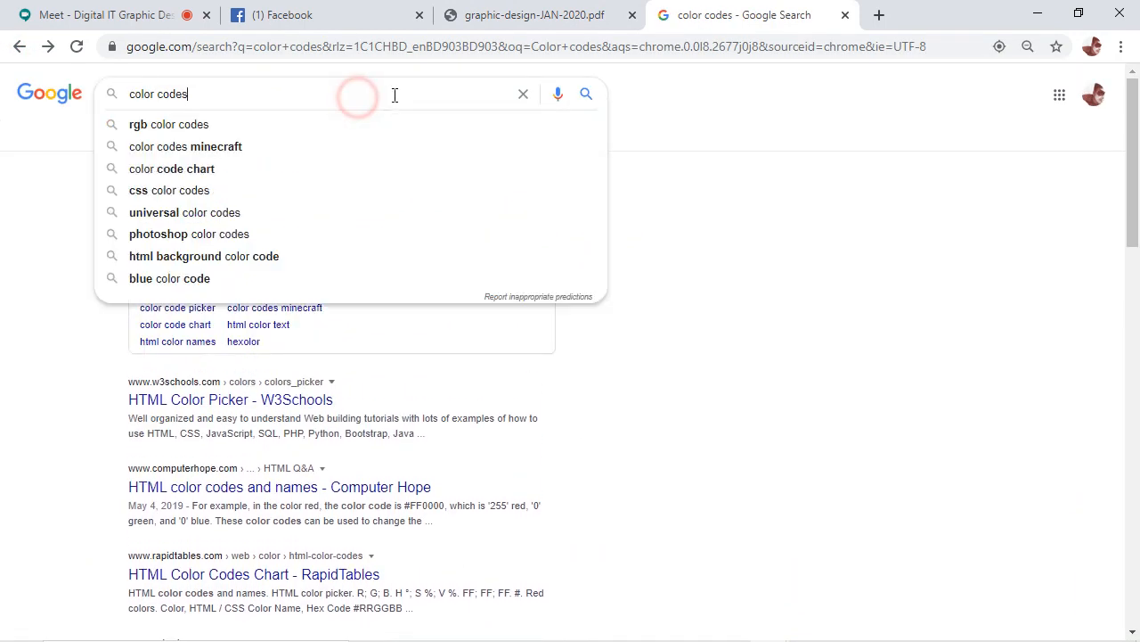
type("for")
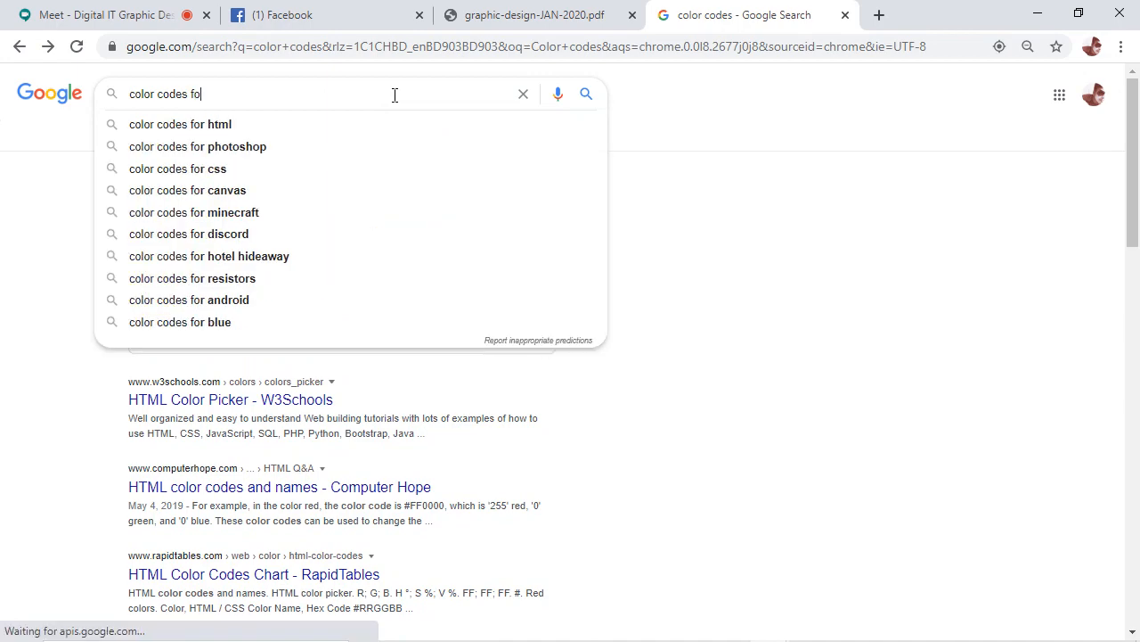
key("Down")
key("Down")
key("Return")
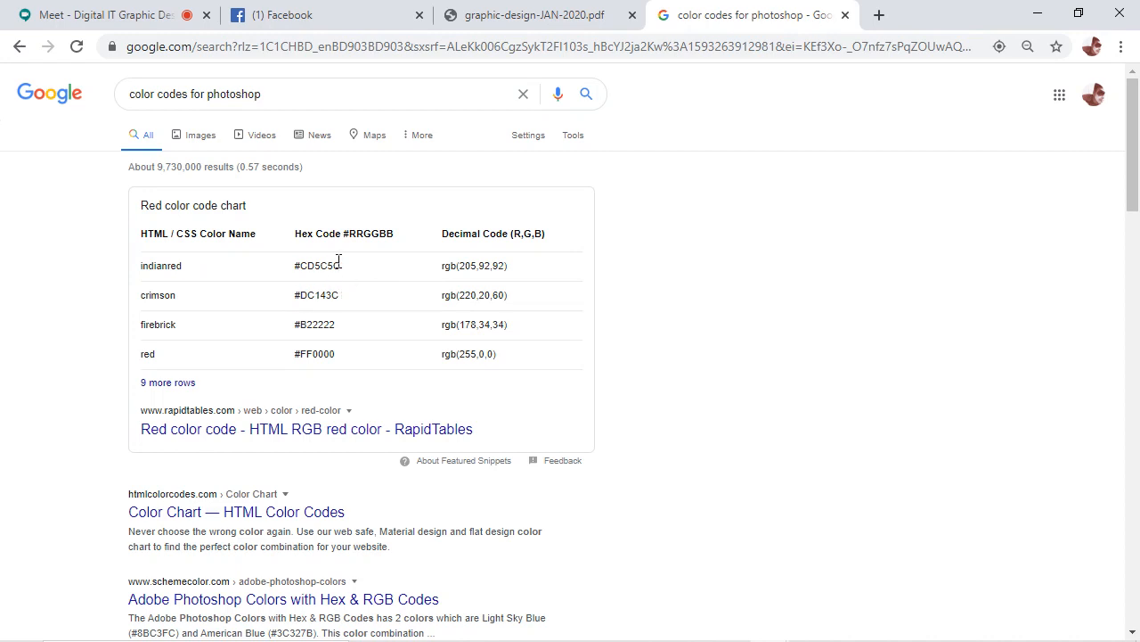
Copy the indianred hex code CD5C5C from the search results and paste it in Photoshop as the rectangle's fill colour.
left_click_drag(335, 261, 297, 262)
key("ctrl+c")
key("alt+Tab")
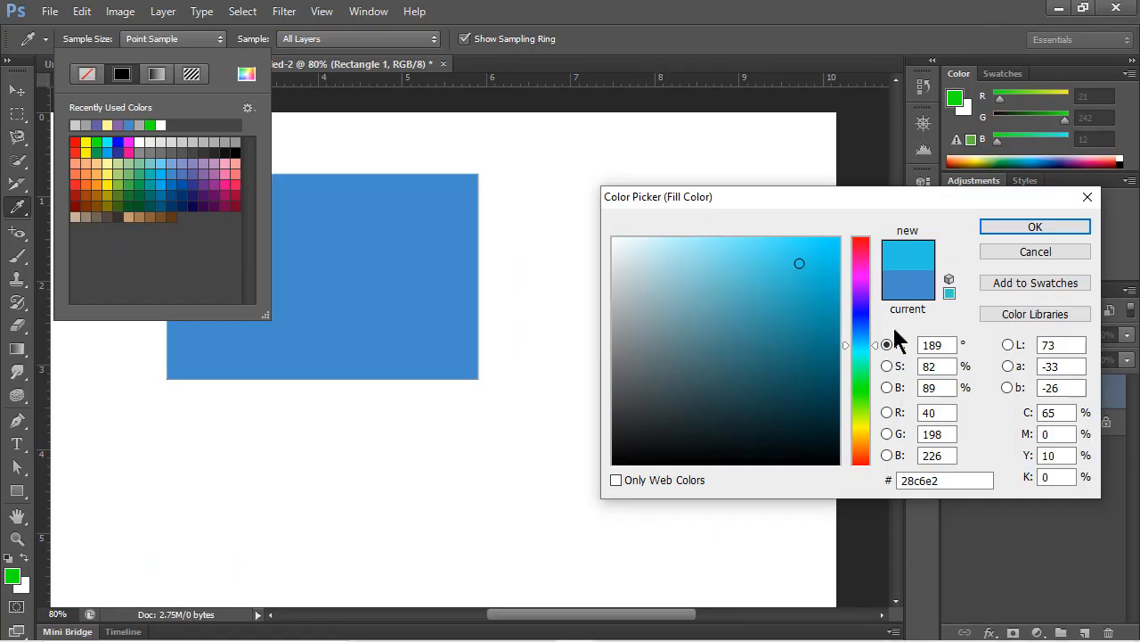
left_click(950, 481)
double_click(950, 480)
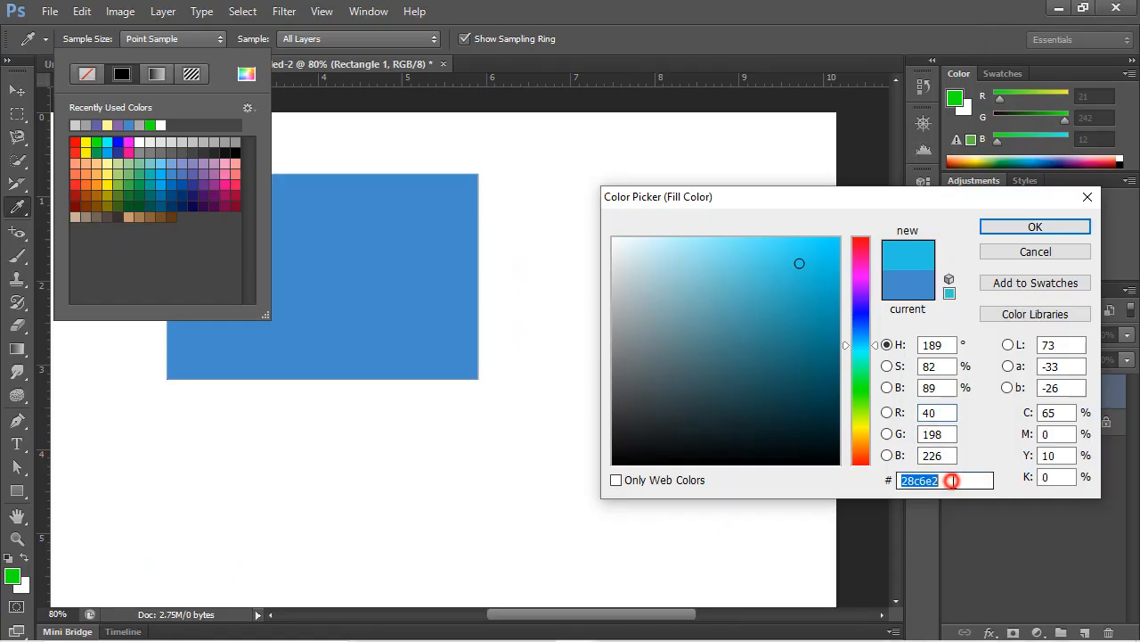
key("ctrl+v")
left_click(1007, 224)
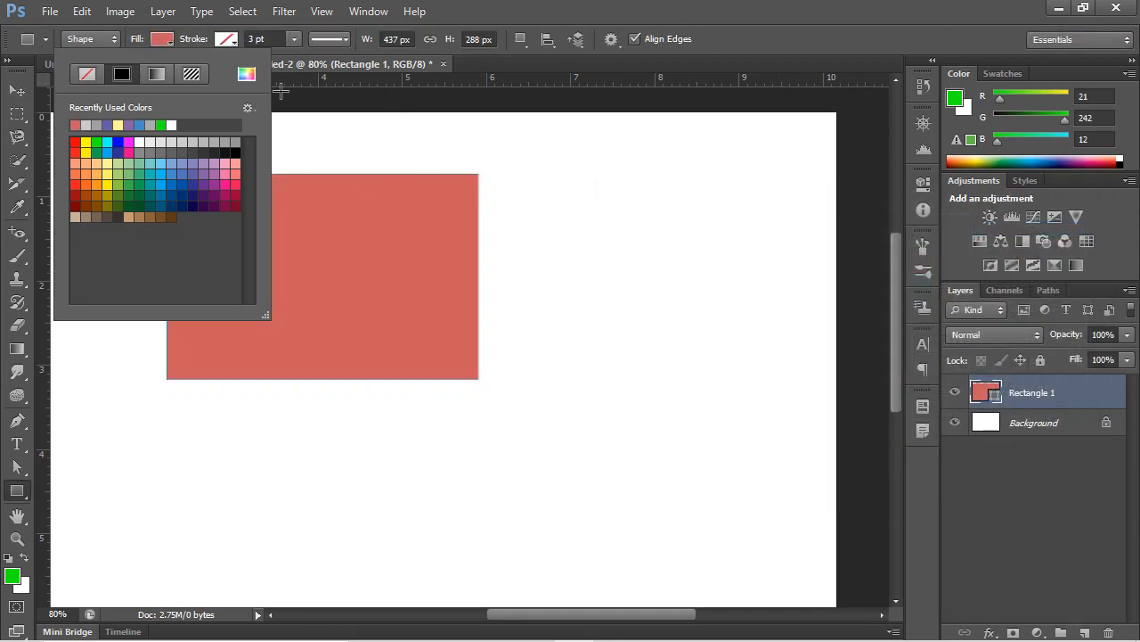
left_click(211, 42)
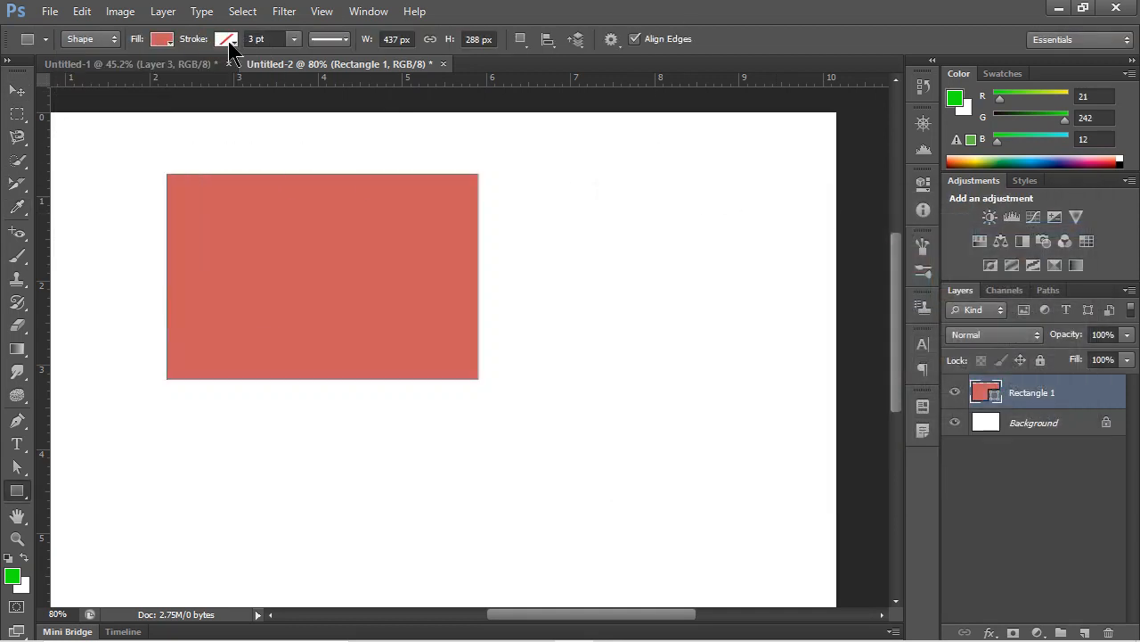
Switch the rectangle's fill to a linear gradient and change its black colour stop to red #db1d1d.
left_click(227, 41)
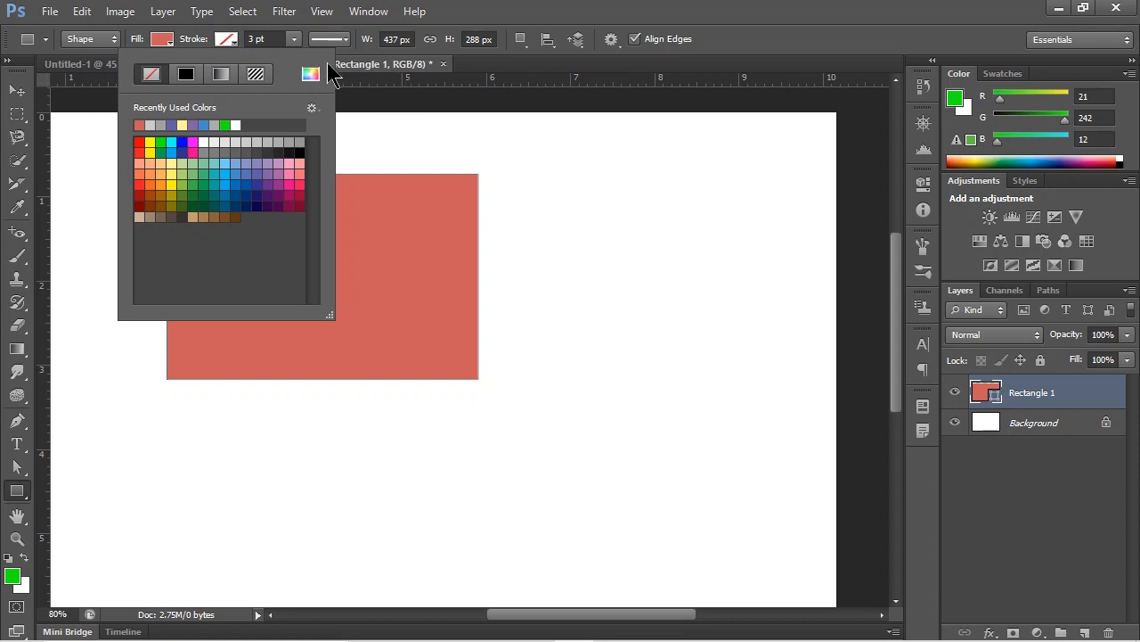
left_click(161, 38)
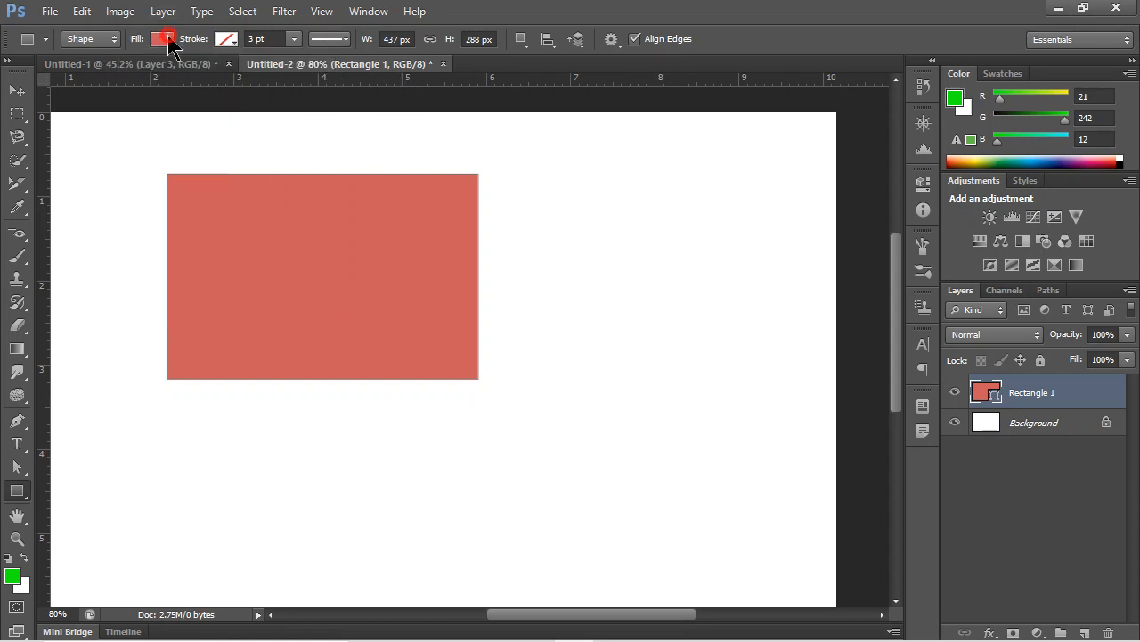
left_click(161, 39)
left_click(157, 74)
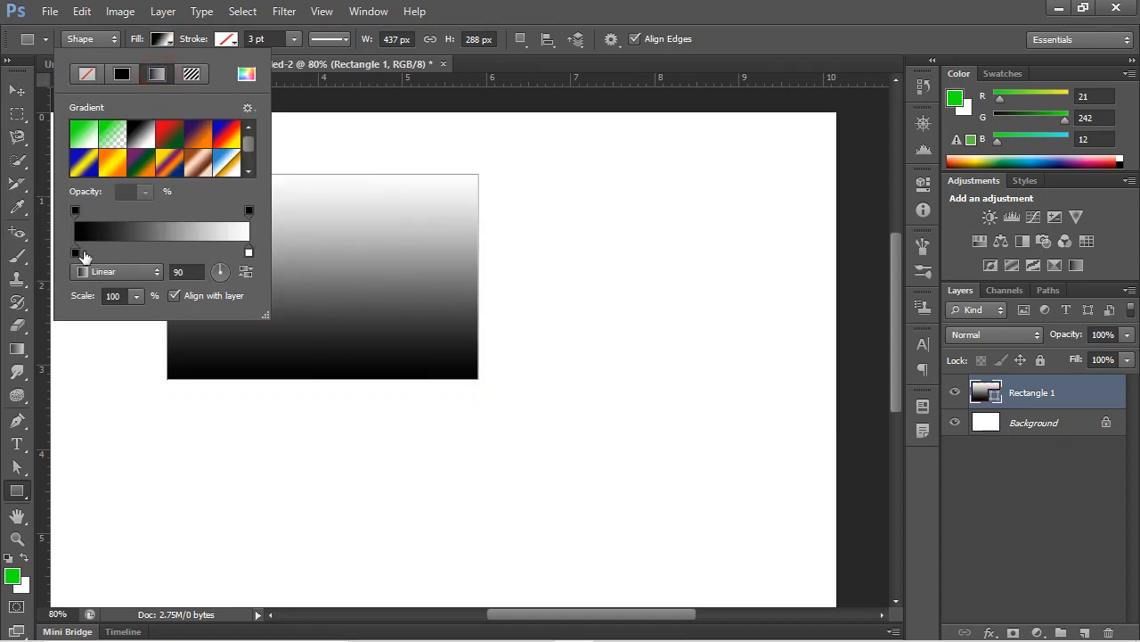
double_click(77, 252)
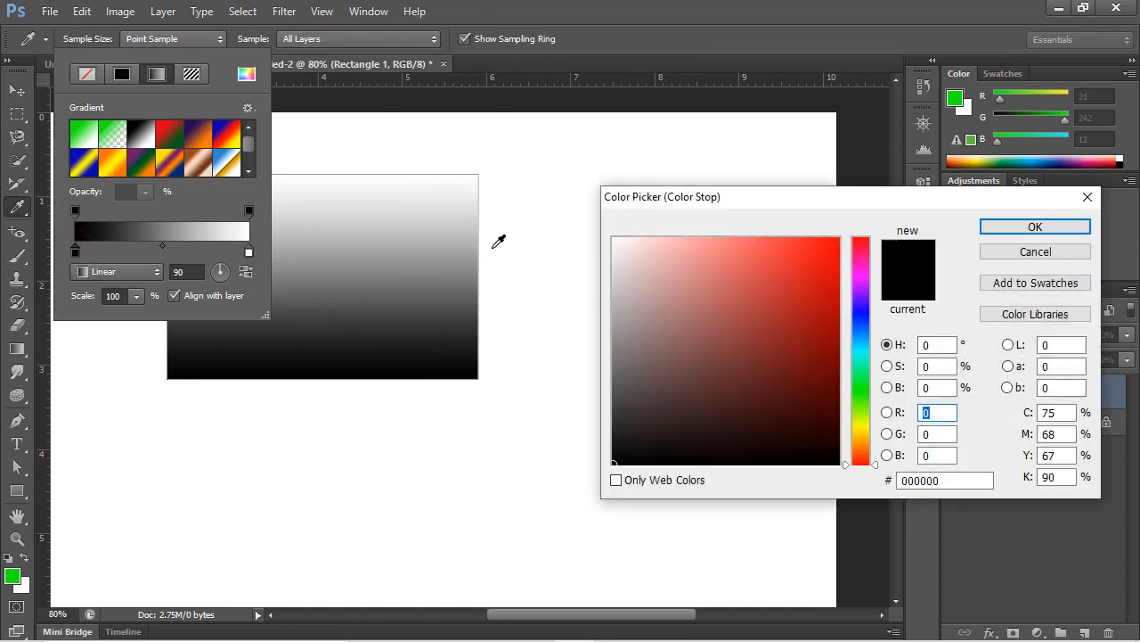
left_click(807, 284)
left_click(1033, 228)
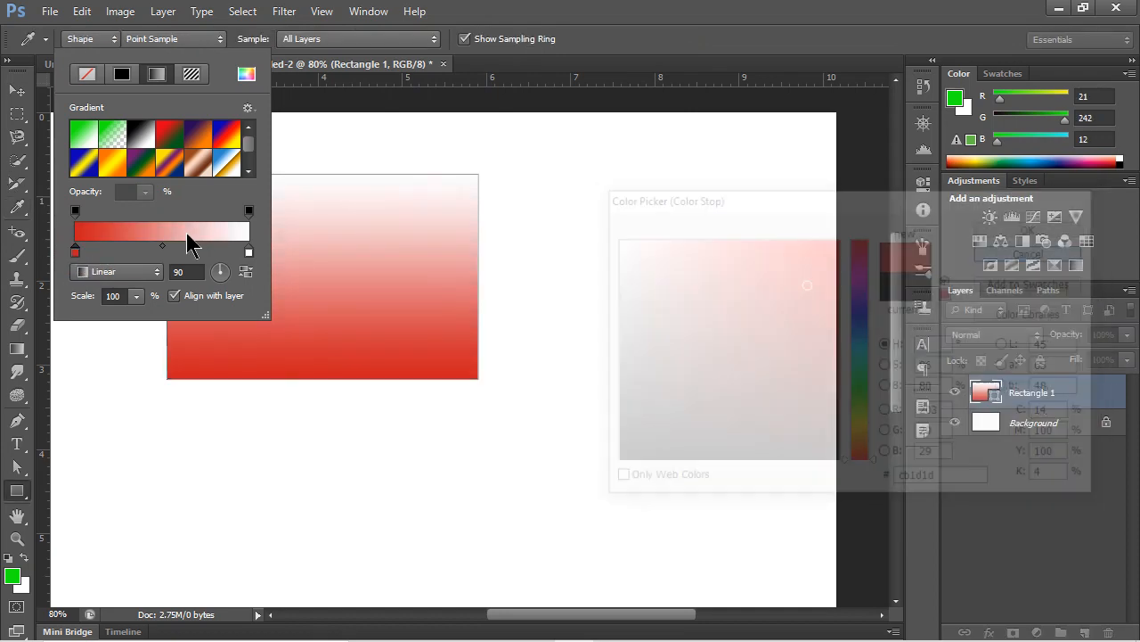
Add two white intermediate colour stops to the rectangle's black-to-white gradient and rotate its angle to -18°.
left_click_drag(97, 252, 105, 252)
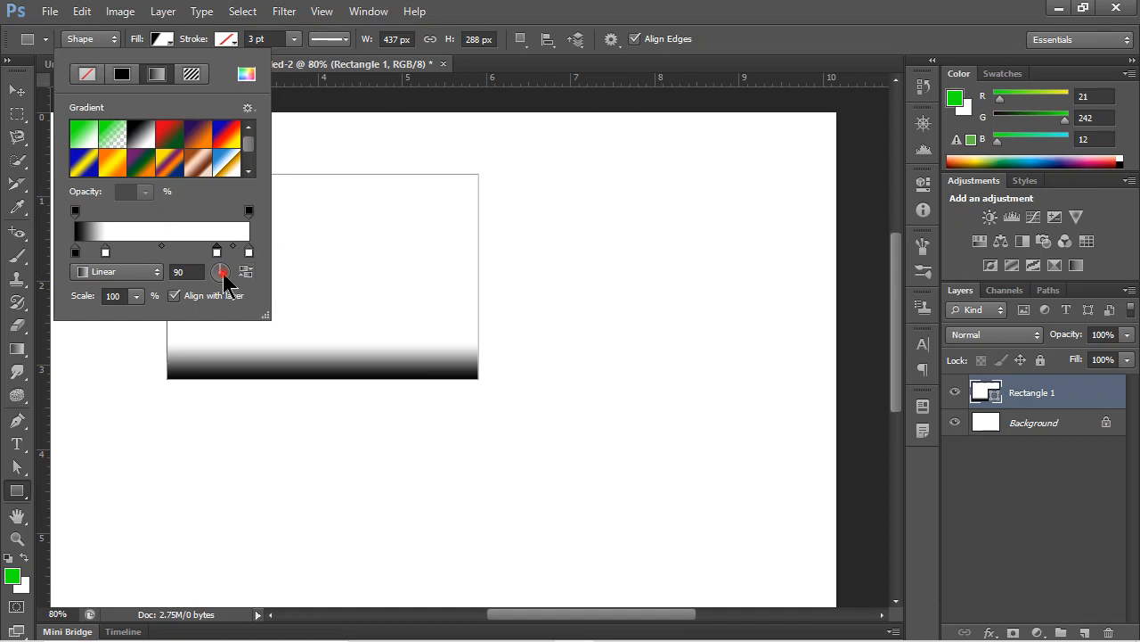
left_click_drag(225, 284, 235, 285)
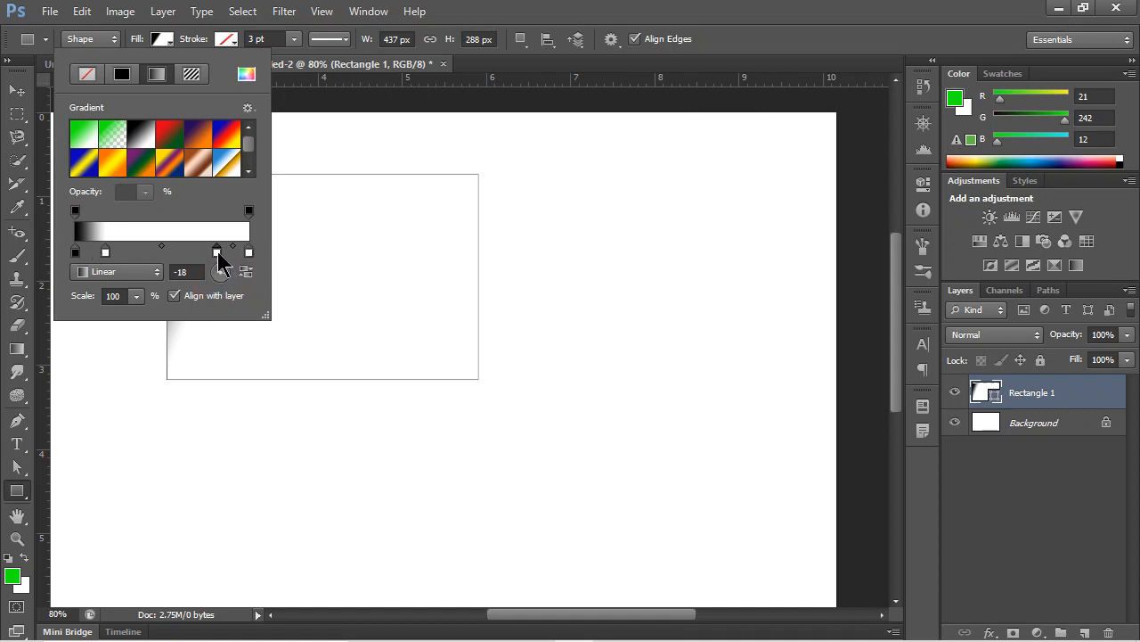
Remove both intermediate colour stops from the gradient, and try adding and removing another one near the black end.
left_click_drag(218, 253, 217, 318)
left_click_drag(106, 254, 113, 280)
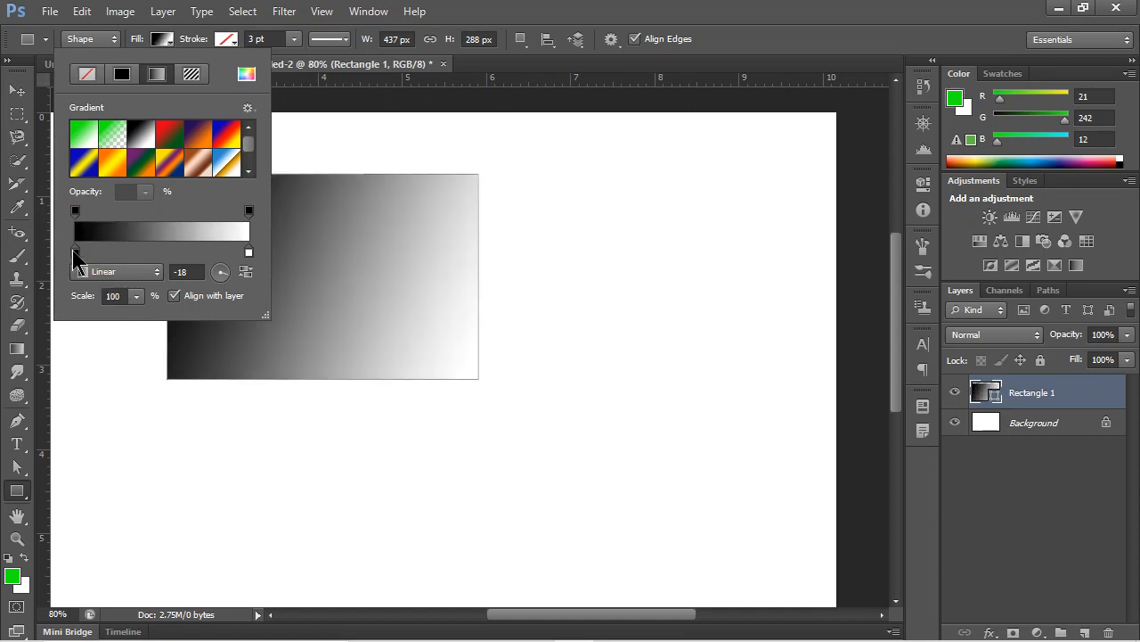
left_click(93, 252)
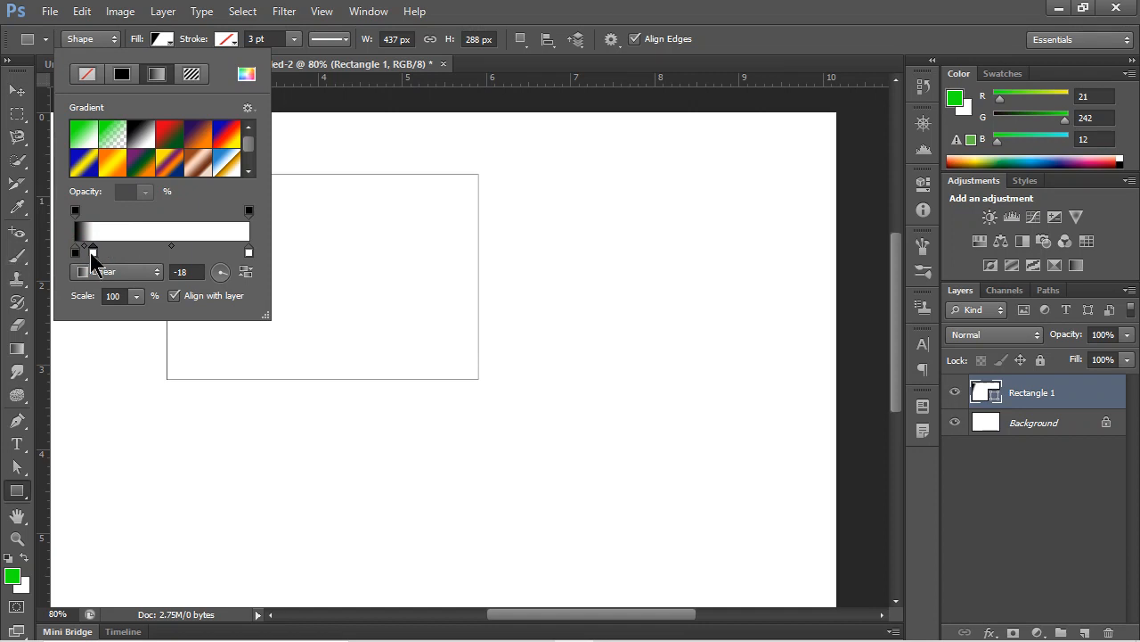
left_click_drag(92, 252, 183, 325)
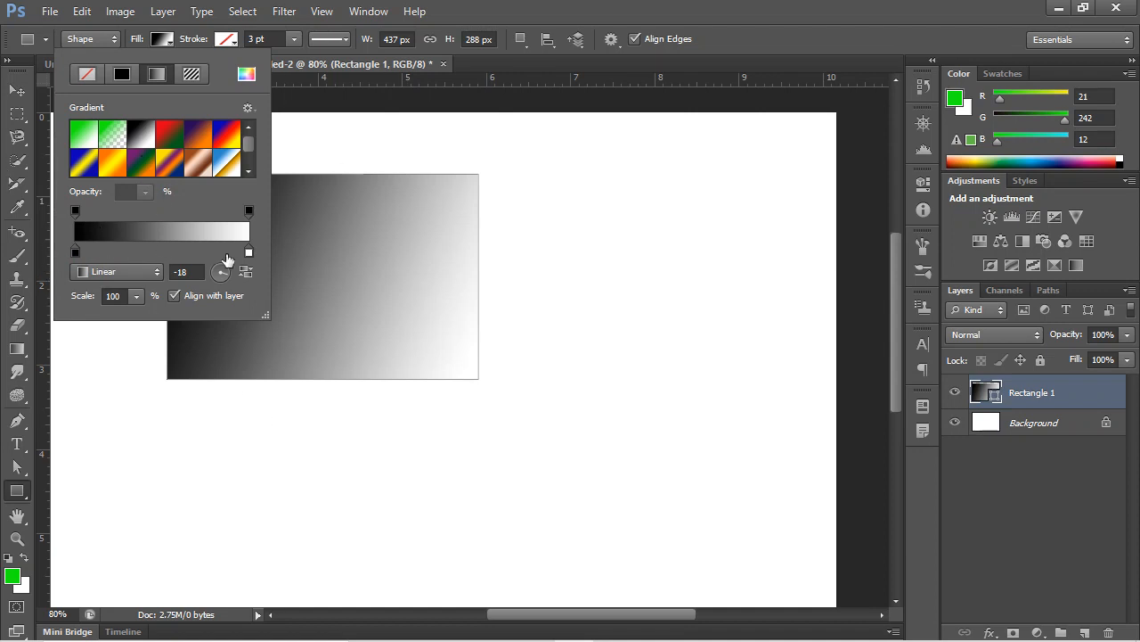
Change the gradient's white end stop to red #ca1616, keeping the other end black.
left_click(146, 193)
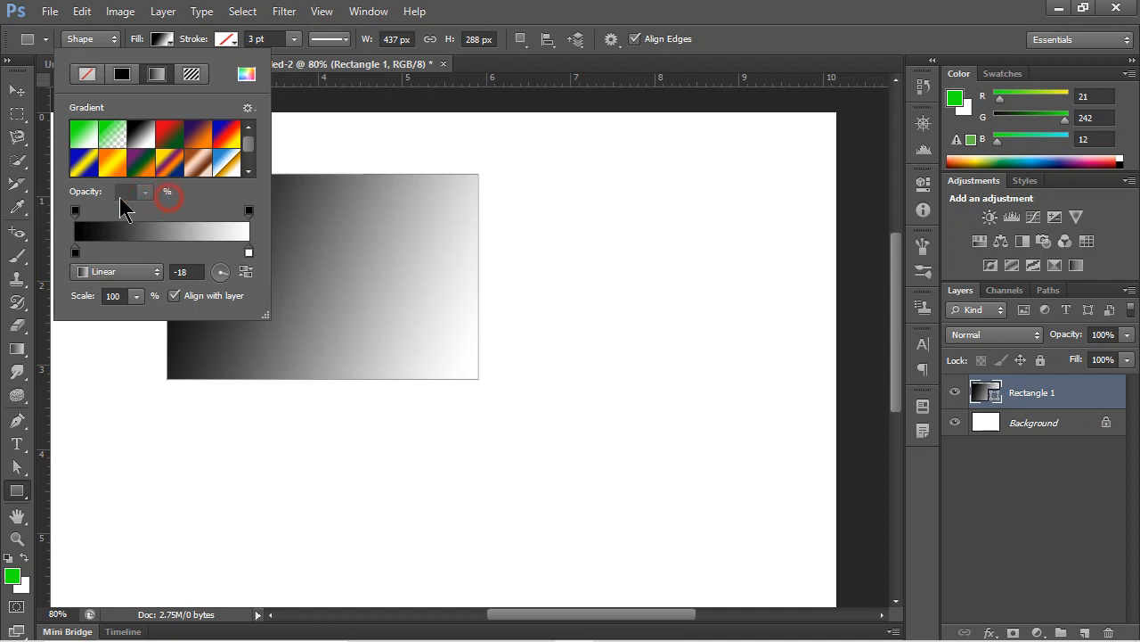
double_click(249, 252)
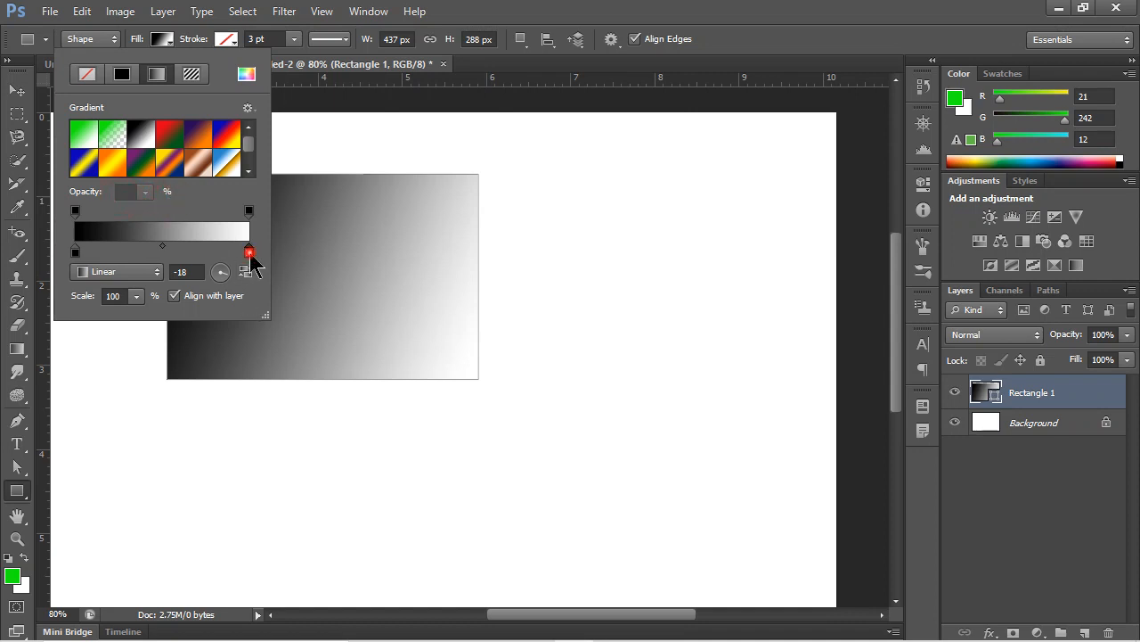
left_click(815, 285)
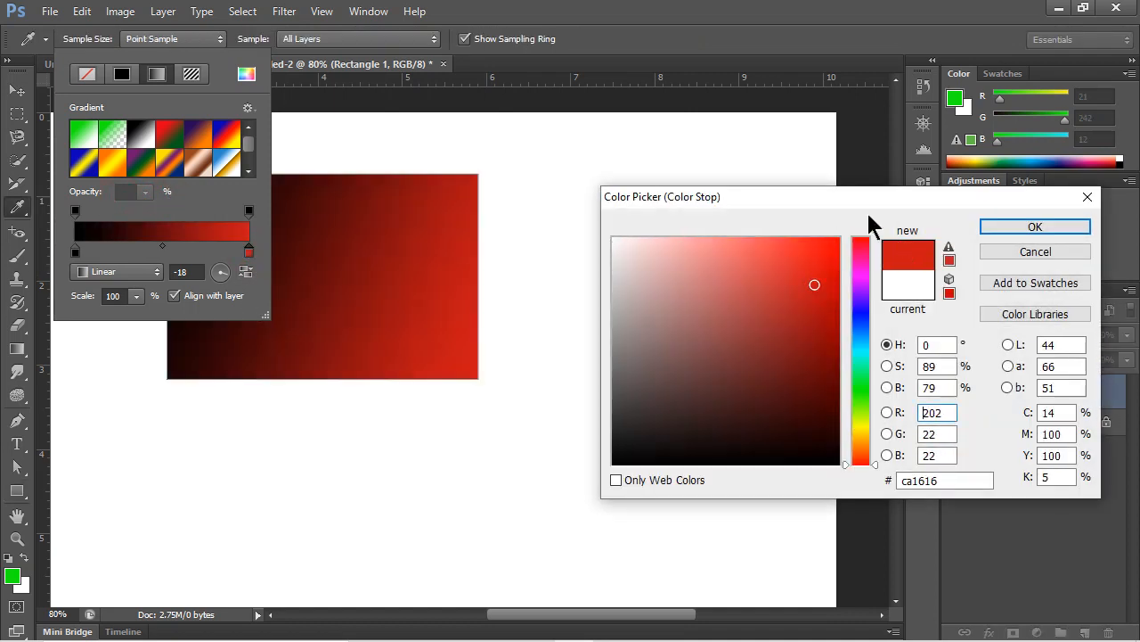
left_click(76, 251)
left_click(1058, 225)
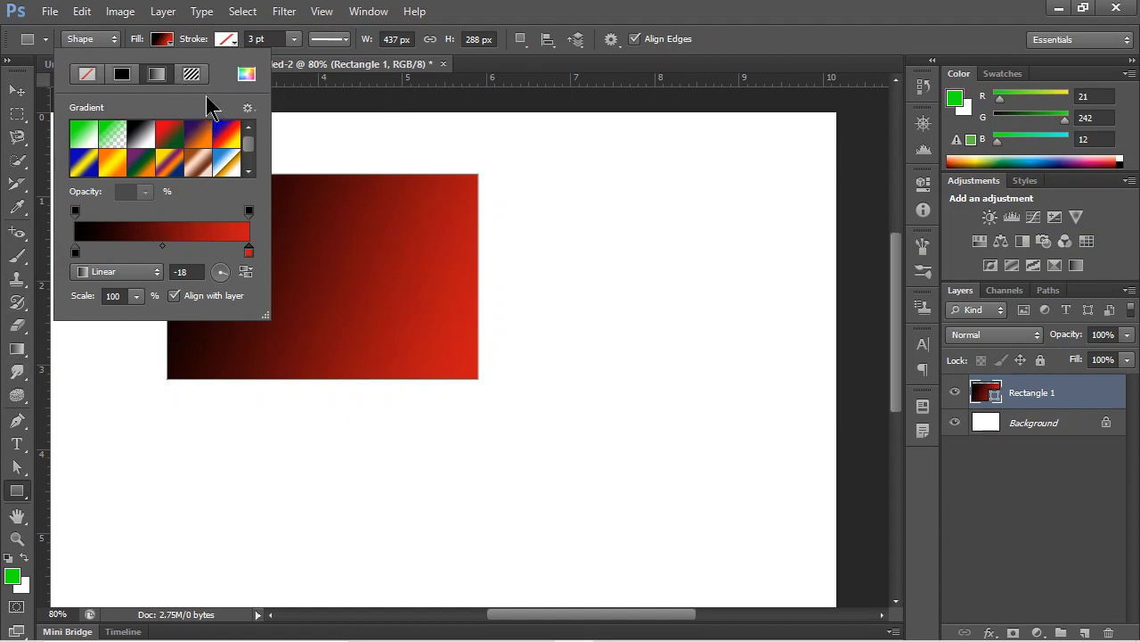
Switch the rectangle to a pattern fill and try several patterns, ending with the blue bubbles.
left_click(191, 74)
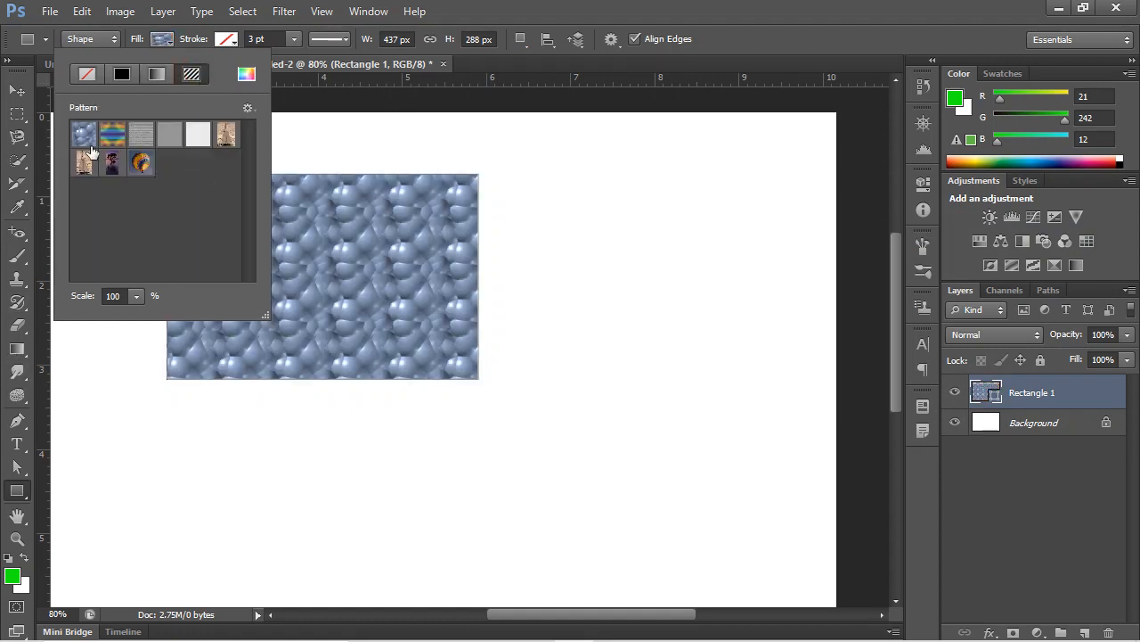
left_click(234, 142)
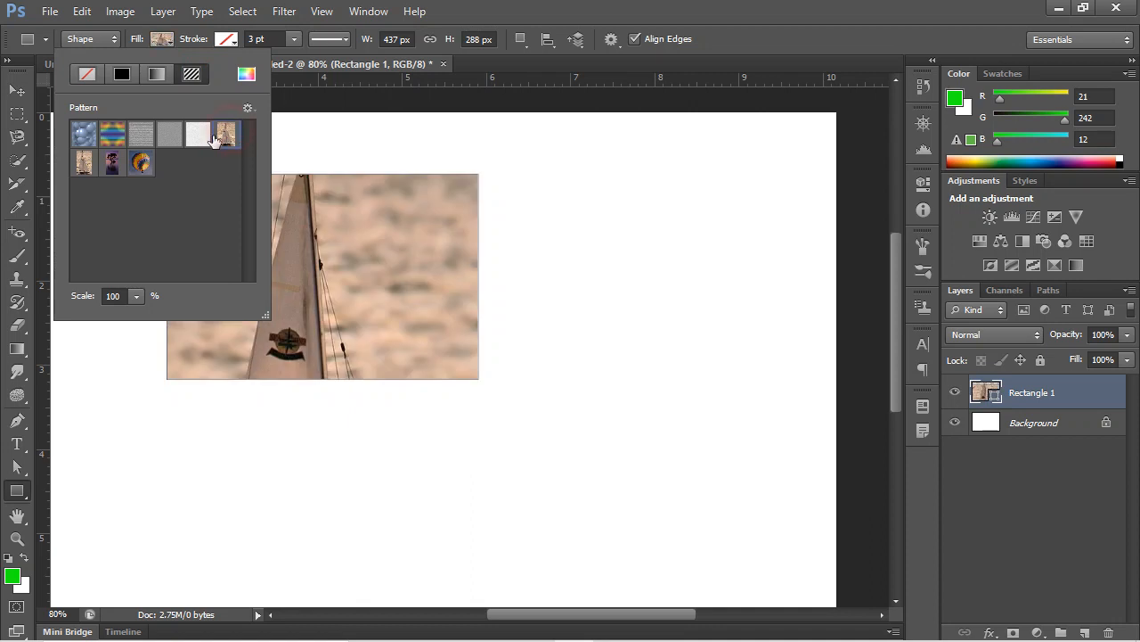
left_click(194, 137)
left_click(140, 134)
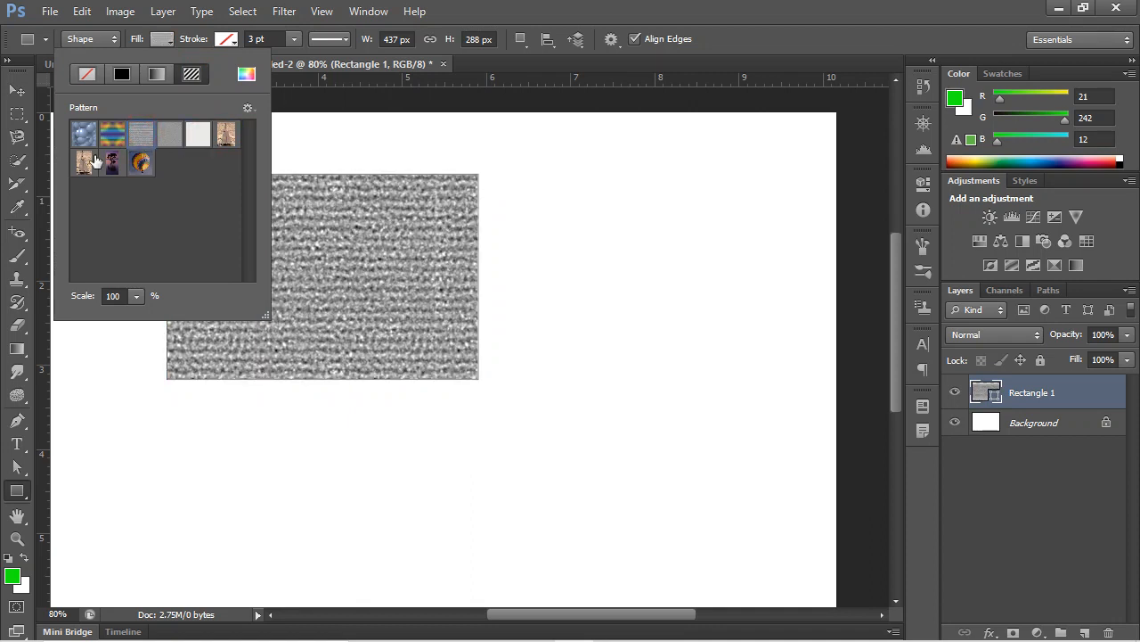
left_click(84, 161)
left_click(107, 134)
left_click(83, 134)
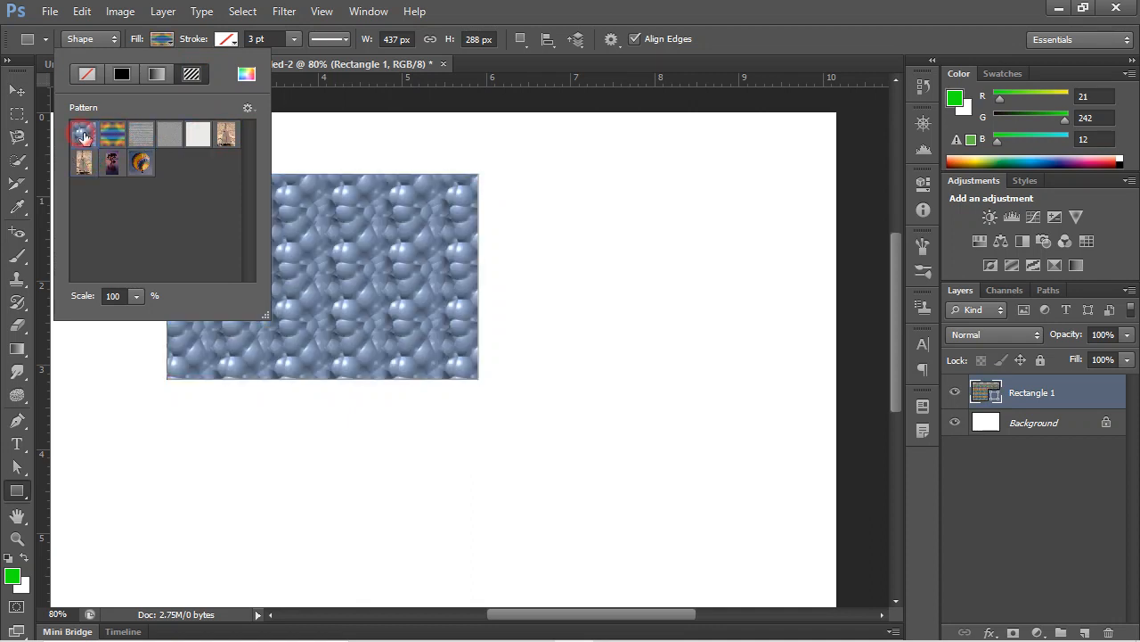
Switch the rectangle back to a solid fill and choose a very light grey swatch.
left_click(116, 76)
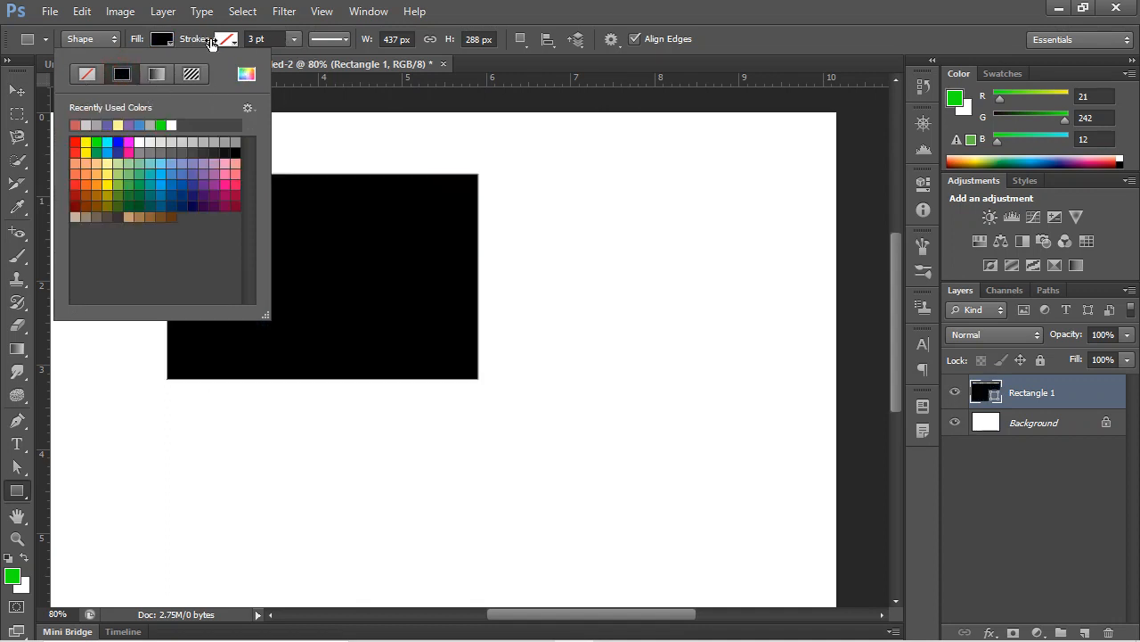
left_click(172, 42)
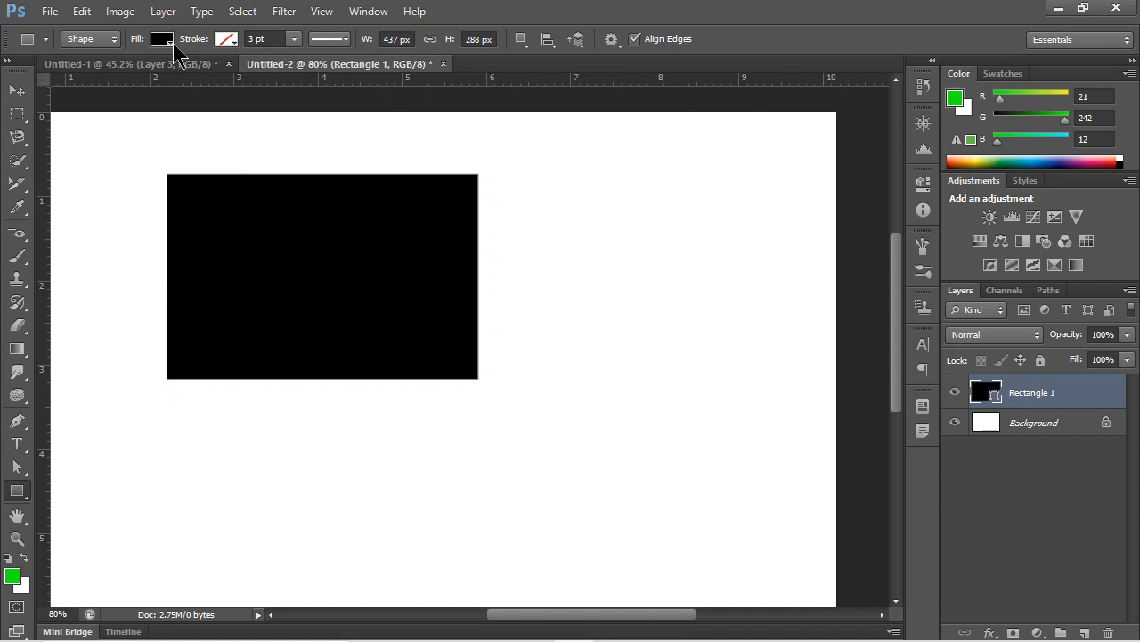
left_click(163, 40)
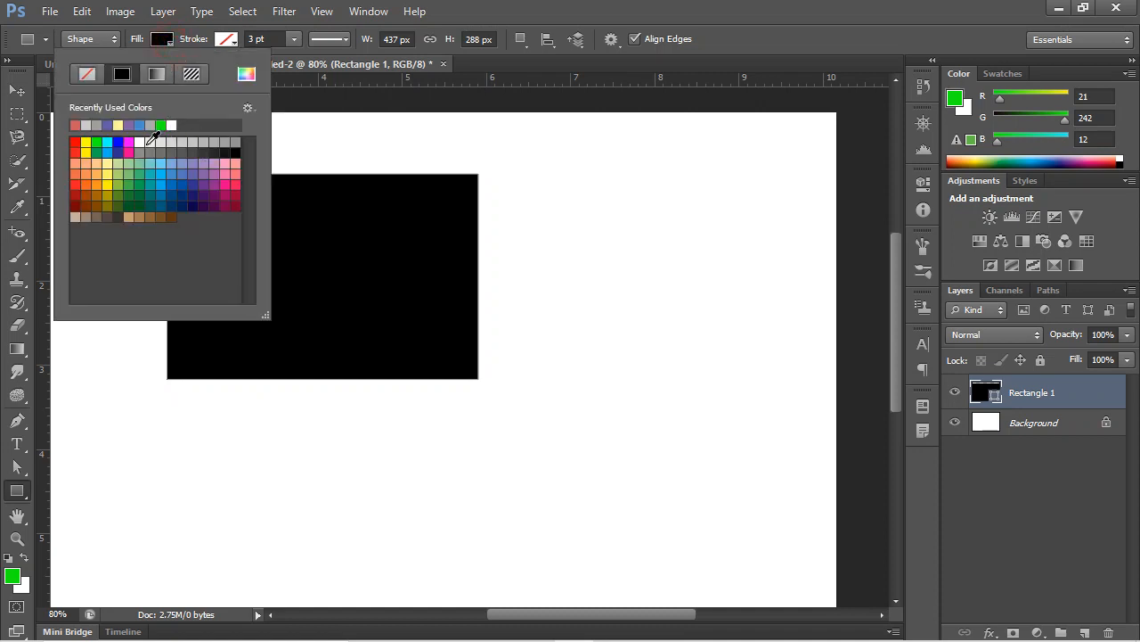
left_click(152, 142)
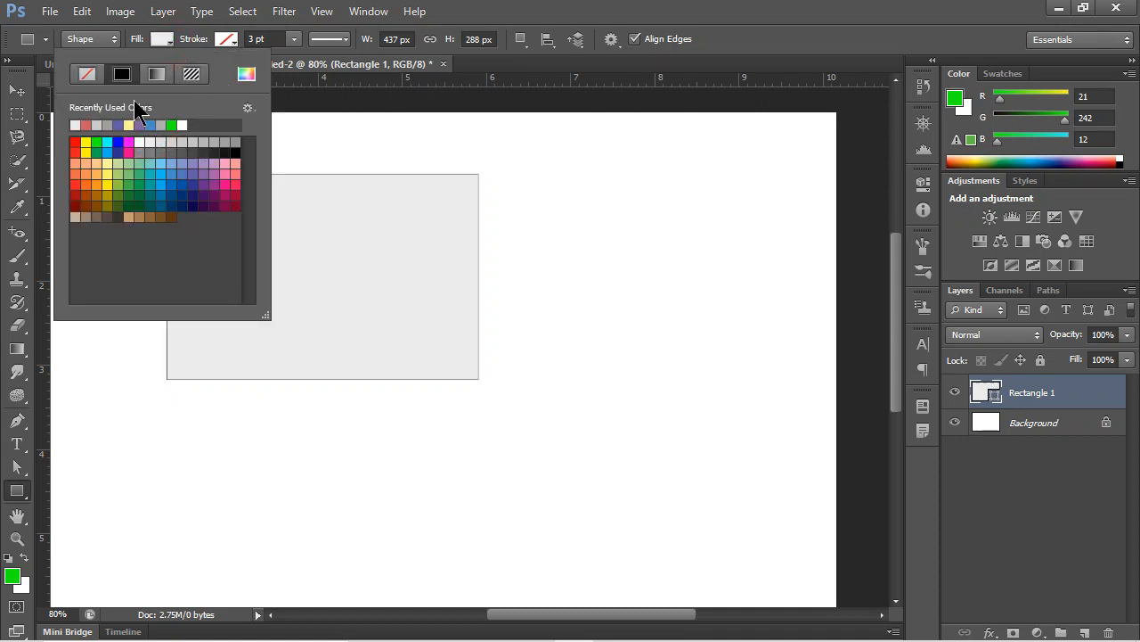
left_click(181, 43)
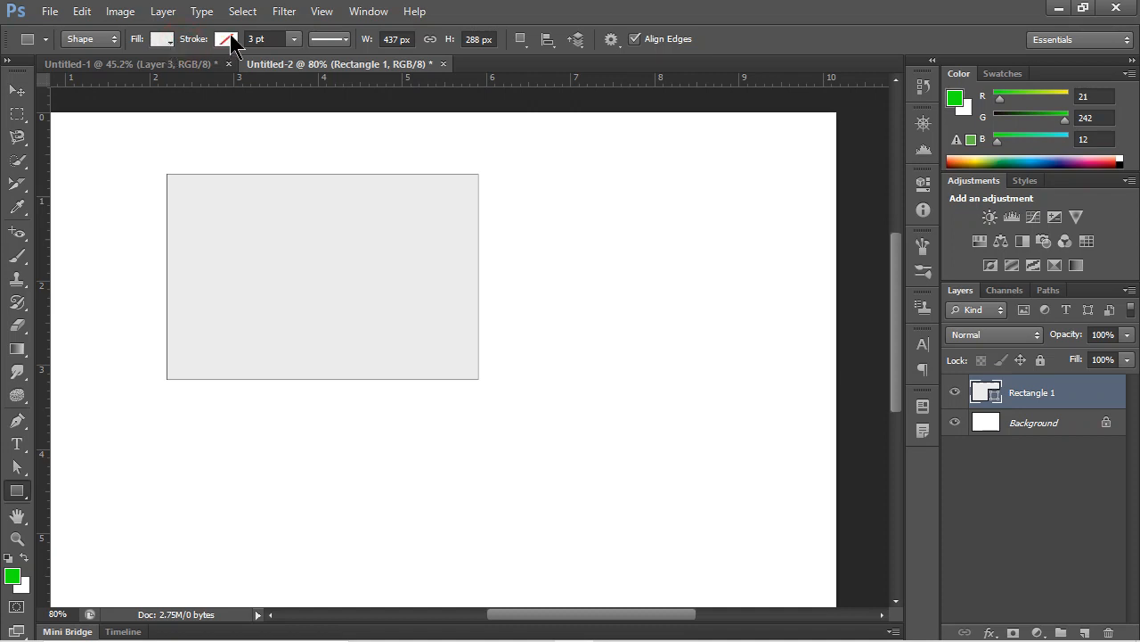
Switch to the Google Meet tab in Chrome, admit the waiting participant and return to Photoshop.
left_click(233, 41)
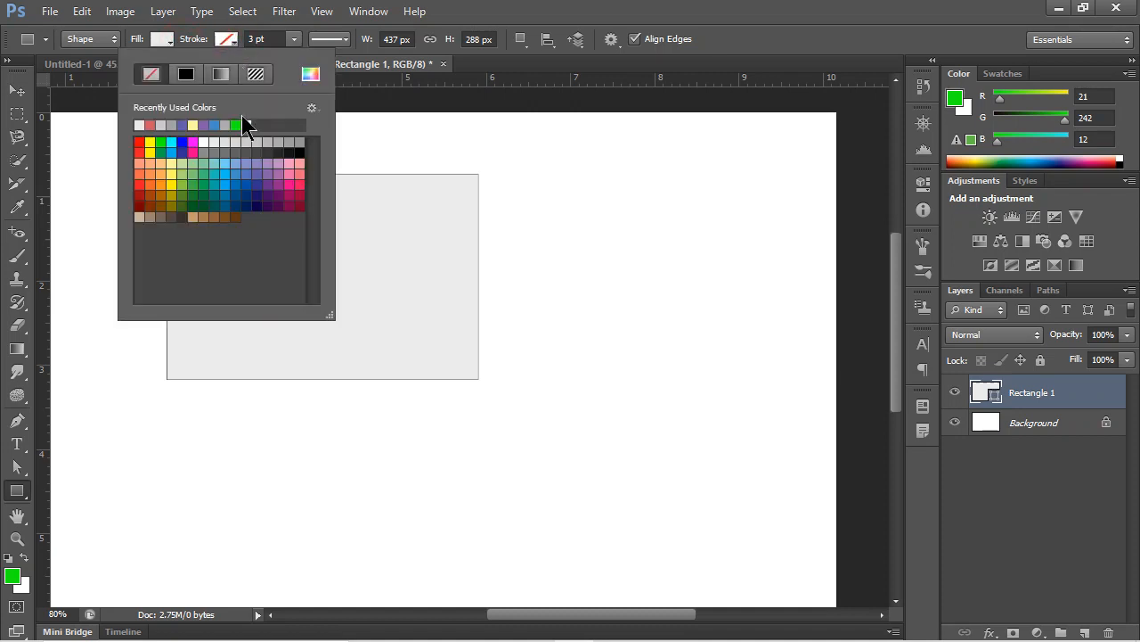
key("alt+Tab")
key("alt+Tab")
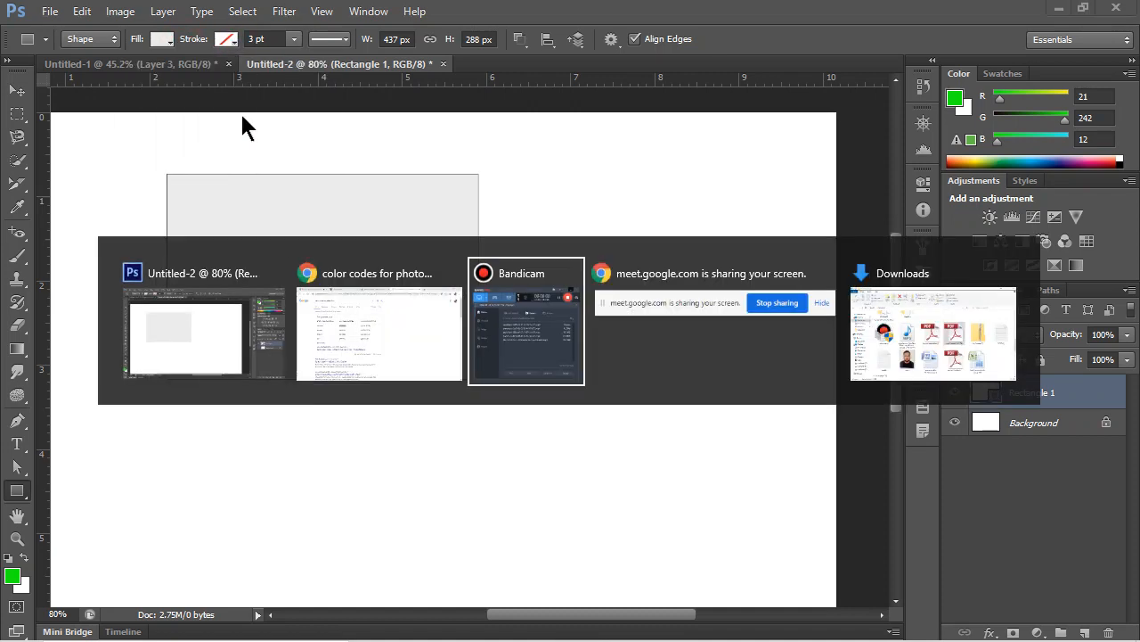
left_click(377, 326)
left_click(129, 12)
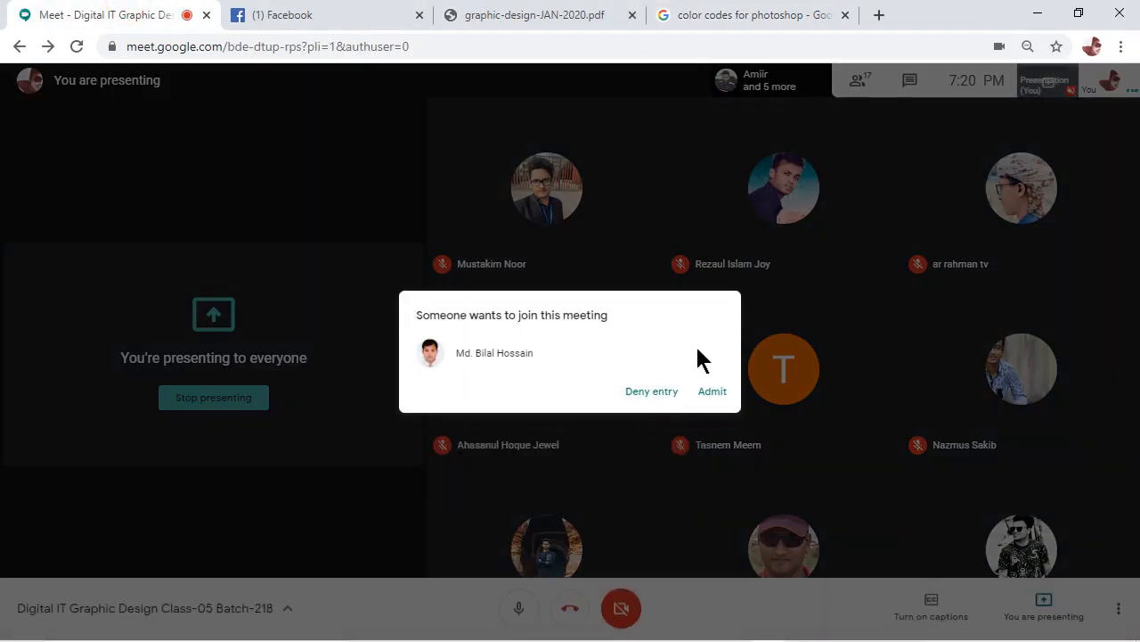
left_click(718, 396)
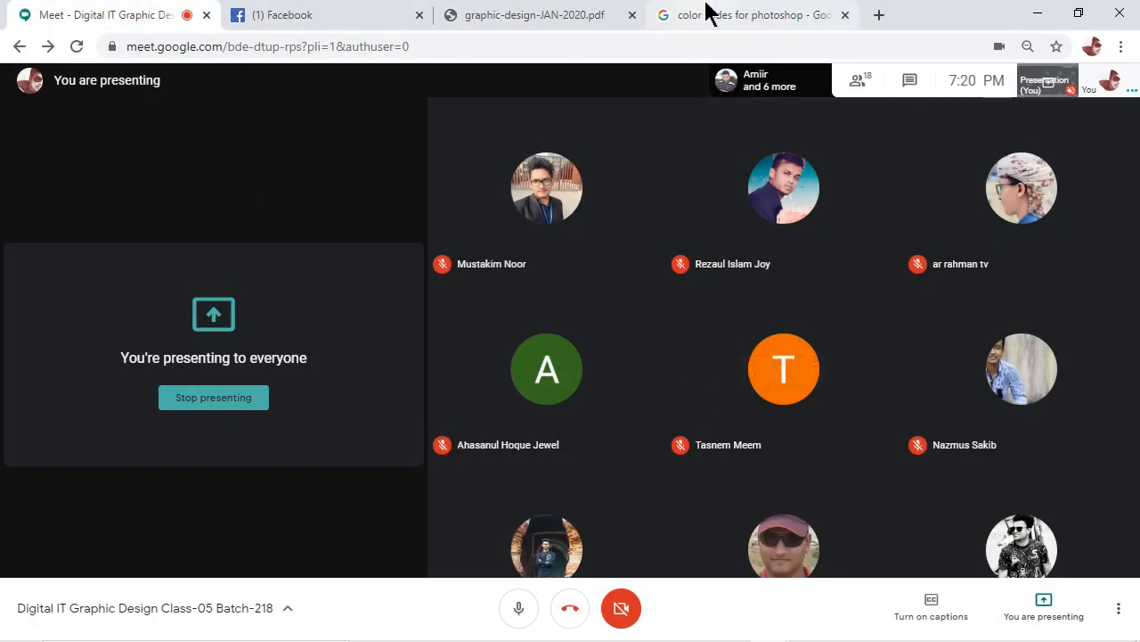
key("alt+Tab")
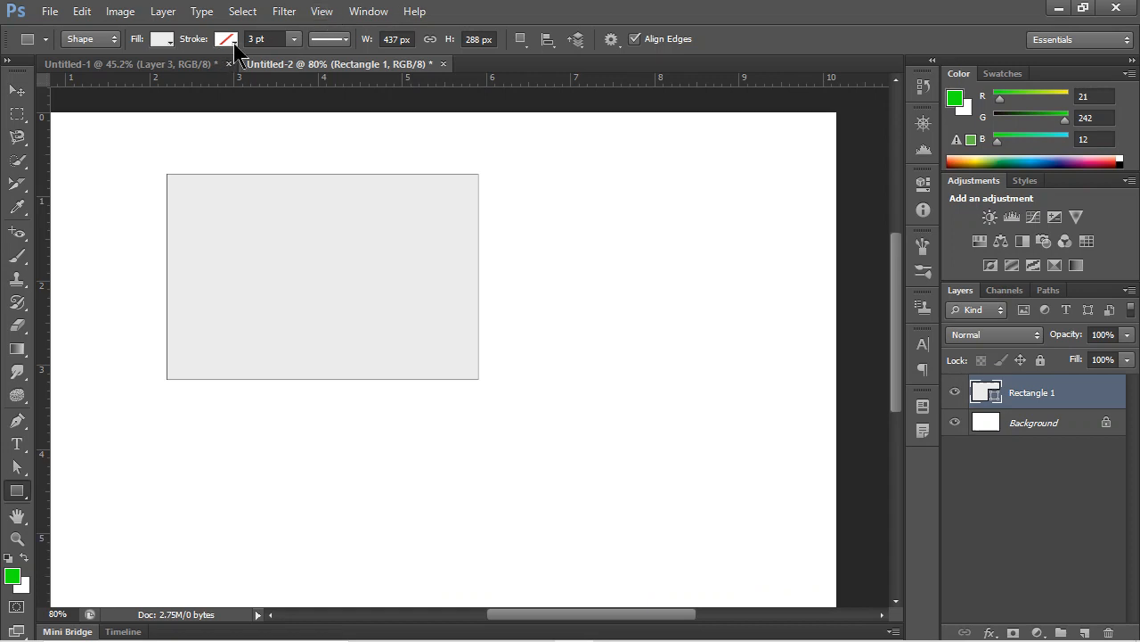
Give the rectangle a solid light blue stroke from the colour swatches.
left_click(237, 40)
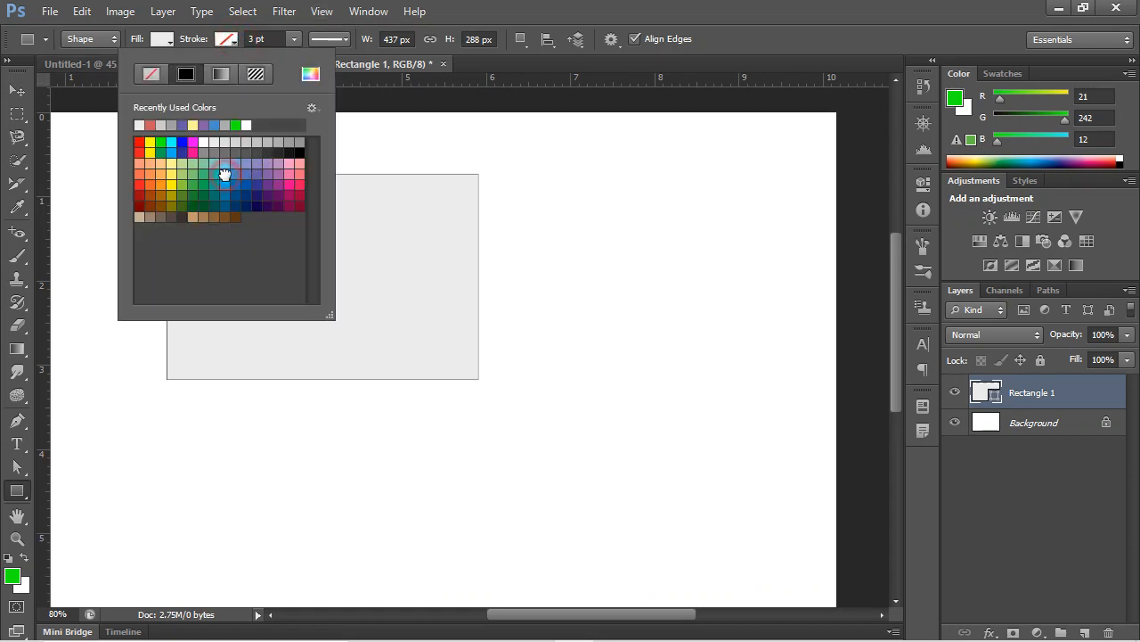
left_click(218, 176)
left_click(531, 4)
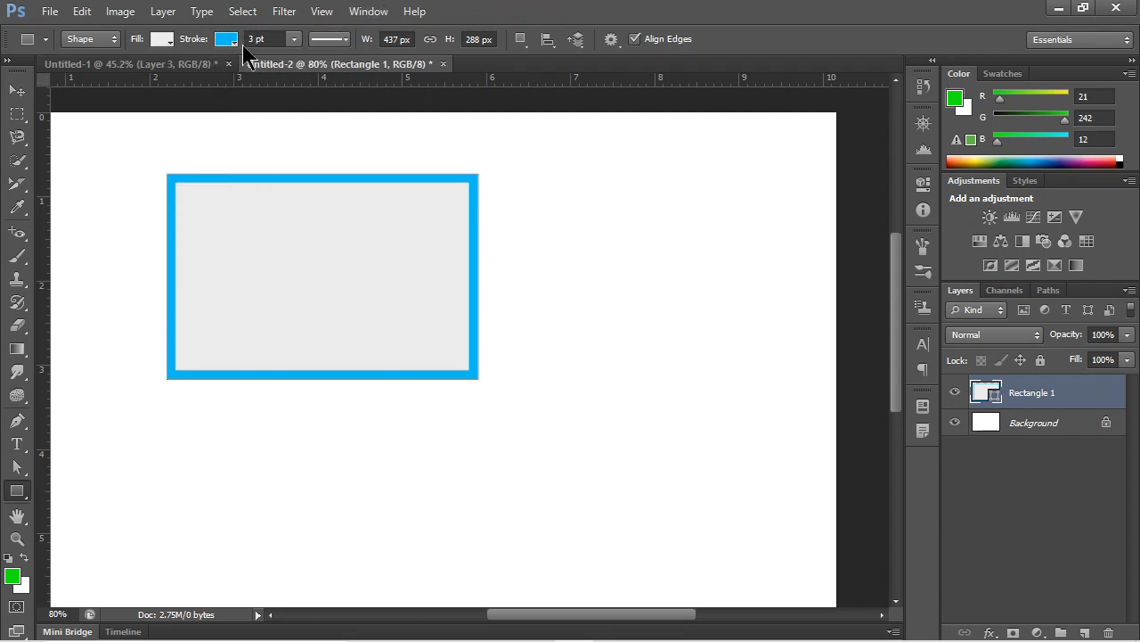
Reduce the rectangle's stroke width to 0 pt.
left_click(289, 39)
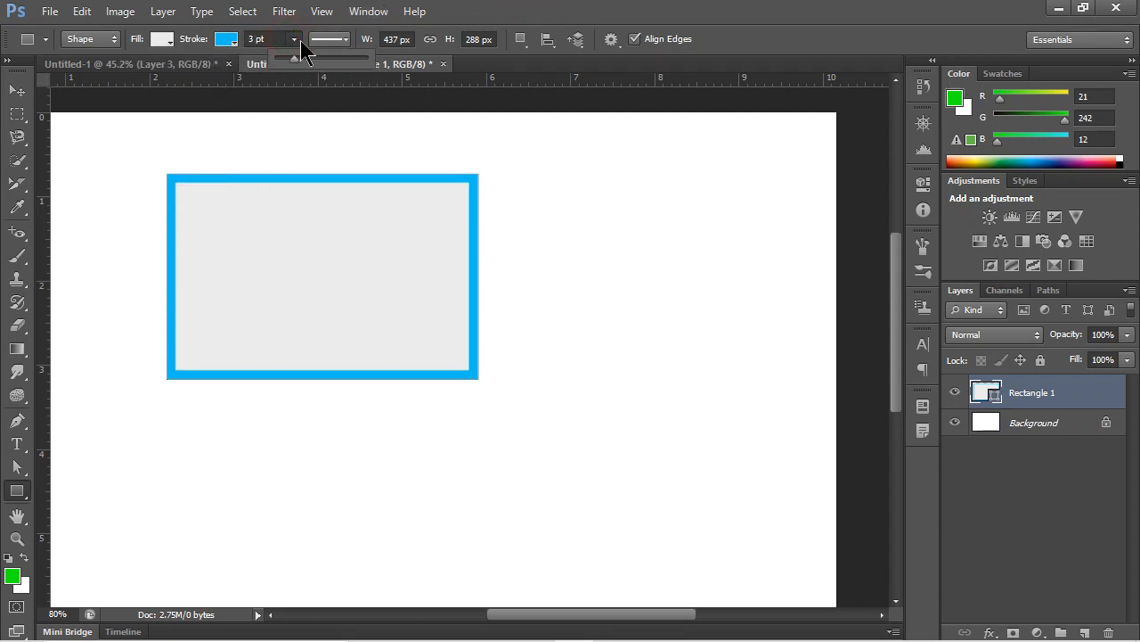
left_click(297, 39)
left_click(297, 39)
mouse_move(298, 58)
left_mouse_down()
mouse_move(277, 56)
mouse_move(296, 59)
left_mouse_up()
mouse_move(290, 60)
left_mouse_down()
mouse_move(334, 66)
mouse_move(261, 76)
left_mouse_up()
Apply the dashed stroke style to the rectangle and try different stroke widths, from 4.28 pt down to 0.16 pt.
left_click(346, 40)
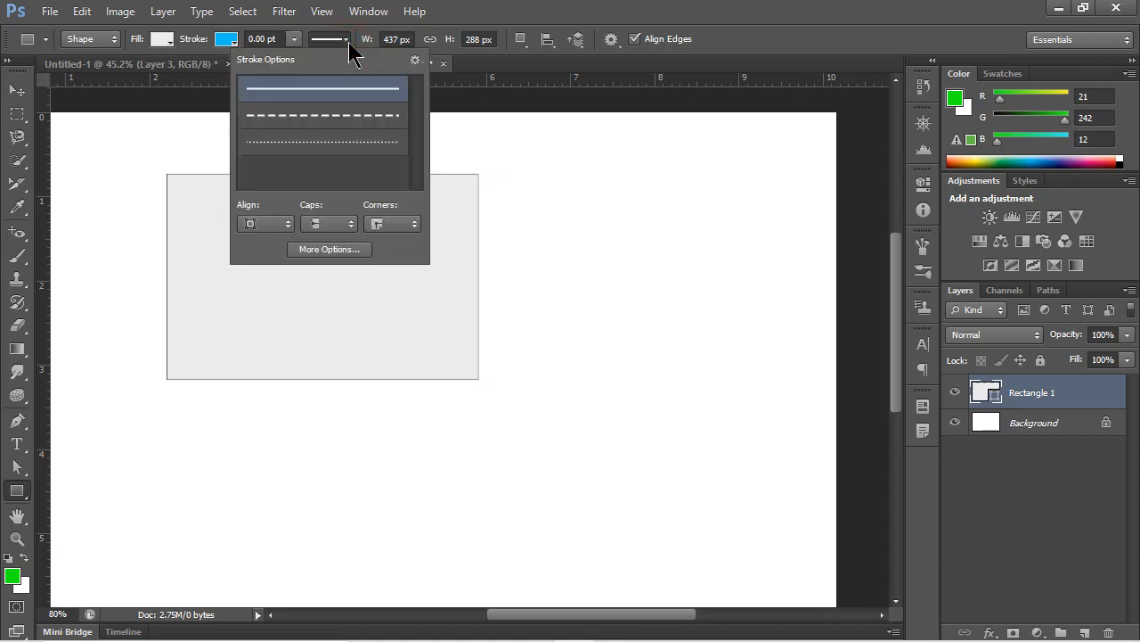
left_click(324, 125)
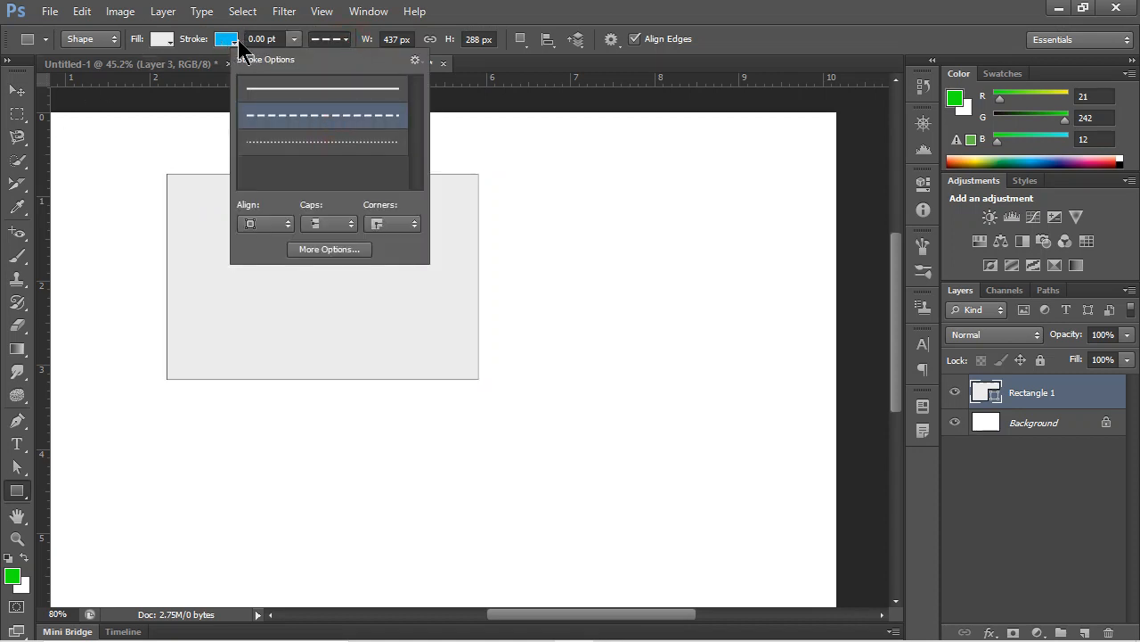
left_click(295, 41)
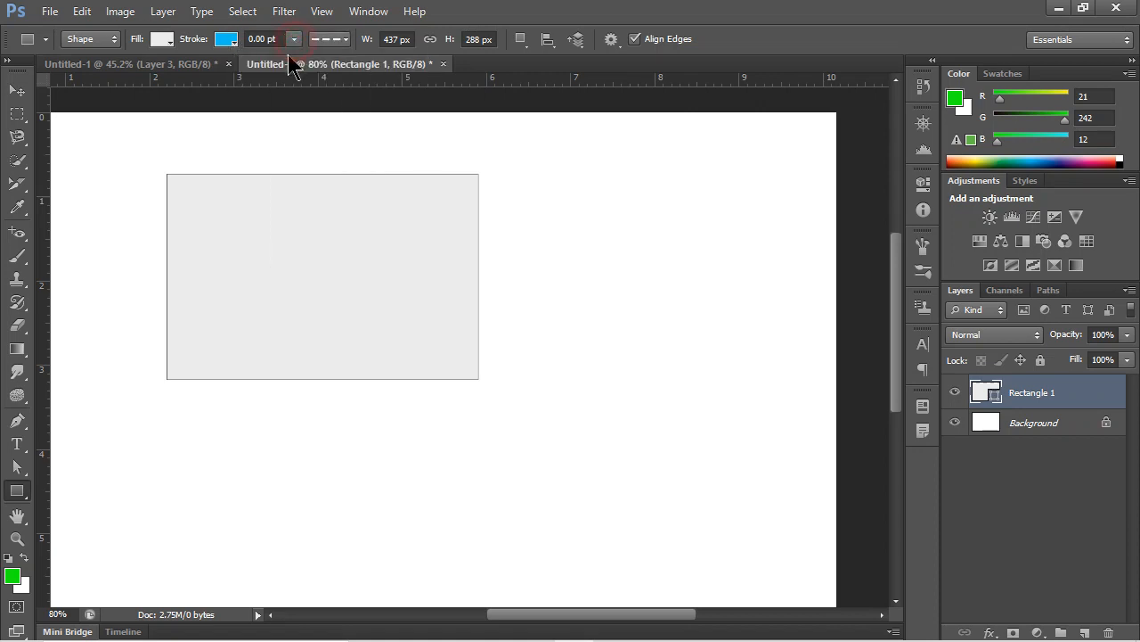
mouse_move(313, 64)
left_mouse_down()
mouse_move(331, 61)
mouse_move(305, 62)
mouse_move(320, 64)
left_mouse_up()
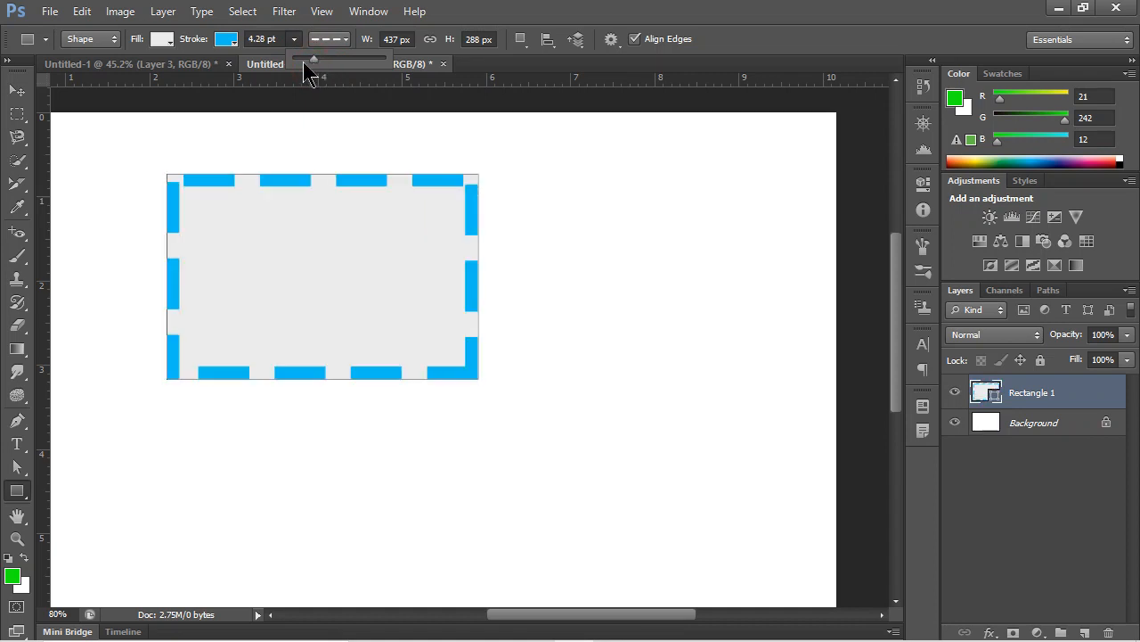
left_click(302, 61)
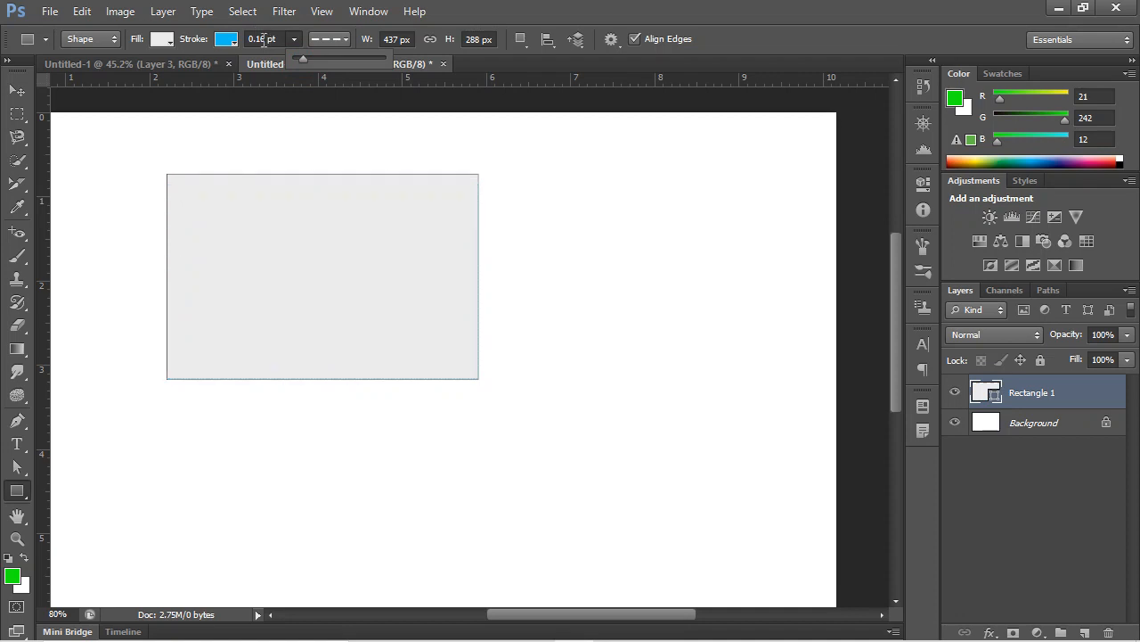
Set the rectangle's stroke width to 1 pt and change its line style to dotted.
left_click(264, 39)
mouse_move(249, 39)
left_mouse_down()
mouse_move(266, 39)
mouse_move(255, 39)
left_mouse_up()
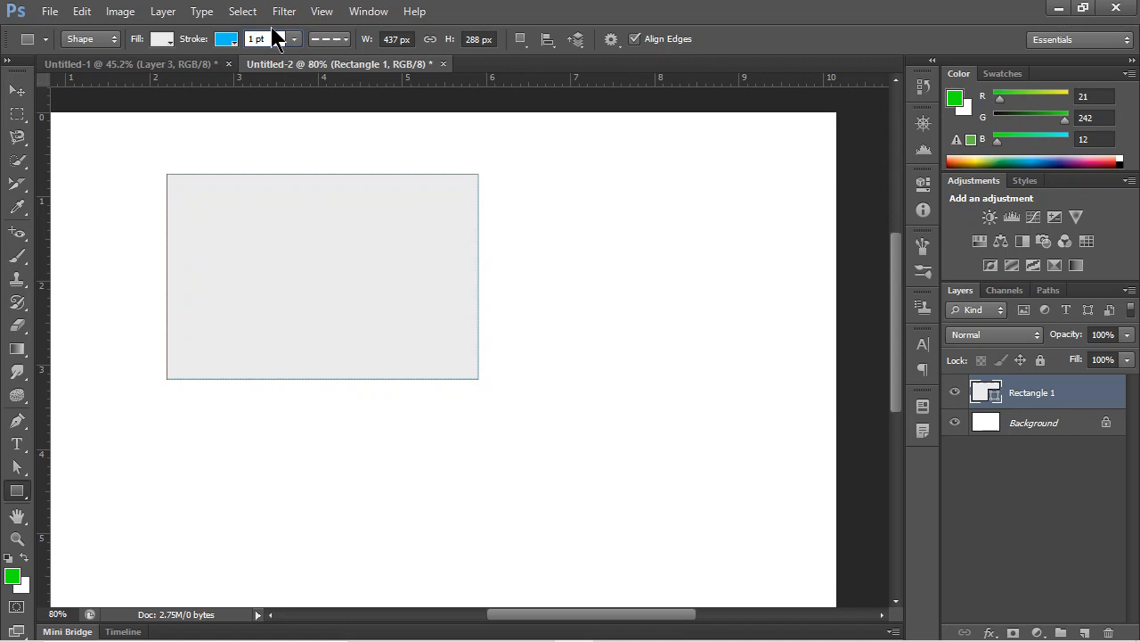
key("Return")
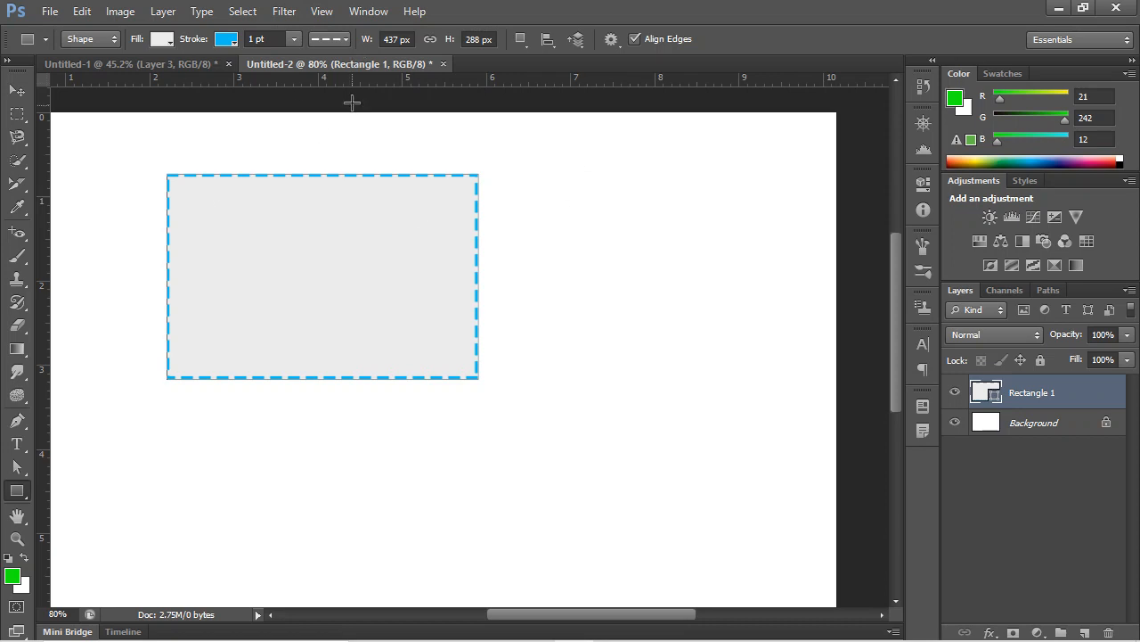
left_click(336, 40)
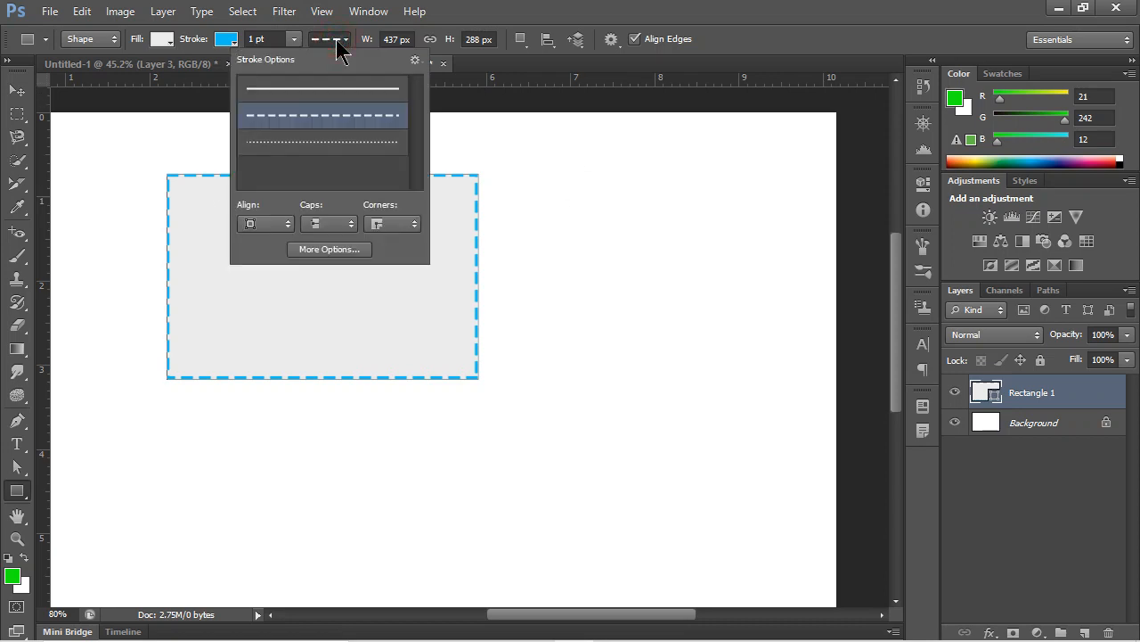
left_click(338, 153)
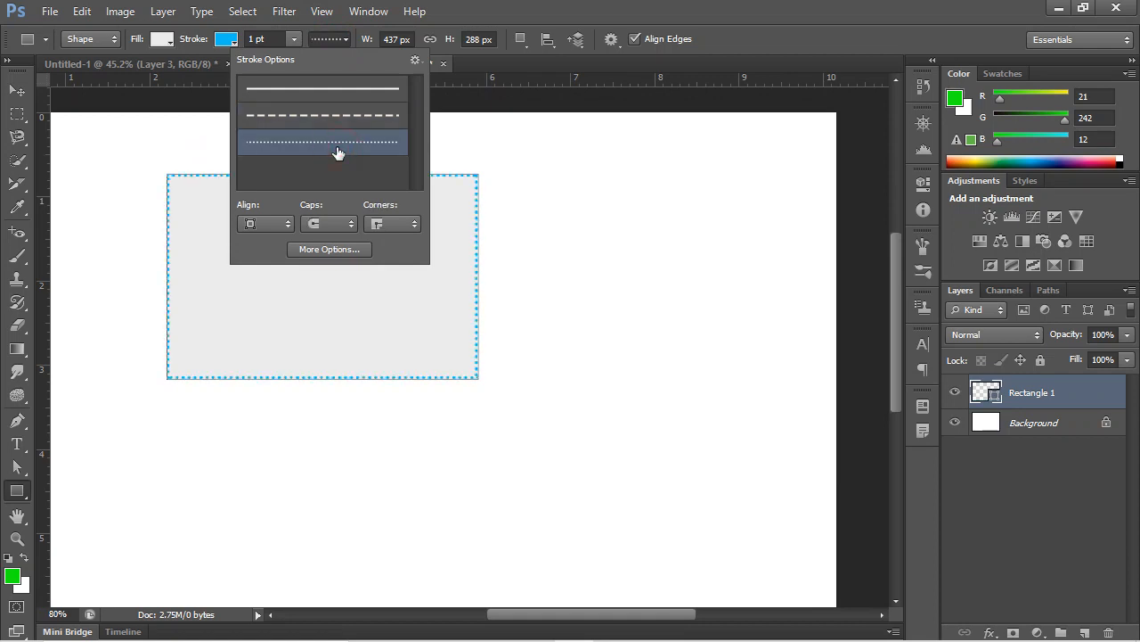
Change the dotted stroke's alignment to centre and then to outside the rectangle's edge.
left_click(281, 226)
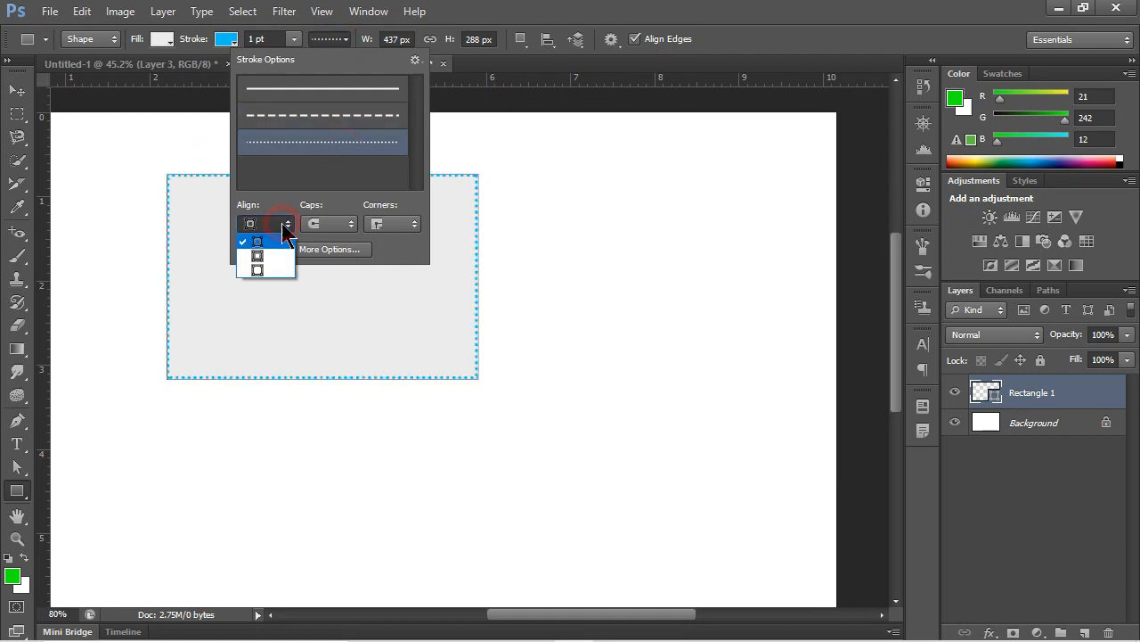
left_click(270, 255)
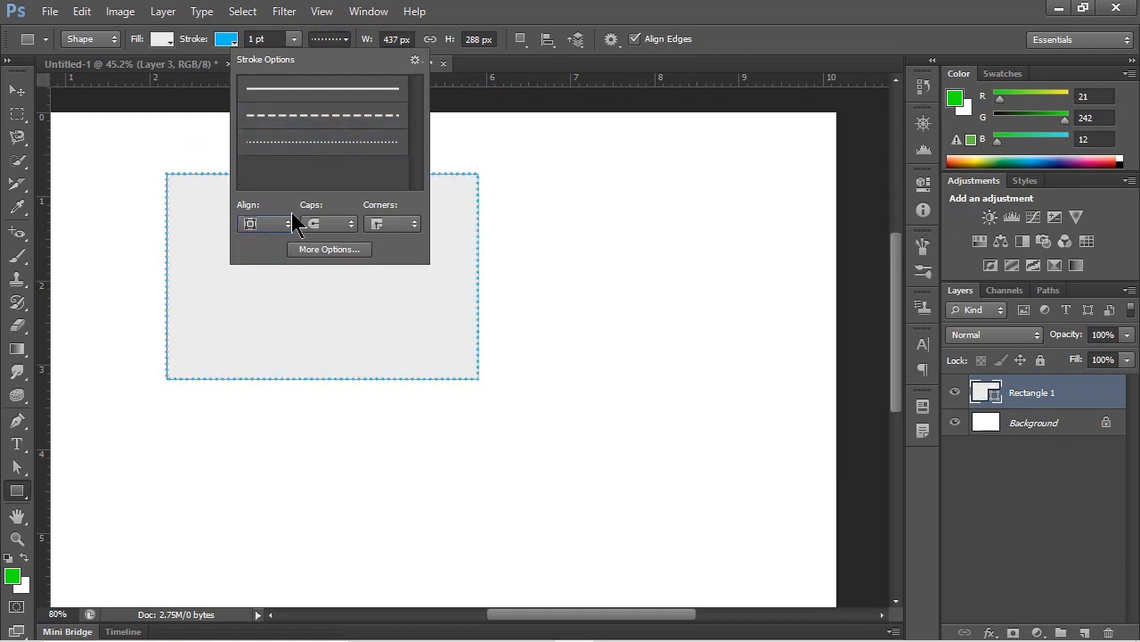
left_click(288, 224)
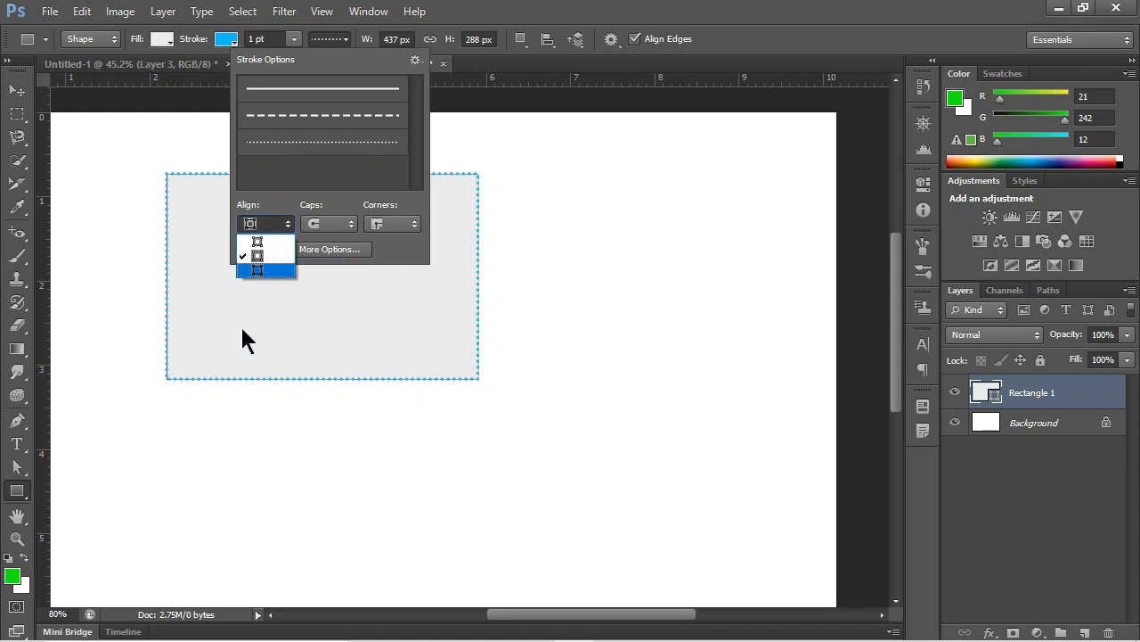
left_click(271, 271)
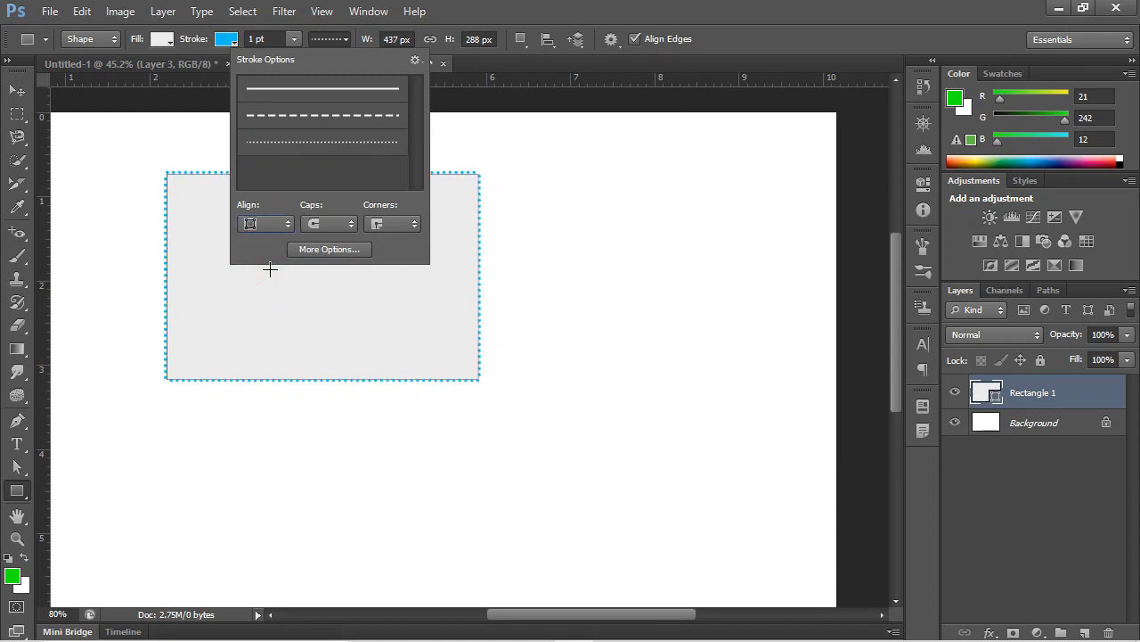
Try the butt, round and square cap types on the rectangle's stroke, ending with square caps.
left_click(342, 226)
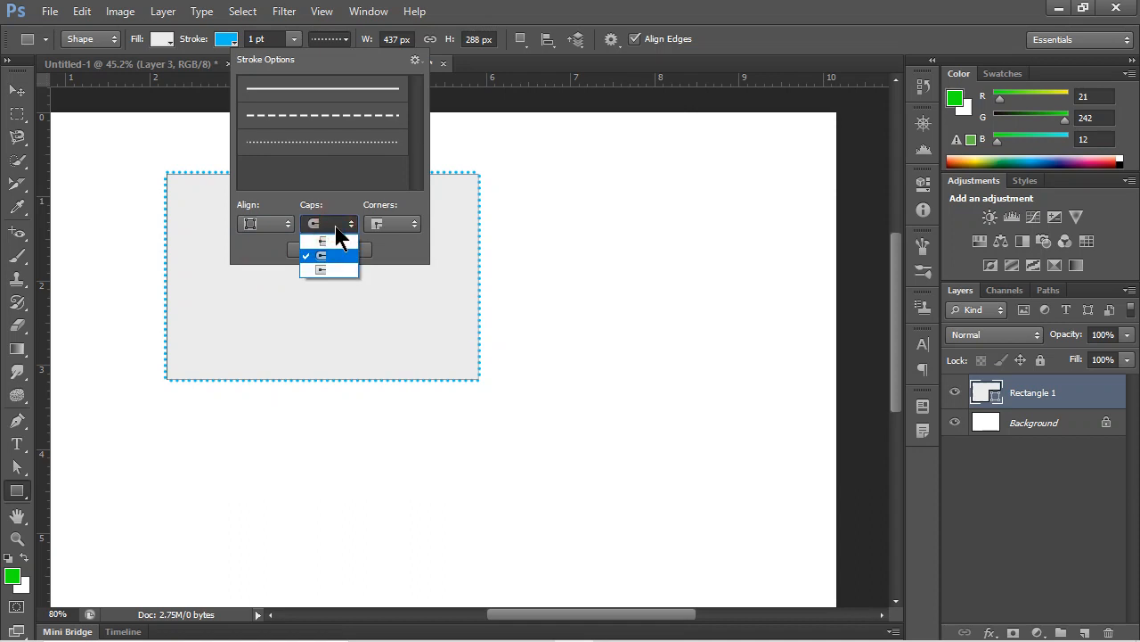
left_click(345, 241)
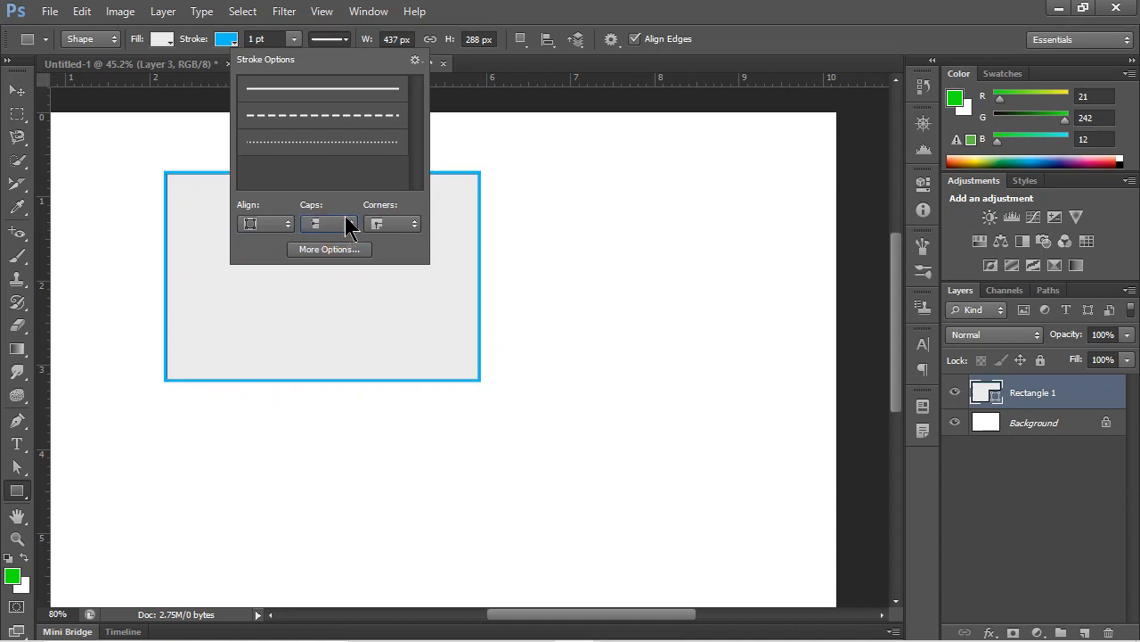
left_click(328, 224)
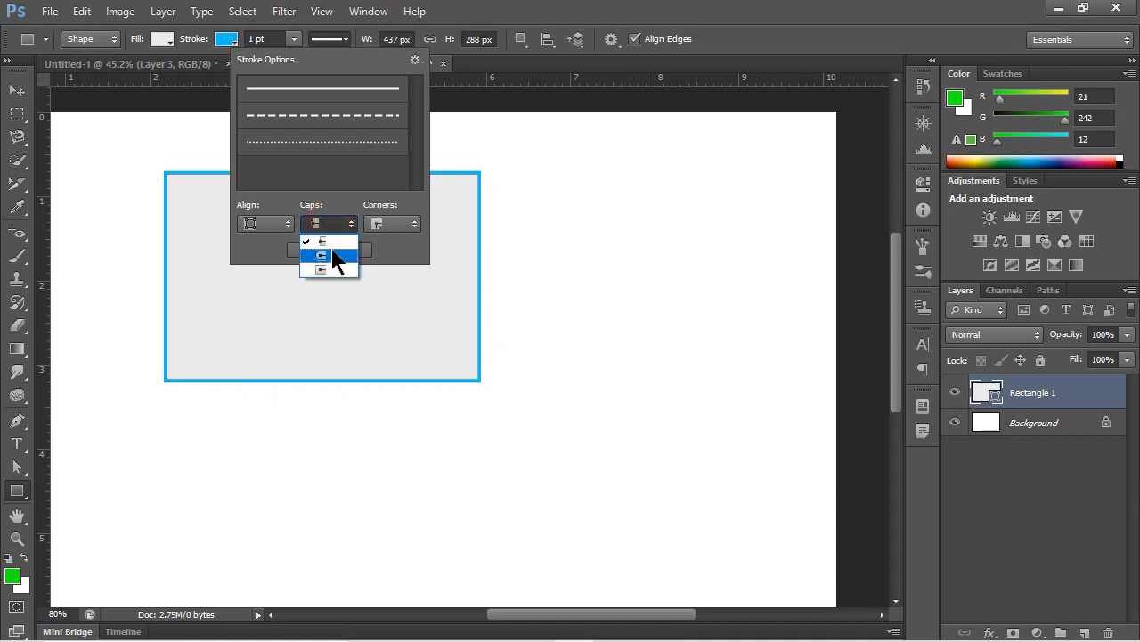
left_click(323, 244)
left_click(344, 228)
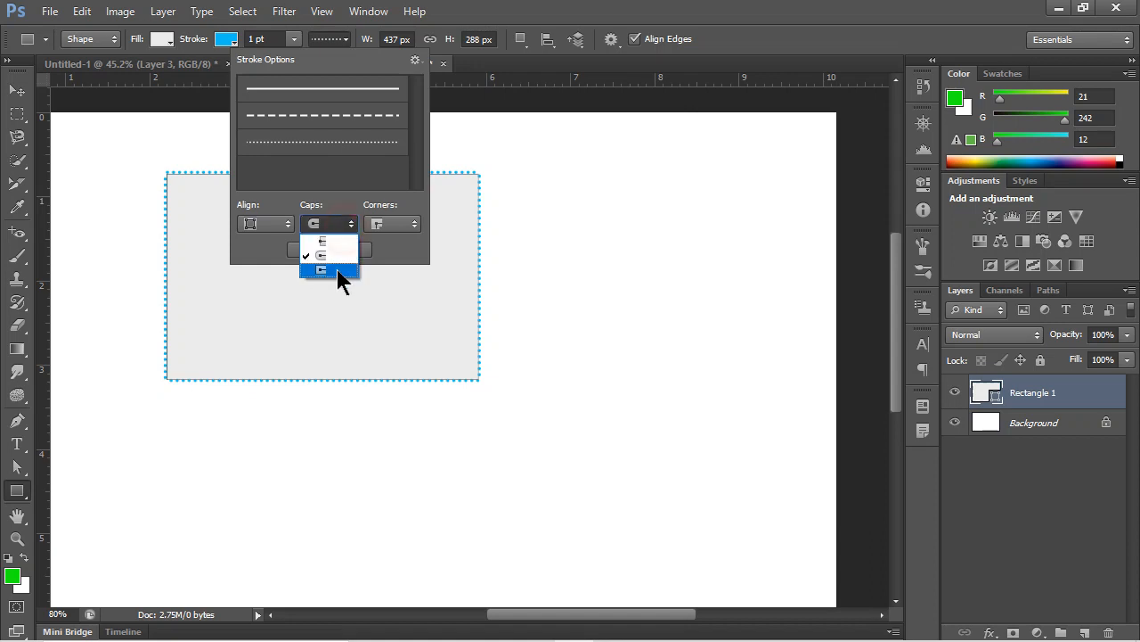
left_click(339, 271)
Try round and then bevelled corners for the rectangle's stroke and close the stroke options.
left_click(393, 225)
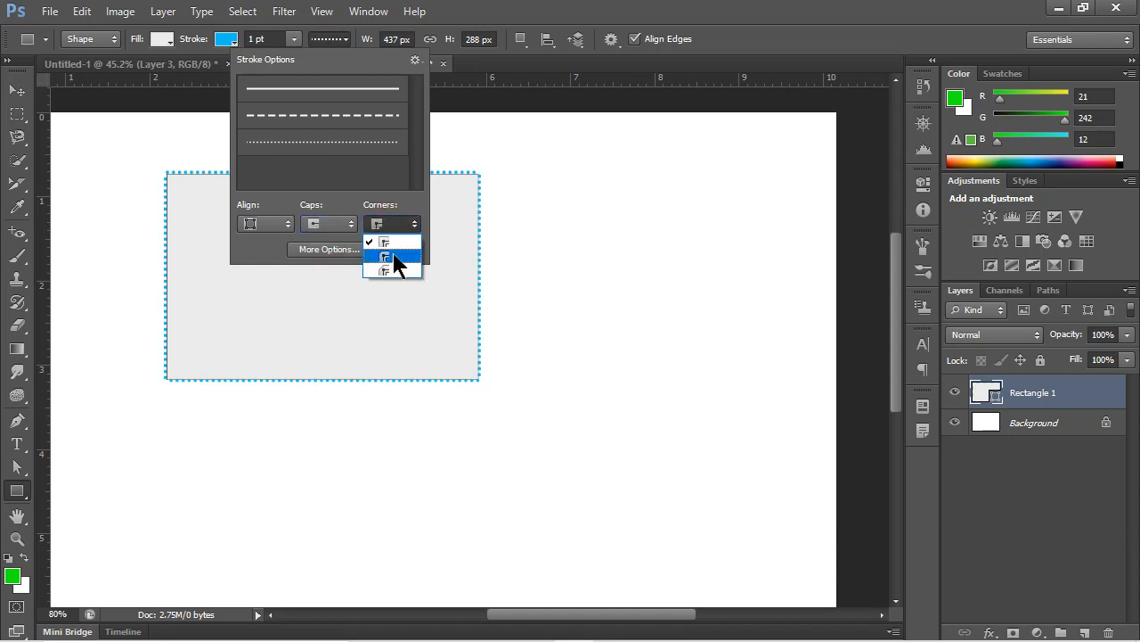
left_click(393, 255)
left_click(411, 224)
left_click(399, 273)
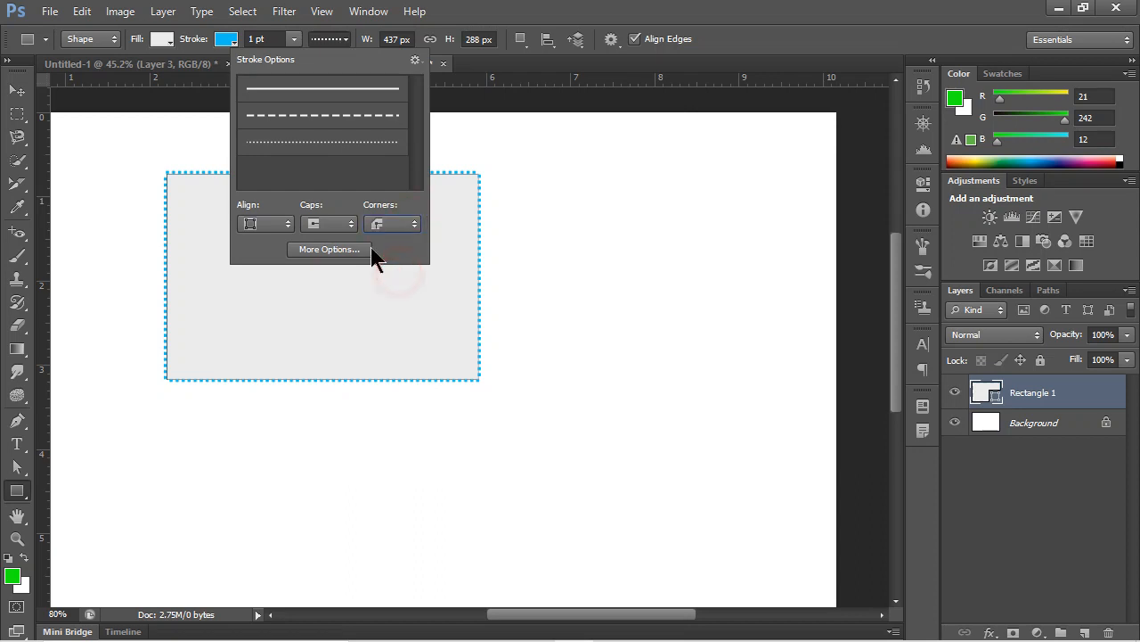
left_click(549, 8)
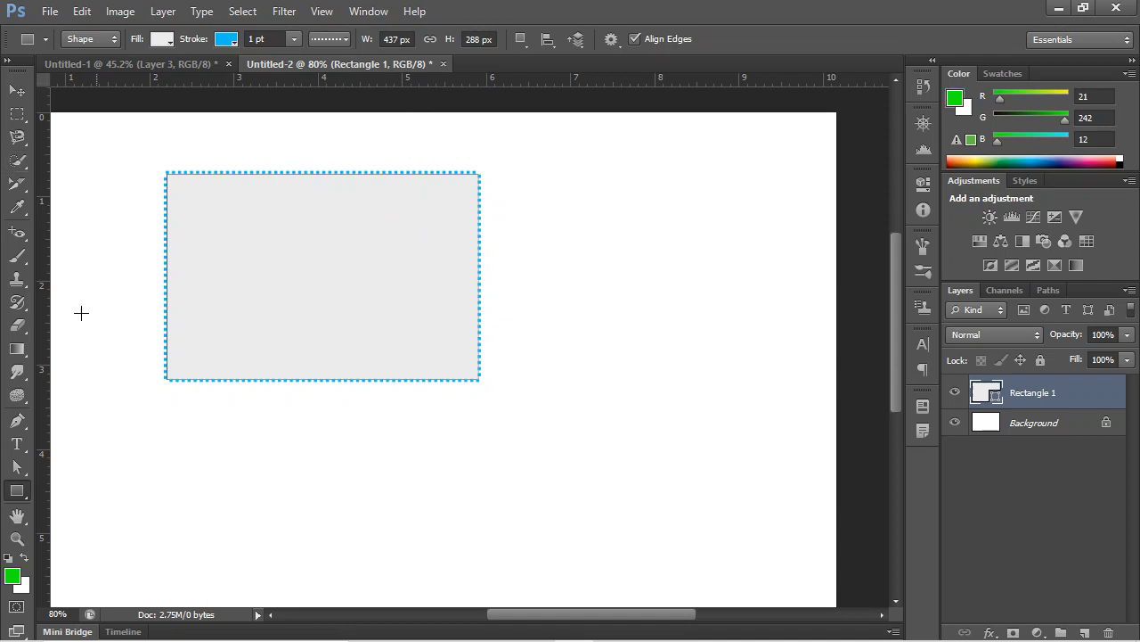
Undo the stroke style and width changes, back to the solid 0 pt stroke.
key("ctrl+alt+z")
key("ctrl+alt+z")
key("ctrl+alt+z")
key("ctrl+alt+z")
key("ctrl+alt+z")
key("ctrl+alt+z")
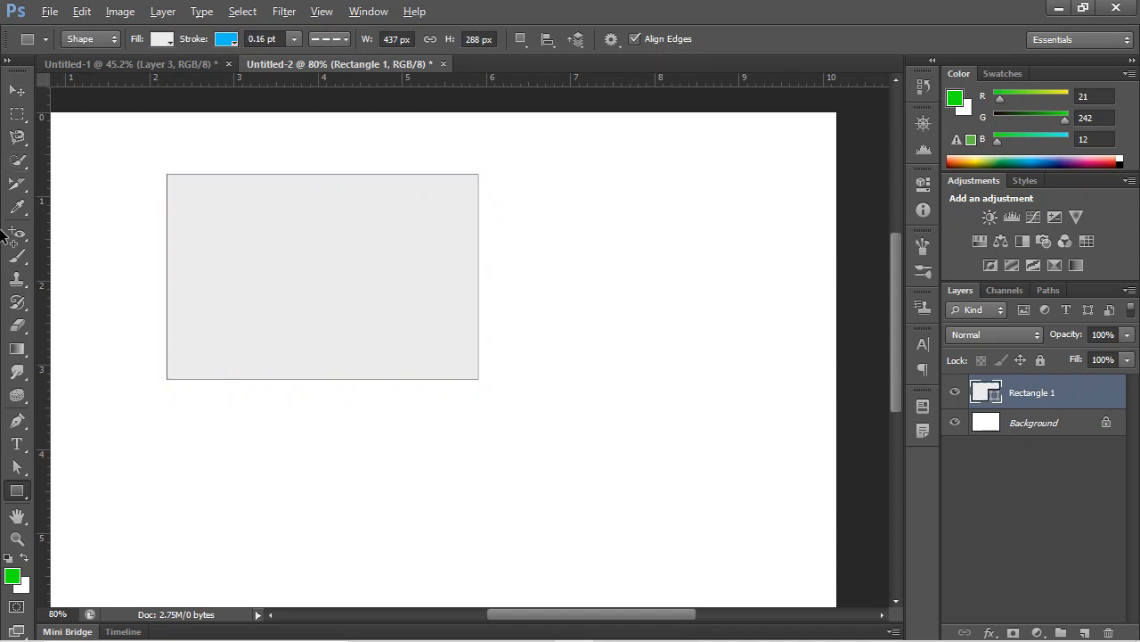
key("ctrl+alt+z")
With the Rounded Rectangle Tool and a 10 px radius, draw a roughly square shape beside the rectangle and inspect its rounded corners.
right_click(16, 493)
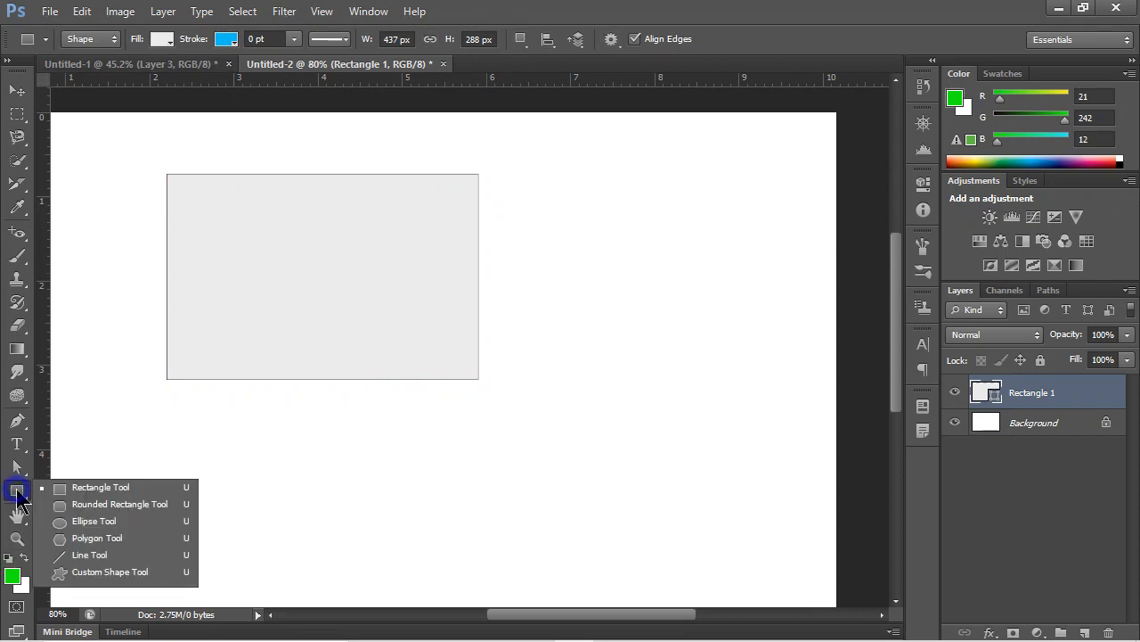
left_click(178, 504)
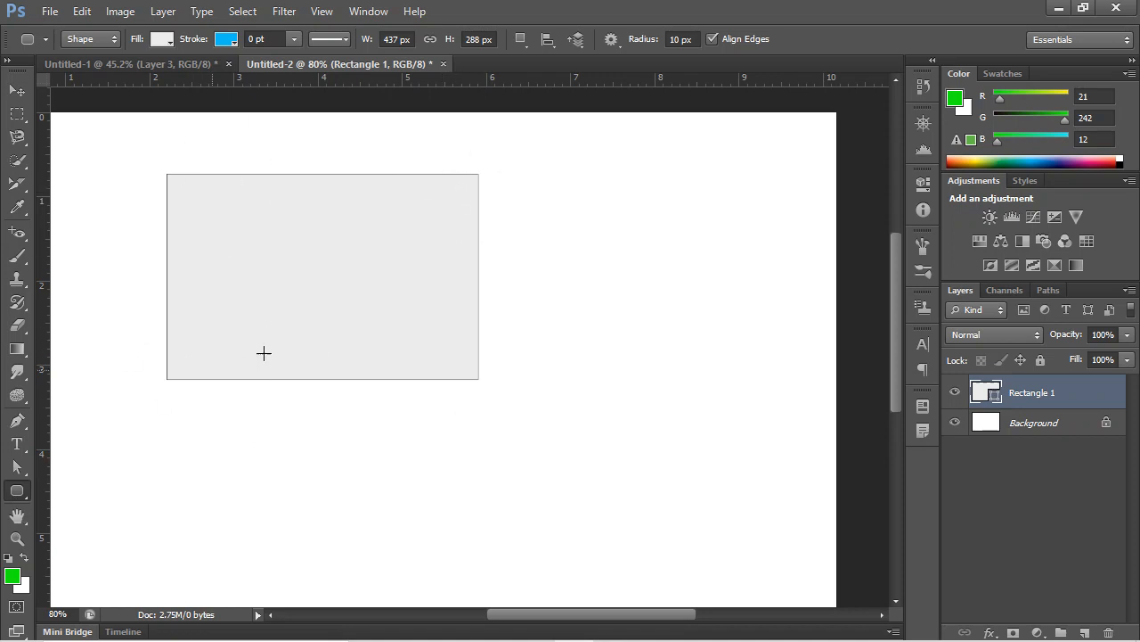
left_click_drag(538, 172, 780, 375)
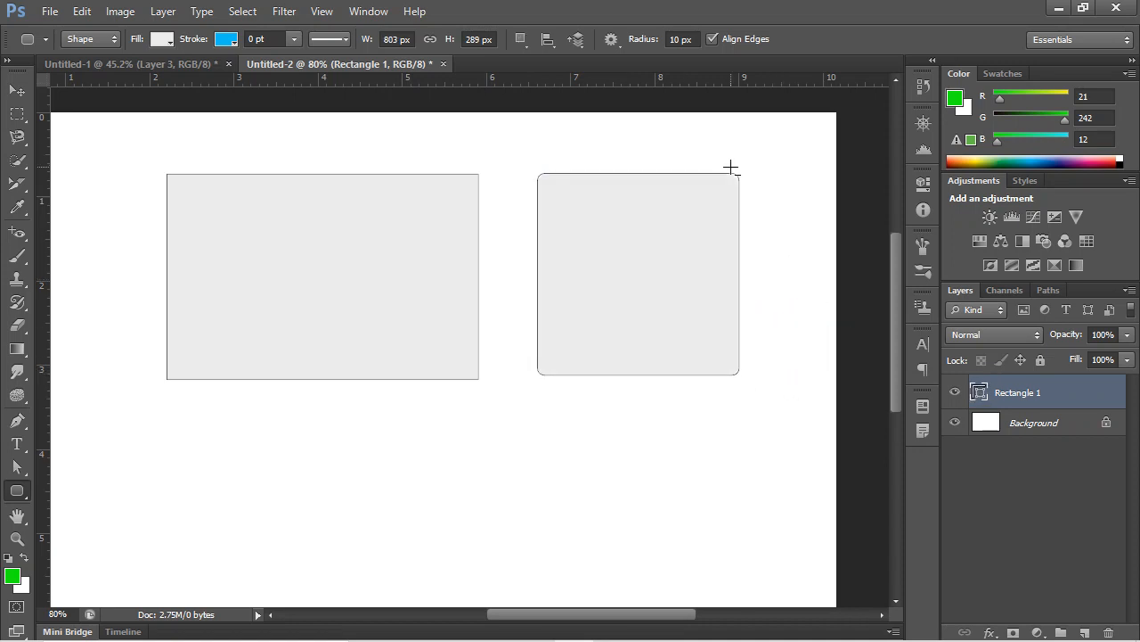
scroll(733, 166, "up", 3)
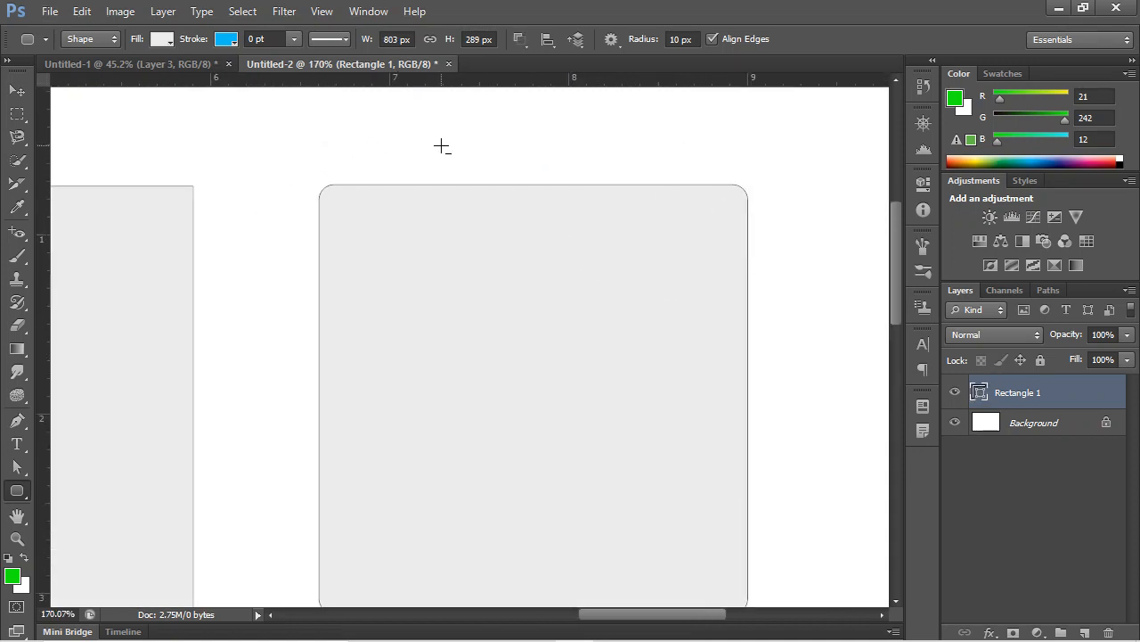
scroll(413, 231, "down", 3)
scroll(375, 222, "up", 1)
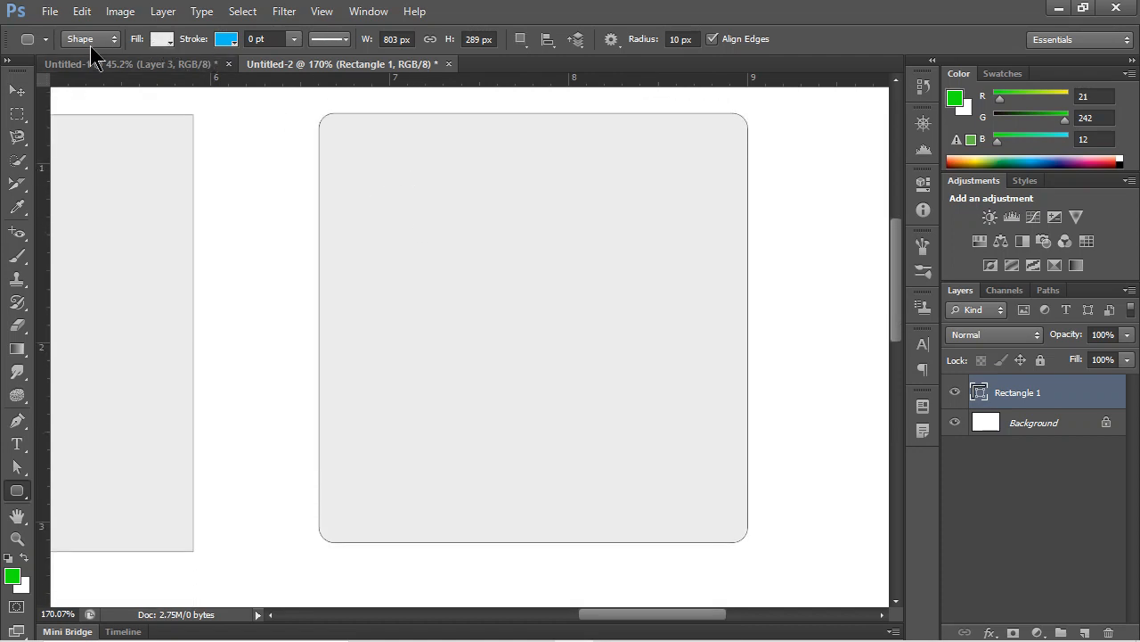
left_click(164, 40)
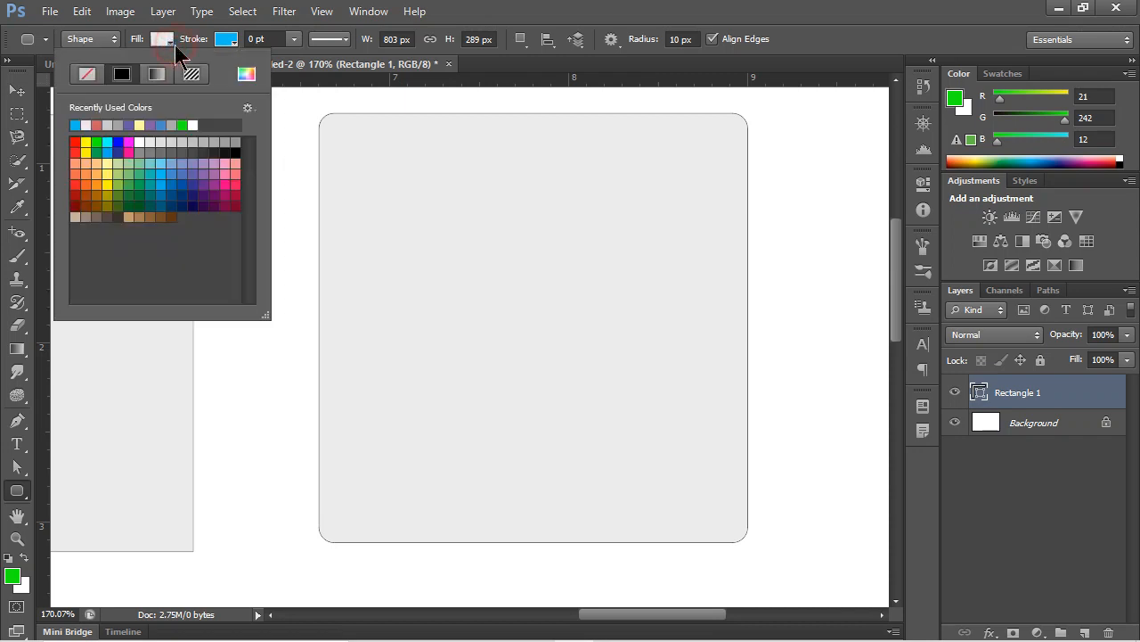
left_click(214, 43)
left_click(234, 39)
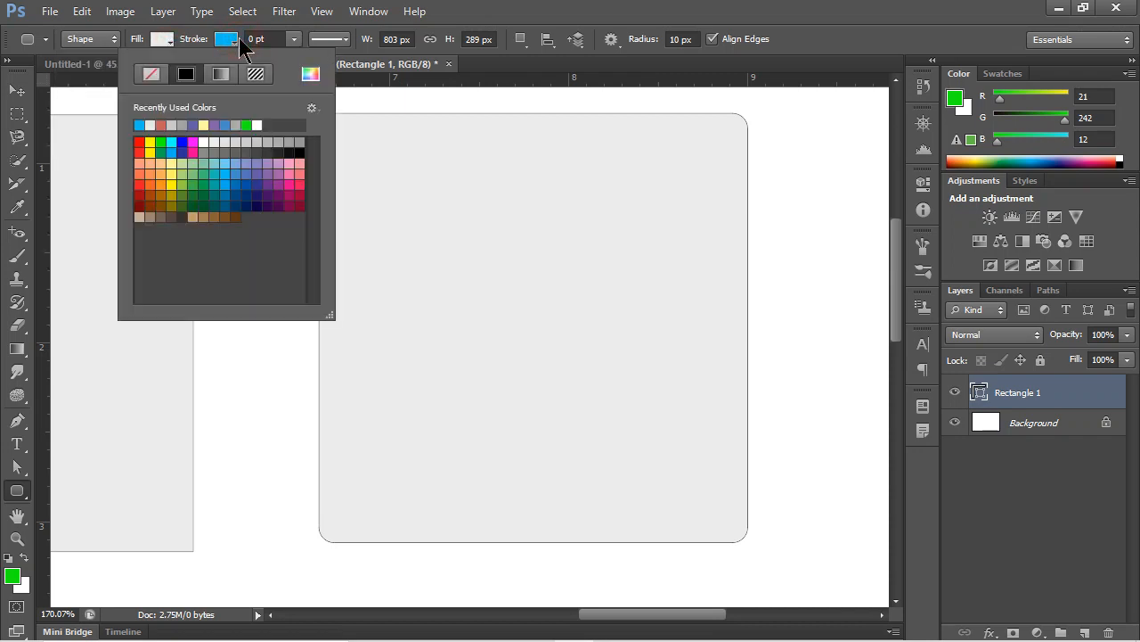
left_click(237, 39)
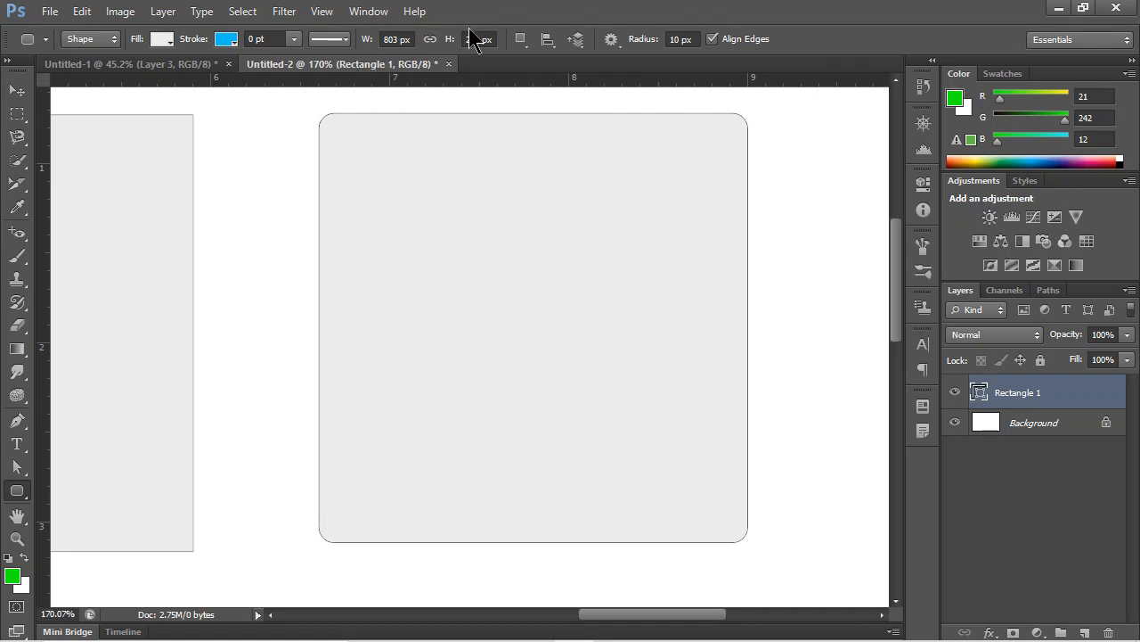
Set the path alignment to Align To Canvas, select the whole canvas and recheck the alignment commands.
left_click(548, 40)
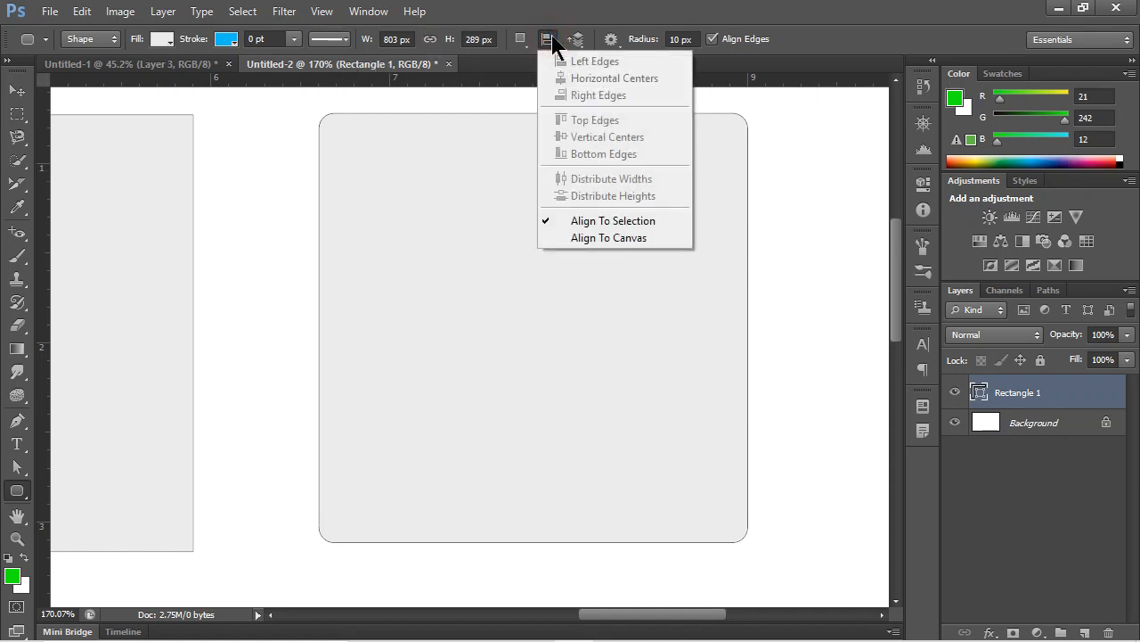
left_click(640, 237)
left_click(551, 42)
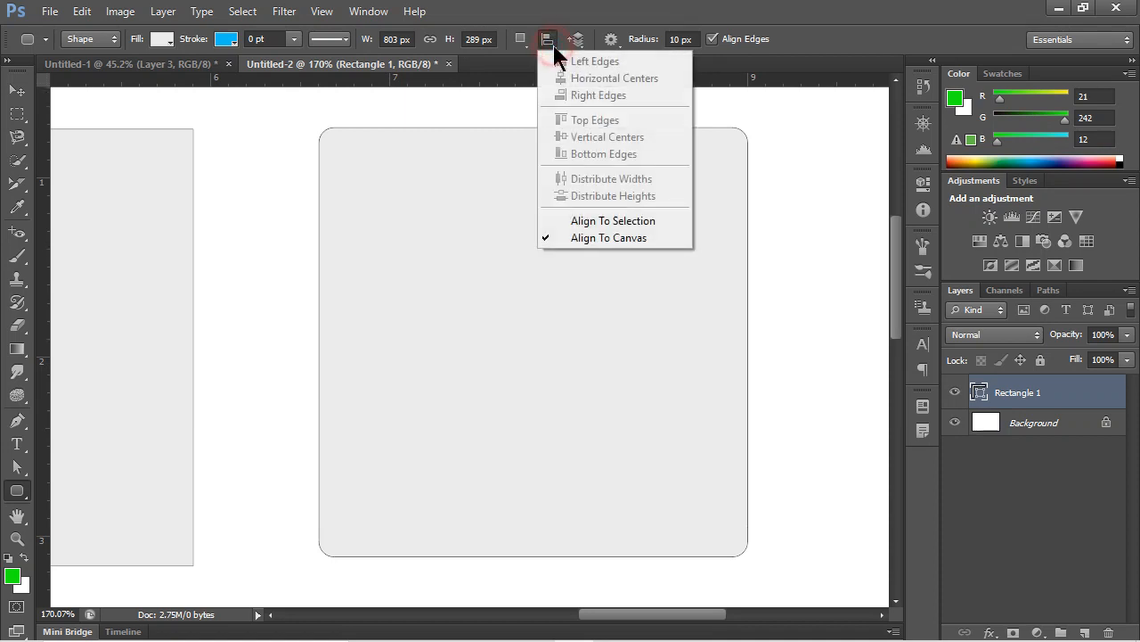
left_click(1101, 397)
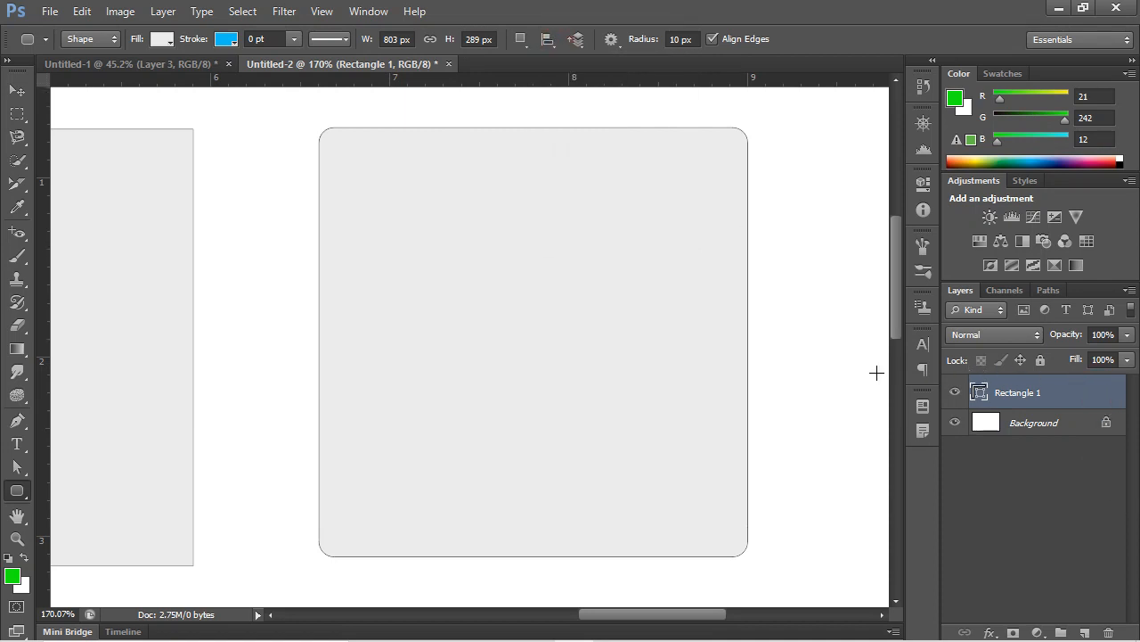
key("ctrl+0")
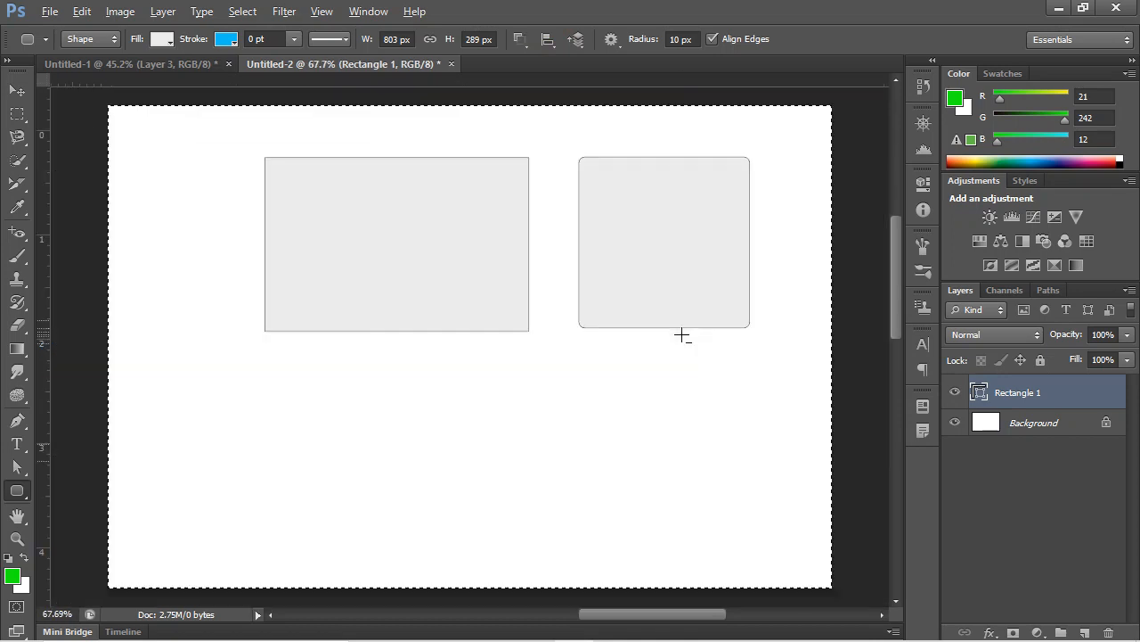
left_click(558, 41)
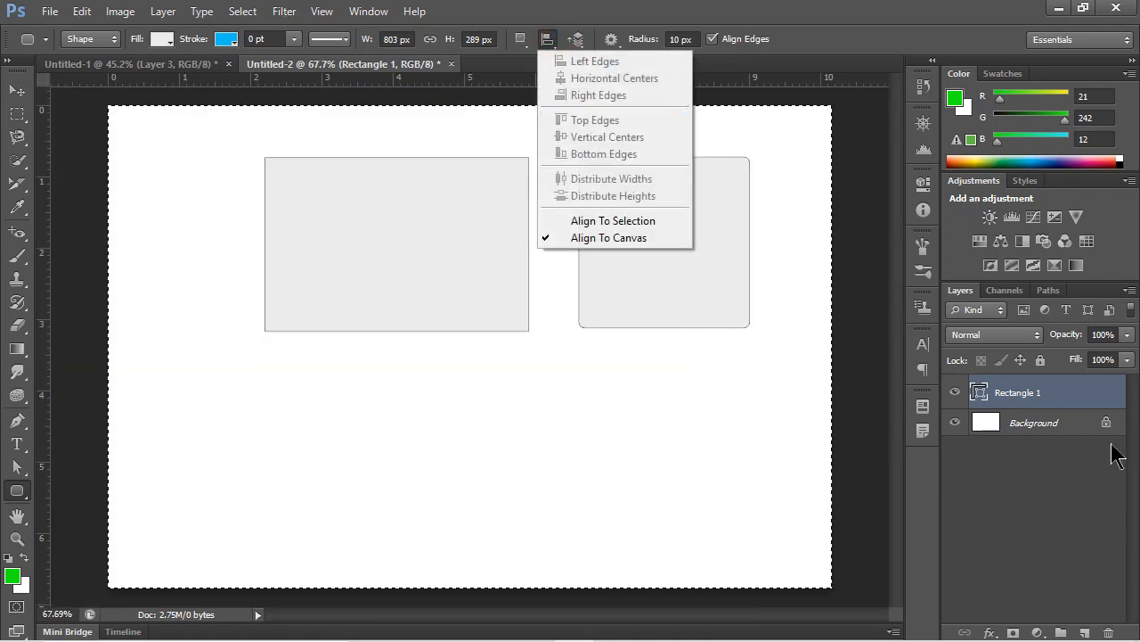
Delete the Rectangle 1 shape layer and clear the canvas selection.
left_click(1062, 395)
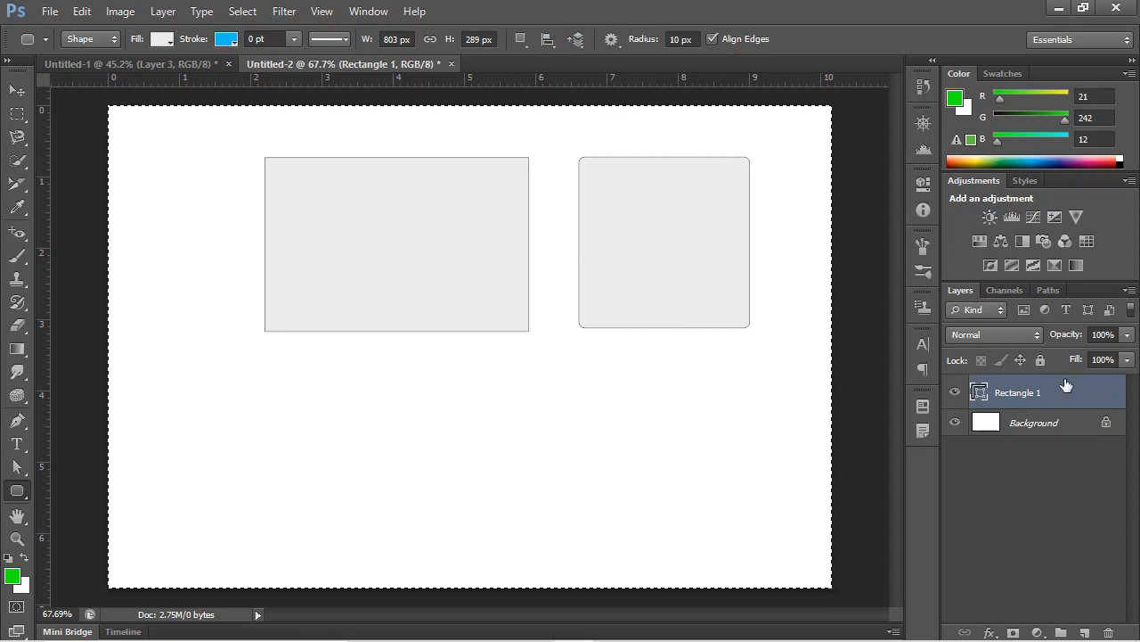
key("Delete")
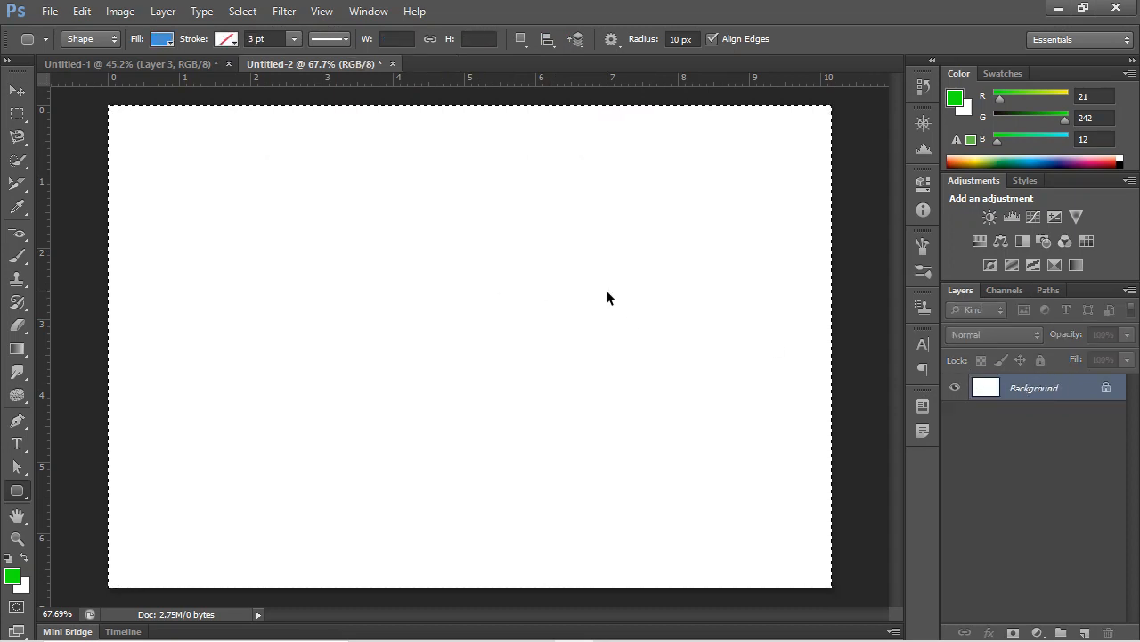
key("ctrl+d")
Try the Ellipse Tool with a blue circle about 411 by 407 px and a second ellipse, undoing each.
left_click(17, 495)
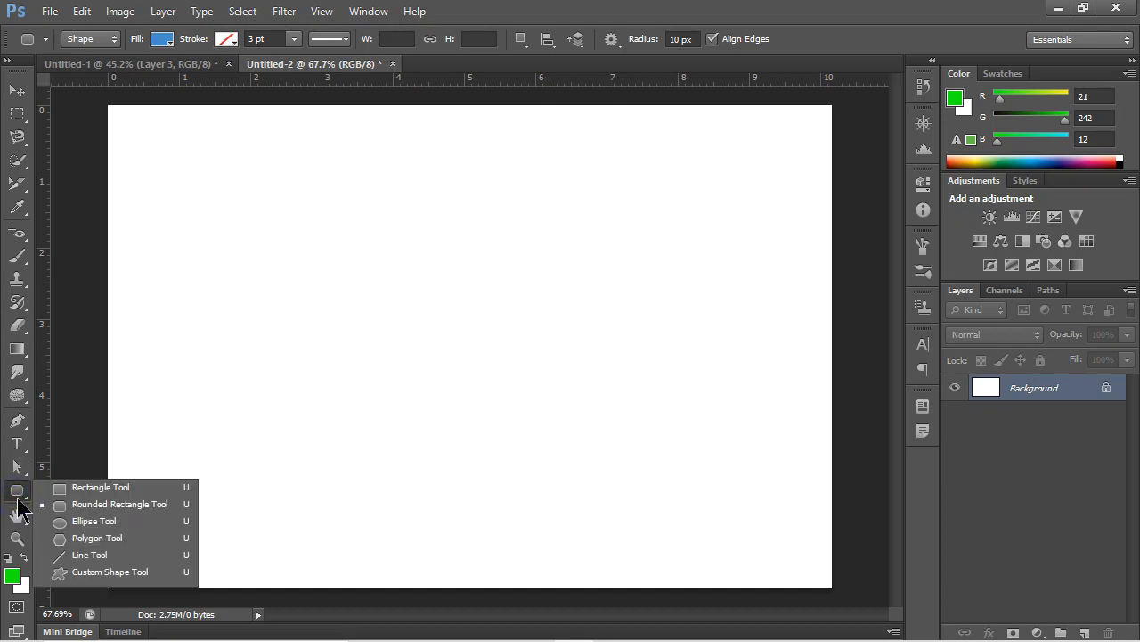
left_click(129, 523)
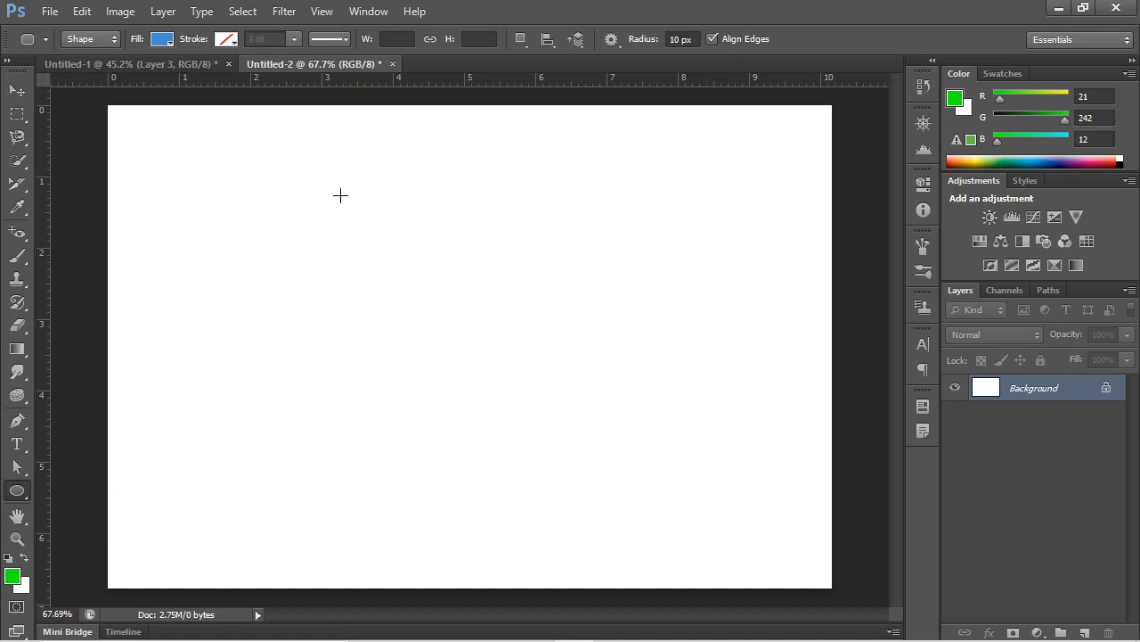
left_click_drag(323, 203, 571, 449)
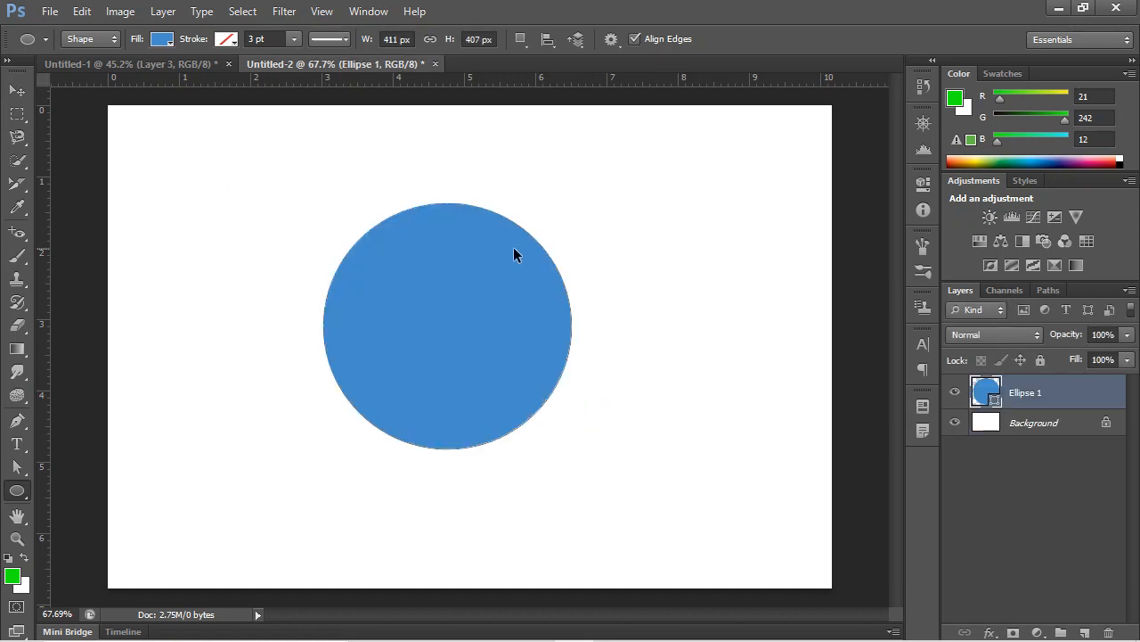
key("ctrl+z")
left_click_drag(348, 155, 611, 436)
key("ctrl+z")
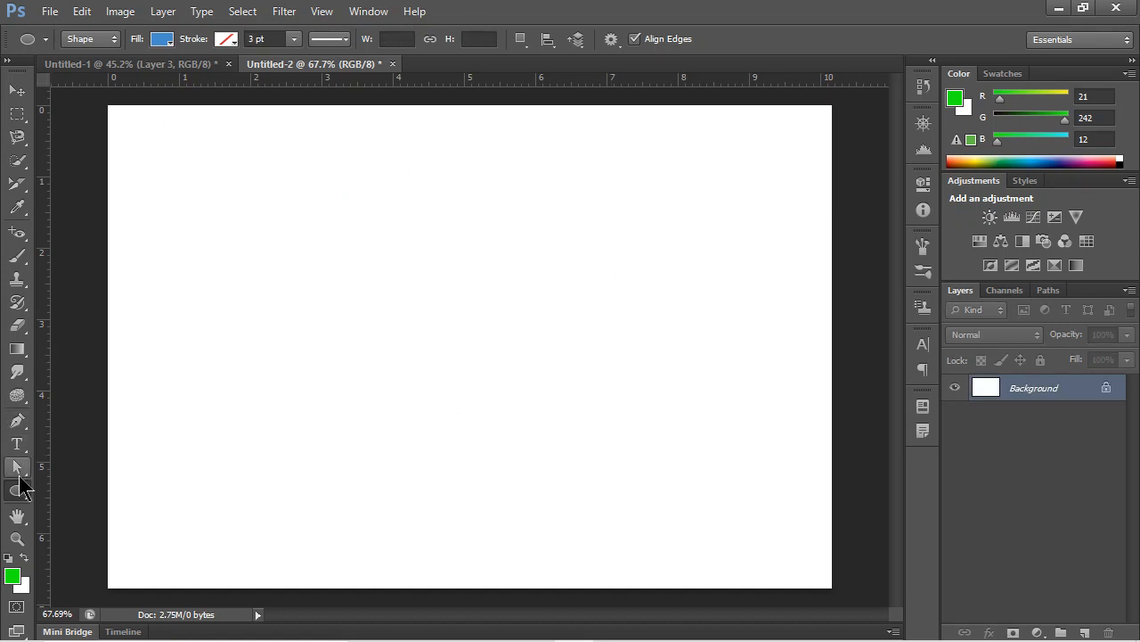
Try a constrained blue square about 345 px wide with the Rectangle Tool and undo it.
right_click(21, 488)
left_click(84, 486)
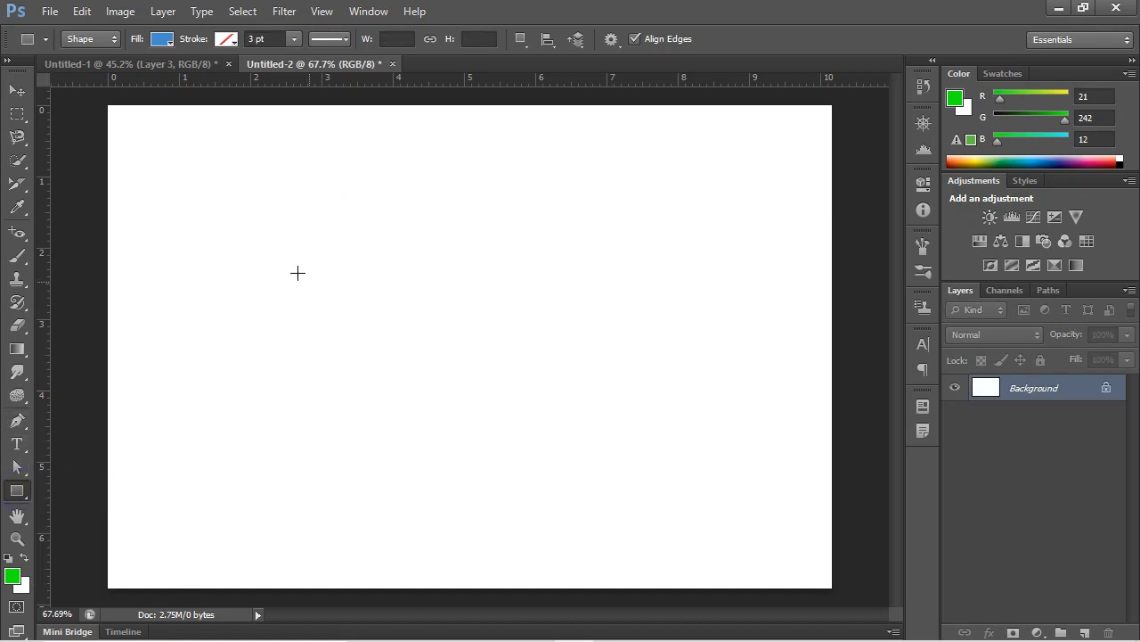
left_click_drag(301, 254, 571, 461)
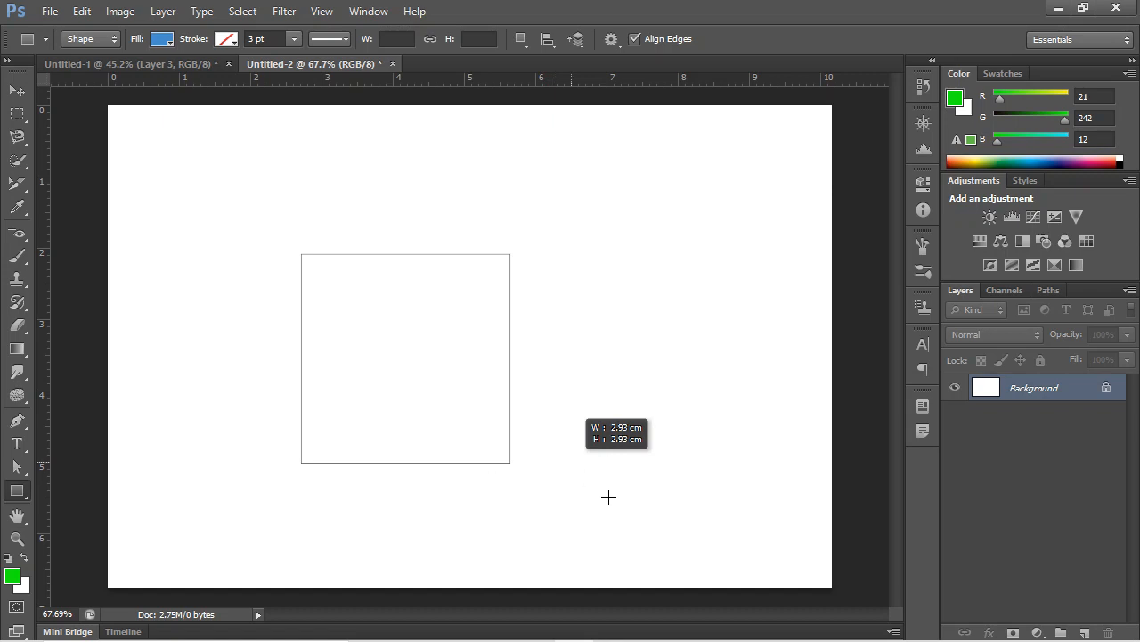
left_click_drag(608, 496, 559, 457)
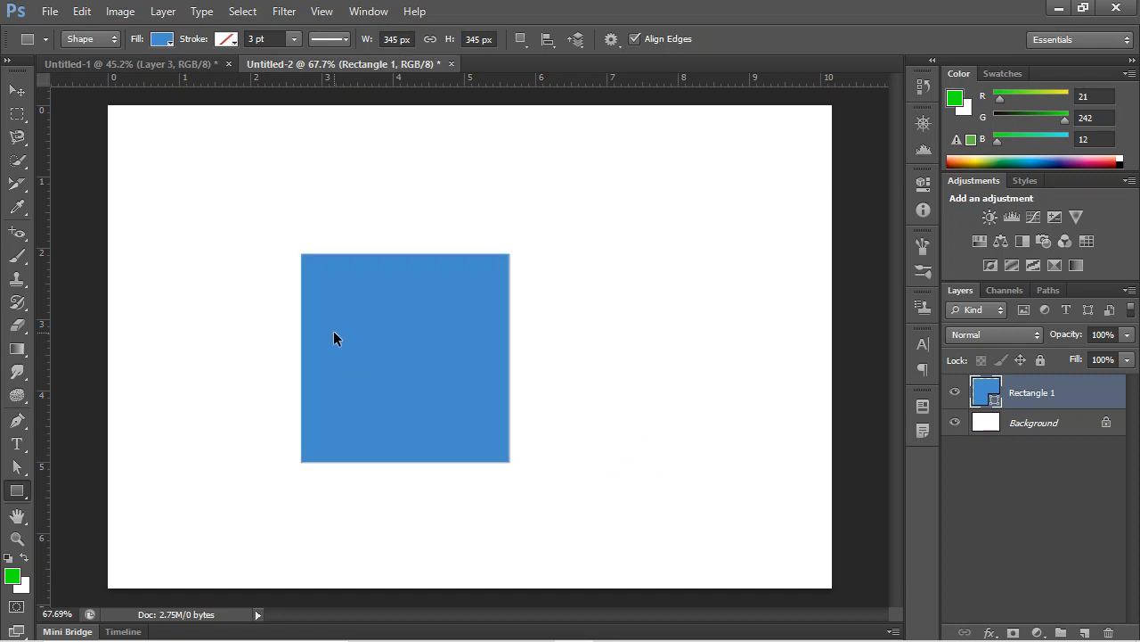
key("ctrl+z")
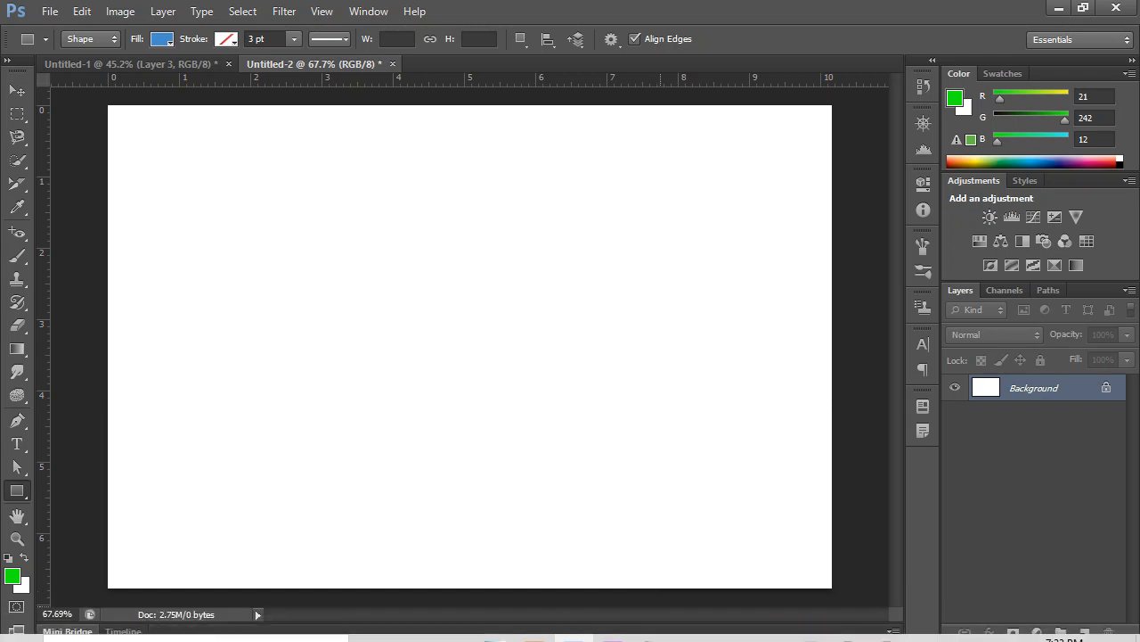
Switch to the Google Meet window in Chrome to check the class participants, and return to Photoshop.
mouse_move(563, 629)
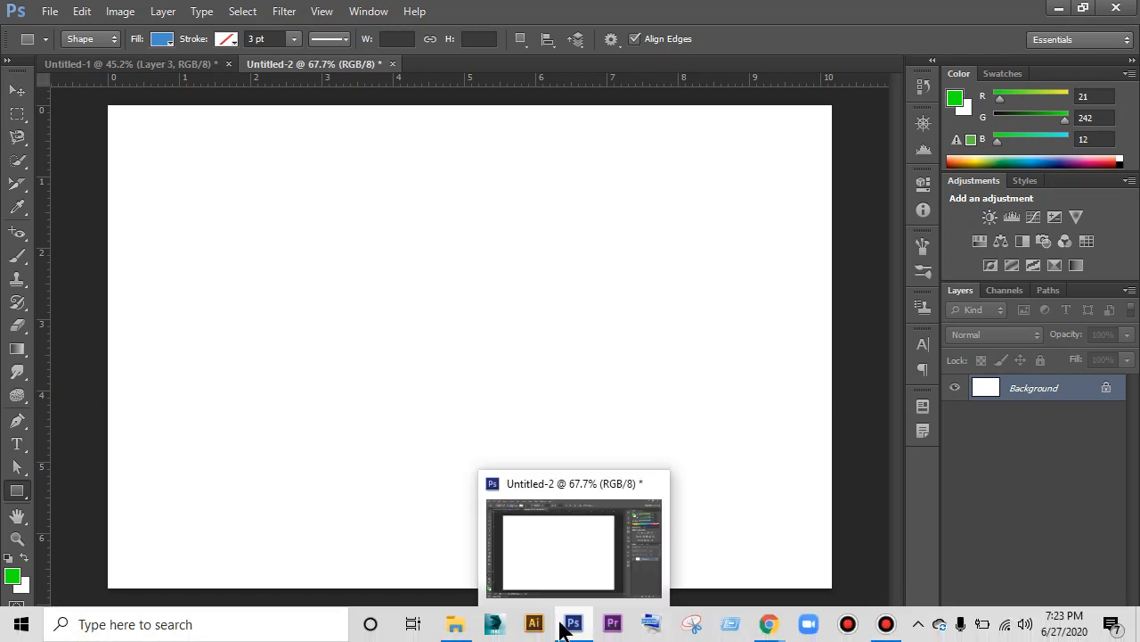
mouse_move(769, 624)
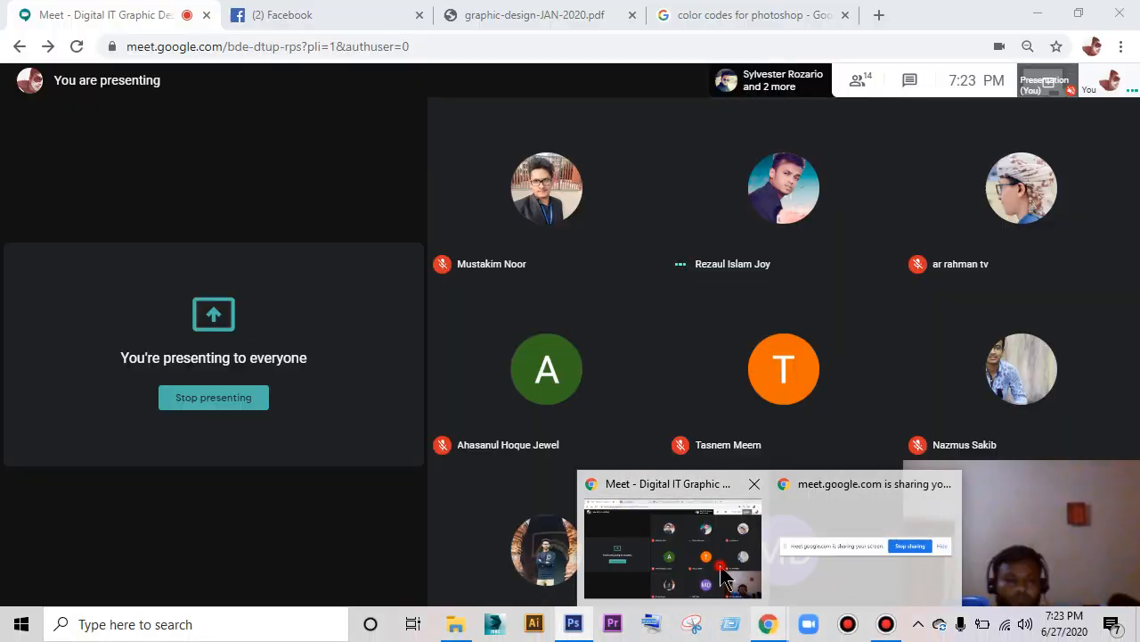
left_click(730, 575)
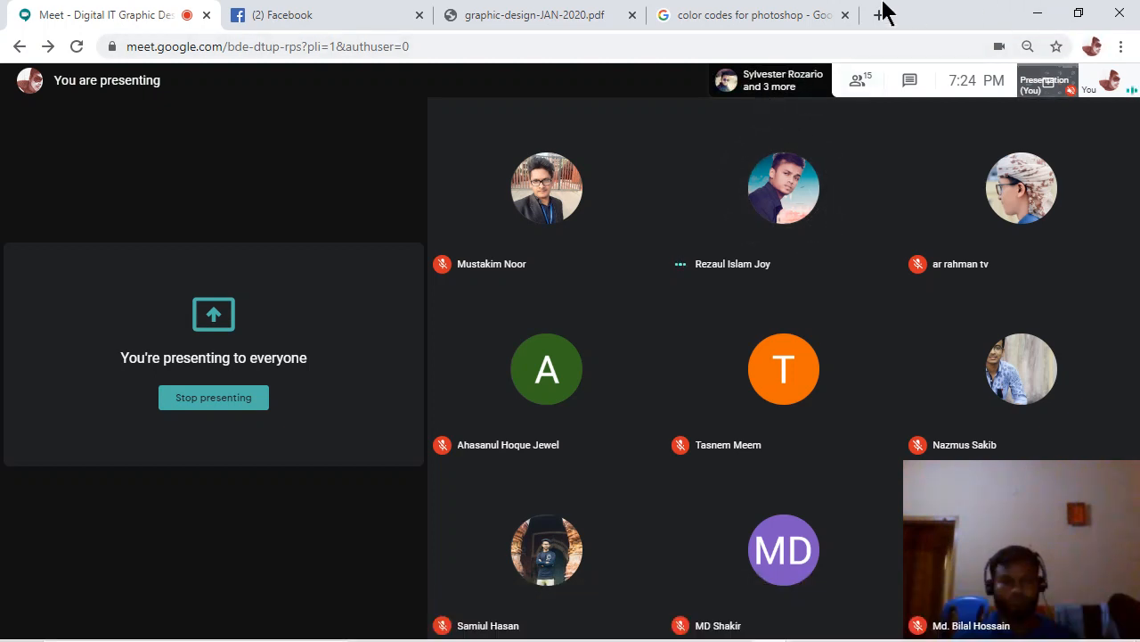
left_click(1036, 14)
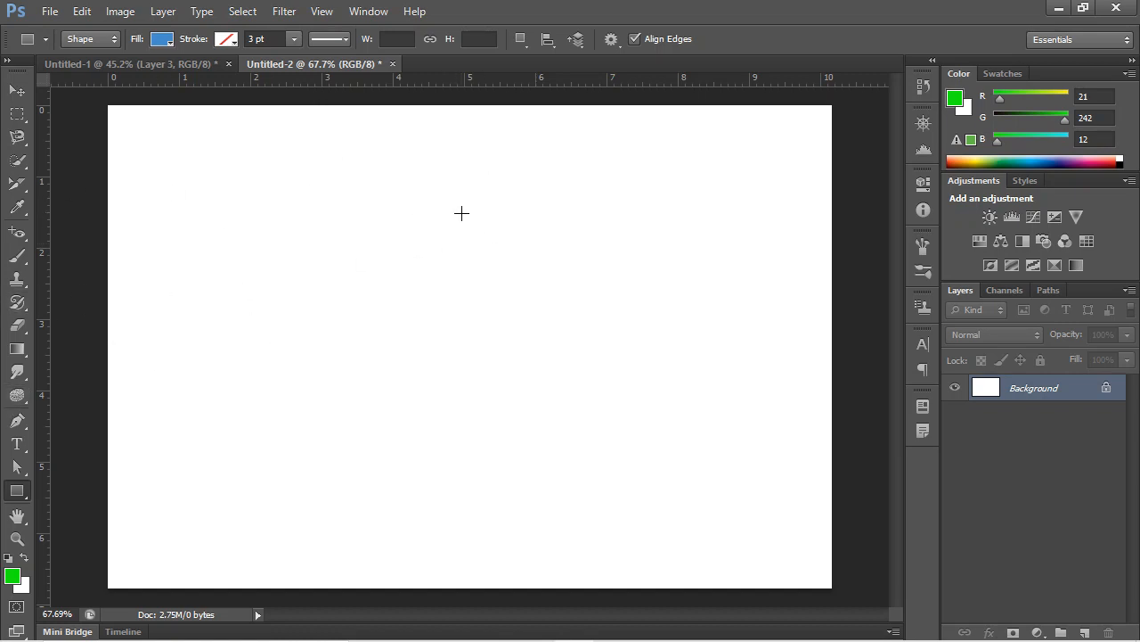
Try a rounded square about 183 px wide with a 10 px radius and undo it, keeping the Rounded Rectangle Tool active.
left_click(176, 38)
left_click(168, 42)
left_click(27, 489)
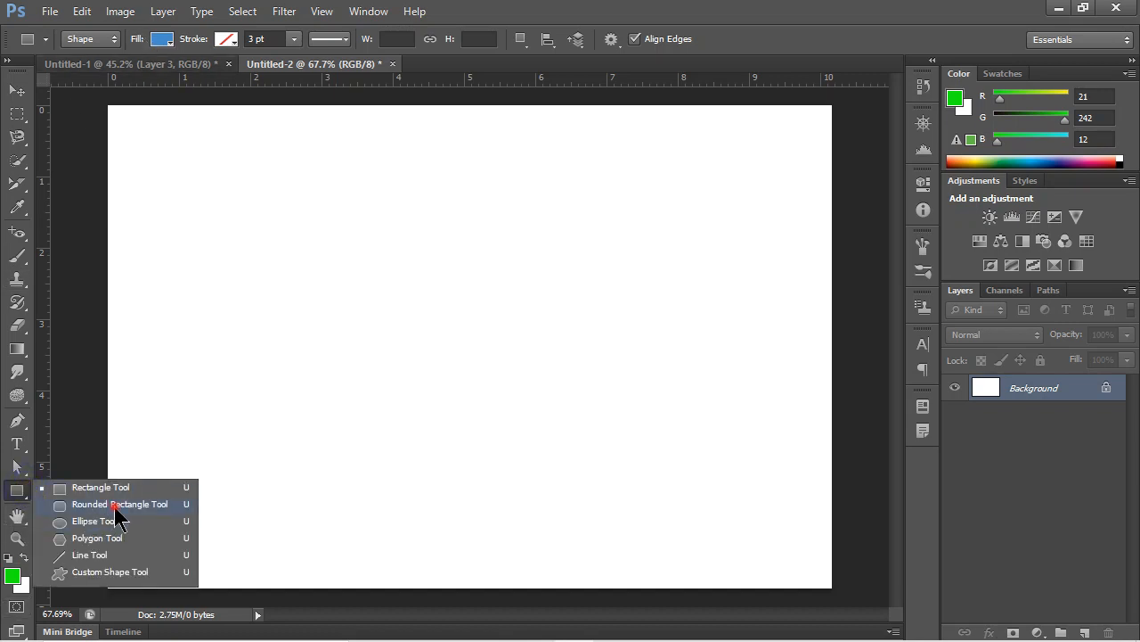
left_click(115, 503)
left_click_drag(249, 187, 357, 314)
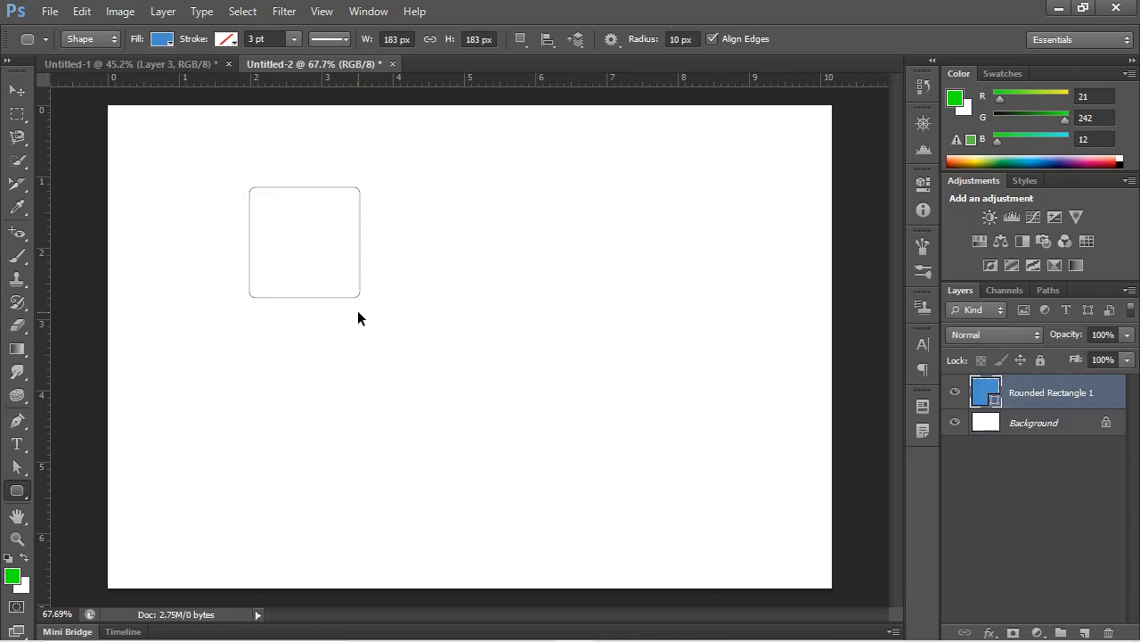
key("ctrl+z")
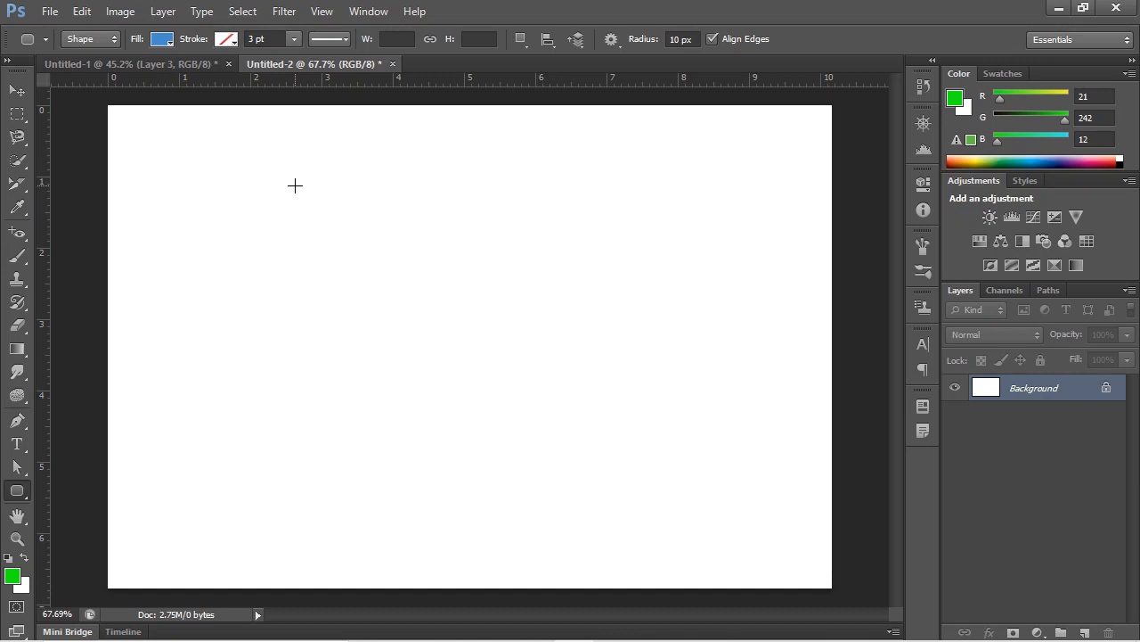
left_click(17, 490)
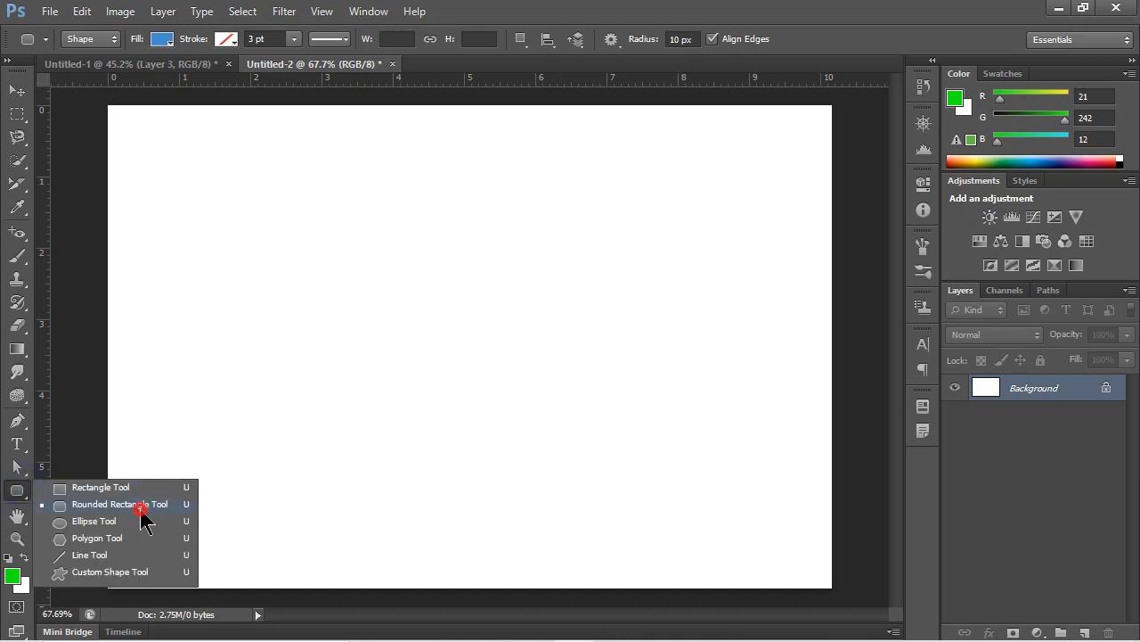
left_click(143, 506)
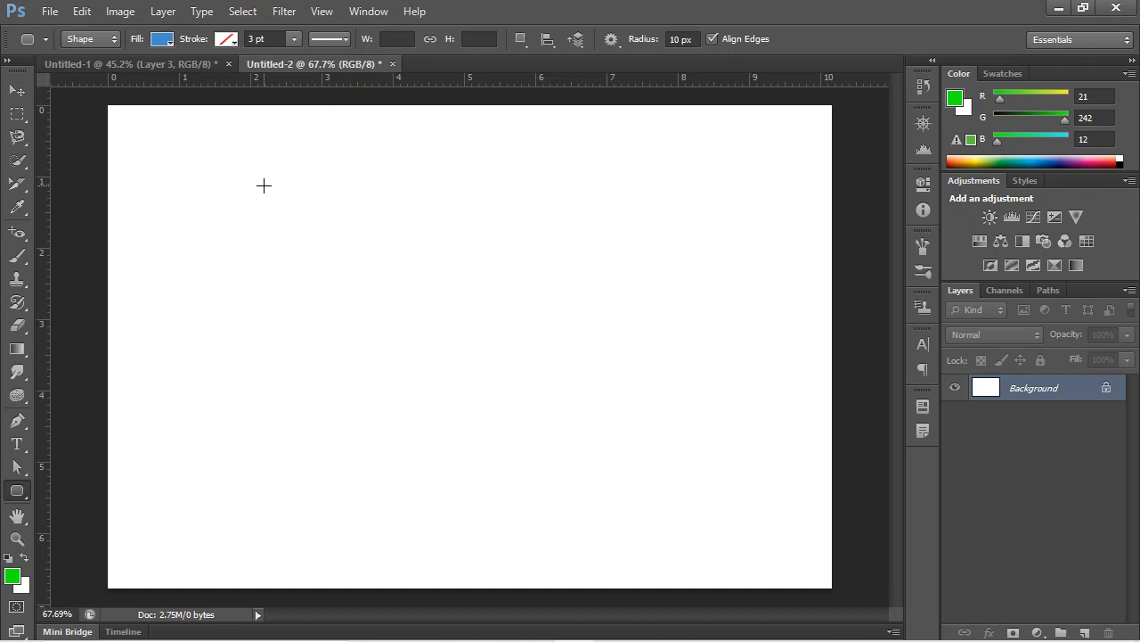
Switch to the Google Meet call in Chrome, admit the waiting participant and leave the meeting.
key("alt+Tab")
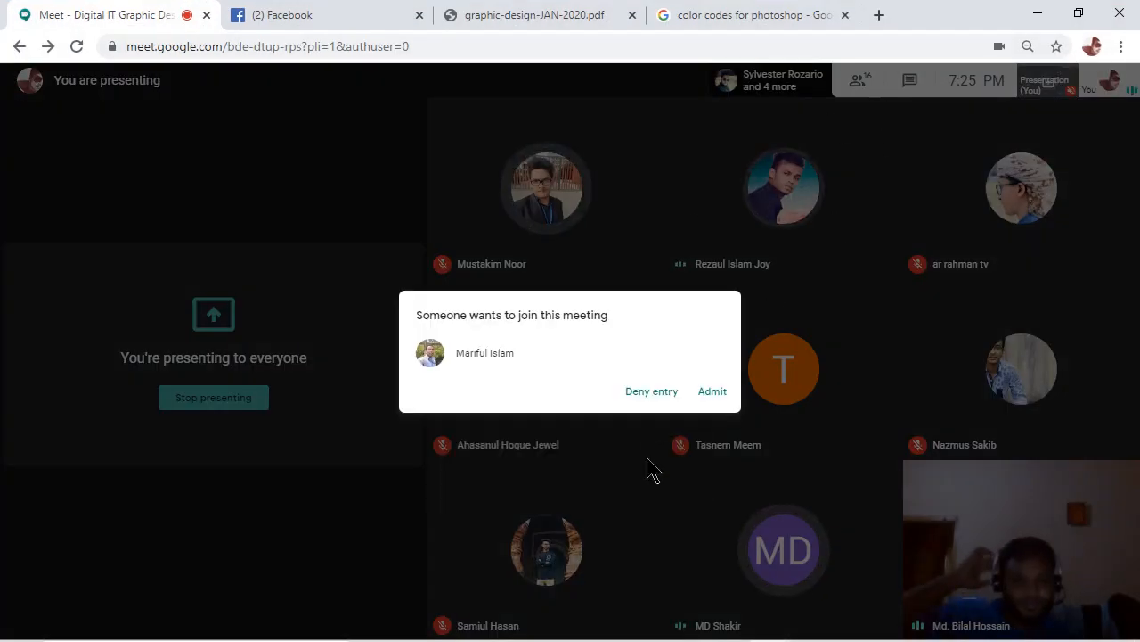
left_click(720, 393)
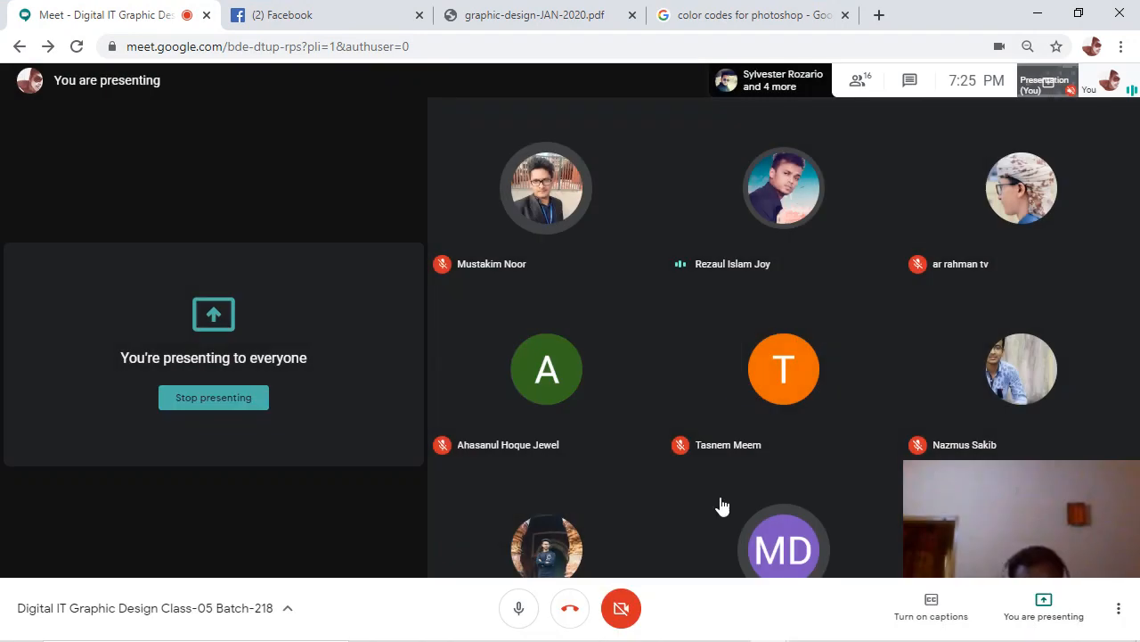
left_click(575, 614)
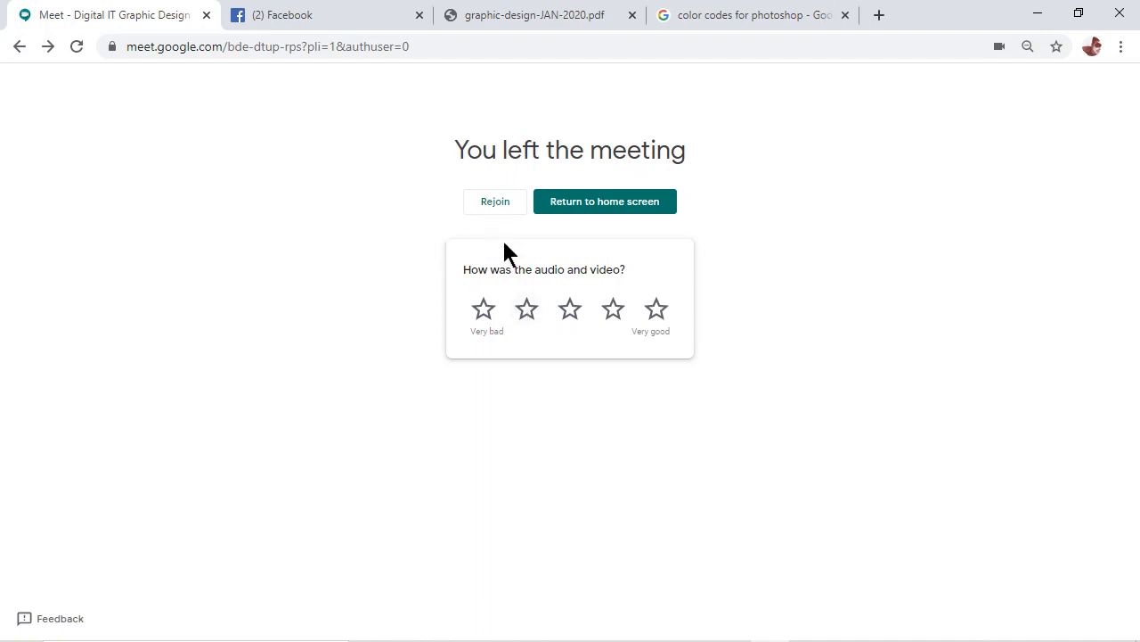
Rate the call's audio and video two stars and rejoin the class meeting.
left_click(526, 308)
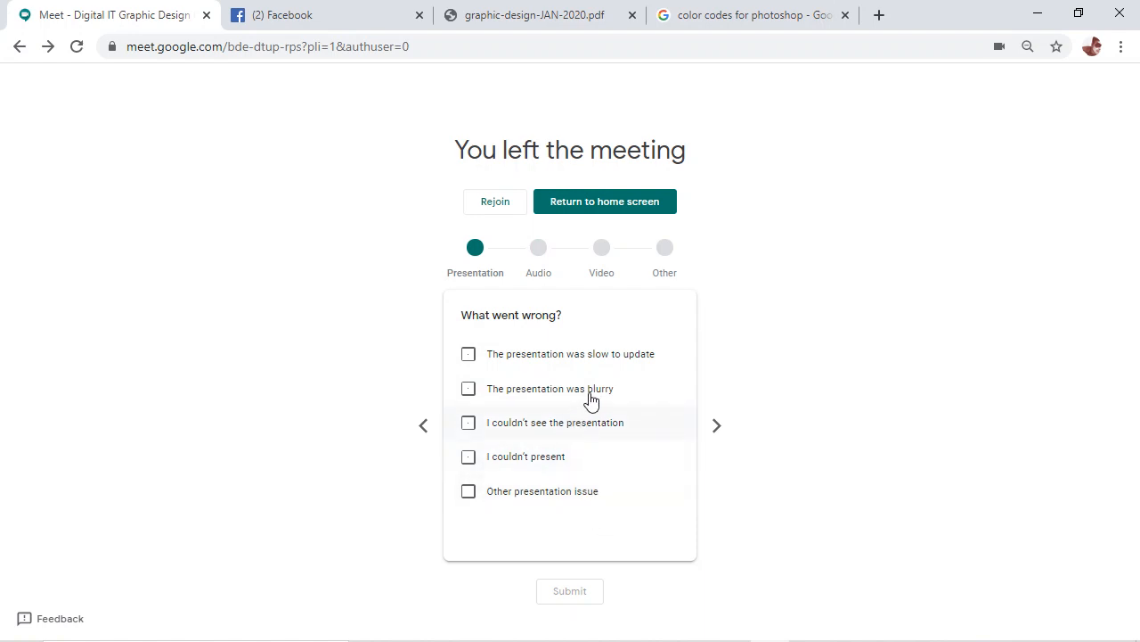
left_click(476, 199)
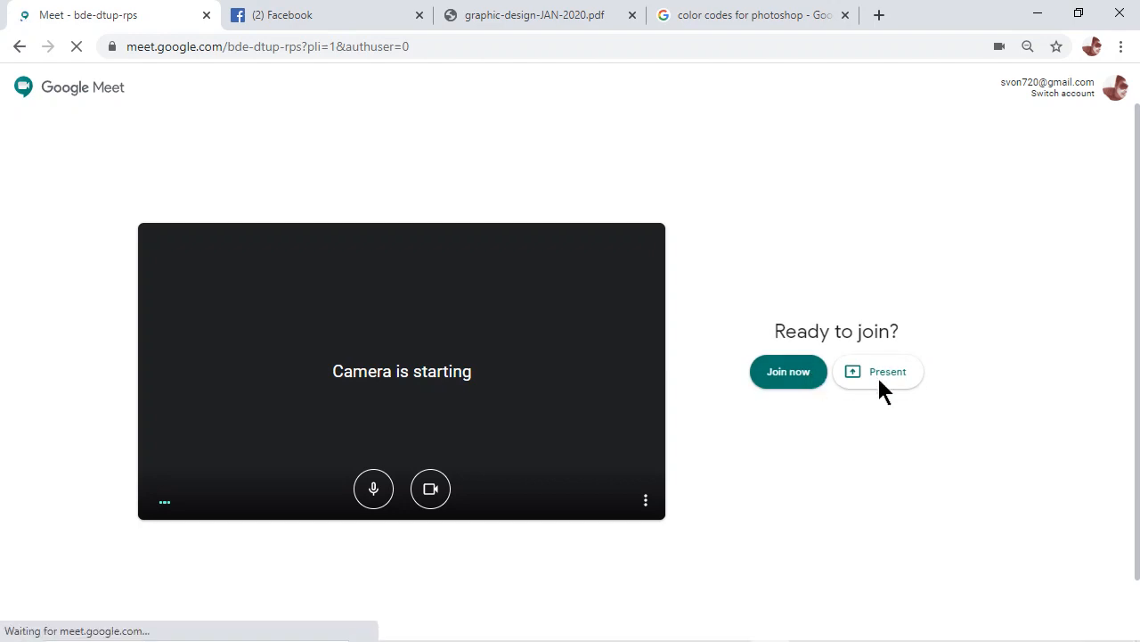
left_click(805, 377)
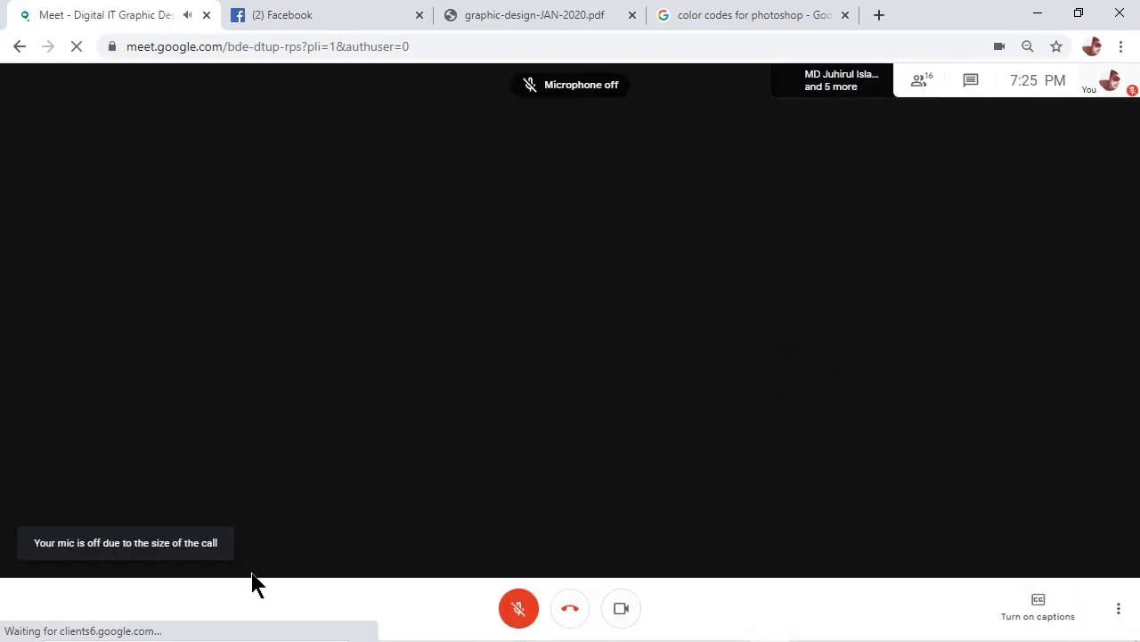
Turn off the camera and present the entire screen to the meeting.
left_click(622, 610)
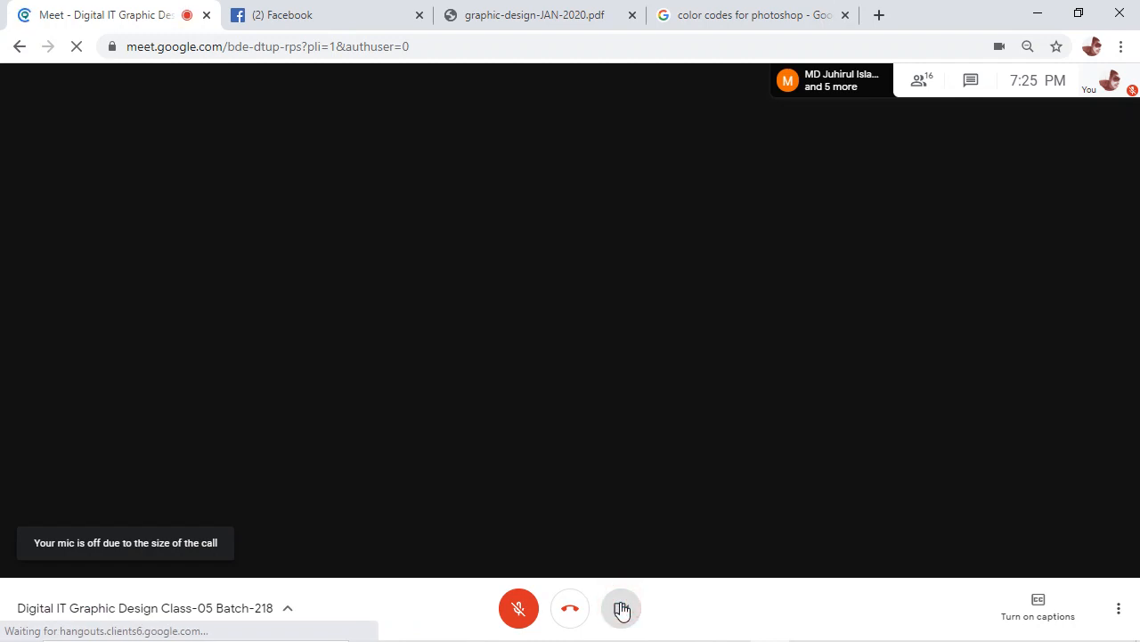
left_click(622, 610)
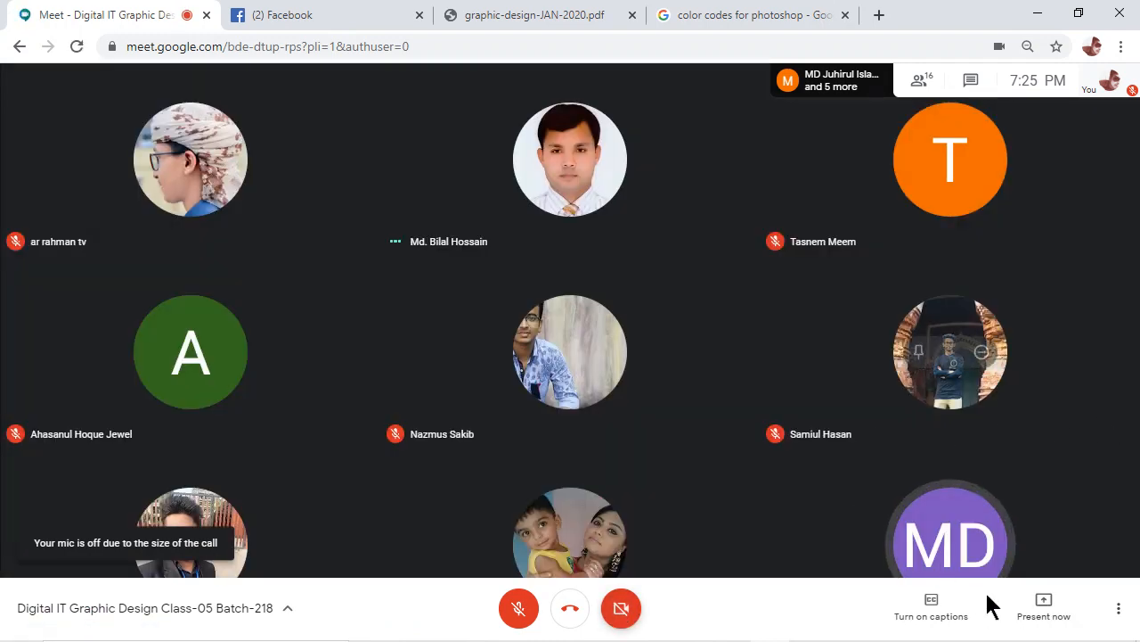
left_click(1044, 613)
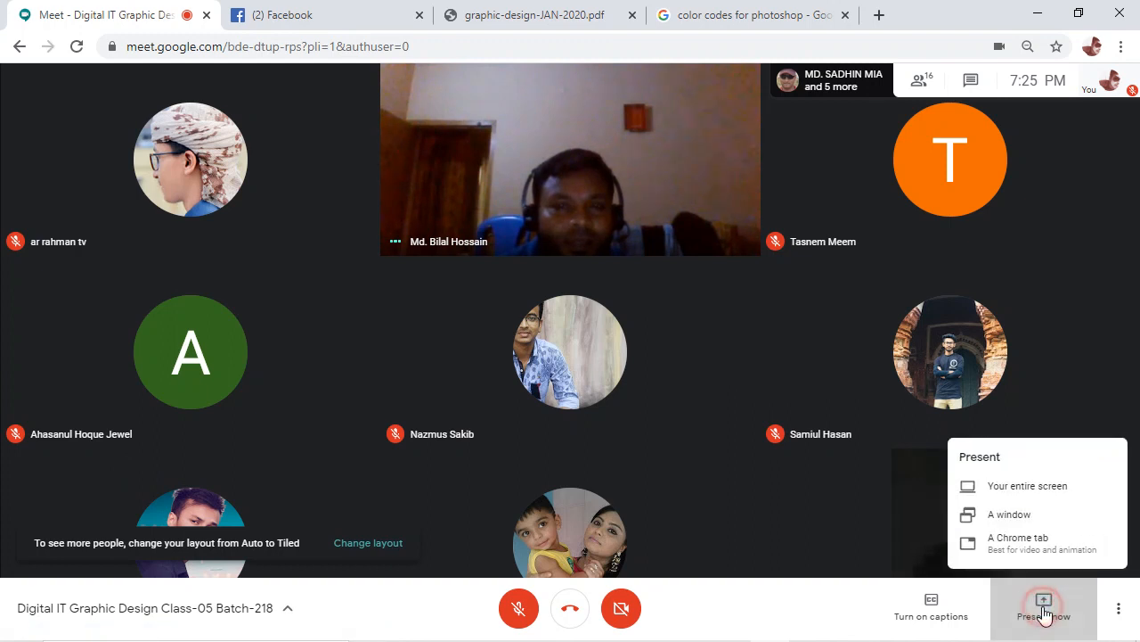
left_click(1037, 488)
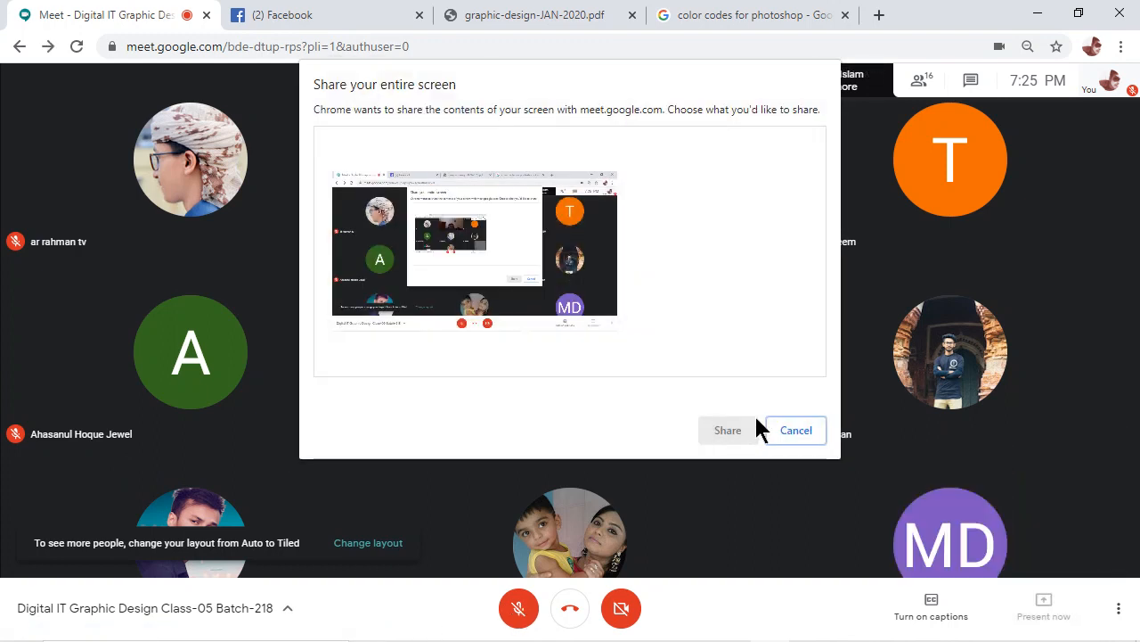
left_click(727, 431)
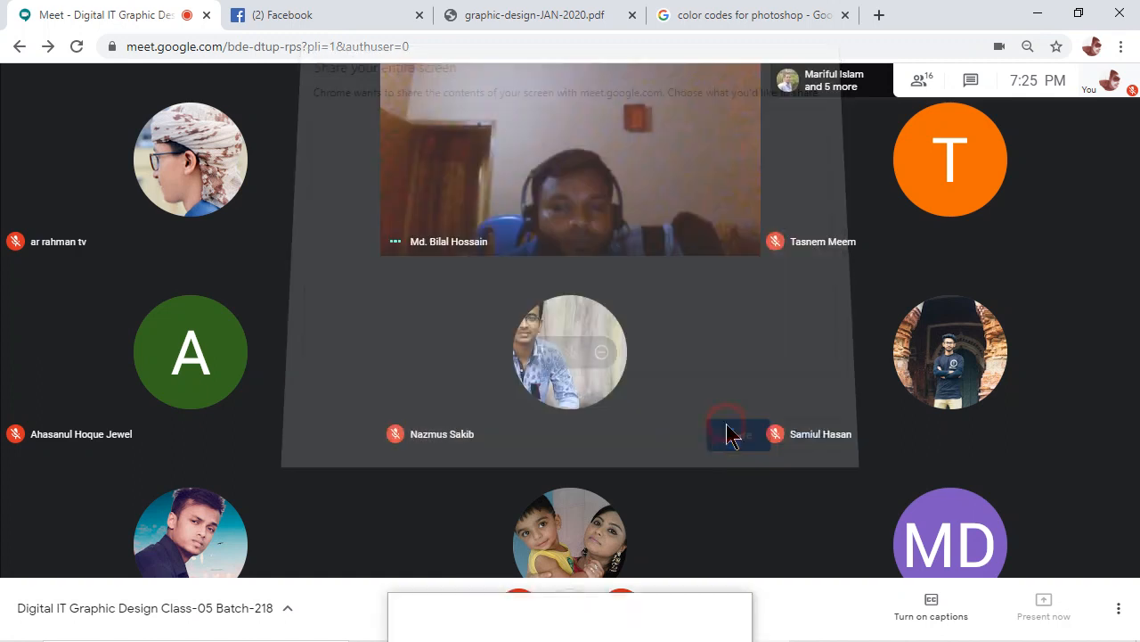
Unmute the microphone in the meeting and switch back to Photoshop.
left_click(521, 597)
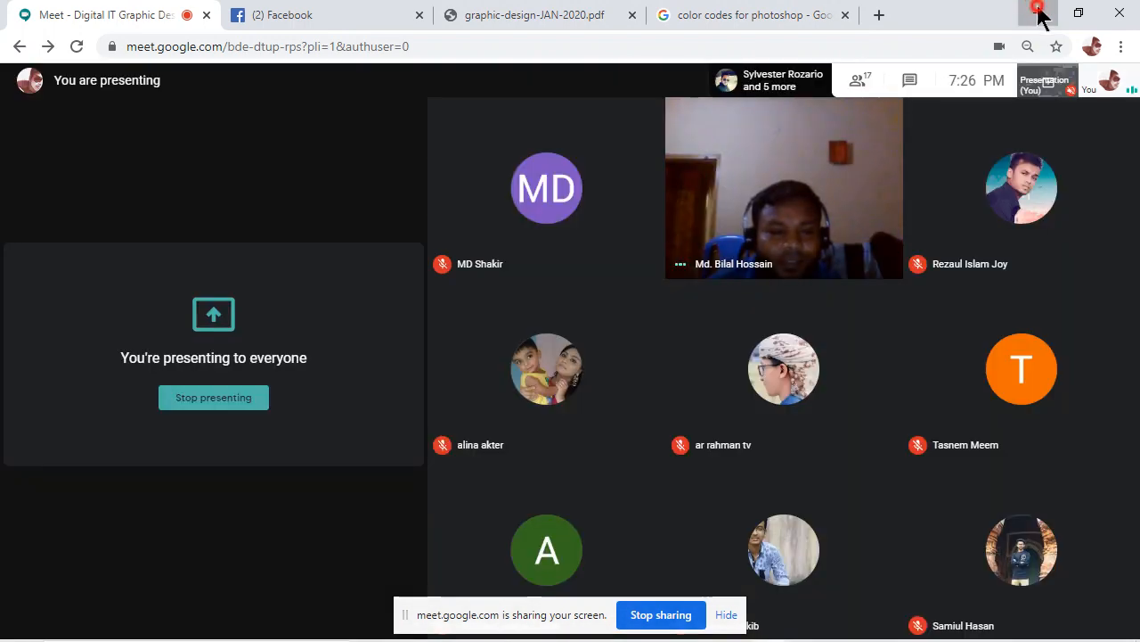
left_click(1038, 14)
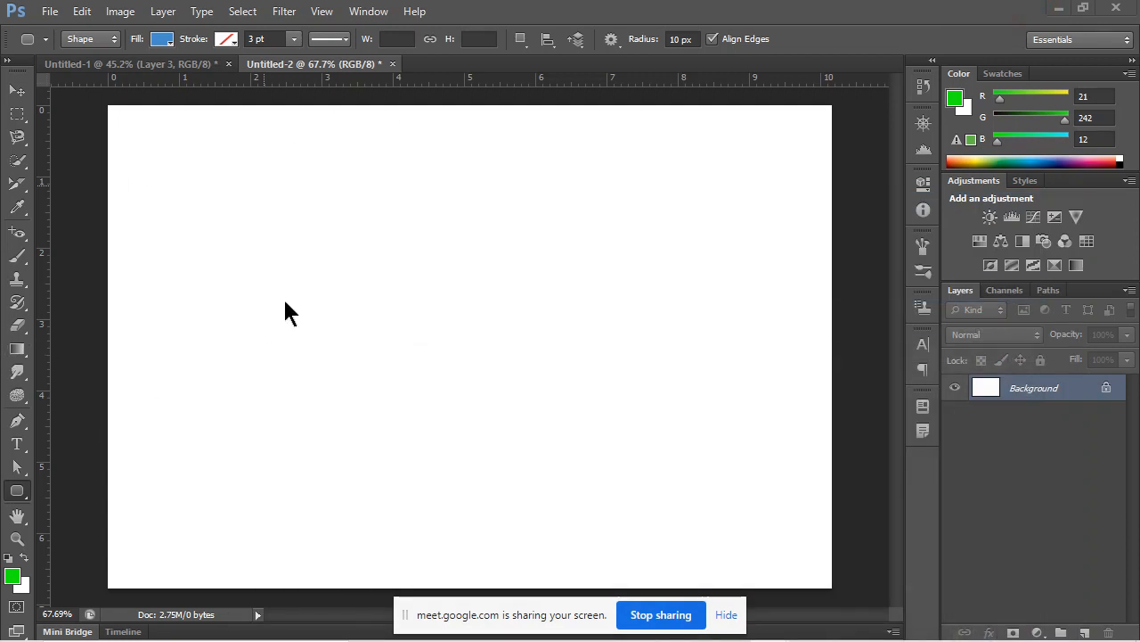
Draw a rounded rectangle about 309 × 283 px with a 10 px corner radius on the blank canvas.
left_click(20, 495)
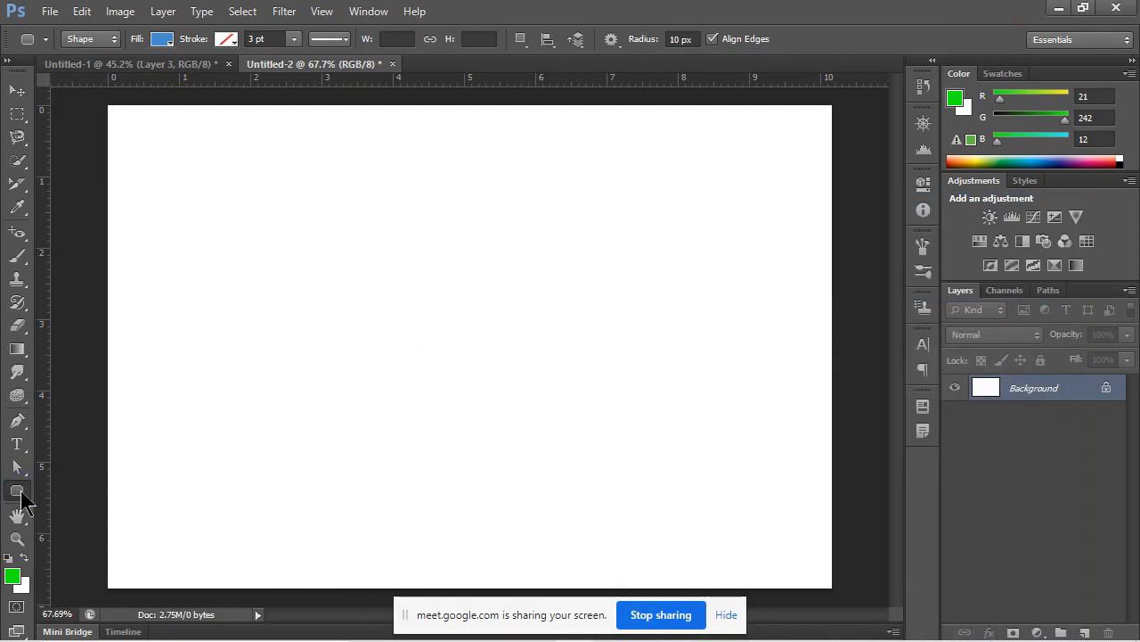
right_click(19, 495)
left_click(116, 504)
left_click_drag(288, 241, 472, 408)
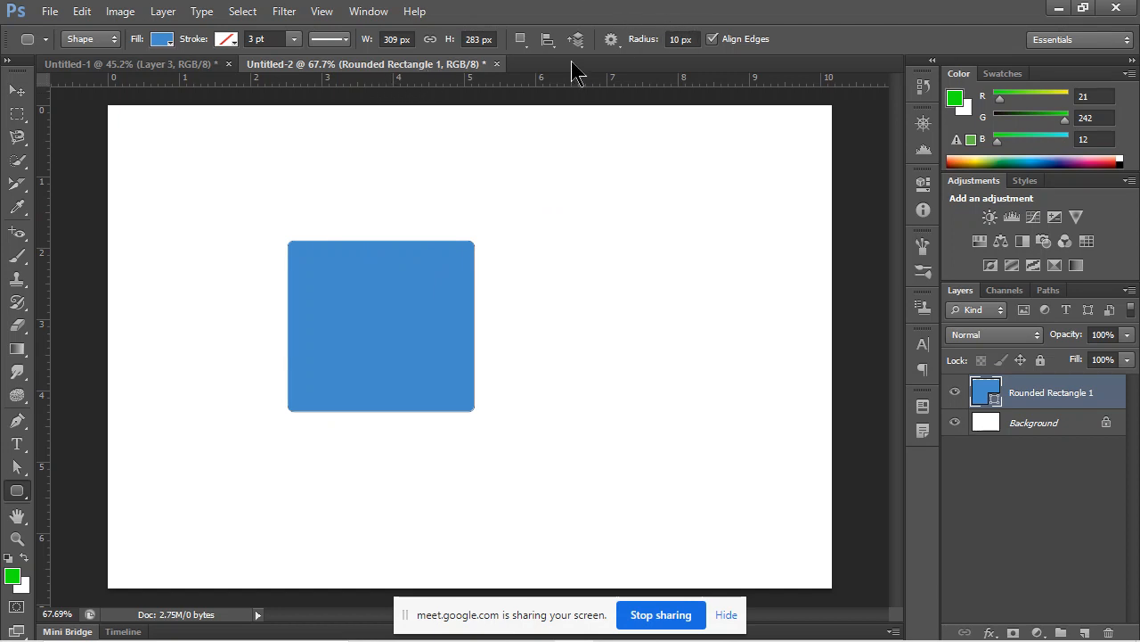
Set the corner radius to 50 px and draw a second rounded rectangle about 371 × 367 px beside the first.
double_click(680, 39)
type("1")
key("Return")
left_click(677, 39)
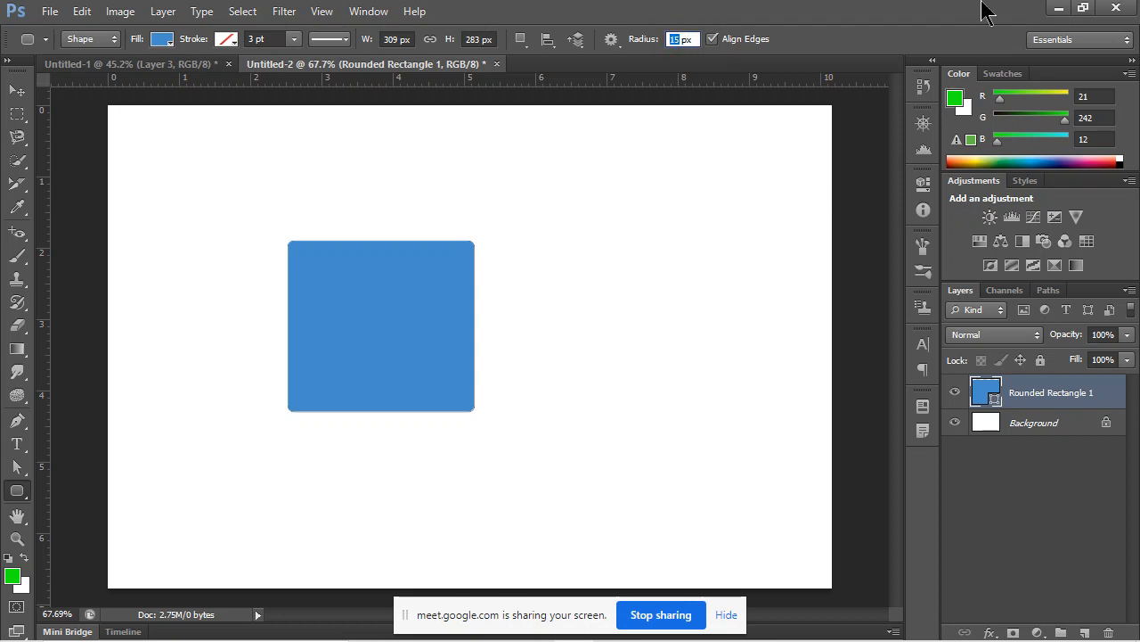
type("50")
key("Return")
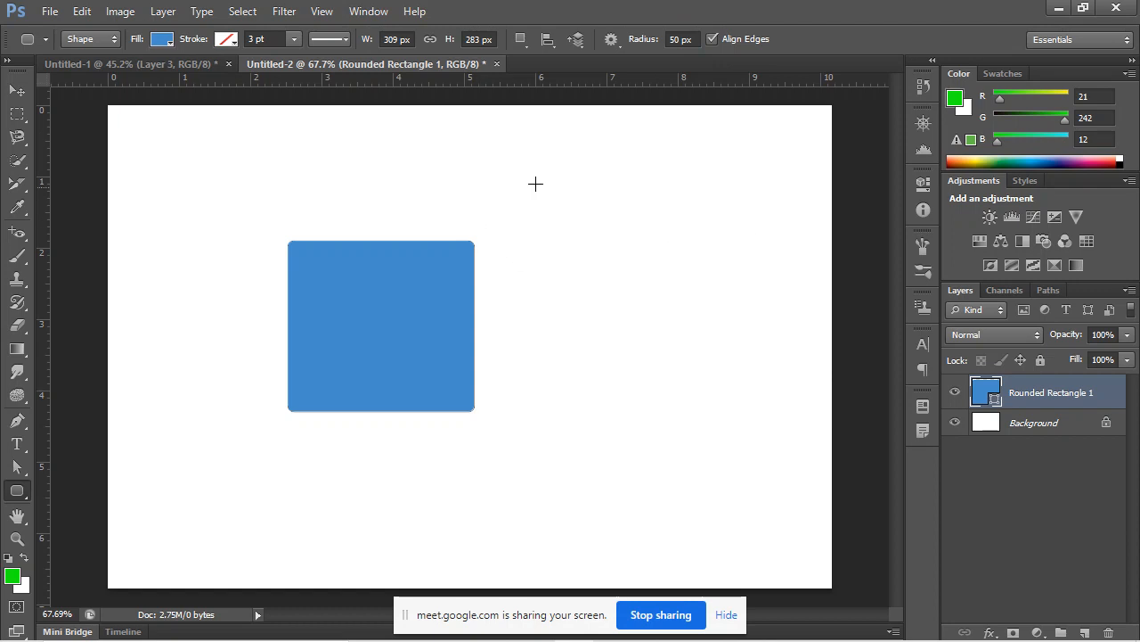
left_click_drag(536, 184, 757, 403)
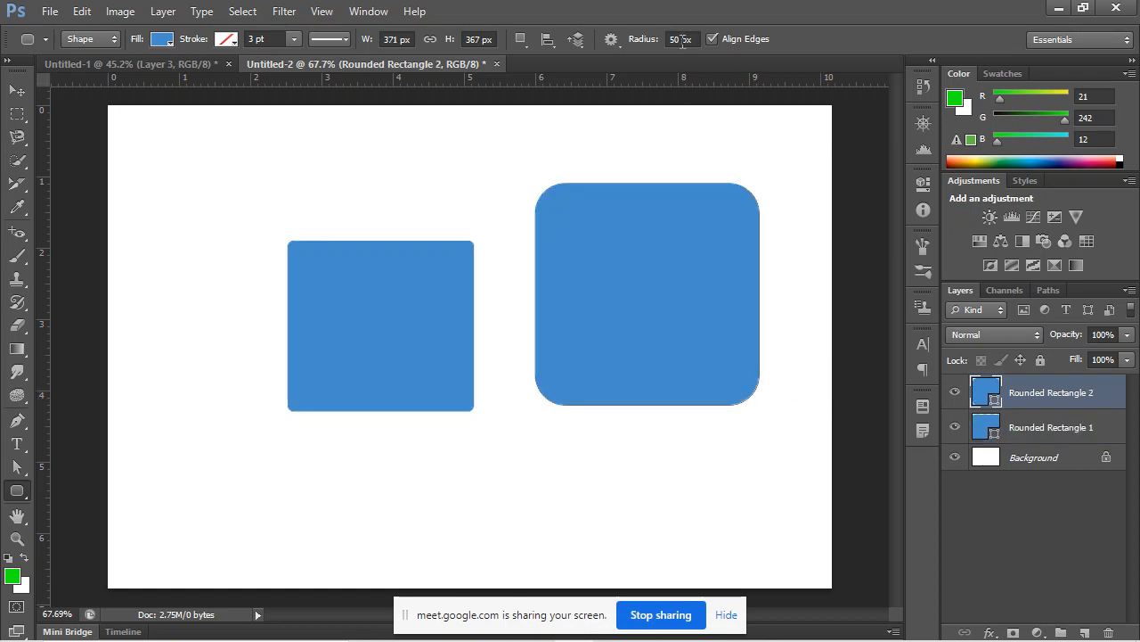
Set the corner radius to 100 px and draw a rounded square about 581 px high over the first shape.
double_click(681, 39)
type("100")
left_click_drag(165, 139, 872, 491)
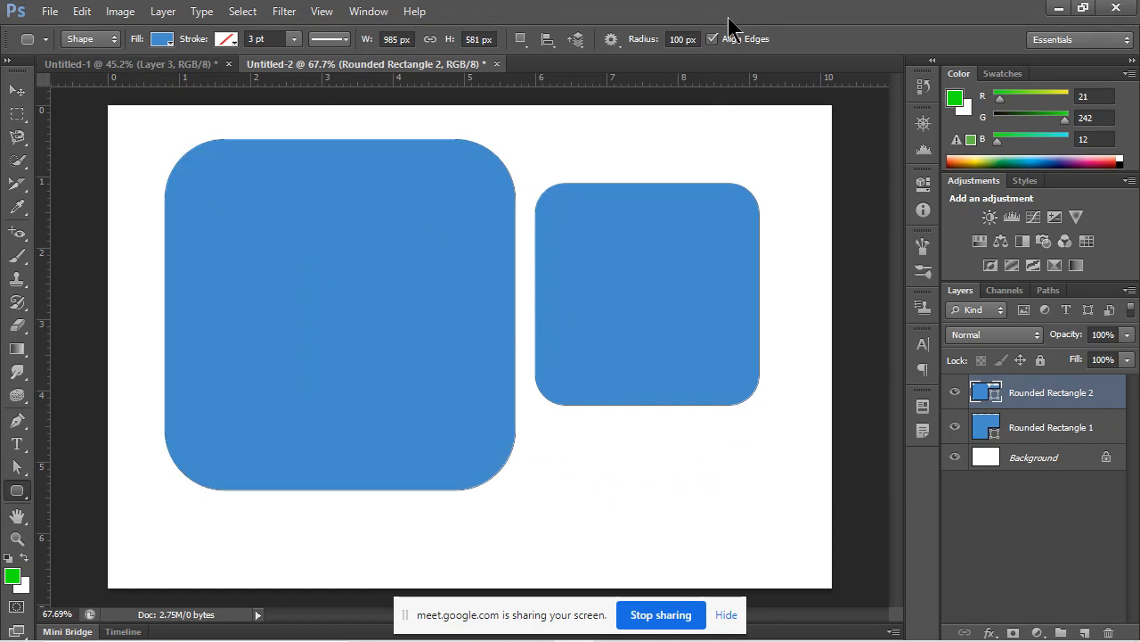
Undo all three rounded shapes back to the blank canvas.
key("ctrl+z")
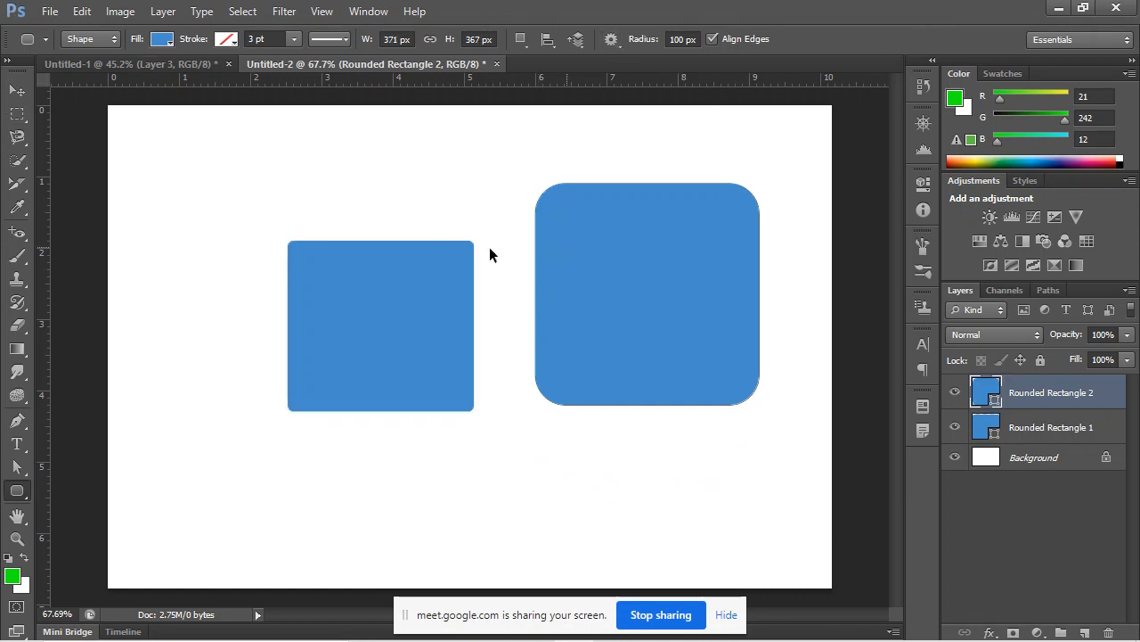
key("ctrl+alt+z")
key("ctrl+alt+z")
key("ctrl+alt+z")
key("ctrl+alt+z")
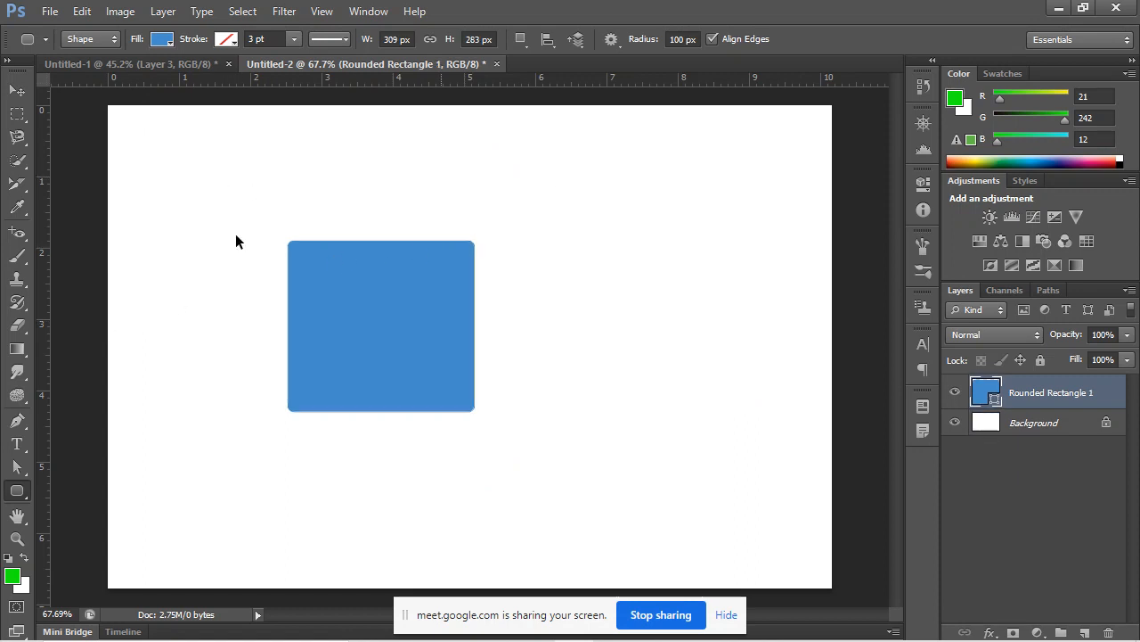
Switch to the Rectangle Tool and back to the Rounded Rectangle Tool.
left_click(17, 490)
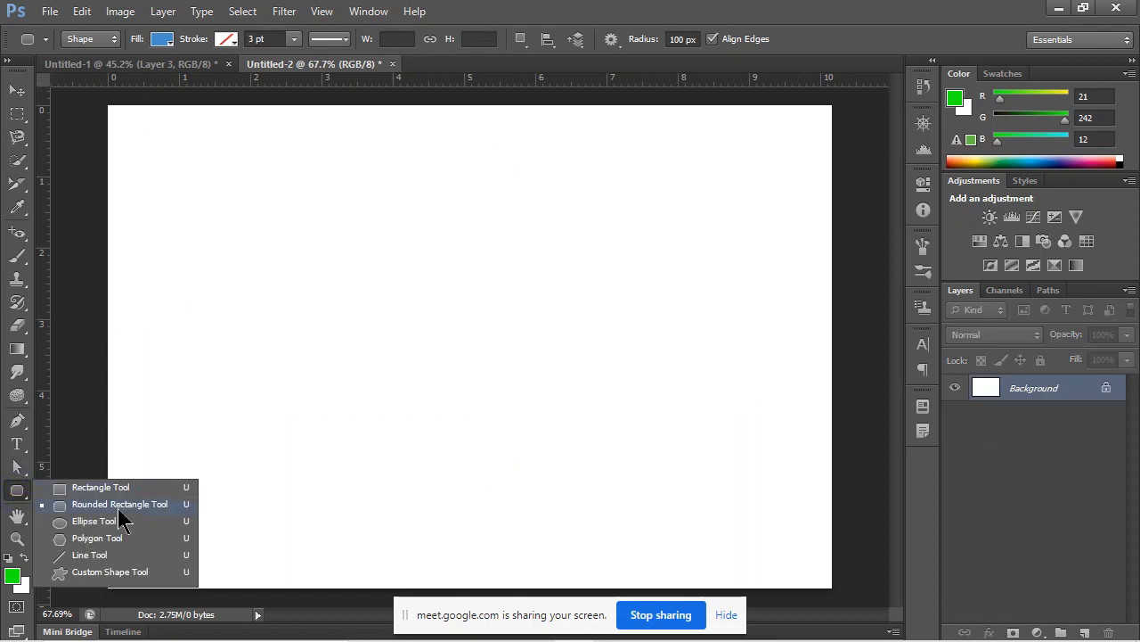
left_click(135, 486)
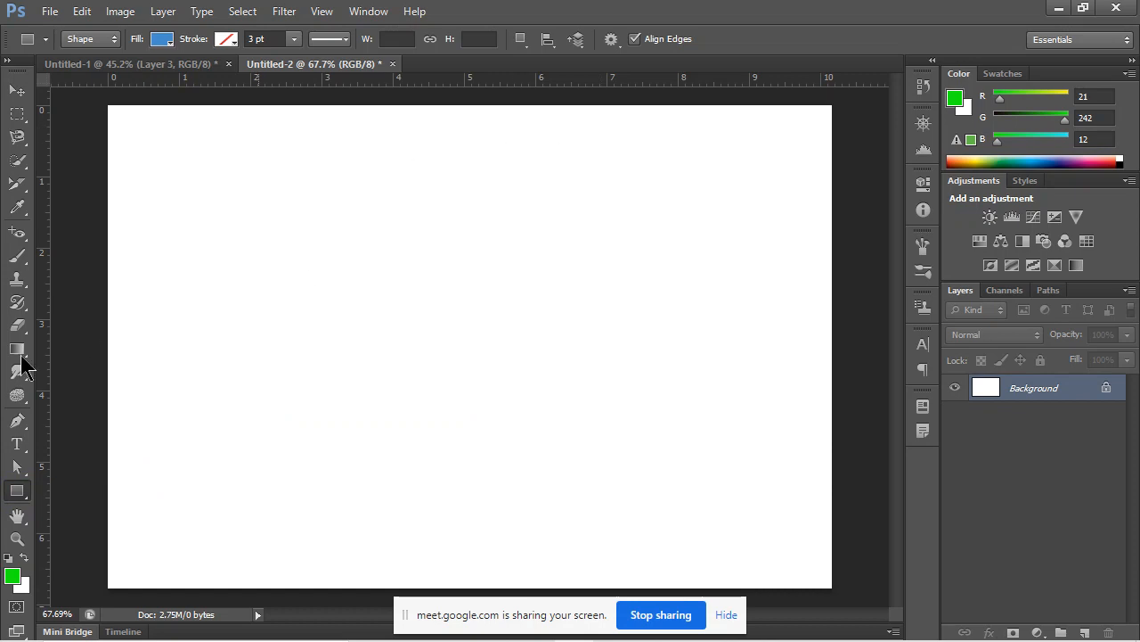
left_click(17, 490)
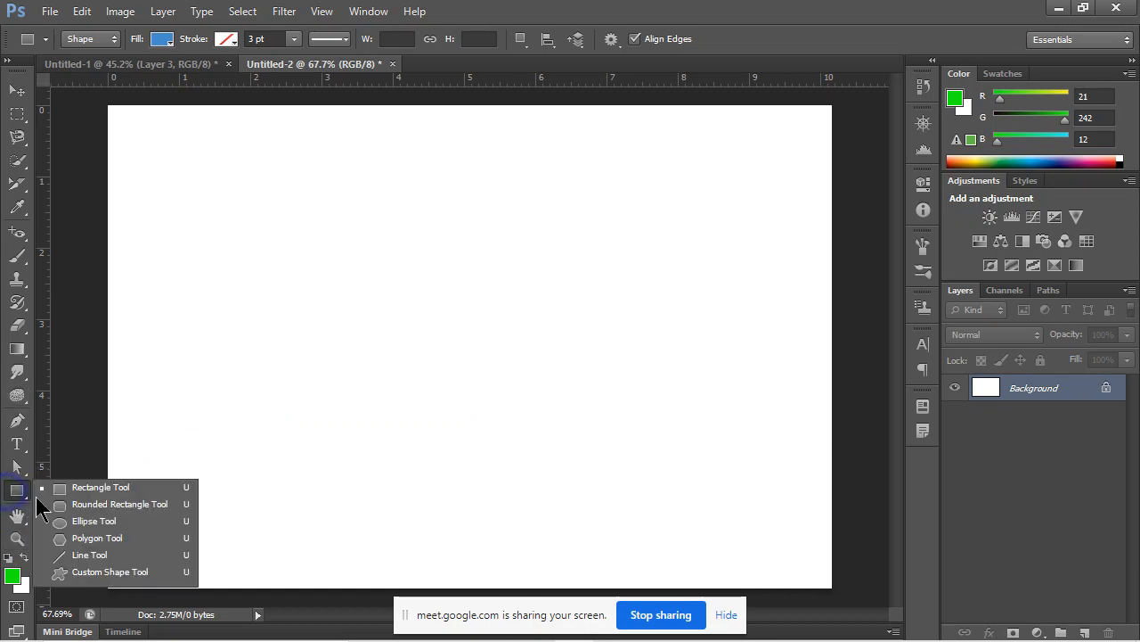
left_click(62, 504)
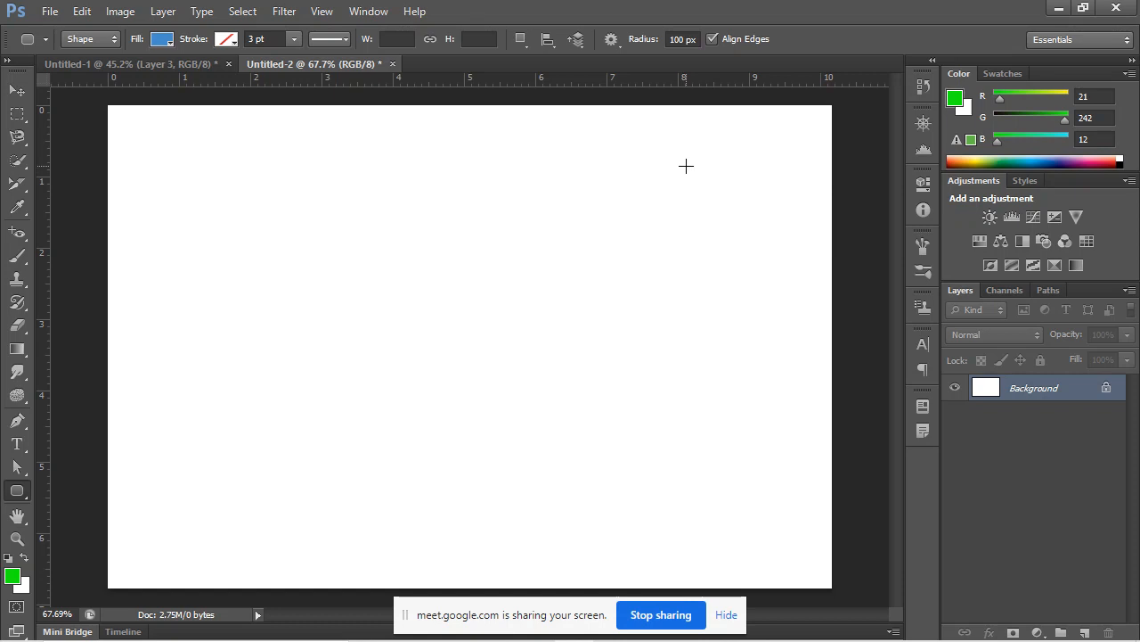
mouse_move(992, 639)
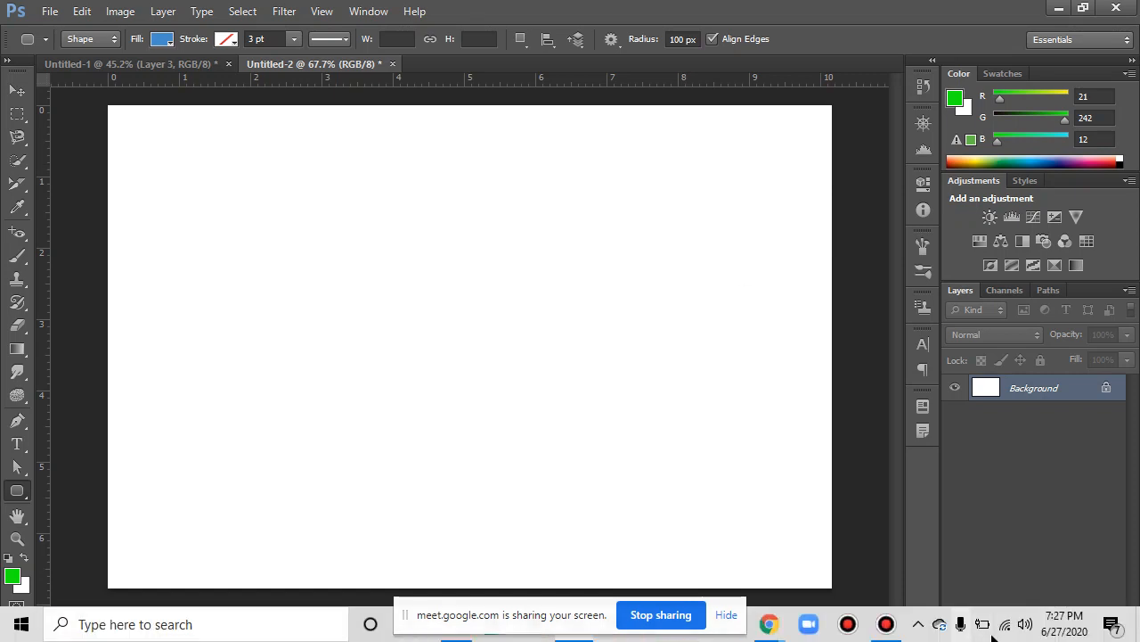
mouse_move(775, 629)
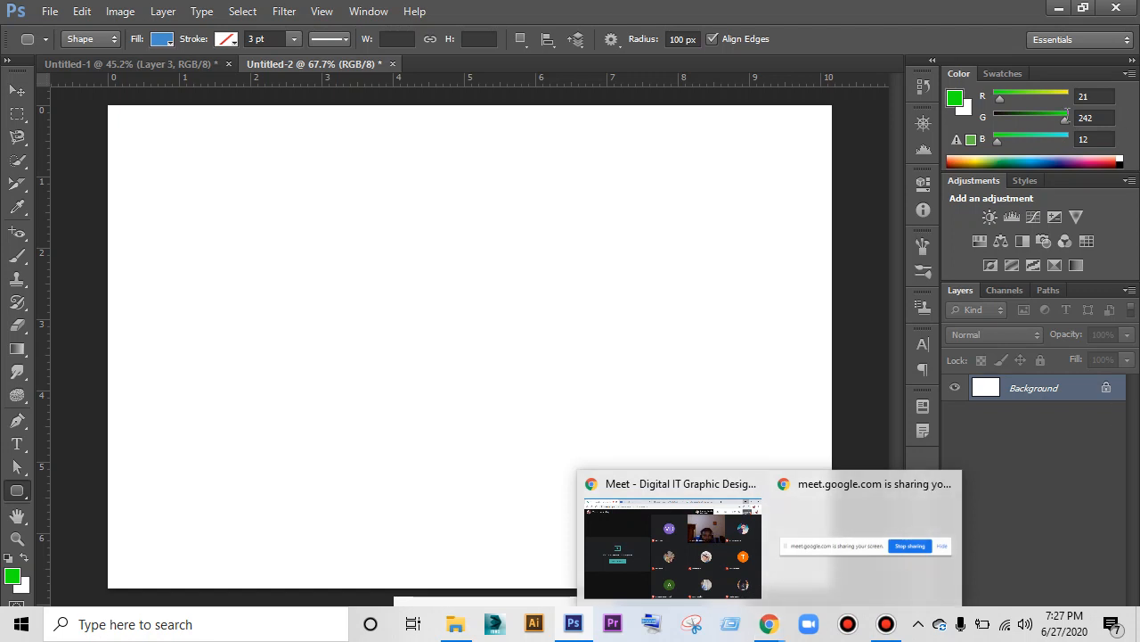
Draw a rounded square about 498 px wide with a 100 px corner radius near the canvas centre.
right_click(22, 491)
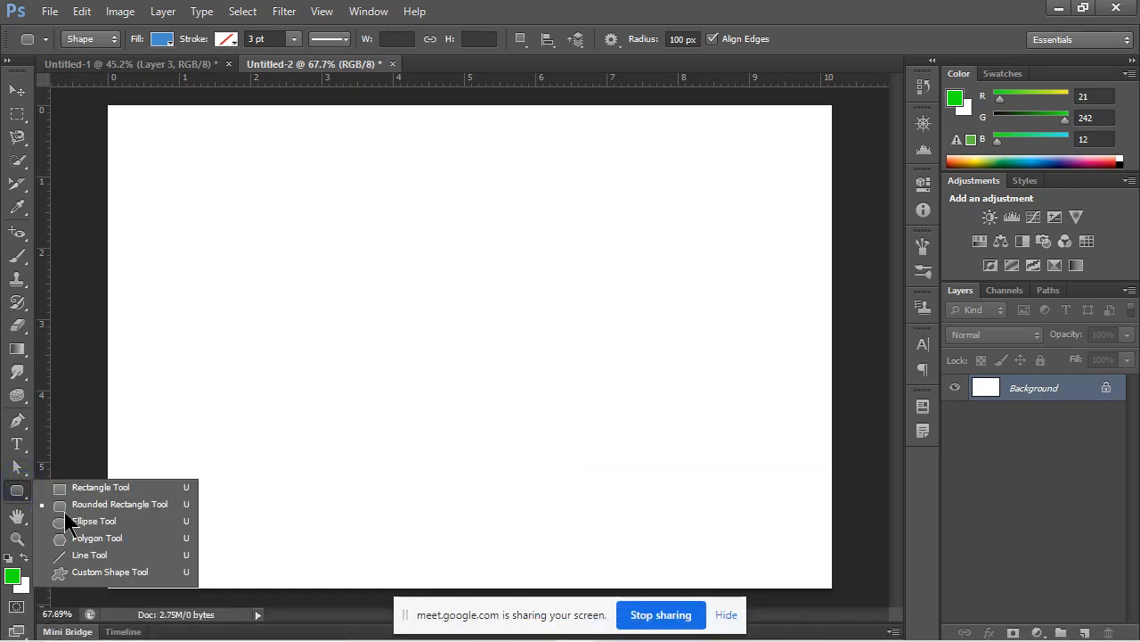
left_click(107, 504)
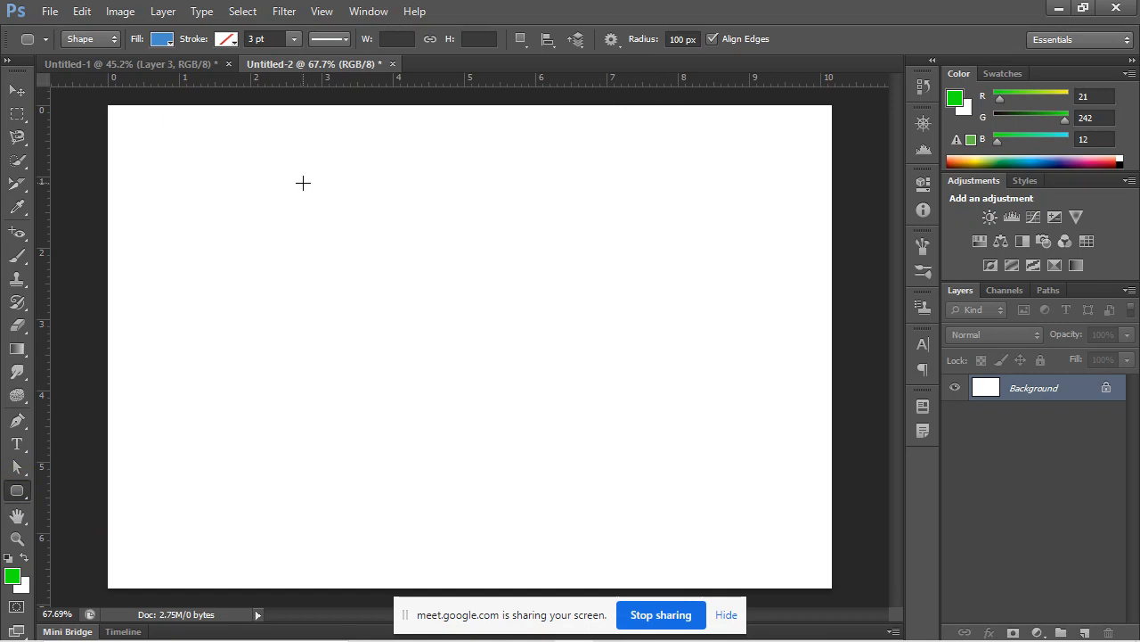
left_click_drag(303, 183, 674, 481)
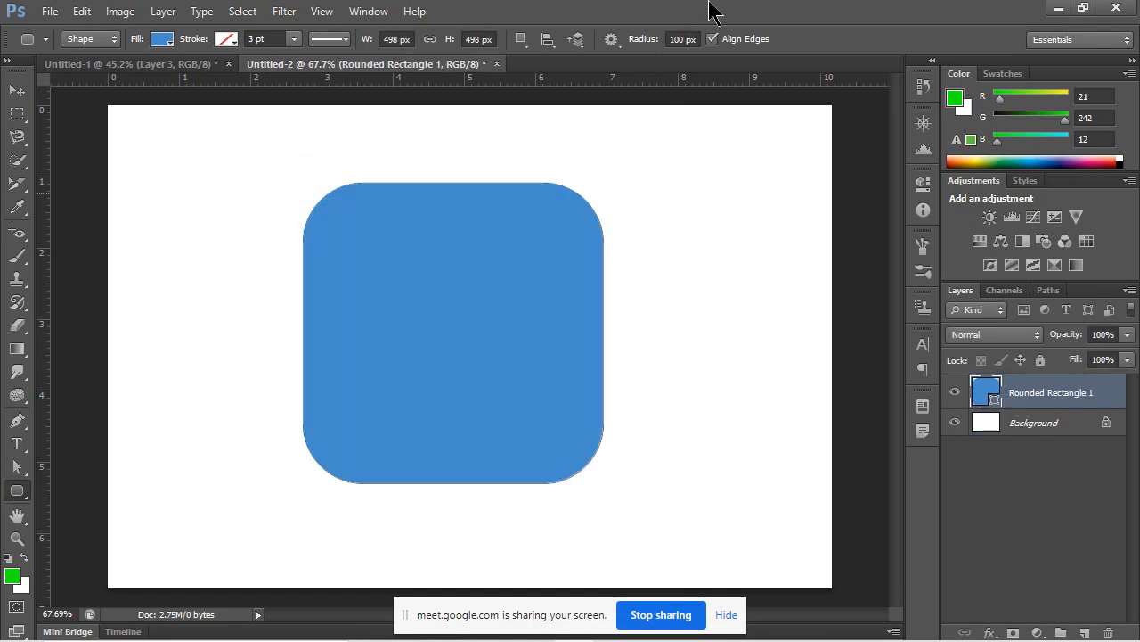
Set the corner radius to 10 px and delete the rounded square.
double_click(683, 39)
type("10")
key("Delete")
Activate the Ellipse Tool and set the foreground colour to red c32121.
left_click(16, 496)
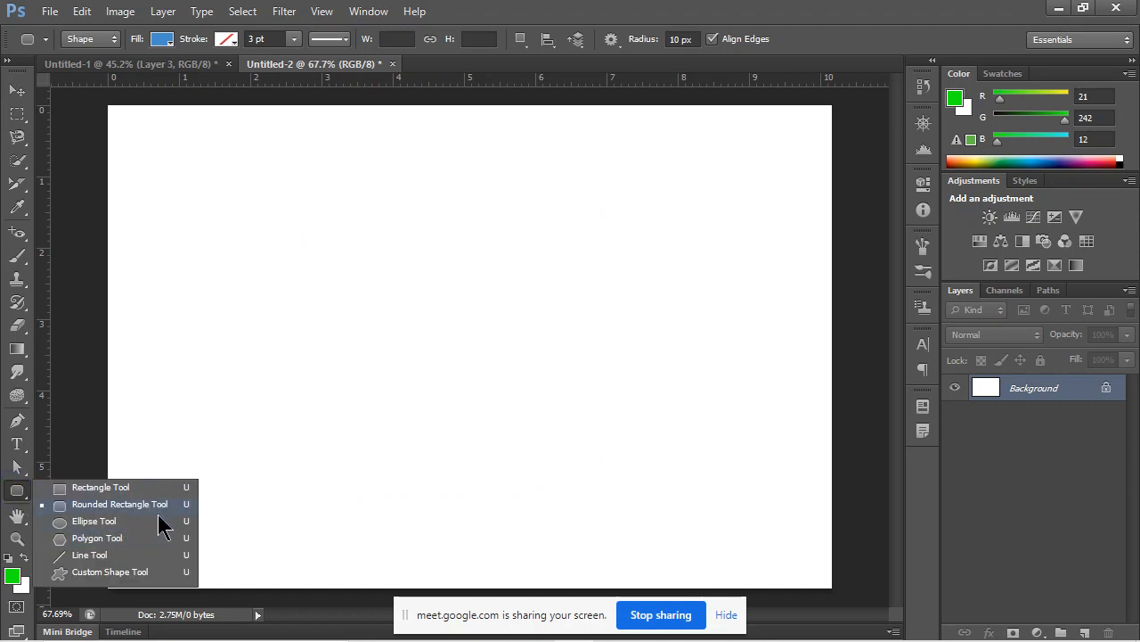
left_click(93, 520)
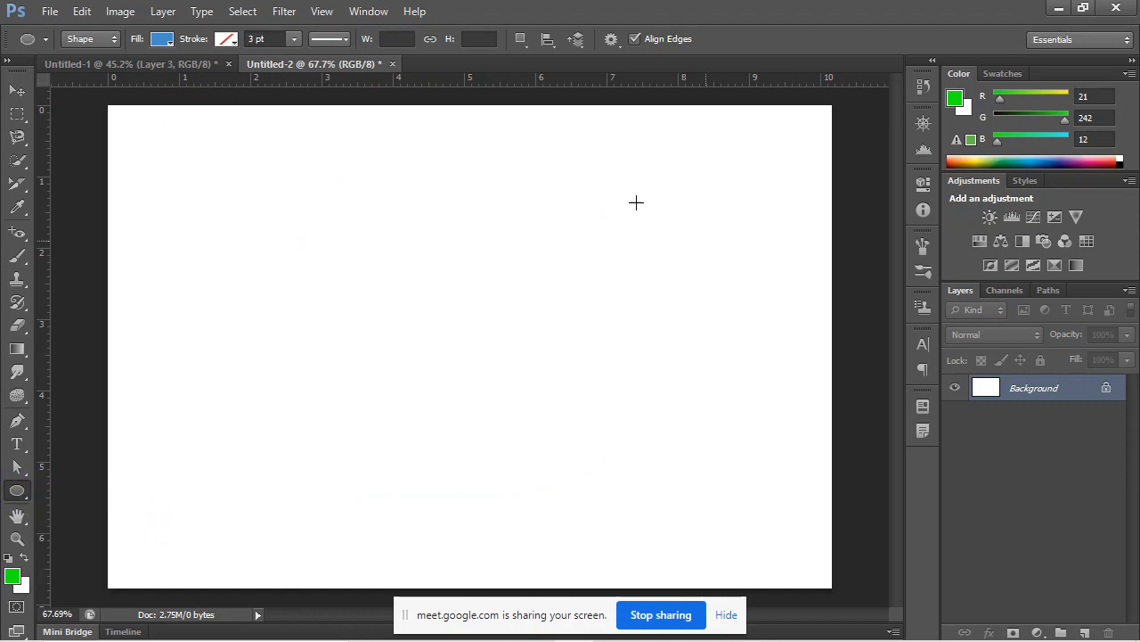
left_click(264, 185)
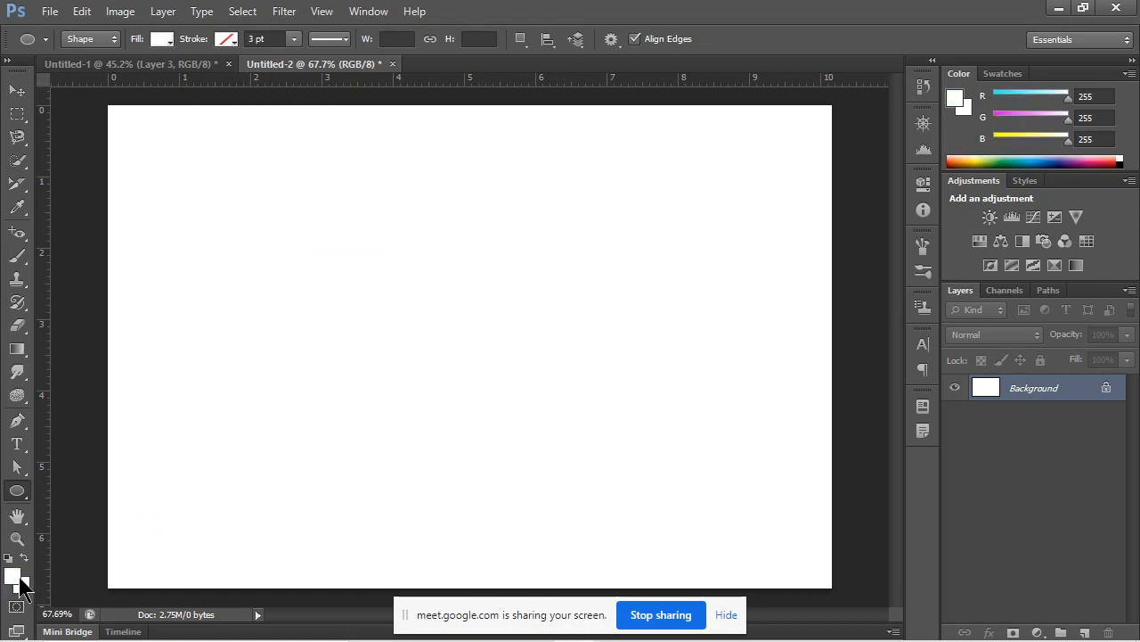
left_click(20, 577)
left_click(801, 290)
left_click(1036, 226)
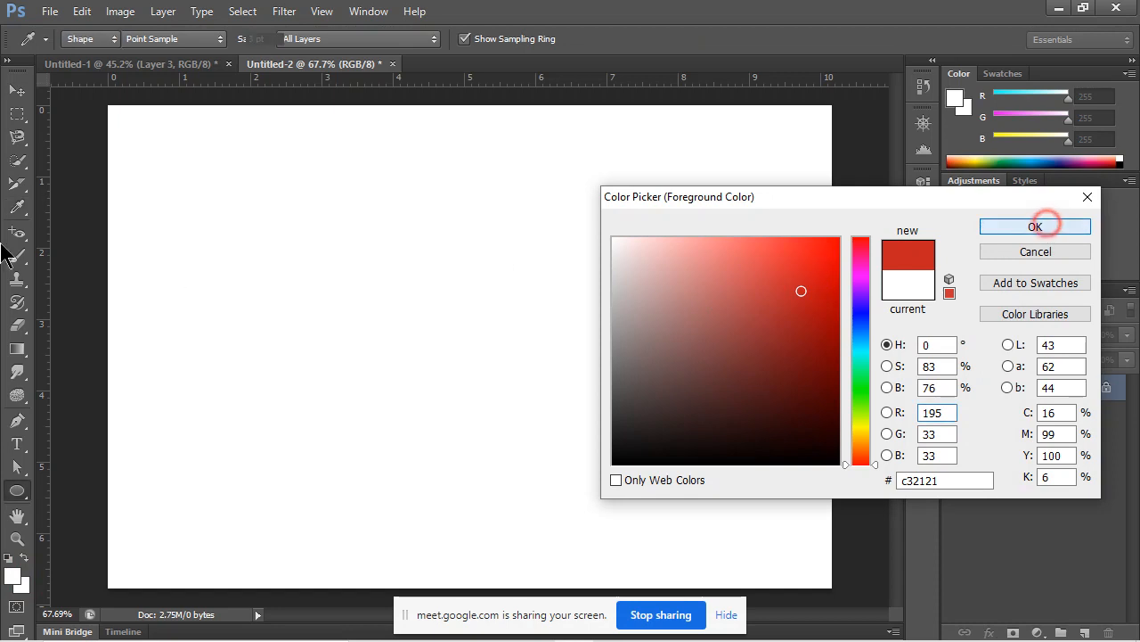
Try two overlapping red circles, the first about 327 px wide, and undo both.
left_click_drag(274, 172, 539, 368)
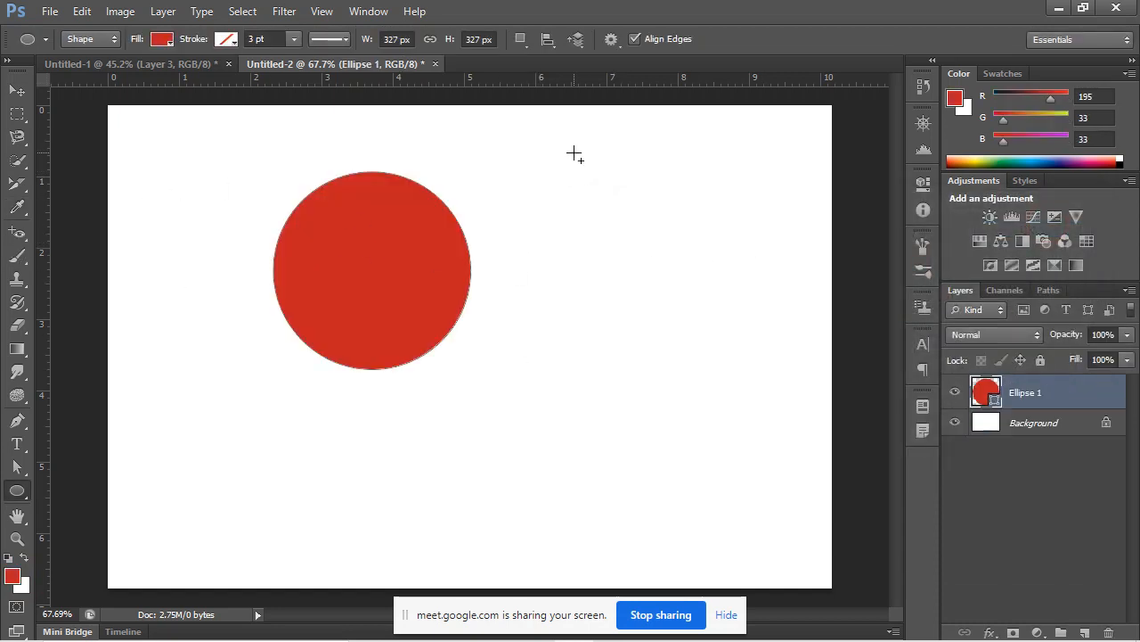
left_click_drag(574, 155, 435, 365)
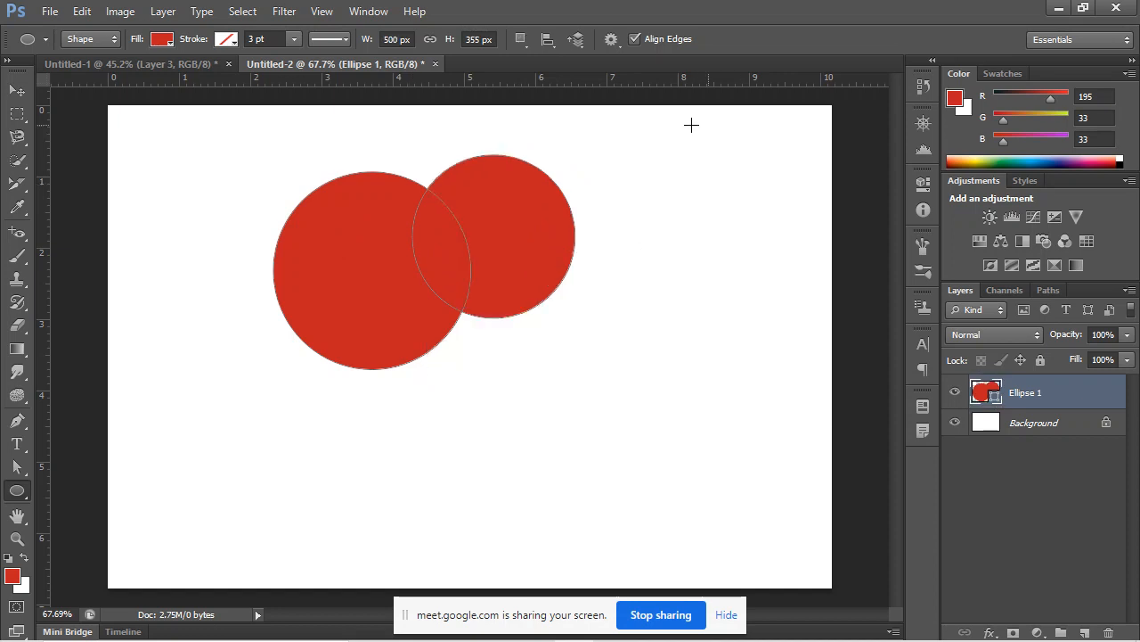
key("ctrl+alt+z")
key("ctrl+alt+z")
key("ctrl+alt+z")
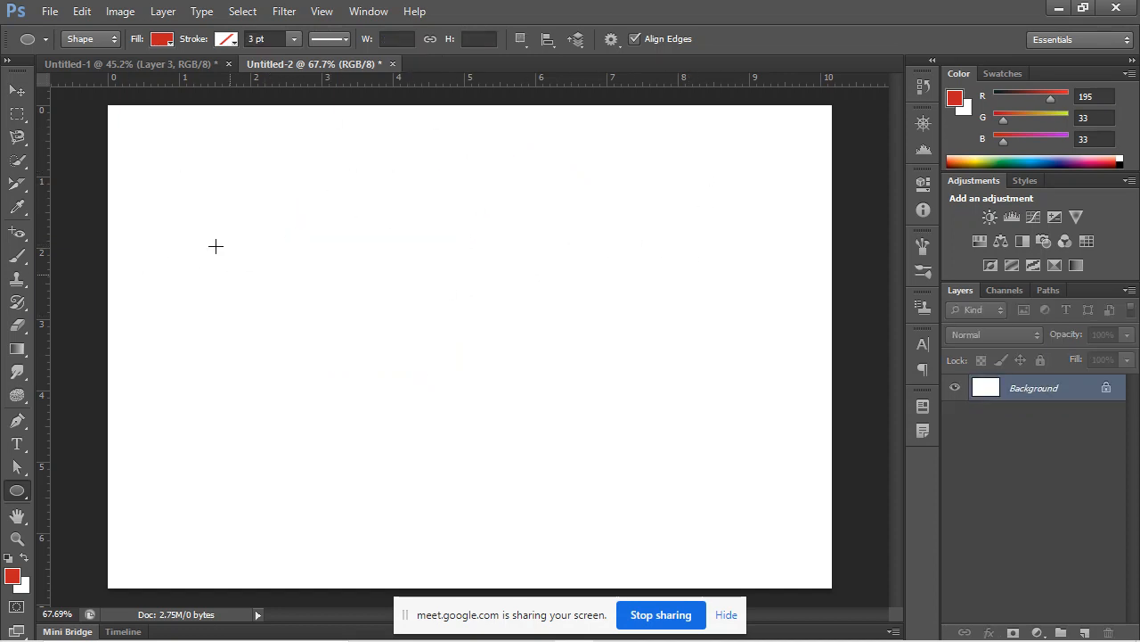
Review the Ellipse Tool's geometry options and compare them with the Rectangular Marquee Tool's style choices.
right_click(16, 491)
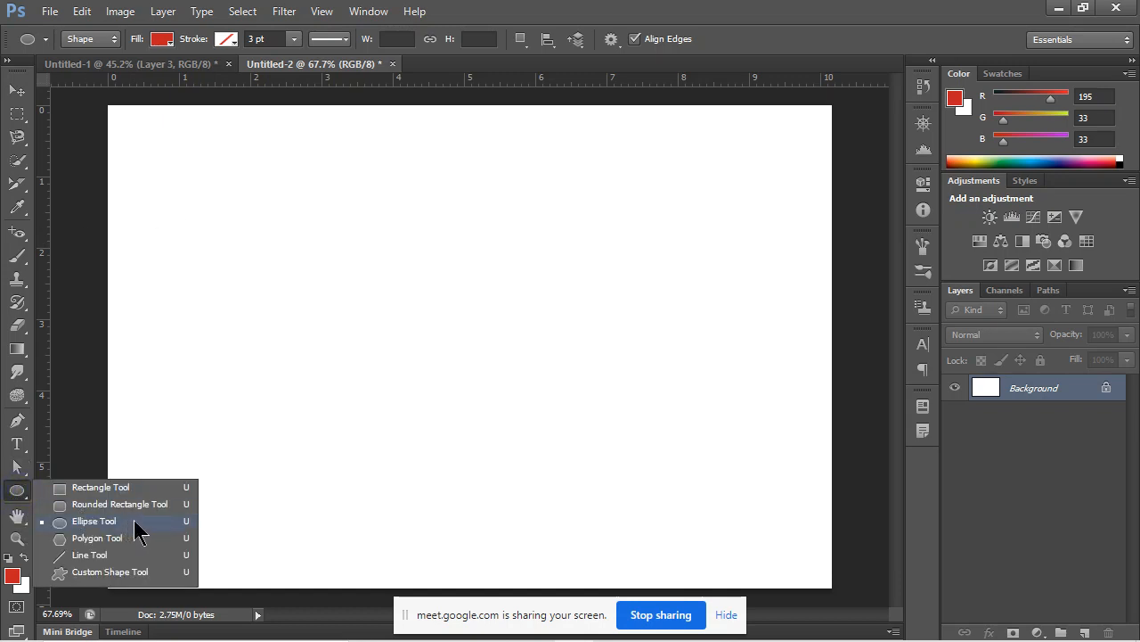
left_click(145, 522)
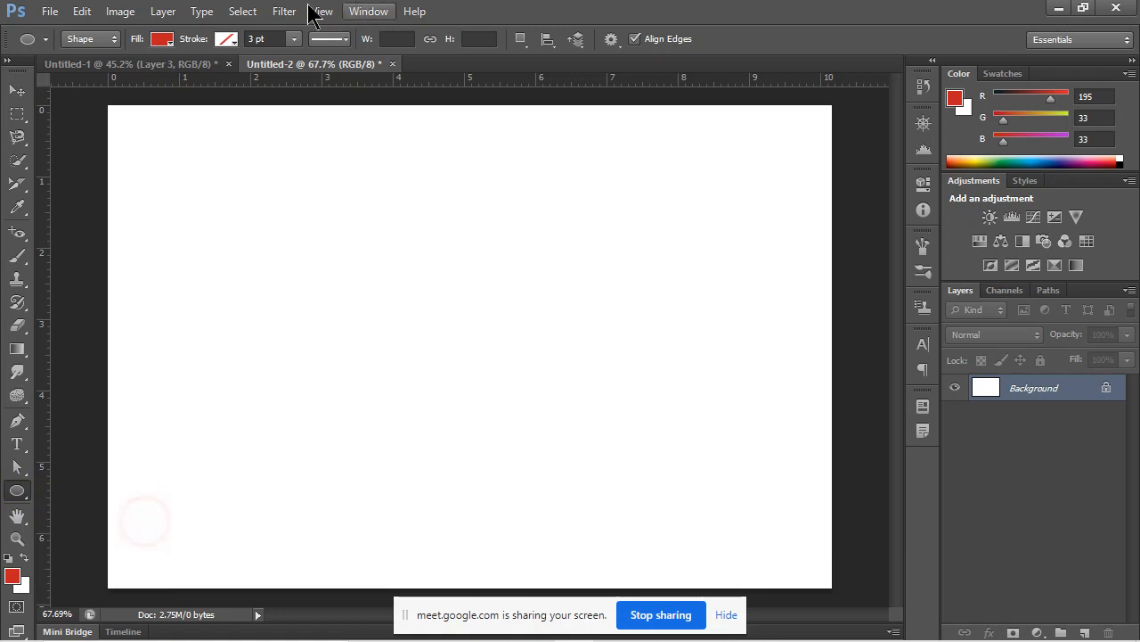
left_click(621, 44)
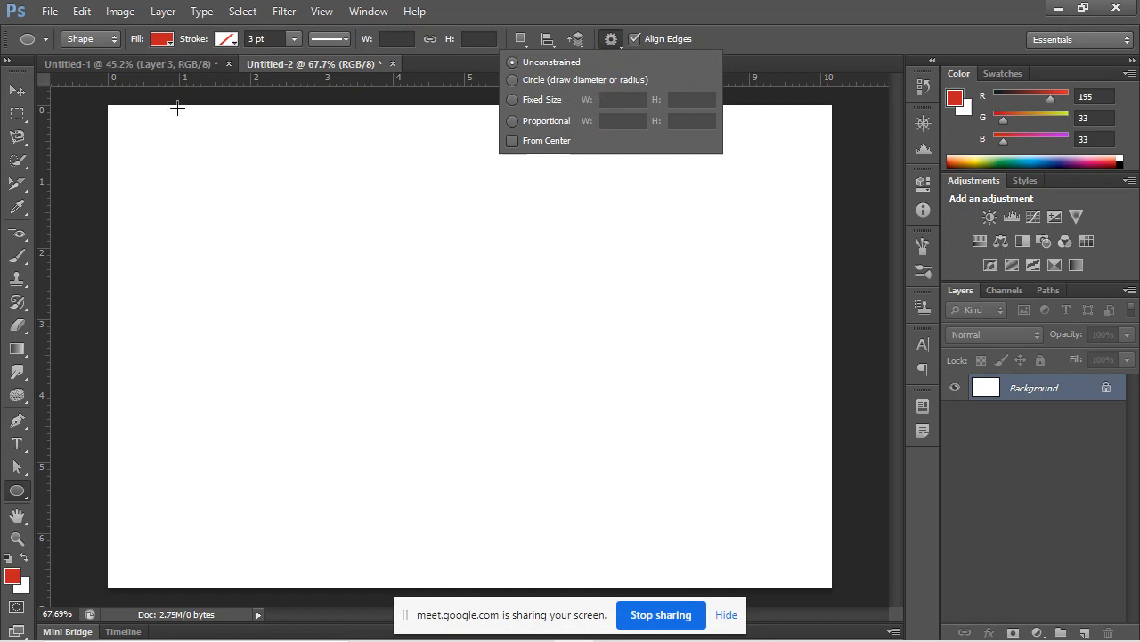
left_click(17, 114)
left_click(17, 113)
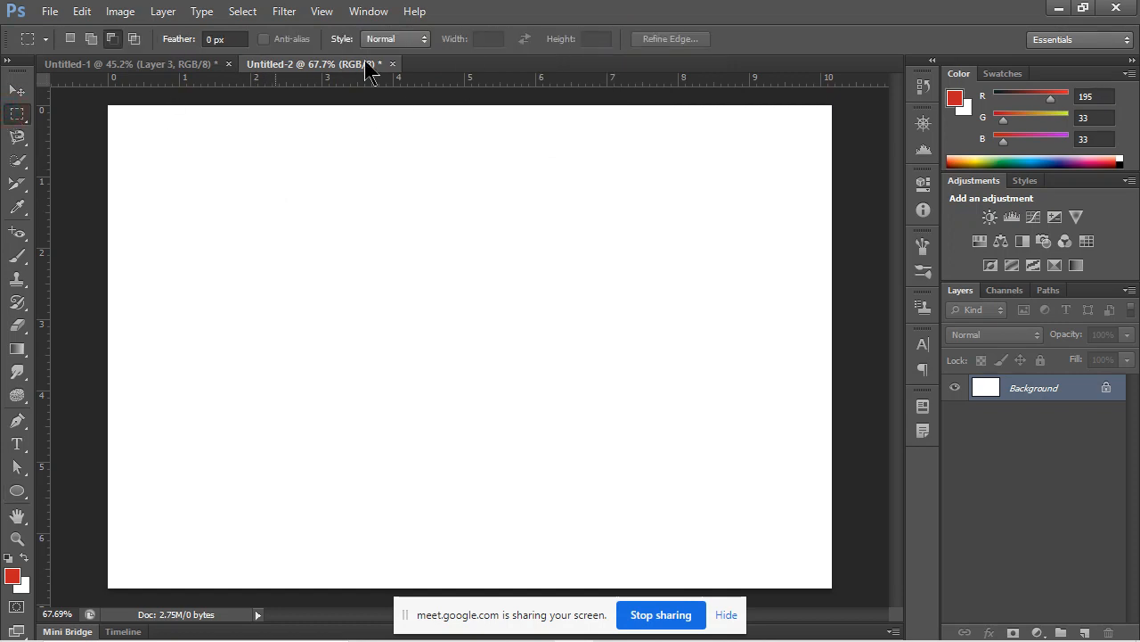
left_click(419, 39)
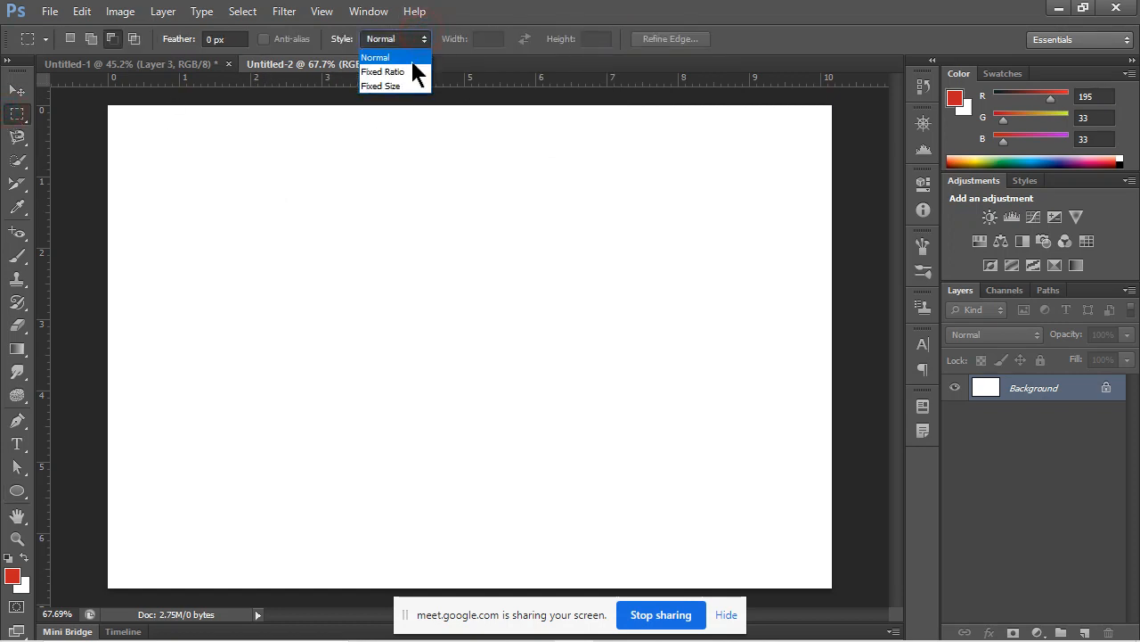
Activate the Rectangle Tool and try its Fixed Size constraint before choosing Proportional.
left_click(14, 489)
left_click(18, 492)
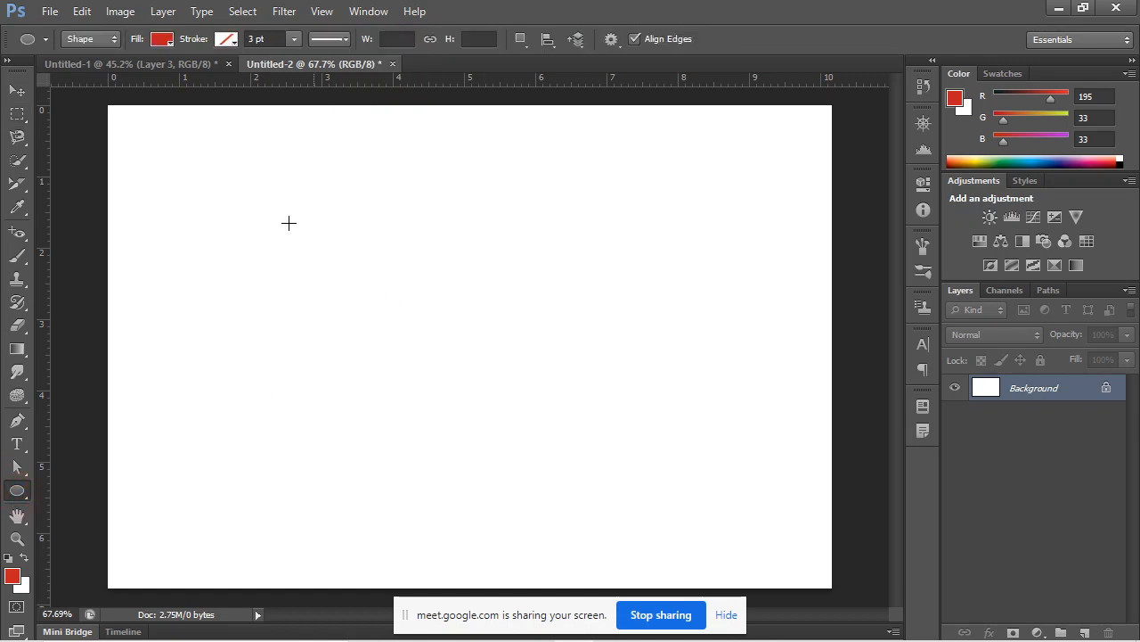
left_click(12, 494)
left_click(98, 487)
left_click(611, 39)
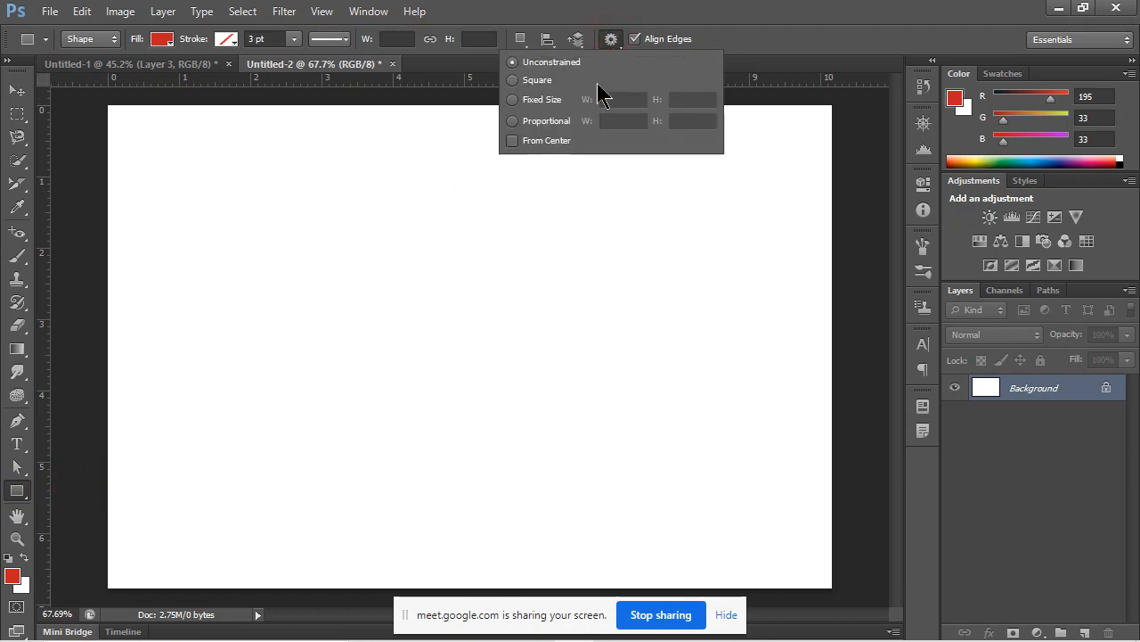
left_click(533, 100)
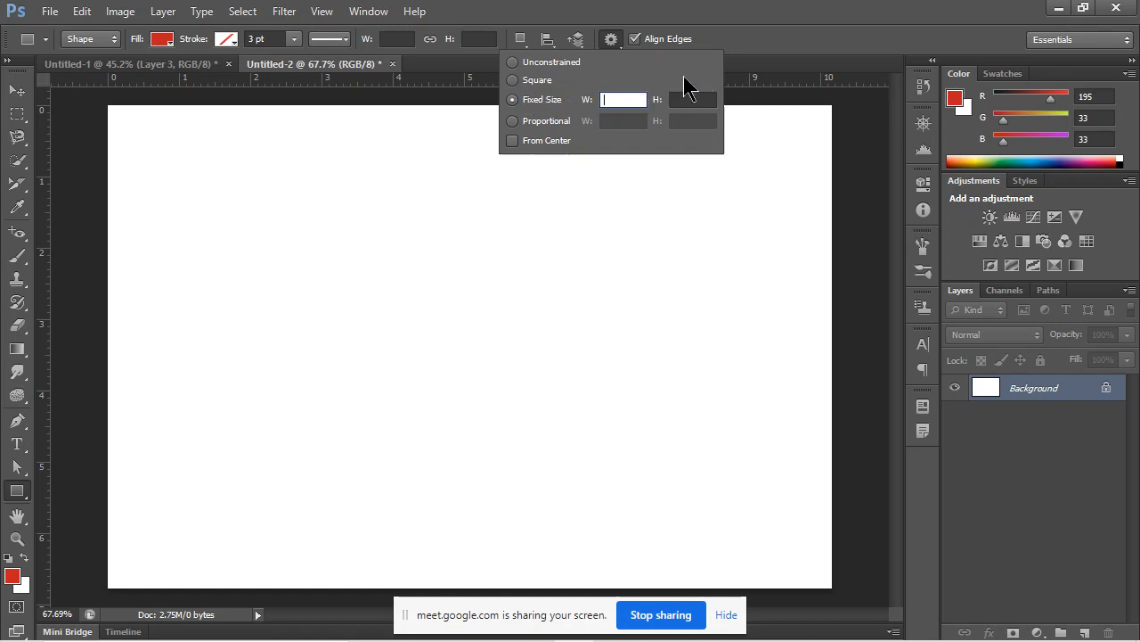
left_click(512, 121)
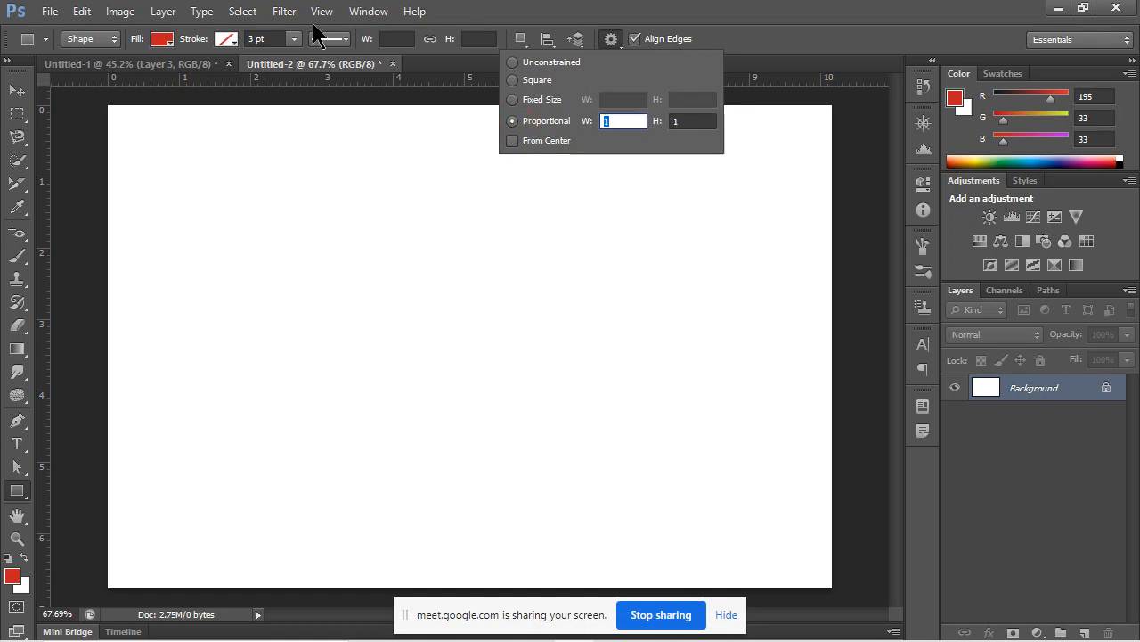
Examine the Rectangular Marquee Tool's style choices, including Fixed Ratio, and return to the Rectangle Tool.
left_click(17, 113)
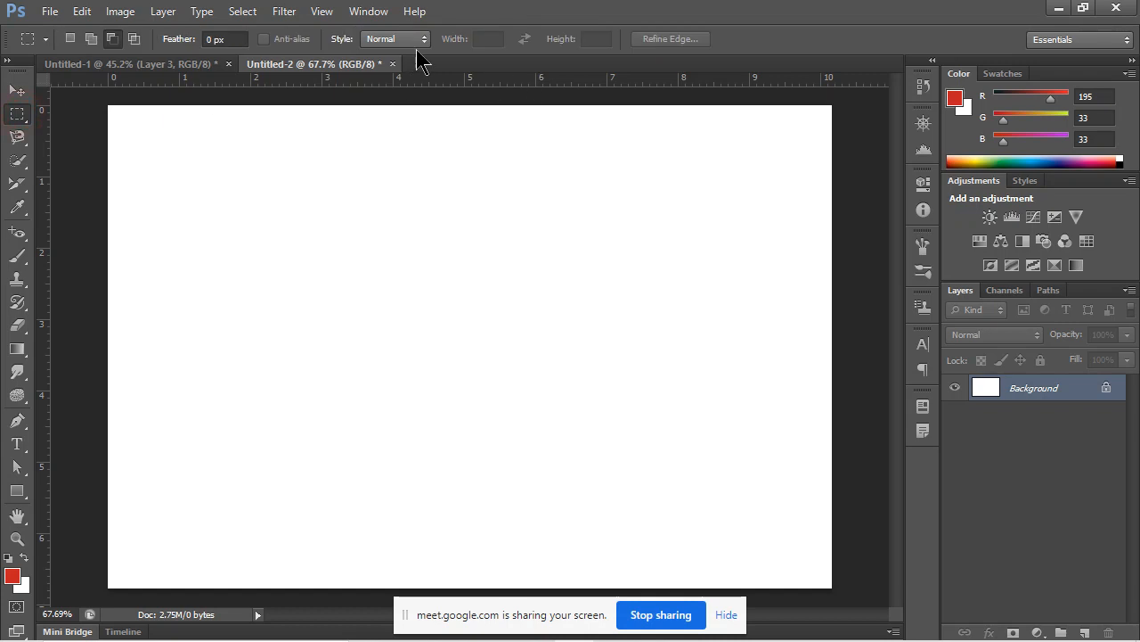
left_click(423, 38)
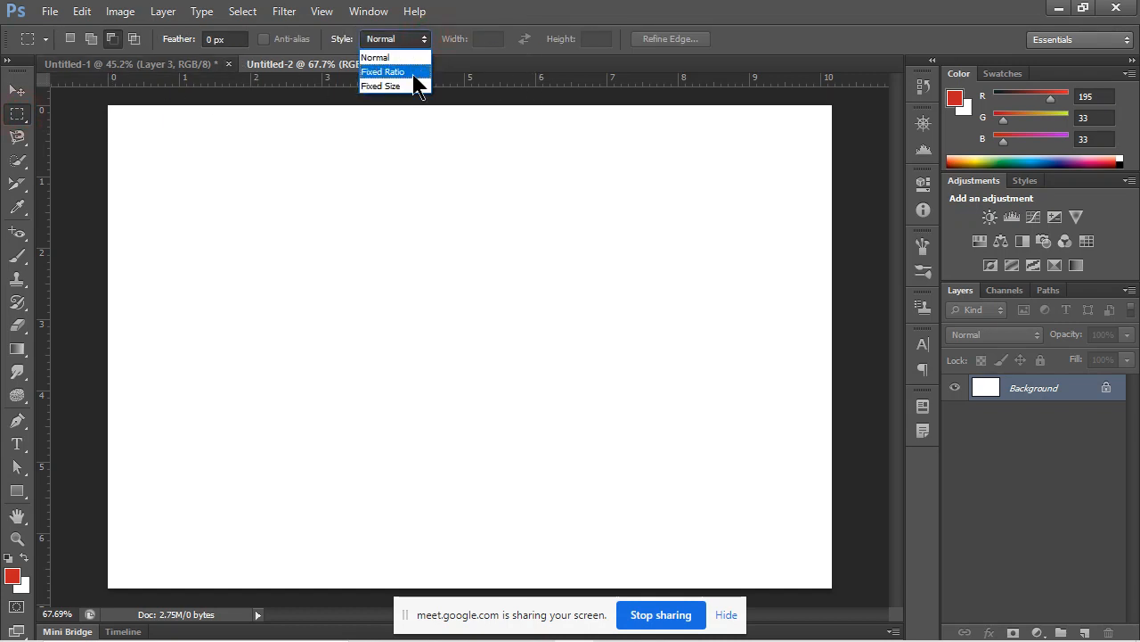
left_click(32, 500)
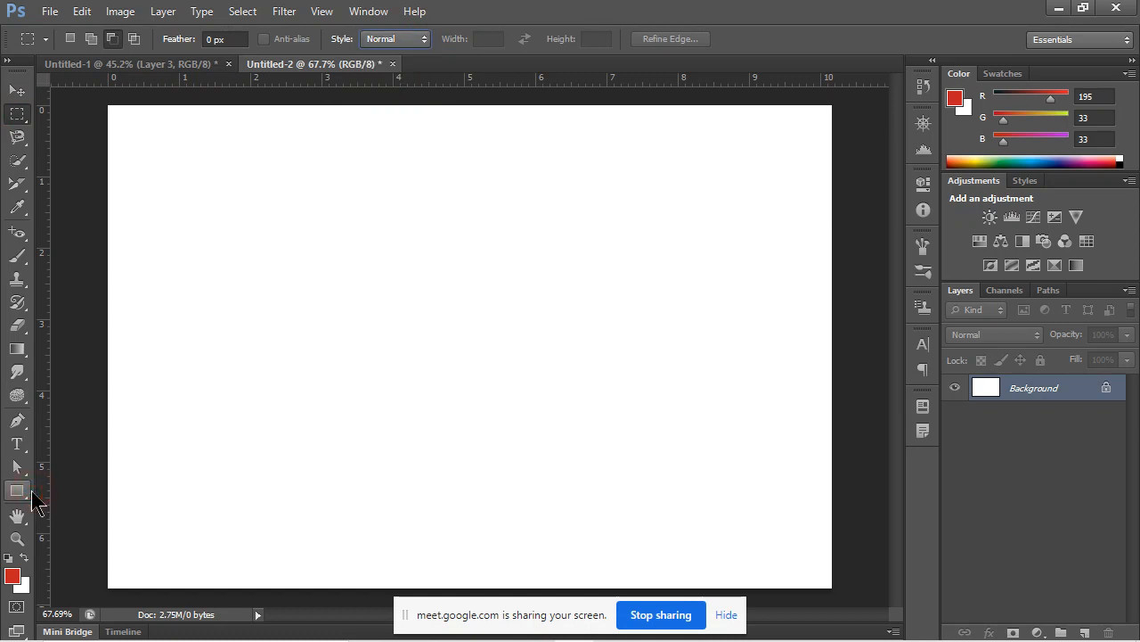
left_click(20, 492)
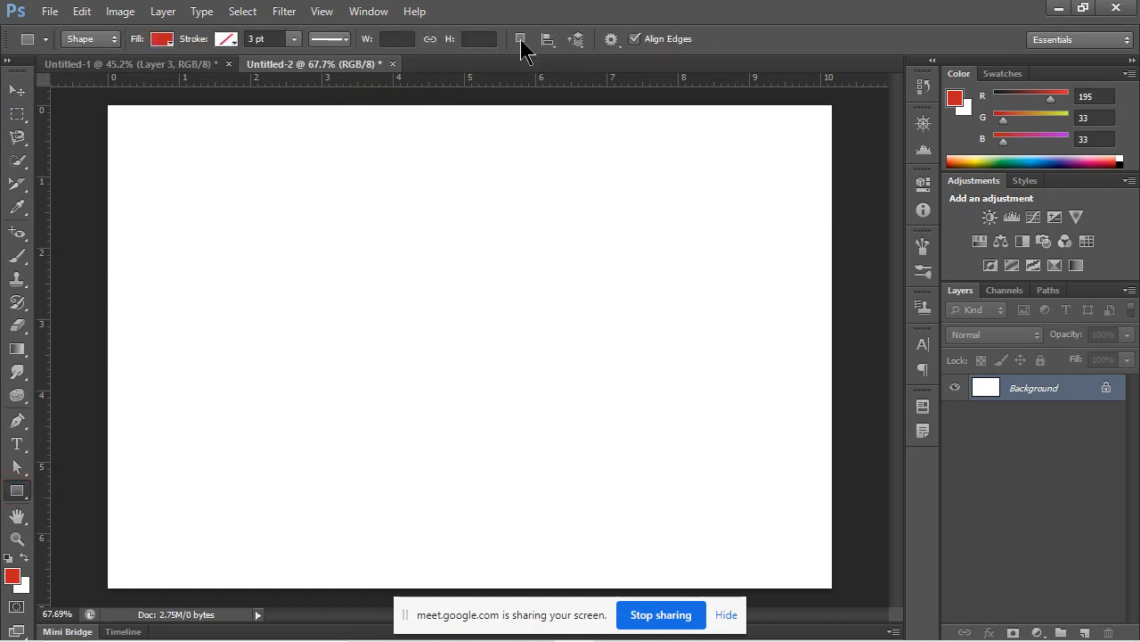
Enable From Center with the Proportional 1:1 constraint and draw a red square about 167 px wide near the canvas centre.
left_click(611, 39)
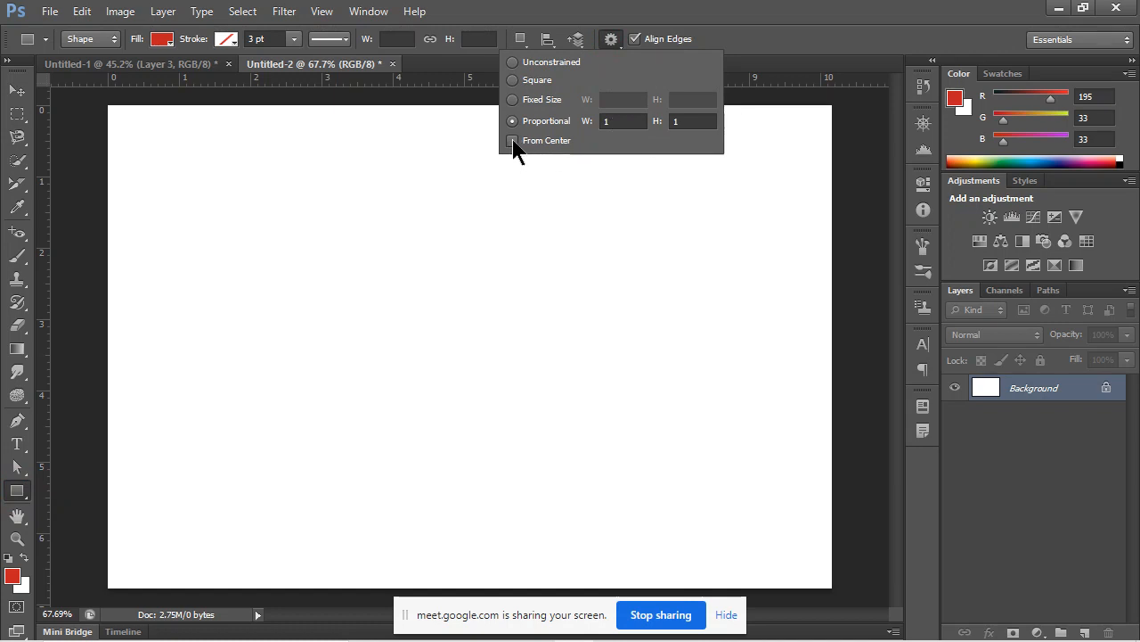
left_click(513, 140)
left_click_drag(443, 291, 764, 341)
Try an Unconstrained rectangle about 362 by 296 px with From Center turned off, and undo it.
left_click(611, 39)
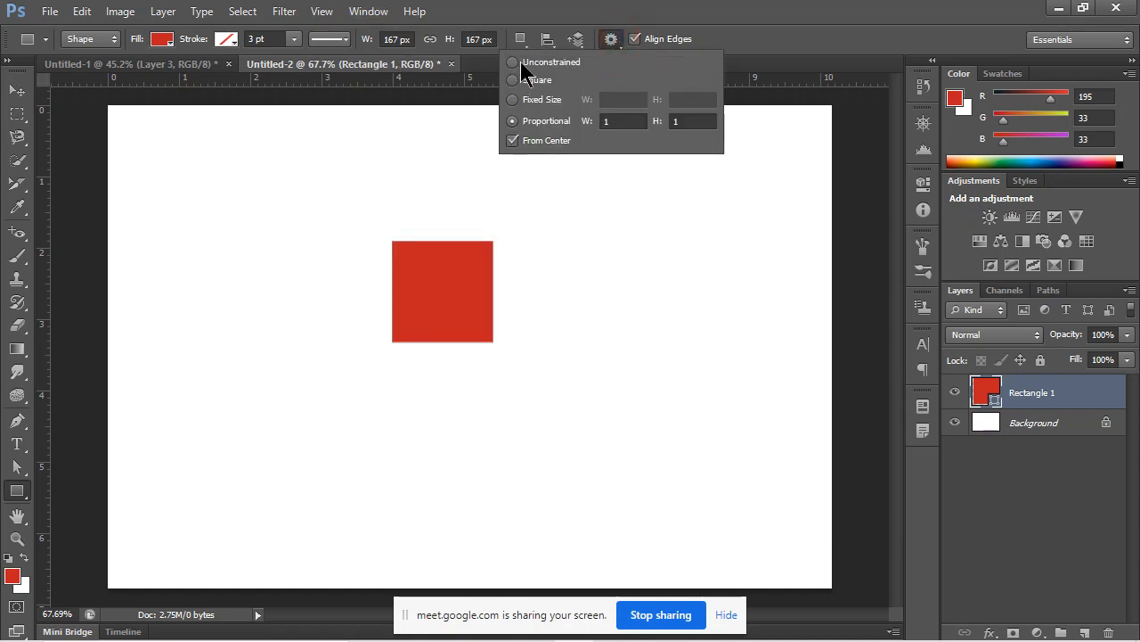
left_click(520, 61)
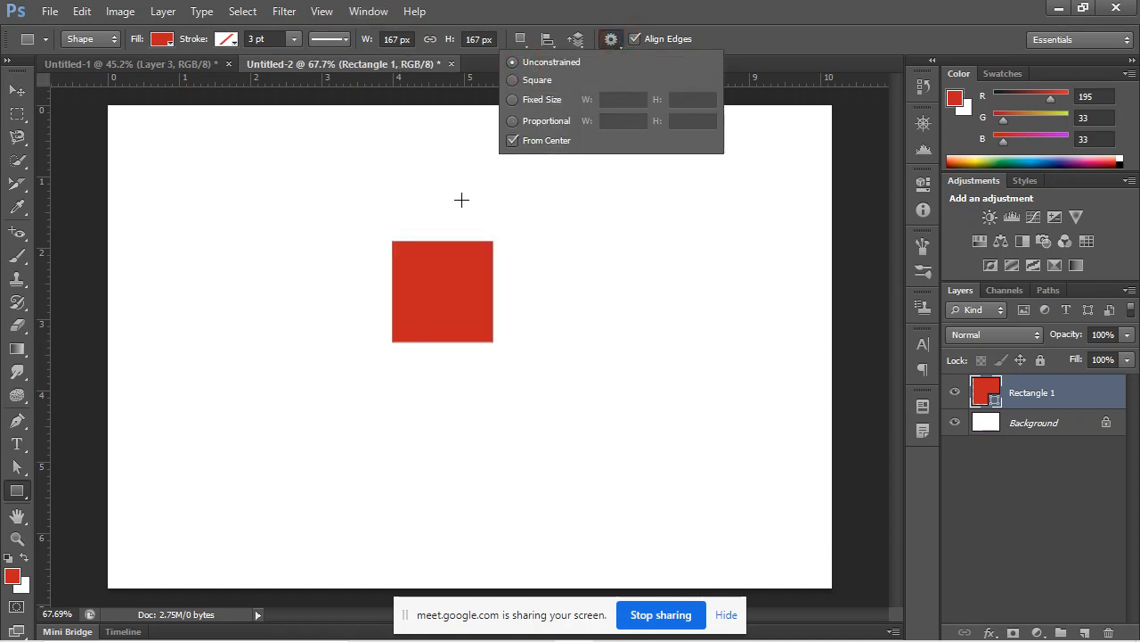
left_click(515, 141)
left_click_drag(582, 237, 325, 88)
left_click_drag(167, 146, 799, 415)
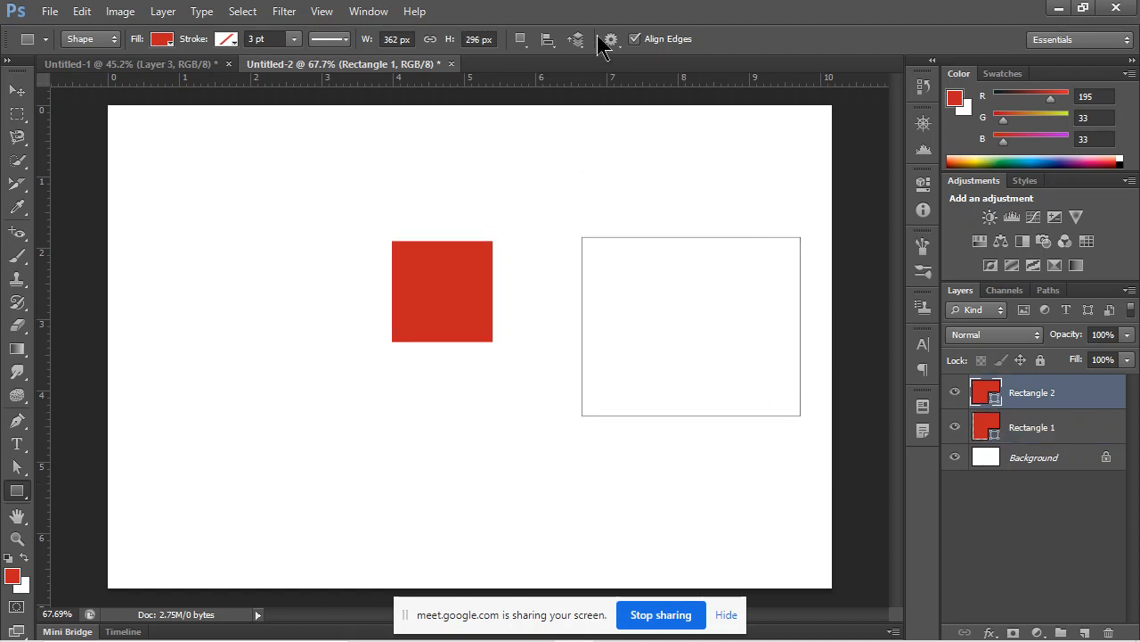
key("ctrl+z")
Turn From Center back on, try an unconstrained rectangle drawn outward from its centre, and undo it.
left_click(611, 39)
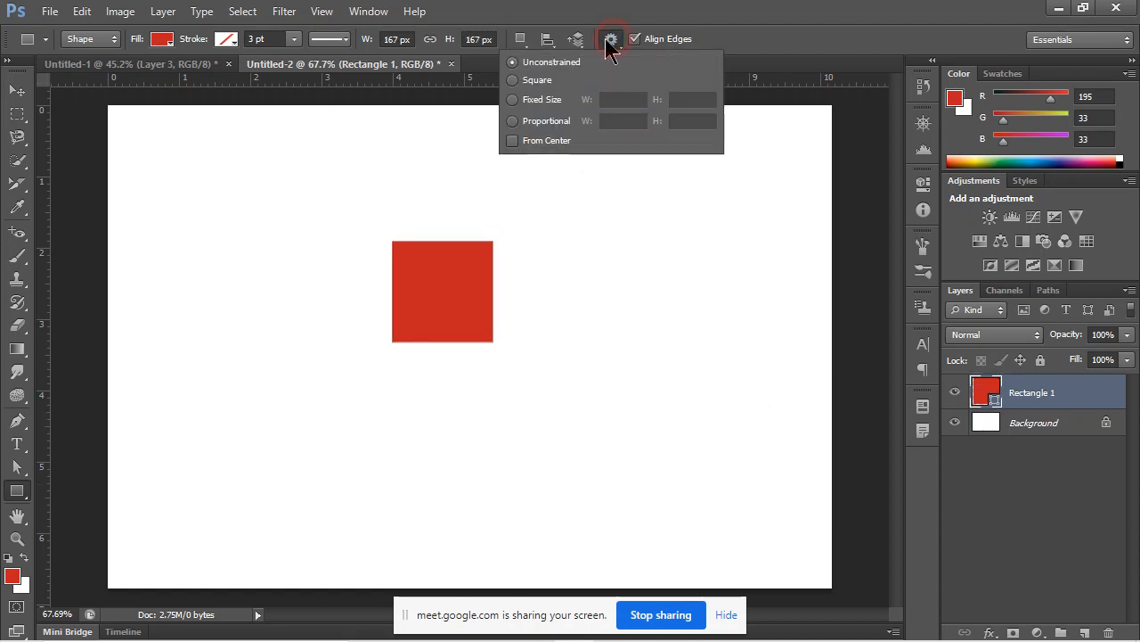
left_click(515, 142)
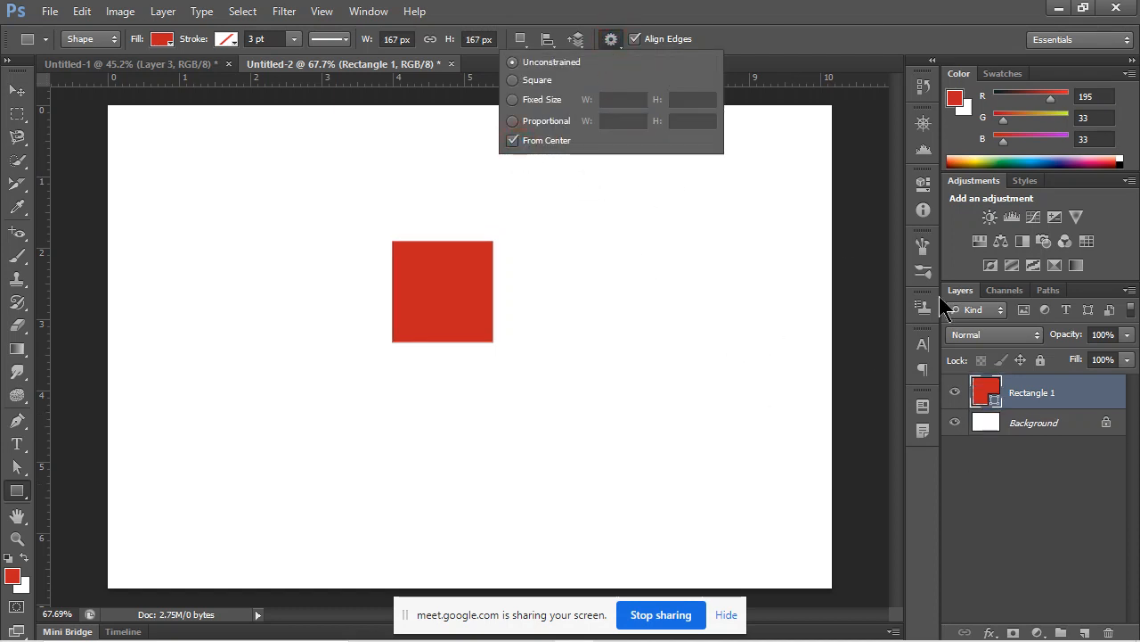
left_click(633, 347)
left_click_drag(633, 346, 714, 182)
key("ctrl+z")
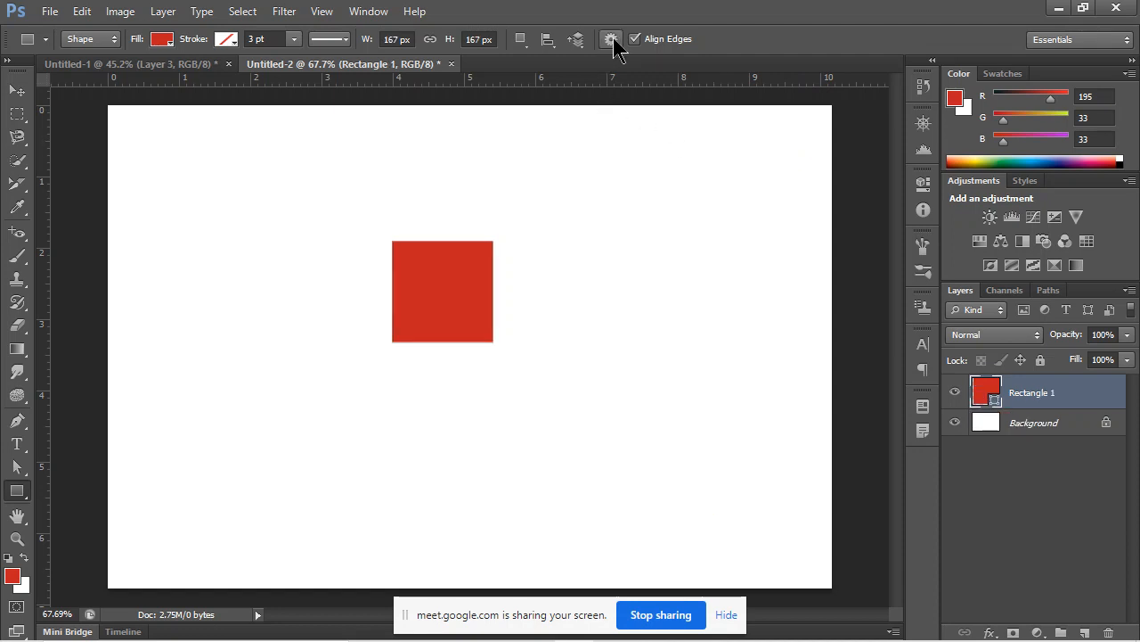
Choose the Square constraint, try a square about 149 px wide drawn from its centre, and undo both squares.
left_click(611, 39)
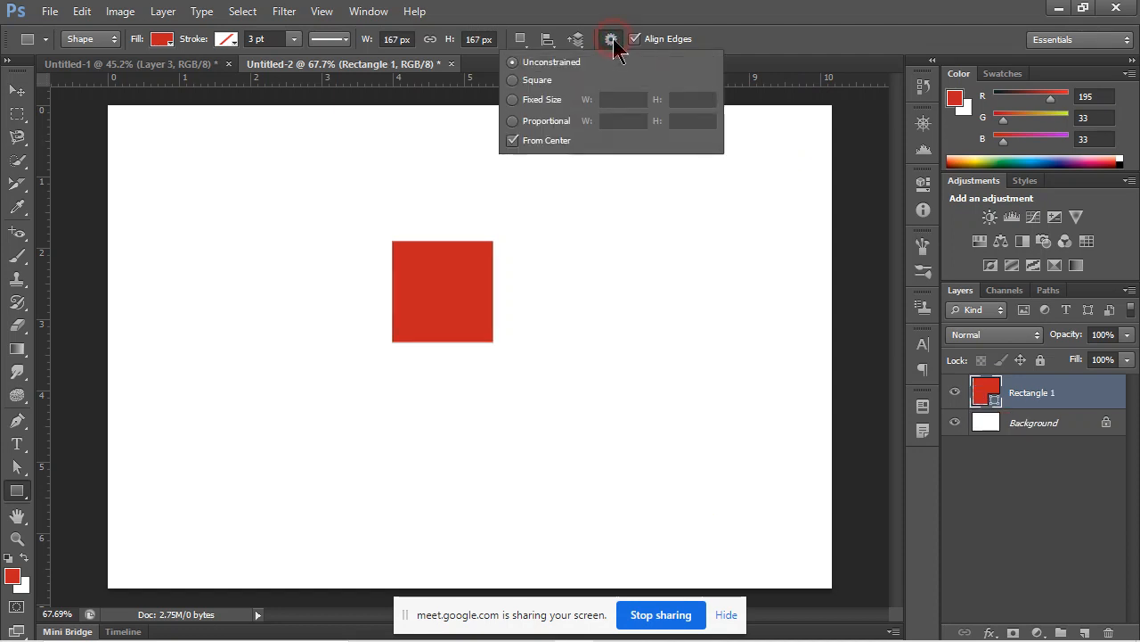
left_click(518, 81)
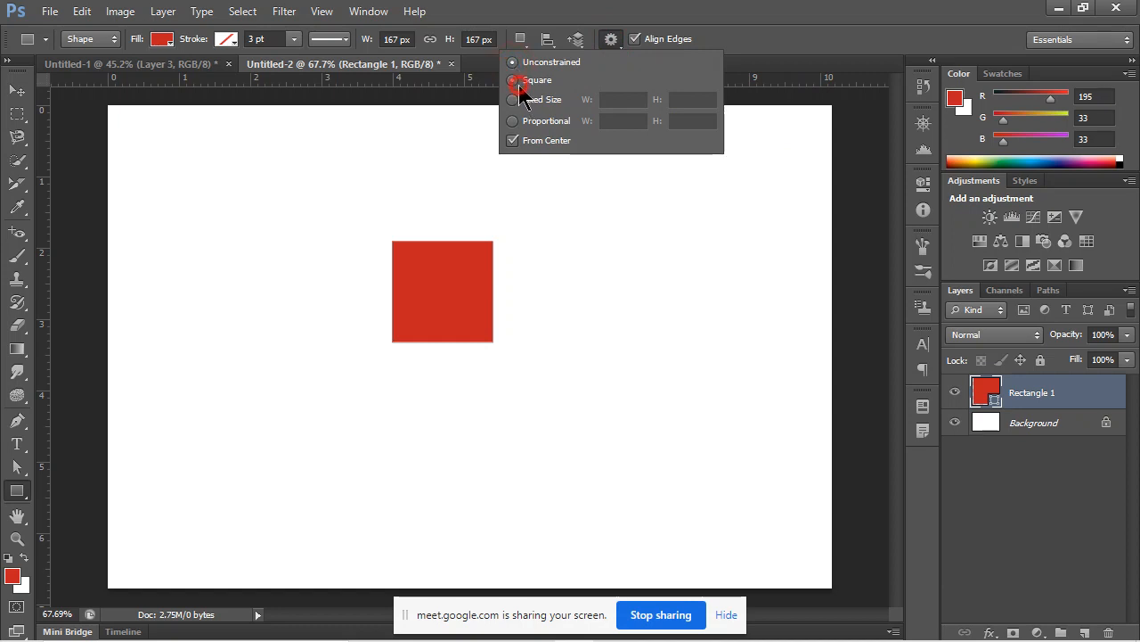
left_click(574, 276)
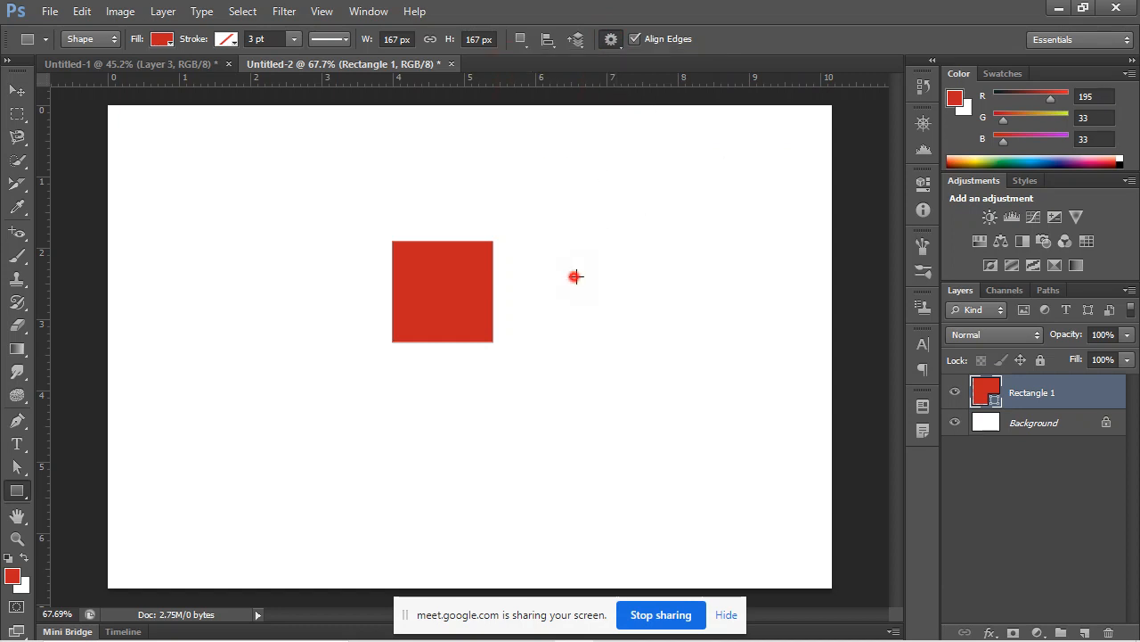
left_click_drag(575, 275, 622, 322)
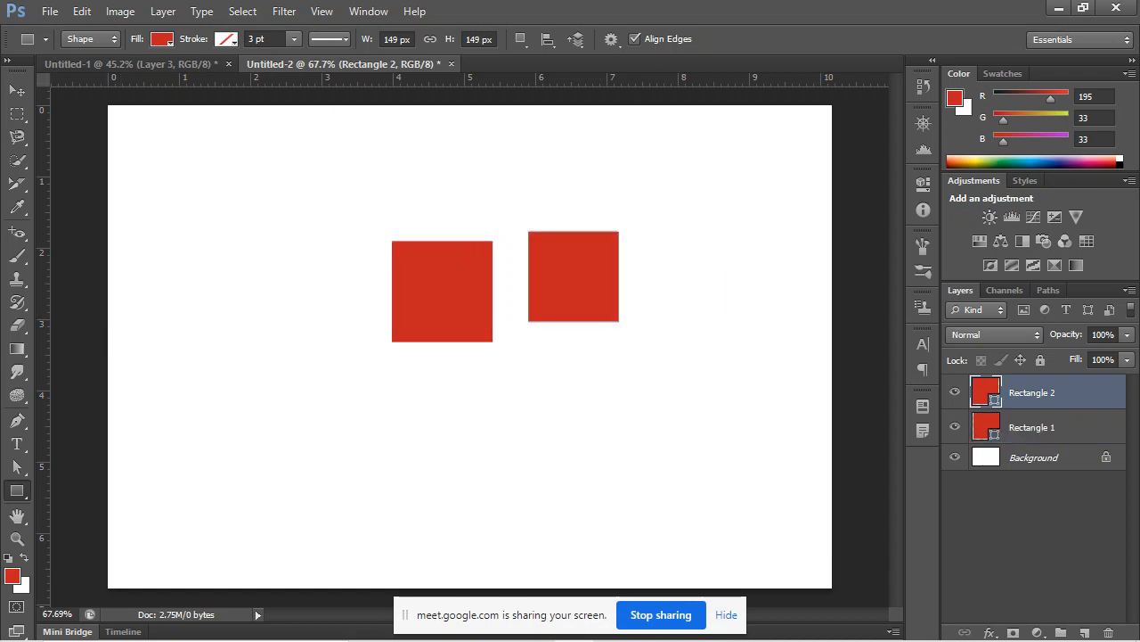
key("ctrl+alt+z")
key("ctrl+alt+z")
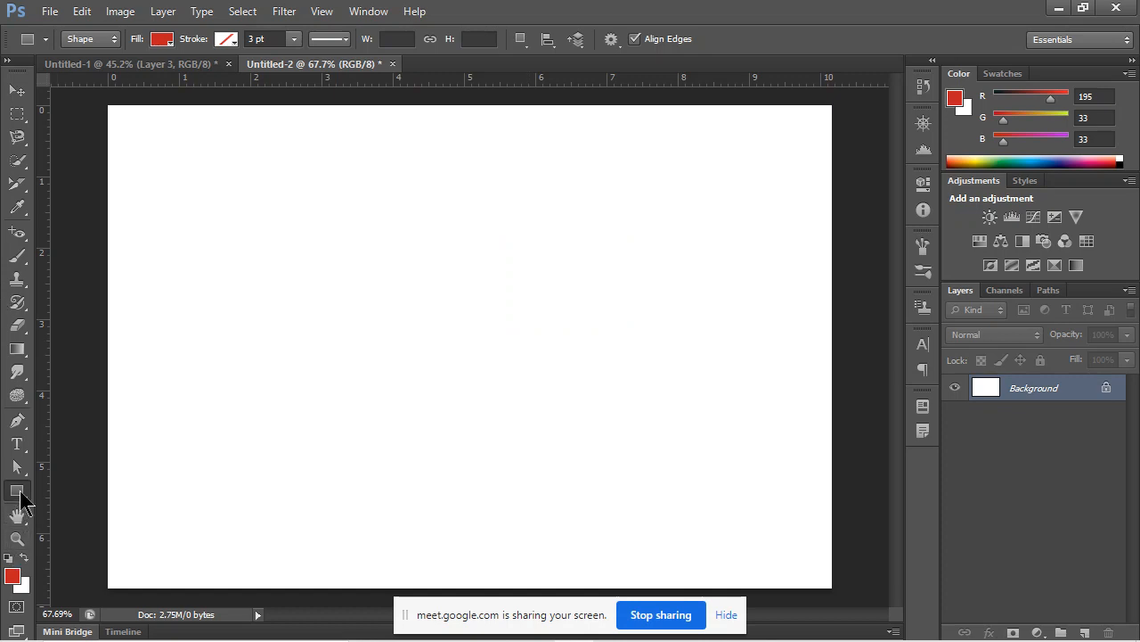
Activate the Ellipse Tool, try one red ellipse near the canvas centre, and undo it.
right_click(19, 493)
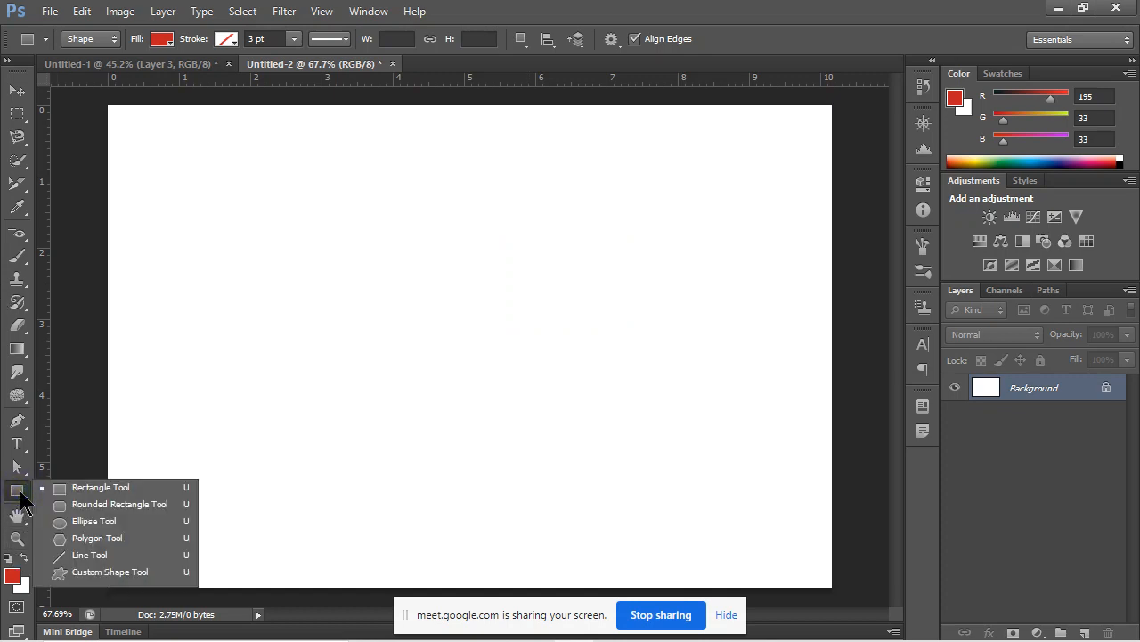
left_click(165, 526)
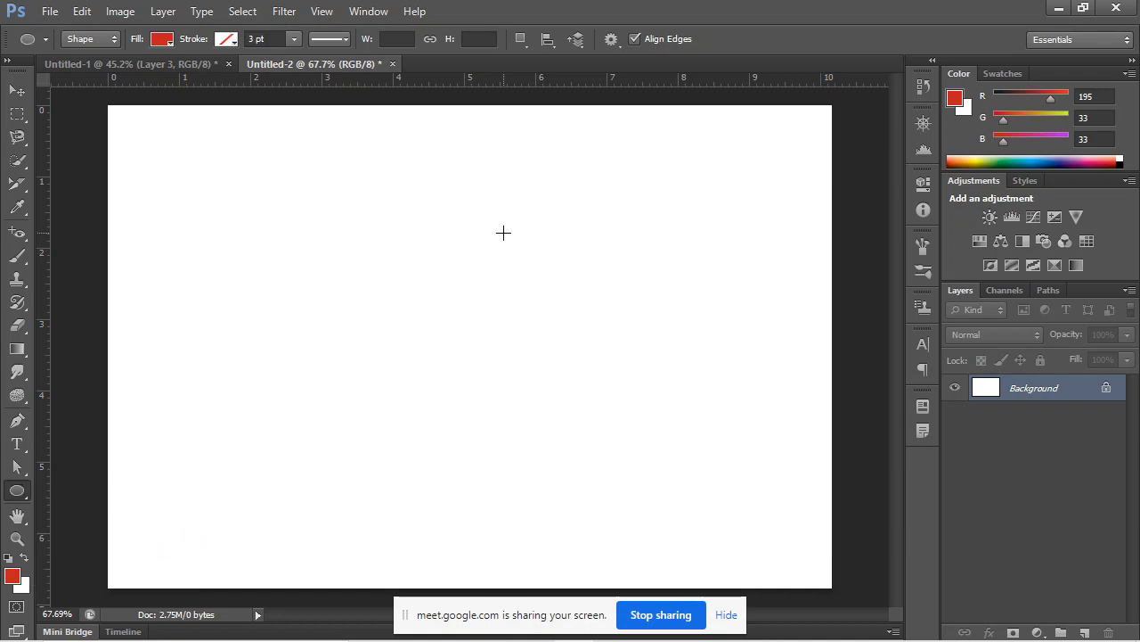
left_click_drag(412, 253, 533, 365)
key("ctrl+z")
Activate the Polygon Tool and try two five-sided polygons, about 417 px and 357 px wide, undoing each.
right_click(19, 489)
left_click(122, 538)
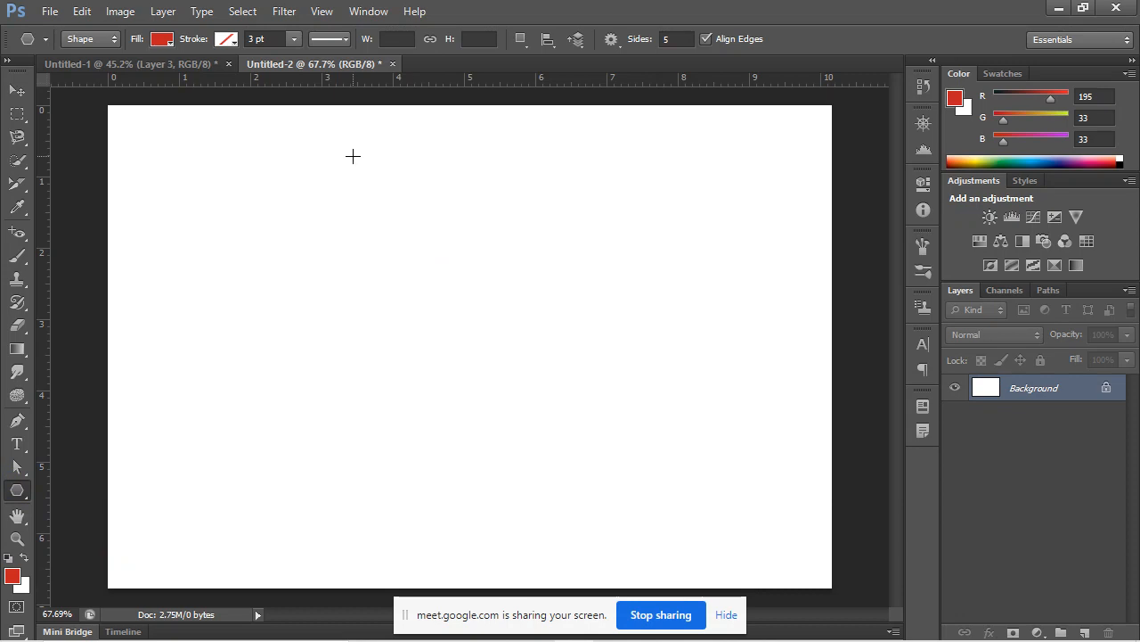
left_click_drag(323, 215, 402, 325)
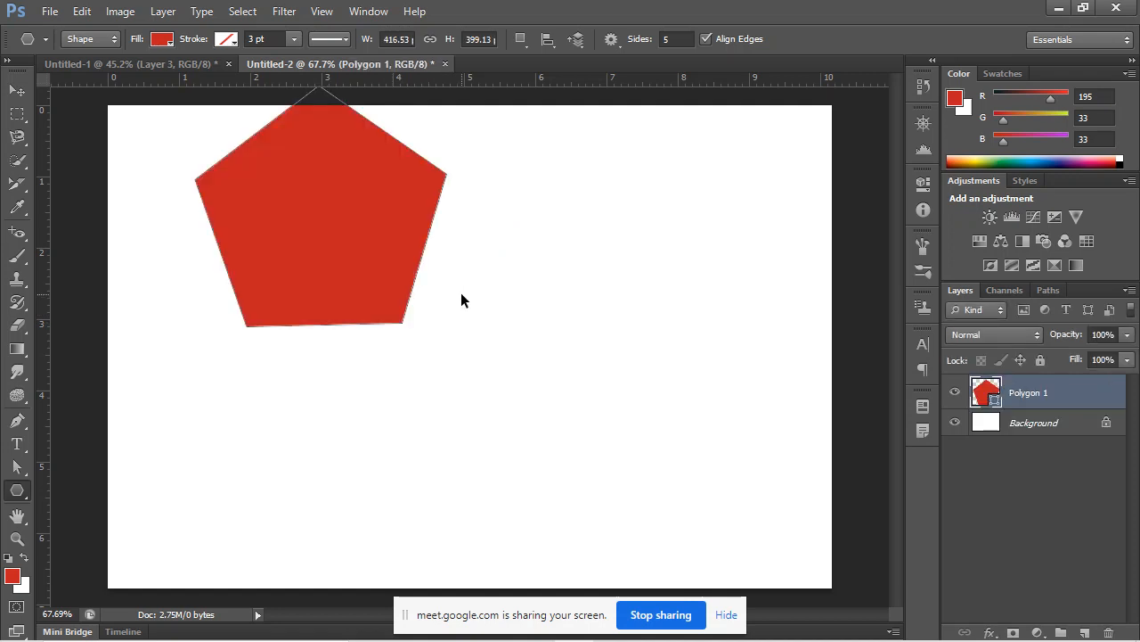
key("ctrl+z")
left_click_drag(413, 228, 492, 312)
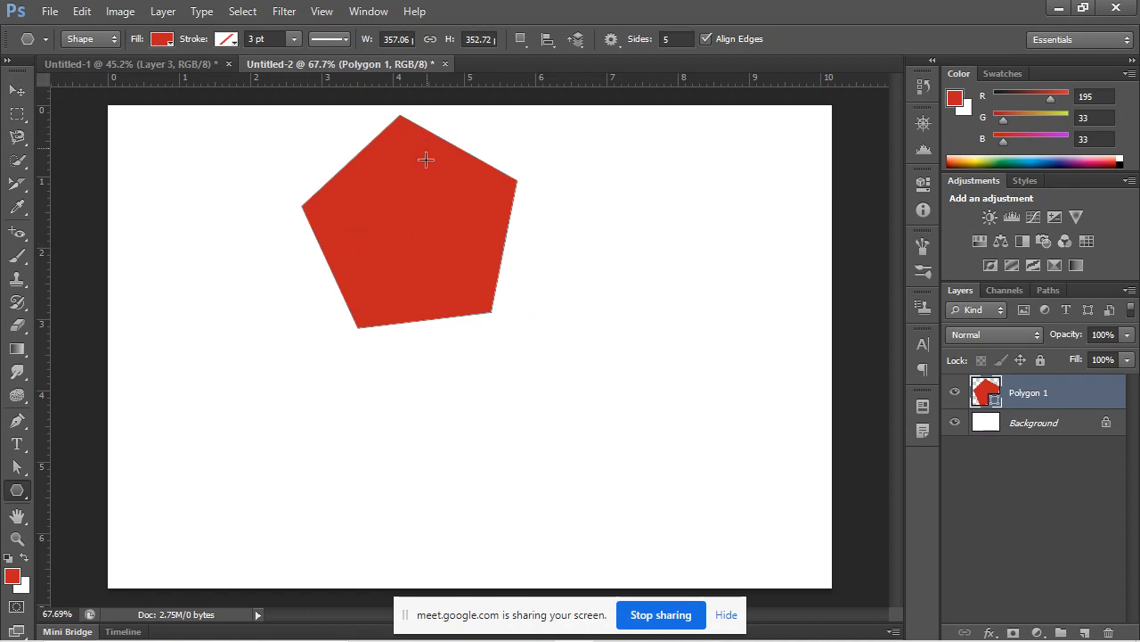
key("ctrl+z")
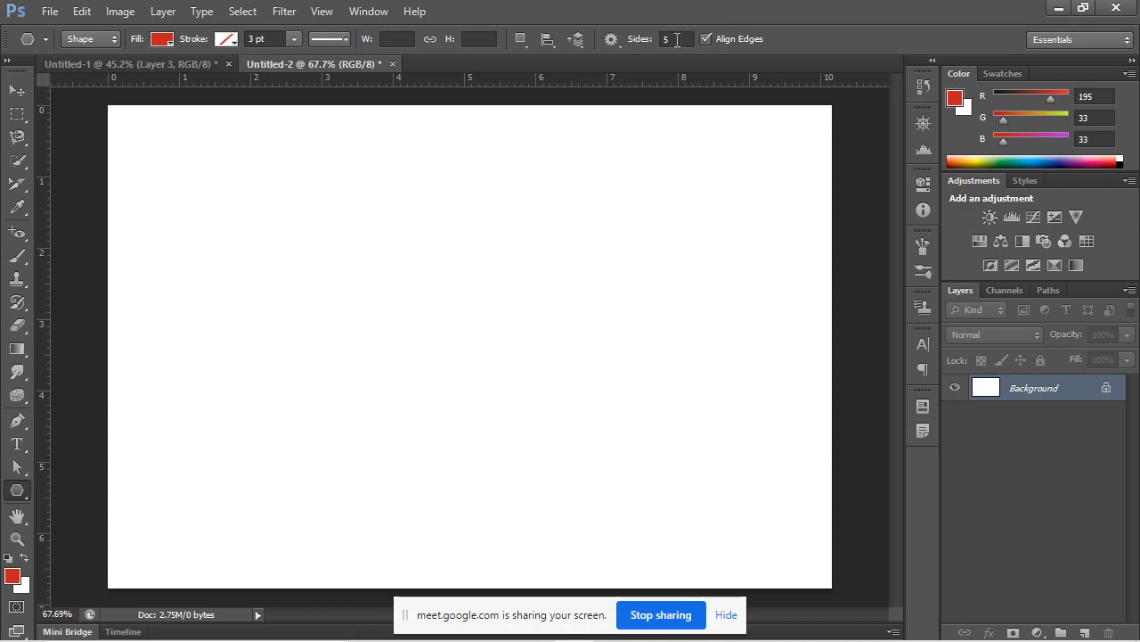
Set the polygon sides to 6, try a hexagon about 441 by 507 px, and undo it.
left_click(677, 39)
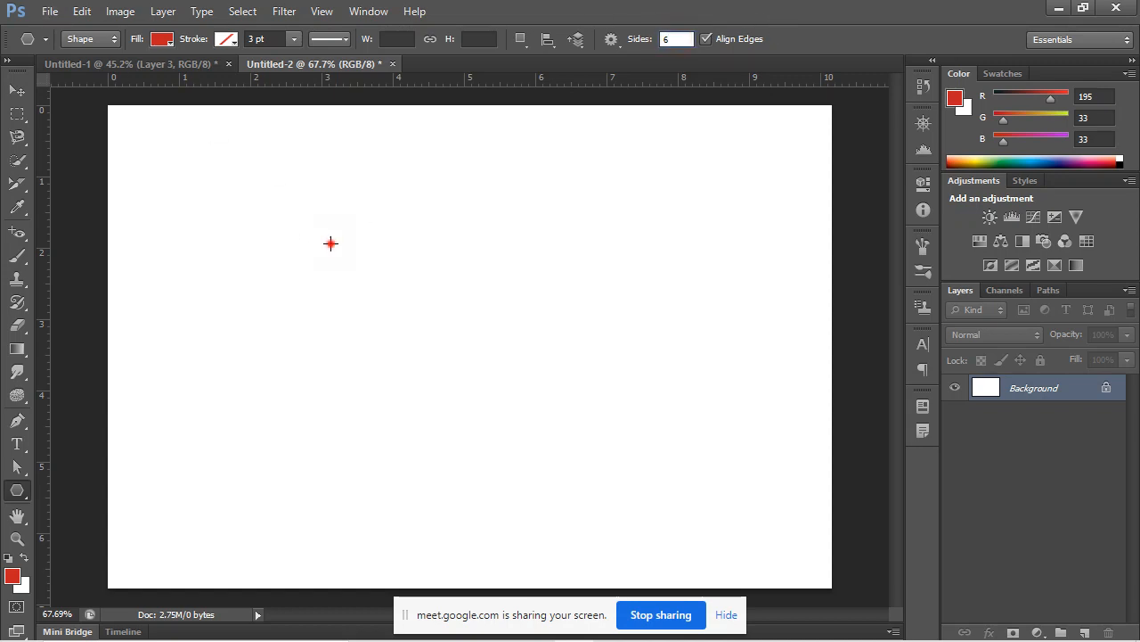
left_click_drag(331, 243, 462, 321)
left_click_drag(463, 321, 462, 320)
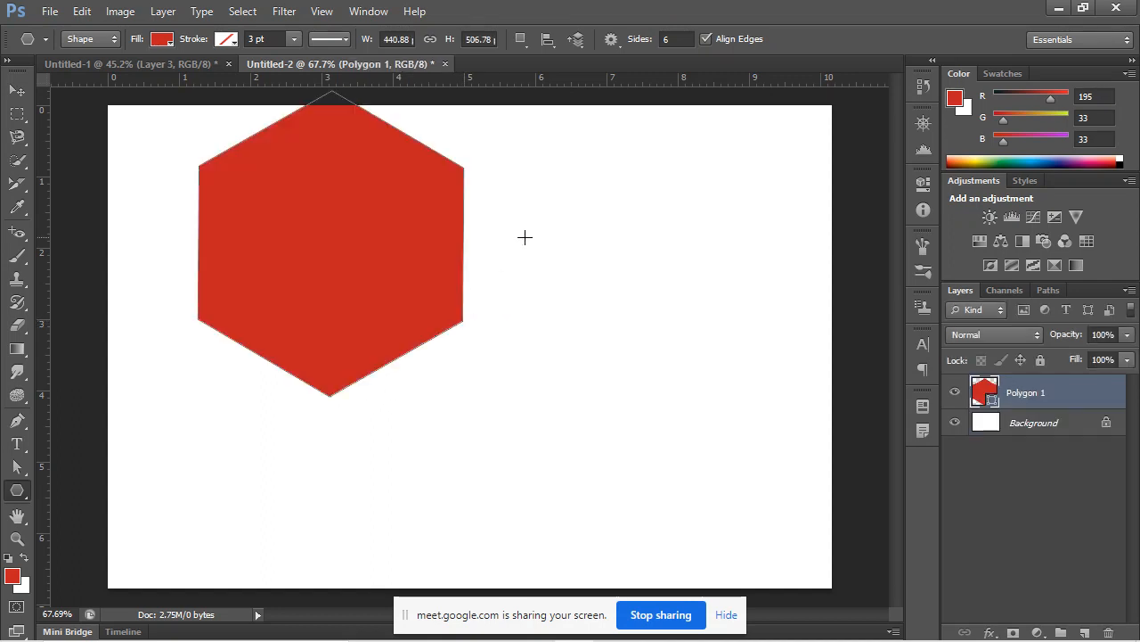
key("ctrl+z")
Set the polygon sides to 3 and try two triangles, about 382 px and 244 px wide, undoing each.
left_click(670, 38)
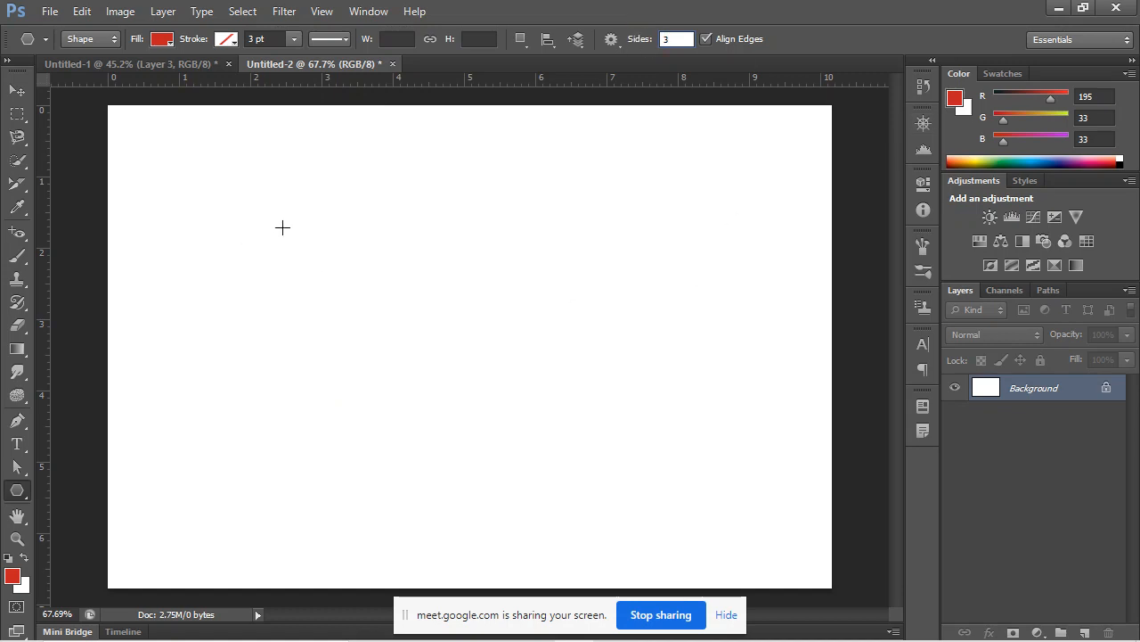
type("3")
left_click_drag(384, 228, 268, 295)
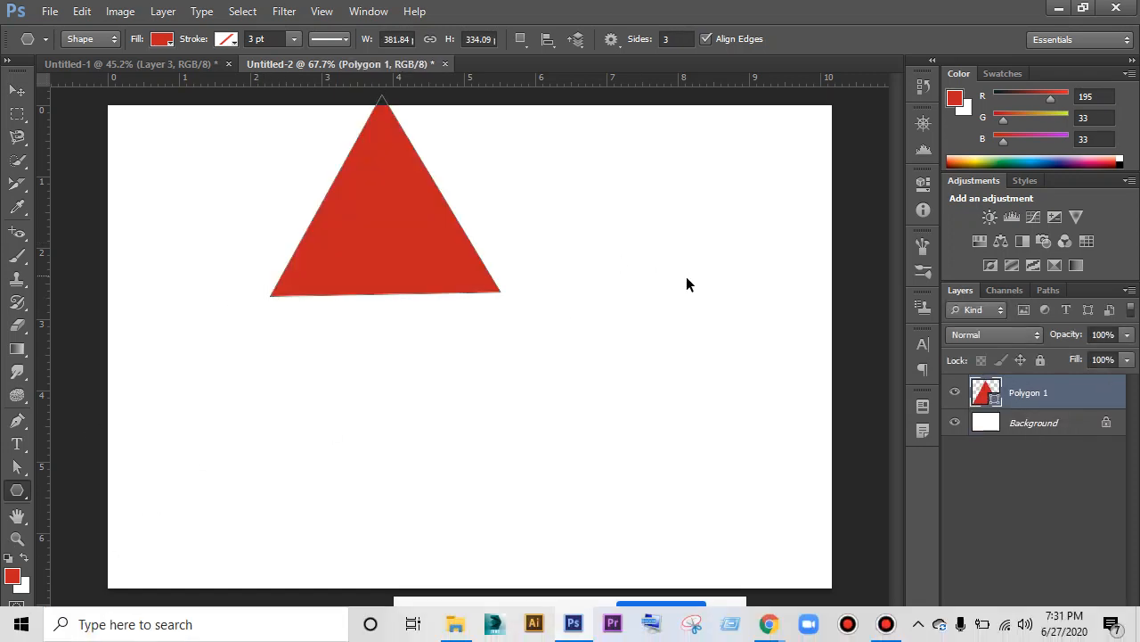
key("ctrl+z")
left_click_drag(510, 259, 437, 299)
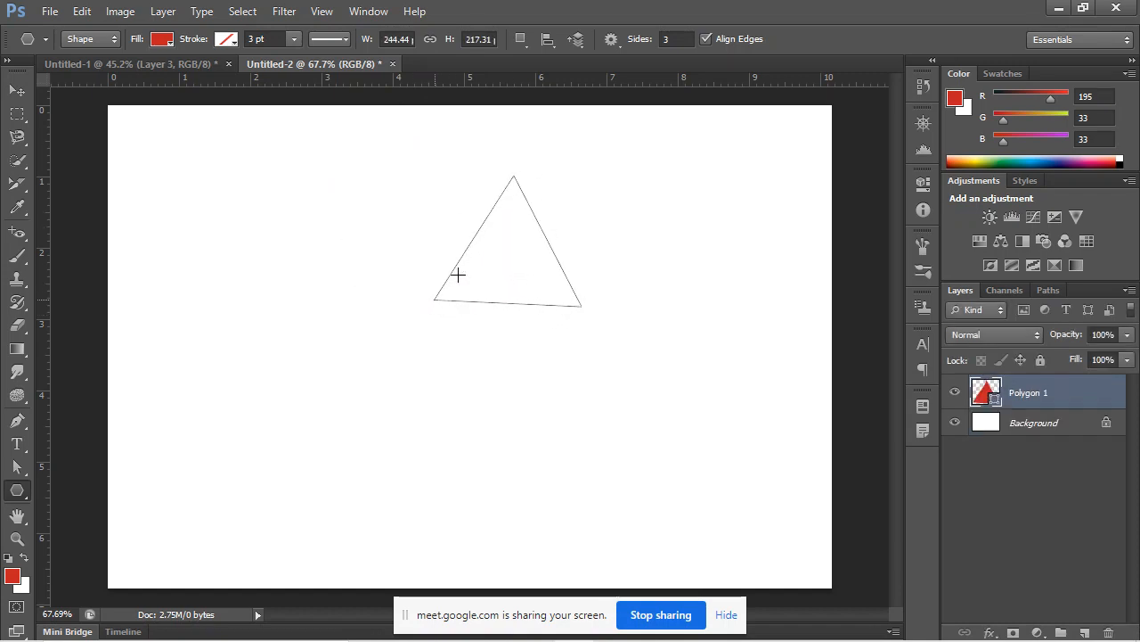
key("ctrl+z")
Set the polygon sides to 12, try a polygon about 230 px wide, and undo it.
left_click(678, 40)
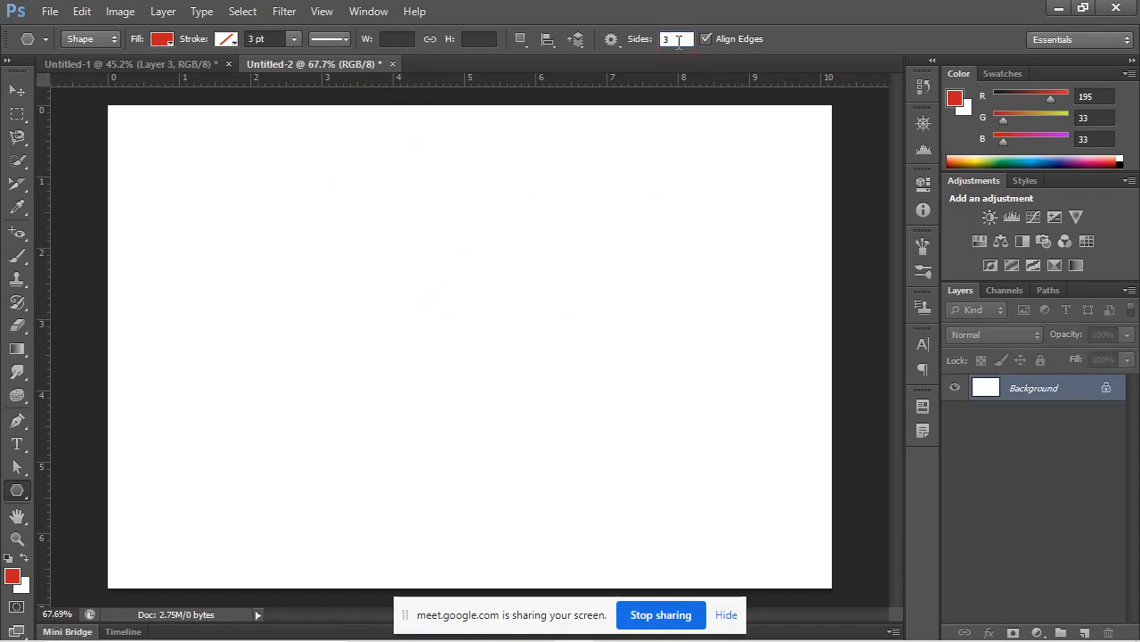
double_click(679, 41)
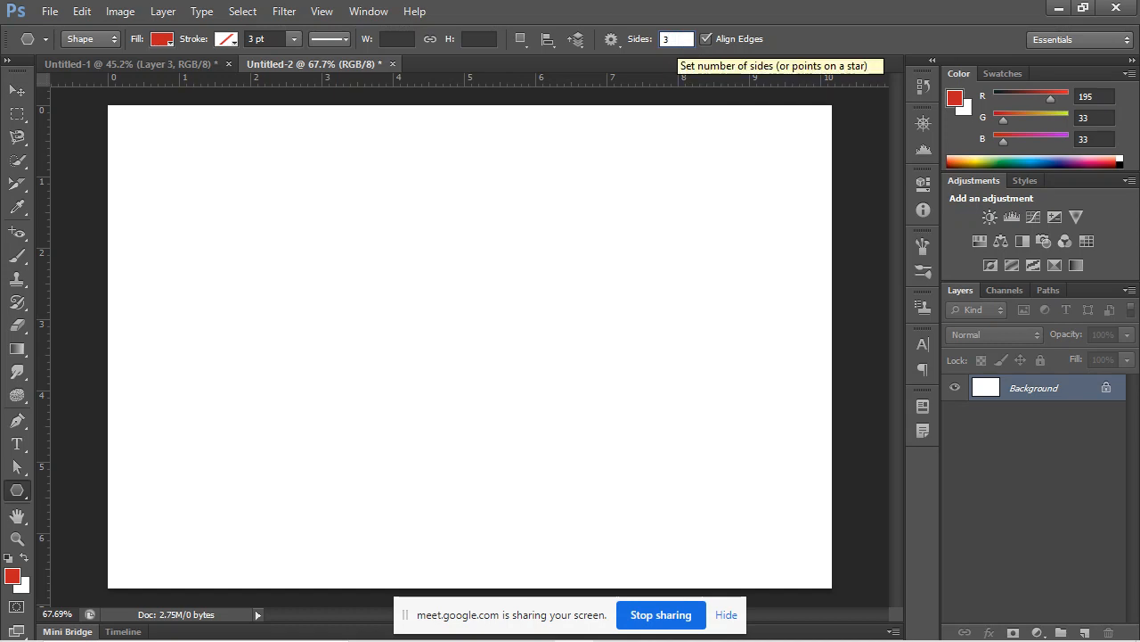
type("12")
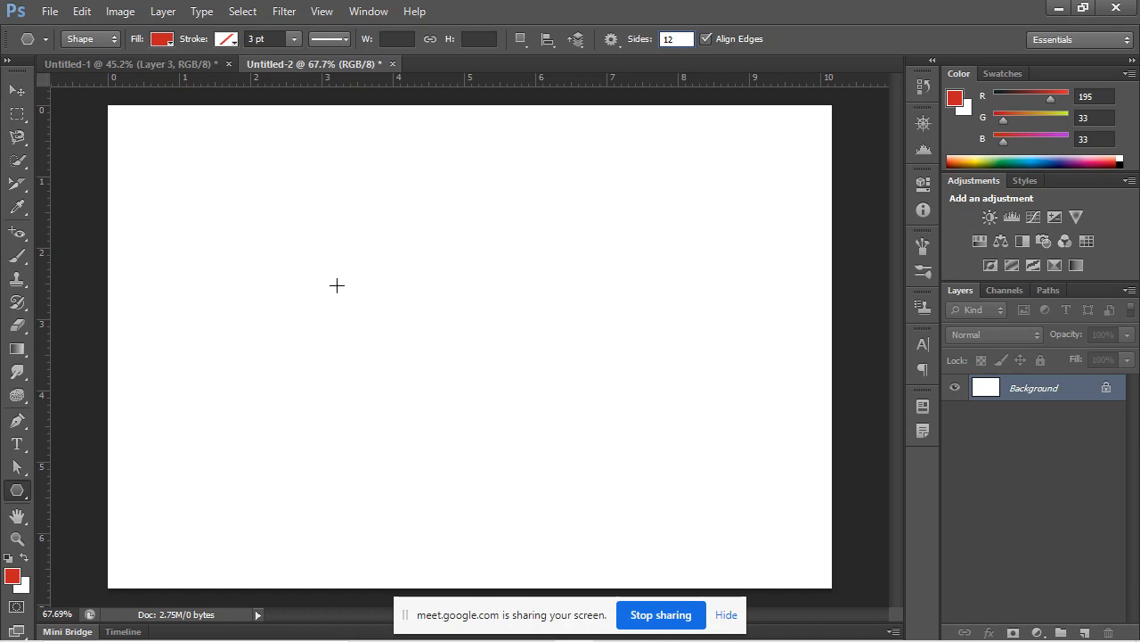
left_click_drag(425, 245, 484, 282)
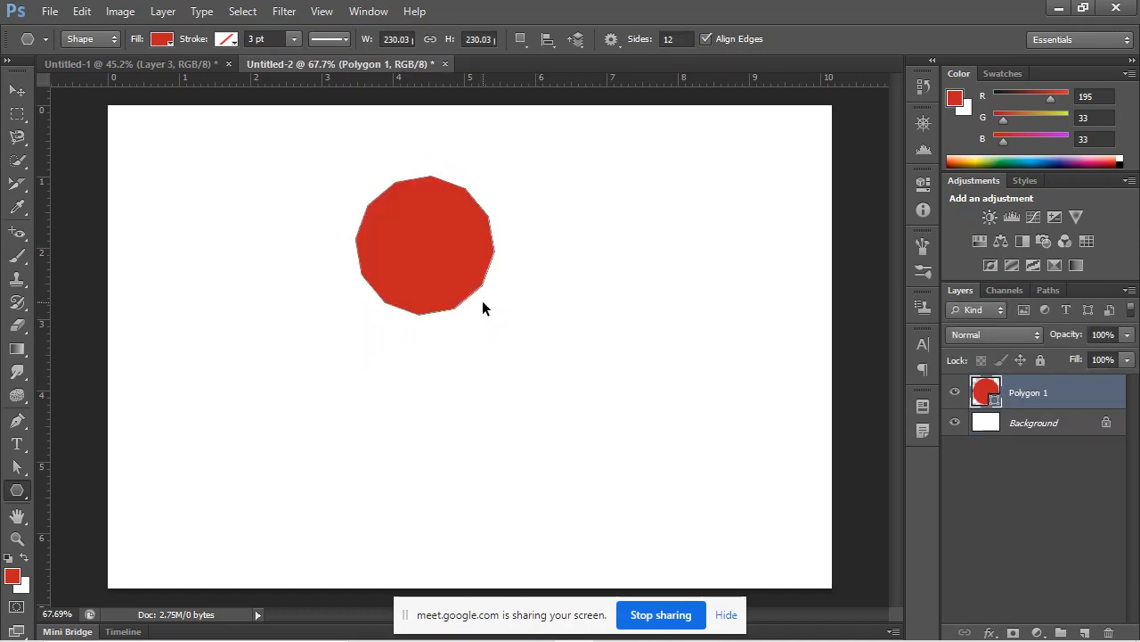
key("ctrl+z")
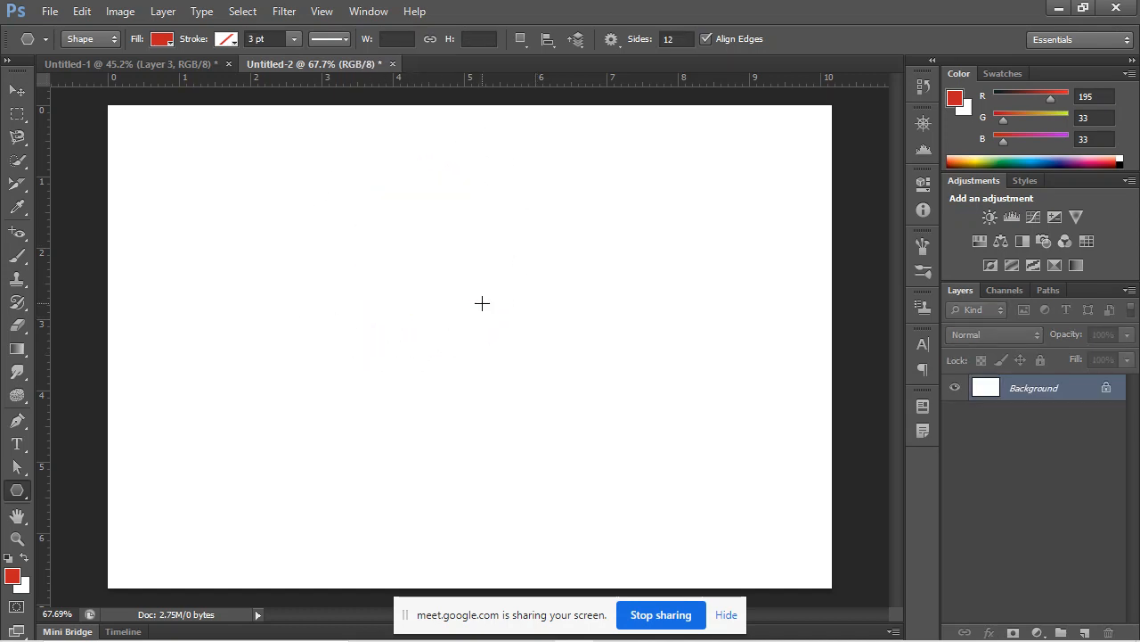
Set the polygon sides to 50, try a nearly circular polygon about 411 px wide, and undo it.
left_click(679, 40)
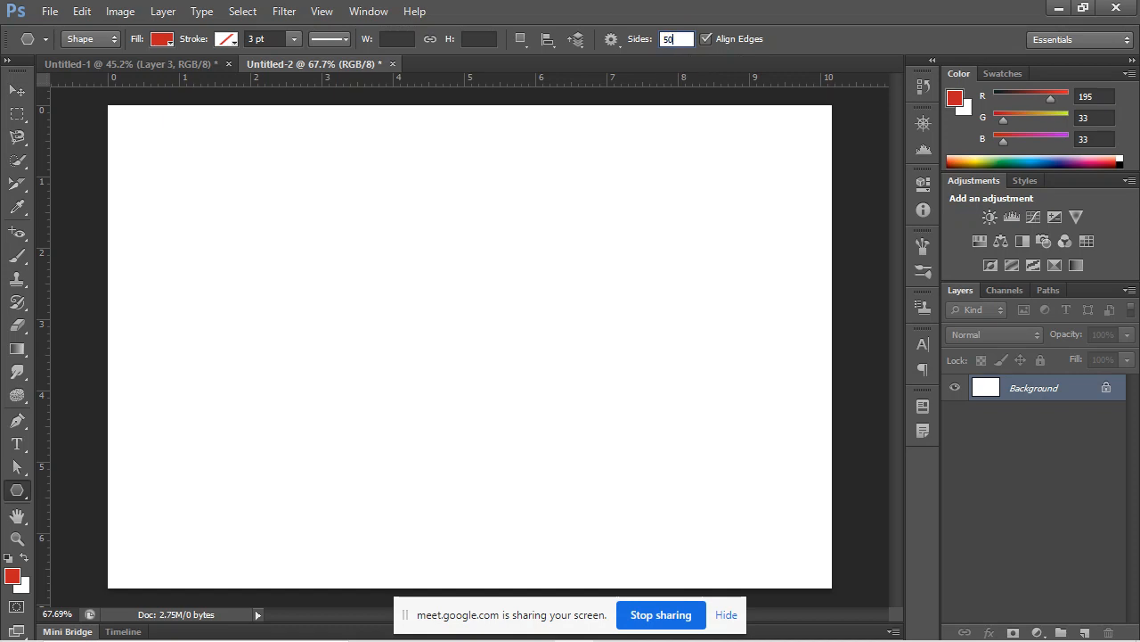
left_click_drag(371, 248, 491, 211)
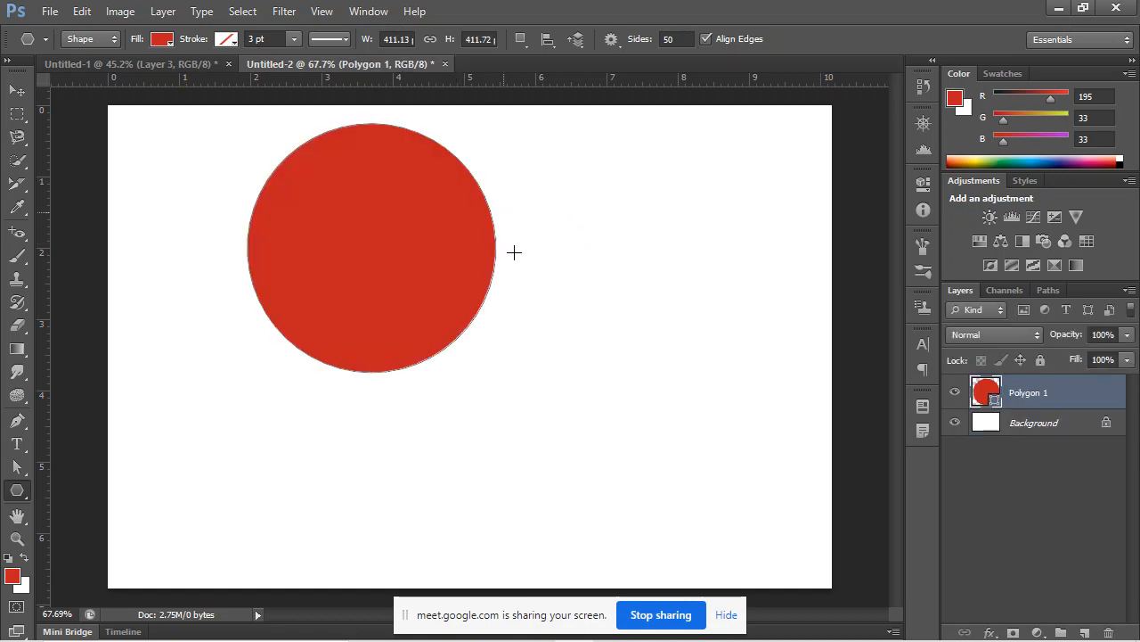
key("ctrl+z")
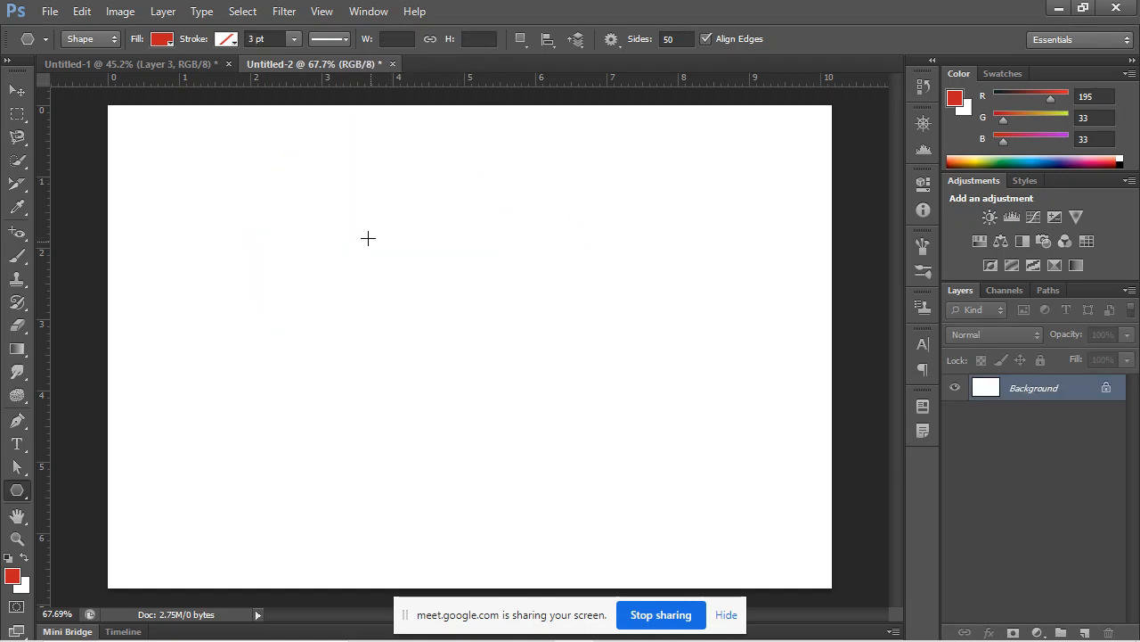
Try a 50-sided polygon about 1484 by 1486 px and undo it.
left_click_drag(361, 230, 666, 559)
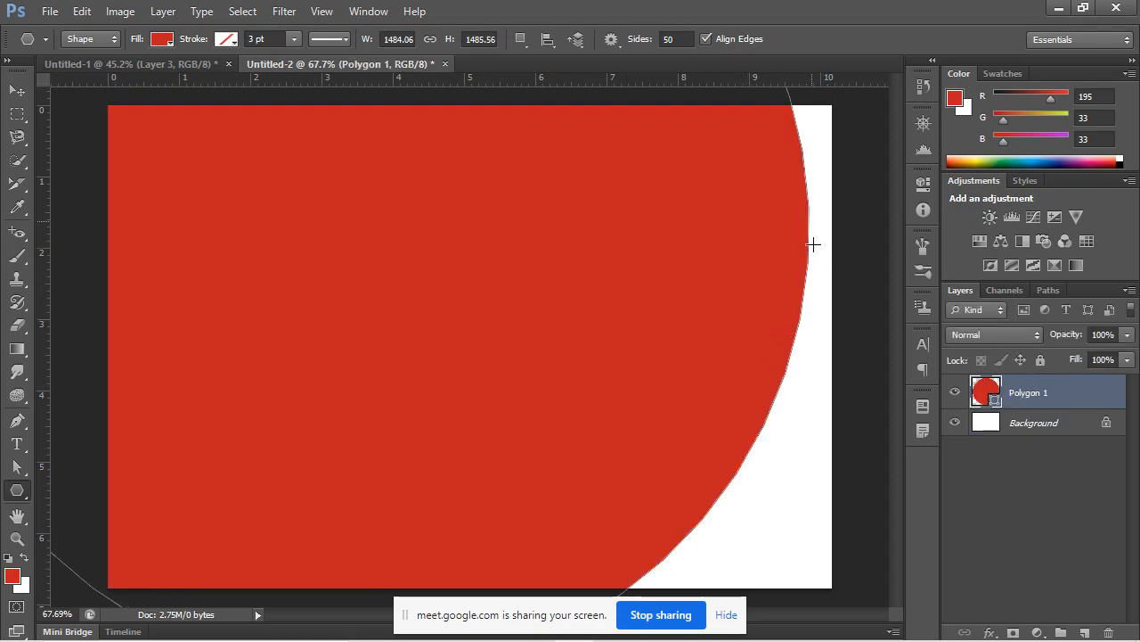
key("ctrl+z")
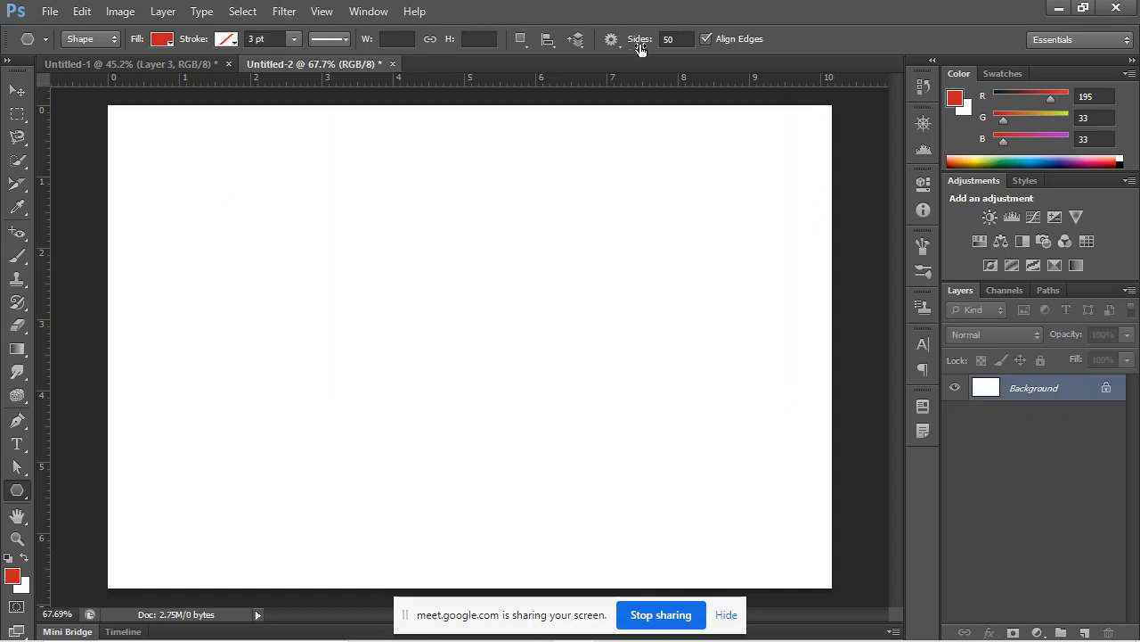
Set the polygon sides to 3 and switch to the Line tool.
left_click(671, 38)
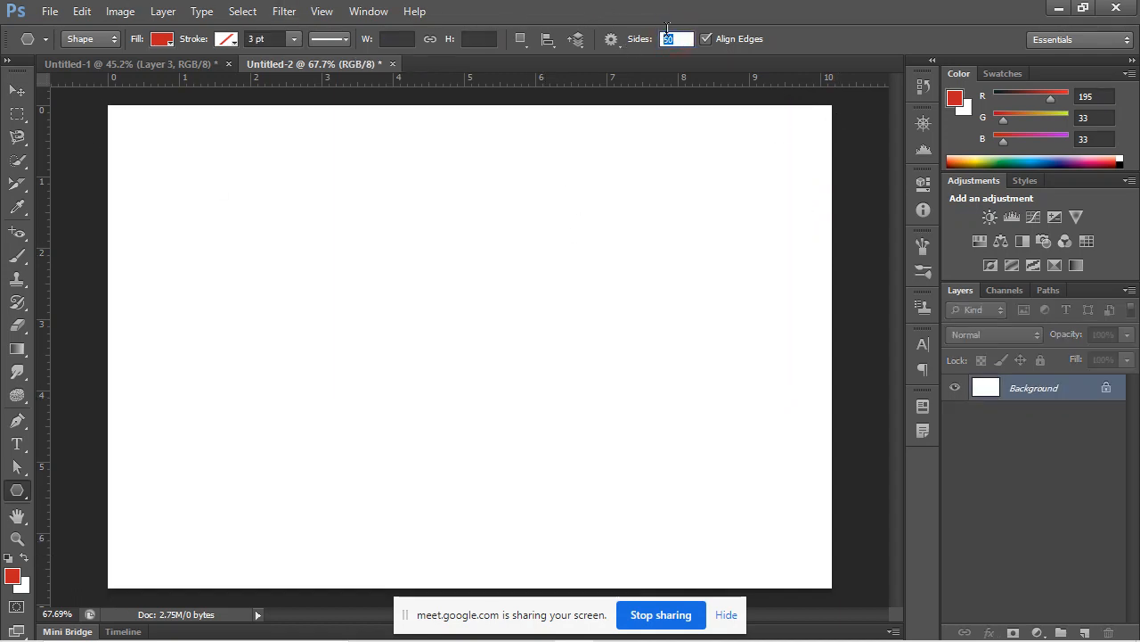
type("4")
left_click(17, 491)
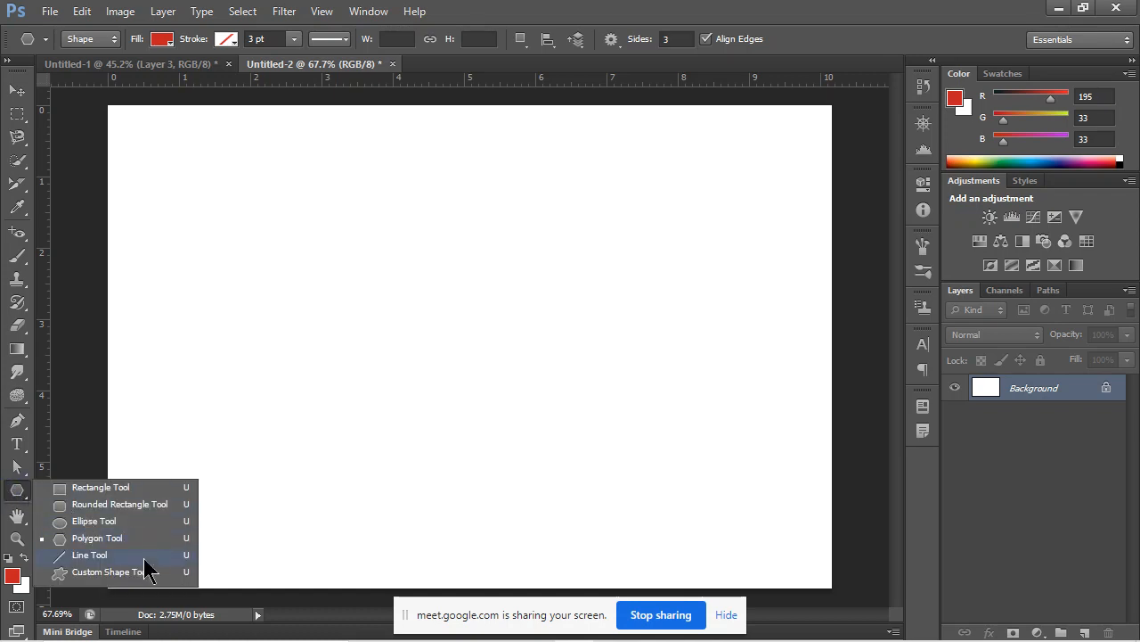
left_click(143, 556)
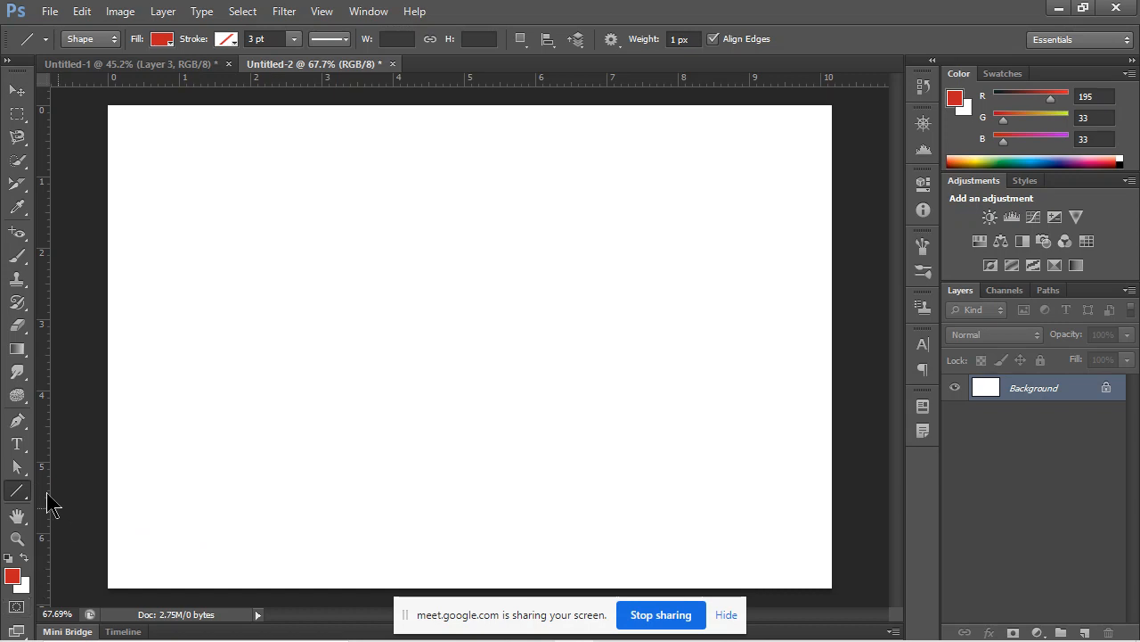
Draw several separate 1 px lines at different angles across the canvas with the Line tool.
left_click_drag(182, 127, 327, 265)
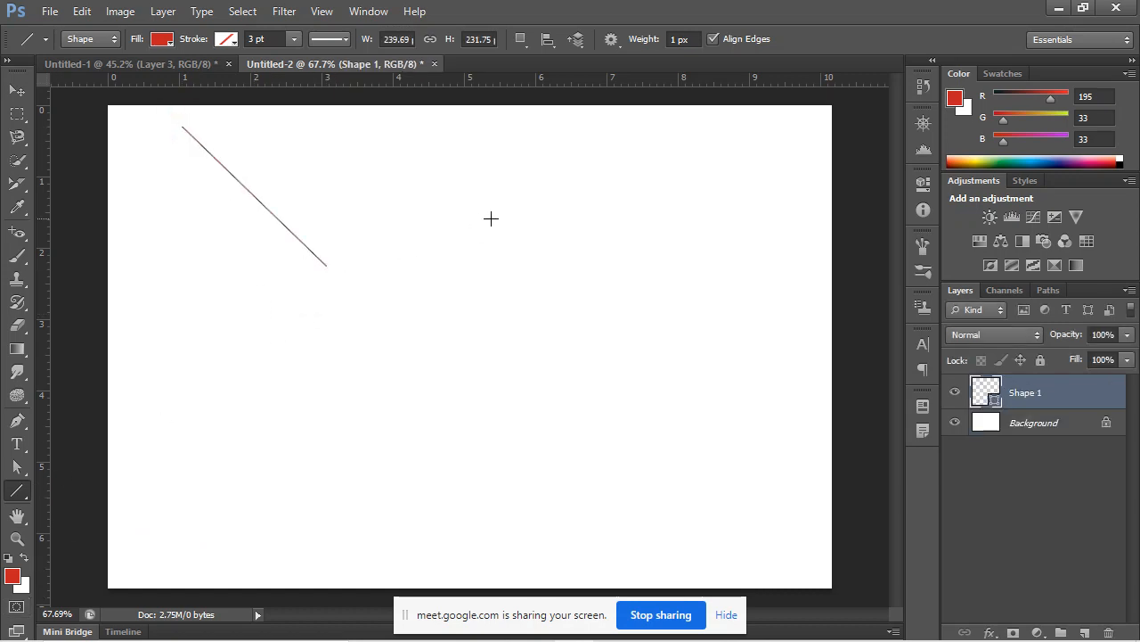
left_click_drag(491, 219, 643, 154)
left_click_drag(473, 268, 527, 407)
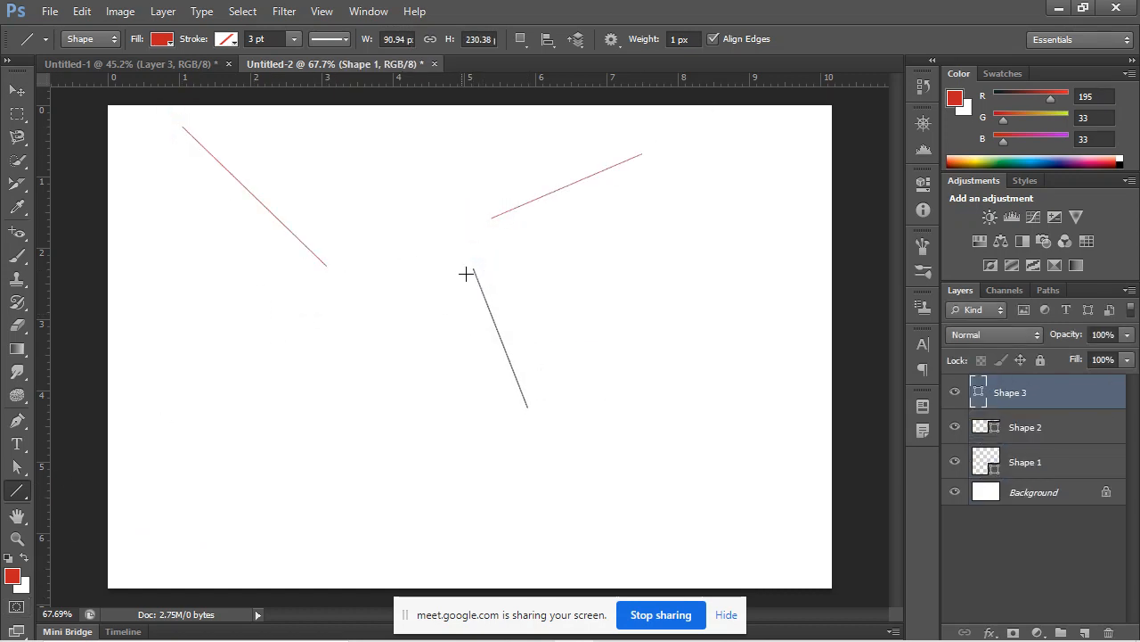
left_click_drag(473, 269, 478, 459)
left_click_drag(529, 369, 603, 262)
left_click_drag(581, 456, 745, 289)
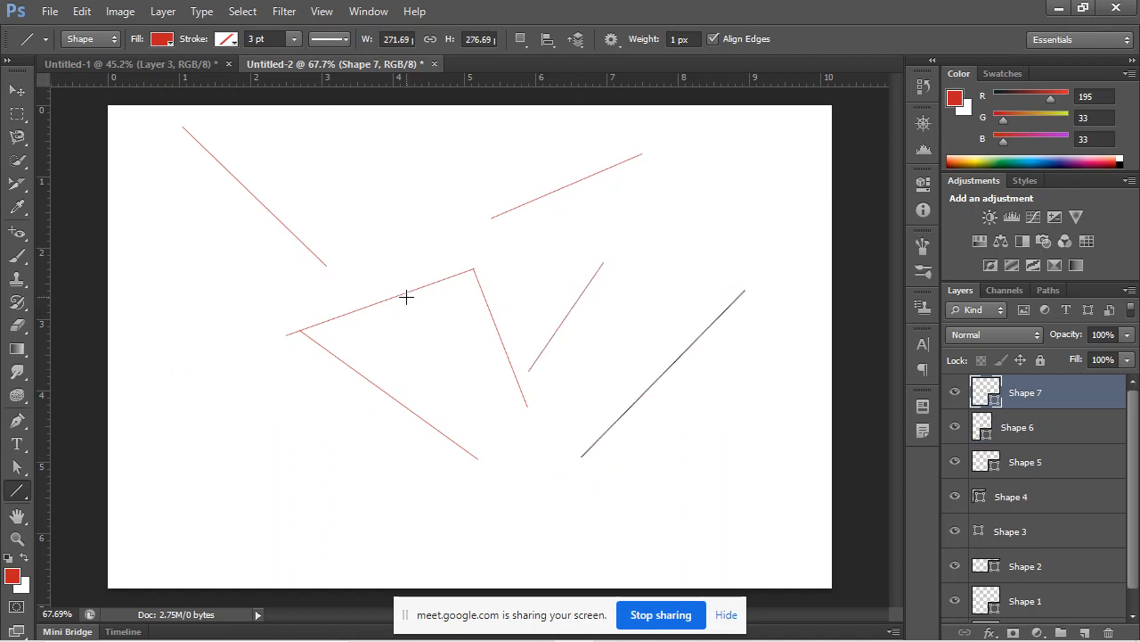
Undo all the drawn lines back to the empty canvas.
key("ctrl+alt+z")
key("ctrl+alt+z")
key("ctrl+alt+z")
key("ctrl+alt+z")
key("ctrl+alt+z")
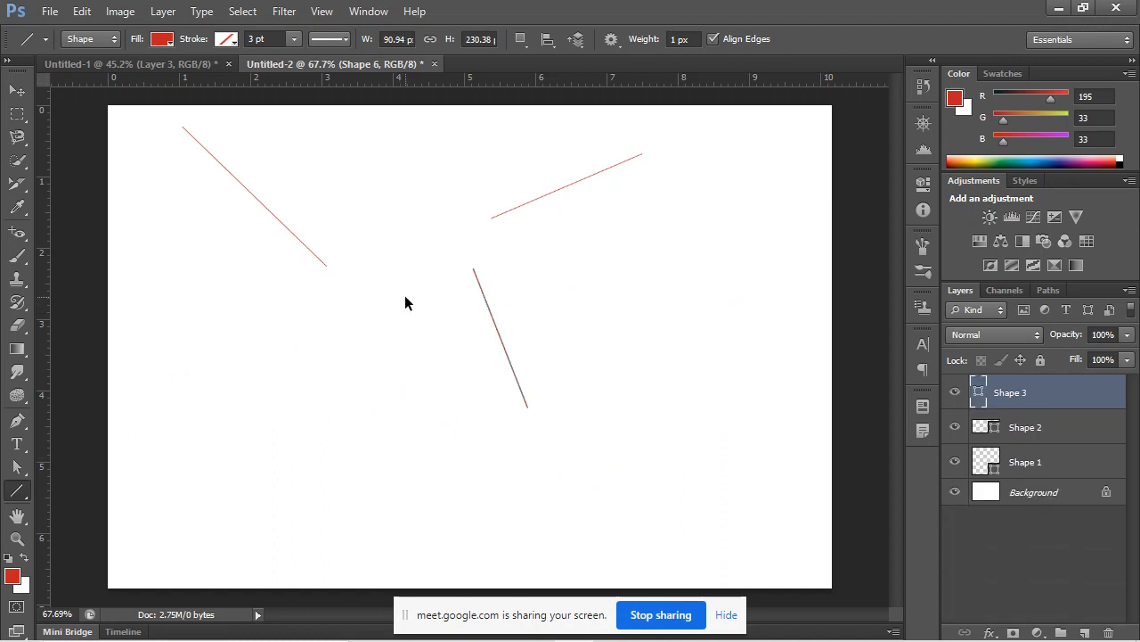
key("ctrl+alt+z")
key("ctrl+alt+z")
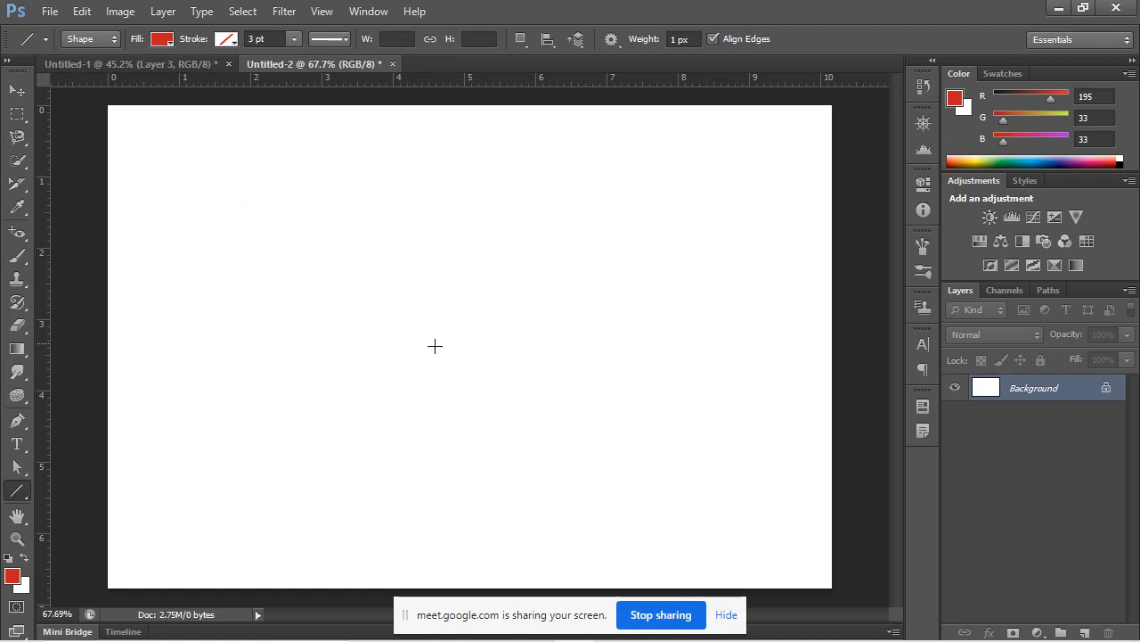
Draw a diagonal 1 px line spanning about 224 by 168 px near the canvas centre, trying the 45° constraint while drawing.
left_click_drag(363, 357, 593, 188)
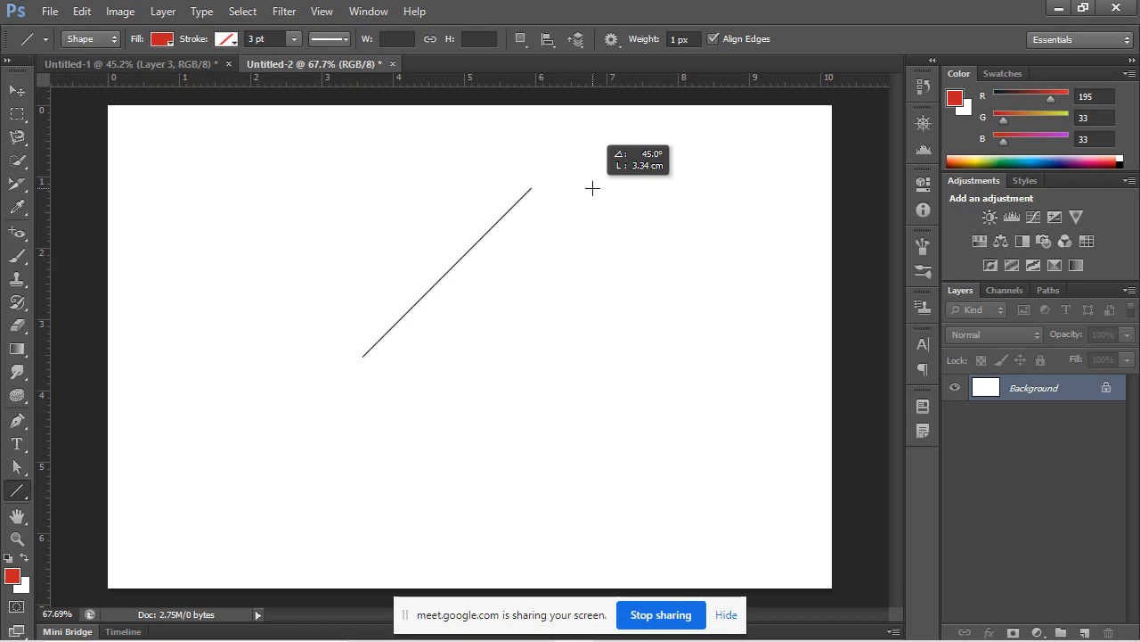
left_click_drag(594, 196, 46, 559)
left_click_drag(128, 561, 497, 256)
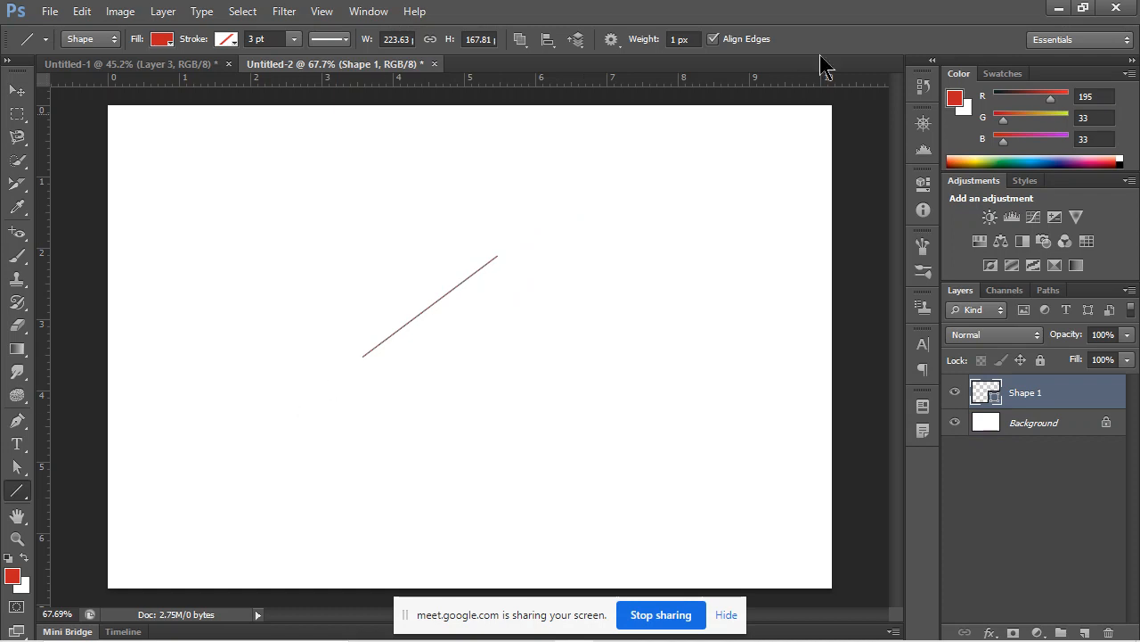
Switch to the Google Meet call in Chrome, hide the sharing notice, and leave the meeting.
mouse_move(476, 638)
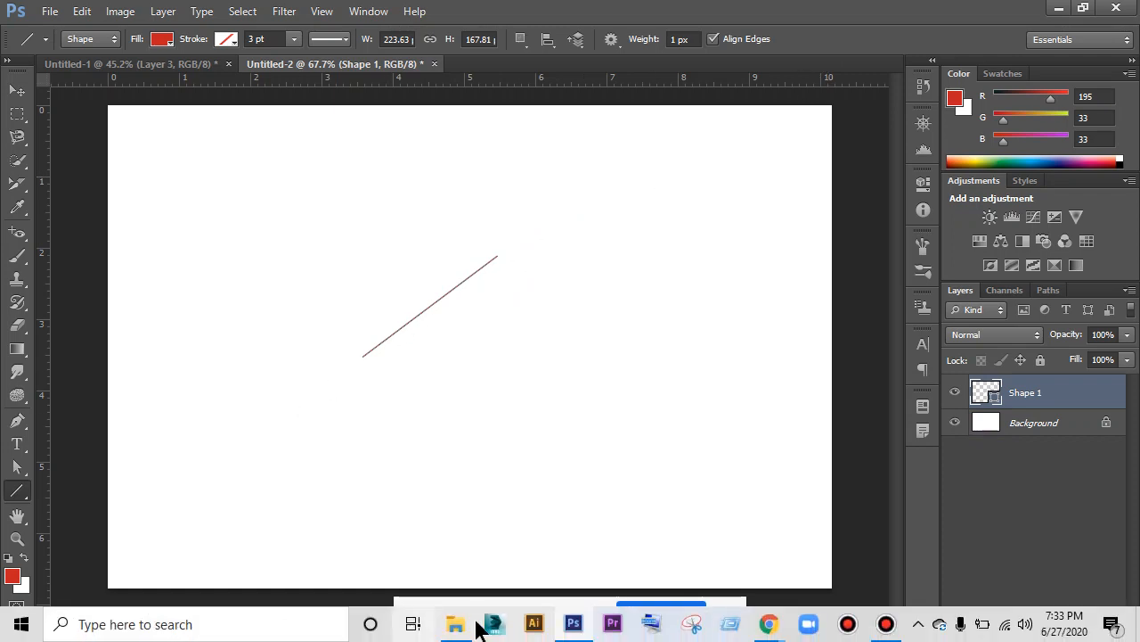
mouse_move(769, 629)
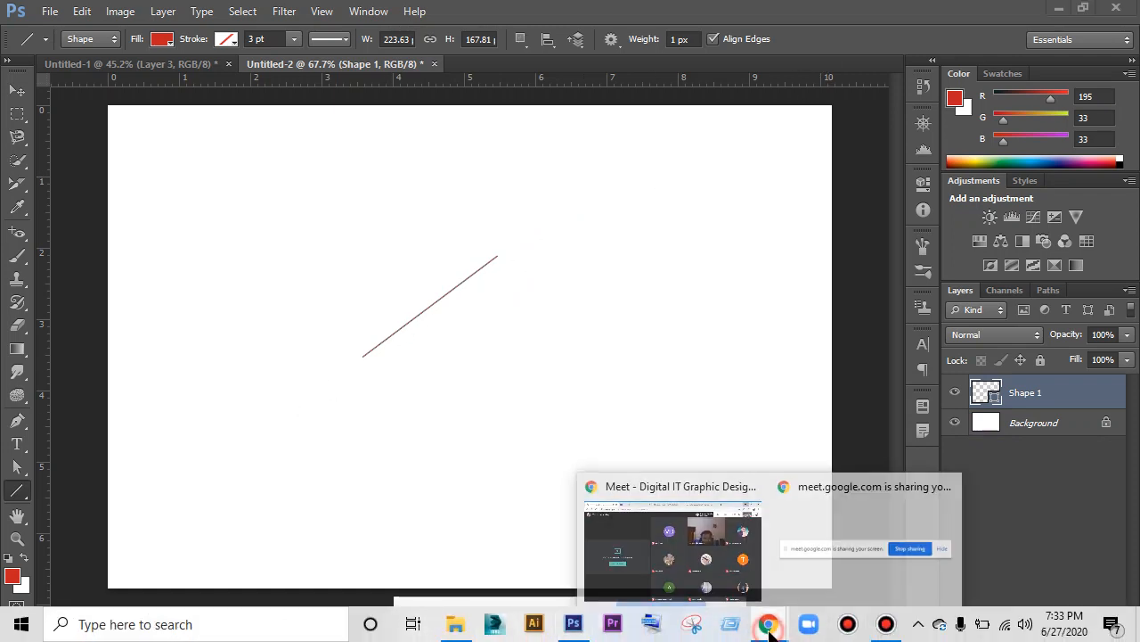
left_click(679, 546)
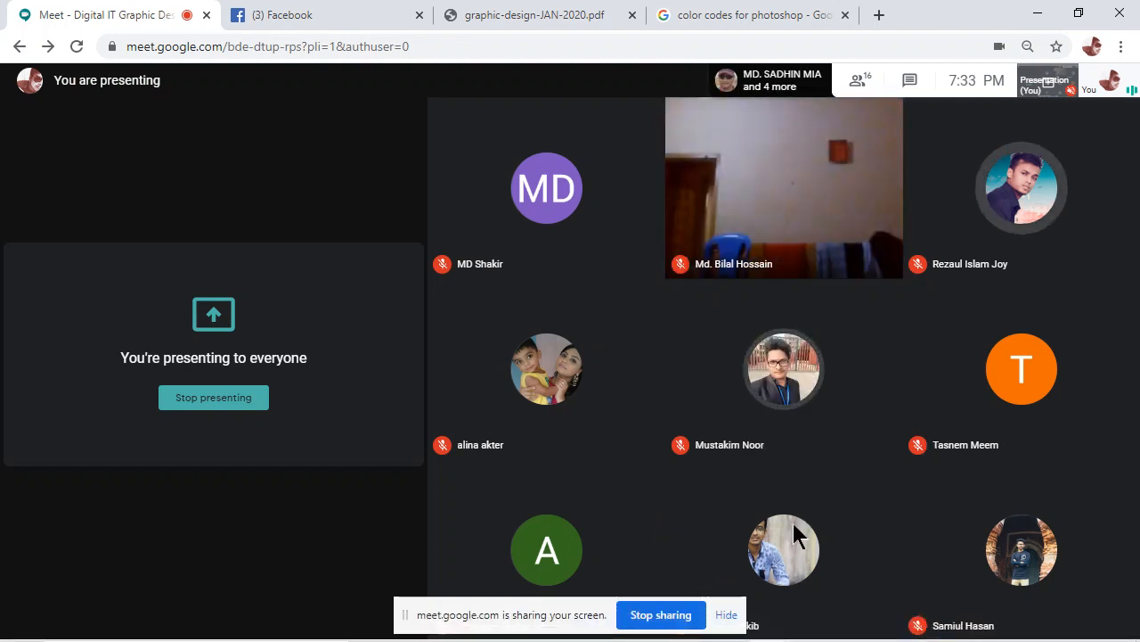
left_click(727, 615)
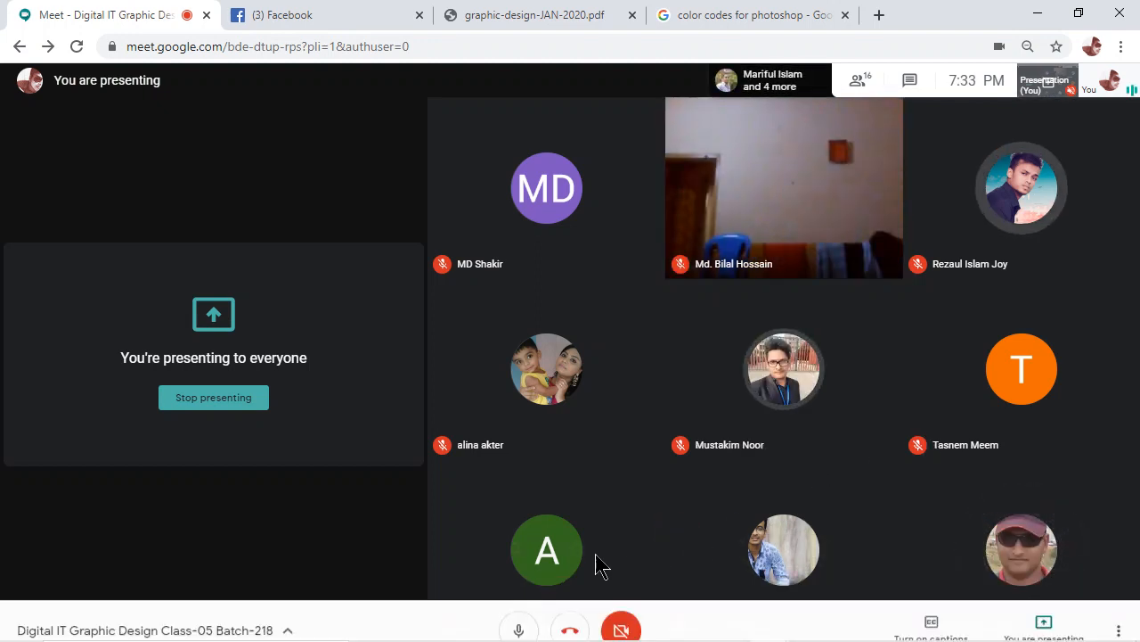
left_click(571, 610)
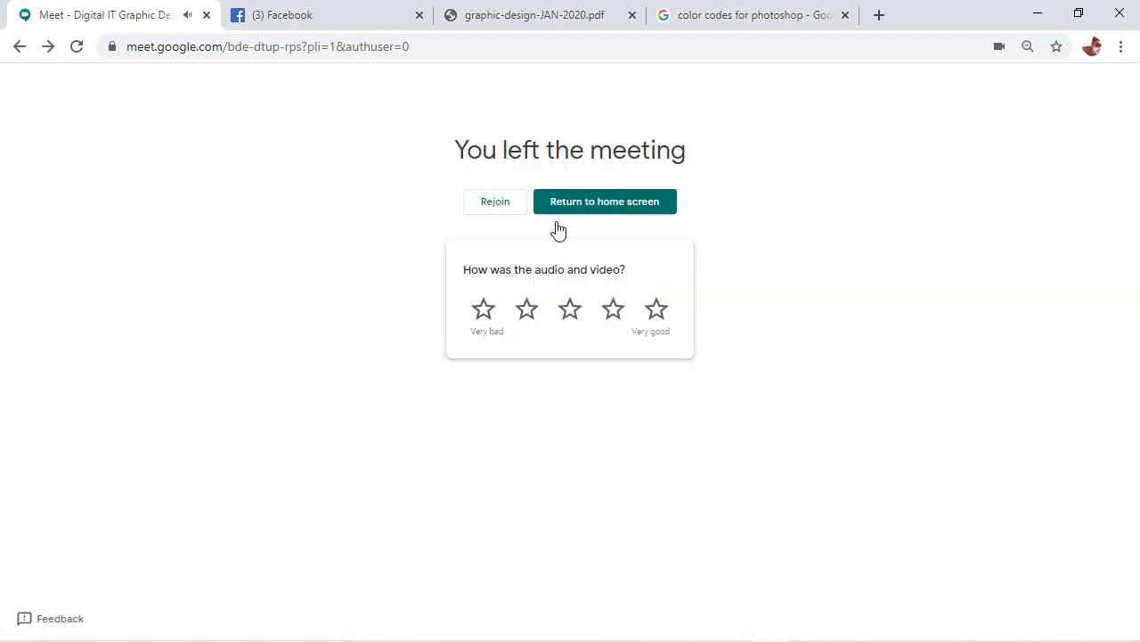
Rejoin the meeting by presenting the entire screen with audio, and return to Photoshop.
left_click(497, 204)
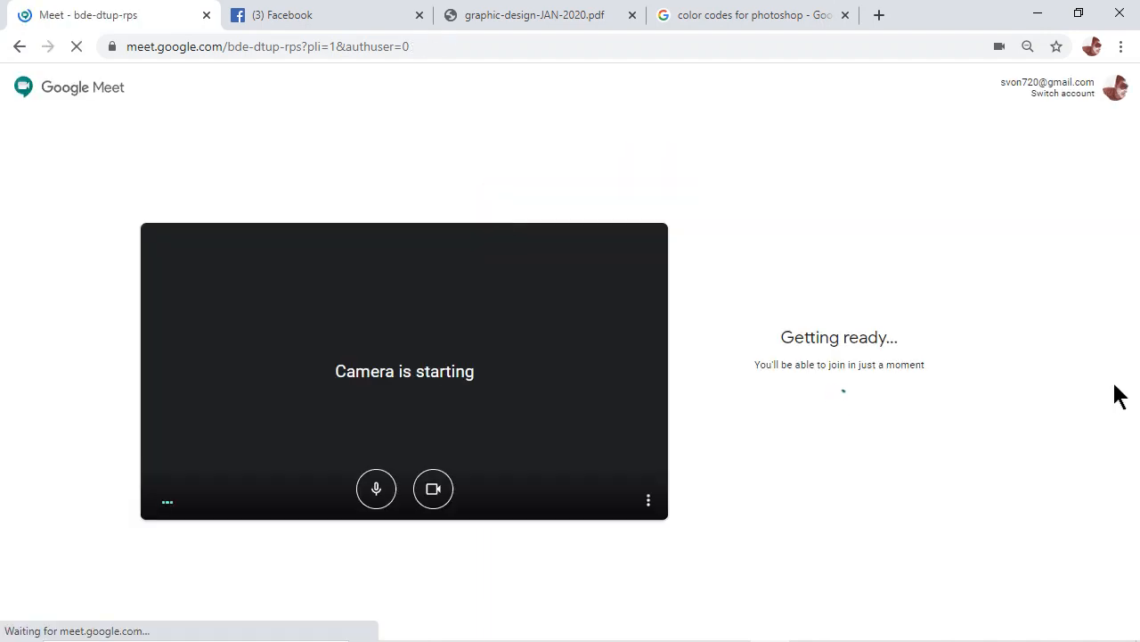
left_click(441, 497)
left_click(441, 497)
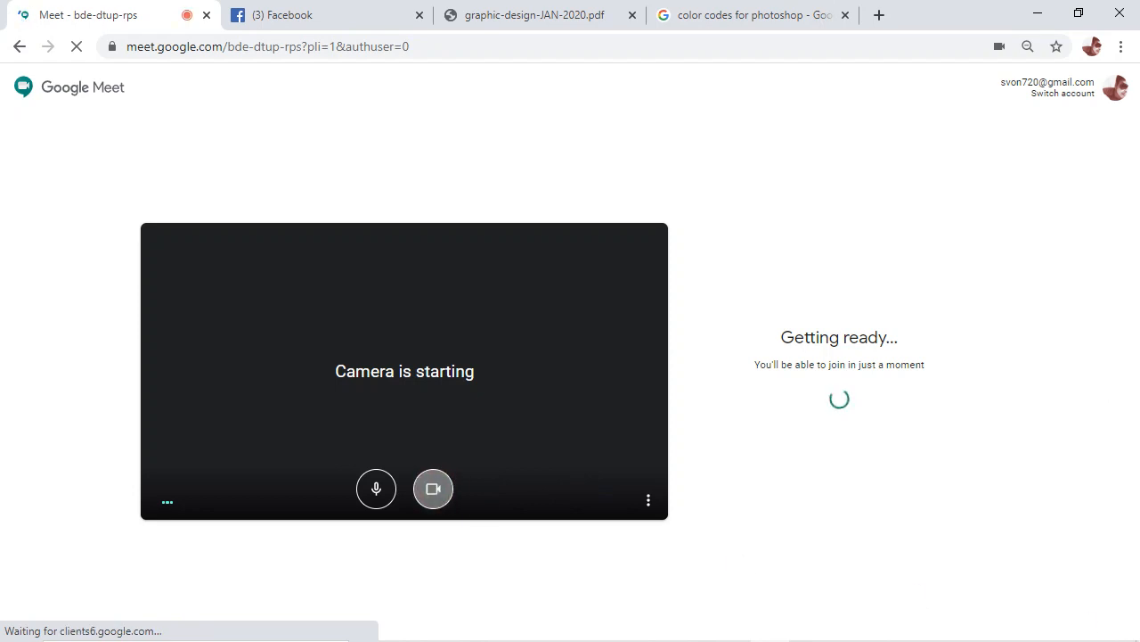
left_click(433, 492)
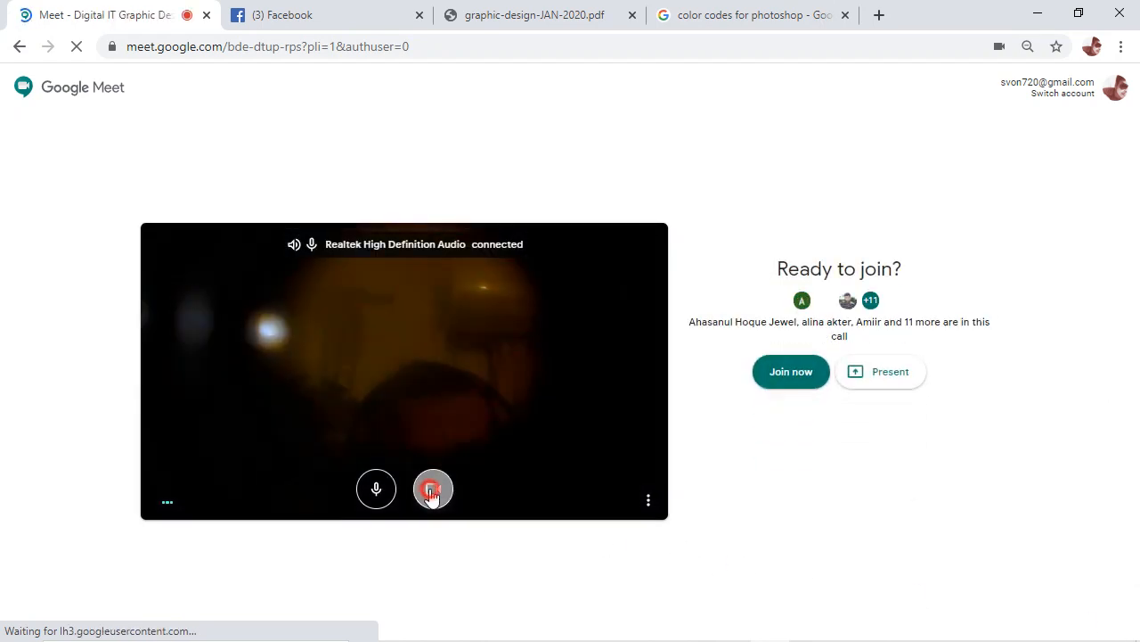
left_click(891, 375)
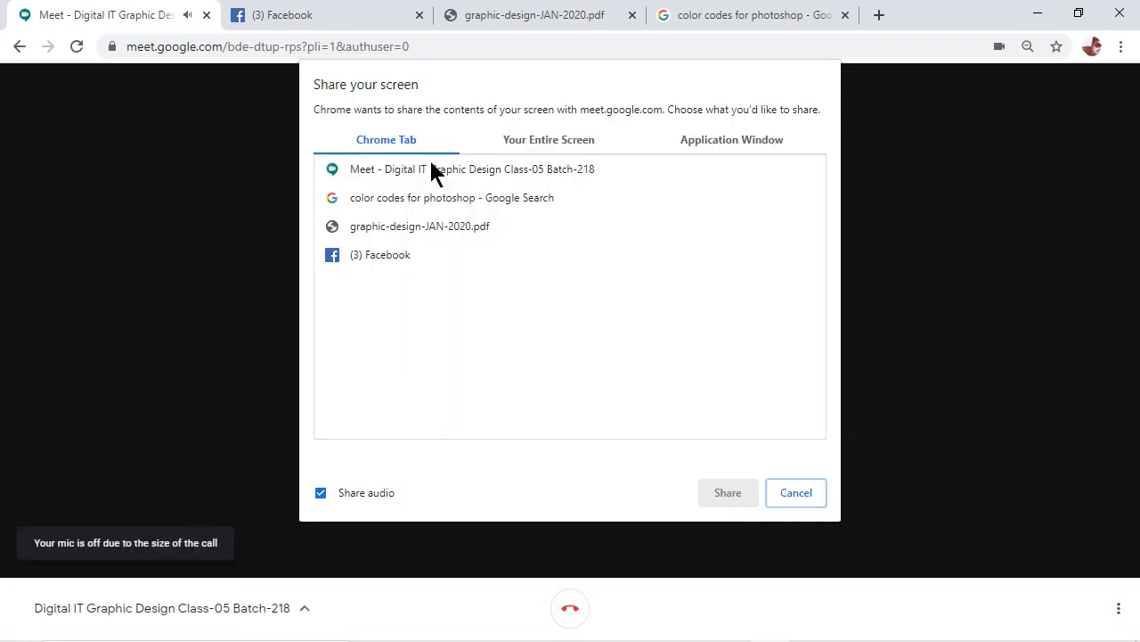
left_click(543, 142)
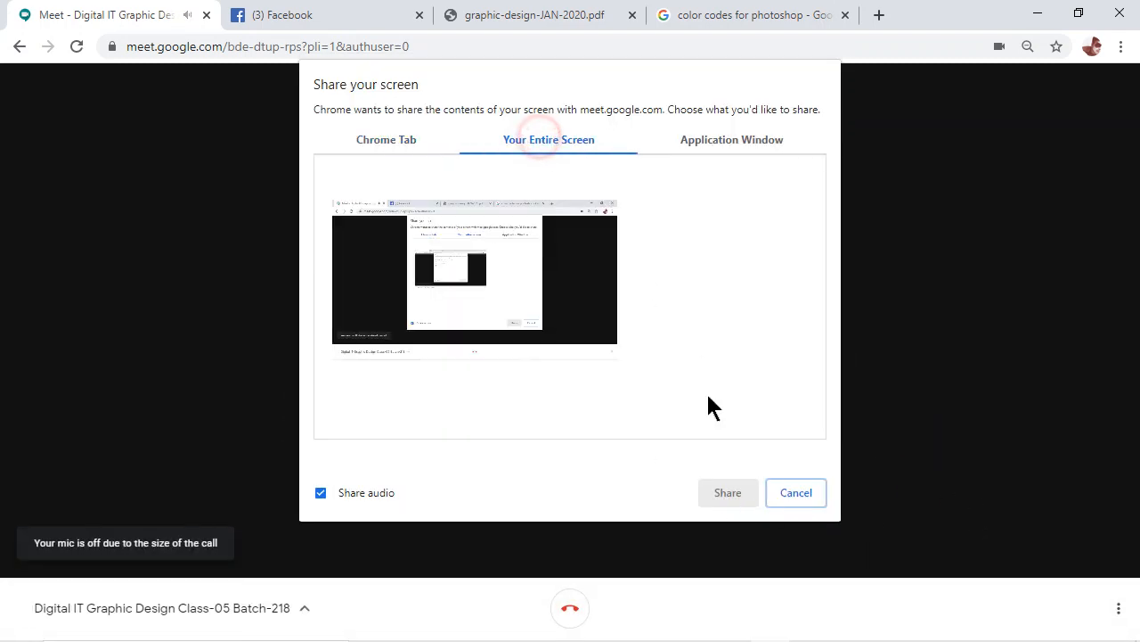
left_click(454, 200)
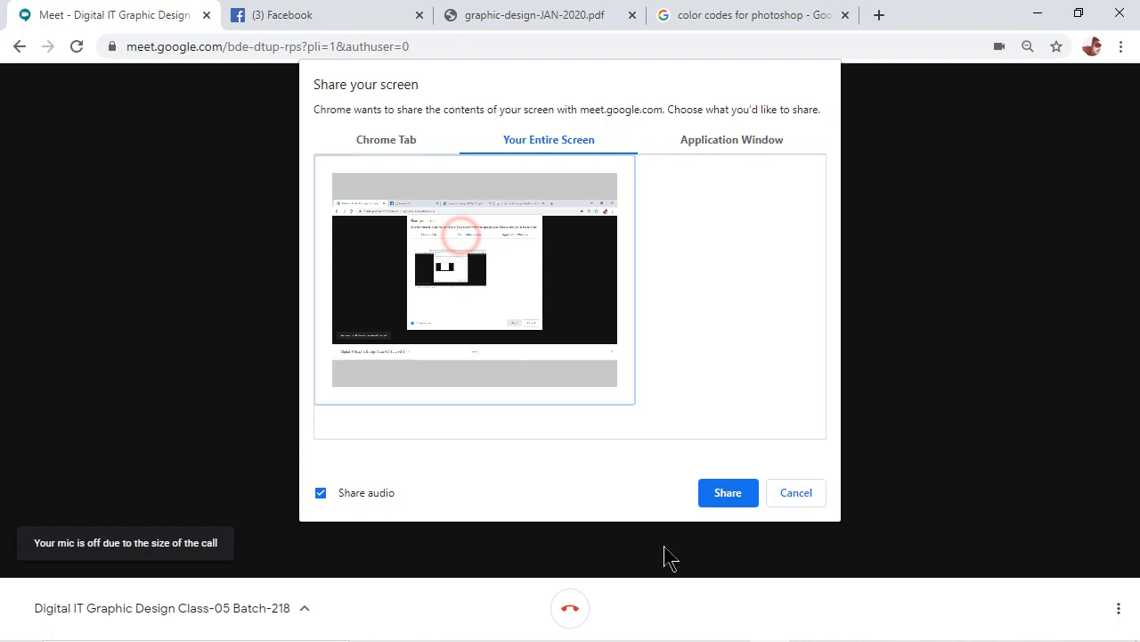
left_click(746, 494)
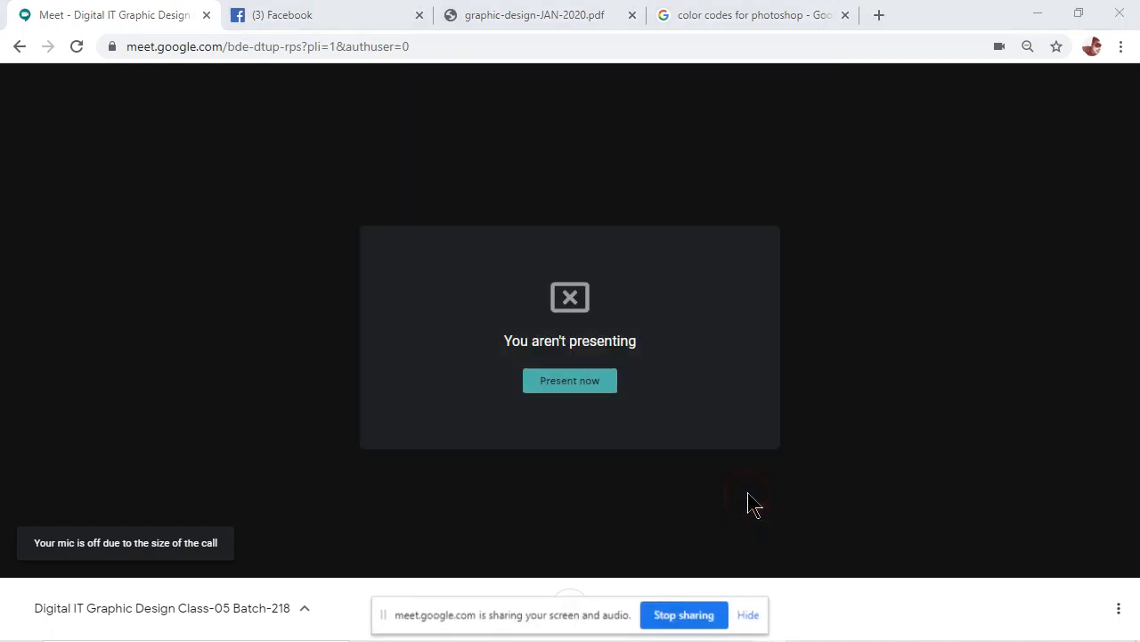
left_click(1040, 13)
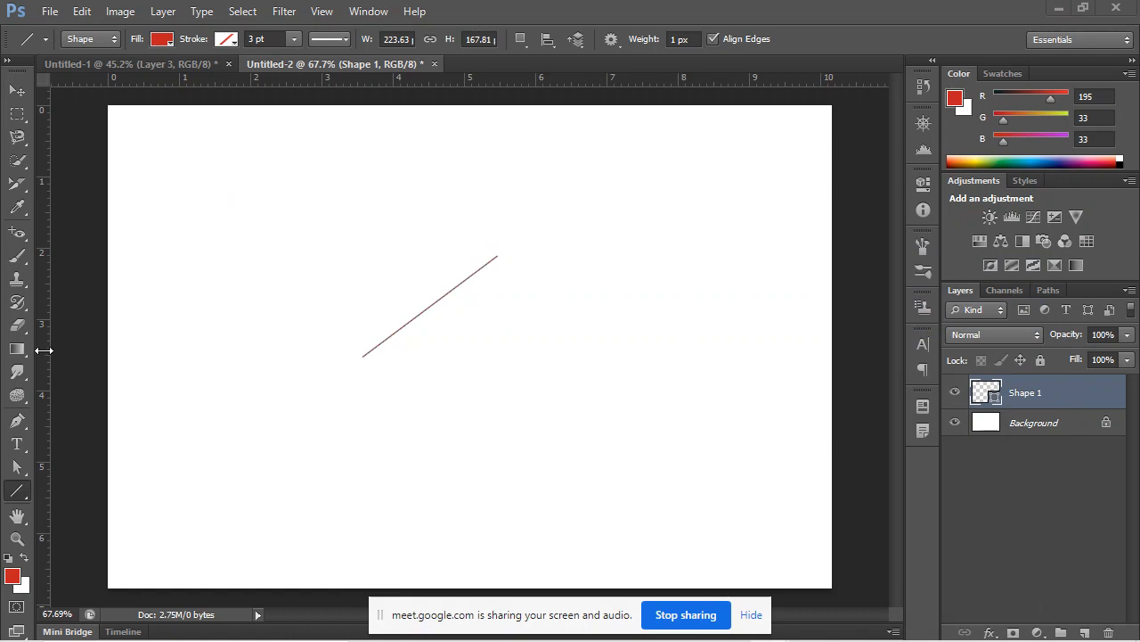
Go back to the Google Meet call, hide the screen-and-audio sharing notice, and leave the meeting again.
mouse_move(517, 600)
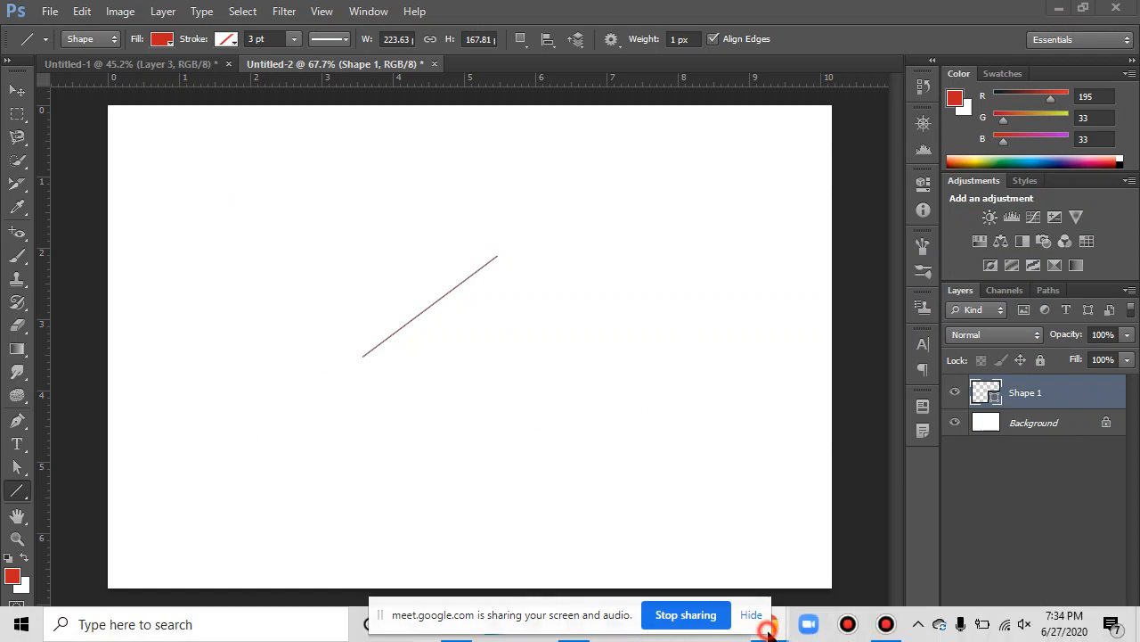
mouse_move(775, 631)
left_click(708, 557)
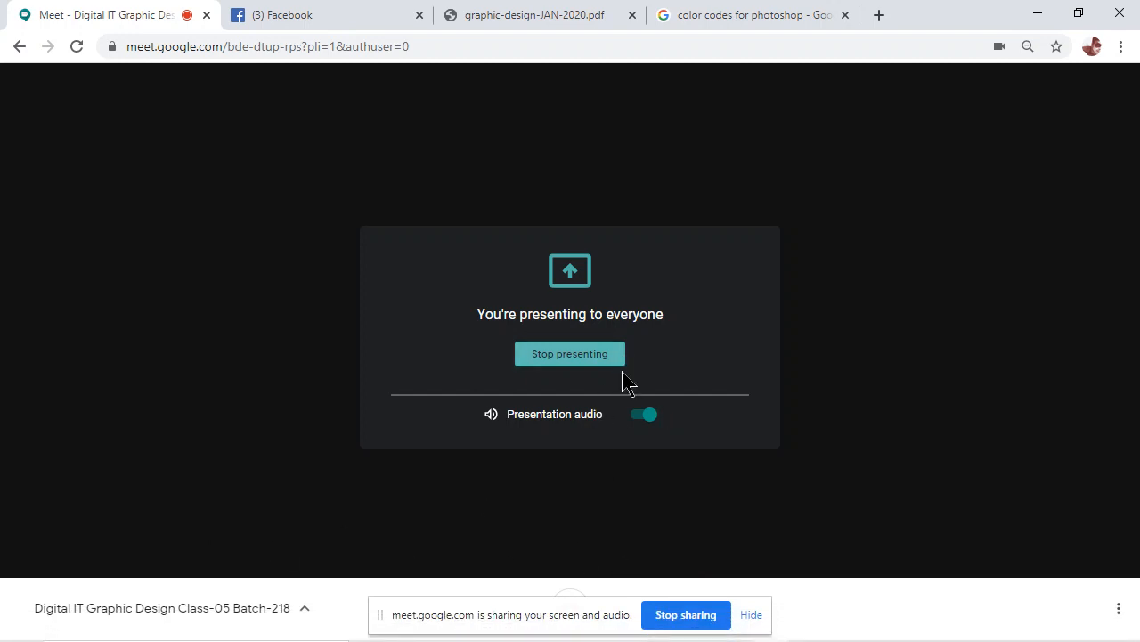
left_click(753, 614)
left_click(575, 611)
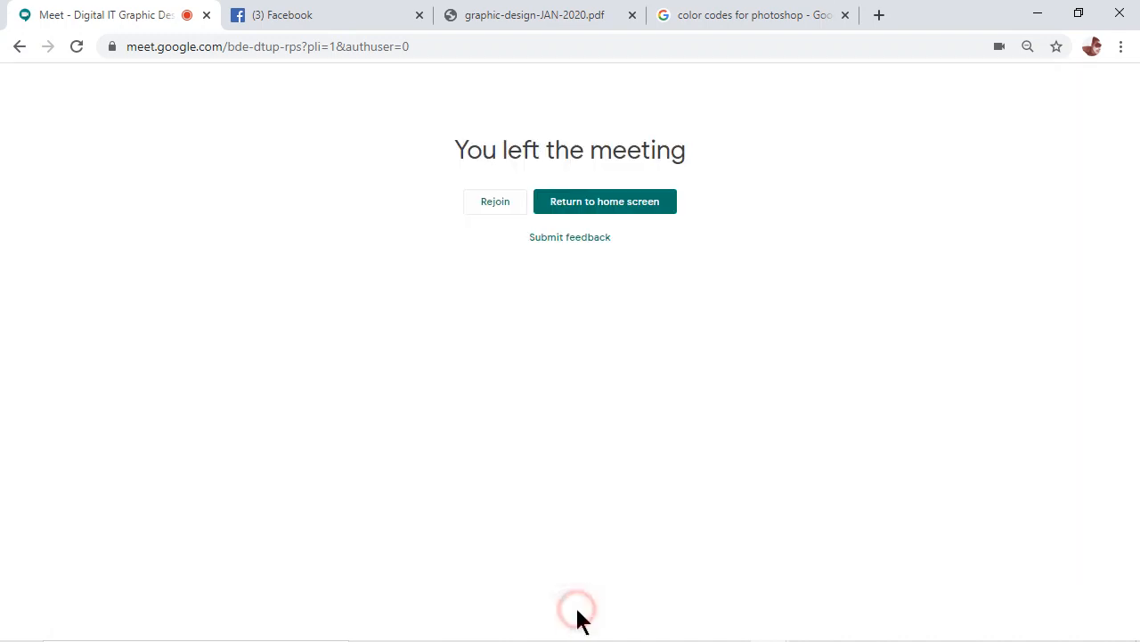
Rejoin the Digital IT Graphic Design class meeting with the camera turned off.
left_click(486, 207)
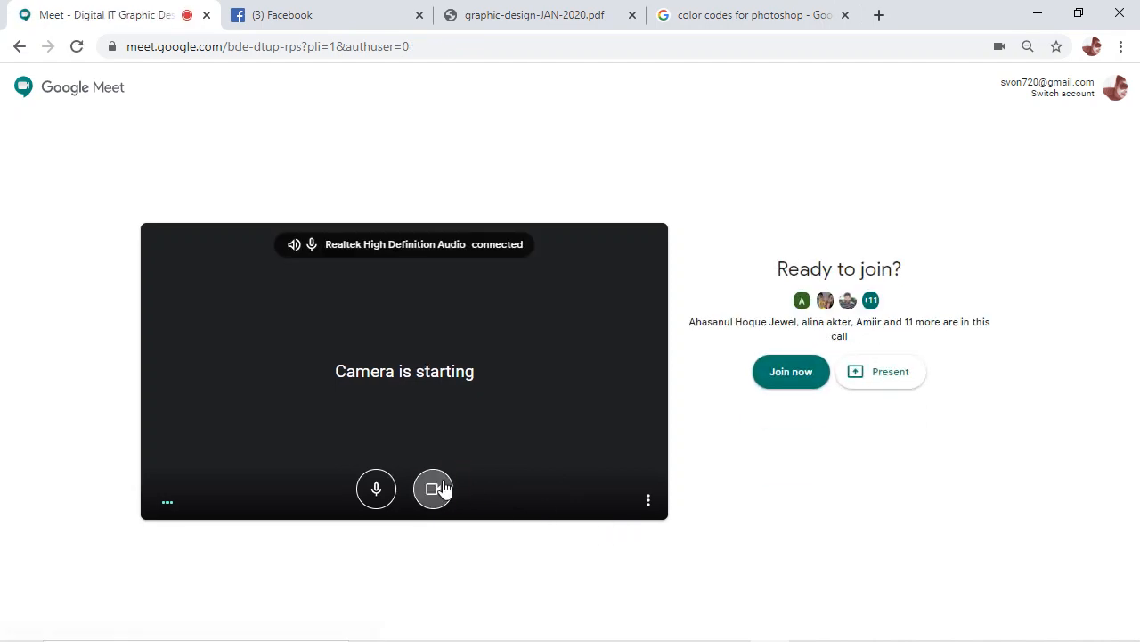
left_click(443, 486)
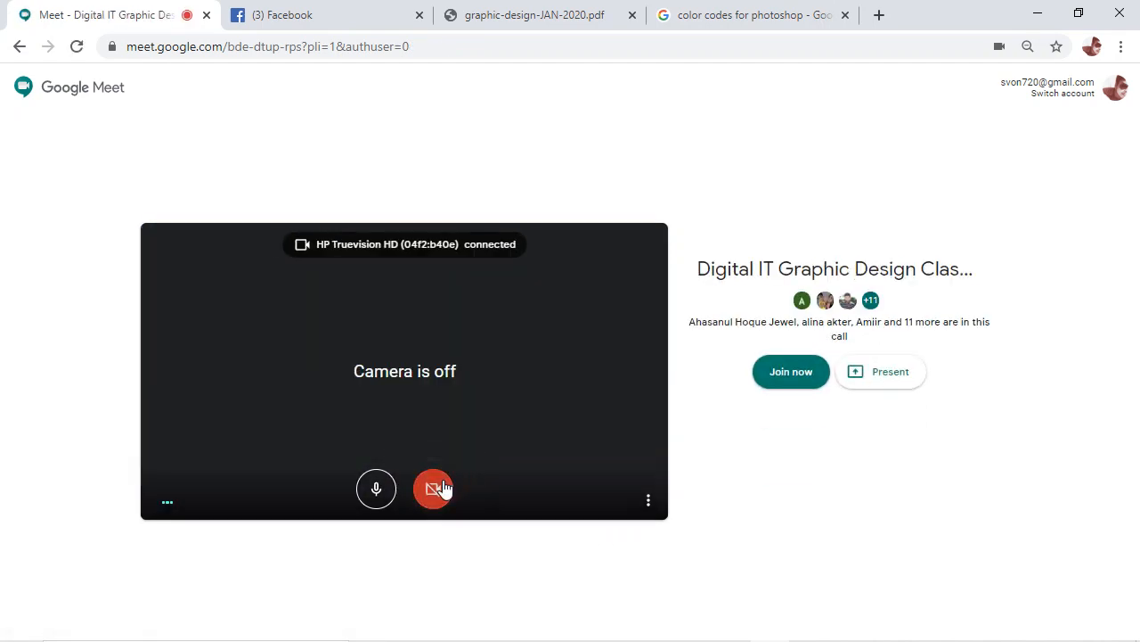
left_click(797, 381)
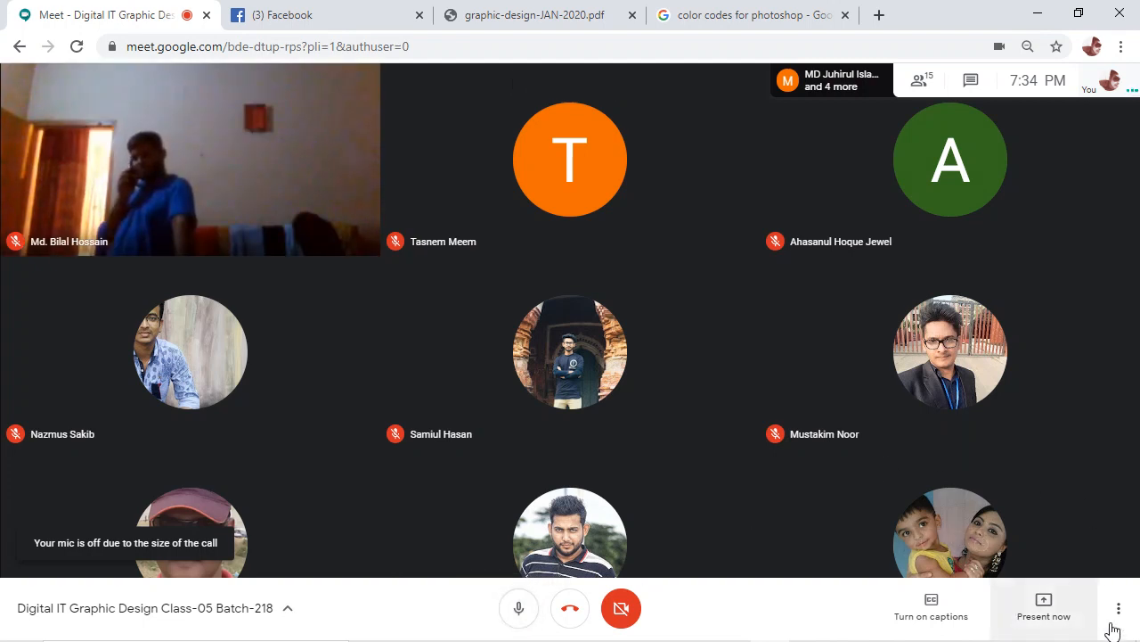
Present the entire screen to the meeting and return to Photoshop.
left_click(1040, 604)
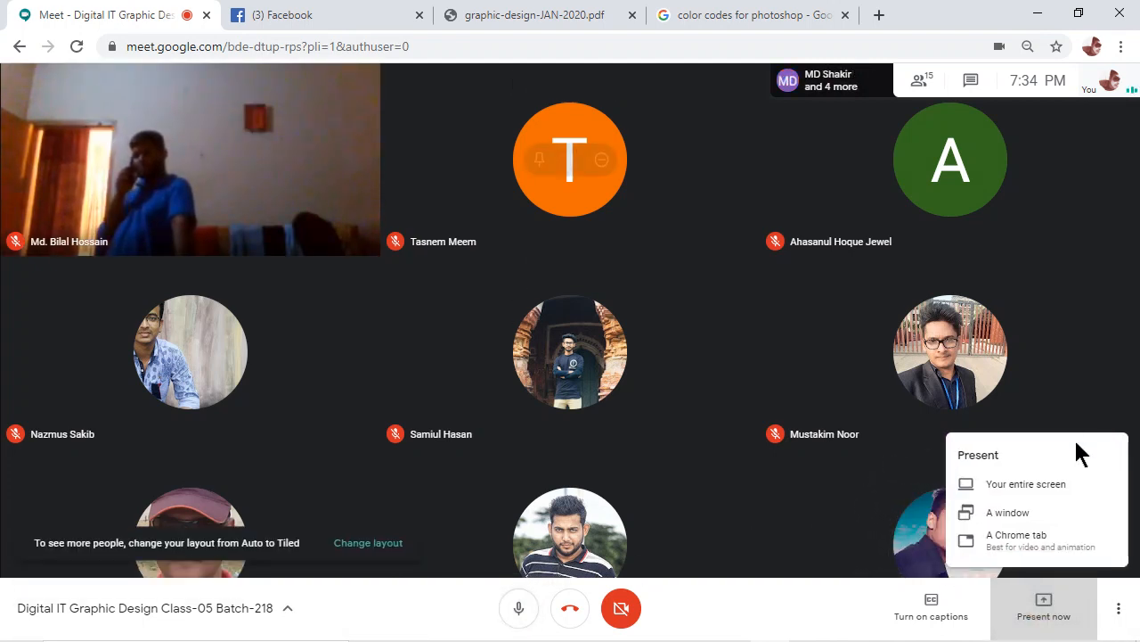
left_click(1067, 486)
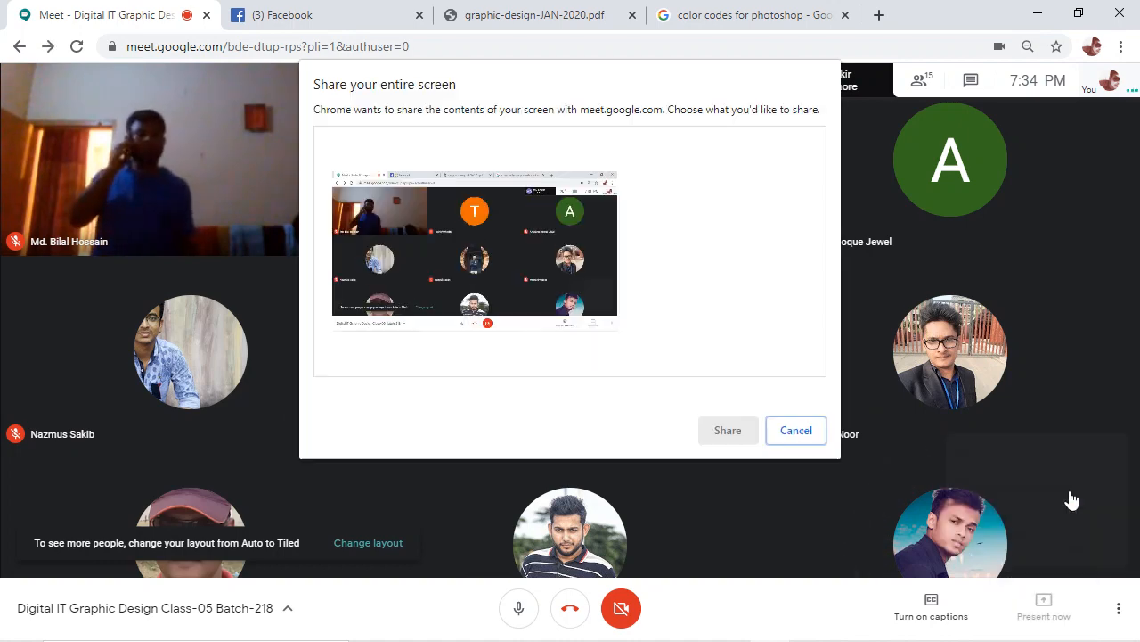
left_click(575, 337)
left_click(736, 432)
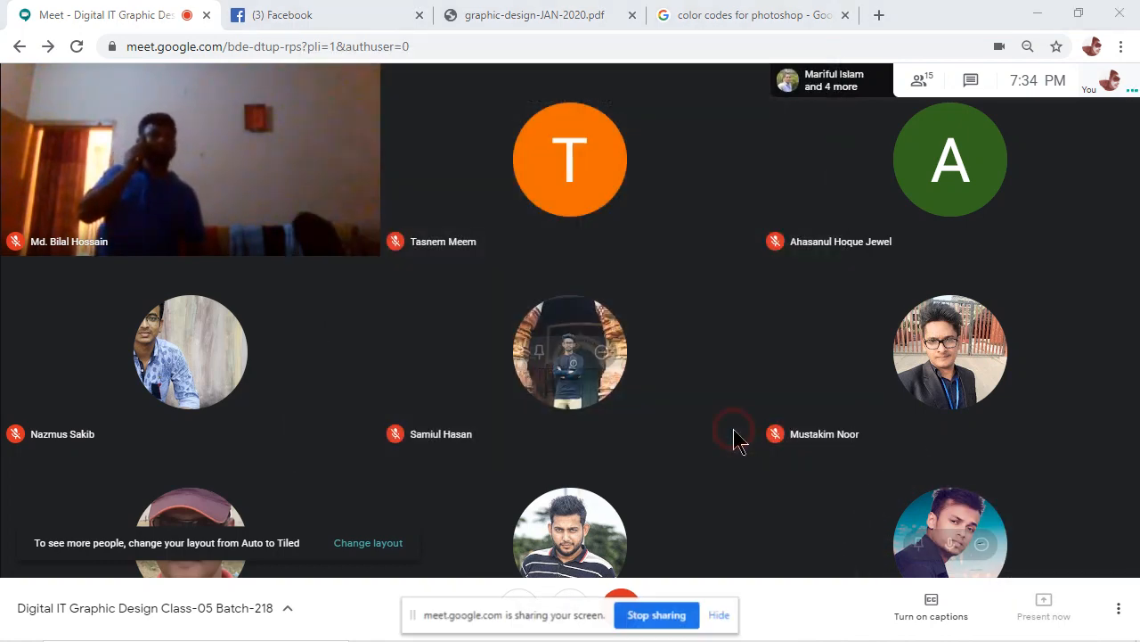
left_click(1037, 12)
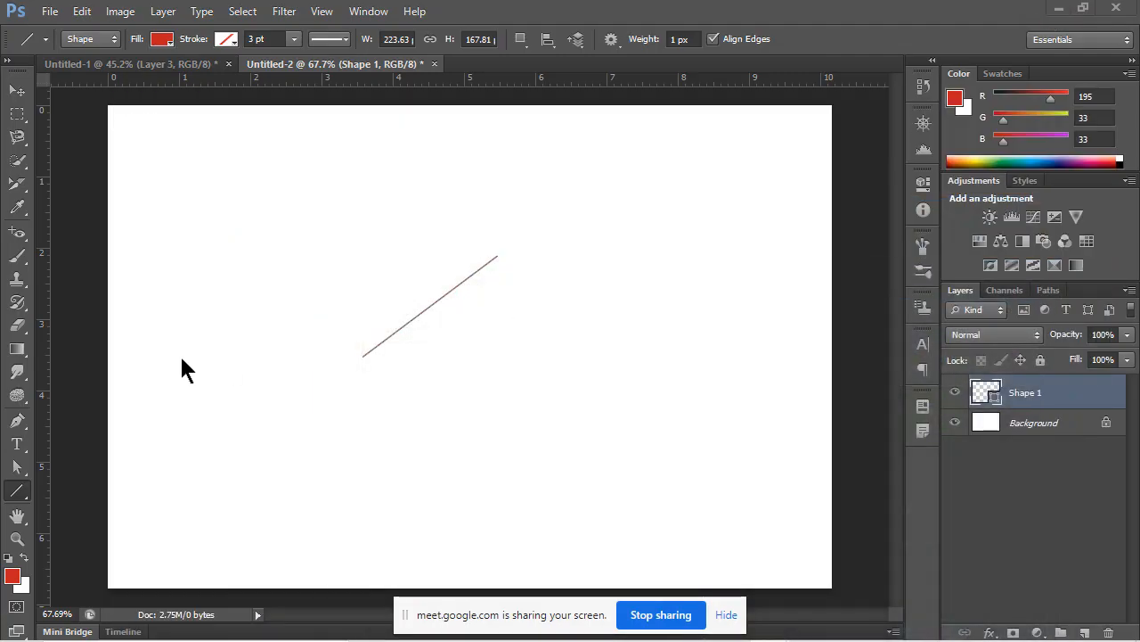
Try drawing more 1 px diagonal lines beside the existing line with the Line tool, and undo them.
left_click(20, 493)
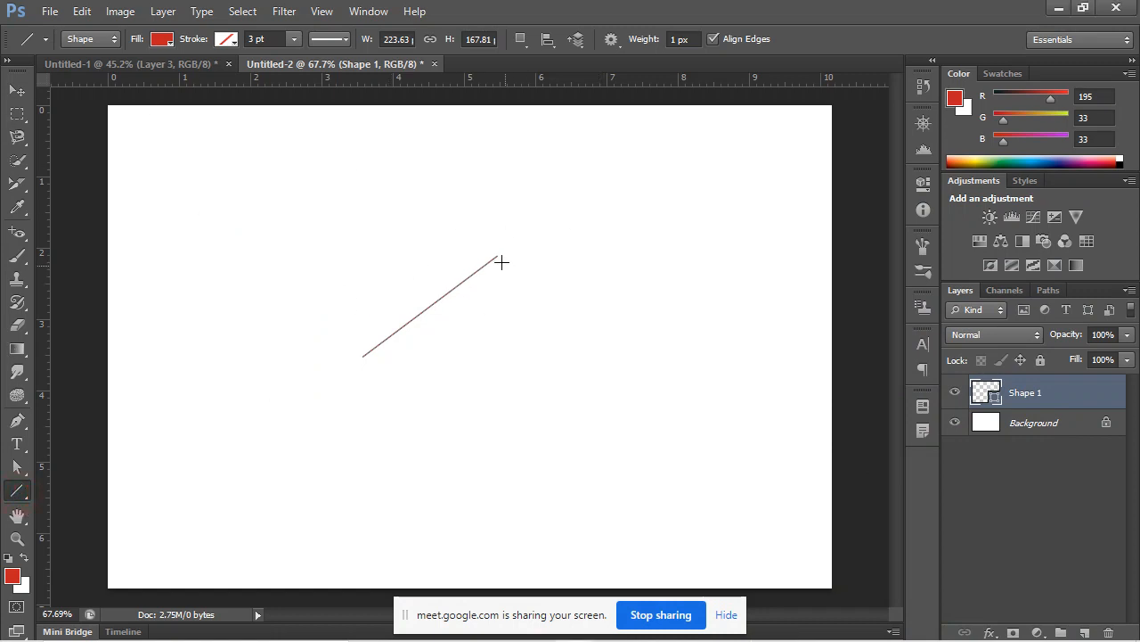
mouse_move(501, 261)
left_mouse_down()
mouse_move(614, 394)
mouse_move(637, 396)
left_mouse_up()
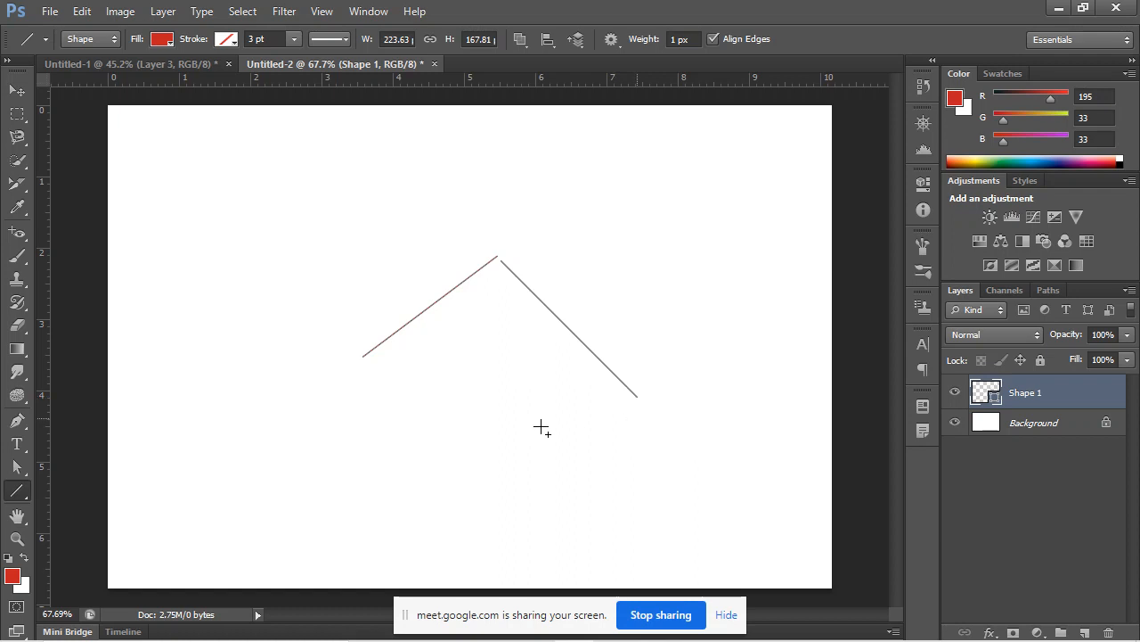
mouse_move(465, 488)
left_mouse_down()
mouse_move(581, 407)
mouse_move(683, 366)
mouse_move(600, 450)
left_mouse_up()
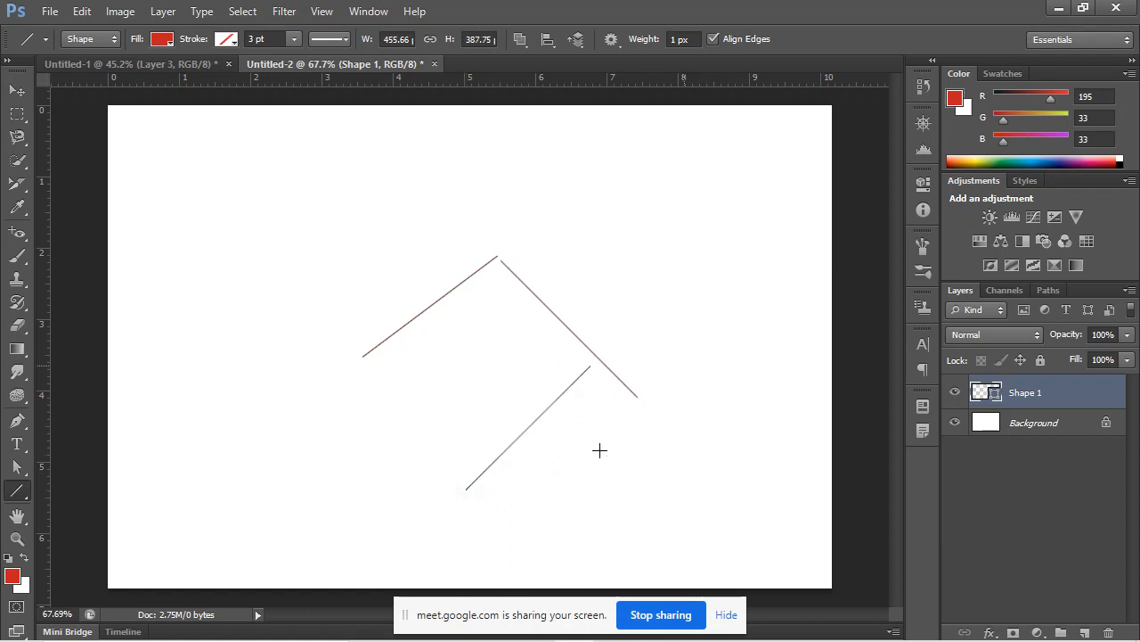
key("ctrl+z")
mouse_move(562, 511)
left_mouse_down()
mouse_move(603, 468)
mouse_move(682, 423)
mouse_move(624, 429)
left_mouse_up()
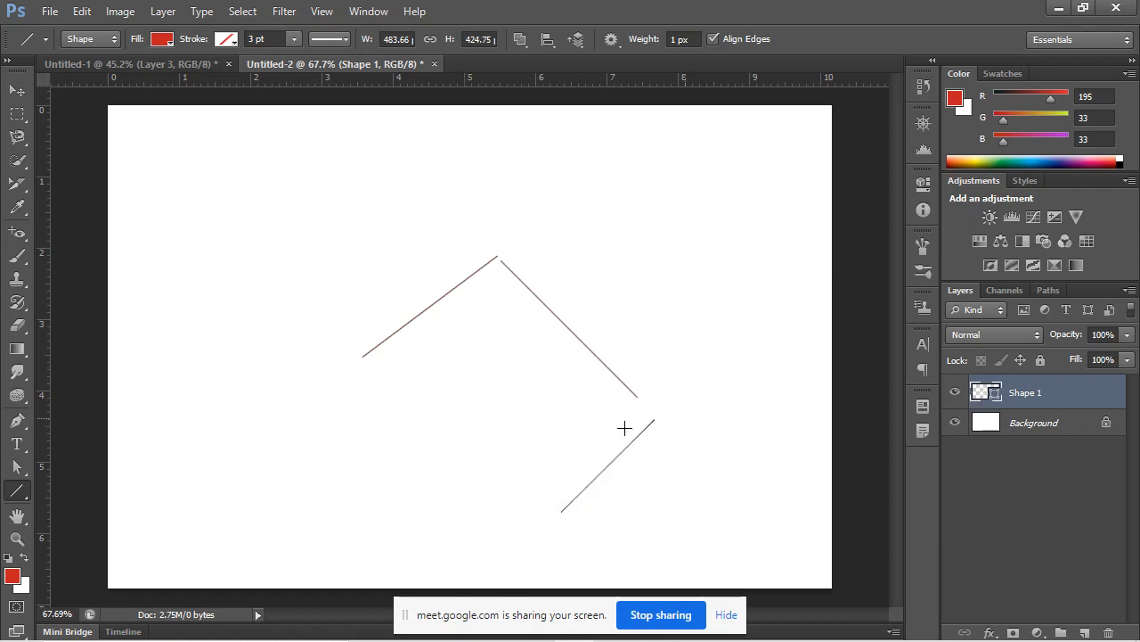
key("ctrl+z")
key("ctrl+z")
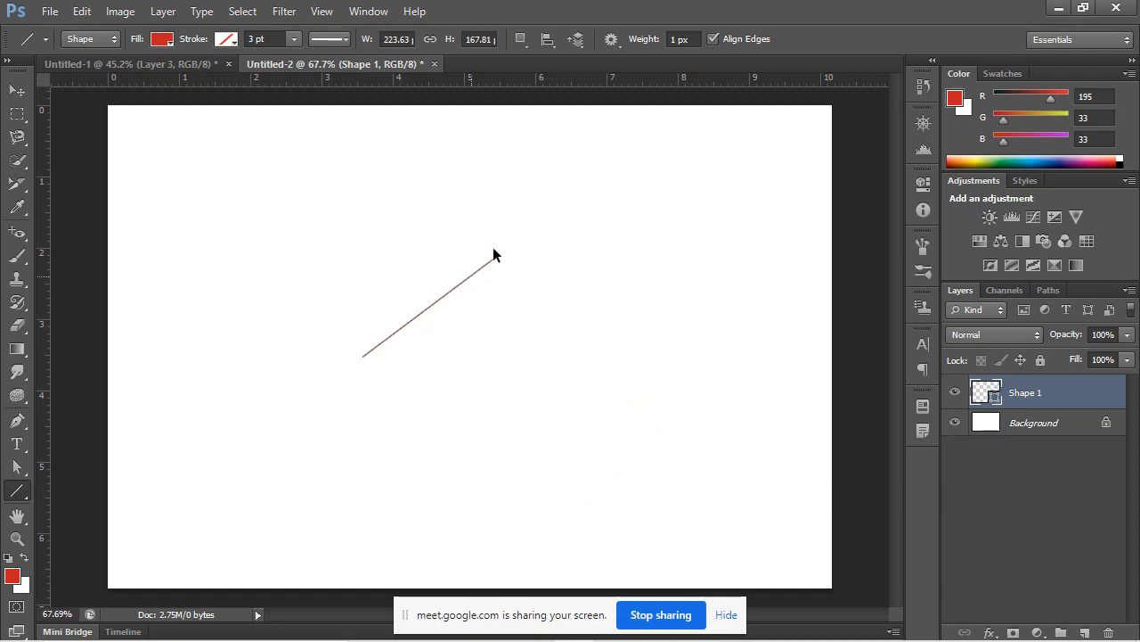
Set the Line tool's weight to 10 px.
left_click(677, 39)
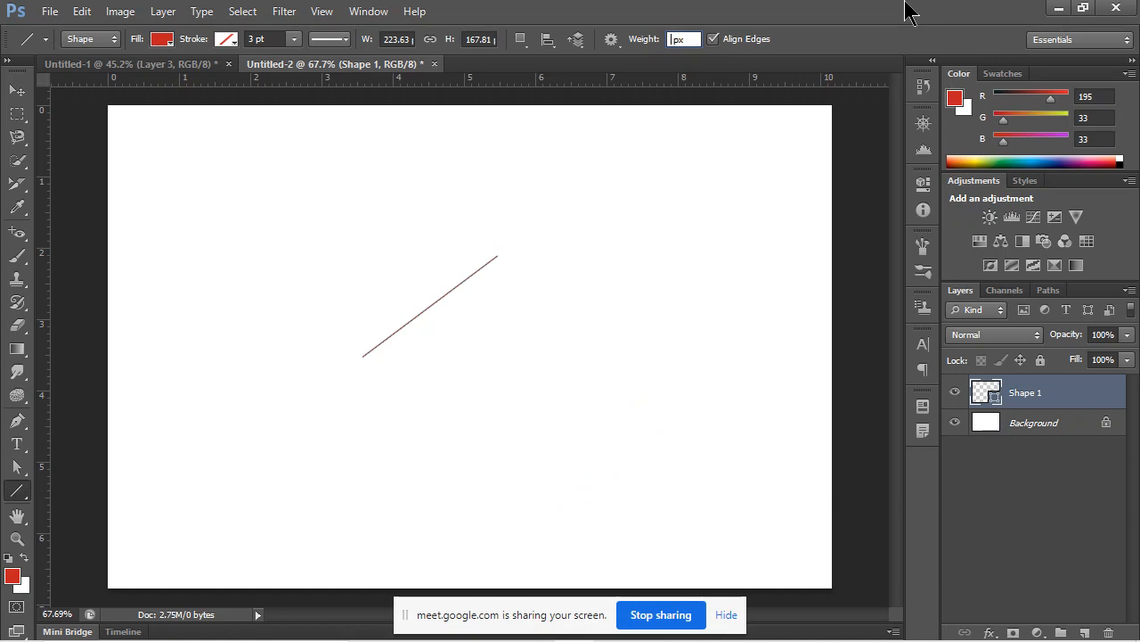
key("Return")
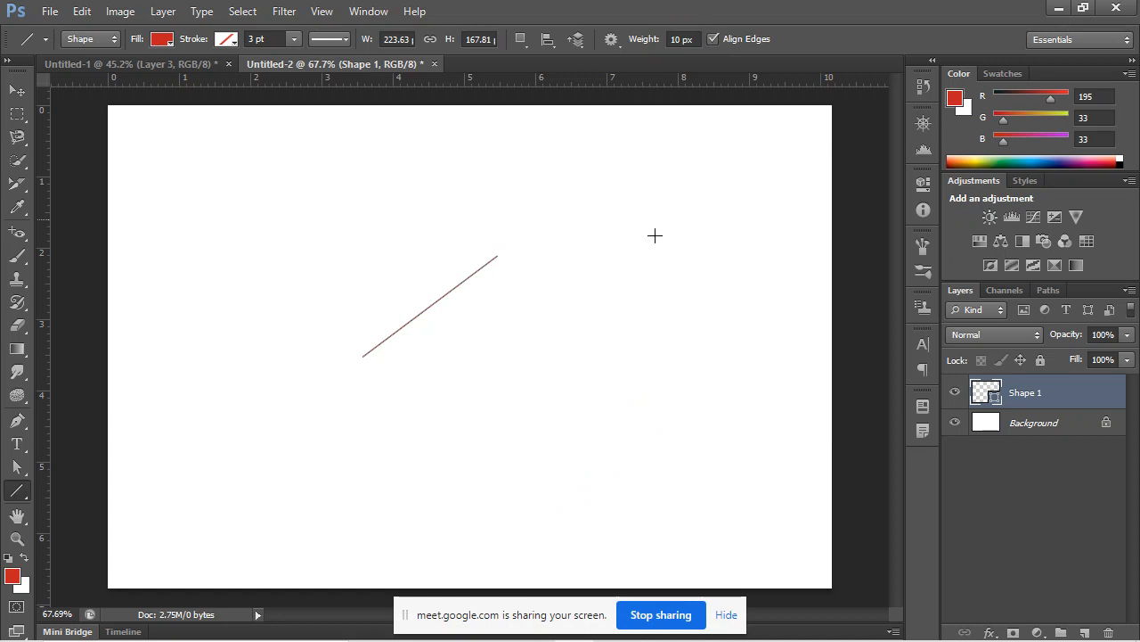
Try drawing several thick red diagonal lines around the thin line, and undo them one after another.
left_click_drag(414, 421, 607, 231)
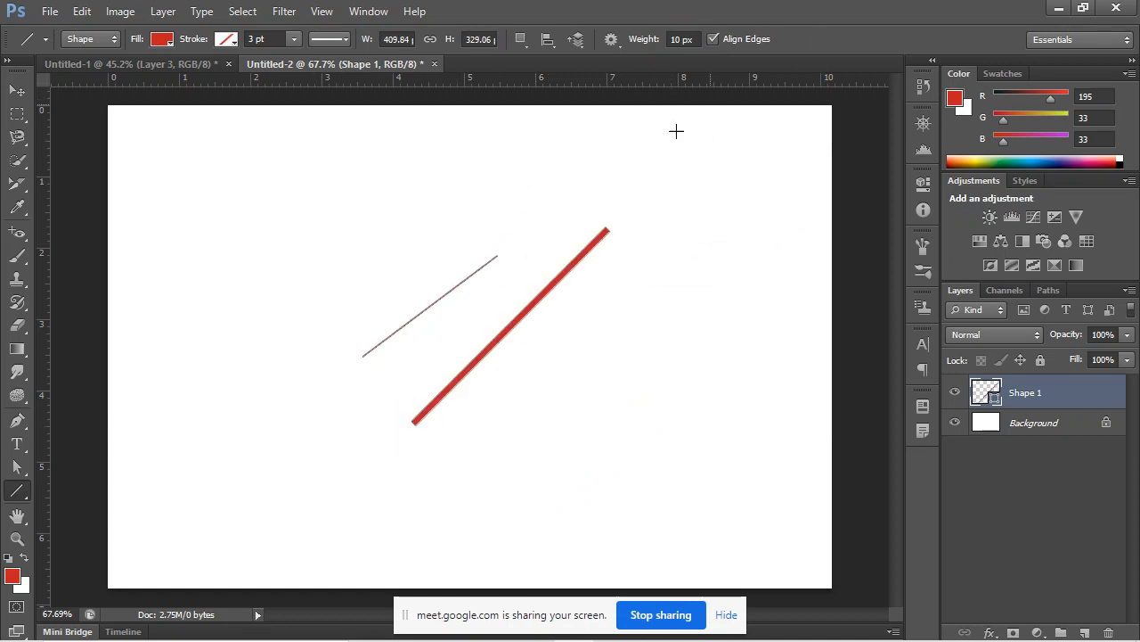
mouse_move(226, 313)
left_mouse_down()
mouse_move(395, 148)
mouse_move(449, 178)
mouse_move(581, 311)
mouse_move(557, 309)
left_mouse_up()
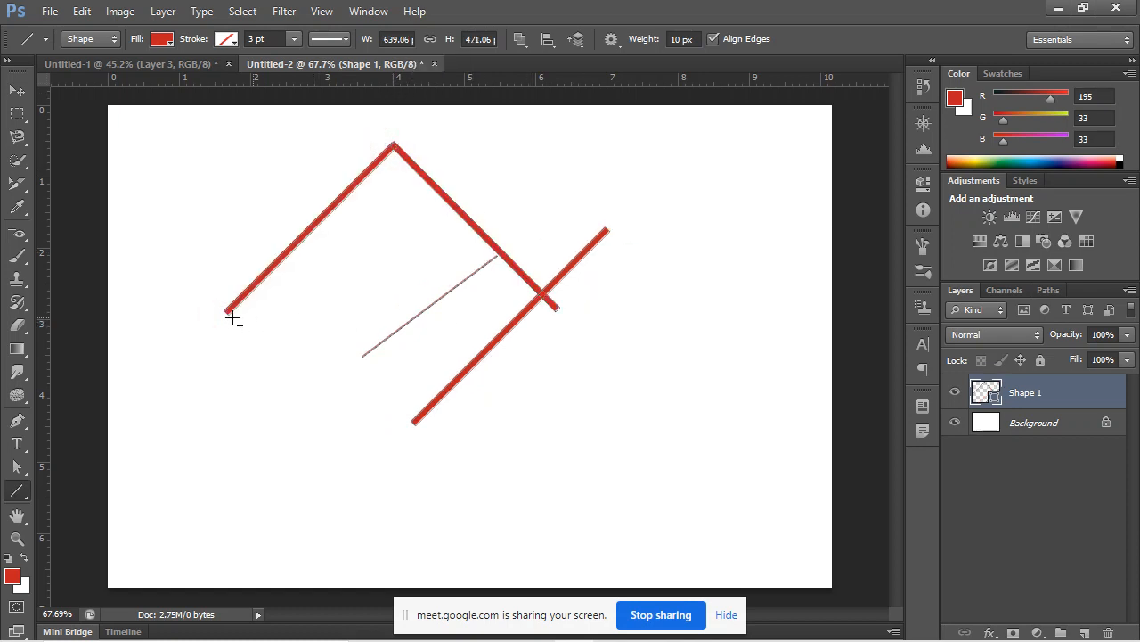
left_click_drag(227, 313, 554, 314)
key("ctrl+alt+z")
key("ctrl+alt+z")
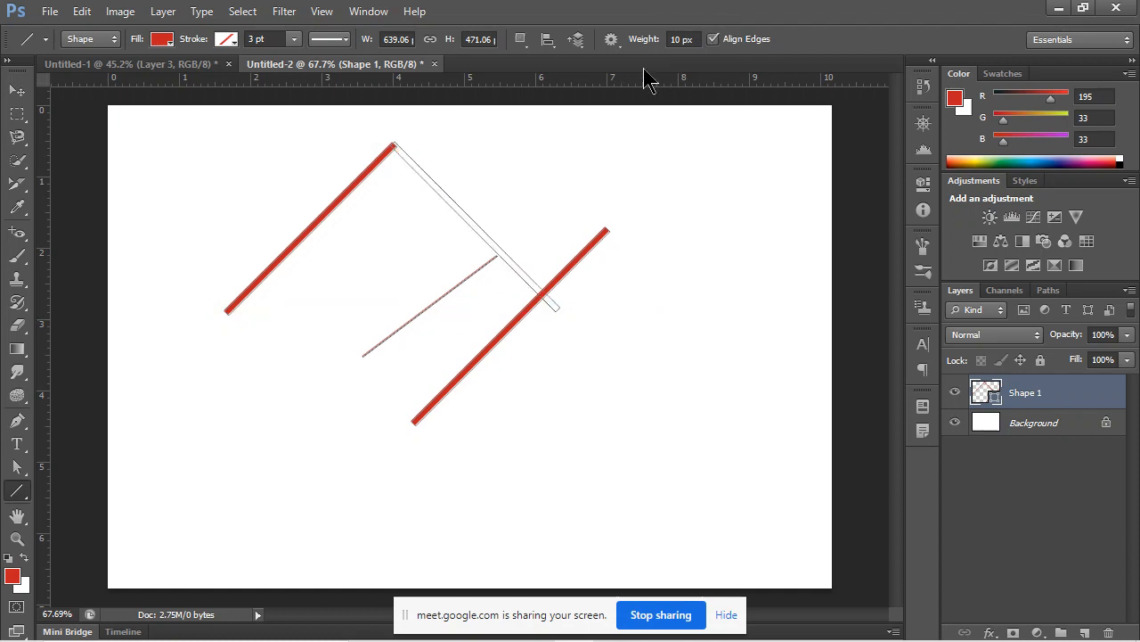
key("ctrl+alt+z")
key("ctrl+alt+z")
key("ctrl+alt+z")
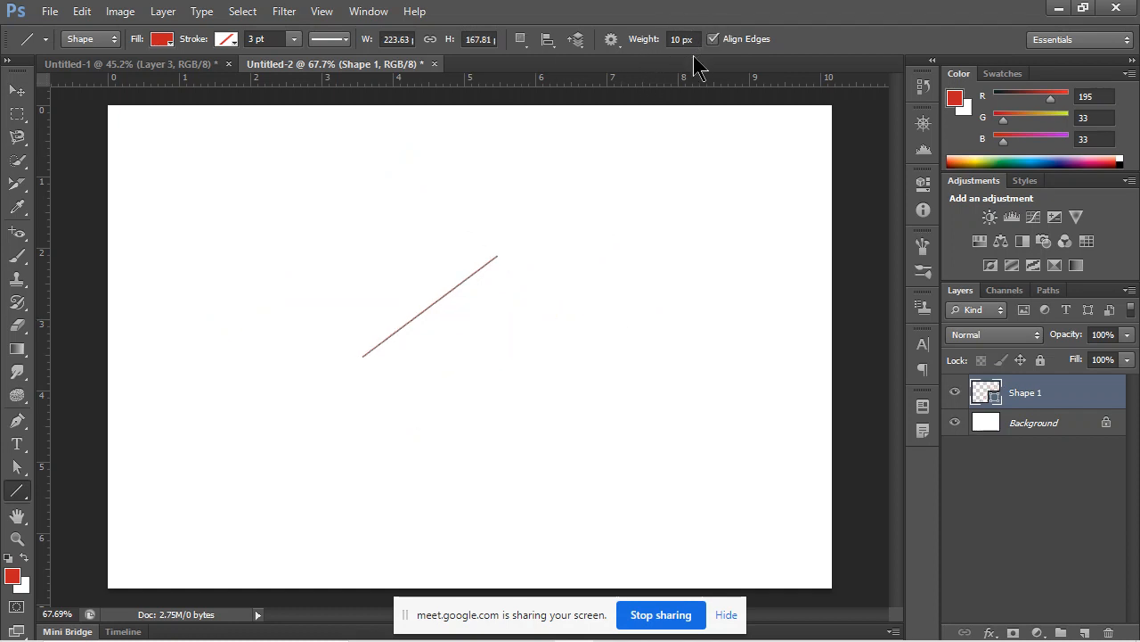
Check the Line tool's arrowhead options, try a long line across the blank canvas and undo it, keeping the Line tool active.
left_click(612, 40)
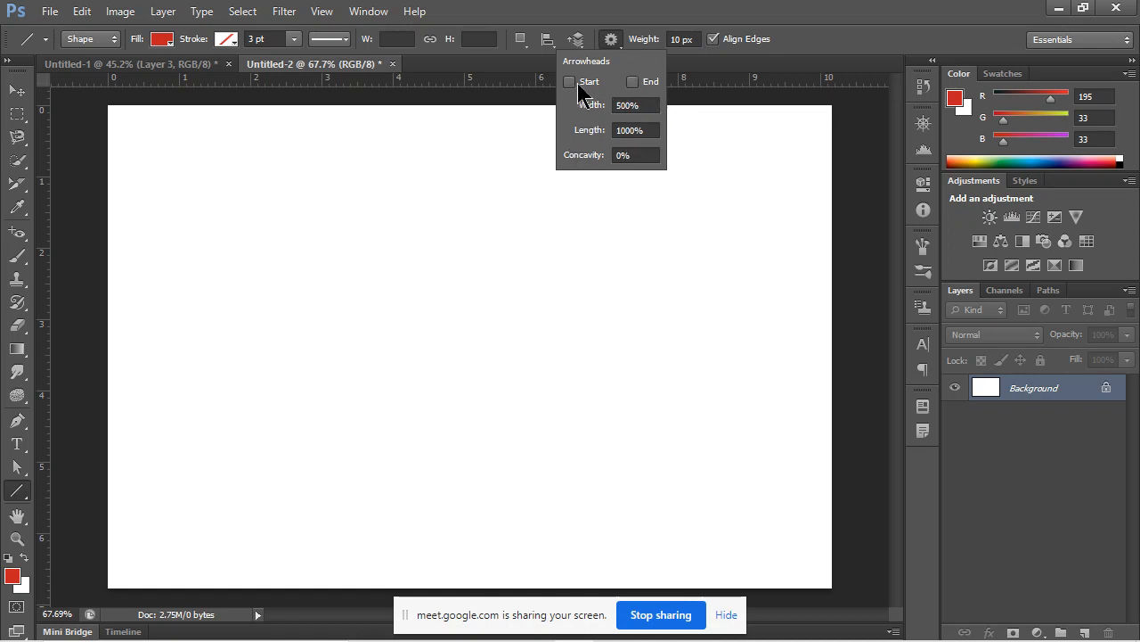
left_click(245, 366)
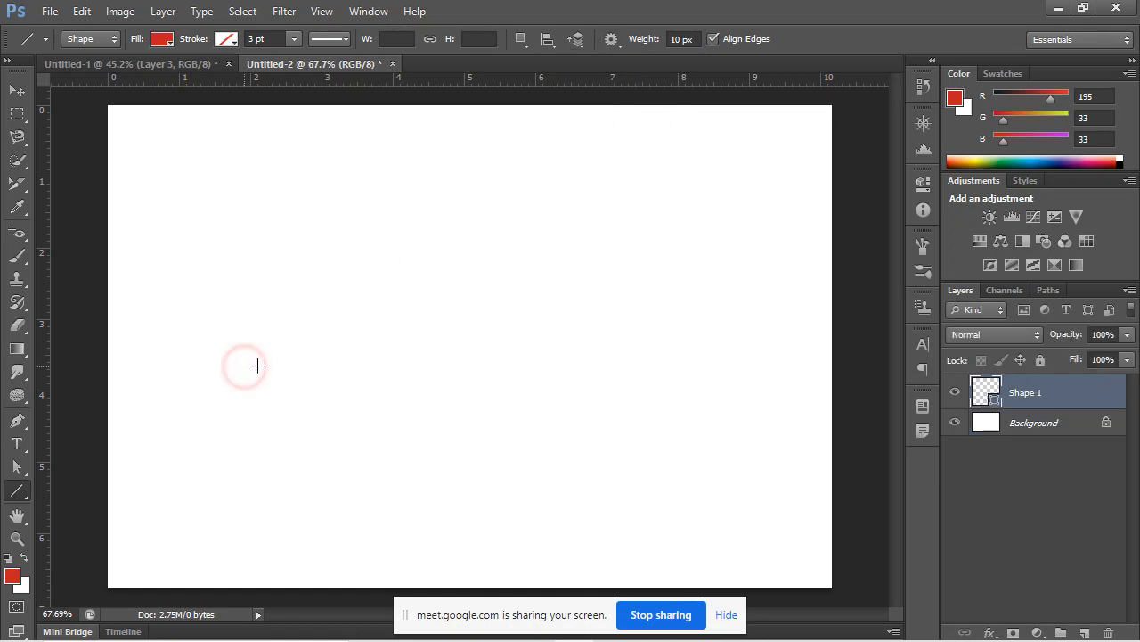
left_click_drag(194, 357, 596, 244)
key("ctrl+z")
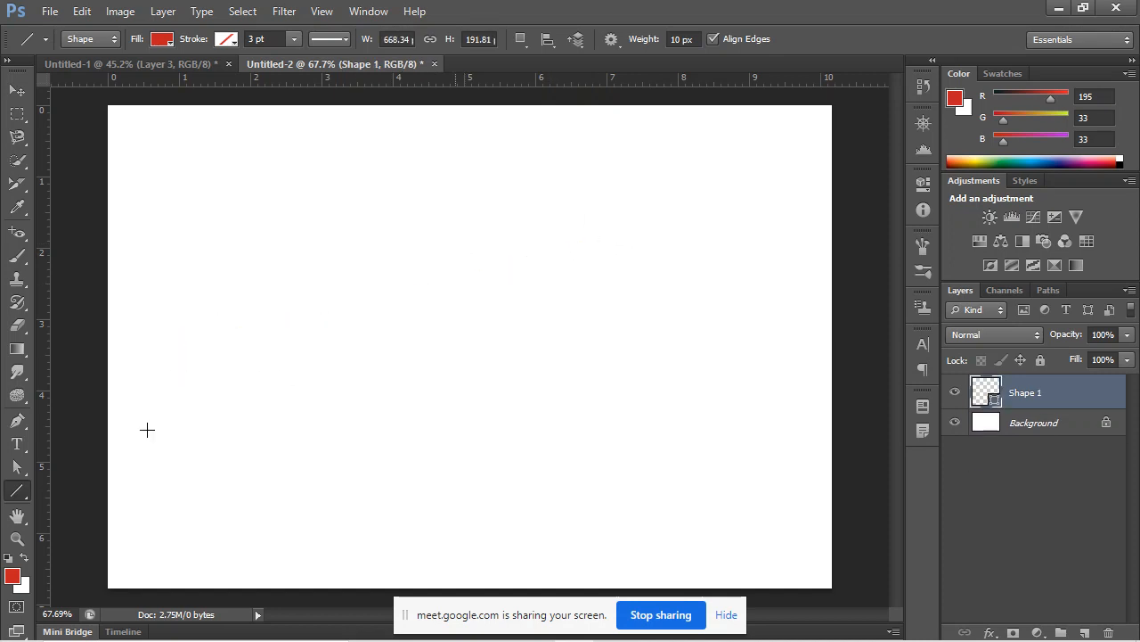
right_click(11, 493)
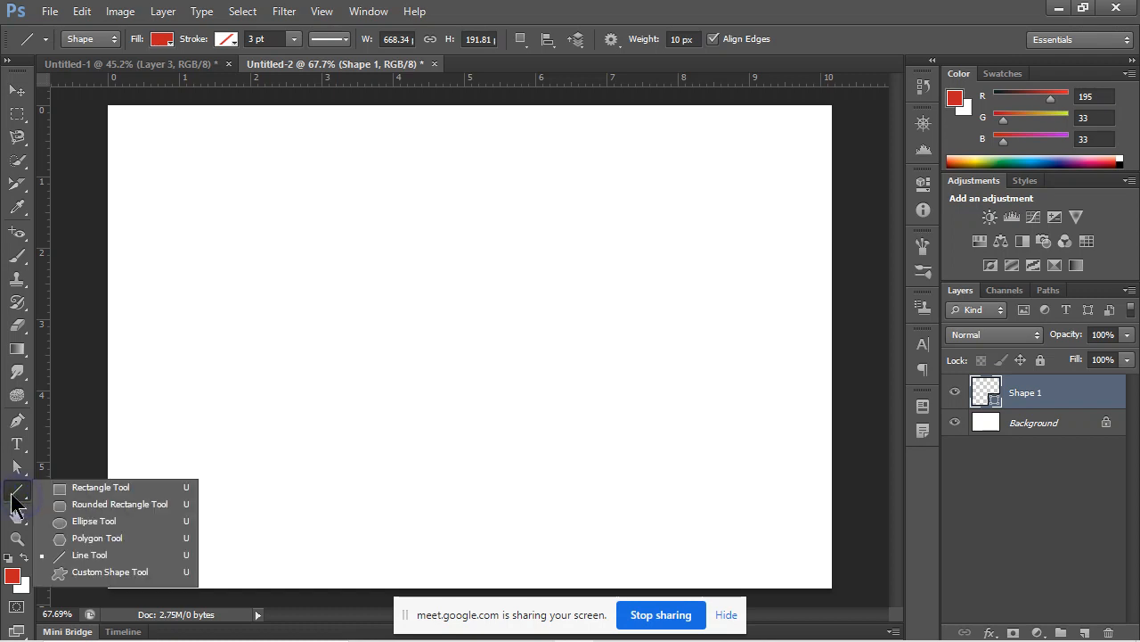
left_click(156, 554)
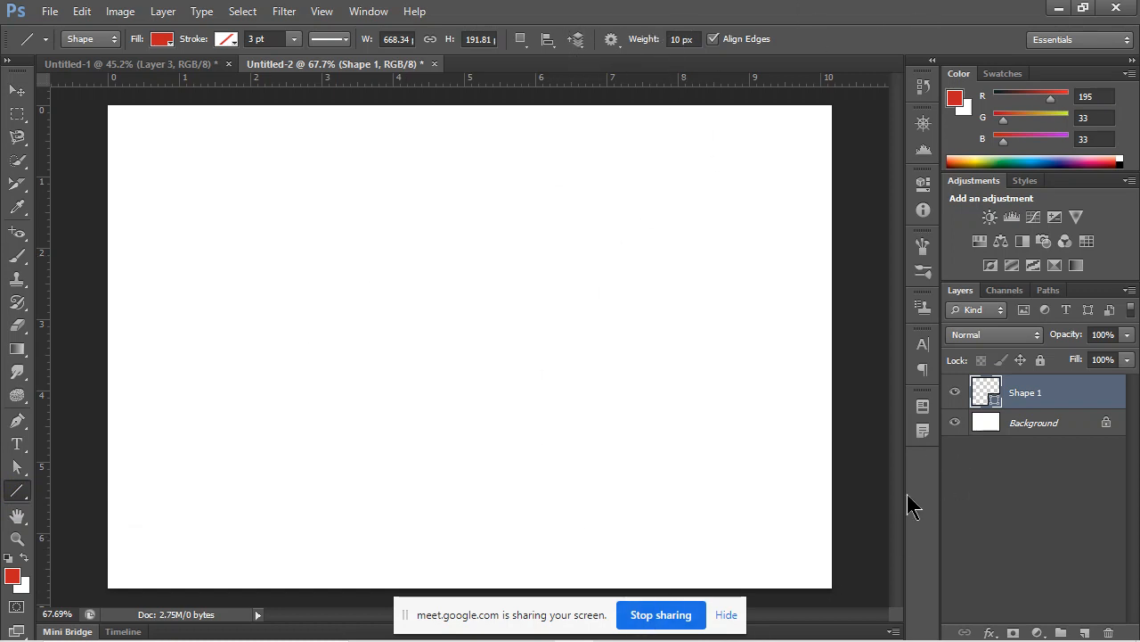
Switch to the Google Meet call, hide the screen-sharing notice, and leave the meeting.
key("alt+Tab")
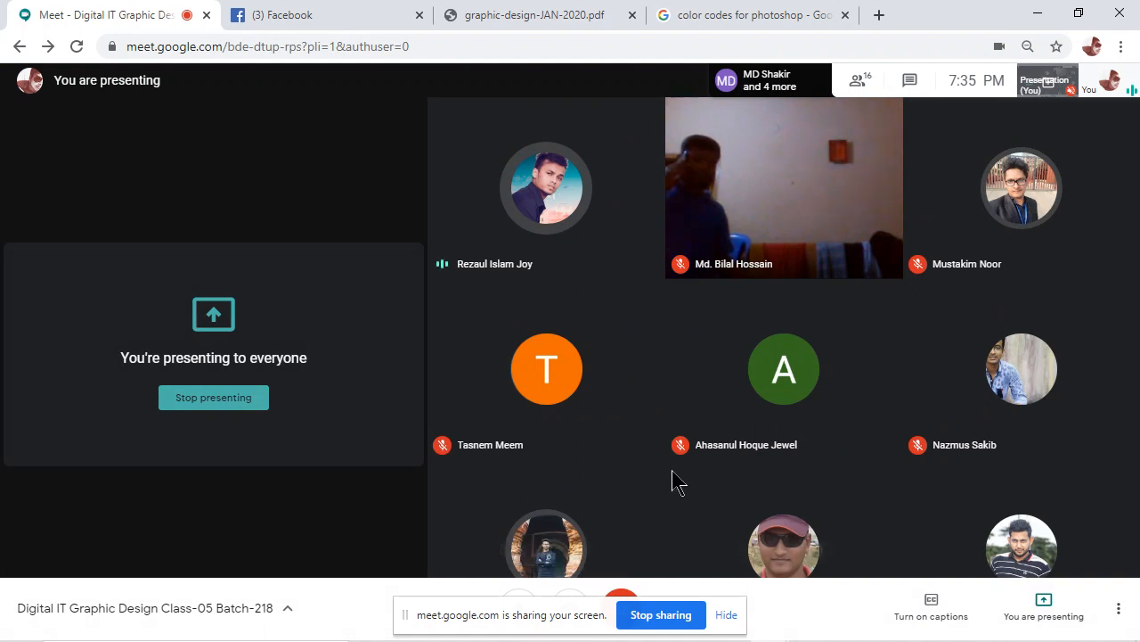
left_click(739, 614)
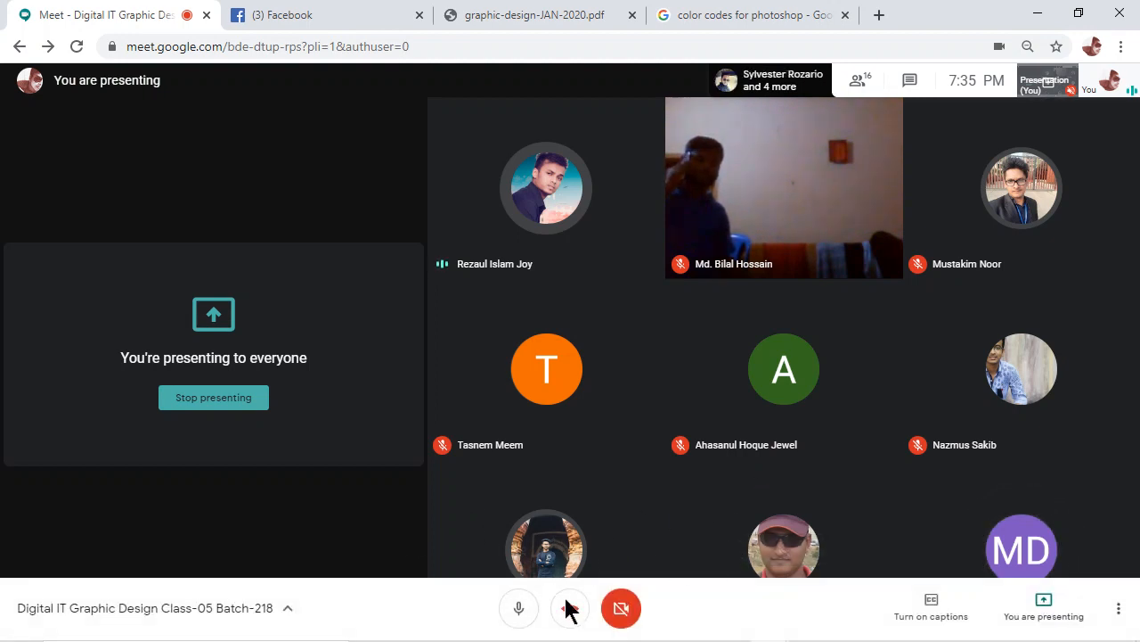
left_click(570, 610)
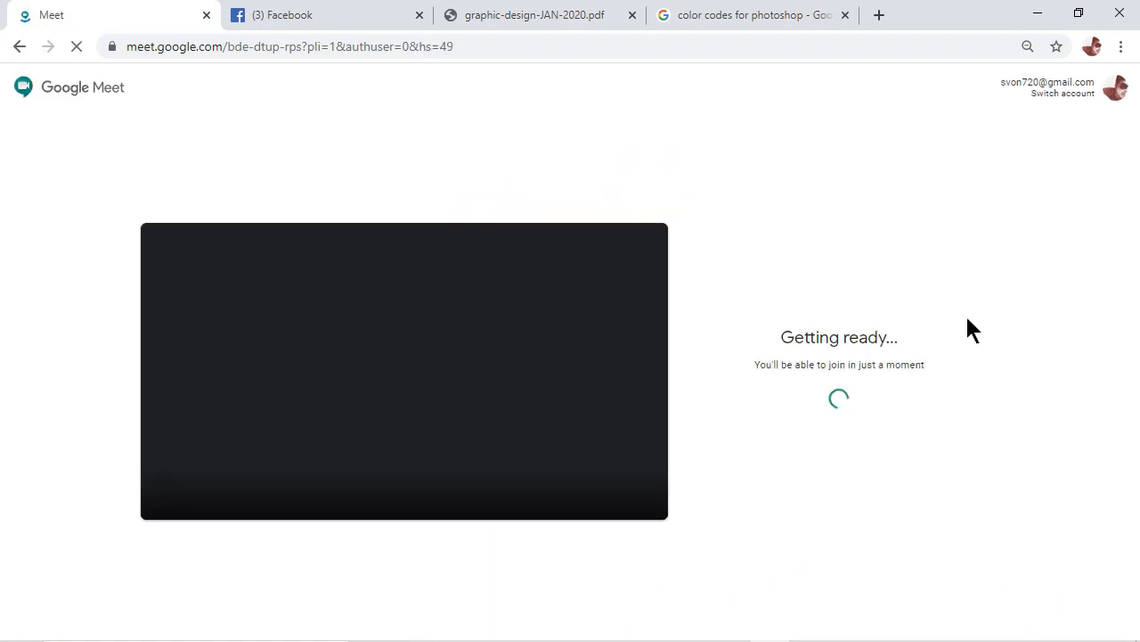
left_click(436, 489)
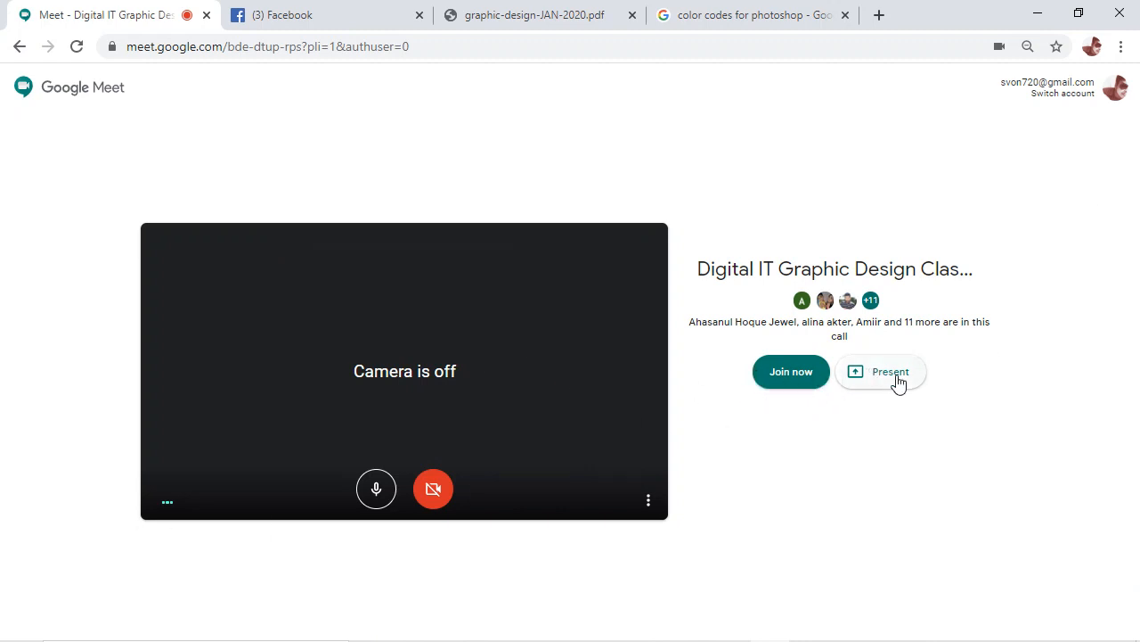
left_click(24, 47)
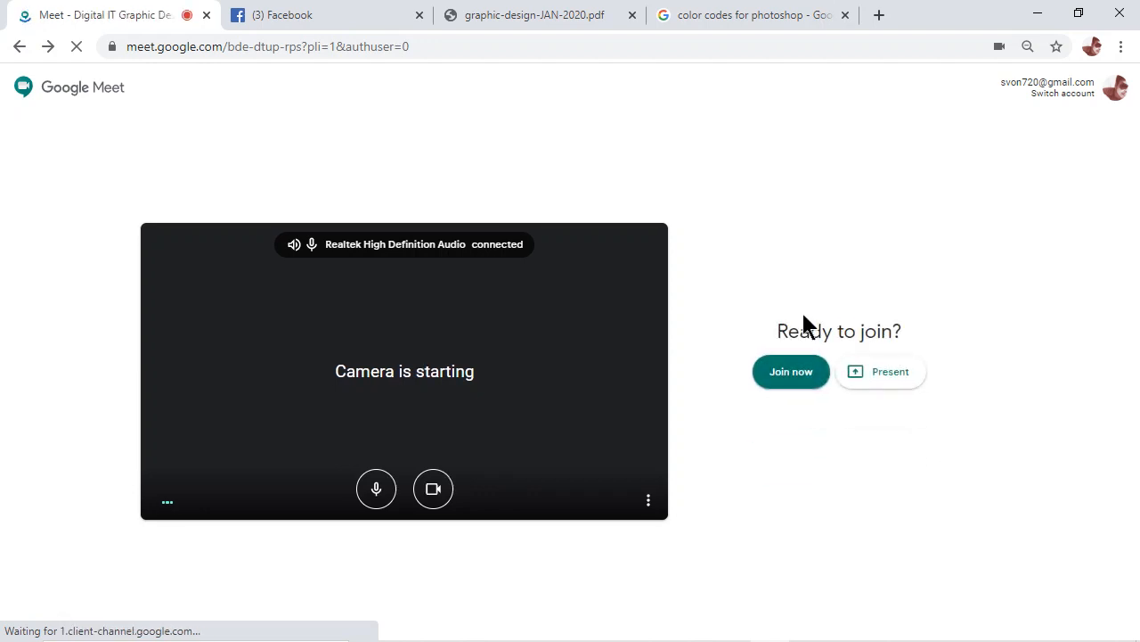
left_click(19, 47)
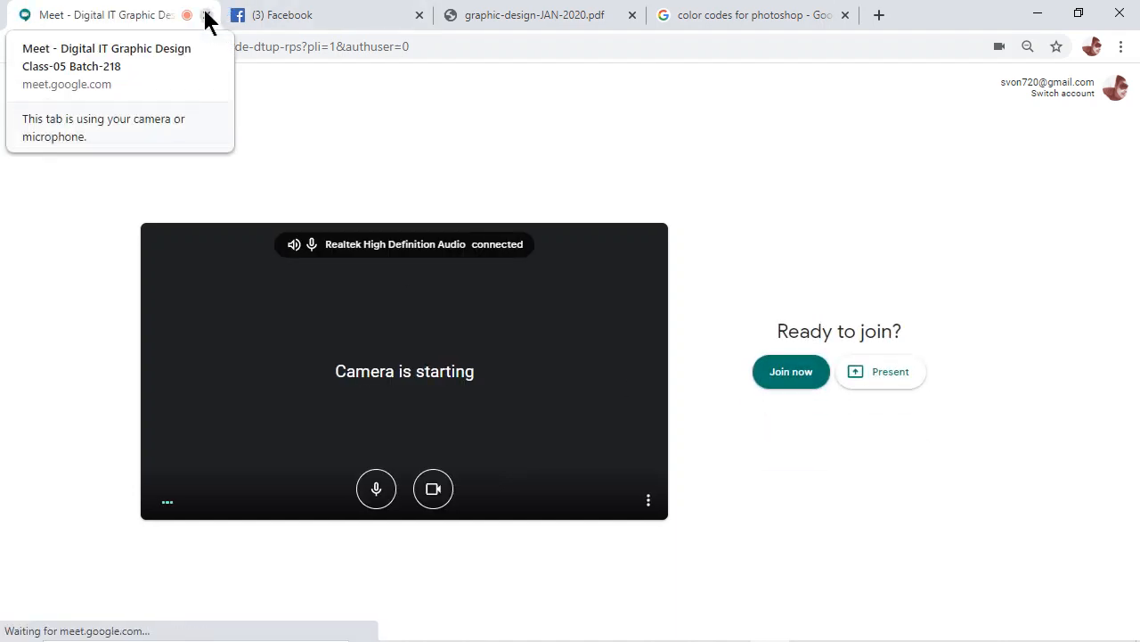
left_click(438, 497)
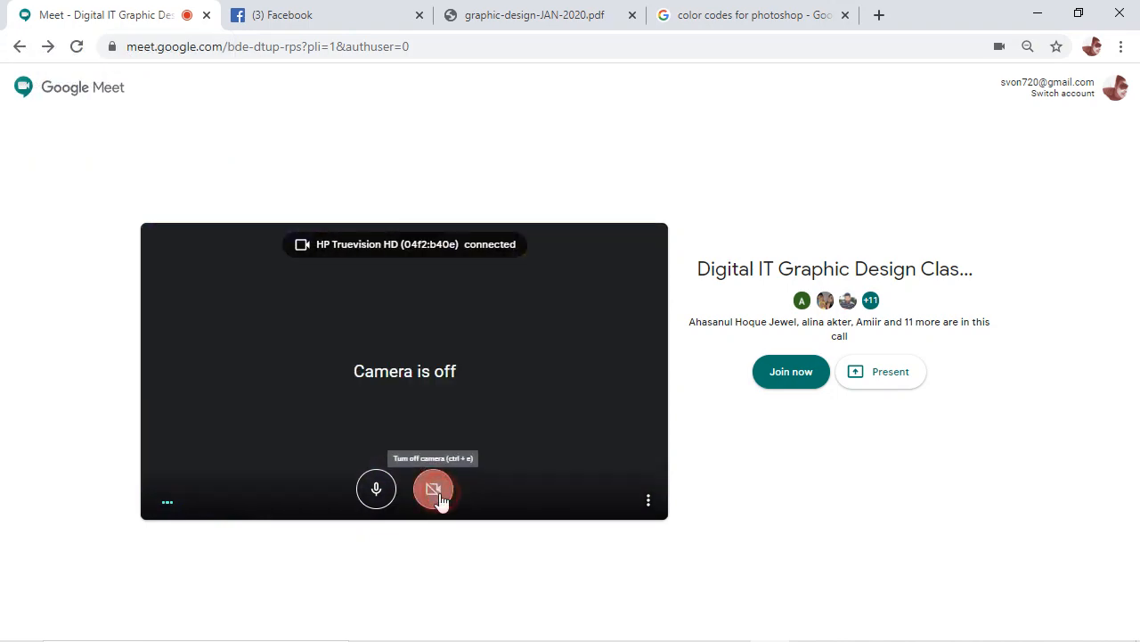
Close the old meeting page and open the Google Meet home page in a new browser tab.
left_click(879, 14)
left_click(183, 17)
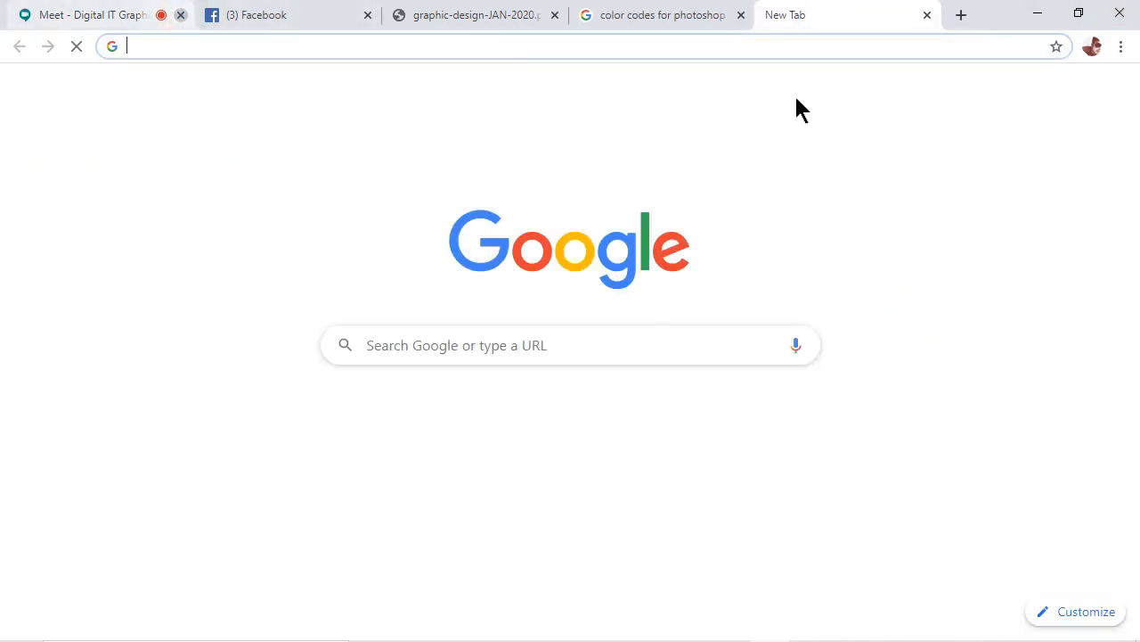
left_click(1070, 87)
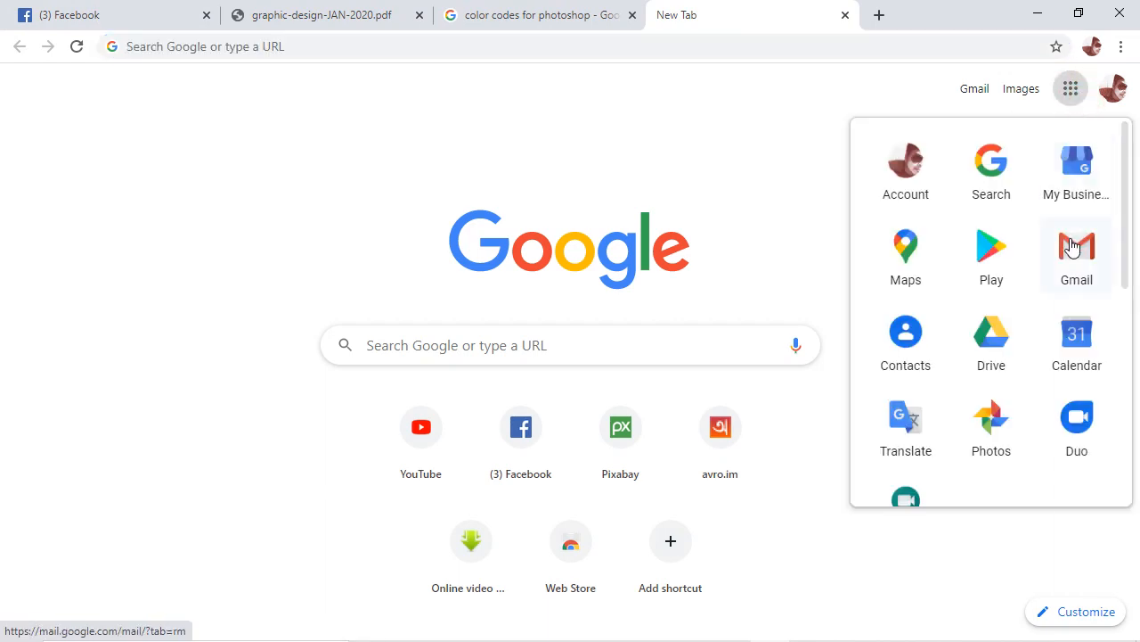
scroll(878, 328, "down", 1)
scroll(907, 322, "down", 1)
left_click(907, 252)
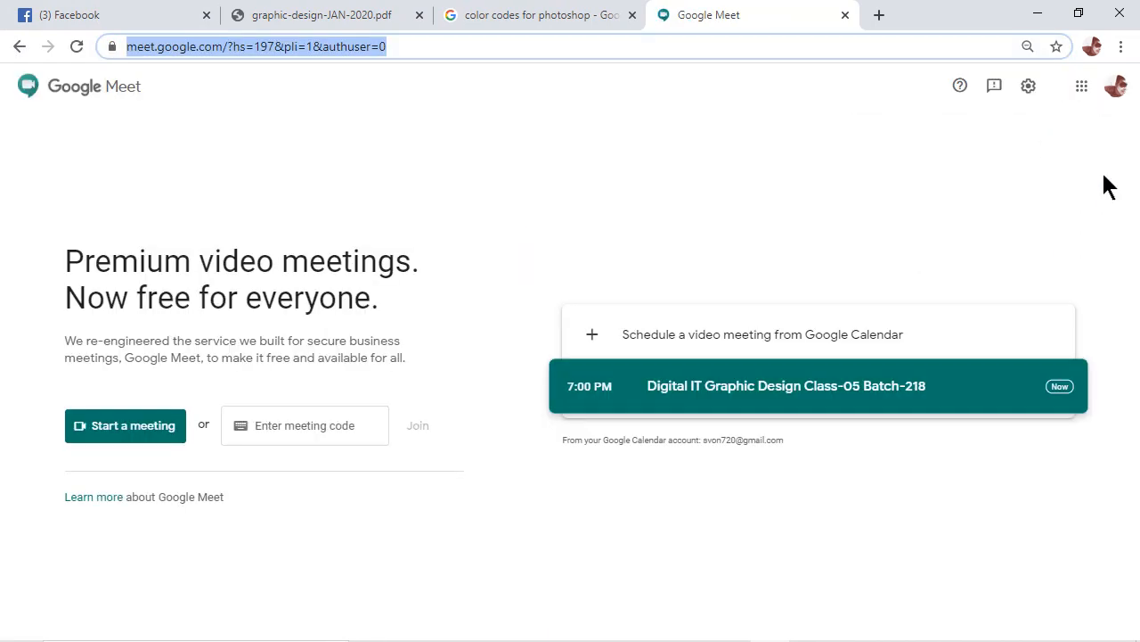
Set the Google Meet microphone to Microphone (Realtek High Definition Audio) in the audio settings.
left_click(1029, 86)
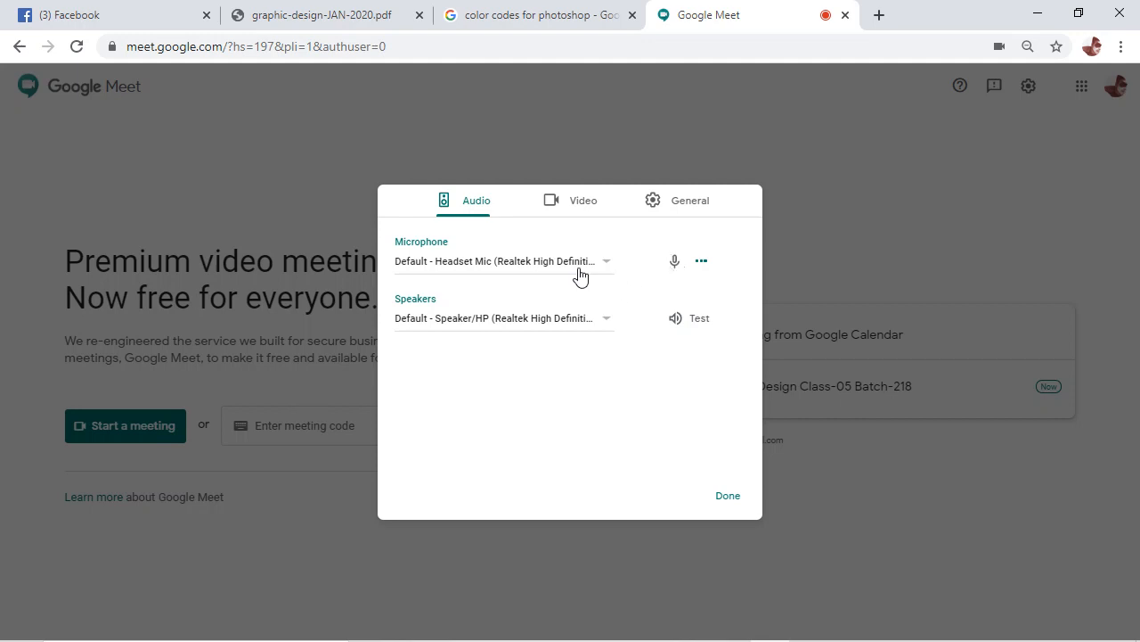
left_click(591, 262)
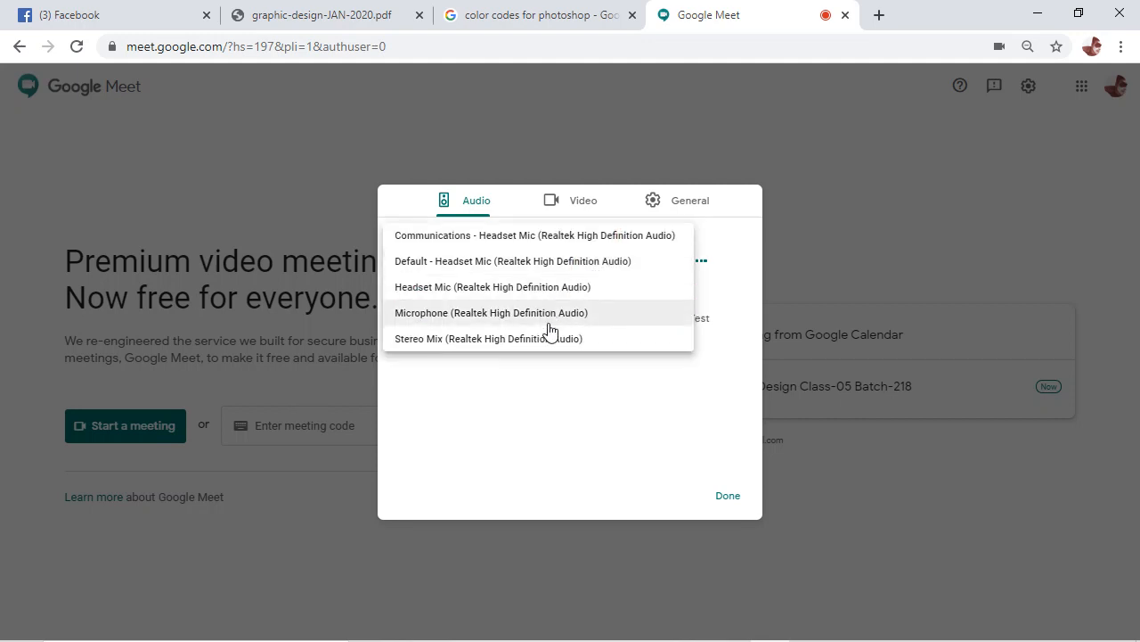
left_click(548, 324)
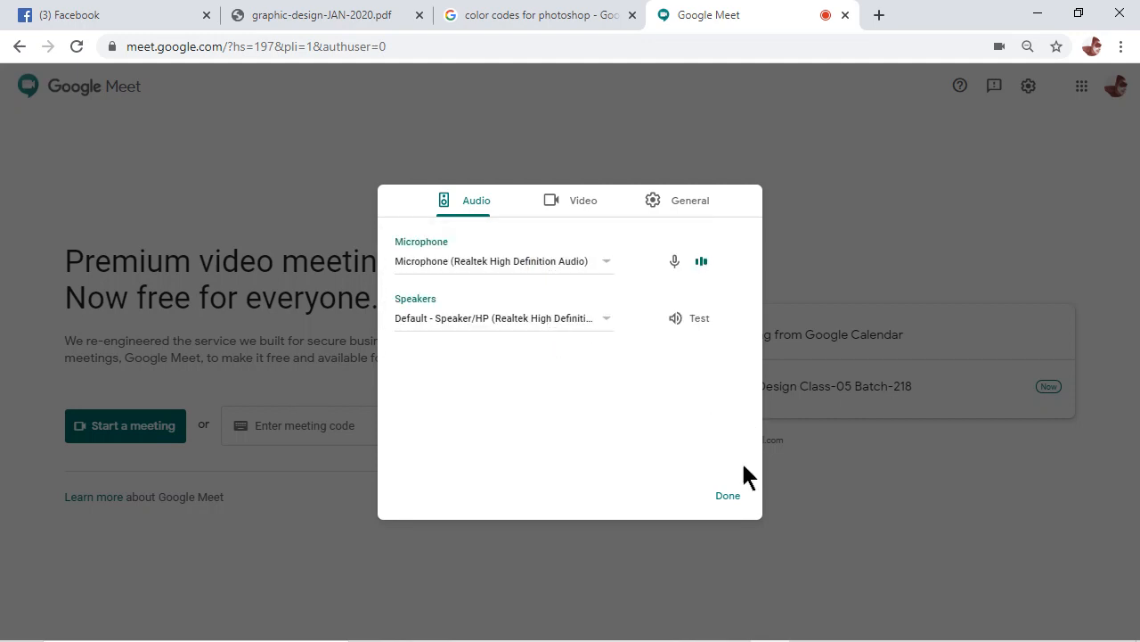
left_click(728, 495)
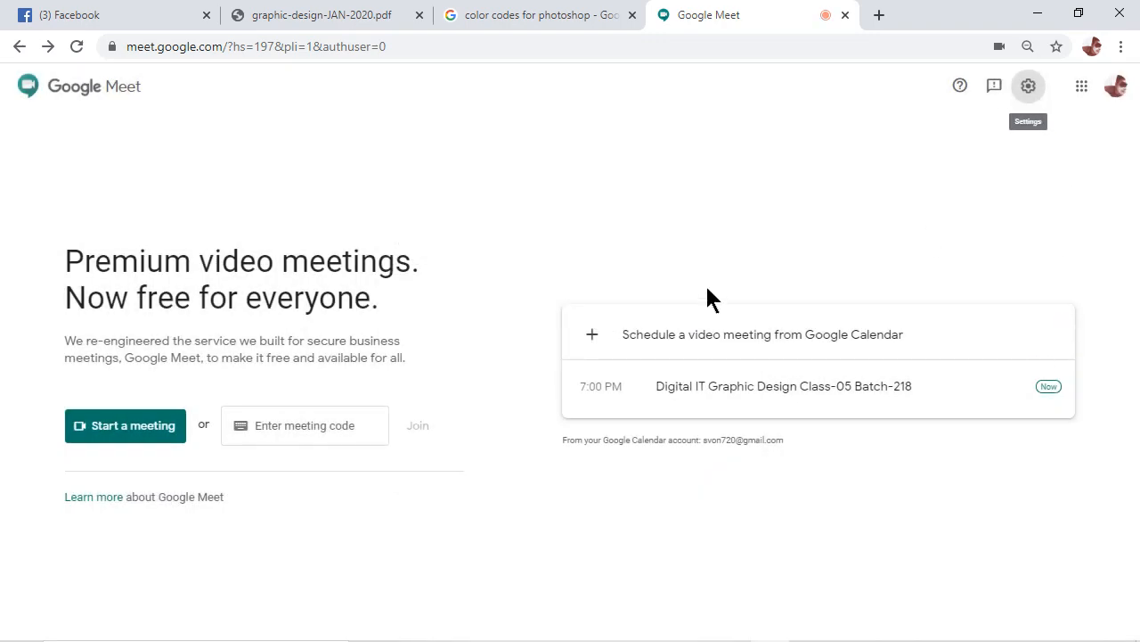
Rejoin the Digital IT Graphic Design Class-05 Batch-218 meeting with camera off and microphone unmuted, and return to Photoshop.
left_click(779, 397)
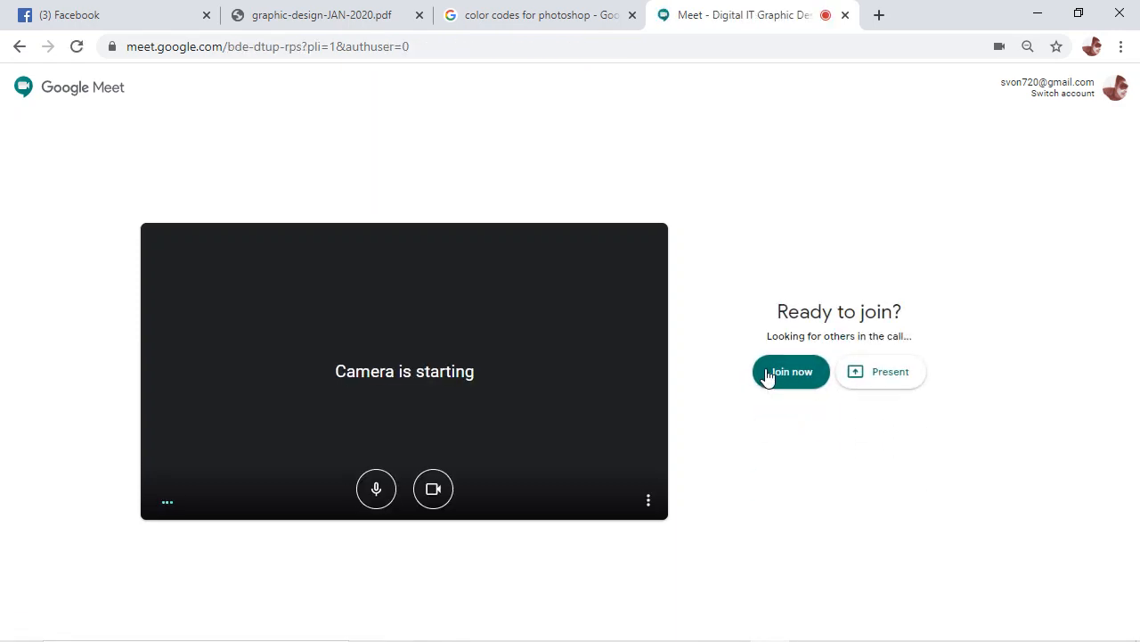
left_click(771, 372)
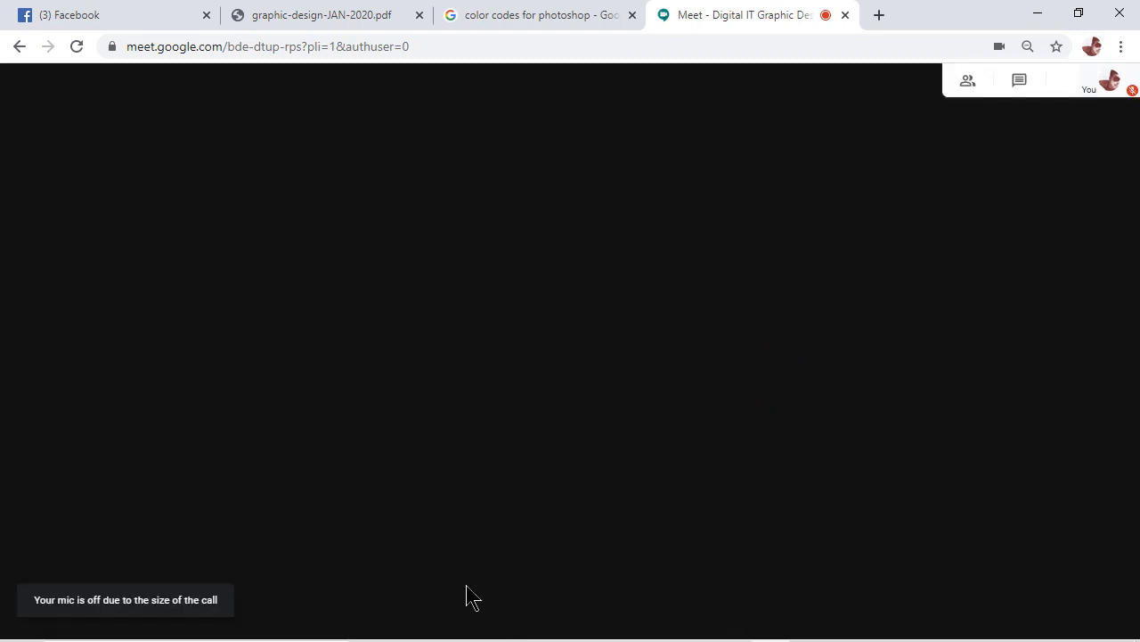
left_click(620, 618)
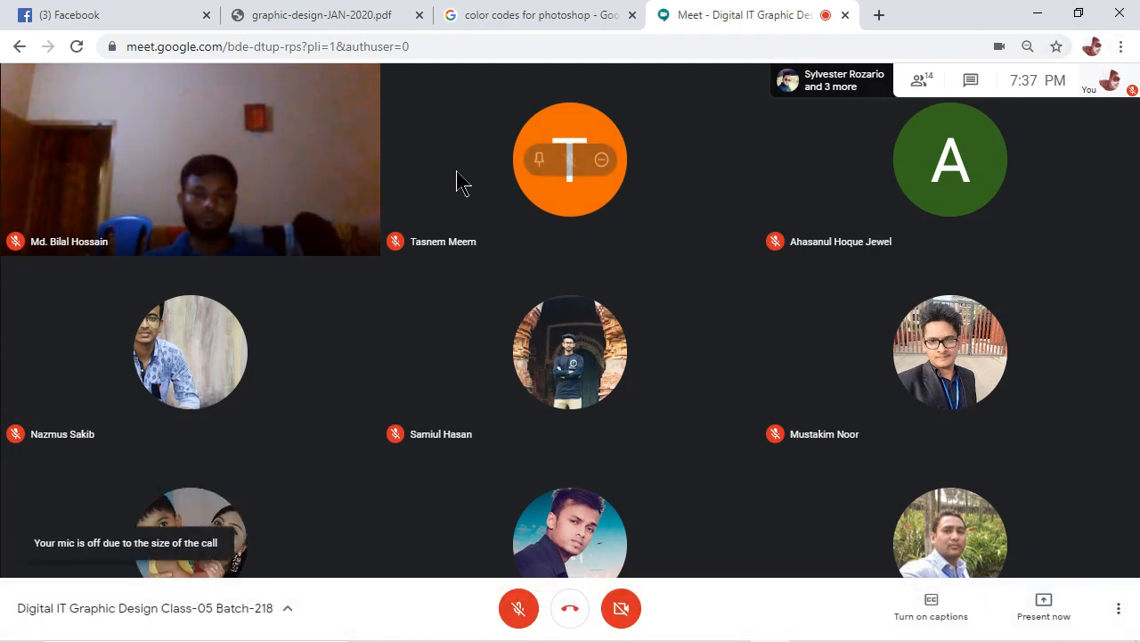
left_click(517, 606)
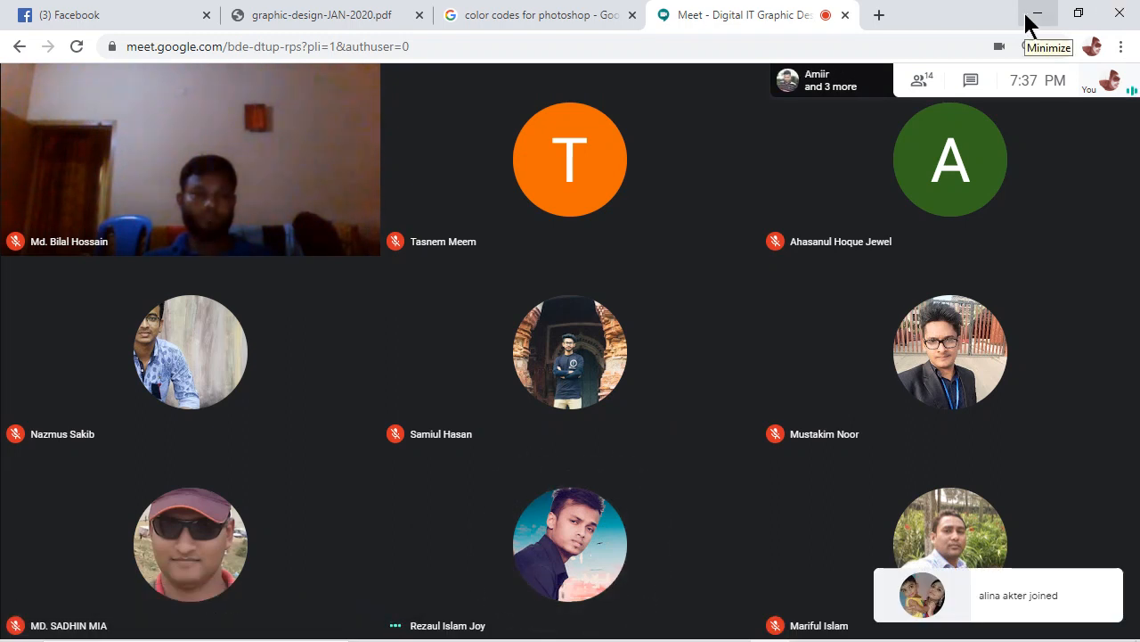
left_click(1034, 14)
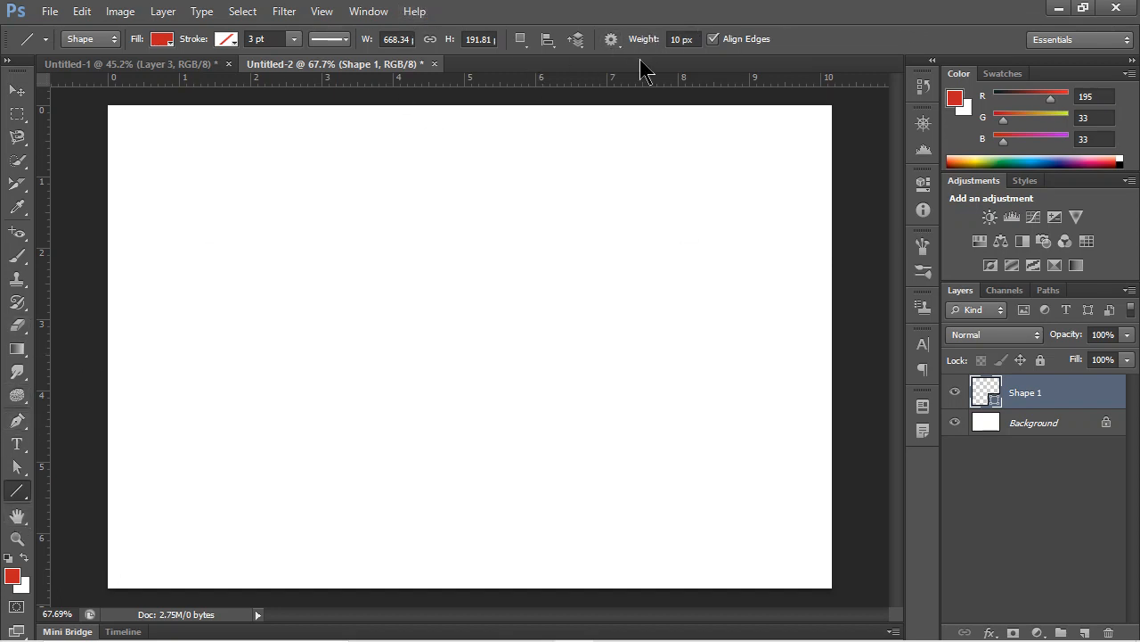
Choose the Line tool and open its weight value for editing.
right_click(17, 493)
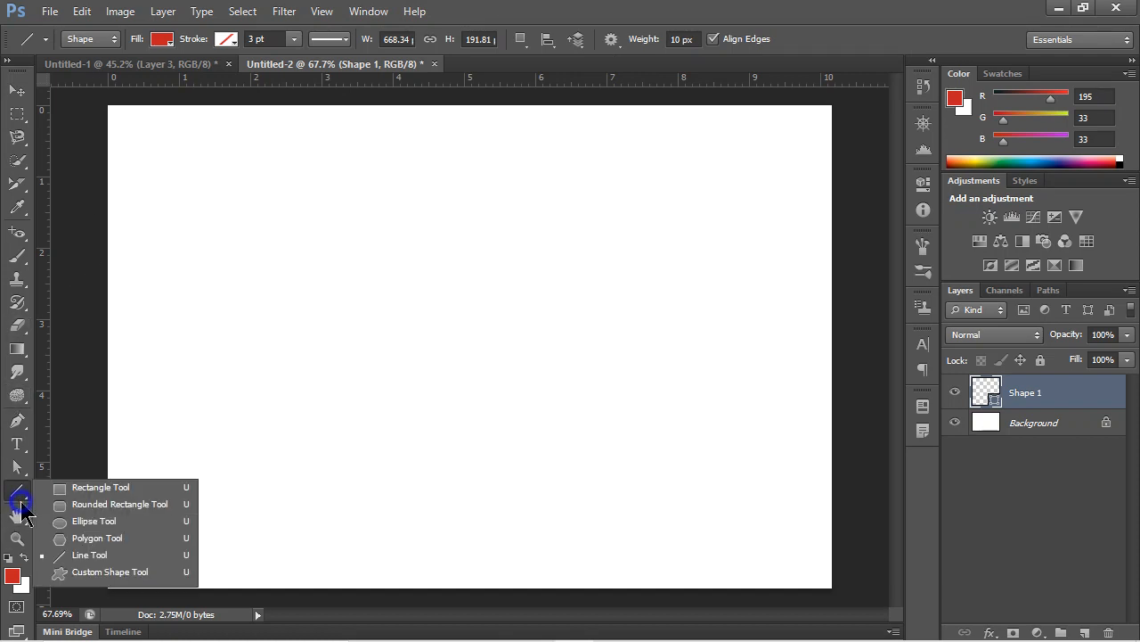
left_click(55, 553)
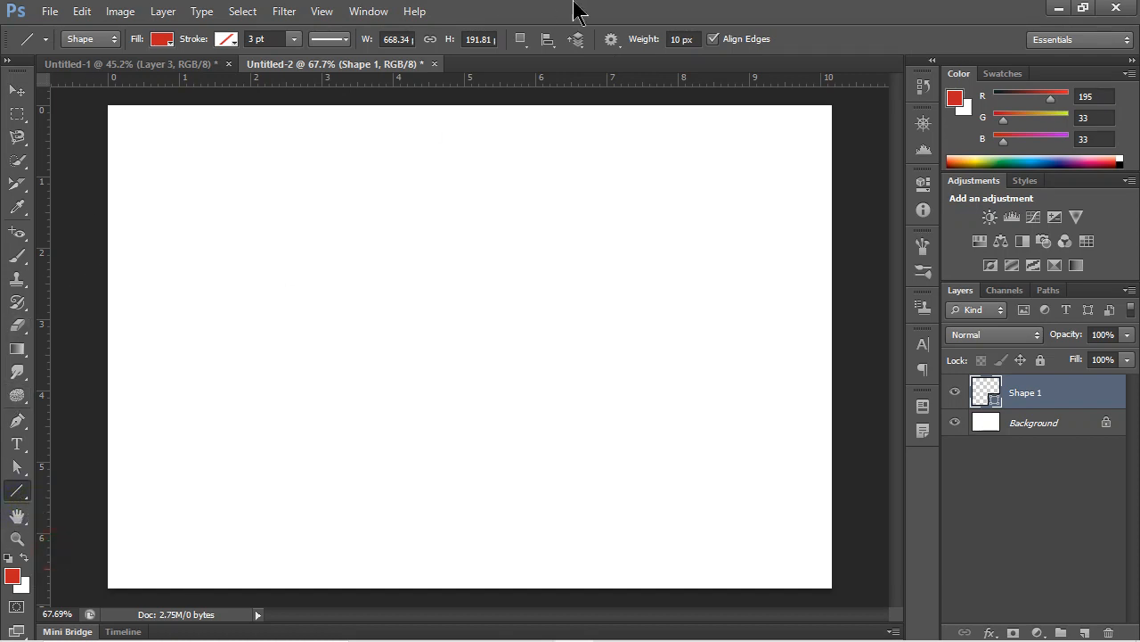
left_click(679, 38)
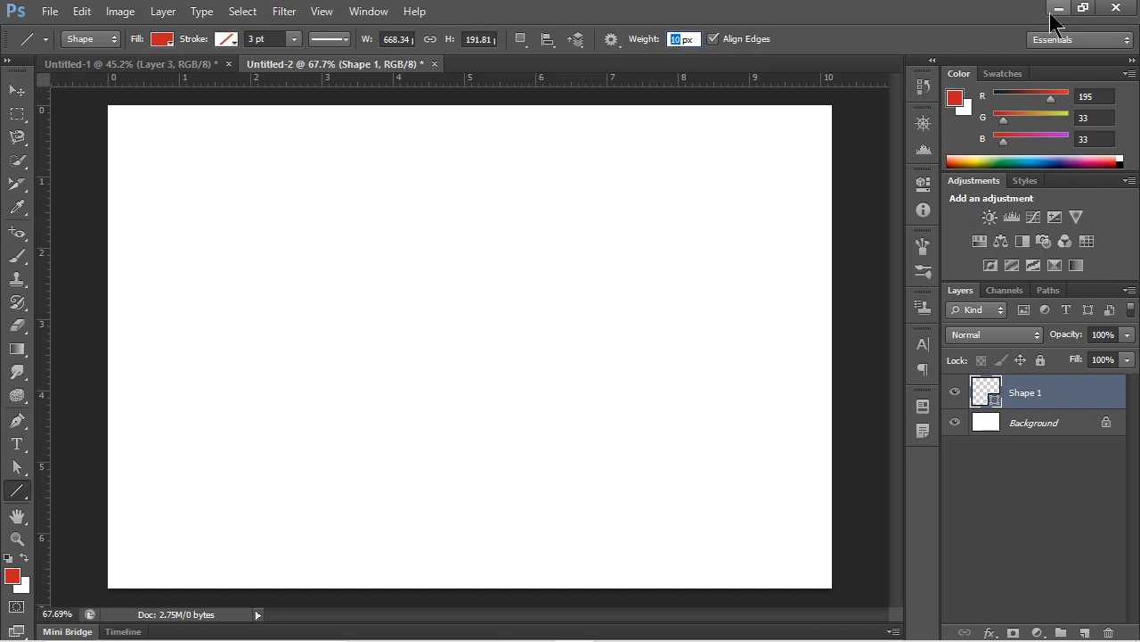
Switch to the Google Meet call, present the entire screen to the class, and return to Photoshop.
key("alt+Tab")
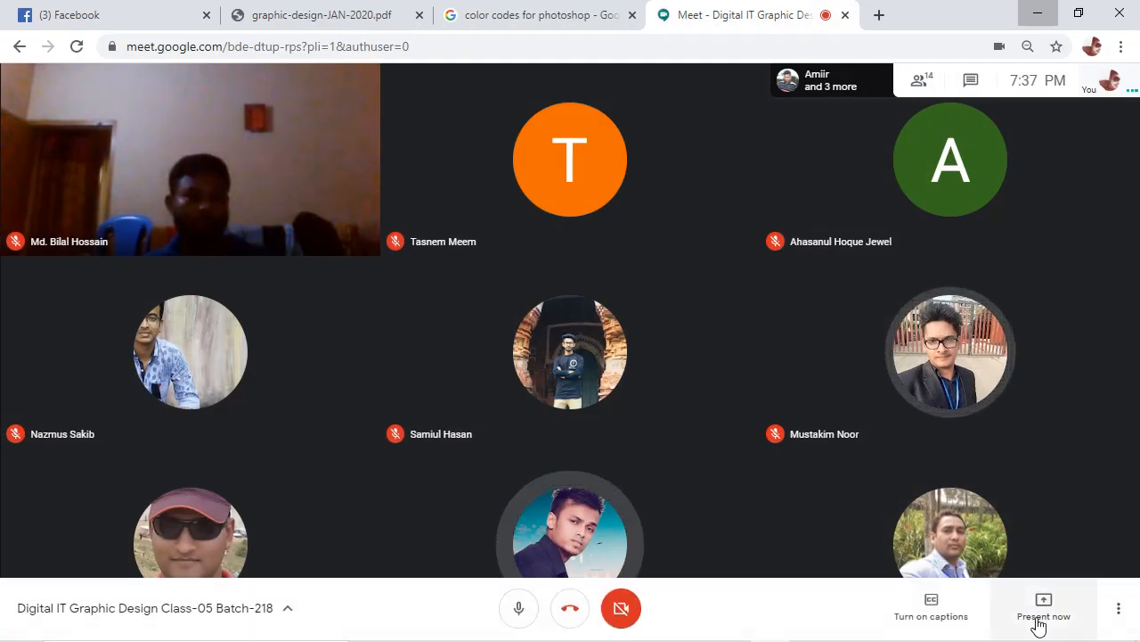
left_click(1039, 622)
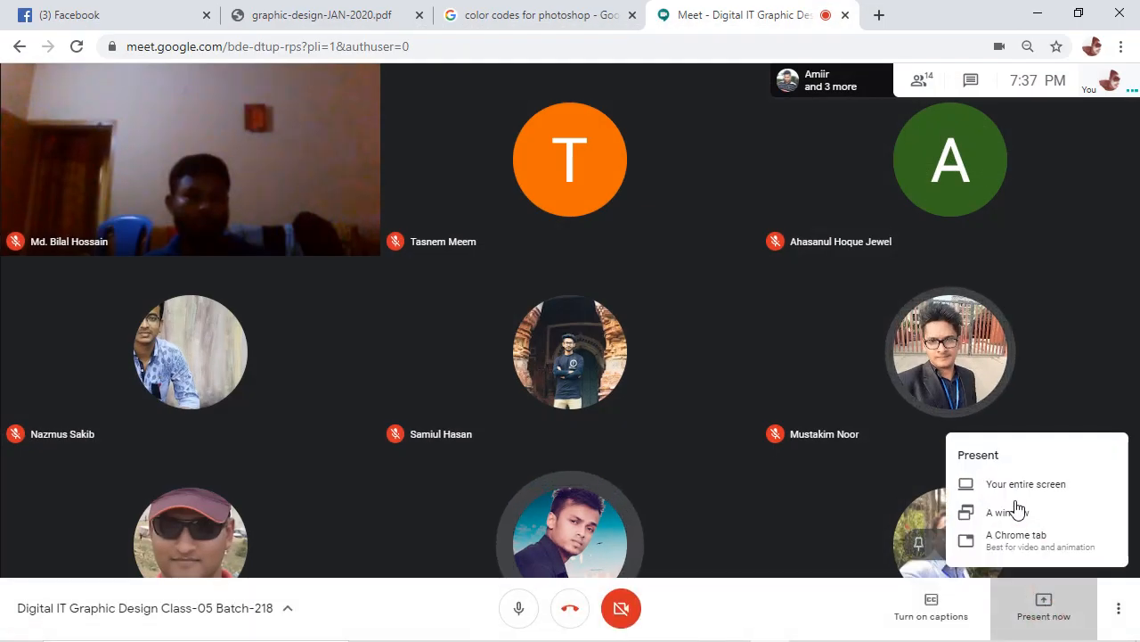
left_click(1044, 491)
left_click(608, 313)
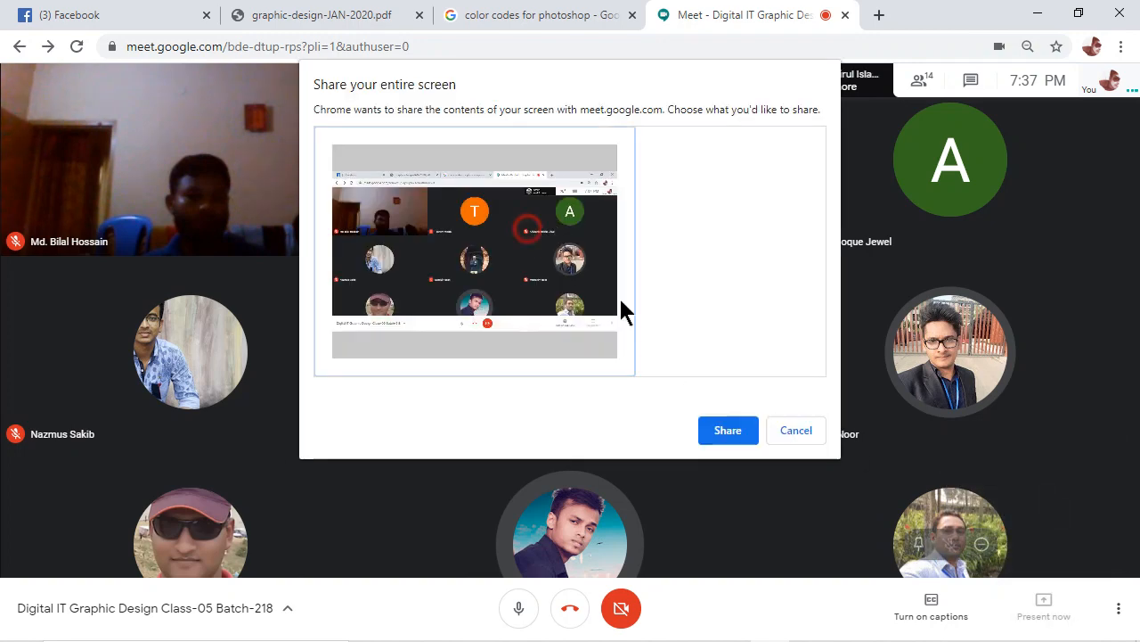
left_click(720, 434)
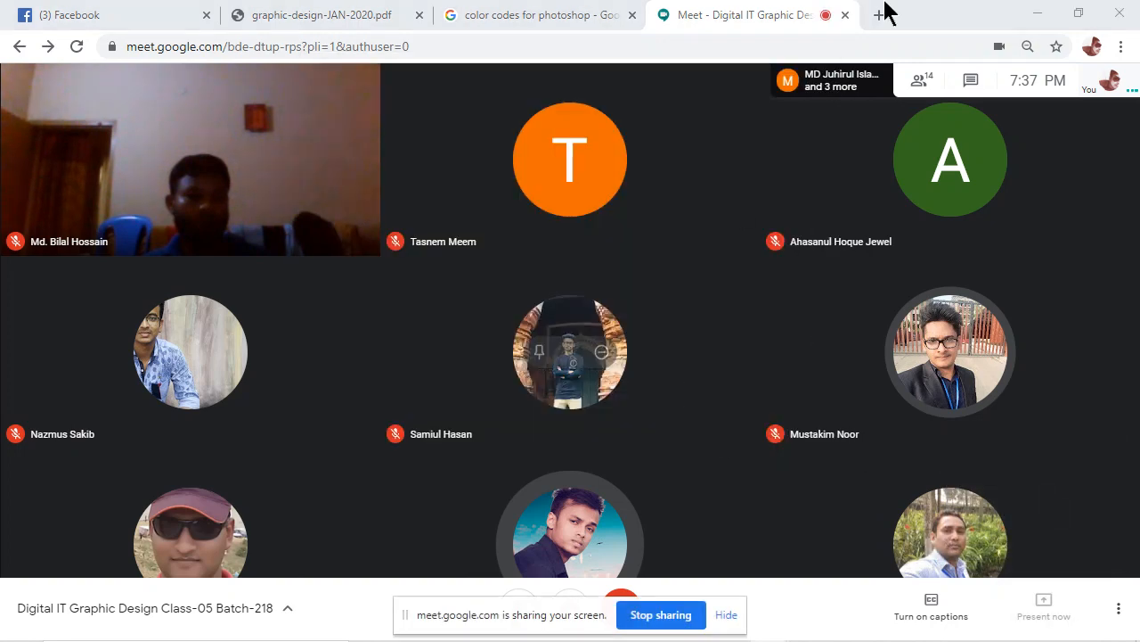
left_click(1034, 15)
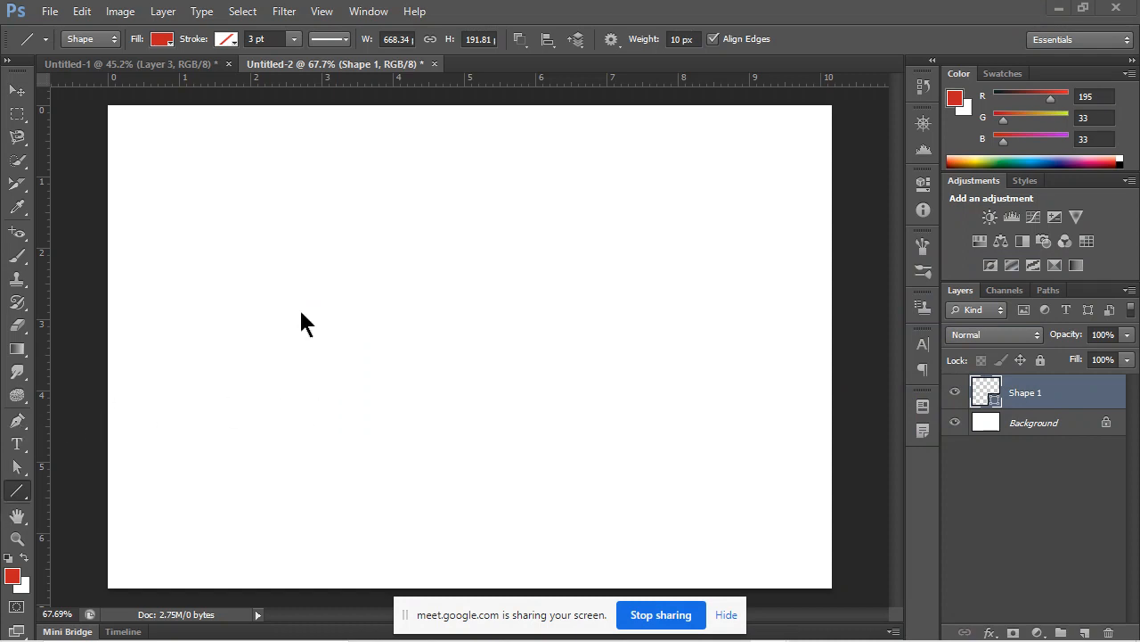
Draw a diagonal test arrow about 372 × 312 px with the Line tool at 10 px weight, and undo it.
right_click(13, 495)
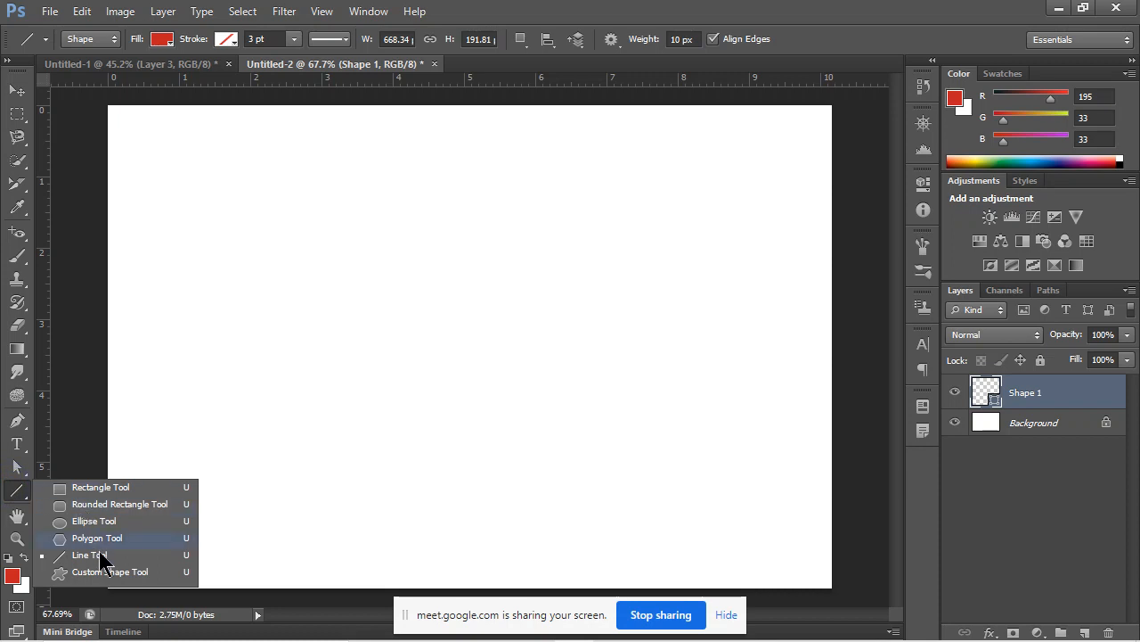
left_click(143, 563)
left_click_drag(294, 399, 515, 213)
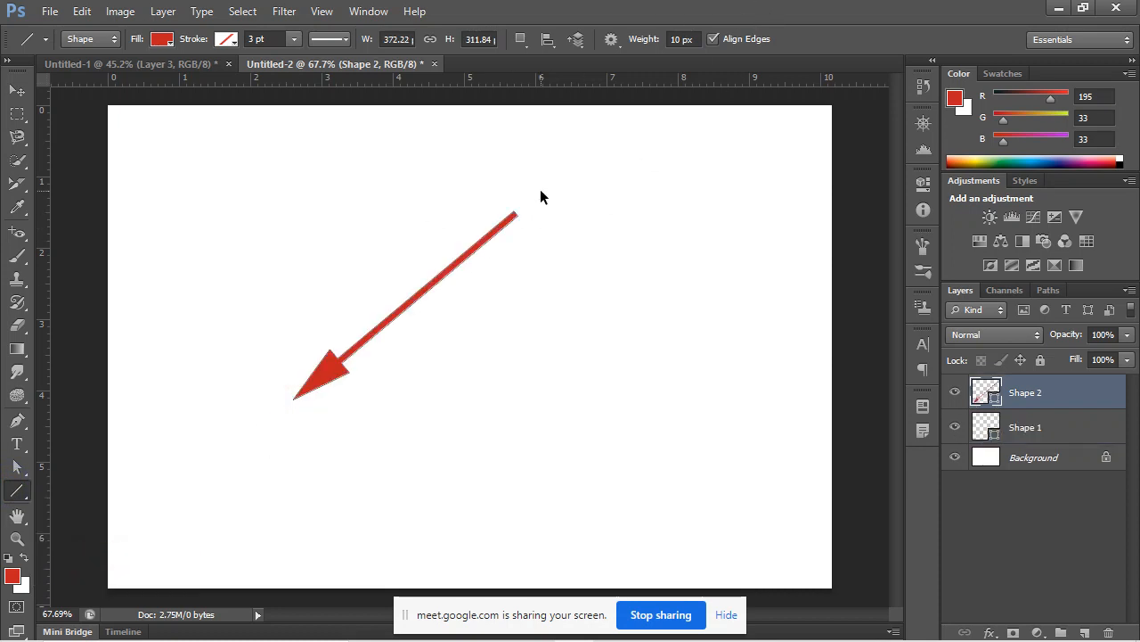
key("ctrl+z")
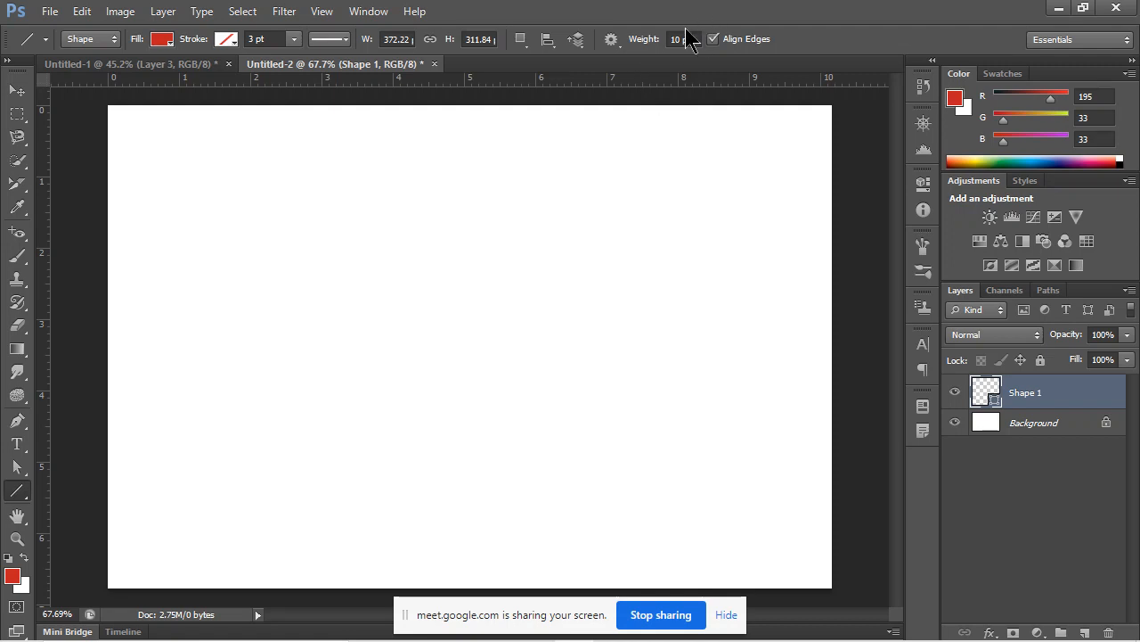
Set the line weight to 50 px, draw test arrows about 929 × 520 px and 469 × 410 px, and undo each one.
double_click(680, 39)
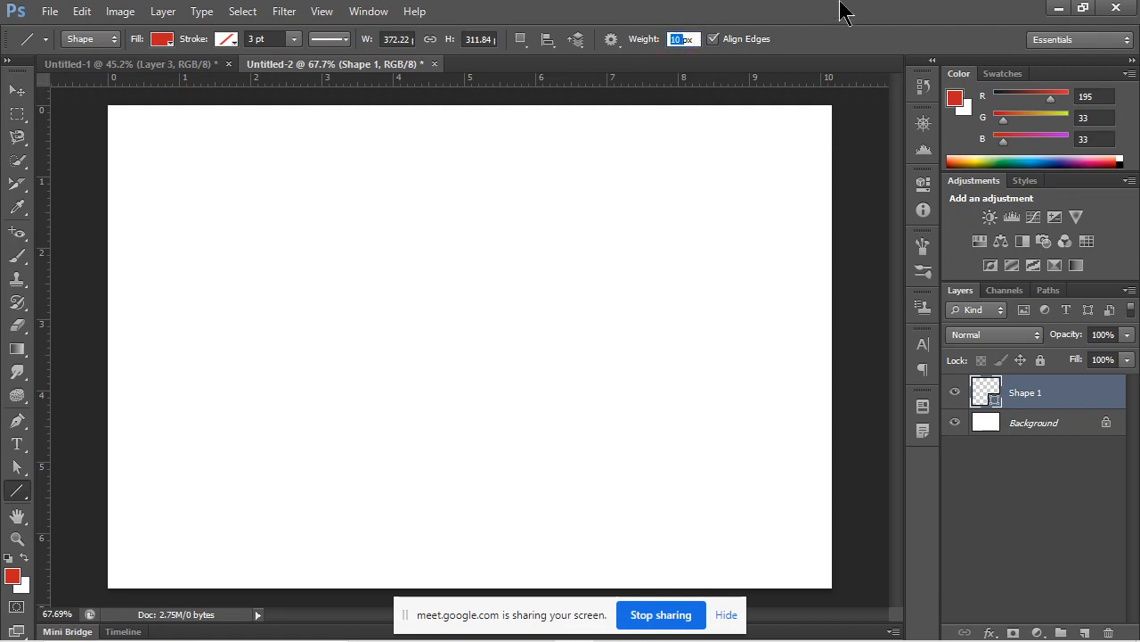
type("1")
type("0")
key("Return")
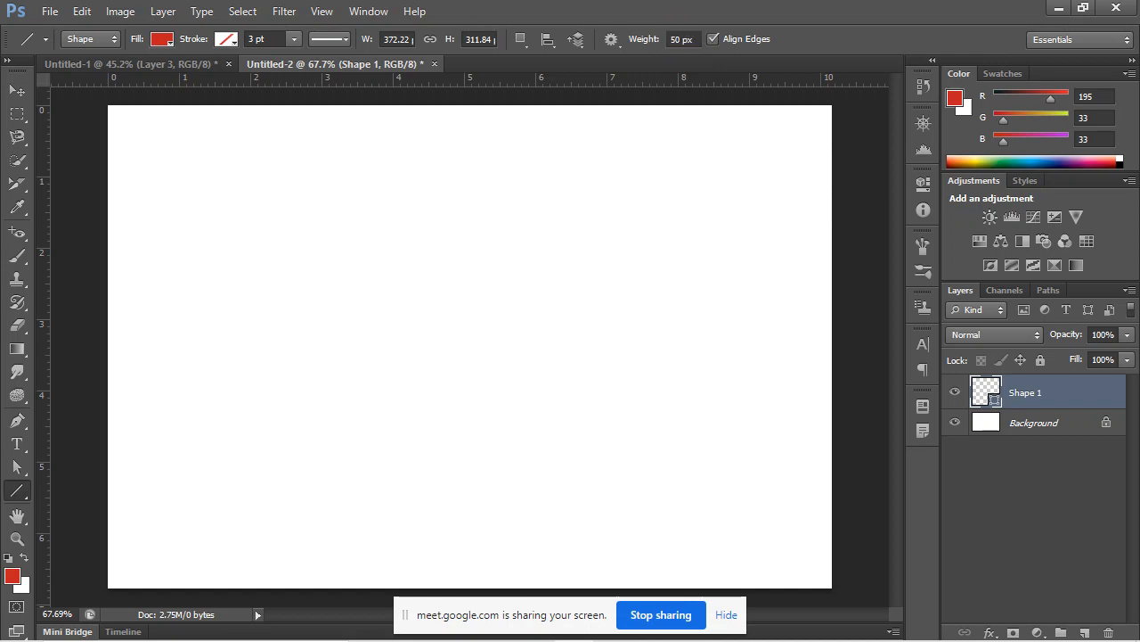
left_click_drag(223, 416, 776, 118)
key("ctrl+z")
left_click(611, 38)
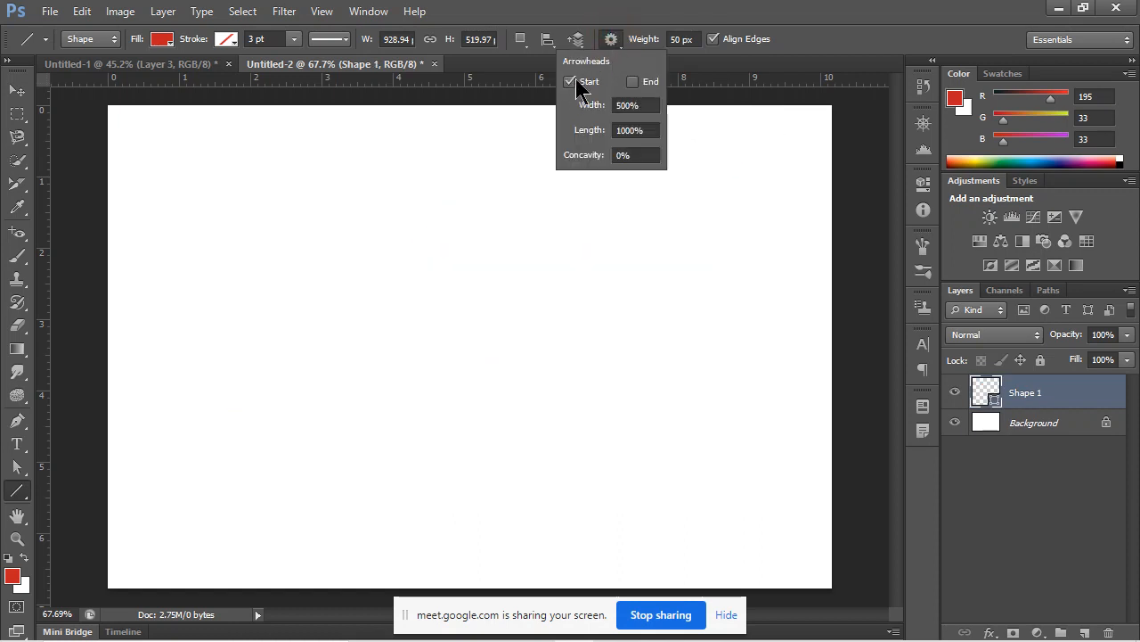
left_click_drag(319, 443, 588, 226)
key("ctrl+z")
Turn off the start arrowhead, draw a test line about 599 × 471 px, and undo it.
left_click(611, 39)
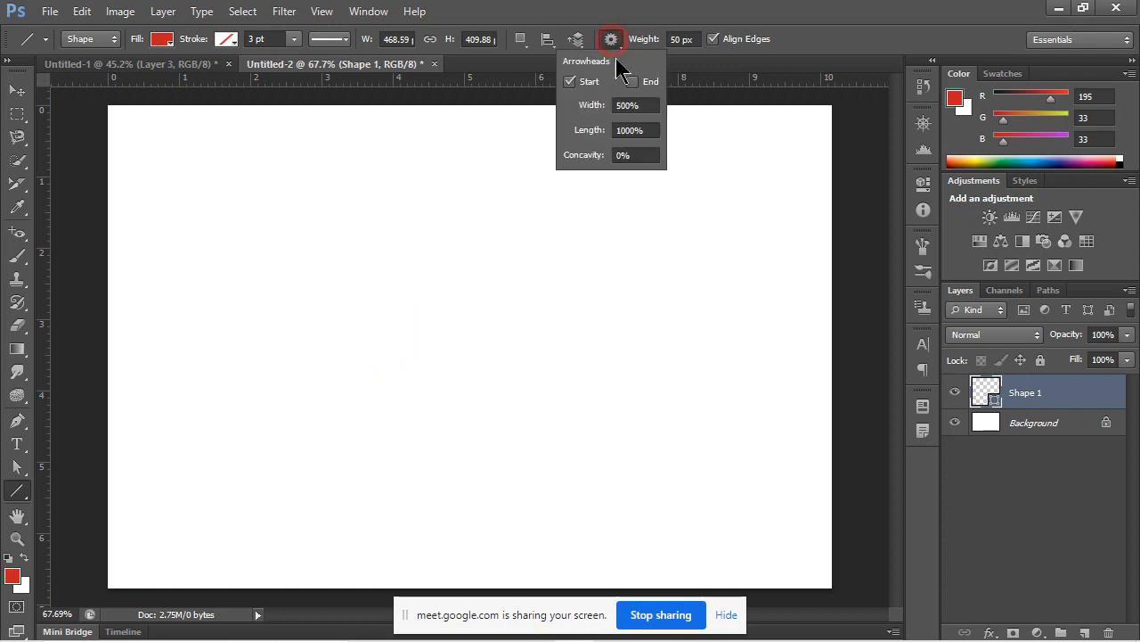
left_click(588, 81)
left_click_drag(319, 424, 674, 160)
key("ctrl+z")
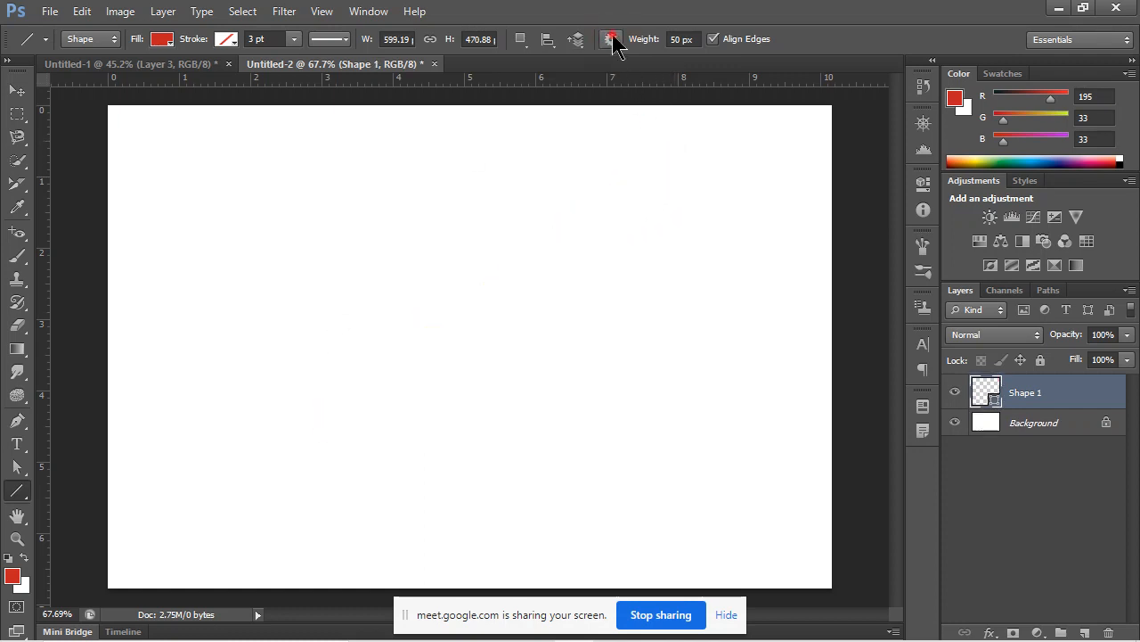
With the start arrowhead on and the line weight set to 10 px, draw a diagonal arrow about 697 × 409 px.
left_click(612, 39)
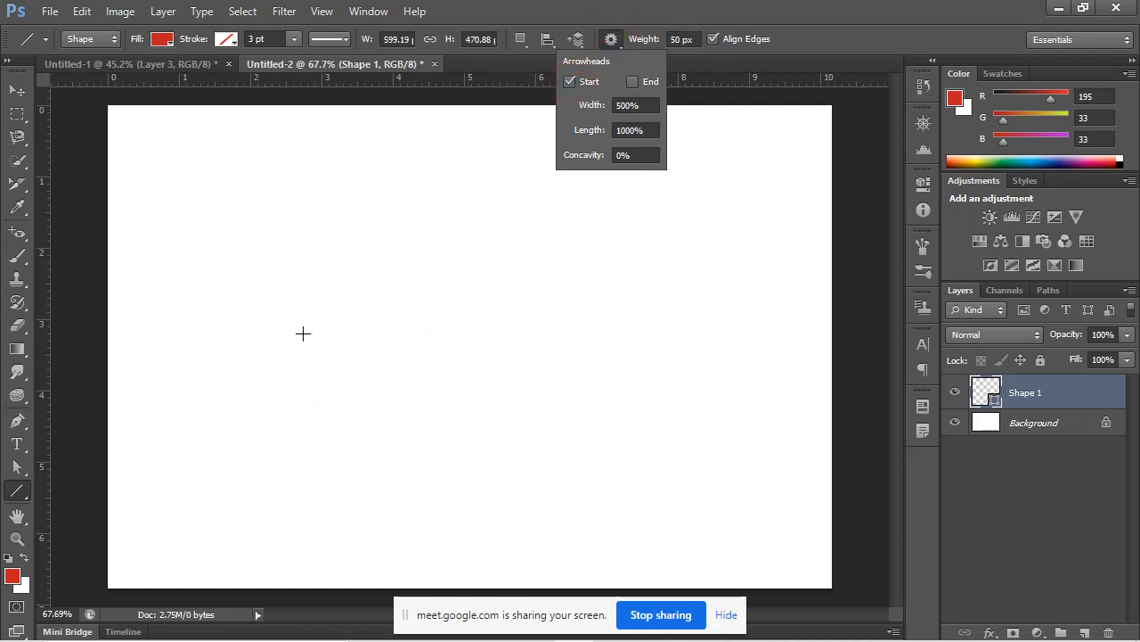
left_click(679, 40)
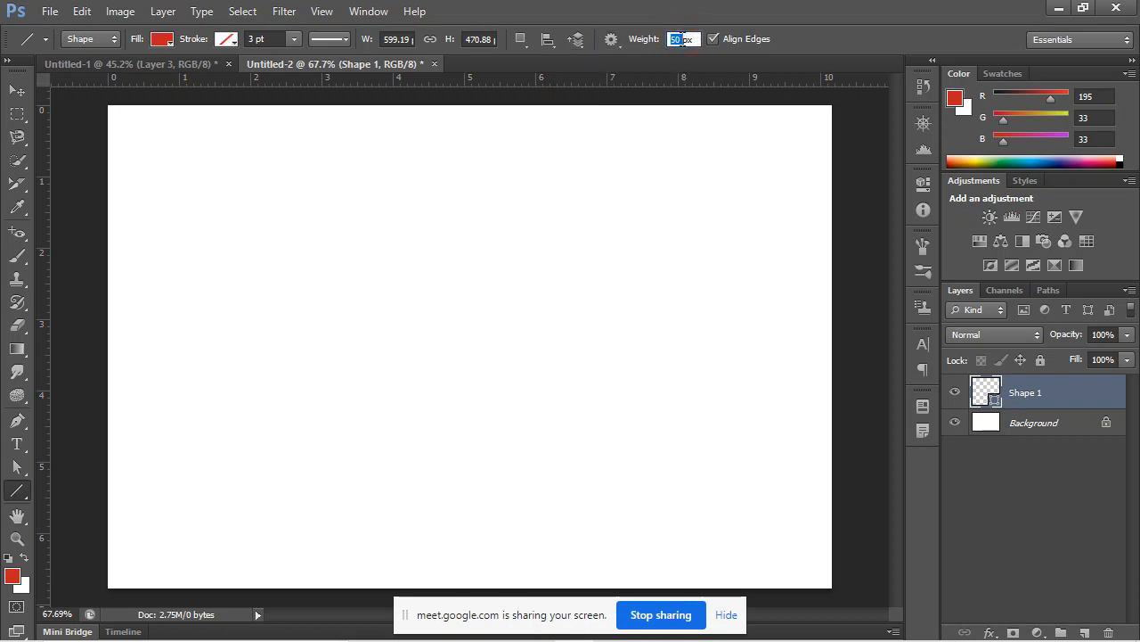
type("10")
key("Return")
left_click_drag(204, 181, 614, 425)
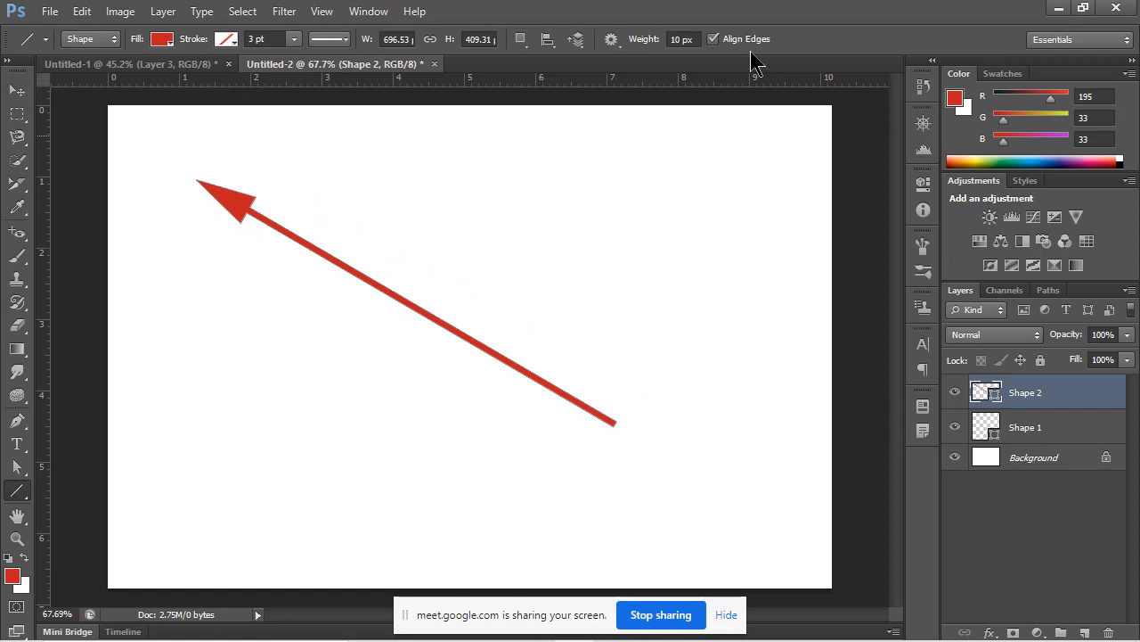
Switch the arrowhead from the start to the end of the line and draw a diagonal arrow about 663 × 546 px.
left_click(613, 48)
left_click(567, 81)
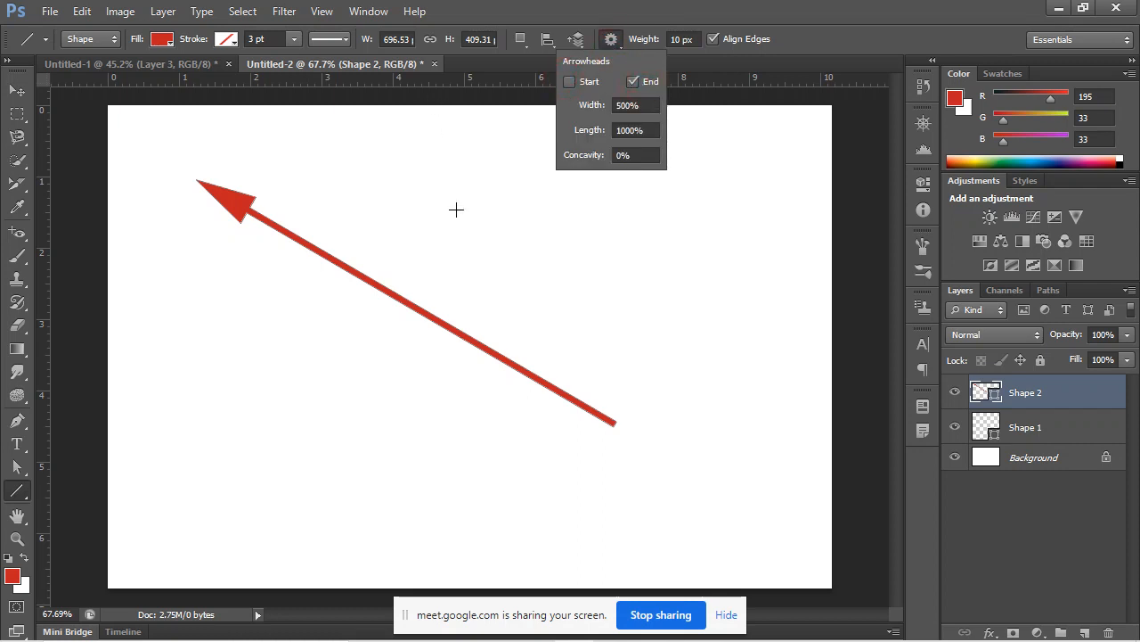
left_click_drag(401, 124, 800, 452)
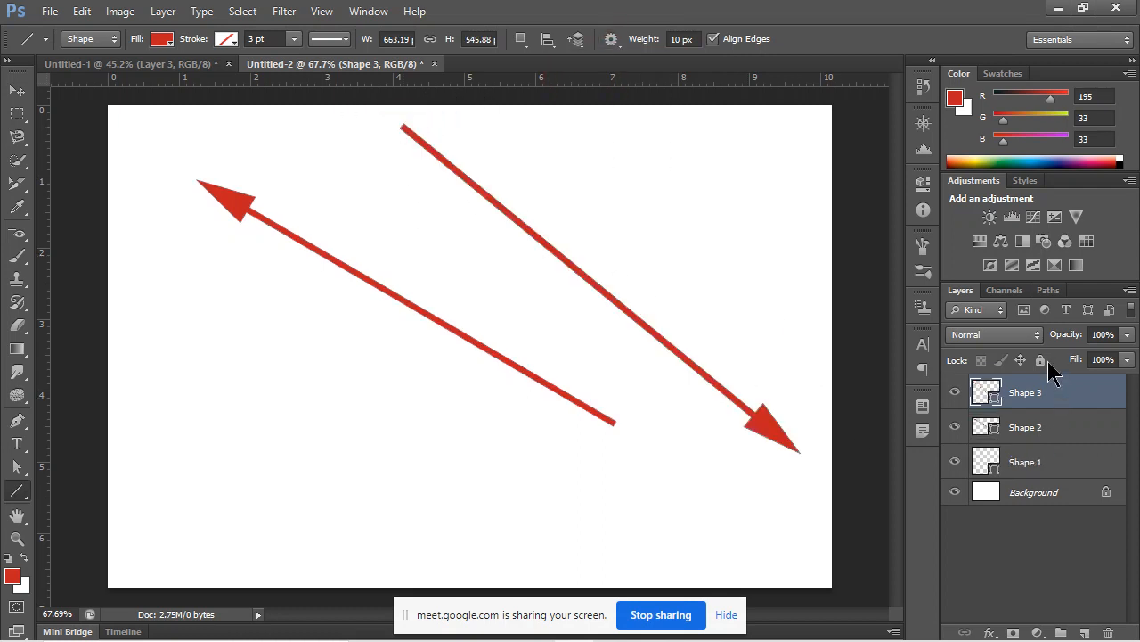
Switch to the Google Meet call, admit the person waiting to join, and return to Photoshop.
key("alt+Tab")
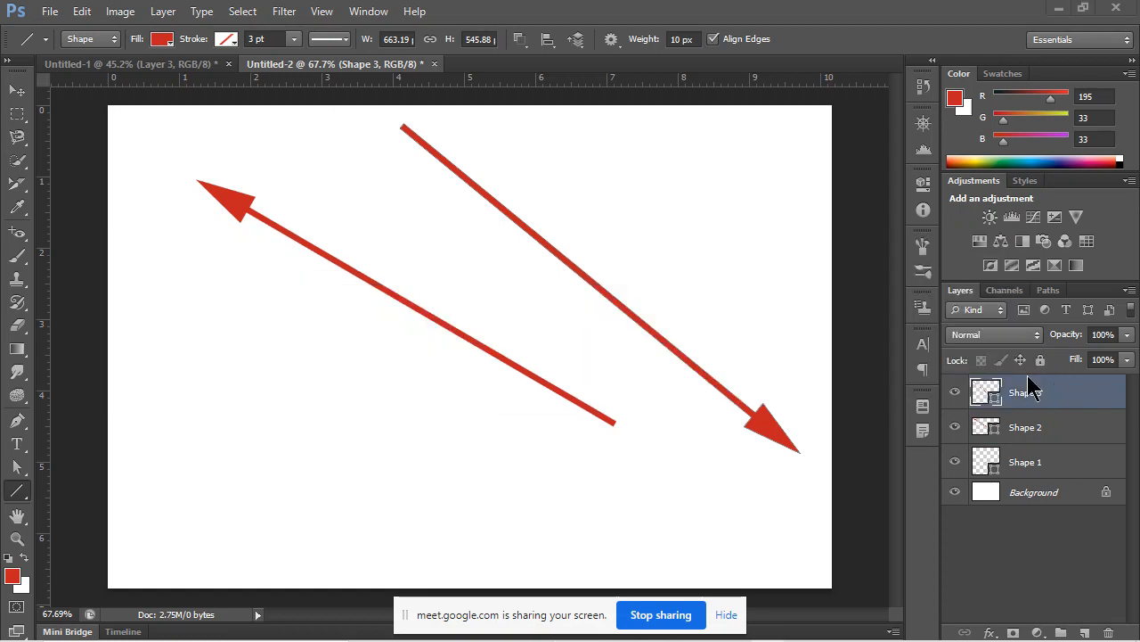
key("alt+Tab")
left_click(703, 309)
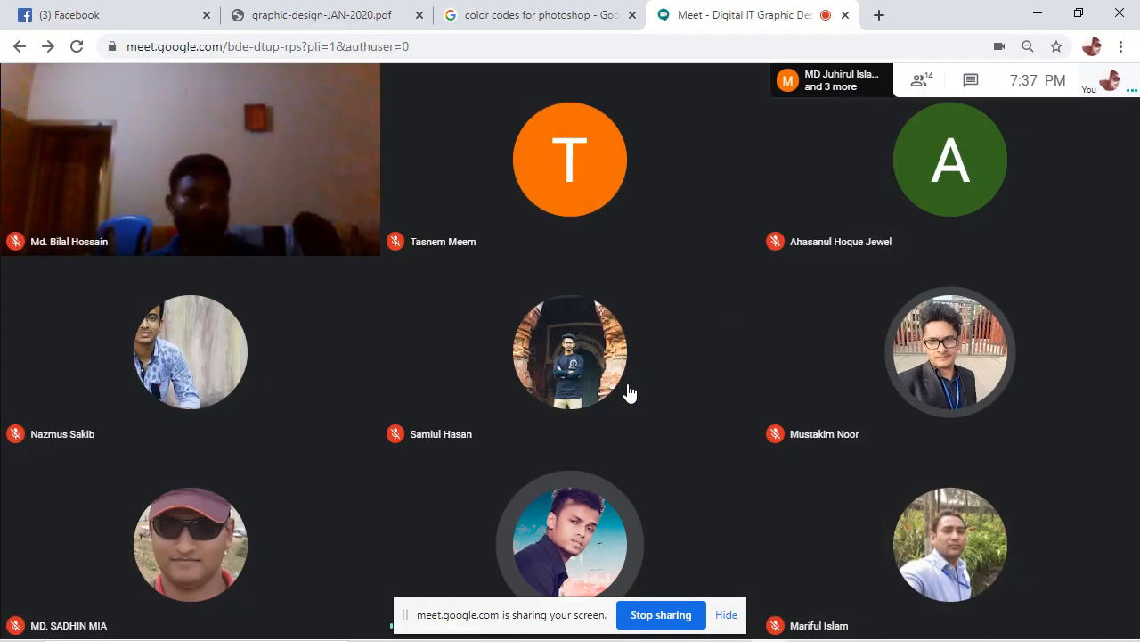
left_click(714, 391)
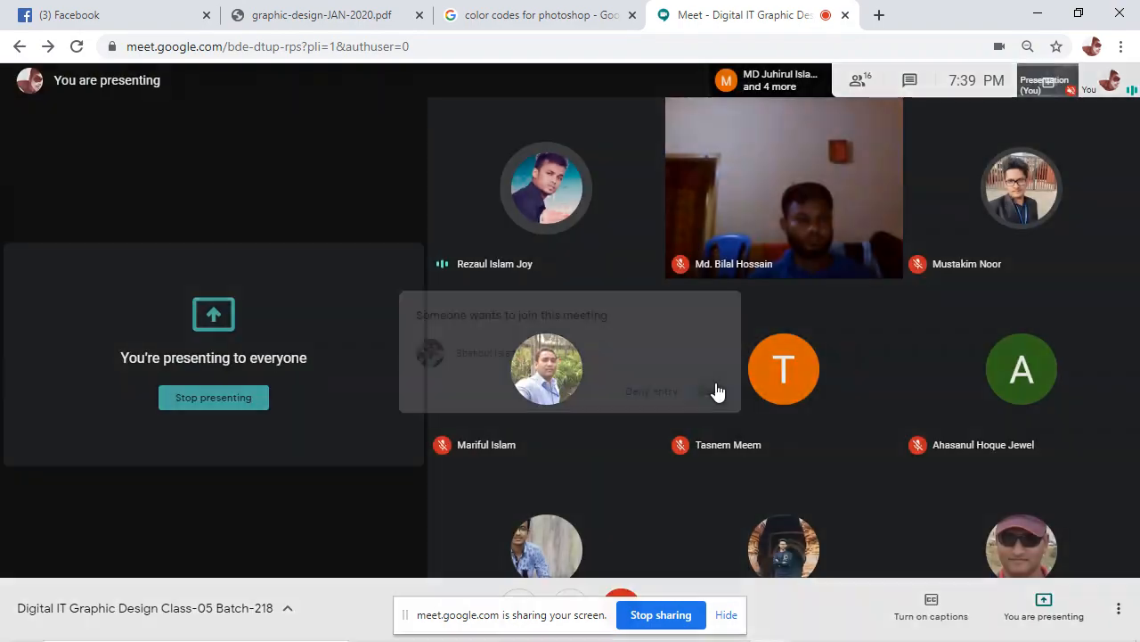
key("alt+Tab")
key("alt+Tab")
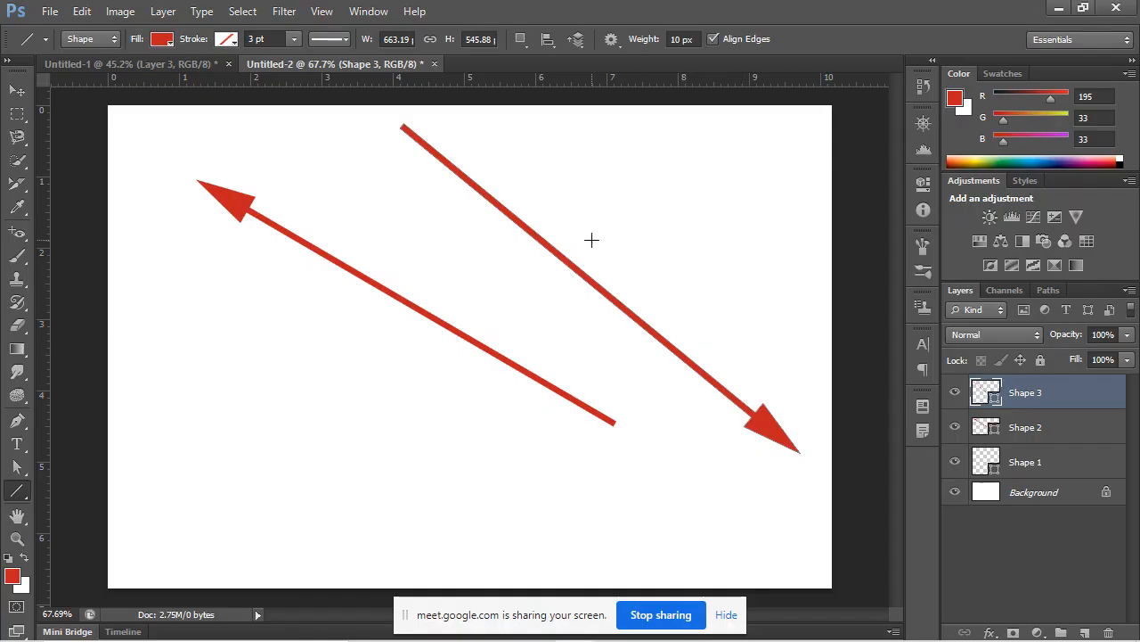
Draw another end-arrowhead line about 475 × 495 px and a double-headed arrow about 537 × 124 px with both arrowheads enabled.
left_click_drag(639, 161, 356, 455)
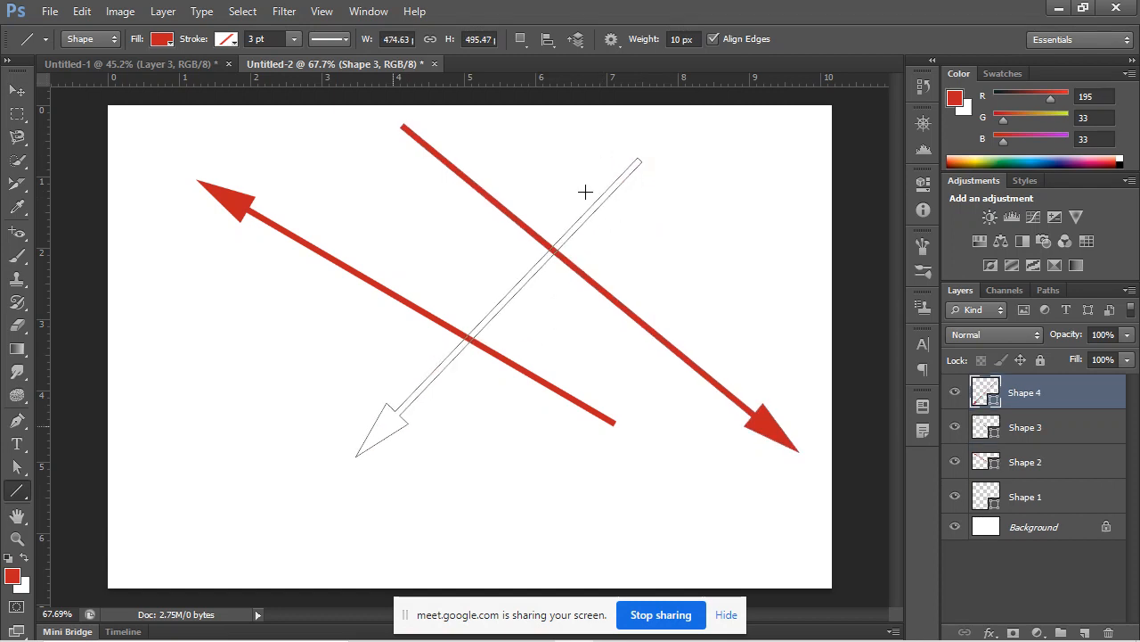
left_click(611, 40)
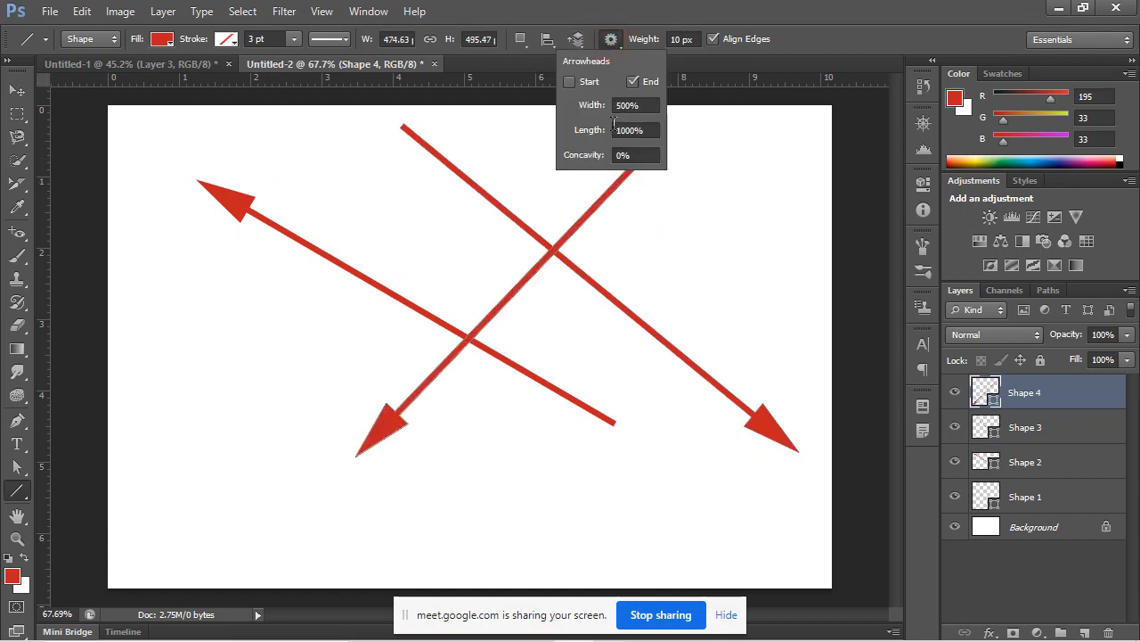
left_click(570, 82)
left_click_drag(585, 461, 262, 389)
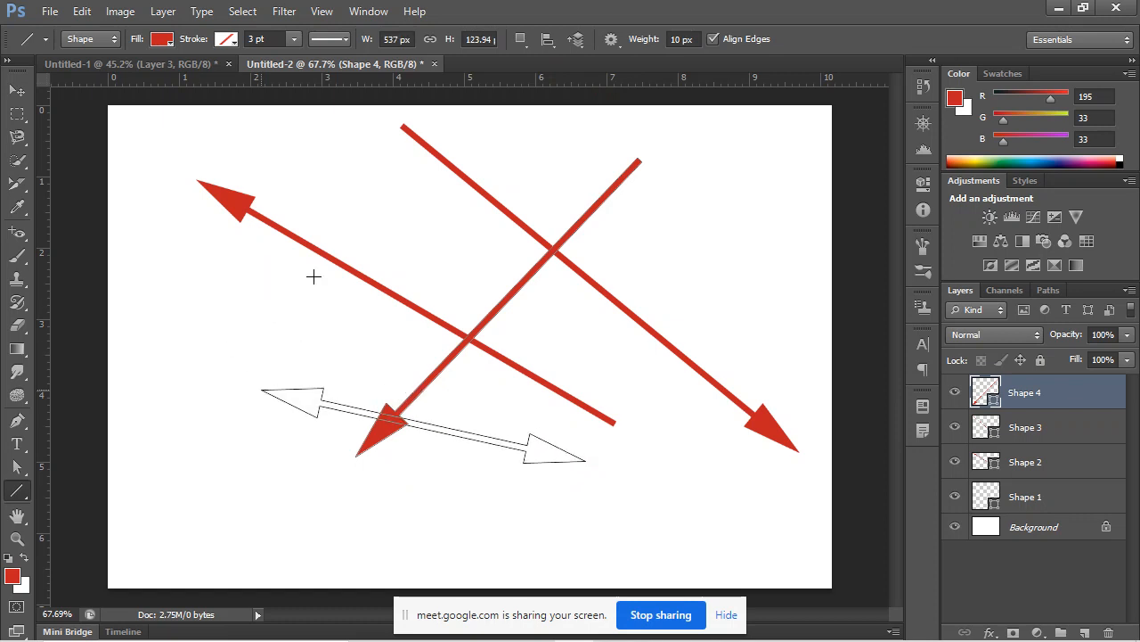
Draw an arrow with only a start arrowhead, about 805 × 256 px, and one with only an end arrowhead, about 217 × 460 px.
left_click(611, 39)
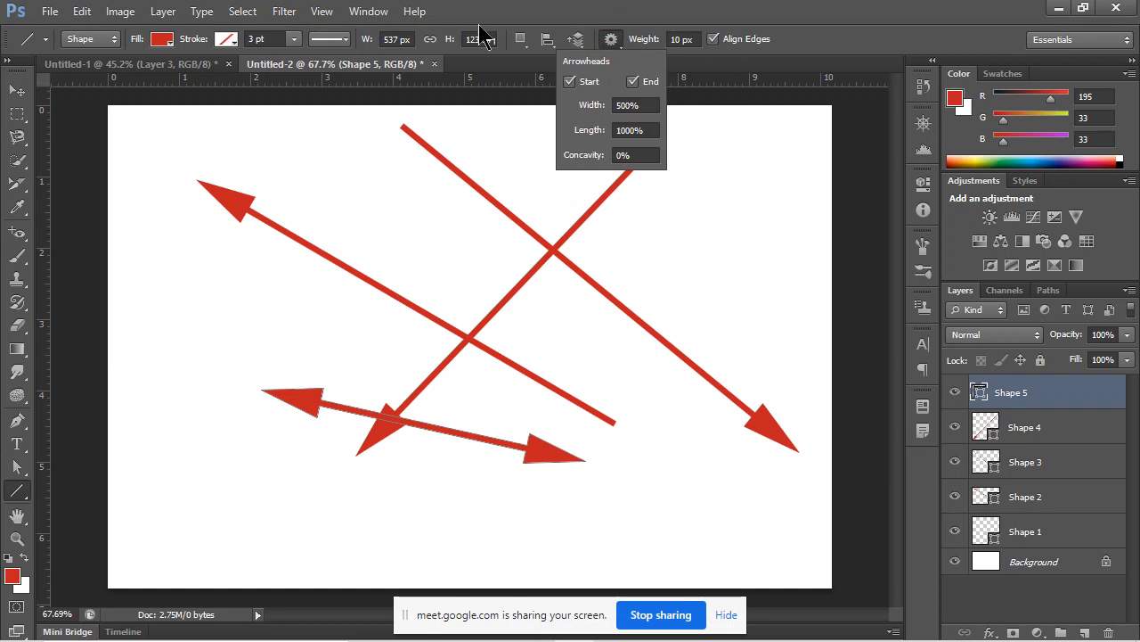
left_click(632, 81)
left_click_drag(644, 457, 159, 307)
left_click(613, 40)
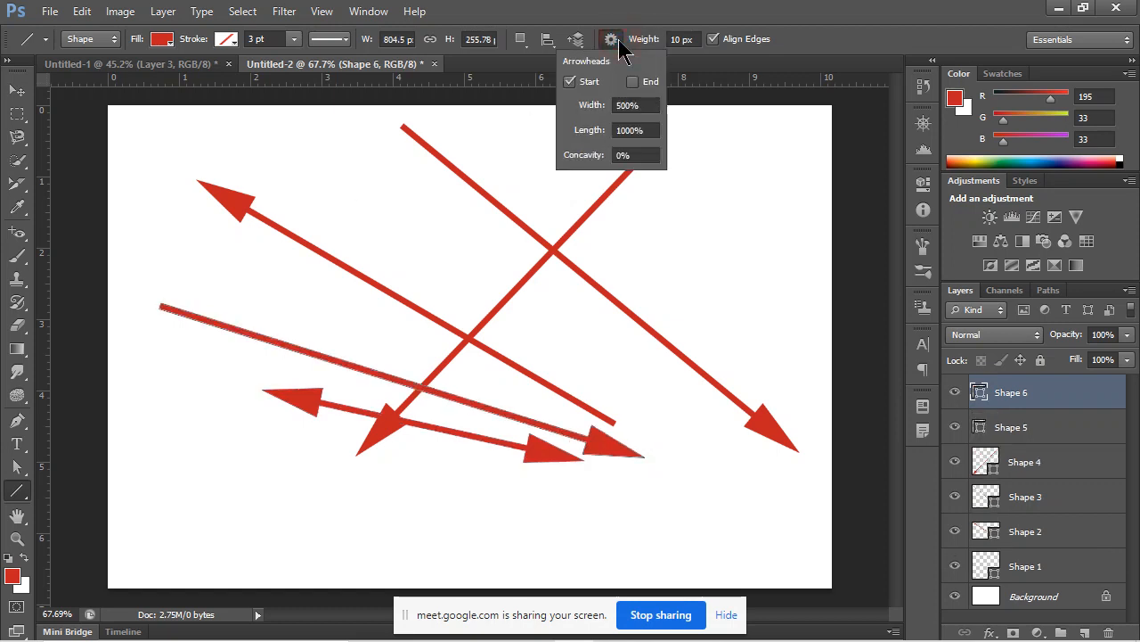
left_click(571, 82)
left_click(632, 82)
left_click_drag(293, 161, 415, 435)
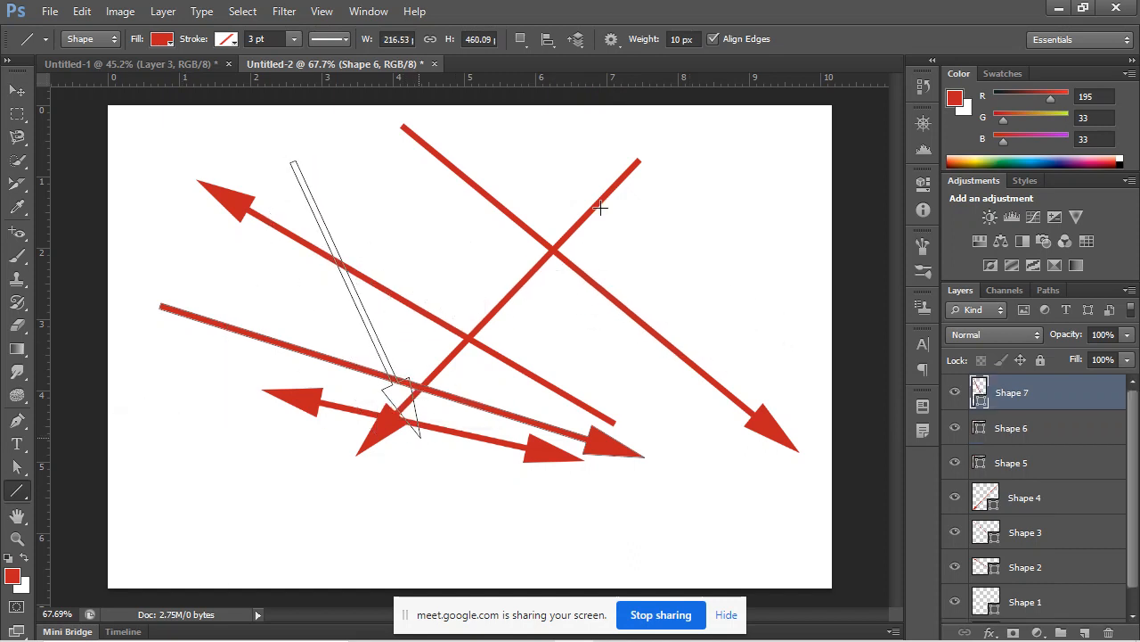
Undo all the arrows drawn above the Shape 1 layer to clear the canvas.
key("ctrl+alt+z")
key("ctrl+alt+z")
key("ctrl+alt+z")
key("ctrl+alt+z")
key("ctrl+alt+z")
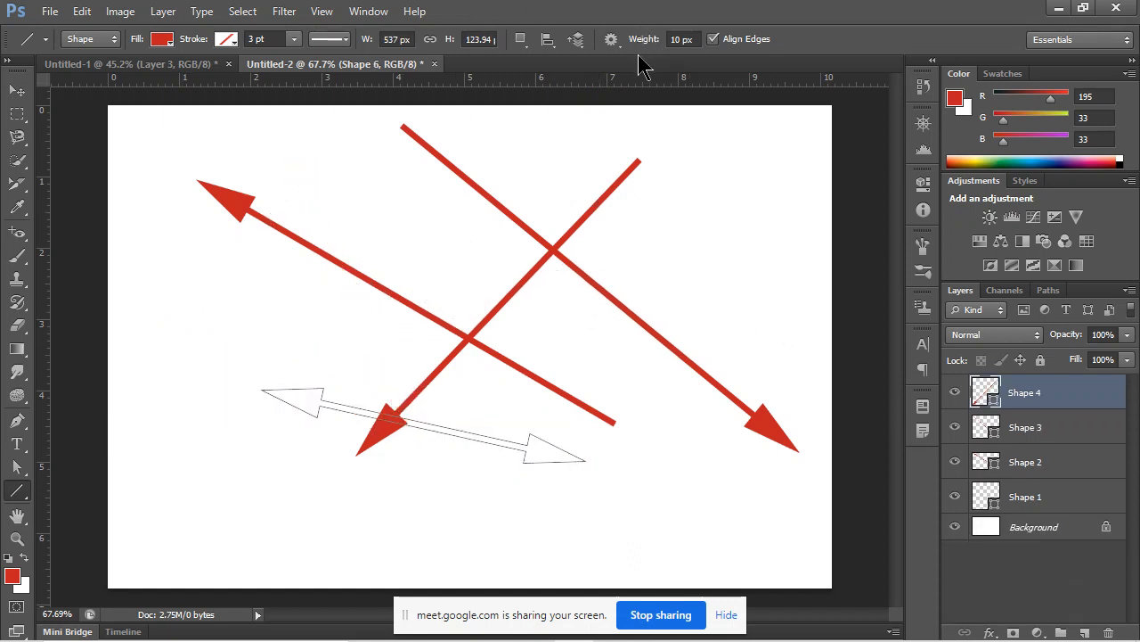
key("ctrl+alt+z")
Turn off the line's end arrowhead and turn on its start arrowhead.
left_click(612, 39)
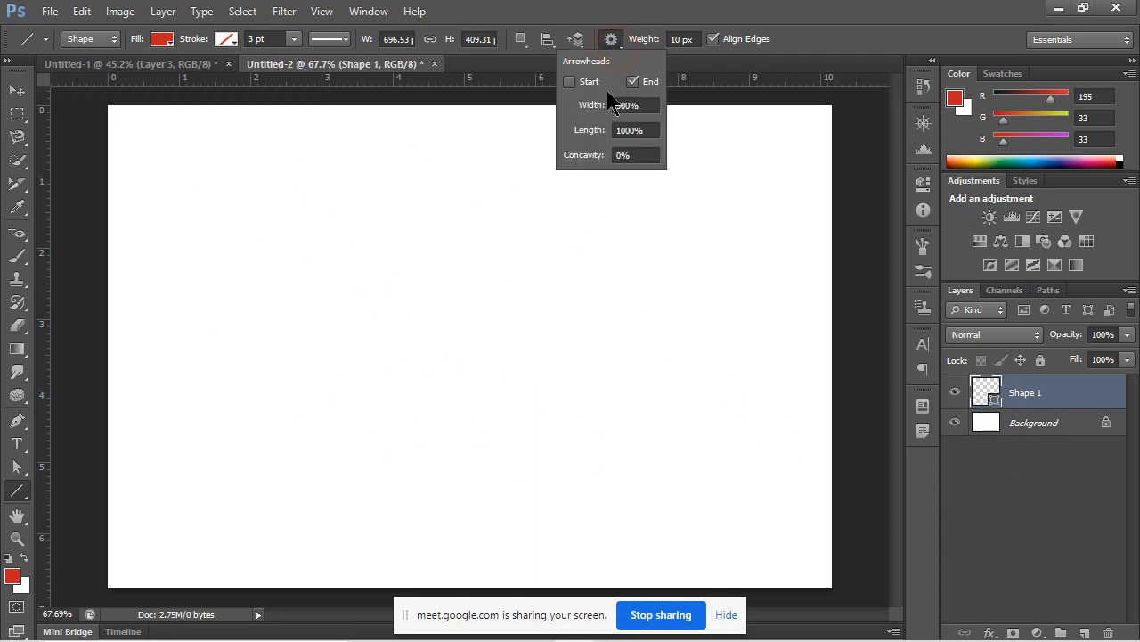
left_click(632, 82)
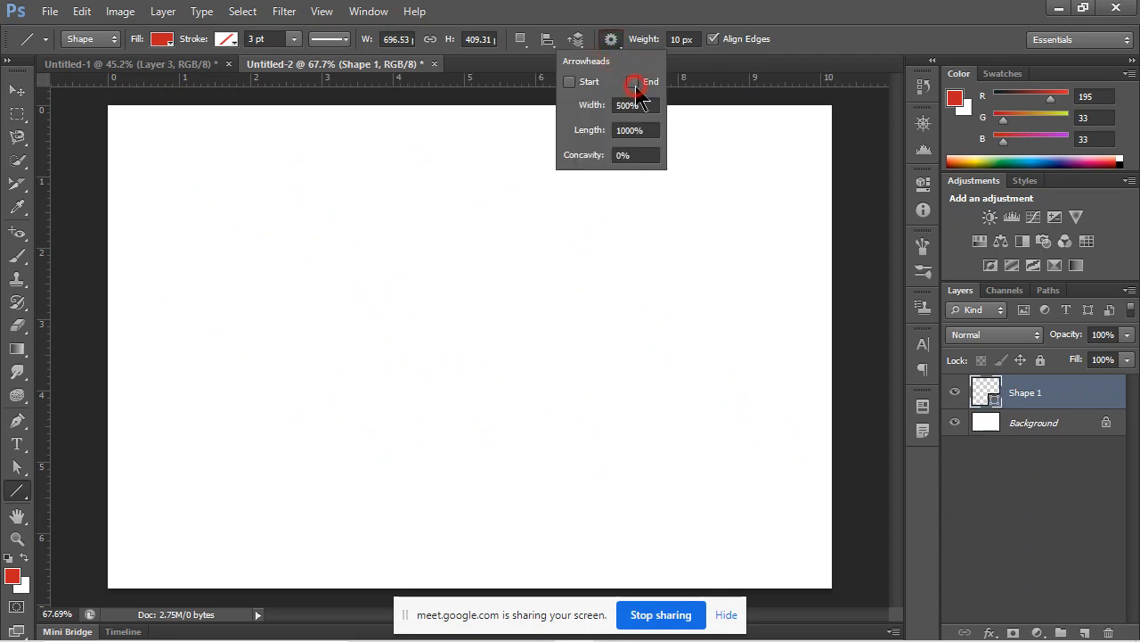
left_click(569, 82)
Draw two diagonal test lines, the first about 725 × 358 px, and undo both.
left_click_drag(308, 169, 743, 383)
left_click_drag(709, 487, 315, 261)
key("ctrl+alt+z")
key("ctrl+alt+z")
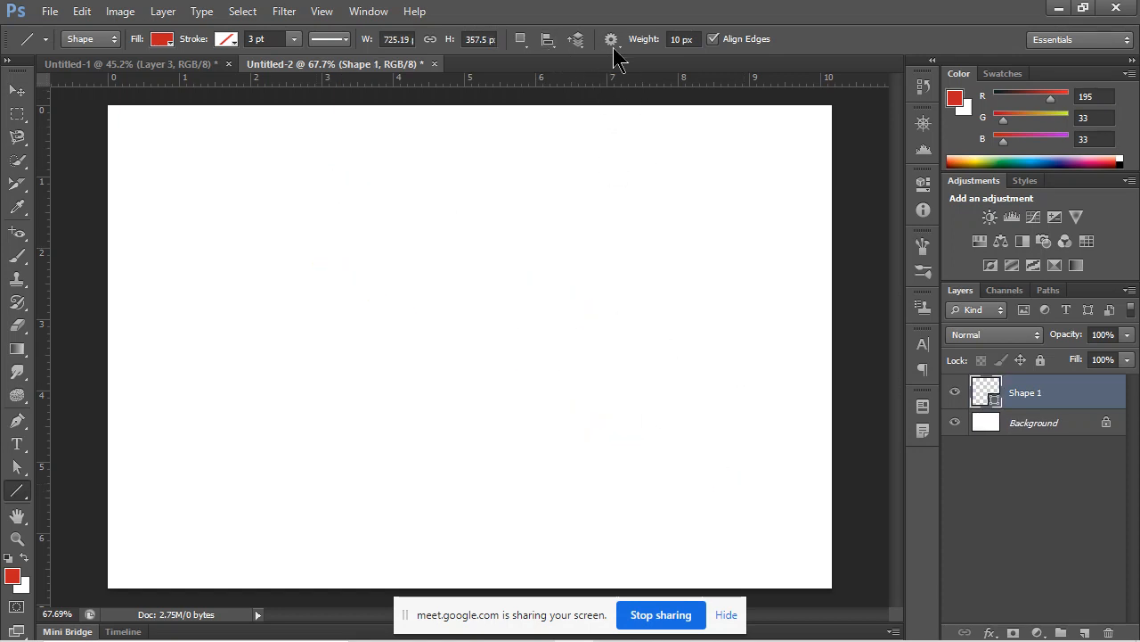
Turn on the line's end arrowhead alongside the start one, and test it with a diagonal line about 614 × 417 px, undone again.
left_click(612, 40)
left_click(632, 82)
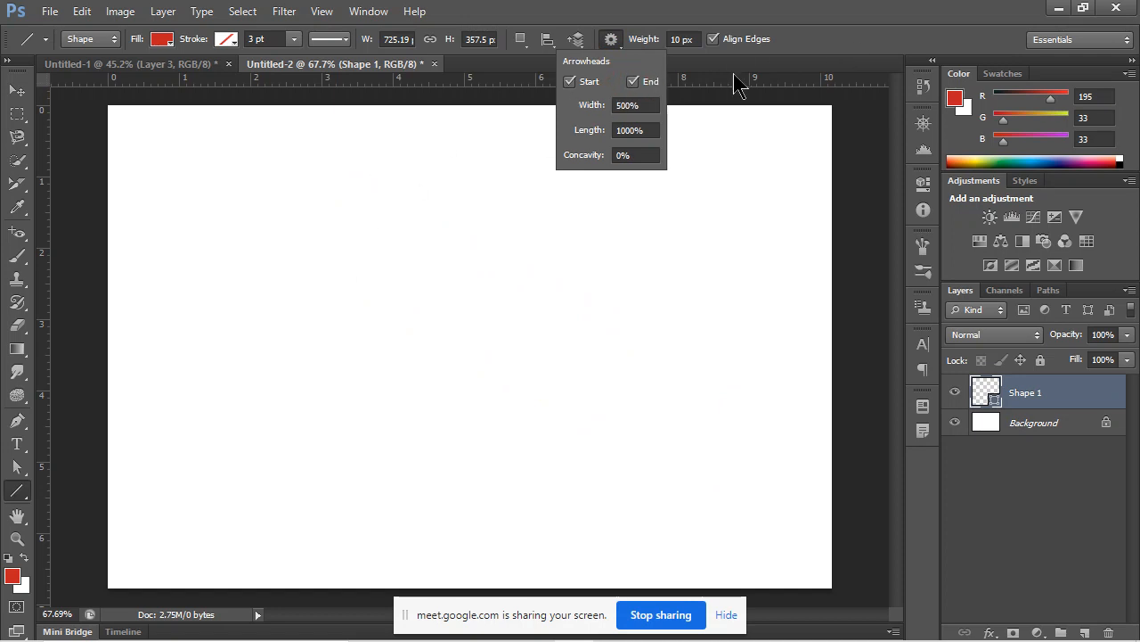
left_click_drag(256, 288, 623, 537)
key("ctrl+alt+z")
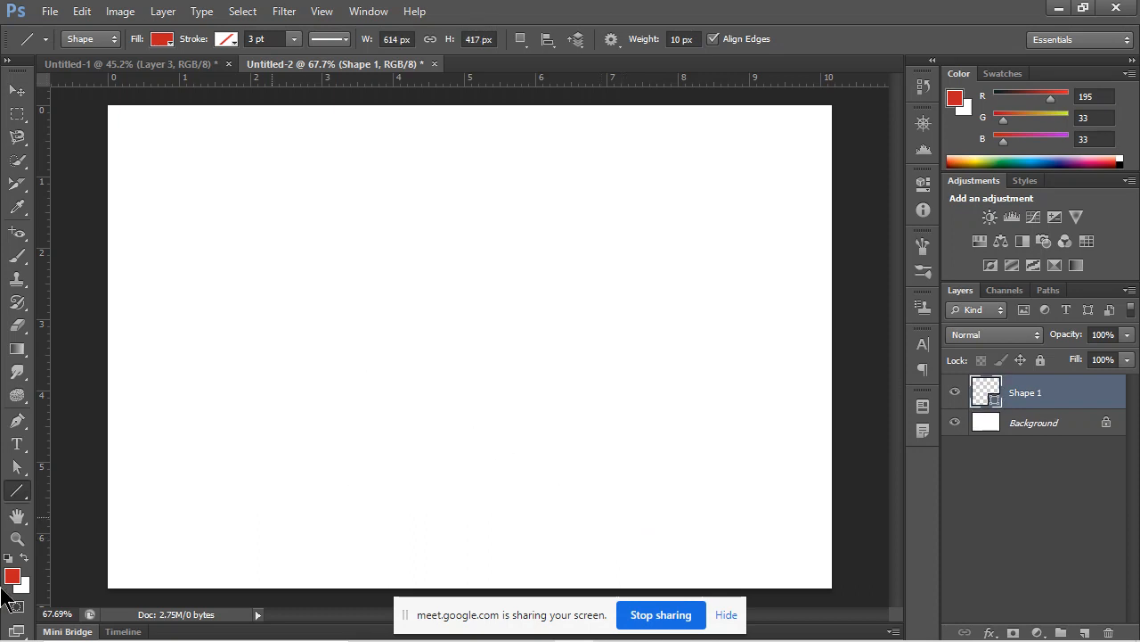
left_click(613, 41)
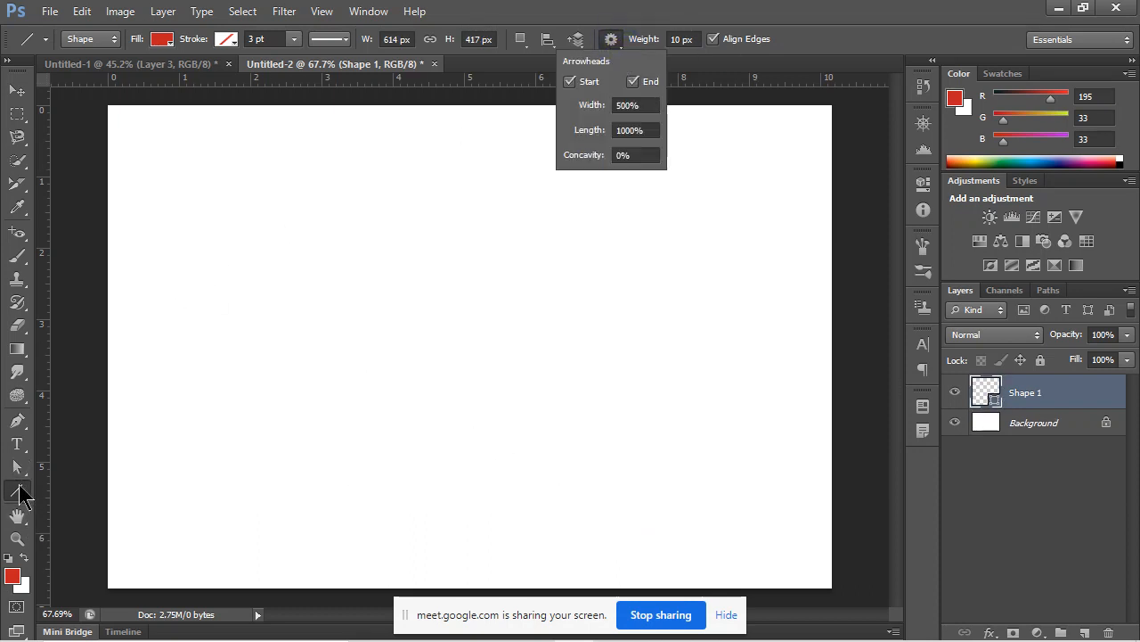
Draw a red arrow about 419 × 366 px with the Custom Shape tool and undo it.
right_click(20, 490)
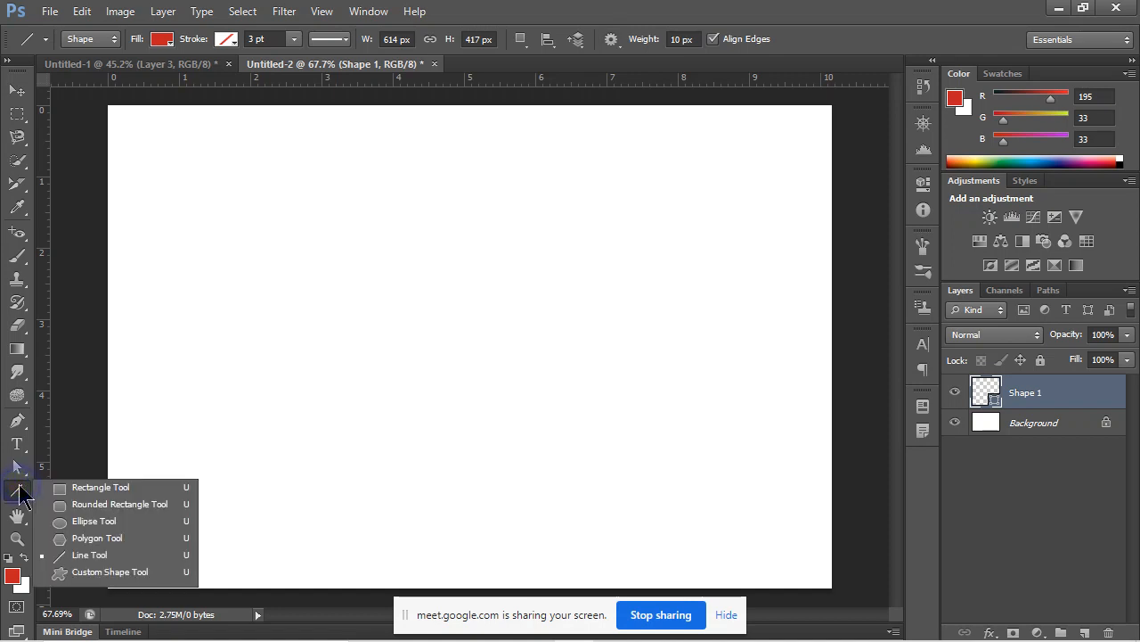
left_click(162, 575)
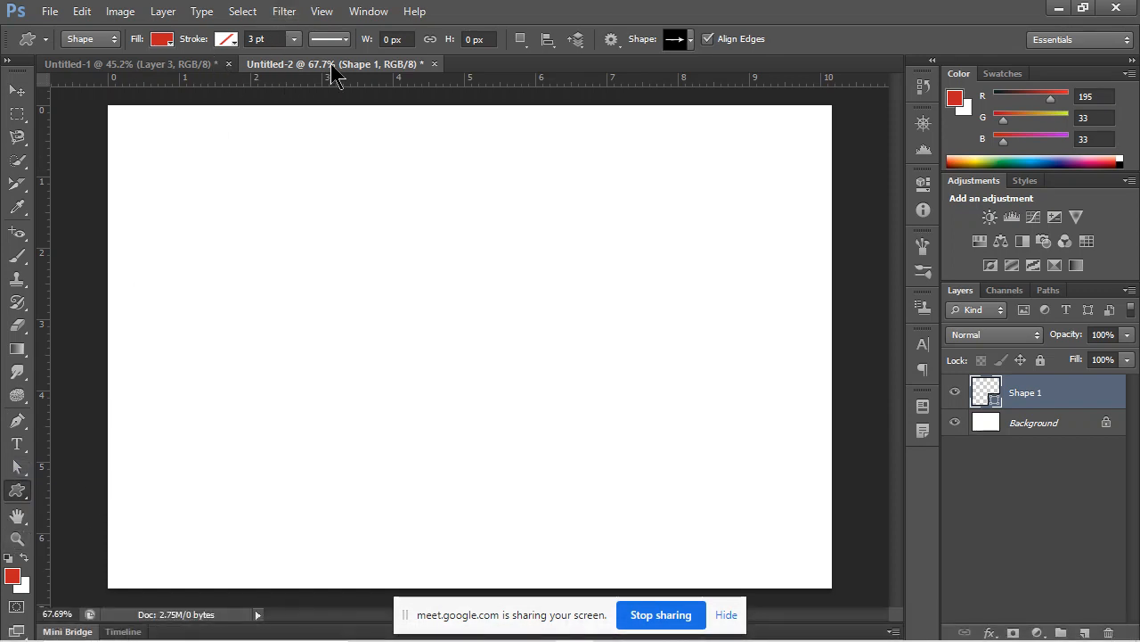
left_click(345, 40)
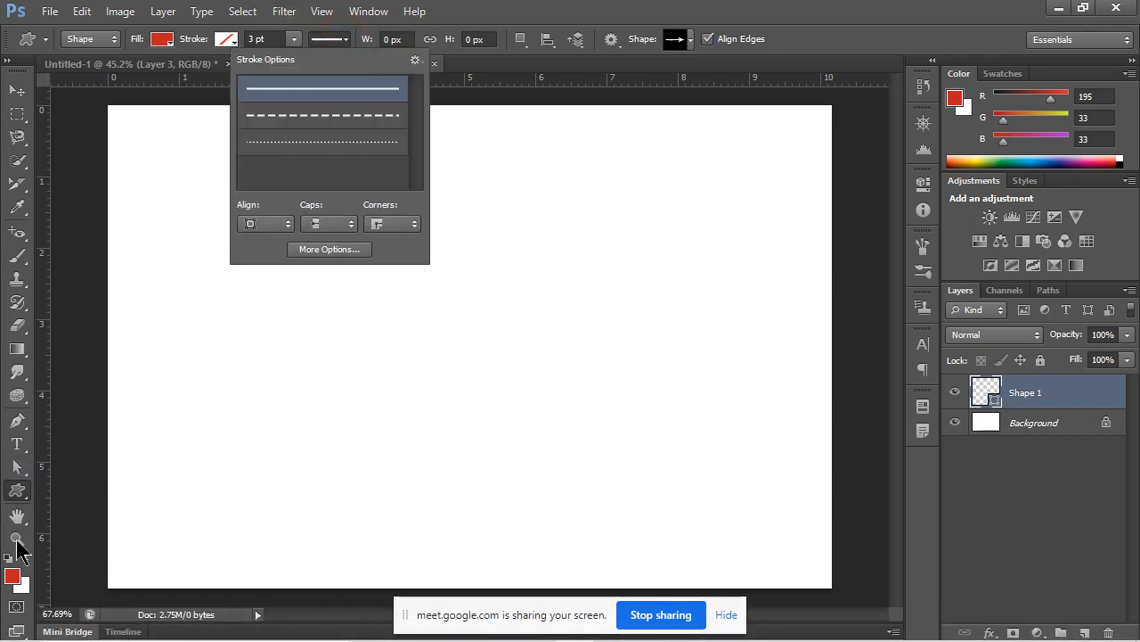
left_click(18, 490)
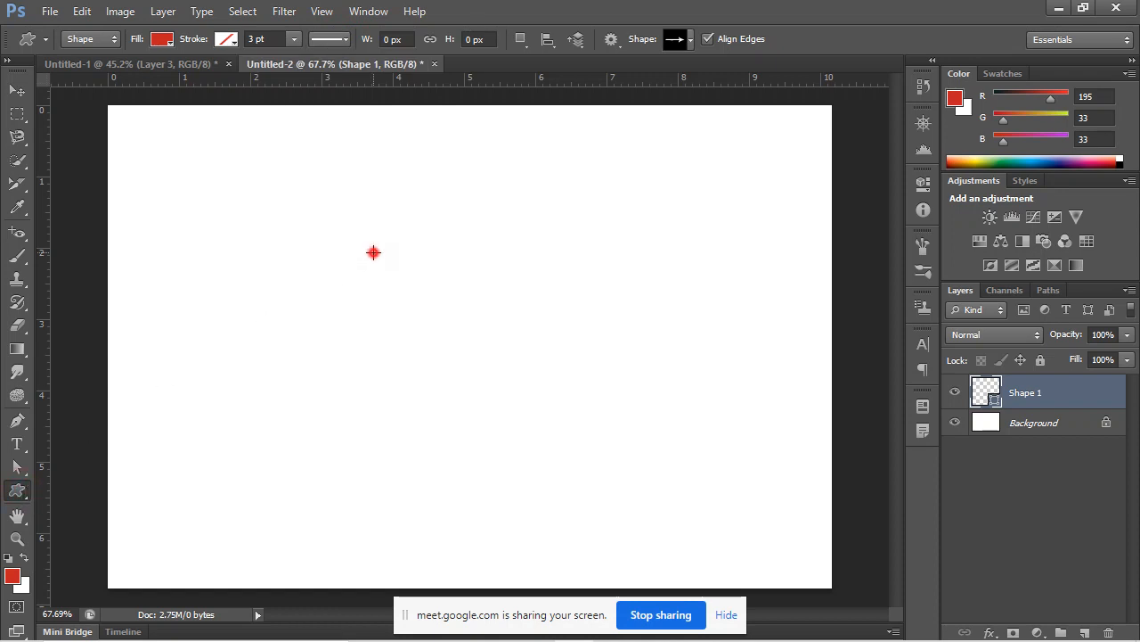
left_click_drag(374, 253, 625, 472)
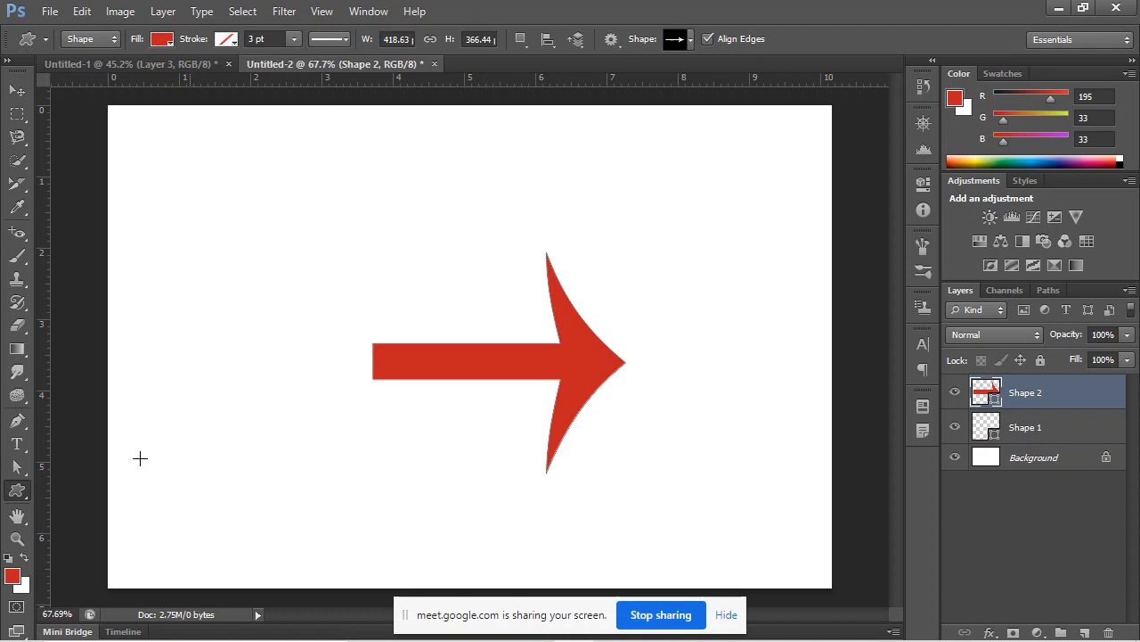
key("ctrl+z")
Draw a red custom-shape arrow about 398 × 407 px in the canvas's upper middle, and undo the stray 2 px wide shape beside it.
right_click(17, 491)
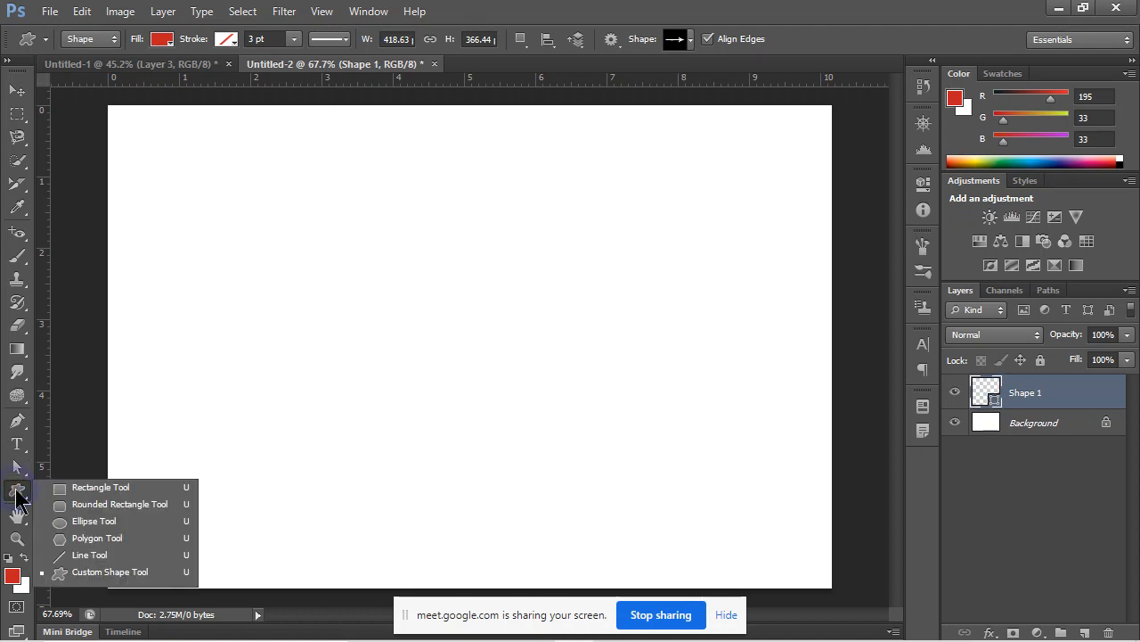
left_click(98, 572)
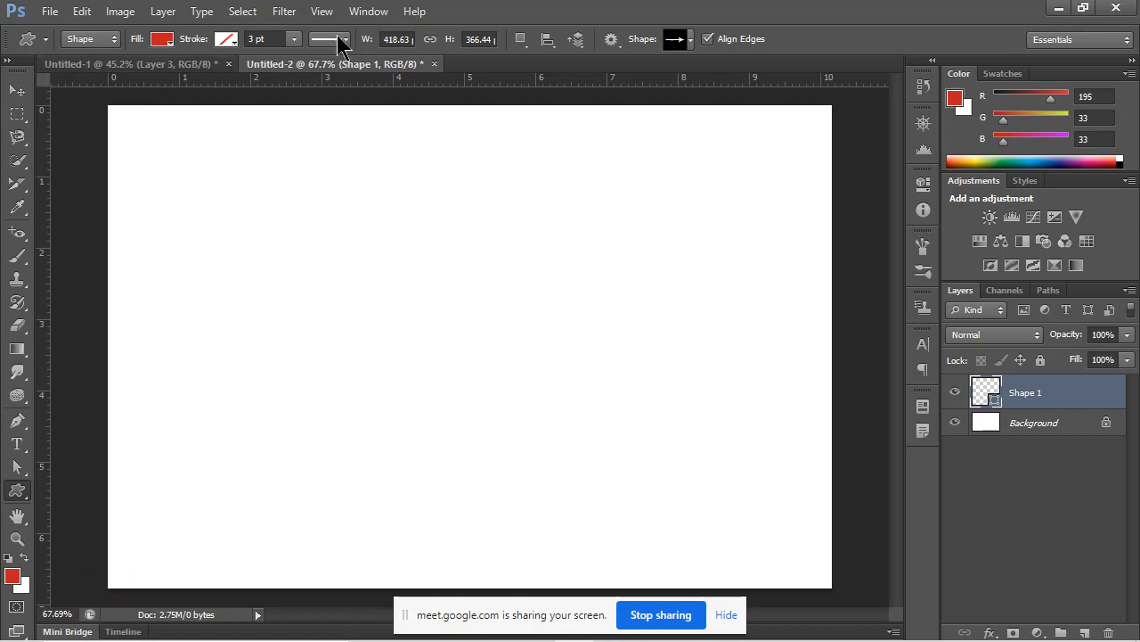
left_click(295, 40)
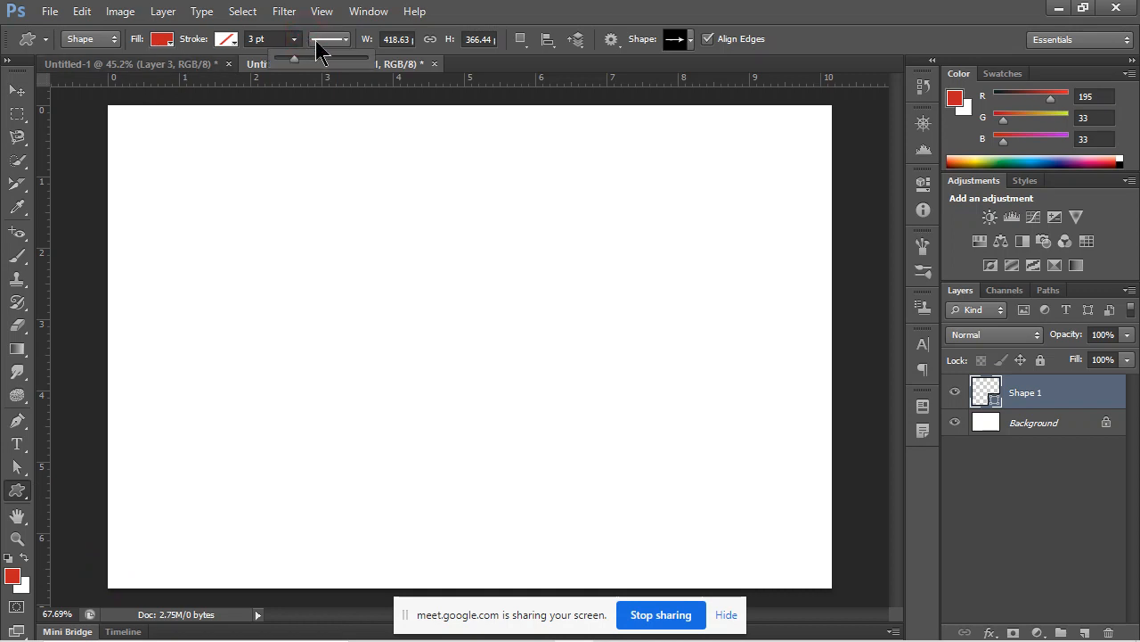
left_click(520, 40)
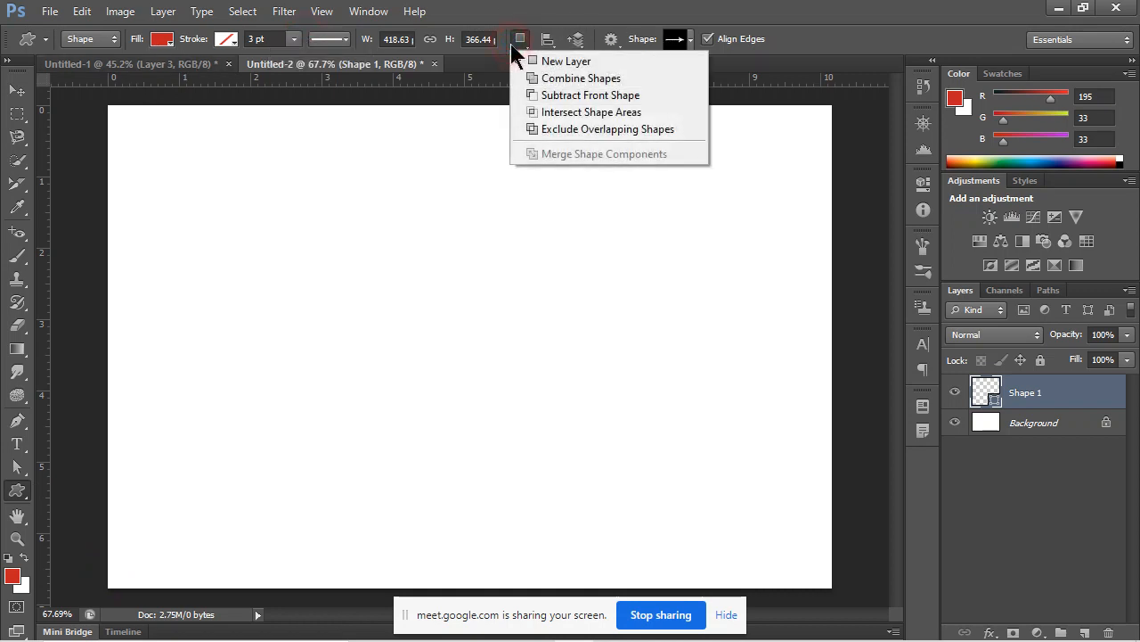
left_click_drag(304, 138, 544, 382)
left_click_drag(573, 191, 573, 412)
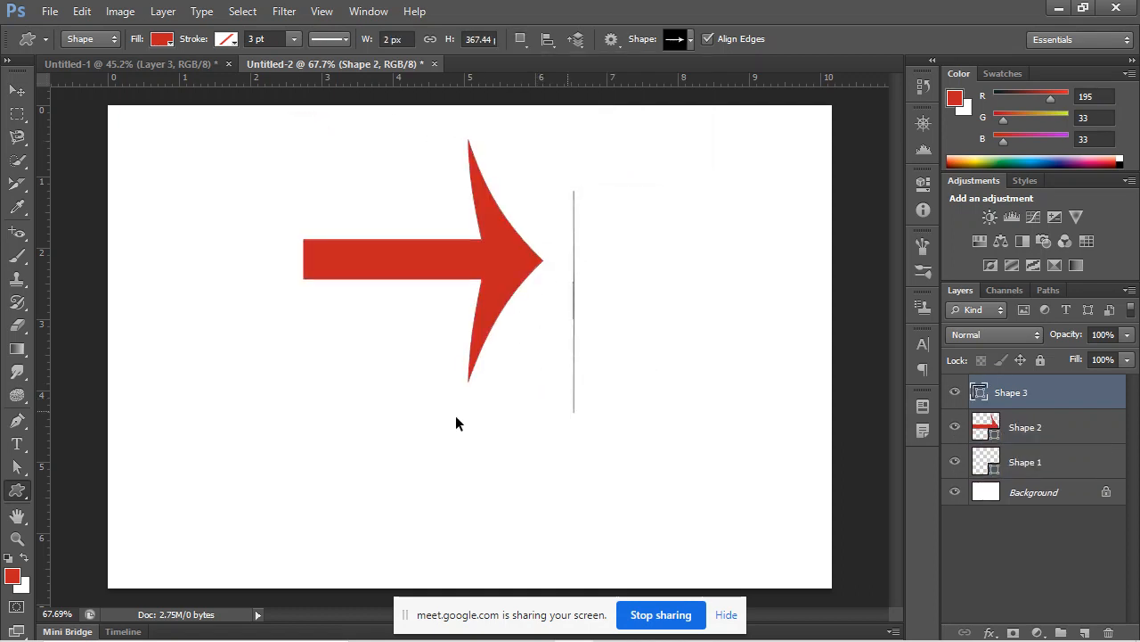
key("ctrl+z")
right_click(17, 490)
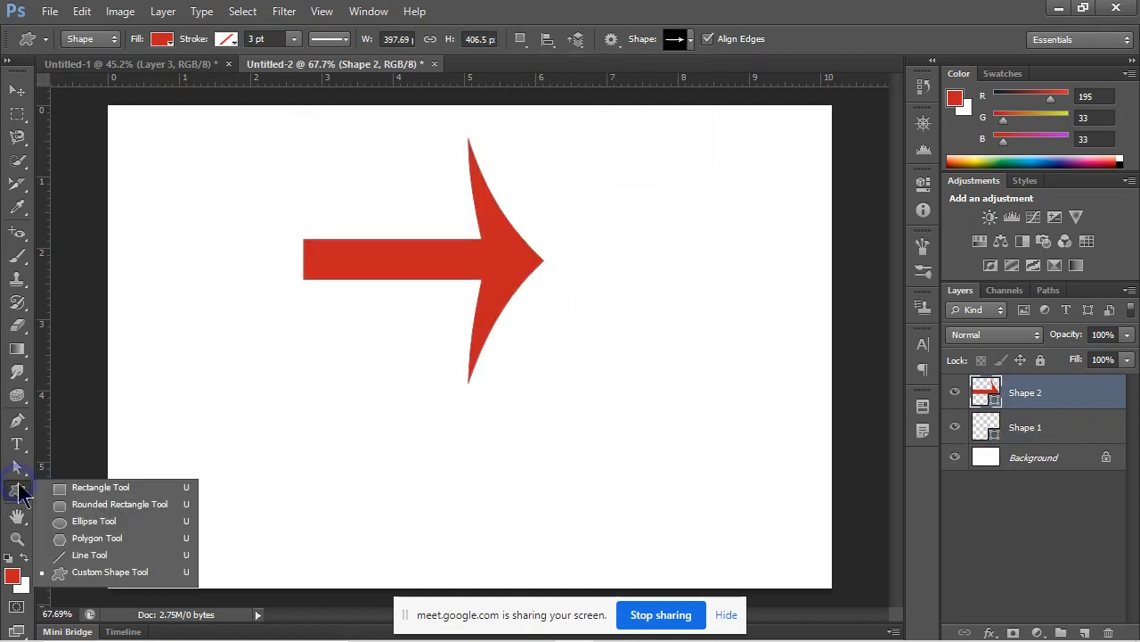
left_click(141, 574)
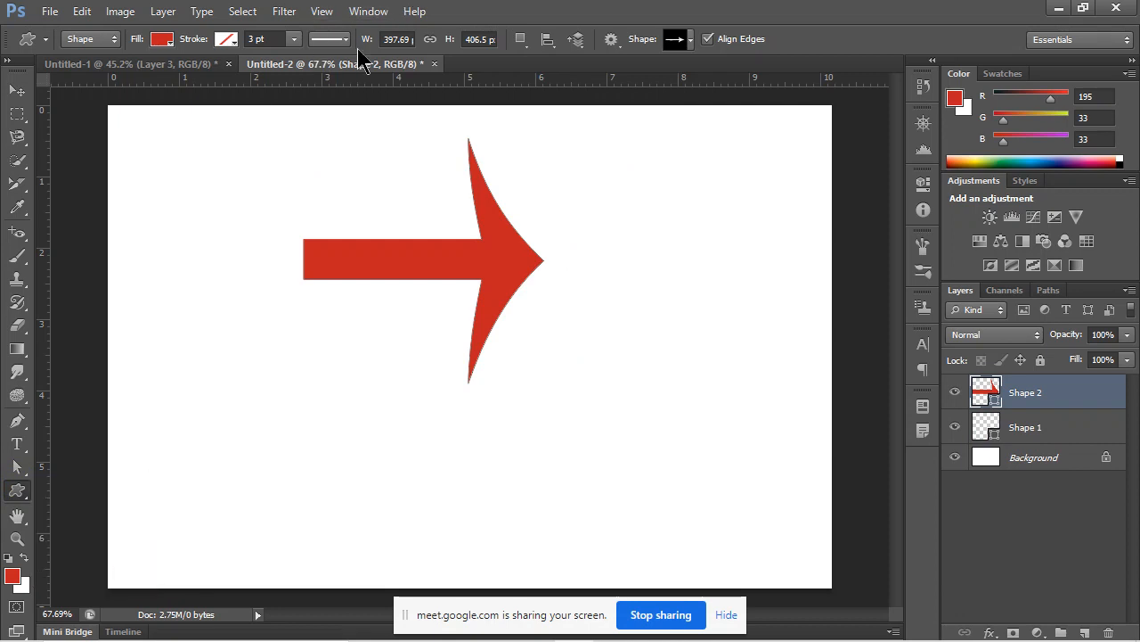
Try the block arrow custom shape below the existing red arrow, and undo it.
left_click(691, 40)
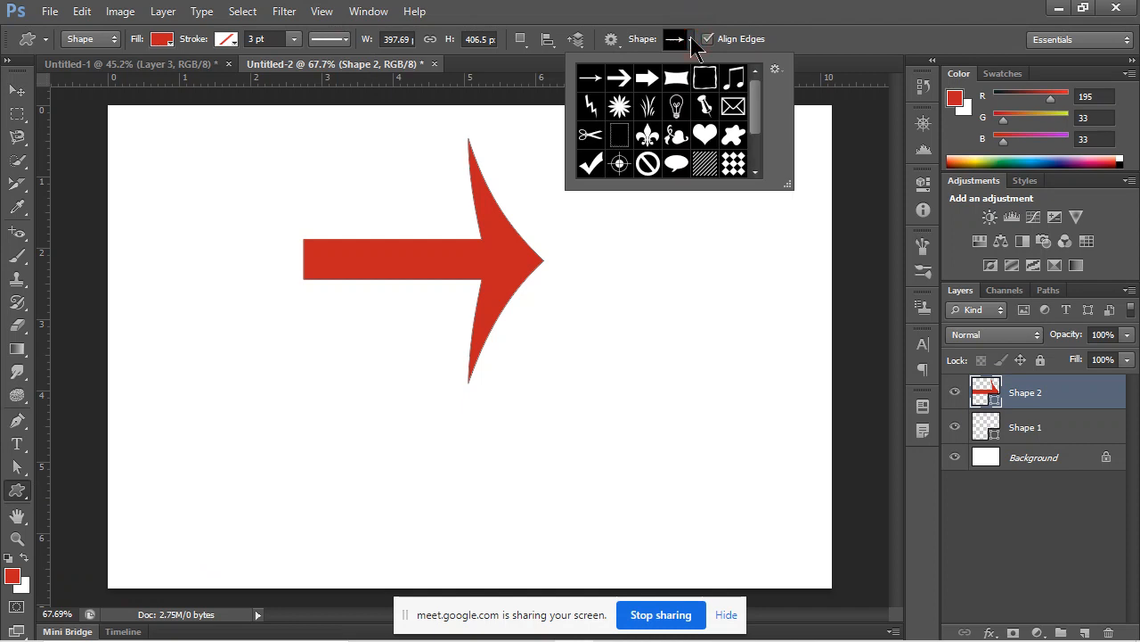
scroll(664, 135, "down", 1)
scroll(670, 139, "up", 1)
left_click(643, 84)
left_click_drag(245, 408, 513, 406)
key("ctrl+z")
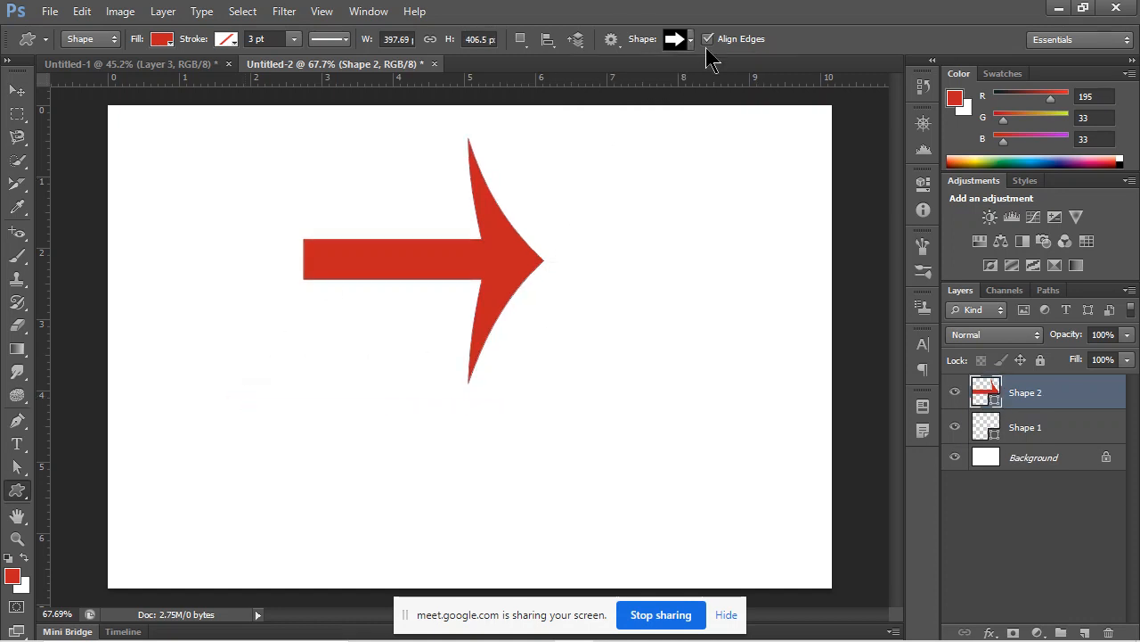
Draw a rough-edged square frame custom shape on the Shape 2 layer, beside the arrow's head.
left_click(691, 39)
left_click(705, 77)
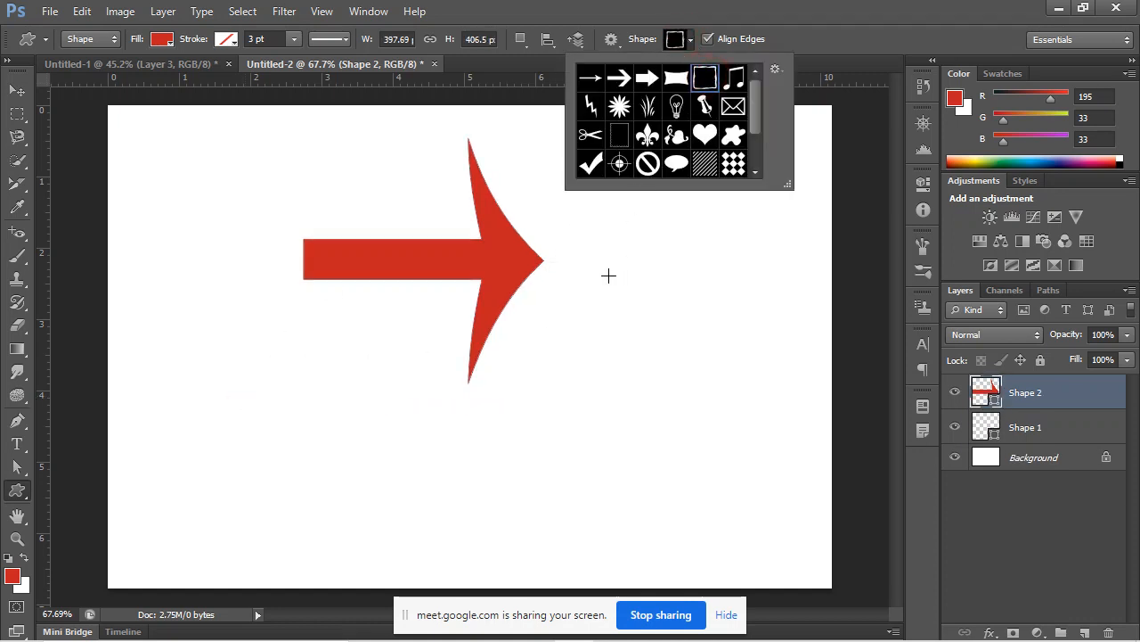
mouse_move(580, 237)
left_mouse_down()
mouse_move(786, 461)
mouse_move(802, 455)
left_mouse_up()
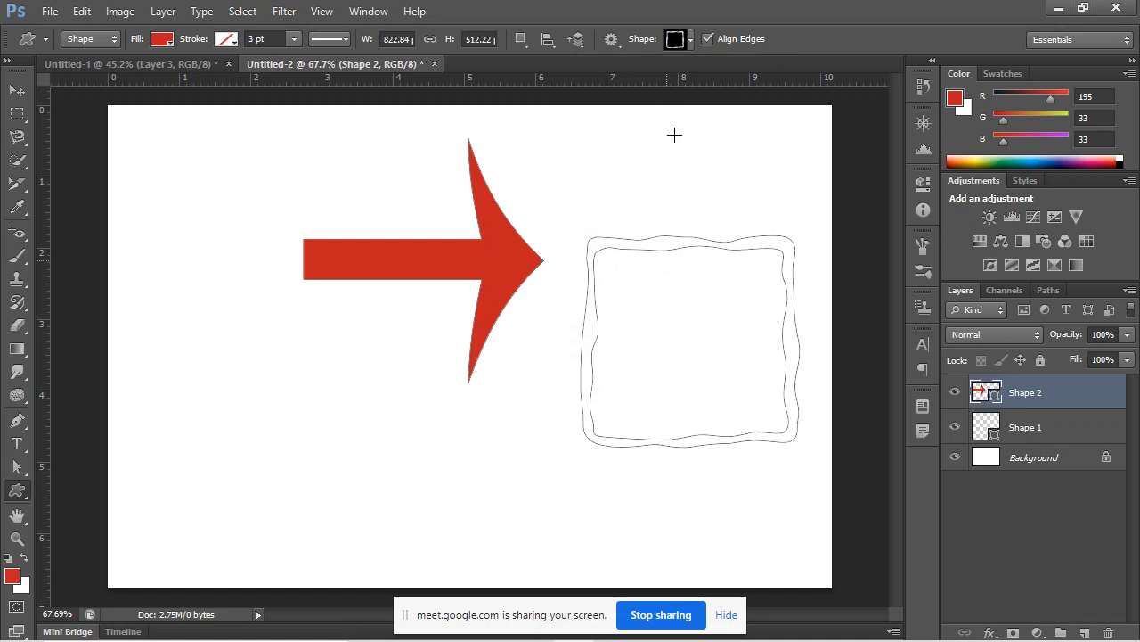
Try a small trademark (TM) custom shape below the arrow's shaft, and undo it.
left_click(690, 39)
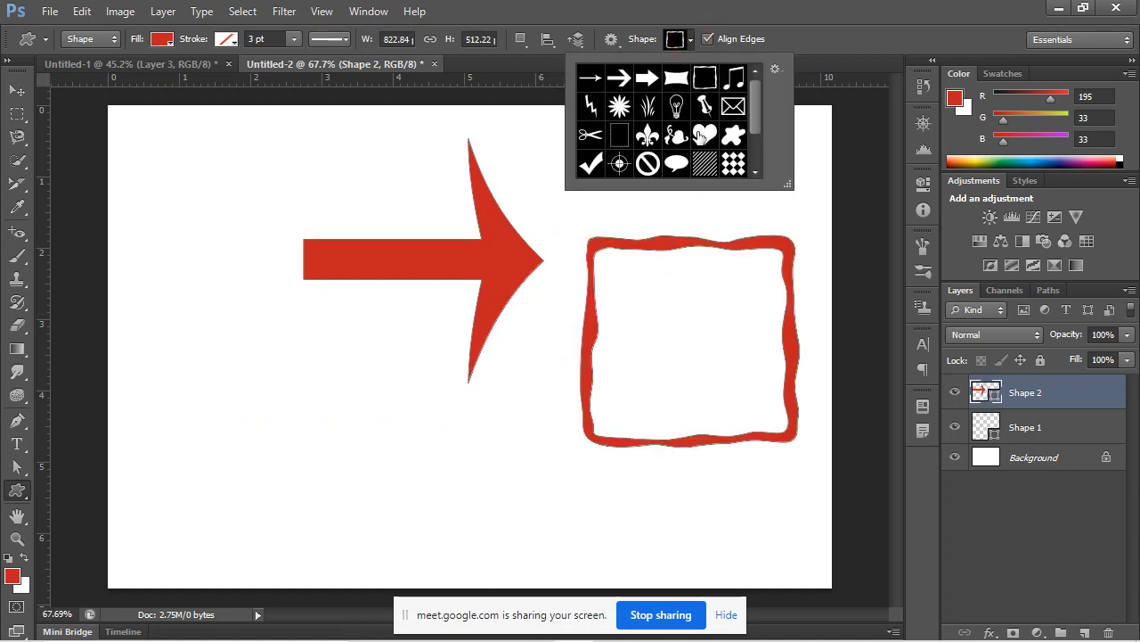
scroll(702, 133, "down", 2)
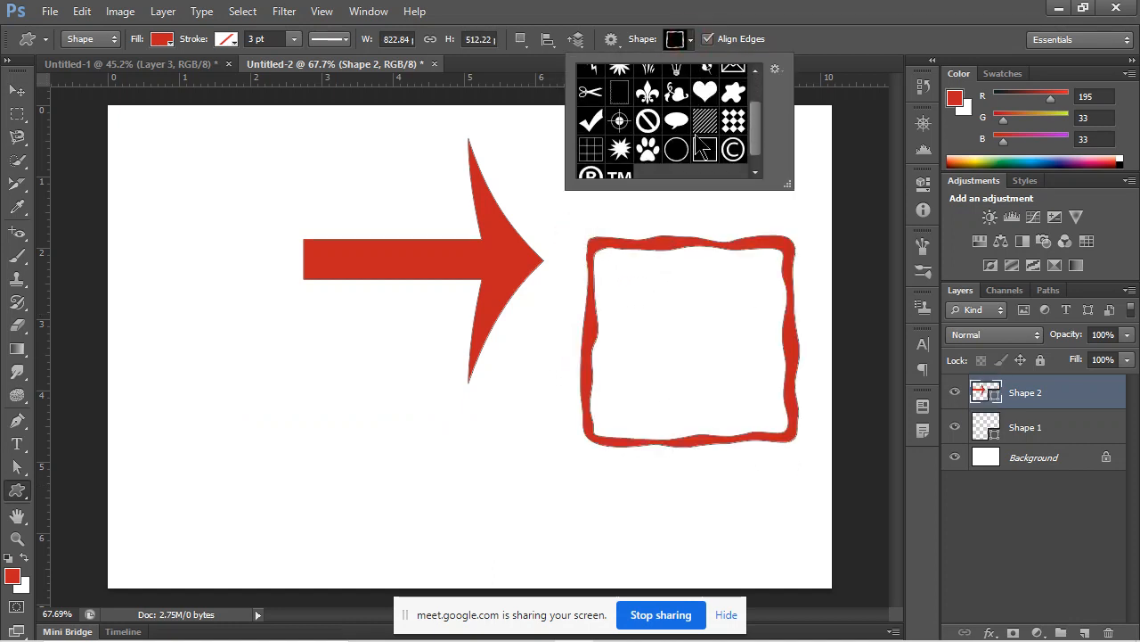
left_click(621, 177)
left_click_drag(301, 333, 343, 366)
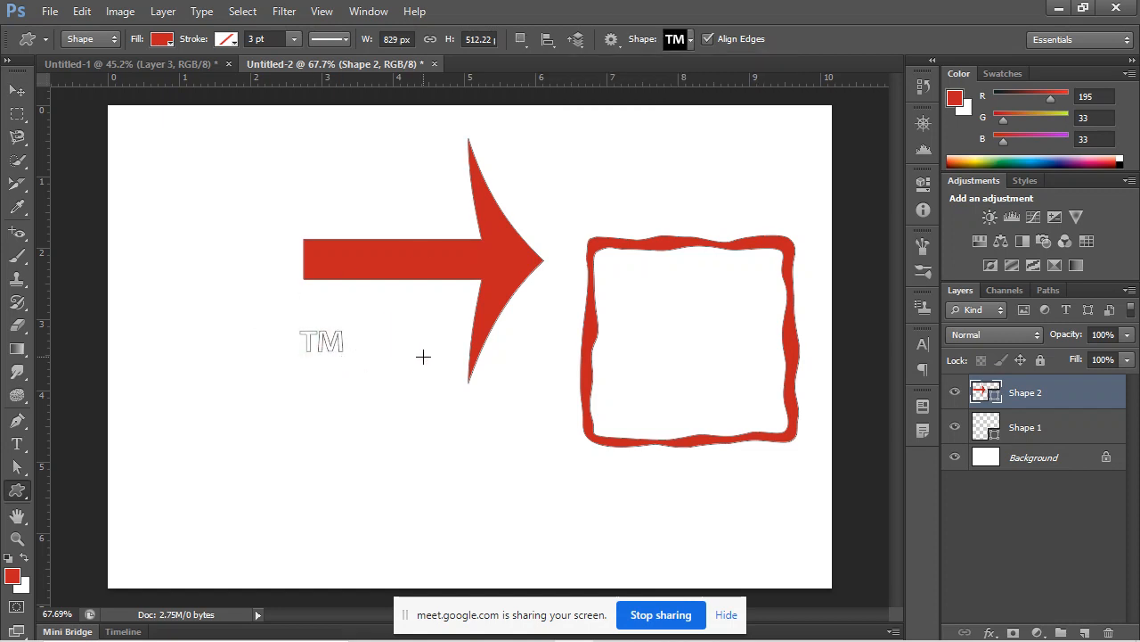
key("ctrl+z")
Add a check mark custom shape to the Shape 2 layer, overlapping the lower tip of the arrowhead.
left_click(689, 41)
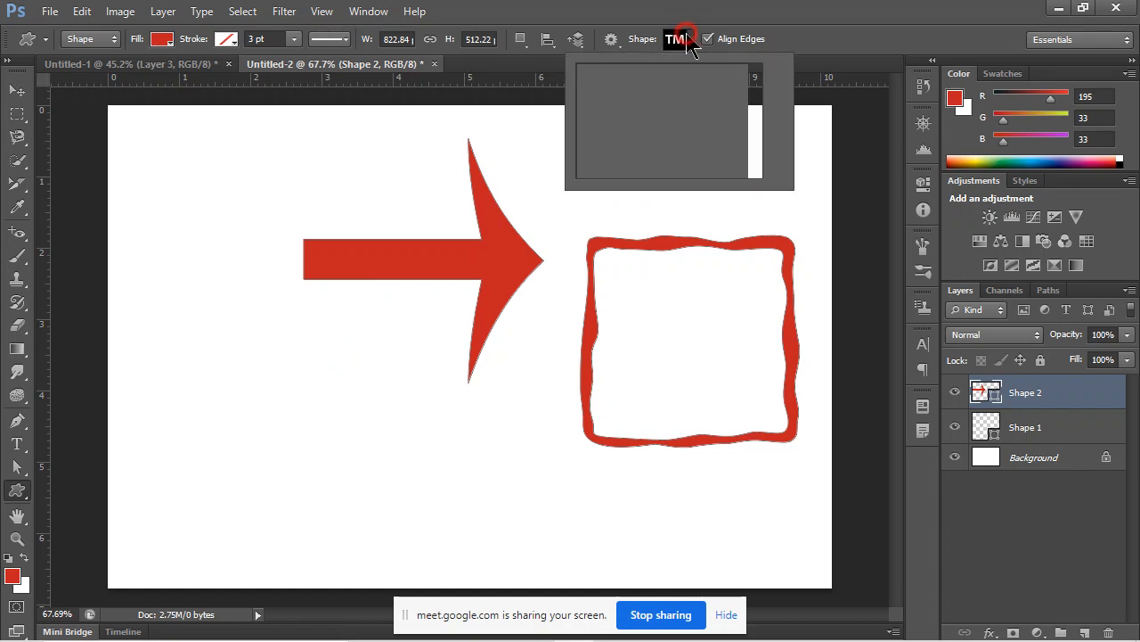
scroll(664, 120, "down", 1)
scroll(663, 120, "up", 1)
left_click(591, 136)
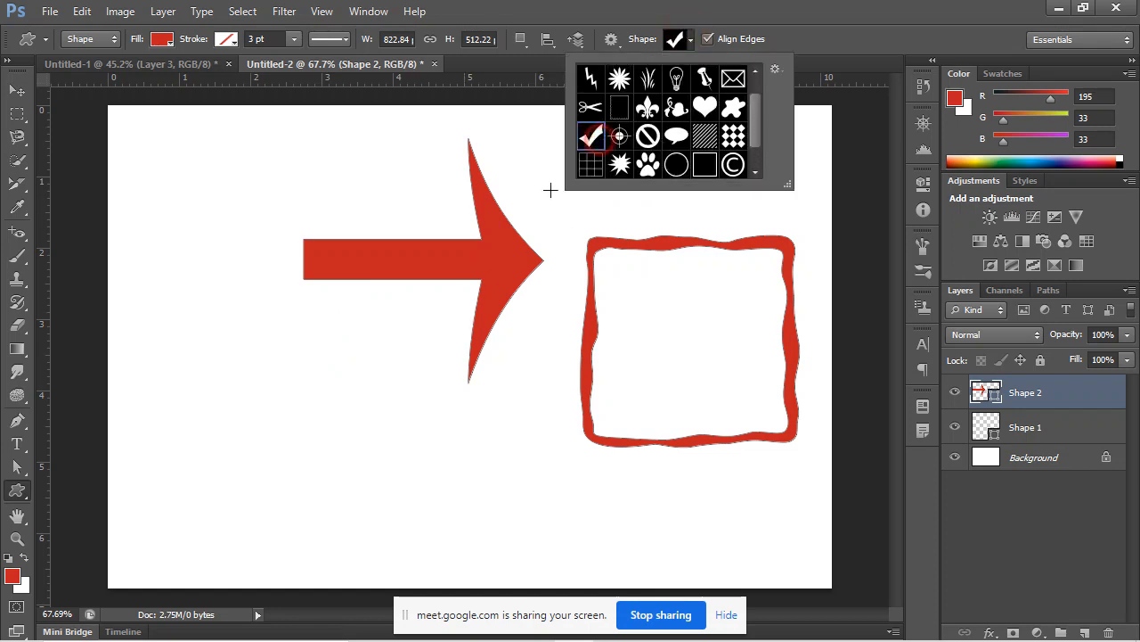
left_click(549, 189)
left_click_drag(375, 321, 606, 419)
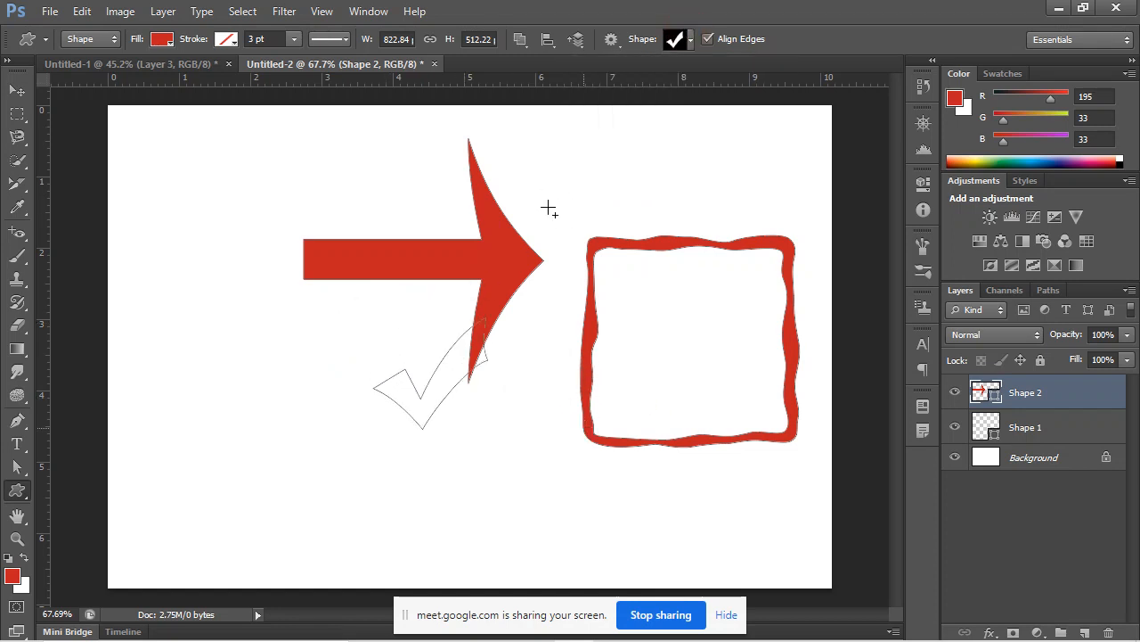
Append the Film shape library to the current custom shapes.
left_click(690, 40)
scroll(640, 105, "up", 1)
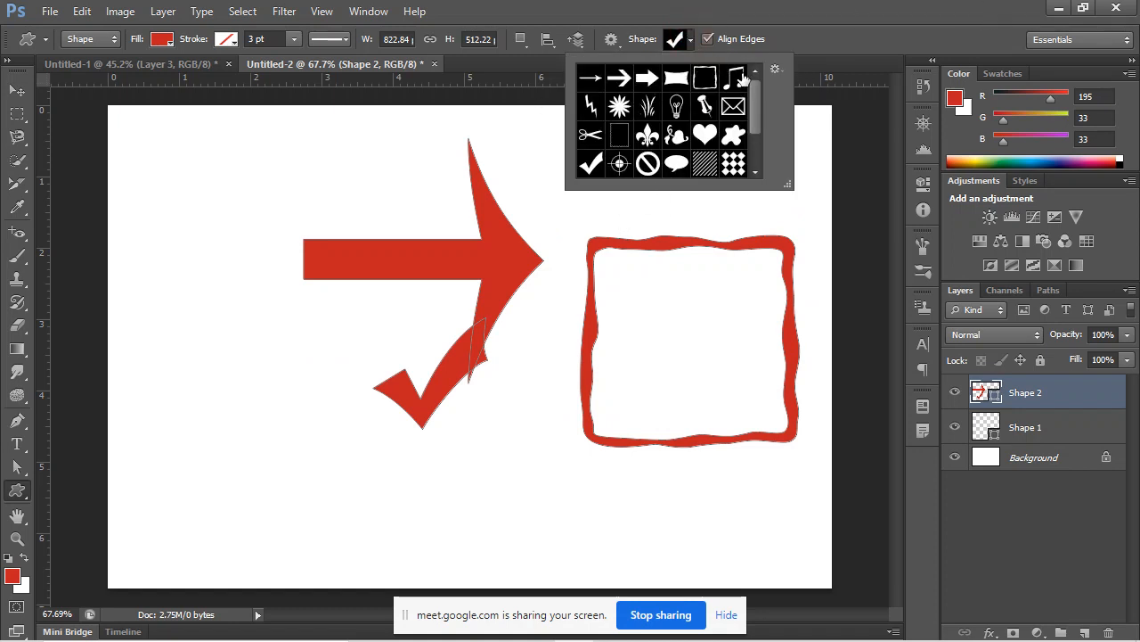
scroll(729, 146, "down", 1)
scroll(733, 154, "up", 2)
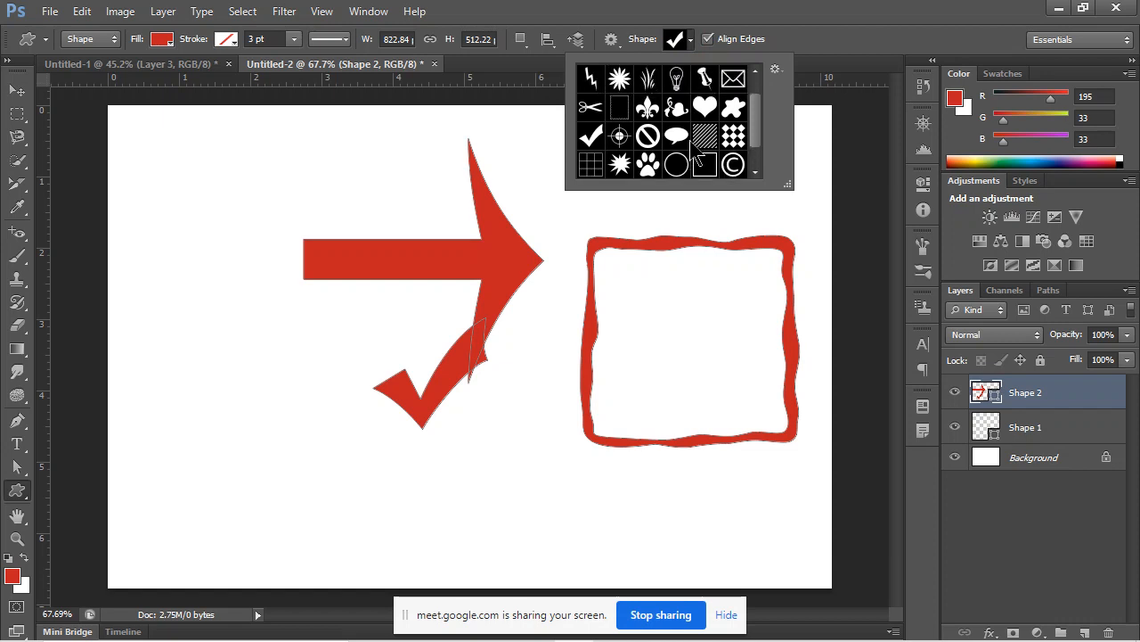
scroll(701, 91, "up", 1)
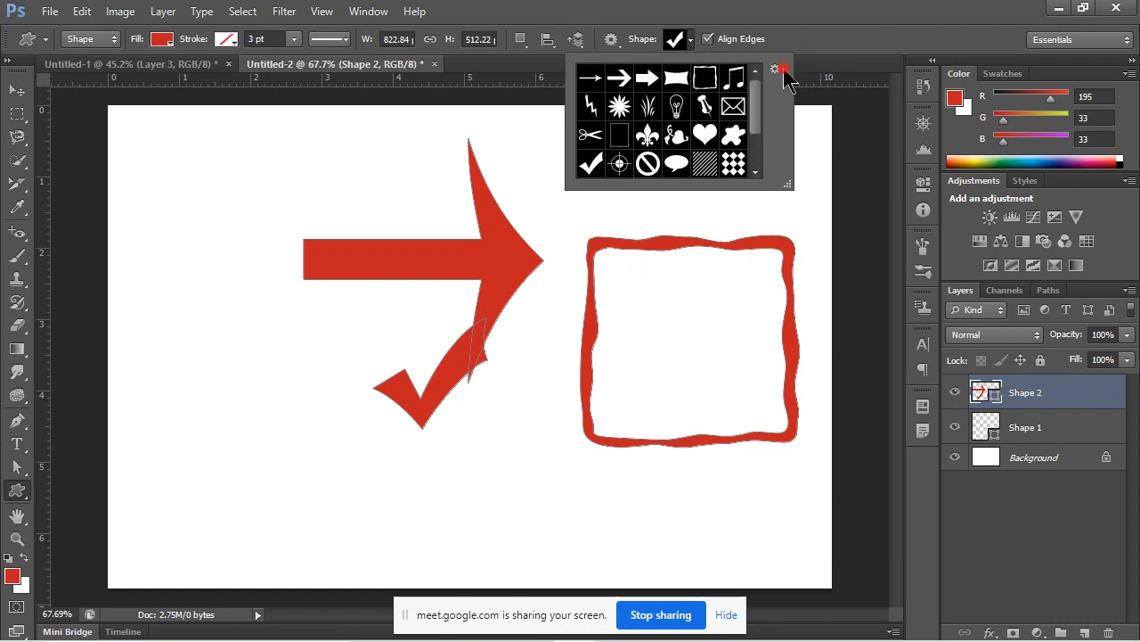
left_click(777, 70)
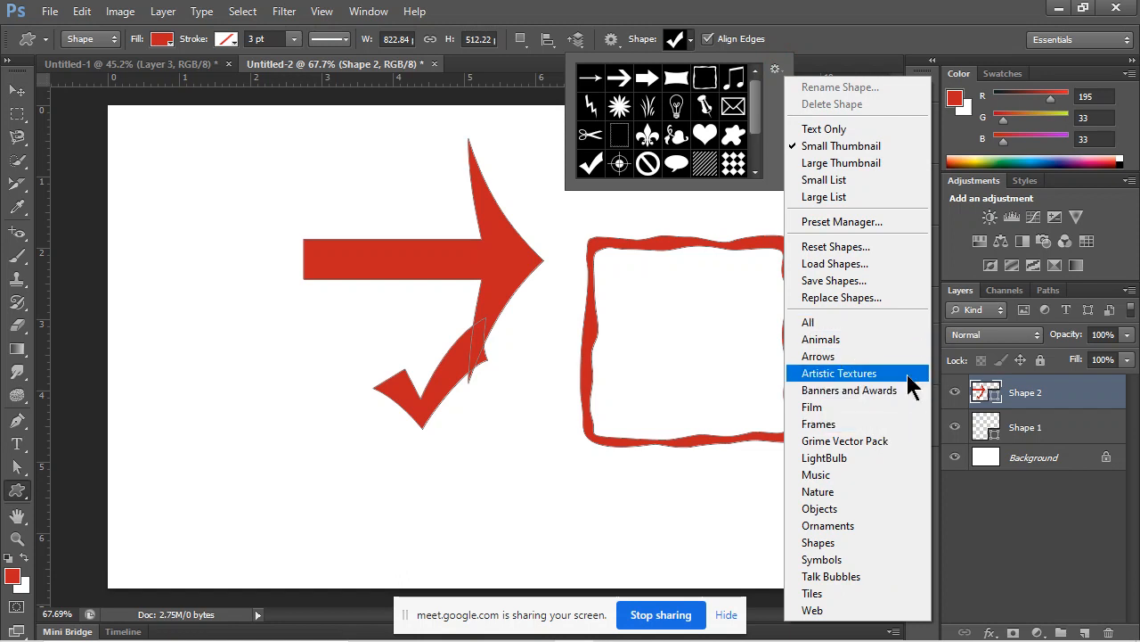
left_click(889, 408)
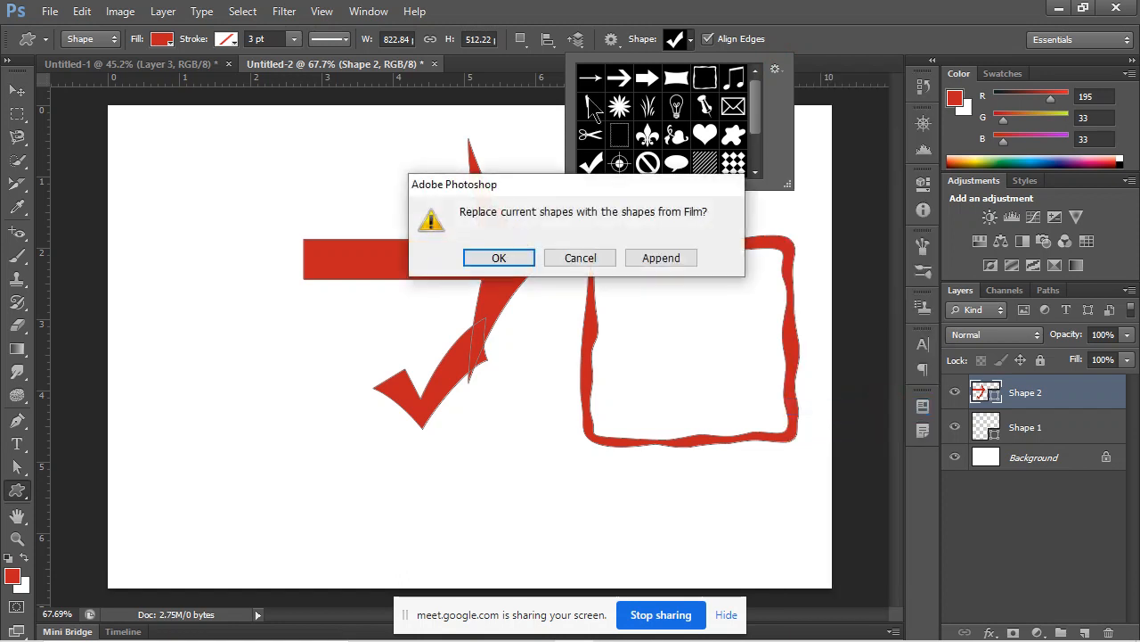
left_click(660, 260)
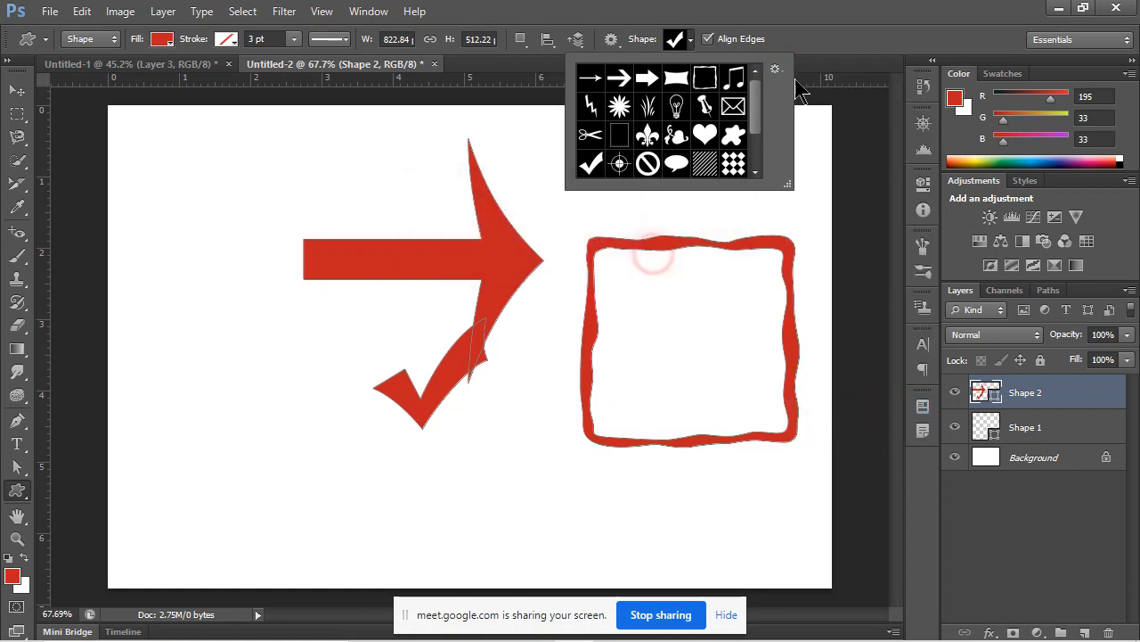
Try the filmstrip custom shape at about 277 by 128 px above the arrow's shaft, and undo it.
left_click_drag(760, 114, 761, 145)
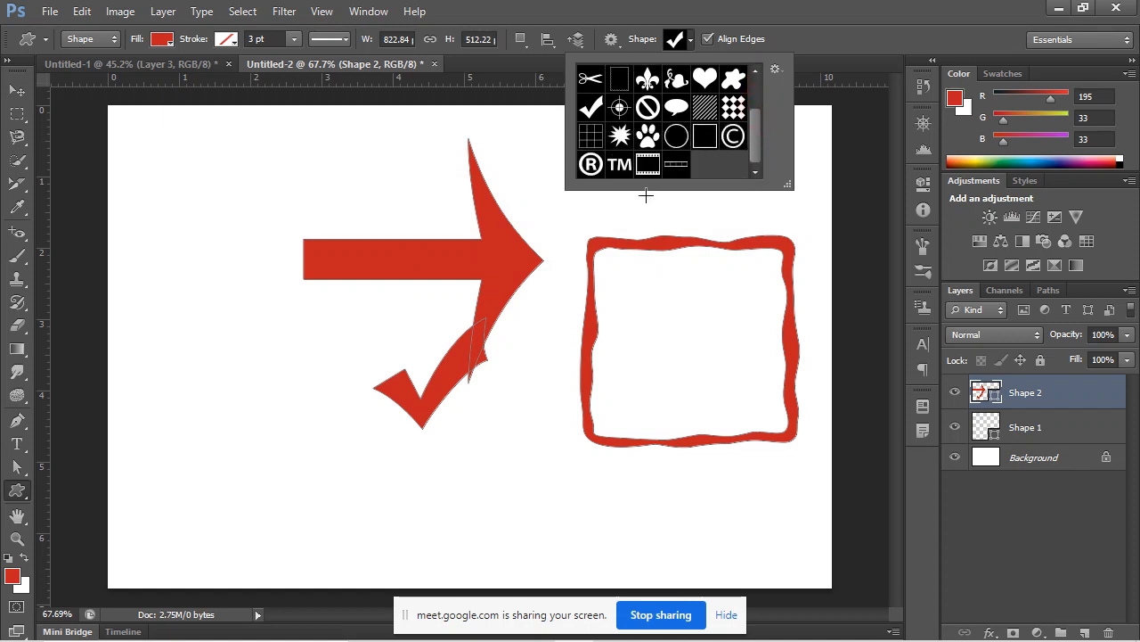
left_click(646, 166)
left_click_drag(244, 156, 409, 231)
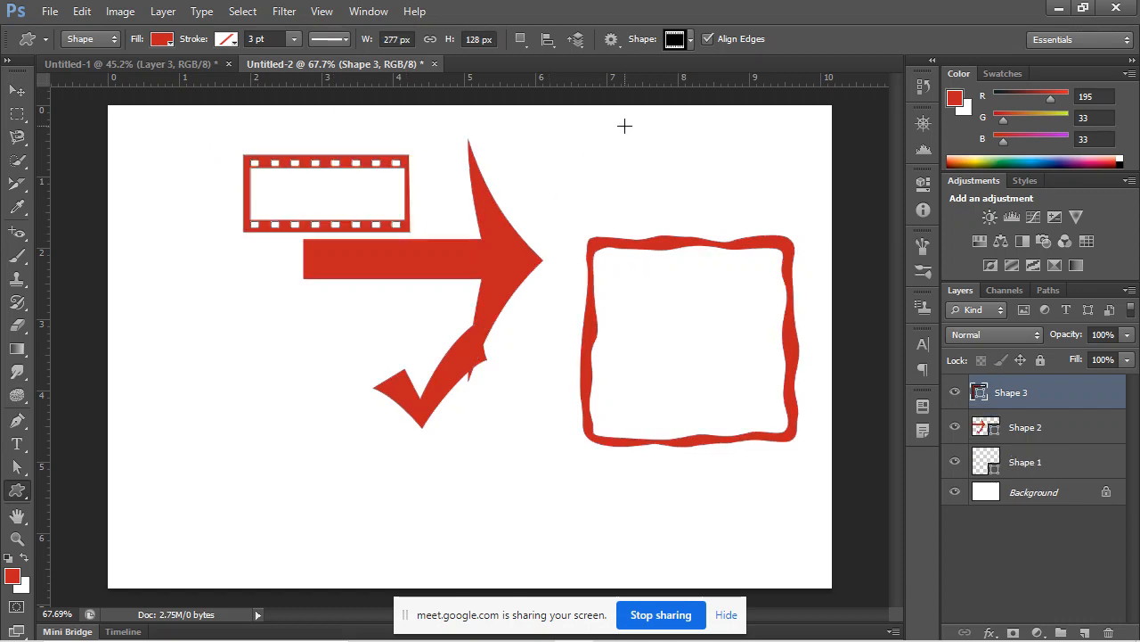
key("ctrl+z")
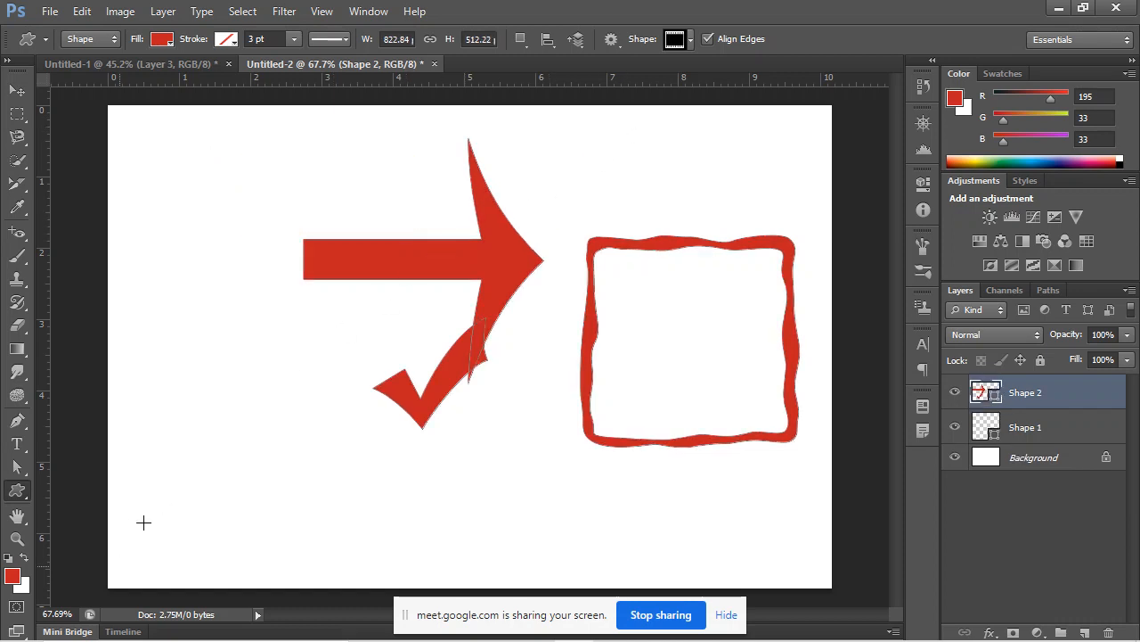
Append the LightBulb shape library to the current custom shapes.
left_click(692, 39)
left_click(774, 69)
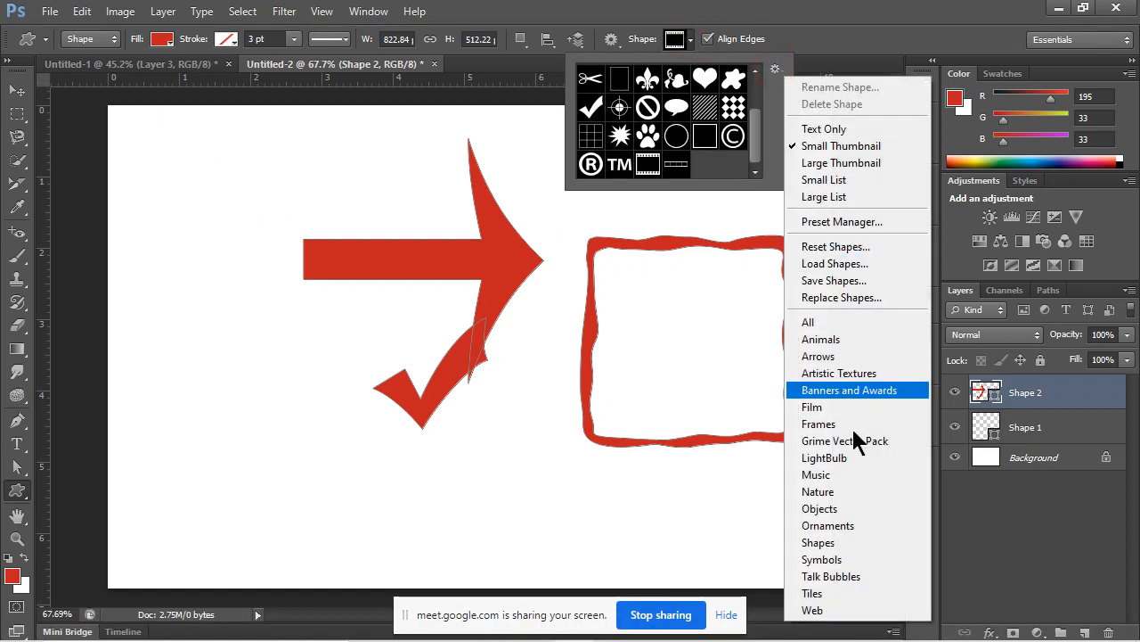
left_click(858, 457)
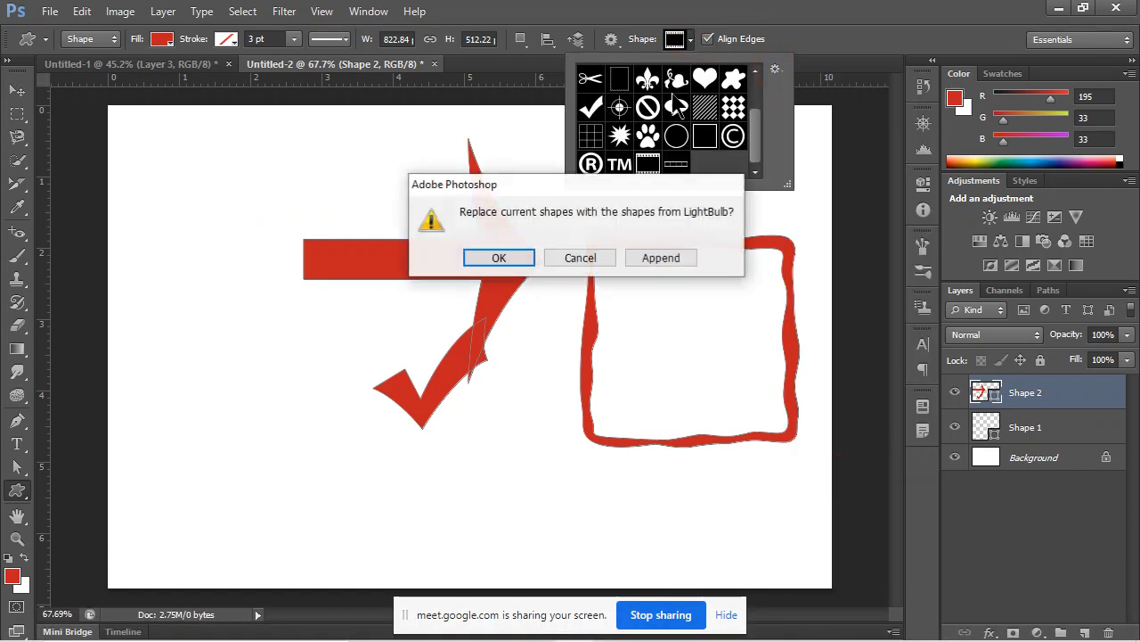
left_click(656, 256)
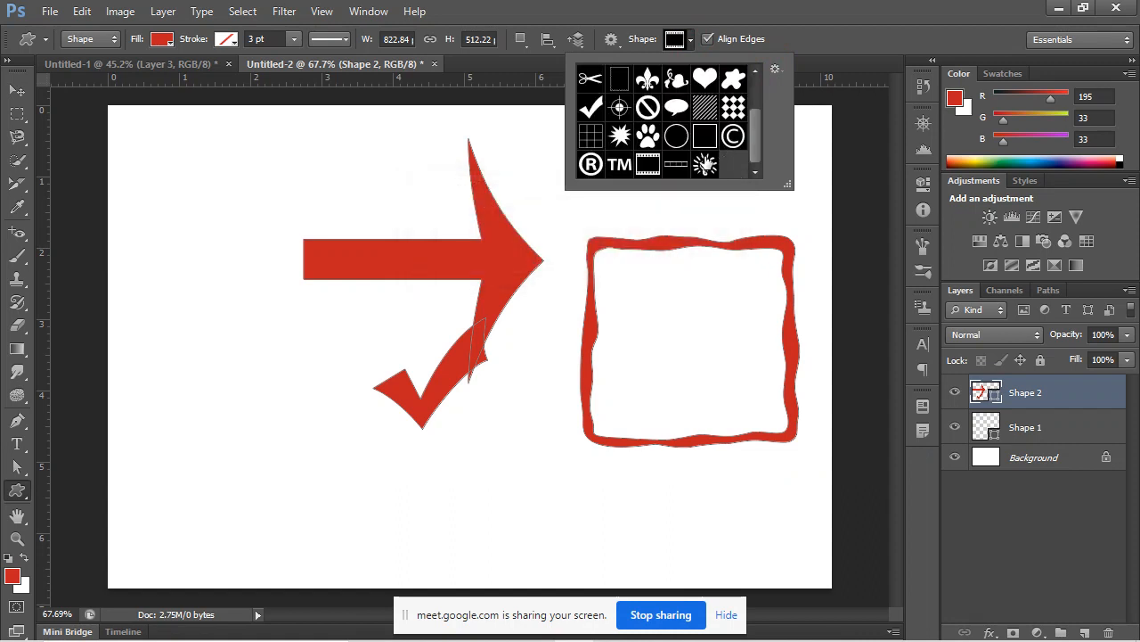
Try the light bulb custom shape at about 241 by 314 px over the arrow's tail, and undo it.
left_click(705, 167)
left_click(173, 145)
left_click_drag(172, 146, 318, 333)
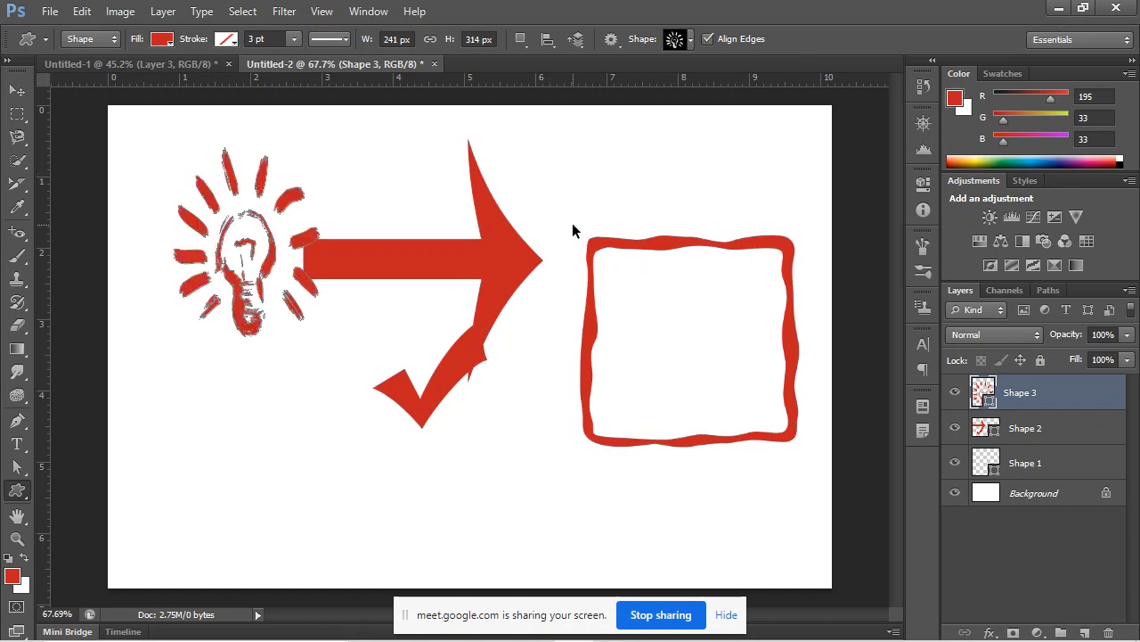
key("ctrl+z")
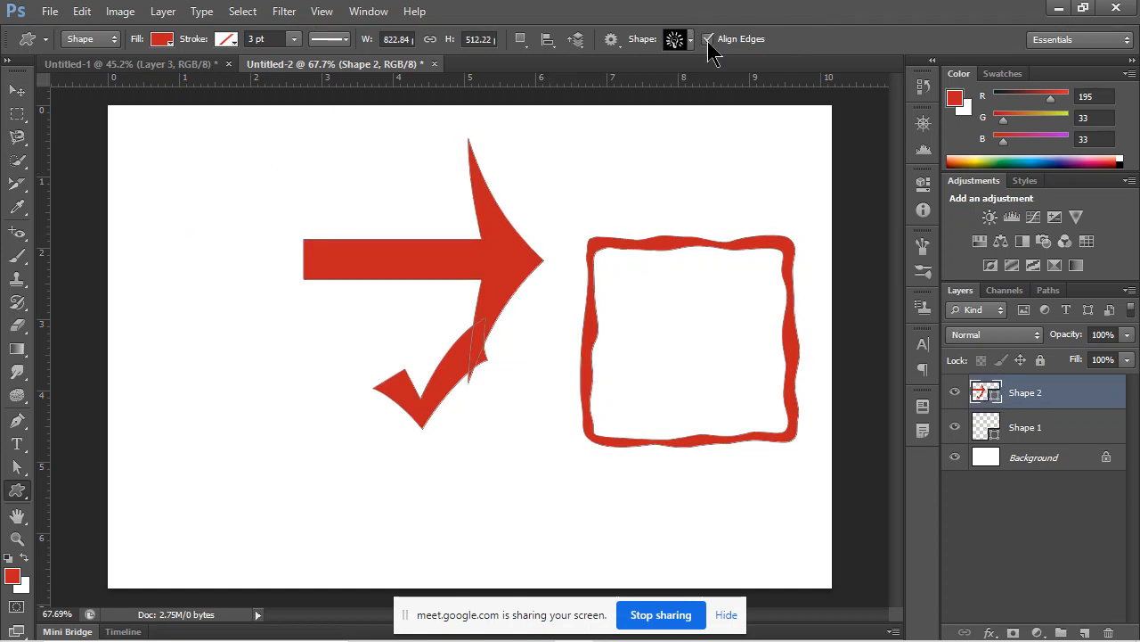
left_click(684, 42)
scroll(675, 111, "up", 1)
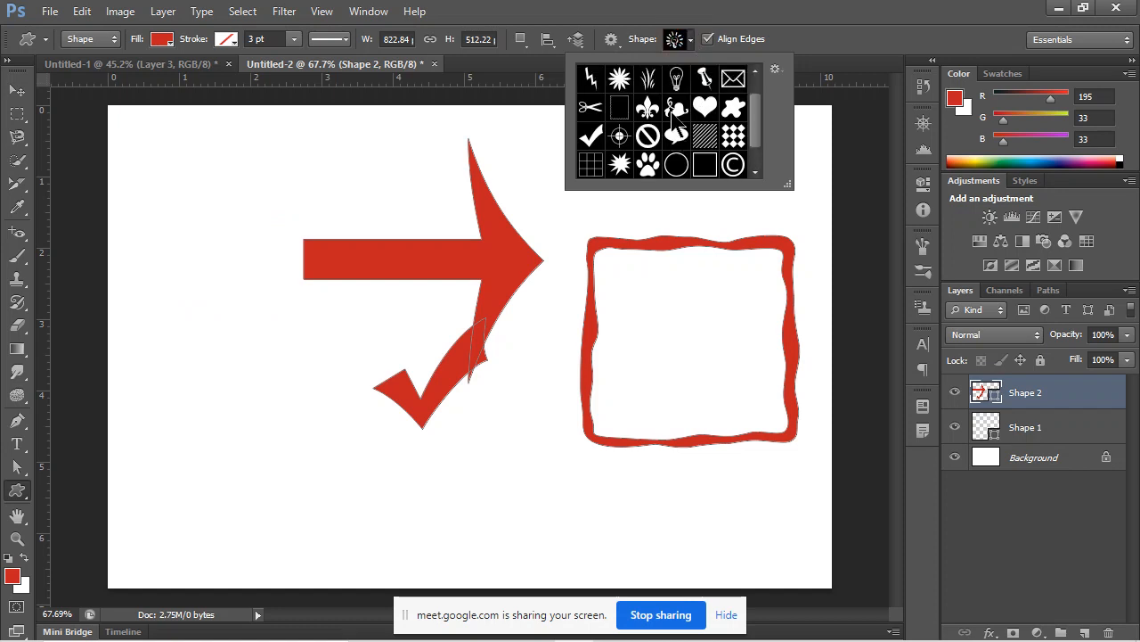
scroll(679, 109, "up", 1)
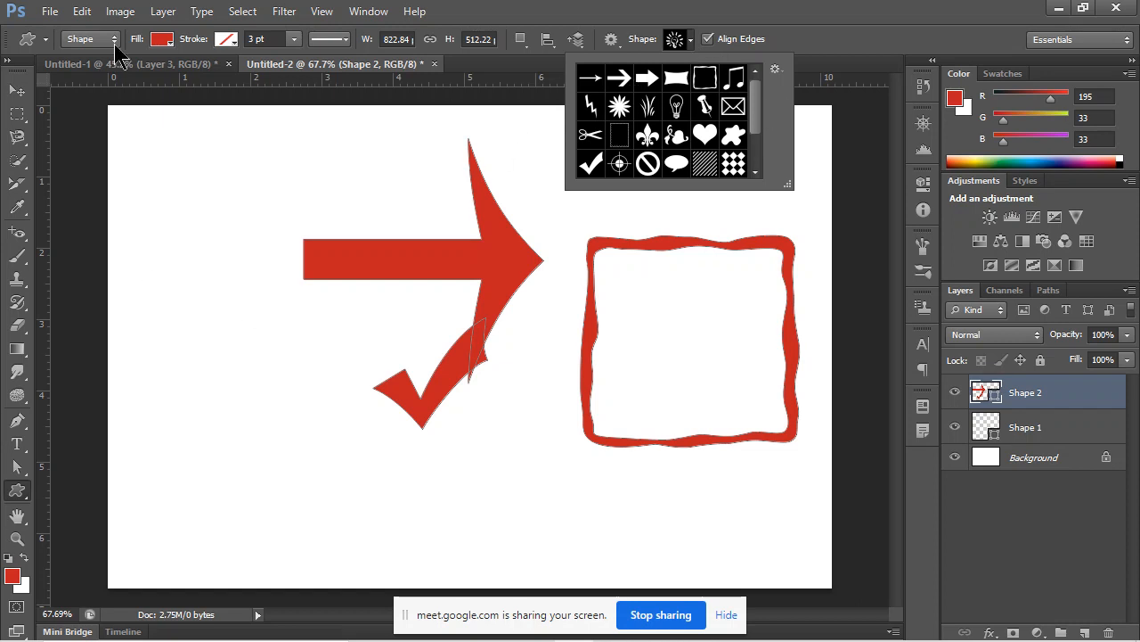
left_click(775, 70)
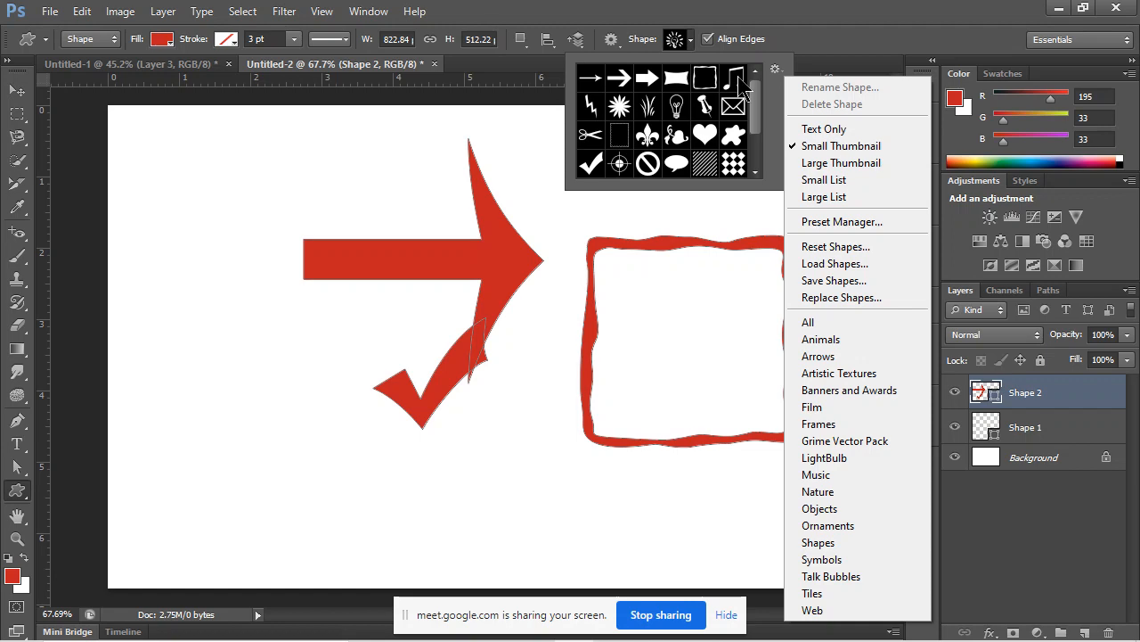
left_click(607, 4)
left_click(629, 10)
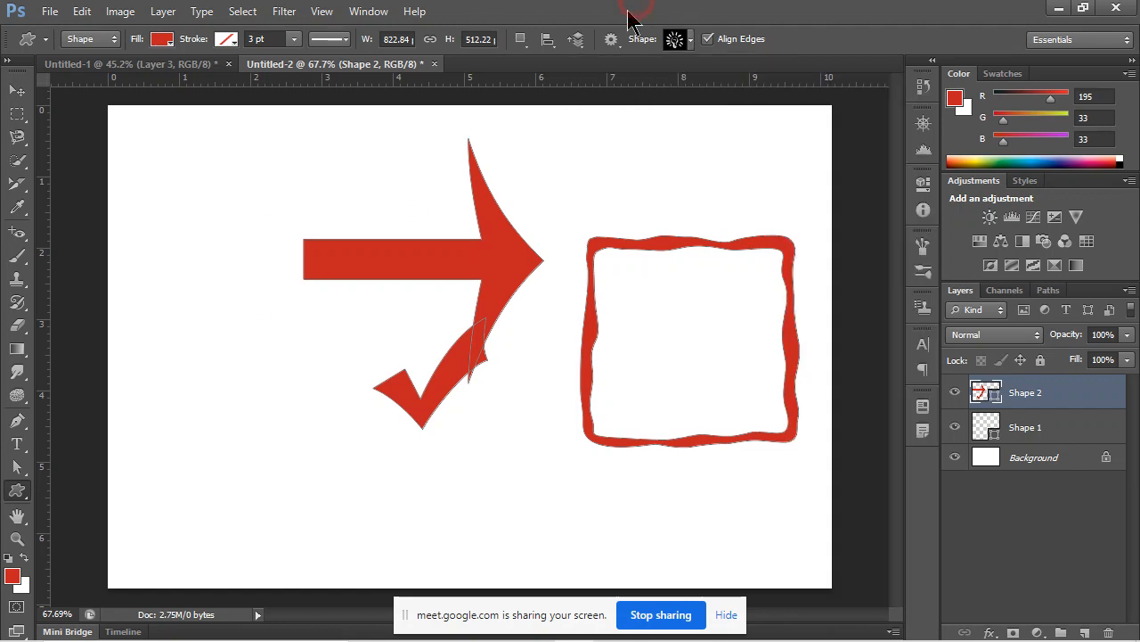
left_click(80, 12)
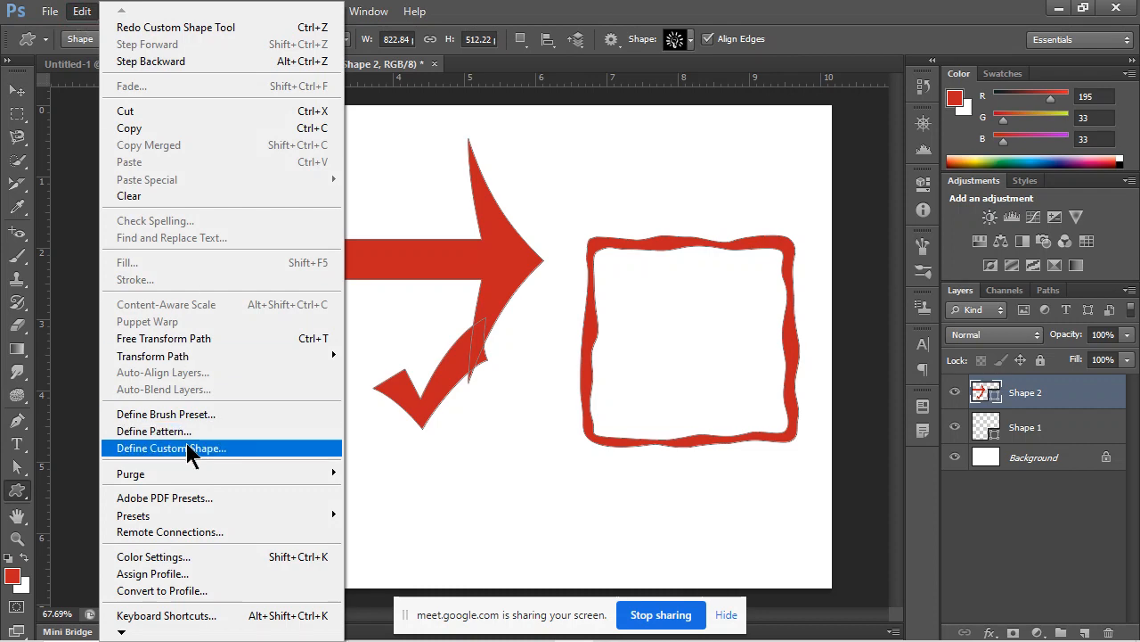
left_click(692, 9)
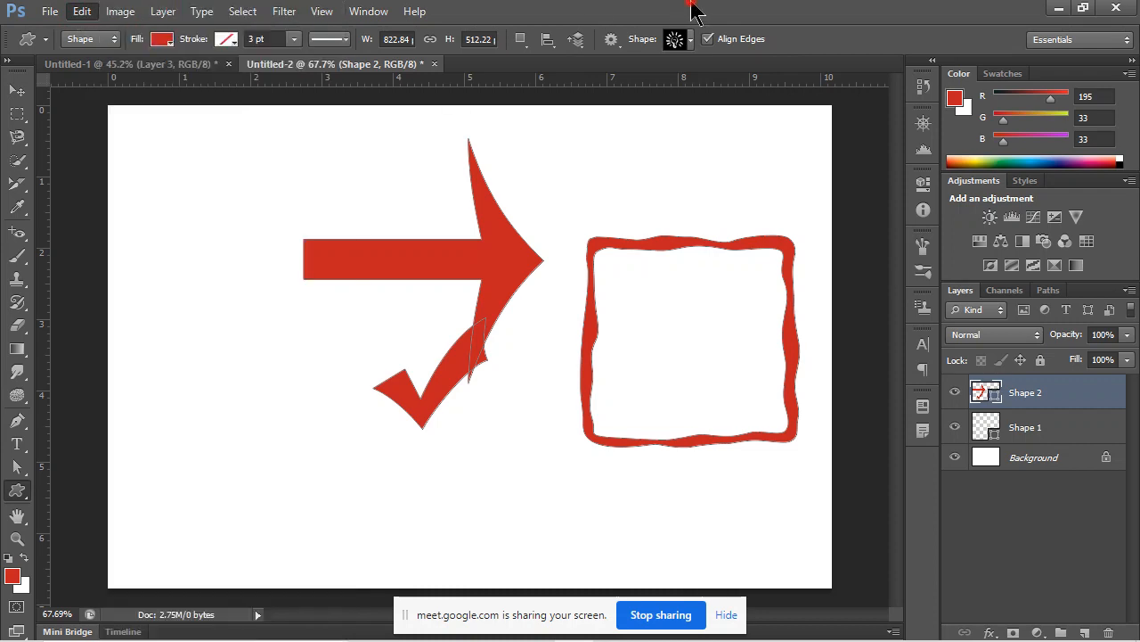
left_click(53, 13)
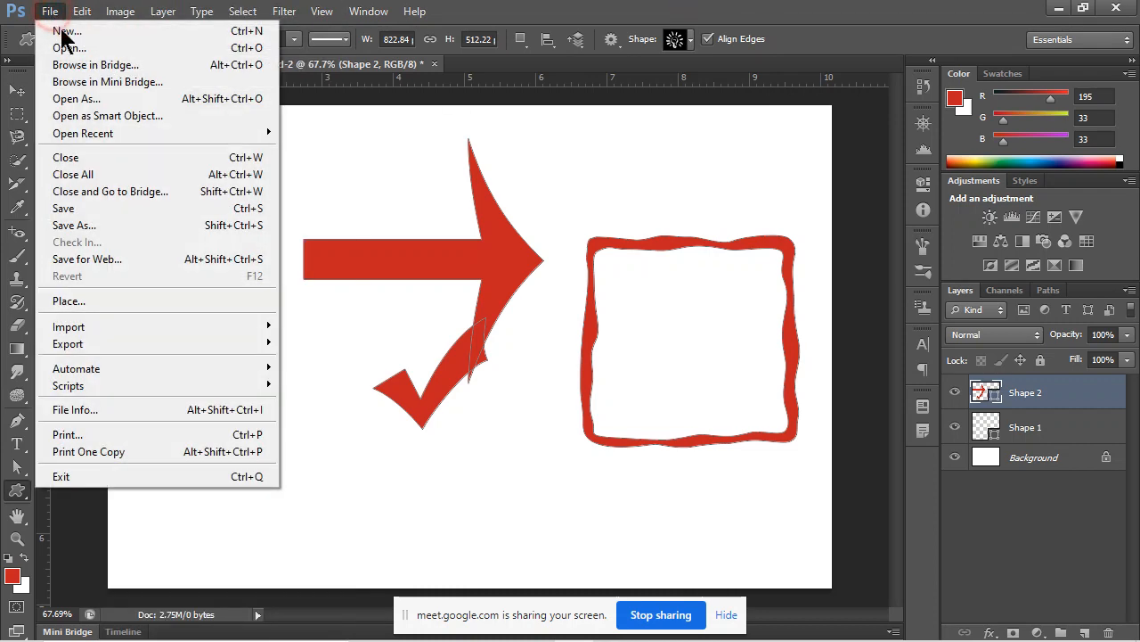
left_click(147, 48)
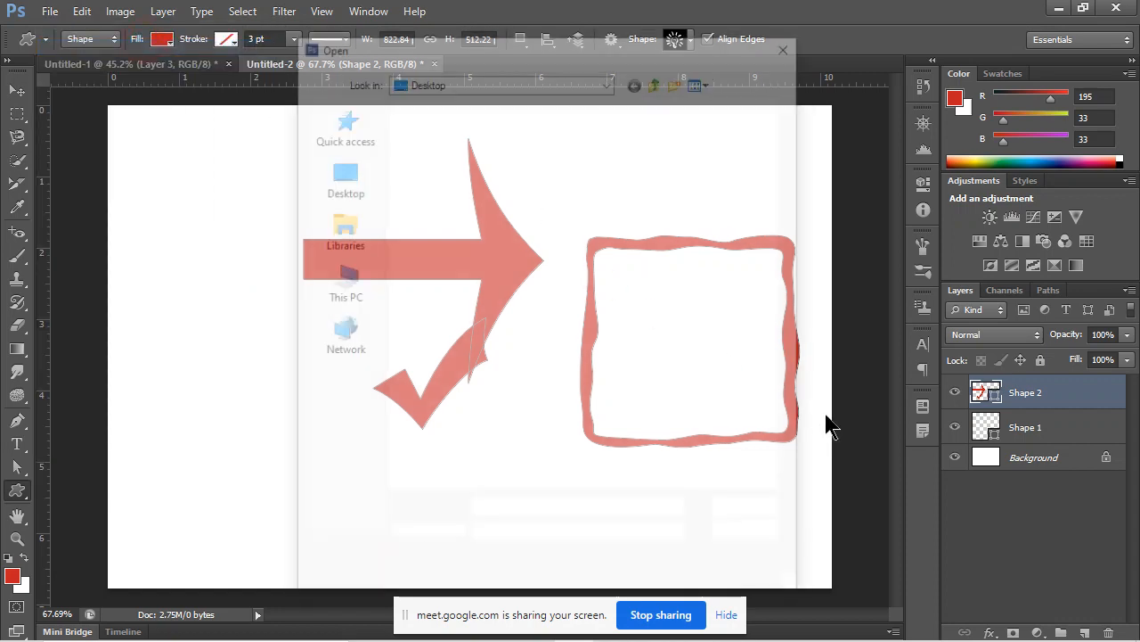
left_click(753, 535)
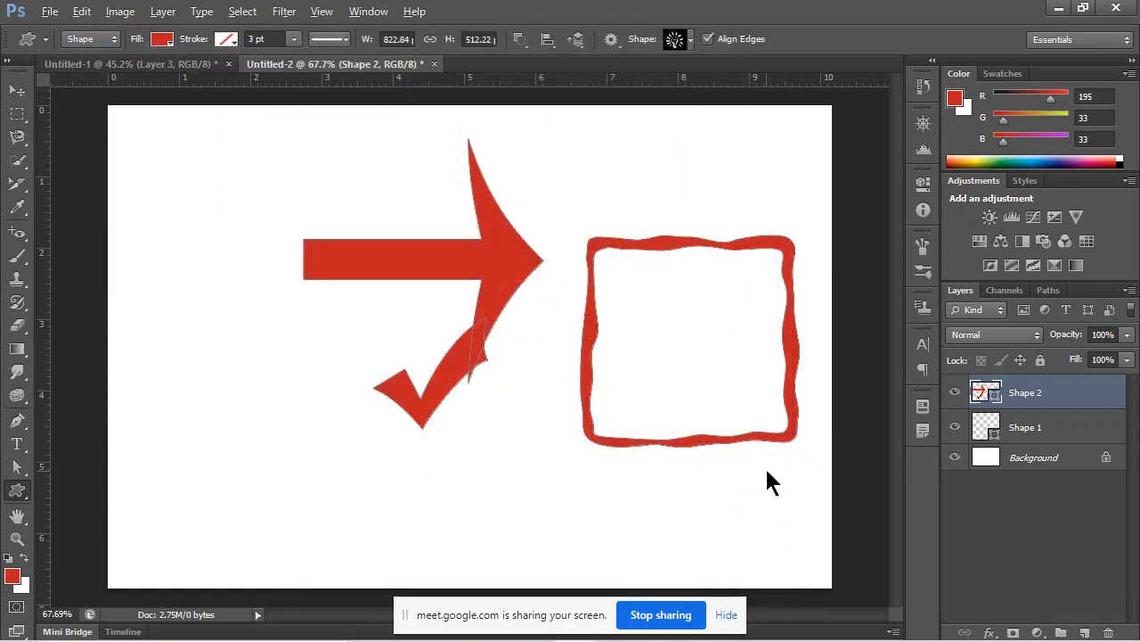
Switch to the Google Meet call to admit the waiting participant, and return to Photoshop.
key("alt+Tab")
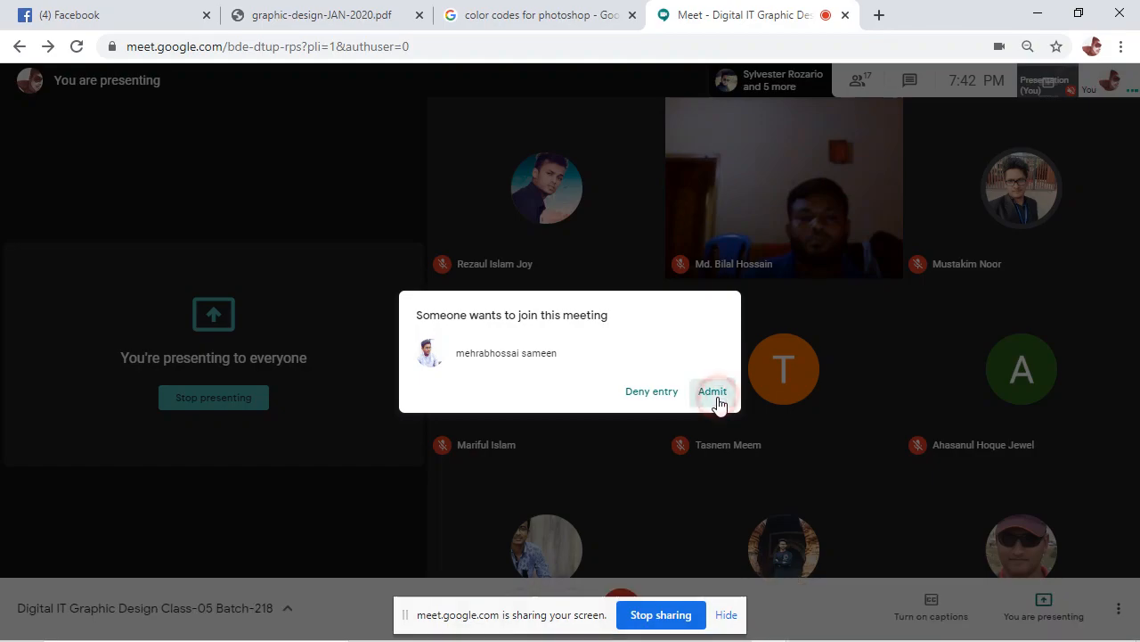
left_click(713, 392)
key("alt+Tab")
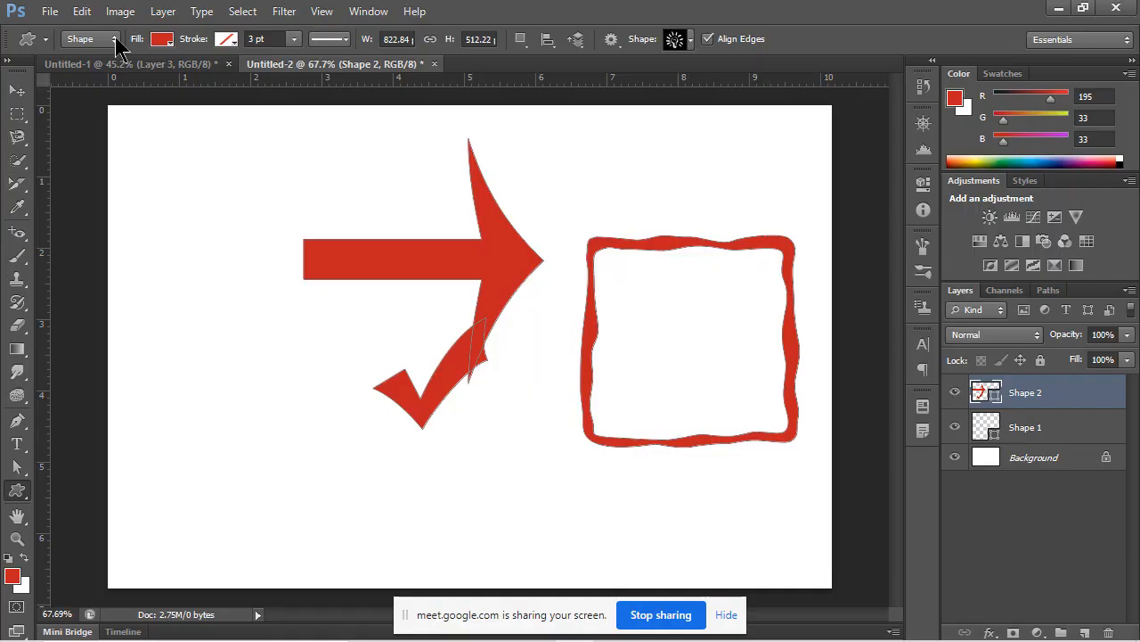
left_click(51, 12)
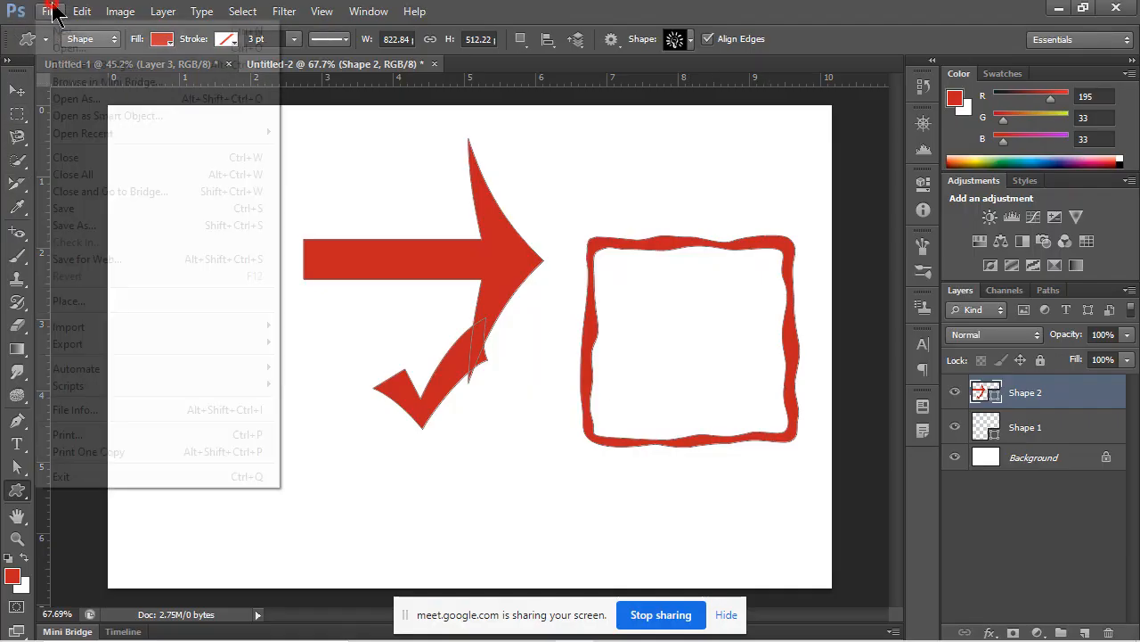
left_click(66, 32)
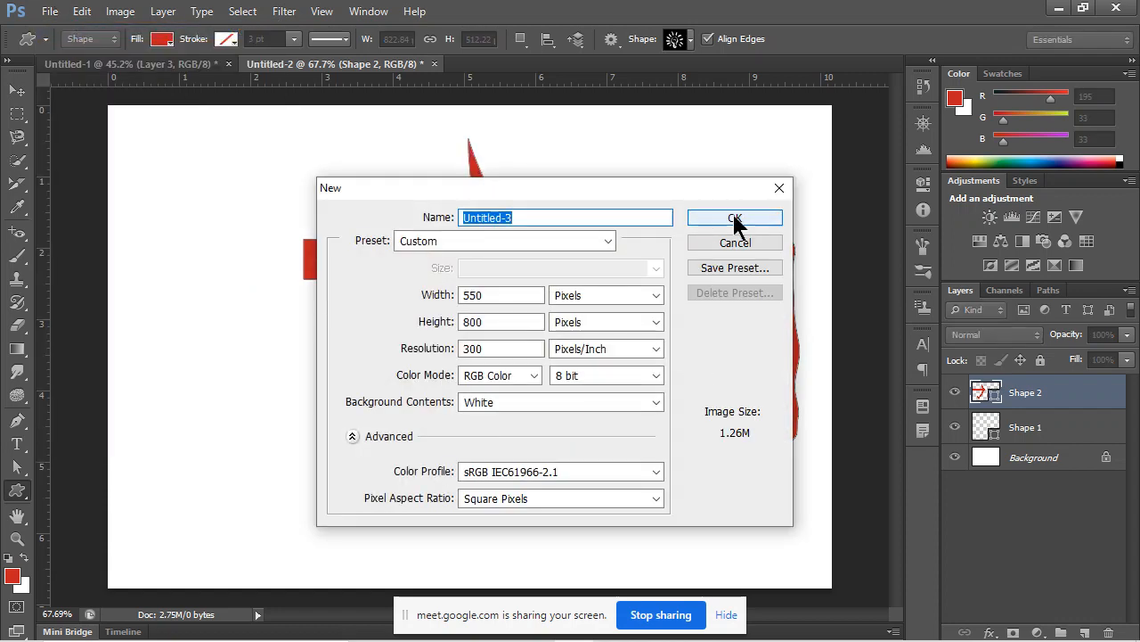
left_click(735, 218)
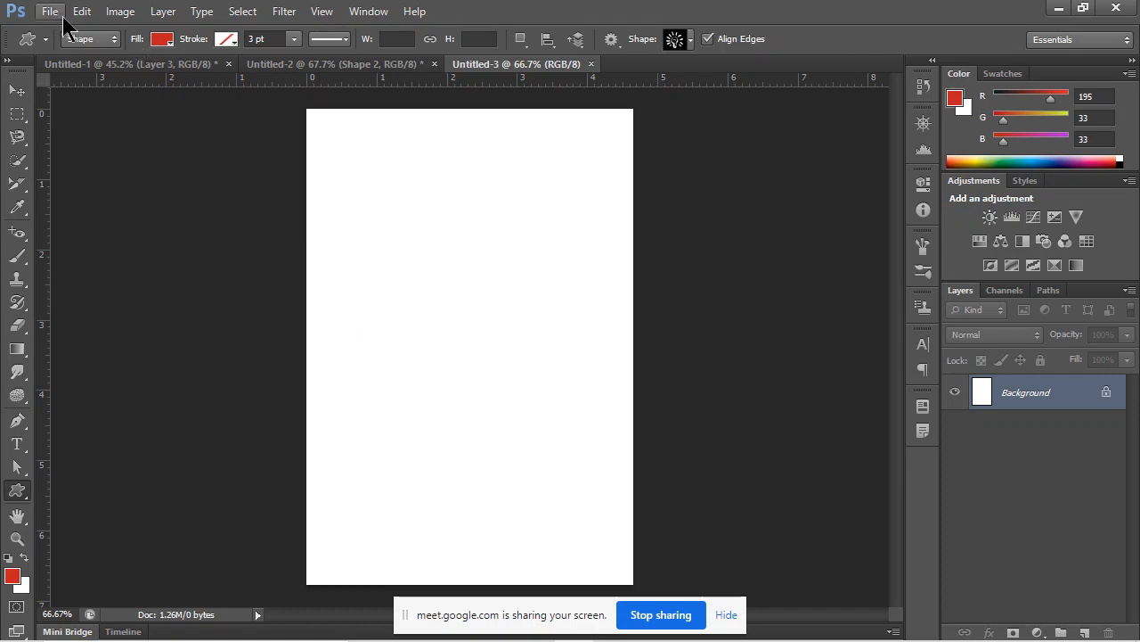
left_click(591, 64)
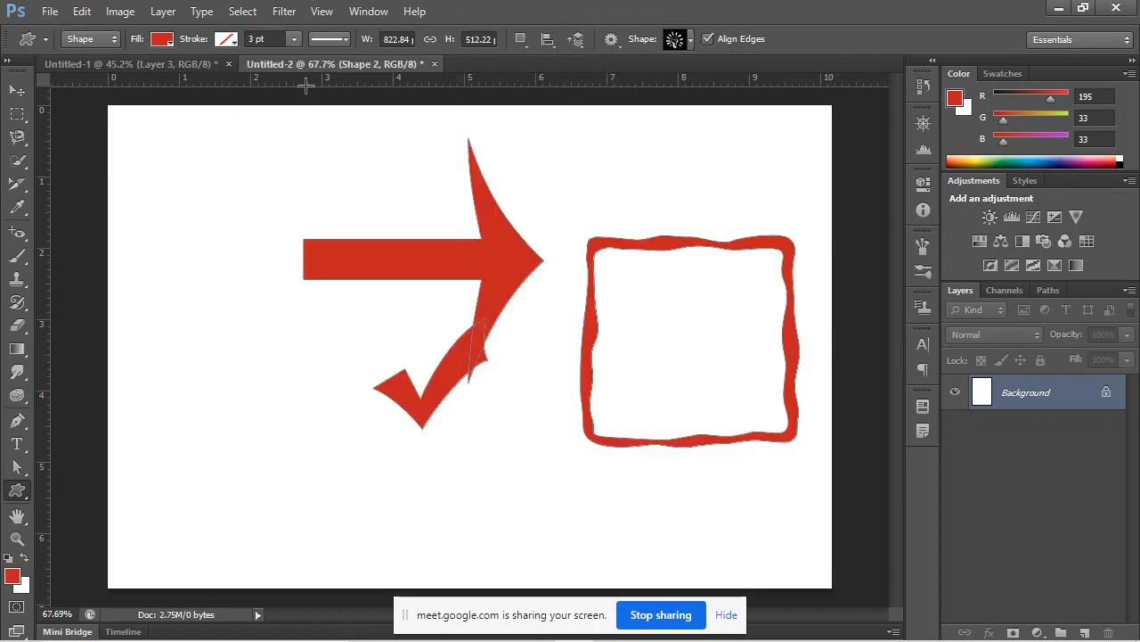
Open the indigo-blue abstract birds image from the Wallpapers folder on the Desktop.
left_click(49, 11)
left_click(55, 48)
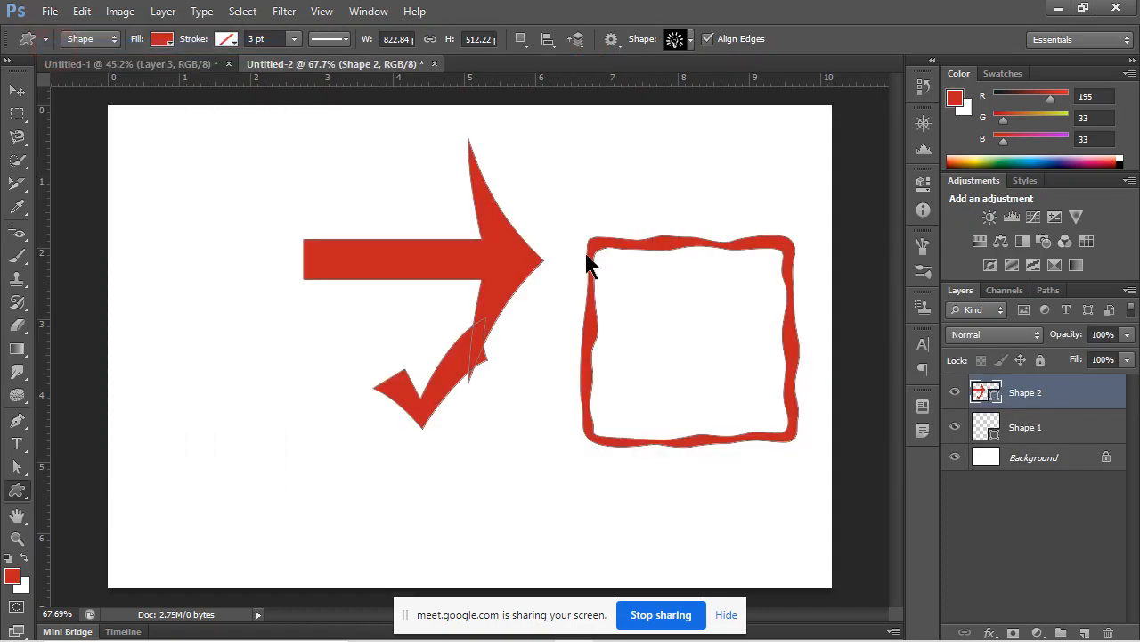
left_click(346, 180)
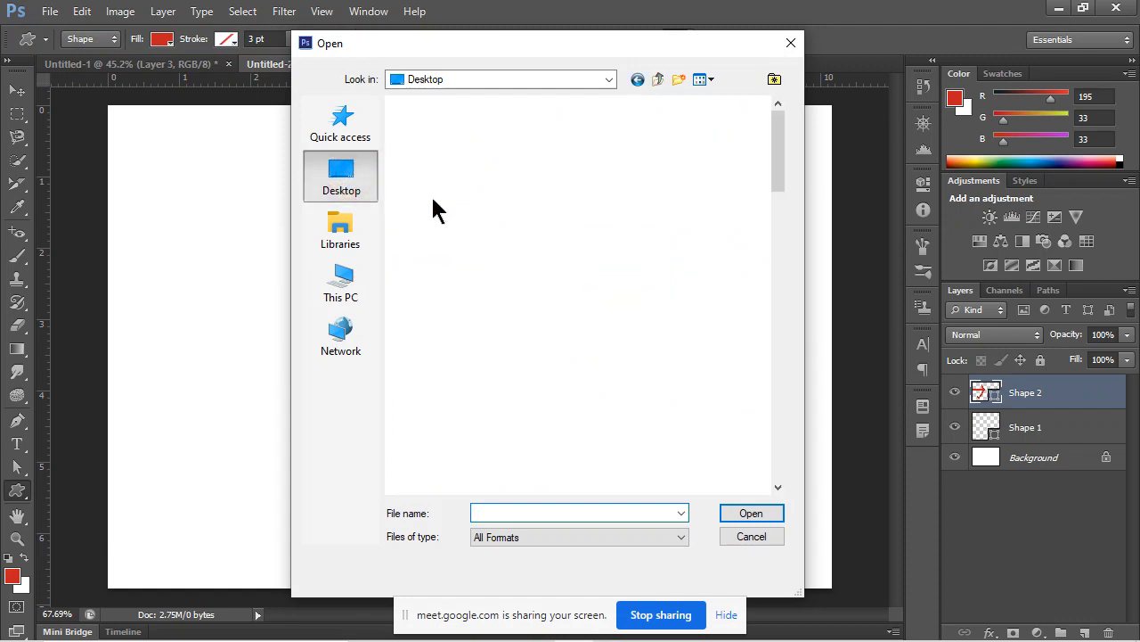
left_click(474, 401)
double_click(474, 401)
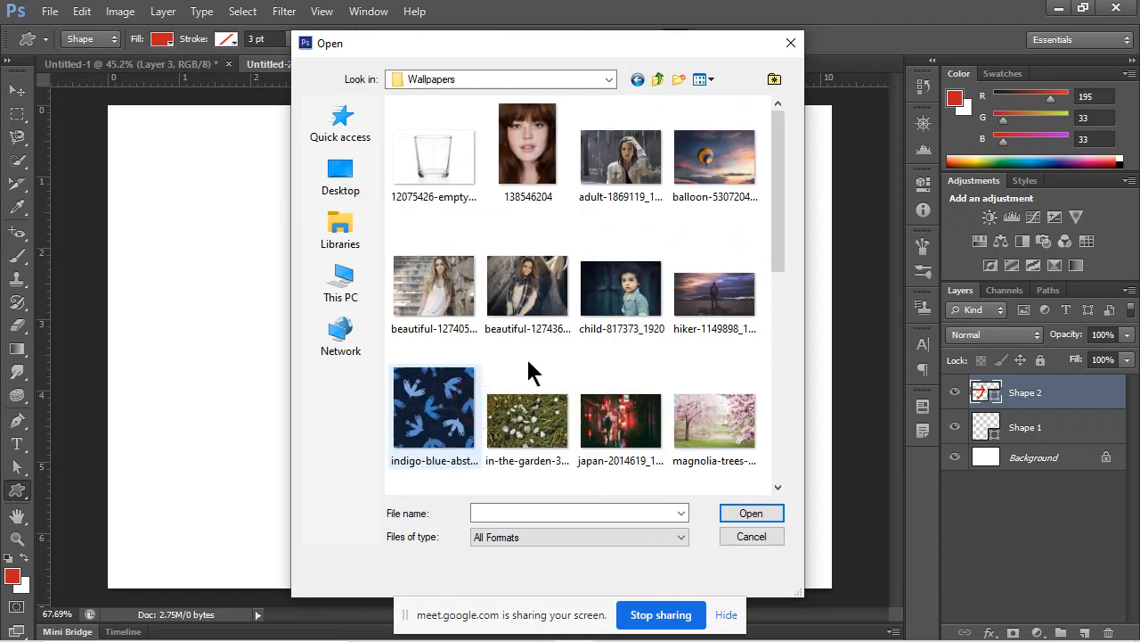
left_click(434, 410)
left_click(753, 514)
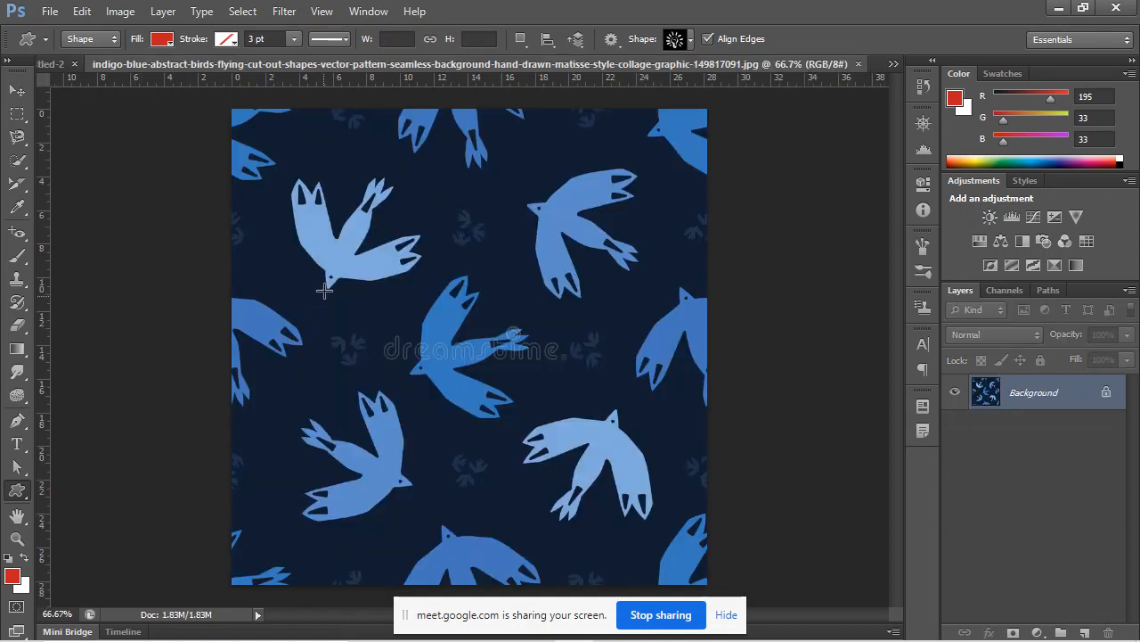
Select the light blue bird in the image's upper left with the Magic Wand and try to define it as a custom shape.
left_click(17, 160)
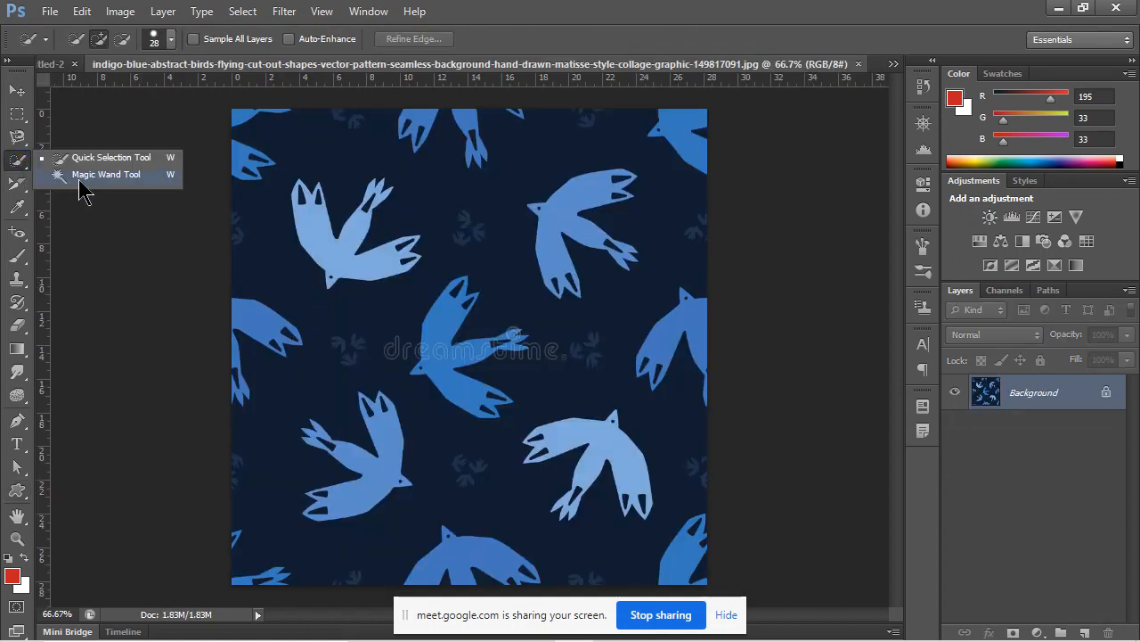
left_click(77, 178)
left_click(344, 252)
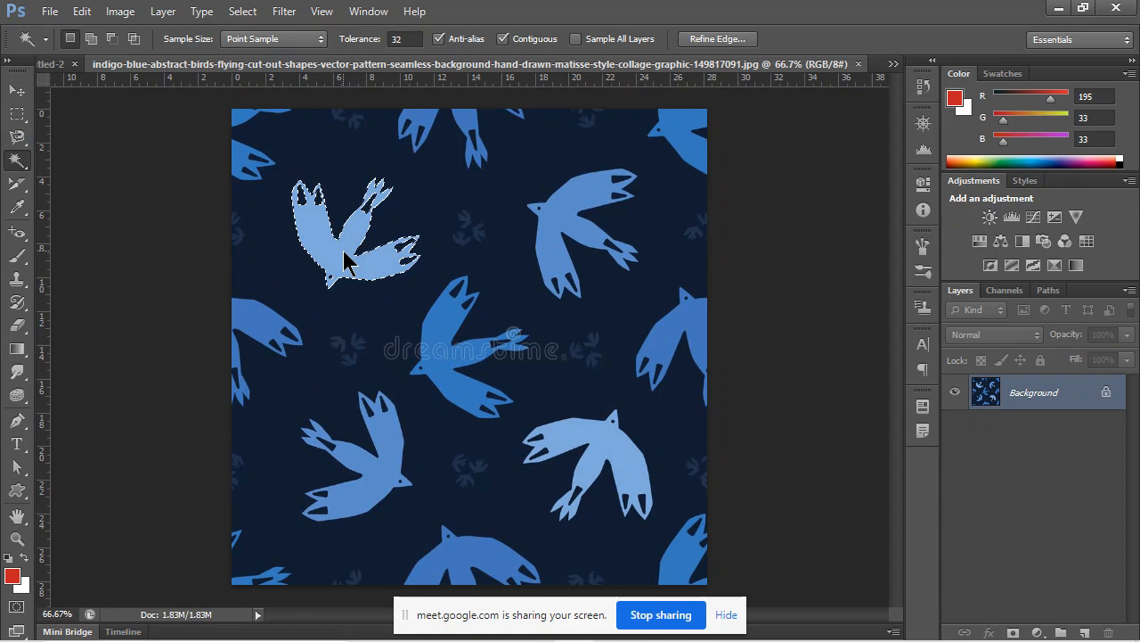
left_click(86, 11)
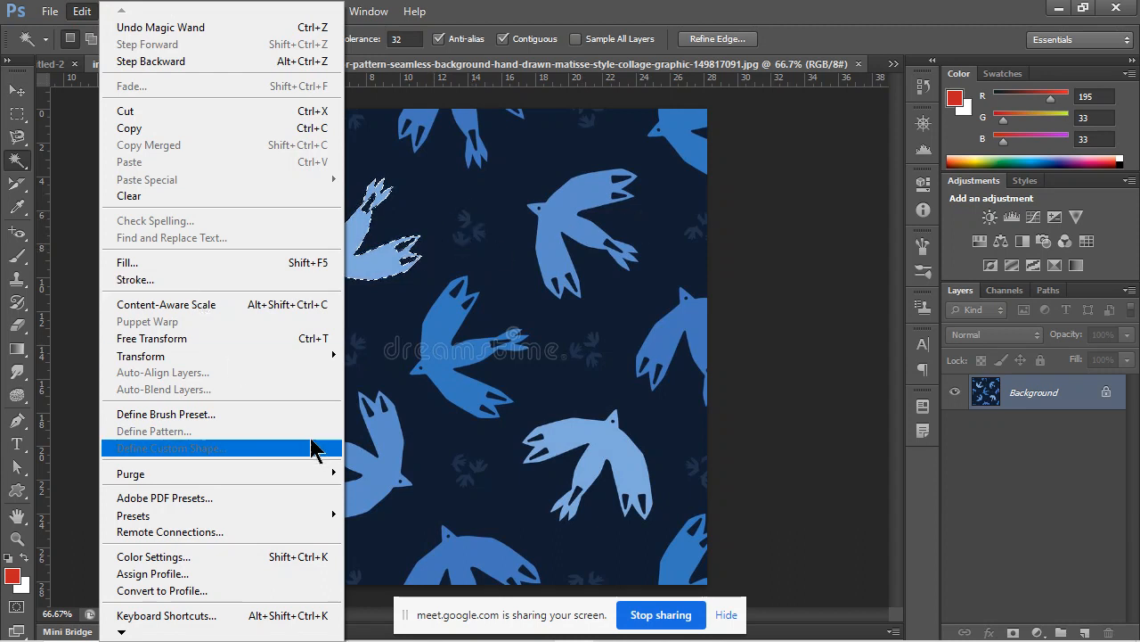
left_click(554, 10)
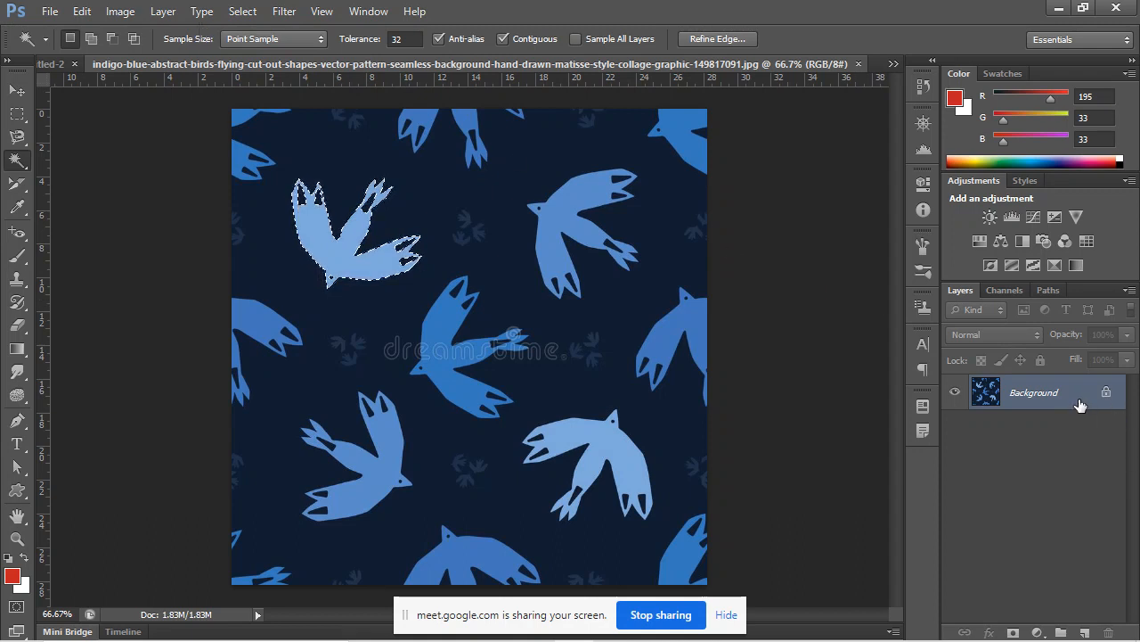
Clear the selection and convert the locked Background into a regular layer.
key("ctrl+d")
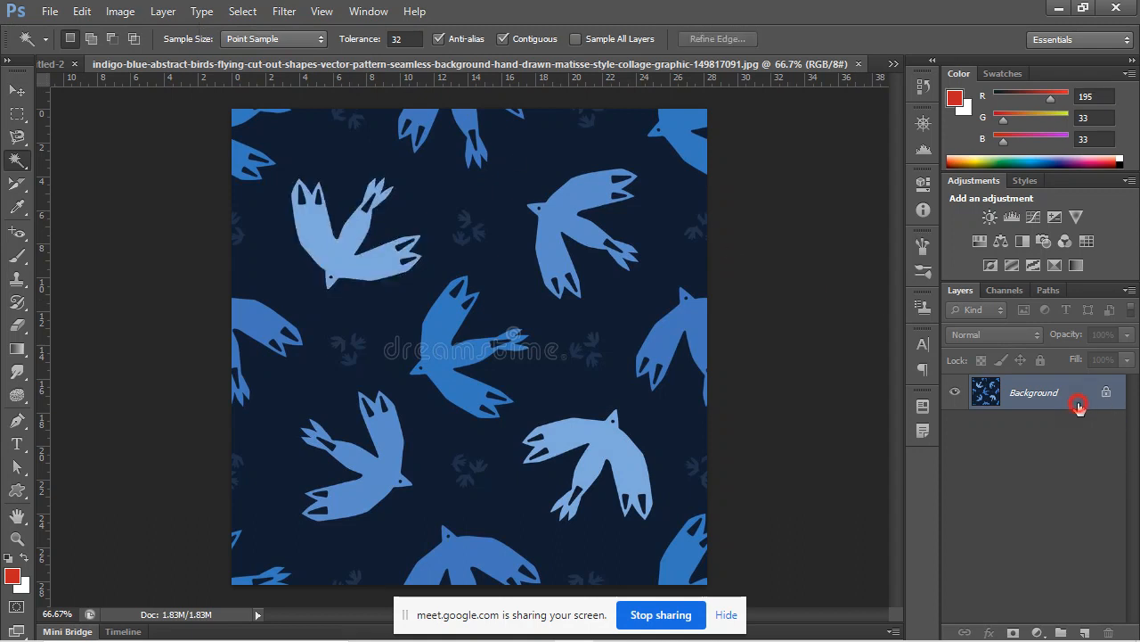
double_click(1079, 406)
left_click(716, 349)
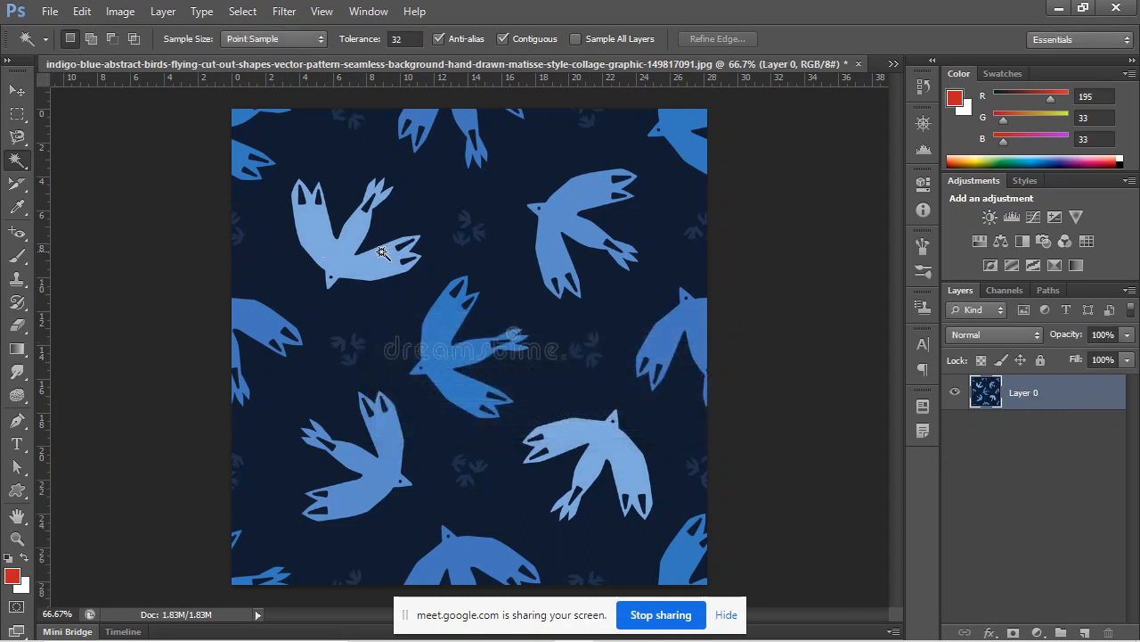
Reselect the light blue bird on Layer 0 with the Magic Wand and try again to define a custom shape.
left_click(370, 259)
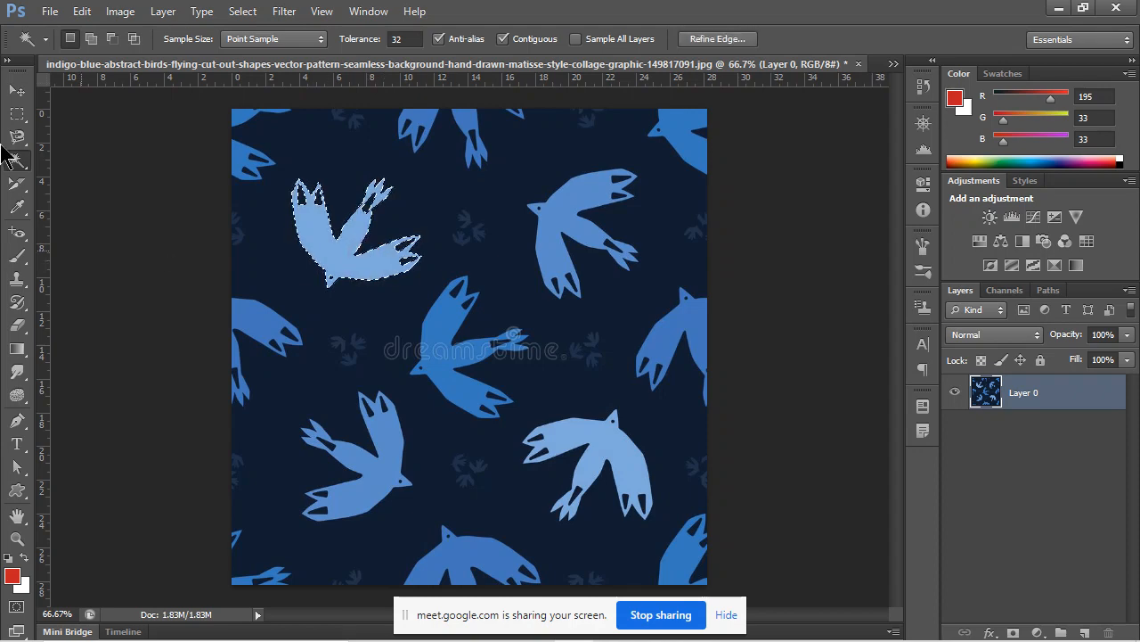
left_click(122, 10)
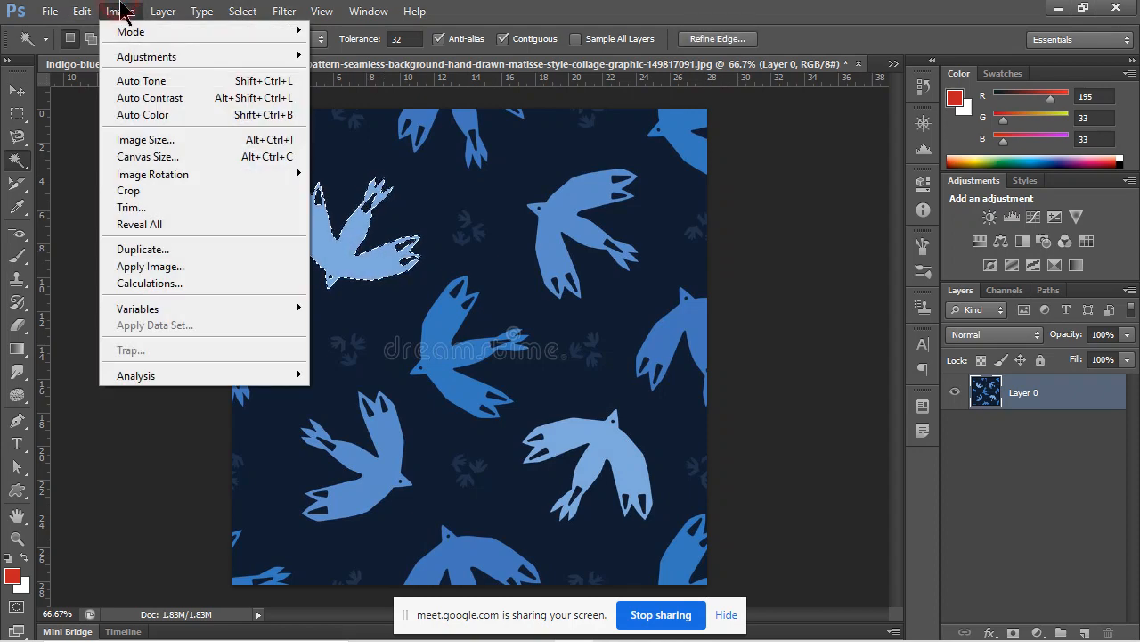
mouse_move(98, 13)
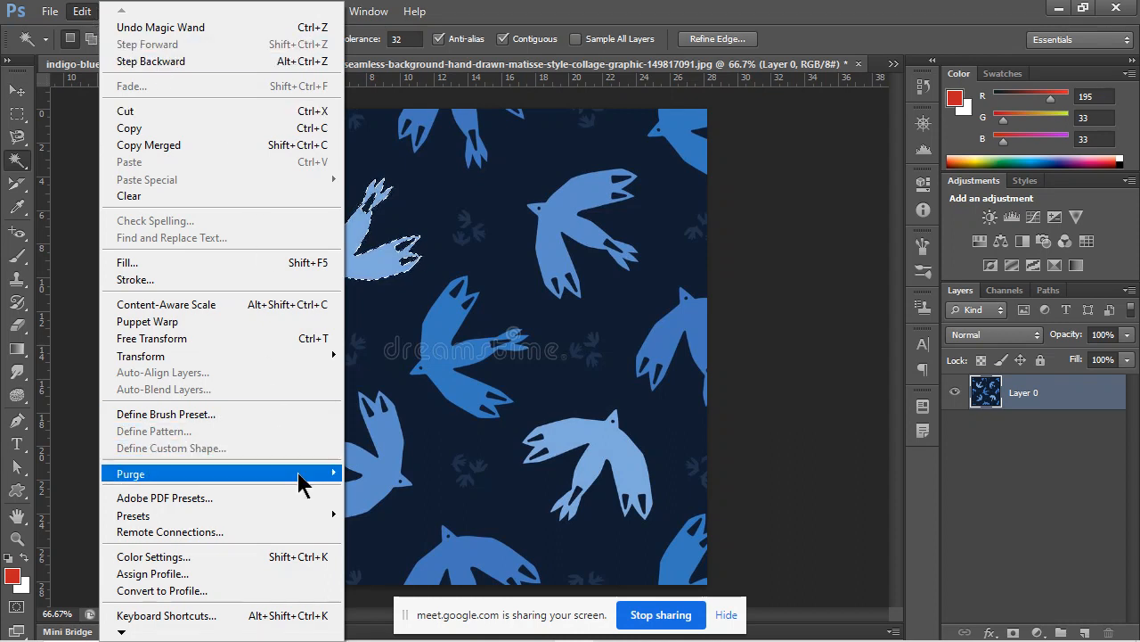
mouse_move(301, 476)
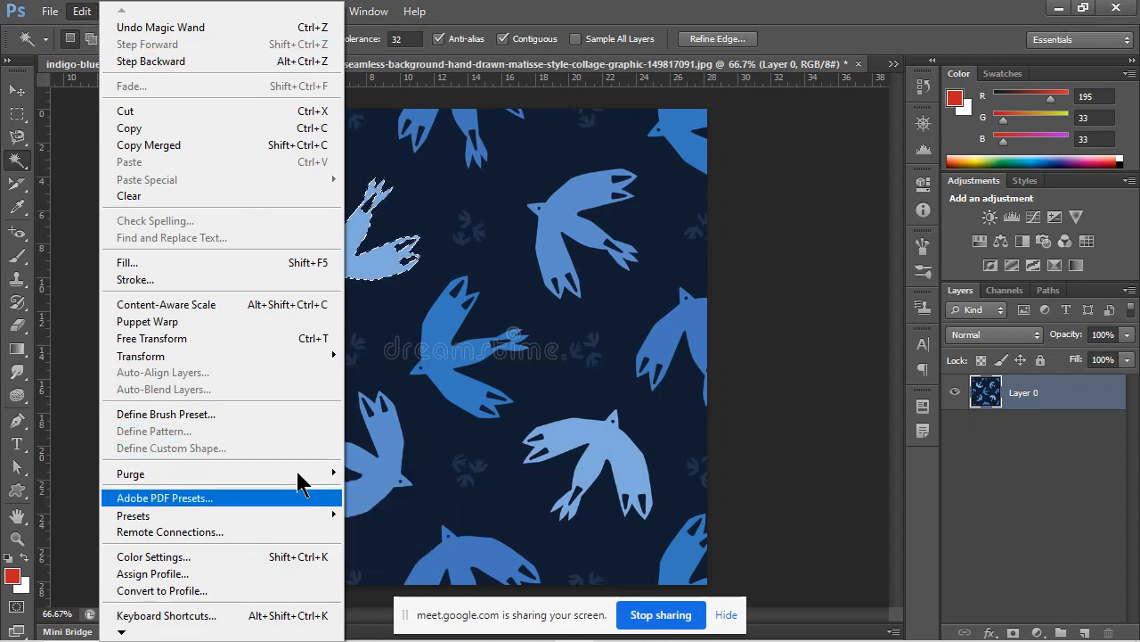
left_click(583, 20)
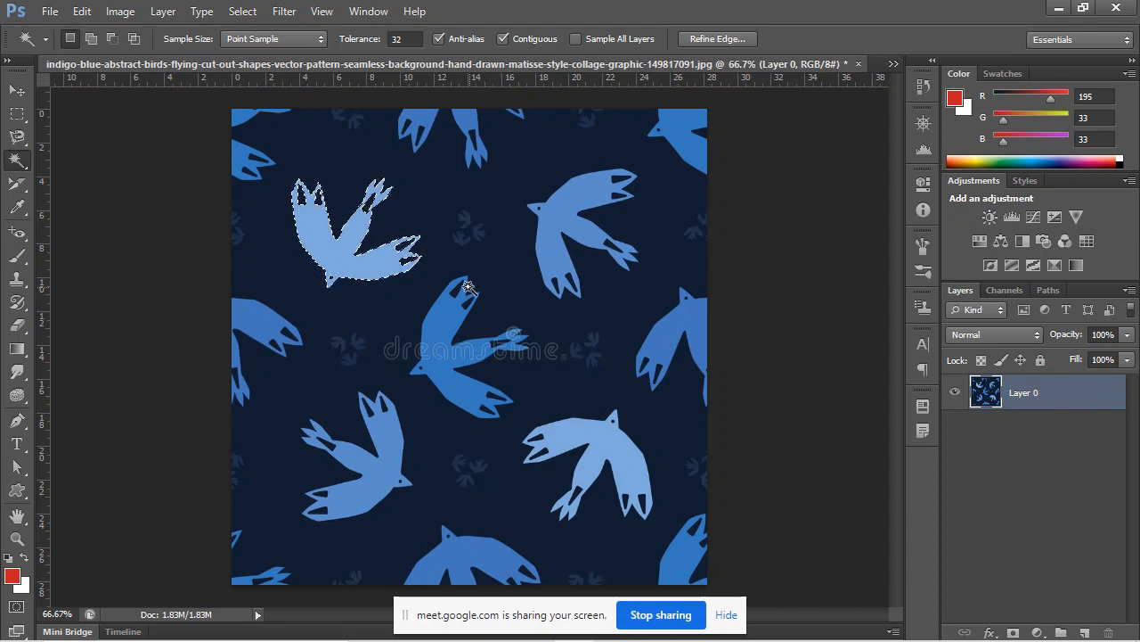
Delete the dark blue background around the birds using a Magic Wand selection, and clear the selection.
key("ctrl+d")
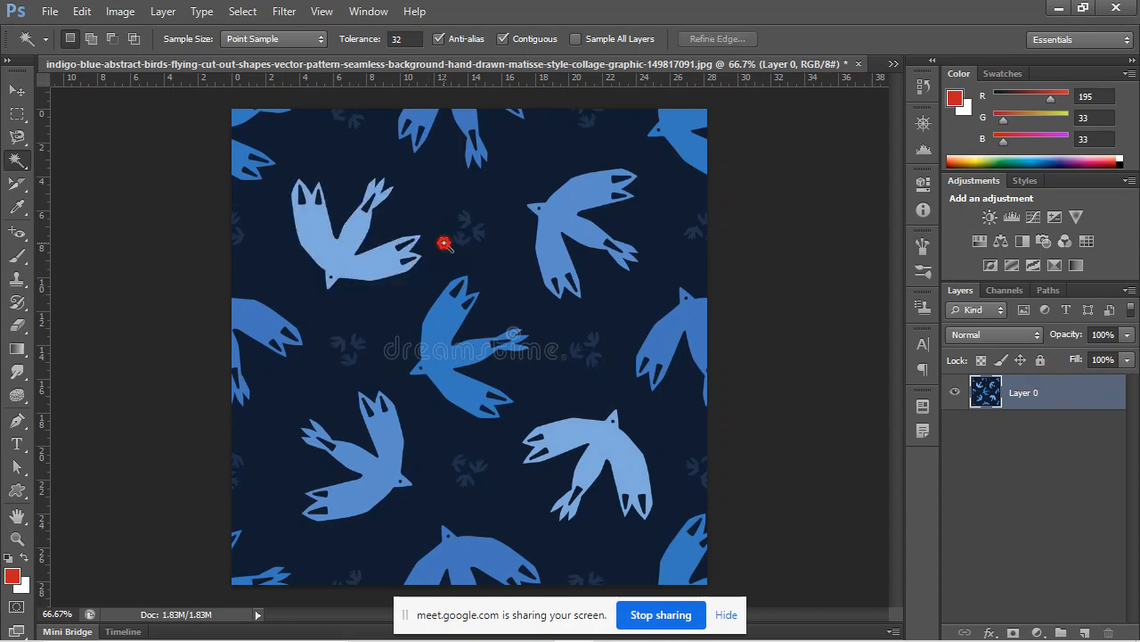
left_click(445, 243)
key("Delete")
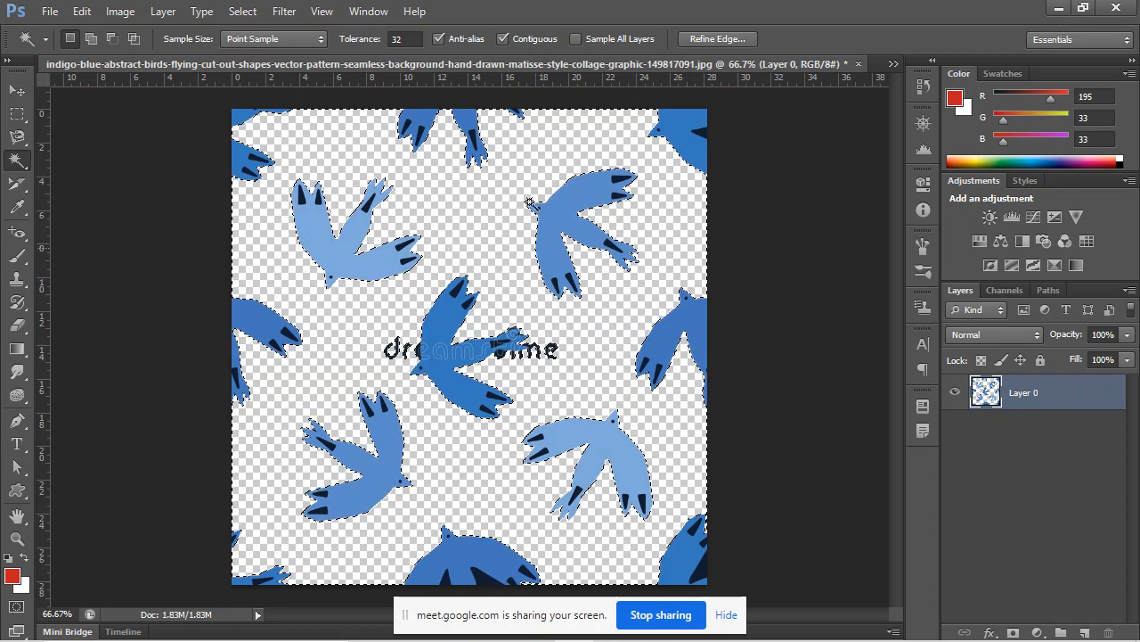
key("ctrl+d")
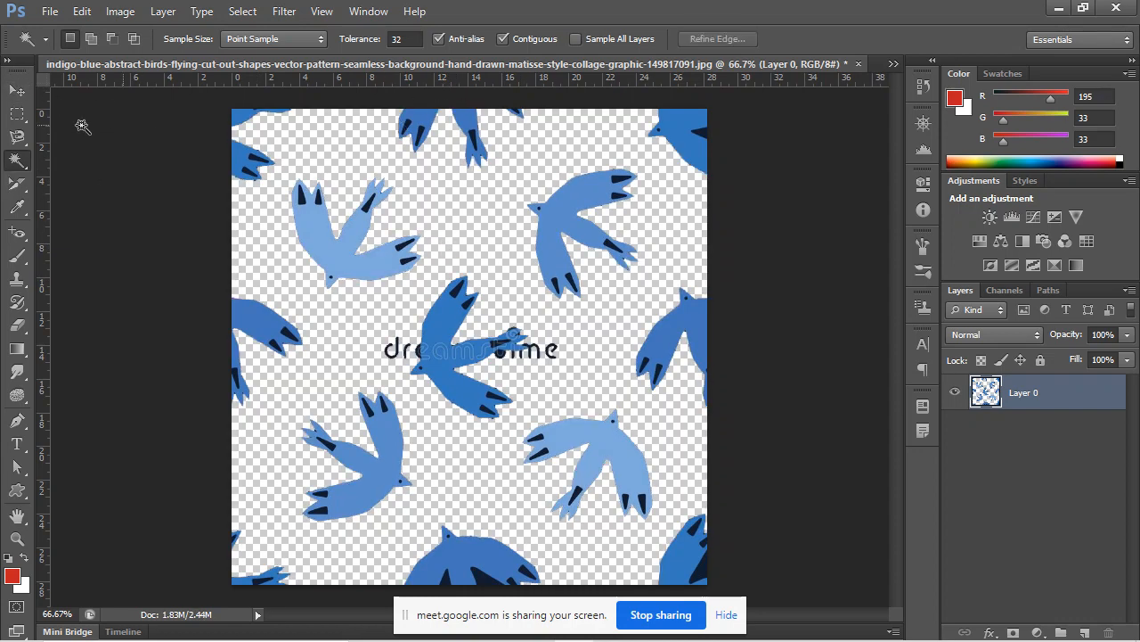
Crop the image to a rectangular marquee around the light blue bird in the upper left, and deselect.
left_click(17, 113)
left_click(281, 166)
left_click_drag(361, 236, 437, 303)
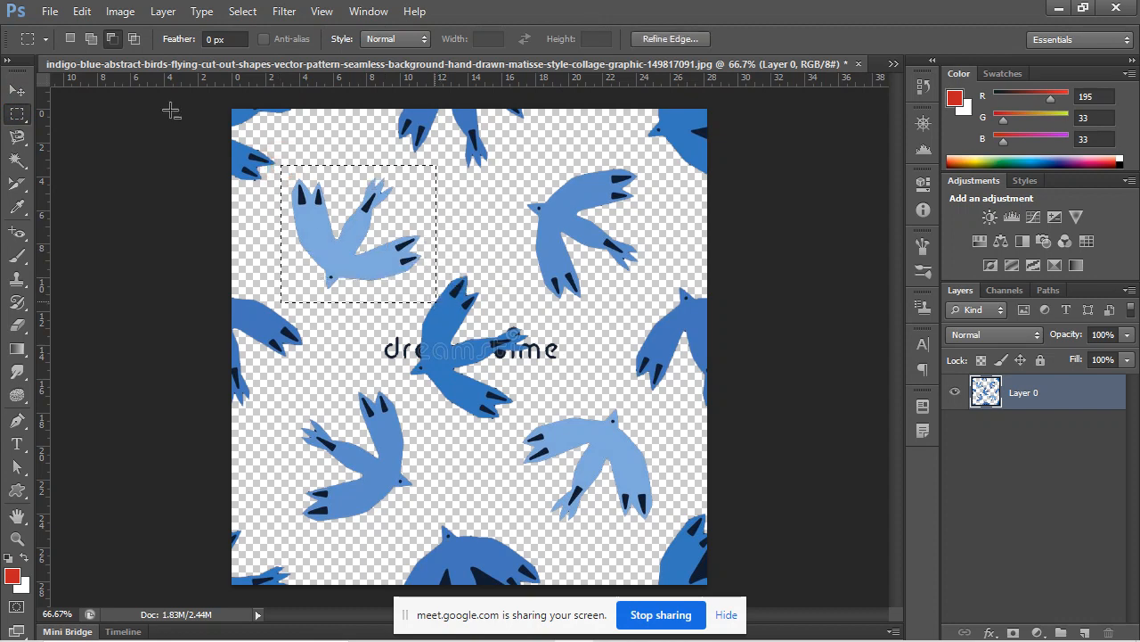
left_click(120, 11)
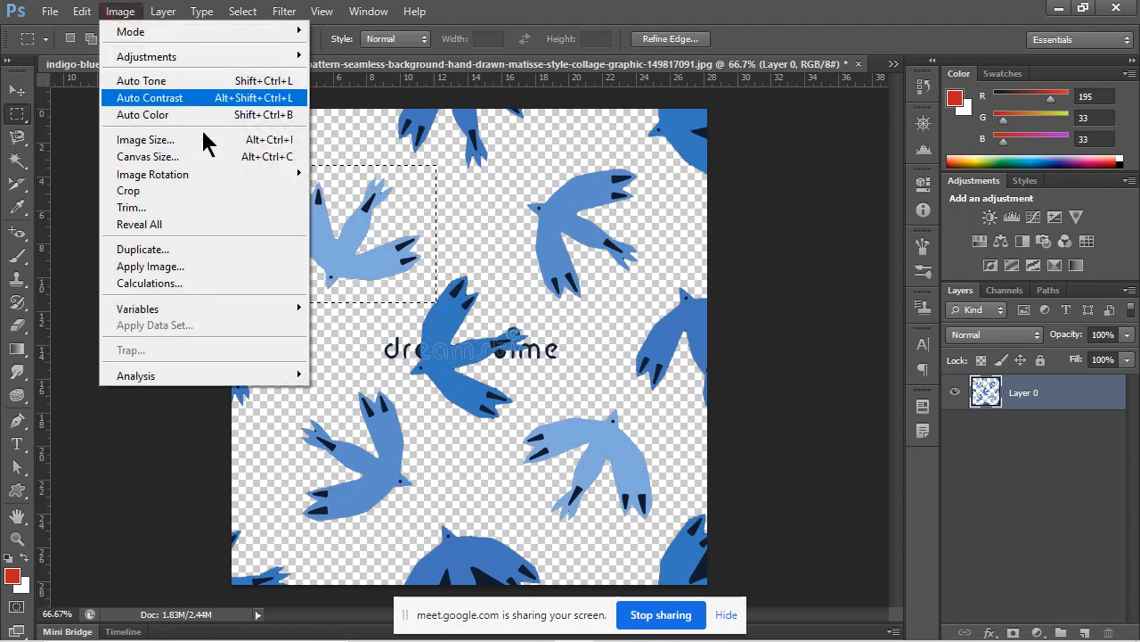
left_click(223, 191)
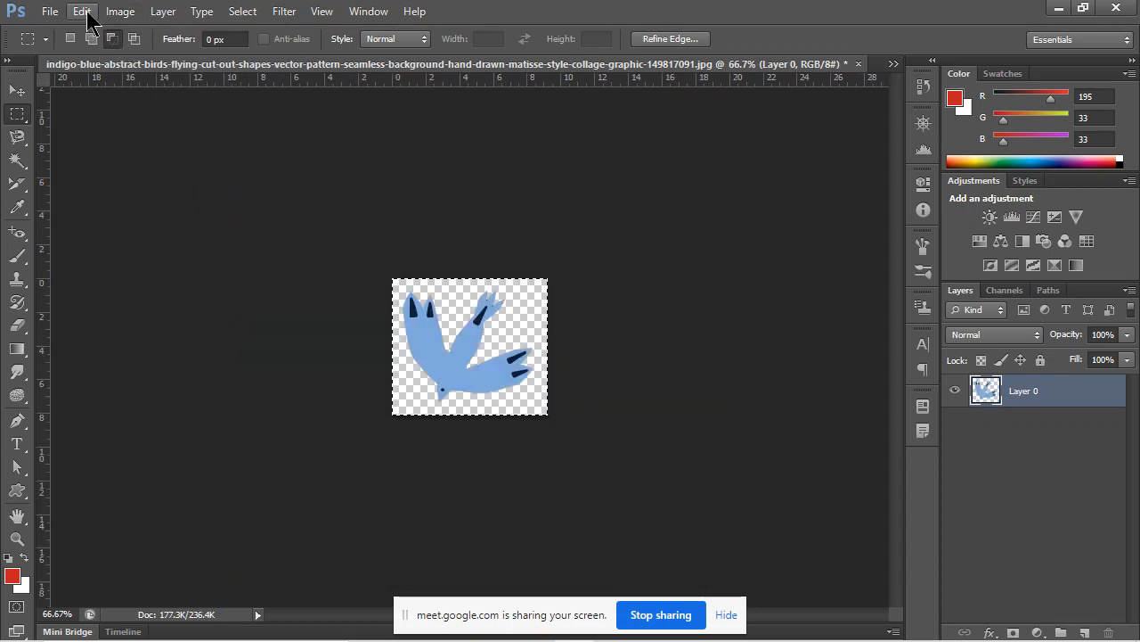
key("ctrl+d")
Try to define the cropped bird as a custom shape with the whole canvas selected, and close the image without saving.
left_click(82, 11)
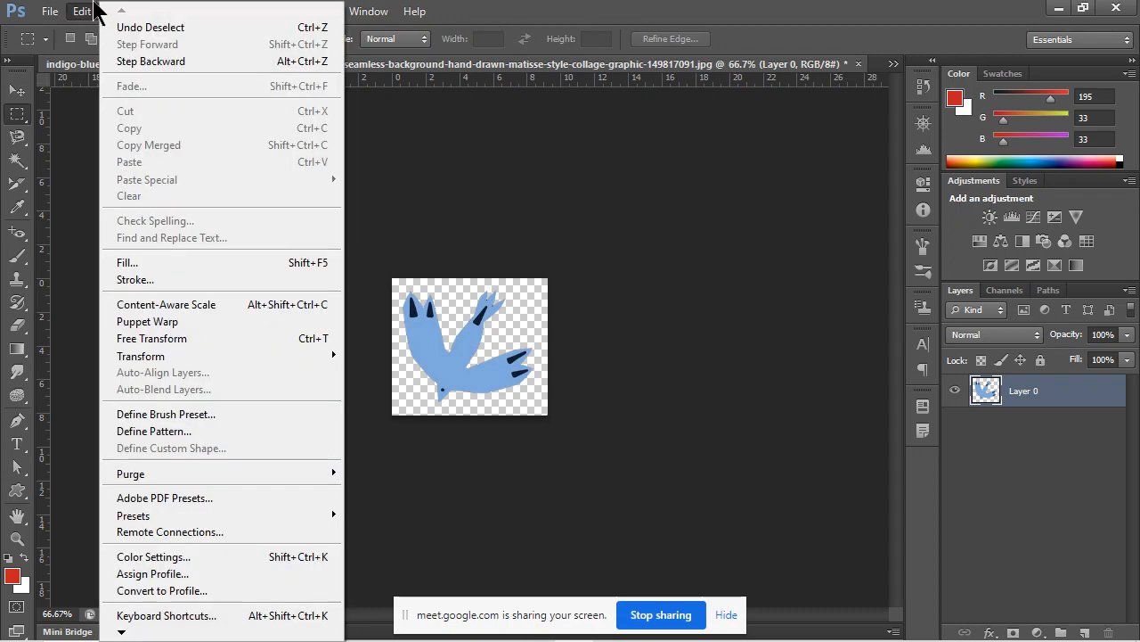
left_click(418, 280)
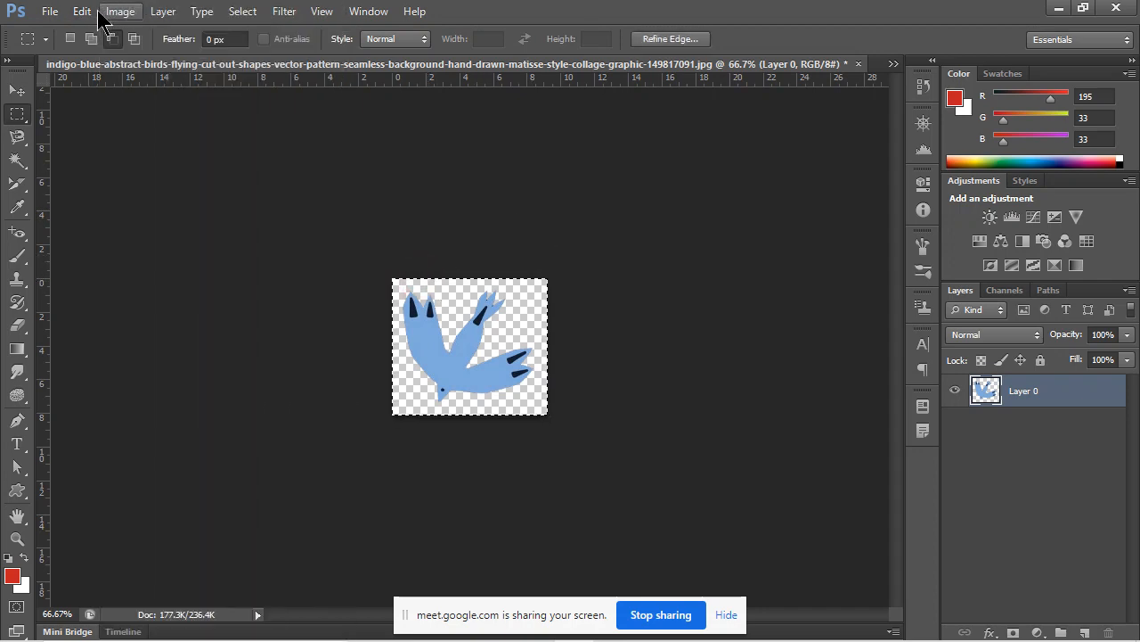
left_click(96, 12)
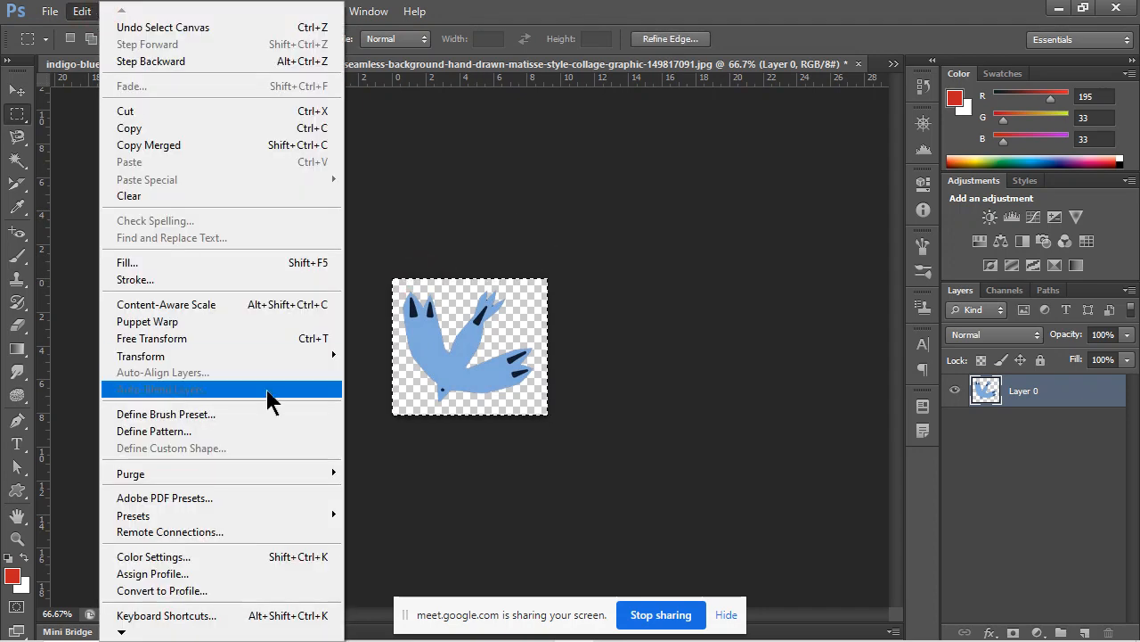
left_click(711, 4)
left_click(859, 64)
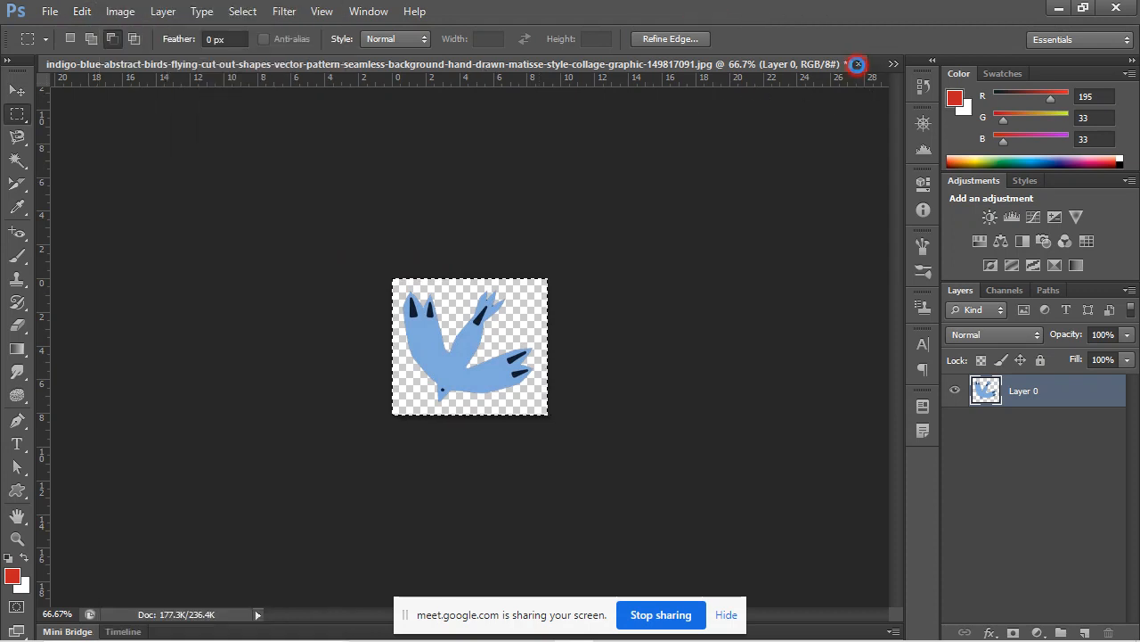
left_click(595, 257)
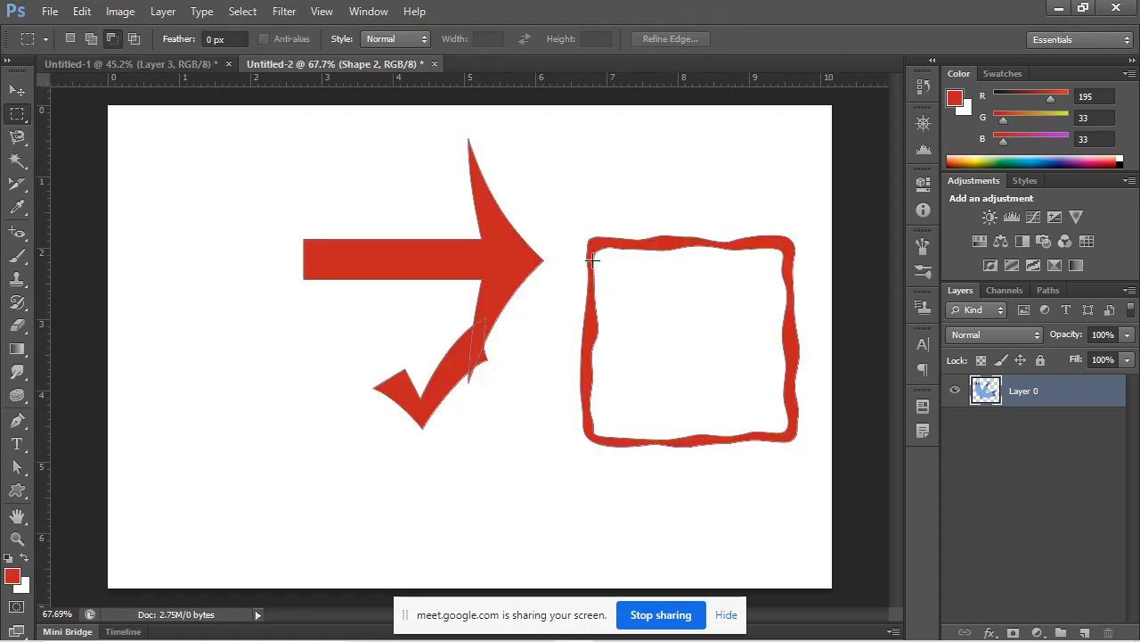
Try to define the Shape 2 layer's arrow, check mark and frame as a custom shape, and cancel the naming.
left_click(82, 11)
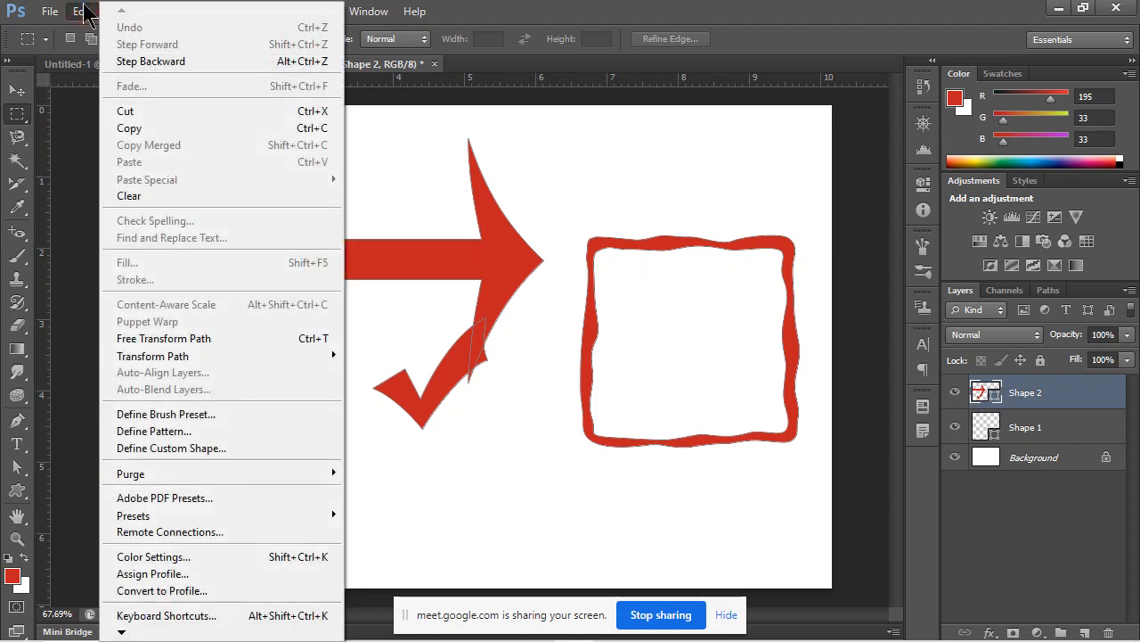
left_click(280, 447)
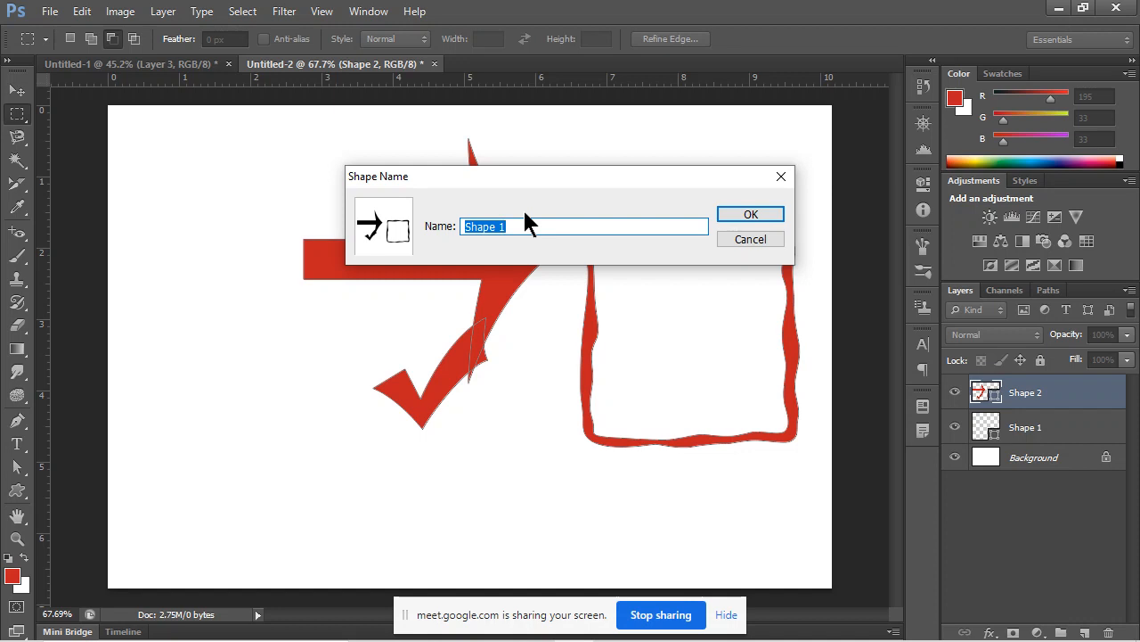
left_click(753, 239)
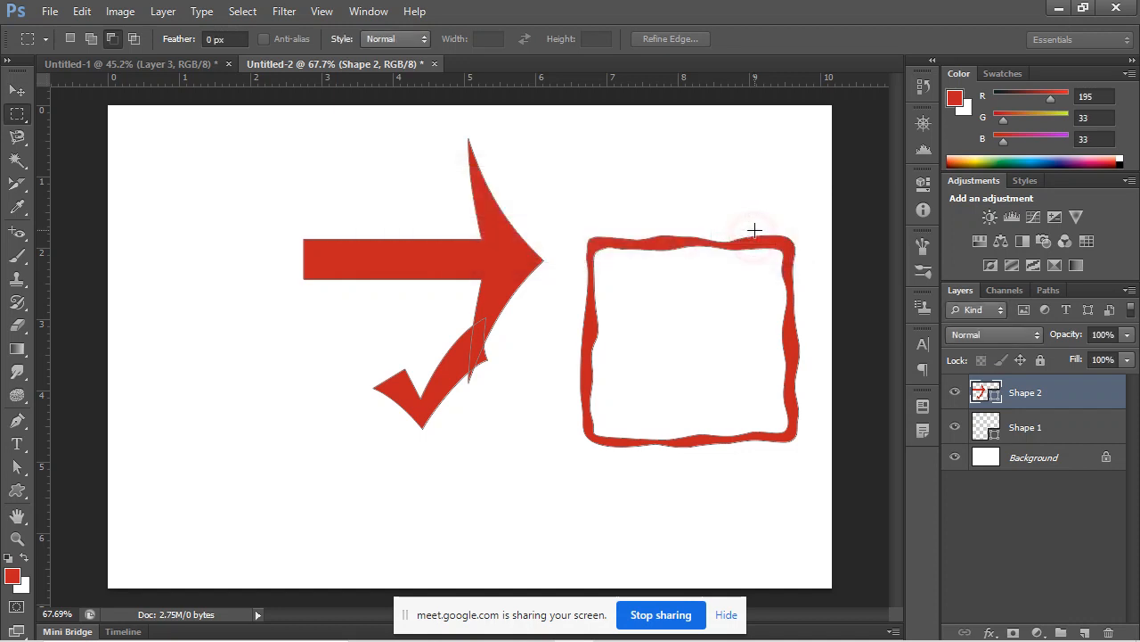
Delete the Shape 2 layer, and draw and remove a 122 px test square with the Rectangle tool.
key("Delete")
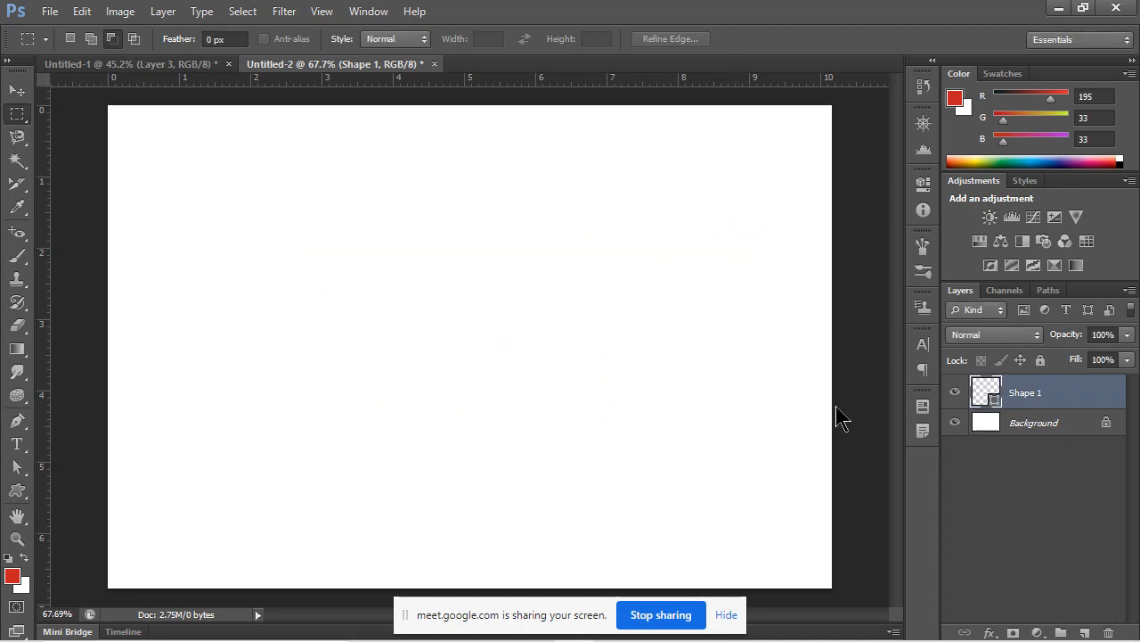
left_click(17, 490)
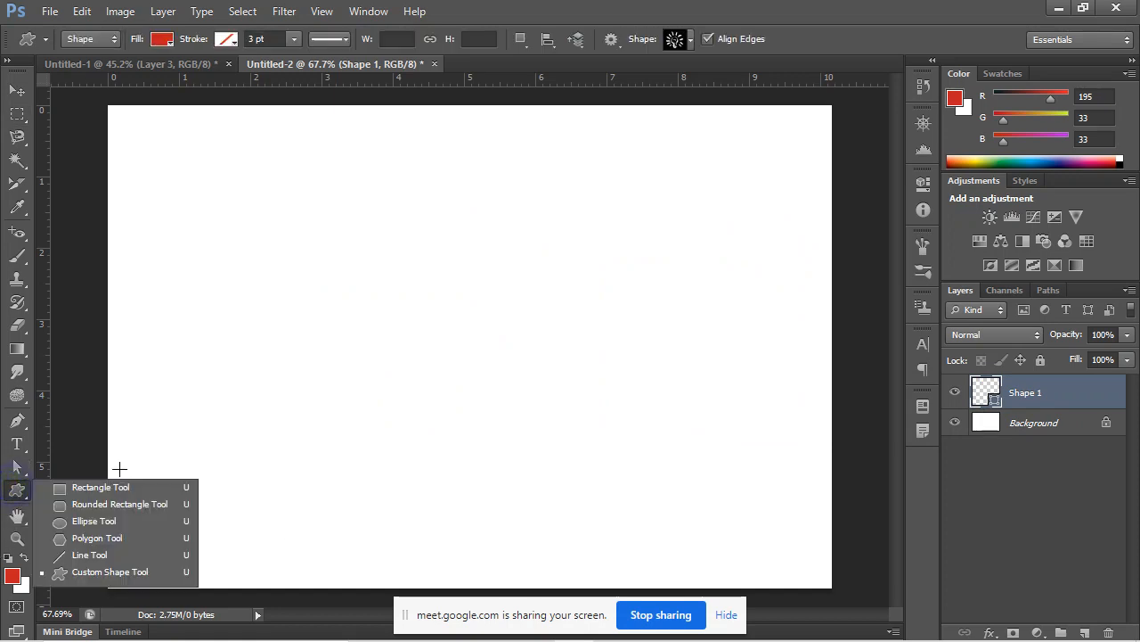
left_click(125, 489)
left_click_drag(428, 259, 455, 311)
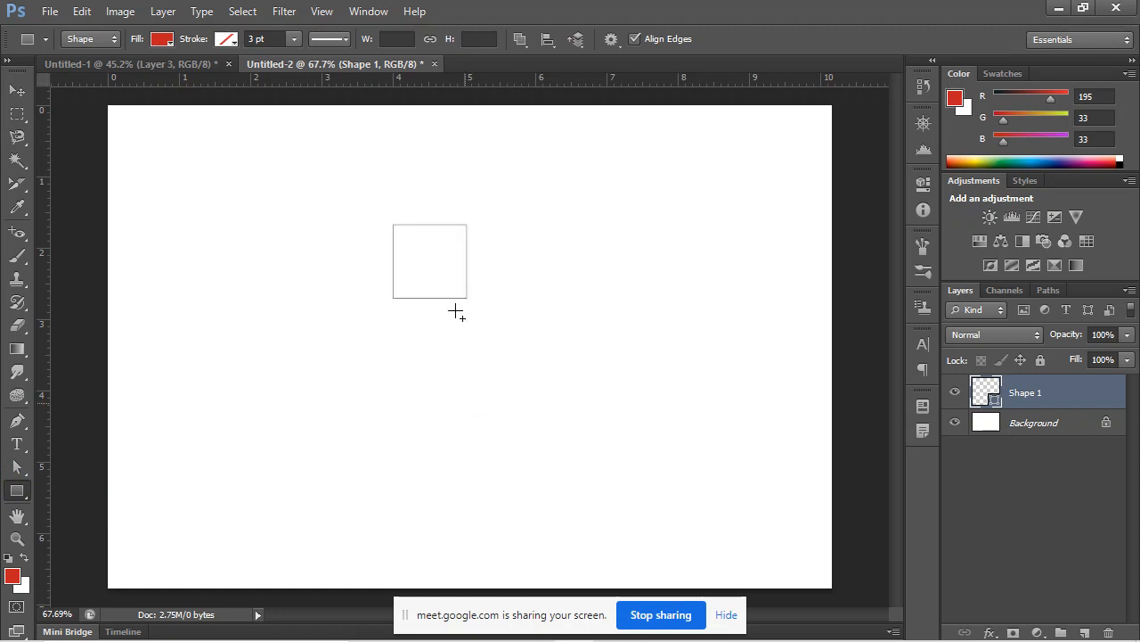
key("Delete")
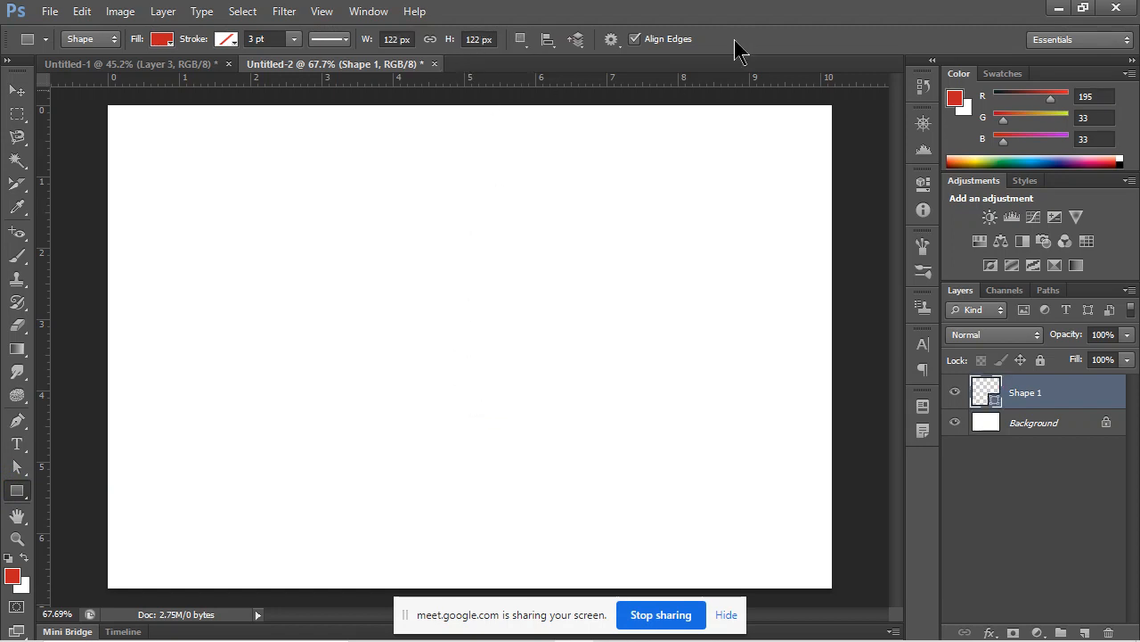
Draw a vertical rectangle about 122 × 384 px crossed by a horizontal one about 478 × 97 px, using Unconstrained with From Center off.
left_click(614, 42)
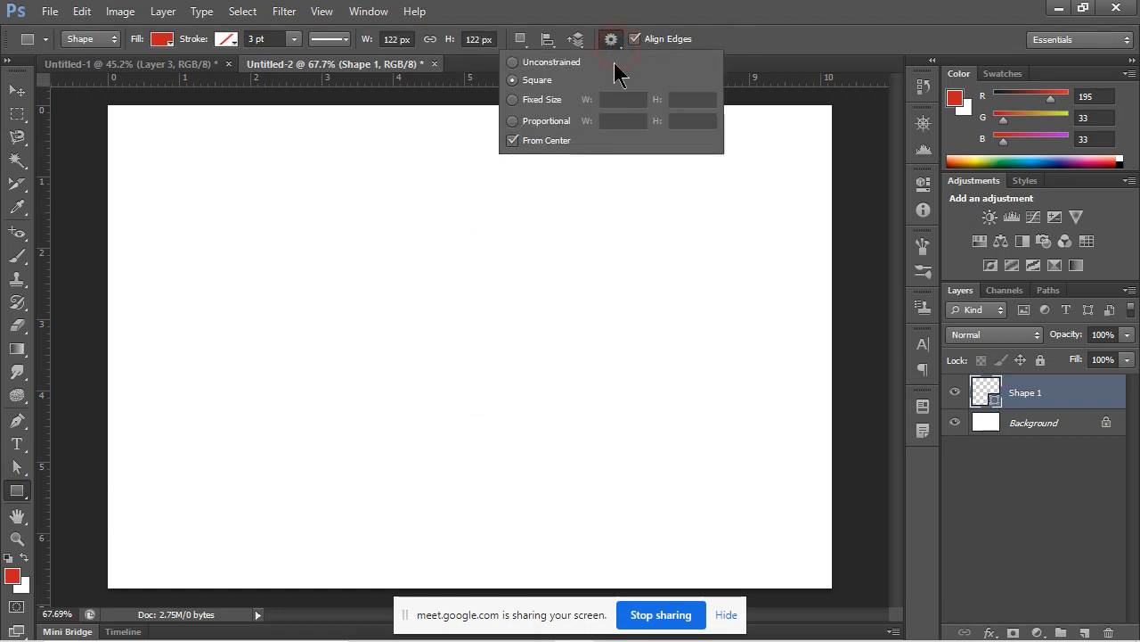
left_click(513, 62)
left_click(512, 139)
left_click(401, 244)
left_click_drag(469, 442, 476, 474)
left_click_drag(301, 322, 588, 378)
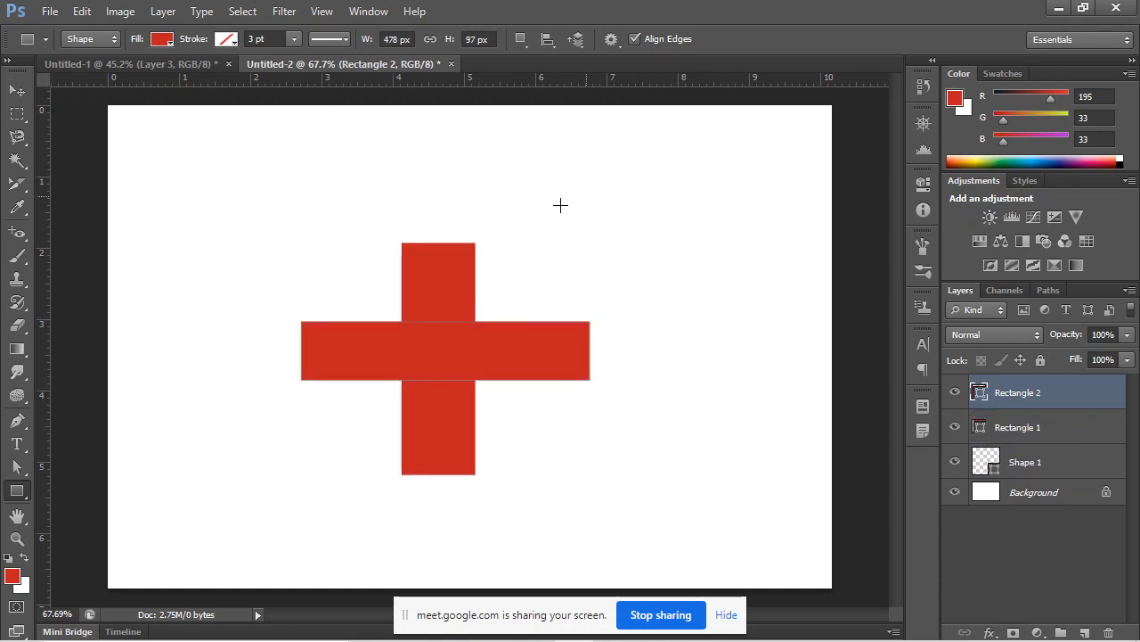
Try to define the two unmerged rectangle layers as a custom shape.
left_click(1092, 428, "shift")
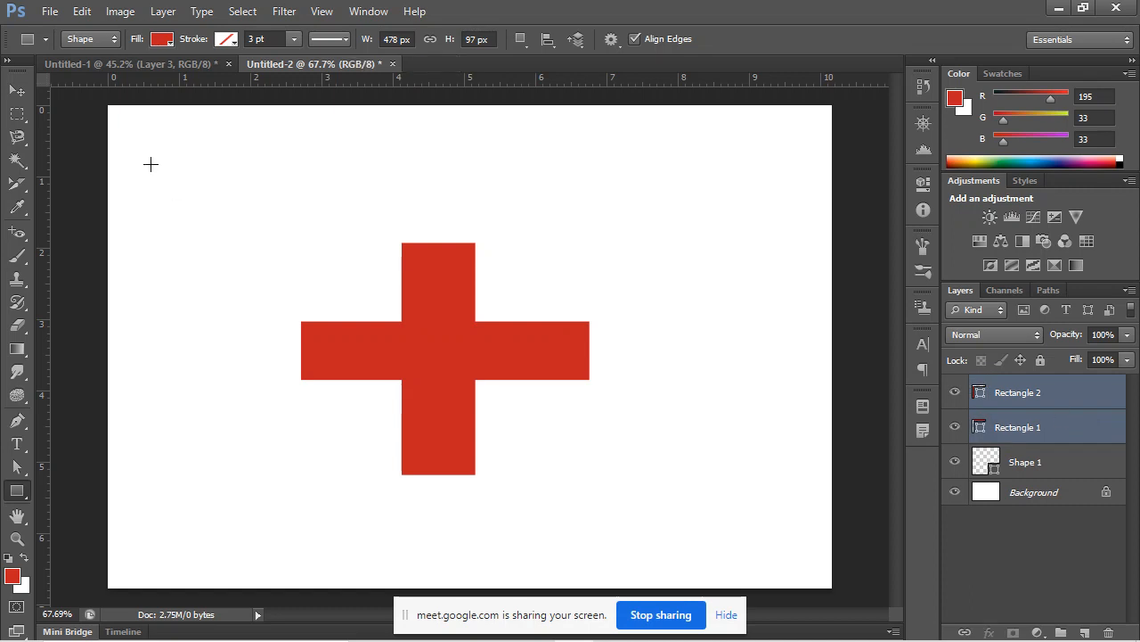
left_click(82, 12)
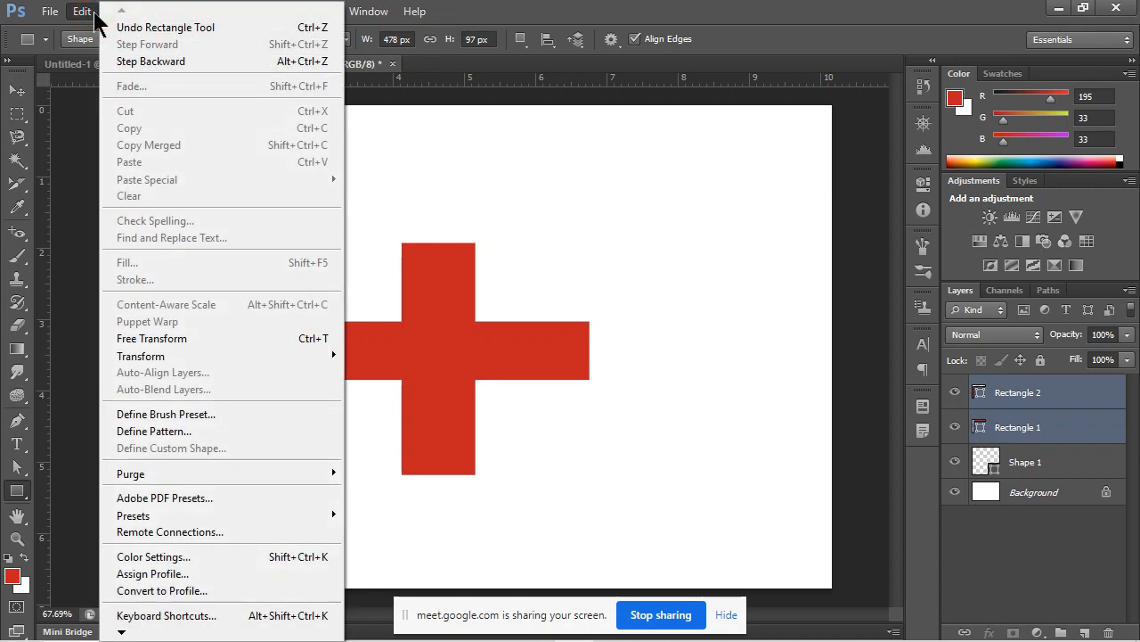
left_click(664, 11)
left_click(1047, 470)
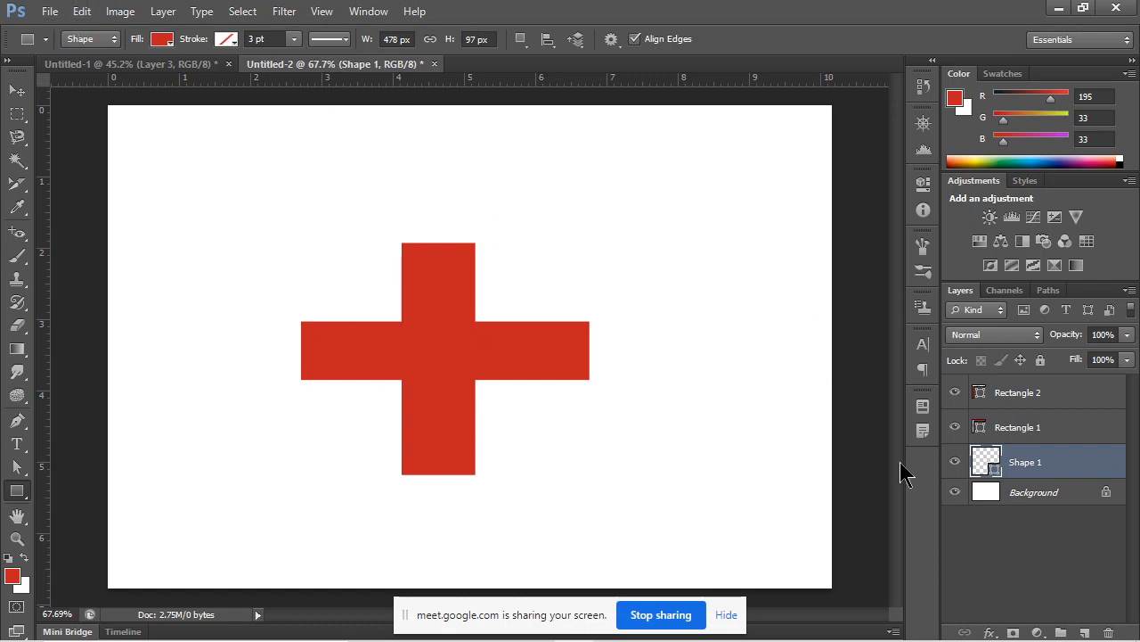
Merge the Rectangle 1 and Rectangle 2 layers into one shape layer.
left_click(1090, 427)
left_click(1091, 392, "shift")
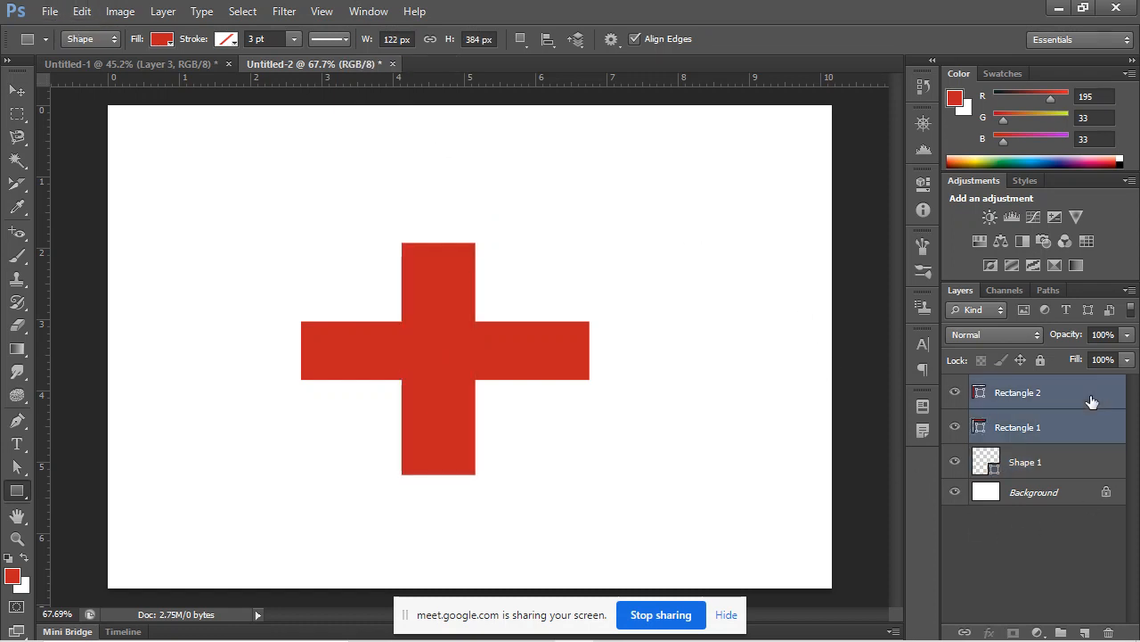
key("ctrl+e")
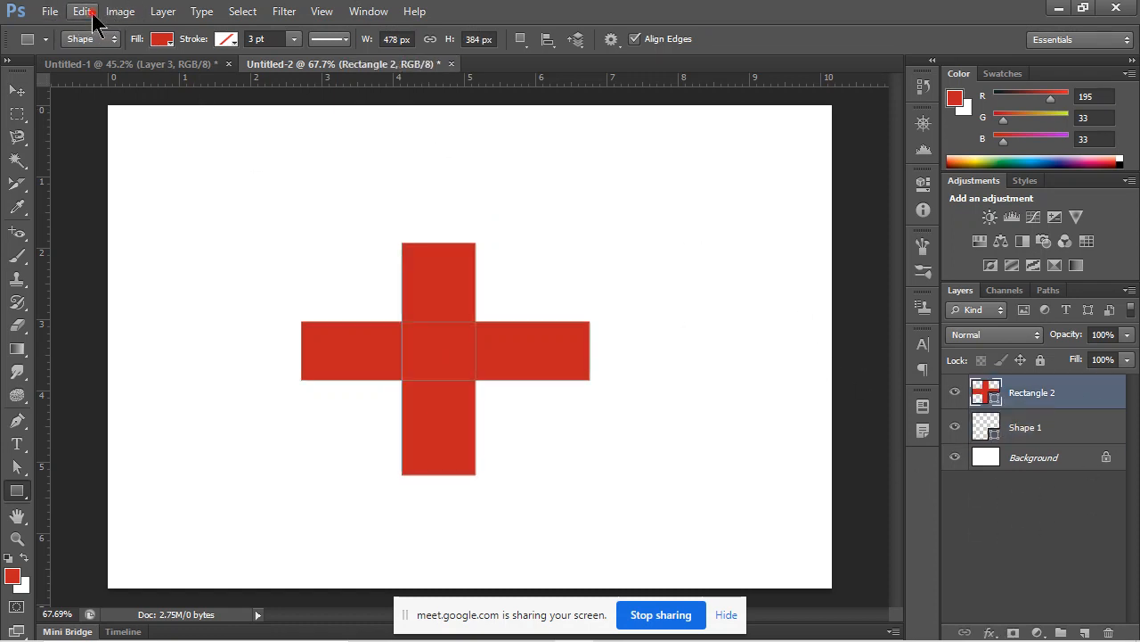
Define the merged cross as a custom shape named red cross.
left_click(89, 13)
left_click(230, 447)
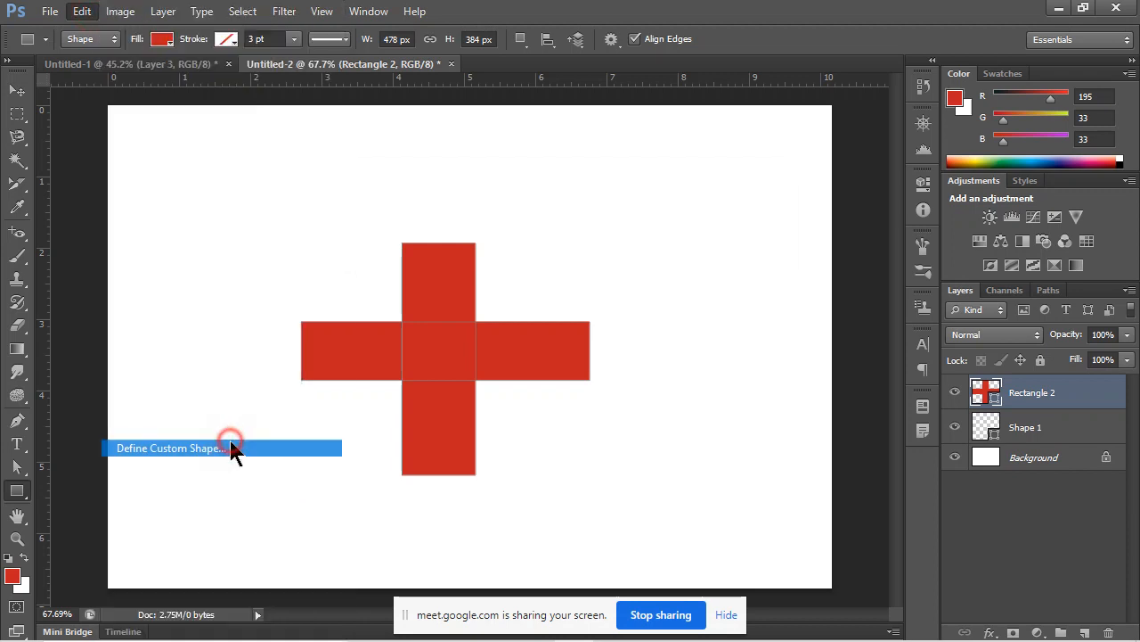
type("red cross")
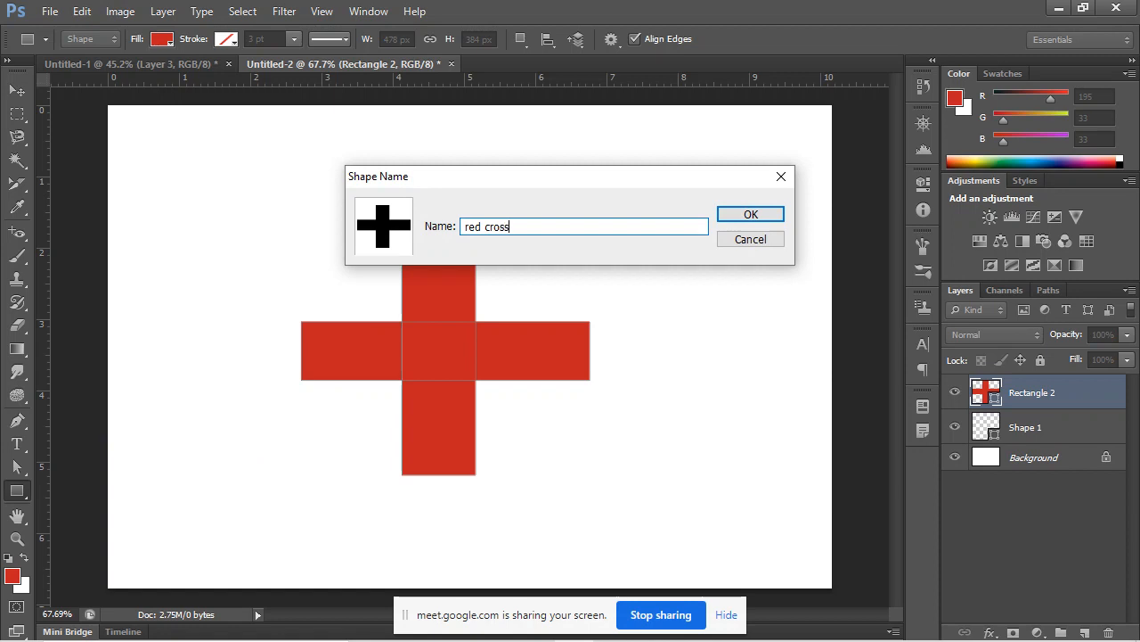
left_click(753, 217)
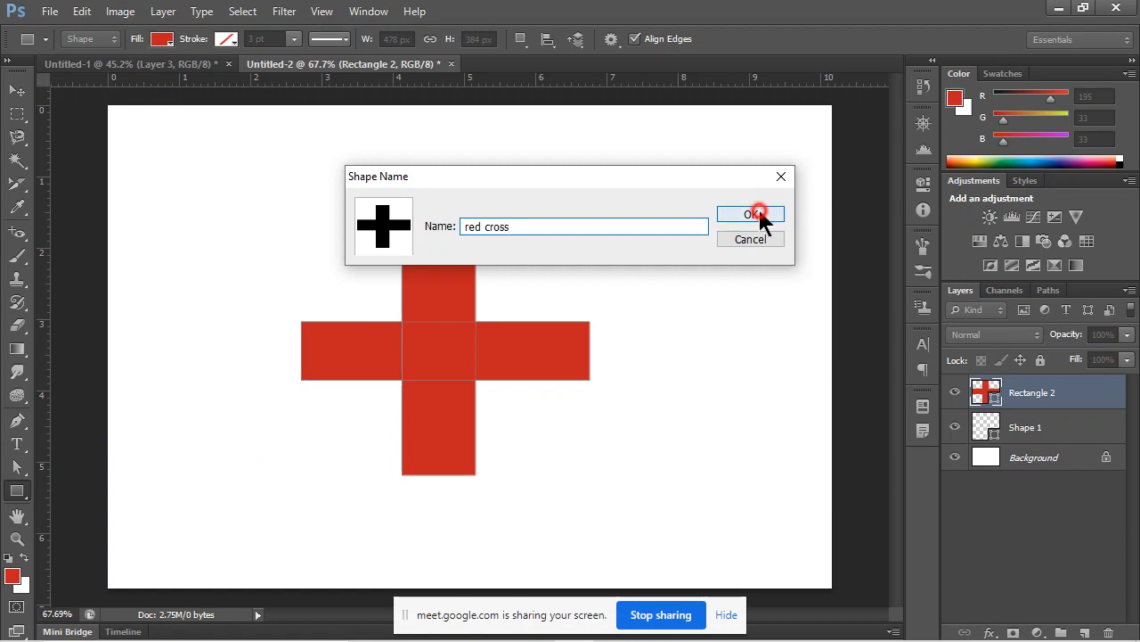
Draw the red cross custom shape about 274 × 231 px near the upper end of the original cross.
right_click(13, 493)
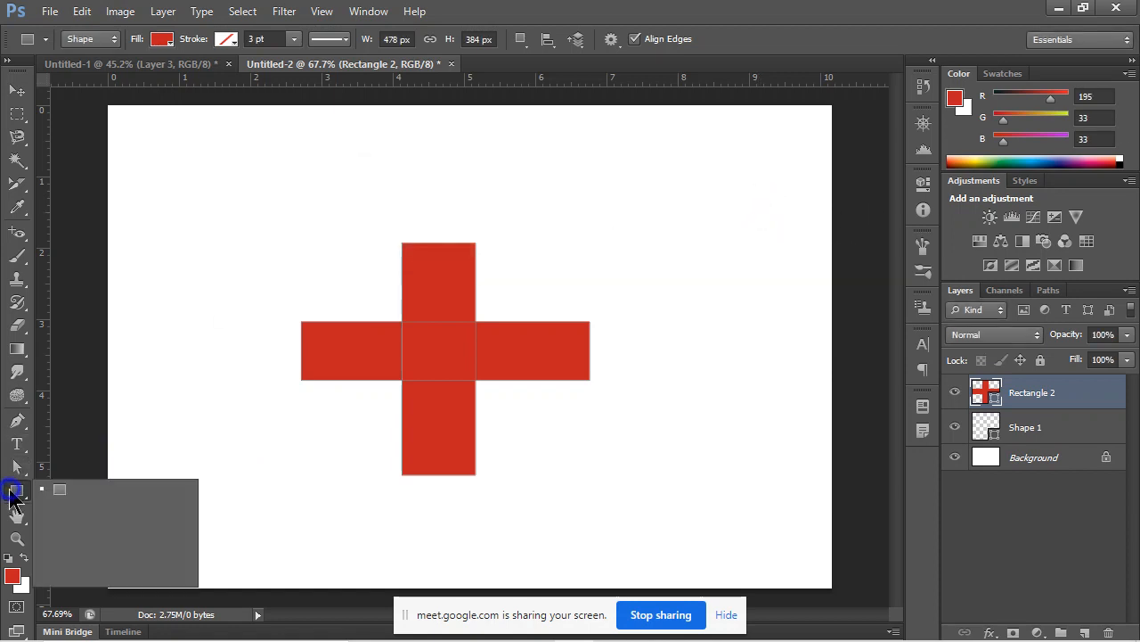
left_click(148, 574)
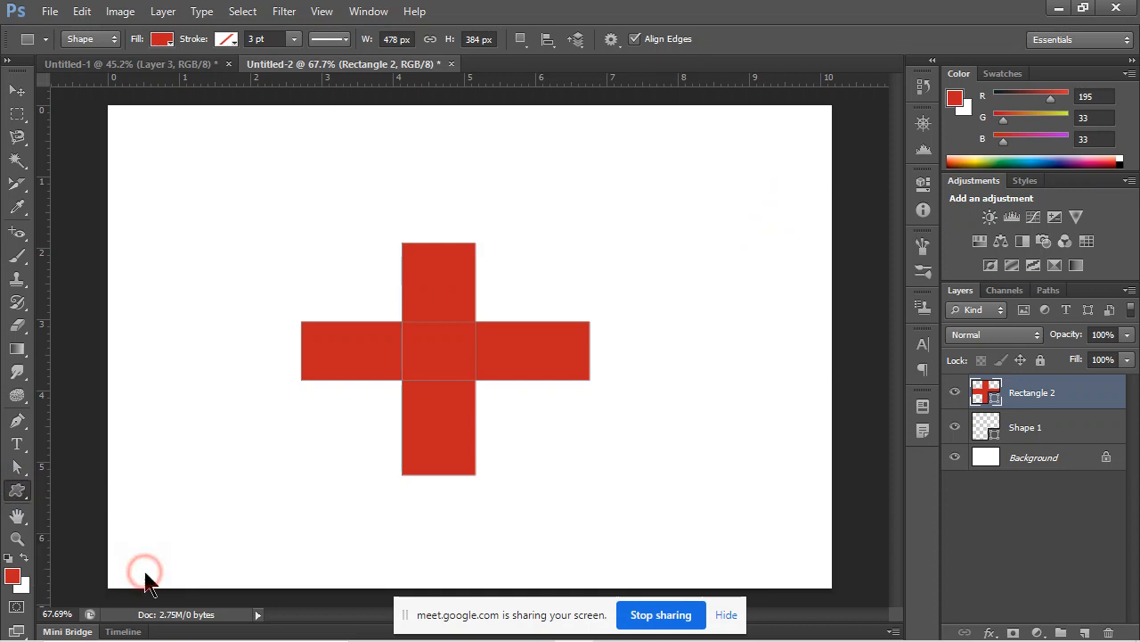
left_click(693, 40)
scroll(732, 162, "down", 5)
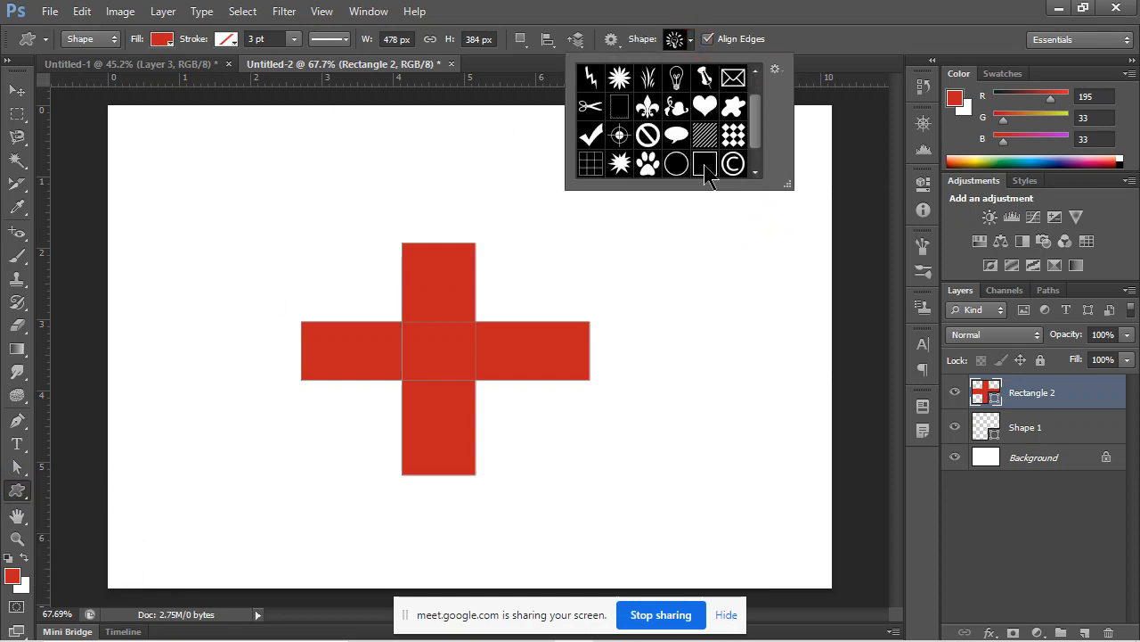
left_click(733, 162)
left_click_drag(461, 161, 625, 298)
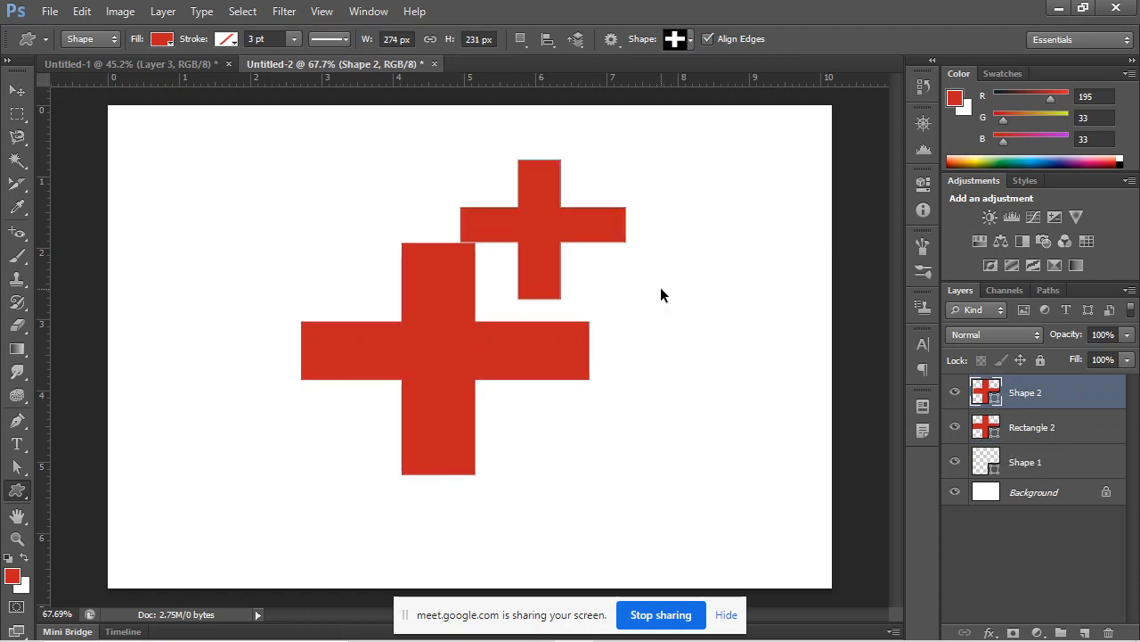
Undo the drawn red cross, the layer merge and both rectangles to clear the canvas.
key("ctrl+z")
key("ctrl+alt+z")
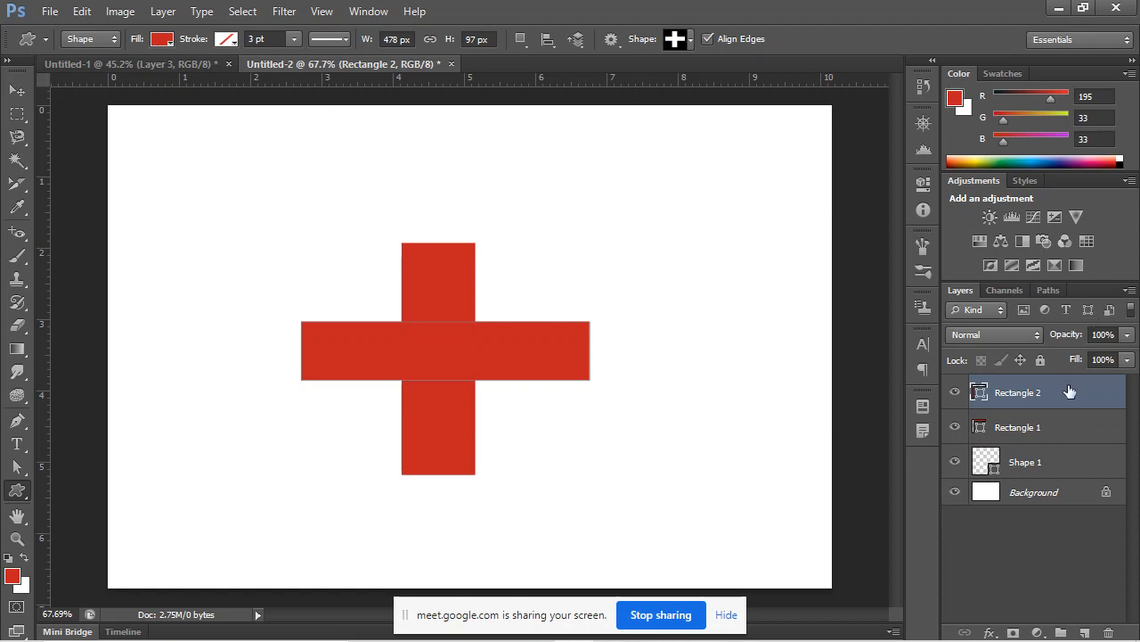
key("ctrl+alt+z")
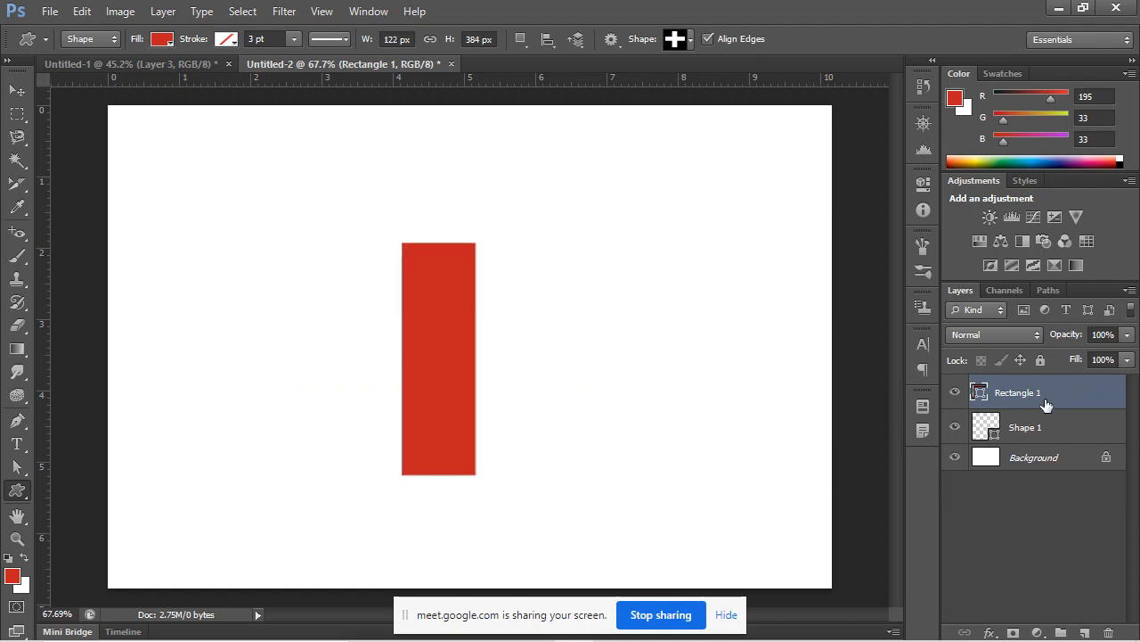
key("ctrl+alt+z")
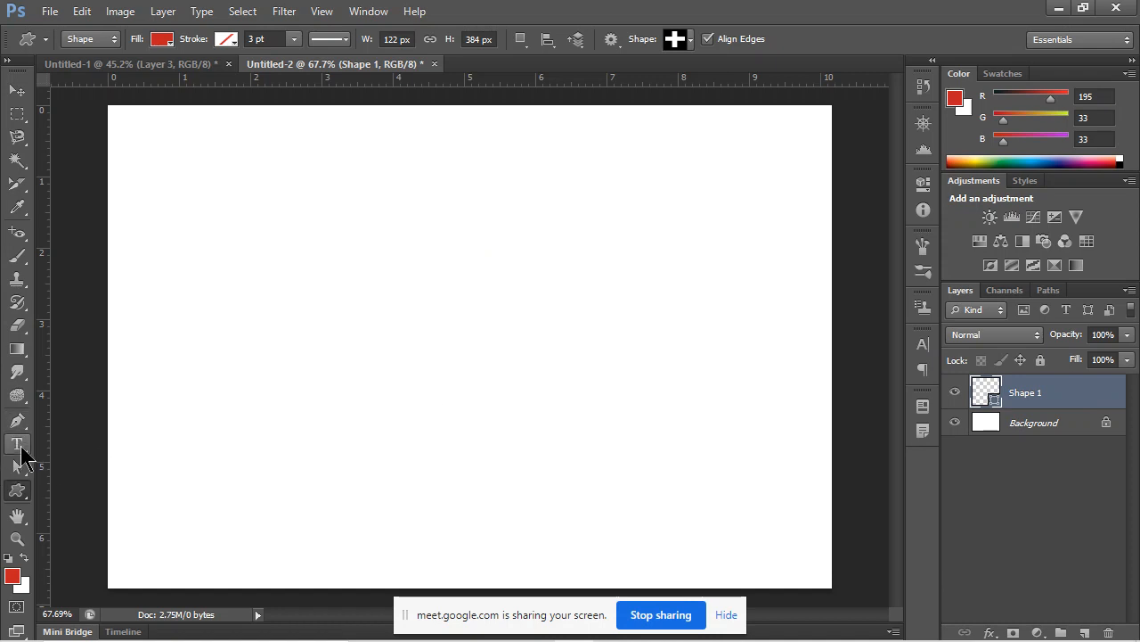
Draw a red rectangle about 319 × 259 px near the middle of the canvas with the Rectangle tool.
right_click(14, 488)
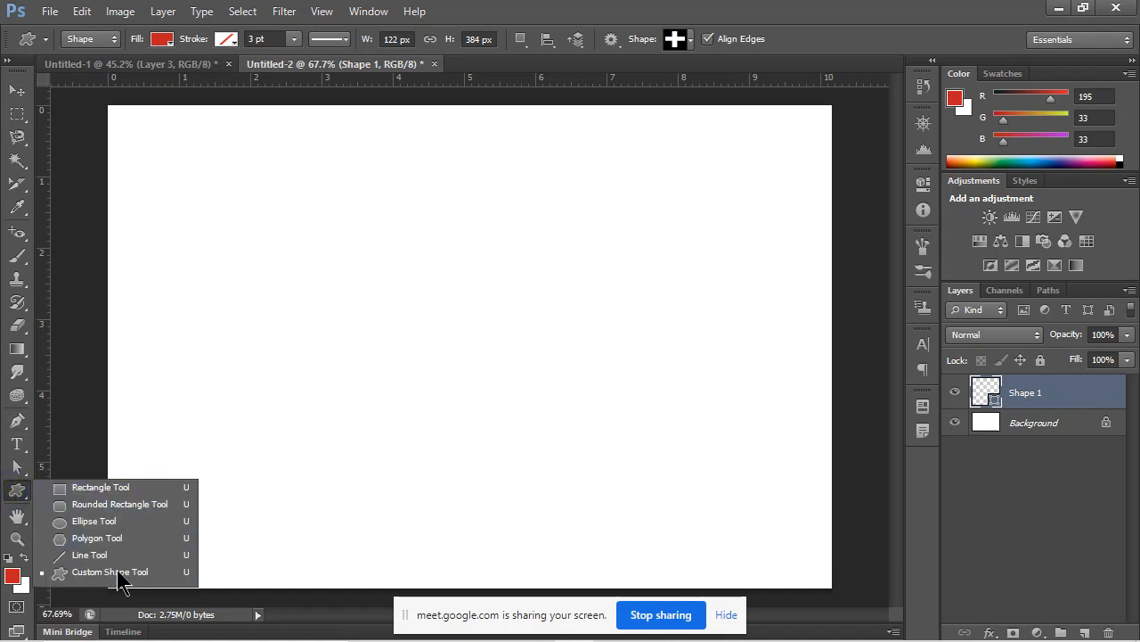
left_click(96, 487)
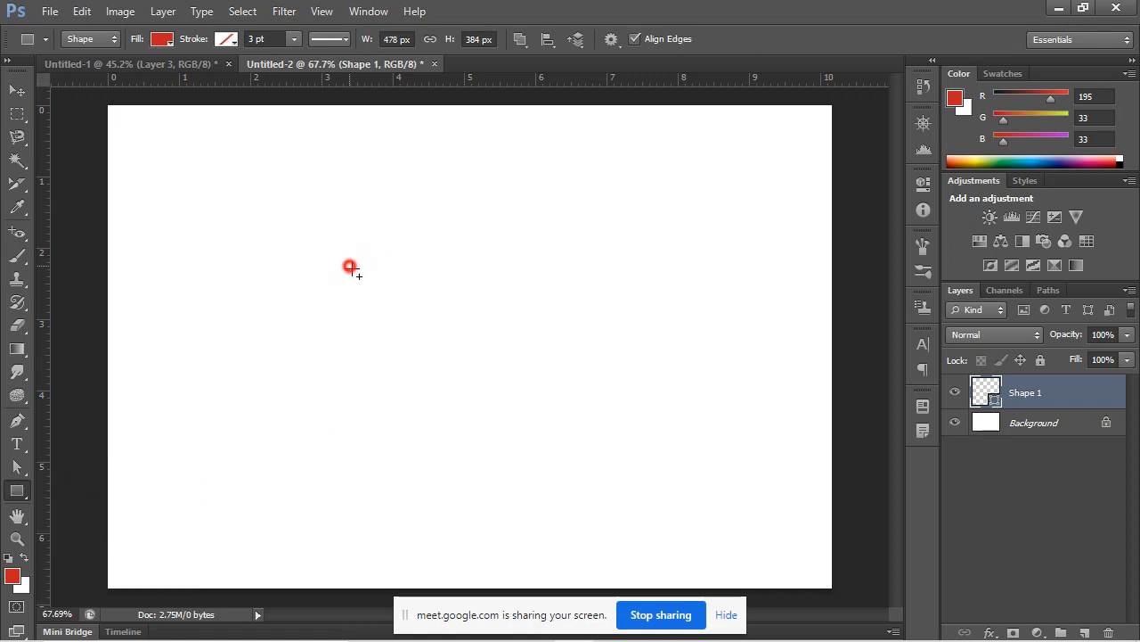
left_click_drag(349, 265, 542, 422)
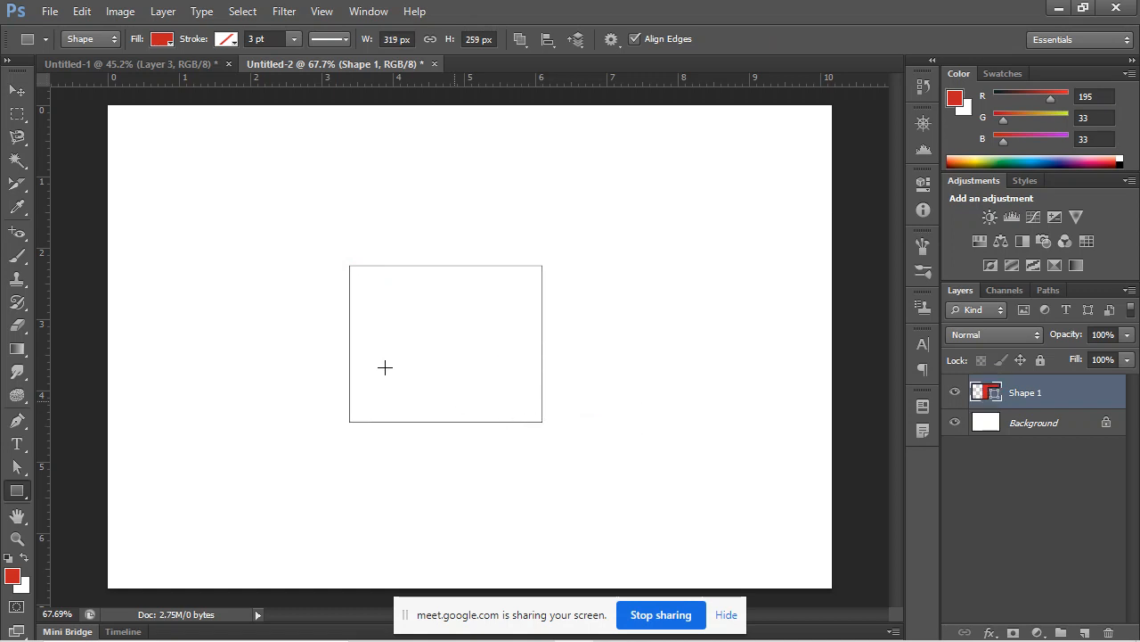
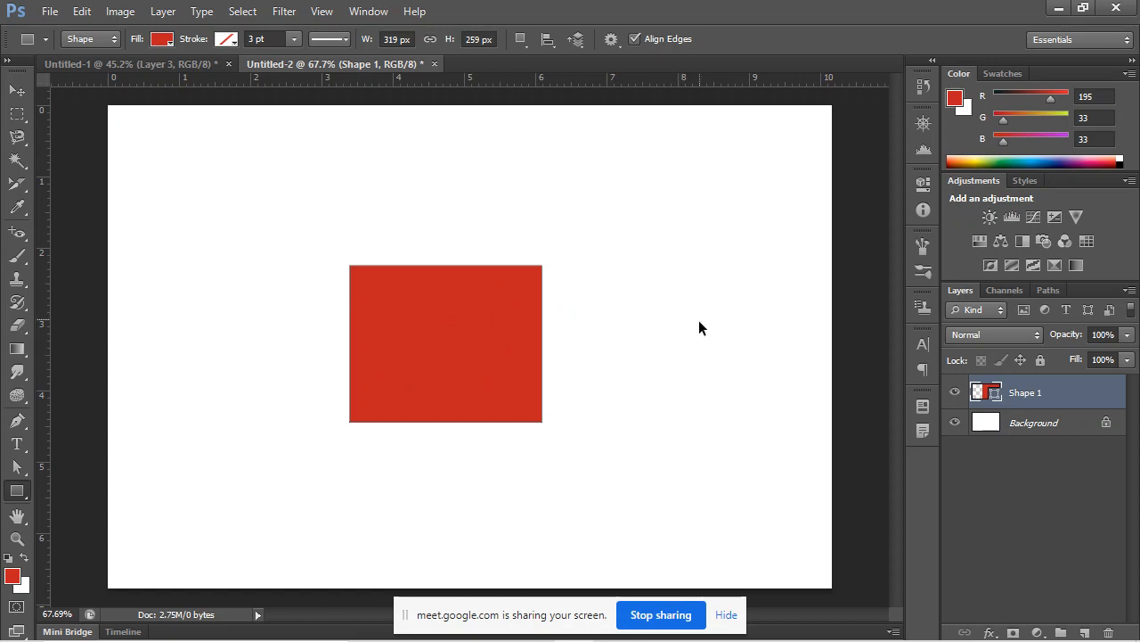
Stretch the rectangle upward to about 195% height with Free Transform, and try shrinking it to about 52% before undoing the shrink.
key("ctrl+t")
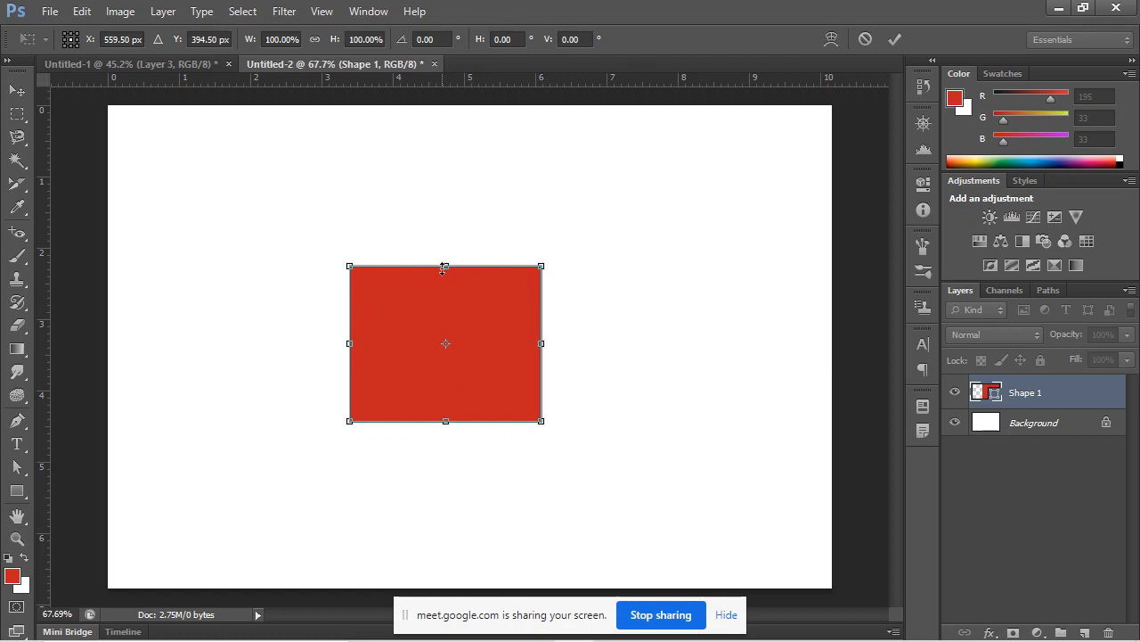
mouse_move(448, 265)
left_mouse_down()
mouse_move(445, 117)
mouse_move(451, 267)
left_mouse_up()
left_click_drag(491, 260, 476, 117)
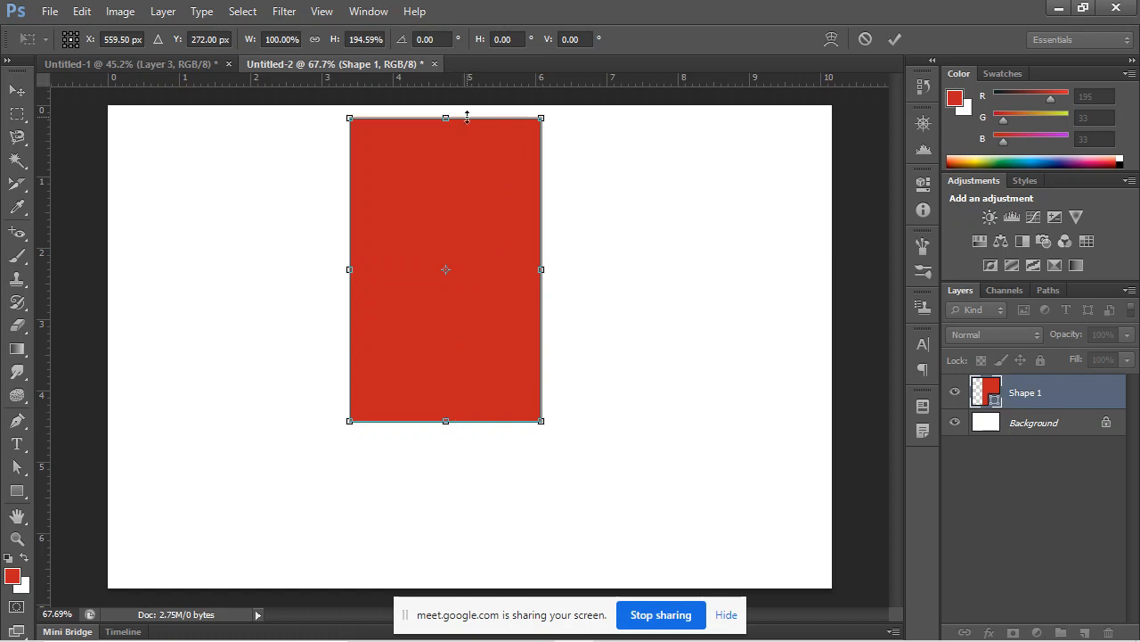
left_click_drag(467, 117, 469, 340)
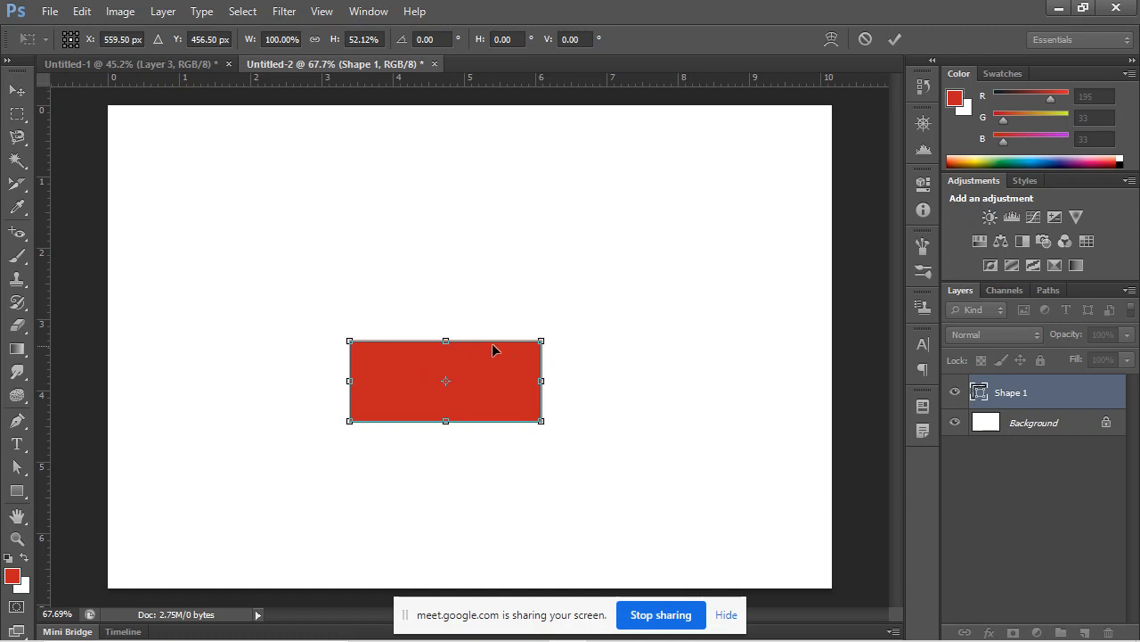
key("ctrl+z")
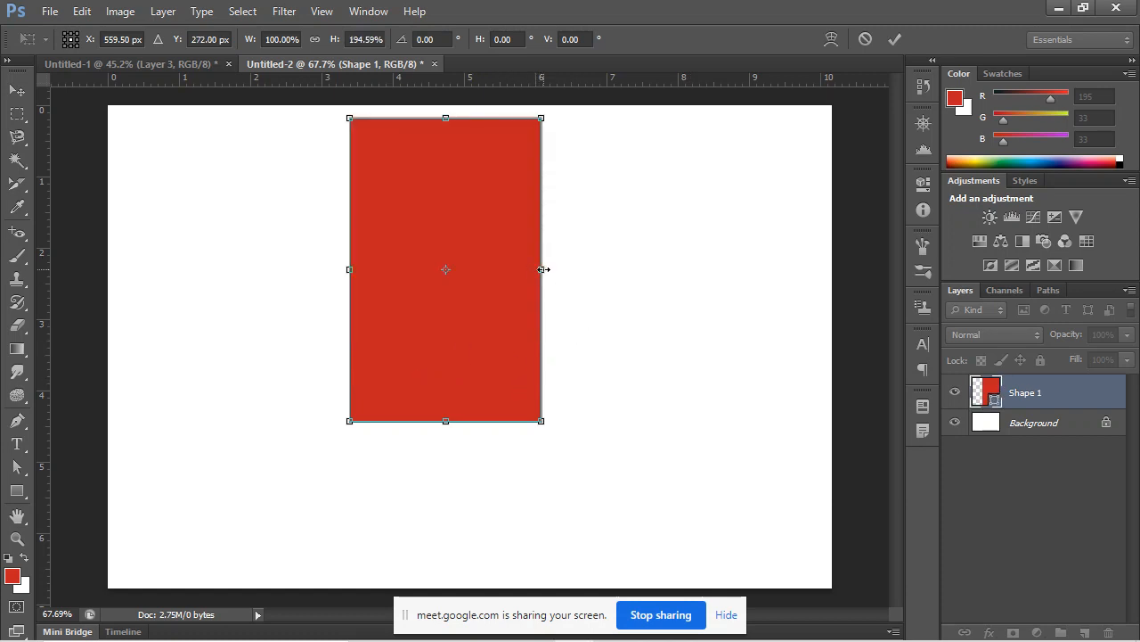
Try widening the stretched rectangle and shortening it to about 119% height, and revert the whole transformation.
left_click_drag(544, 269, 672, 275)
key("ctrl+z")
left_click_drag(462, 113, 459, 235)
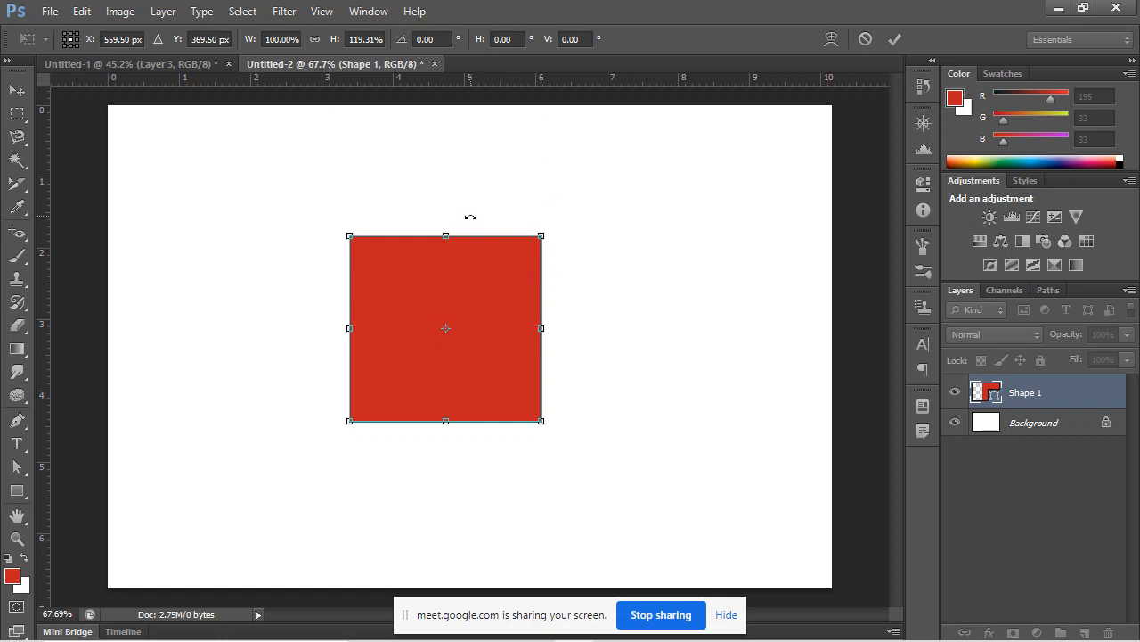
key("ctrl+z")
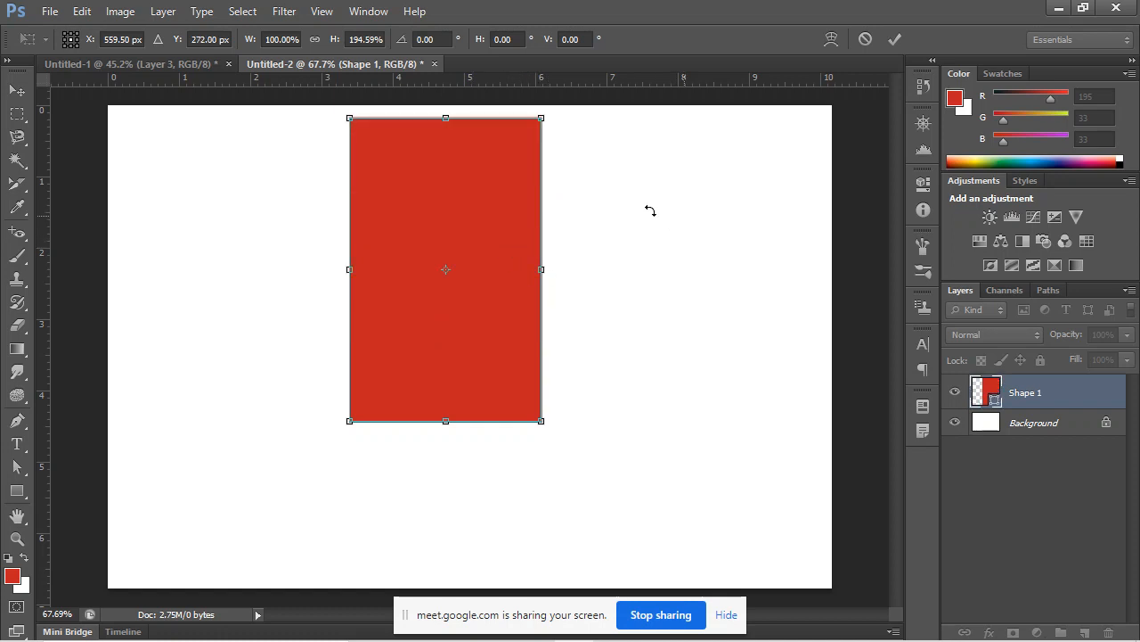
key("u")
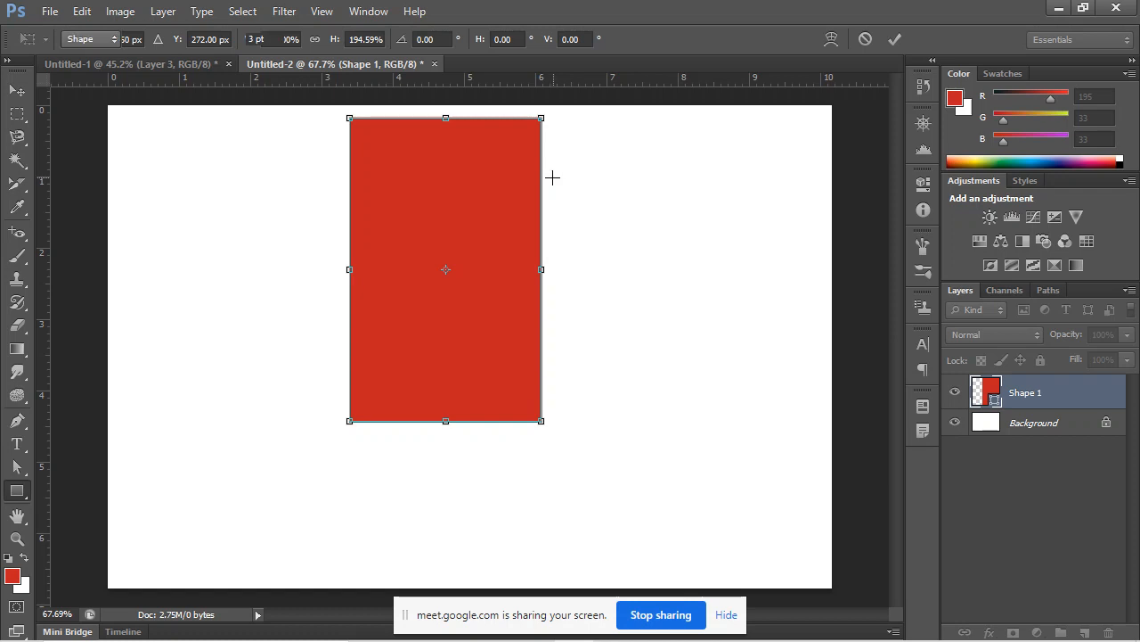
key("Return")
key("ctrl+z")
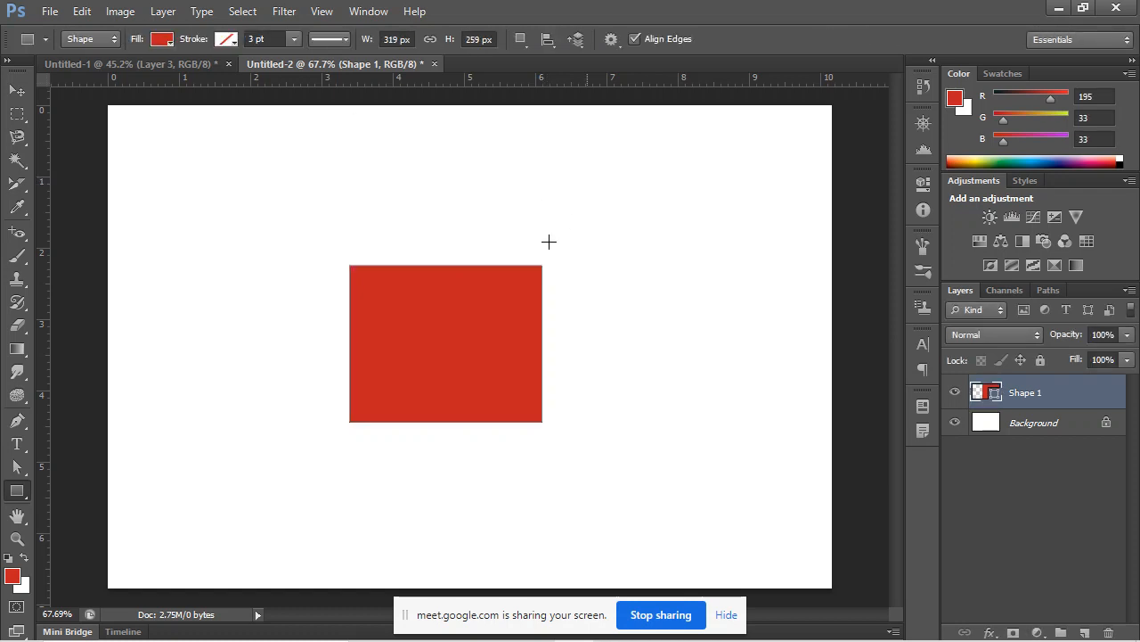
Start Free Transform on the rectangle, switch to the Google Meet call, mute the participant whose microphone is active, and return to Photoshop.
key("ctrl+t")
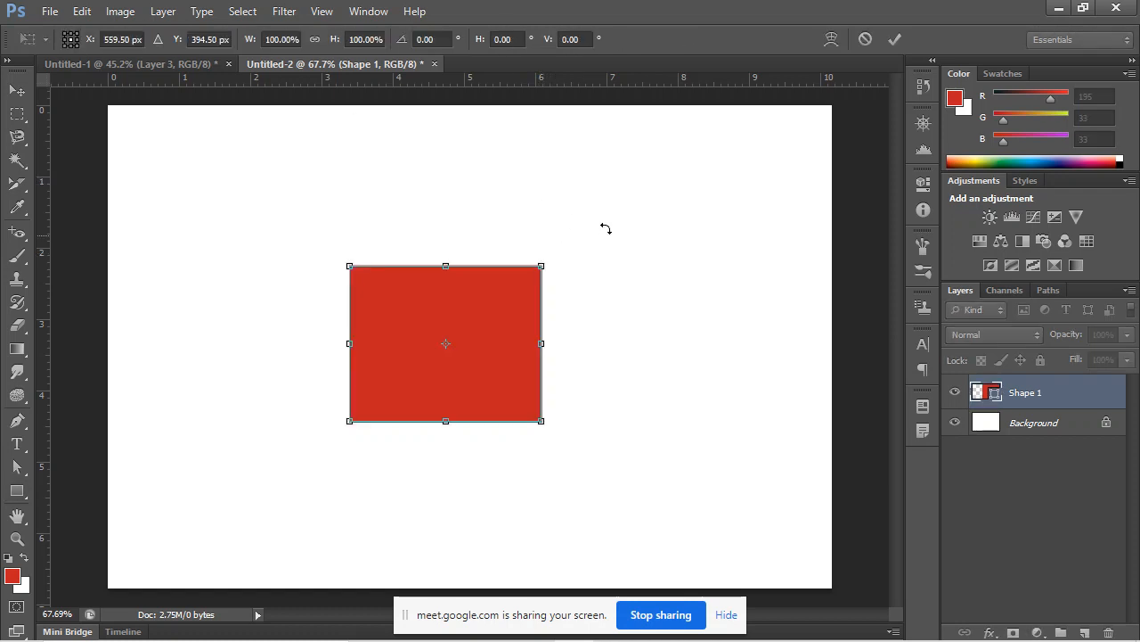
key("alt+Tab")
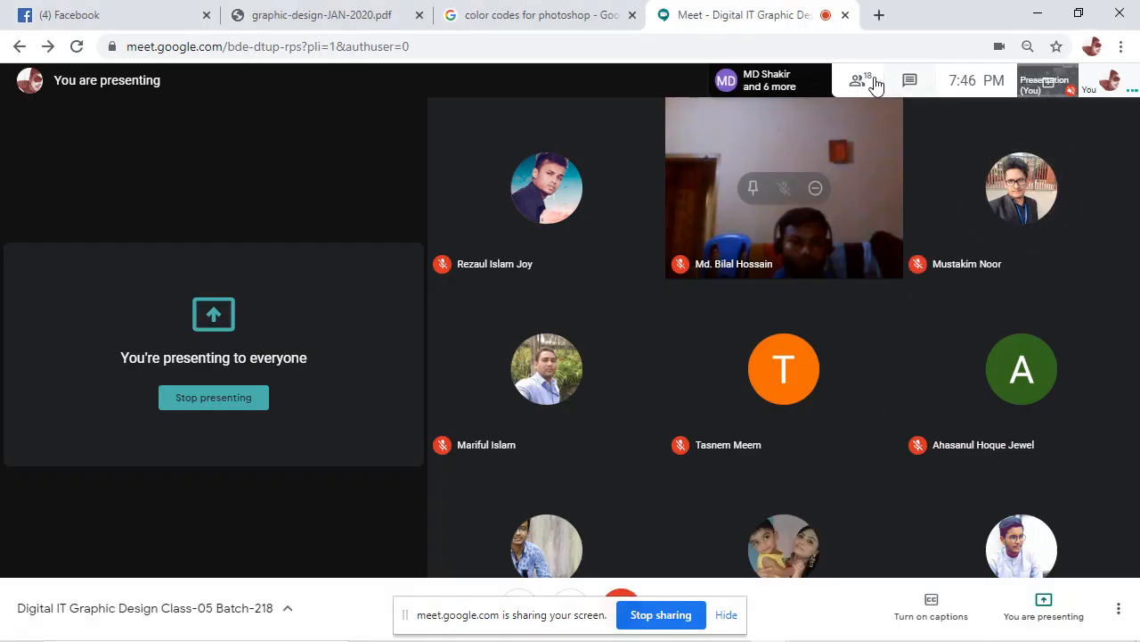
left_click(861, 80)
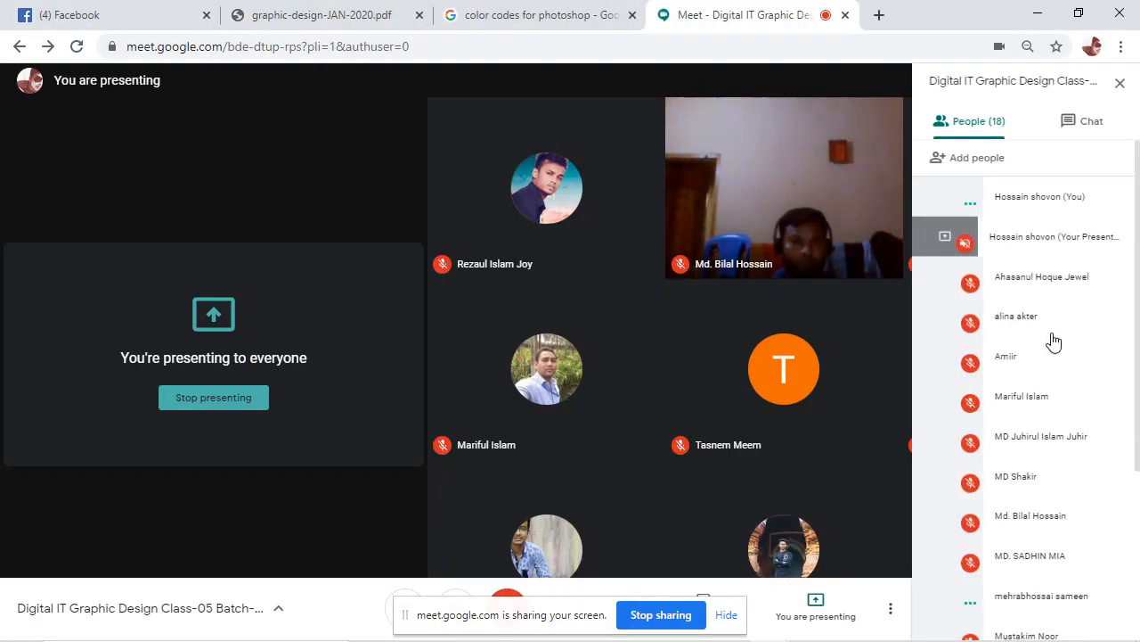
scroll(1053, 333, "down", 2)
scroll(1052, 339, "down", 1)
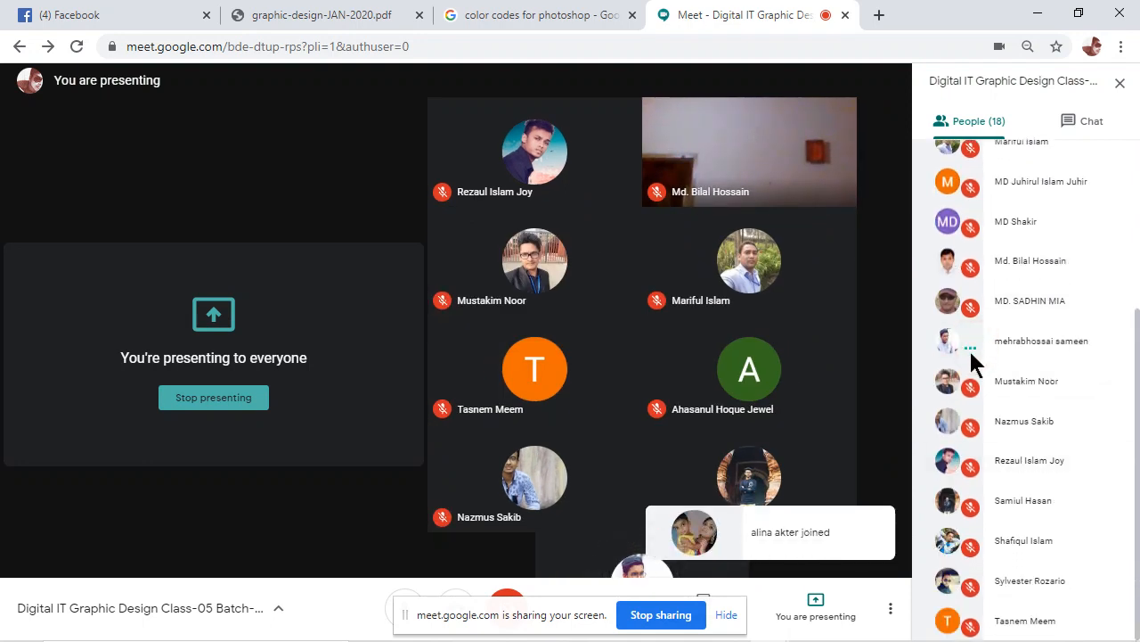
left_click(948, 340)
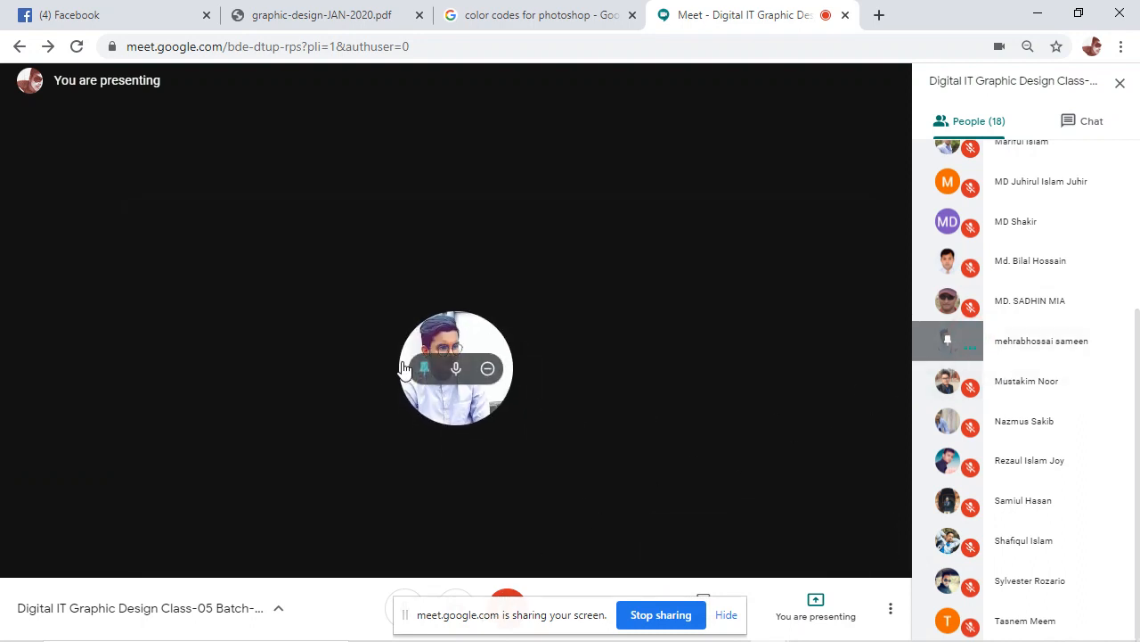
left_click(461, 375)
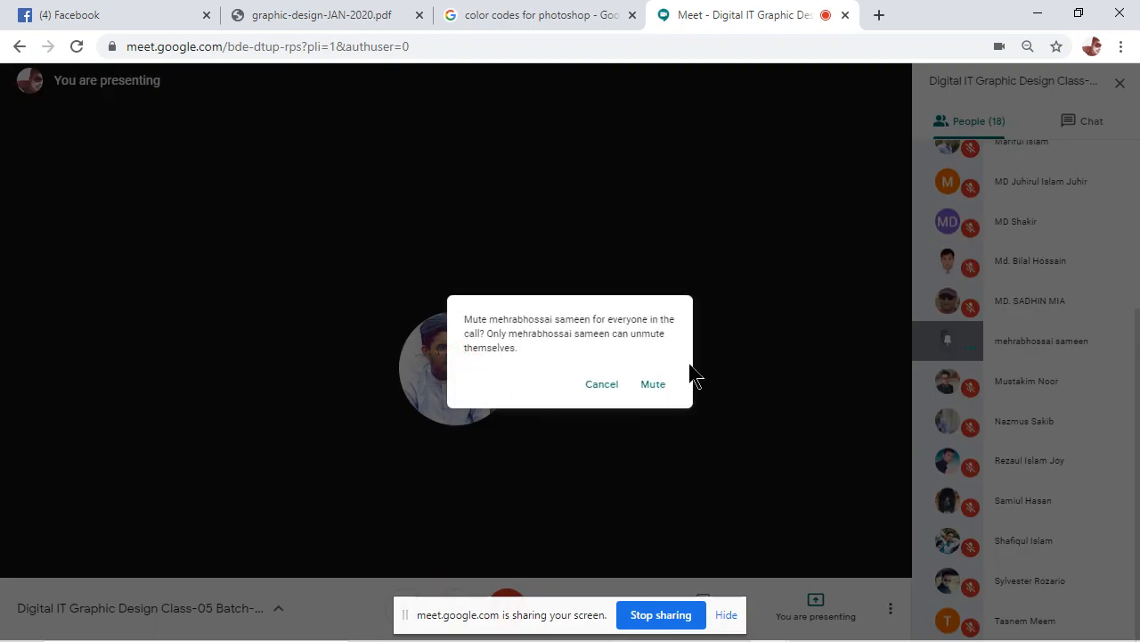
left_click(654, 383)
scroll(1057, 371, "up", 5)
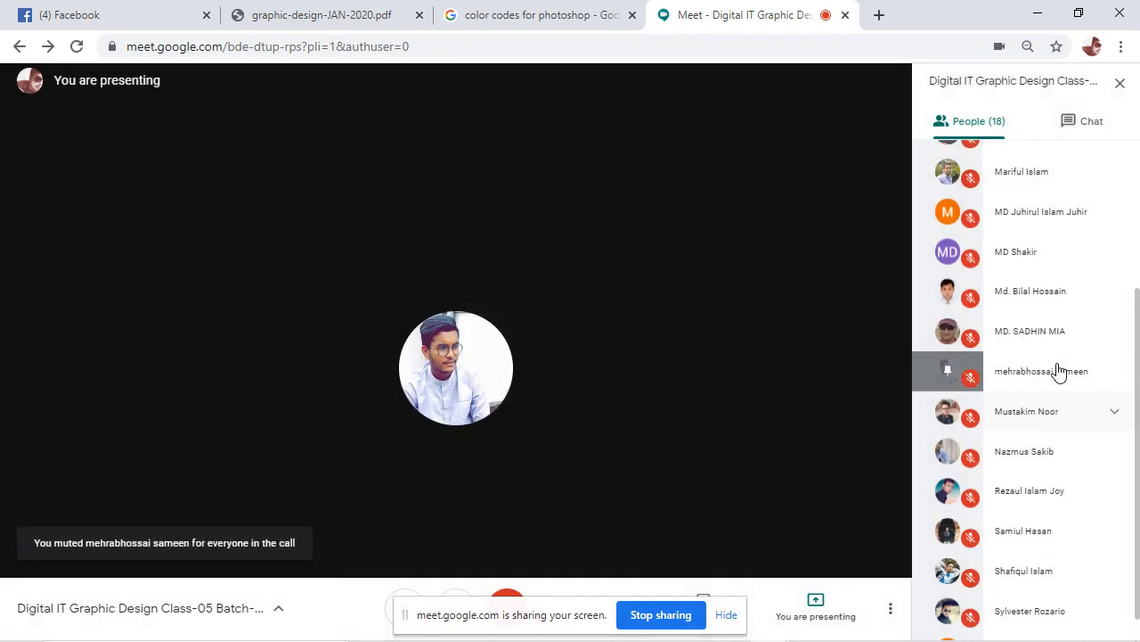
scroll(1059, 370, "down", 1)
scroll(1058, 371, "down", 1)
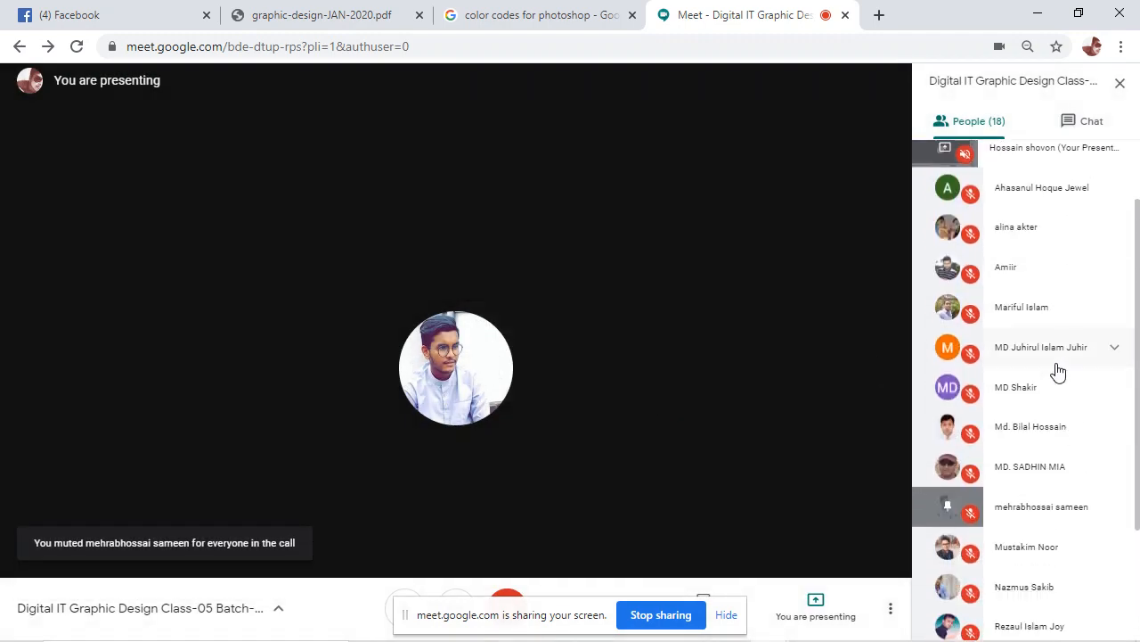
left_click(1037, 12)
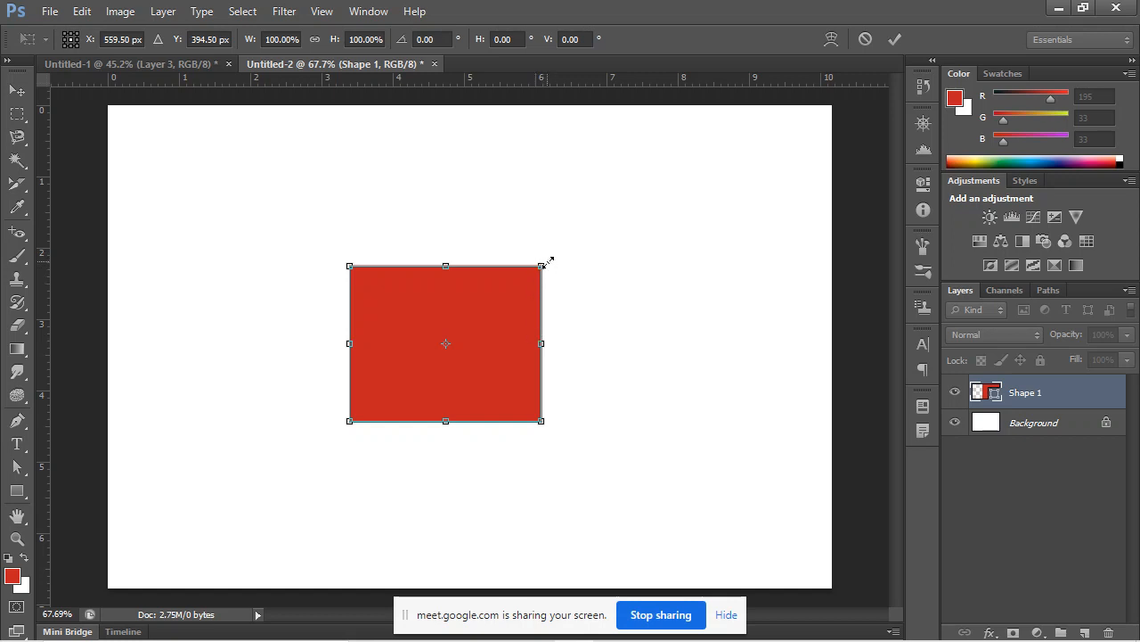
Try enlarging the rectangle from its corner to about 153% × 144% and shrinking it around its centre to about 71%, undoing each change.
left_click_drag(547, 262, 649, 197)
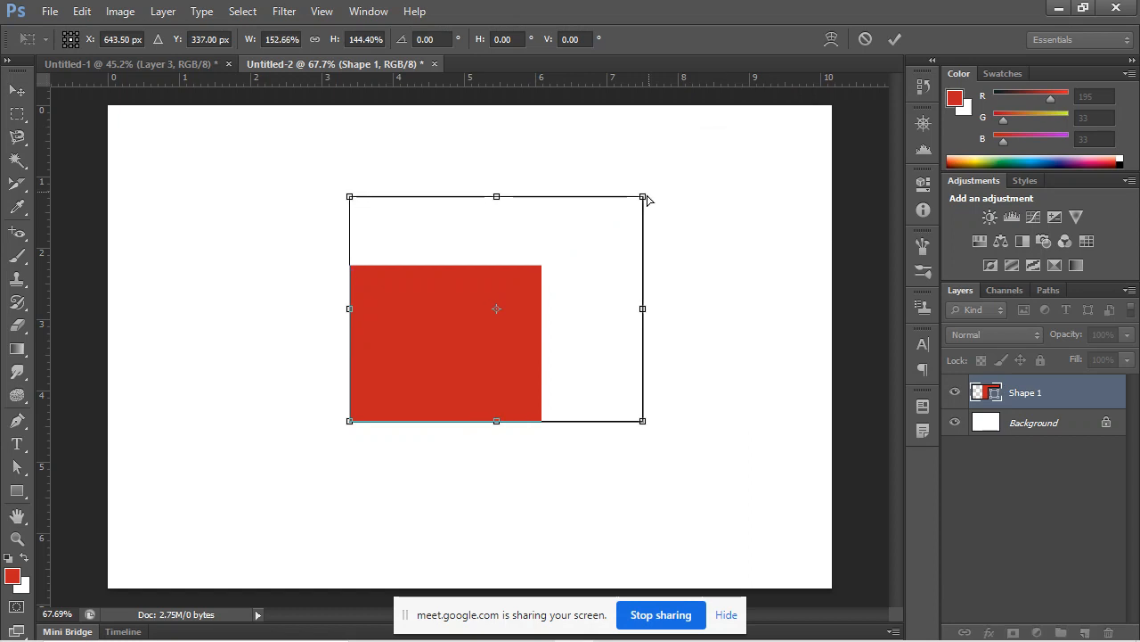
key("ctrl+z")
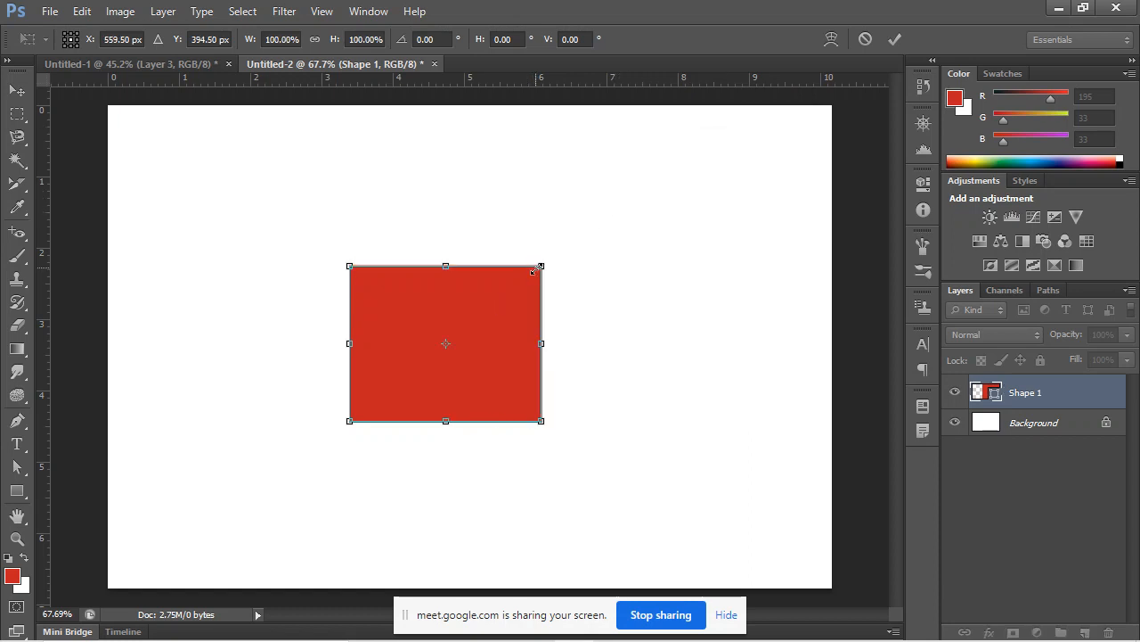
left_click_drag(540, 267, 562, 250)
key("ctrl+z")
left_click_drag(541, 267, 537, 322)
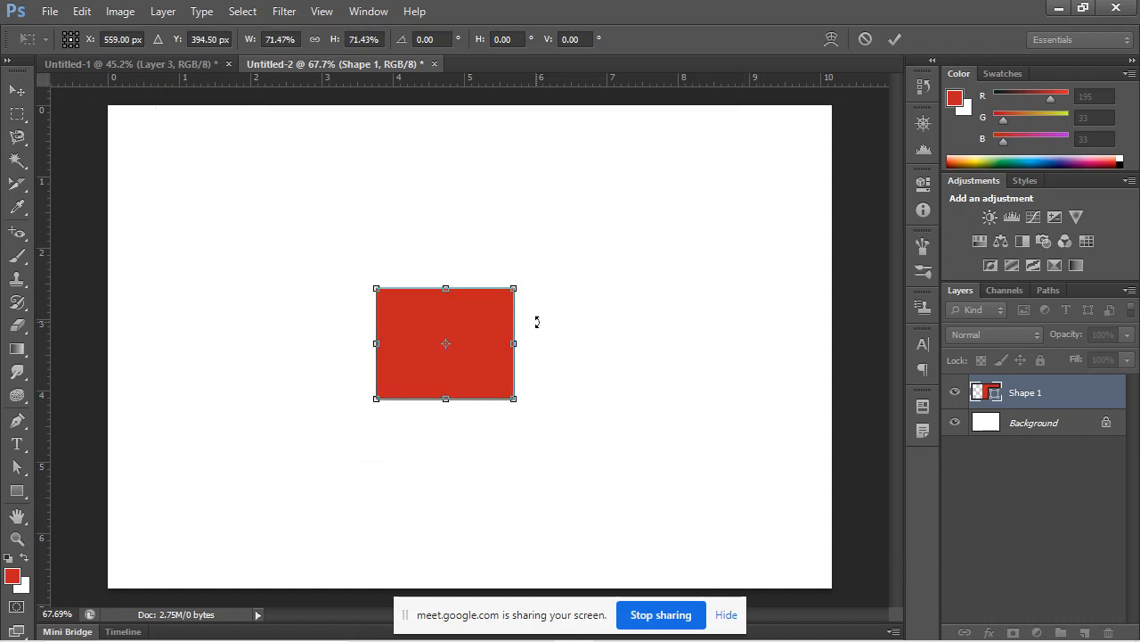
key("ctrl+z")
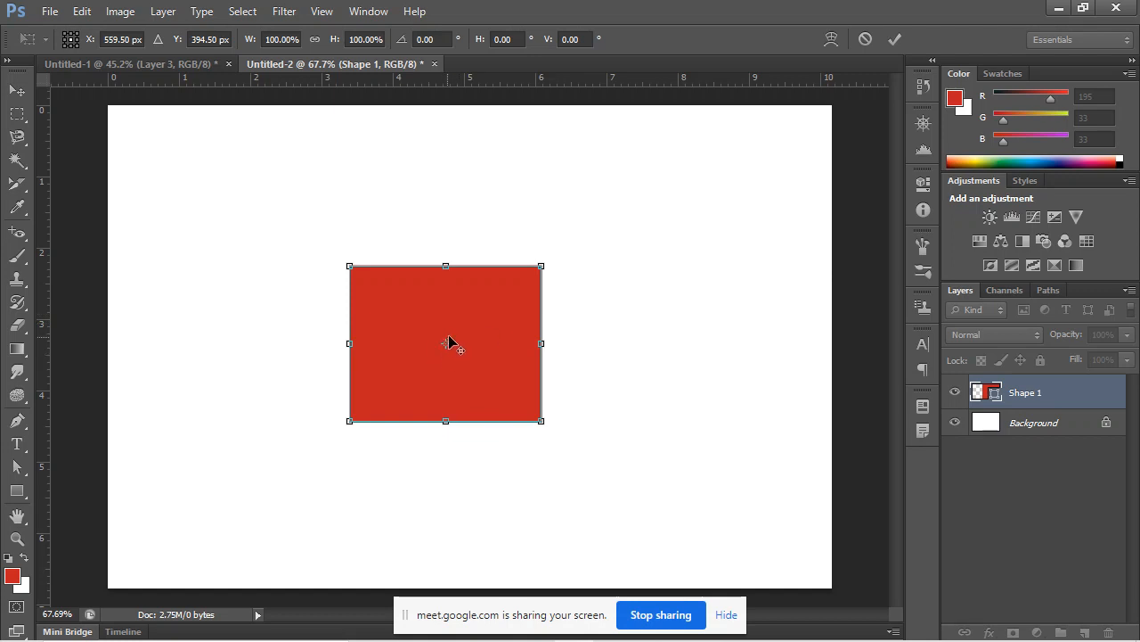
Move the transform's reference point toward the rectangle's upper-right corner and try rotating the shape around it, toggling undo on the rotation.
scroll(443, 339, "up", 6)
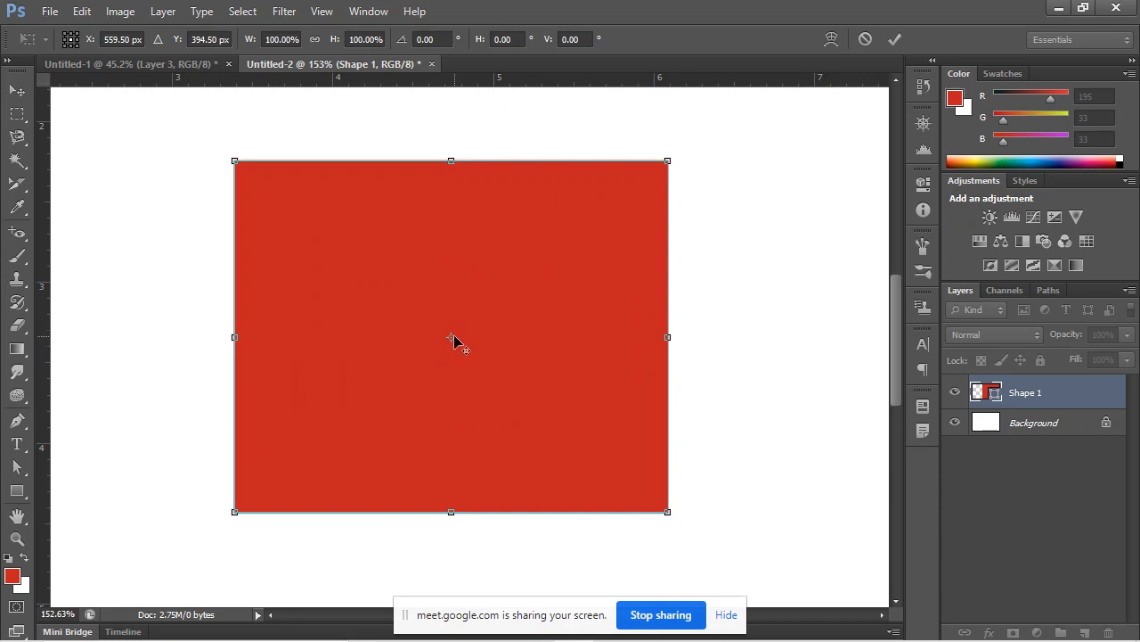
left_click_drag(458, 339, 628, 204)
left_click_drag(705, 131, 648, 164)
key("ctrl+z")
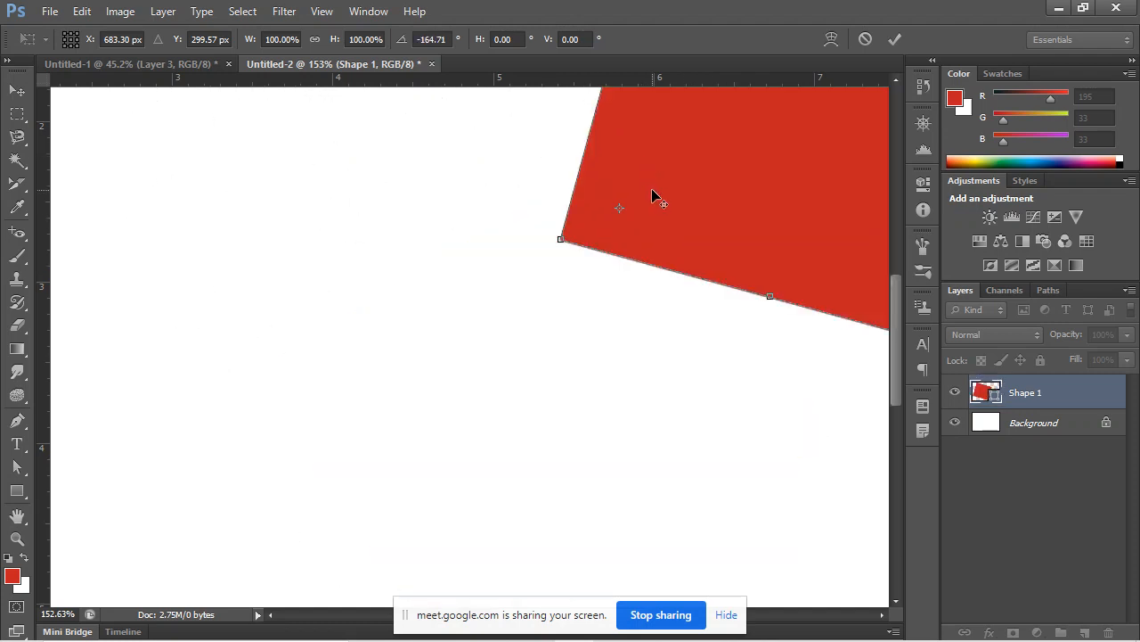
key("ctrl+z")
key("ctrl+z")
key("ctrl+z")
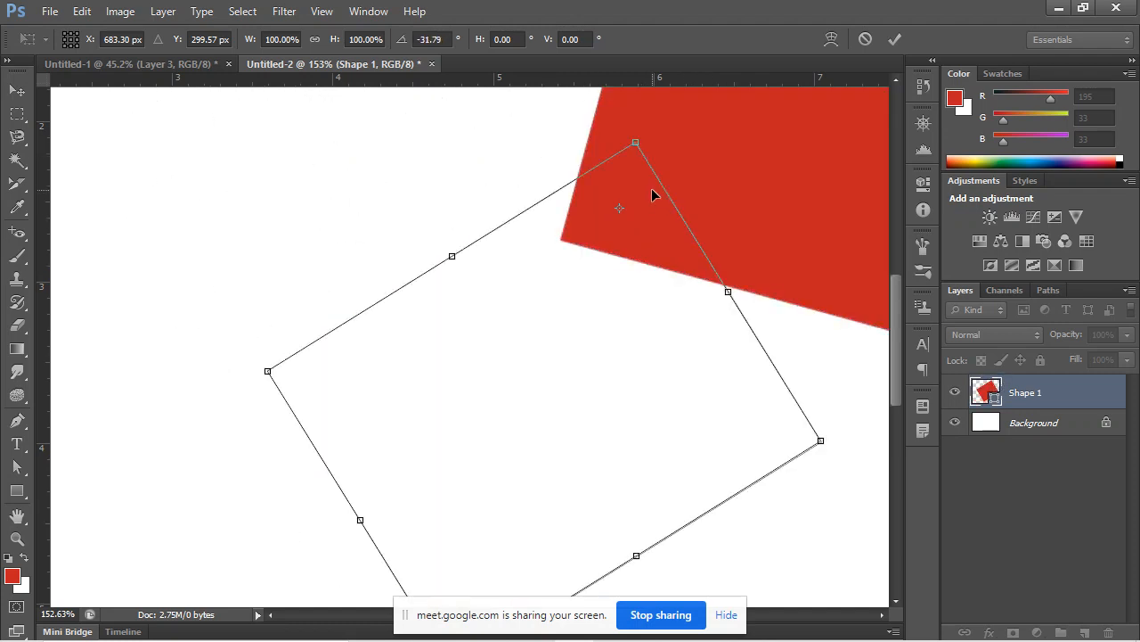
Move the reference point near the rectangle's left edge, rotate the shape to about -3.52°, and undo a further rotation.
left_click_drag(621, 212, 371, 507)
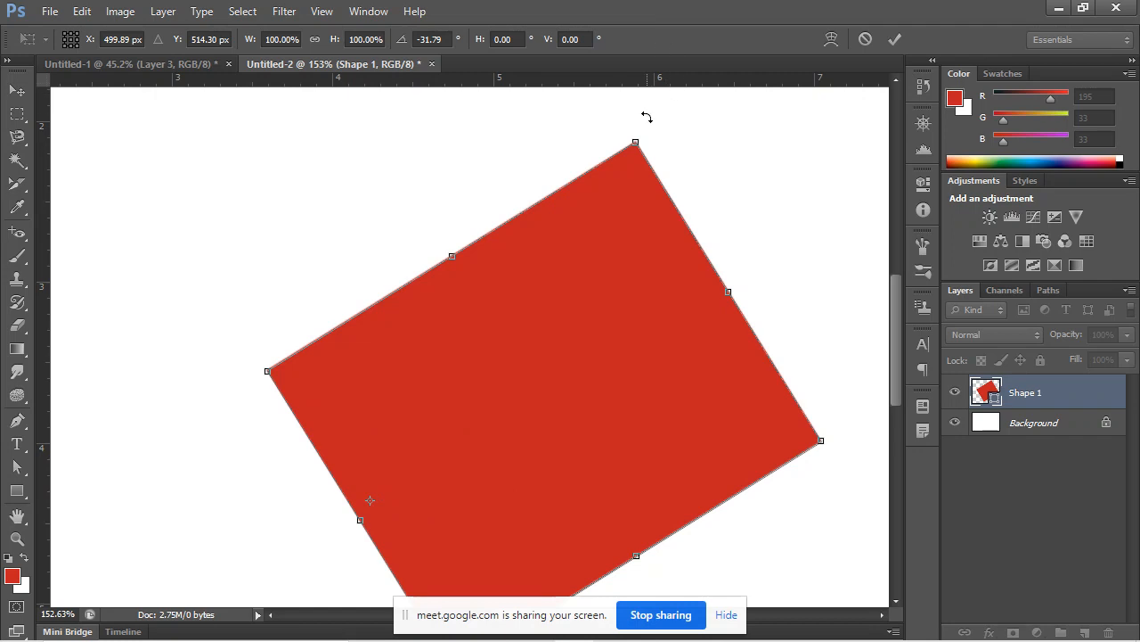
left_click_drag(644, 115, 610, 150)
scroll(321, 313, "down", 3)
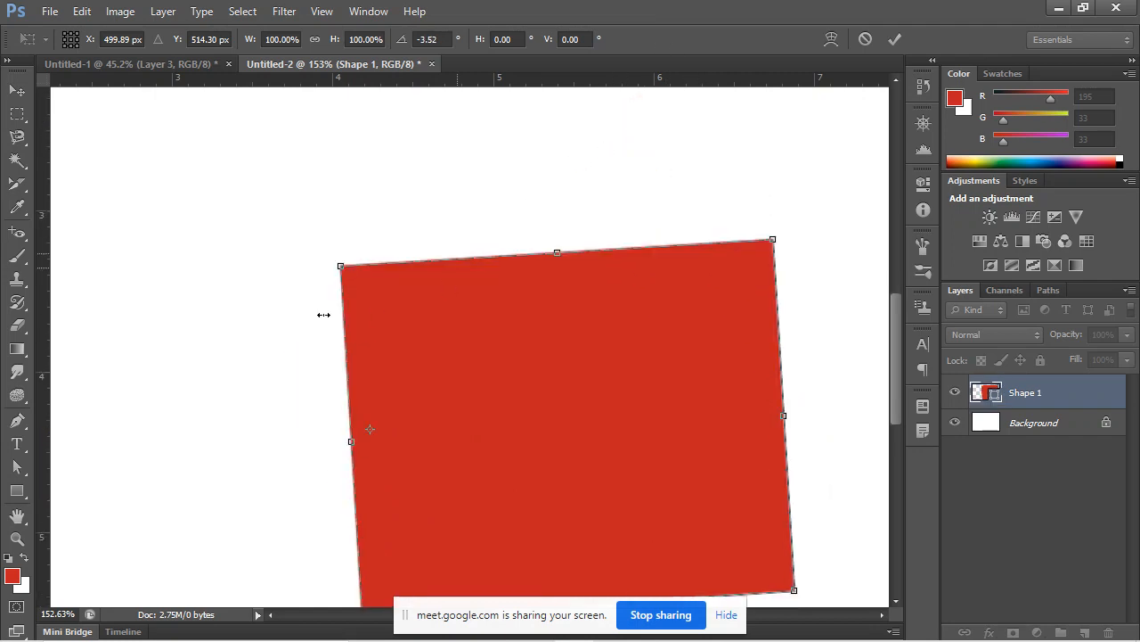
left_click_drag(319, 240, 568, 187)
key("ctrl+z")
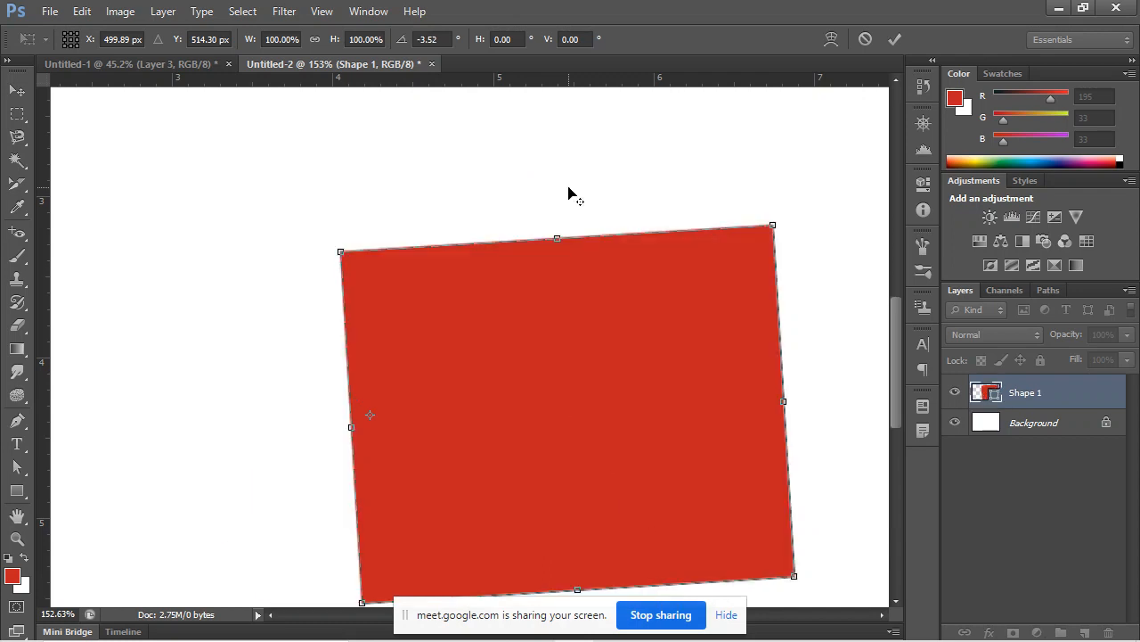
Apply the transformation, delete the rotated rectangle, and draw a red square about 164 × 164 px with the Rectangle tool.
key("Return")
key("u")
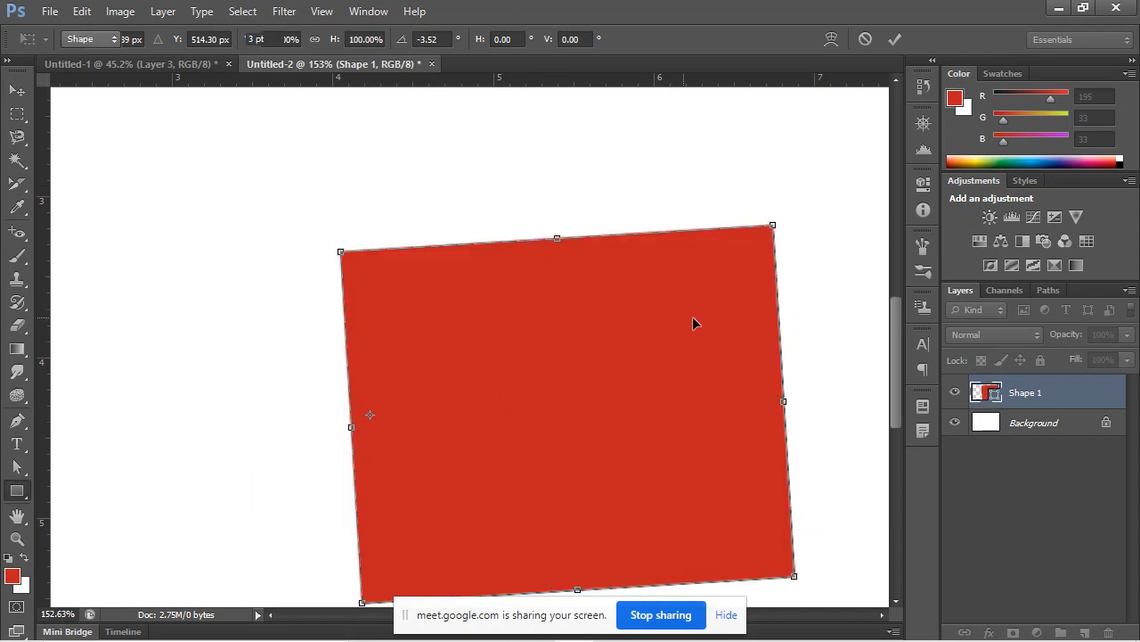
key("Delete")
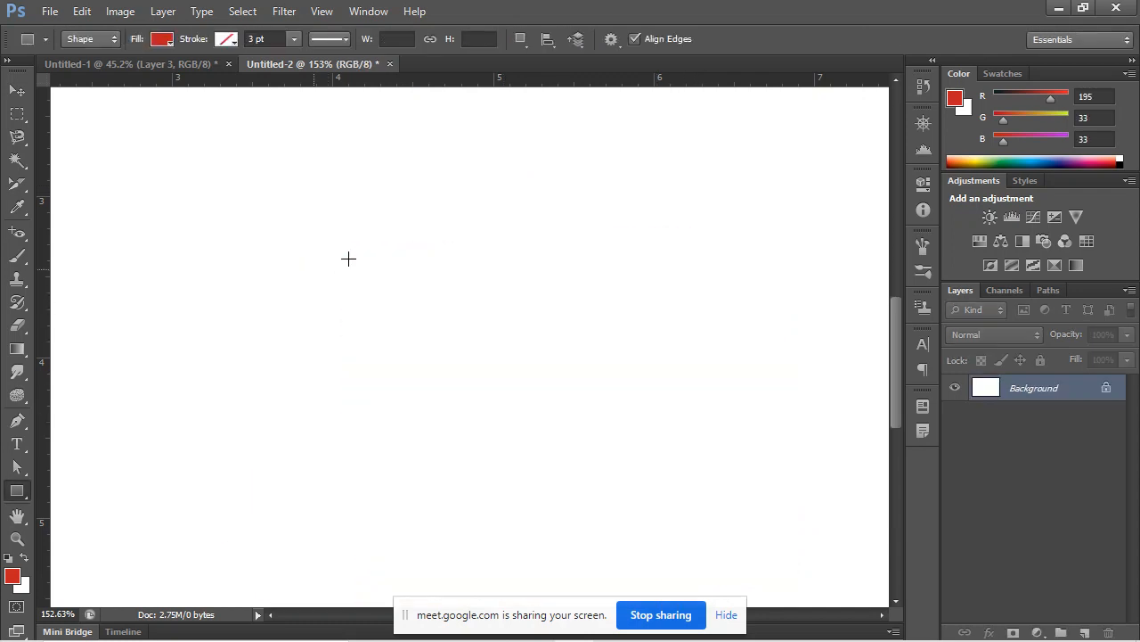
left_click_drag(283, 244, 516, 464)
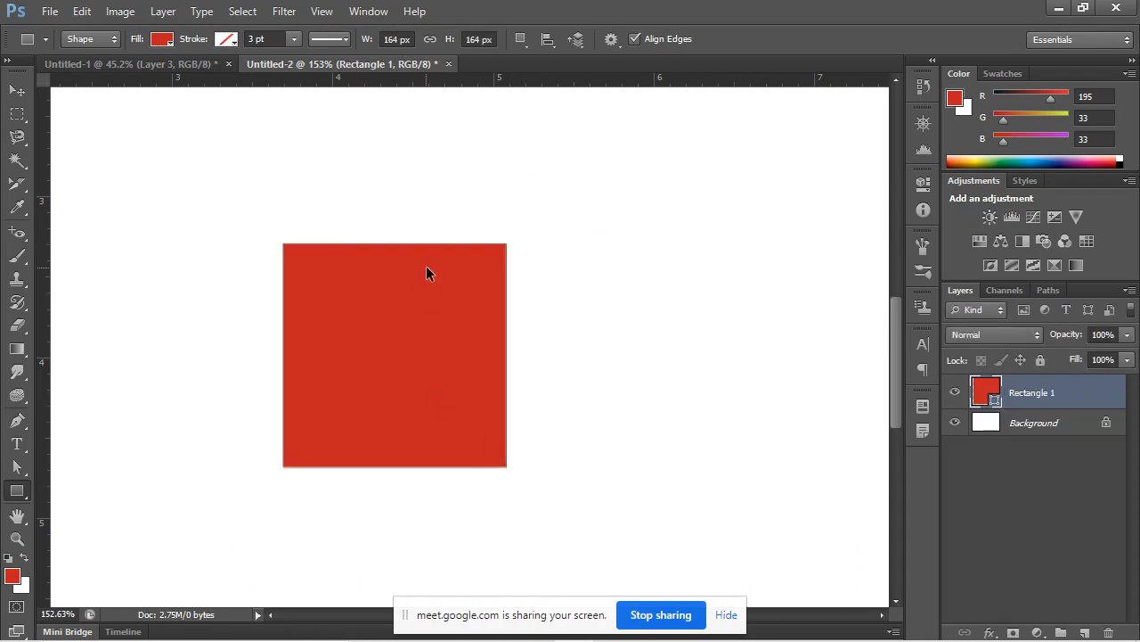
Try distorting the square by pulling its upper-right corner inward, and cancel the transformation.
key("ctrl+t")
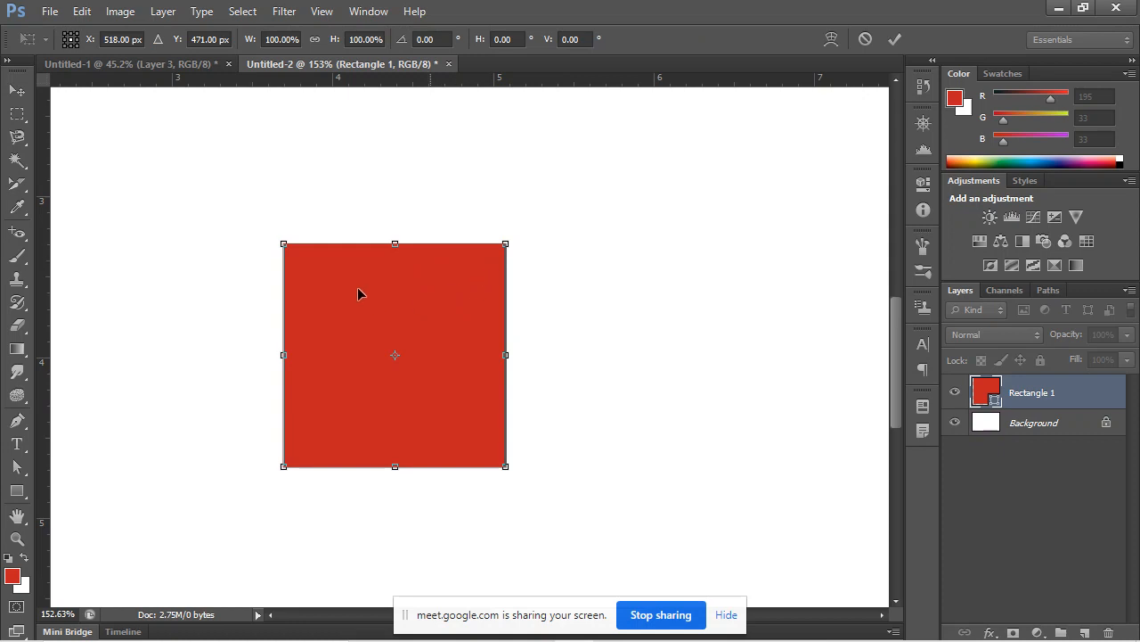
right_click(449, 302)
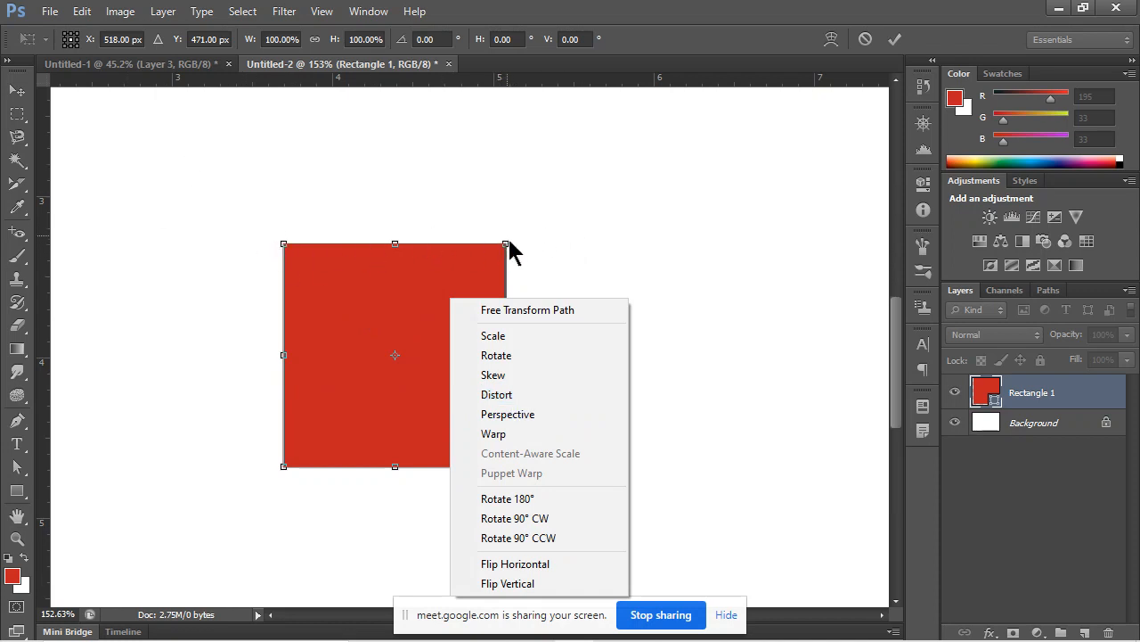
left_click(499, 395)
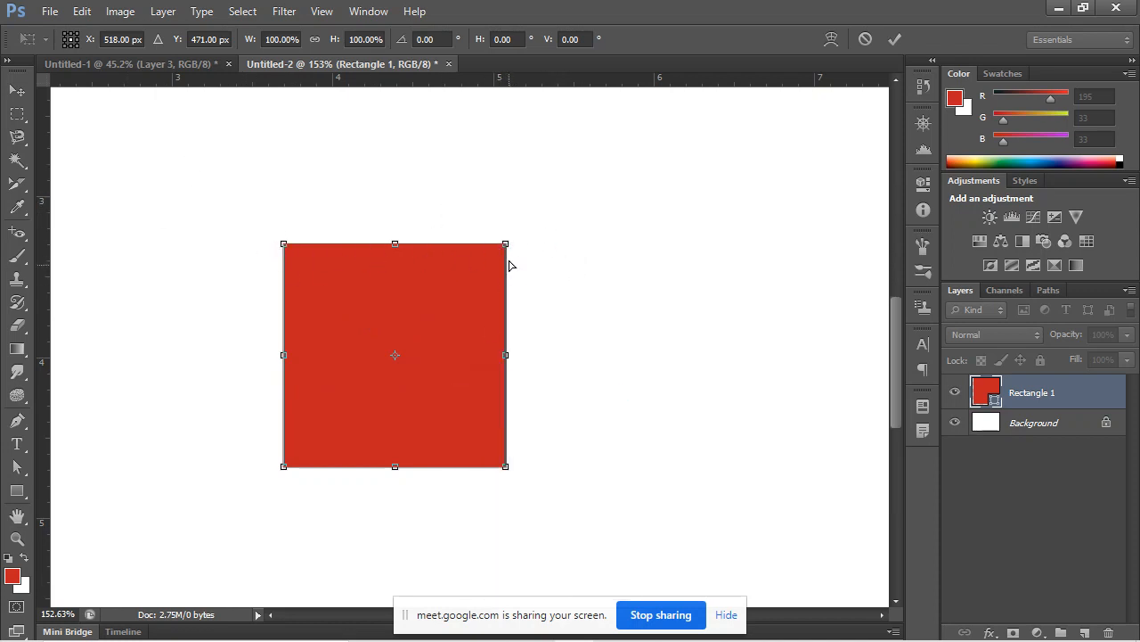
mouse_move(508, 251)
left_mouse_down()
mouse_move(426, 249)
mouse_move(499, 258)
left_mouse_up()
key("ctrl+z")
key("Escape")
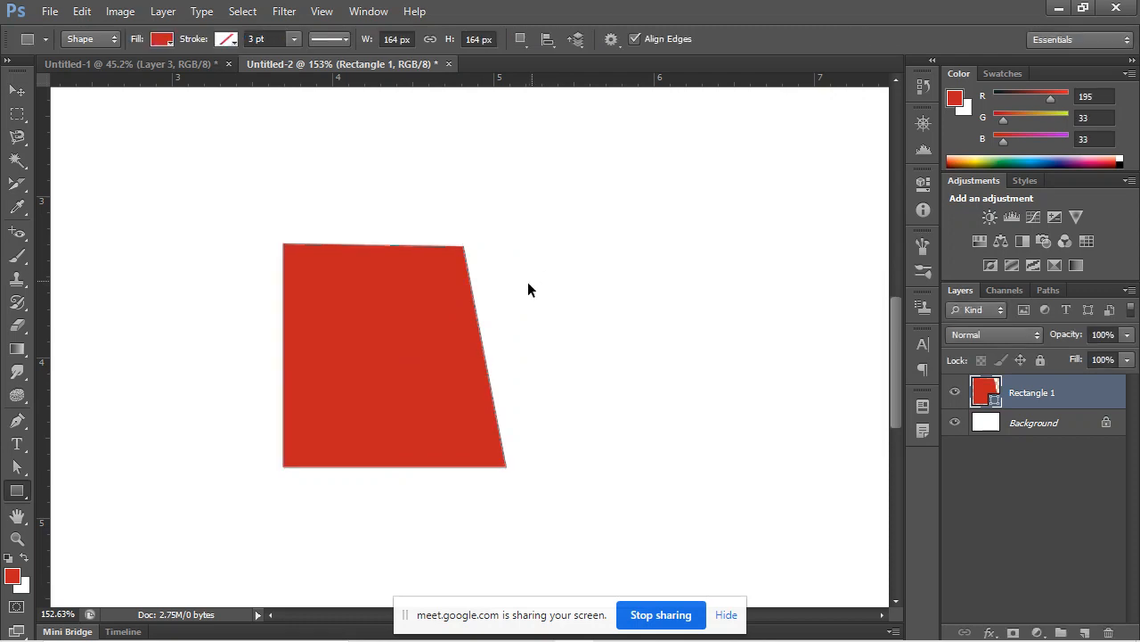
Try the Distort transform by moving the square's upper-right corner onto its upper-left corner, and undo it.
key("ctrl+t")
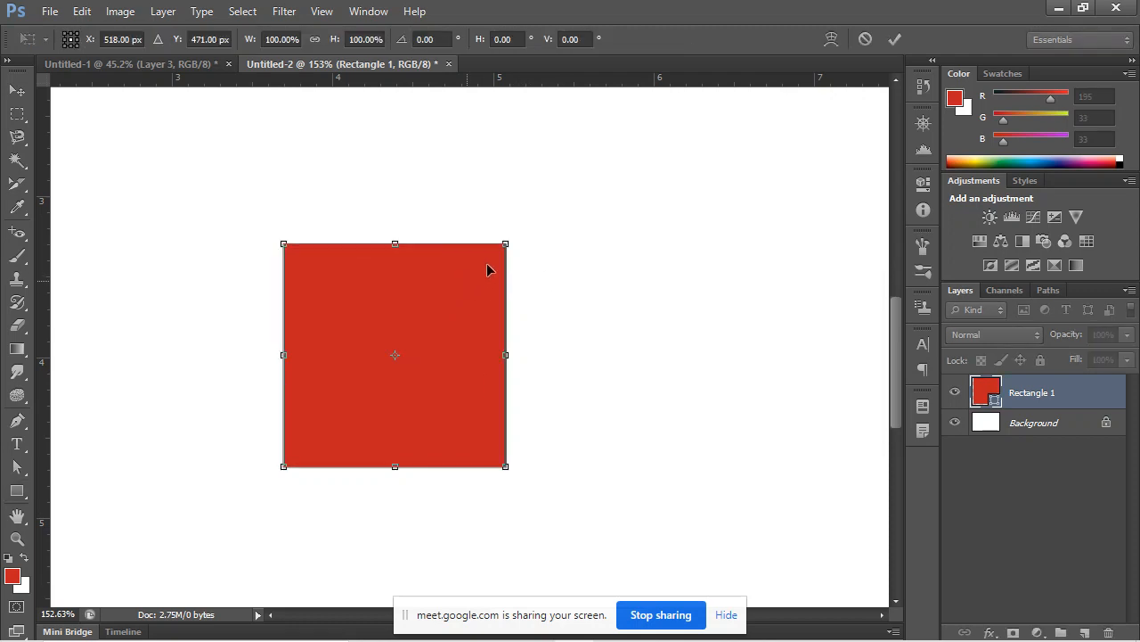
right_click(501, 256)
left_click(583, 355)
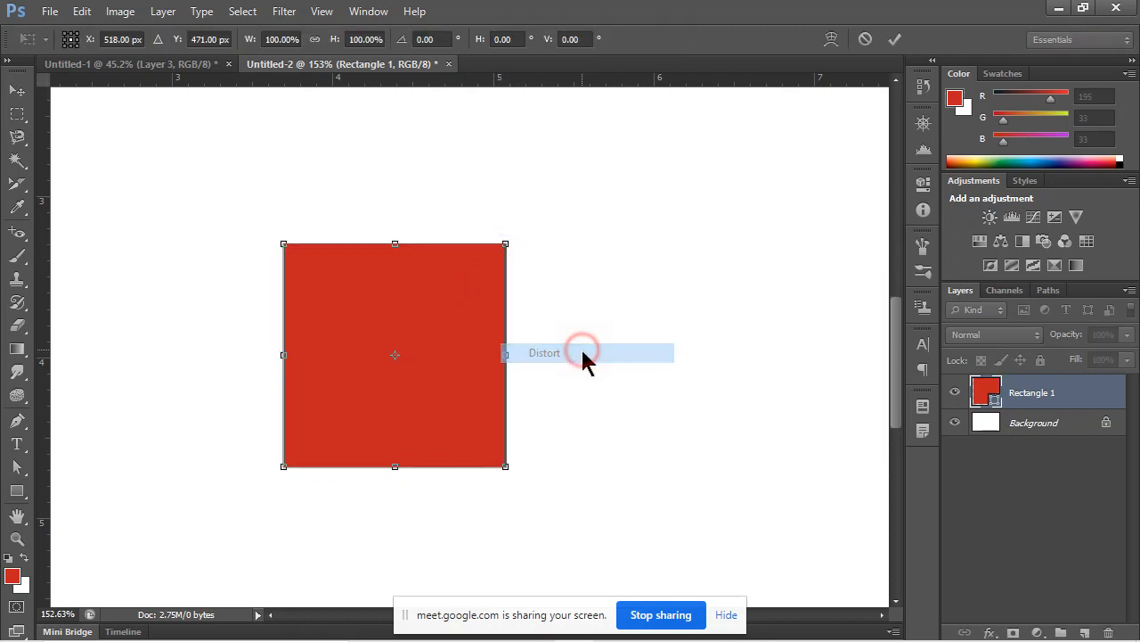
scroll(504, 269, "up", 2)
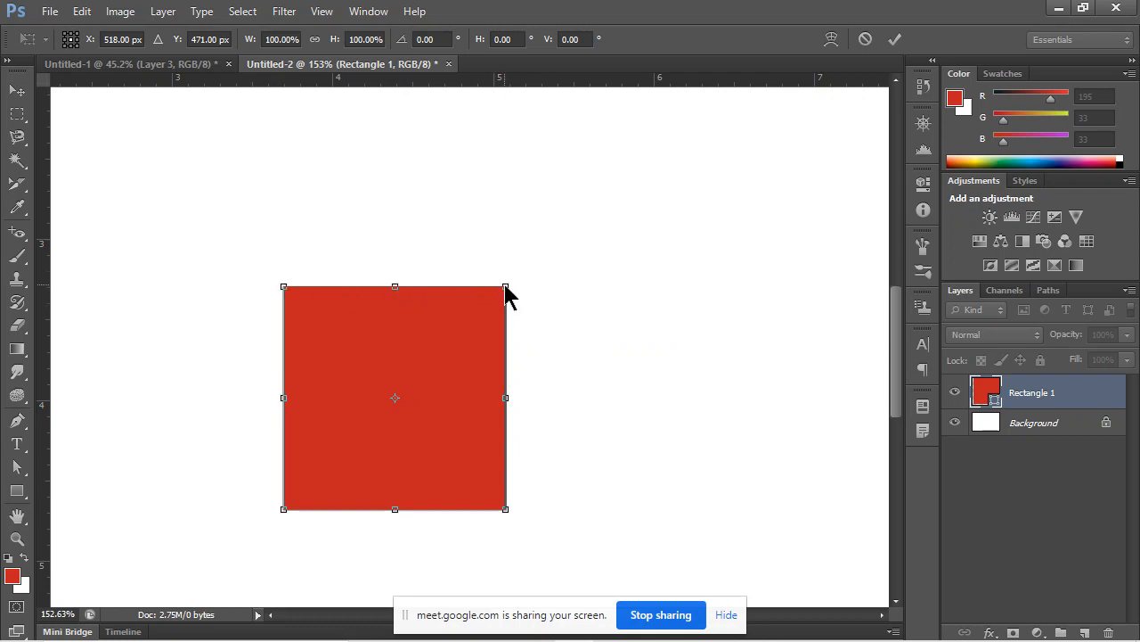
left_click(505, 285)
left_click_drag(505, 287, 284, 287)
key("ctrl+z")
Try slanting the square from its bottom edge to about 29°, and to about 34° with about 86% height, undoing each slant.
left_click_drag(394, 515, 517, 514)
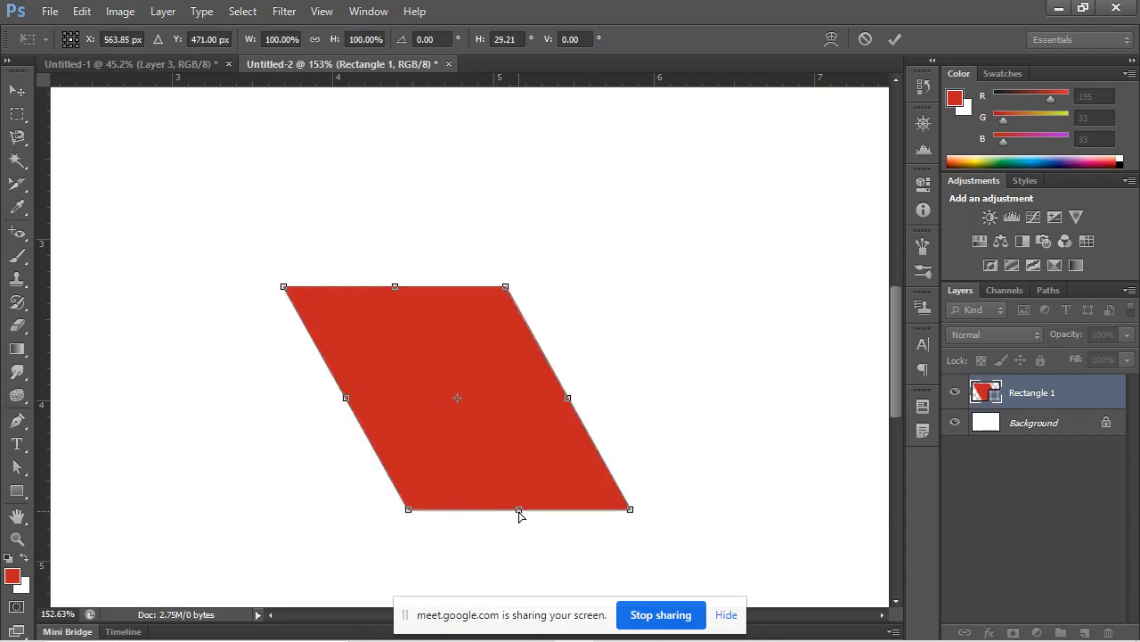
key("ctrl+z")
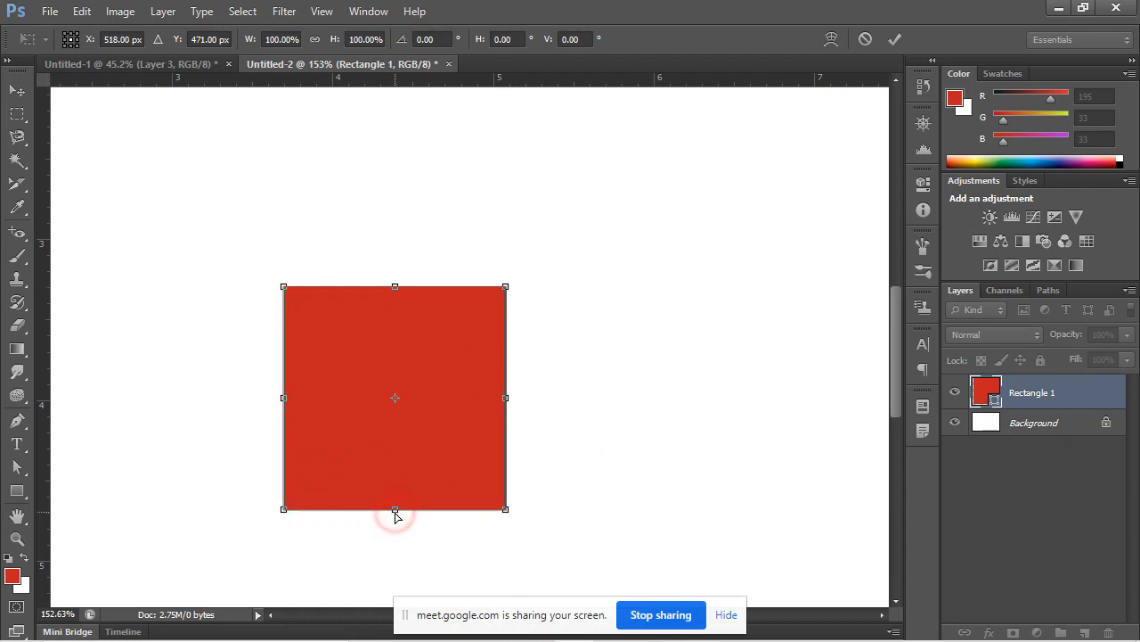
left_click_drag(395, 517, 526, 481)
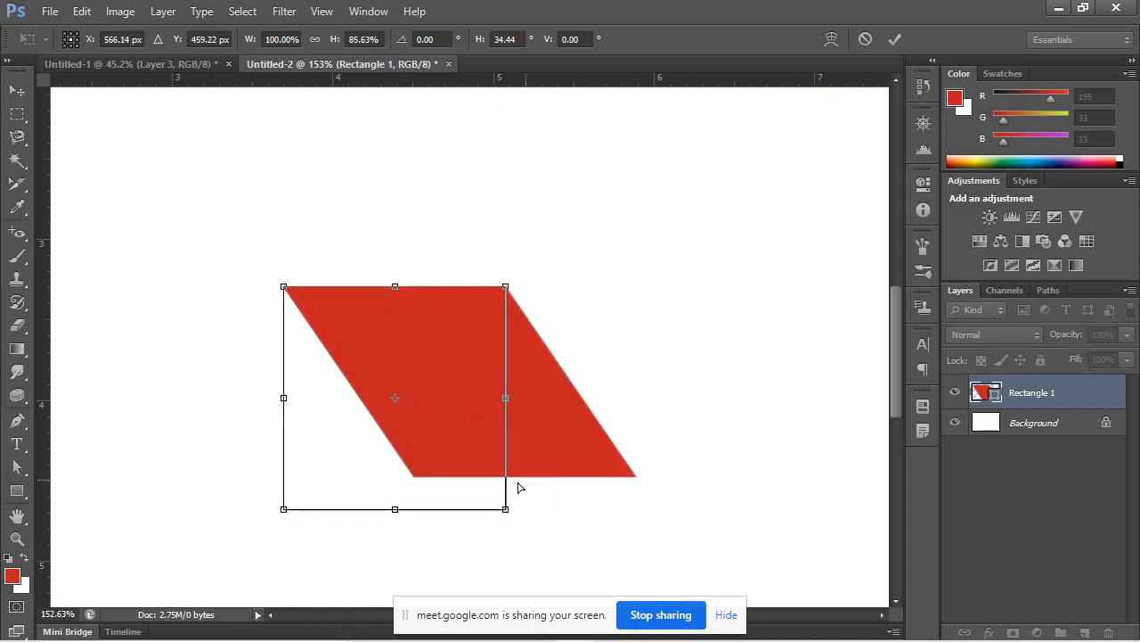
key("ctrl+z")
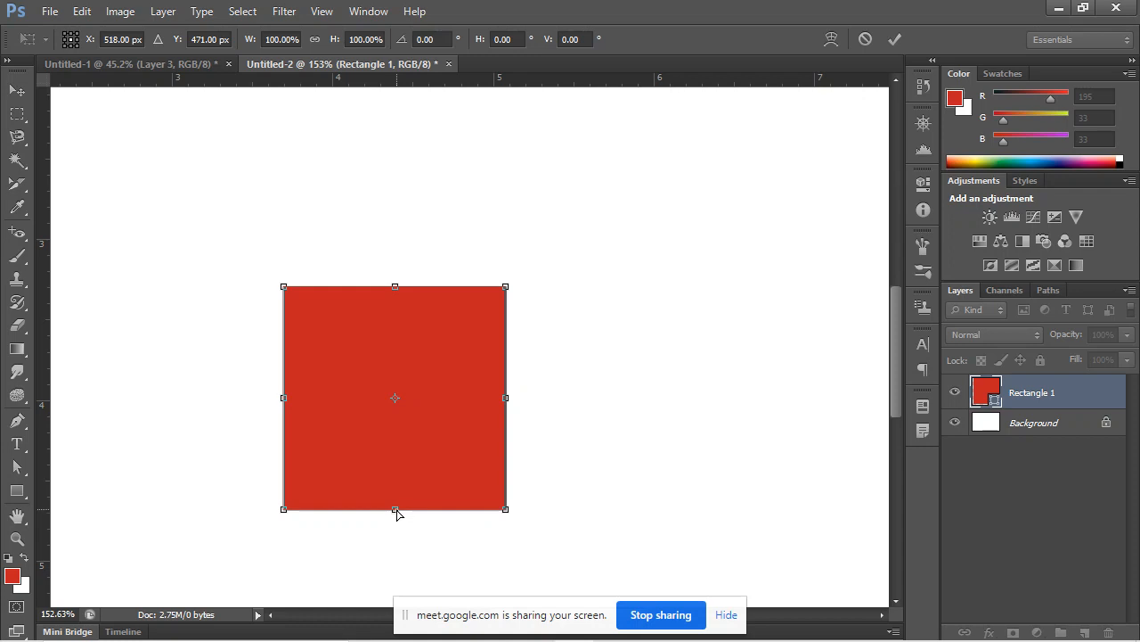
Slant the square horizontally to about 8.18° from its bottom edge with Distort and apply the transformation.
mouse_move(397, 513)
left_mouse_down()
mouse_move(596, 512)
mouse_move(252, 496)
mouse_move(411, 501)
left_mouse_up()
key("ctrl+z")
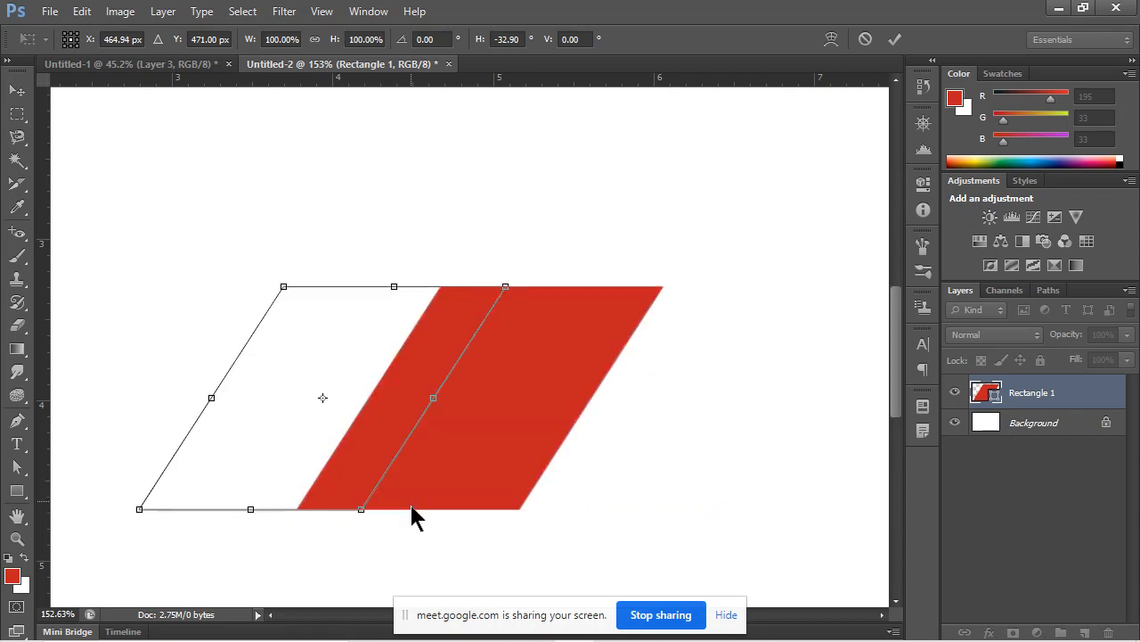
left_click_drag(252, 511, 426, 515)
key("u")
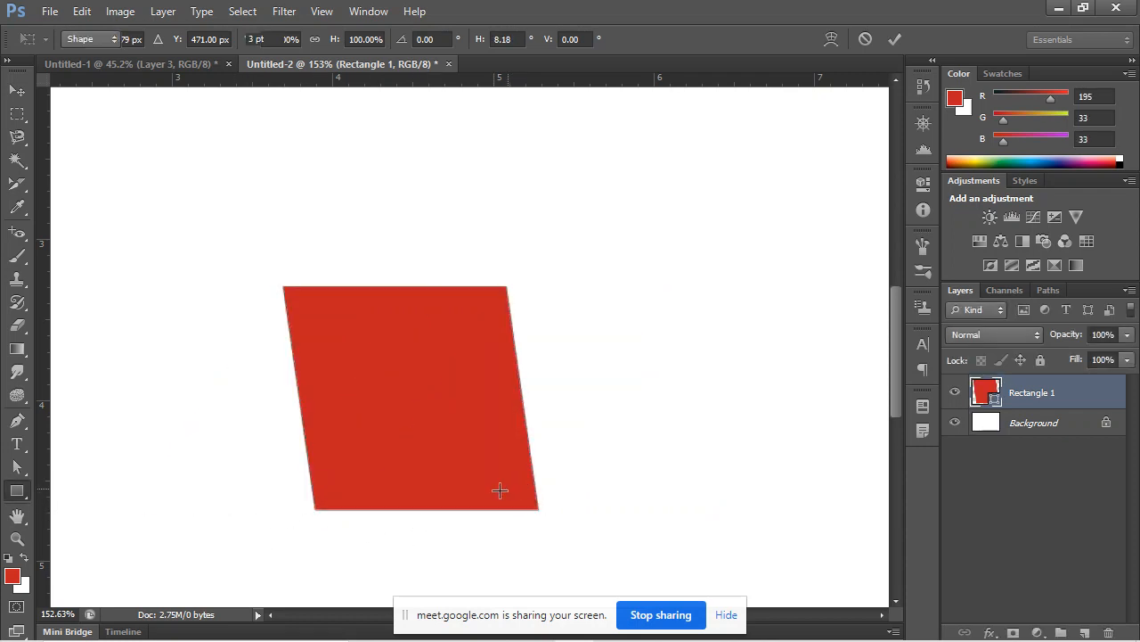
Undo the horizontal slant, and try Skew by lowering the square's upper-right corner to about 32.89° and its upper-left corner, cancelling the transformation.
key("ctrl+z")
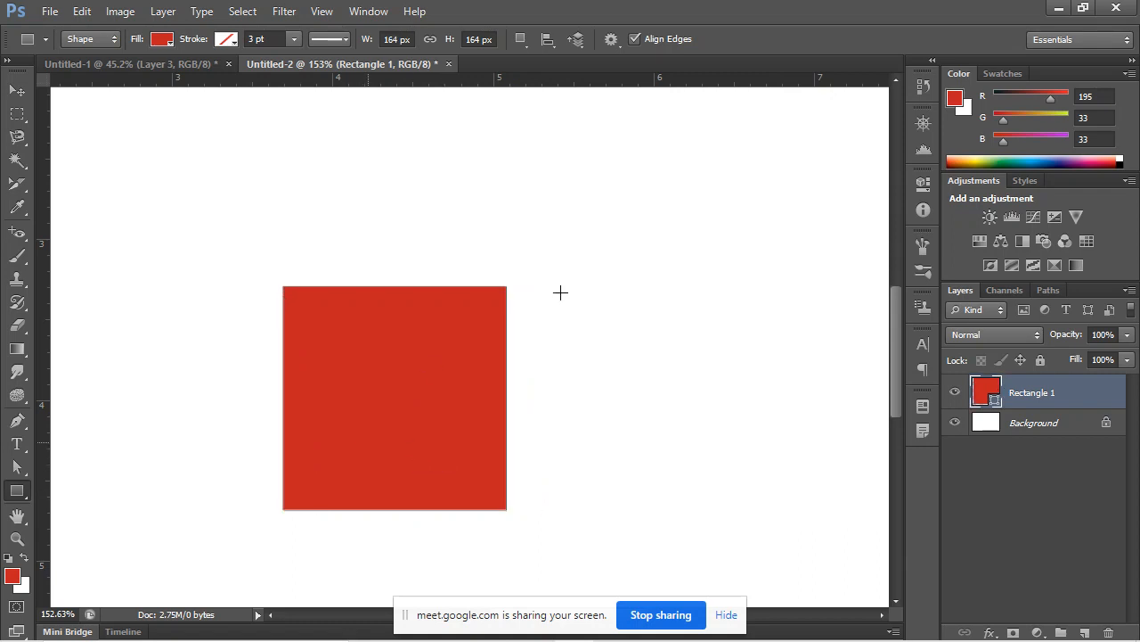
key("ctrl+t")
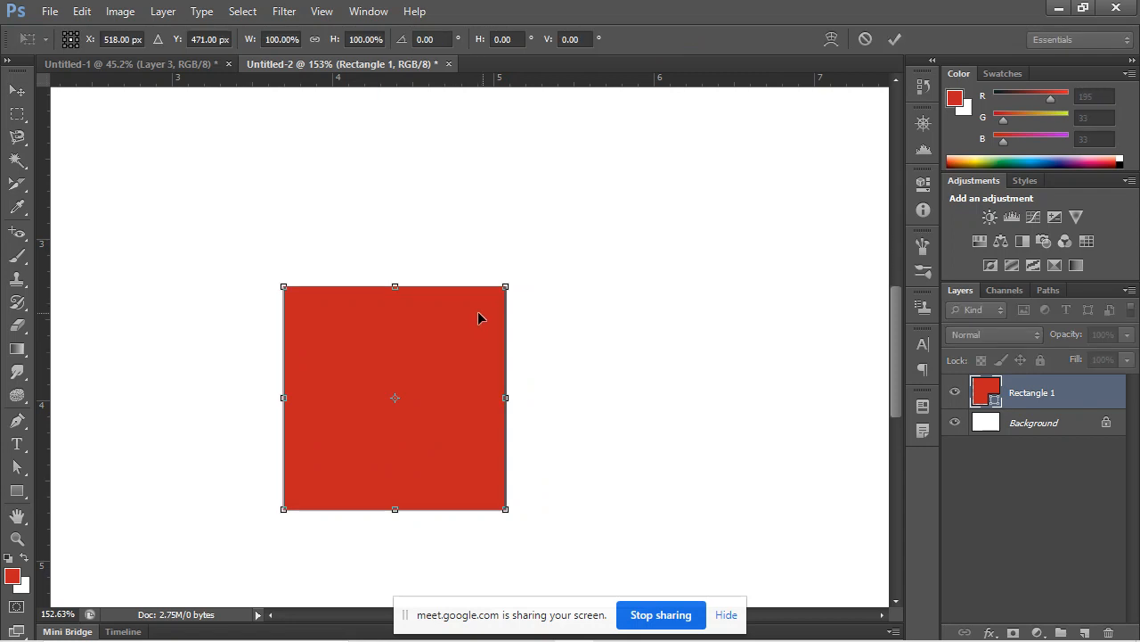
right_click(478, 316)
left_click(596, 393)
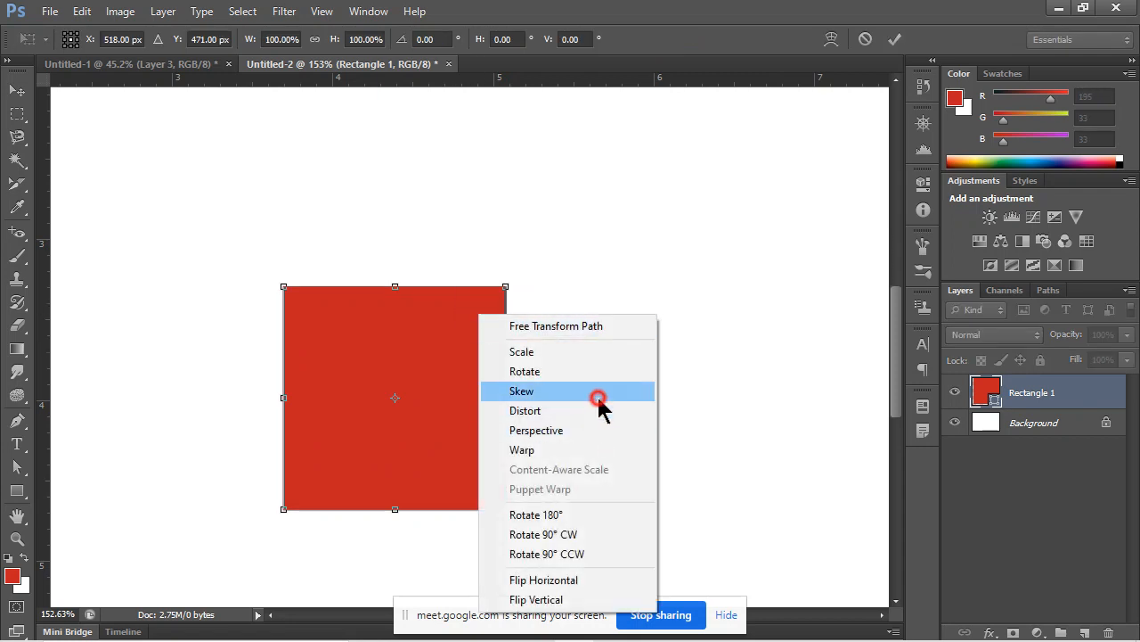
left_click_drag(506, 287, 512, 437)
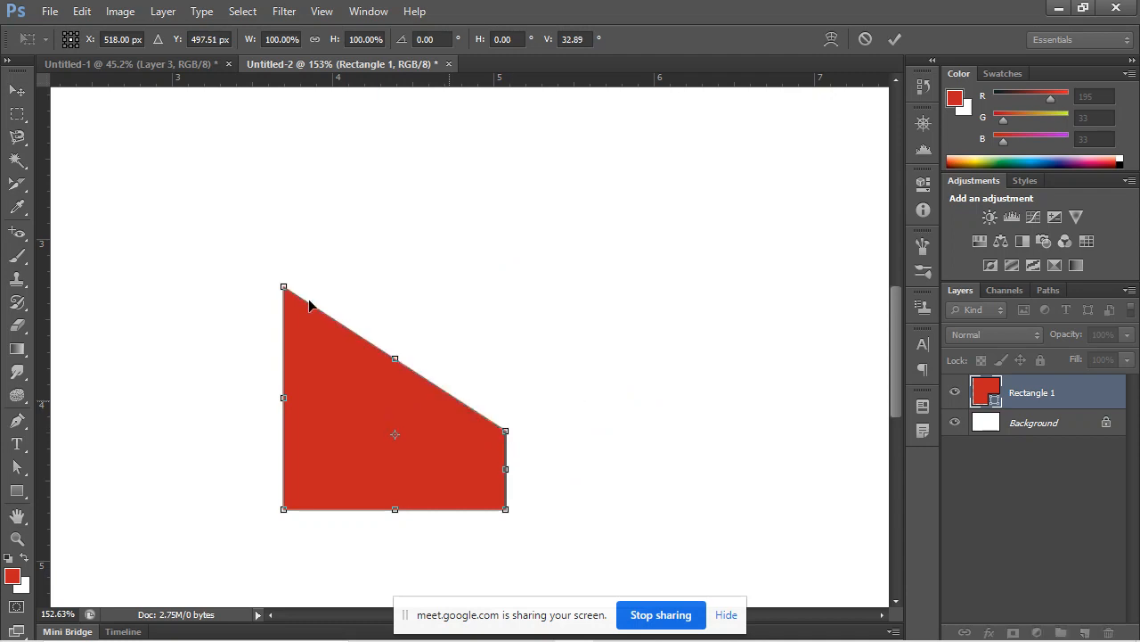
left_click_drag(283, 287, 283, 420)
key("ctrl+z")
key("Escape")
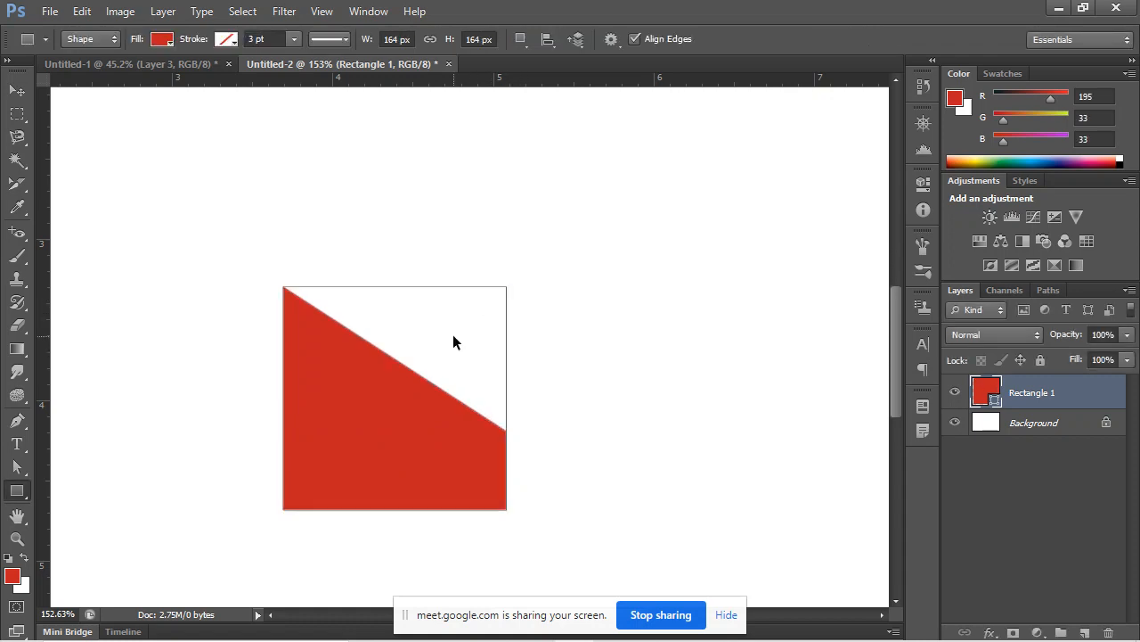
right_click(447, 323)
left_click(789, 194)
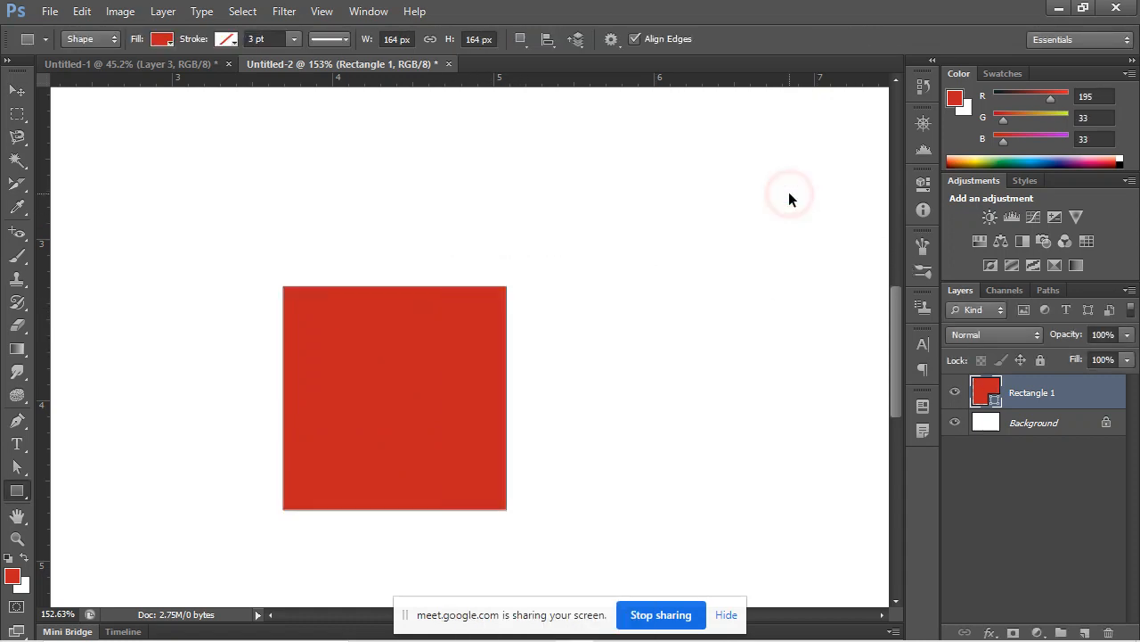
Try Skew by shifting the square's upper-right and lower-right corners inward to about 43.68% width, and cancel the transformation.
key("ctrl+t")
right_click(437, 392)
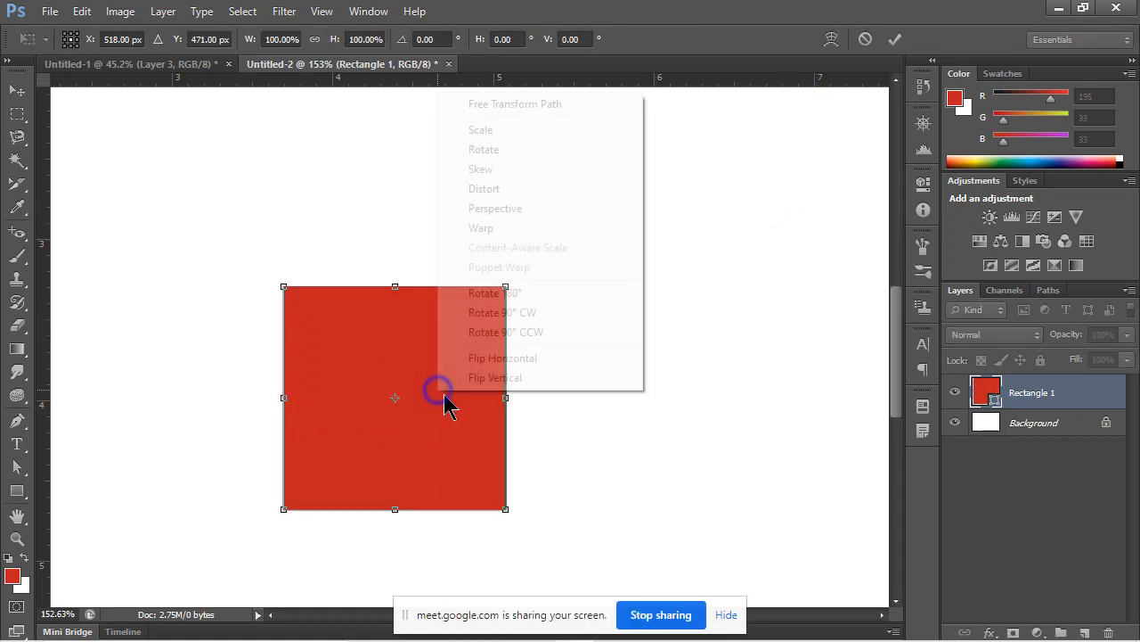
left_click(538, 169)
left_click_drag(505, 286, 366, 294)
left_click_drag(507, 511, 383, 512)
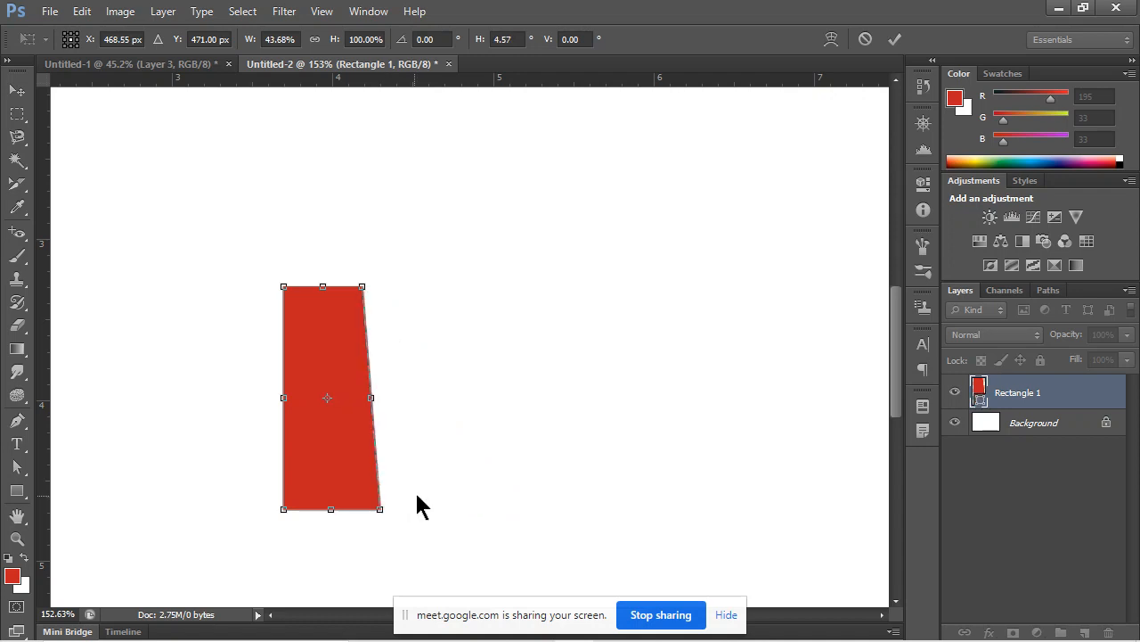
key("ctrl+z")
key("Escape")
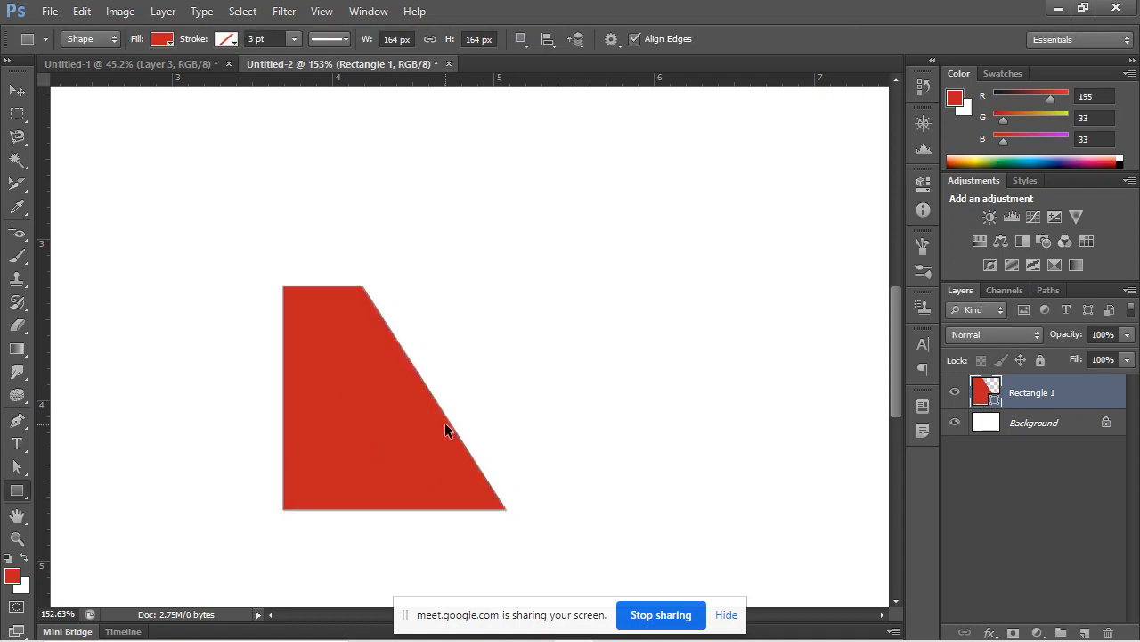
Narrow the square's top edge symmetrically to about 20.36° with Perspective and apply the transformation.
key("ctrl+t")
right_click(432, 392)
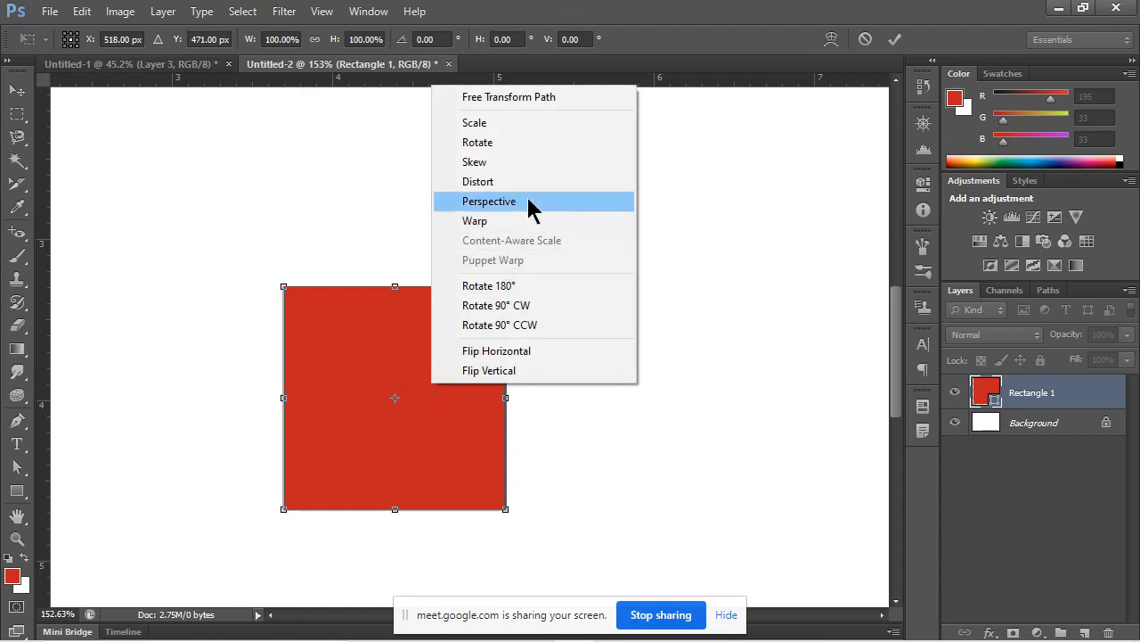
left_click(528, 203)
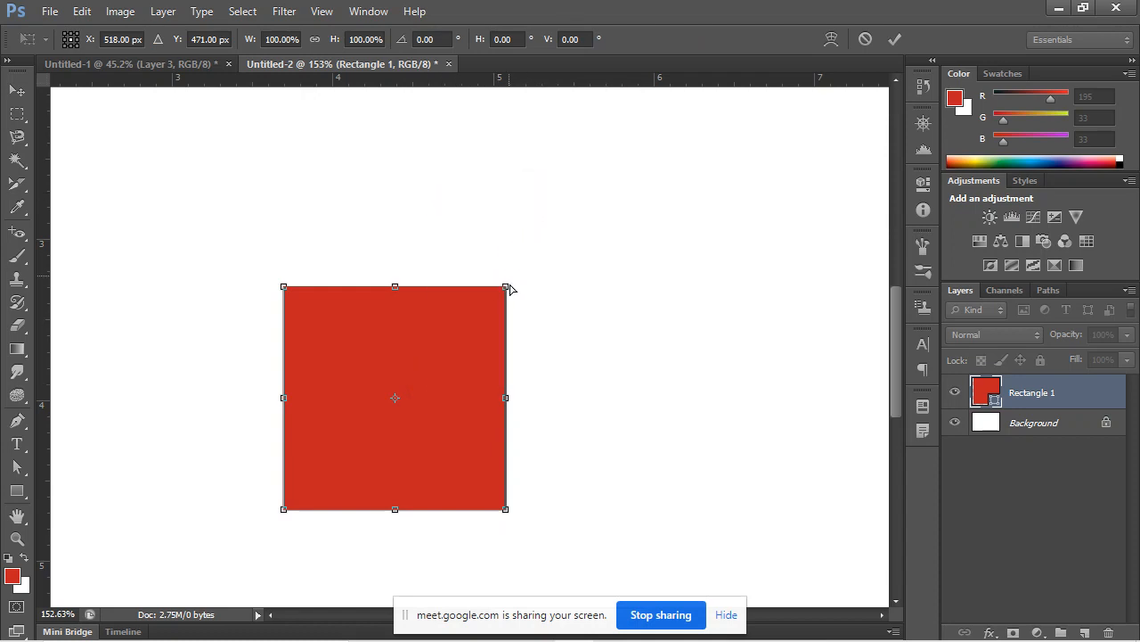
left_click_drag(506, 288, 465, 307)
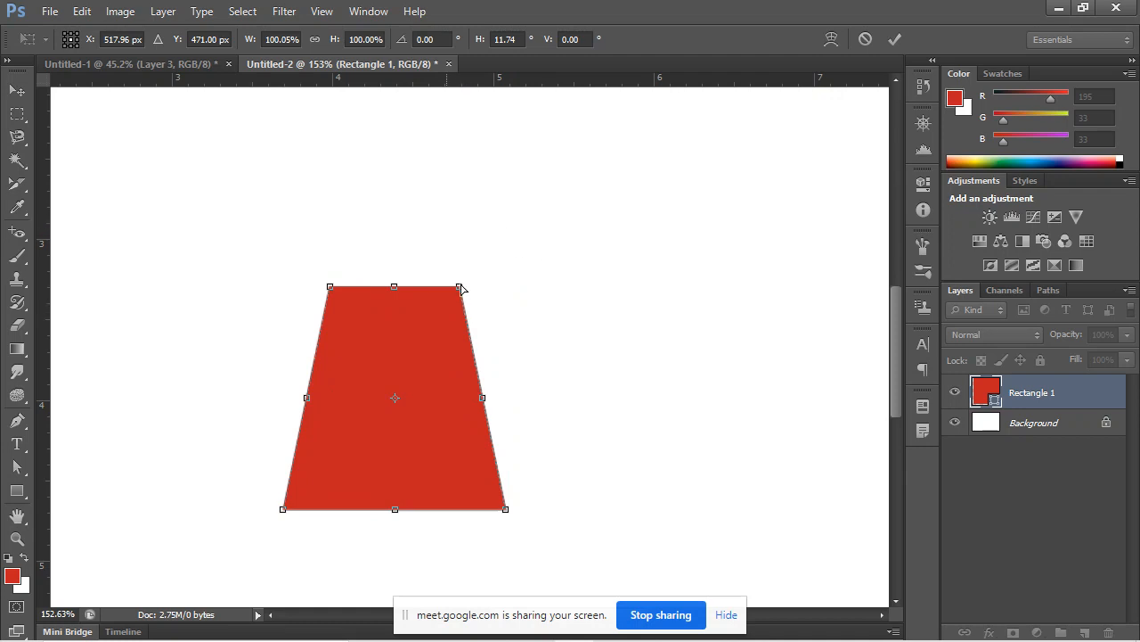
left_click_drag(461, 288, 423, 286)
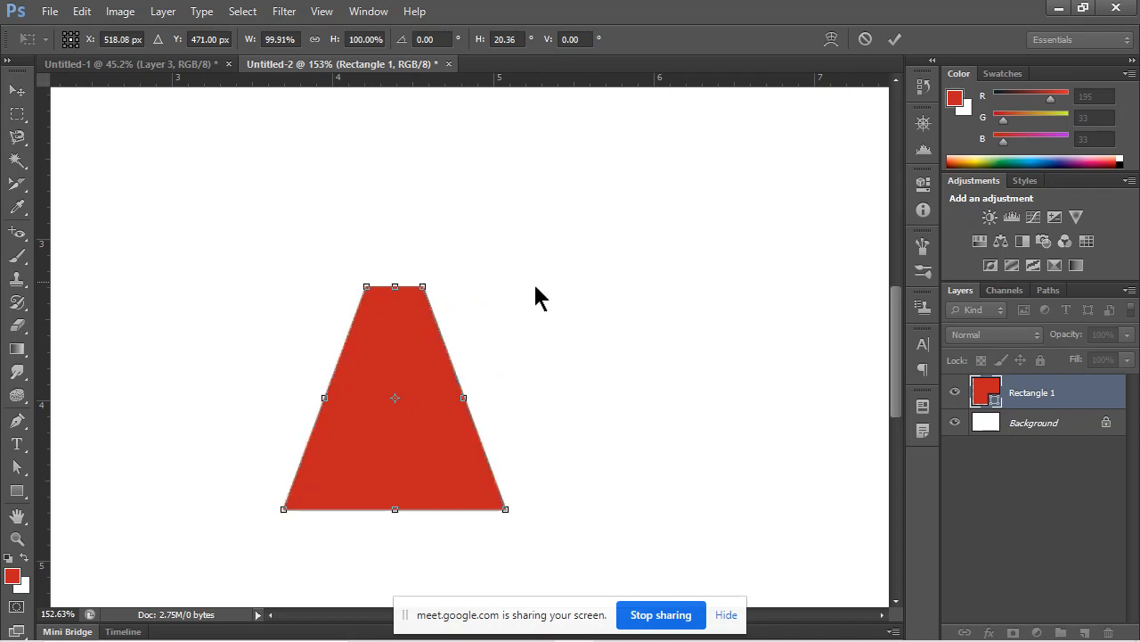
key("Return")
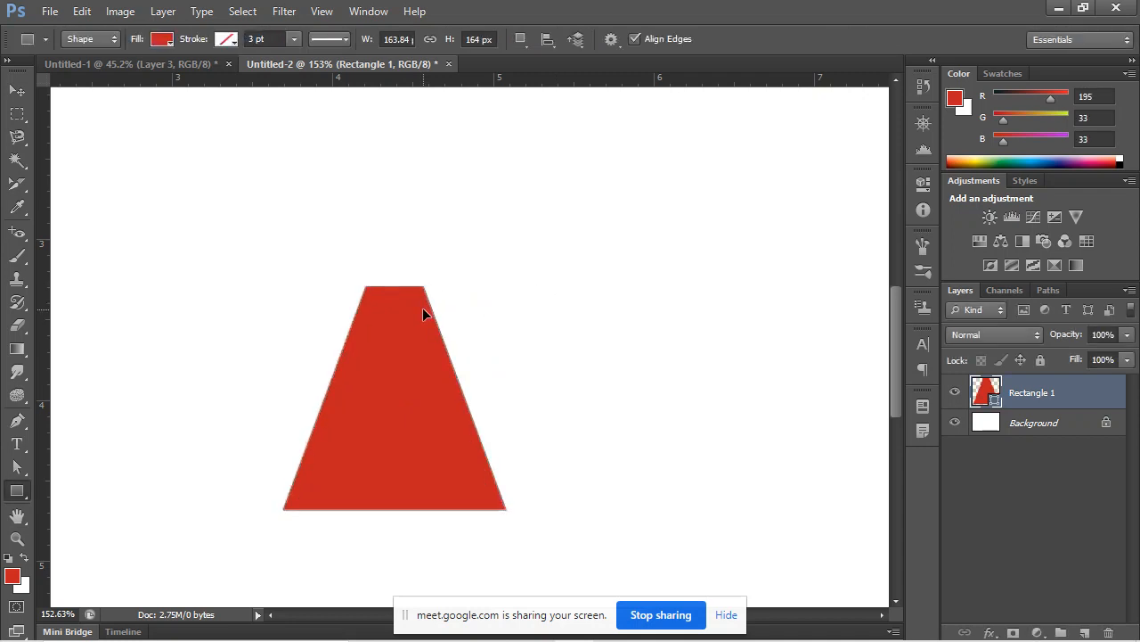
Try squashing the trapezoid from its top edge to about 47.56% height, and undo both the scaling and the perspective change.
key("ctrl+t")
left_click_drag(394, 286, 414, 409)
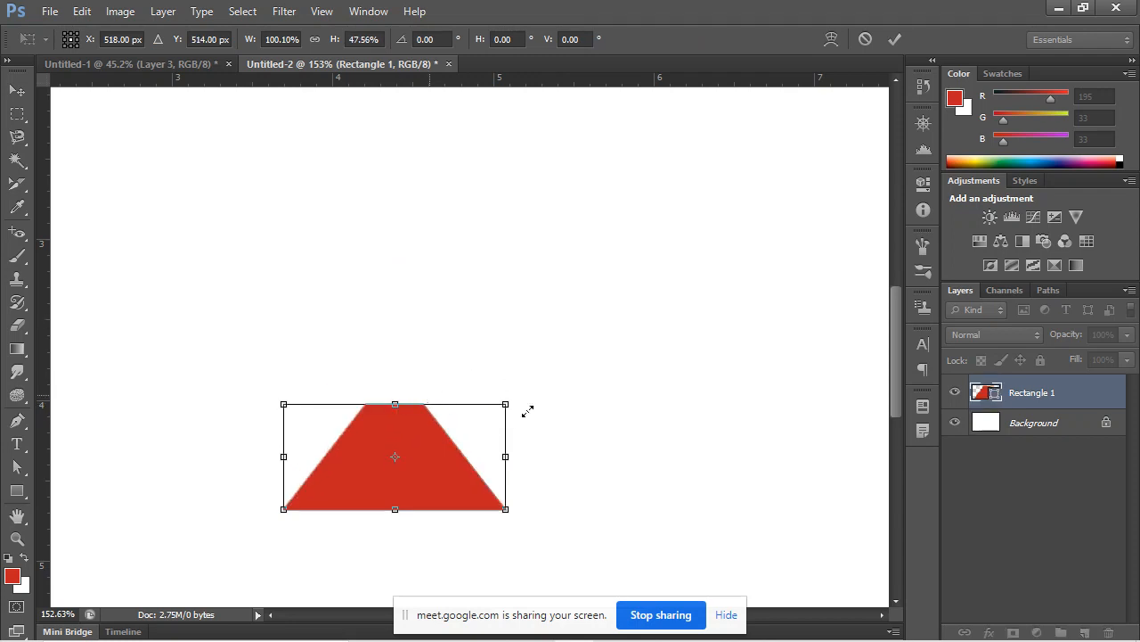
key("Return")
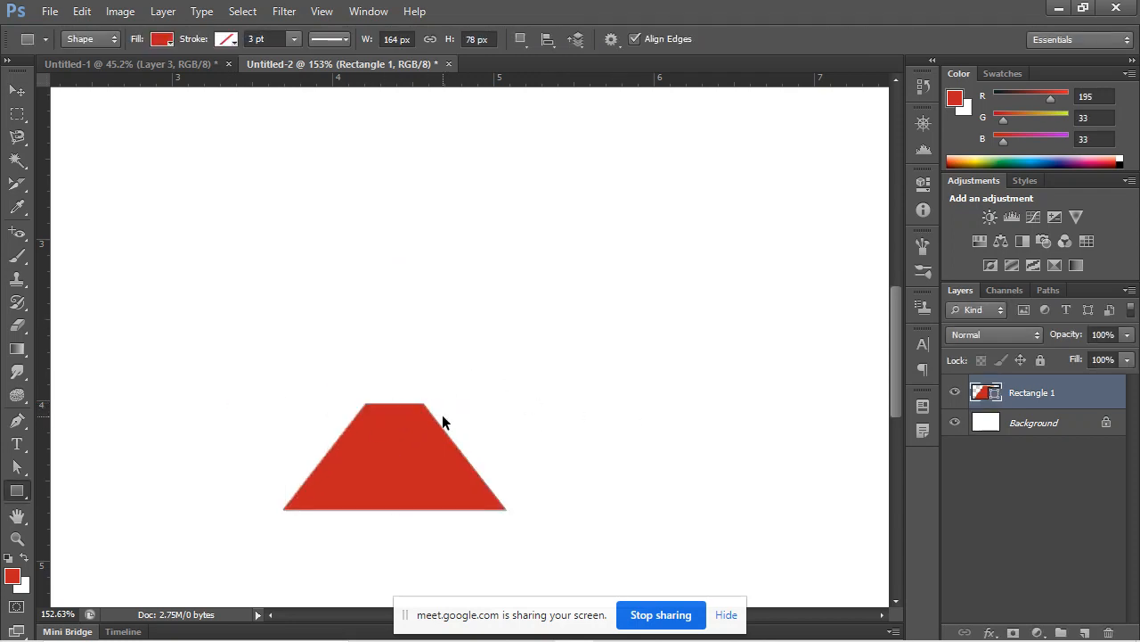
key("ctrl+alt+z")
key("ctrl+alt+z")
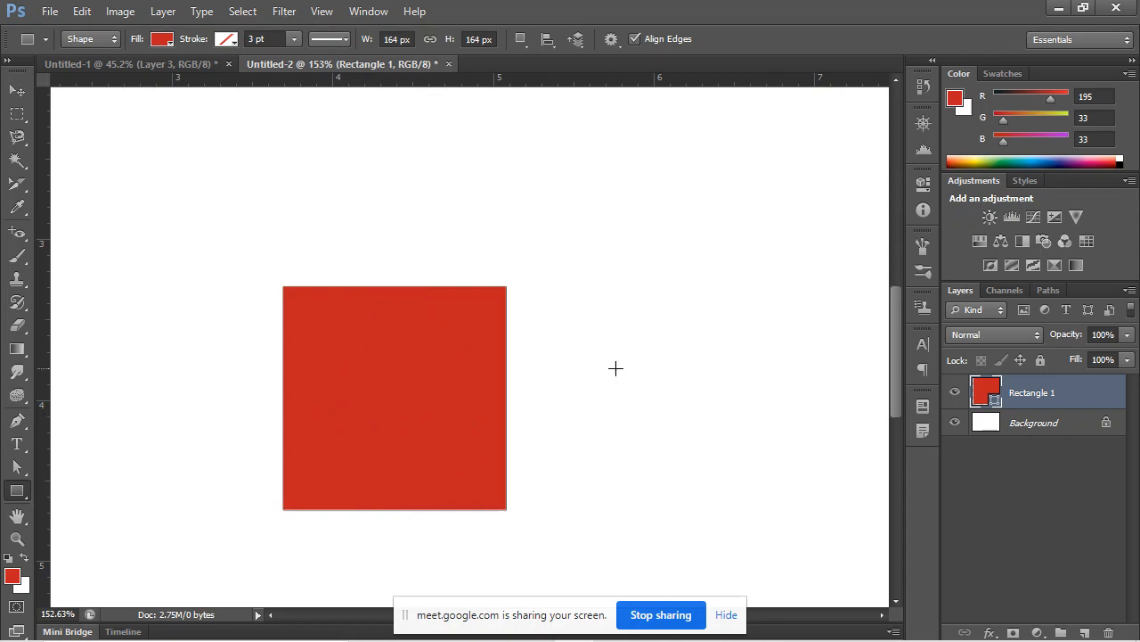
Switch to the Google Meet window, admit the waiting participant, and return to Photoshop.
key("alt+Tab")
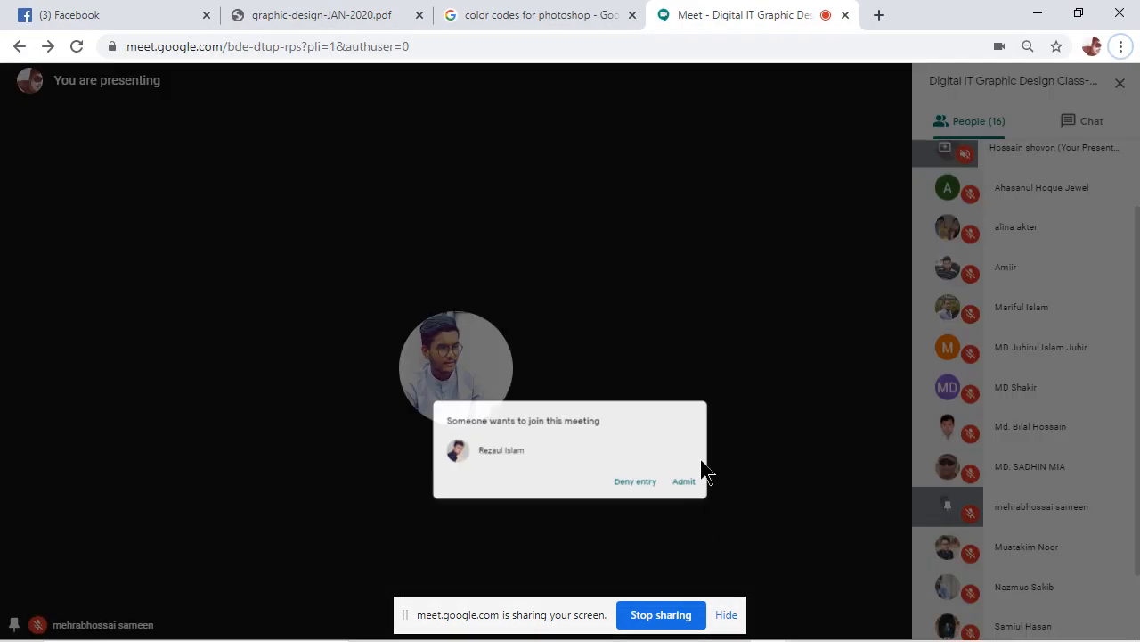
left_click(717, 391)
key("alt+Tab")
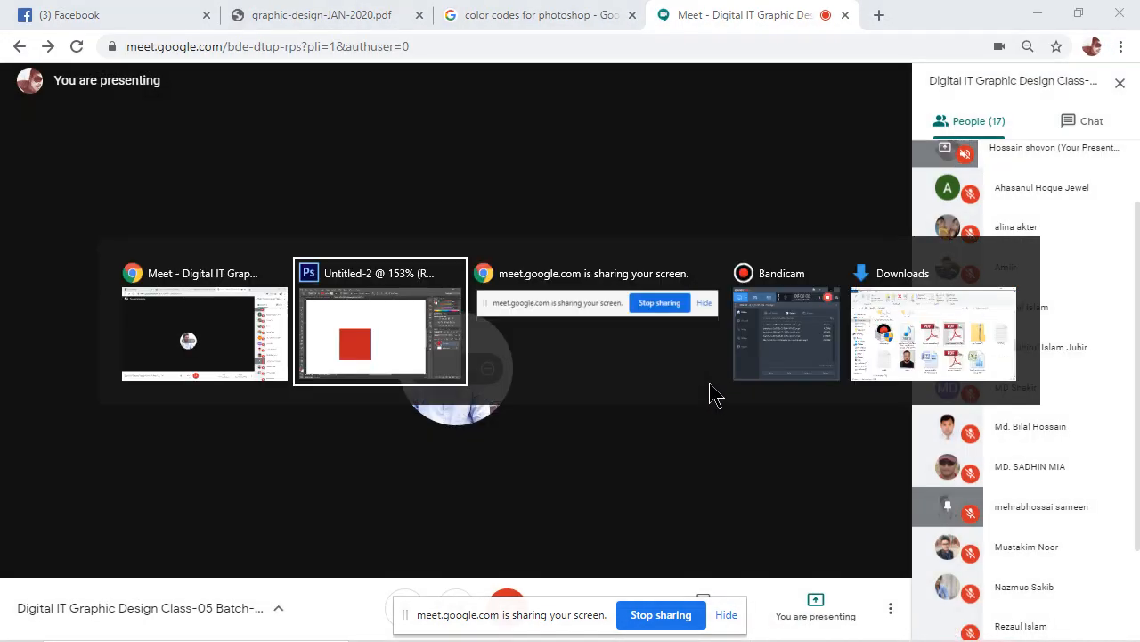
Try Skew by moving the square's upper-right corner inward to about 18.55° and its lower-right corner to about 66.45% width, and cancel the transformation.
key("ctrl+t")
right_click(425, 363)
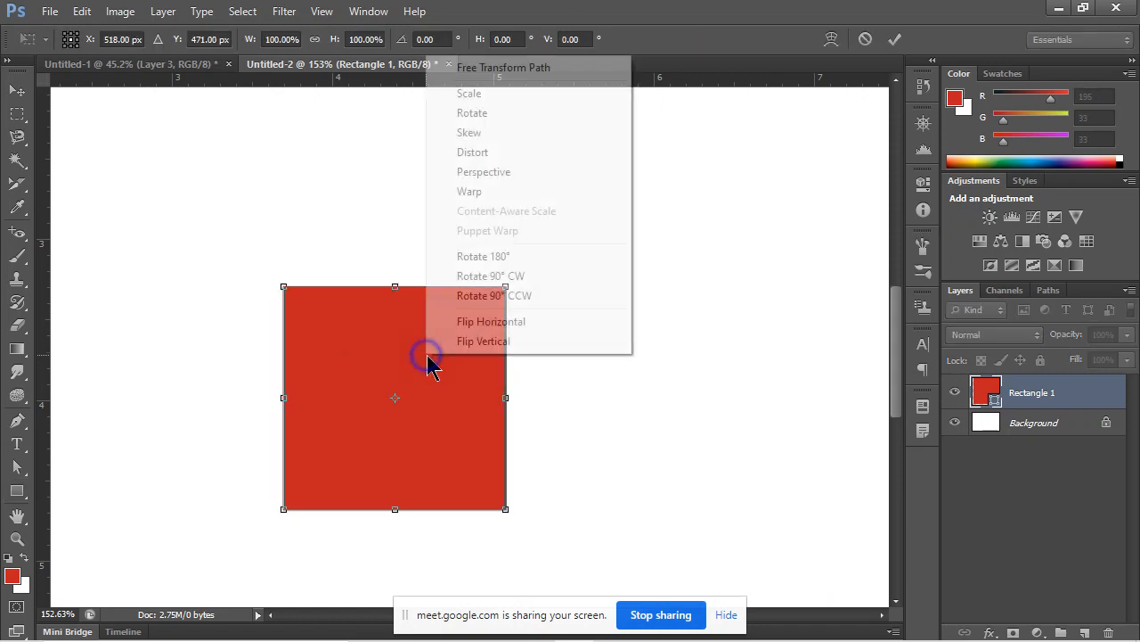
left_click(559, 134)
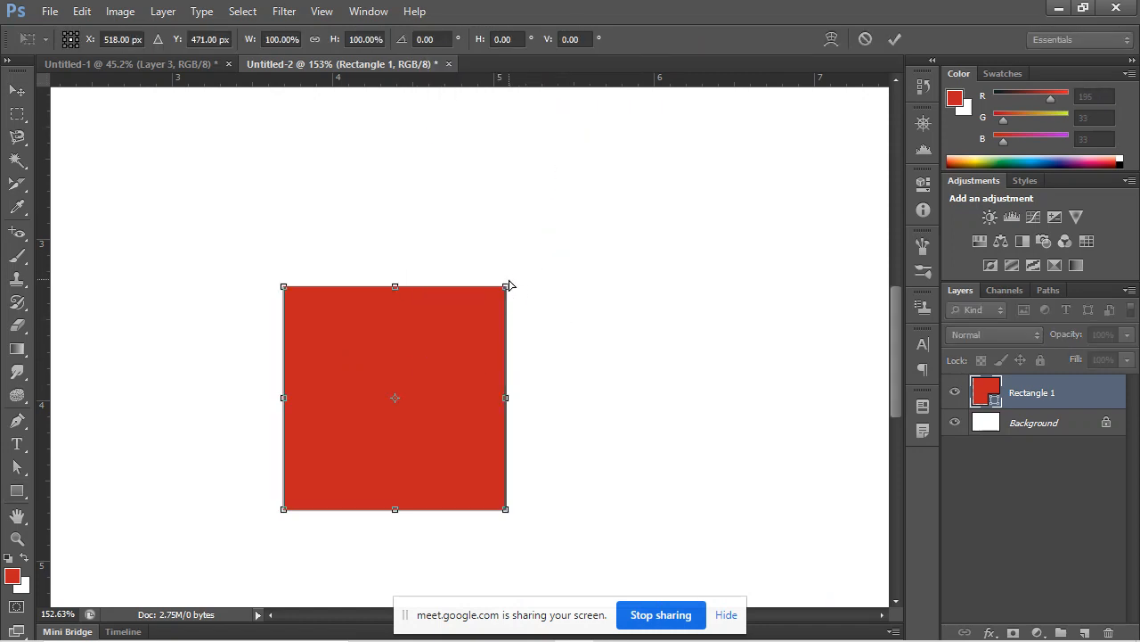
left_click_drag(507, 286, 434, 300)
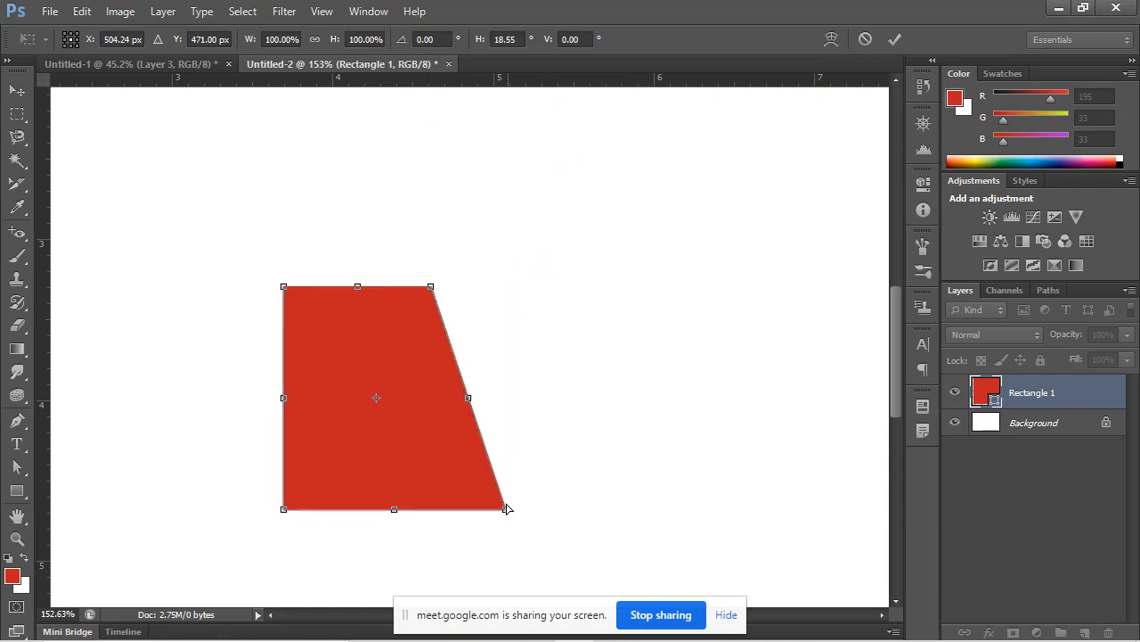
left_click_drag(506, 509, 366, 526)
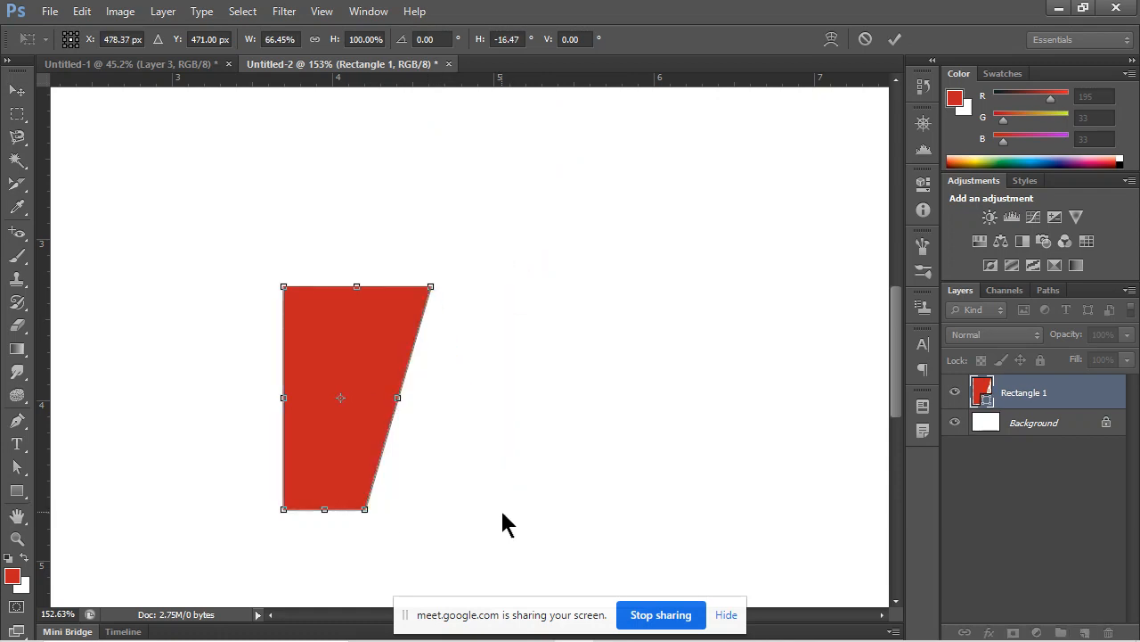
key("ctrl+z")
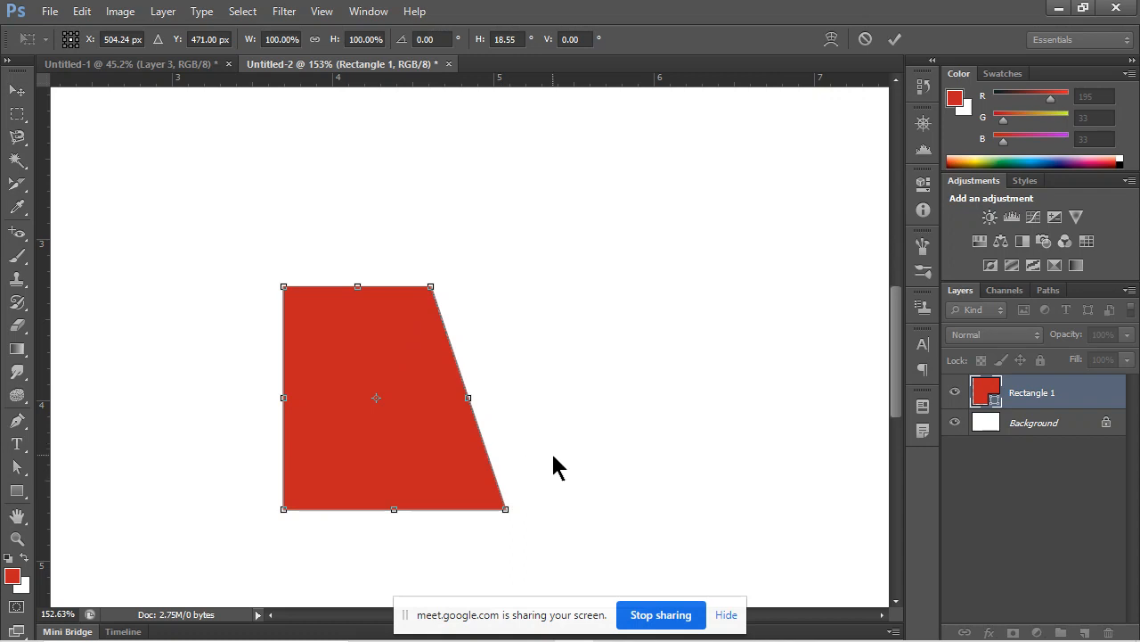
key("Escape")
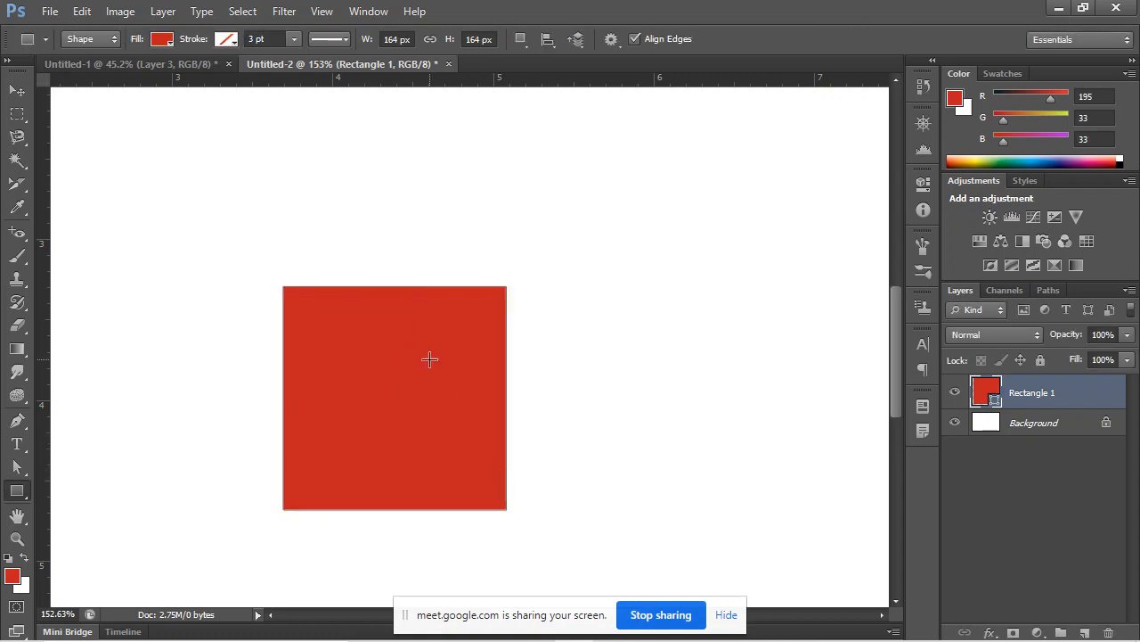
Try a custom Warp by pulling the square's right corners, lower-left corner and upper-left area outward, undo the last pull, and cancel the warp.
key("ctrl+t")
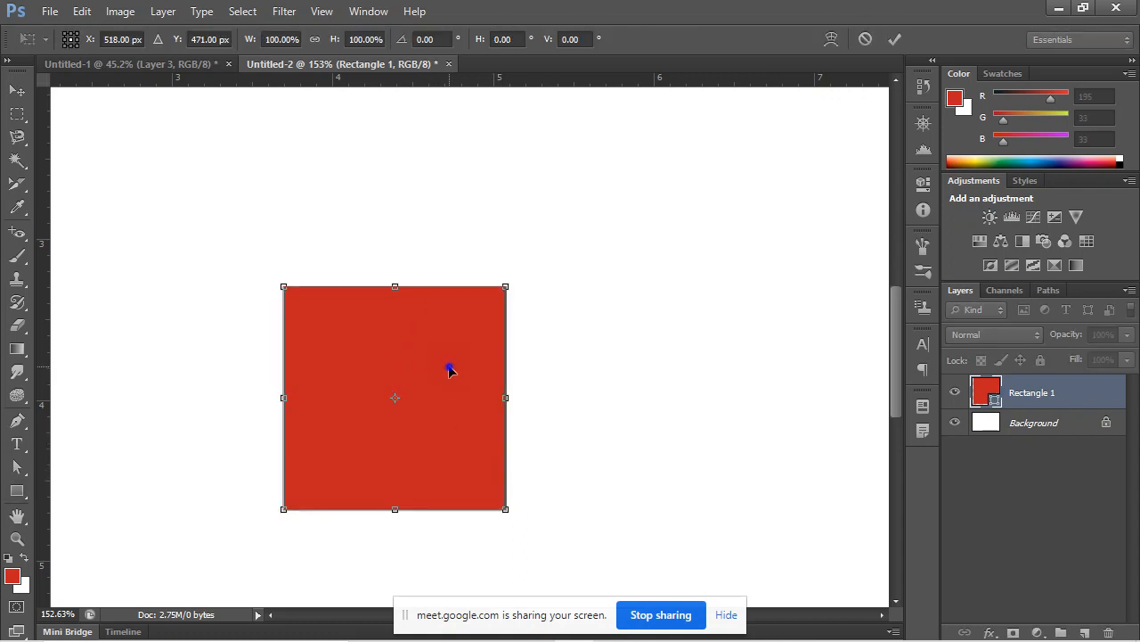
right_click(449, 368)
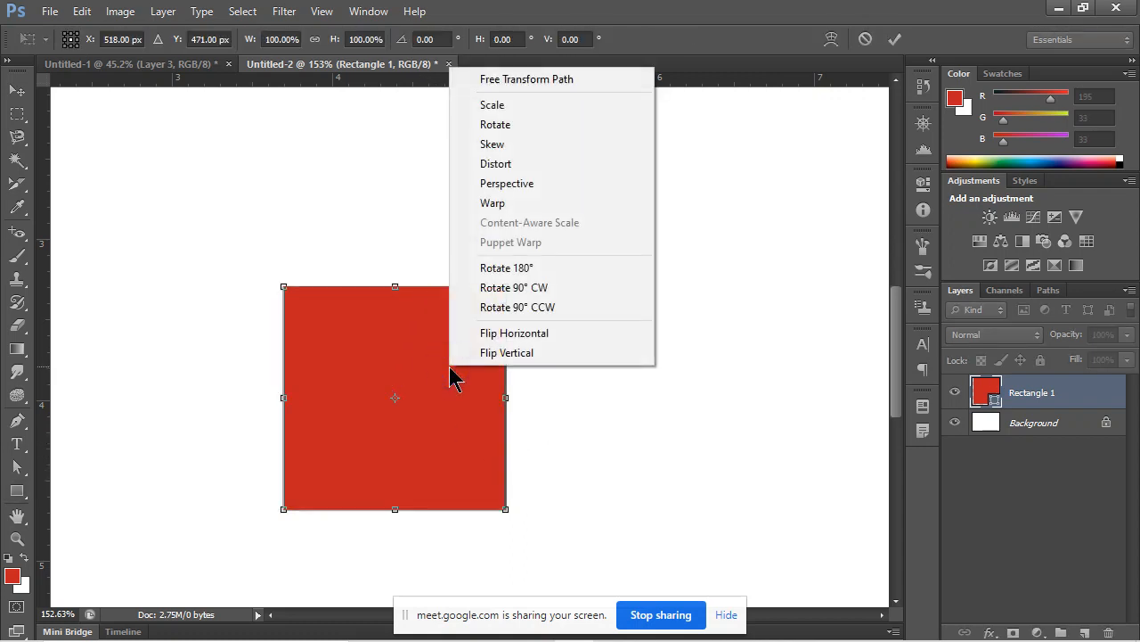
left_click(539, 205)
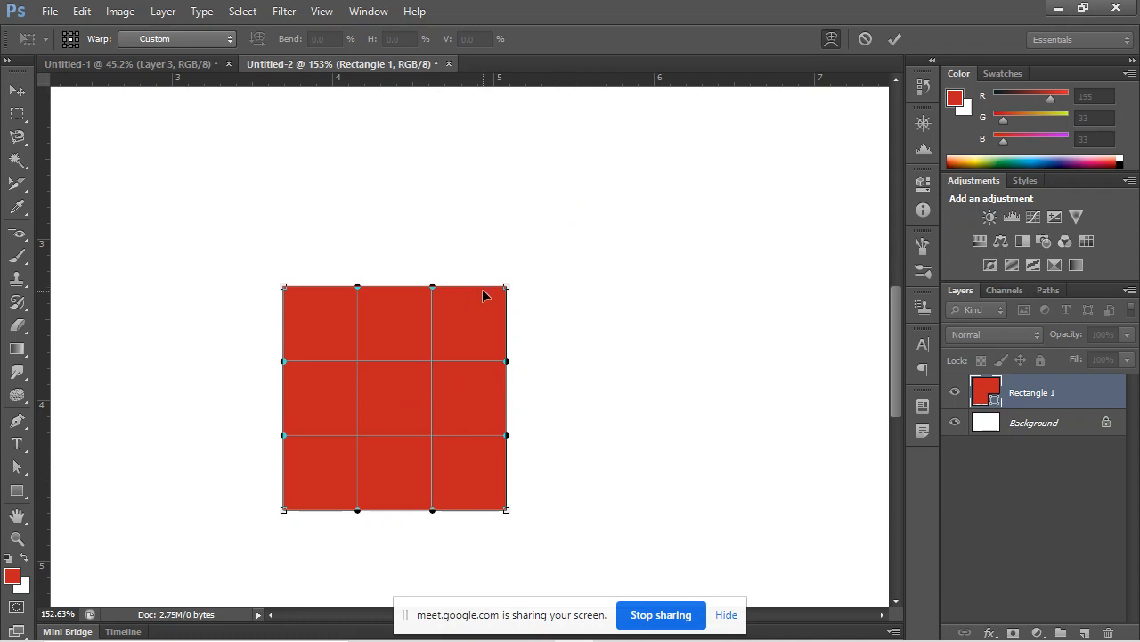
left_click_drag(508, 292, 594, 352)
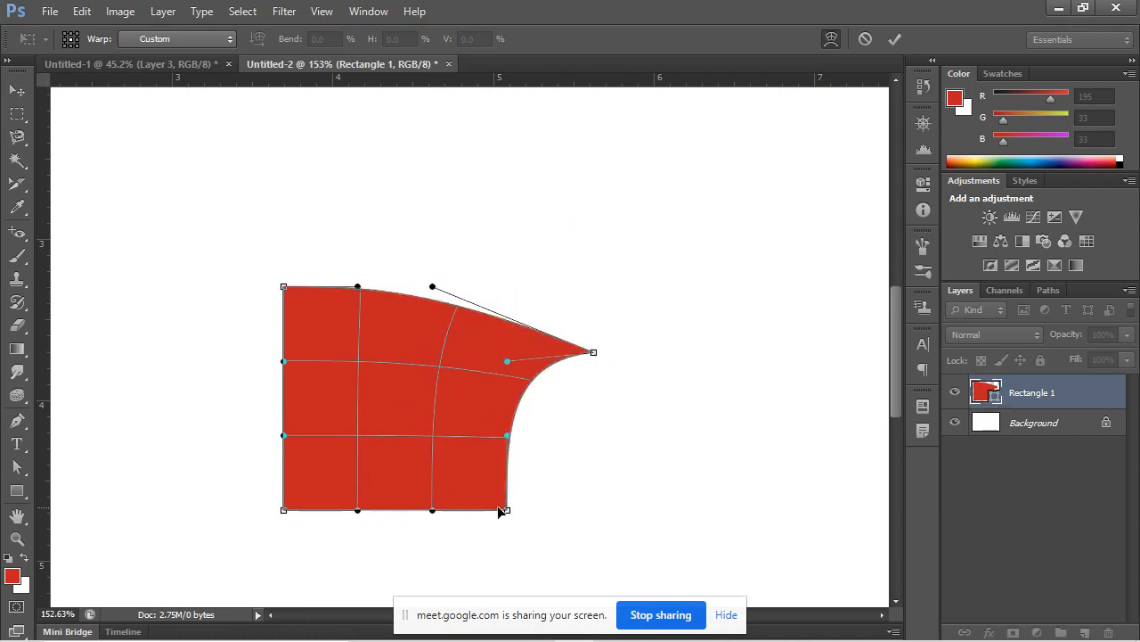
left_click(507, 510)
left_click_drag(539, 506, 649, 440)
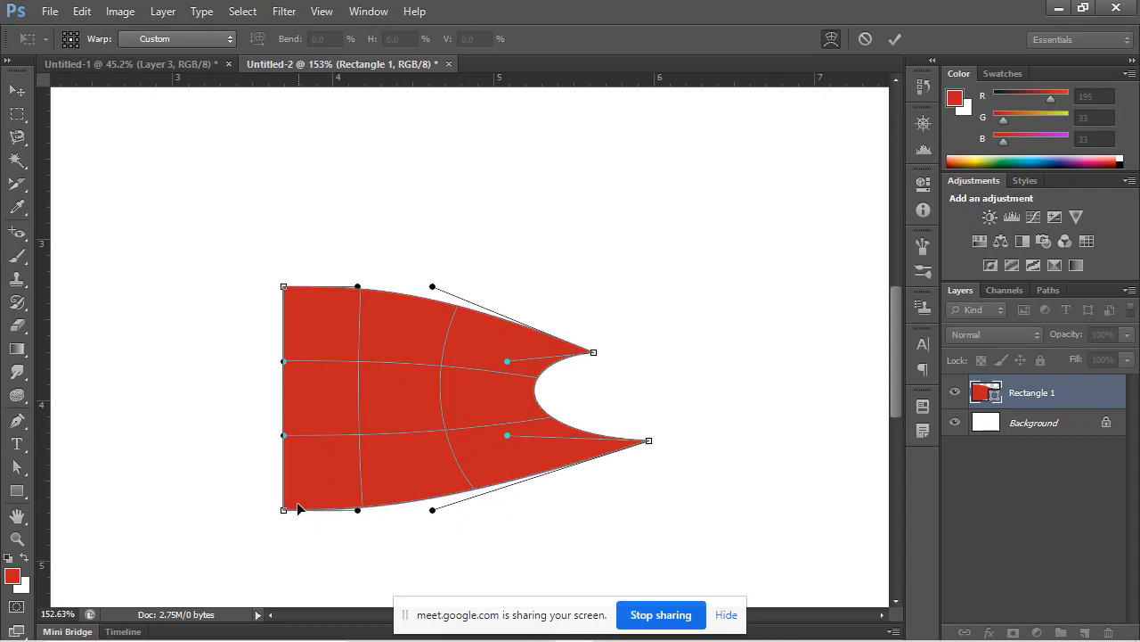
left_click_drag(283, 509, 251, 564)
left_click_drag(298, 389, 357, 205)
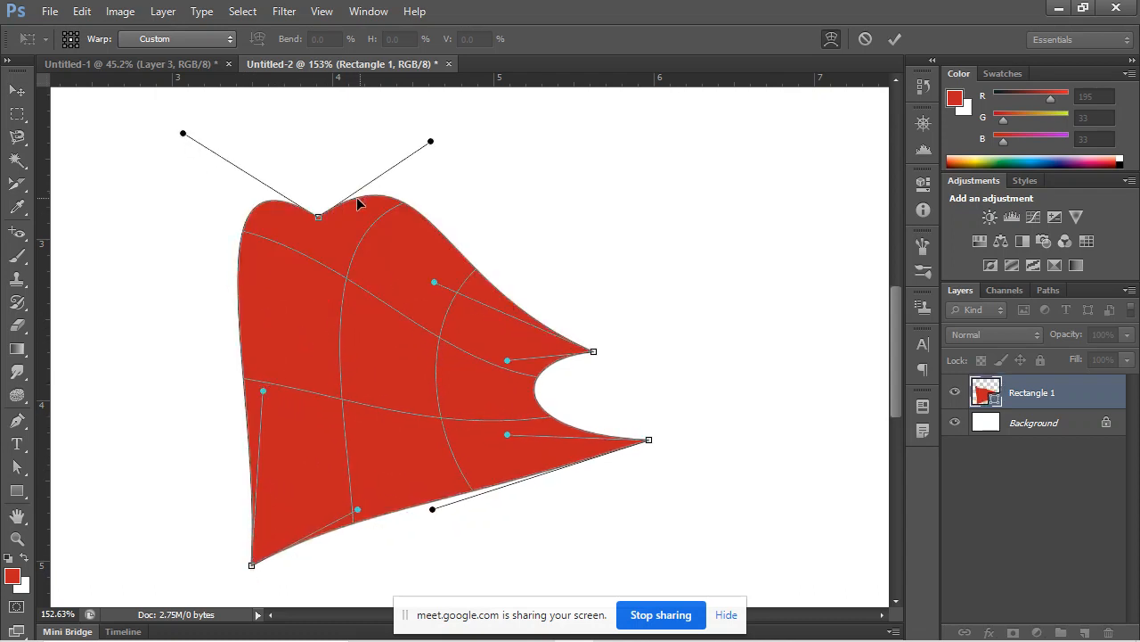
key("ctrl+z")
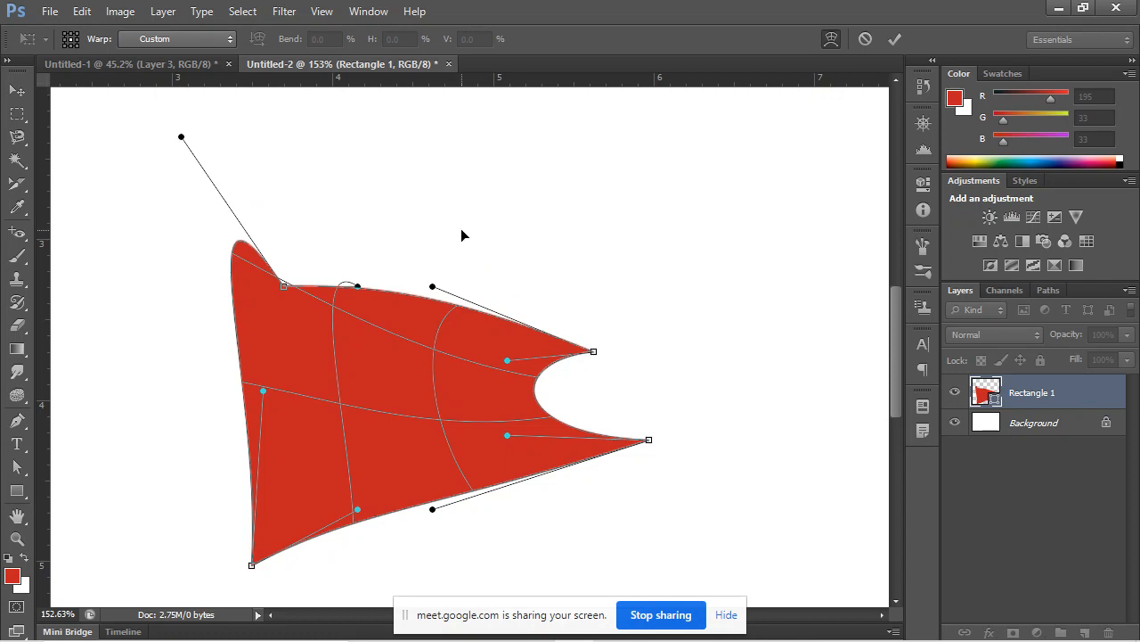
key("Return")
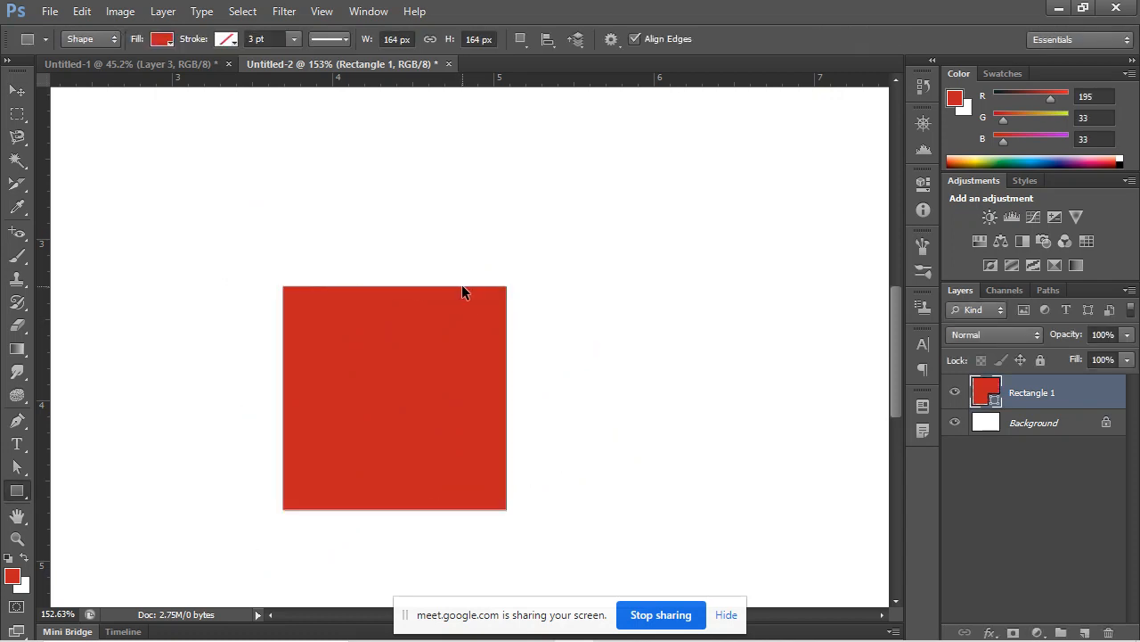
Apply a custom Warp to the red square, pulling all four corners outward into a star-like shape.
key("ctrl+t")
right_click(476, 328)
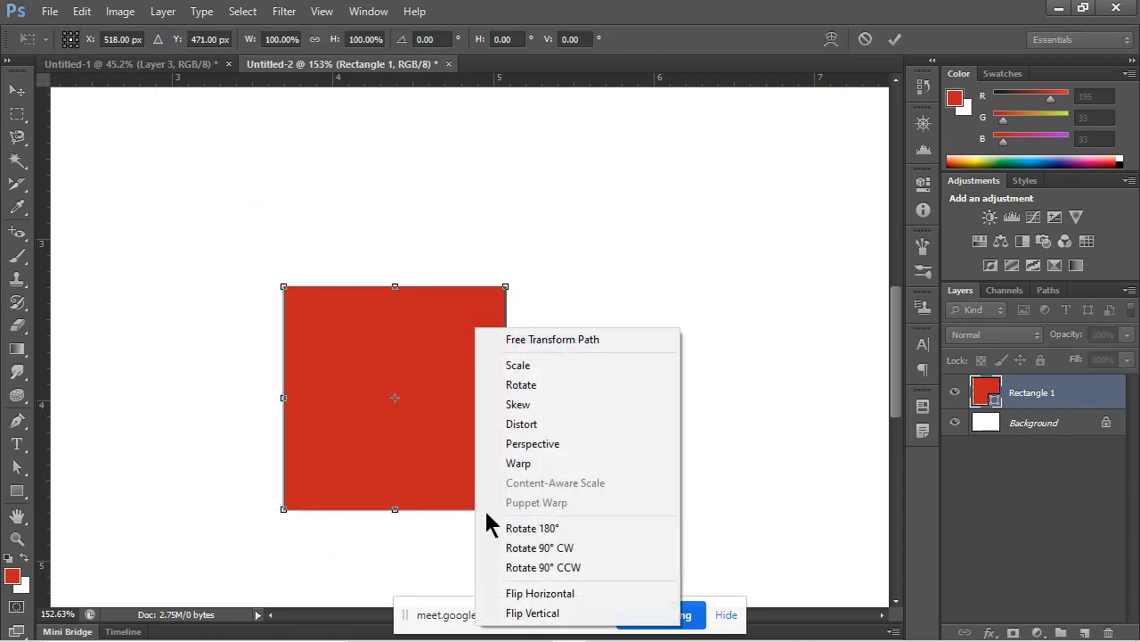
left_click(503, 463)
left_click_drag(507, 286, 648, 170)
left_click_drag(285, 287, 214, 157)
left_click_drag(284, 509, 238, 570)
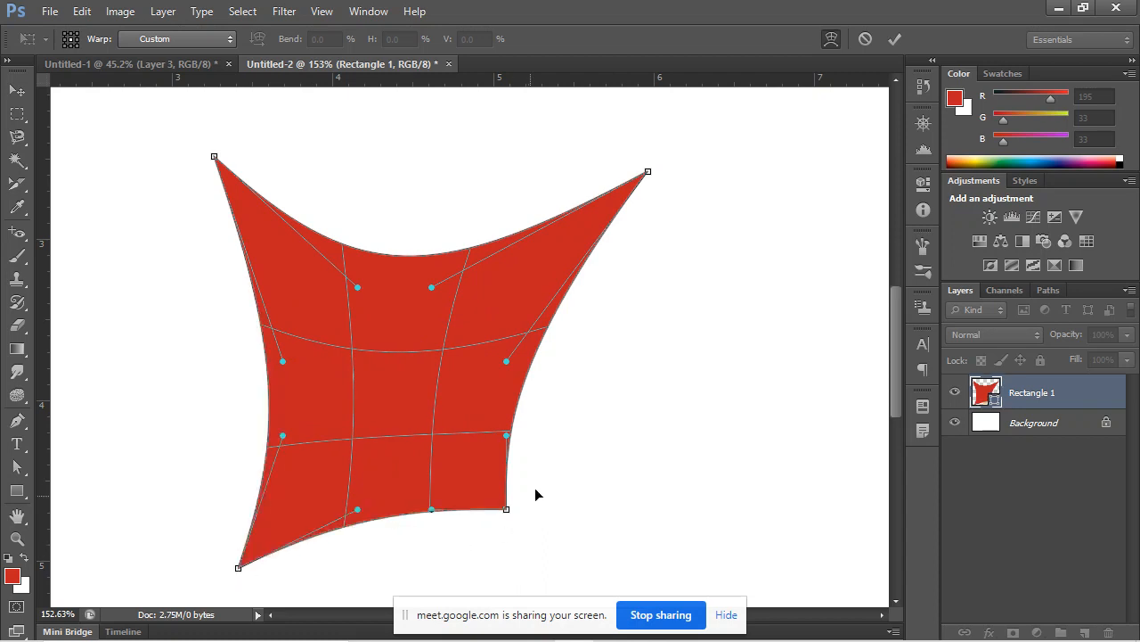
left_click_drag(506, 510, 564, 582)
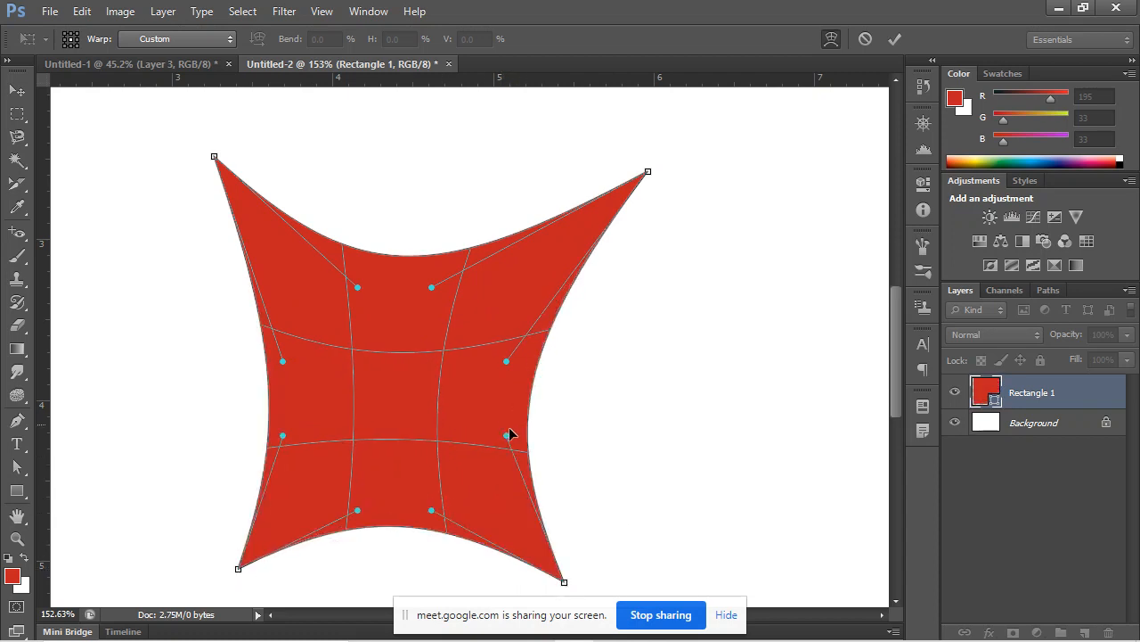
Try bending the warped shape's side and lower edges, move its upper-left corner inward, and abandon the warp to restore the square.
left_click_drag(506, 436, 638, 430)
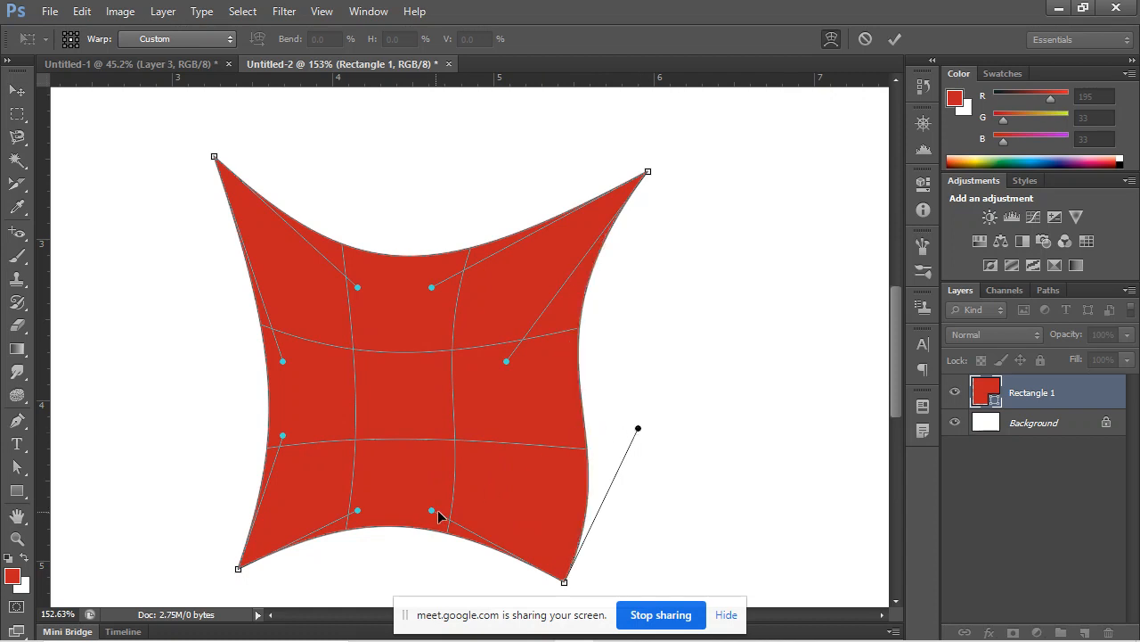
left_click_drag(431, 513, 548, 451)
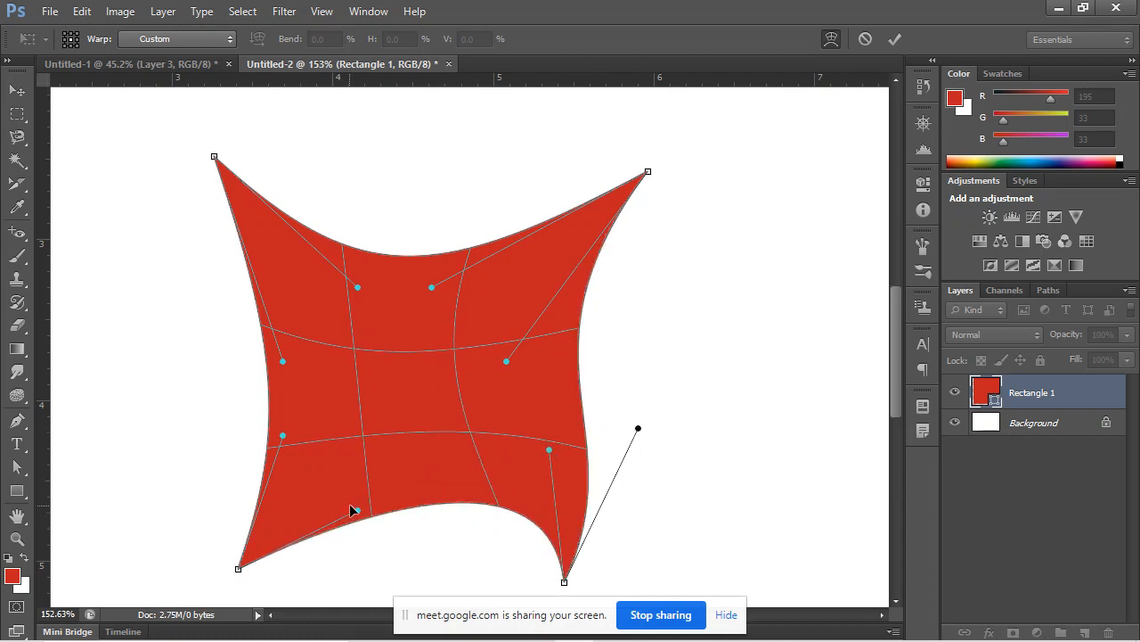
left_click_drag(358, 509, 429, 403)
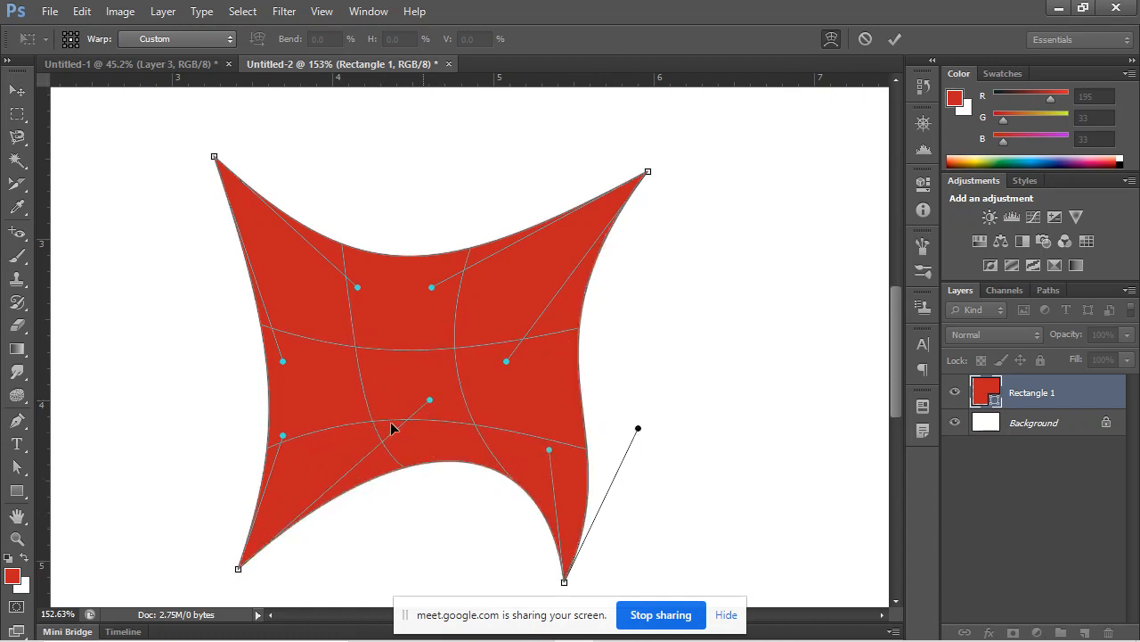
left_click_drag(304, 368, 443, 365)
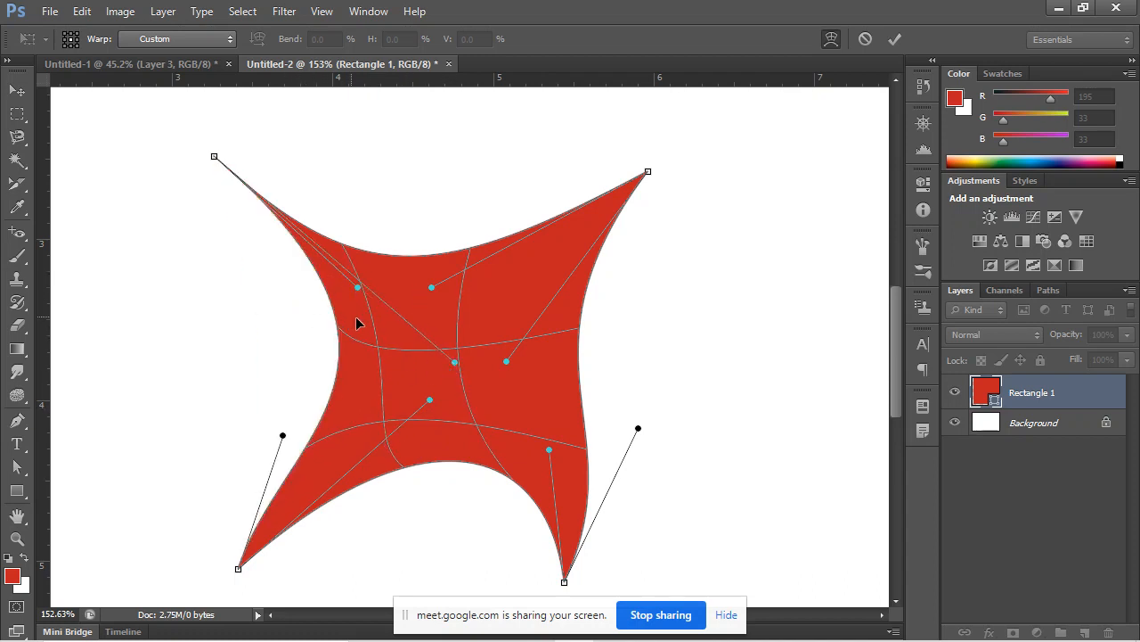
left_click_drag(213, 158, 243, 283)
left_click_drag(349, 398, 229, 408)
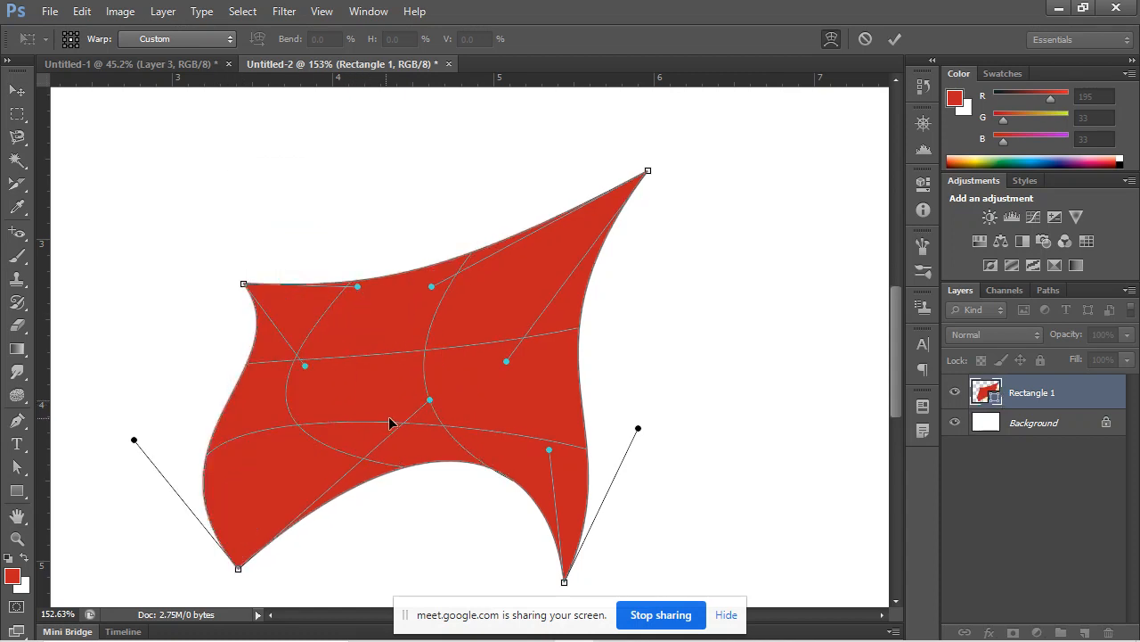
mouse_move(446, 438)
left_mouse_down()
mouse_move(446, 470)
mouse_move(458, 457)
mouse_move(455, 441)
mouse_move(444, 474)
mouse_move(436, 453)
left_mouse_up()
left_click(461, 473)
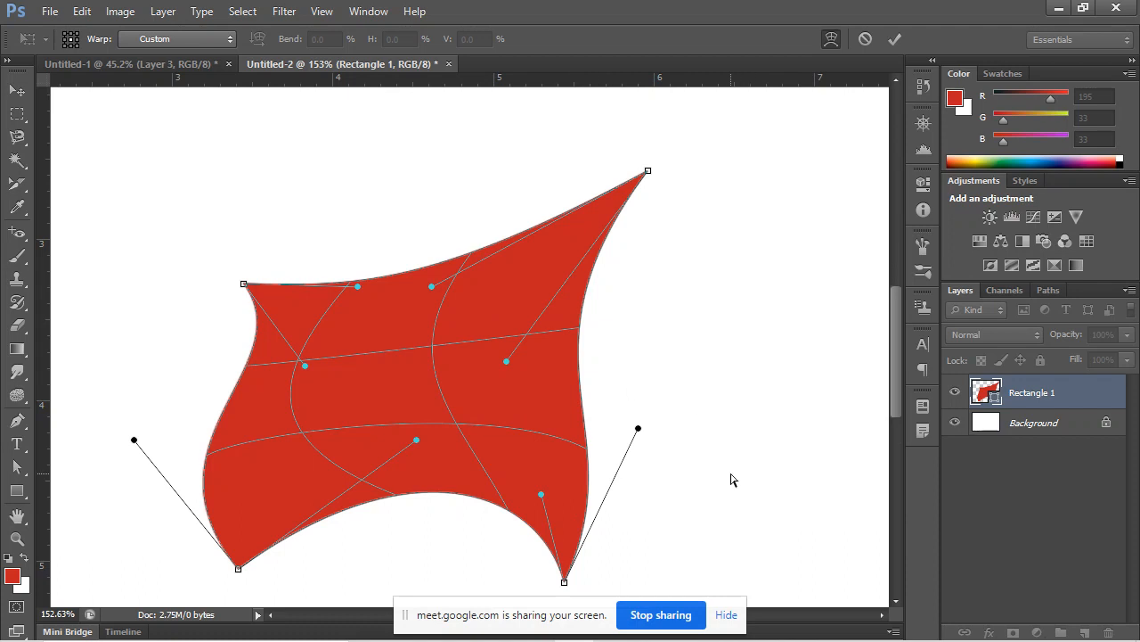
key("u")
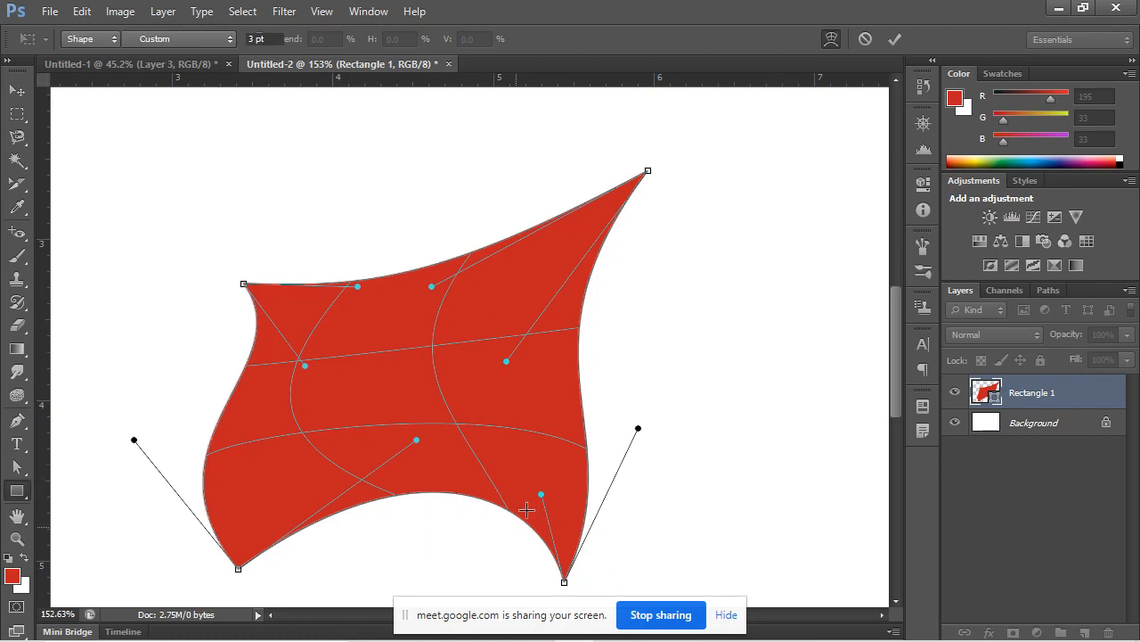
key("ctrl+z")
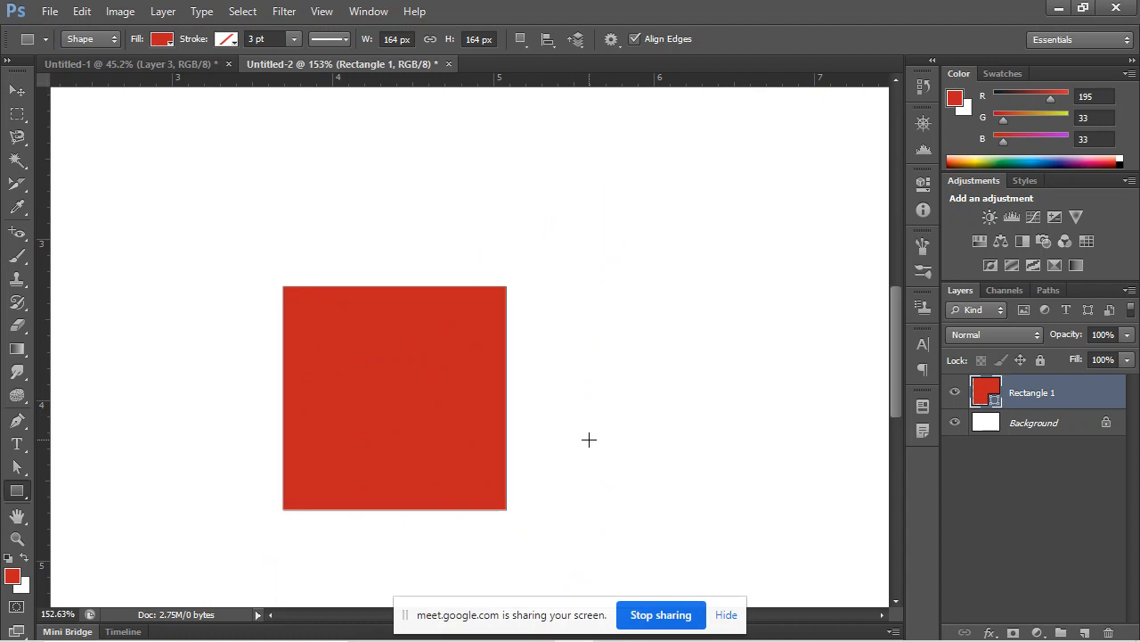
Try Perspective on the square by moving its upper-right corner down past the lower one, undo it, and close the transformation.
key("ctrl+t")
right_click(435, 398)
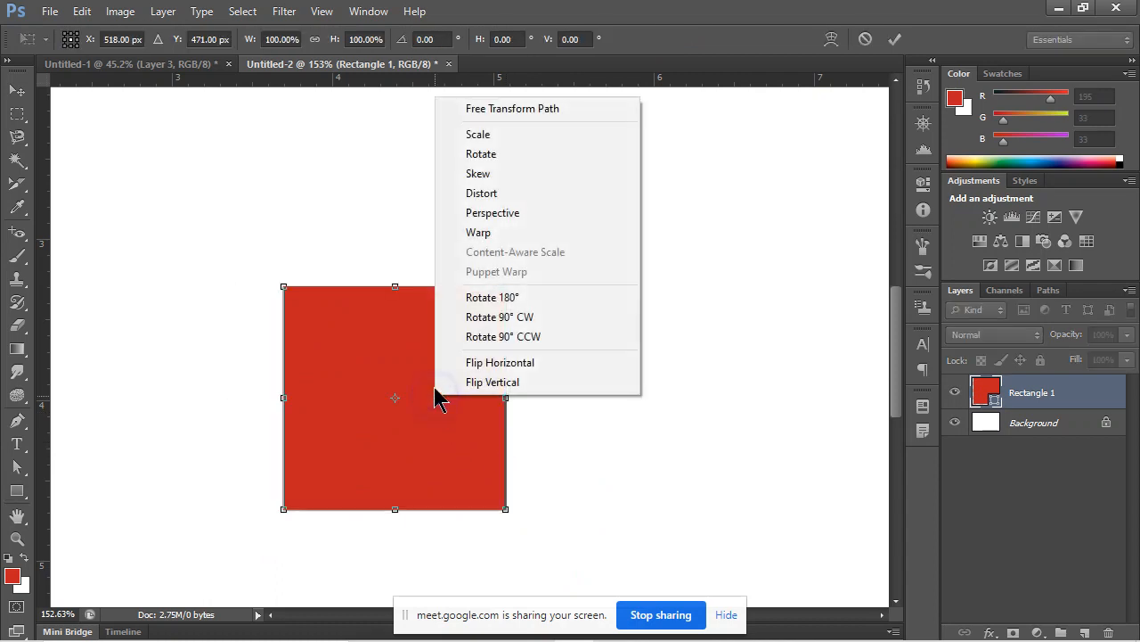
left_click(532, 223)
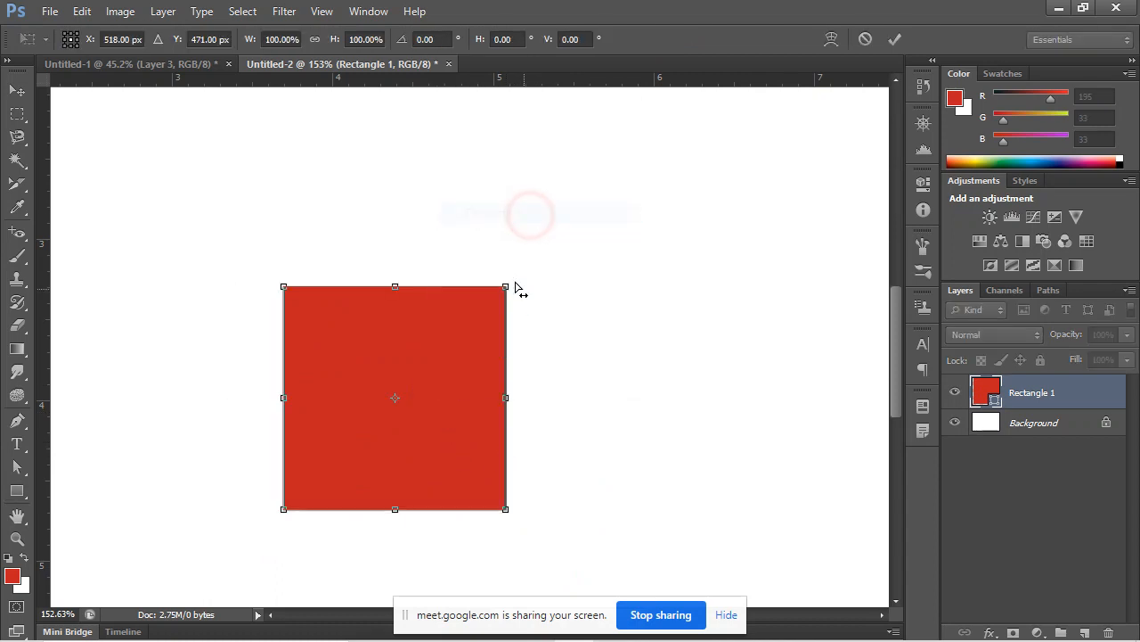
left_click_drag(506, 286, 508, 449)
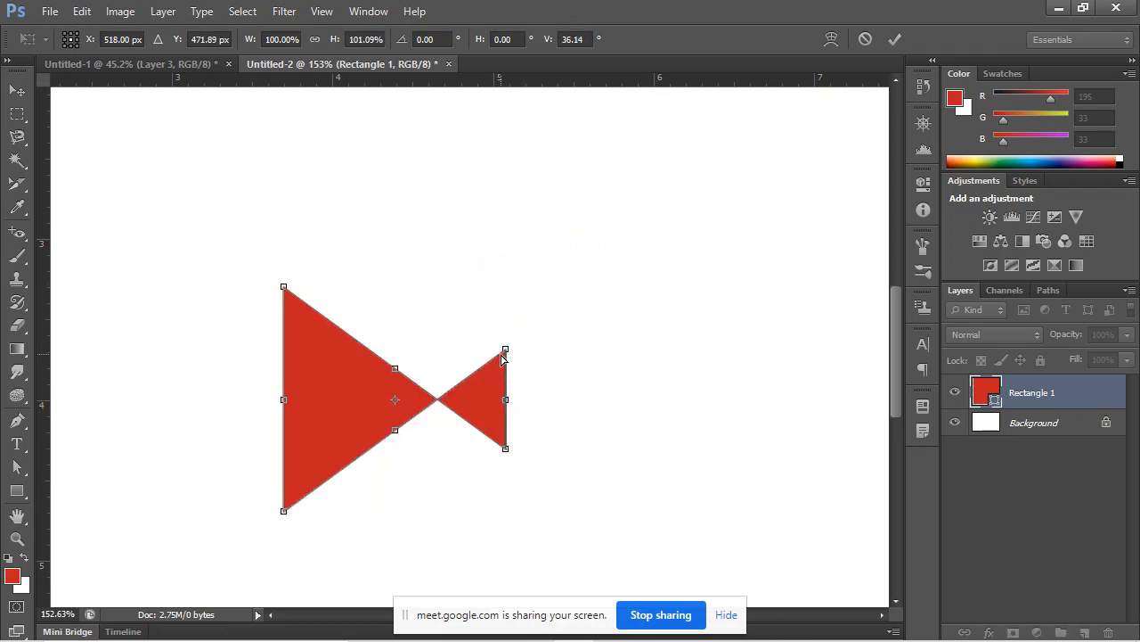
key("ctrl+z")
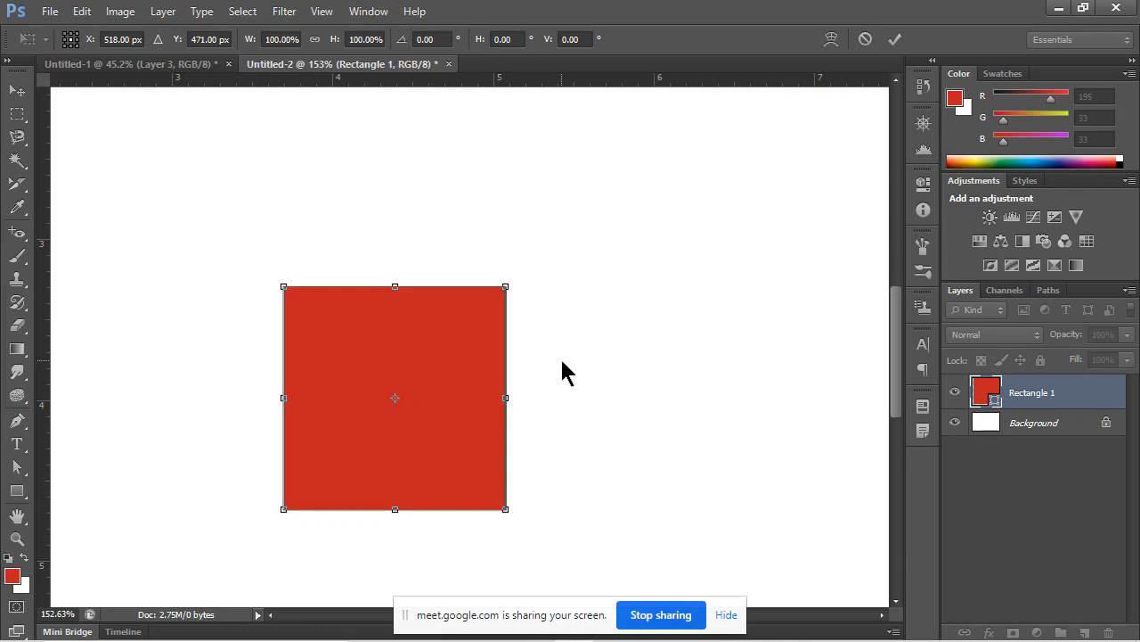
key("Return")
Delete the red square's layer, view the logo design in the Untitled-1 document, and return to Untitled-2.
key("Delete")
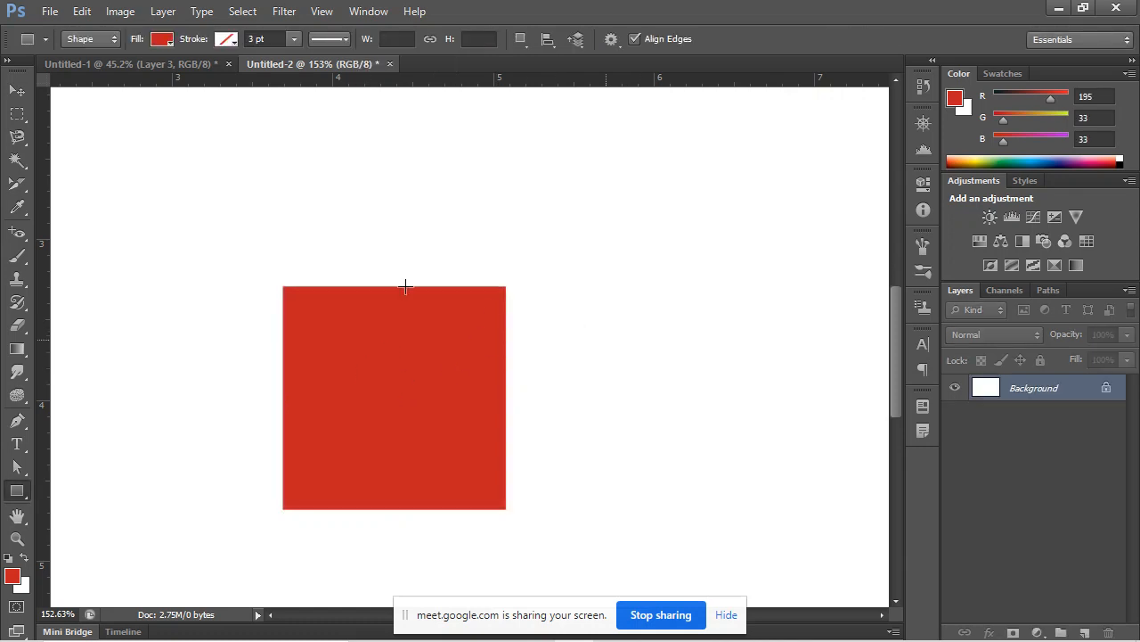
scroll(226, 334, "down", 6)
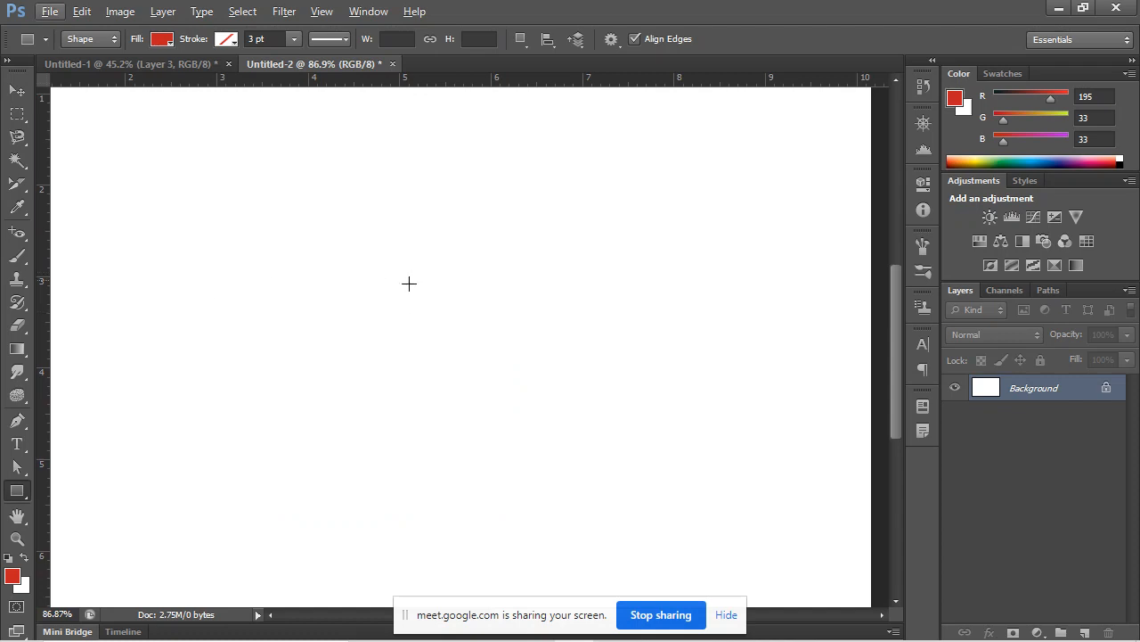
scroll(340, 286, "down", 4)
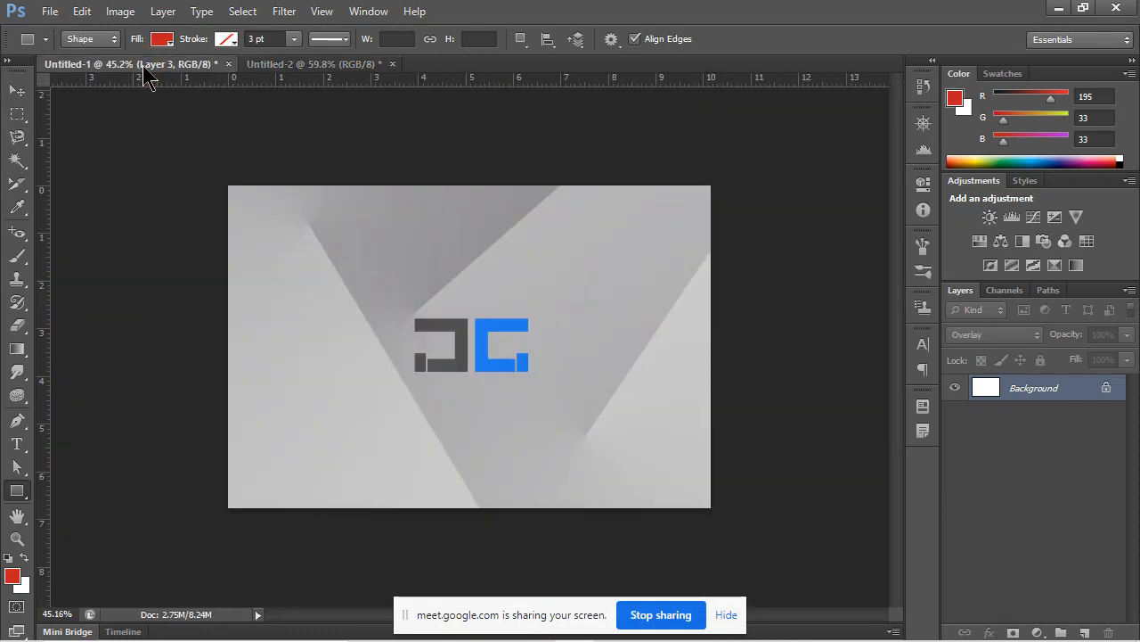
left_click(143, 67)
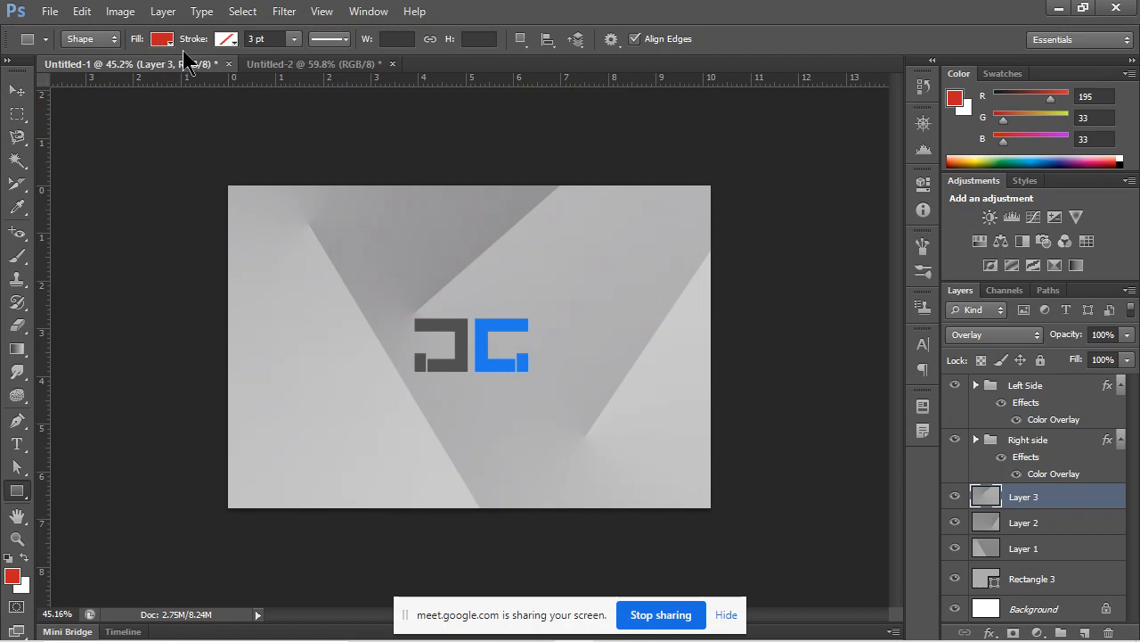
left_click(307, 65)
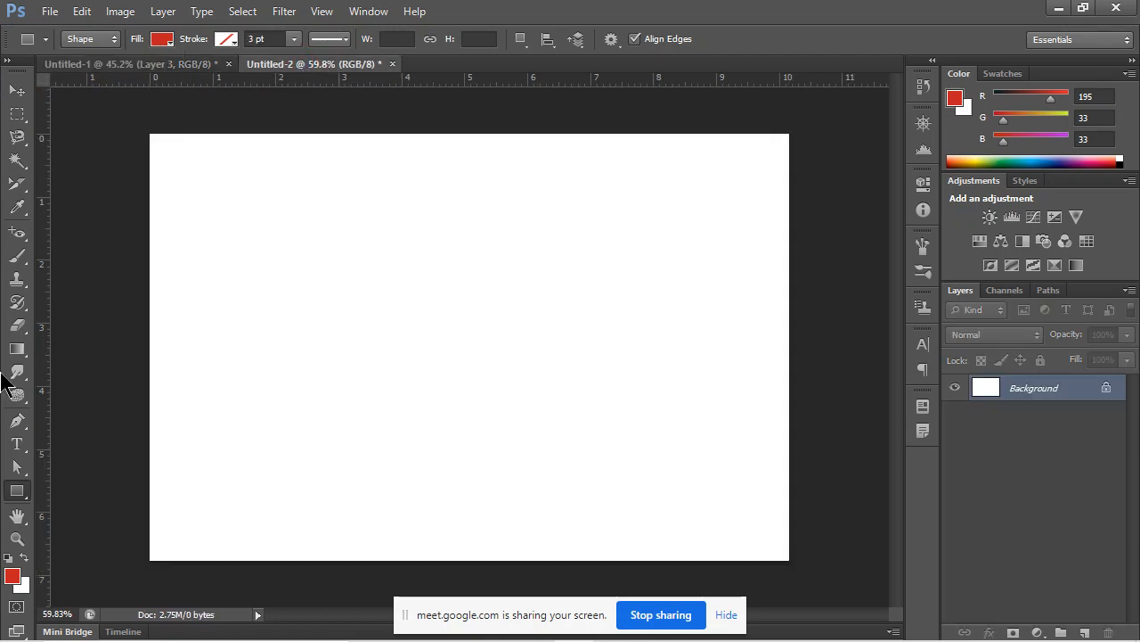
Select the Rectangle Tool, add a new empty layer above the background, and delete that layer.
left_click(17, 490)
left_click(59, 496)
left_click(1085, 631)
scroll(479, 343, "up", 4)
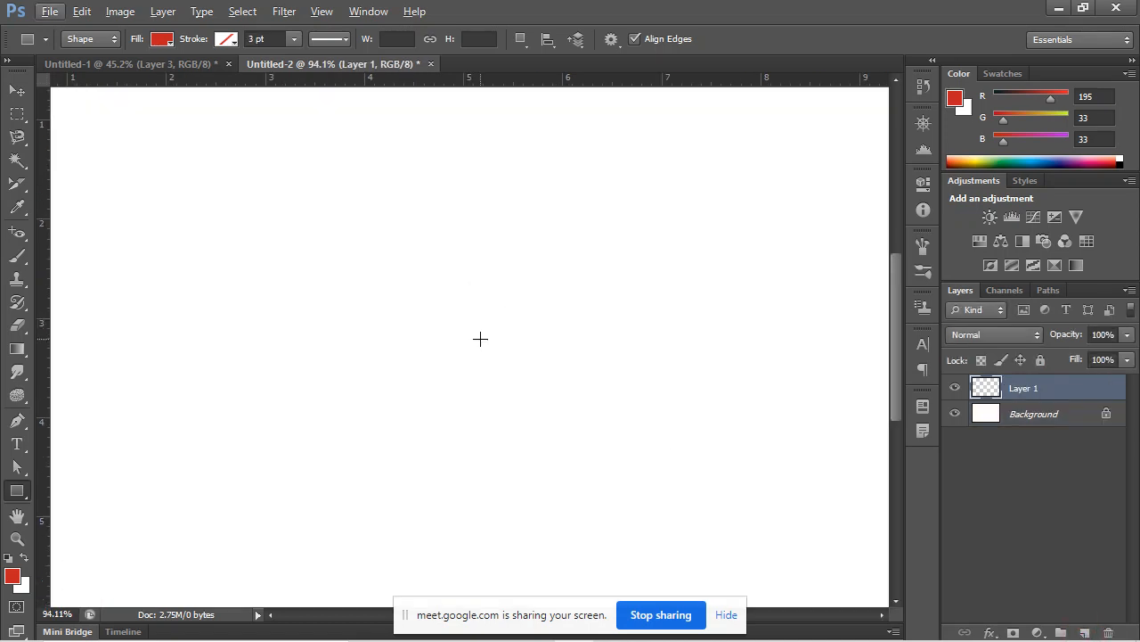
key("Delete")
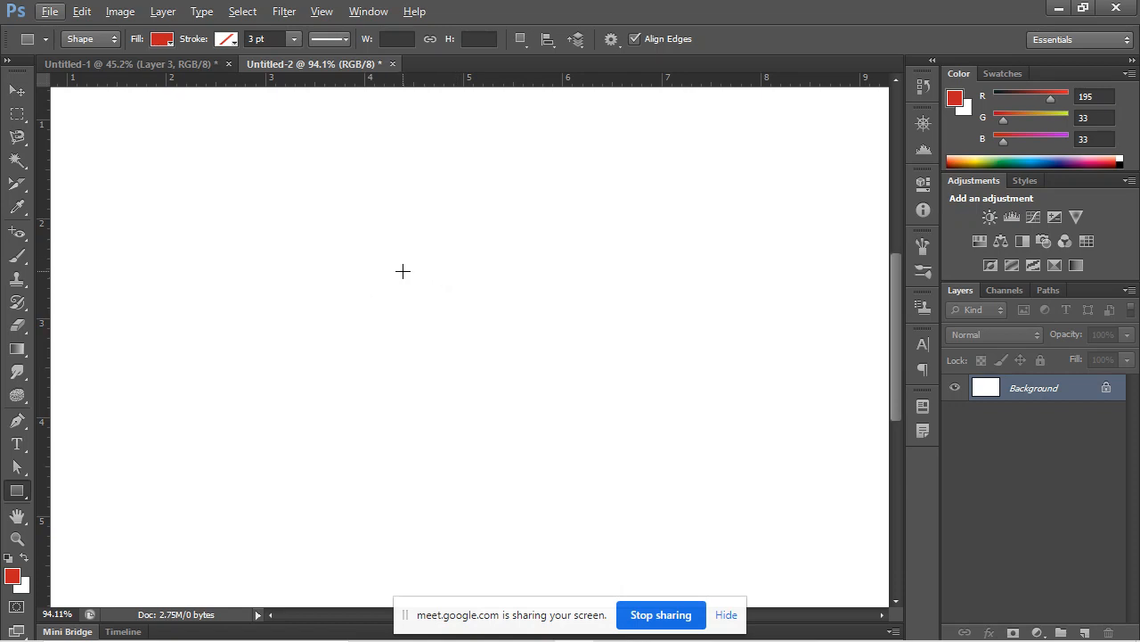
key("Left")
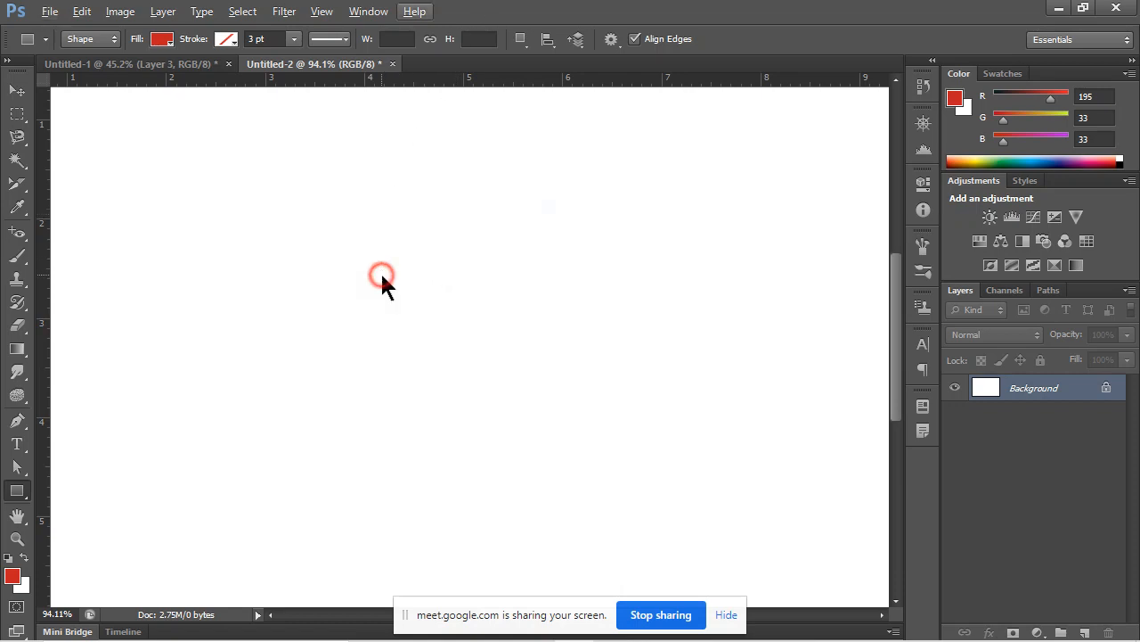
Try creating a fixed-size 100 × 100 px square on the canvas, and undo it.
left_click(382, 276)
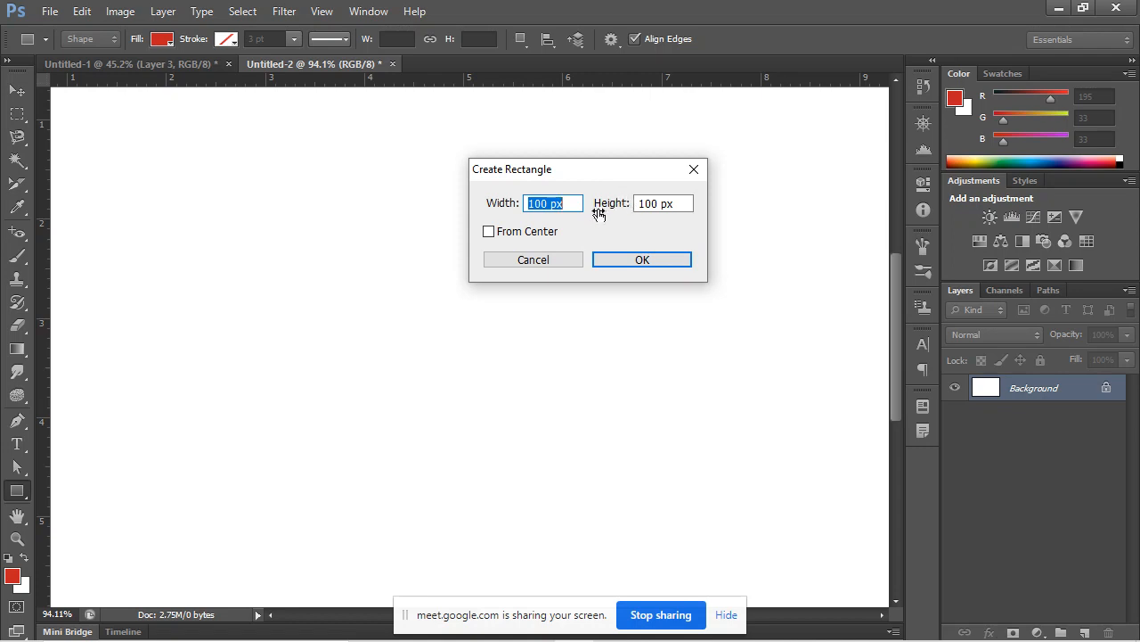
left_click(630, 259)
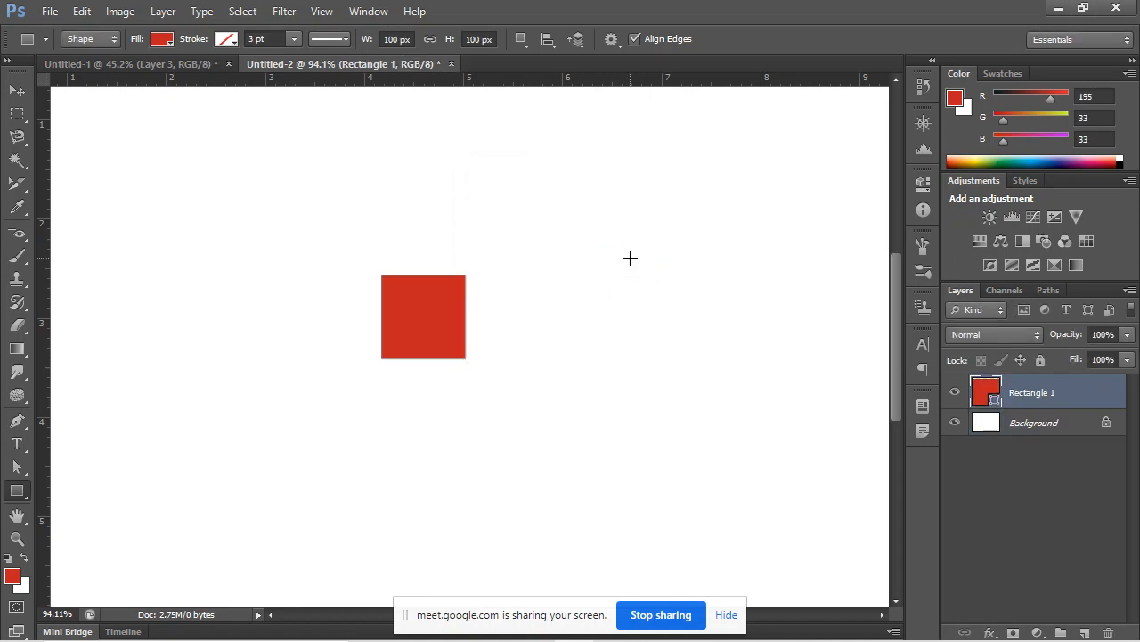
key("ctrl+z")
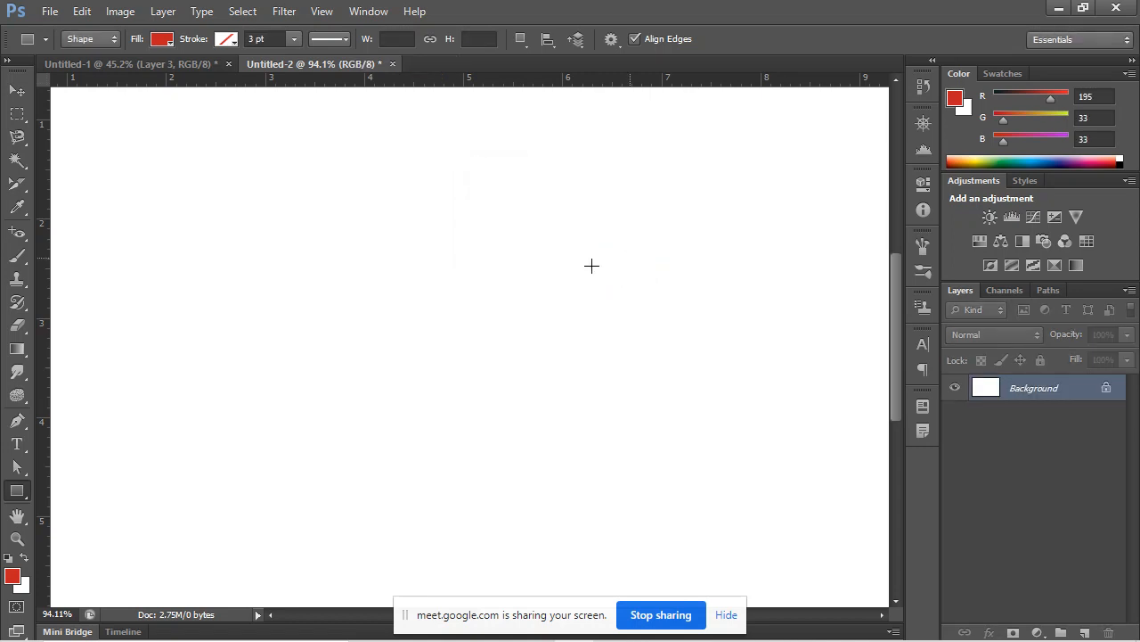
Try creating a fixed-size rectangle 200 px wide and 50 px high, and undo it.
left_click(520, 283)
left_click_drag(547, 203, 524, 203)
type("200")
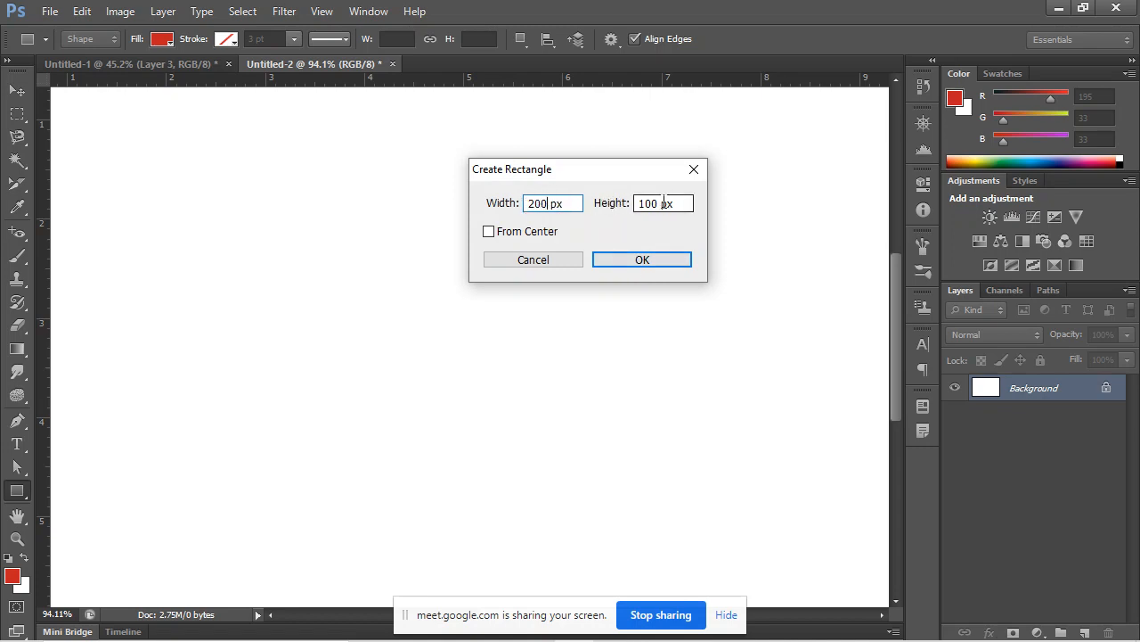
left_click_drag(657, 204, 593, 201)
type("5")
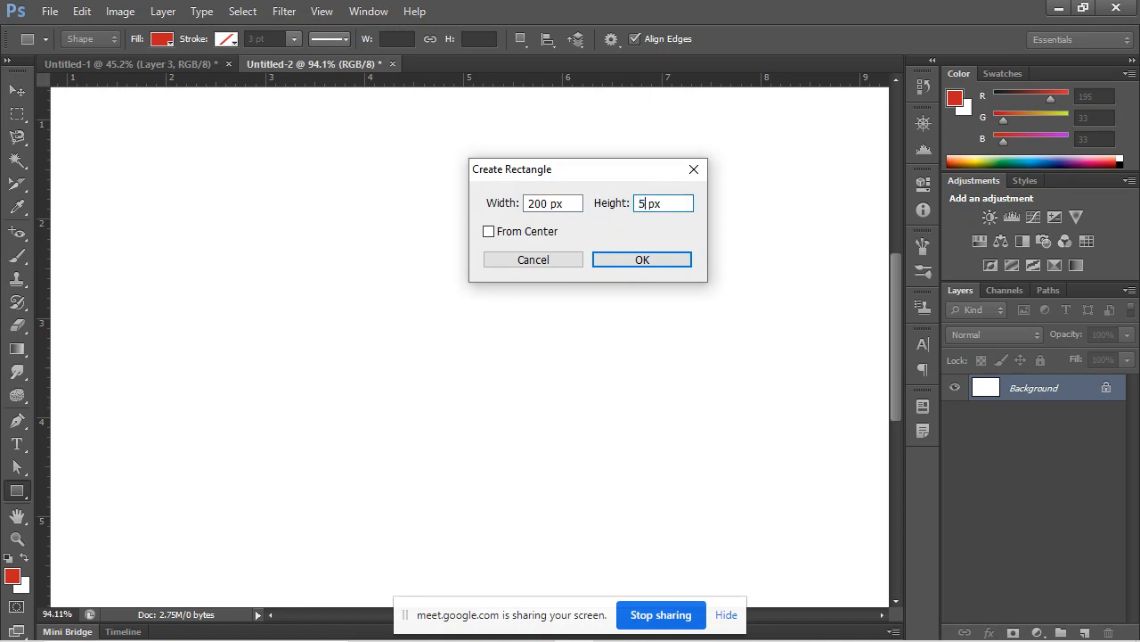
left_click(655, 257)
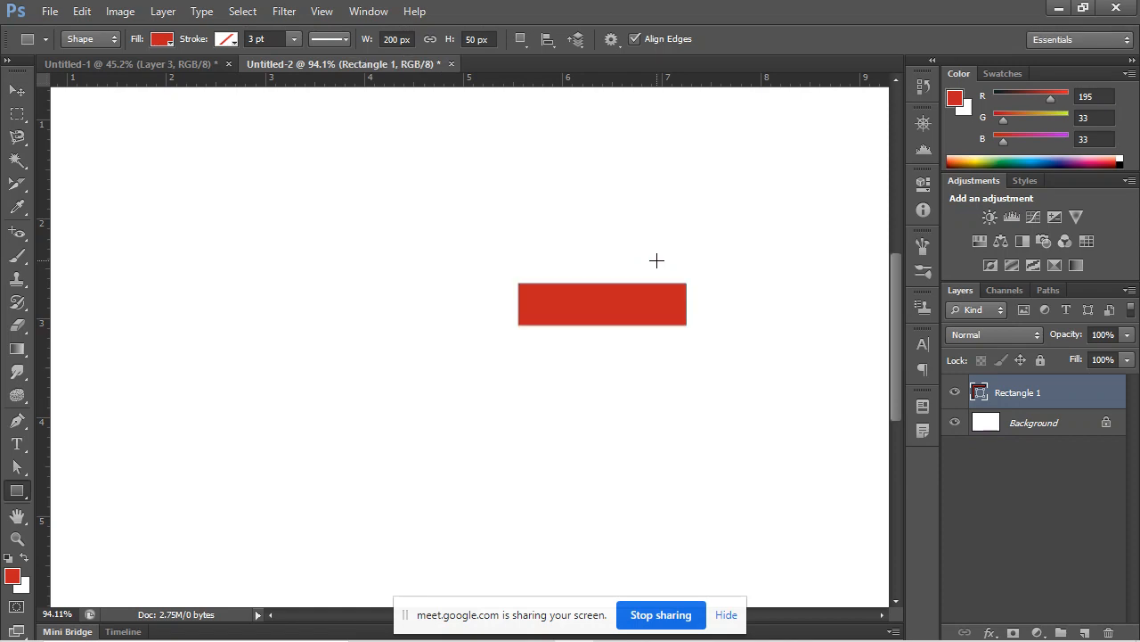
key("ctrl+z")
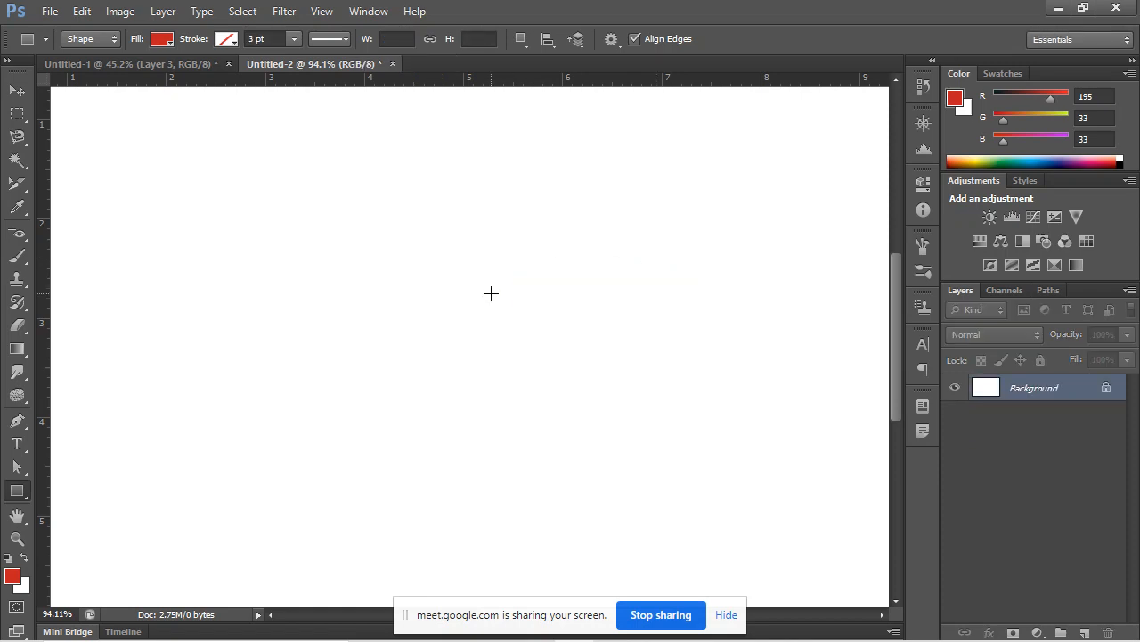
Try creating a fixed-size rectangle 200 px wide and 25 px high, and undo it.
left_click(490, 295)
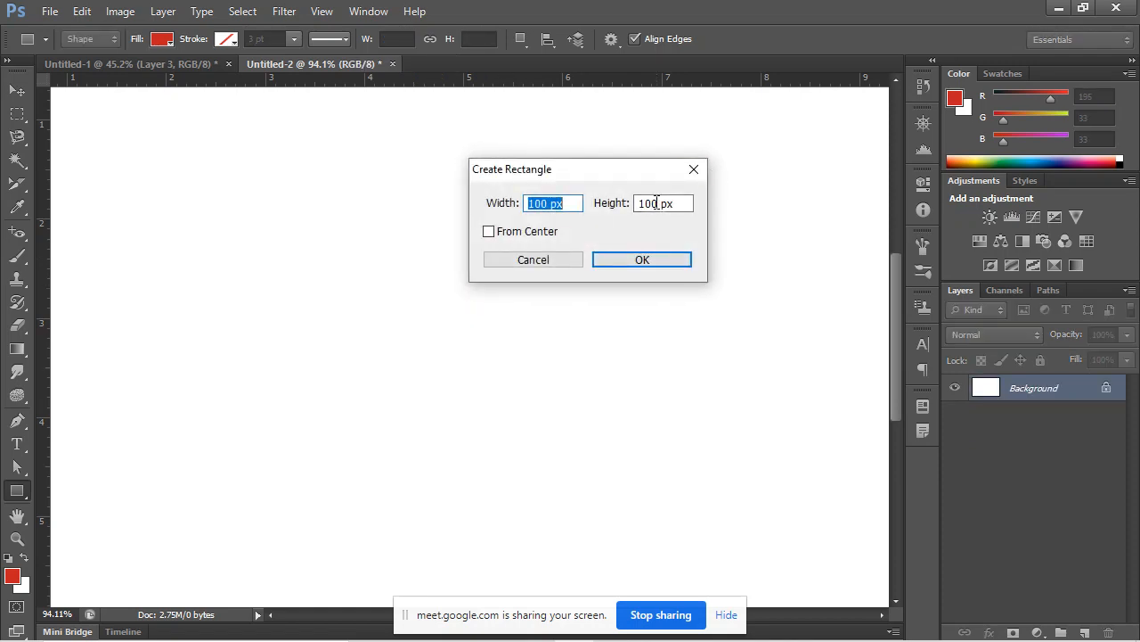
double_click(540, 204)
type("200")
left_click_drag(658, 200, 619, 206)
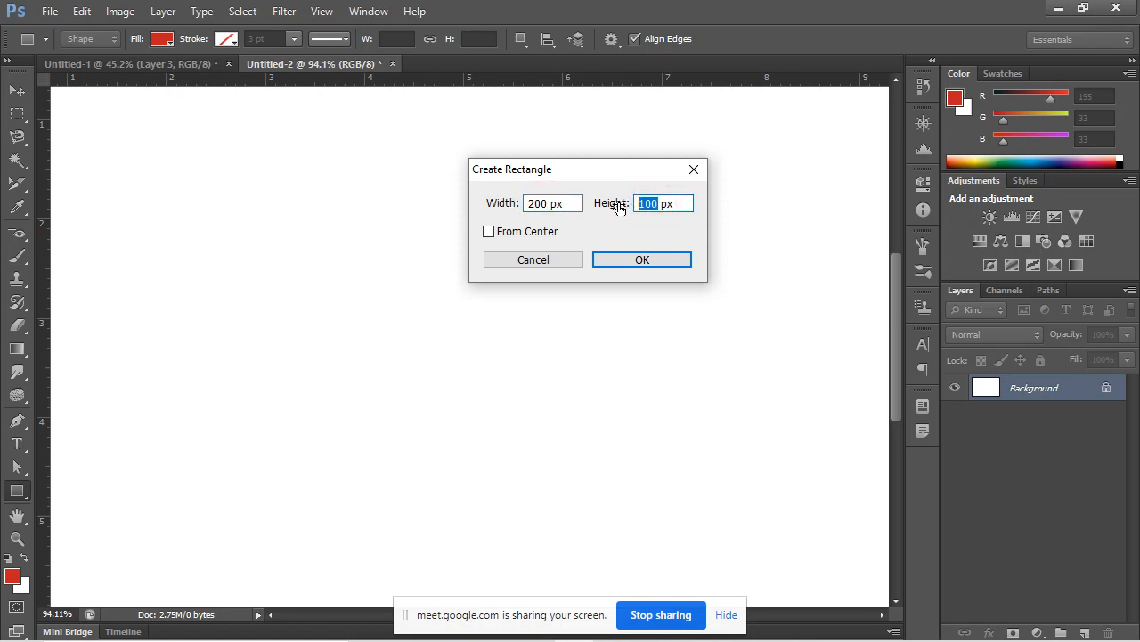
type("25")
key("Return")
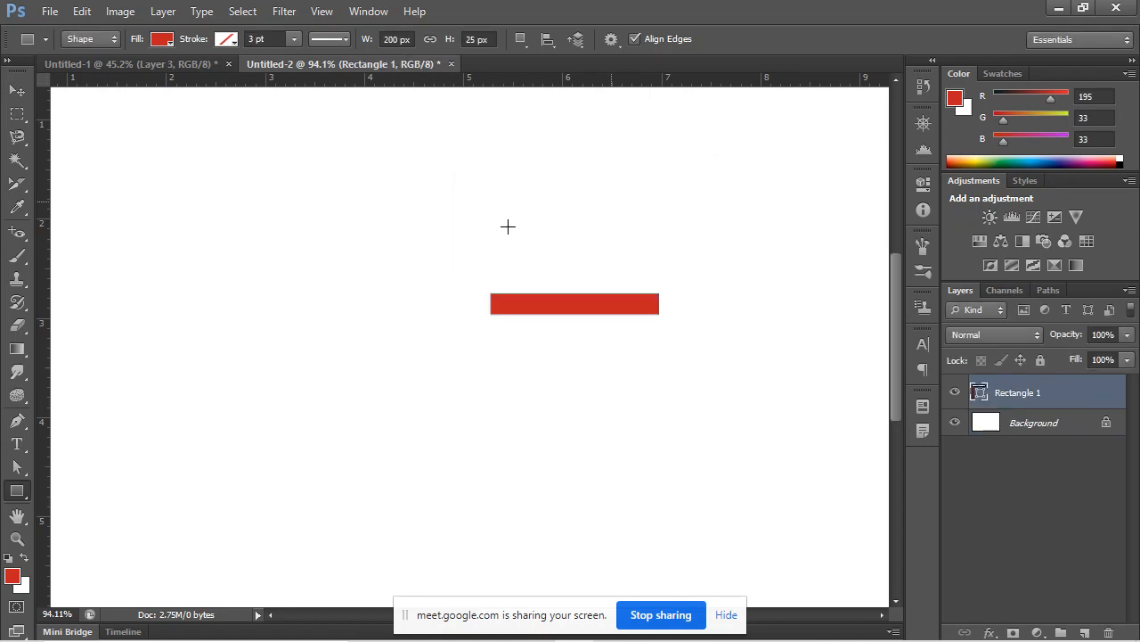
key("ctrl+z")
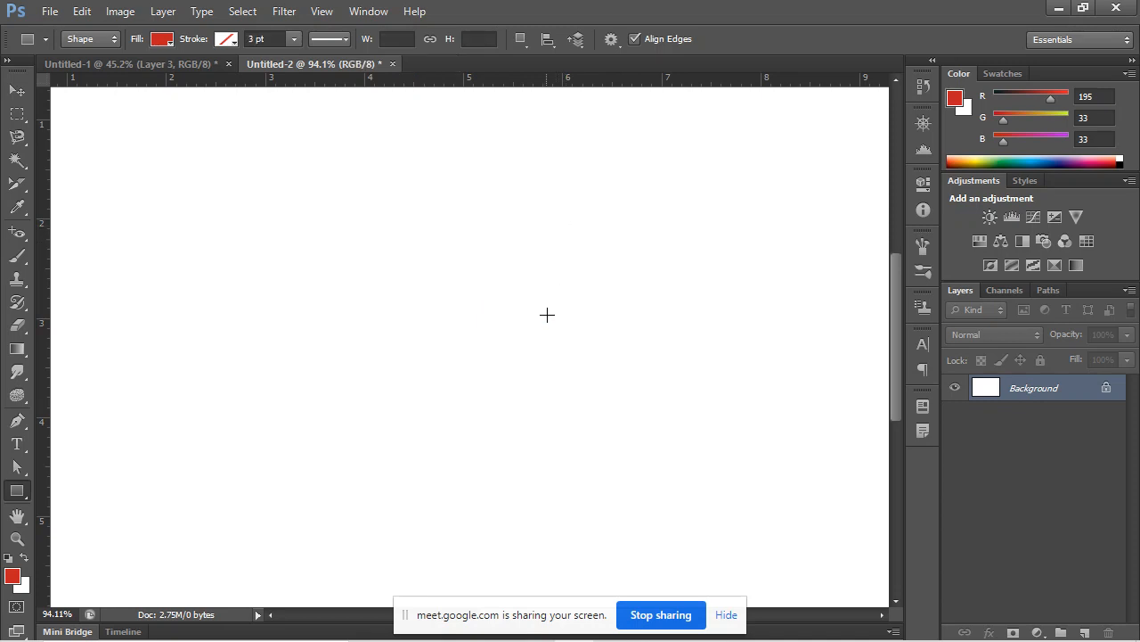
Create a fixed-size rectangle 200 px wide and 30 px high on the canvas.
left_click(525, 275)
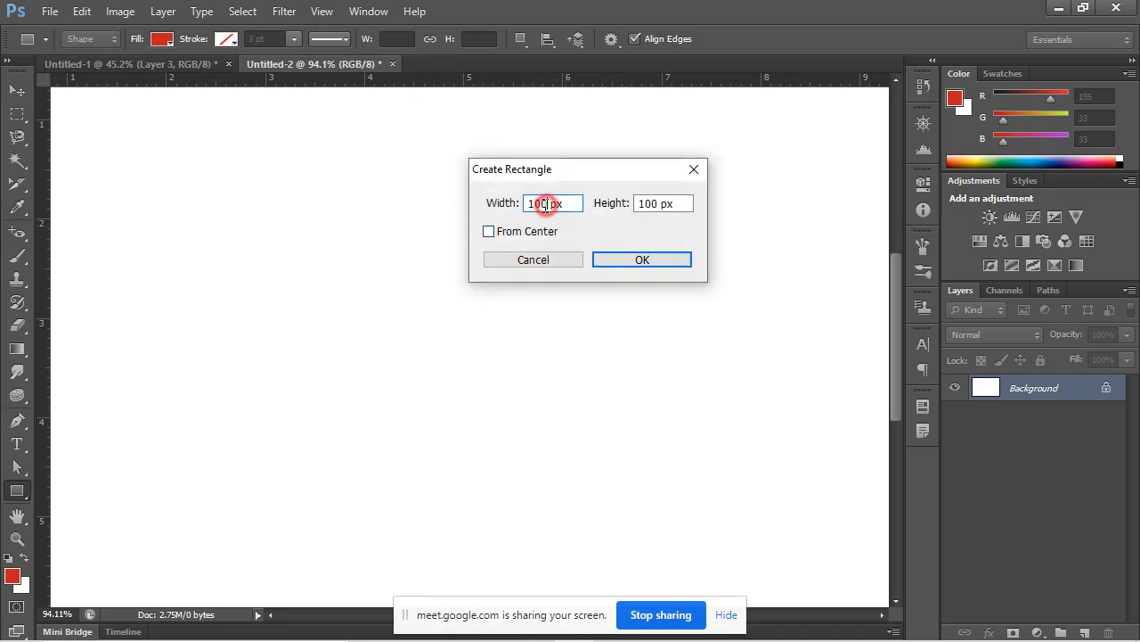
left_click_drag(547, 203, 526, 205)
type("200")
left_click(656, 203)
left_click_drag(657, 203, 606, 205)
type("3")
key("Return")
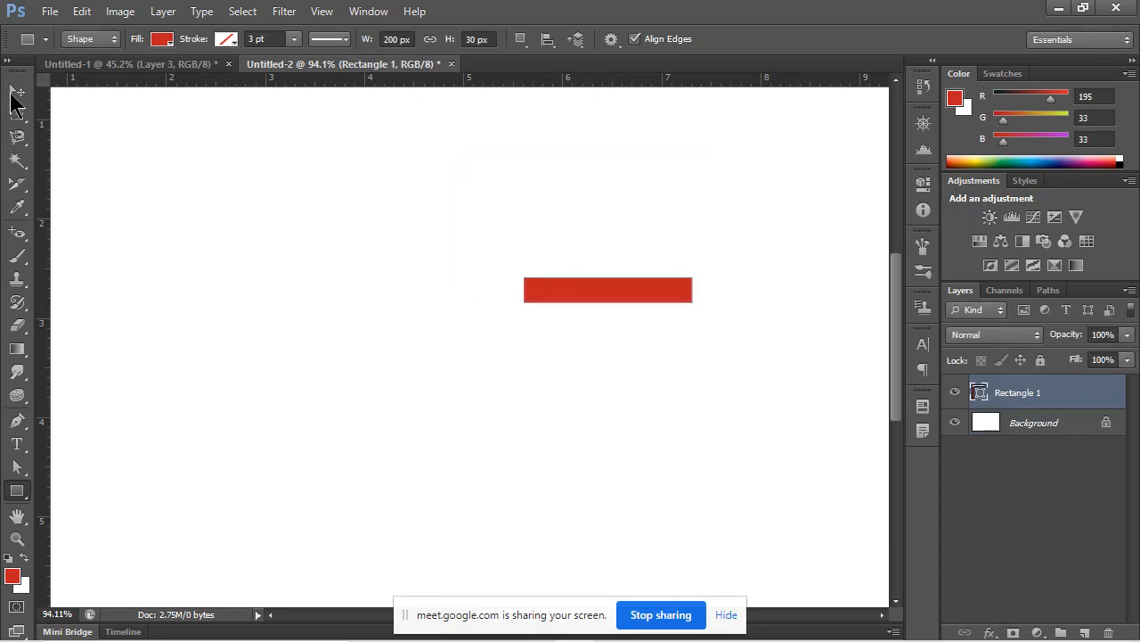
Change the rectangle's fill colour from the swatches to dark blue.
left_click(161, 40)
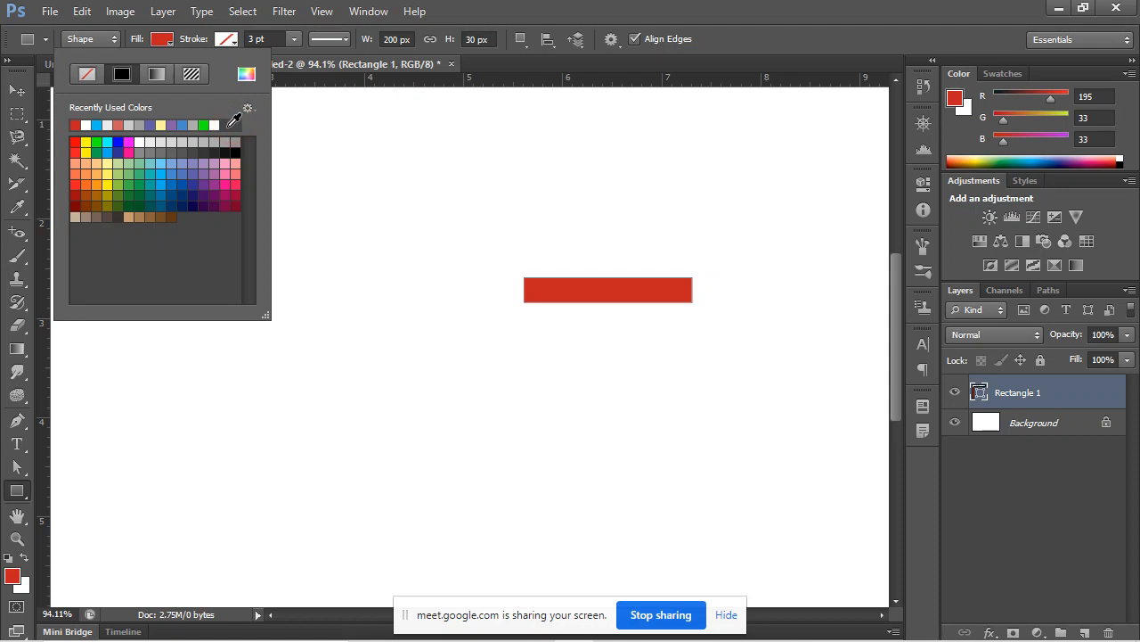
left_click(163, 40)
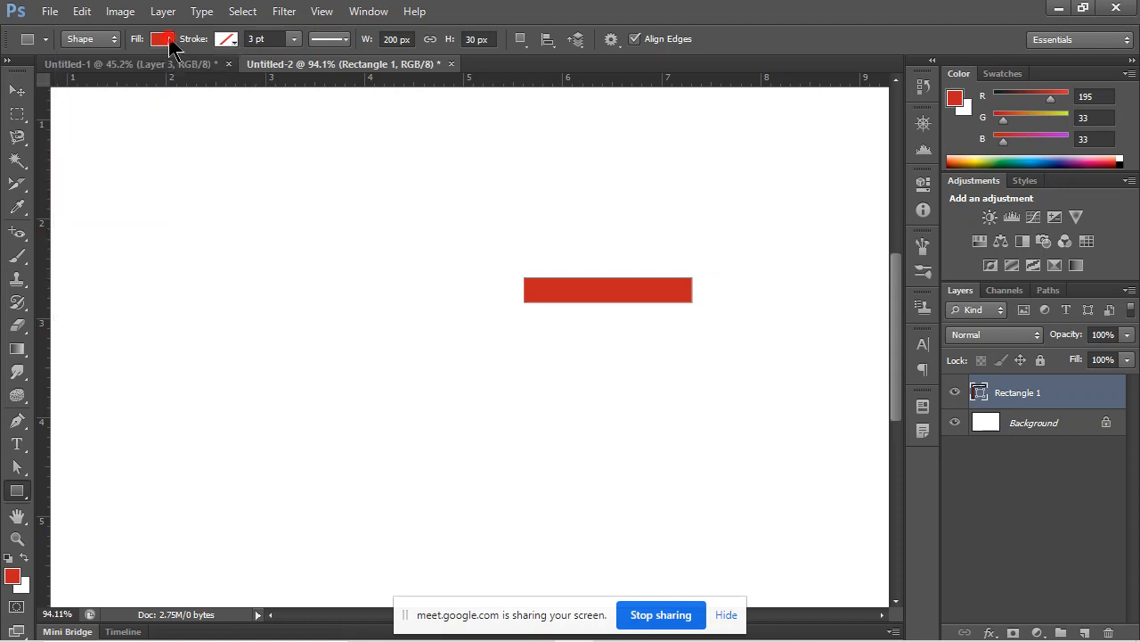
left_click(163, 40)
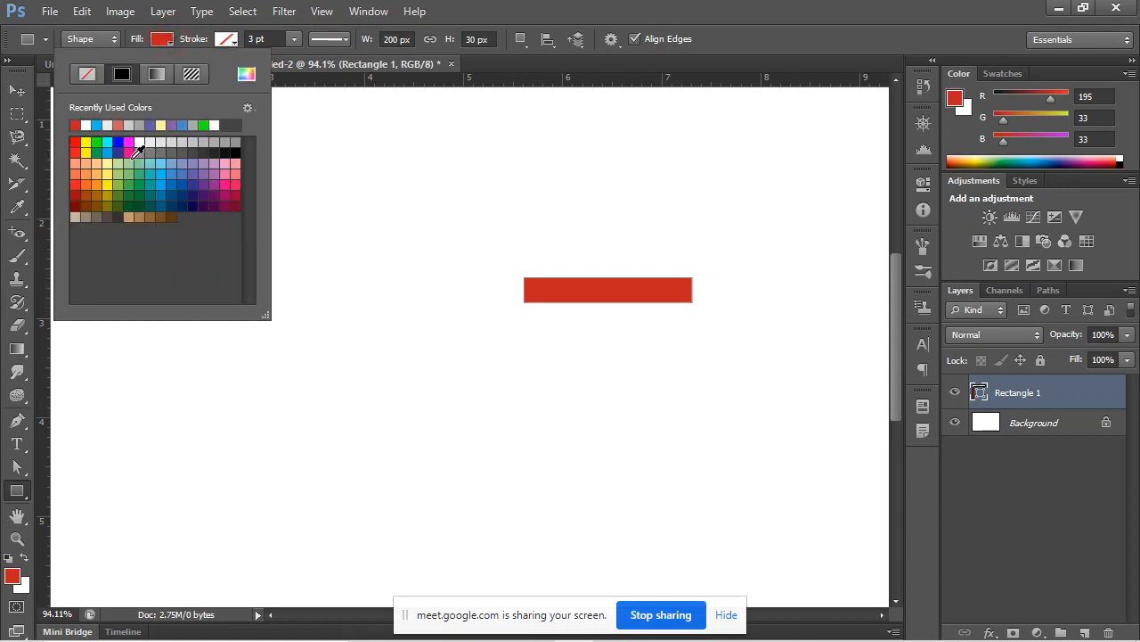
left_click(123, 152)
left_click(625, 10)
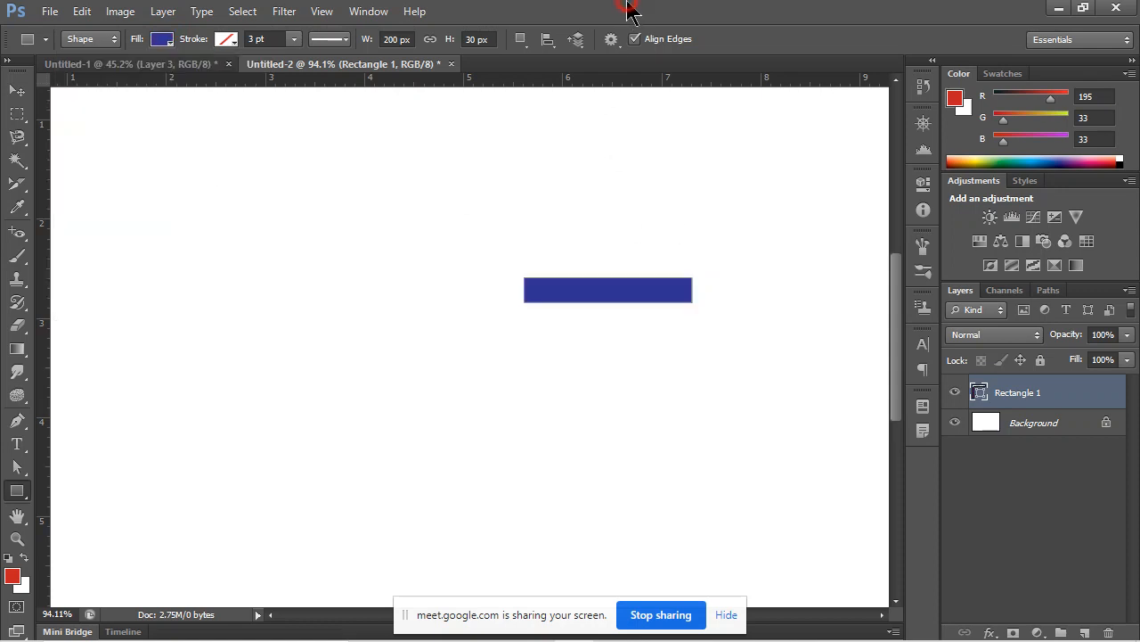
Duplicate the blue rectangle's layer with the Move Tool active, and start Free Transform on the copy.
left_click(18, 91)
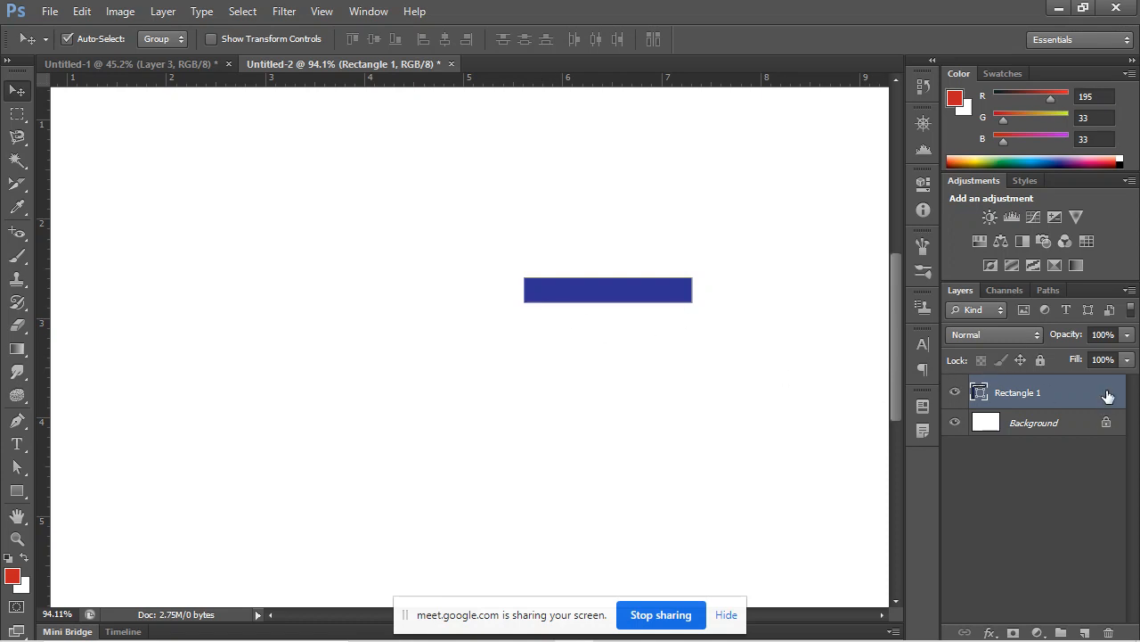
key("ctrl+j")
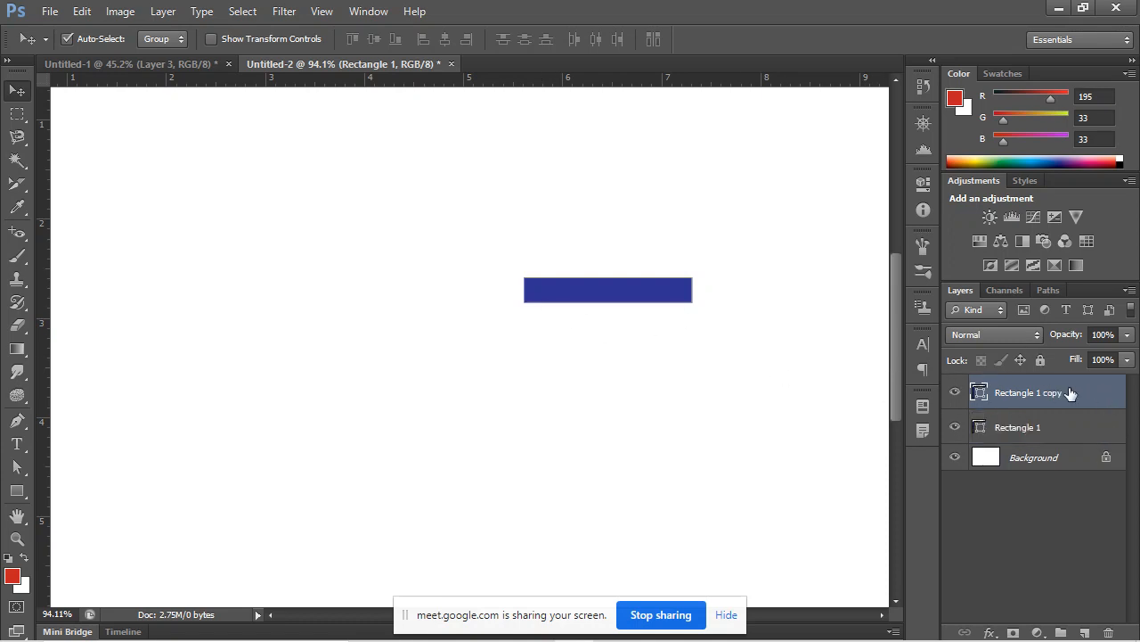
key("ctrl+z")
left_click_drag(1101, 406, 1093, 633)
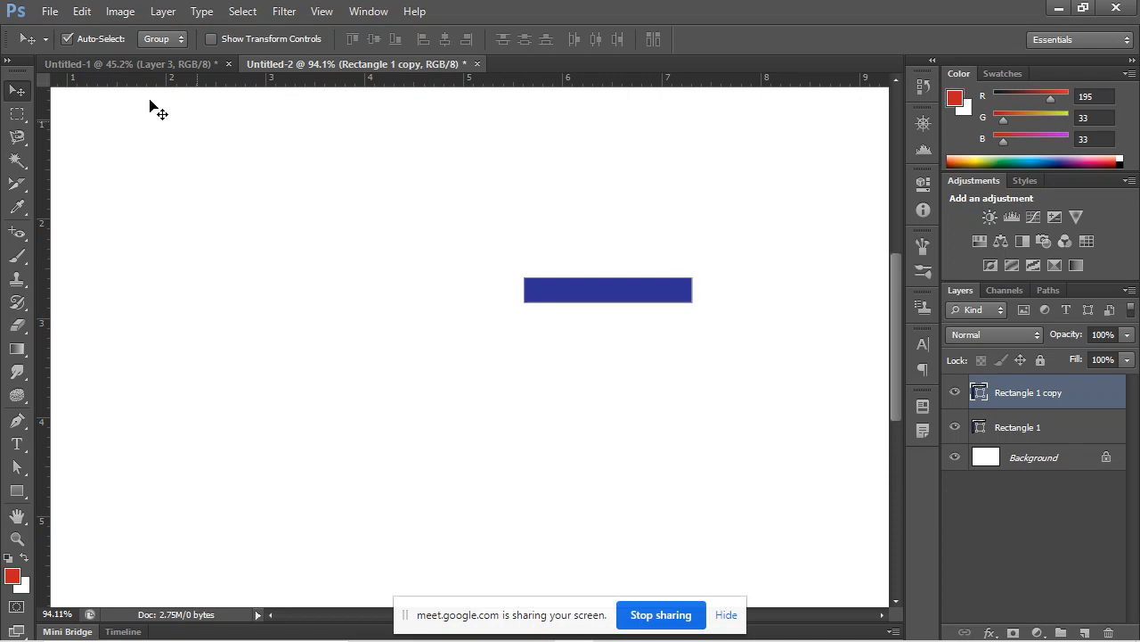
left_click(172, 63)
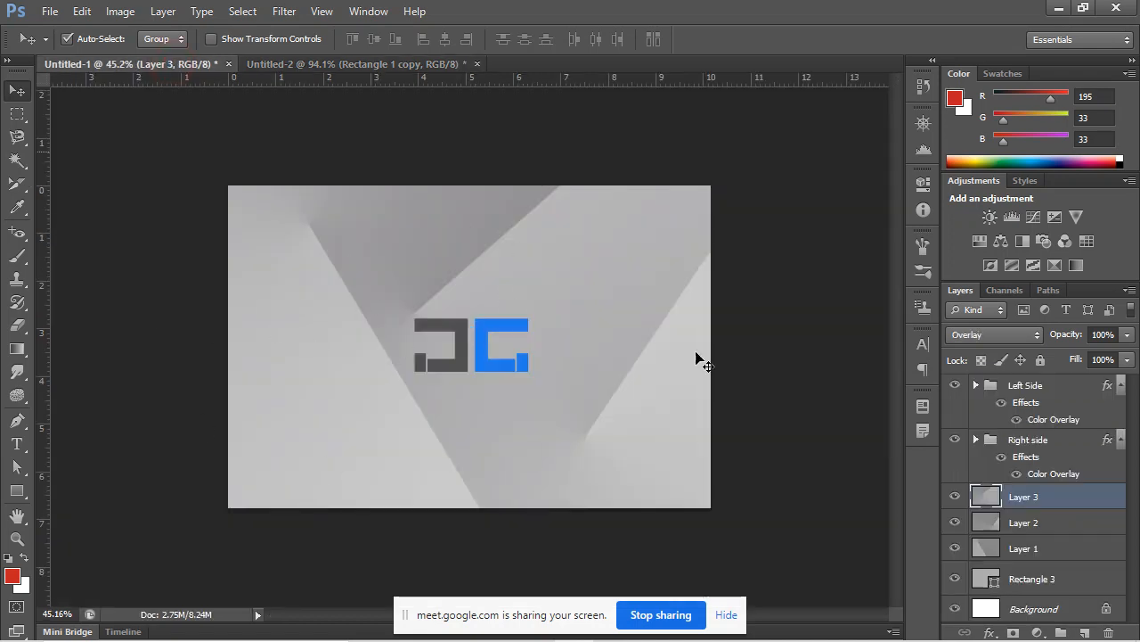
left_click(386, 66)
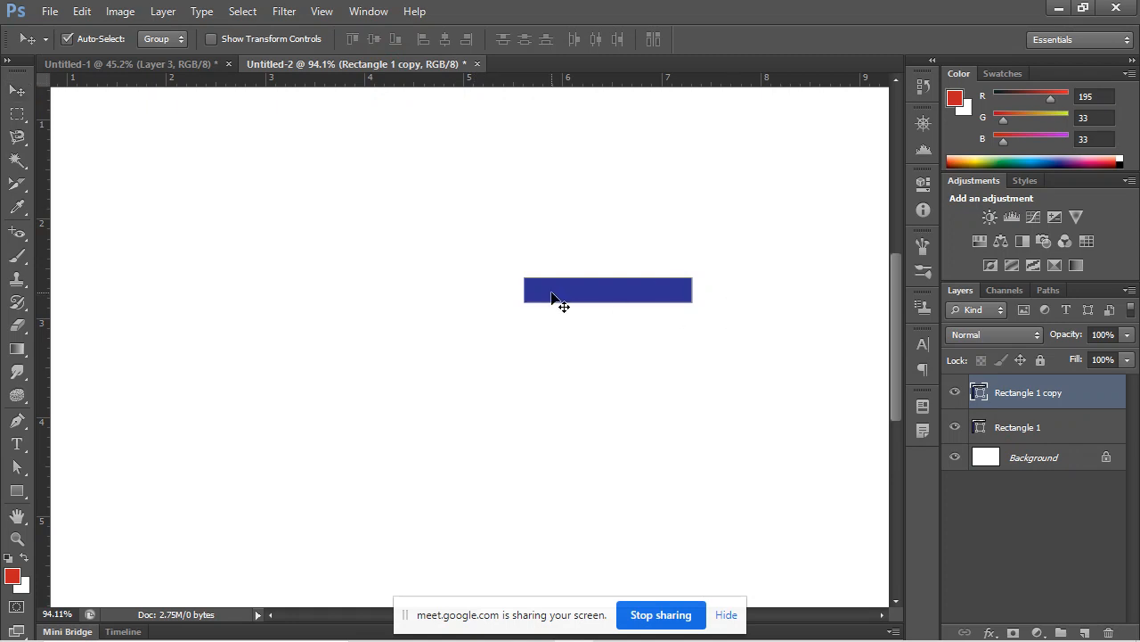
key("ctrl+t")
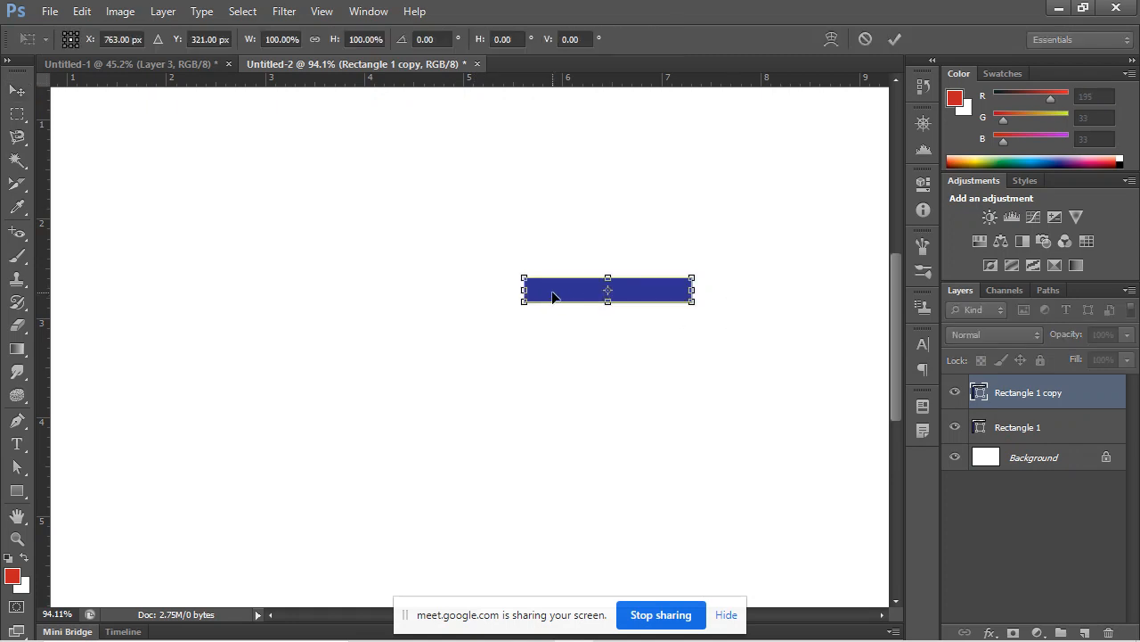
Try rotating the duplicate rectangle by hand to 90° about its centre, and undo the rotation.
right_click(552, 295)
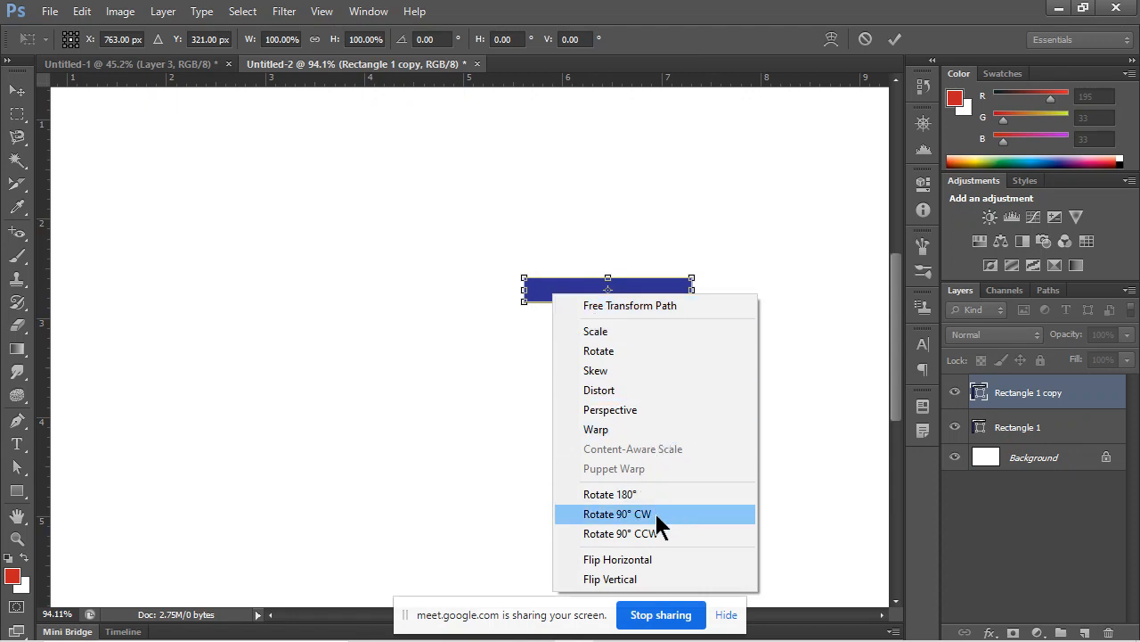
left_click(555, 283)
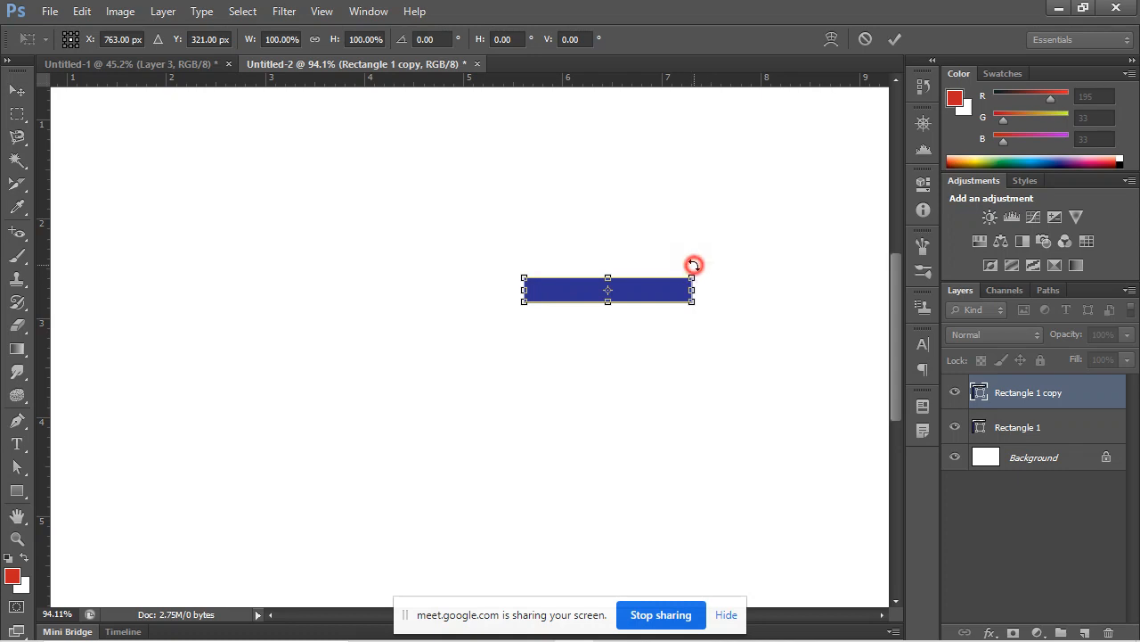
left_click_drag(694, 265, 694, 309)
left_click_drag(648, 333, 625, 344)
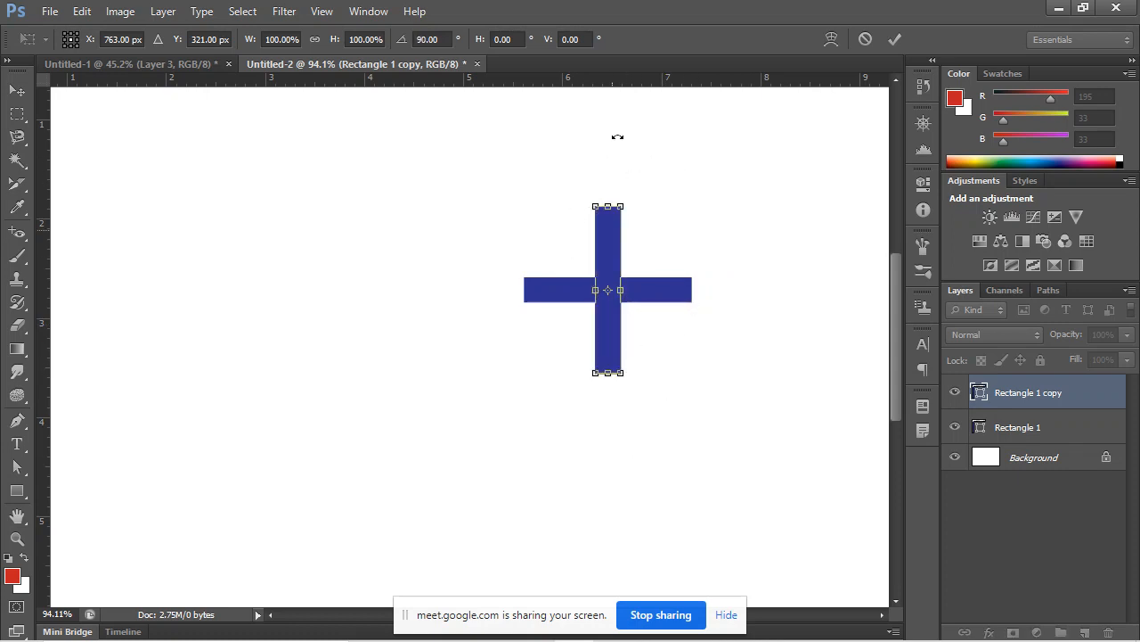
key("ctrl+z")
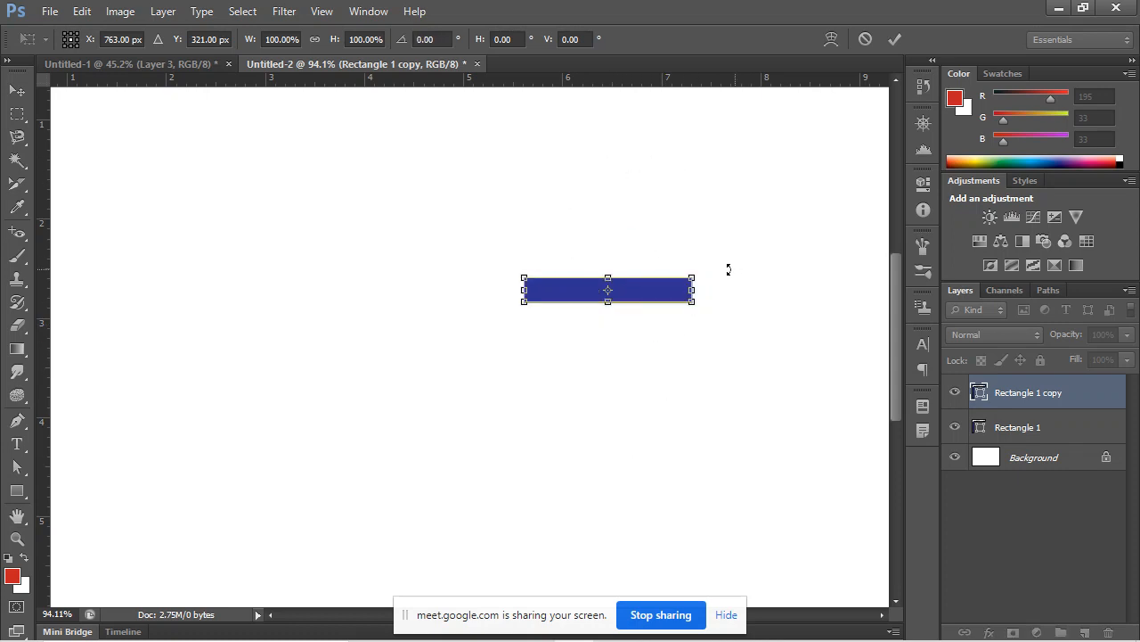
Try the Rotate 90° CW transform option on the duplicate rectangle, and undo it.
right_click(670, 297)
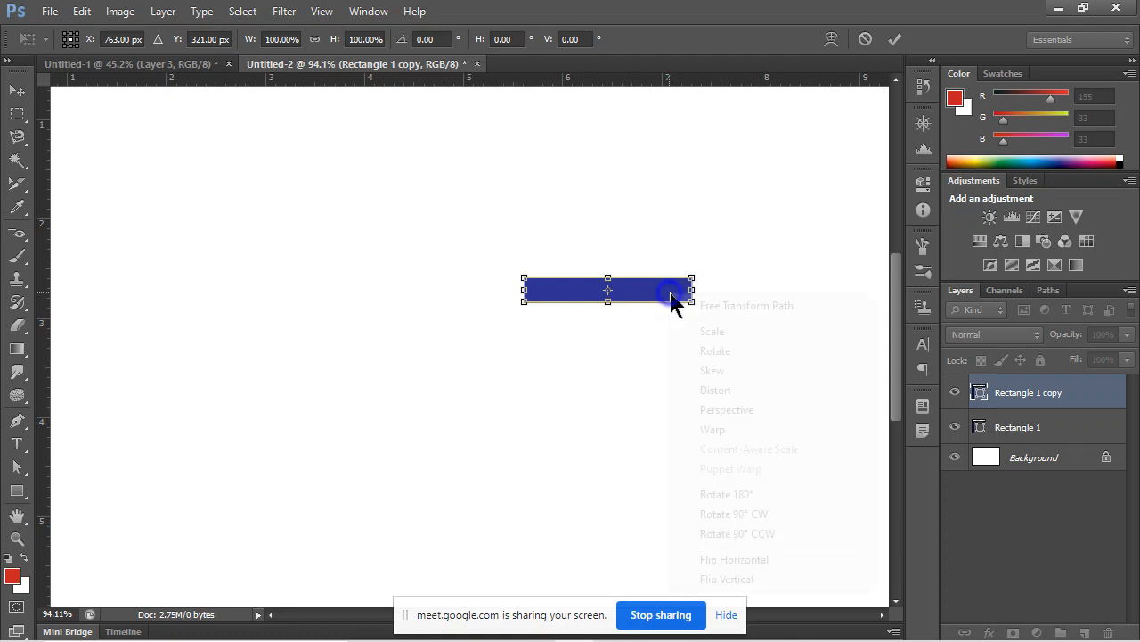
left_click(744, 508)
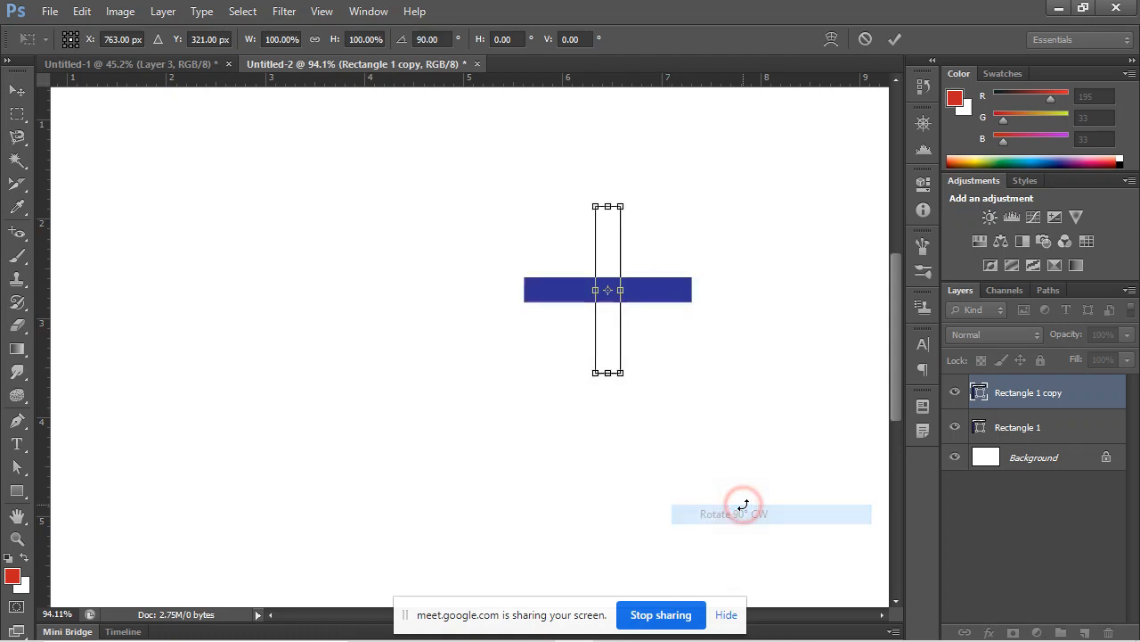
key("ctrl+z")
Rotate the duplicate rectangle 90° clockwise so it stands upright across the horizontal bar.
right_click(615, 292)
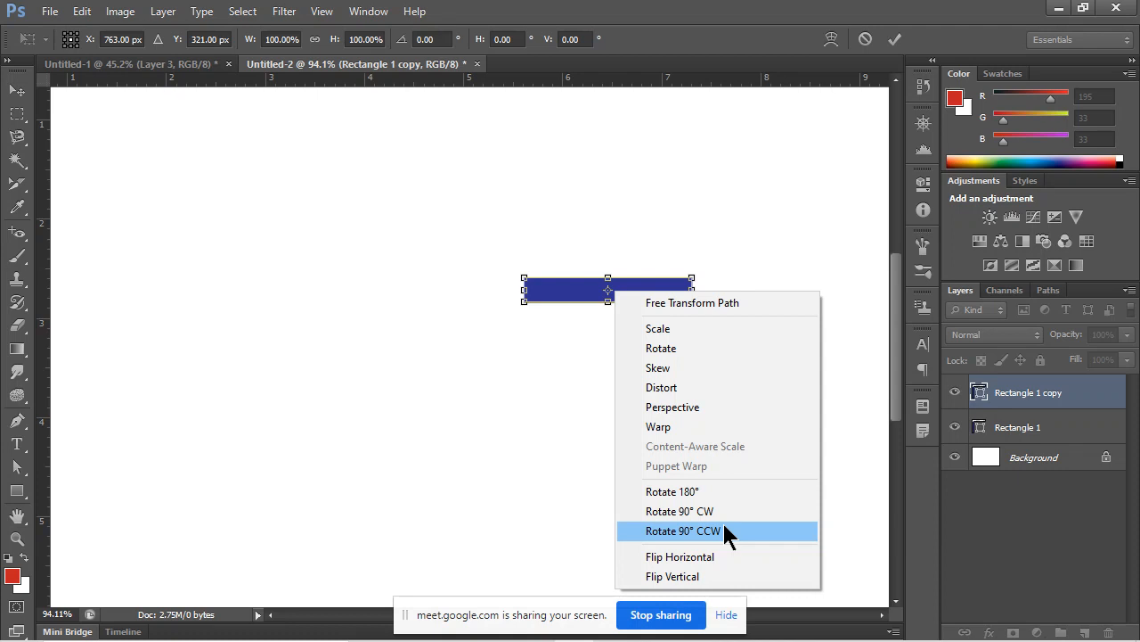
left_click(747, 508)
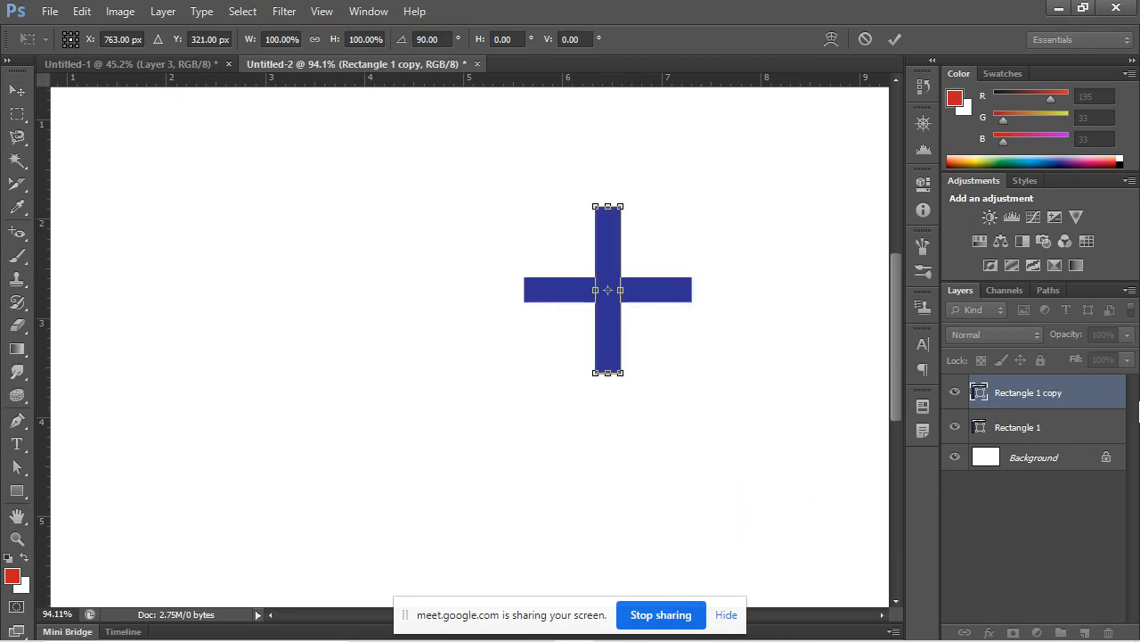
Try nudging the upright rectangle left and down in large increments, and undo the moves.
key("shift+Left")
key("shift+Left")
key("shift+Down")
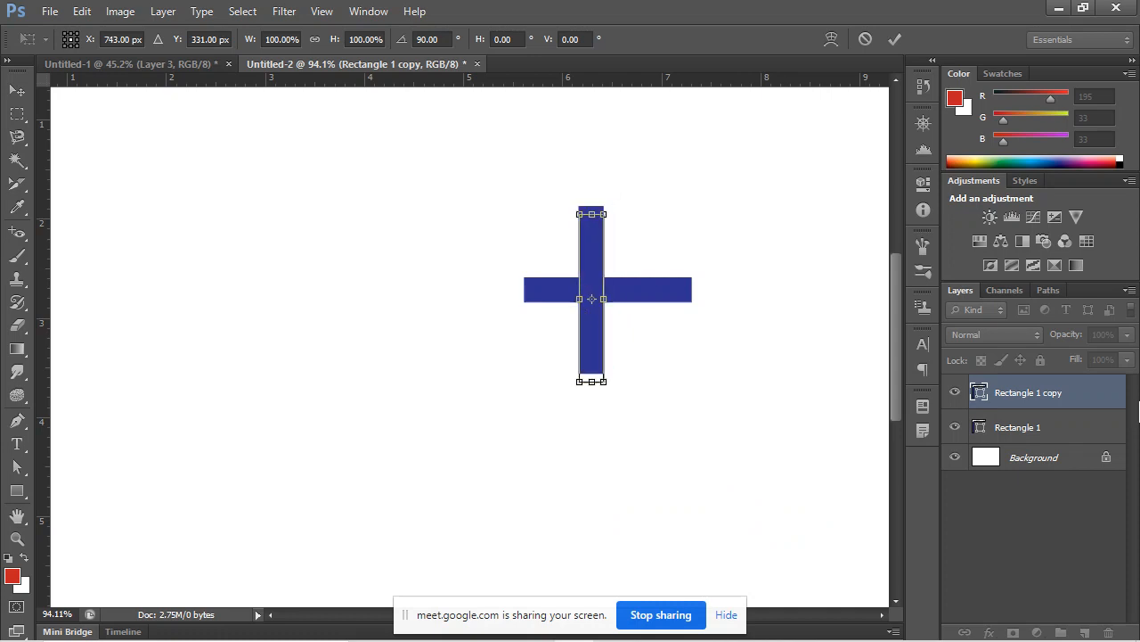
key("shift+Left")
key("shift+Down")
key("shift+Left")
key("shift+Down")
key("ctrl+z")
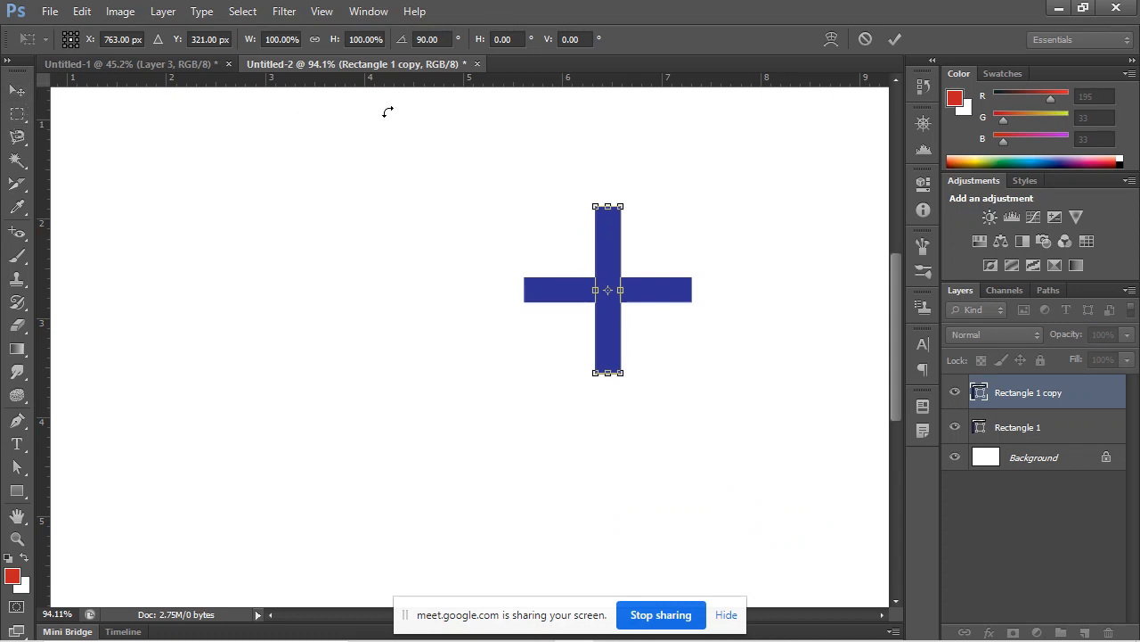
Nudge the upright rectangle left to X 678 px, flush with the horizontal bar's left end.
key("shift+Left")
key("shift+Left")
key("shift+Left")
key("shift+Left")
key("shift+Left")
key("shift+Left")
key("shift+Left")
key("shift+Left")
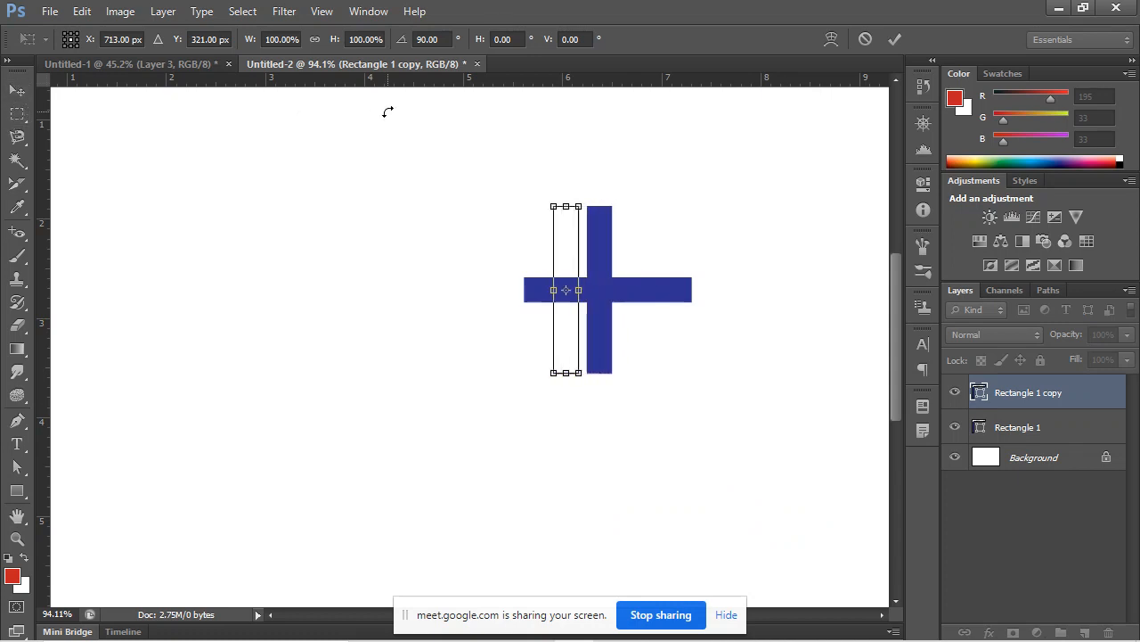
key("Left")
key("Left")
key("Left")
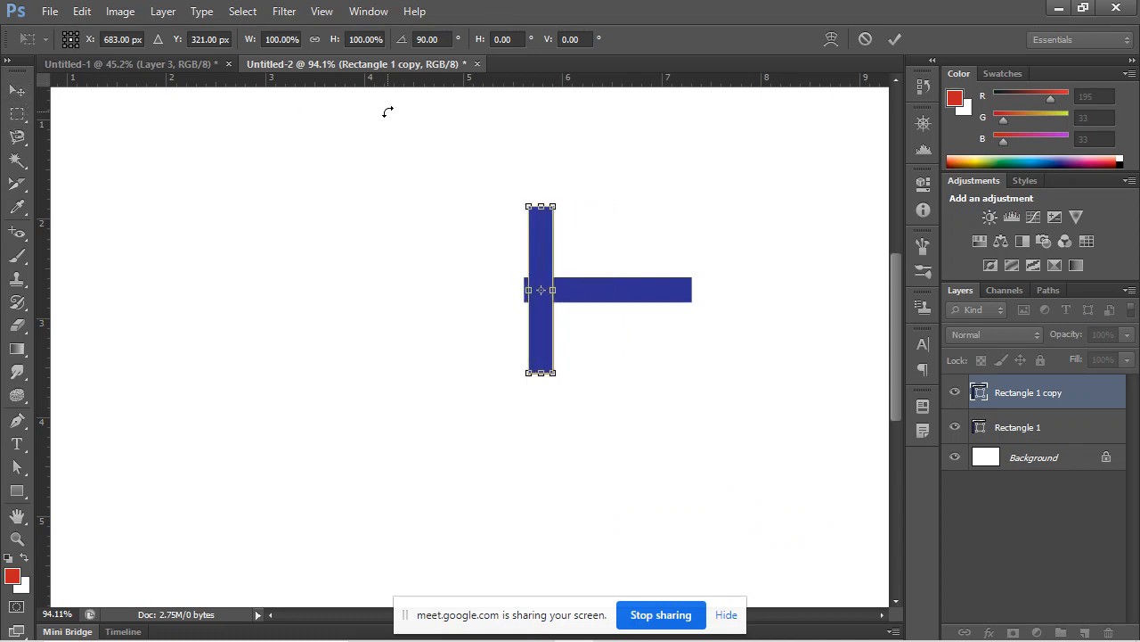
key("Left")
key("Left")
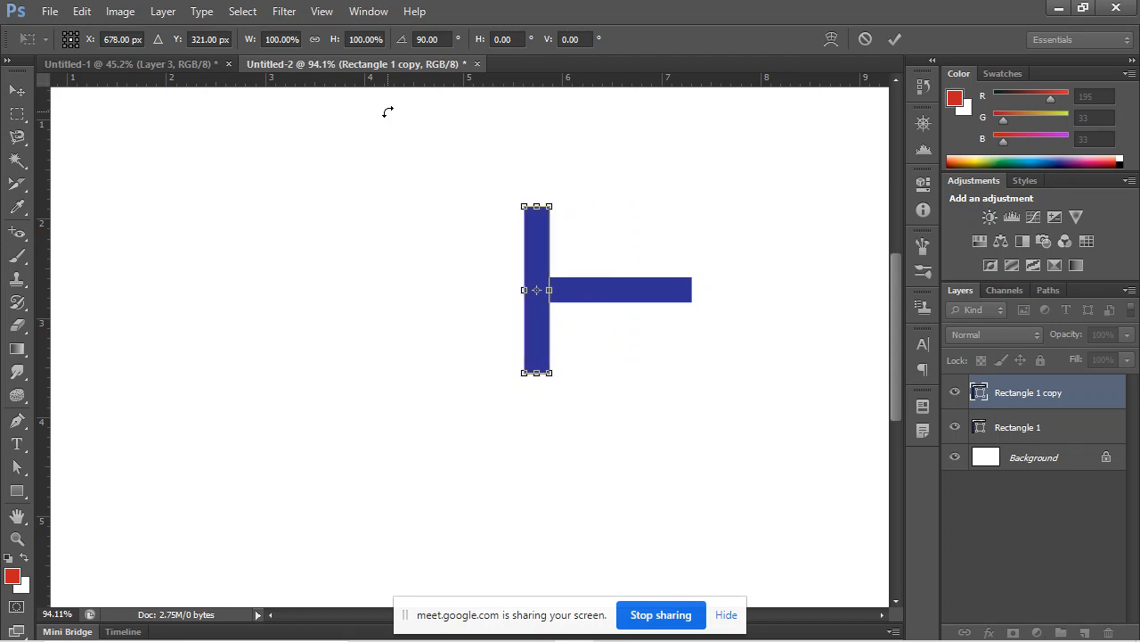
scroll(682, 246, "up", 4)
scroll(473, 362, "up", 4)
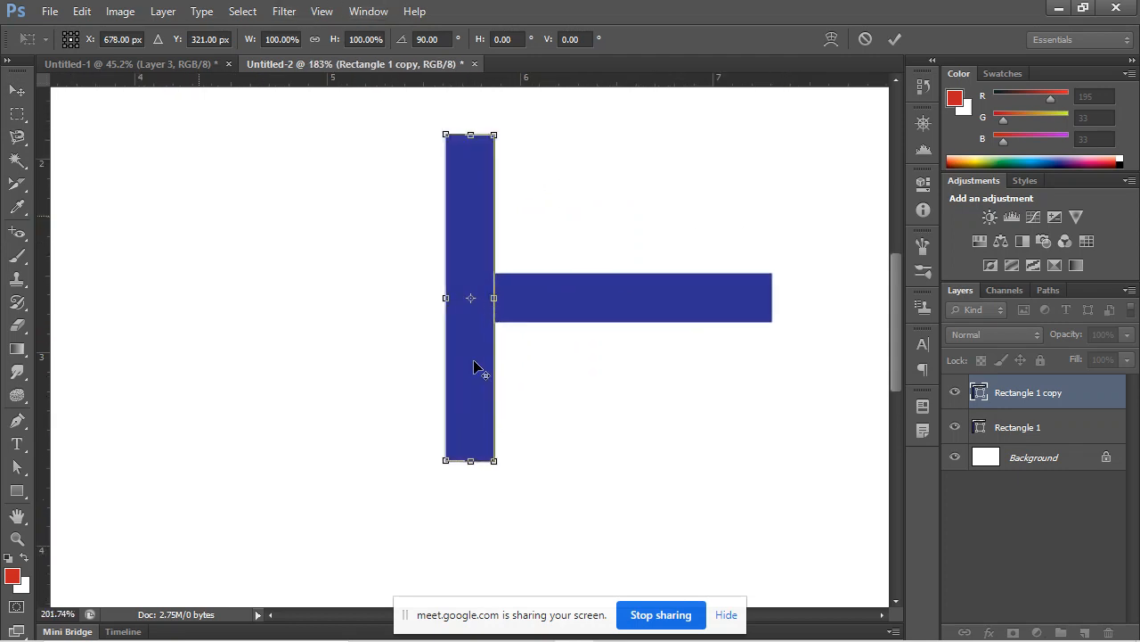
scroll(480, 361, "down", 4)
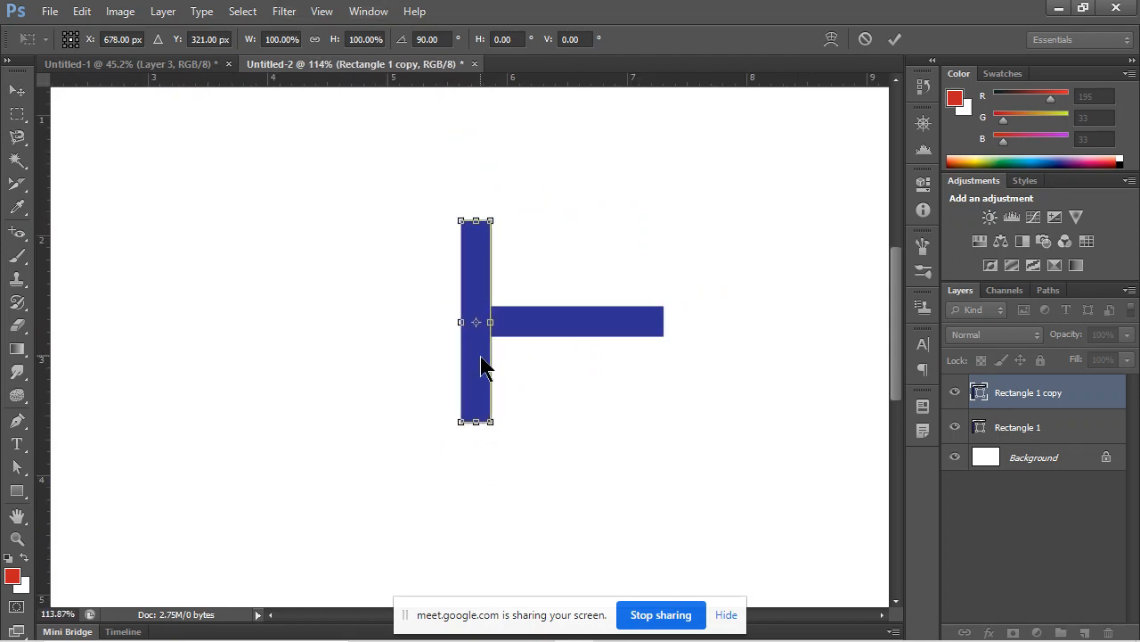
Nudge the upright rectangle down until its top edge aligns with the horizontal bar's top edge, and apply the transform.
key("alt+space")
left_click(539, 336)
key("shift+Down")
key("shift+Down")
key("shift+Down")
key("shift+Down")
key("shift+Down")
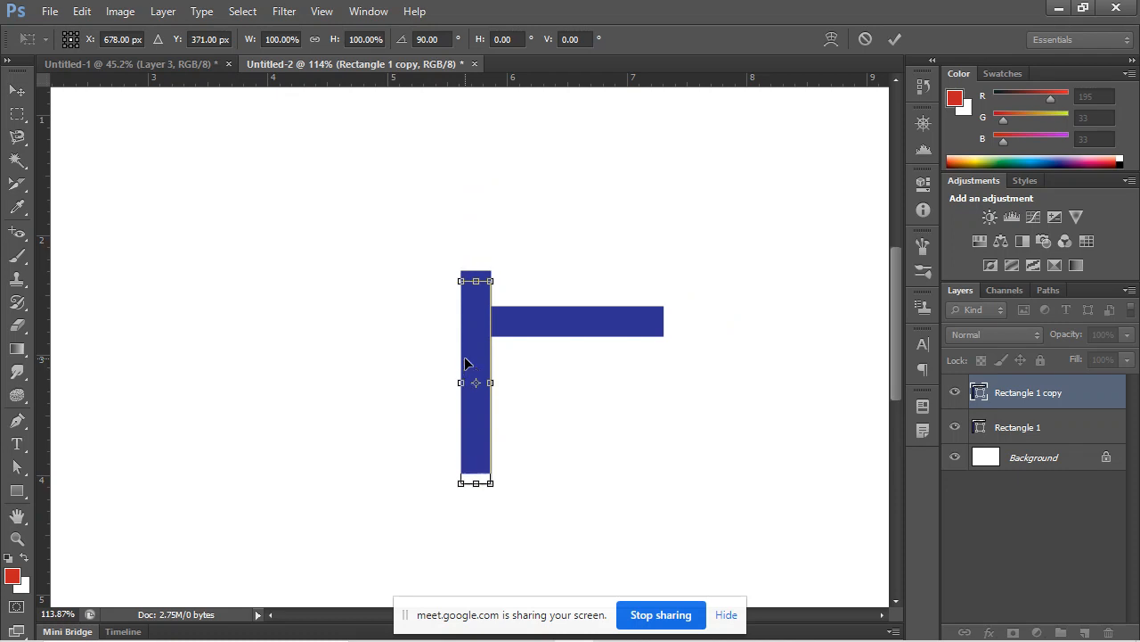
key("Down")
key("Down")
key("Down")
key("Down")
key("Down")
key("Down")
key("Down")
key("Down")
key("Down")
key("Down")
key("Down")
key("Down")
key("Down")
key("Down")
key("Down")
key("Down")
key("Down")
key("Down")
key("Down")
key("Down")
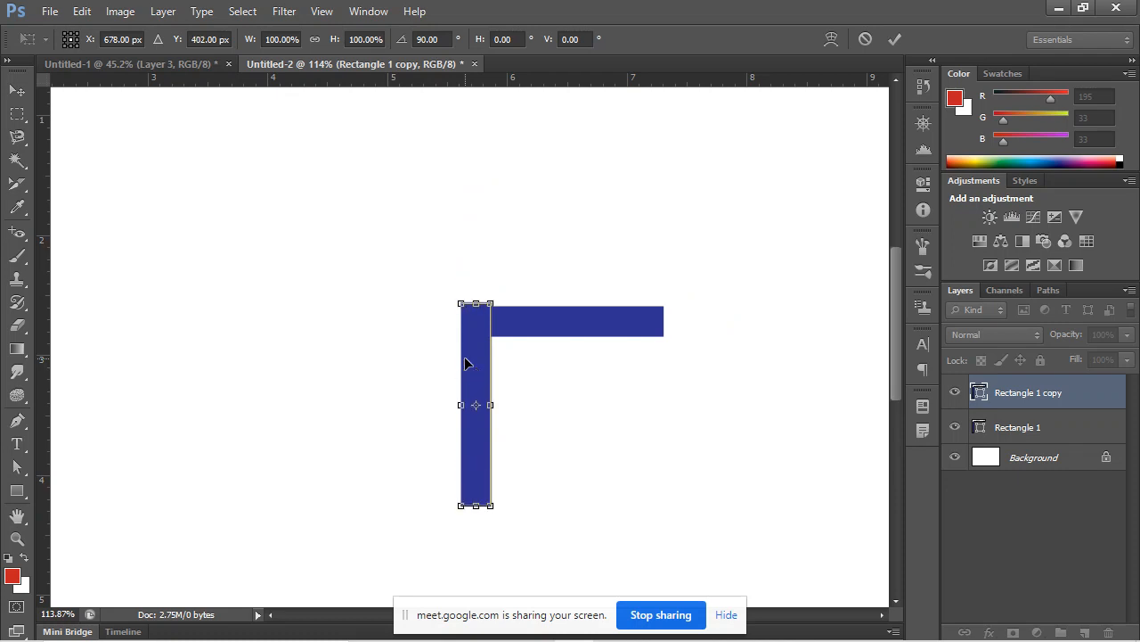
key("Down")
key("Return")
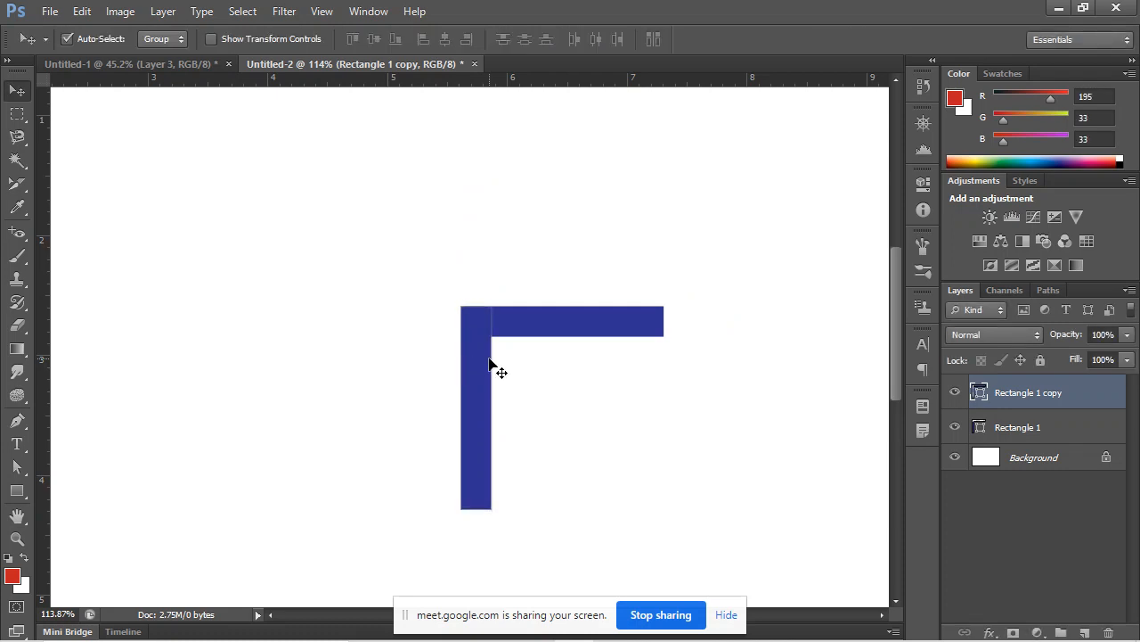
Place a horizontal guide along the shared top edge of the two rectangles to check the corner alignment.
scroll(472, 361, "up", 5)
scroll(479, 361, "up", 2)
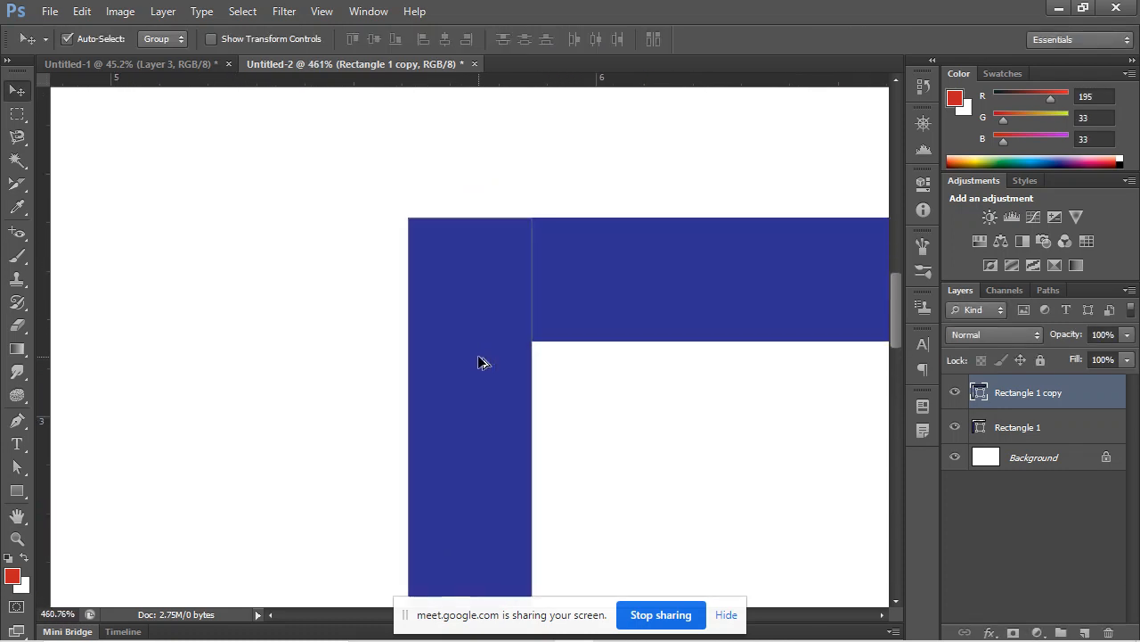
scroll(509, 328, "up", 2)
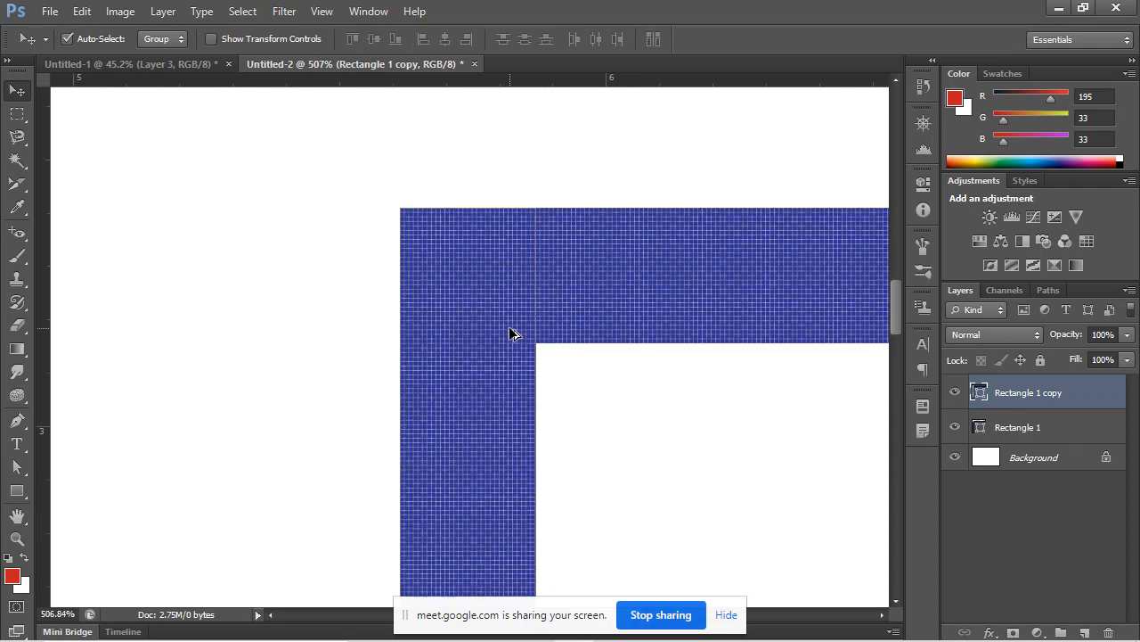
scroll(583, 123, "down", 3)
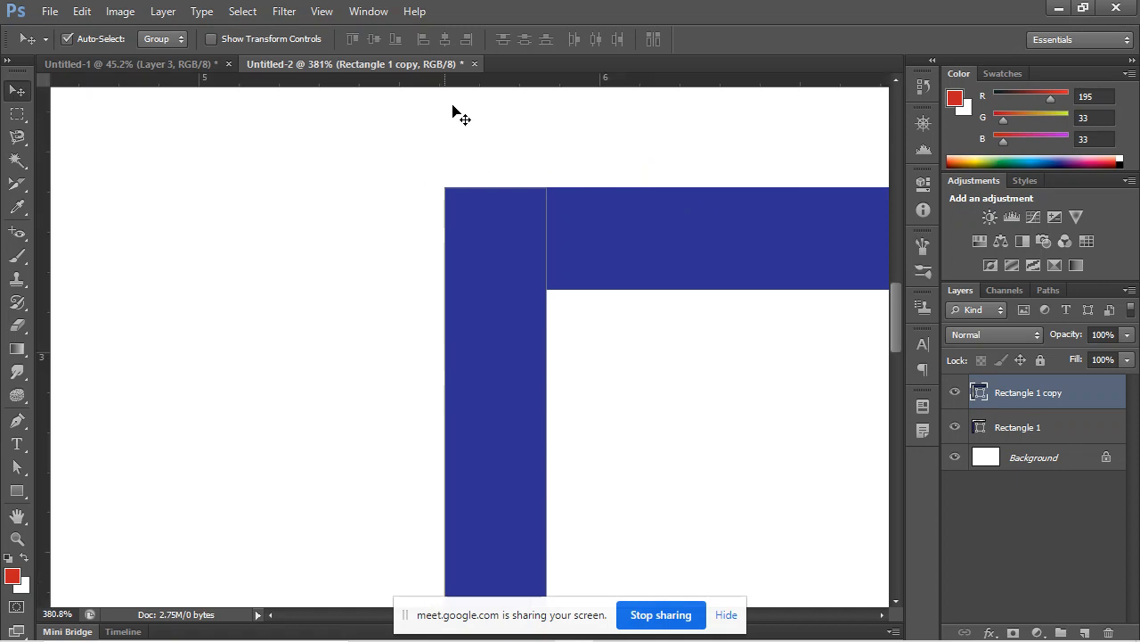
left_click_drag(493, 83, 551, 187)
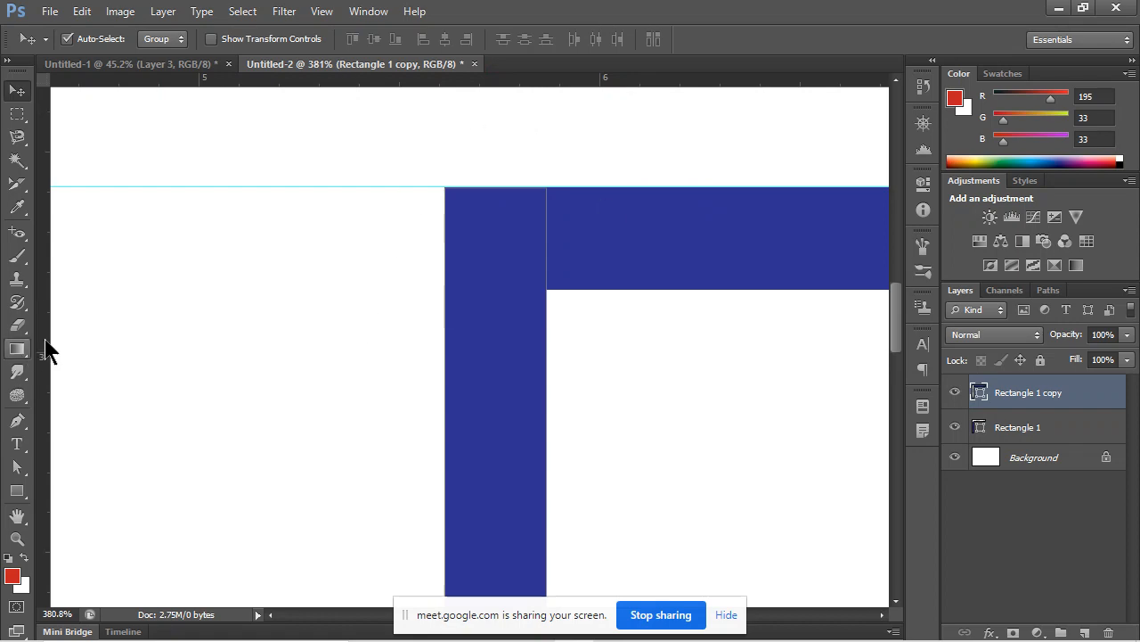
scroll(604, 185, "up", 5)
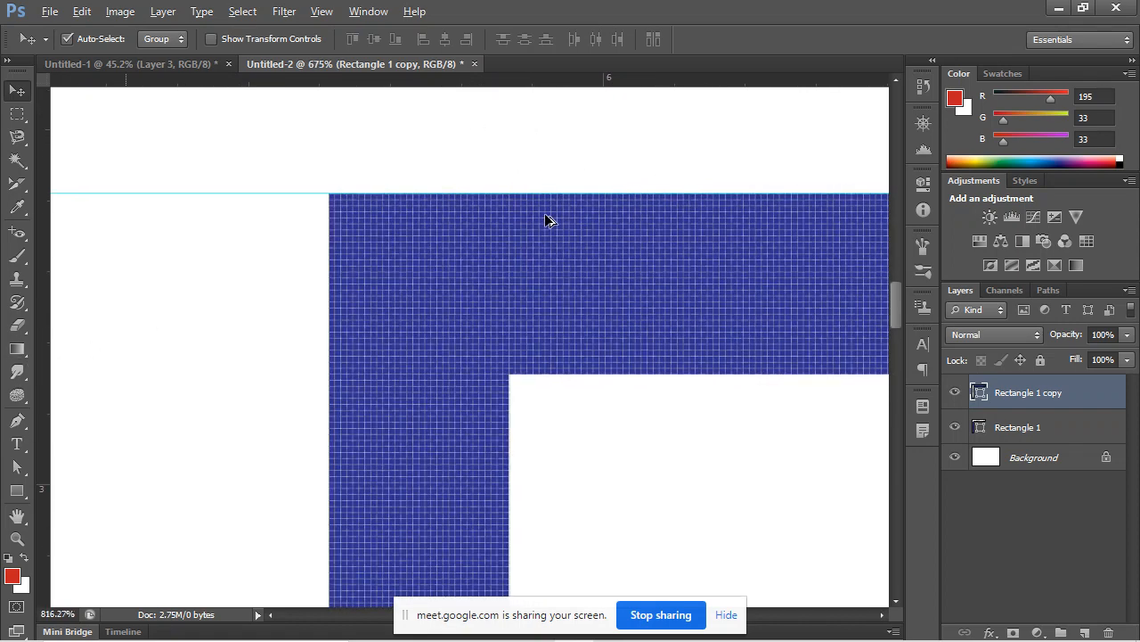
Duplicate the layer of the horizontal bar.
scroll(496, 209, "down", 4)
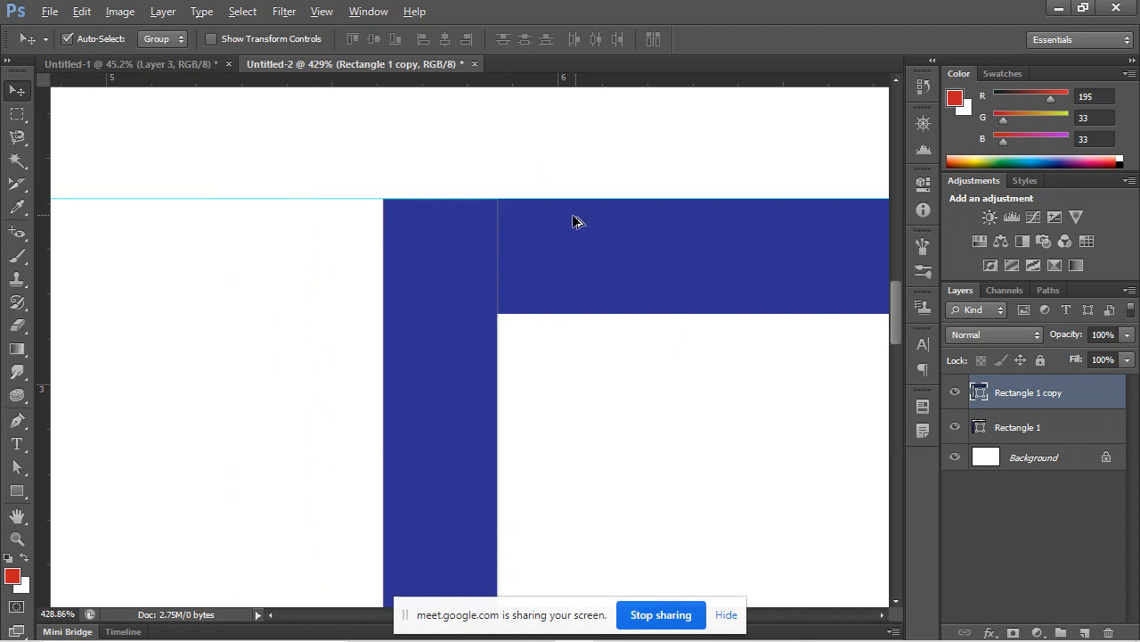
key("alt")
scroll(517, 201, "down", 6)
scroll(648, 247, "down", 1)
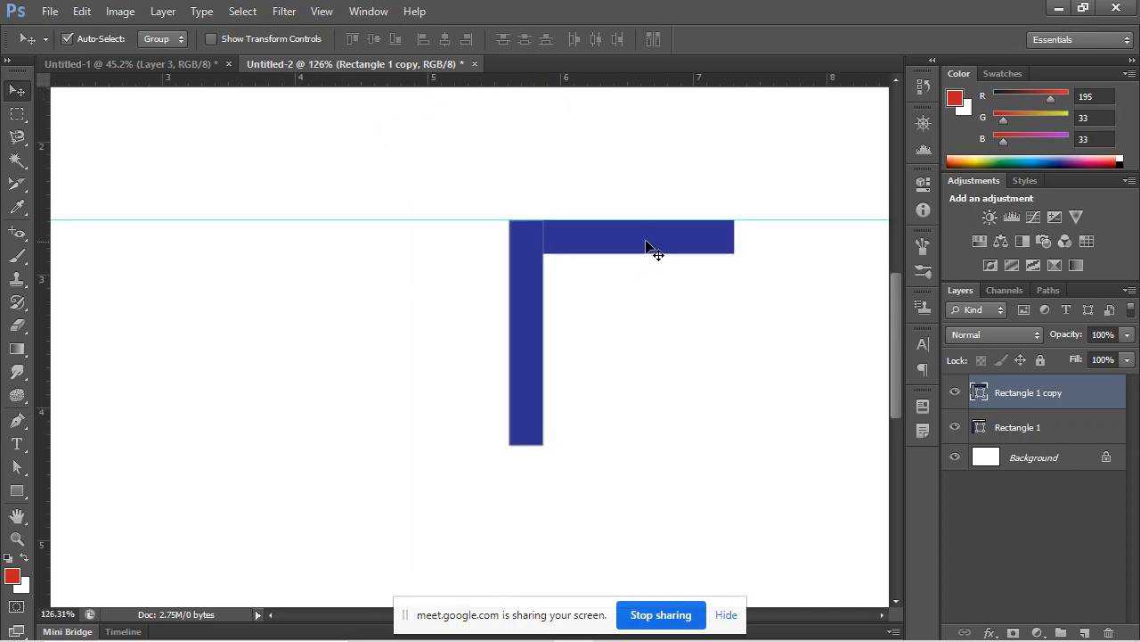
left_click(648, 247)
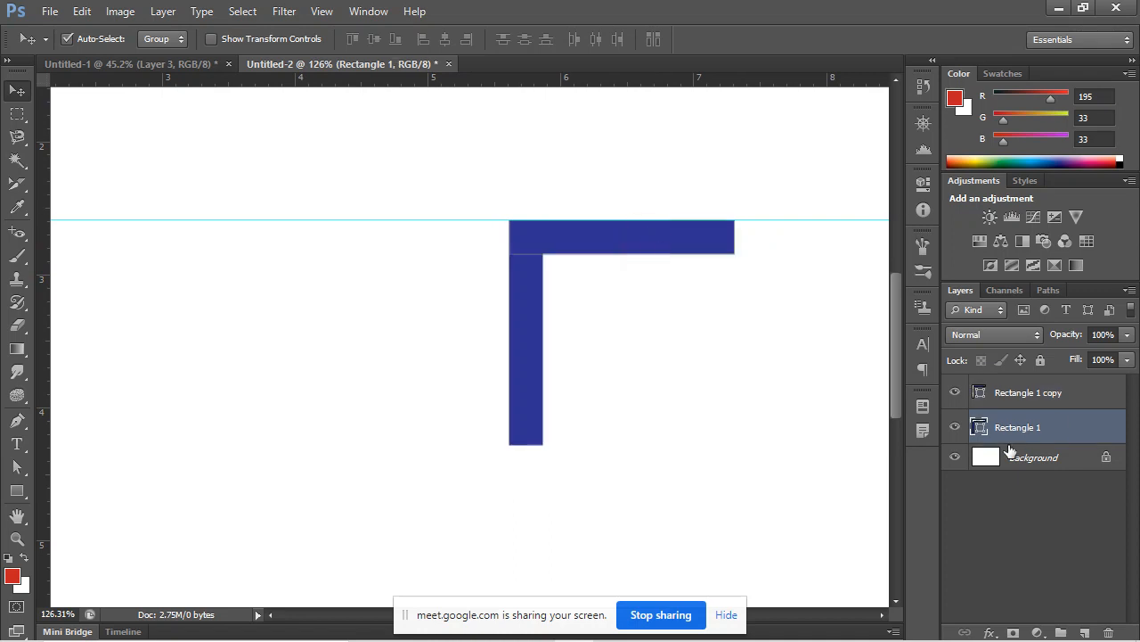
left_click_drag(1054, 427, 1087, 634)
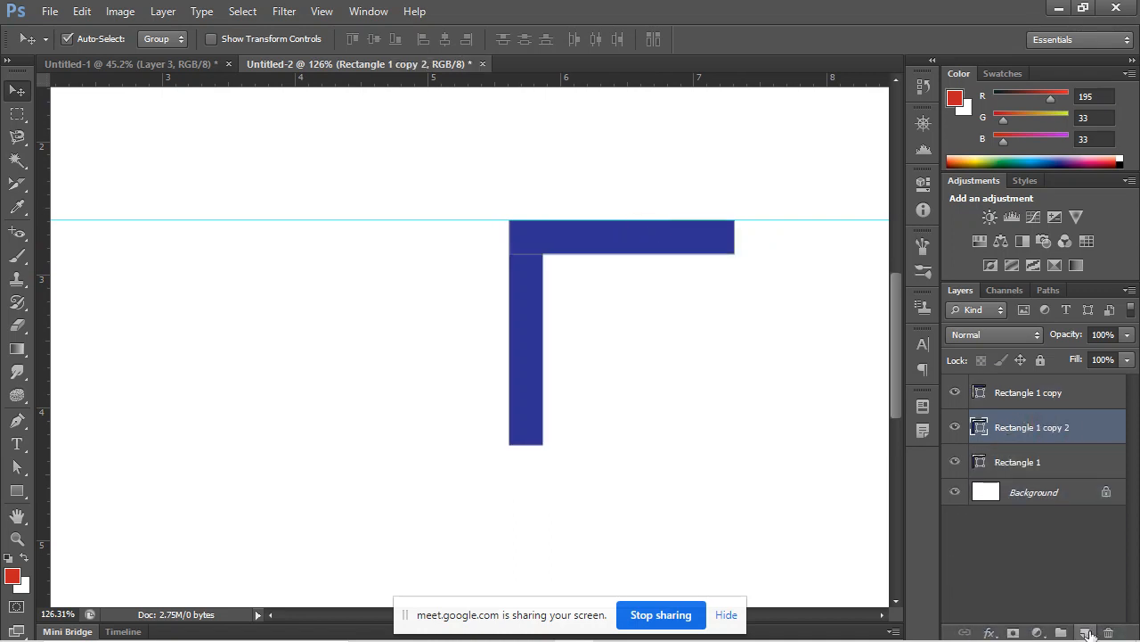
Move the duplicated bar straight down to the foot of the upright rectangle, flush with its bottom edge, forming a C shape.
left_click(636, 248)
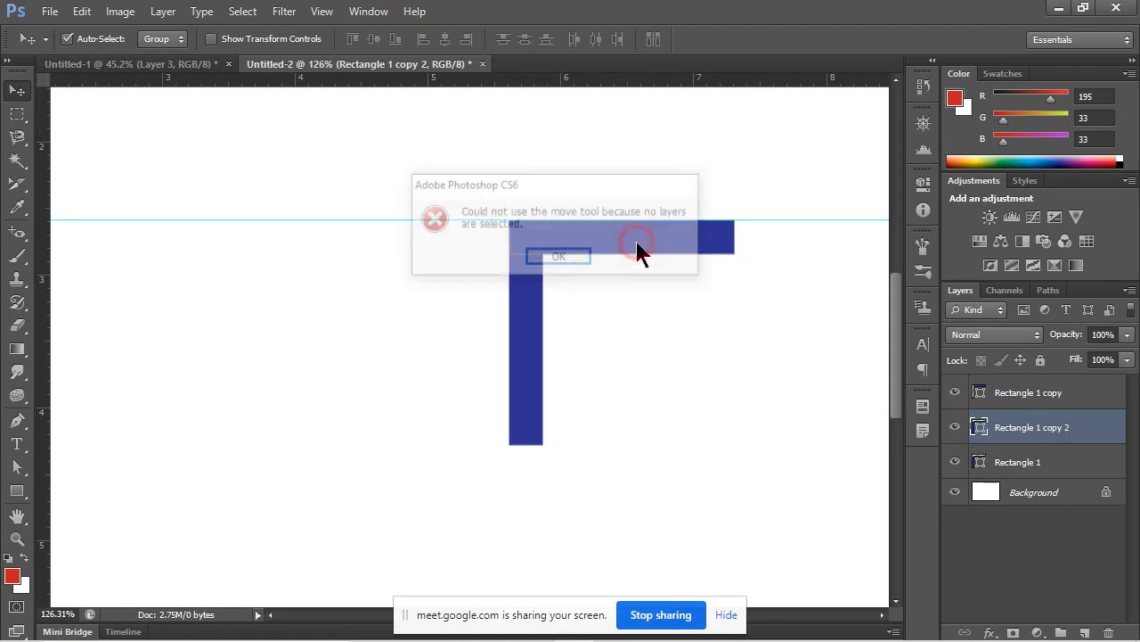
left_click(545, 251)
left_click(680, 238)
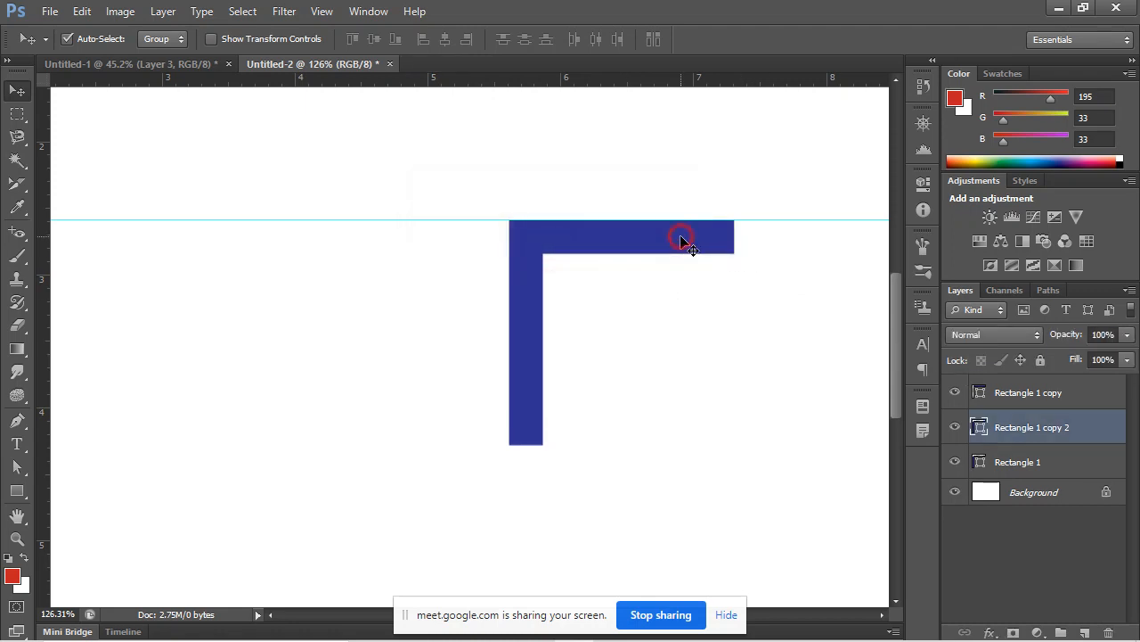
left_click_drag(680, 296, 681, 429)
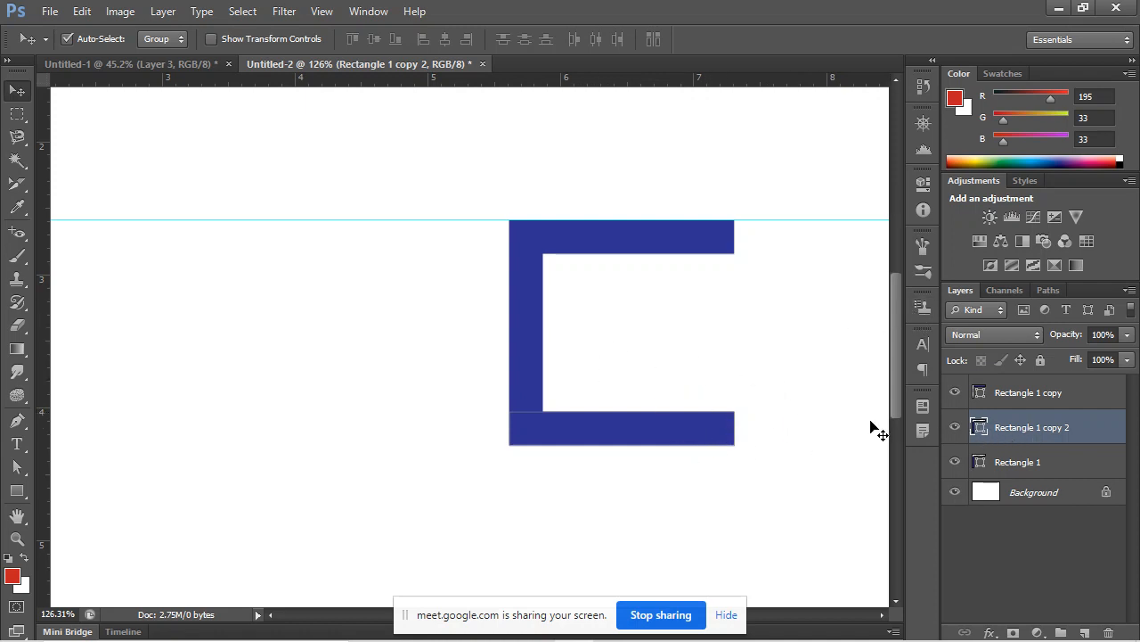
Shorten the bottom bar to 81% width with Free Transform, keeping its left end in place, and apply the transform.
key("ctrl+t")
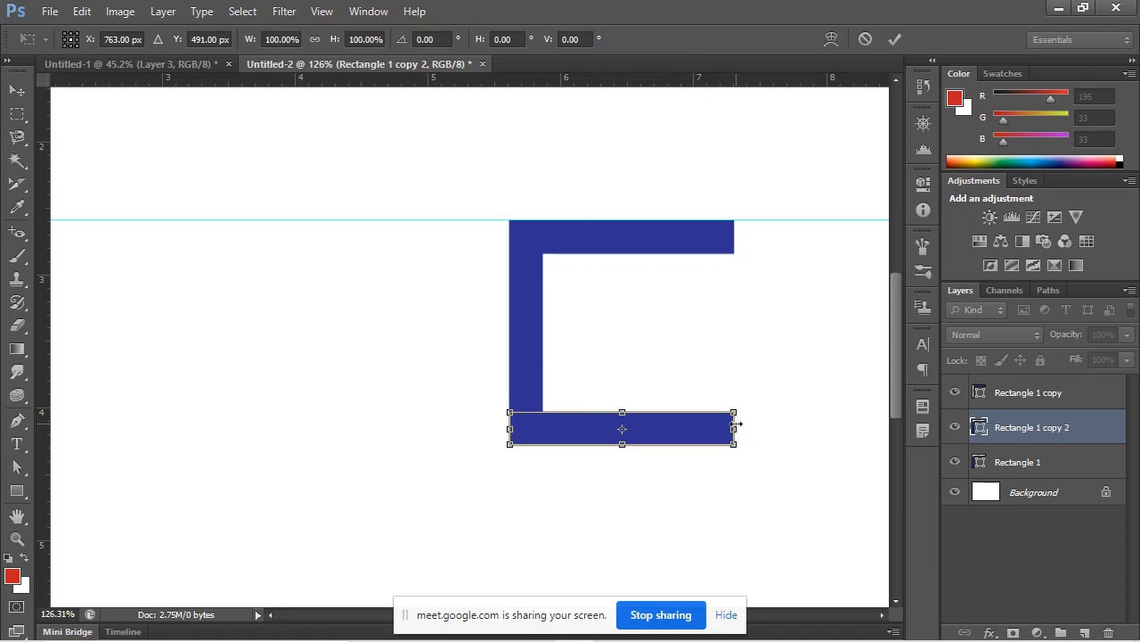
left_click_drag(735, 425, 680, 423)
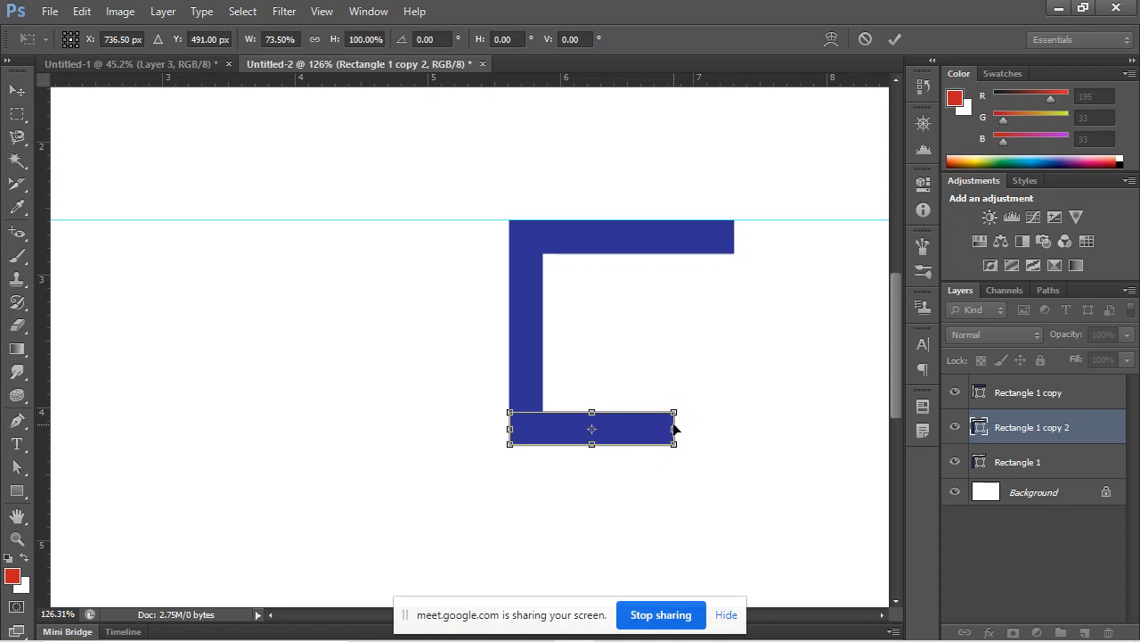
left_click_drag(675, 427, 693, 428)
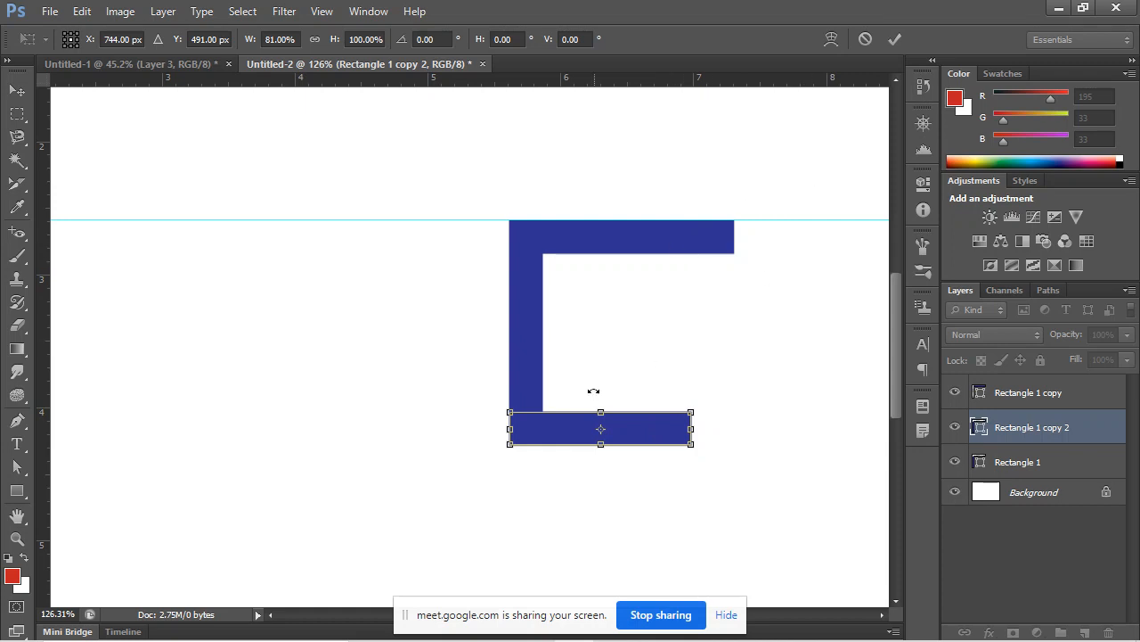
key("Return")
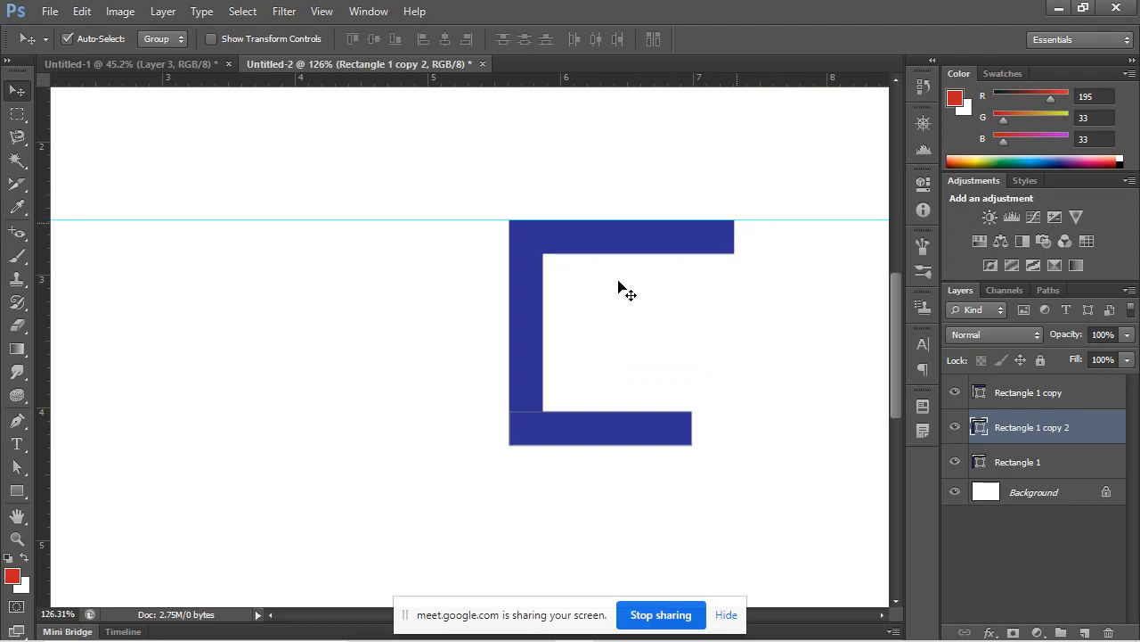
Place a vertical guide flush with the right end of the top bar.
left_click_drag(45, 346, 733, 395)
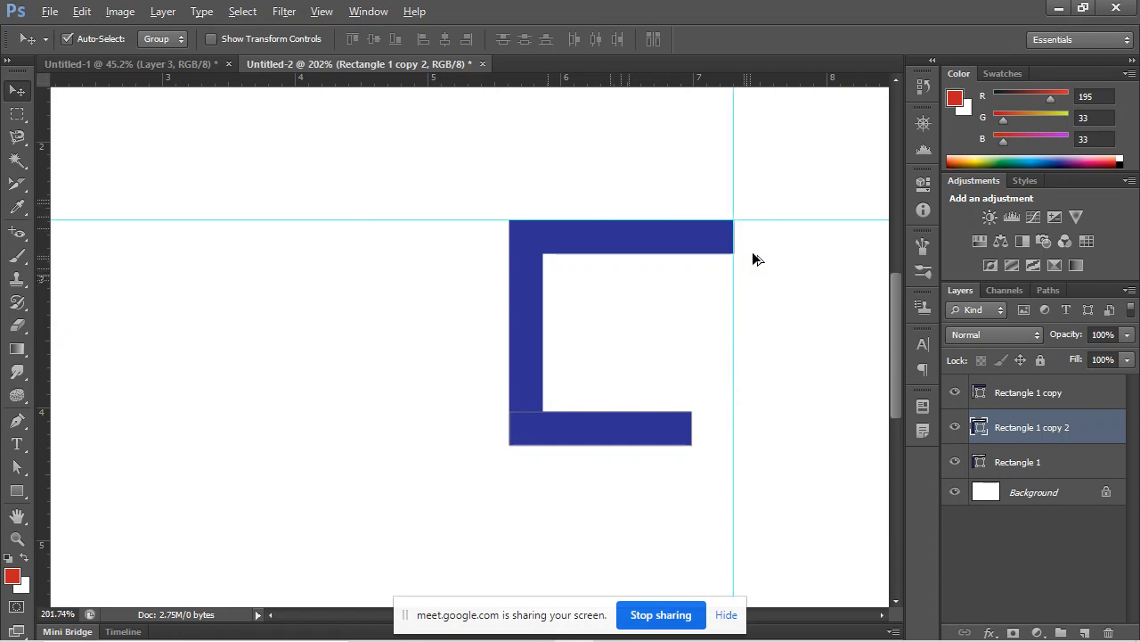
scroll(753, 258, "up", 3)
scroll(722, 284, "up", 2)
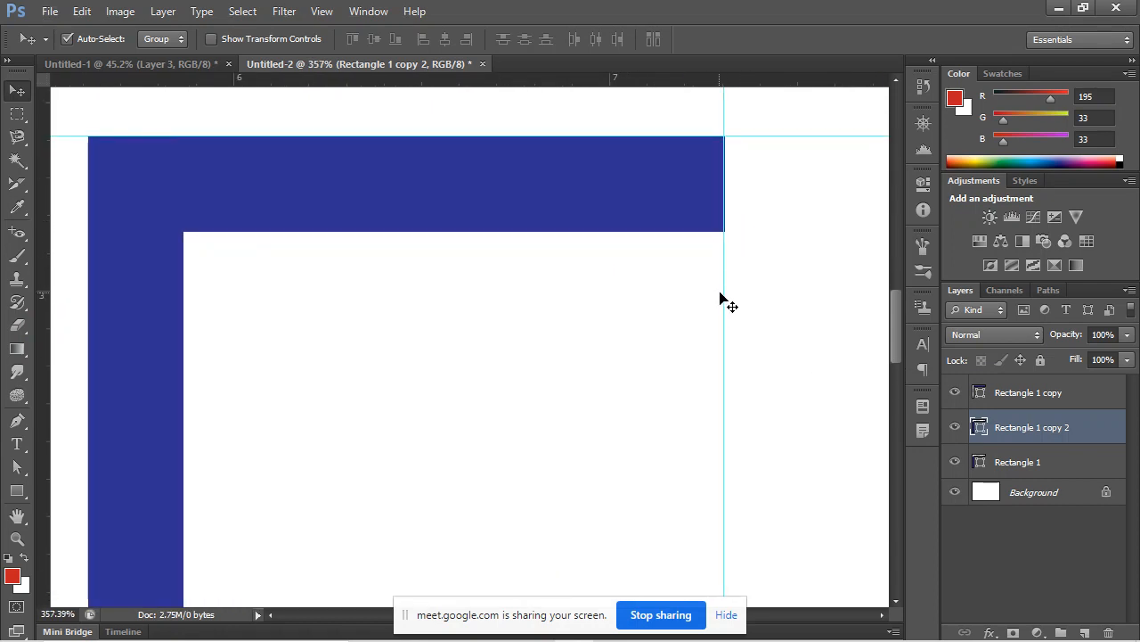
left_click_drag(724, 288, 711, 314)
scroll(748, 211, "up", 3)
scroll(675, 237, "down", 5)
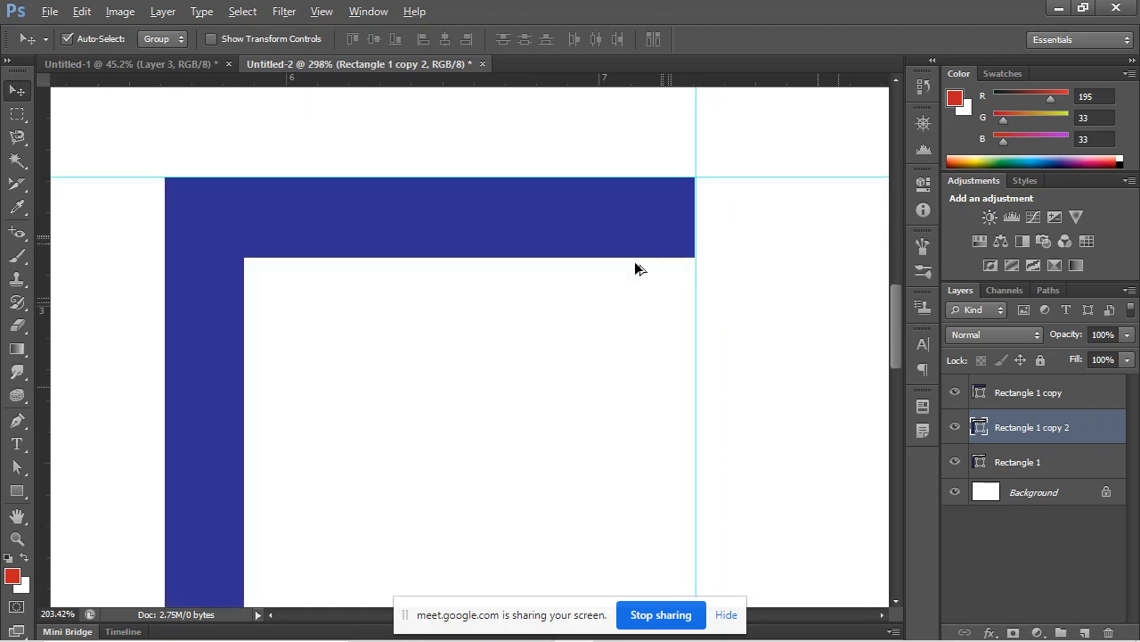
Draw a small 25 × 30 px blue rectangle over the right end of the top bar, against the vertical guide.
left_click(17, 493)
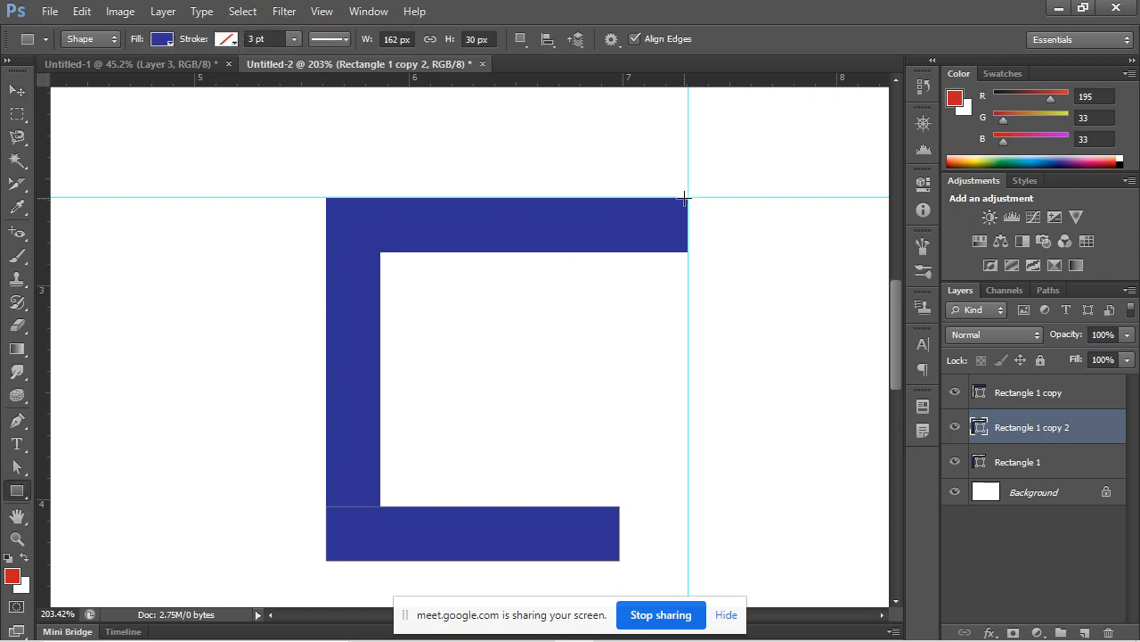
left_click_drag(687, 197, 634, 251)
mouse_move(687, 197)
left_mouse_down()
mouse_move(654, 217)
mouse_move(683, 252)
left_mouse_up()
key("ctrl+z")
scroll(705, 242, "up", 2)
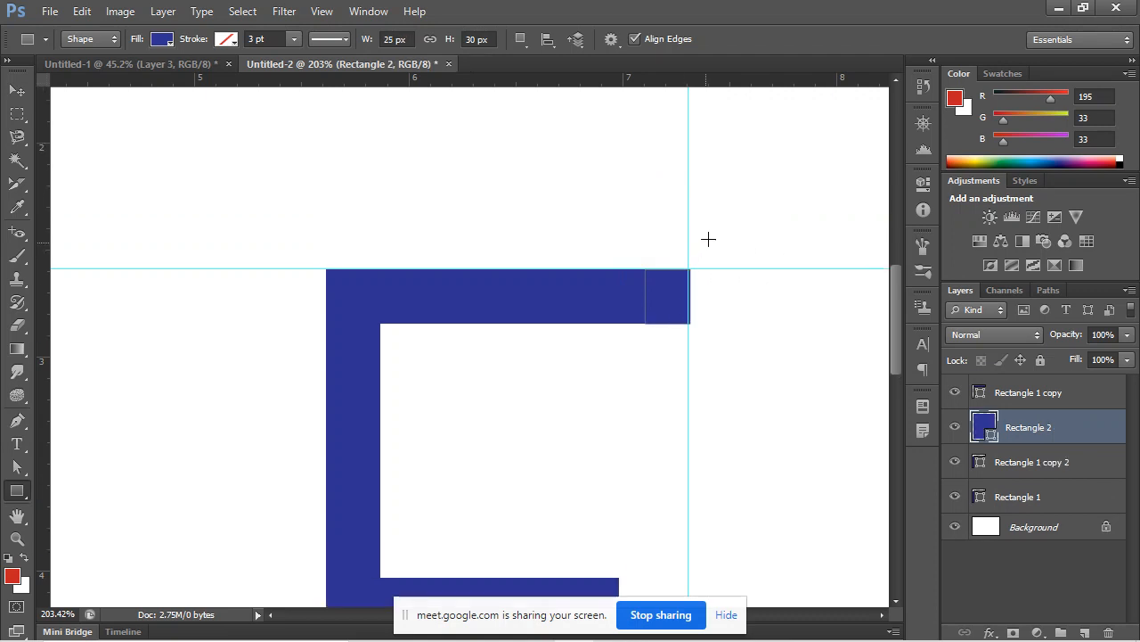
With Free Transform, nudge the small rectangle down in large increments along the vertical guide to Y 481 px.
key("ctrl+t")
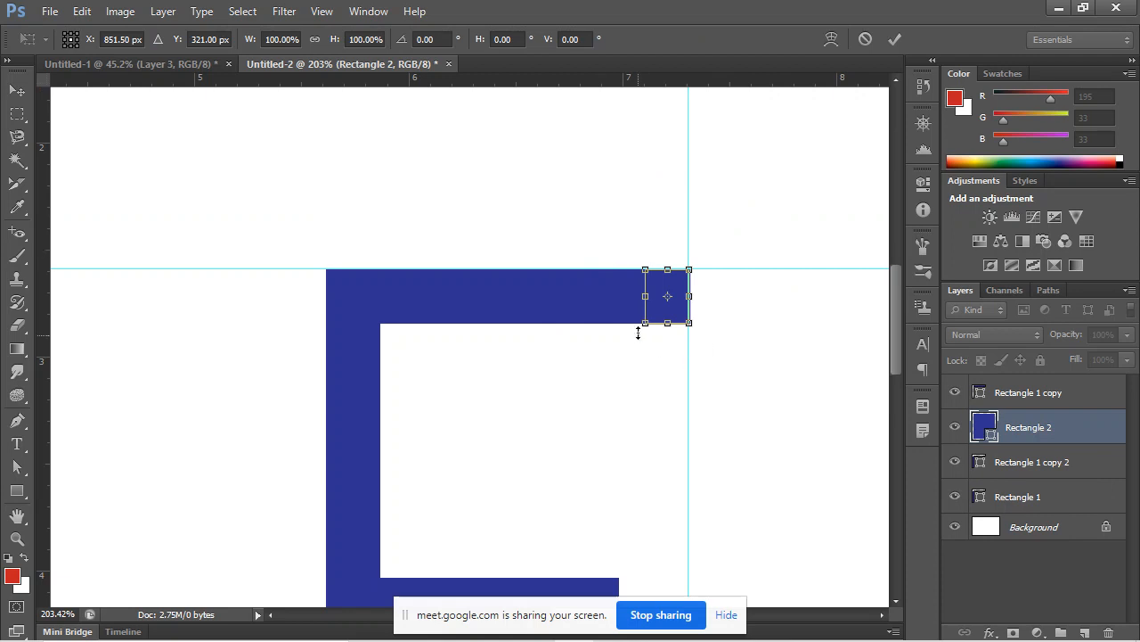
left_click_drag(661, 326, 677, 326)
key("shift+Down")
key("shift+Down")
key("shift+Down")
key("shift+Down")
key("shift+Down")
key("shift+Down")
key("shift+Down")
key("shift+Down")
key("shift+Down")
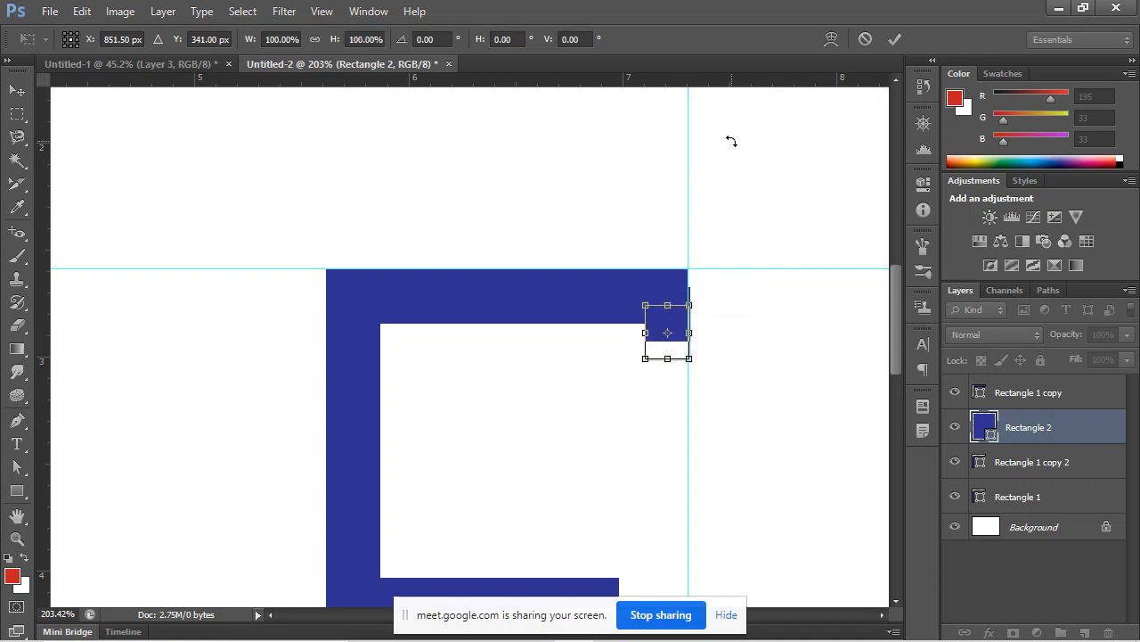
key("shift+Down")
key("shift+Down")
key("shift+Down")
key("shift+Down")
key("shift+Down")
key("shift+Down")
key("shift+Down")
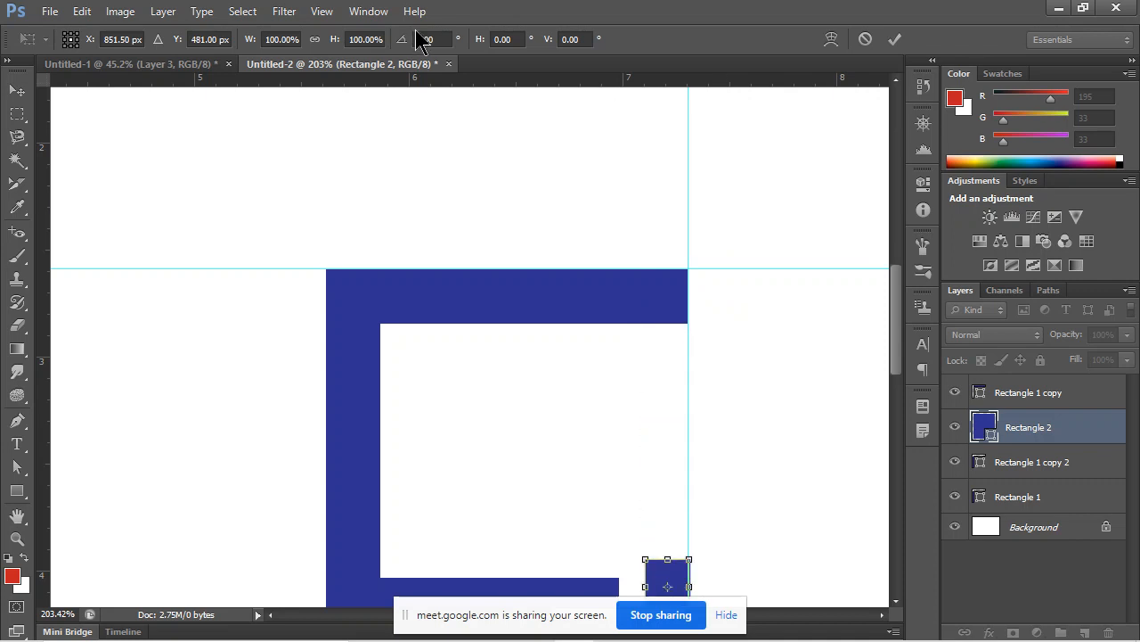
Nudge the small rectangle down to Y 491 px, level with the bottom bar, checking it against a horizontal guide at the bar's lower edge.
scroll(580, 178, "down", 3)
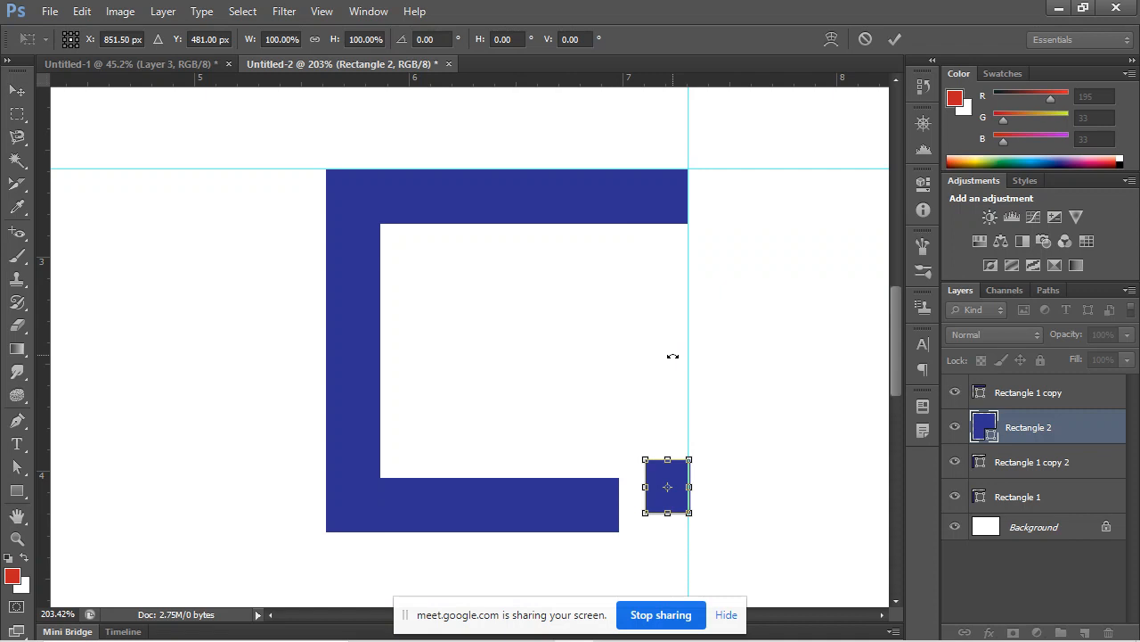
key("Down")
key("Down")
key("Down")
key("Down")
key("Down")
key("Down")
key("Down")
key("Down")
key("Down")
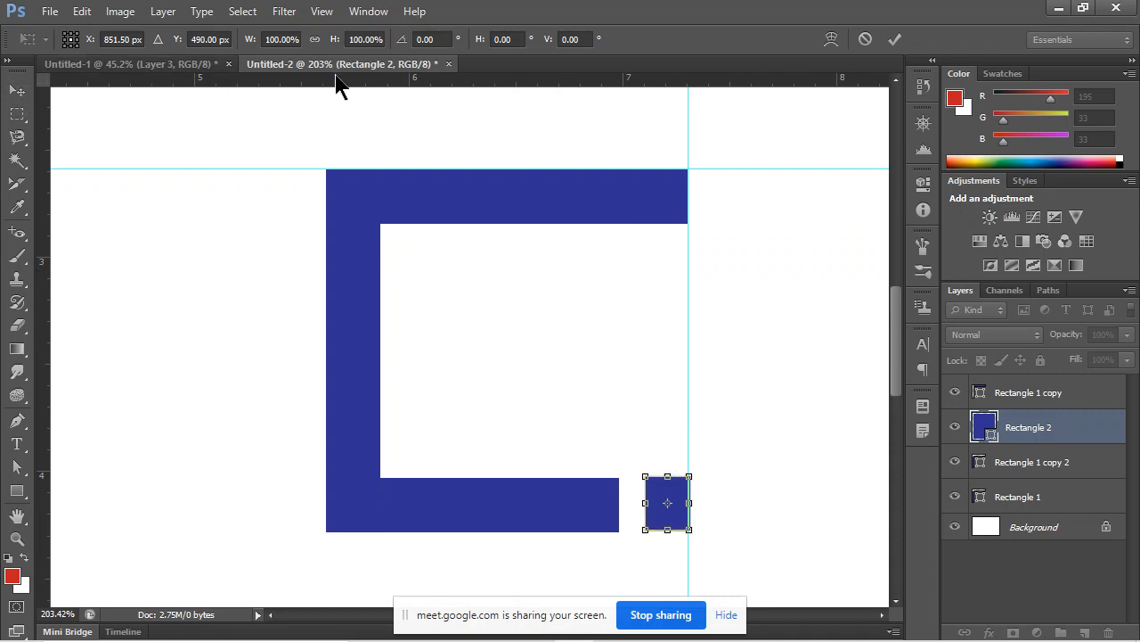
left_click_drag(338, 79, 461, 533)
left_click_drag(460, 538, 464, 532)
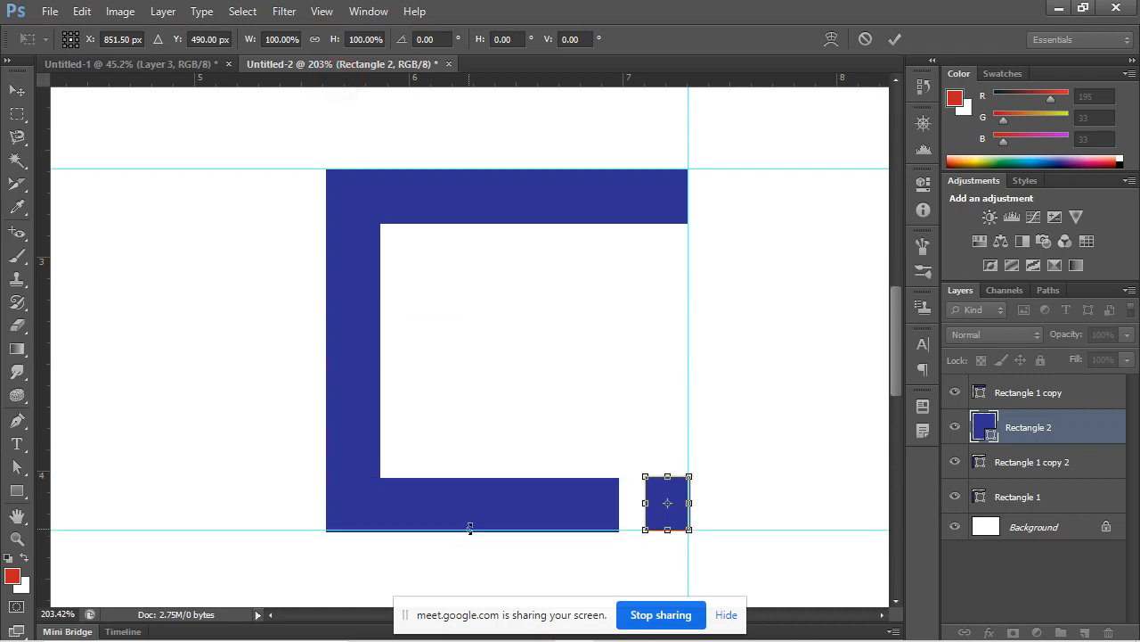
key("Down")
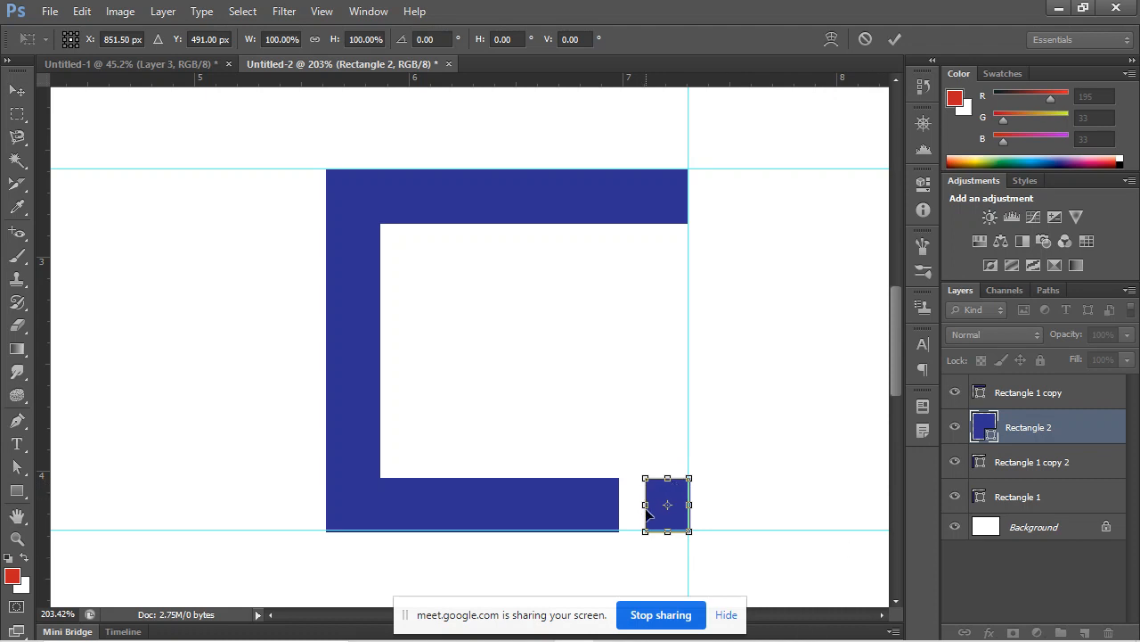
Widen the small rectangle leftward to 120% and extend it upward to 160% height, and apply the transform.
left_click_drag(644, 508, 634, 508)
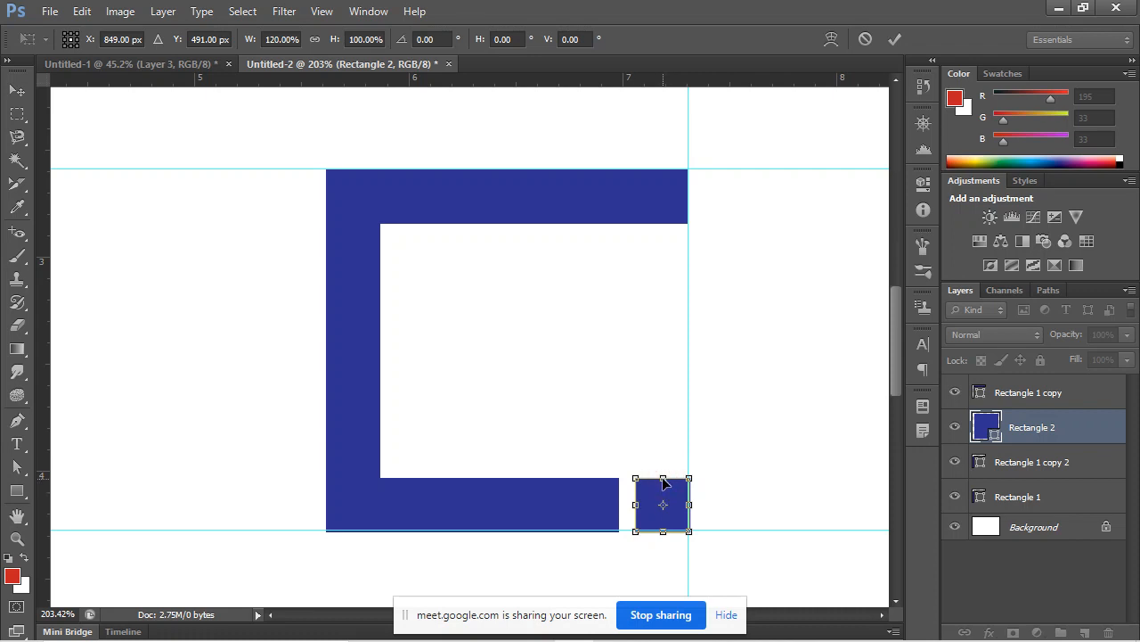
left_click_drag(663, 477, 663, 445)
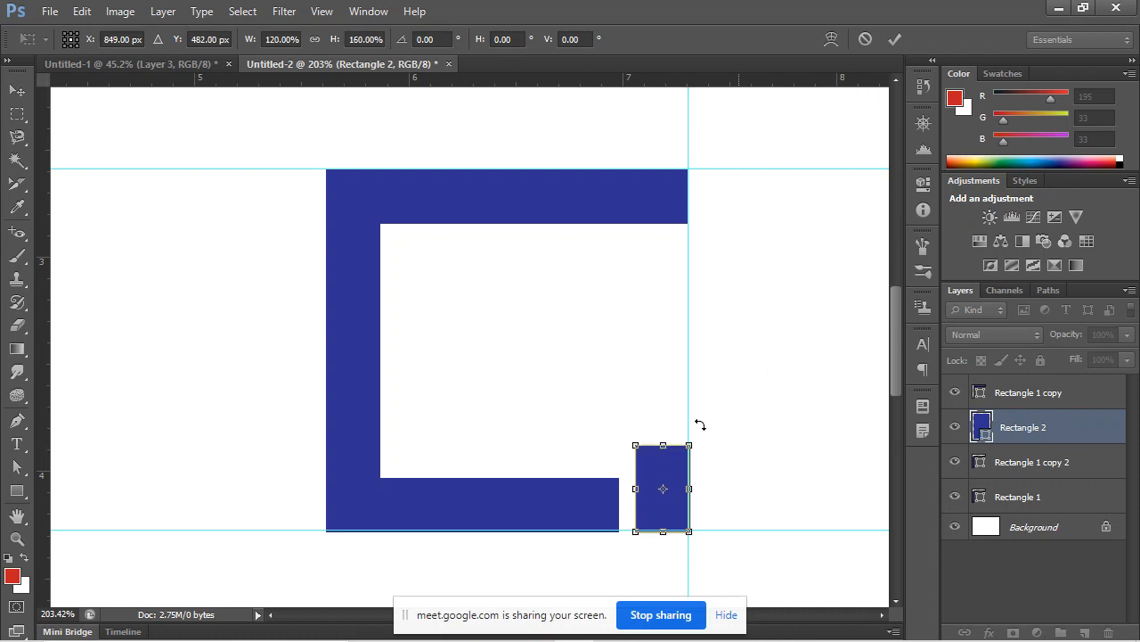
key("u")
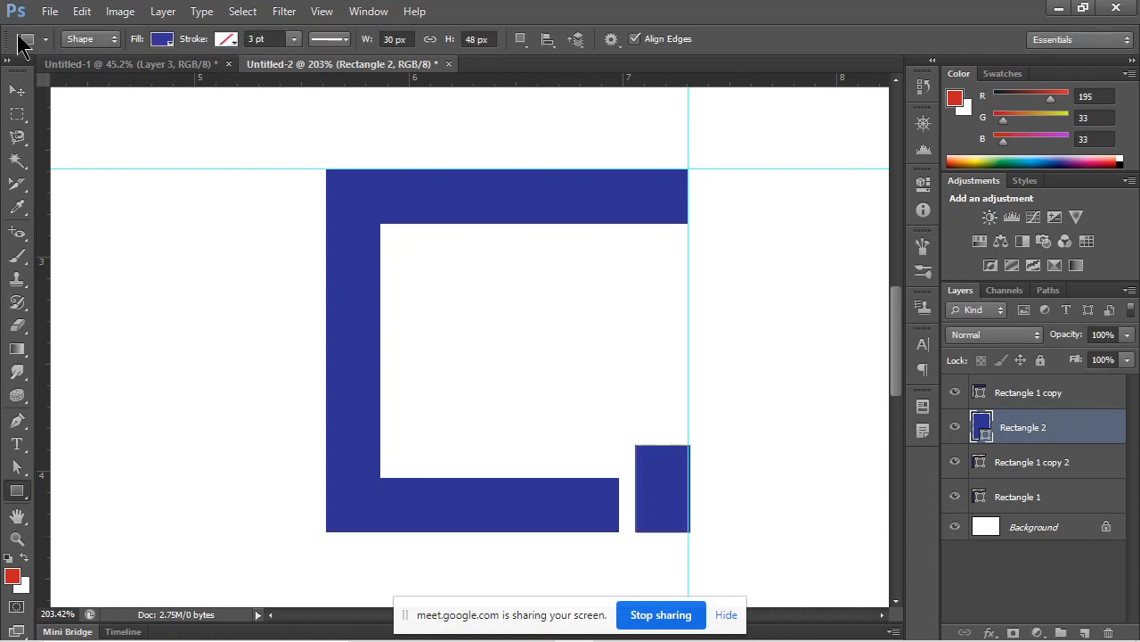
Nudge the small rectangle slightly left with the Move tool so its right edge meets the vertical guide.
left_click(17, 90)
left_click(655, 494)
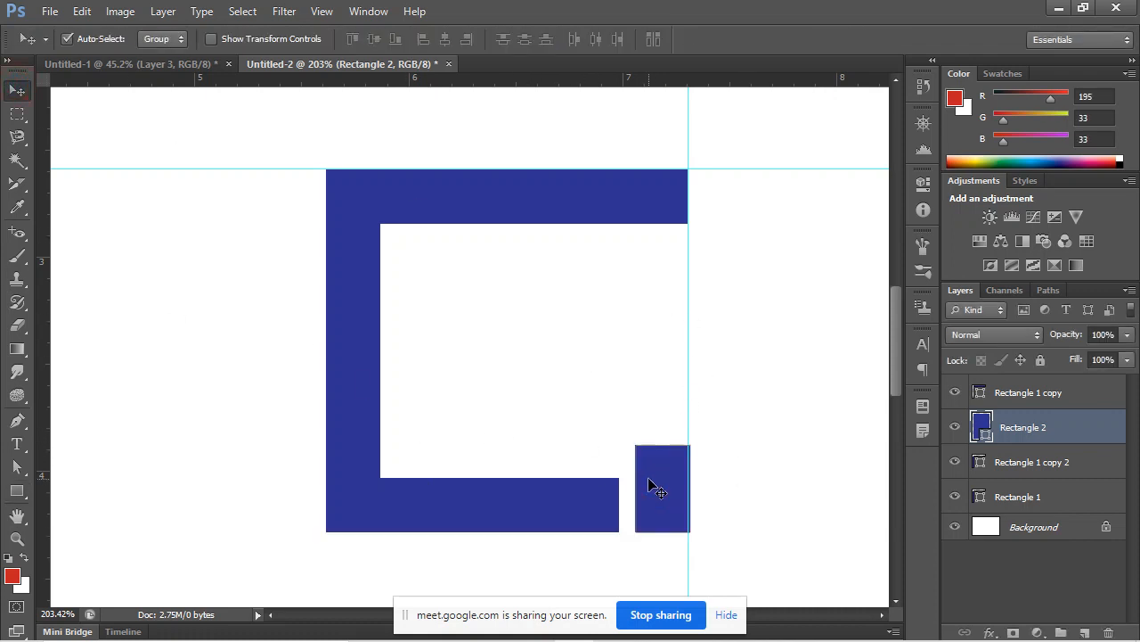
key("Left")
Hide the document rulers, keeping the small rectangle in place.
scroll(657, 458, "down", 5)
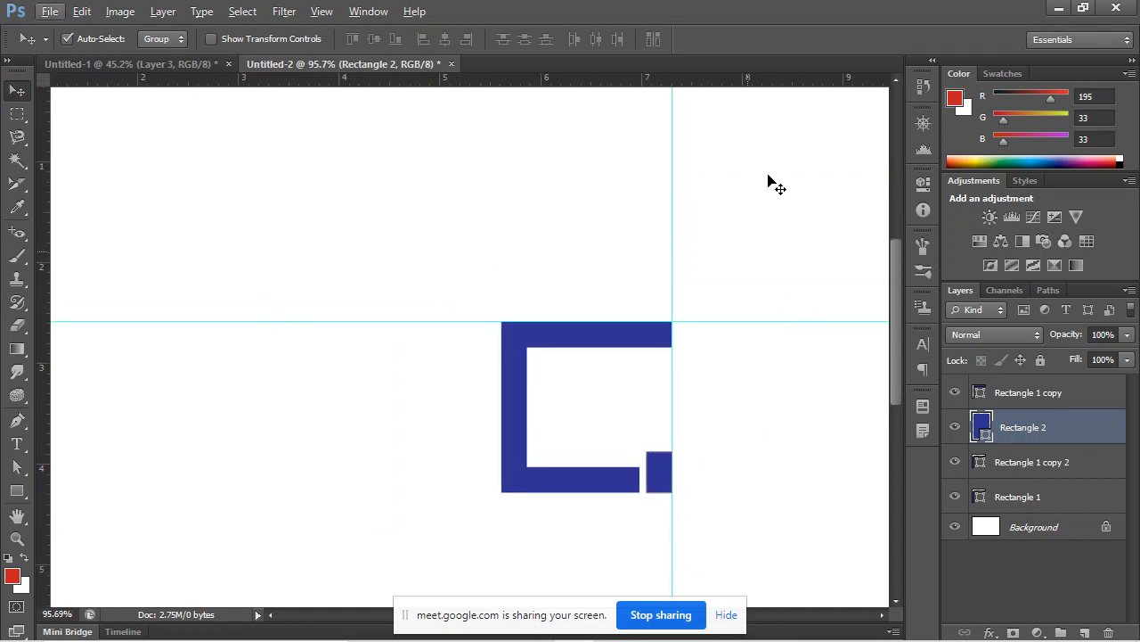
left_click(775, 321)
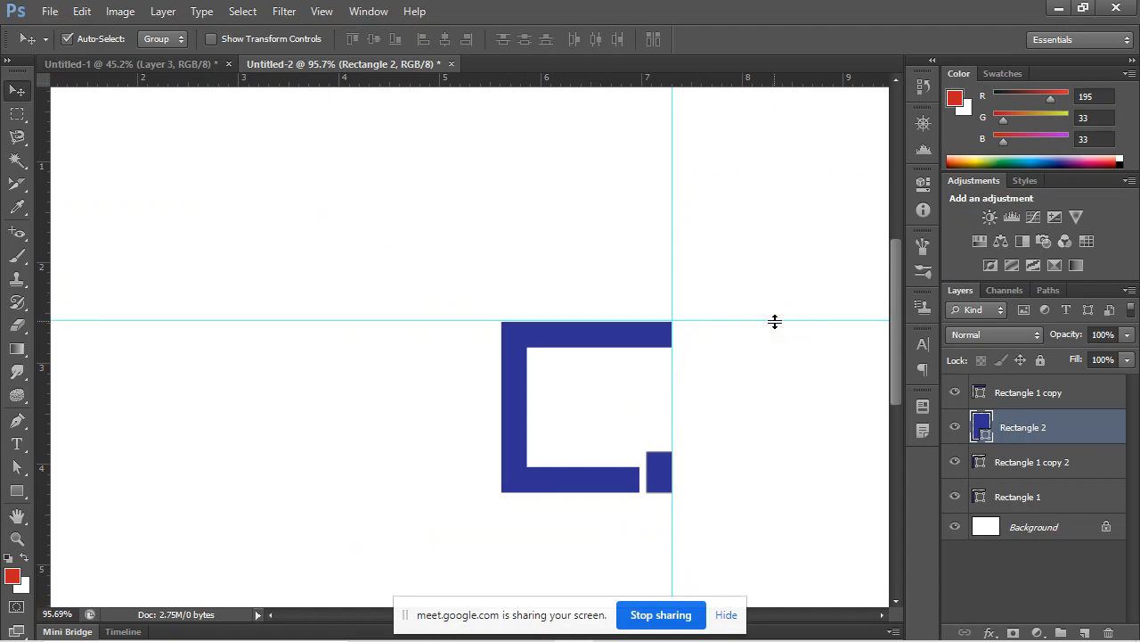
key("ctrl+z")
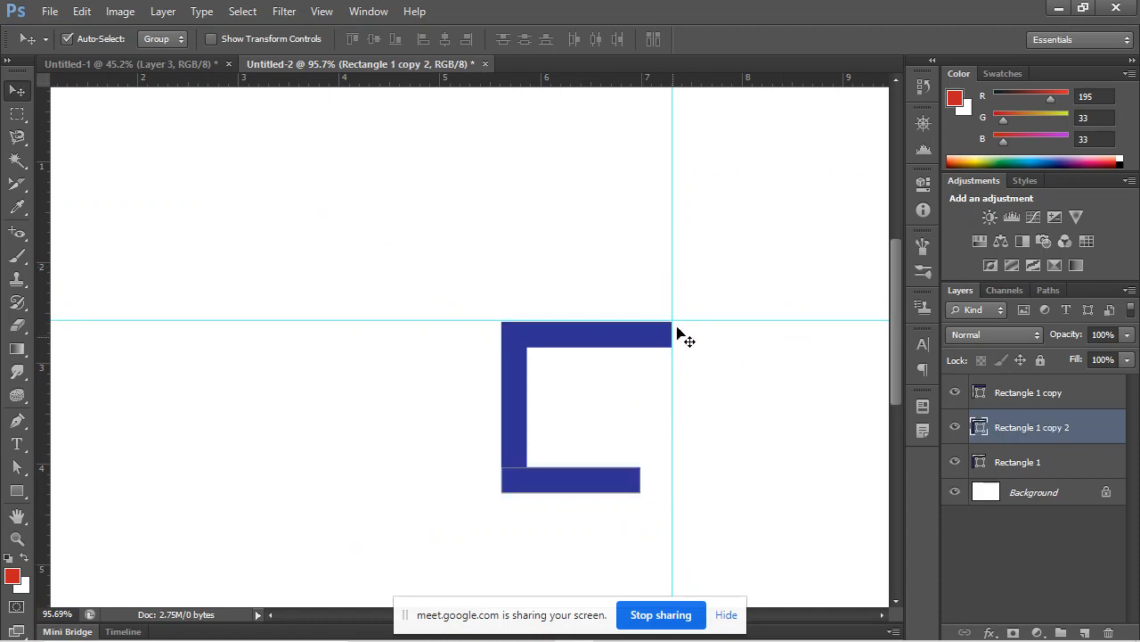
key("ctrl+z")
key("ctrl+r")
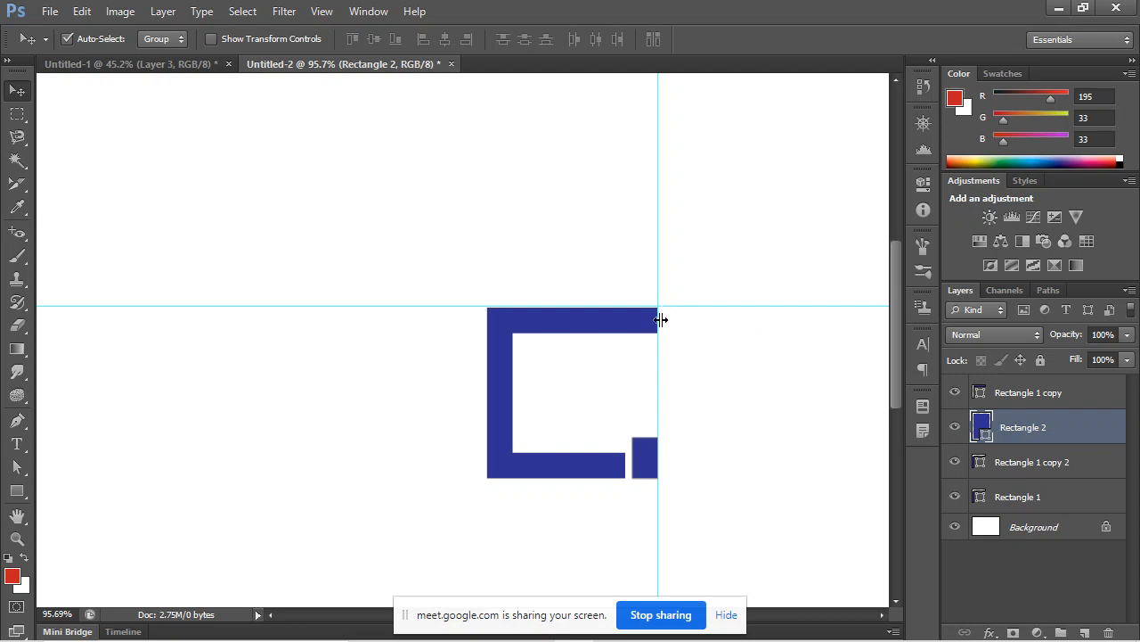
key("ctrl+z")
key("ctrl+z")
scroll(447, 396, "down", 3)
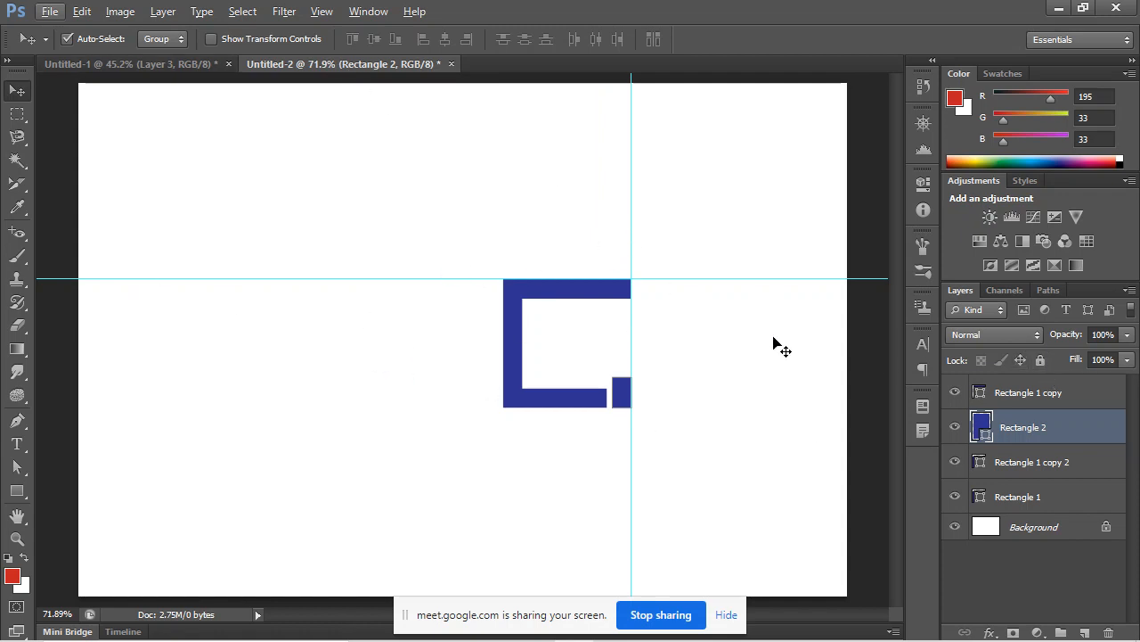
Link the Rectangle 1 copy, Rectangle 2, Rectangle 1 copy 2 and Rectangle 1 layers together.
left_click(183, 66)
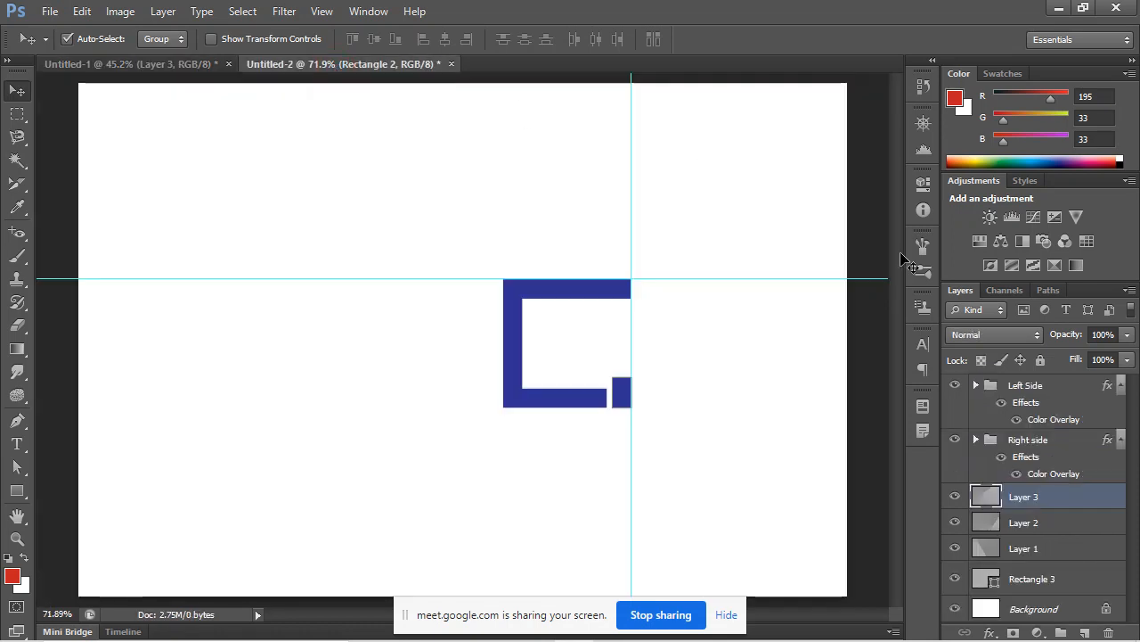
left_click(337, 64)
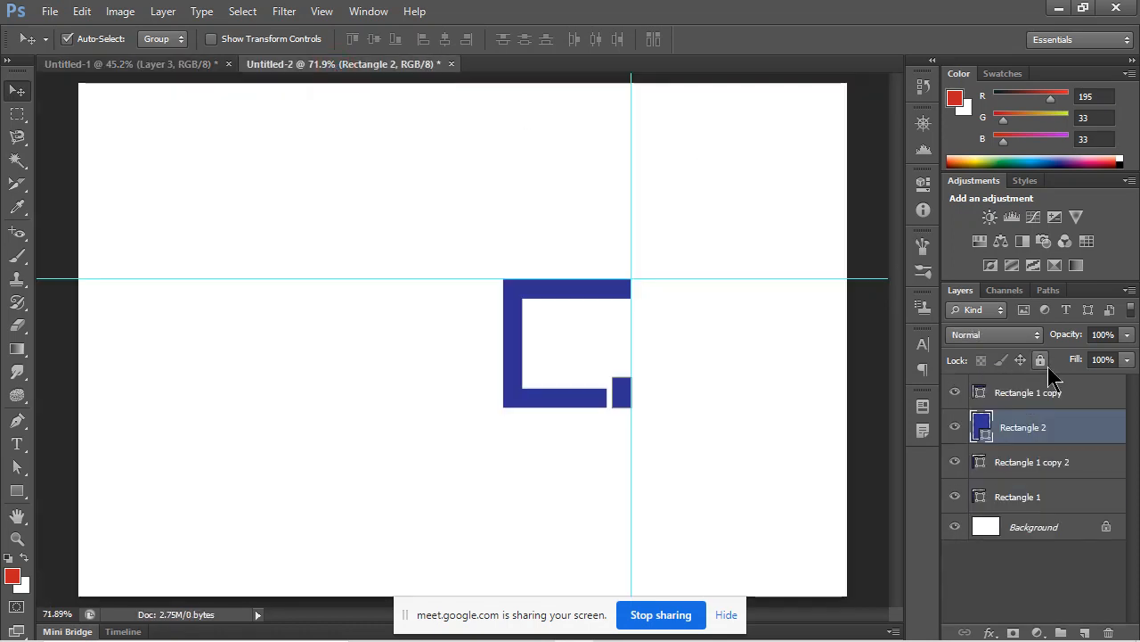
left_click(1079, 401)
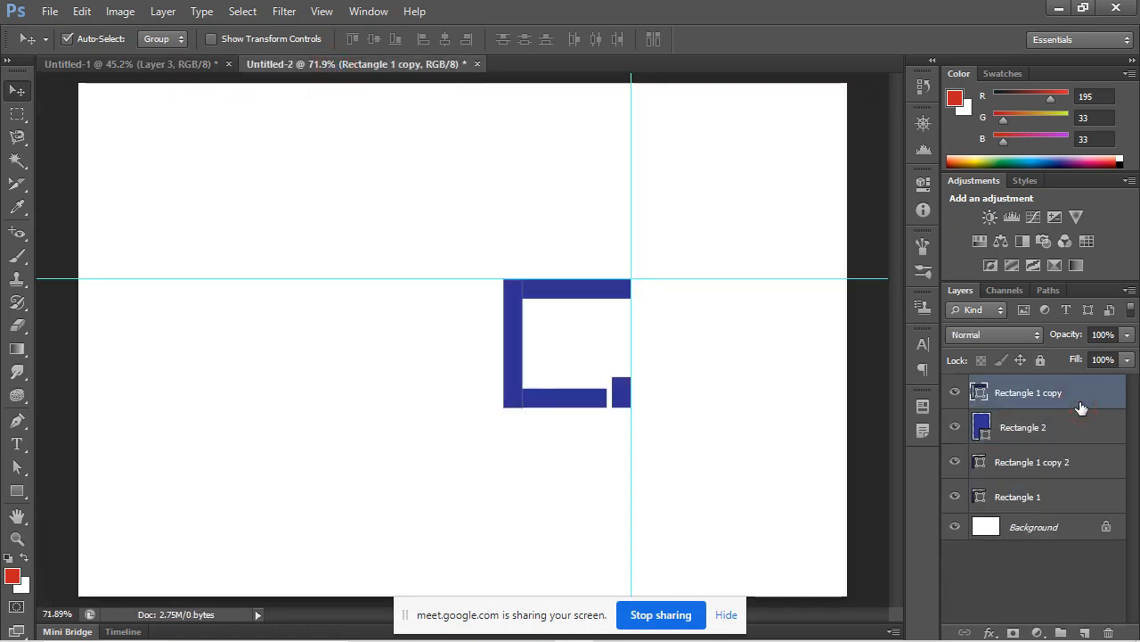
left_click(1082, 499, "shift")
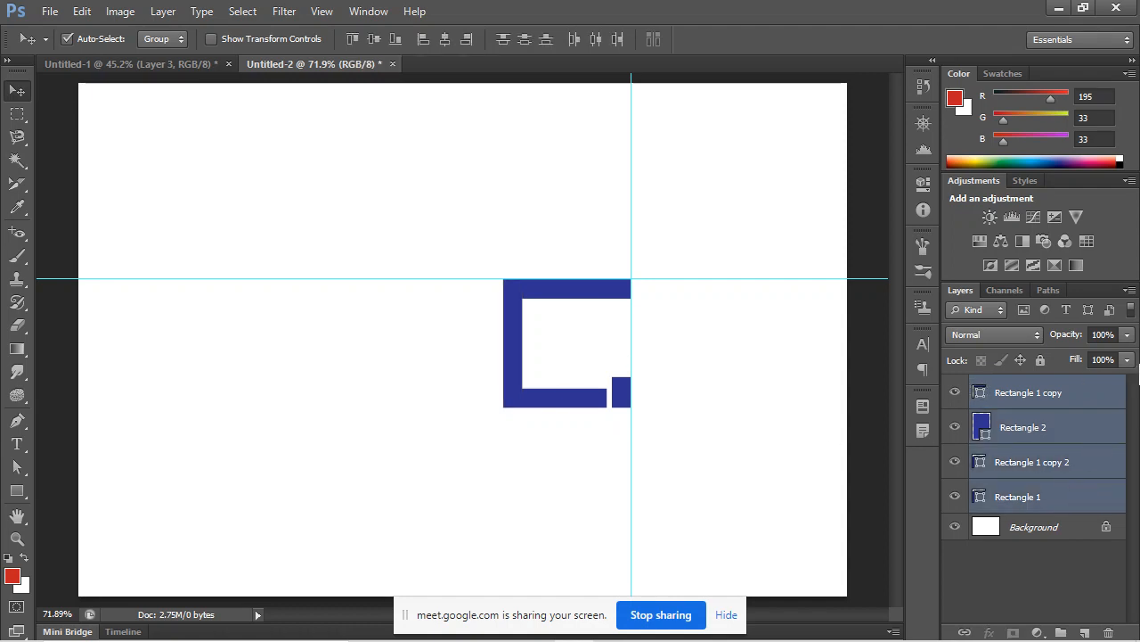
right_click(1101, 390)
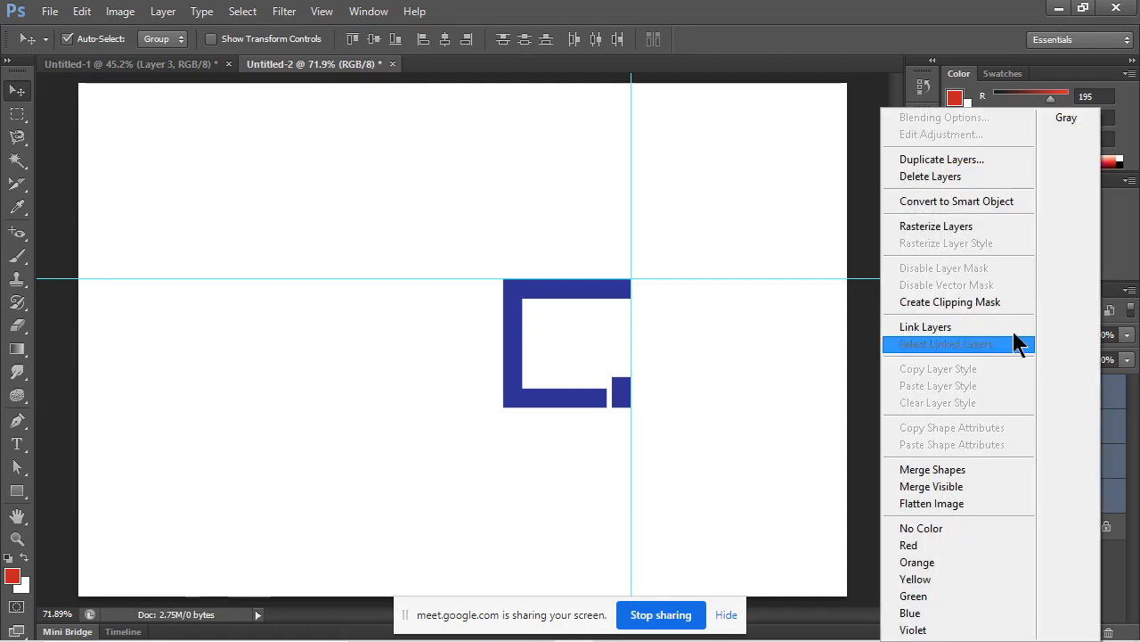
left_click(1011, 326)
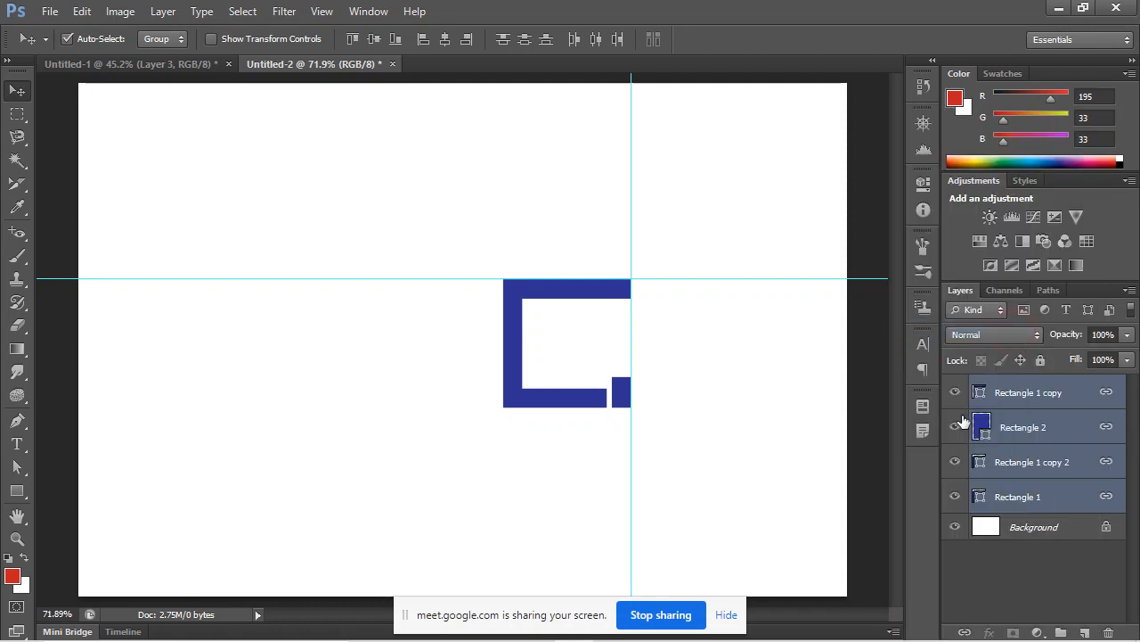
mouse_move(571, 401)
left_mouse_down()
mouse_move(540, 339)
mouse_move(585, 389)
left_mouse_up()
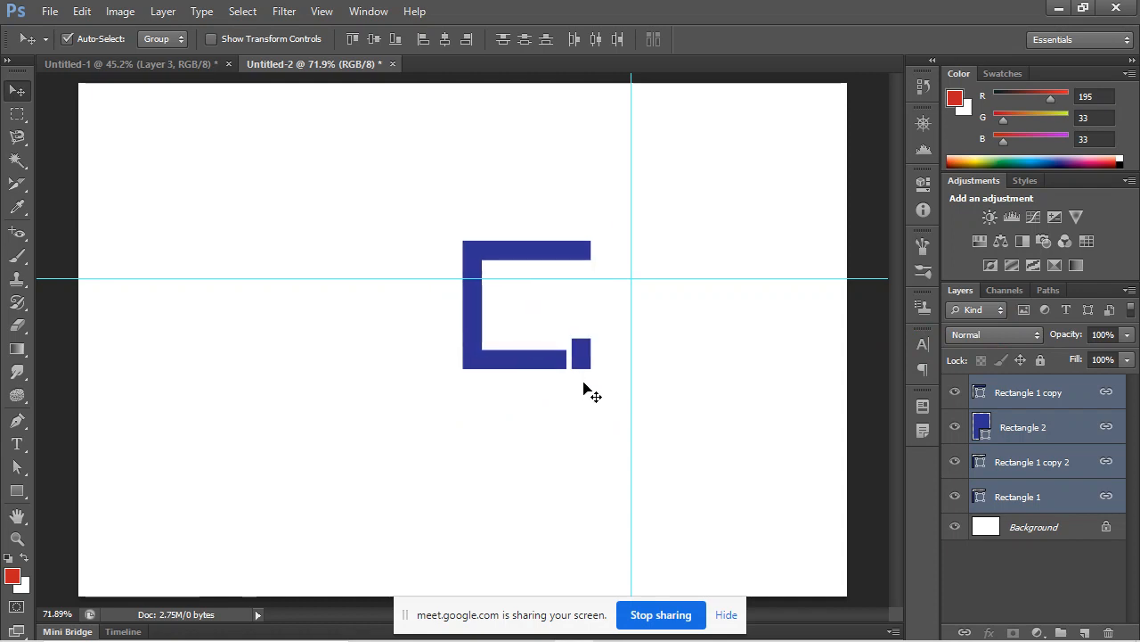
key("ctrl+z")
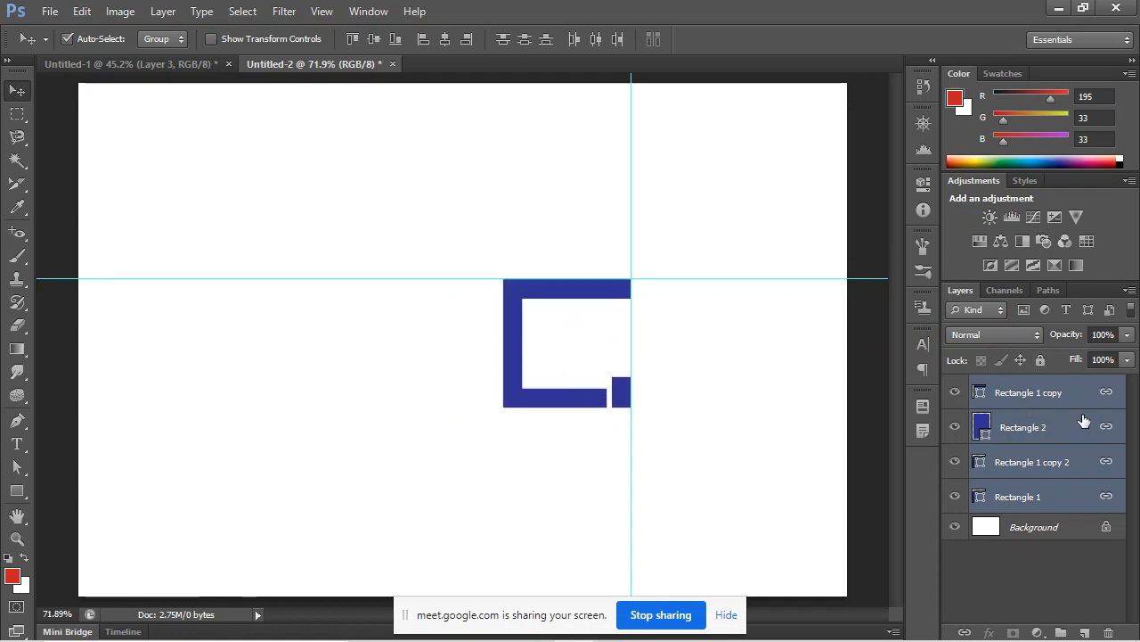
Group the four linked rectangle layers and name the group "Right side".
key("ctrl+g")
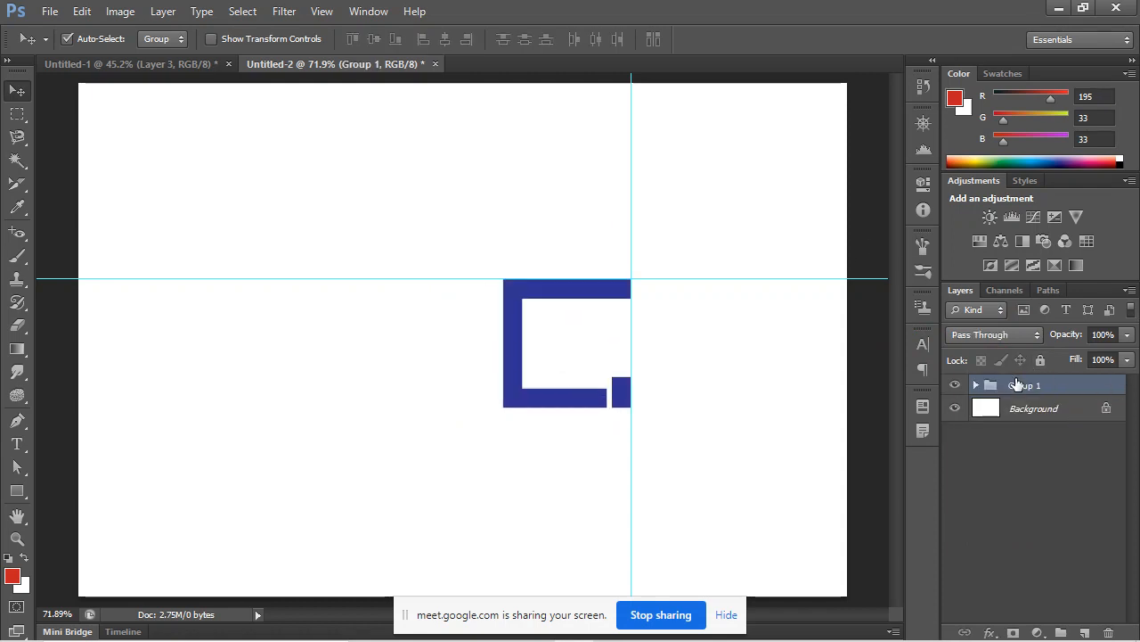
double_click(1019, 386)
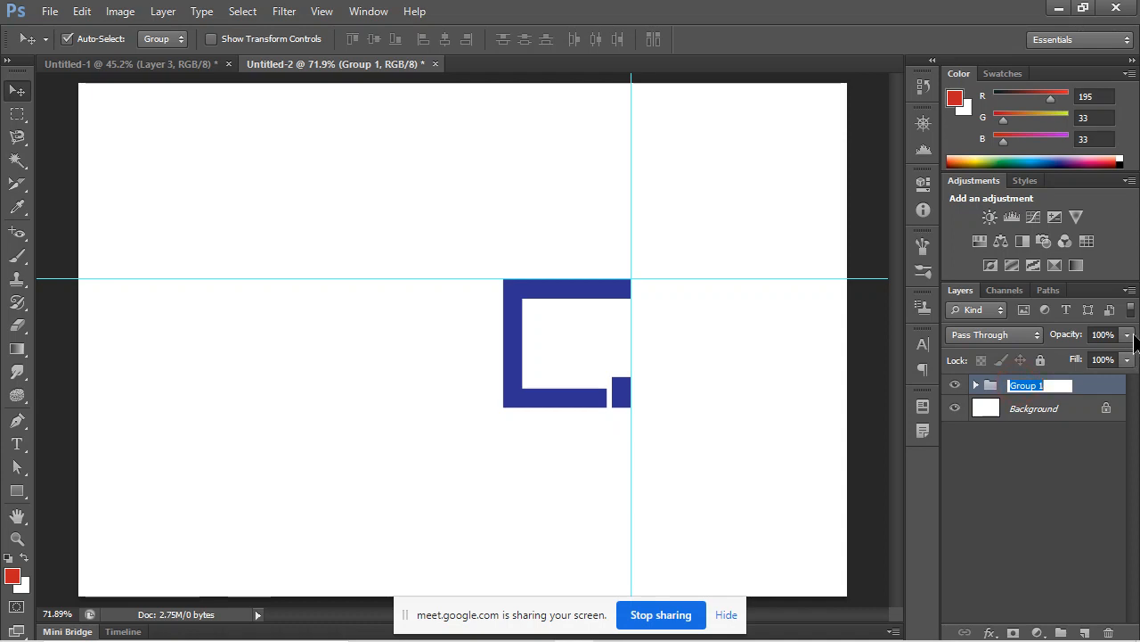
type("R")
type("ight side")
key("Return")
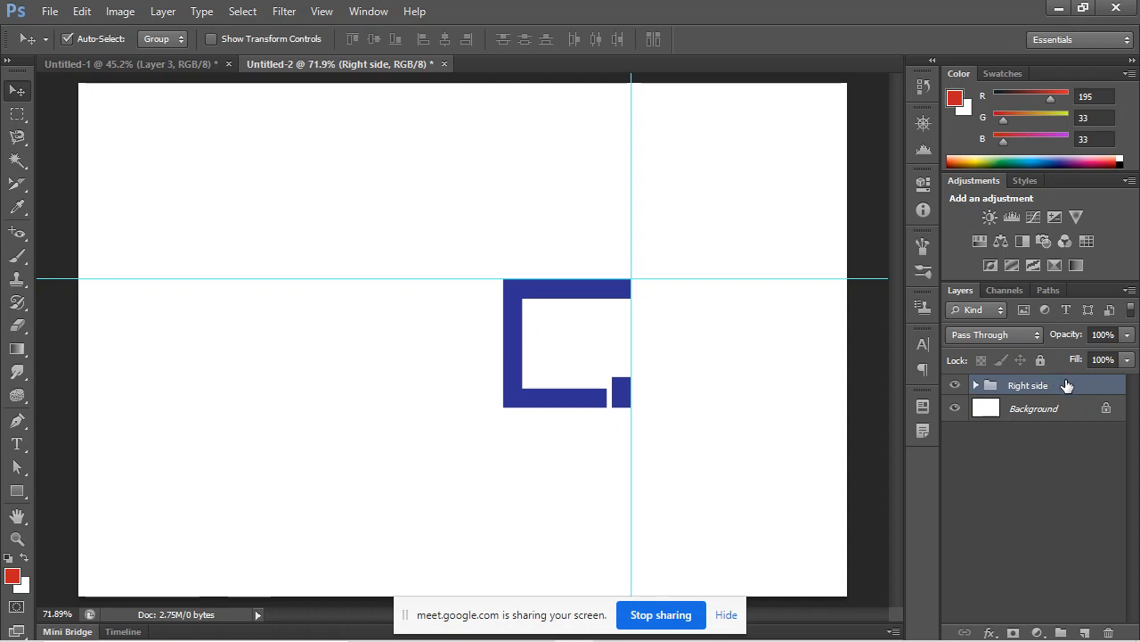
Duplicate the Right side group and rename the copy "left side".
key("ctrl+j")
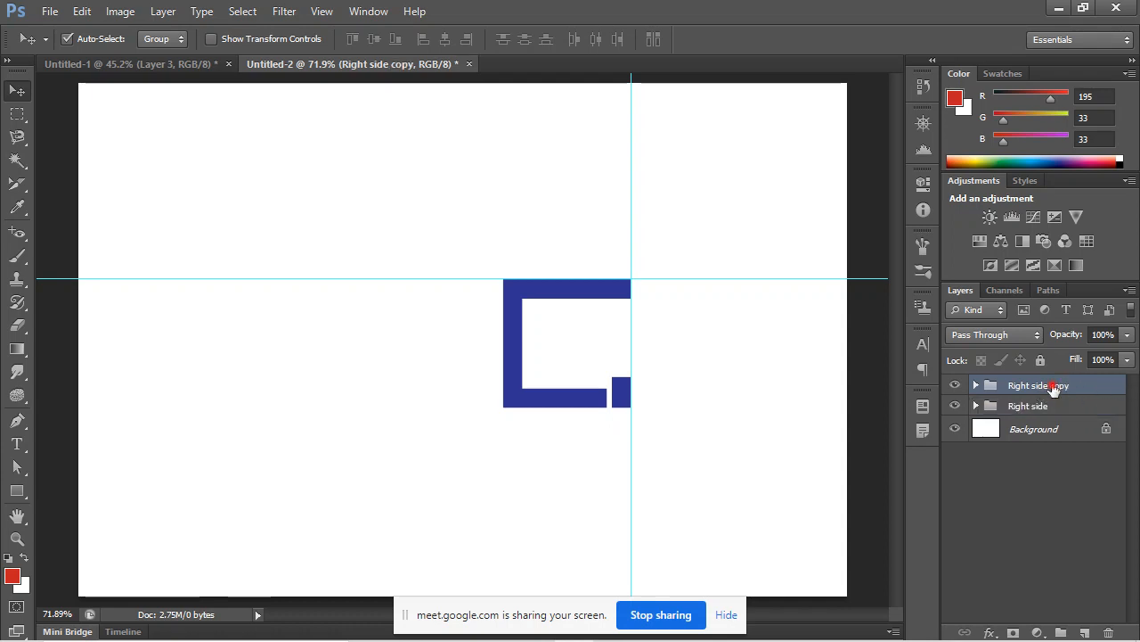
double_click(1054, 385)
key("BackSpace")
type("left side")
key("Return")
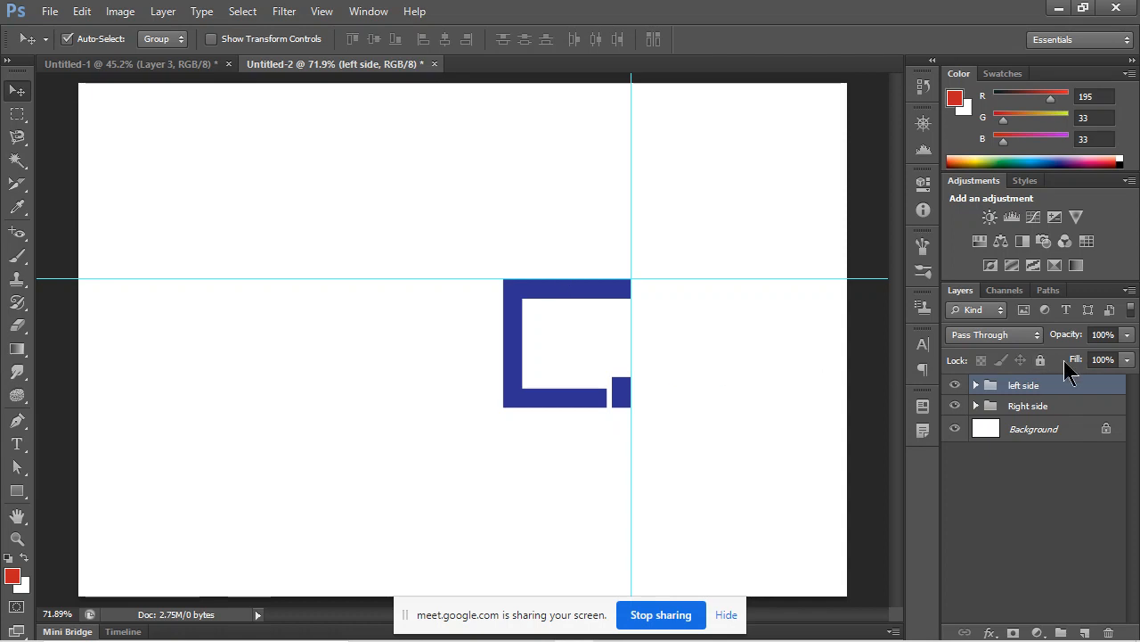
Flip the left side group horizontally with Free Transform.
key("ctrl+t")
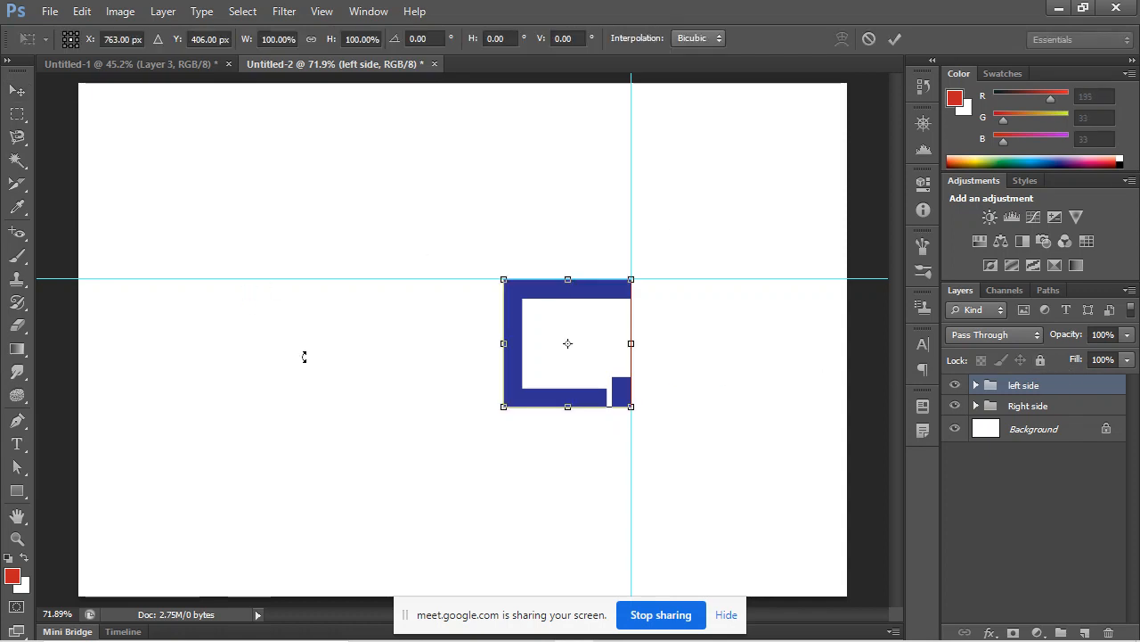
right_click(524, 357)
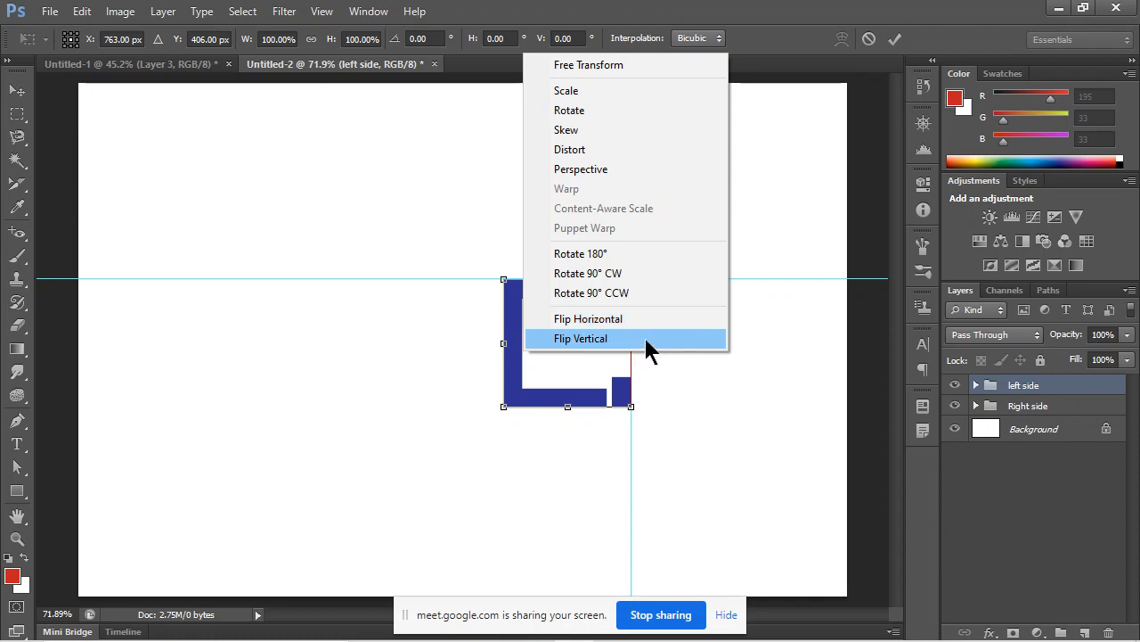
left_click(666, 319)
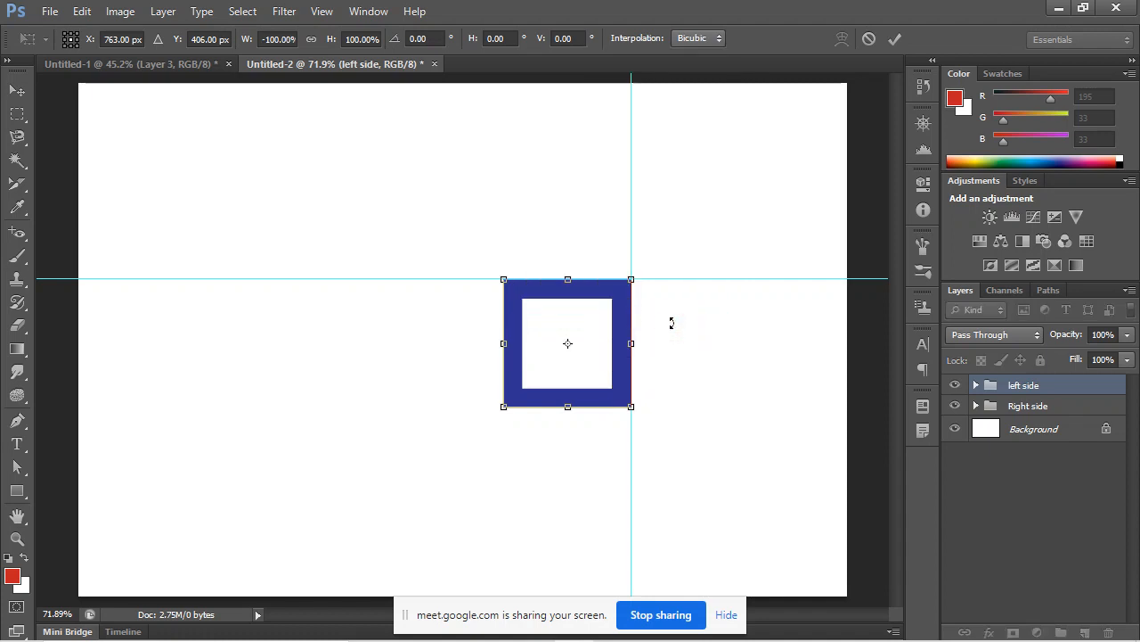
Move the mirrored group horizontally to X 543 px, leaving a narrow gap beside the original shape, and apply the transform.
key("shift+Left")
key("shift+Left")
key("shift+Left")
key("shift+Left")
key("shift+Left")
key("shift+Left")
key("shift+Left")
key("shift+Left")
key("shift+Left")
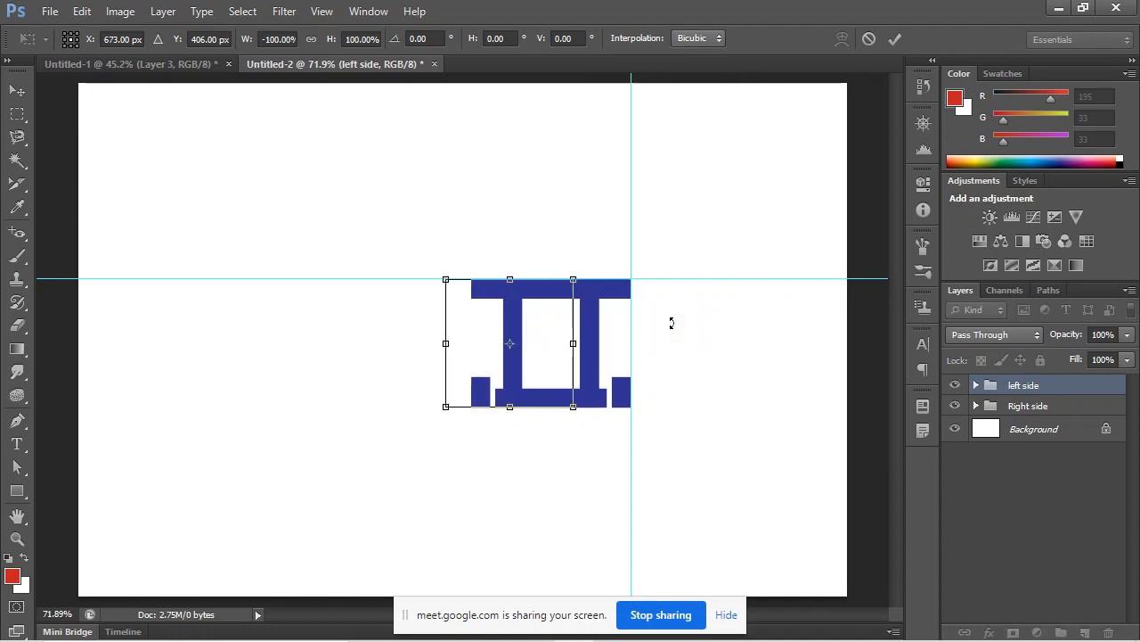
key("shift+Left")
key("shift+Left")
key("shift+Left")
key("shift+Left")
key("shift+Left")
key("shift+Left")
key("shift+Left")
key("shift+Left")
key("shift+Left")
key("shift+Left")
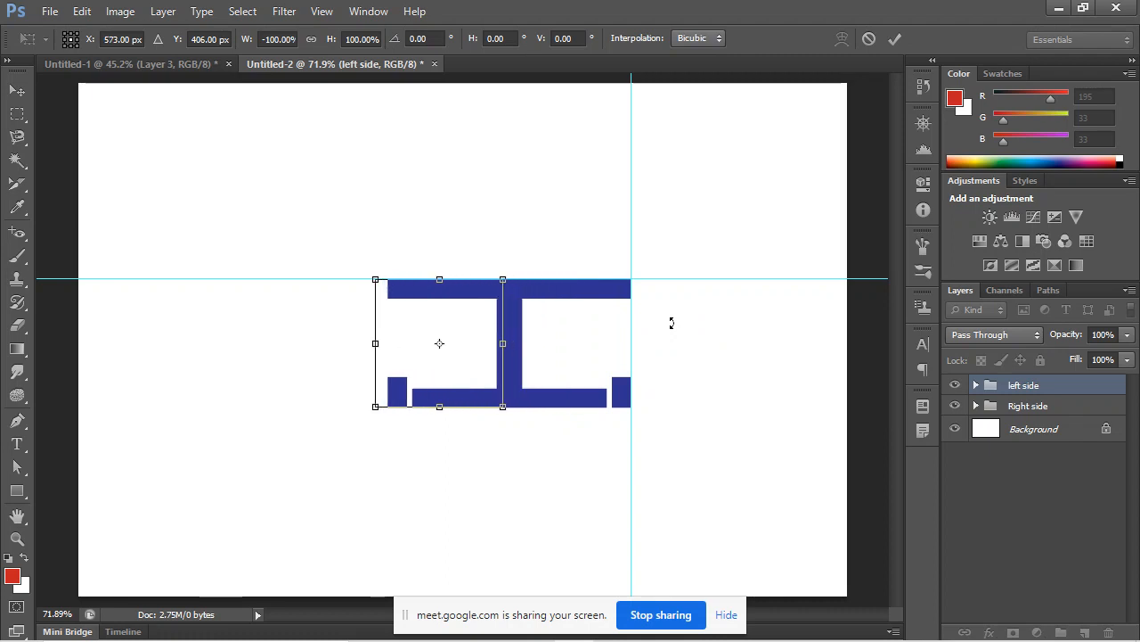
key("shift+Left")
key("shift+Left")
key("shift+Left")
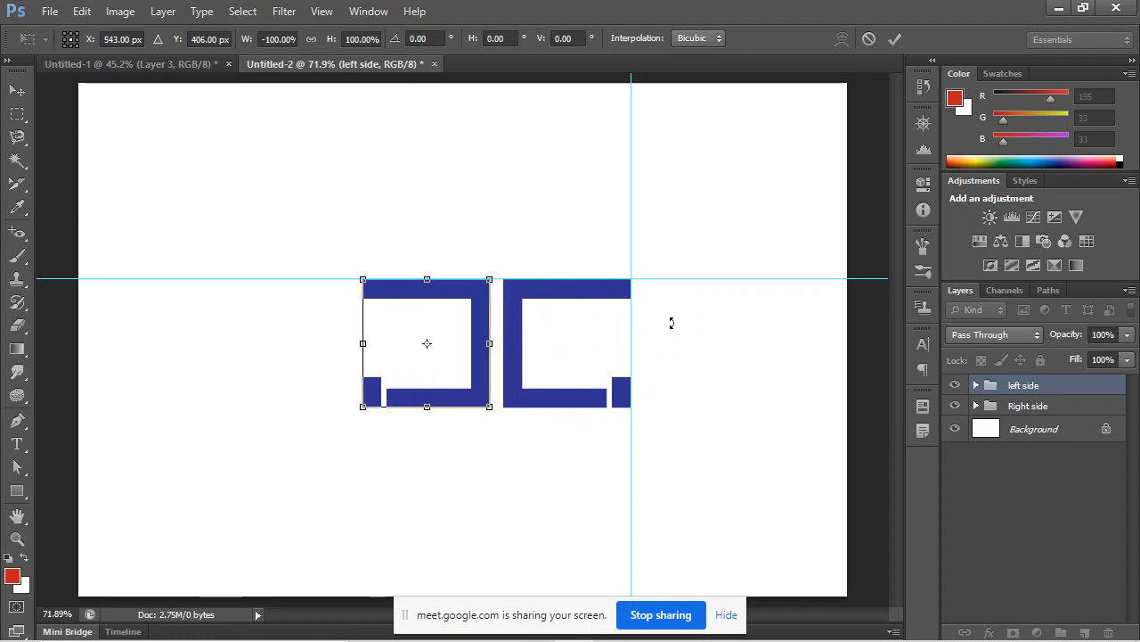
key("Return")
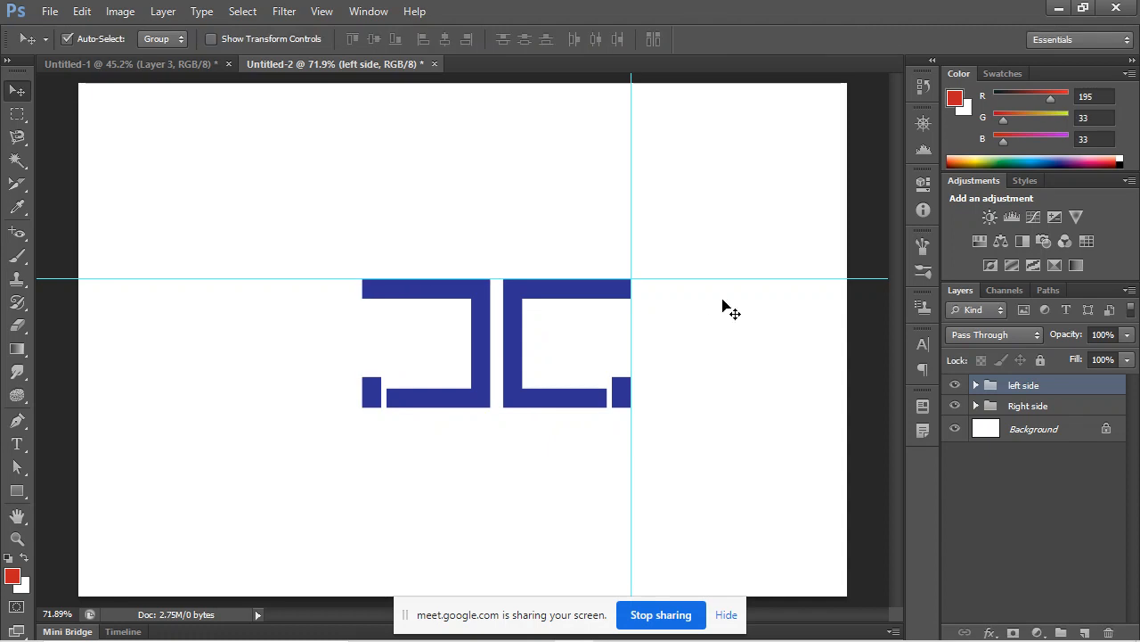
Compare the mirrored shapes with the finished logo in Untitled-1 and check the contents of both layer groups in Untitled-2.
left_click(191, 65)
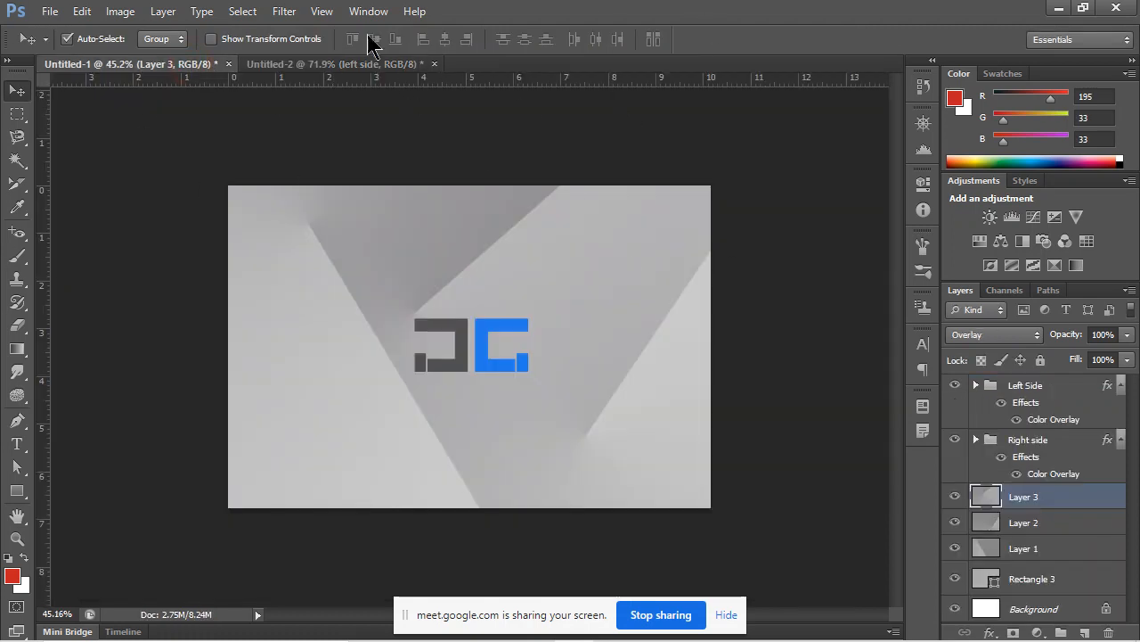
left_click(337, 66)
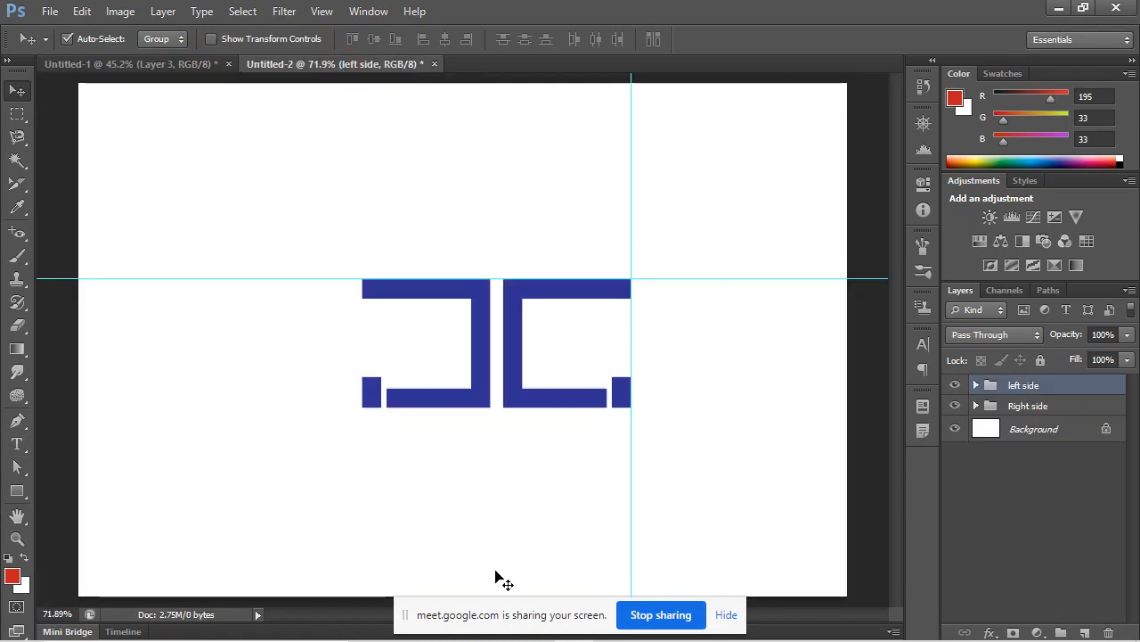
scroll(525, 454, "down", 2)
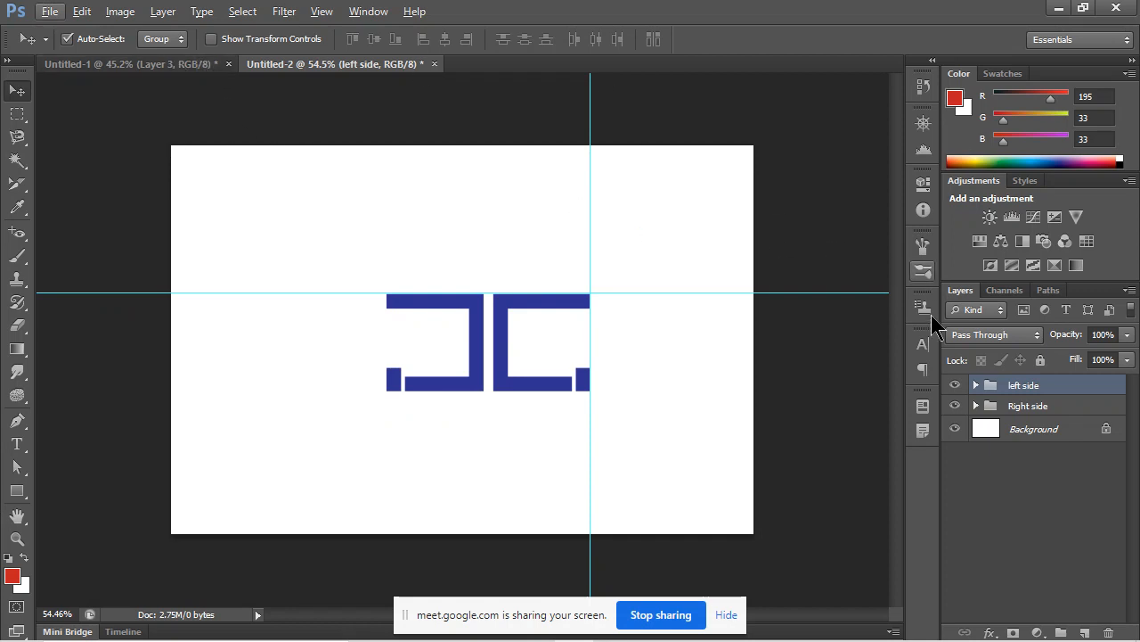
left_click(975, 407)
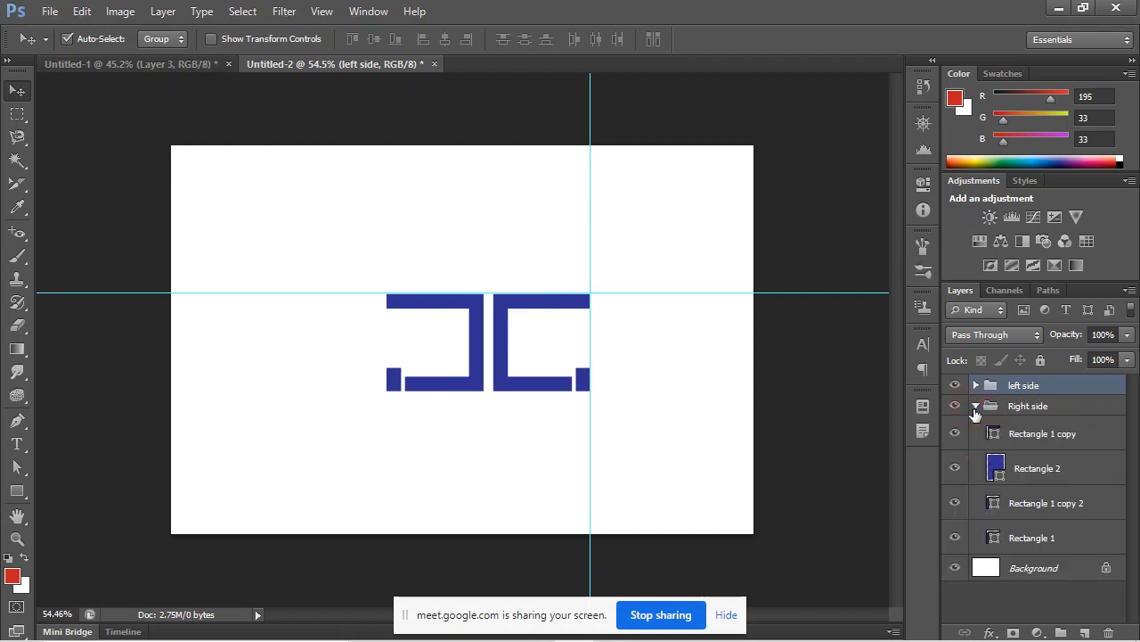
left_click(975, 408)
left_click(975, 386)
left_click(976, 386)
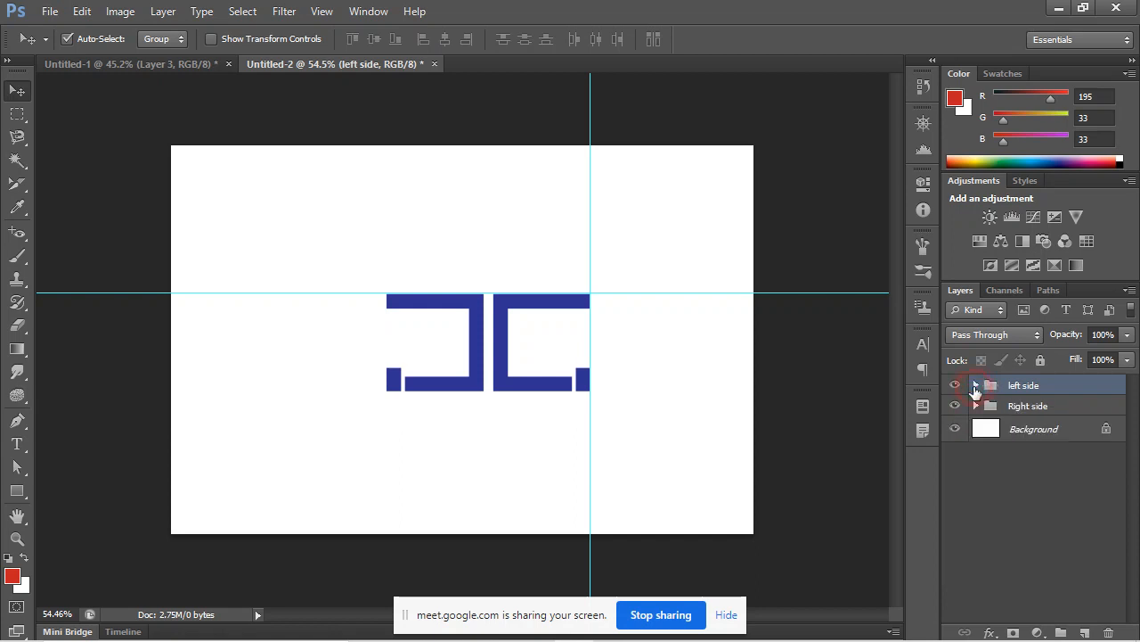
left_click(1105, 385)
double_click(1105, 384)
left_click(1079, 98)
double_click(1104, 385)
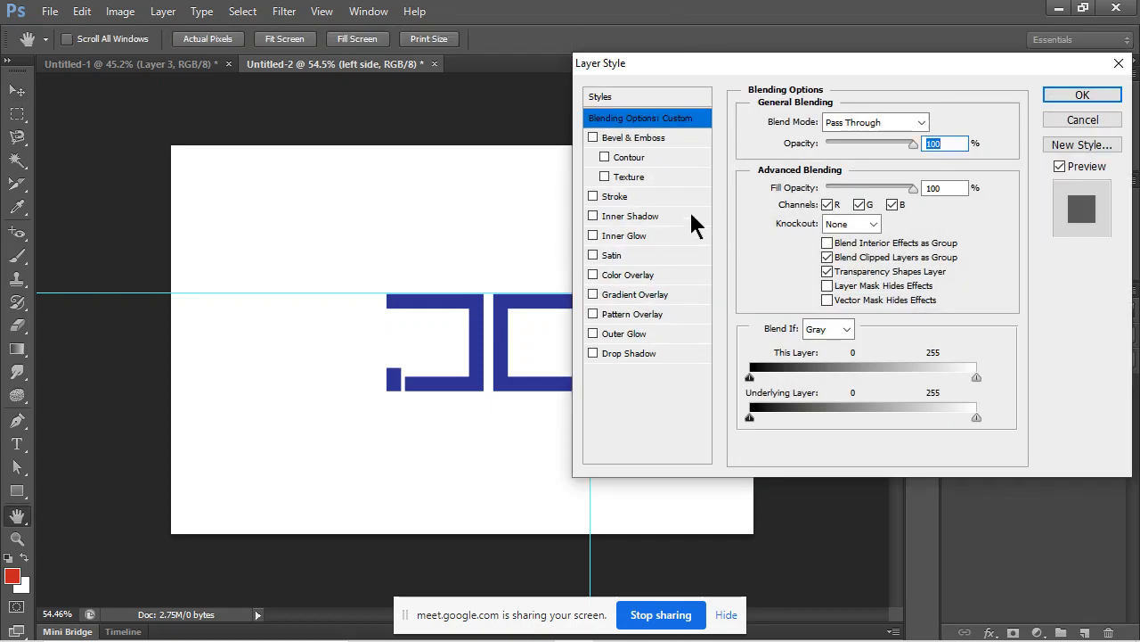
left_click(594, 274)
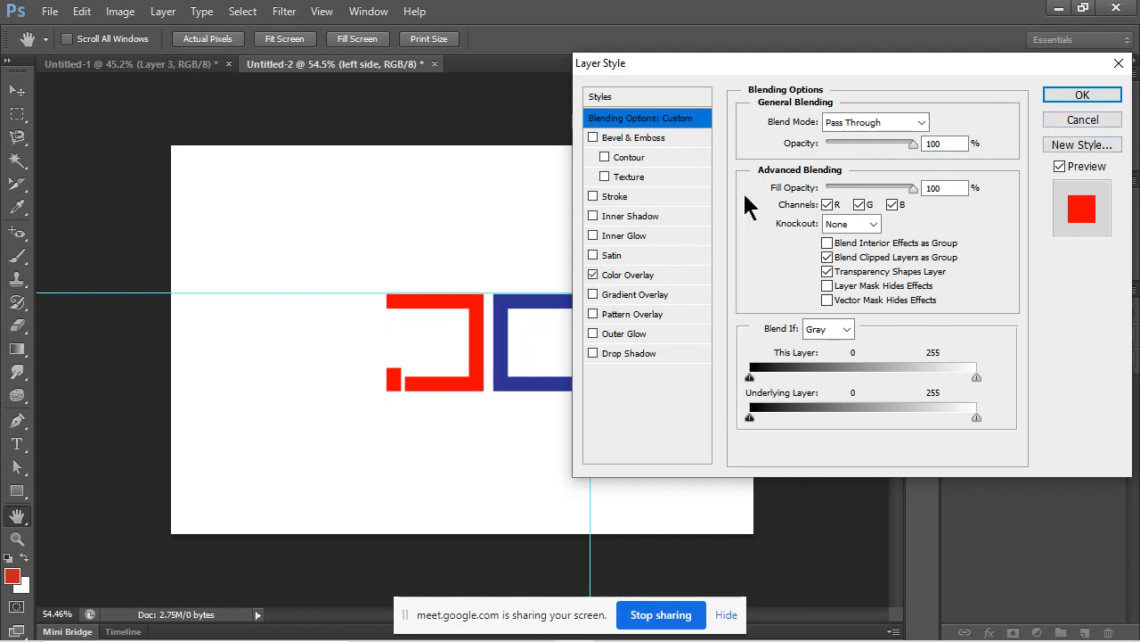
left_click(633, 272)
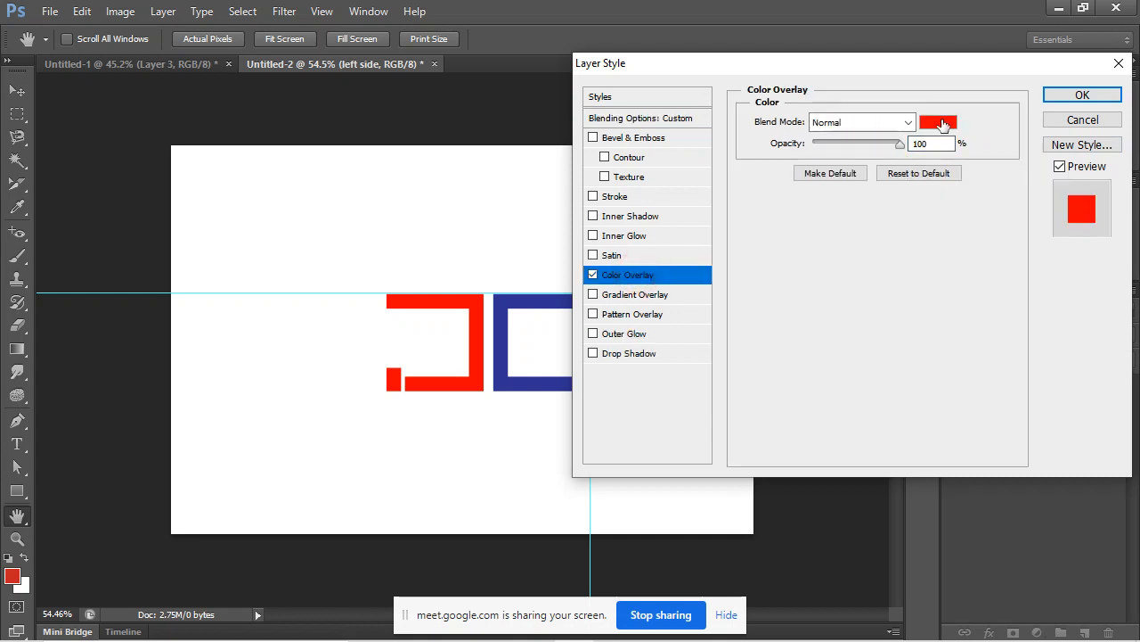
left_click(938, 122)
left_click(155, 64)
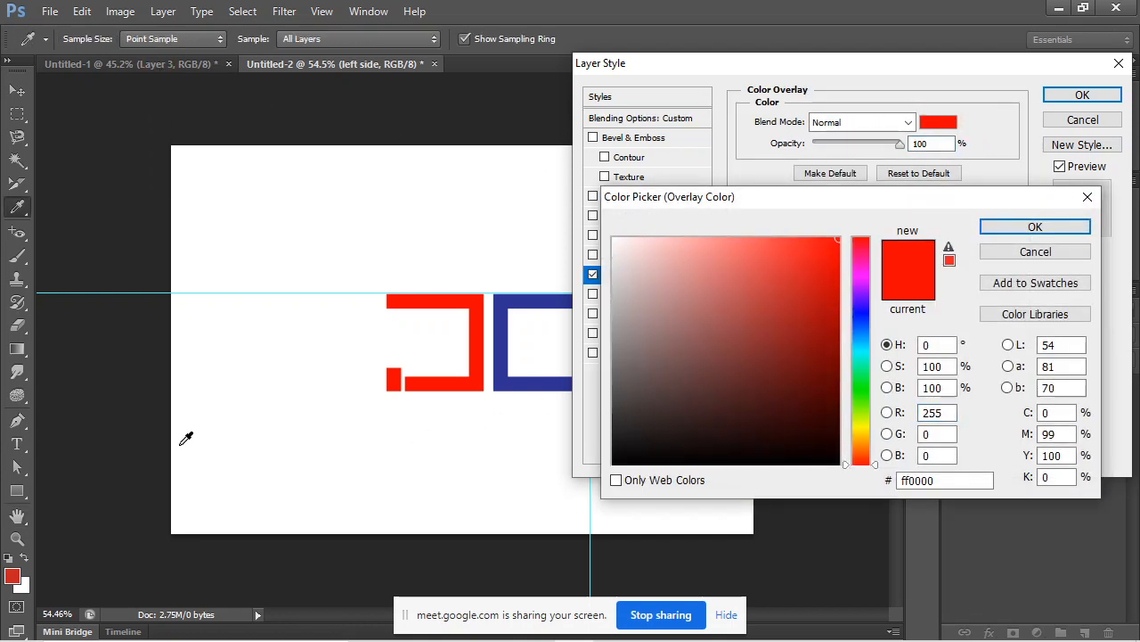
left_click(1046, 249)
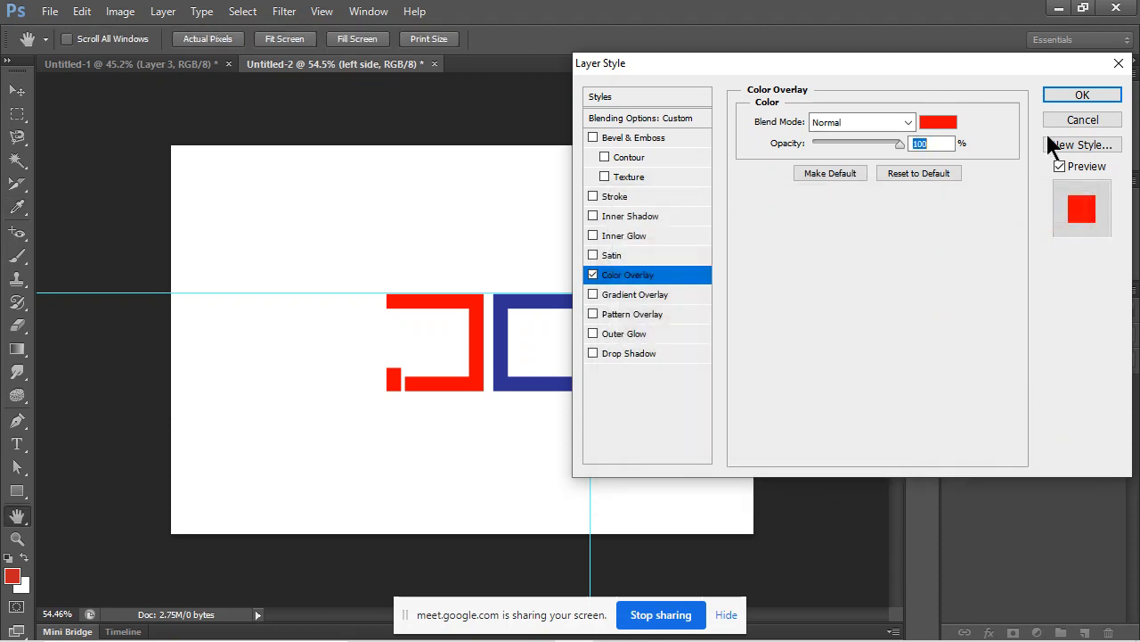
left_click(1070, 121)
Sample the dark grey of the left shape in the Untitled-1 logo and copy its hex code 515050.
left_click(169, 68)
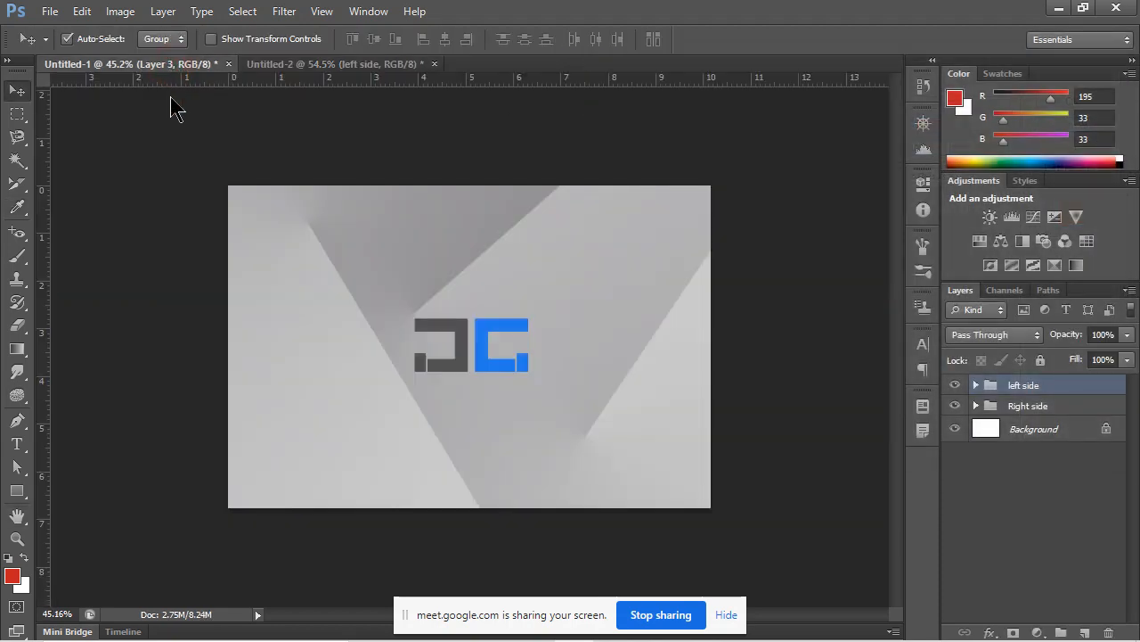
left_click(17, 206)
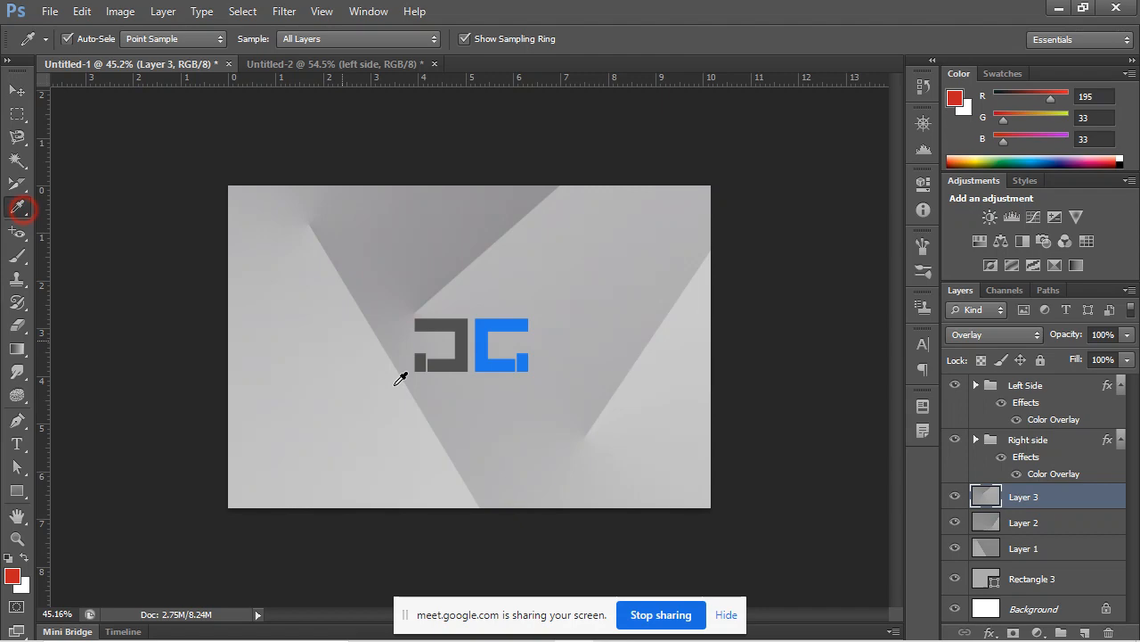
left_click(455, 328)
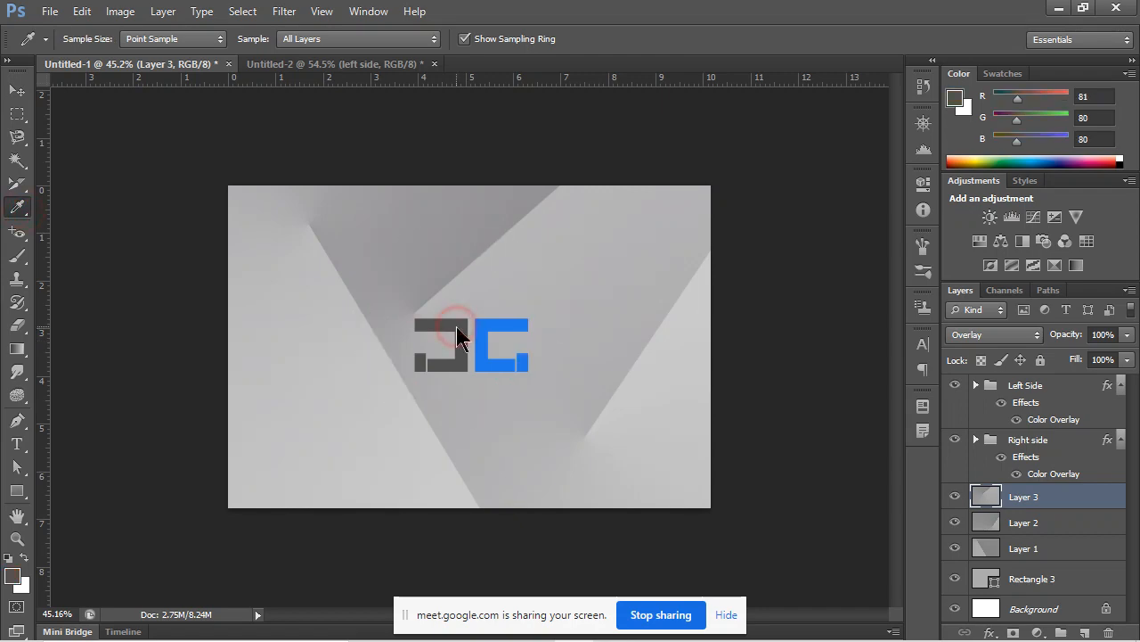
left_click(12, 576)
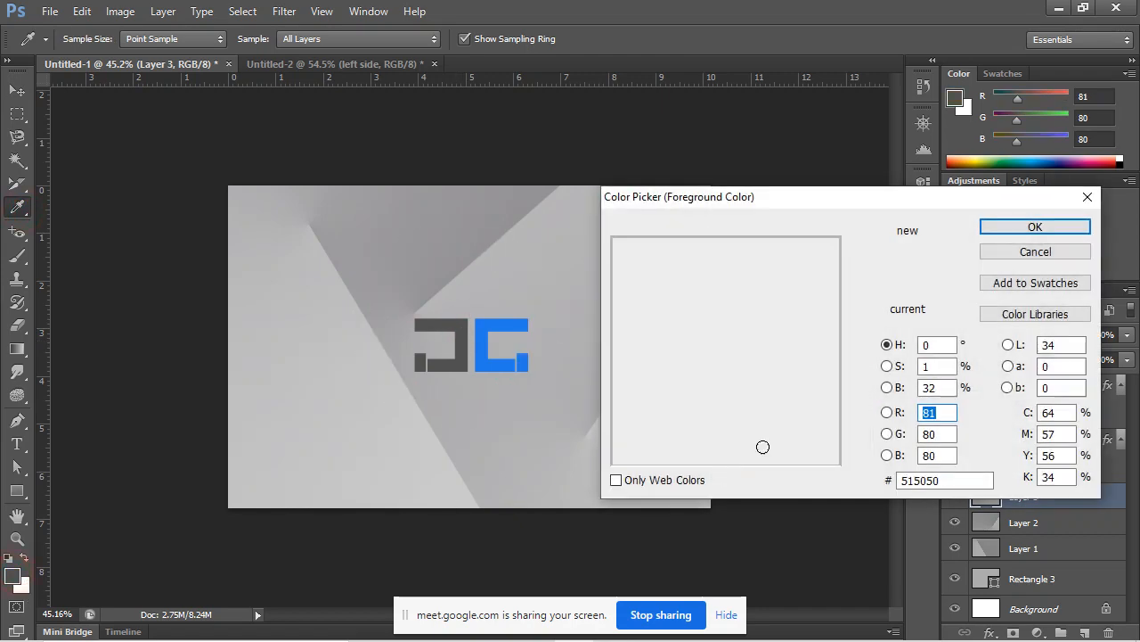
double_click(957, 482)
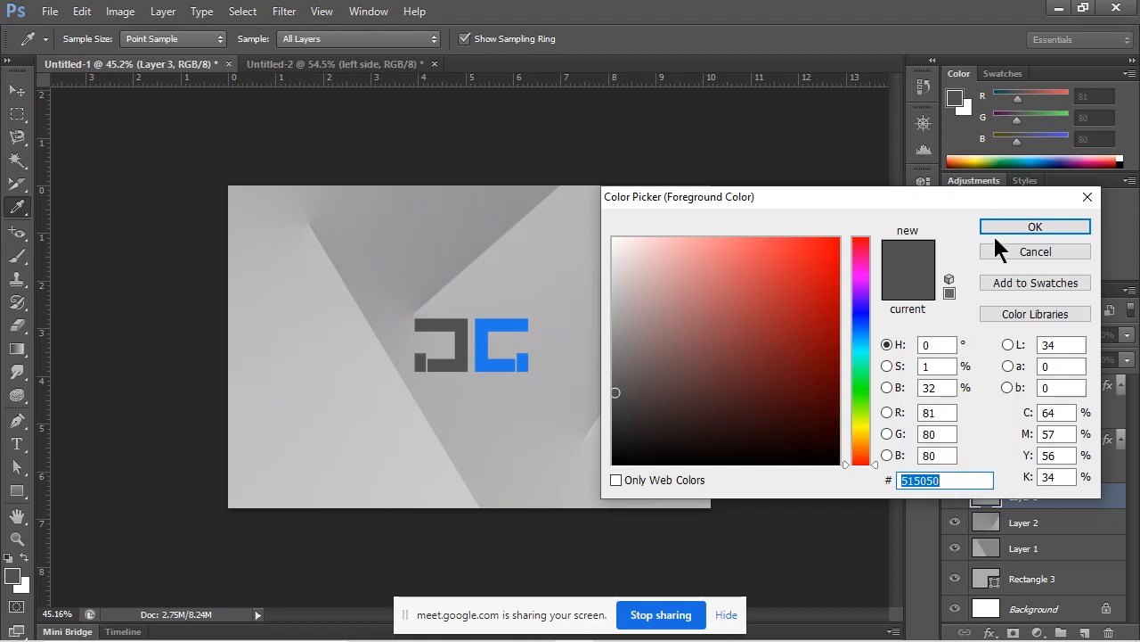
left_click(1051, 226)
Apply a Color Overlay of 515050 to the left side group in Untitled-2.
left_click(334, 64)
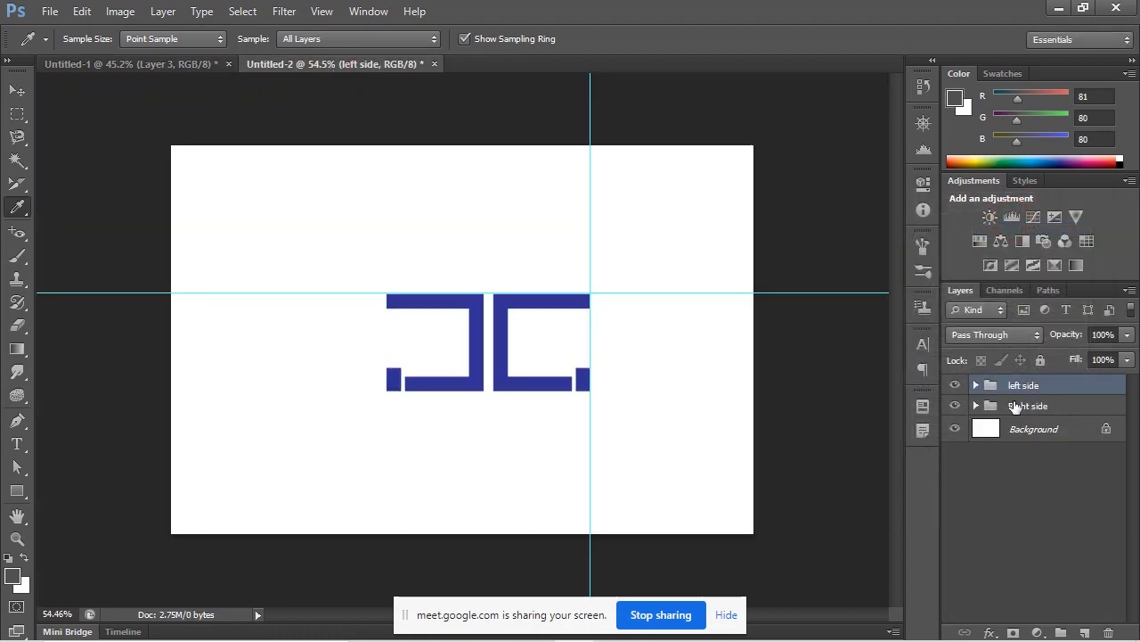
double_click(1094, 384)
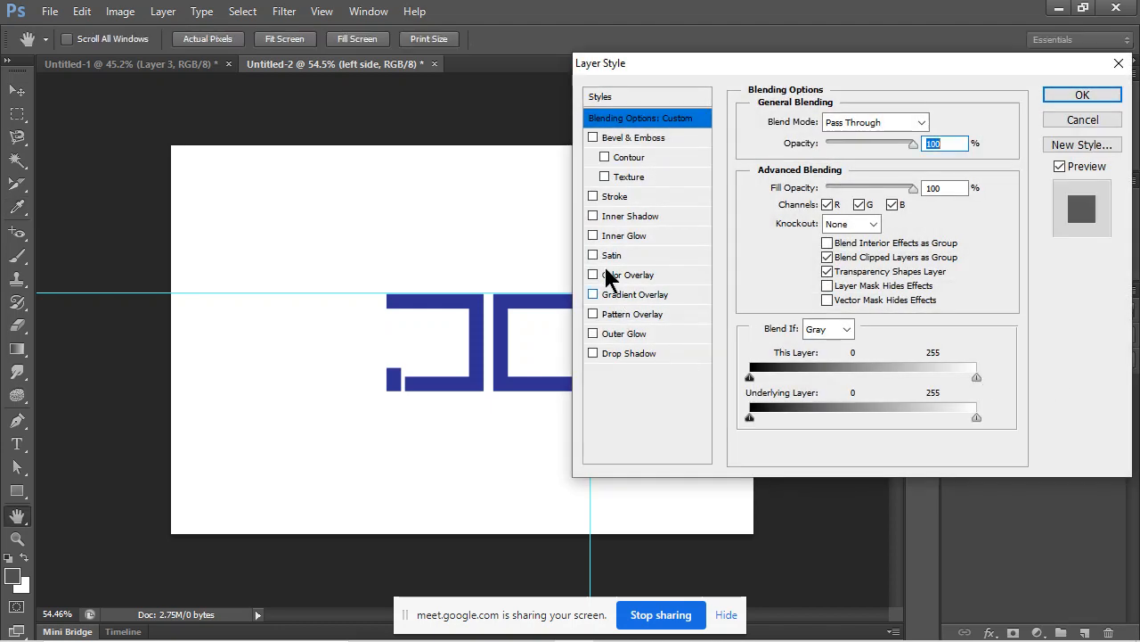
left_click(593, 275)
left_click(650, 275)
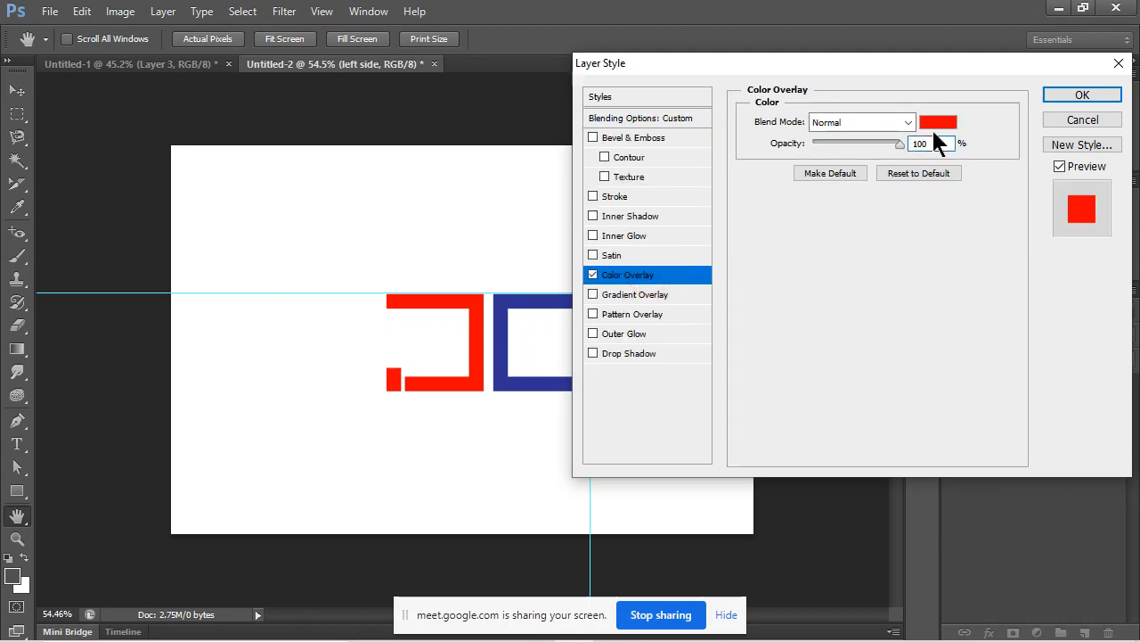
left_click(938, 122)
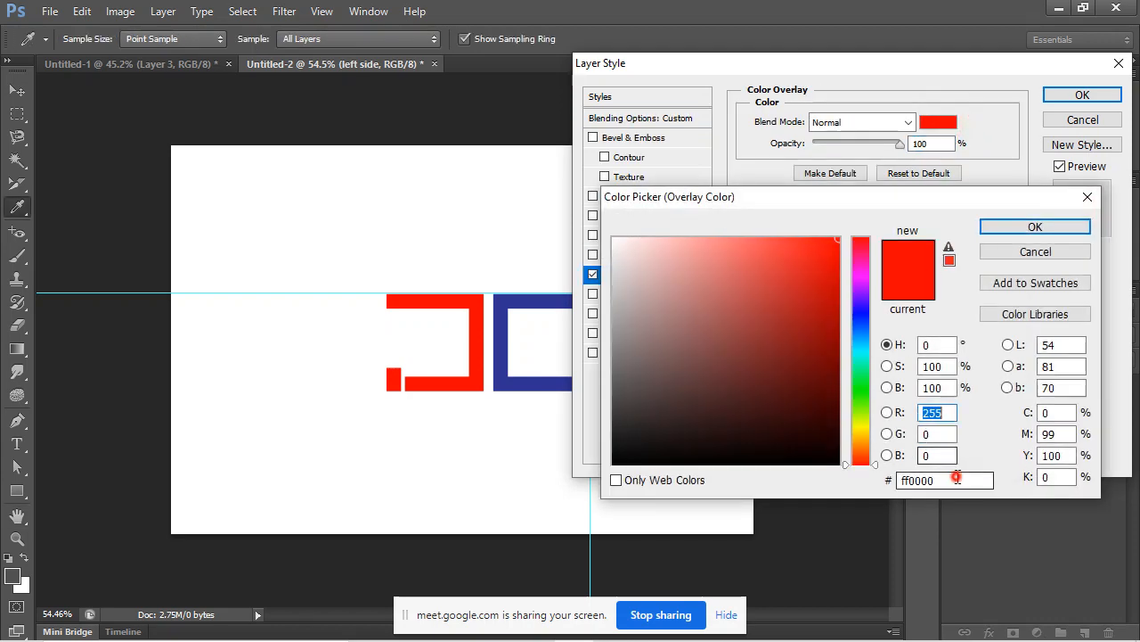
double_click(952, 478)
type("515050")
left_click(1049, 225)
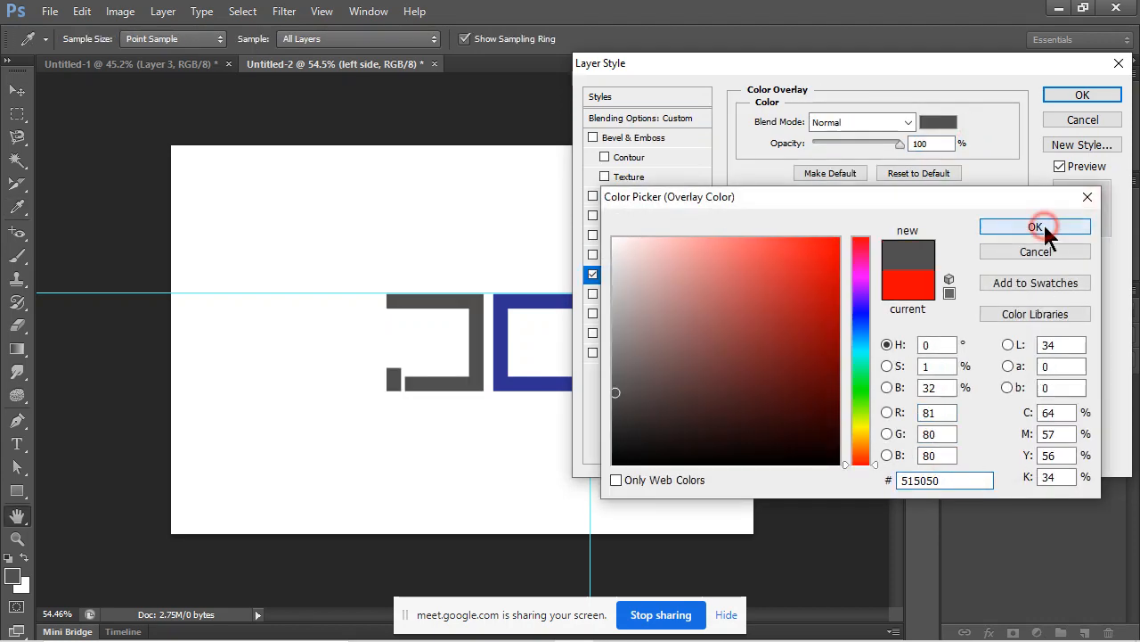
left_click(1080, 96)
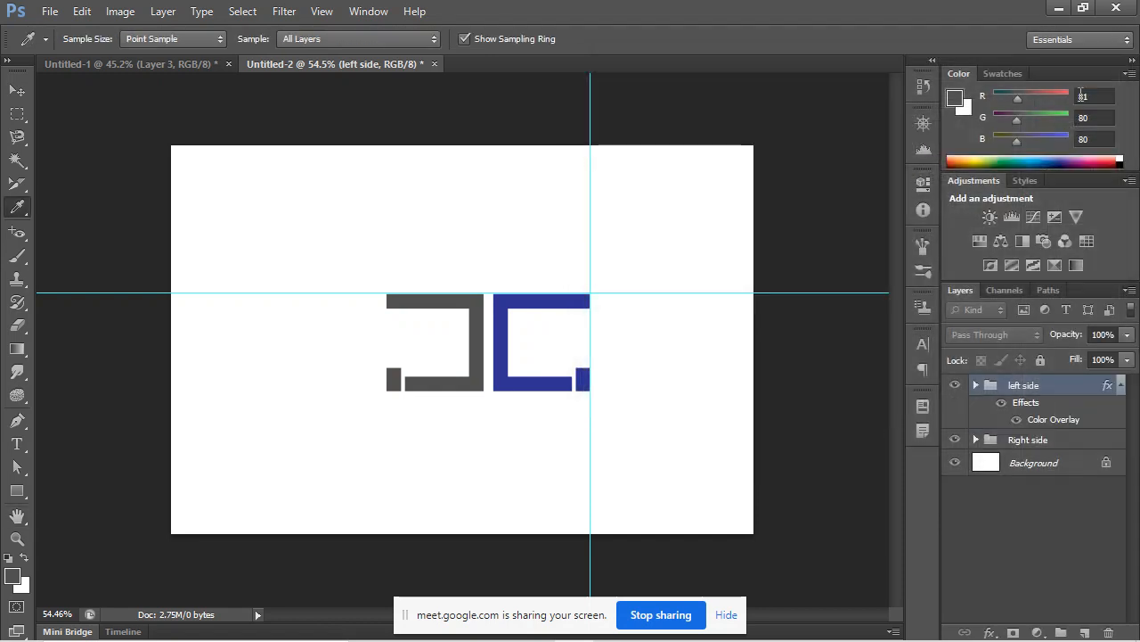
Sample the blue of the right shape in the Untitled-1 logo and copy its hex code 217ae9.
left_click(160, 66)
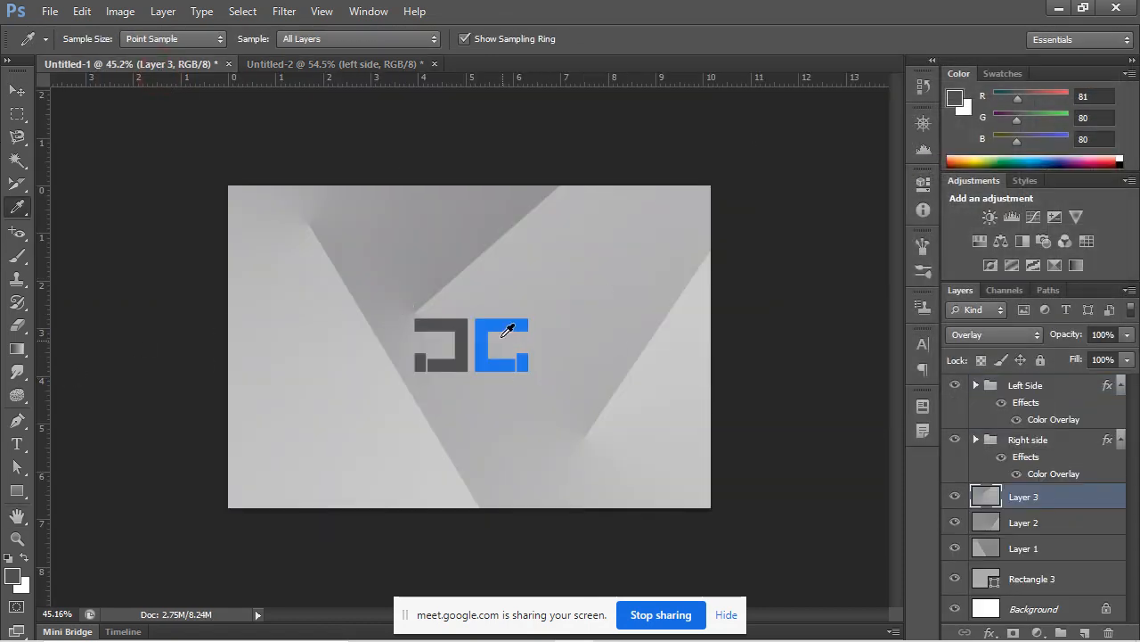
left_click(494, 323)
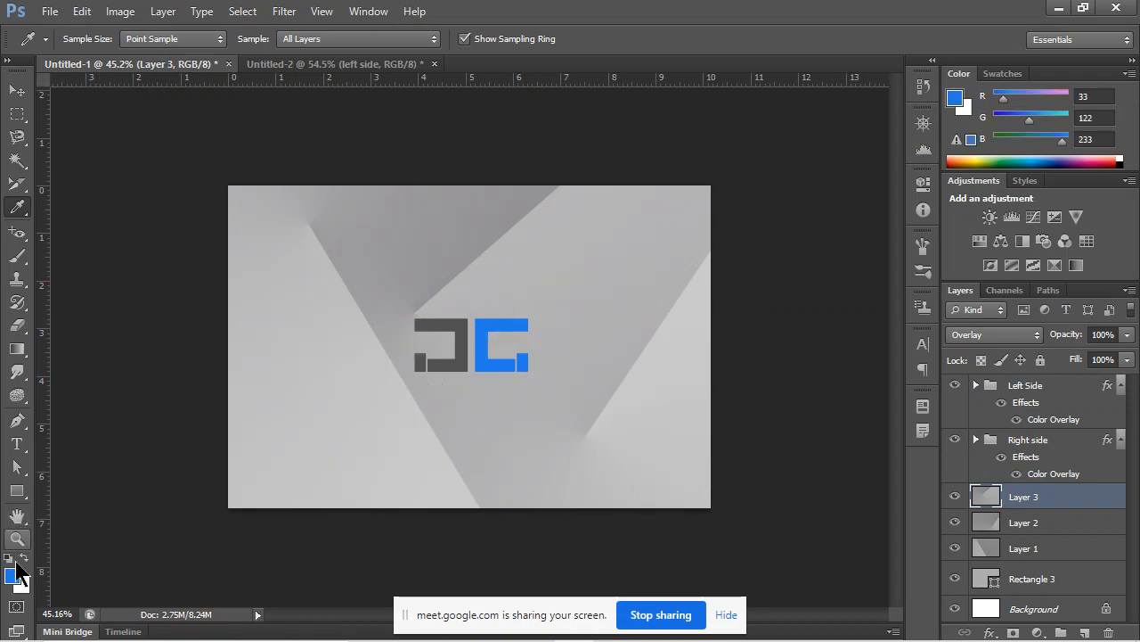
left_click(11, 577)
double_click(927, 481)
key("ctrl+c")
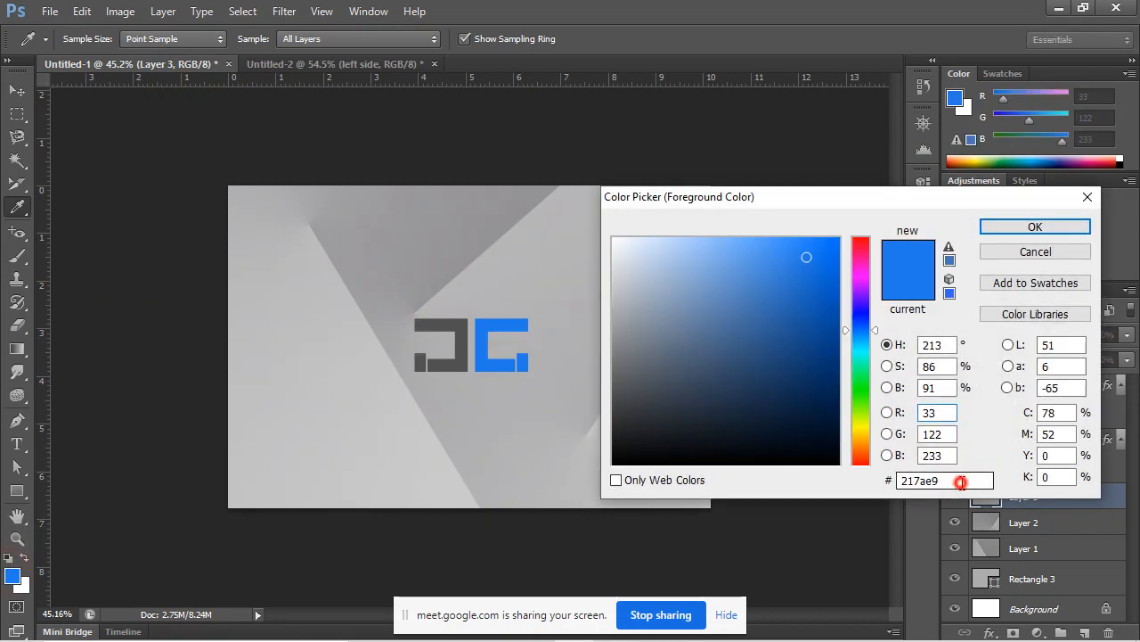
left_click(1025, 227)
Apply a Color Overlay of 217ae9 to the Right side group in Untitled-2.
left_click(289, 64)
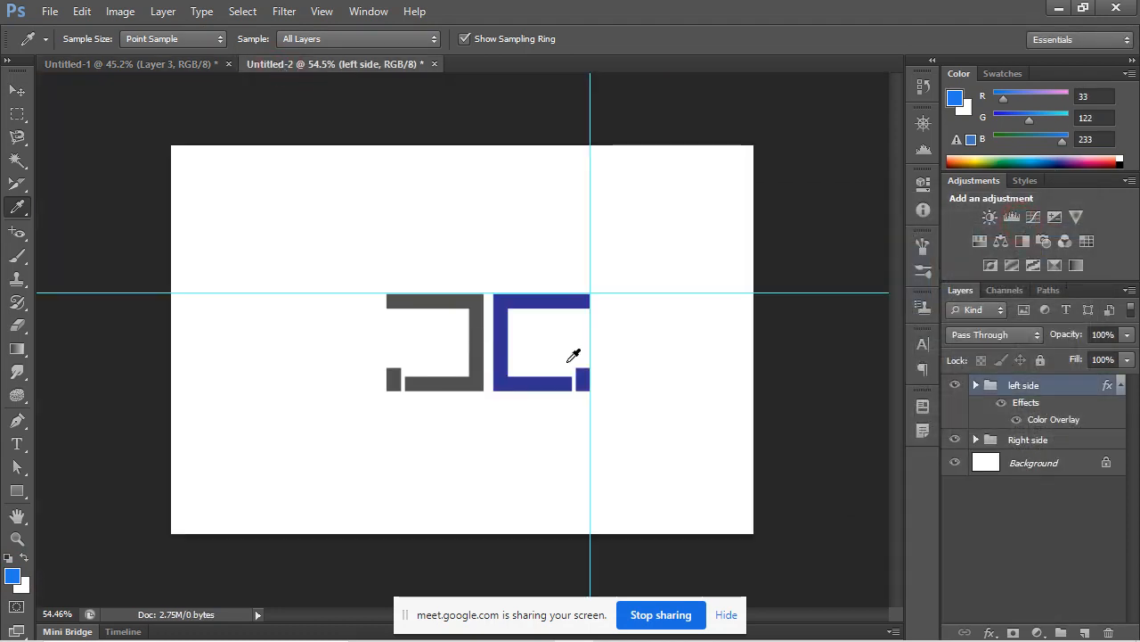
left_click(1071, 439)
double_click(1071, 439)
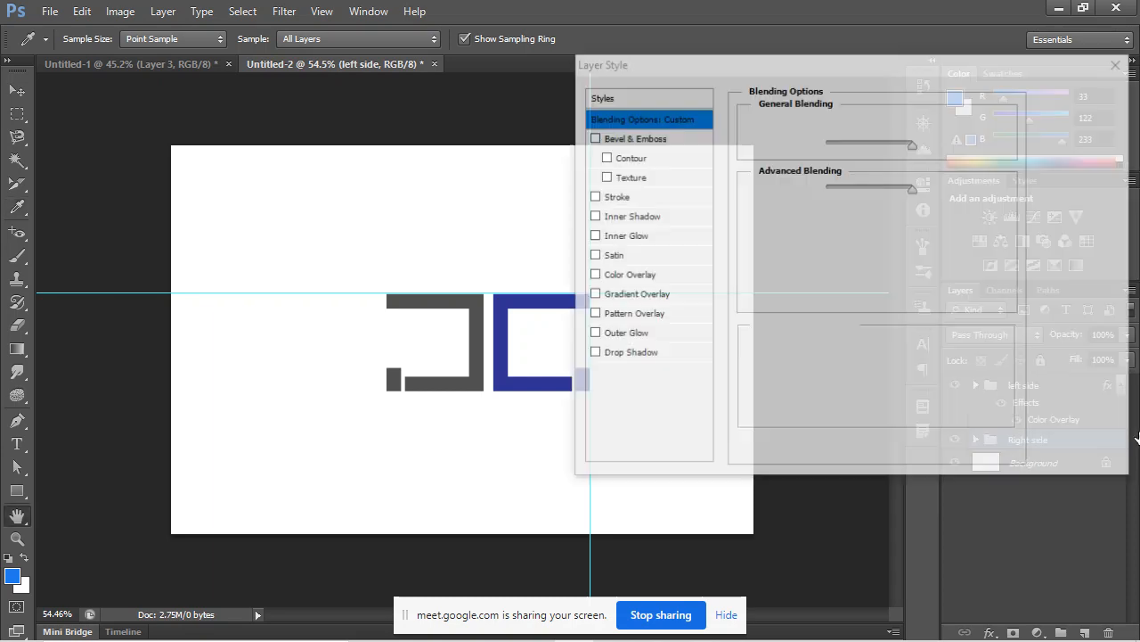
left_click(672, 279)
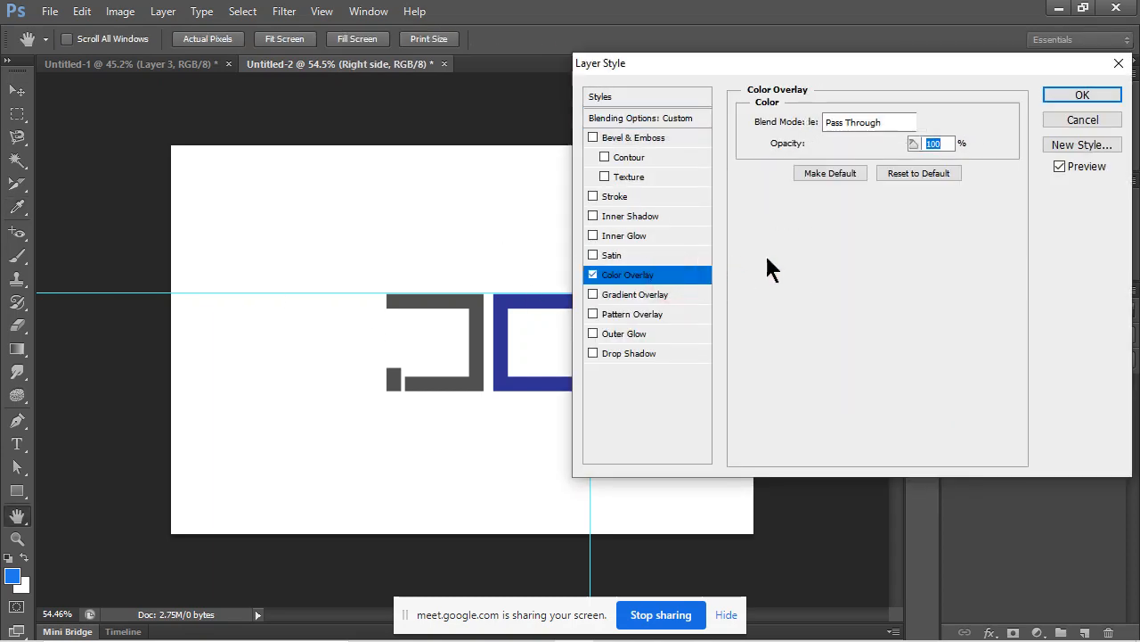
left_click(935, 143)
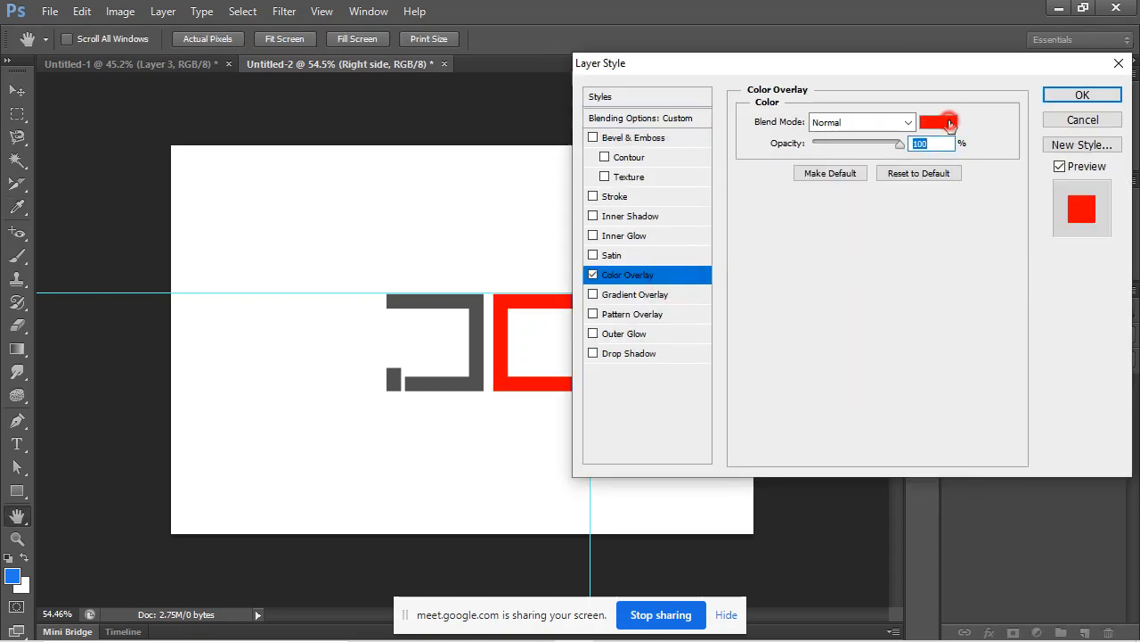
left_click(940, 122)
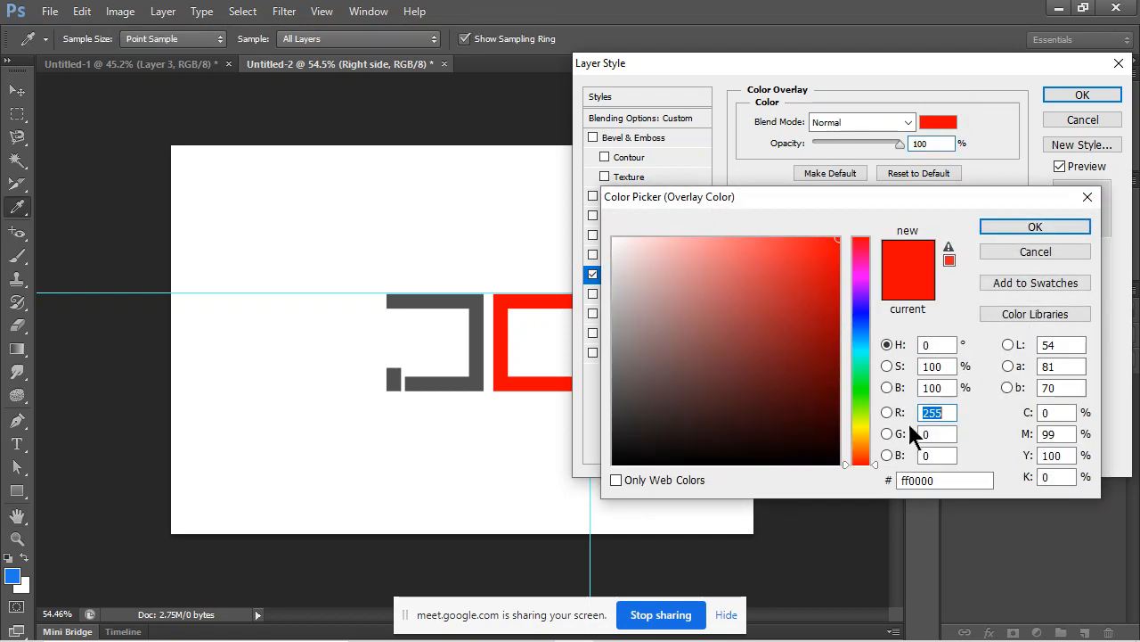
left_click(959, 480)
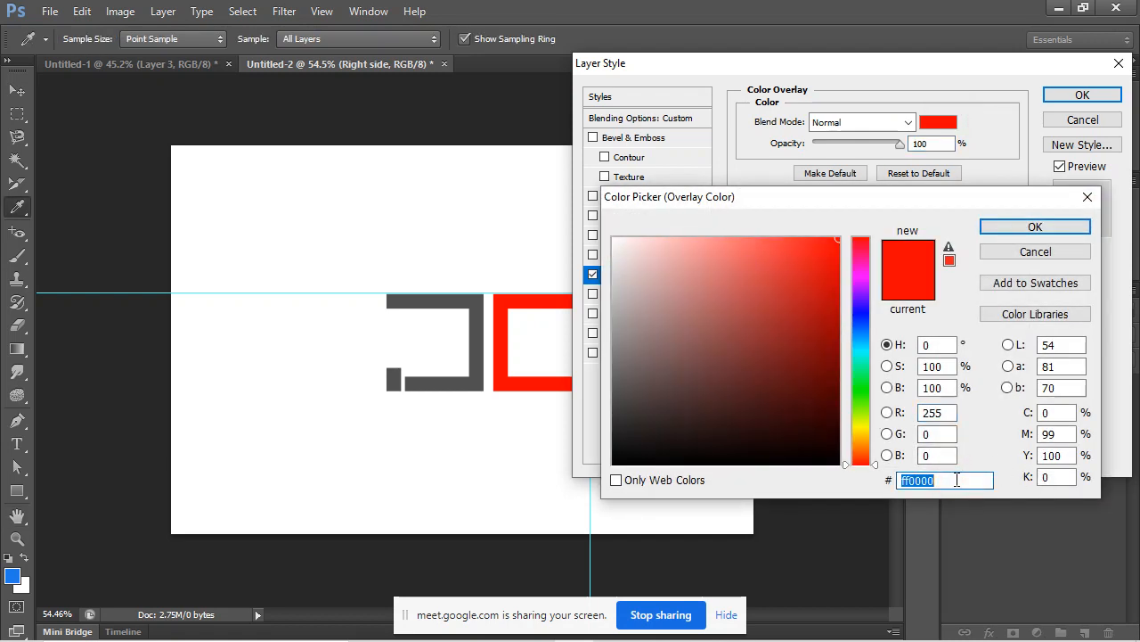
key("ctrl+v")
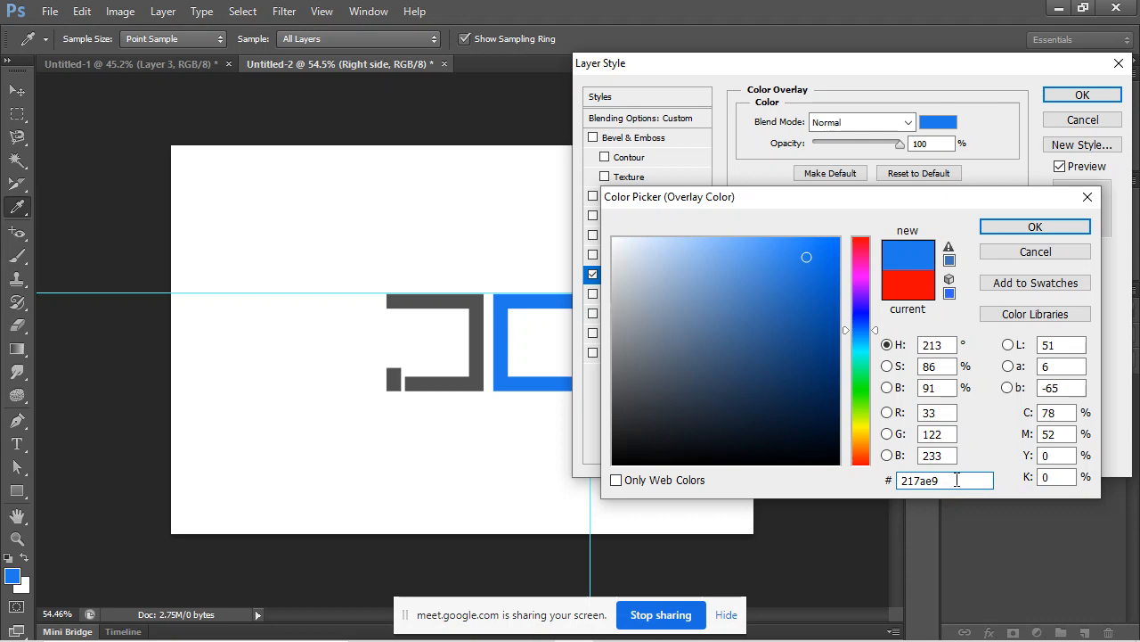
left_click(1029, 226)
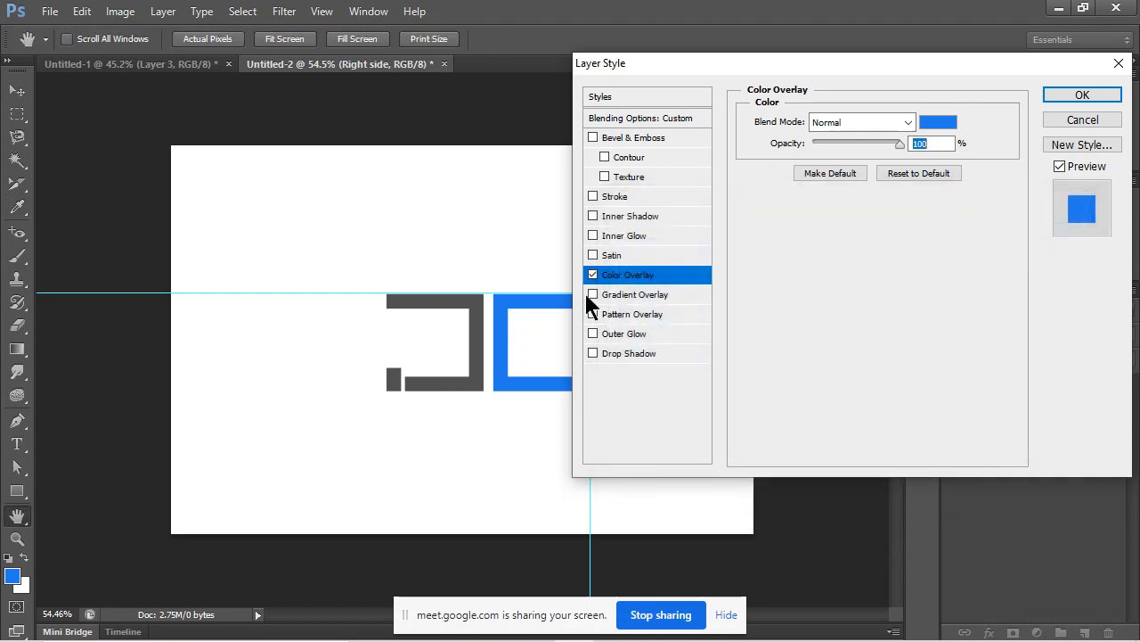
left_click(1073, 94)
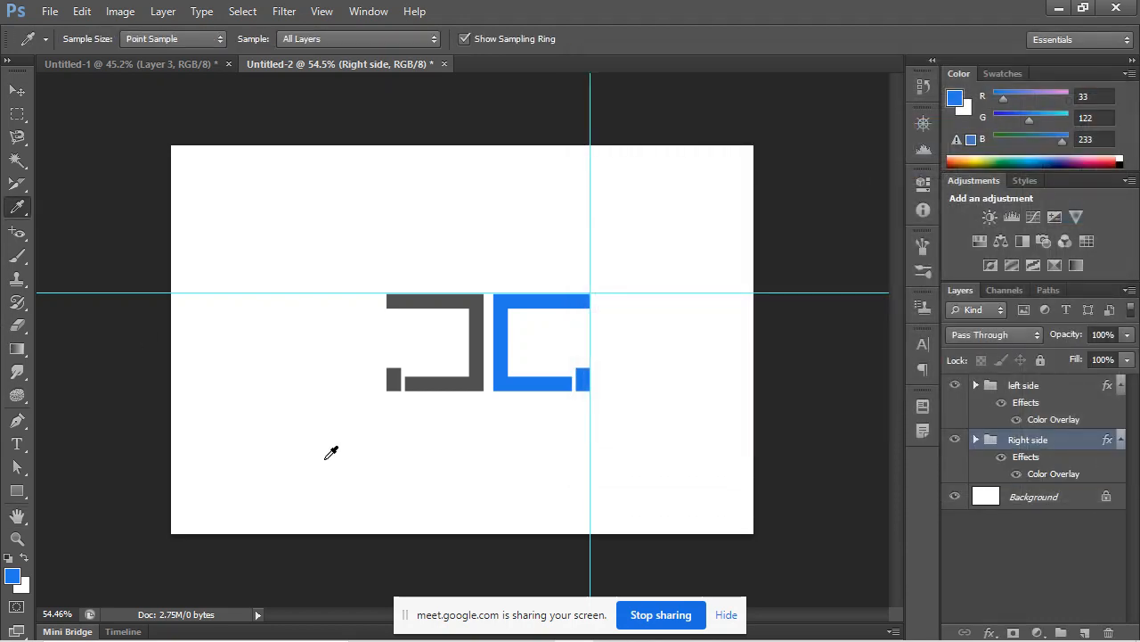
Group the left side and Right side groups together and centre the combined logo horizontally and vertically on the canvas.
scroll(546, 493, "down", 2)
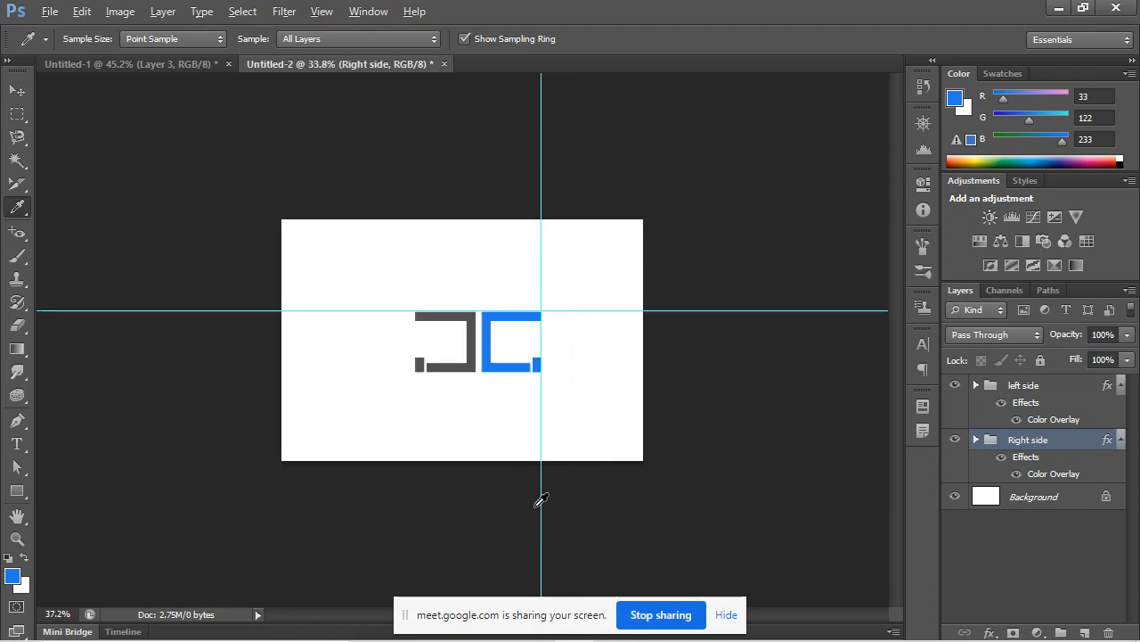
scroll(537, 499, "up", 1)
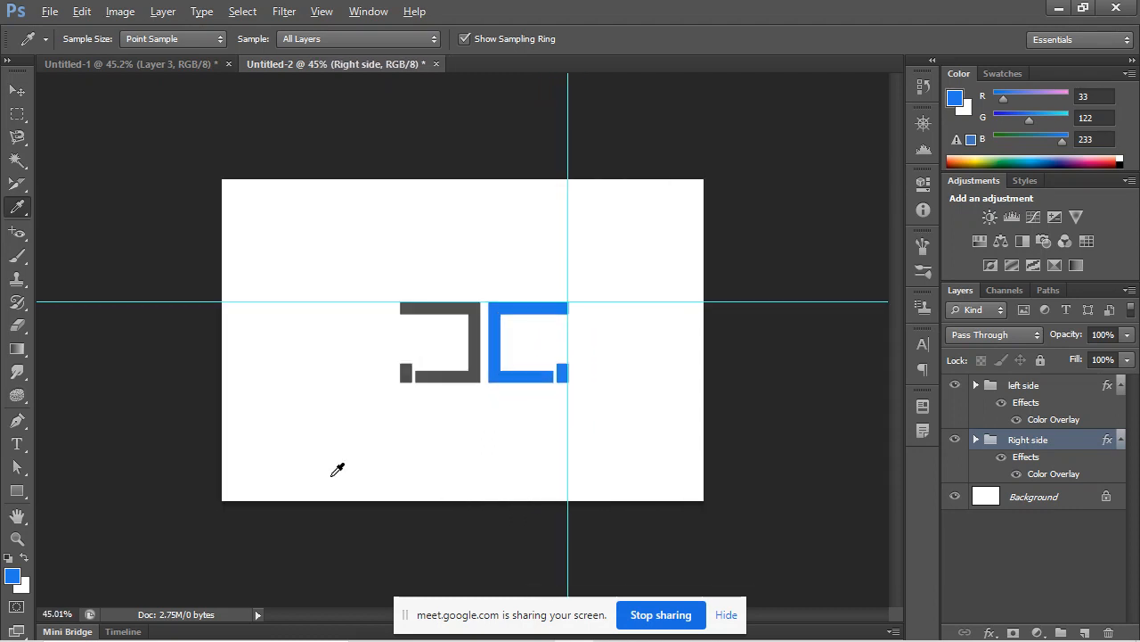
left_click(1056, 389, "shift")
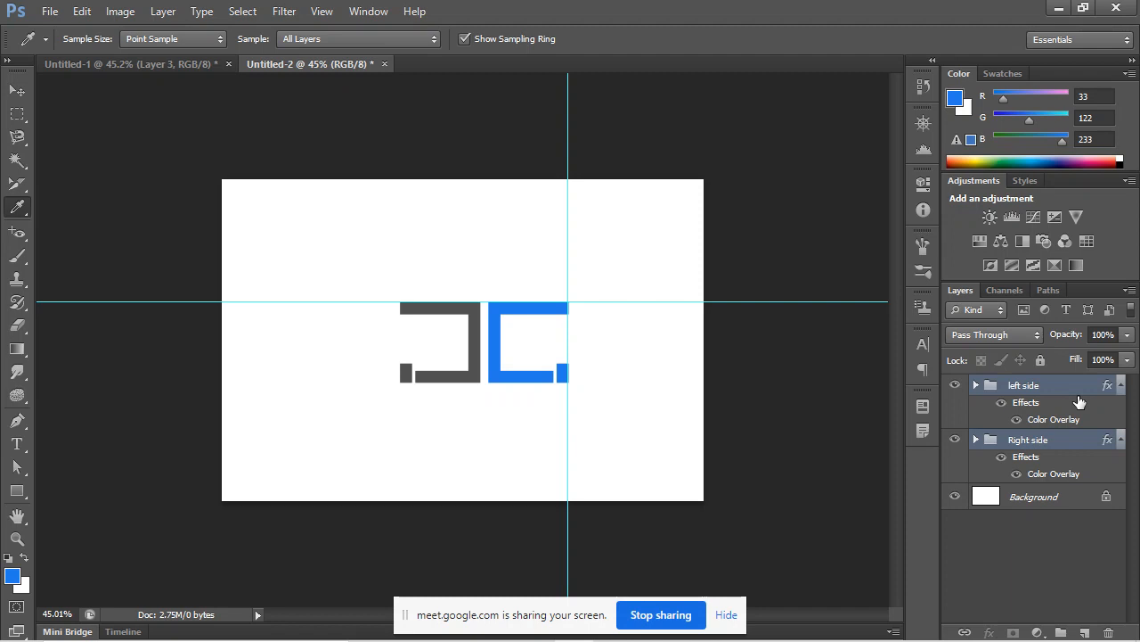
key("ctrl+g")
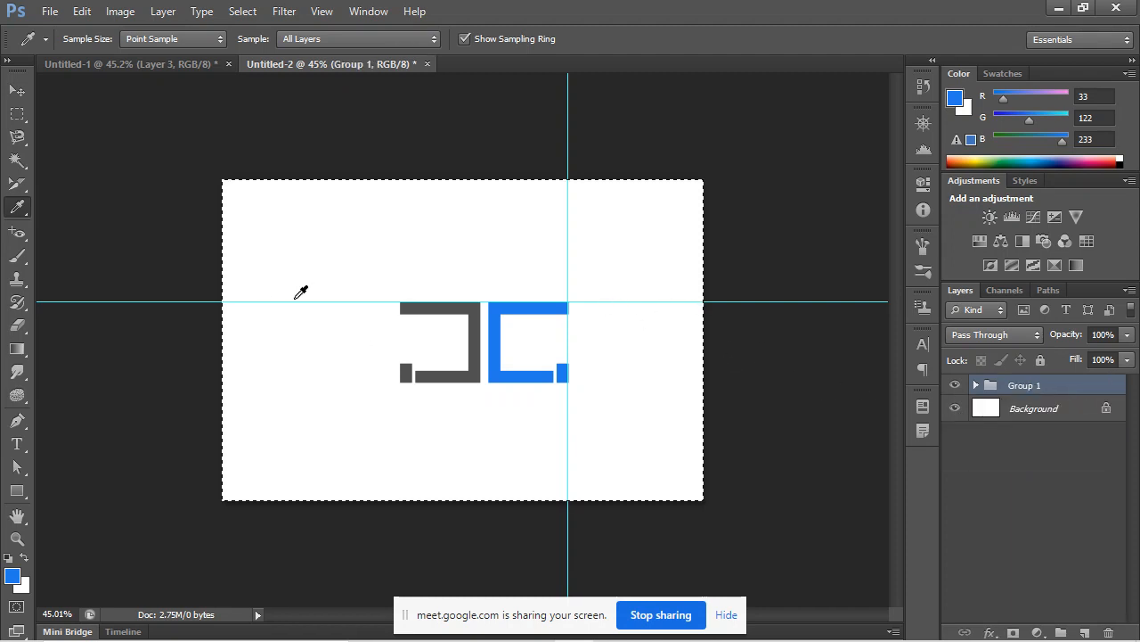
left_click(16, 90)
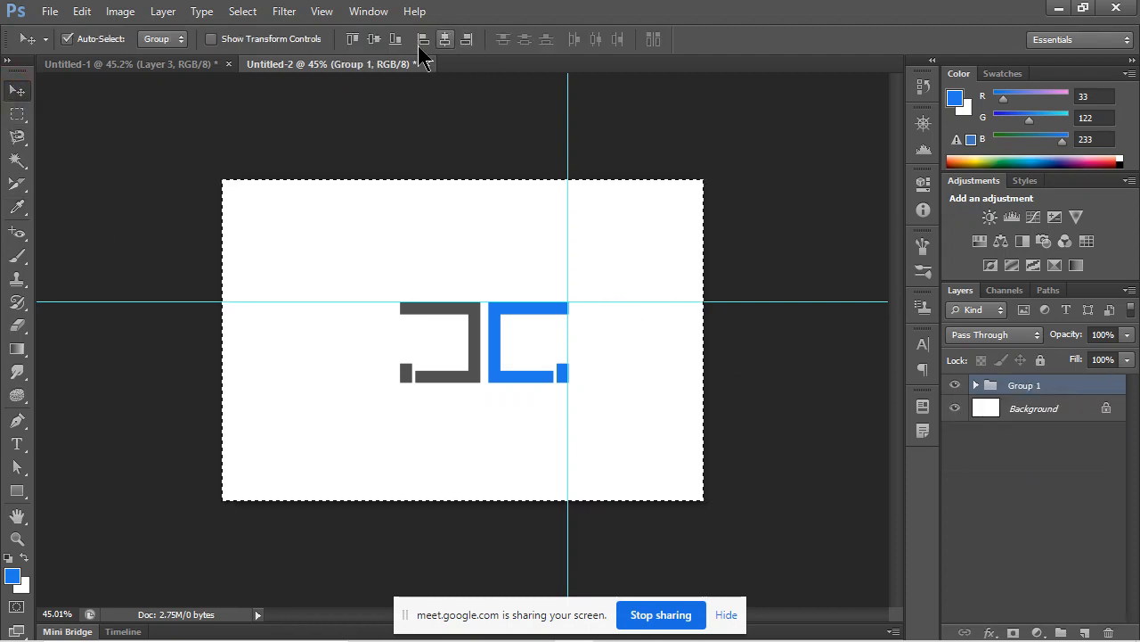
left_click(444, 38)
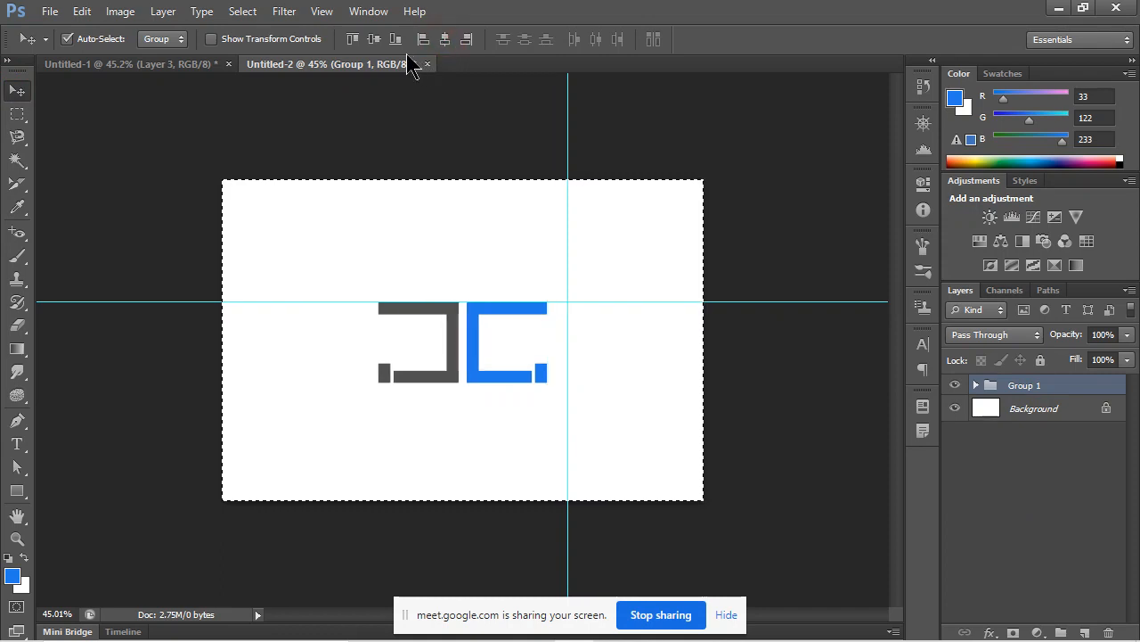
left_click(376, 39)
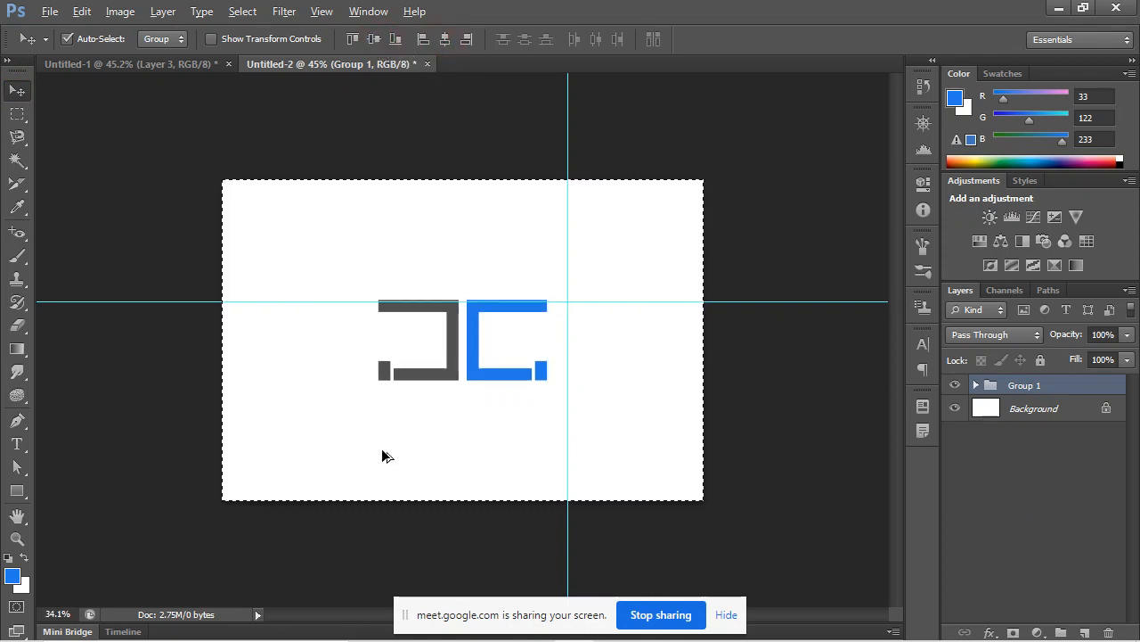
Switch the left side group's layer style from Color Overlay to Gradient Overlay inside the combined logo group.
scroll(392, 457, "down", 6)
scroll(425, 471, "up", 3)
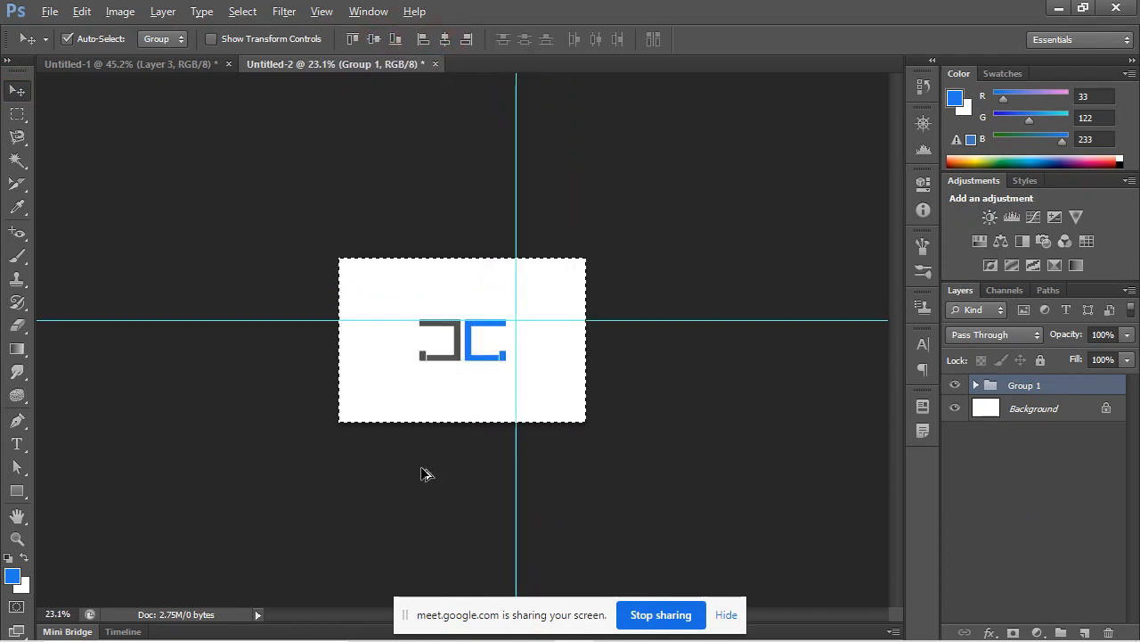
scroll(425, 473, "up", 2)
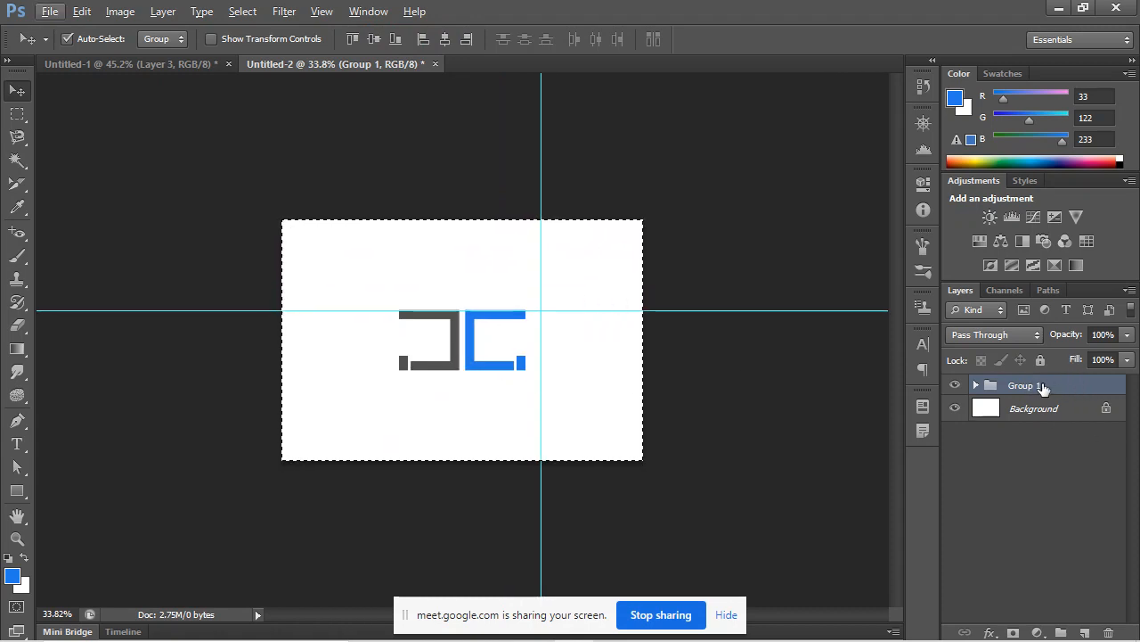
left_click(977, 384)
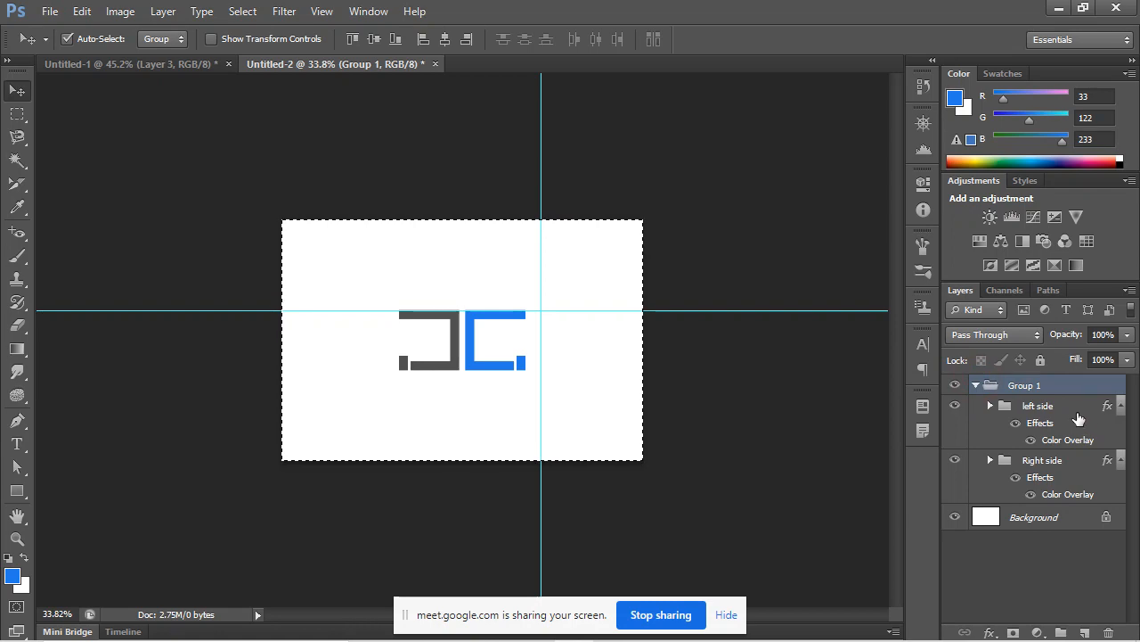
left_click(1078, 414)
double_click(1094, 403)
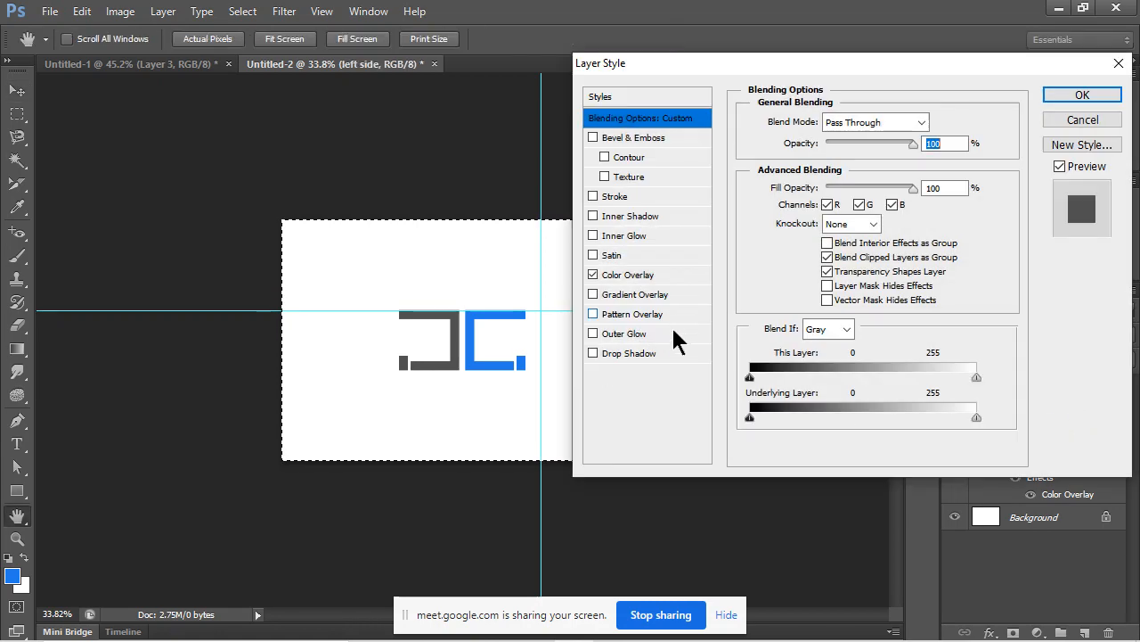
left_click(594, 294)
left_click(593, 274)
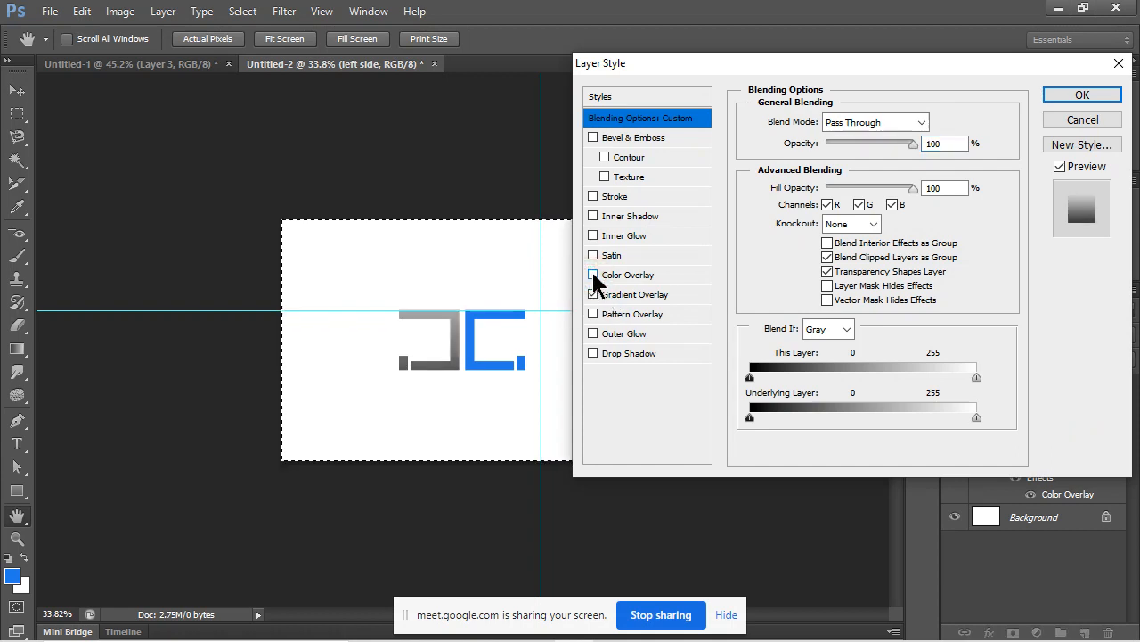
left_click(638, 295)
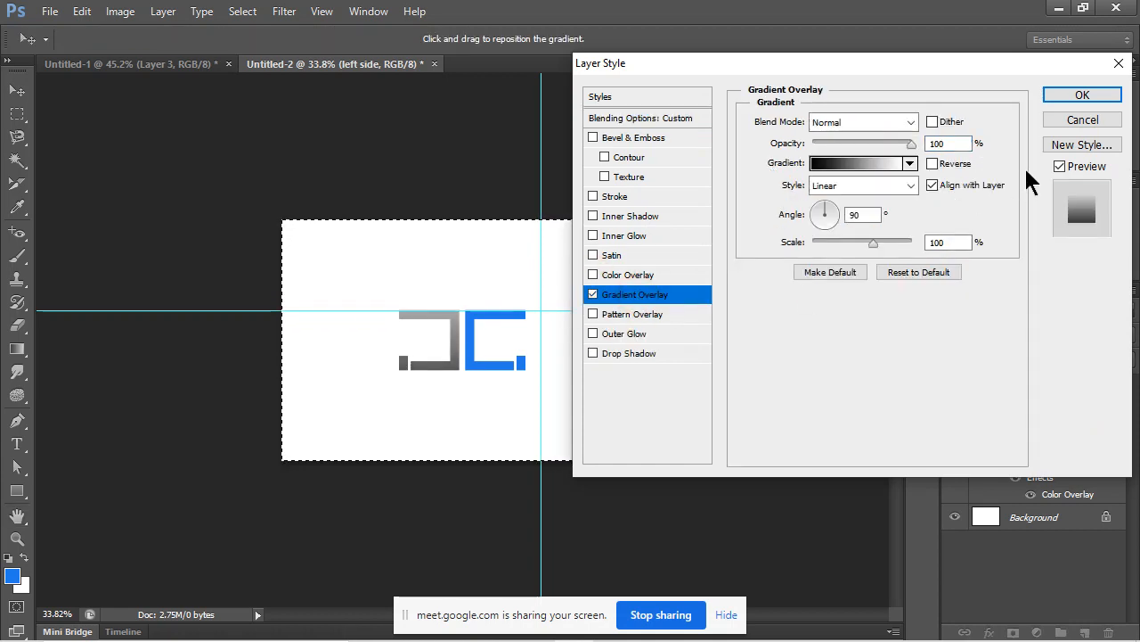
Edit the overlay's gradient, changing the black end stop to 211f1f and the white end stop to 6f6c6c.
left_click(857, 164)
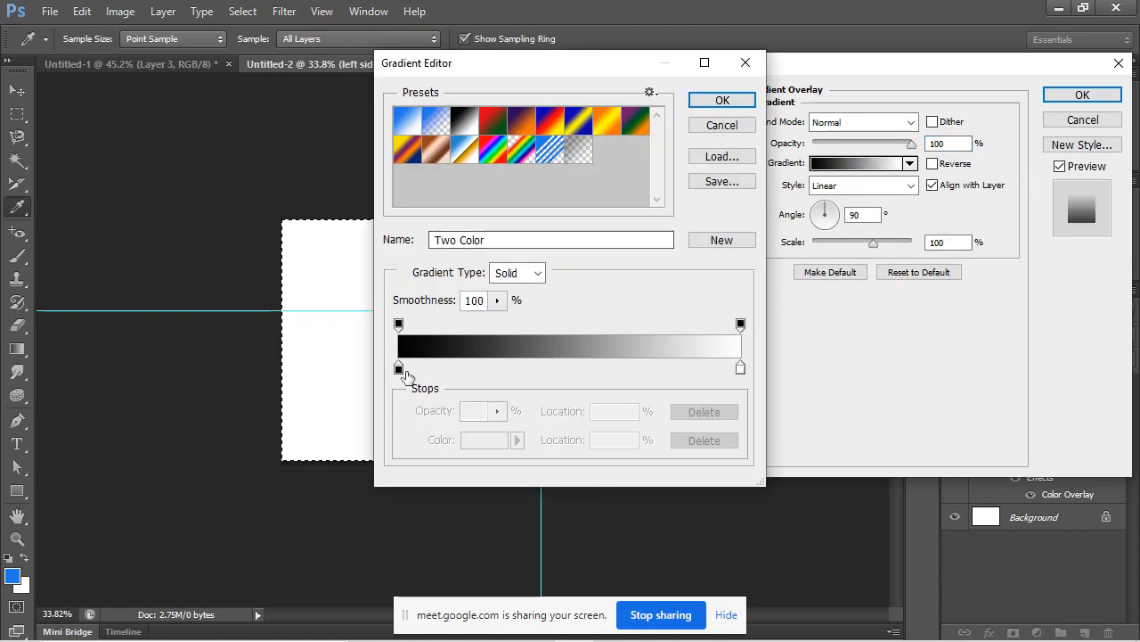
left_click(398, 367)
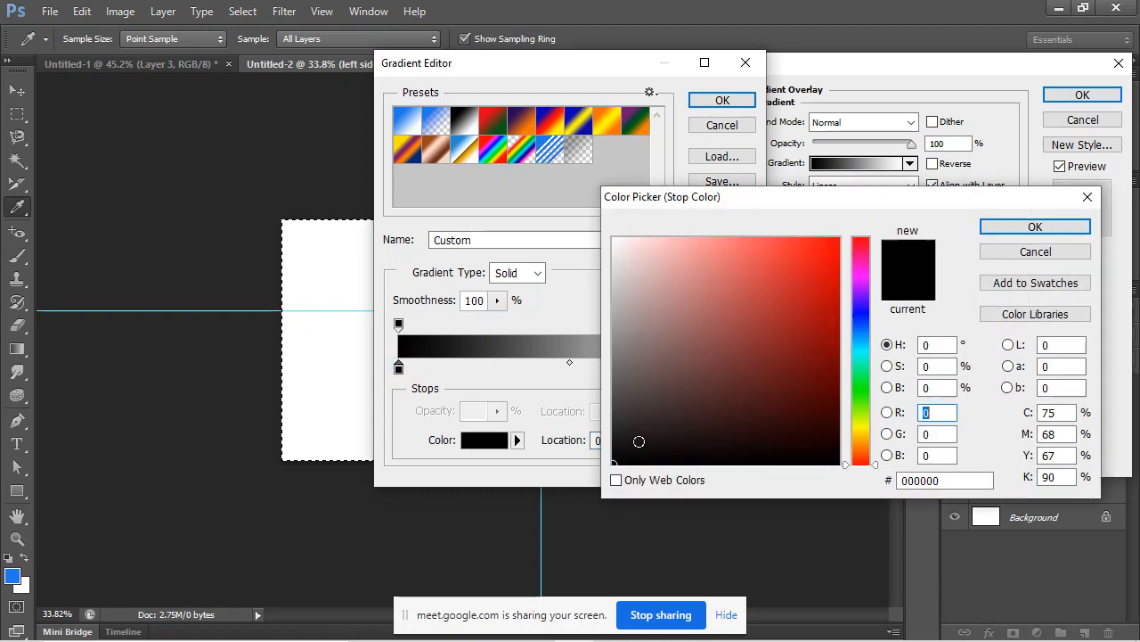
left_click(624, 435)
left_click(1035, 226)
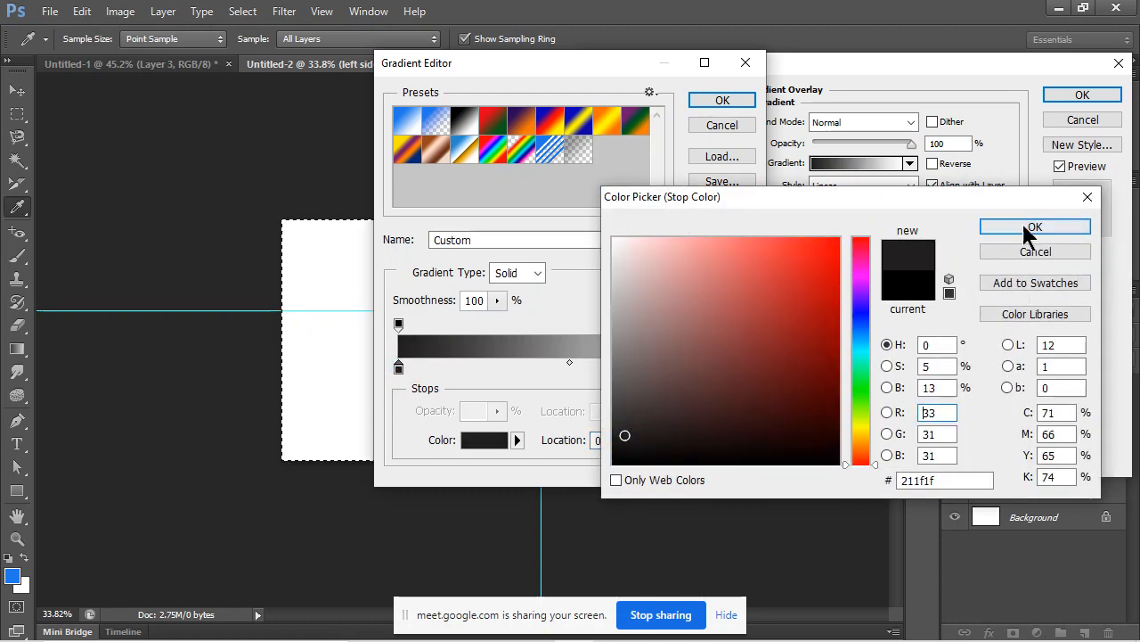
double_click(740, 367)
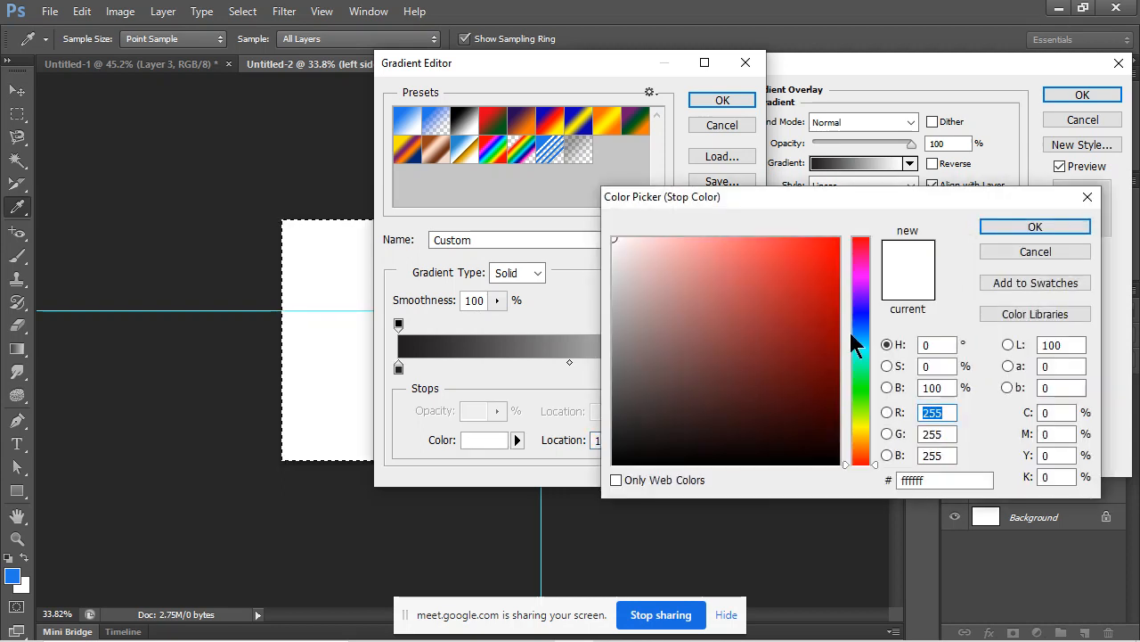
left_click(617, 365)
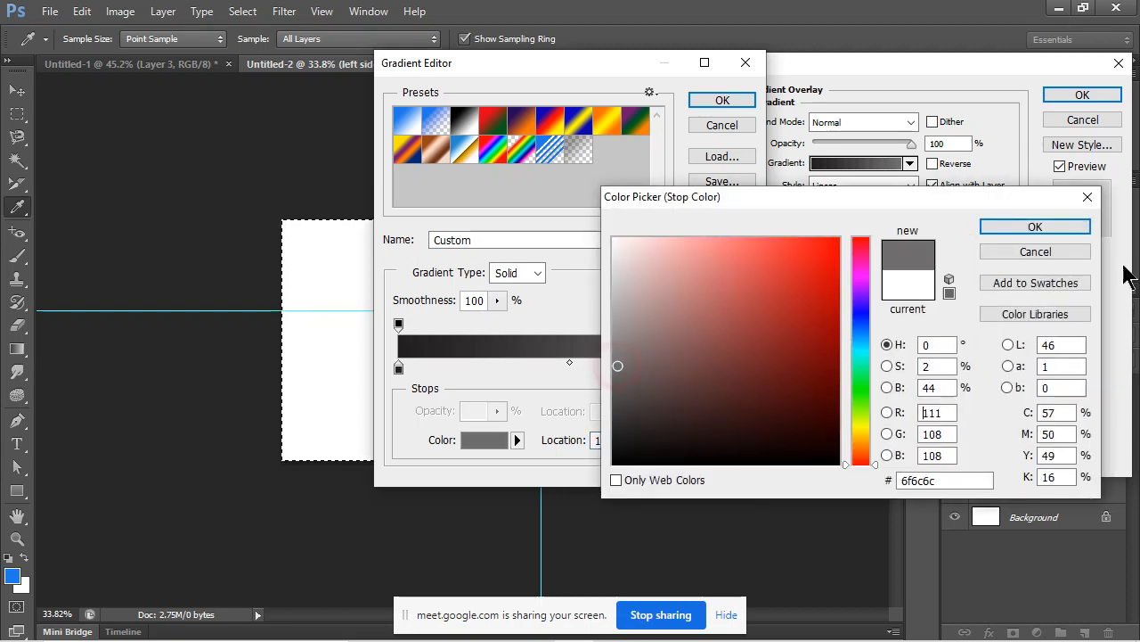
left_click(1057, 222)
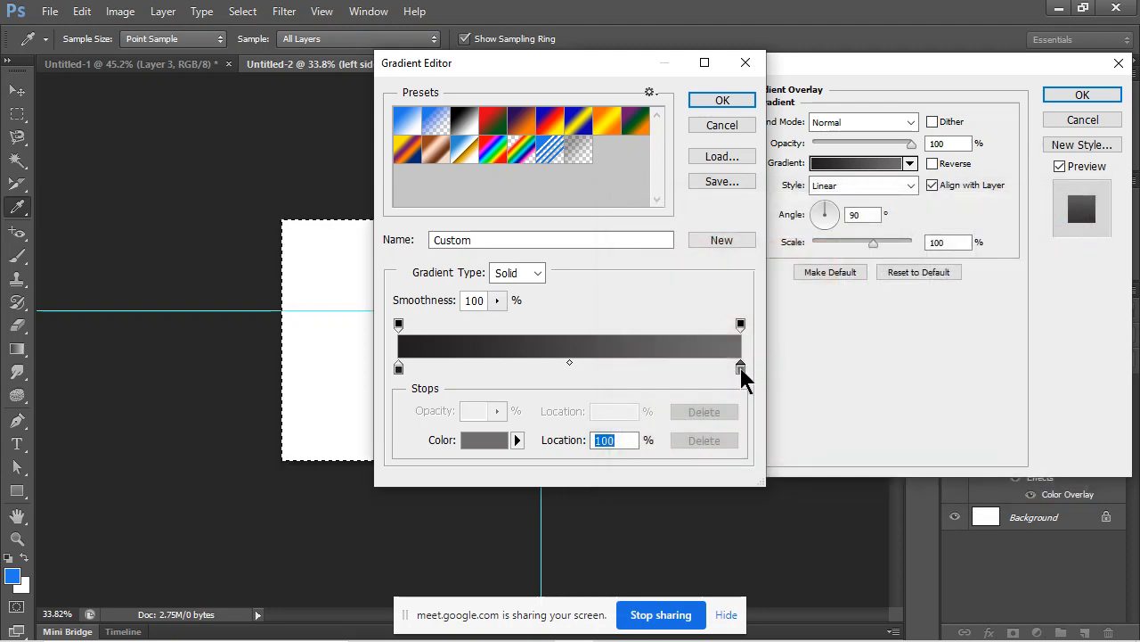
Lighten the gradient's end stop at location 100% to 9a9696 and accept the custom gradient.
left_click_drag(636, 71, 867, 124)
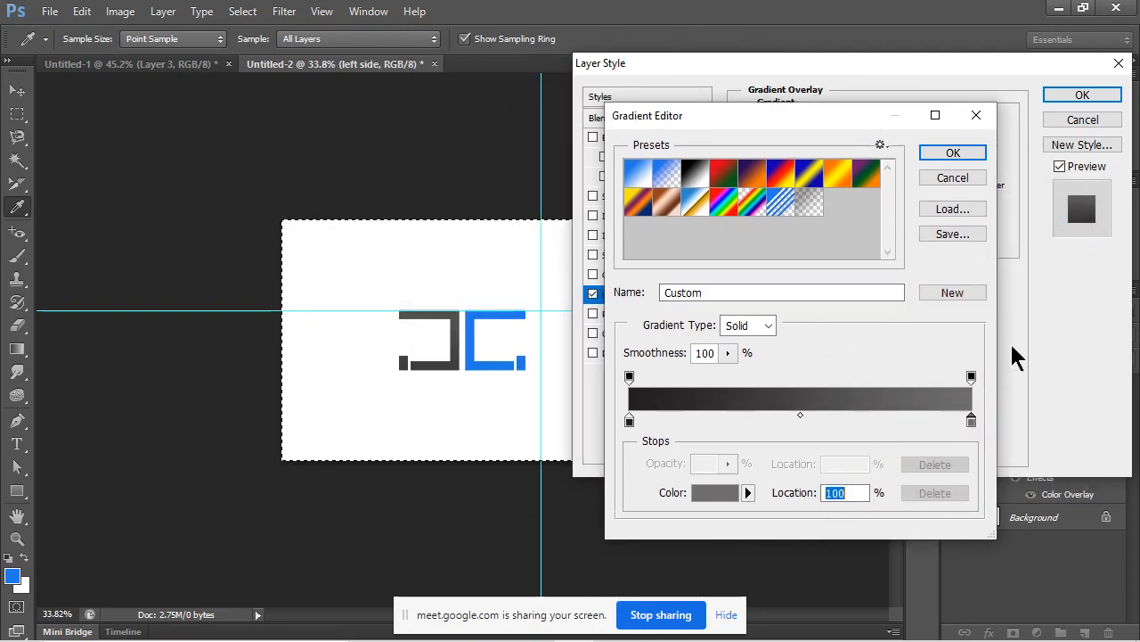
double_click(971, 421)
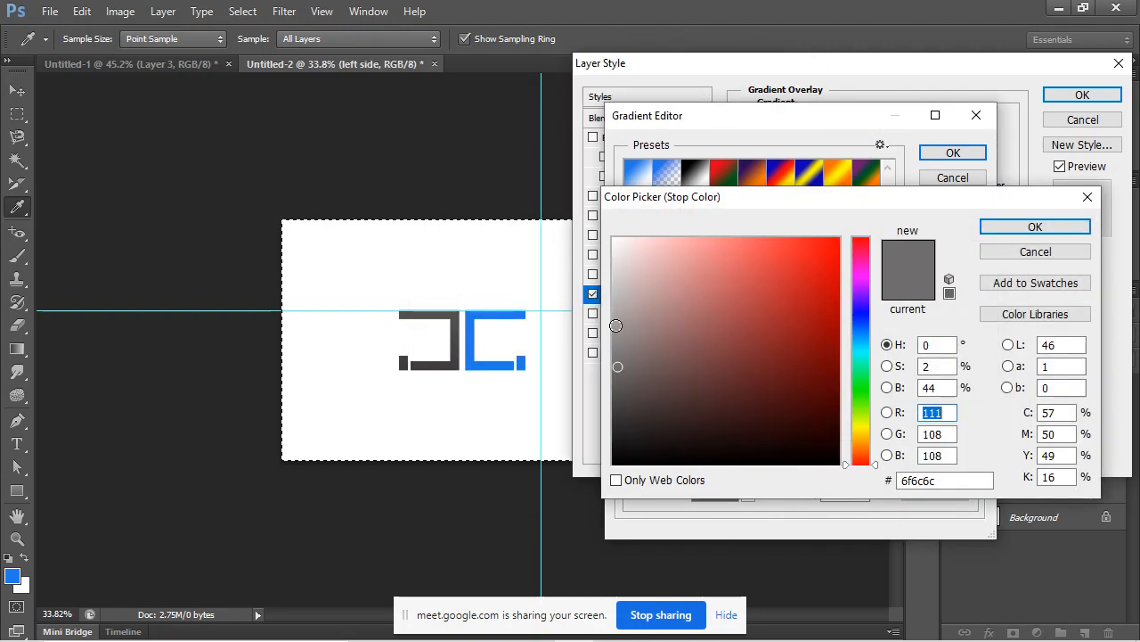
left_click(616, 325)
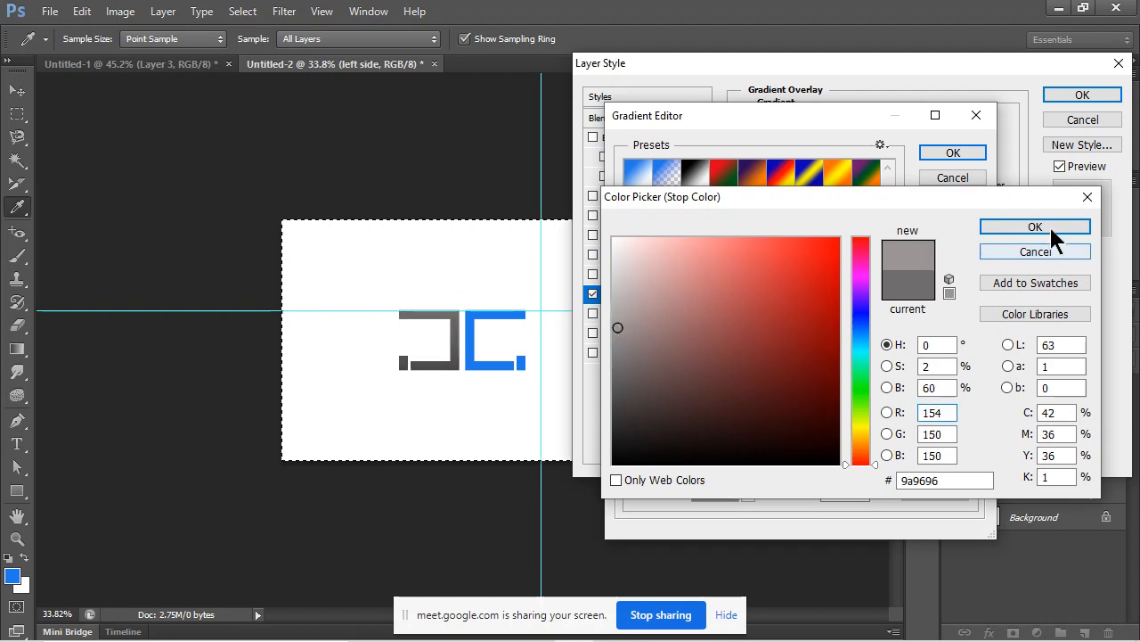
left_click(1053, 231)
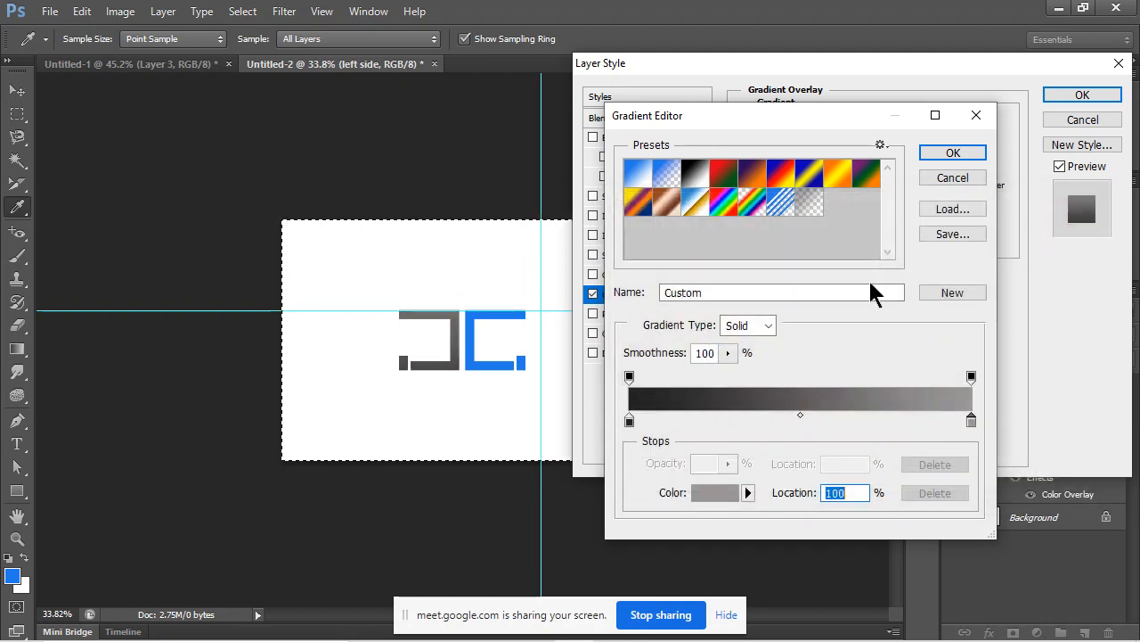
left_click(952, 153)
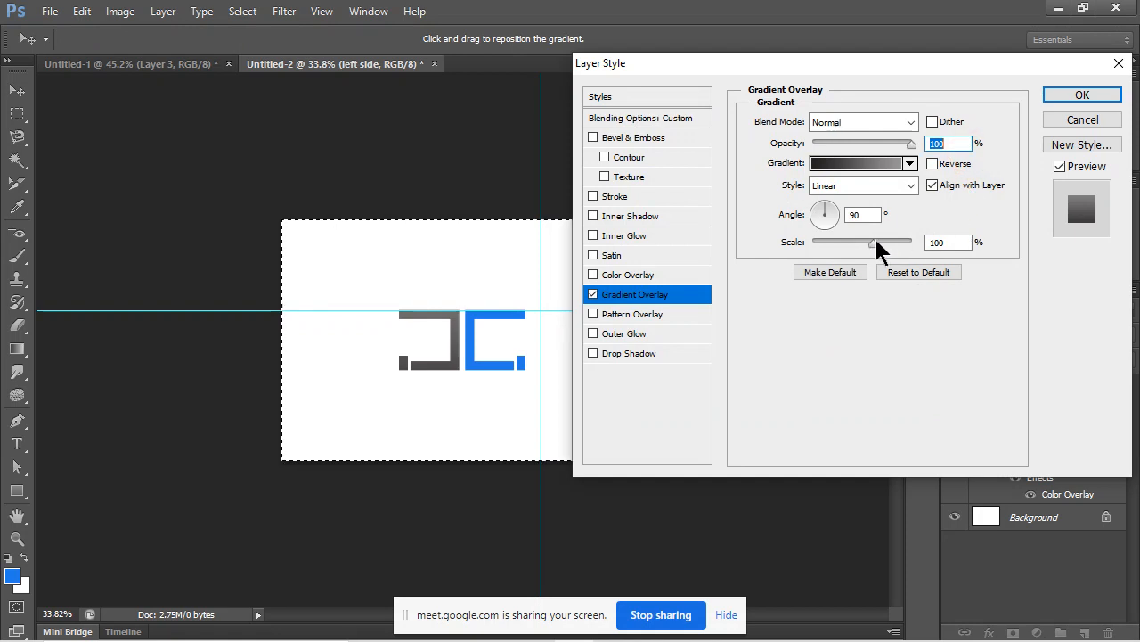
Set the Gradient Overlay's scale to 150% and its angle to 37°, and apply the style to the left side group.
left_click_drag(877, 241, 961, 245)
left_click(839, 222)
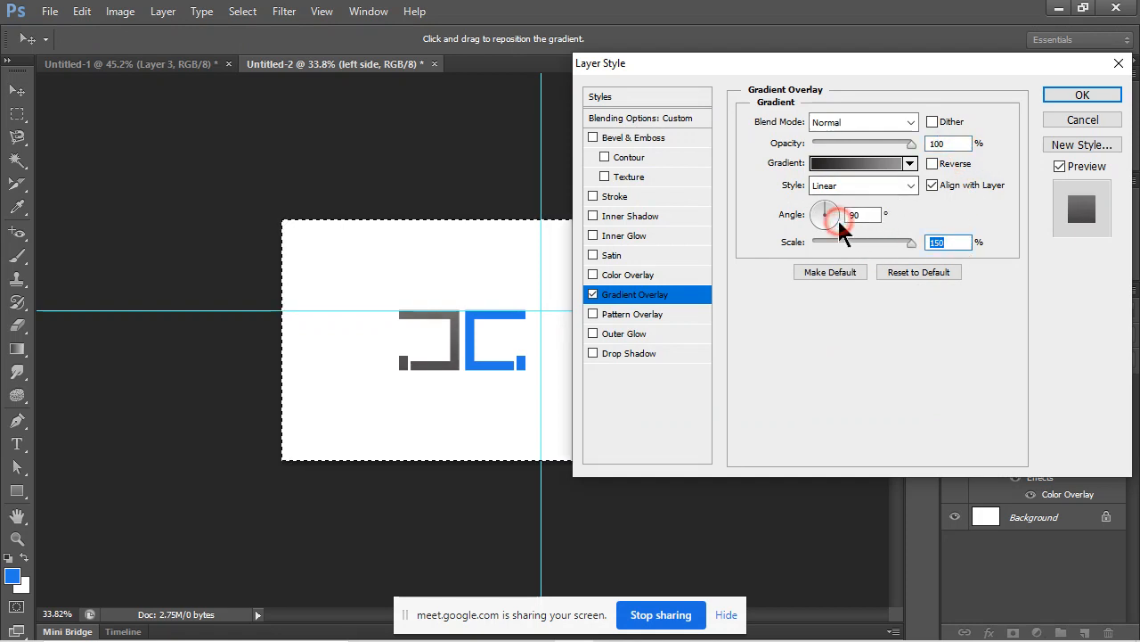
left_click(835, 207)
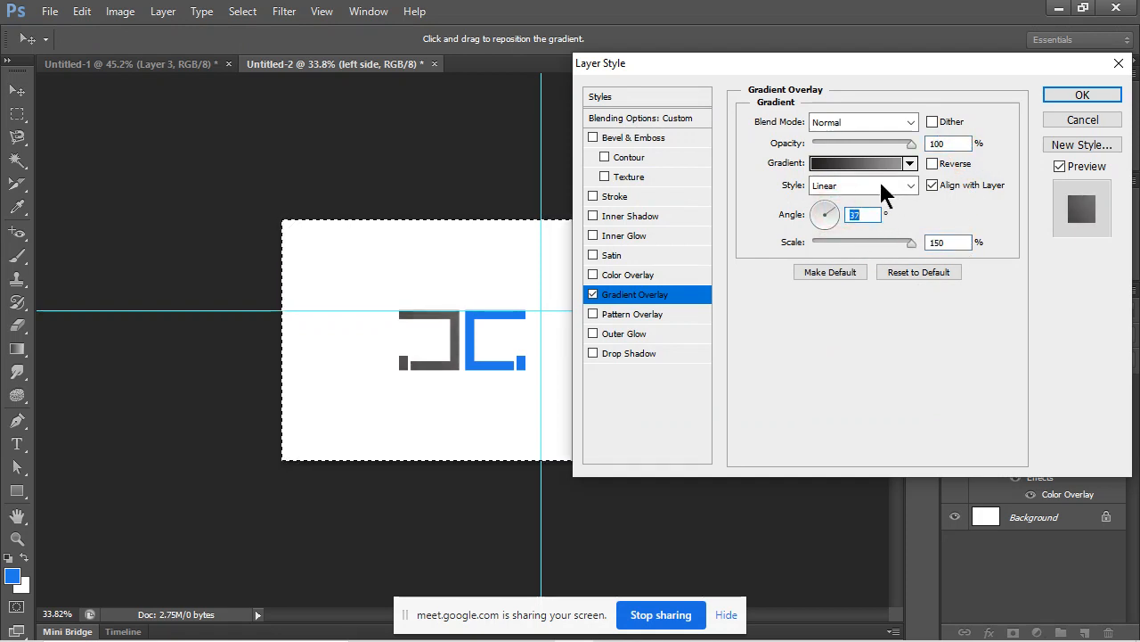
left_click(1081, 94)
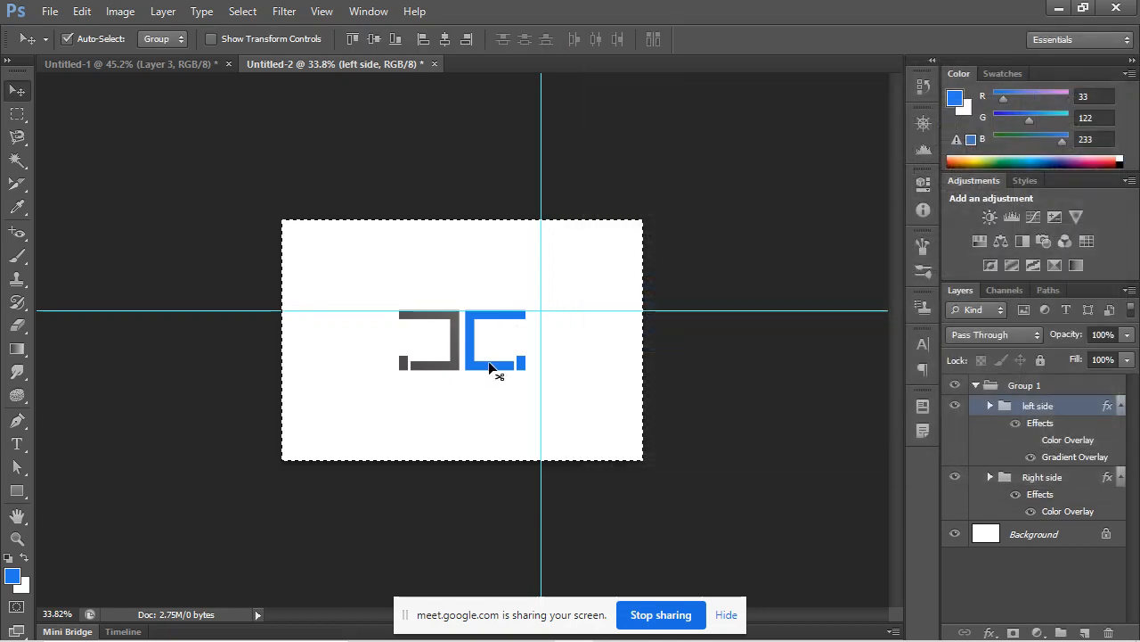
Inspect the gradient on the left shape and remove the selection around the whole canvas.
scroll(403, 422, "up", 5)
scroll(408, 419, "up", 1)
scroll(409, 420, "down", 3)
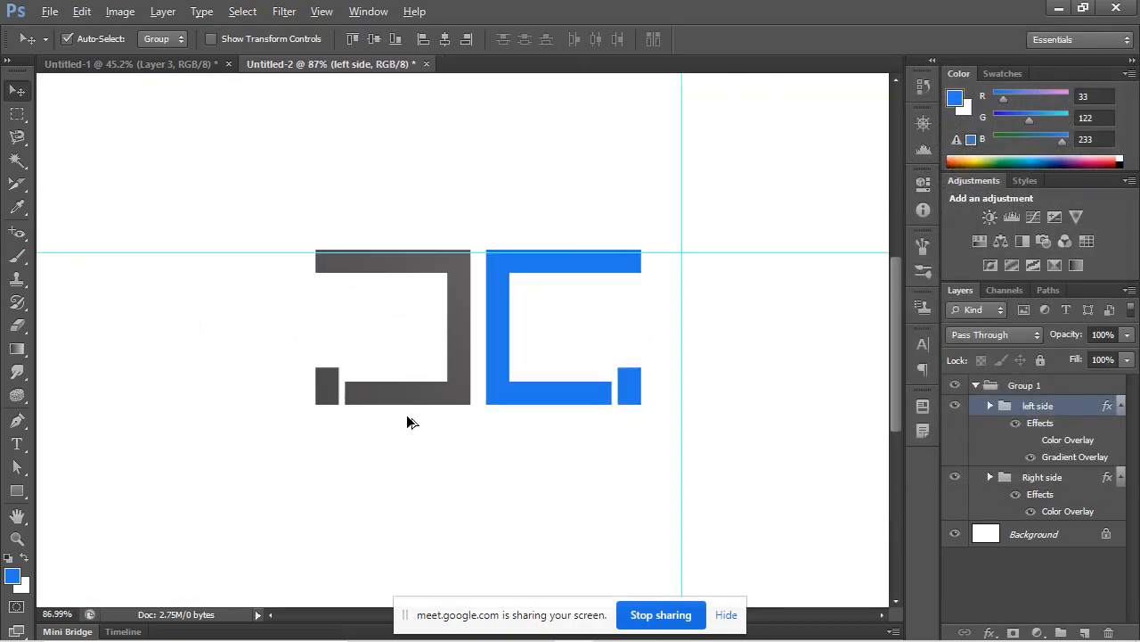
scroll(501, 348, "up", 3)
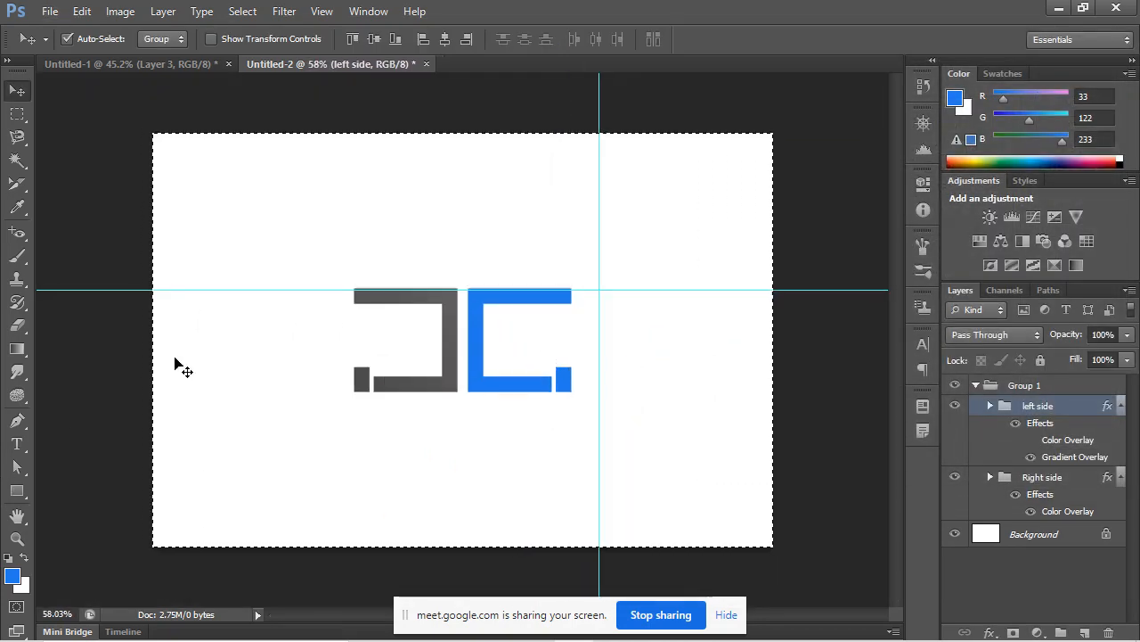
scroll(425, 327, "down", 3)
scroll(450, 327, "down", 2)
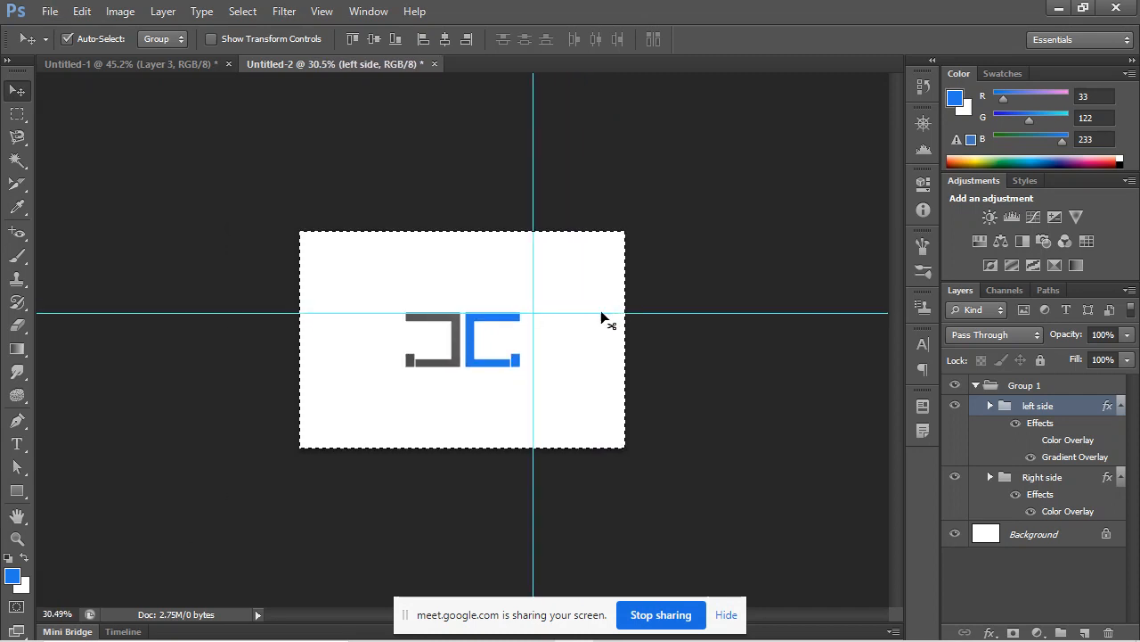
key("ctrl+d")
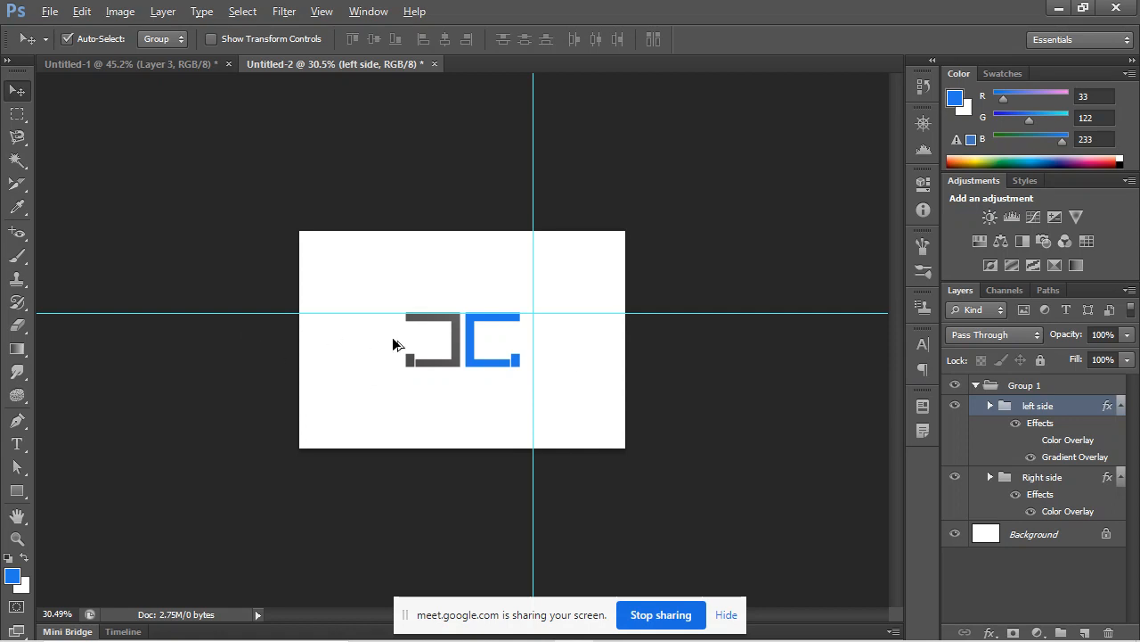
Compare the logo in Untitled-2 with the reference logo on the grey background in Untitled-1.
scroll(402, 345, "up", 5)
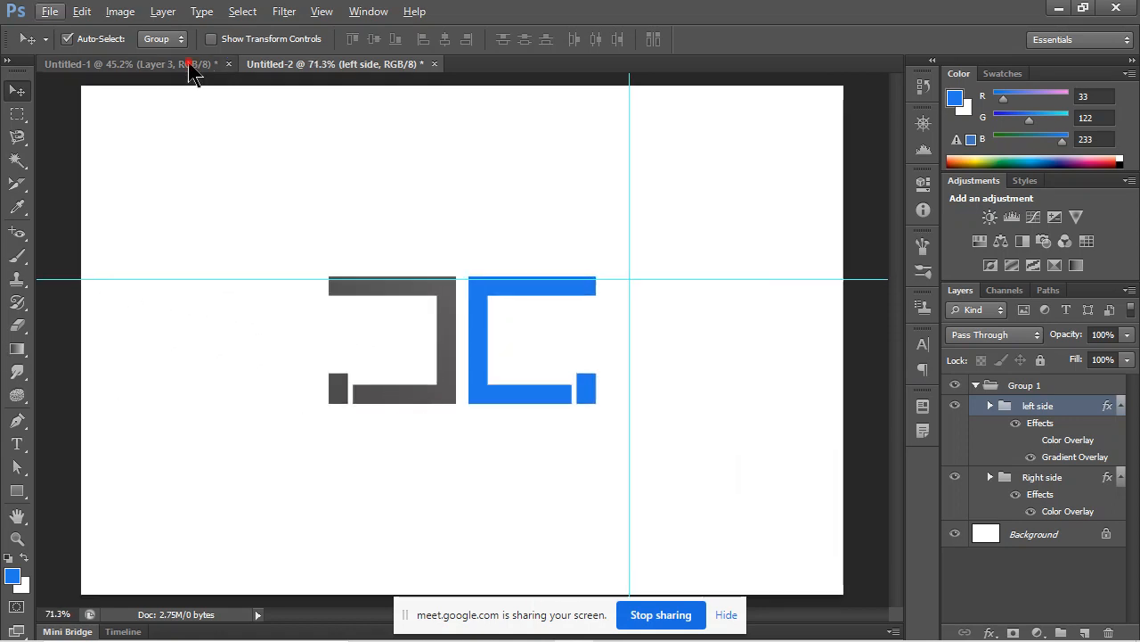
left_click(190, 66)
key("alt")
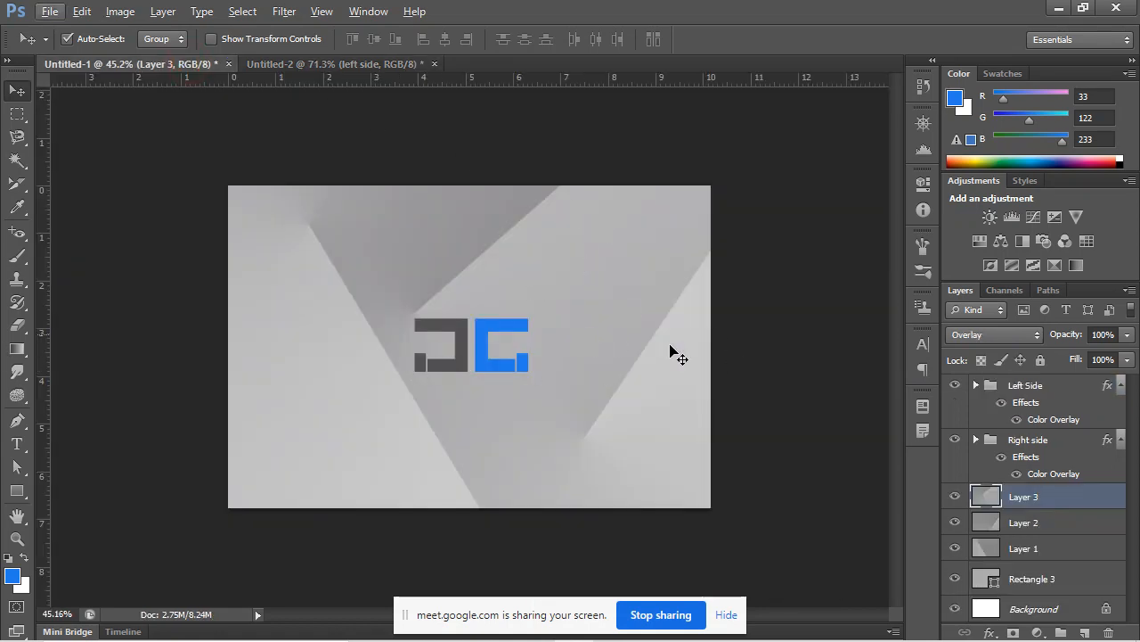
left_click(312, 68)
scroll(575, 237, "down", 5)
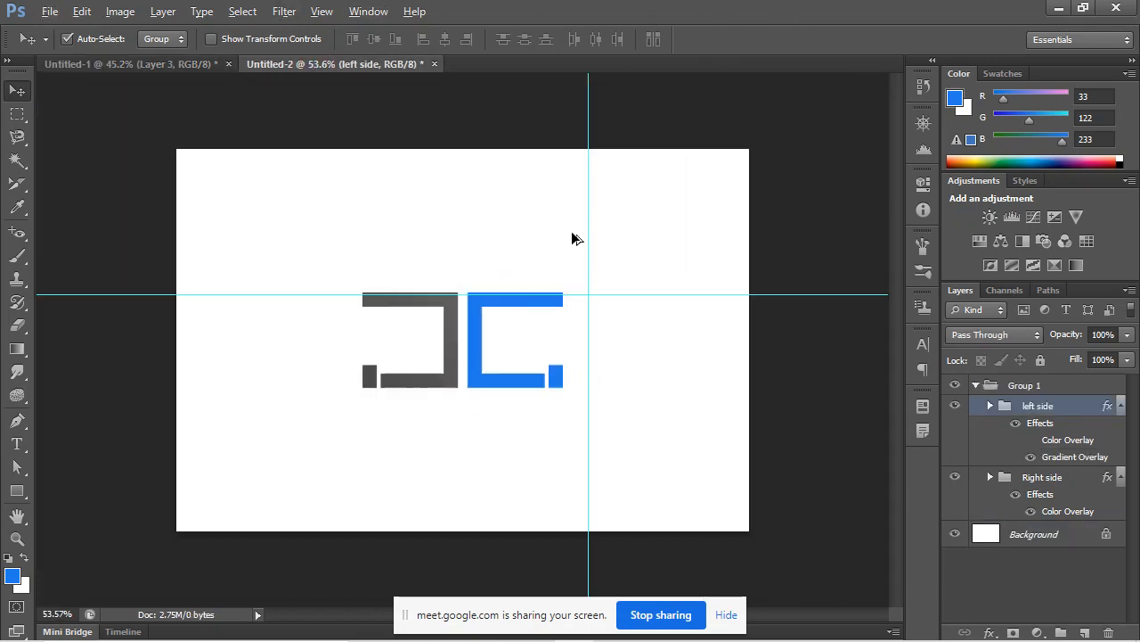
left_click(142, 67)
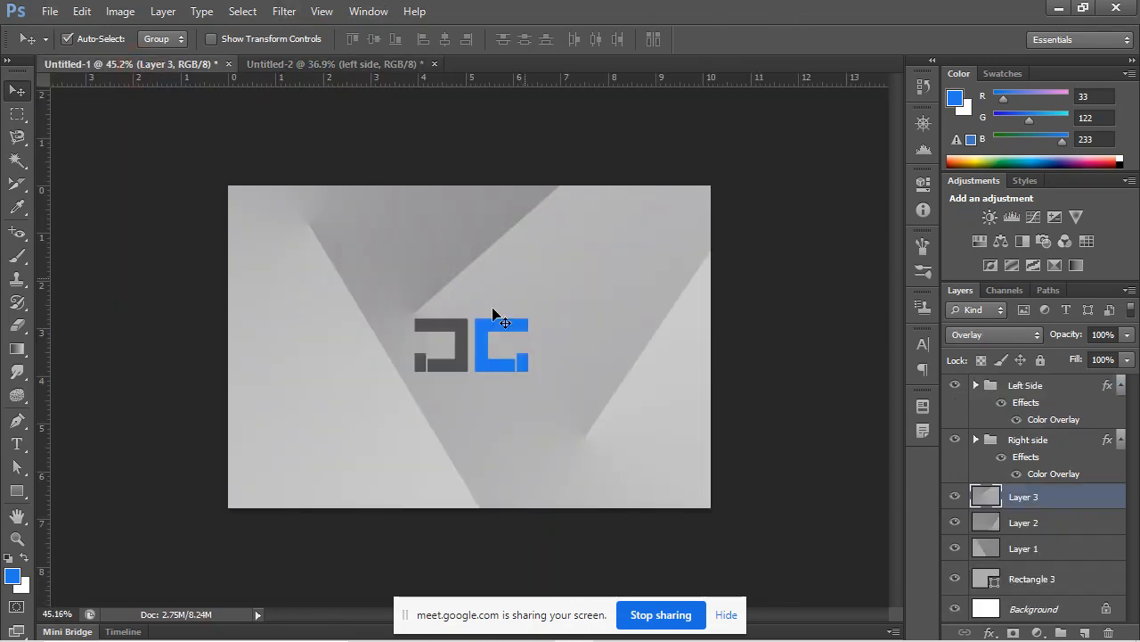
left_click(328, 67)
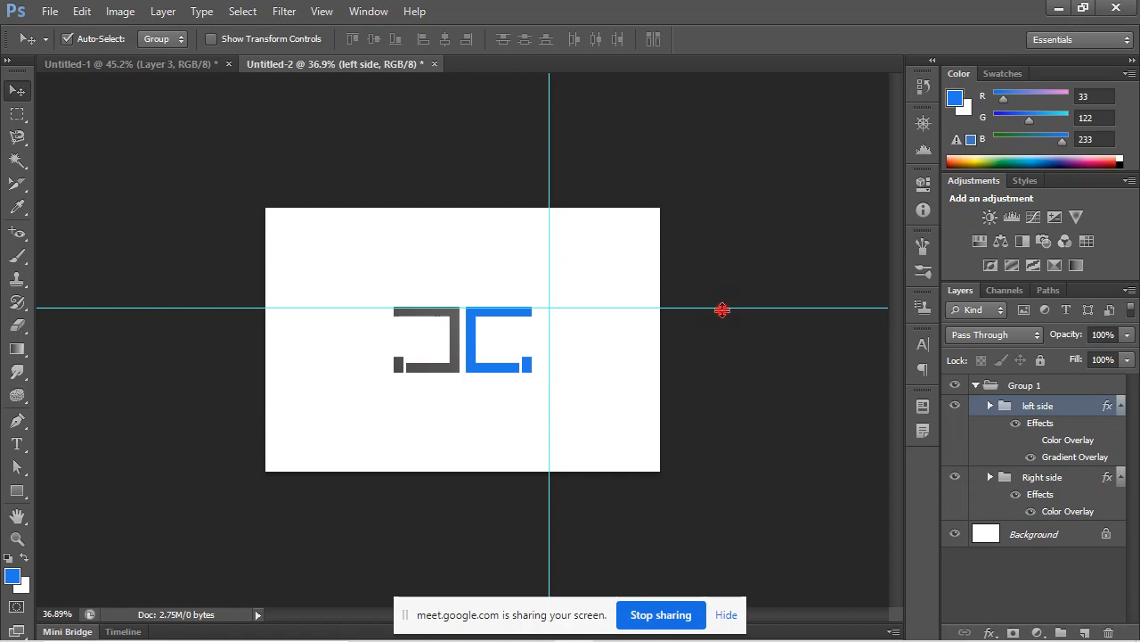
Remove the horizontal and the vertical guide from the logo canvas.
left_click_drag(721, 309, 744, 36)
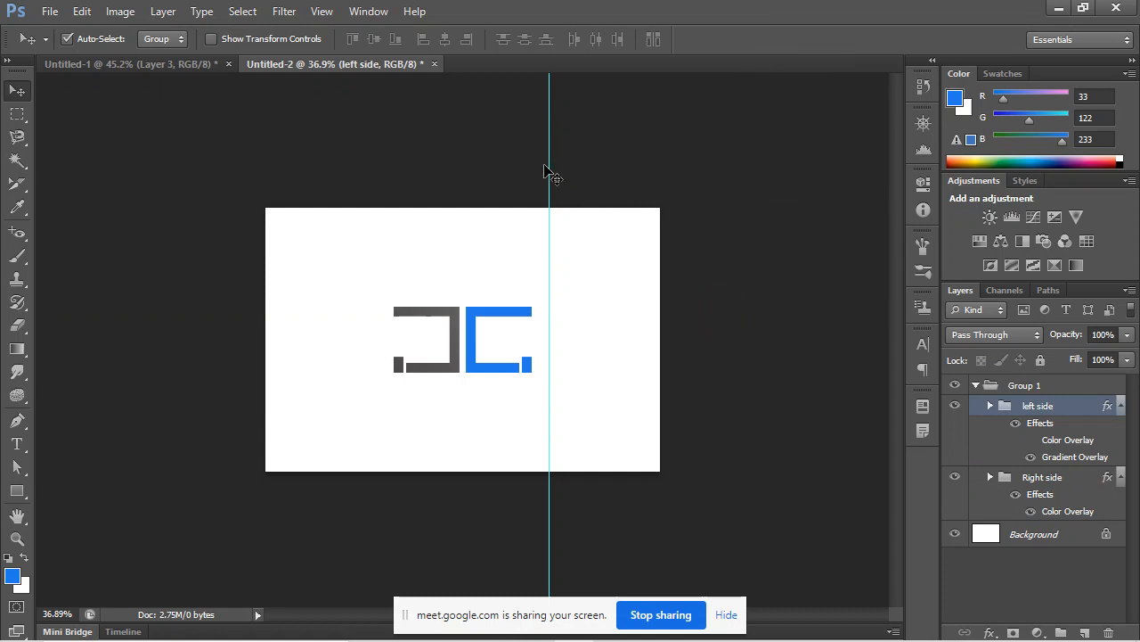
left_click_drag(552, 170, 2, 234)
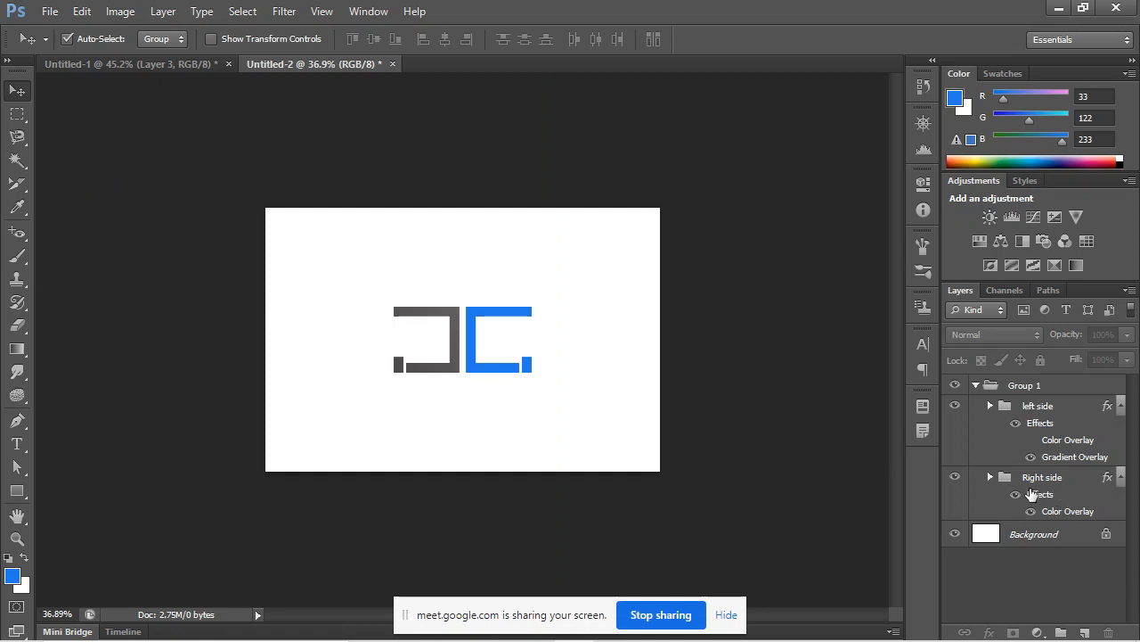
Draw a rectangle about 1249 × 868 px covering the whole canvas directly above the Background layer and fill it light gray.
left_click(1070, 534)
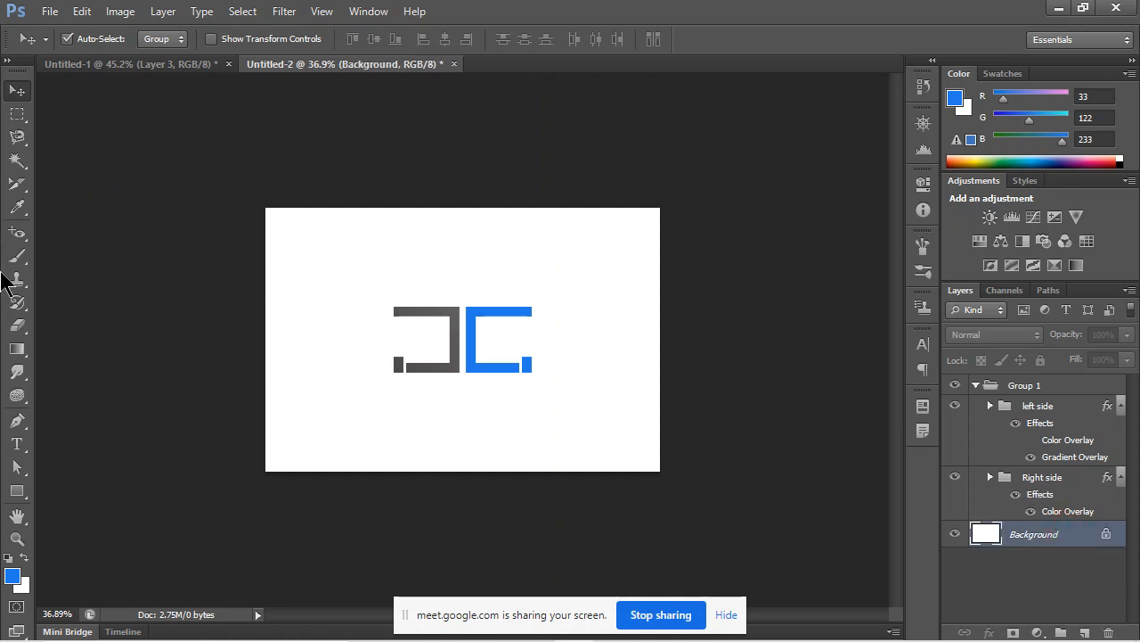
left_click(19, 490)
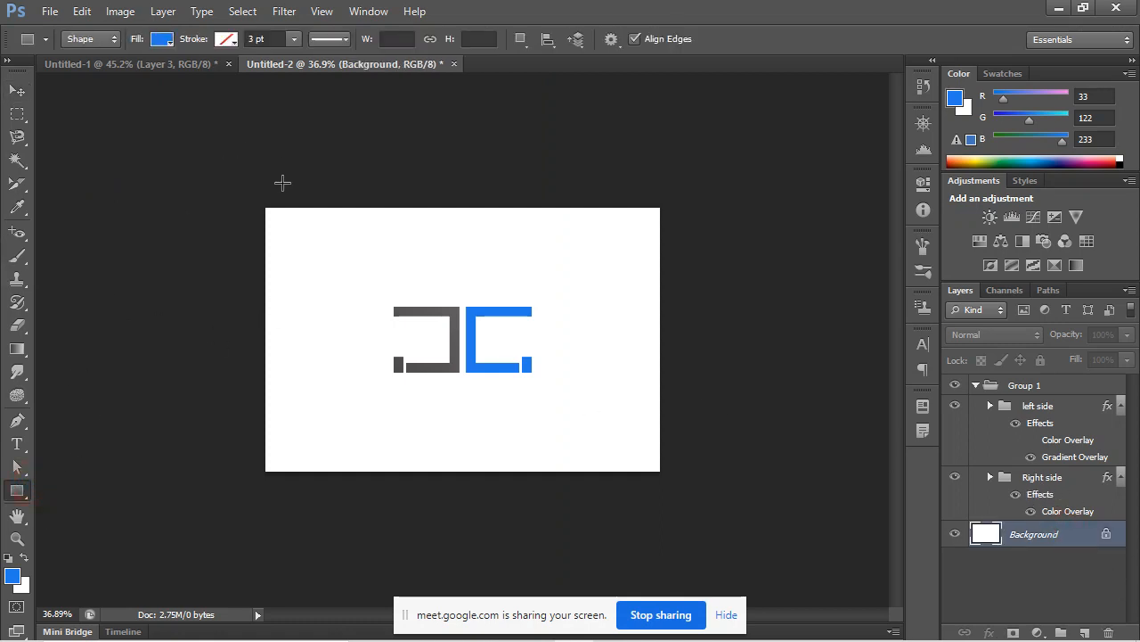
left_click_drag(259, 195, 671, 479)
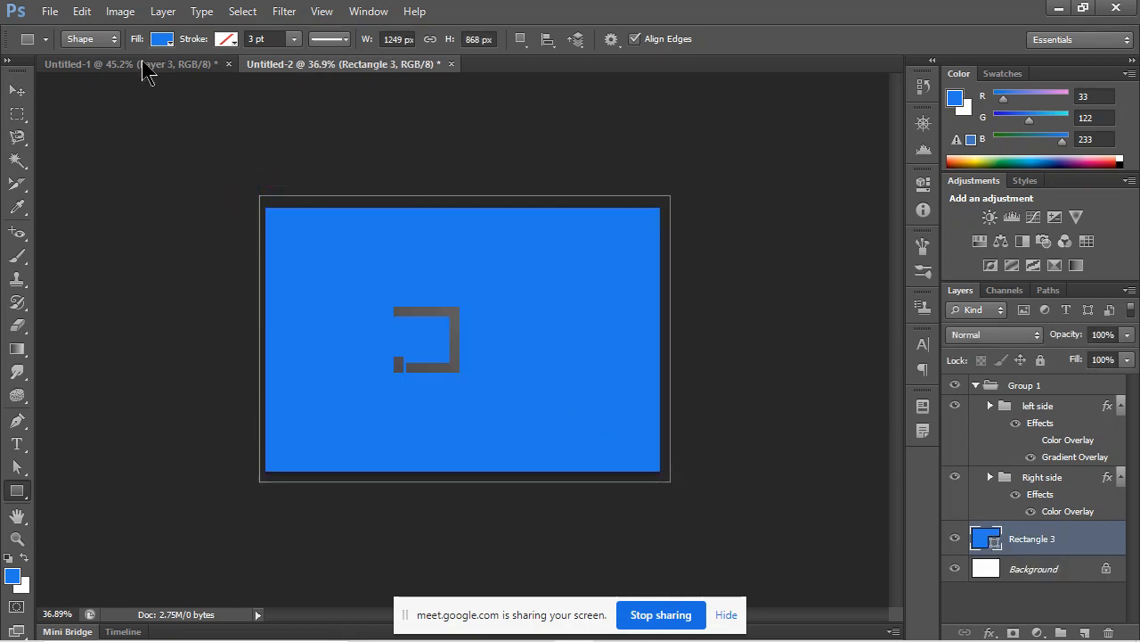
left_click(162, 39)
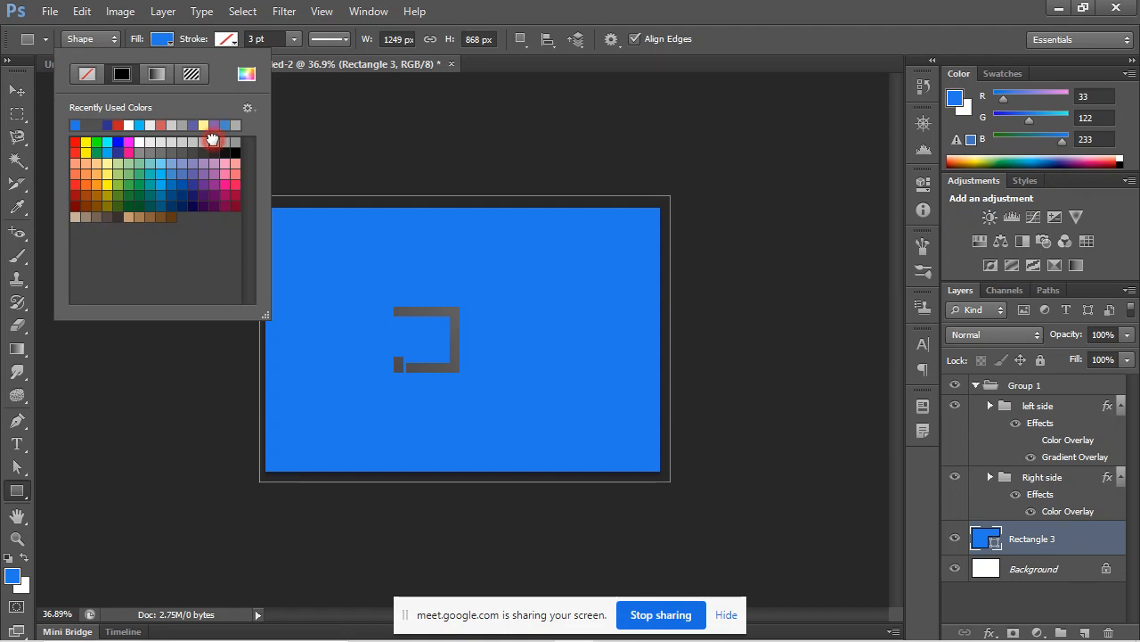
left_click(218, 134)
left_click(645, 5)
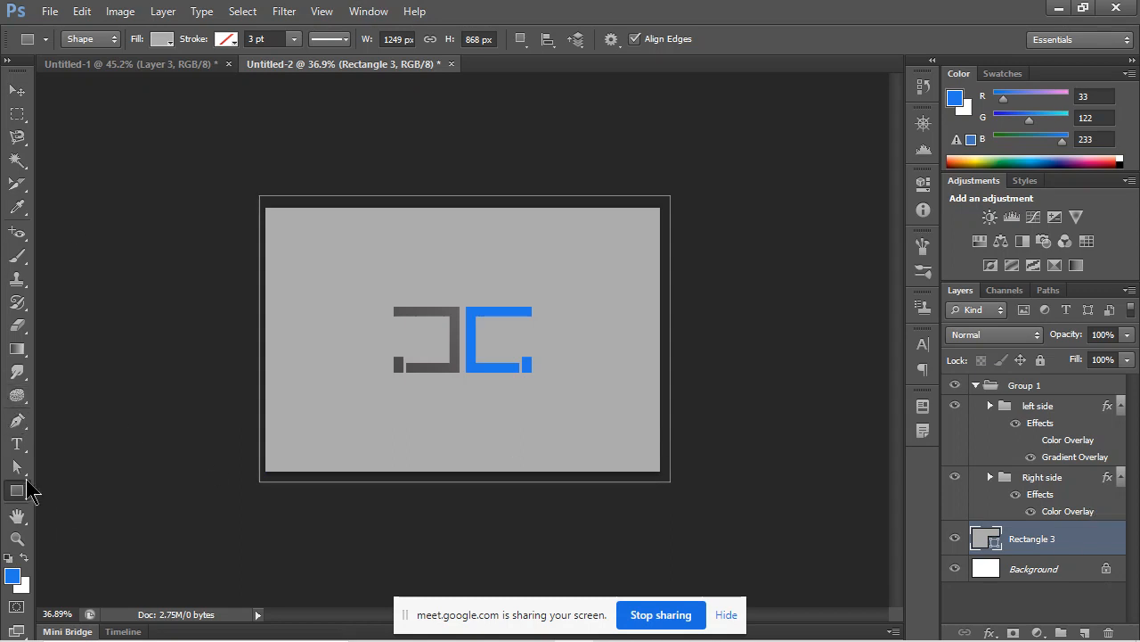
On a new layer above the gray rectangle, draw a gray angle gradient running diagonally from the canvas's upper-left corner toward the logo.
left_click(17, 349)
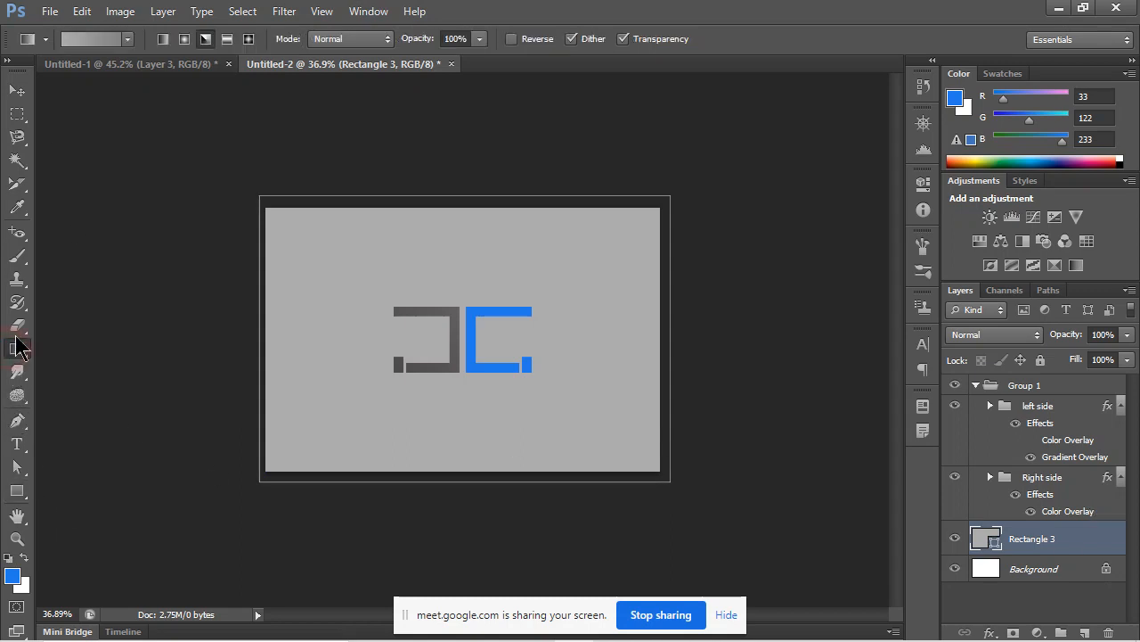
left_click(205, 39)
left_click(1085, 631)
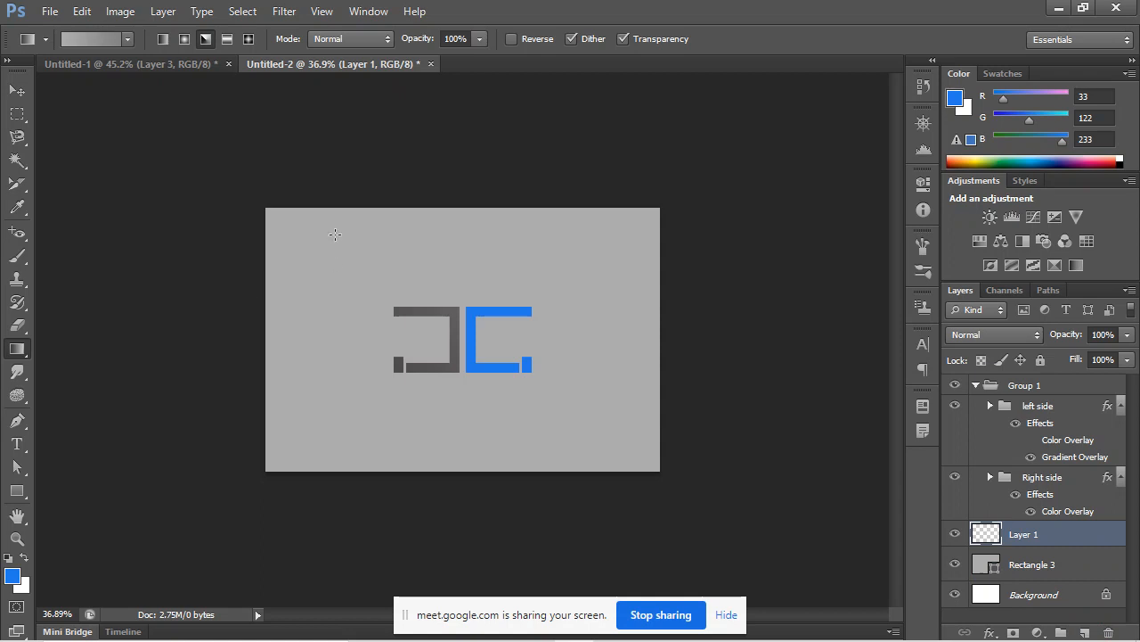
left_click_drag(335, 234, 588, 397)
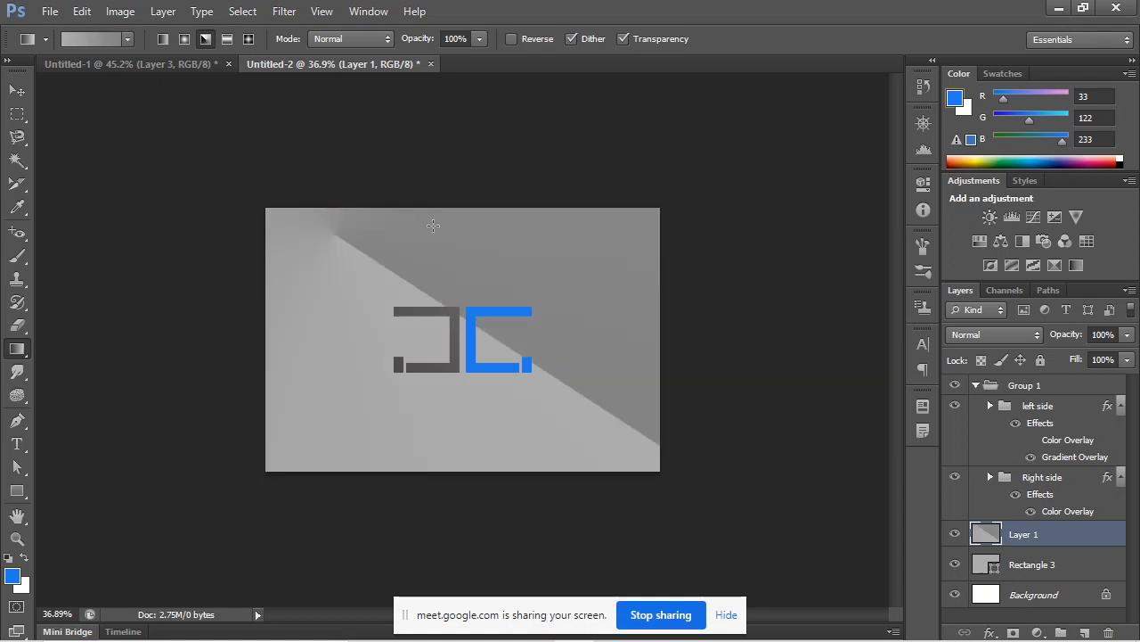
key("ctrl+z")
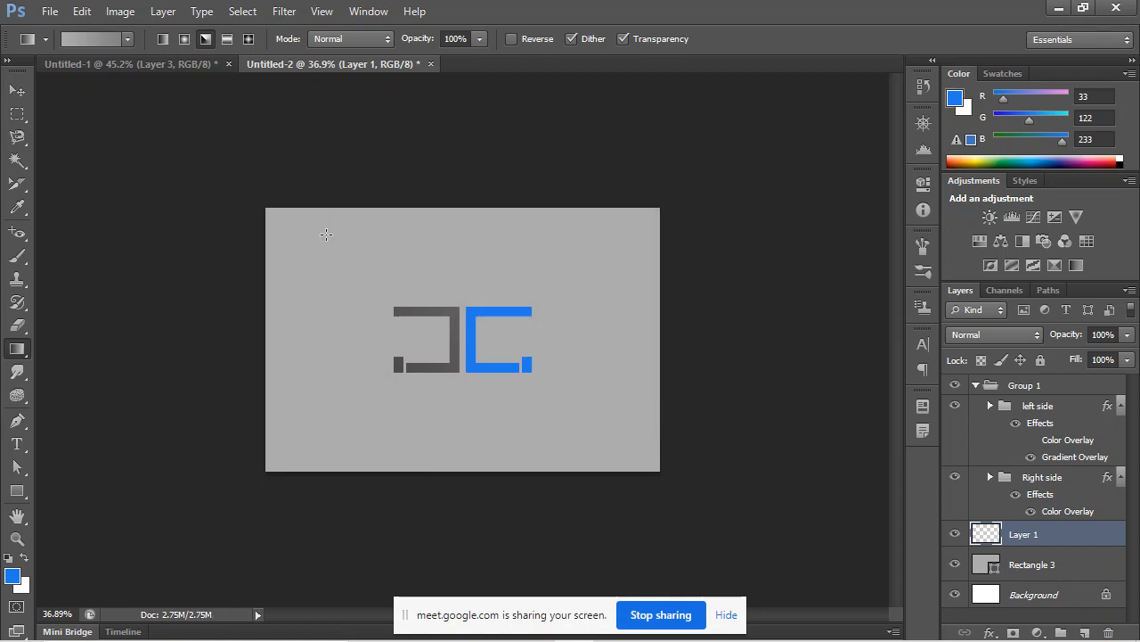
left_click_drag(323, 231, 373, 352)
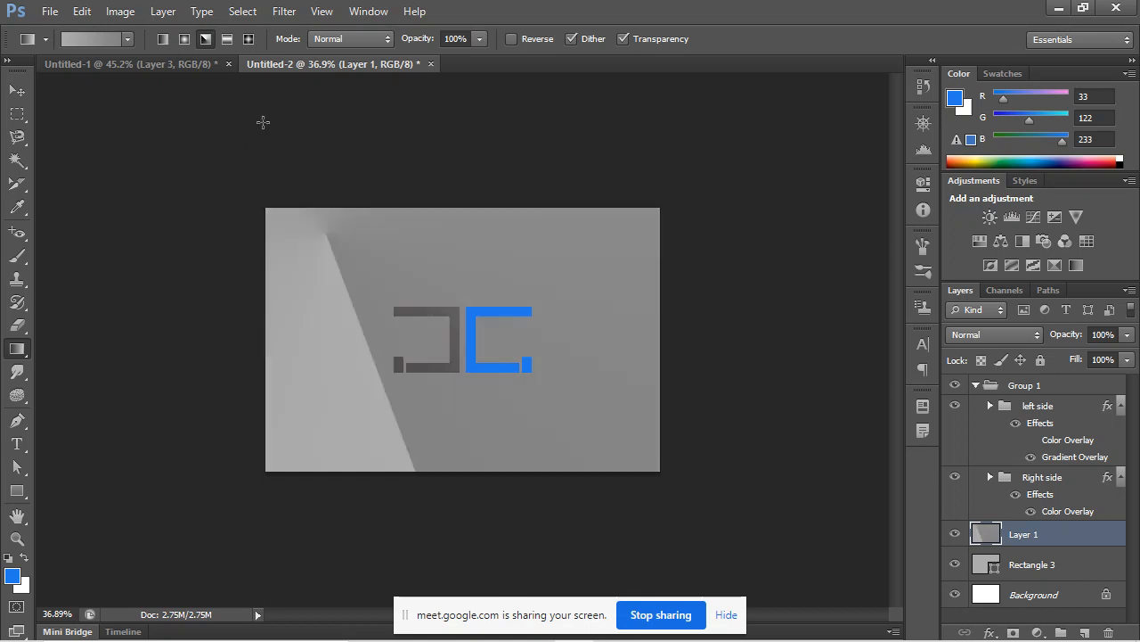
left_click_drag(285, 229, 405, 334)
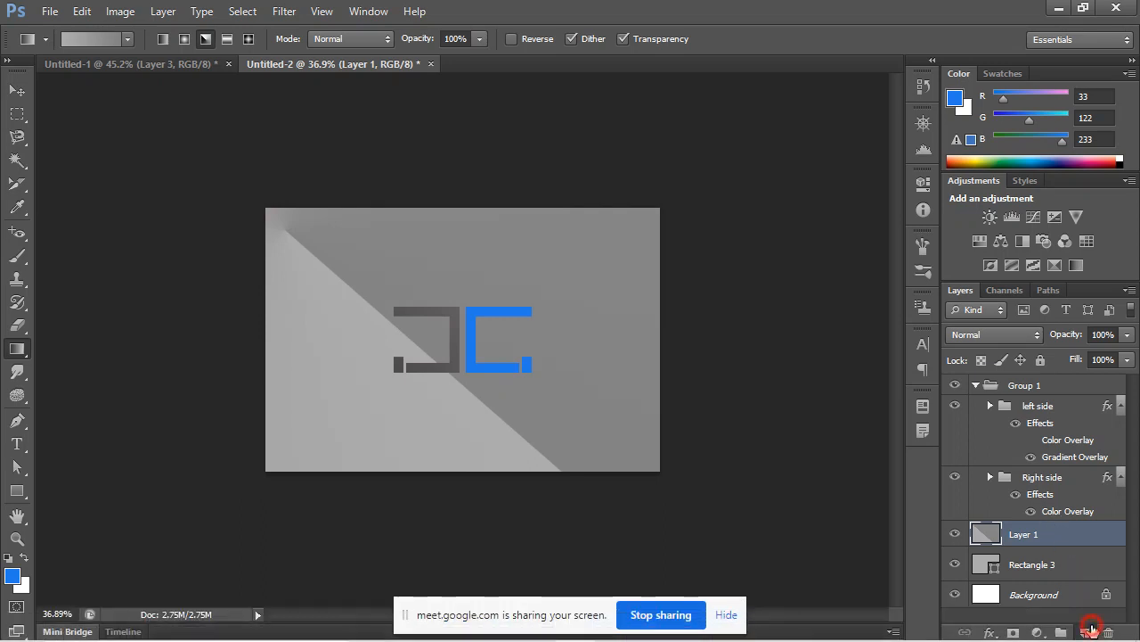
Add another new layer and draw an angle gradient on it from the canvas's upper-right corner down to the logo's lower edge.
left_click(1090, 629)
left_click_drag(590, 230, 511, 370)
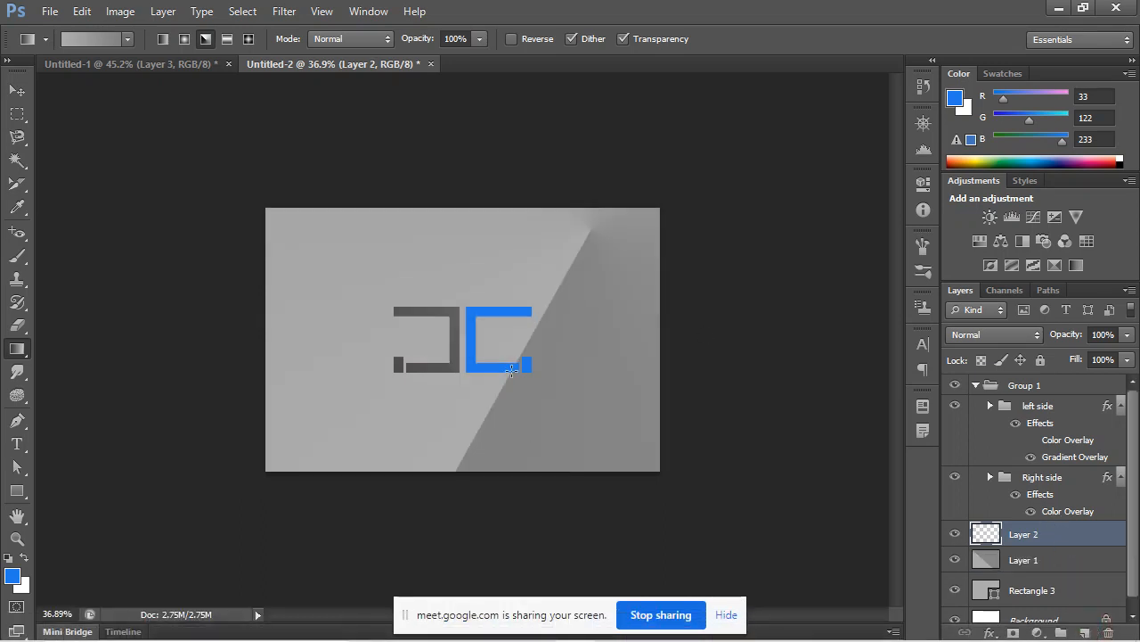
left_click(1012, 331)
left_click(978, 223)
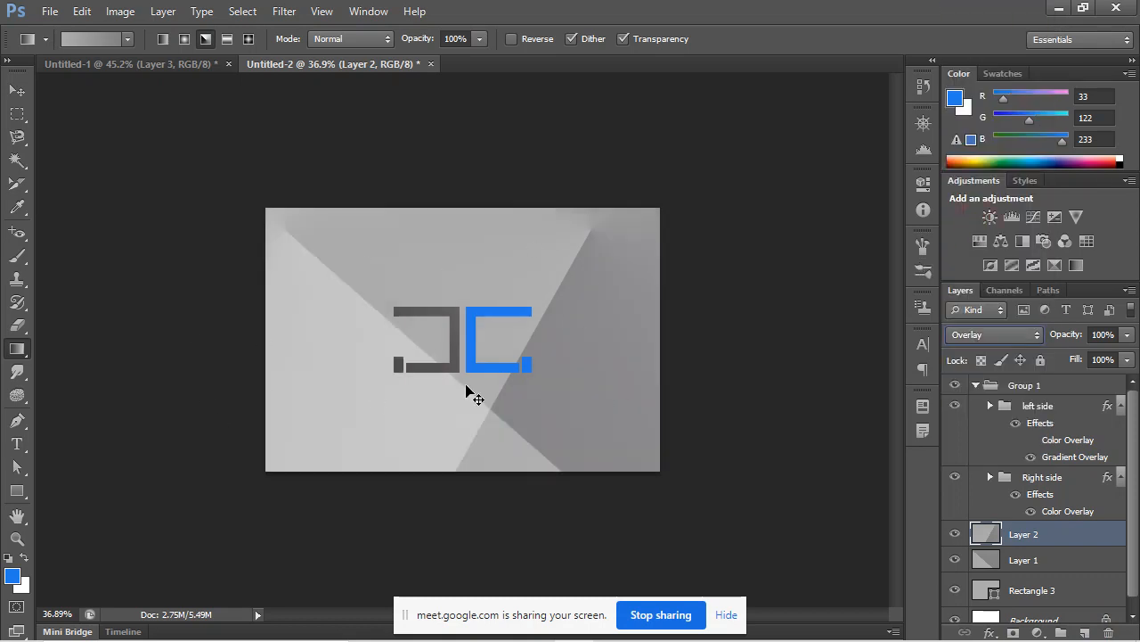
key("ctrl+z")
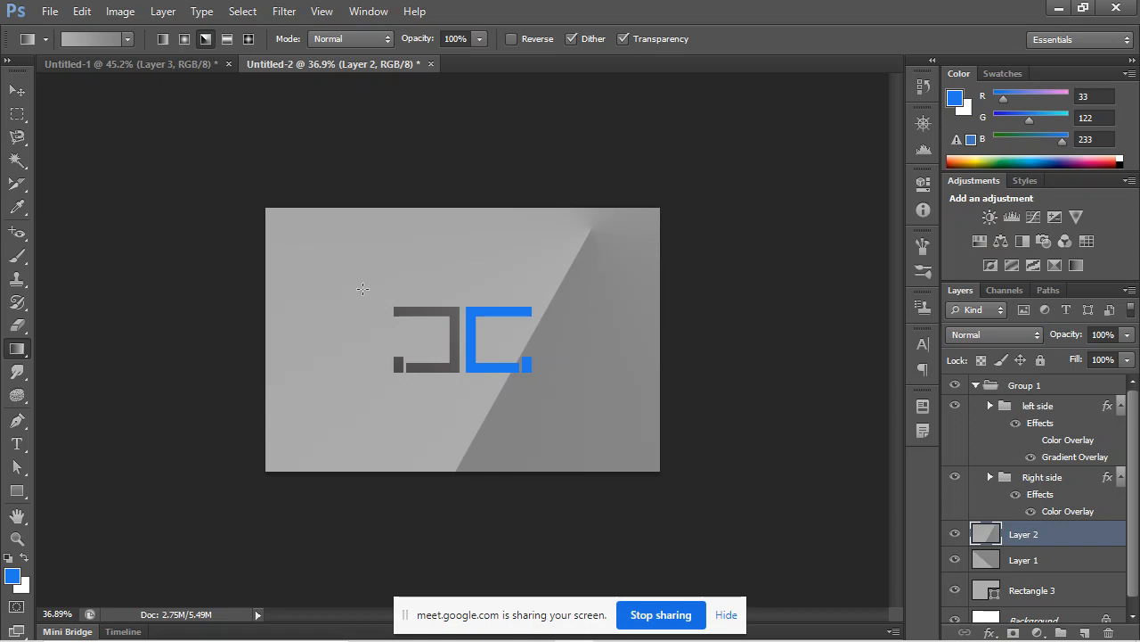
Redraw the angle gradient on Layer 1 as a steep line from the canvas's upper-left area down to its lower edge.
left_click(1004, 550)
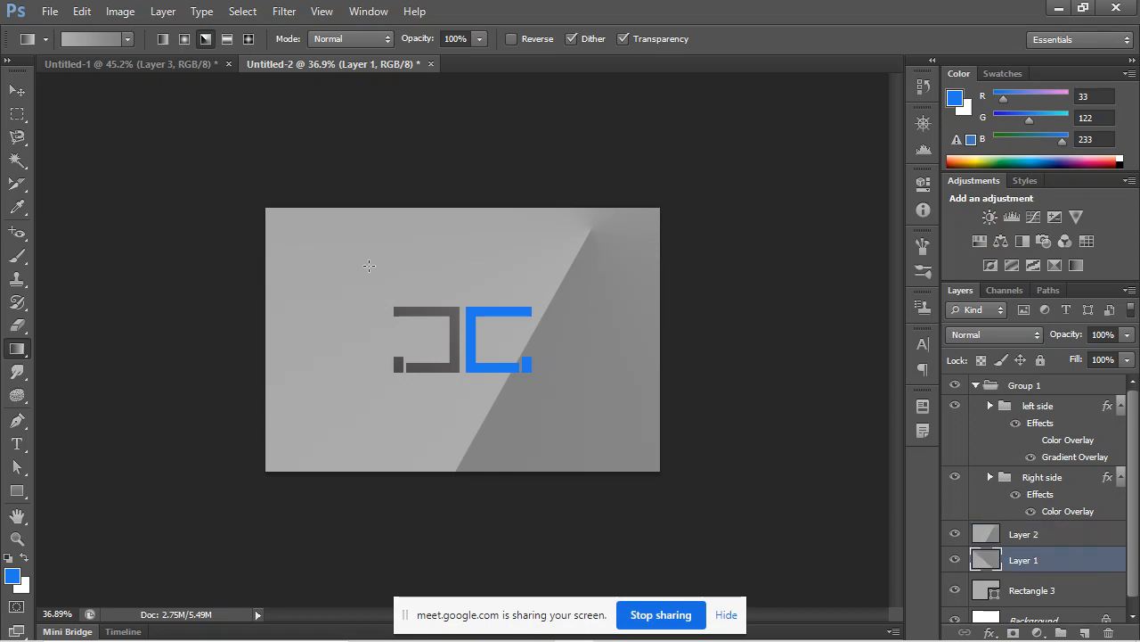
left_click(299, 233)
left_click_drag(323, 254, 381, 411)
Set the blend mode of Layer 2 to Overlay.
left_click(1039, 535)
left_click(980, 334)
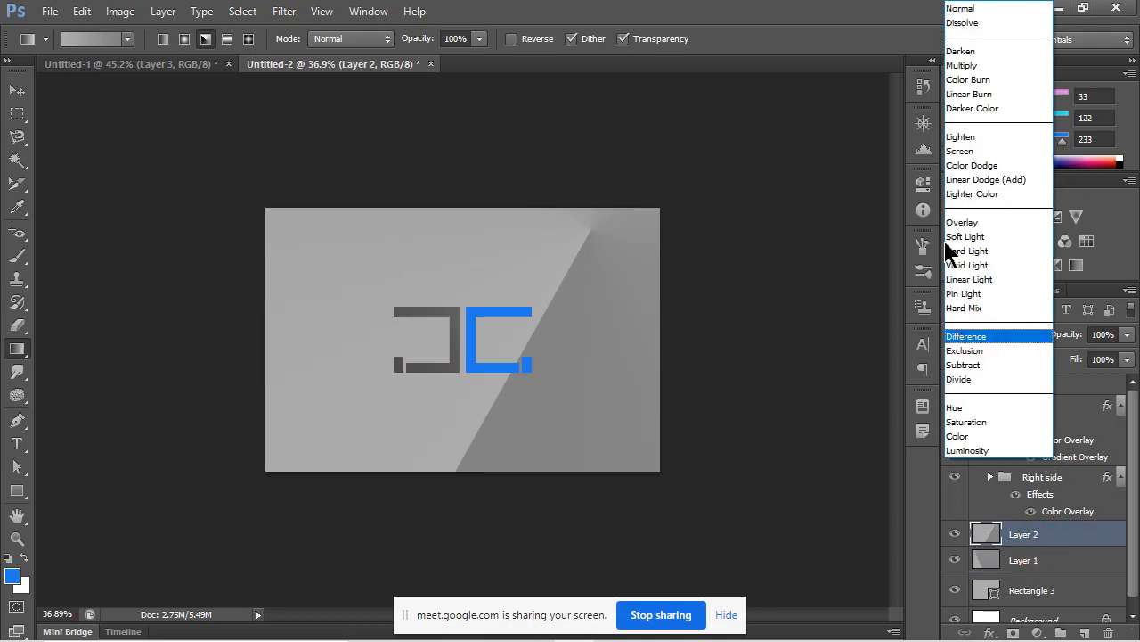
left_click(987, 227)
Redraw the angle gradient on Layer 1 as a shallow diagonal from the canvas's upper-left area across the blue half of the logo.
left_click(1102, 561)
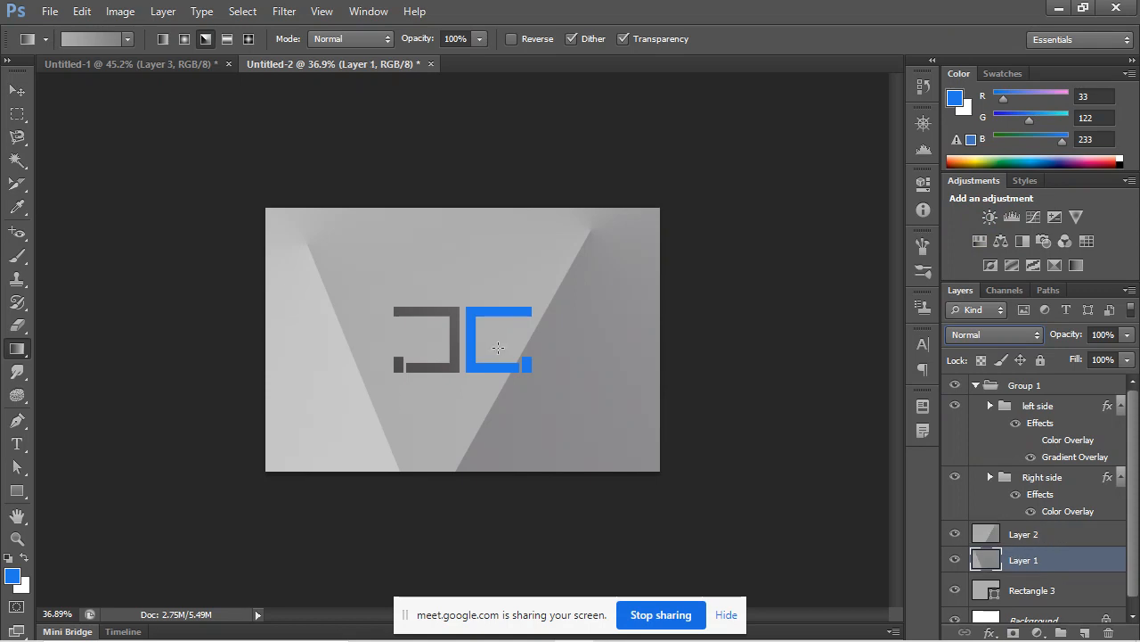
left_click_drag(329, 256, 335, 346)
left_click_drag(313, 237, 481, 325)
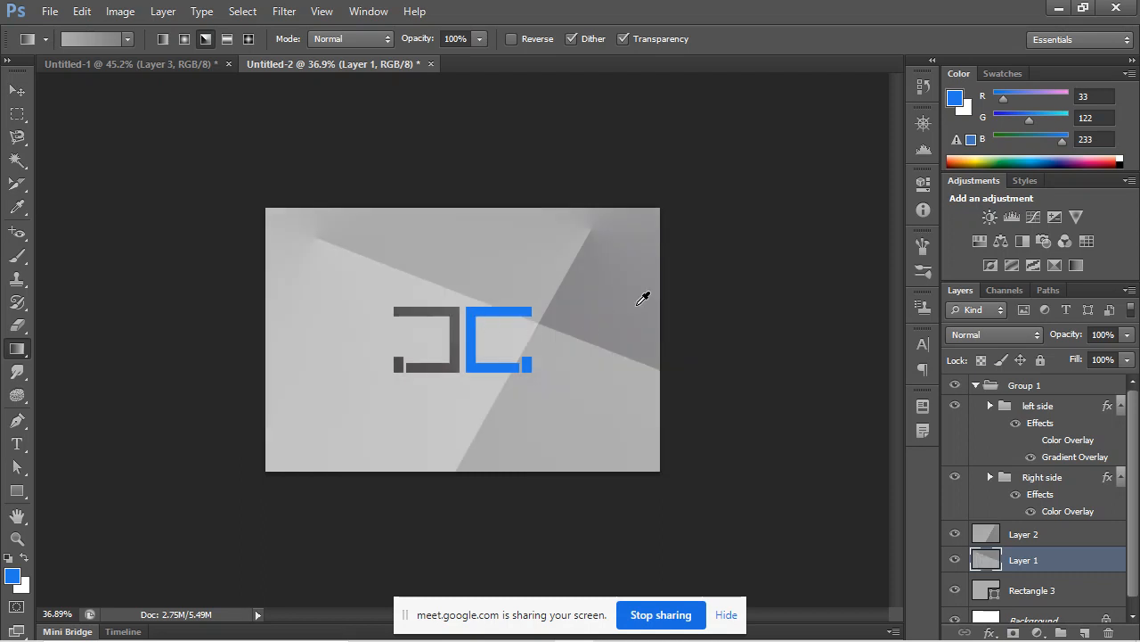
scroll(618, 377, "down", 4)
scroll(599, 383, "up", 8)
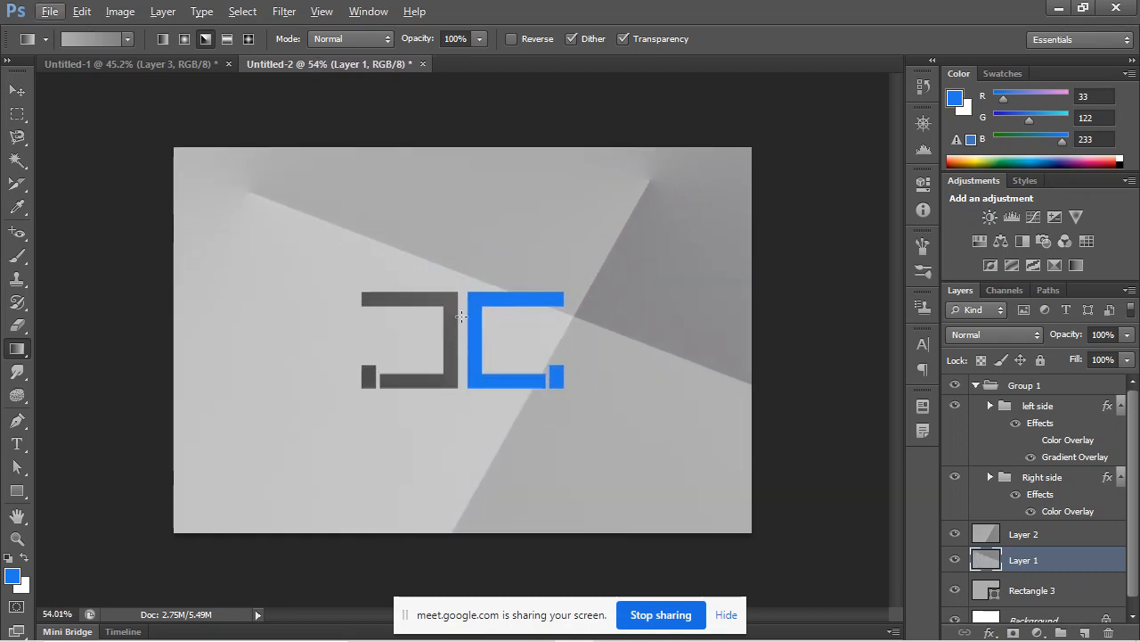
Close the Untitled-2 and Untitled-1 logo documents without saving their changes.
left_click(423, 64)
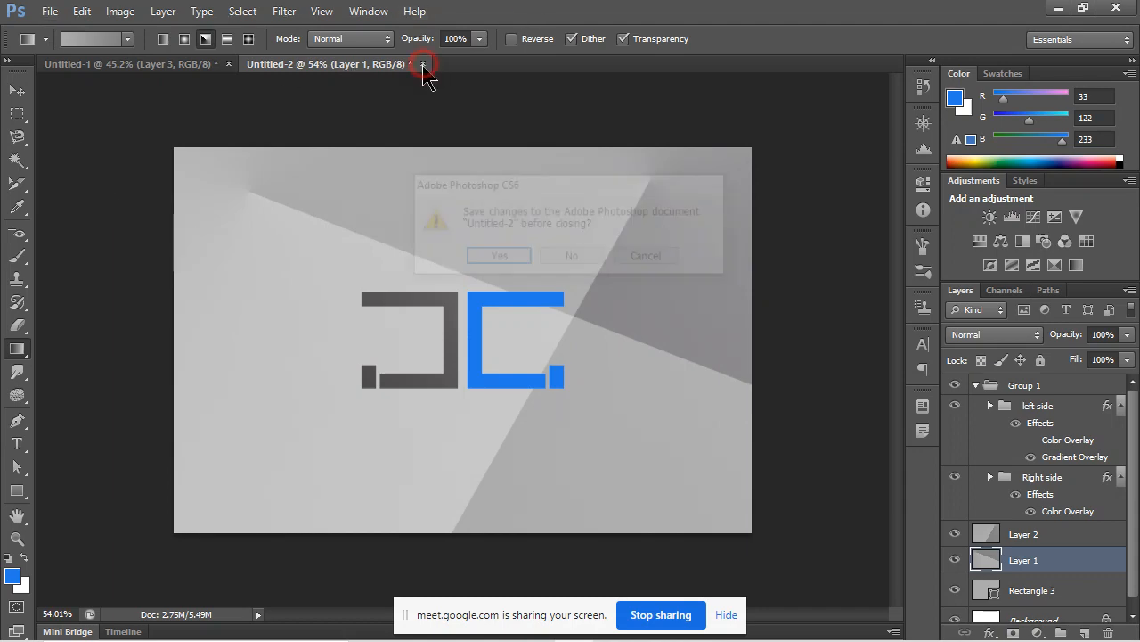
left_click(571, 256)
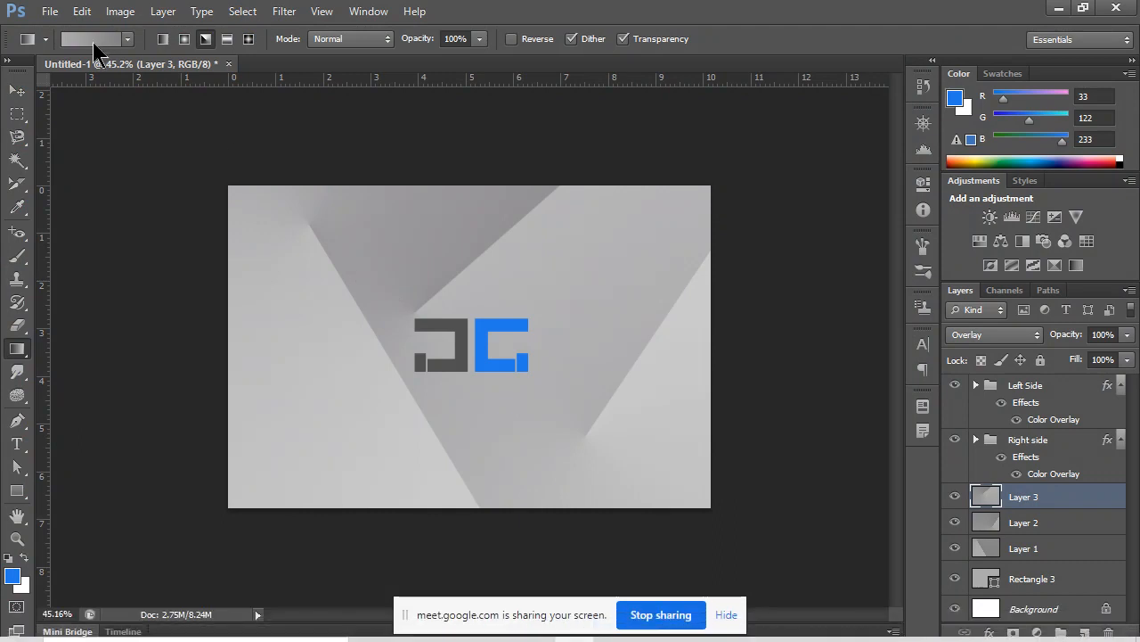
left_click(228, 64)
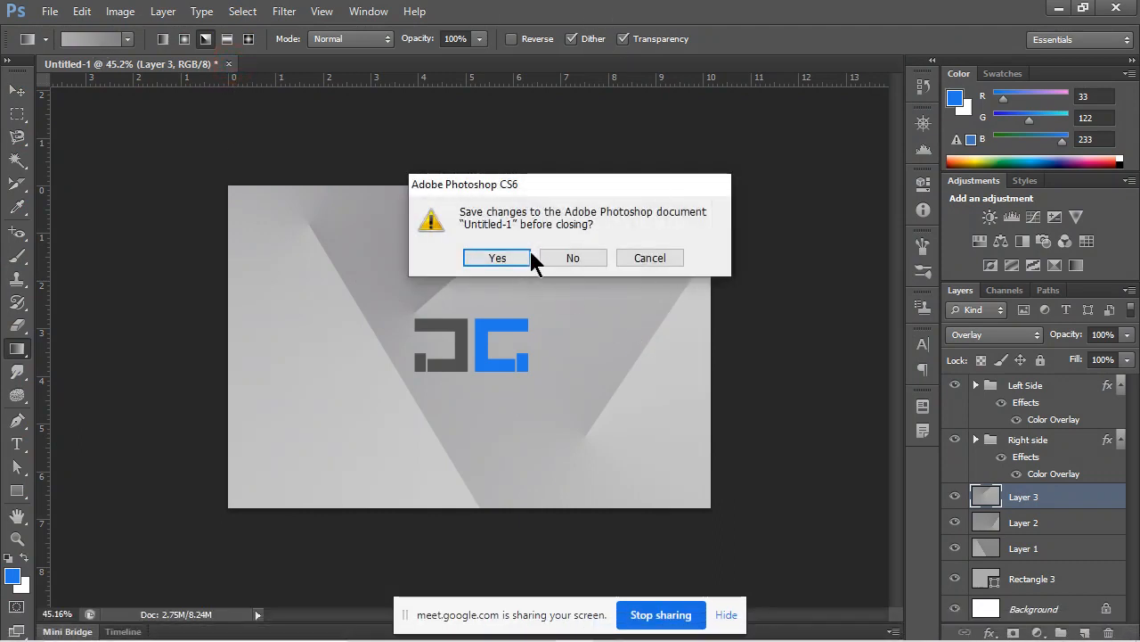
left_click(571, 257)
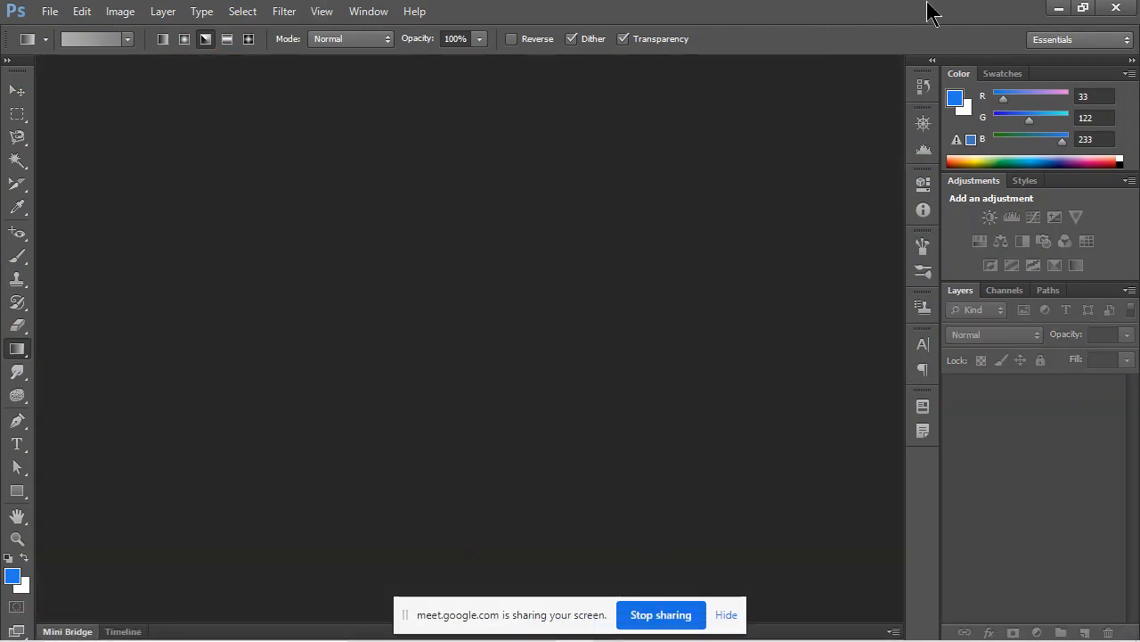
Minimize the open windows to reach the desktop and open the Wallpapers folder in a maximized window.
left_click(1058, 8)
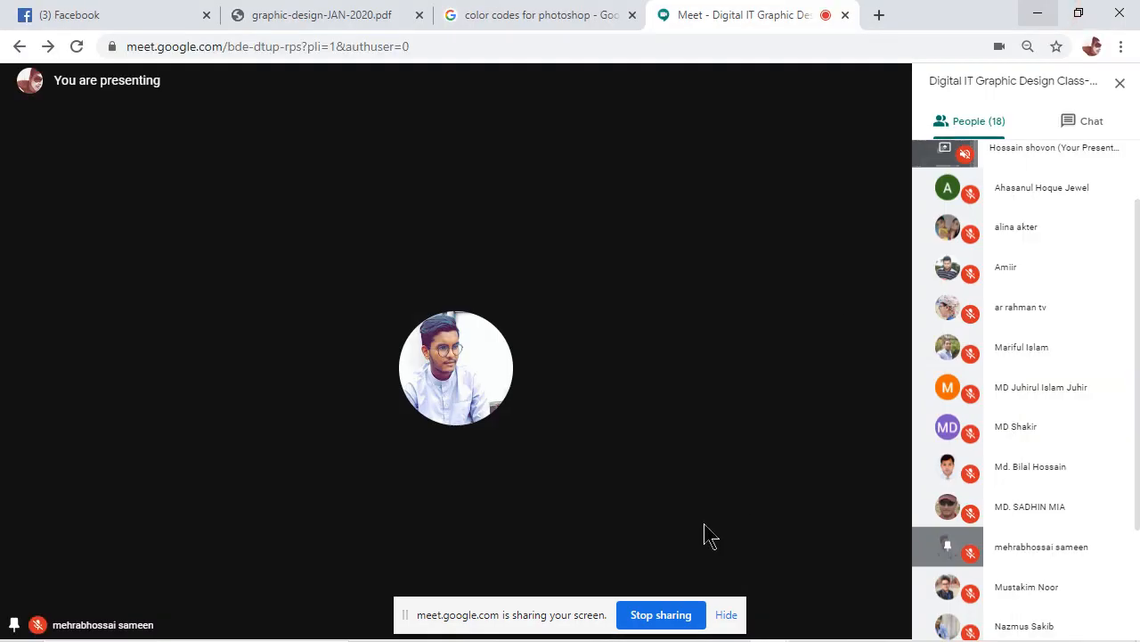
left_click(1038, 12)
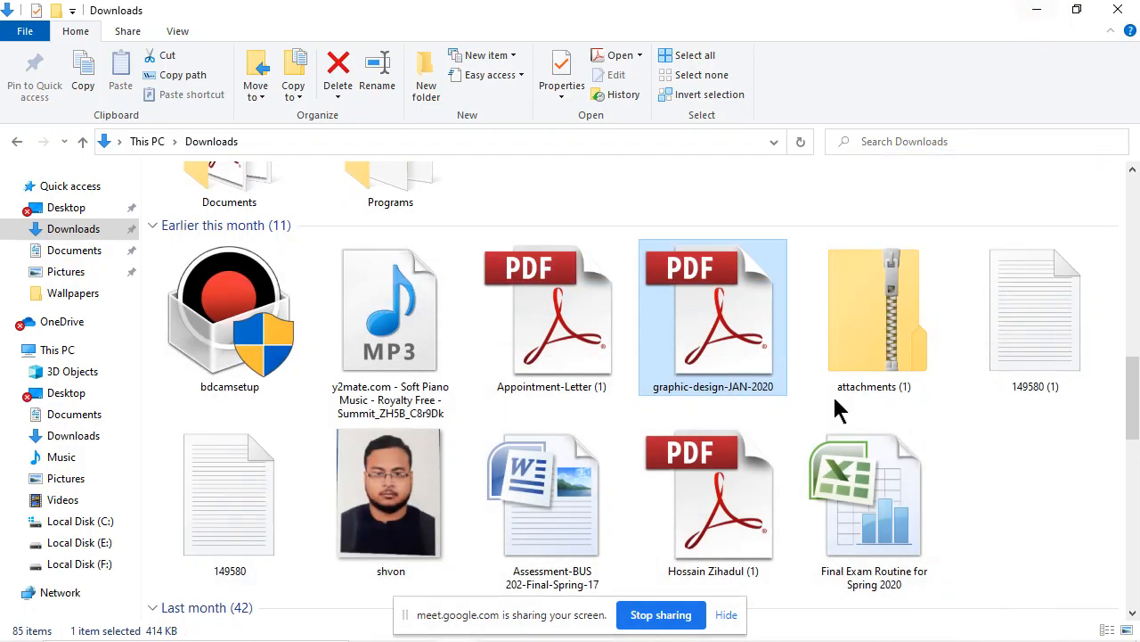
left_click(1037, 9)
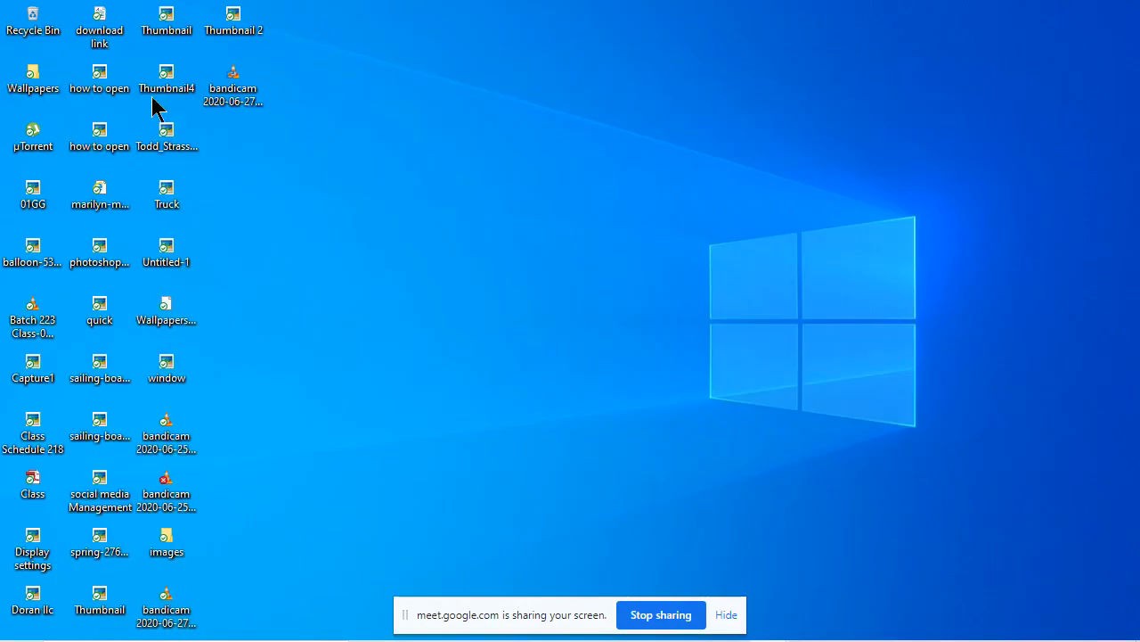
double_click(32, 80)
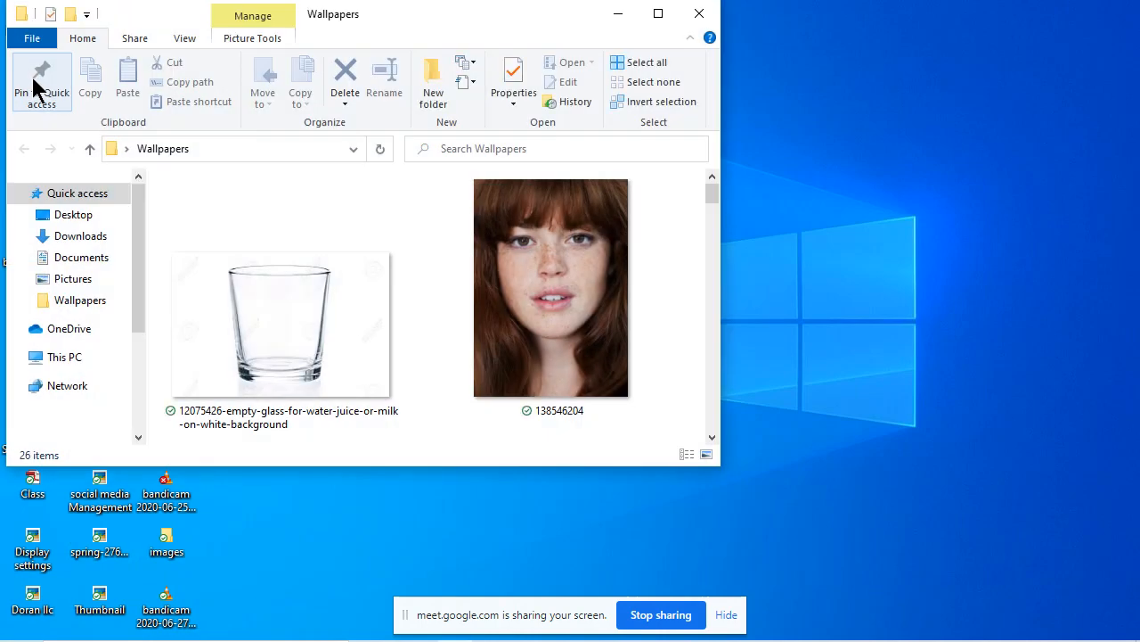
left_click(657, 21)
Open the portrait image 138546204 from the Wallpapers folder in Photoshop.
left_click(523, 246)
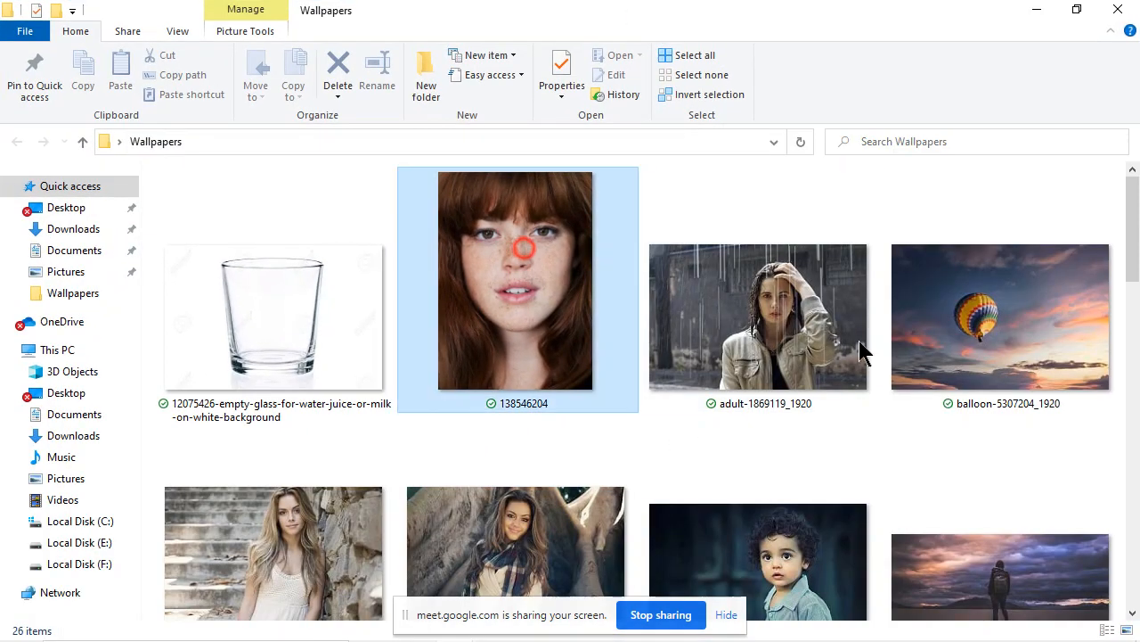
key("alt+Tab")
key("alt+Tab")
key("alt+Tab")
key("alt+Tab")
left_click_drag(822, 436, 305, 361)
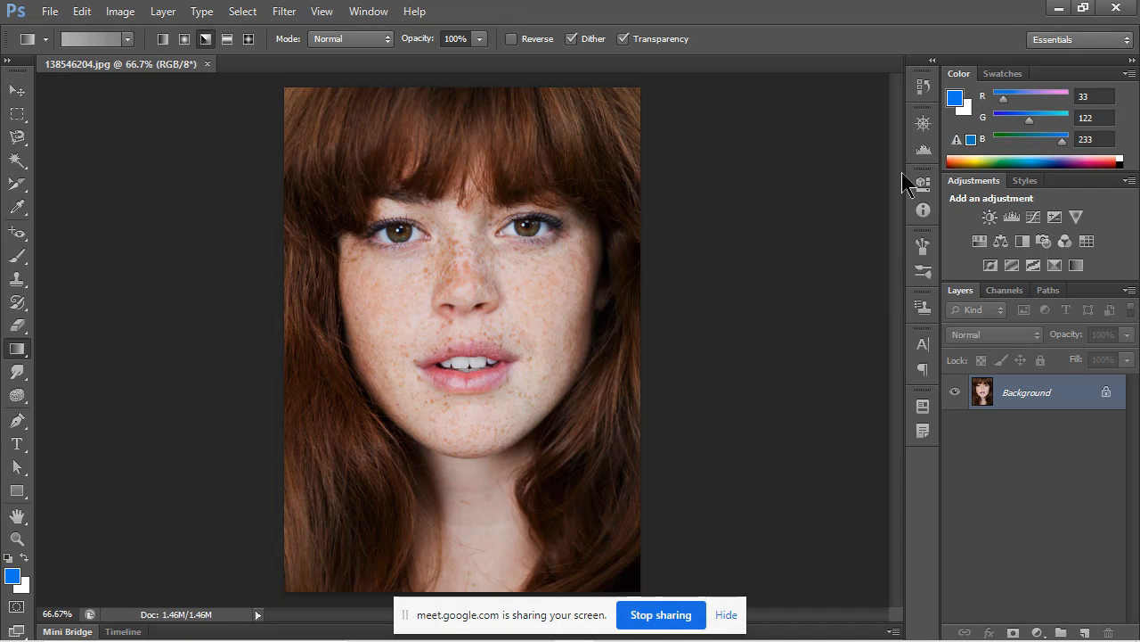
left_click(17, 90)
left_click_drag(1073, 386, 1089, 631)
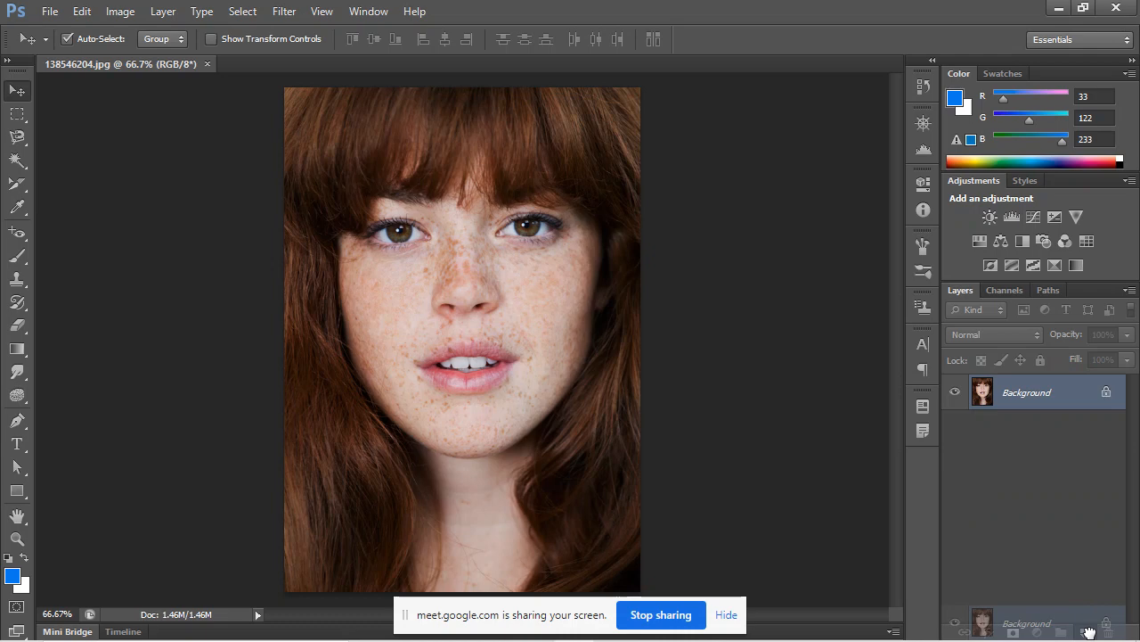
left_click_drag(1089, 631, 1045, 410)
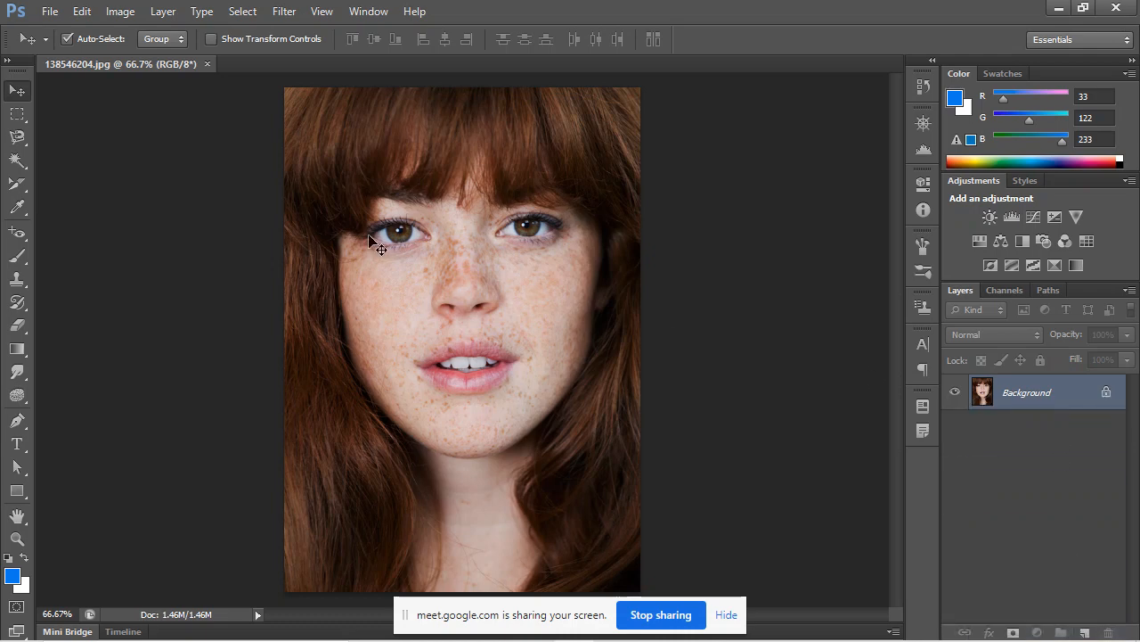
Apply Shadows/Highlights to the portrait with the Shadows amount at 26% and the Highlights amount at 3%.
left_click(121, 12)
mouse_move(138, 56)
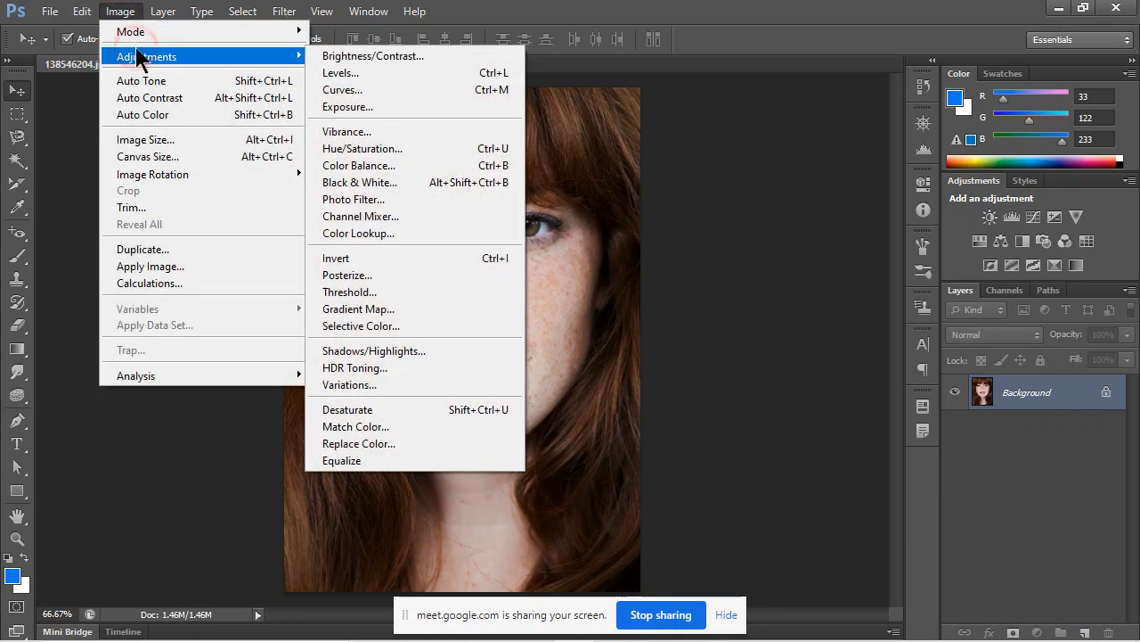
left_click(469, 350)
left_click_drag(543, 153, 811, 178)
left_click_drag(753, 222, 736, 221)
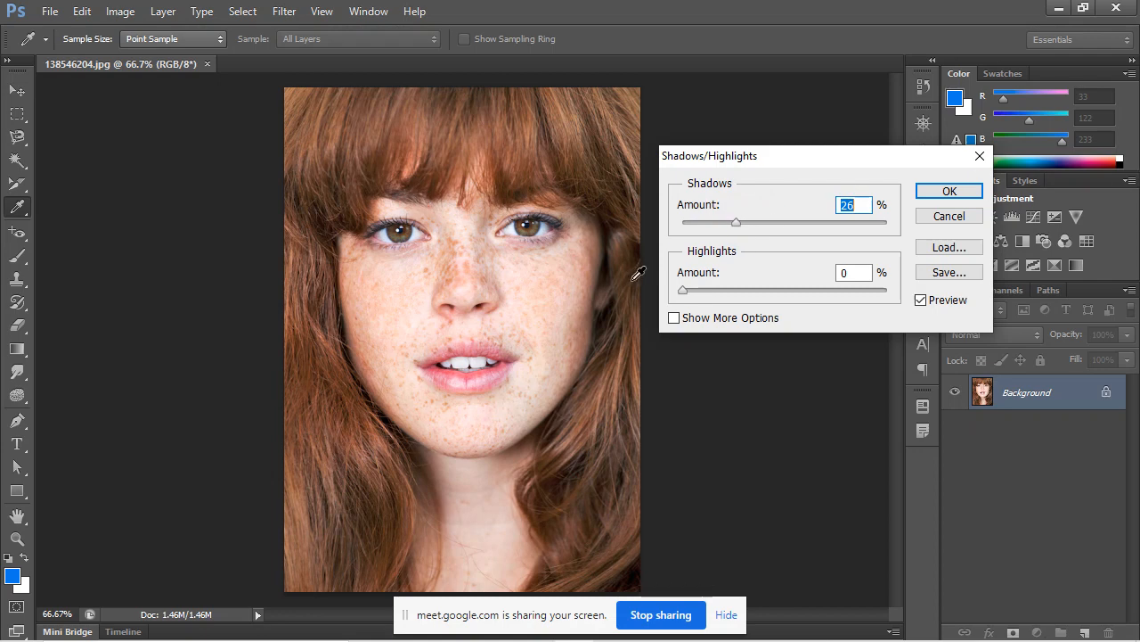
mouse_move(685, 290)
left_mouse_down()
mouse_move(731, 301)
mouse_move(677, 284)
mouse_move(688, 288)
left_mouse_up()
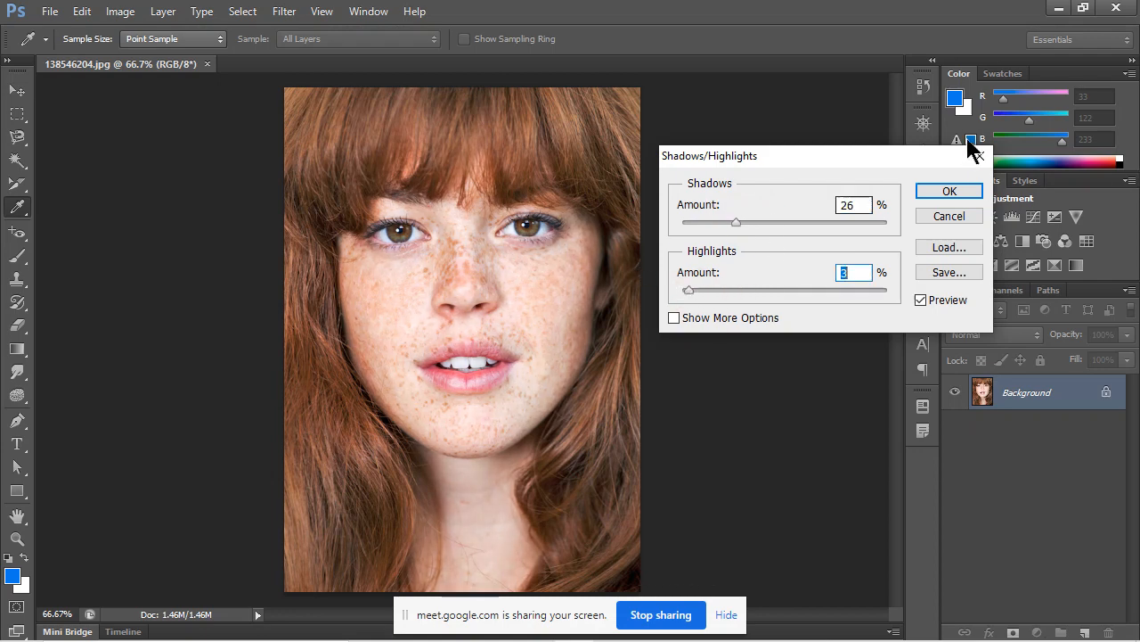
left_click(947, 189)
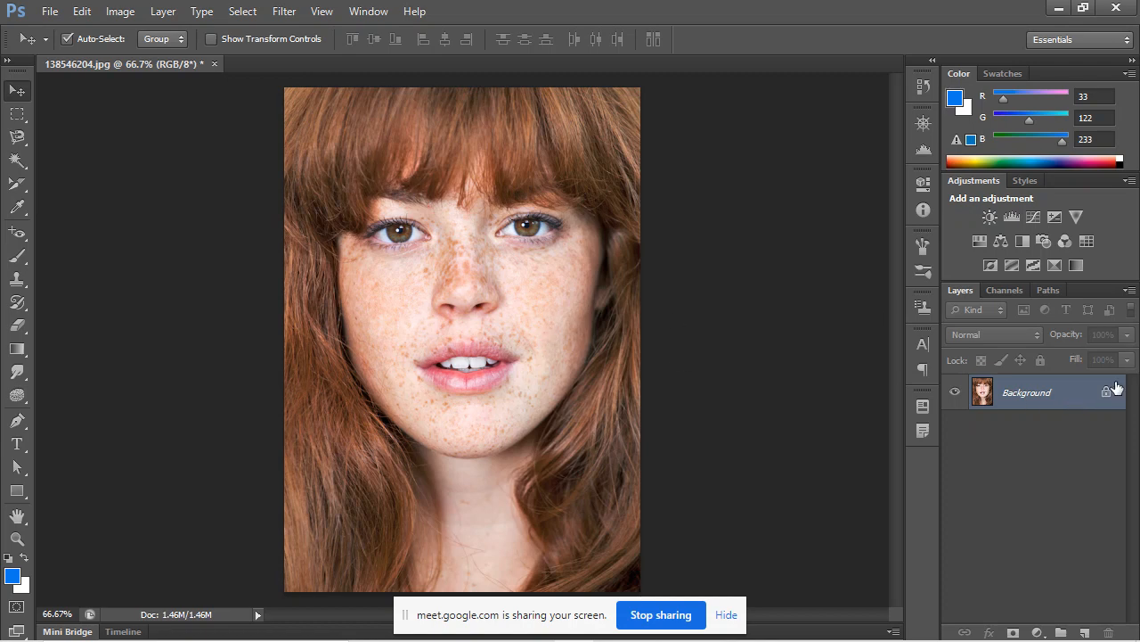
Duplicate the Background layer and invert the colours of the copy, toggling the inversion off and on to compare.
left_click_drag(1072, 396, 1093, 634)
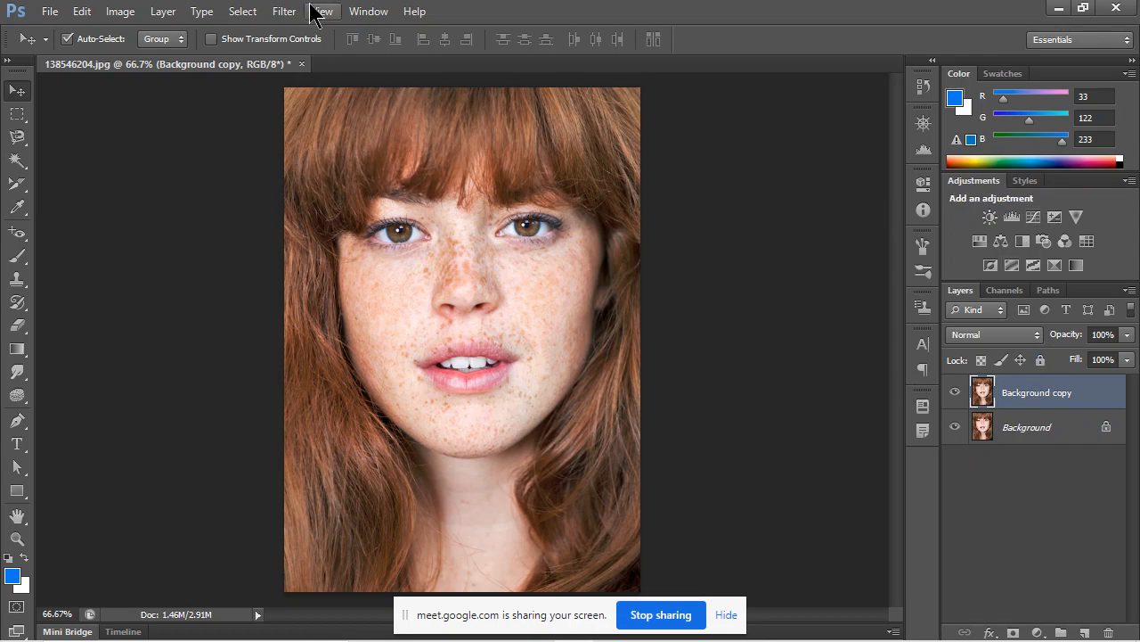
left_click(119, 12)
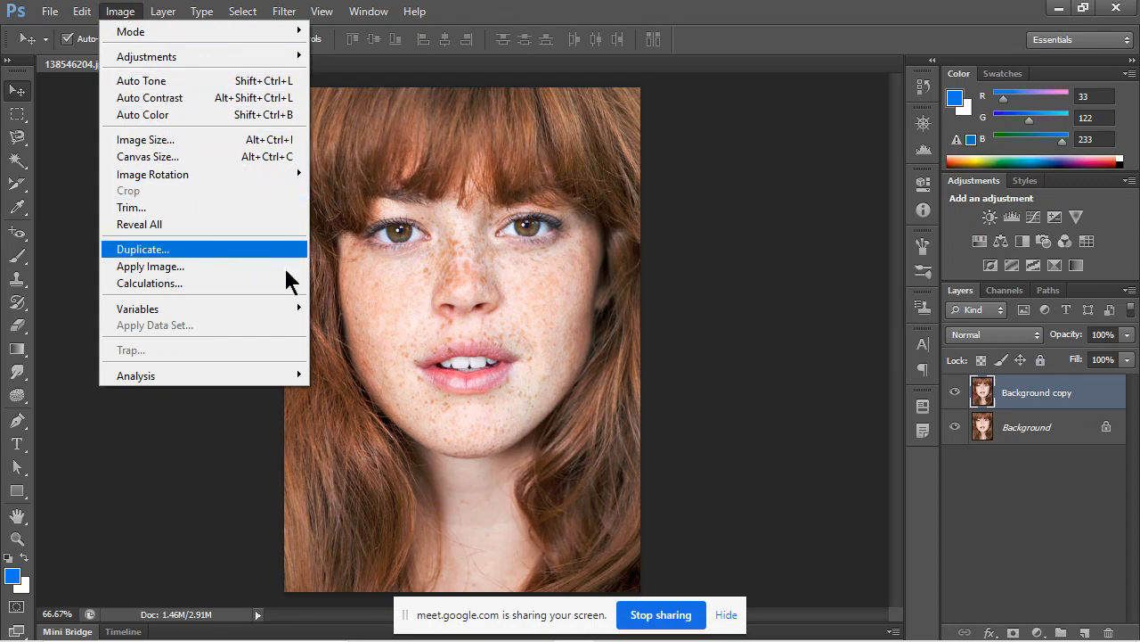
mouse_move(251, 51)
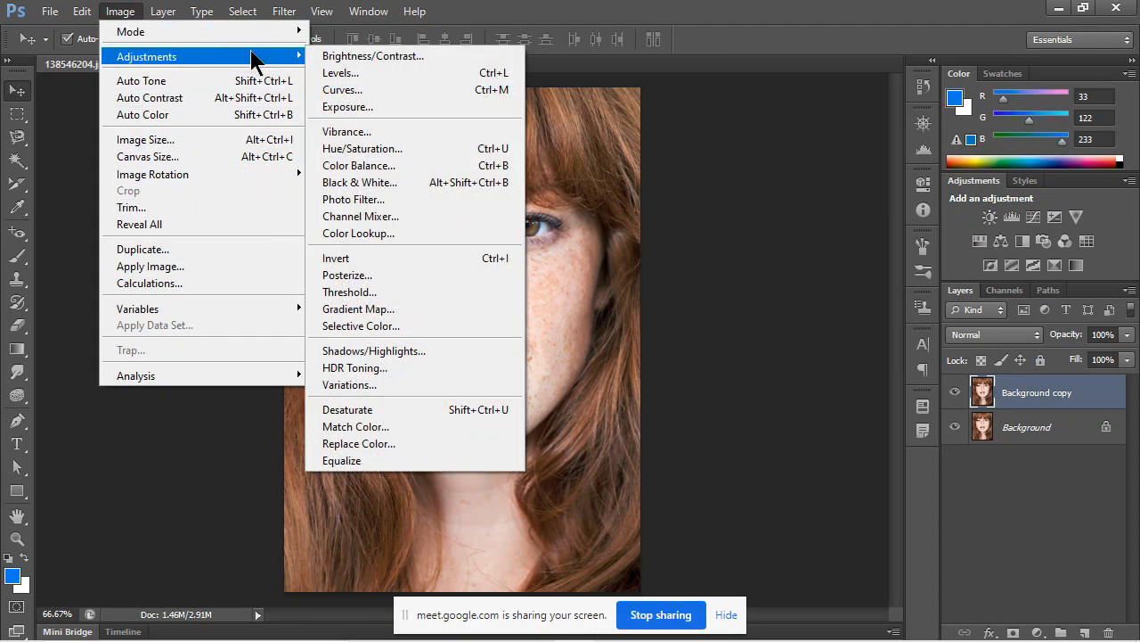
left_click(419, 258)
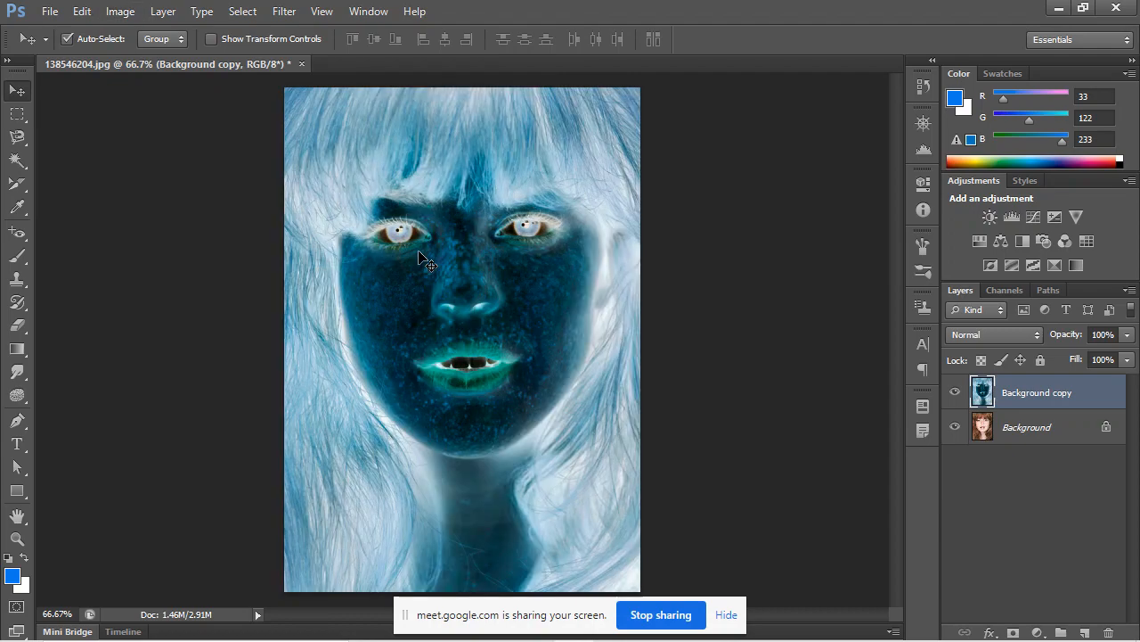
key("ctrl+z")
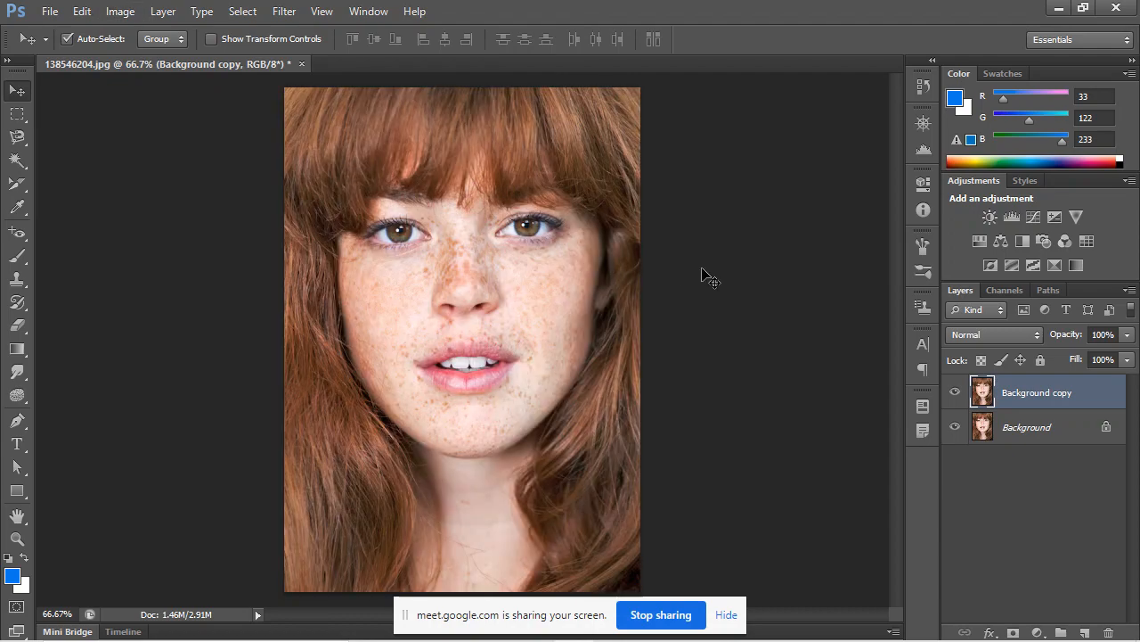
key("ctrl+z")
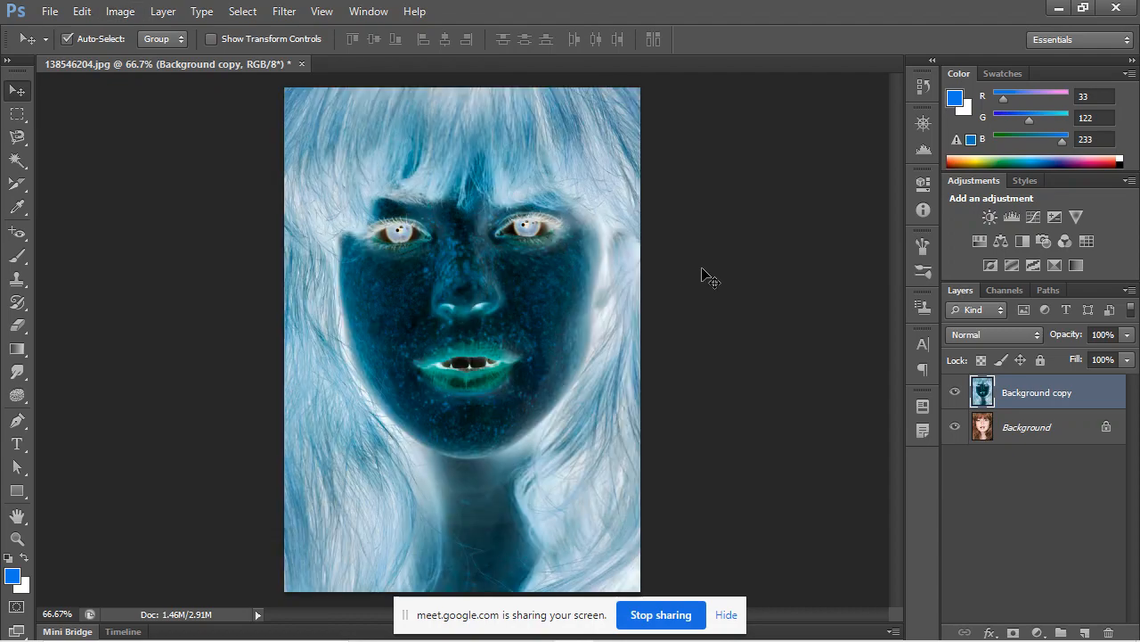
Set the blend mode of the inverted Background copy layer to Vivid Light.
left_click(1011, 336)
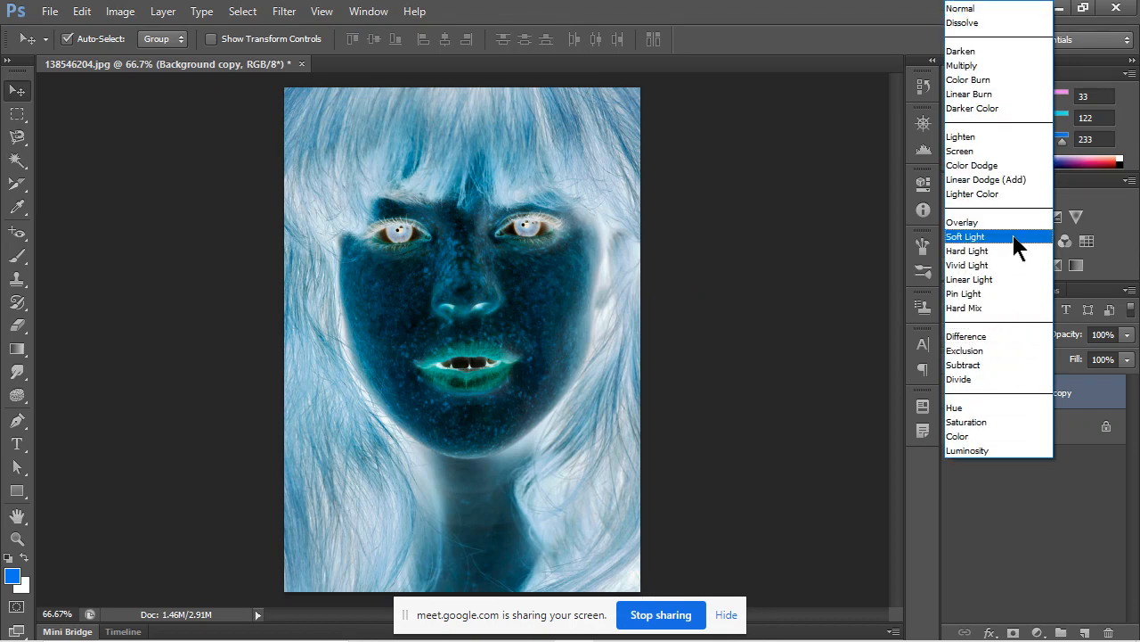
left_click(1007, 264)
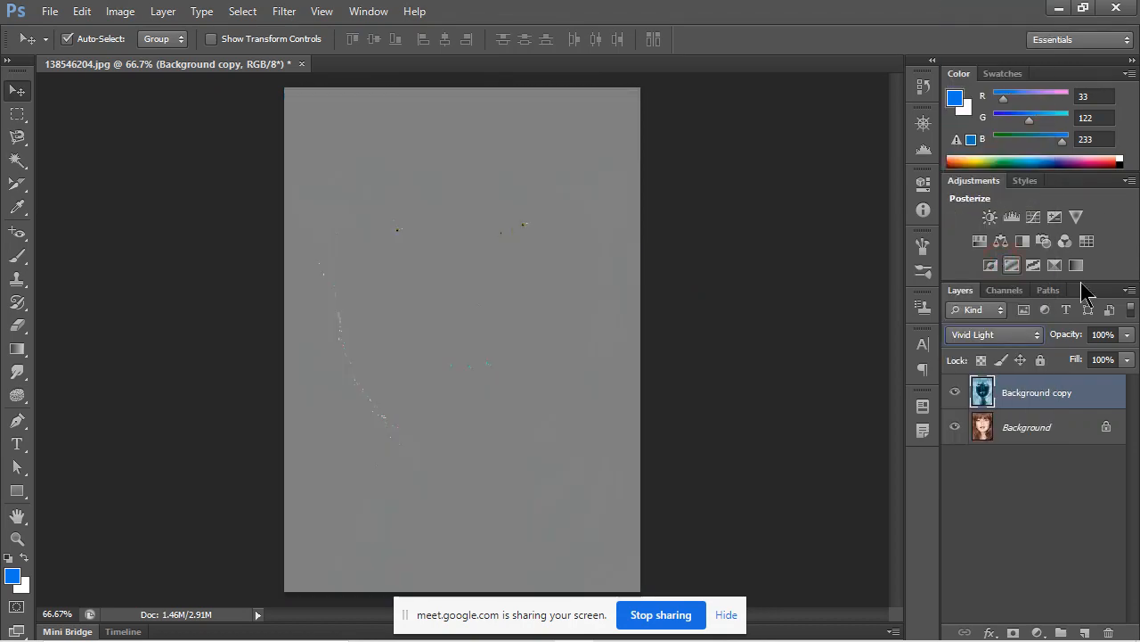
left_click(1011, 335)
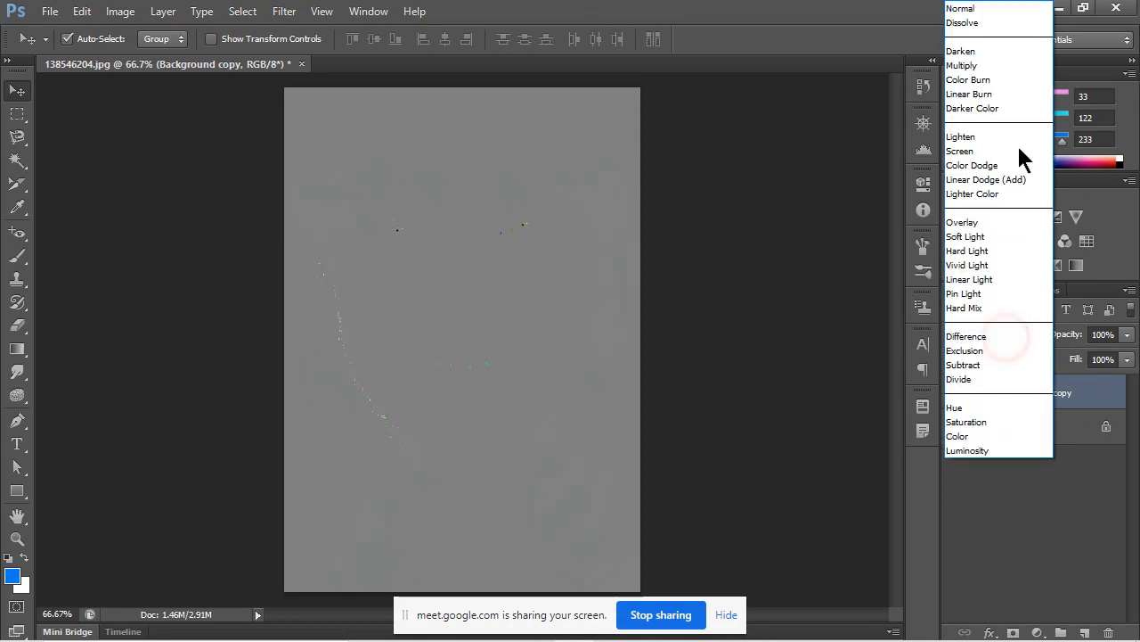
left_click(997, 267)
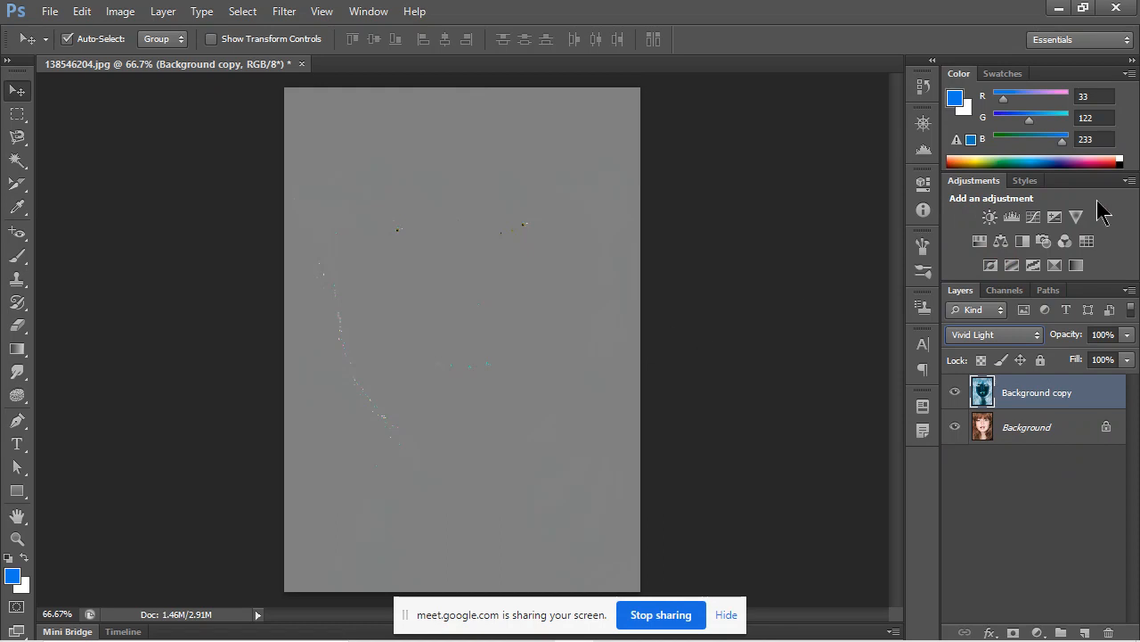
left_click(290, 15)
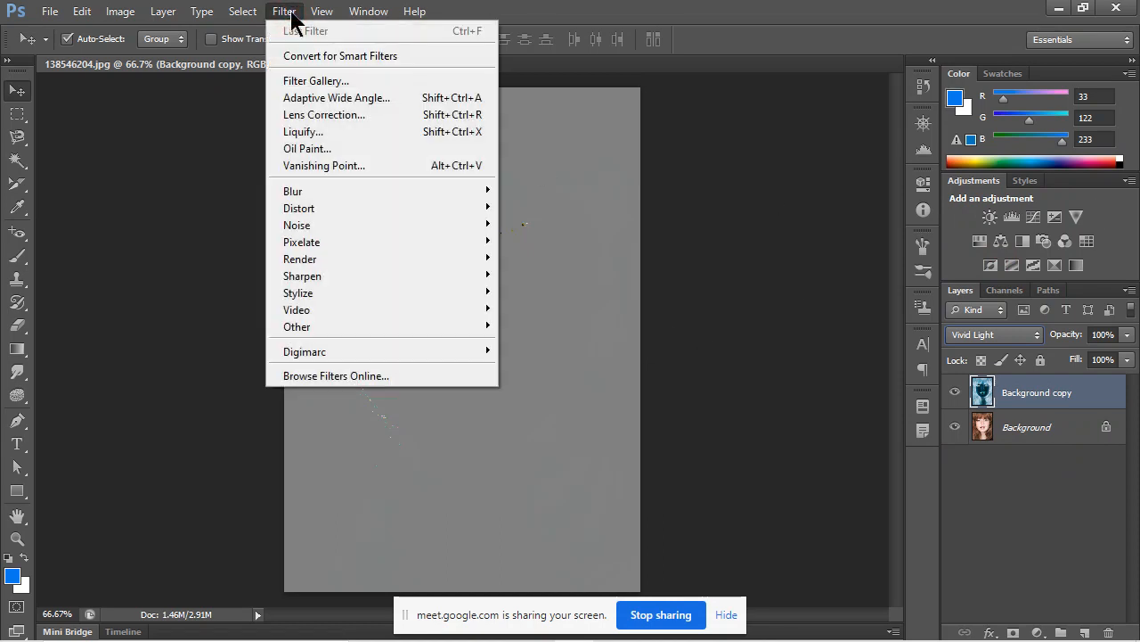
mouse_move(388, 207)
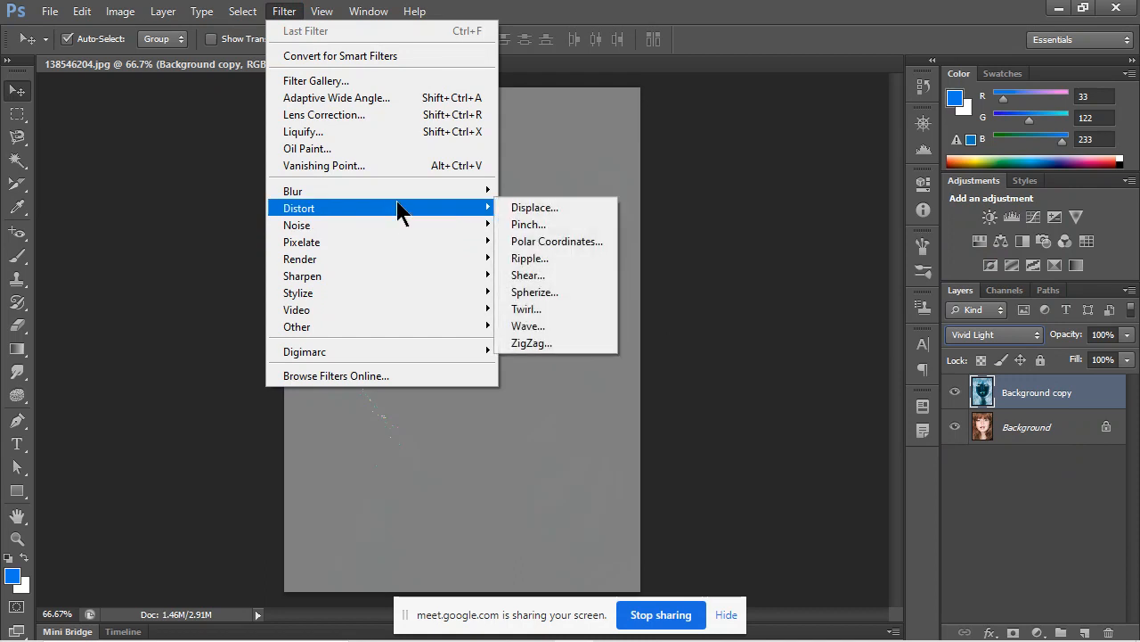
mouse_move(487, 189)
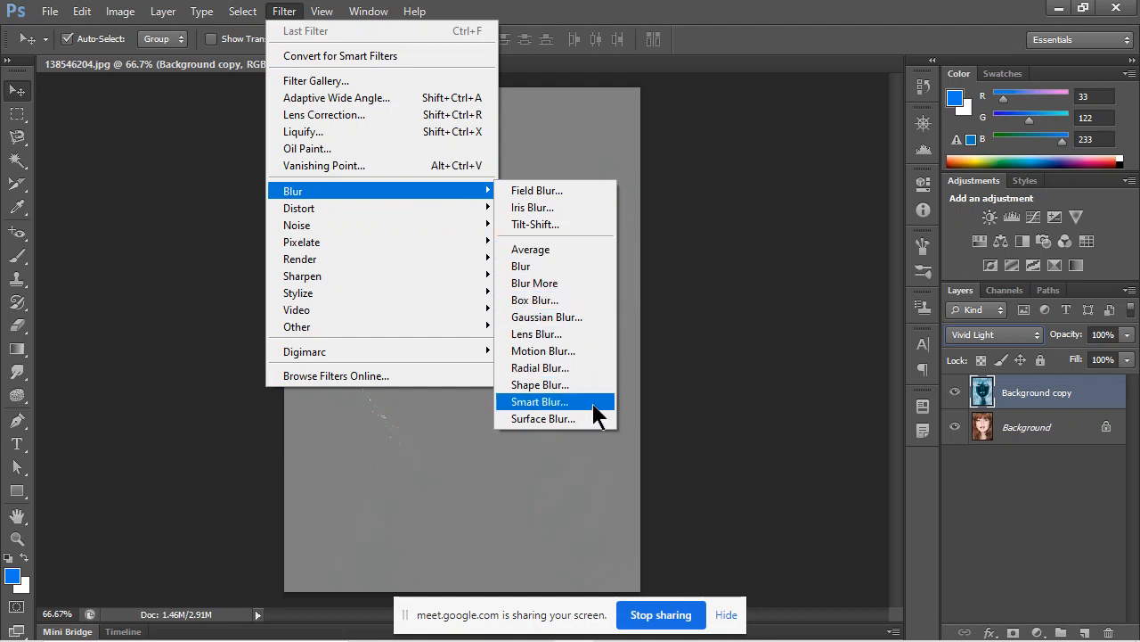
left_click(578, 338)
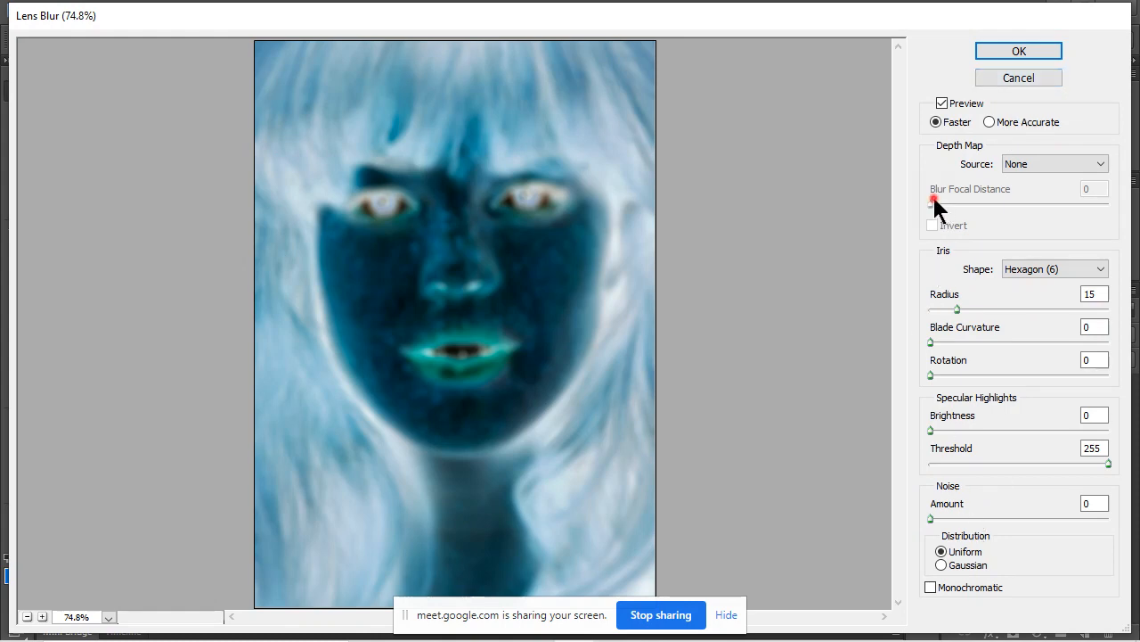
left_click(1029, 80)
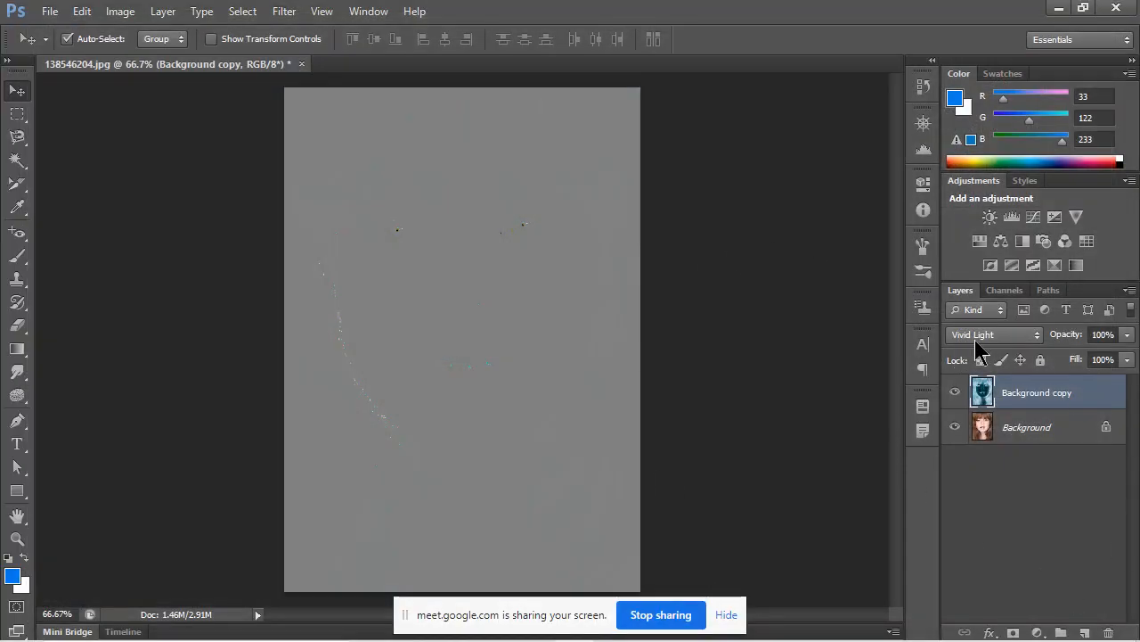
Duplicate the original Background layer so that a second copy sits beneath the inverted layer.
left_click(1075, 426)
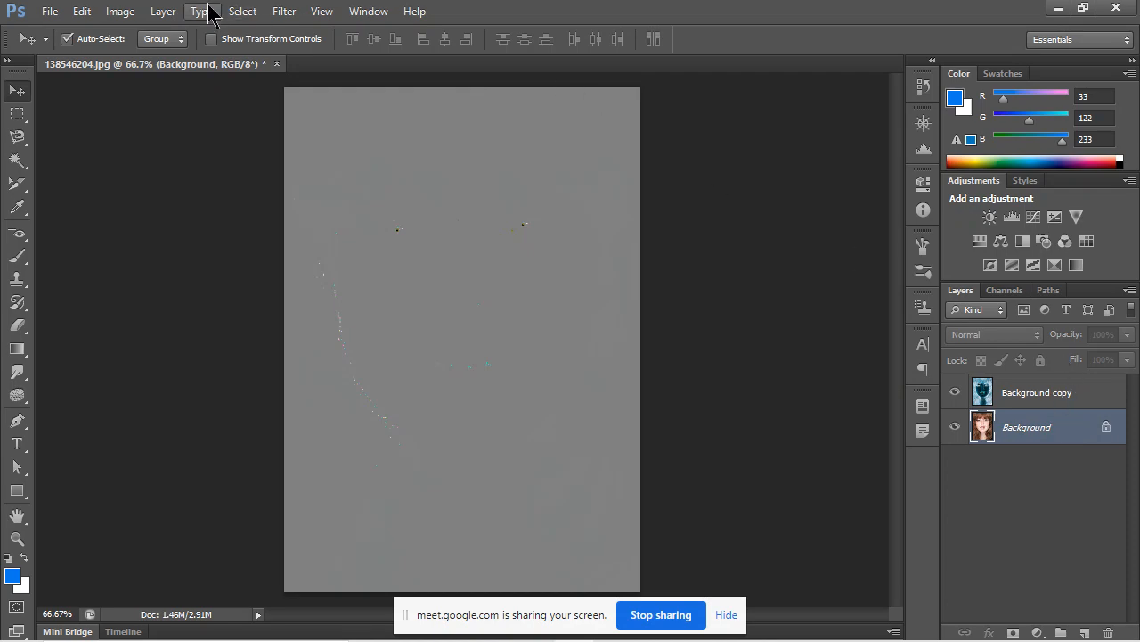
left_click(278, 11)
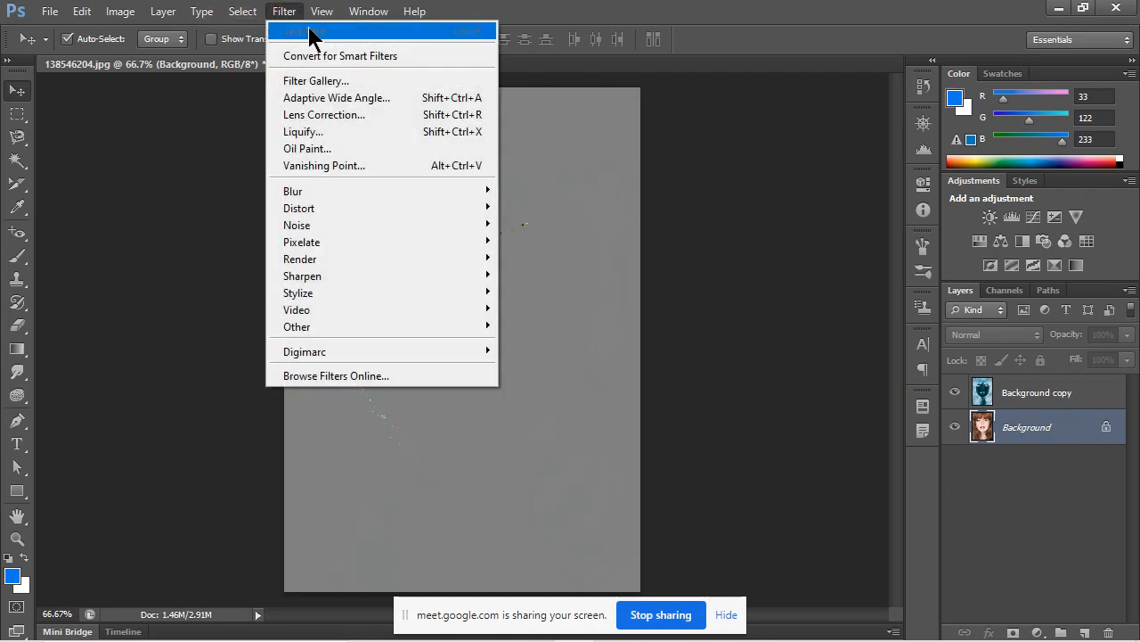
mouse_move(414, 11)
mouse_move(283, 12)
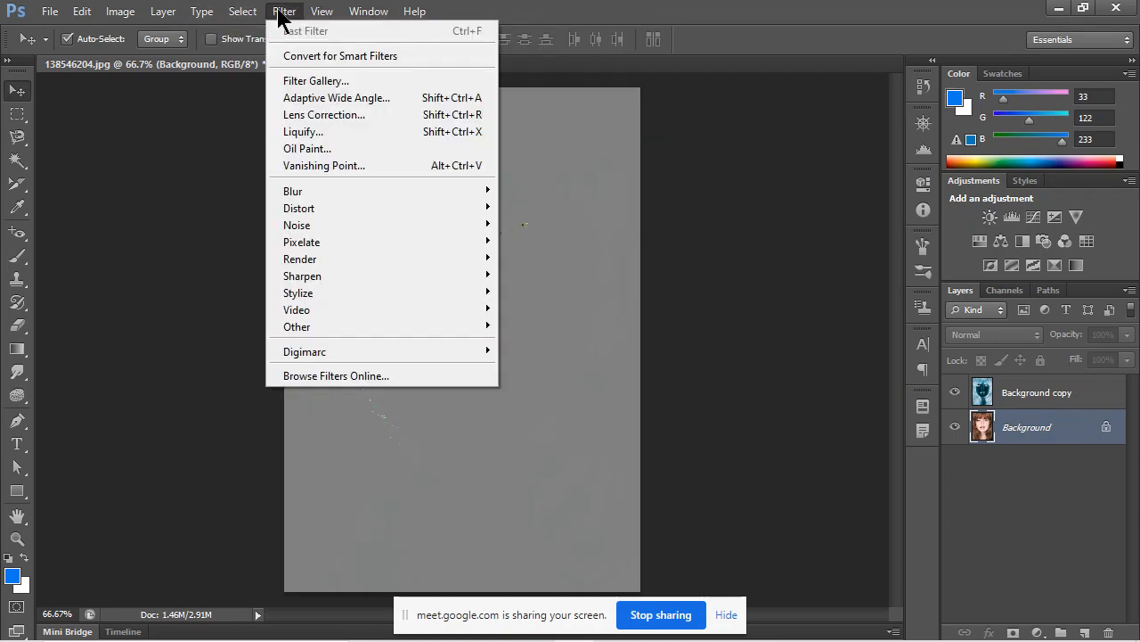
mouse_move(426, 196)
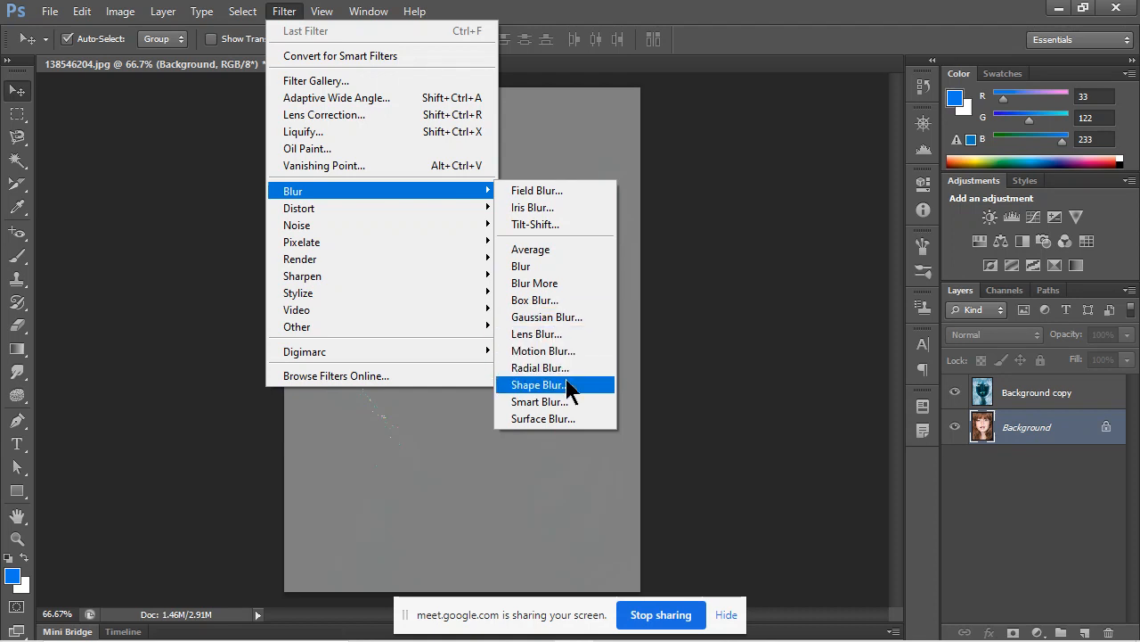
left_click(1105, 443)
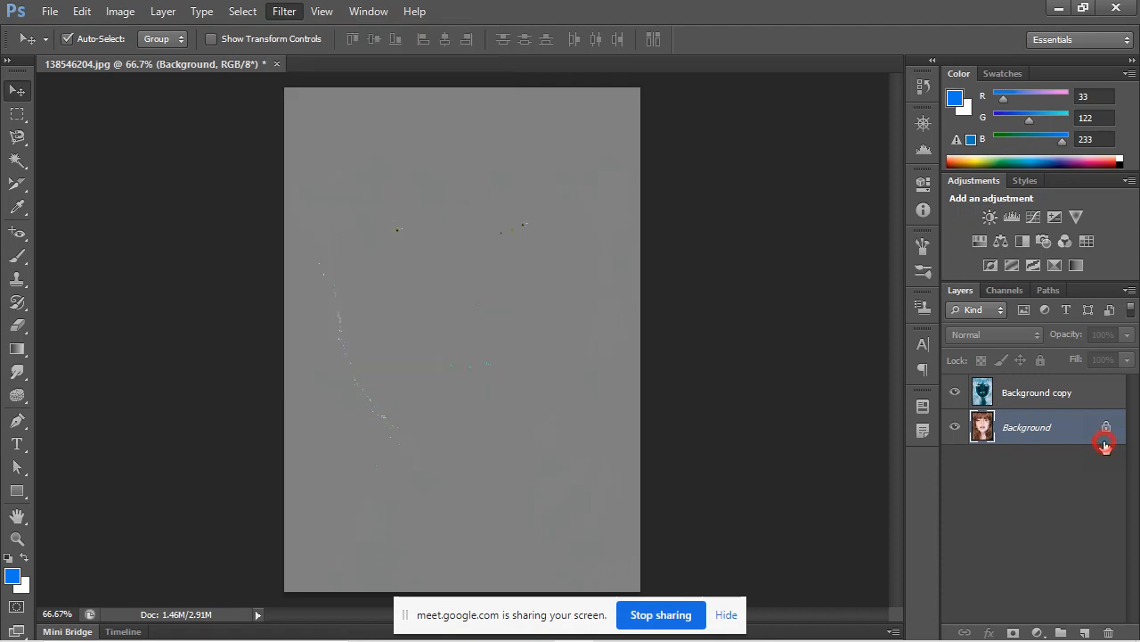
left_click_drag(1062, 434, 1084, 631)
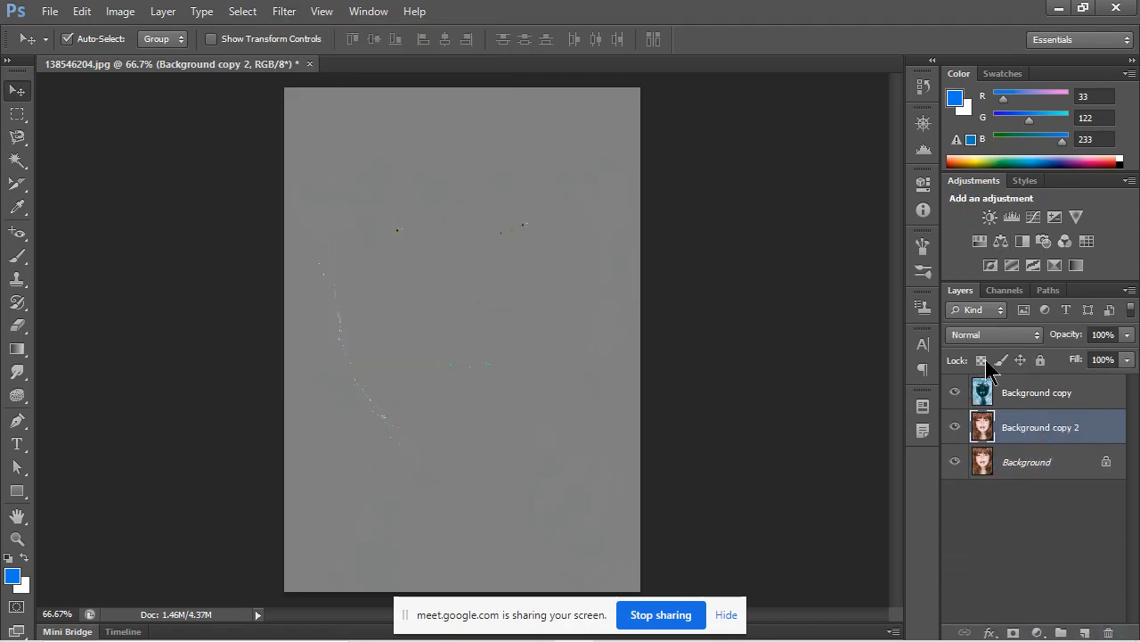
Reselect the inverted Background copy layer and compare the portrait with that layer hidden and shown.
left_click(1061, 406)
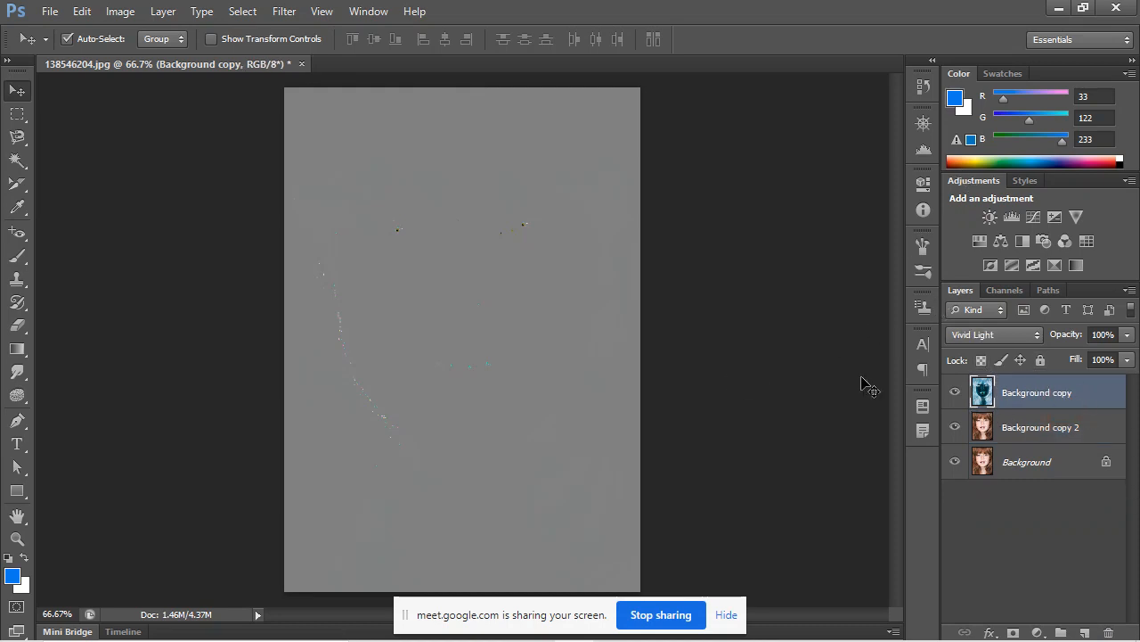
left_click(956, 394)
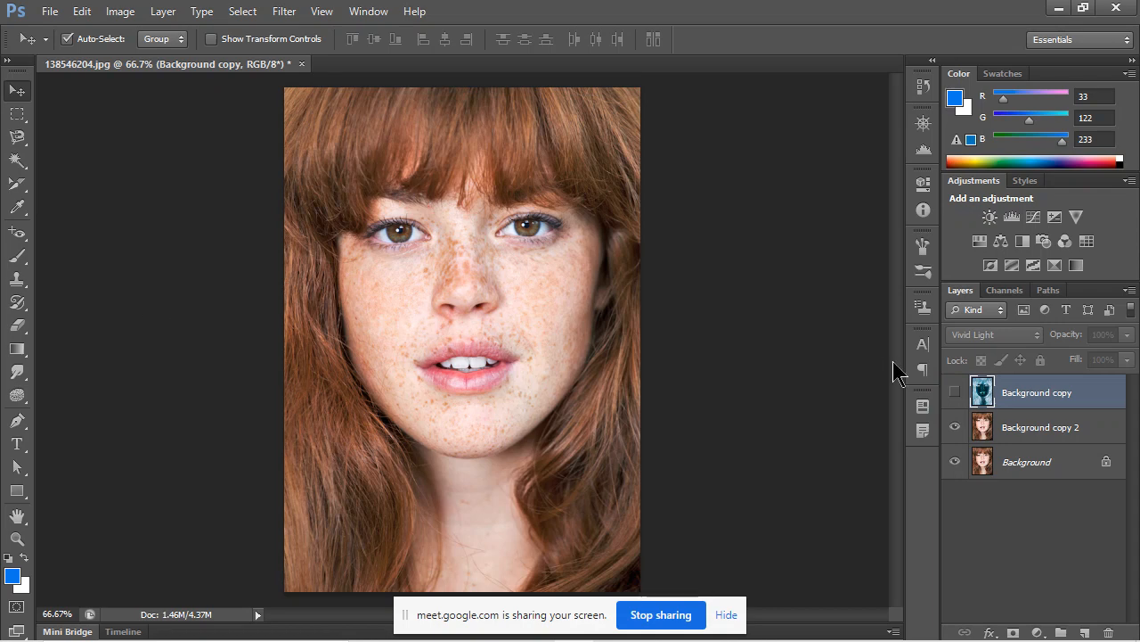
left_click(953, 394)
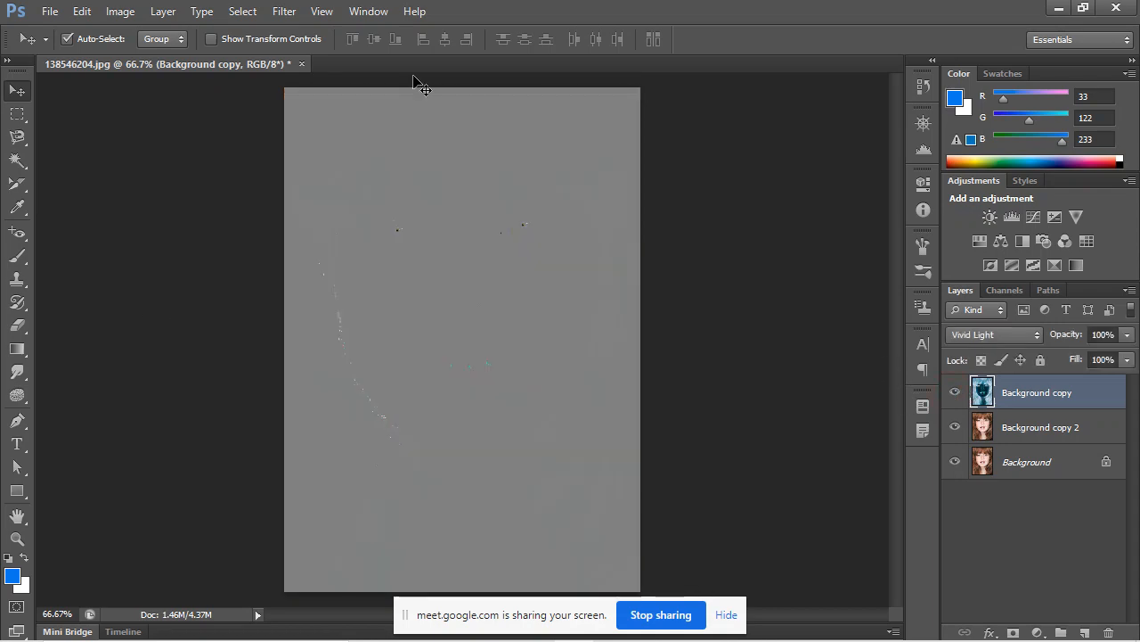
Apply a Gaussian Blur to the inverted Background copy layer with its radius raised above 1.0 pixels.
left_click(284, 10)
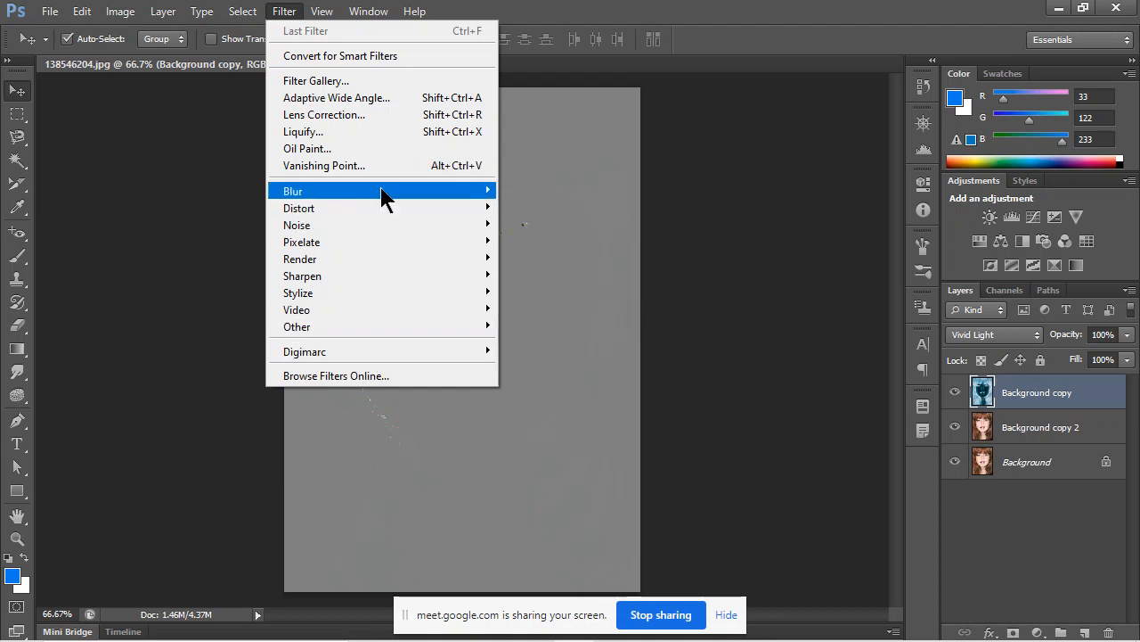
mouse_move(383, 192)
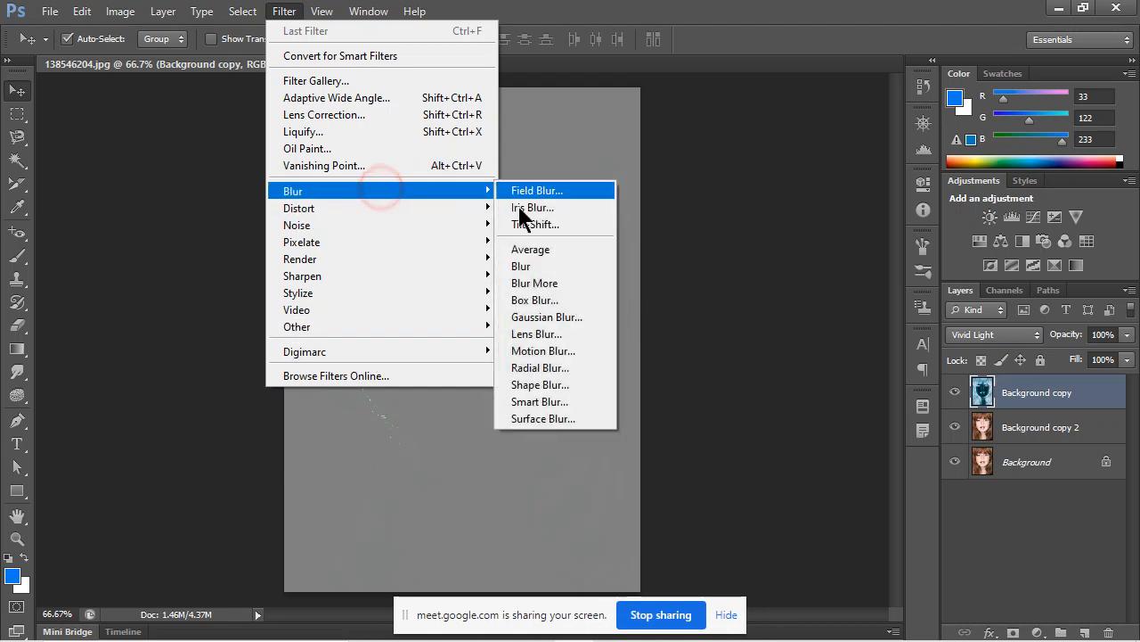
left_click(589, 318)
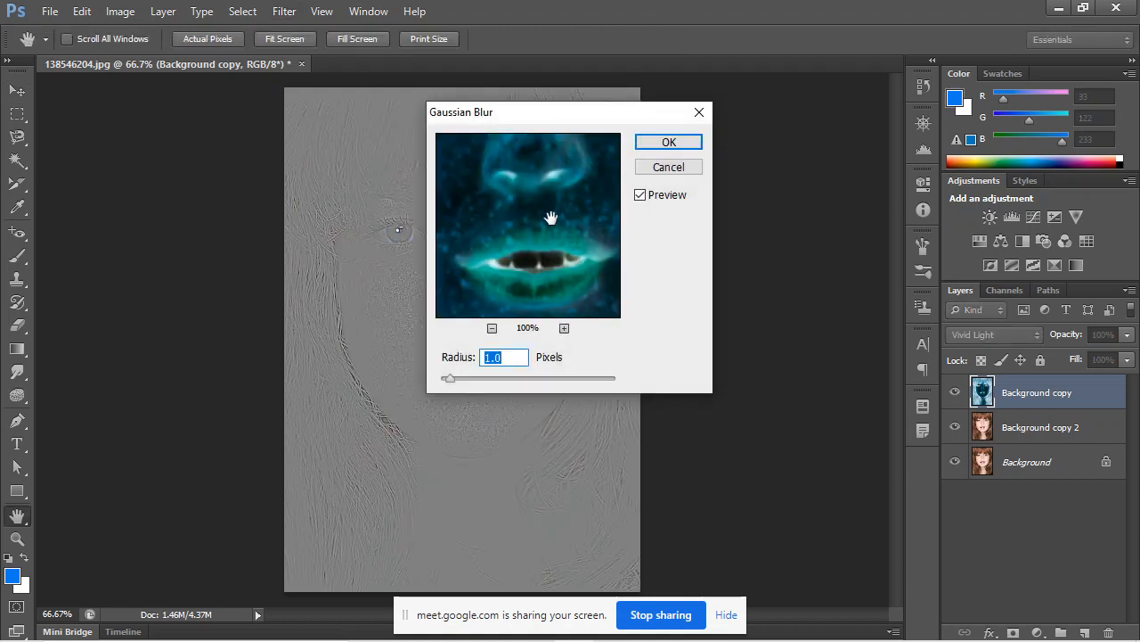
left_click(492, 328)
left_click(492, 328)
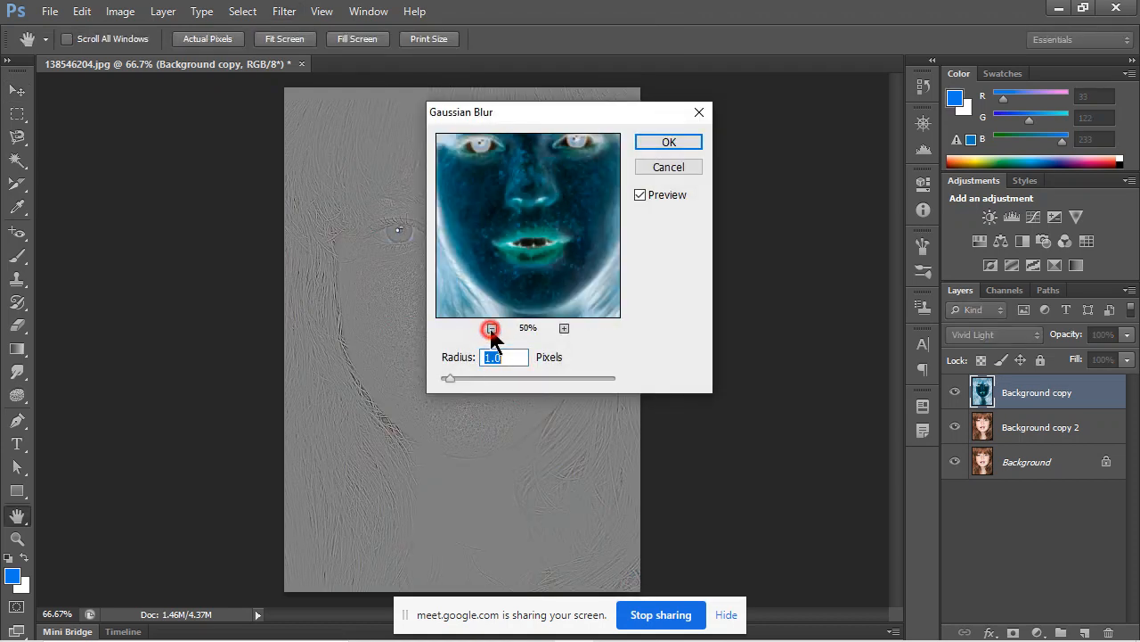
left_click(492, 328)
left_click(457, 373)
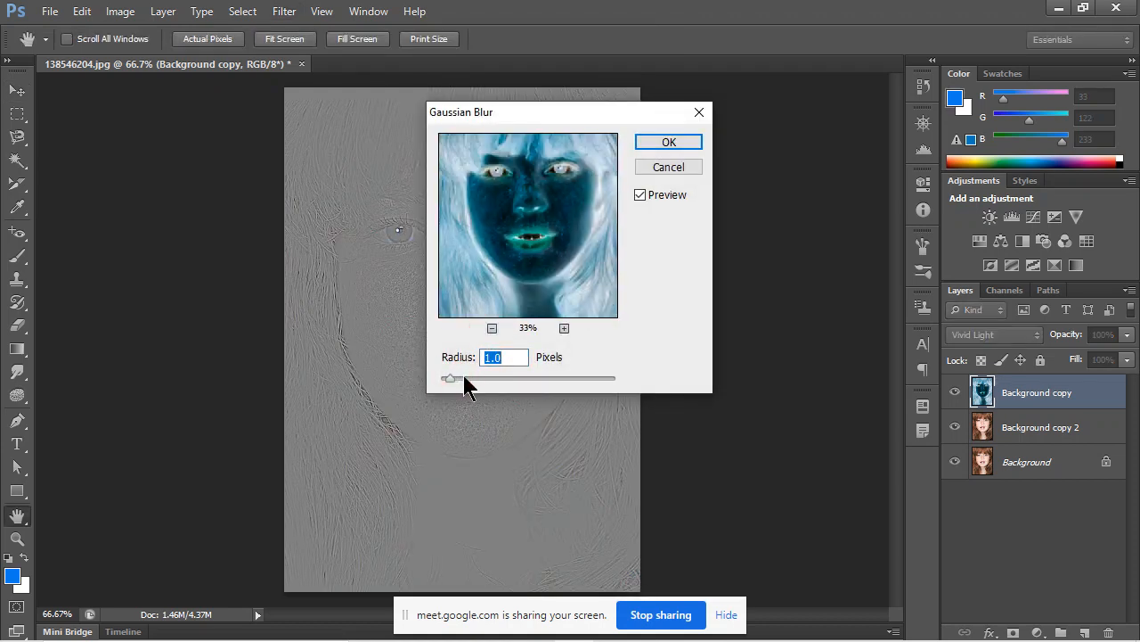
left_click(464, 377)
left_click_drag(463, 377, 468, 378)
left_click(655, 141)
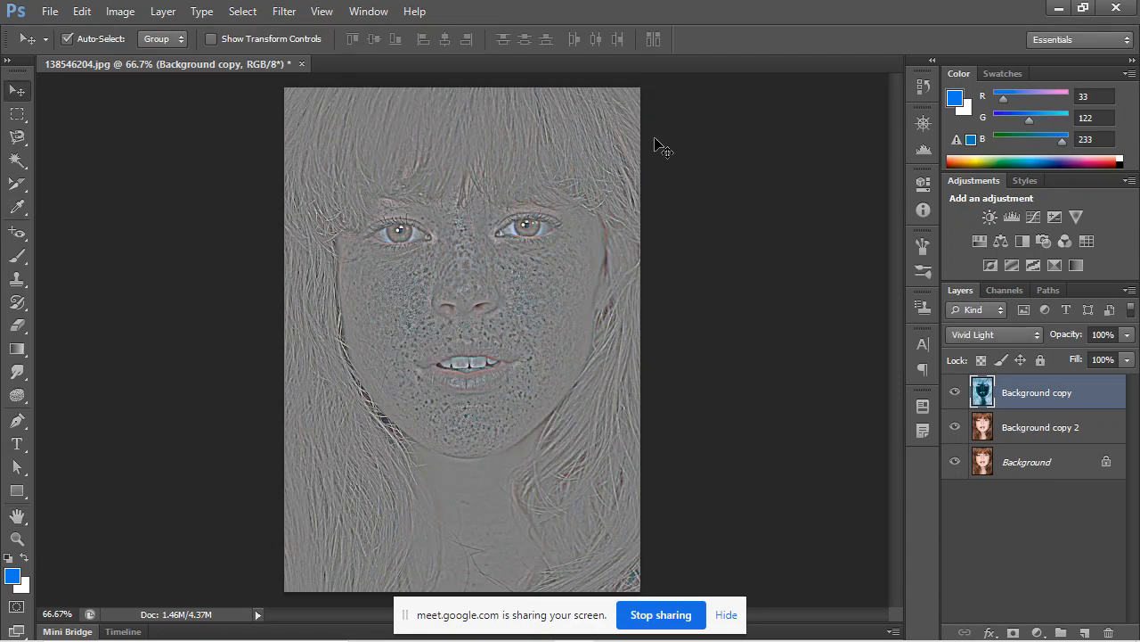
left_click(1031, 434)
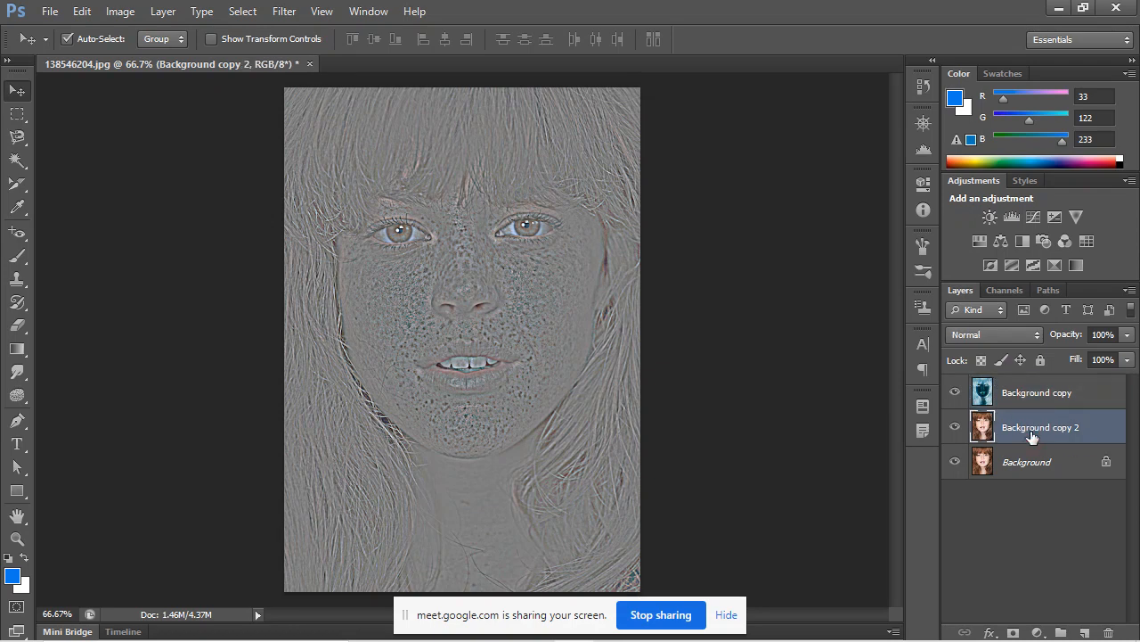
left_click(1024, 397)
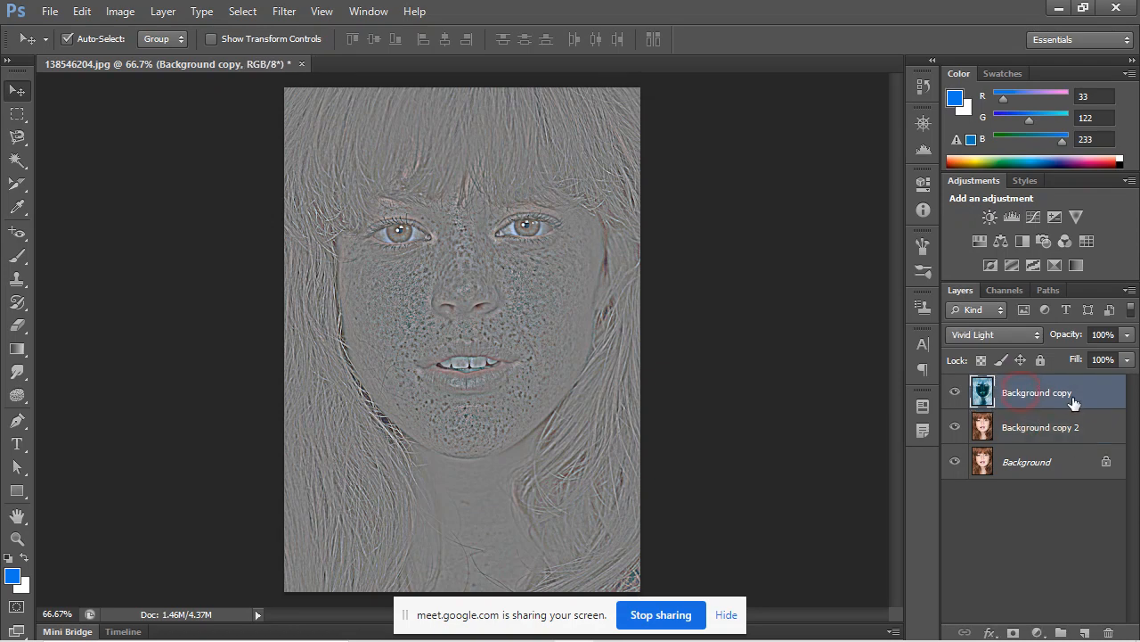
left_click(1021, 334)
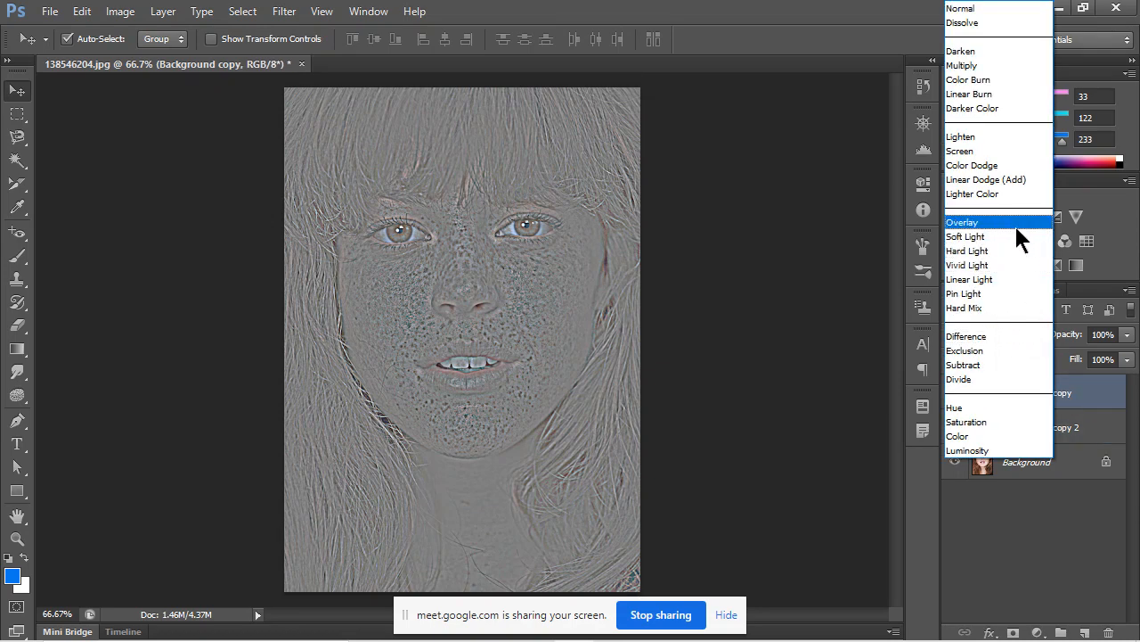
left_click(1085, 385)
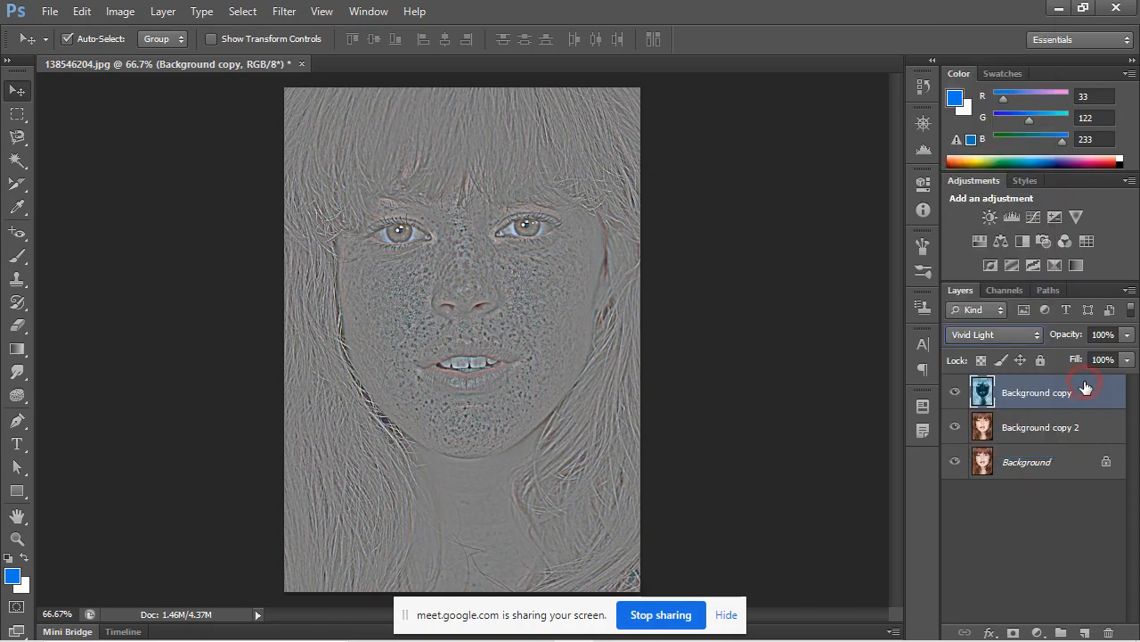
left_click(17, 254)
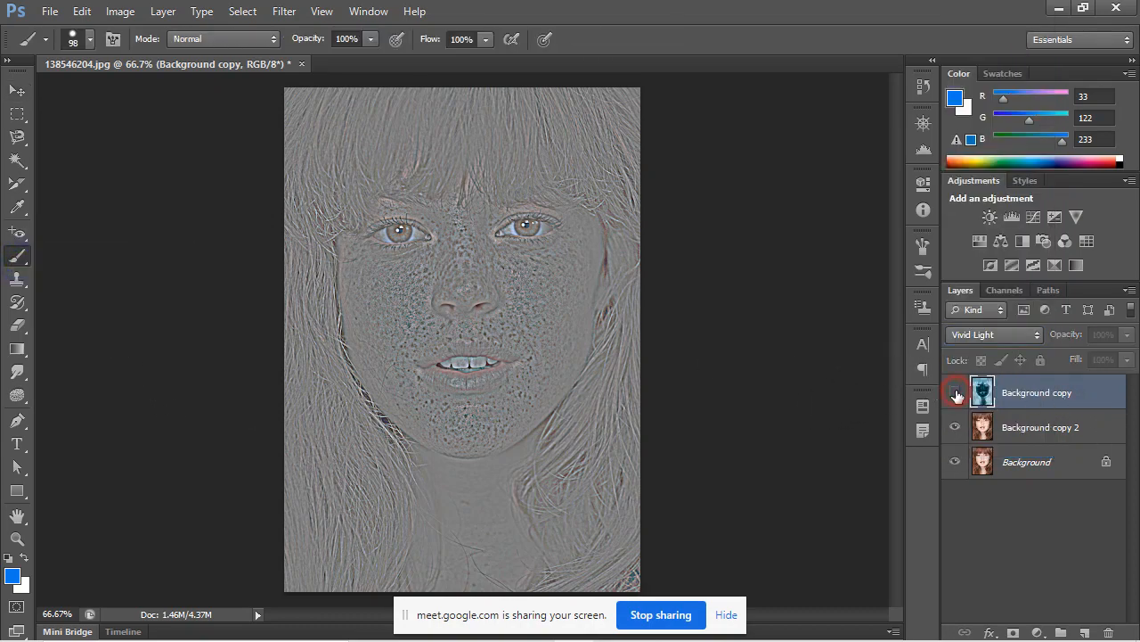
Hide the inverted Background copy layer and make Background copy 2 the active layer.
left_click(955, 392)
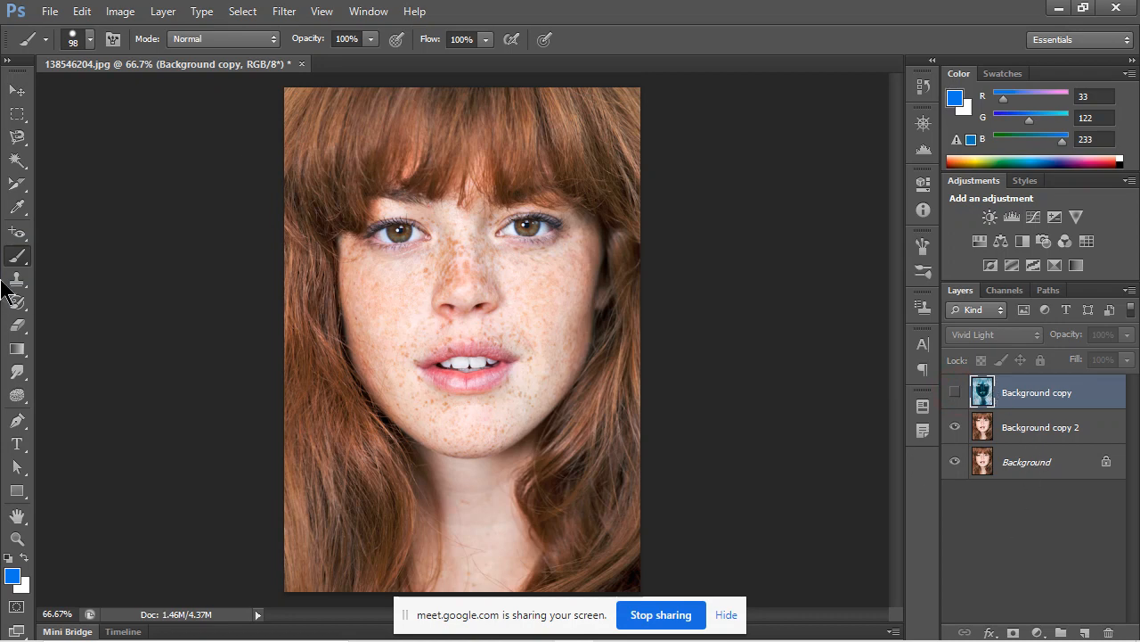
left_click(1108, 431)
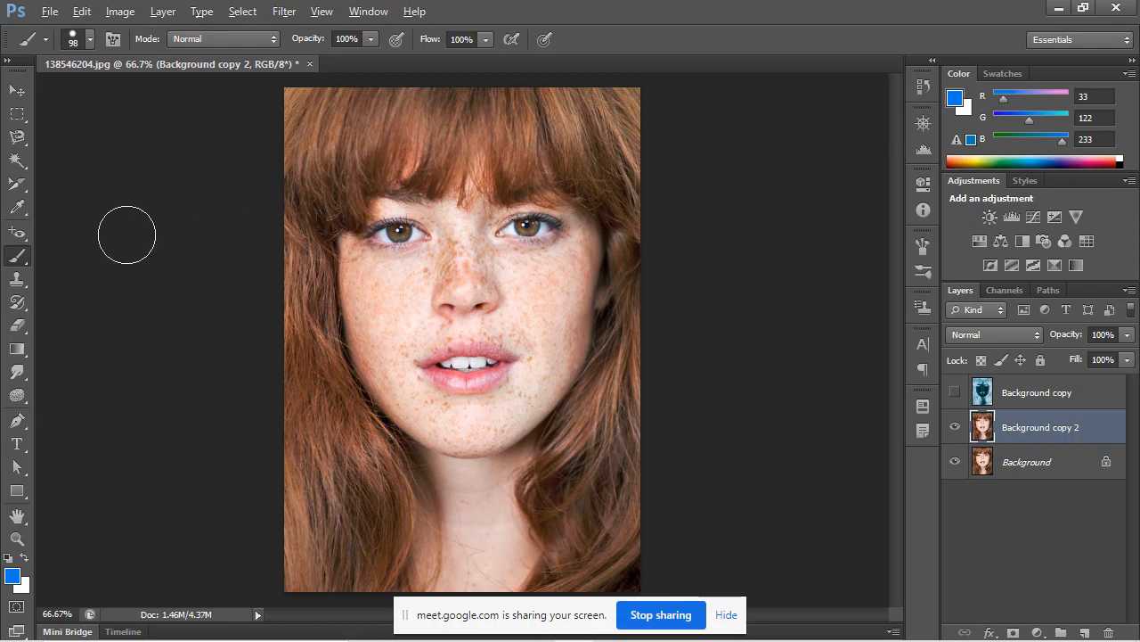
right_click(18, 282)
left_click(70, 280)
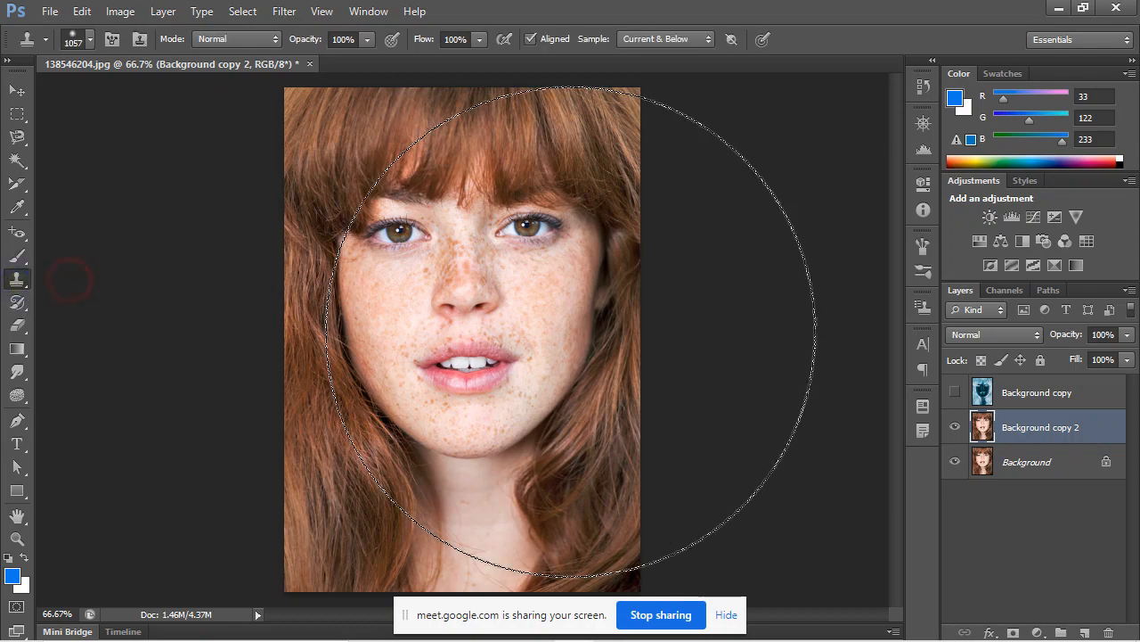
right_click(494, 320)
left_click_drag(617, 357, 553, 360)
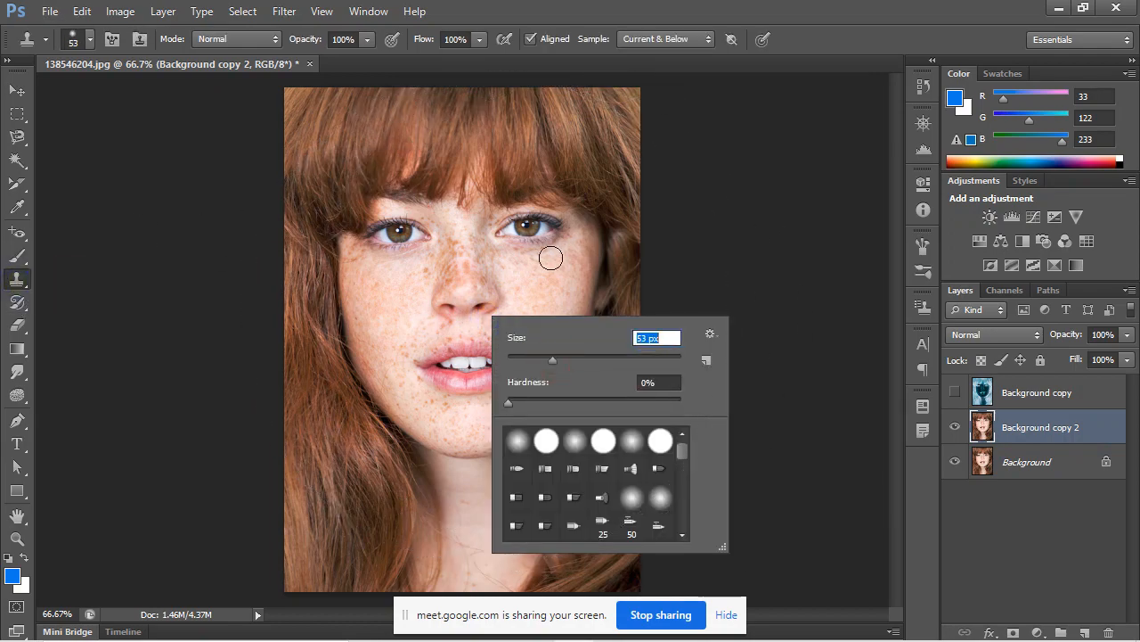
right_click(18, 283)
left_click(73, 280)
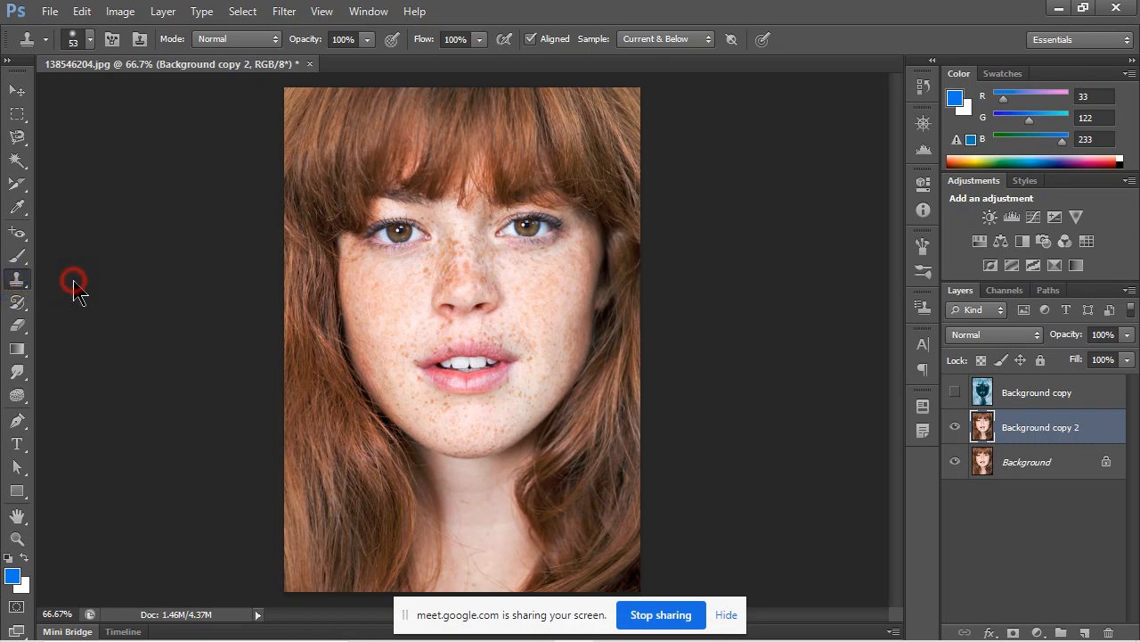
left_click(8, 261)
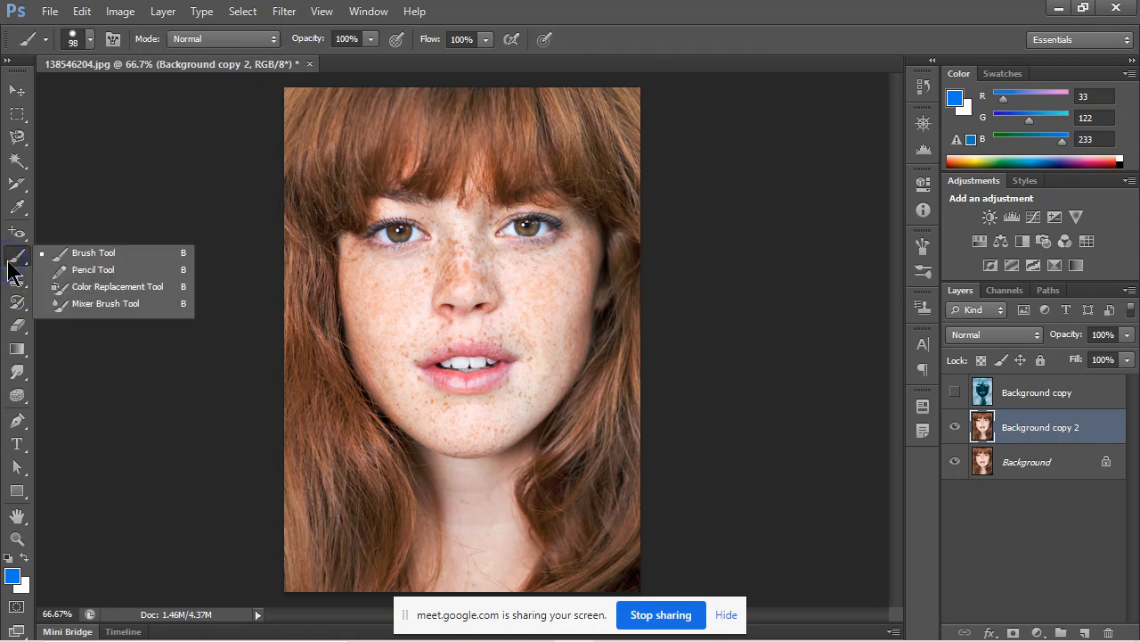
left_click(18, 187)
left_click(18, 206)
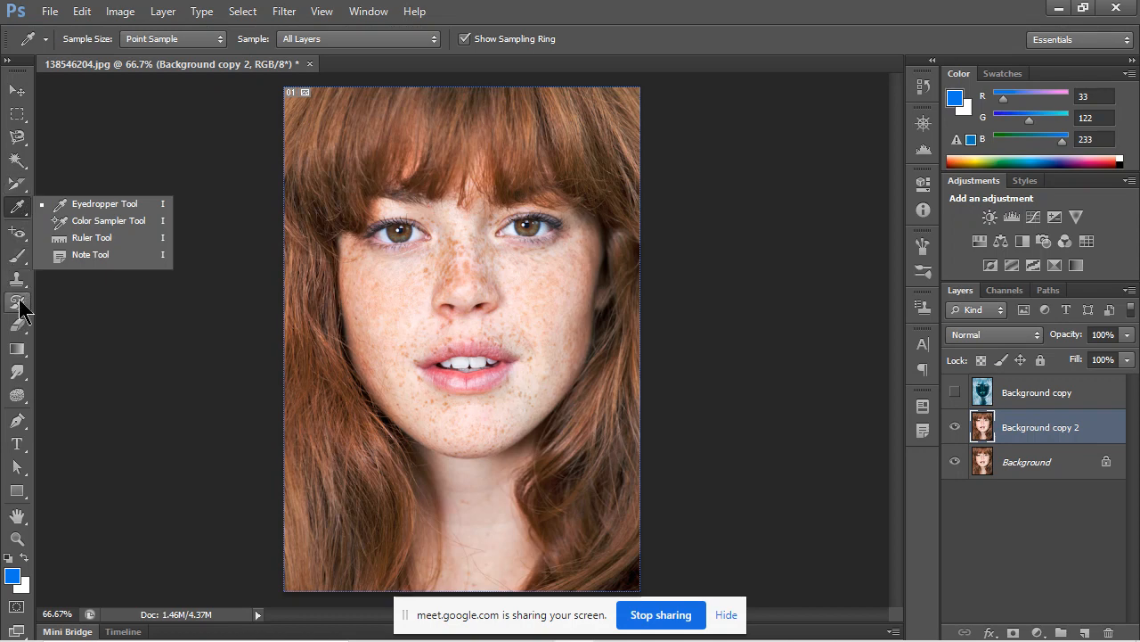
Heal freckles beside the mouth and up the adjacent cheek on Background copy 2 with a 58 px content-aware Spot Healing Brush.
left_click(19, 235)
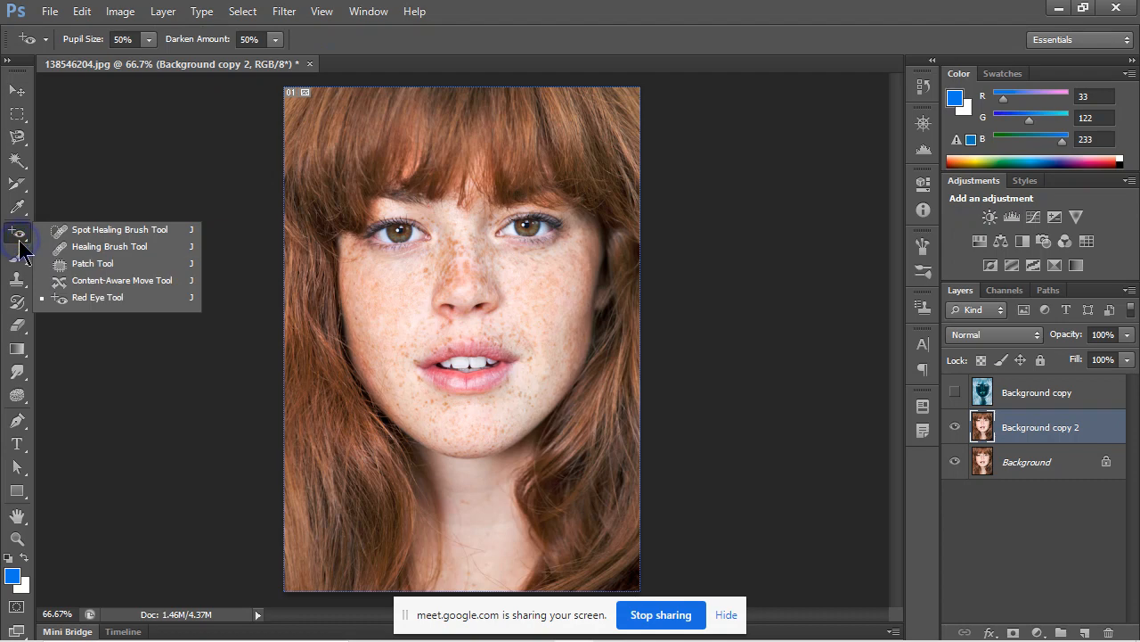
left_click(140, 229)
right_click(567, 385)
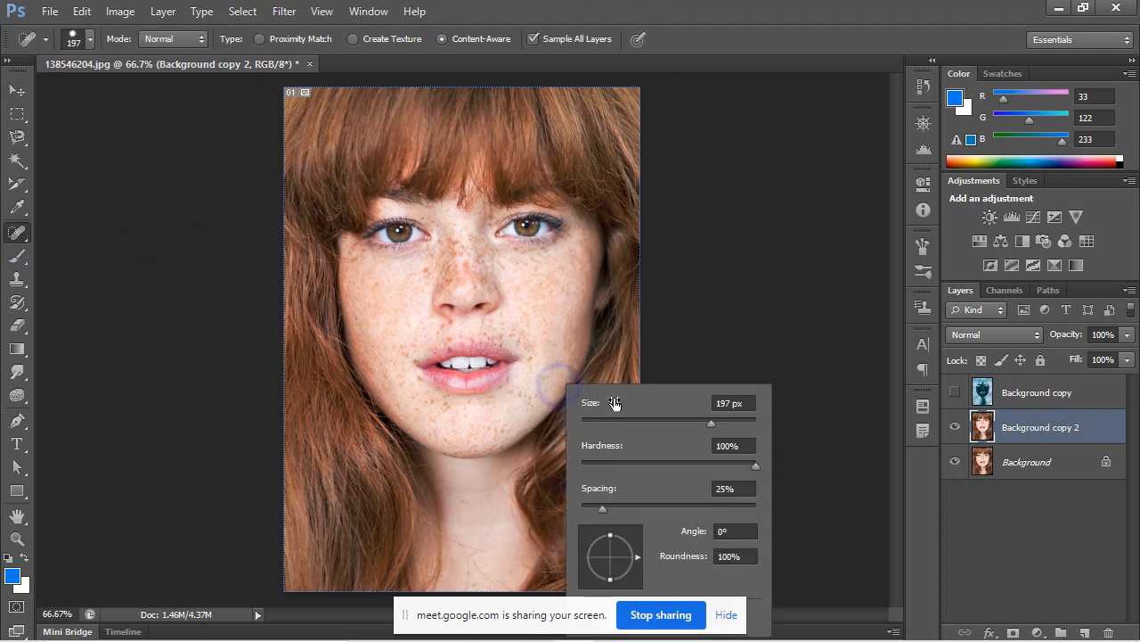
left_click_drag(642, 423, 631, 423)
left_click(529, 408)
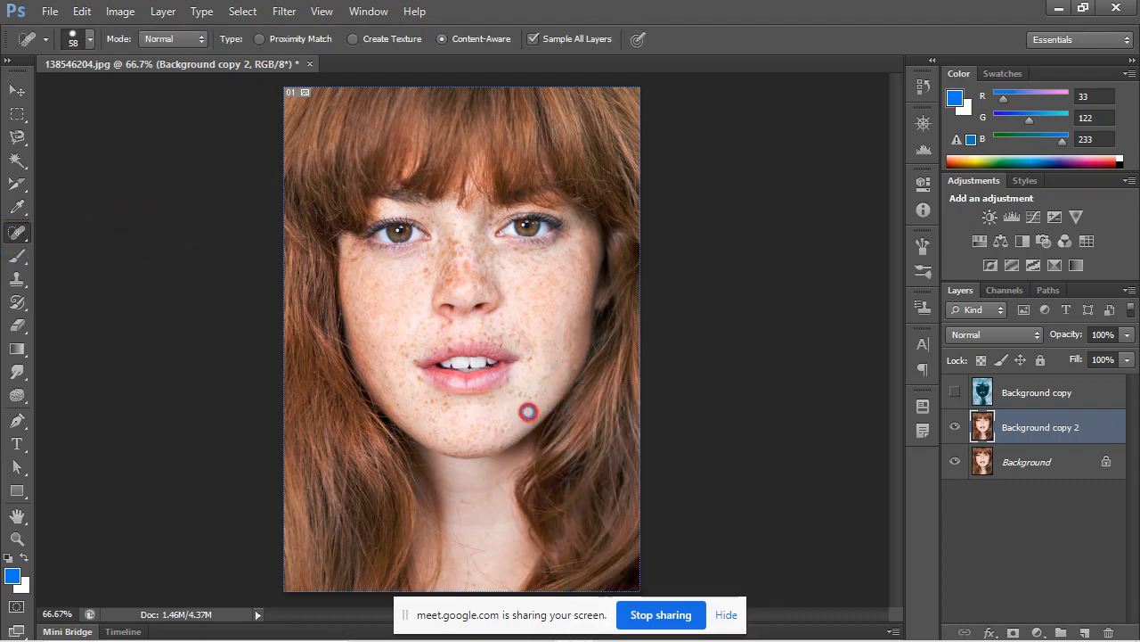
left_click(529, 403, "alt")
left_click(543, 267)
left_click(532, 401)
left_click(538, 371)
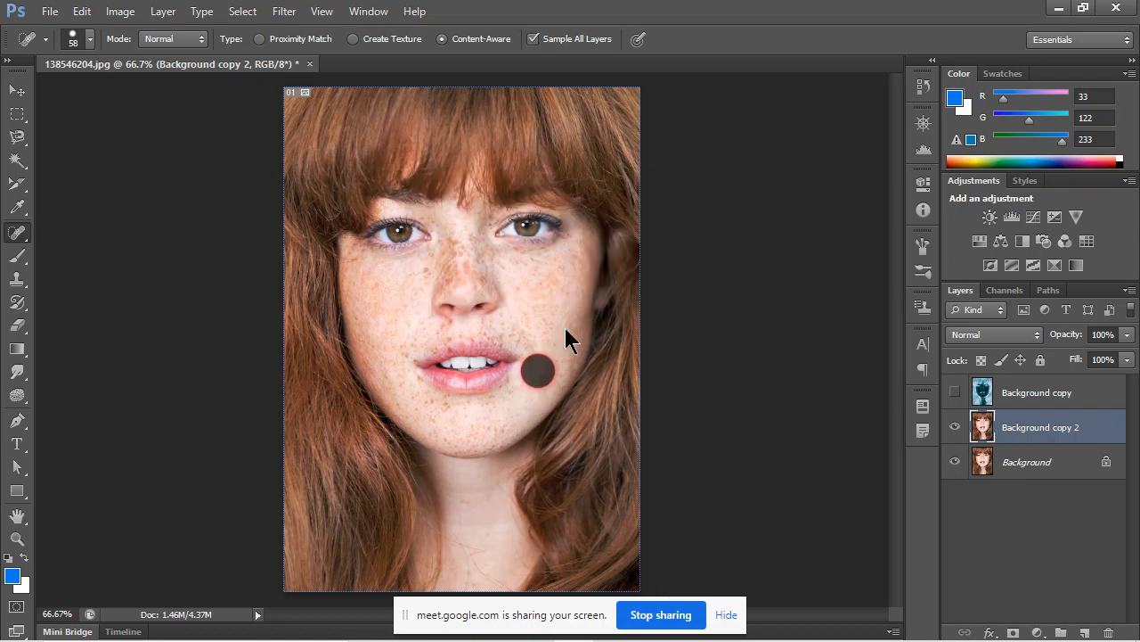
left_click_drag(526, 349, 556, 285)
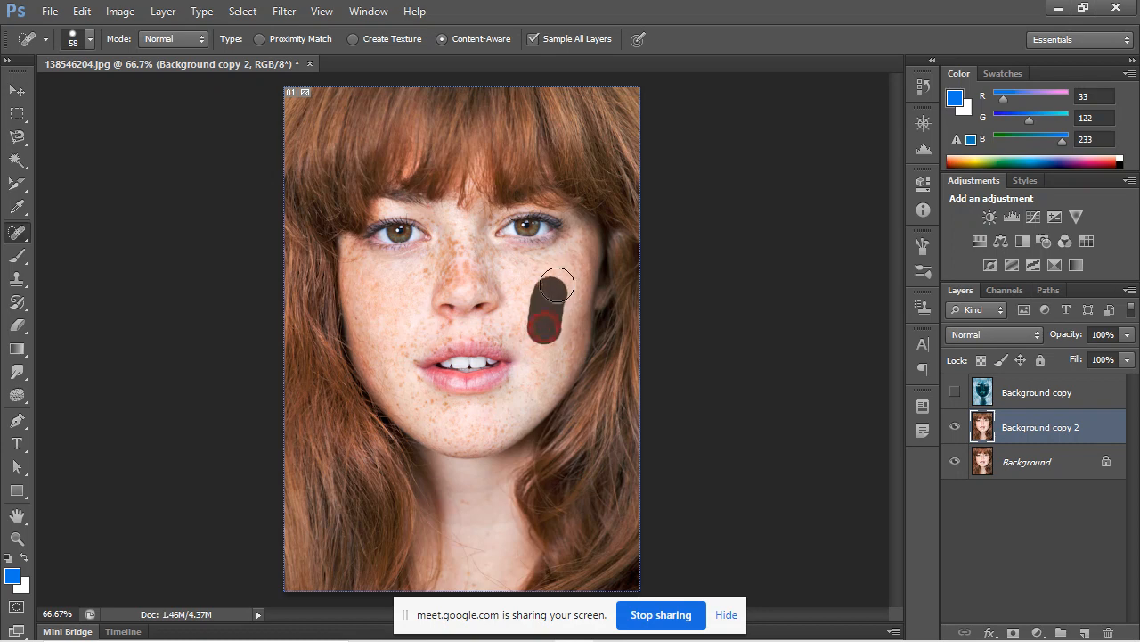
left_click(533, 396)
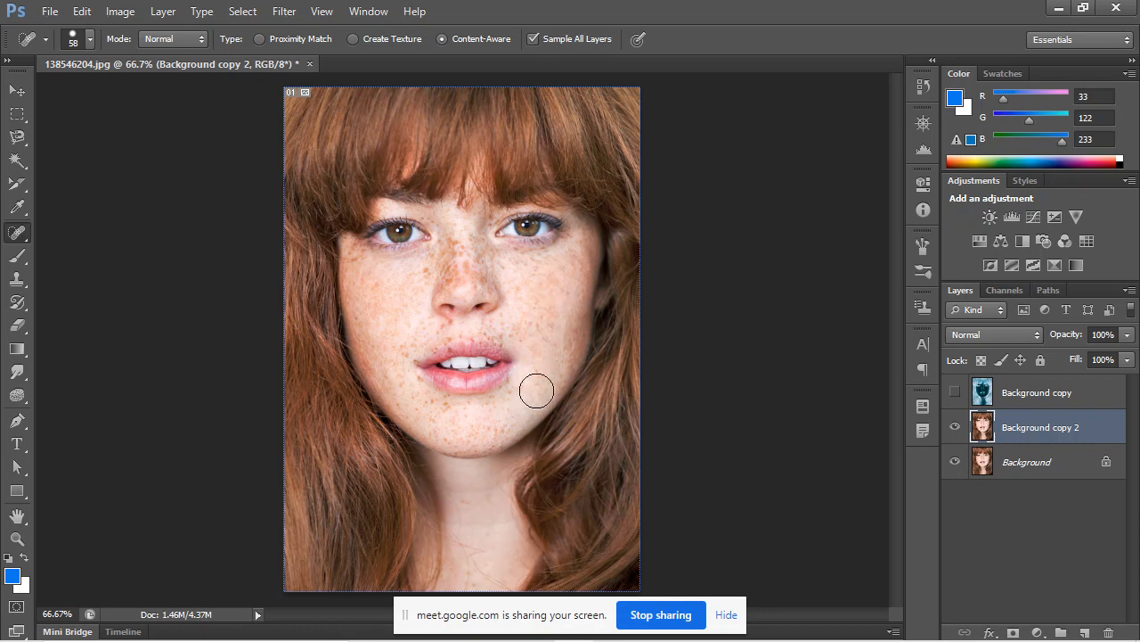
Try to sample clean neck skin as the healing source, and heal another stretch from the mouth corner up to the cheek.
left_click(490, 496)
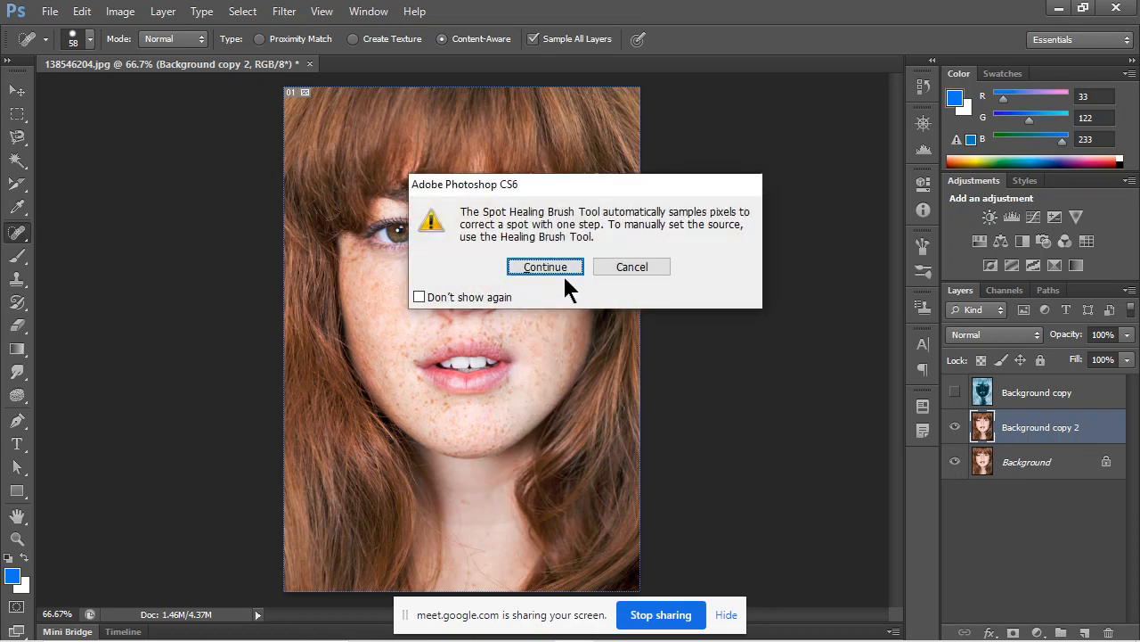
left_click(561, 269)
left_click(492, 472)
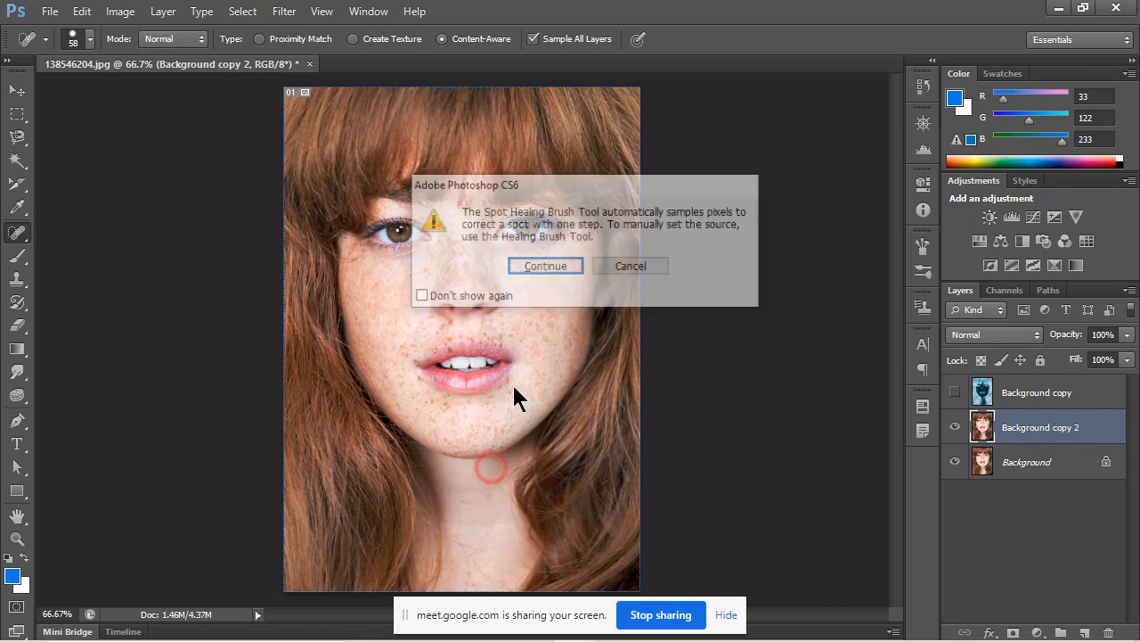
left_click(565, 270)
mouse_move(530, 382)
left_mouse_down()
mouse_move(565, 324)
mouse_move(562, 348)
mouse_move(570, 342)
left_mouse_up()
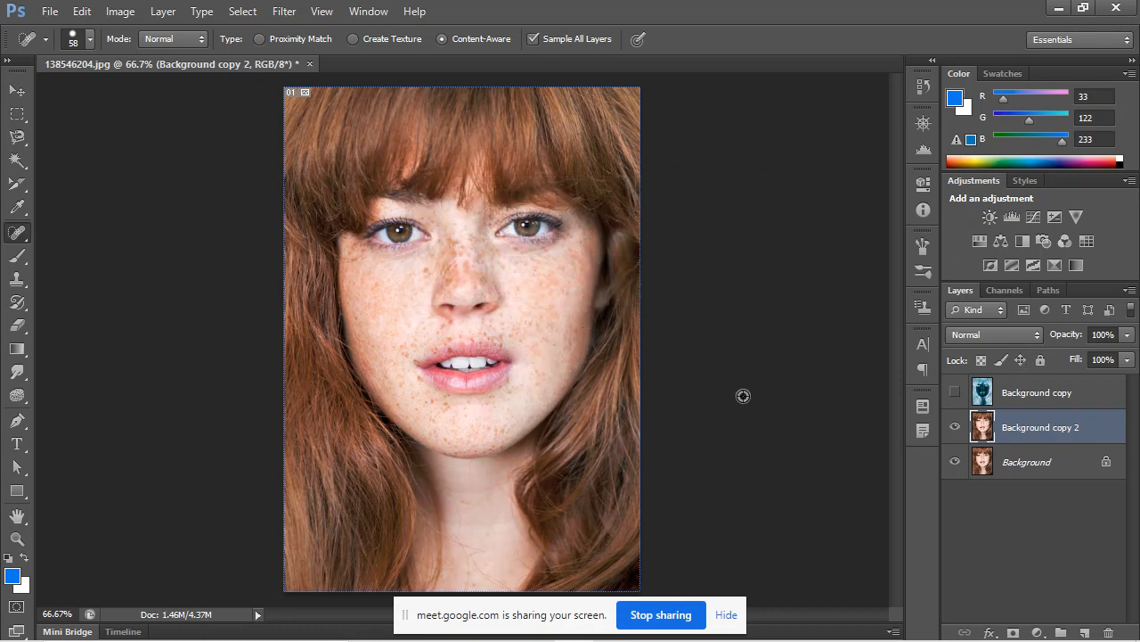
Delete the hidden inverted Background copy layer.
left_click(1054, 396)
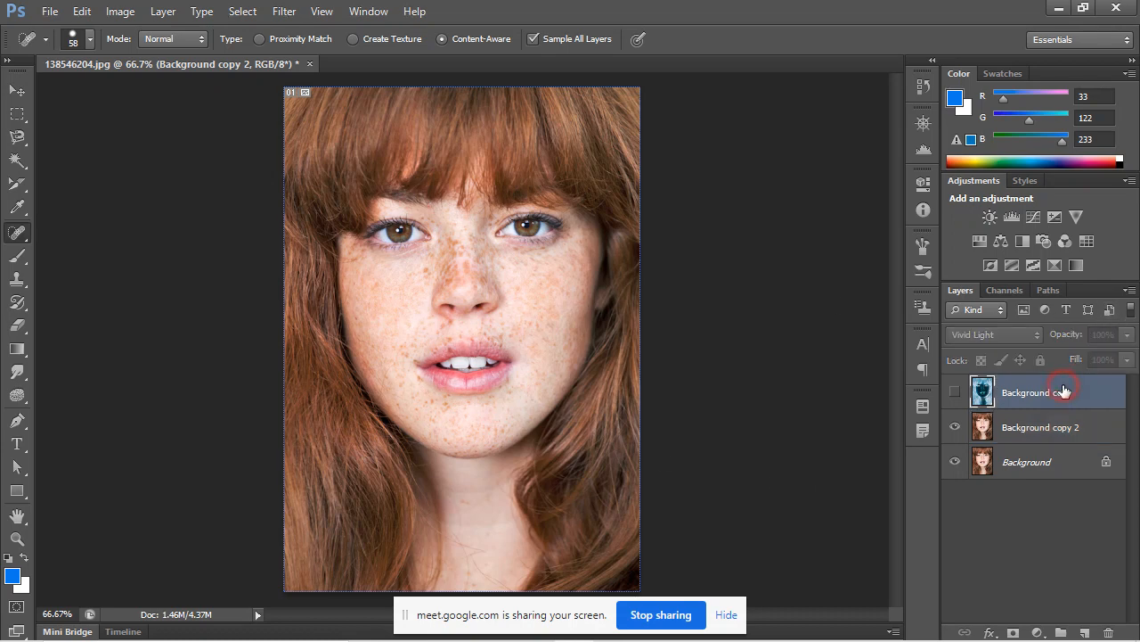
key("Delete")
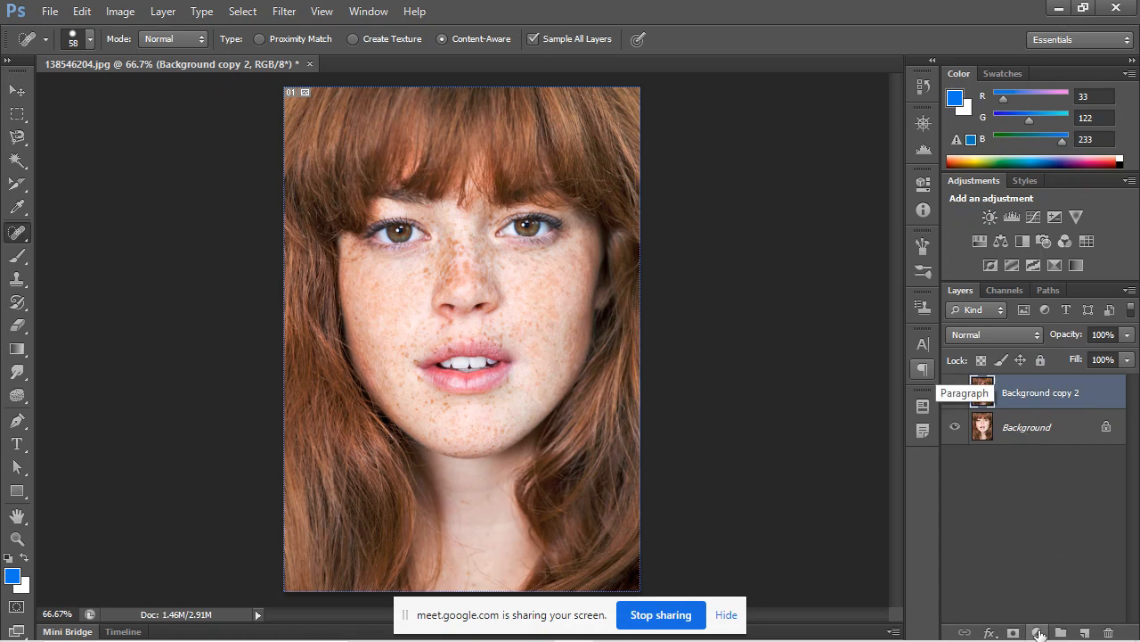
Add a Brightness/Contrast adjustment layer above Background copy 2, raise its brightness to about 25 and adjust the contrast slider.
left_click(1039, 634)
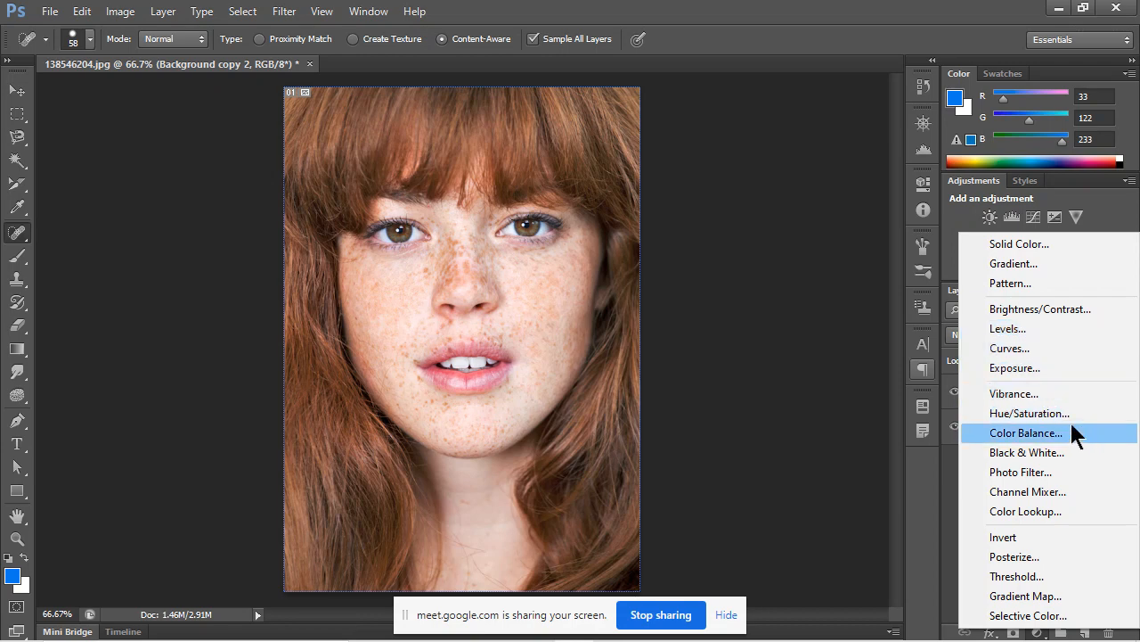
left_click(1052, 305)
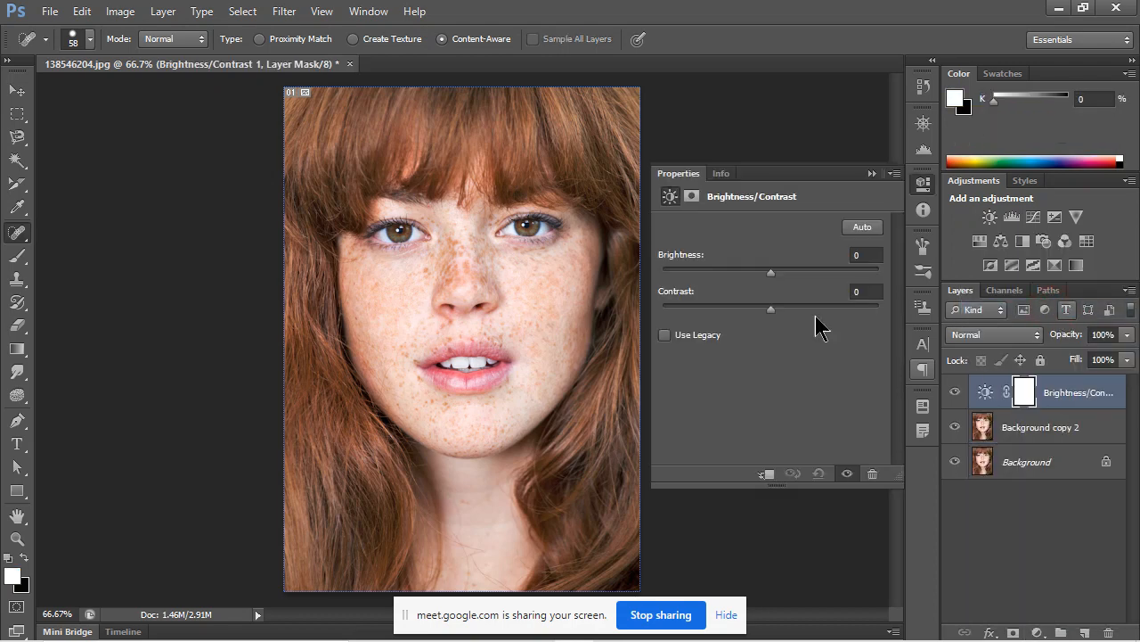
left_click_drag(773, 266, 795, 271)
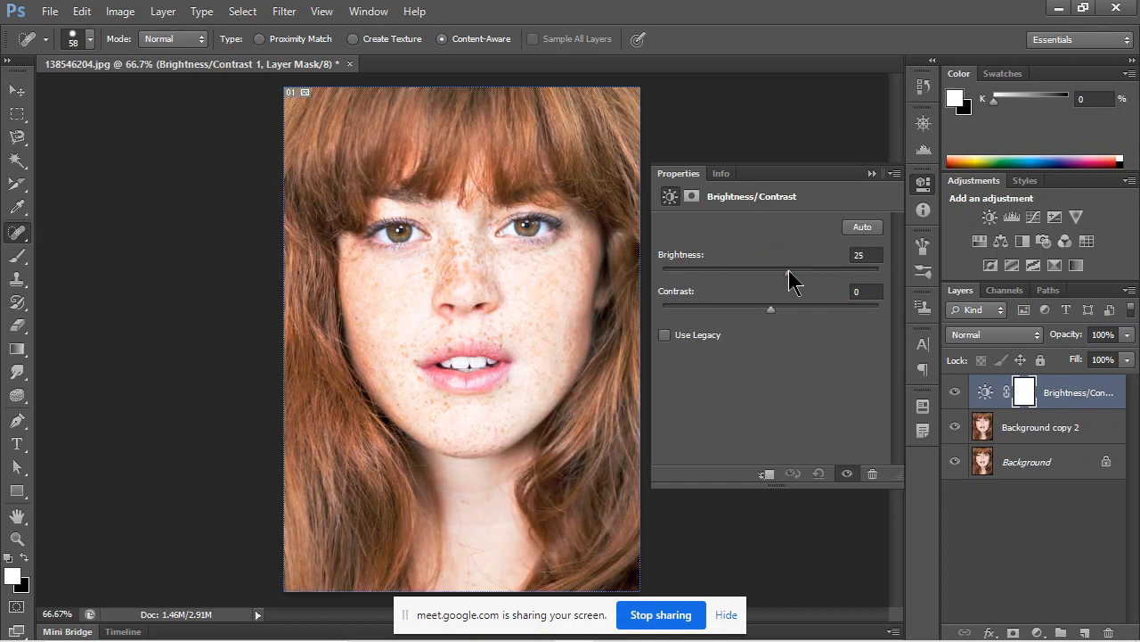
mouse_move(763, 313)
left_mouse_down()
mouse_move(793, 311)
mouse_move(726, 312)
mouse_move(796, 313)
mouse_move(769, 312)
left_mouse_up()
left_click(873, 173)
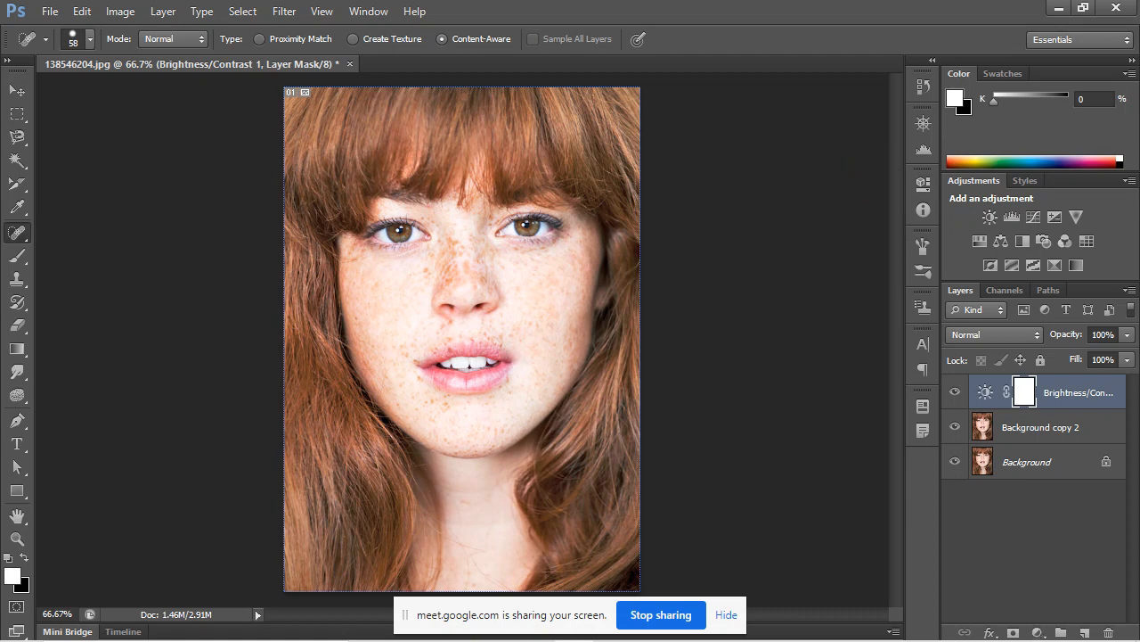
Add a Curves adjustment layer and slightly raise the midpoint of its Red channel curve.
left_click(1038, 631)
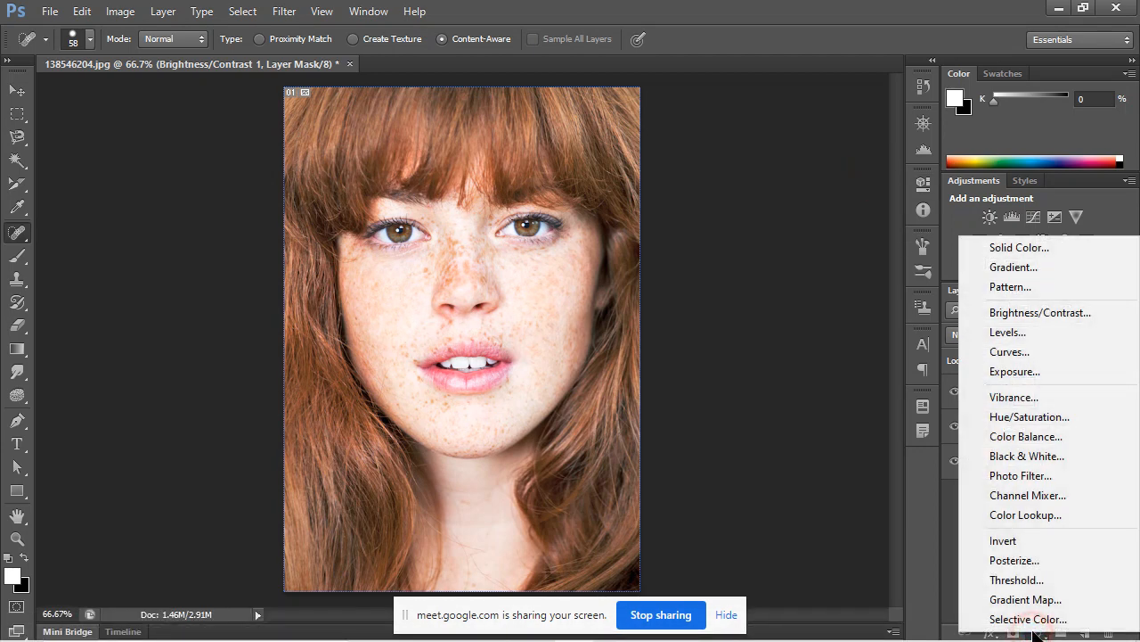
left_click(1030, 349)
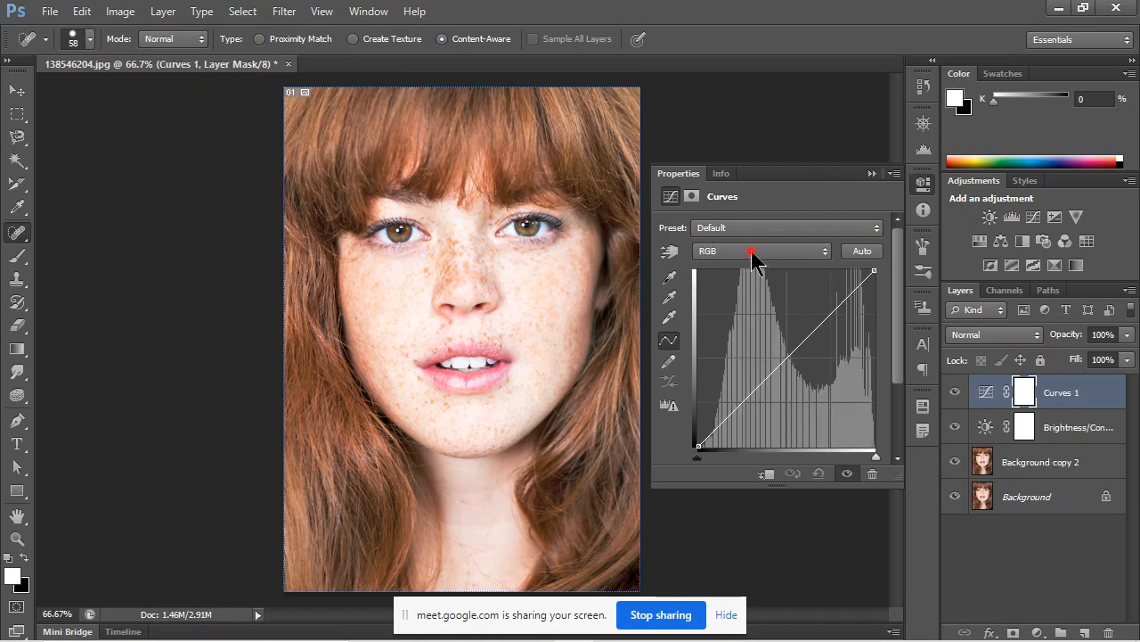
left_click(753, 253)
left_click(774, 285)
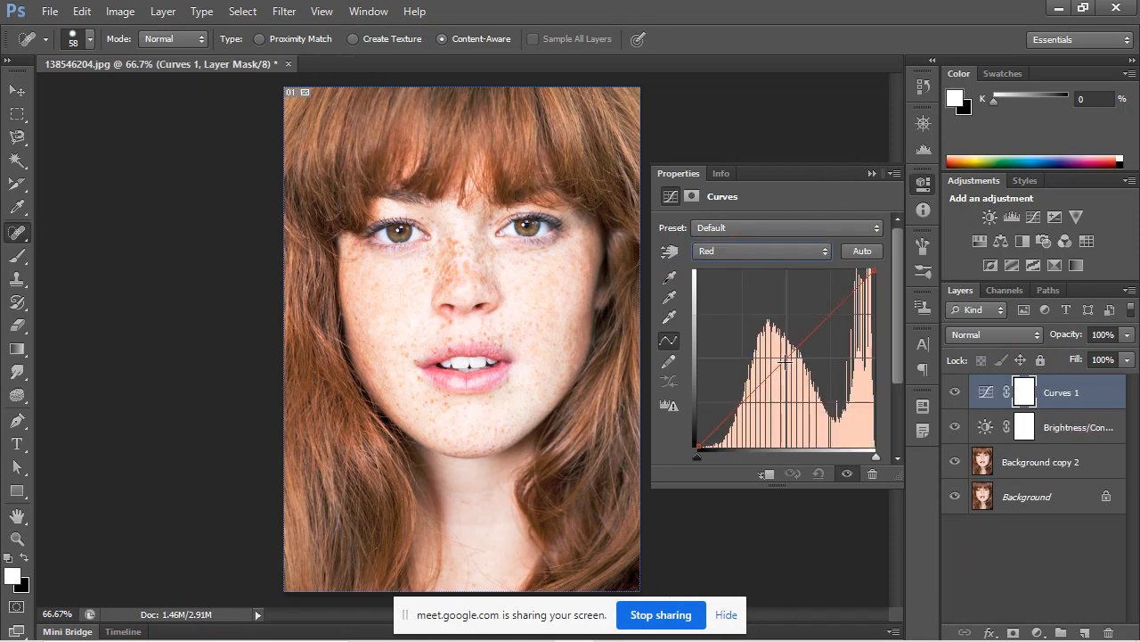
mouse_move(784, 360)
left_mouse_down()
mouse_move(771, 341)
mouse_move(798, 373)
mouse_move(787, 355)
left_mouse_up()
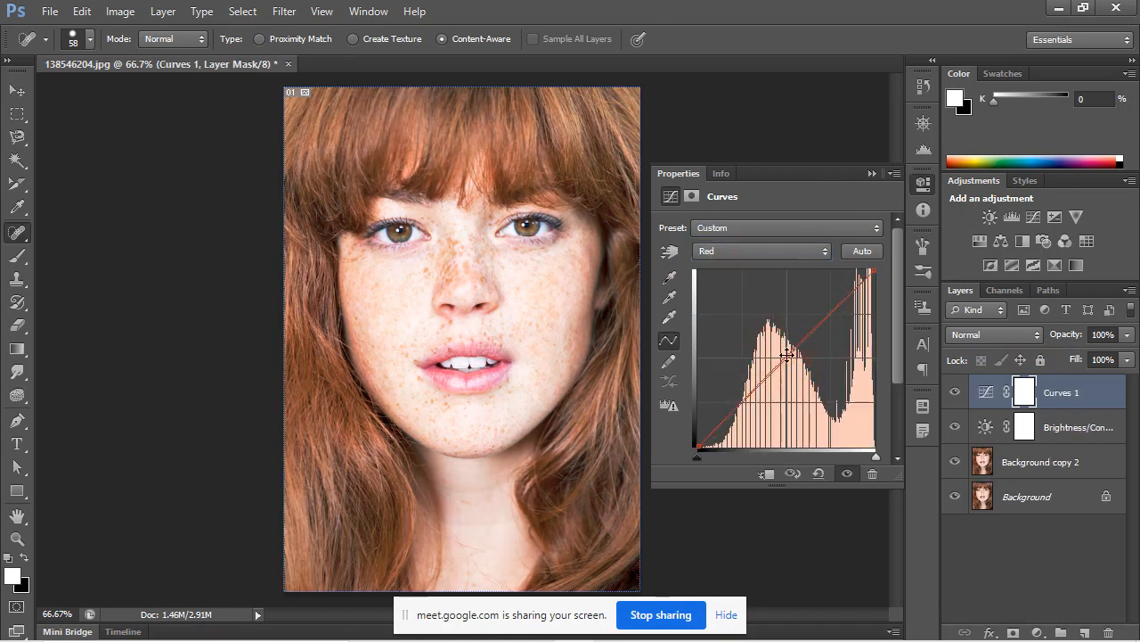
Undo the Curves and Brightness/Contrast adjustment layers.
key("ctrl+alt+z")
key("ctrl+alt+z")
key("ctrl+alt+z")
key("ctrl+alt+z")
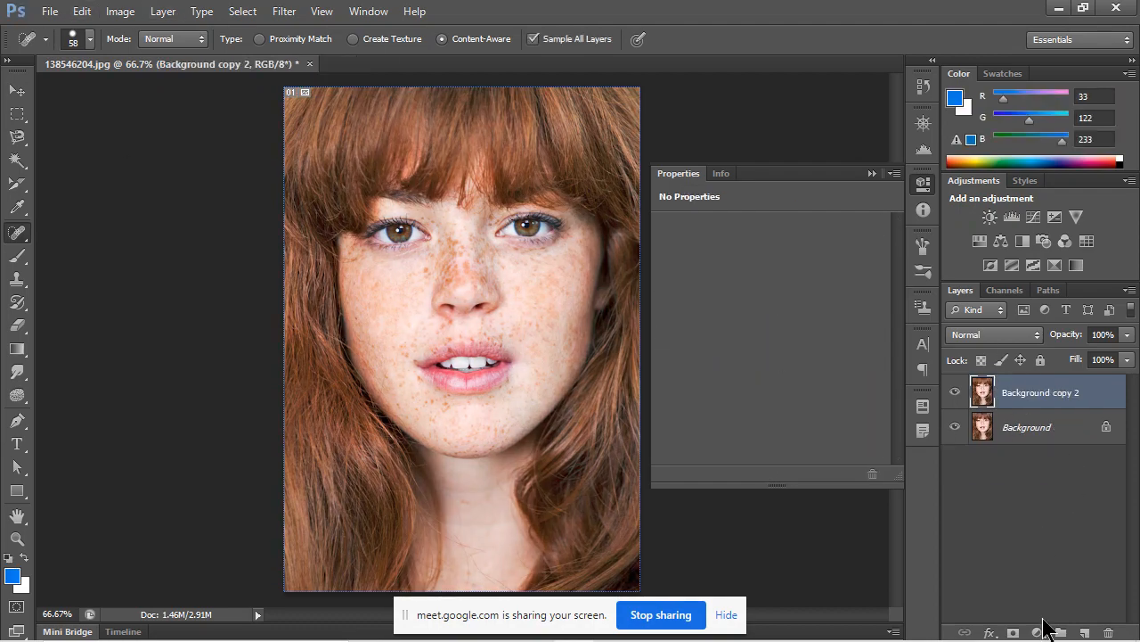
Add a Hue/Saturation adjustment layer above Background copy 2 and shift its hue.
left_click(1037, 632)
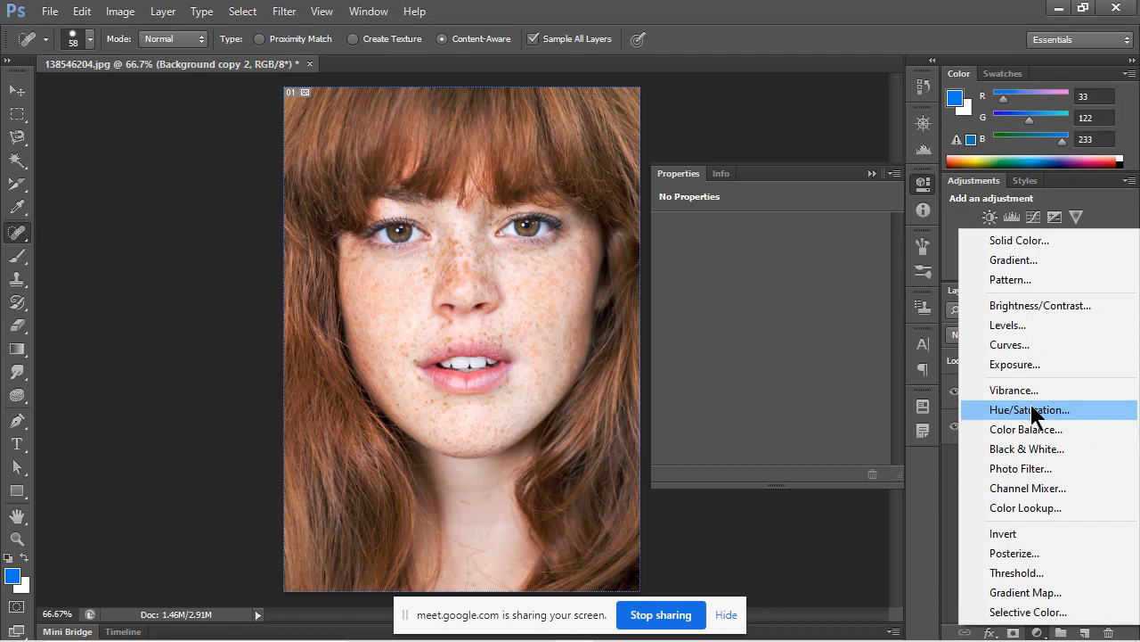
left_click(1035, 409)
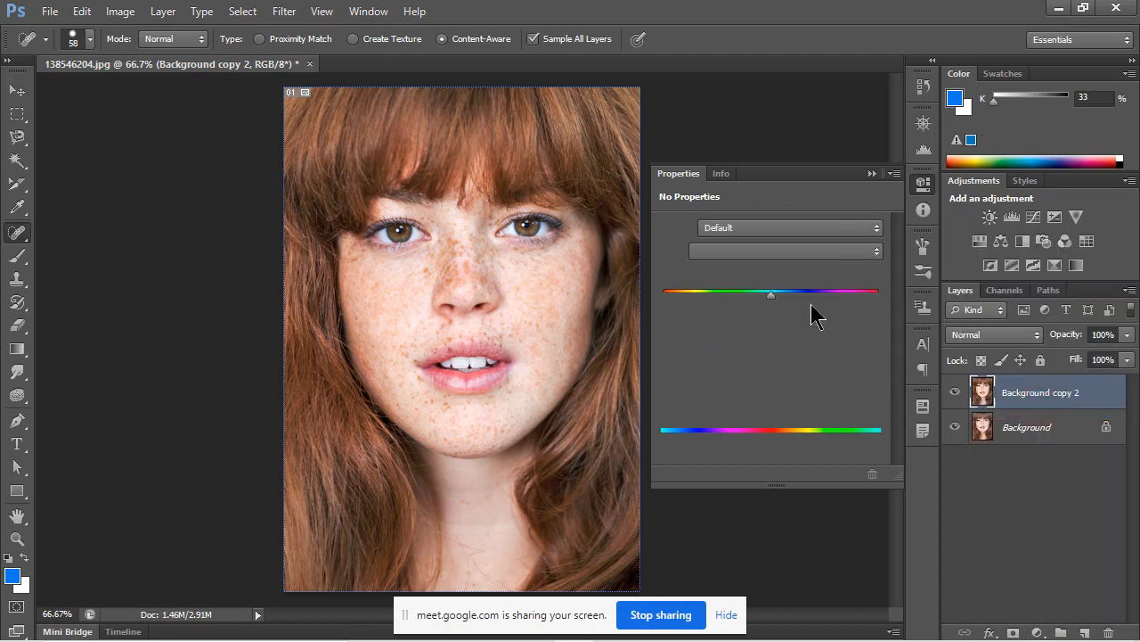
left_click_drag(776, 295, 783, 330)
Try the Cyanotype, Increase Saturation More, Old Style, Red Boost and Sepia presets on the Hue/Saturation adjustment layer.
left_click(768, 234)
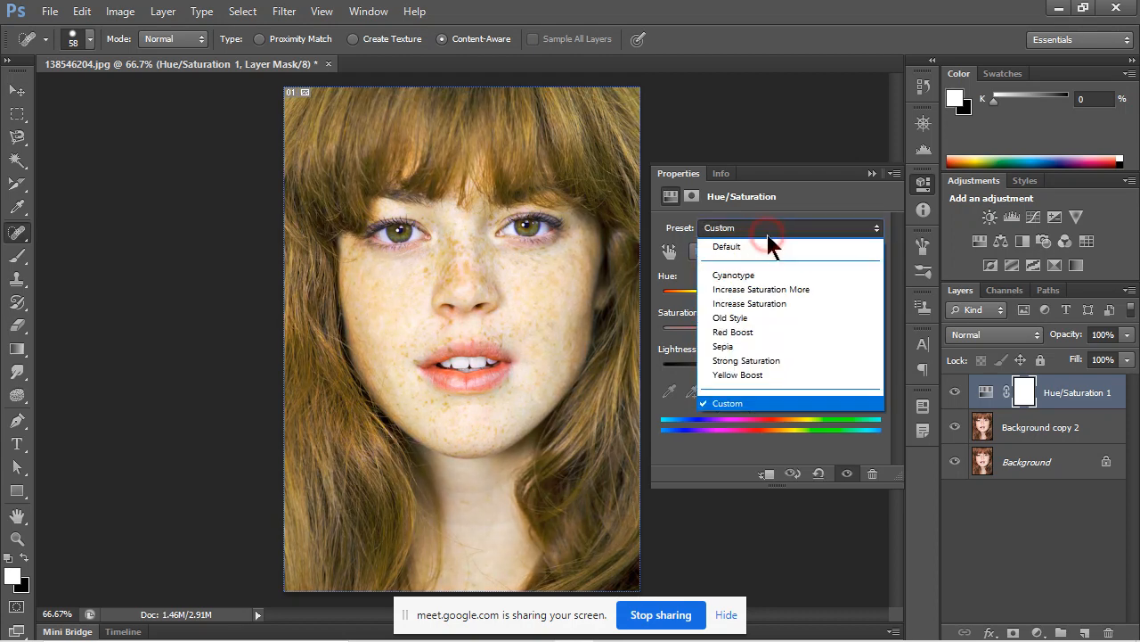
left_click(785, 275)
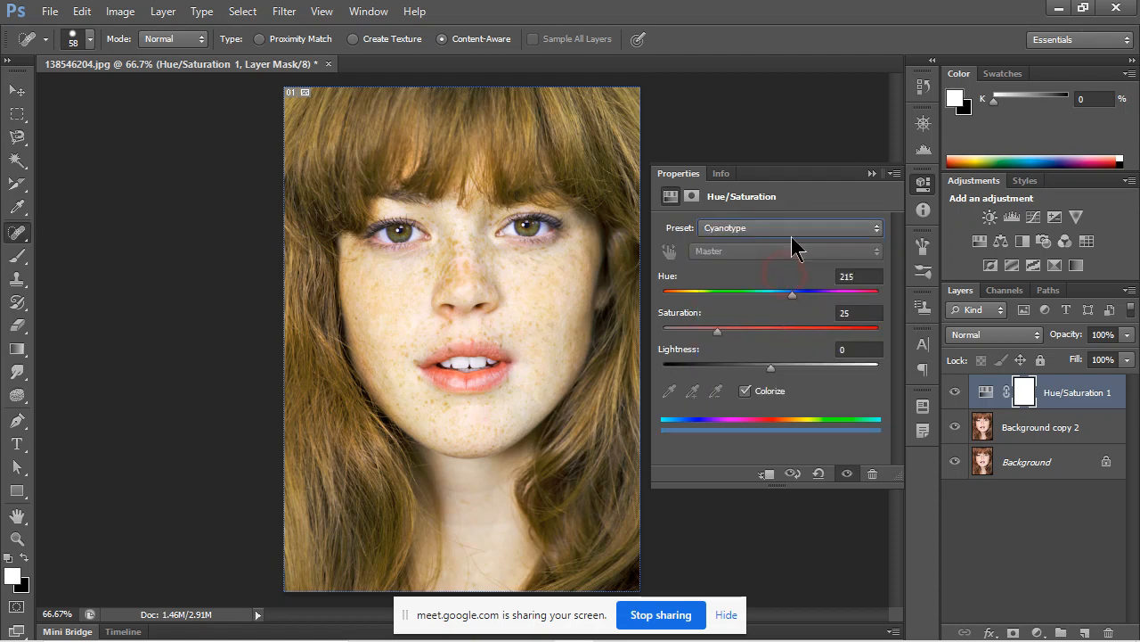
left_click(792, 233)
left_click(789, 290)
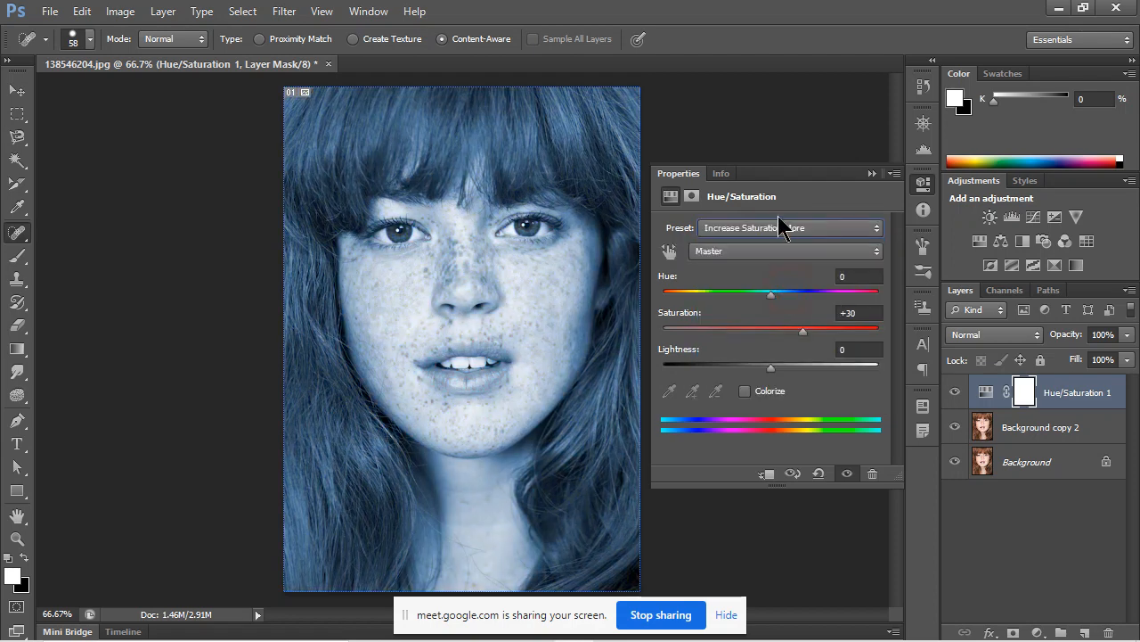
left_click(780, 228)
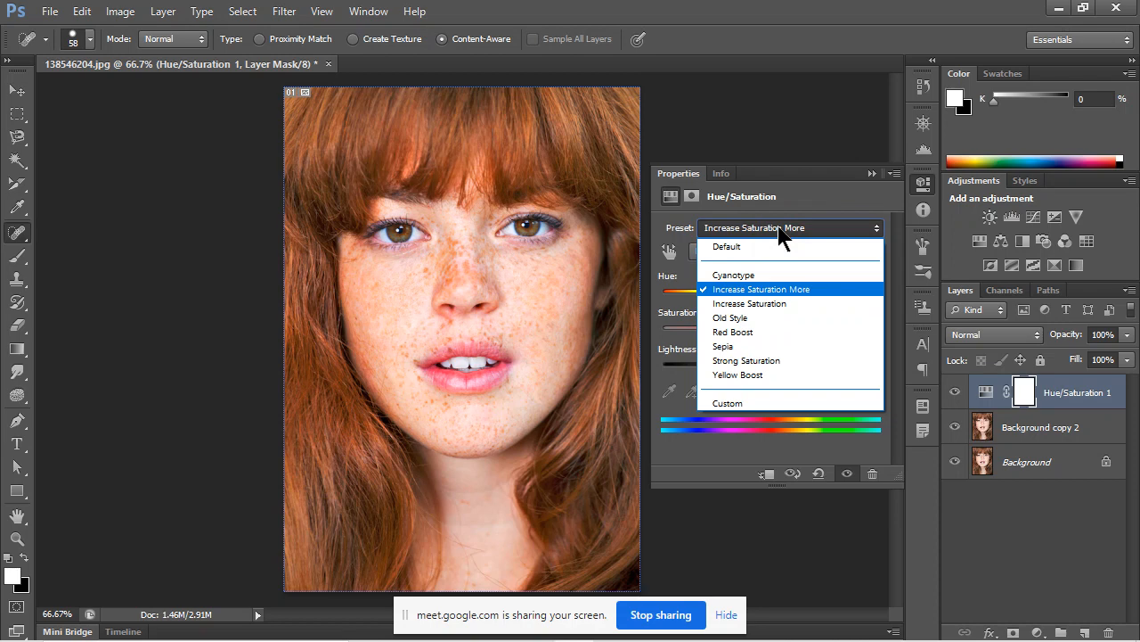
left_click(832, 319)
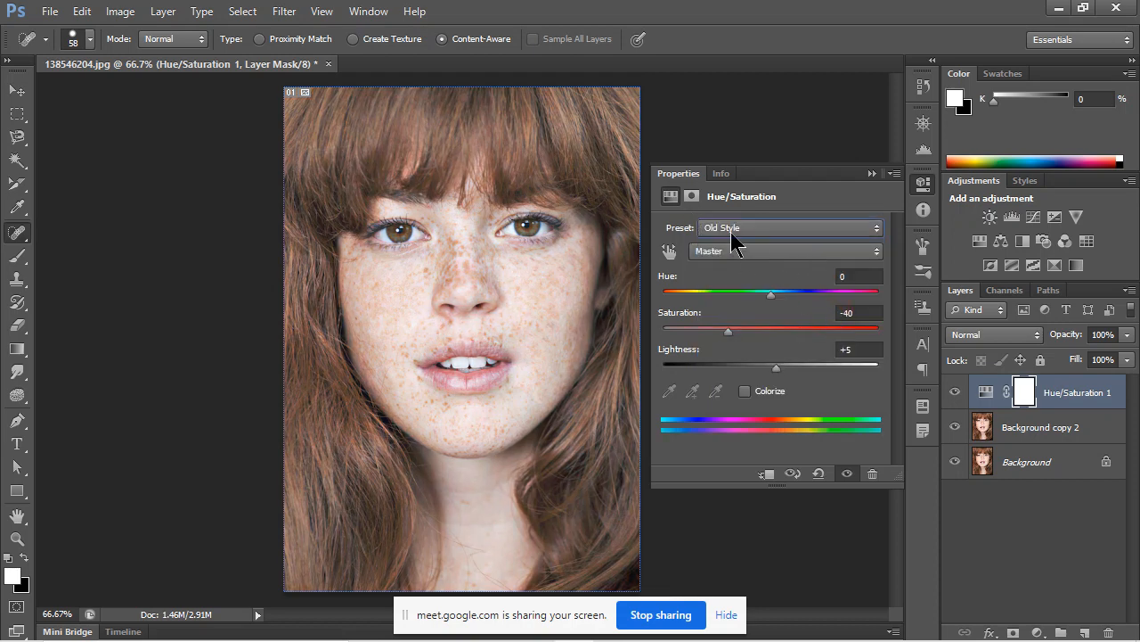
left_click(733, 234)
left_click(744, 332)
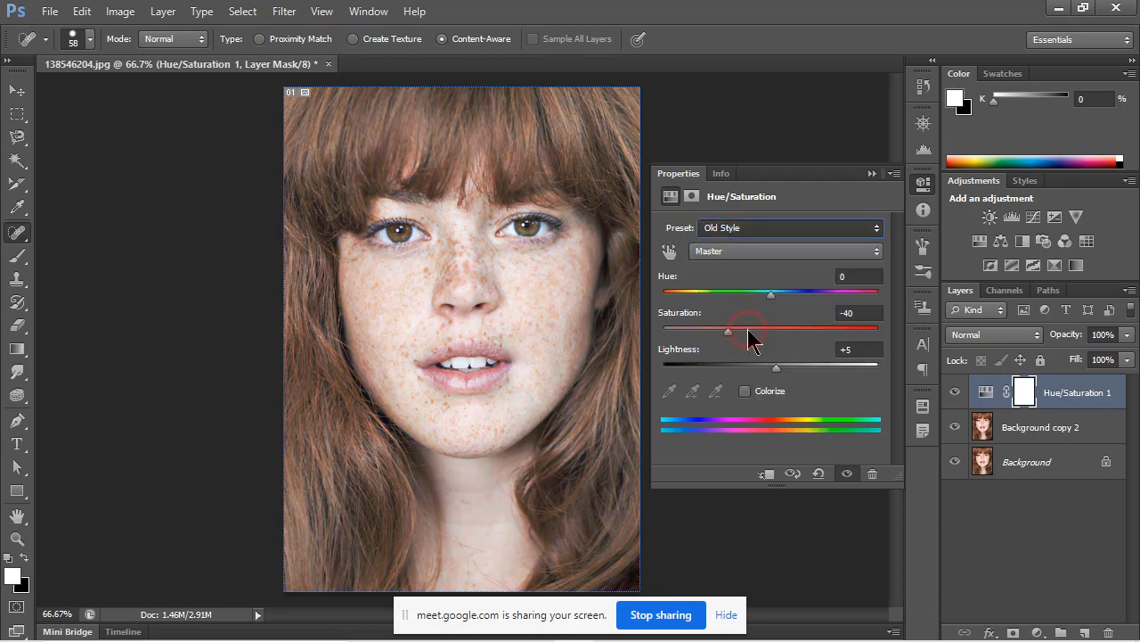
left_click(768, 229)
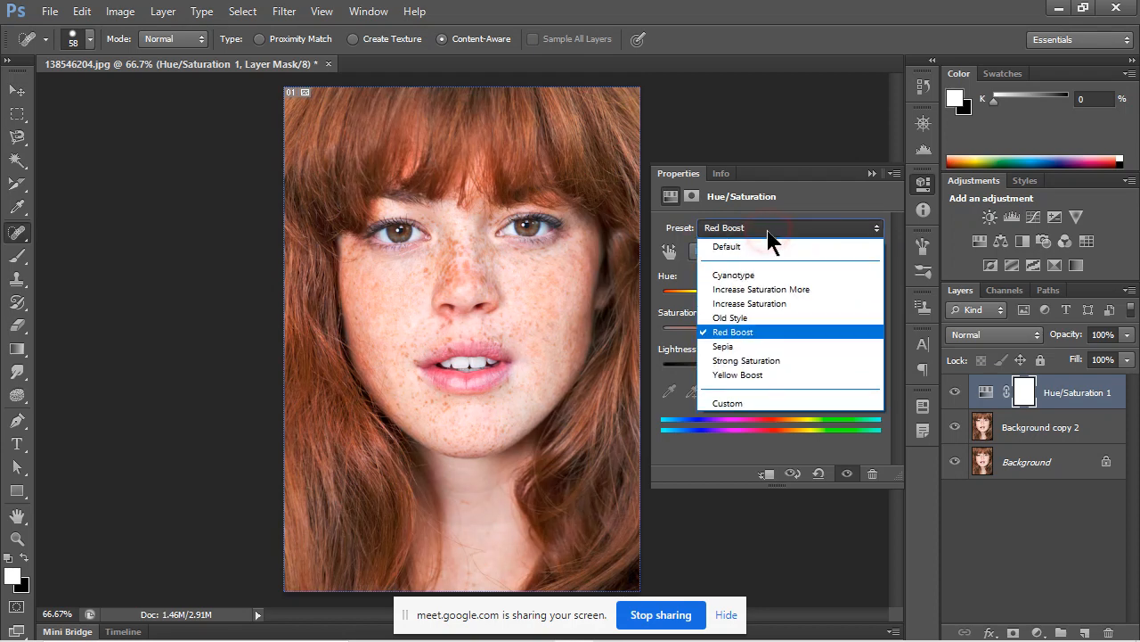
left_click(765, 350)
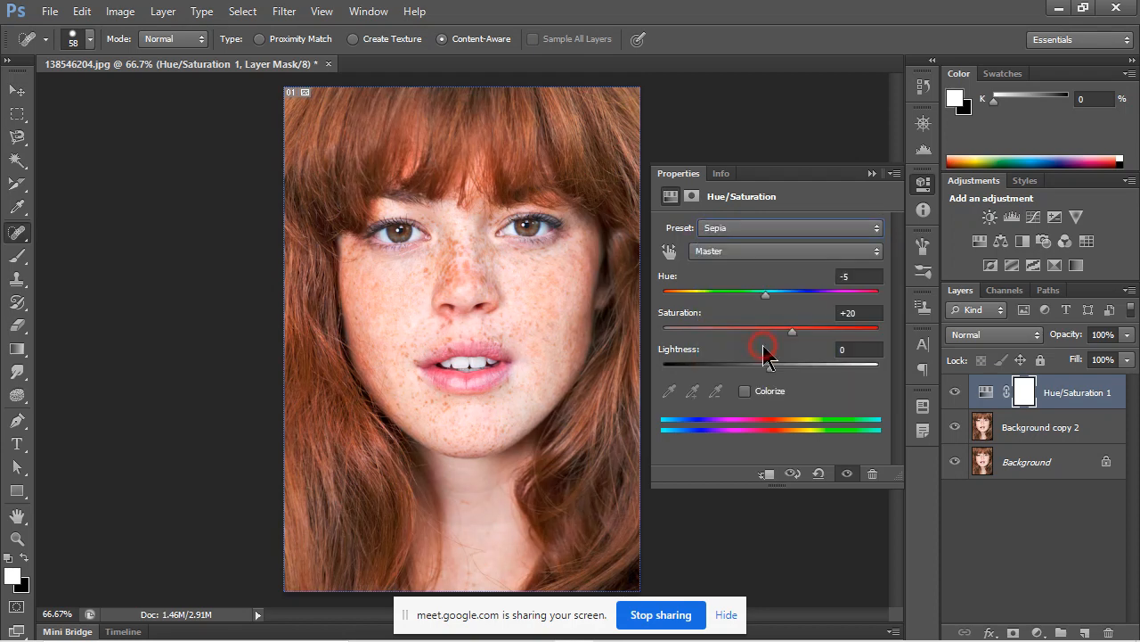
left_click(771, 229)
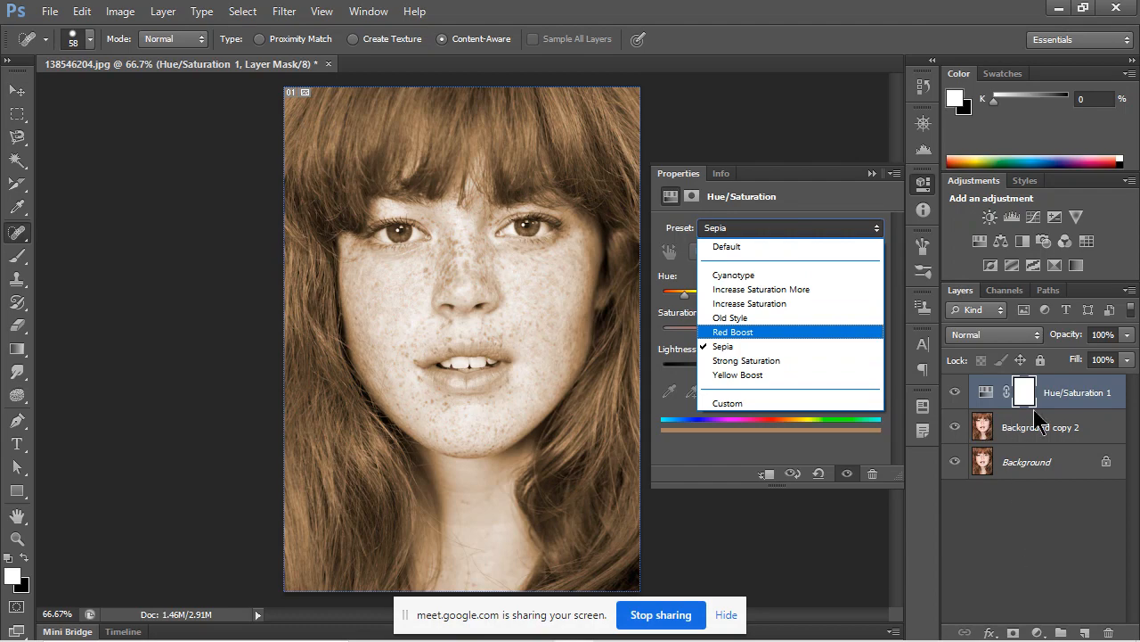
Preview a Vibrance adjustment of about +45 on Background copy 2 beneath the sepia adjustment layer and cancel it.
left_click(1082, 385)
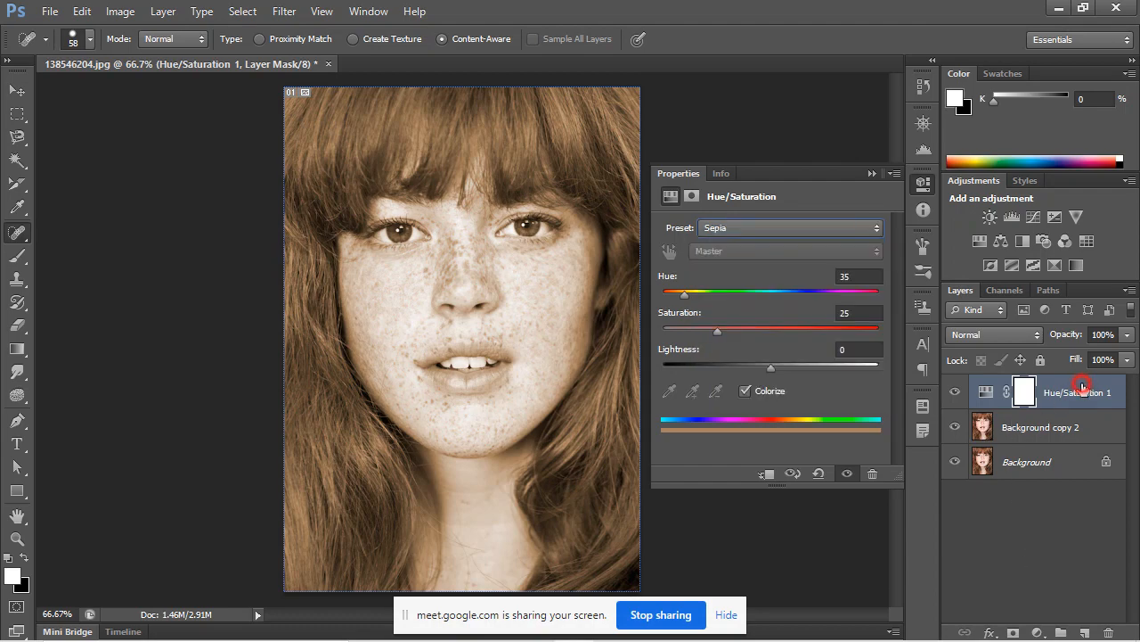
left_click(129, 11)
left_click(134, 57)
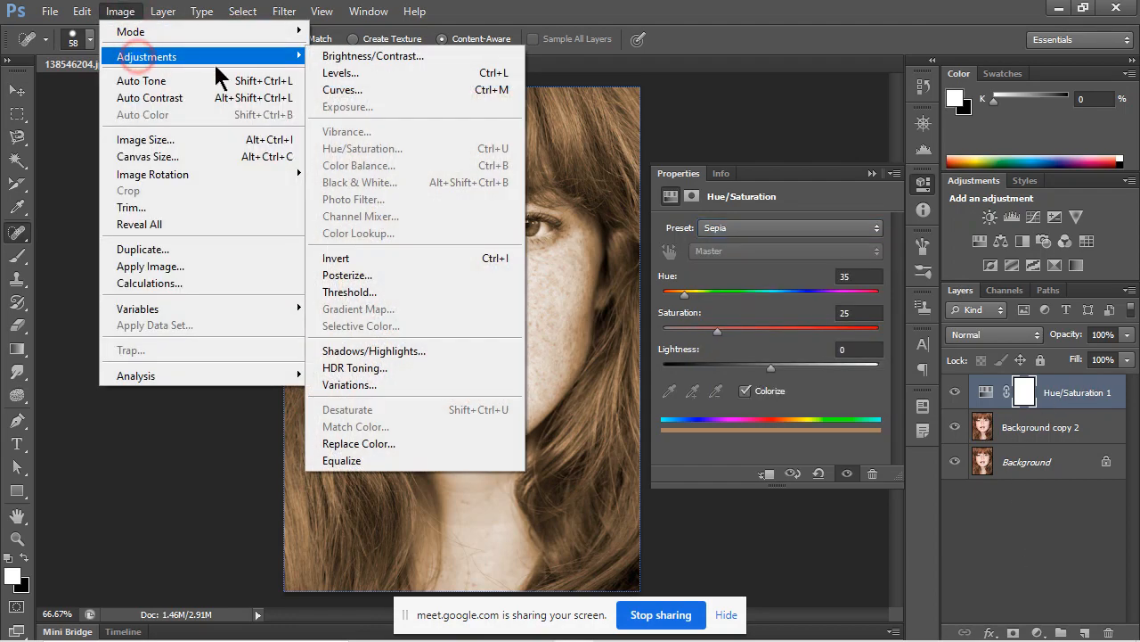
left_click(1063, 443)
left_click(1063, 437)
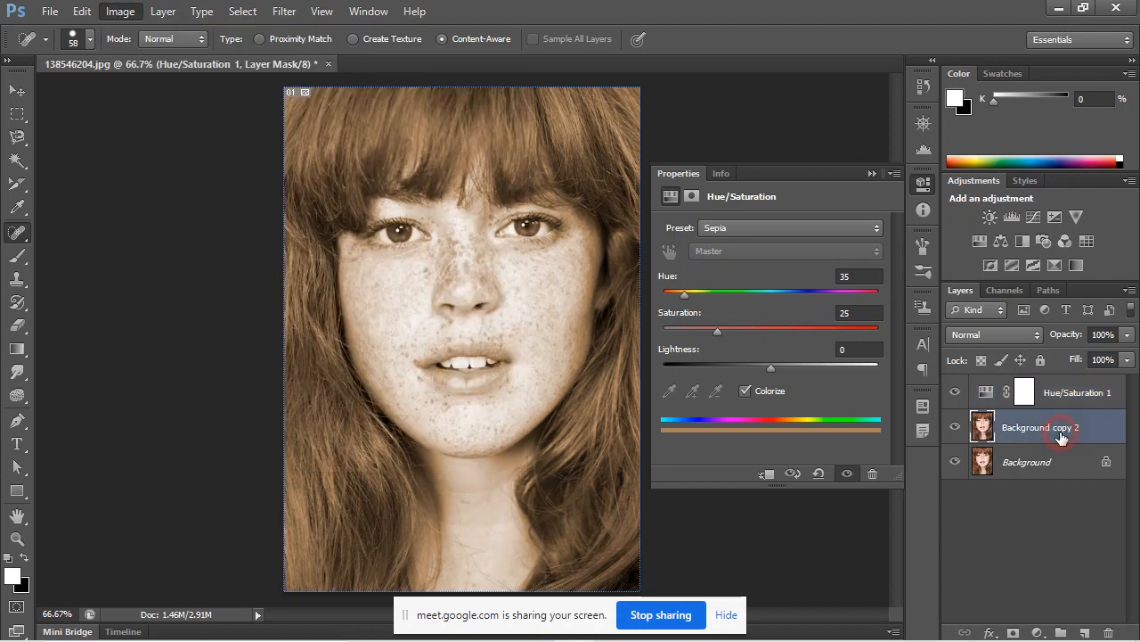
left_click(120, 11)
left_click(140, 60)
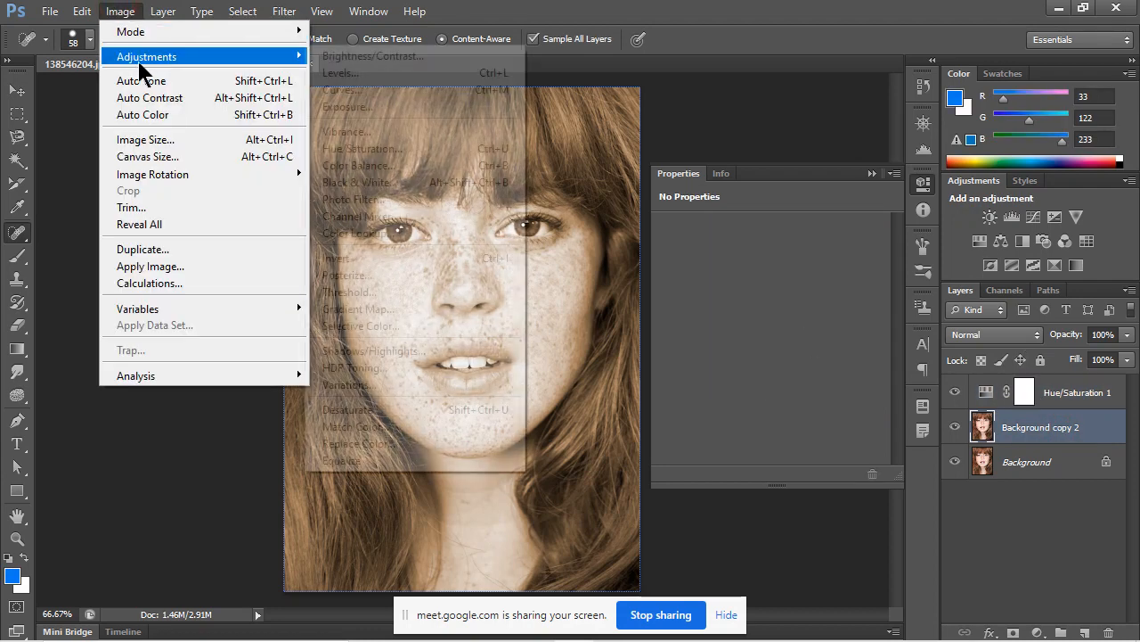
left_click(398, 133)
left_click_drag(574, 169, 877, 316)
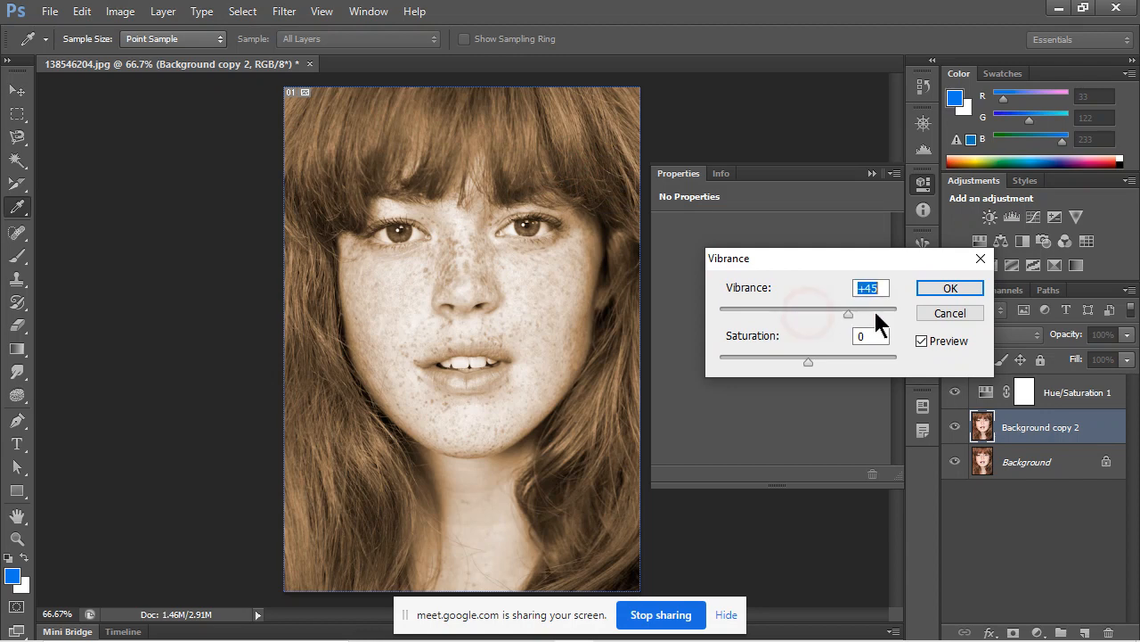
left_click(929, 317)
key("j")
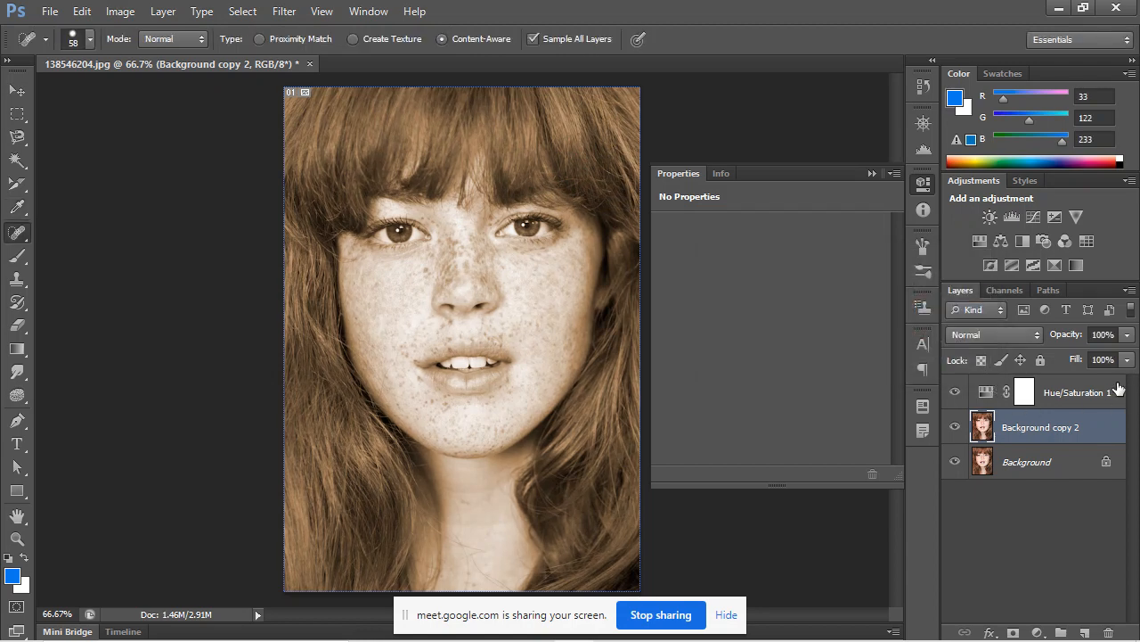
Remove the Hue/Saturation adjustment layer from above Background copy 2.
double_click(1078, 392)
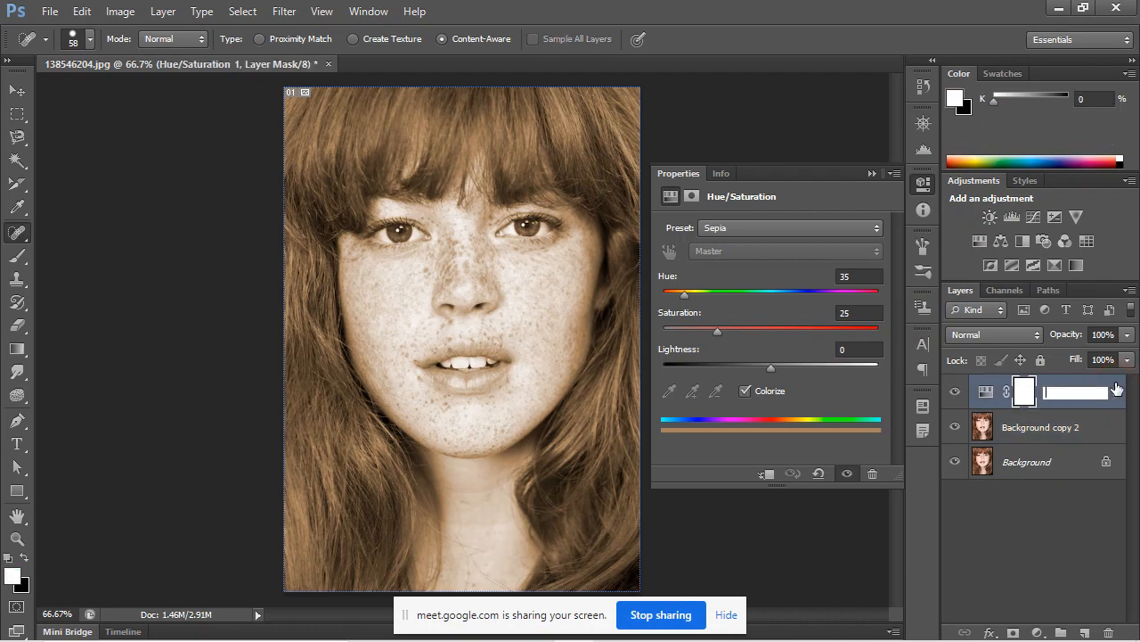
left_click(1117, 386)
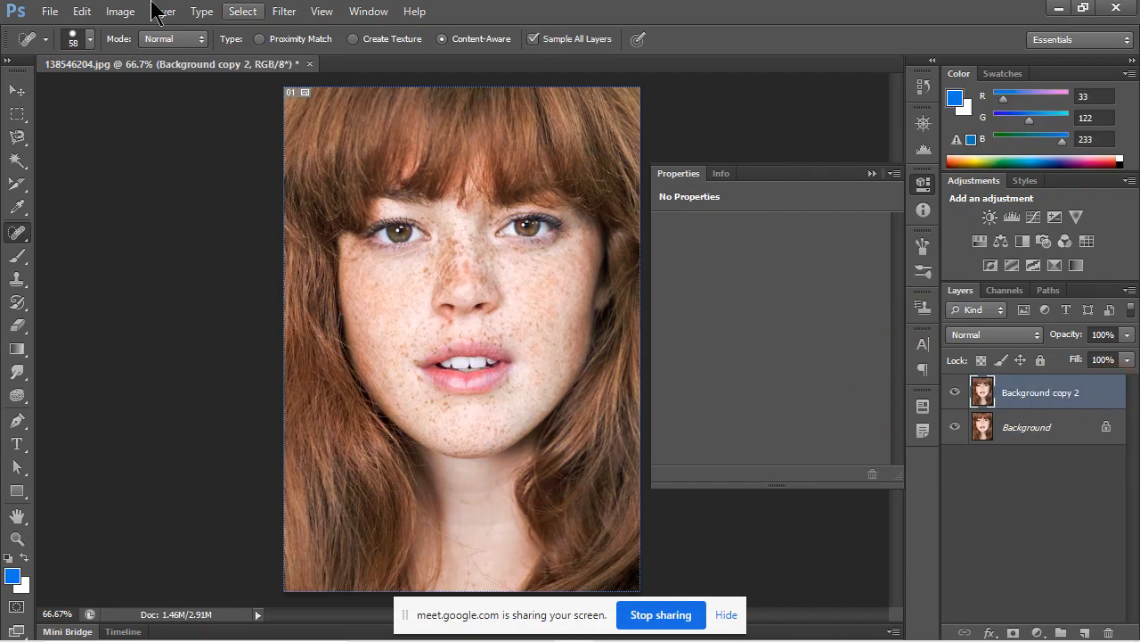
Preview a Vibrance adjustment on Background copy 2 with vibrance +61 and saturation +28, and cancel it.
left_click(124, 11)
mouse_move(152, 59)
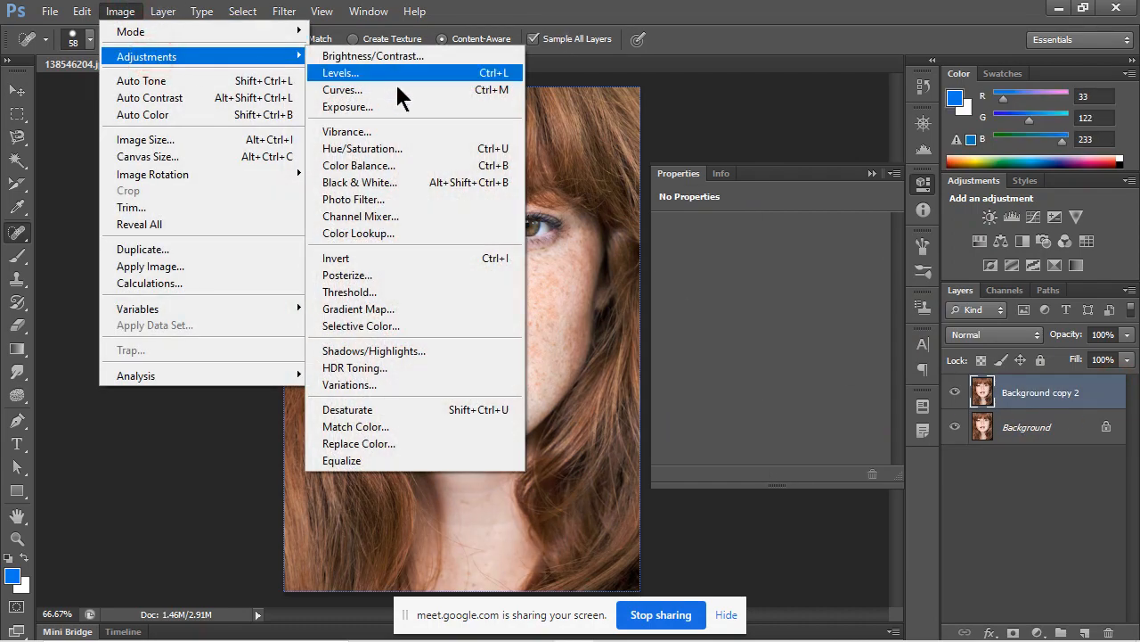
left_click(408, 133)
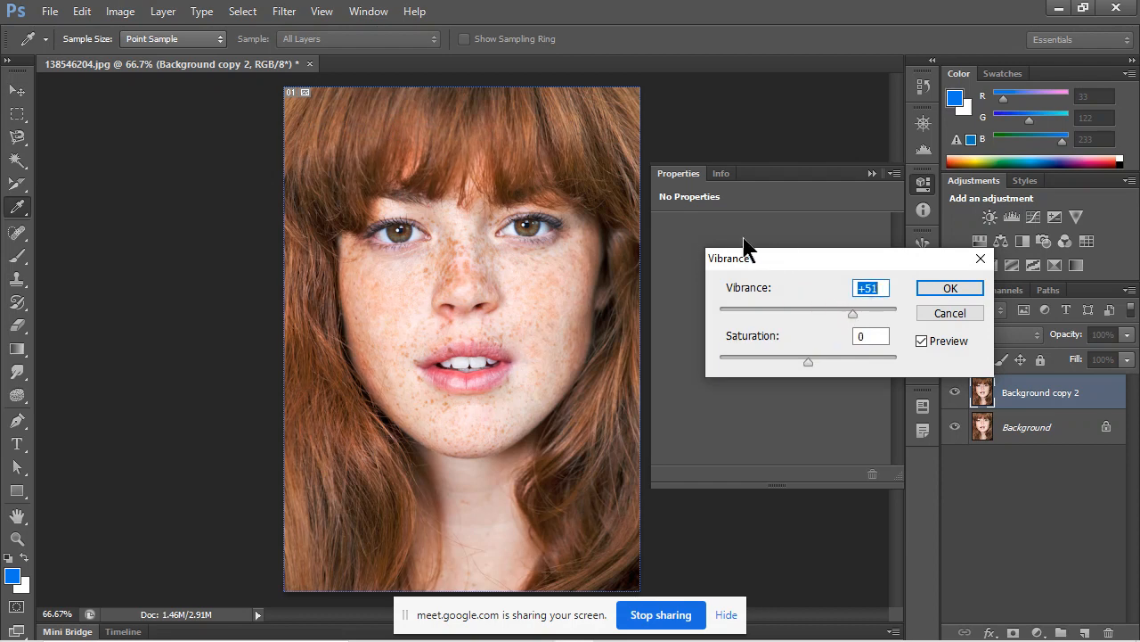
left_click_drag(856, 311, 857, 306)
left_click(862, 360)
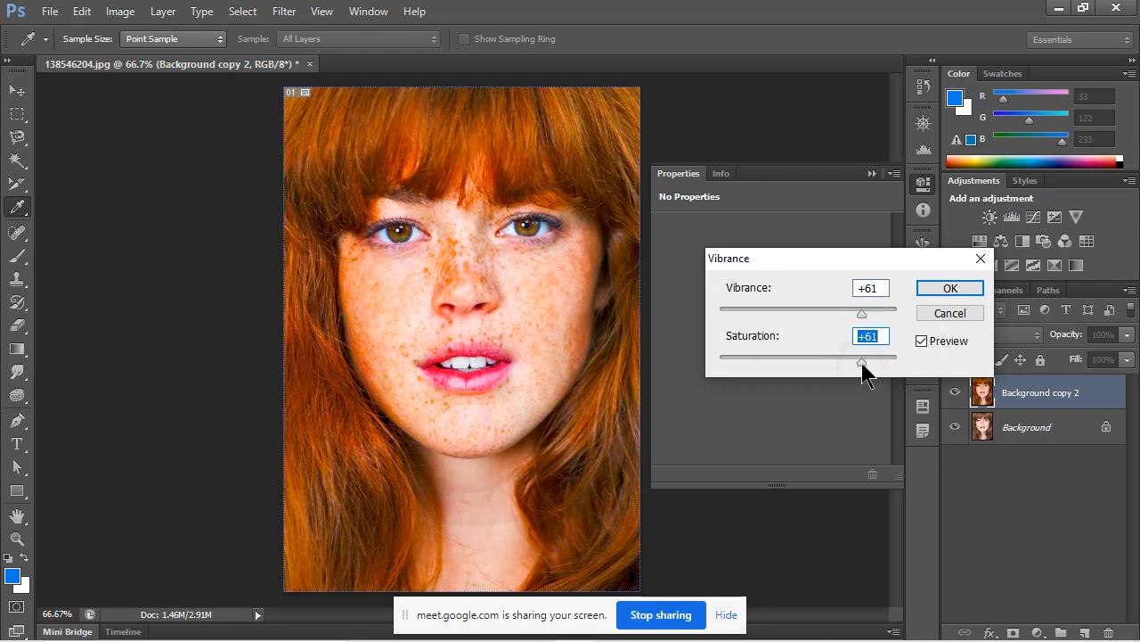
left_click(835, 361)
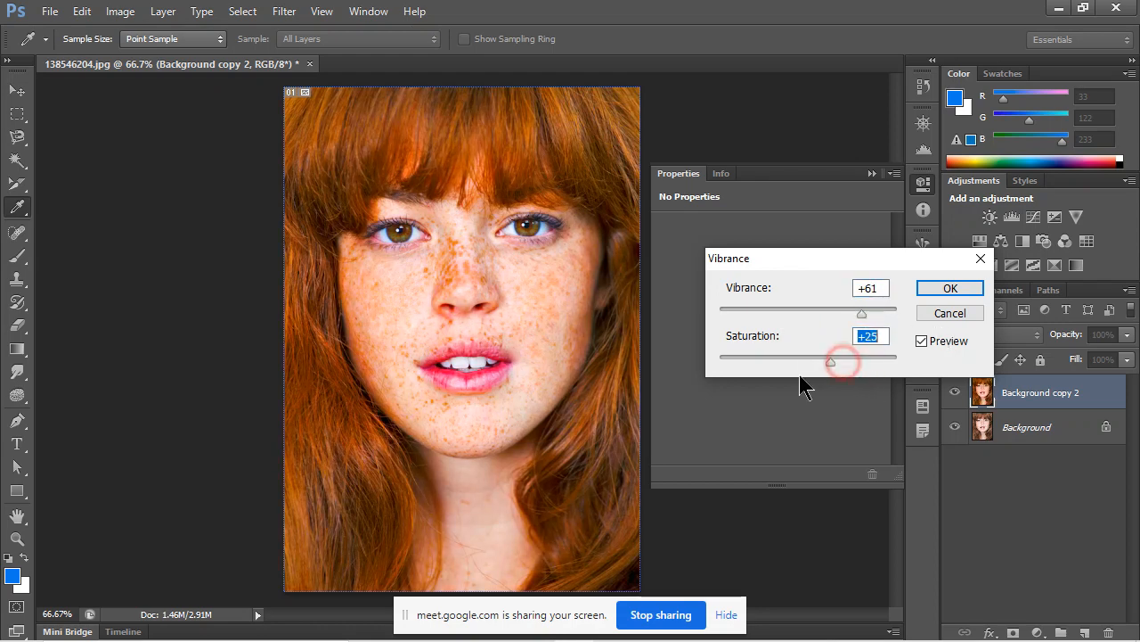
left_click(931, 310)
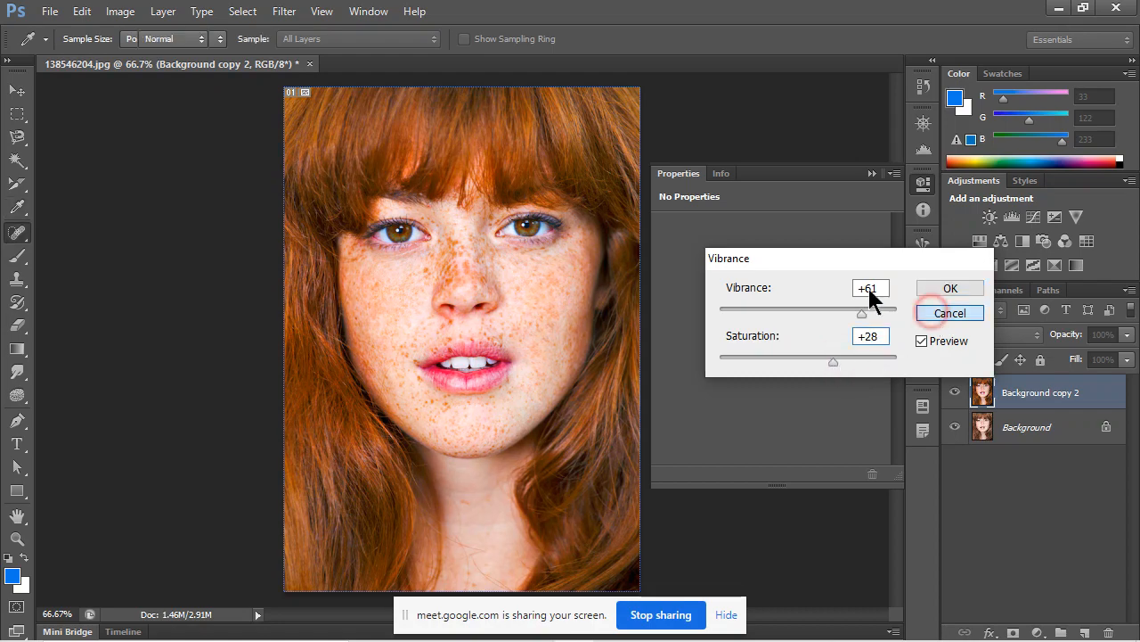
Preview a midtone Color Balance of +13, -22 and -28 on Background copy 2 and cancel it.
left_click(119, 11)
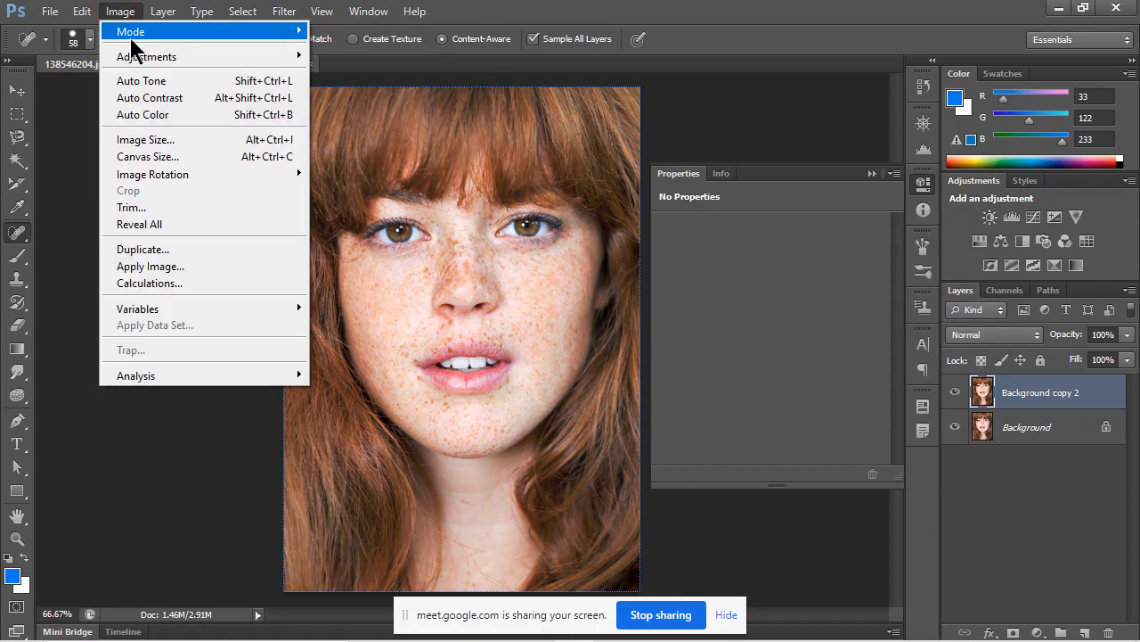
left_click(134, 57)
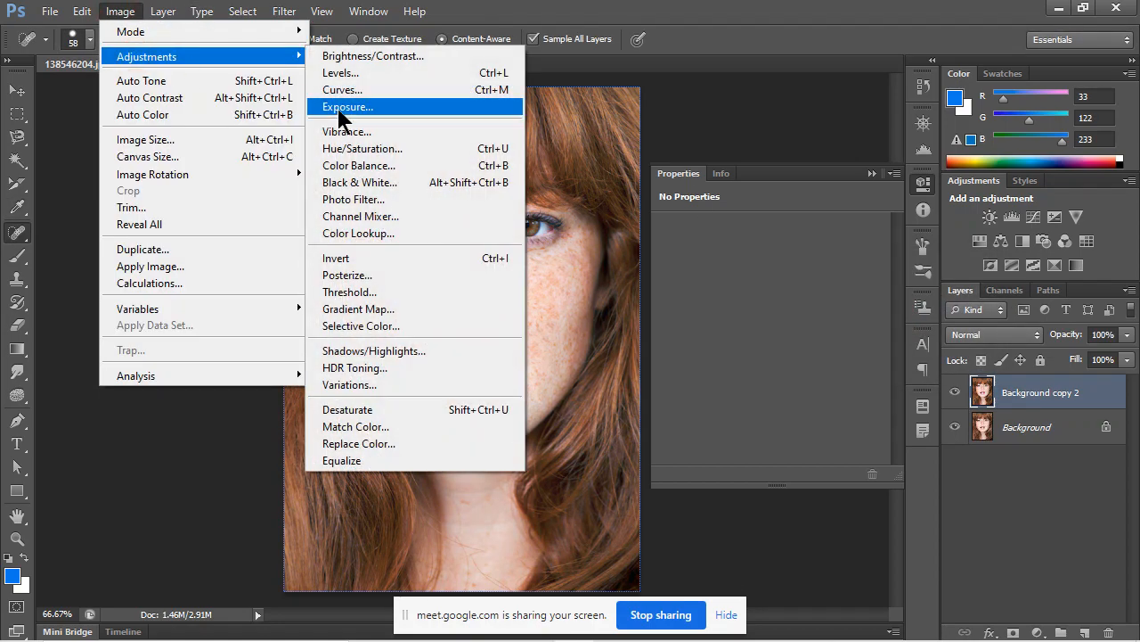
left_click(396, 167)
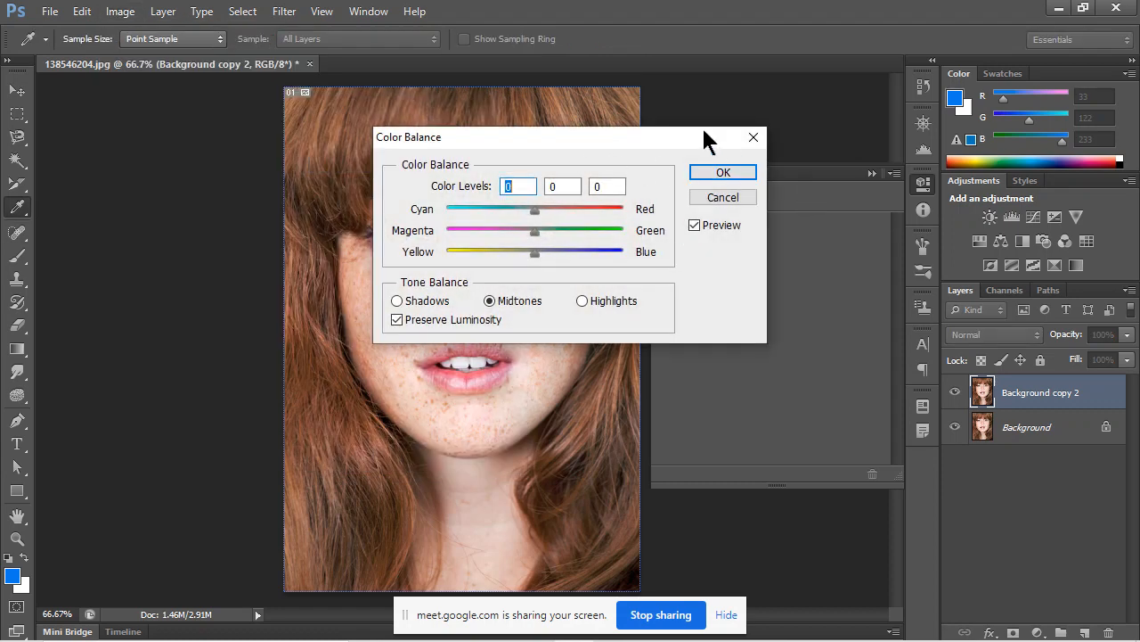
left_click_drag(704, 139, 952, 136)
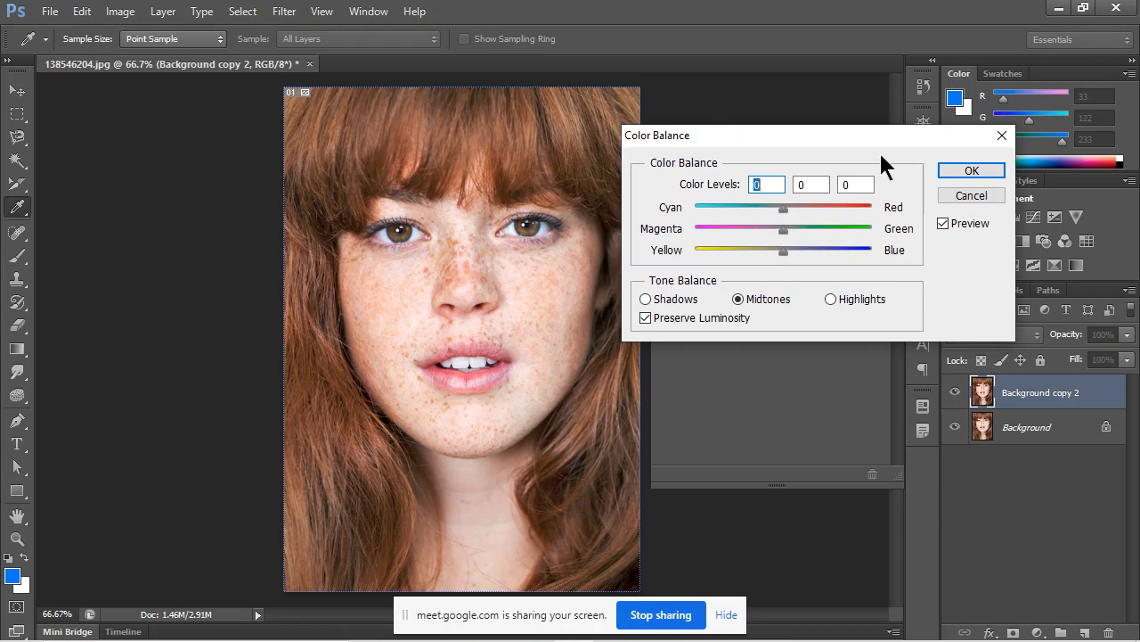
left_click(782, 207)
left_click_drag(803, 210, 759, 251)
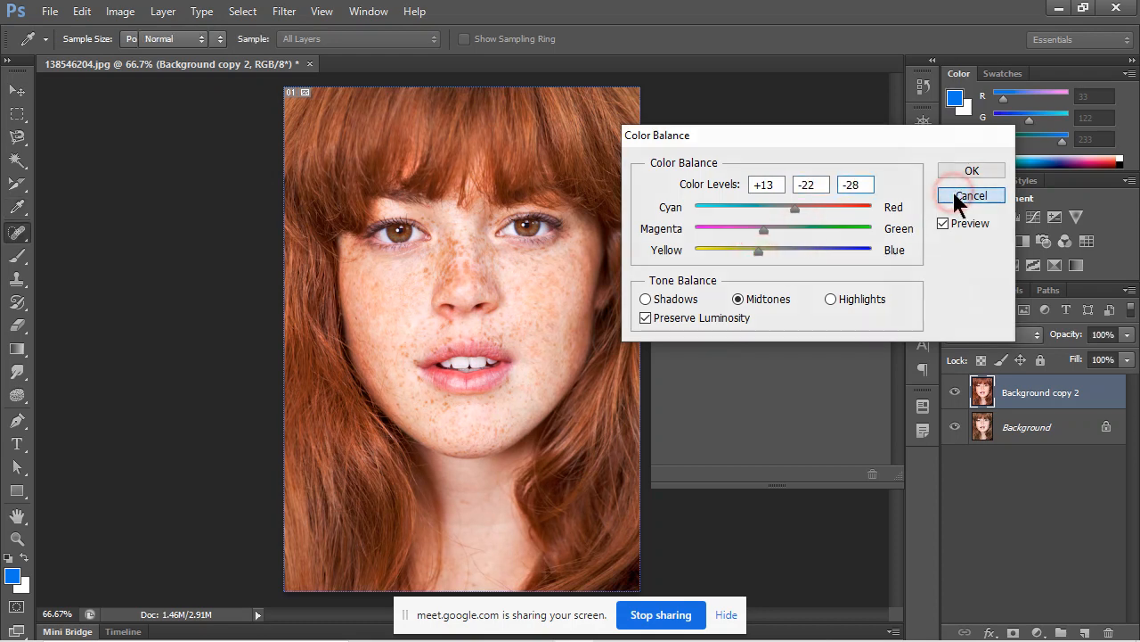
left_click(960, 196)
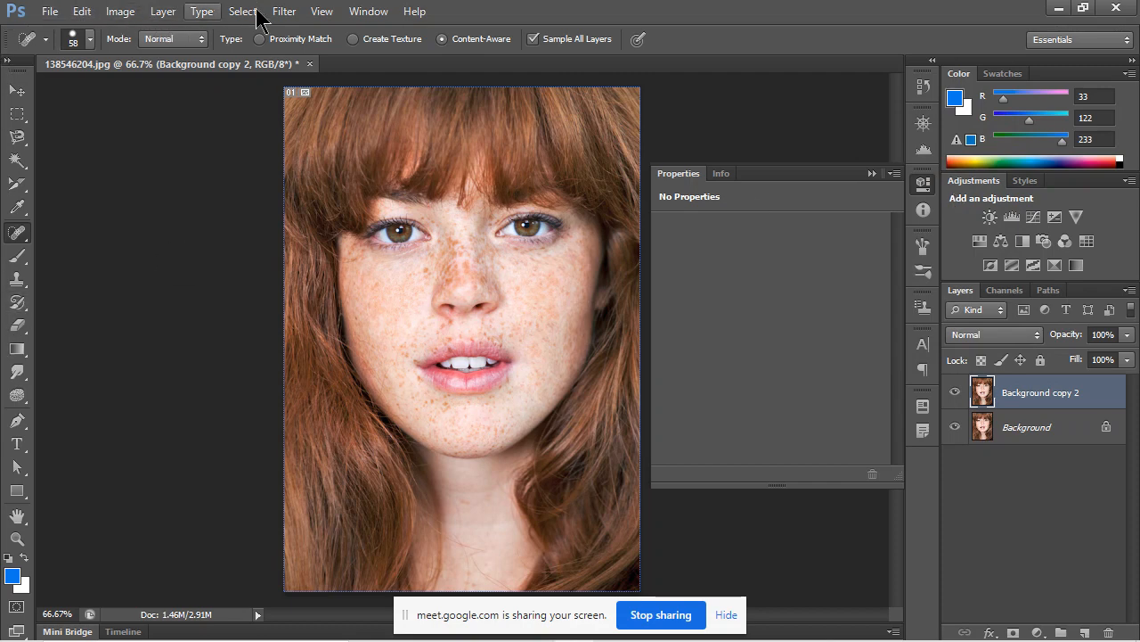
Delete the Background copy 2 layer and open the Filter Gallery on the Background layer, showing the Artistic effects at 66.7% preview.
key("Delete")
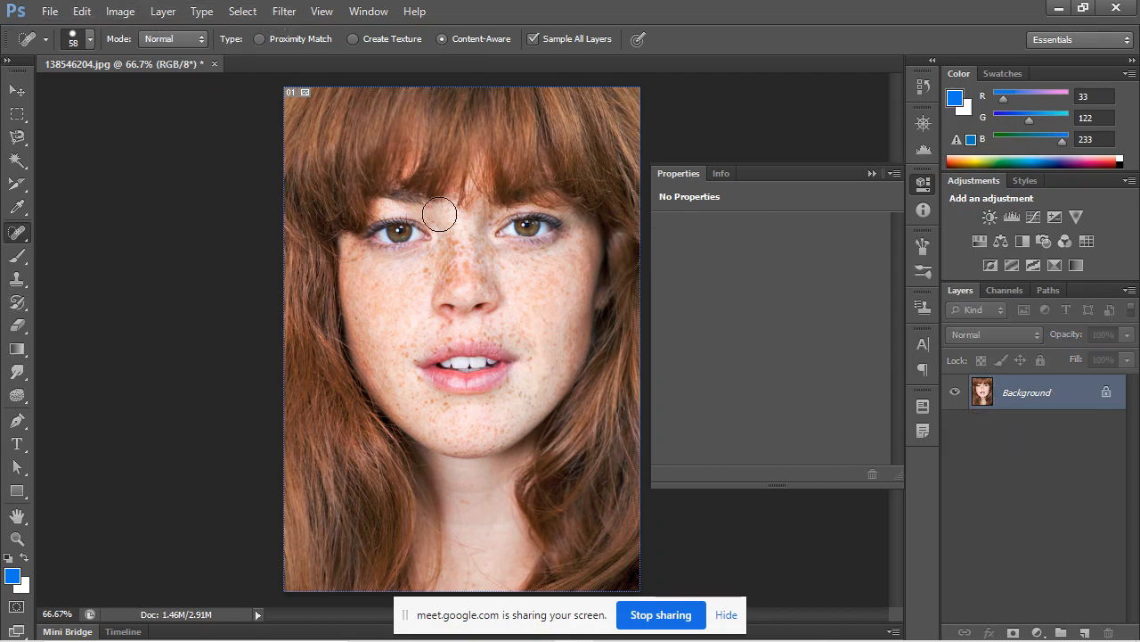
left_click(280, 14)
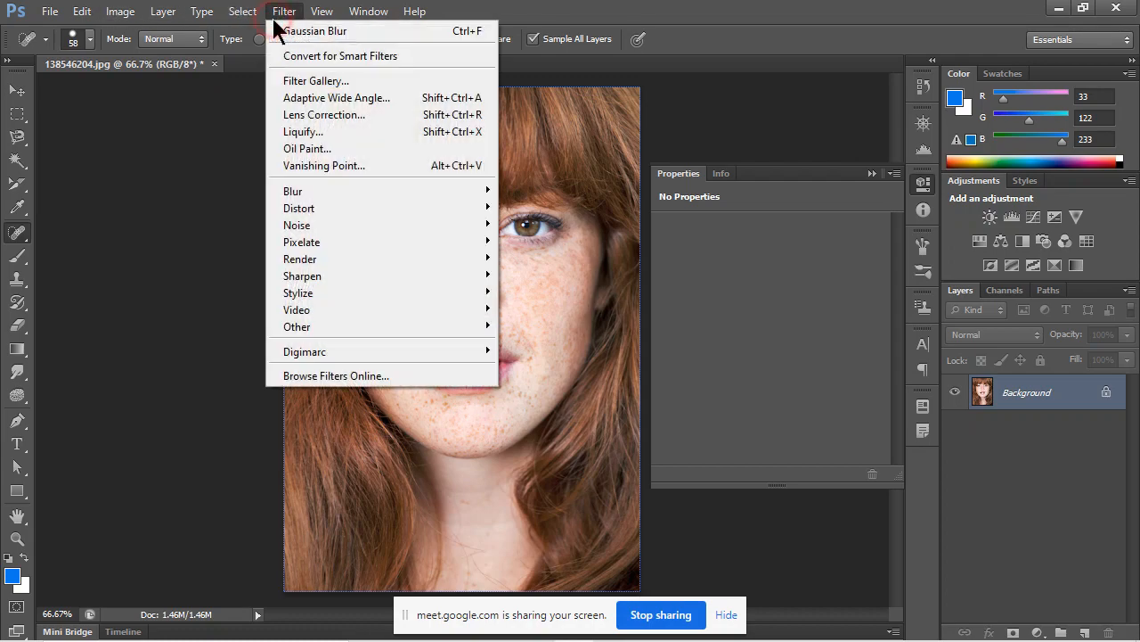
left_click(363, 81)
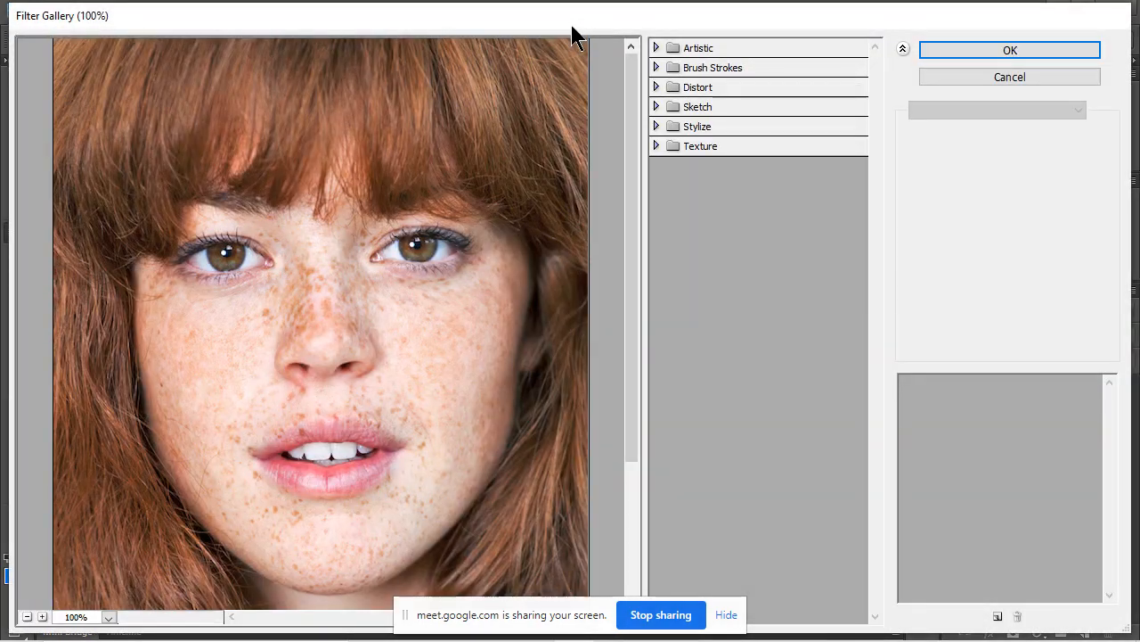
left_click(657, 48)
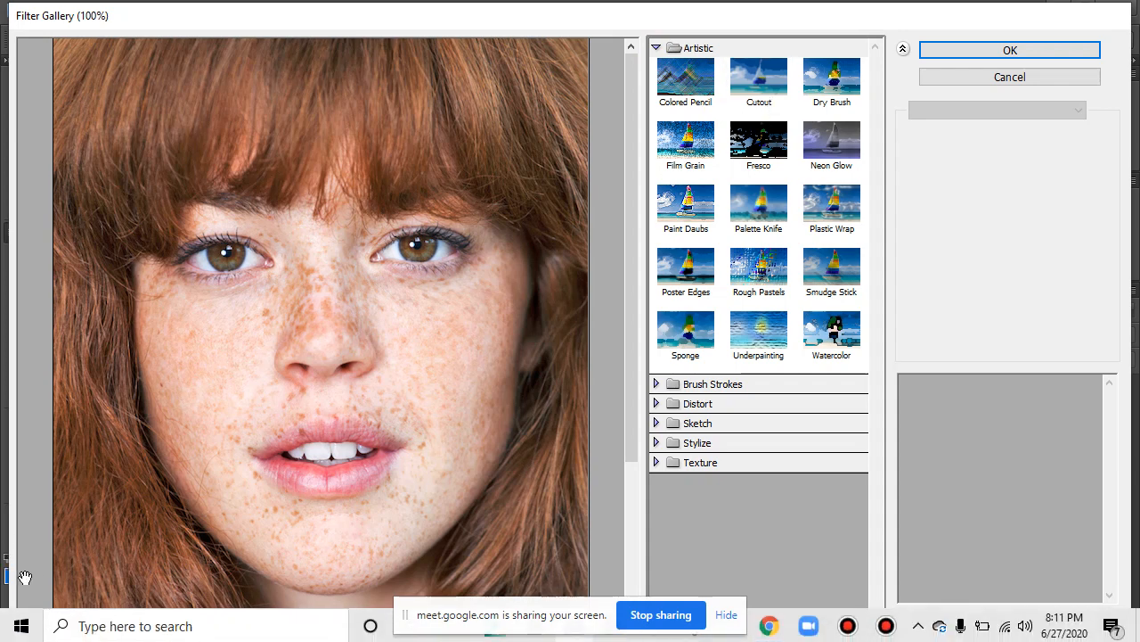
left_click(26, 617)
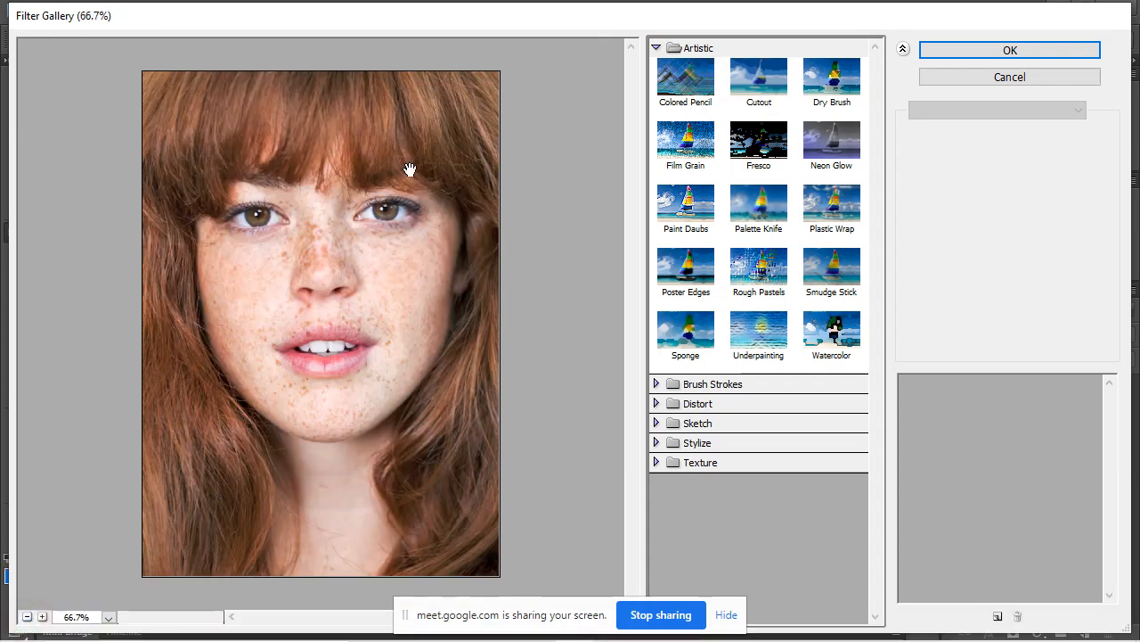
Preview the Artistic effects Cutout, Dry Brush, Film Grain, Fresco and Neon Glow on the portrait.
left_click(764, 73)
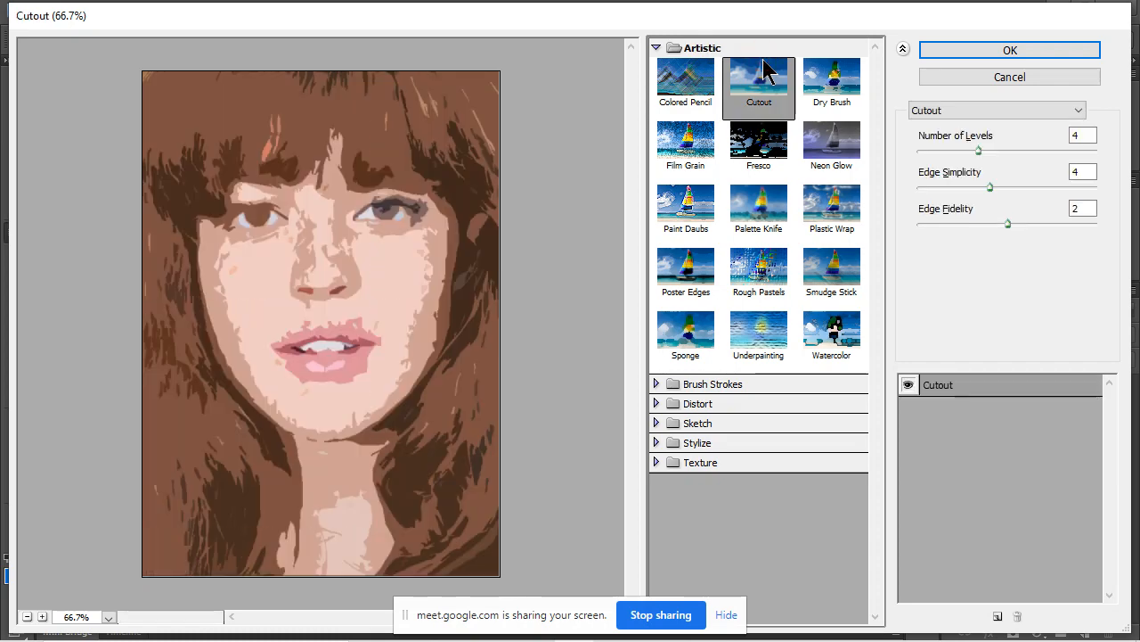
left_click(842, 111)
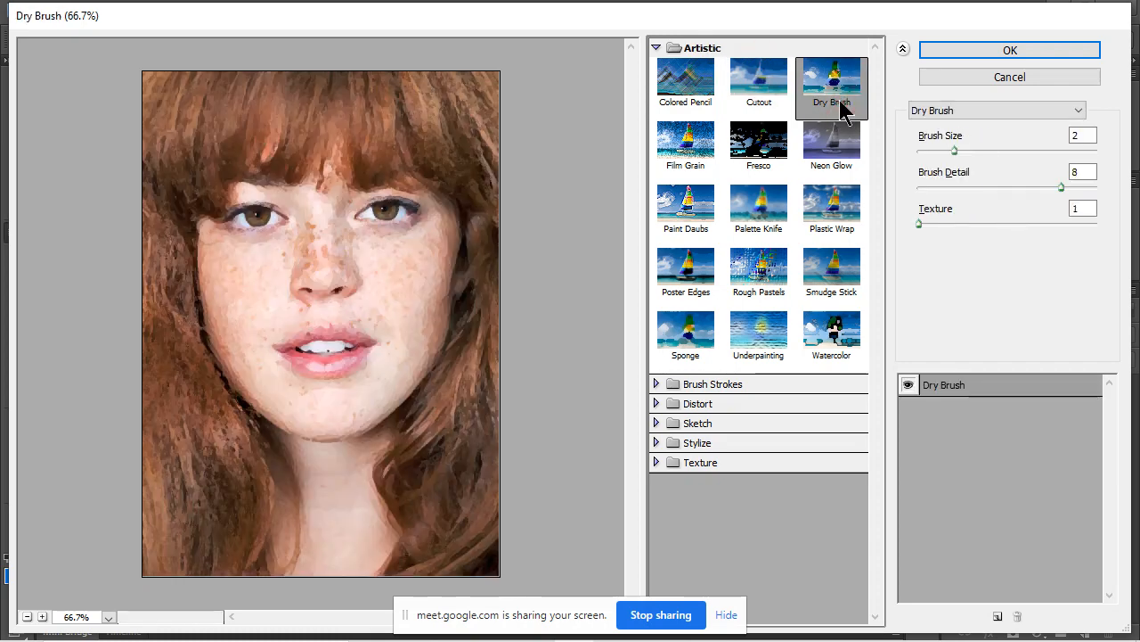
left_click(689, 141)
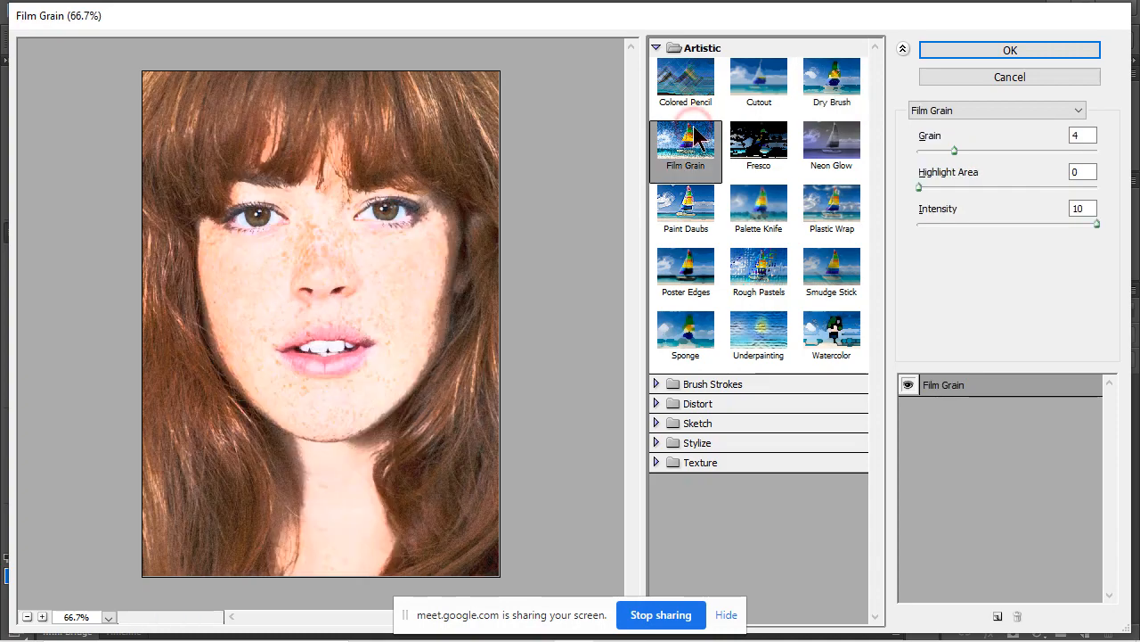
left_click(770, 160)
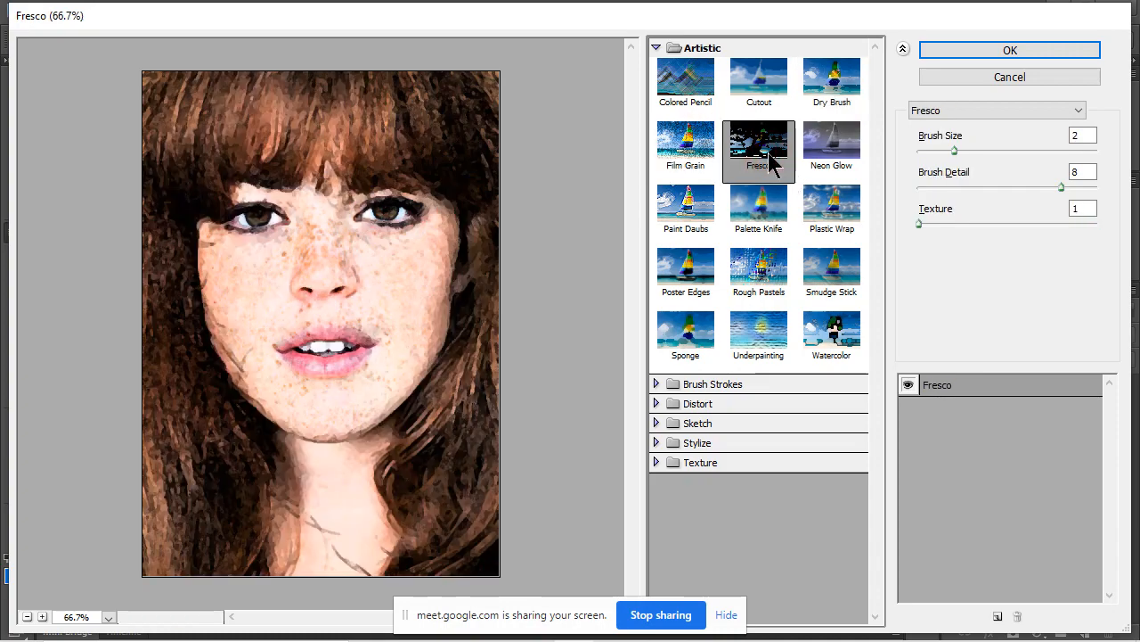
left_click(821, 164)
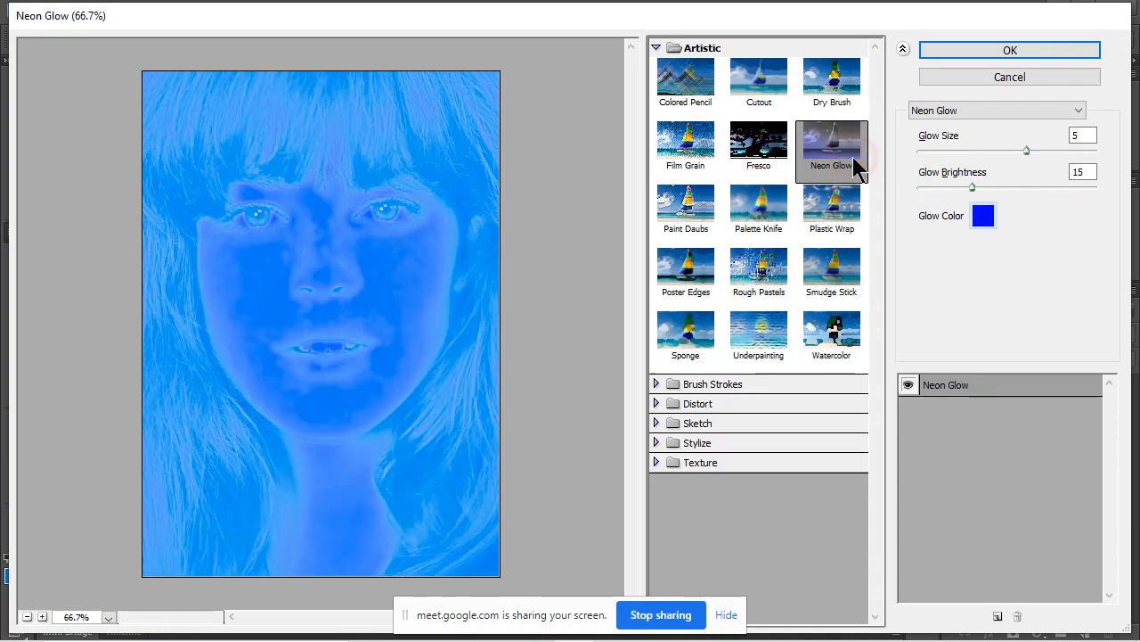
Preview the Artistic effects Paint Daubs, Palette Knife, Plastic Wrap, Poster Edges and Rough Pastels on the portrait.
left_click(700, 223)
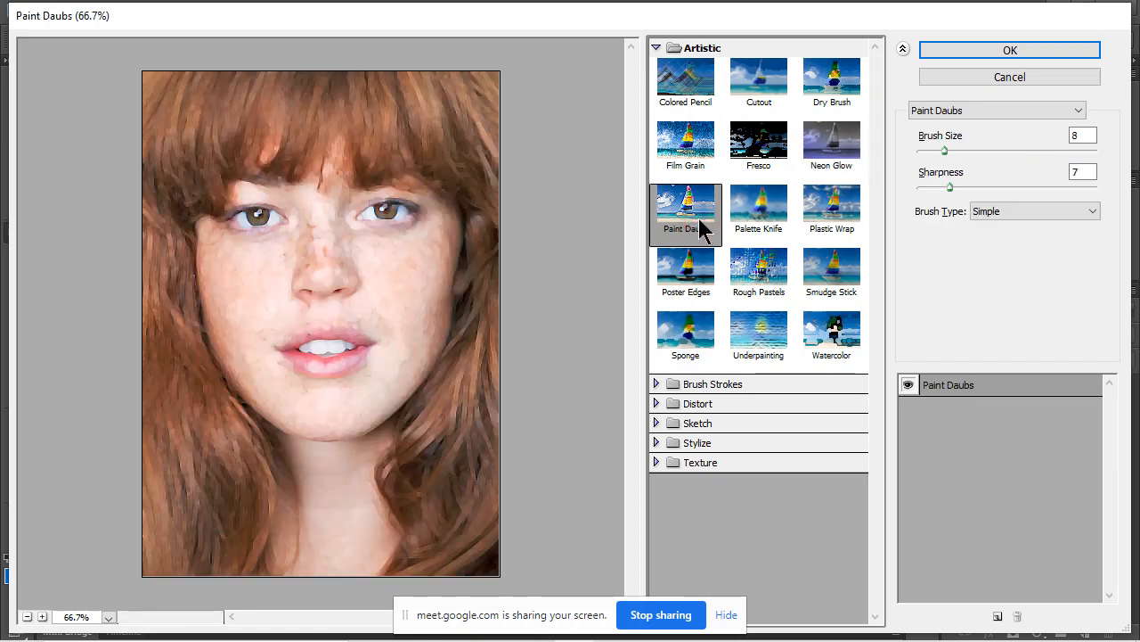
left_click(756, 230)
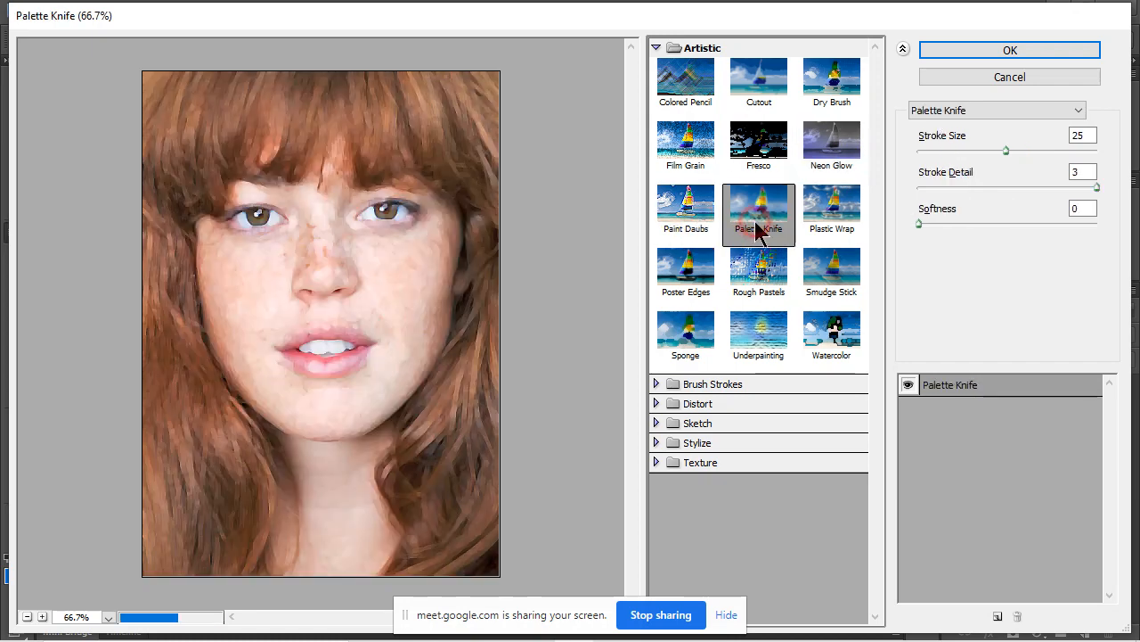
left_click(828, 231)
left_click(693, 296)
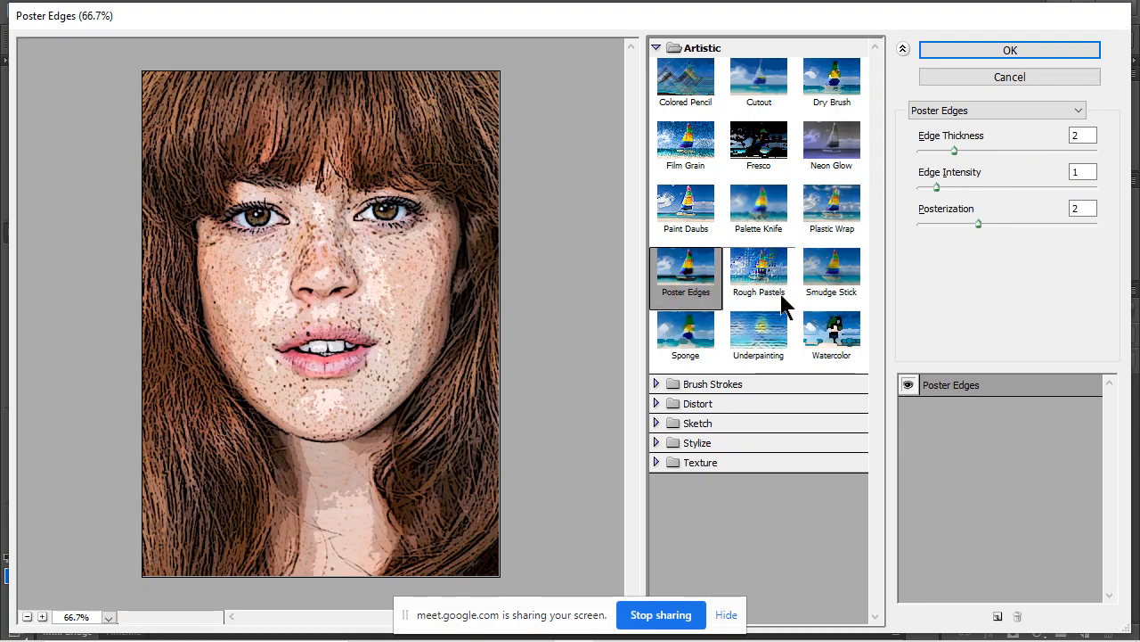
left_click(780, 296)
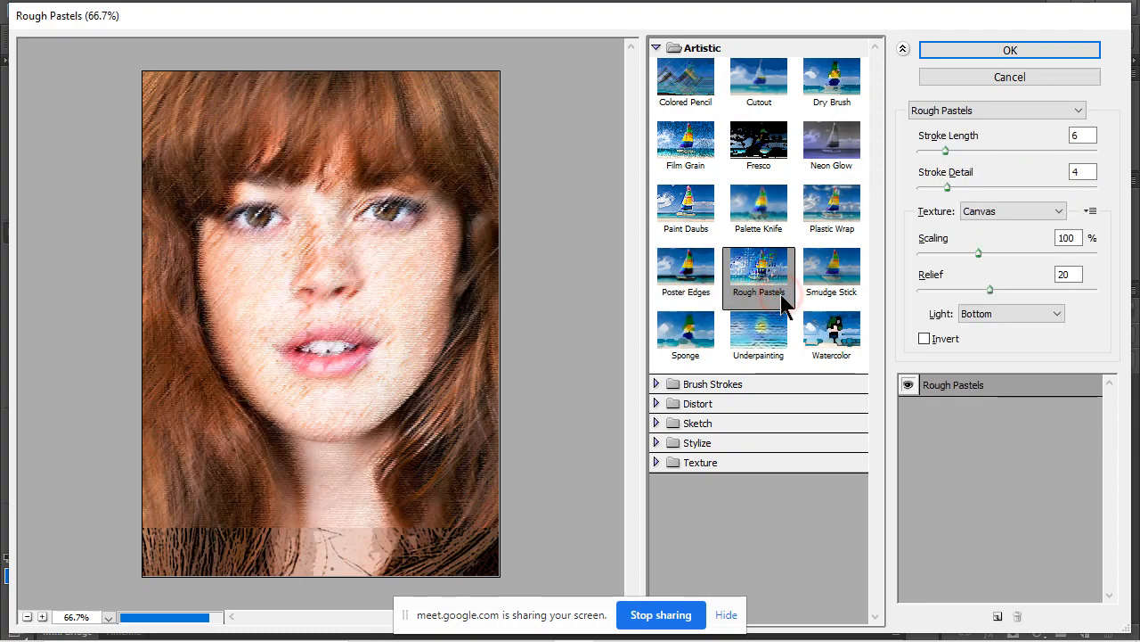
Preview the Brush Strokes effects Accented Edges, Angled Strokes, Crosshatch, Dark Strokes and Ink Outlines, and cancel the Filter Gallery.
left_click(657, 384)
left_click(657, 384)
left_click(657, 384)
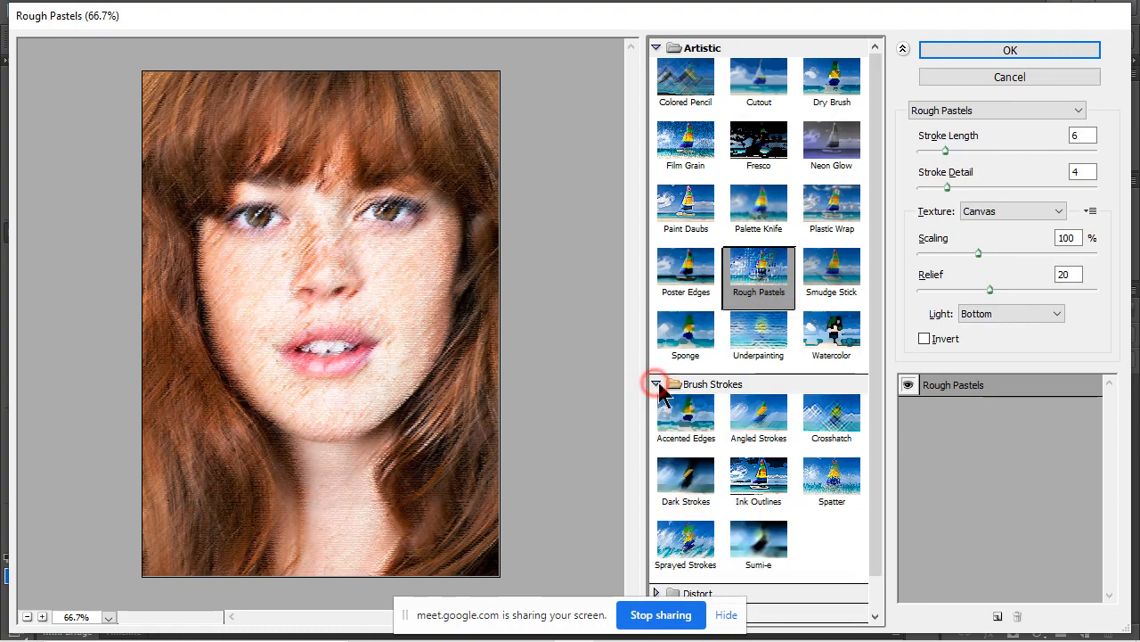
left_click(710, 435)
left_click(760, 426)
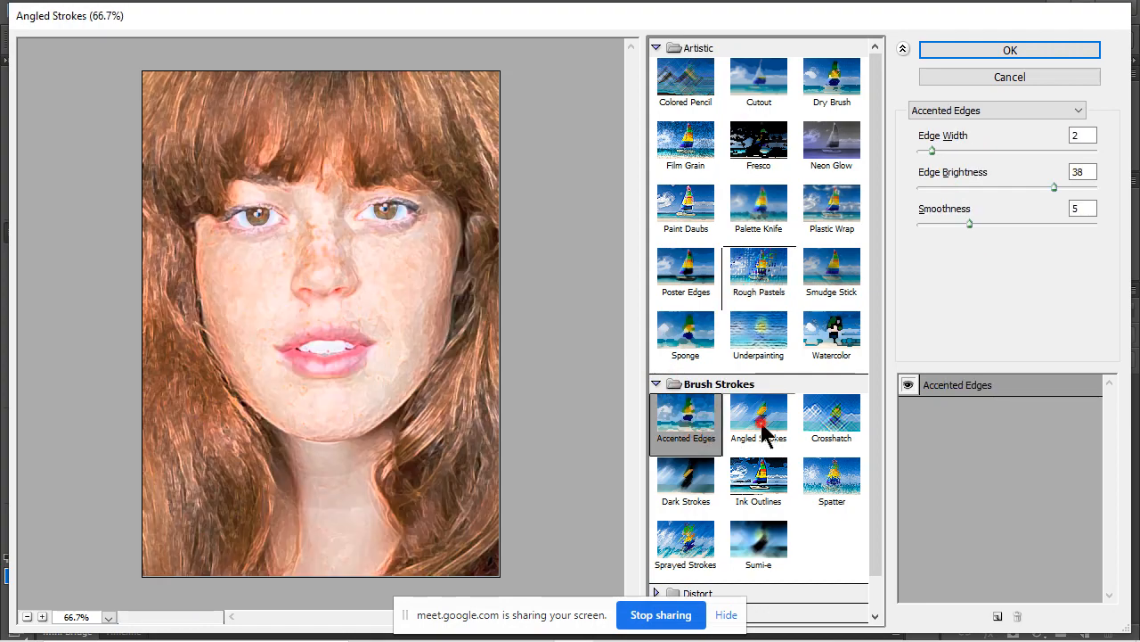
left_click(814, 422)
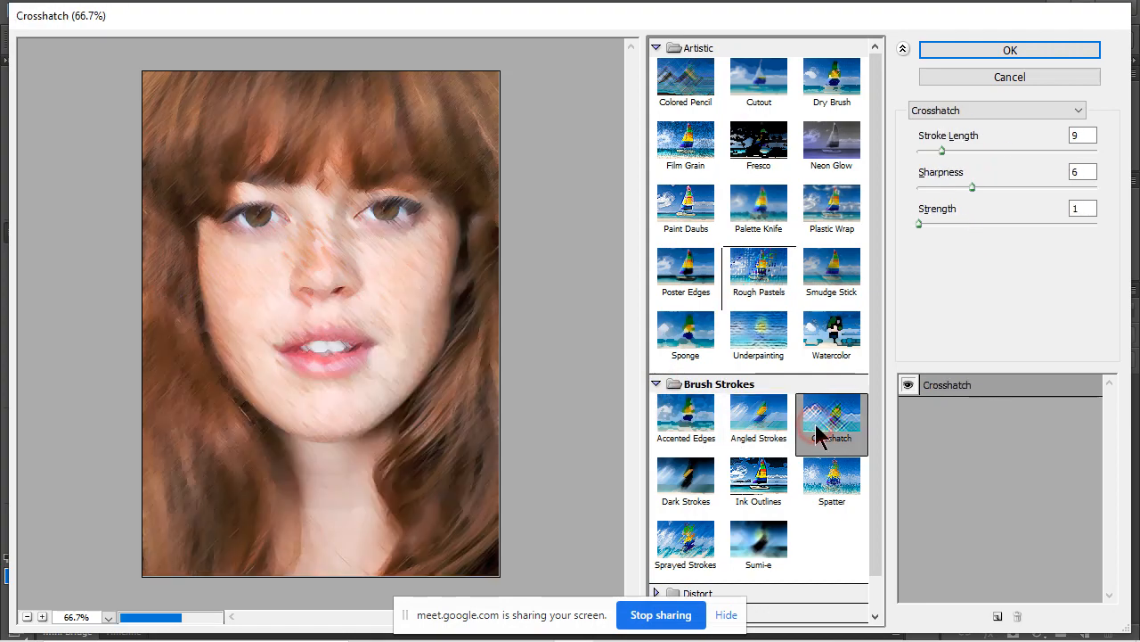
left_click(677, 486)
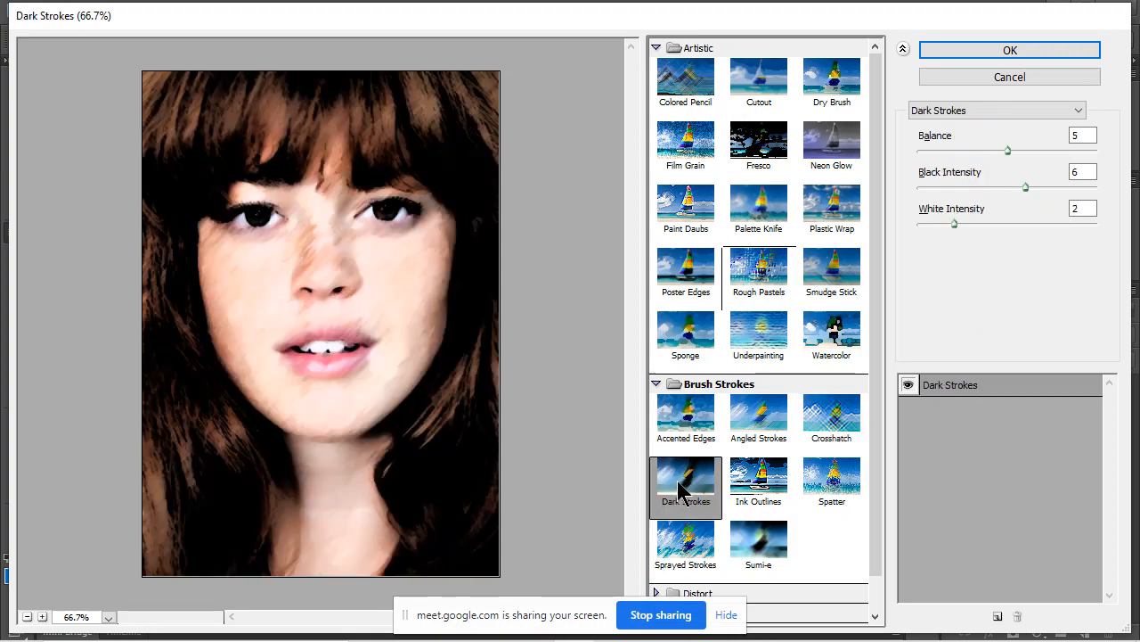
left_click(759, 496)
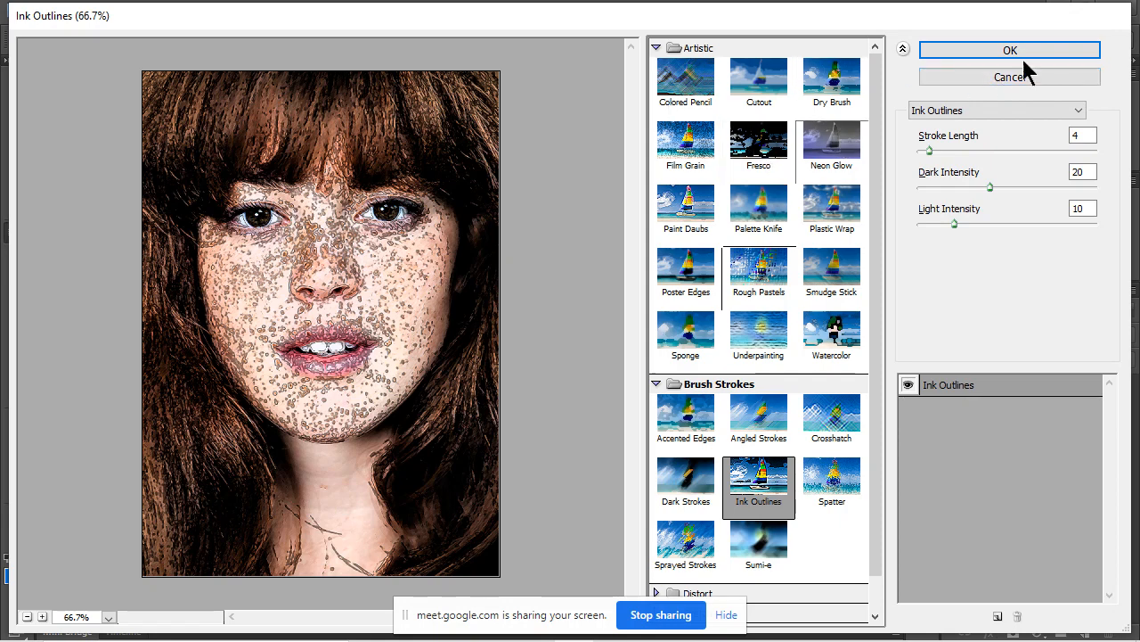
left_click(963, 78)
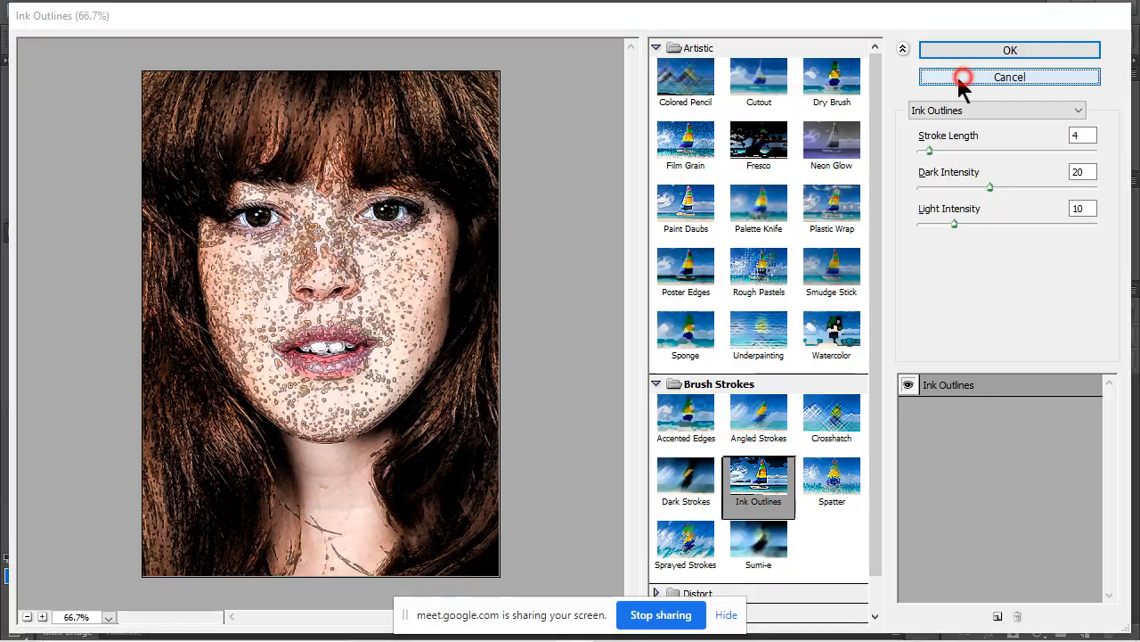
Reopen the Filter Gallery and preview the Distort effect Diffuse Glow on the whole portrait at 50%.
left_click(282, 15)
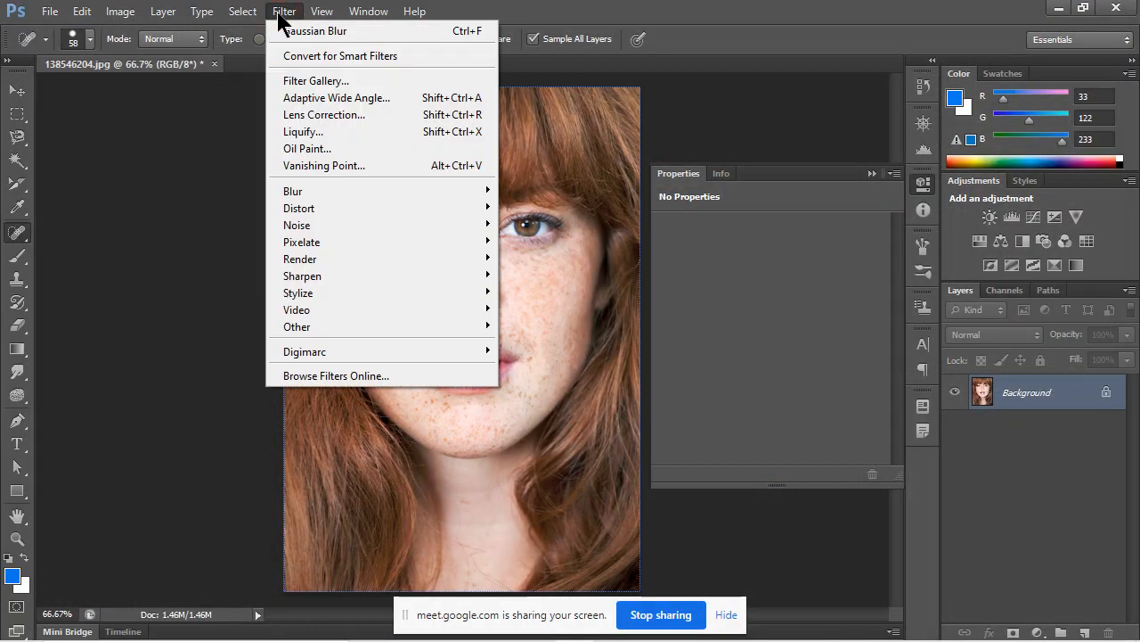
left_click(397, 81)
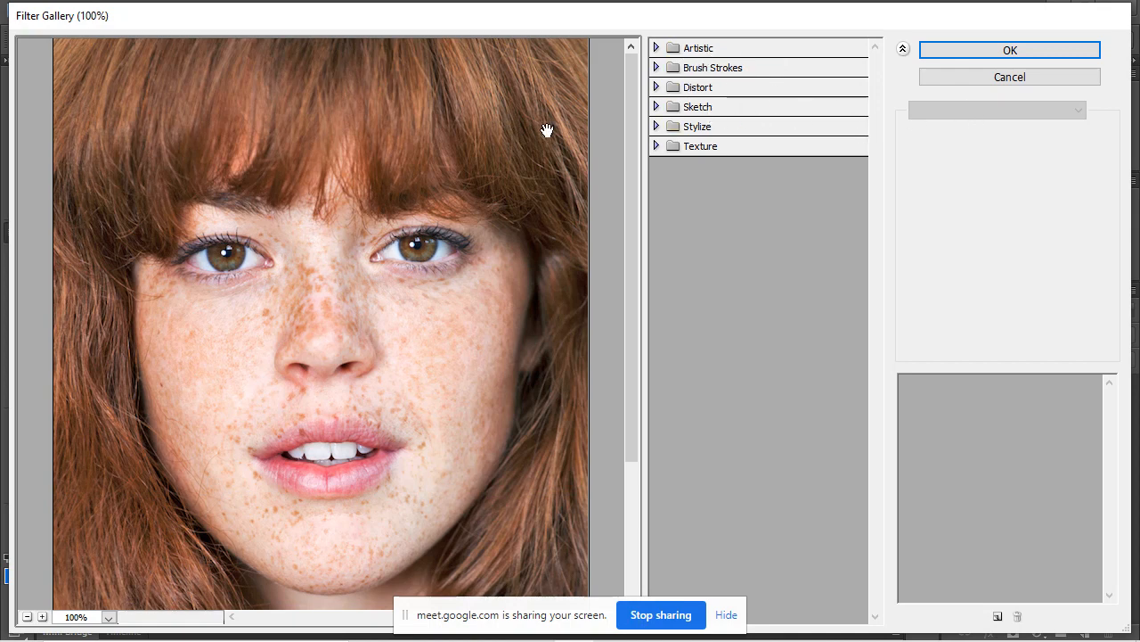
left_click(656, 49)
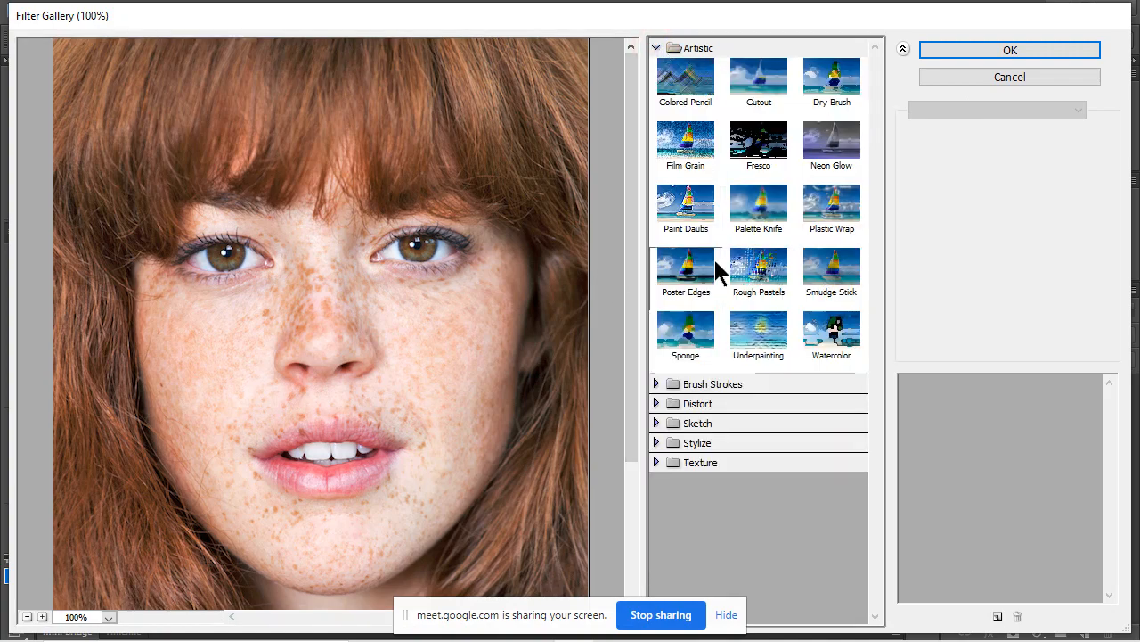
left_click(656, 403)
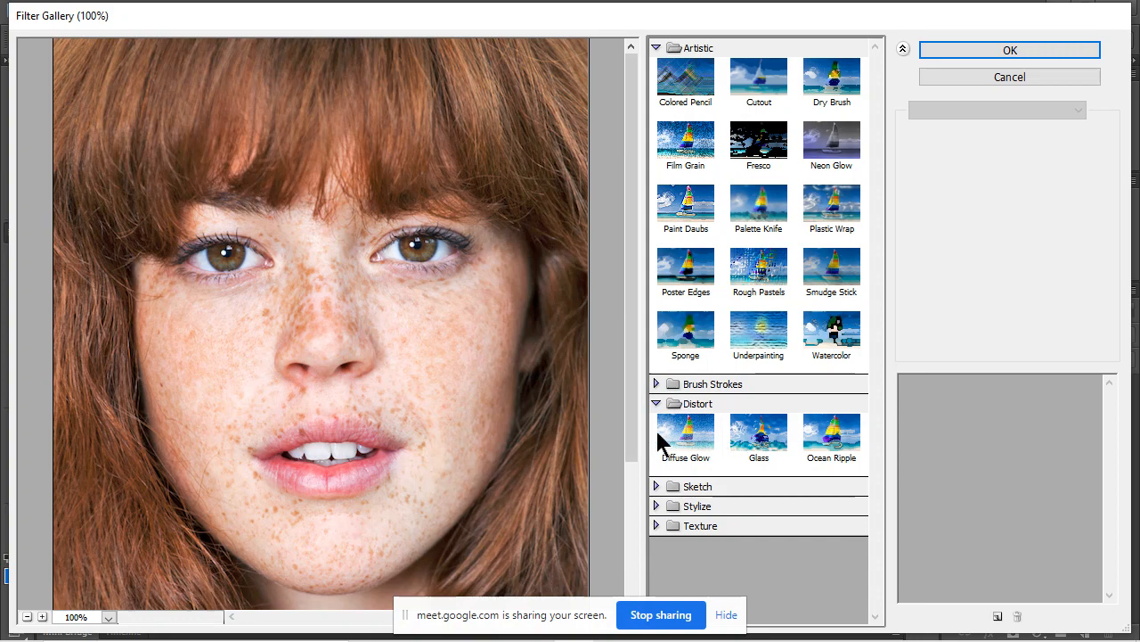
left_click(686, 436)
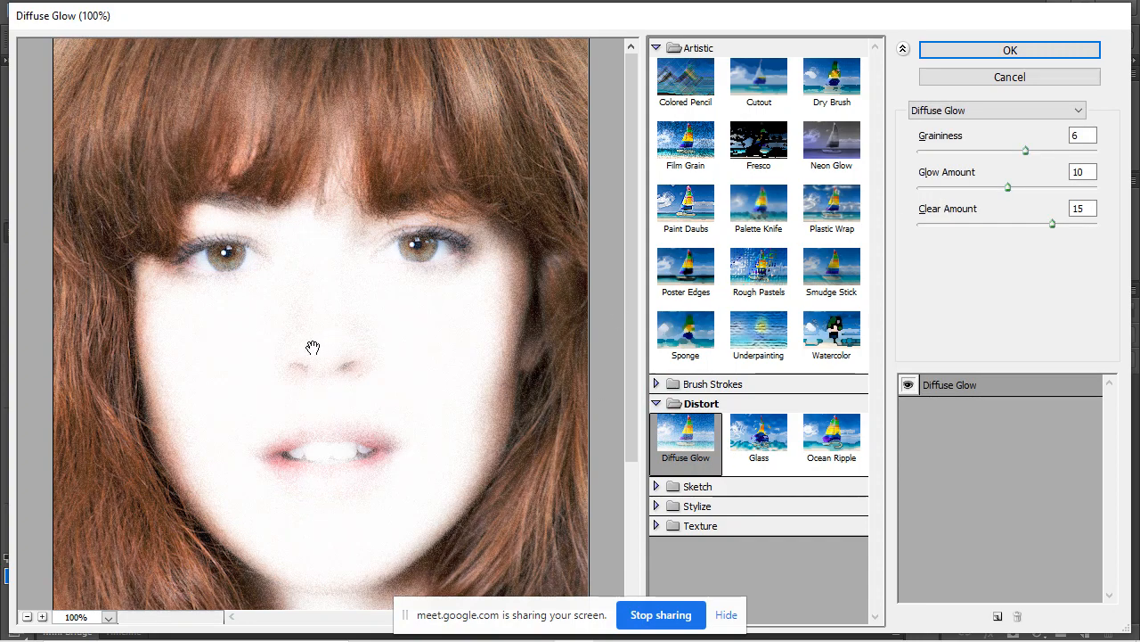
left_click(28, 617)
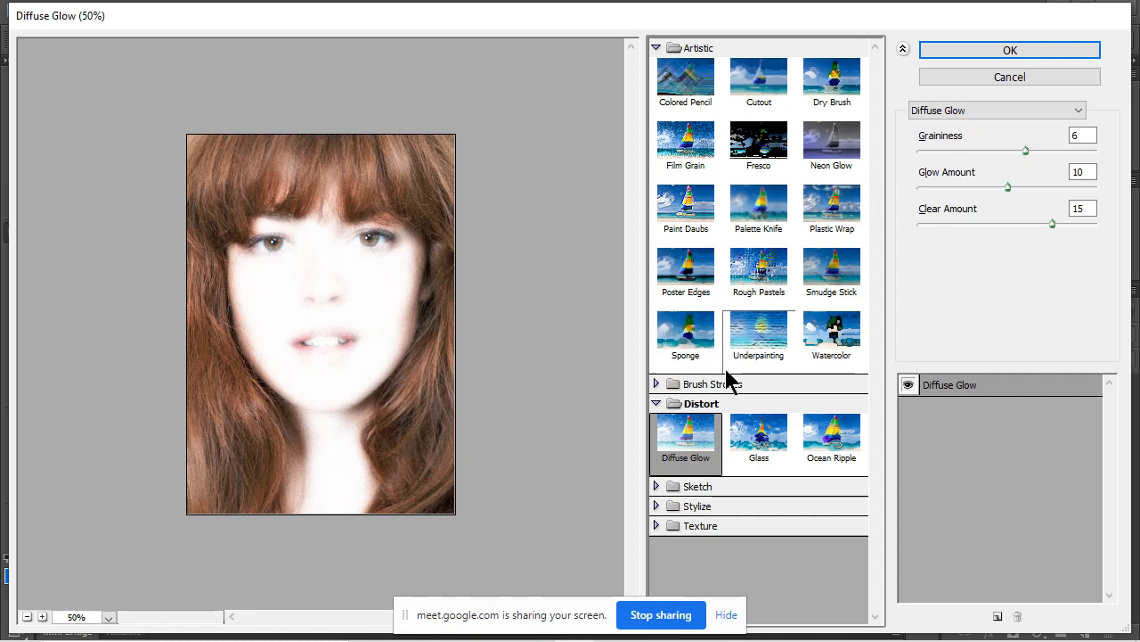
Set Diffuse Glow's graininess to 1, clear amount to 11 and glow amount to 4.
left_click(1005, 187)
left_click_drag(1002, 184, 947, 185)
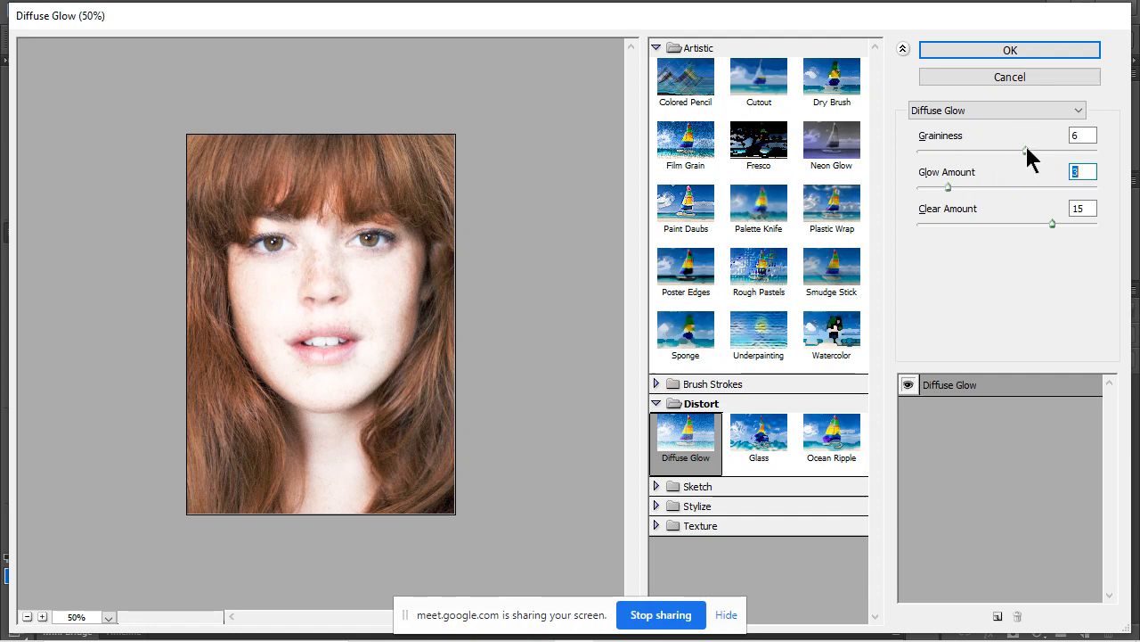
left_click_drag(1025, 150, 964, 166)
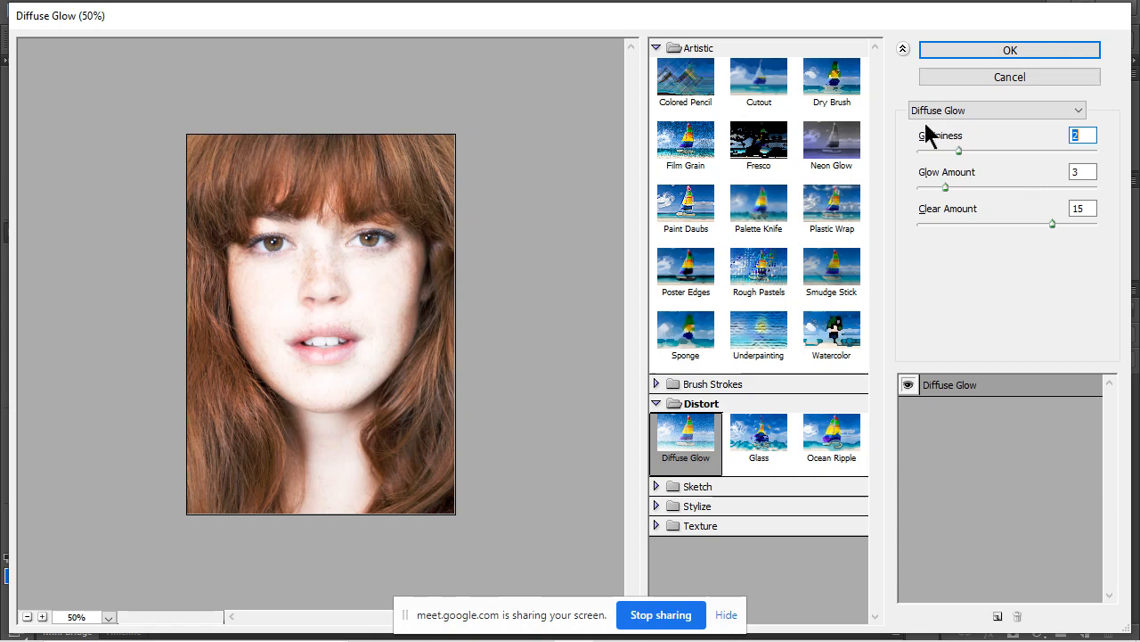
left_click_drag(958, 149, 932, 153)
left_click_drag(1053, 223, 1110, 230)
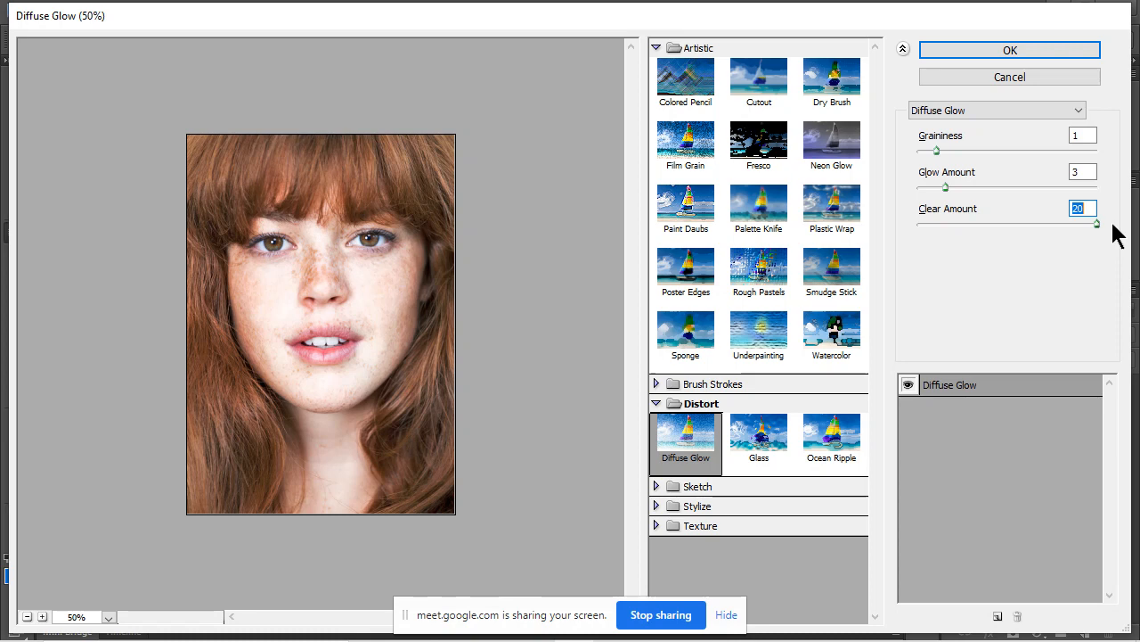
left_click_drag(1098, 223, 1018, 223)
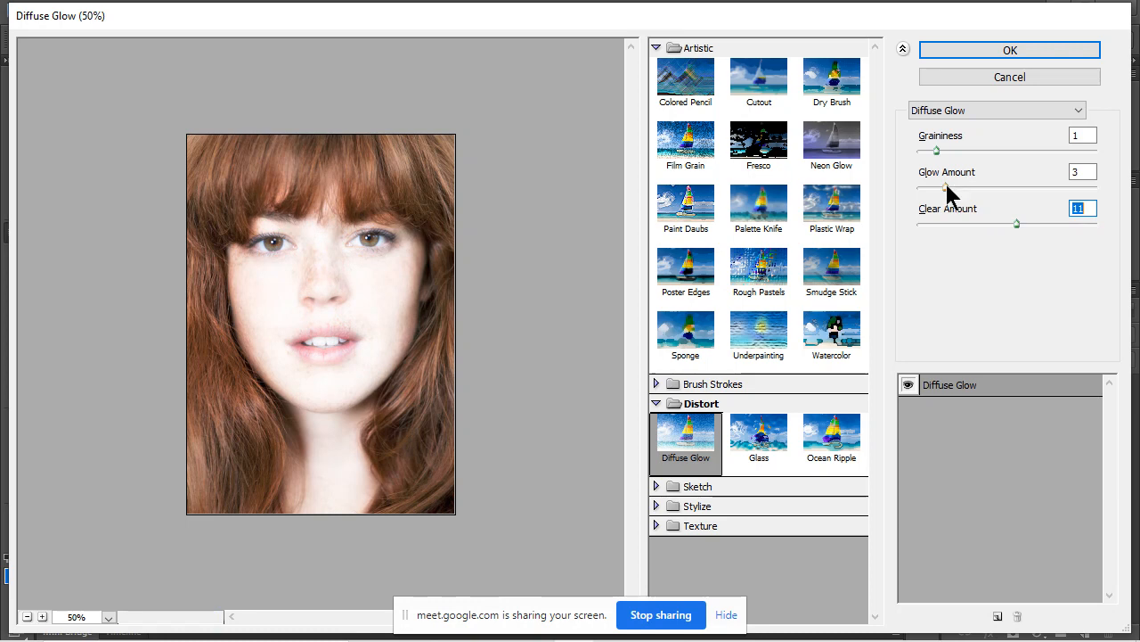
mouse_move(947, 187)
left_mouse_down()
mouse_move(994, 187)
mouse_move(940, 187)
mouse_move(984, 187)
mouse_move(959, 187)
left_mouse_up()
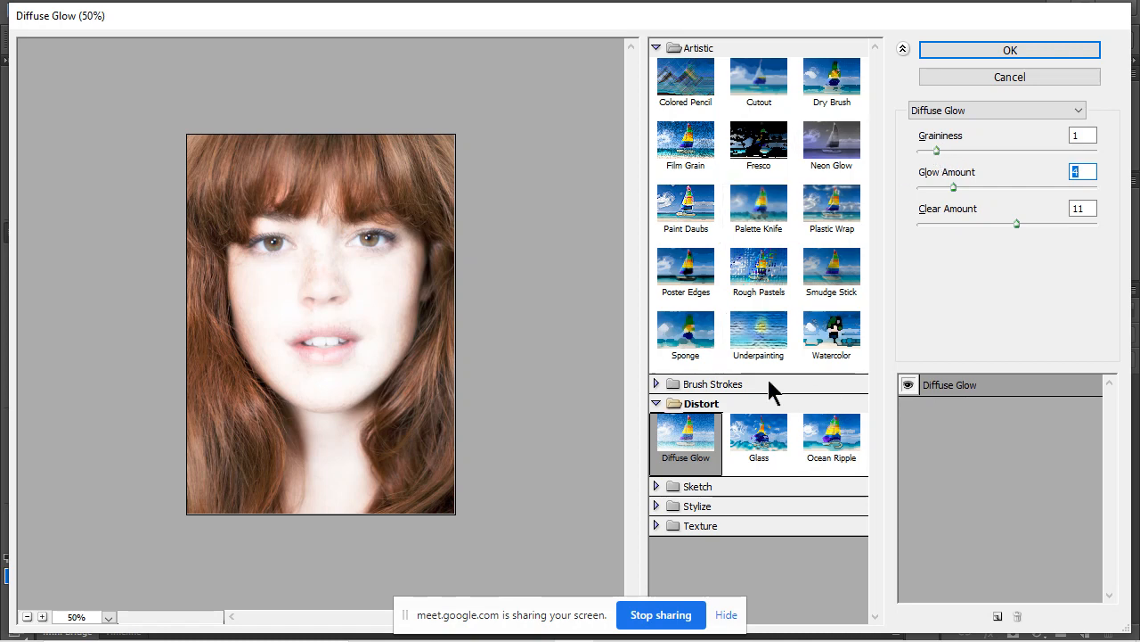
Switch the effect to Glass with distortion 4, smoothness 3 and the Blocks texture.
left_click(747, 454)
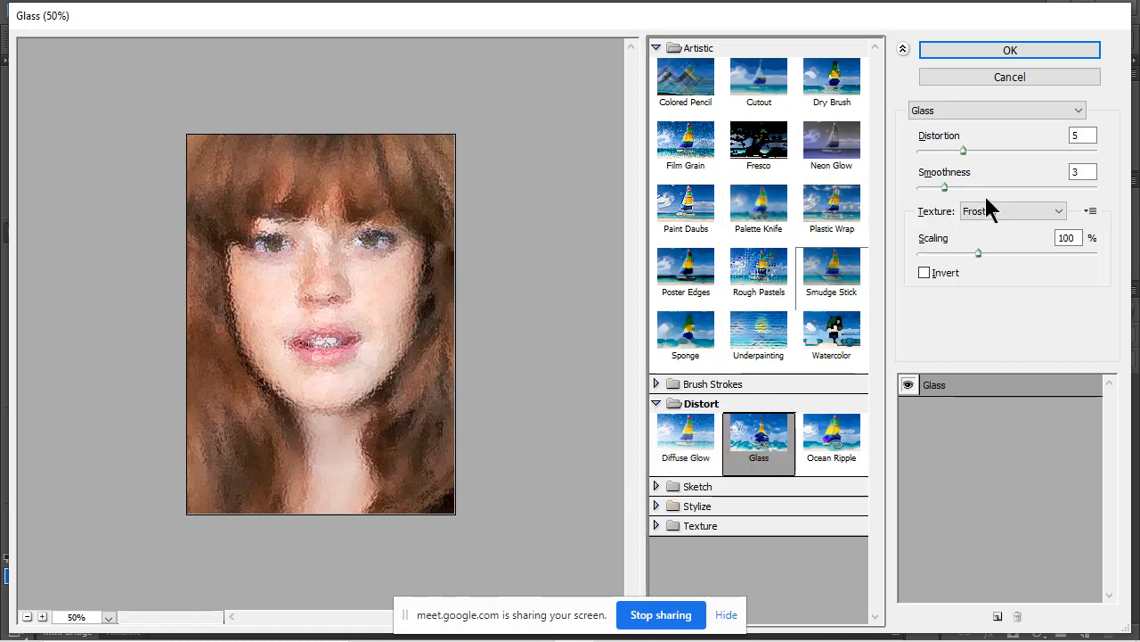
left_click_drag(962, 152, 942, 193)
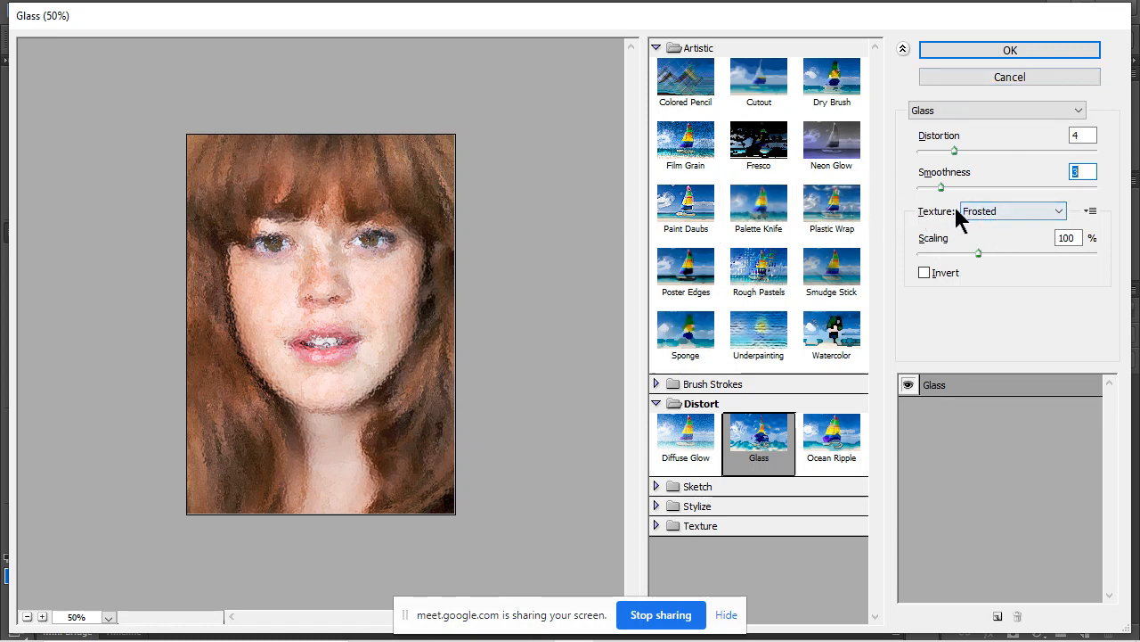
left_click(988, 212)
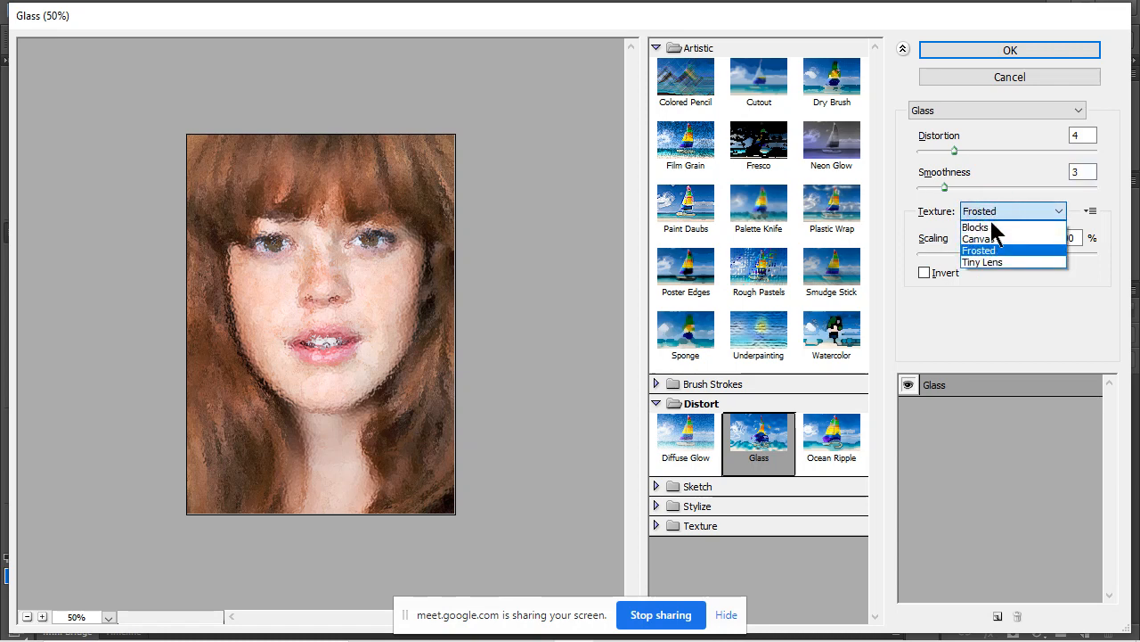
left_click(980, 227)
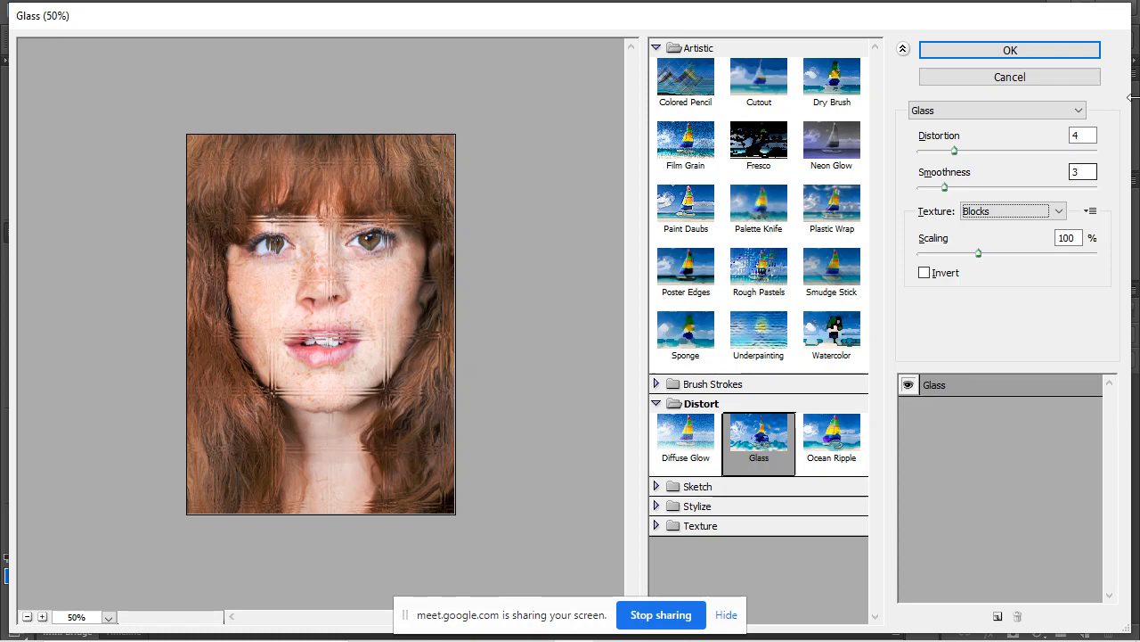
Preview the Glass effect with the Tiny Lens, Frosted, Canvas and Blocks textures in turn.
left_click(1048, 213)
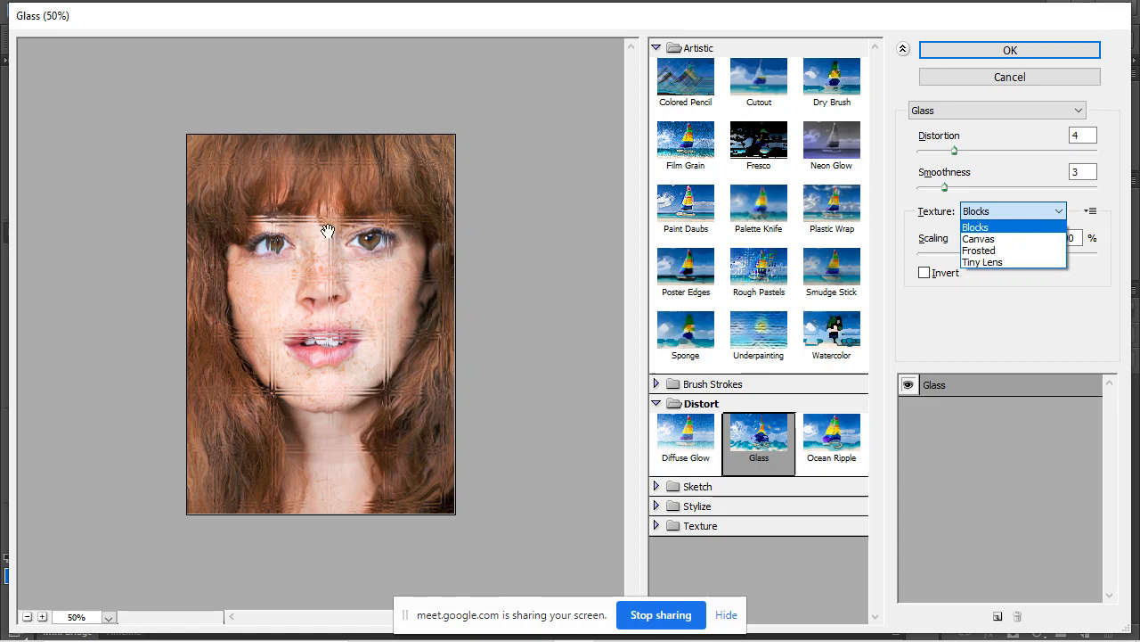
left_click(1032, 263)
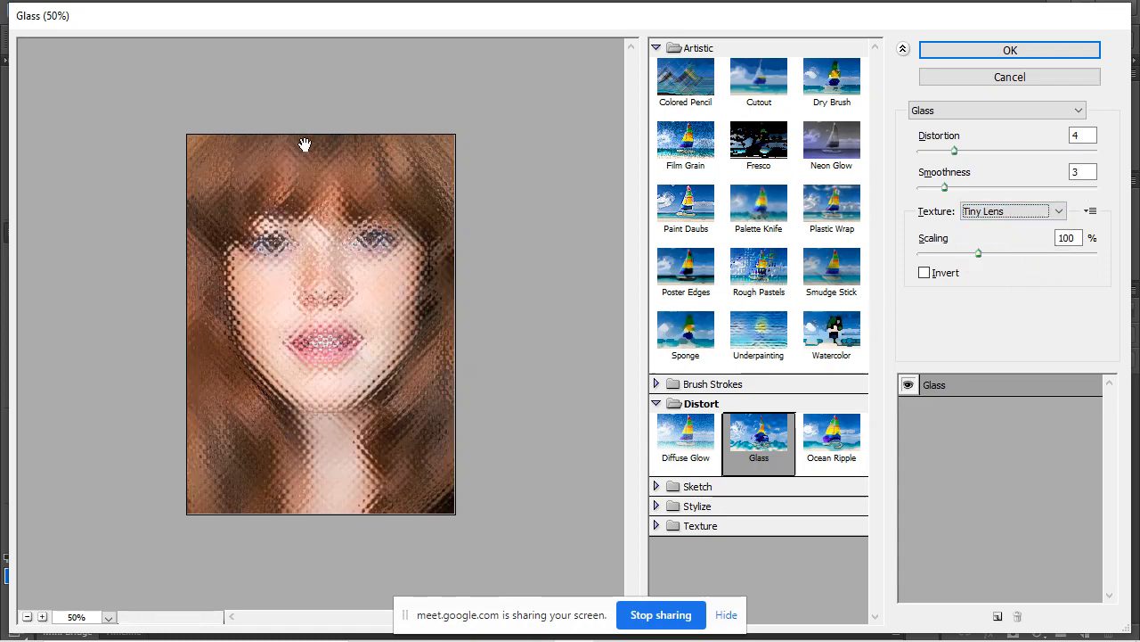
left_click(1019, 214)
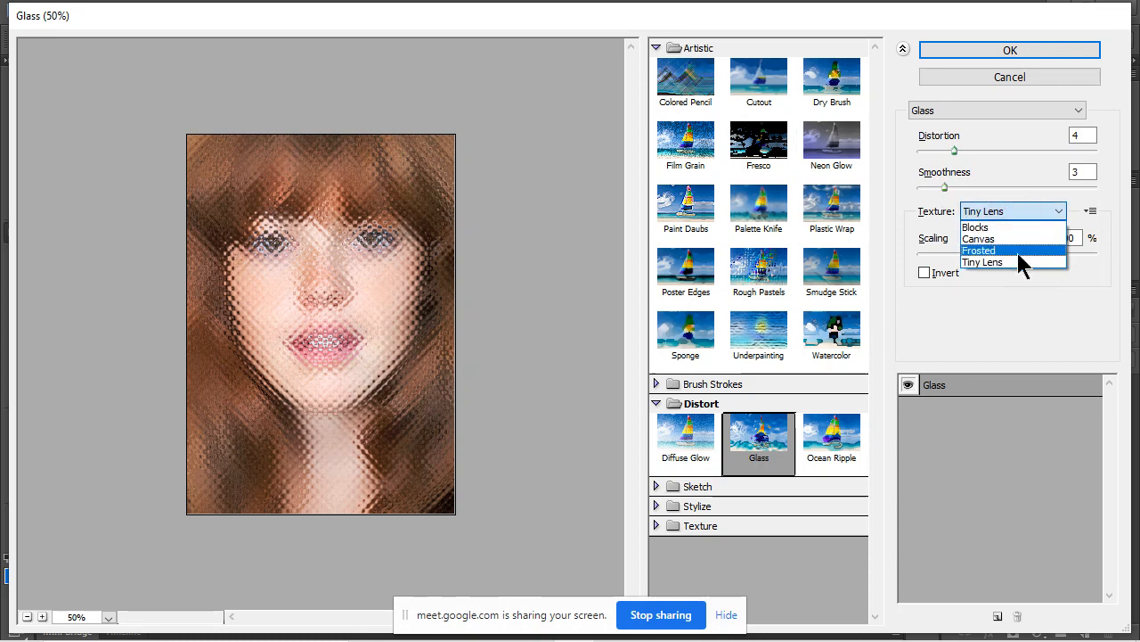
left_click(1015, 251)
left_click(1021, 213)
left_click(1011, 239)
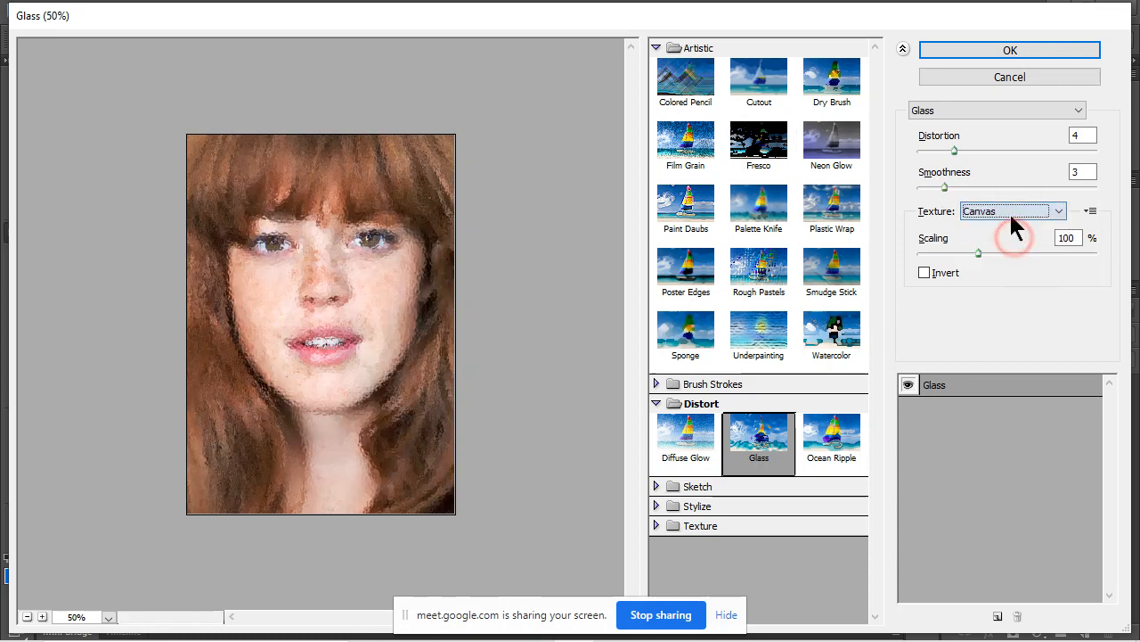
left_click(1009, 210)
left_click(978, 228)
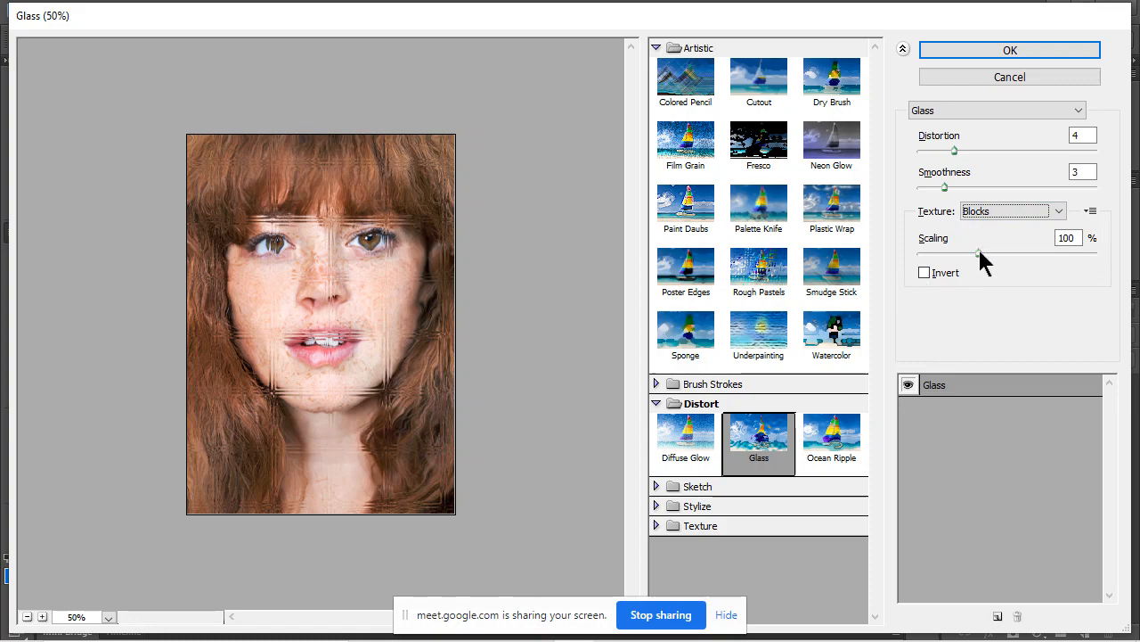
Set the Glass effect's scaling to 87% and switch its texture to Frosted.
mouse_move(977, 252)
left_mouse_down()
mouse_move(1024, 252)
mouse_move(961, 252)
left_mouse_up()
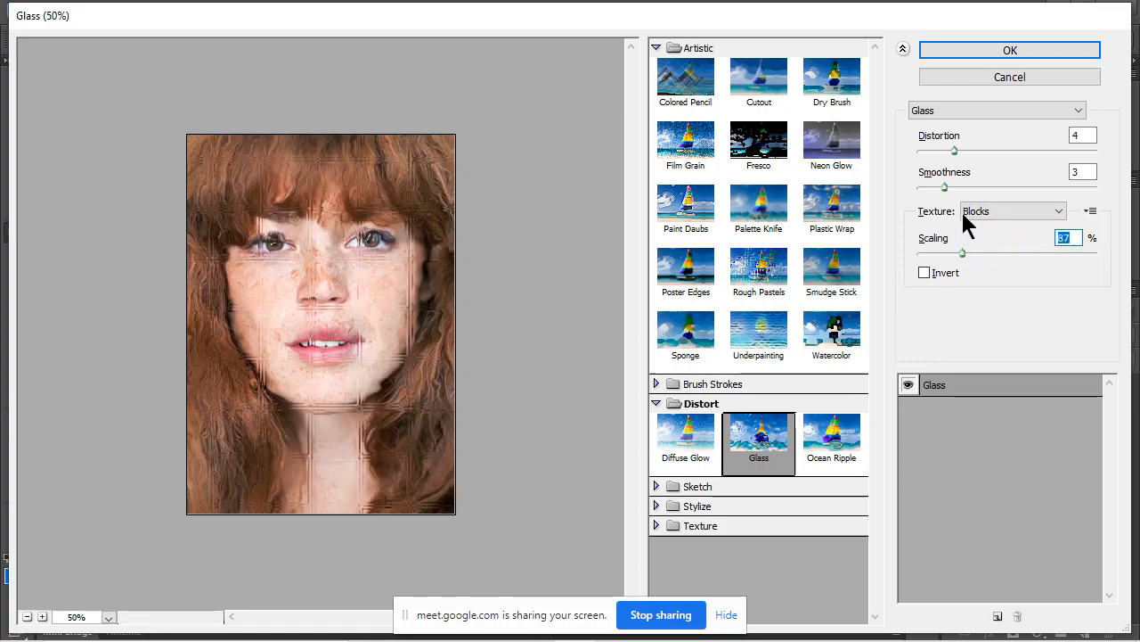
left_click(971, 211)
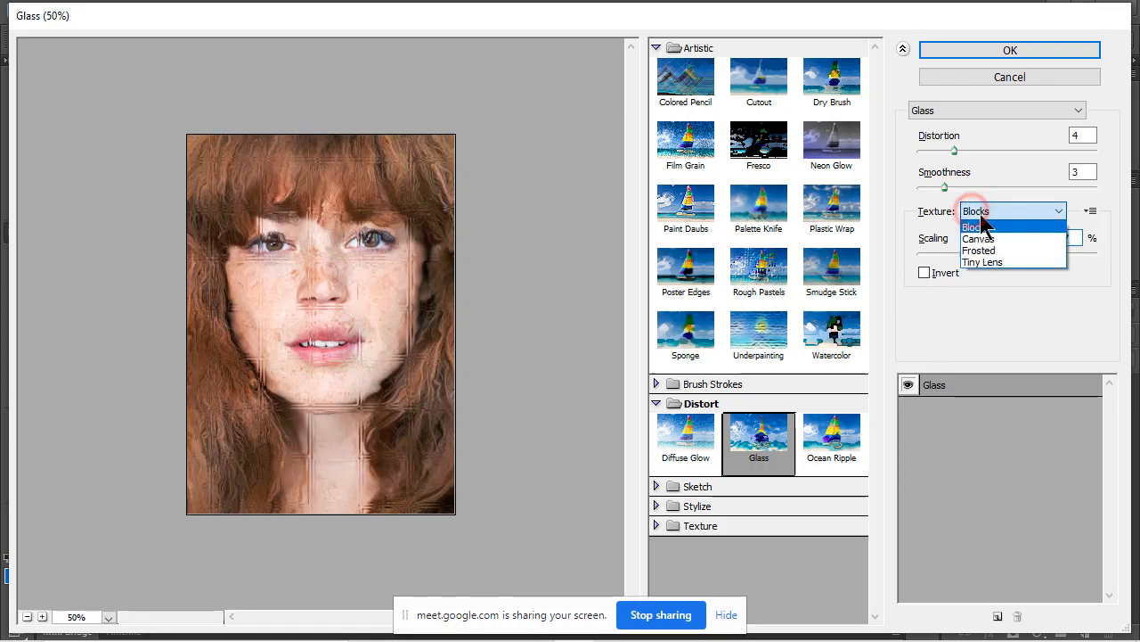
left_click(1024, 251)
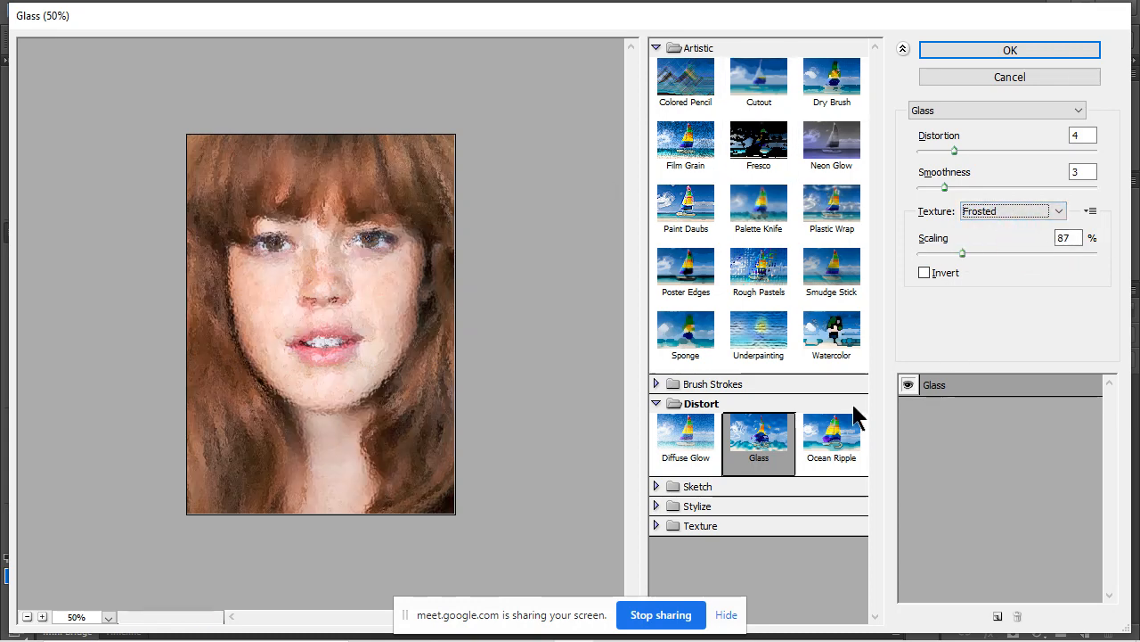
Preview the Ocean Ripple effect with ripple size 7 and ripple magnitude 11.
left_click(841, 458)
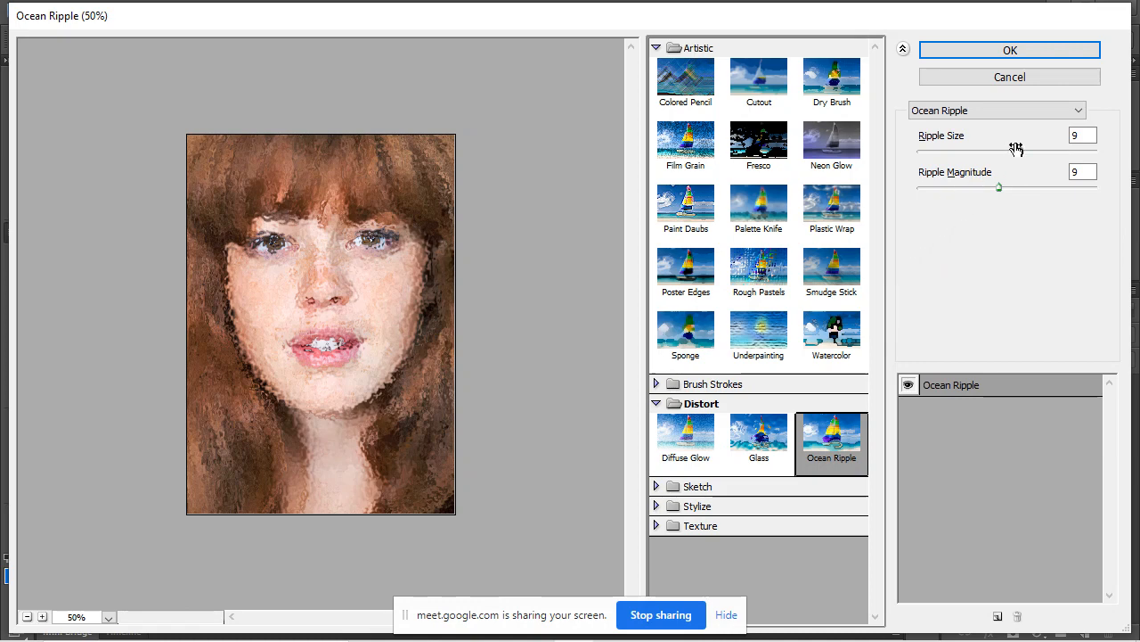
left_click_drag(1016, 148, 1079, 147)
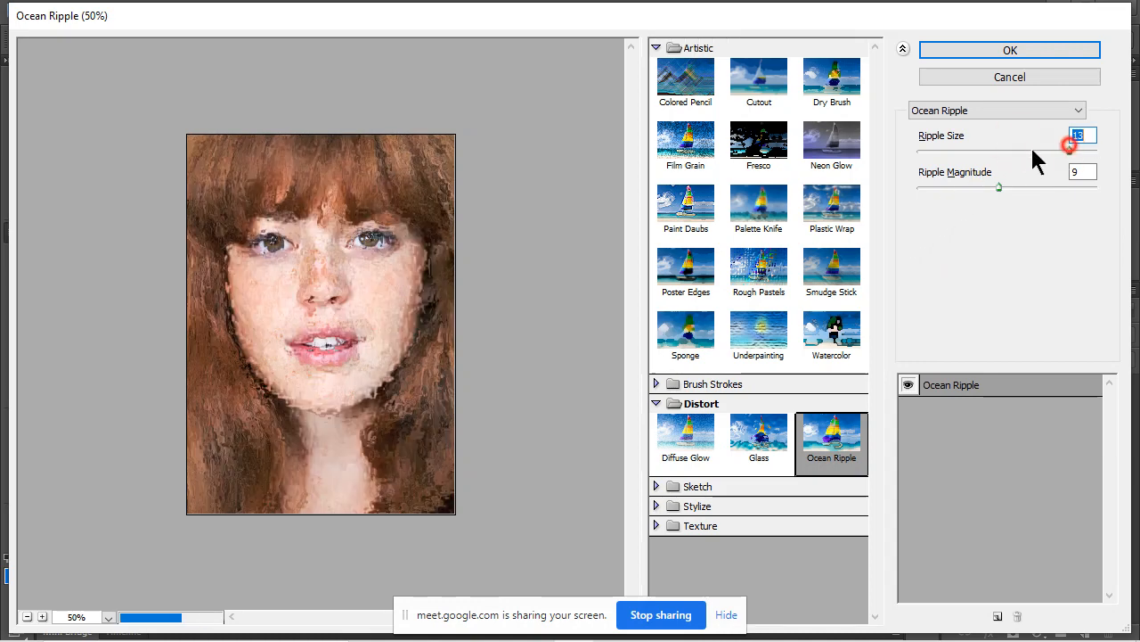
left_click(993, 151)
left_click_drag(1042, 188, 998, 208)
key("Up")
key("Up")
key("Up")
key("Up")
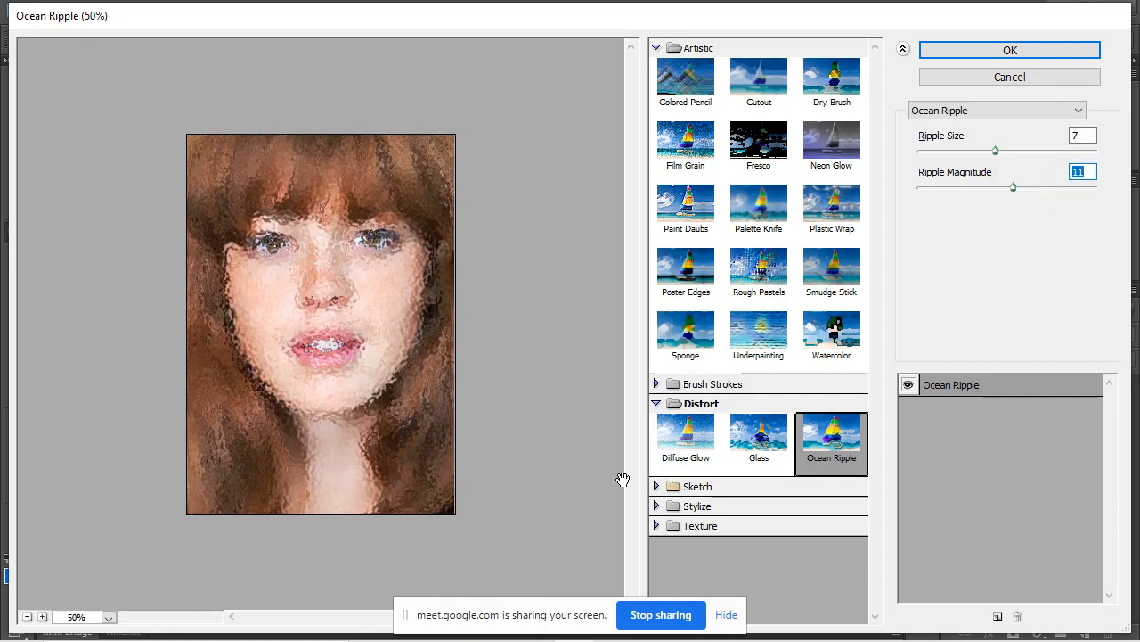
left_click(657, 525)
left_click(657, 526)
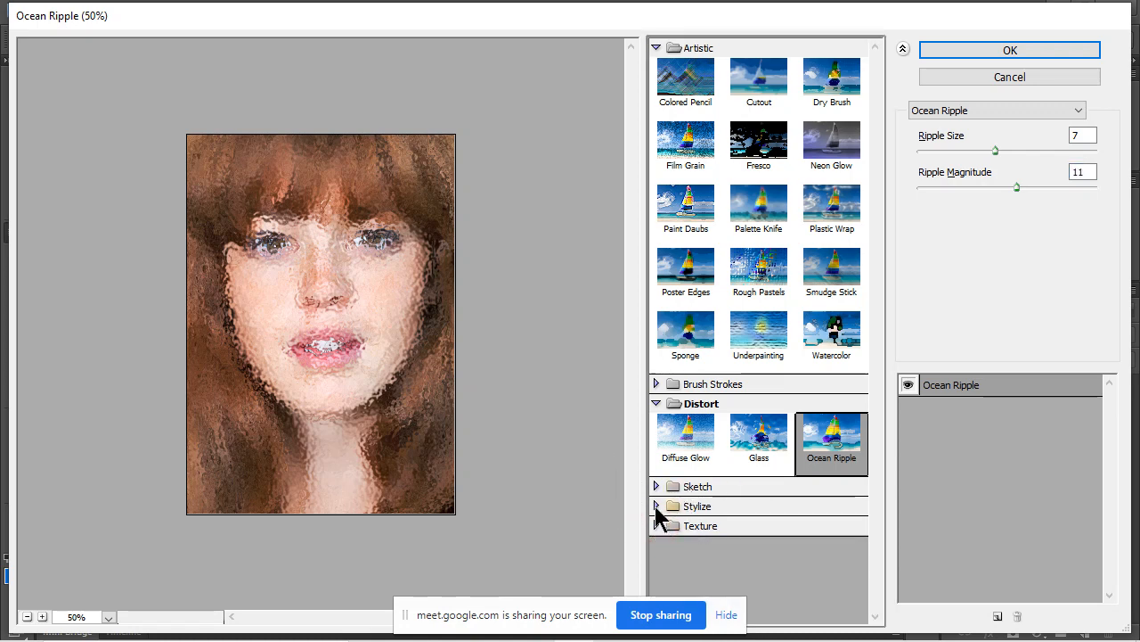
left_click(656, 505)
left_click(655, 505)
Apply Diffuse Glow to the portrait with graininess 2, glow amount 2 and clear amount 8.
left_click(686, 435)
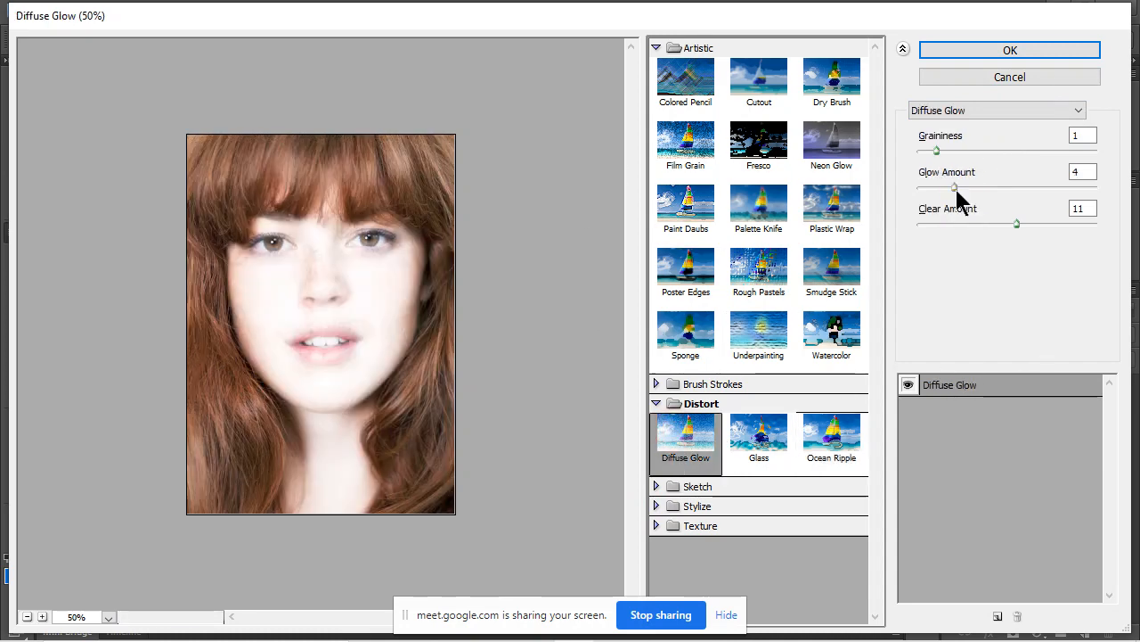
mouse_move(955, 188)
left_mouse_down()
mouse_move(930, 191)
mouse_move(940, 189)
left_mouse_up()
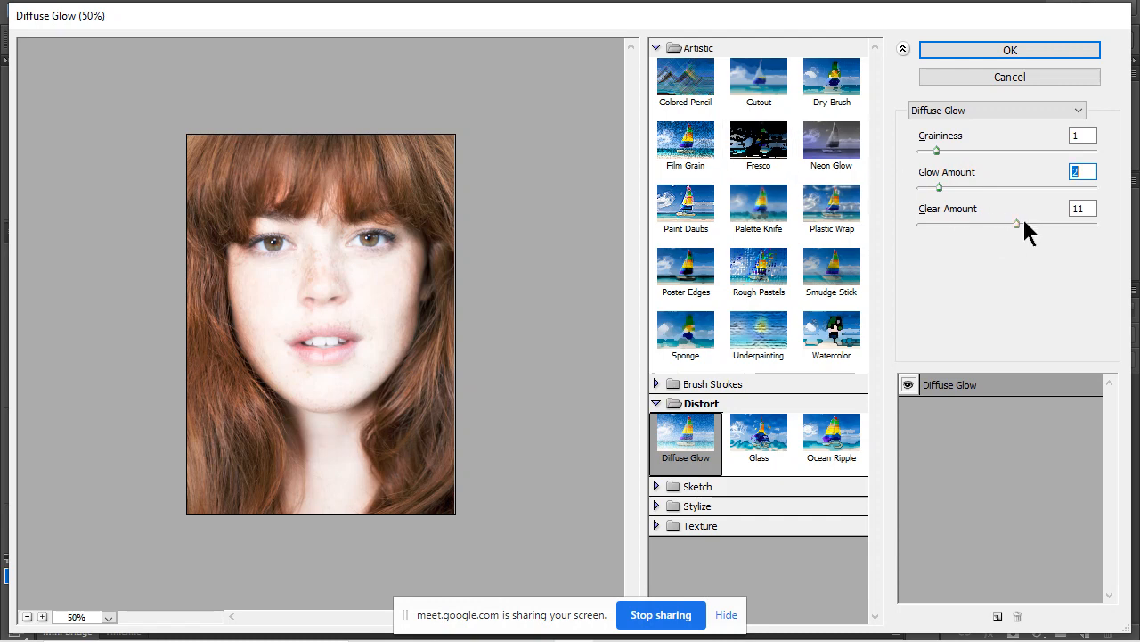
left_click_drag(1020, 223, 985, 222)
left_click(945, 149)
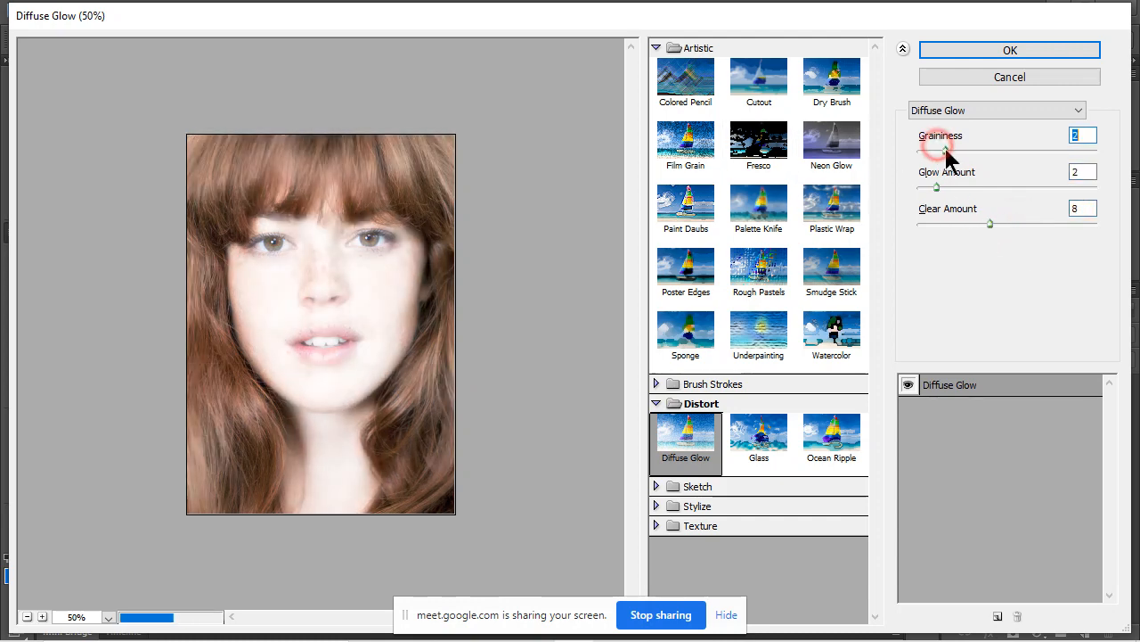
left_click_drag(945, 150, 960, 152)
left_click(983, 51)
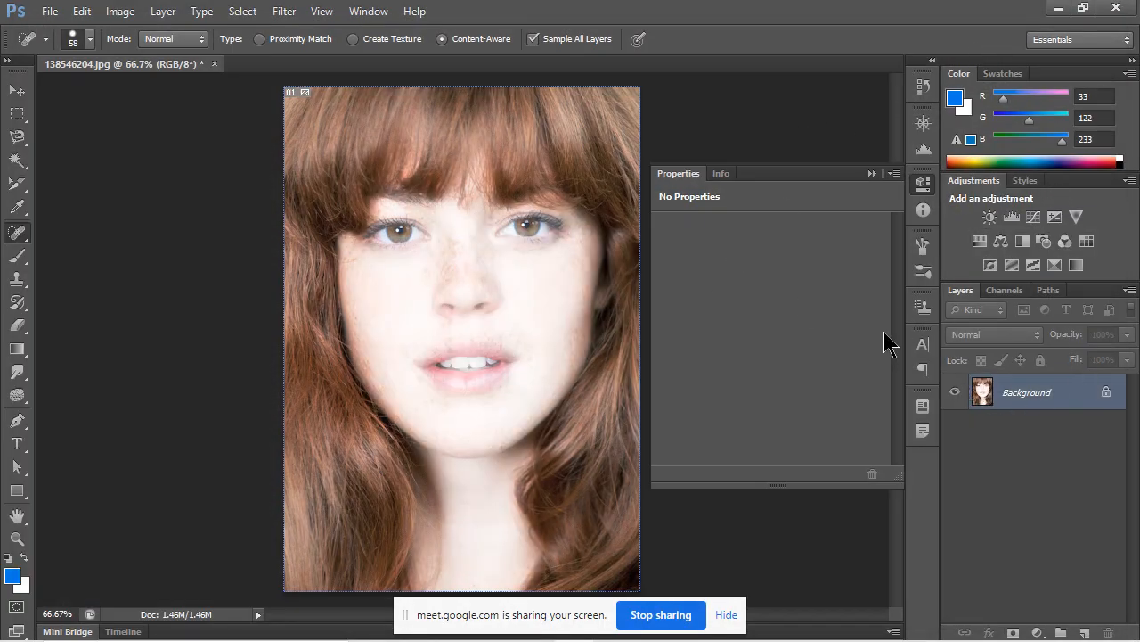
Undo the Diffuse Glow on the Background layer and duplicate that layer.
key("ctrl+z")
left_click_drag(1041, 392, 1086, 631)
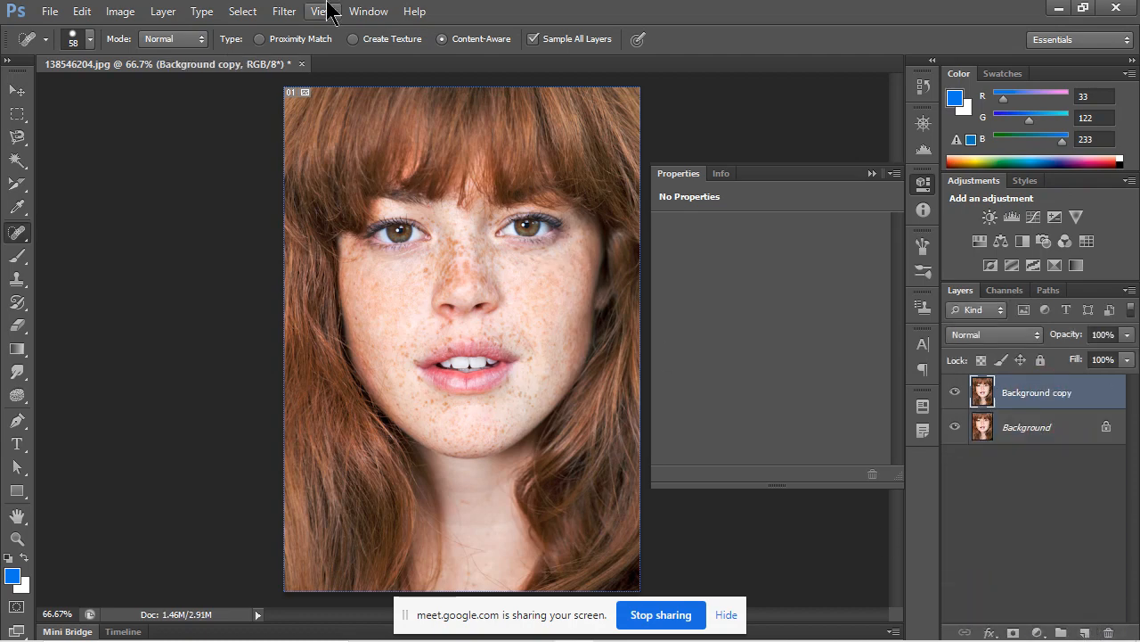
Apply Diffuse Glow from the Filter Gallery to the Background copy layer with graininess 2, glow amount 2 and clear amount 8.
left_click(276, 16)
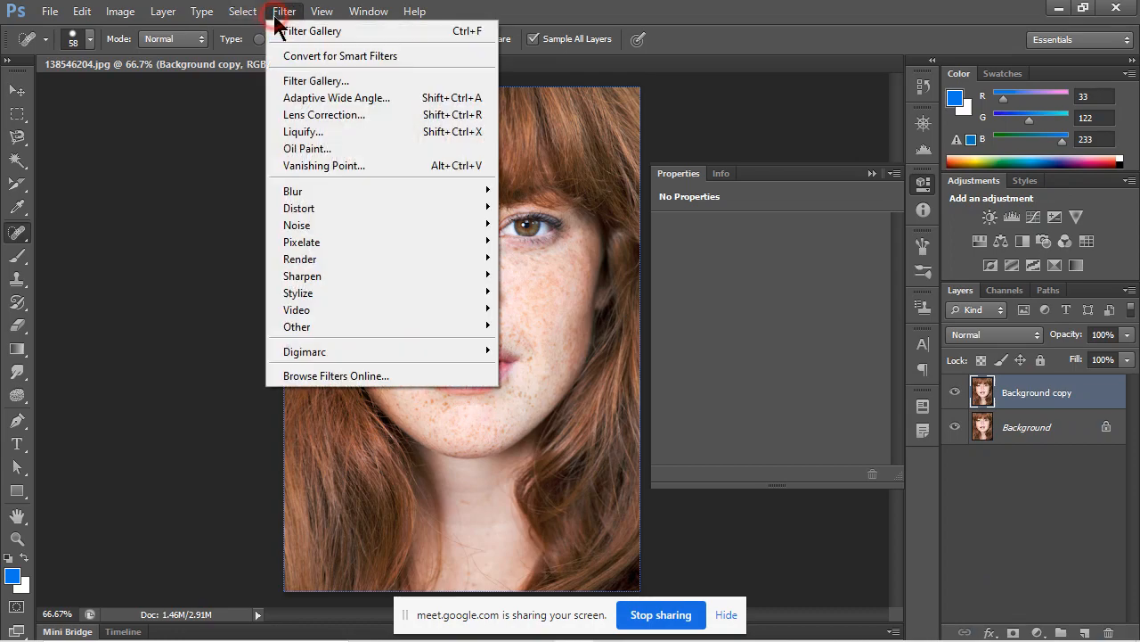
left_click(316, 81)
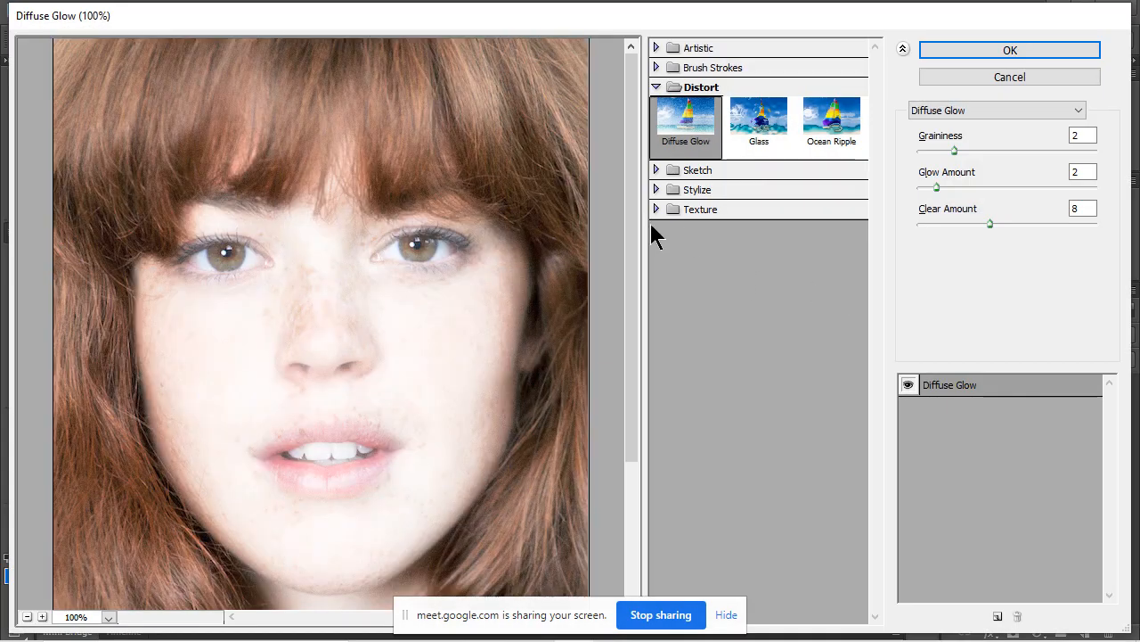
left_click(653, 189)
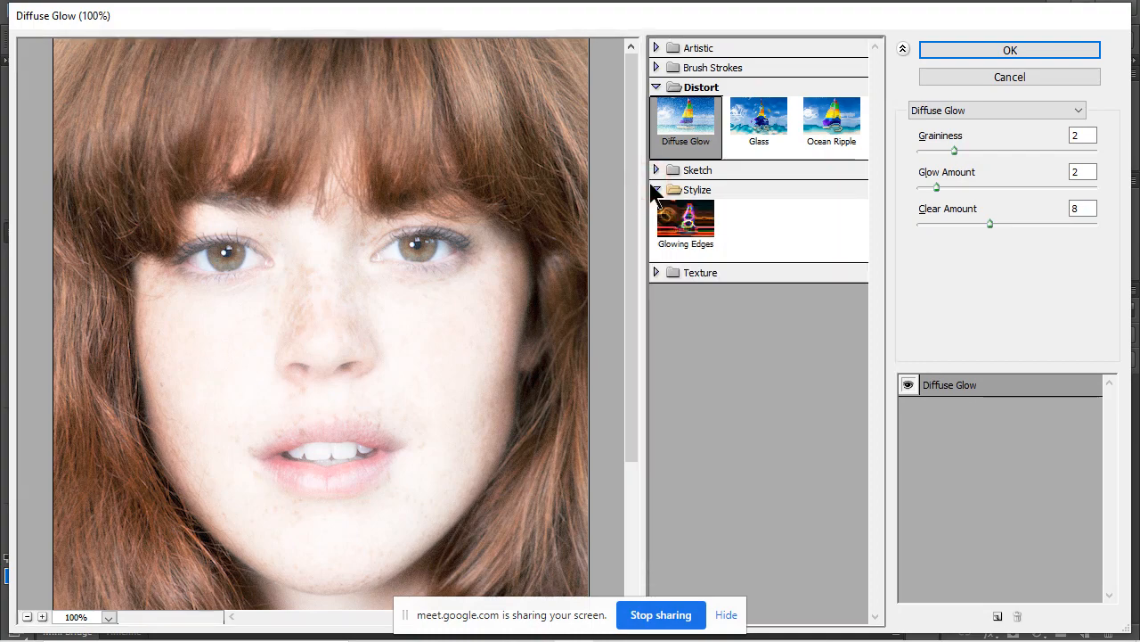
left_click(653, 187)
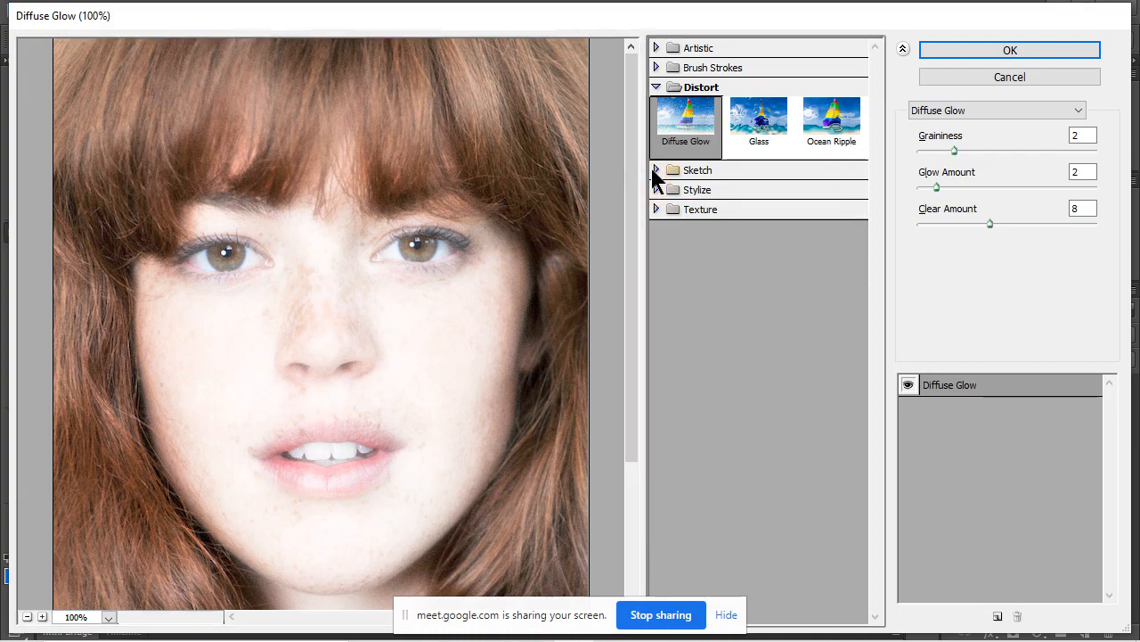
left_click(654, 170)
left_click(655, 171)
left_click(972, 40)
left_click(972, 40)
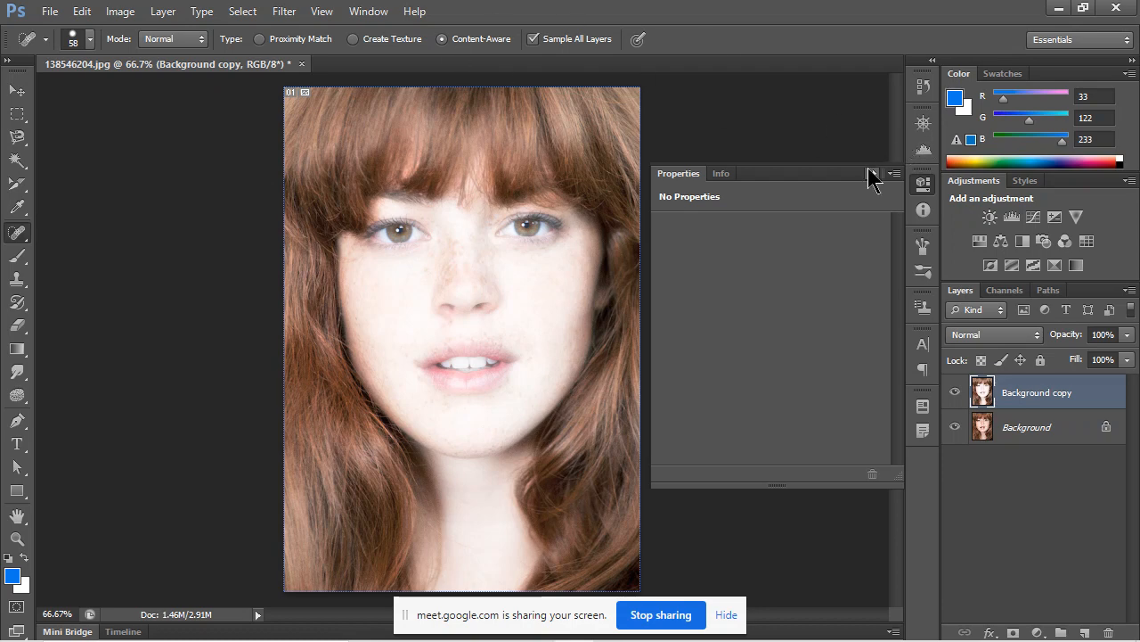
Add a black layer mask to Background copy and ready the Brush tool with white (ffffff) as foreground color.
left_click(872, 172)
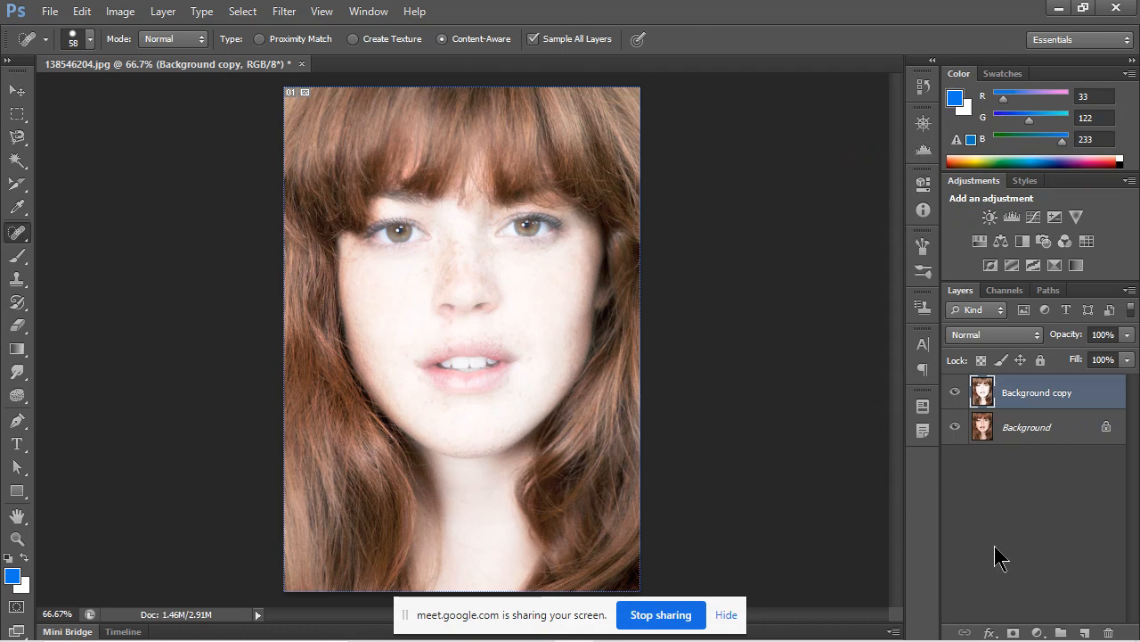
left_click(1017, 631, "alt")
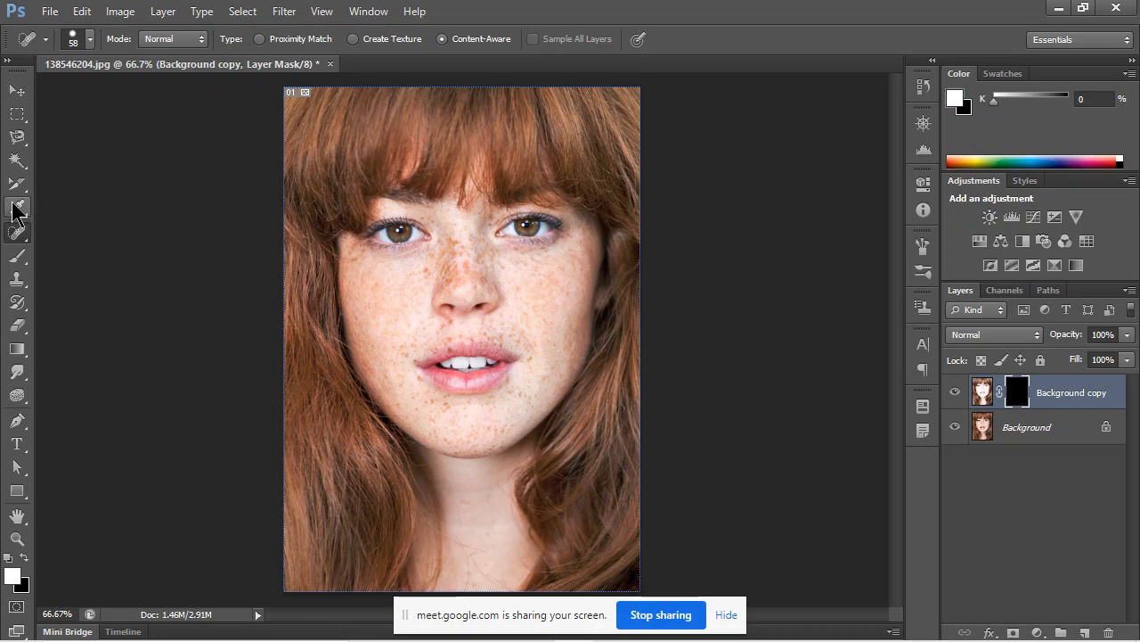
left_click(16, 256)
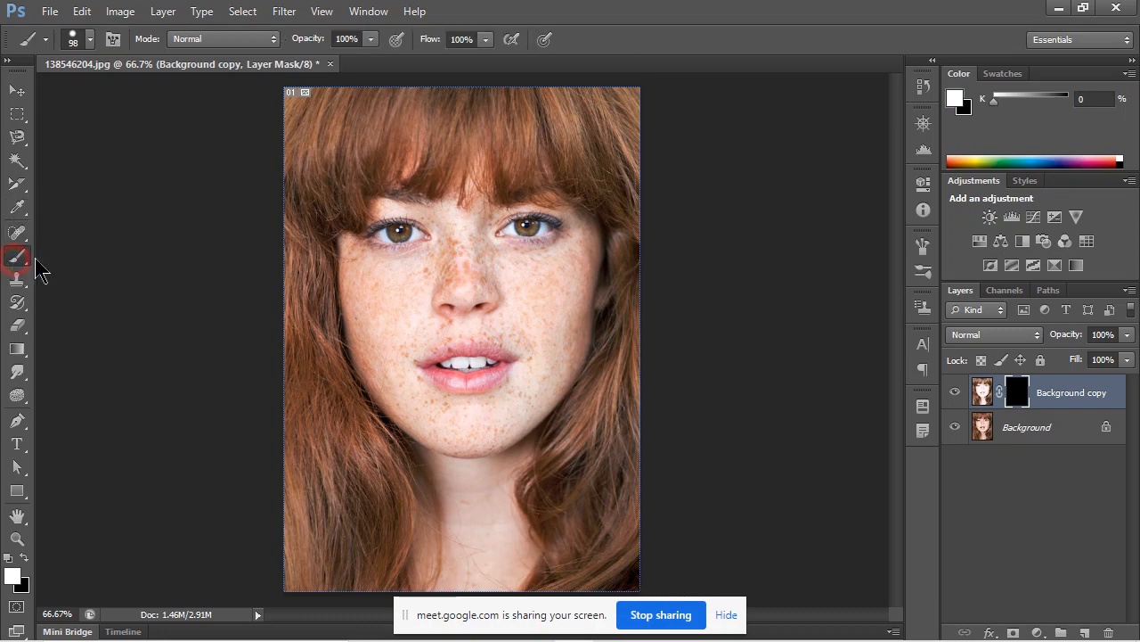
left_click(11, 575)
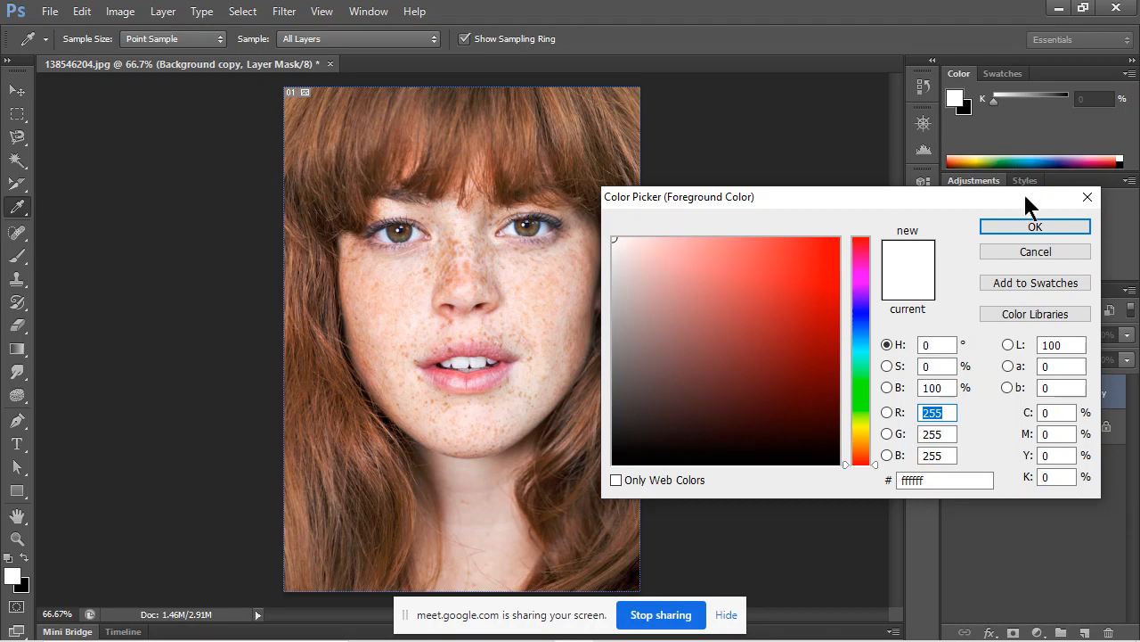
left_click(1032, 227)
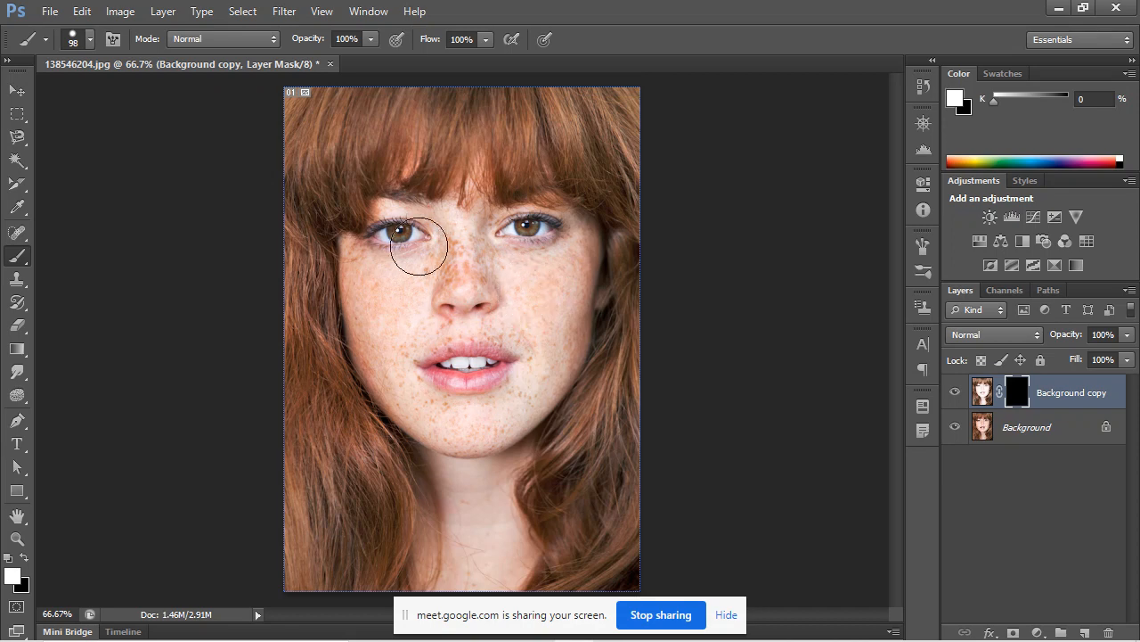
Set the brush opacity to 61%.
left_click(370, 39)
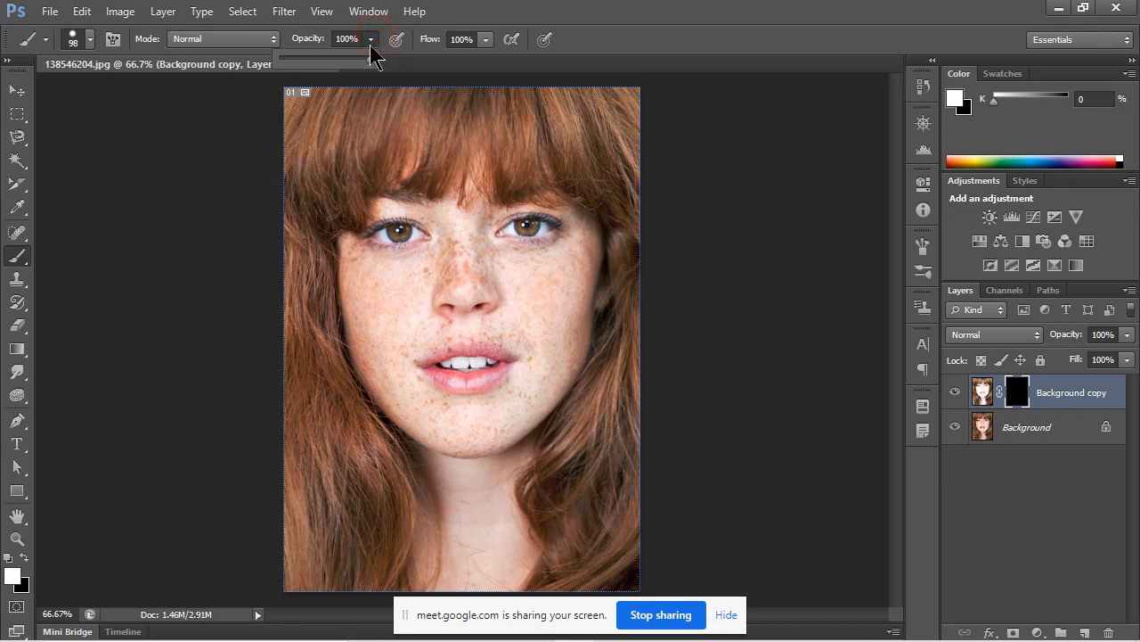
left_click(330, 78)
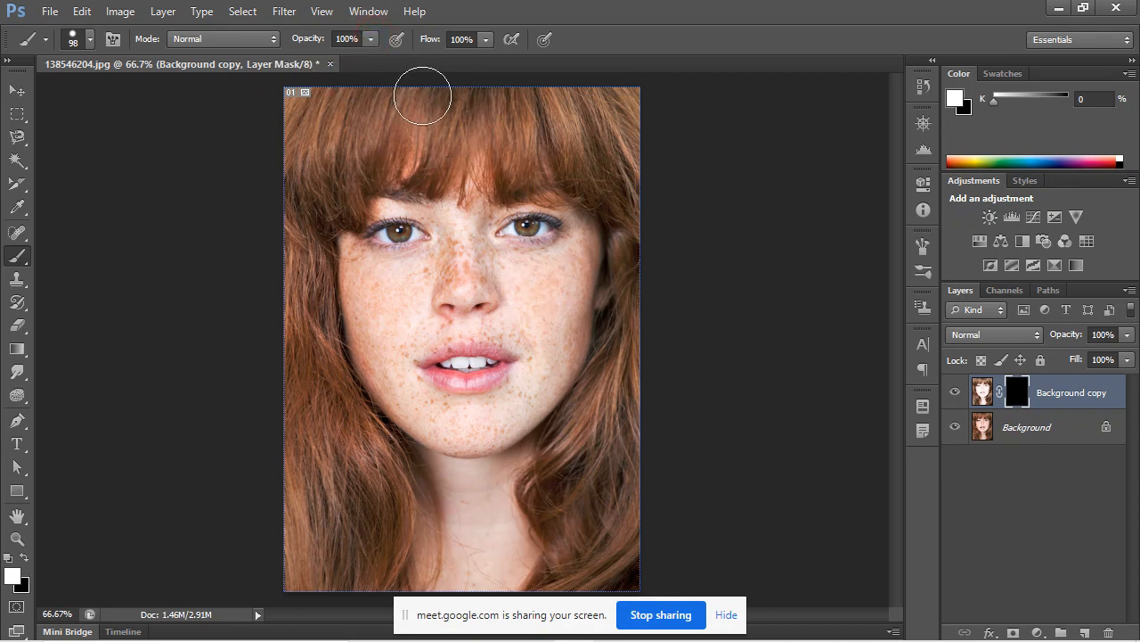
left_click(371, 40)
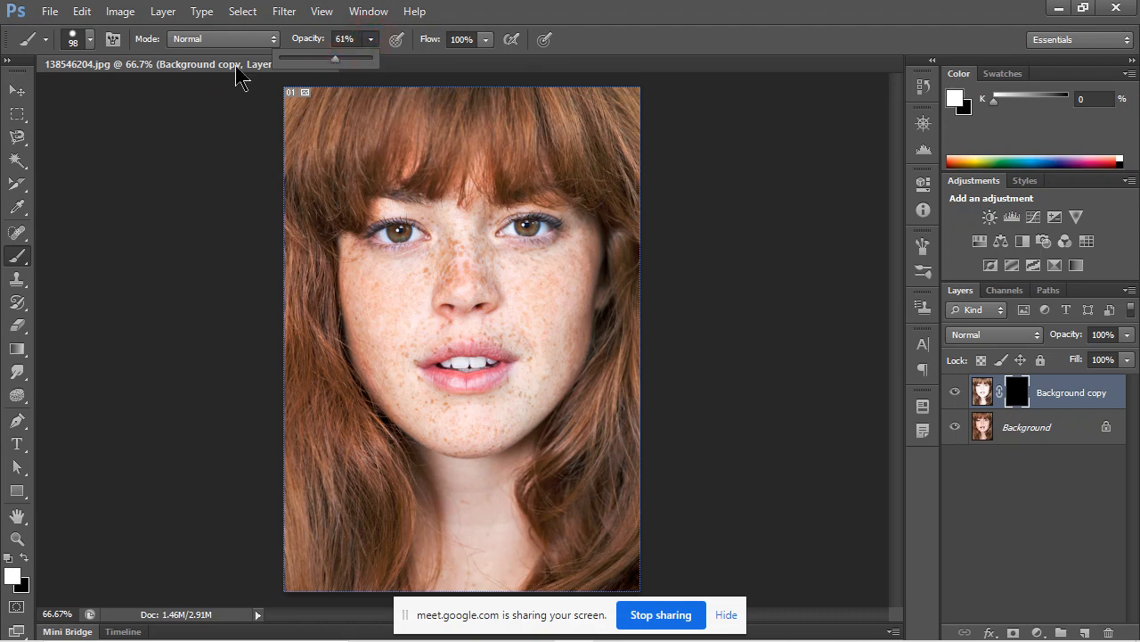
Try painting white on the layer mask over the cheek beside the nose, and undo the stroke.
left_click(523, 280)
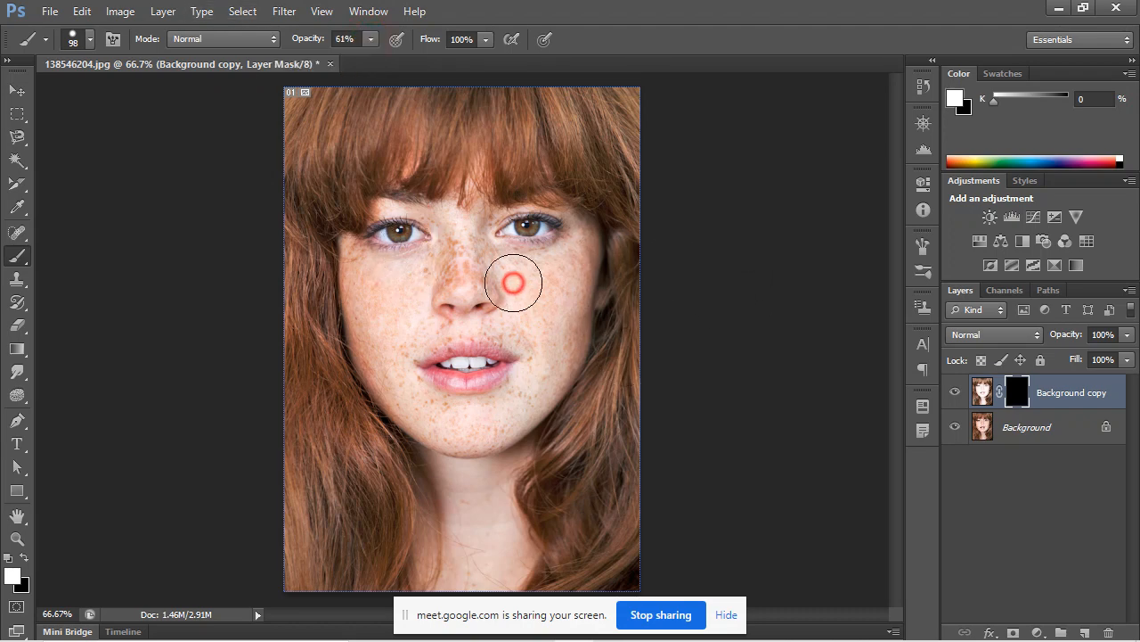
mouse_move(522, 279)
left_mouse_down()
mouse_move(537, 304)
mouse_move(573, 259)
mouse_move(558, 276)
mouse_move(554, 248)
mouse_move(534, 236)
mouse_move(533, 259)
mouse_move(563, 266)
mouse_move(572, 240)
mouse_move(539, 344)
mouse_move(568, 308)
mouse_move(564, 336)
mouse_move(529, 377)
mouse_move(538, 348)
left_mouse_up()
key("ctrl+z")
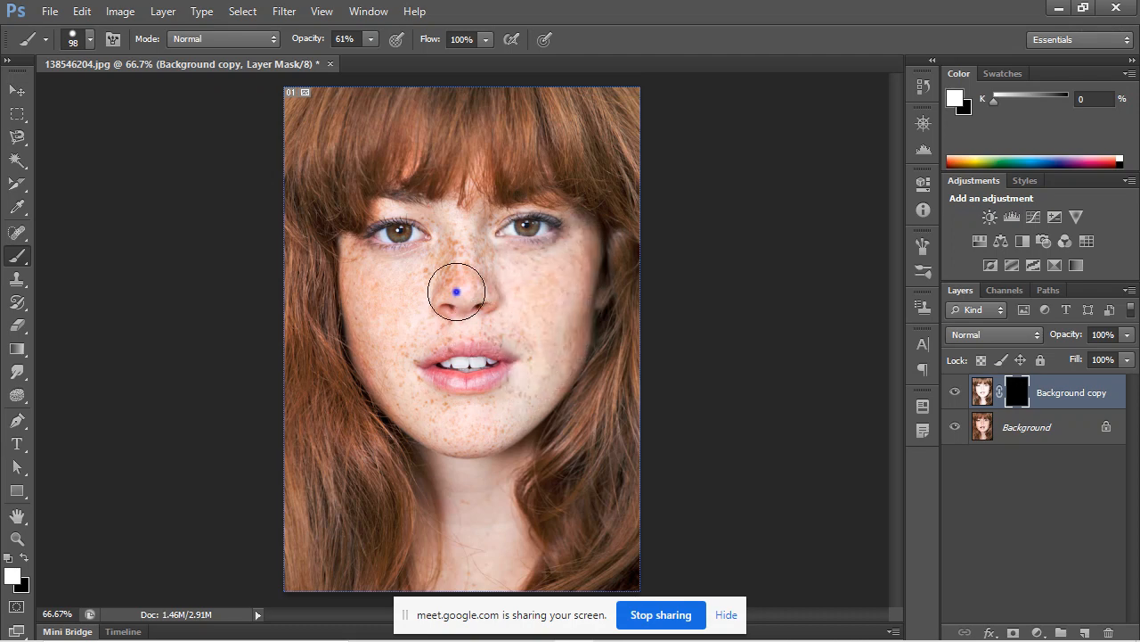
Adjust the brush hardness to 56% in the brush options and close them.
right_click(456, 291)
key("Tab")
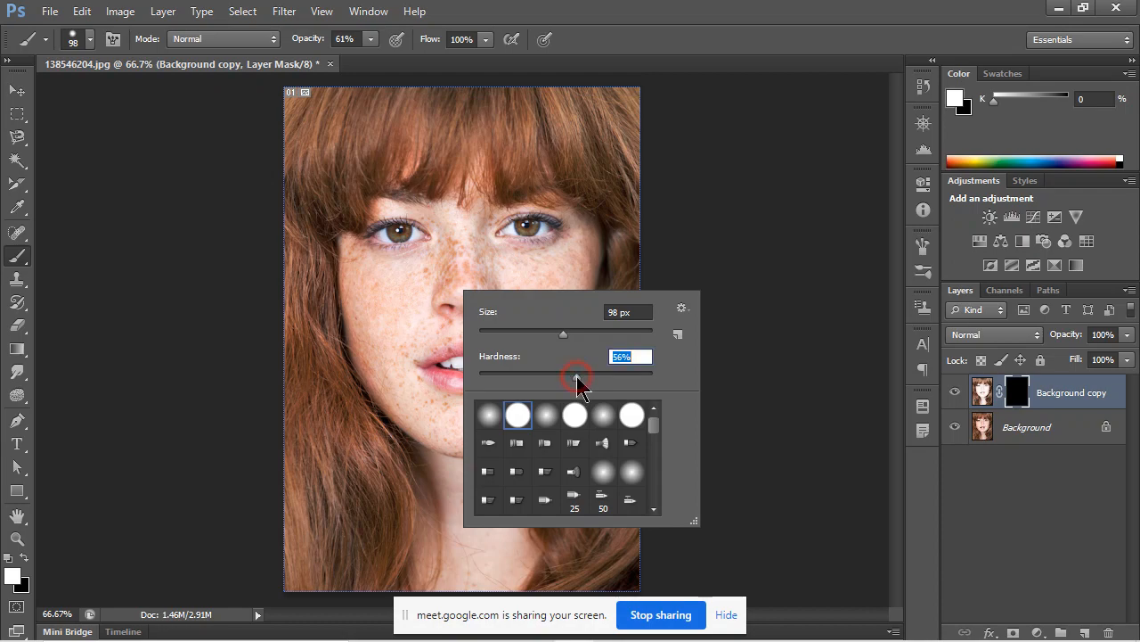
key("alt+Tab")
key("Escape")
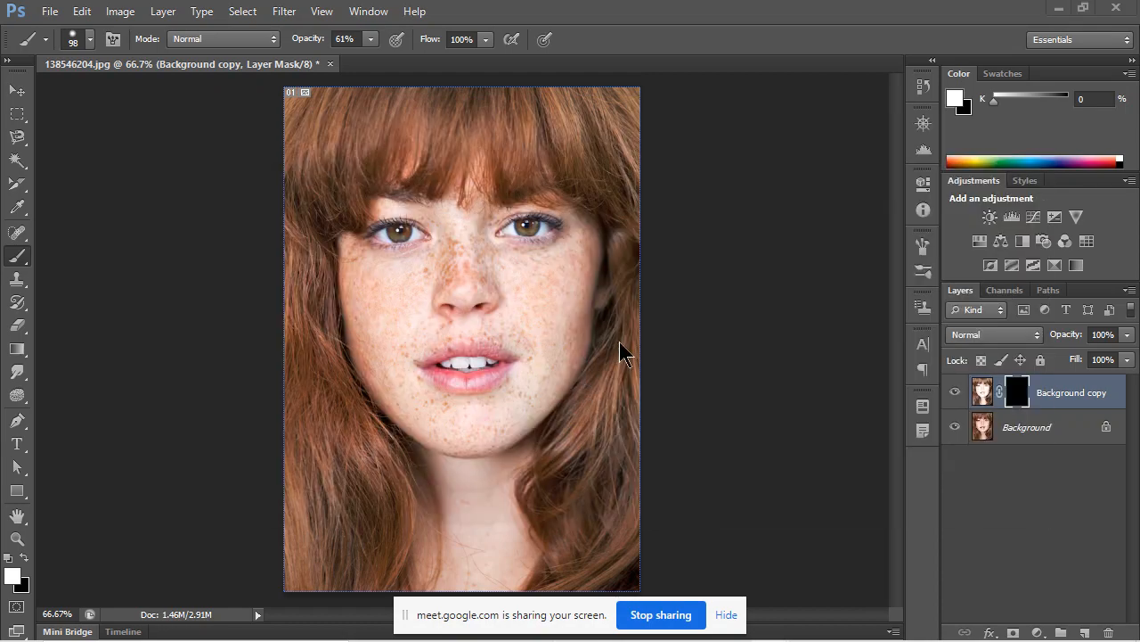
Switch to the Google Meet window, admit the person waiting to join the meeting, and return to Photoshop.
key("alt+Tab")
left_click(605, 402)
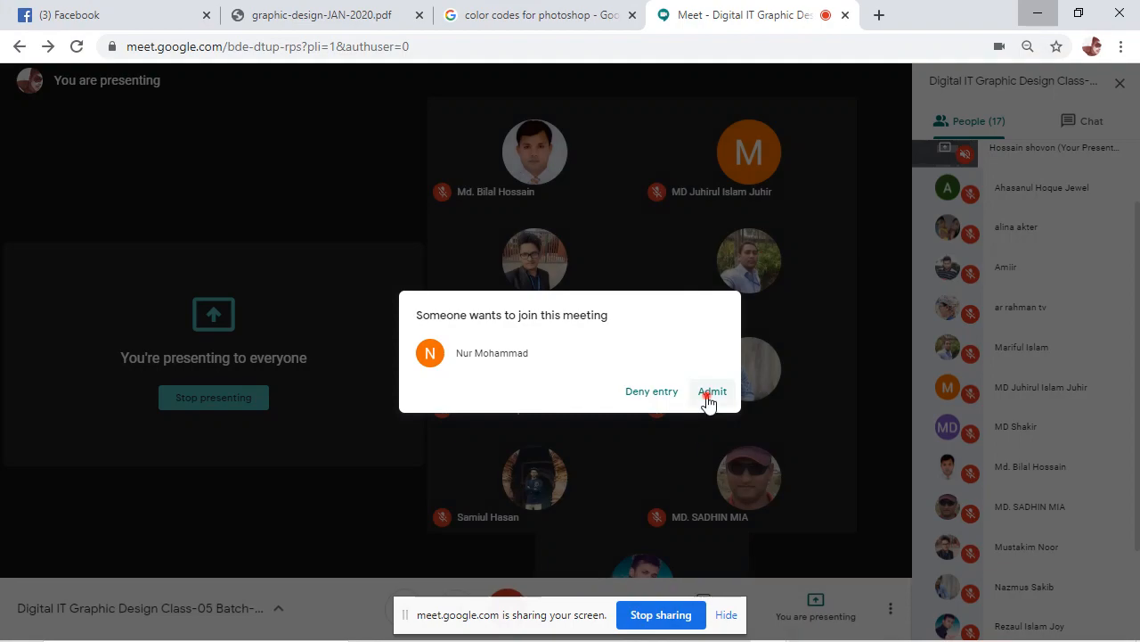
left_click(712, 392)
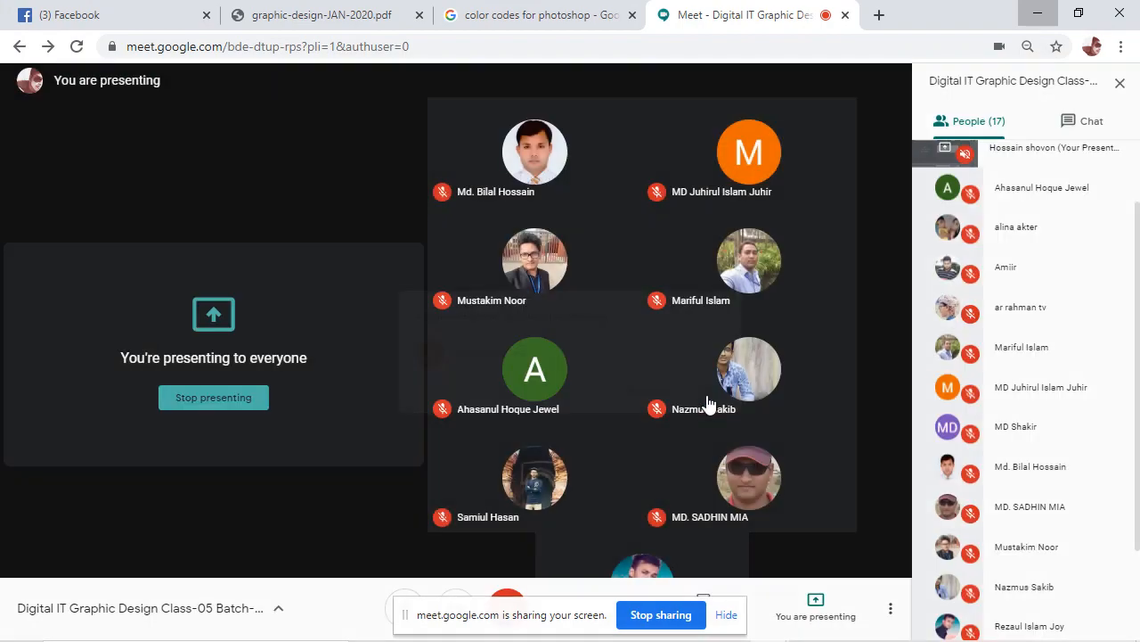
key("alt+Tab")
key("Escape")
key("alt+Tab")
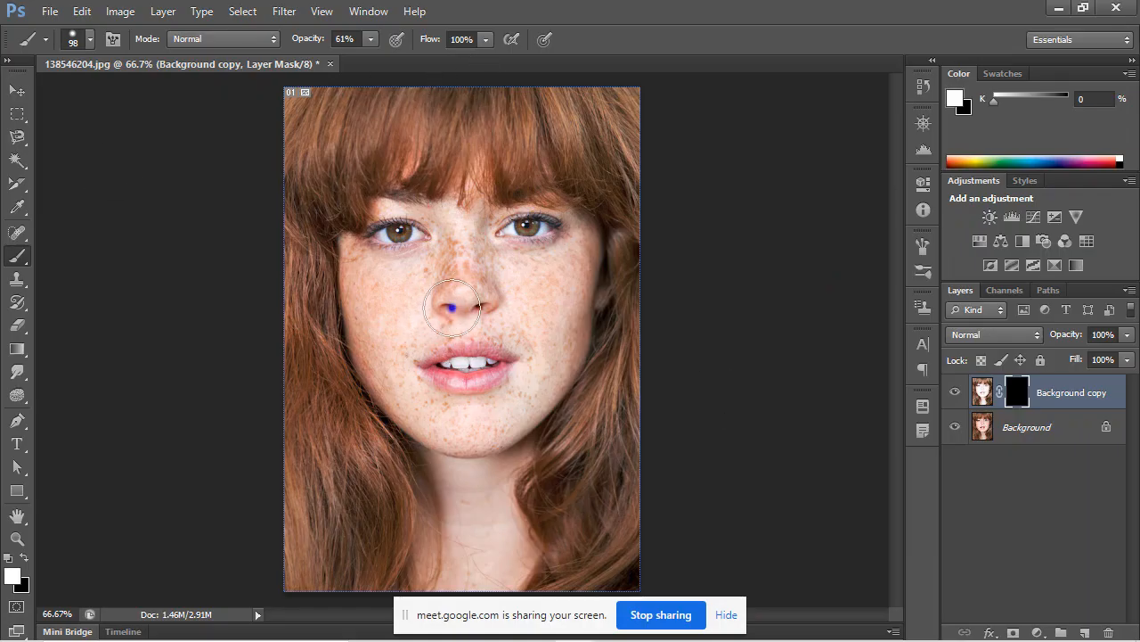
Lower the brush hardness to about 6% and paint white on the Background copy mask over the facial skin, avoiding eyes and lips.
right_click(452, 309)
left_click_drag(504, 391, 478, 390)
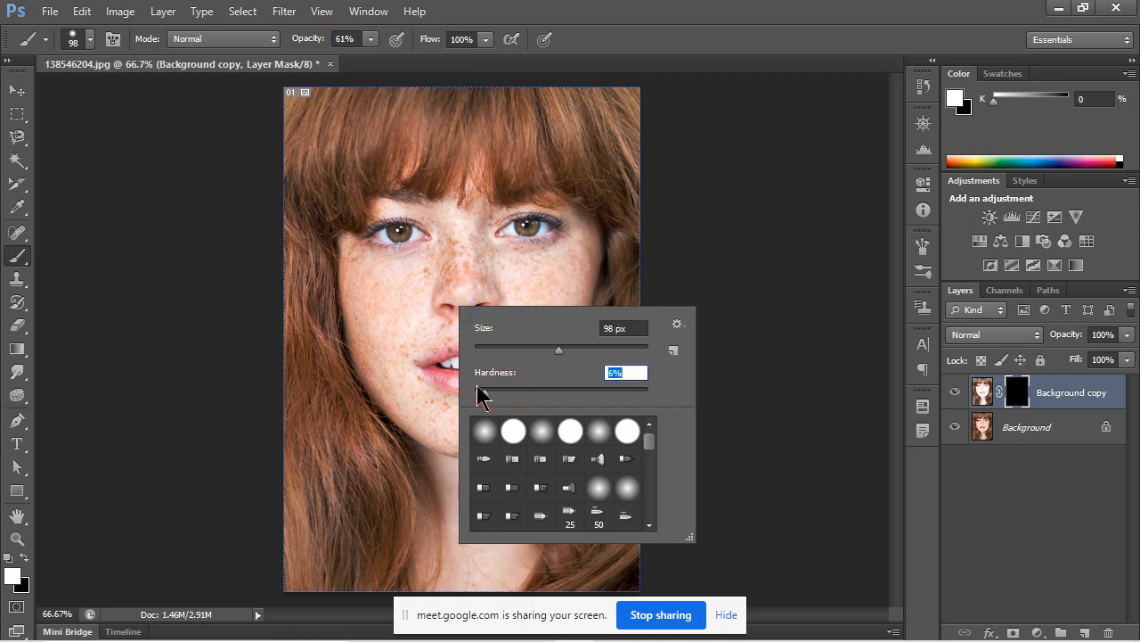
left_click(638, 8)
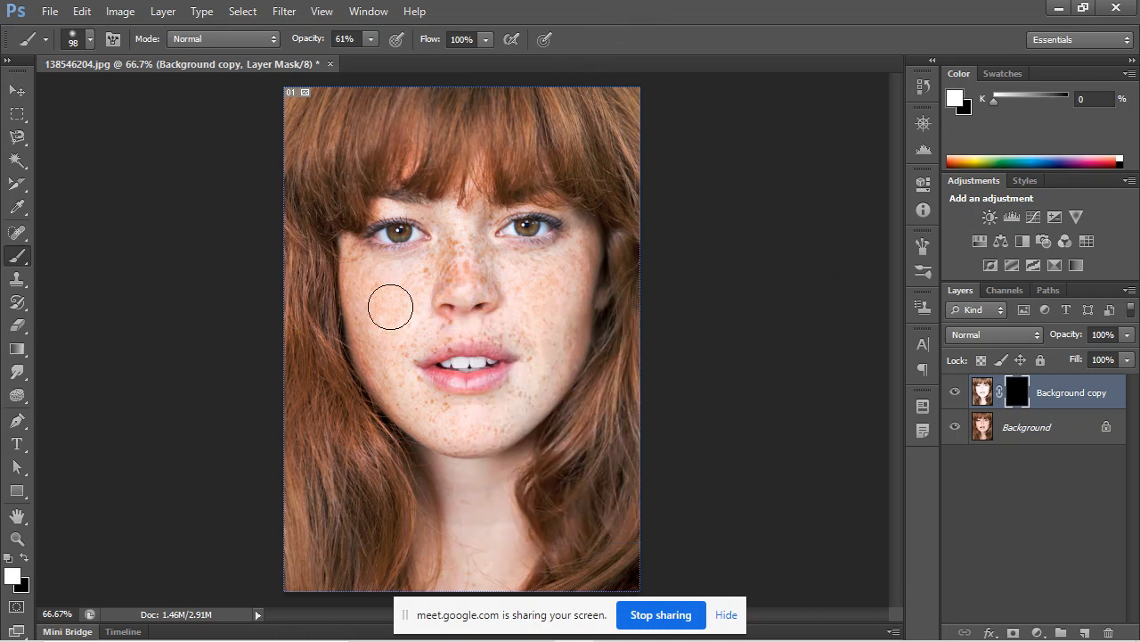
mouse_move(382, 269)
left_mouse_down()
mouse_move(456, 336)
mouse_move(483, 287)
mouse_move(502, 343)
mouse_move(535, 290)
mouse_move(512, 292)
mouse_move(569, 264)
mouse_move(546, 323)
mouse_move(570, 231)
mouse_move(573, 252)
mouse_move(548, 217)
mouse_move(567, 273)
mouse_move(581, 240)
mouse_move(556, 295)
mouse_move(557, 347)
mouse_move(534, 366)
mouse_move(549, 371)
mouse_move(558, 347)
mouse_move(539, 390)
mouse_move(523, 388)
mouse_move(479, 425)
mouse_move(423, 411)
mouse_move(411, 394)
mouse_move(440, 421)
mouse_move(381, 349)
mouse_move(390, 387)
mouse_move(360, 322)
mouse_move(362, 304)
mouse_move(380, 297)
mouse_move(382, 262)
mouse_move(377, 298)
mouse_move(356, 256)
mouse_move(368, 290)
mouse_move(388, 273)
mouse_move(381, 251)
mouse_move(381, 265)
mouse_move(414, 264)
mouse_move(441, 254)
mouse_move(465, 219)
mouse_move(433, 224)
mouse_move(386, 204)
mouse_move(459, 235)
mouse_move(521, 207)
mouse_move(591, 262)
mouse_move(446, 257)
left_mouse_up()
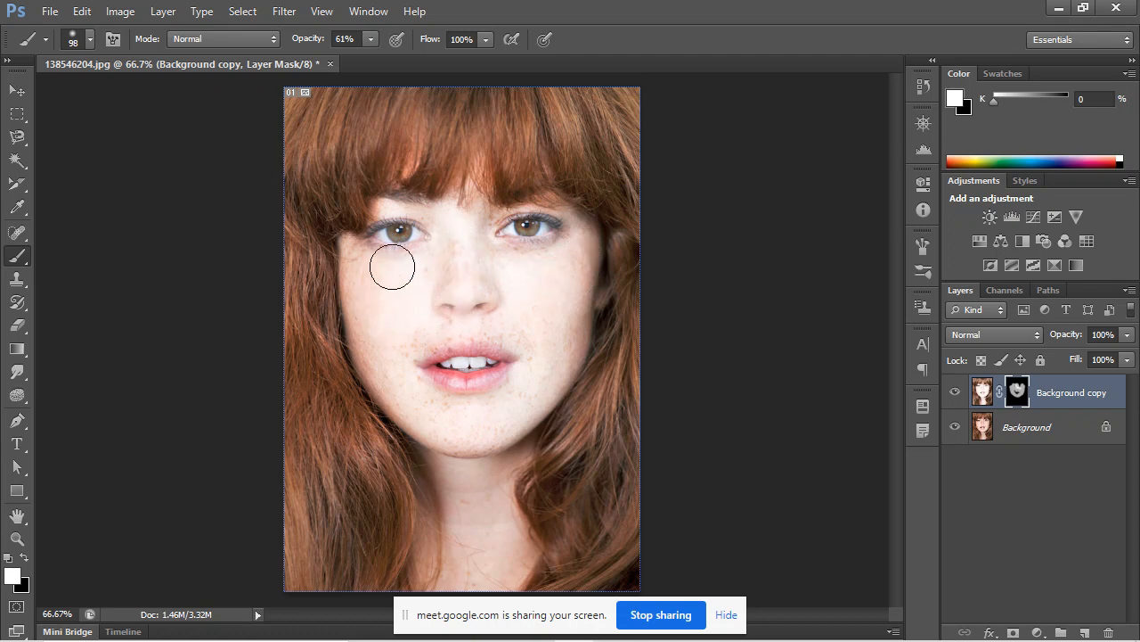
left_click_drag(384, 357, 371, 291)
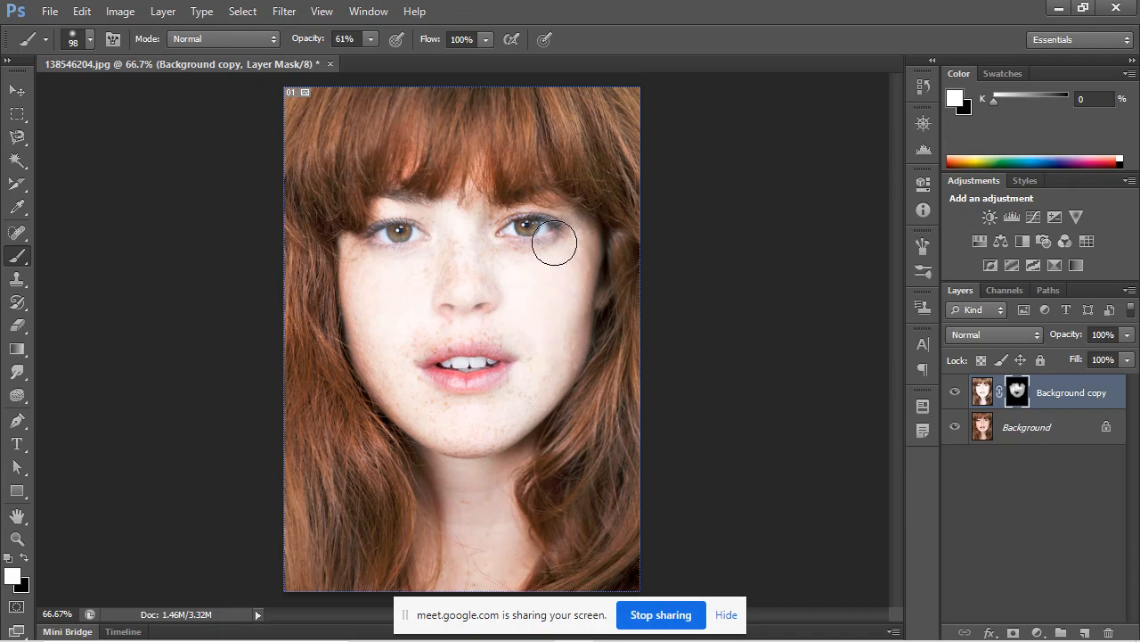
Add a new layer above Background copy and set the Brush tool to a hard round tip, 24 px with 100% hardness.
scroll(441, 249, "up", 5, "alt")
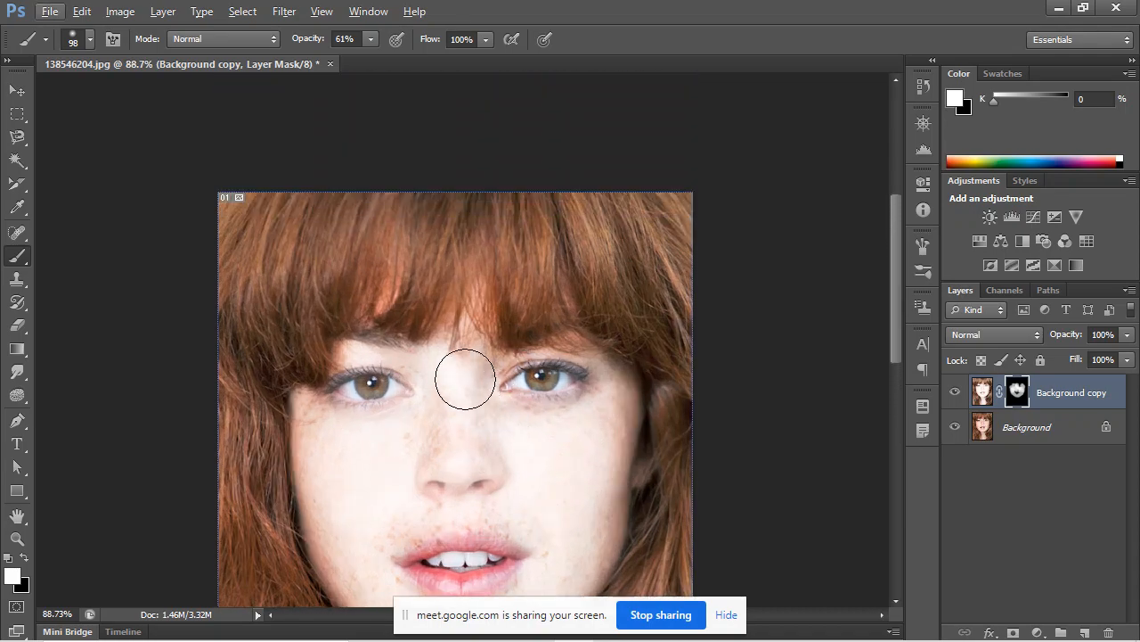
scroll(476, 414, "down", 5)
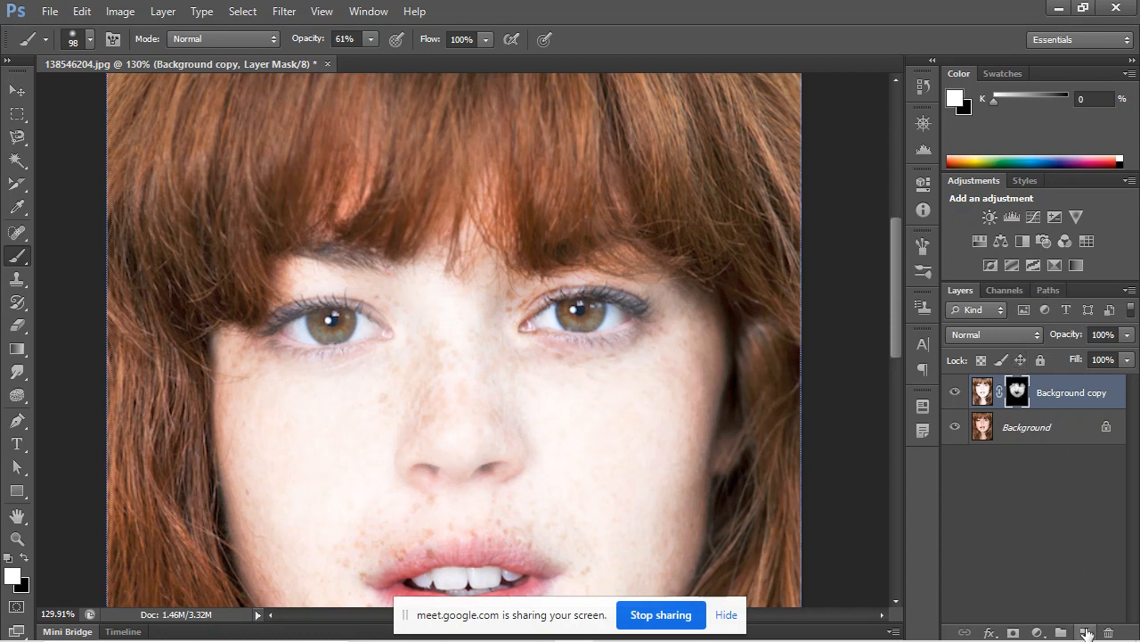
left_click(1086, 633)
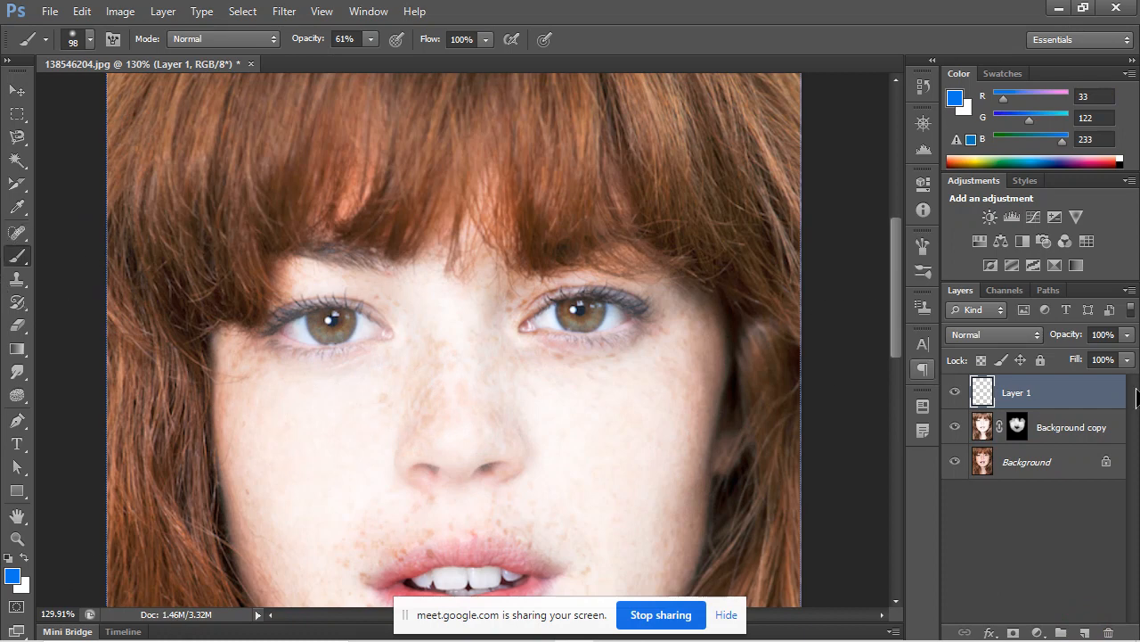
right_click(19, 257)
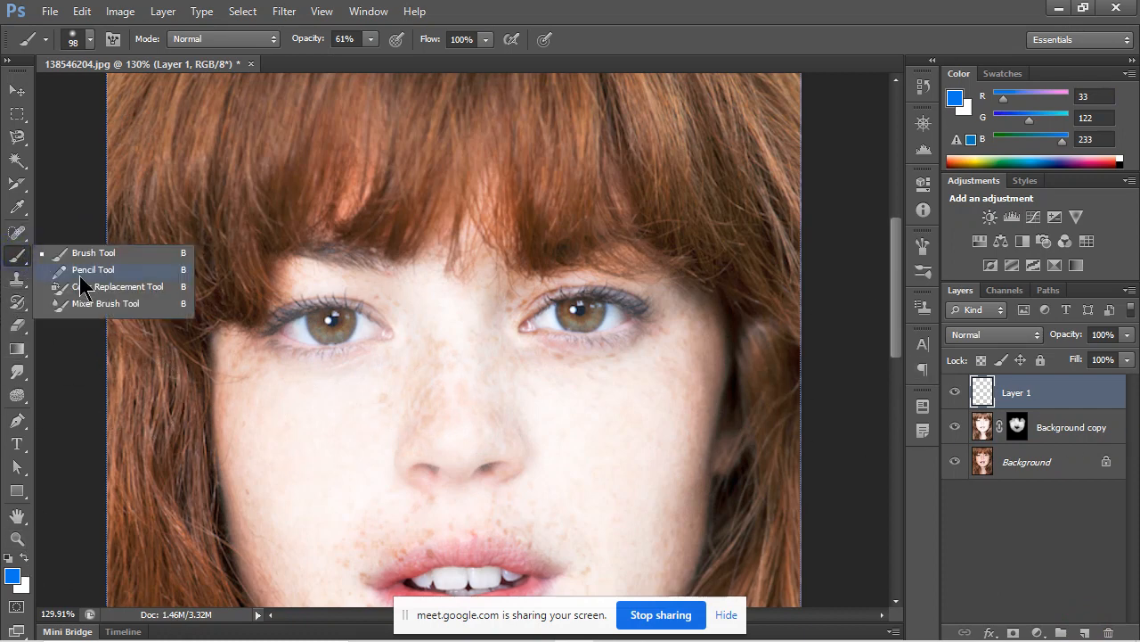
left_click(87, 257)
right_click(502, 372)
left_click_drag(574, 420, 547, 420)
left_click(568, 512)
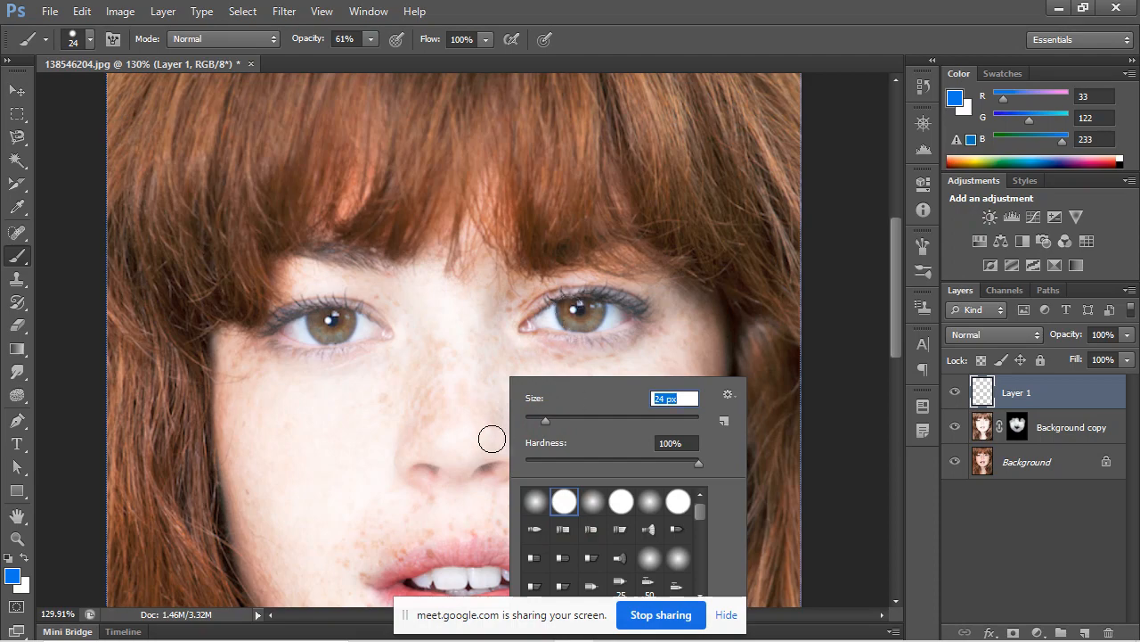
Set the foreground color to a darker blue, 0455ba.
left_click(14, 581)
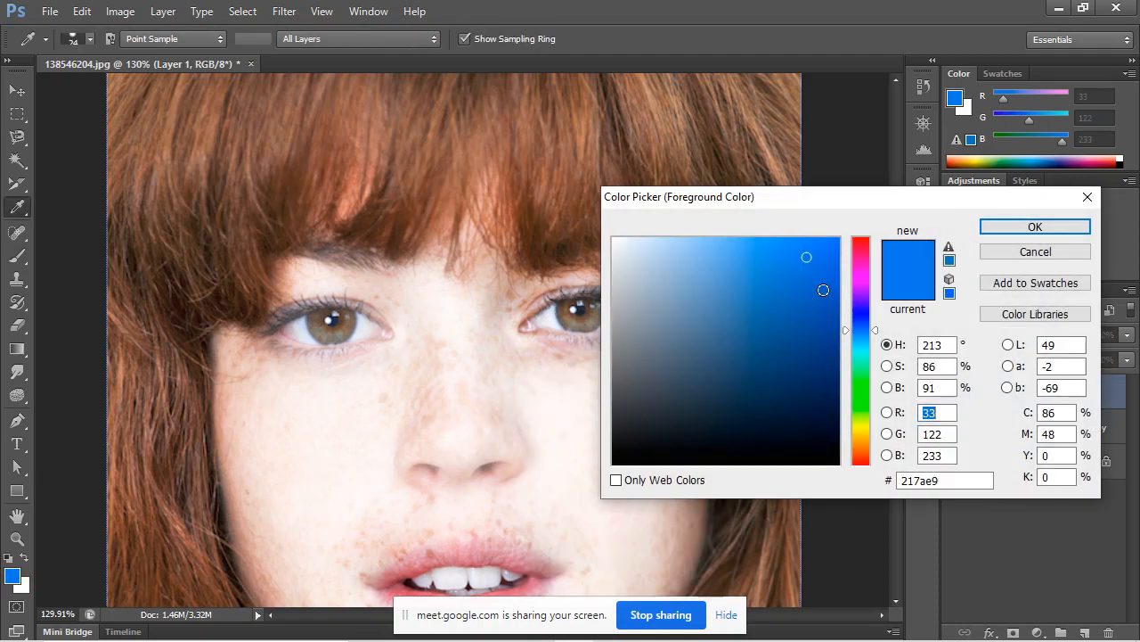
left_click(833, 297)
left_click_drag(833, 297, 835, 300)
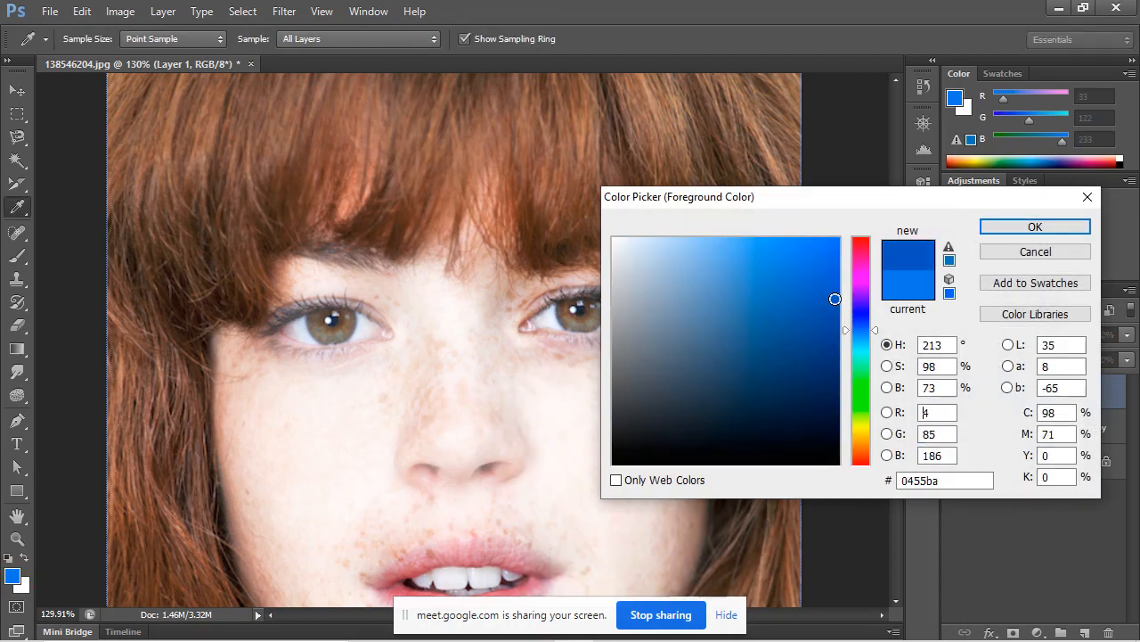
left_click(1024, 228)
Select the iris of the eye on the photo's right side with Quick Selection on the Background layer, trimming the spill onto the eyelid.
scroll(576, 309, "up", 5)
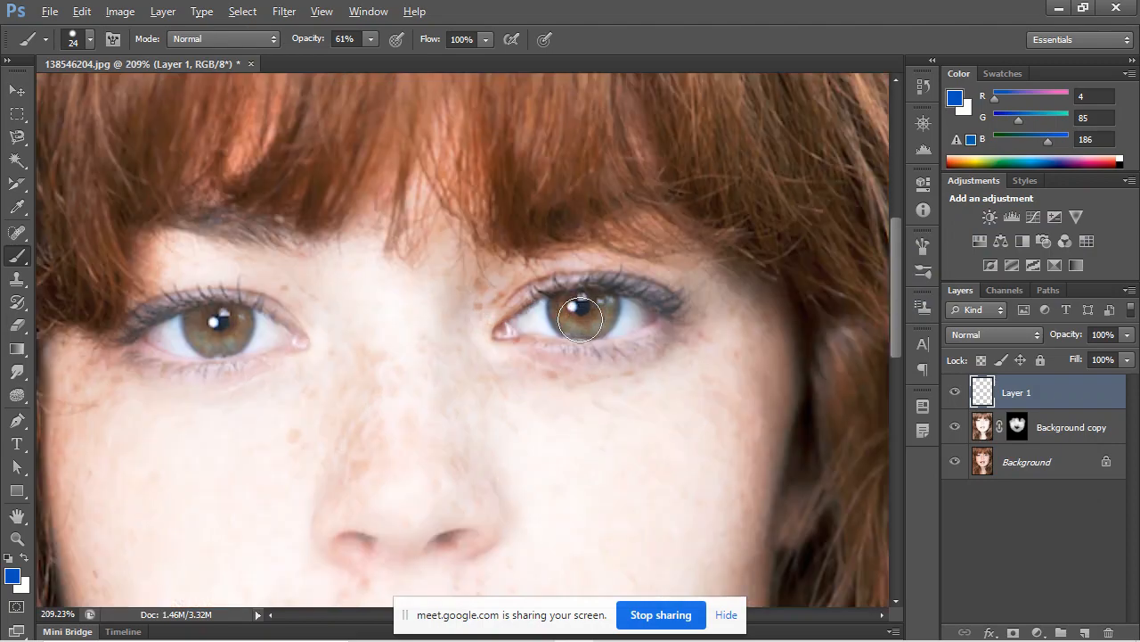
left_click(20, 159)
left_click(101, 159)
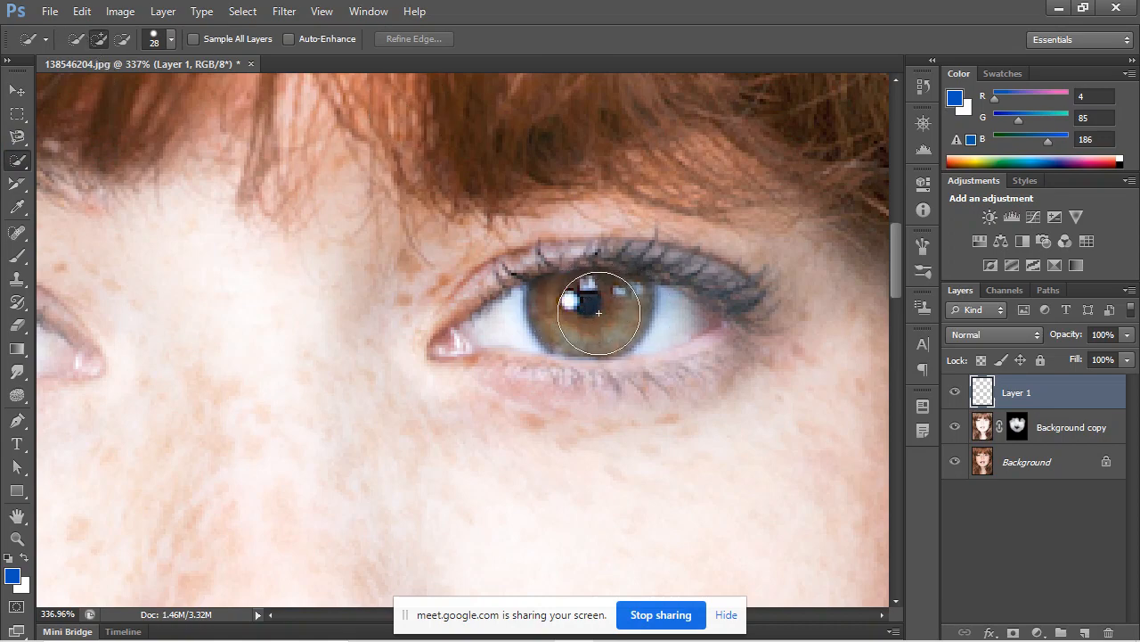
scroll(612, 325, "down", 5)
scroll(612, 325, "up", 4)
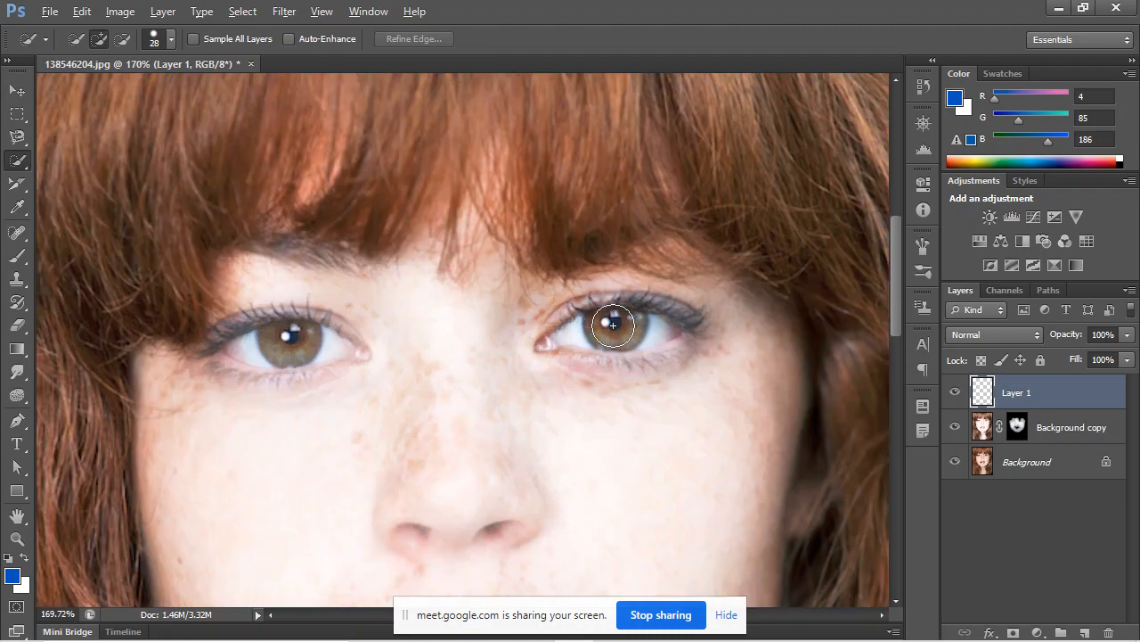
scroll(599, 323, "up", 1)
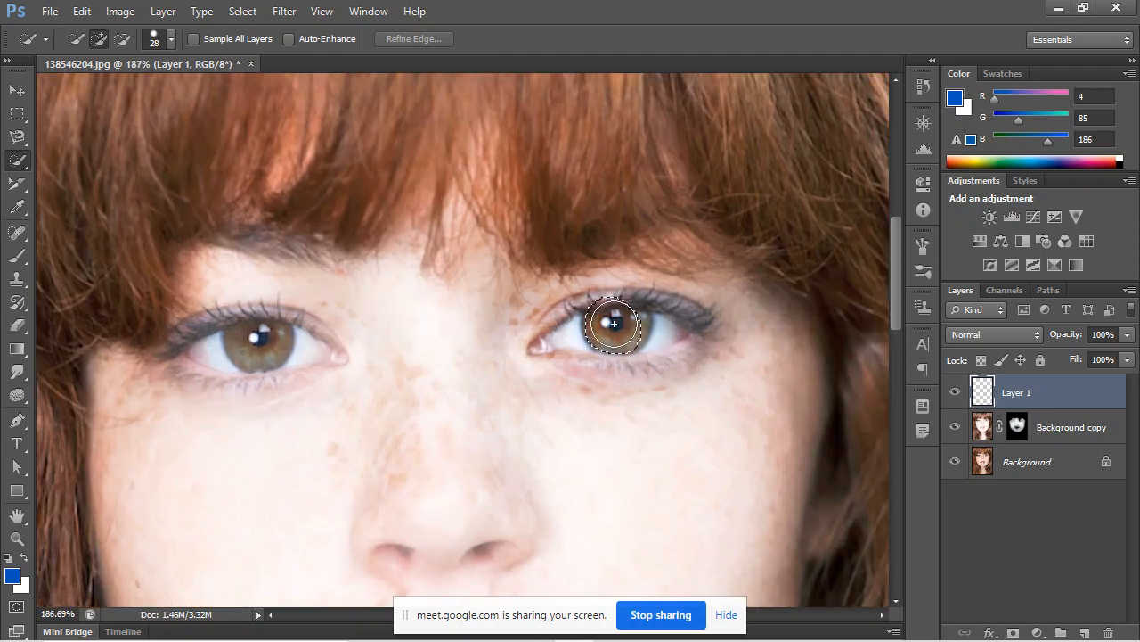
left_click_drag(607, 321, 627, 325)
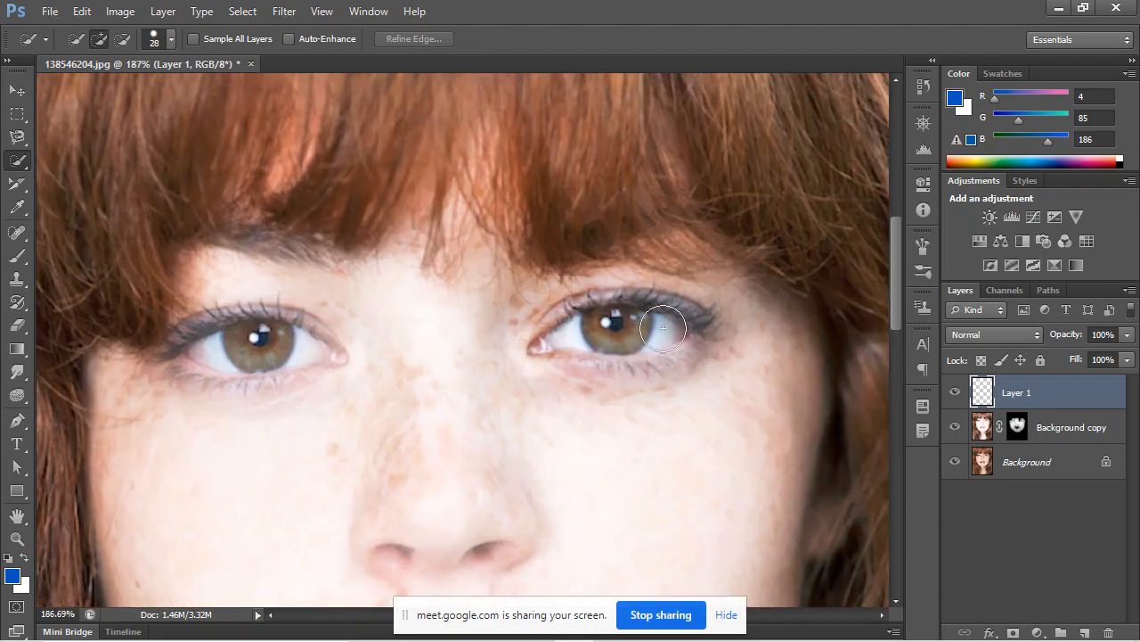
left_click(1061, 473)
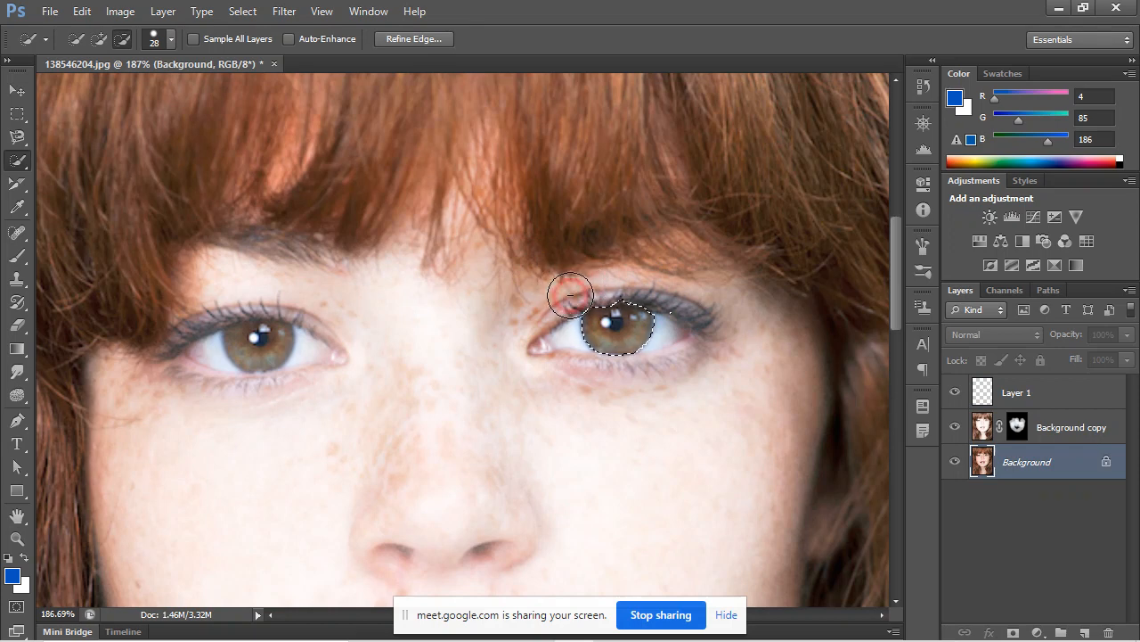
left_click(570, 295, "alt")
left_click(629, 283, "alt")
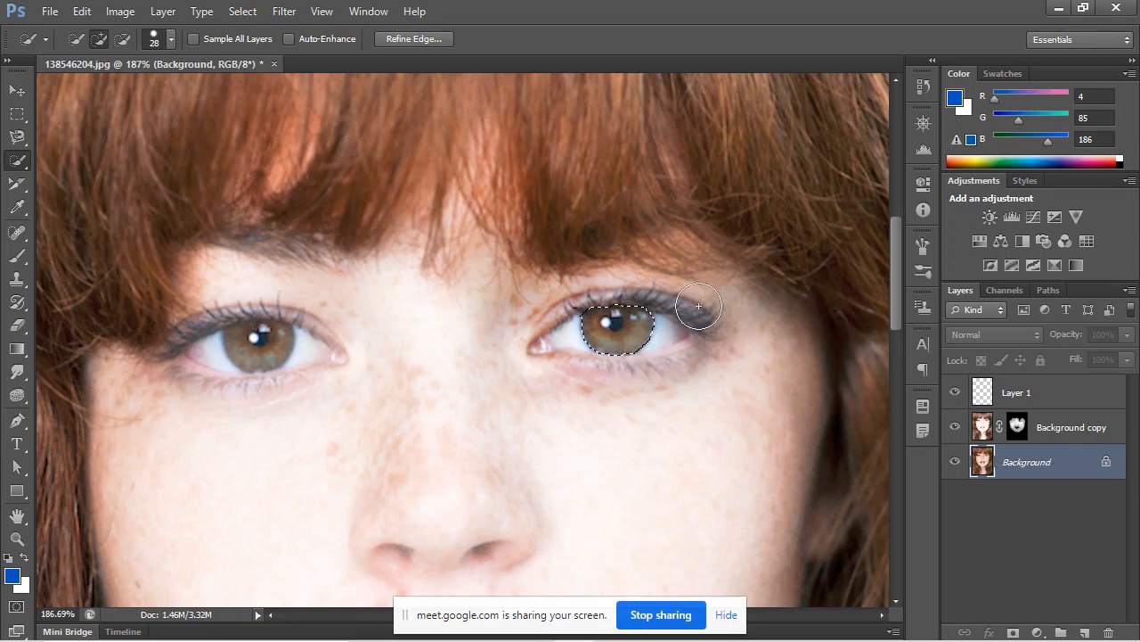
On Layer 1, paint the selected iris solid blue with the Brush at 100% opacity, and deselect.
left_click(1048, 398)
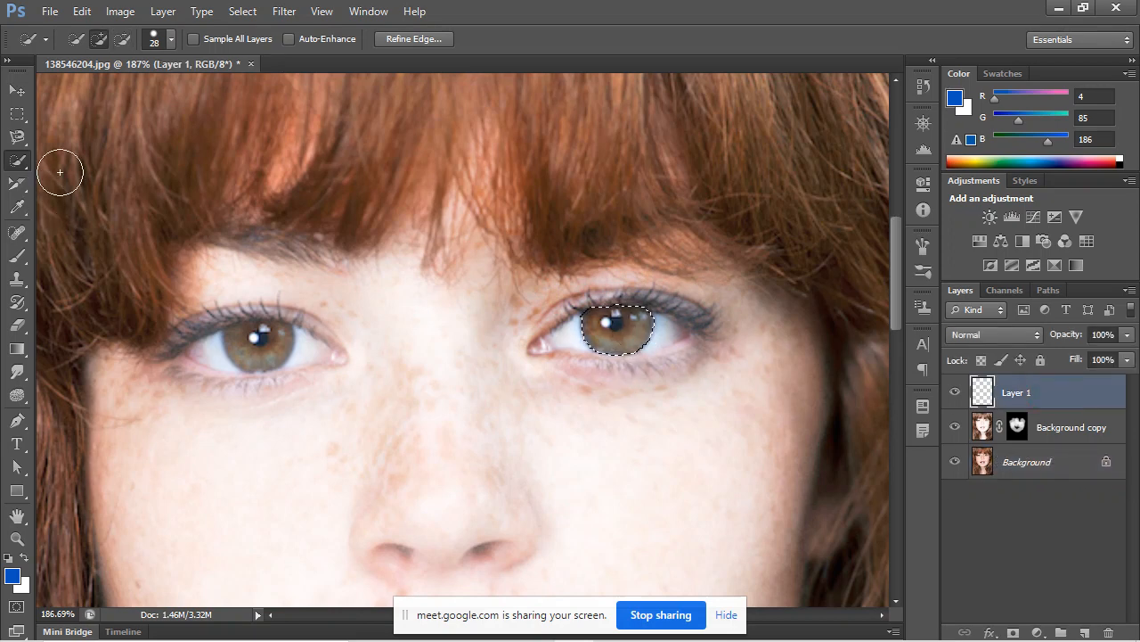
left_click(16, 256)
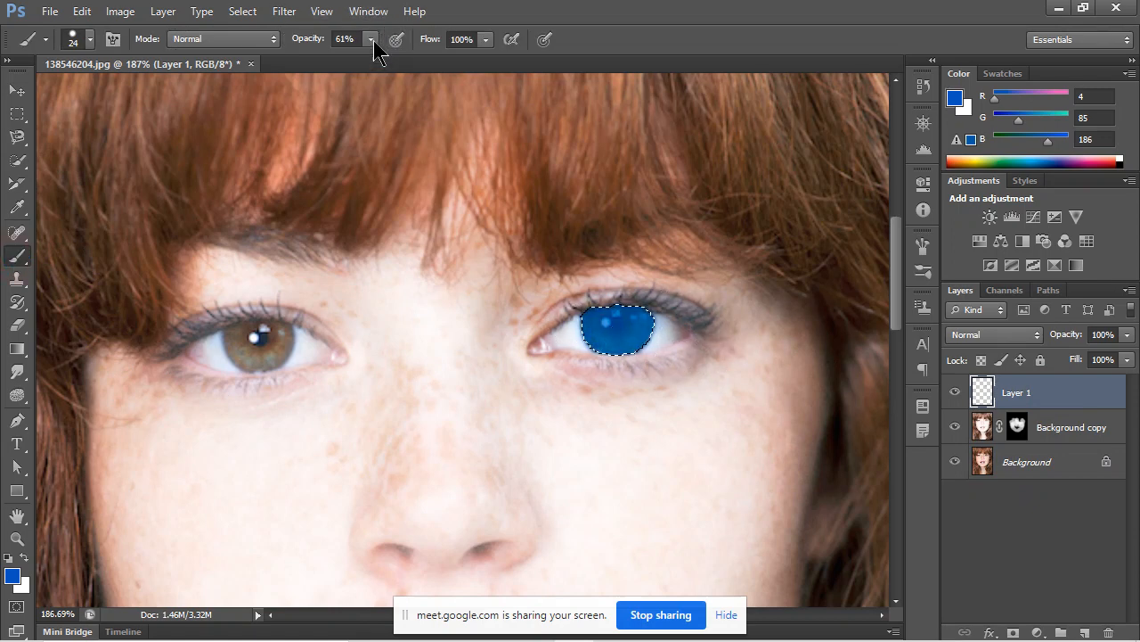
key("ctrl+z")
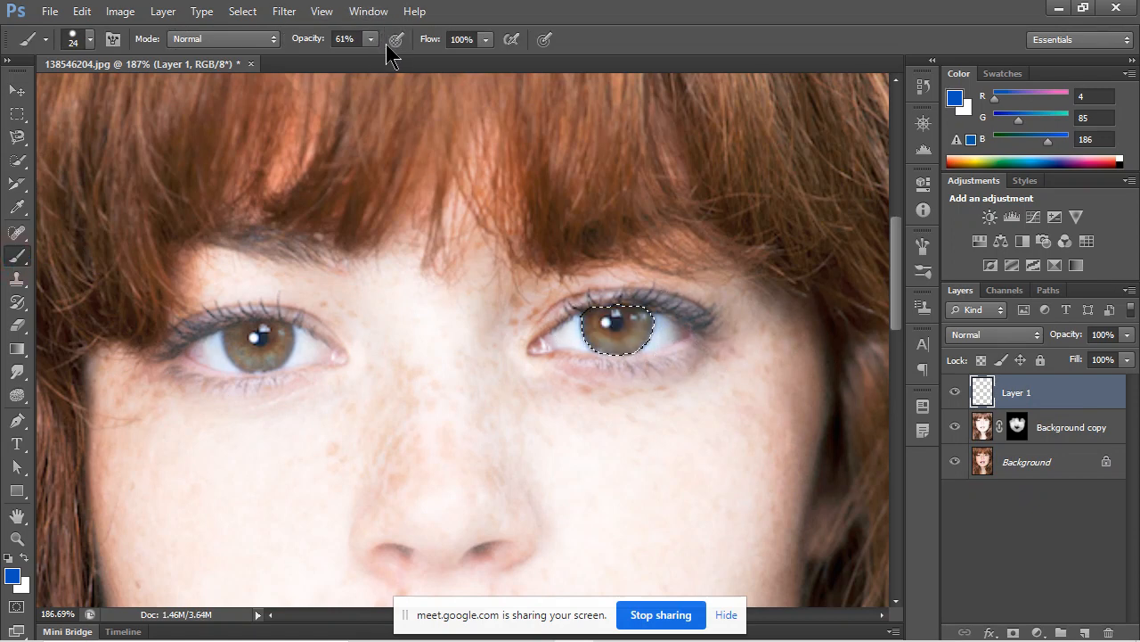
left_click(371, 39)
left_click_drag(381, 60, 532, 80)
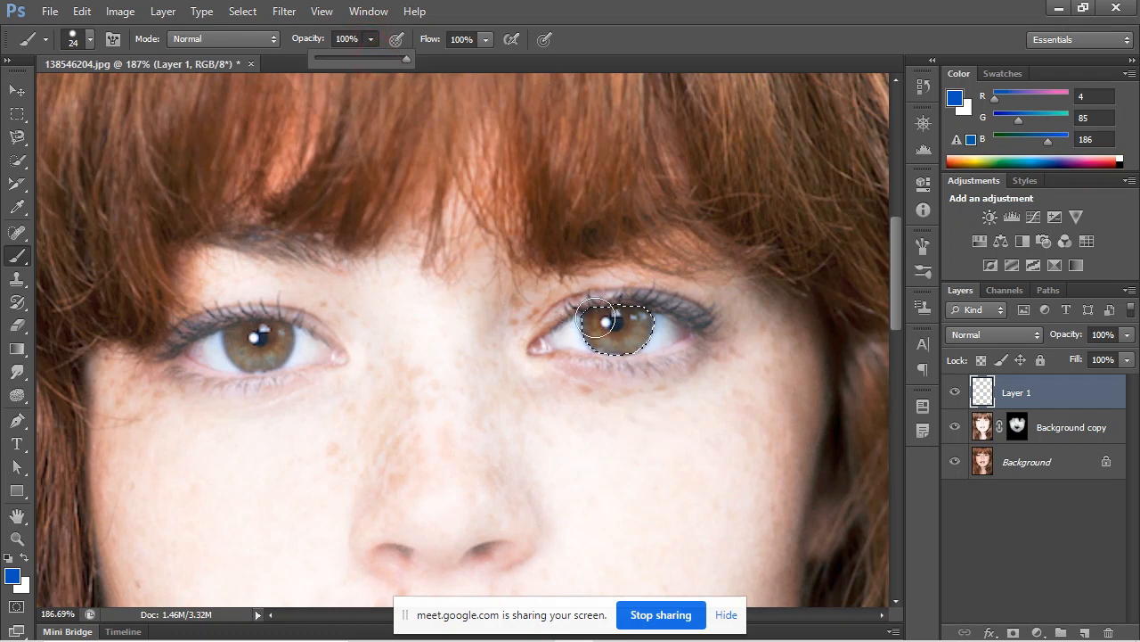
mouse_move(597, 319)
left_mouse_down()
mouse_move(652, 343)
mouse_move(648, 316)
left_mouse_up()
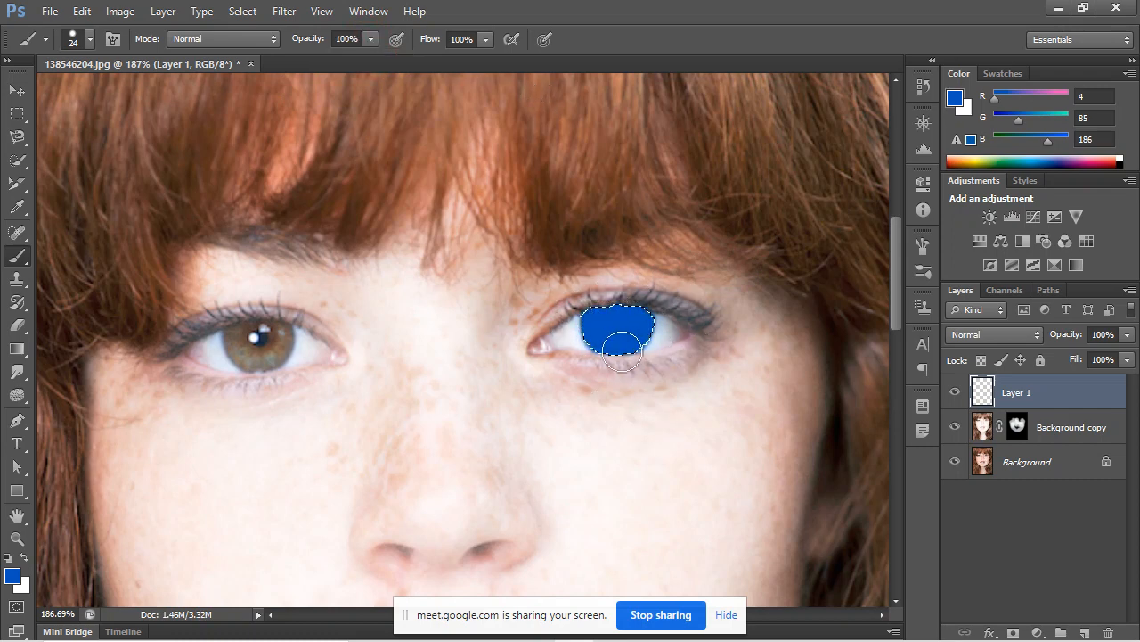
key("ctrl+d")
Select the iris of the other eye on the Background layer with Quick Selection, refining its edge with a 20 px brush.
left_click(1067, 465)
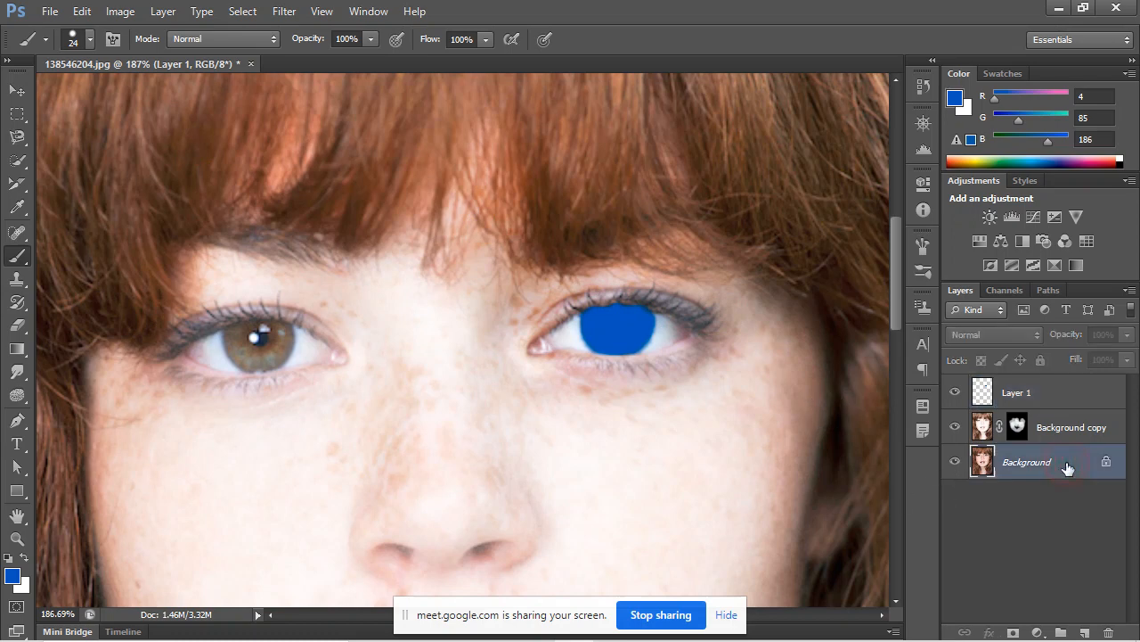
left_click(17, 160)
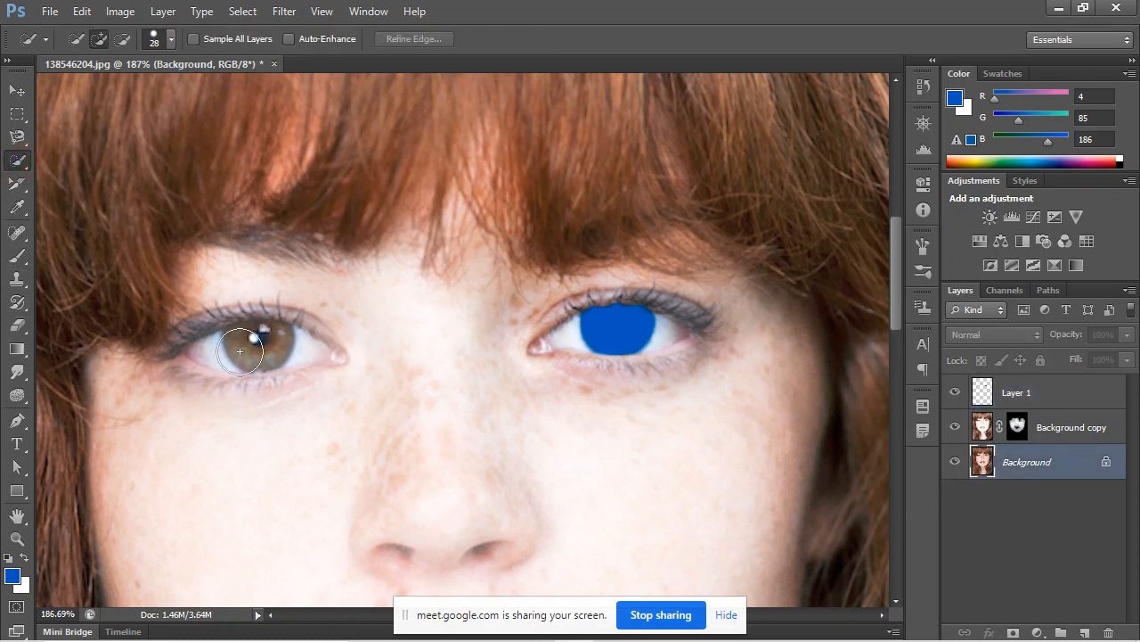
mouse_move(259, 356)
left_mouse_down()
mouse_move(295, 347)
mouse_move(299, 322)
mouse_move(269, 297)
mouse_move(230, 298)
left_mouse_up()
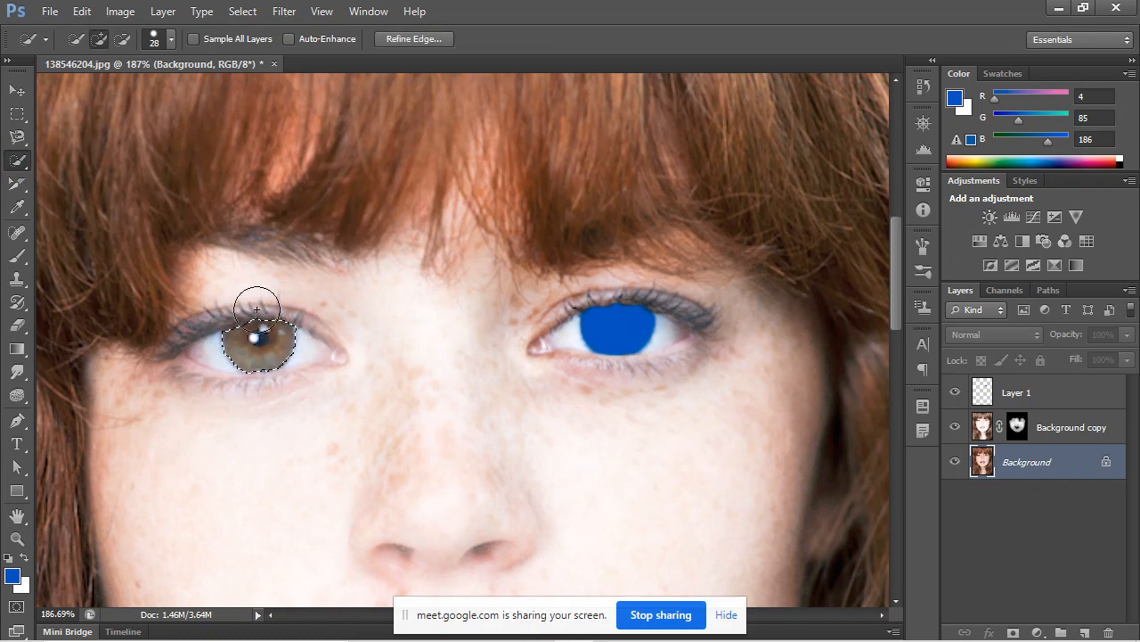
scroll(256, 309, "up", 2)
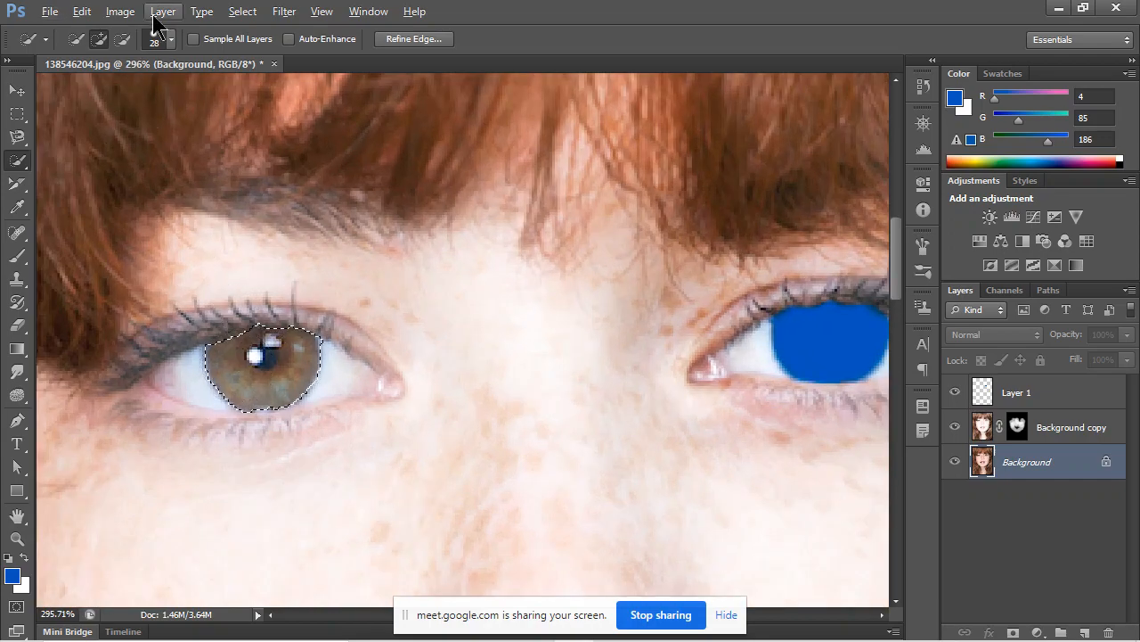
left_click(169, 39)
left_click_drag(95, 93, 89, 92)
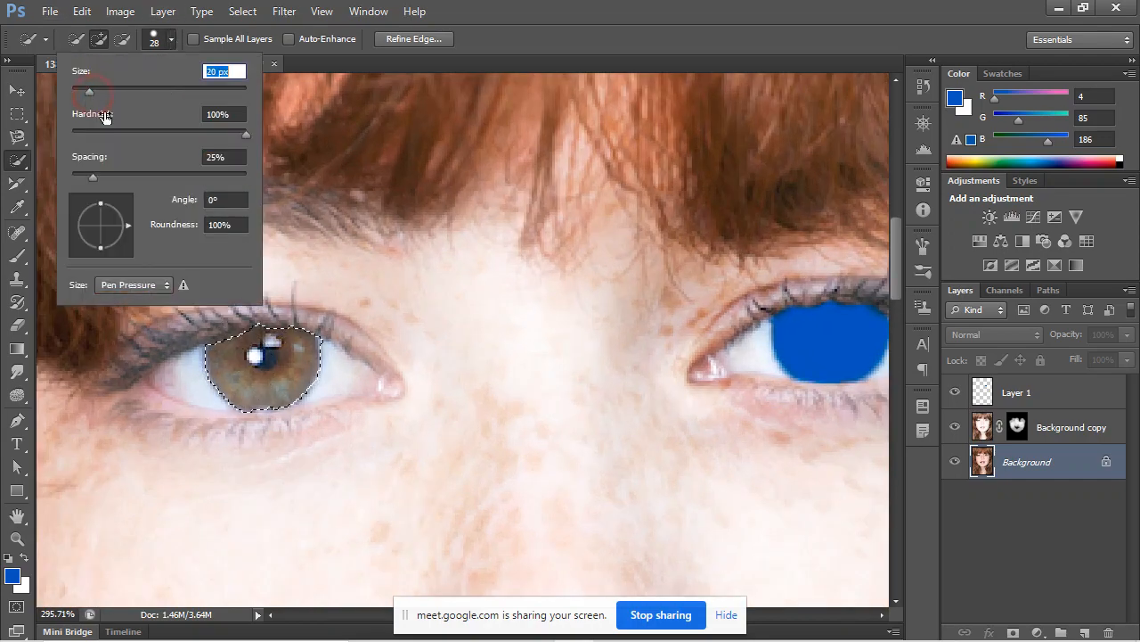
left_click(231, 361)
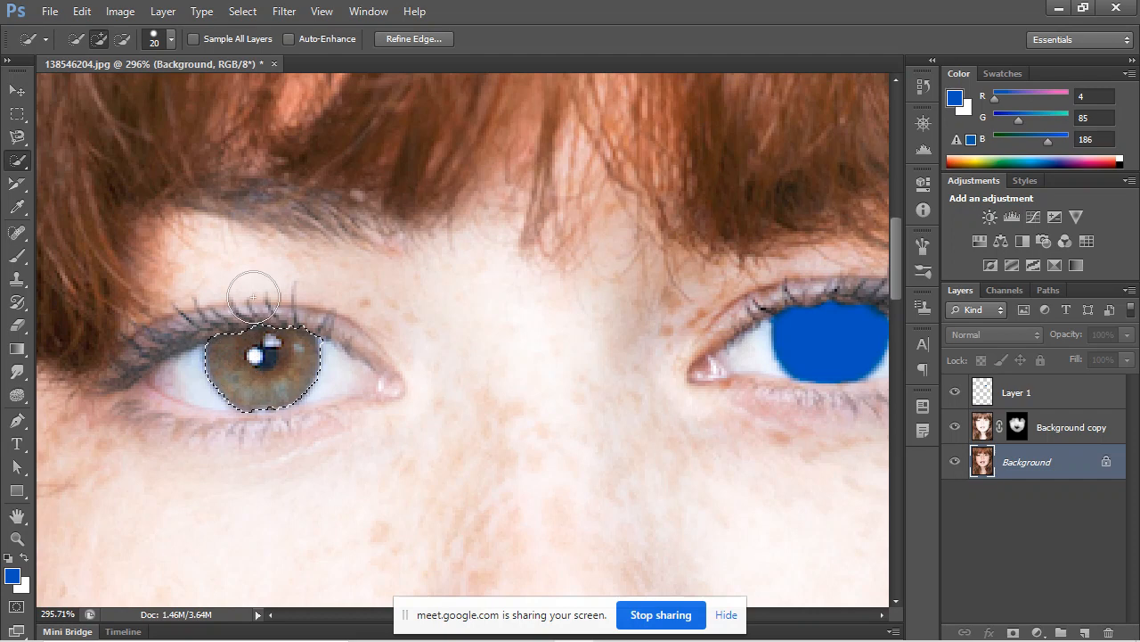
key("alt")
scroll(294, 299, "down", 2)
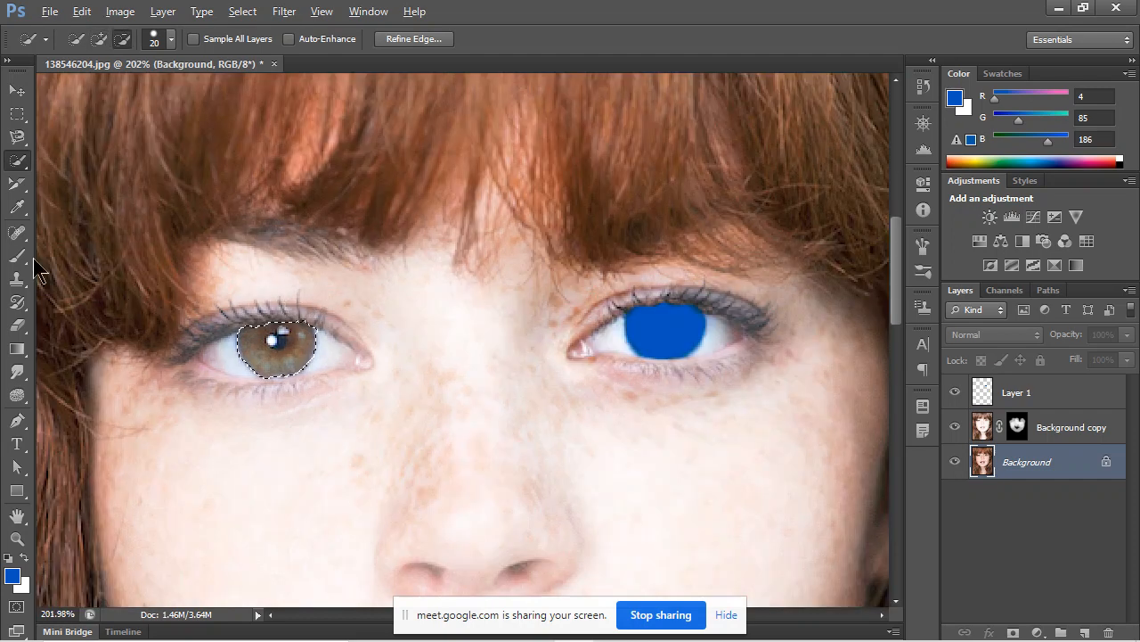
Switch to the Brush tool to paint the selected iris, keeping its opacity at 100%.
left_click(16, 255)
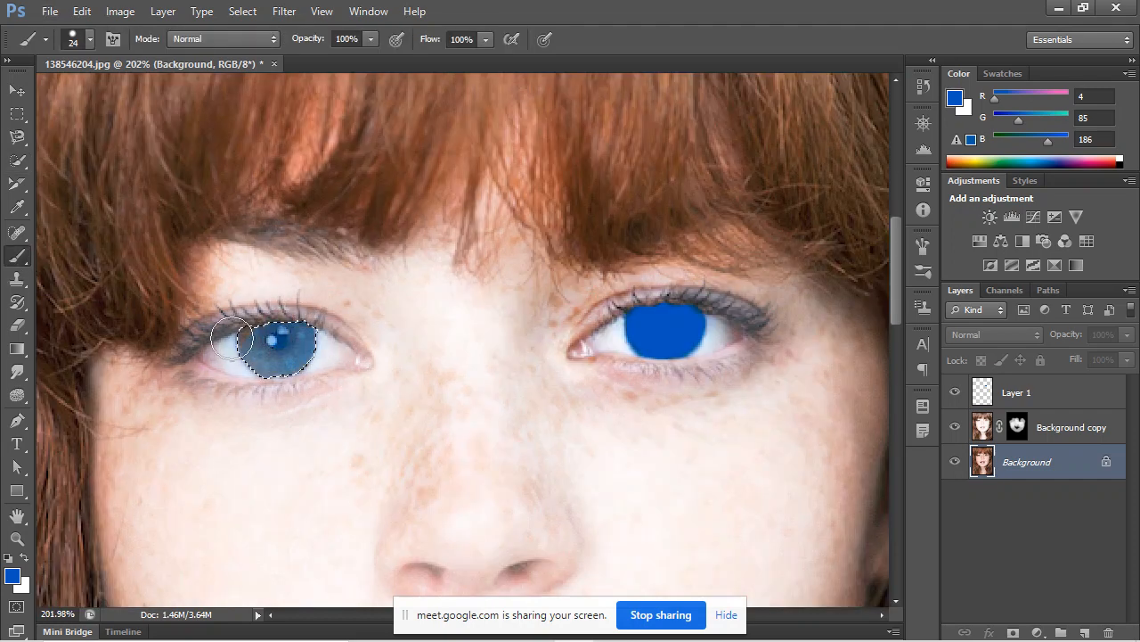
left_click(371, 40)
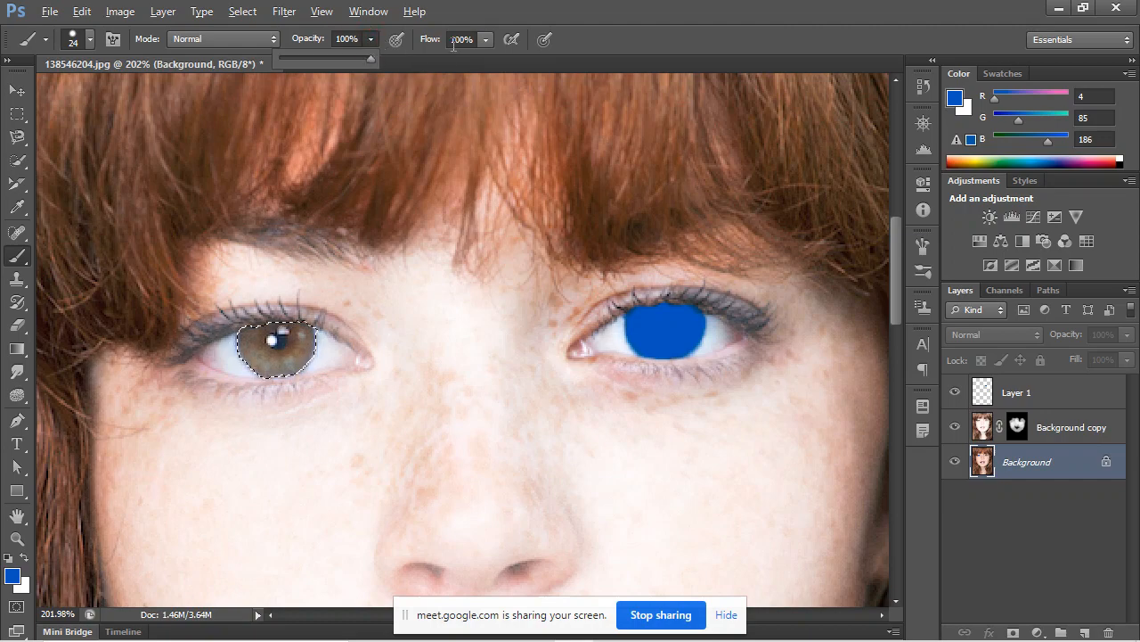
Switch to Google Meet, admit the participant waiting to join the meeting, and return to Photoshop.
key("alt+Tab")
key("alt+Tab")
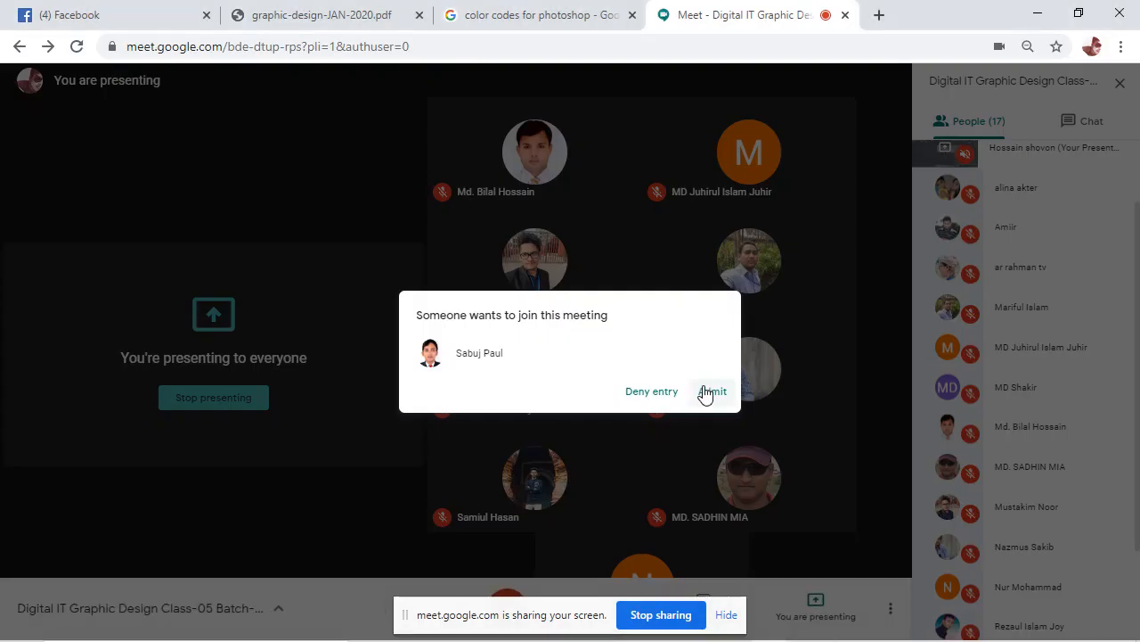
left_click(705, 393)
key("alt+Tab")
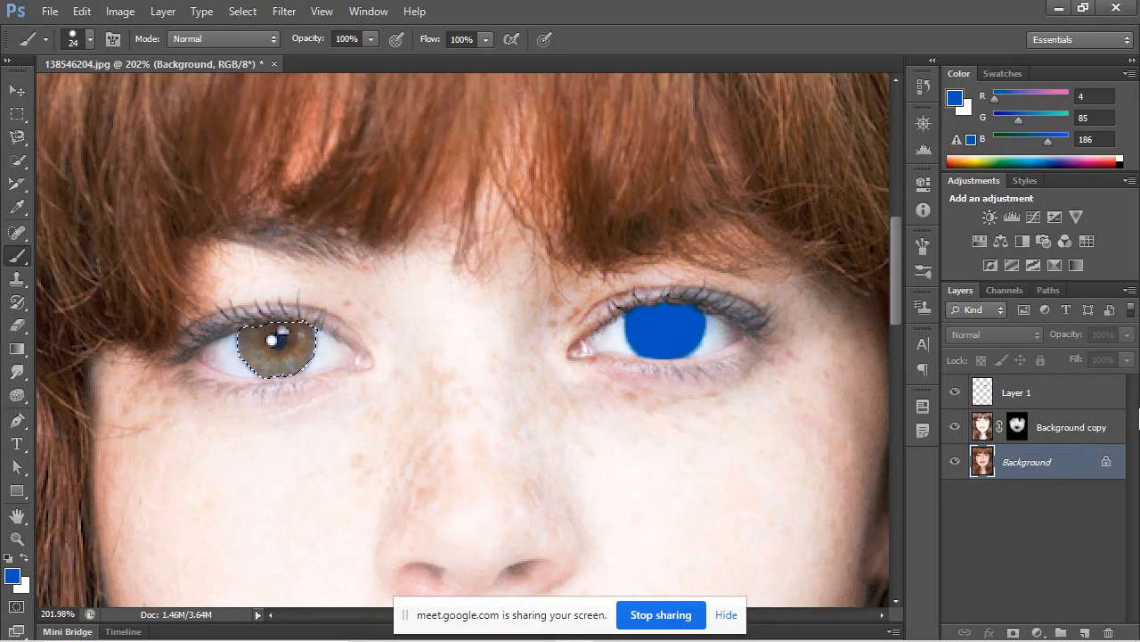
On Layer 1, brush the selected iris on the photo's left side solid blue and deselect.
left_click(1092, 393)
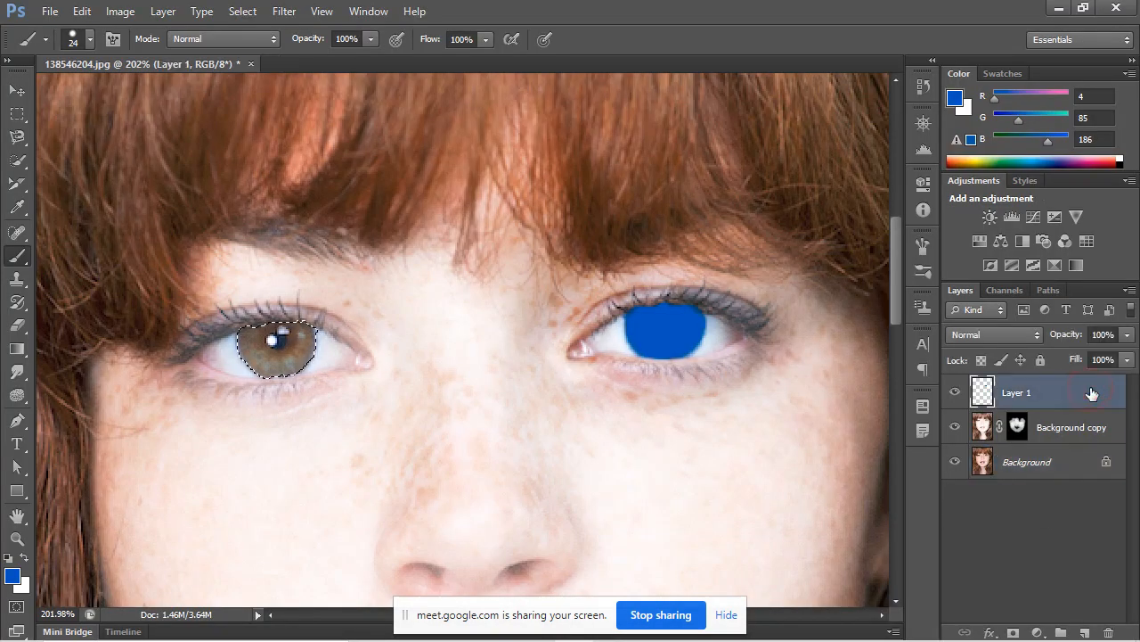
mouse_move(282, 359)
left_mouse_down()
mouse_move(227, 374)
mouse_move(353, 344)
mouse_move(302, 428)
mouse_move(247, 296)
mouse_move(318, 321)
mouse_move(219, 354)
mouse_move(317, 350)
left_mouse_up()
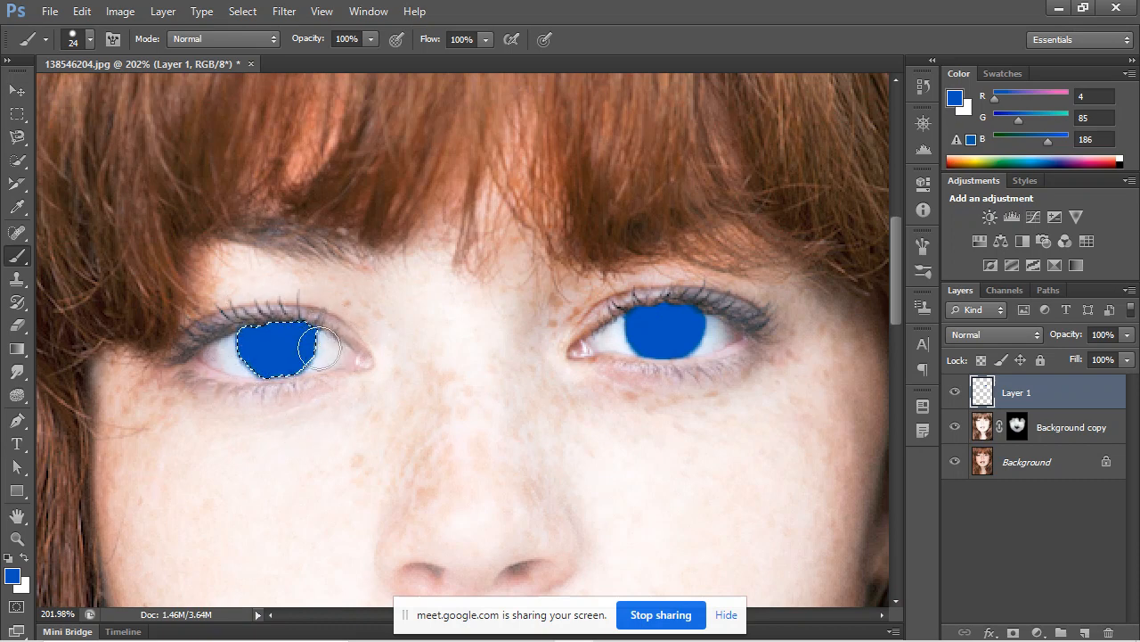
key("ctrl+d")
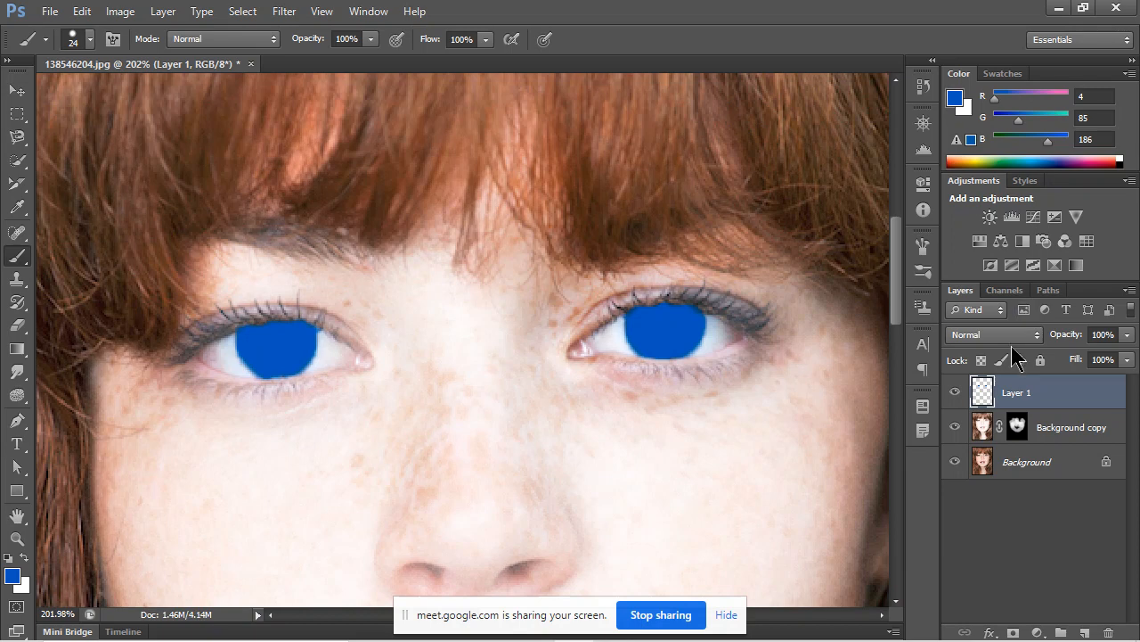
Set Layer 1's blend mode to Overlay and compare the whole portrait with the layer hidden and shown.
left_click(1018, 331)
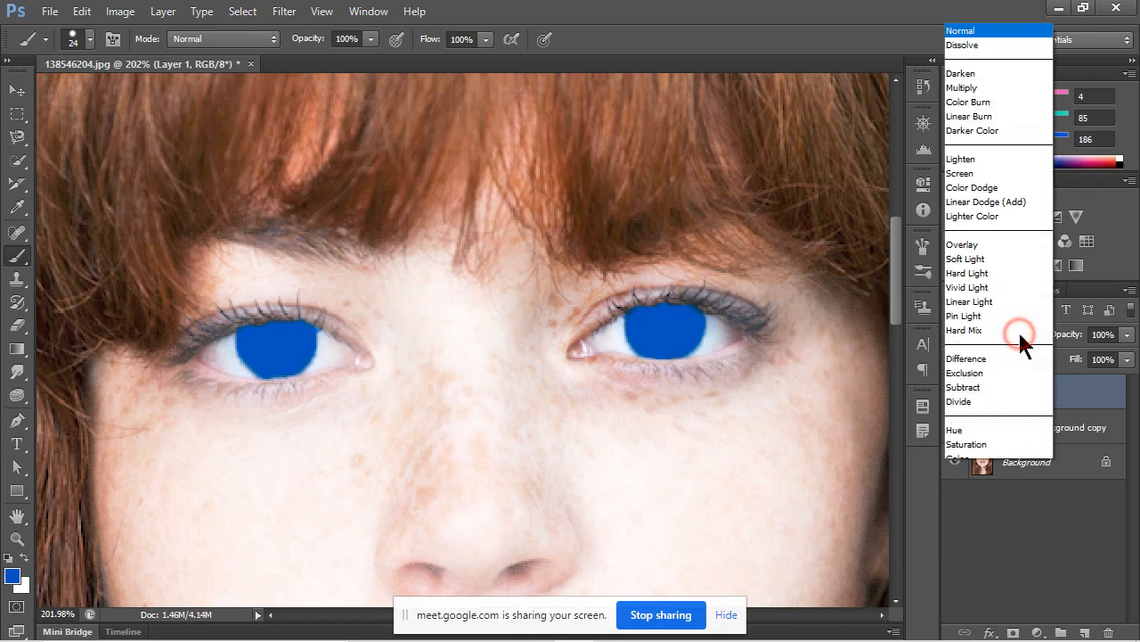
scroll(1018, 327, "down", 1)
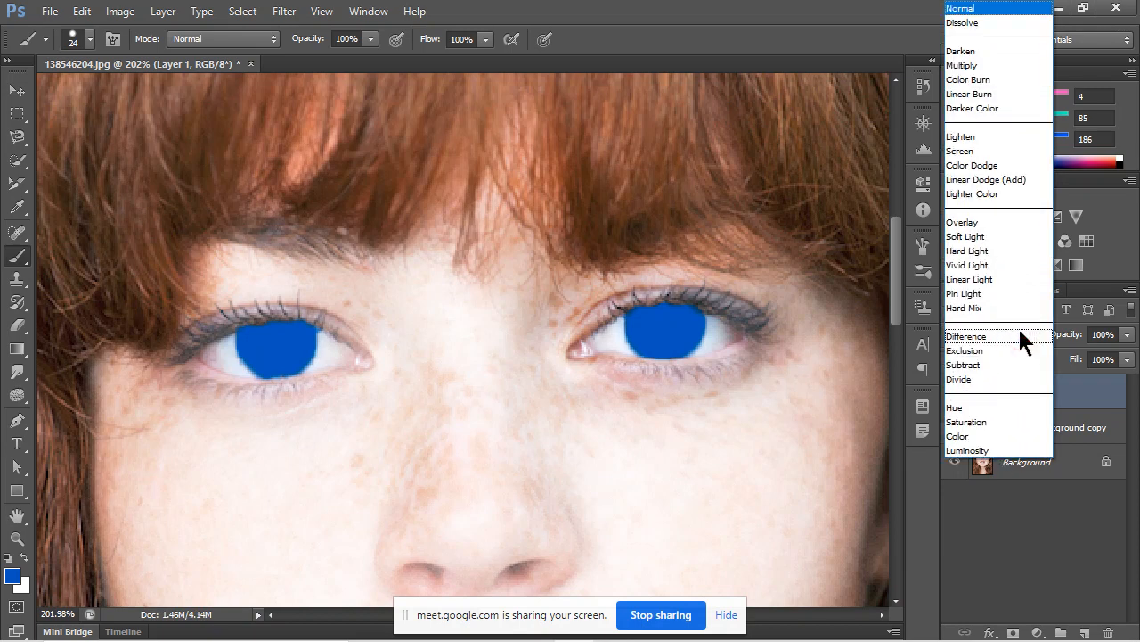
left_click(1000, 224)
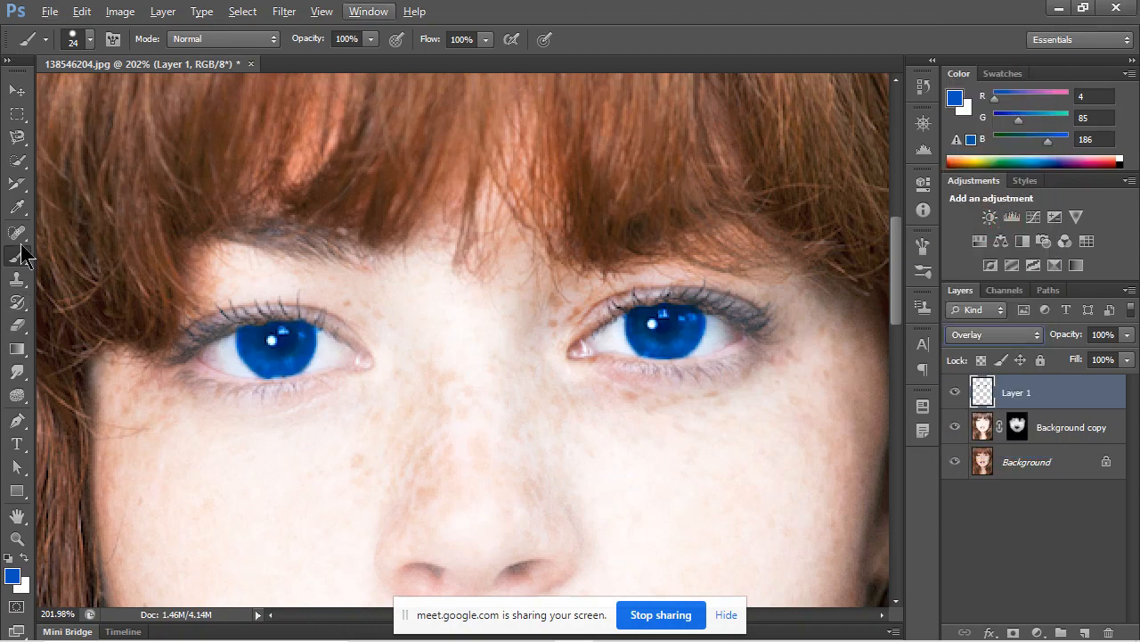
left_click(17, 90)
scroll(633, 486, "down", 6)
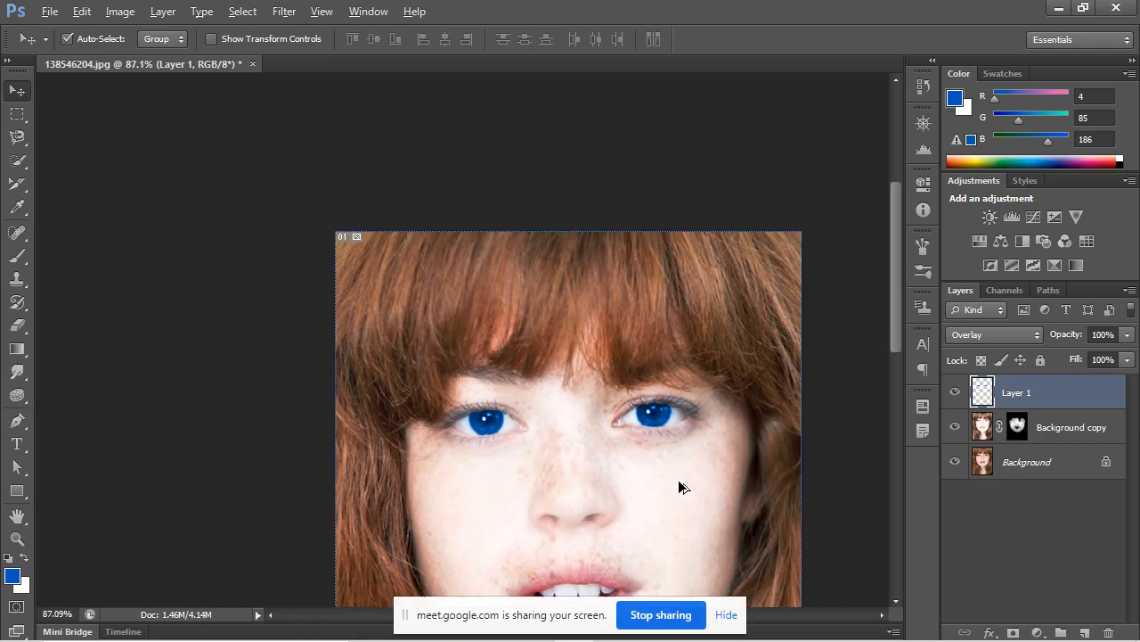
scroll(521, 380, "up", 3)
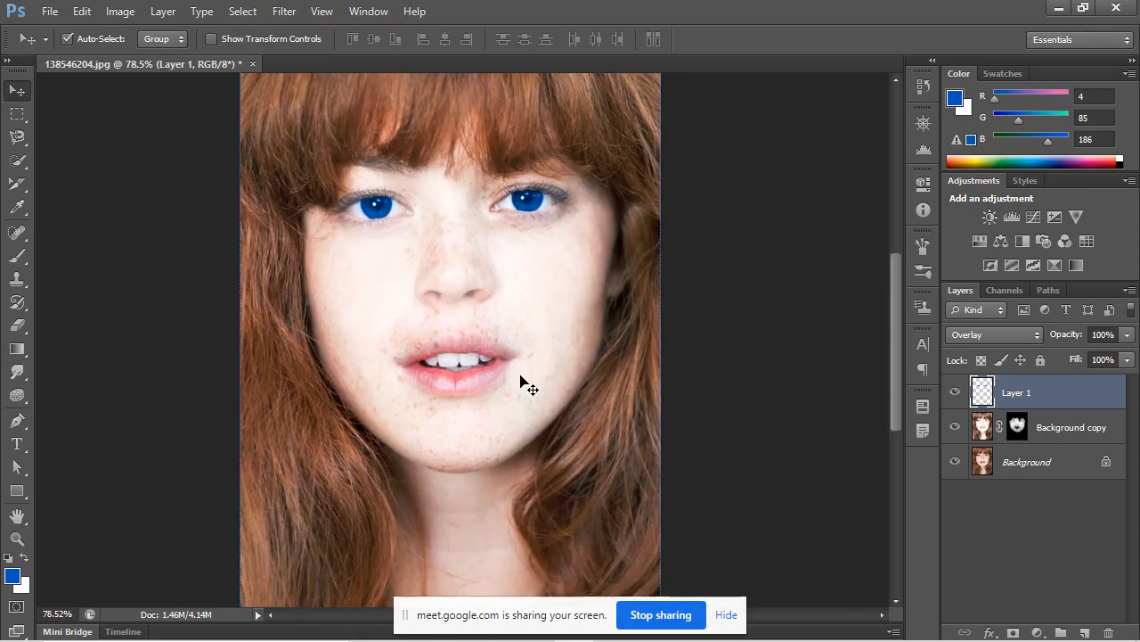
scroll(455, 297, "up", 2)
scroll(456, 299, "down", 2)
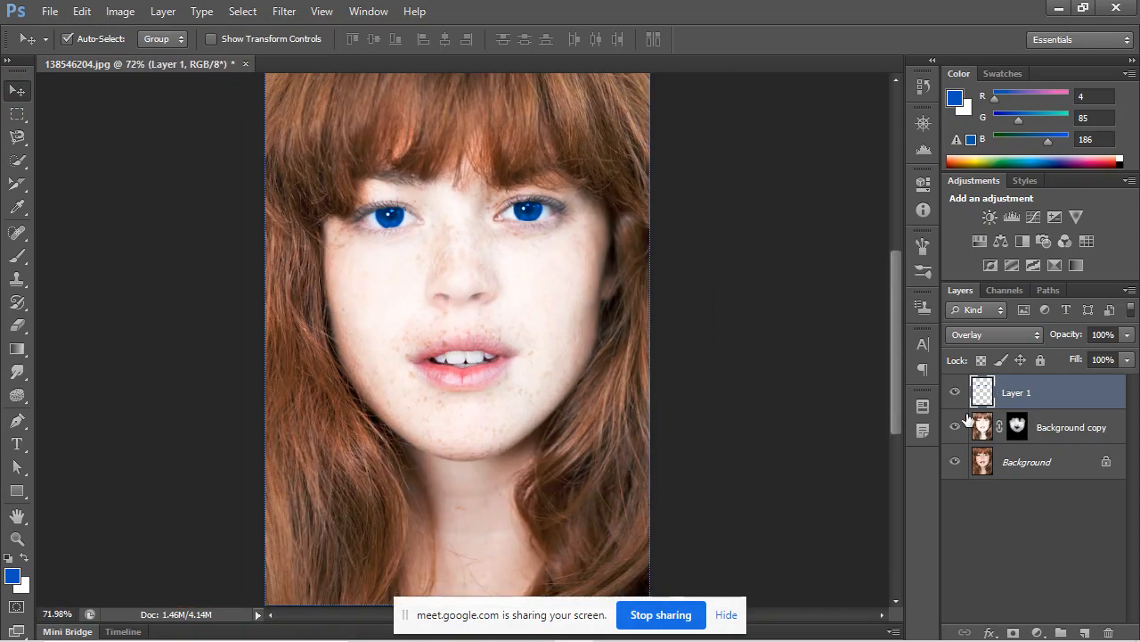
left_click(955, 393)
left_click(956, 395)
Try the Lighten, Soft Light and Darken blend modes on the blue iris layer.
left_click(1029, 336)
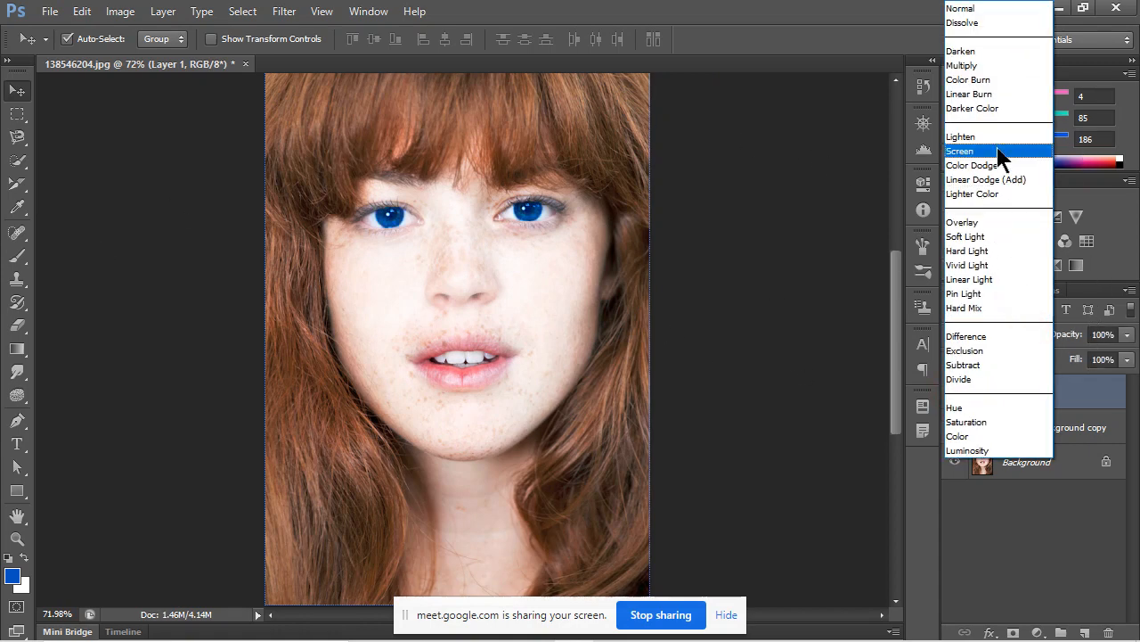
left_click(998, 138)
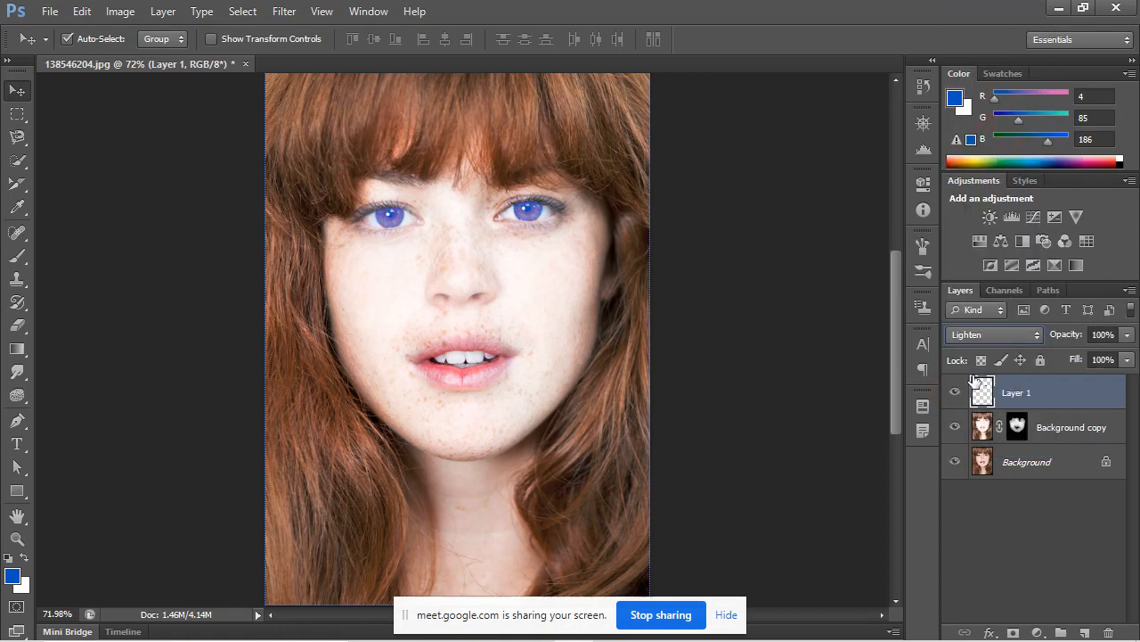
left_click(1011, 334)
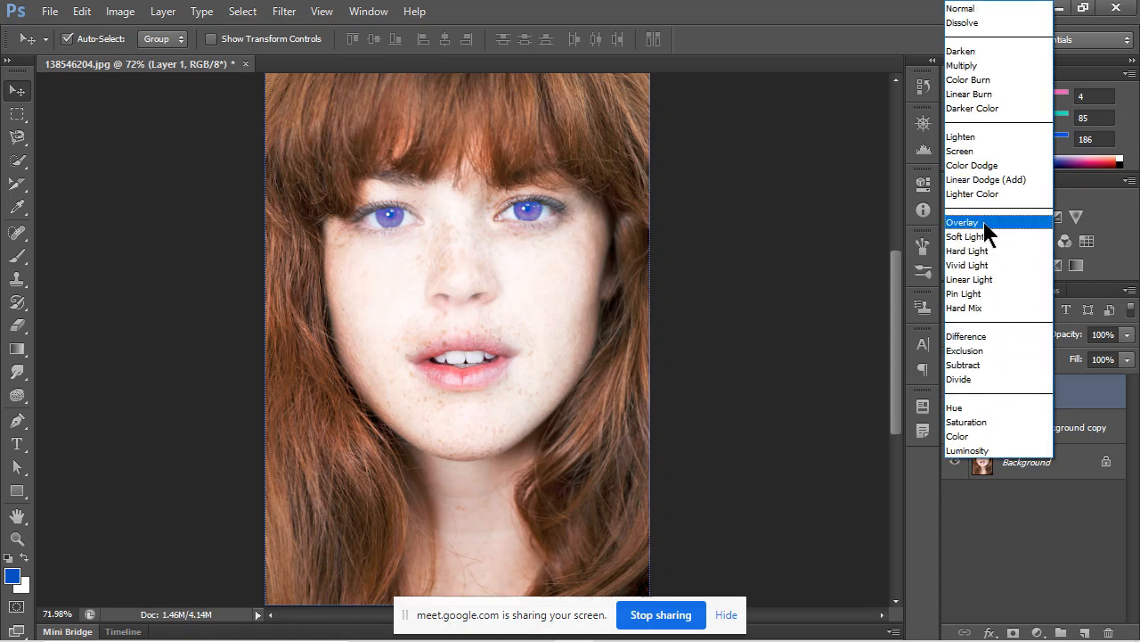
left_click(1002, 246)
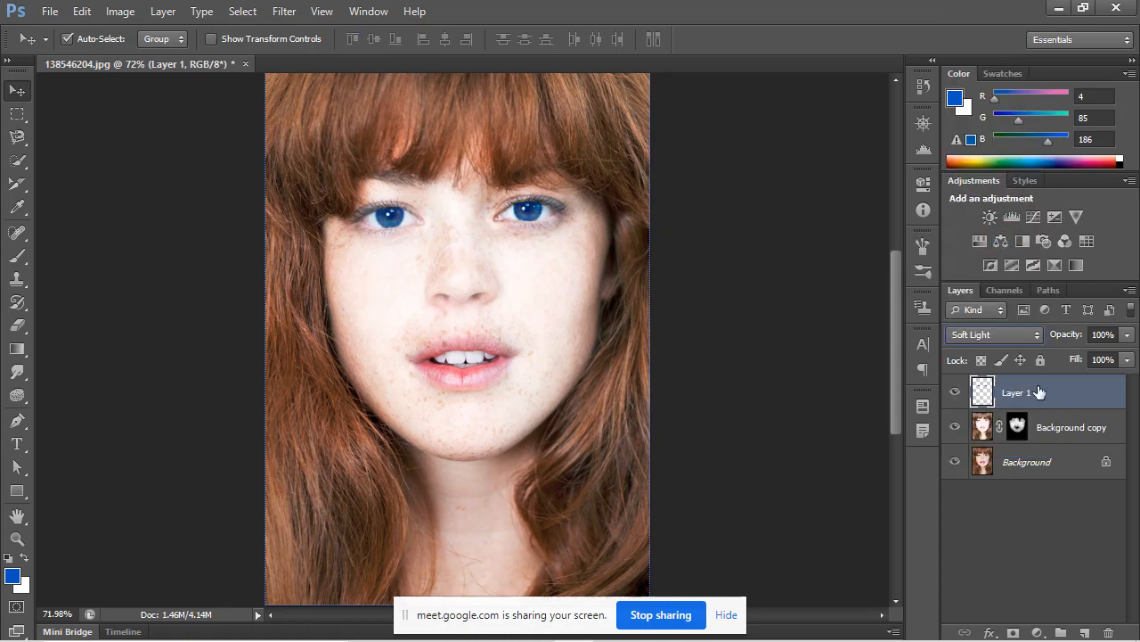
left_click(1020, 335)
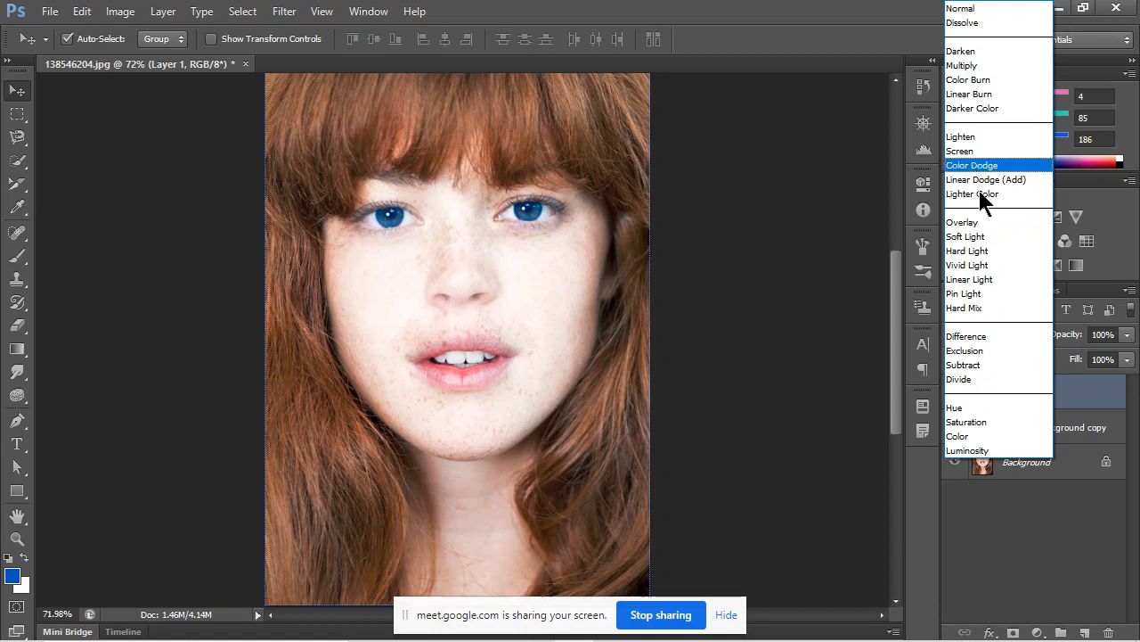
left_click(987, 51)
Set Layer 1's blend mode to Screen for lighter blue irises.
left_click(1020, 334)
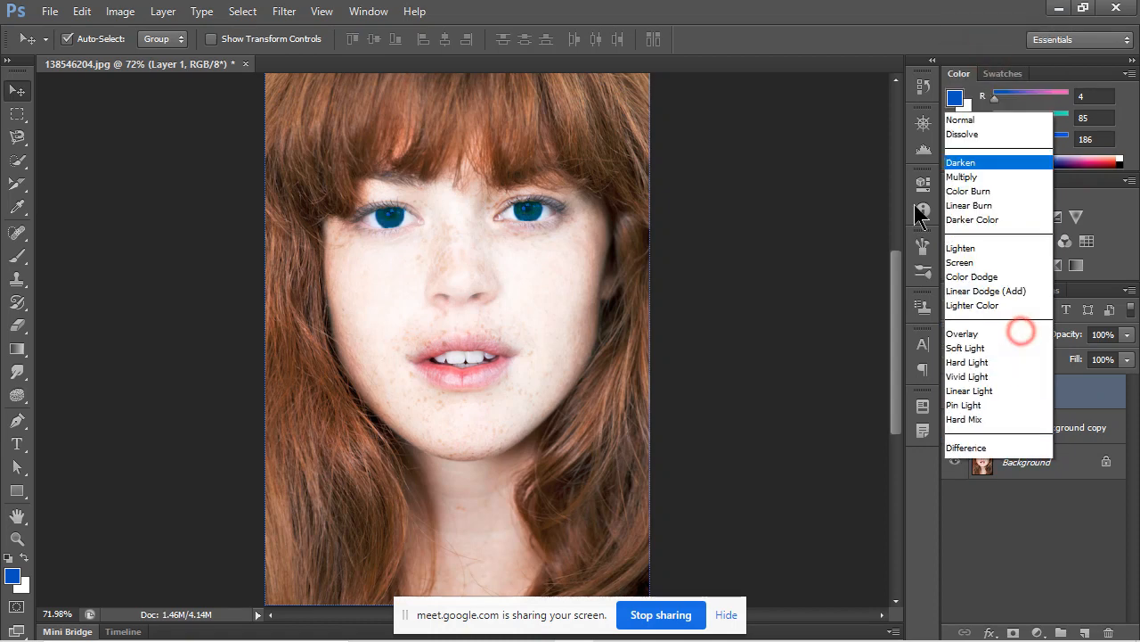
left_click(997, 151)
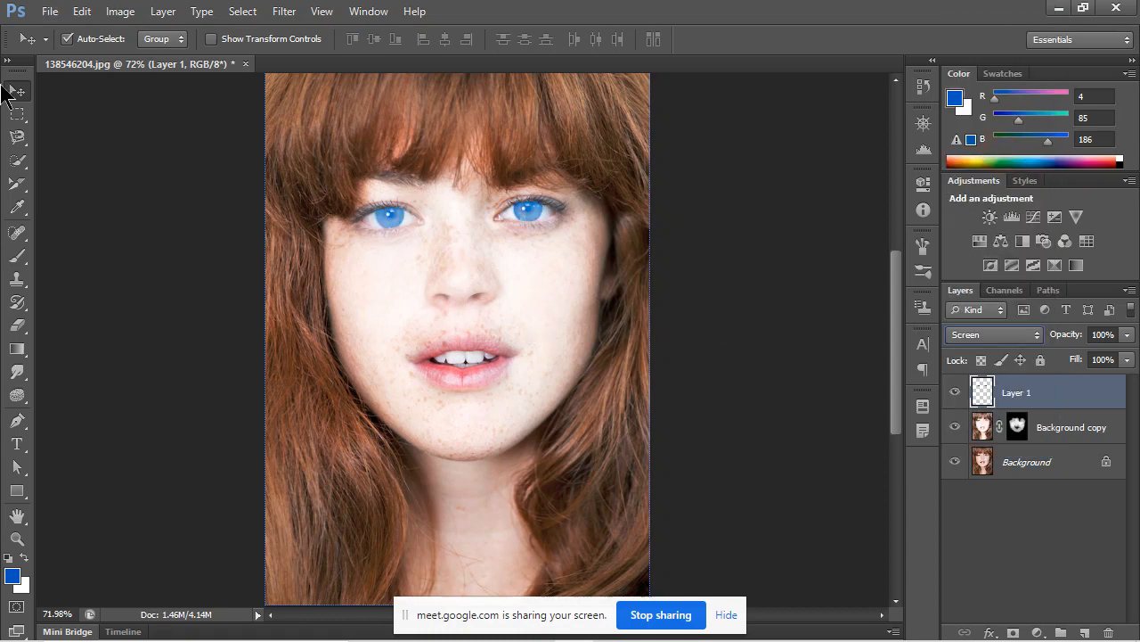
key("alt")
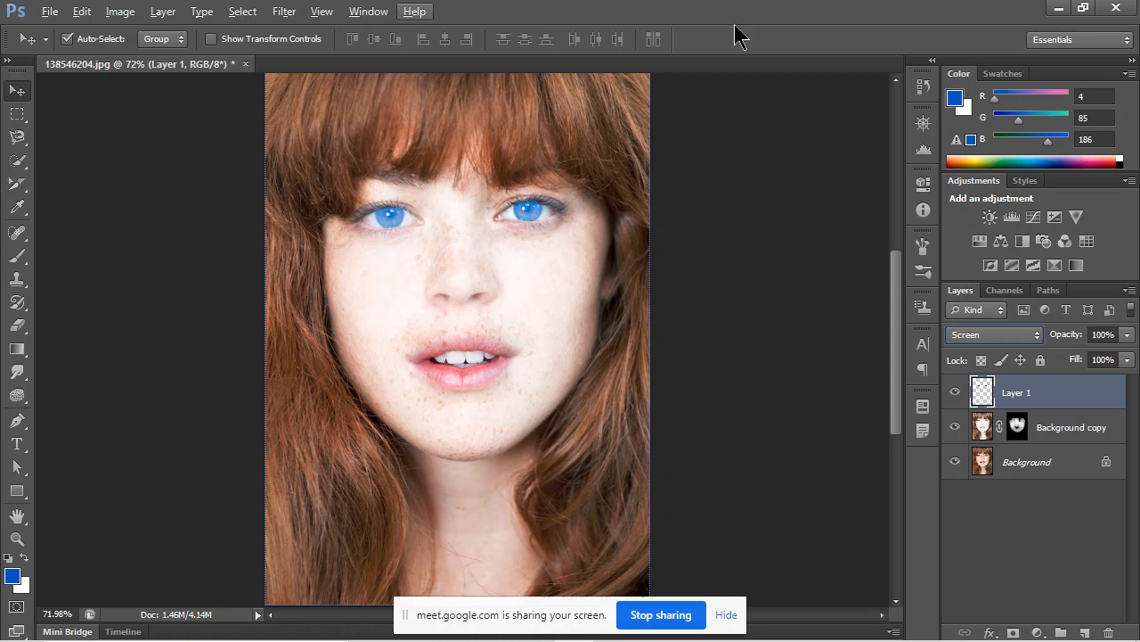
Draw a filled rectangle shape, about 326 px by 856 px, covering the right half of the portrait.
left_click(11, 490)
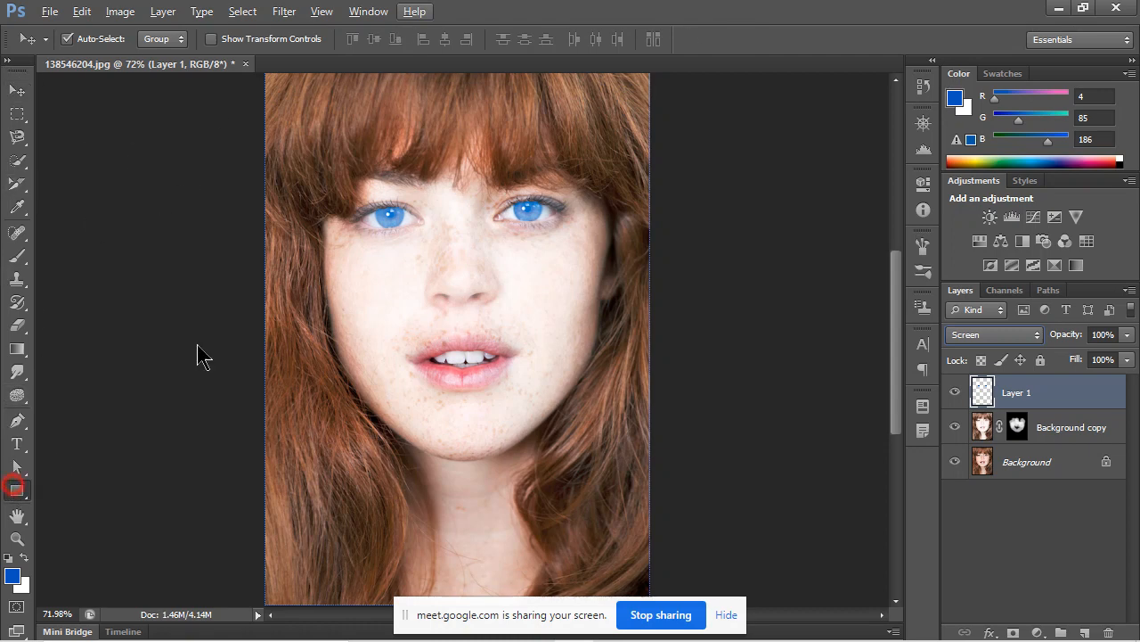
scroll(660, 99, "down", 3)
scroll(668, 92, "up", 3)
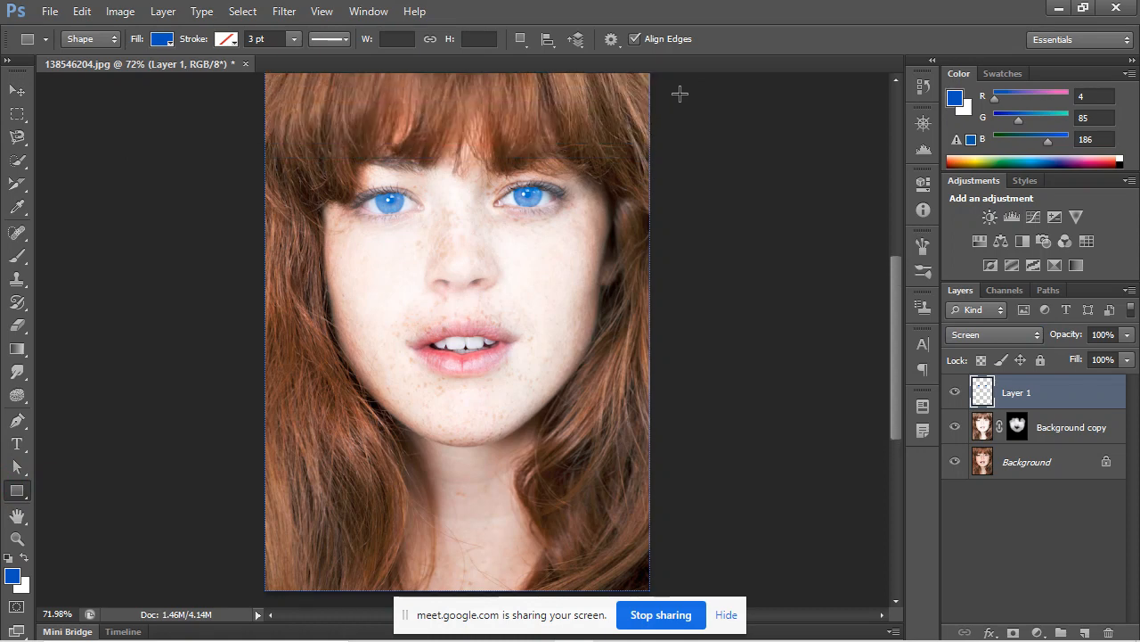
scroll(489, 115, "down", 4)
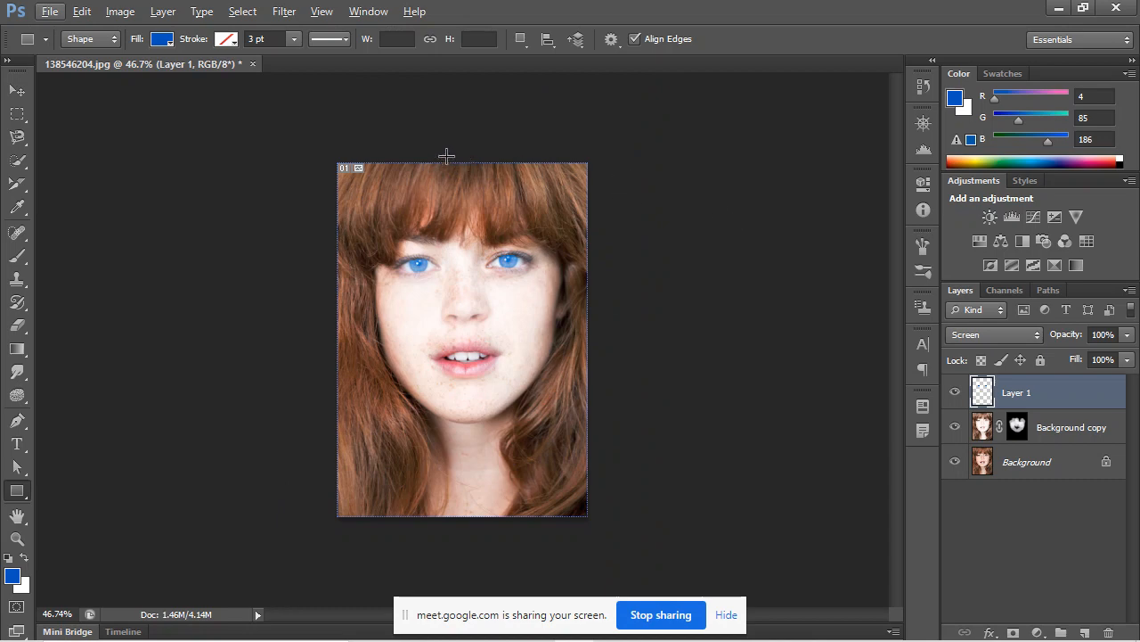
left_click_drag(469, 186, 591, 514)
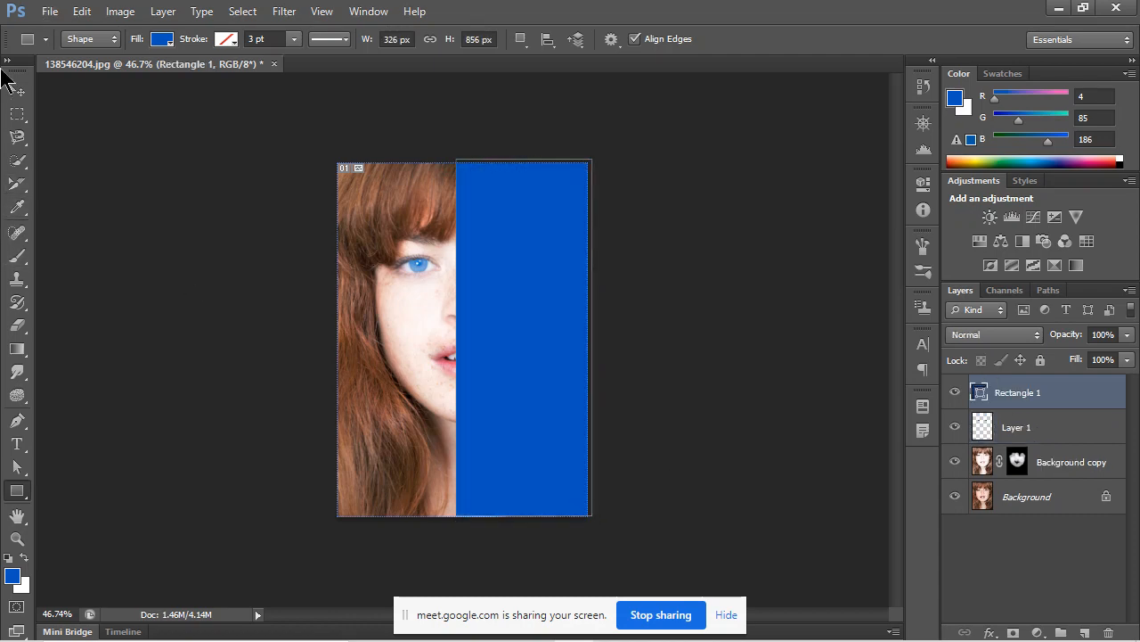
Give the rectangle a linear gradient fill and recolor the gradient's black stop pale lilac, f0d7f9.
left_click(163, 40)
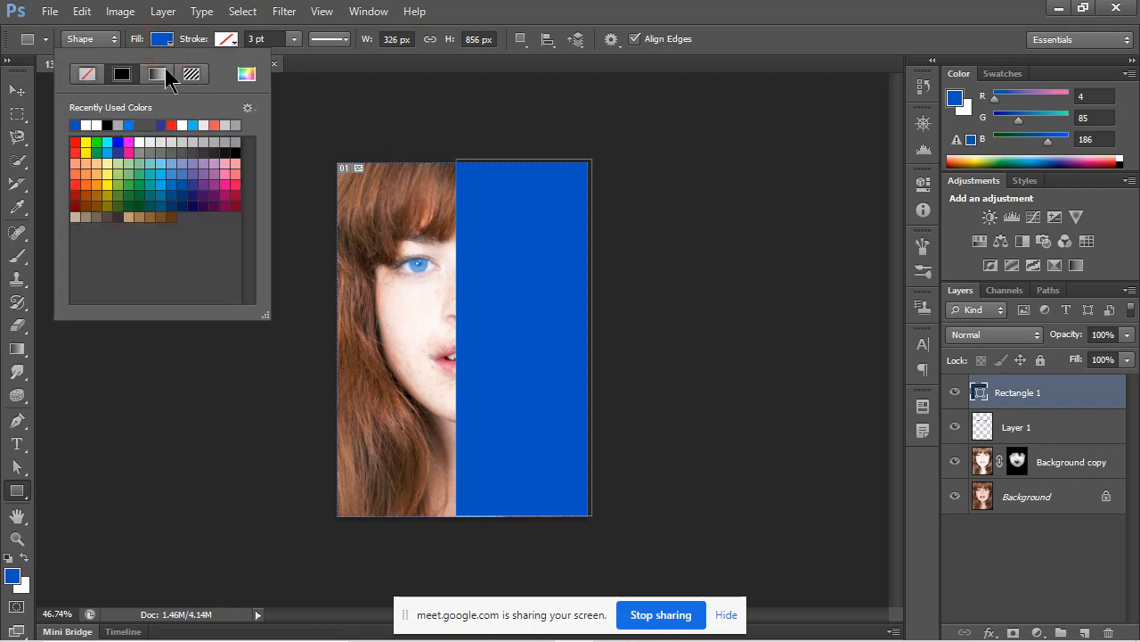
left_click(164, 72)
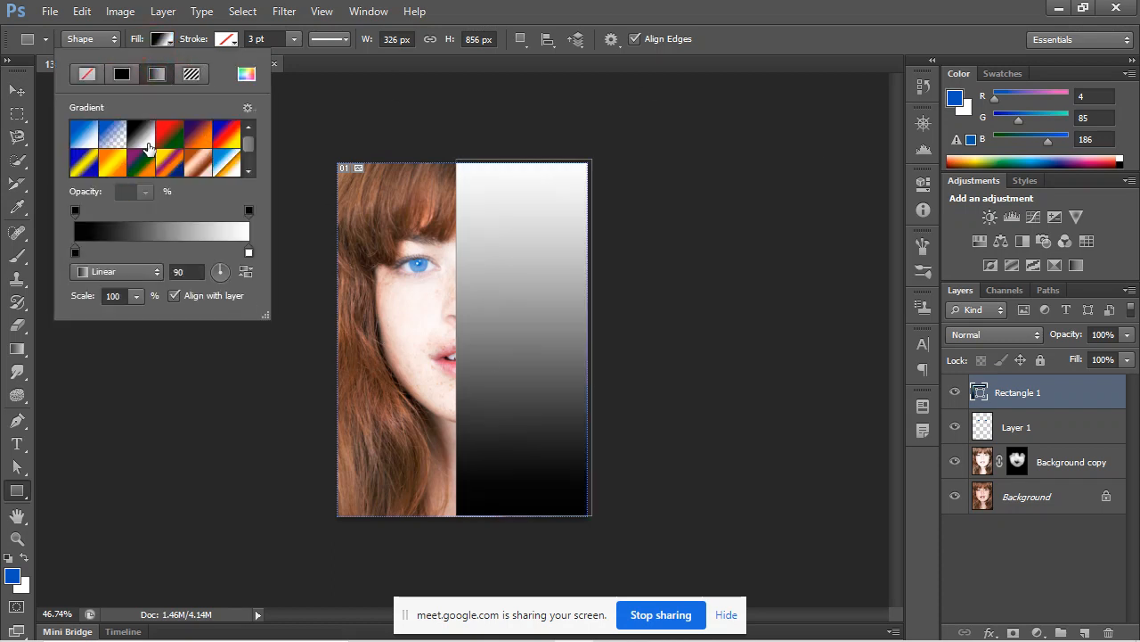
double_click(78, 254)
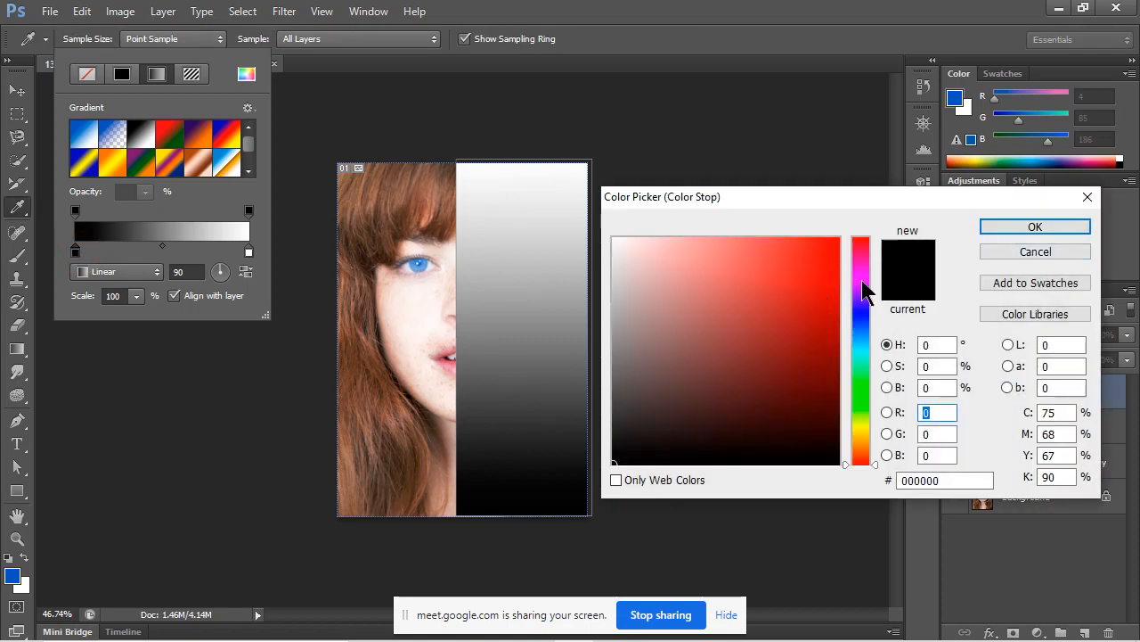
left_click(860, 286)
left_click(643, 242)
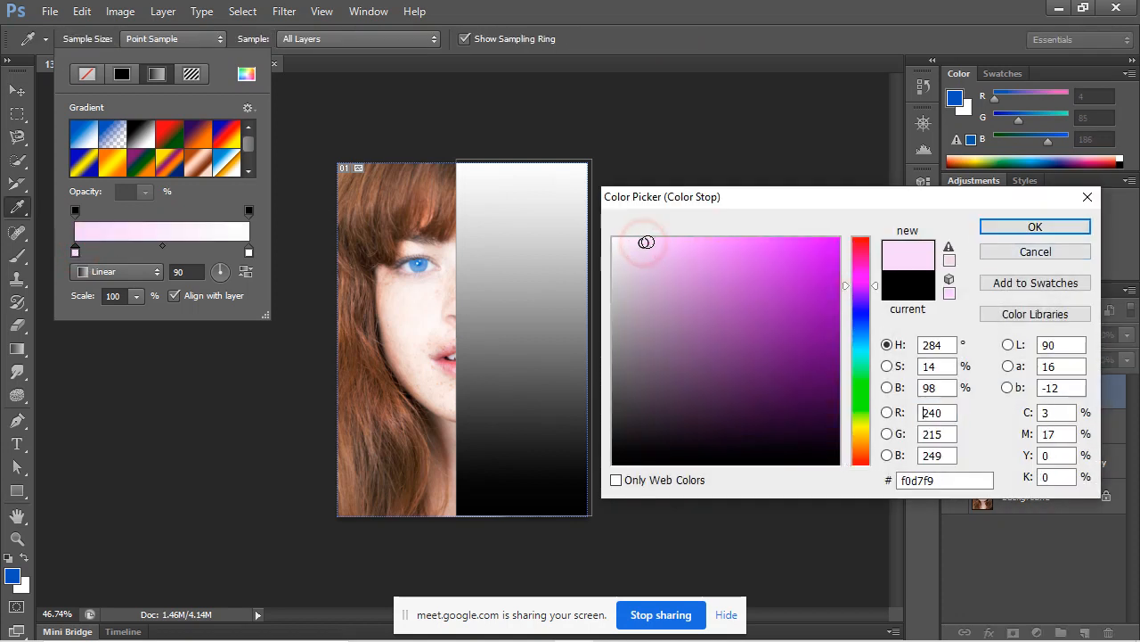
left_click(1033, 227)
Recolor the white stop of the rectangle's gradient light pink, fcc9ec.
double_click(248, 254)
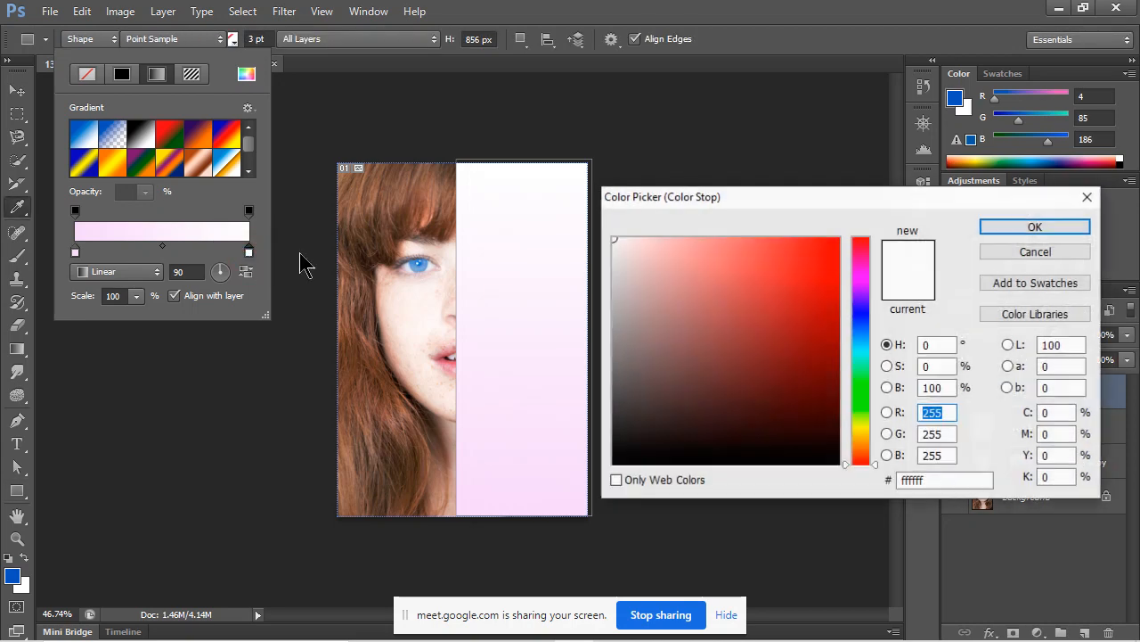
left_click(864, 290)
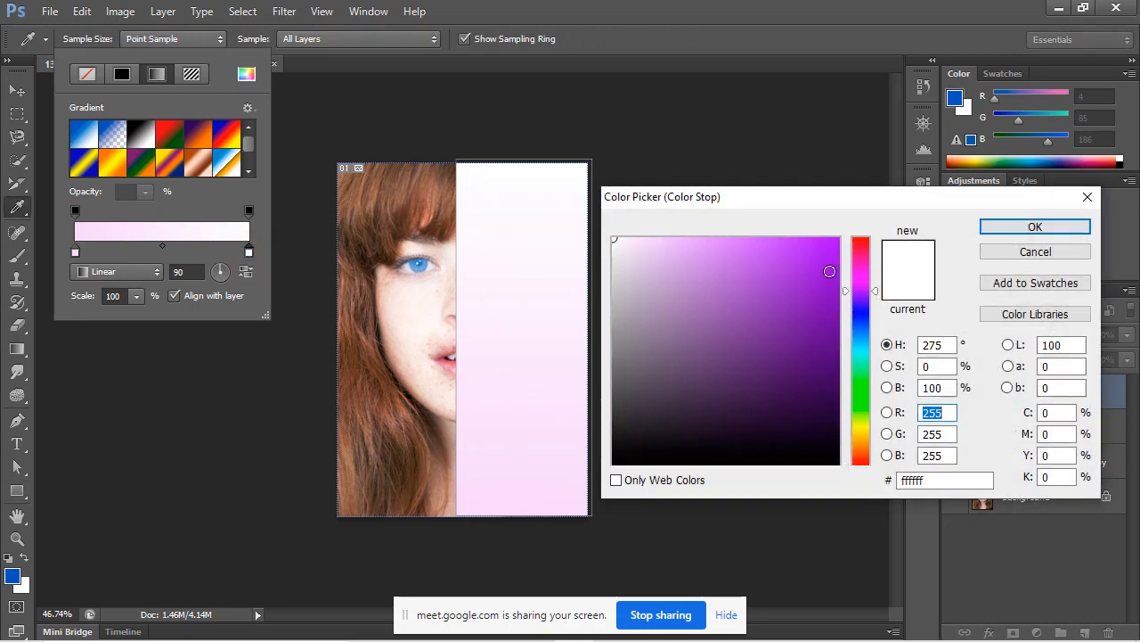
left_click(858, 263)
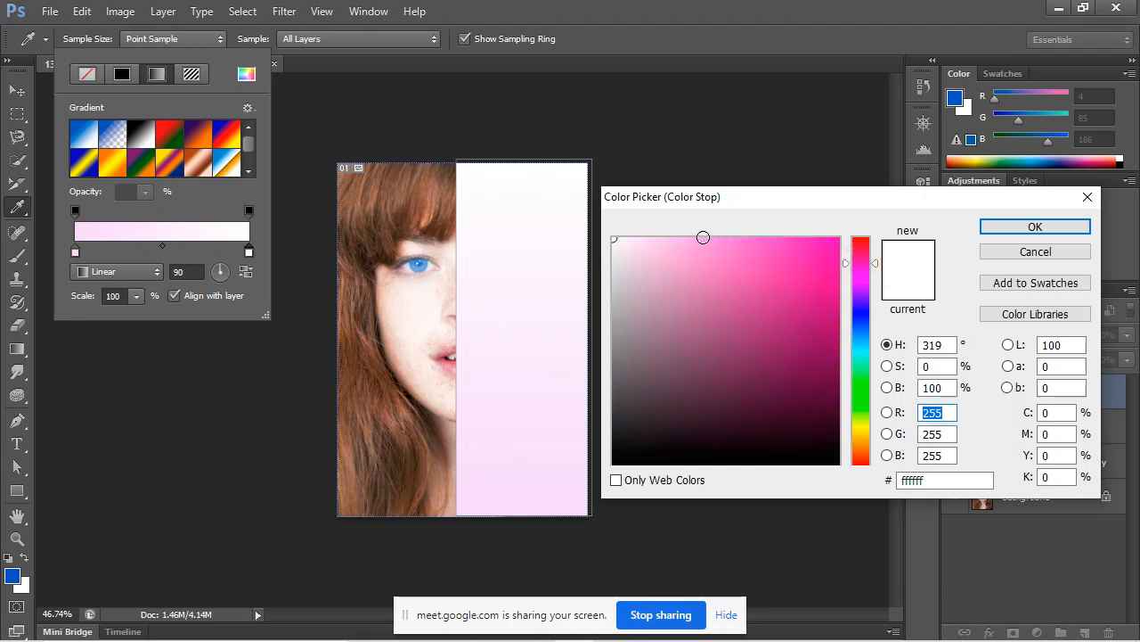
left_click(703, 237)
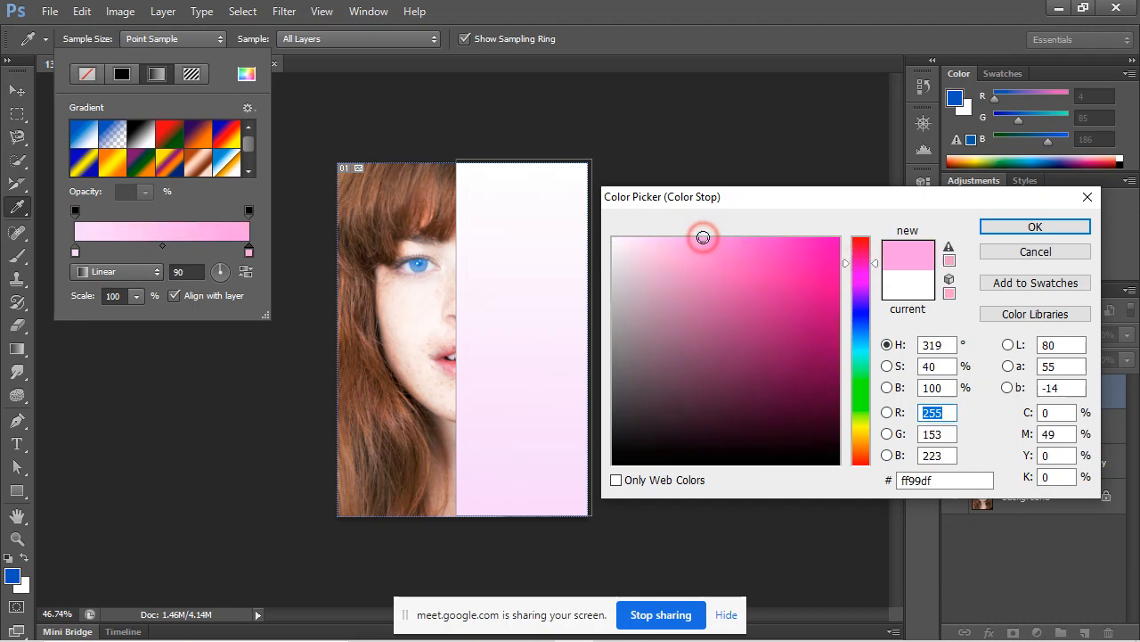
left_click(658, 240)
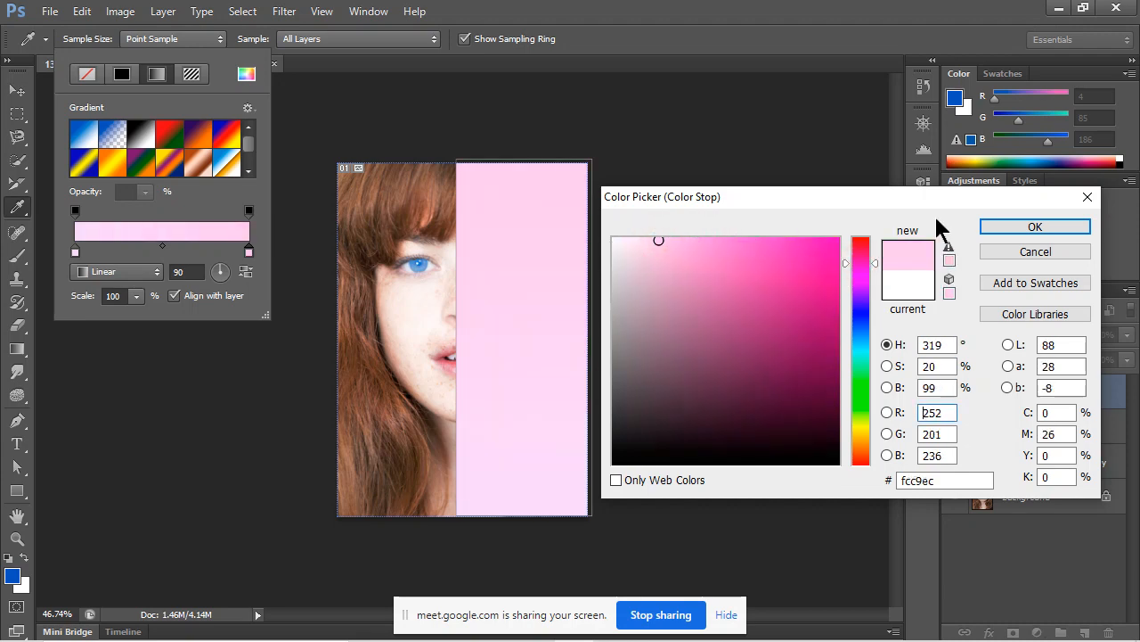
left_click(1033, 233)
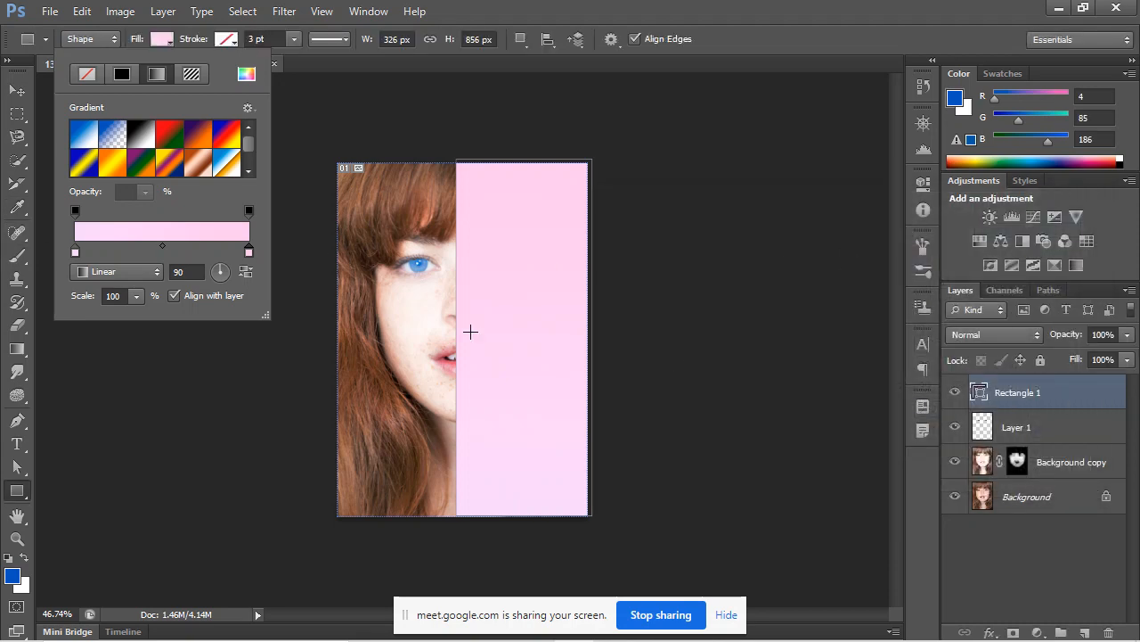
Duplicate the pink rectangle layer and move the copy across to cover the left half of the portrait.
left_click_drag(1065, 392, 1085, 632)
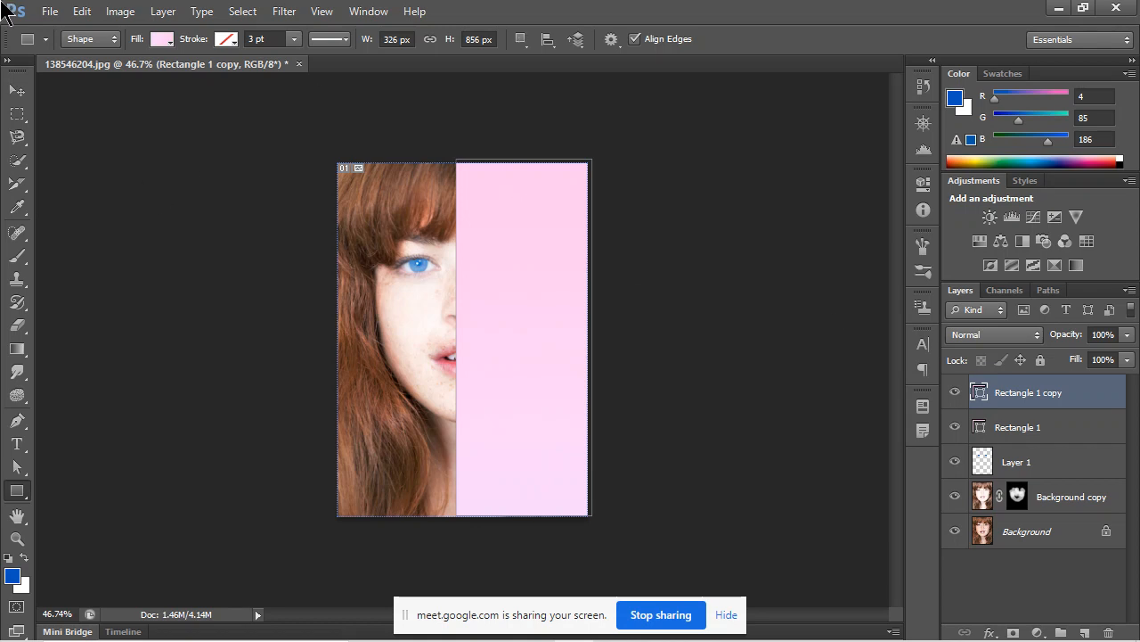
left_click(18, 92)
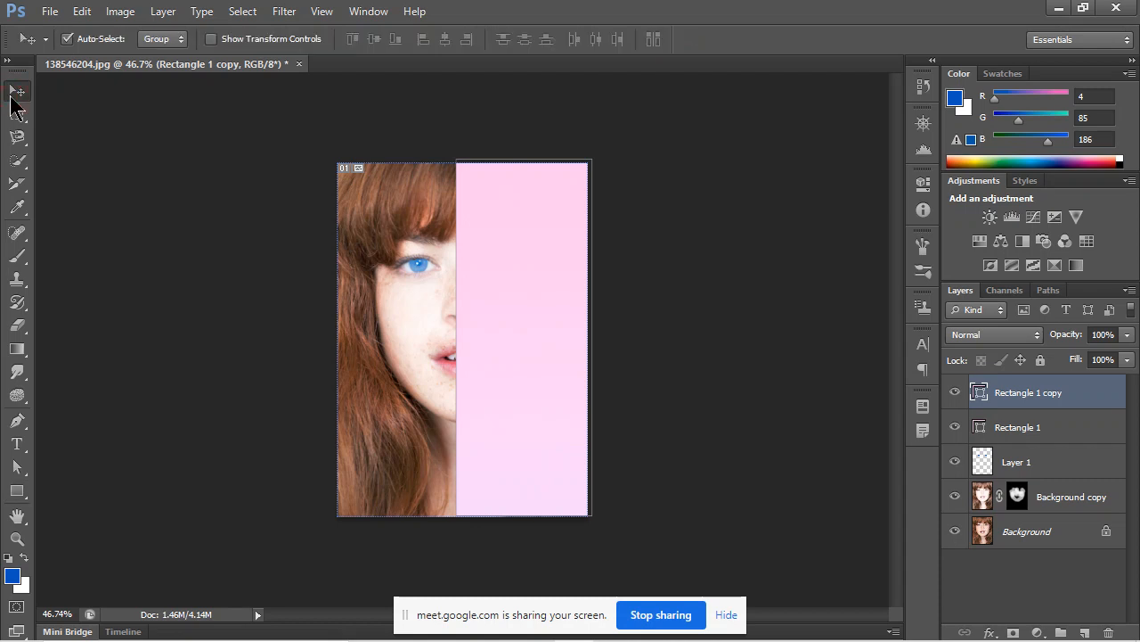
key("shift+Left")
key("shift+Left")
key("shift+Left")
key("shift+Left")
key("shift+Left")
key("shift+Left")
key("shift+Left")
key("shift+Left")
key("shift+Left")
key("shift+Left")
key("shift+Left")
key("shift+Left")
key("shift+Left")
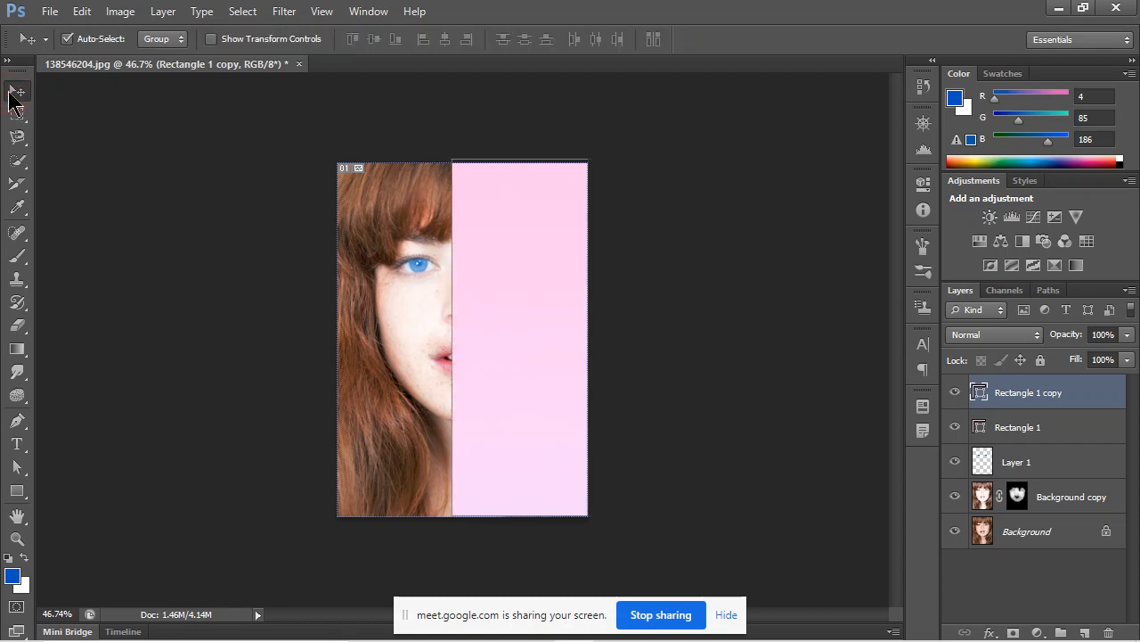
key("shift+Left")
key("shift+Left")
key("shift+Left")
key("shift+Left")
key("shift+Left")
key("shift+Left")
key("shift+Left")
key("shift+Left")
key("shift+Left")
key("shift+Left")
key("shift+Left")
key("shift+Left")
key("shift+Left")
key("shift+Left")
key("shift+Left")
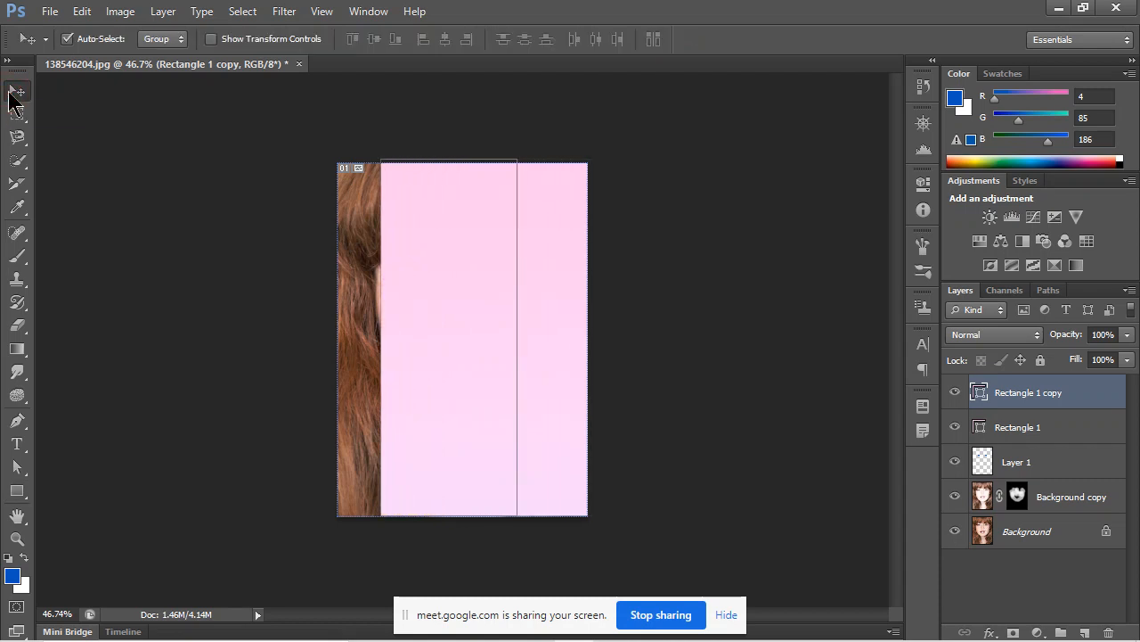
key("shift+Left")
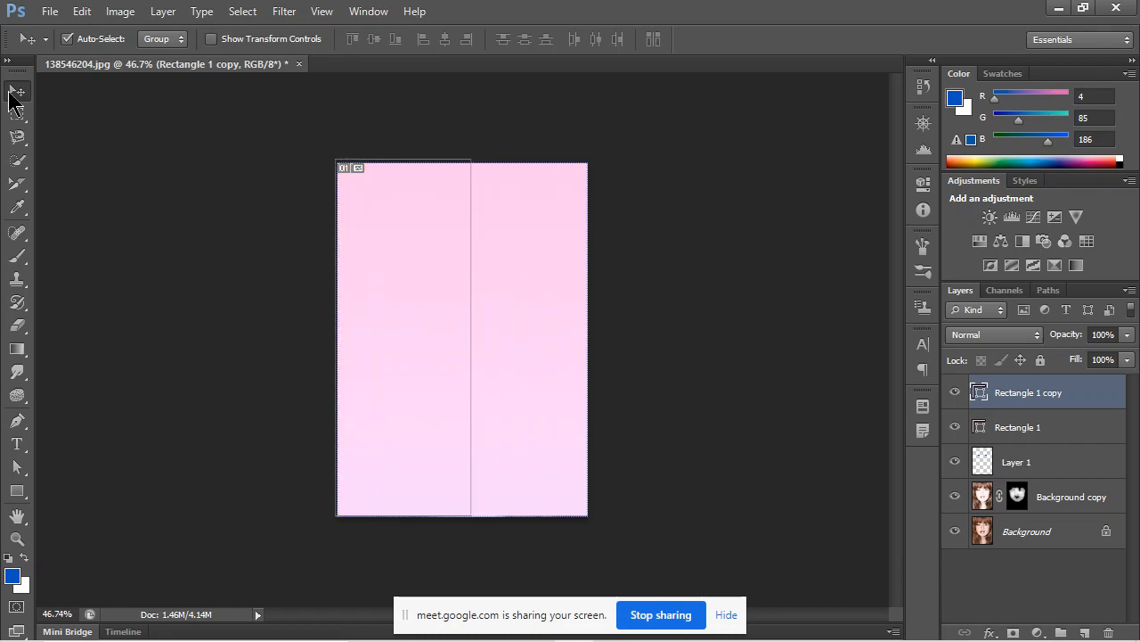
Try a solid pale blue fill, ccd9fc, on the rectangle copy.
left_click(17, 490)
left_click(160, 39)
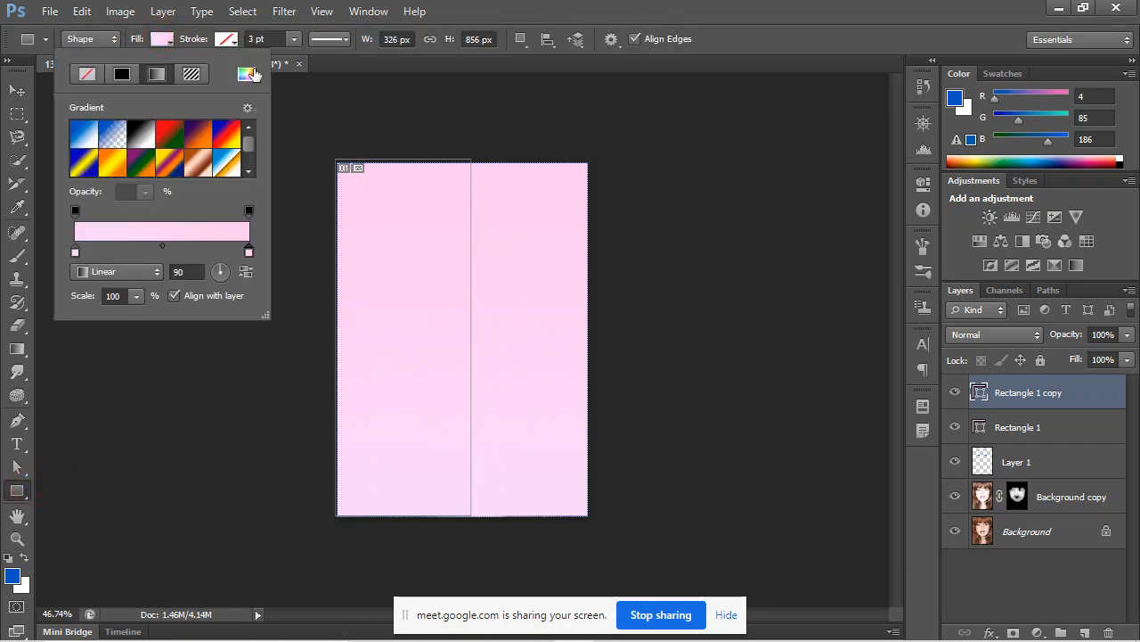
left_click(246, 74)
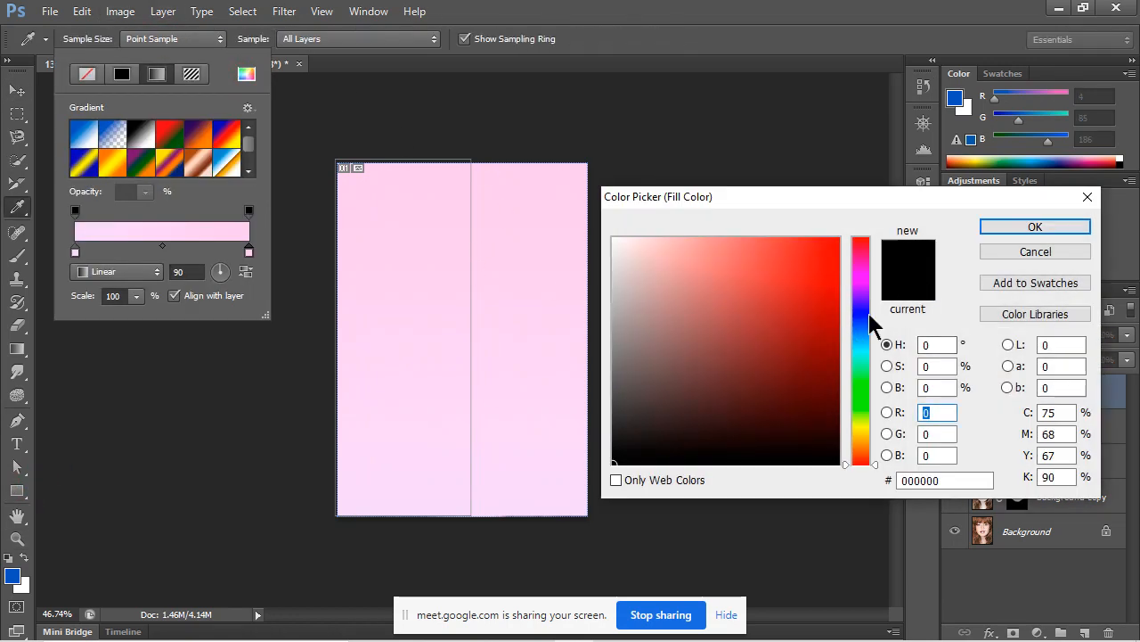
left_click(865, 324)
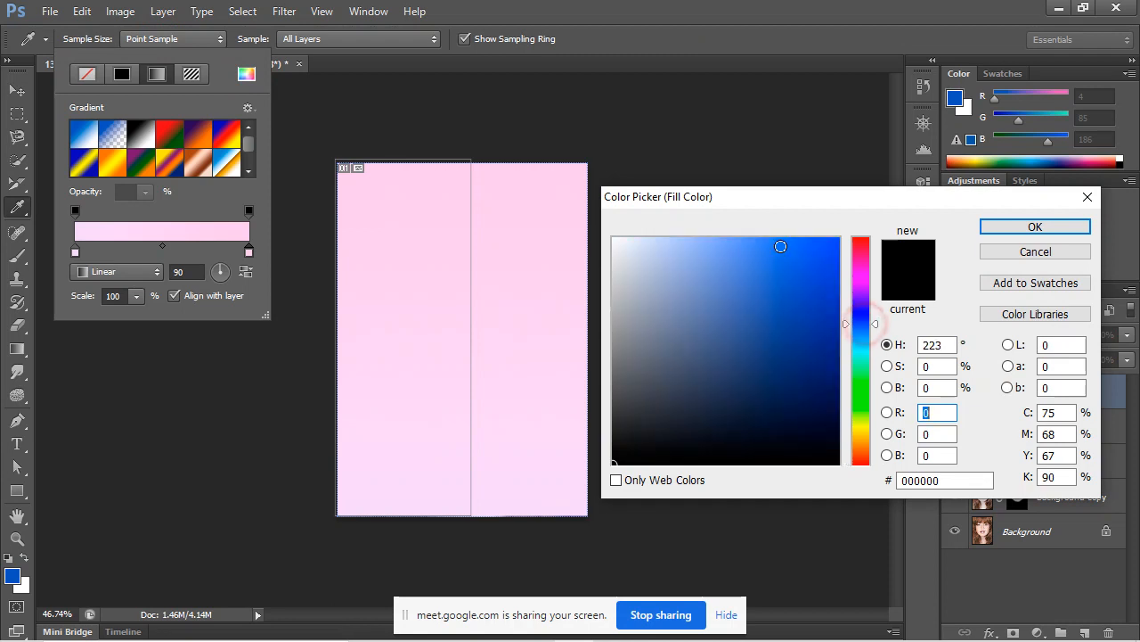
left_click(658, 242)
left_click(655, 239)
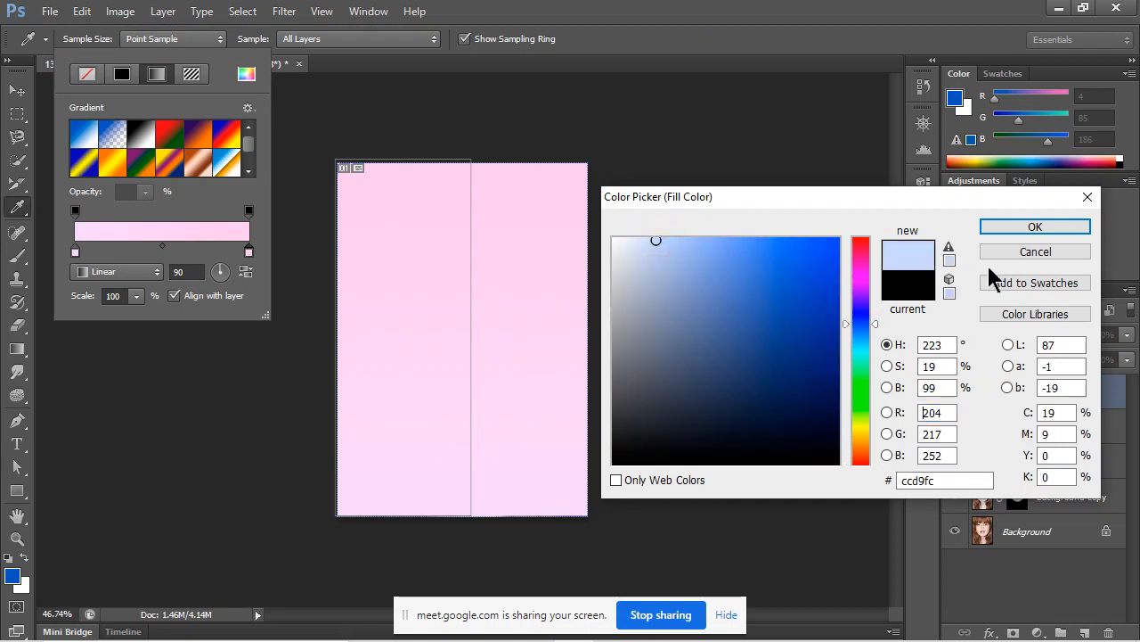
left_click(1035, 226)
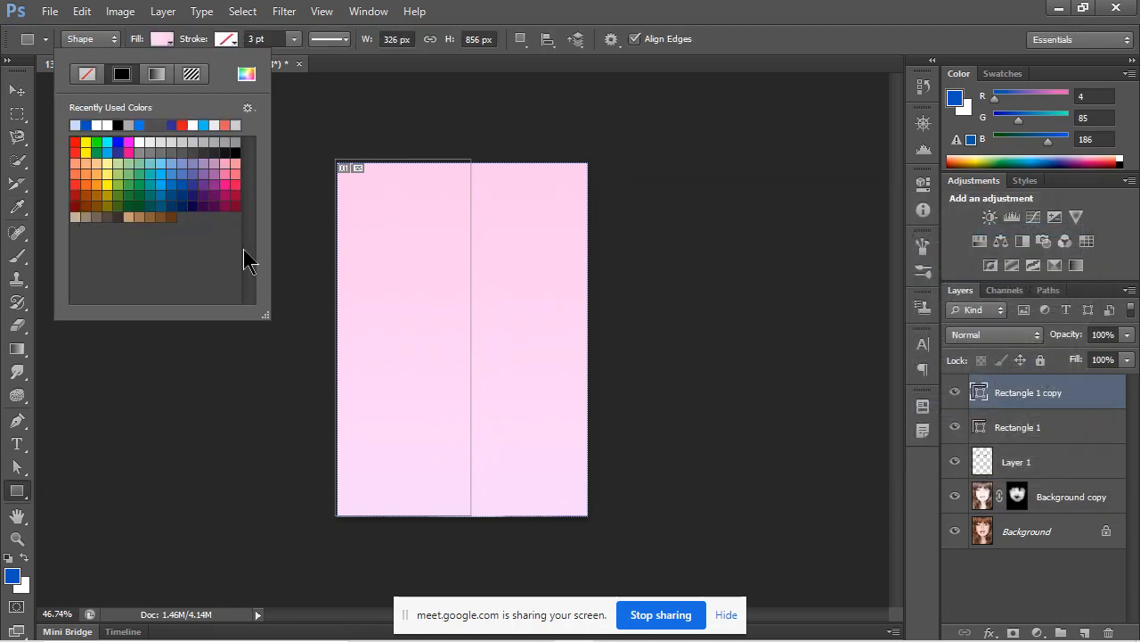
Fill the rectangle copy with the blue-to-white linear gradient preset and recolor its white stop light blue, b5dbfb.
left_click(157, 75)
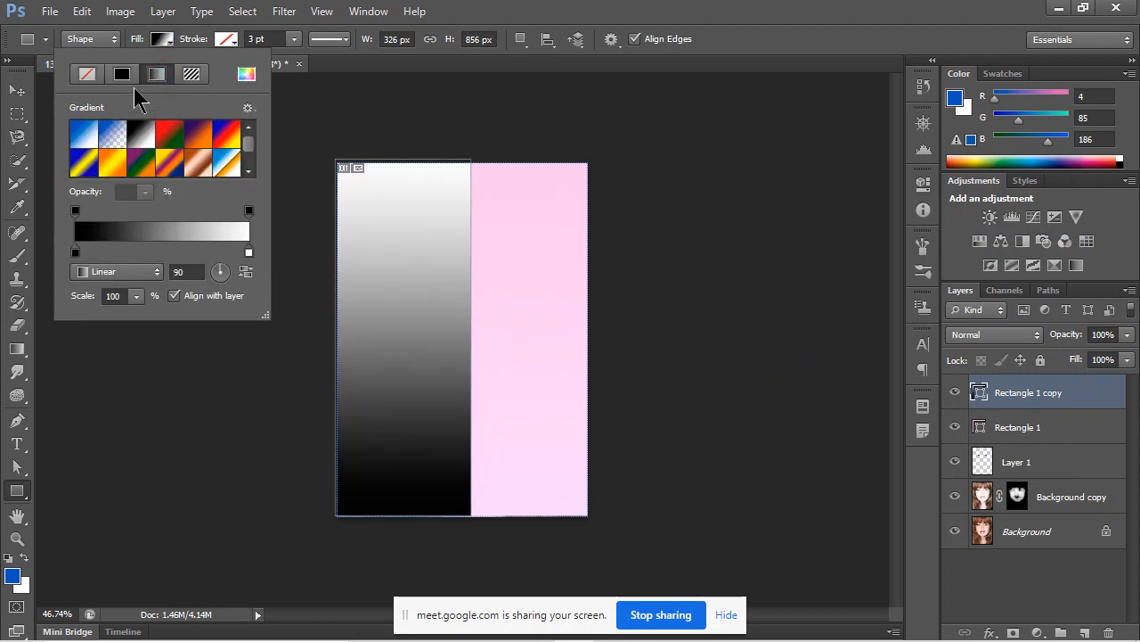
left_click(83, 144)
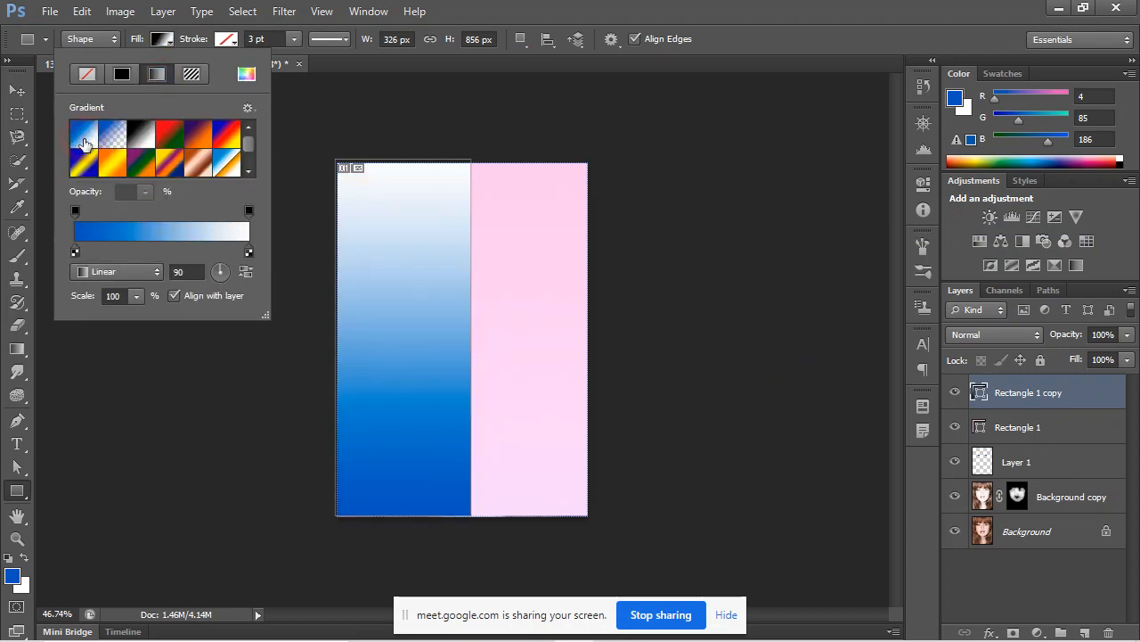
double_click(248, 253)
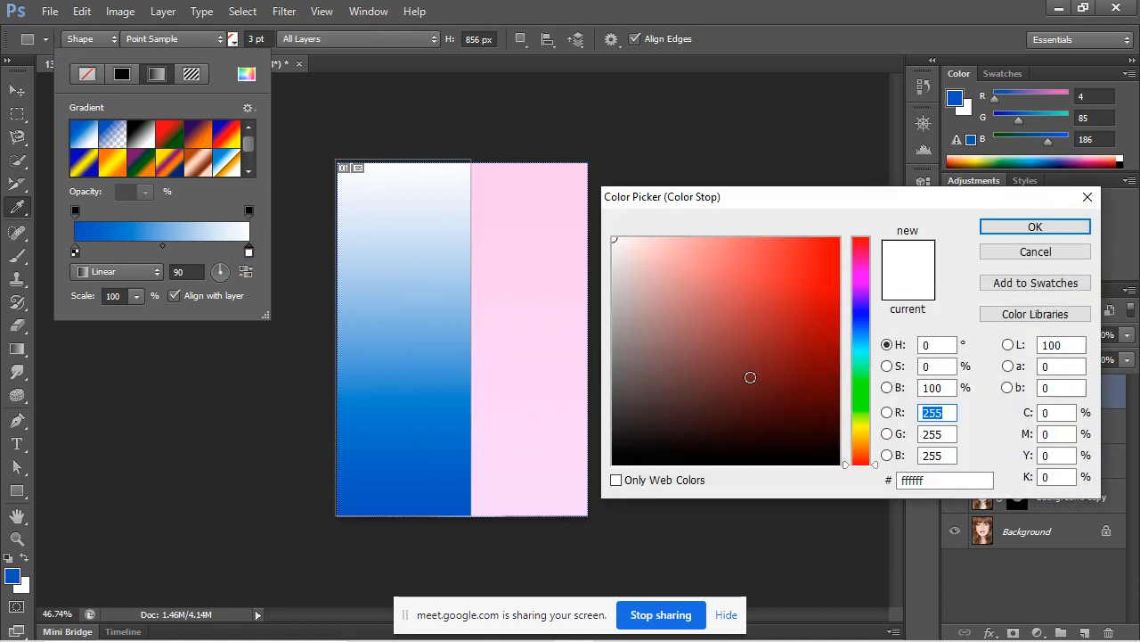
left_click(866, 335)
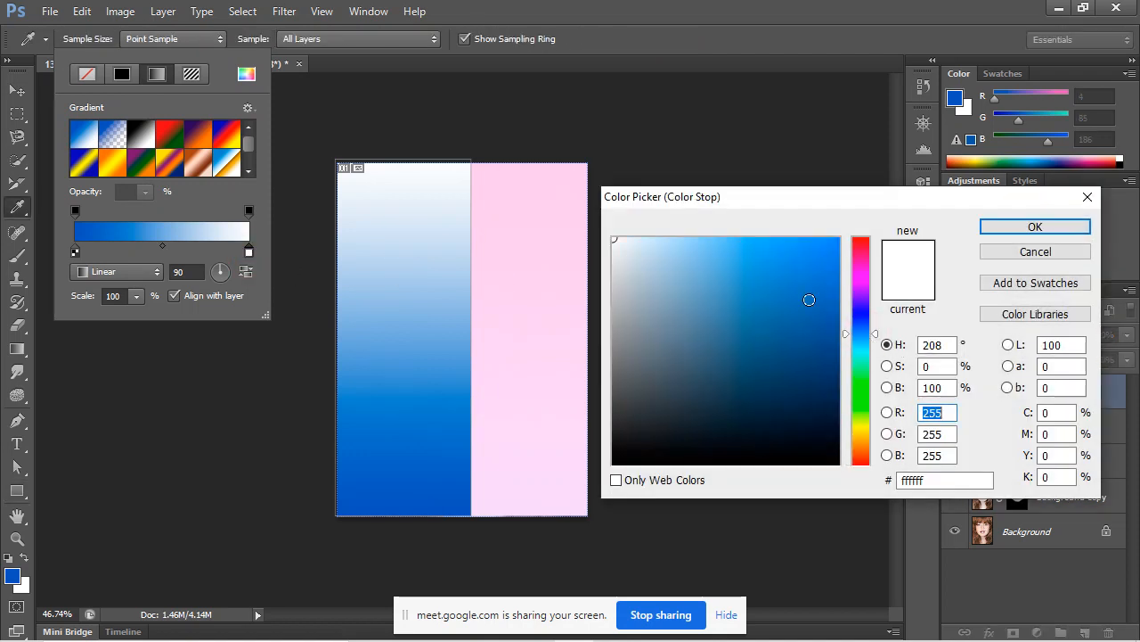
left_click(675, 239)
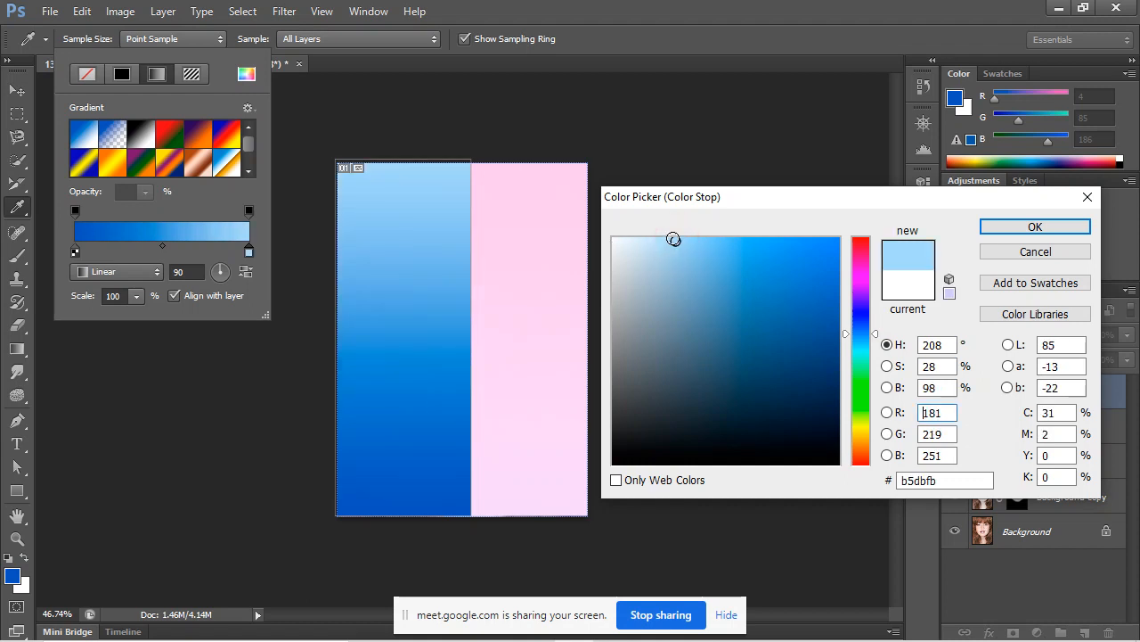
left_click(1032, 226)
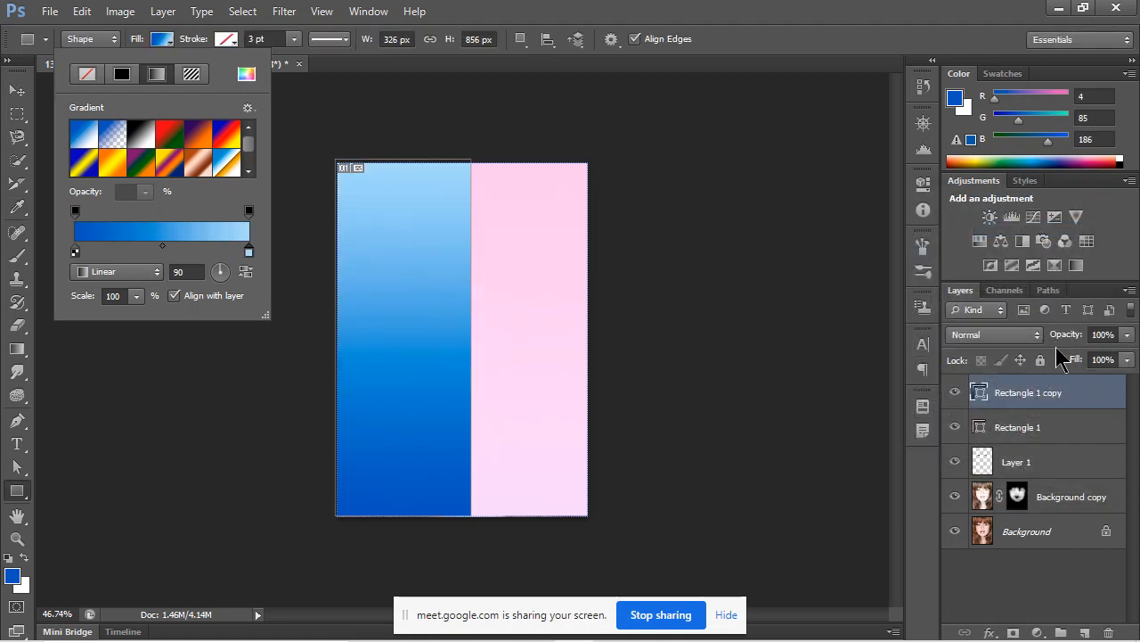
Try the Lighten blend mode on the blue rectangle copy and on the pink rectangle.
left_click(1025, 338)
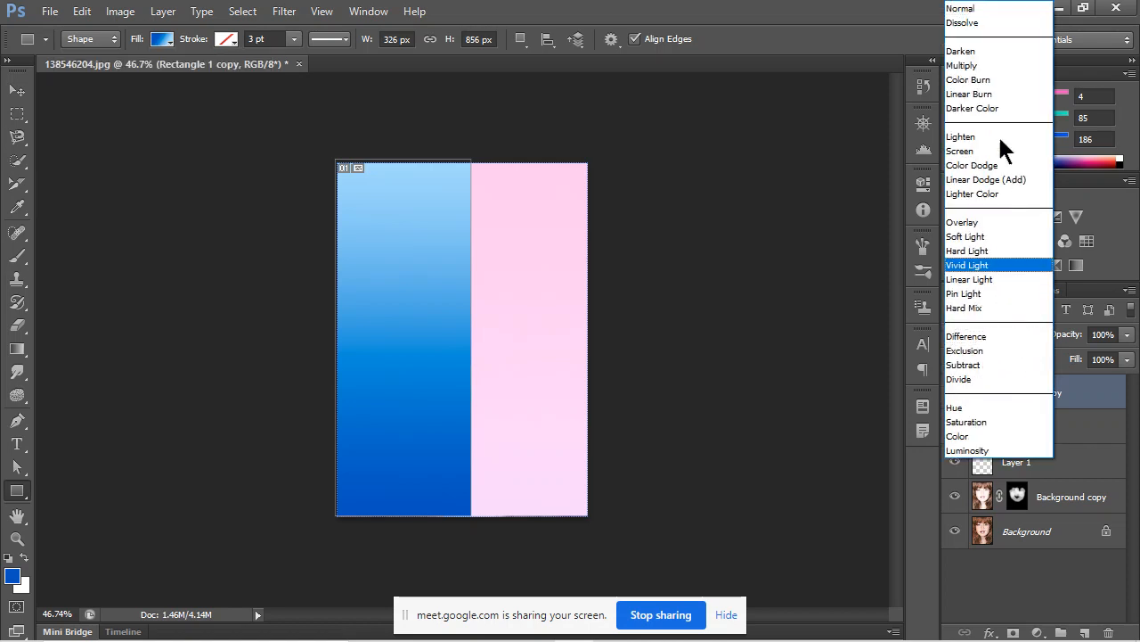
left_click(973, 137)
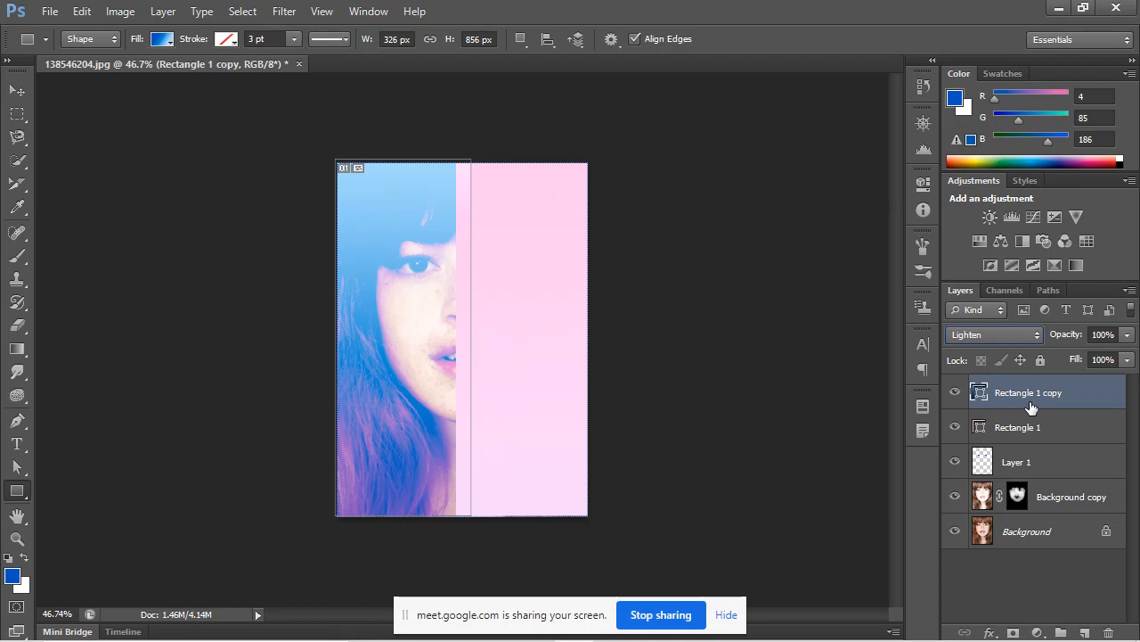
left_click(1042, 432)
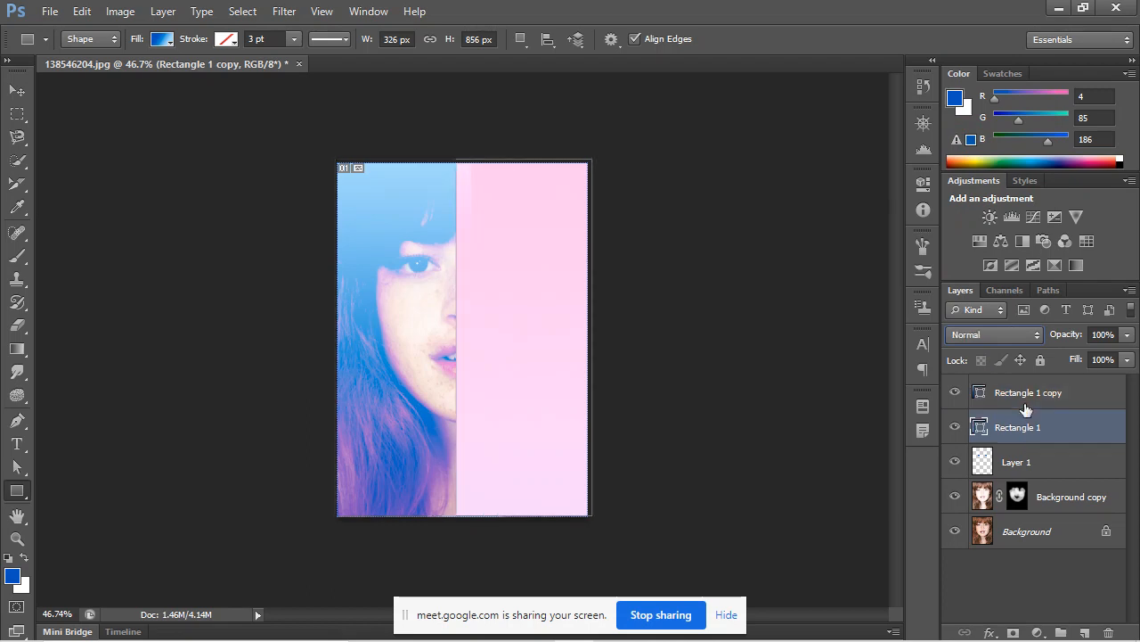
left_click(987, 337)
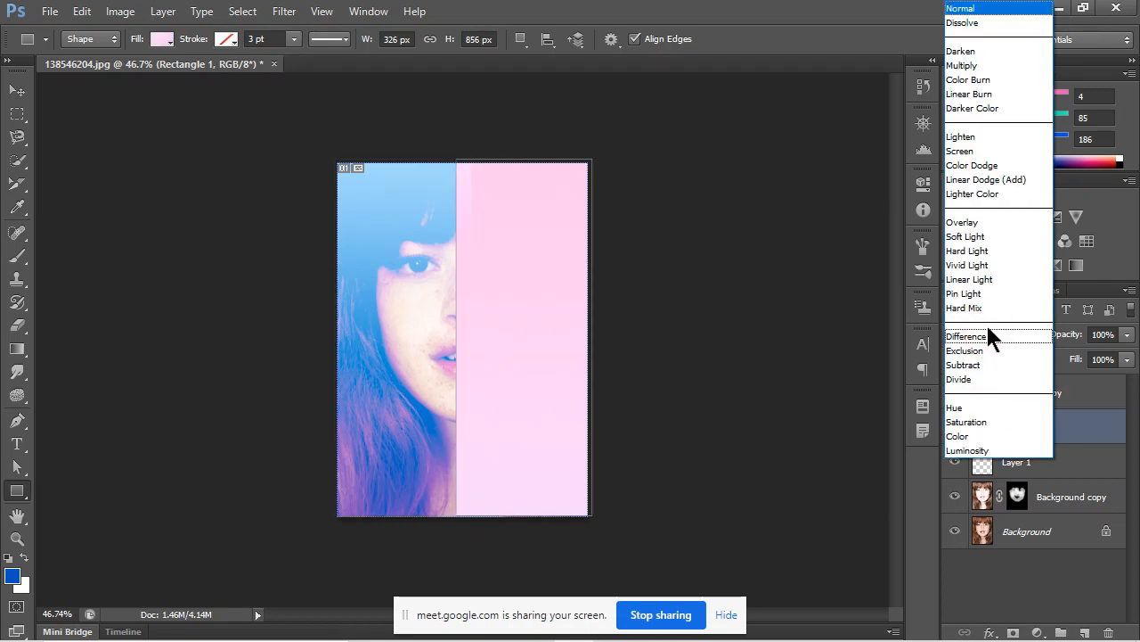
left_click(984, 153)
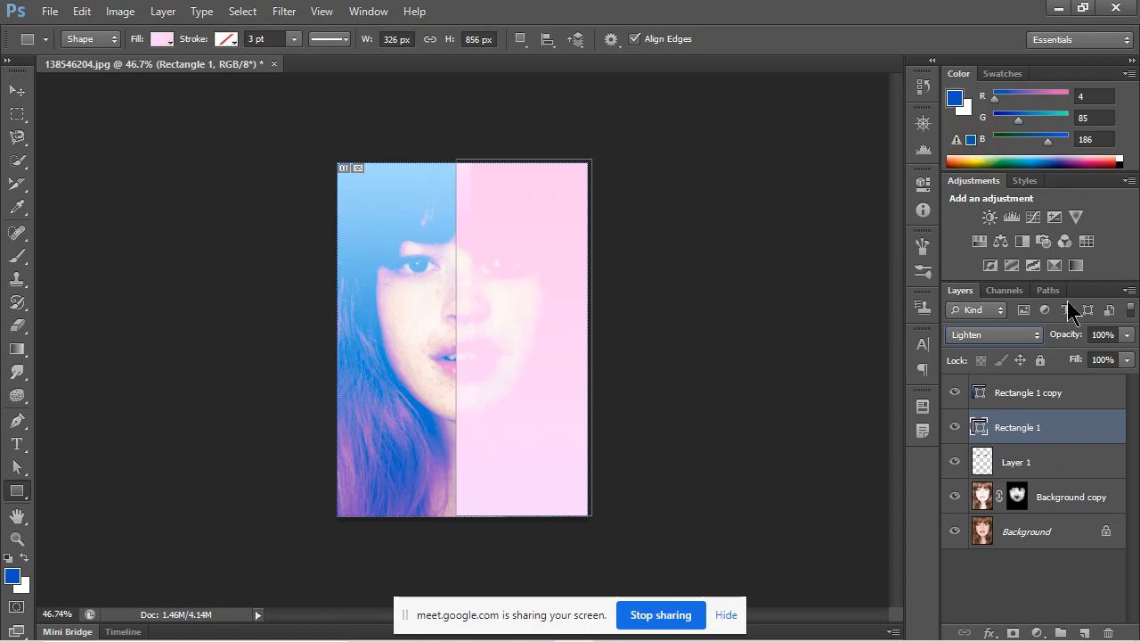
Set the blend mode of both the pink rectangle and the blue rectangle copy to Soft Light.
left_click(1037, 336)
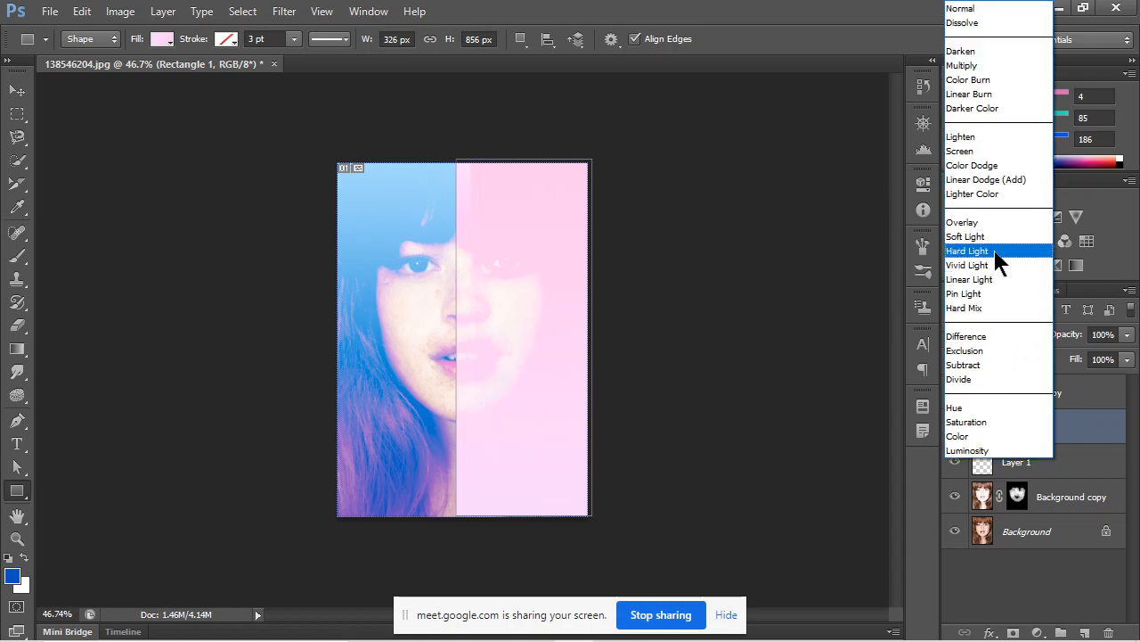
left_click(992, 237)
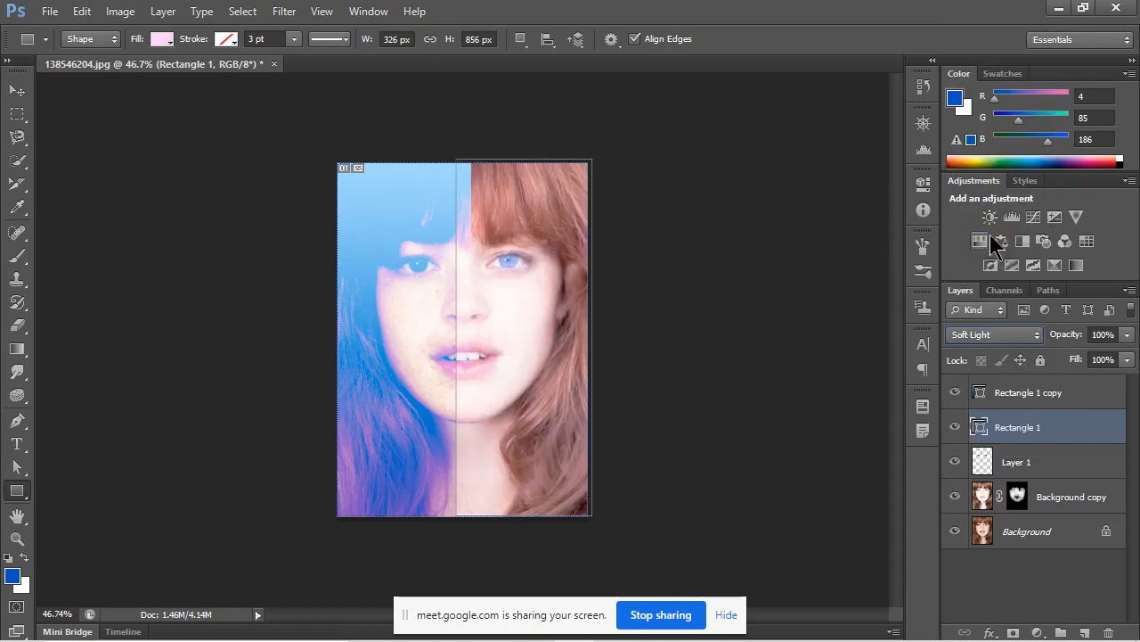
left_click(1062, 394)
left_click(1003, 336)
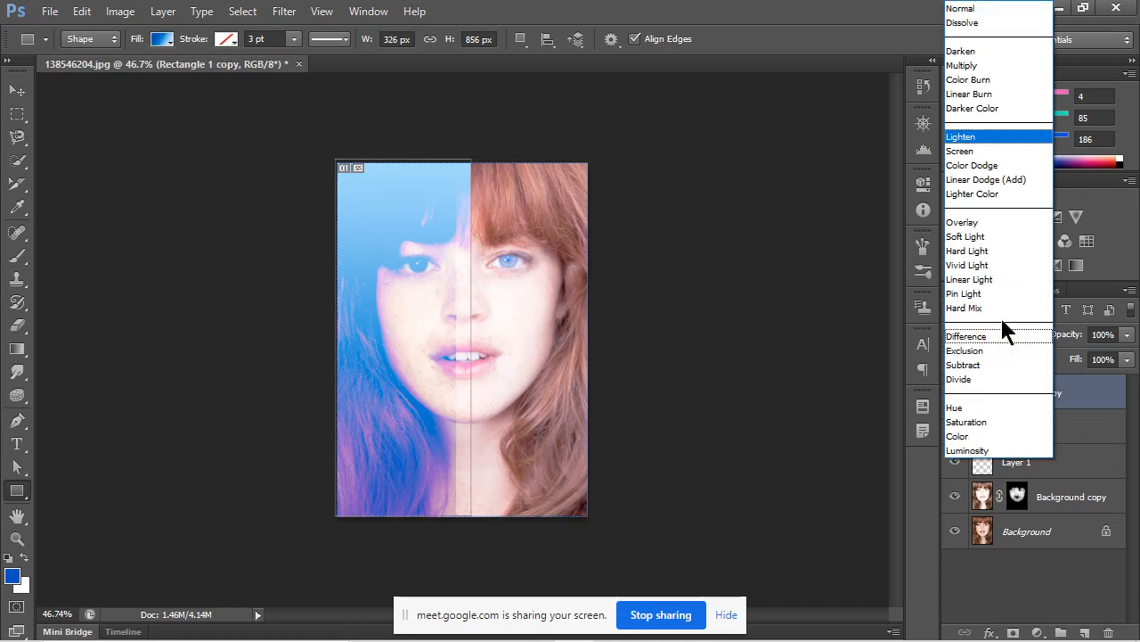
left_click(982, 240)
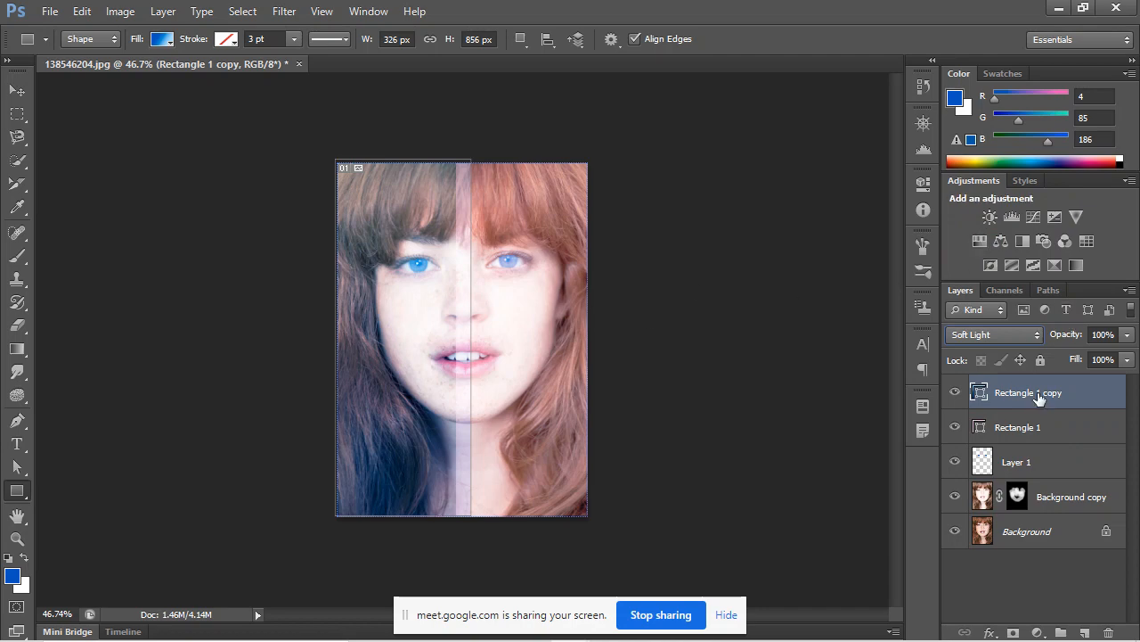
Narrow the pink rectangle to about 94.5% width, moving its inner edge to the middle of the face.
left_click(1092, 436)
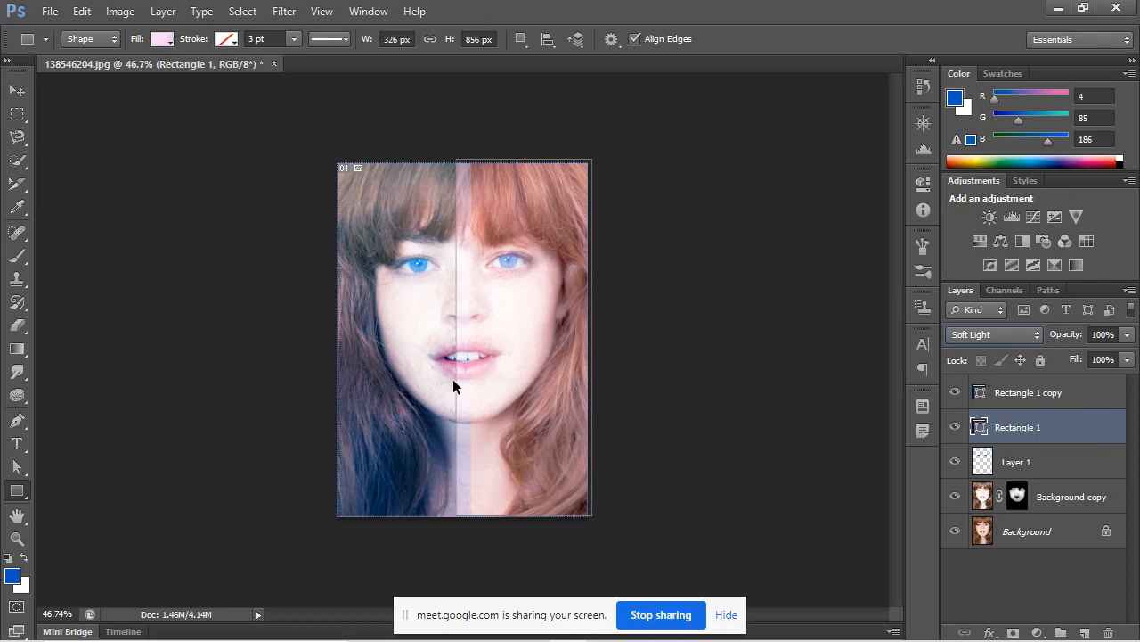
key("ctrl+t")
left_click_drag(457, 336, 463, 336)
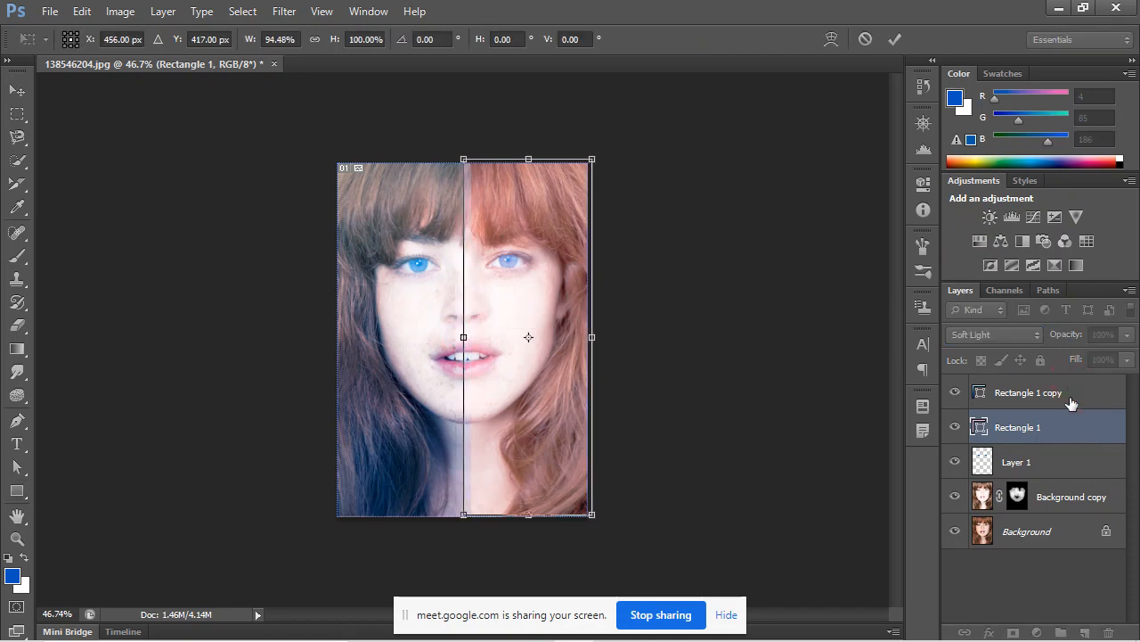
key("Return")
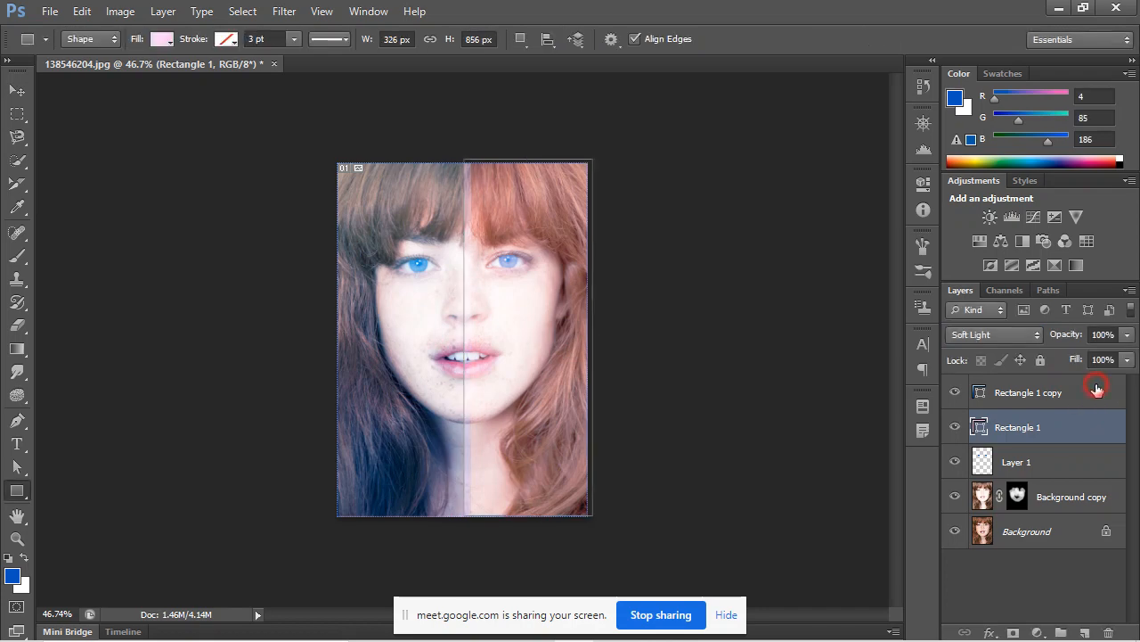
Narrow the blue rectangle copy to about 94.8% width so its inner edge meets the pink rectangle.
left_click(1097, 389)
key("ctrl+t")
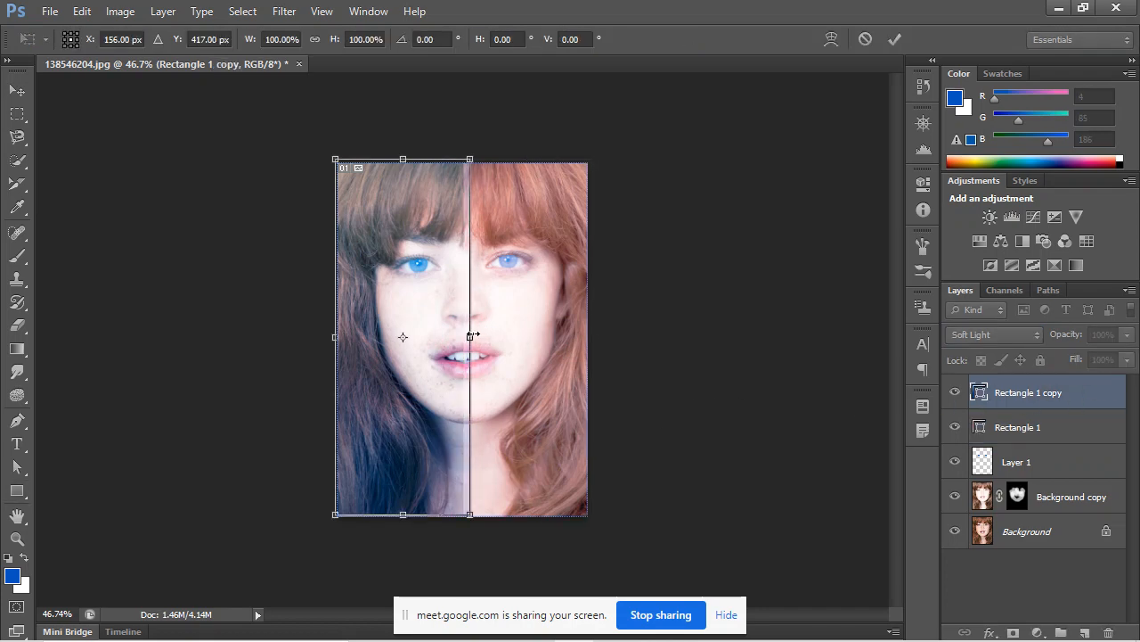
left_click_drag(469, 335, 462, 336)
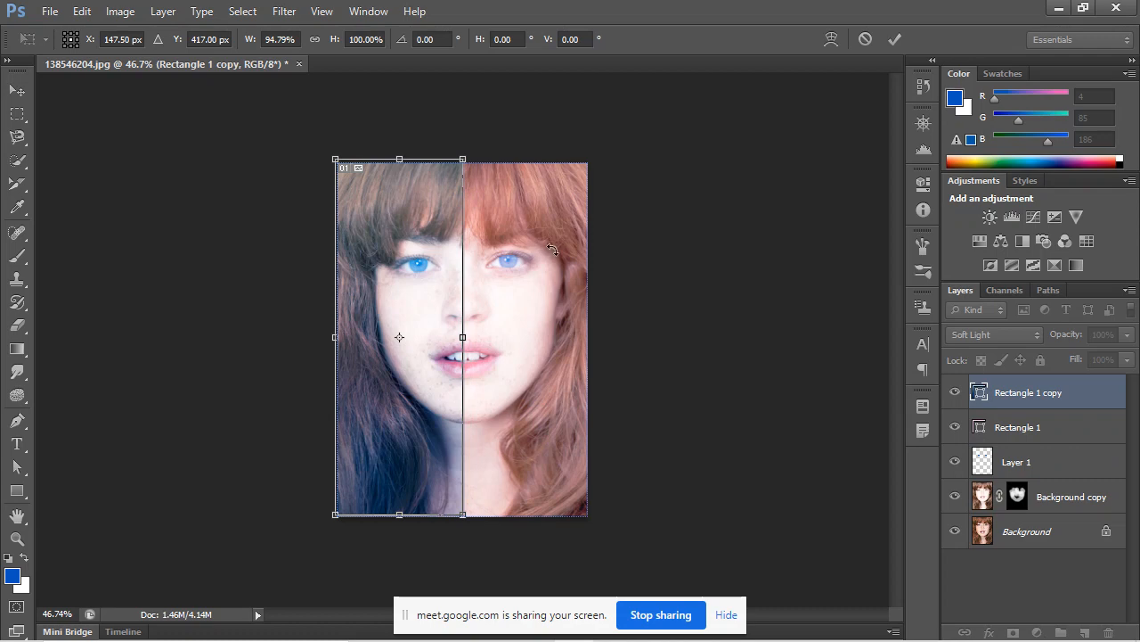
key("u")
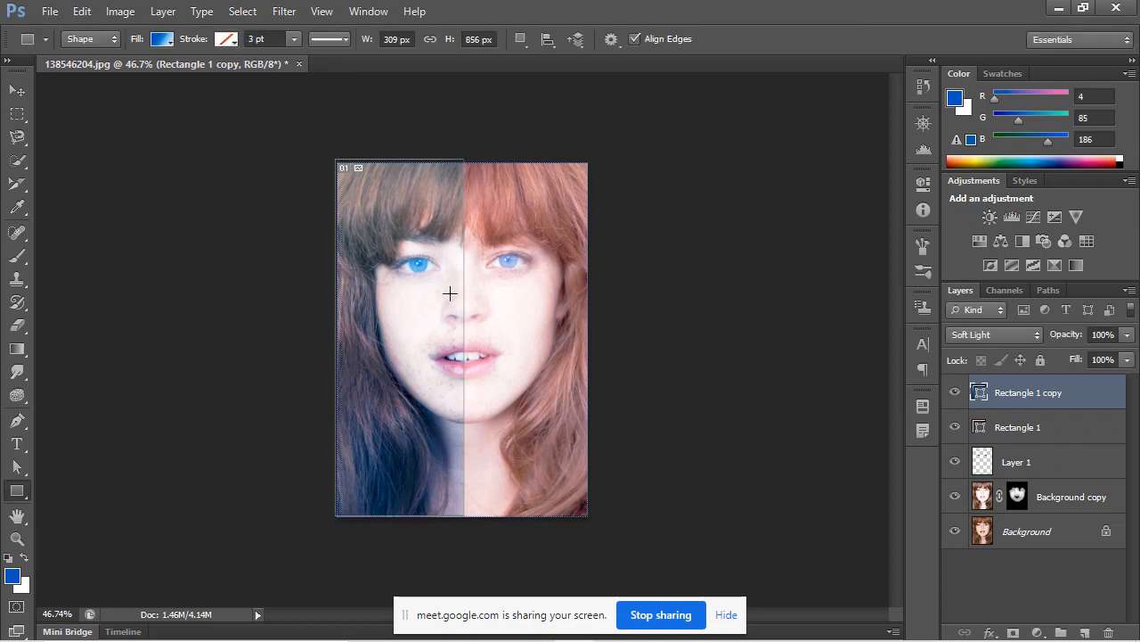
Compare the portrait with and without each rectangle by hiding and reshowing the two rectangle layers in turn.
scroll(478, 326, "down", 3)
scroll(473, 337, "up", 3)
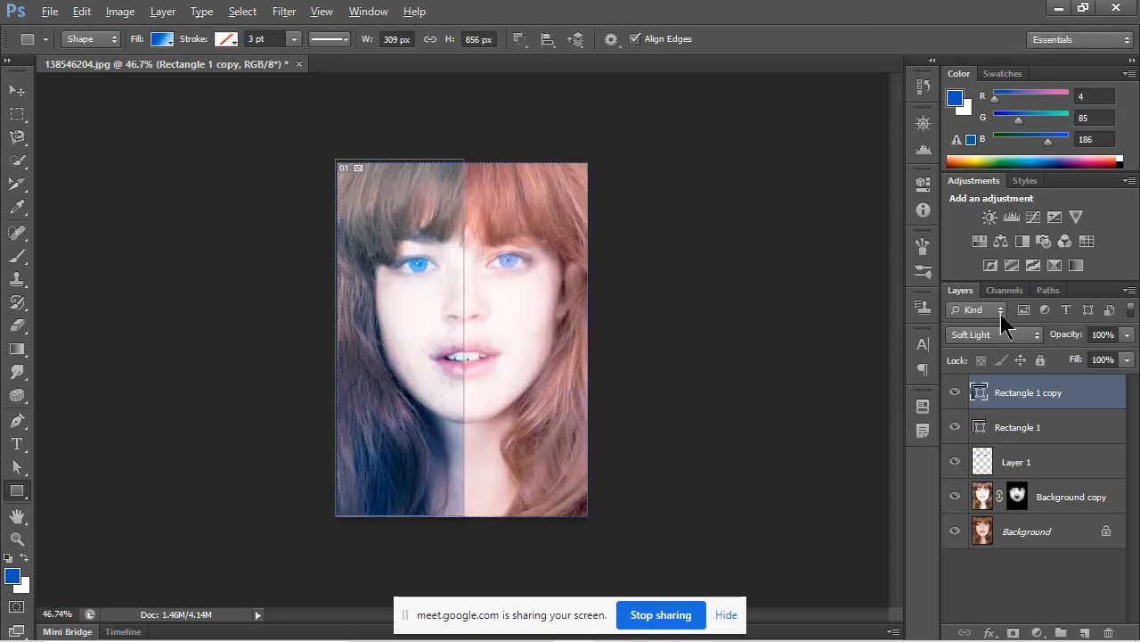
left_click(956, 394)
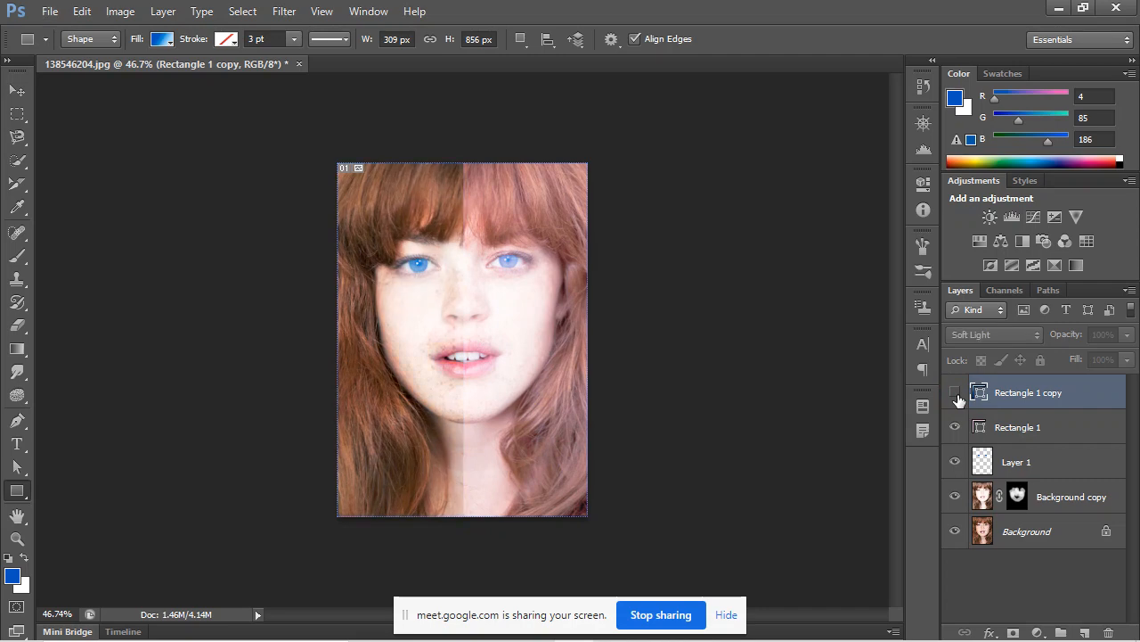
left_click(956, 394)
left_click(954, 428)
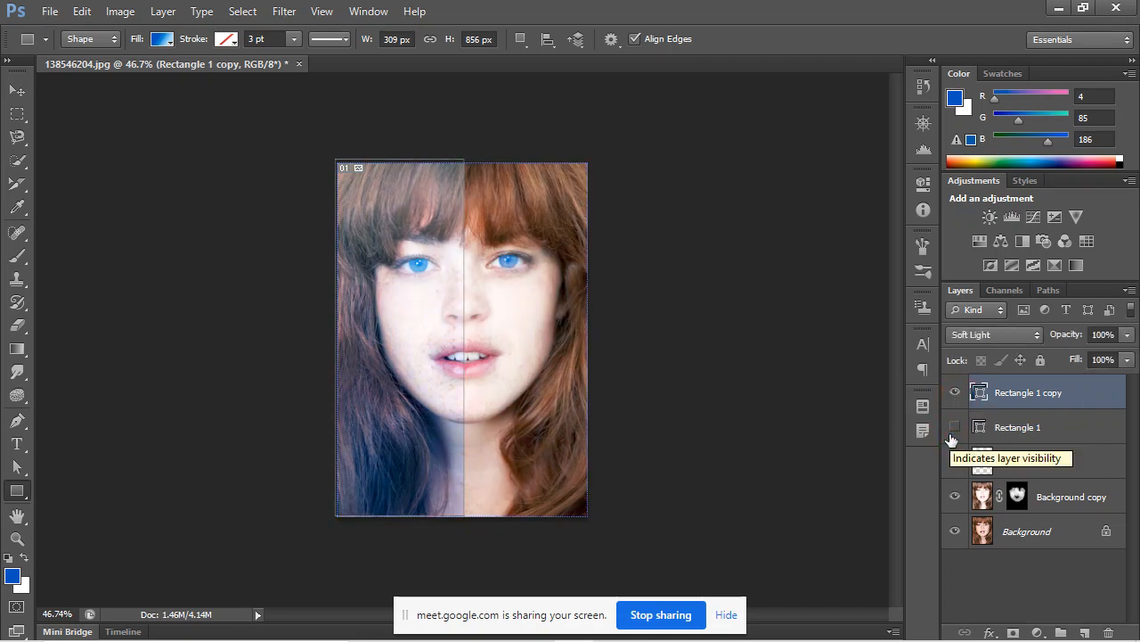
left_click(956, 427)
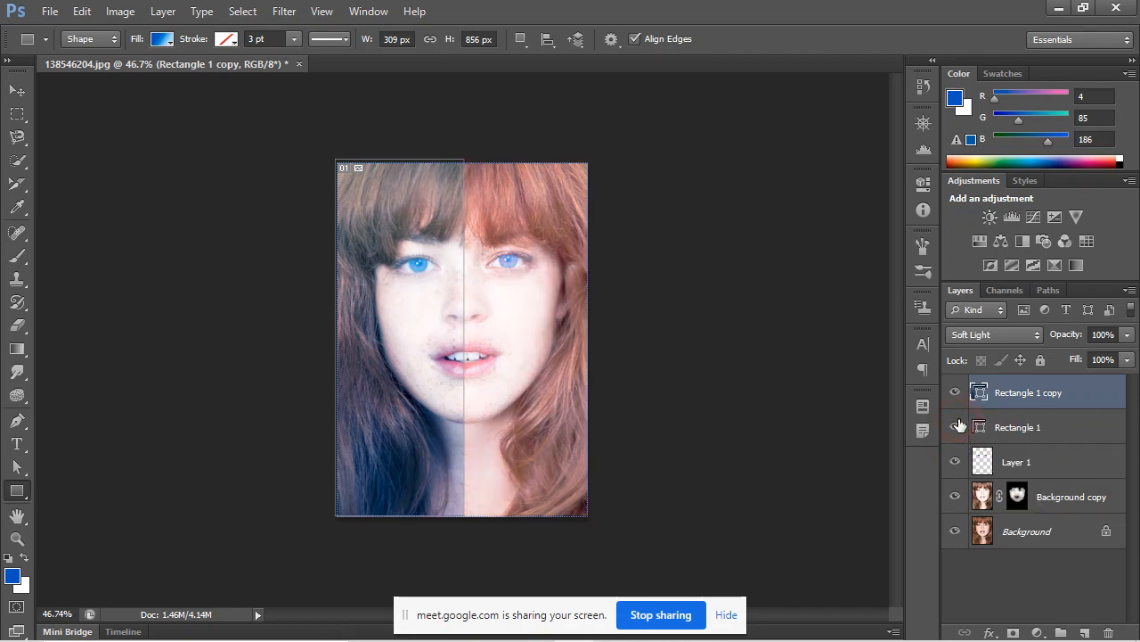
Compare the retouched portrait with the original by hiding and reshowing all layers above the Background, and inspect the tinted face at different magnifications.
left_click_drag(959, 392, 950, 504)
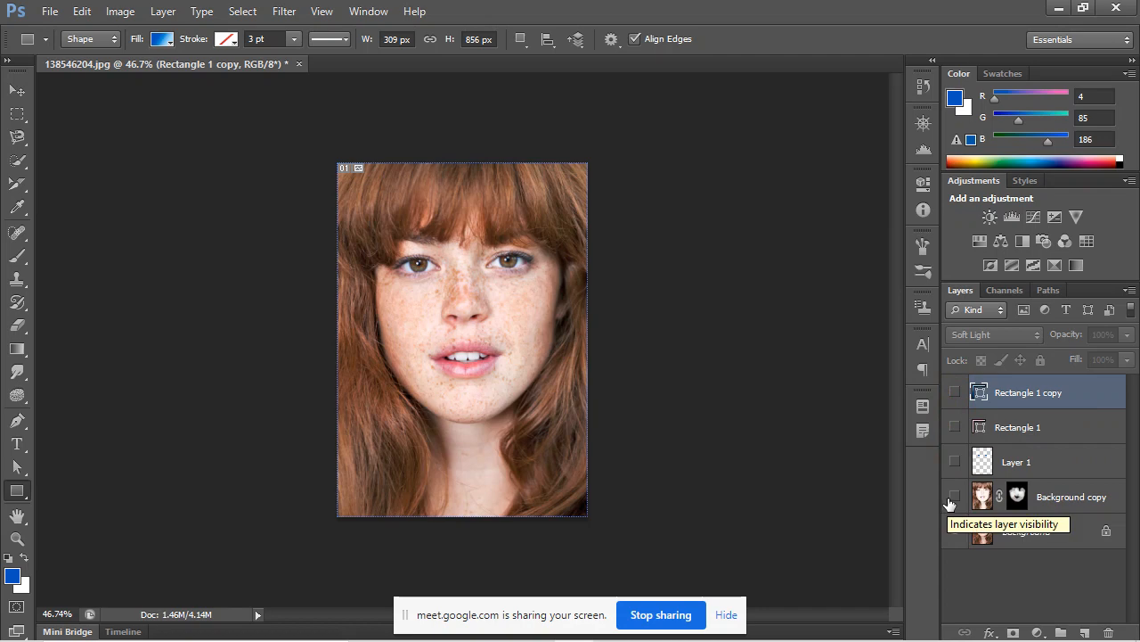
left_click_drag(951, 503, 960, 383)
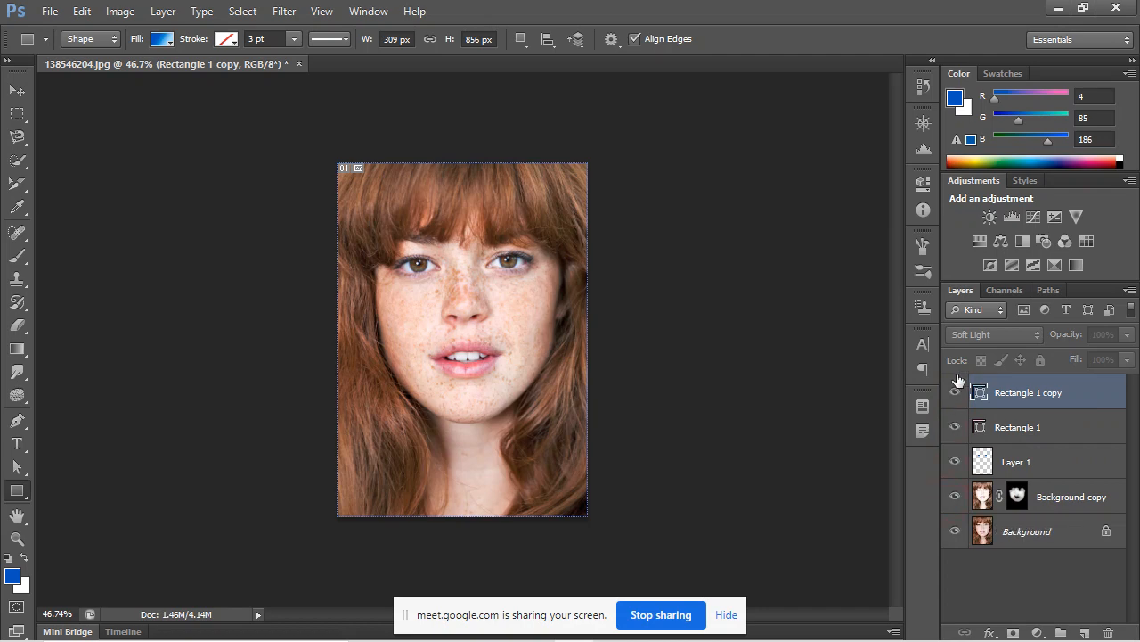
scroll(535, 364, "down", 4)
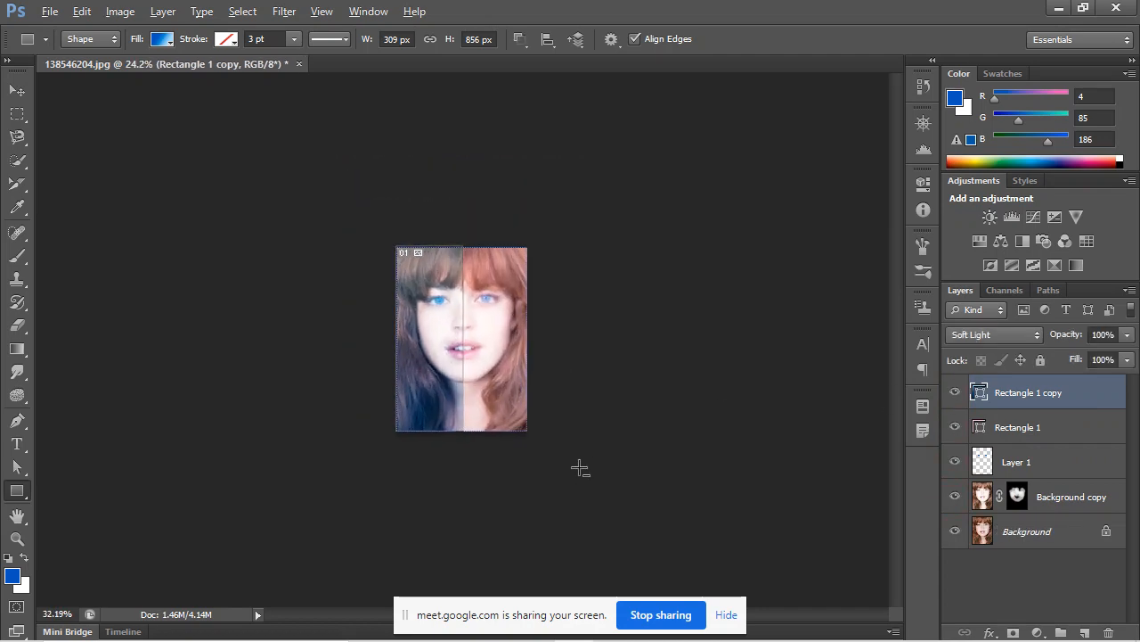
scroll(575, 471, "up", 6)
scroll(572, 478, "down", 2)
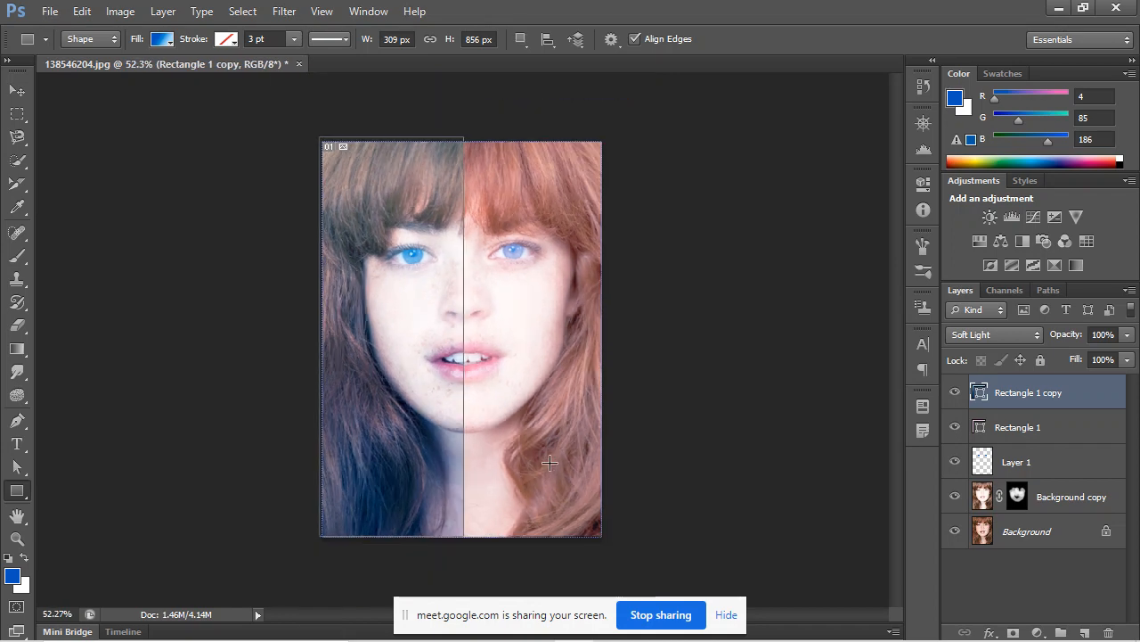
scroll(561, 470, "up", 3)
scroll(549, 461, "down", 3)
scroll(549, 461, "down", 1)
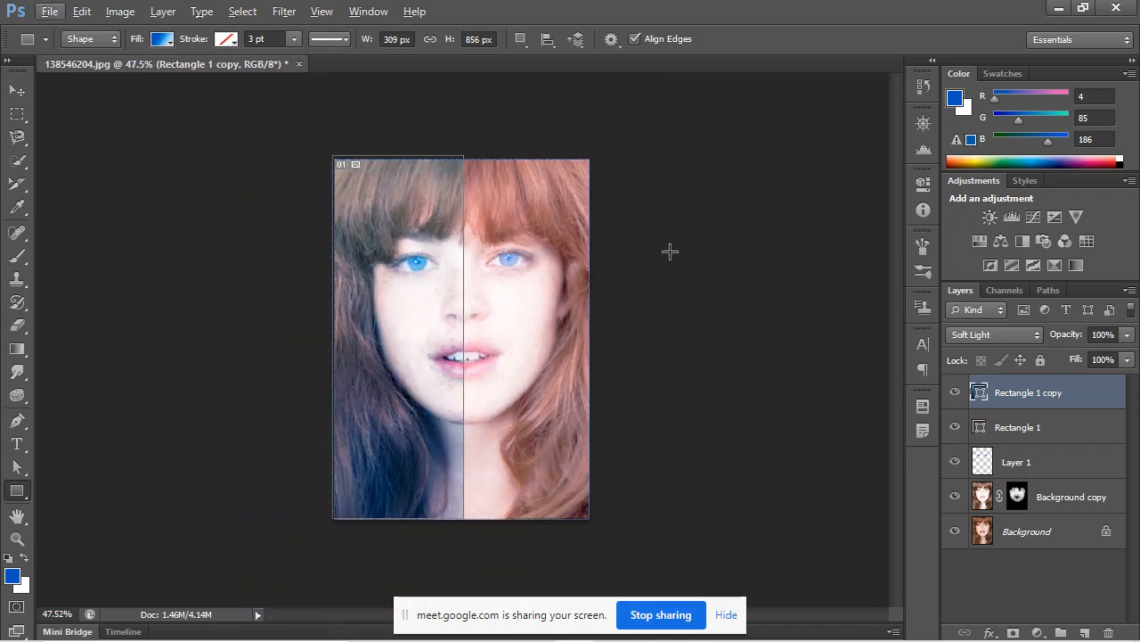
scroll(522, 298, "down", 3)
scroll(540, 354, "up", 3)
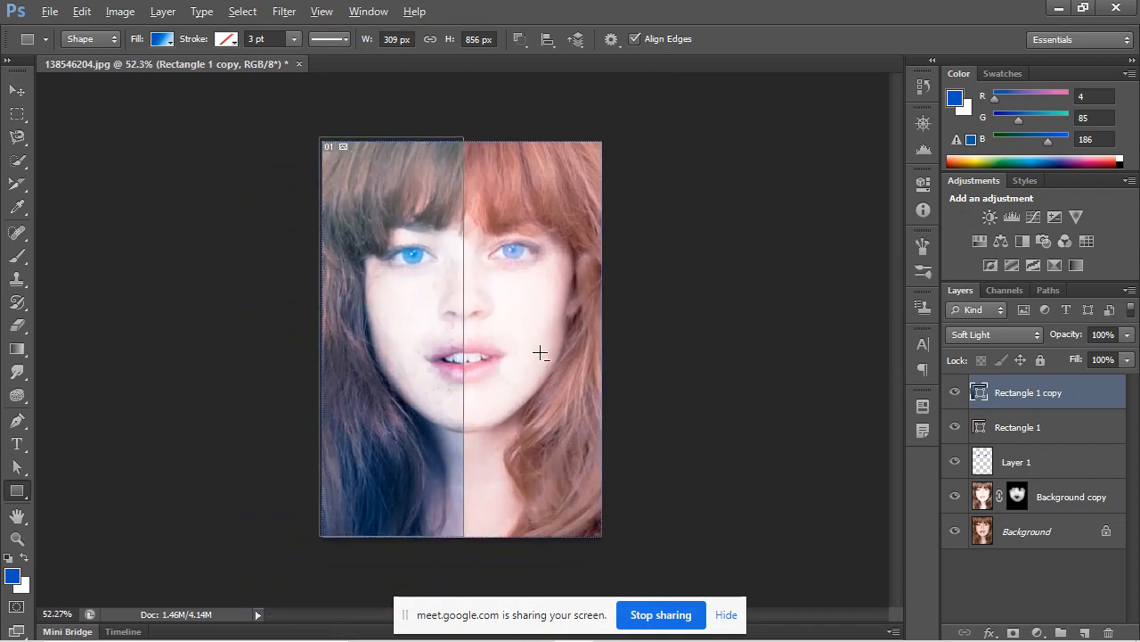
scroll(540, 353, "up", 1)
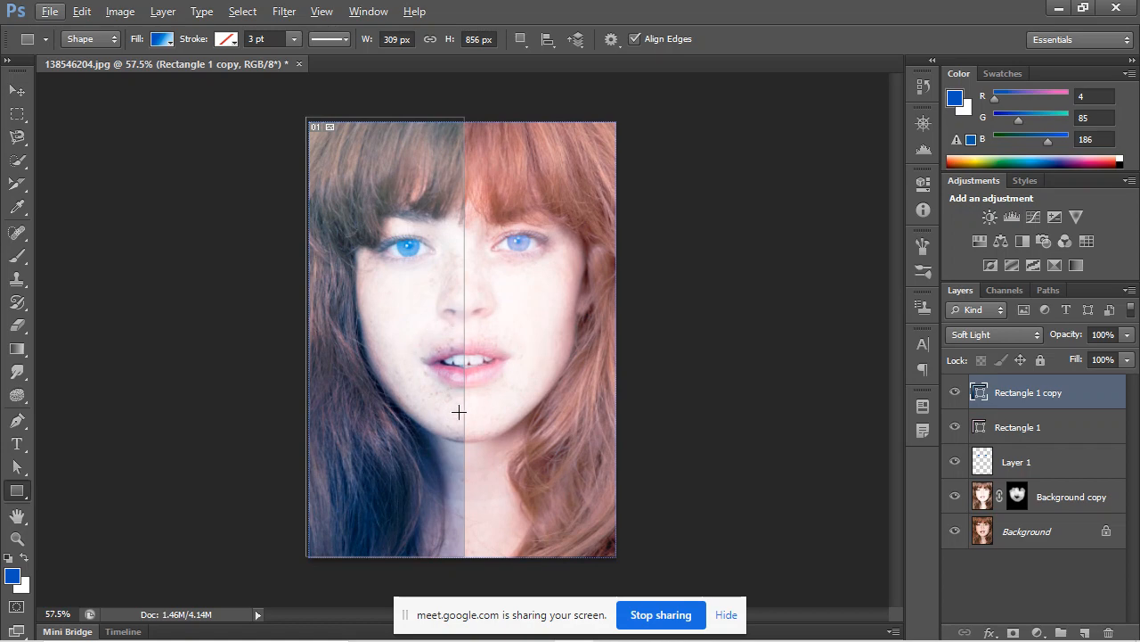
scroll(459, 411, "down", 2)
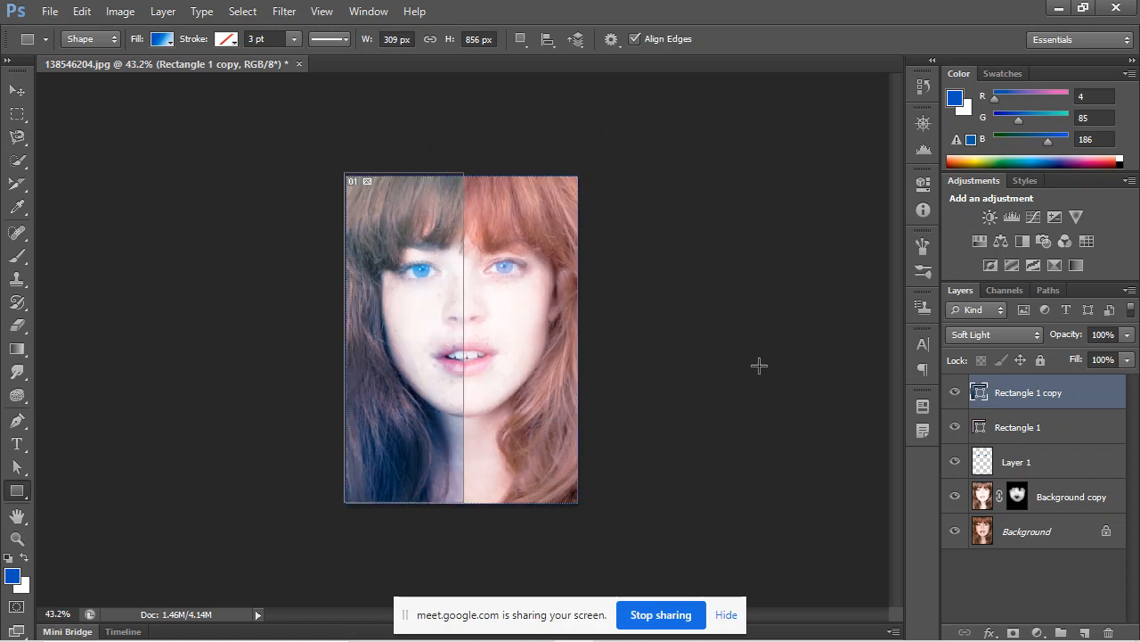
Check the Google Meet class window in Chrome and return to Photoshop.
mouse_move(615, 639)
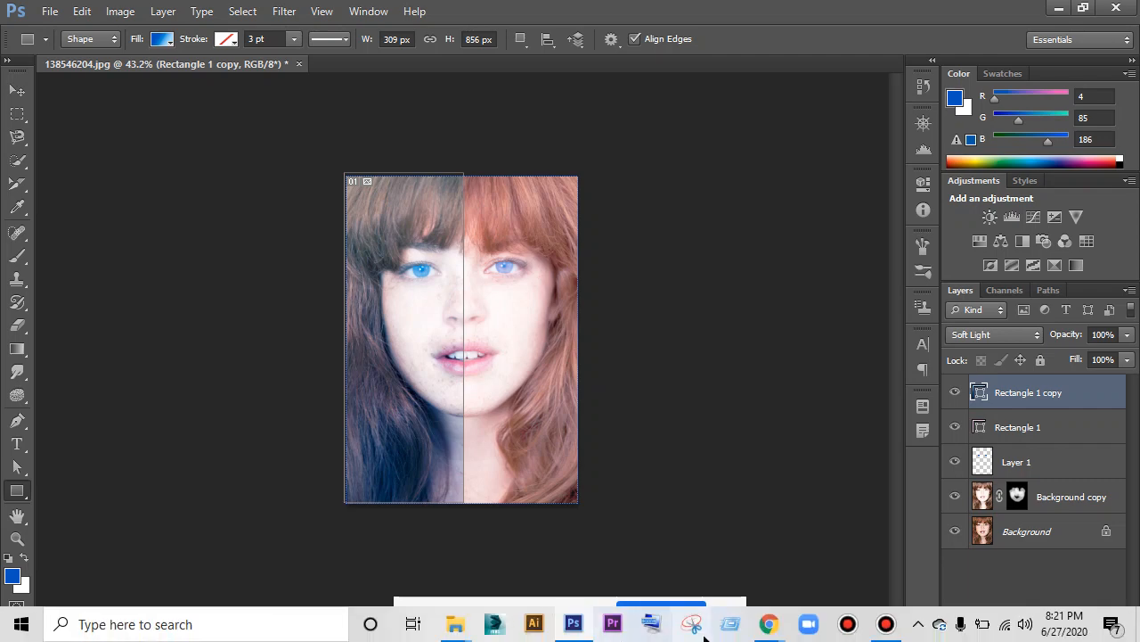
mouse_move(772, 622)
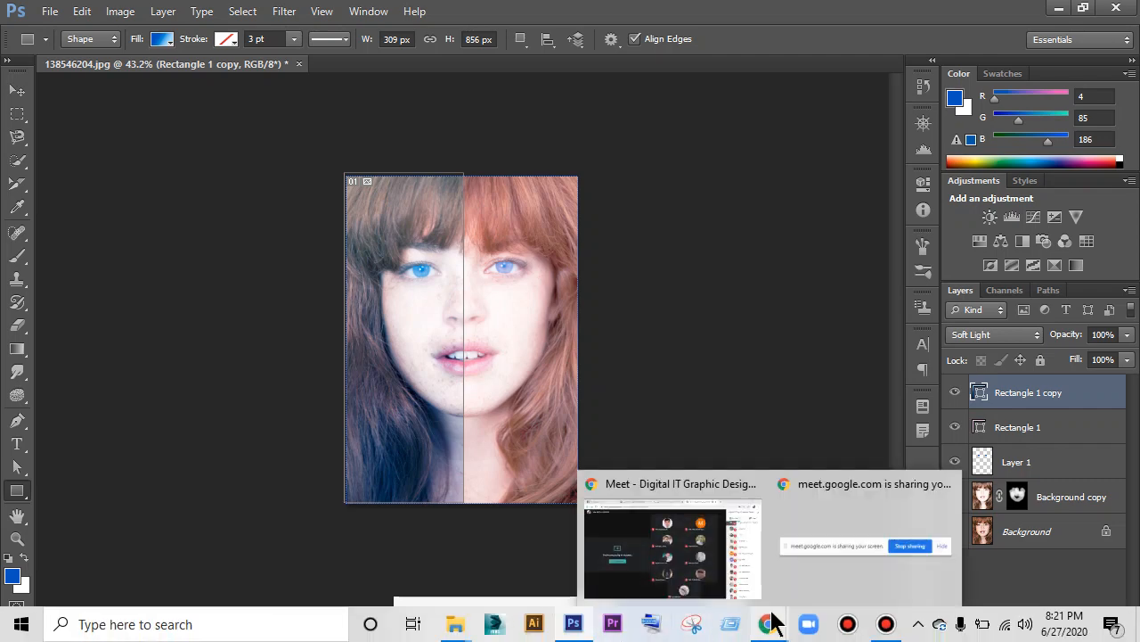
left_click(663, 570)
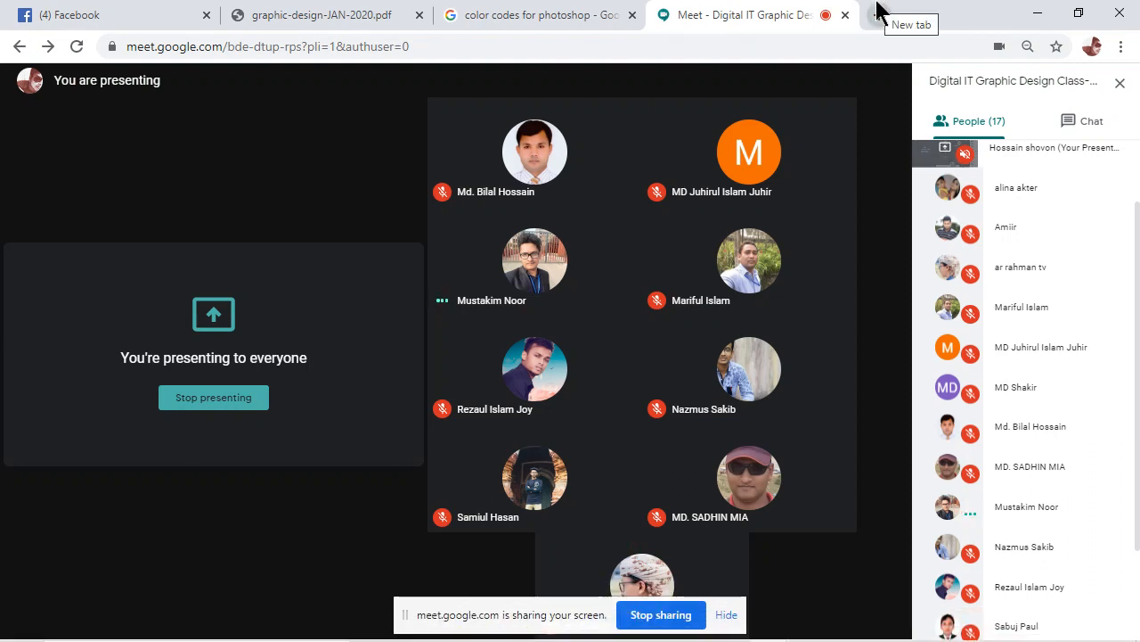
left_click(1037, 13)
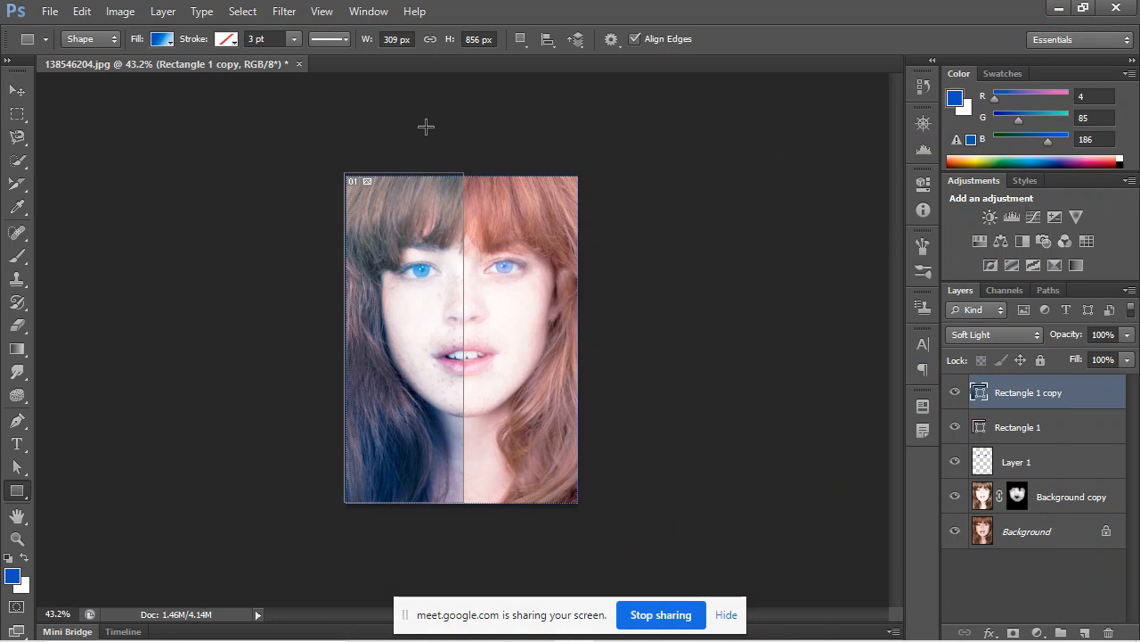
Close the portrait without saving and create a blank 550 x 800 pixel RGB document at 300 pixels/inch with a white background.
left_click(299, 65)
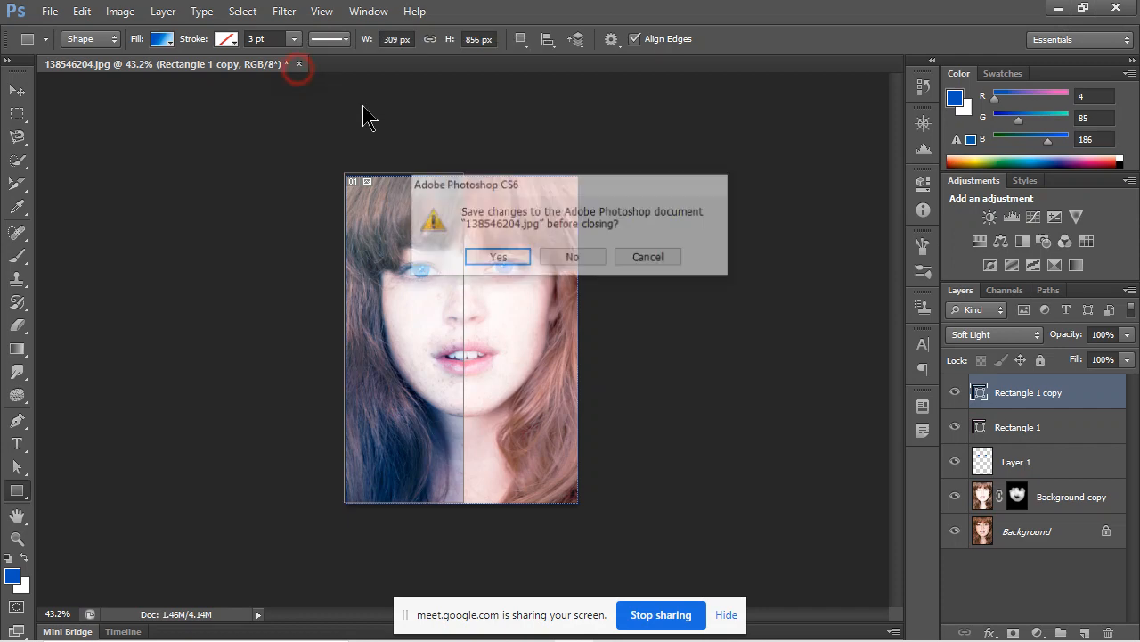
left_click(586, 257)
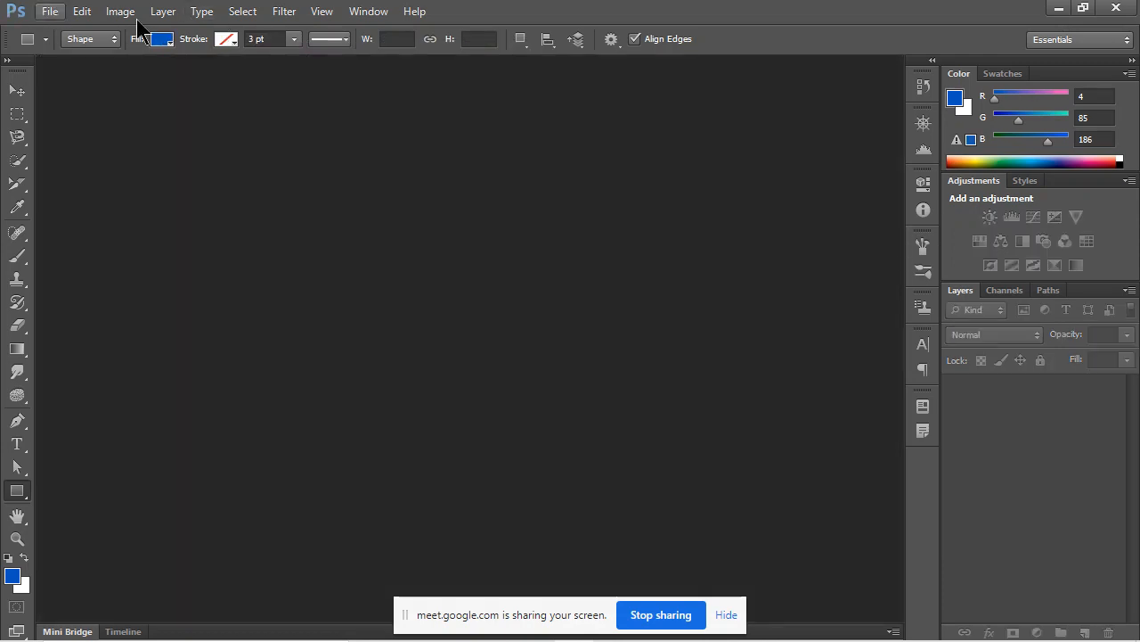
left_click(48, 12)
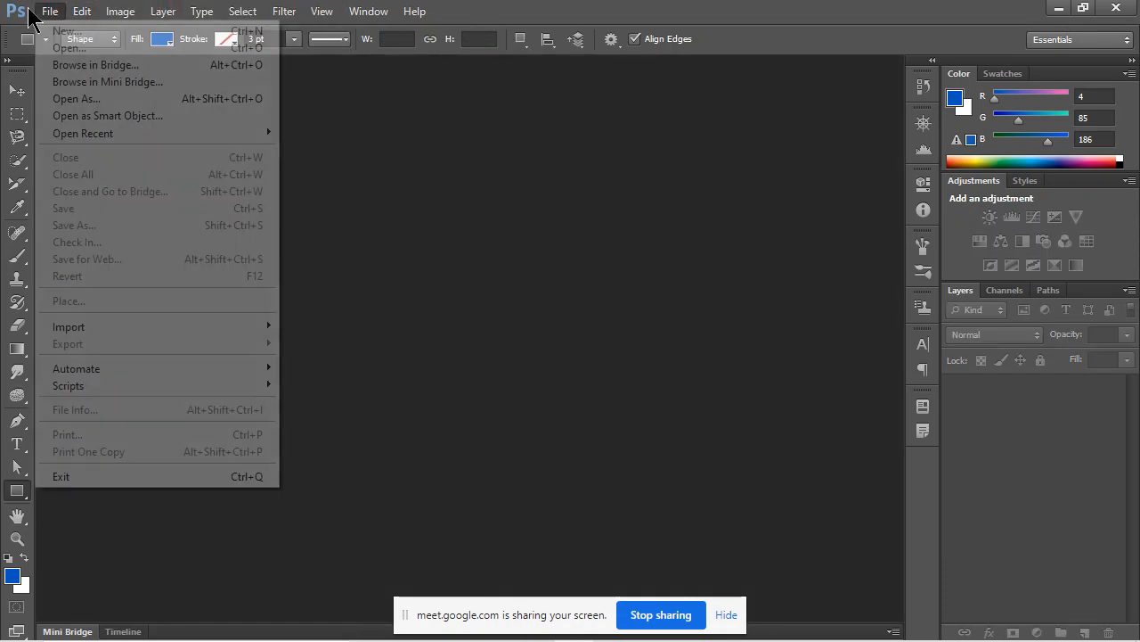
left_click(63, 30)
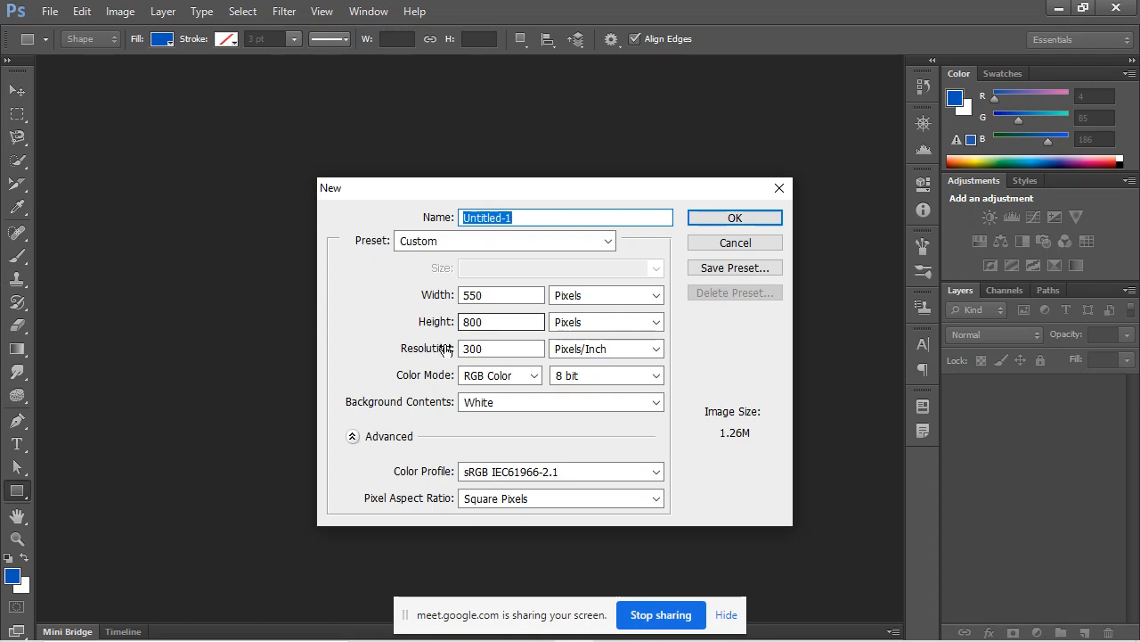
left_click(731, 217)
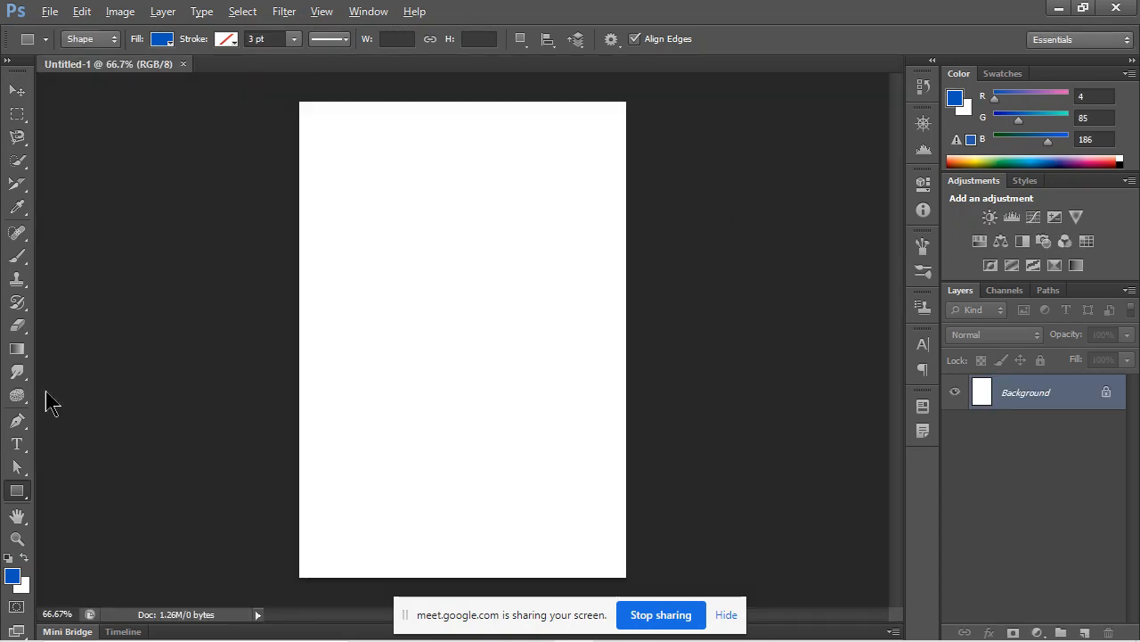
Switch to the Google search page in Chrome and search Google Images for "newslatter".
key("alt+Tab")
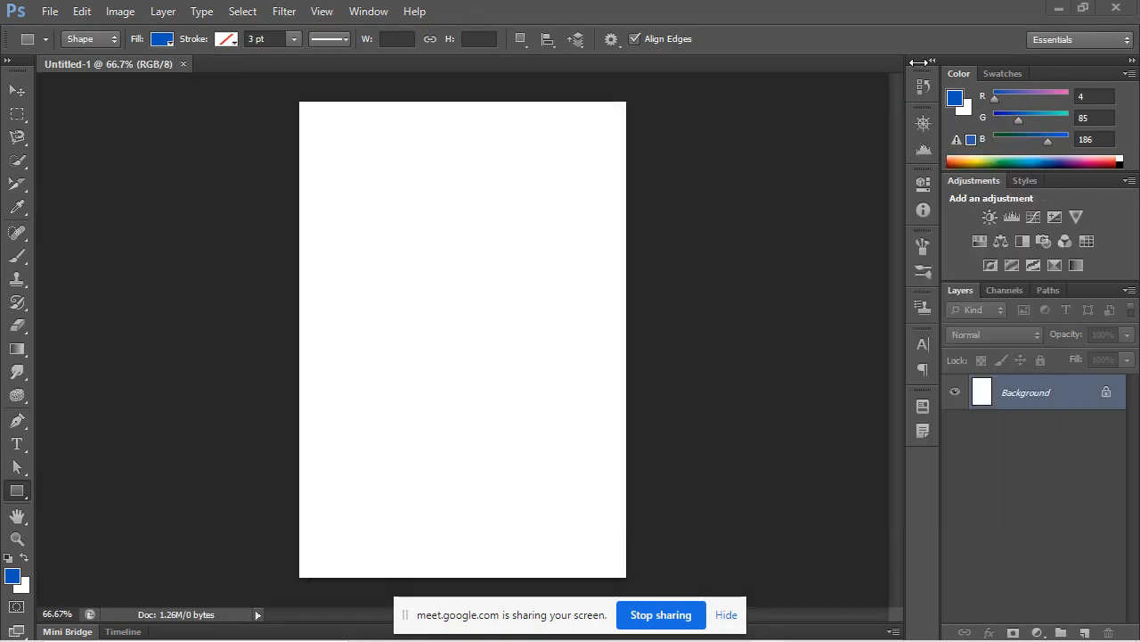
left_click(1059, 9)
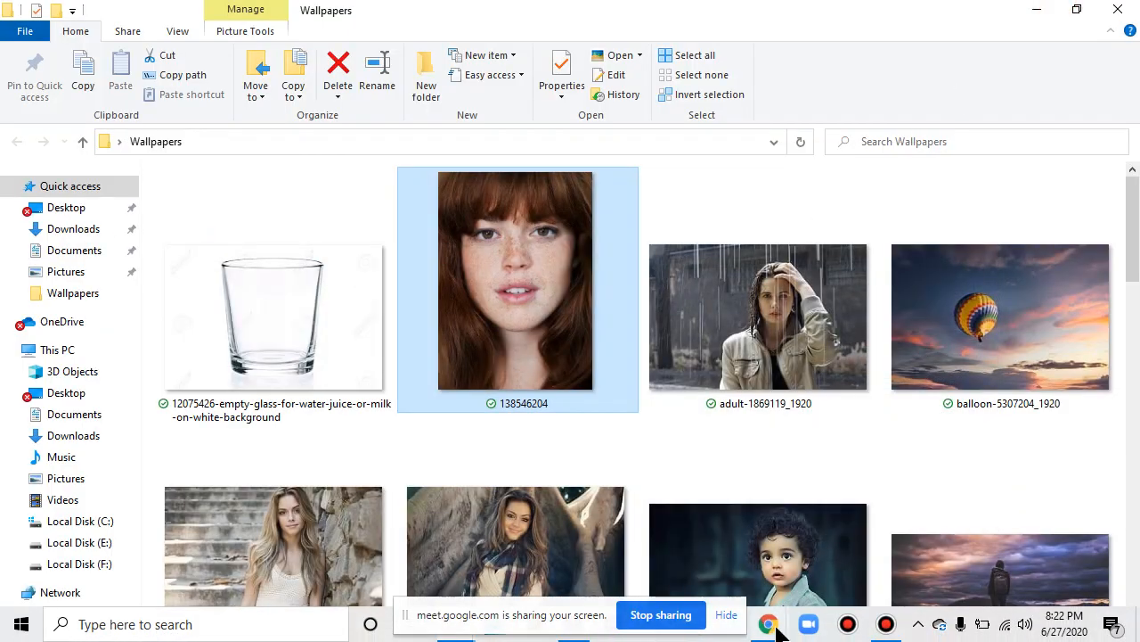
mouse_move(777, 628)
left_click(725, 558)
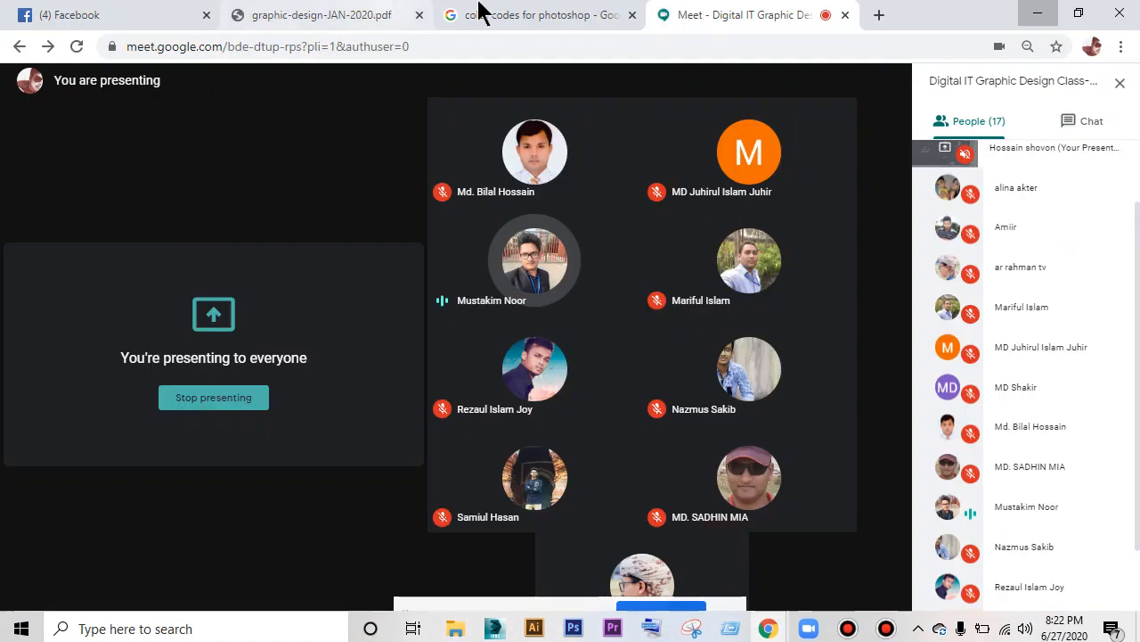
left_click(478, 12)
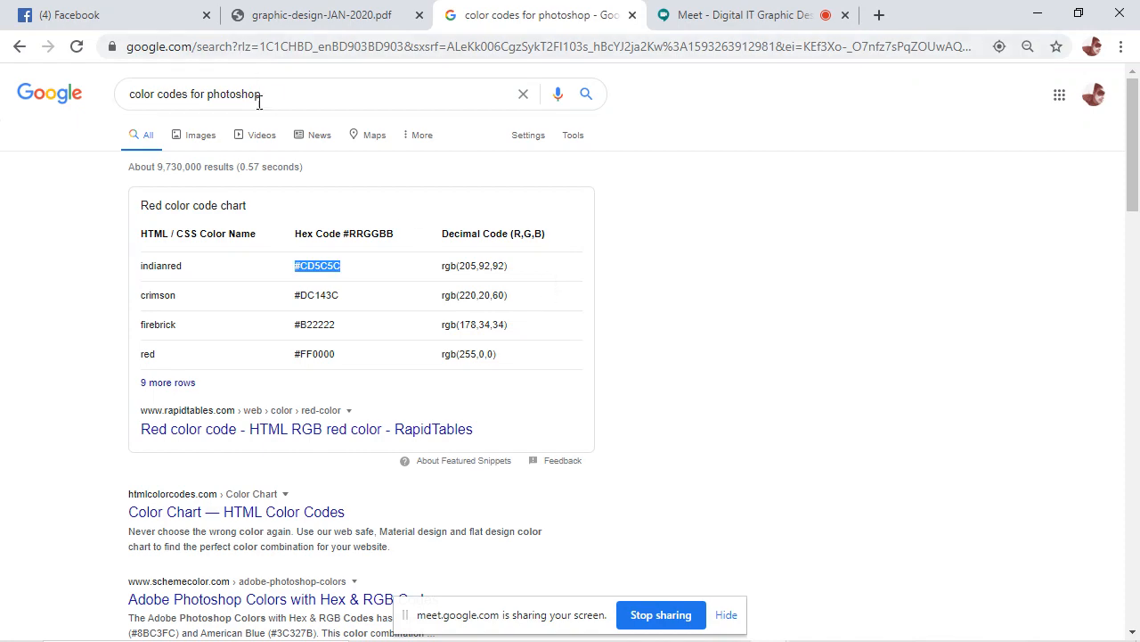
left_click(198, 138)
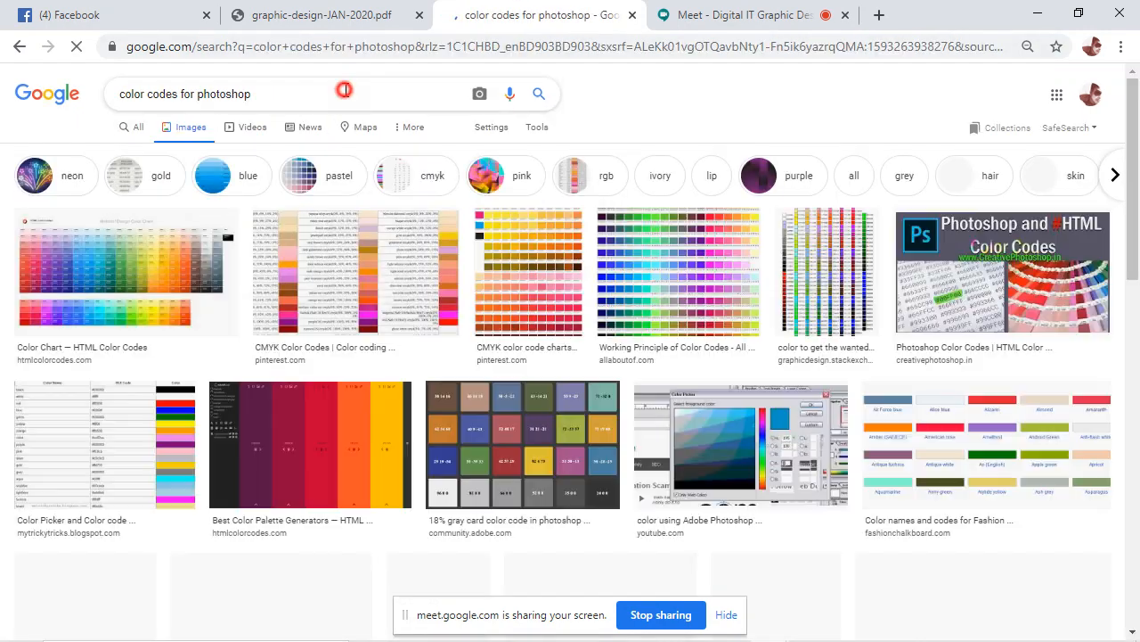
triple_click(344, 90)
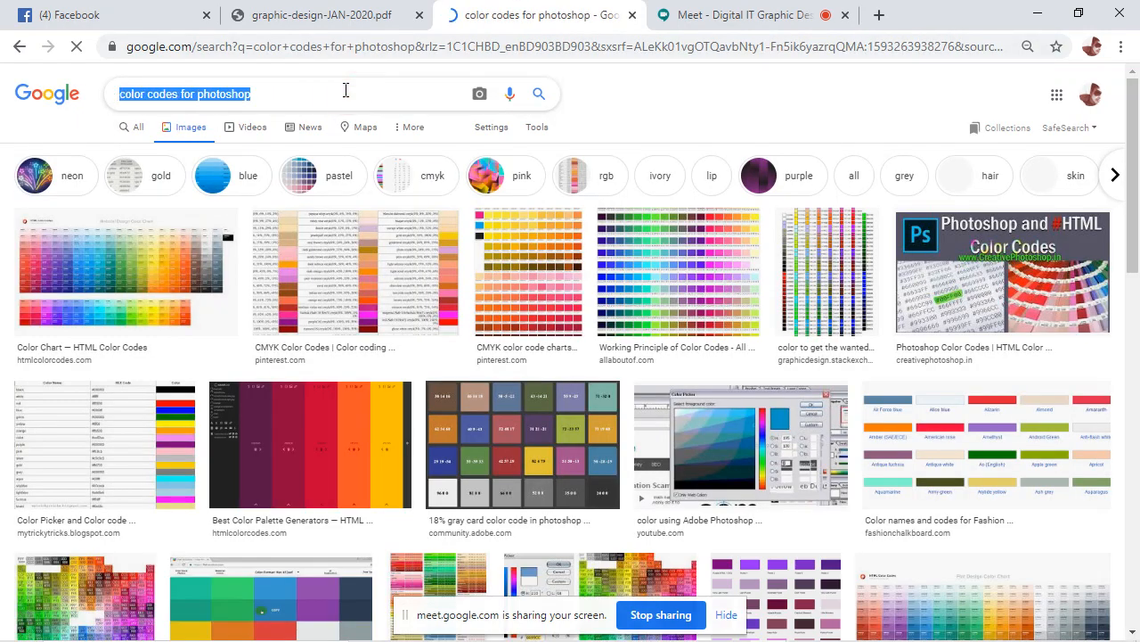
type("newsl")
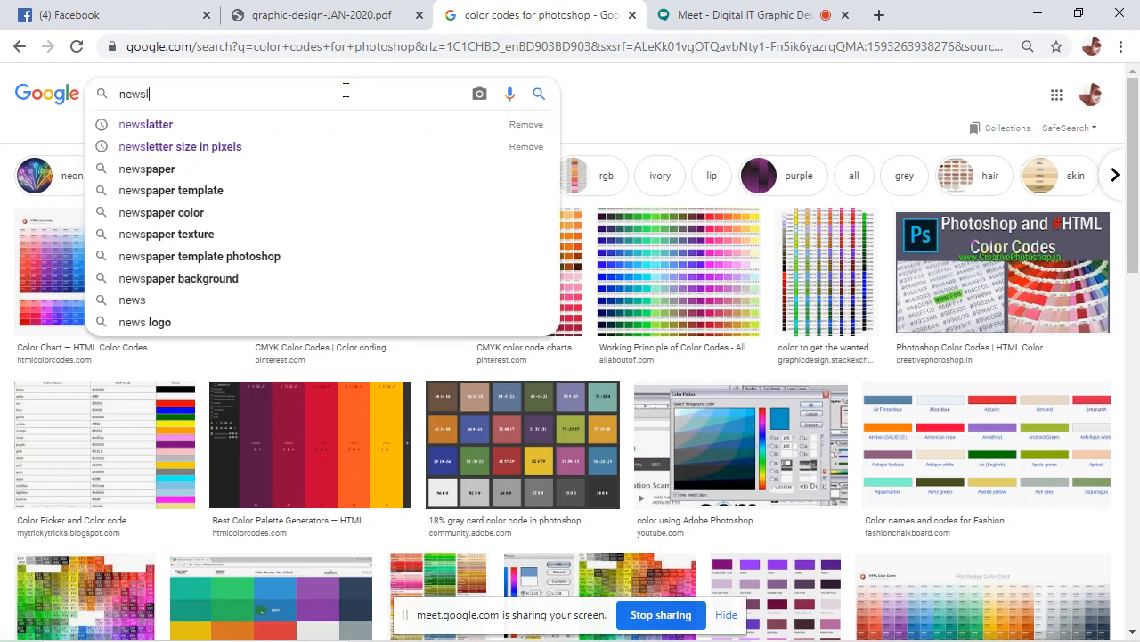
key("Down")
key("Return")
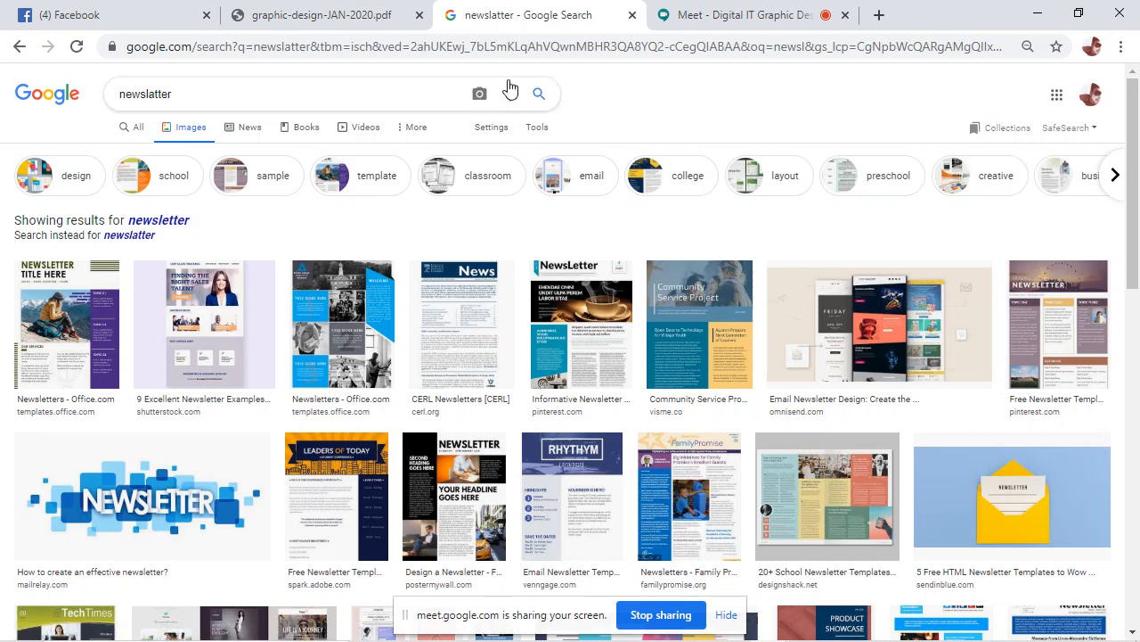
Search Google for "Niel Patel" in a new browser tab, open neilpatel.com and look through its home page.
left_click(877, 16)
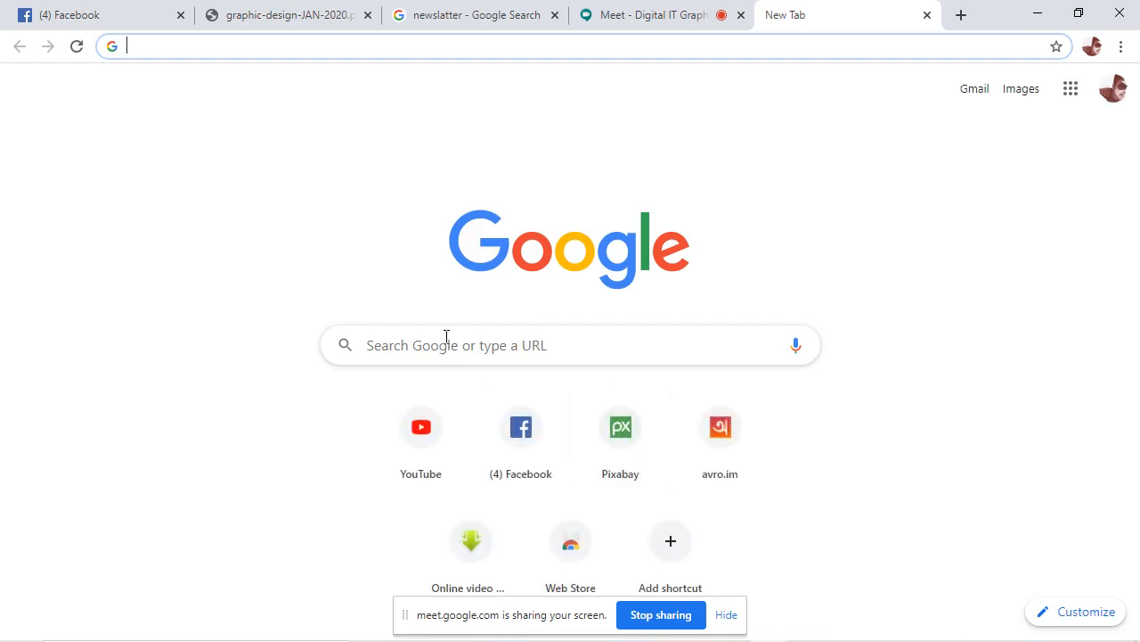
type("Niel ")
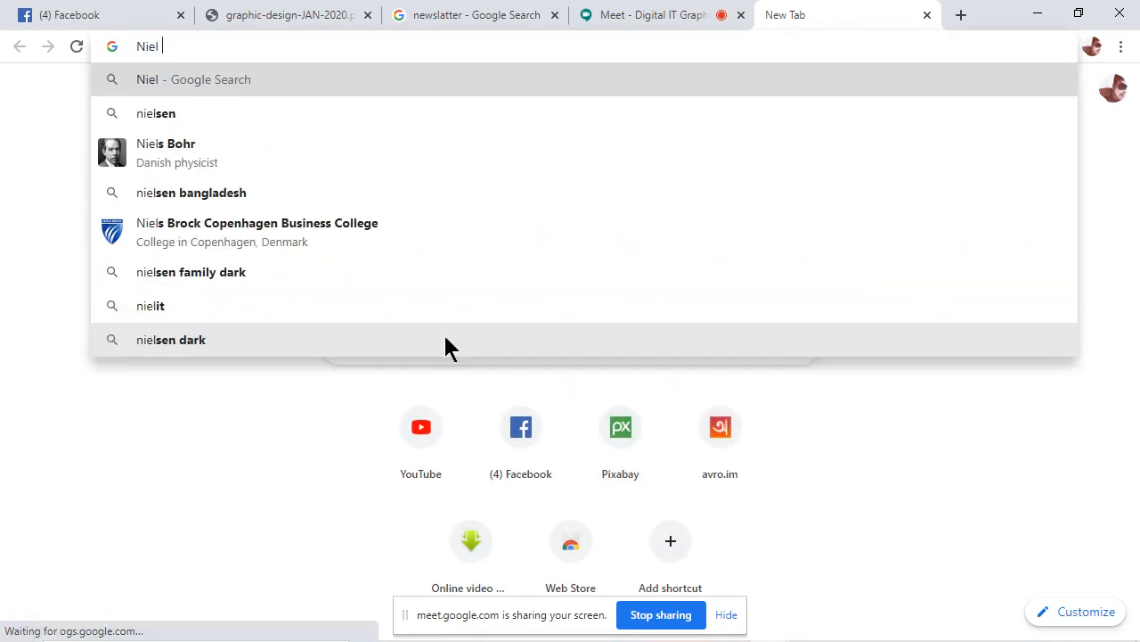
type("Patel")
key("Return")
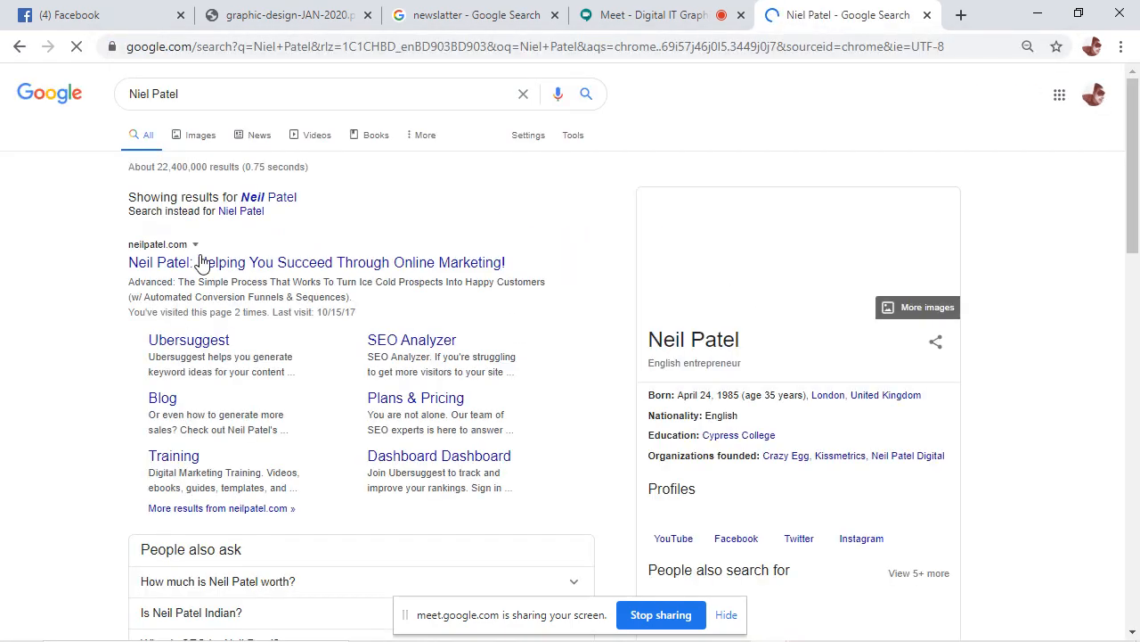
left_click(201, 262)
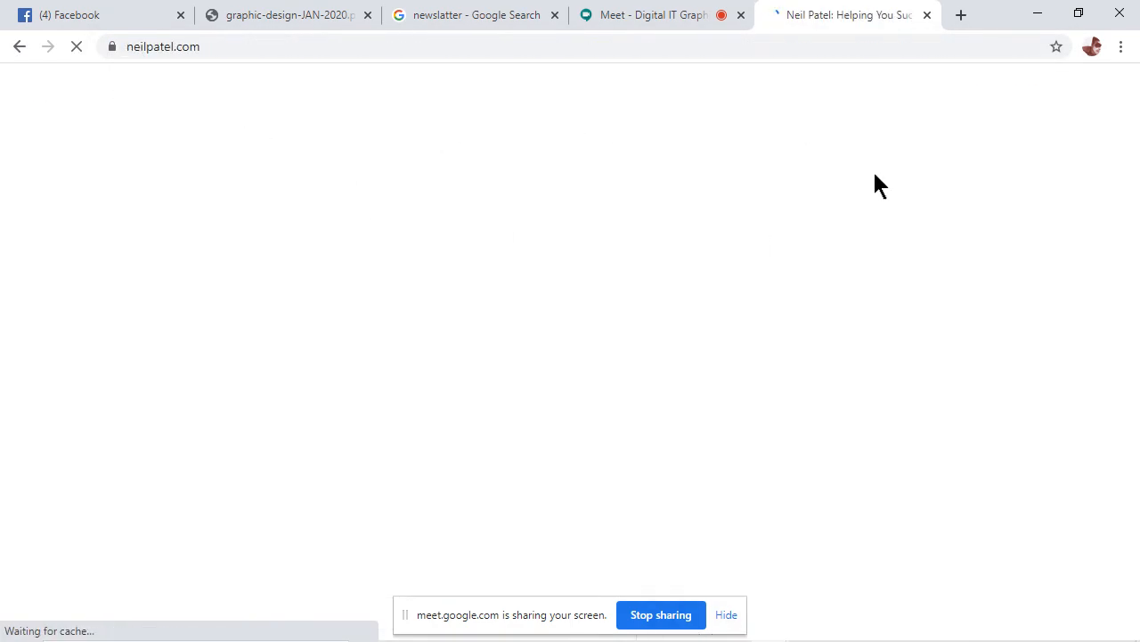
scroll(776, 386, "down", 2)
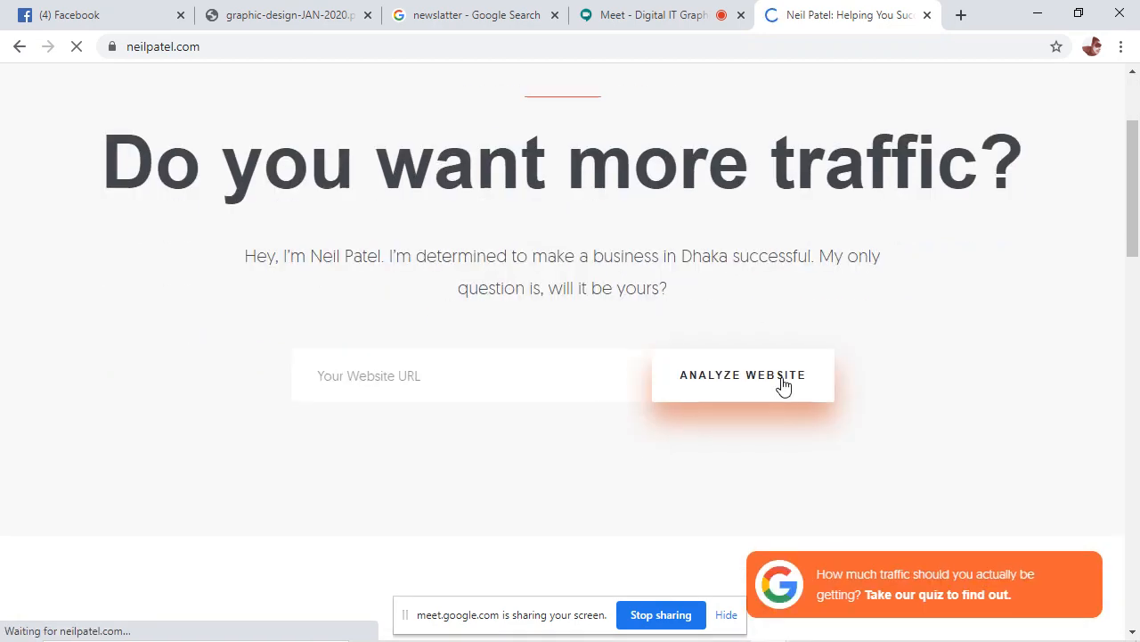
scroll(825, 450, "down", 8)
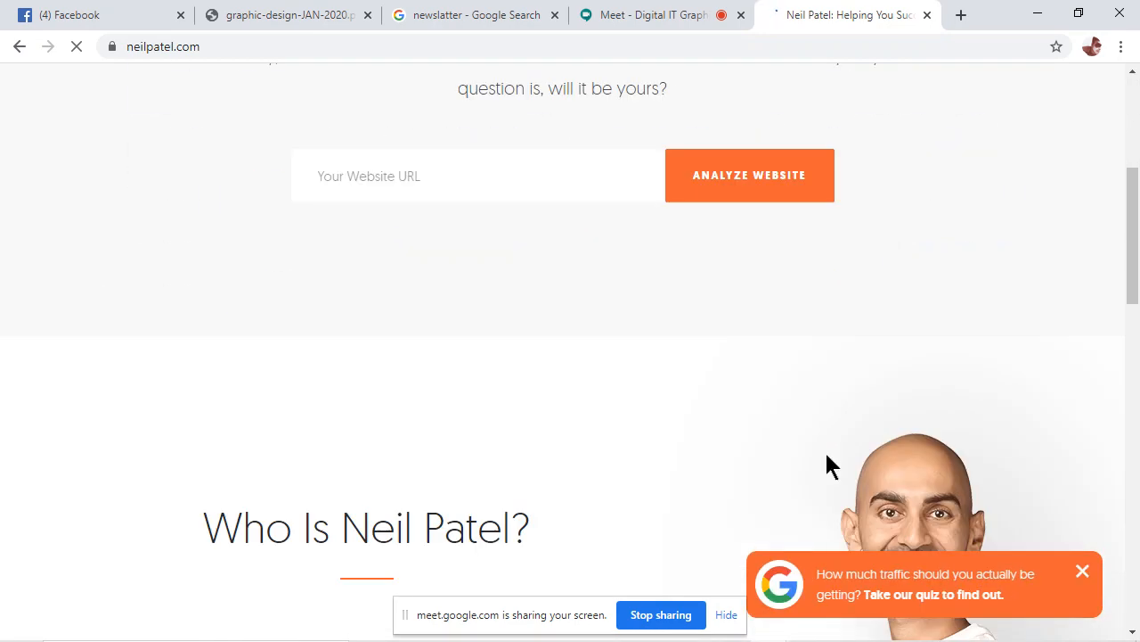
scroll(824, 451, "up", 3)
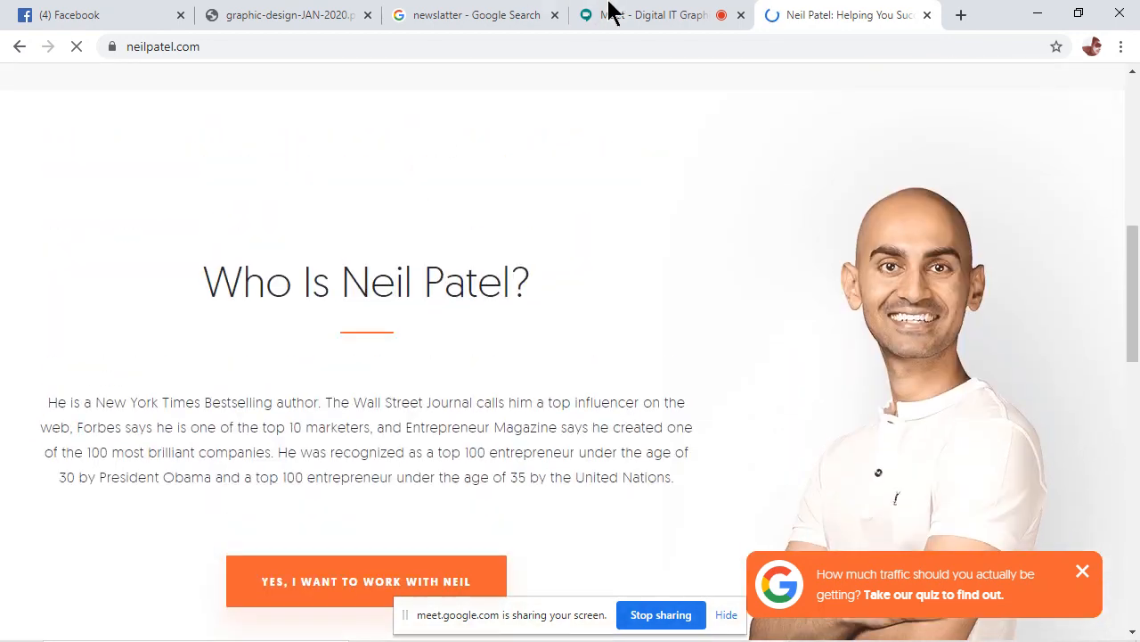
Return to the newsletter image results and preview the Community Service Project newsletter template from Visme.
left_click(415, 13)
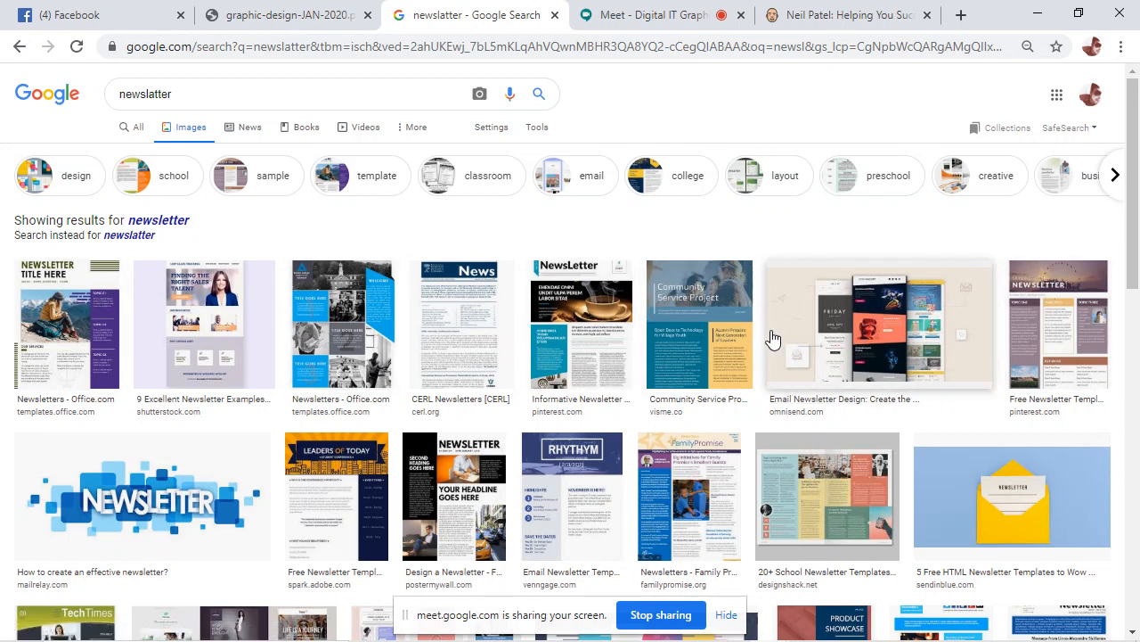
left_click(677, 346)
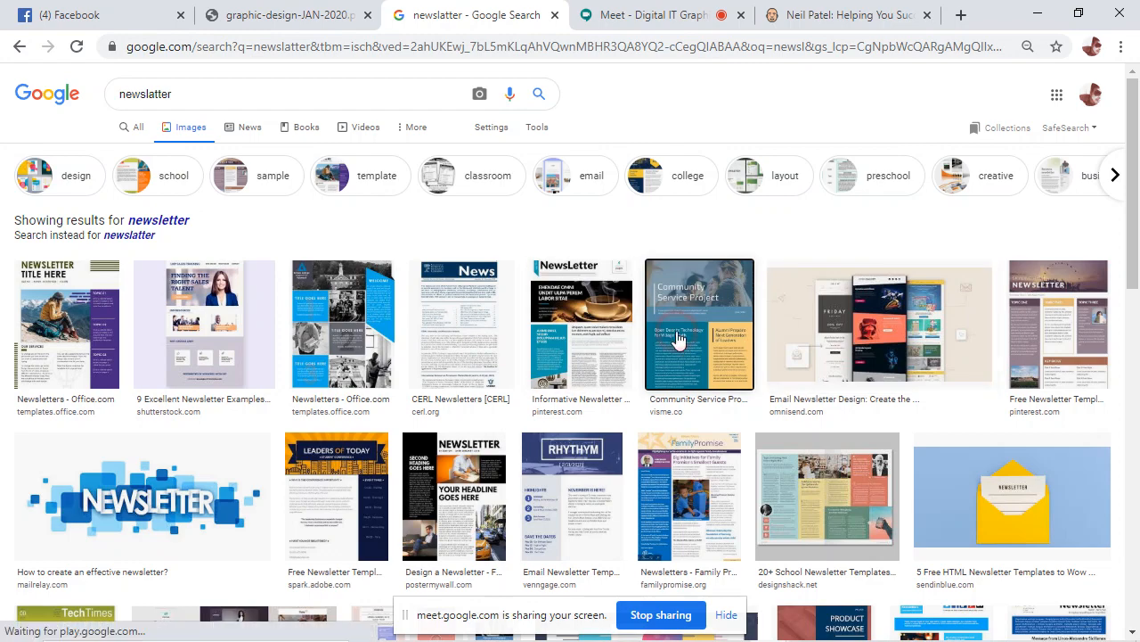
scroll(744, 378, "down", 2)
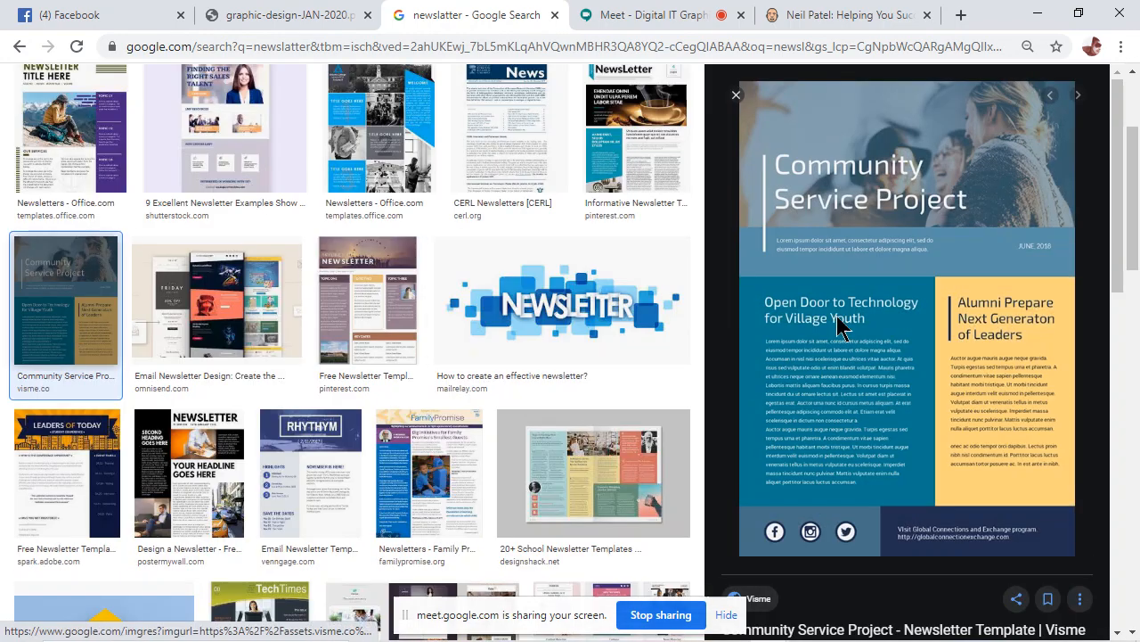
right_click(915, 234)
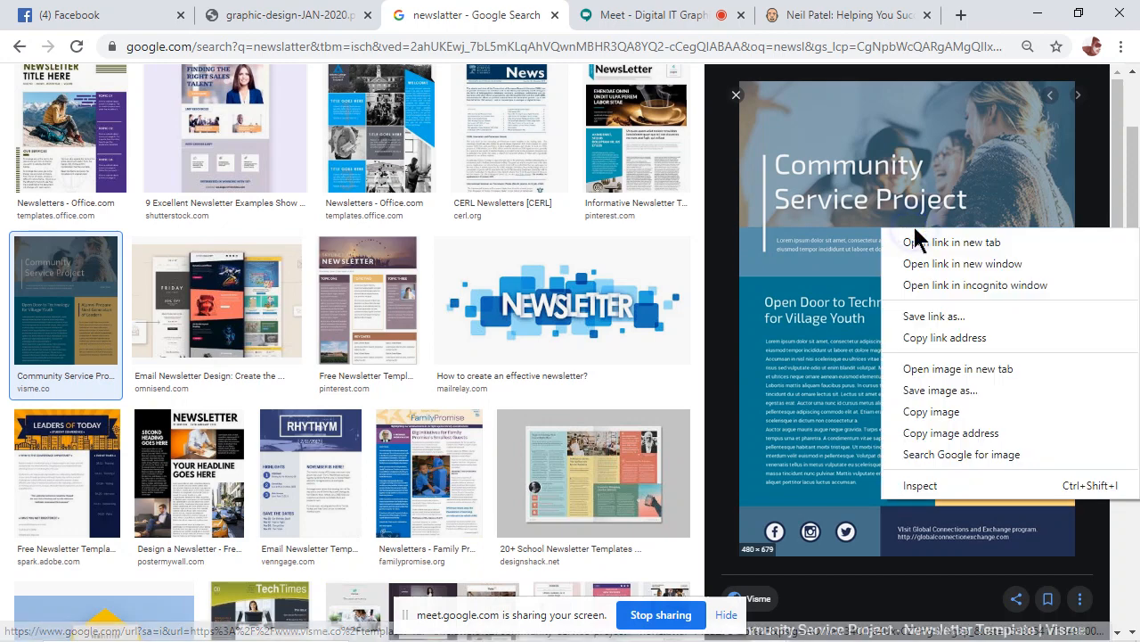
left_click(981, 390)
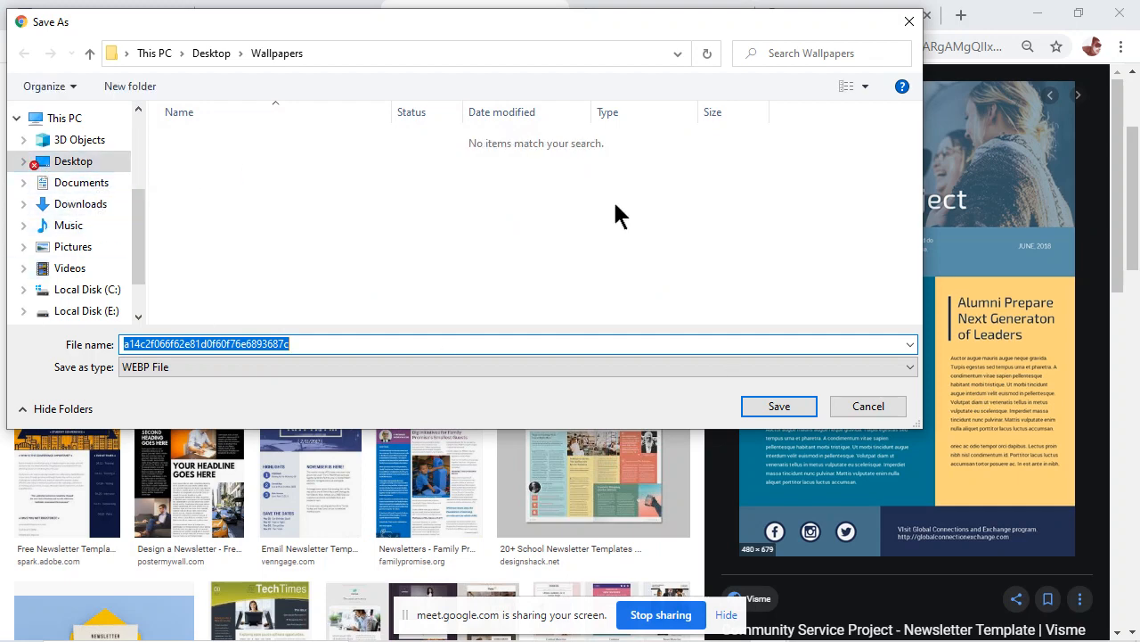
left_click(867, 406)
right_click(884, 262)
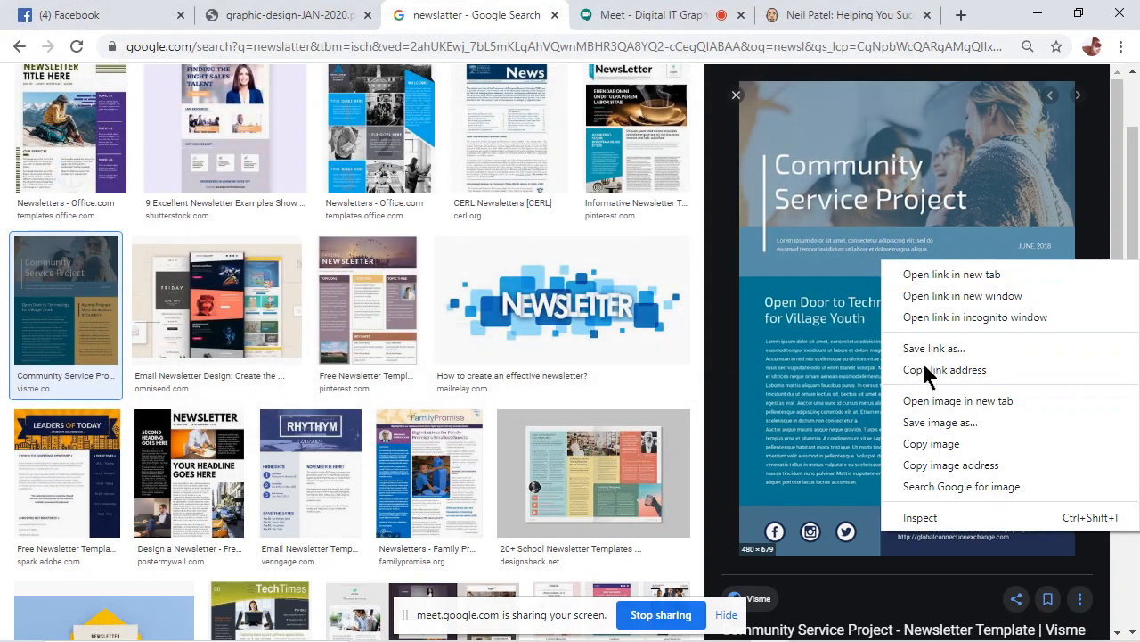
left_click(984, 442)
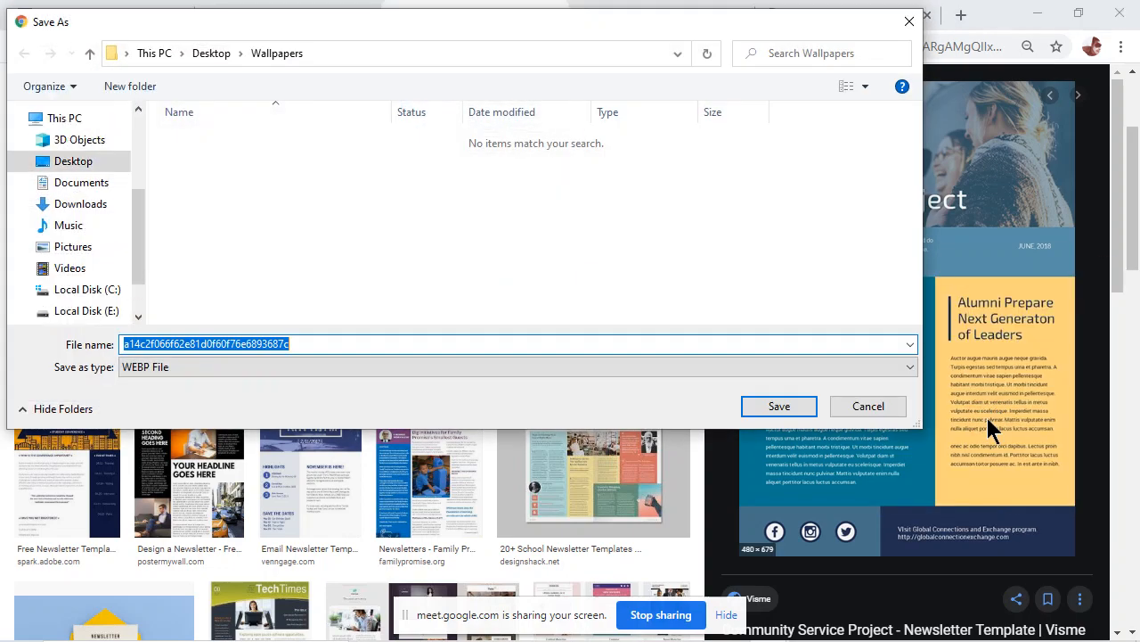
left_click(865, 406)
Open the Community Service Project newsletter template's page on visme.co from its image preview.
scroll(810, 523, "down", 2)
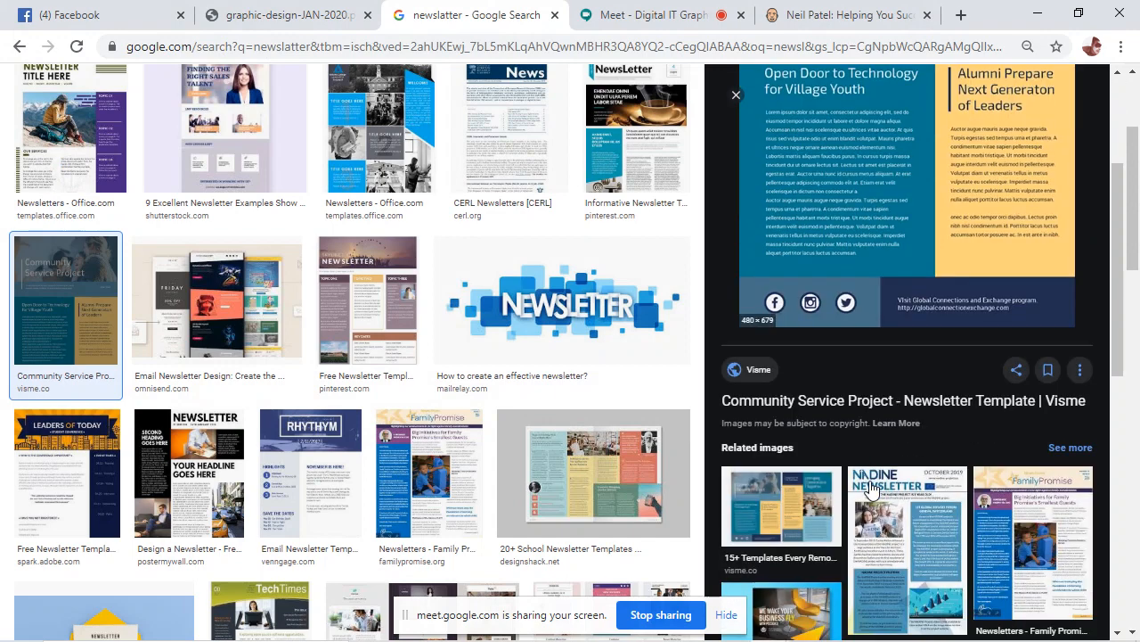
scroll(866, 484, "up", 2)
left_click(920, 320)
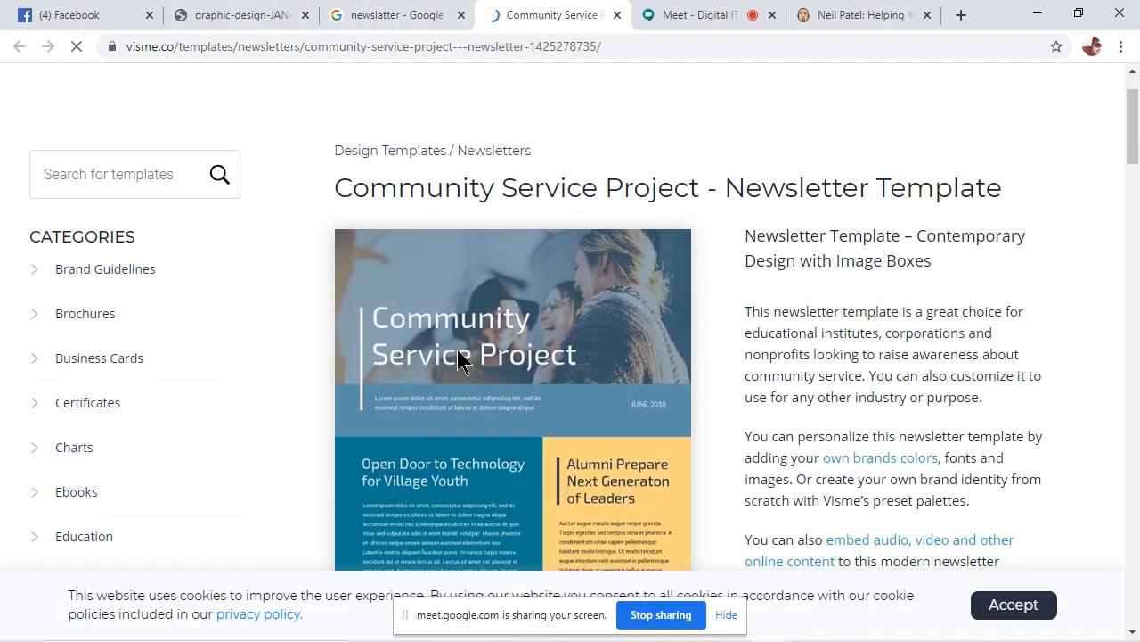
scroll(457, 349, "down", 2)
right_click(466, 349)
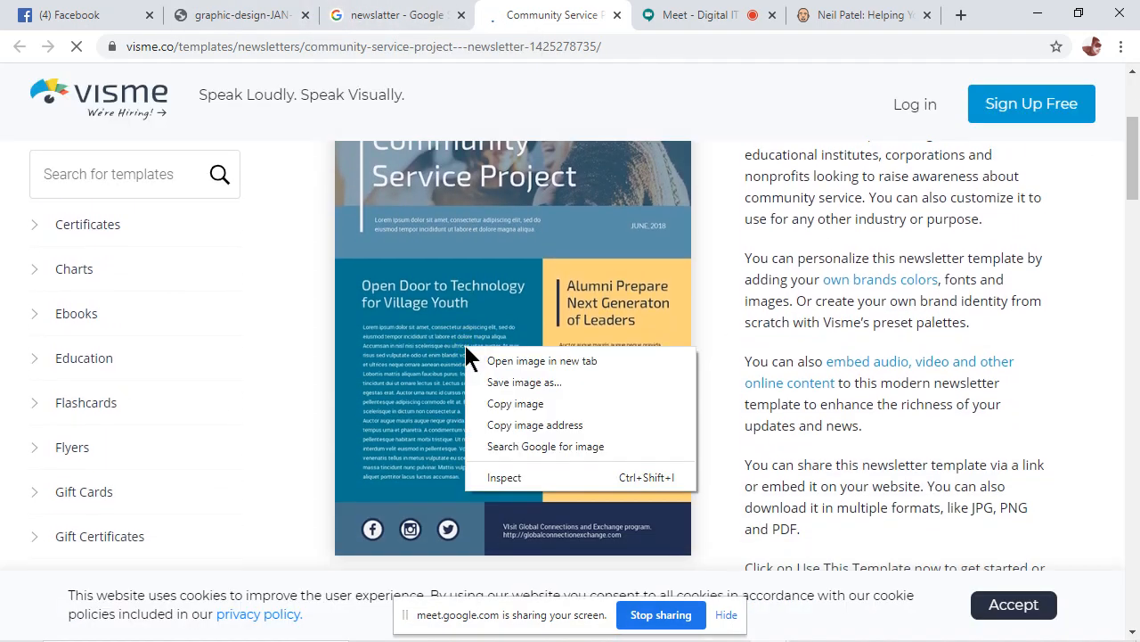
left_click(641, 378)
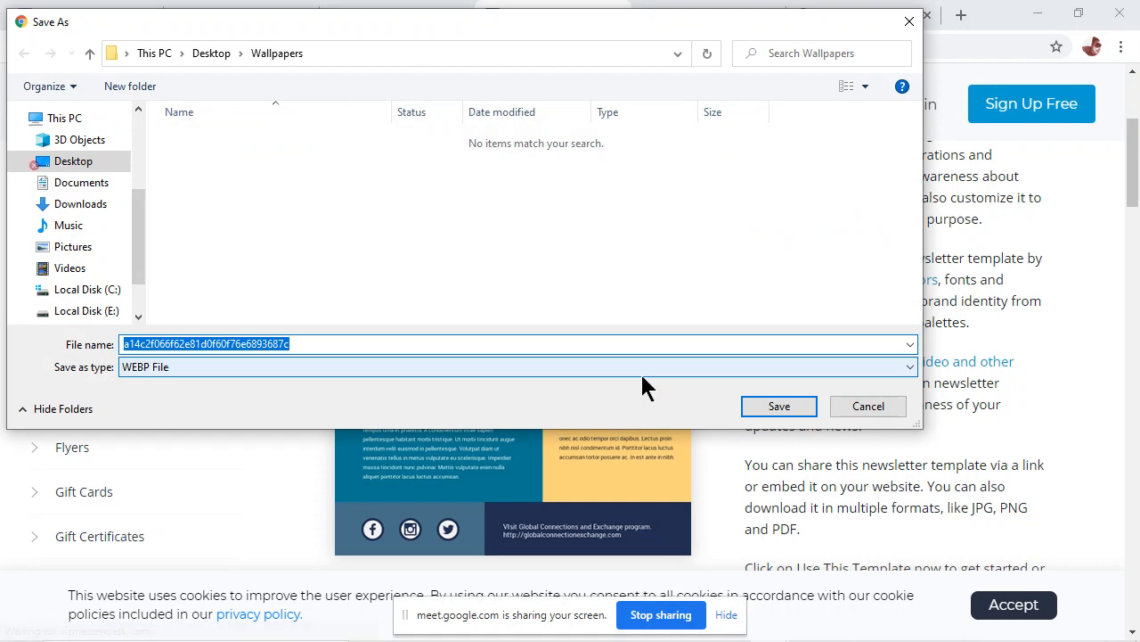
left_click(515, 370)
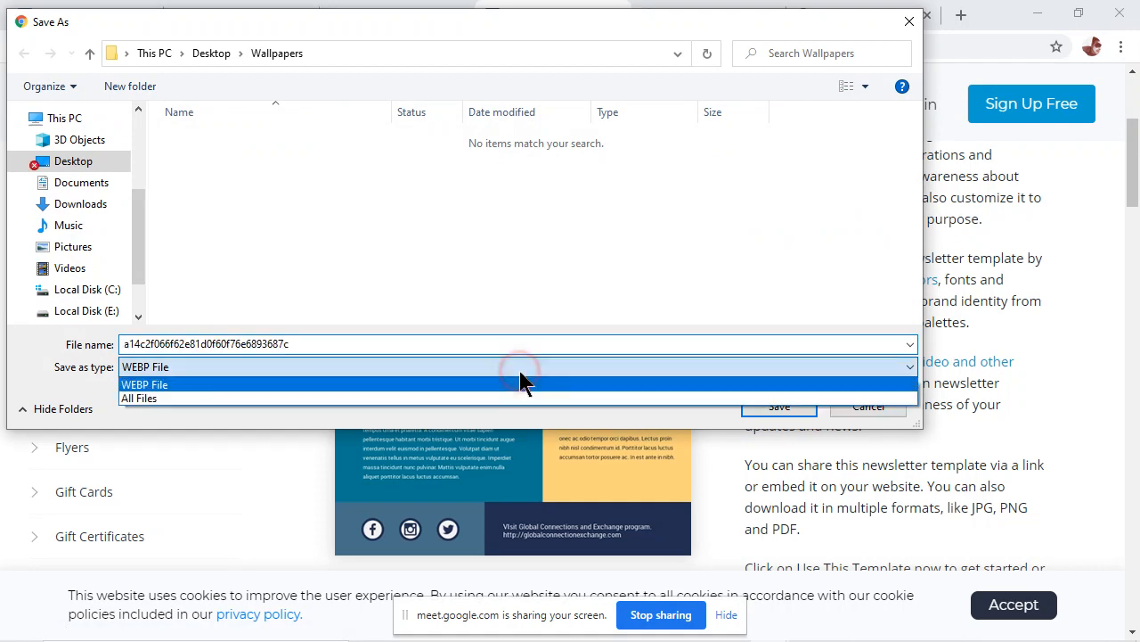
left_click(841, 410)
left_click(912, 27)
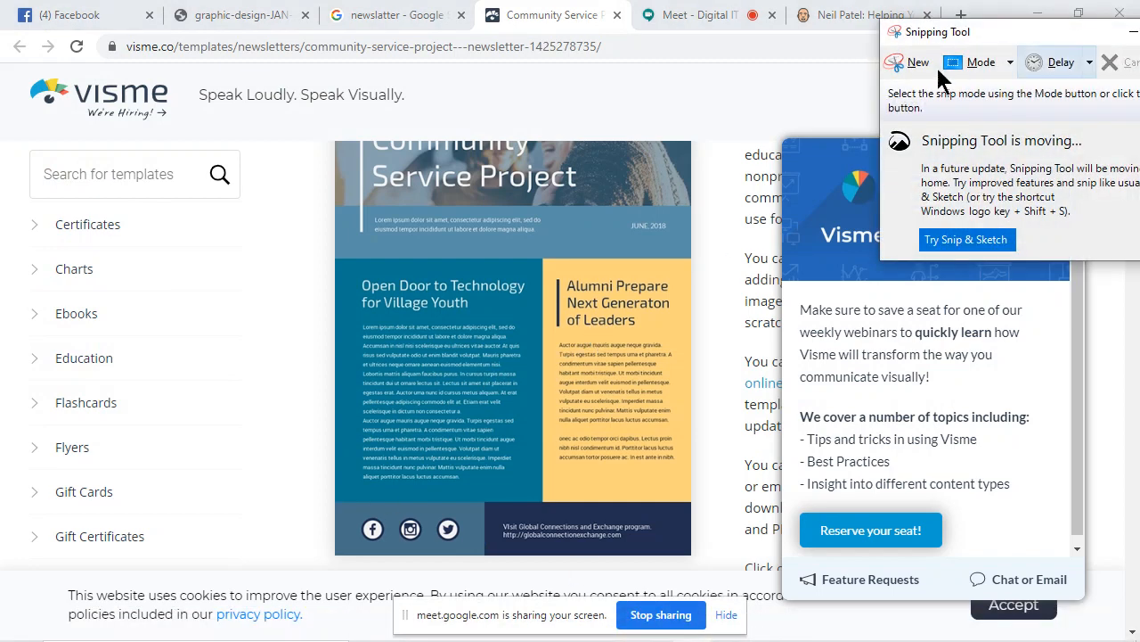
Switch to Snipping Tool, reduce the Visme page until the whole newsletter image fits, and move the tool's window fully onto the screen.
scroll(678, 258, "down", 2)
scroll(680, 262, "up", 3)
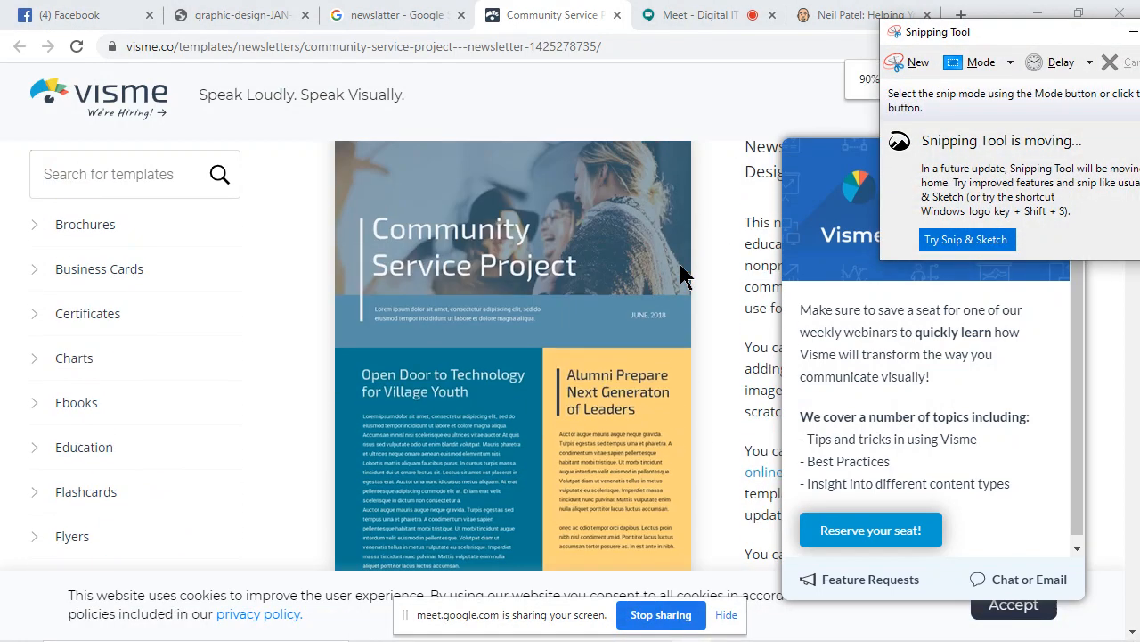
scroll(679, 263, "down", 3, "ctrl")
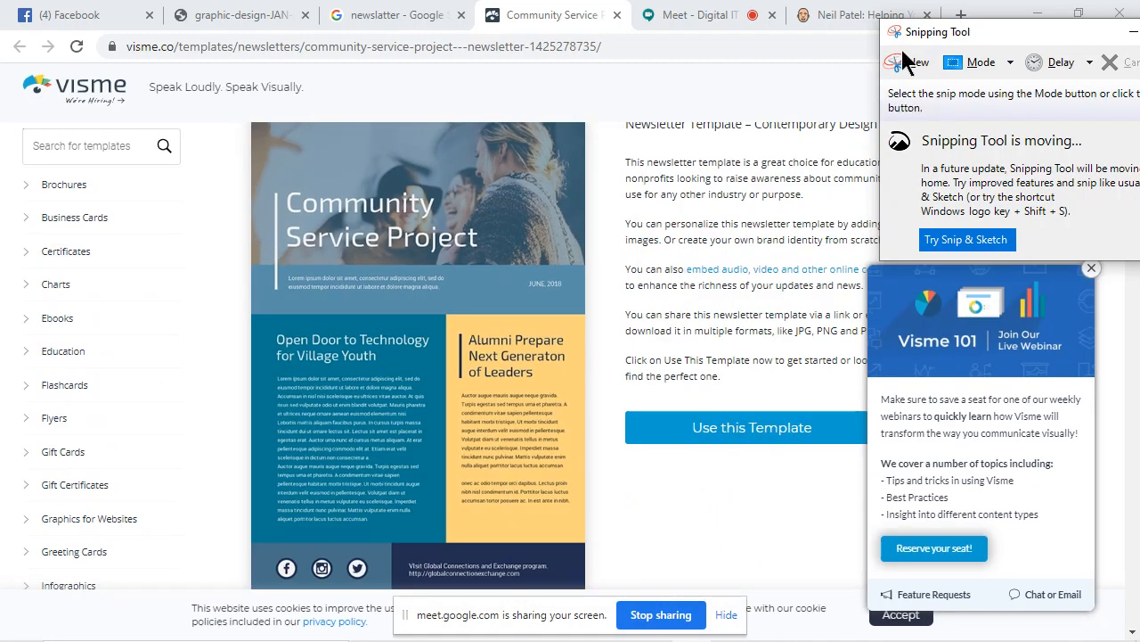
left_click(913, 62)
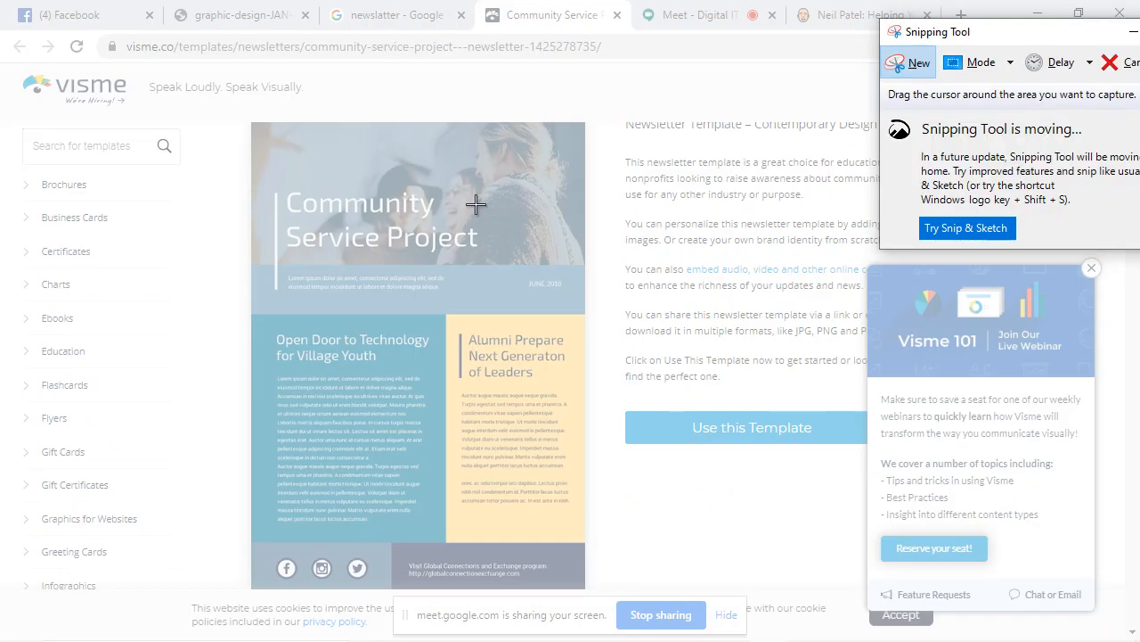
left_click_drag(1026, 33, 855, 33)
left_click(927, 73)
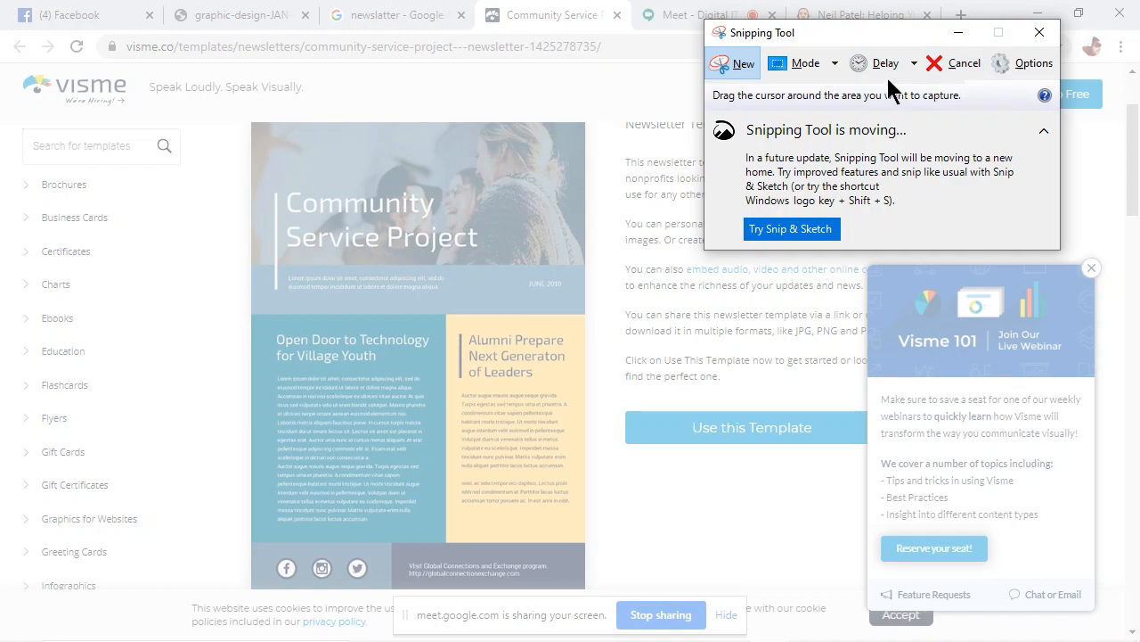
scroll(542, 232, "down", 1)
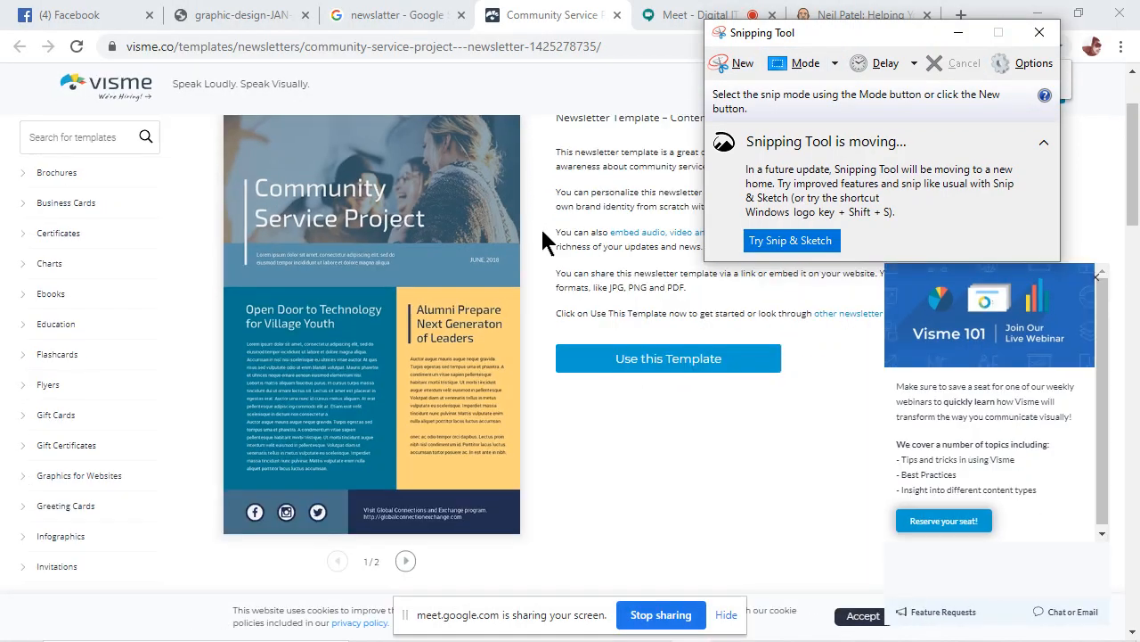
scroll(541, 232, "down", 5)
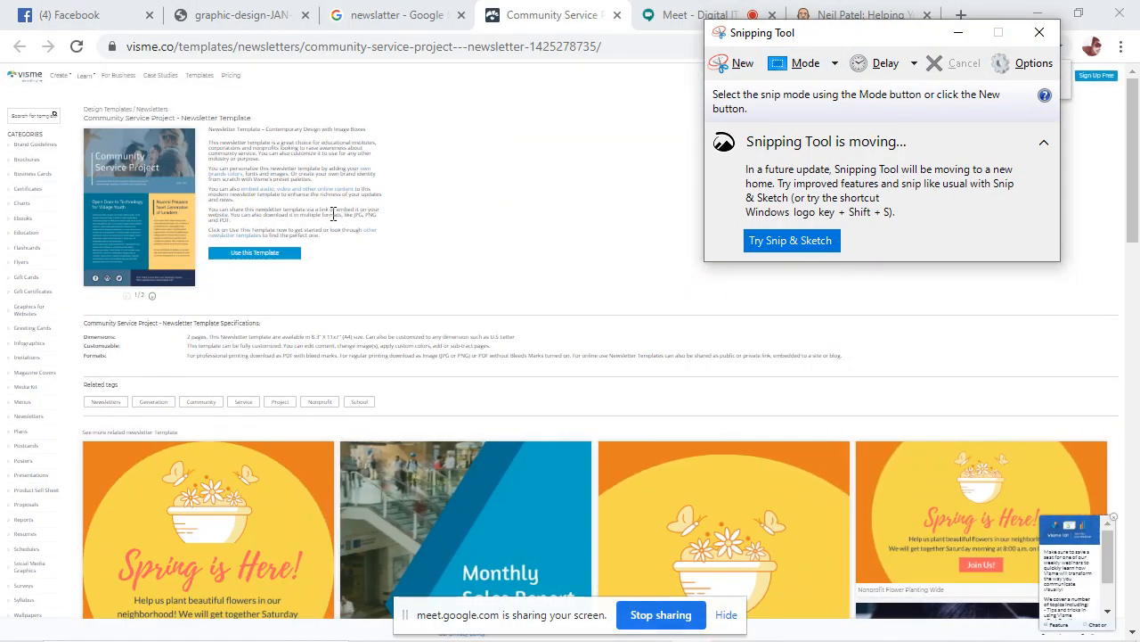
scroll(437, 276, "up", 6)
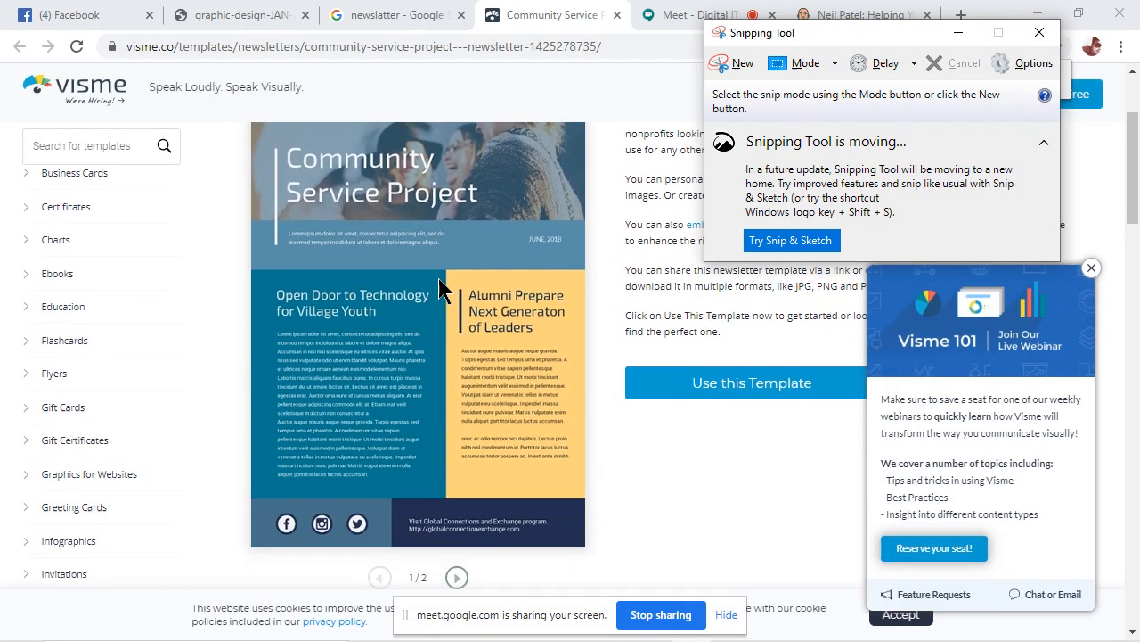
scroll(295, 216, "up", 1)
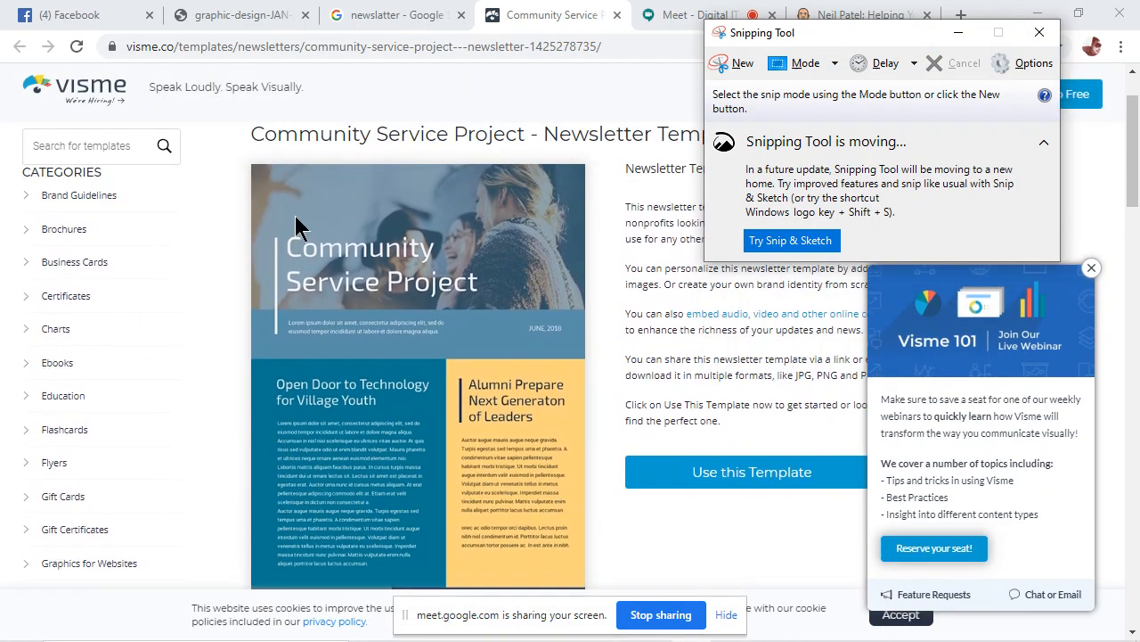
left_click(723, 62)
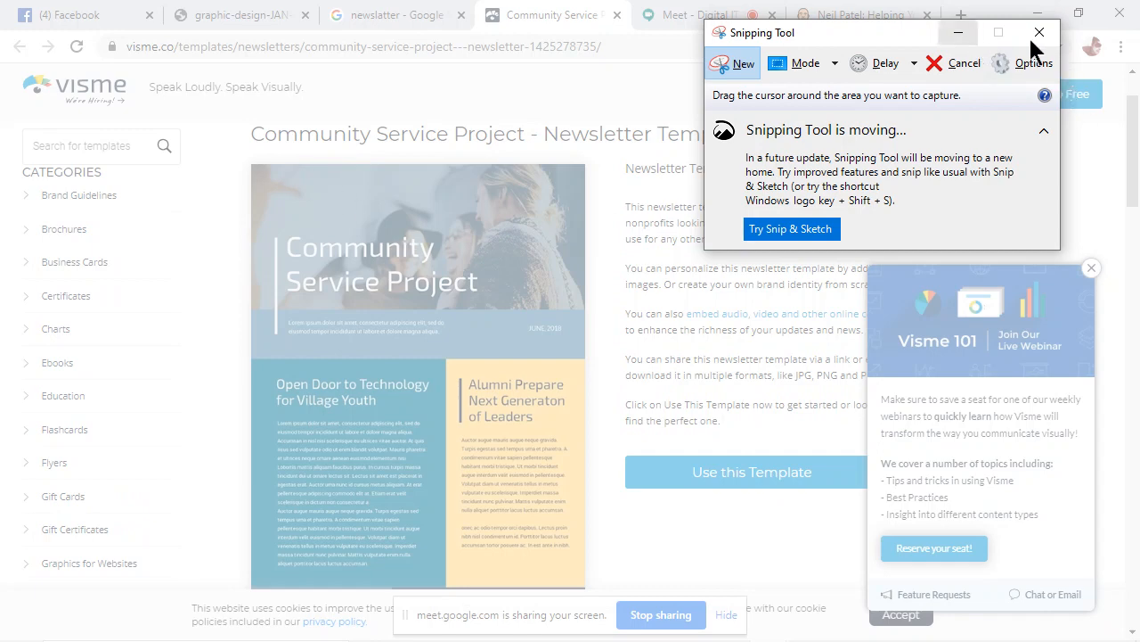
left_click(950, 71)
left_click(957, 32)
Capture the entire Community Service Project newsletter image as a new rectangular snip with Snipping Tool.
scroll(363, 167, "down", 1)
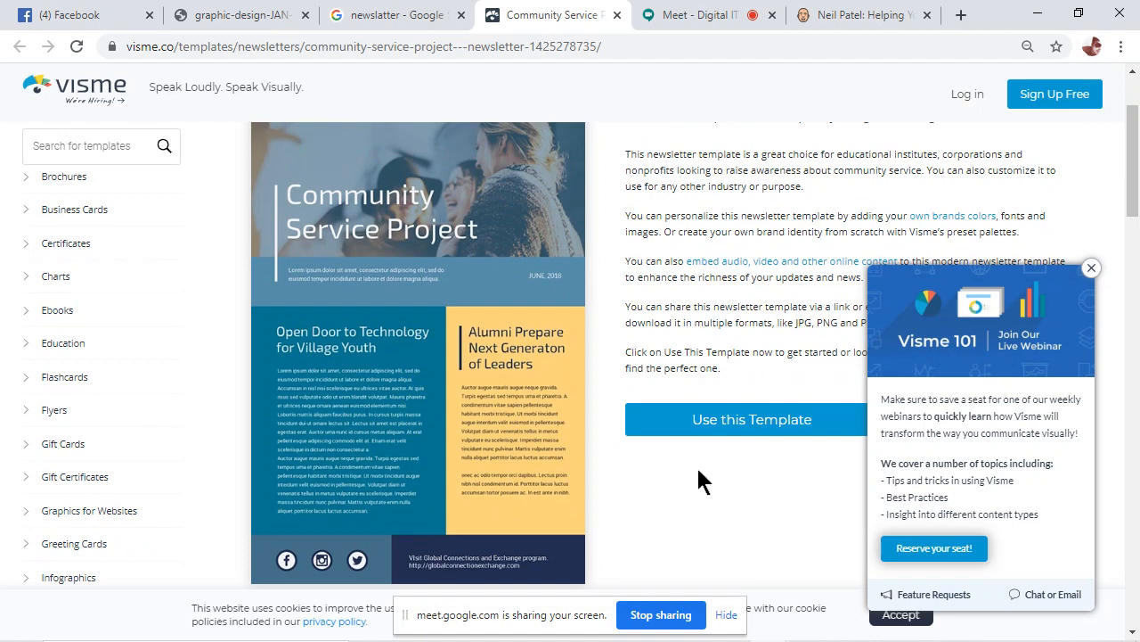
left_click(691, 624)
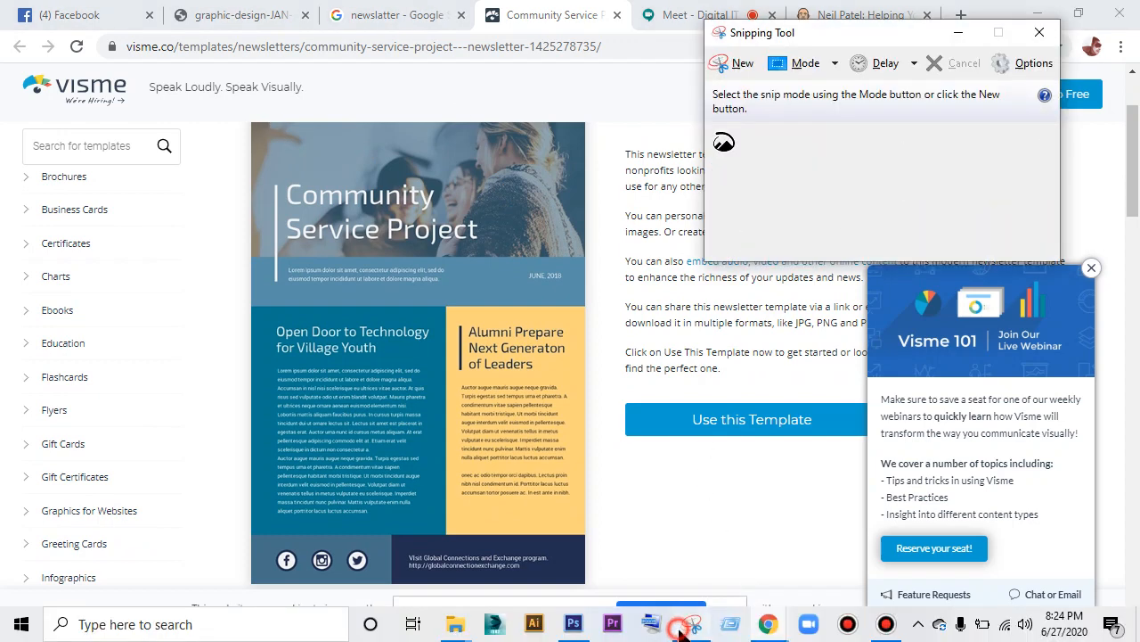
left_click(739, 60)
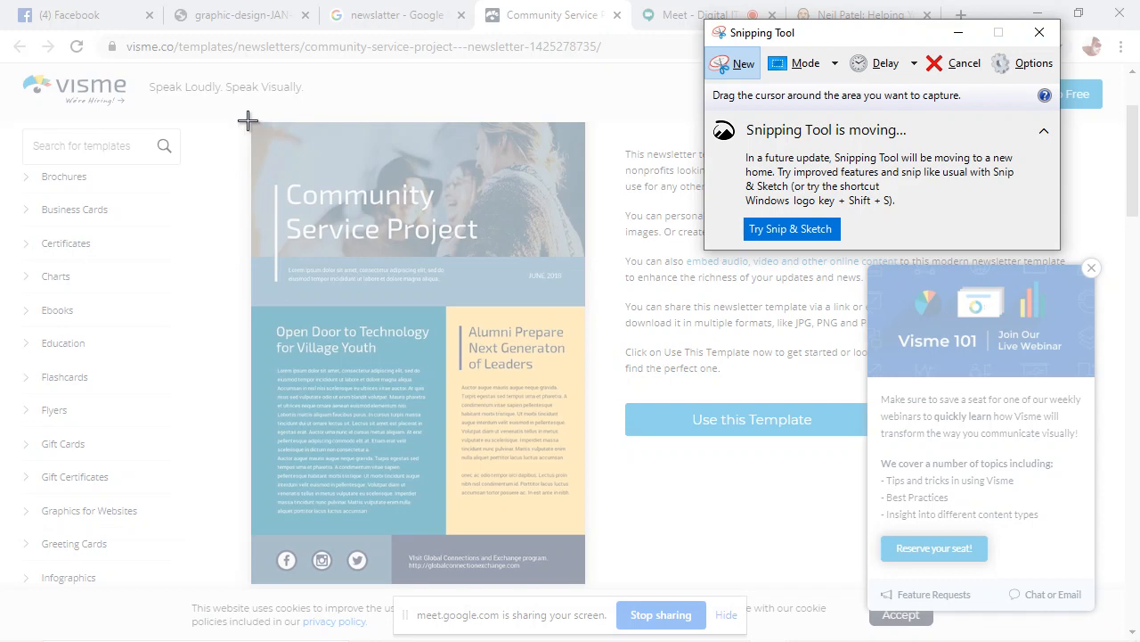
left_click_drag(251, 121, 585, 584)
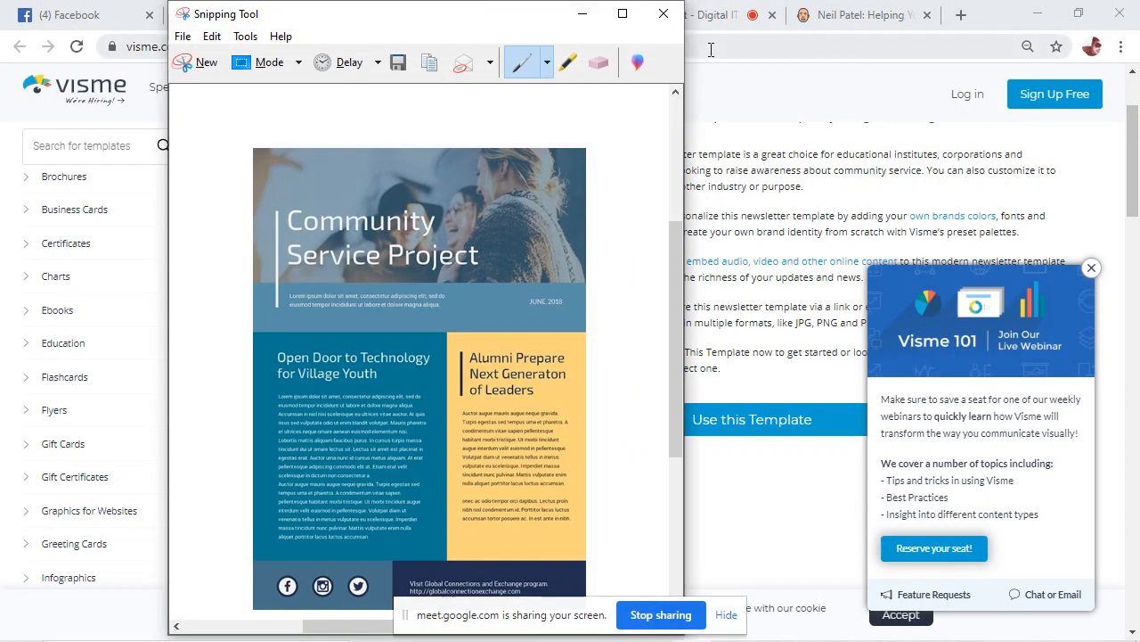
Save the newsletter snip to the Desktop as a JPEG file named Newslatter and close the Snipping Tool.
left_click(183, 35)
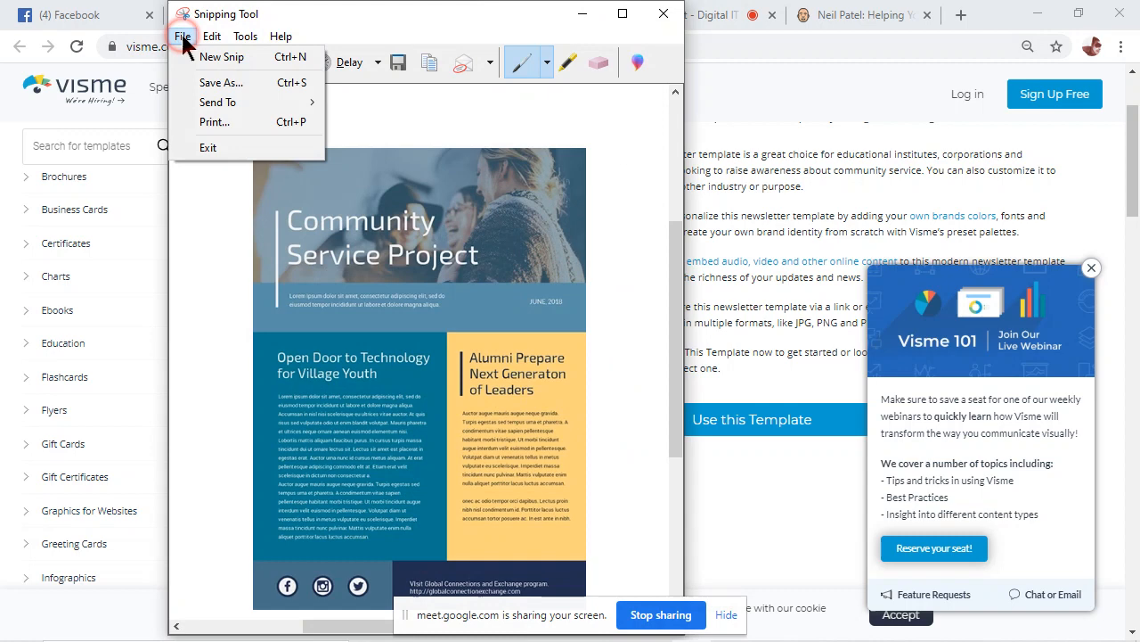
left_click(261, 88)
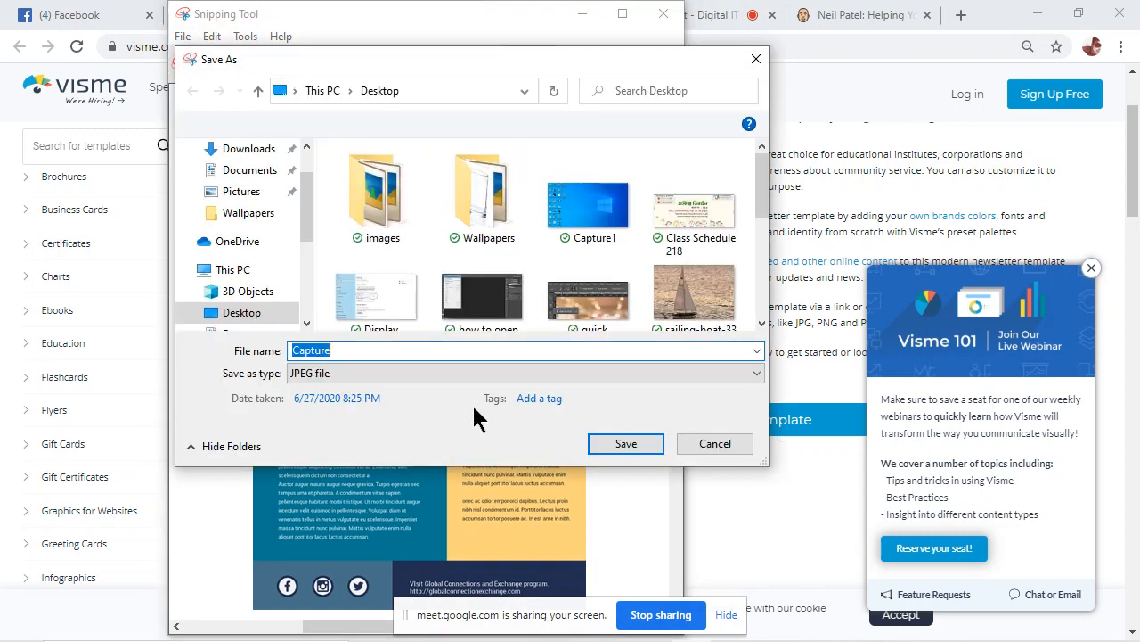
type("Newslatter")
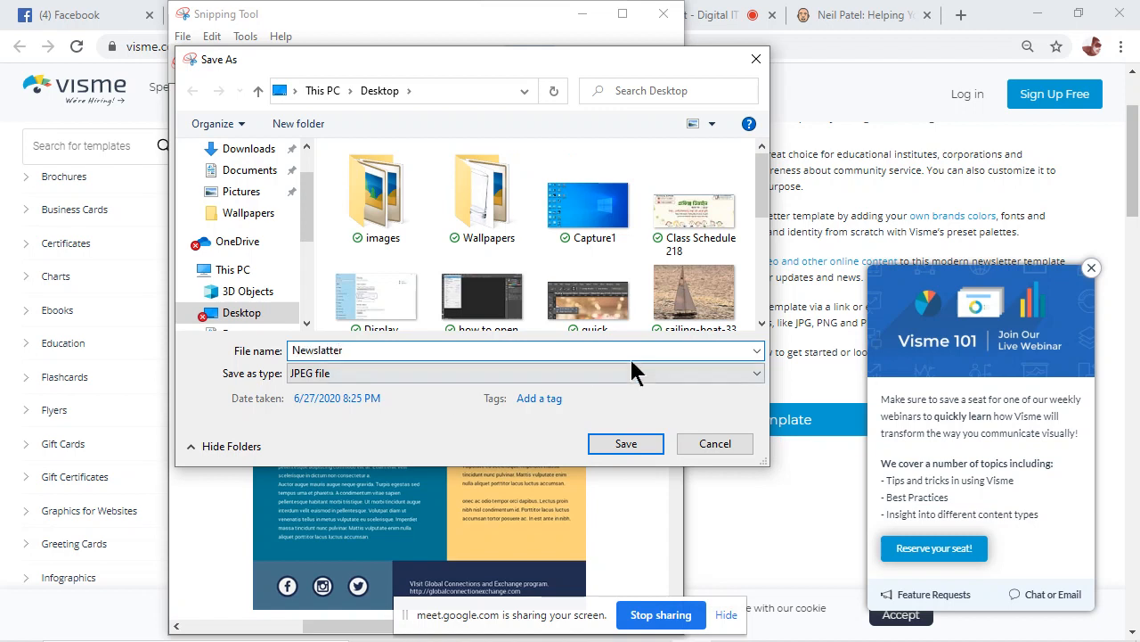
left_click(625, 440)
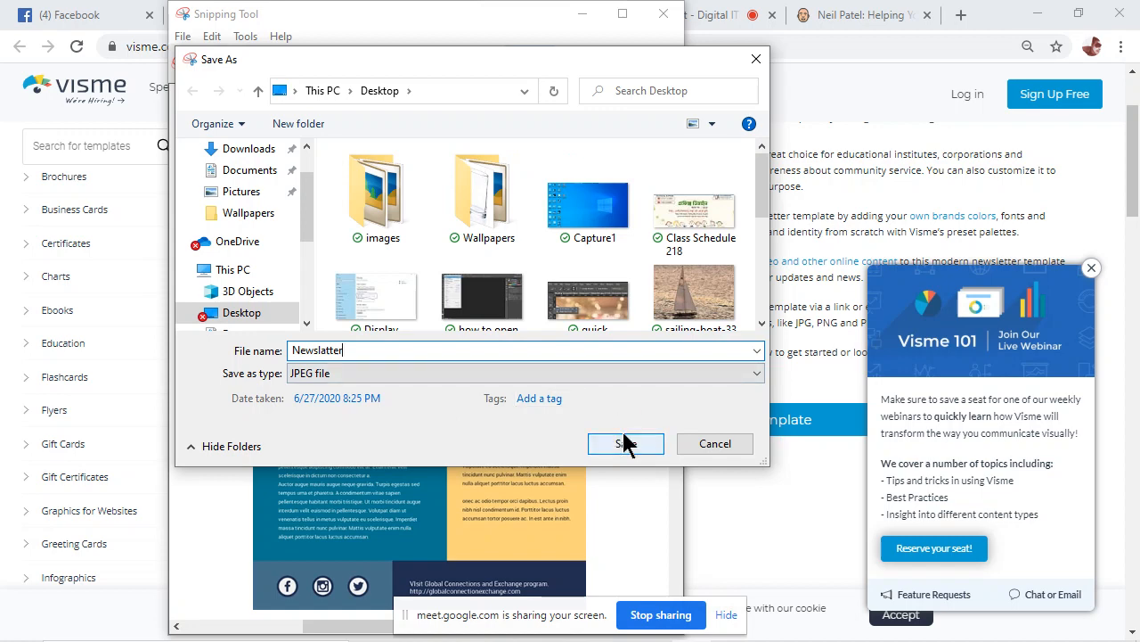
left_click(627, 444)
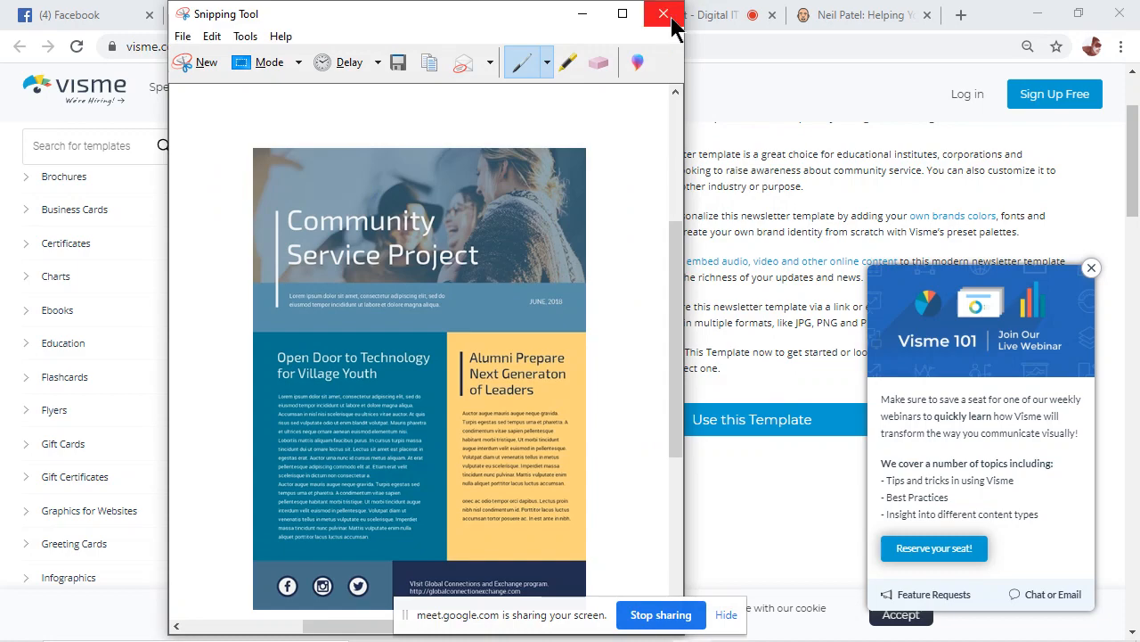
left_click(672, 17)
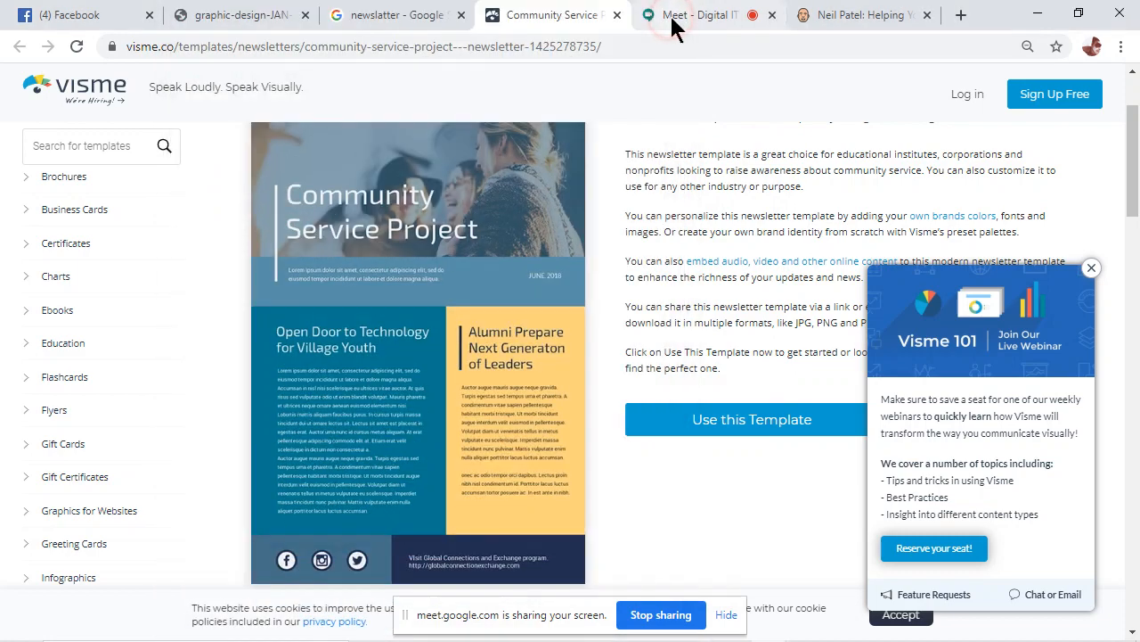
Clear the open windows from the desktop and open the saved Newslatter image in Photoshop as its own document.
left_click(1043, 14)
left_click(1038, 9)
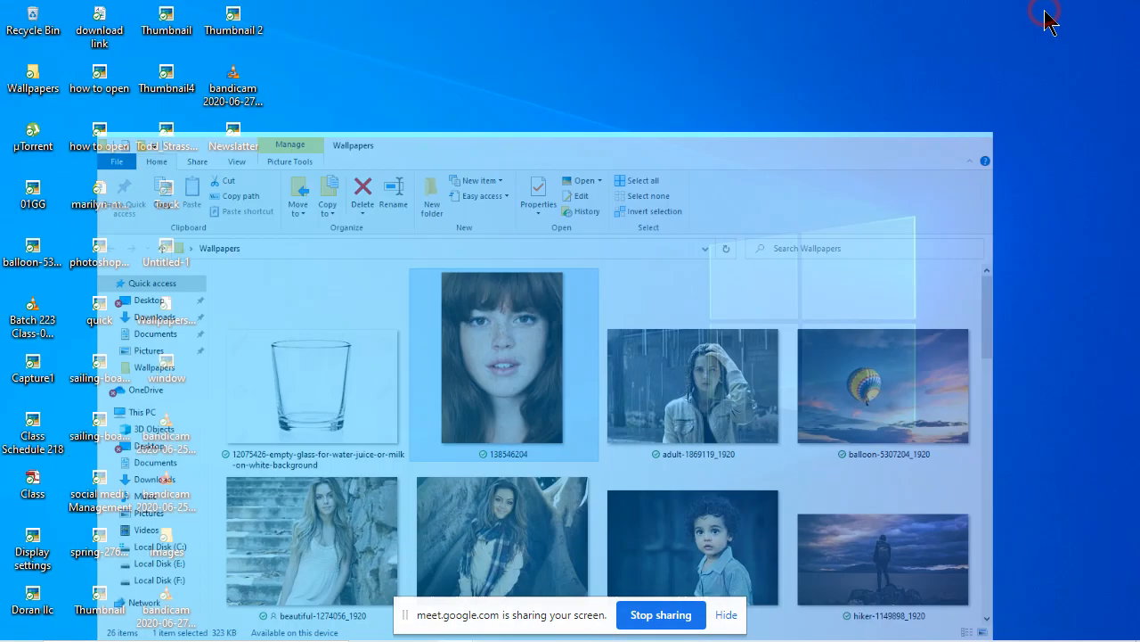
mouse_move(918, 631)
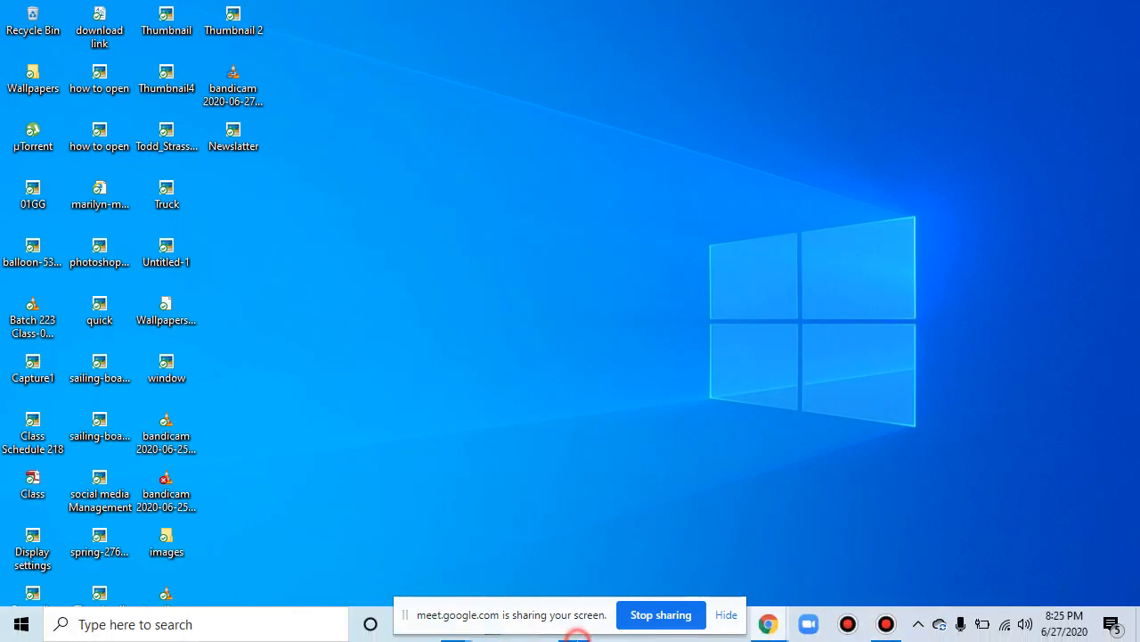
left_click(720, 618)
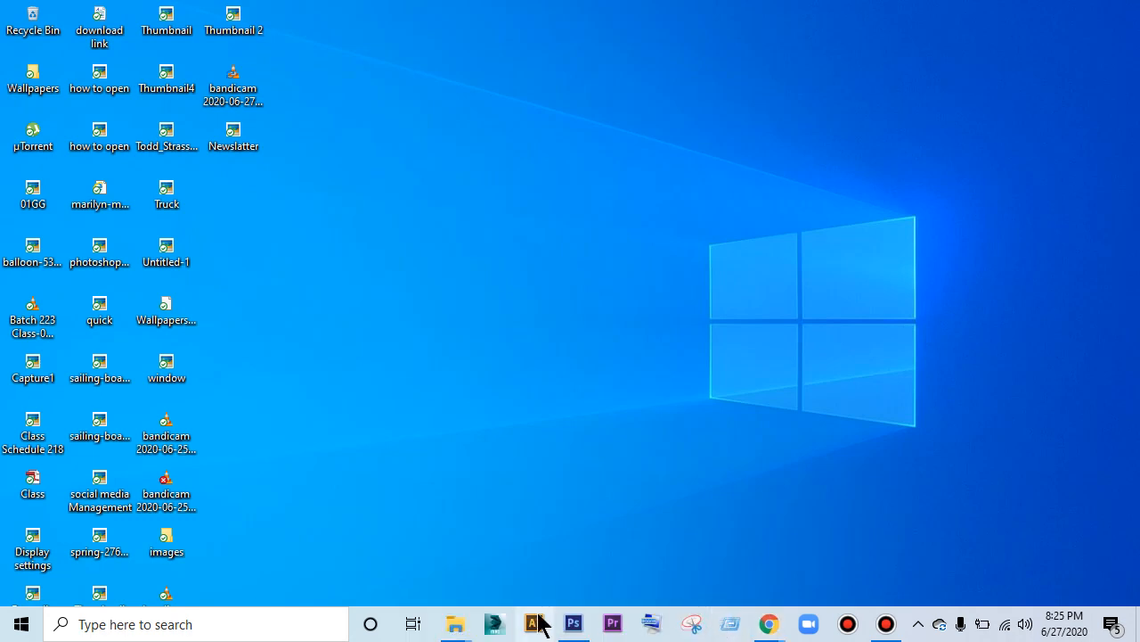
left_click(574, 624)
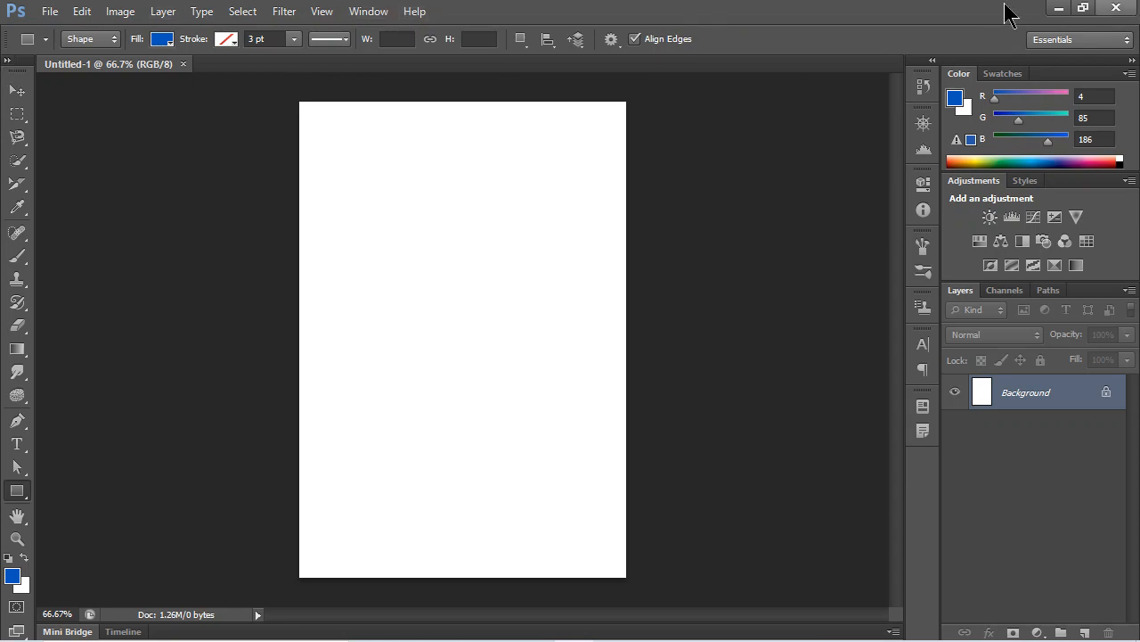
left_click(1058, 8)
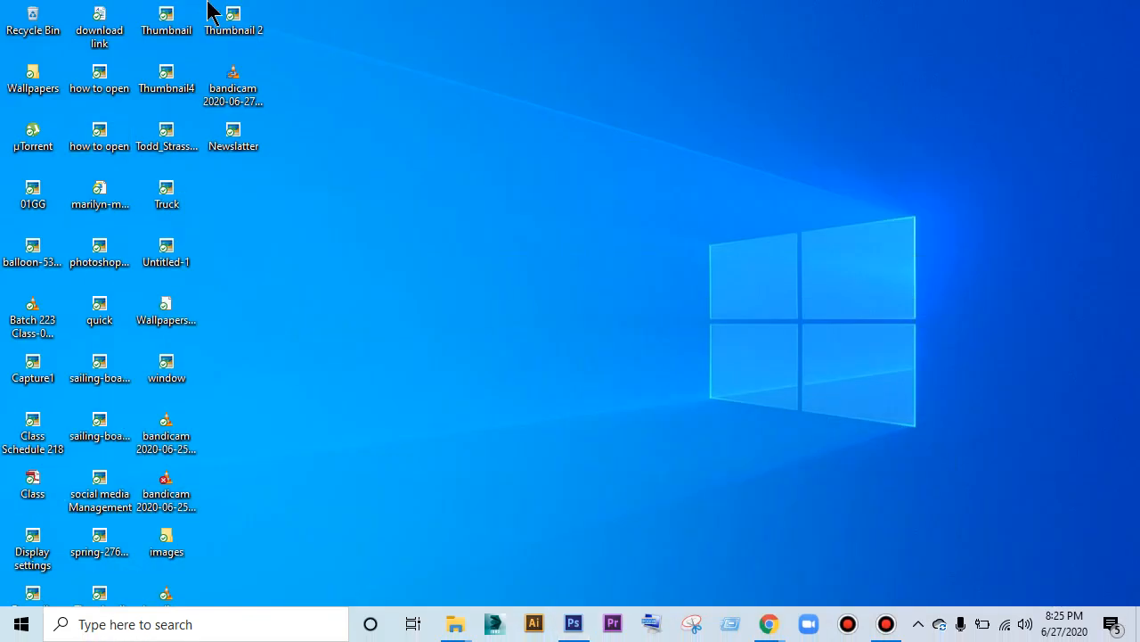
left_click_drag(232, 134, 304, 66)
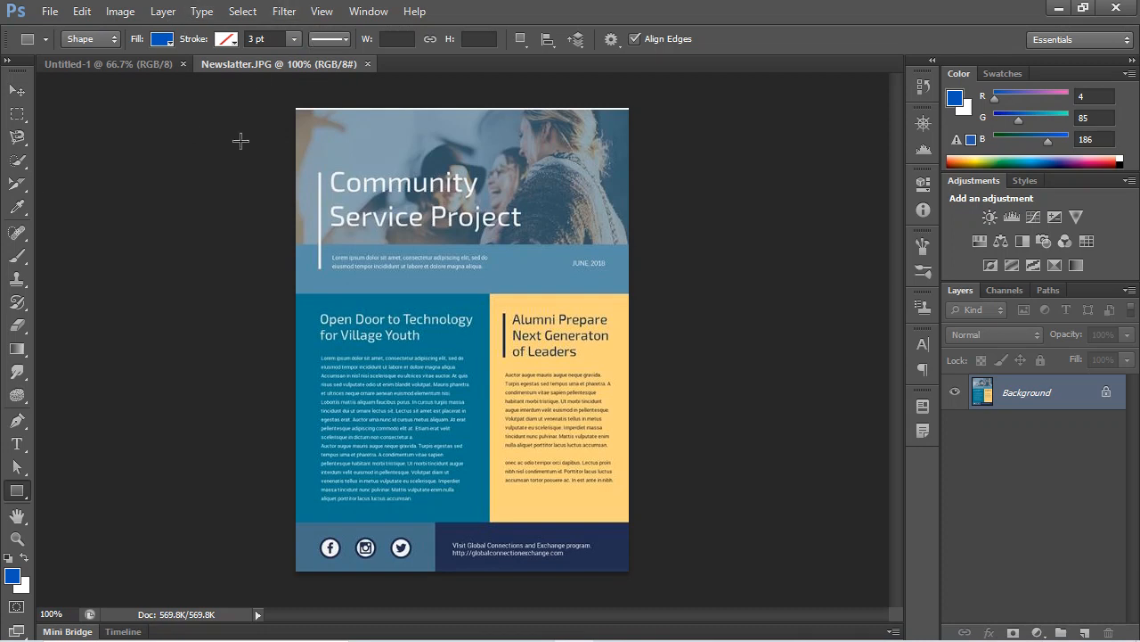
Draw a blue header rectangle about 621 by 228 px in the blank Untitled-1 document and align it with the page's top edge.
left_click(132, 69)
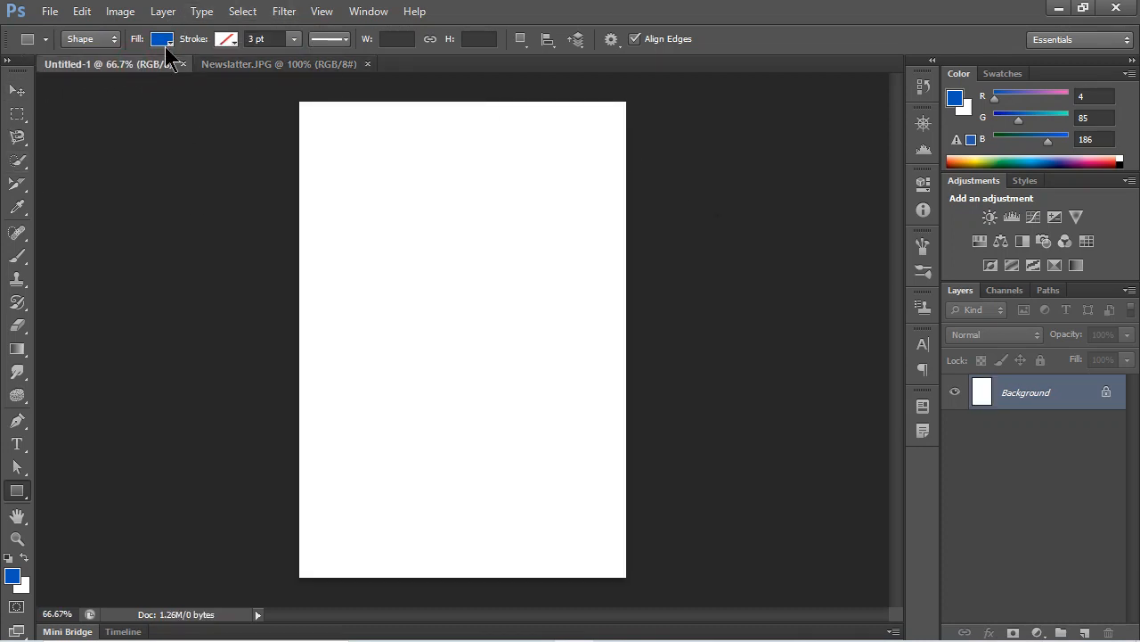
left_click(316, 67)
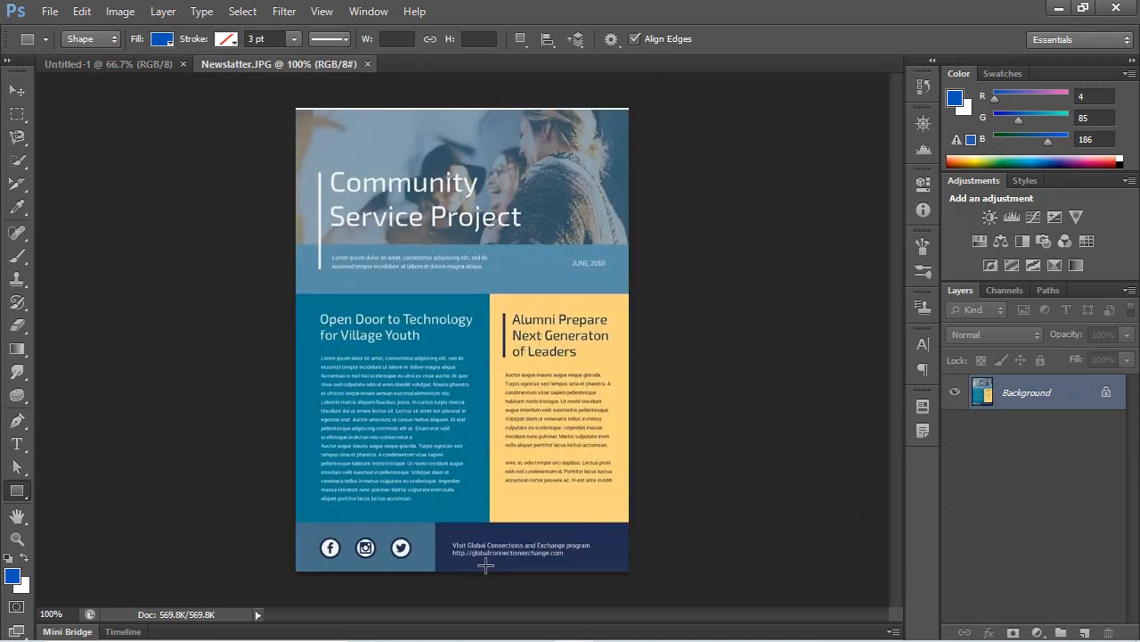
left_click(135, 67)
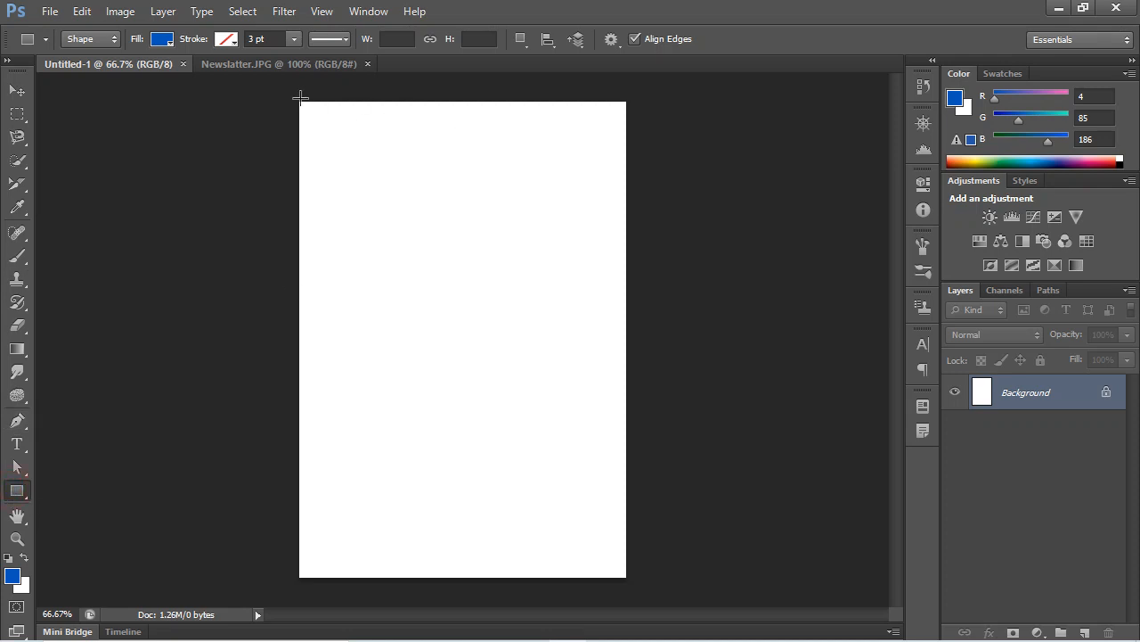
left_click_drag(301, 98, 669, 232)
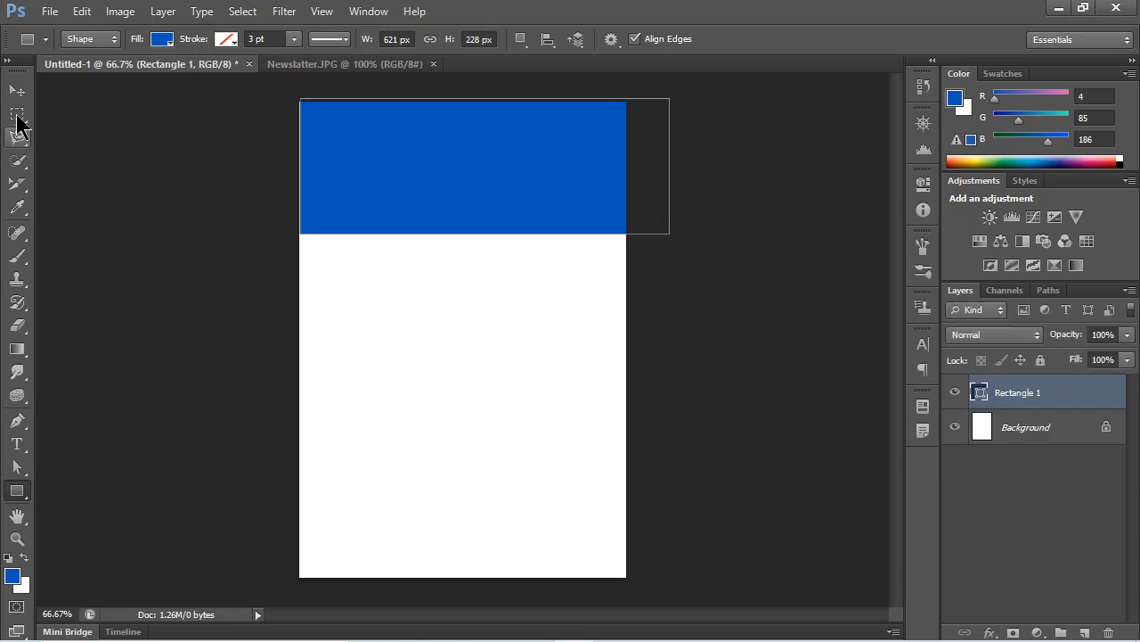
left_click(16, 90)
left_click_drag(486, 194, 482, 197)
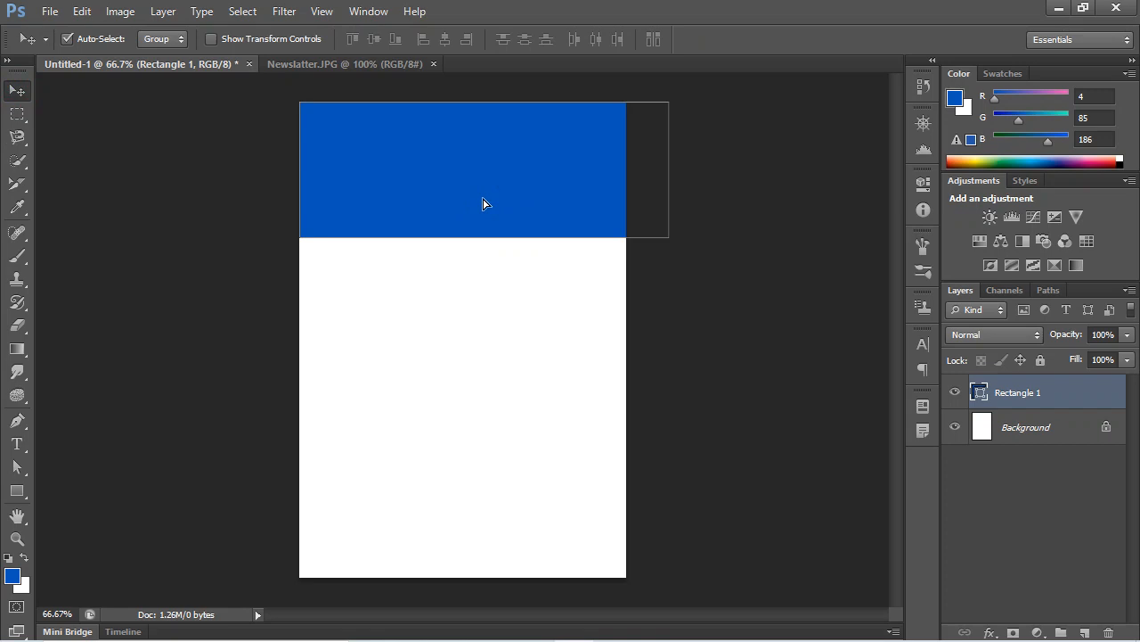
Check the header in the newsletter reference and change the header rectangle's fill to a light periwinkle blue.
left_click(328, 66)
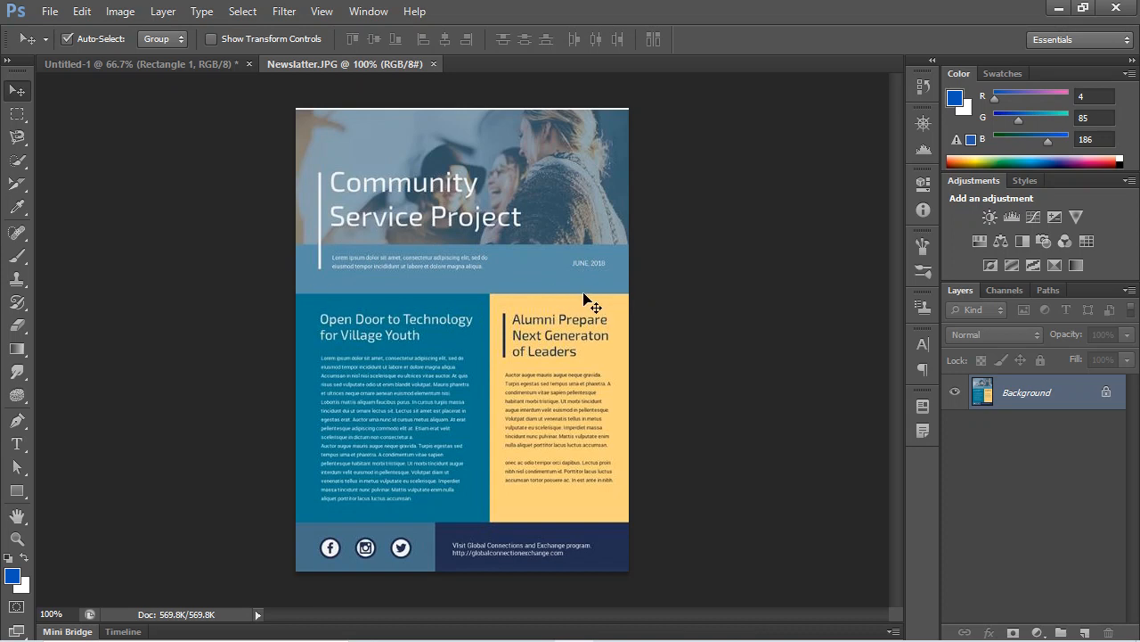
left_click(178, 65)
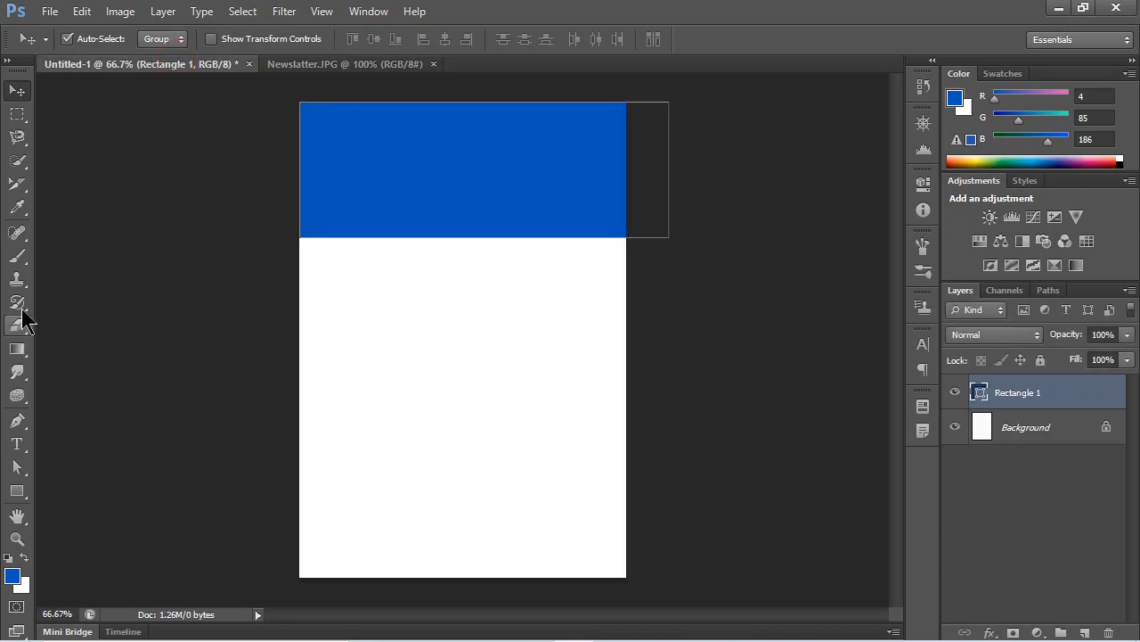
left_click(17, 491)
left_click(162, 39)
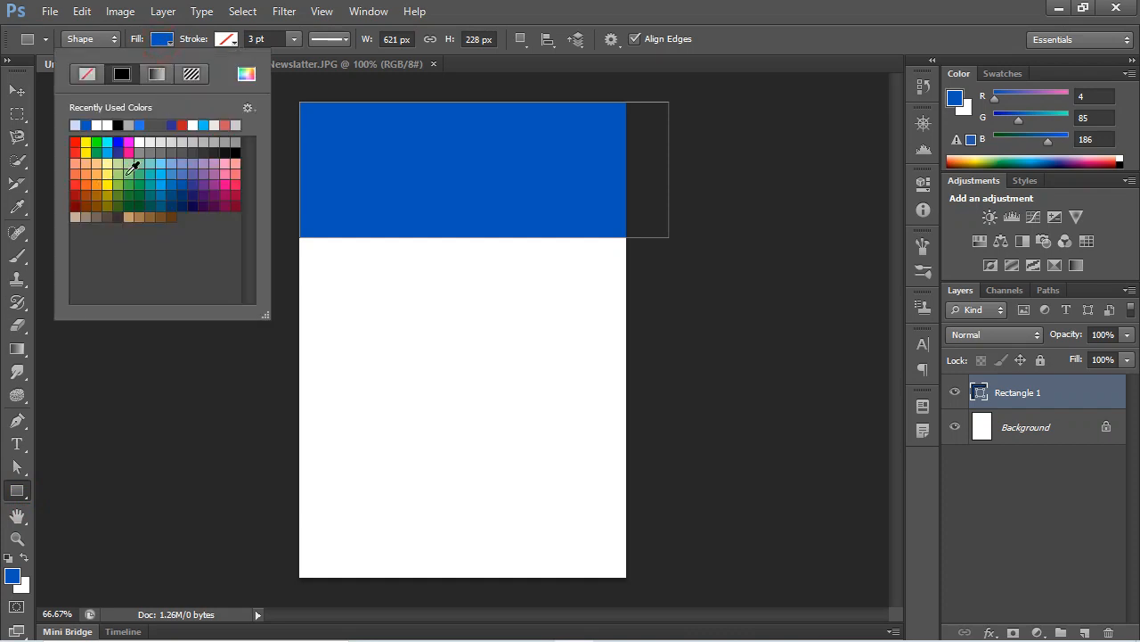
left_click(129, 162)
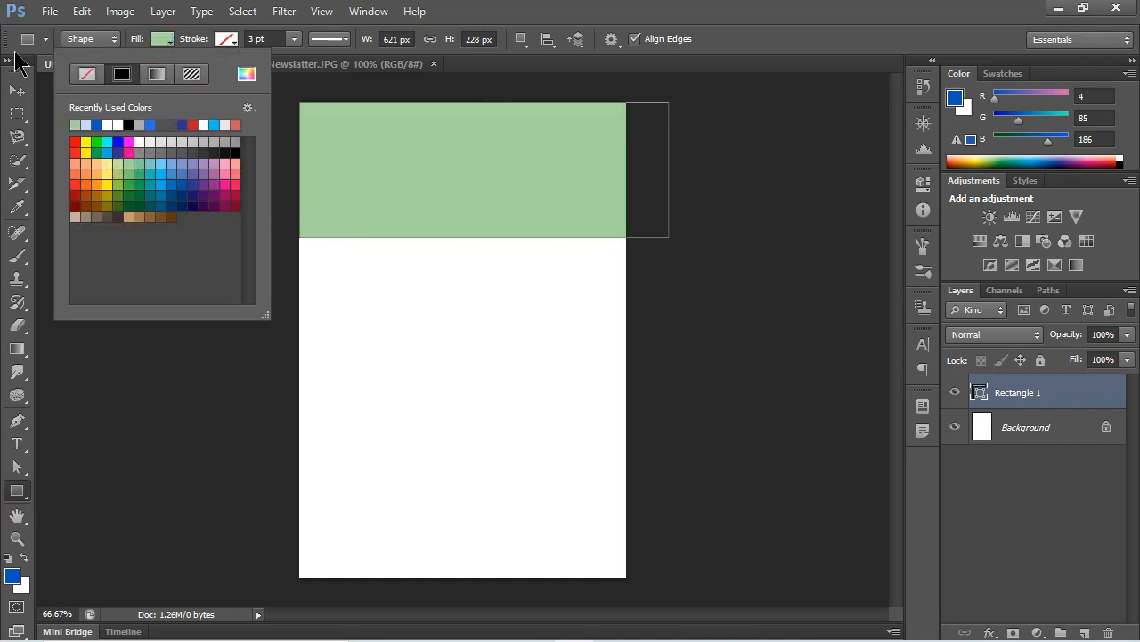
left_click(182, 168)
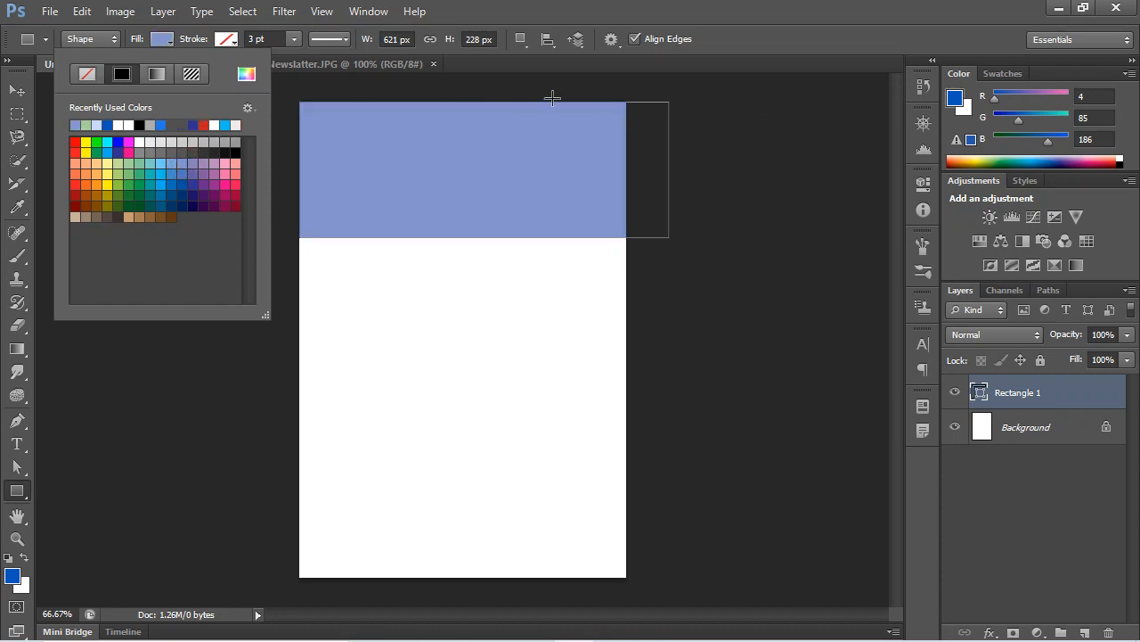
Draw a blue band about 567 by 78 px on a new shape layer above the Background, directly below the header rectangle.
left_click(1113, 419)
left_click(1110, 417)
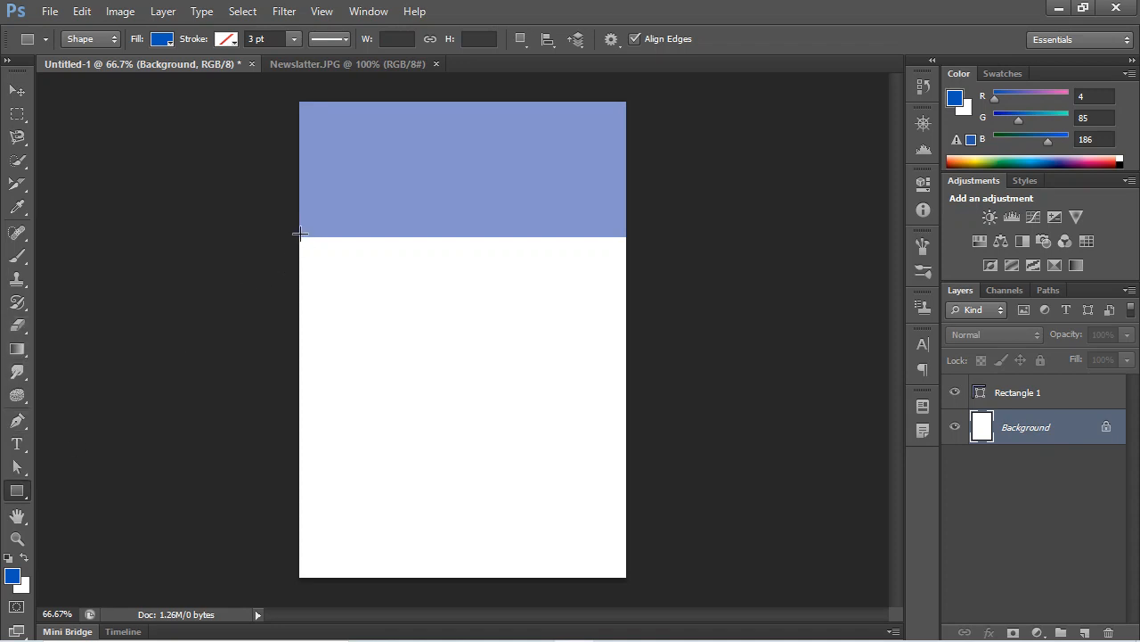
left_click_drag(297, 237, 633, 281)
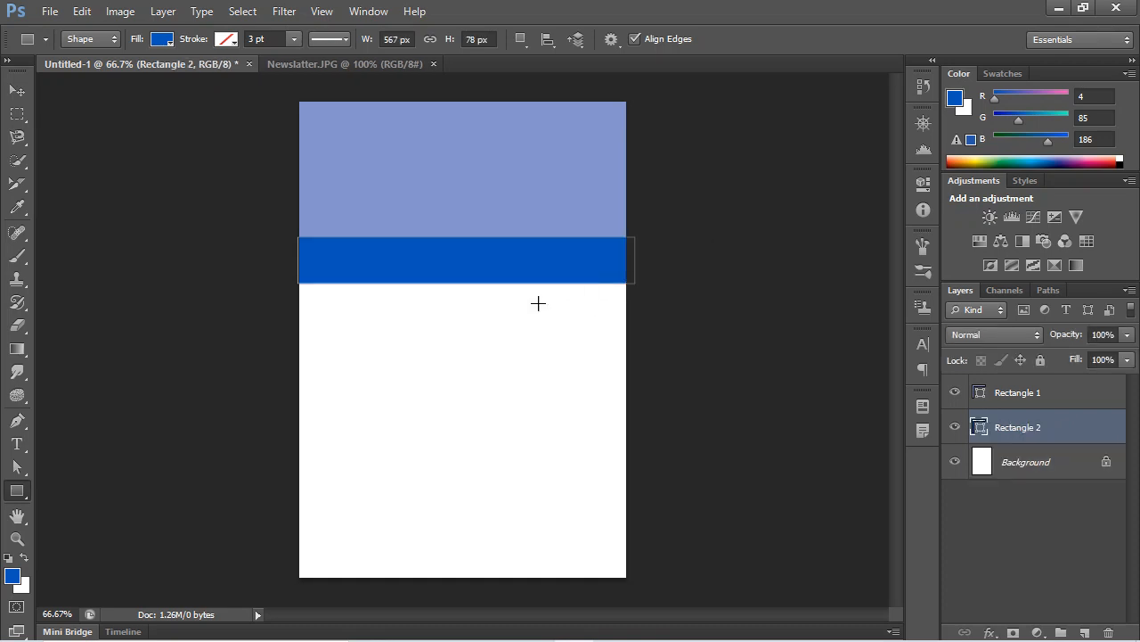
Check the reference layout and draw a left column rectangle about 314 by 359 px below the blue band.
key("alt+Tab")
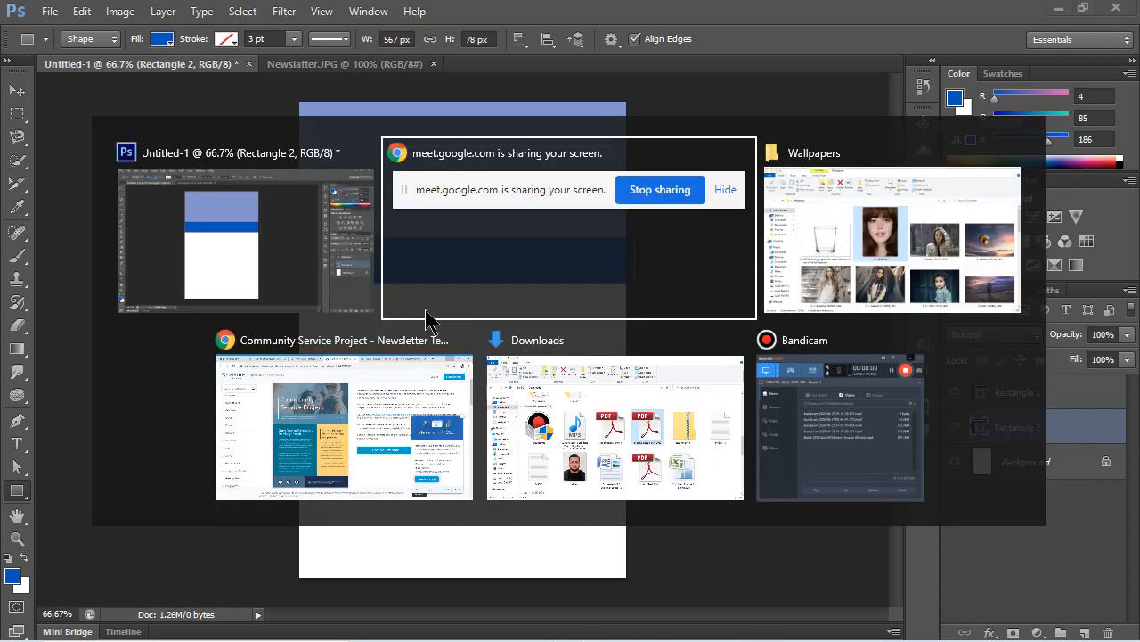
left_click(140, 219)
left_click(346, 68)
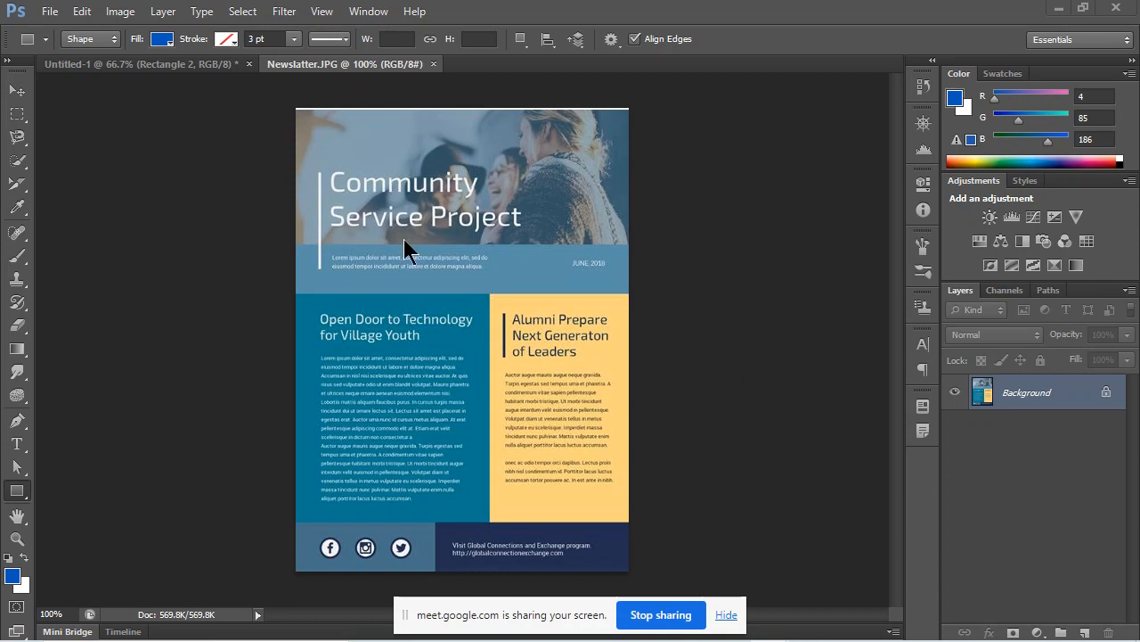
left_click(153, 67)
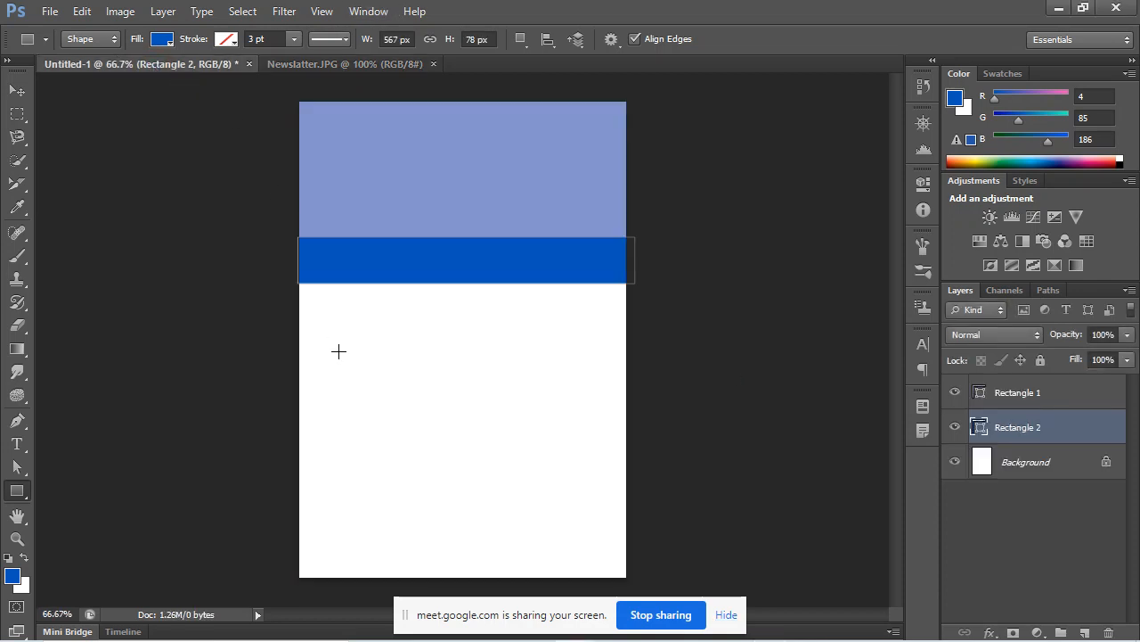
left_click_drag(297, 282, 482, 491)
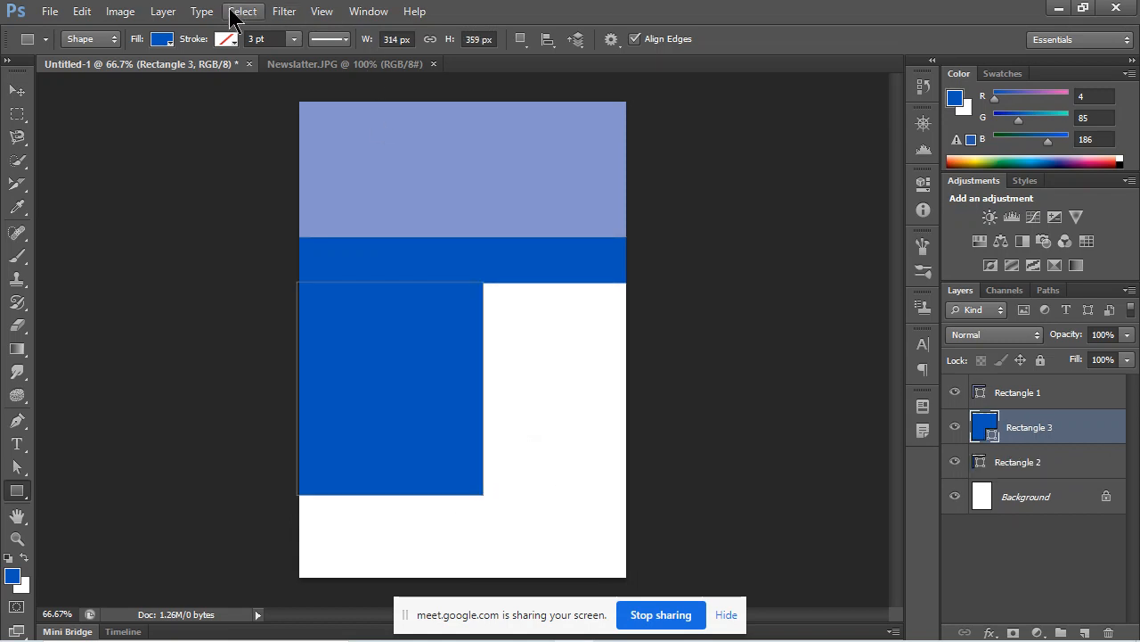
Change the left column rectangle's fill to a pastel violet.
left_click(164, 41)
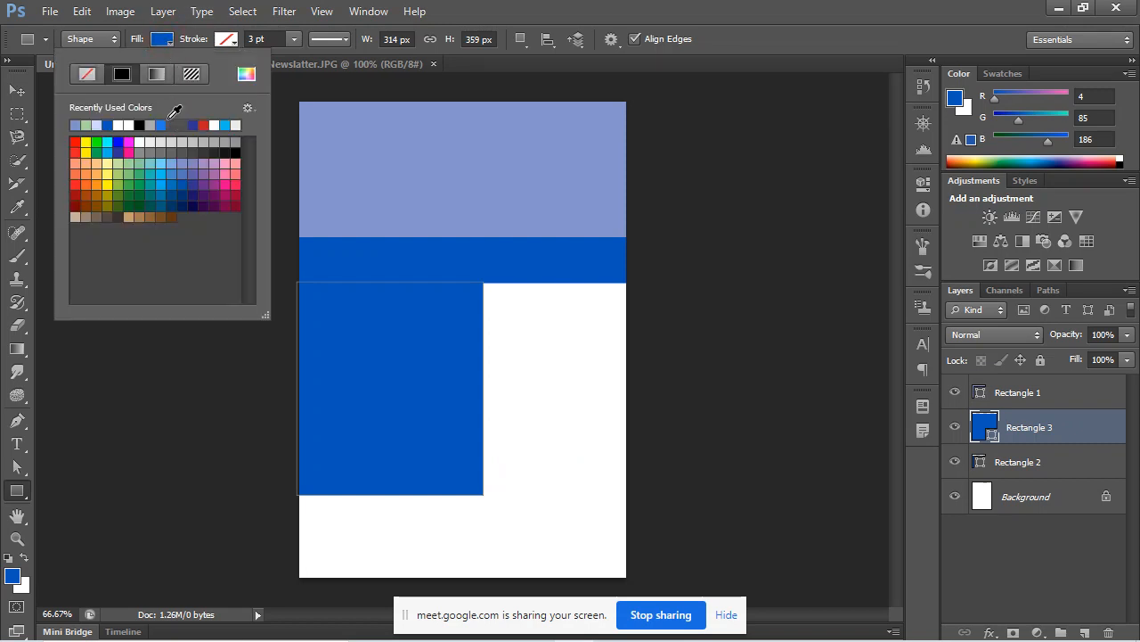
left_click(193, 164)
left_click(500, 10)
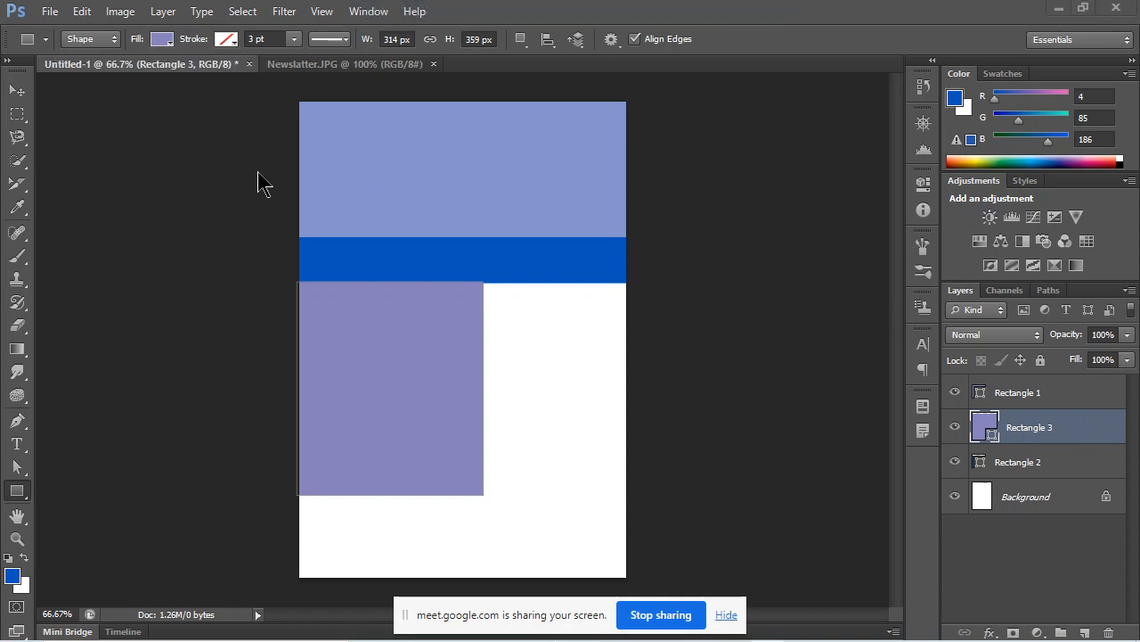
Nudge the violet column rectangle down with the Move tool until it sits flush under the blue band.
left_click(15, 90)
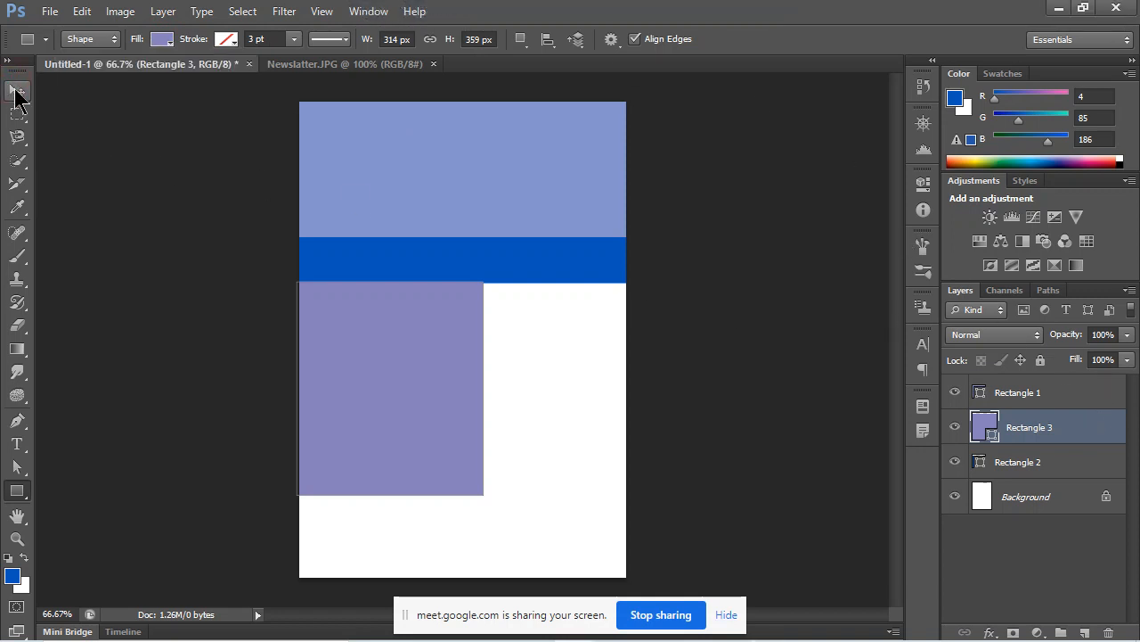
left_click(15, 92)
key("Down")
key("Down")
key("Down")
key("Down")
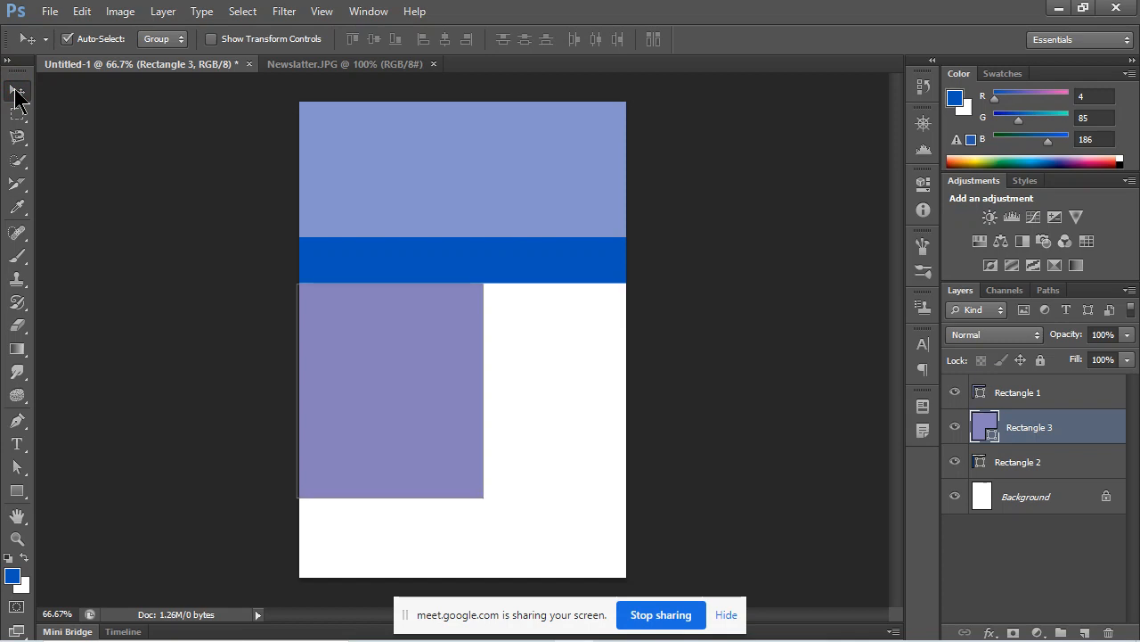
key("Up")
key("Down")
key("Down")
key("Down")
key("Up")
key("Up")
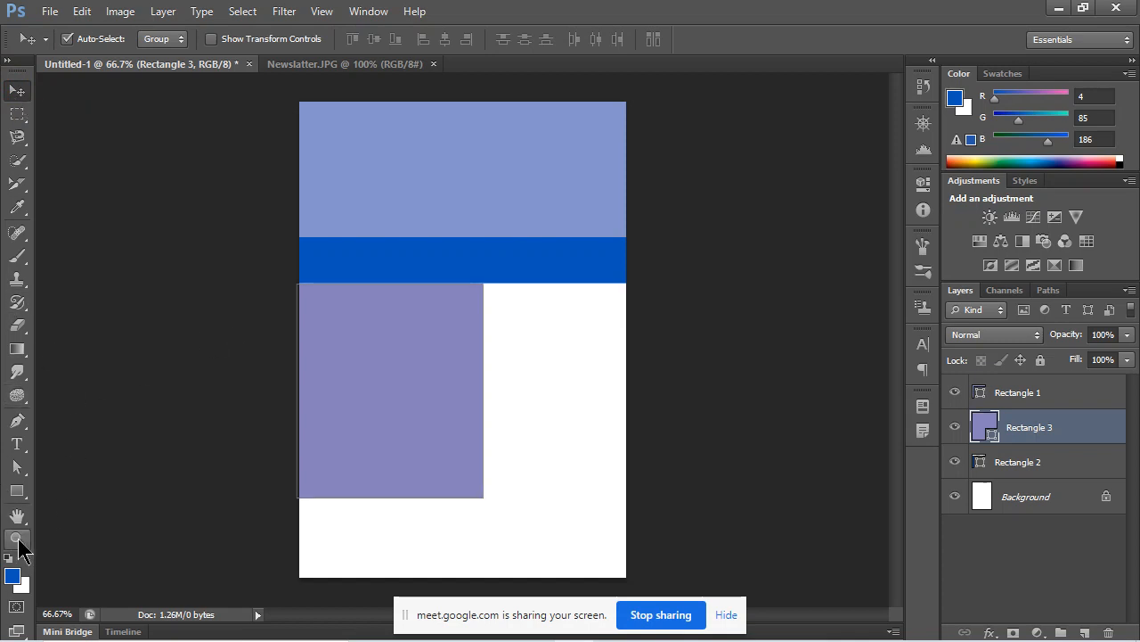
Try to draw a right column rectangle about 229 by 365 px beside the violet column, and undo it.
left_click(18, 491)
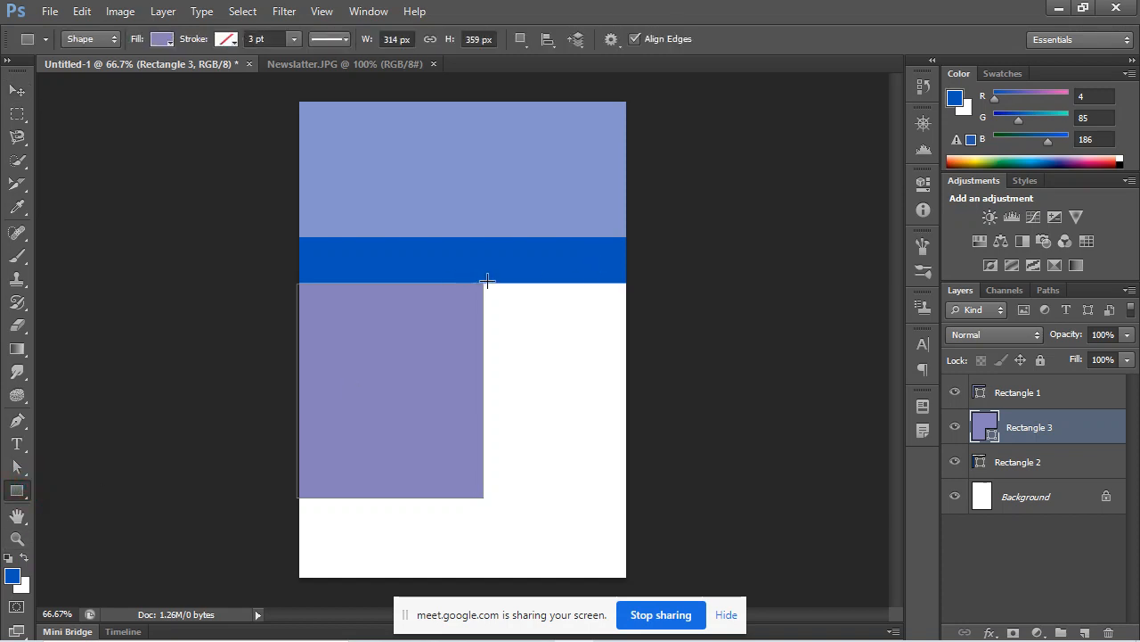
left_click_drag(483, 282, 617, 496)
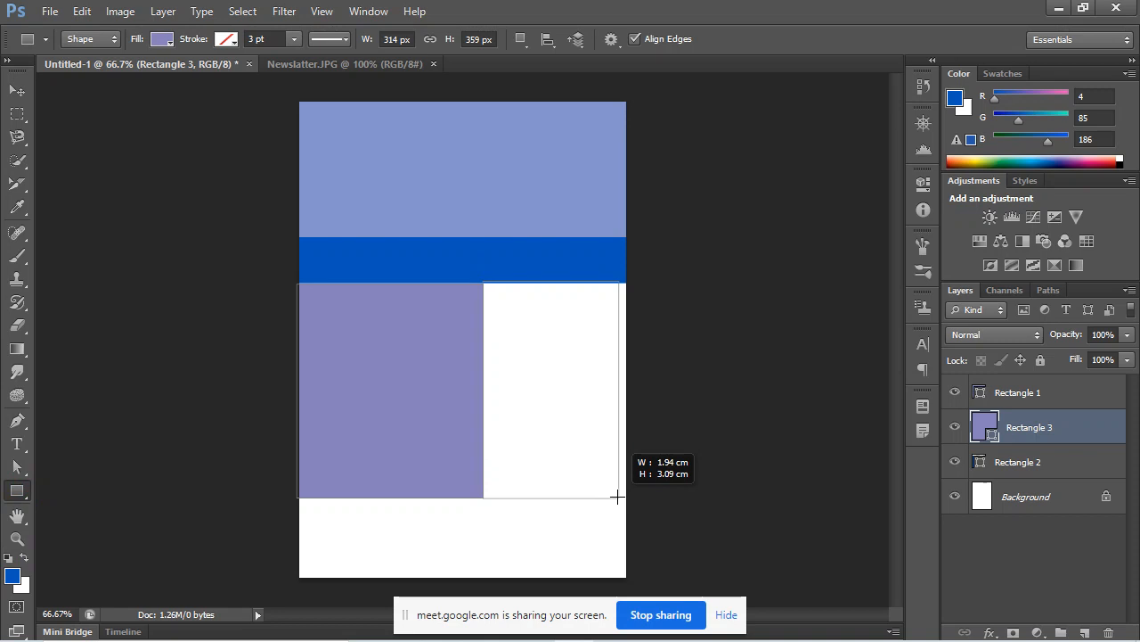
left_click_drag(617, 496, 617, 497)
scroll(563, 496, "up", 2)
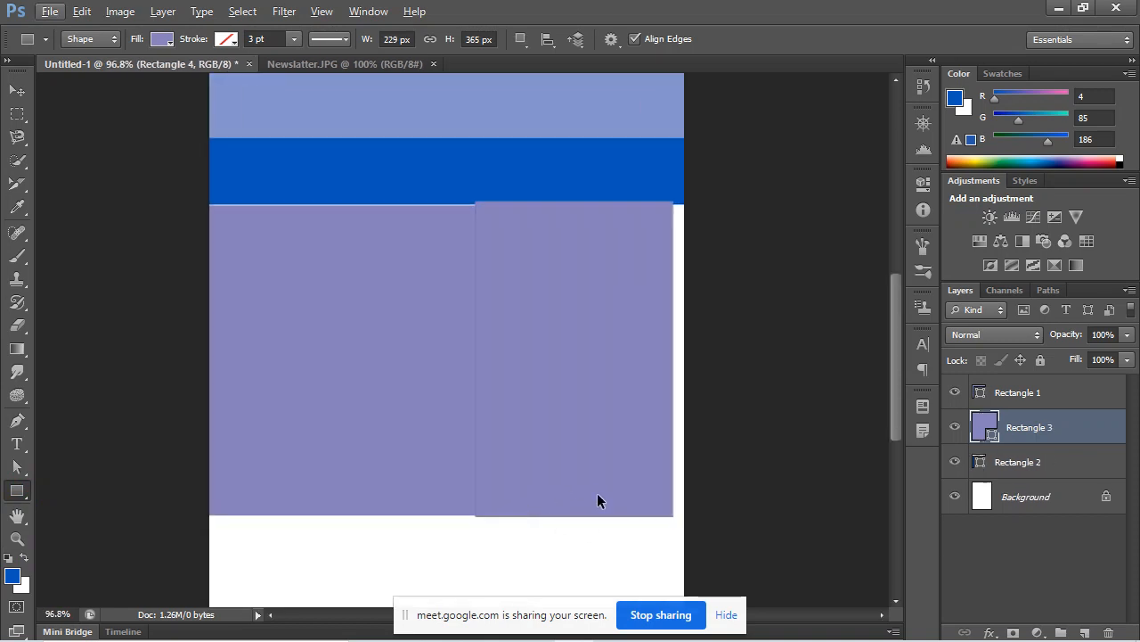
key("ctrl+z")
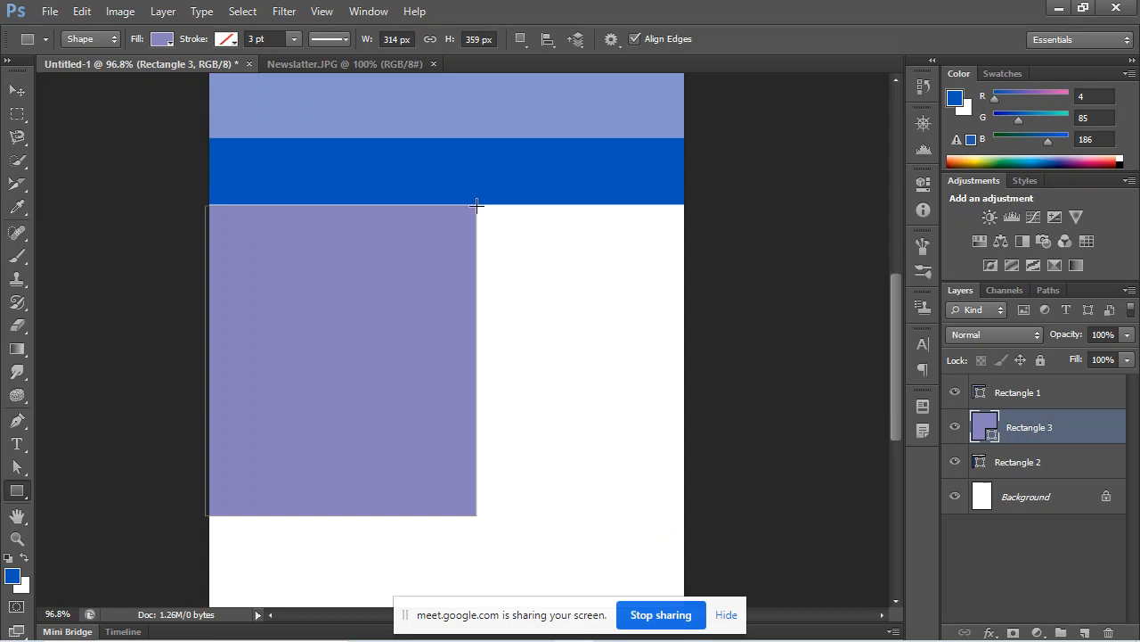
Draw a rectangle about 238 by 359 px beside the violet column and check its lower edge using the rulers and a guide.
left_click_drag(477, 206, 682, 514)
left_click_drag(682, 514, 684, 515)
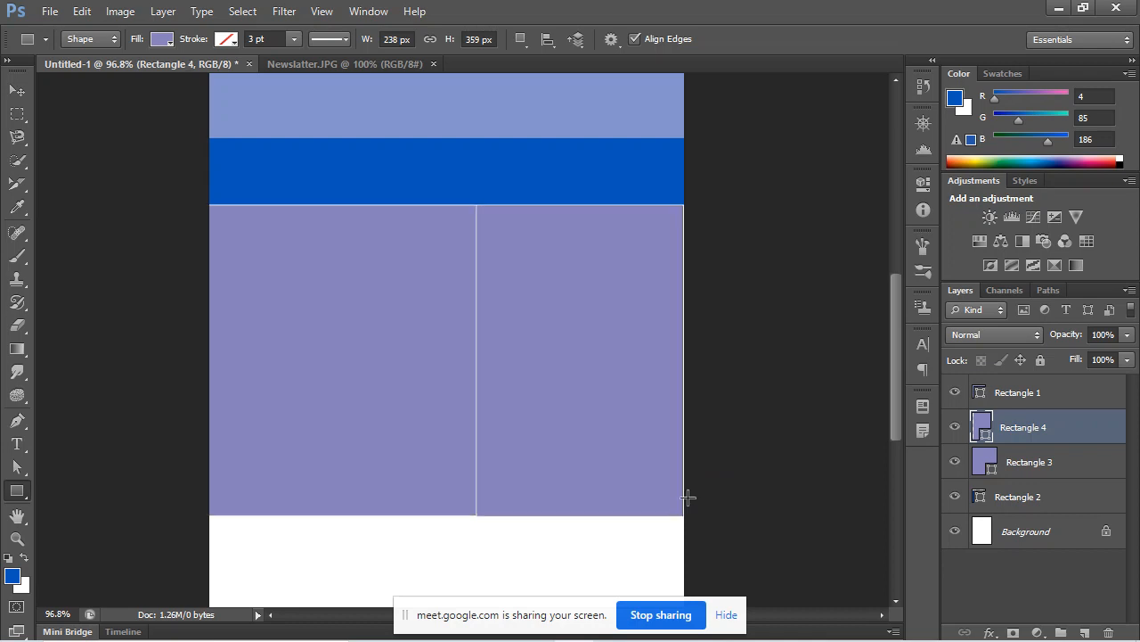
key("ctrl+t")
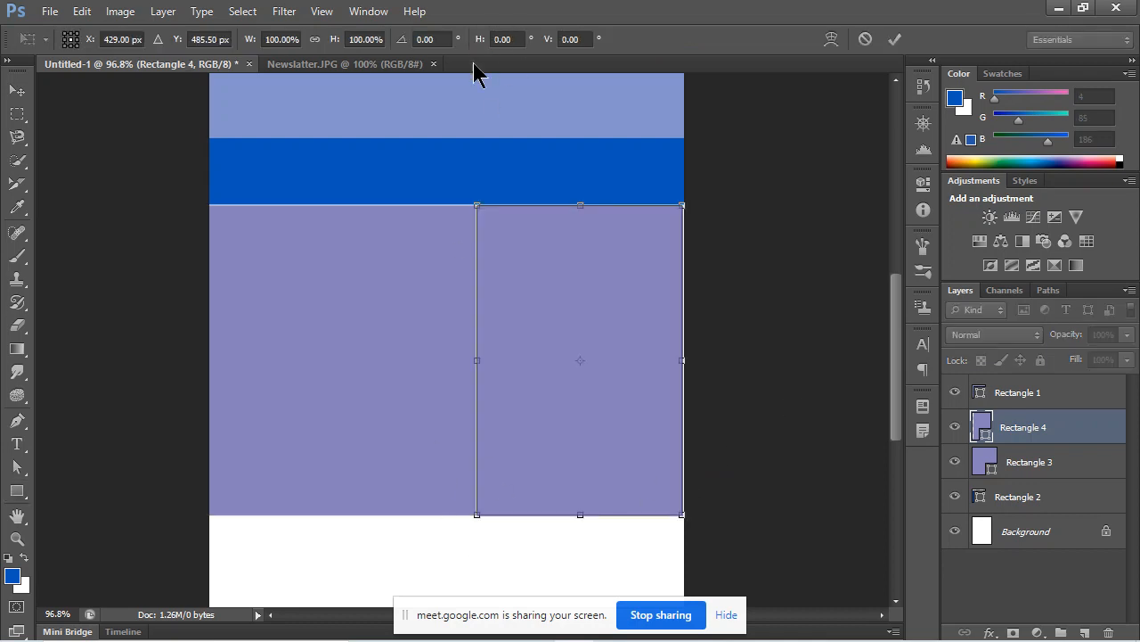
key("ctrl+r")
left_click_drag(434, 81, 525, 529)
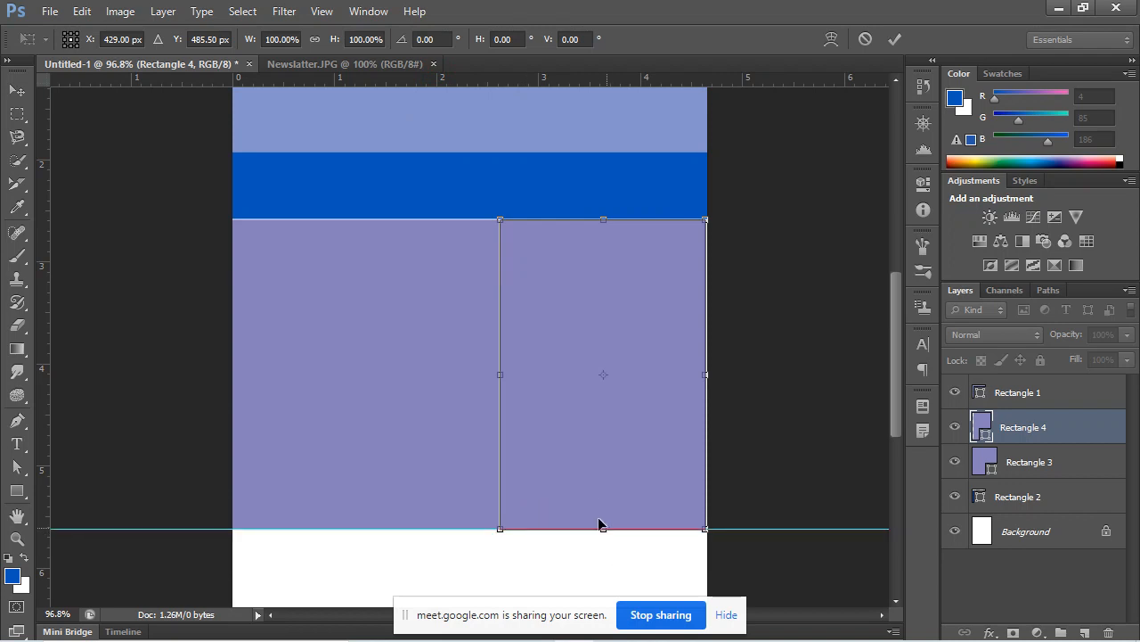
left_click_drag(603, 530, 603, 526)
key("Return")
key("u")
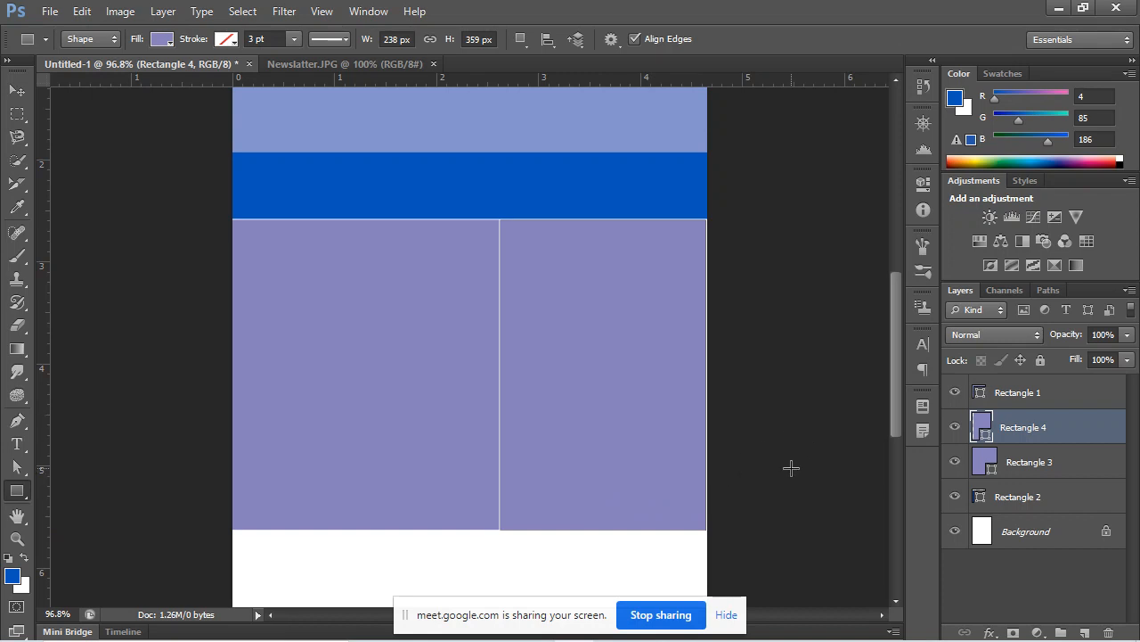
Nudge the new right column rectangle down with the Move tool, and delete it.
left_click(17, 90)
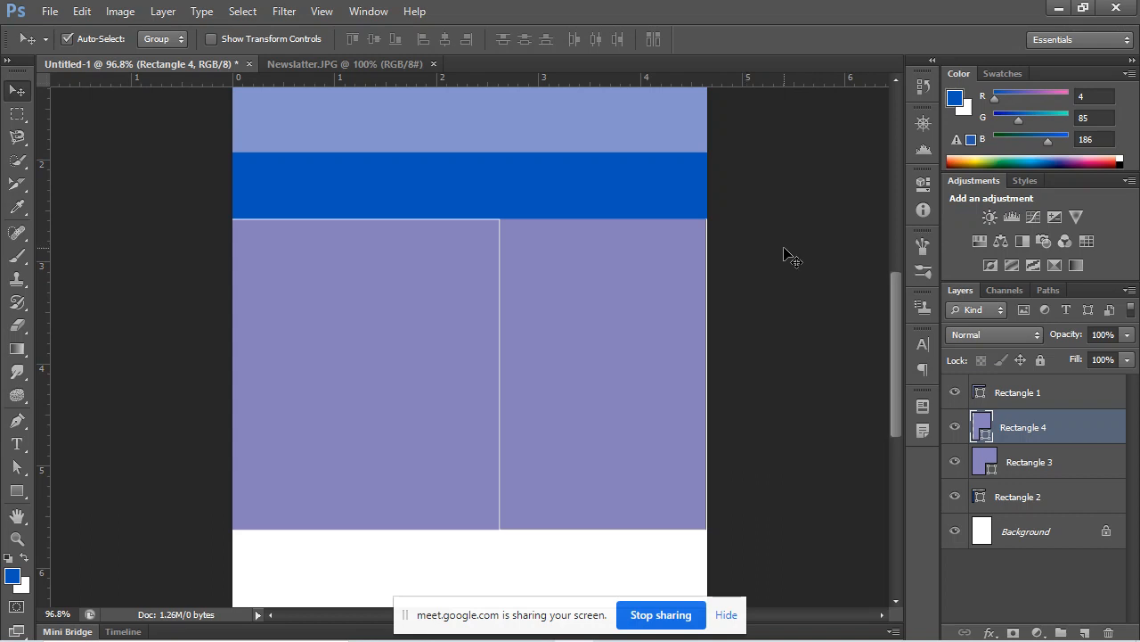
key("Down")
key("Down")
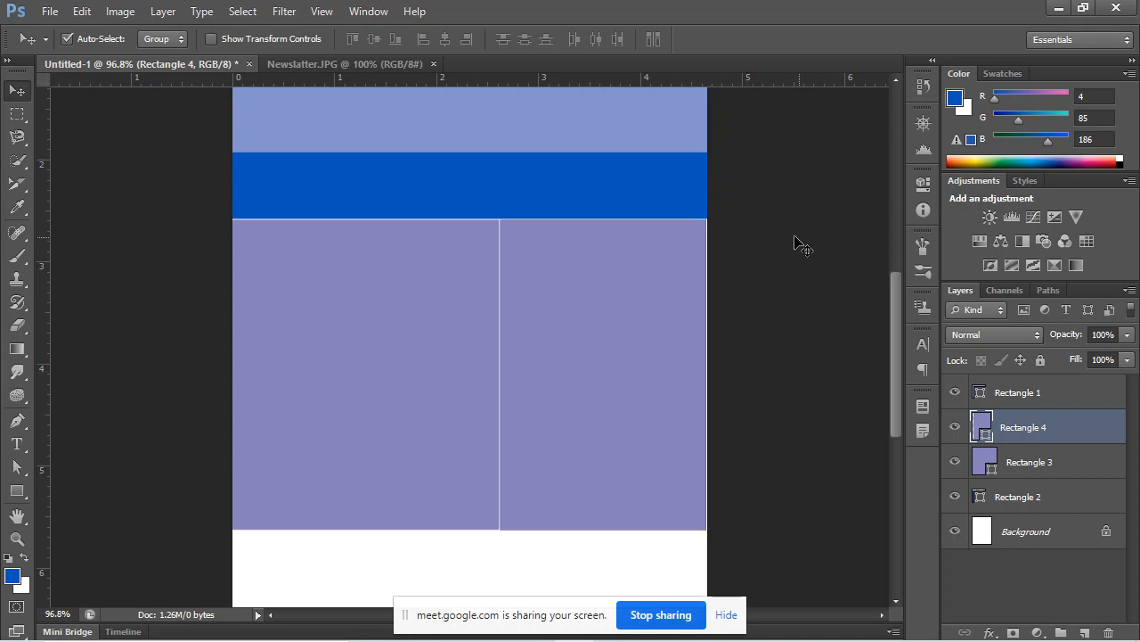
key("Delete")
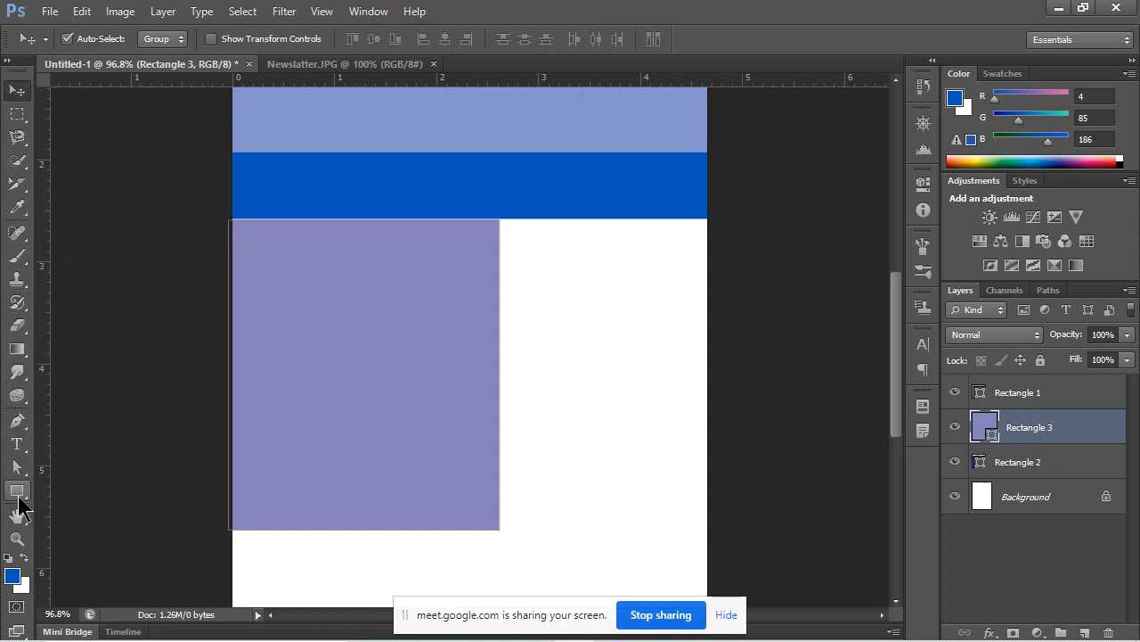
Create a 314 by 359 px rectangle by exact size and move it flush against the violet column, directly under the blue band.
left_click(18, 494)
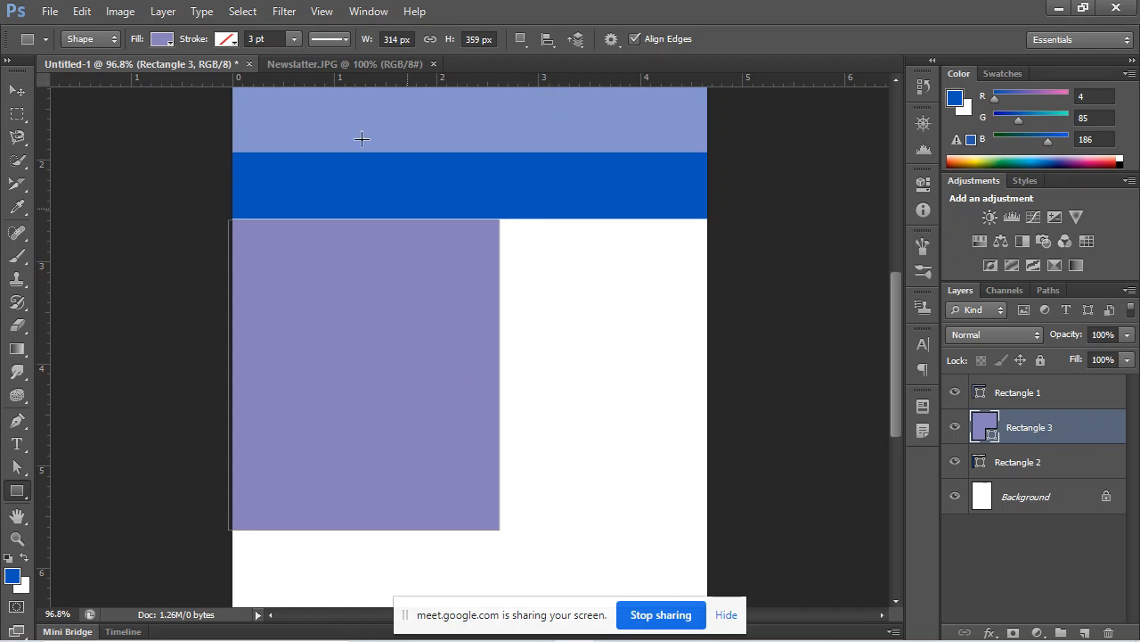
left_click(548, 312)
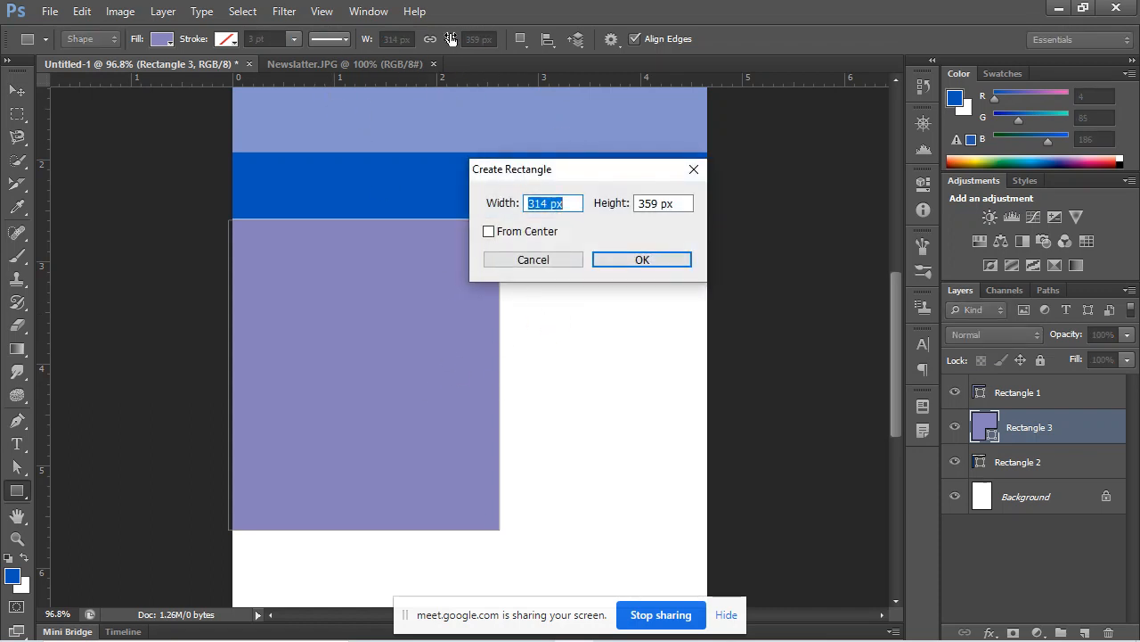
left_click(536, 263)
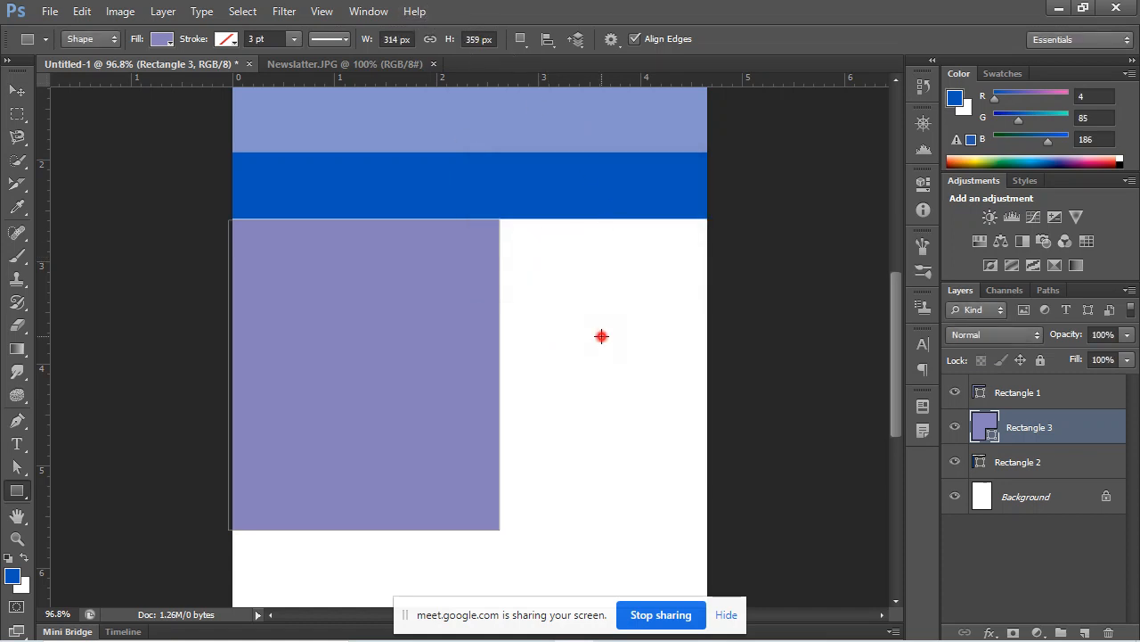
left_click(601, 336)
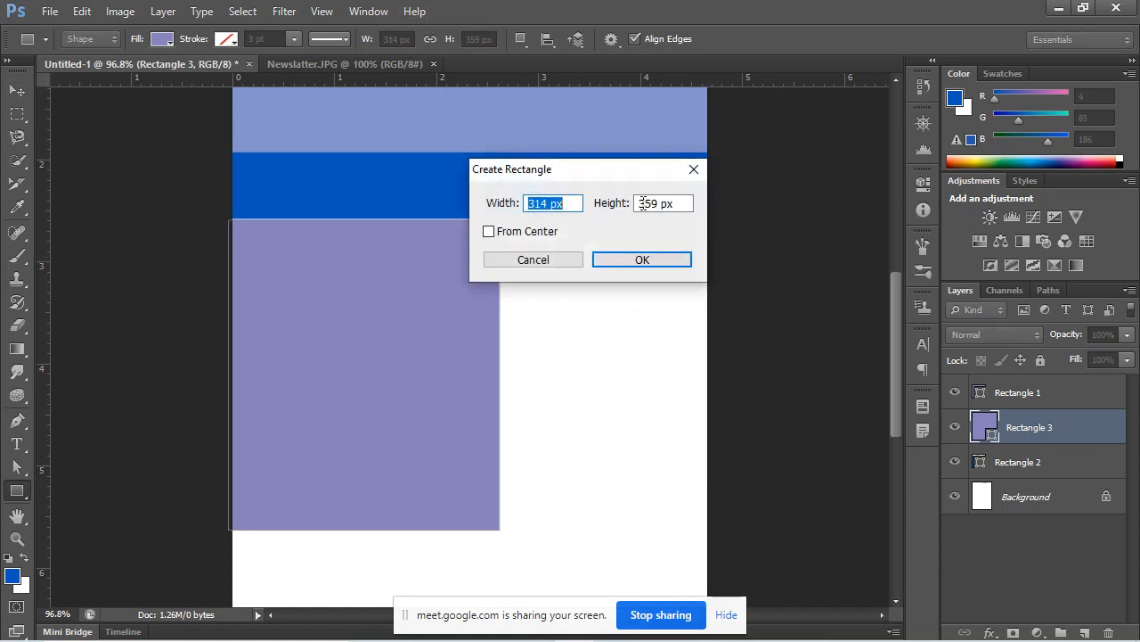
left_click(634, 264)
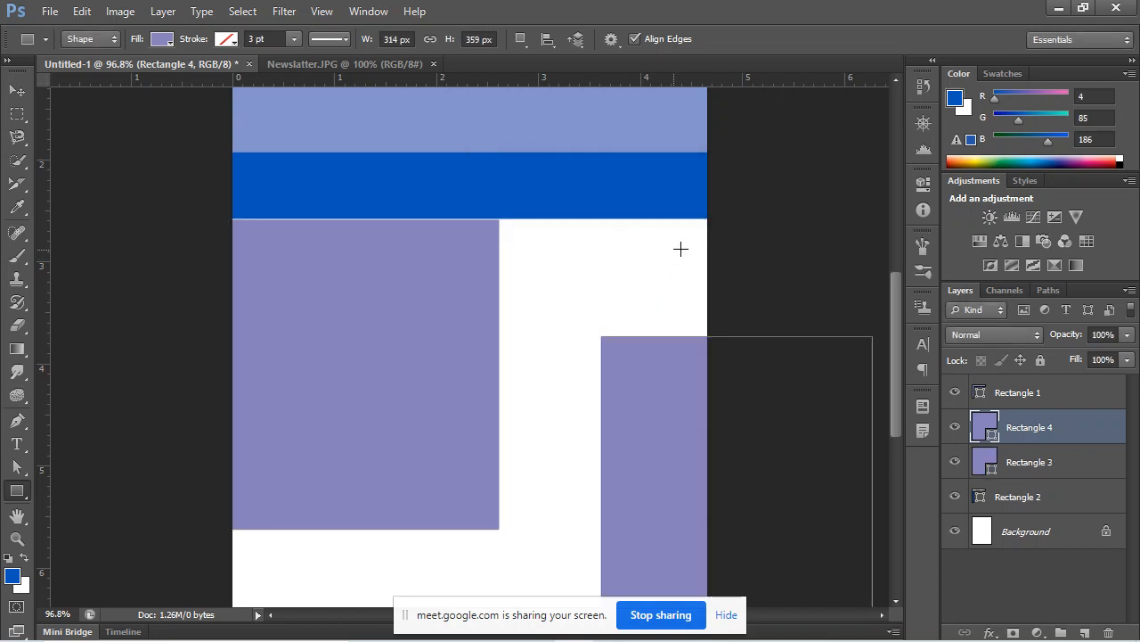
left_click(17, 90)
left_click_drag(674, 441, 577, 329)
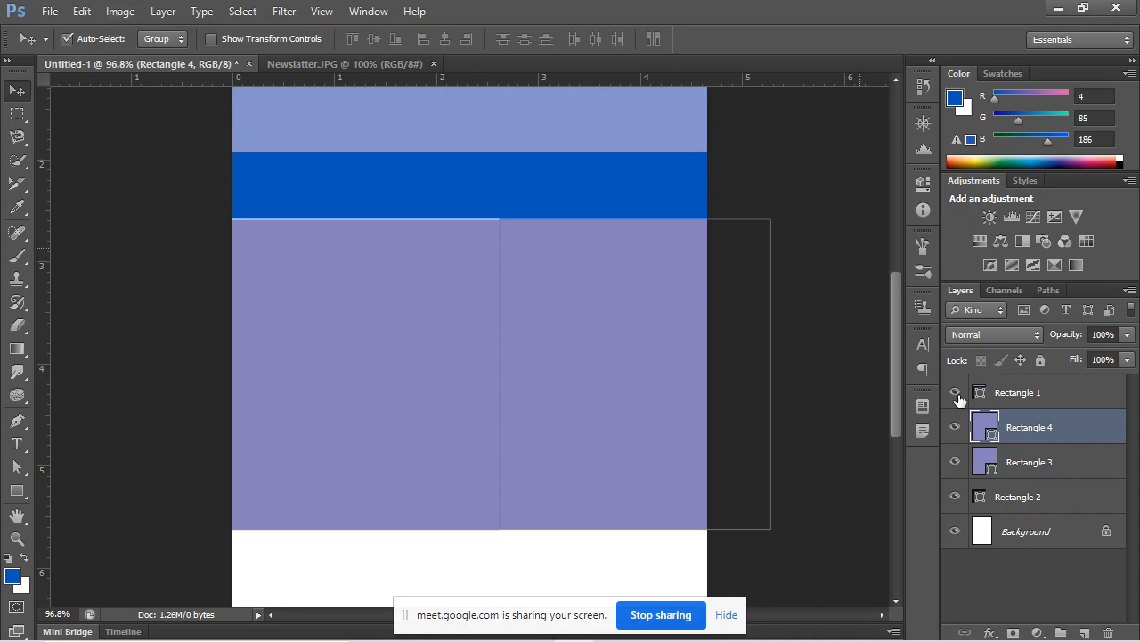
Change the right column rectangle's fill to pastel yellow.
left_click(17, 490)
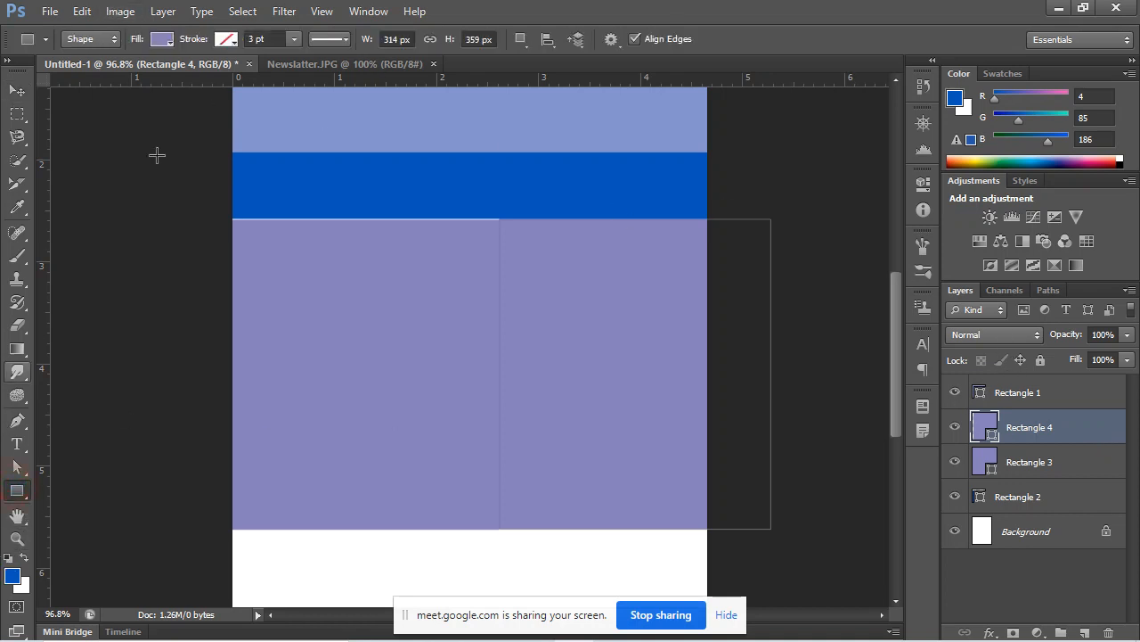
left_click(162, 39)
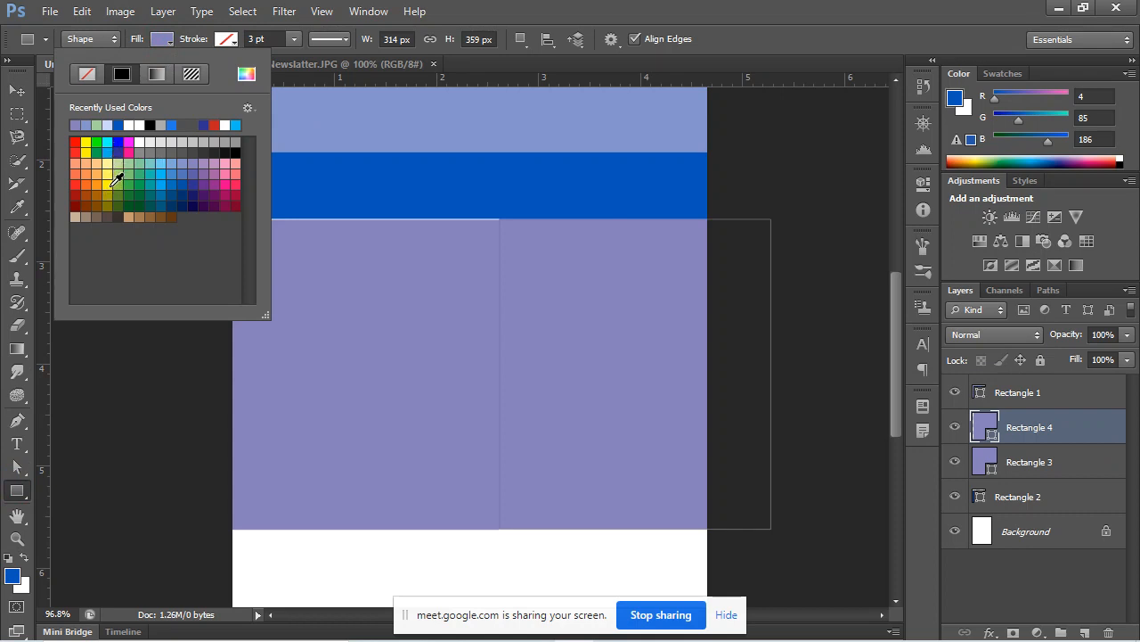
left_click(107, 164)
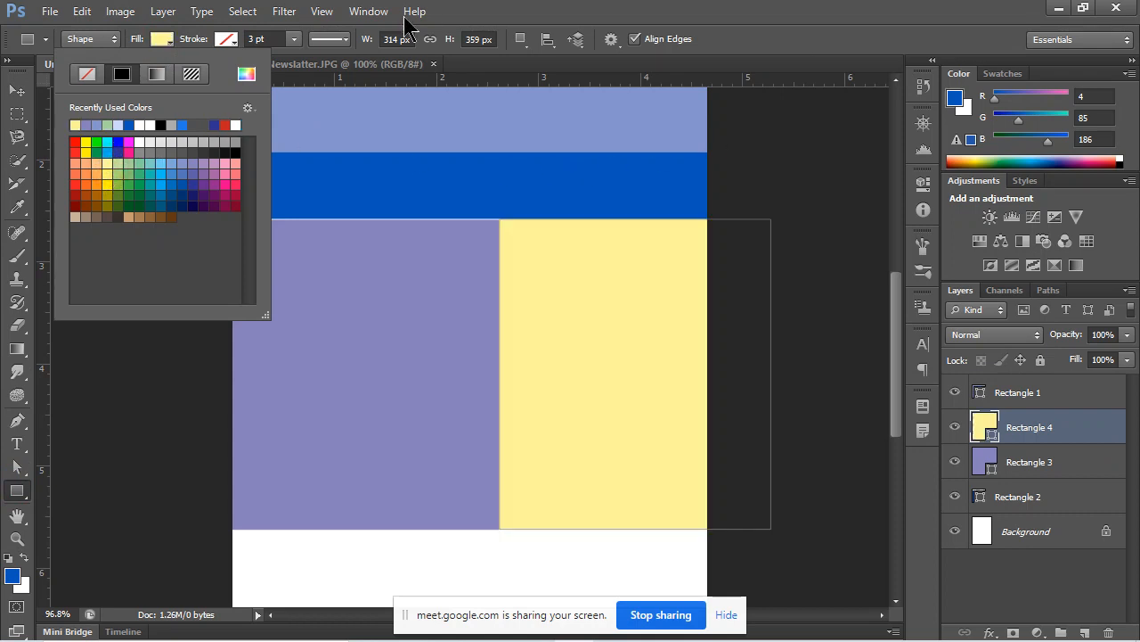
left_click(557, 7)
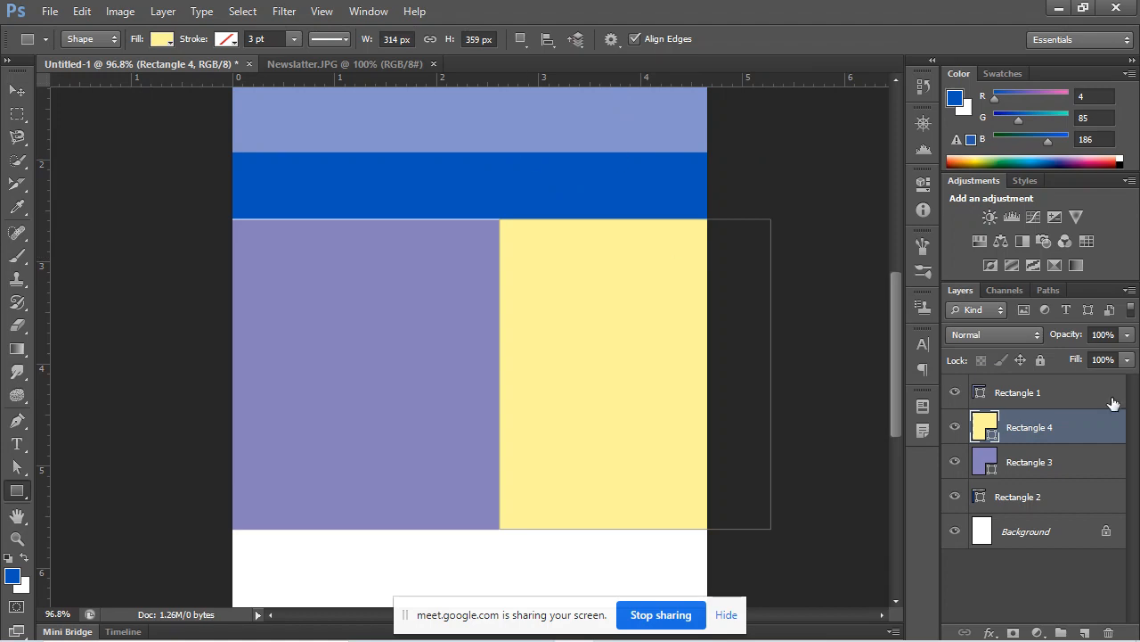
Check the reference template in the browser and stretch the violet and yellow columns downward together to about 109% height.
key("alt+Tab")
key("alt+Tab")
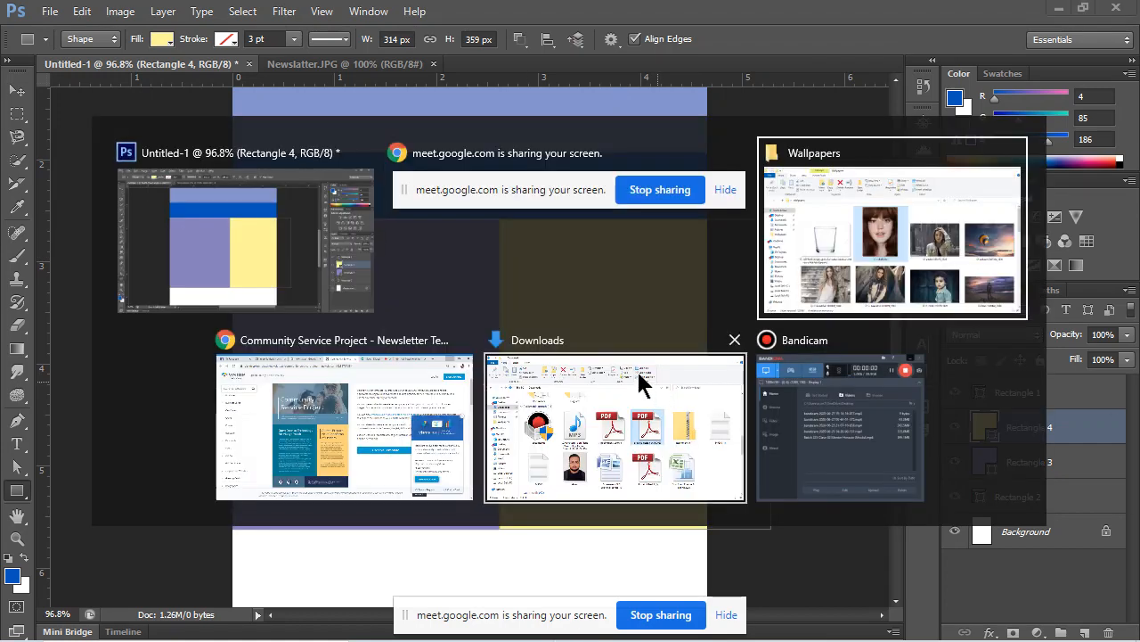
left_click(436, 434)
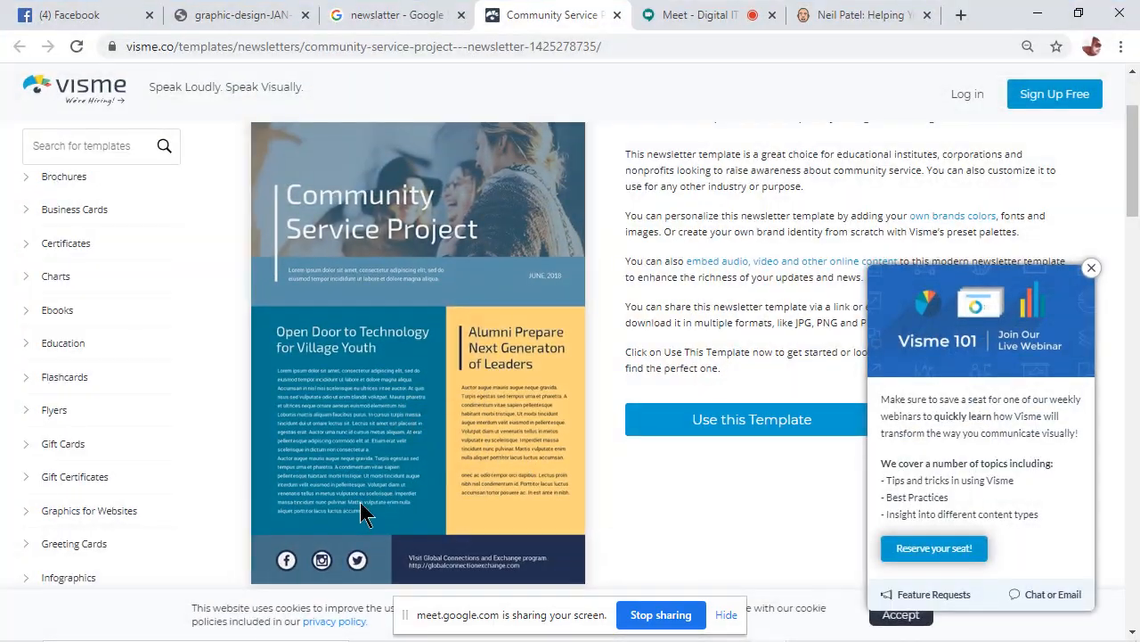
key("alt+Tab")
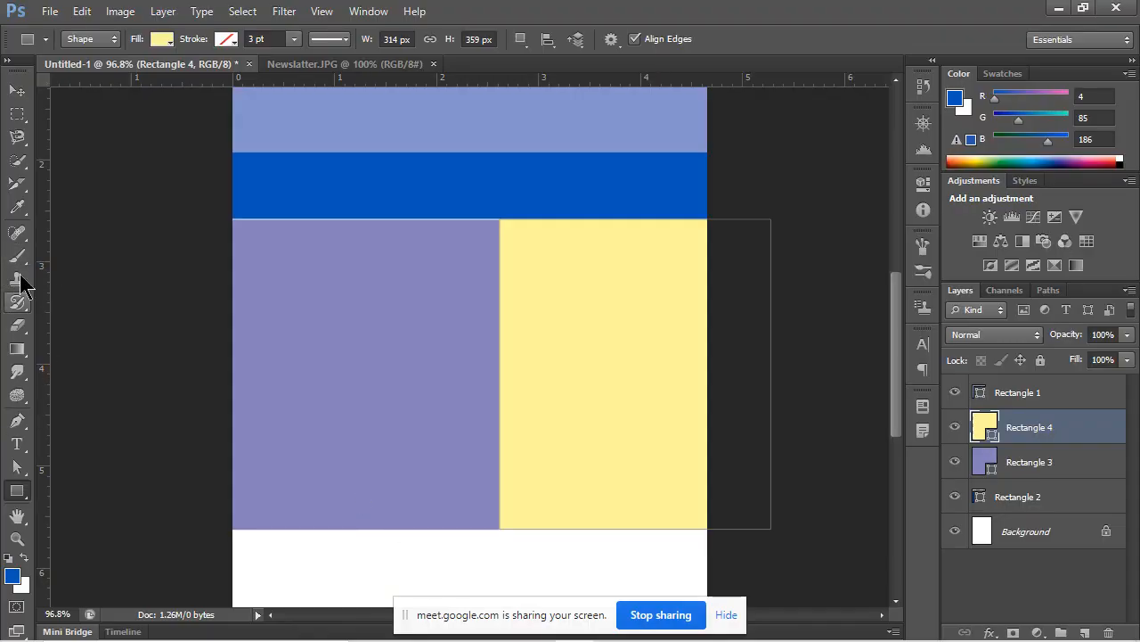
scroll(606, 580, "down", 1)
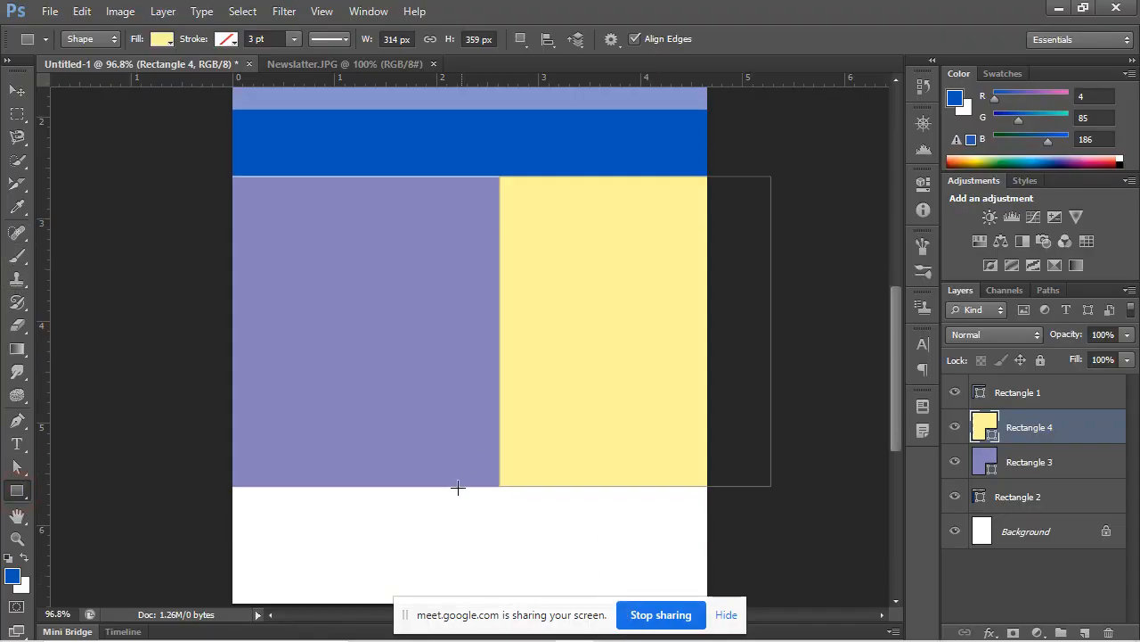
scroll(454, 463, "down", 1)
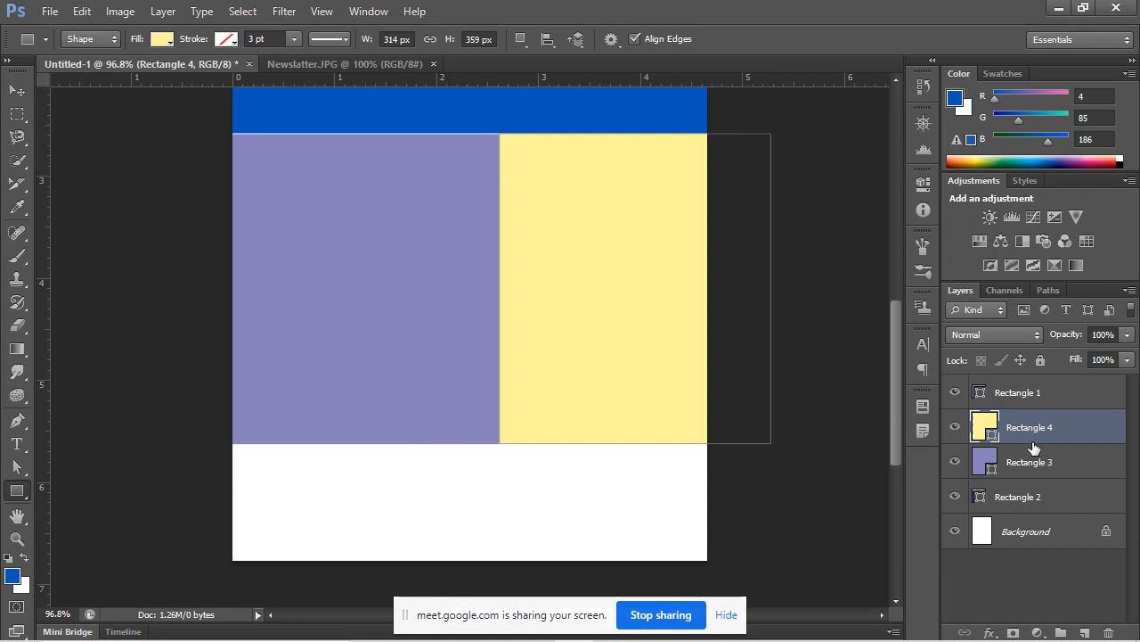
left_click(1084, 462, "shift")
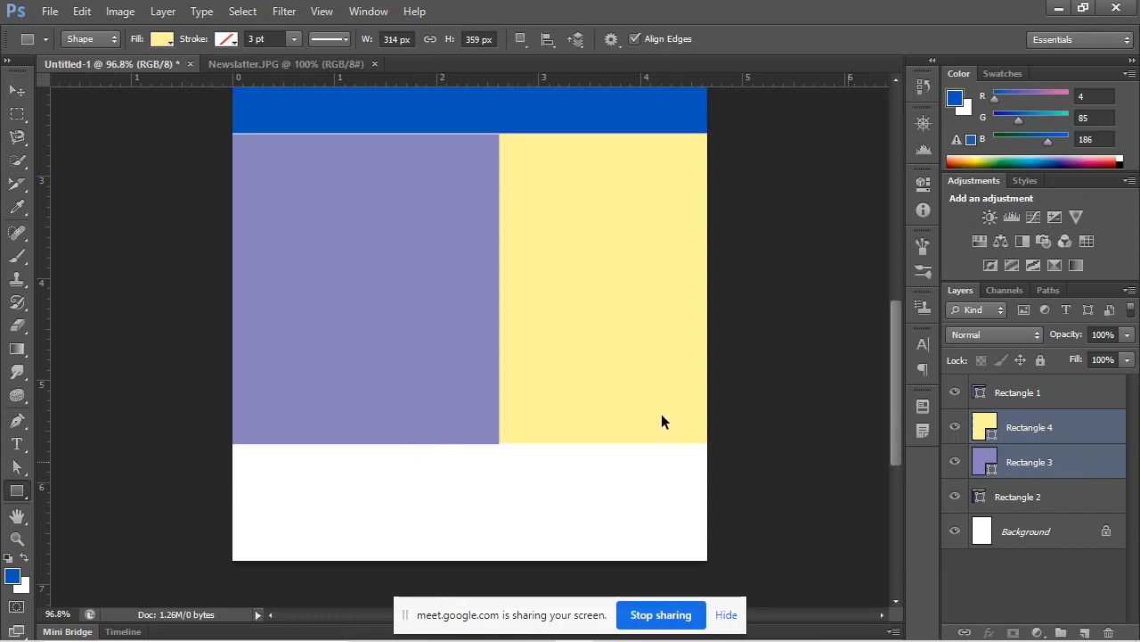
key("ctrl+t")
left_click_drag(503, 444, 510, 471)
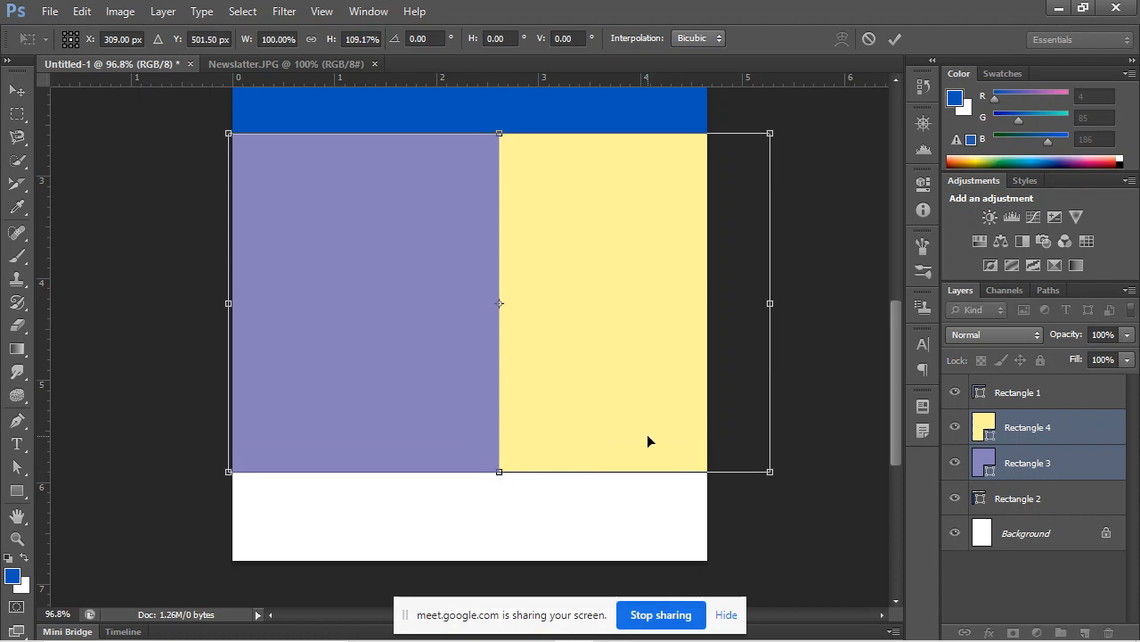
key("Return")
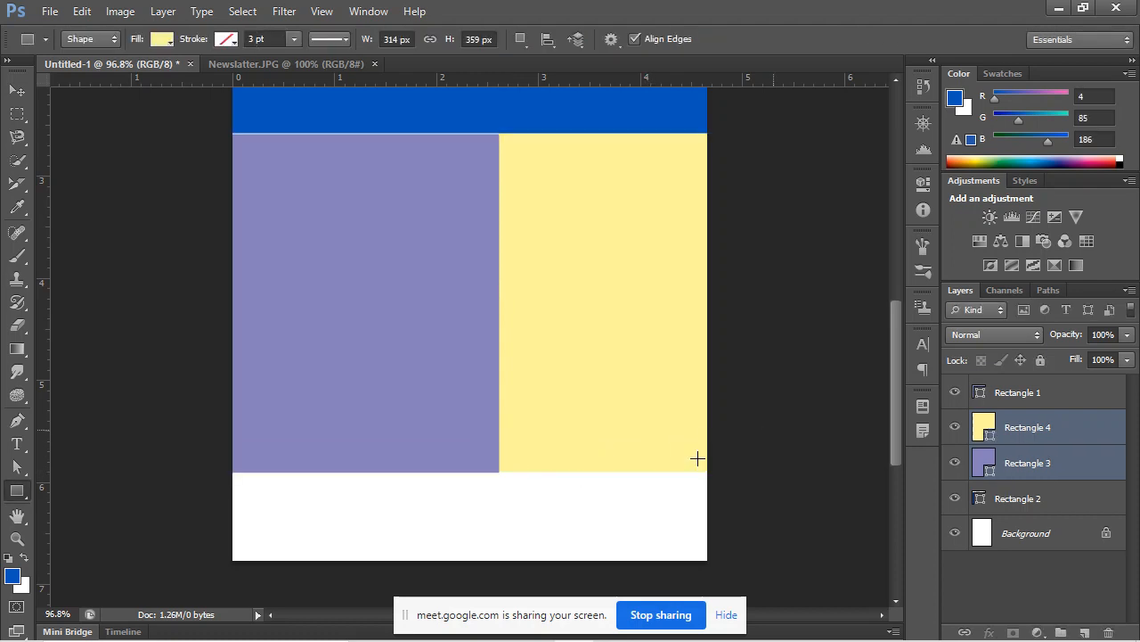
Stretch both columns further down together by Free Transform to about 106.6% height, leaving a narrow footer strip.
scroll(568, 510, "up", 1)
scroll(570, 506, "up", 4)
scroll(574, 504, "down", 6)
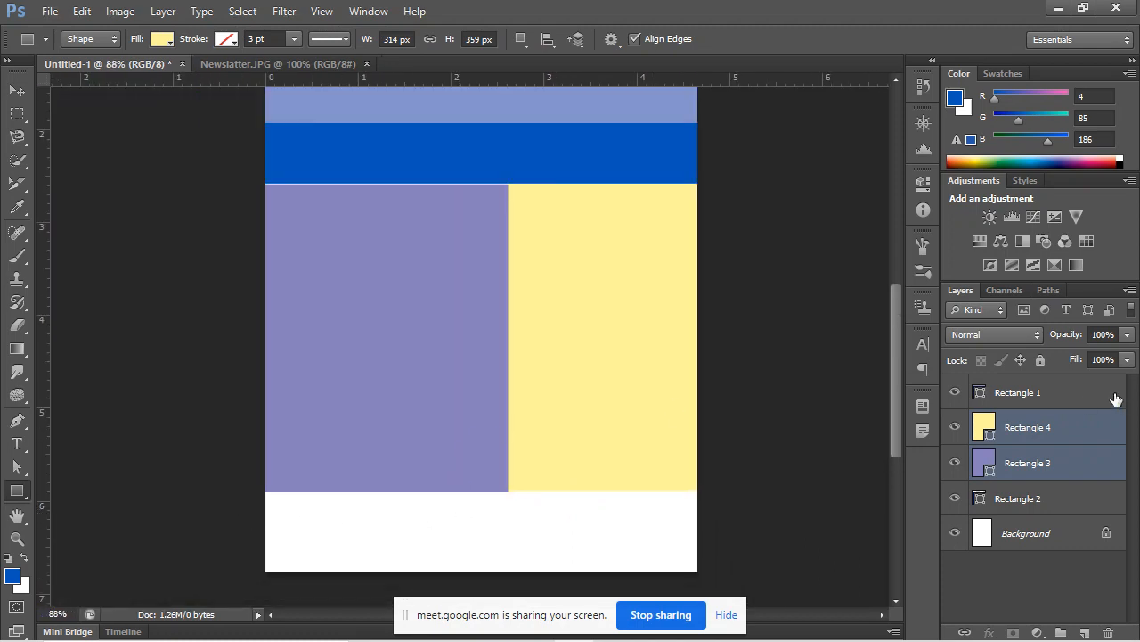
key("ctrl+t")
left_click_drag(510, 493, 509, 511)
key("Return")
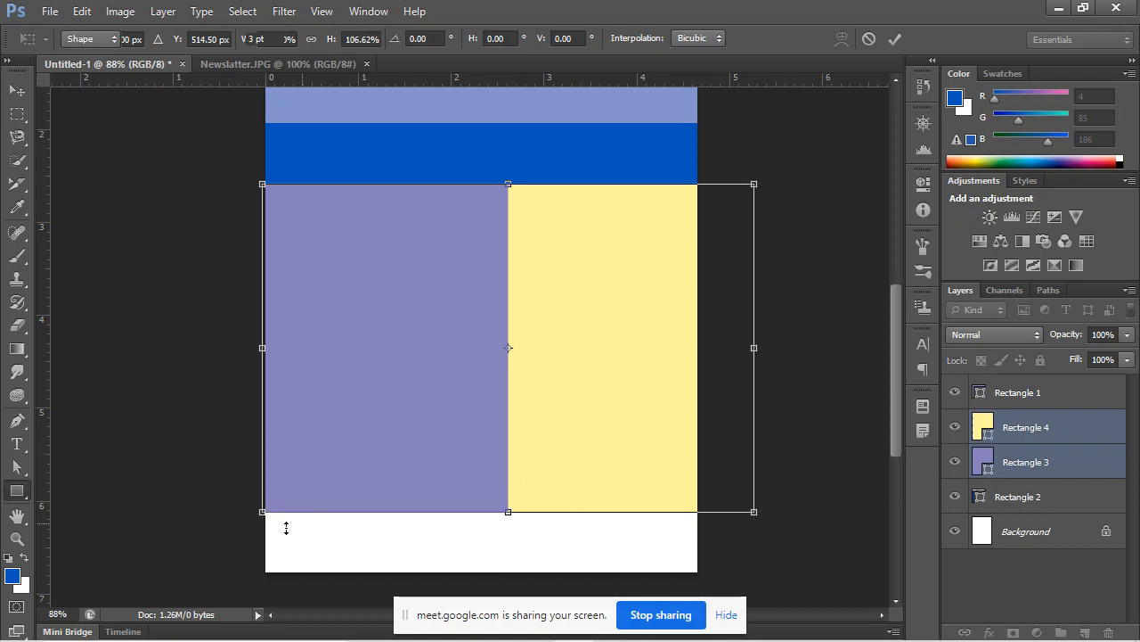
Draw a footer rectangle about 332 px wide at the page's lower left, trim its height to about 76 px, and fill it dark brown.
left_click_drag(264, 511, 524, 573)
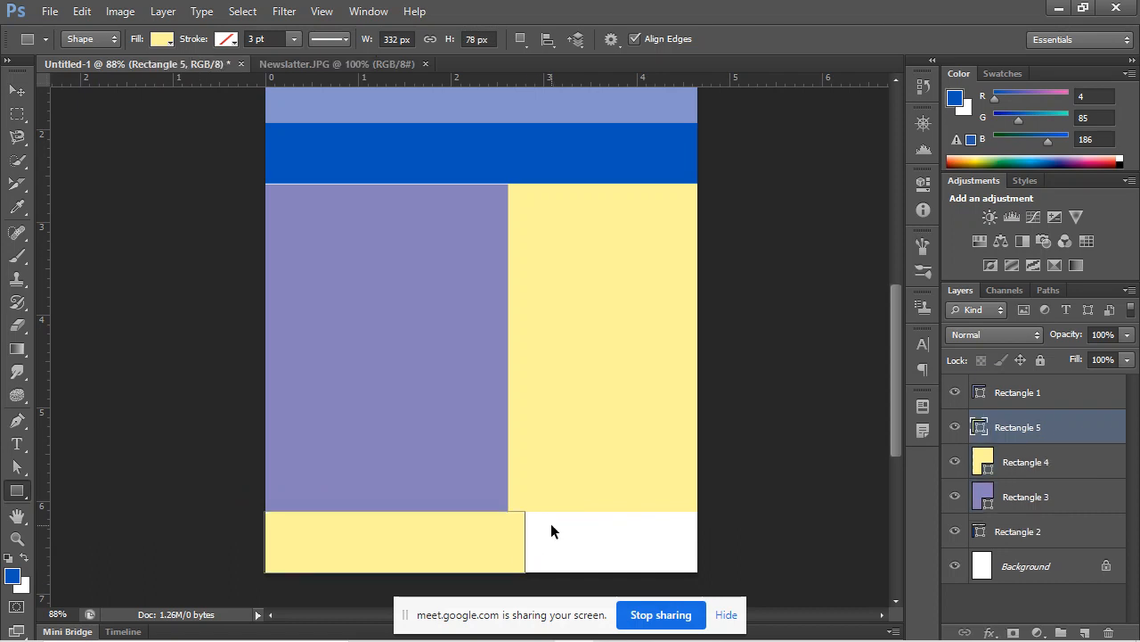
key("ctrl+t")
left_click_drag(397, 511, 402, 515)
key("Return")
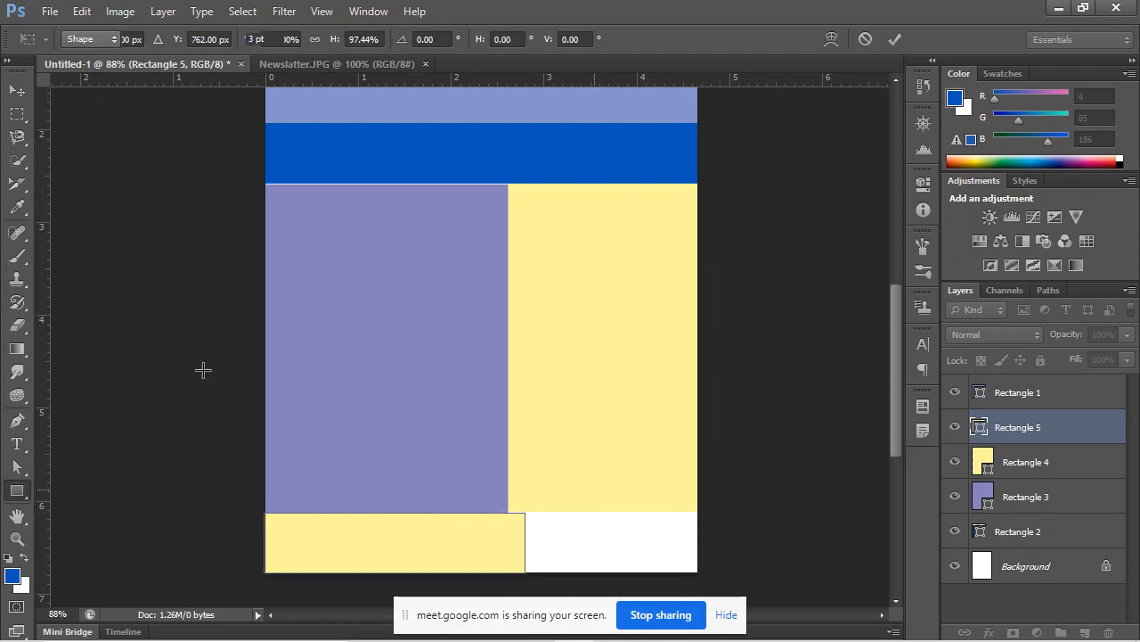
left_click(170, 42)
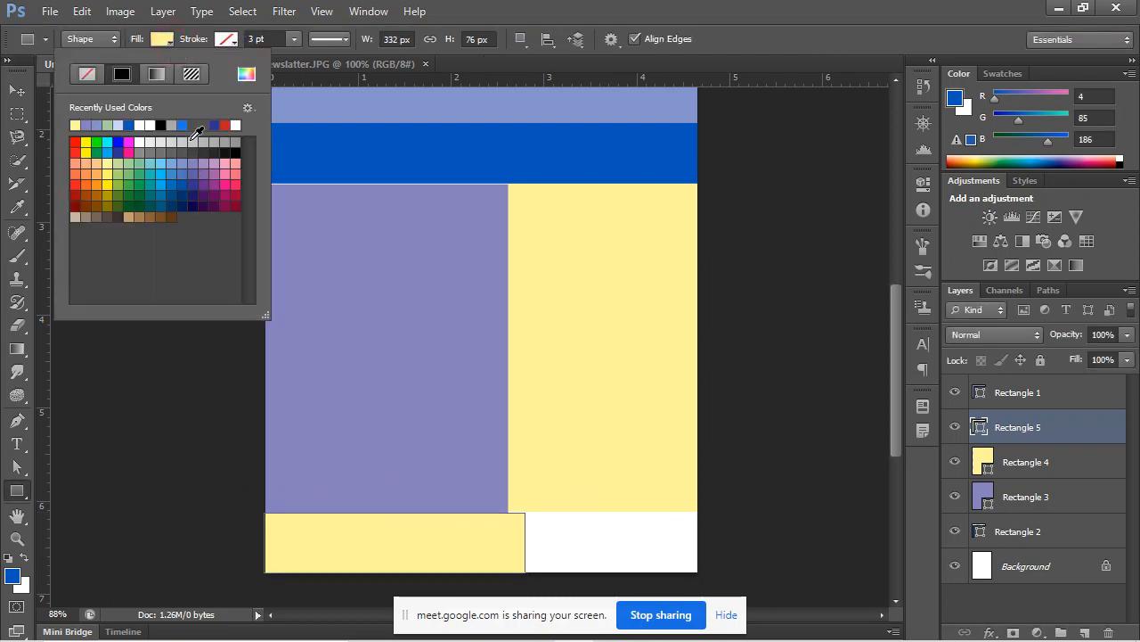
left_click(172, 216)
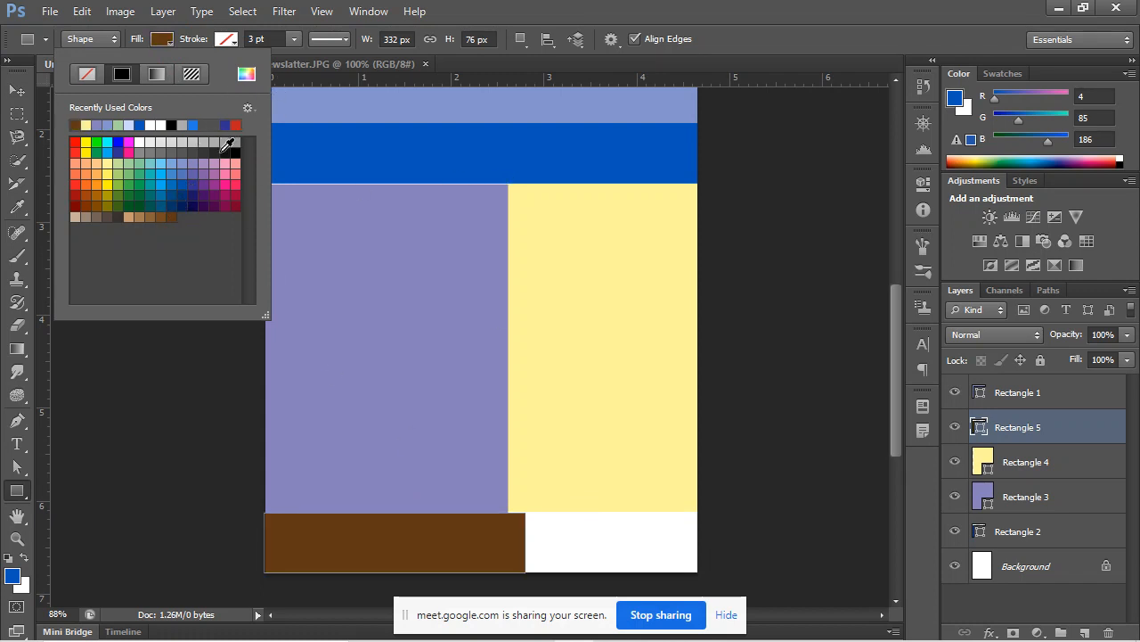
Change the fill of the footer rectangle from the swatches, trying near-black and settling on medium grey.
left_click(222, 151)
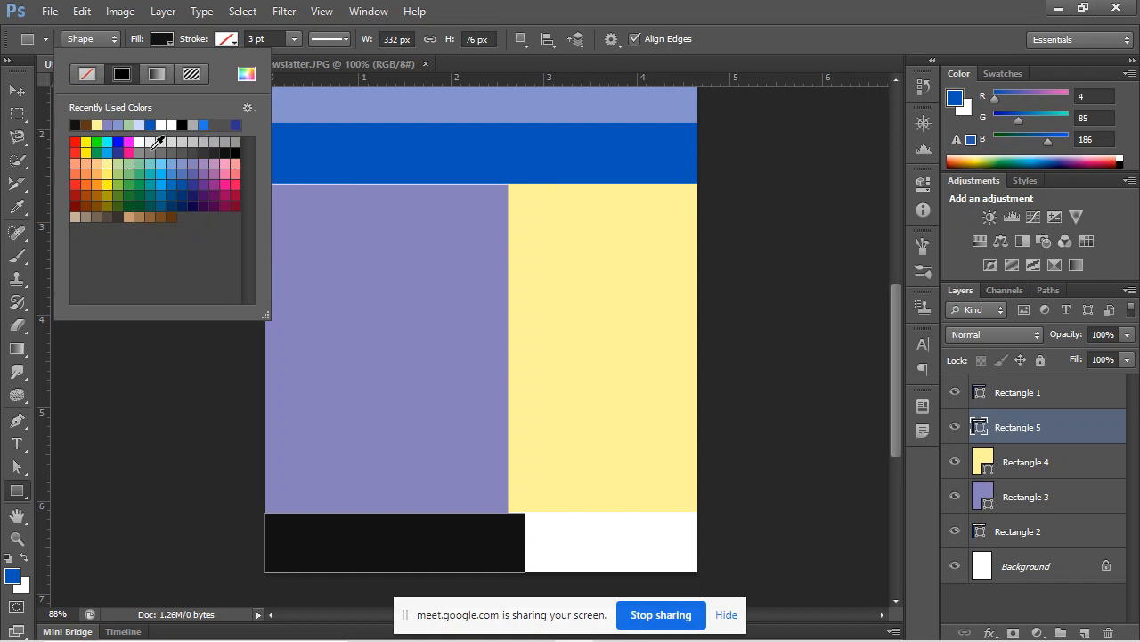
left_click(150, 153)
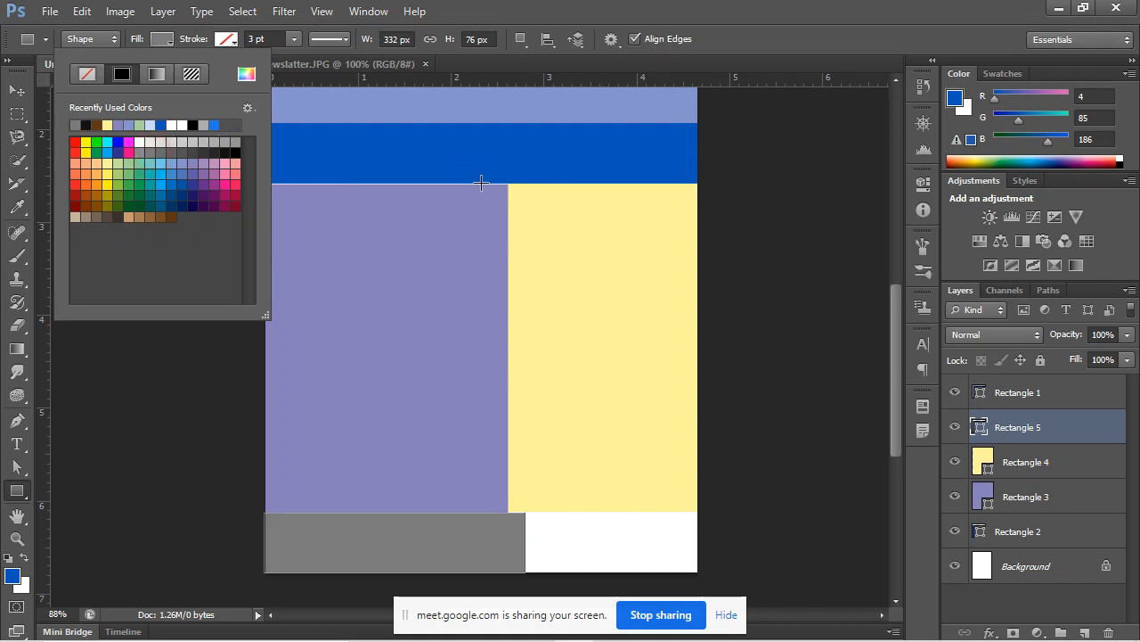
left_click(603, 11)
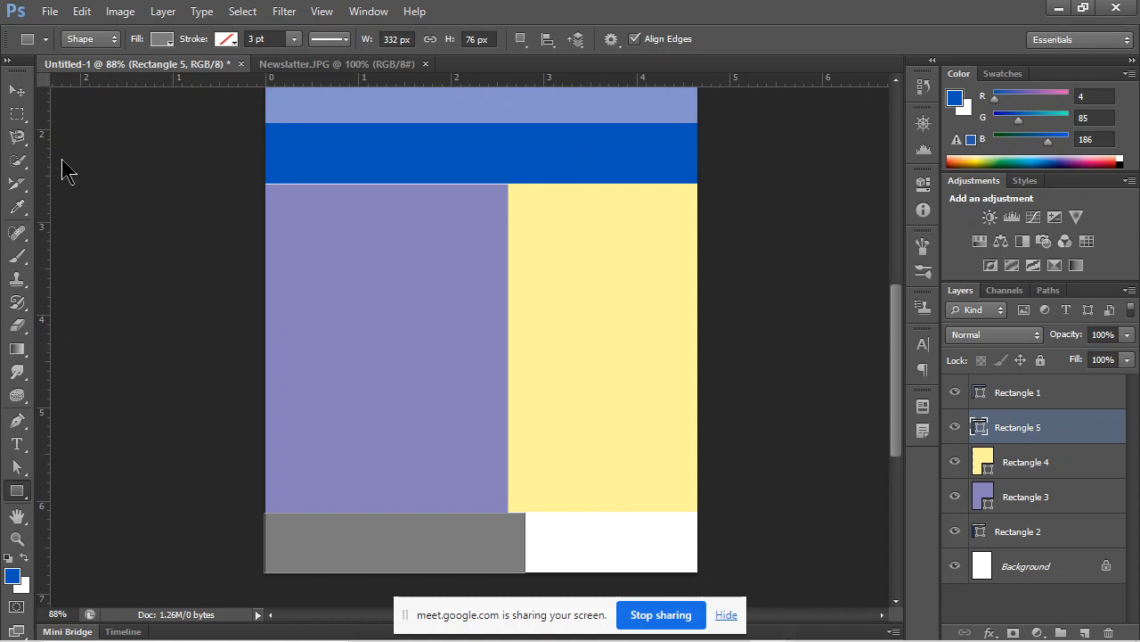
Duplicate the grey footer rectangle, move the copy to the page's right edge, and stack it beneath the original.
left_click(18, 91)
left_click_drag(1076, 431, 1086, 631)
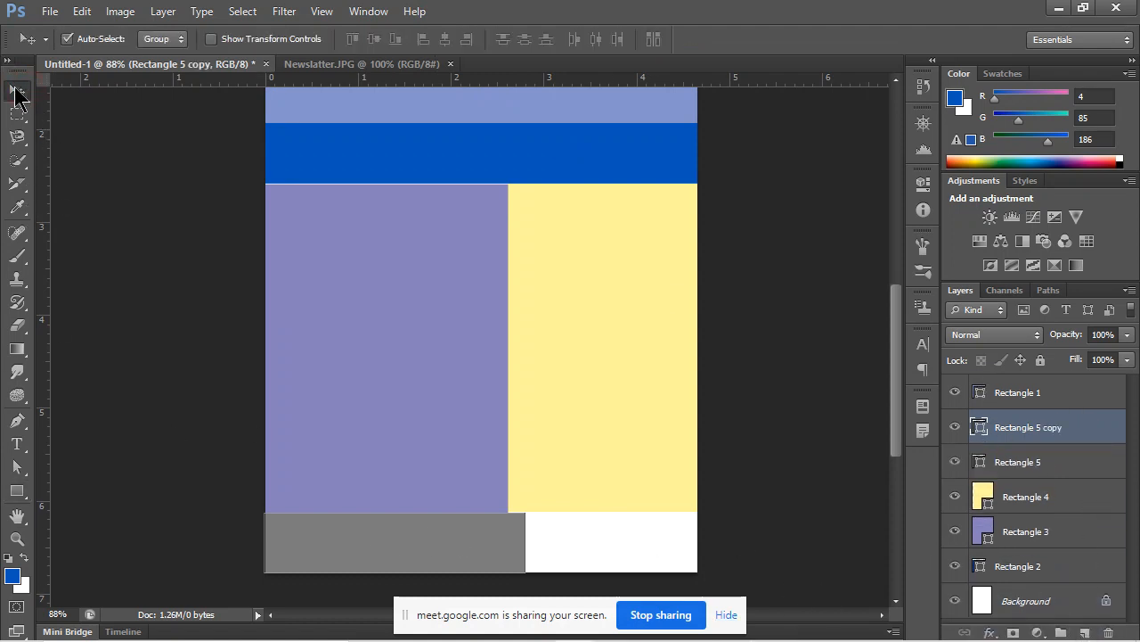
left_click(490, 548)
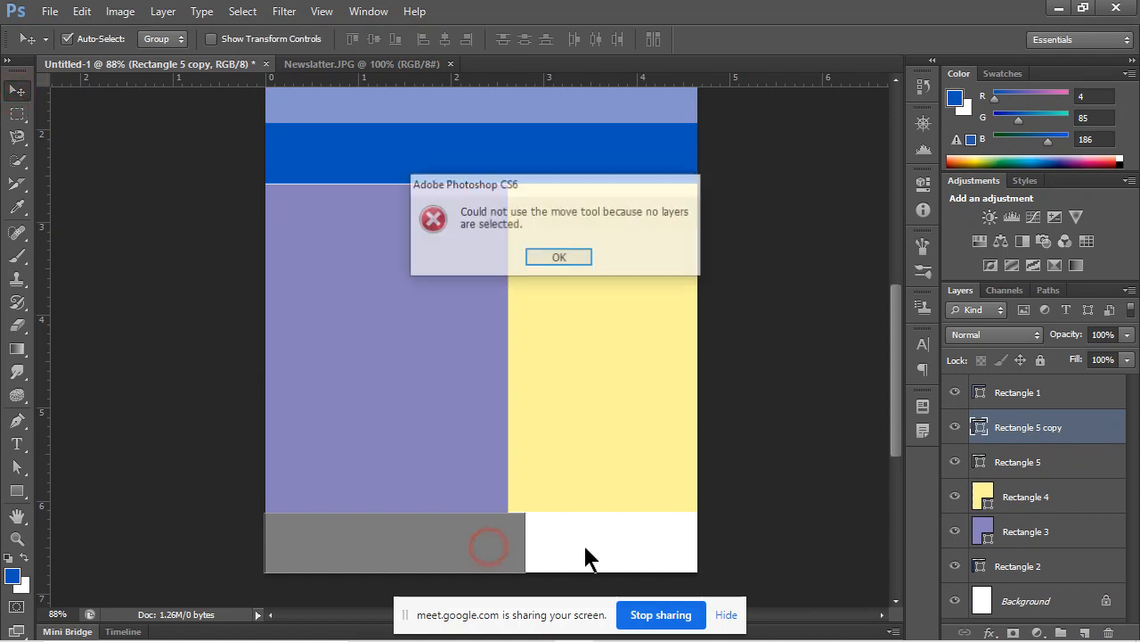
left_click(541, 256)
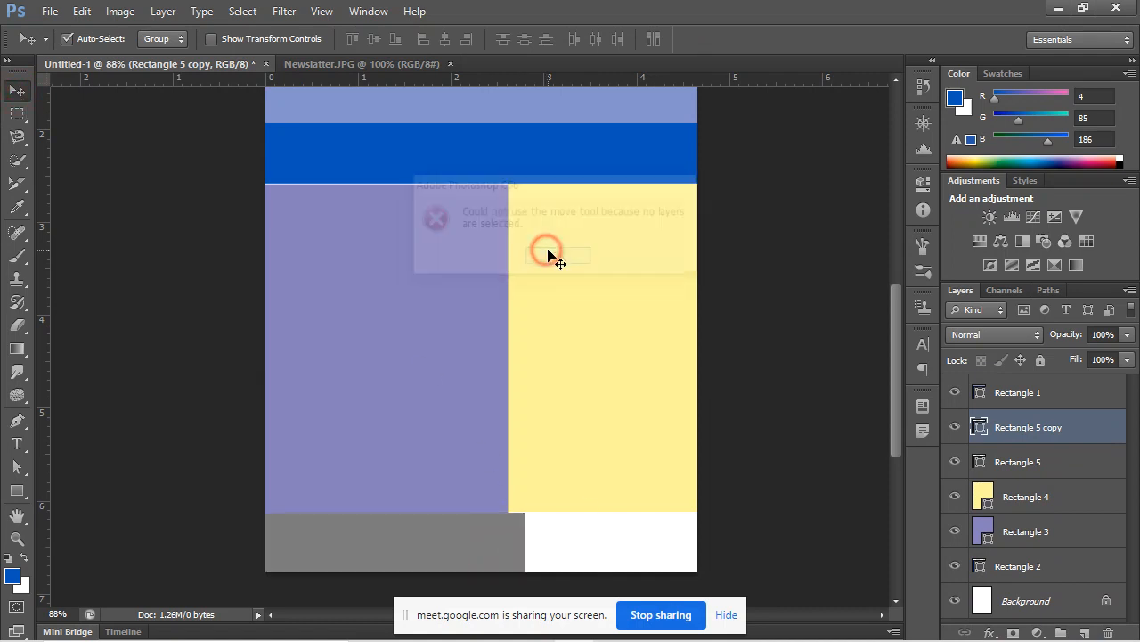
left_click(1085, 427)
left_click_drag(486, 557, 653, 563)
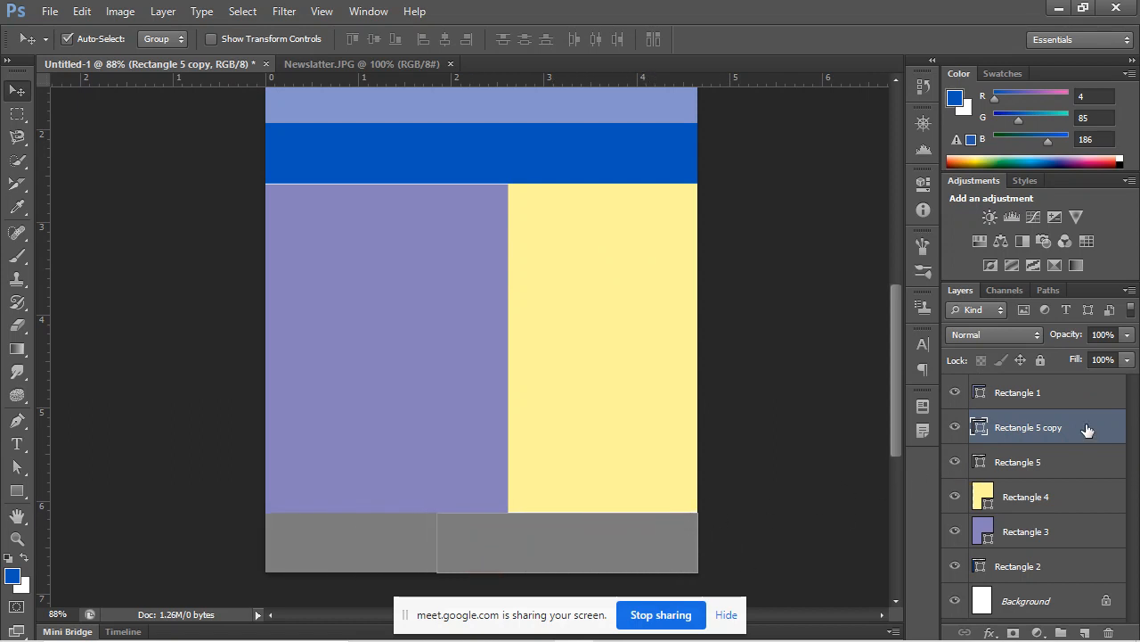
left_click_drag(1085, 429, 1088, 486)
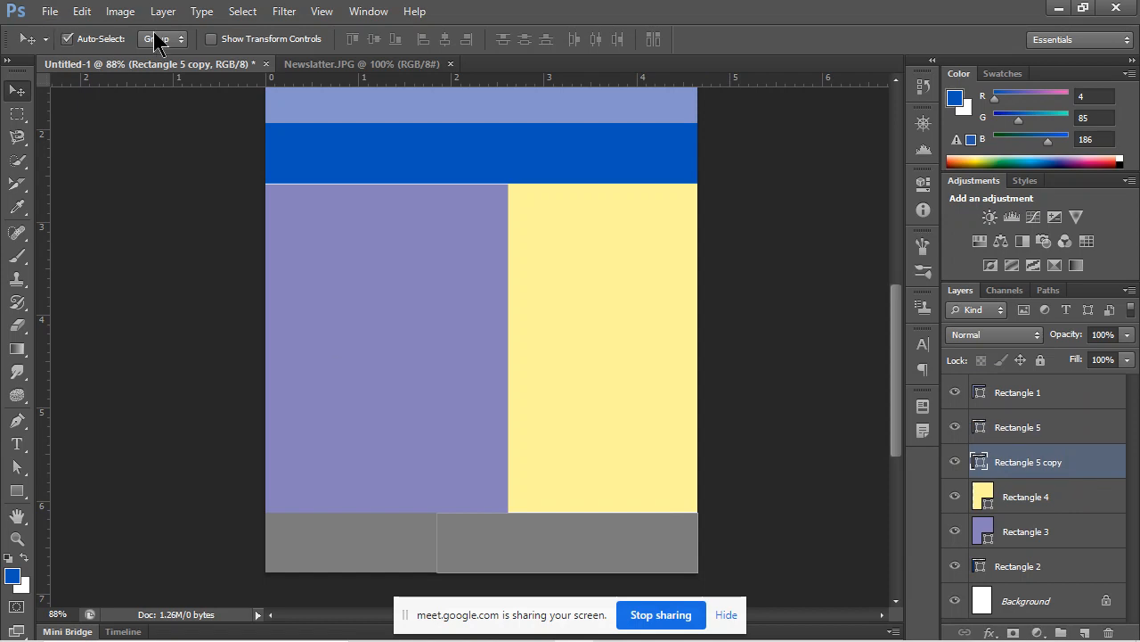
Change the fill of the footer rectangle's copy to dark blue.
left_click(17, 490)
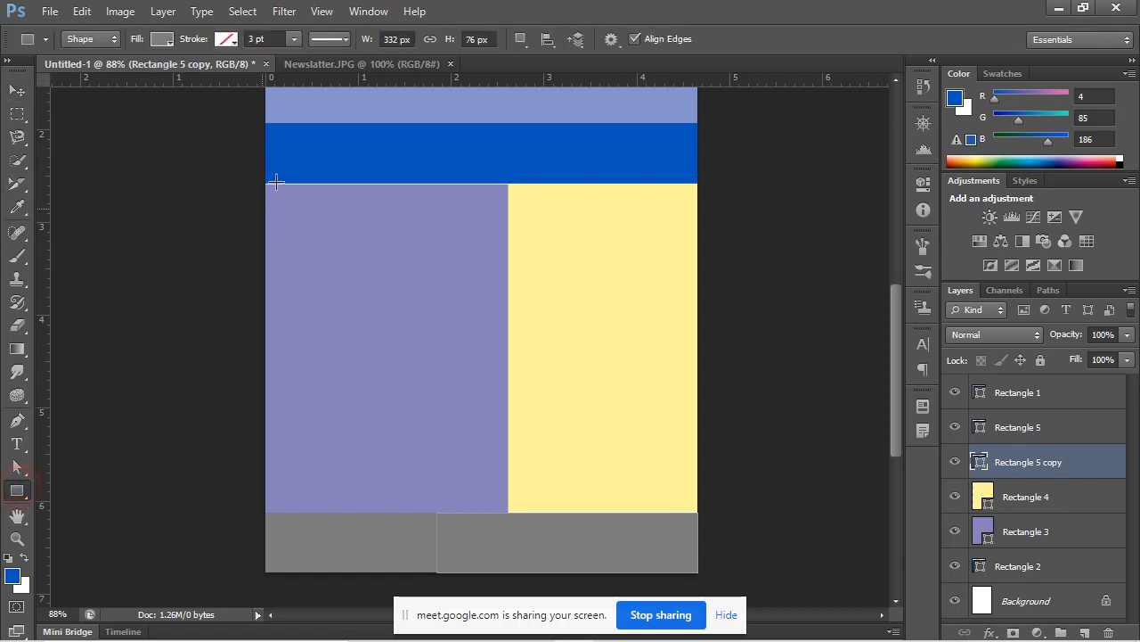
left_click(164, 41)
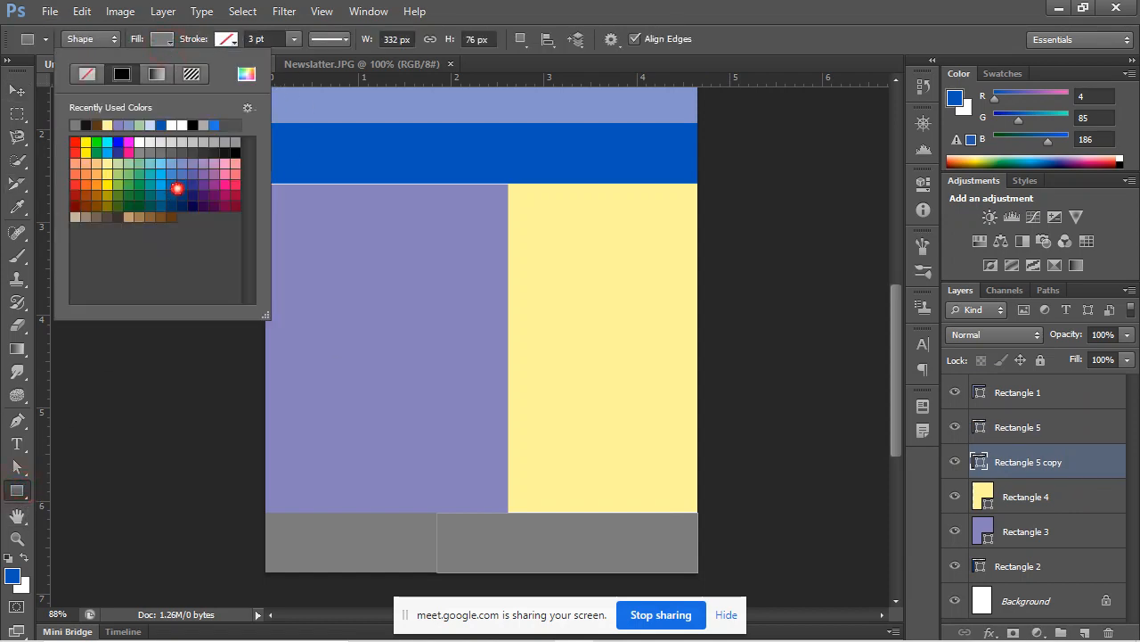
left_click(178, 188)
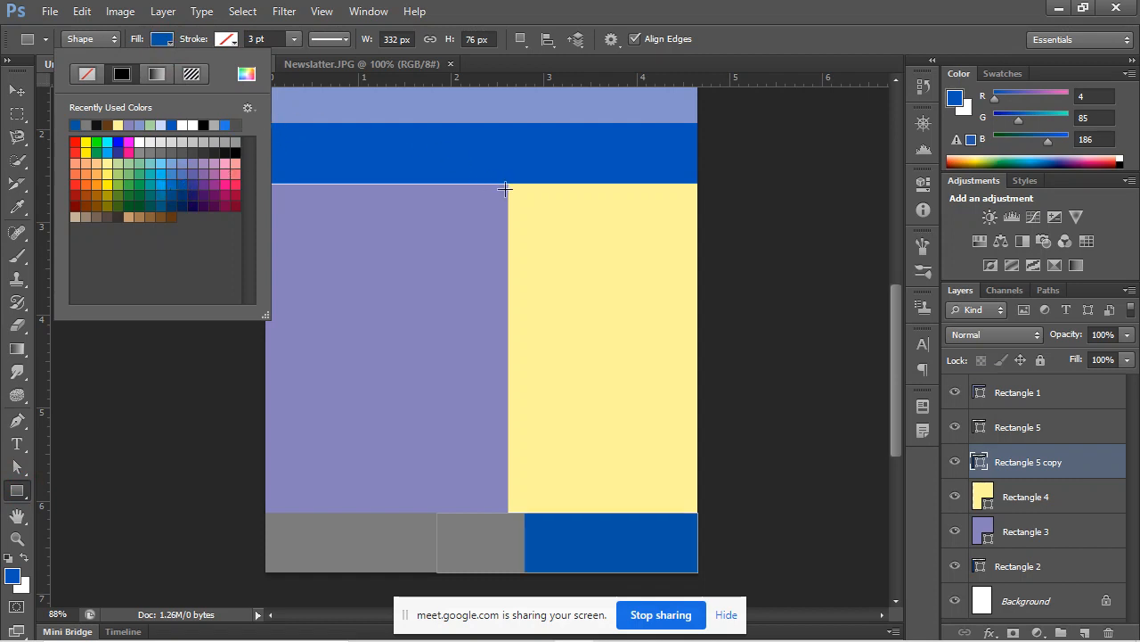
left_click(858, 221)
Delete the yellow right column rectangle.
scroll(487, 255, "up", 4)
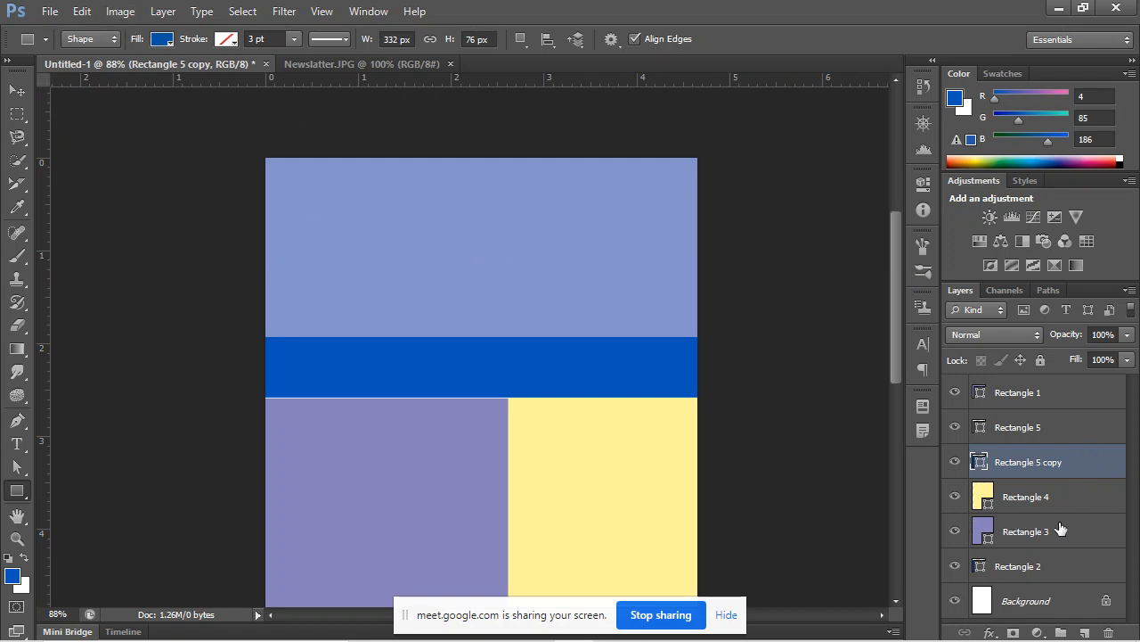
left_click(1065, 496)
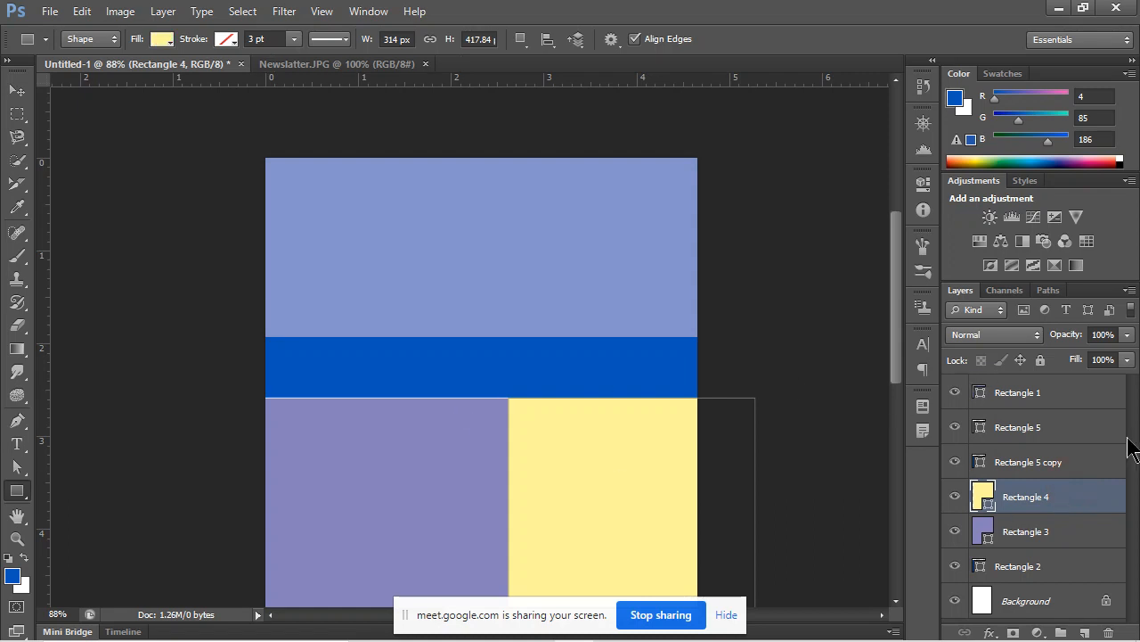
key("Delete")
scroll(395, 454, "down", 3)
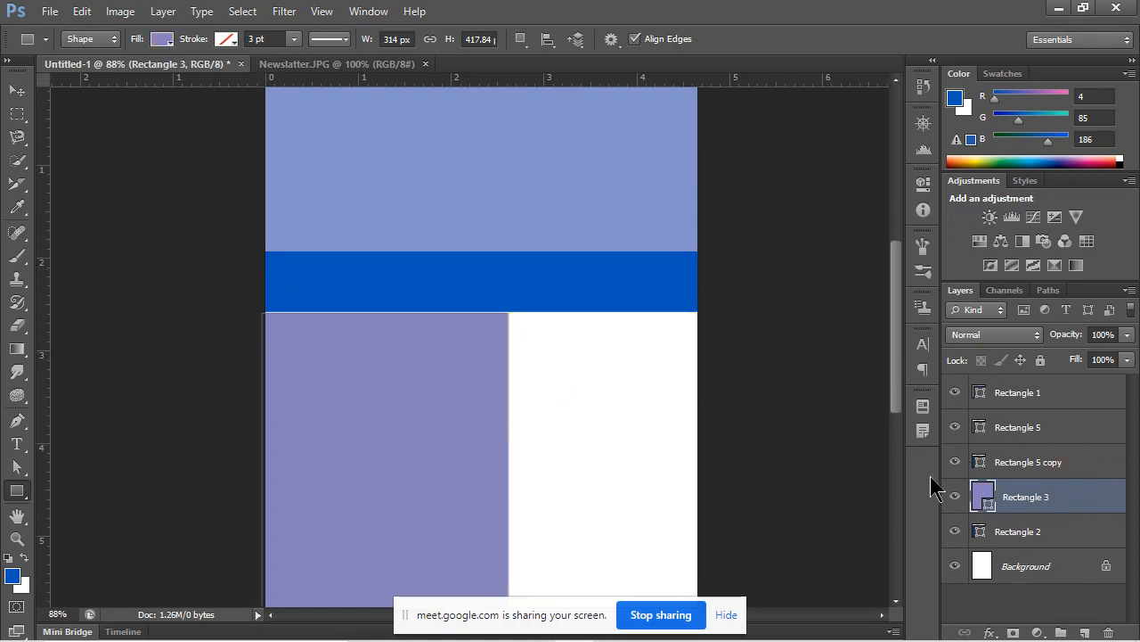
Duplicate the violet left column rectangle and move the copy sideways to the page's right edge.
left_click_drag(1080, 494, 1086, 632)
left_click(16, 91)
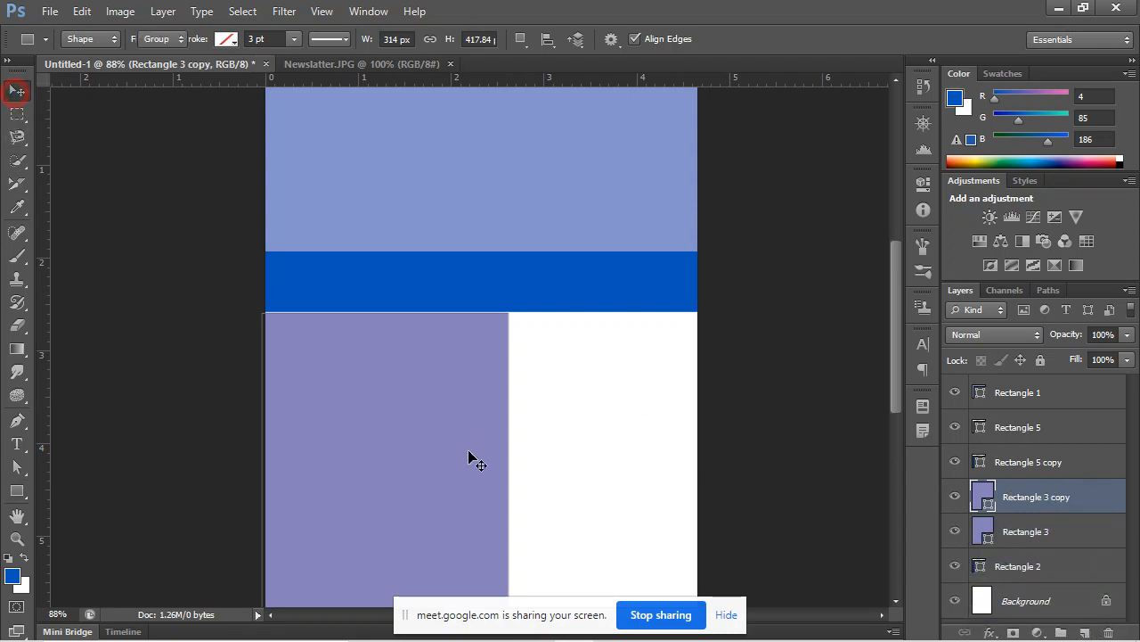
left_click(398, 453)
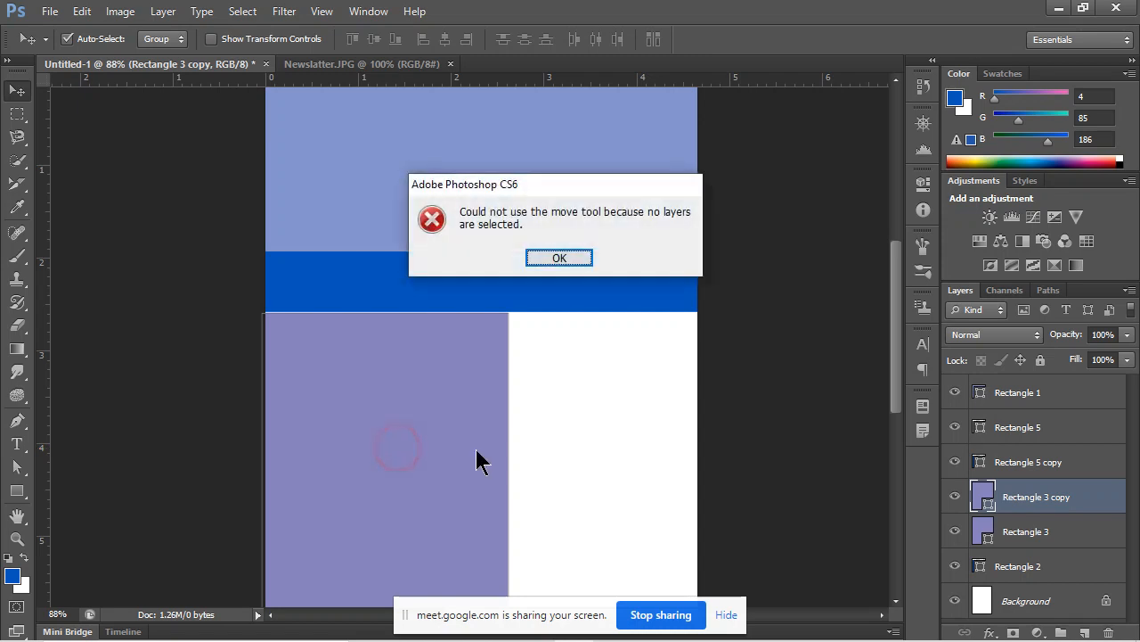
left_click(557, 257)
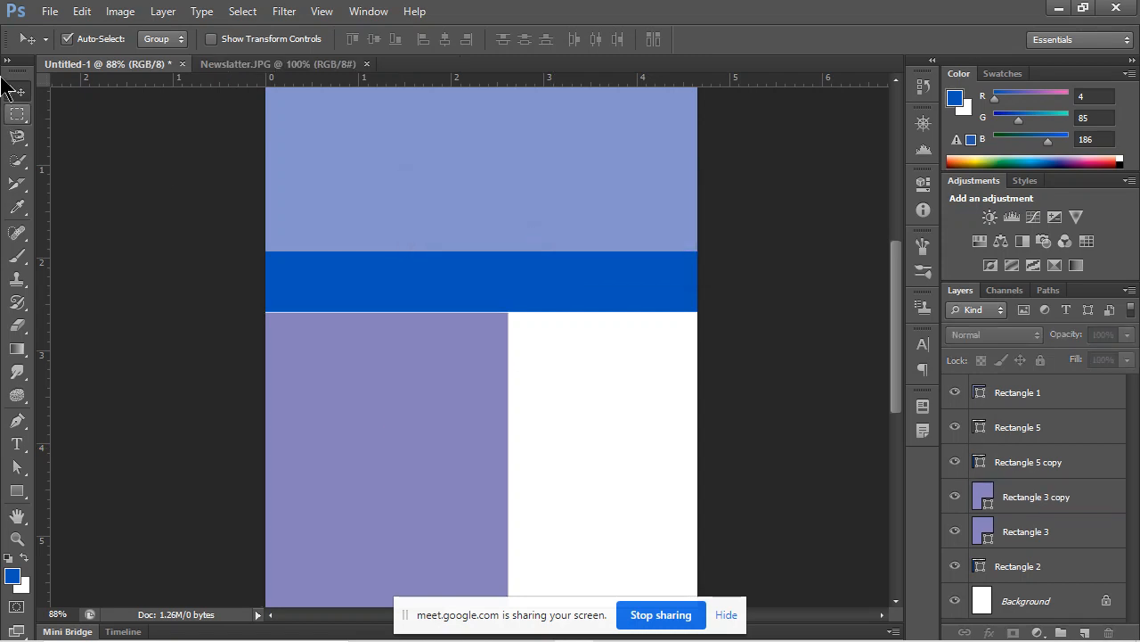
left_click(13, 91)
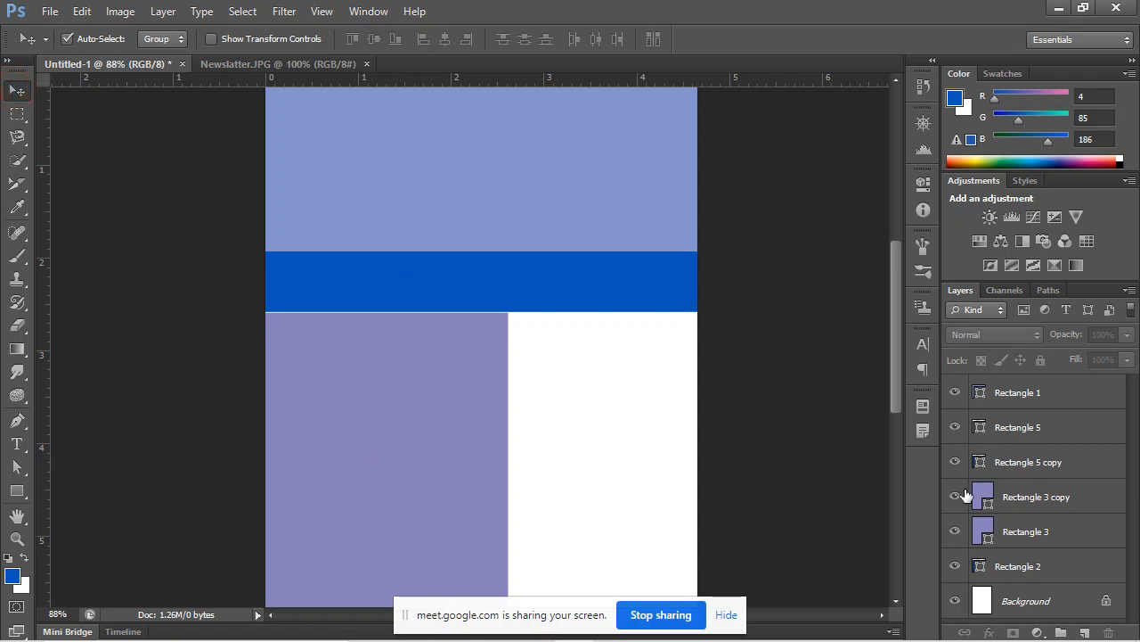
left_click(1094, 499)
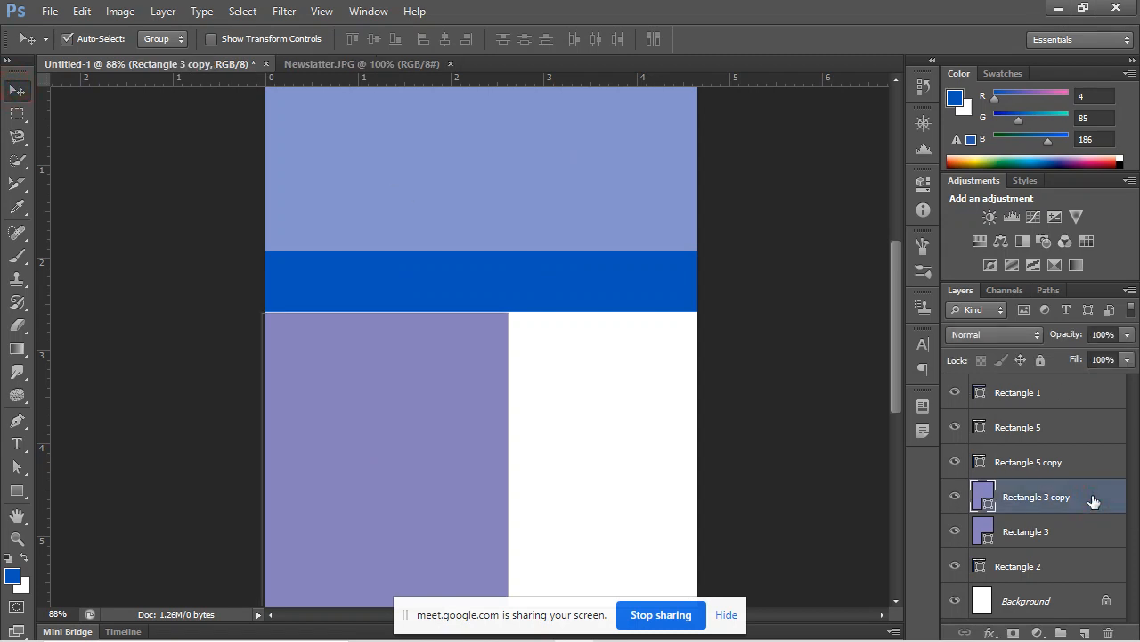
left_click(460, 438)
left_click(580, 257)
left_click_drag(438, 409, 623, 412)
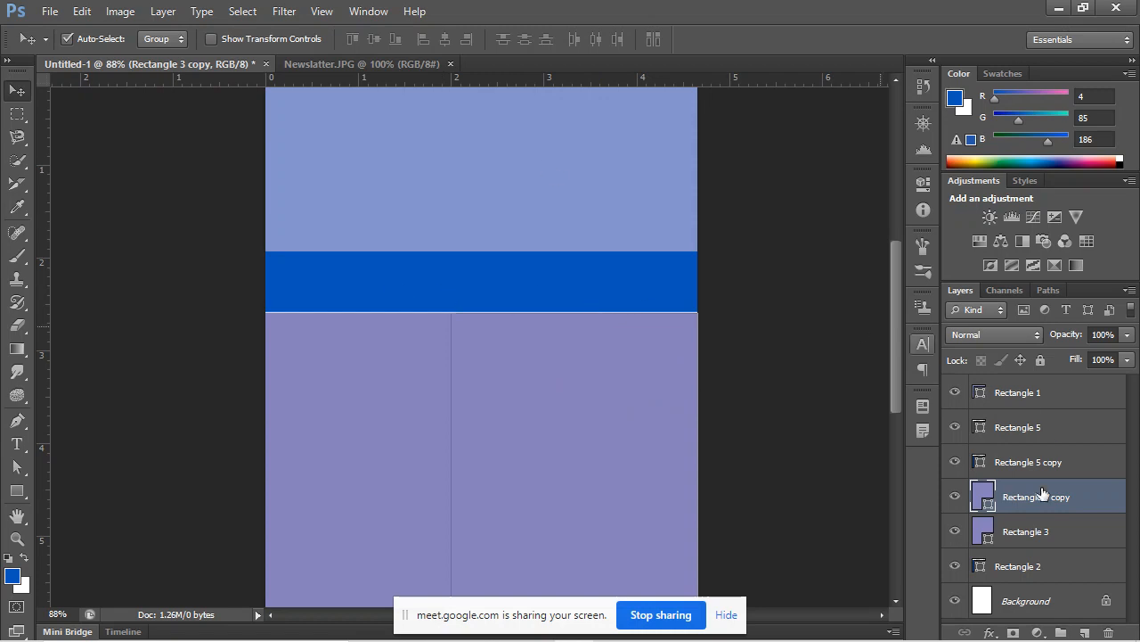
Narrow the violet column copy from its left side to about 86% width with Free Transform.
key("ctrl+t")
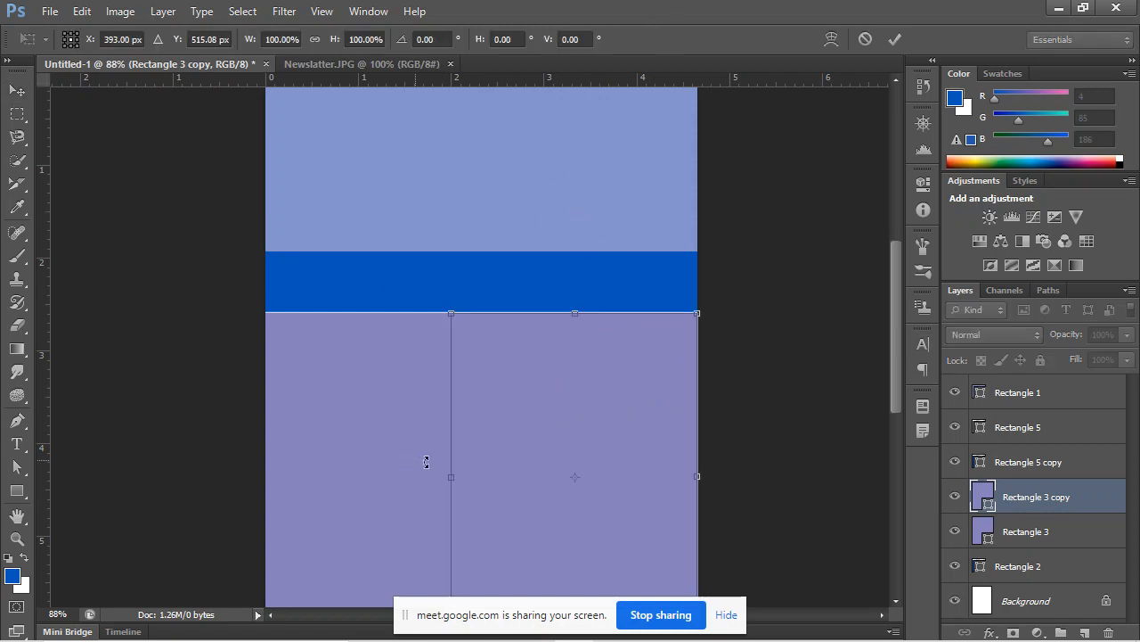
left_click_drag(448, 476, 487, 480)
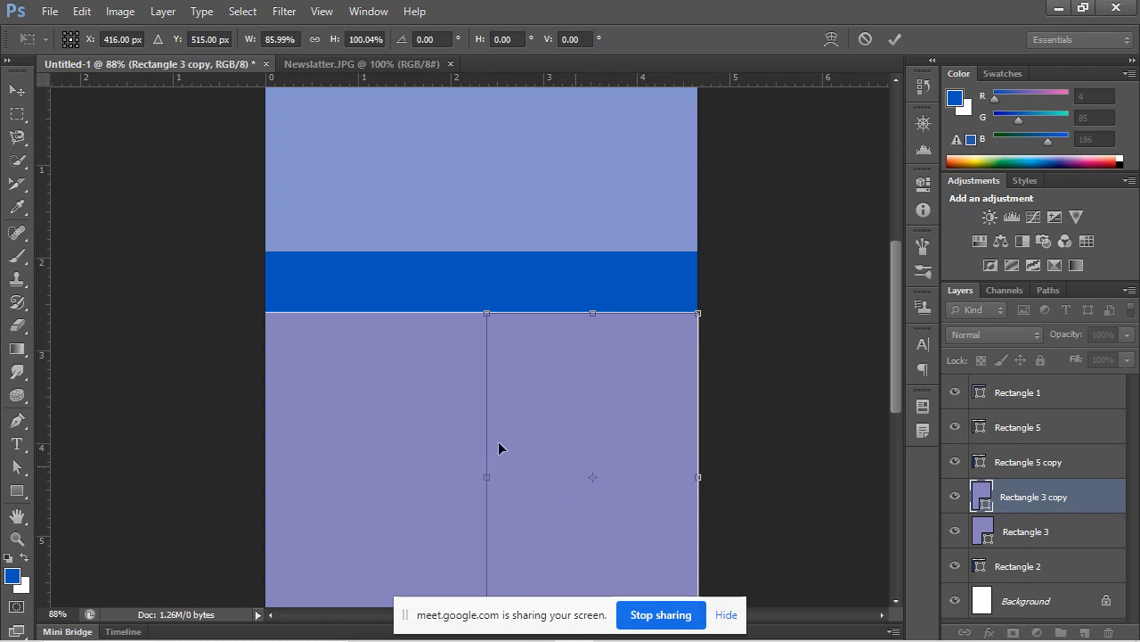
key("Return")
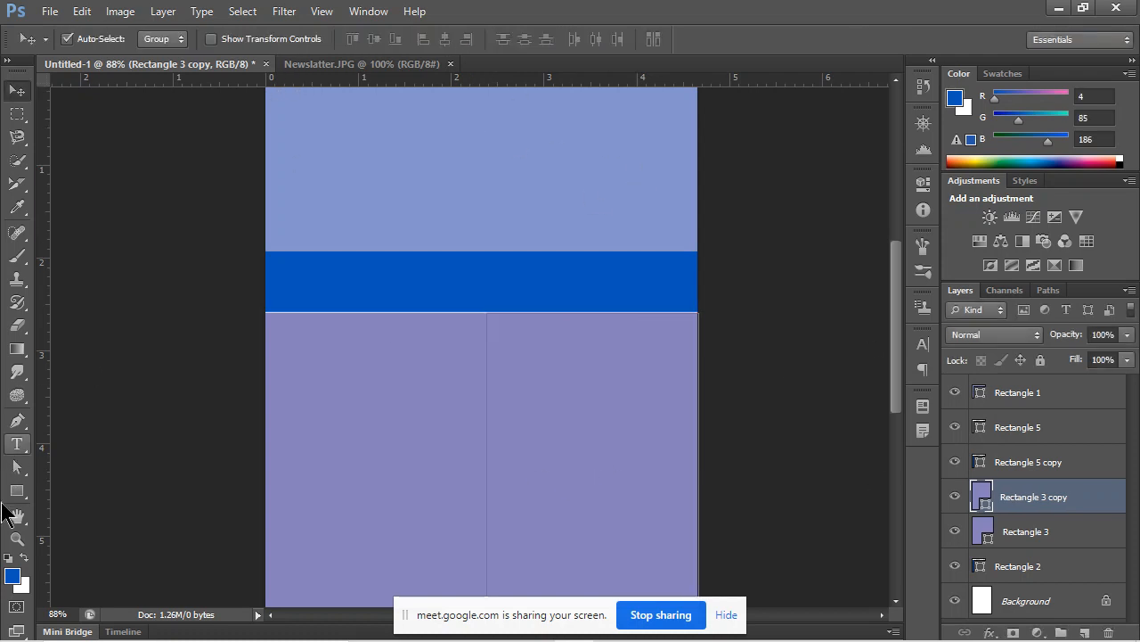
Sample the yellow column's colour in the Newslatter.JPG reference as the foreground colour and copy its hex code ffd37c.
left_click(16, 490)
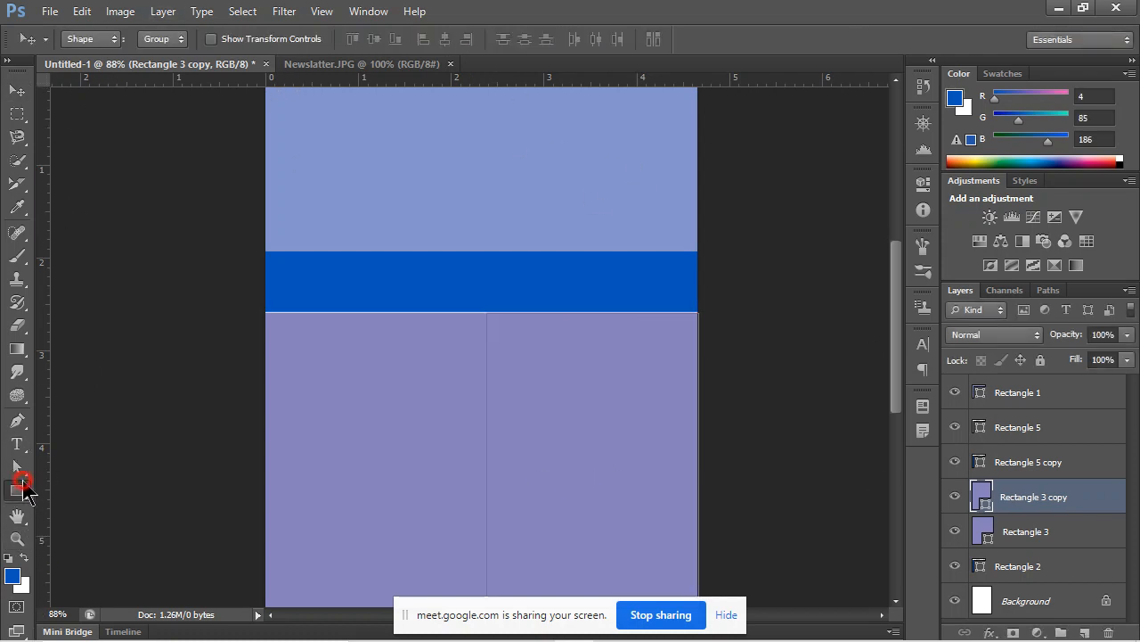
left_click(159, 39)
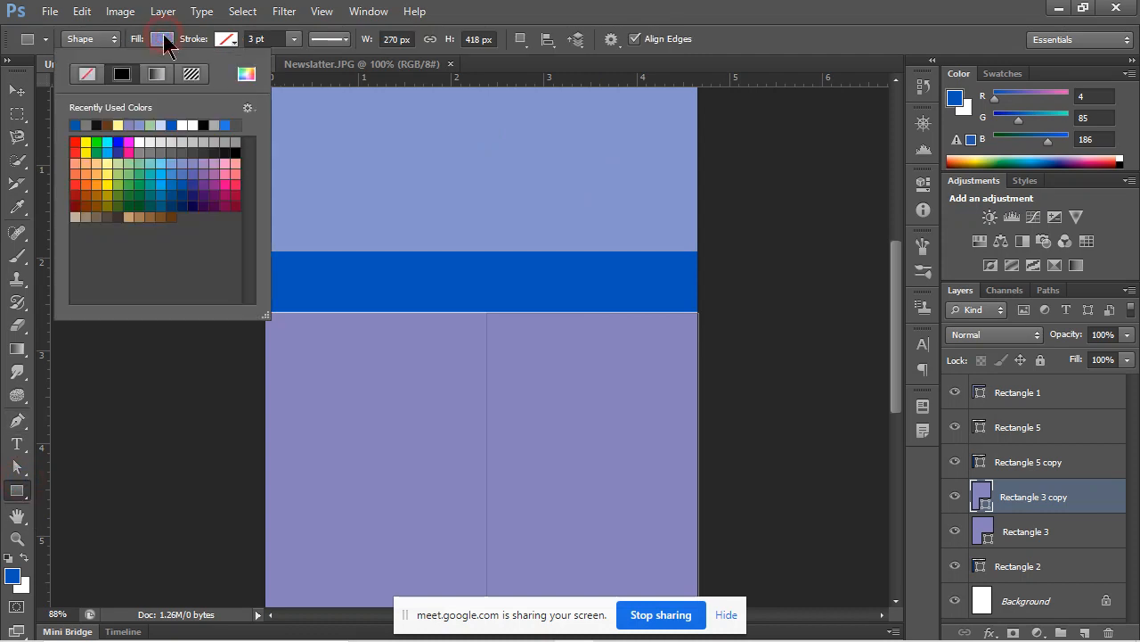
left_click(327, 69)
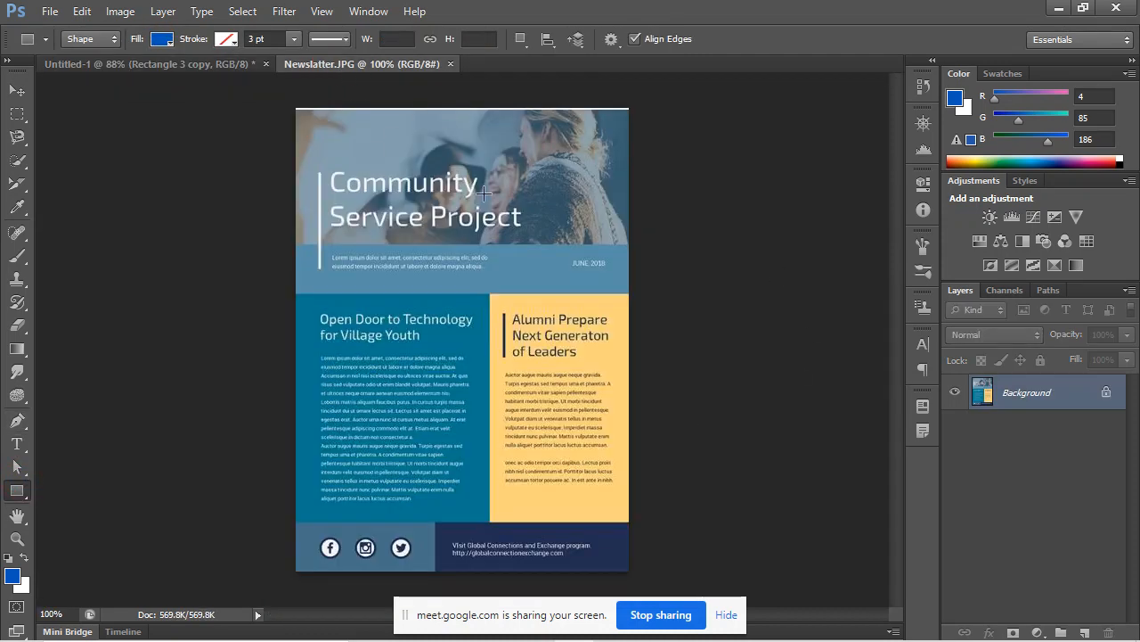
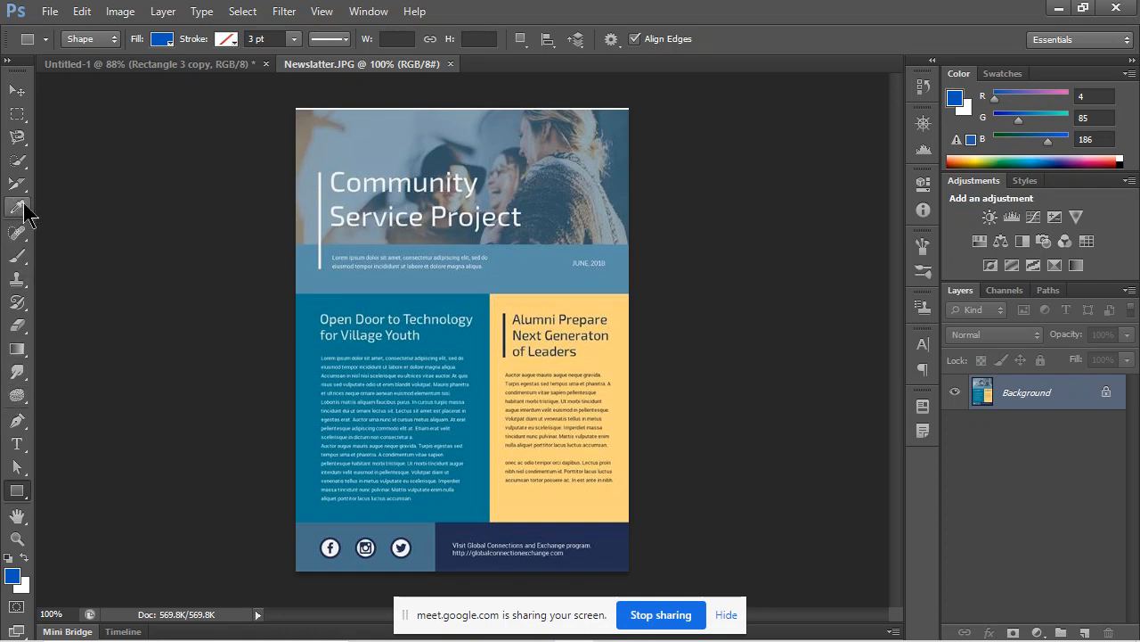
left_click(615, 348)
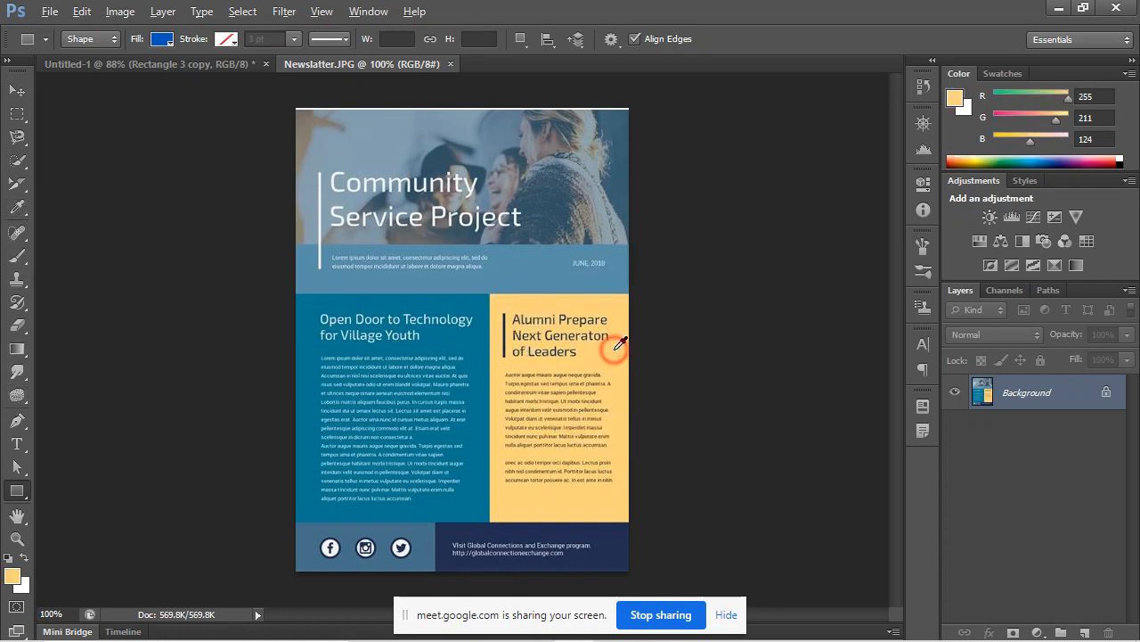
left_click(13, 576)
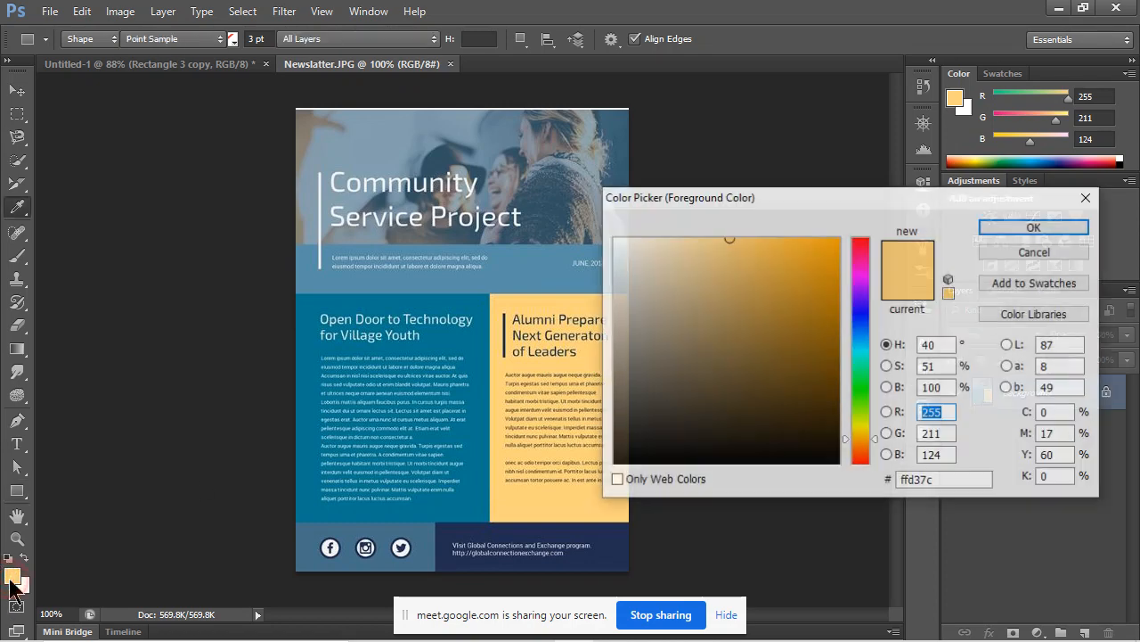
left_click(954, 481)
left_click_drag(954, 481, 857, 493)
key("ctrl+c")
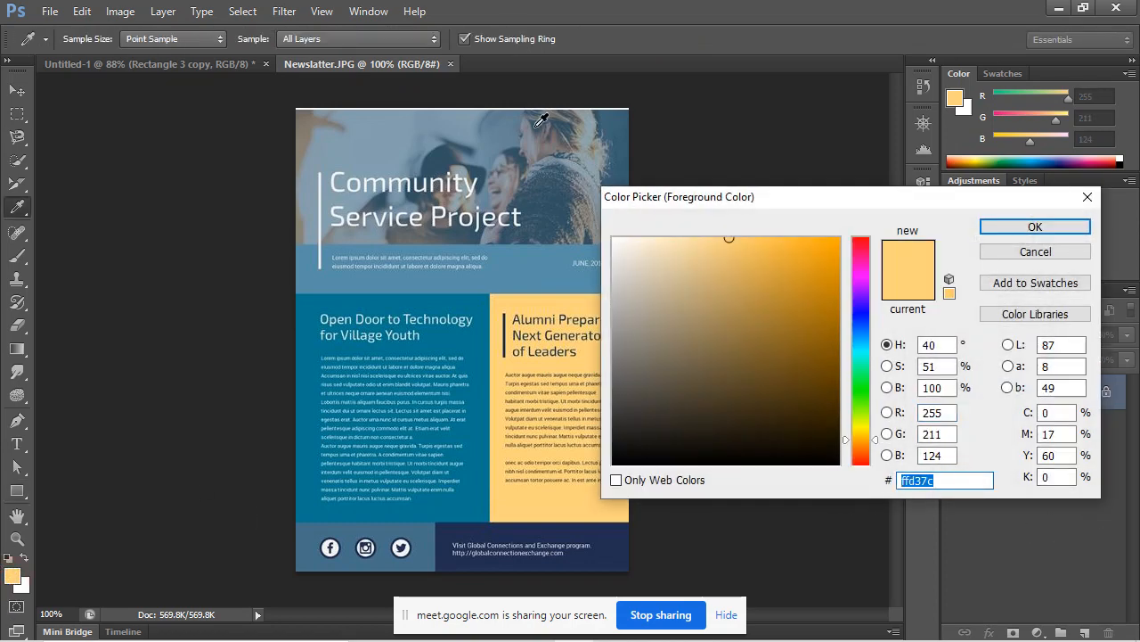
left_click(204, 64)
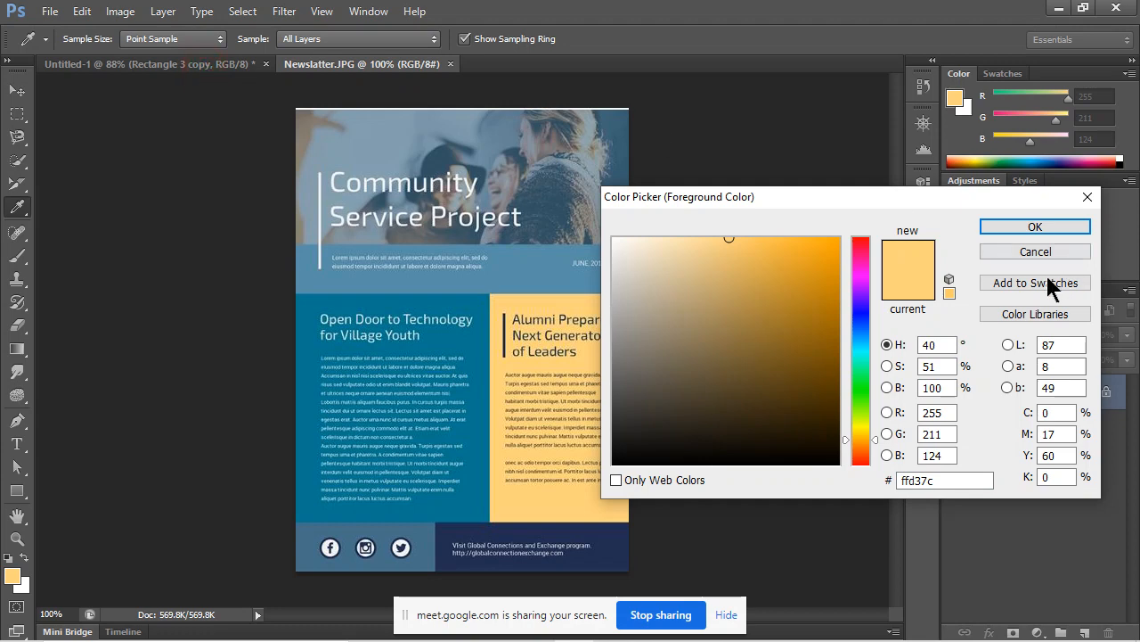
left_click(1025, 227)
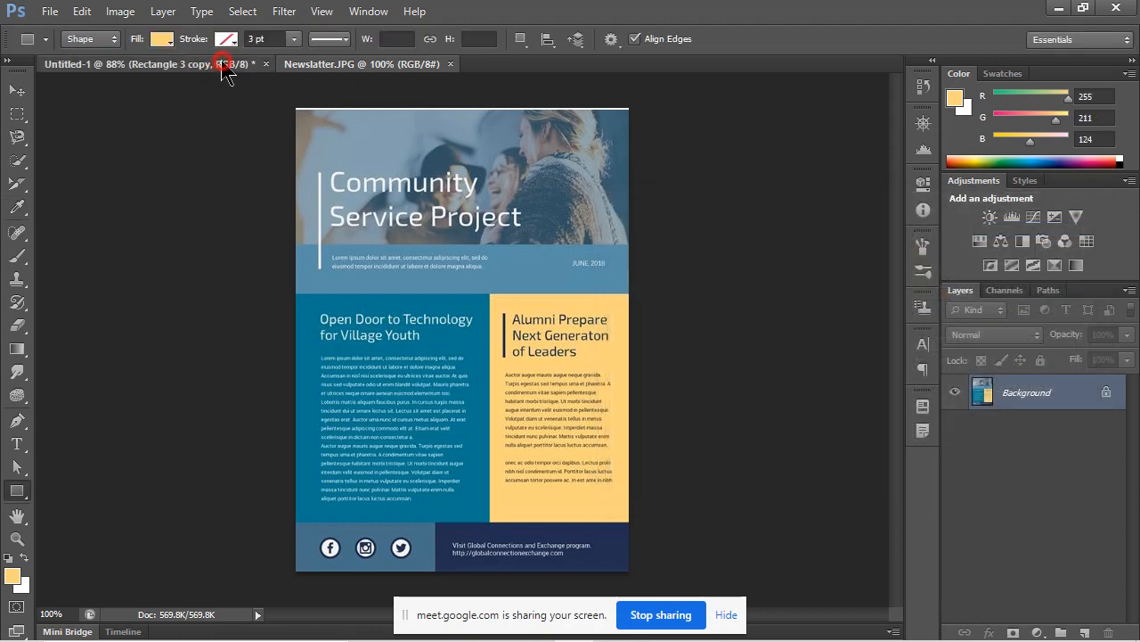
Set the fill of the narrowed violet column copy in Untitled-1 to ffd37c.
left_click(225, 65)
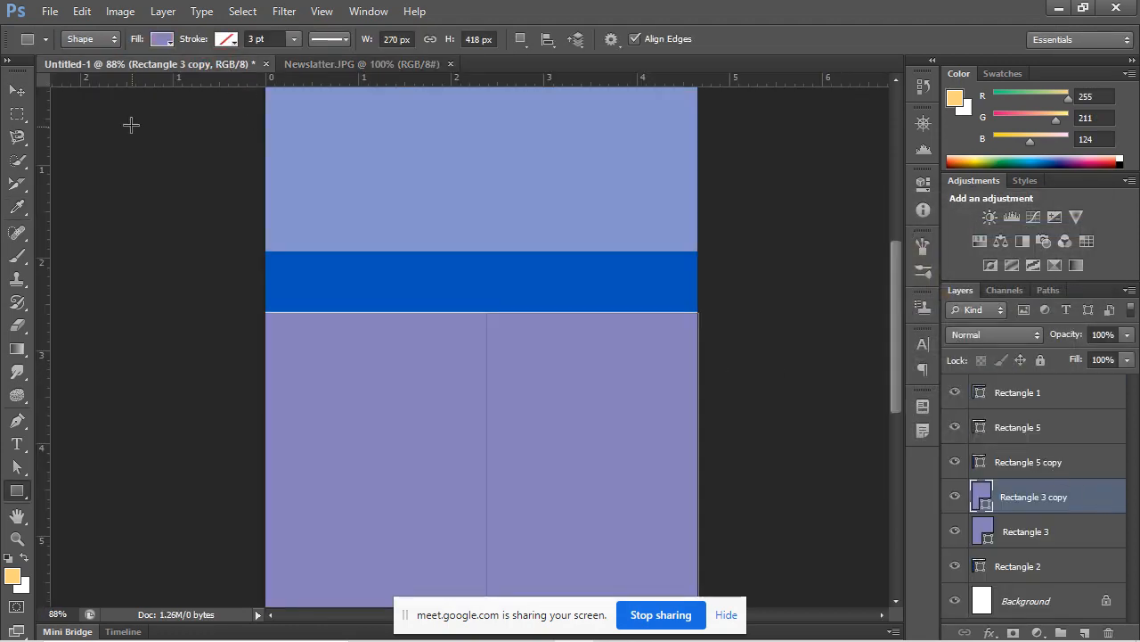
left_click(171, 40)
left_click(247, 74)
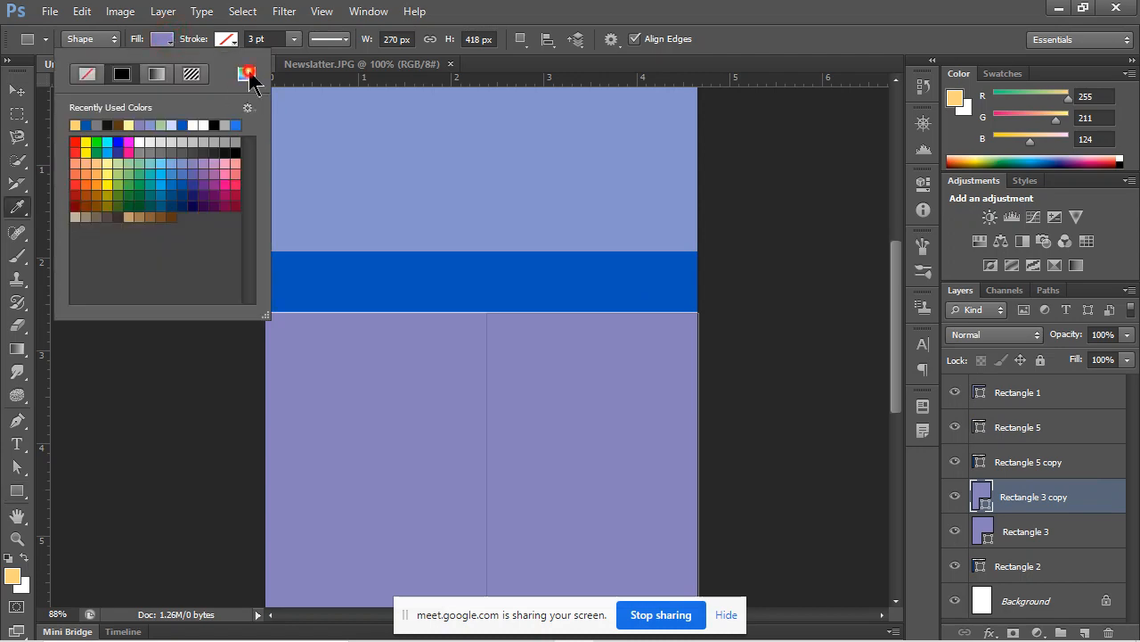
left_click(941, 478)
key("ctrl+v")
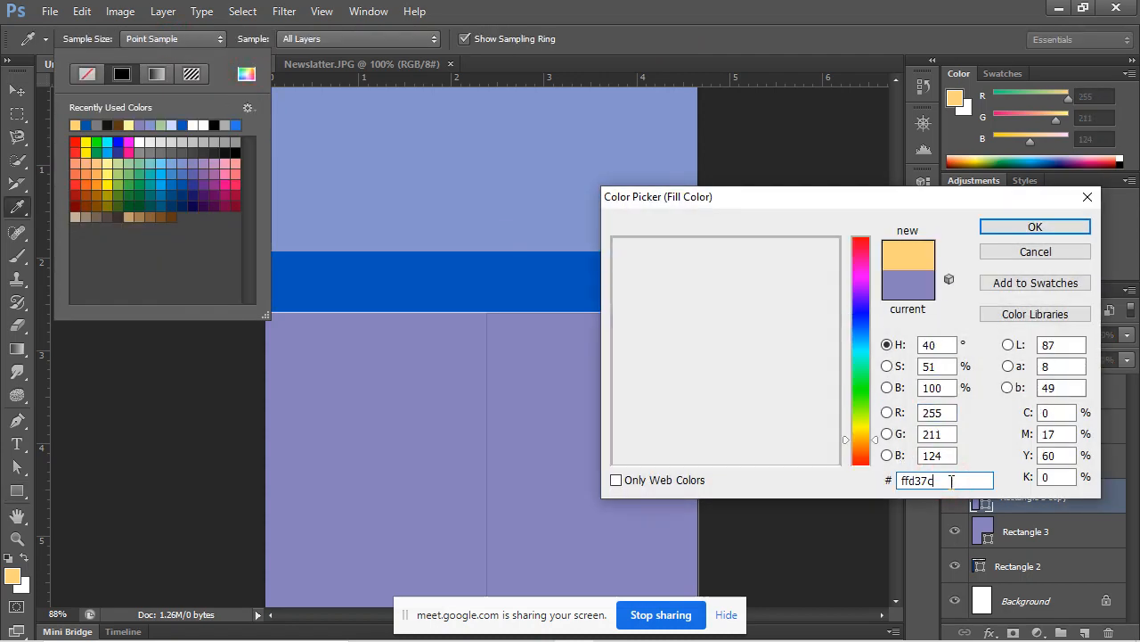
left_click(1031, 229)
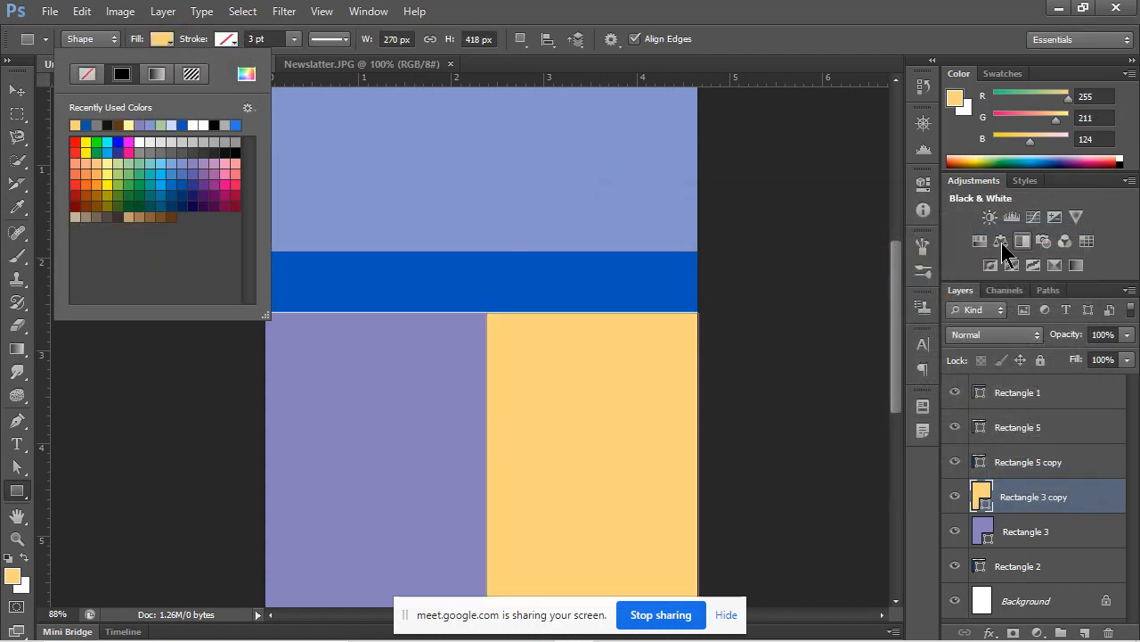
Sample the teal left column's colour in Newslatter.JPG as the foreground colour and select the violet left column rectangle in Untitled-1.
left_click(361, 67)
left_click(361, 67)
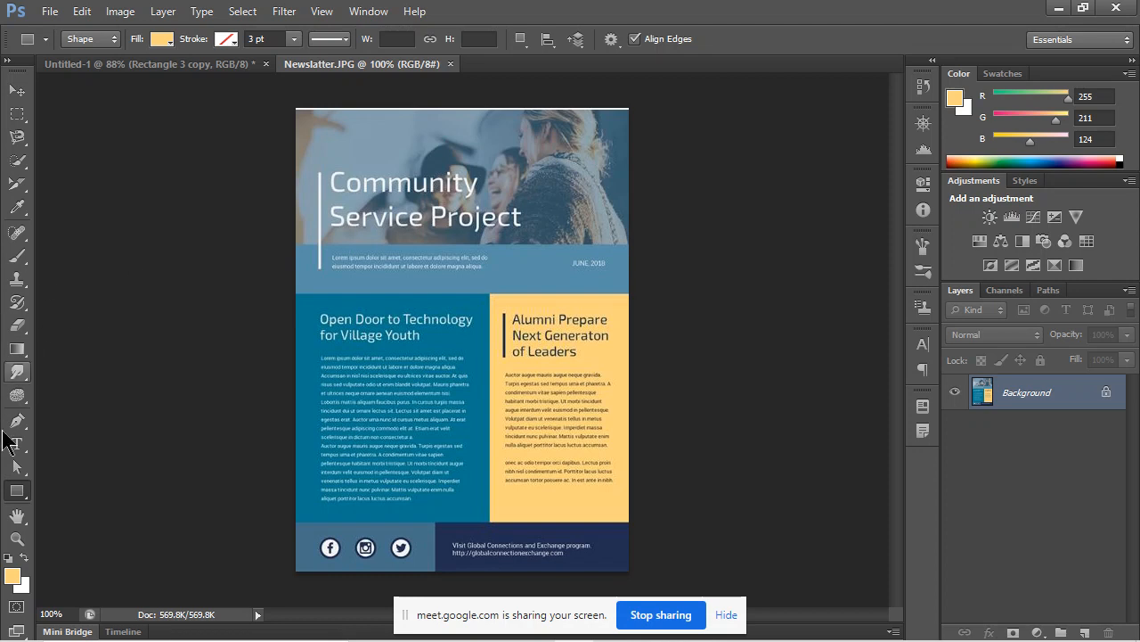
left_click(313, 348)
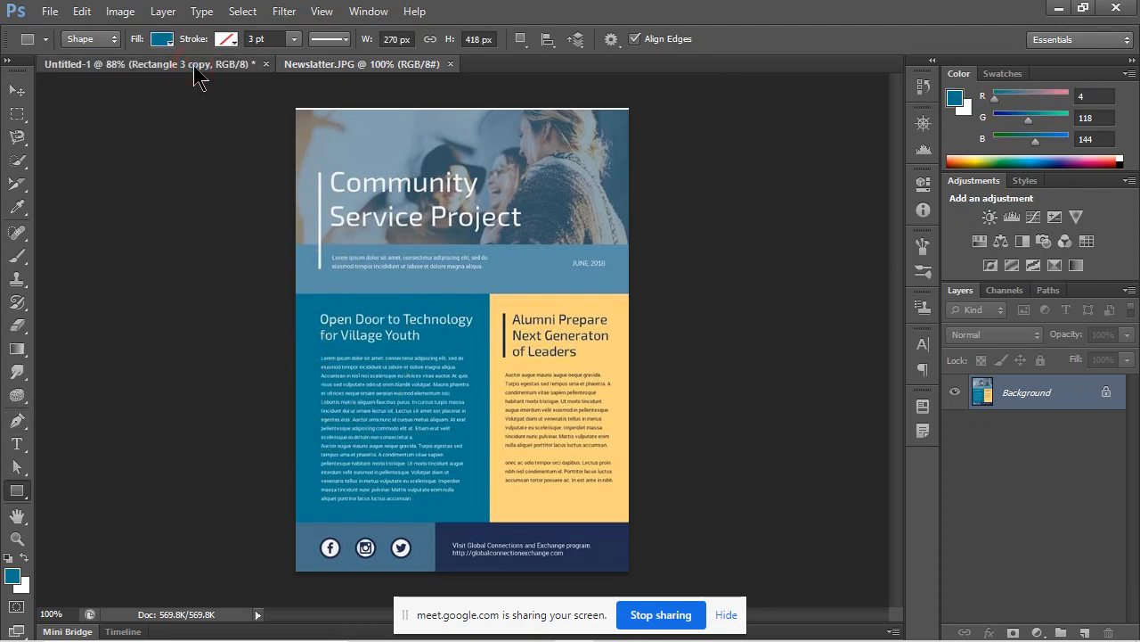
left_click(195, 67)
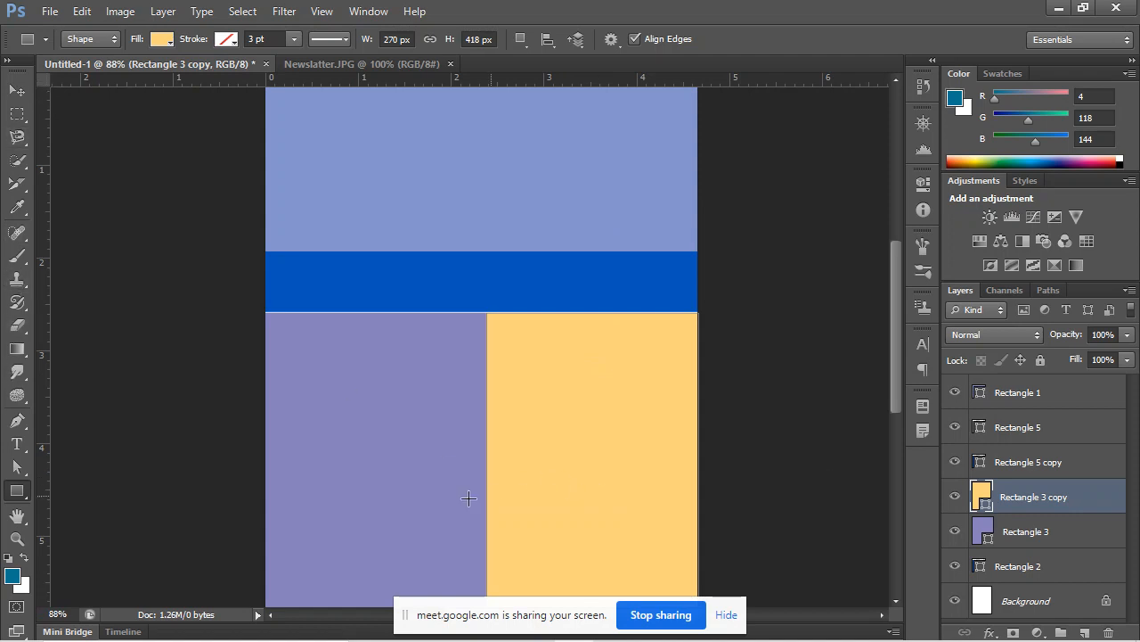
left_click(16, 91)
left_click(400, 423)
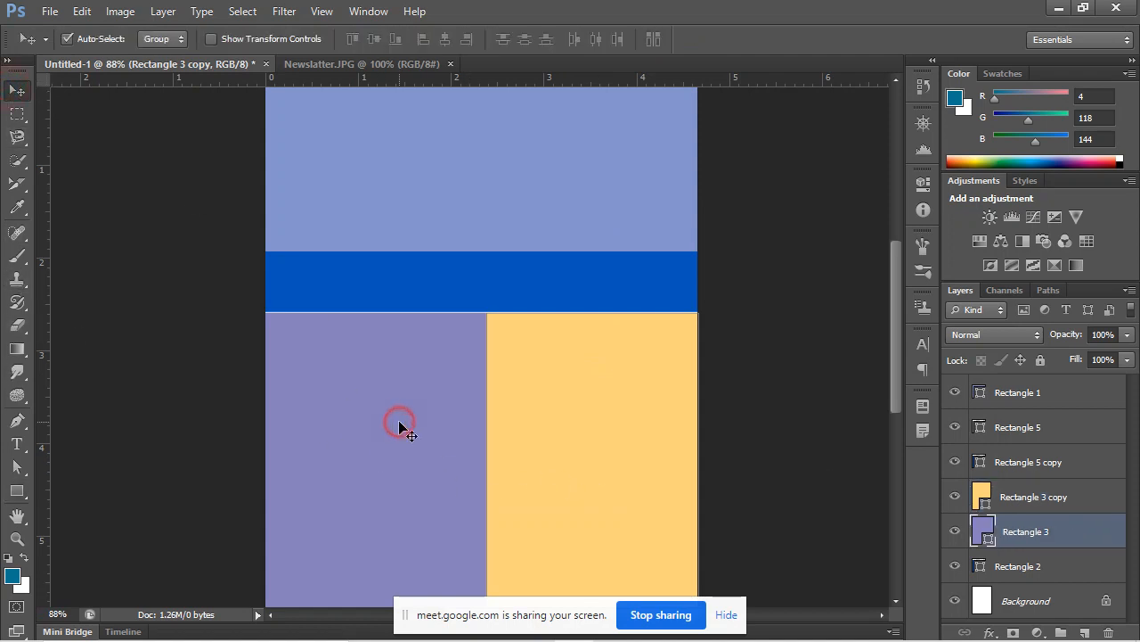
left_click(17, 491)
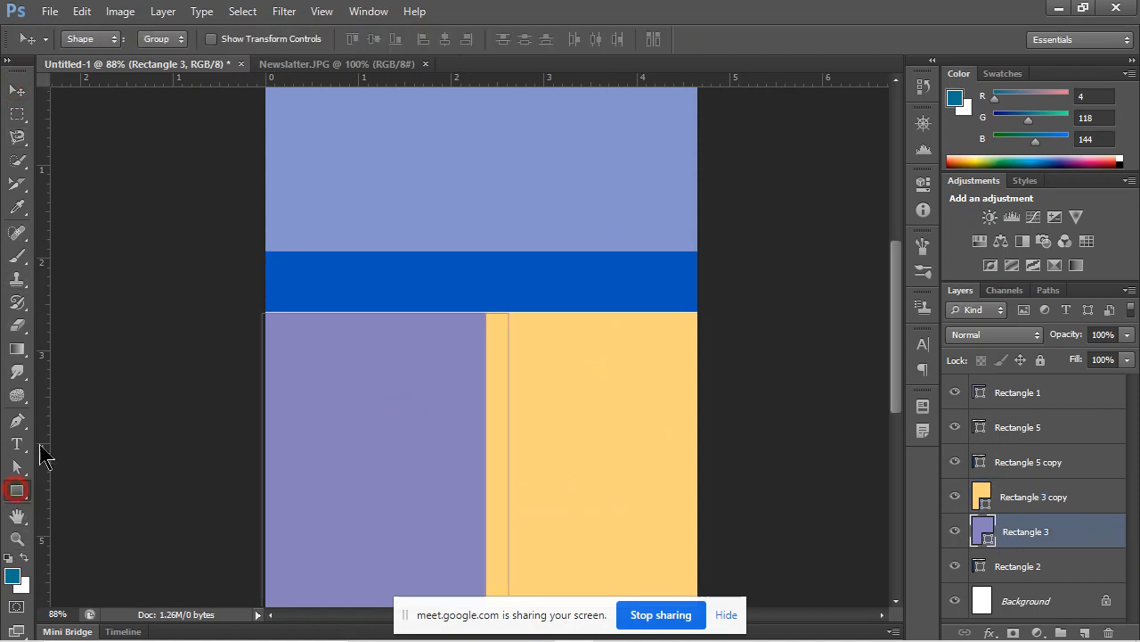
left_click(166, 39)
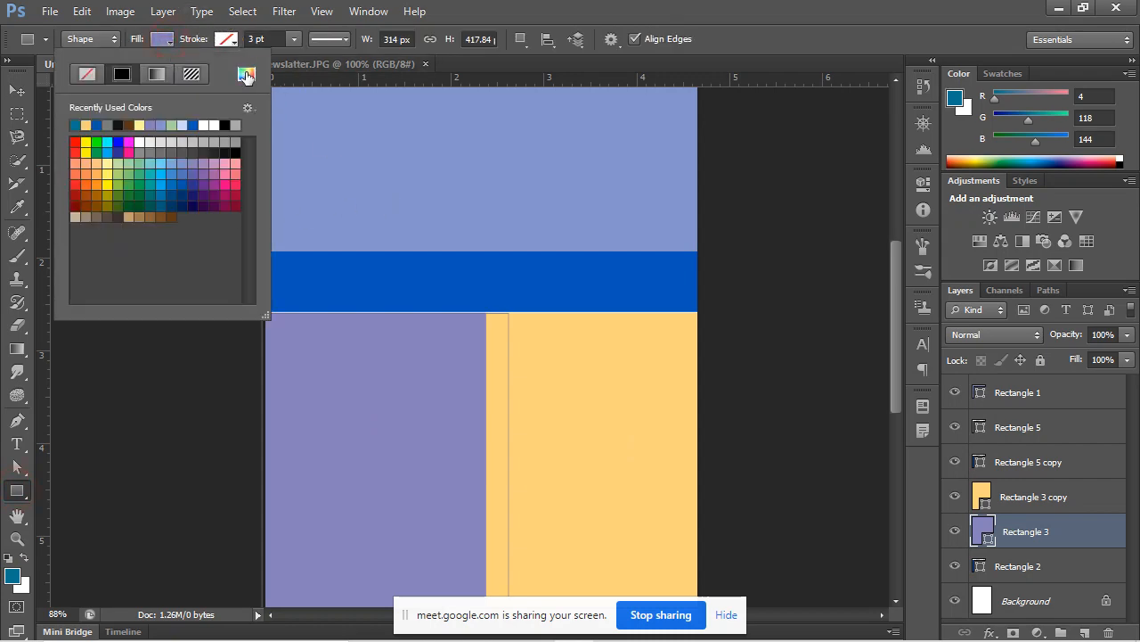
left_click(246, 75)
double_click(950, 478)
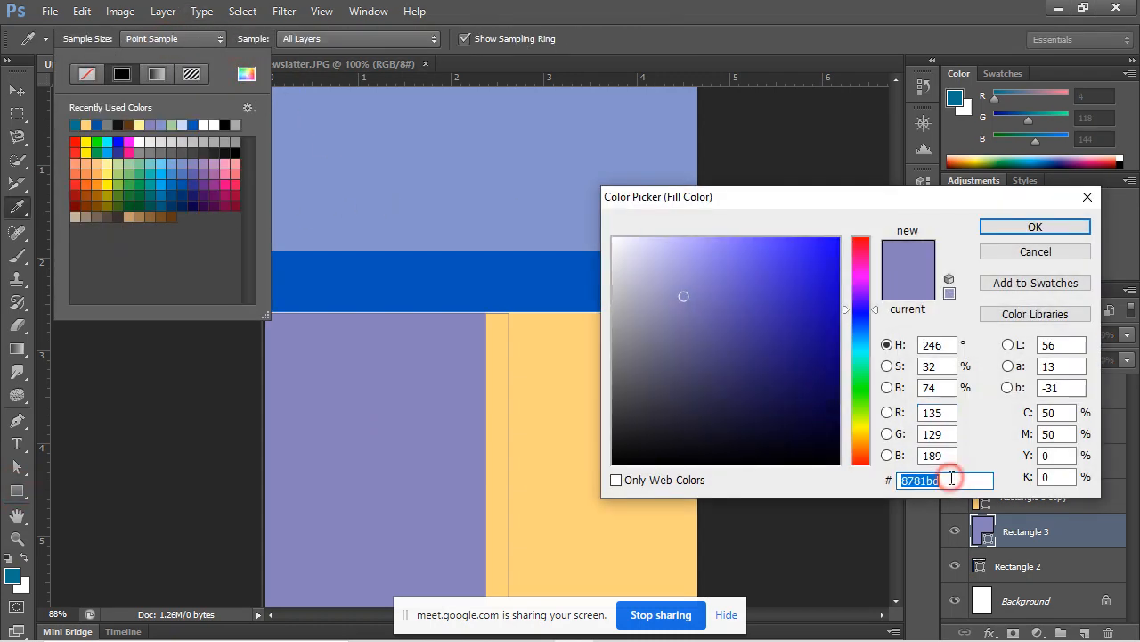
key("ctrl+v")
left_click(996, 250)
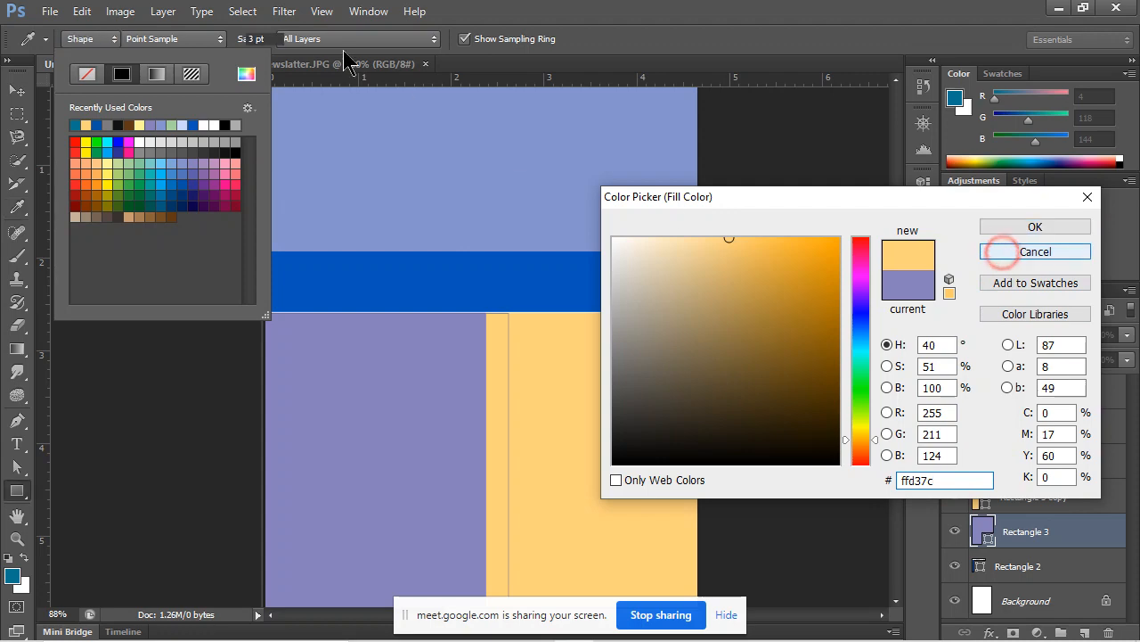
Copy the sampled teal foreground colour's hex code 047690 from the Color Picker.
left_click(332, 68)
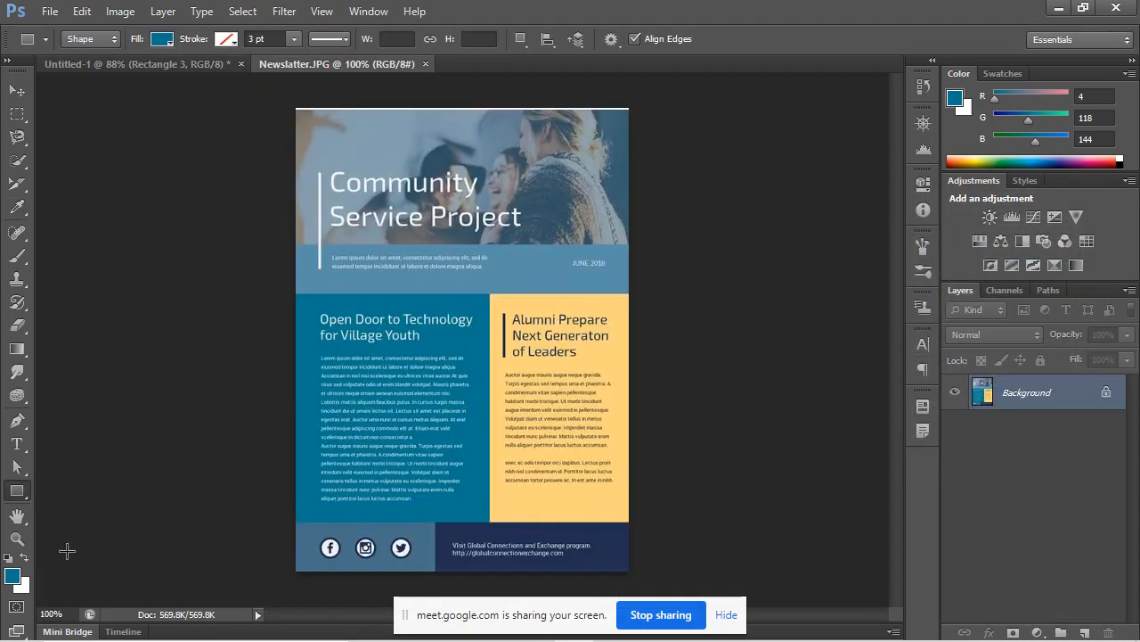
left_click(13, 576)
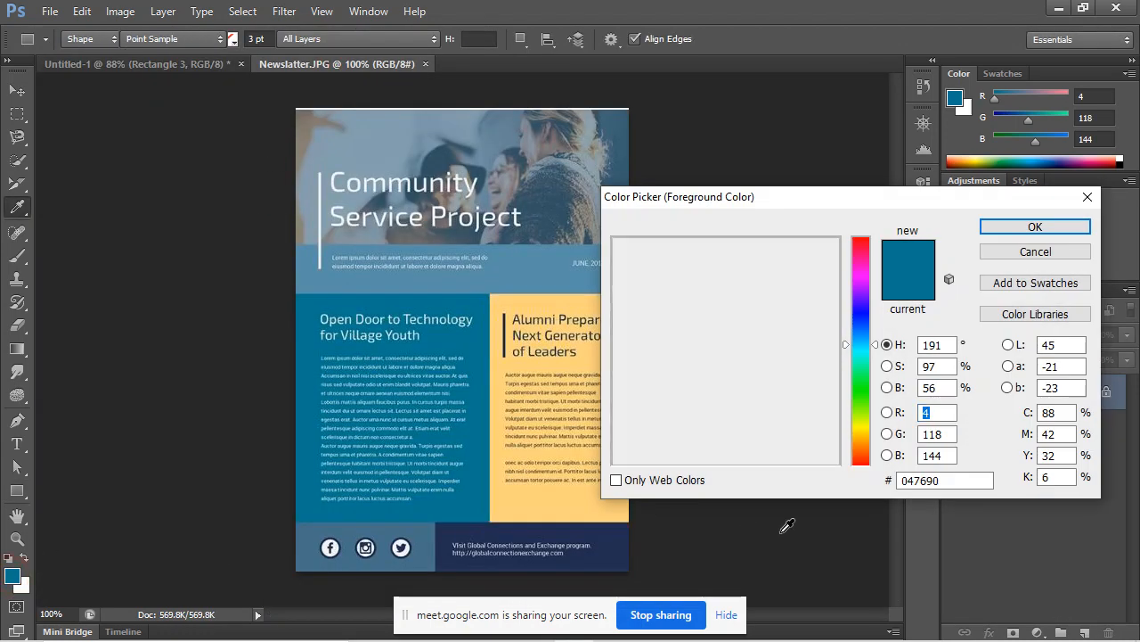
double_click(966, 478)
key("ctrl+c")
left_click(1033, 225)
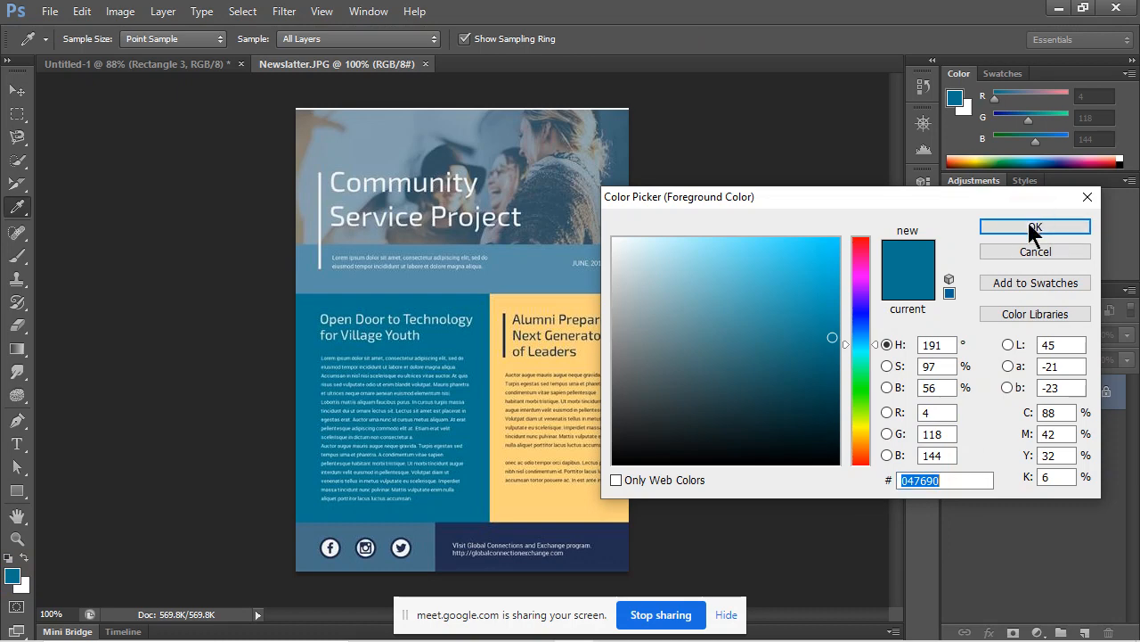
Set the fill of the violet left column rectangle in Untitled-1 to 047690.
left_click(178, 66)
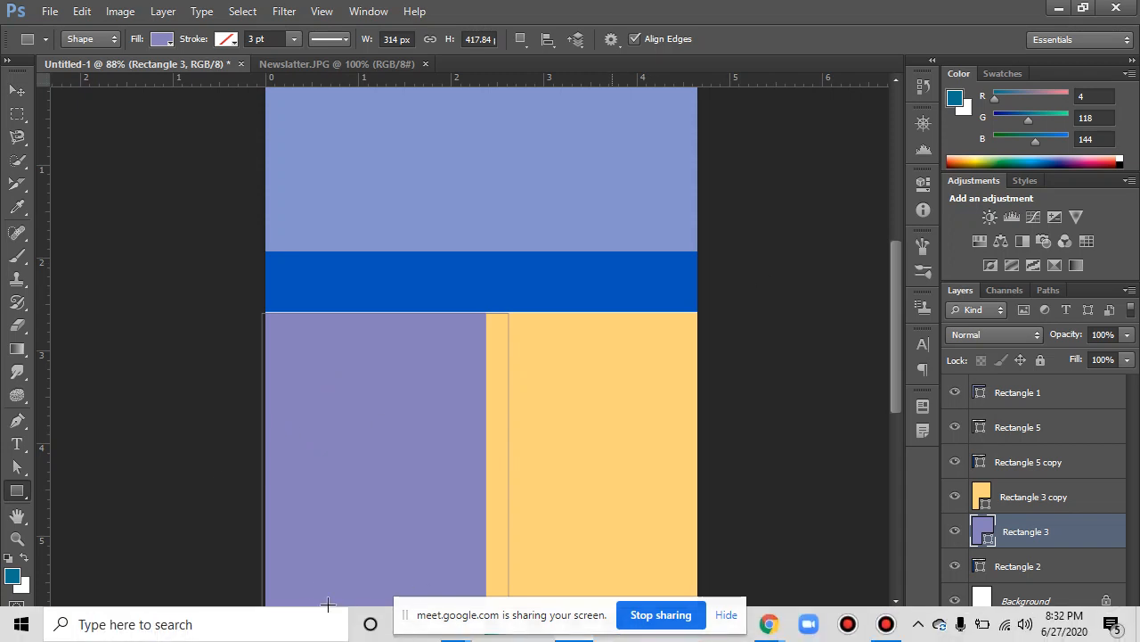
scroll(515, 472, "down", 2)
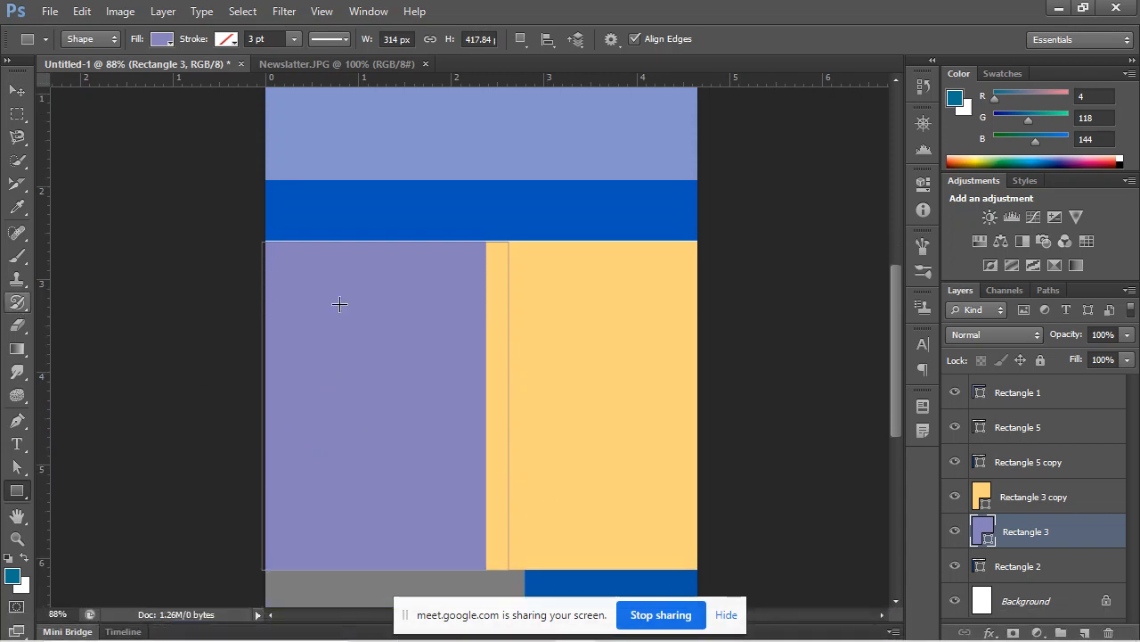
left_click(163, 39)
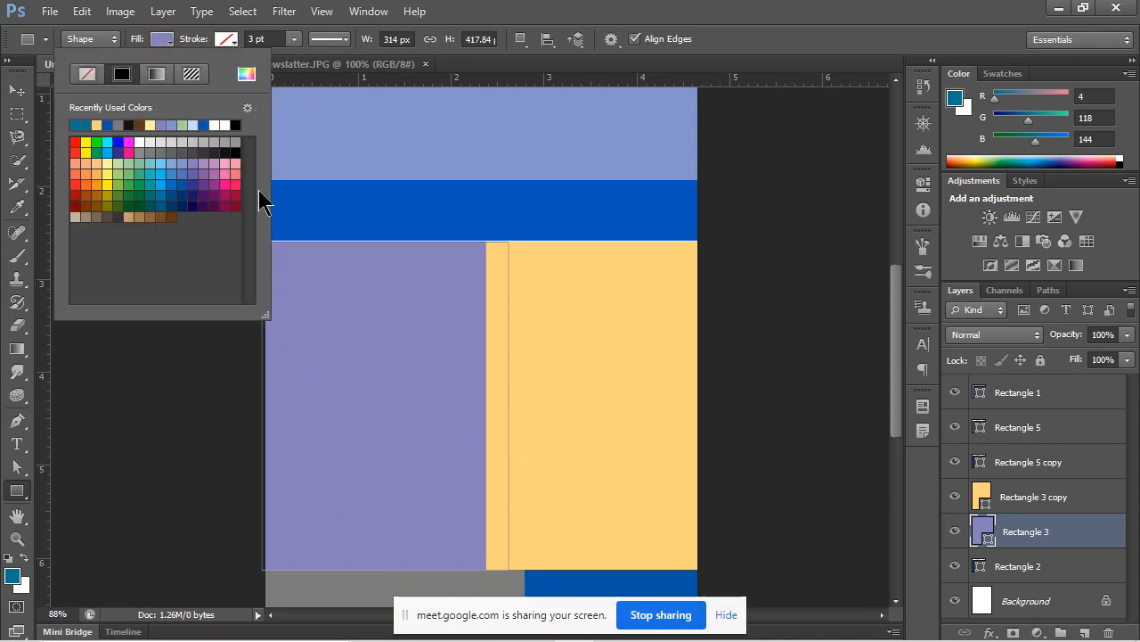
left_click(246, 77)
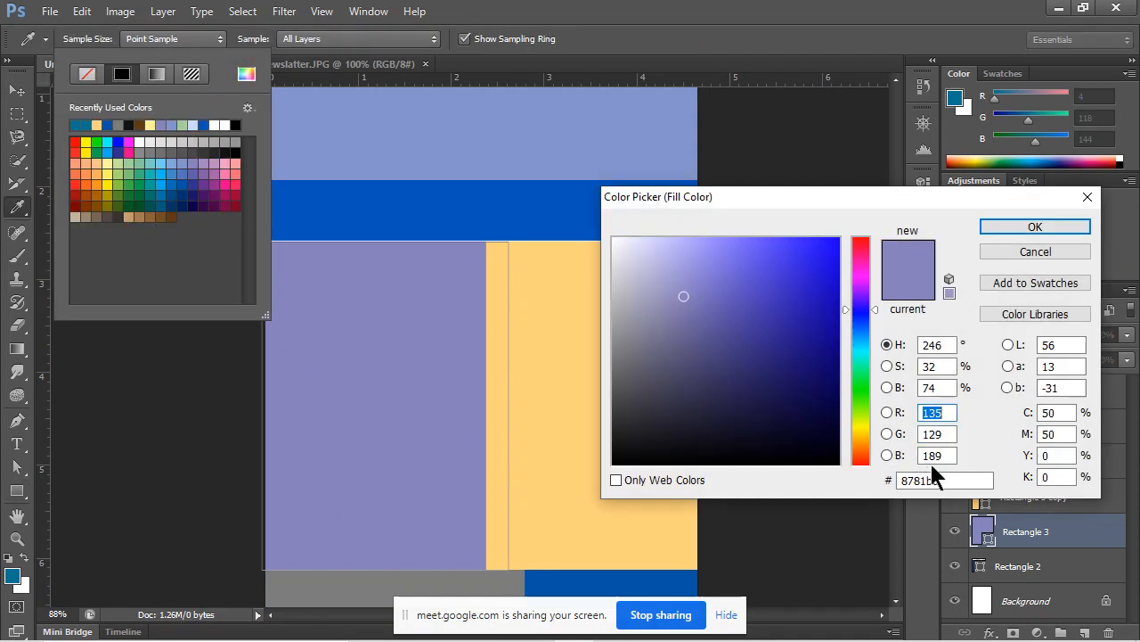
double_click(952, 482)
key("ctrl+v")
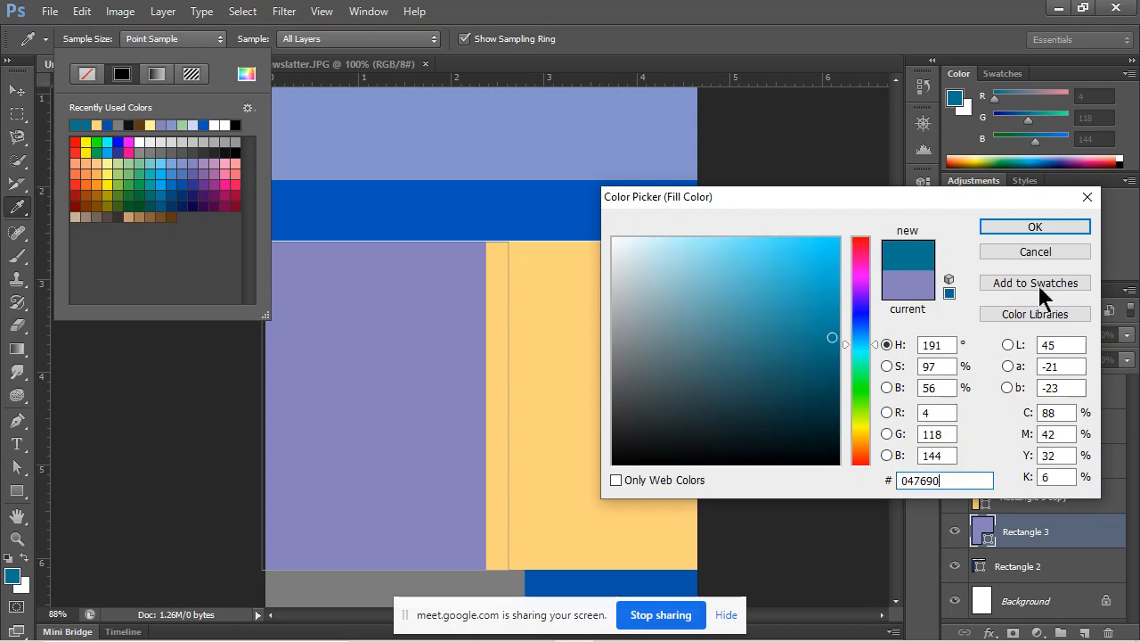
left_click(1039, 230)
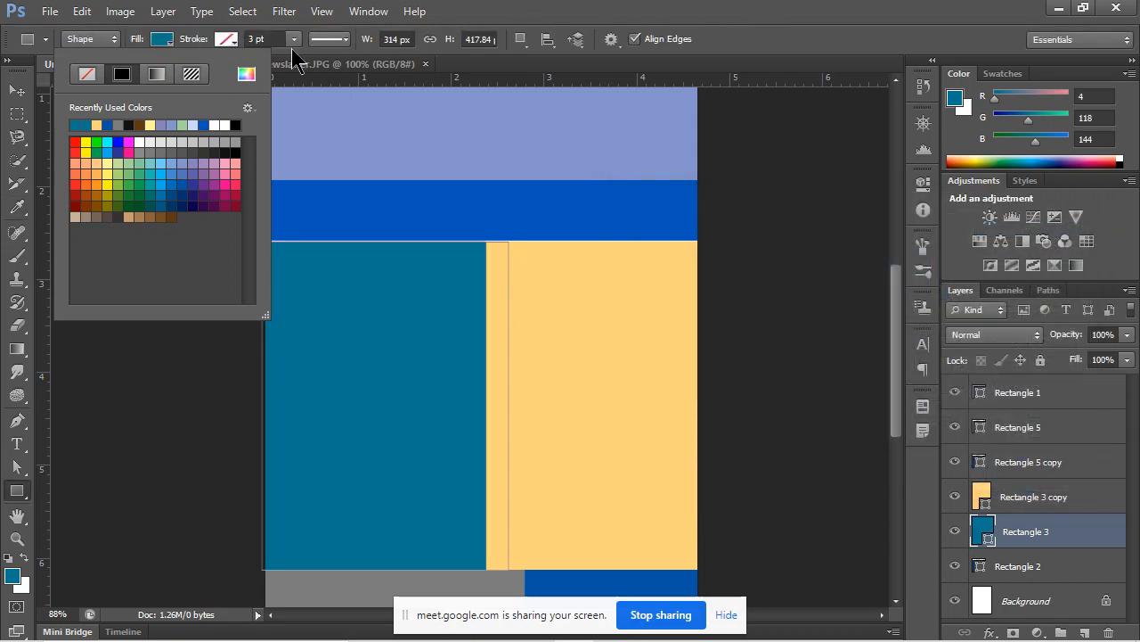
key("alt+Tab")
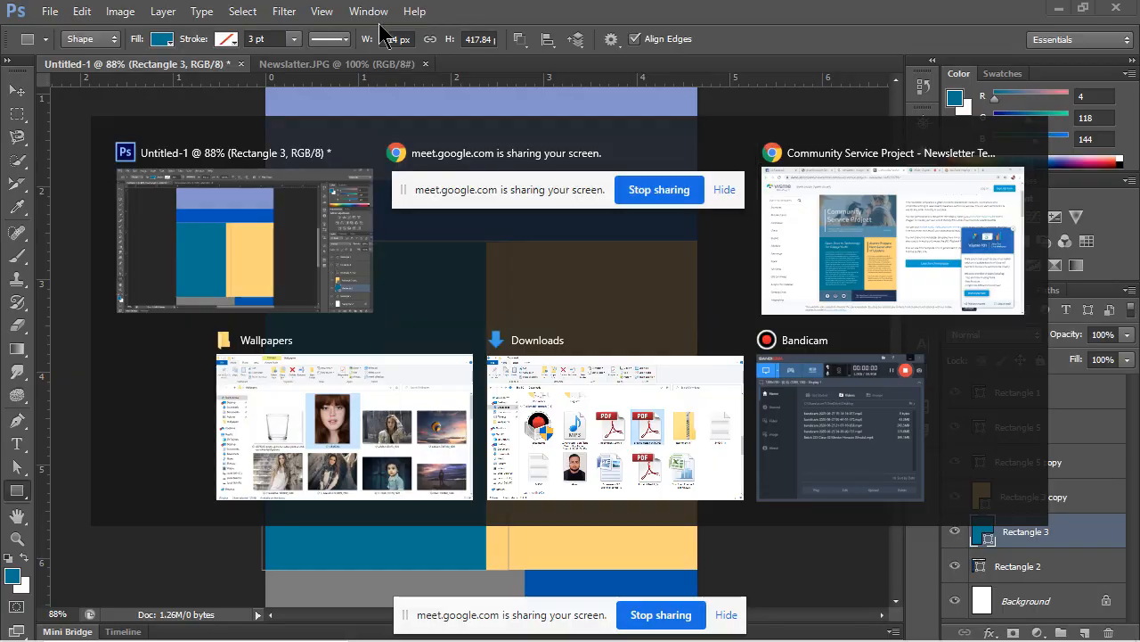
key("alt+Tab")
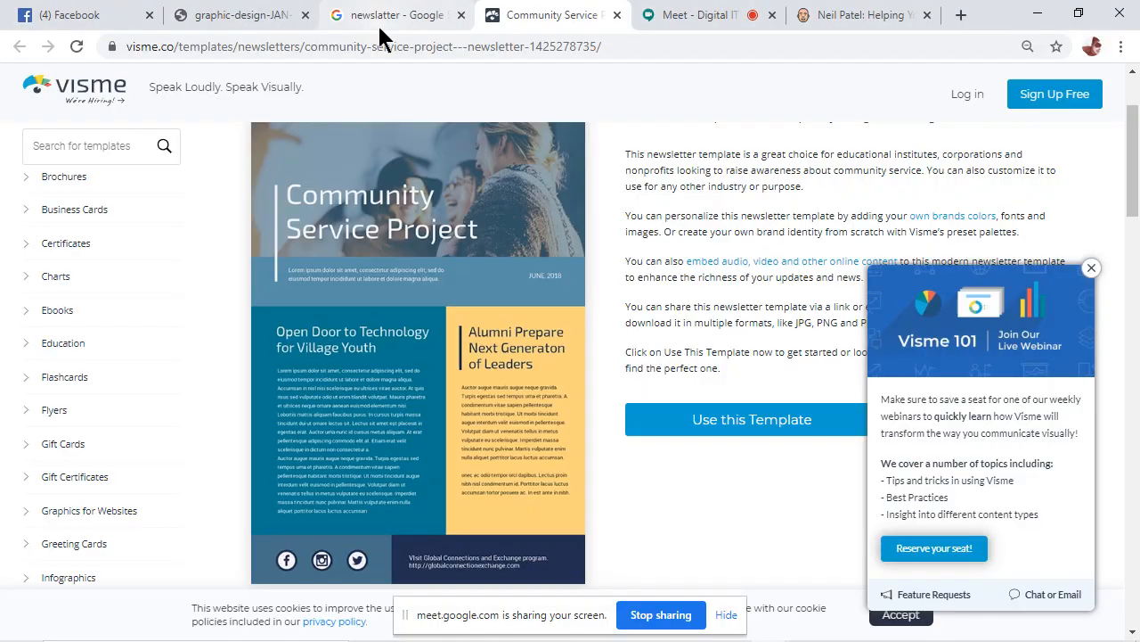
left_click(103, 19)
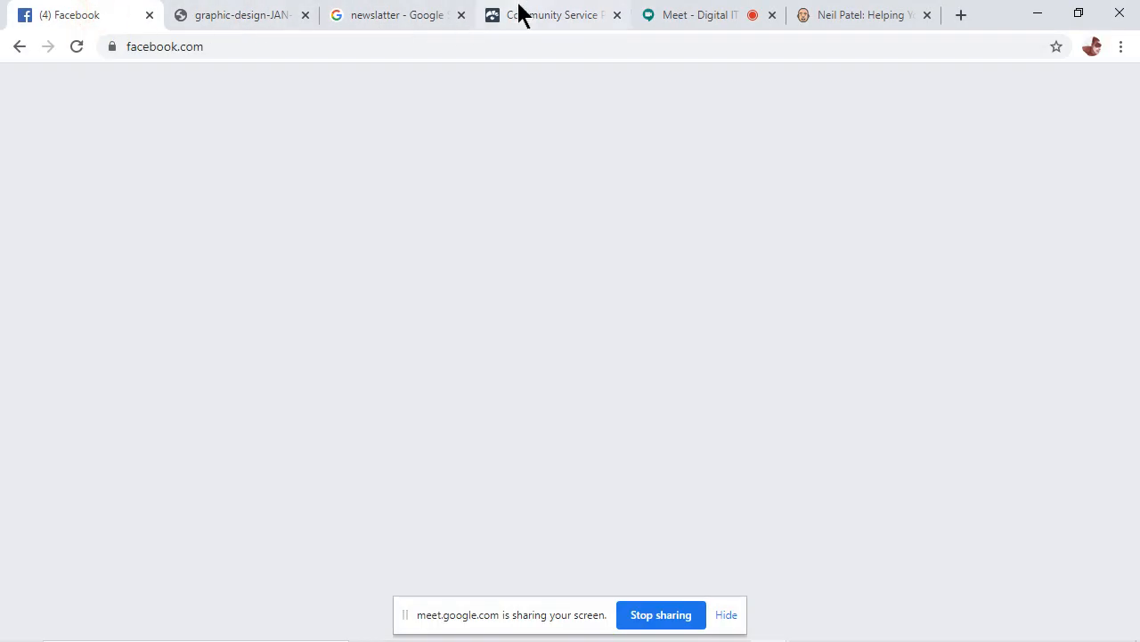
key("alt+Tab")
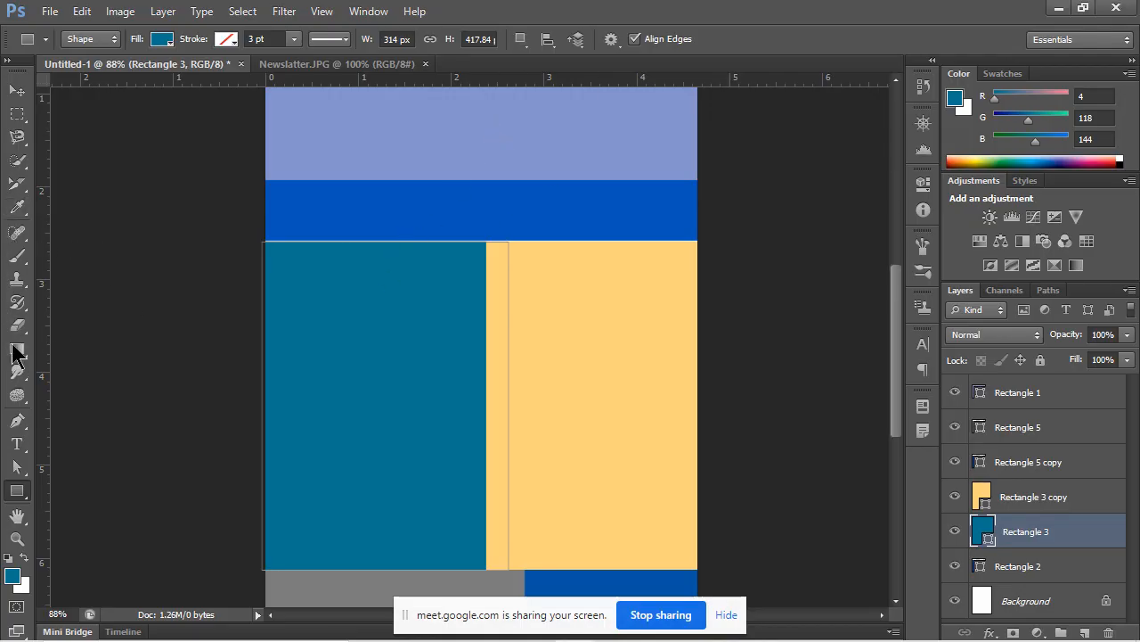
Sample the blue band under the header photo in Newslatter.JPG as the foreground colour and select the matching band rectangle in Untitled-1.
left_click(319, 72)
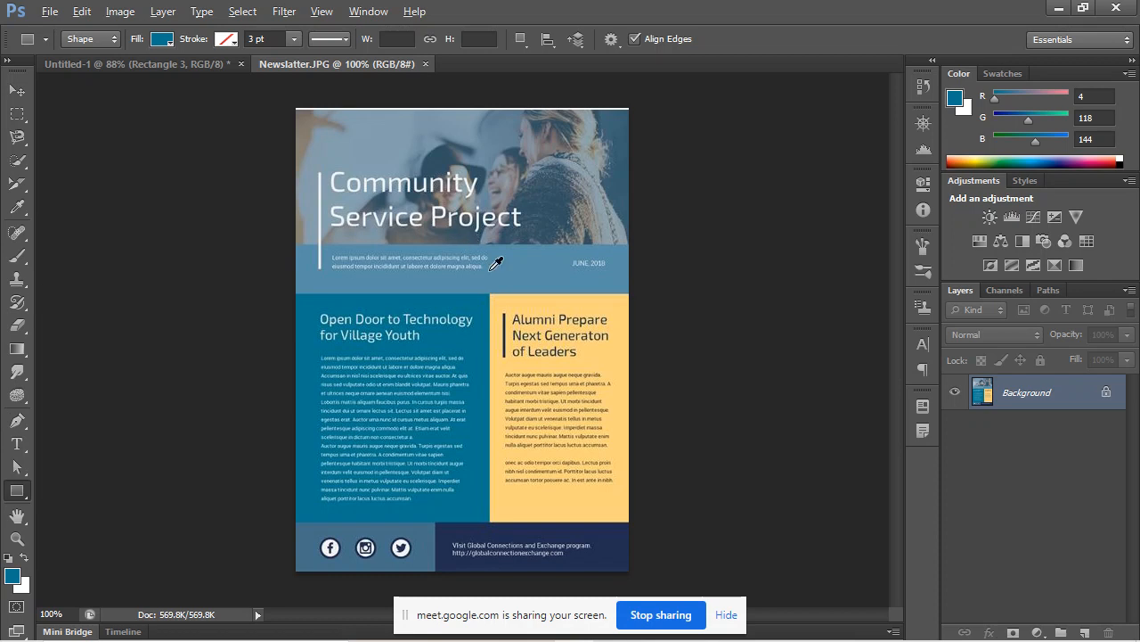
left_click(524, 267)
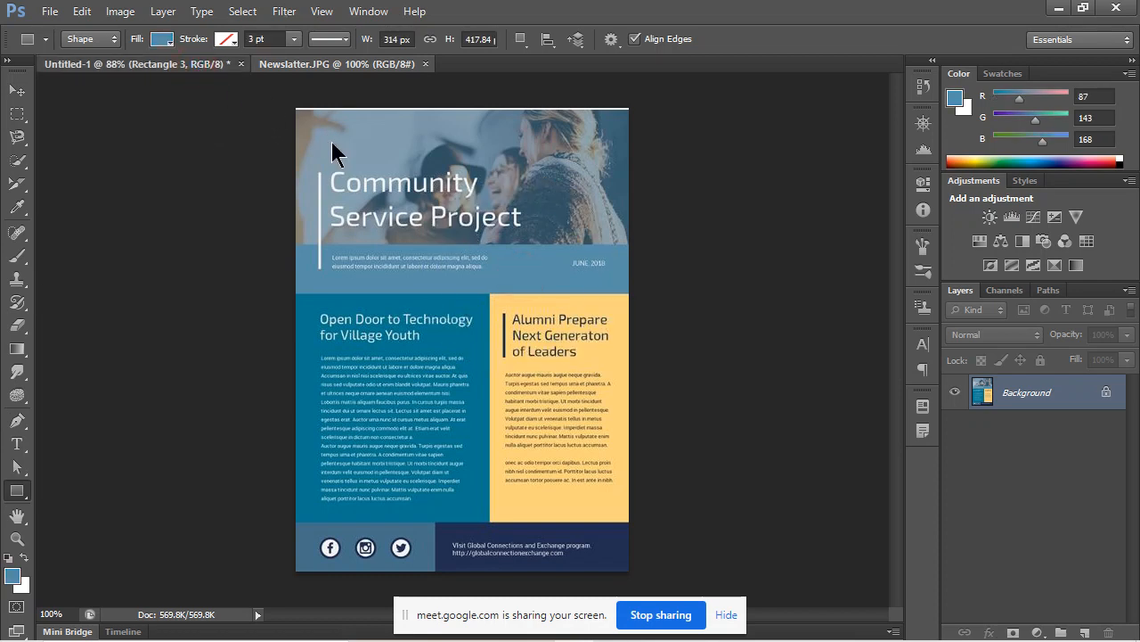
left_click(194, 64)
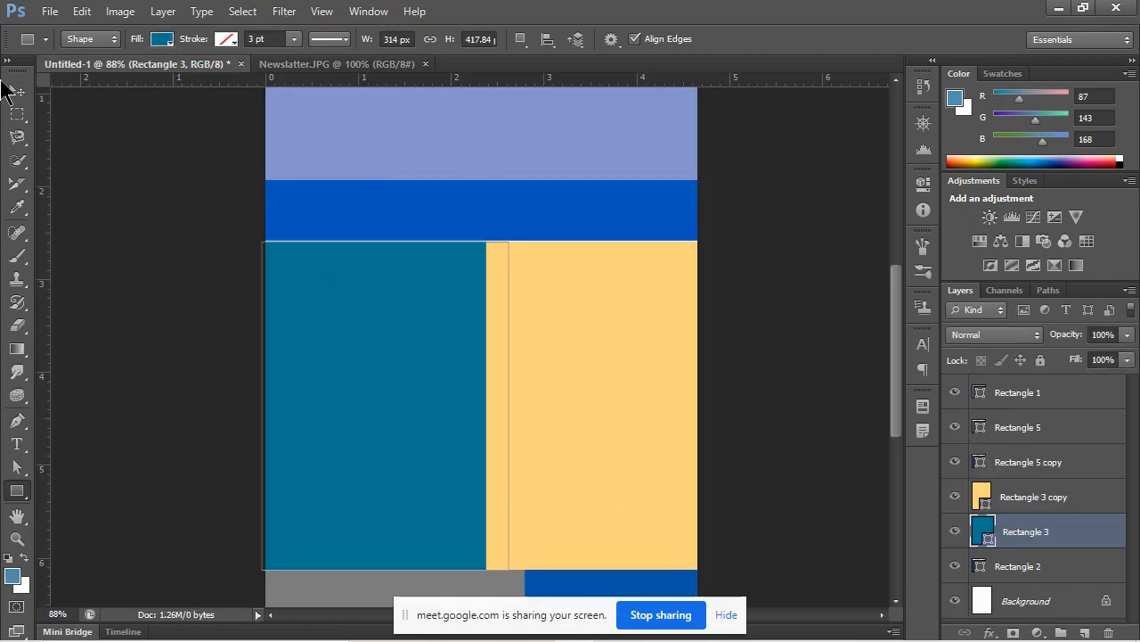
left_click(16, 90)
left_click(483, 226)
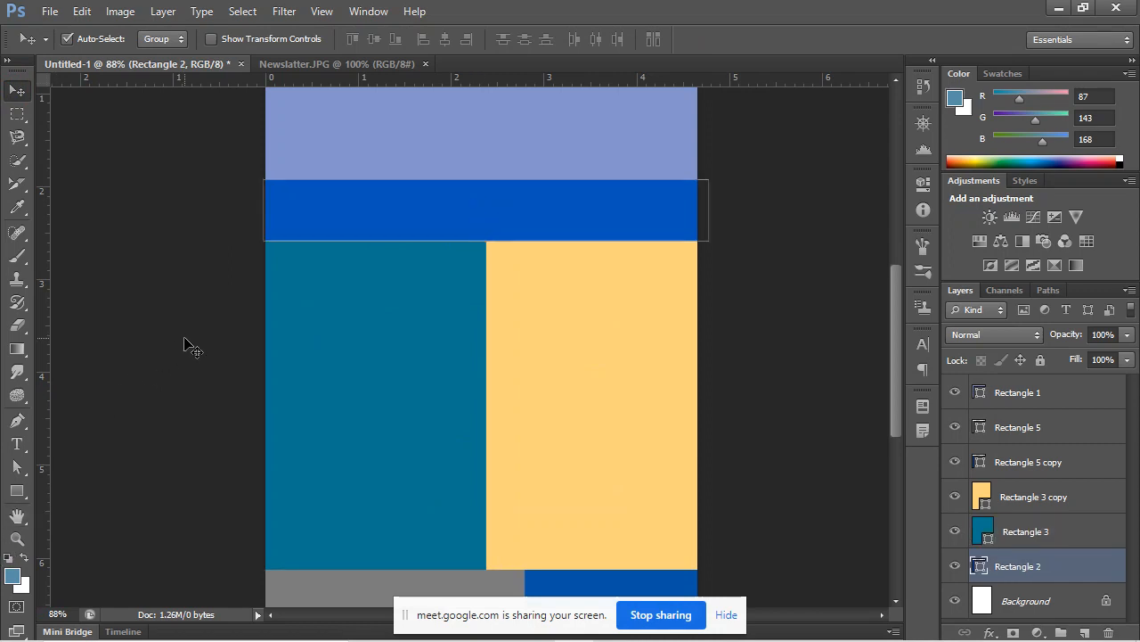
Set the foreground colour to 047690 in the Color Picker.
left_click(13, 577)
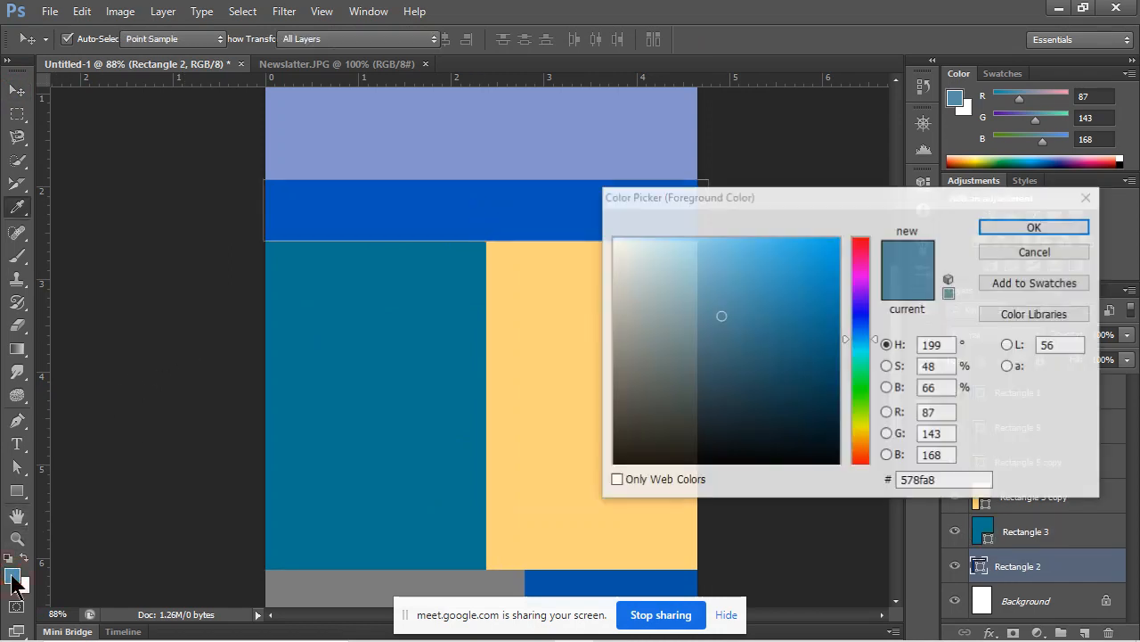
double_click(931, 480)
type("047690")
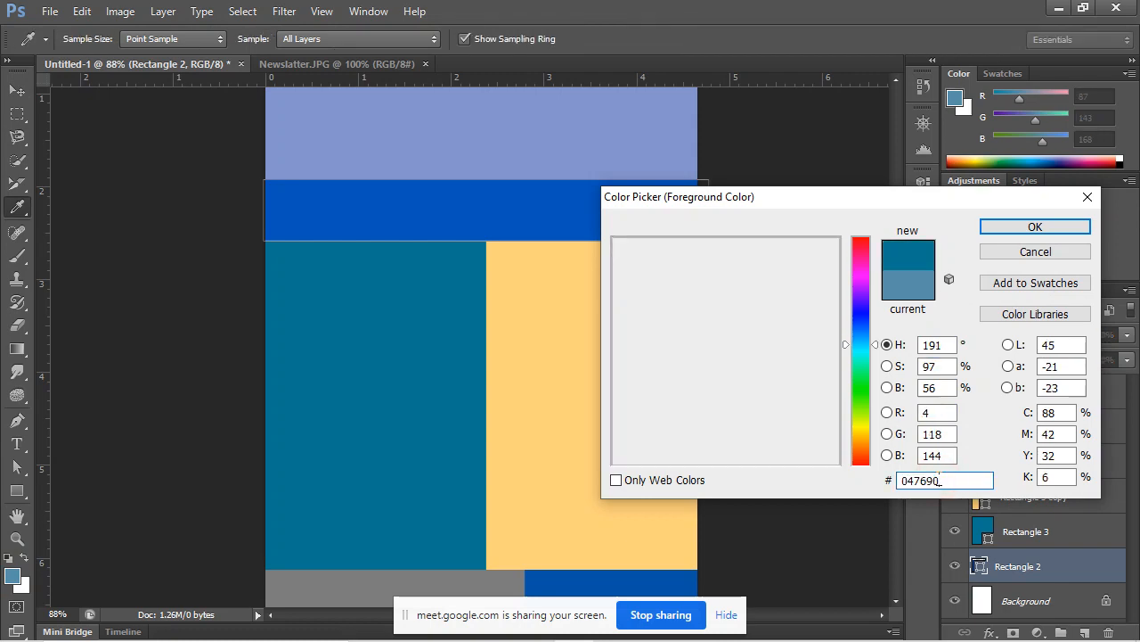
left_click(1036, 229)
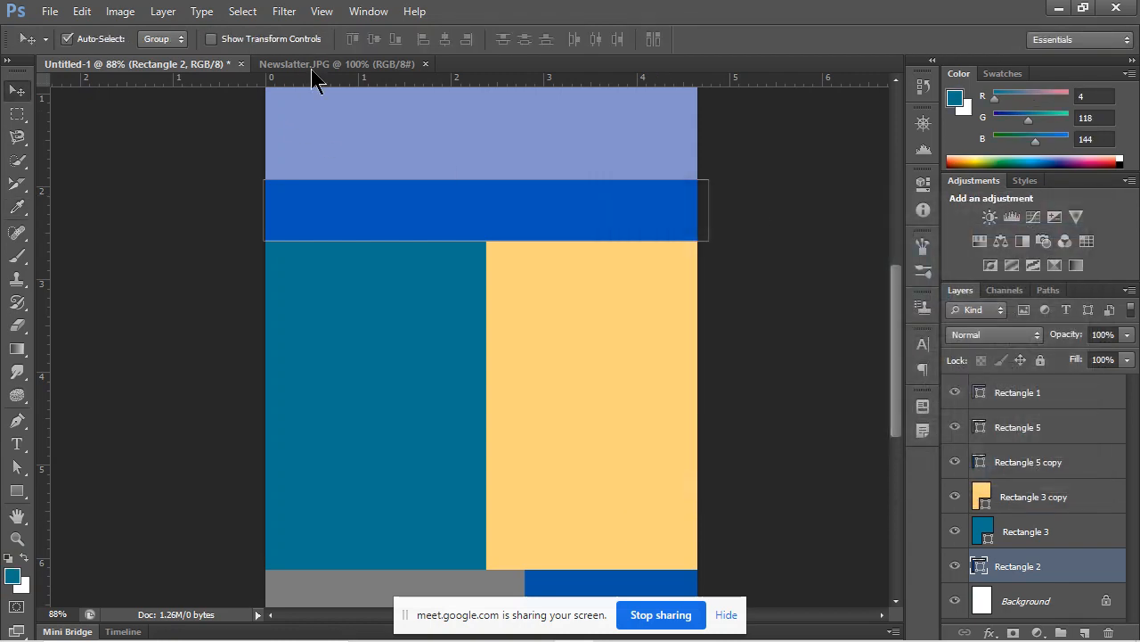
Sample the blue band under the header photo in Newslatter.JPG as the background colour with the Eyedropper and return to Untitled-1.
left_click(313, 72)
key("alt")
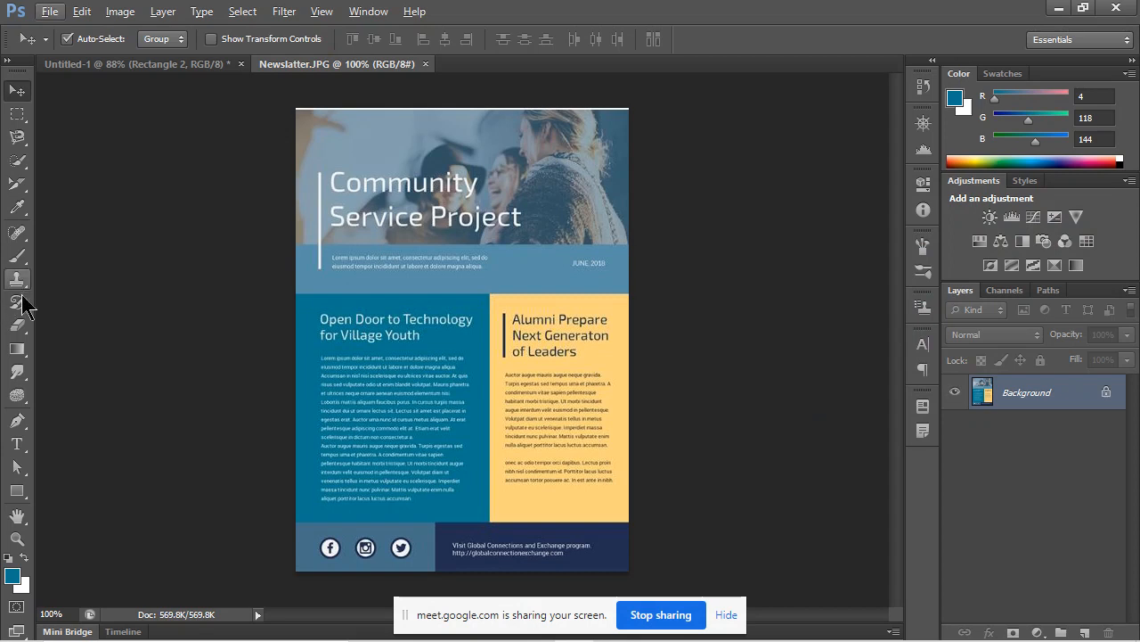
left_click(18, 208)
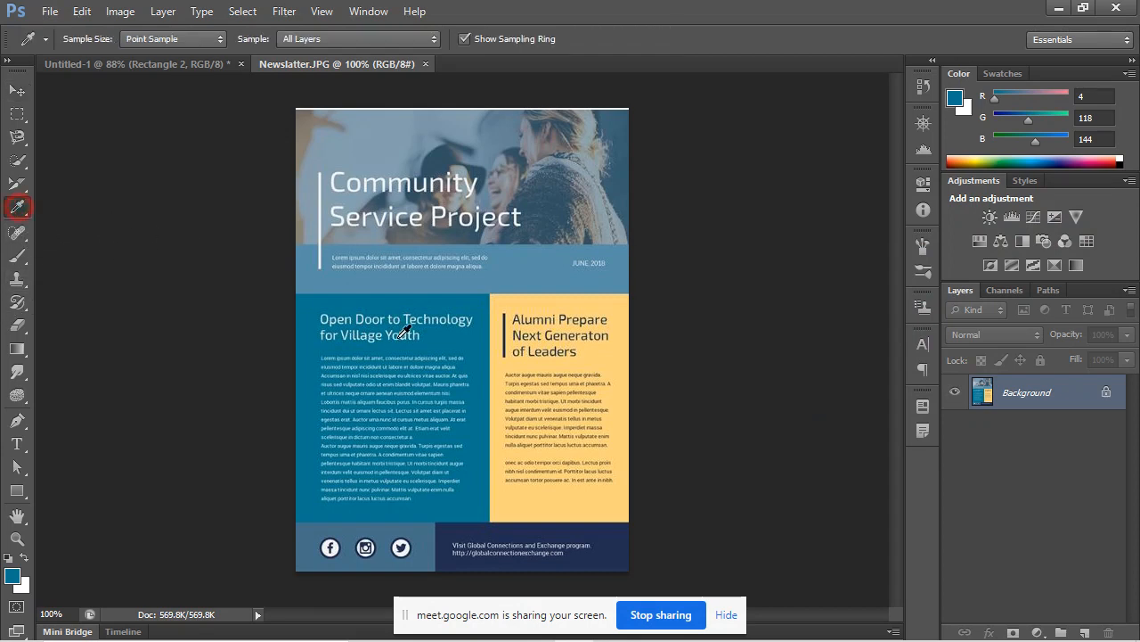
left_click(129, 66)
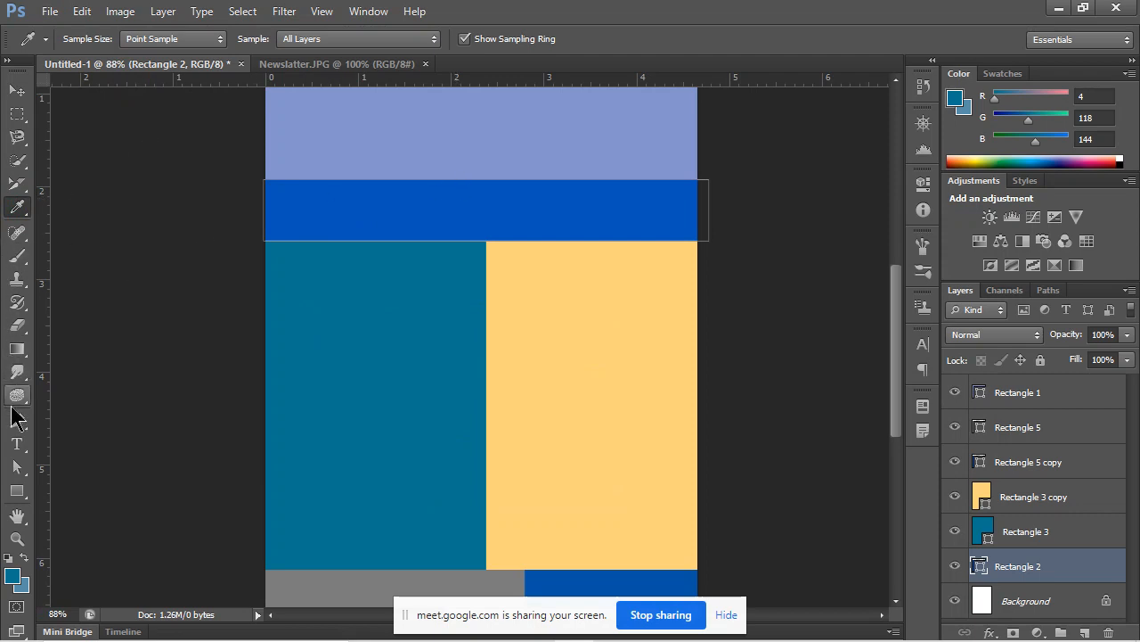
Set the fill of the blue band rectangle below the header in Untitled-1 to 047690.
left_click(17, 491)
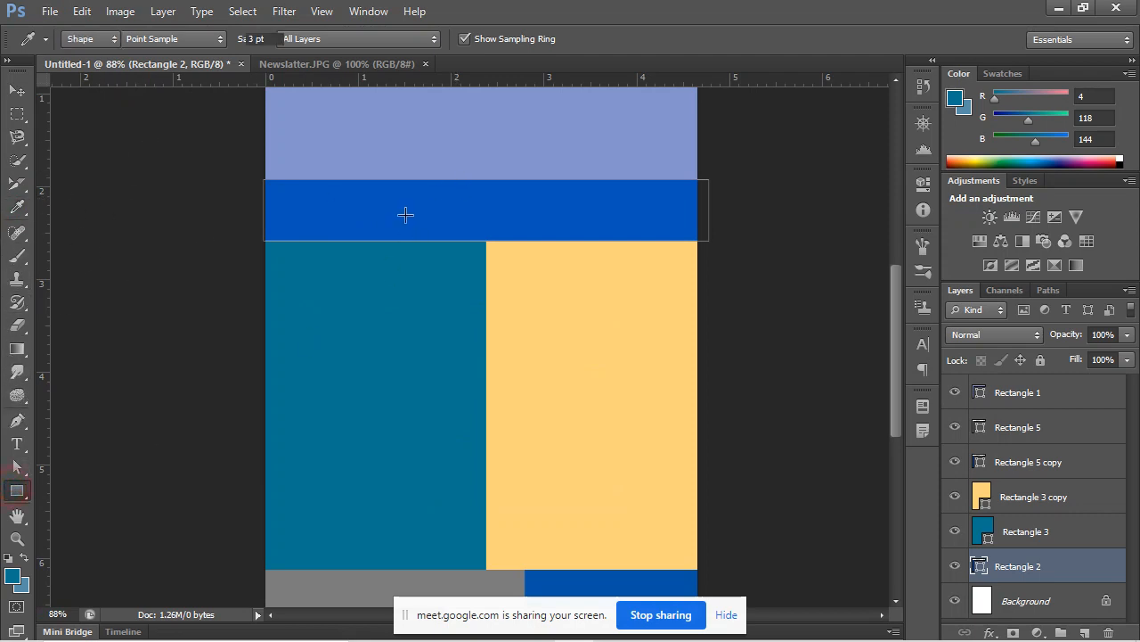
left_click(163, 39)
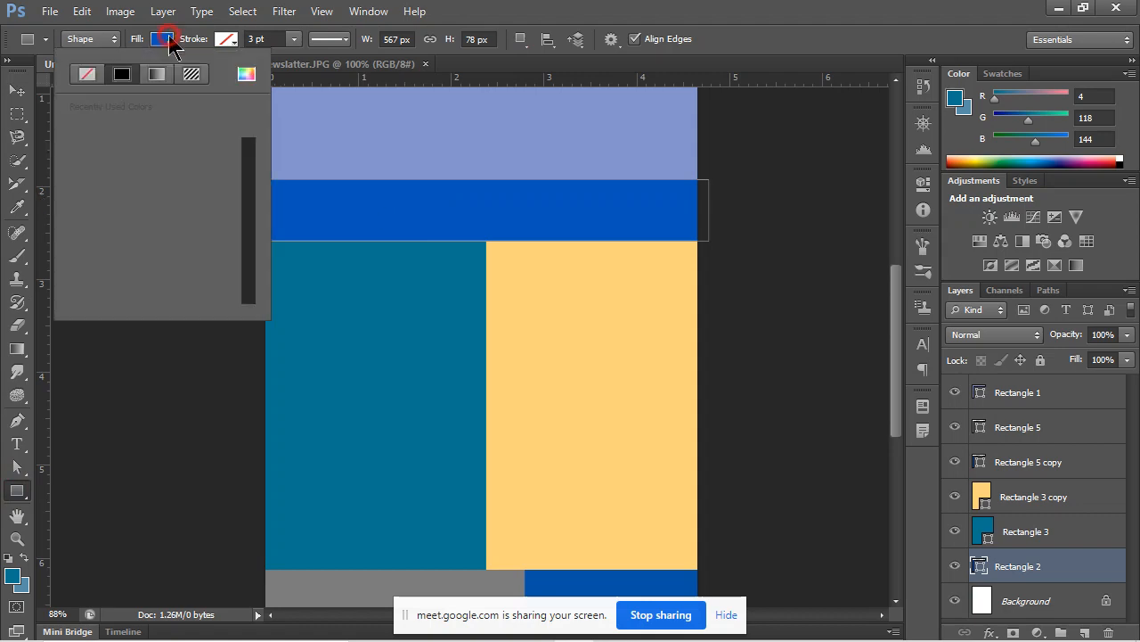
left_click(247, 78)
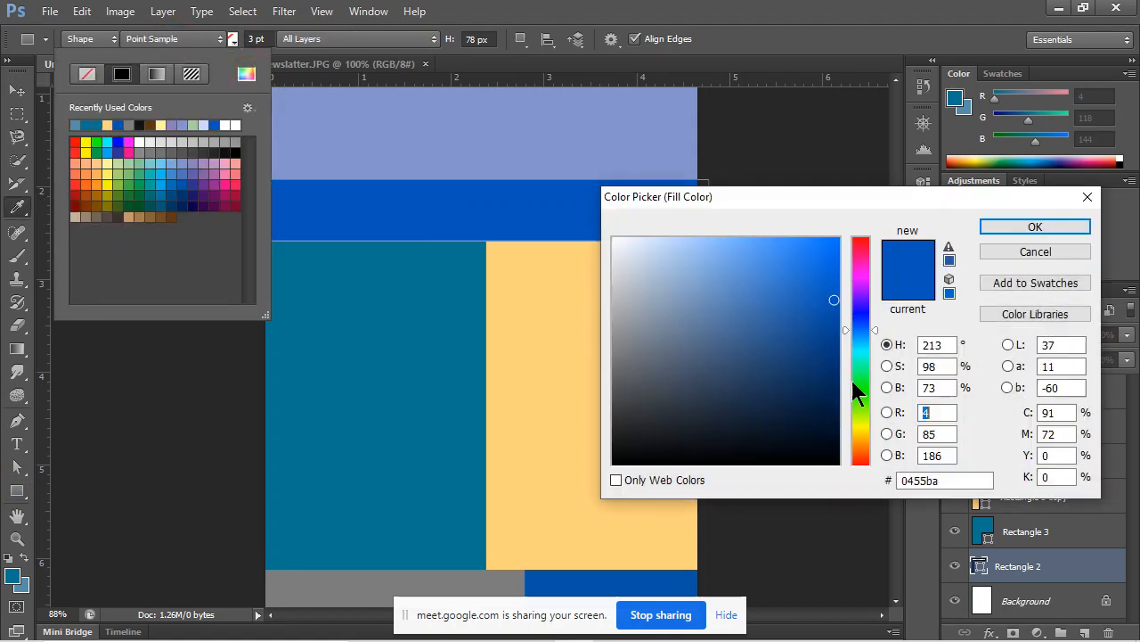
left_click(960, 486)
type("047690")
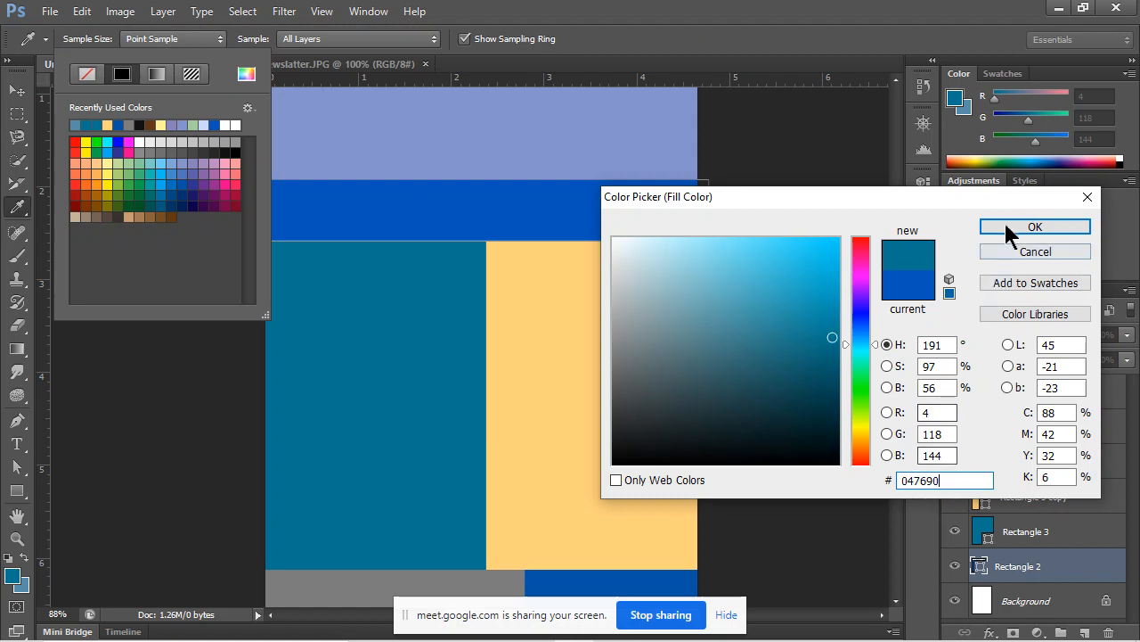
left_click(1004, 221)
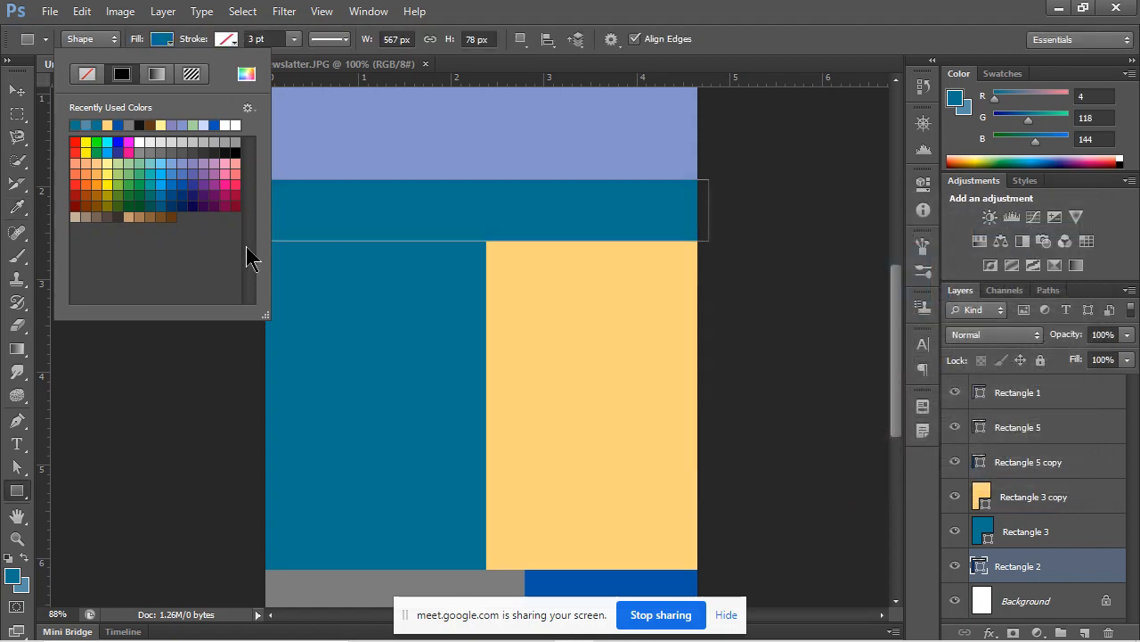
left_click(751, 7)
scroll(718, 298, "up", 4)
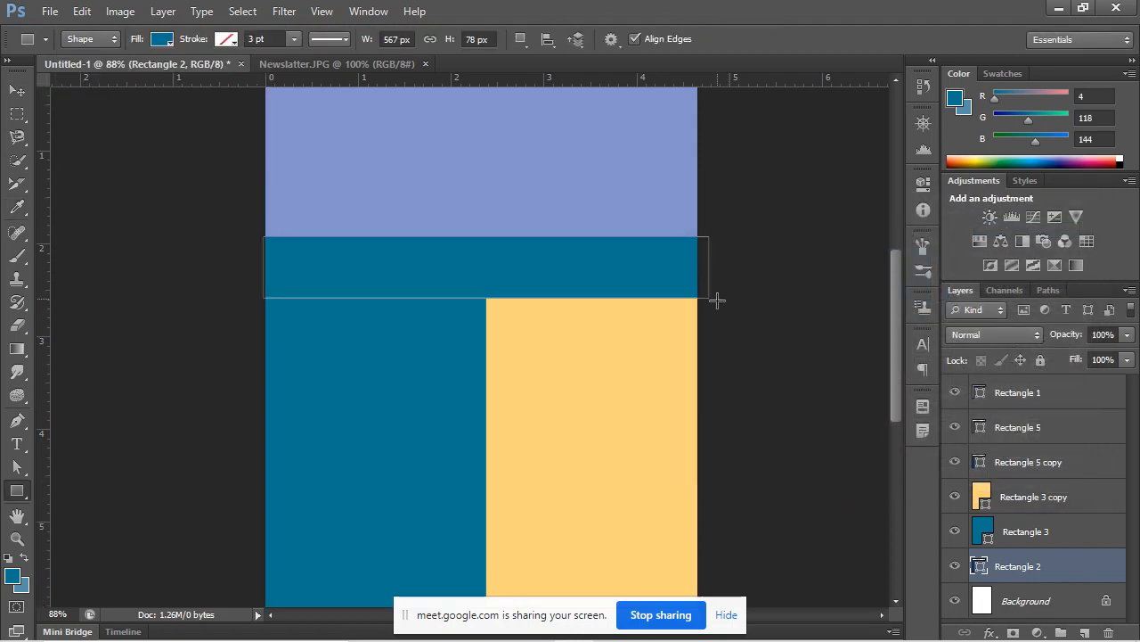
Sample the footer block behind the social icons in Newslatter.JPG as the foreground colour and copy its hex code 466e88.
scroll(718, 287, "down", 12)
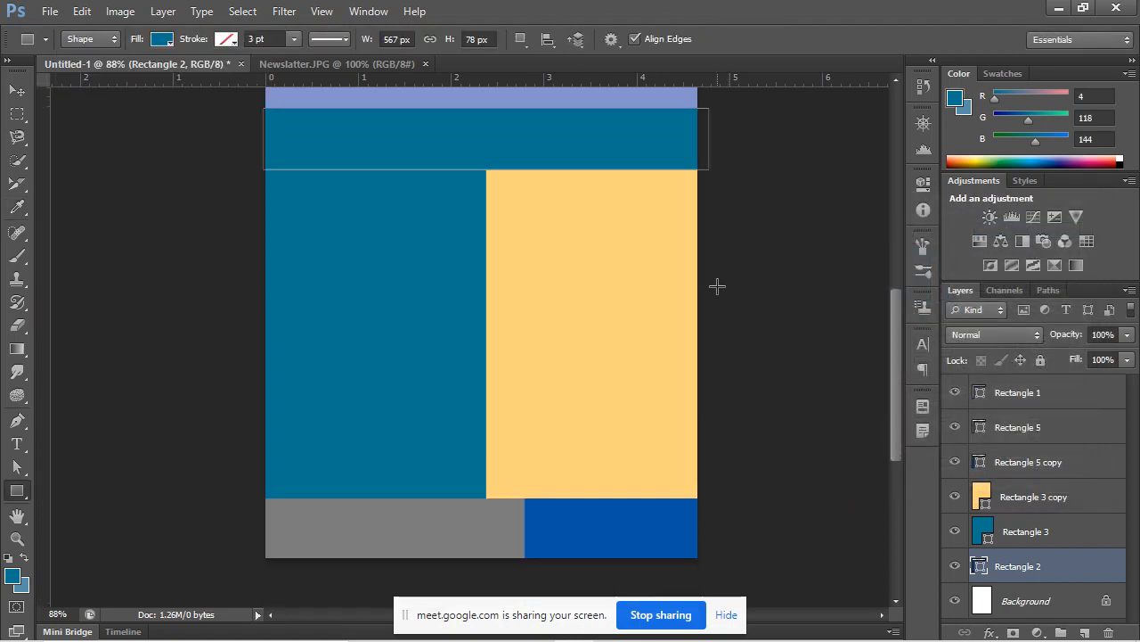
left_click(283, 67)
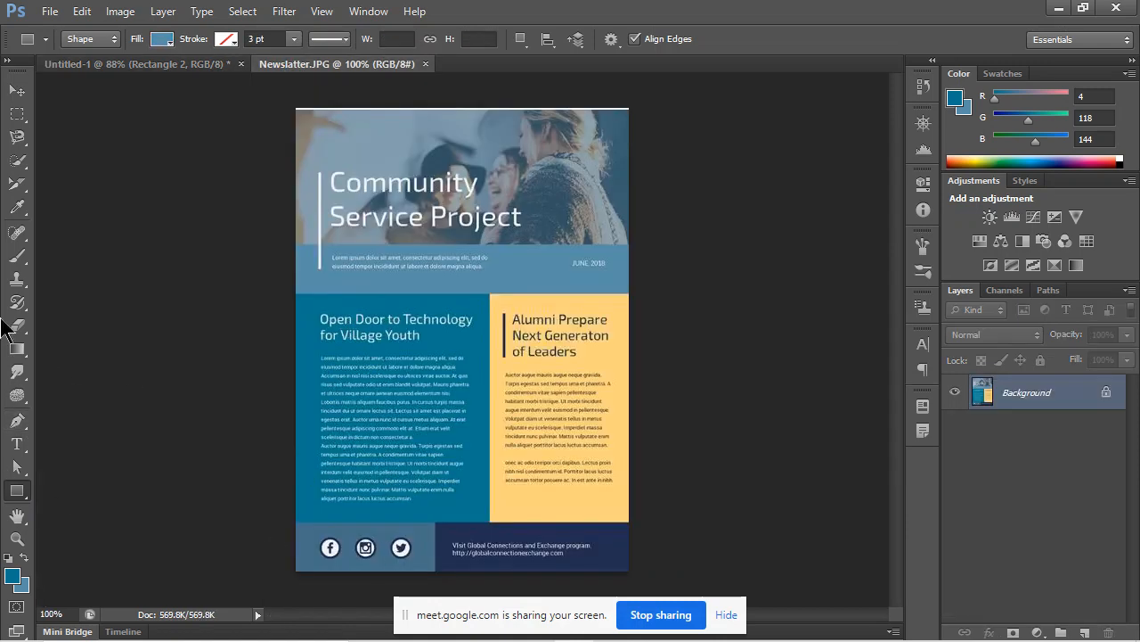
left_click(16, 208)
left_click(385, 533)
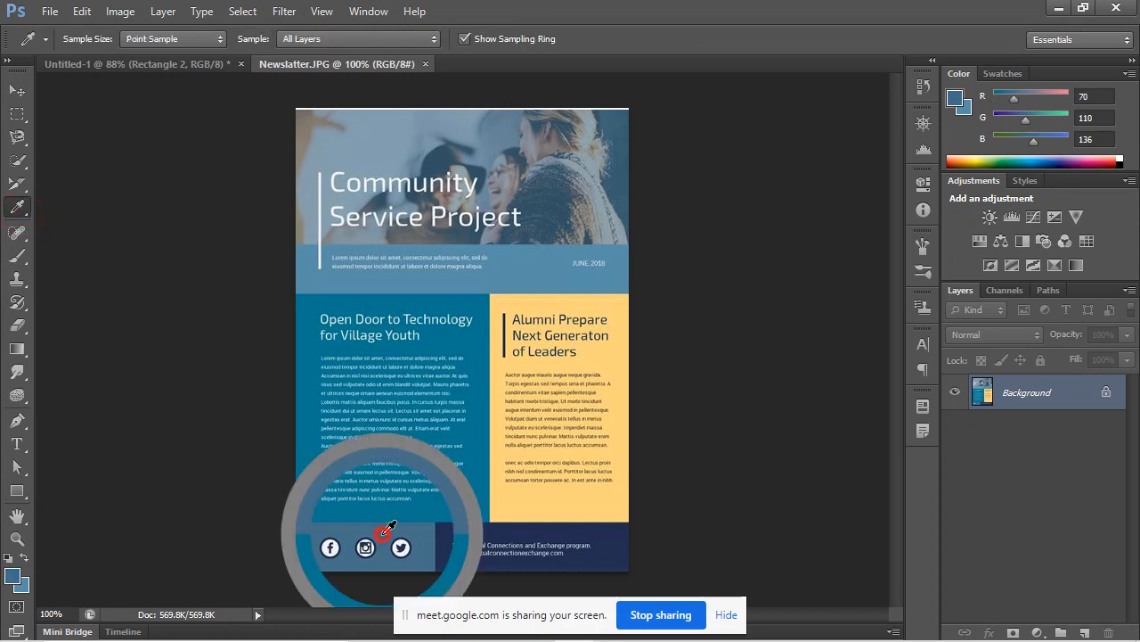
left_click(11, 578)
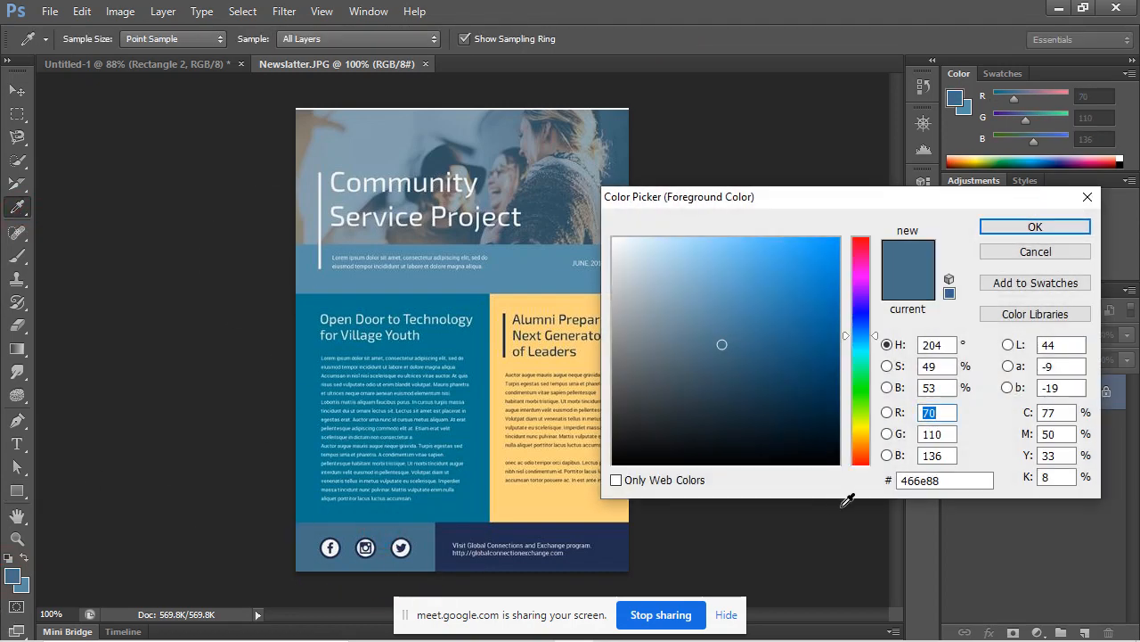
left_click(962, 479)
key("ctrl+c")
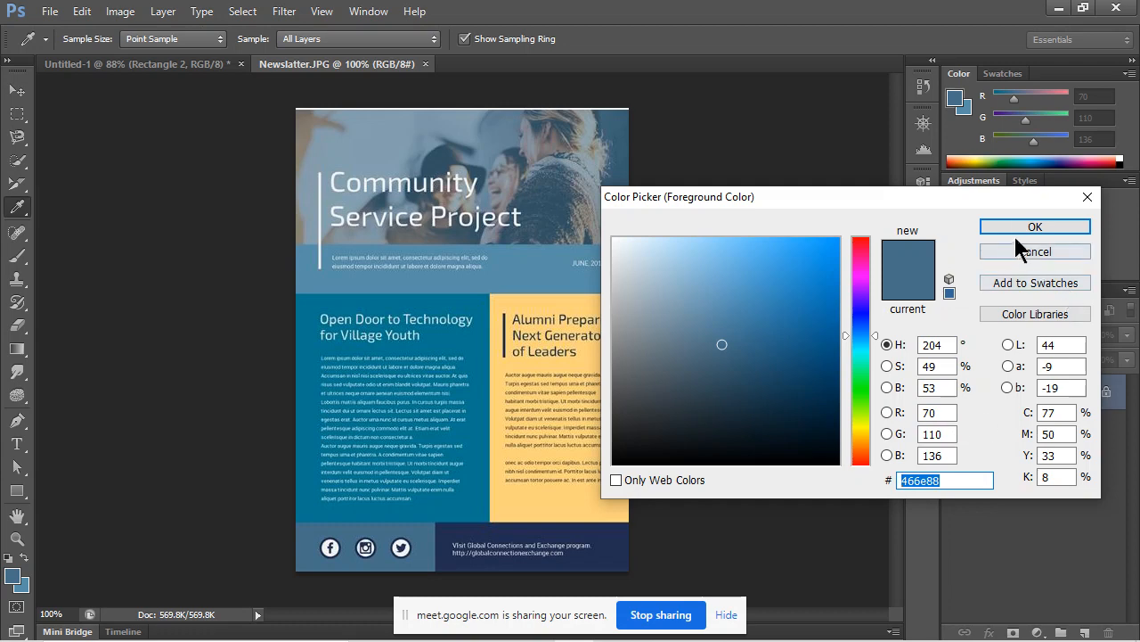
left_click(1014, 216)
Set the fill of the grey footer rectangle in Untitled-1 to 466e88.
left_click(127, 67)
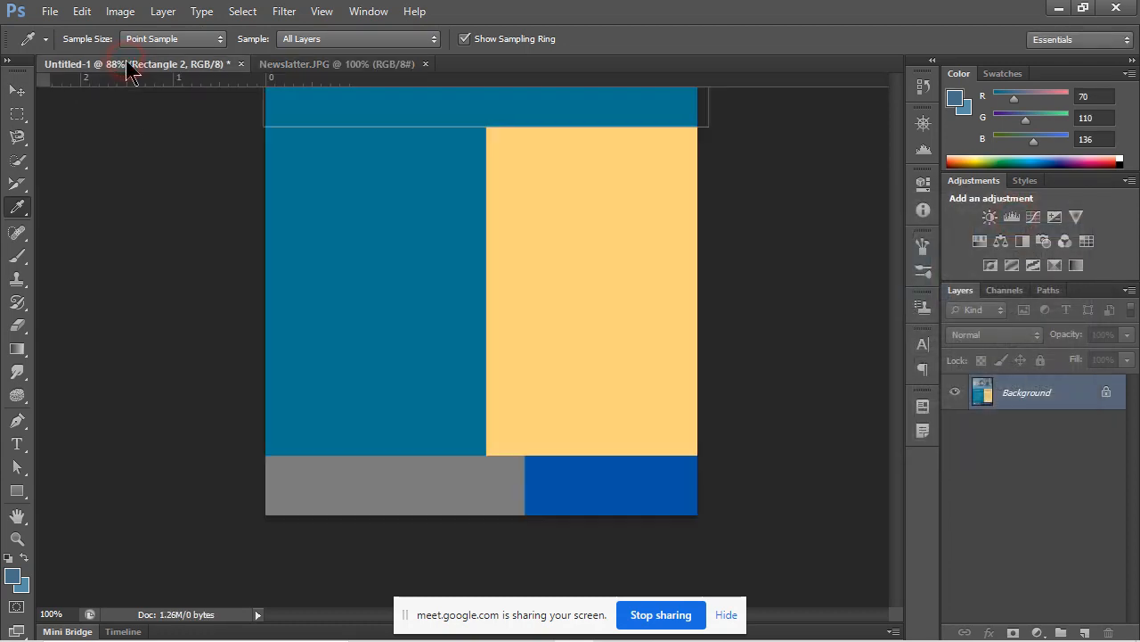
left_click(17, 90)
left_click(436, 495)
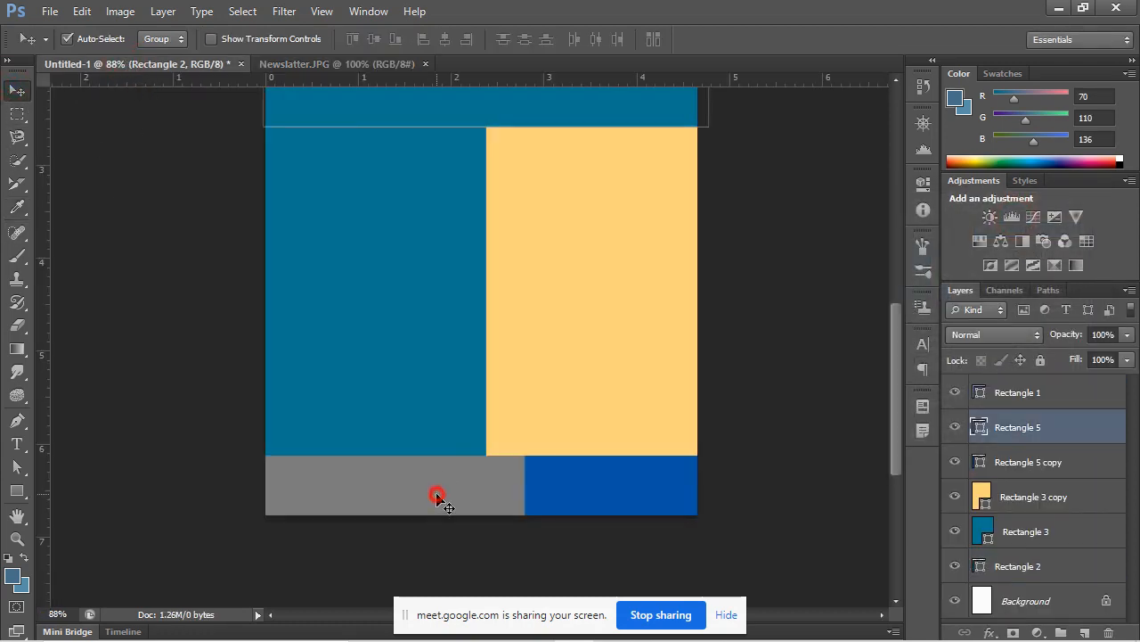
left_click(16, 491)
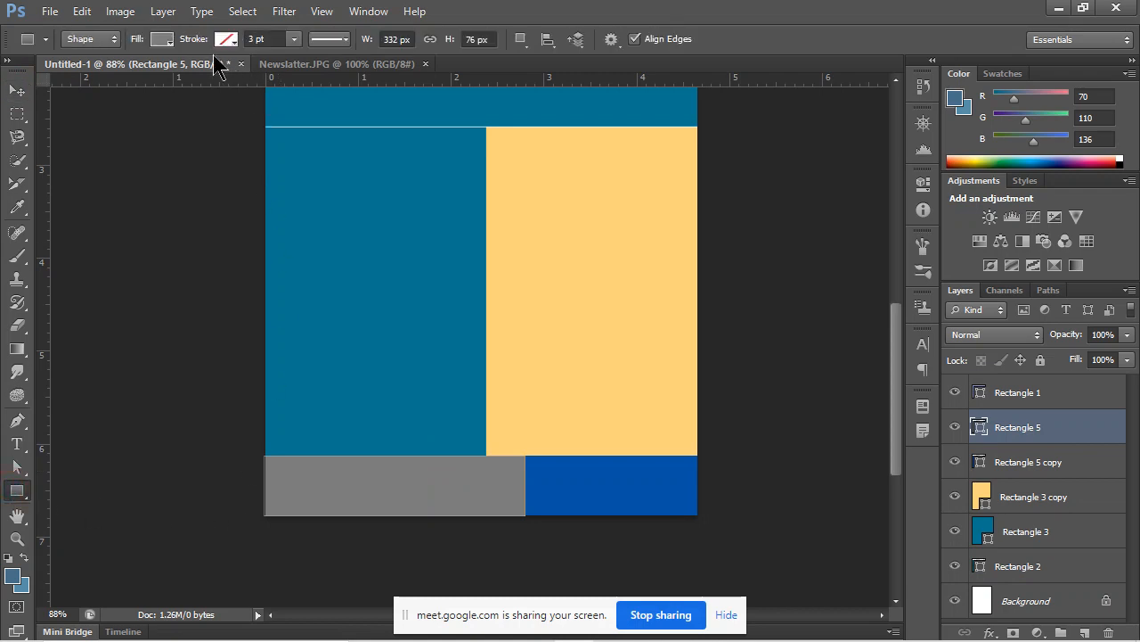
left_click(159, 40)
left_click(243, 74)
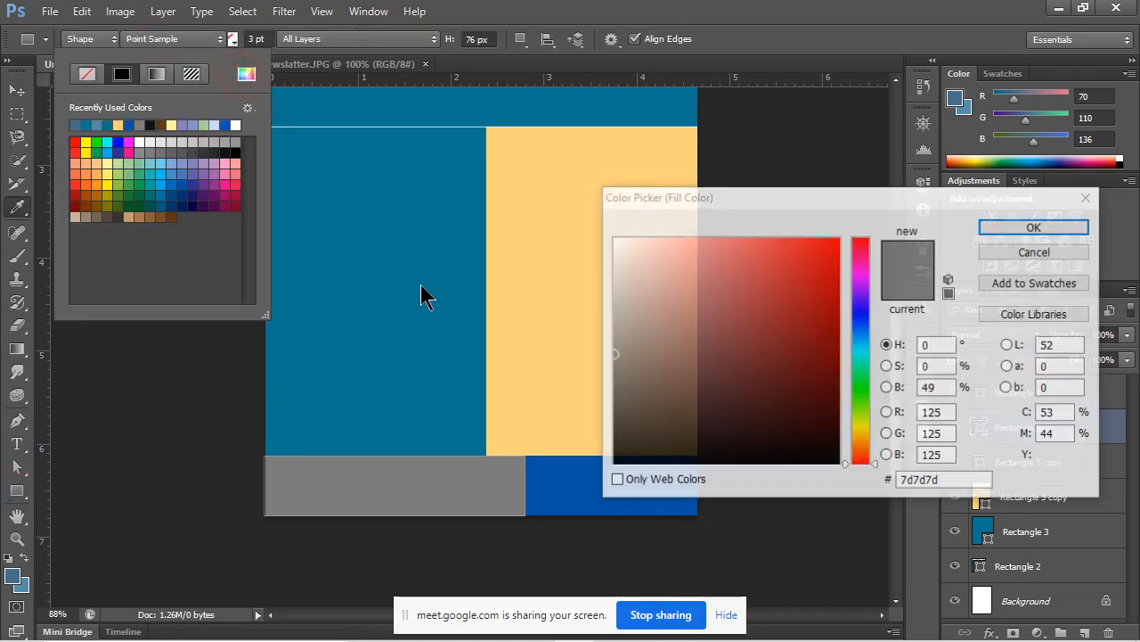
double_click(956, 480)
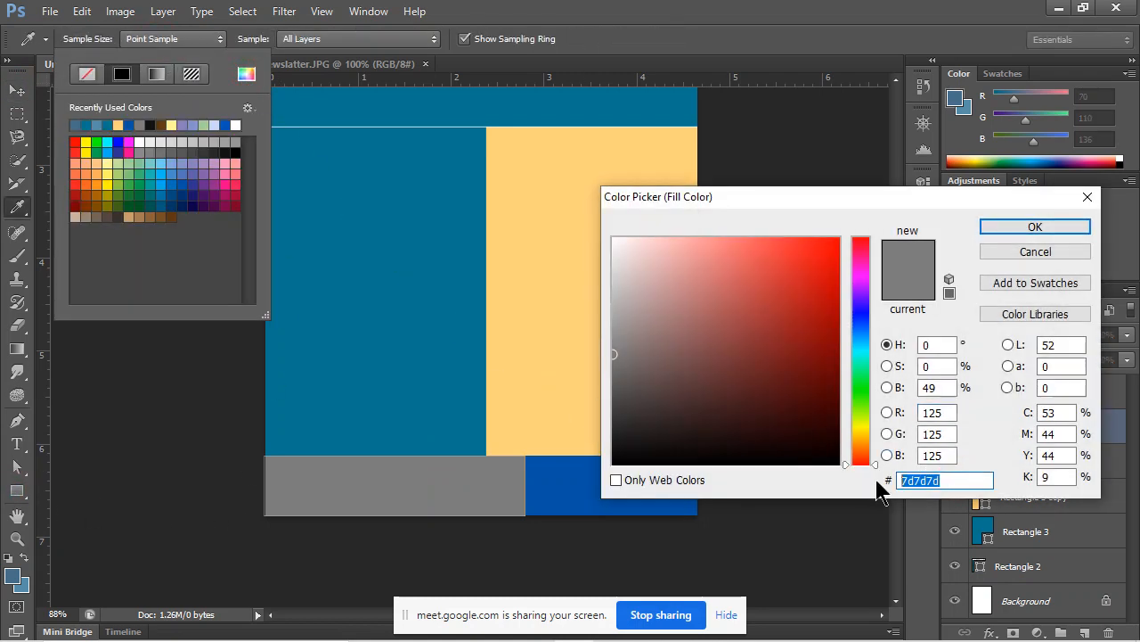
key("ctrl+v")
left_click(1029, 228)
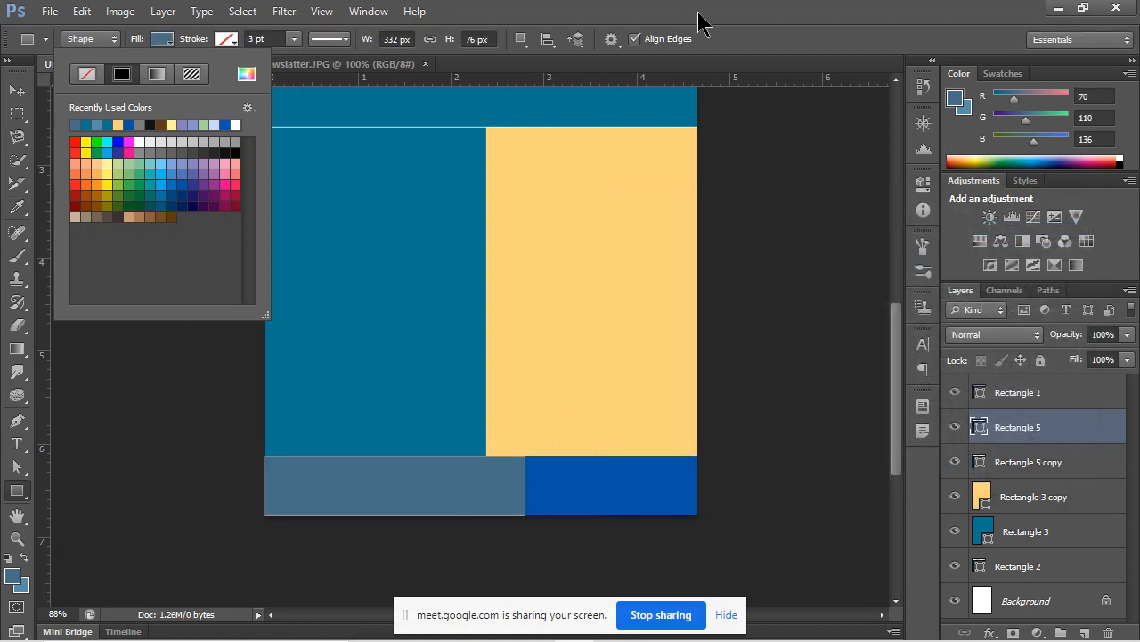
left_click(809, 12)
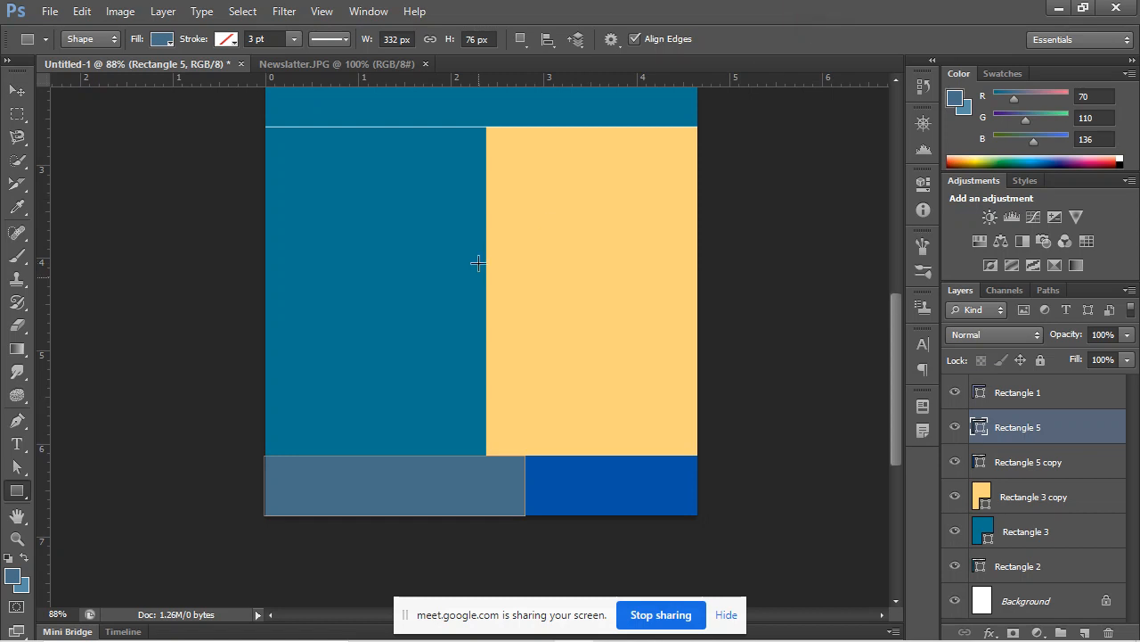
Select the violet header rectangle in Untitled-1, then open the Wallpapers folder from the desktop in a maximised window.
scroll(478, 262, "up", 5)
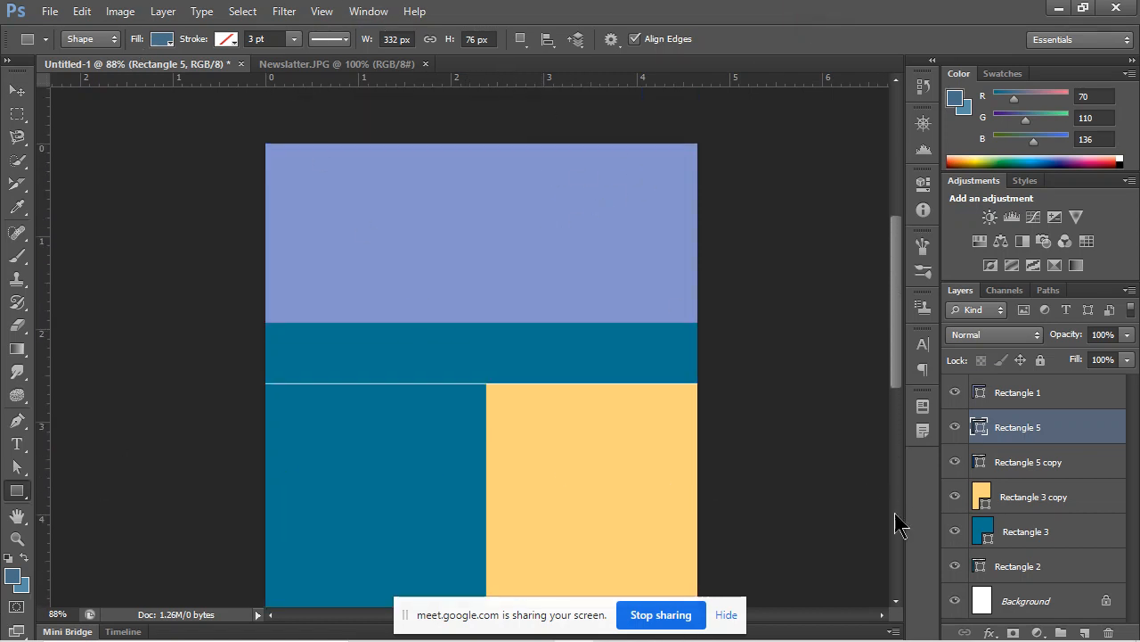
left_click(17, 90)
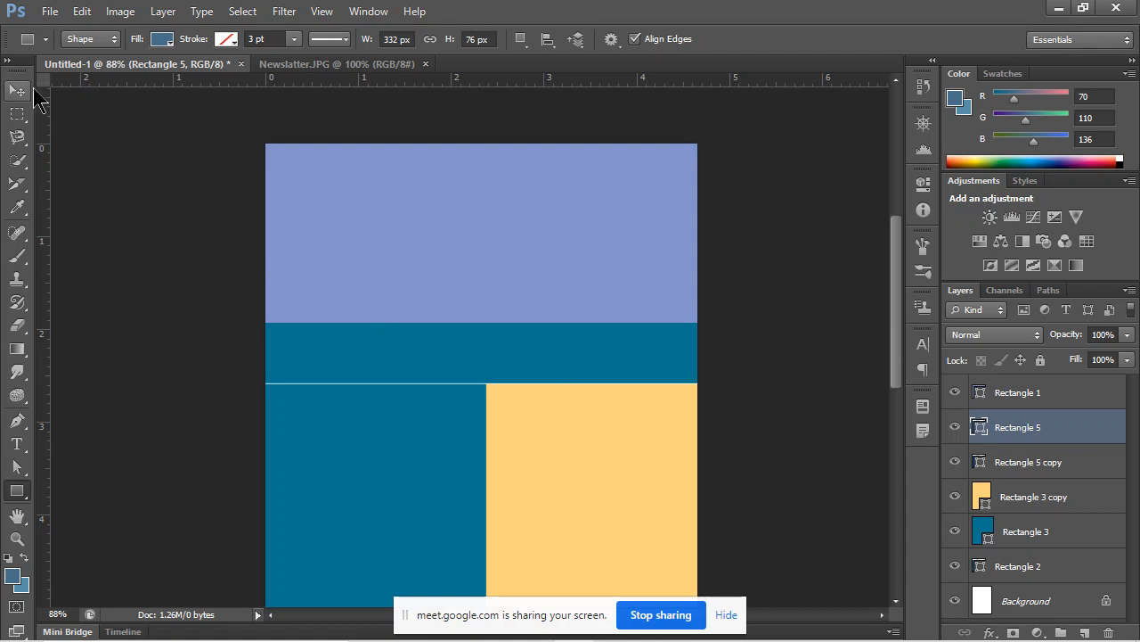
left_click(591, 287)
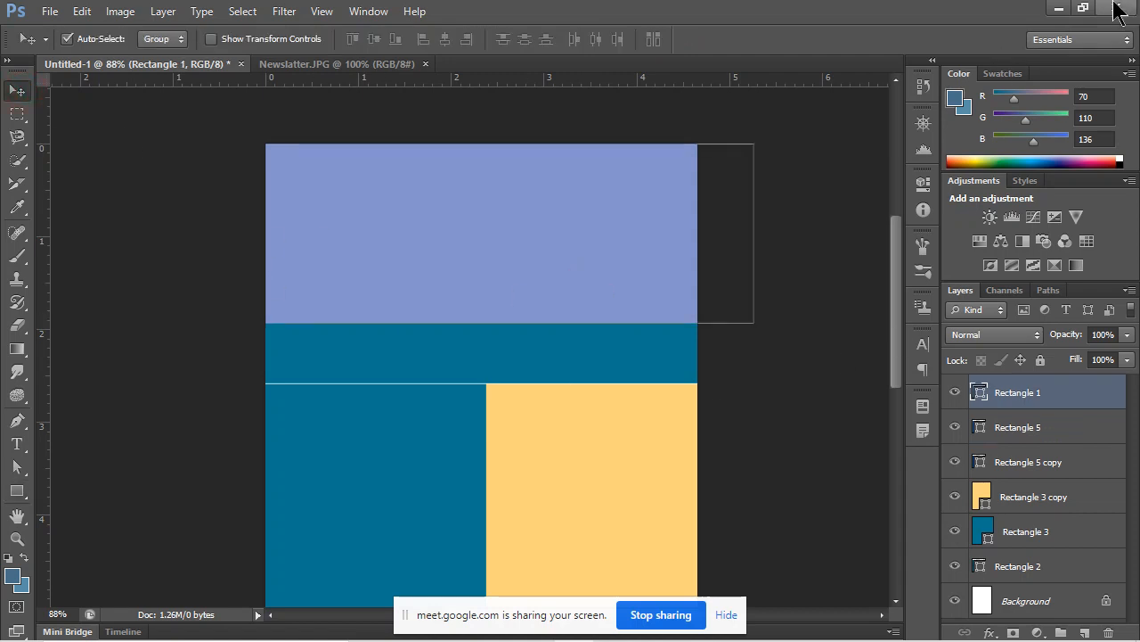
left_click(1060, 8)
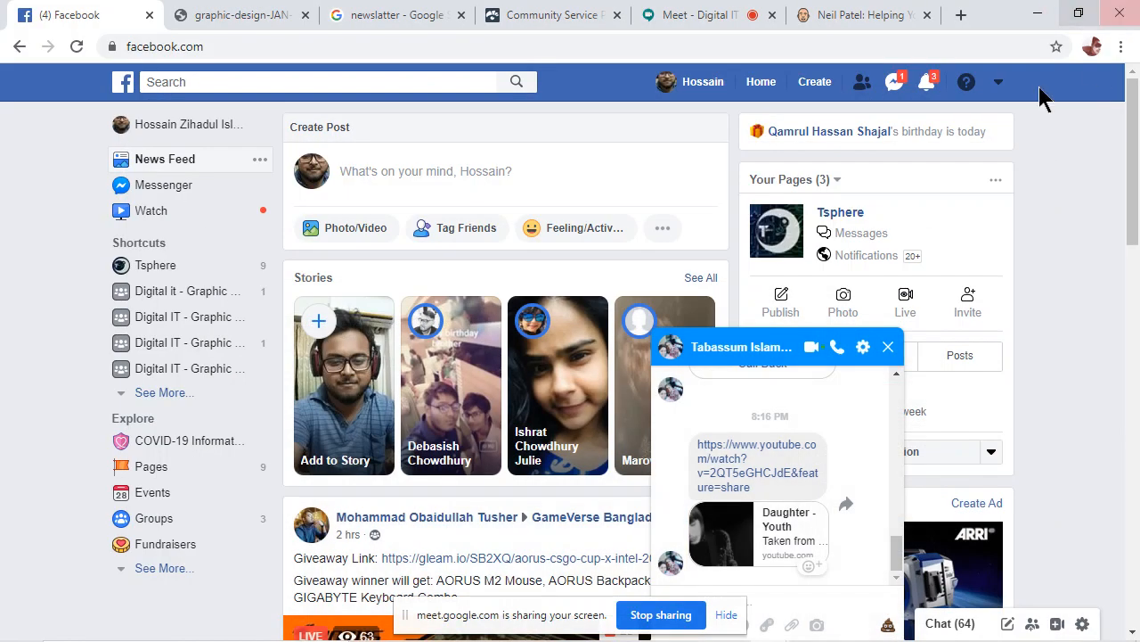
left_click(1056, 11)
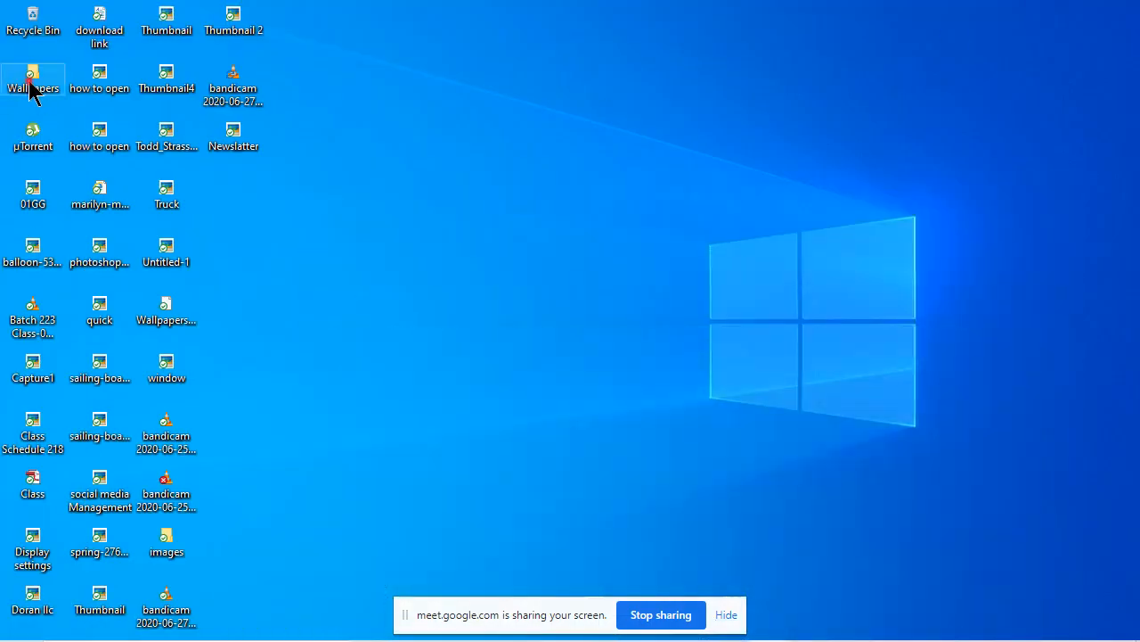
double_click(27, 87)
left_click(652, 18)
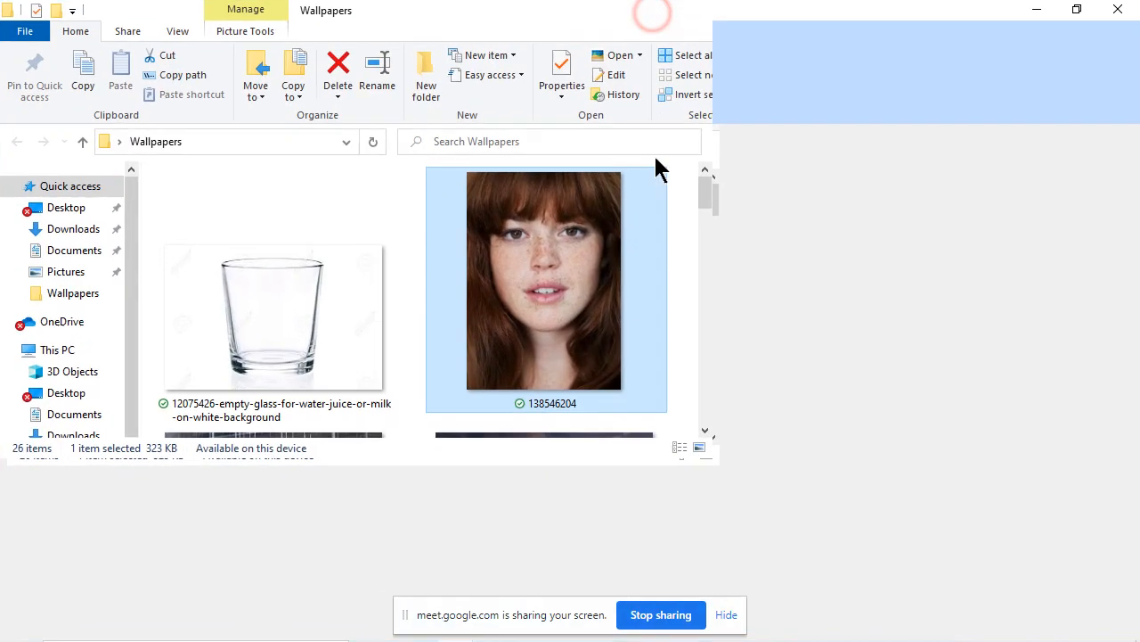
Find the hiker-1149898_1920 image in the Wallpapers folder and place it in Untitled-1.
scroll(687, 267, "down", 5)
scroll(825, 303, "up", 2)
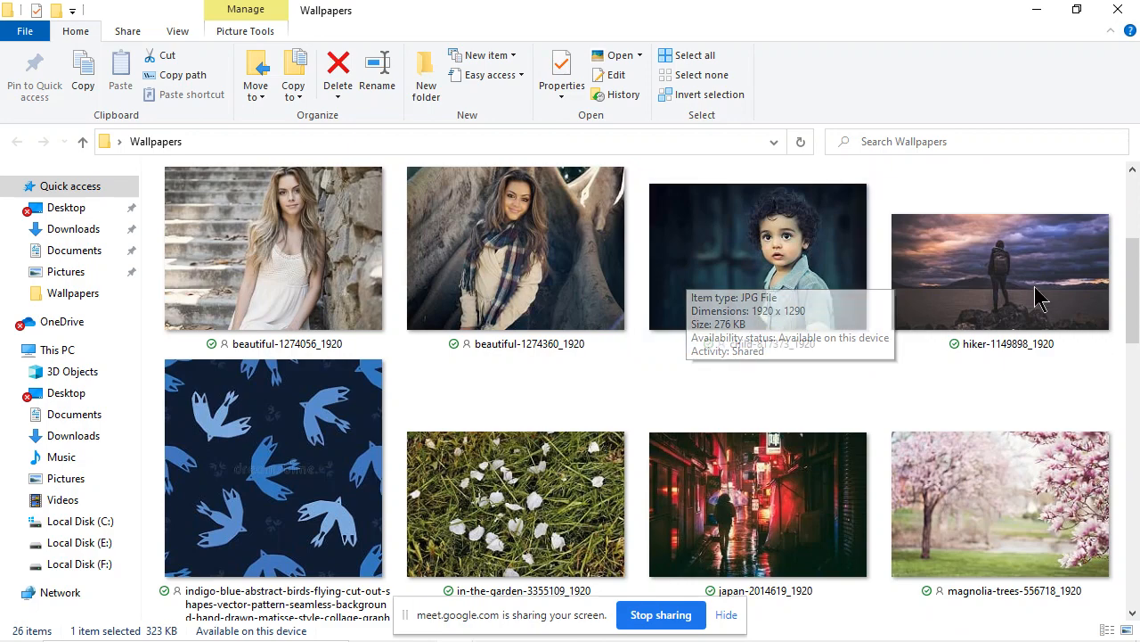
scroll(1078, 299, "down", 10)
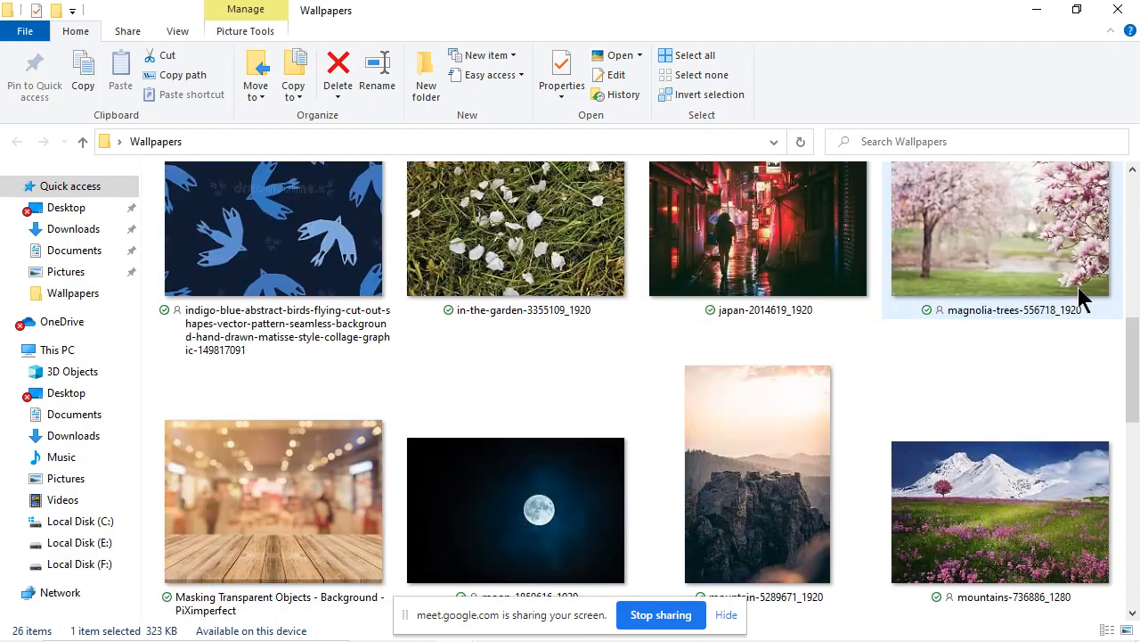
scroll(1078, 299, "up", 5)
scroll(1083, 303, "up", 4)
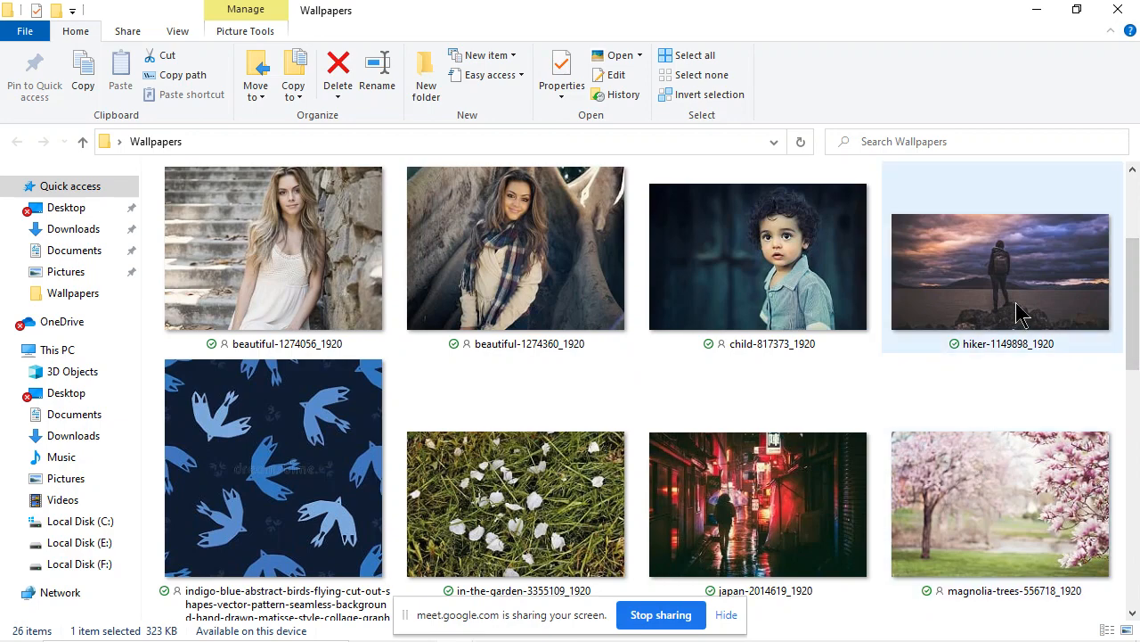
left_click_drag(1017, 291, 466, 234)
key("alt+Tab")
key("alt+Tab")
key("alt+Tab")
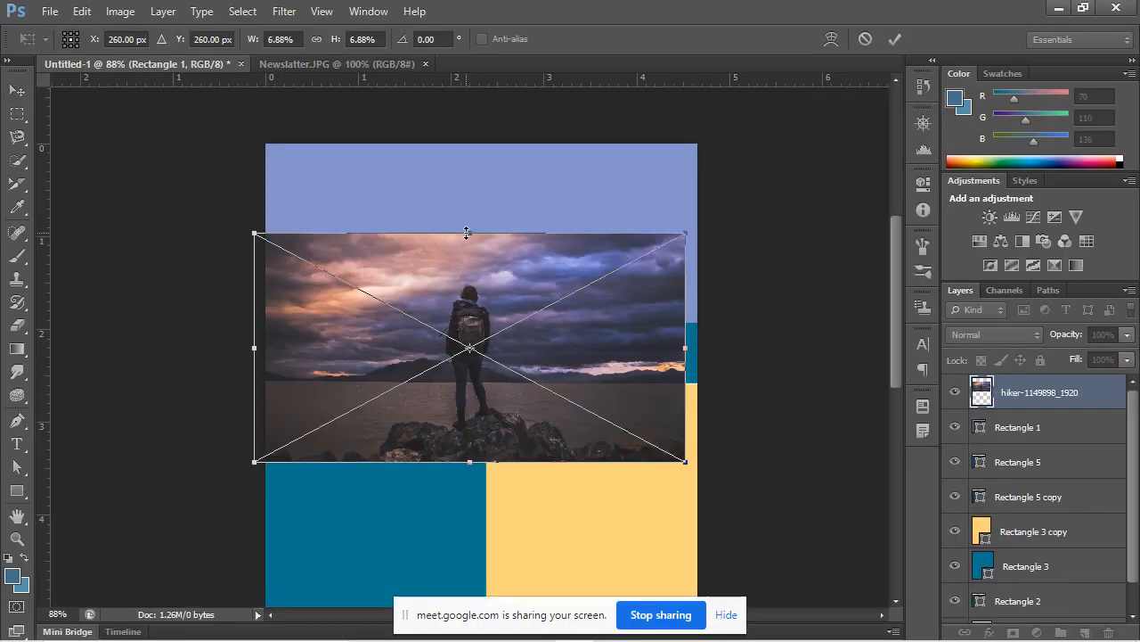
Move the placed hiker photo up over the header rectangle and scale it to about 7.04% so it covers the full page width.
left_click_drag(570, 312, 592, 222)
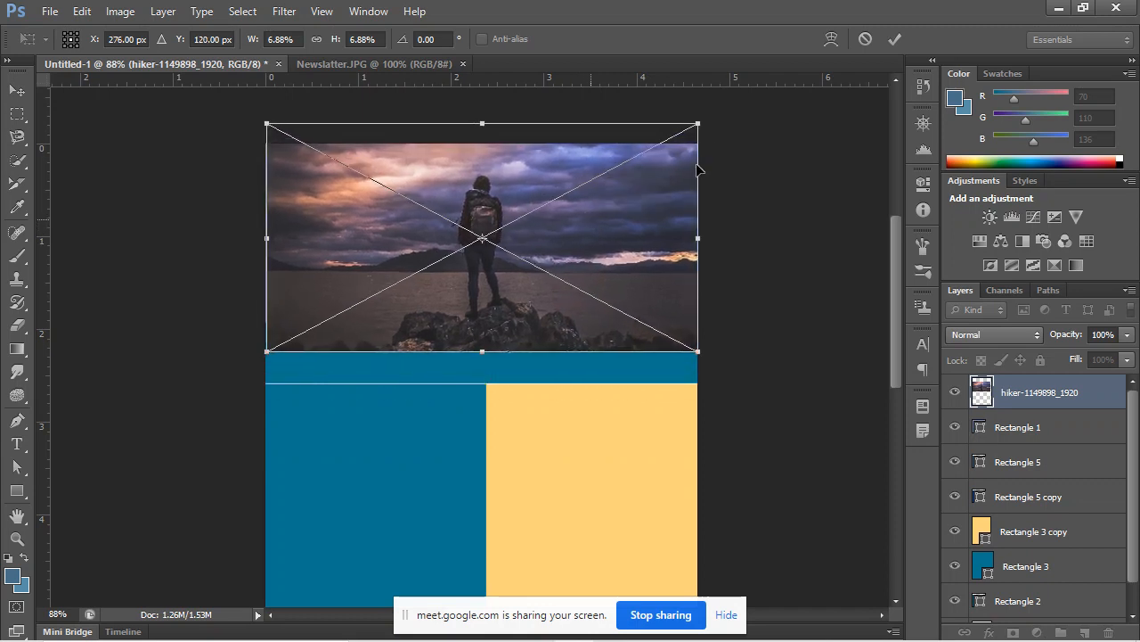
left_click_drag(698, 123, 703, 117)
left_click_drag(626, 226, 622, 230)
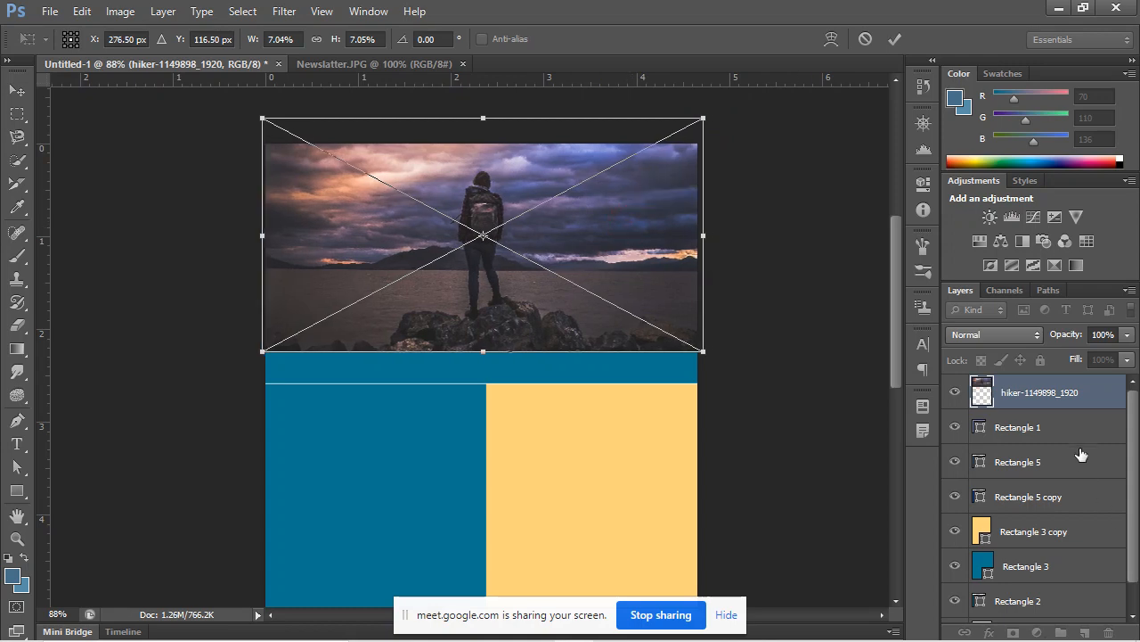
key("Return")
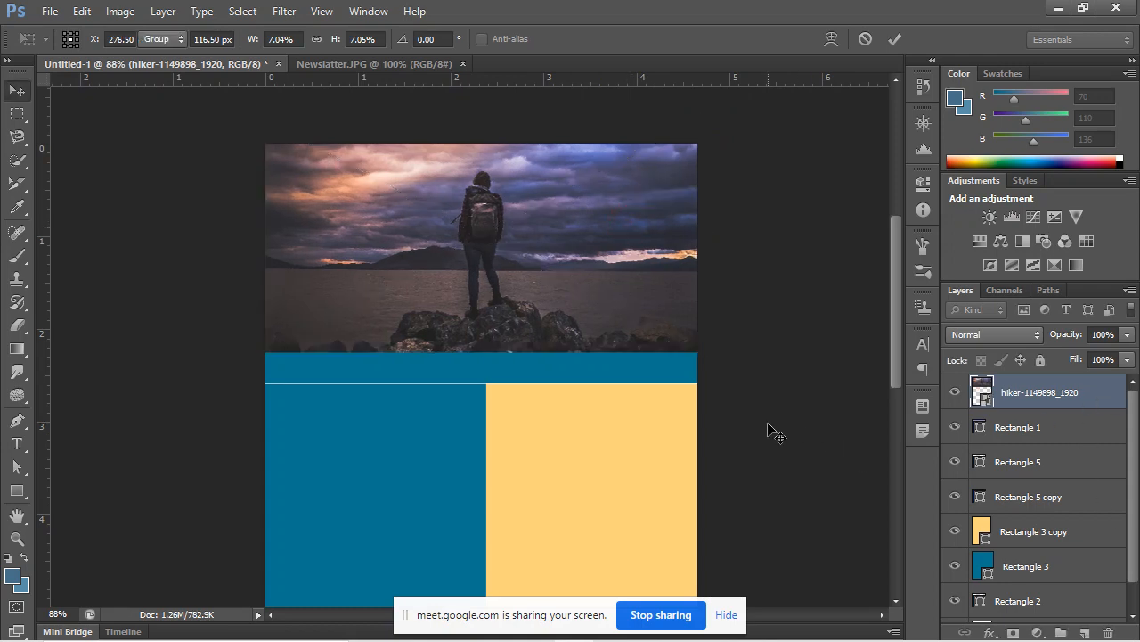
Clip the hiker photo to the header rectangle with a clipping mask and compare the layout with Newslatter.JPG.
right_click(1080, 392)
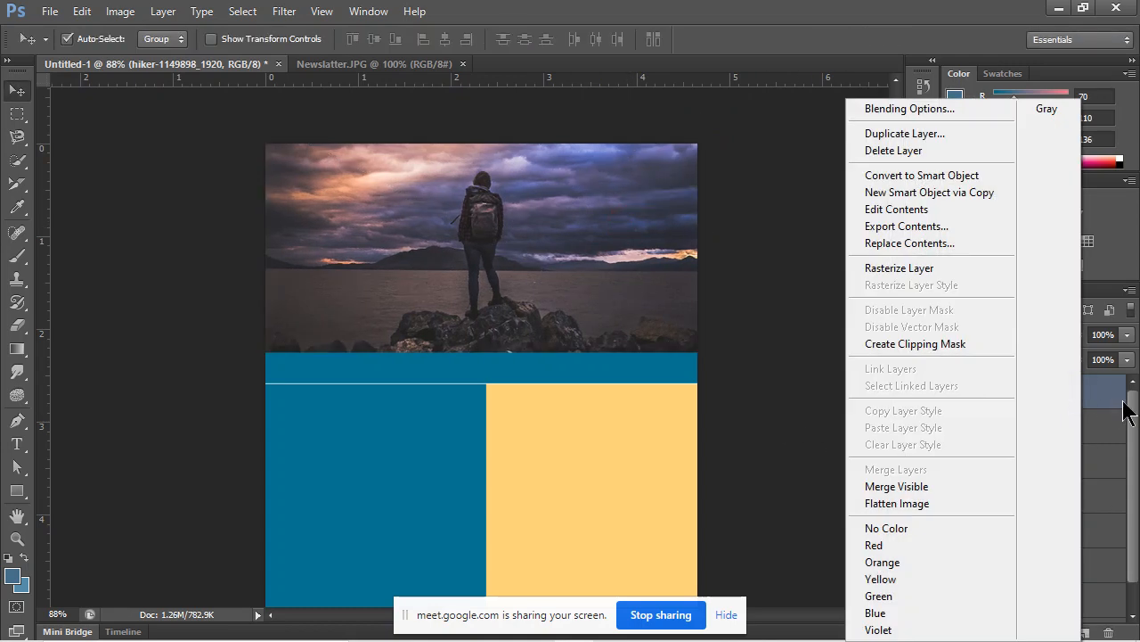
left_click(980, 344)
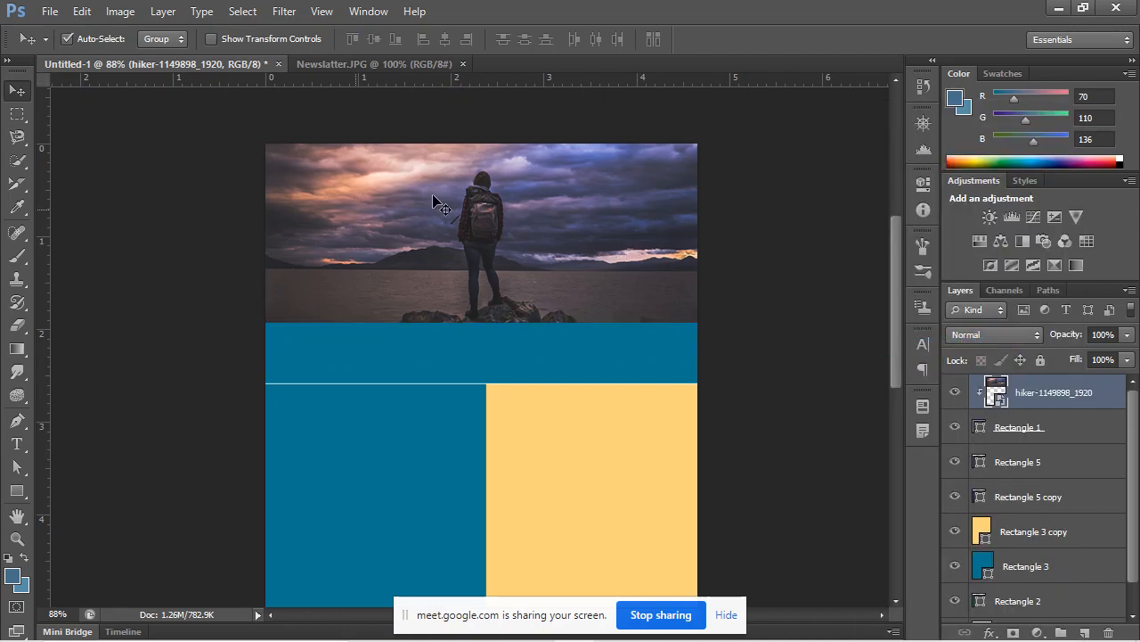
left_click(374, 66)
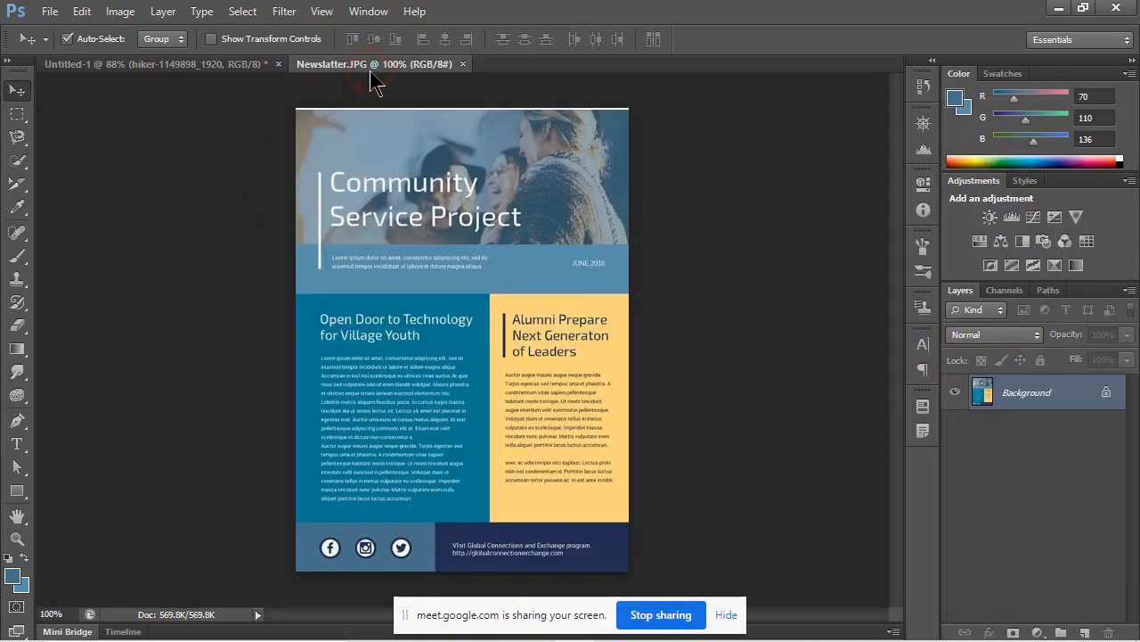
left_click(173, 66)
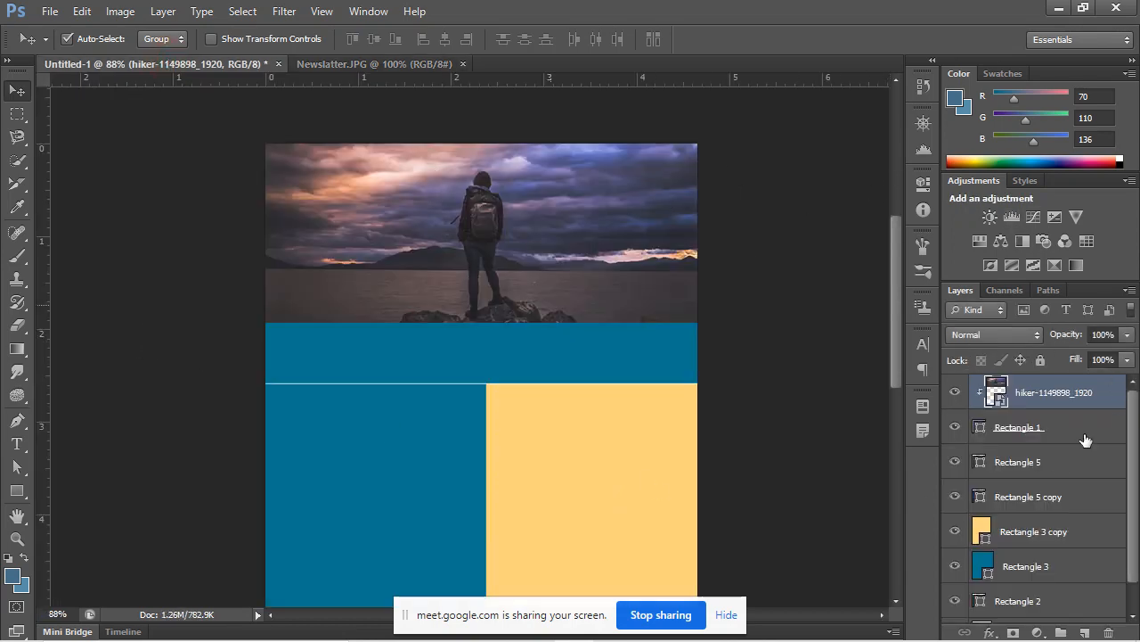
Try the Lighten blend mode on the hiker photo layer and set it back to Normal.
left_click(973, 337)
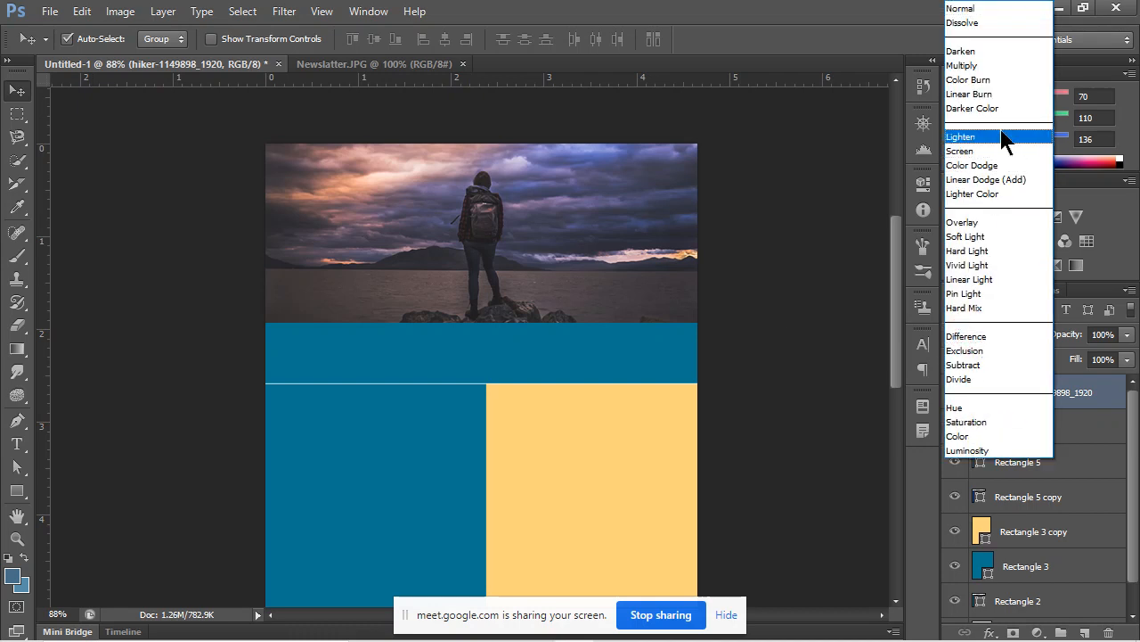
left_click(1000, 132)
left_click(1001, 336)
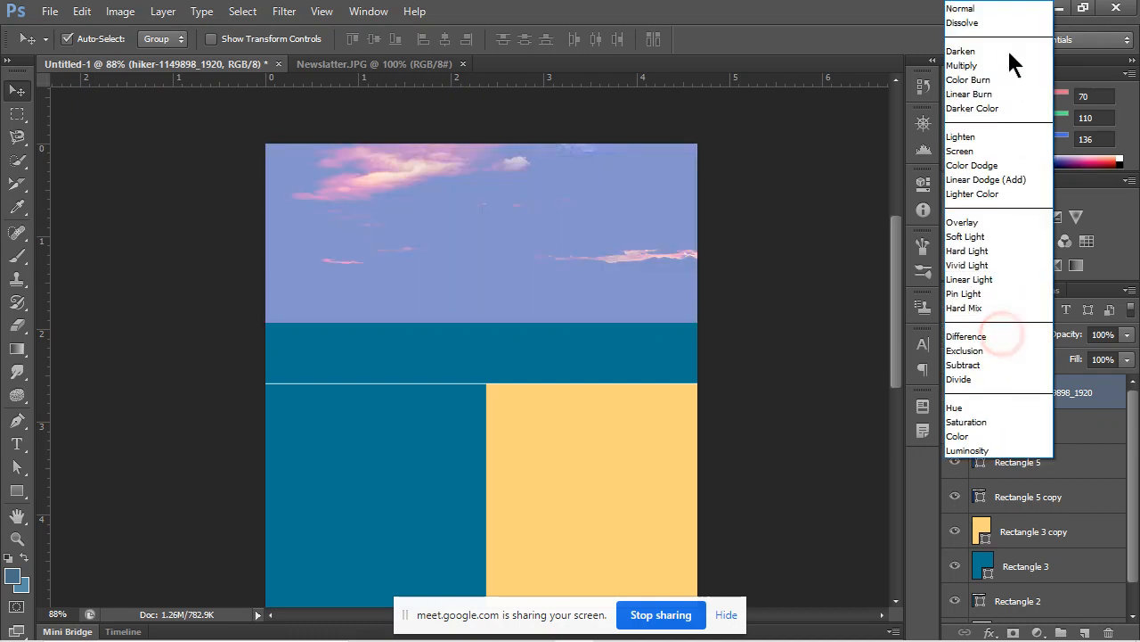
left_click(1003, 15)
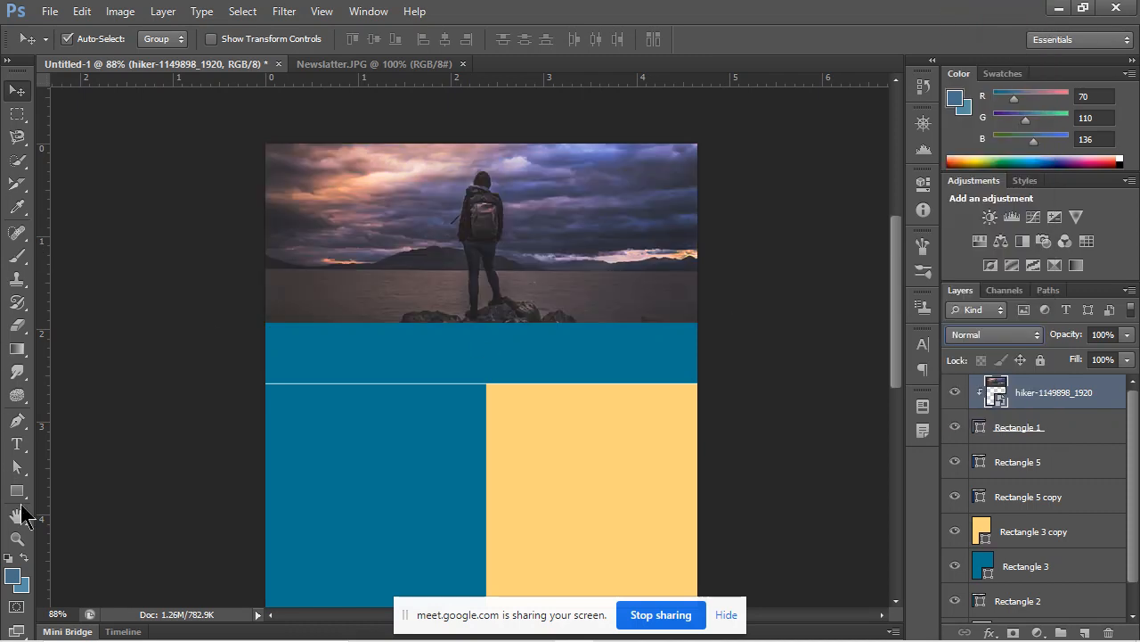
Draw a rectangle of about 565 × 241 px that covers the whole header photo.
left_click(21, 510)
left_click(17, 490)
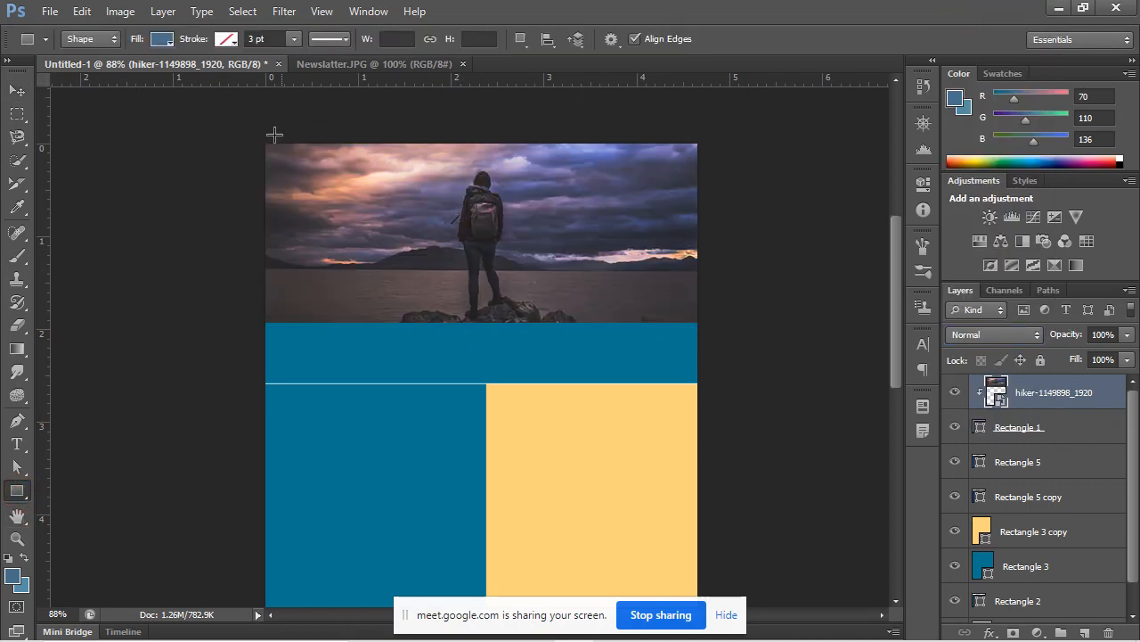
left_click_drag(257, 134, 699, 320)
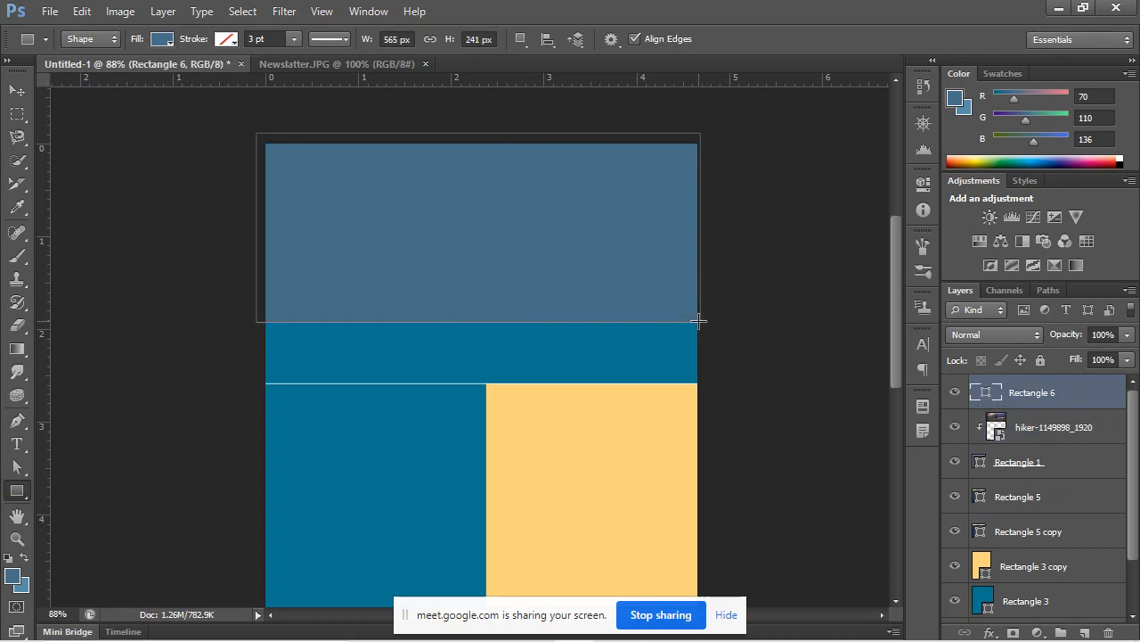
Try Overlay, Soft Light and Color Dodge blending on the new header rectangle and settle on Darken.
left_click(964, 343)
left_click(1035, 220)
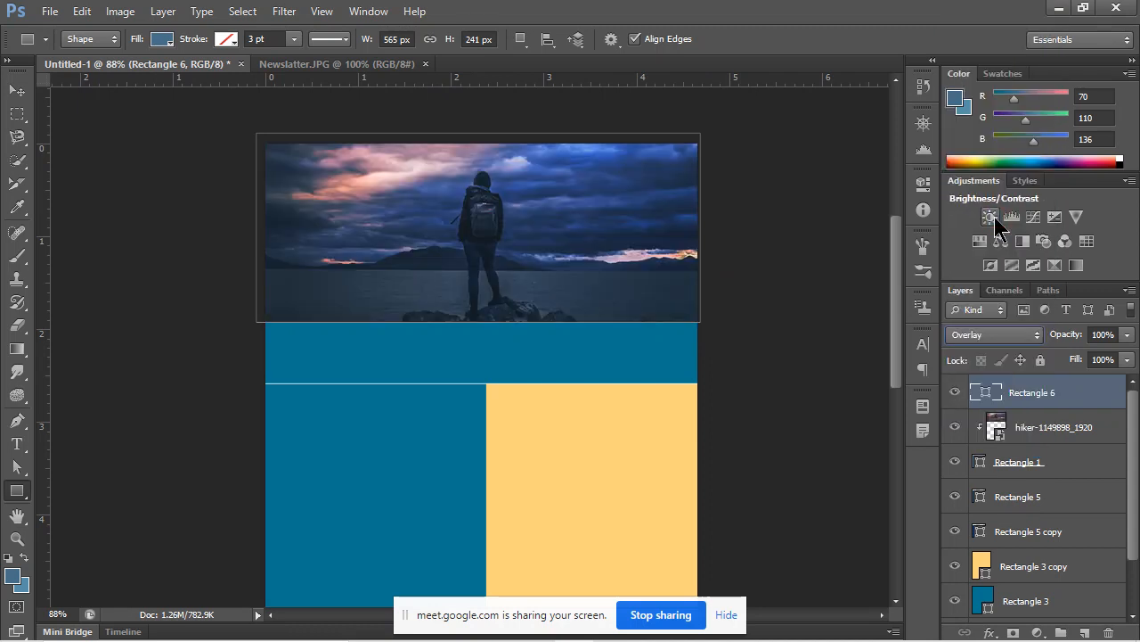
left_click(984, 337)
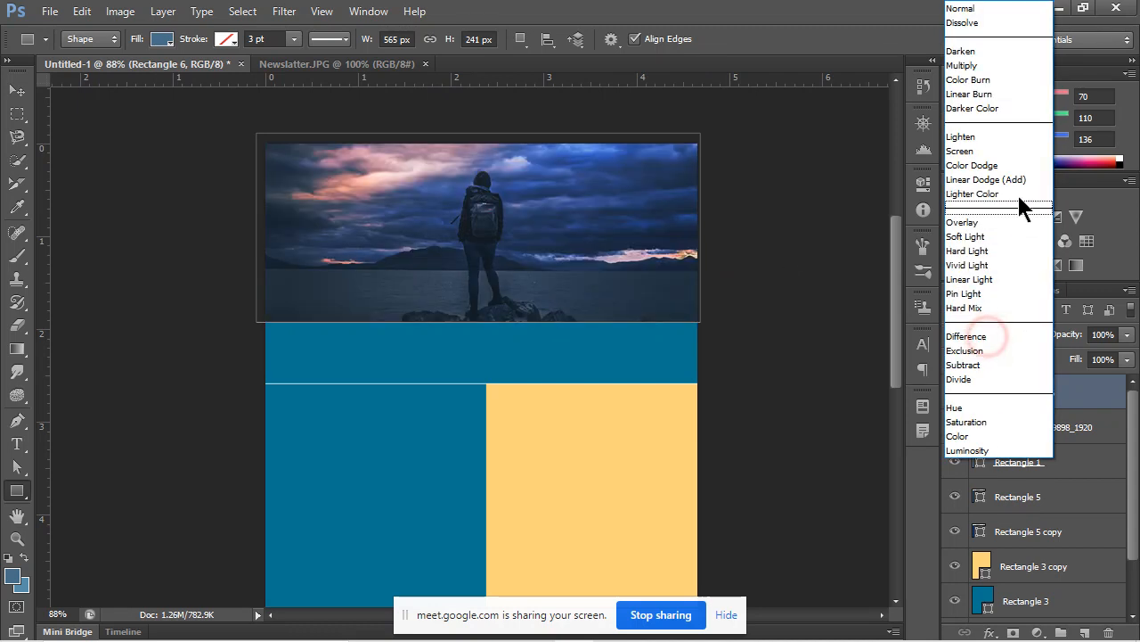
left_click(1001, 52)
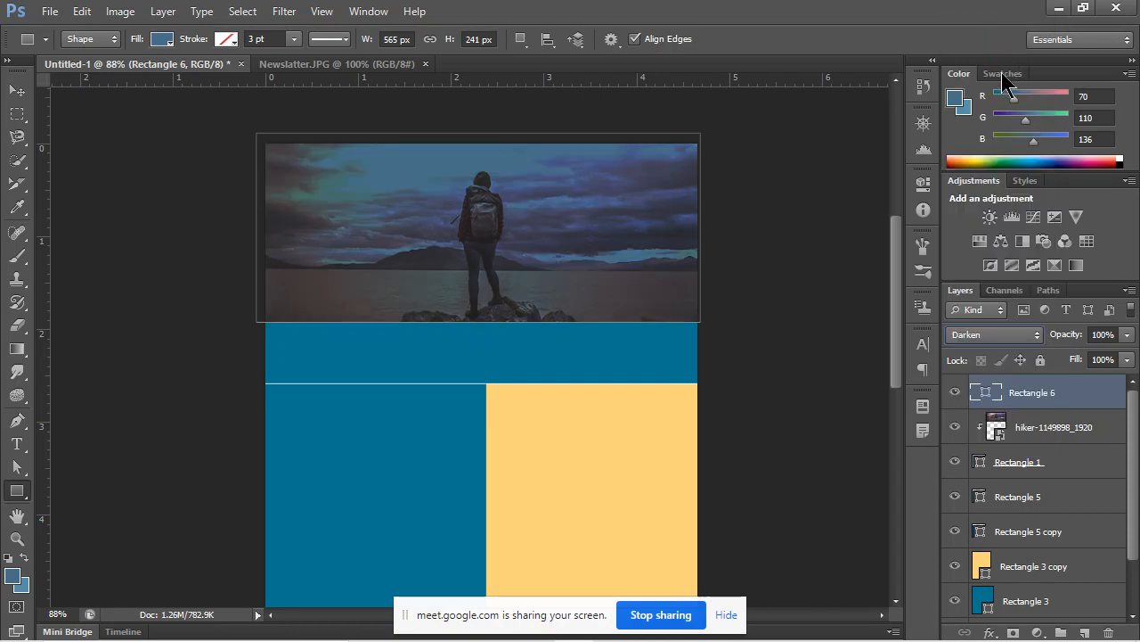
left_click(999, 337)
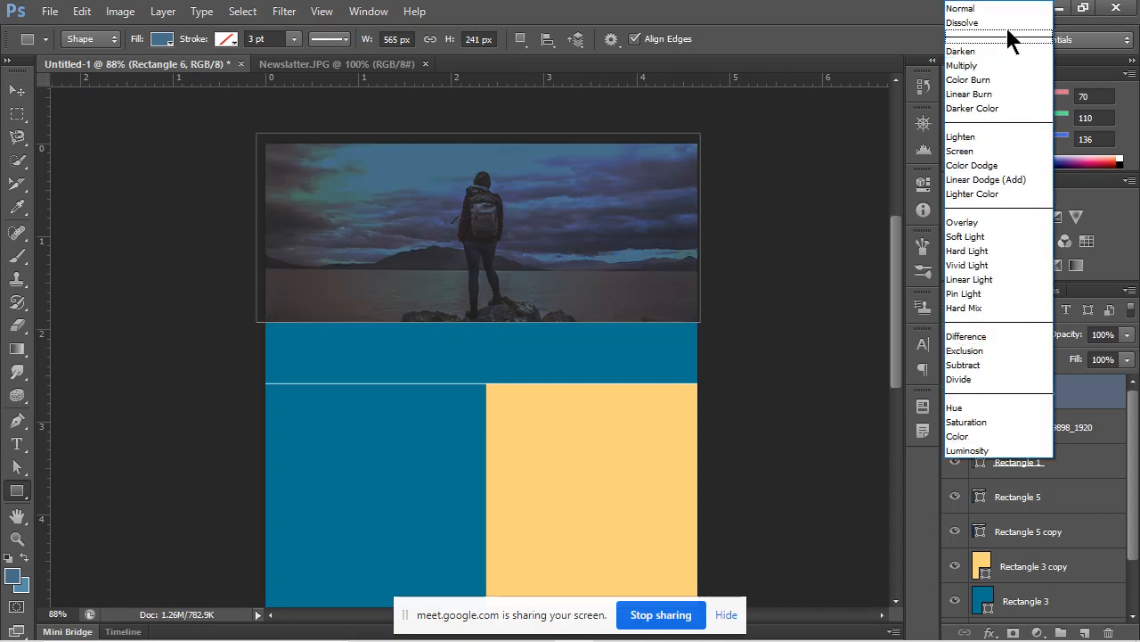
left_click(1000, 237)
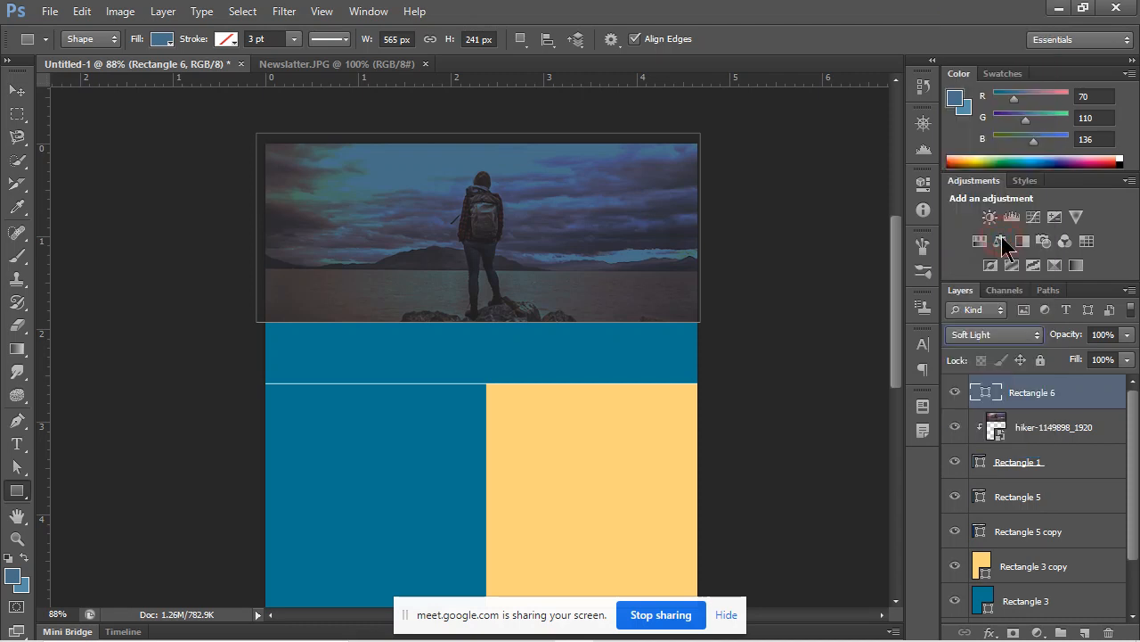
left_click(1021, 330)
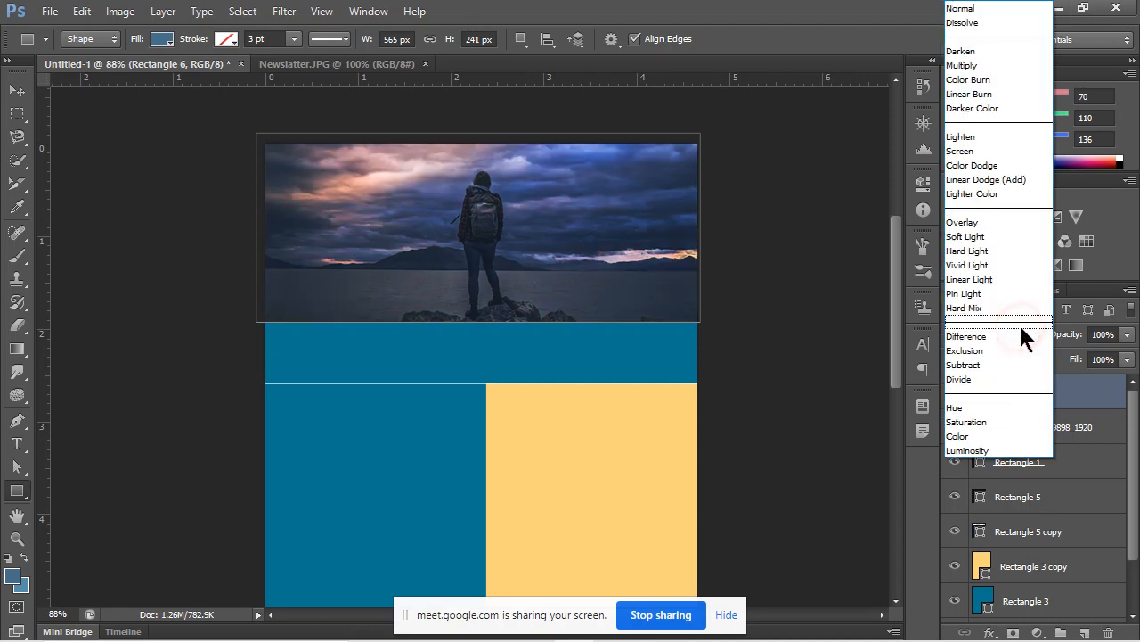
left_click(1006, 167)
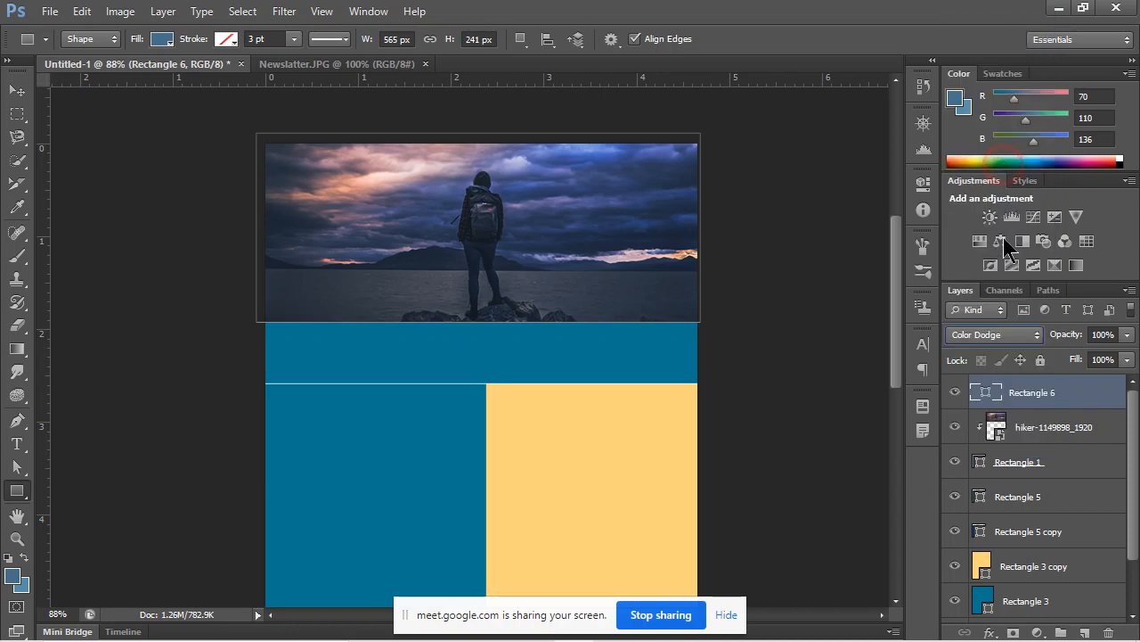
left_click(1017, 340)
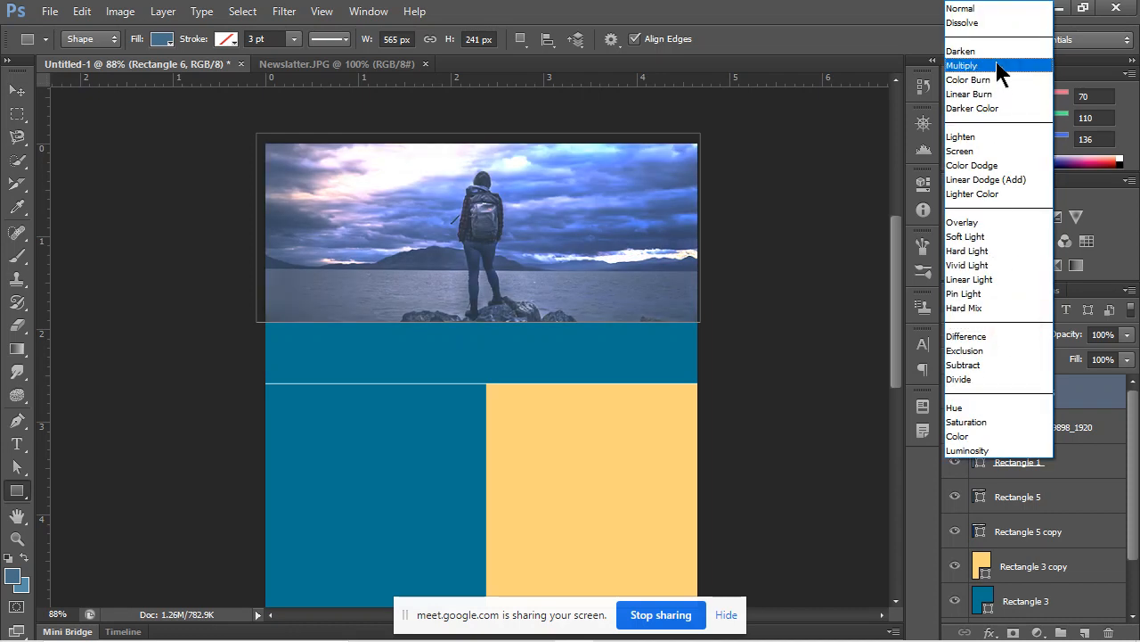
left_click(993, 47)
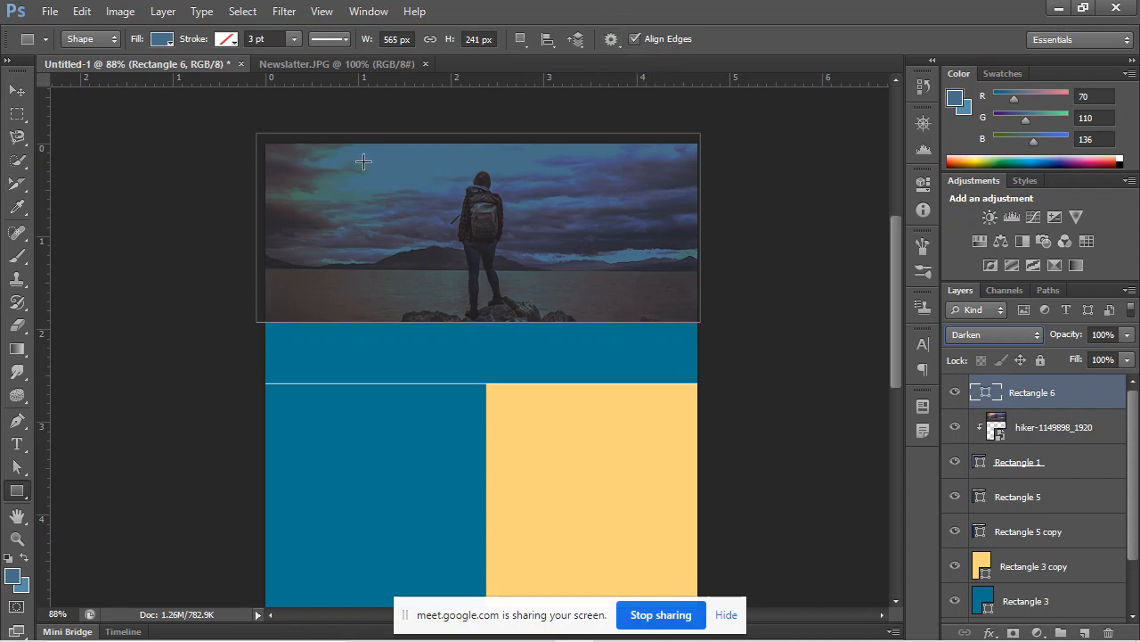
left_click(17, 443)
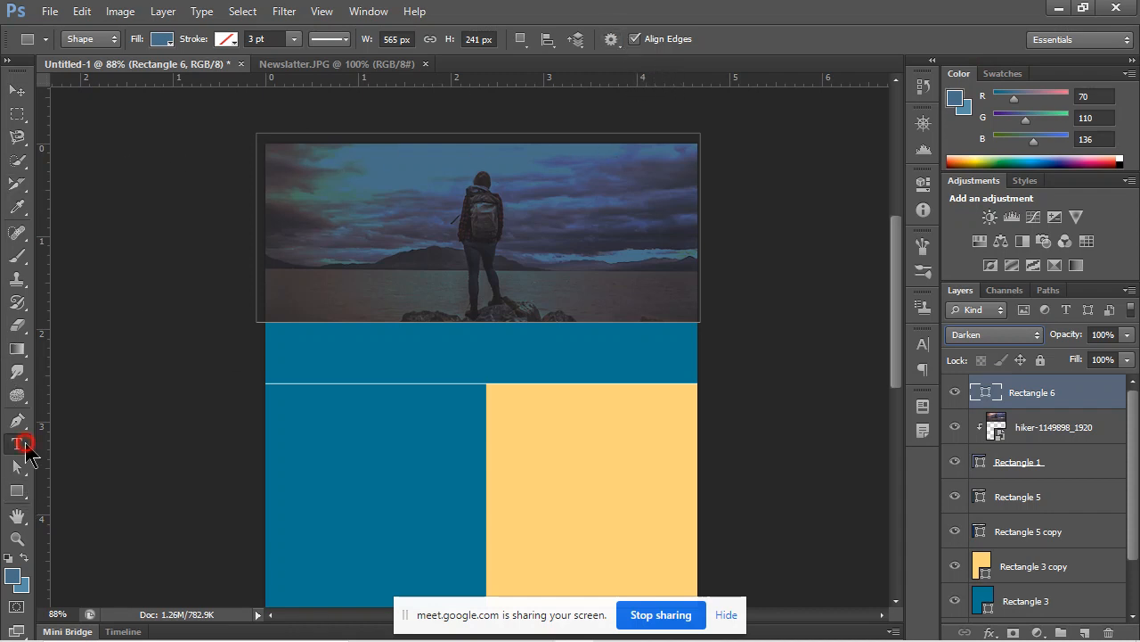
left_click(171, 39)
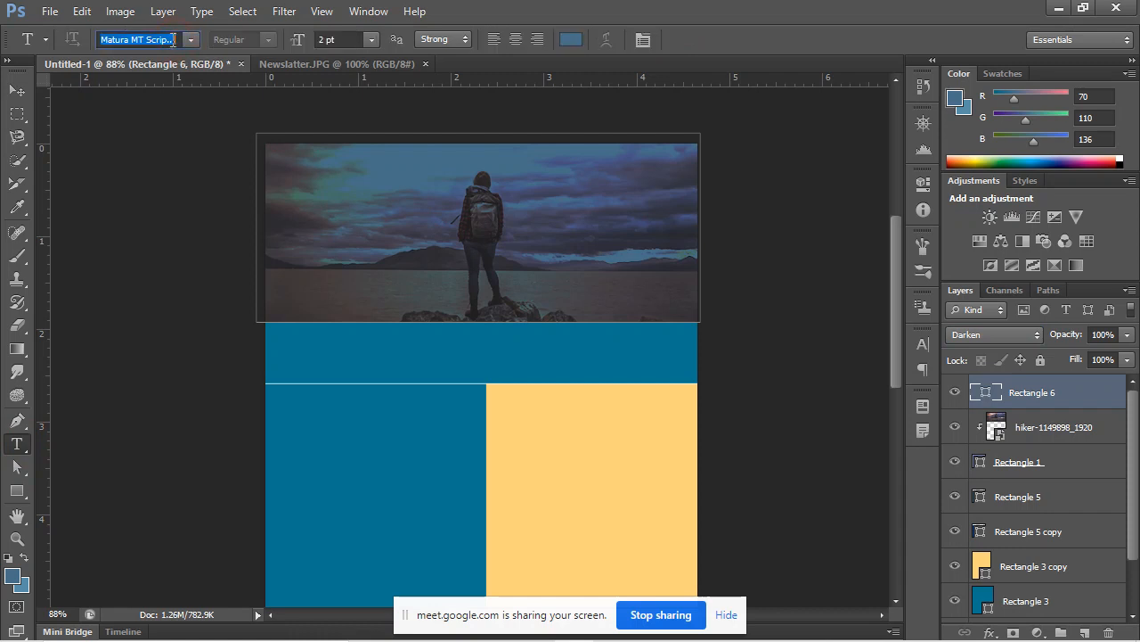
left_click(20, 445)
left_click(1099, 433)
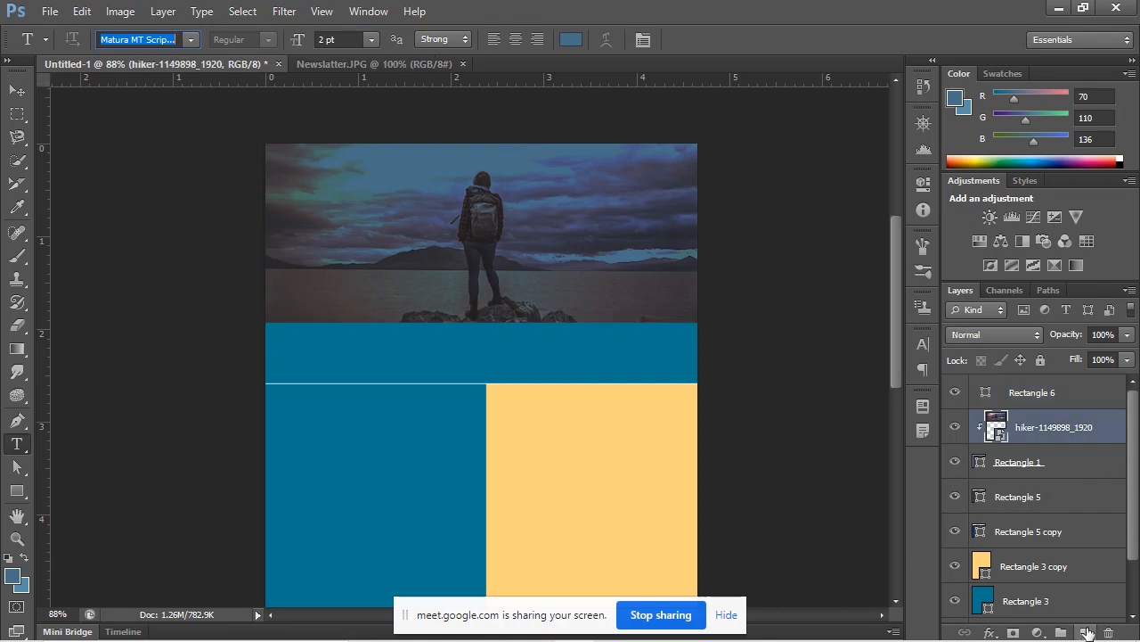
left_click(1084, 397)
left_click(1086, 632)
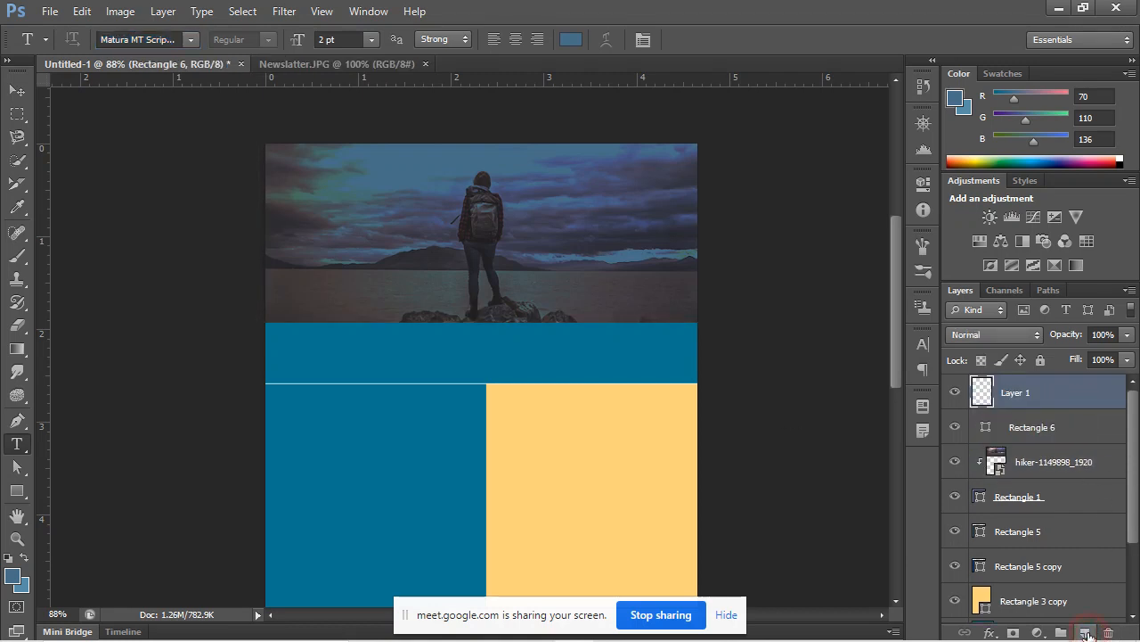
key("ctrl+z")
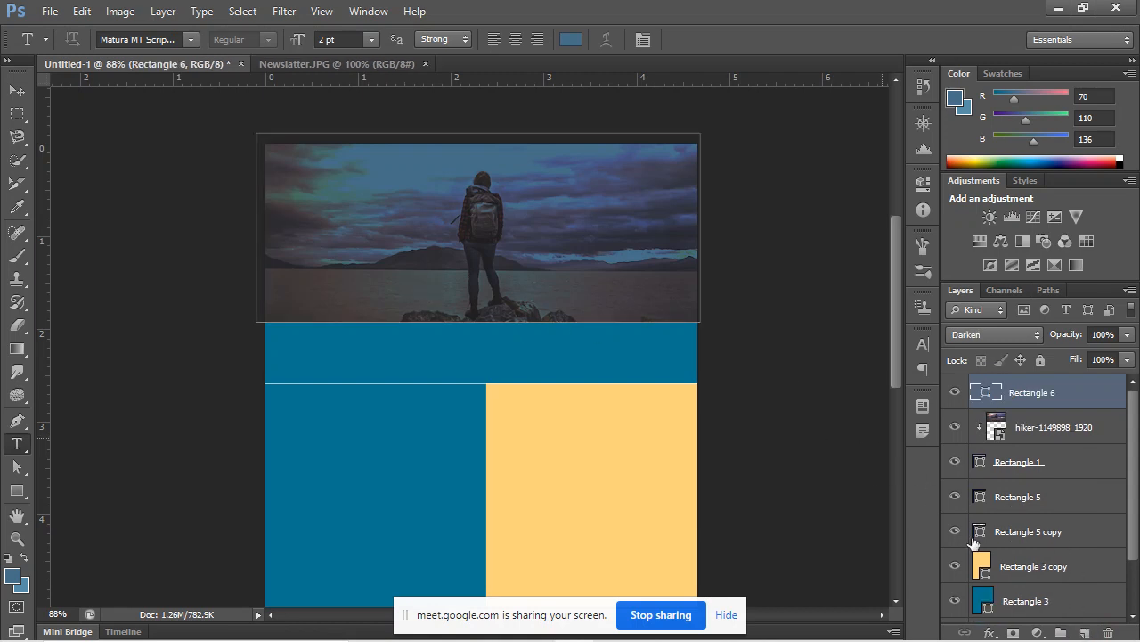
left_click(327, 258)
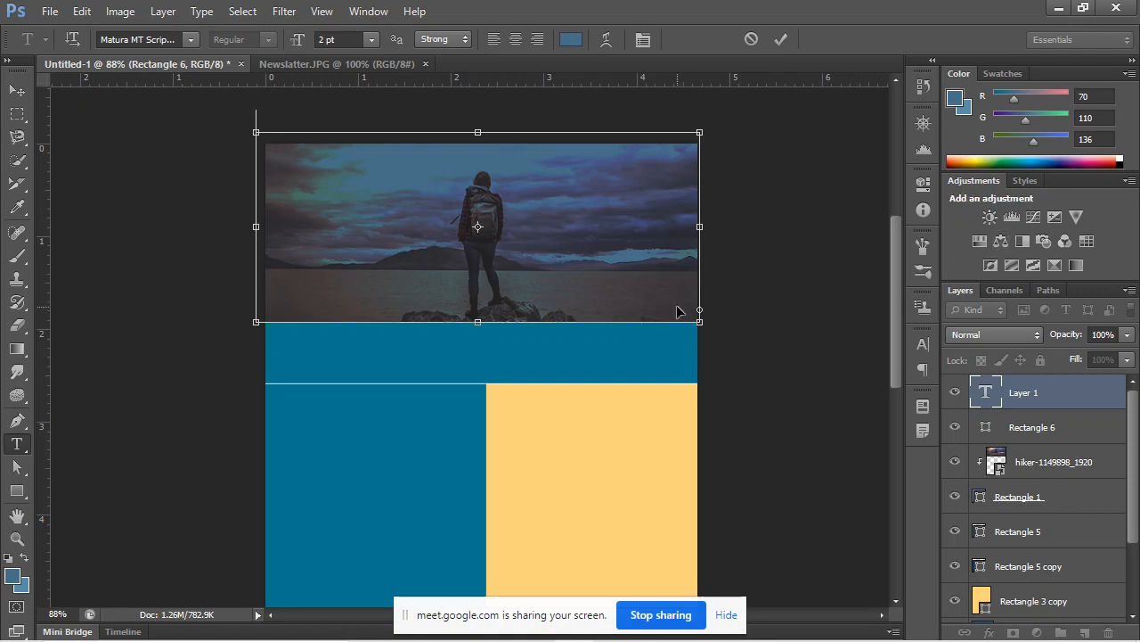
left_click(1109, 404)
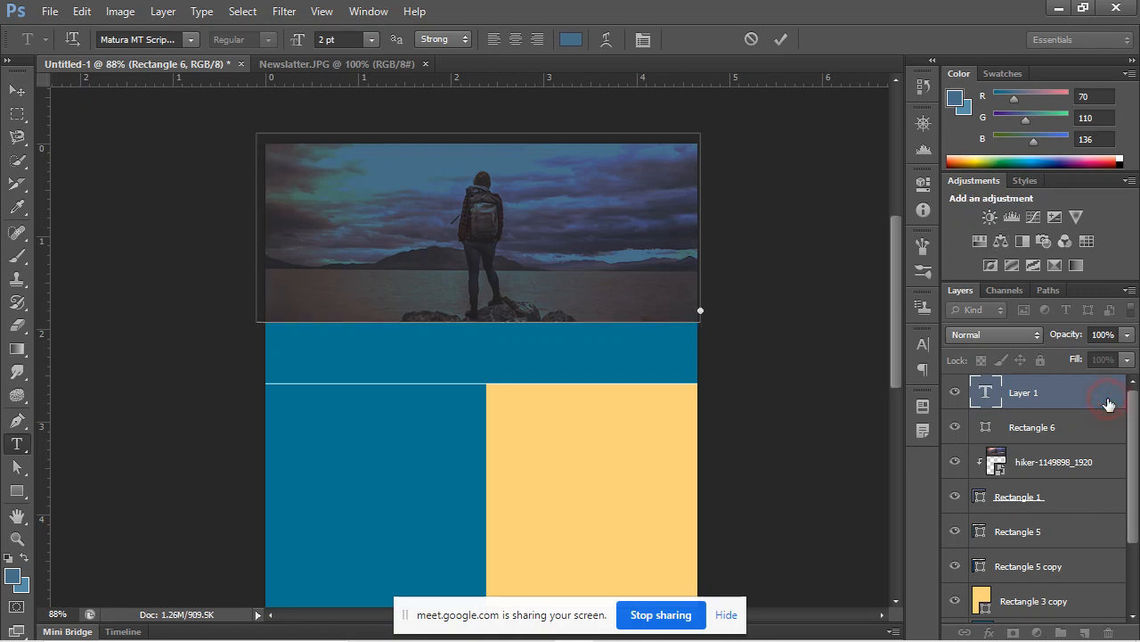
key("Delete")
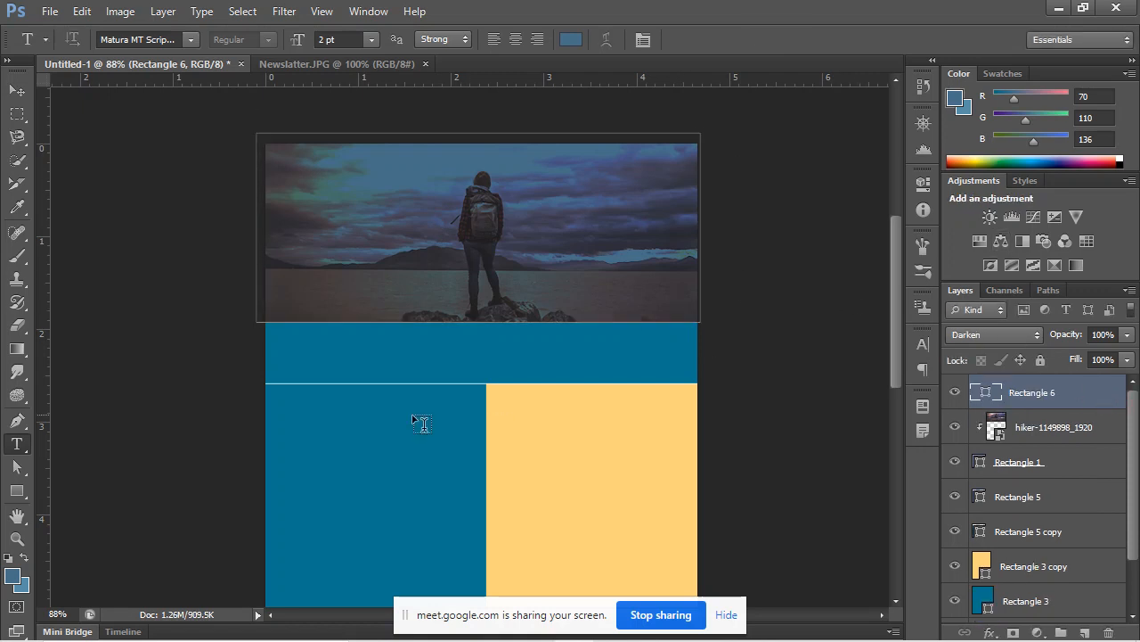
Add a text line reading "Community of Tourisam" that starts just outside the page beside the thin white divider line.
left_click(233, 385)
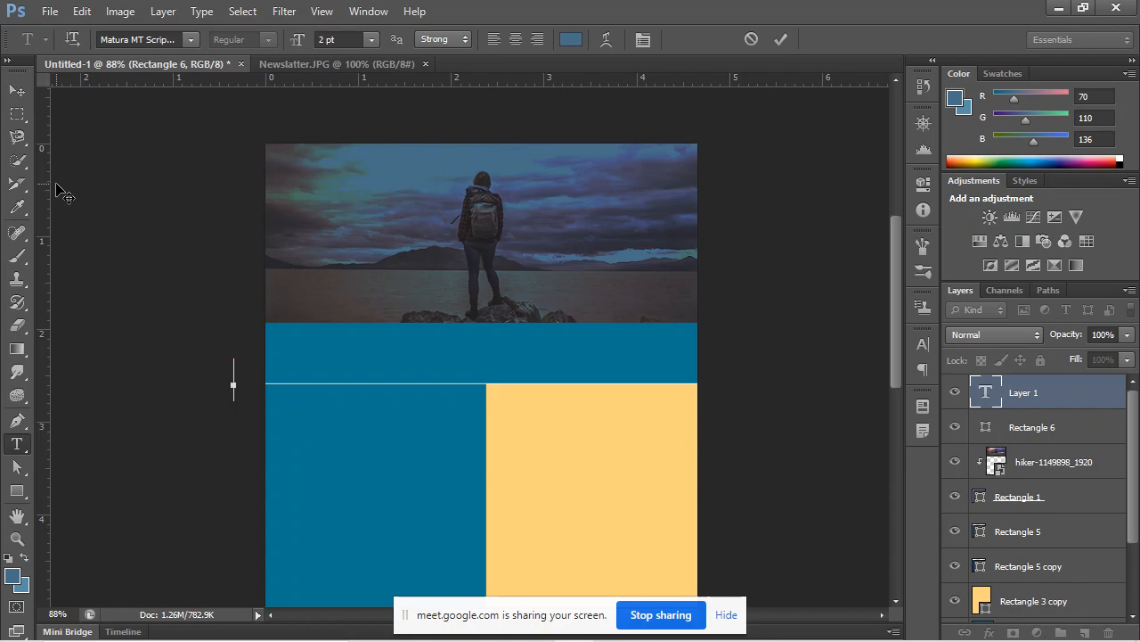
key("alt+Tab")
left_click(216, 222)
left_click(306, 66)
left_click(173, 69)
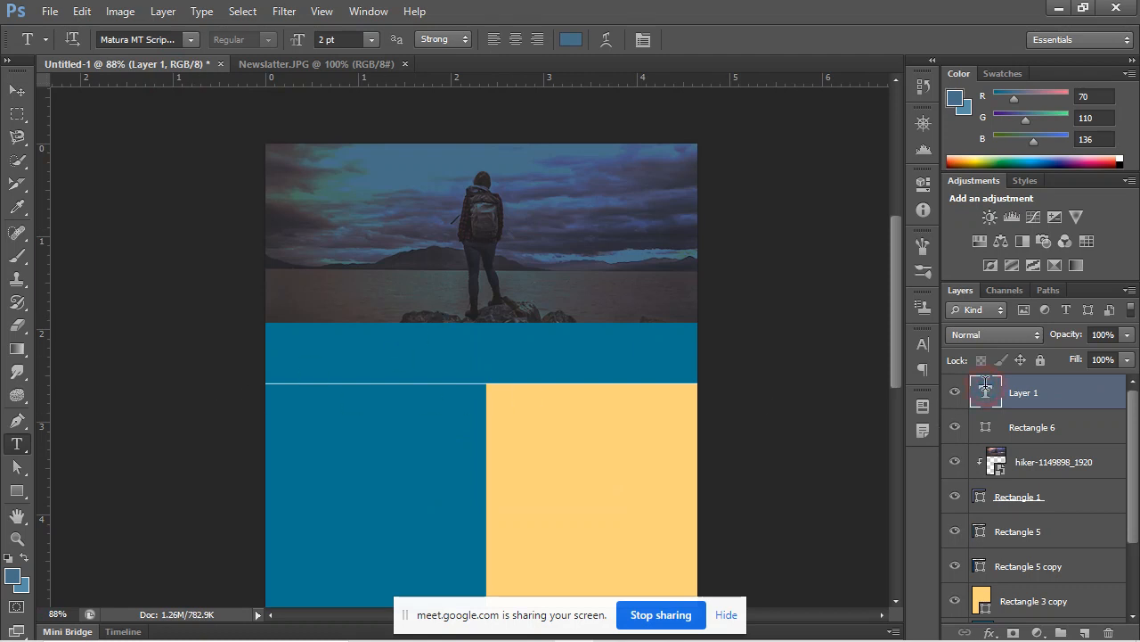
double_click(986, 390)
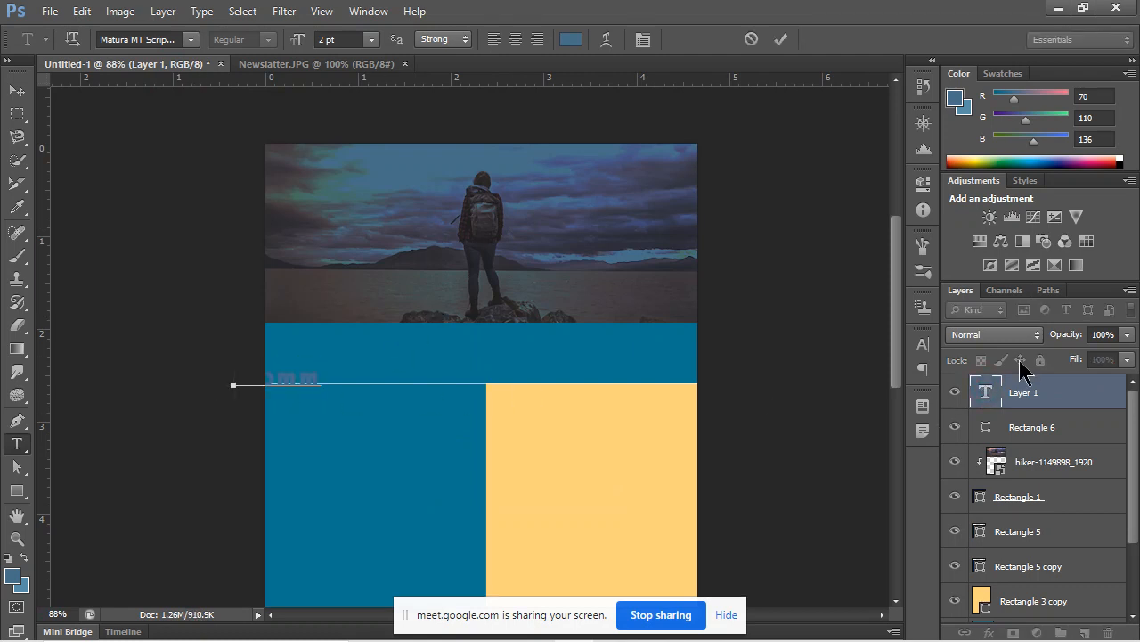
type("nity of Tr")
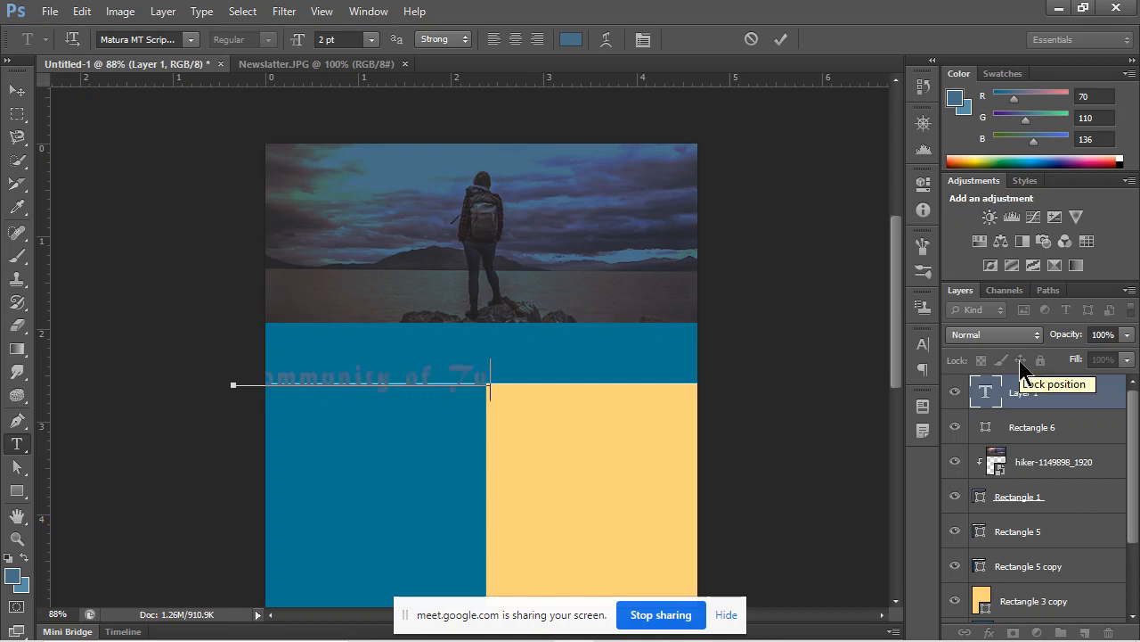
key("BackSpace")
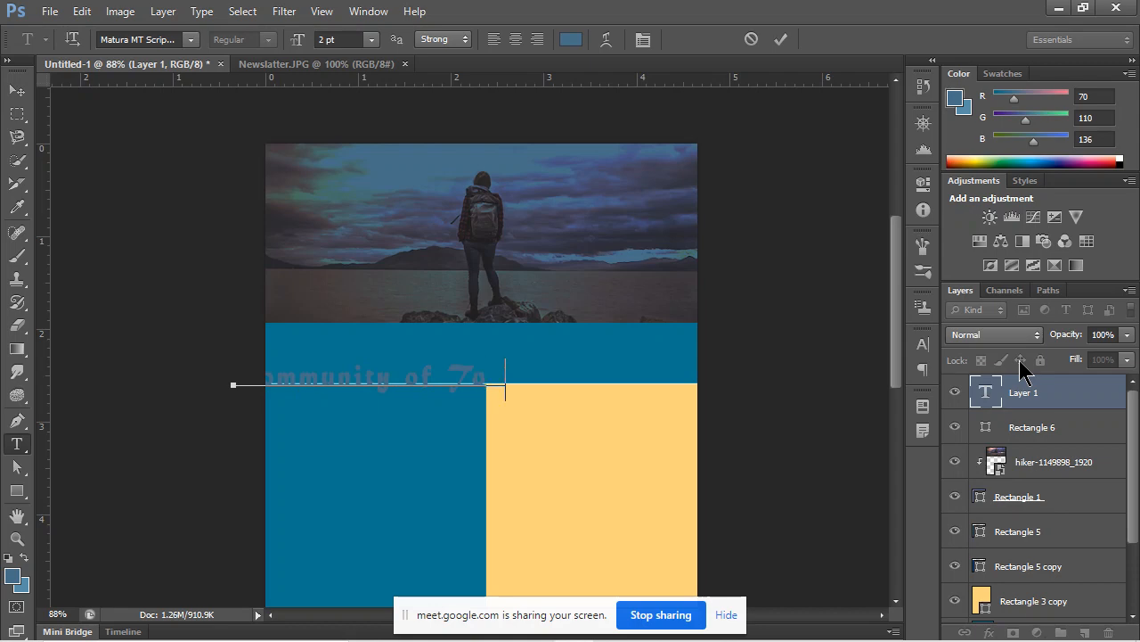
Recolour the whole "Community of Tourisam" text to light grey ededed.
key("ctrl+a")
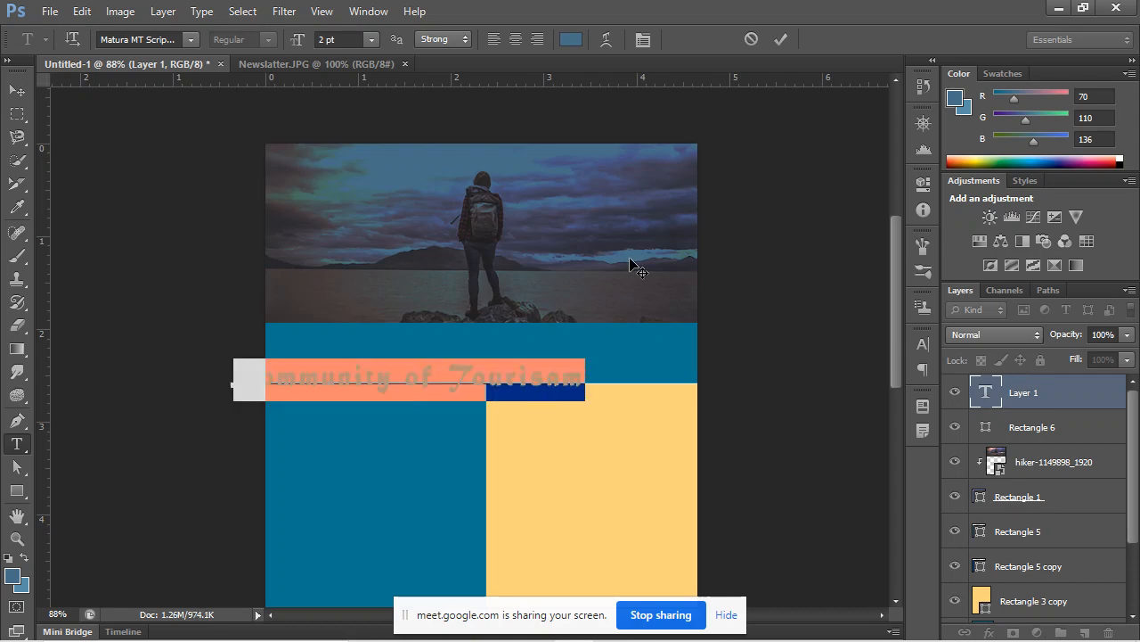
left_click(570, 39)
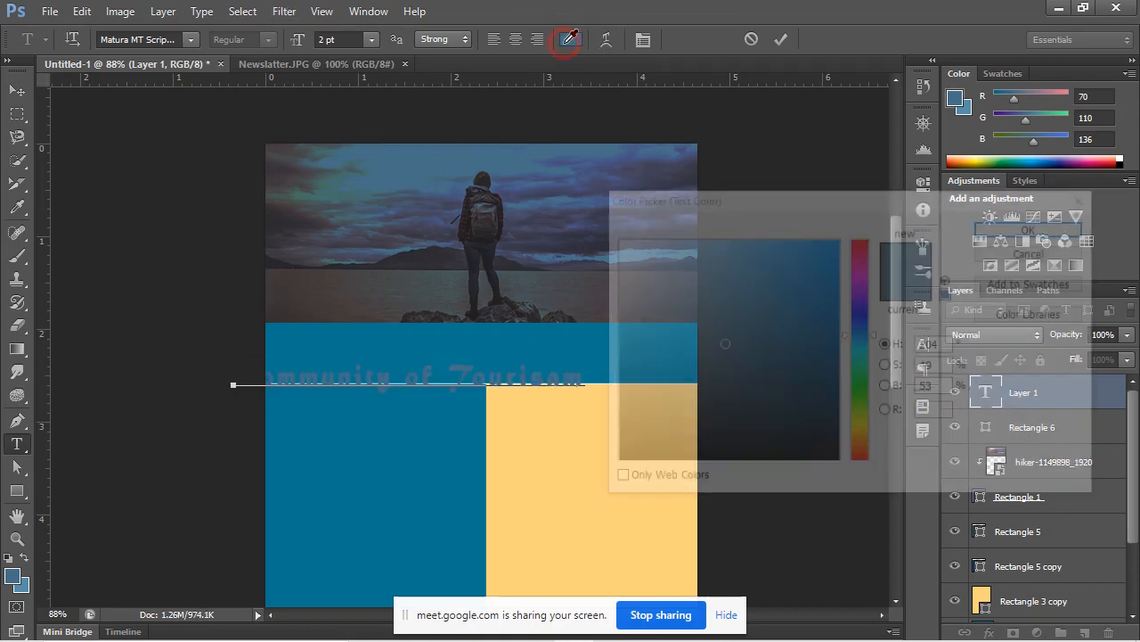
left_click_drag(621, 272, 613, 254)
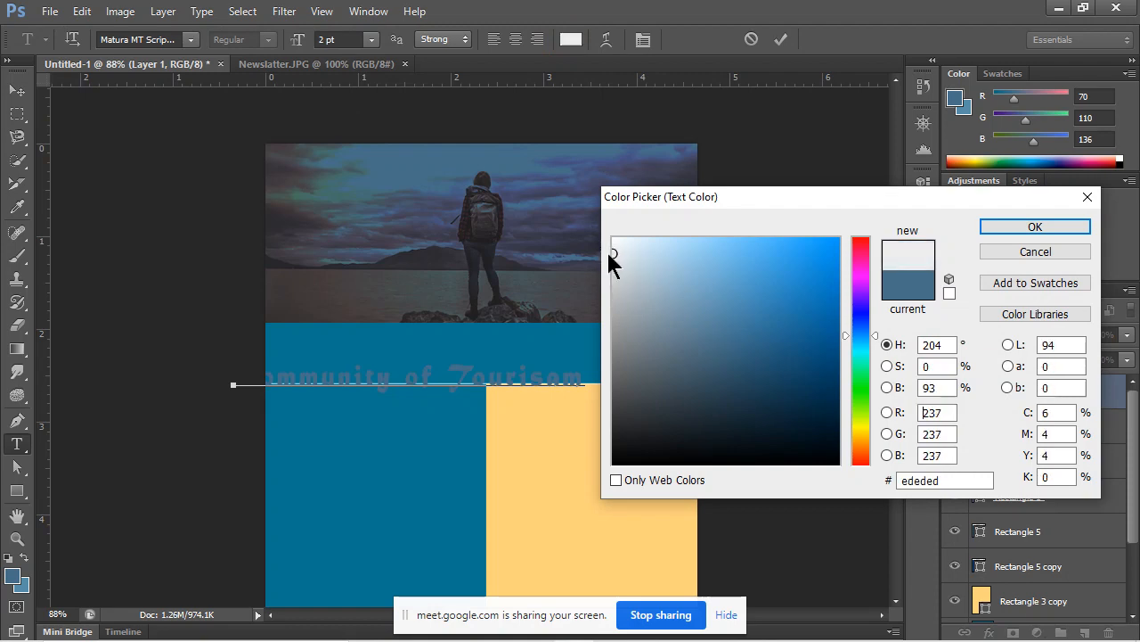
left_click(1001, 227)
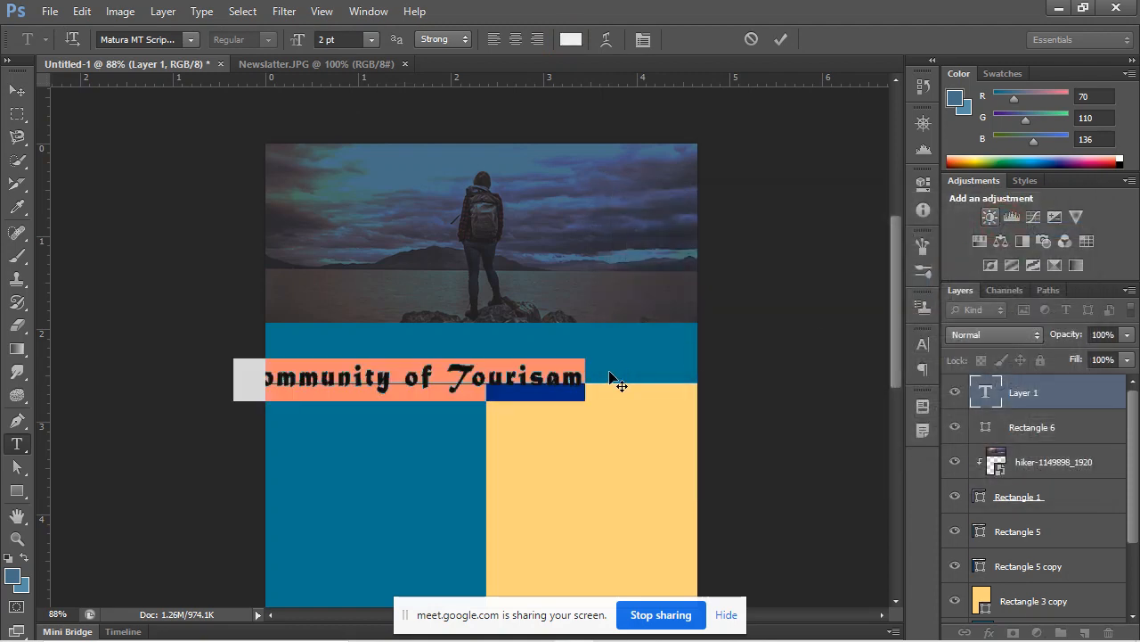
Try other fonts on the whole "Community of Tourisam" text, including Marlett, Lucida Sans Typewriter, Lucida Console, Libertinus Sans and Libertinus Math.
left_click(178, 38)
key("Up")
key("Up")
key("Up")
key("Up")
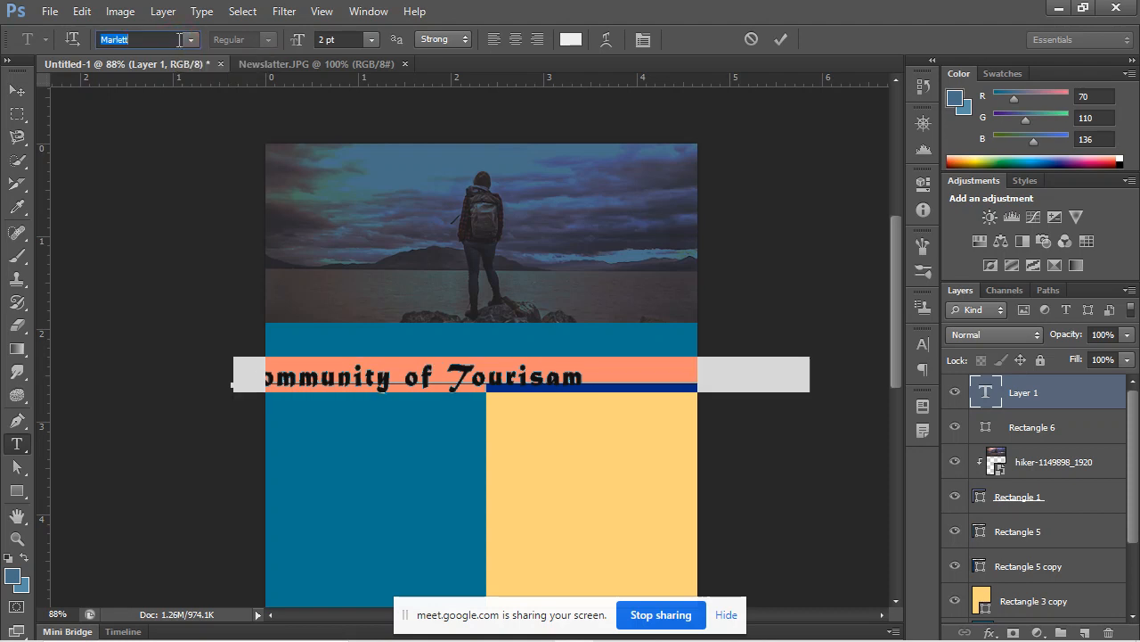
key("Up")
key("Up")
key("Up")
key("Up")
key("Up")
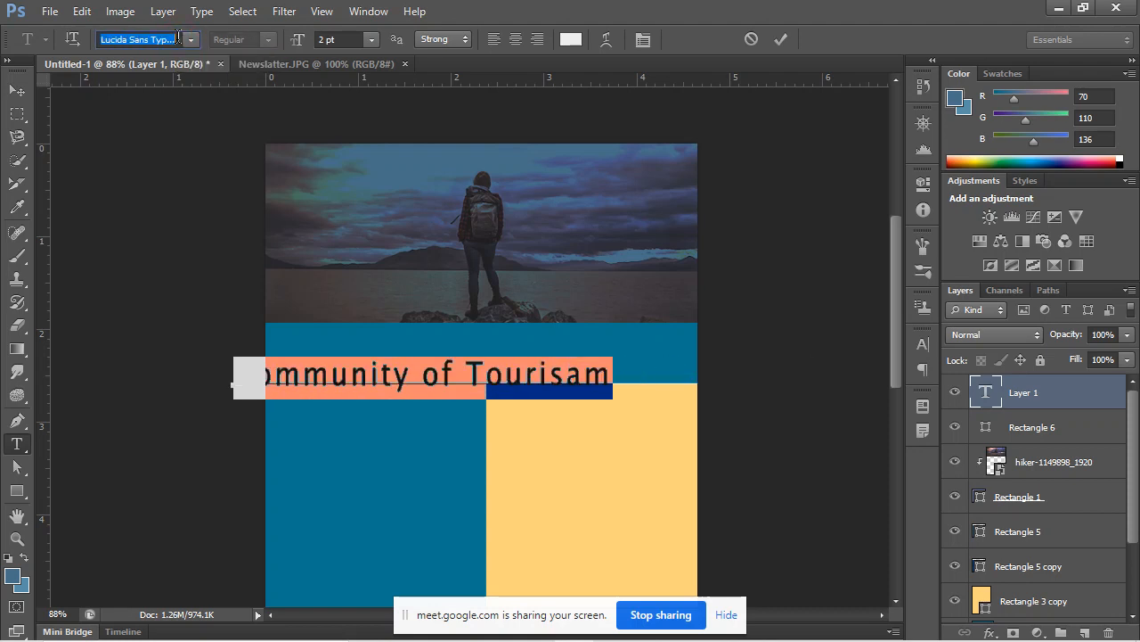
key("Up")
key("Up")
key("Up")
key("Up")
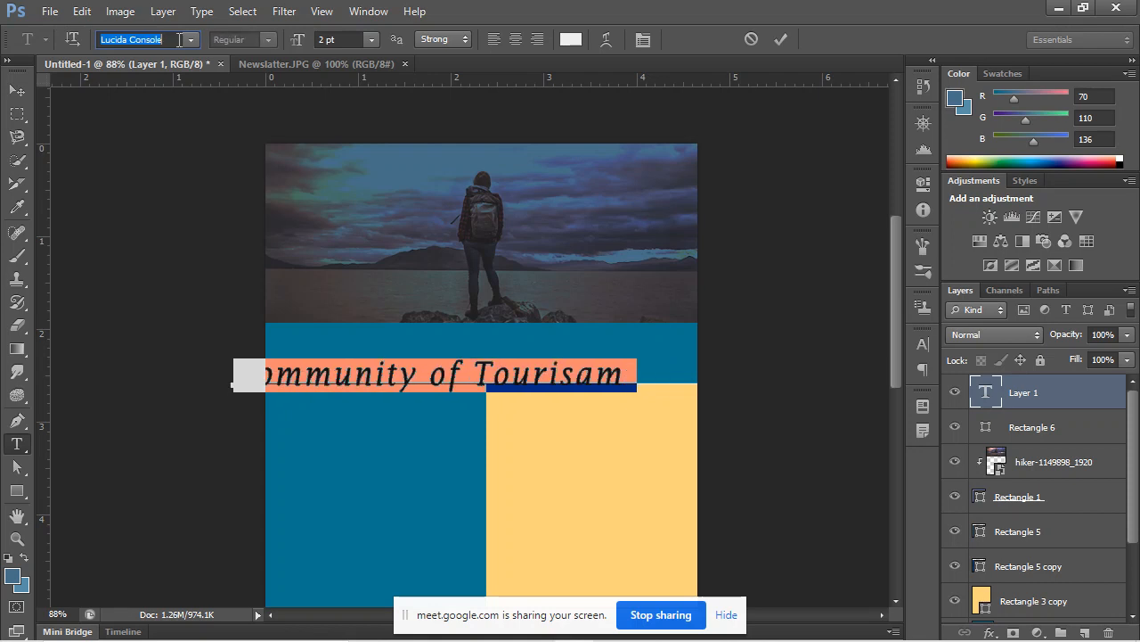
key("Up")
key("Up")
key("Up")
key("Up")
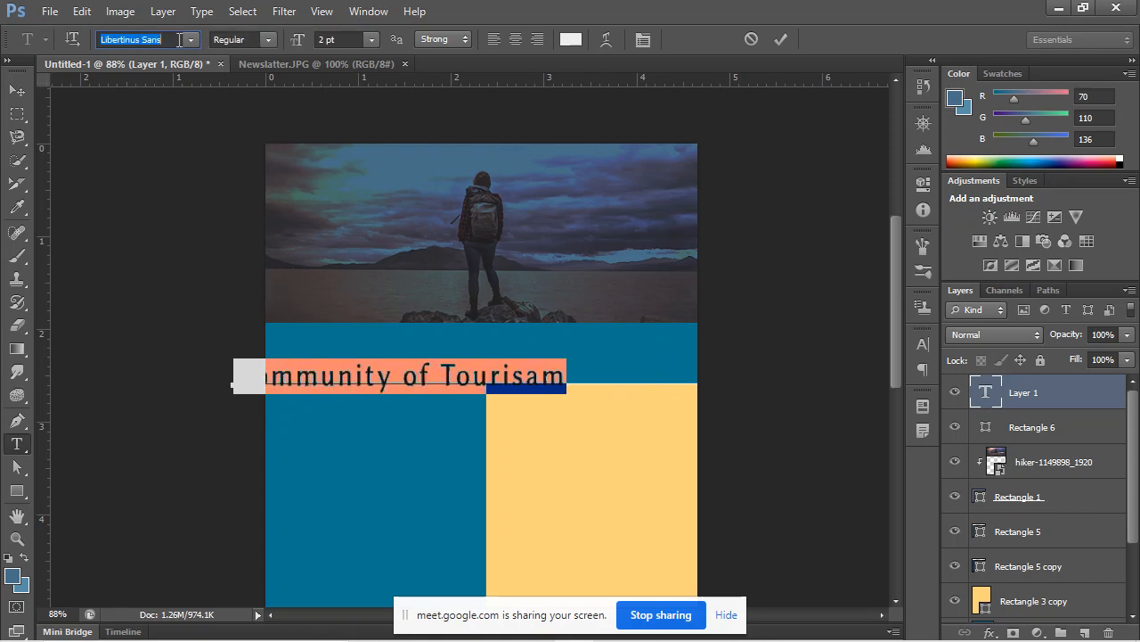
key("Up")
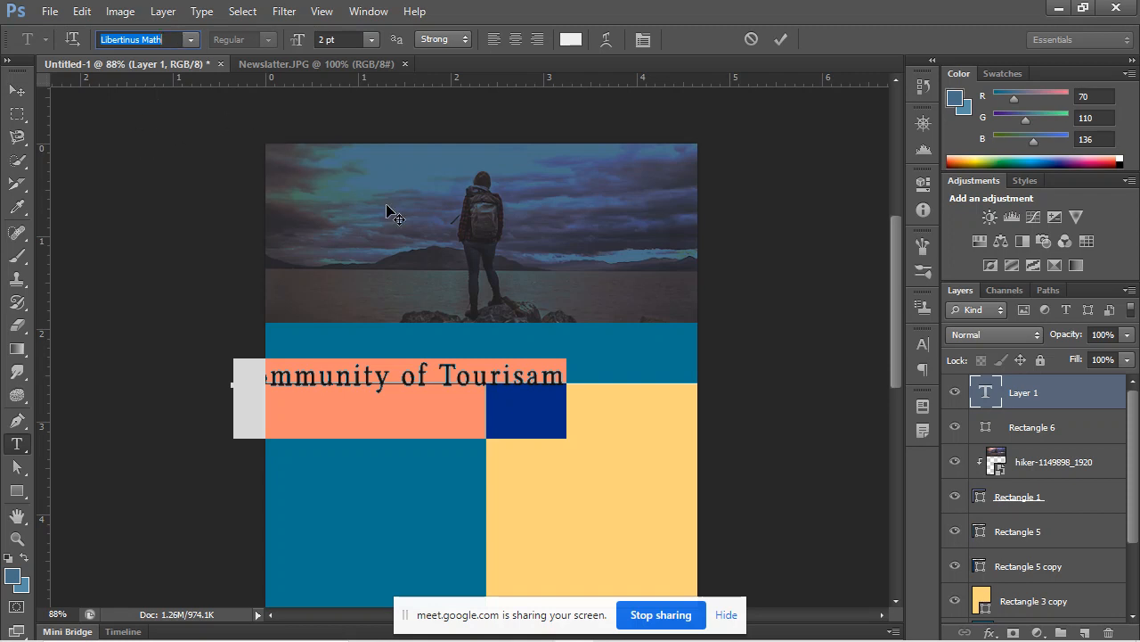
Switch to the Chrome browser window that has Facebook open.
key("alt+Tab")
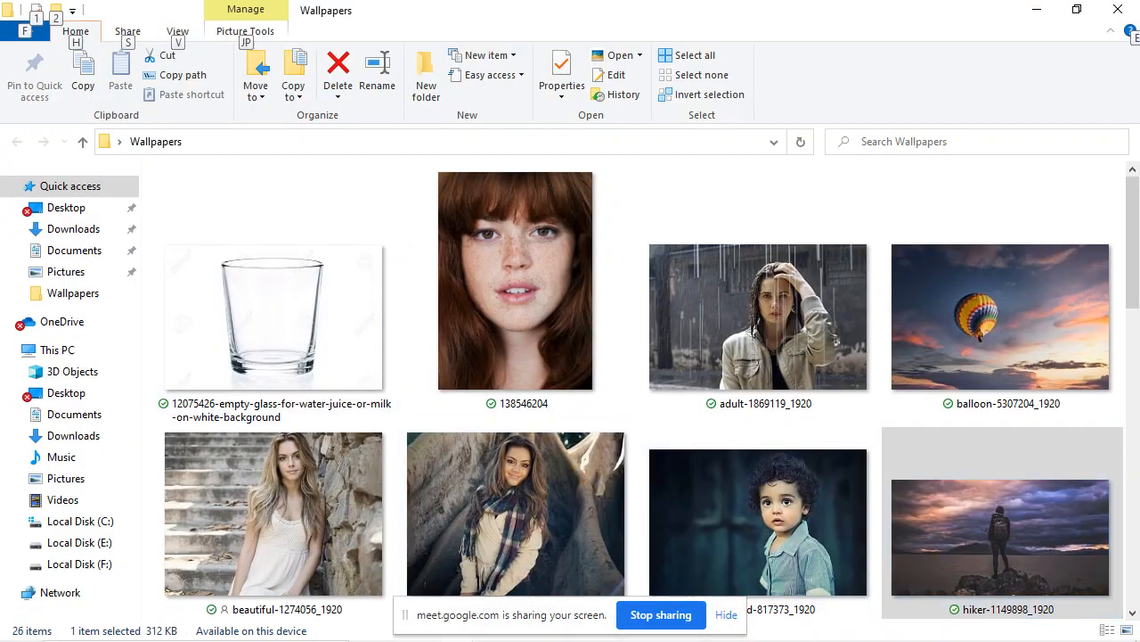
key("alt+Tab")
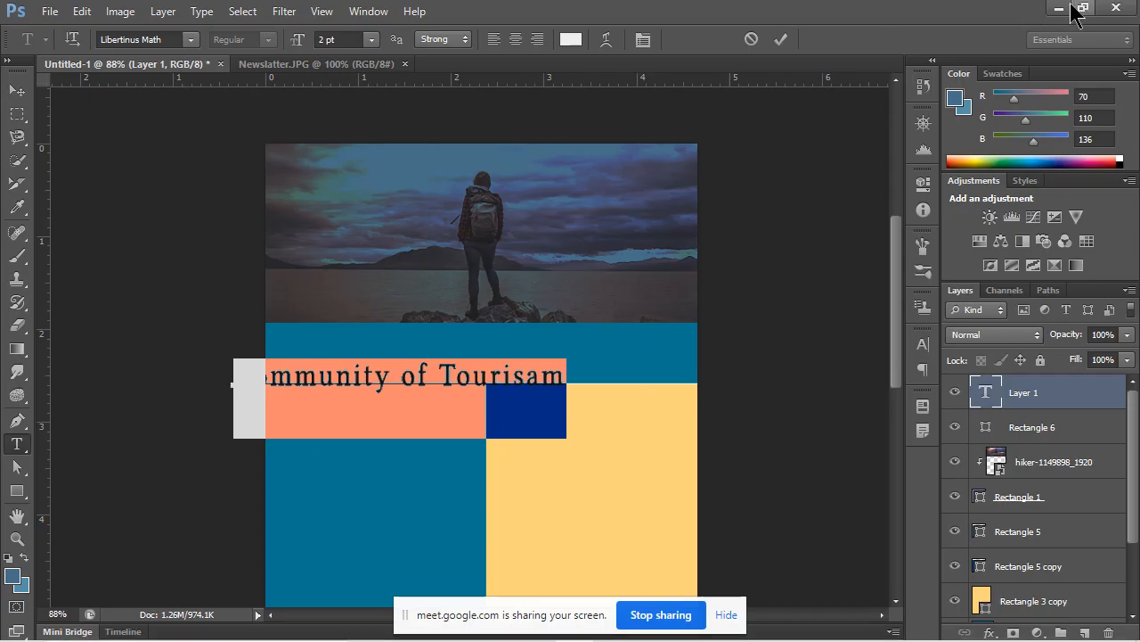
left_click(1048, 9)
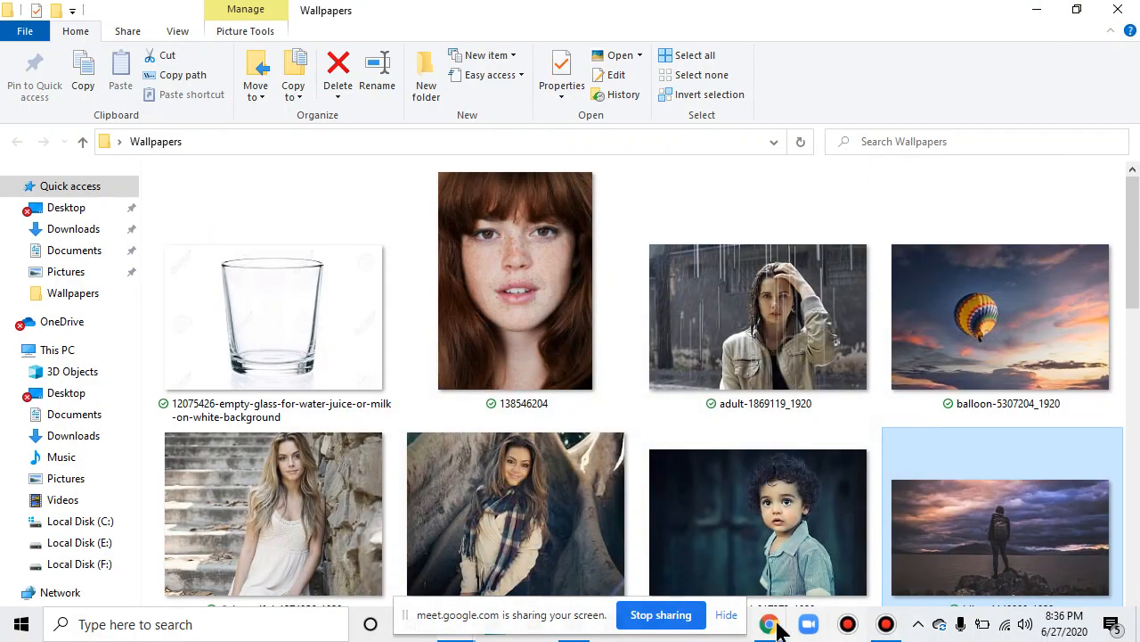
mouse_move(772, 625)
left_click(704, 557)
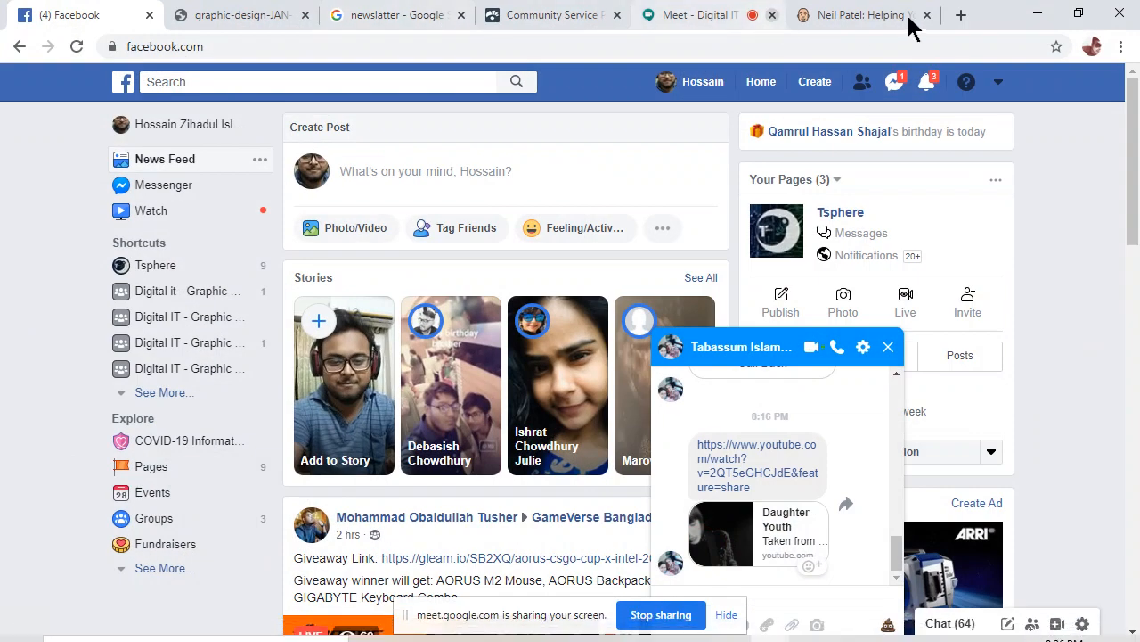
Search Google for "fontawesome" in a new browser tab and open the Font Awesome 6 site.
left_click(961, 15)
type("ww")
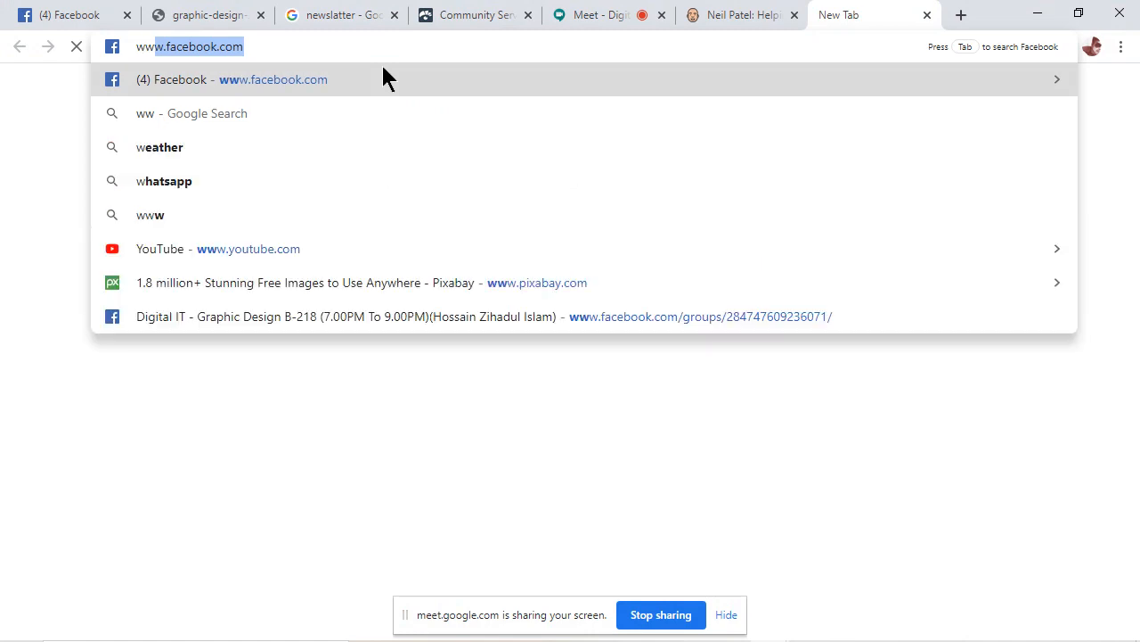
type("w.")
key("BackSpace")
key("BackSpace")
key("BackSpace")
key("BackSpace")
key("BackSpace")
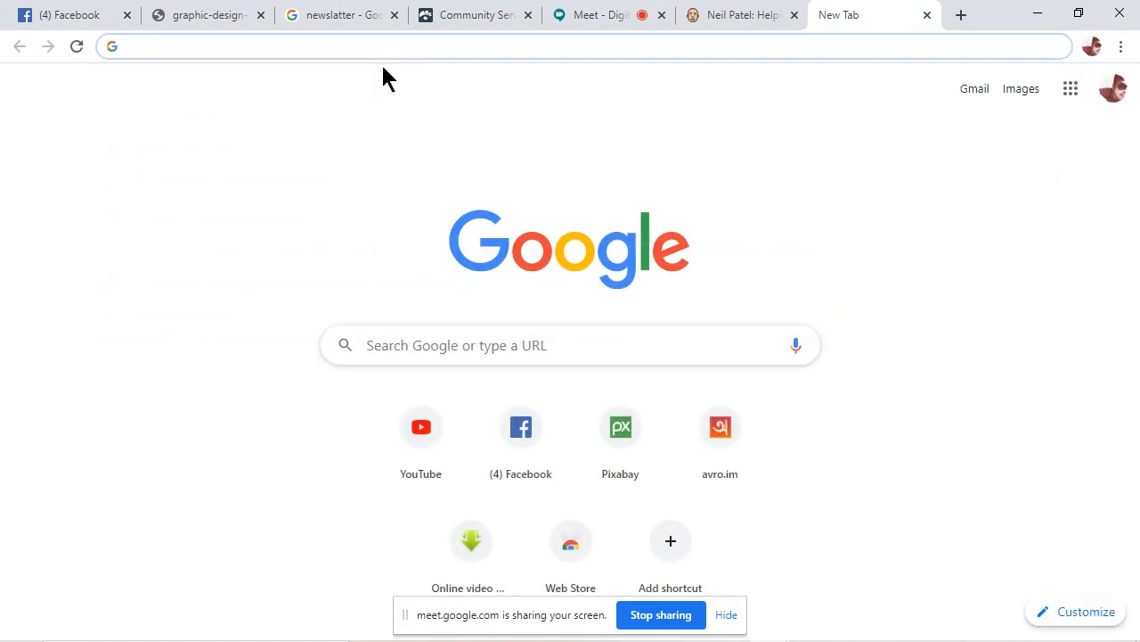
left_click(425, 343)
type("f")
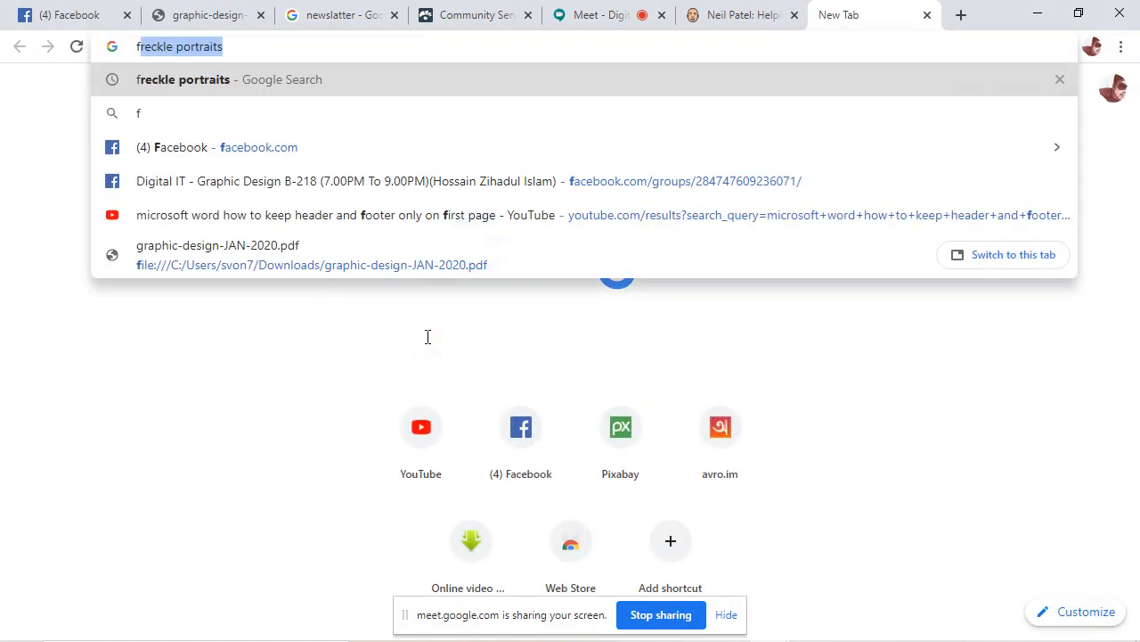
type("ontawes")
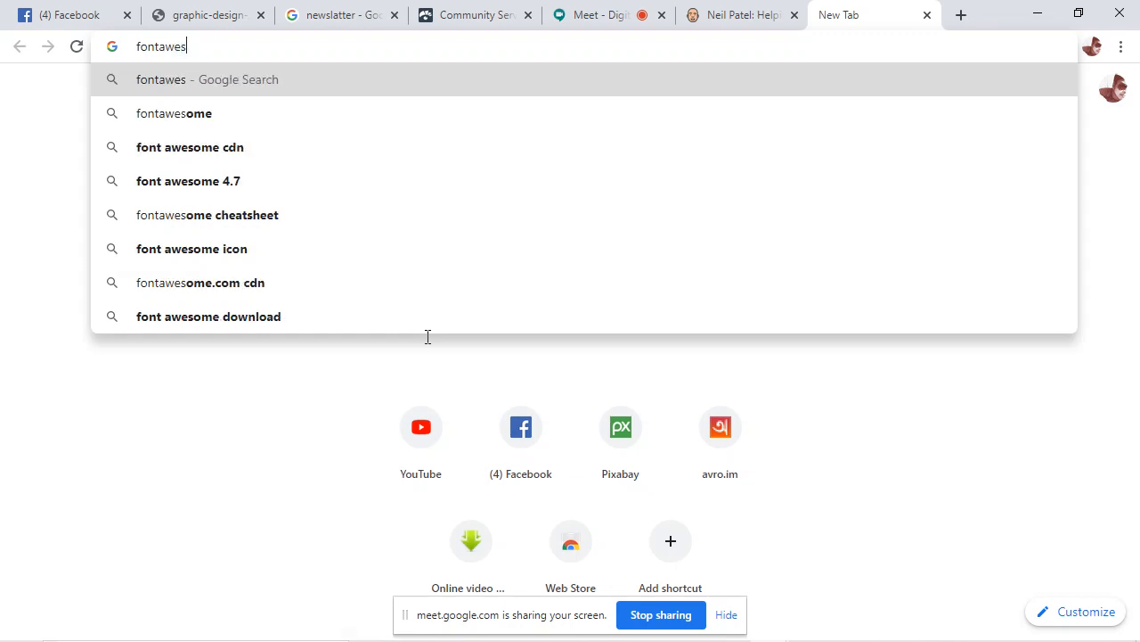
type("ome")
key("Return")
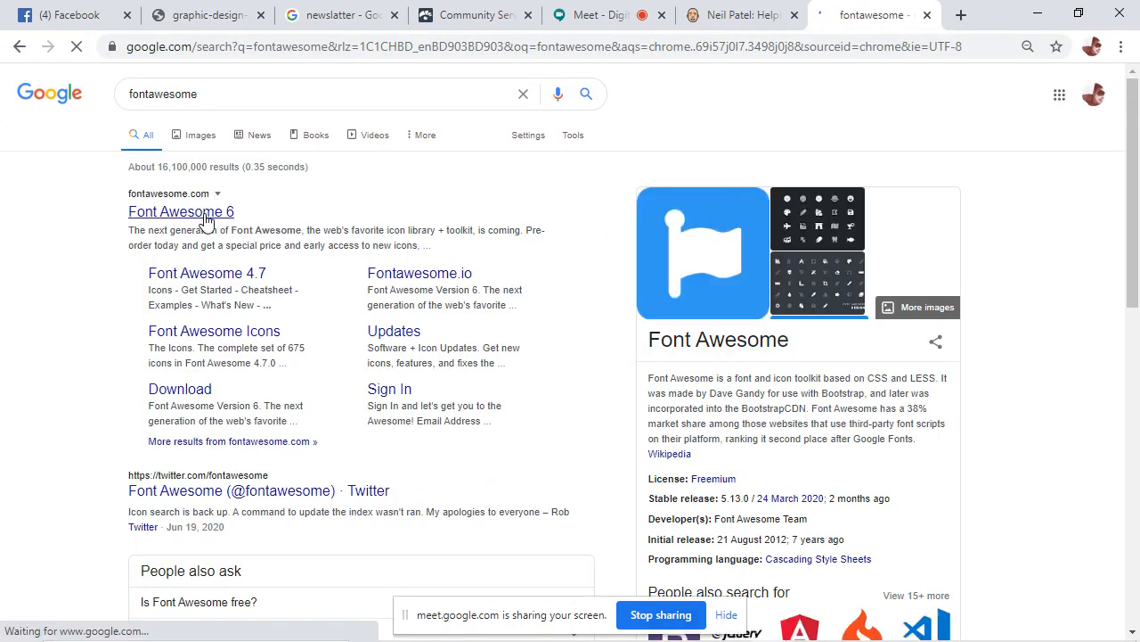
left_click(204, 220)
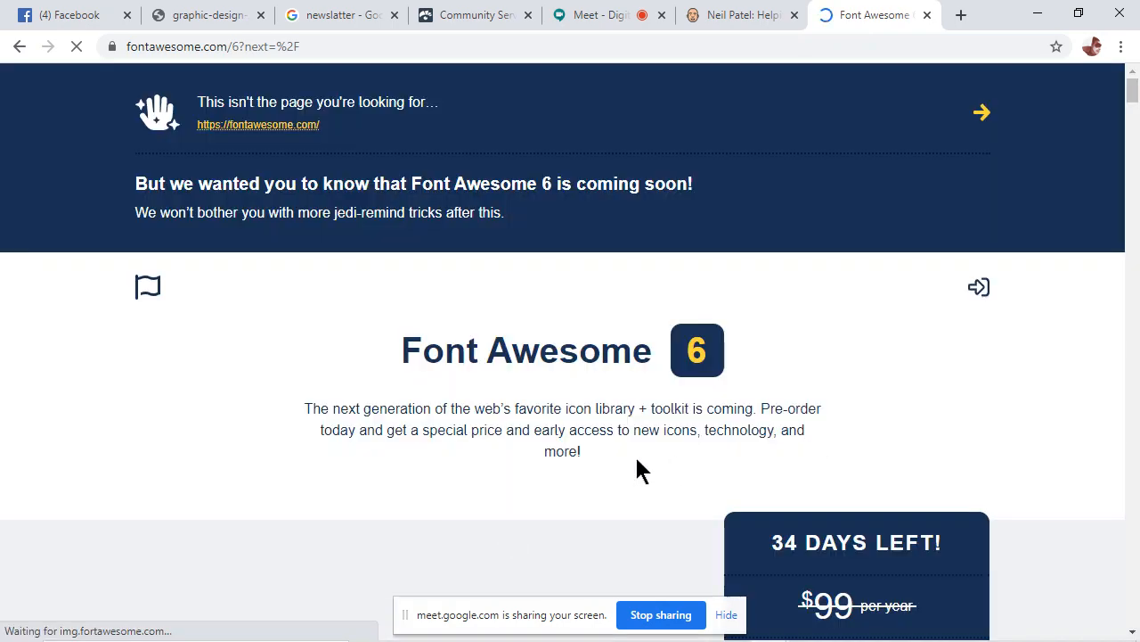
Look through the Font Awesome 6 page's icon, services and commissioned icon sections, and close its tab.
scroll(328, 413, "down", 3)
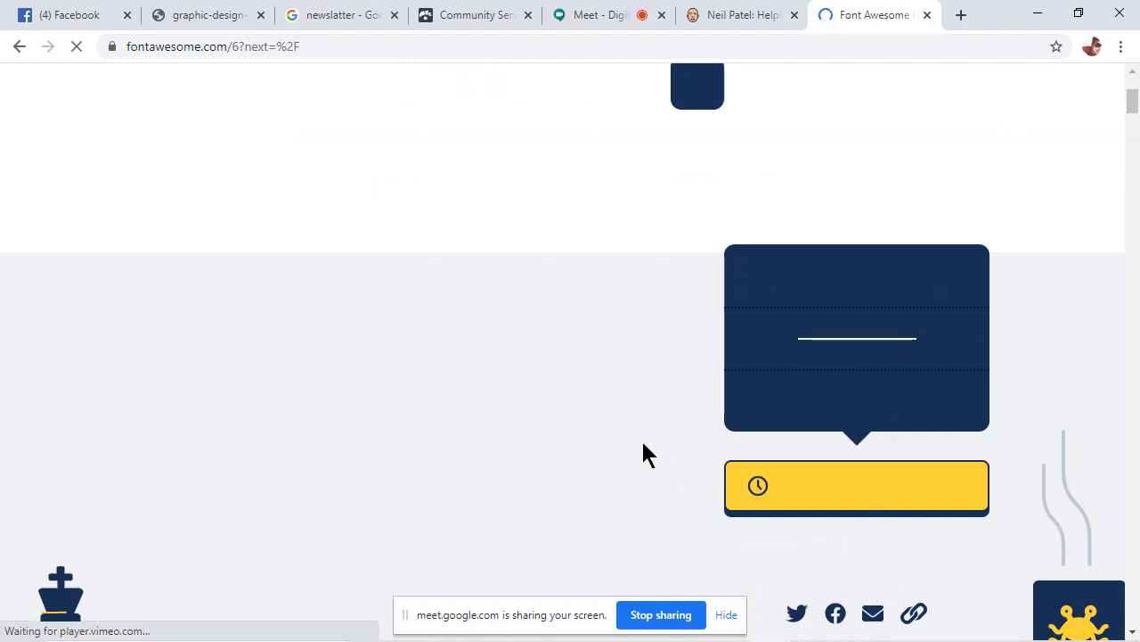
scroll(503, 414, "down", 15)
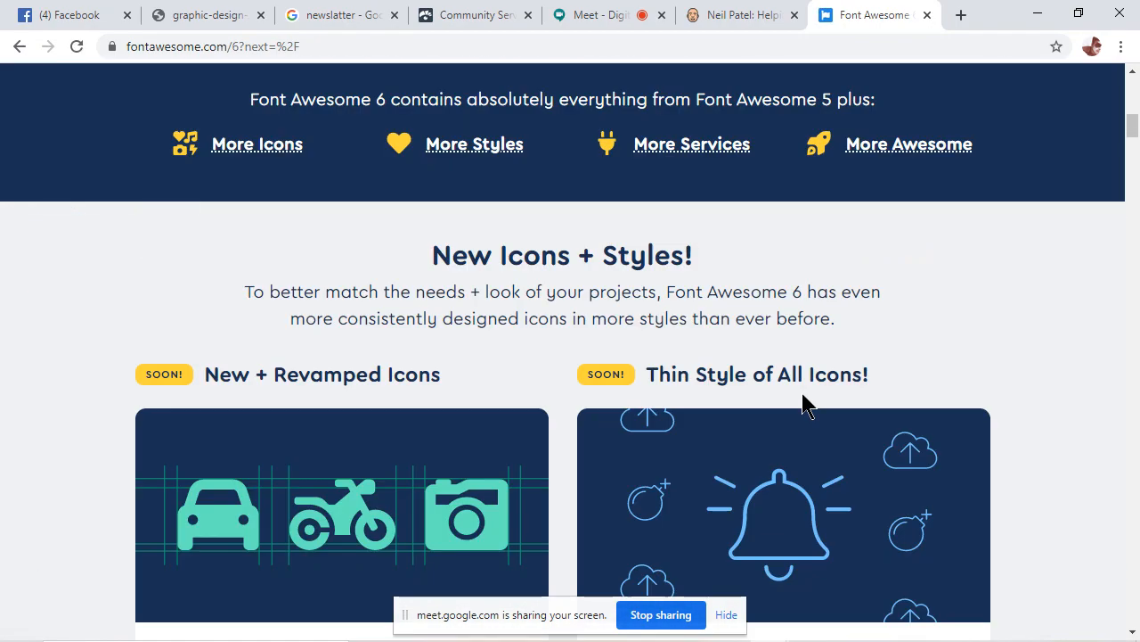
scroll(702, 412, "down", 10)
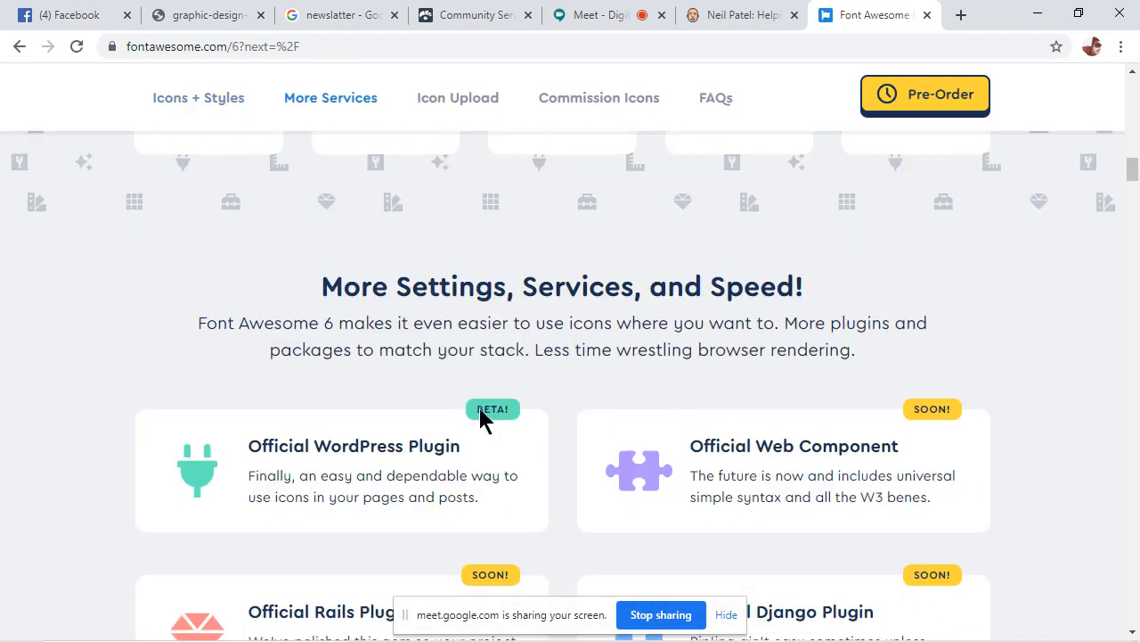
scroll(756, 451, "down", 15)
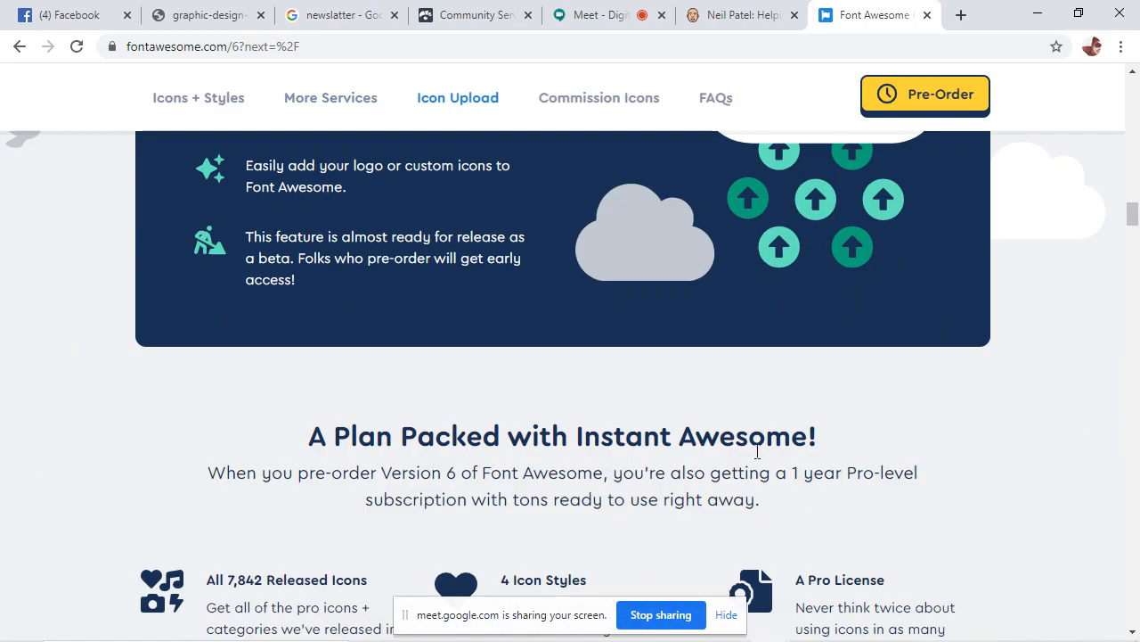
scroll(695, 442, "down", 3)
scroll(725, 415, "up", 10)
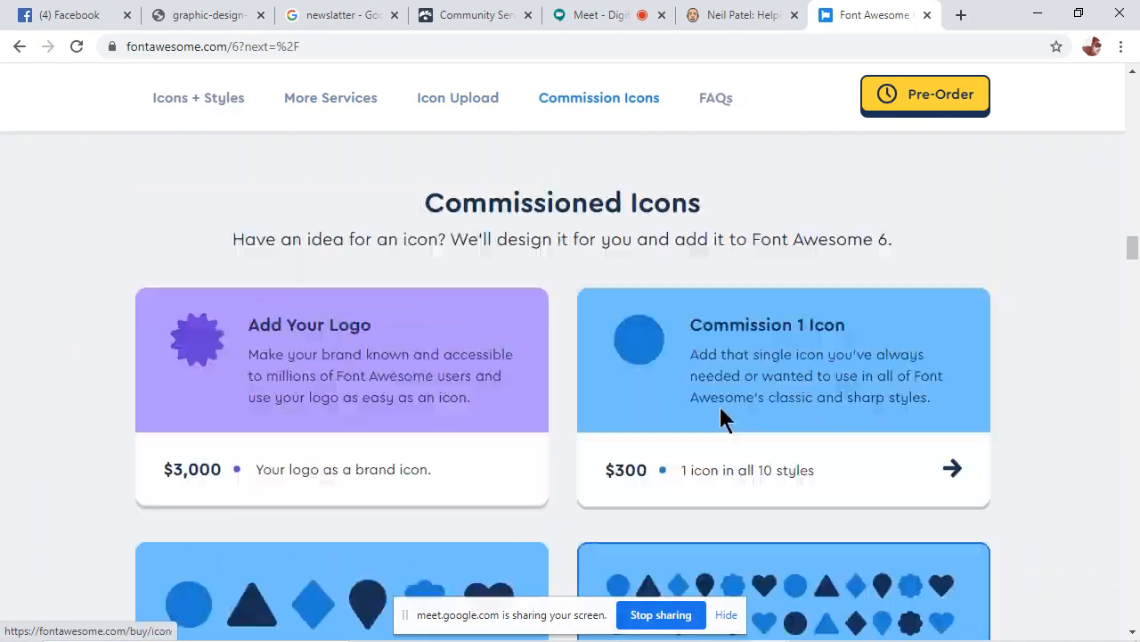
scroll(431, 233, "up", 15)
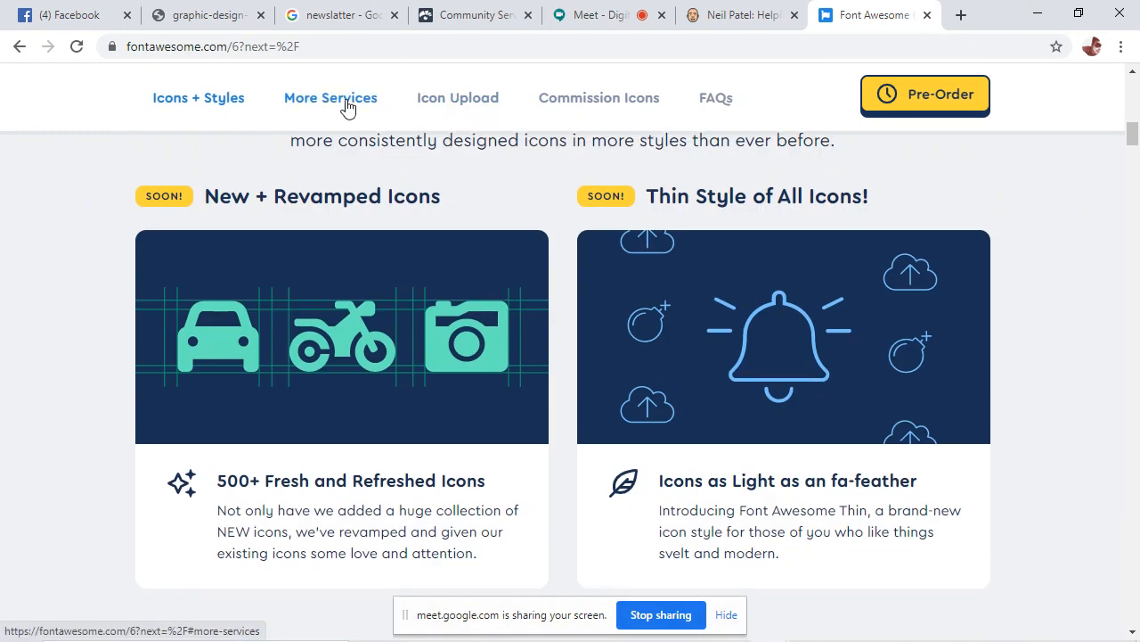
left_click(928, 16)
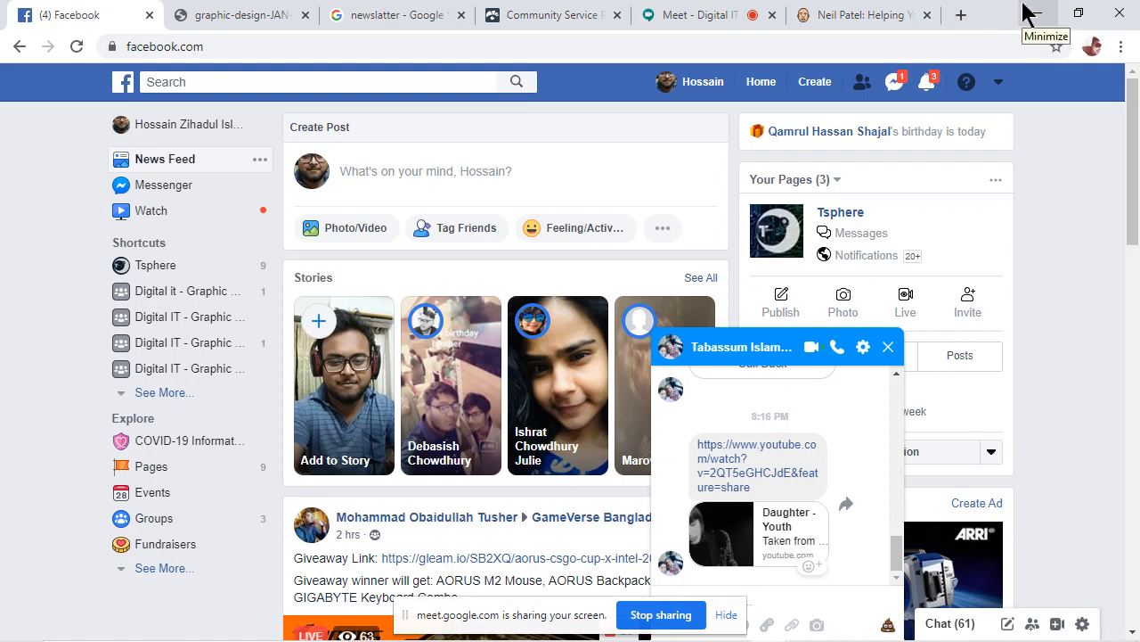
Return to Photoshop and try further fonts such as Lemon and Agency FB on the whole title text.
key("alt+Tab")
key("Tab")
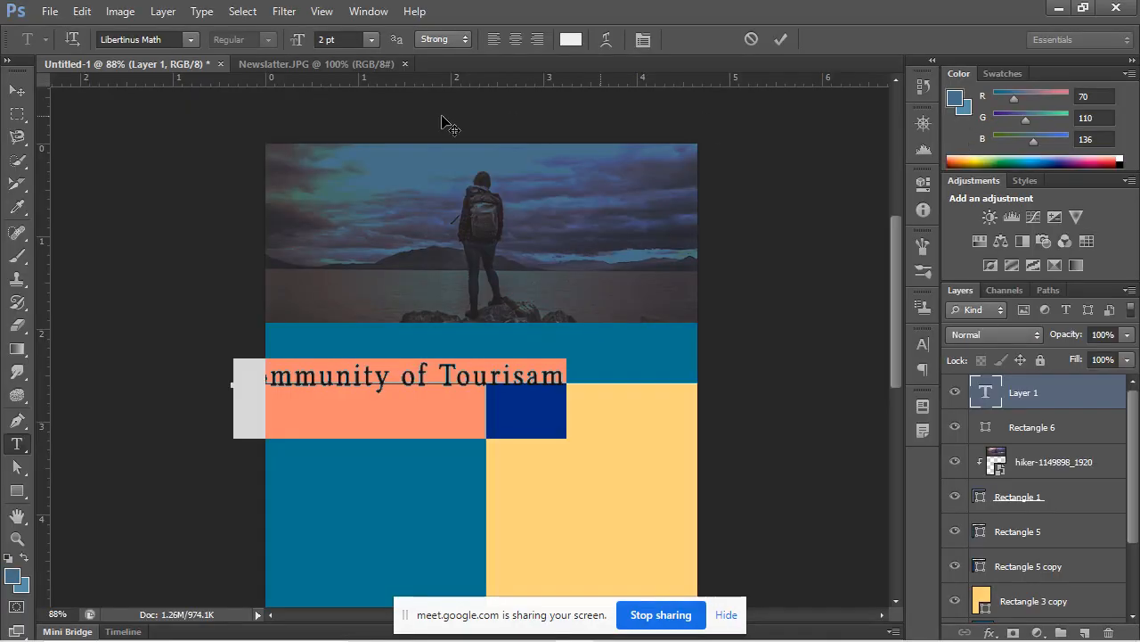
left_click(176, 39)
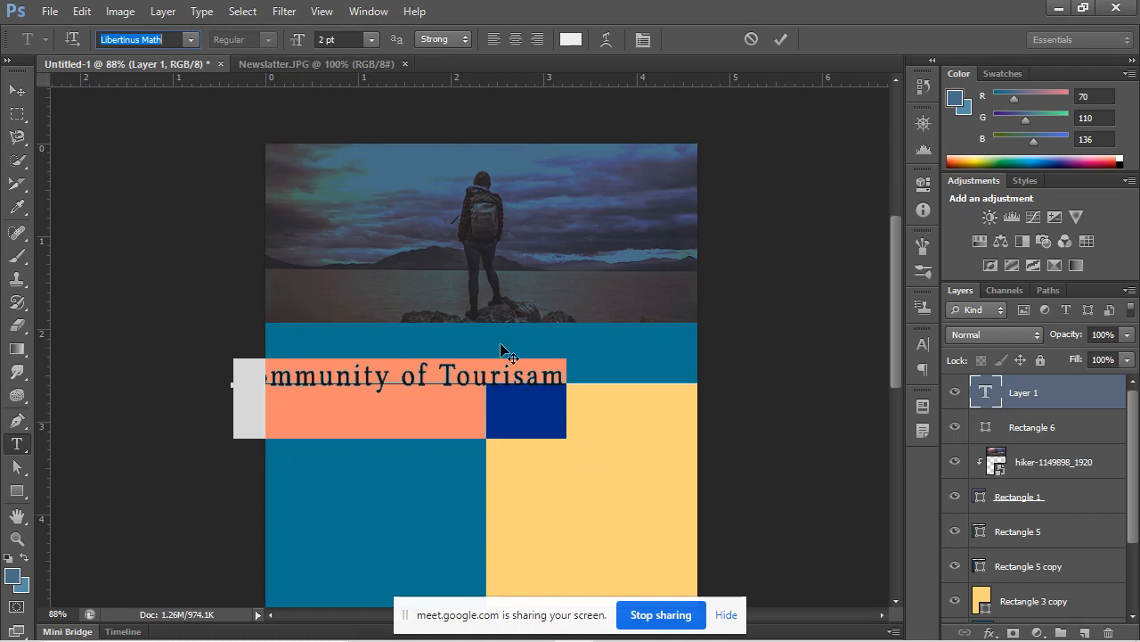
key("Up")
key("Up")
key("Up")
key("Up")
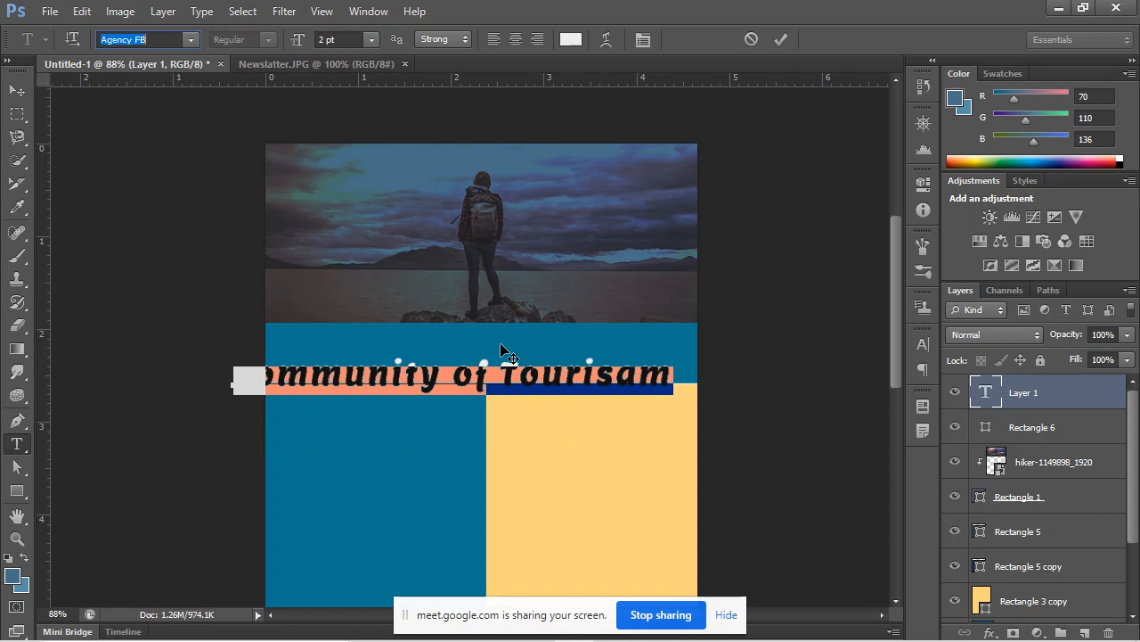
Try the Algerian font on only the words "of Tourisam" in the title.
left_click_drag(672, 382, 451, 358)
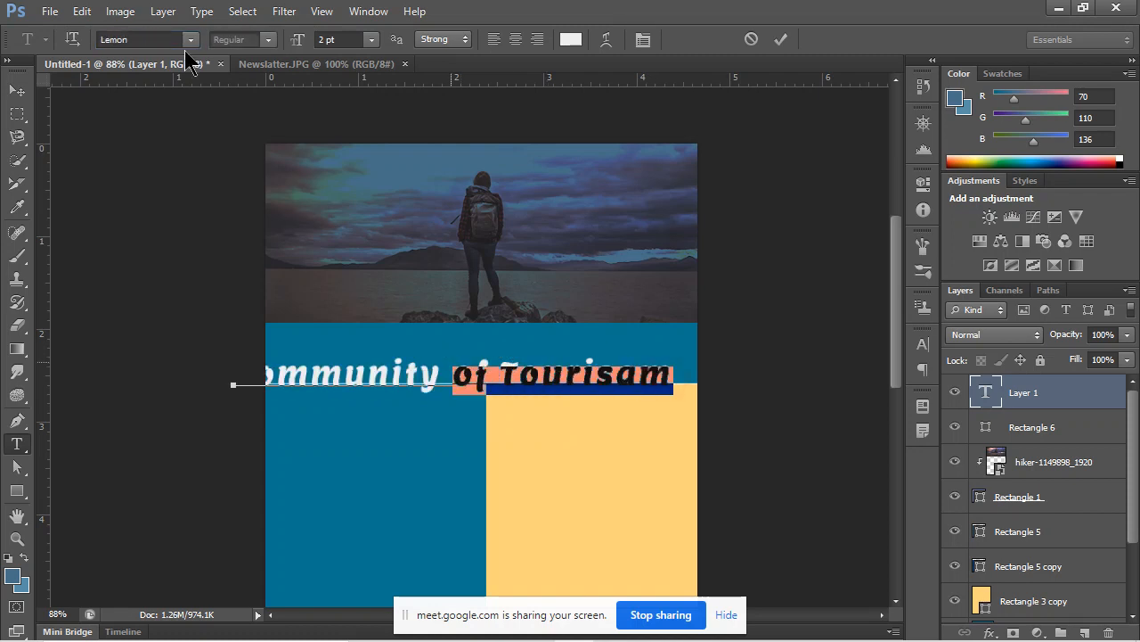
left_click(153, 35)
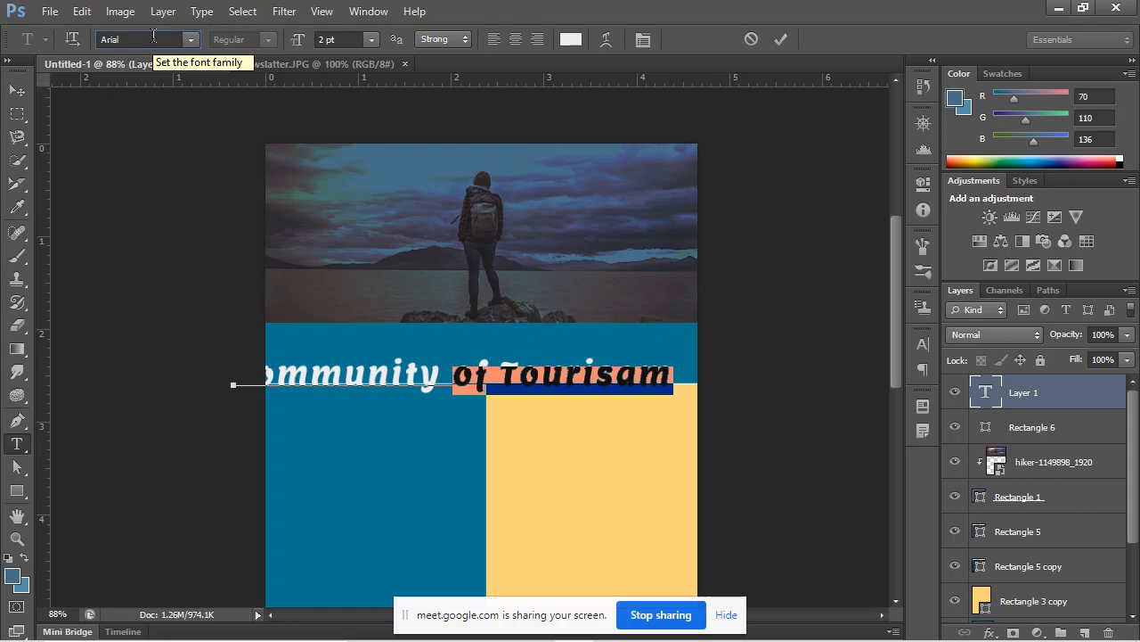
key("Up")
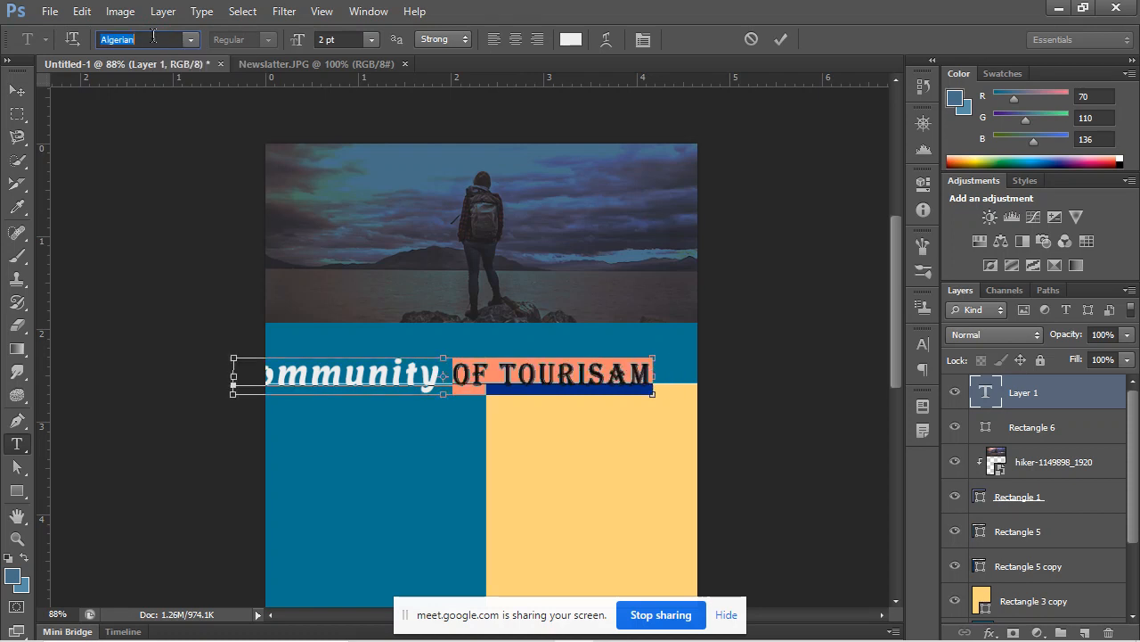
Set the whole "Community of Tourisam" text to the Arial font.
key("ctrl+a")
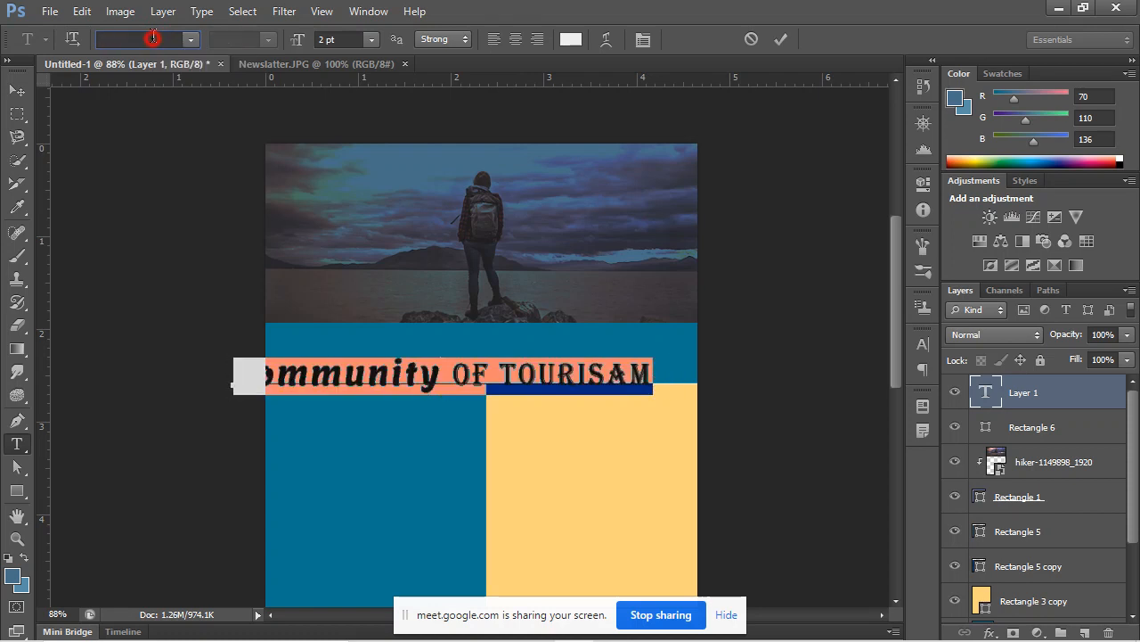
key("Down")
key("Return")
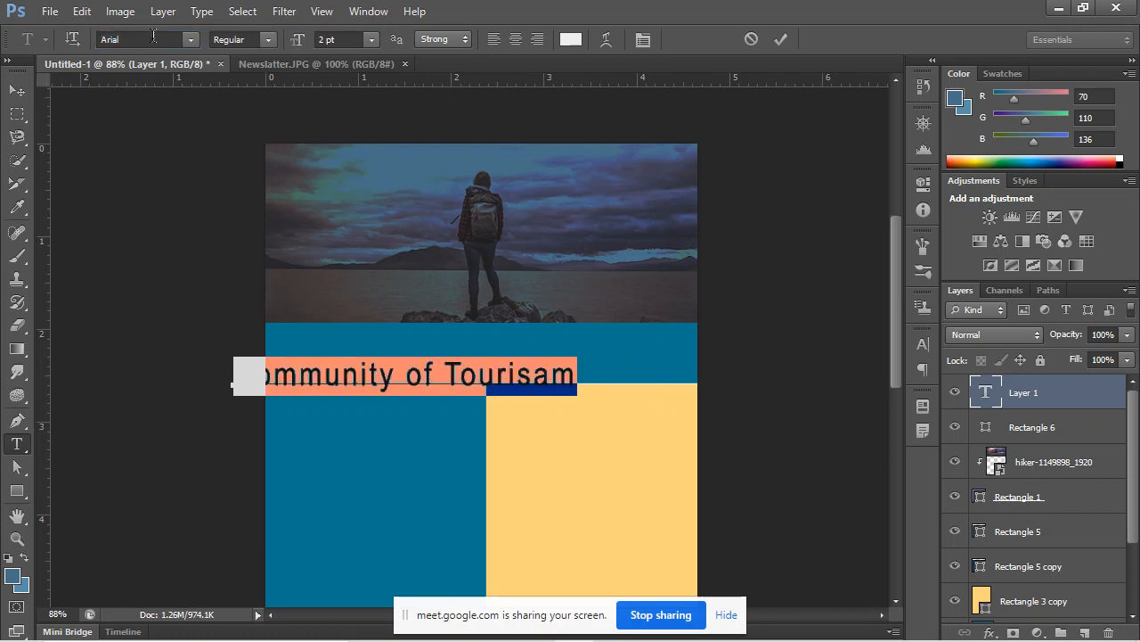
Commit the title text and move it up onto the lower part of the header photo, across the hiker.
left_click(17, 90)
left_click(401, 376)
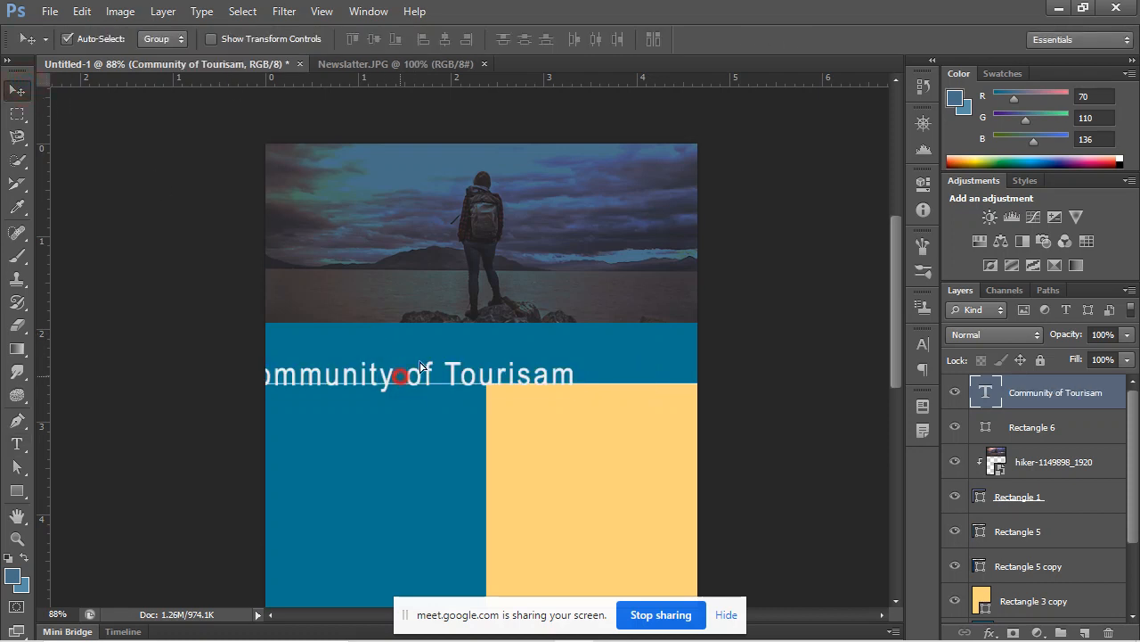
mouse_move(420, 366)
left_mouse_down()
mouse_move(508, 259)
mouse_move(478, 260)
mouse_move(529, 263)
left_mouse_up()
Delete the words "of Tourisam" from the title so the text line reads only "Community".
left_click(18, 442)
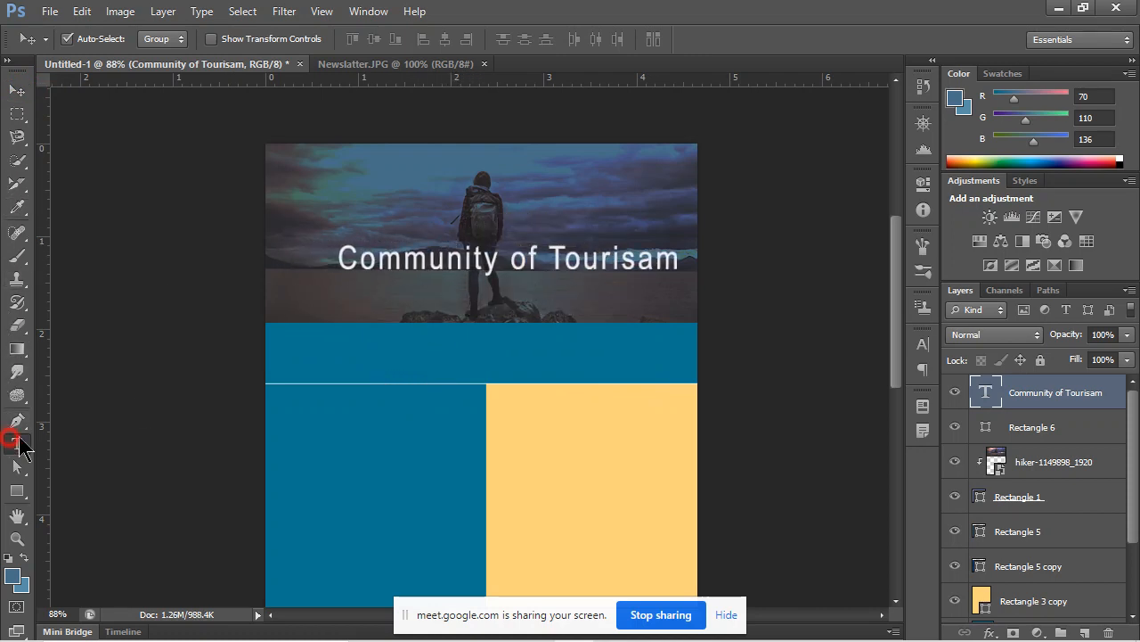
left_click_drag(510, 261, 692, 267)
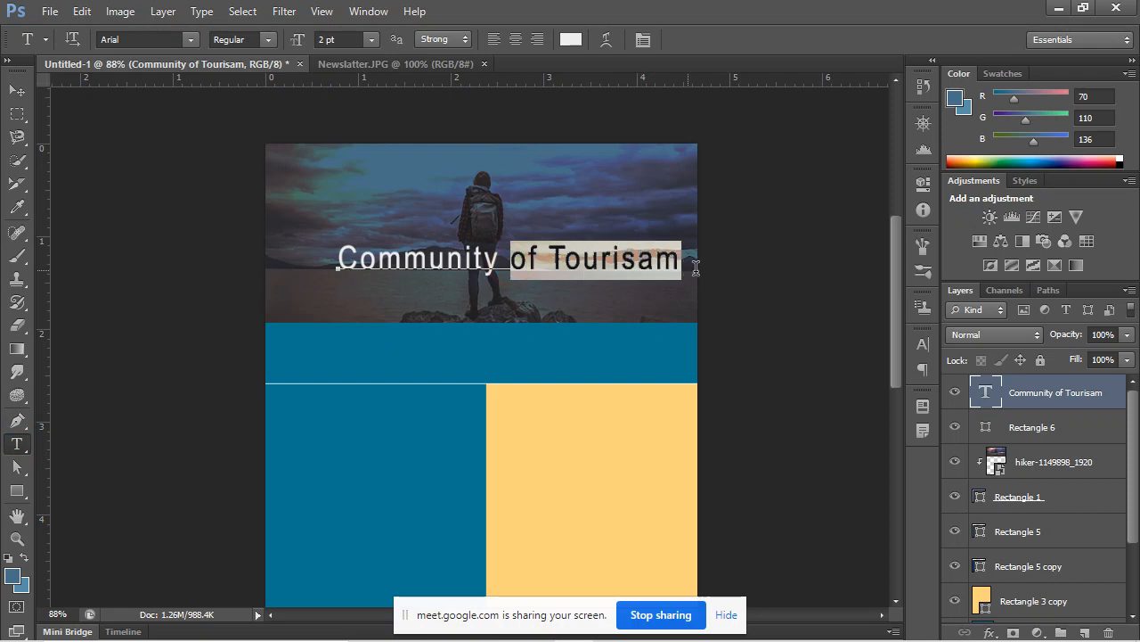
key("BackSpace")
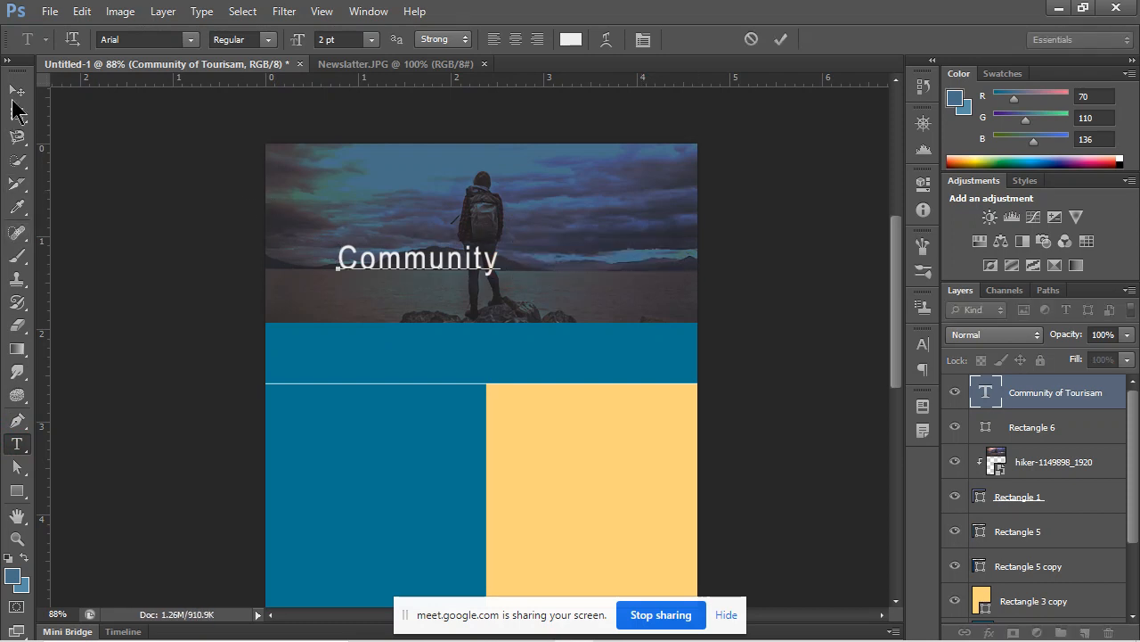
left_click(17, 90)
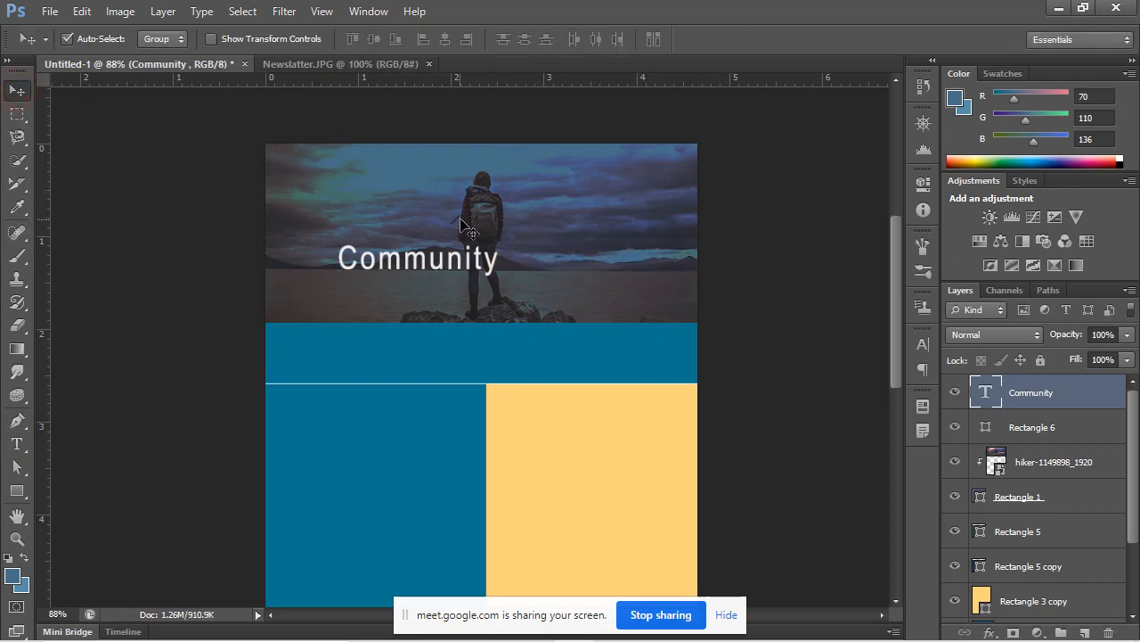
double_click(985, 392)
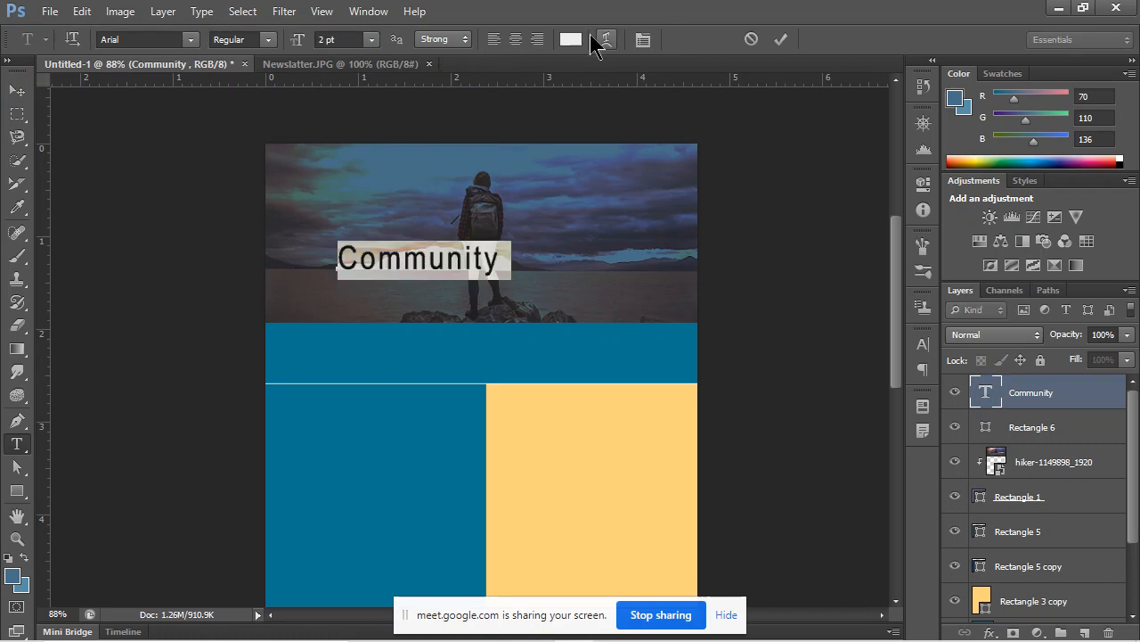
left_click(572, 40)
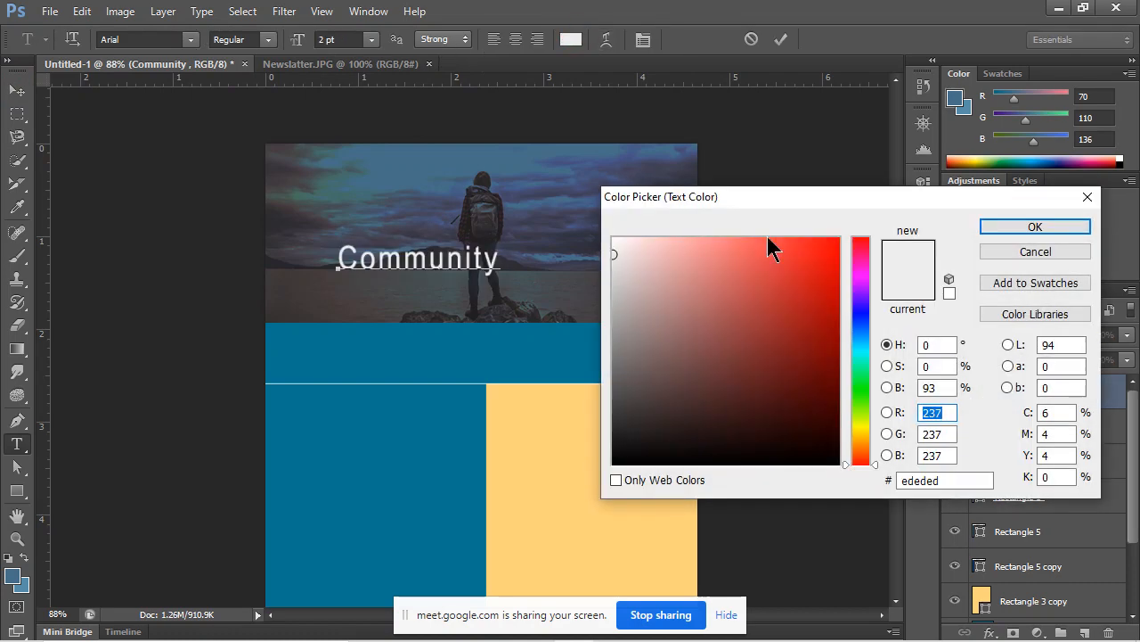
left_click(1002, 251)
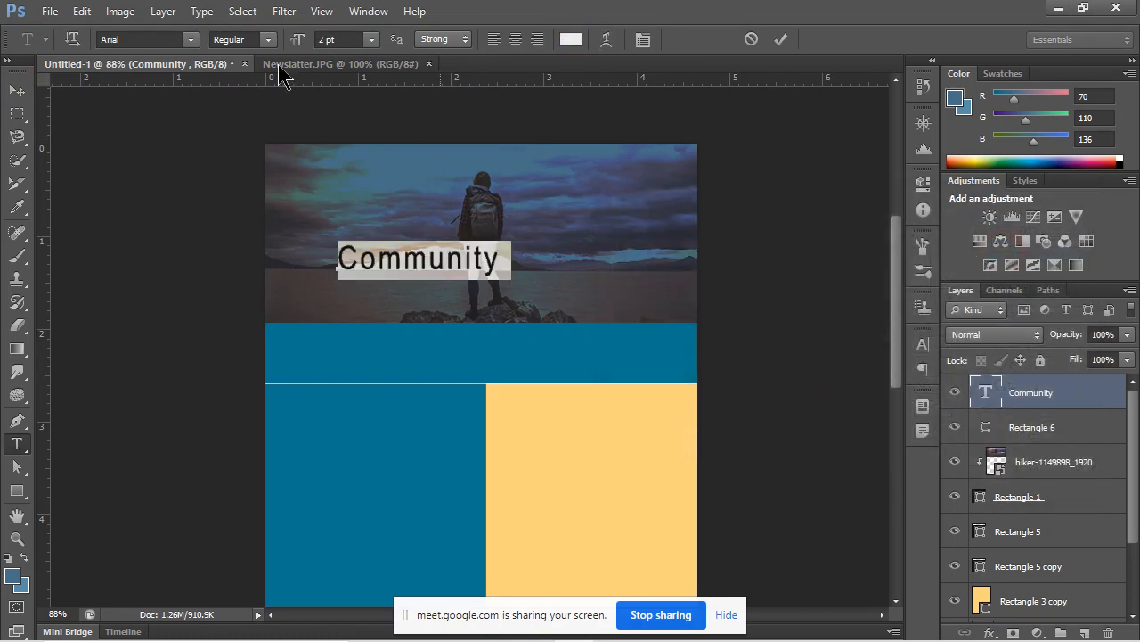
Try font sizes of 18, 12, 10 and 8 pt on the Community title and return it to 2 pt.
left_click(372, 39)
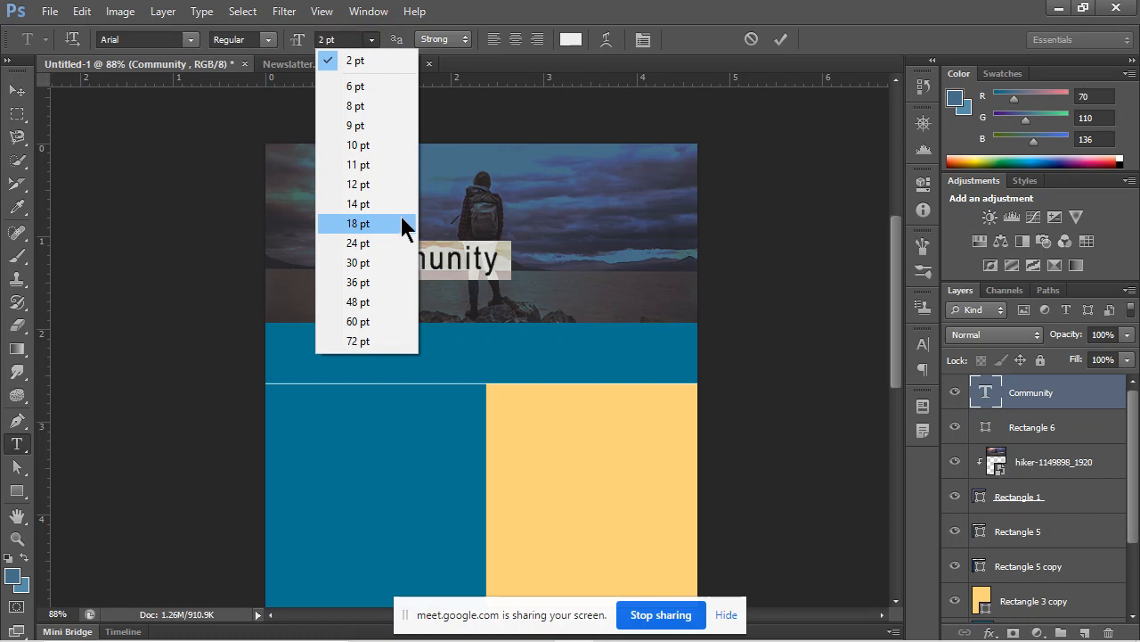
left_click(358, 224)
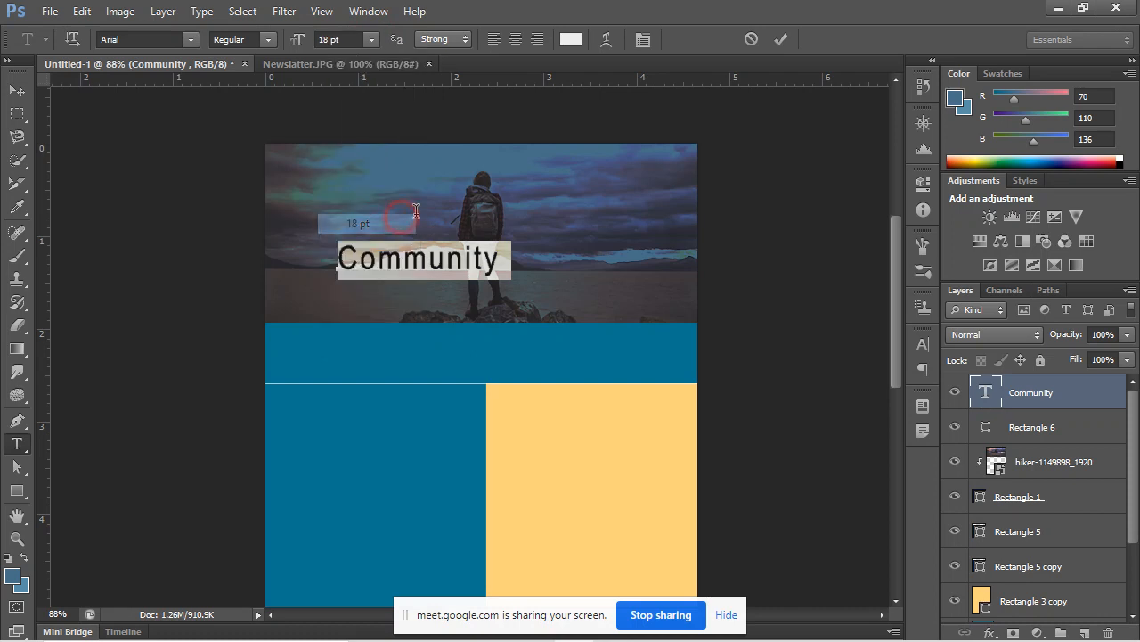
left_click(369, 40)
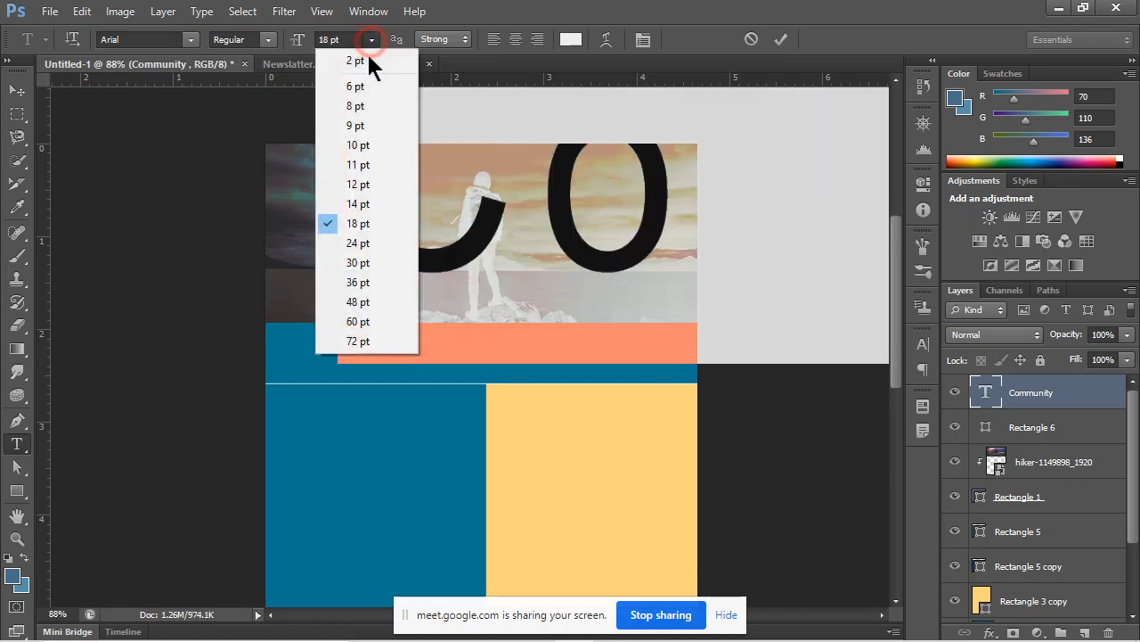
left_click(358, 182)
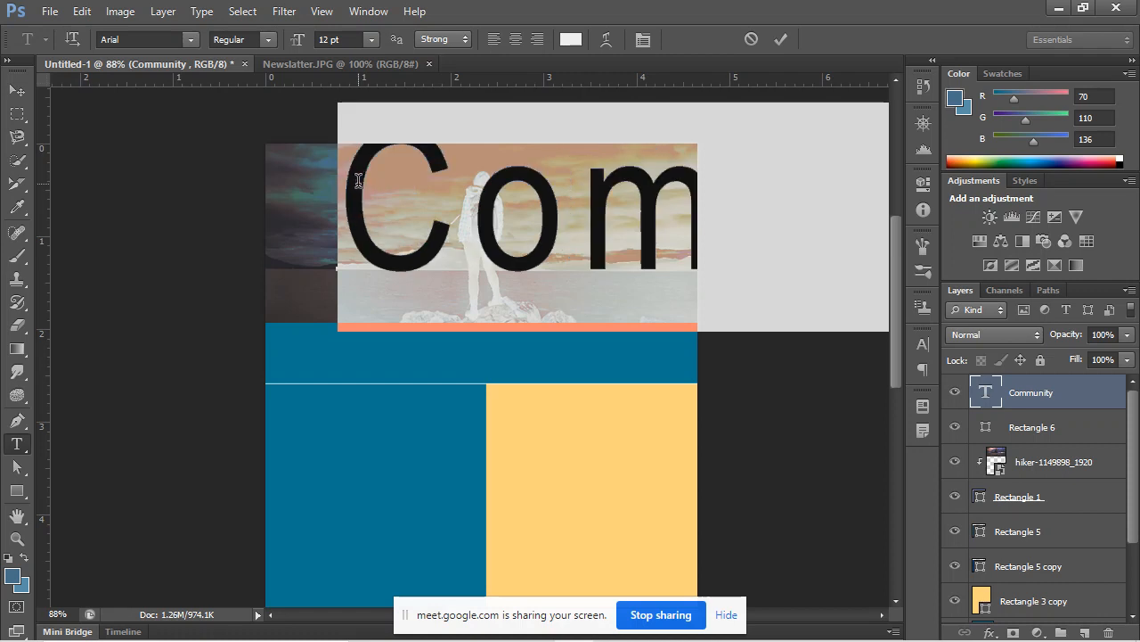
left_click(371, 40)
left_click(383, 146)
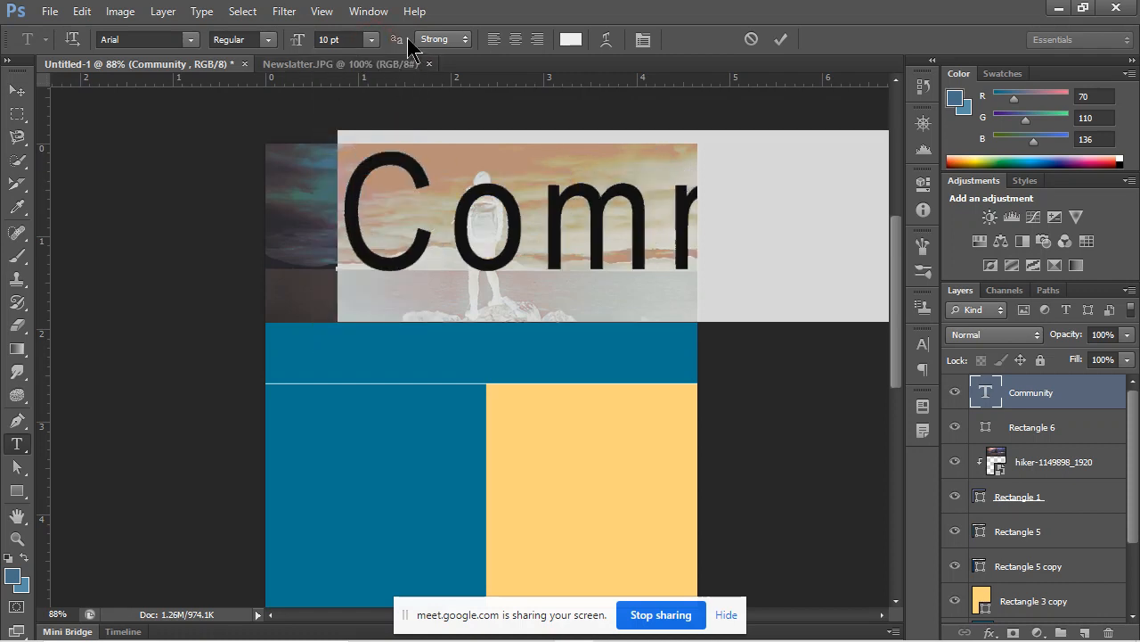
left_click(369, 41)
left_click(398, 106)
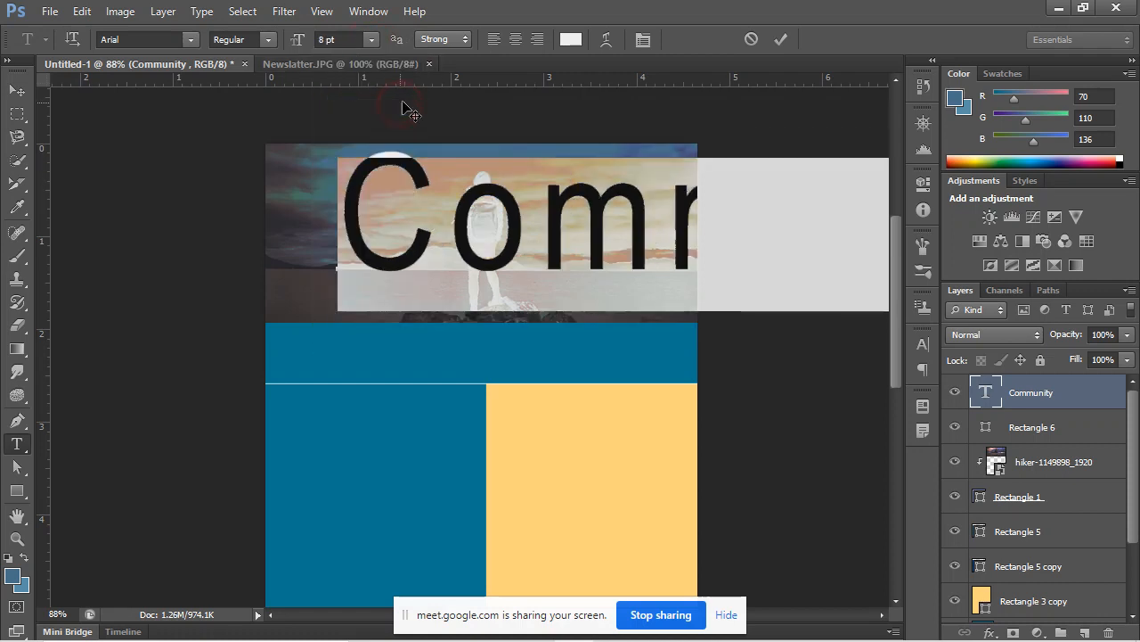
left_click(384, 41)
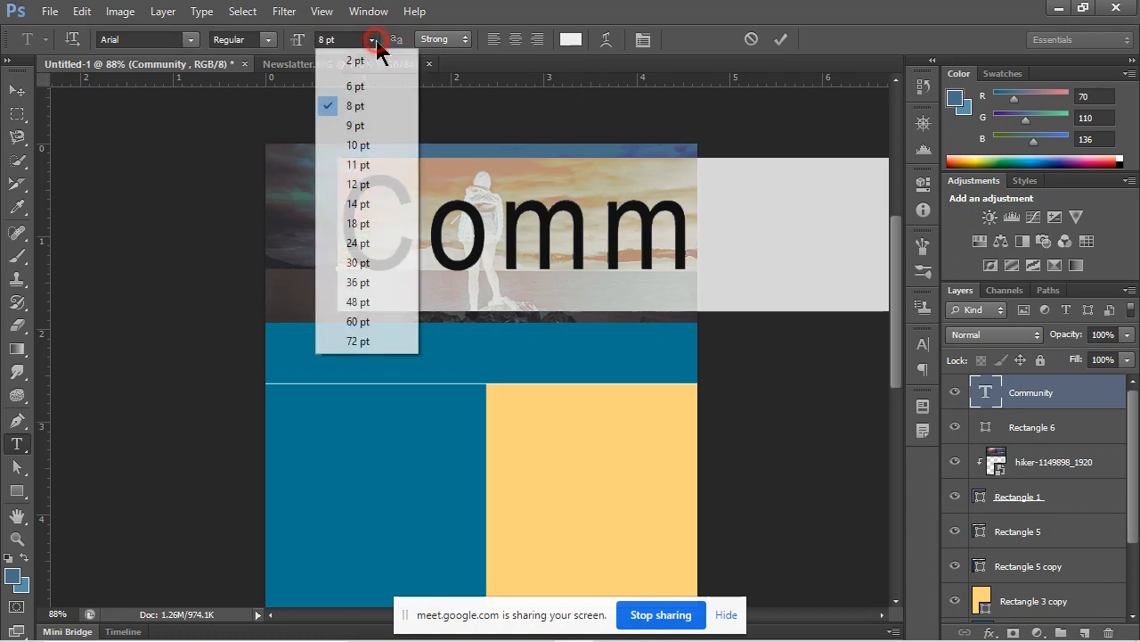
left_click(379, 59)
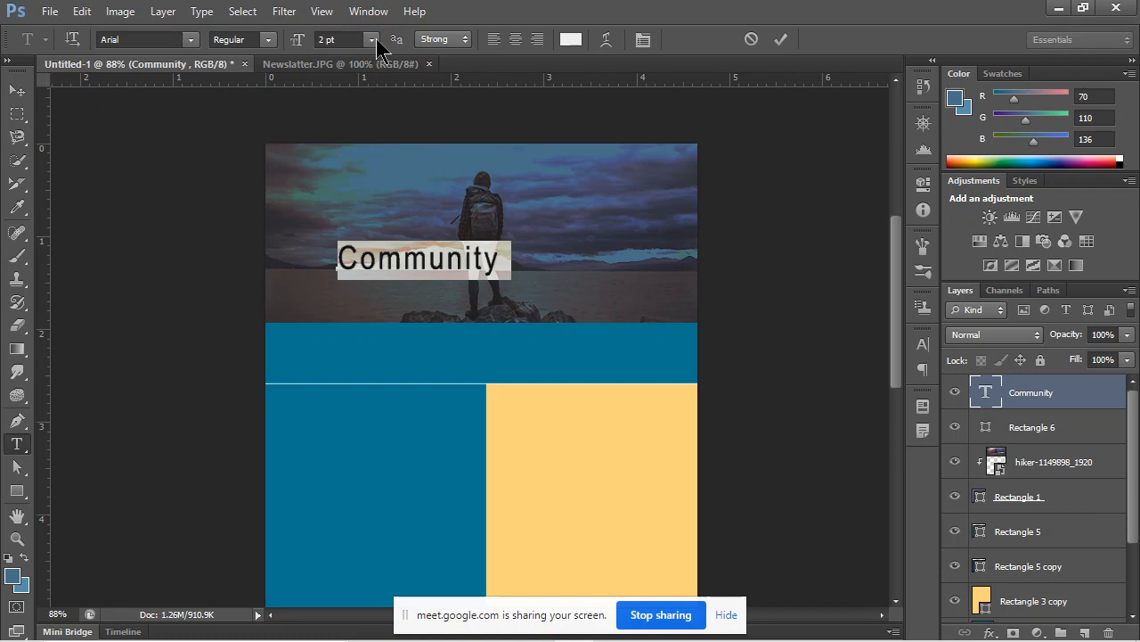
Set the Community title's font size to 3 pt and commit the text.
left_click(331, 39)
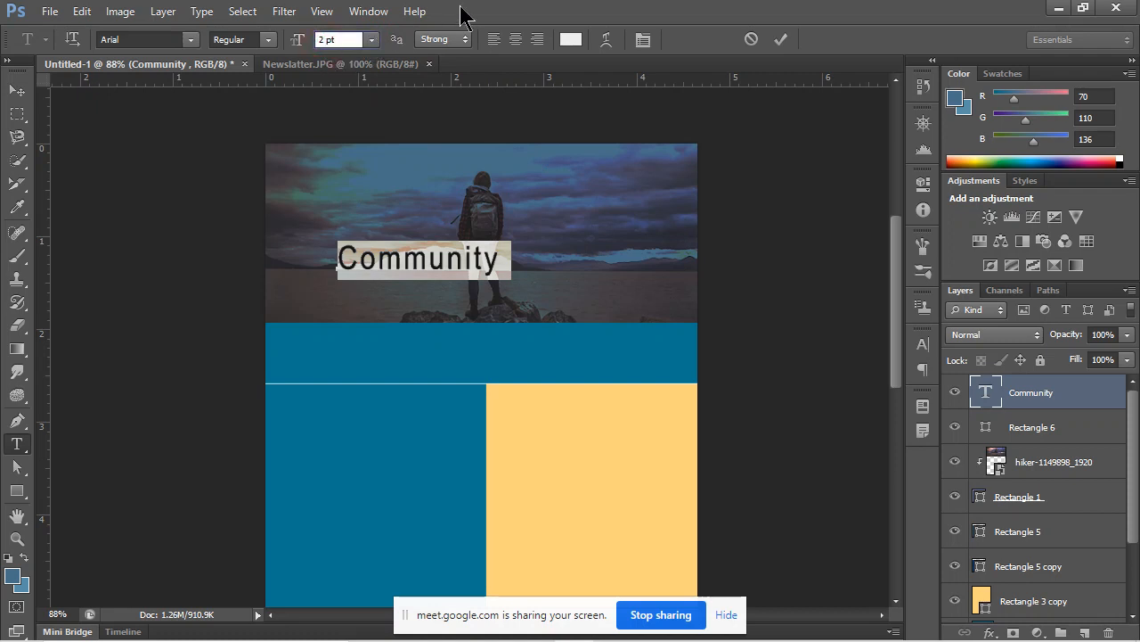
type("3")
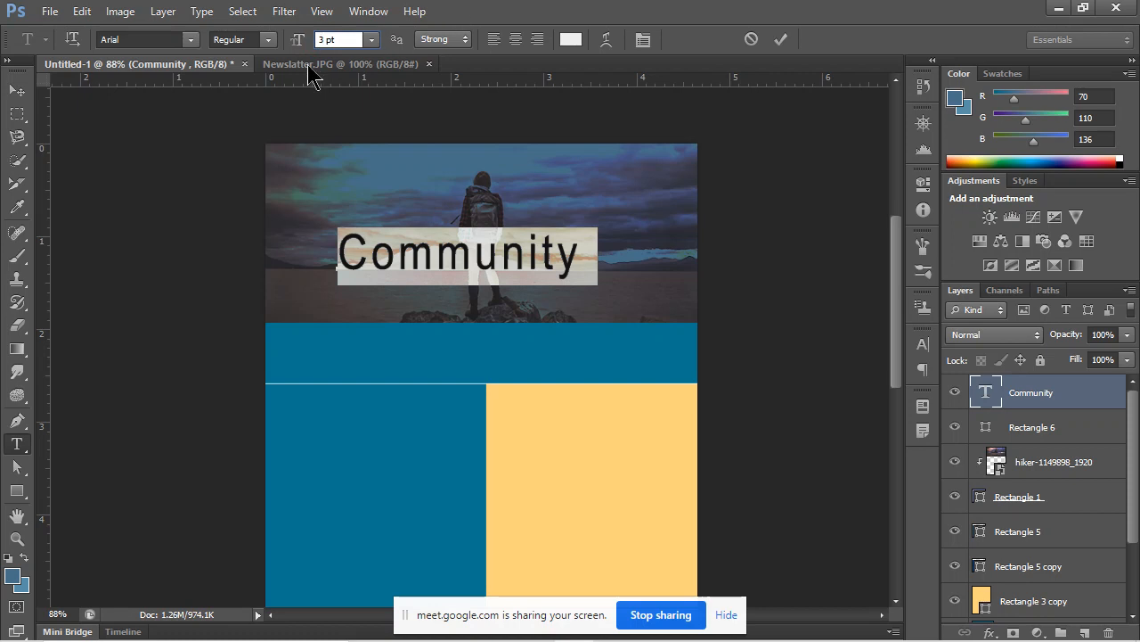
left_click(17, 90)
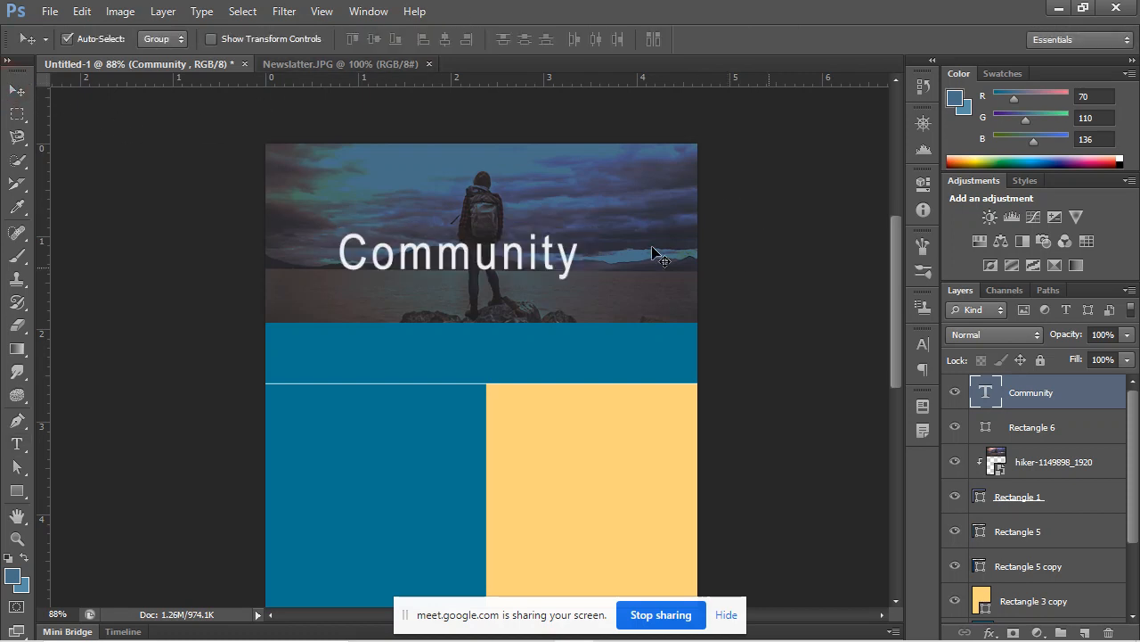
Scale the Community title down to about 87%, move it up slightly on the header photo and apply the transform.
key("ctrl+t")
left_click_drag(602, 218, 562, 234)
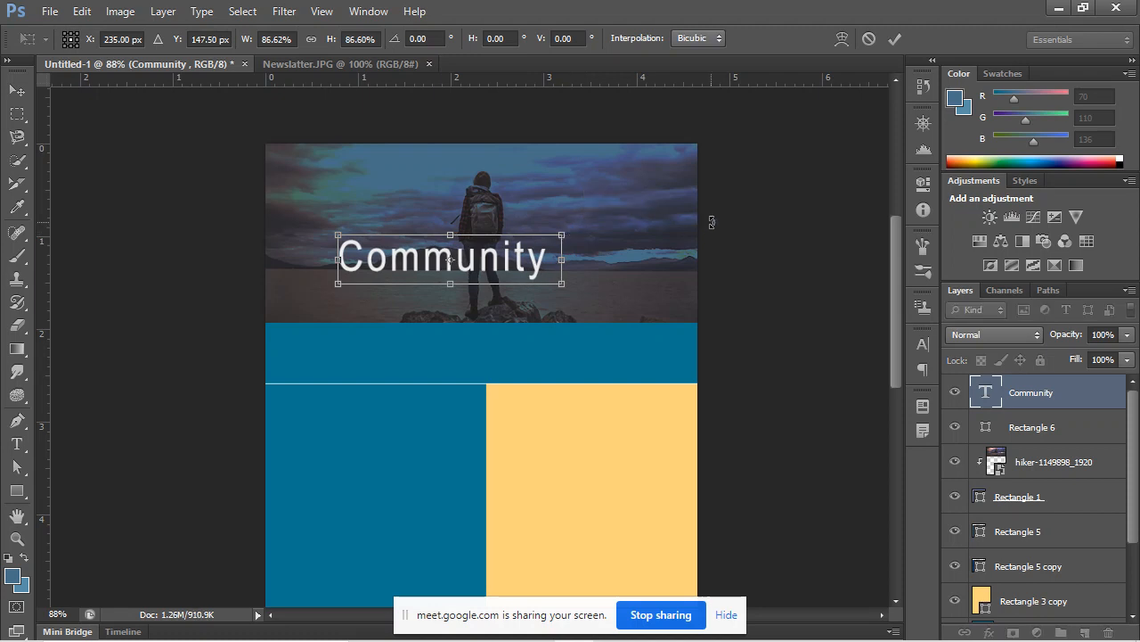
left_click_drag(450, 259, 450, 252)
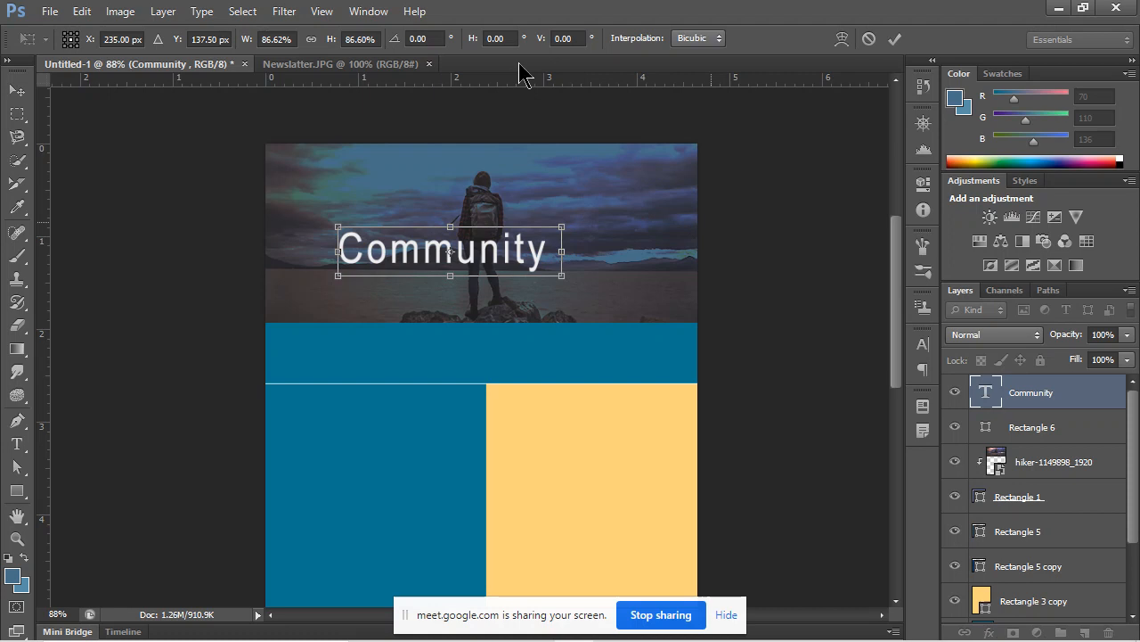
left_click(14, 90)
left_click(506, 258)
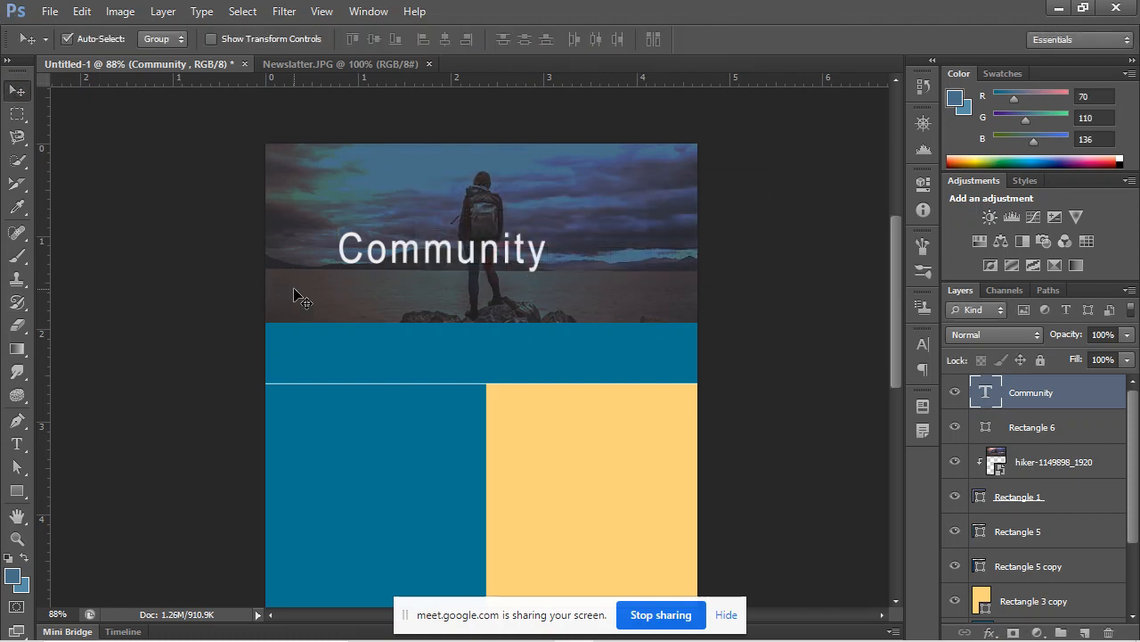
Examine the two-line title layout in the Newslatter.JPG reference and return to the Untitled-1 document.
key("alt+Tab")
left_click(322, 230)
left_click(345, 64)
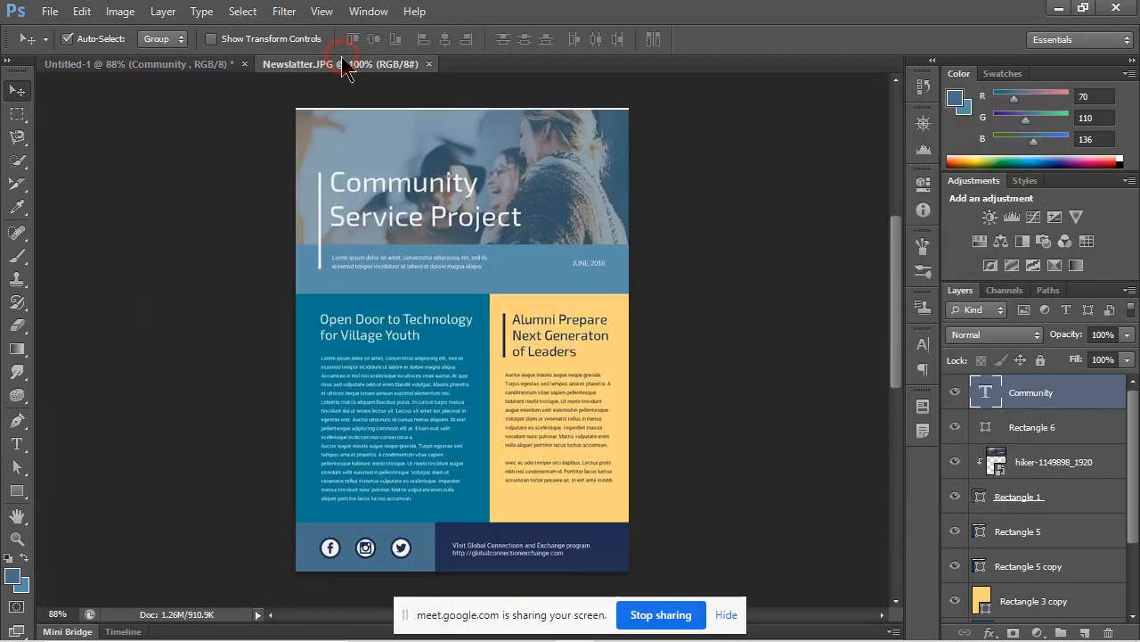
left_click(207, 66)
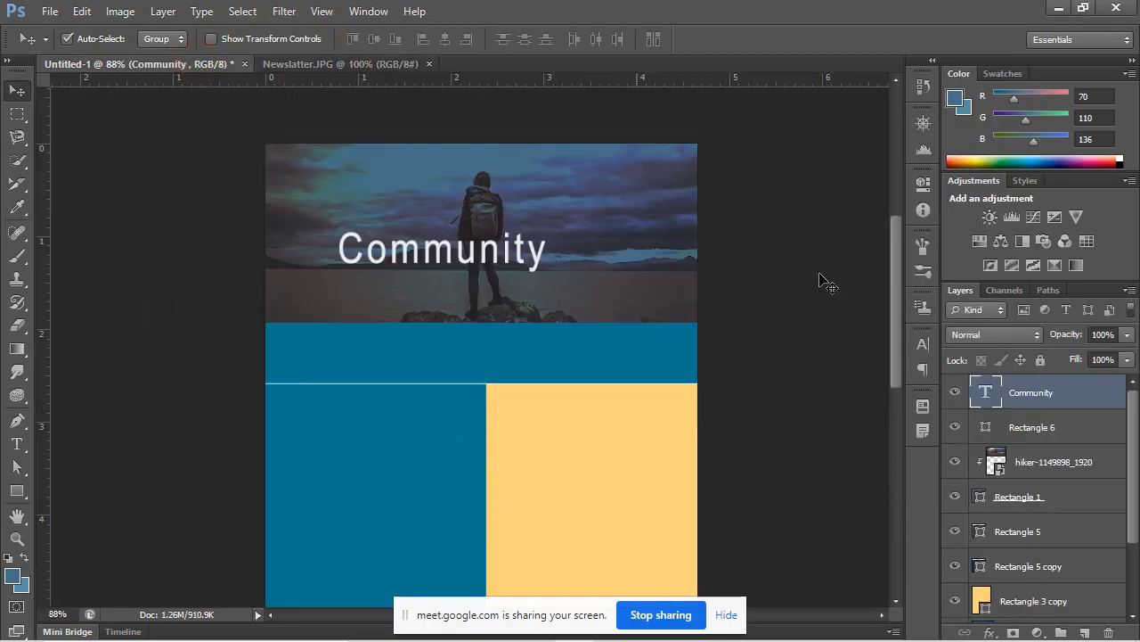
left_click(327, 66)
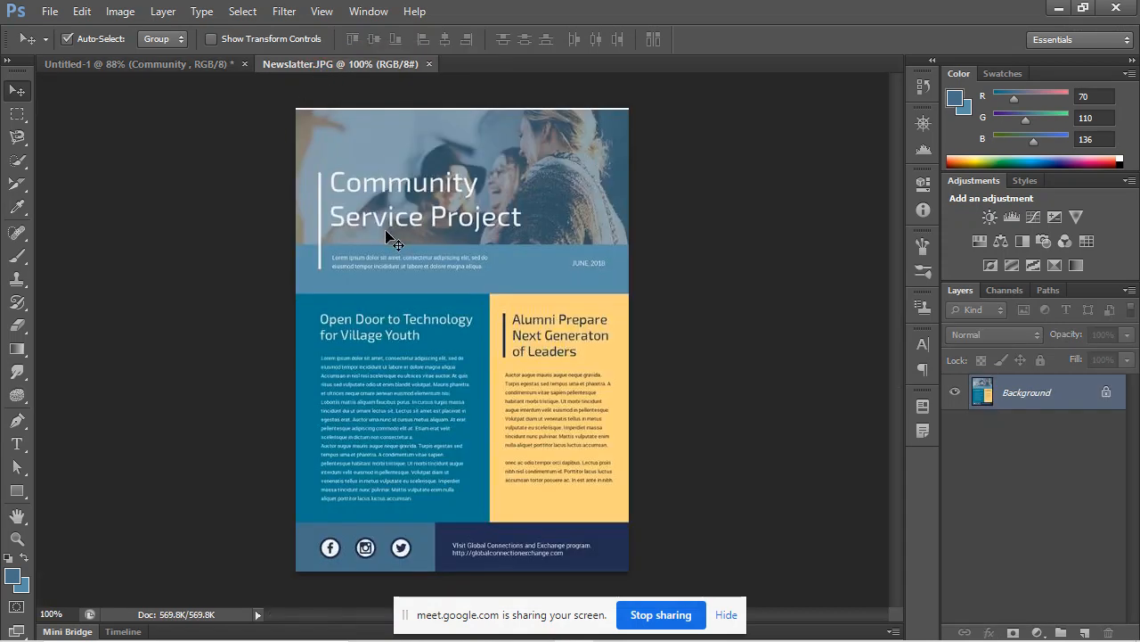
left_click(190, 75)
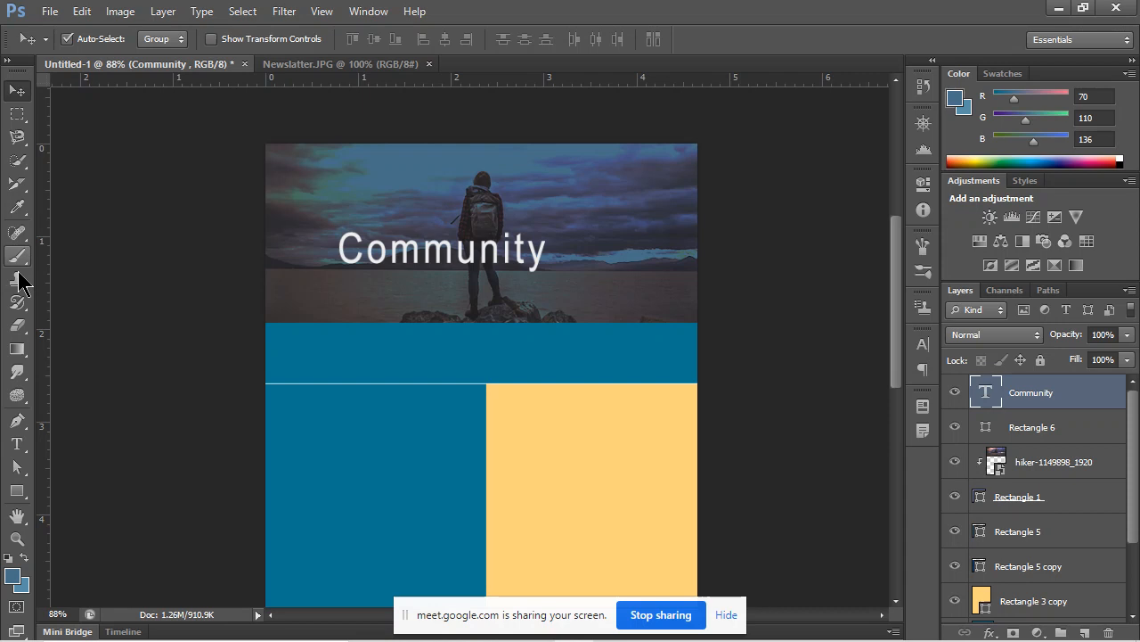
Add a separate text line reading "Tourism Service" directly beneath the Community title and commit it.
left_click(17, 443)
left_click(347, 304)
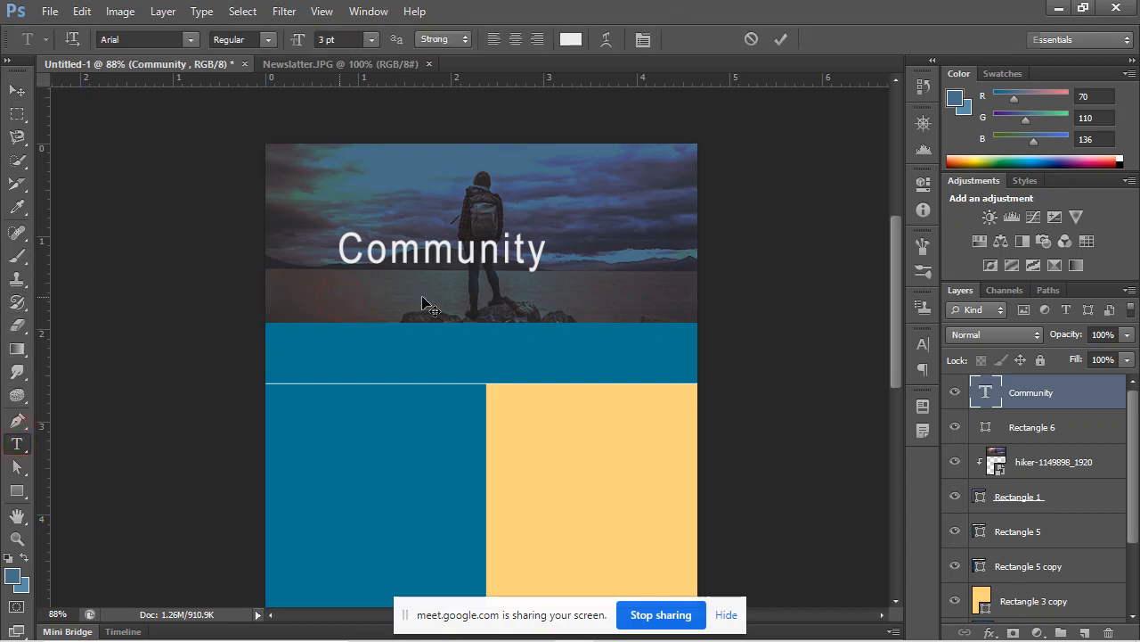
type("Tou")
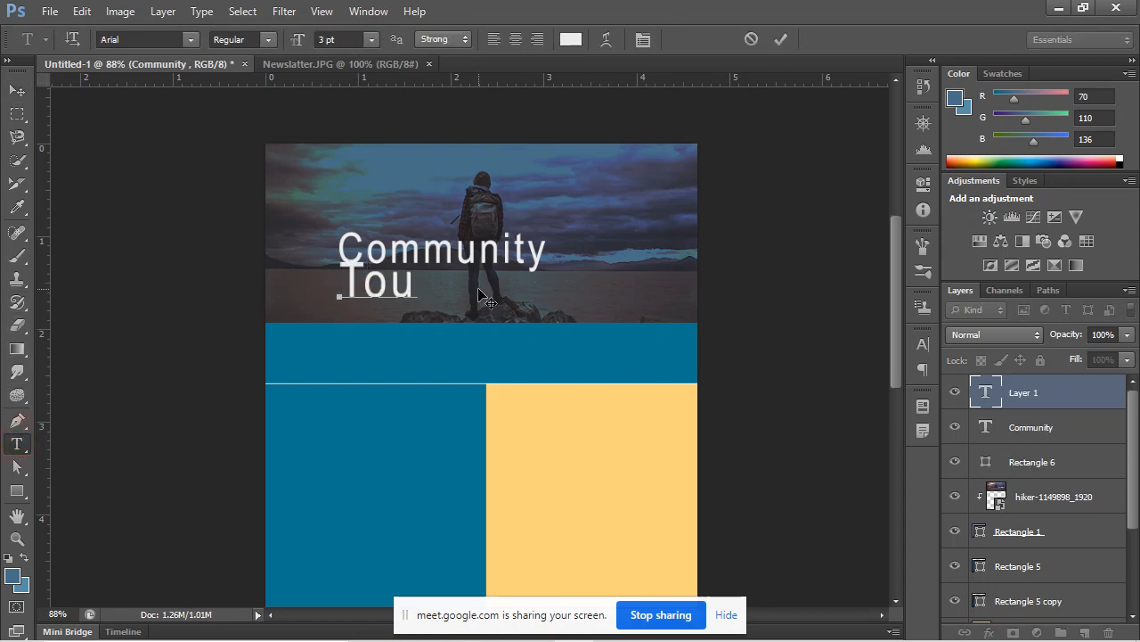
type("rism ")
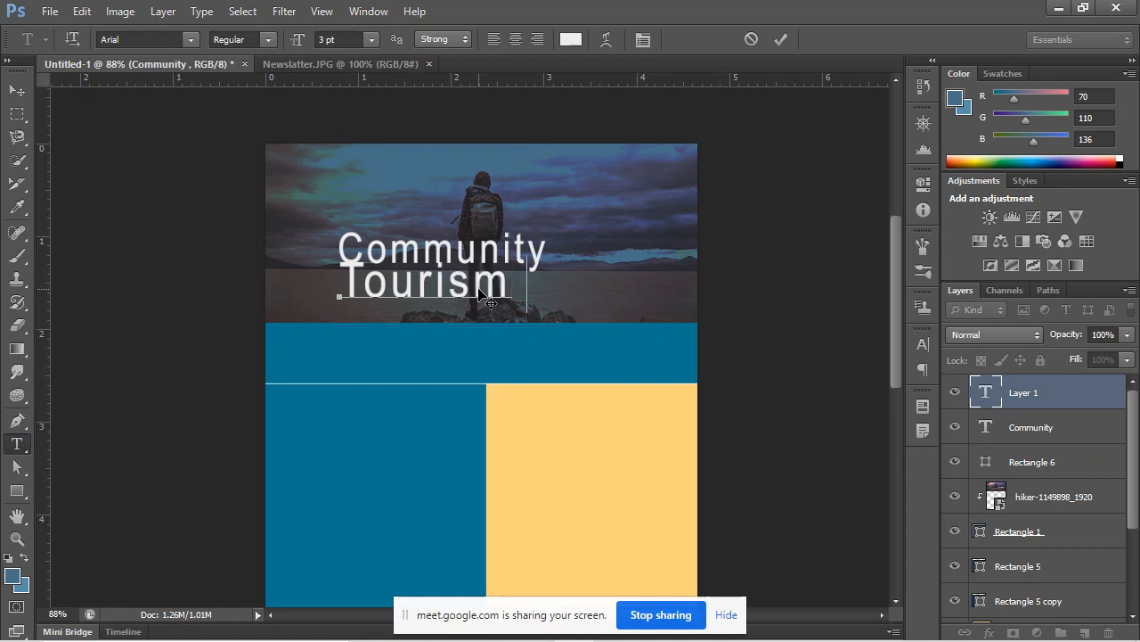
type("Service")
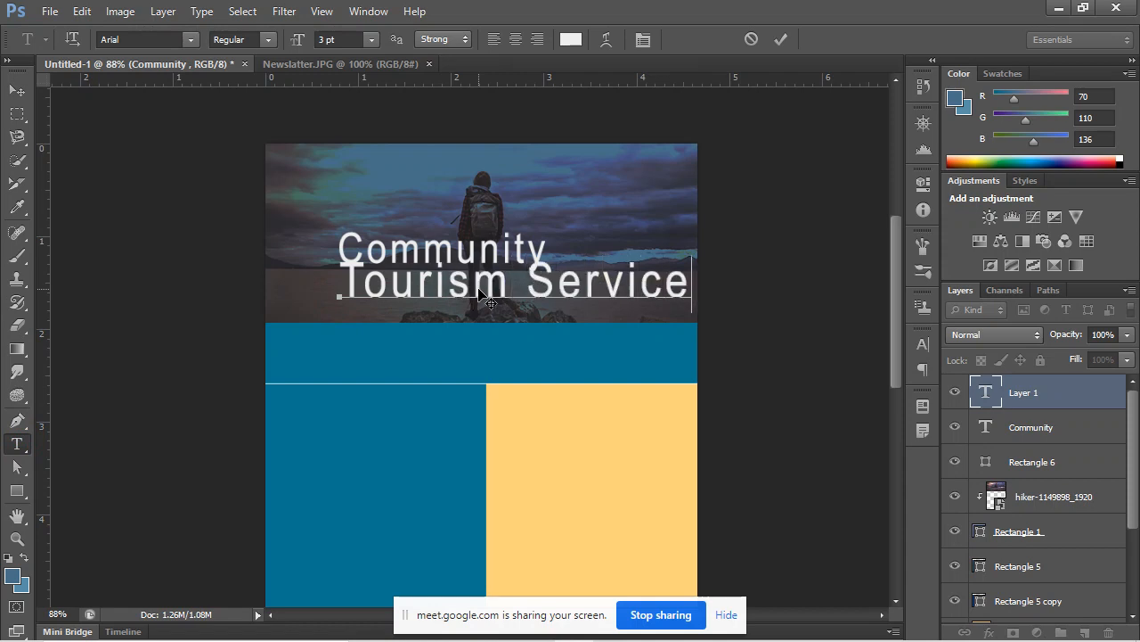
left_click(16, 92)
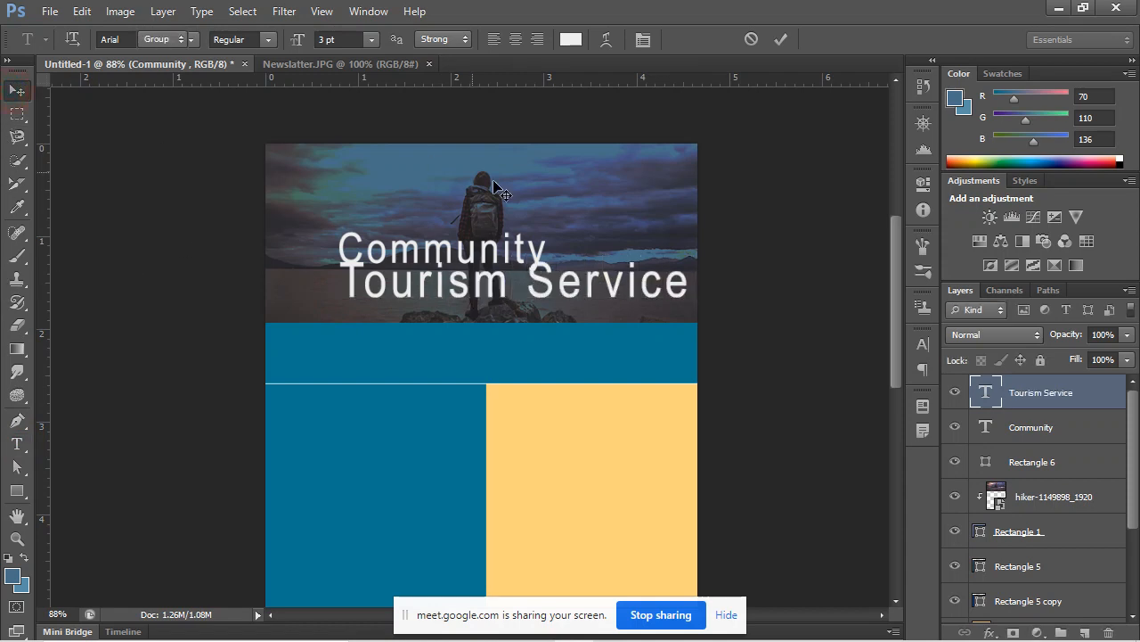
Scale the Tourism Service text to about 85% and align its left edge with the Community title using a vertical guide.
key("ctrl+t")
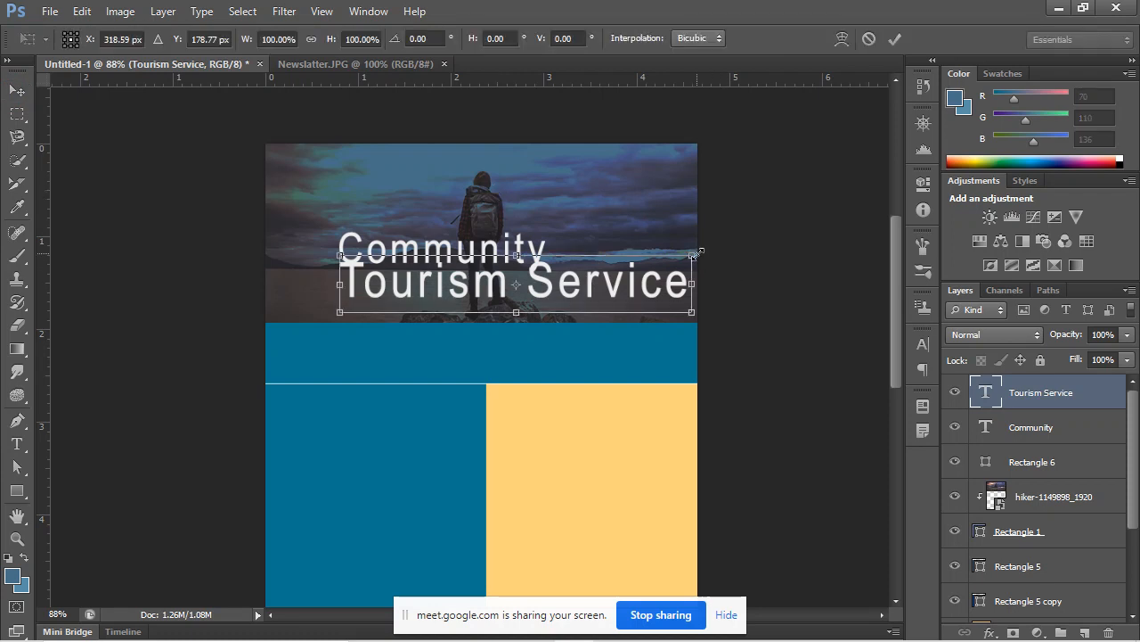
left_click_drag(695, 255, 640, 265)
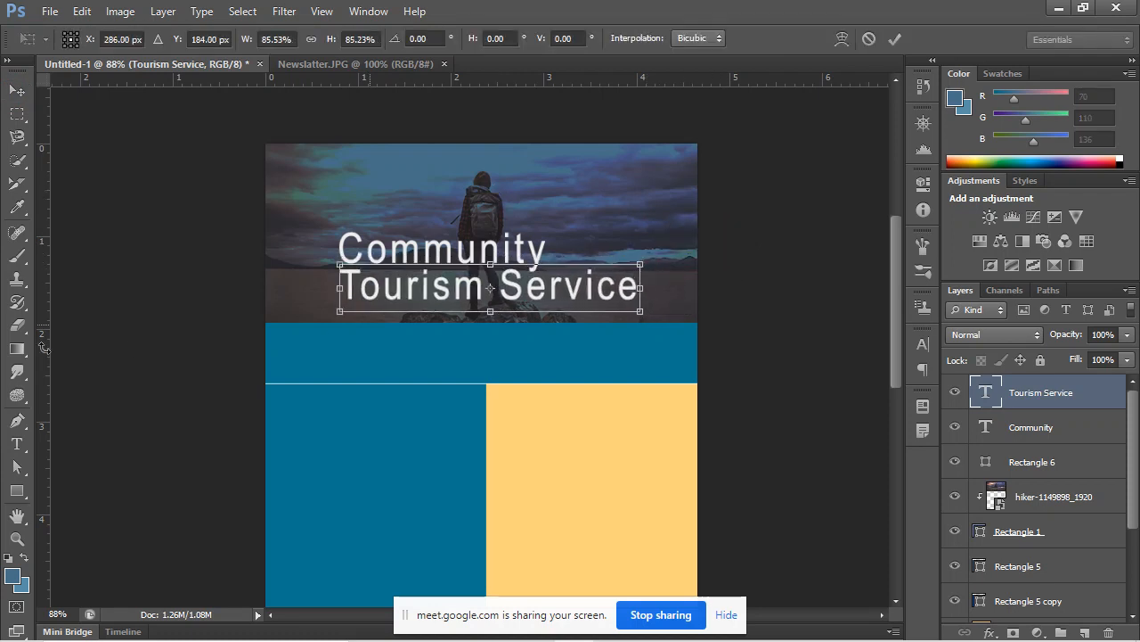
left_click_drag(45, 395, 339, 399)
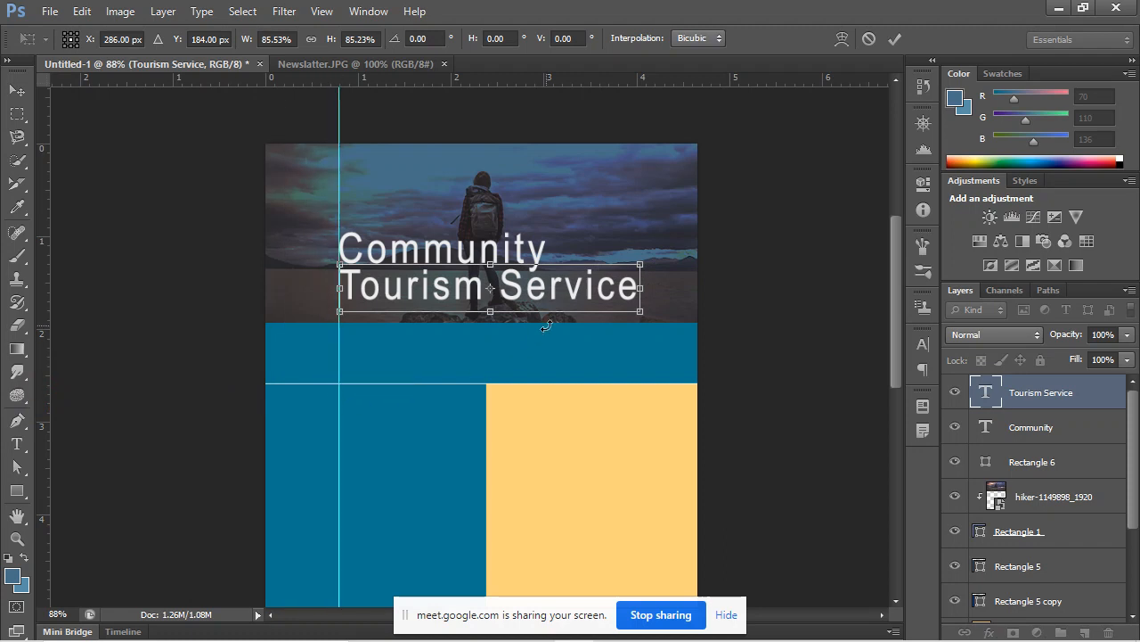
key("Left")
key("Down")
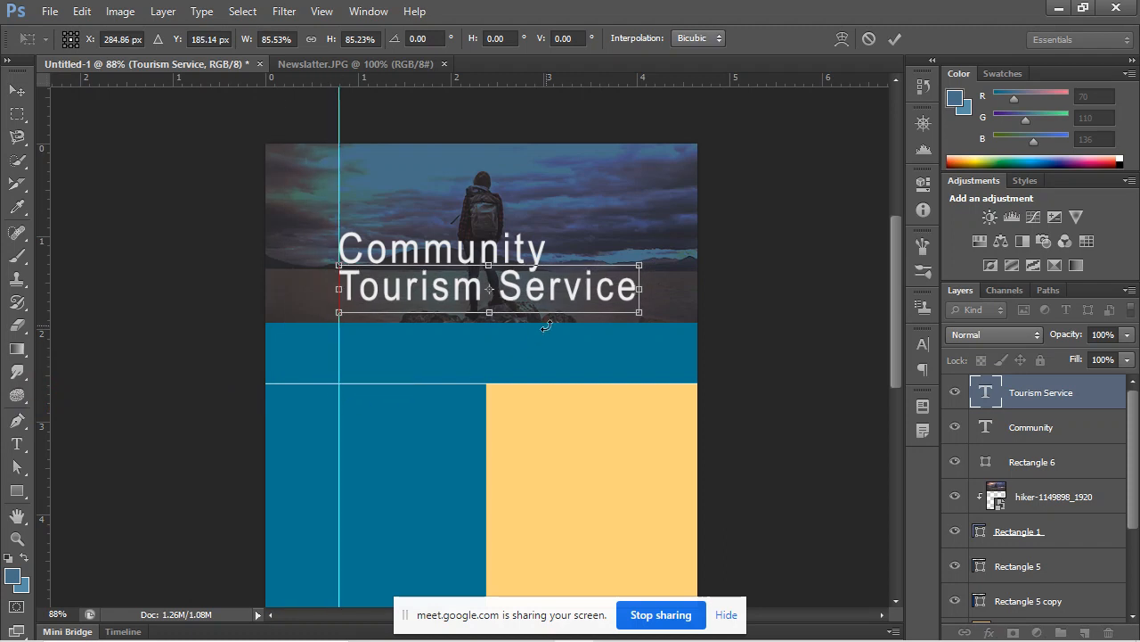
key("Return")
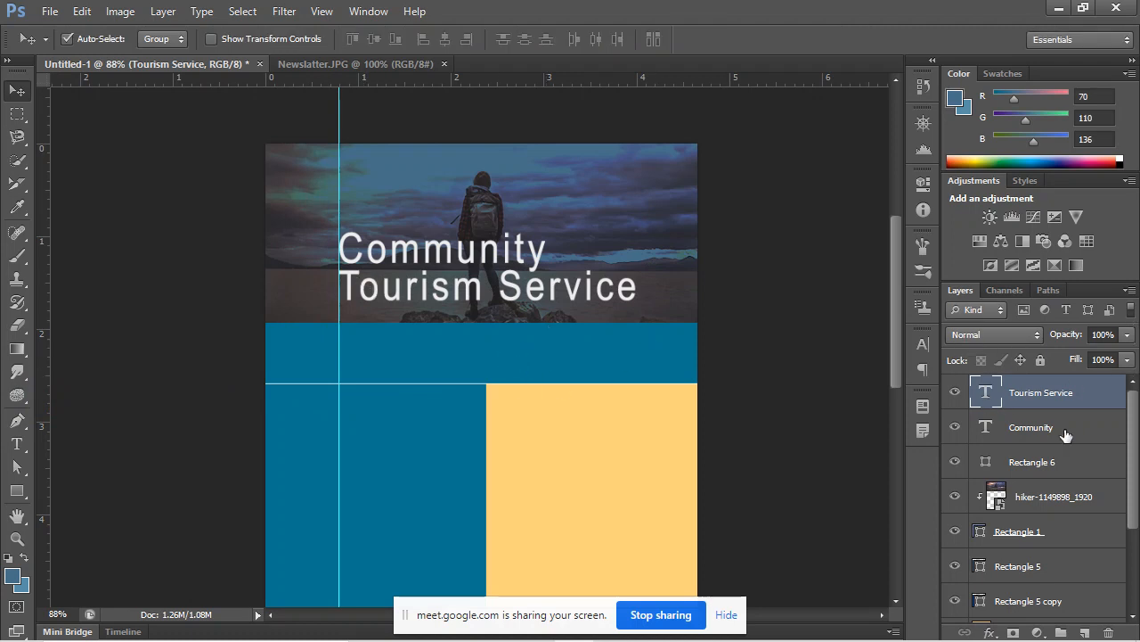
Try the Normal and Multiply blend modes on the Rectangle 6 overlay above the hiker header photo.
scroll(1077, 477, "down", 1)
left_click(1094, 456)
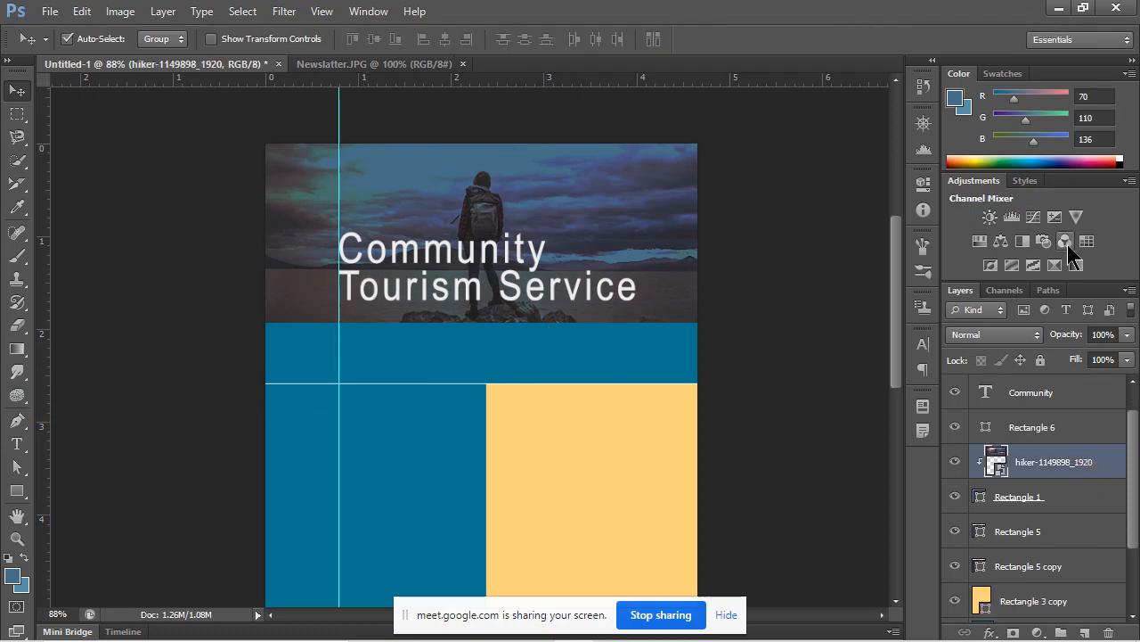
left_click(1059, 430)
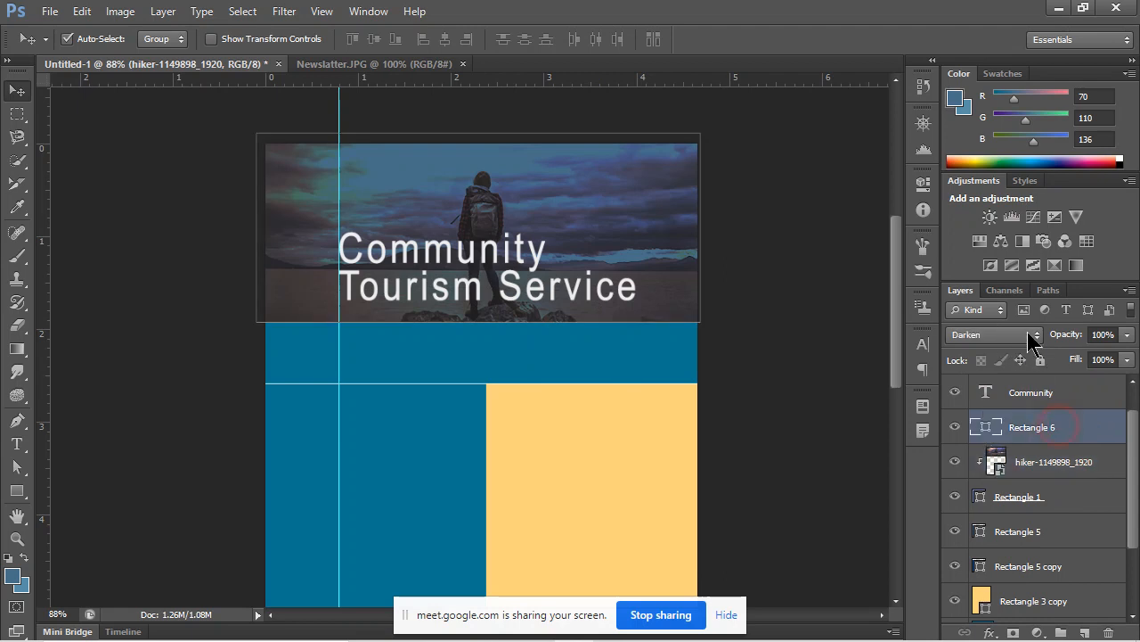
left_click(1027, 333)
left_click(992, 14)
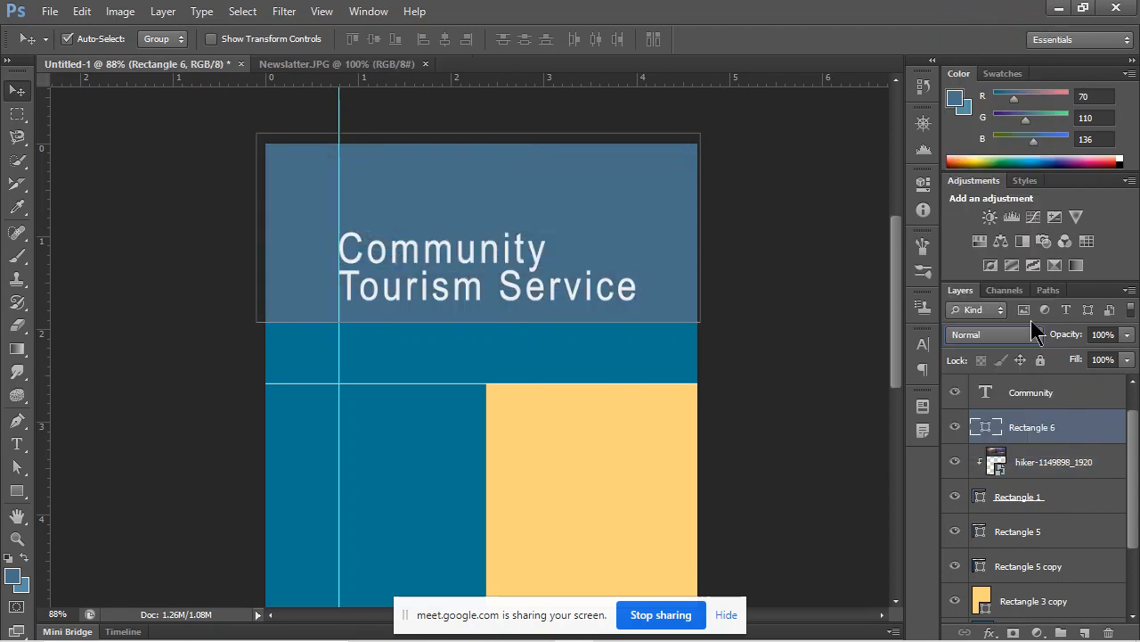
left_click(1003, 336)
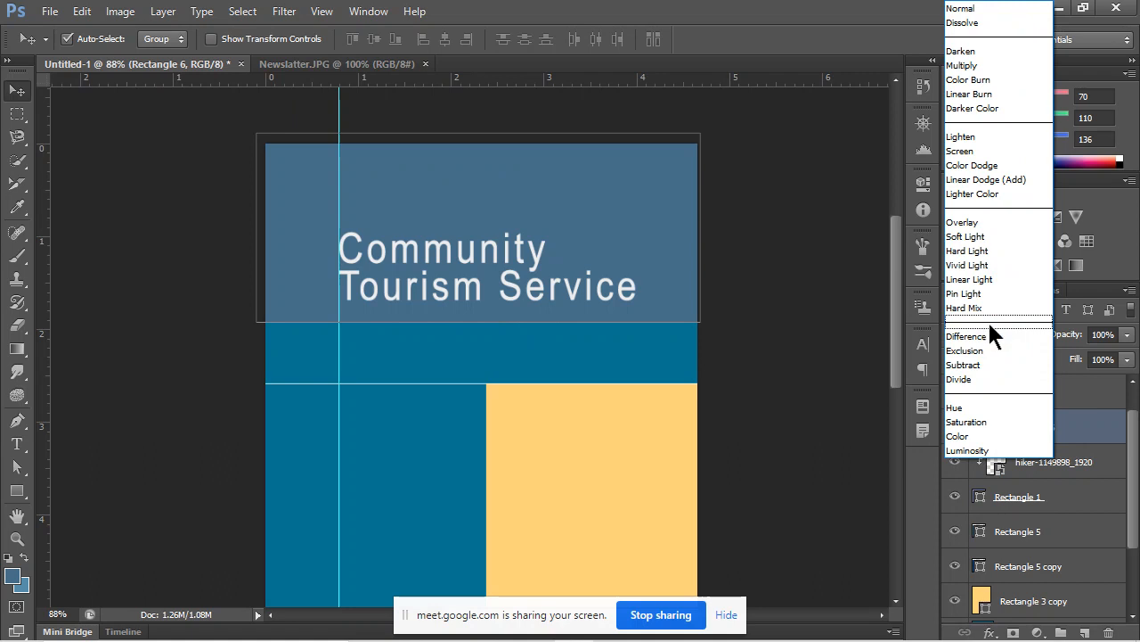
left_click(981, 67)
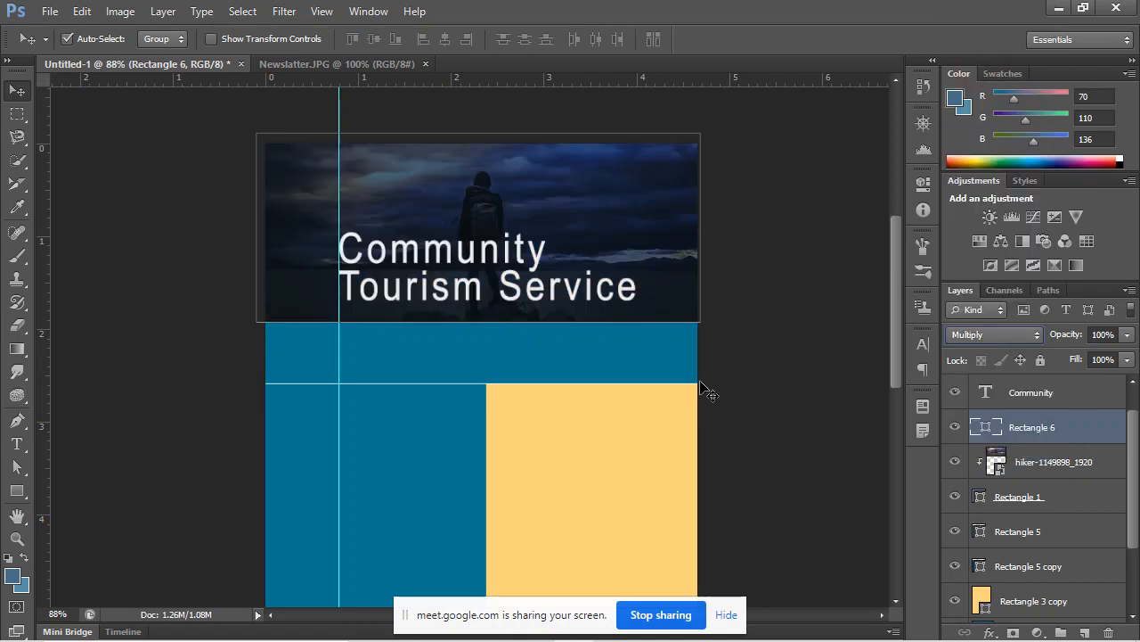
Try the Lighten, Hard Light and Hard Mix blend modes on the Rectangle 6 overlay.
left_click(1028, 334)
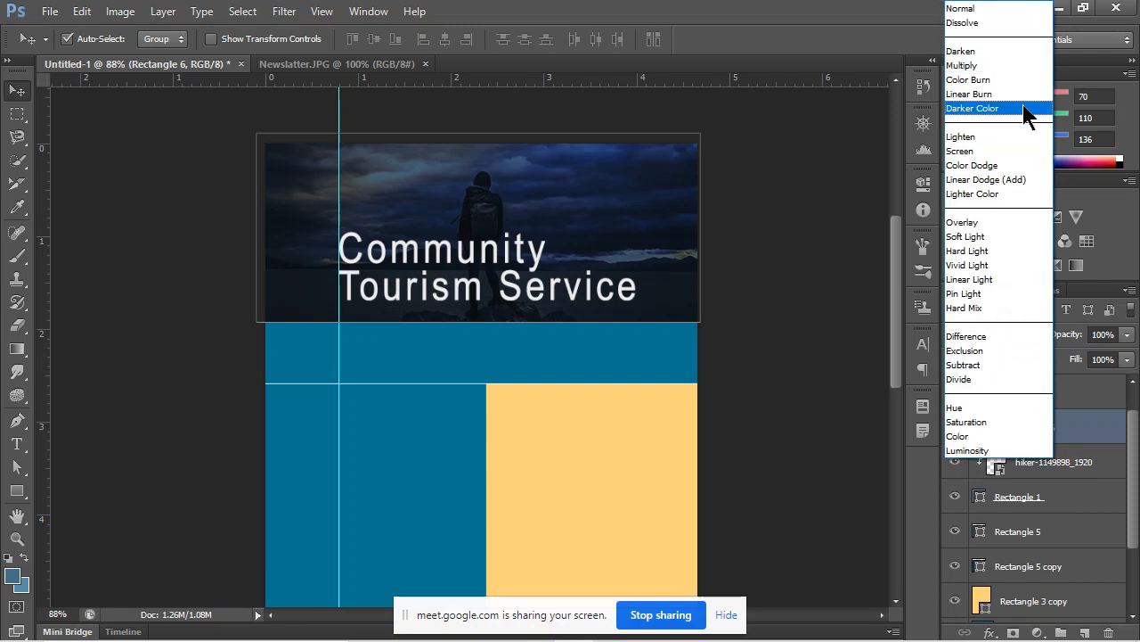
left_click(1018, 139)
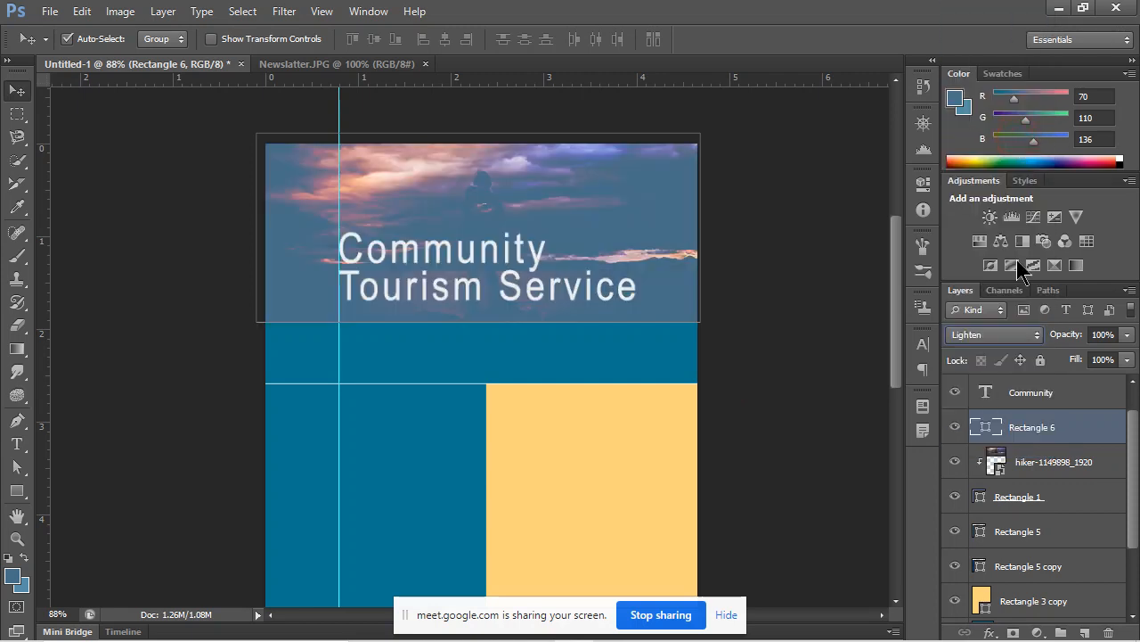
left_click(992, 339)
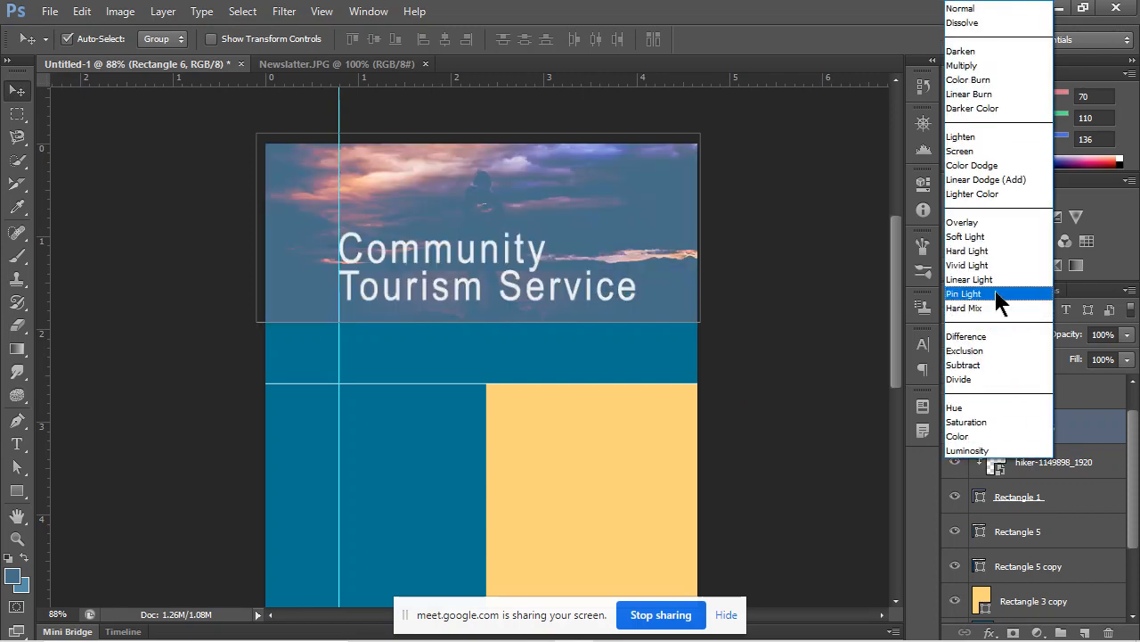
left_click(1011, 252)
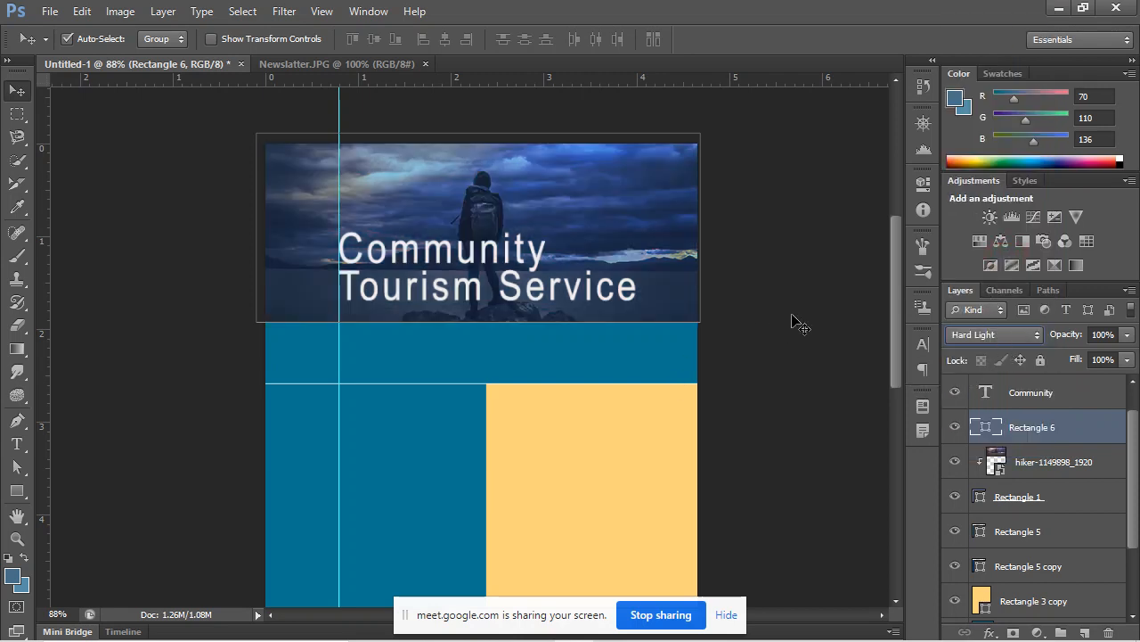
left_click(1023, 334)
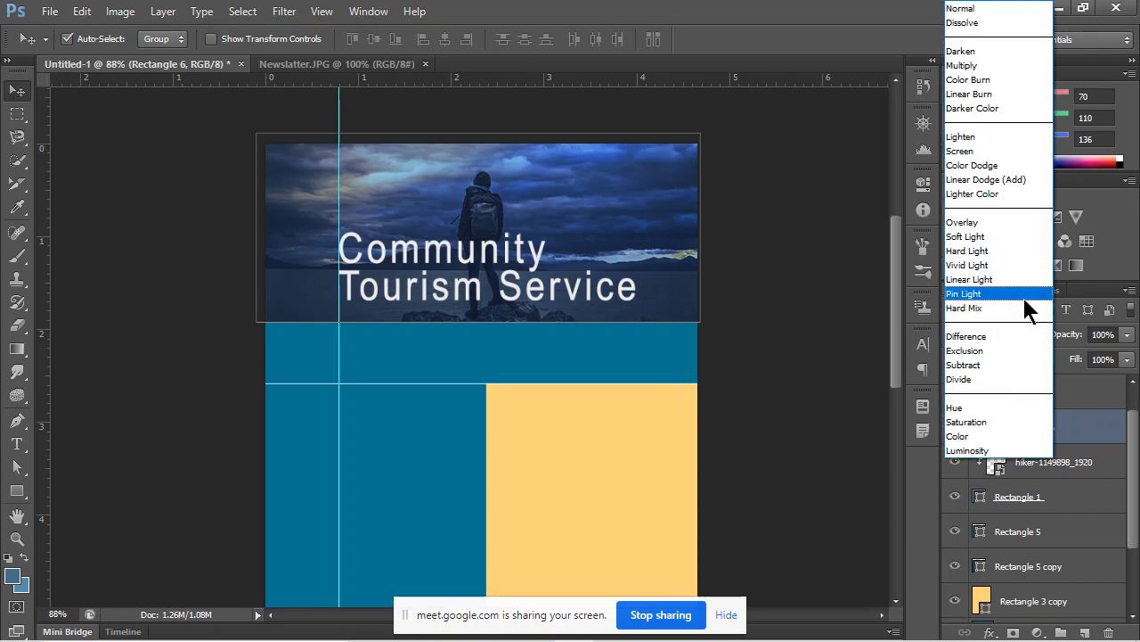
left_click(1020, 309)
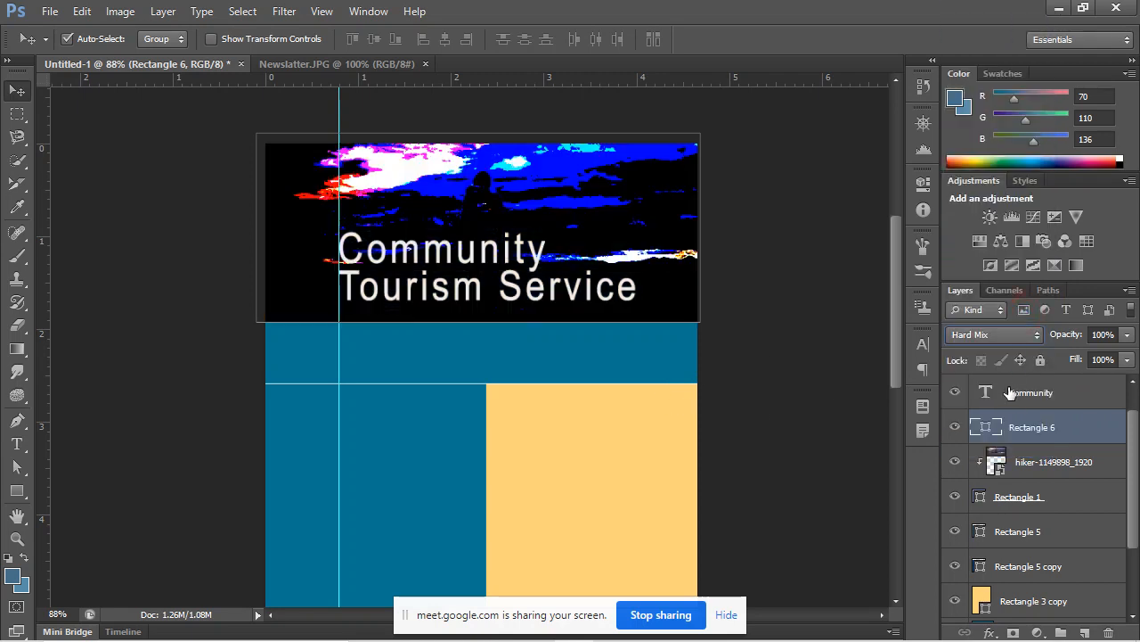
Set the blend mode of the Rectangle 6 overlay to Hue to tint the header photo.
left_click(1002, 334)
left_click(1004, 336)
left_click(990, 338)
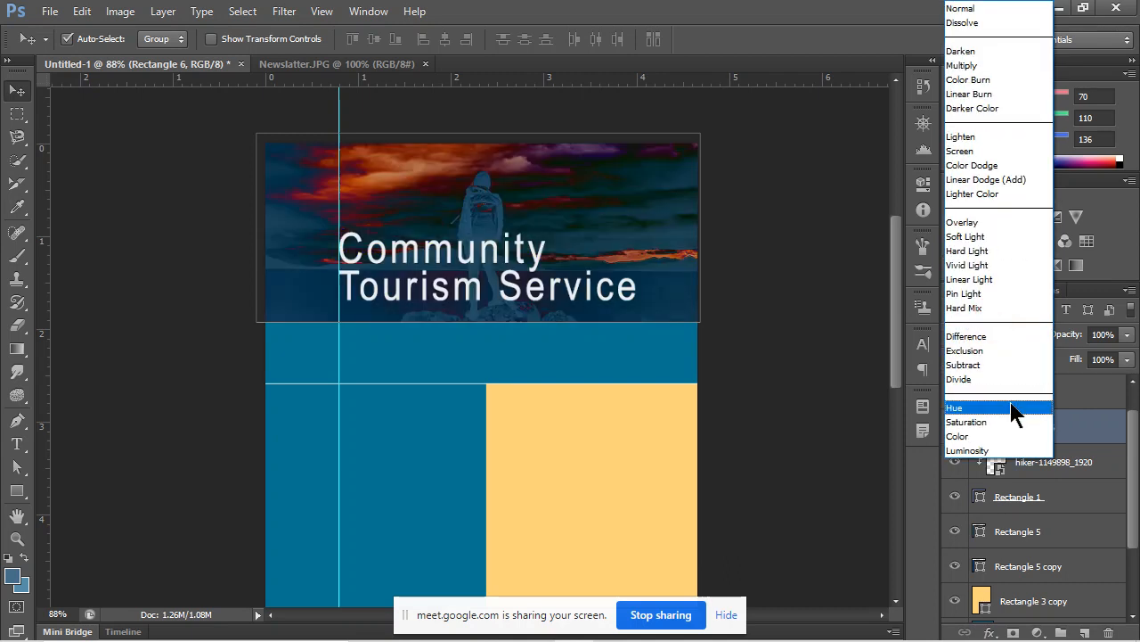
left_click(1014, 406)
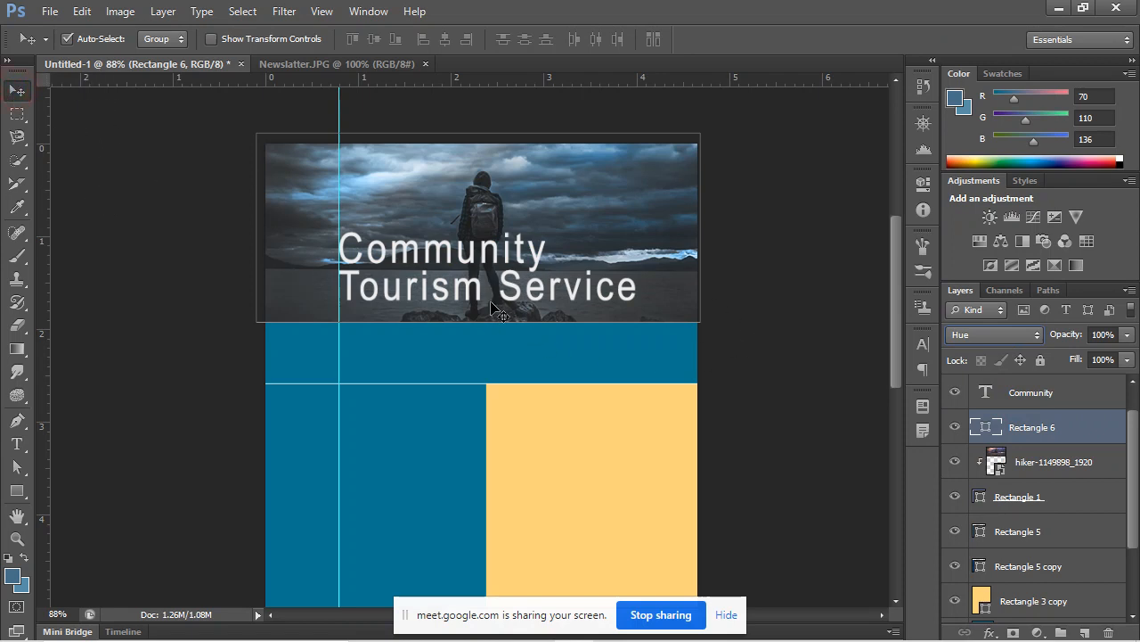
Scale the Tourism Service text to about 93% width and 92% height, nudge it slightly left and apply the transform.
scroll(1080, 431, "up", 1)
left_click(1084, 415)
left_click(1097, 394)
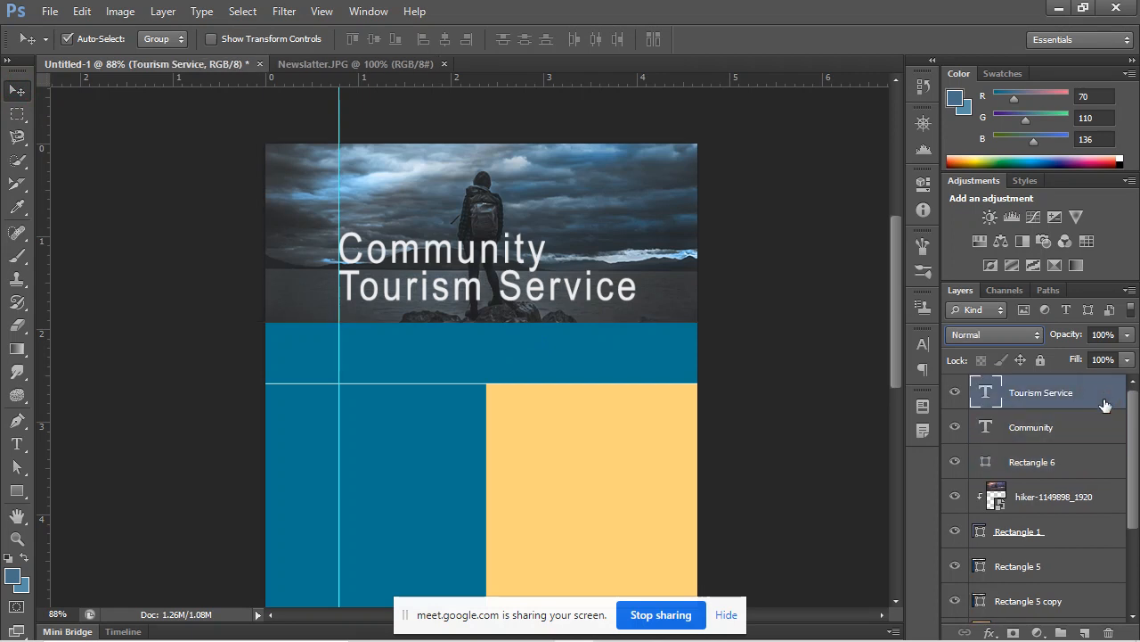
key("ctrl+t")
left_click_drag(641, 264, 621, 269)
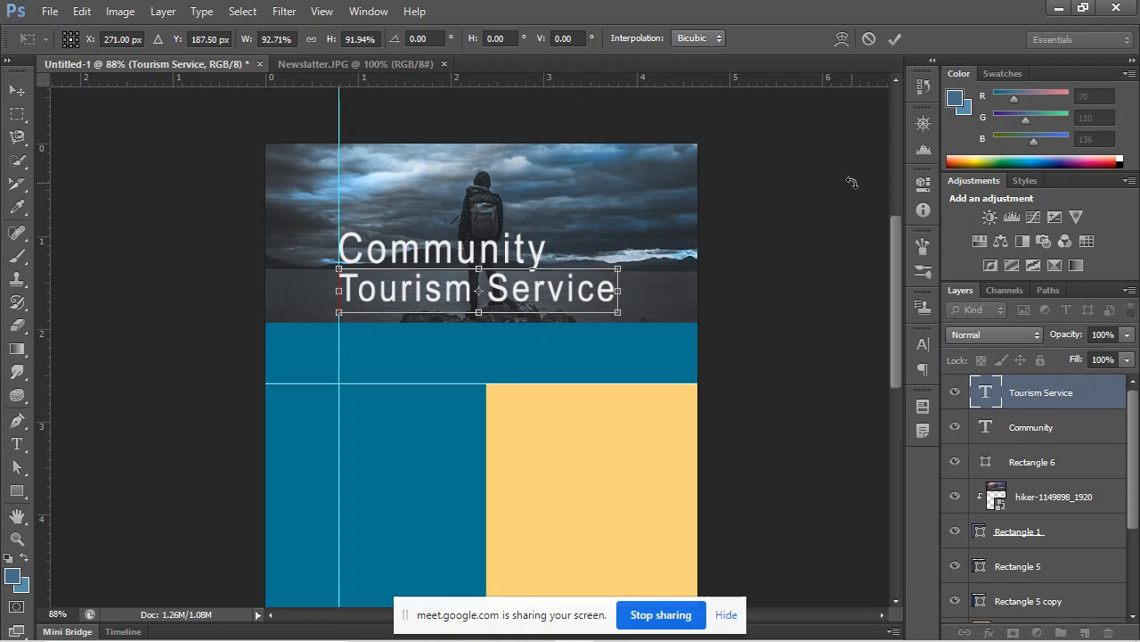
key("Left")
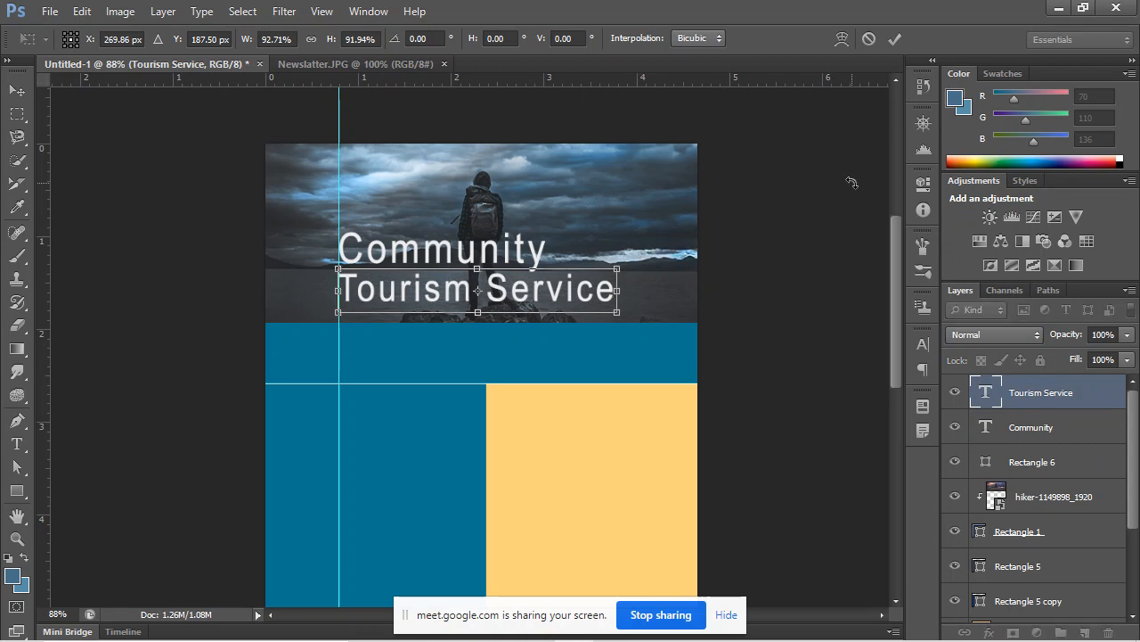
key("Return")
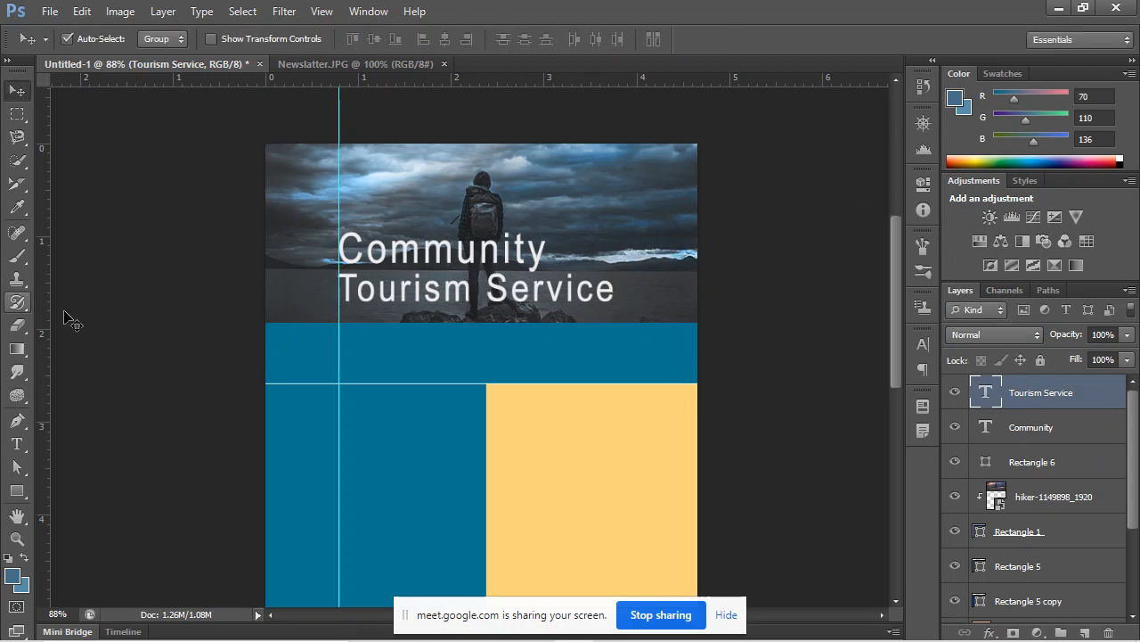
Examine the title and its vertical accent bar in the Newslatter.JPG reference and return to the Untitled-1 document.
key("alt+Tab")
left_click(236, 254)
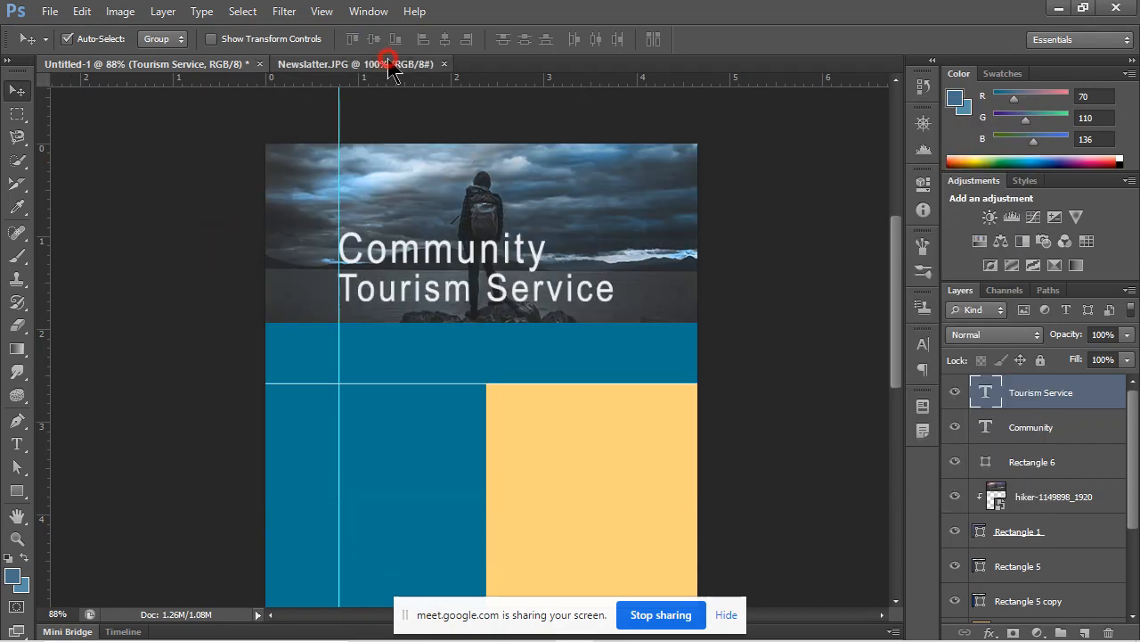
left_click(385, 63)
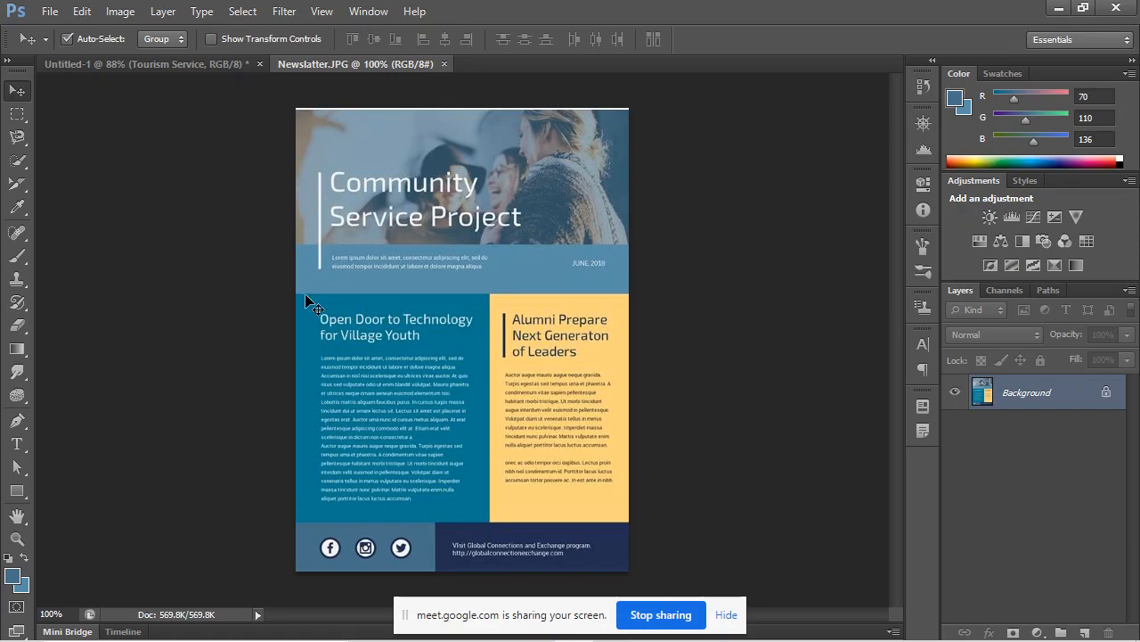
key("alt+Tab")
key("alt+Tab")
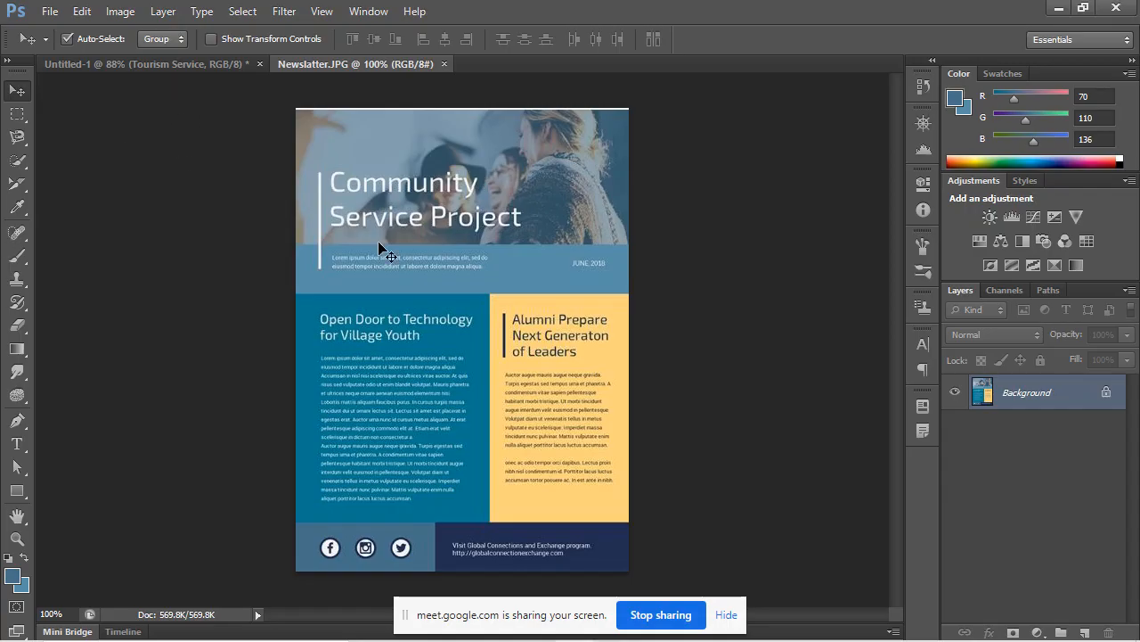
left_click(143, 66)
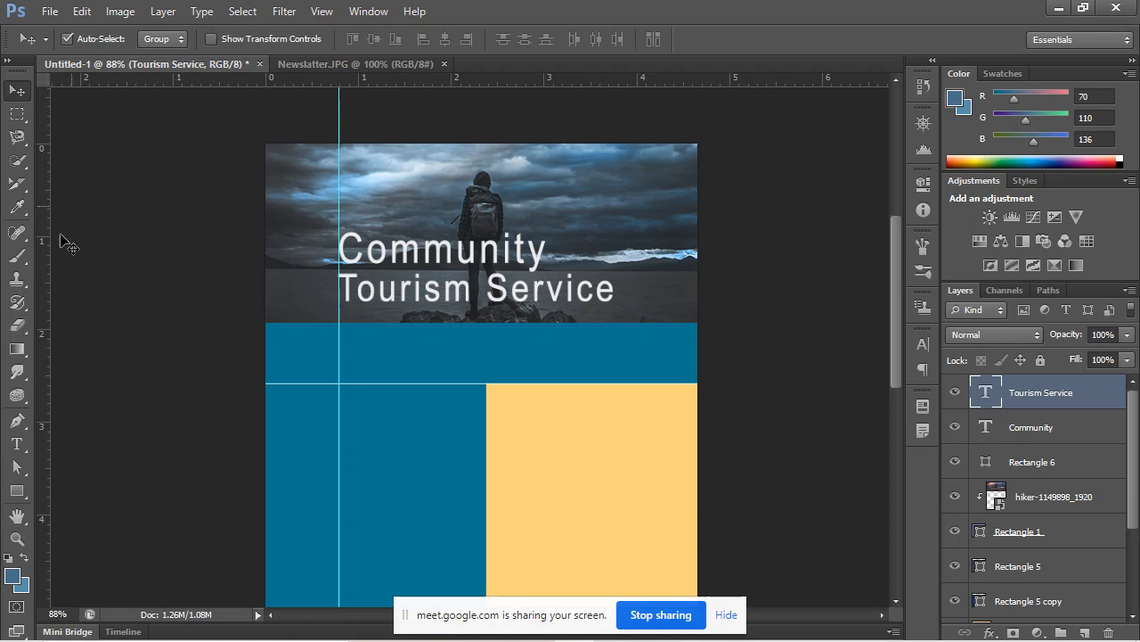
Set the Rectangle tool's fill to the light grey #ededed sampled from the Community title.
left_click(16, 492)
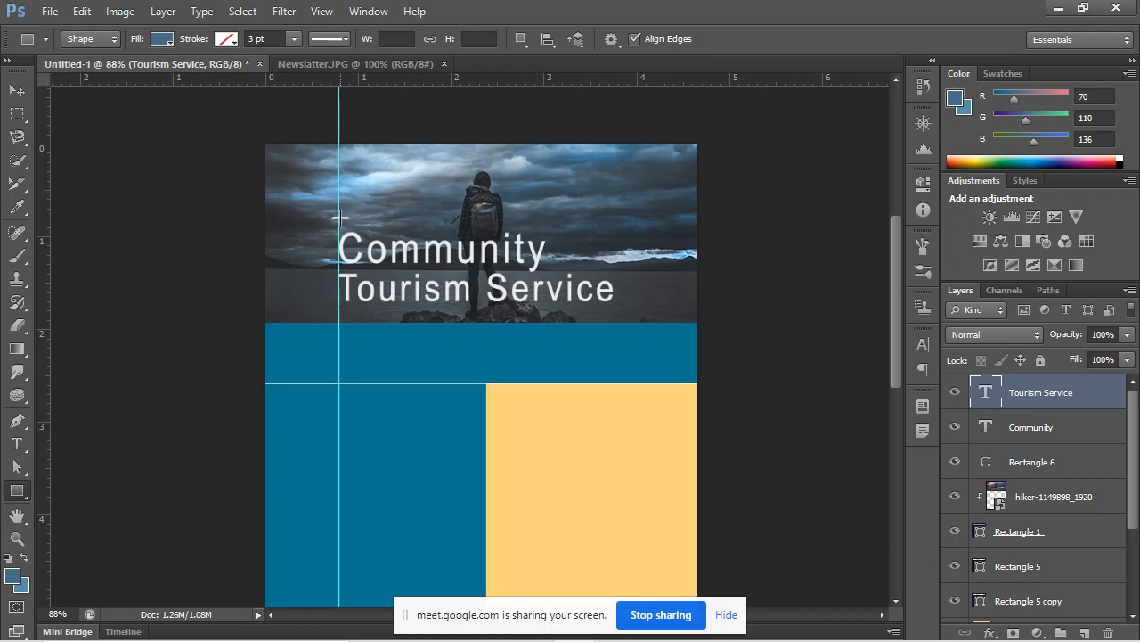
left_click(164, 40)
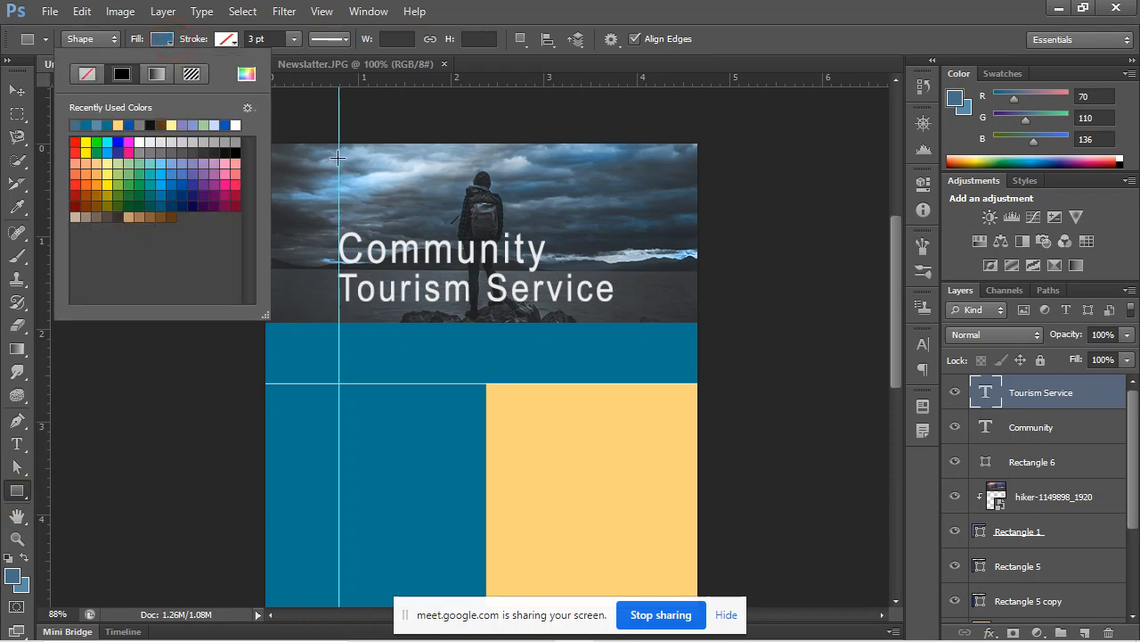
left_click(357, 230)
left_click(355, 234)
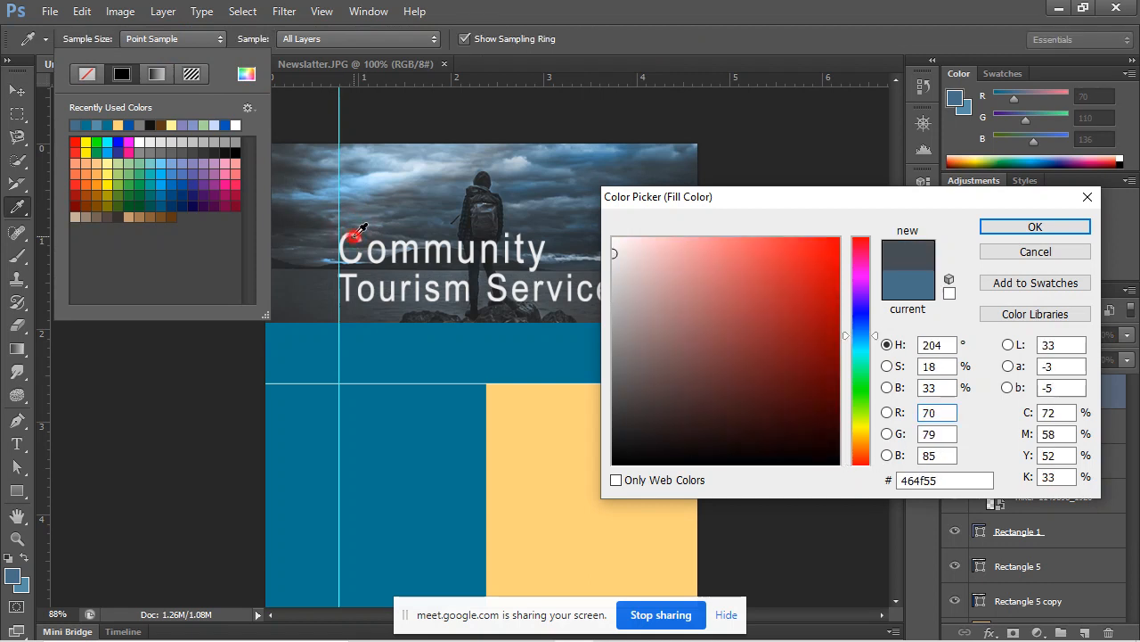
left_click(358, 236)
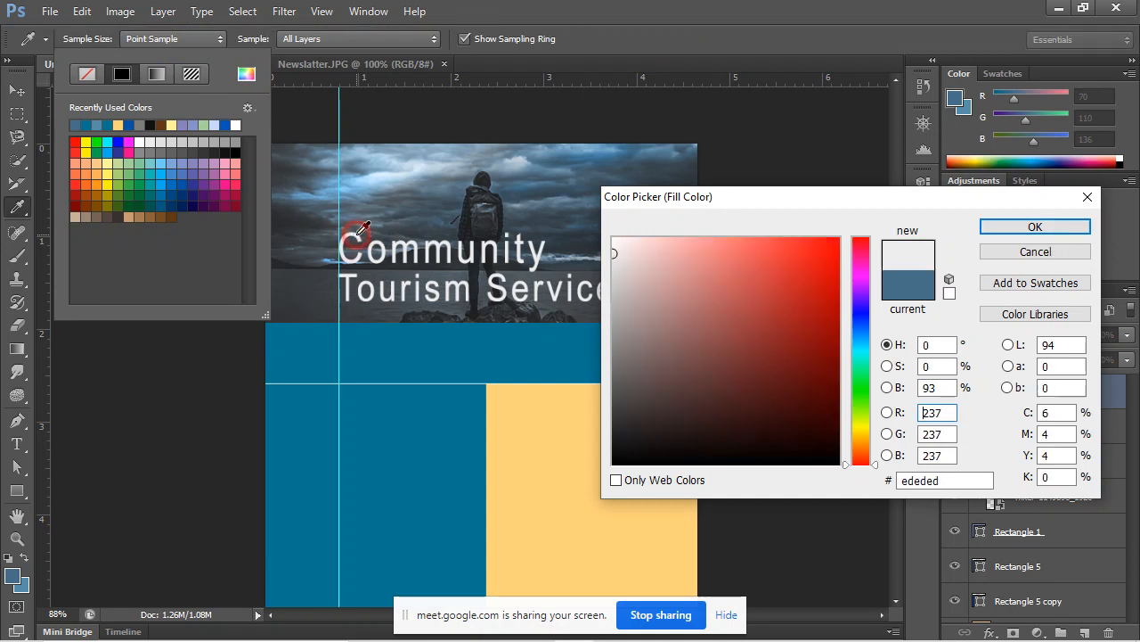
left_click(996, 230)
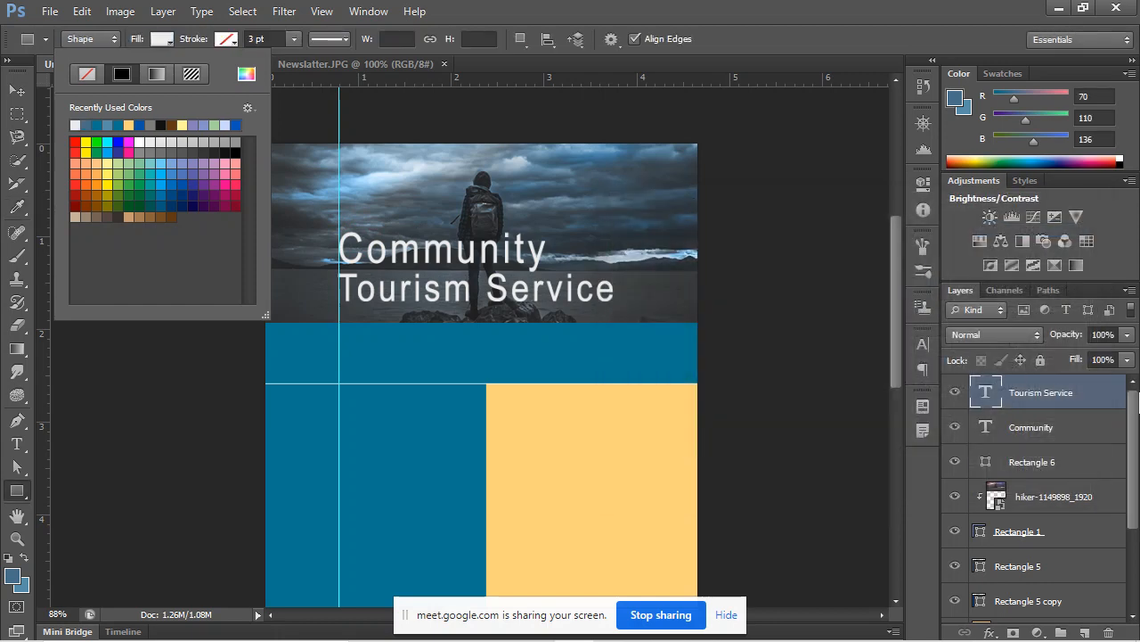
Try drawing a 127 × 127 px rectangle shape over the start of the title and undo it.
left_click(327, 217)
left_click_drag(327, 217, 429, 316)
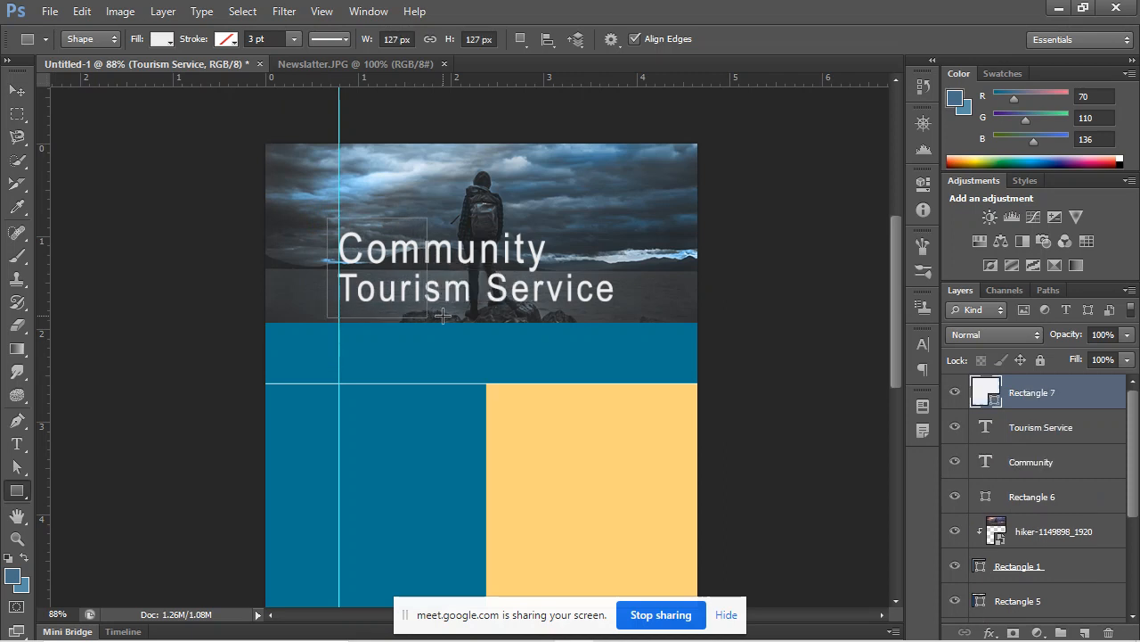
key("ctrl+z")
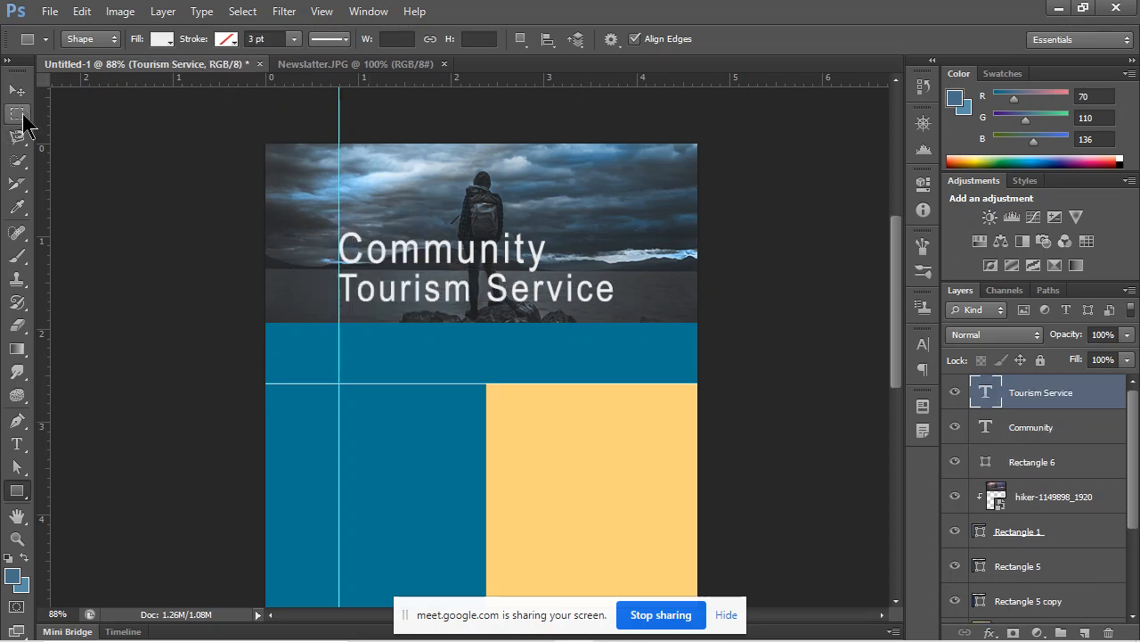
Draw a new rectangular marquee selection with no feather around the first part of the two-line title.
left_click(18, 116)
left_click(91, 39)
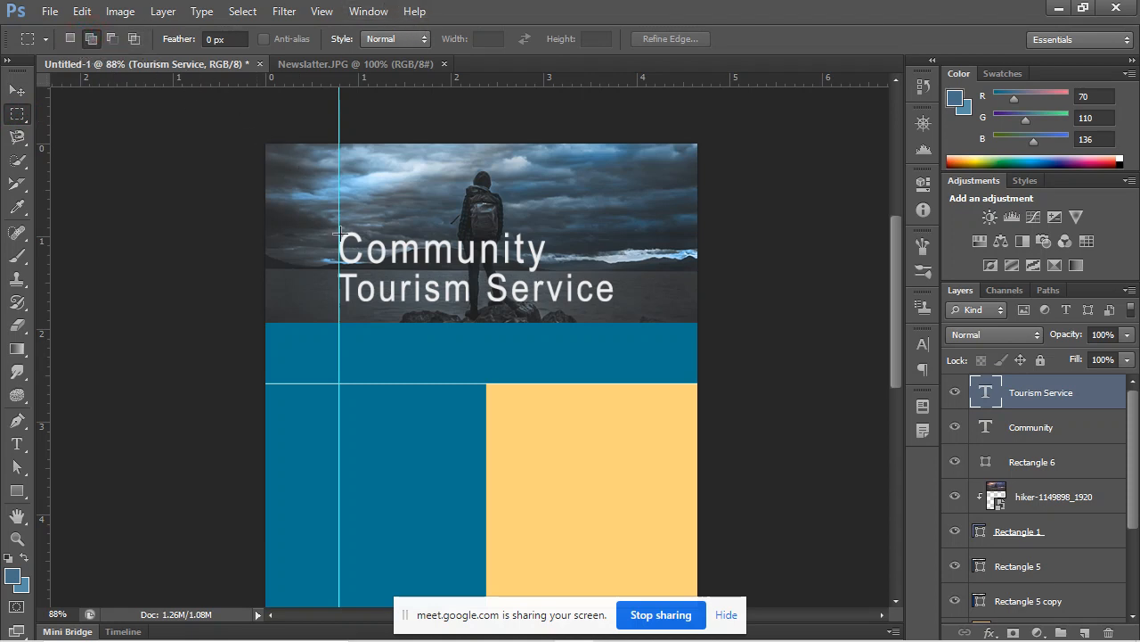
left_click(69, 39)
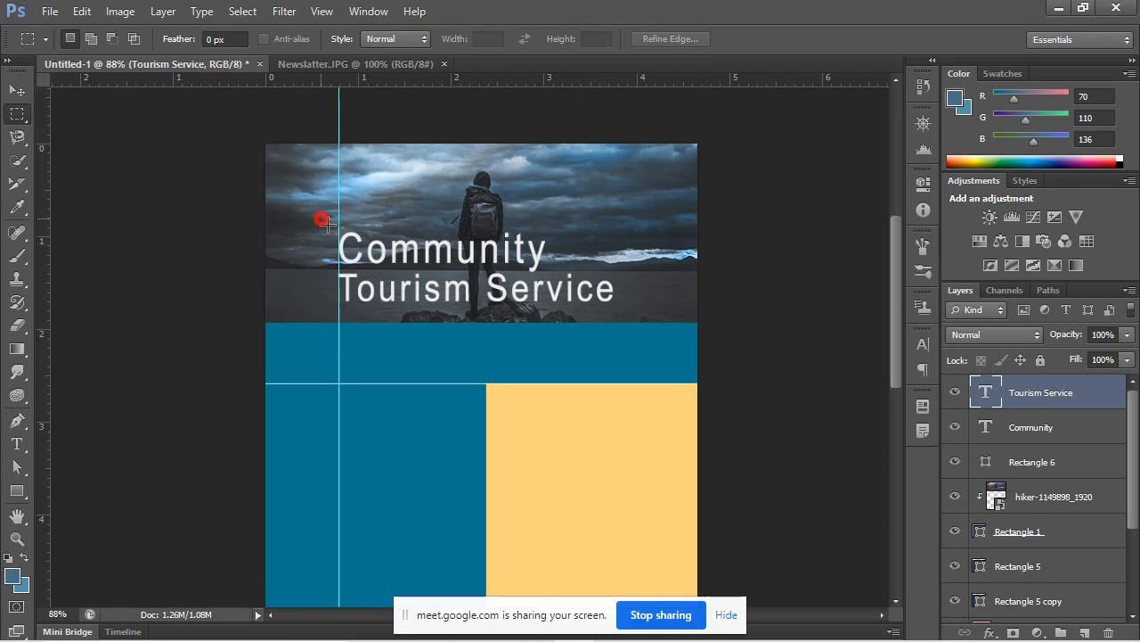
left_click_drag(322, 220, 521, 322)
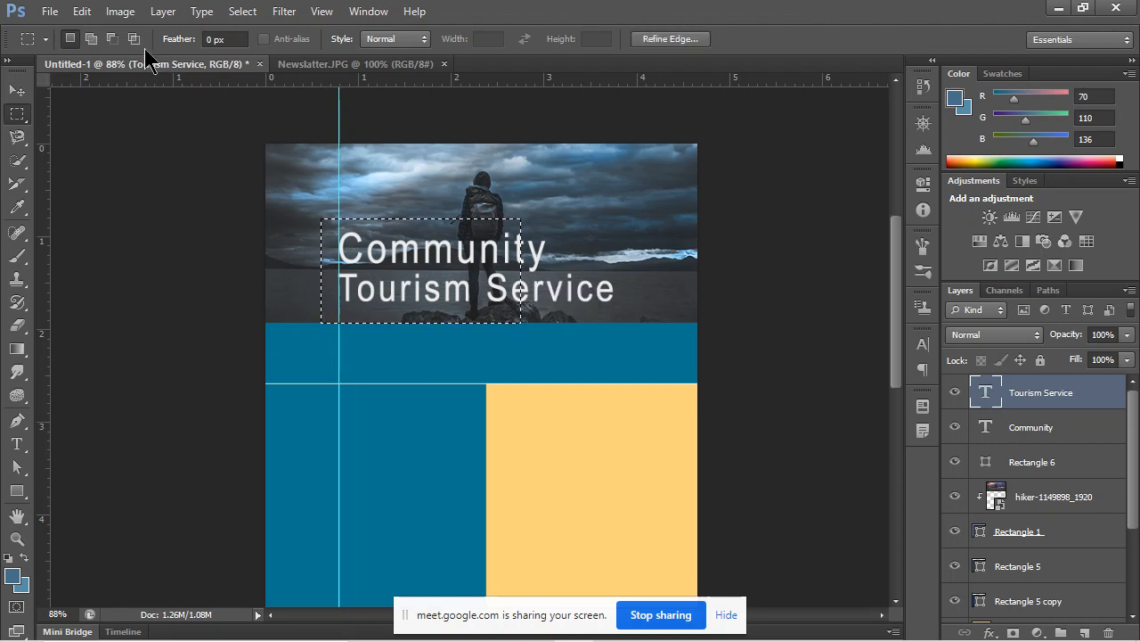
Try altering the title selection with a second overlapping marquee rectangle and undo that change.
left_click(113, 38)
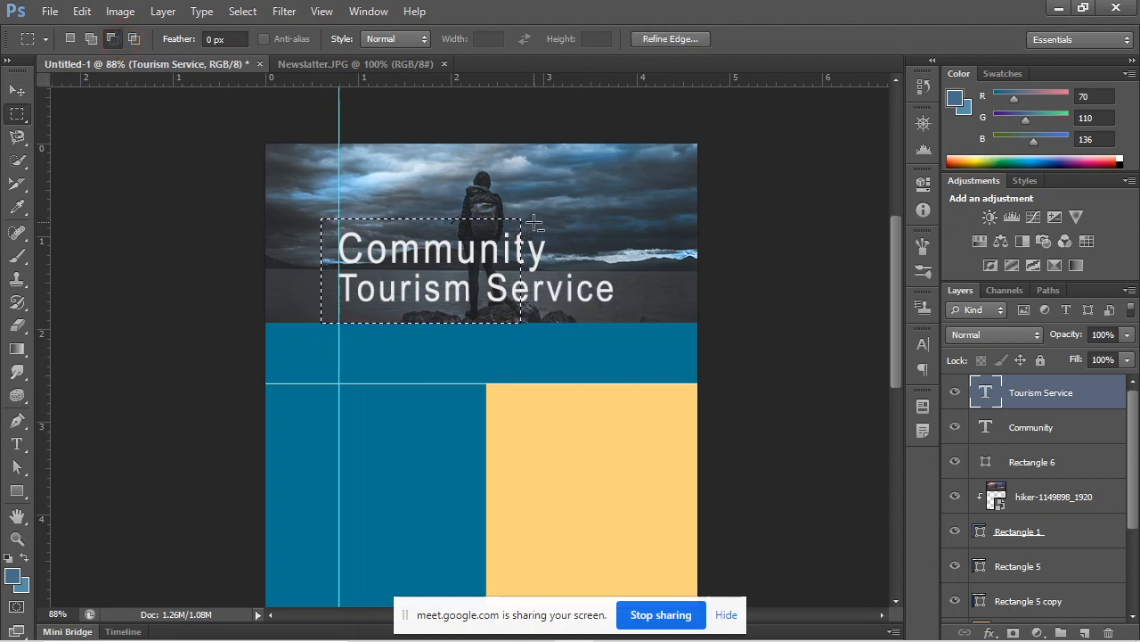
left_click_drag(533, 226, 526, 230)
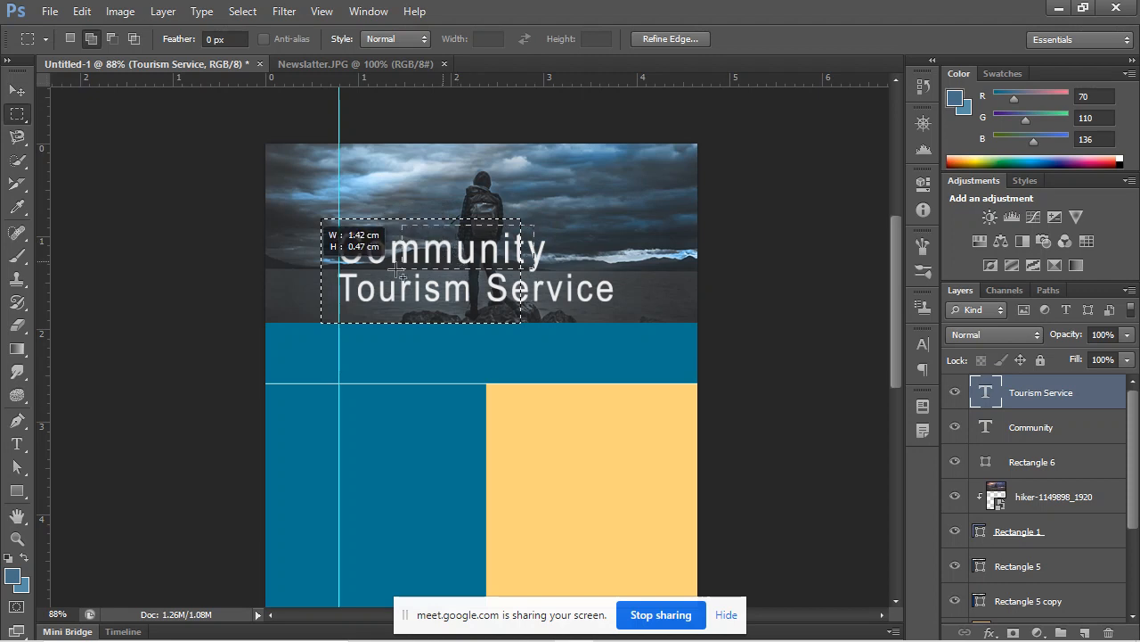
left_click_drag(351, 302, 333, 321)
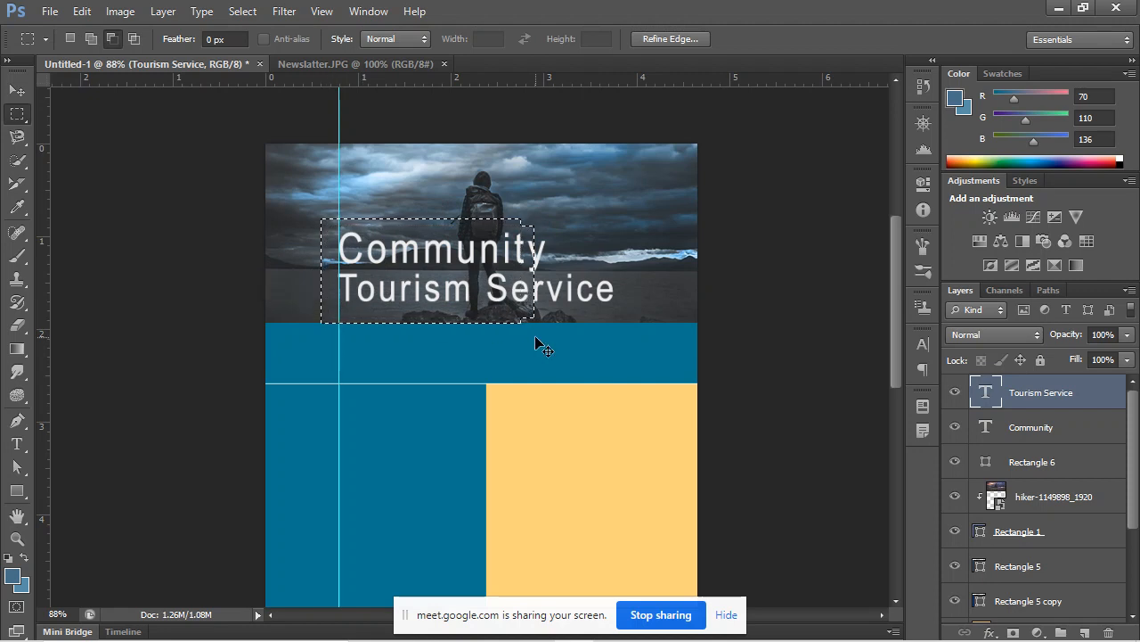
key("ctrl+alt+z")
Try the intersect, add and subtract selection modes with overlapping marquee rectangles on the title selection, and deselect.
left_click(134, 40)
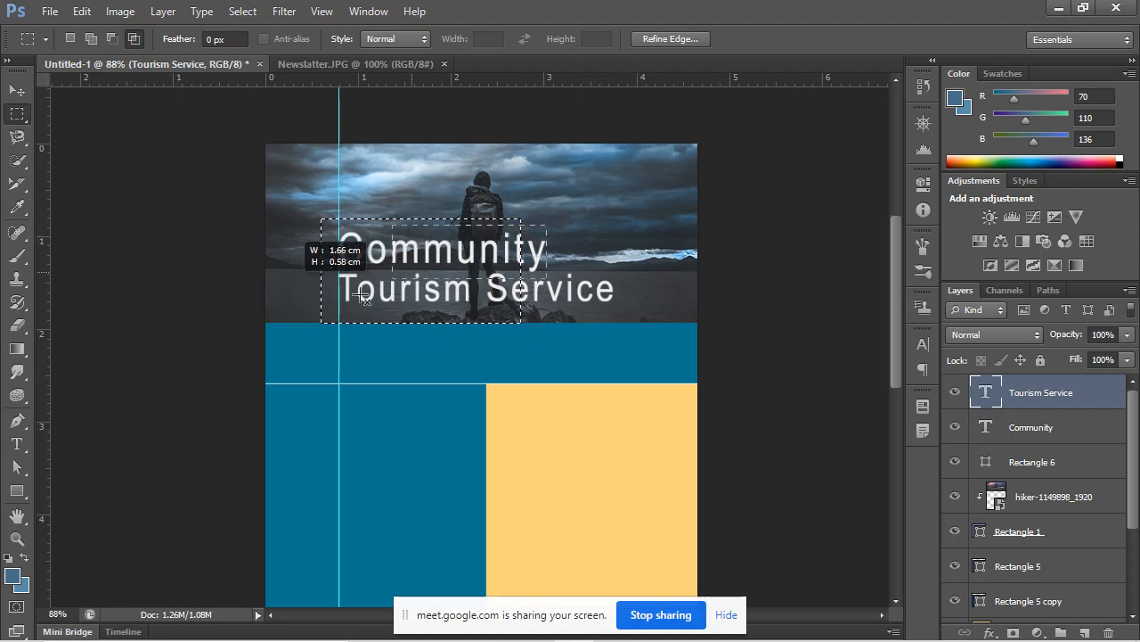
left_click_drag(363, 297, 327, 317)
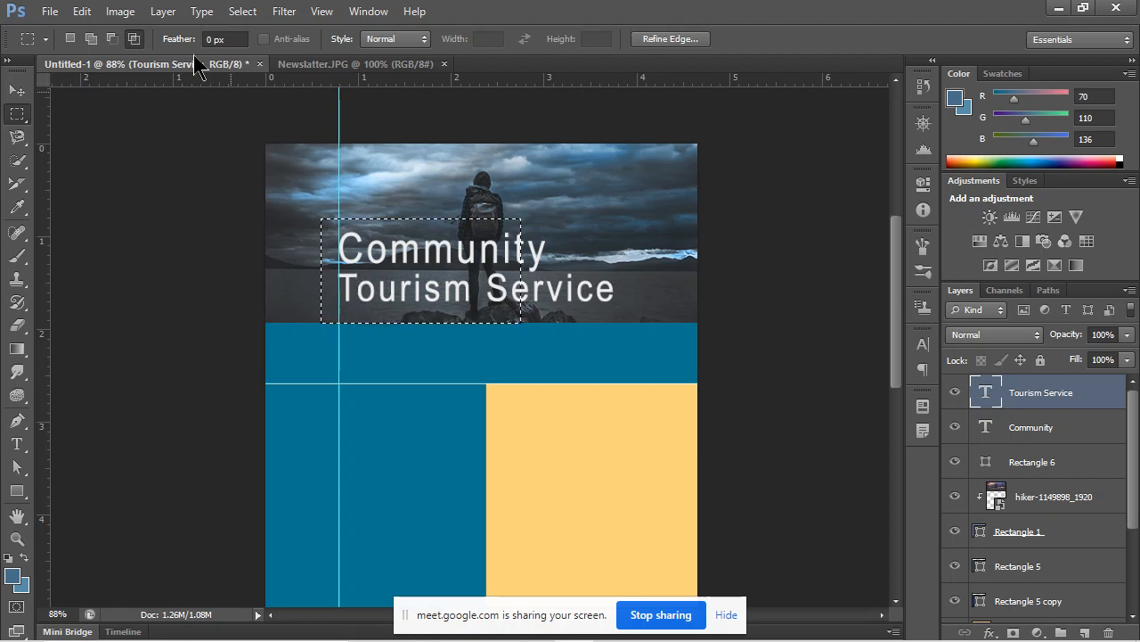
left_click(91, 38)
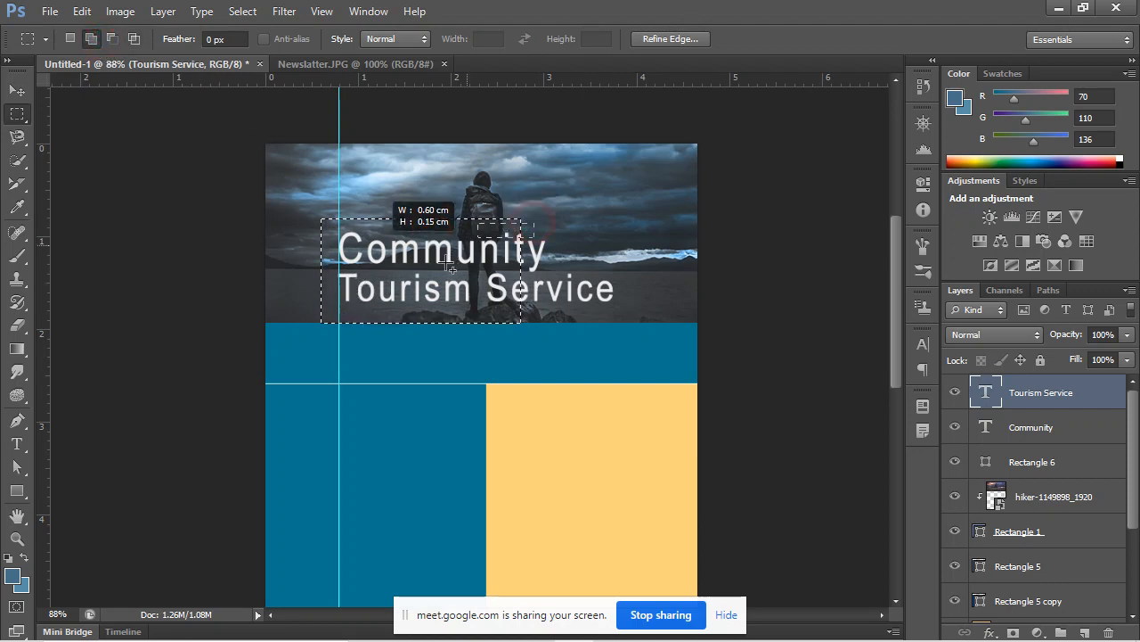
left_click_drag(366, 305, 328, 322)
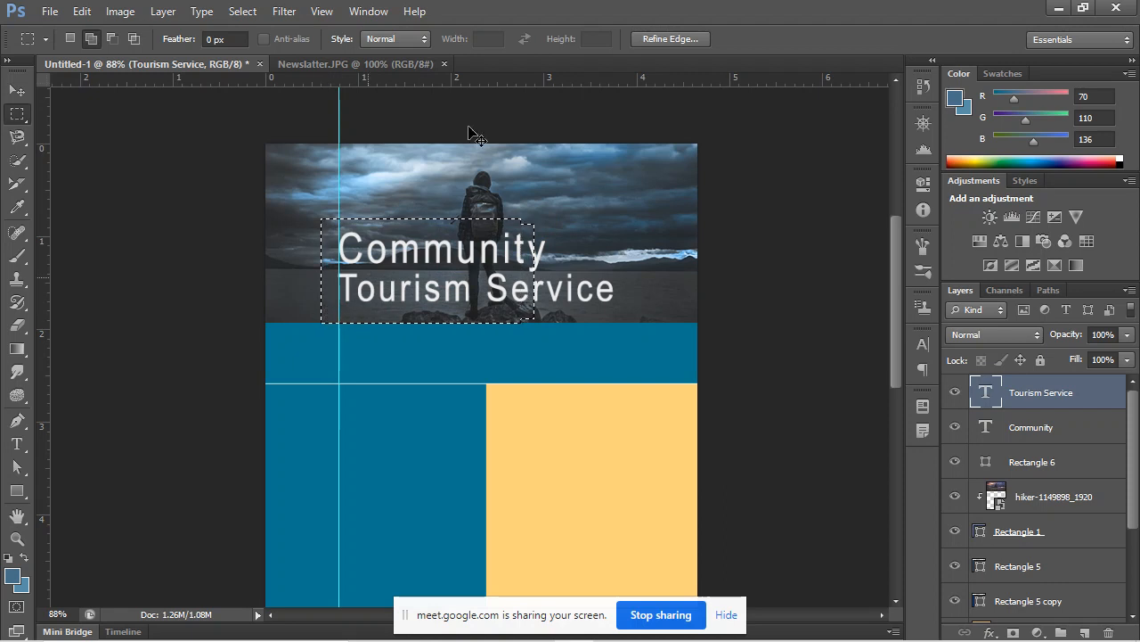
left_click(111, 39)
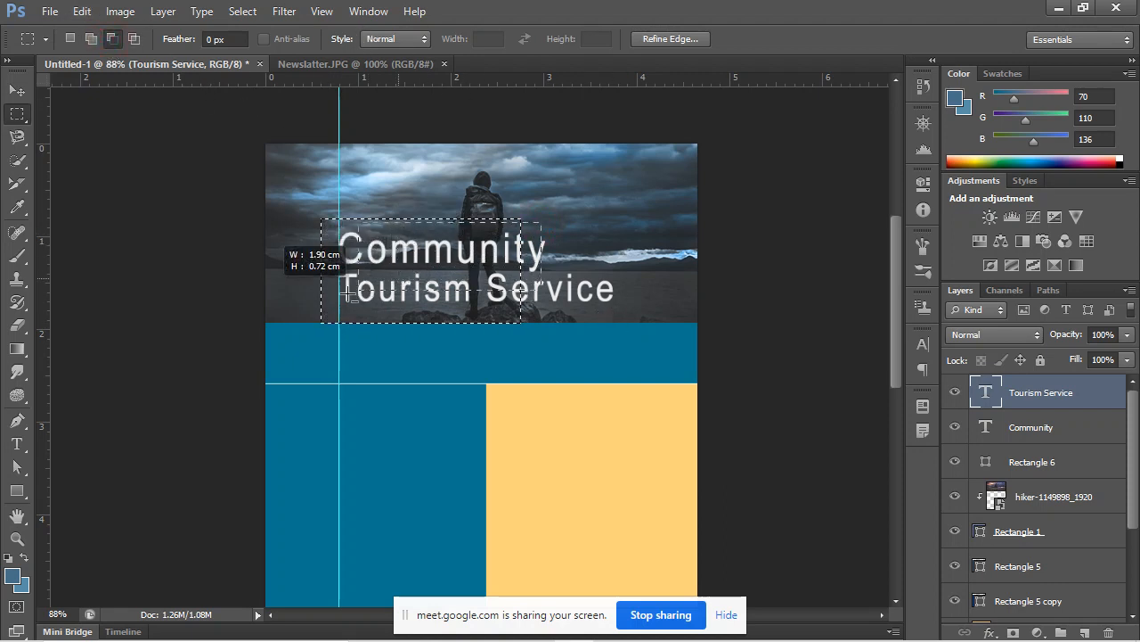
left_click_drag(347, 290, 326, 321)
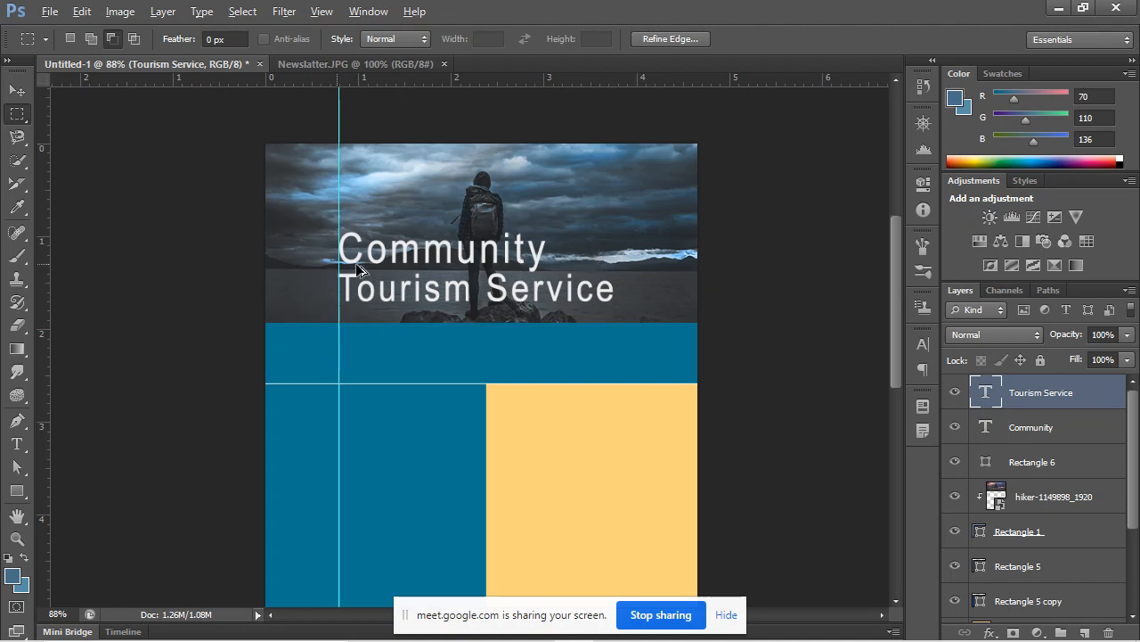
key("ctrl+d")
Select an area of about 1.8 × 1.5 cm around the title's start and subtract an overlapping rectangle, leaving an L-shaped strip above and beside the text.
left_click_drag(329, 219, 494, 351)
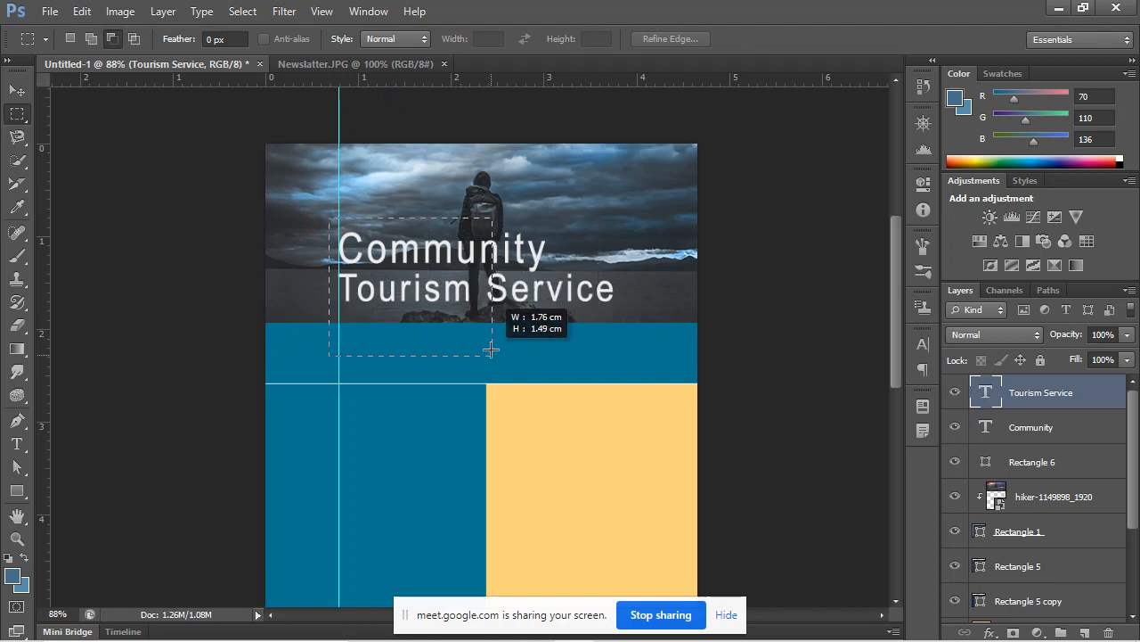
left_click_drag(495, 357, 495, 357)
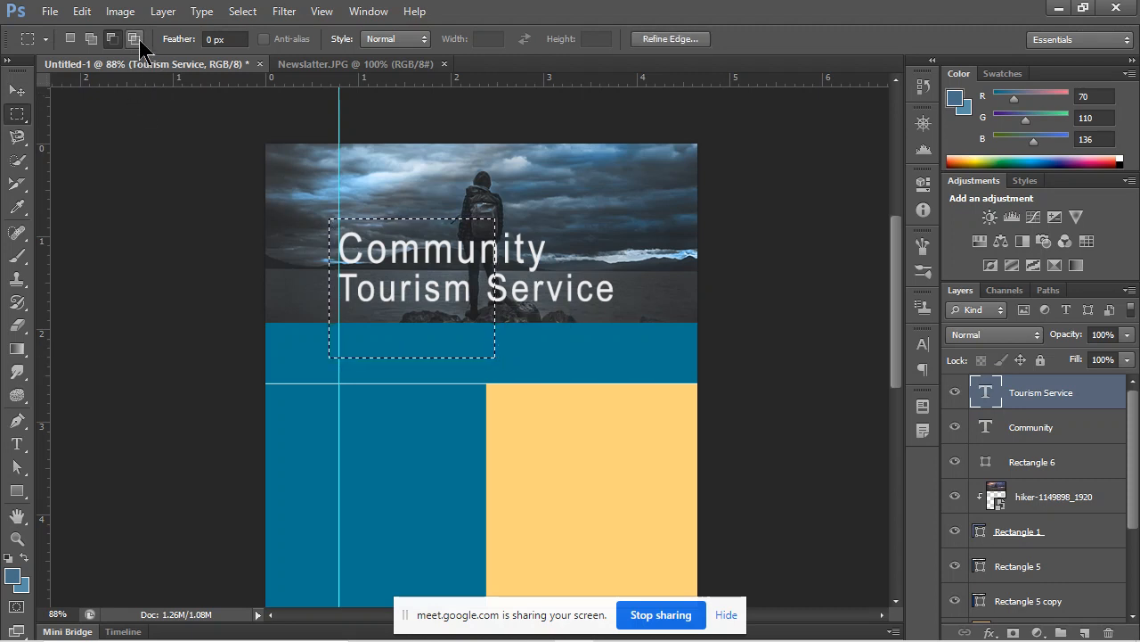
left_click_drag(392, 287, 336, 361)
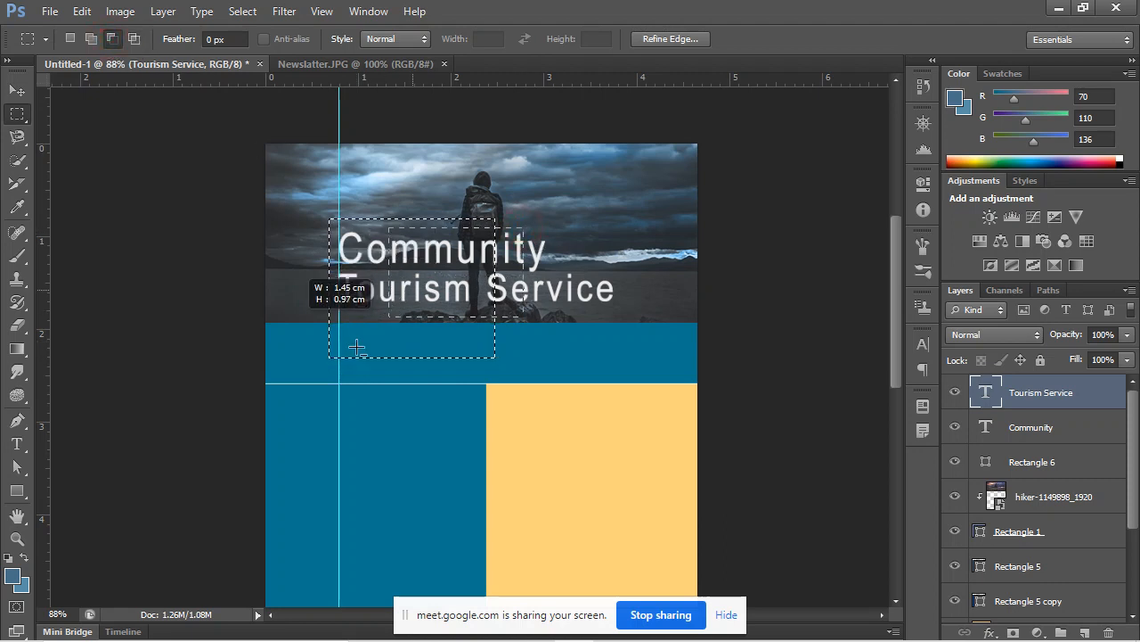
left_click_drag(357, 348, 331, 375)
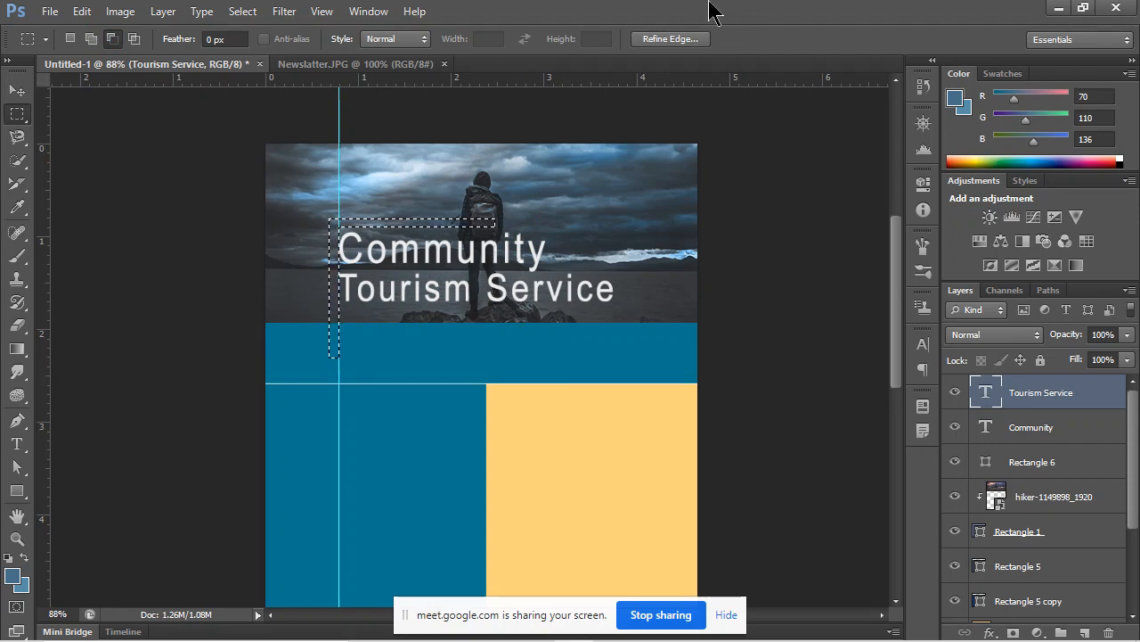
left_click(78, 13)
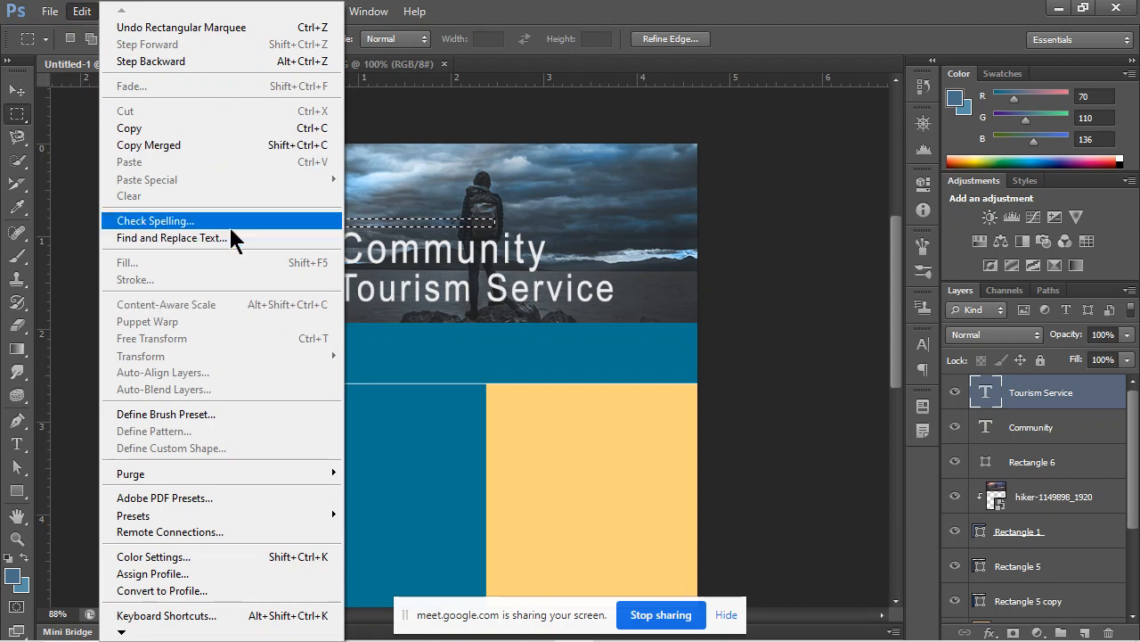
left_click(558, 5)
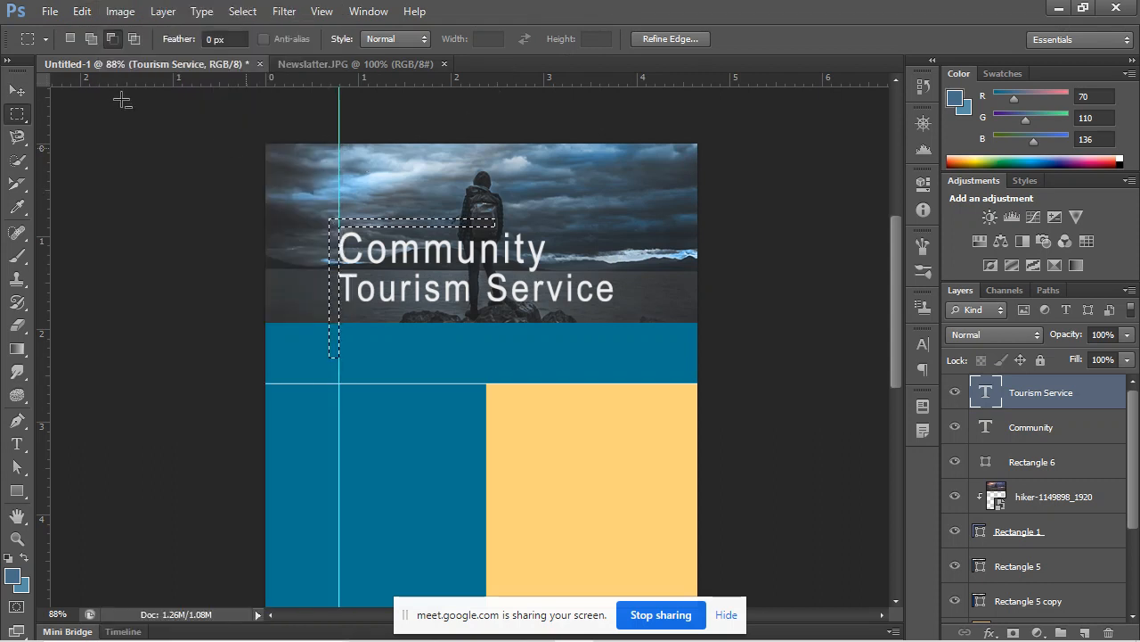
left_click(72, 38)
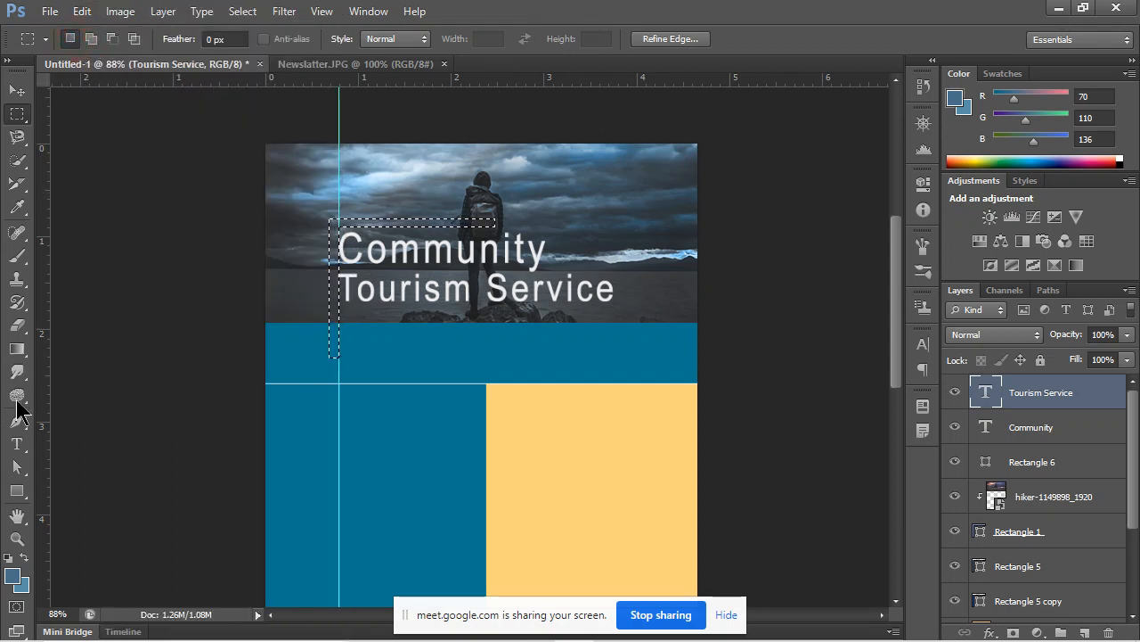
Fill the L-shaped selection on a new layer with the light grey #ededed sampled from the Community title, using the Paint Bucket.
left_click(21, 346)
mouse_move(25, 350)
left_mouse_down()
mouse_move(94, 371)
mouse_move(89, 361)
left_mouse_up()
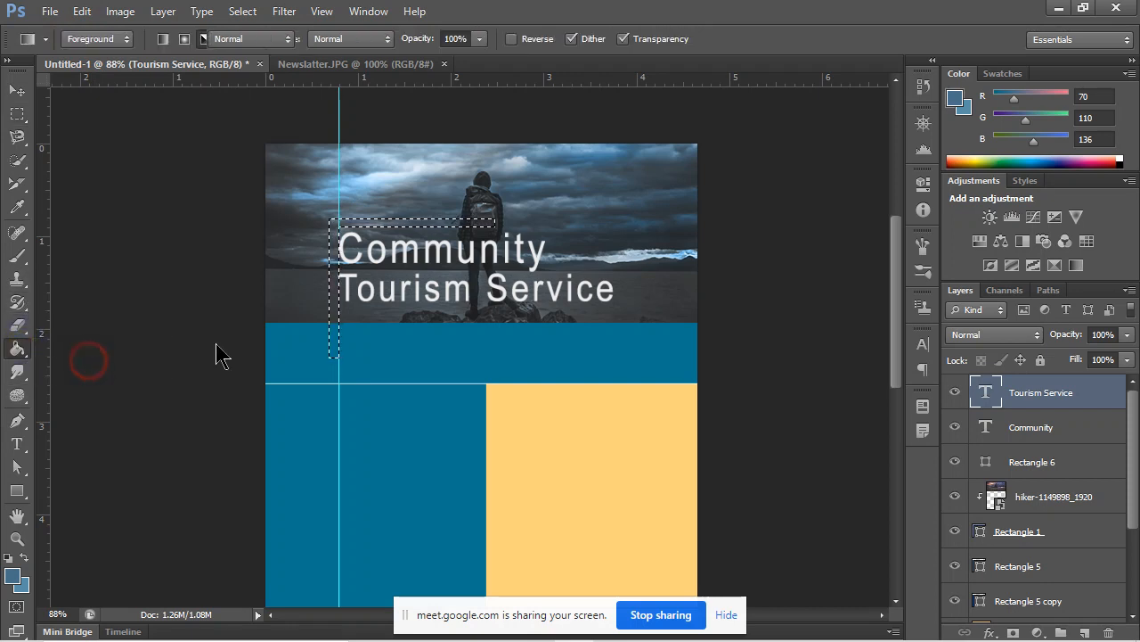
left_click(14, 577)
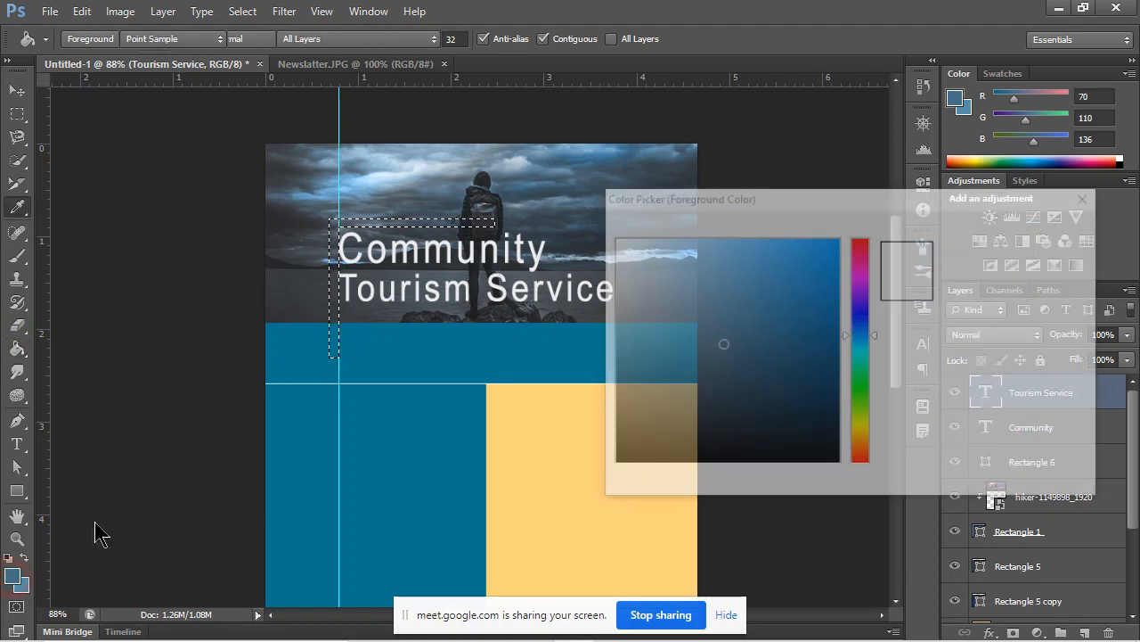
left_click(358, 255)
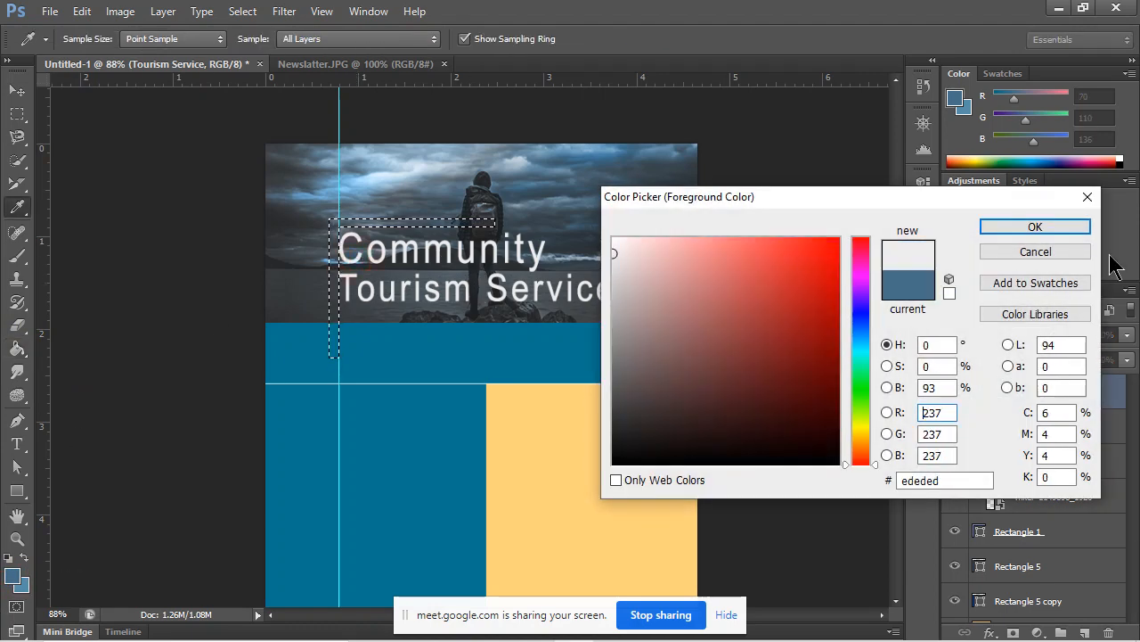
left_click(1035, 226)
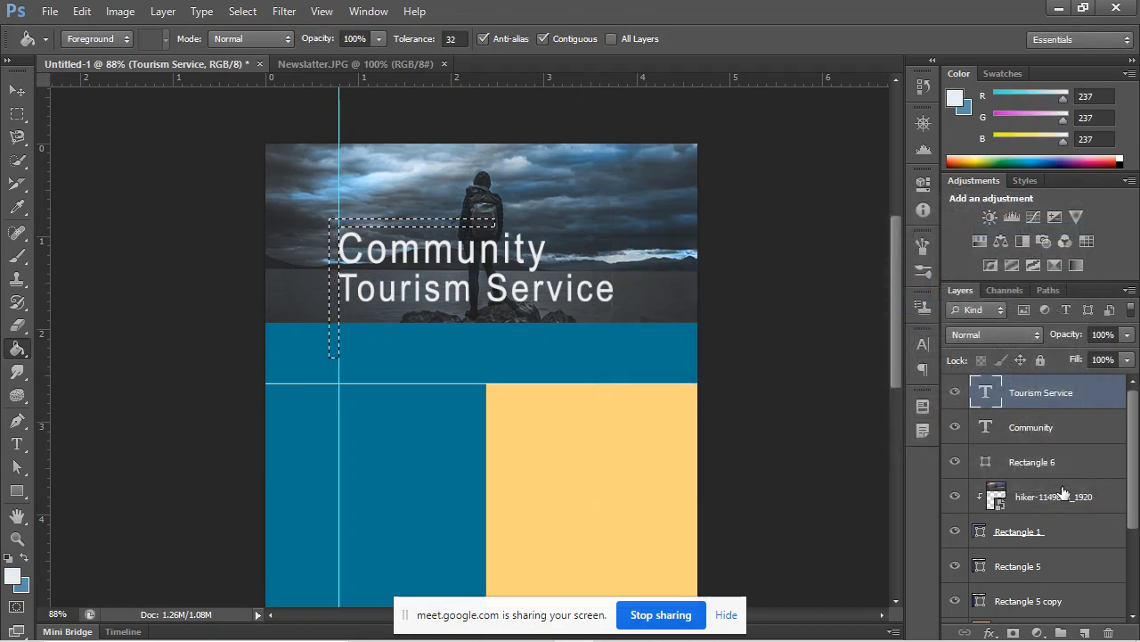
left_click(1086, 632)
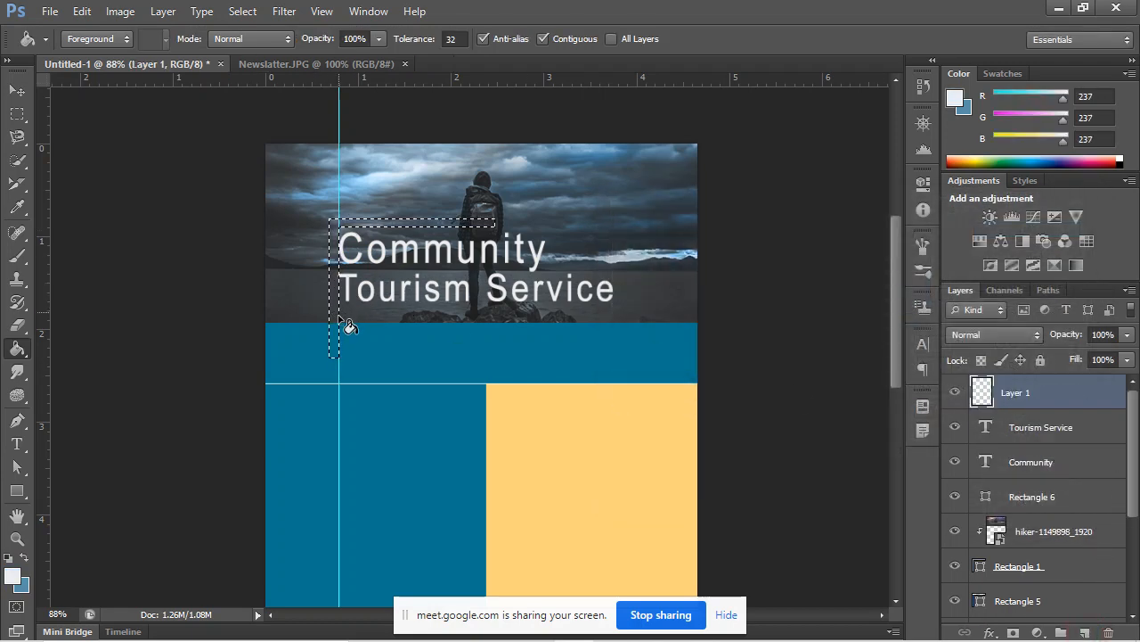
left_click(336, 323)
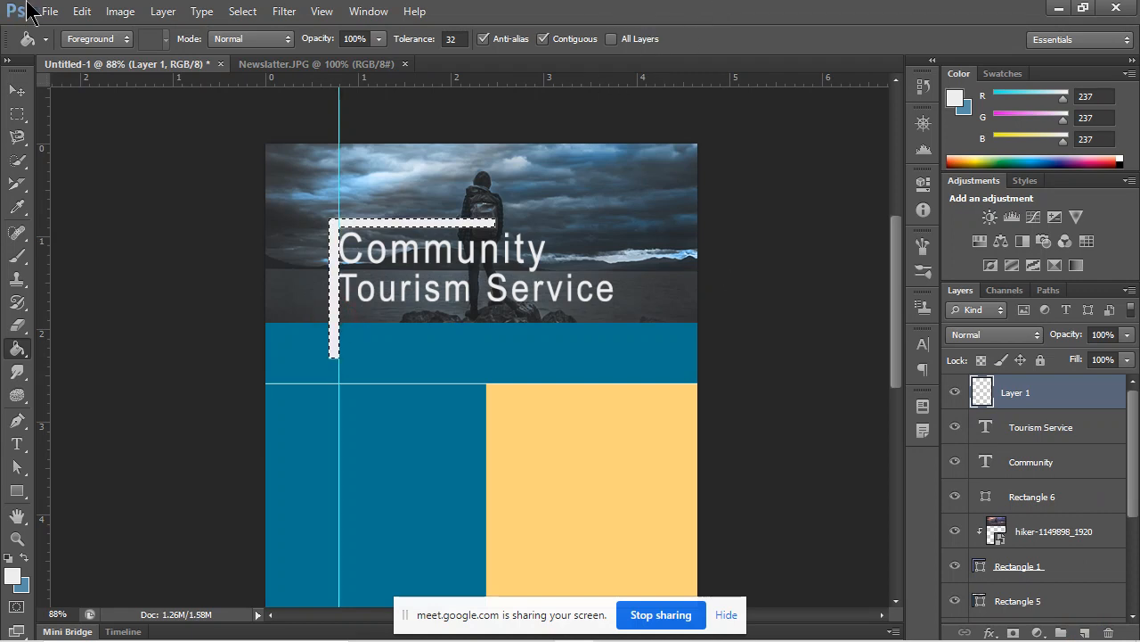
Nudge the filled L-shaped frame to the left, away from the title text, and deselect it.
left_click(18, 93)
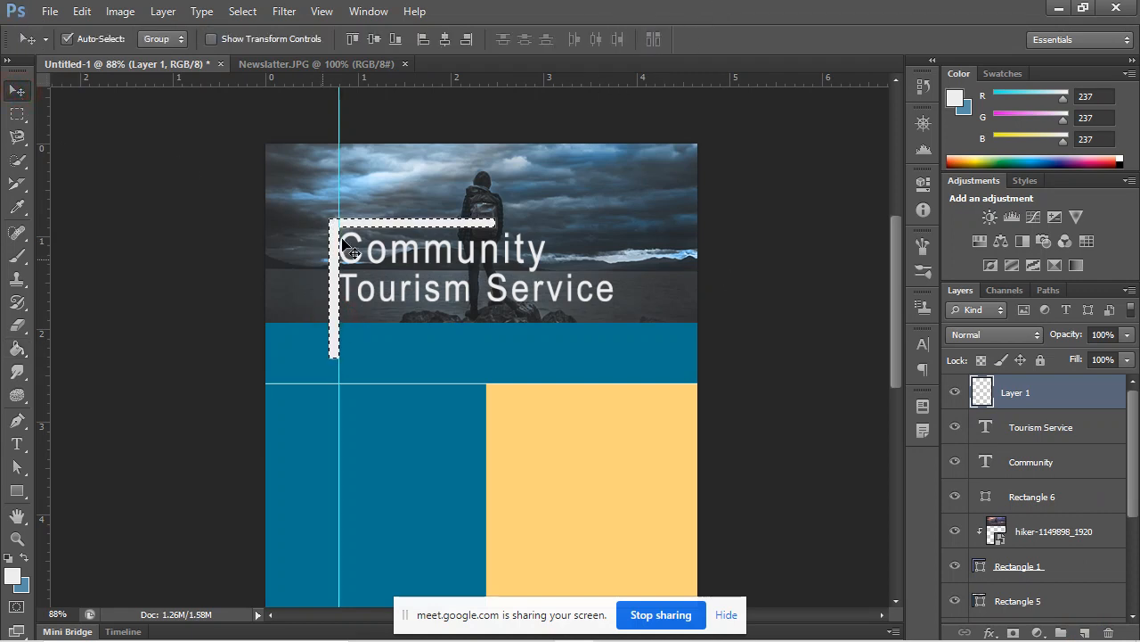
key("shift+Left")
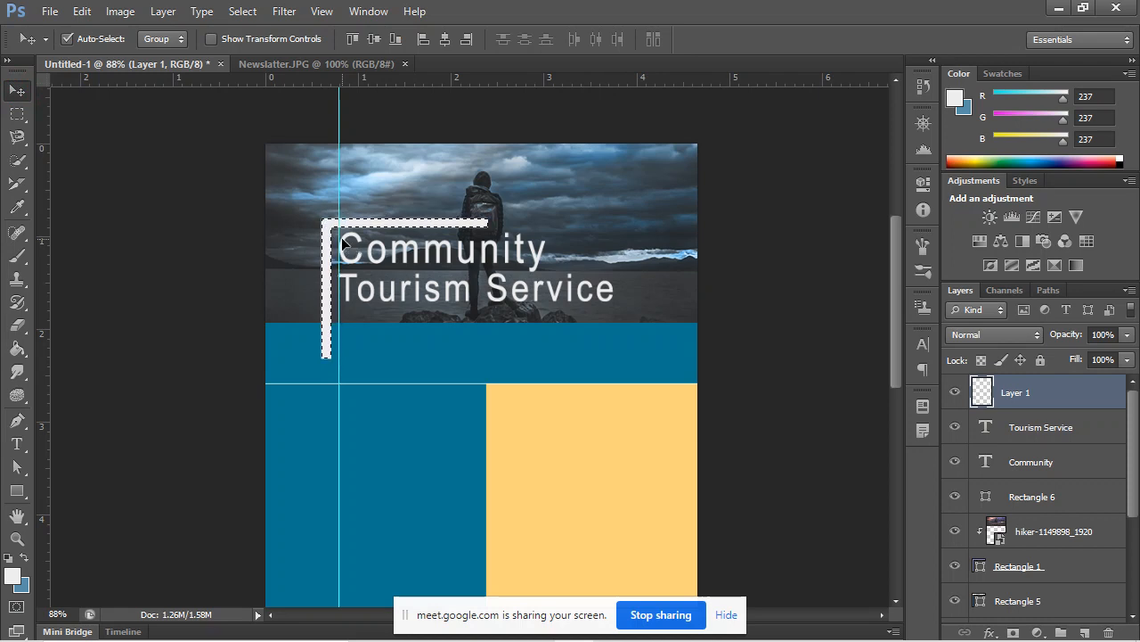
key("ctrl+d")
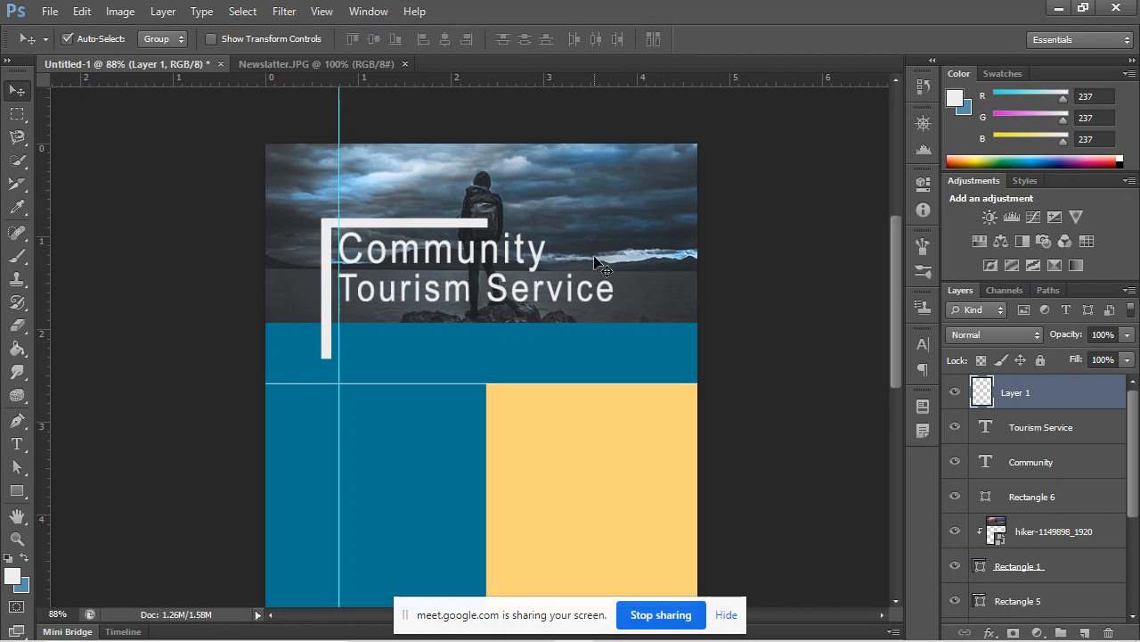
Examine the subtitle text under the heading in the Newslatter.JPG reference and return to the Untitled-1 document.
scroll(604, 267, "up", 2)
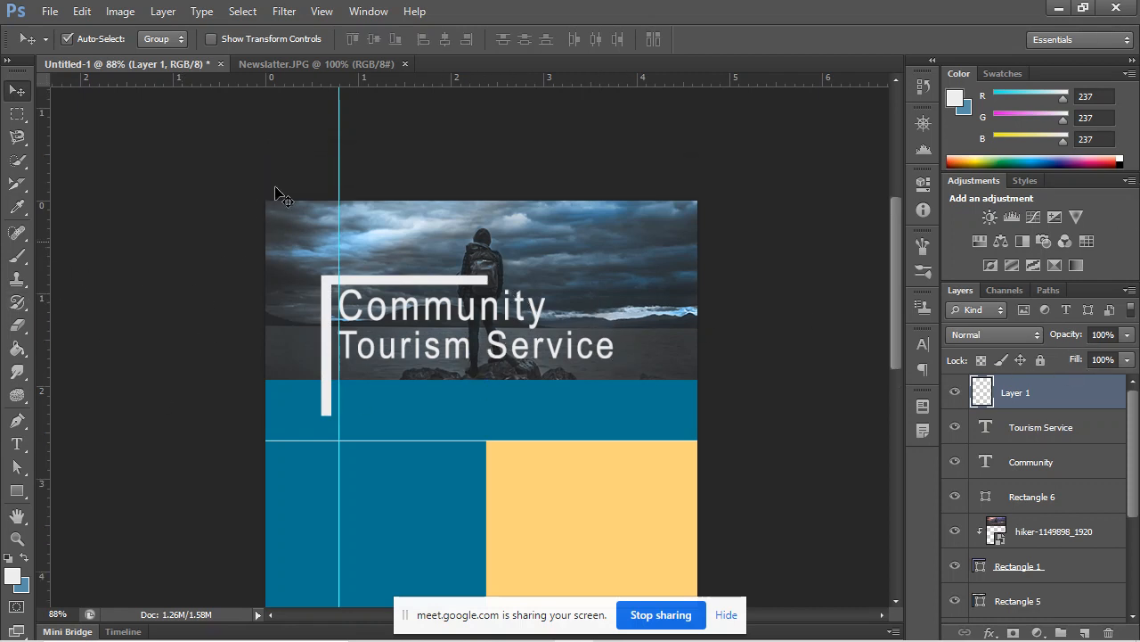
key("alt+Tab")
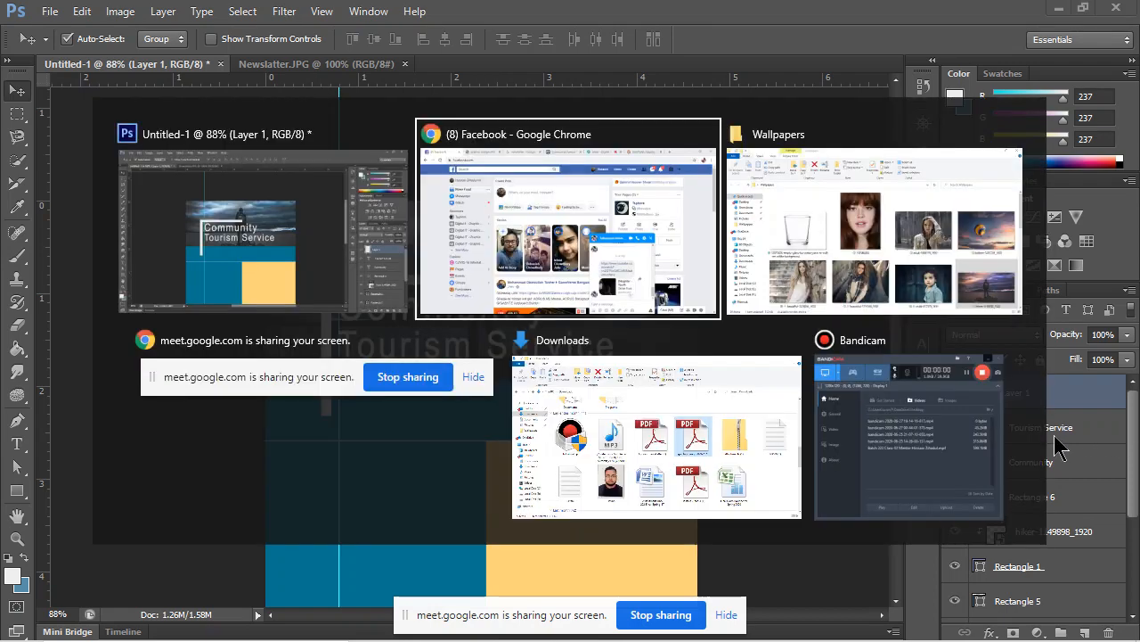
left_click(275, 256)
left_click(285, 64)
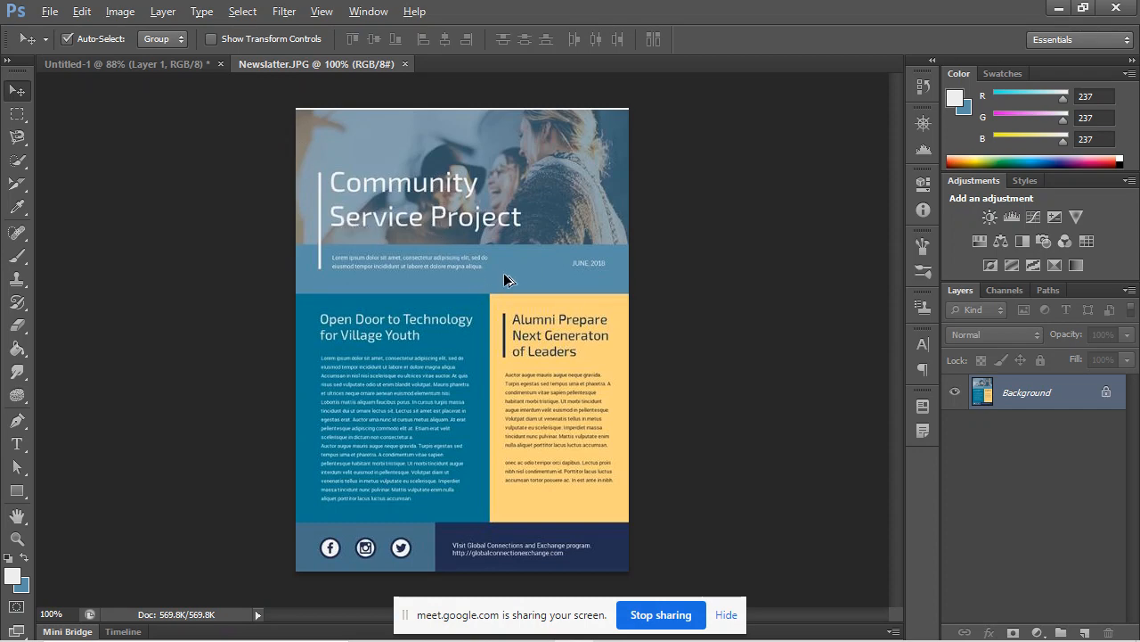
key("alt+Tab")
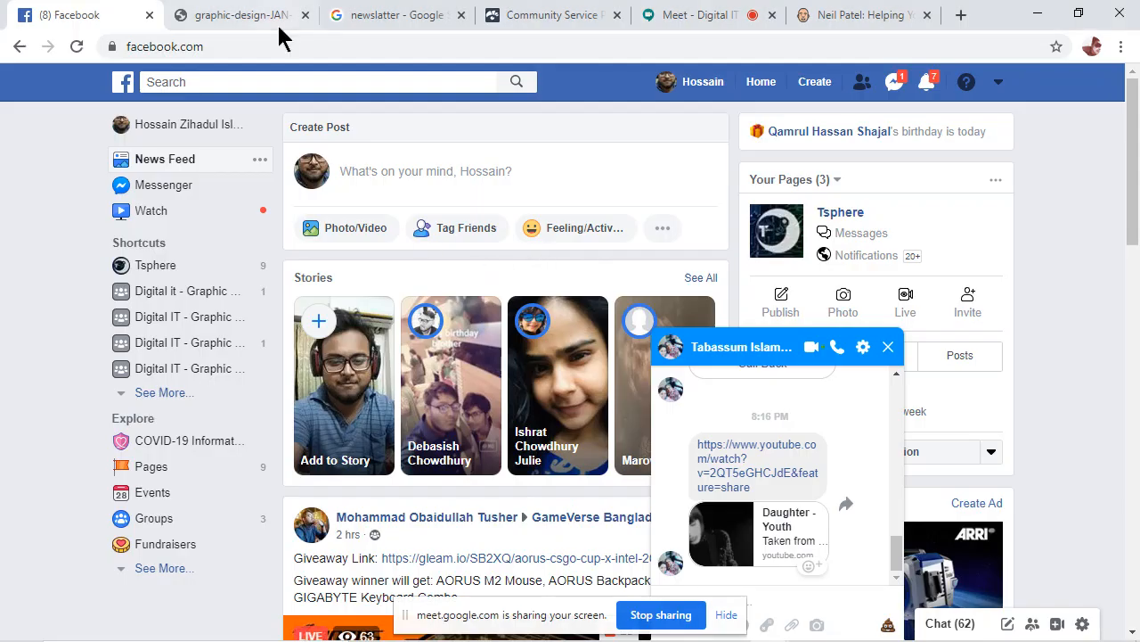
key("alt+Tab")
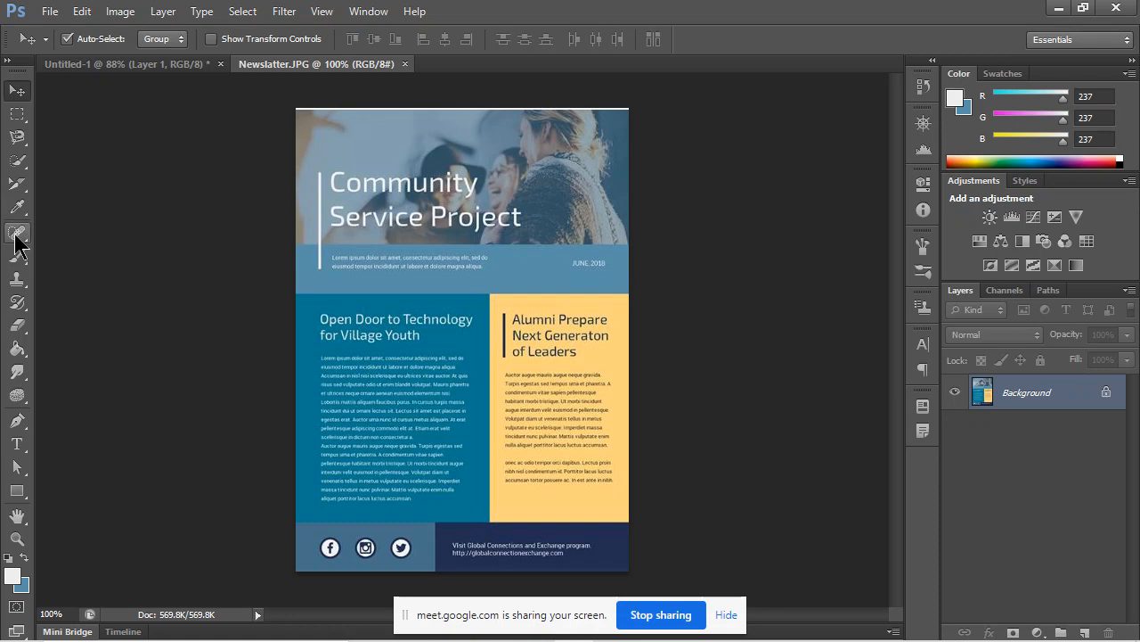
left_click(135, 65)
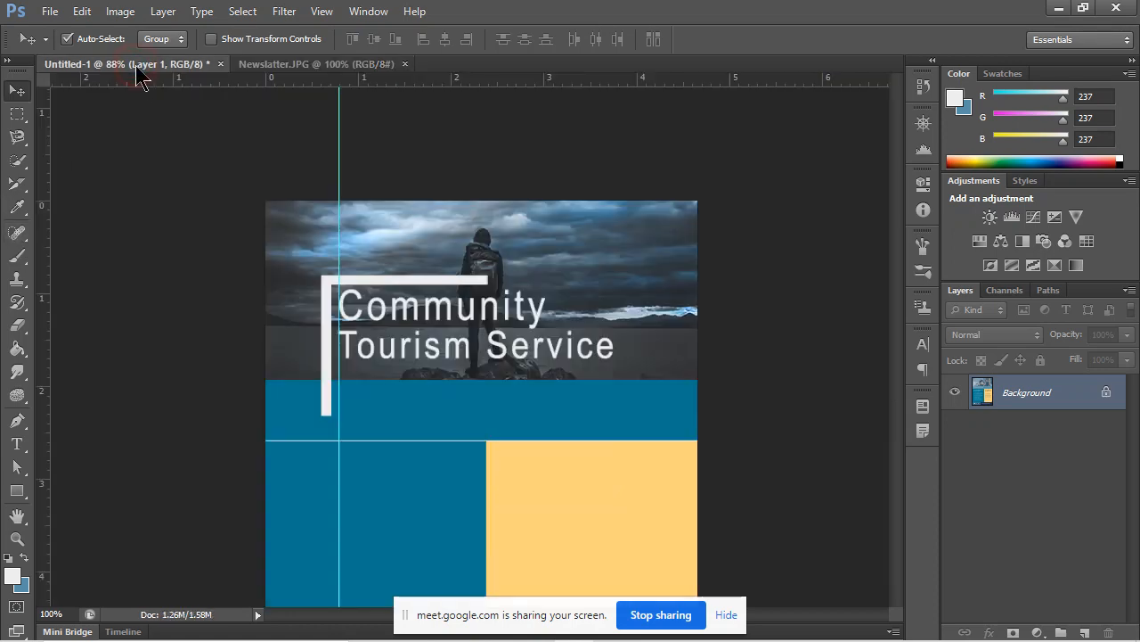
left_click(16, 443)
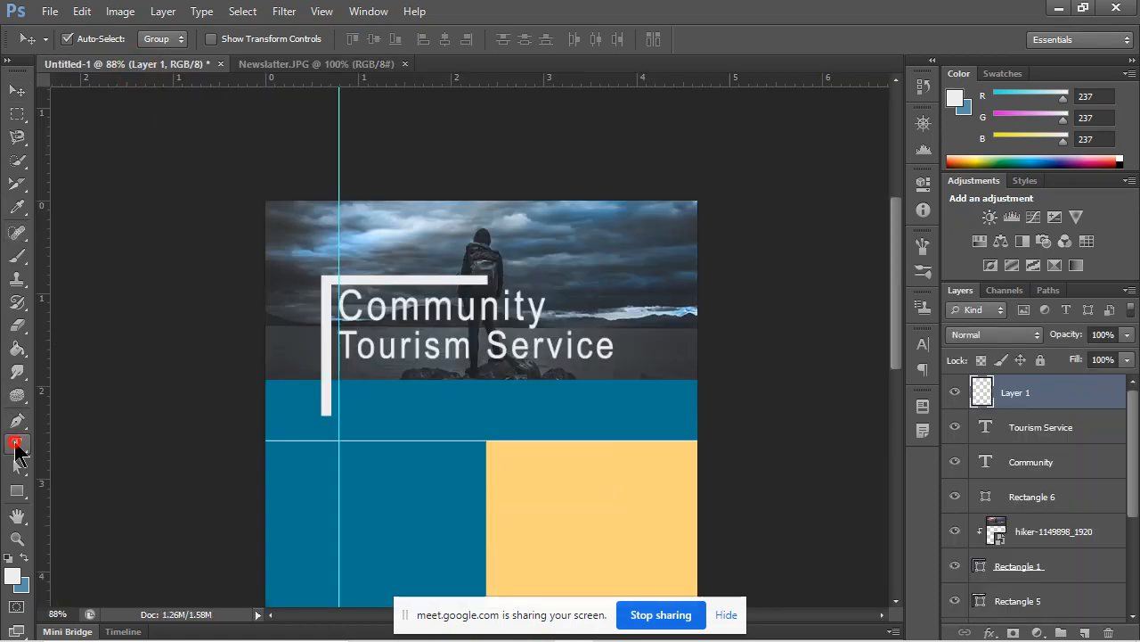
left_click(354, 388)
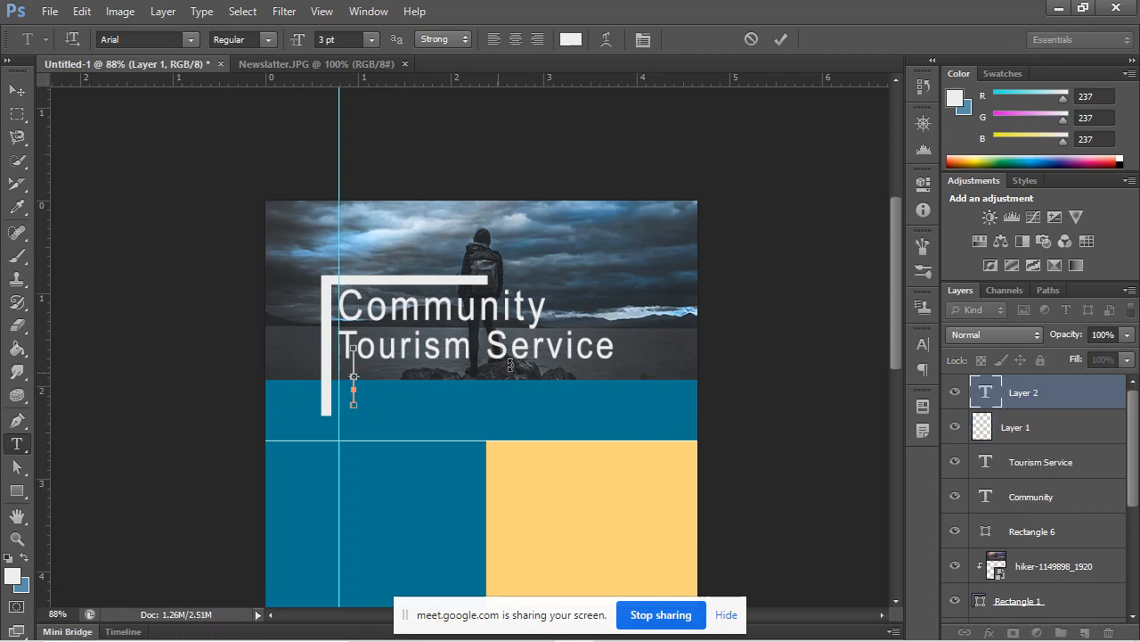
left_click(1099, 401)
key("Delete")
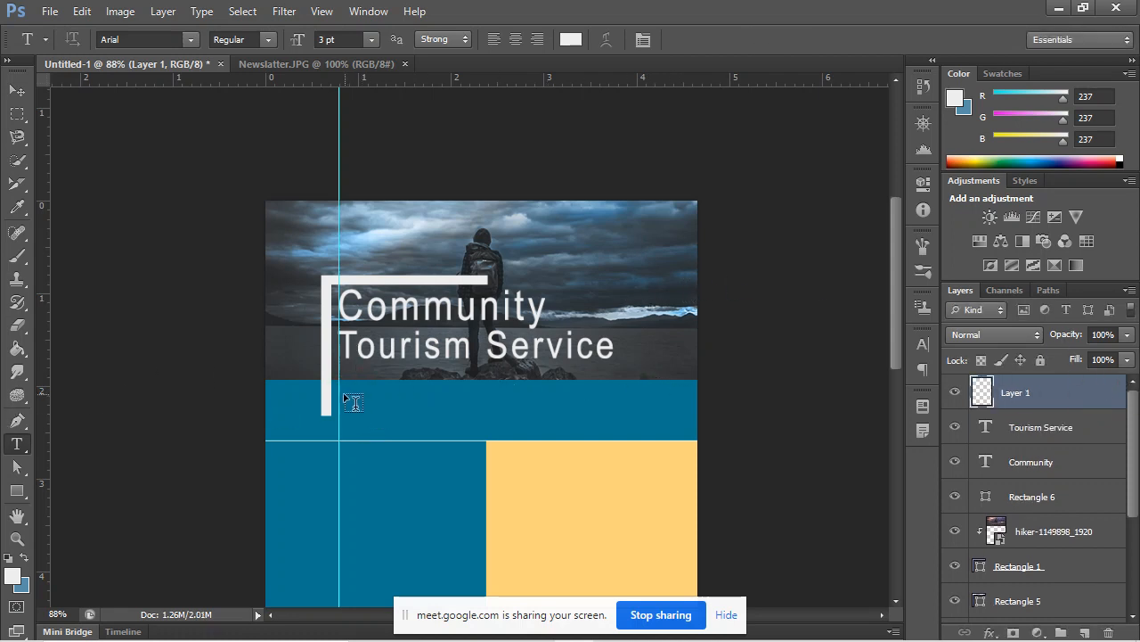
Create a paragraph text box on the blue band directly under the title, insert Lorem Ipsum placeholder text and select all of it.
left_click_drag(340, 382, 591, 415)
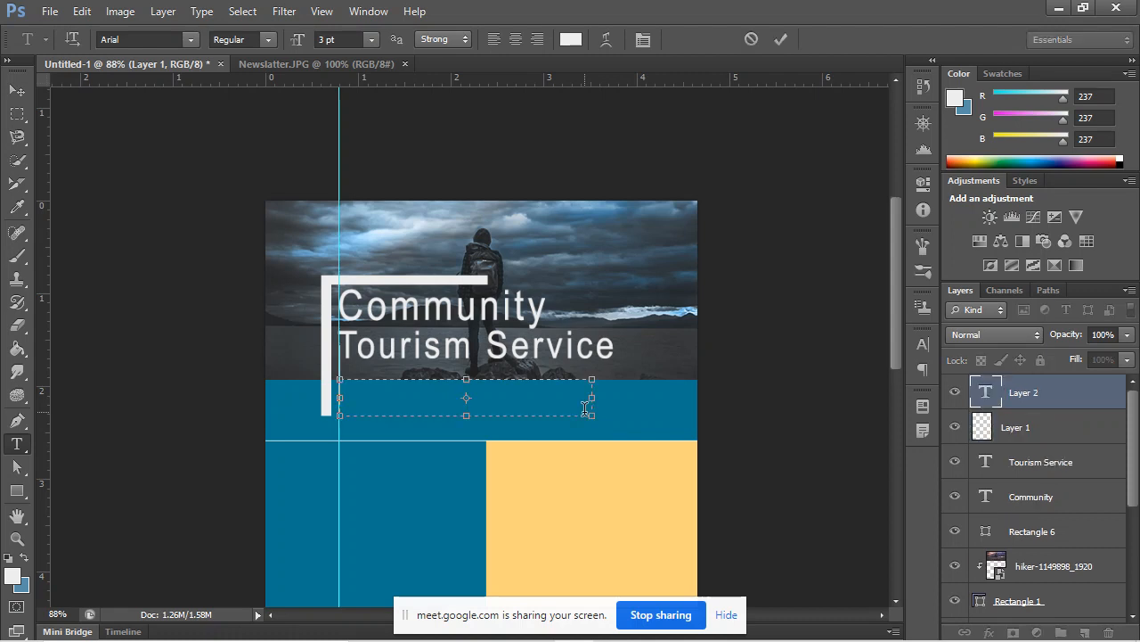
left_click(210, 12)
left_click(196, 13)
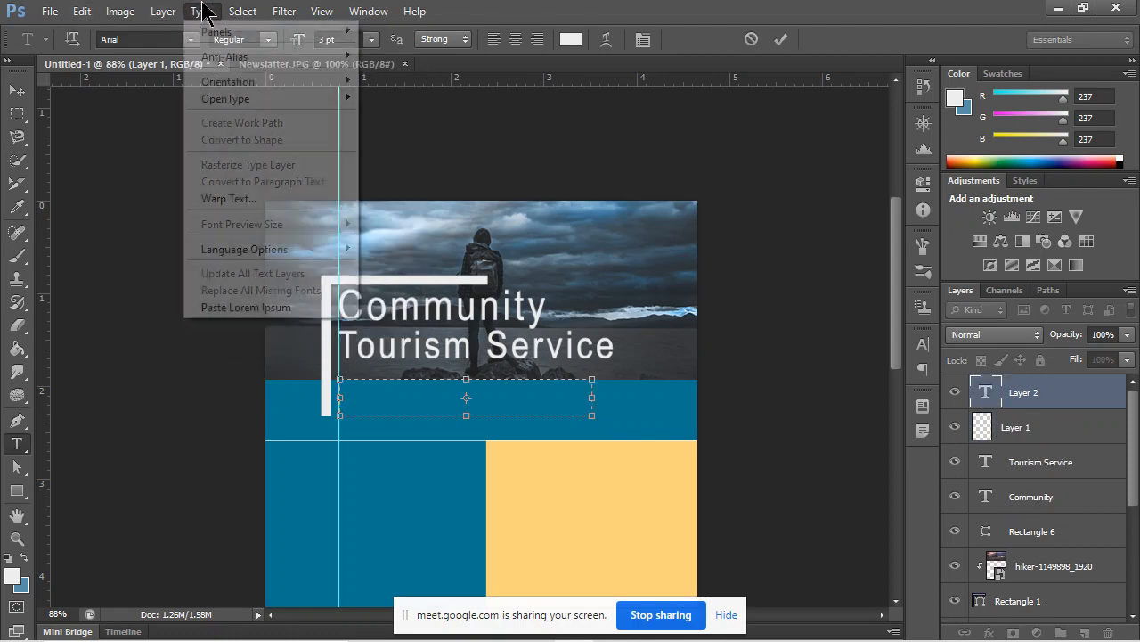
left_click(196, 14)
left_click(246, 307)
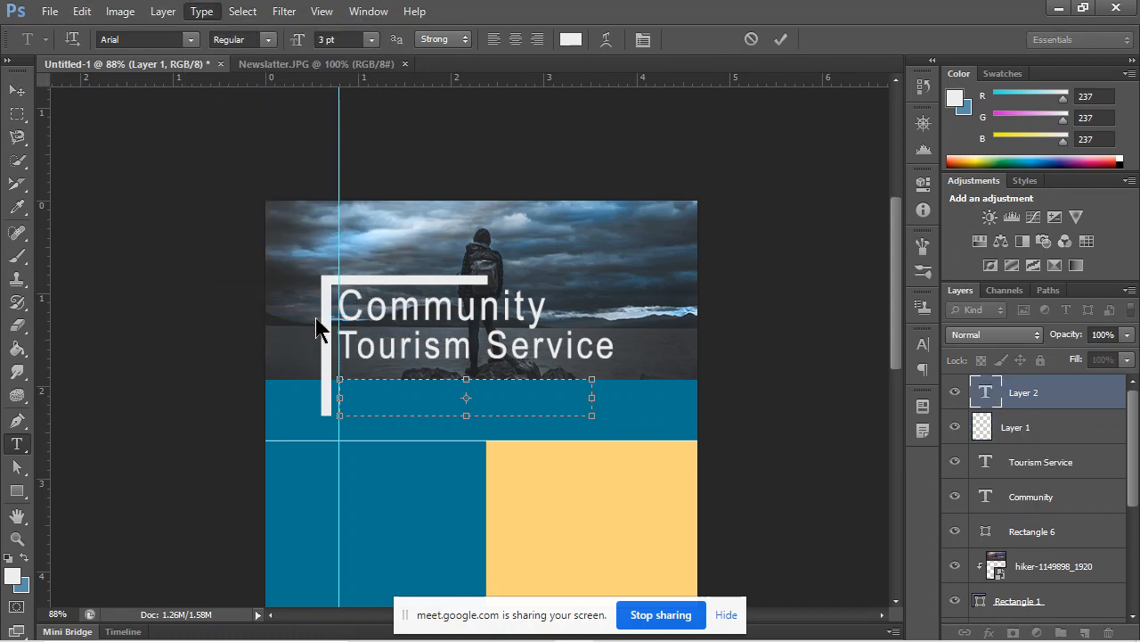
key("ctrl+a")
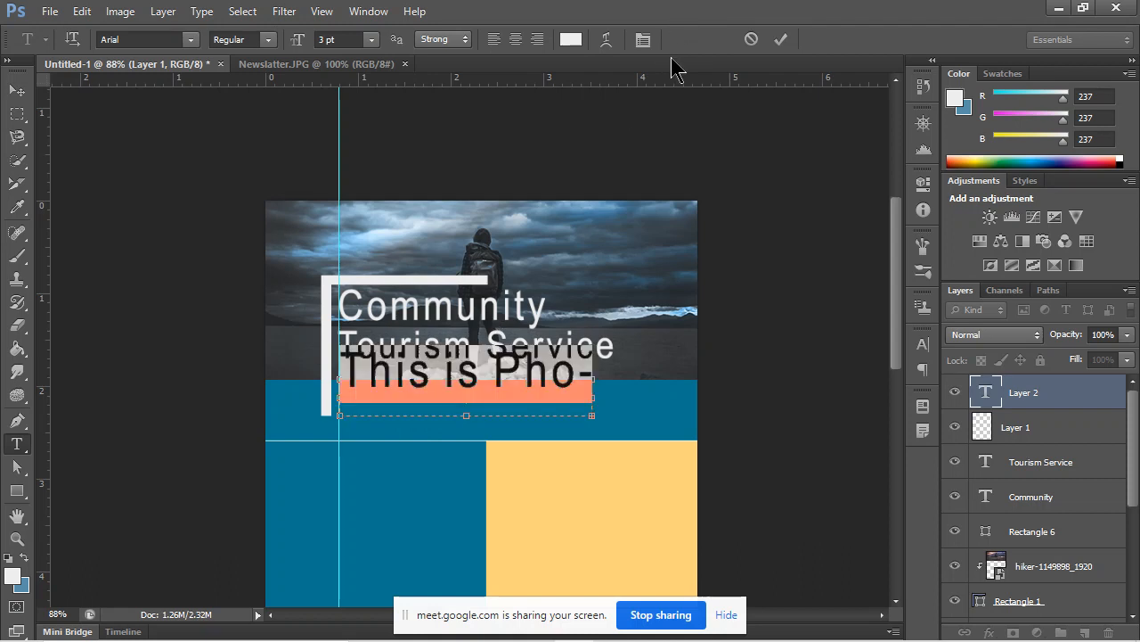
Set the font size of the selected Lorem Ipsum subtitle text under the title to 0.5 pt.
left_click(372, 41)
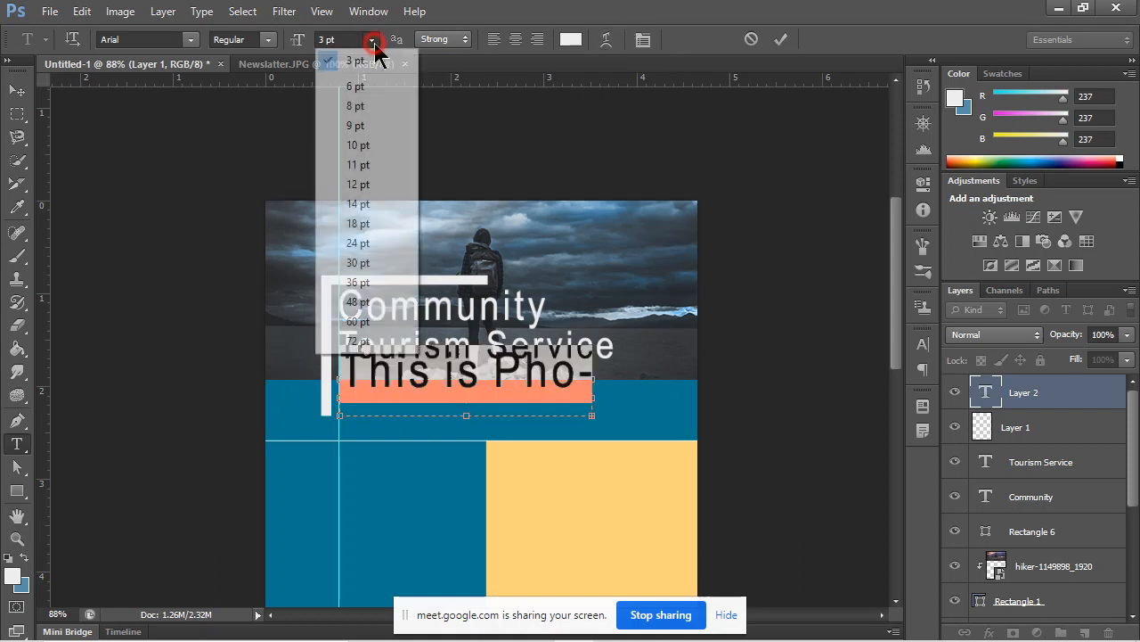
left_click(323, 51)
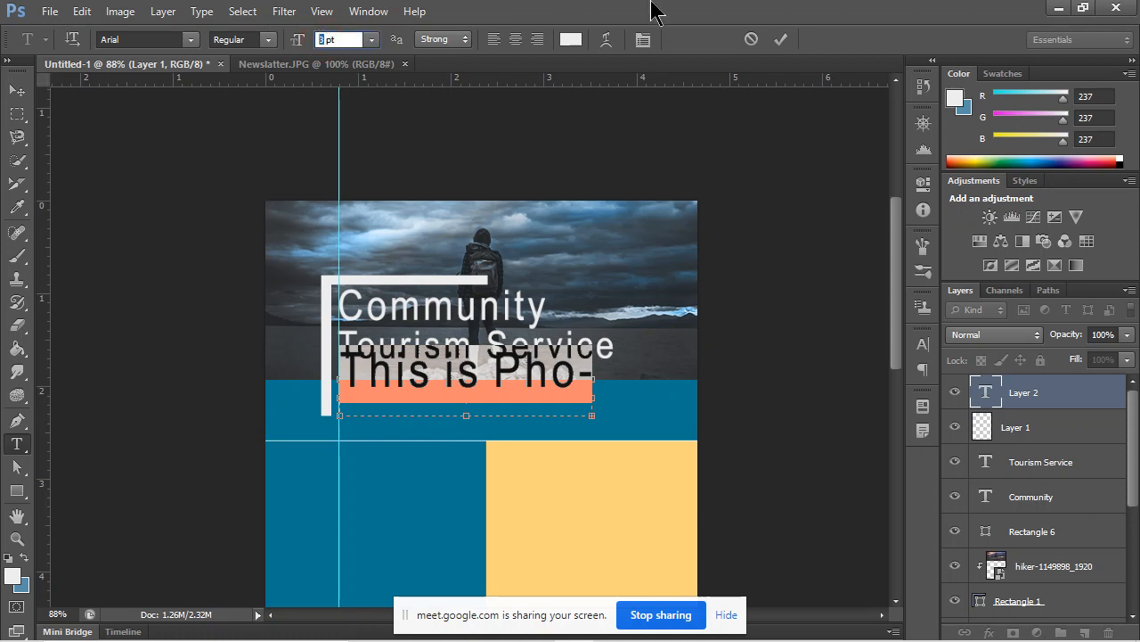
mouse_move(651, 1)
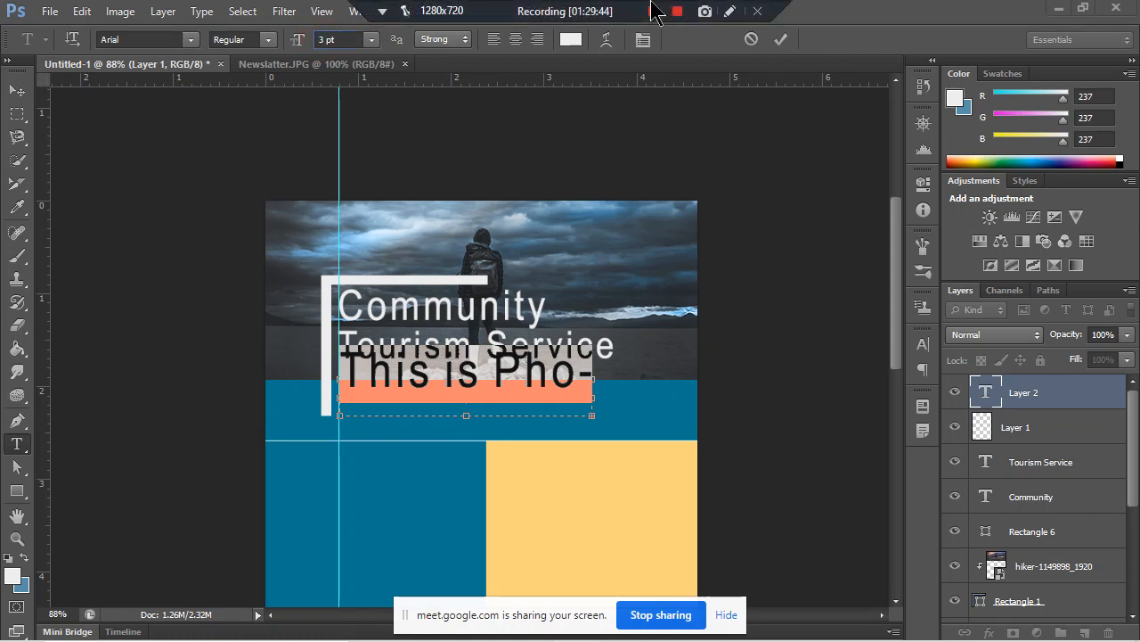
left_click(321, 39)
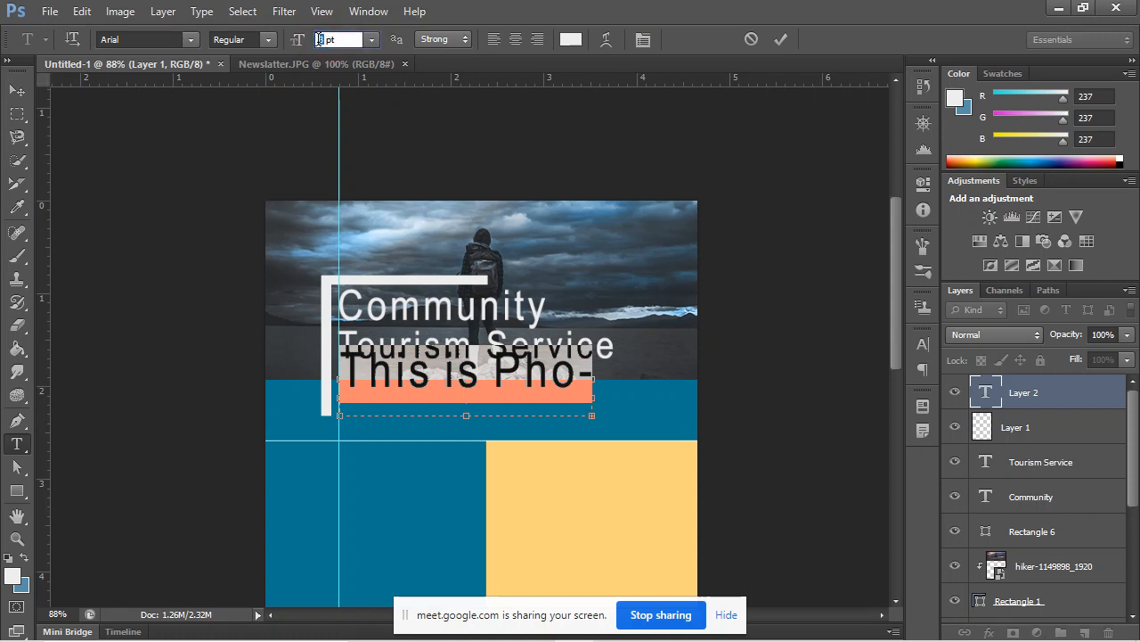
type("0.1")
key("Return")
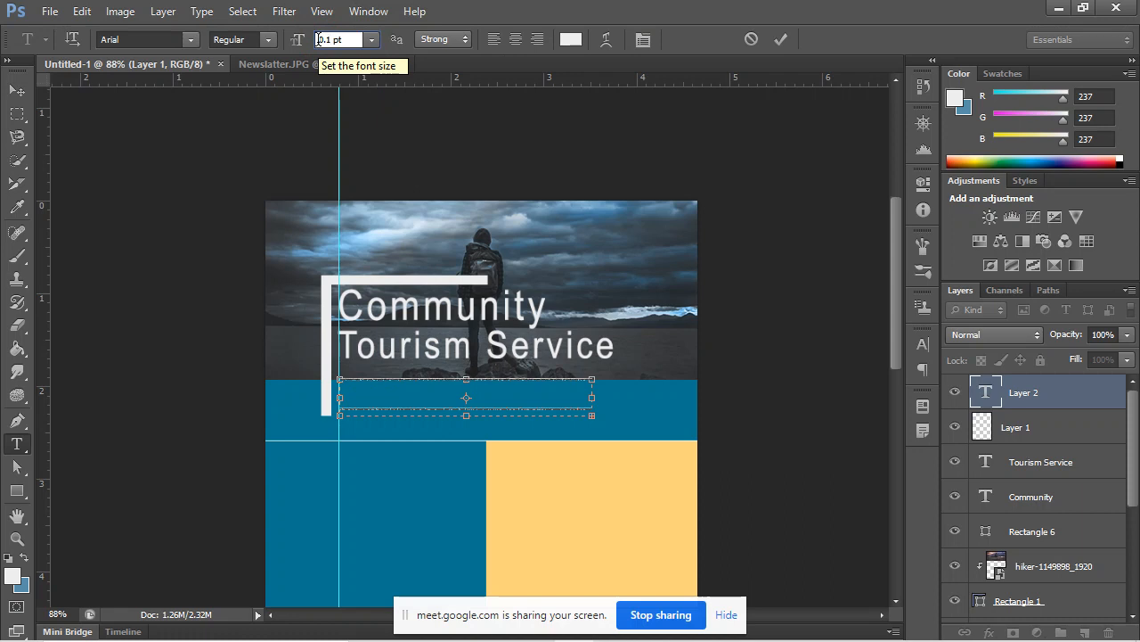
key("BackSpace")
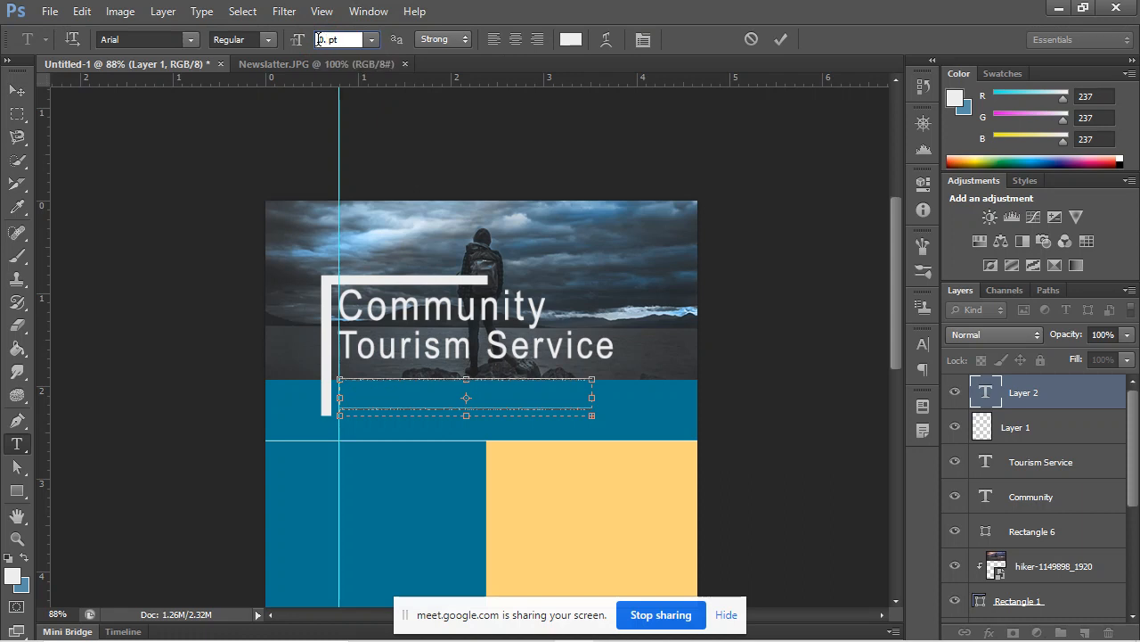
type("5")
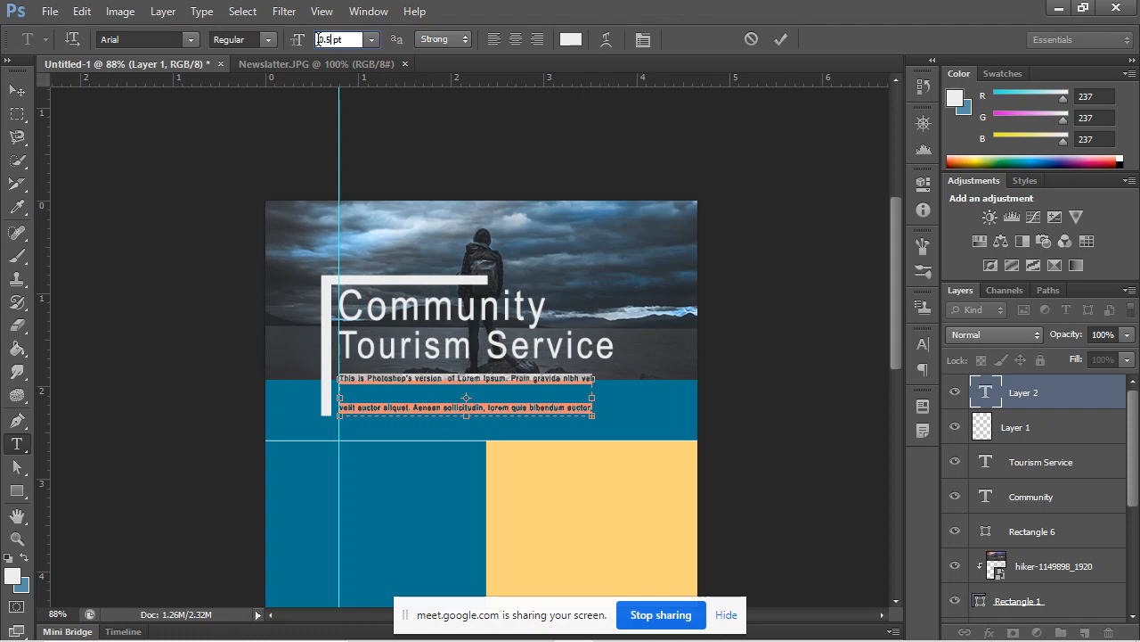
key("Return")
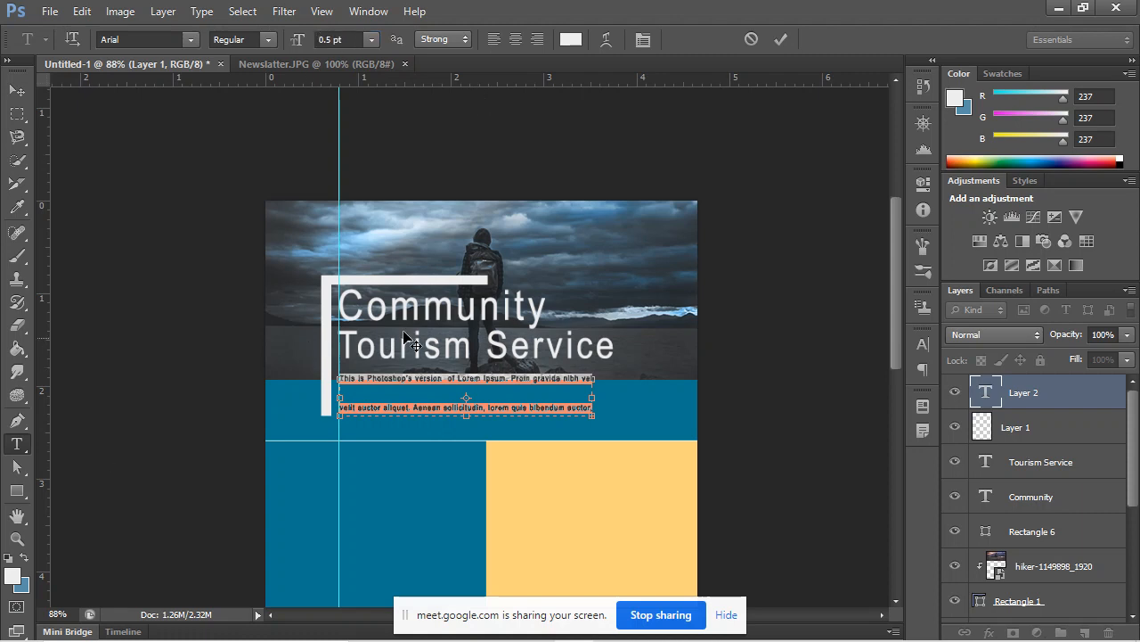
Tighten the line spacing of the selected subtitle text by setting its leading to 3 pt.
left_click(643, 40)
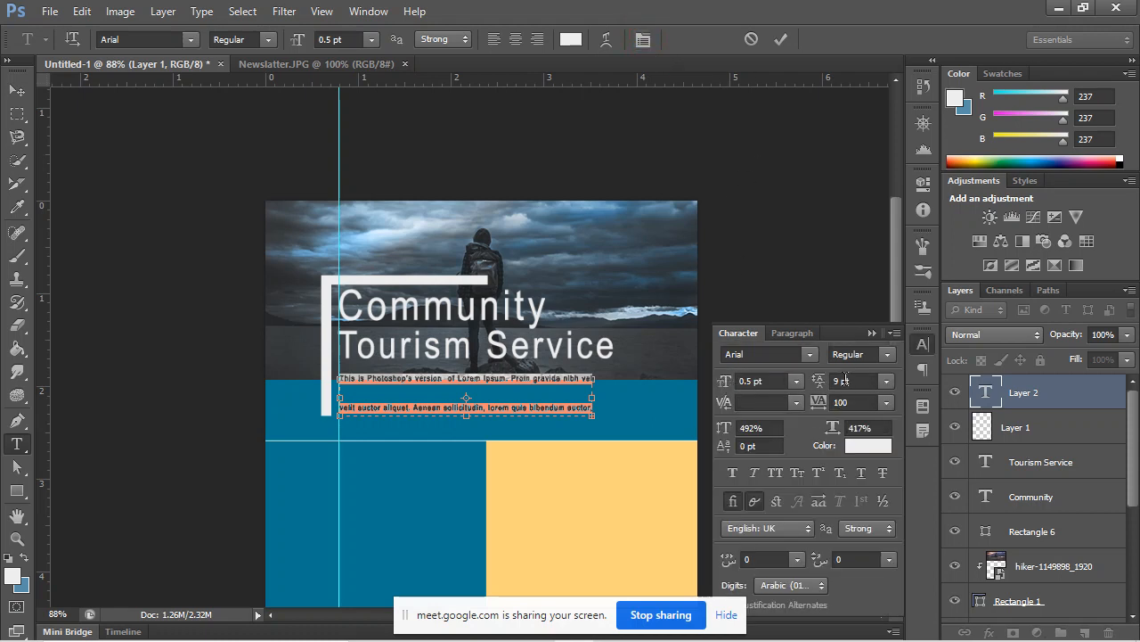
left_click(888, 381)
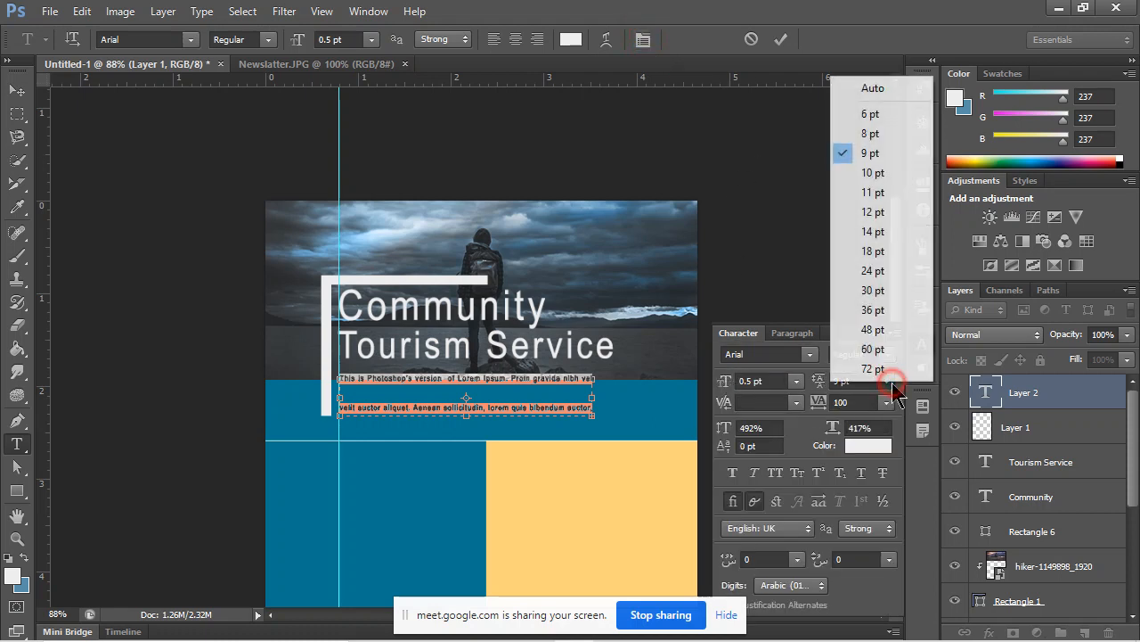
left_click(895, 113)
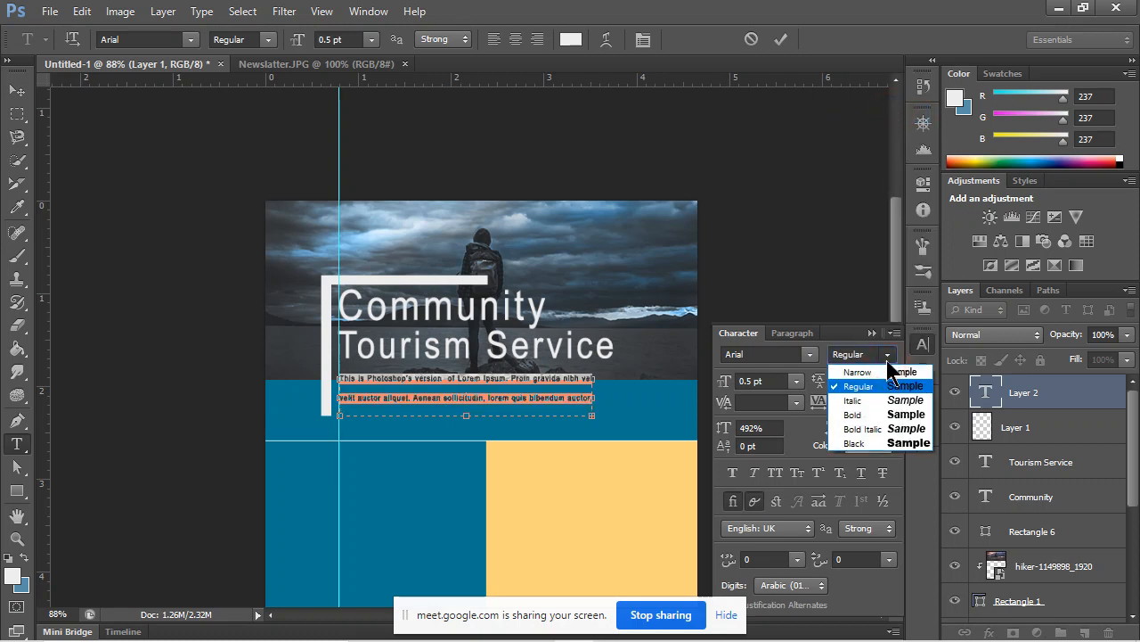
left_click(885, 385)
left_click(885, 381)
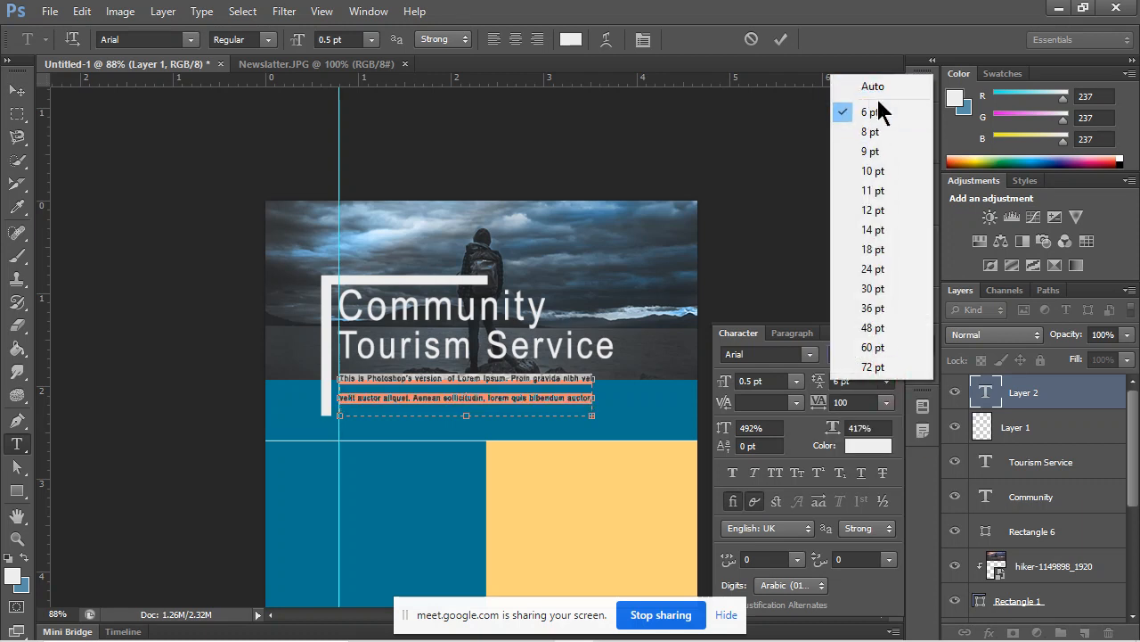
left_click(840, 381)
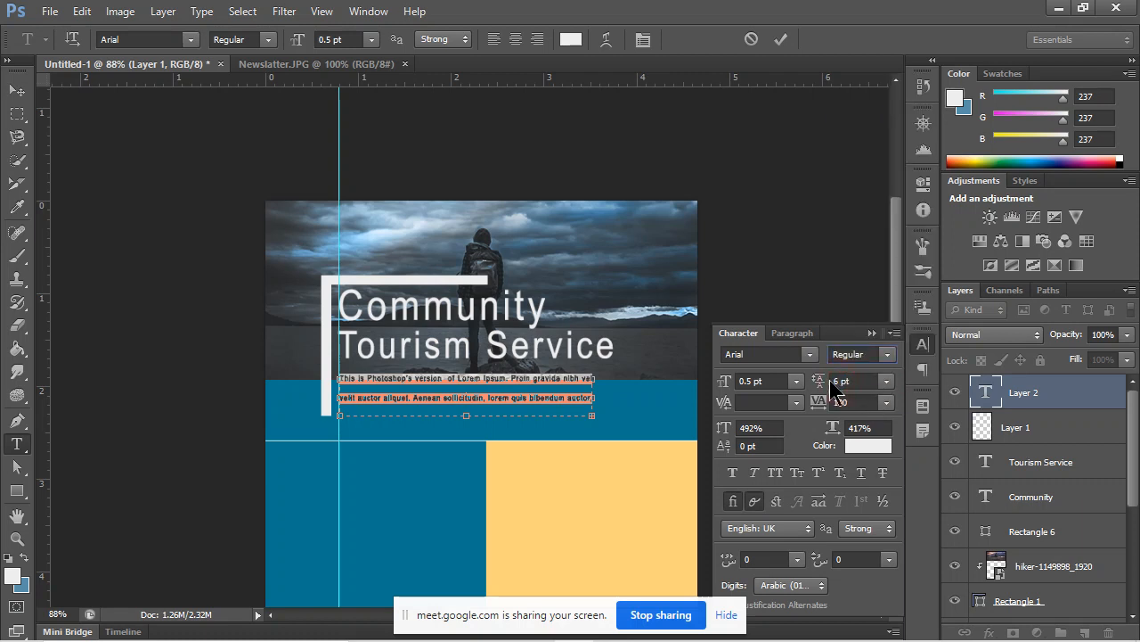
left_click(834, 381)
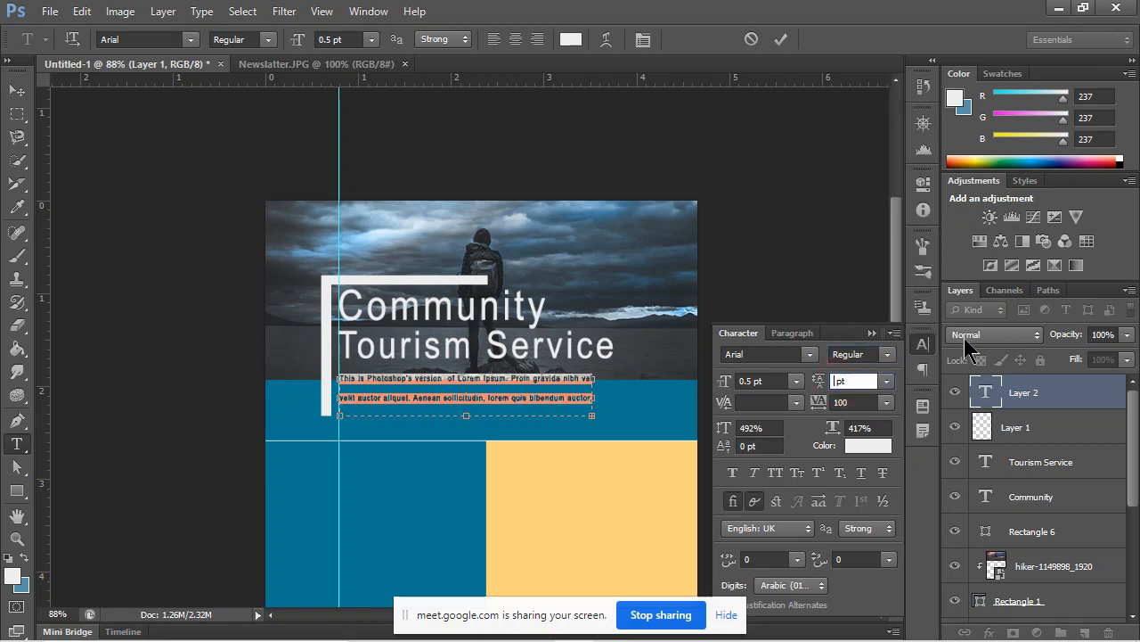
type("3")
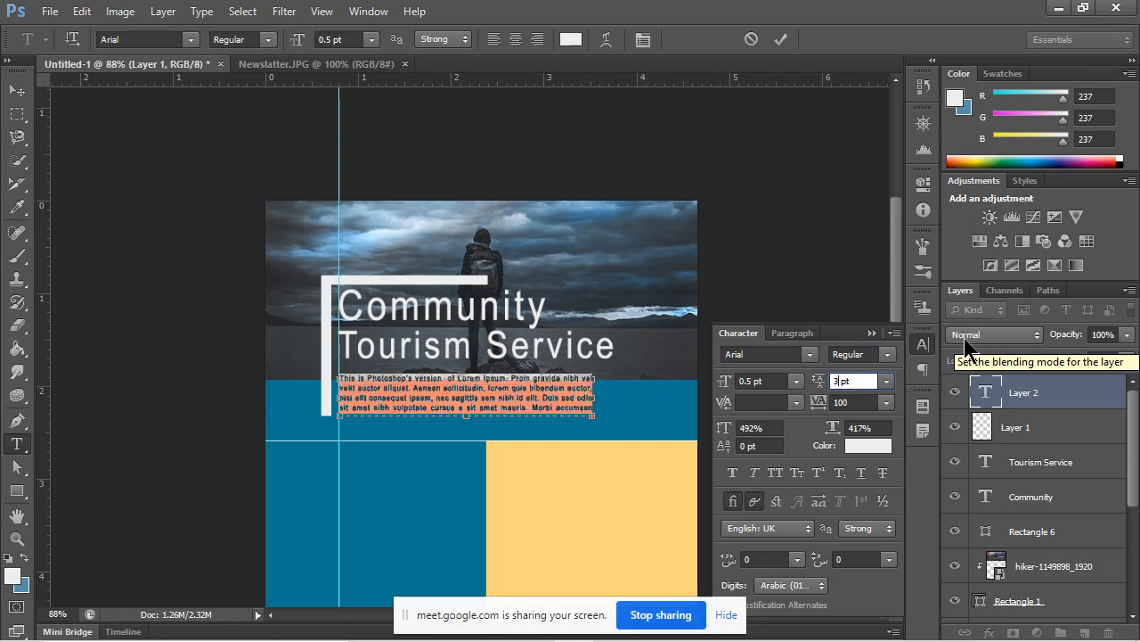
key("Return")
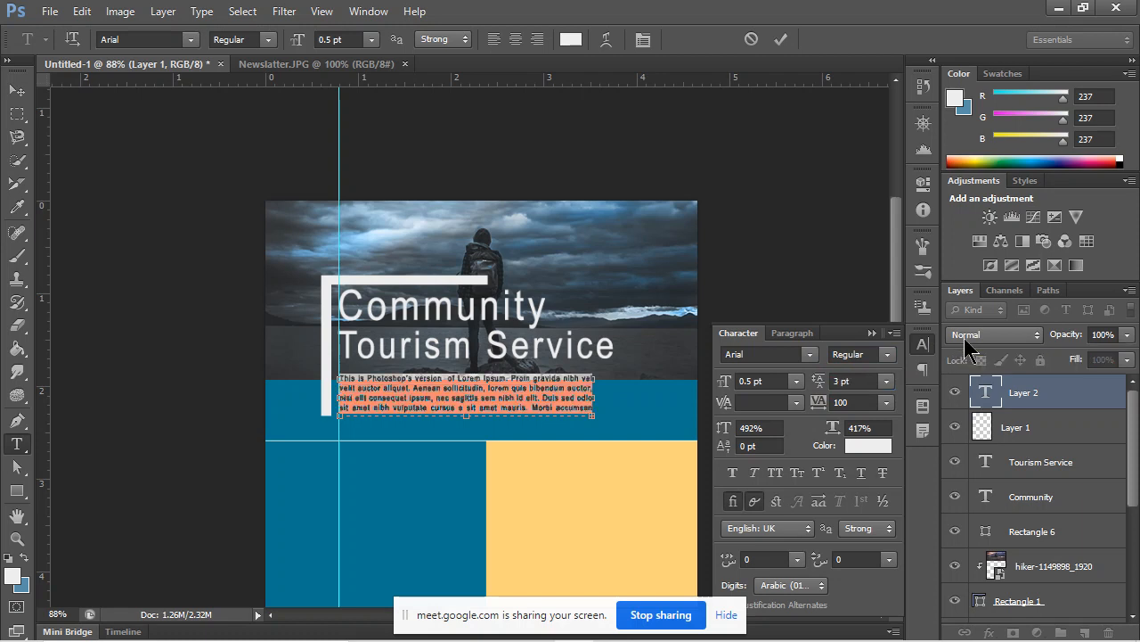
Shorten the subtitle paragraph by repeatedly selecting and deleting the surplus Lorem Ipsum text from the middle of the third line onward.
left_click(581, 412)
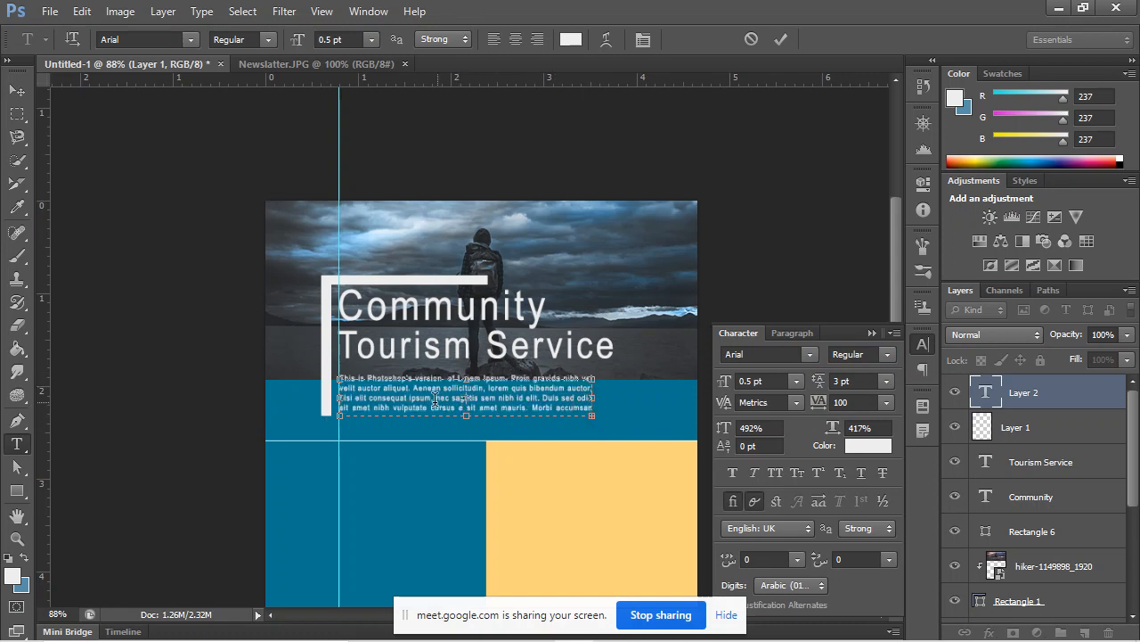
left_click_drag(435, 398, 598, 432)
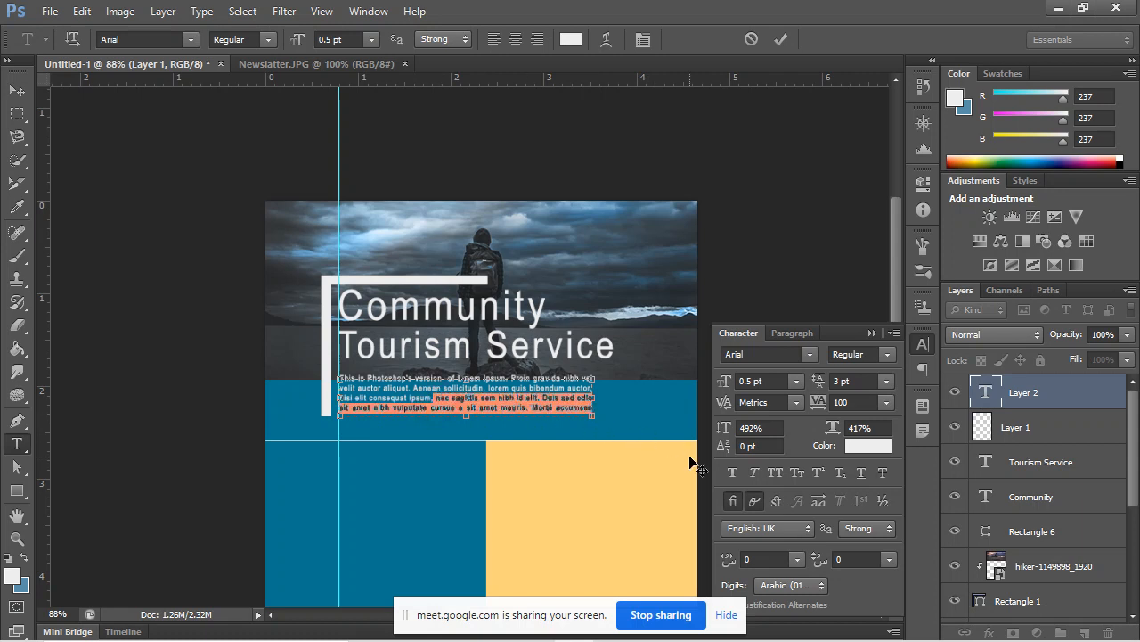
type("ipsum velit. Nam nec tellus a odio tincidunt auctor a ornare odio. Sed non mauris vitae erat consequat auctor eu")
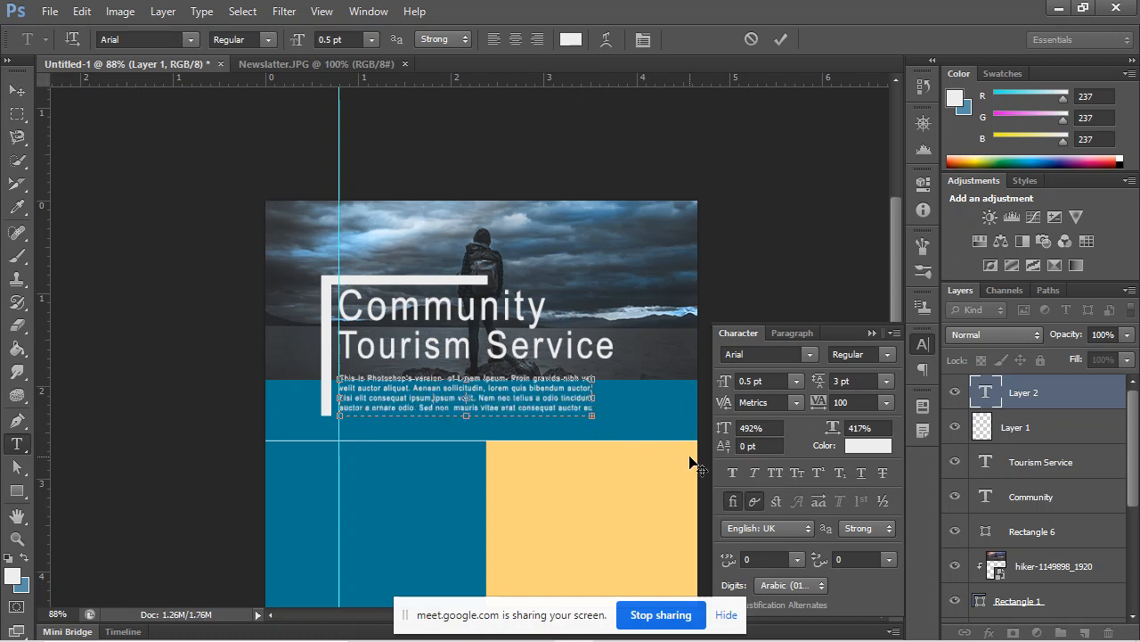
left_click_drag(481, 400, 621, 456)
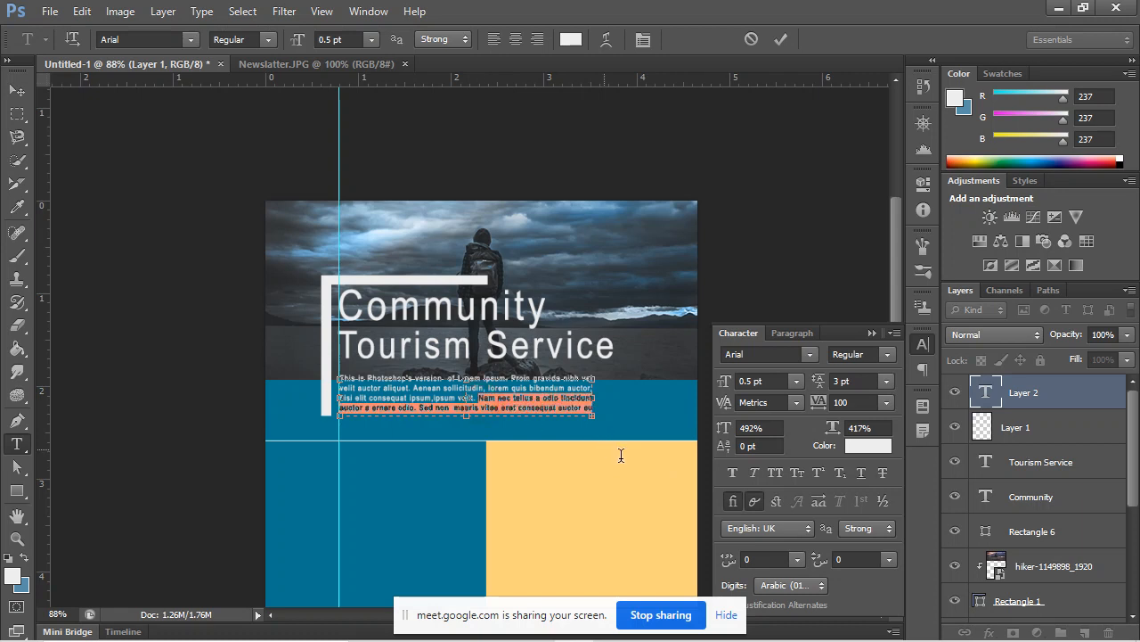
type("in elit. Class aptent taciti sociosqu ad litora torquent per conubia nostra, per inceptos himenae")
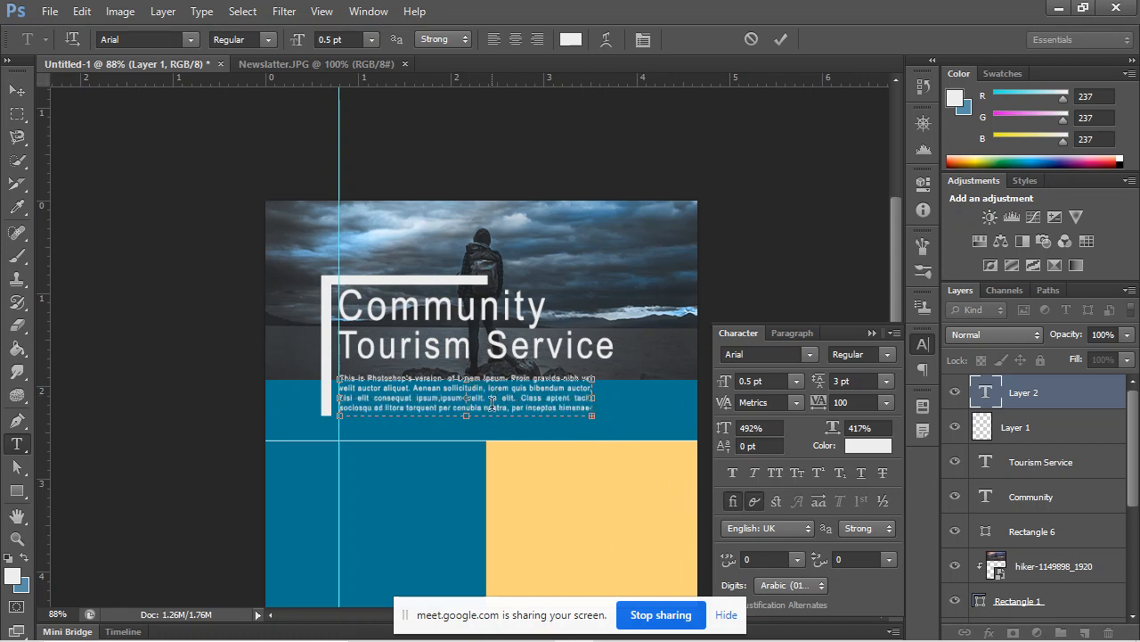
left_click_drag(488, 407, 640, 439)
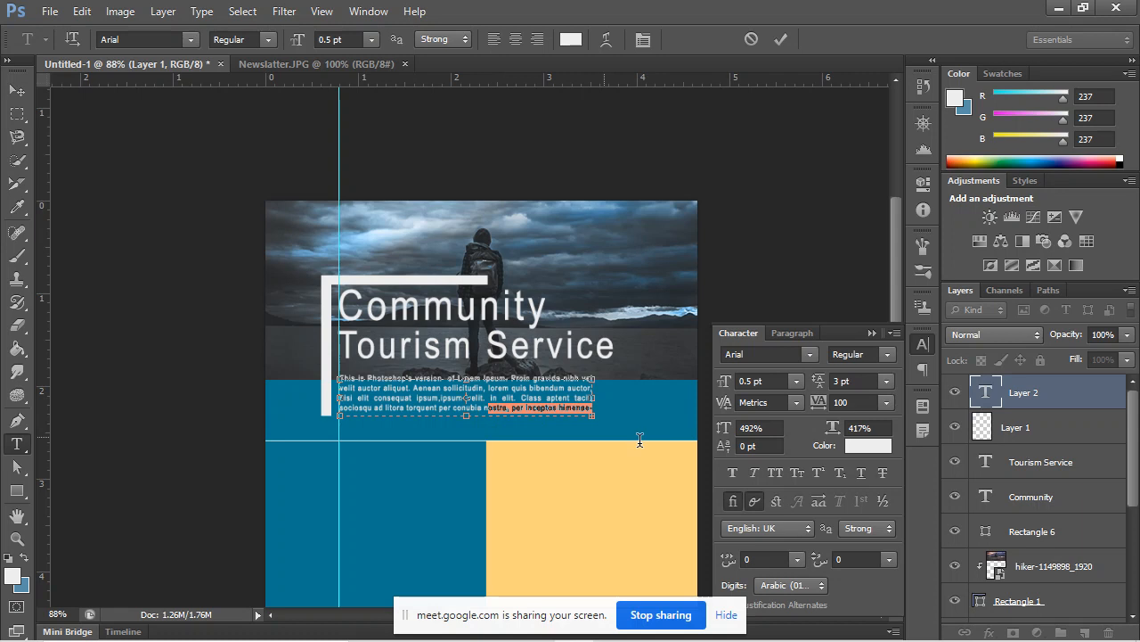
mouse_move(489, 392)
left_mouse_down()
mouse_move(532, 412)
mouse_move(540, 397)
mouse_move(508, 396)
left_mouse_up()
left_click(509, 401)
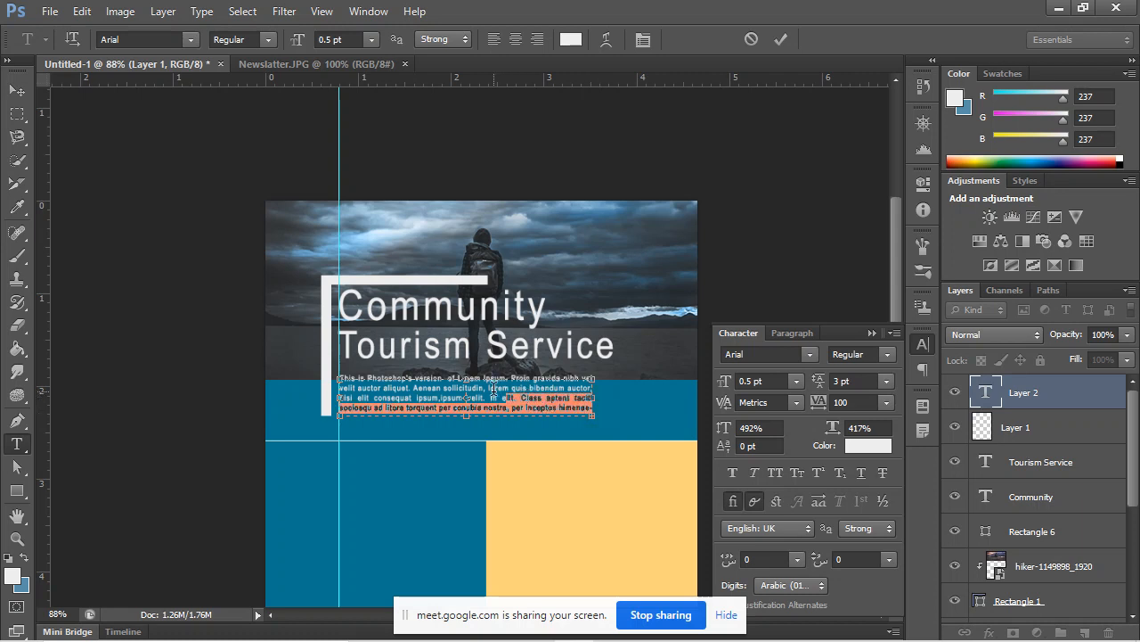
Paste the copied placeholder text over the selection in the paragraph below the title and nudge the paragraph down into the teal band.
key("ctrl+v")
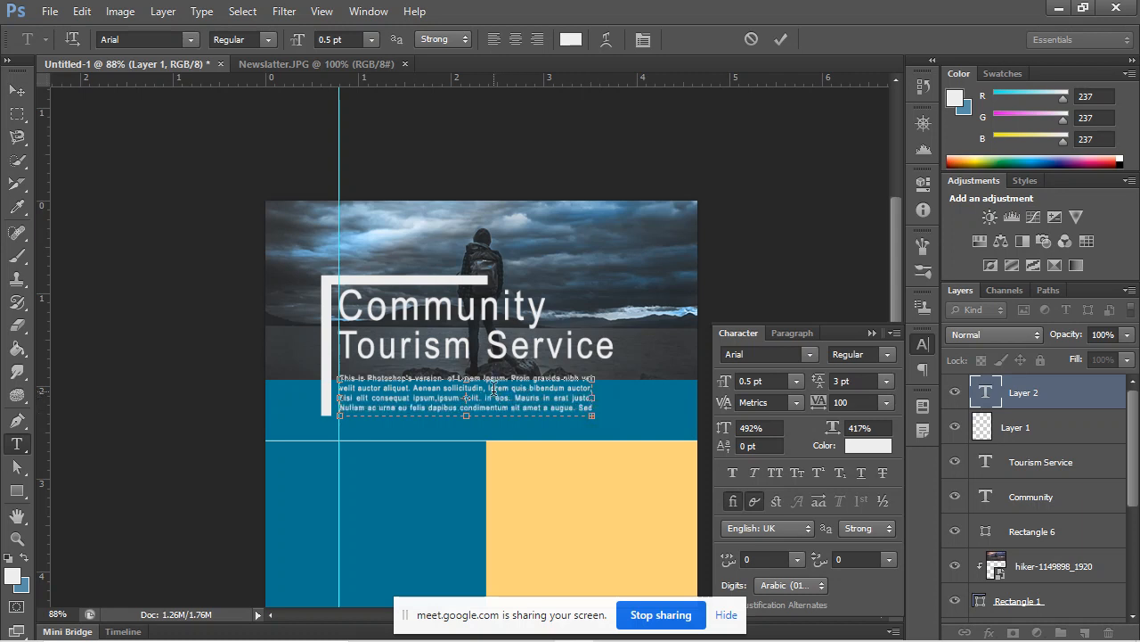
left_click(17, 90)
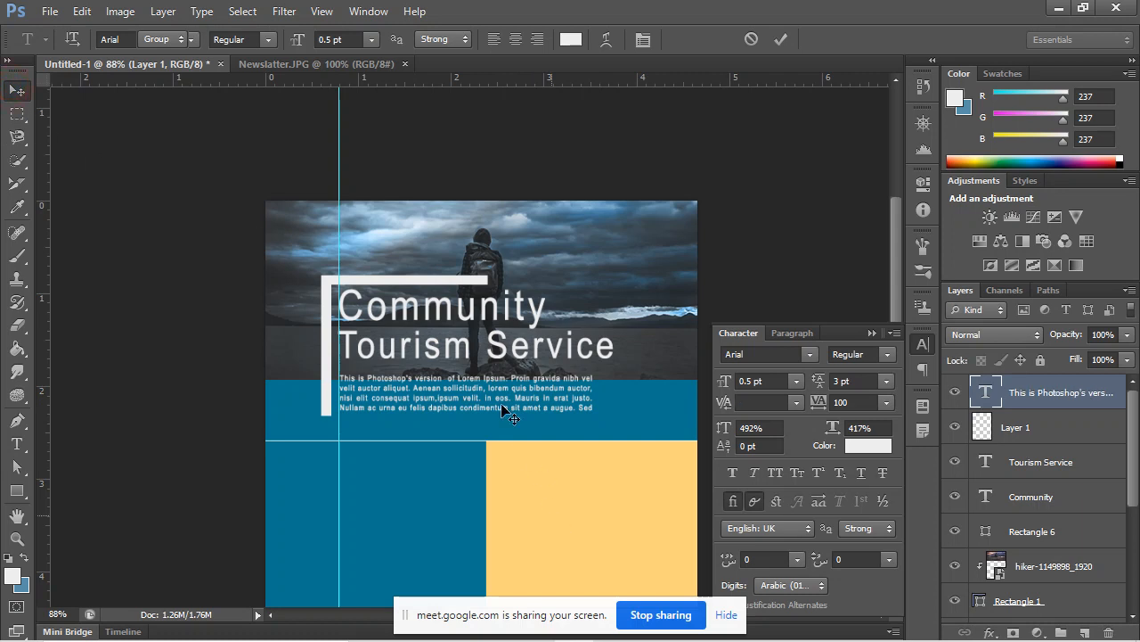
key("shift+Down")
key("shift+Down")
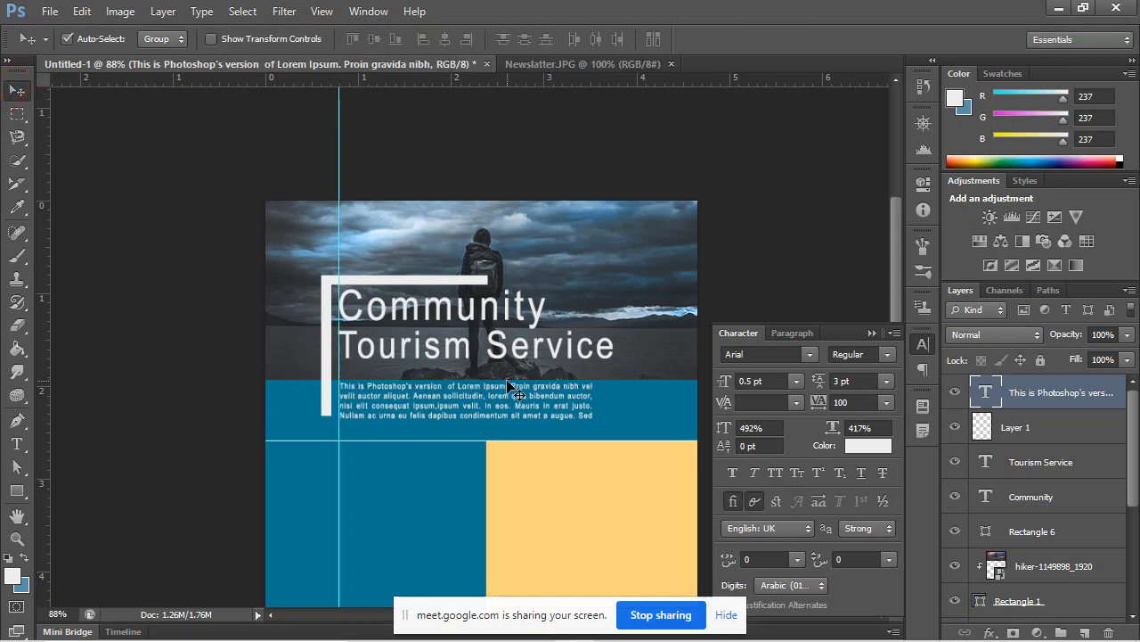
left_click(875, 333)
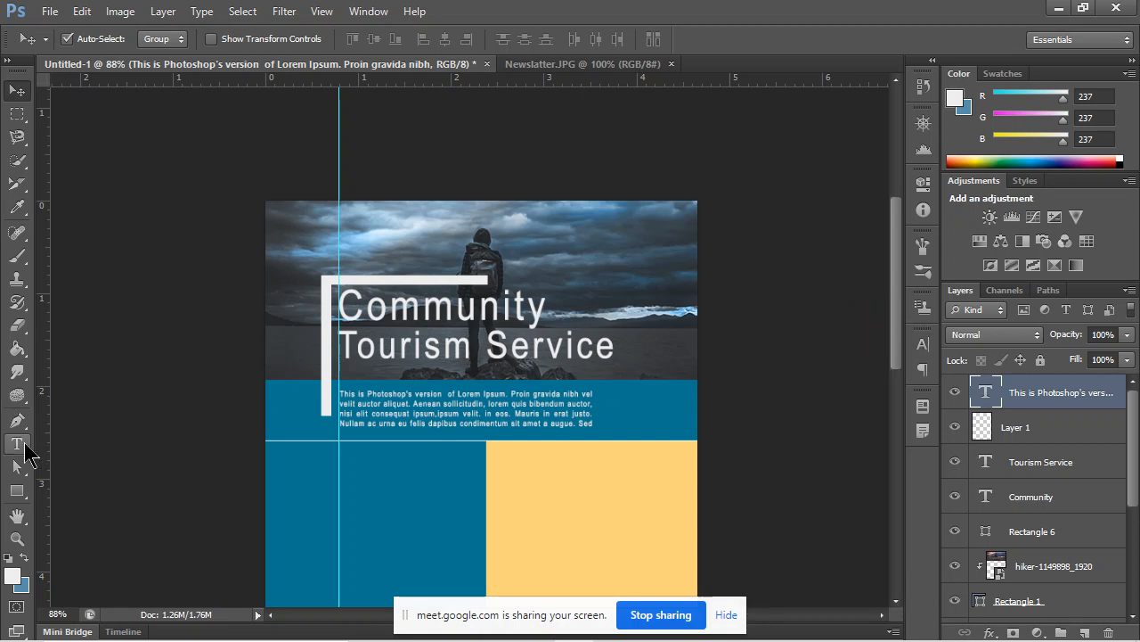
Add the text "June 27" beside the intro paragraph in the teal band and set its font size to 6 pt.
left_click(17, 443)
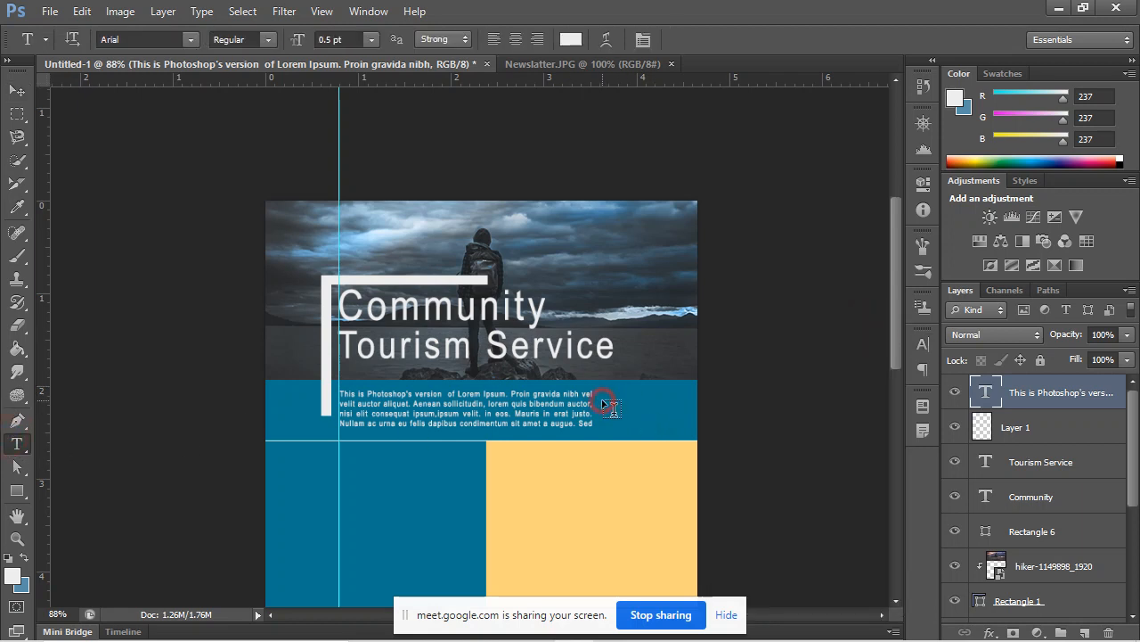
left_click(604, 403)
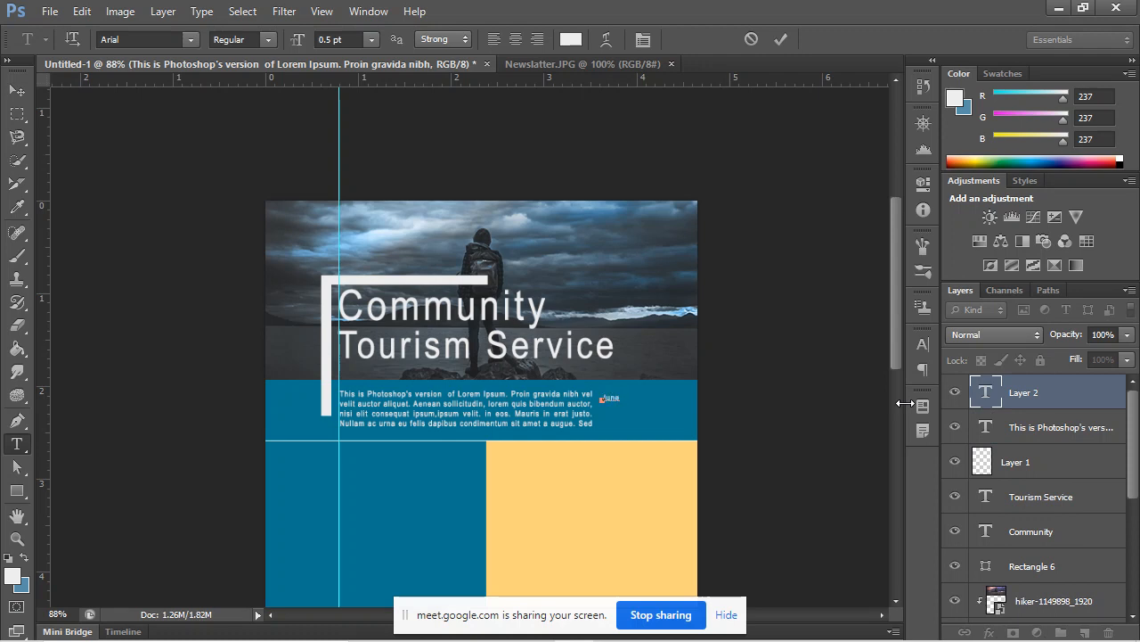
type("June 27")
key("ctrl+a")
left_click(1085, 395)
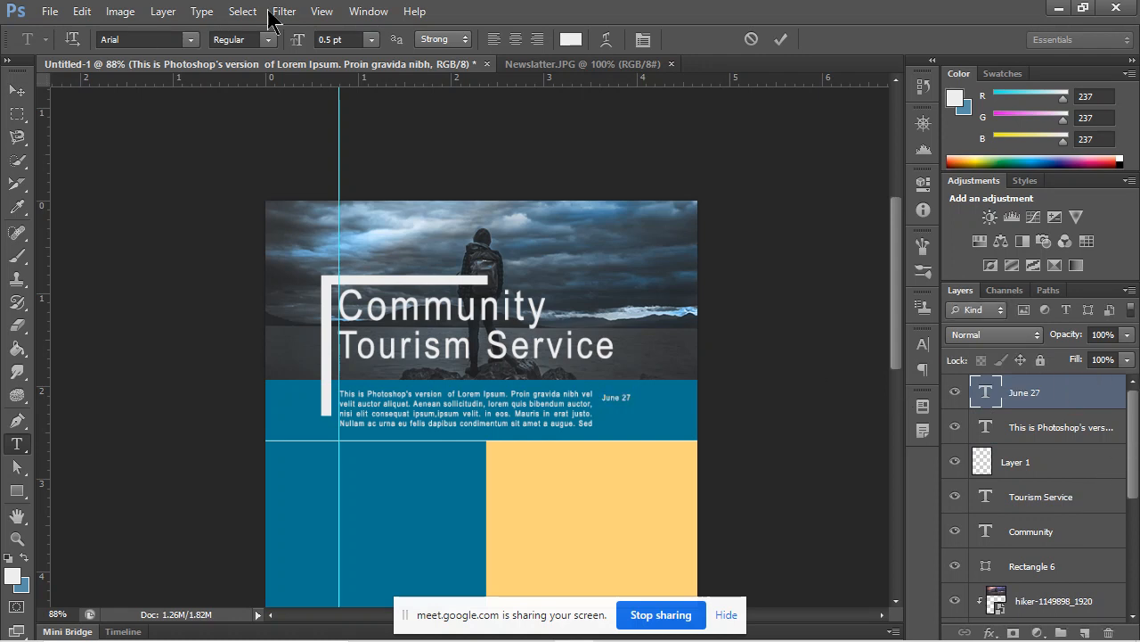
left_click(370, 42)
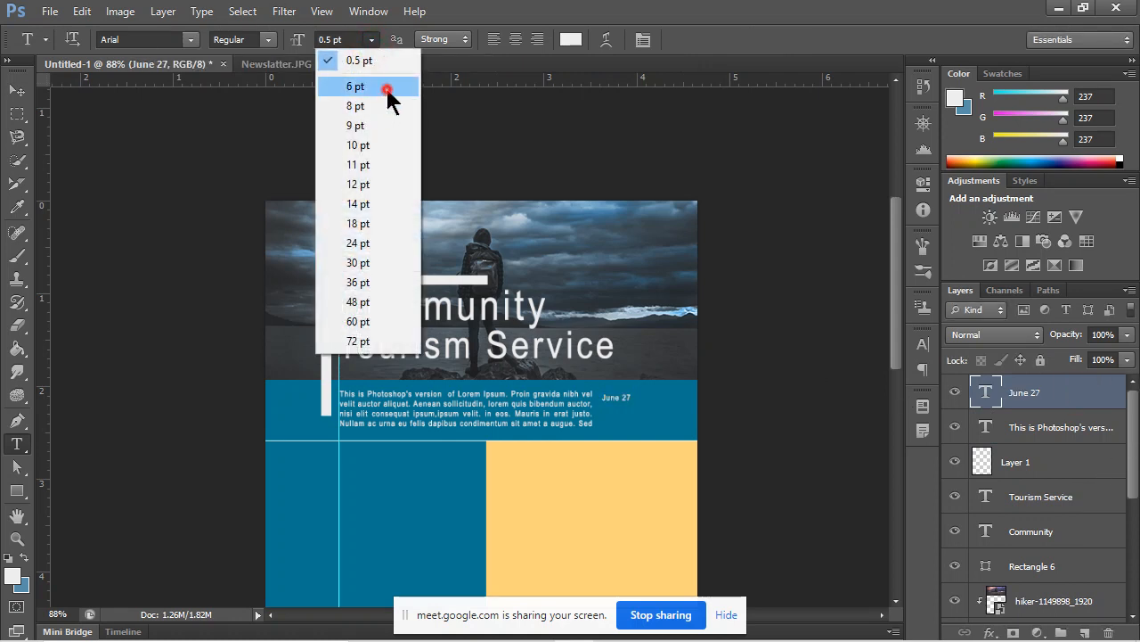
left_click(388, 86)
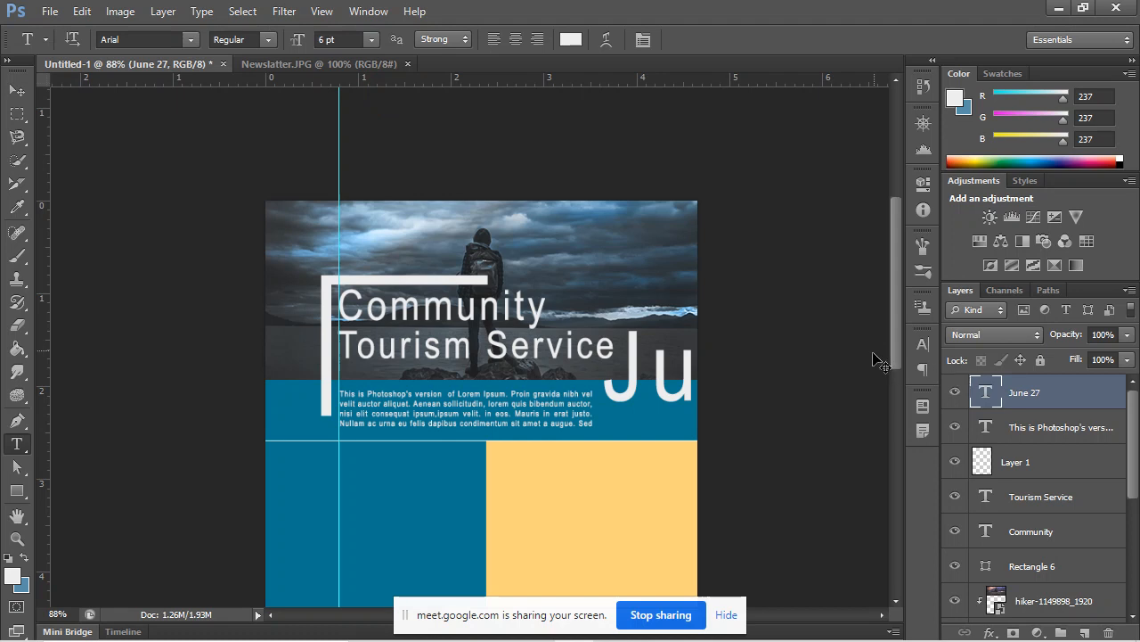
Try to scale the June 27 text to about 23% and nudge it into place beside the intro paragraph.
key("ctrl+t")
scroll(763, 370, "right", 3)
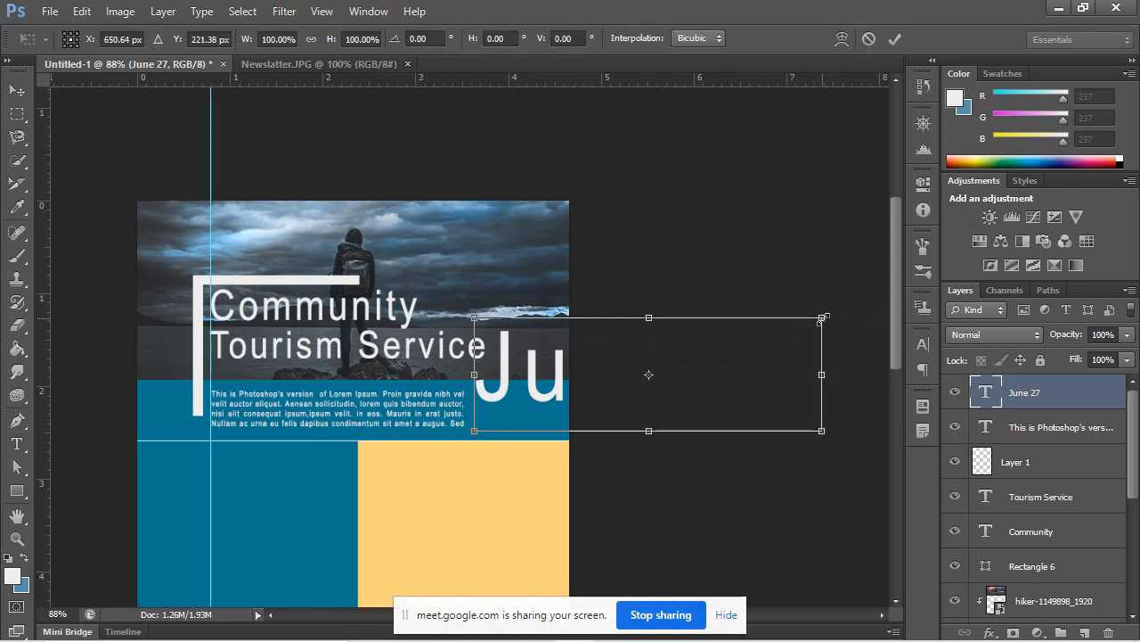
left_click_drag(822, 318, 548, 410)
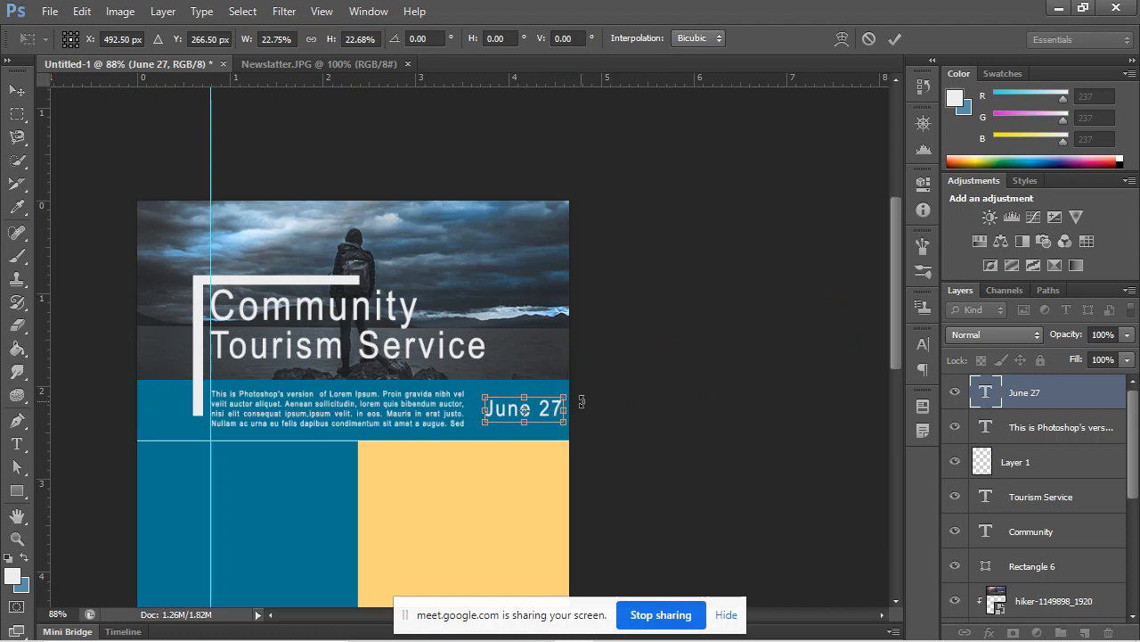
key("Left")
key("Left")
key("Left")
key("Left")
key("Left")
key("Left")
key("Left")
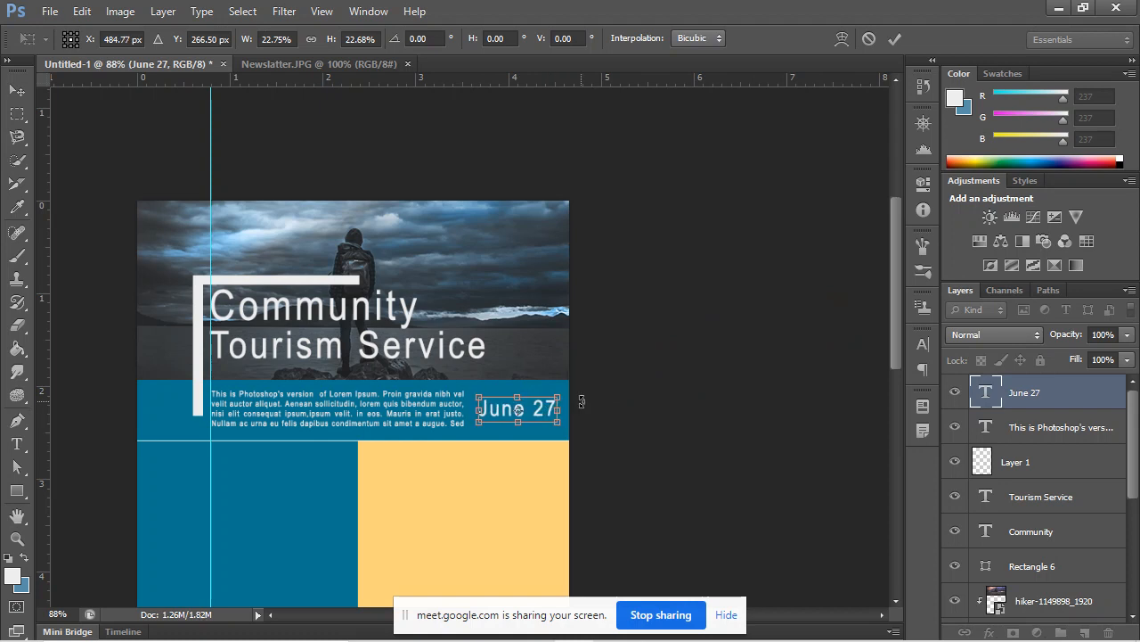
key("alt+space")
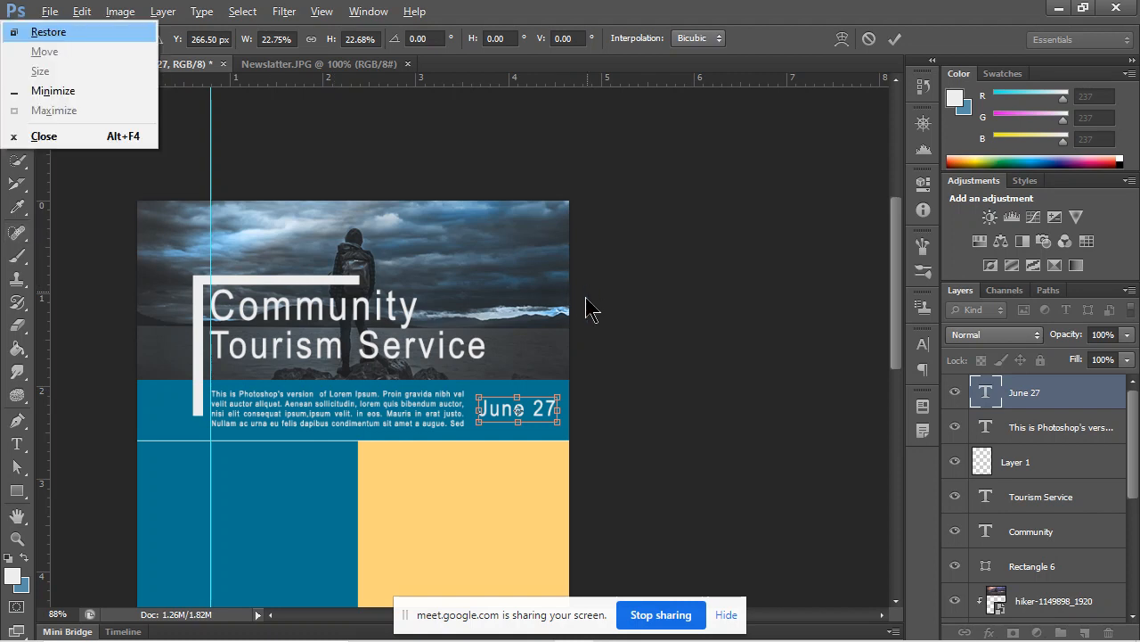
left_click(608, 306)
Examine the section headings and text layout of the reference design in Newslatter.JPG, and return to the Untitled-1 document.
scroll(570, 329, "down", 1)
key("ctrl+minus")
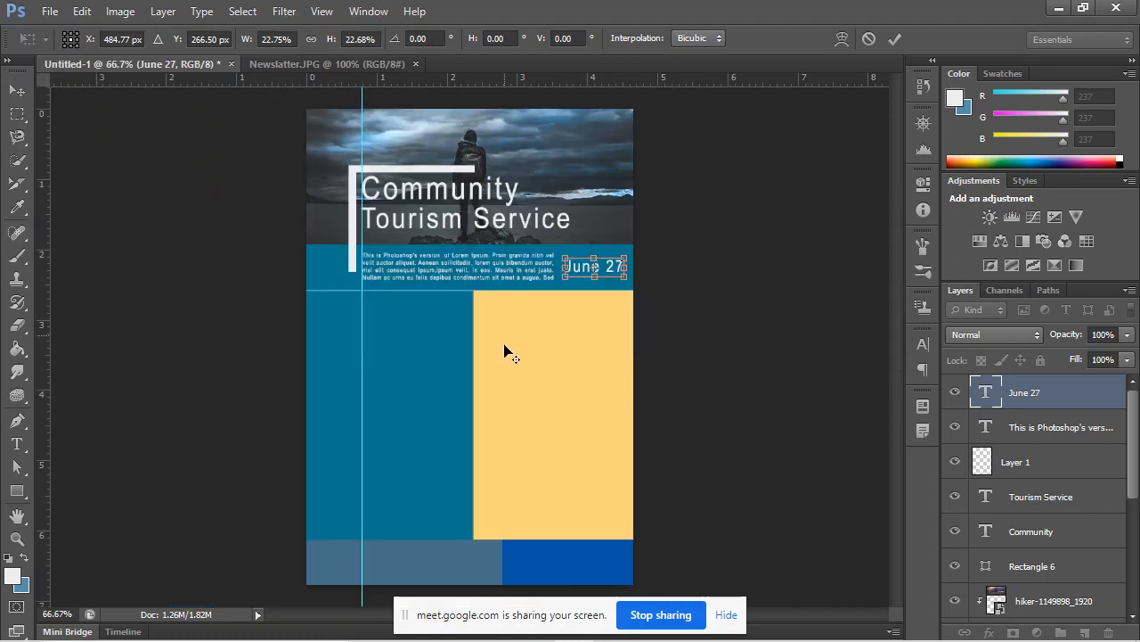
left_click(349, 65)
key("t")
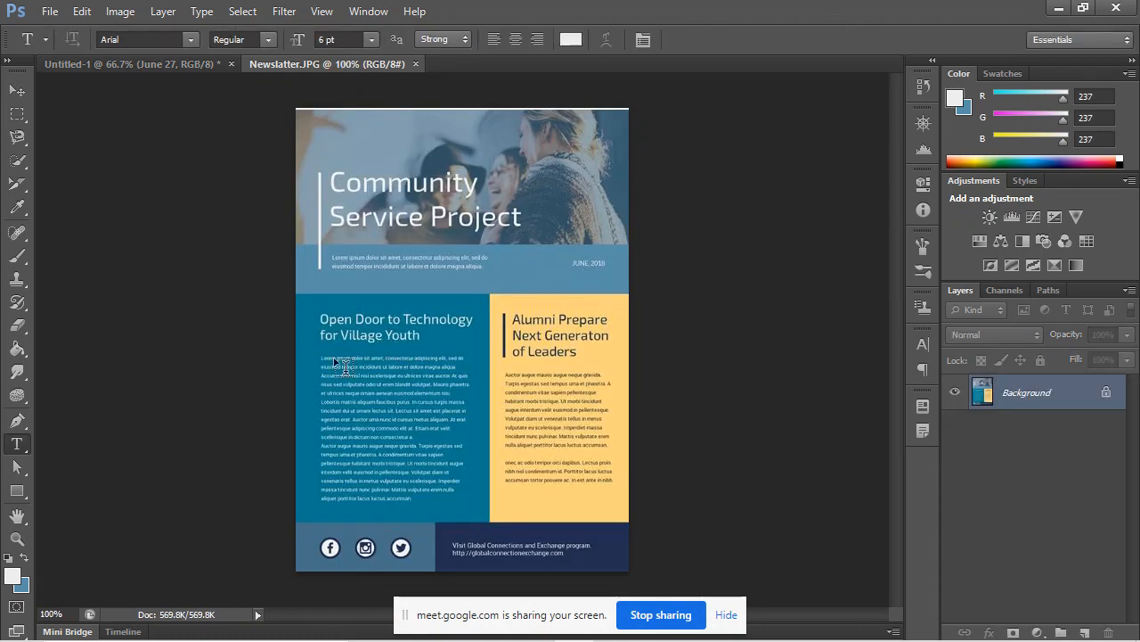
left_click(130, 66)
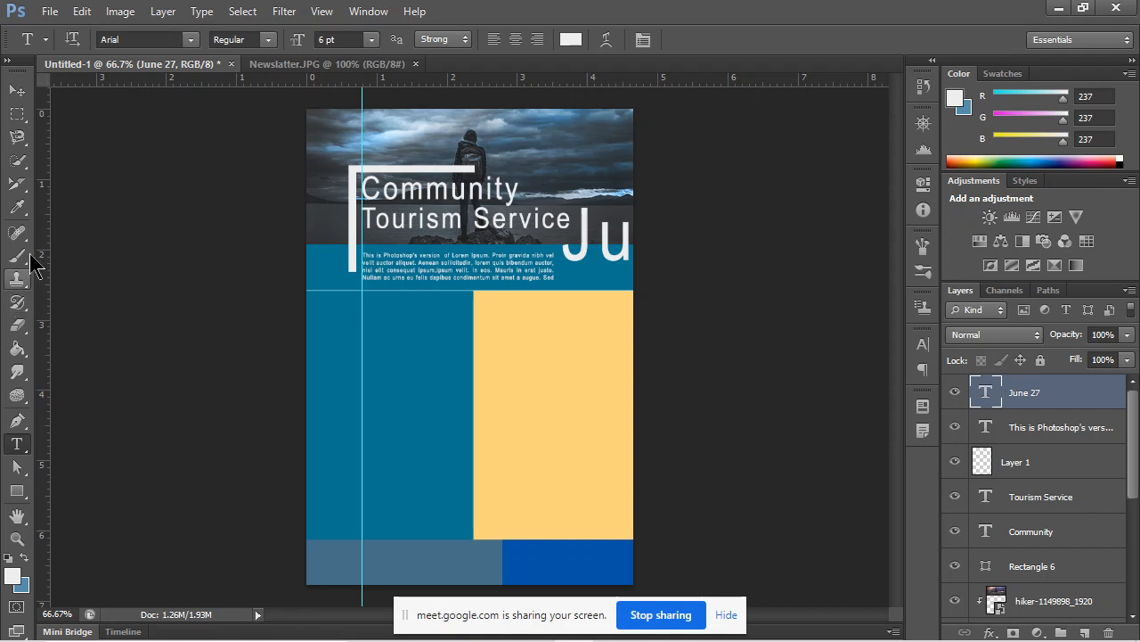
Start a new text line near the upper edge of the large teal block with a font size of 3 pt.
left_click(322, 311)
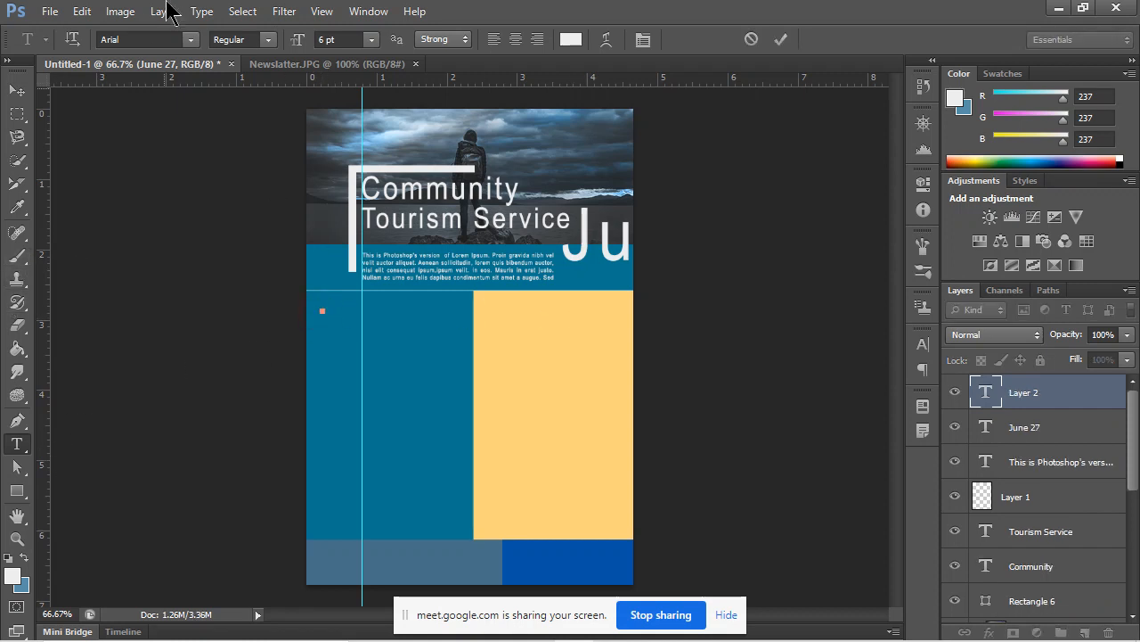
left_click(372, 40)
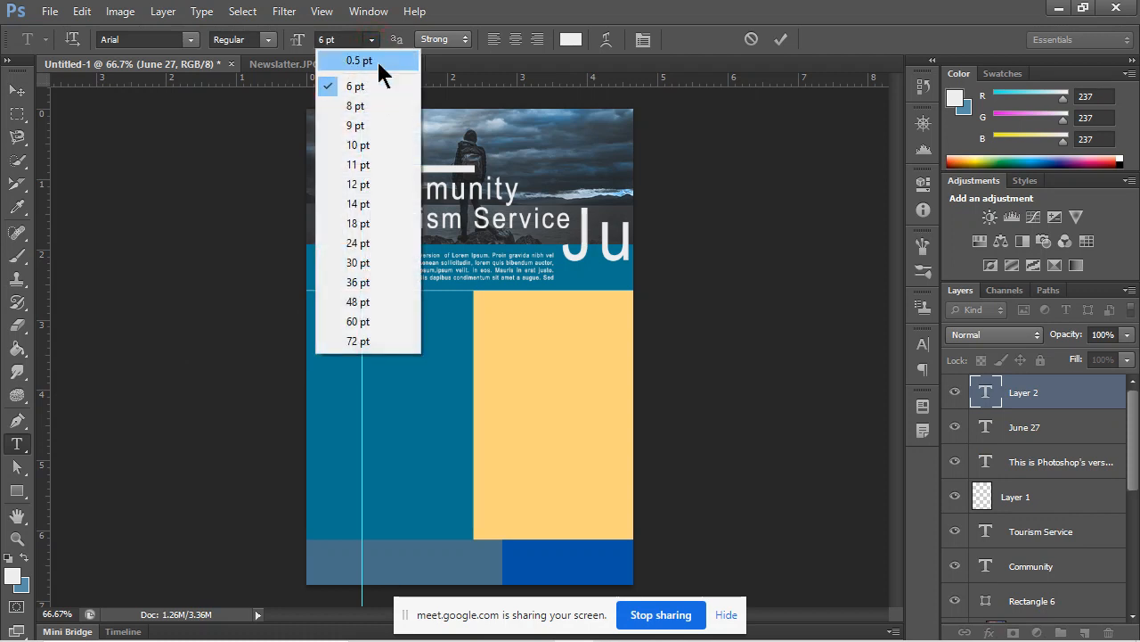
left_click(328, 38)
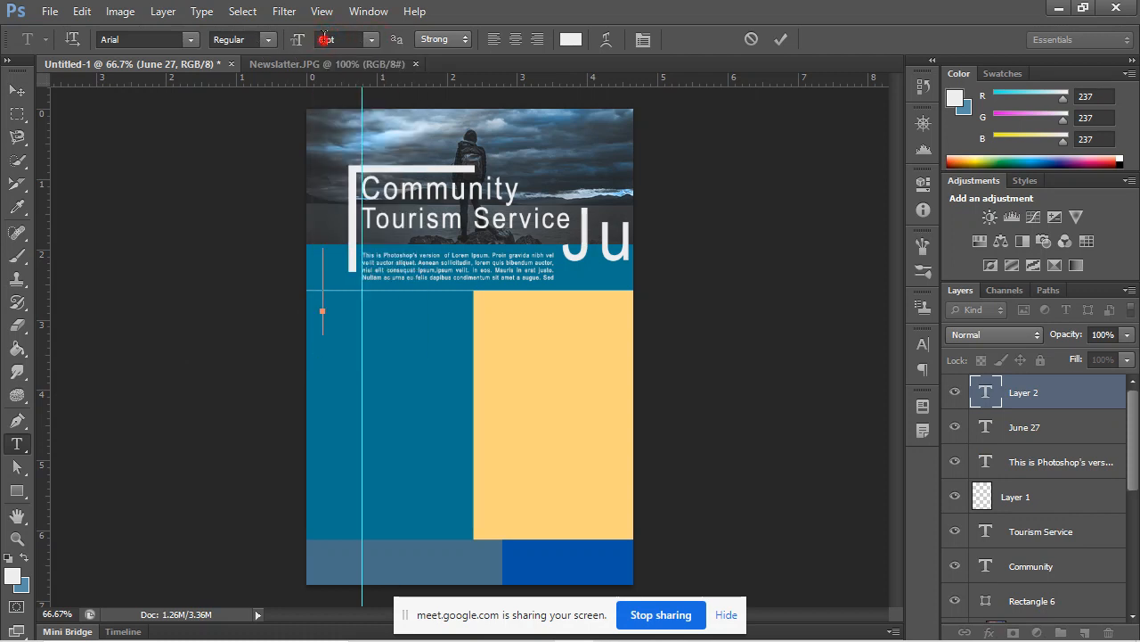
left_click_drag(326, 39, 318, 45)
type("6")
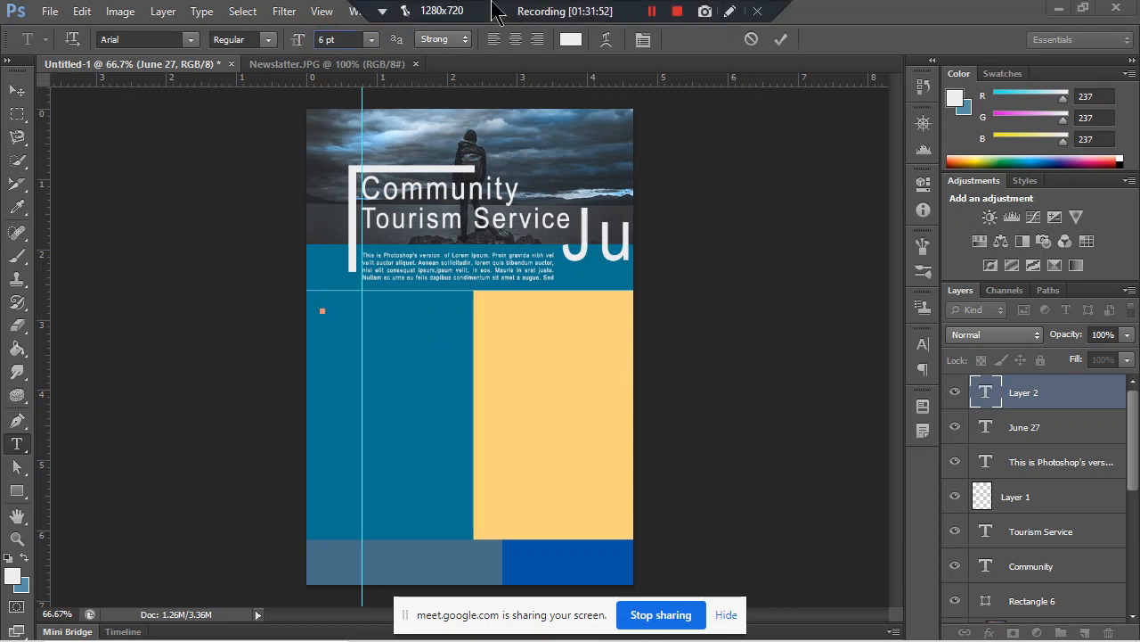
left_click(326, 39)
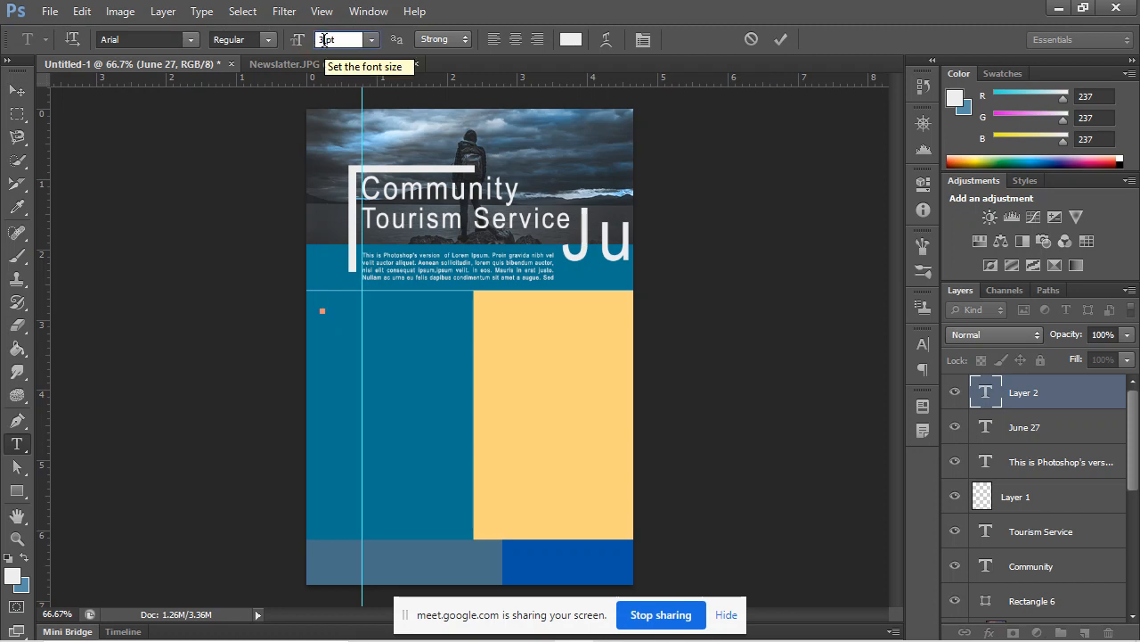
key("Return")
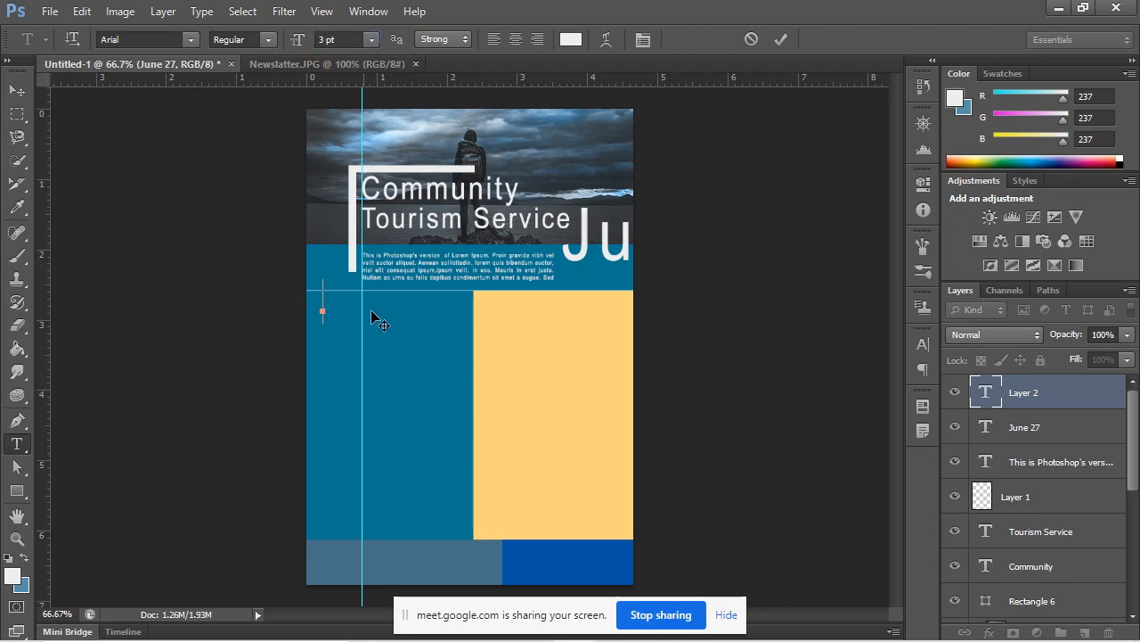
type("dsa")
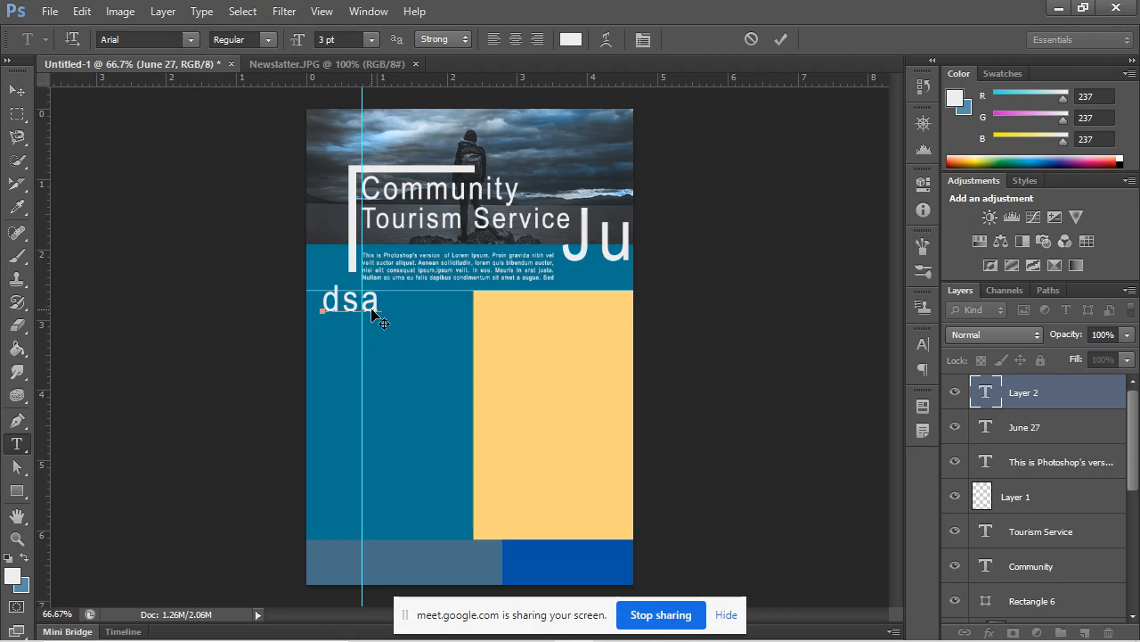
key("BackSpace")
key("BackSpace")
type("H")
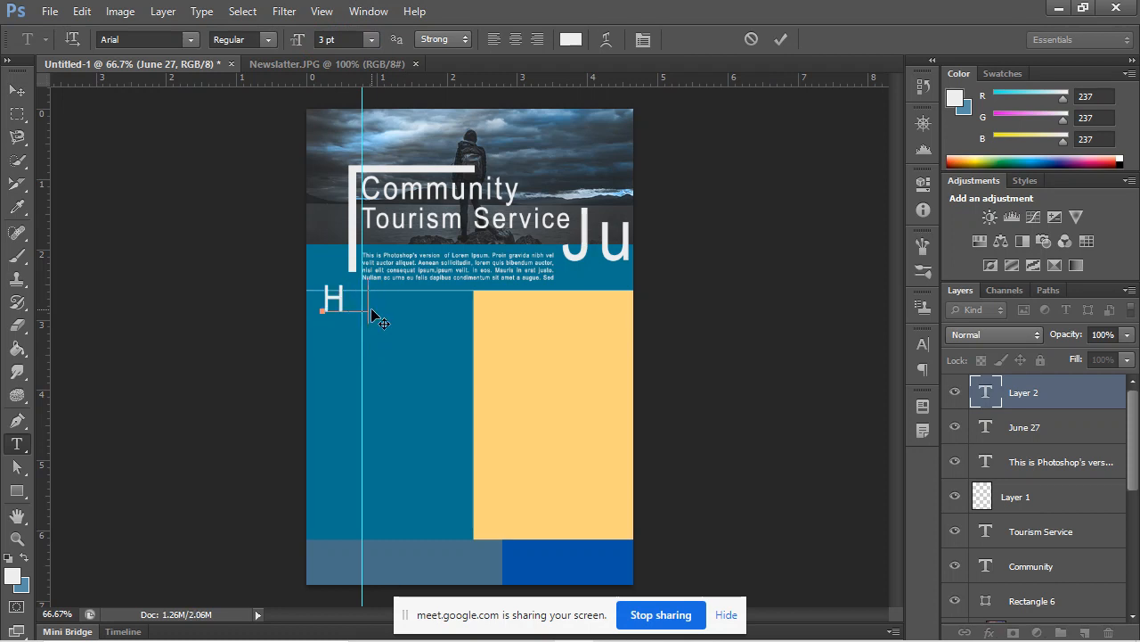
type("ow to g")
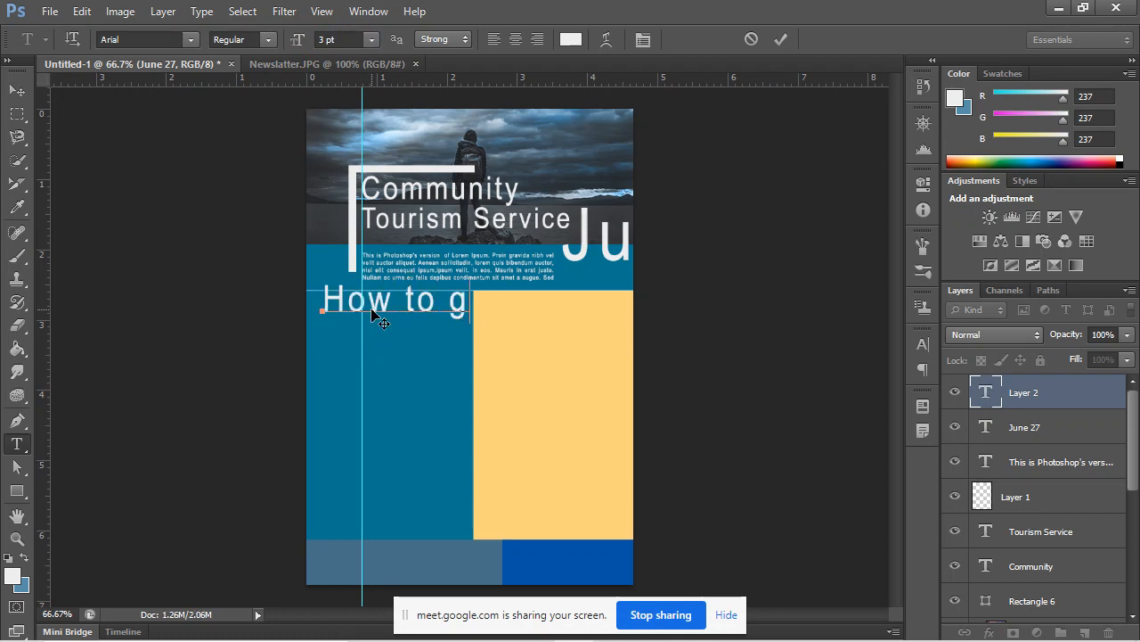
type("et aroun")
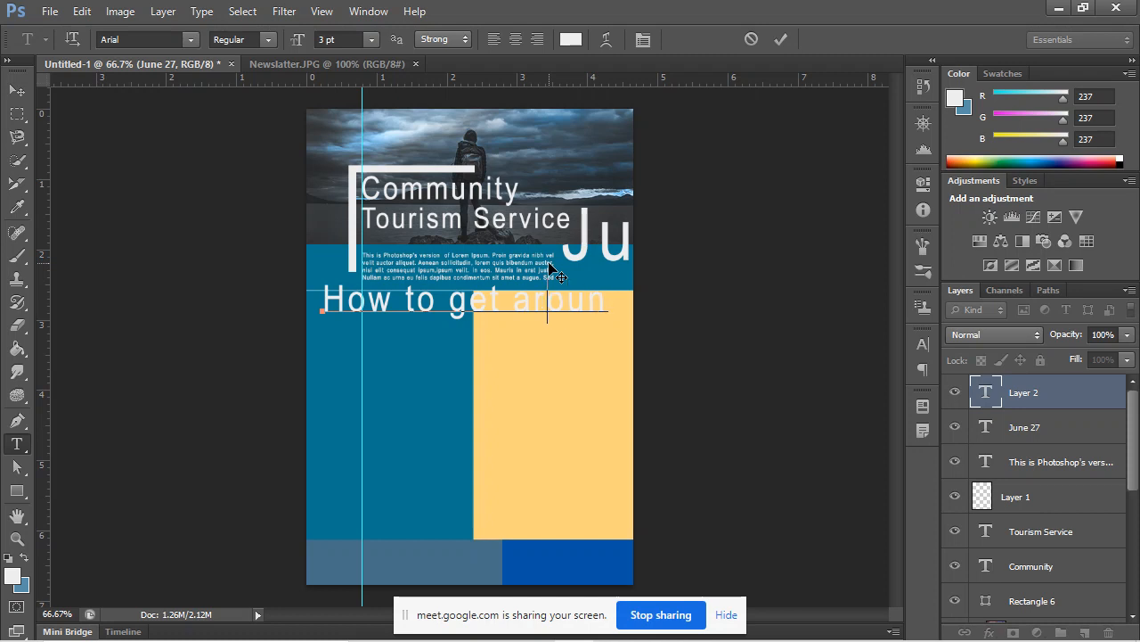
key("BackSpace")
key("BackSpace")
key("BackSpace")
key("BackSpace")
key("BackSpace")
key("BackSpace")
key("BackSpace")
key("BackSpace")
key("BackSpace")
key("BackSpace")
key("BackSpace")
key("BackSpace")
key("BackSpace")
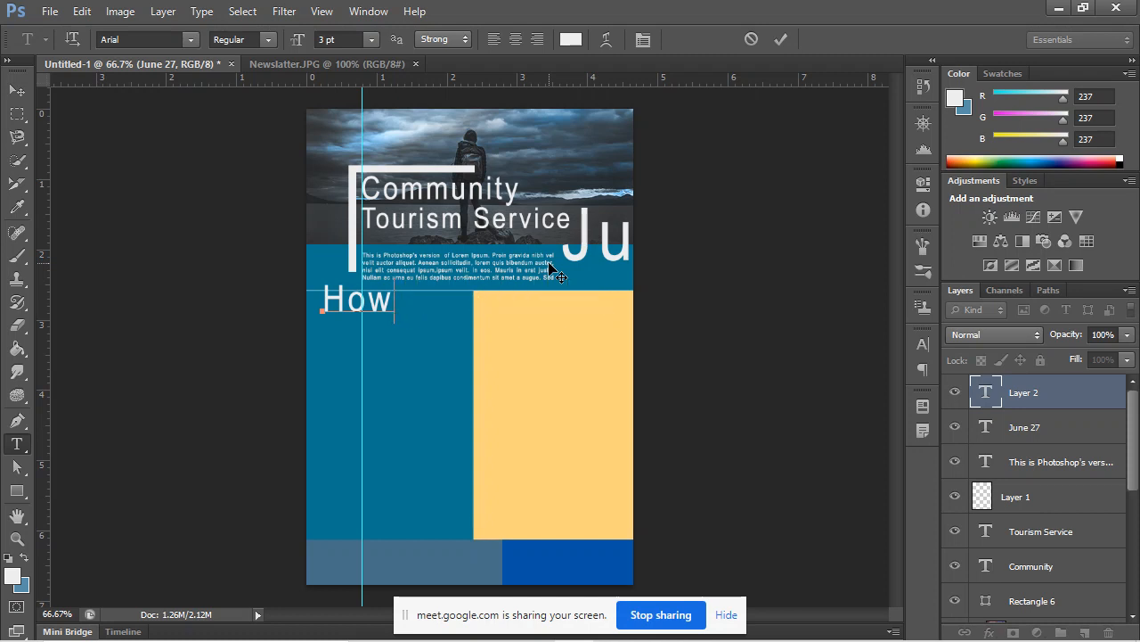
key("BackSpace")
key("BackSpace")
key("BackSpace")
Enter the heading "HOW TO GET AROUND" and scale it to about 36% so it fits within the teal block.
type("HOW TO G")
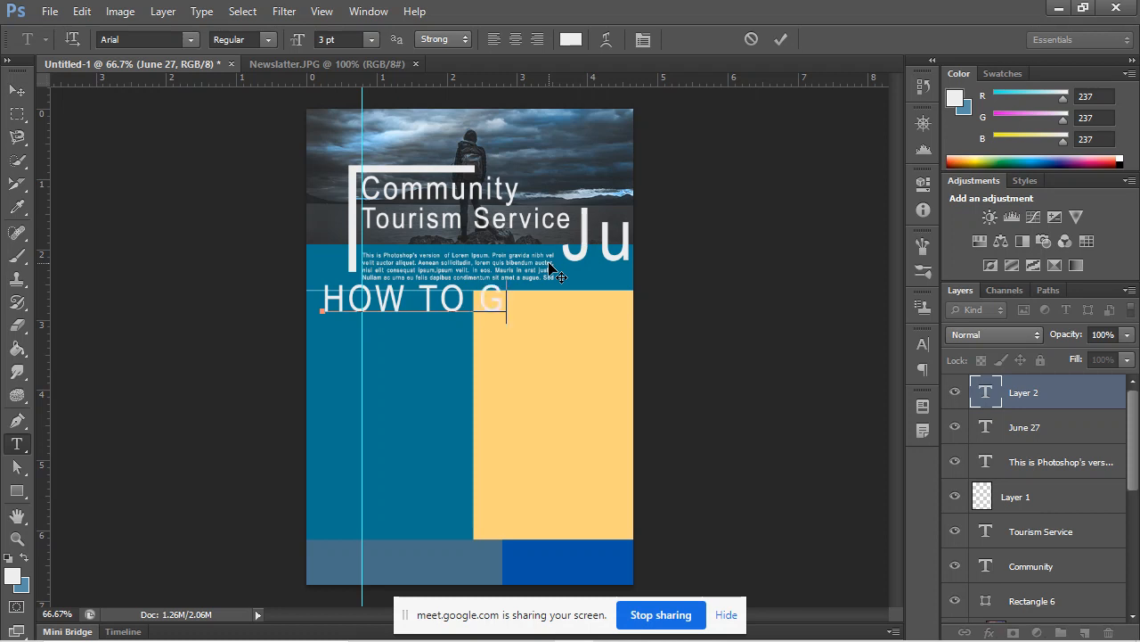
type("ET ARO")
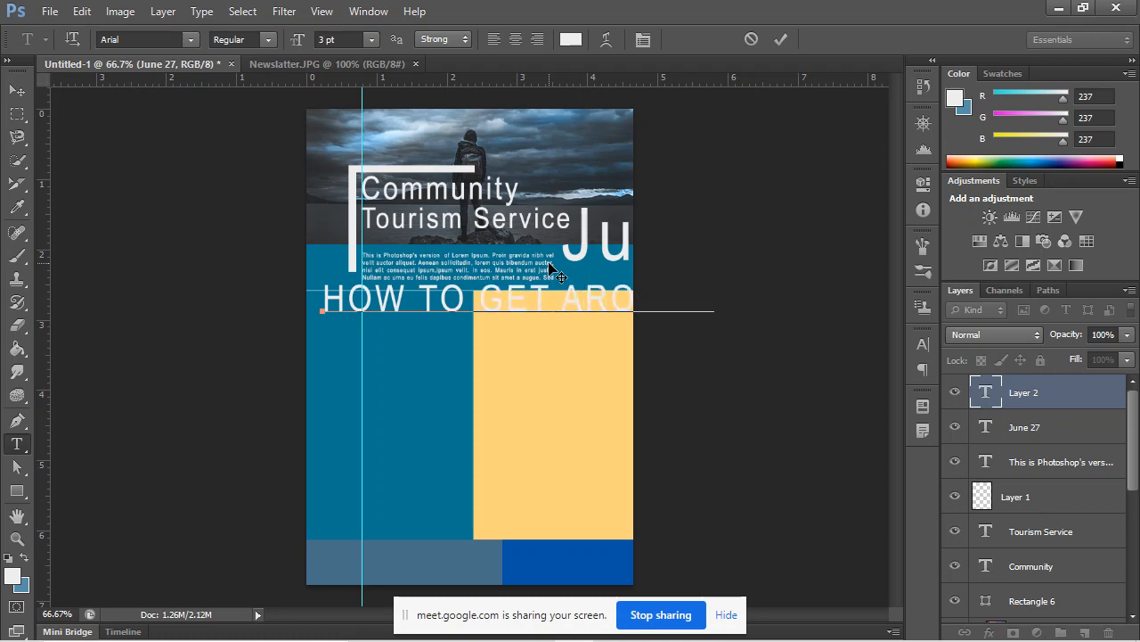
left_click(16, 91)
key("ctrl+t")
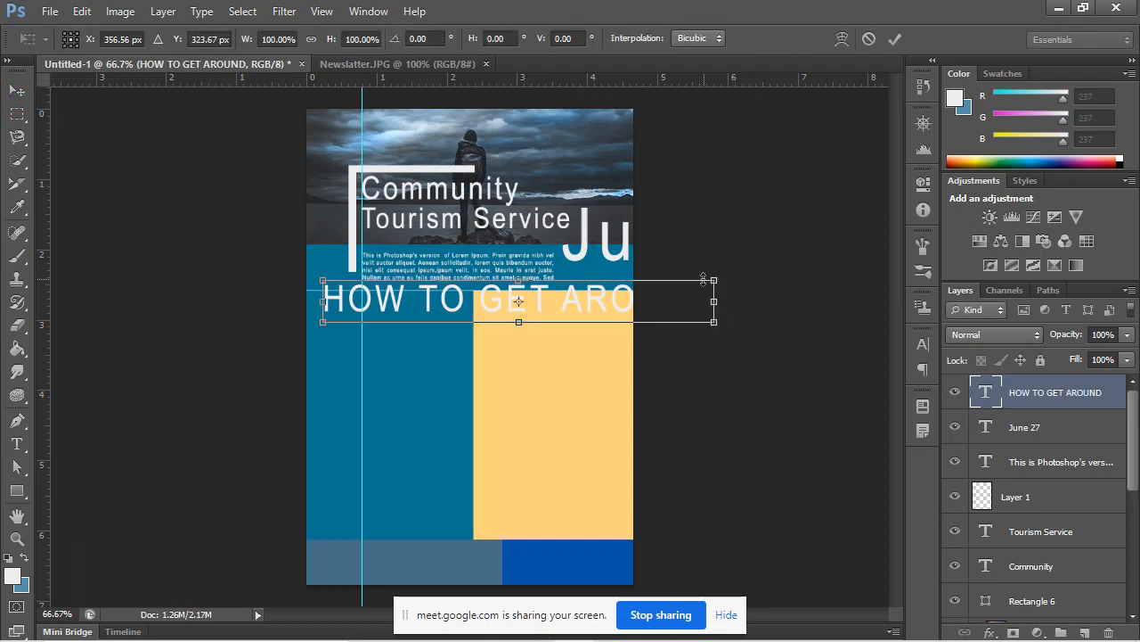
left_click_drag(713, 280, 463, 314)
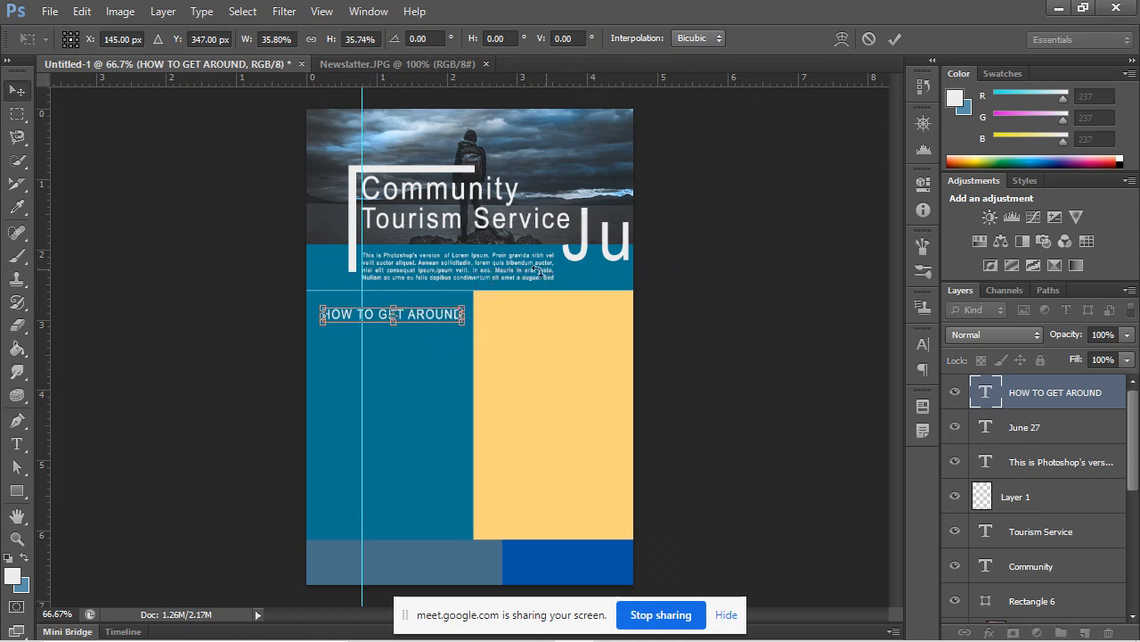
key("Return")
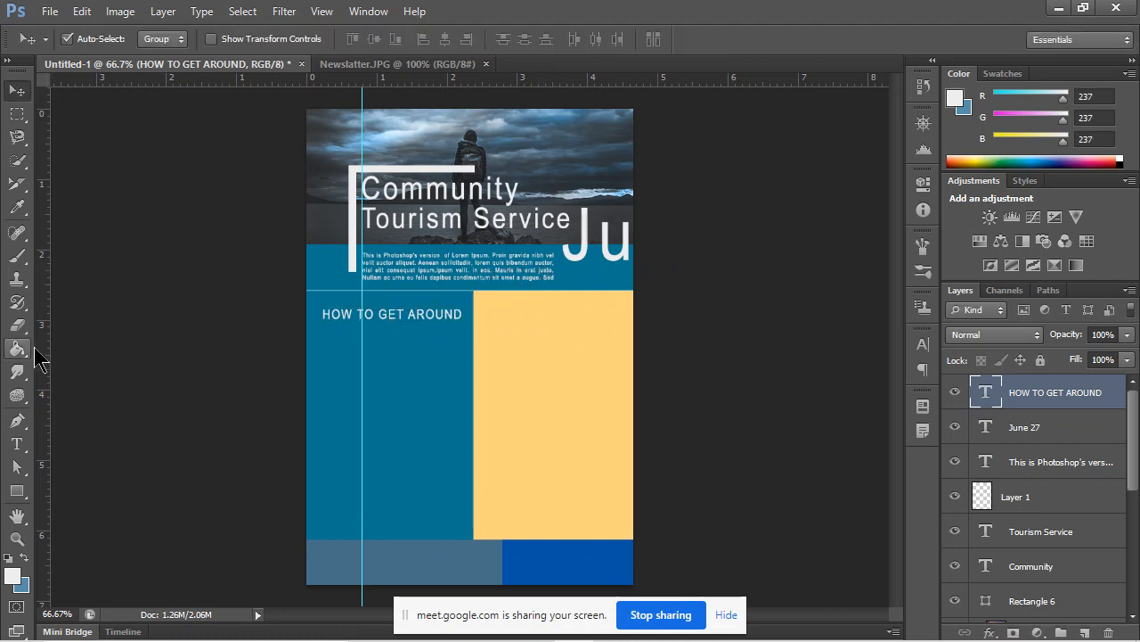
Add a vertical guide at the left edge of the HOW TO GET AROUND heading and end the heading with a question mark.
left_click_drag(41, 349, 323, 374)
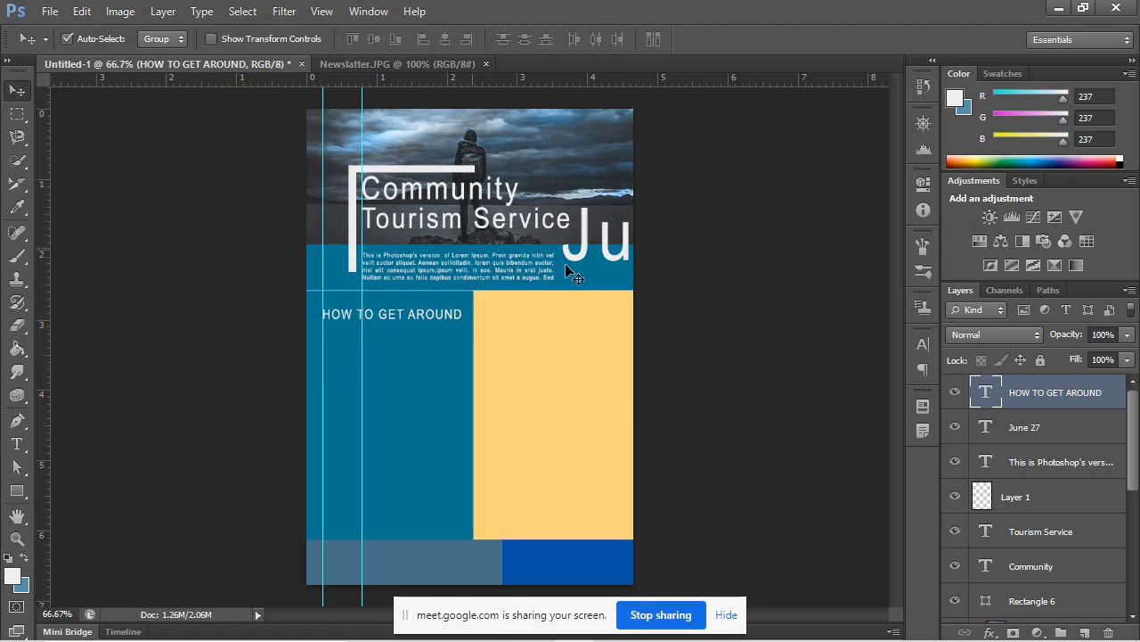
left_click(16, 443)
left_click(459, 314)
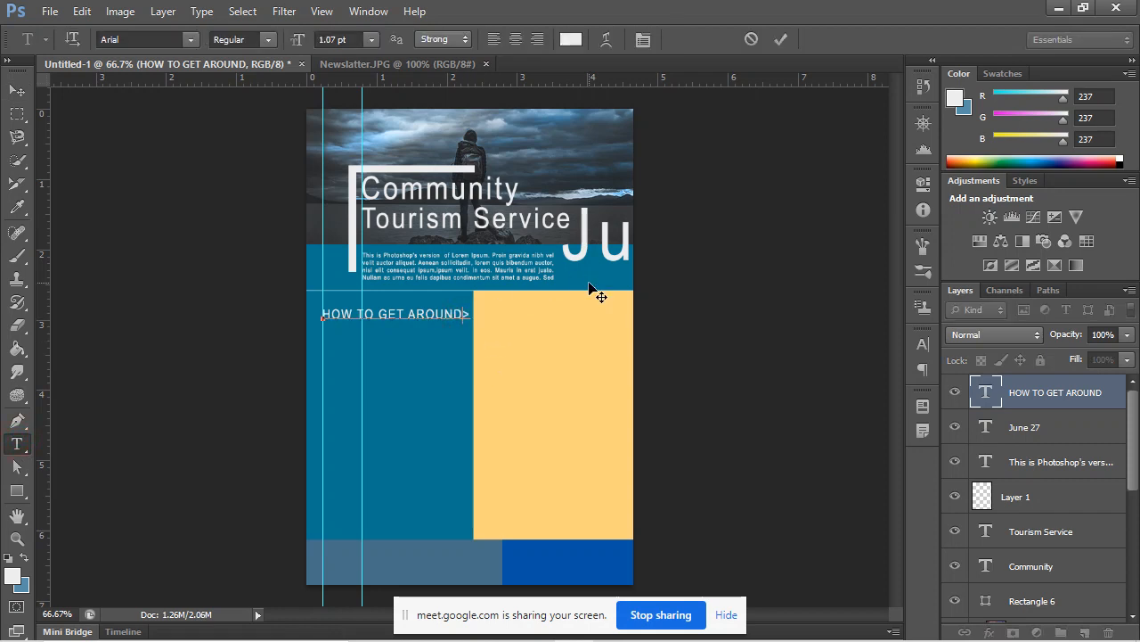
key("BackSpace")
Remove the trailing character from the HOW TO GET AROUND heading and place the heading's left edge on the vertical guide in the teal block.
left_click_drag(363, 116, 214, 119)
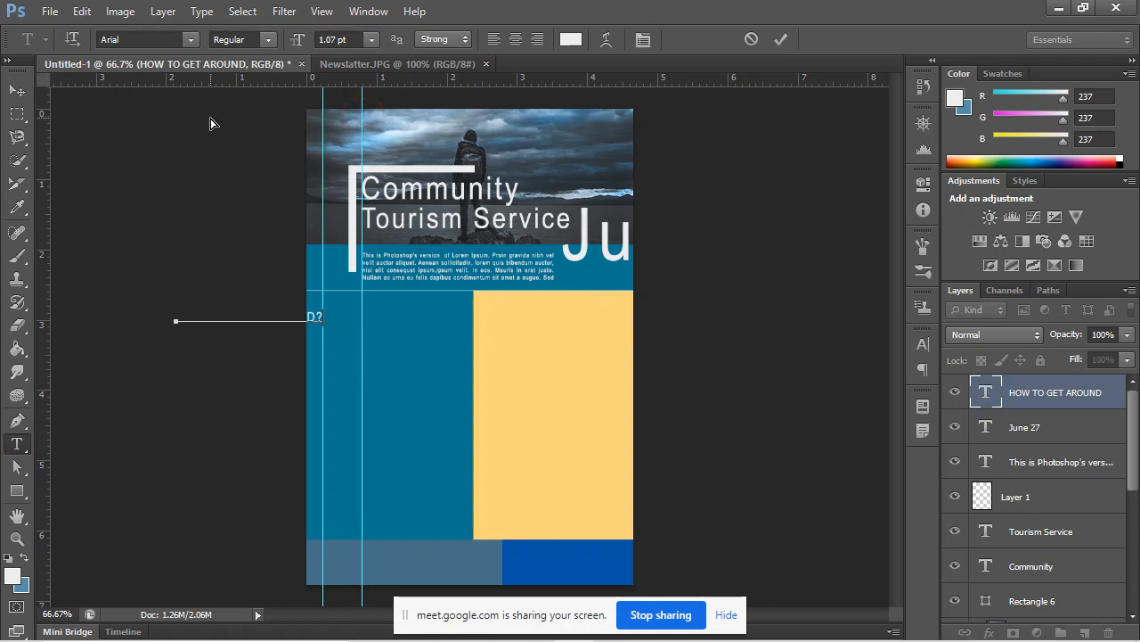
key("ctrl+z")
key("ctrl")
key("ctrl")
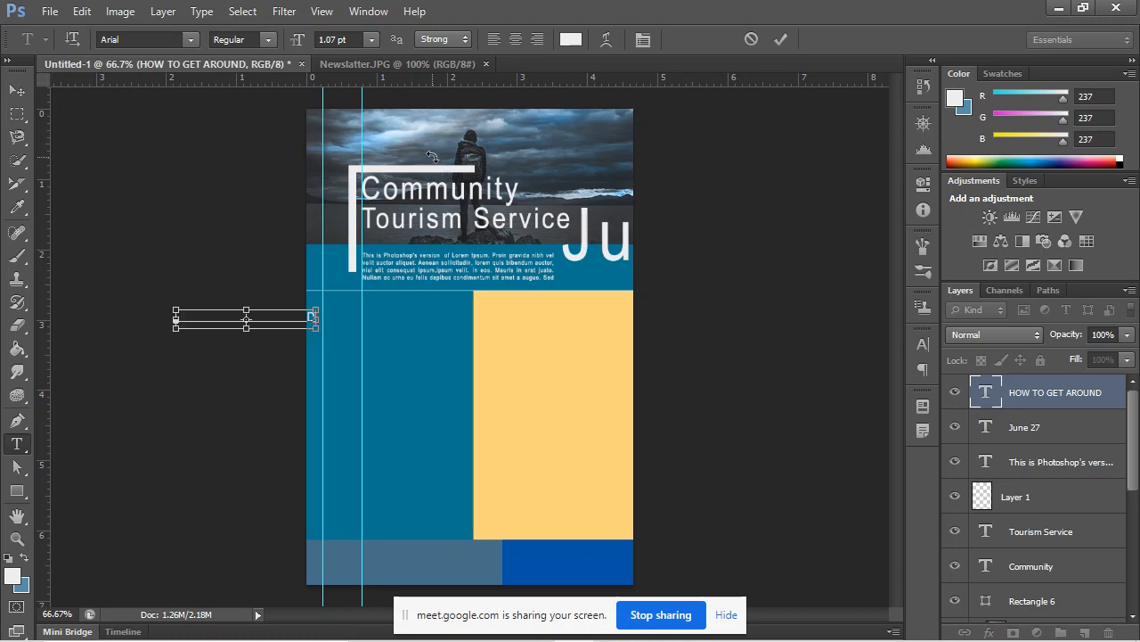
left_click(17, 91)
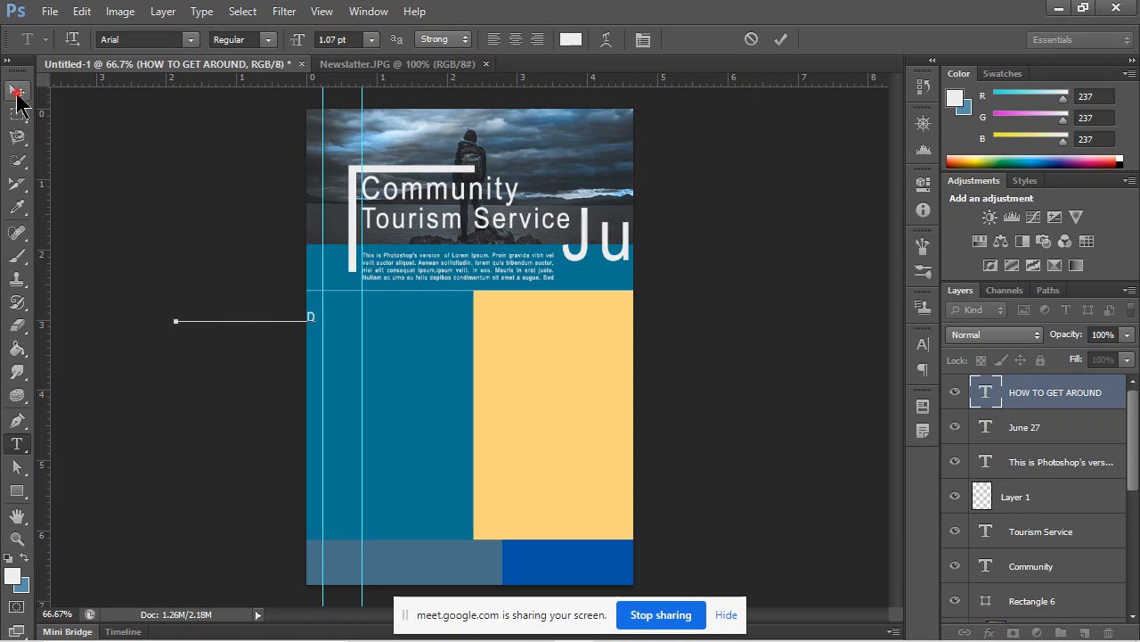
left_click_drag(293, 336, 419, 338)
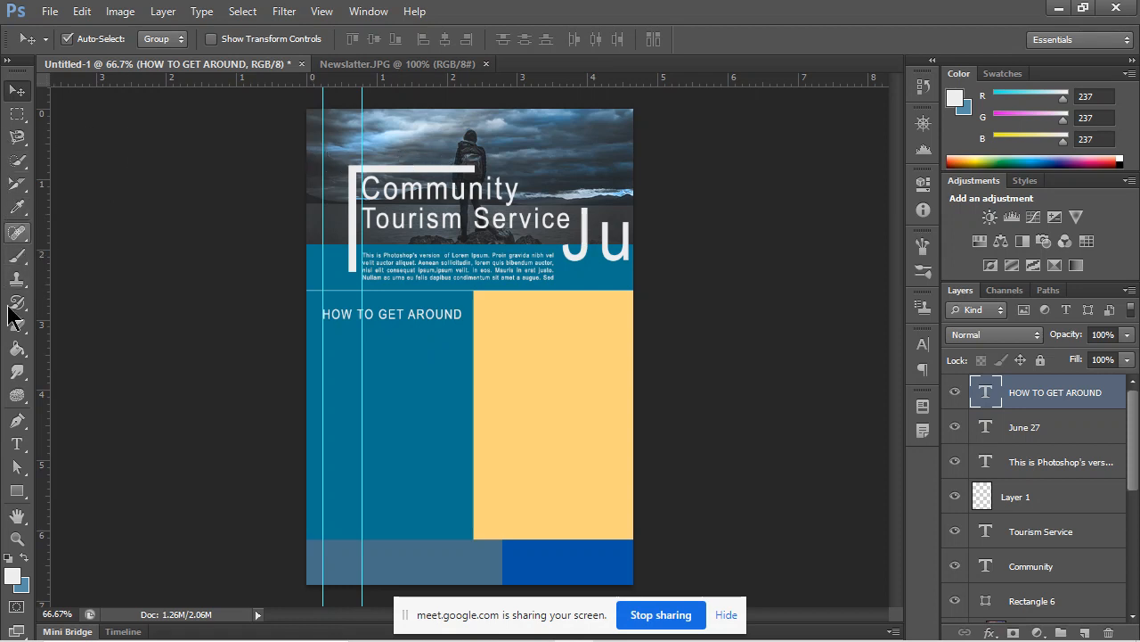
Add a vertical guide near the teal block's right edge and fill a paragraph text box below the heading with Lorem Ipsum.
left_click(17, 443)
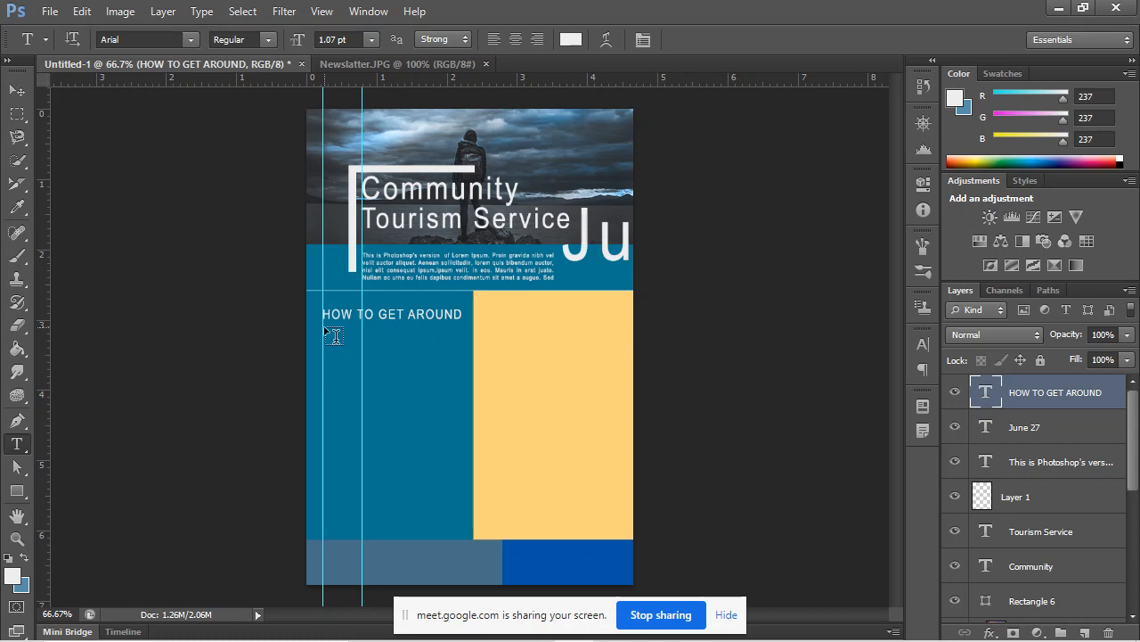
left_click_drag(42, 392, 470, 422)
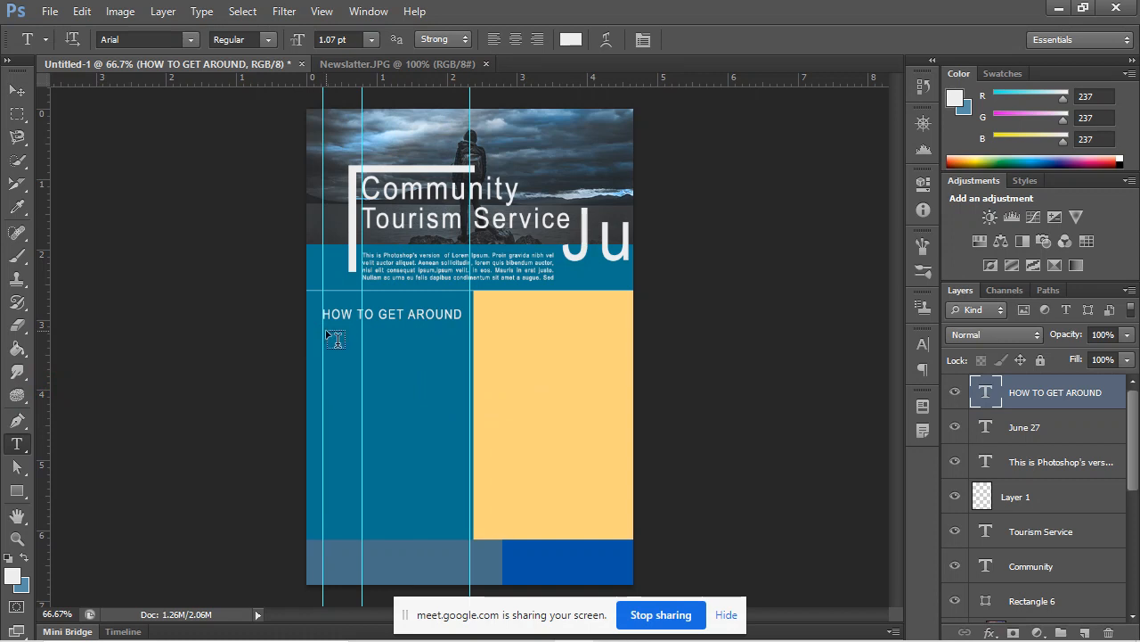
left_click_drag(326, 332, 469, 539)
left_click(205, 10)
left_click(267, 303)
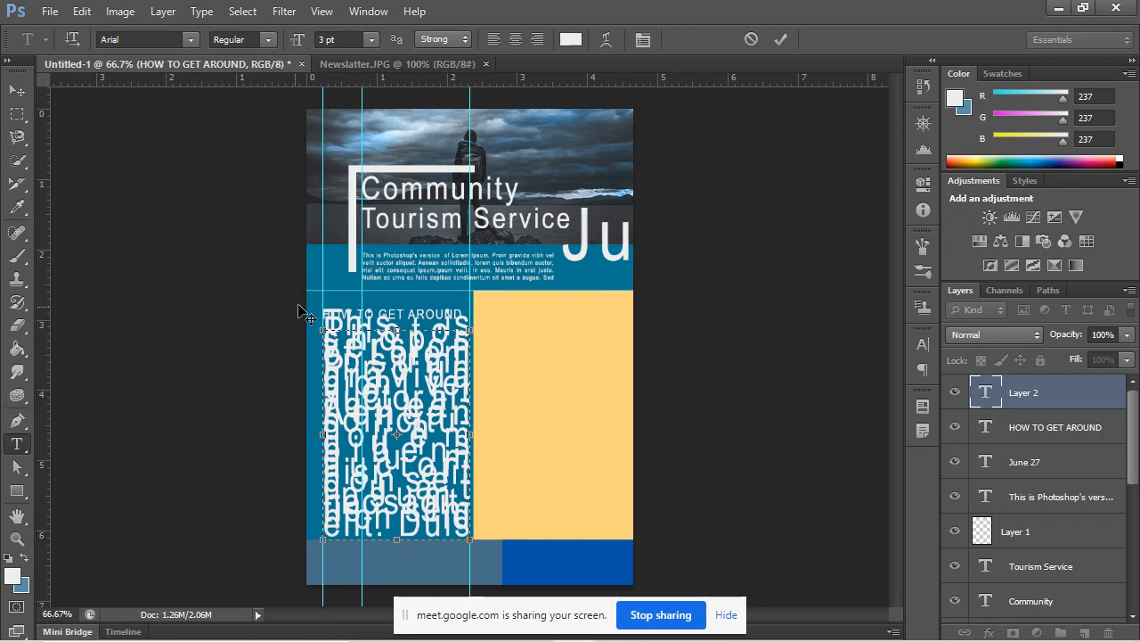
Reset the character formatting of the whole Lorem Ipsum paragraph under the heading and set its font size to 3 pt.
key("ctrl+a")
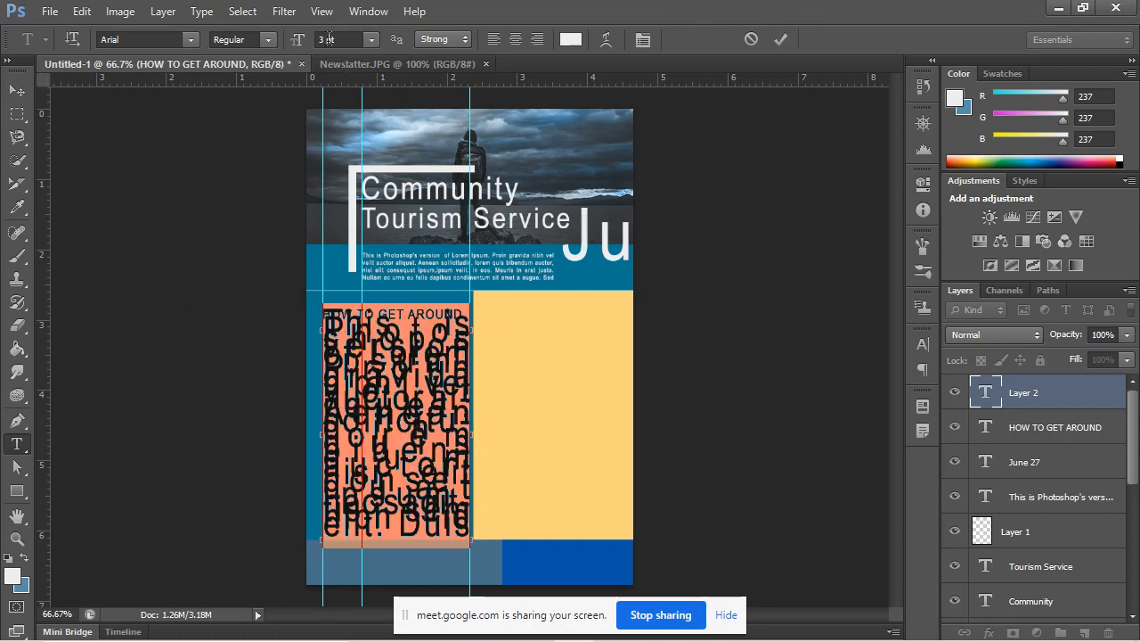
left_click(645, 40)
left_click(645, 39)
left_click(645, 40)
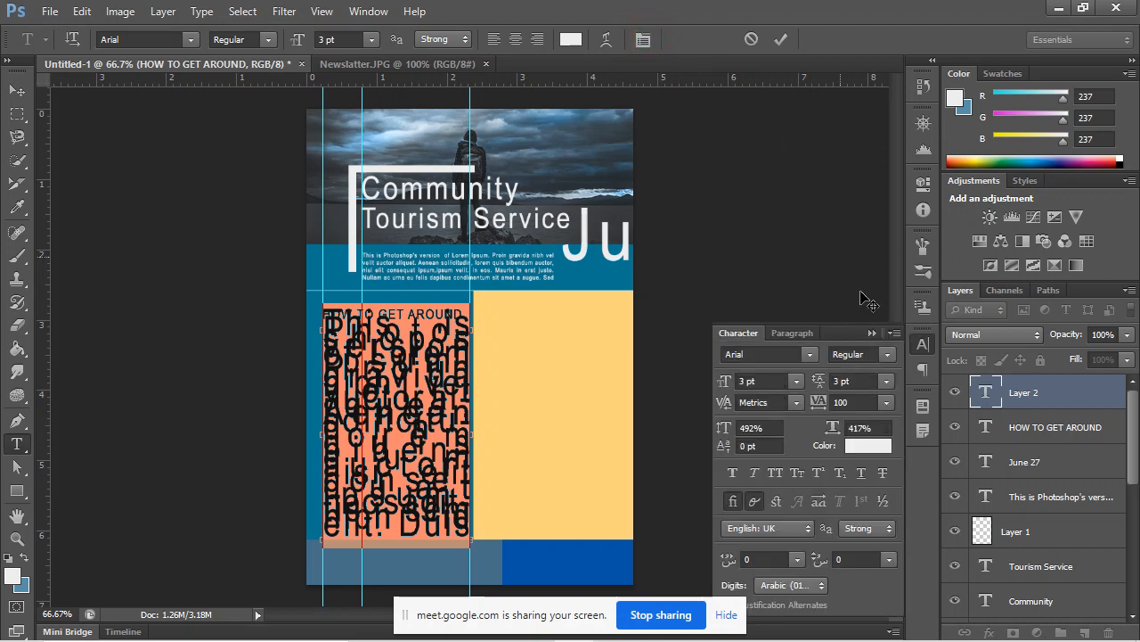
left_click(894, 333)
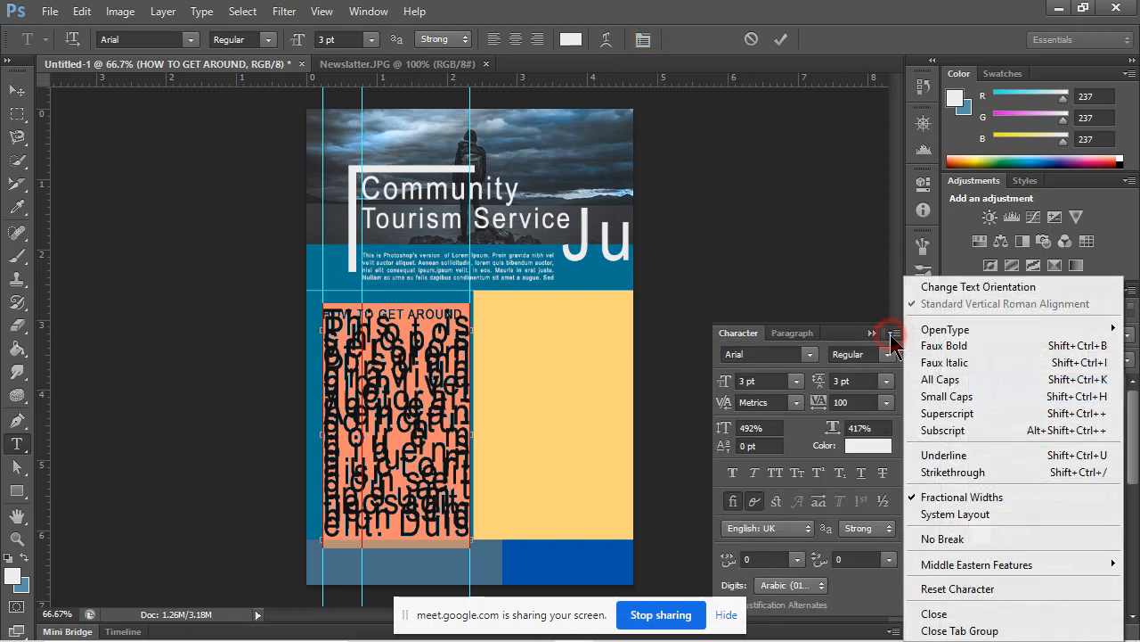
left_click(991, 589)
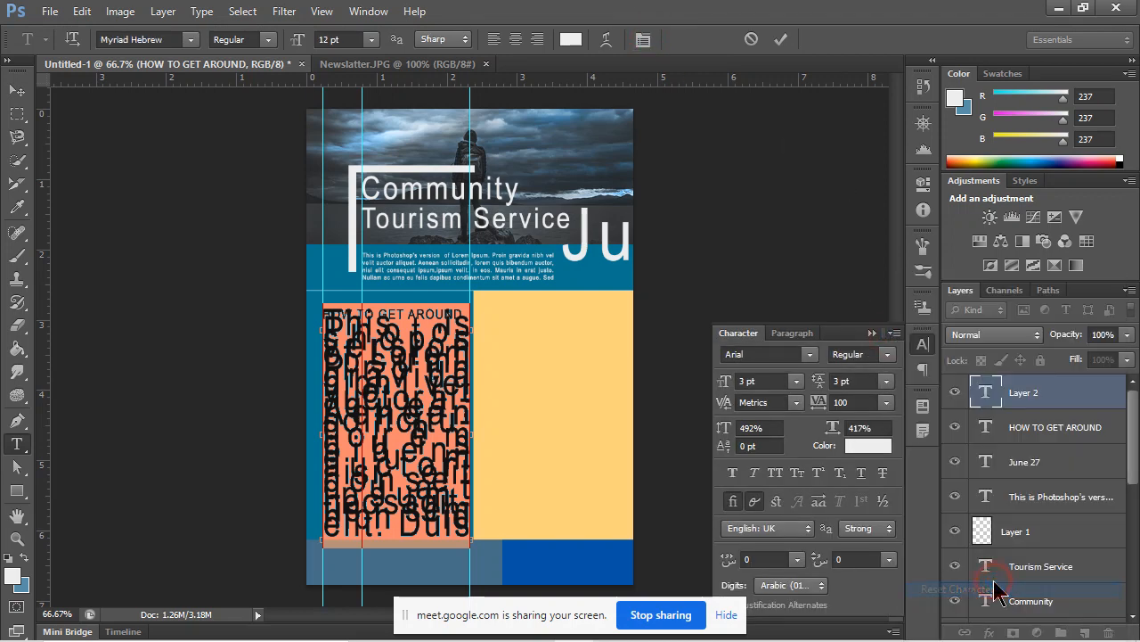
left_click(882, 333)
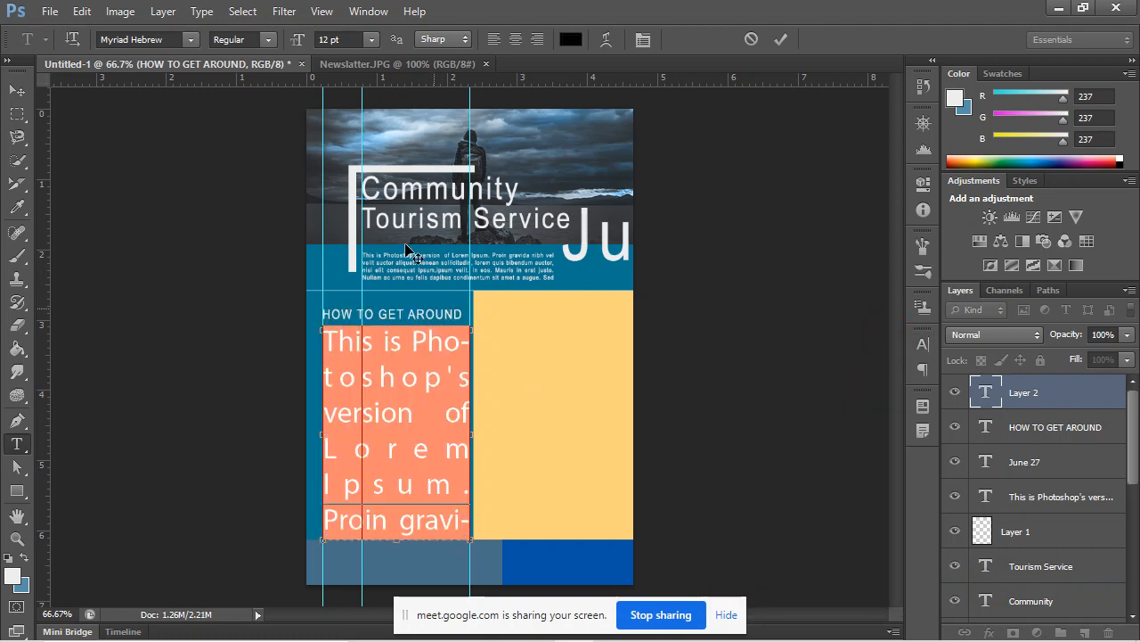
left_click(373, 39)
left_click(356, 60)
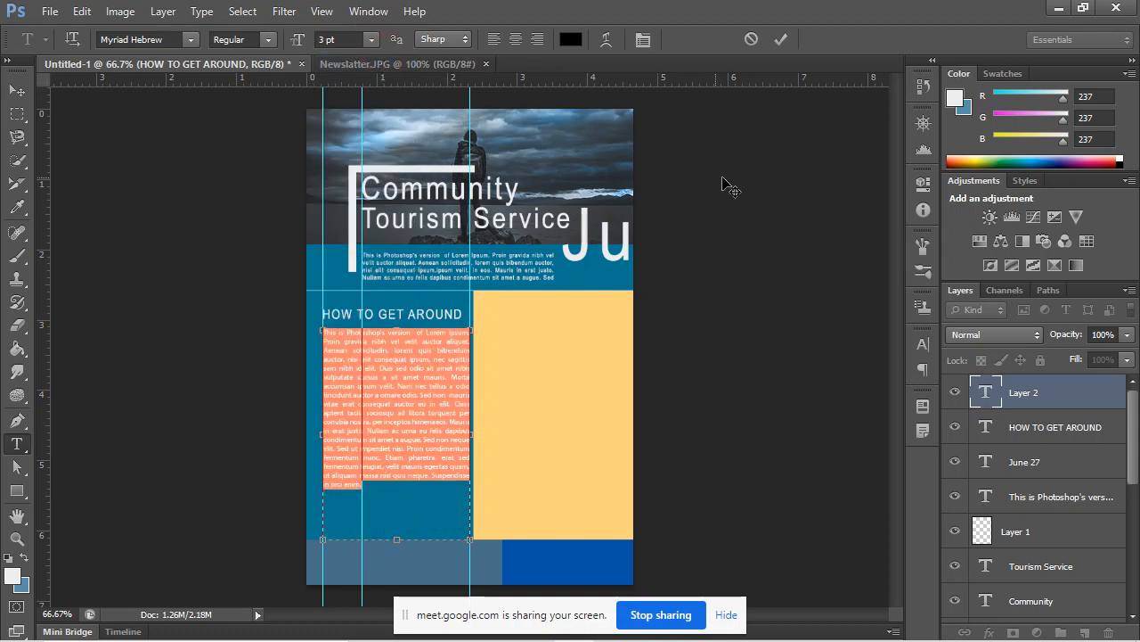
left_click(15, 89)
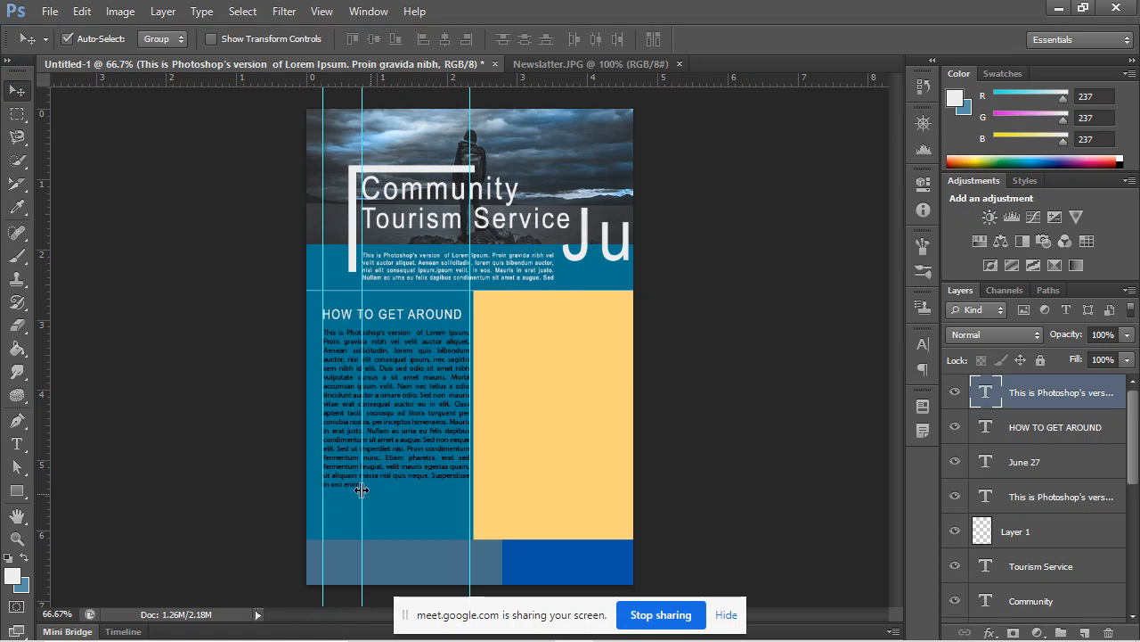
Recolour the Lorem Ipsum paragraph in the teal block to light grey ededed, sampled from the white title frame.
left_click(16, 443)
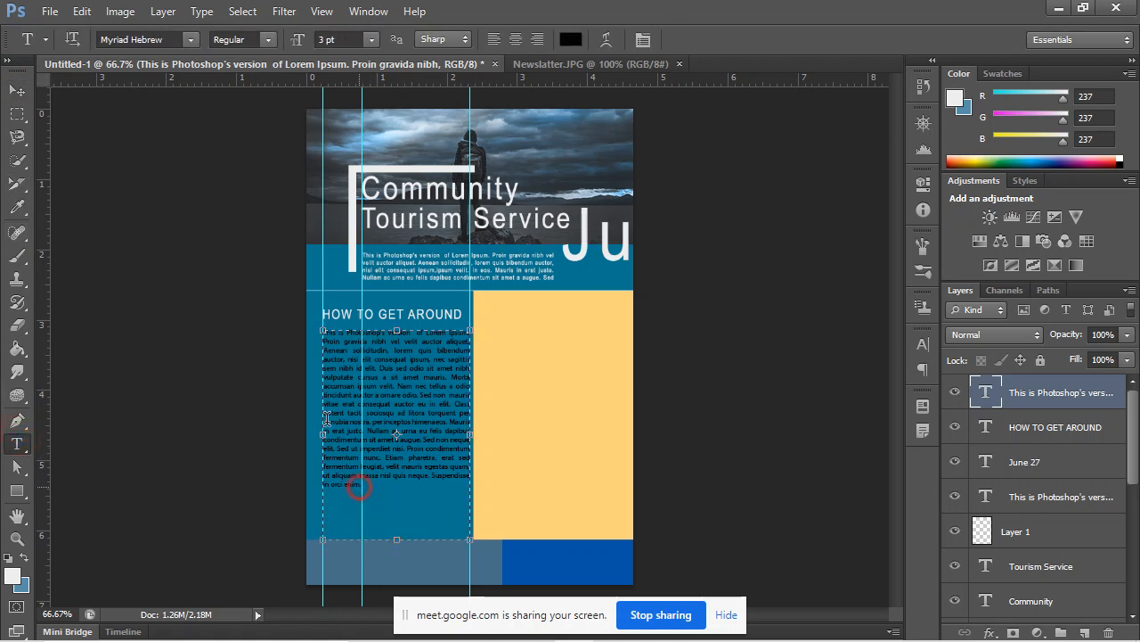
left_click_drag(358, 484, 297, 295)
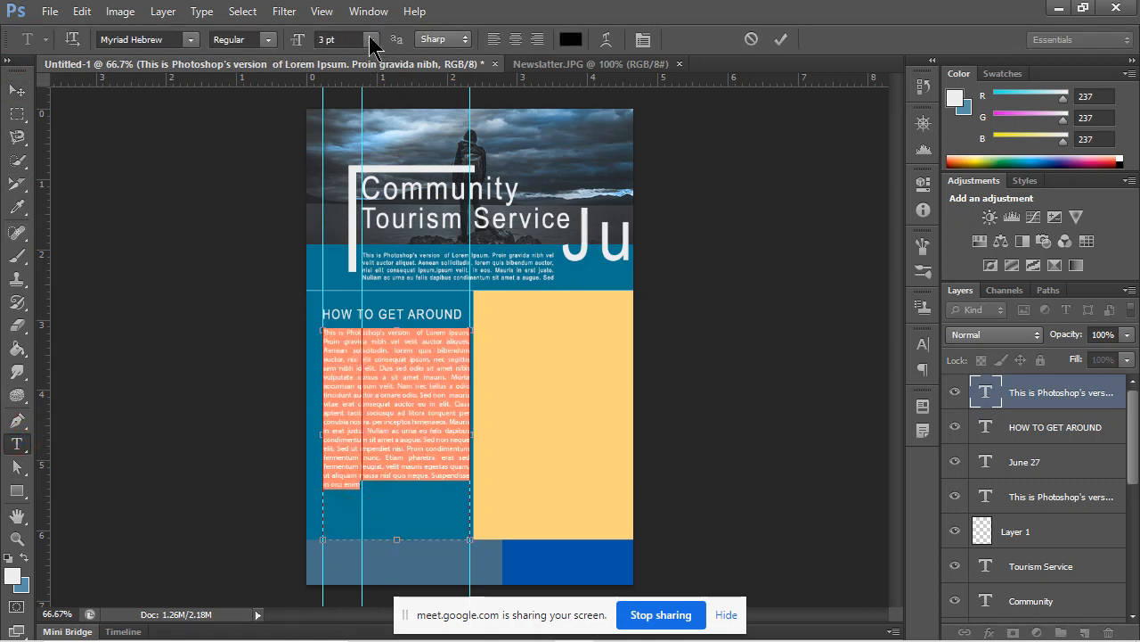
left_click(570, 39)
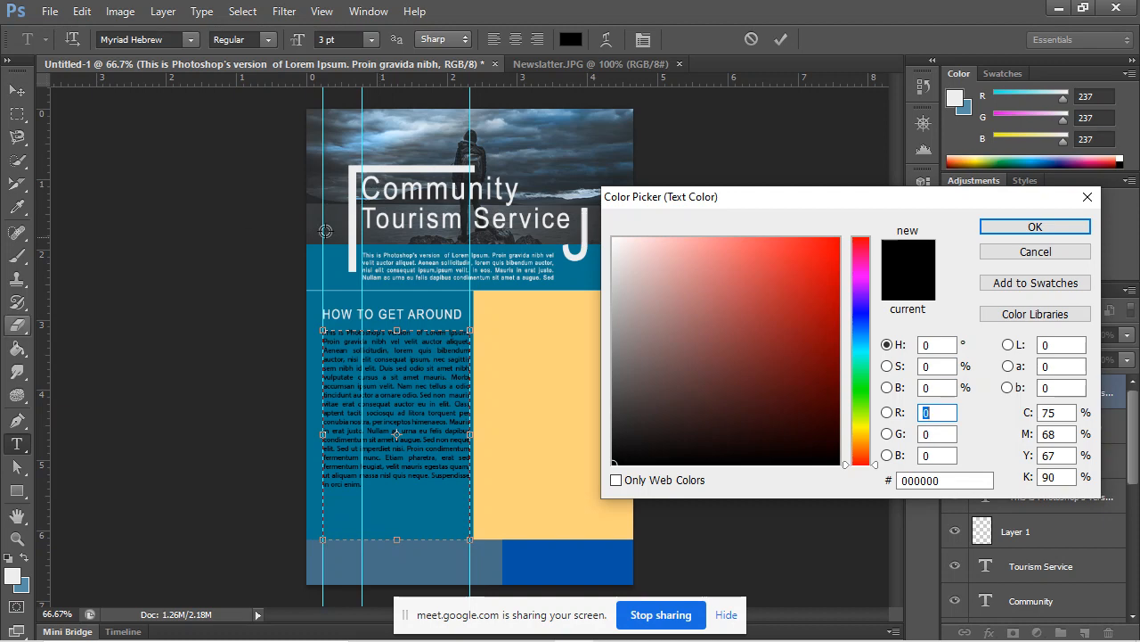
left_click(352, 175)
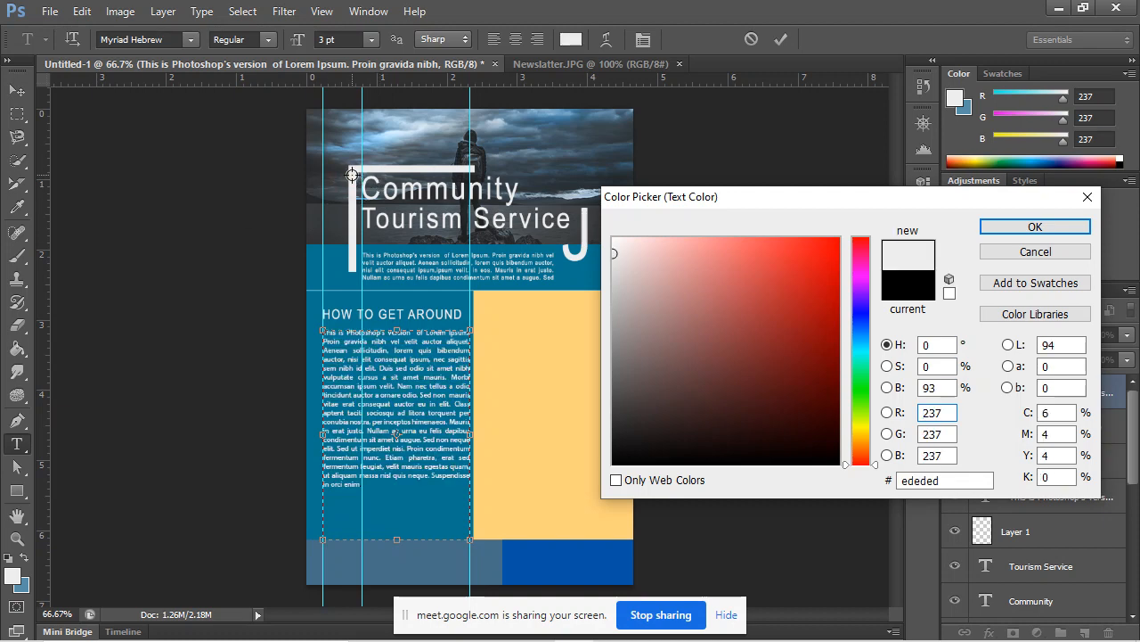
left_click(1053, 229)
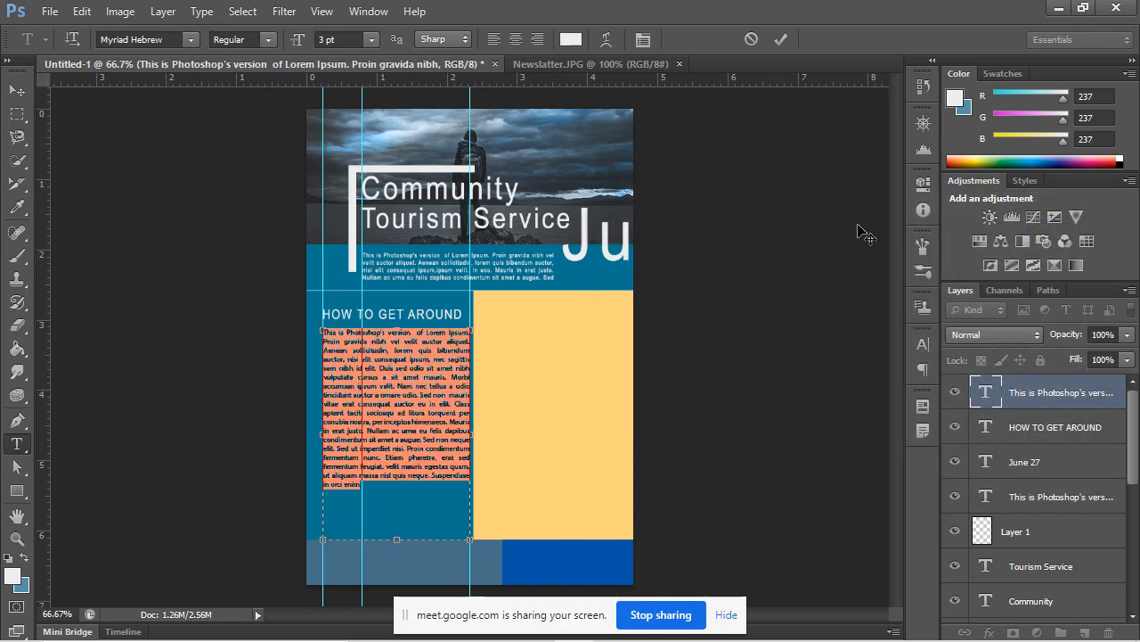
left_click(17, 91)
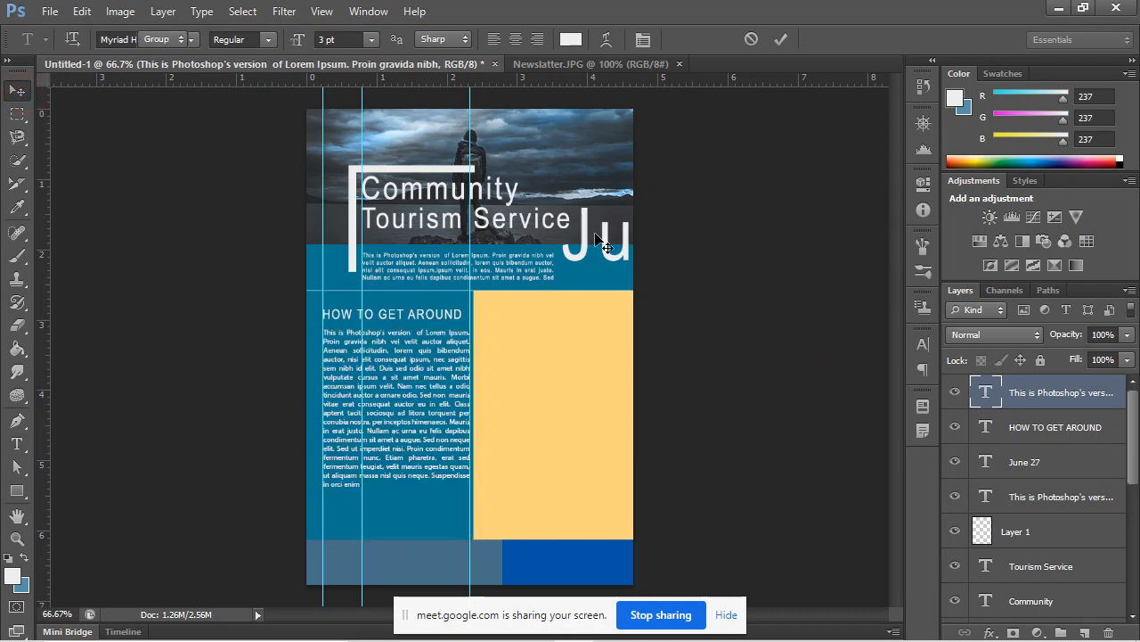
Check the reference Newslatter.JPG and draw a narrow vertical rectangle of about 24 × 101 px near the yellow block's upper-left corner in Untitled-1.
left_click(574, 64)
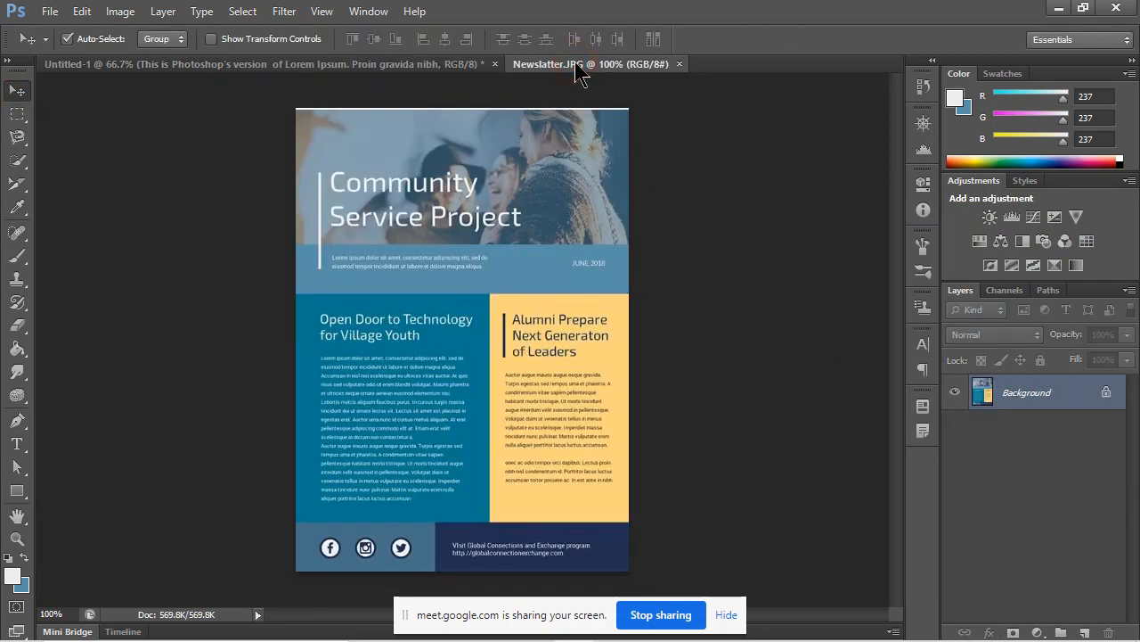
key("alt+Tab")
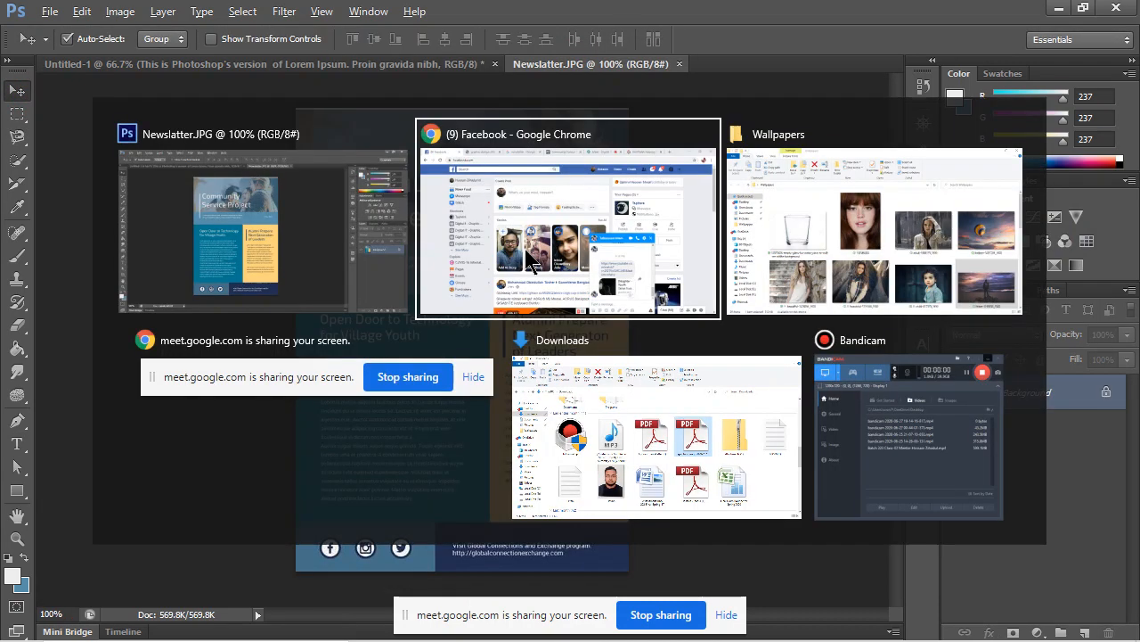
key("alt+Tab")
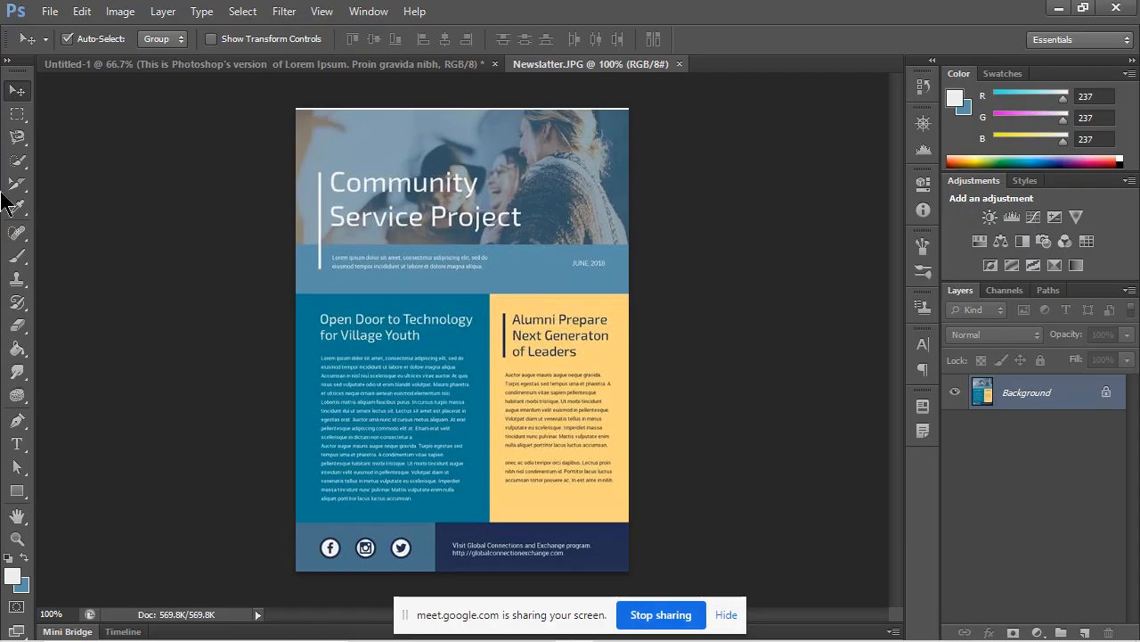
left_click(229, 68)
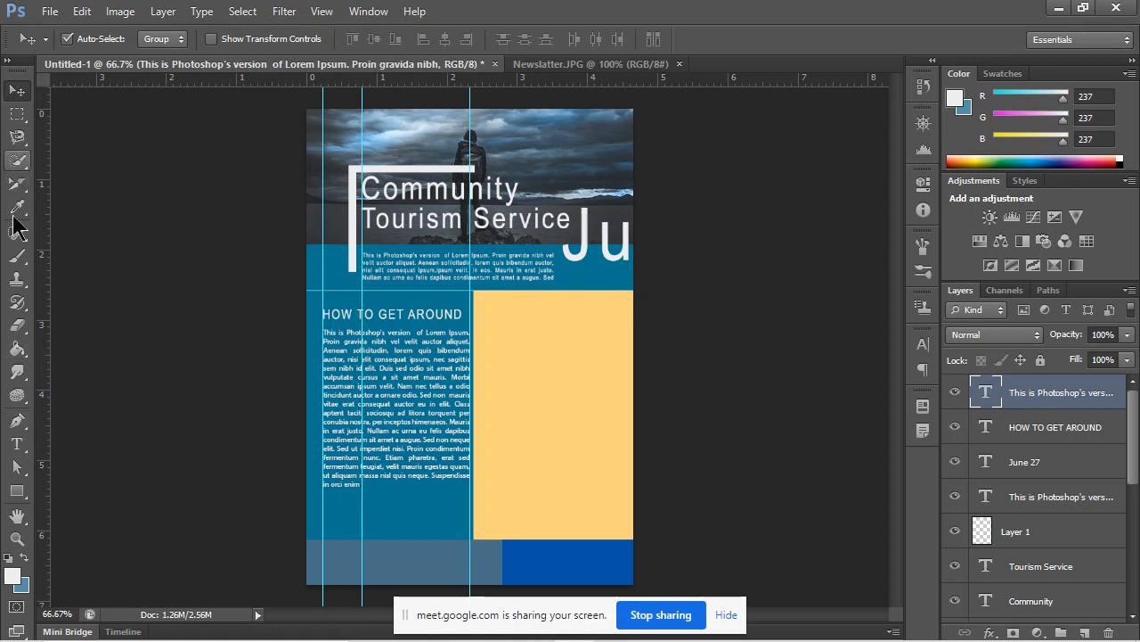
left_click(17, 492)
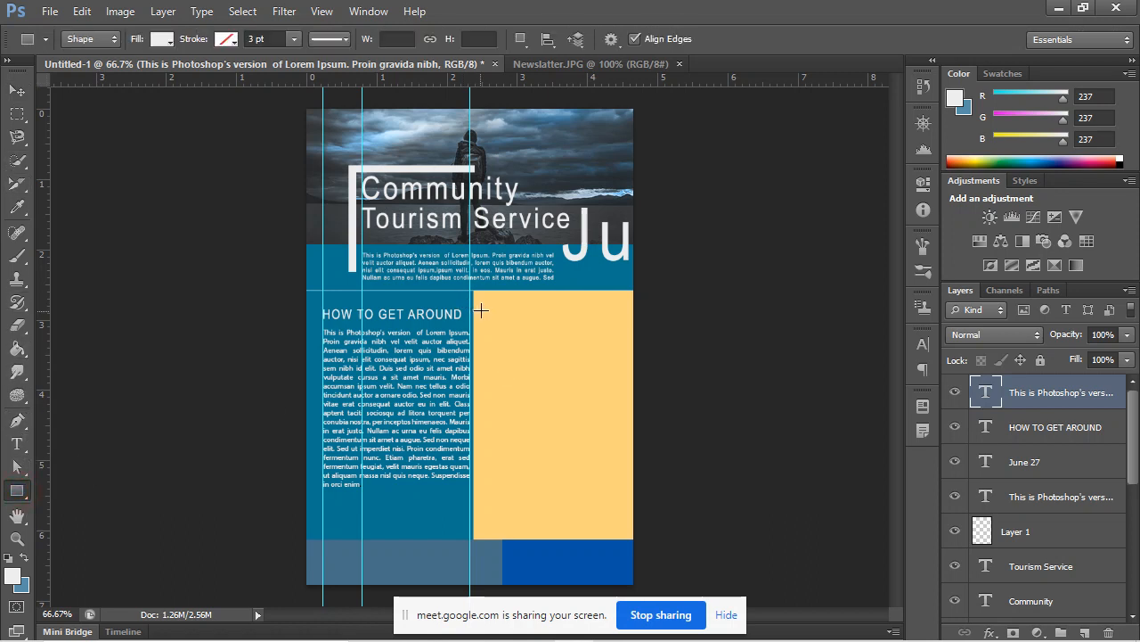
left_click_drag(484, 304, 499, 364)
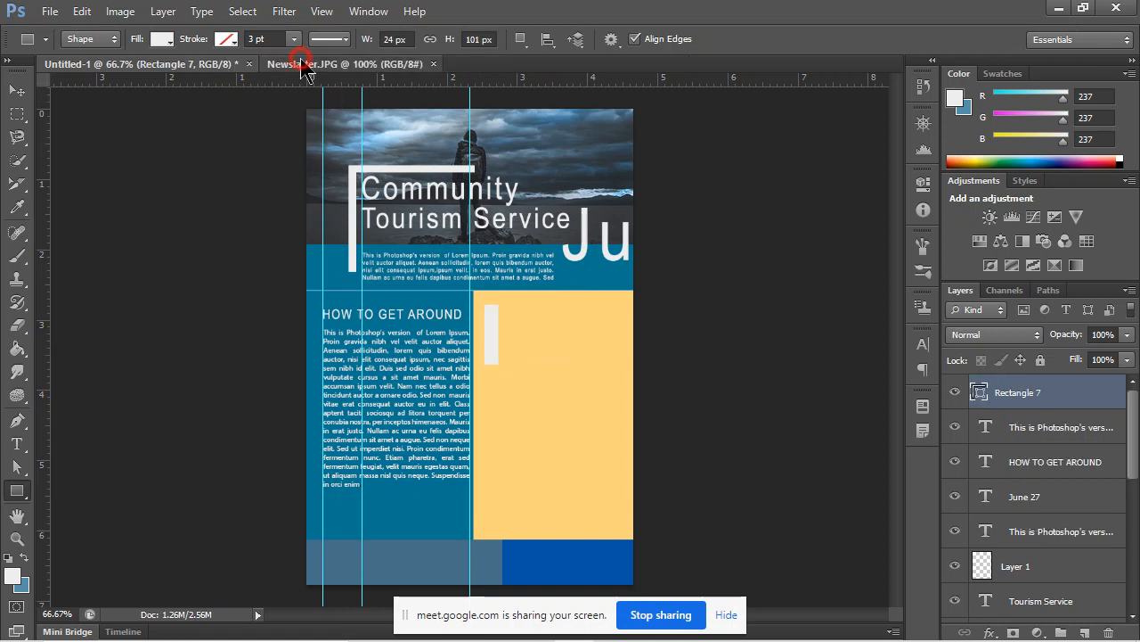
Compare with the reference, shift the light rectangle slightly right and down, and taper its left side with a Perspective transform of about -27° vertical skew.
left_click(302, 64)
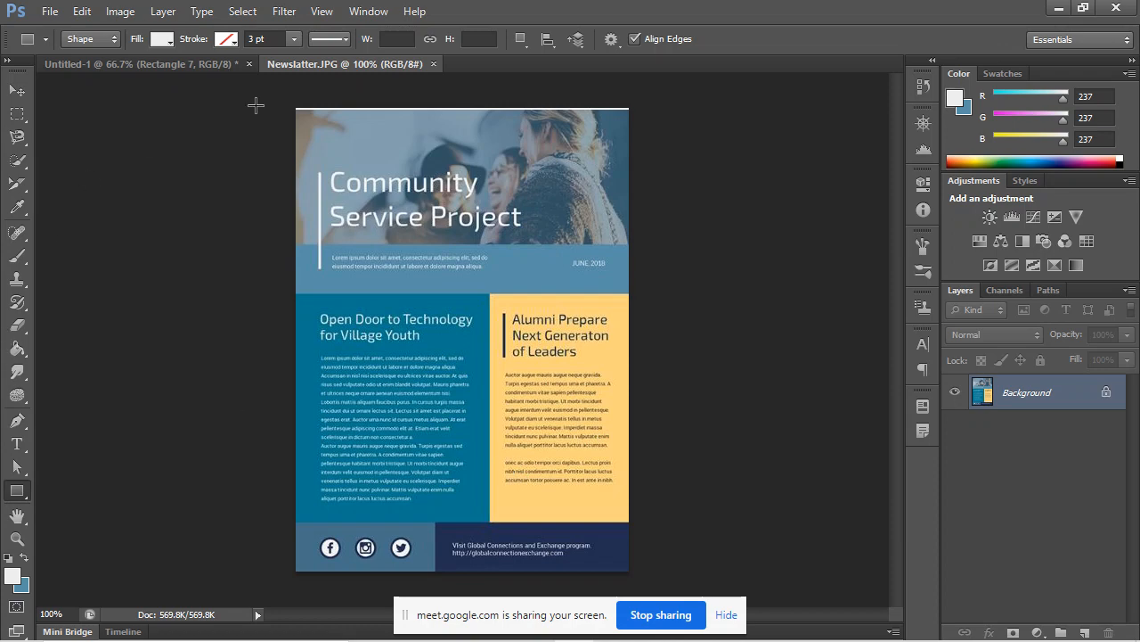
left_click(222, 65)
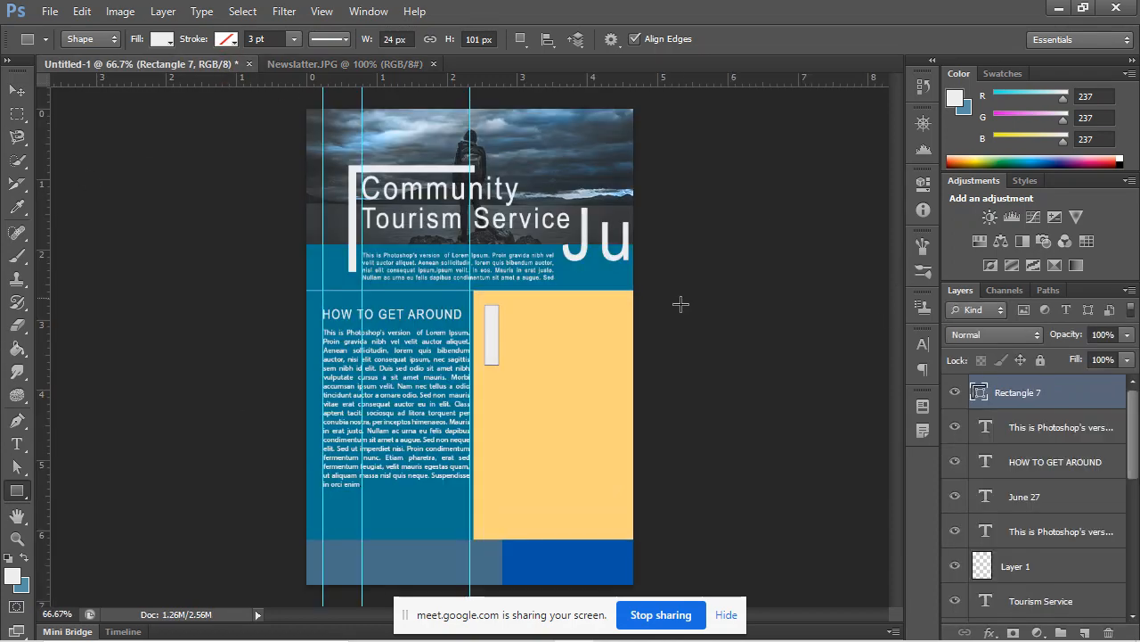
key("ctrl+t")
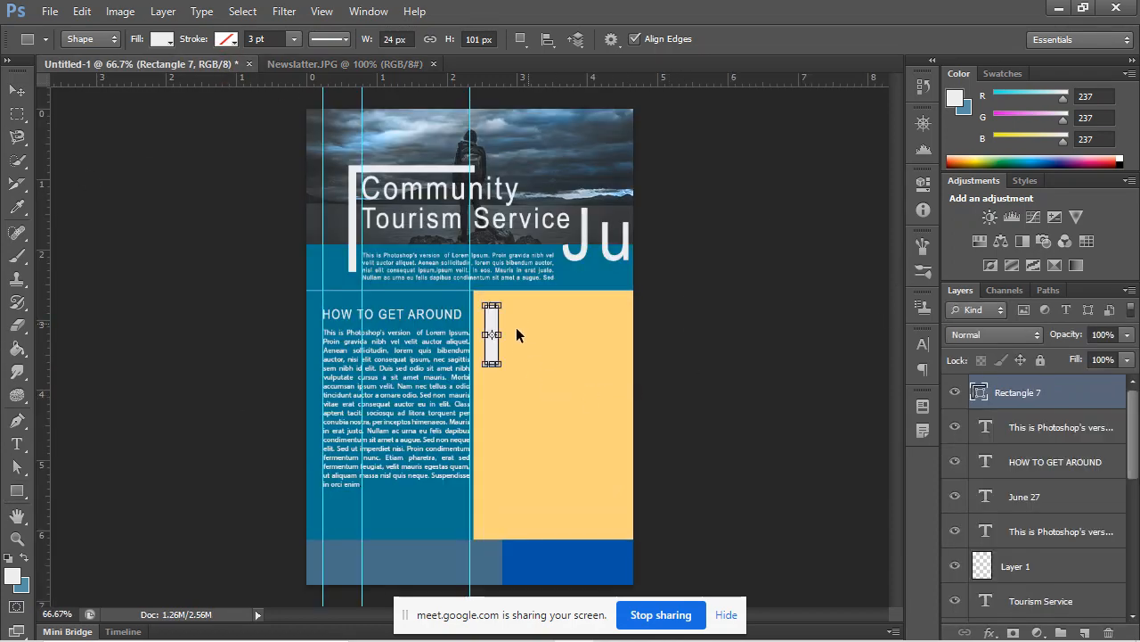
right_click(492, 354)
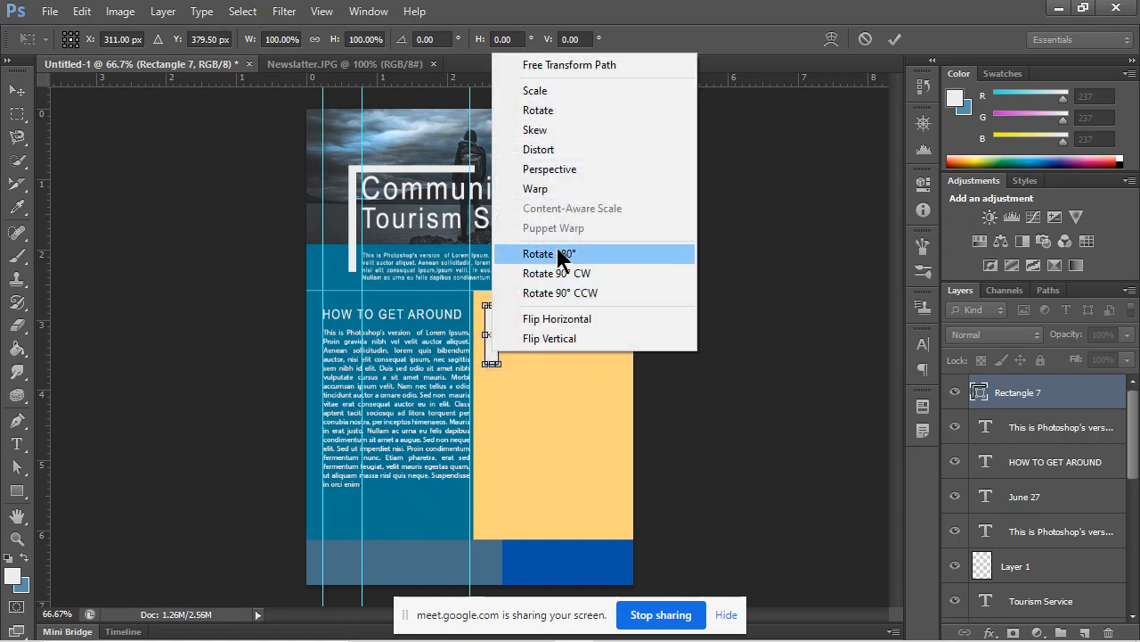
left_click(602, 169)
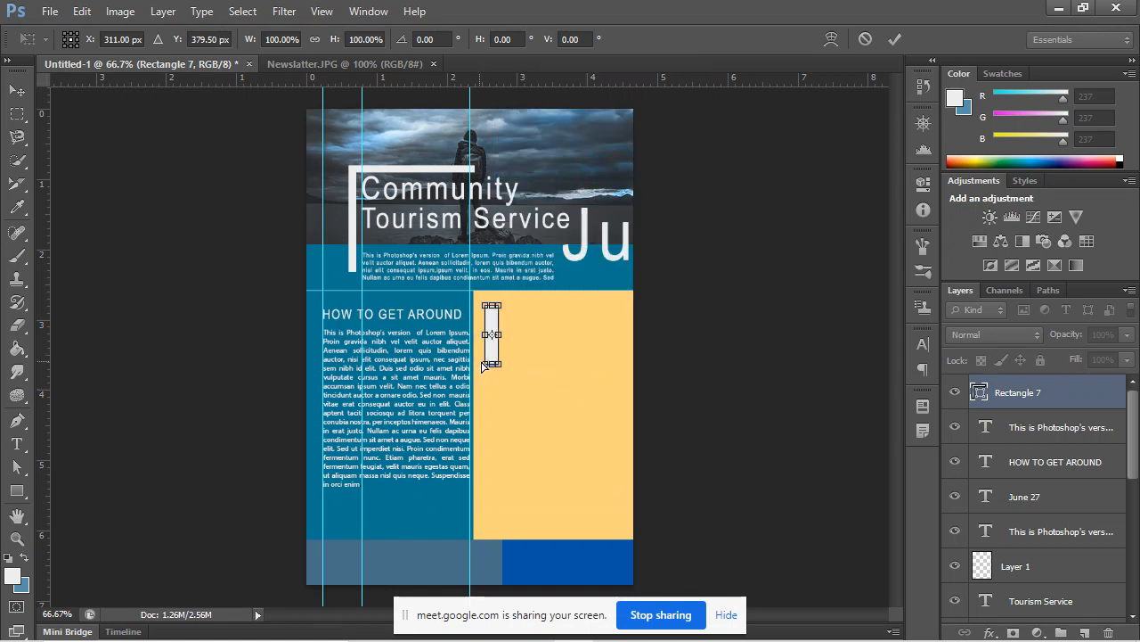
left_click_drag(488, 363, 495, 367)
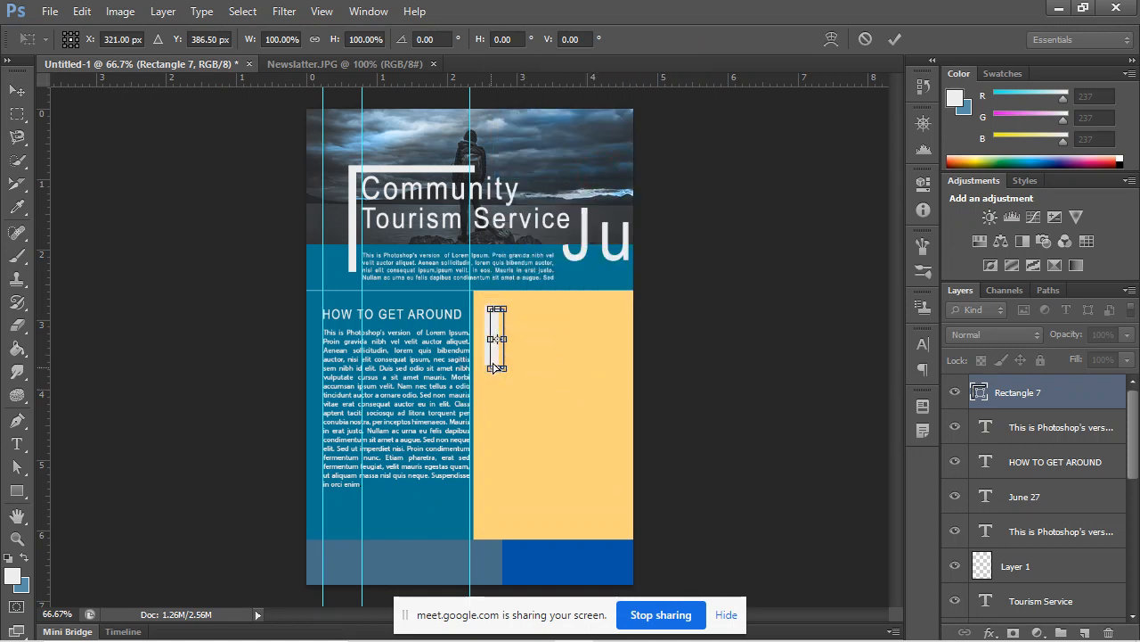
scroll(491, 361, "up", 3)
scroll(493, 367, "up", 1)
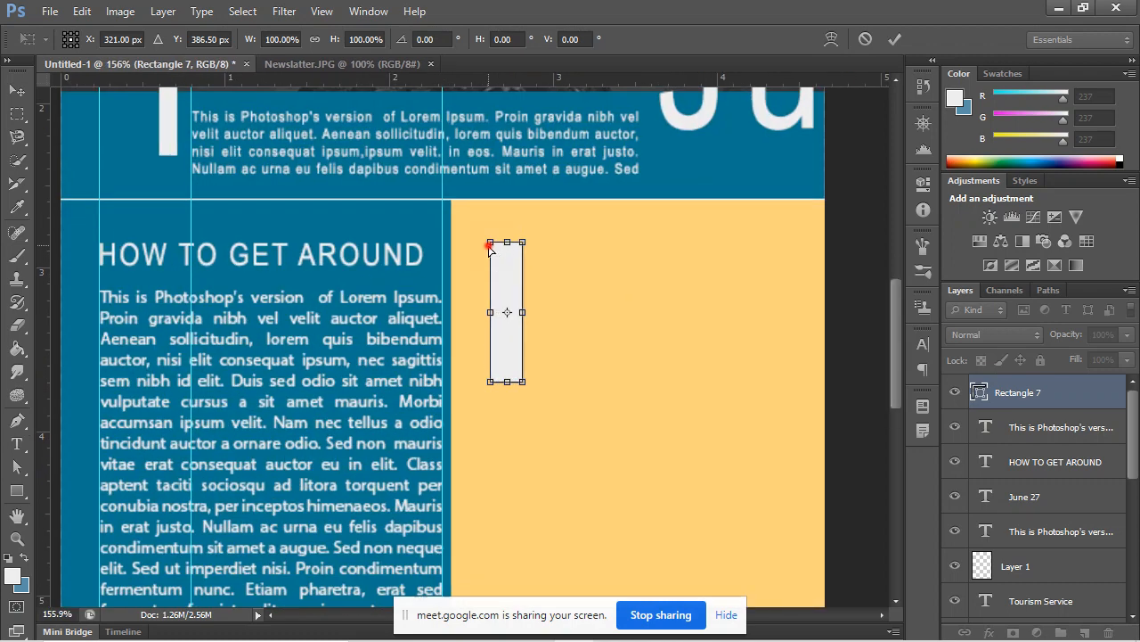
left_click_drag(491, 244, 540, 317)
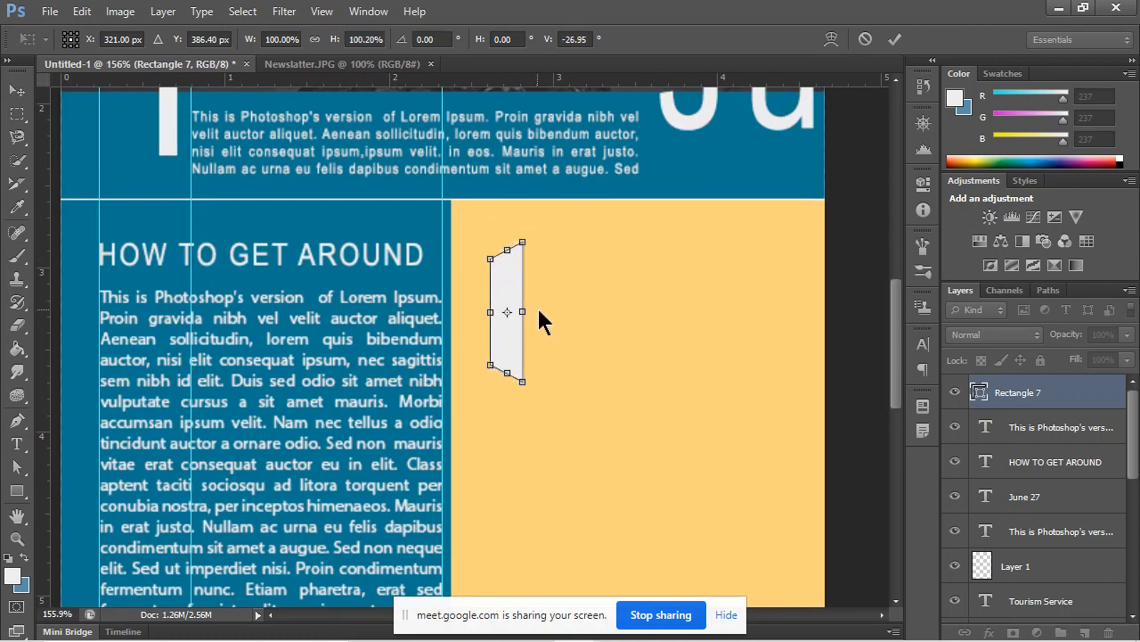
key("Return")
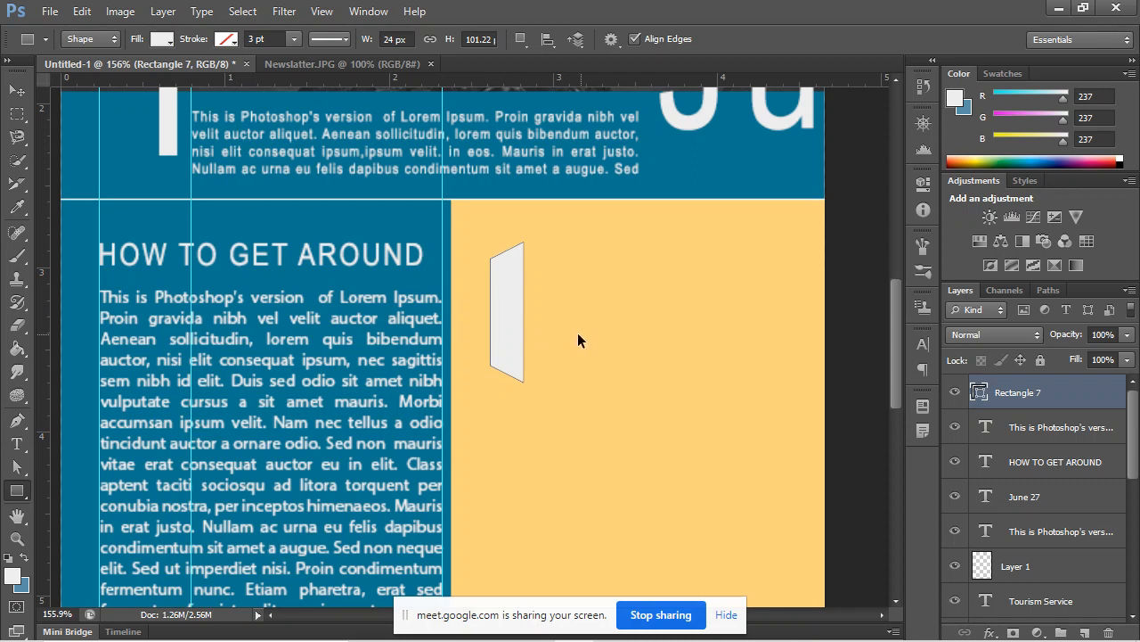
Narrow the tapered light shape in the yellow block to about 7 px wide, shift it 10 px left and 10 px up, and apply the transform.
key("ctrl+t")
left_click_drag(526, 312, 501, 306)
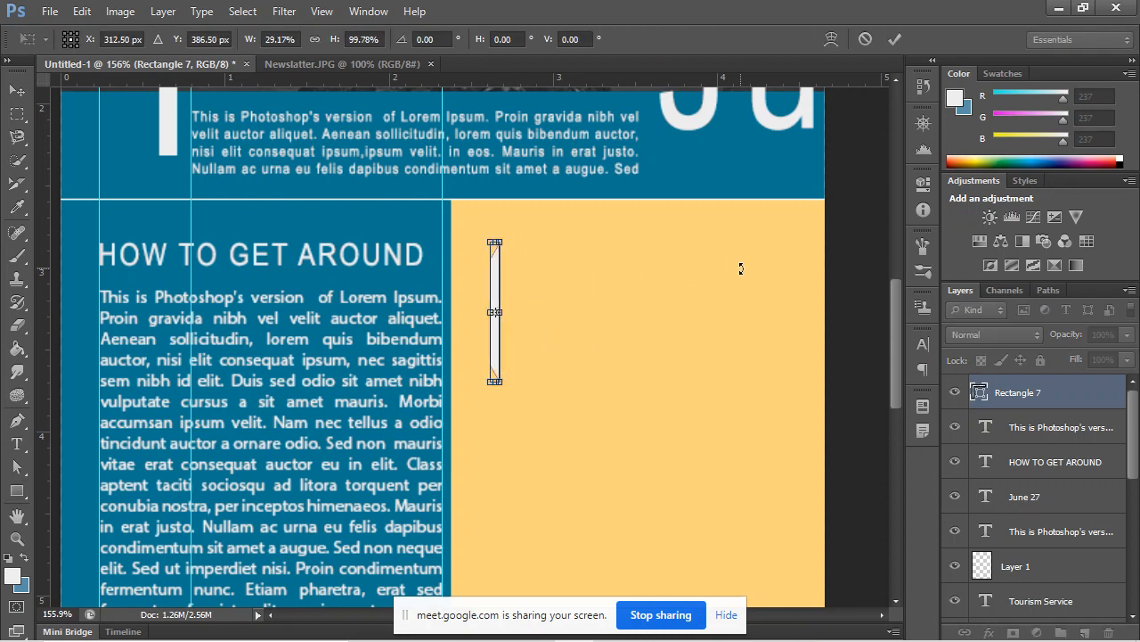
key("shift+Left")
key("shift+Up")
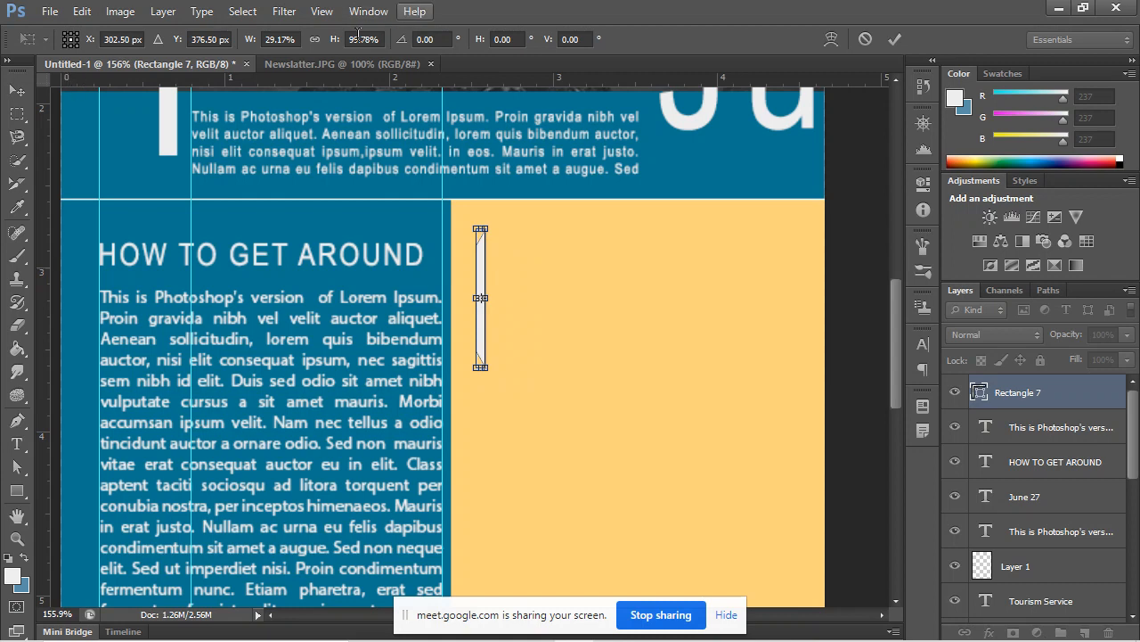
left_click(17, 490)
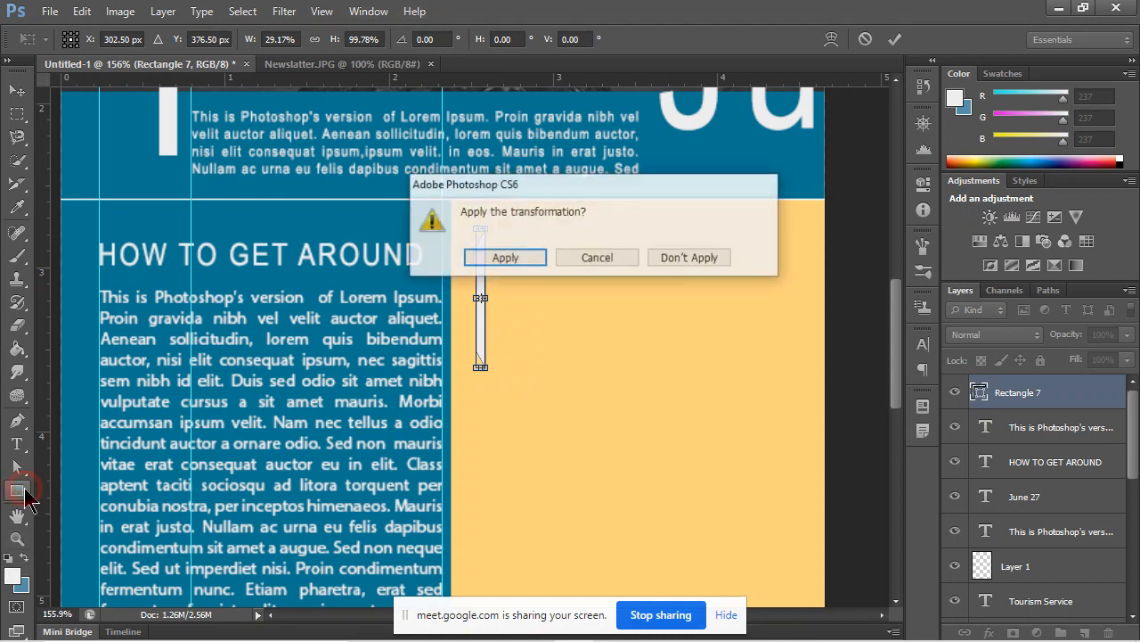
left_click(512, 261)
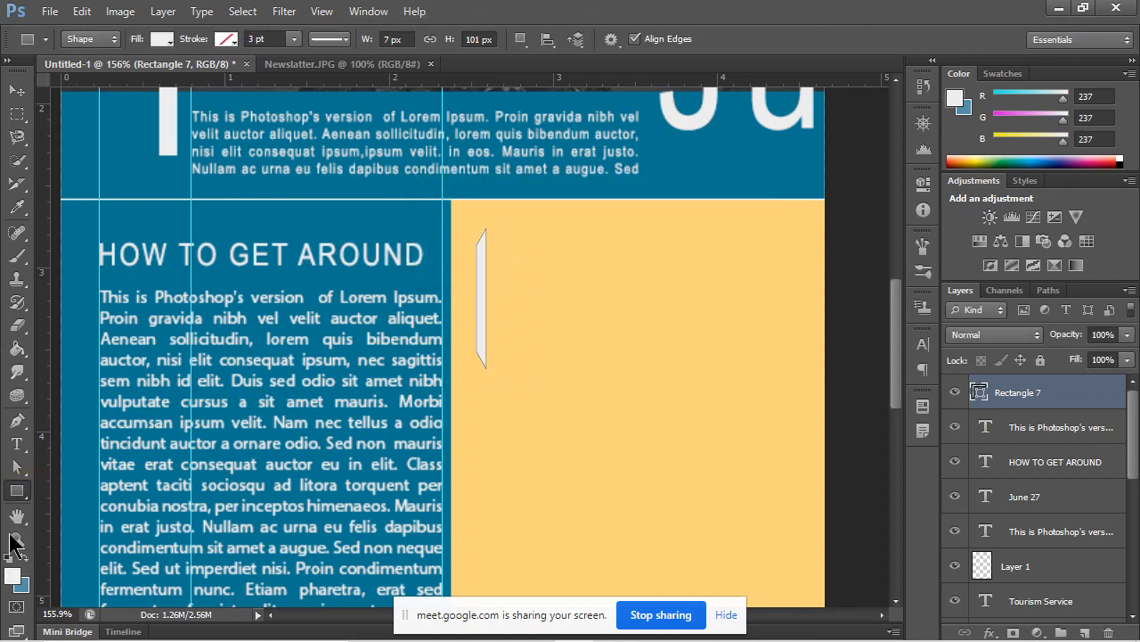
Fill the narrow tapered accent shape in the yellow block with a dark grey swatch.
left_click(161, 38)
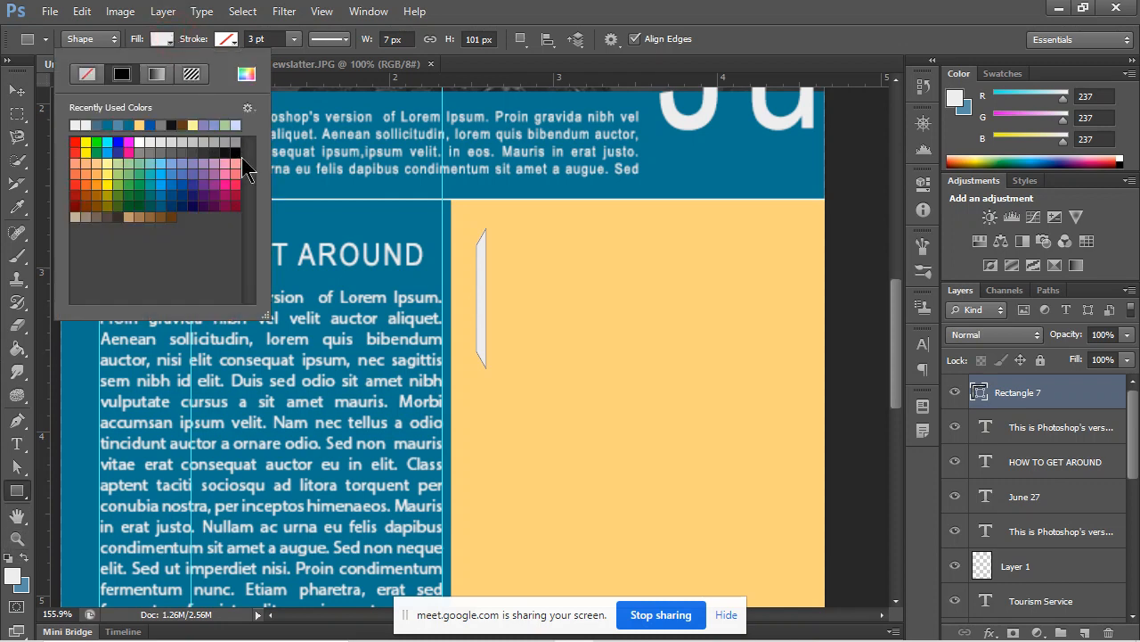
left_click(192, 145)
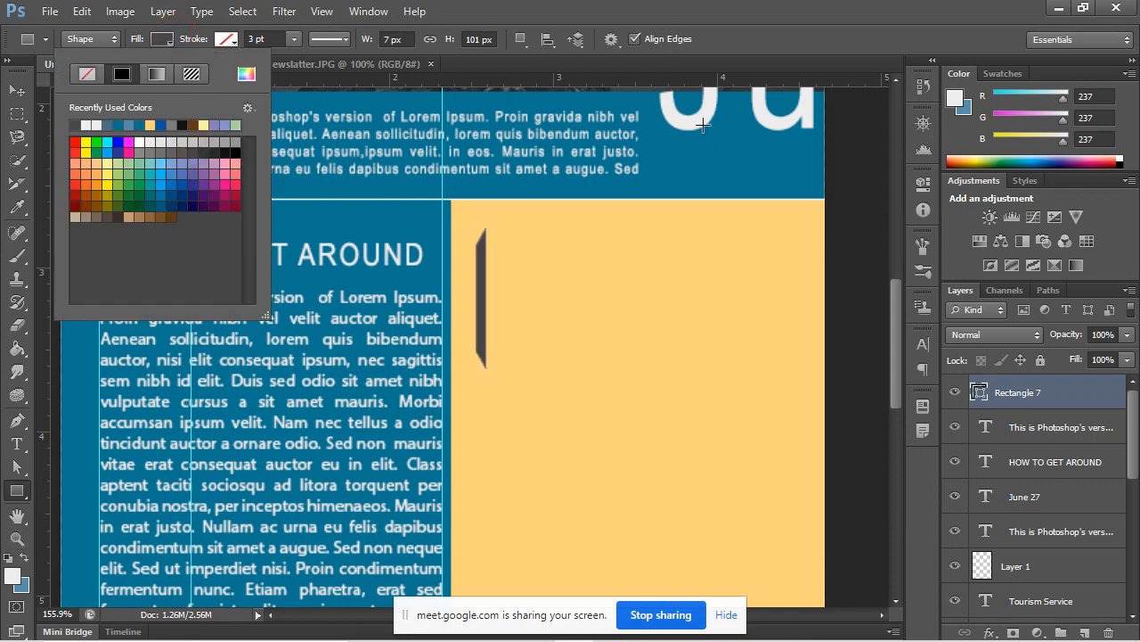
left_click(675, 14)
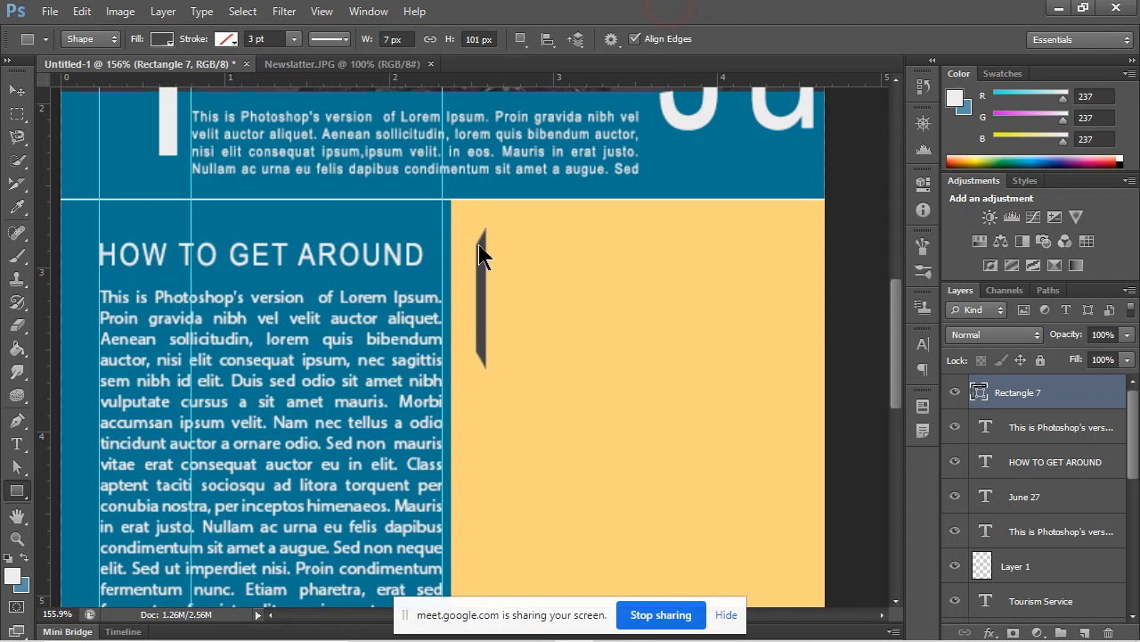
Create a paragraph text box beside the accent shape in the yellow block and set its text colour to the shape's dark grey.
left_click(17, 444)
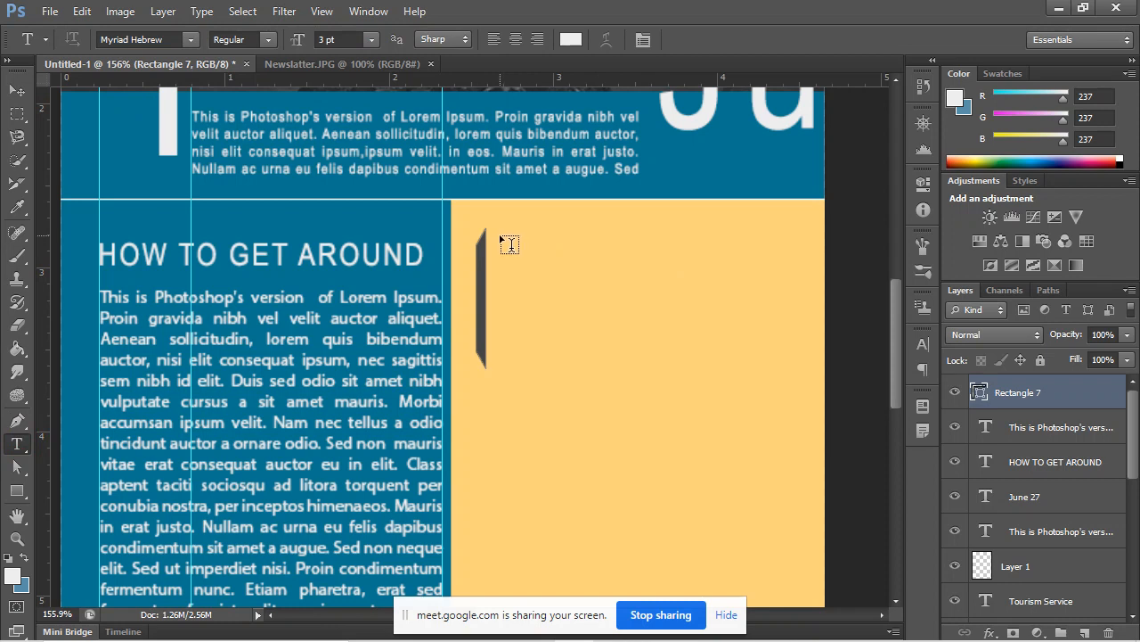
left_click_drag(499, 241, 764, 323)
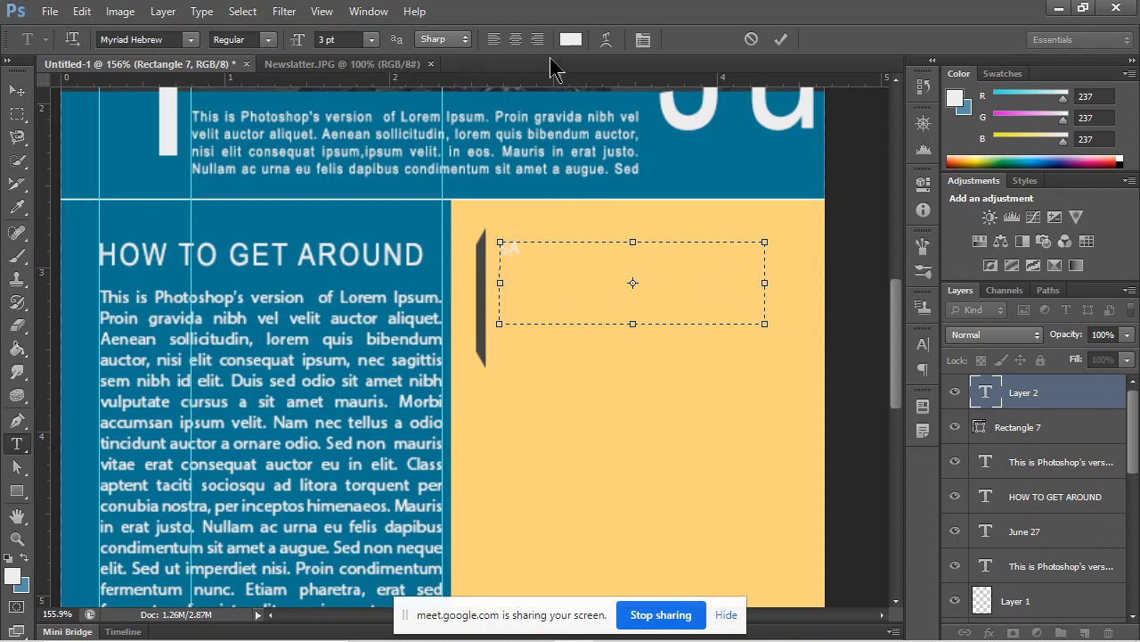
left_click(570, 39)
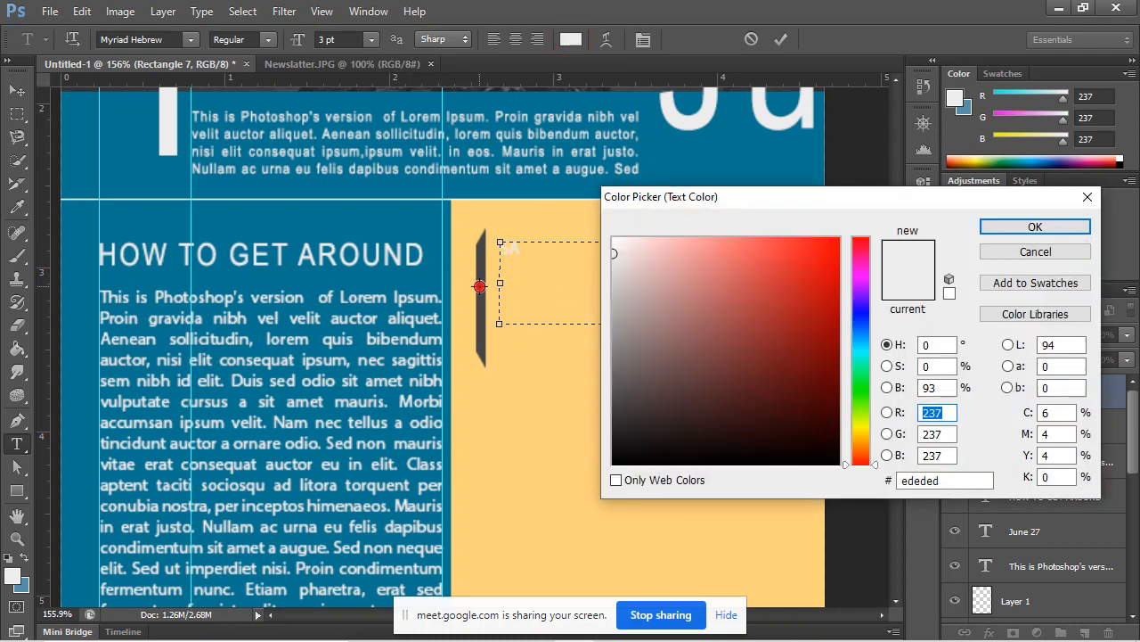
left_click(479, 286)
left_click(999, 223)
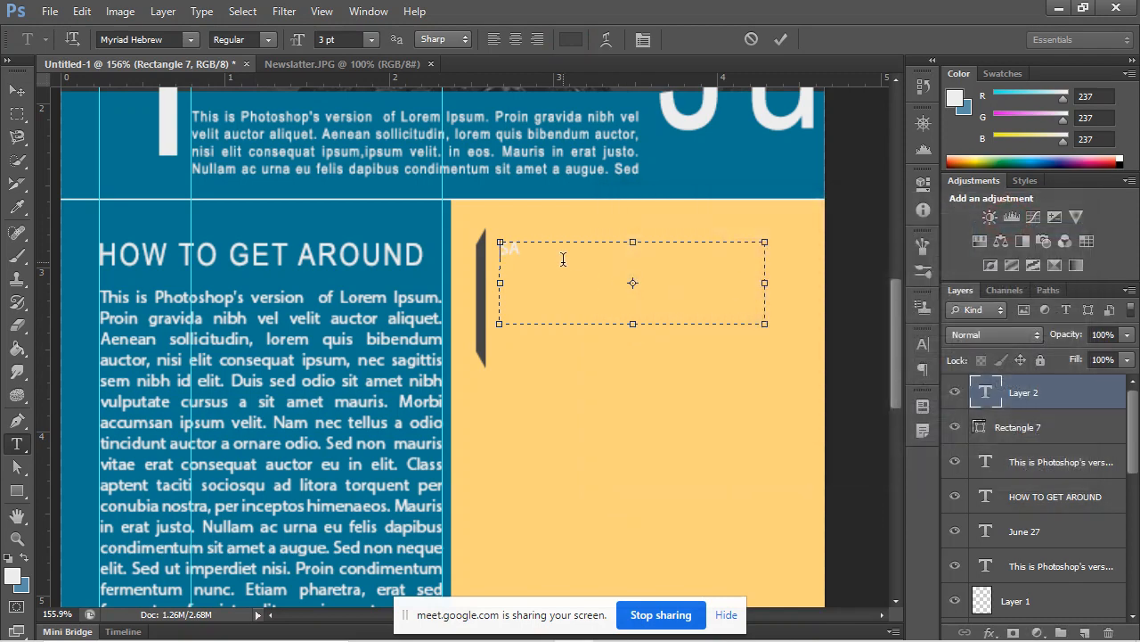
key("BackSpace")
key("BackSpace")
left_click(570, 39)
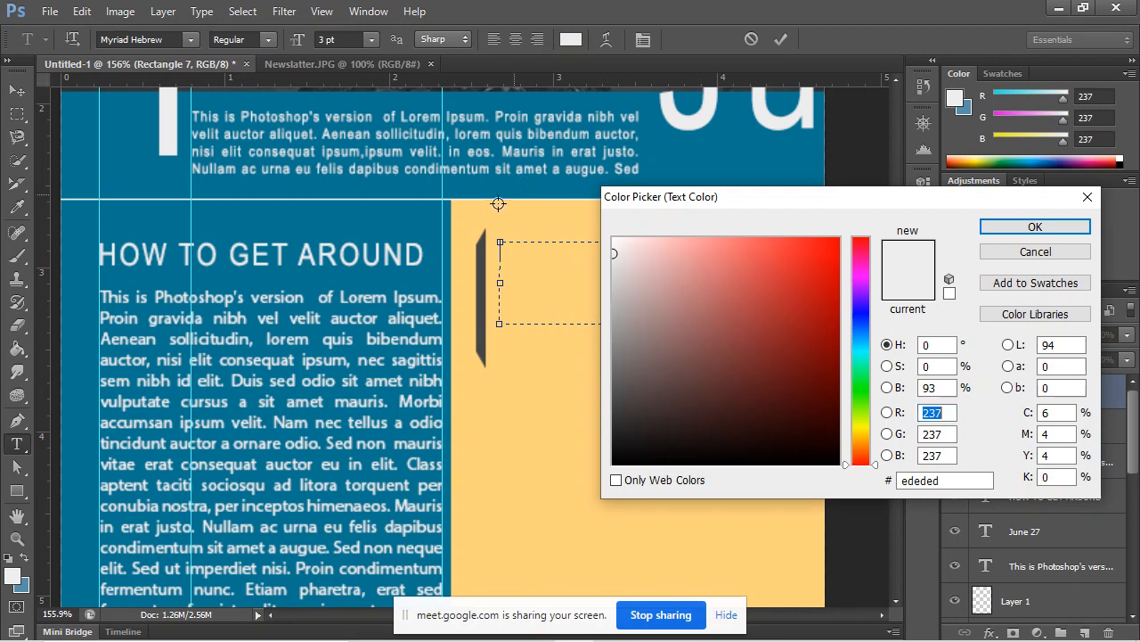
left_click(479, 252)
left_click(1023, 226)
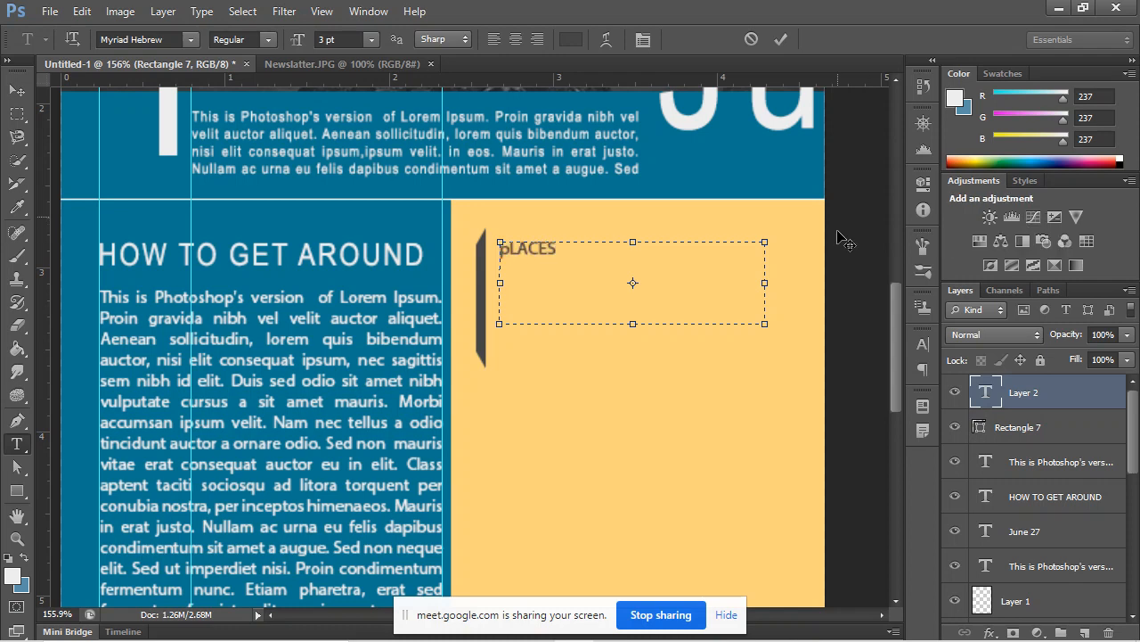
Replace the miscased draft text with the two-line heading PLACES TO GO AND THINGS TO SEE.
scroll(845, 241, "down", 1)
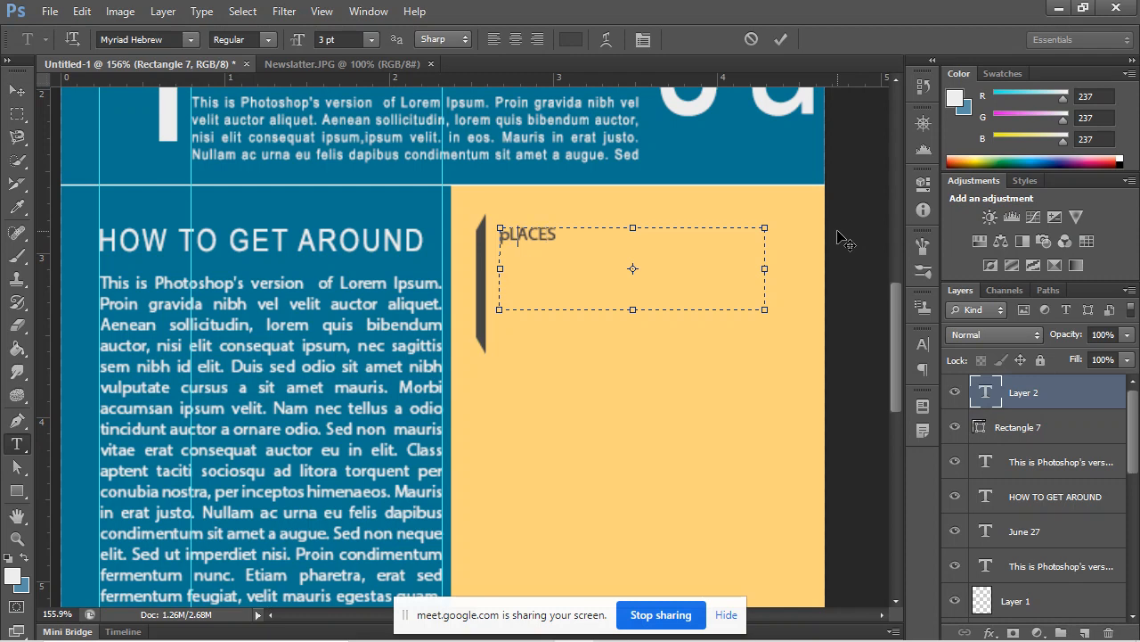
key("BackSpace")
key("BackSpace")
key("BackSpace")
key("BackSpace")
key("BackSpace")
key("BackSpace")
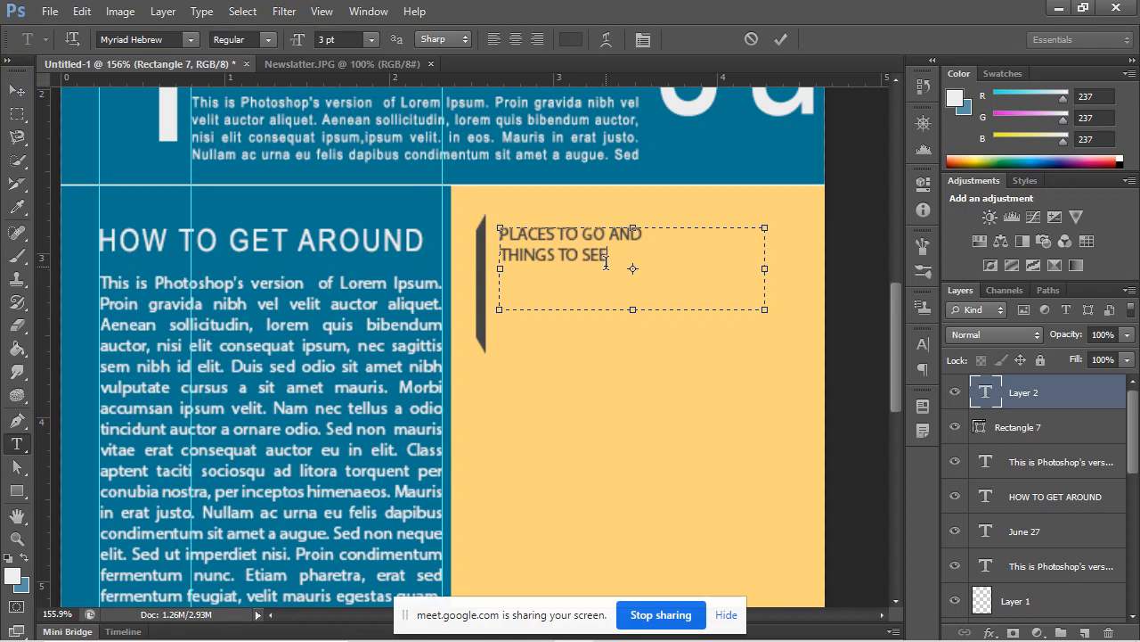
Set the whole PLACES TO GO AND THINGS TO SEE heading to 4 pt and commit the text.
left_click_drag(613, 258, 451, 205)
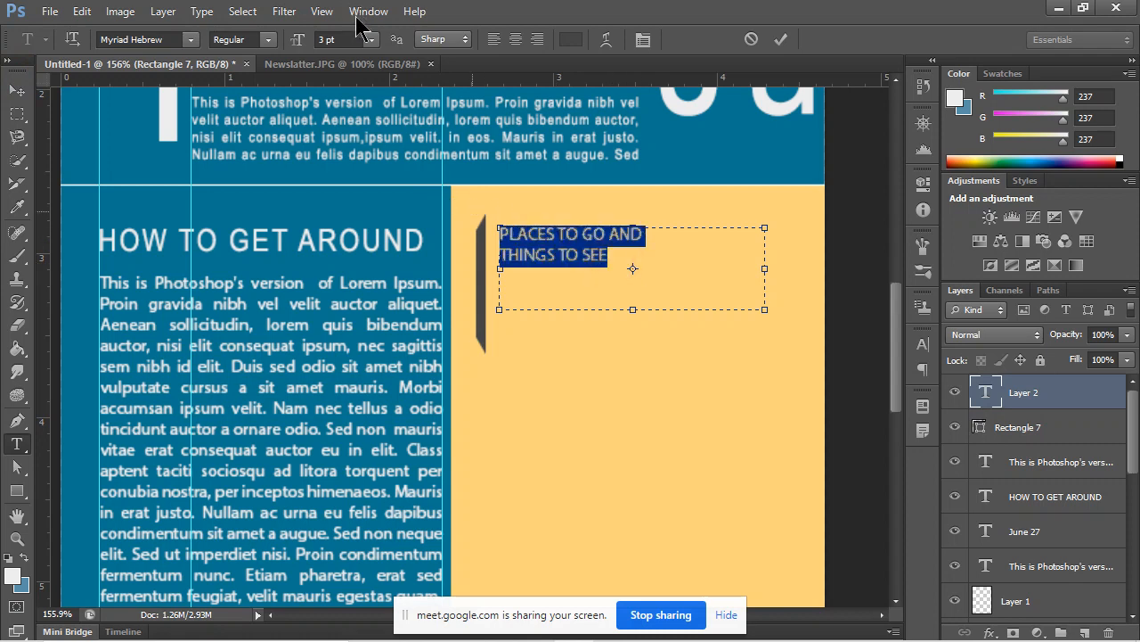
left_click(369, 39)
left_click(324, 41)
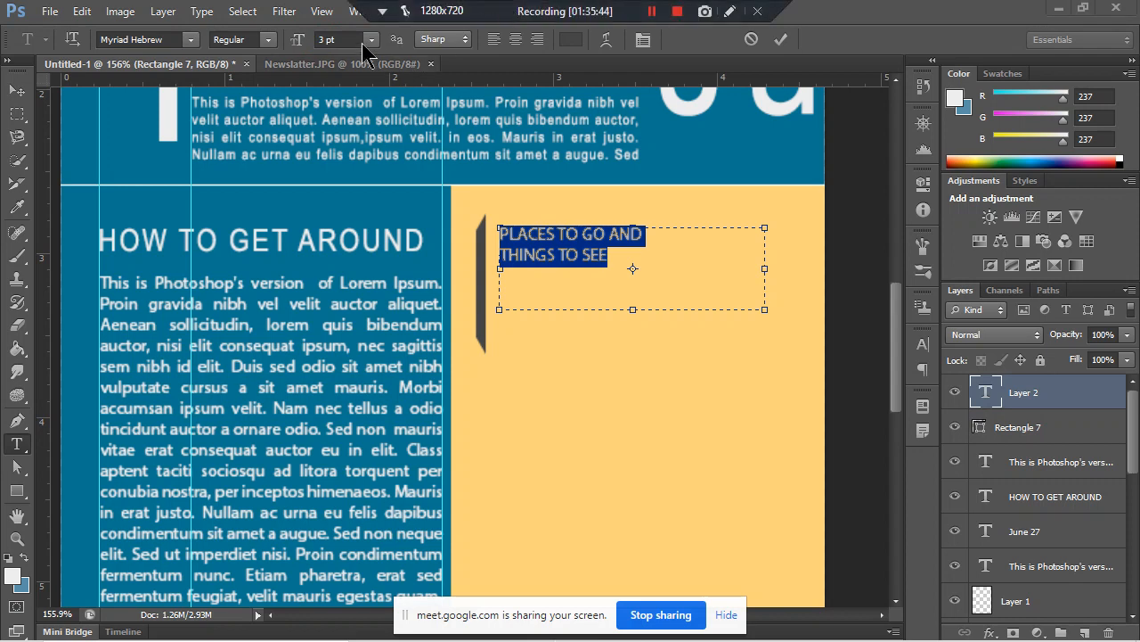
left_click(324, 39)
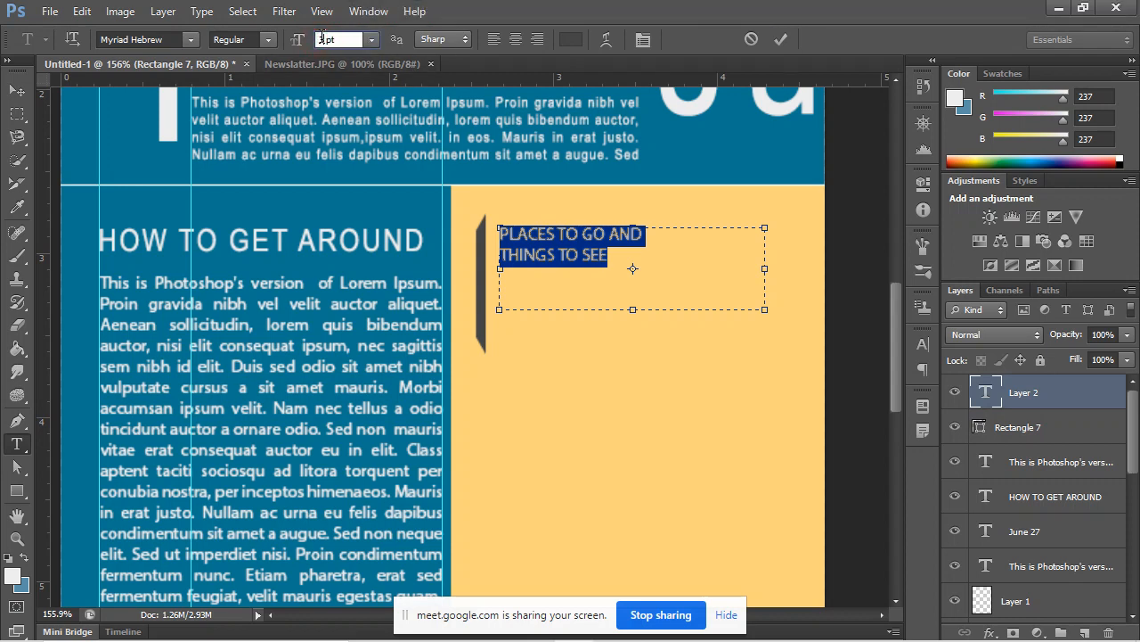
type("4")
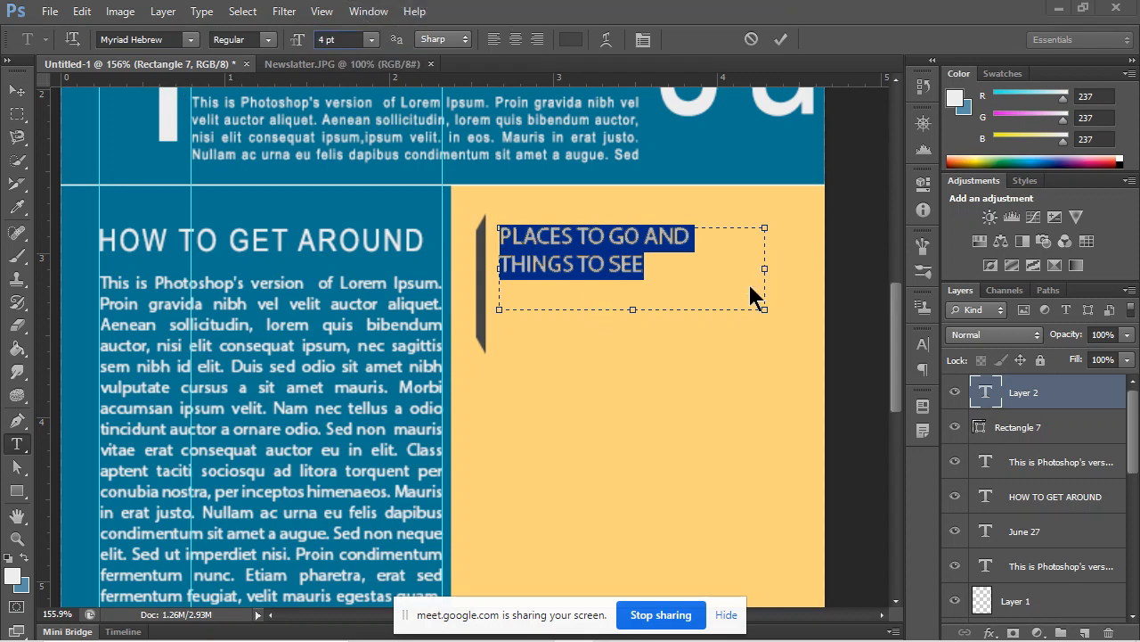
left_click(756, 290)
left_click_drag(689, 368, 78, 352)
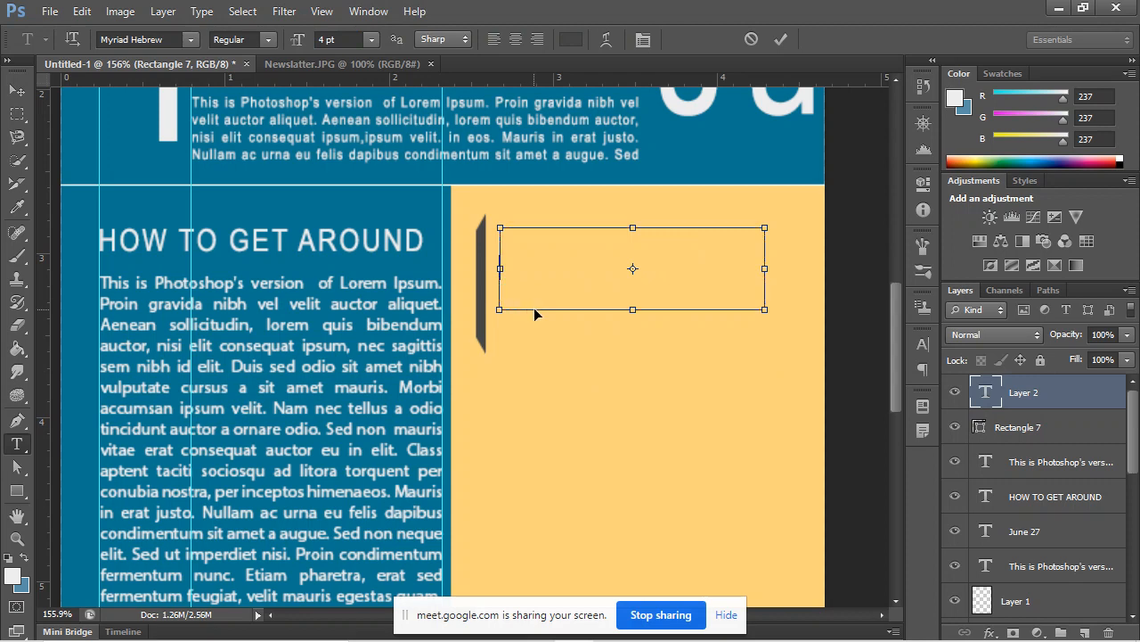
key("ctrl+z")
left_click(16, 93)
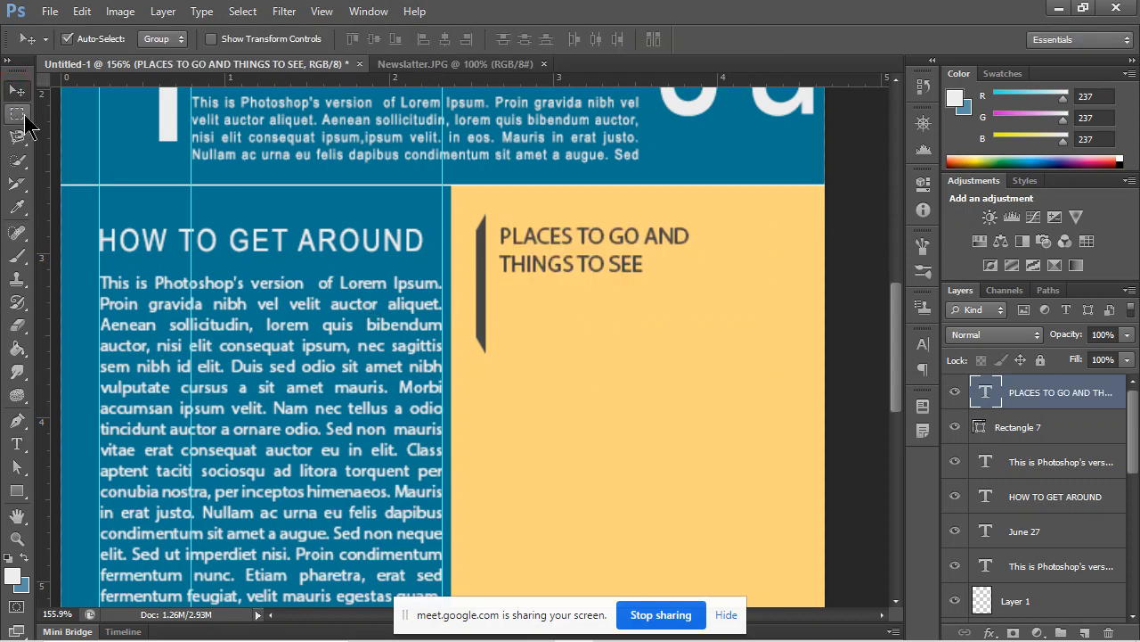
Place a vertical guide at the left edge of the yellow block's heading and draw a large paragraph text box below the heading.
left_click(16, 443)
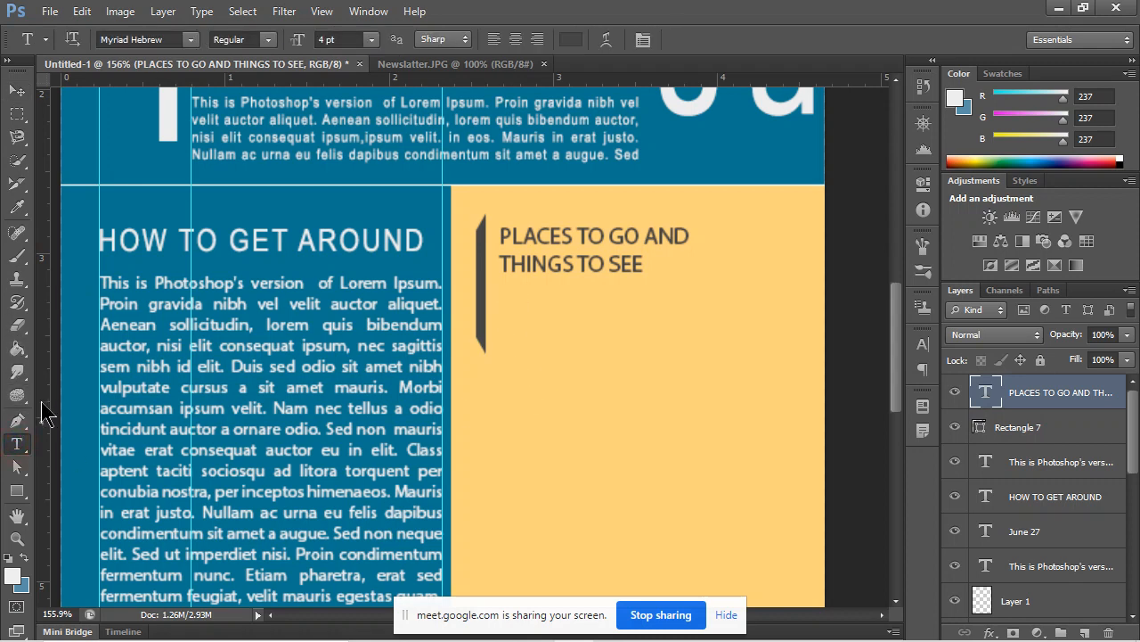
left_click_drag(44, 408, 499, 392)
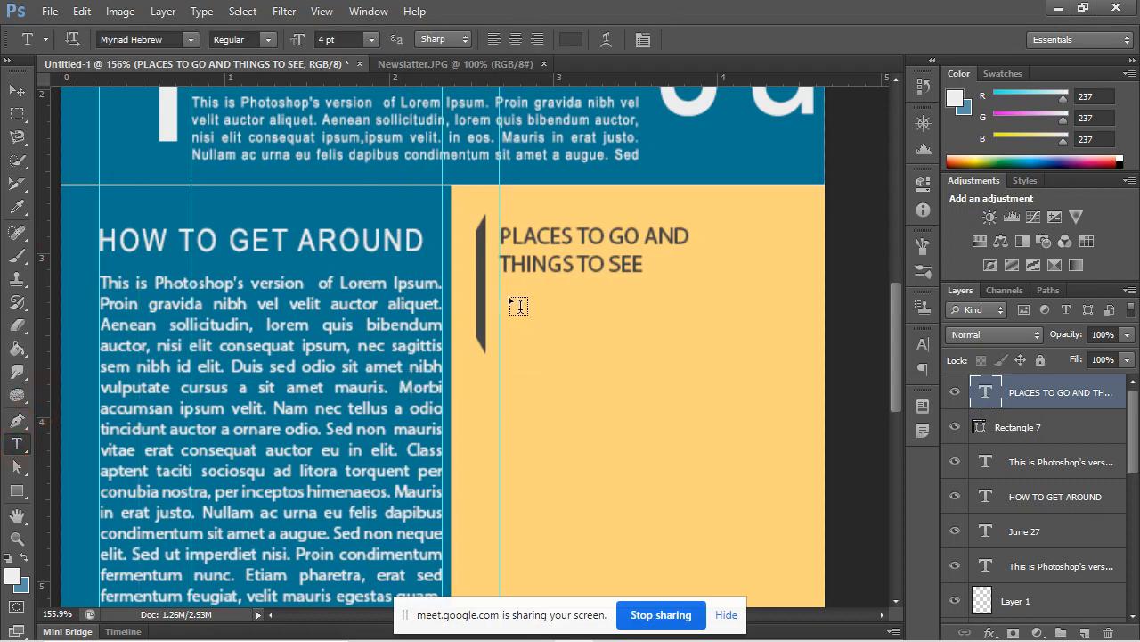
left_click_drag(500, 284, 807, 520)
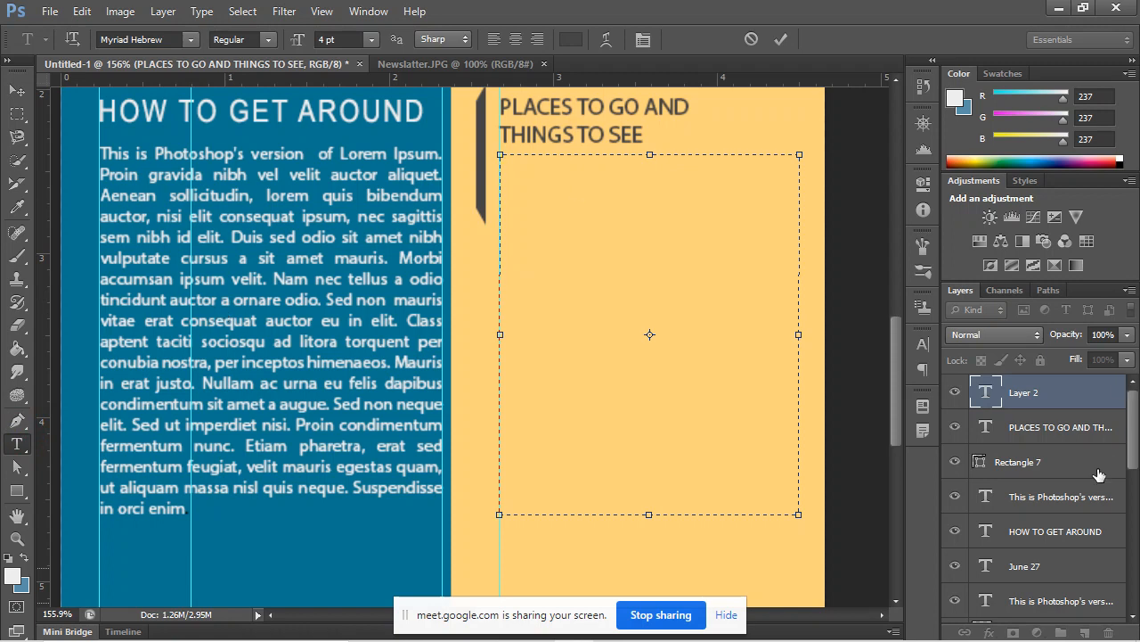
Check the font size of the teal block's paragraph and set the empty text box in the yellow block to 3 pt.
left_click(218, 406)
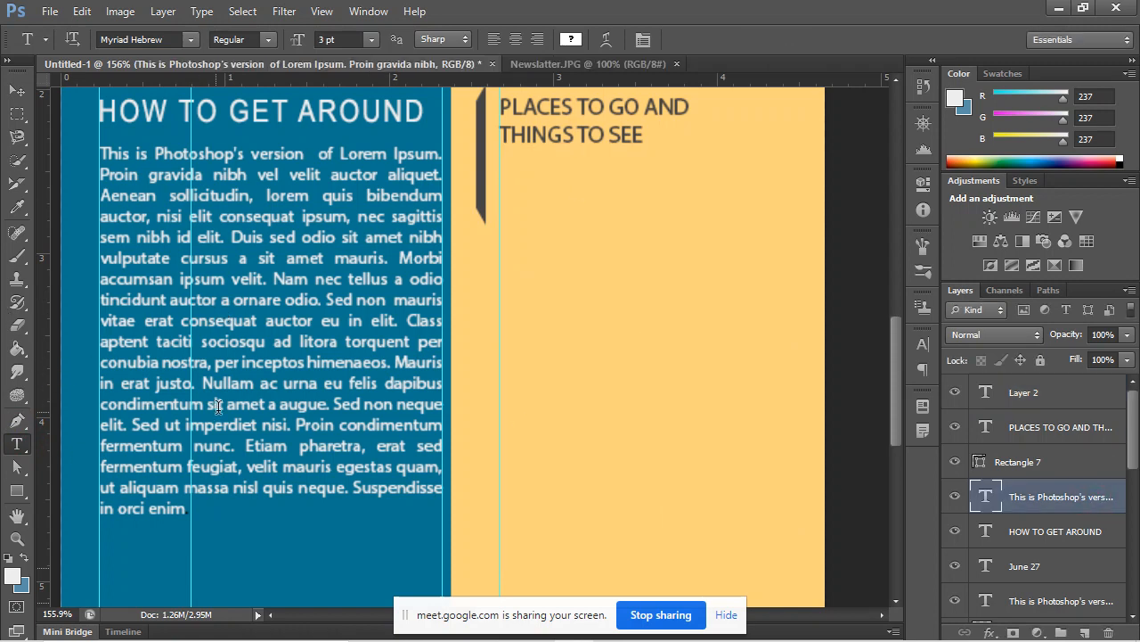
triple_click(230, 401)
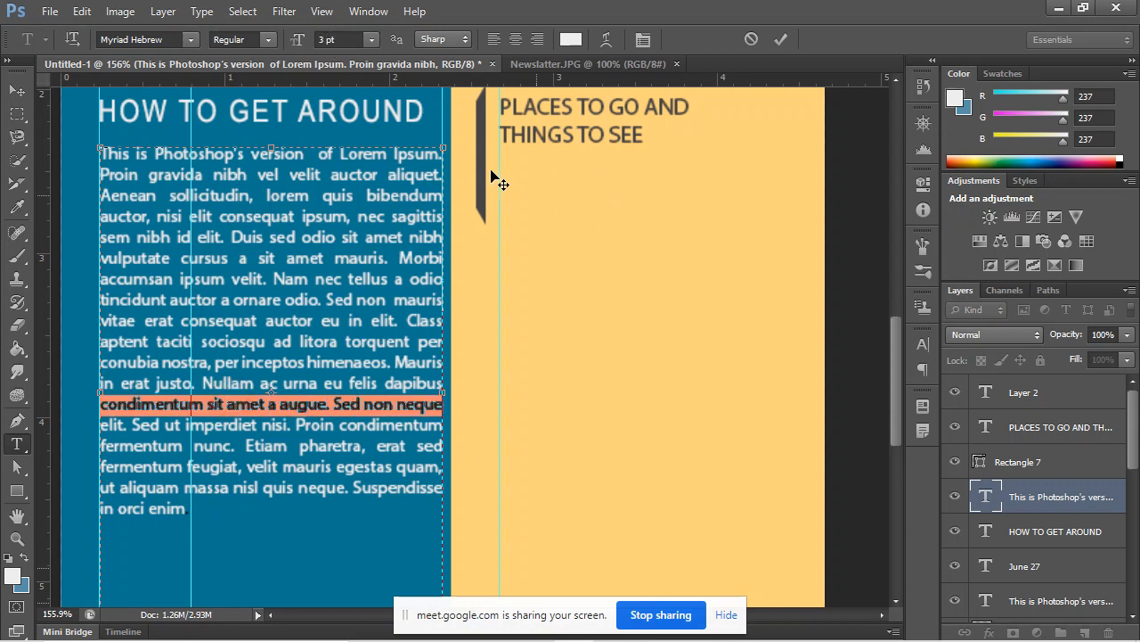
left_click(987, 392)
double_click(989, 392)
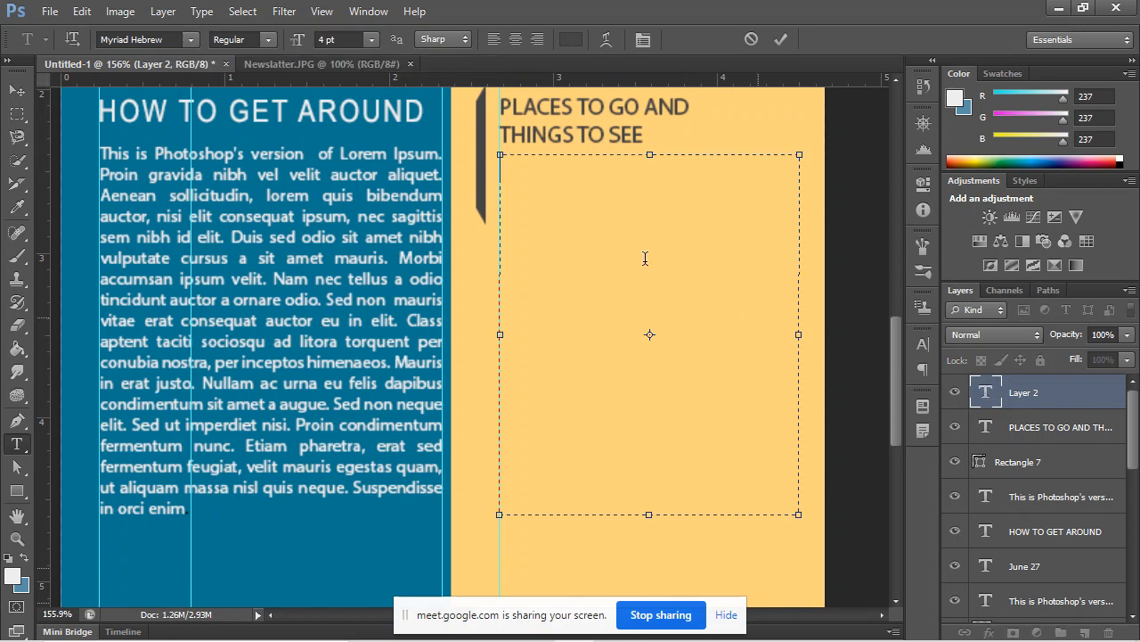
left_click(326, 40)
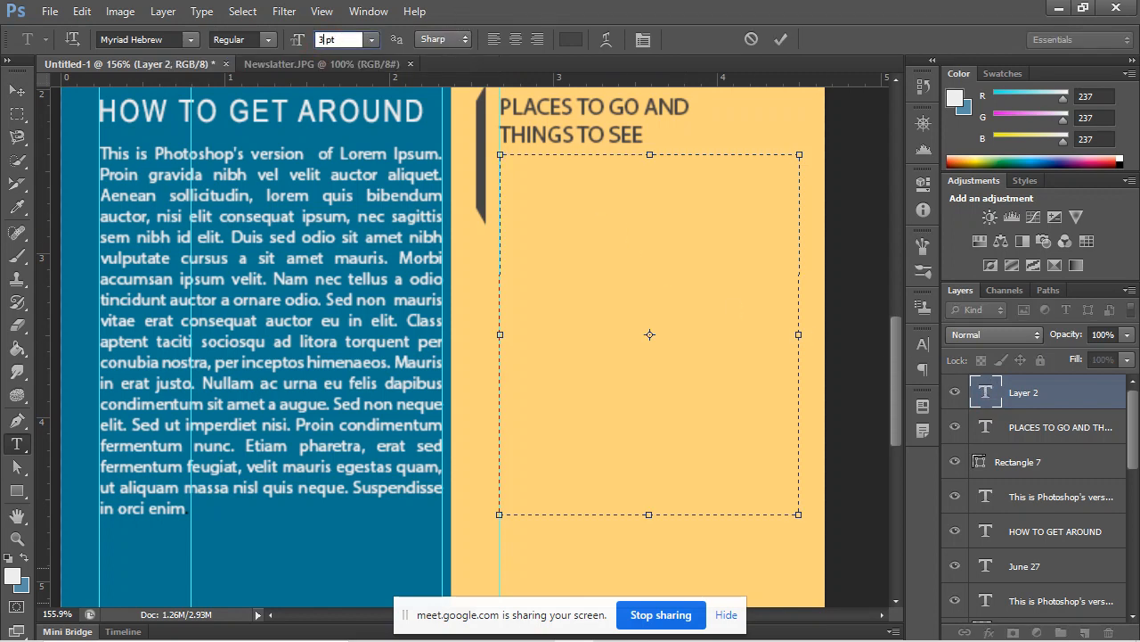
type("3")
key("Return")
Fill the text box under PLACES TO GO AND THINGS TO SEE with Lorem Ipsum placeholder text and commit it.
left_click(246, 12)
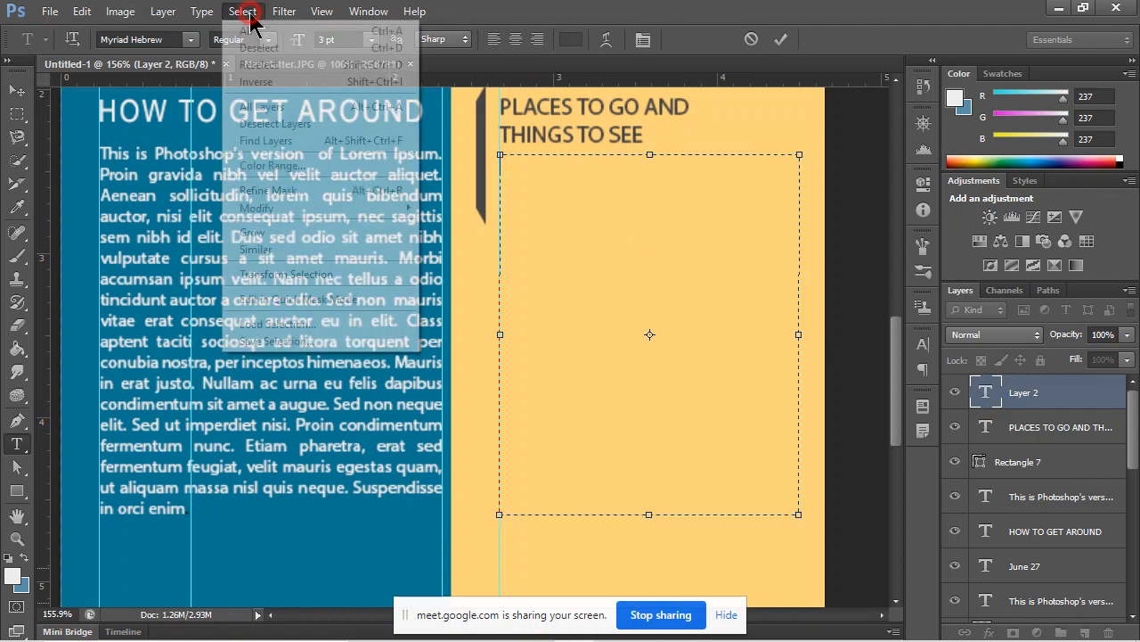
mouse_move(212, 23)
left_click(246, 307)
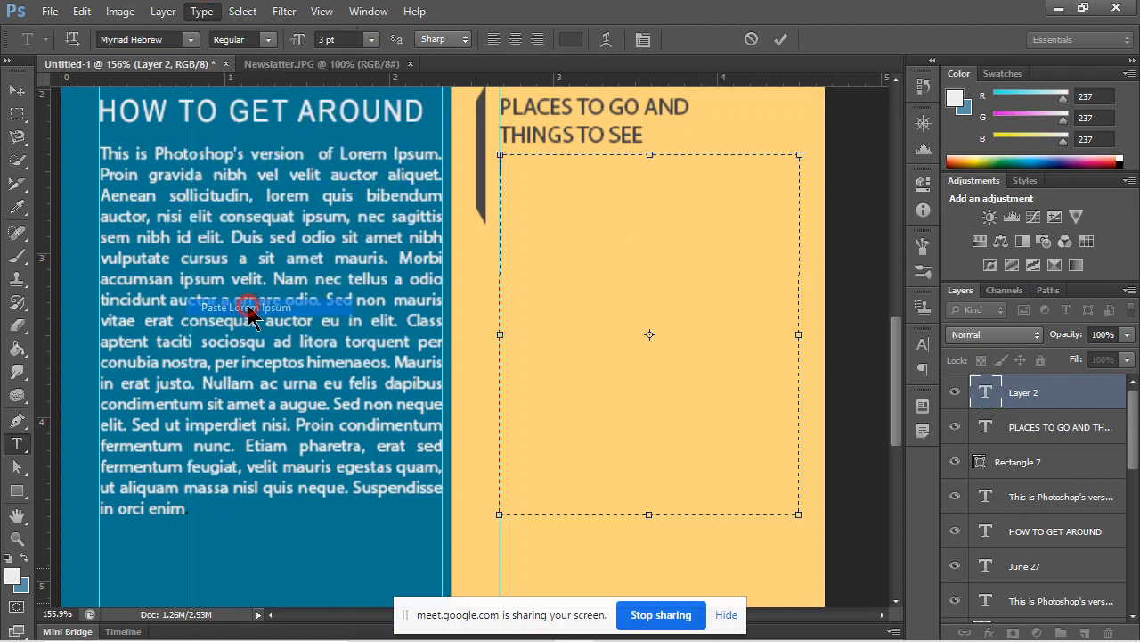
scroll(400, 312, "down", 7)
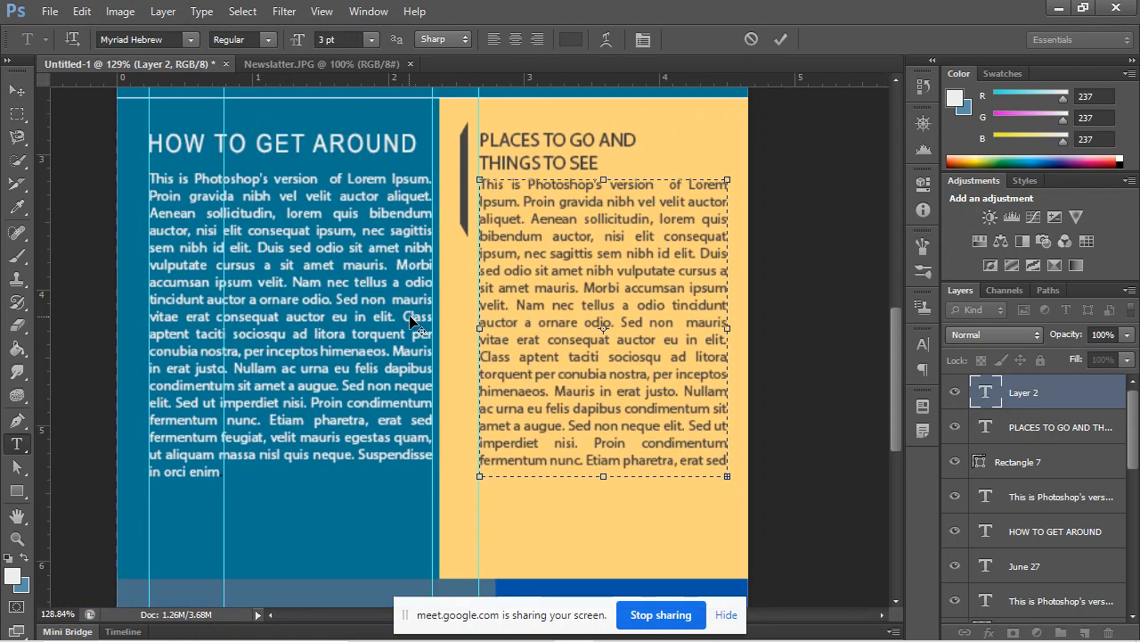
scroll(441, 326, "up", 3)
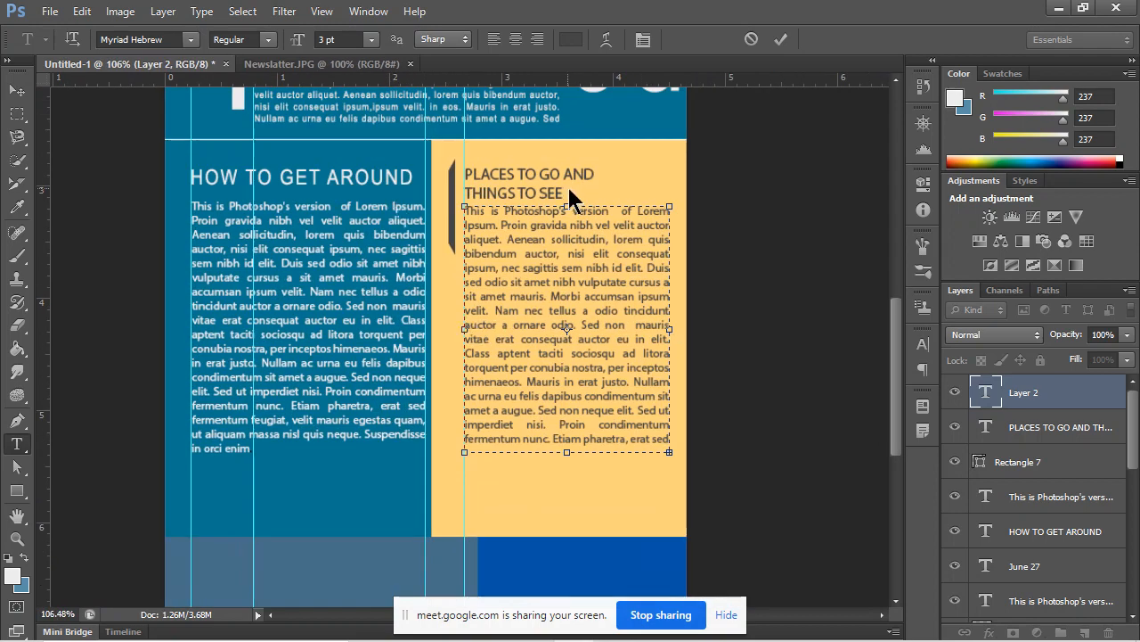
left_click(1085, 385)
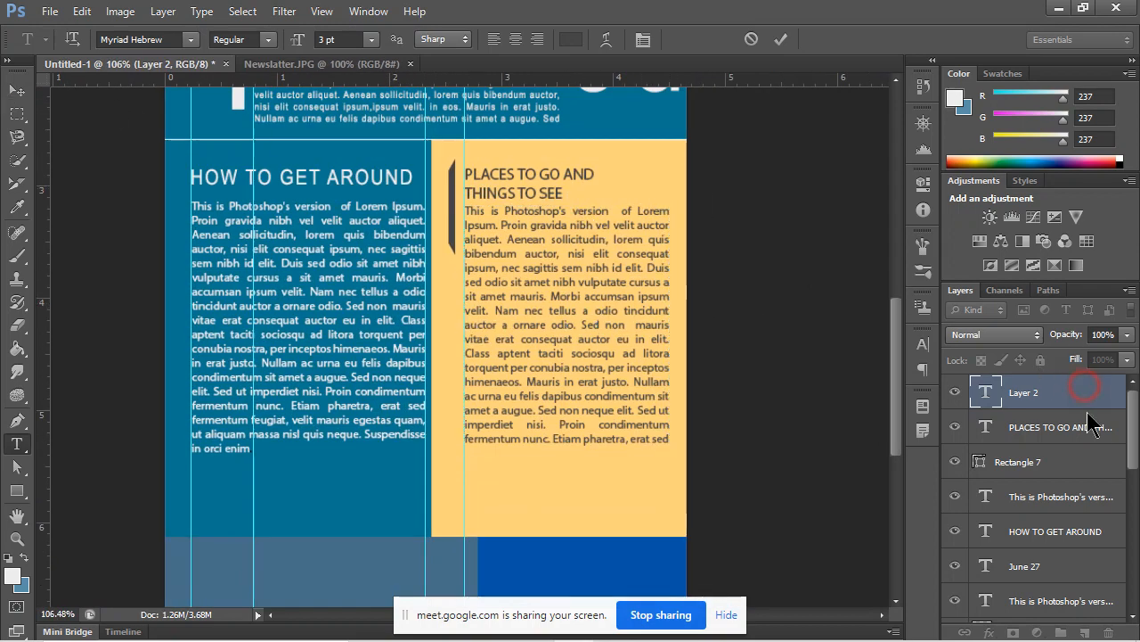
scroll(390, 374, "down", 2)
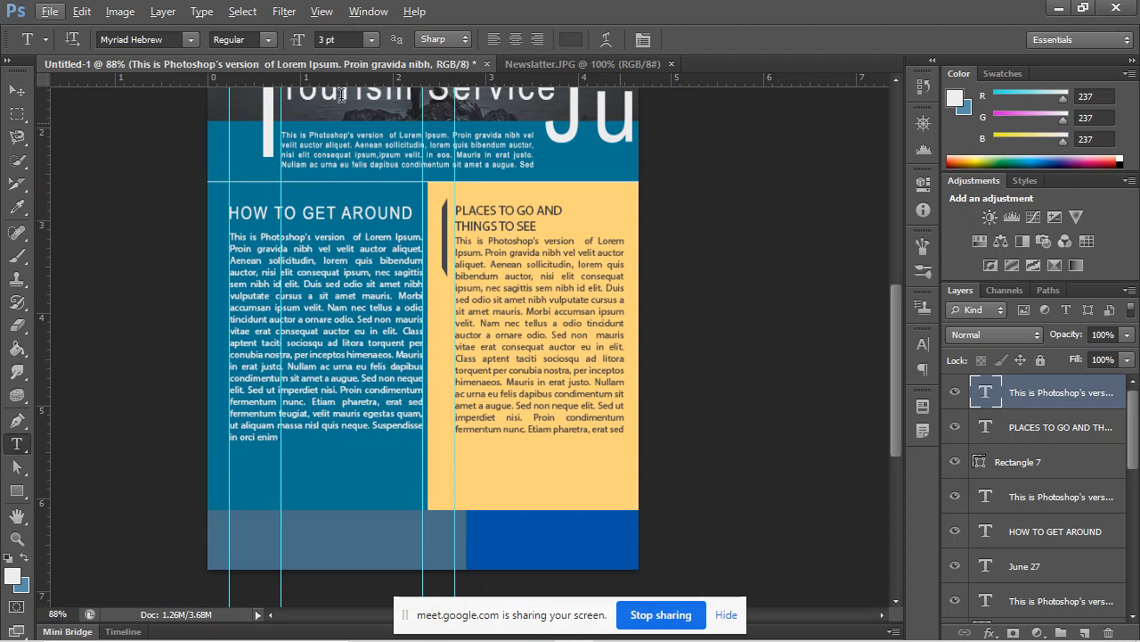
scroll(657, 375, "down", 1)
scroll(580, 478, "up", 1)
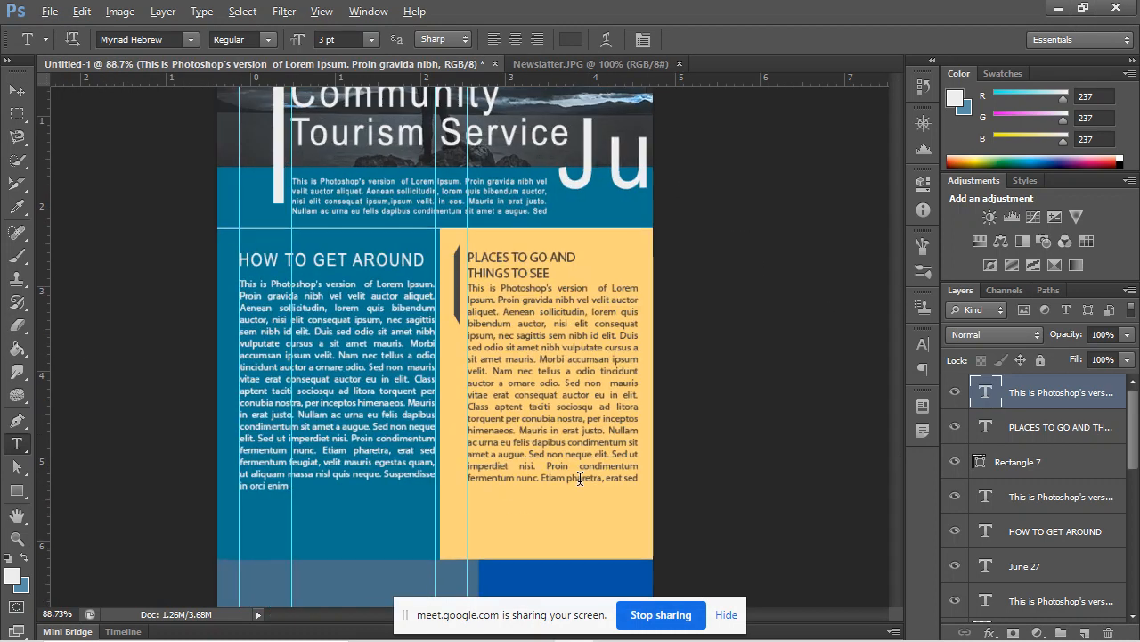
Try left and right alignment on the whole Lorem Ipsum paragraph in the yellow block.
scroll(580, 478, "up", 1)
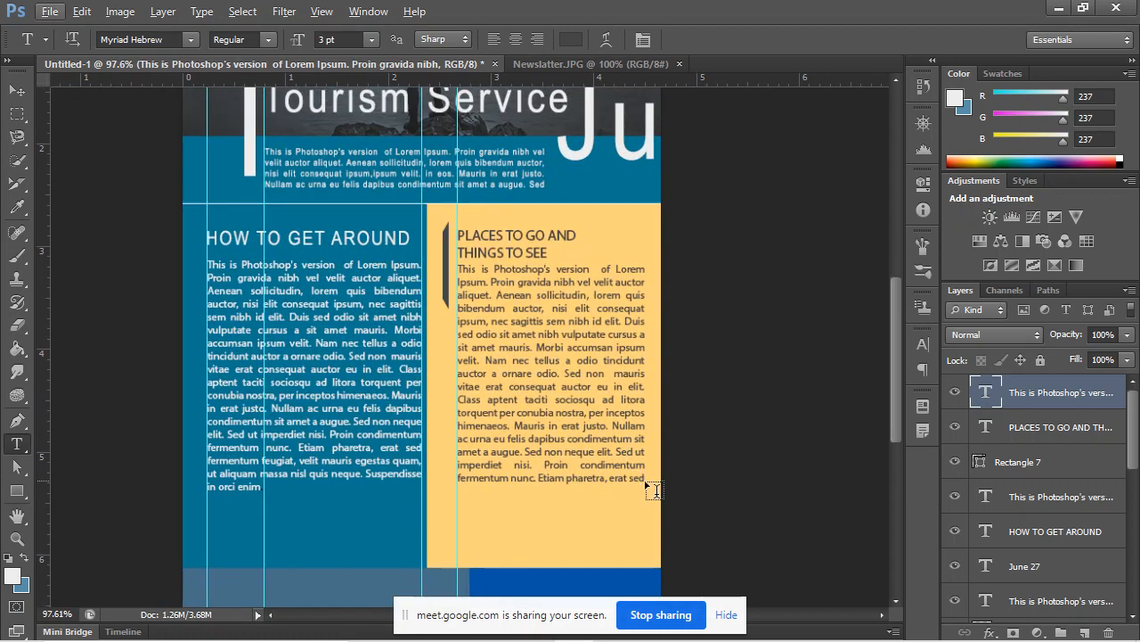
left_click_drag(642, 477, 446, 252)
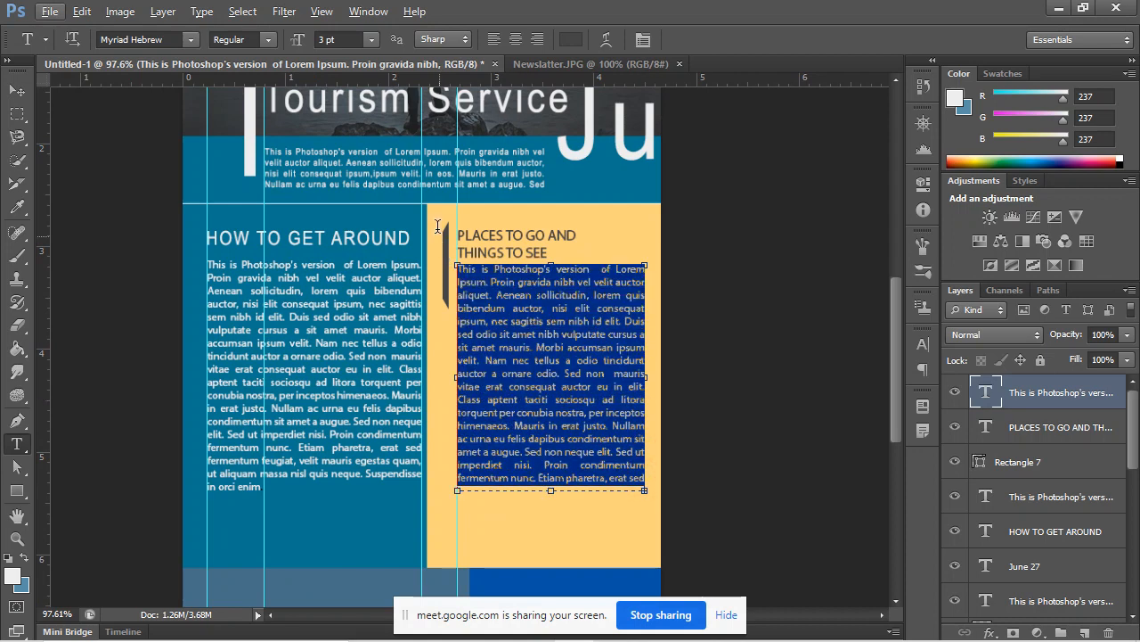
left_click(494, 39)
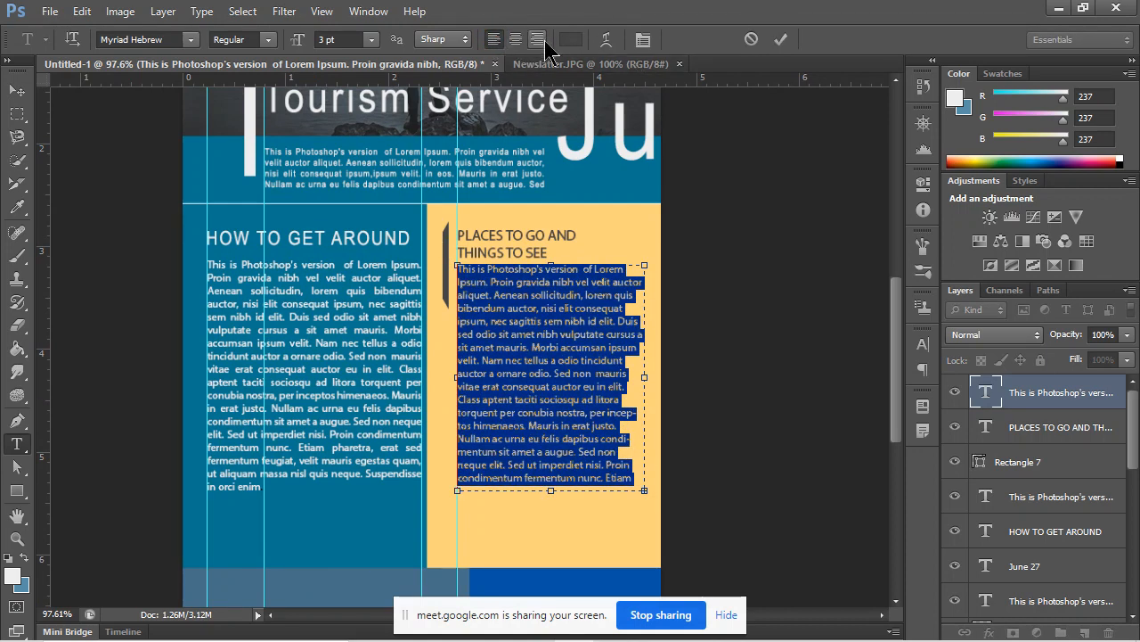
left_click(545, 41)
left_click(494, 39)
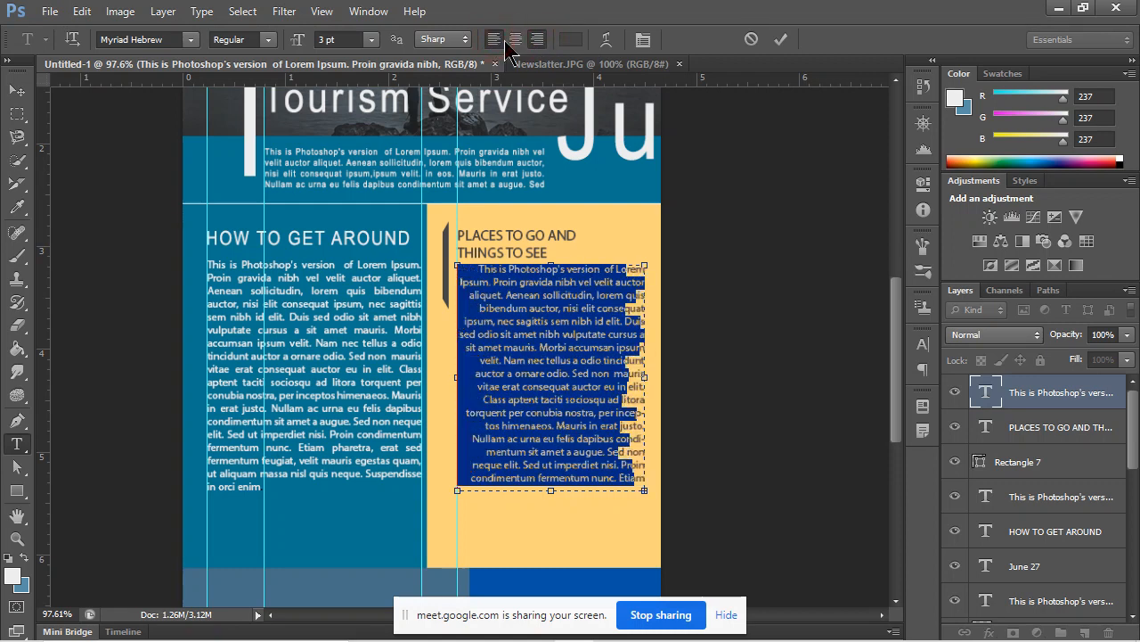
Justify the yellow block's paragraph with its last line aligned left and commit the text.
left_click(643, 39)
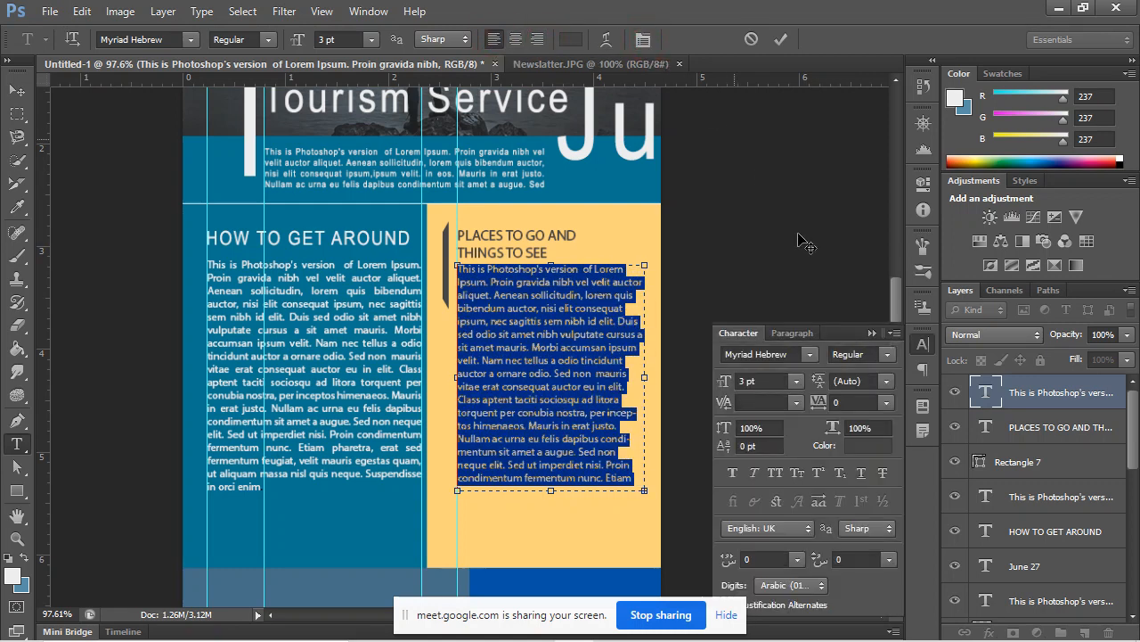
left_click(795, 333)
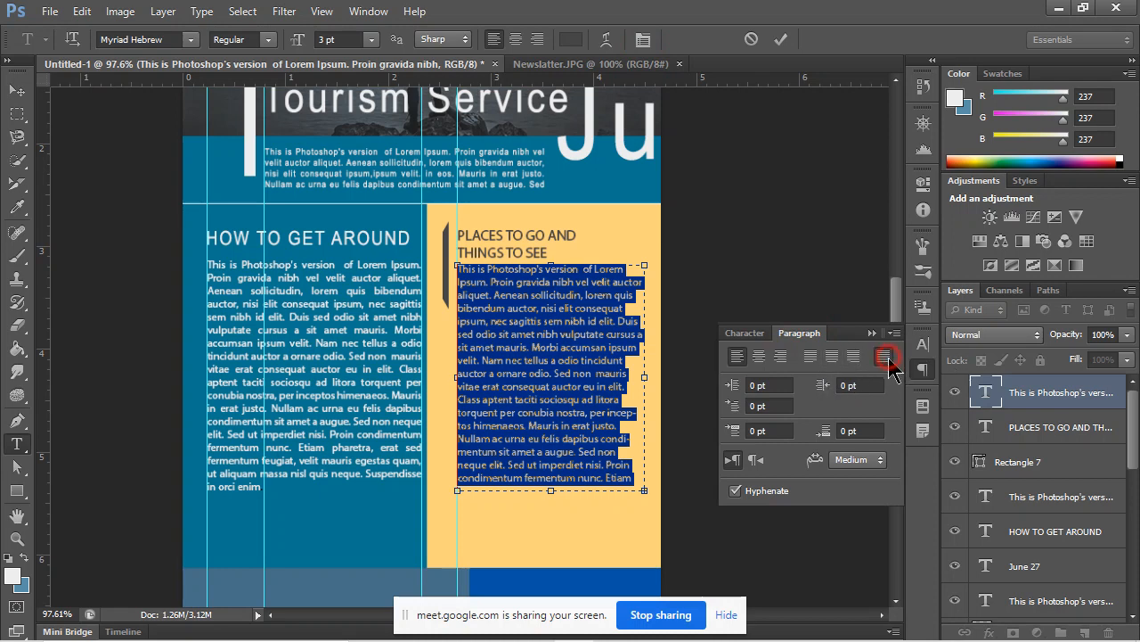
left_click(884, 357)
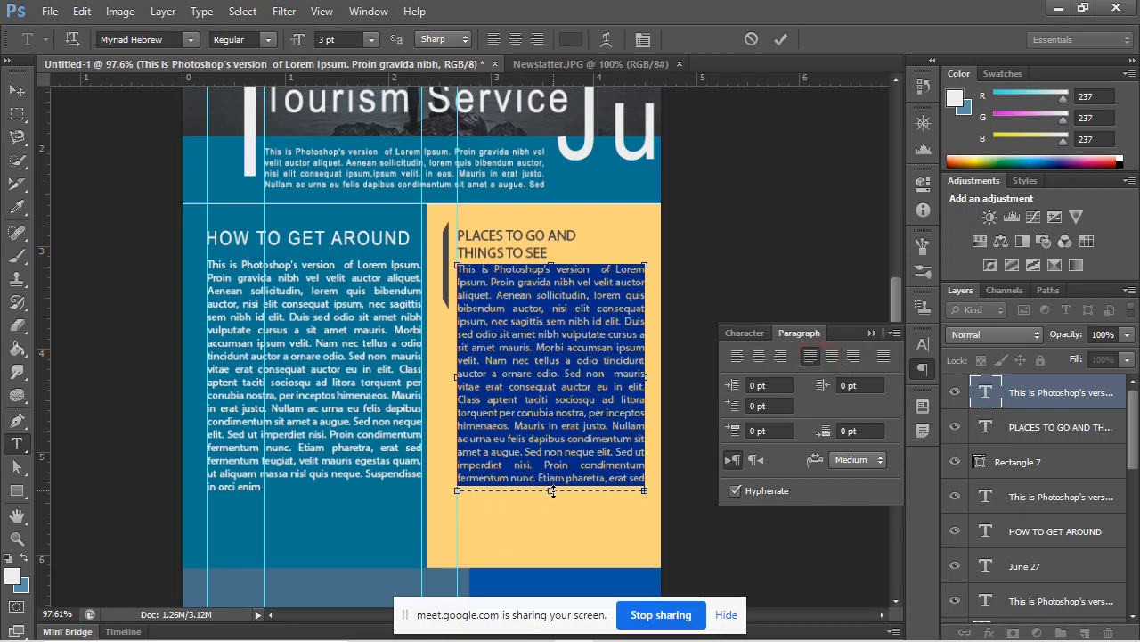
left_click(873, 332)
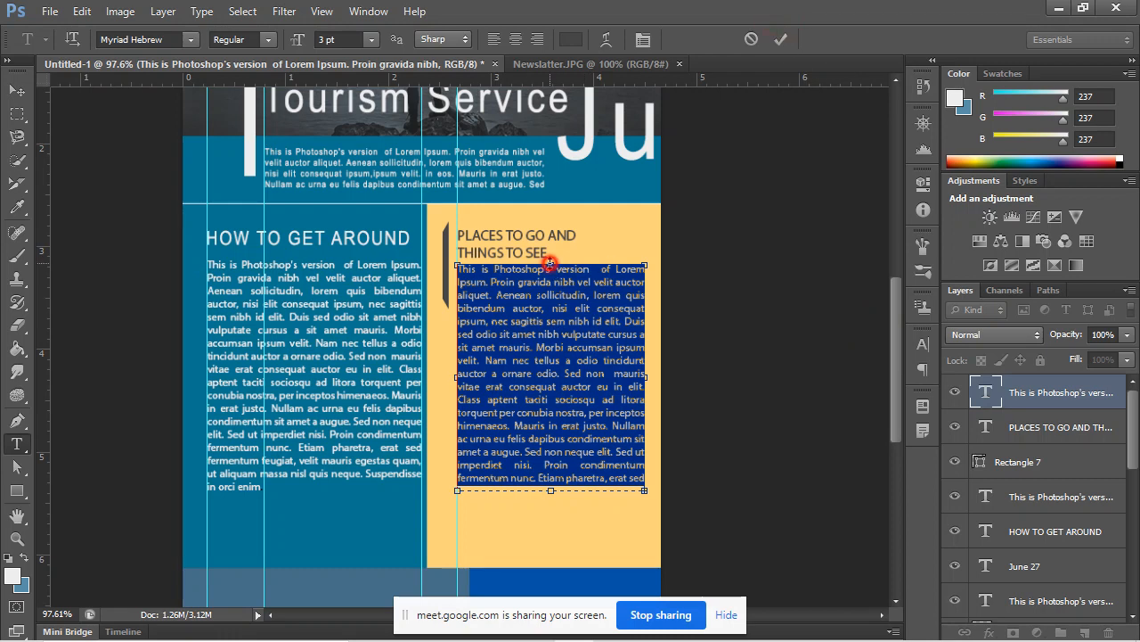
left_click(701, 281)
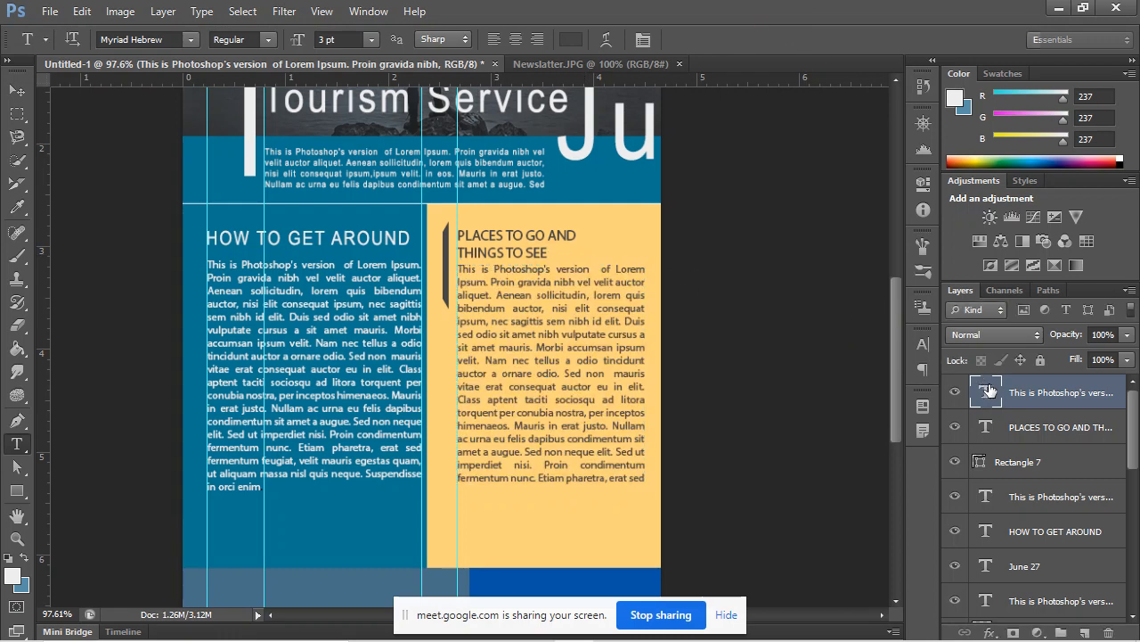
Try the Bold font style on the PLACES TO GO AND THINGS TO SEE heading.
left_click(1072, 433)
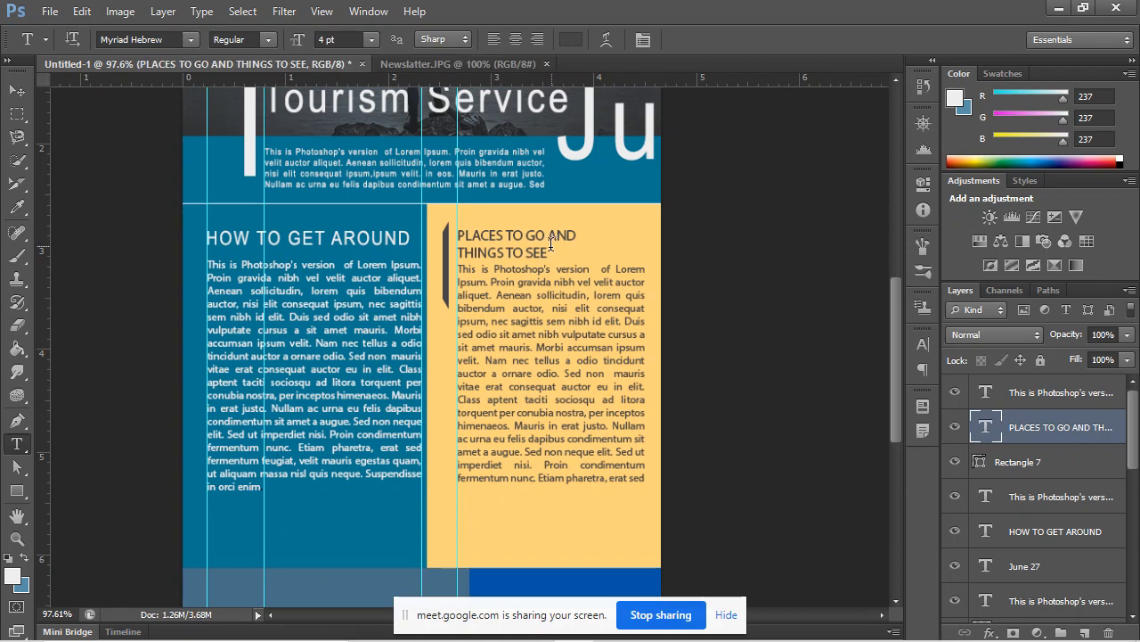
left_click_drag(548, 252, 445, 234)
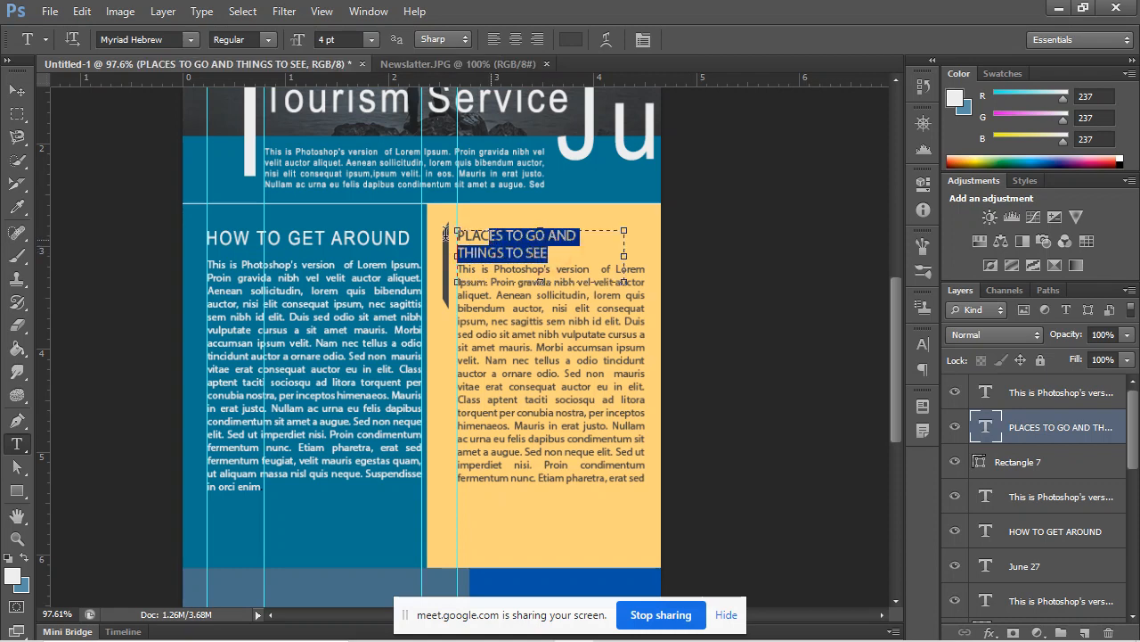
left_click(267, 39)
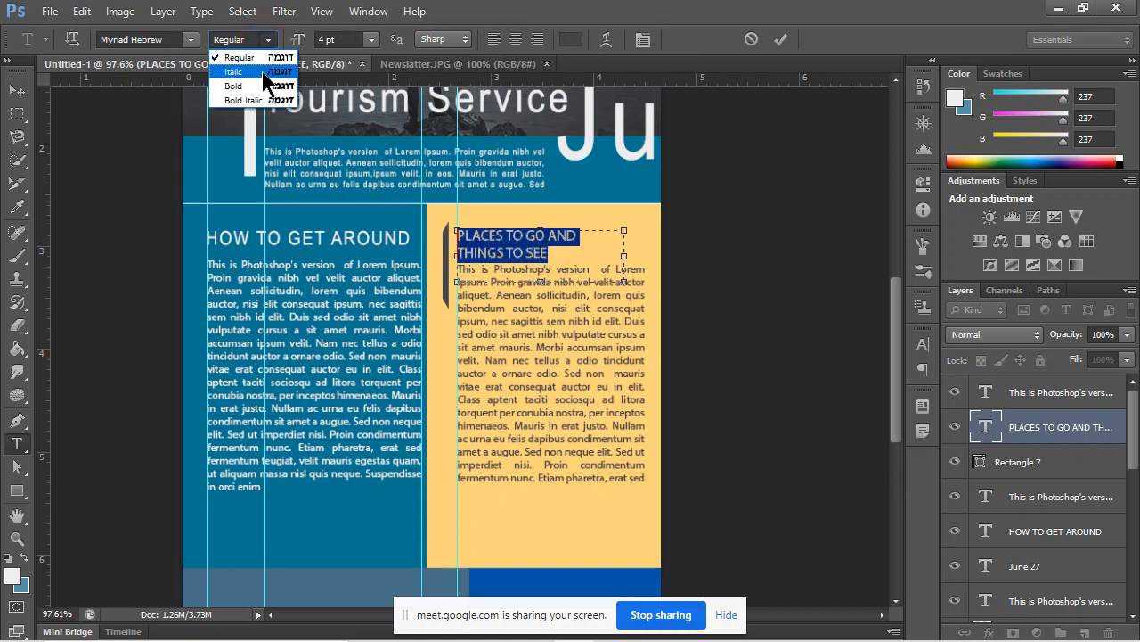
left_click(264, 87)
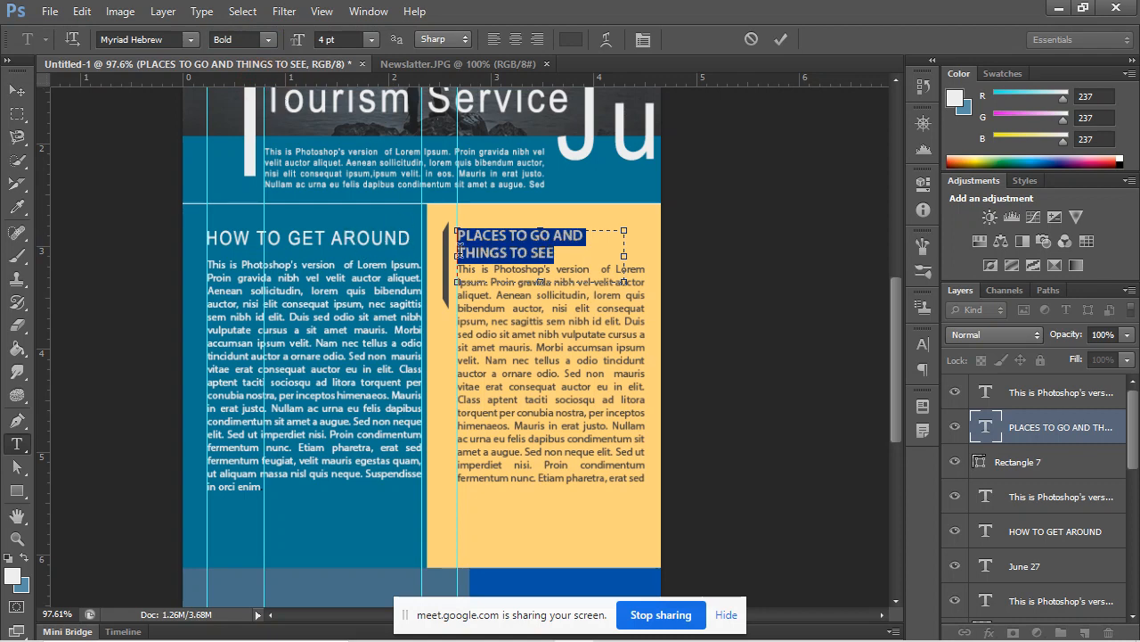
left_click(797, 315)
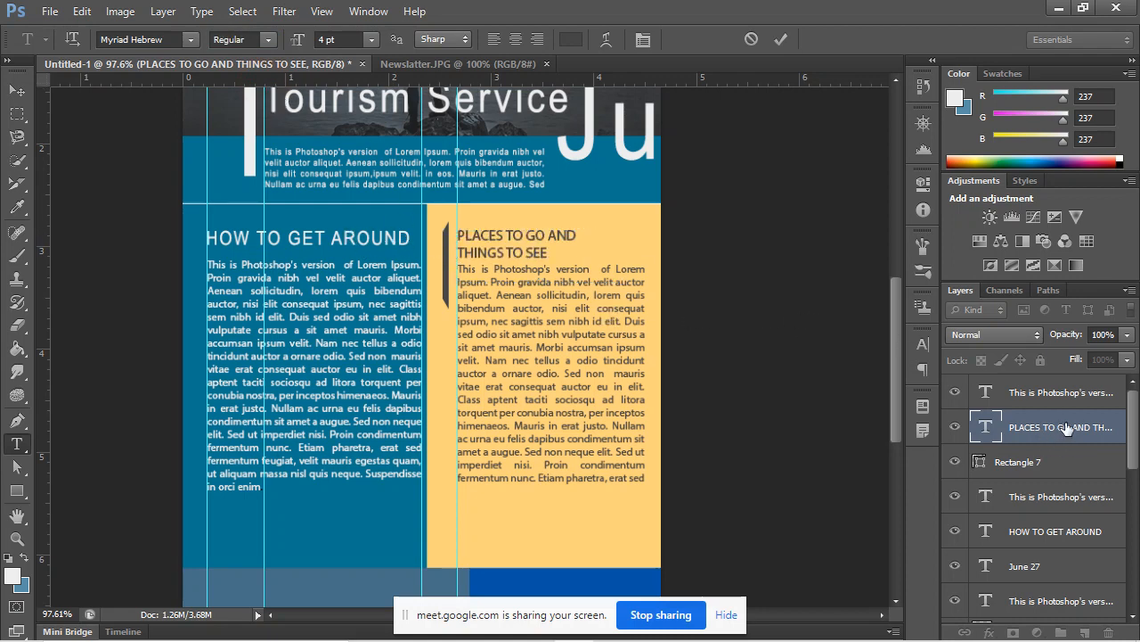
left_click(1063, 466)
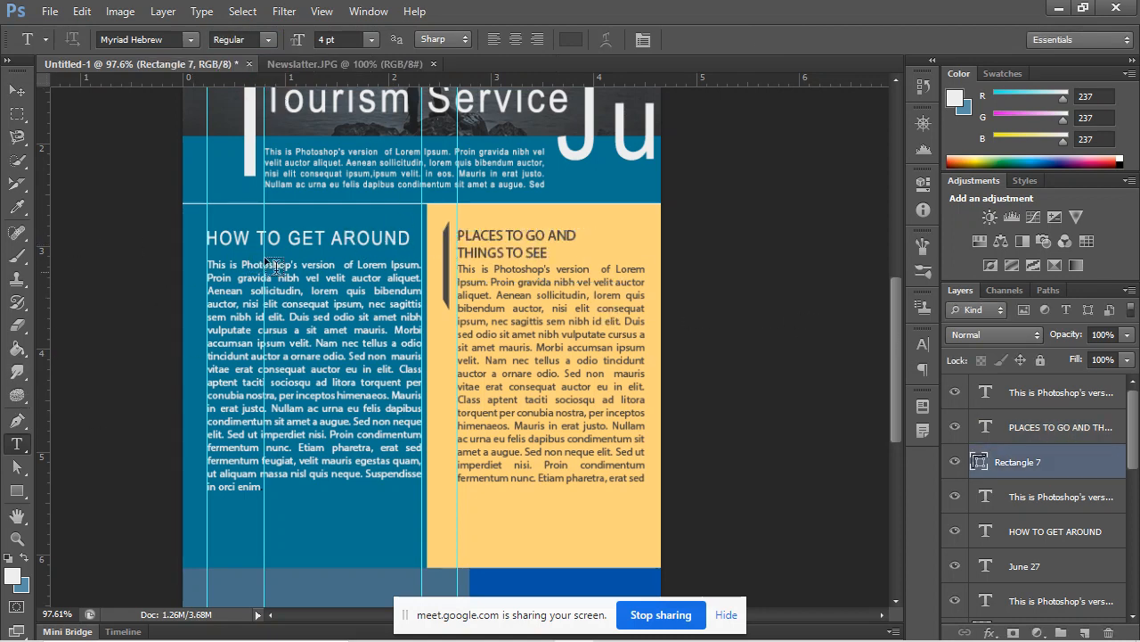
Set the HOW TO GET AROUND heading in the teal block to Bold and commit the text.
left_click(335, 238)
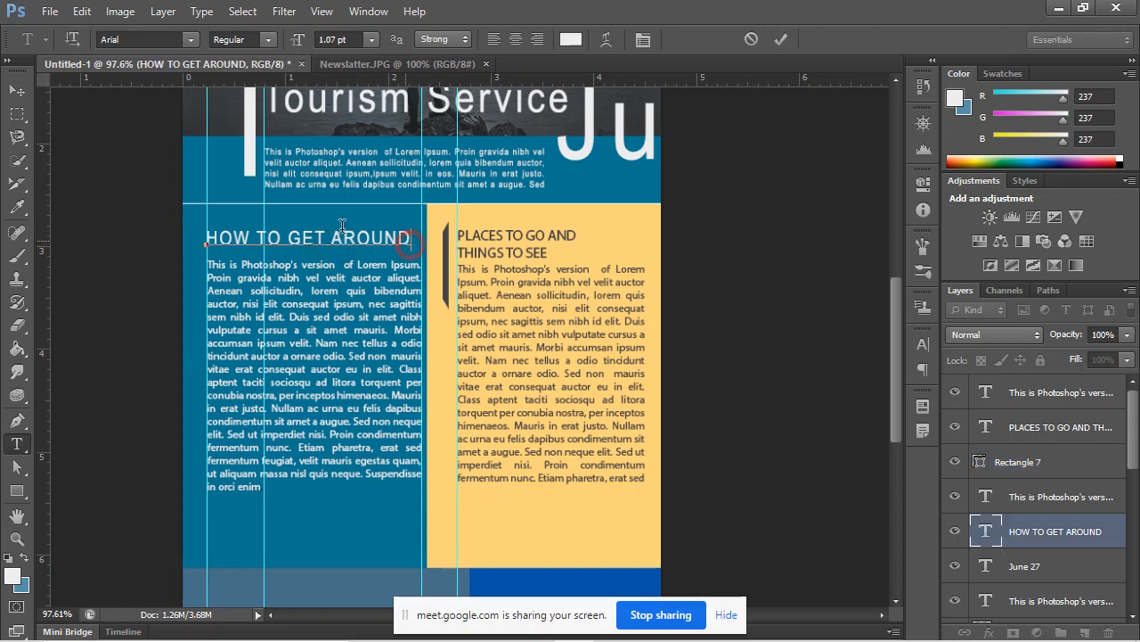
left_click_drag(411, 239, 227, 227)
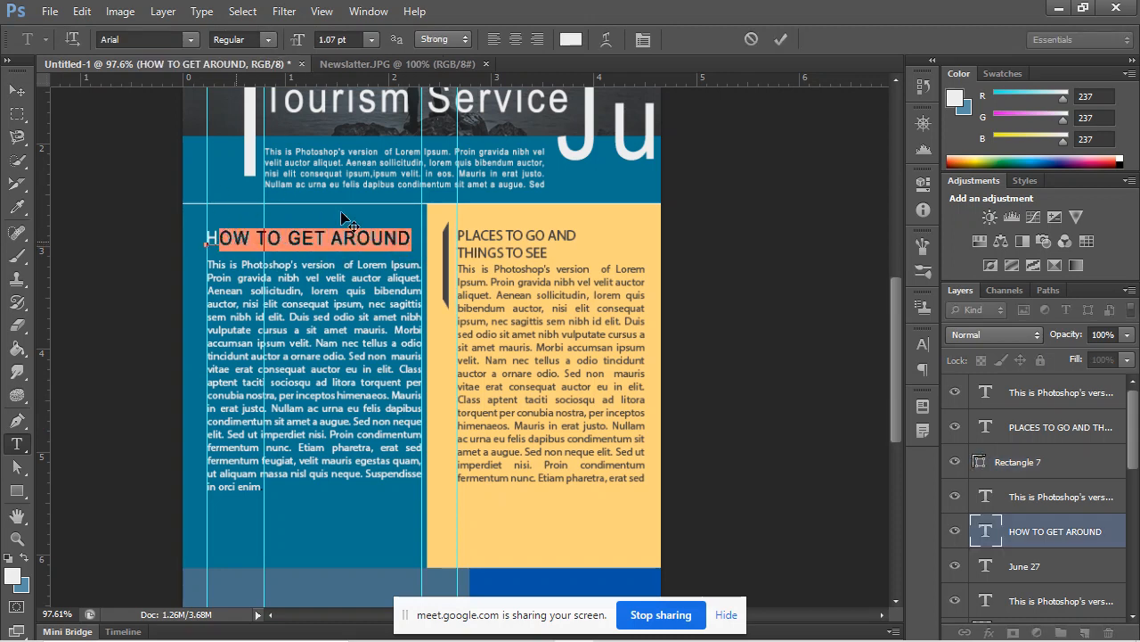
left_click(265, 39)
left_click(257, 106)
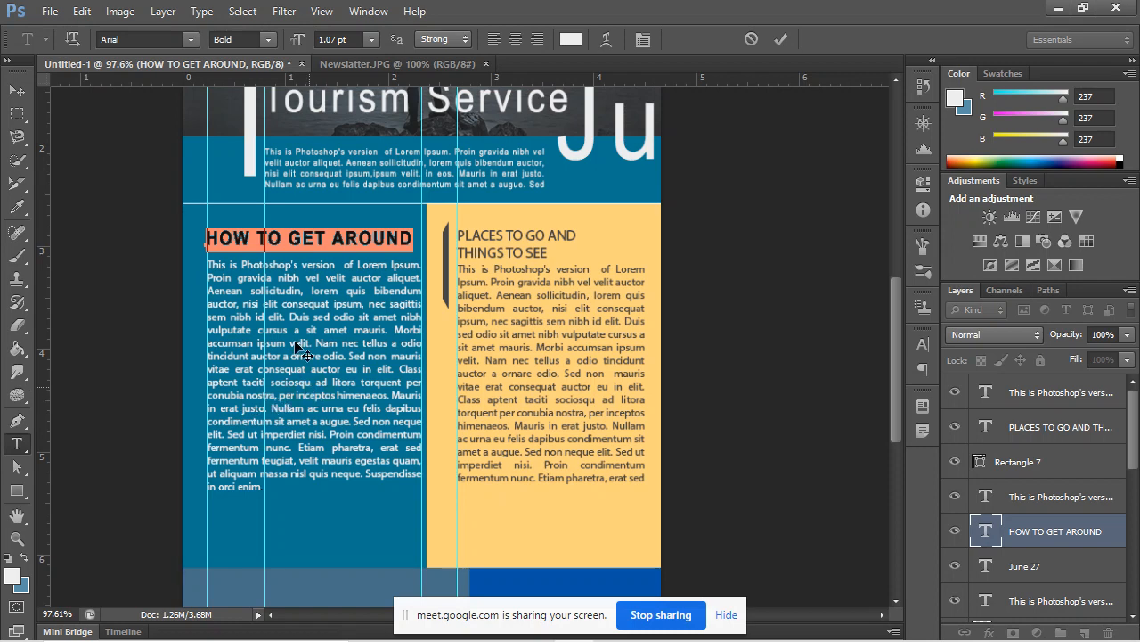
left_click(1019, 395)
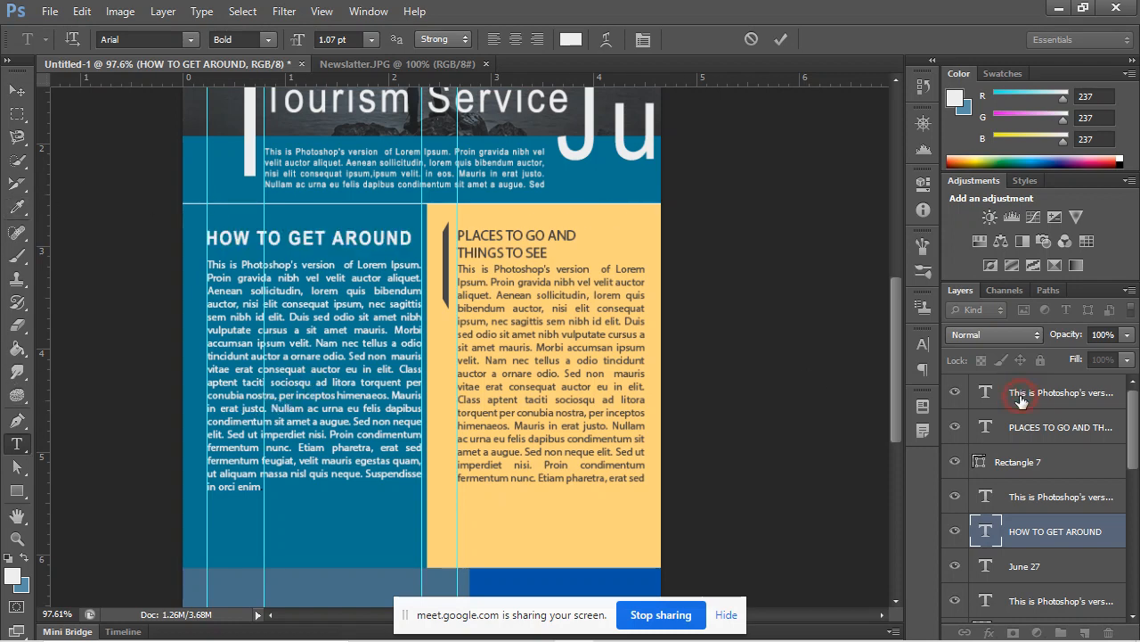
Switch to Google Chrome and run a Google image search for FACEBOOK ICON.
scroll(437, 324, "down", 2)
scroll(436, 324, "down", 3)
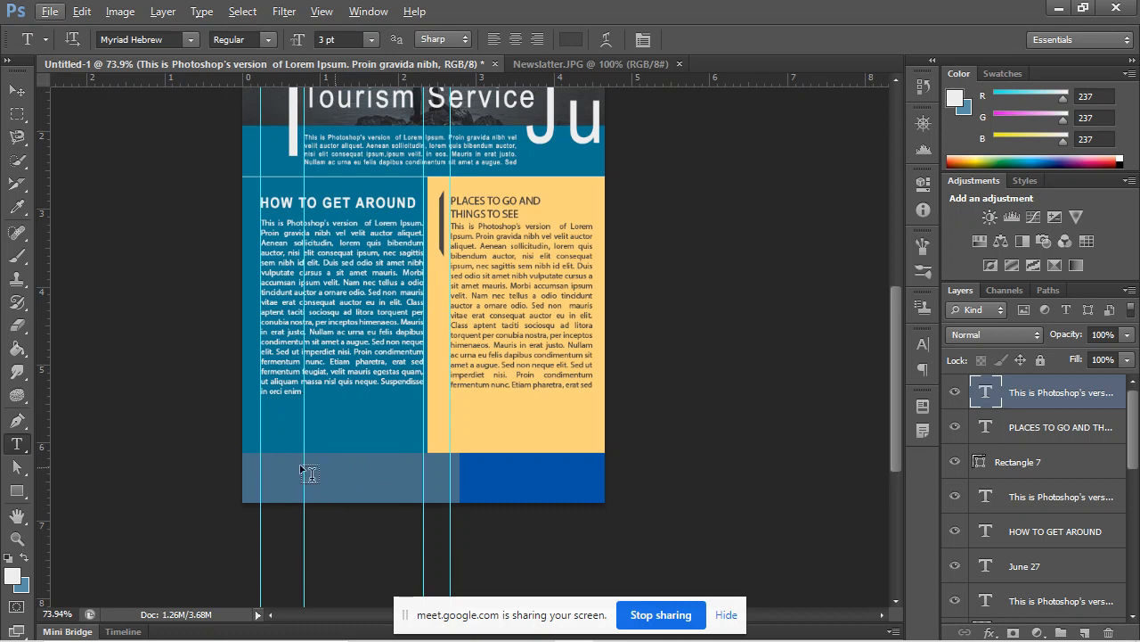
key("alt+Tab")
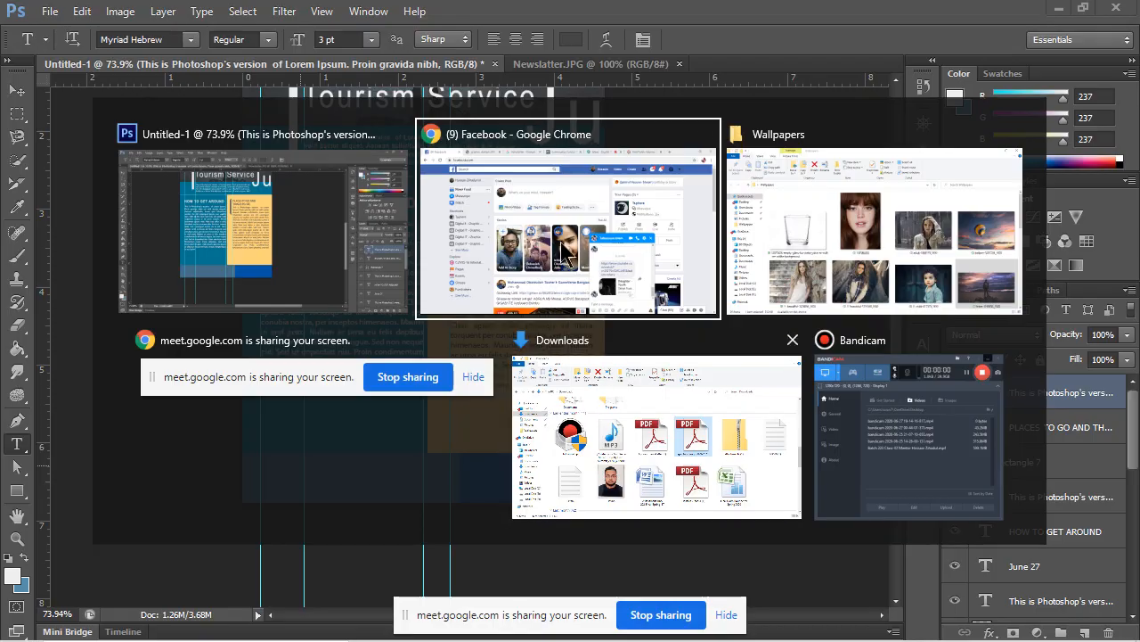
left_click(466, 275)
left_click(383, 12)
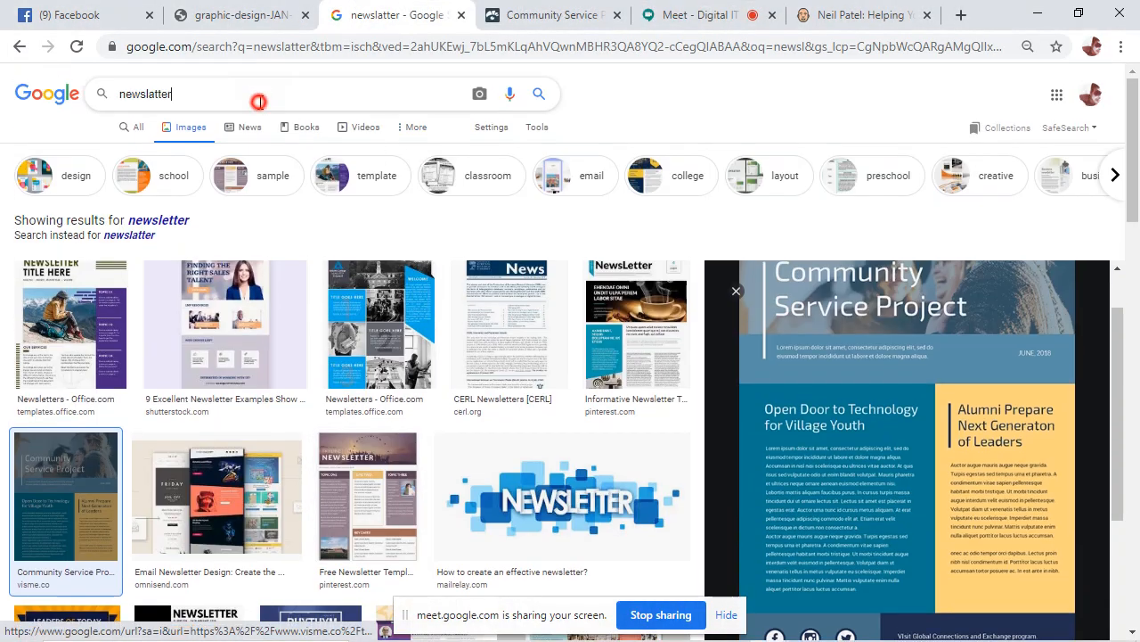
double_click(258, 101)
type("FA")
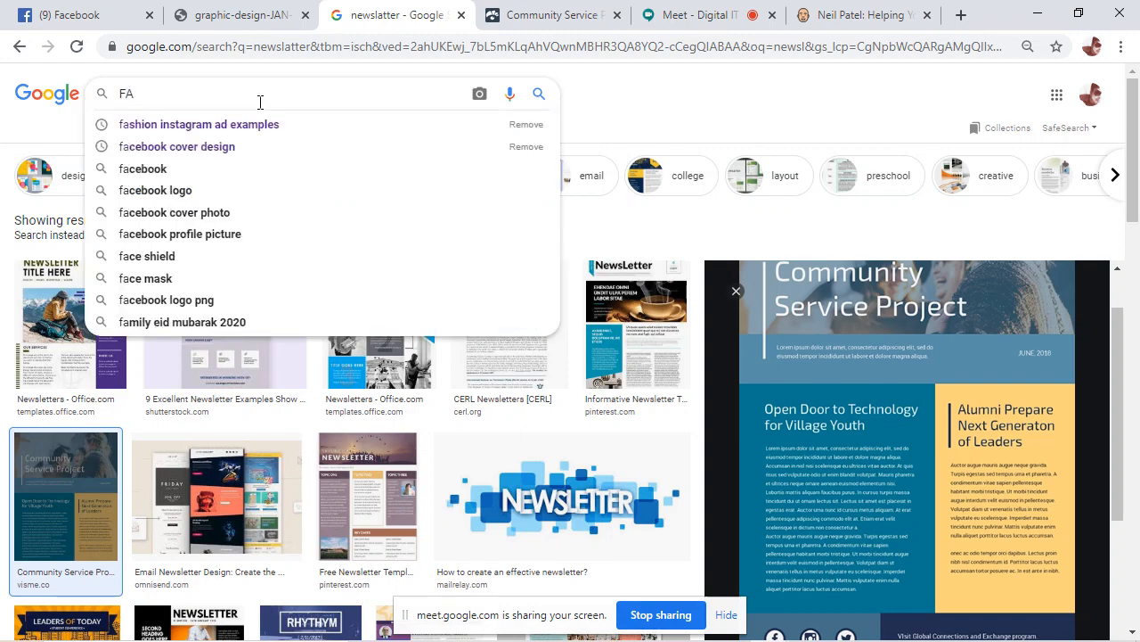
type("CEBOOK ICON")
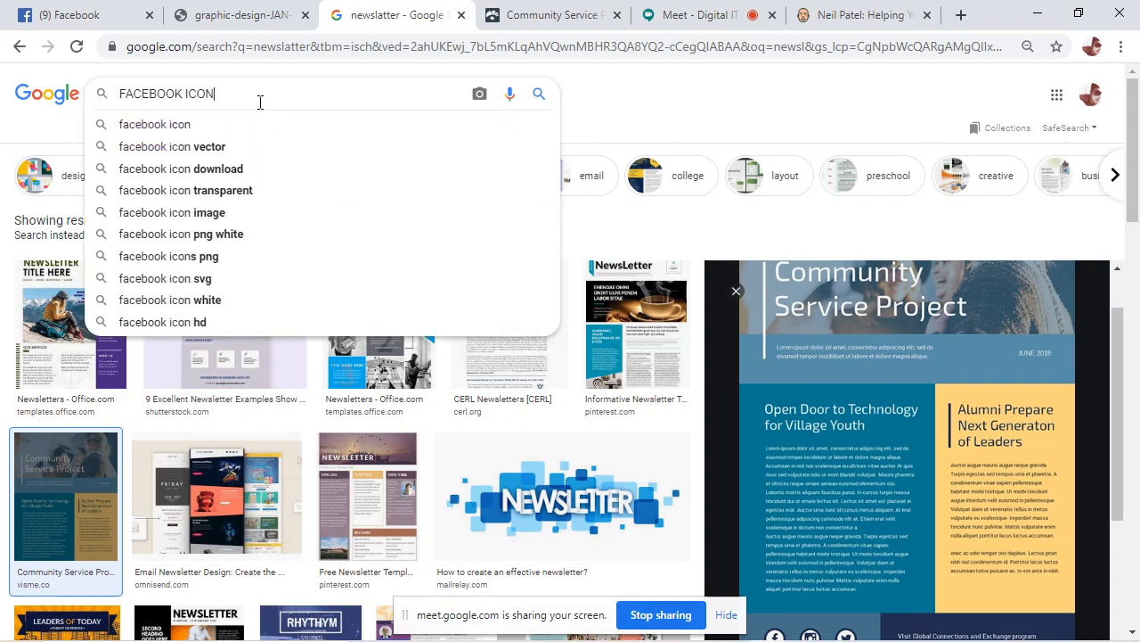
key("Return")
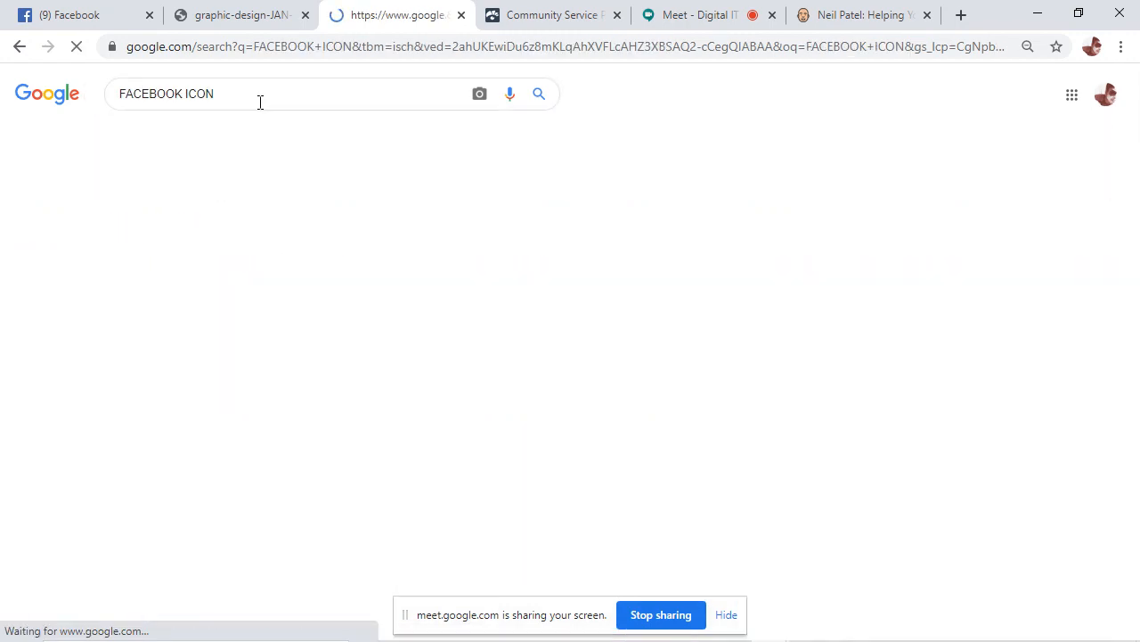
Open the preview of the blue circular Facebook icon from pngfuel.com in the image results.
scroll(579, 268, "down", 1)
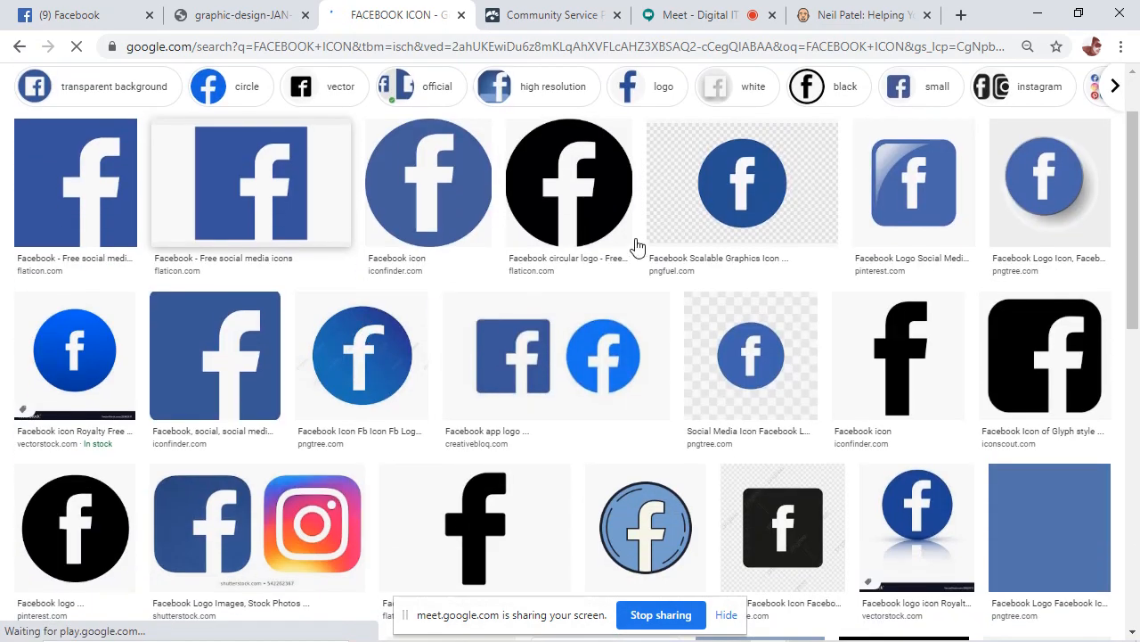
left_click(570, 214)
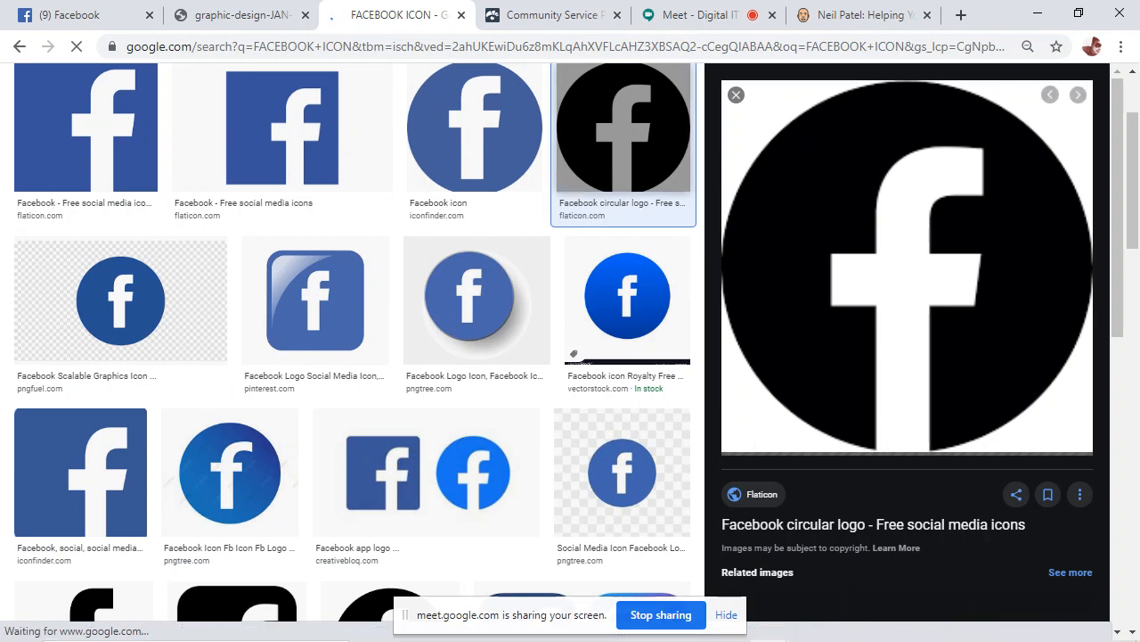
left_click(736, 94)
left_click(736, 123)
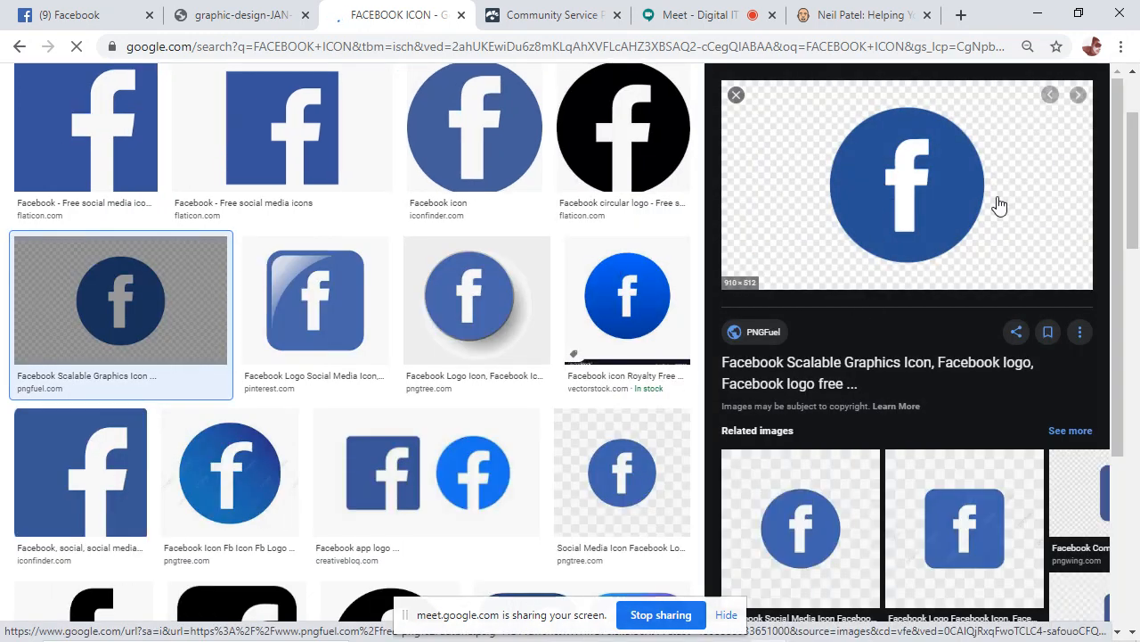
Save the previewed blue circular Facebook icon to the Desktop as a PNG image named fb icon.
right_click(938, 156)
left_click(989, 351)
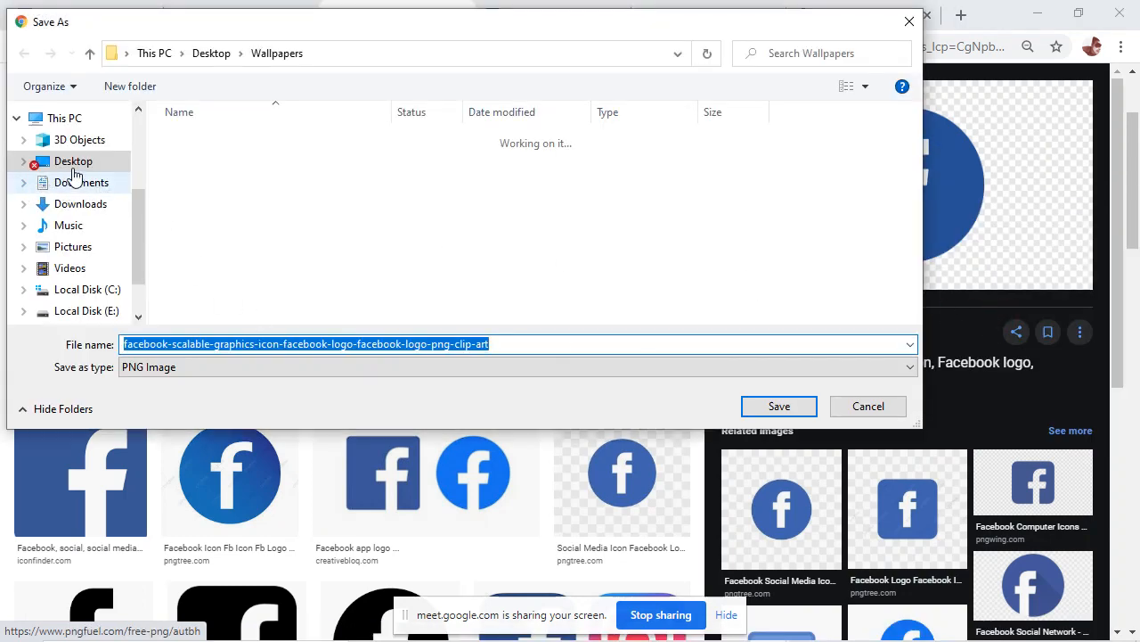
left_click(61, 161)
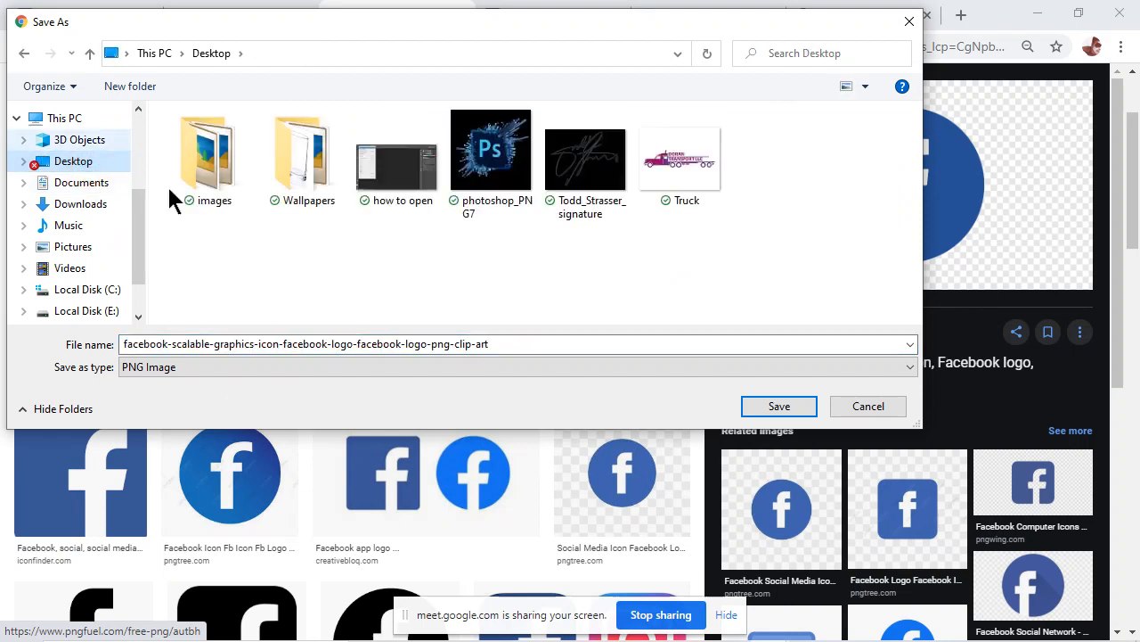
left_click(496, 344)
left_click(497, 344)
left_click_drag(500, 345, 102, 309)
type("fb icon")
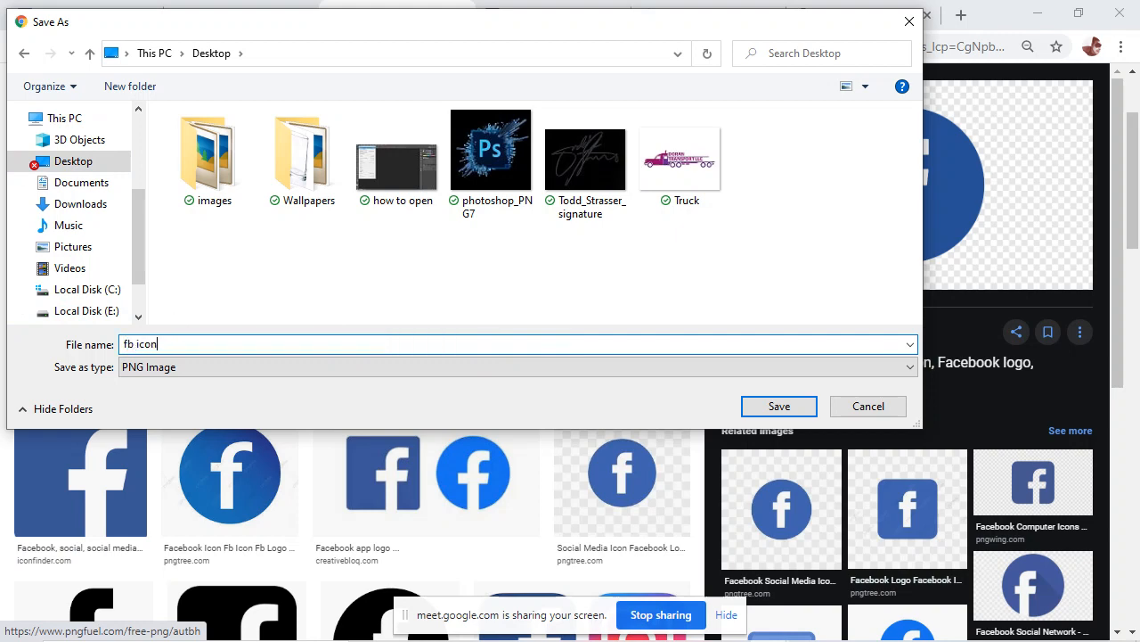
key("Return")
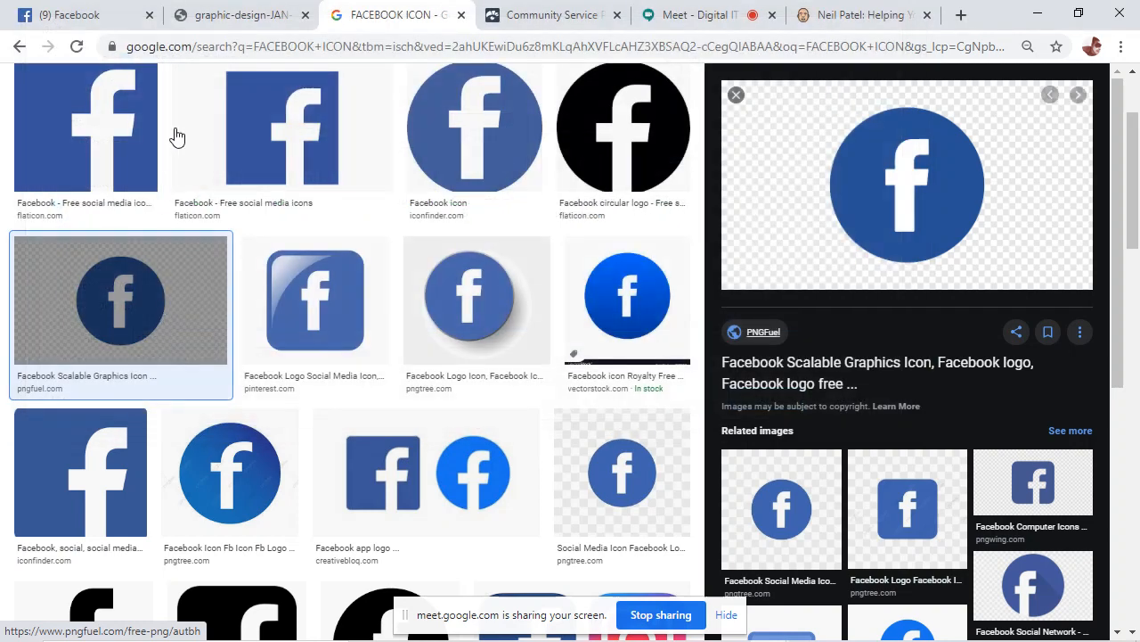
Close the image preview and run a Google image search for twitter ICON.
left_click(736, 95)
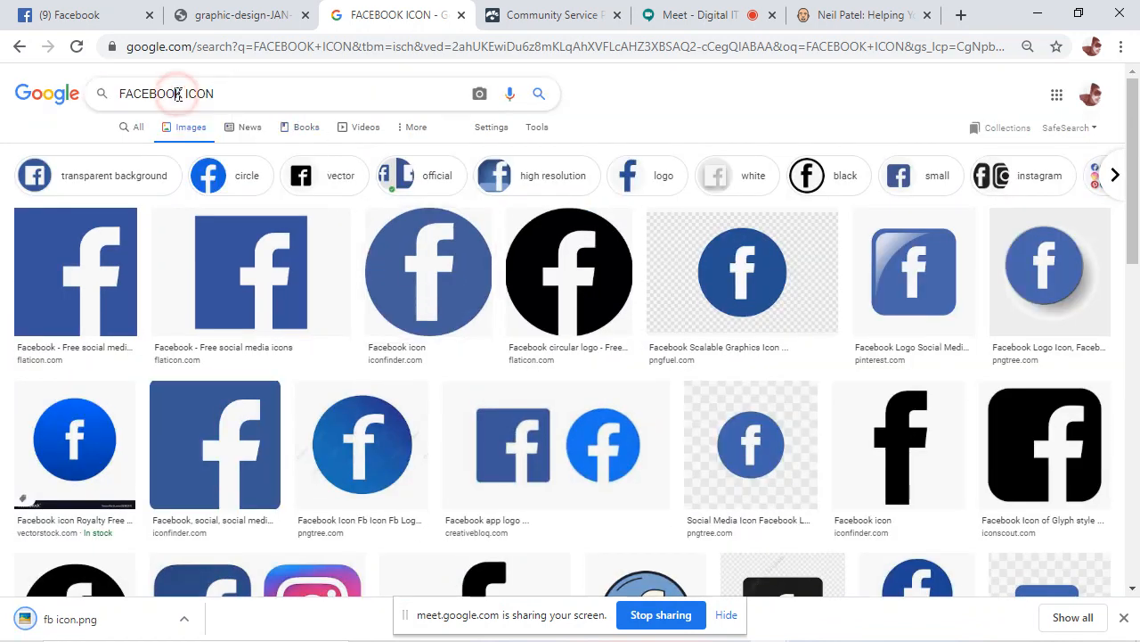
double_click(178, 93)
key("BackSpace")
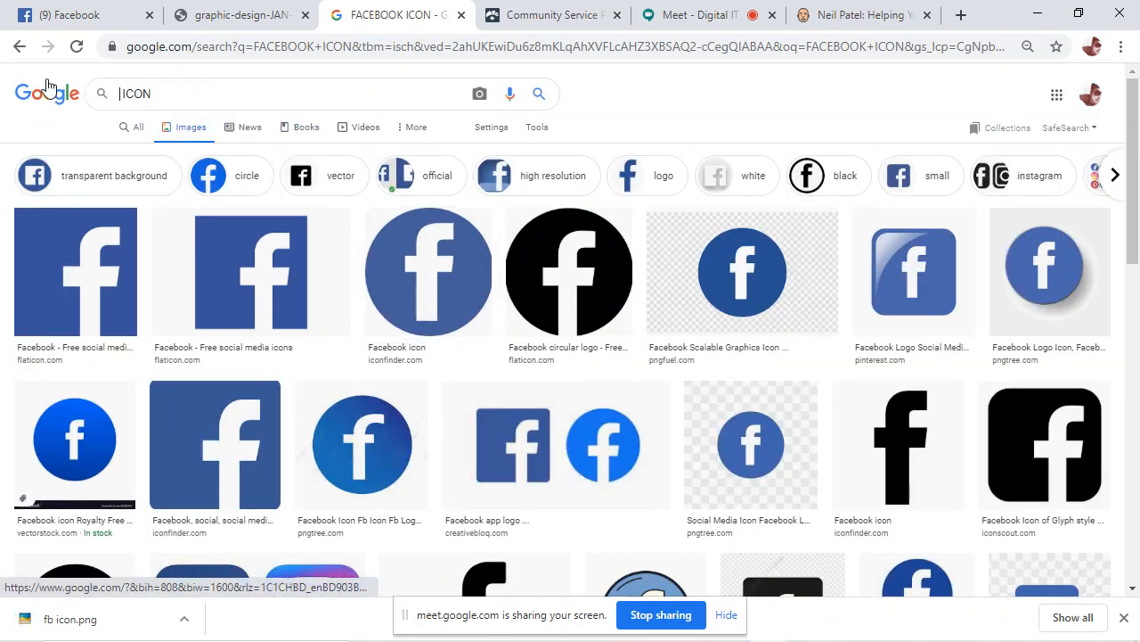
type("twitter")
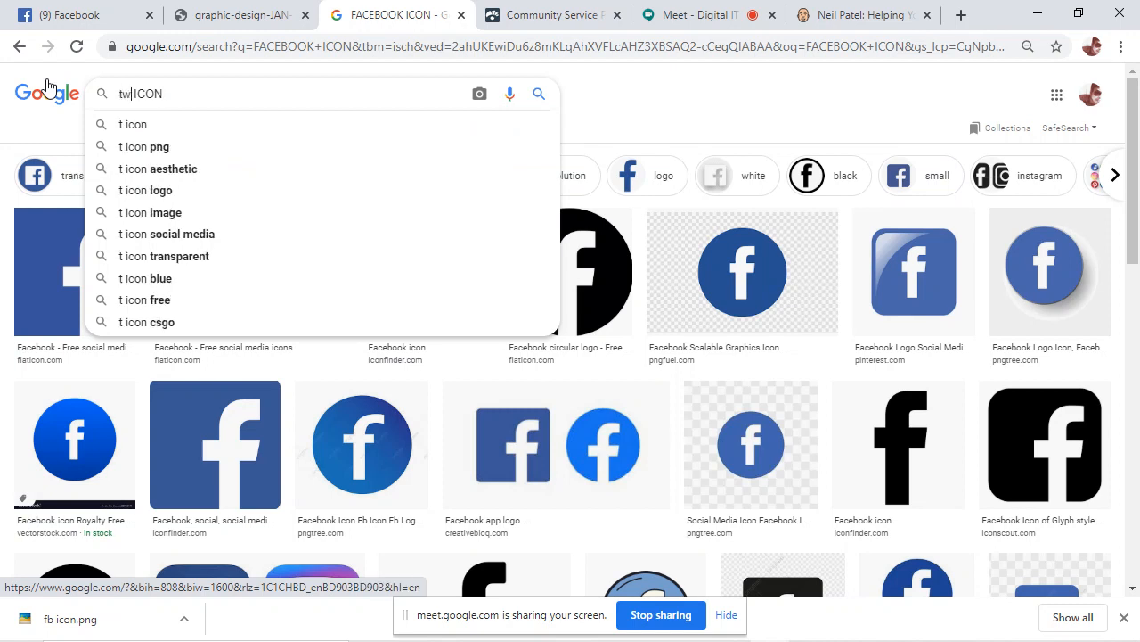
key("Return")
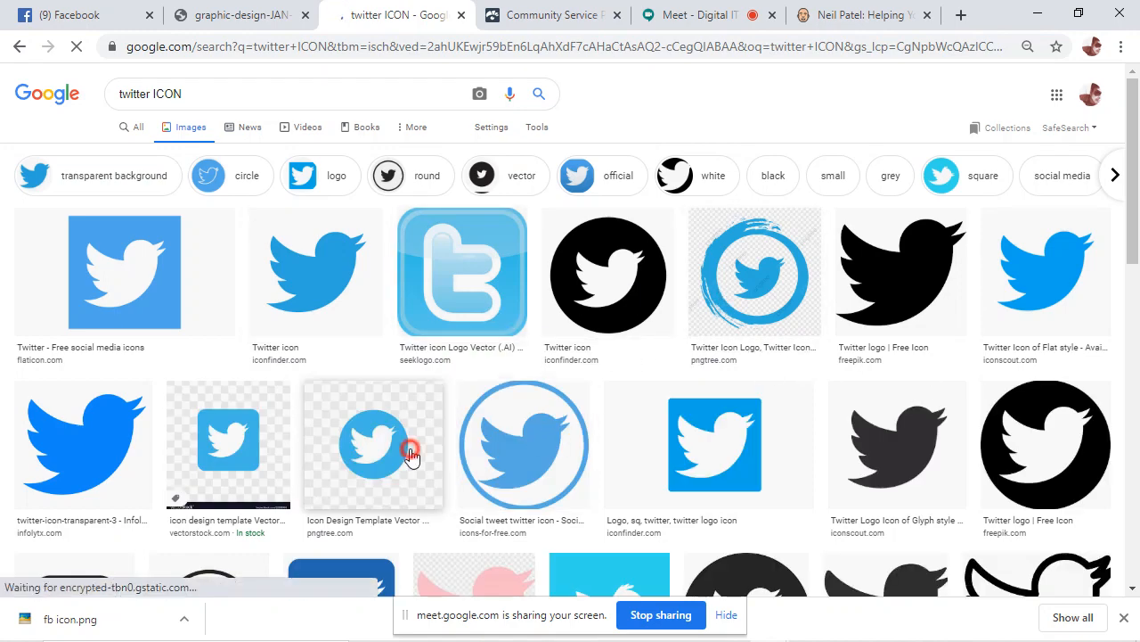
Save the blue circular Twitter icon from pngtree.com to the Desktop as a JPEG image named twitter.
left_click(340, 449)
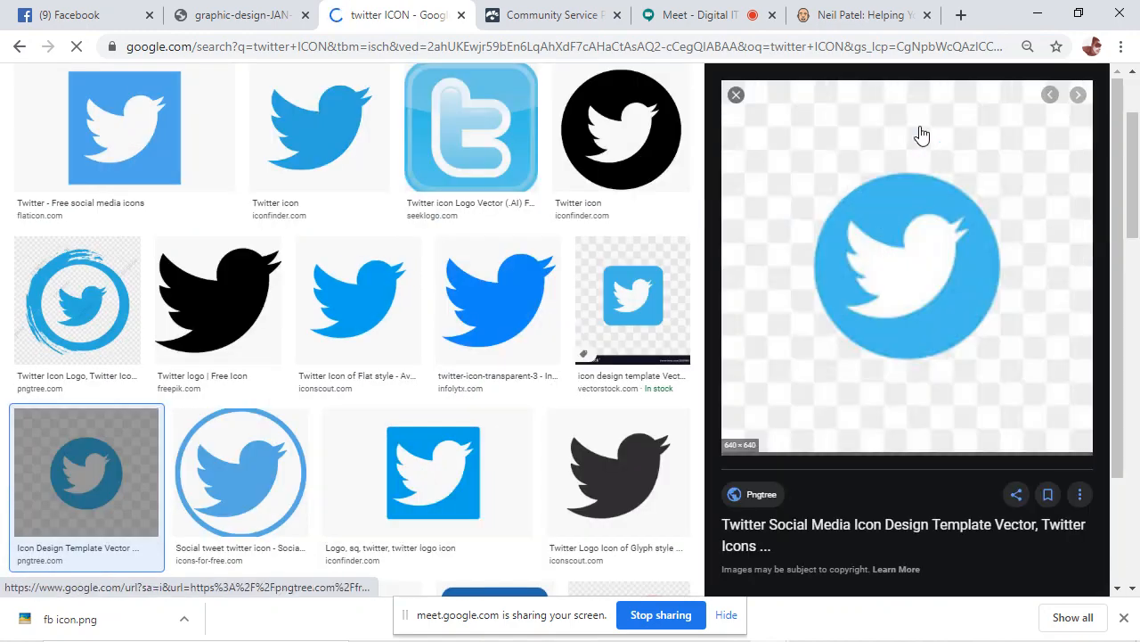
right_click(886, 235)
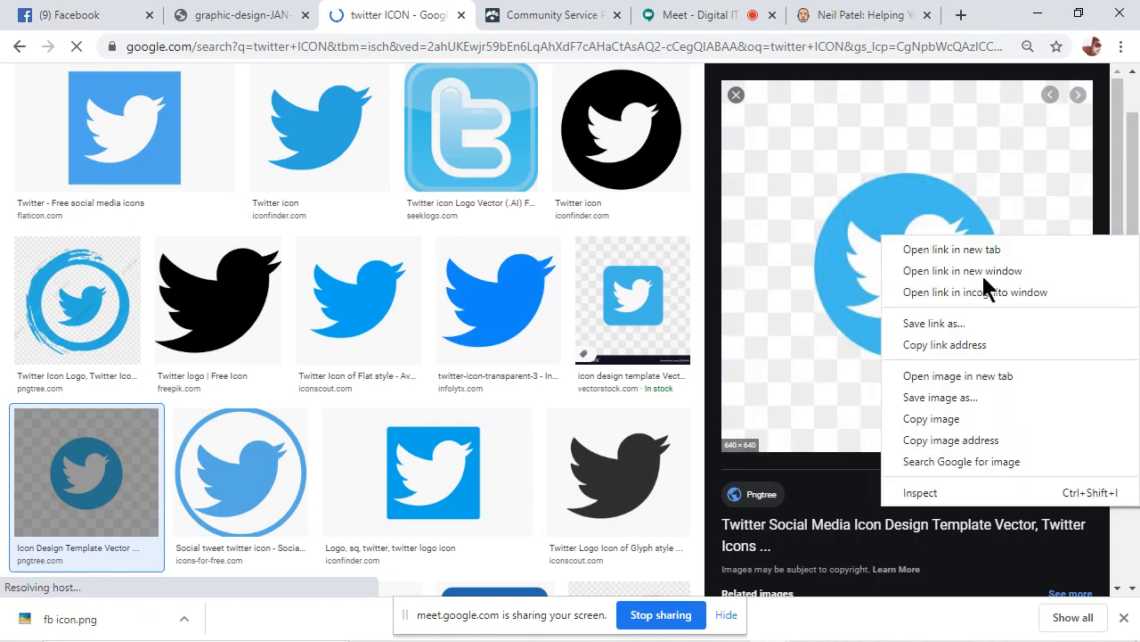
left_click(1000, 394)
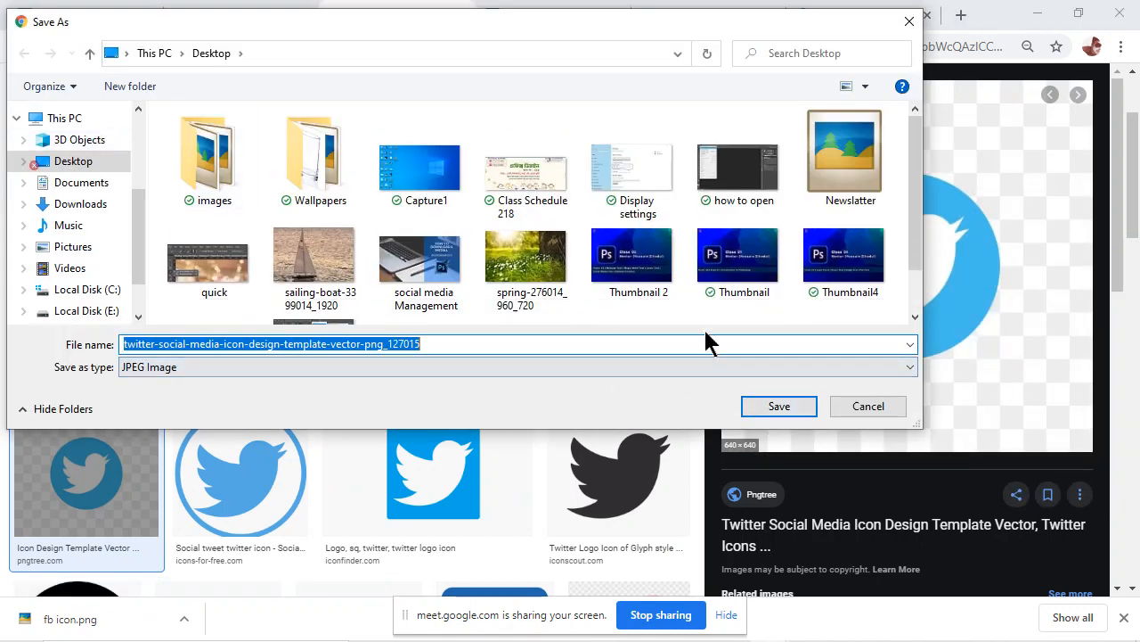
type("twitter")
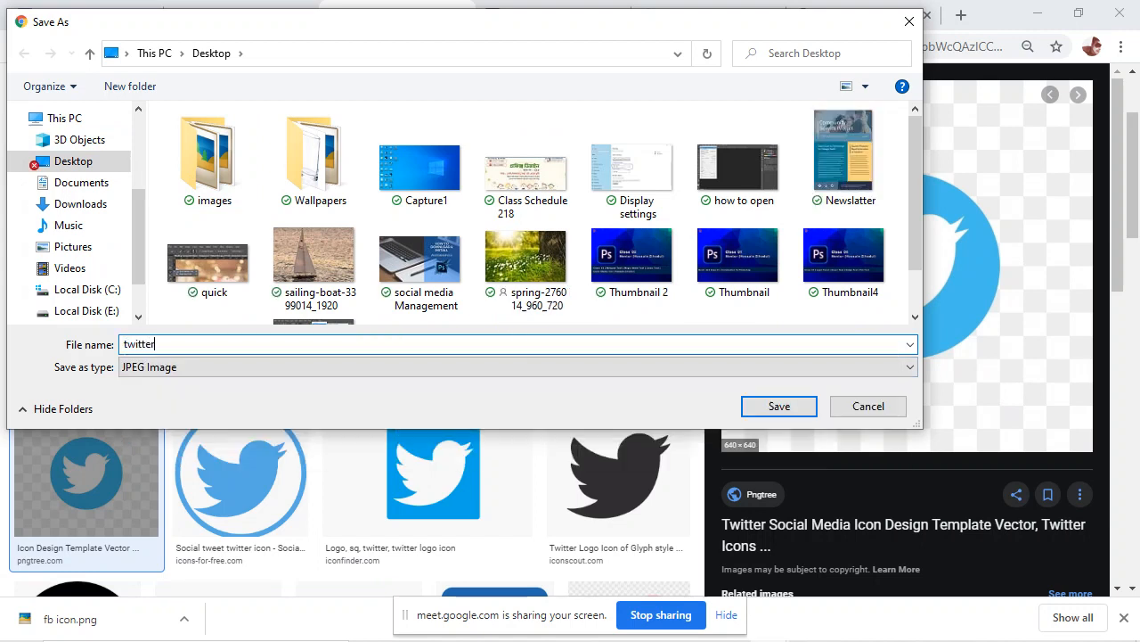
left_click(780, 406)
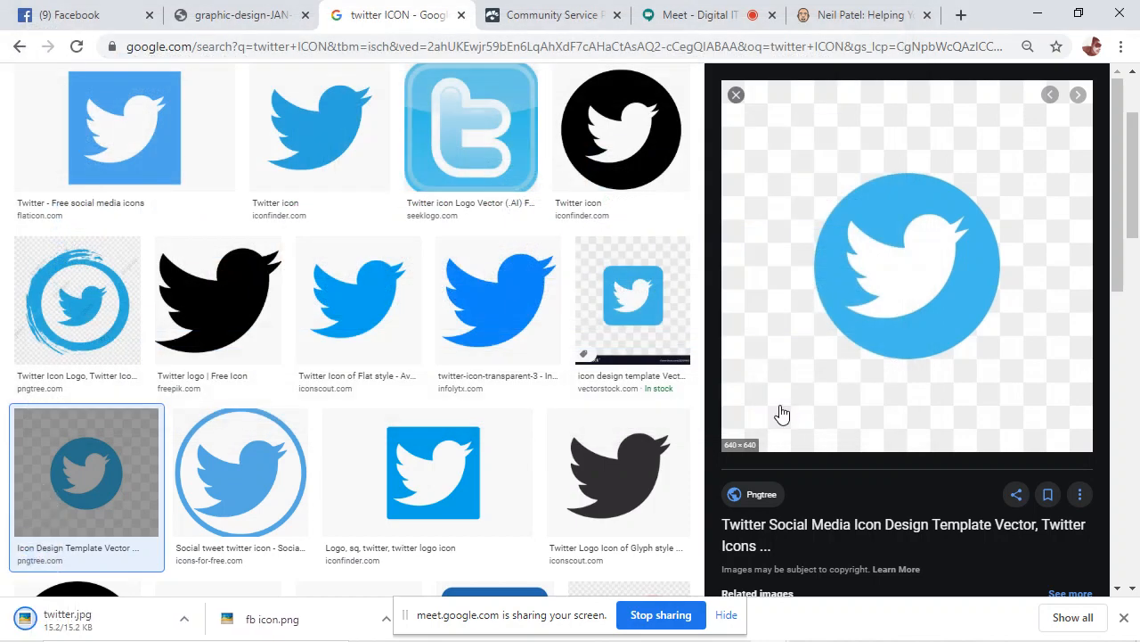
Close the Twitter icon preview and run a Google image search for instagram ICON.
left_click(736, 95)
scroll(263, 129, "up", 3)
left_click(313, 100)
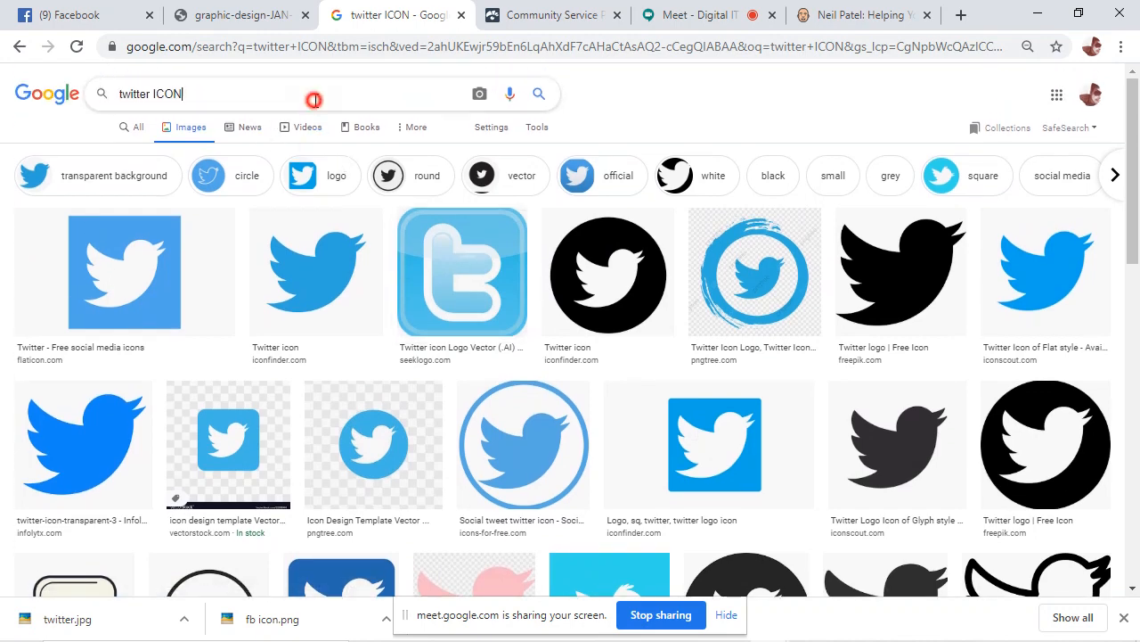
left_click_drag(149, 96, 114, 105)
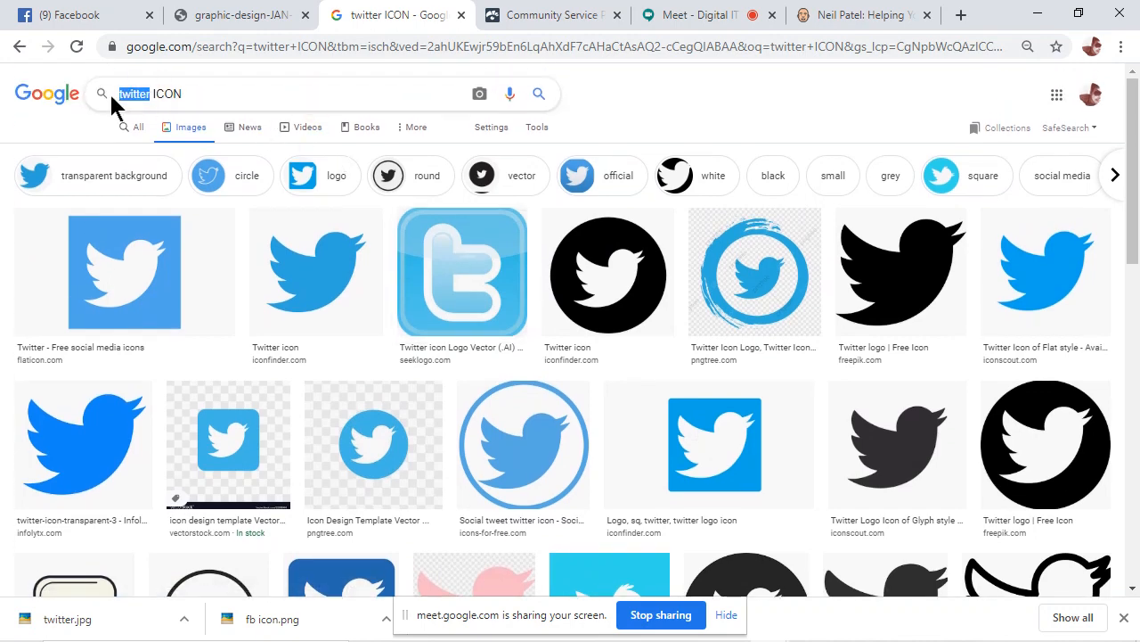
type("instagra")
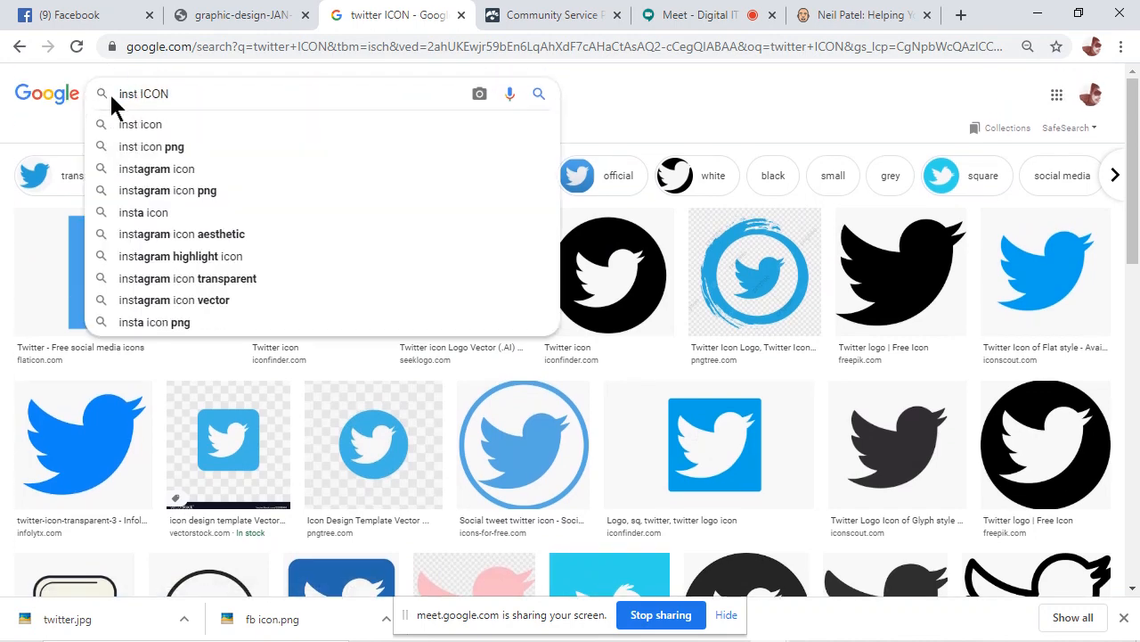
type("m")
key("Return")
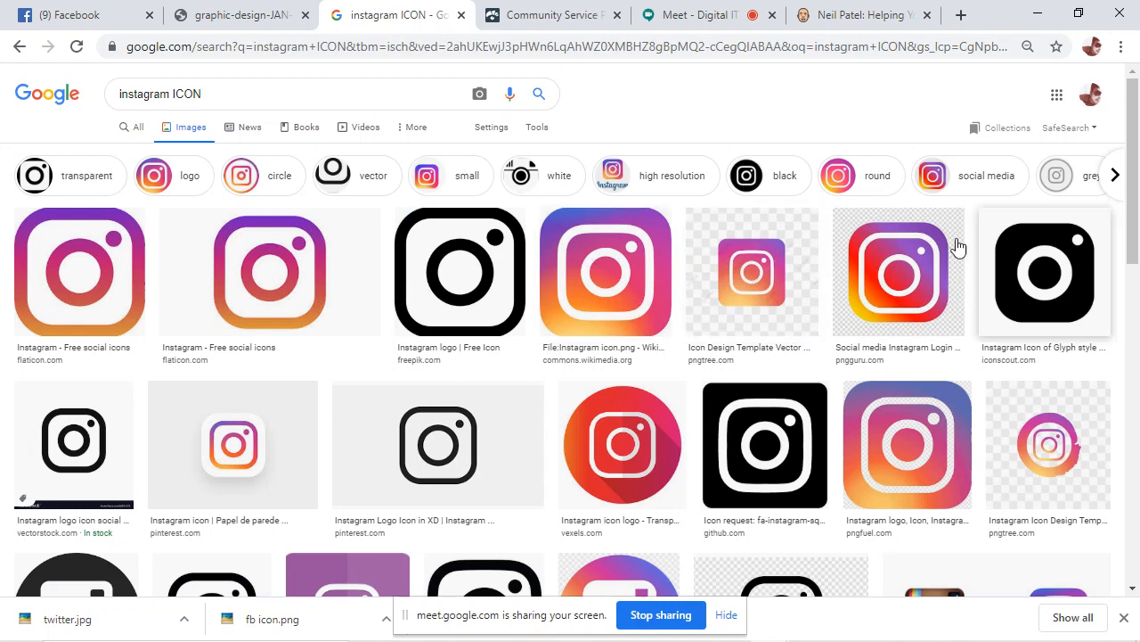
Save the rounded-square gradient Instagram icon from pngtree.com to the Desktop under its default file name.
scroll(843, 330, "down", 1)
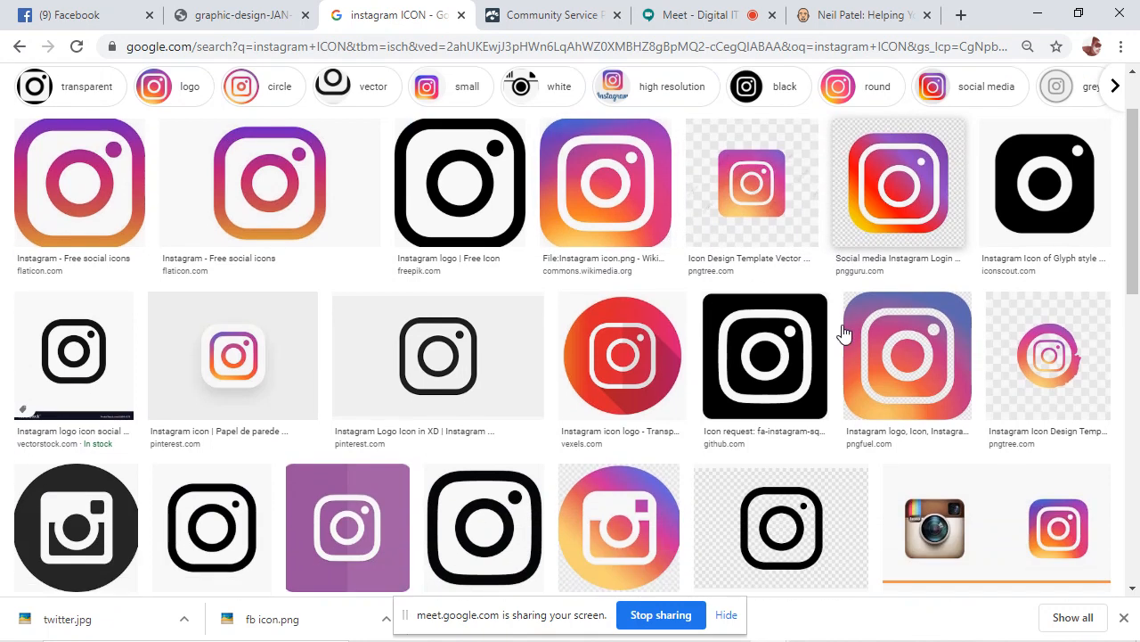
left_click(751, 216)
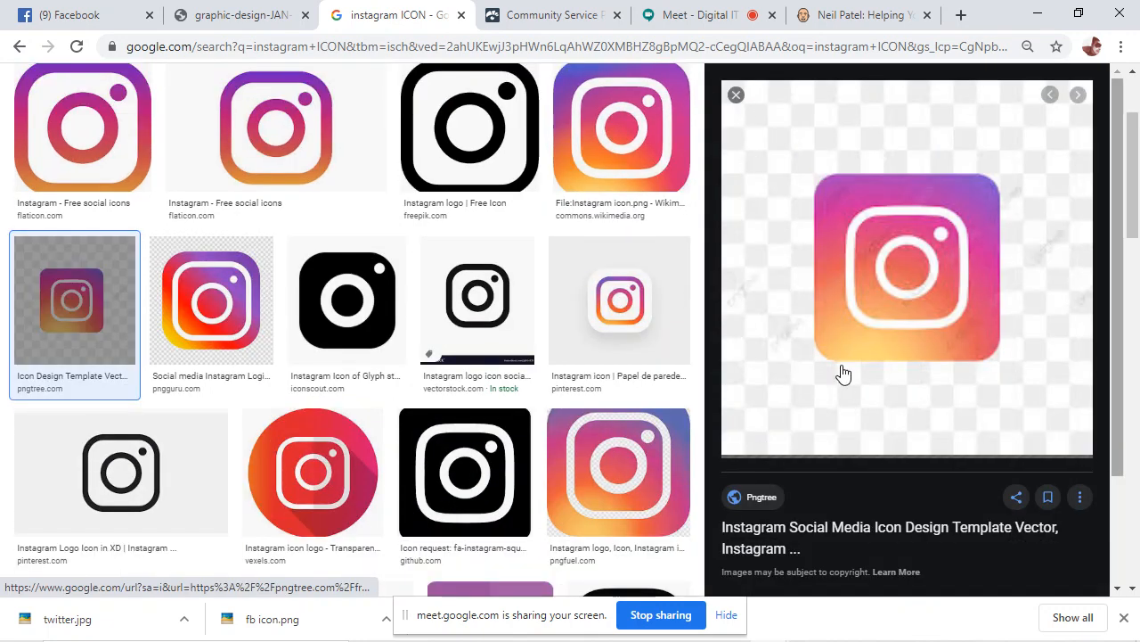
right_click(865, 278)
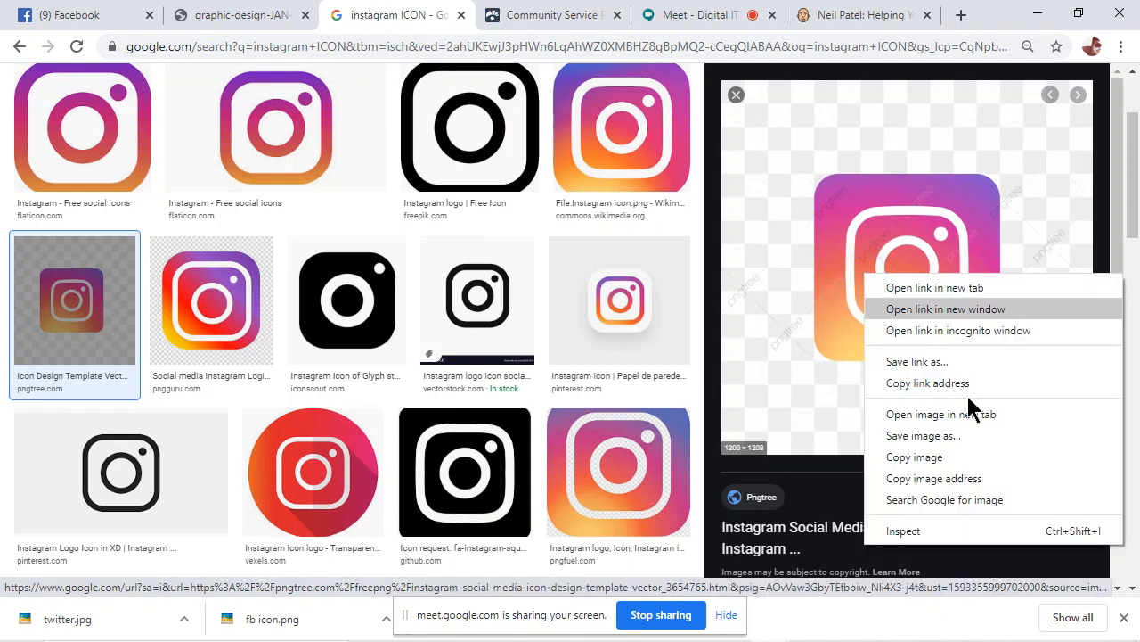
left_click(991, 436)
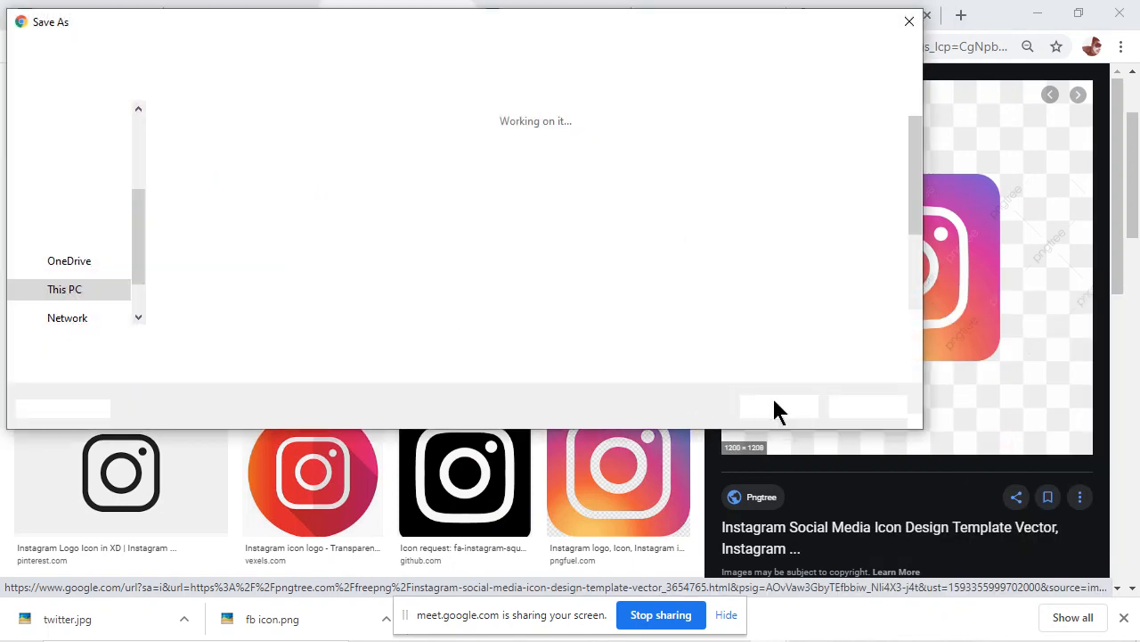
left_click(778, 409)
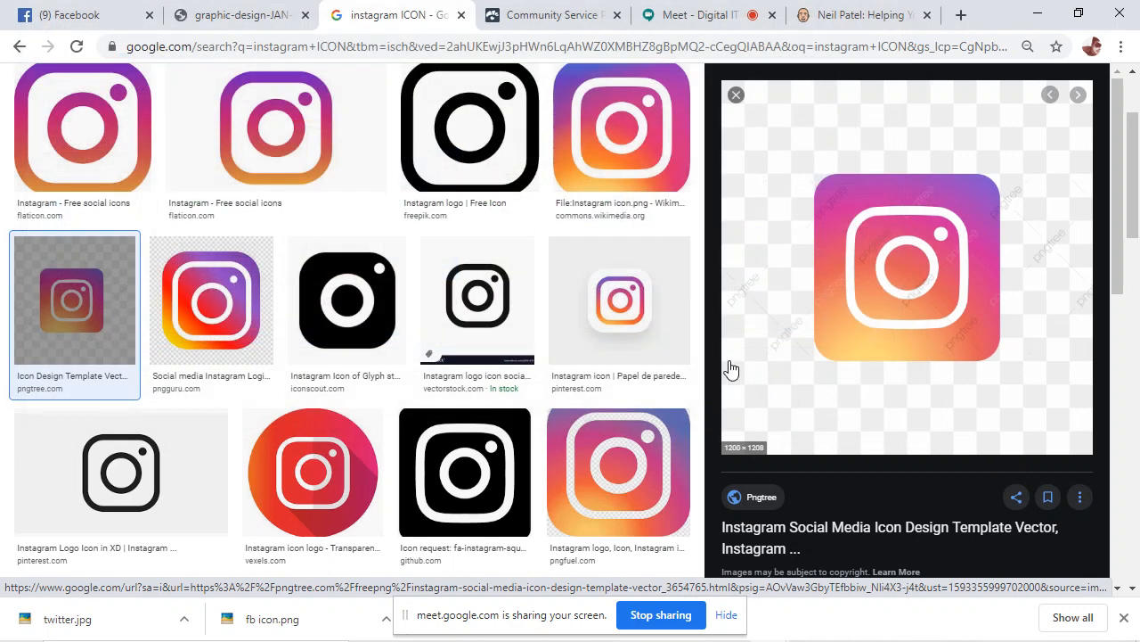
Minimize Chrome and Photoshop and check the saved social media icon files on the desktop.
left_click(1037, 15)
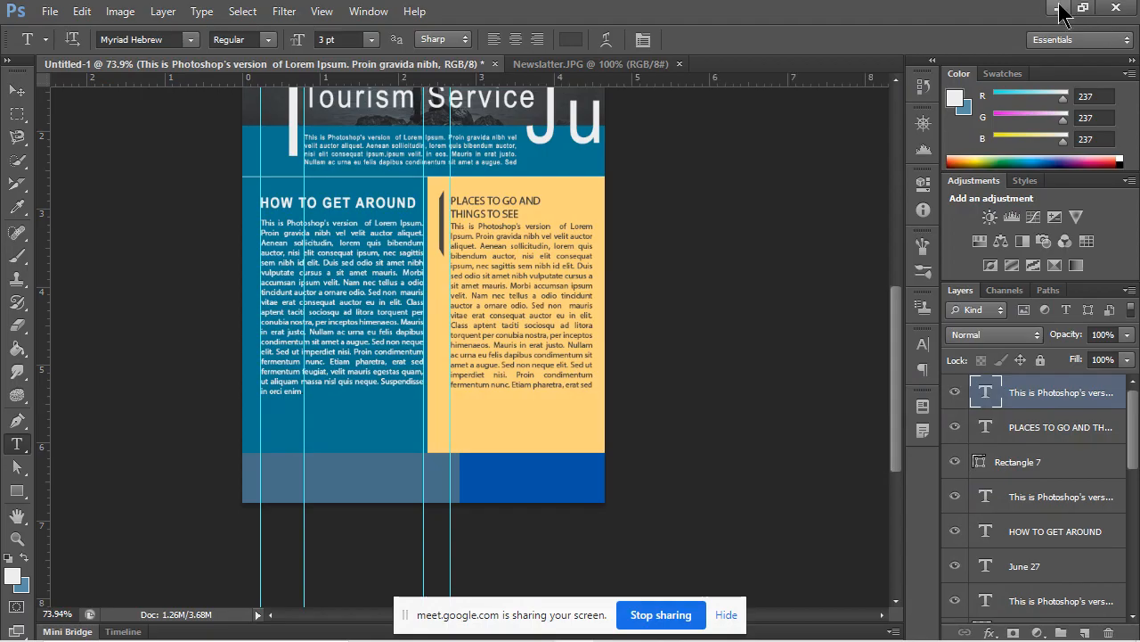
left_click(1057, 8)
left_click(1044, 9)
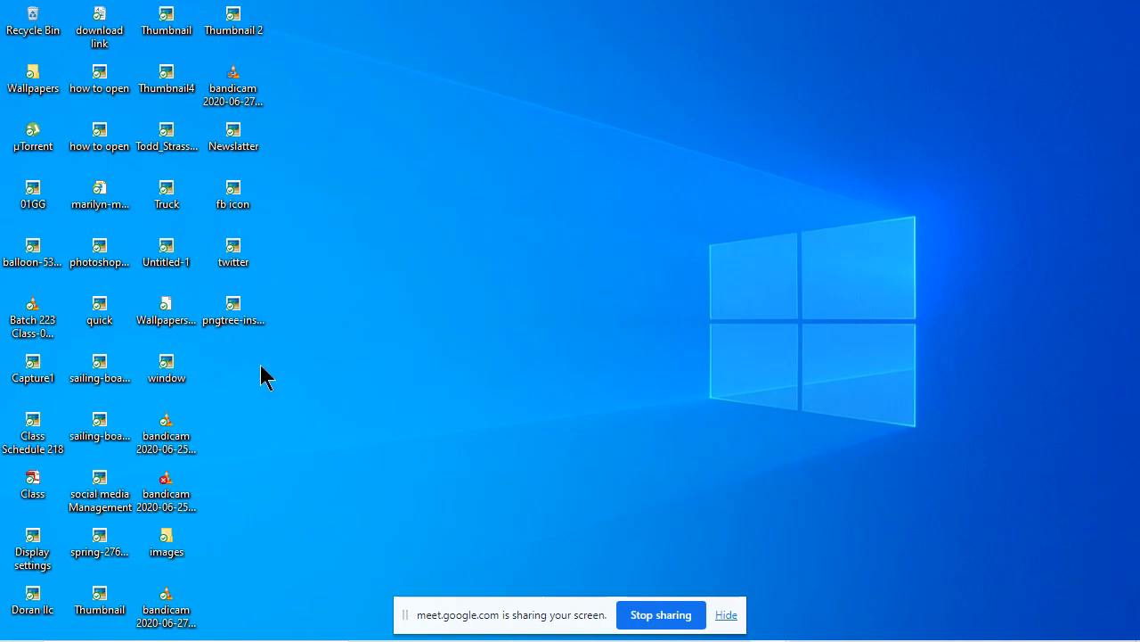
scroll(260, 364, "up", 2)
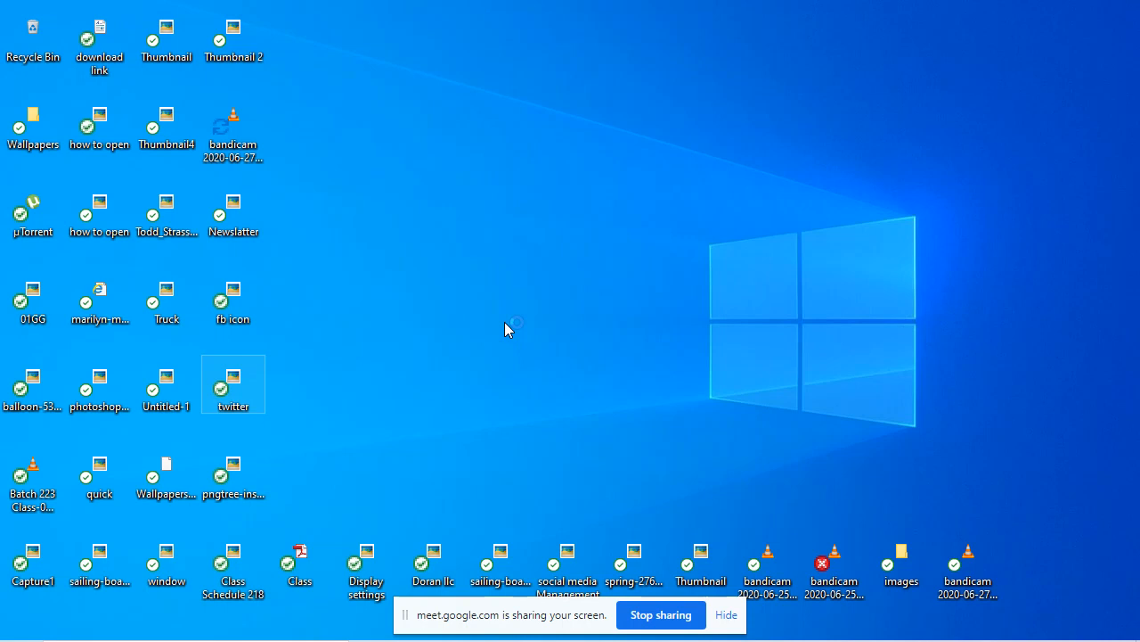
left_click(452, 249)
Hide the screen-sharing notice and switch back to Photoshop.
mouse_move(789, 638)
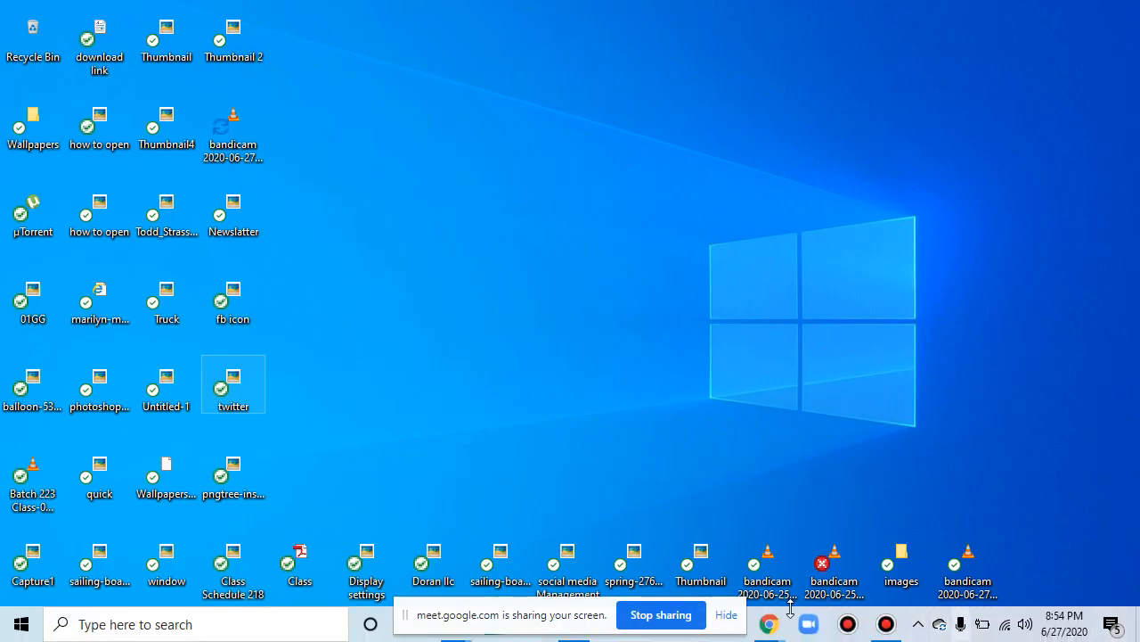
left_click(726, 615)
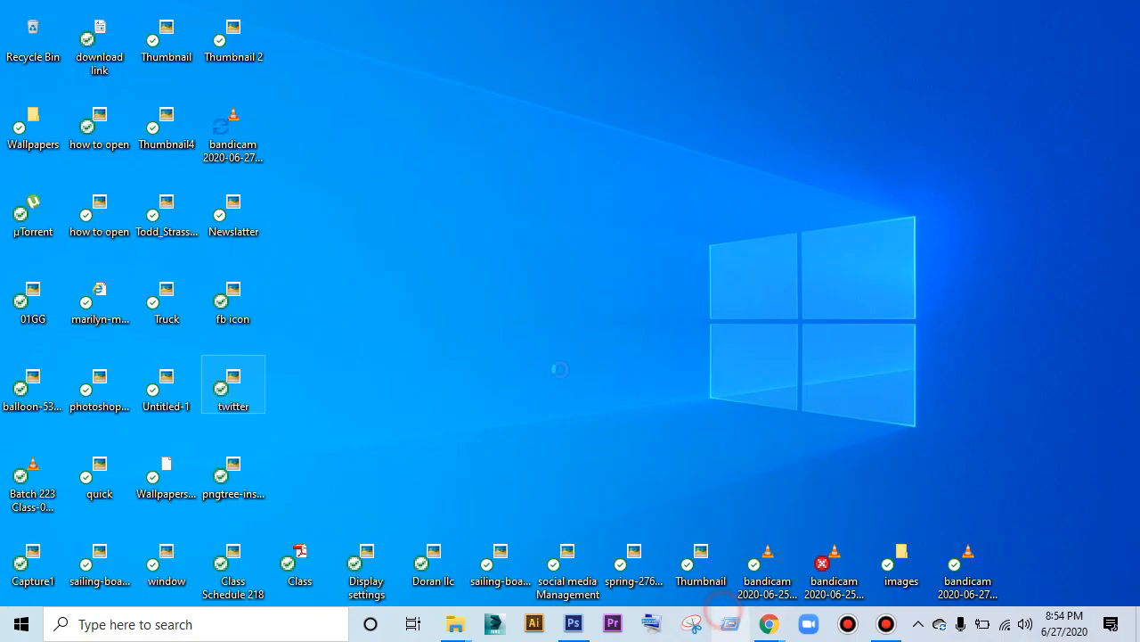
left_click(574, 624)
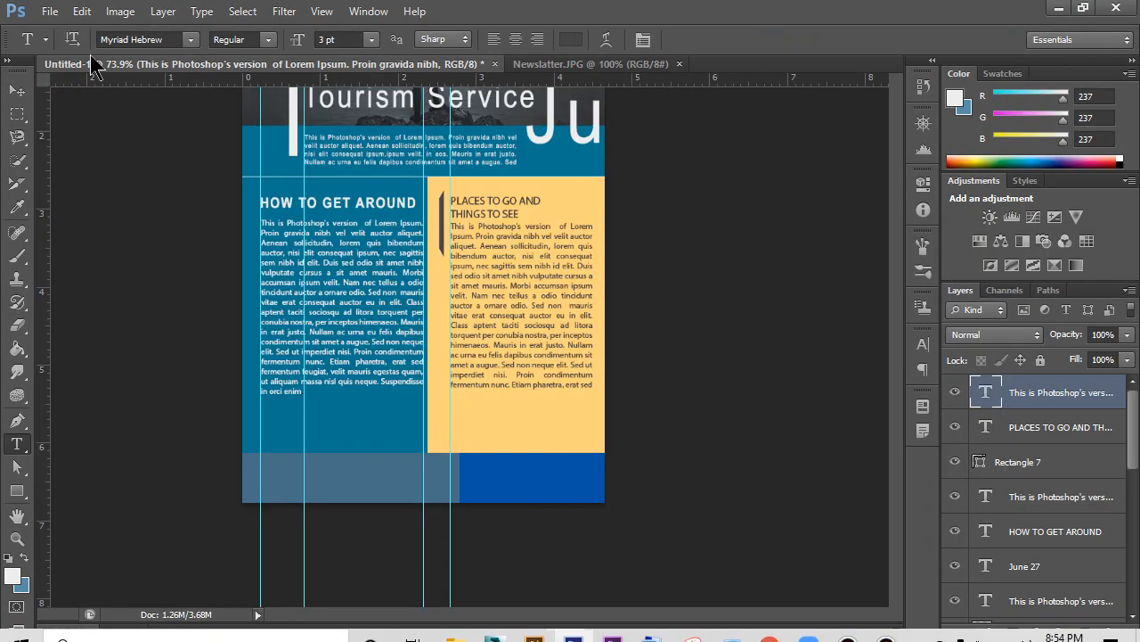
Open the fb icon PNG file from the Desktop as a new document.
left_click(47, 11)
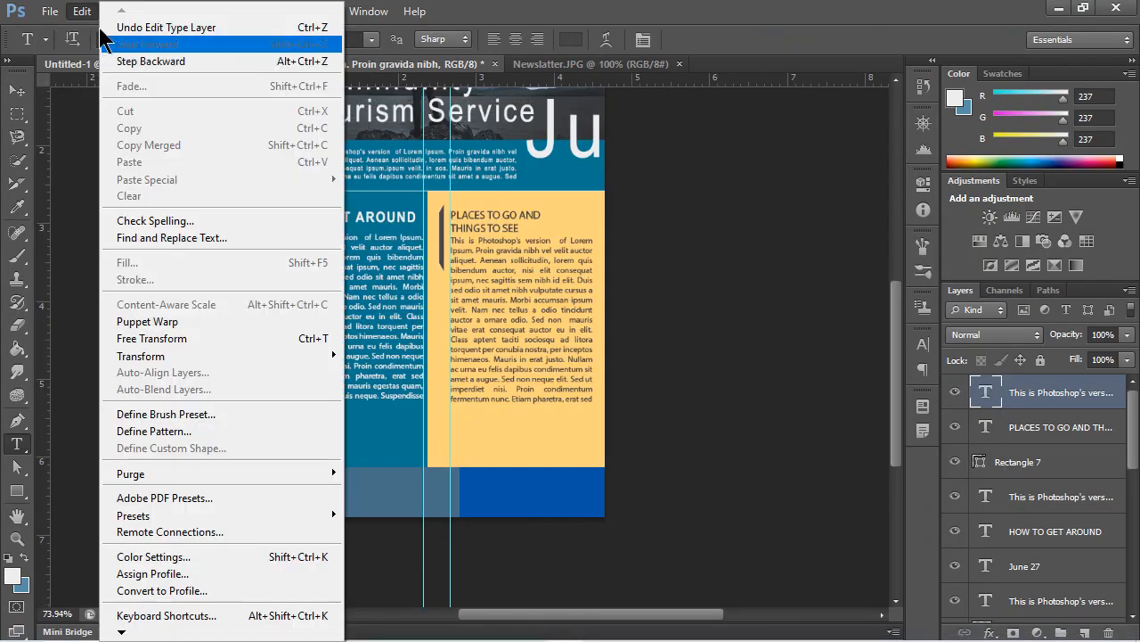
left_click(60, 48)
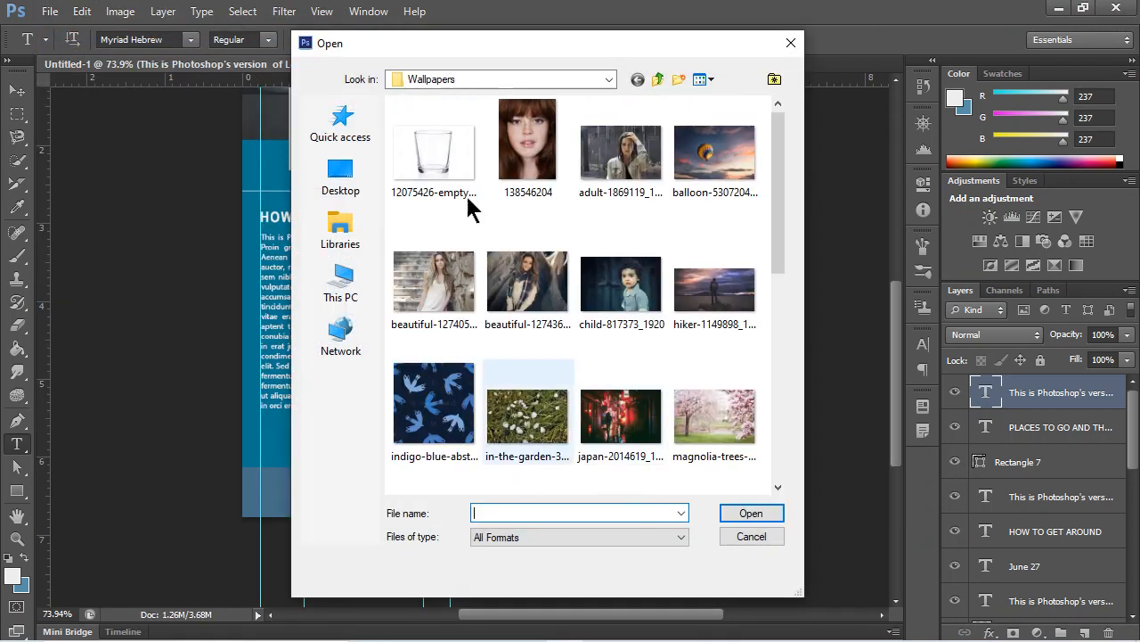
left_click(339, 181)
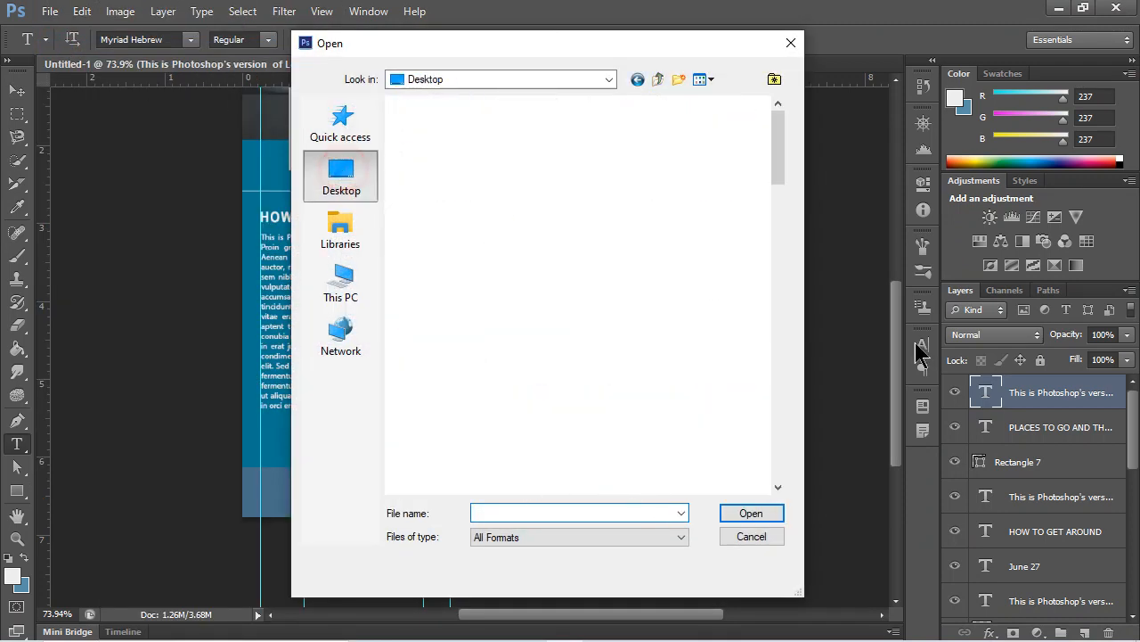
scroll(623, 365, "down", 3)
scroll(585, 332, "down", 5)
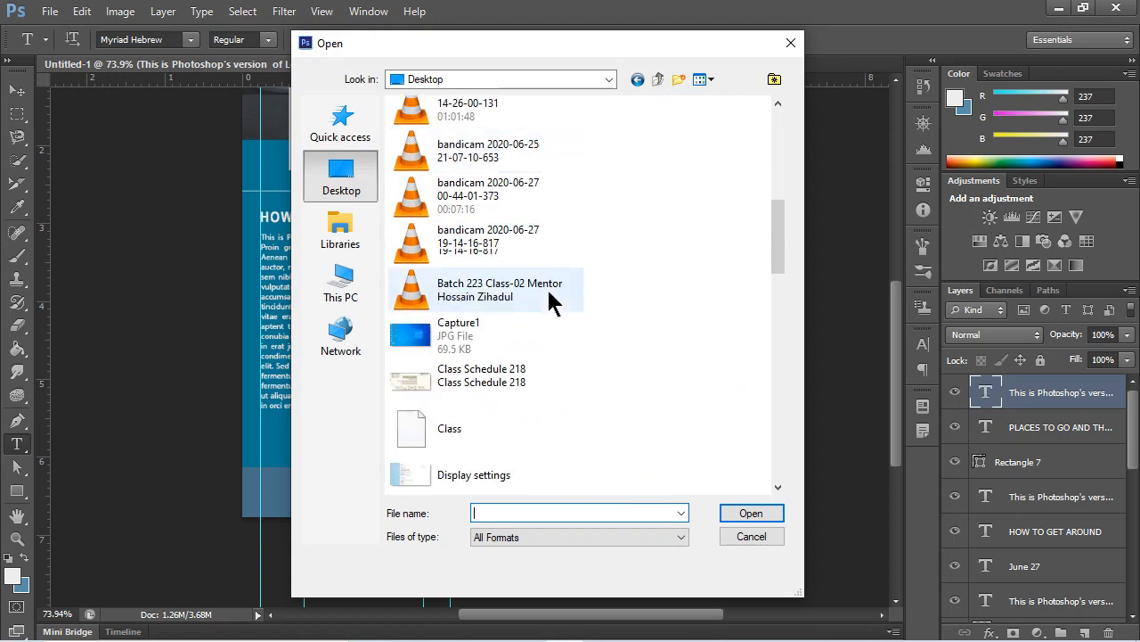
left_click(487, 481)
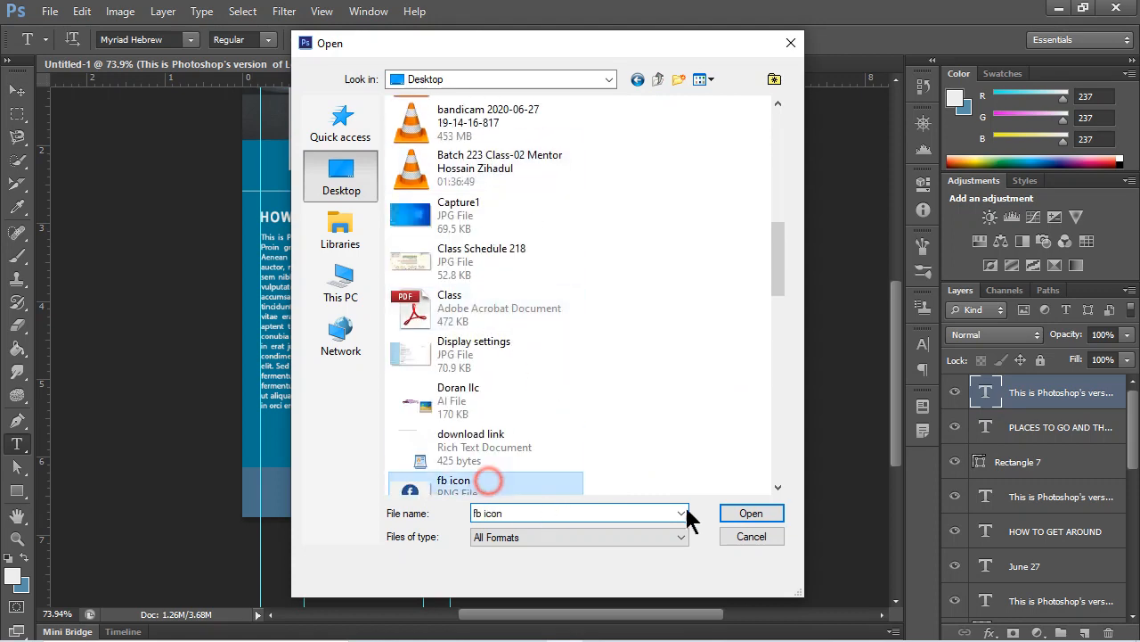
left_click(751, 512)
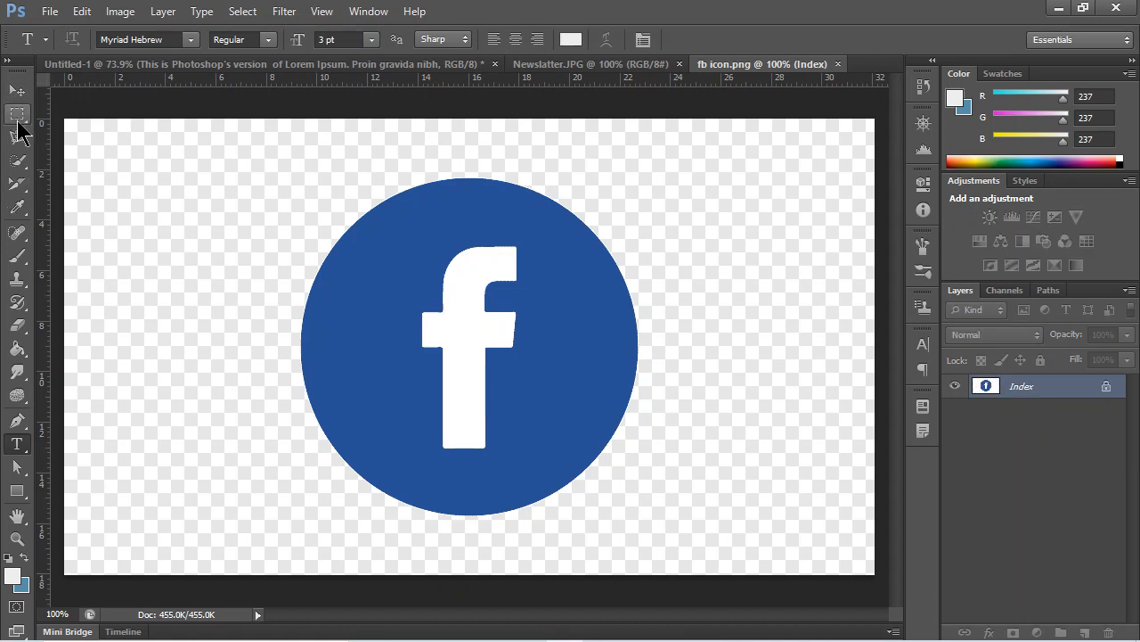
Make a rectangular marquee selection about 18 by 17 cm around the circular Facebook icon.
left_click(17, 114)
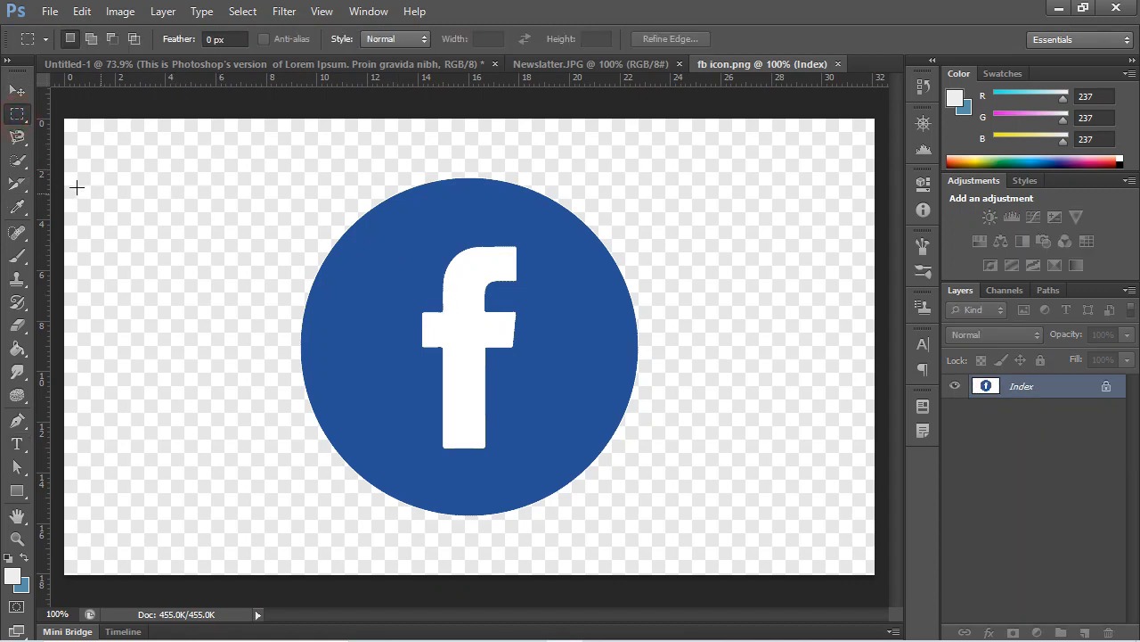
left_click_drag(231, 119, 687, 550)
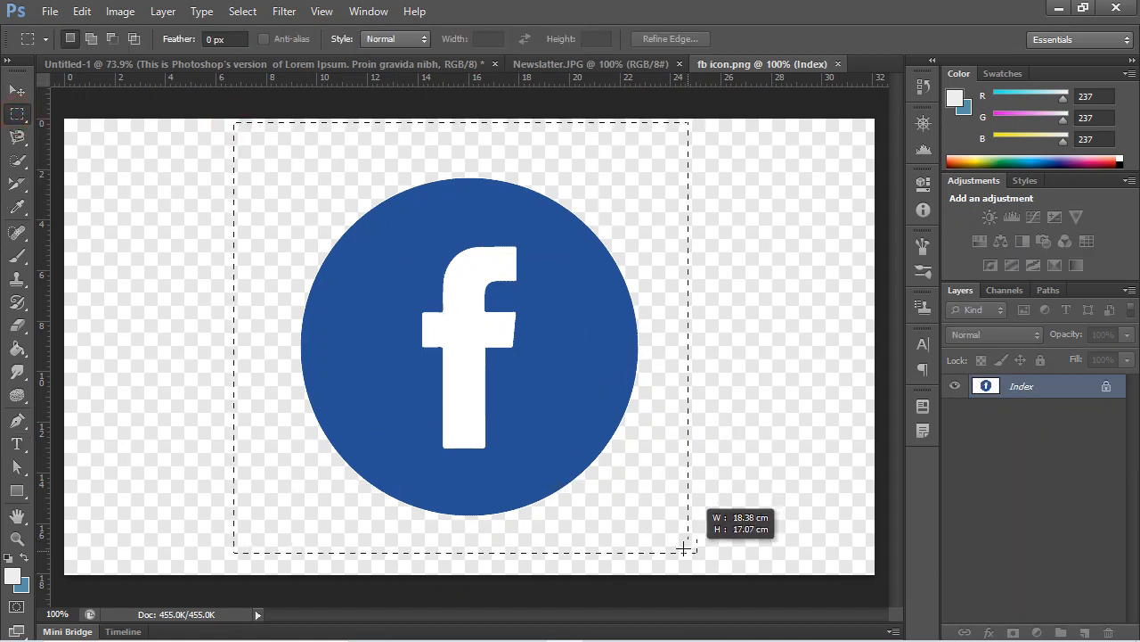
key("ctrl+d")
key("ctrl+z")
Try to move the selected Facebook icon into the Untitled-1 newsletter, delete the added layer, and return to fb icon.png.
left_click(17, 90)
left_click_drag(481, 379, 345, 436)
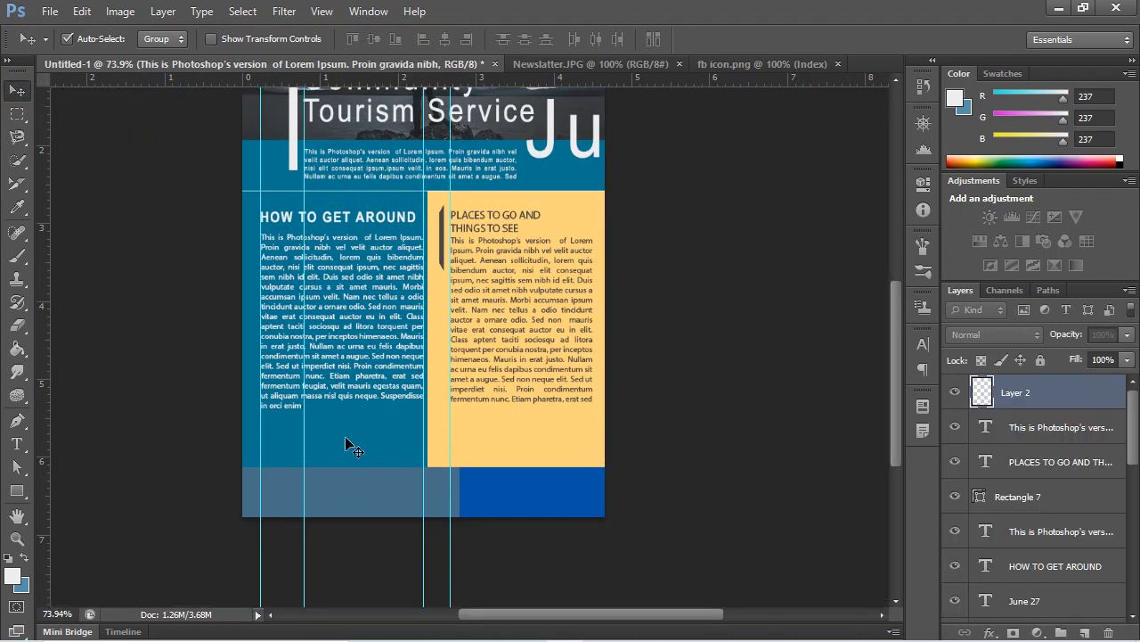
key("Delete")
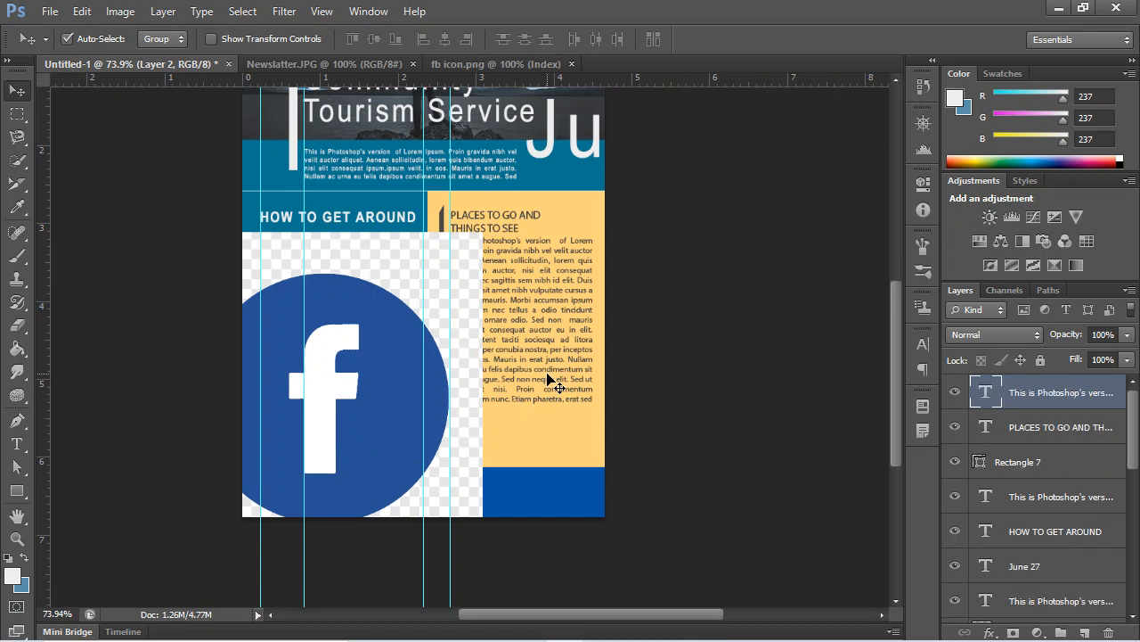
left_click(759, 60)
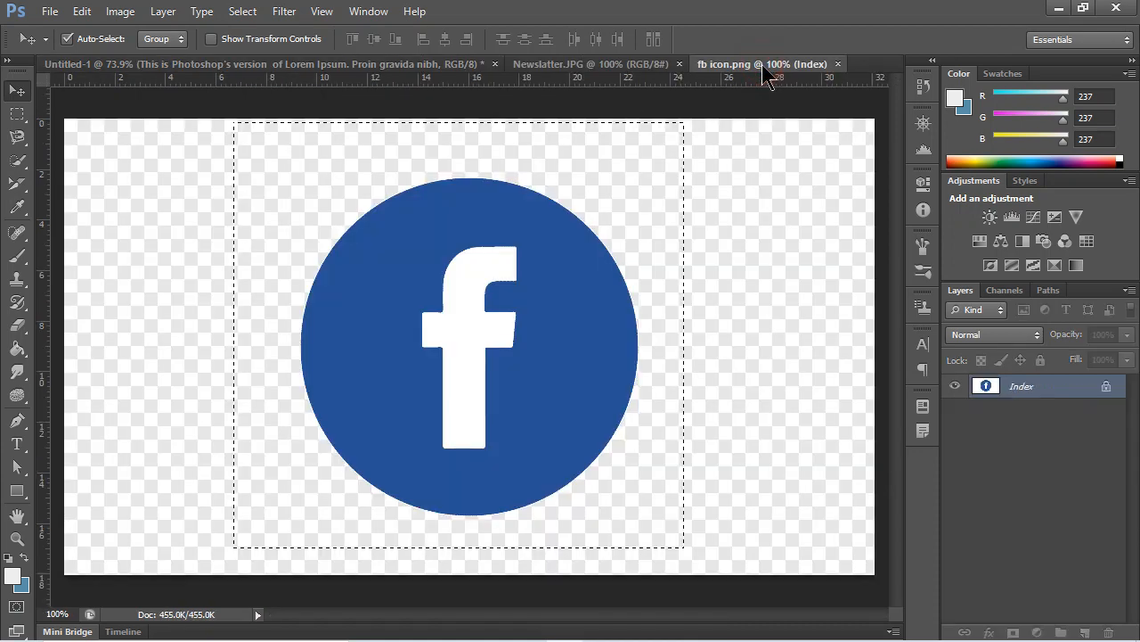
Clear the rectangular selection in fb icon.png and select the blue circle around the letter f with the Magic Wand tool.
key("ctrl+d")
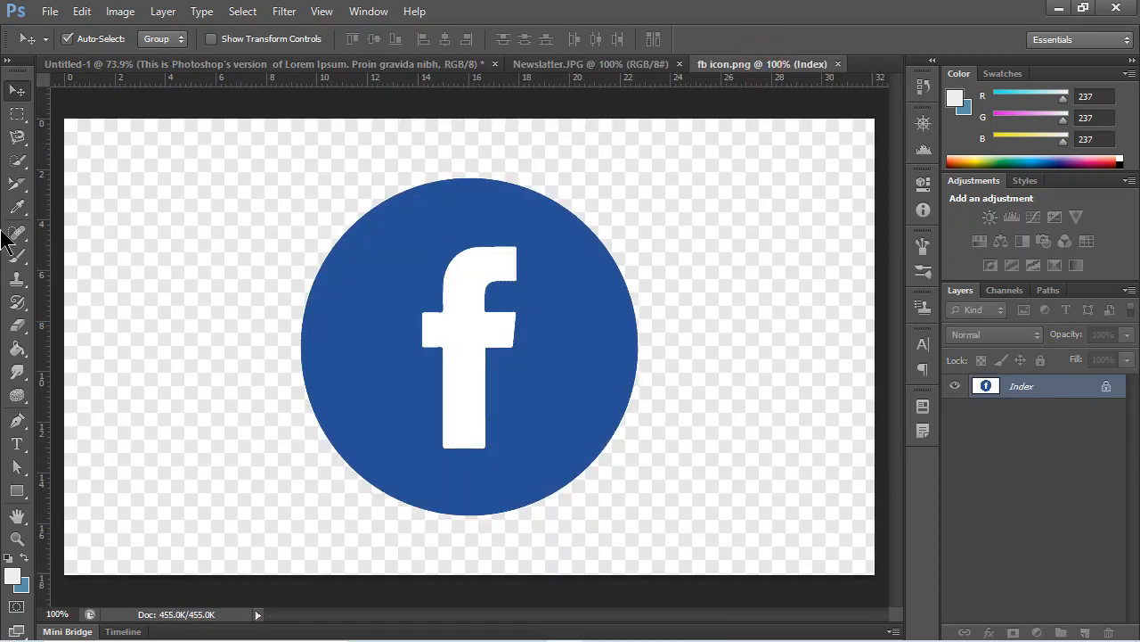
right_click(16, 113)
left_click(70, 129)
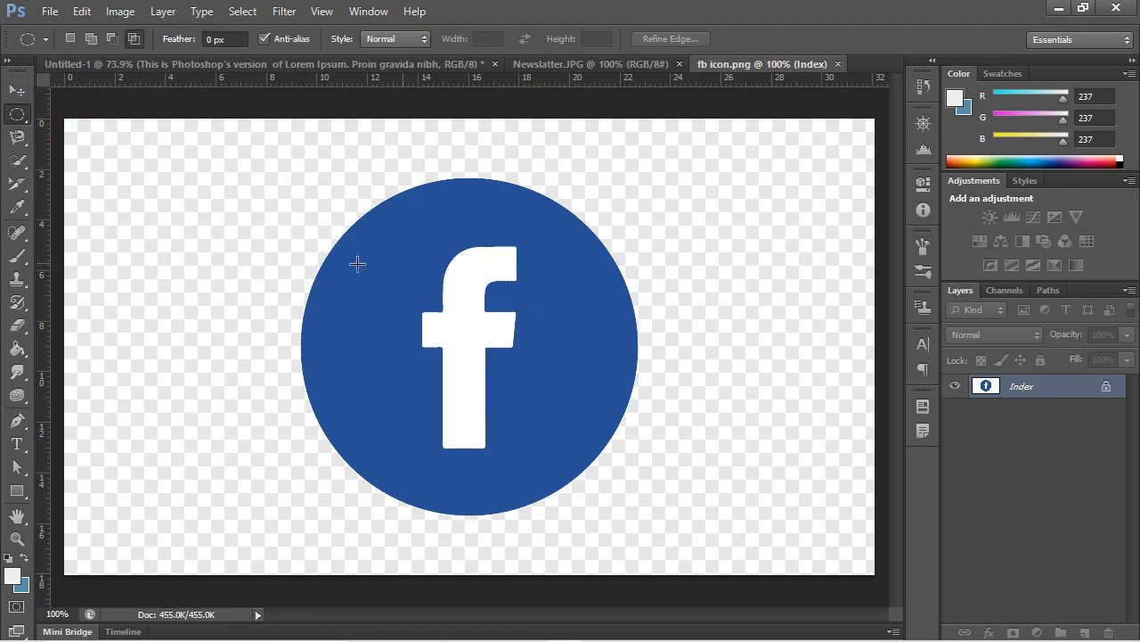
key("alt")
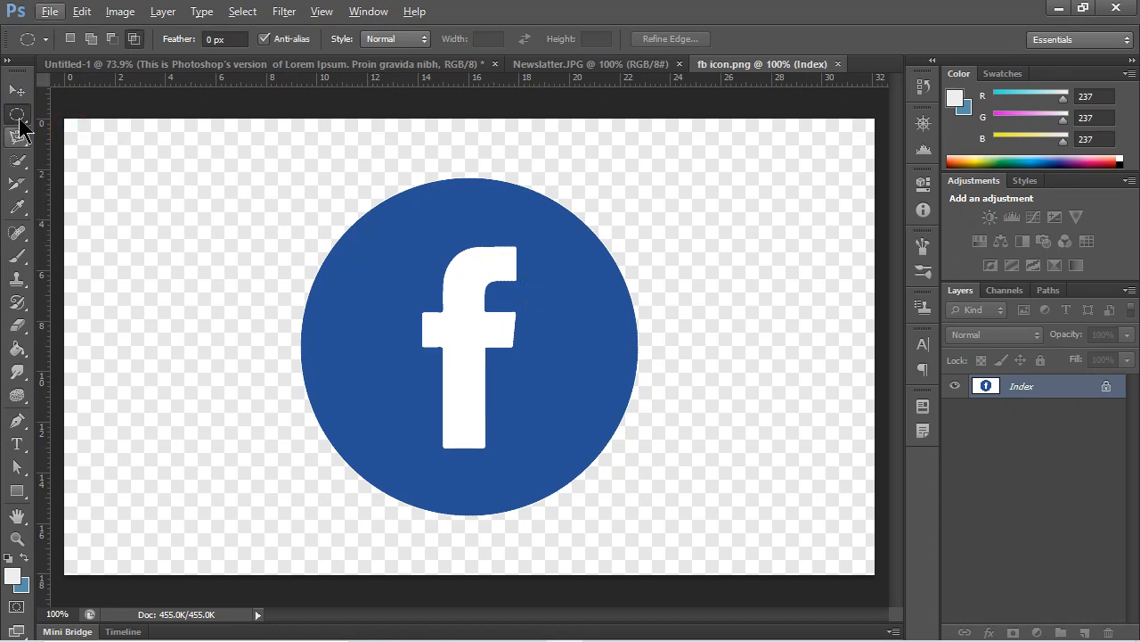
left_click(17, 160)
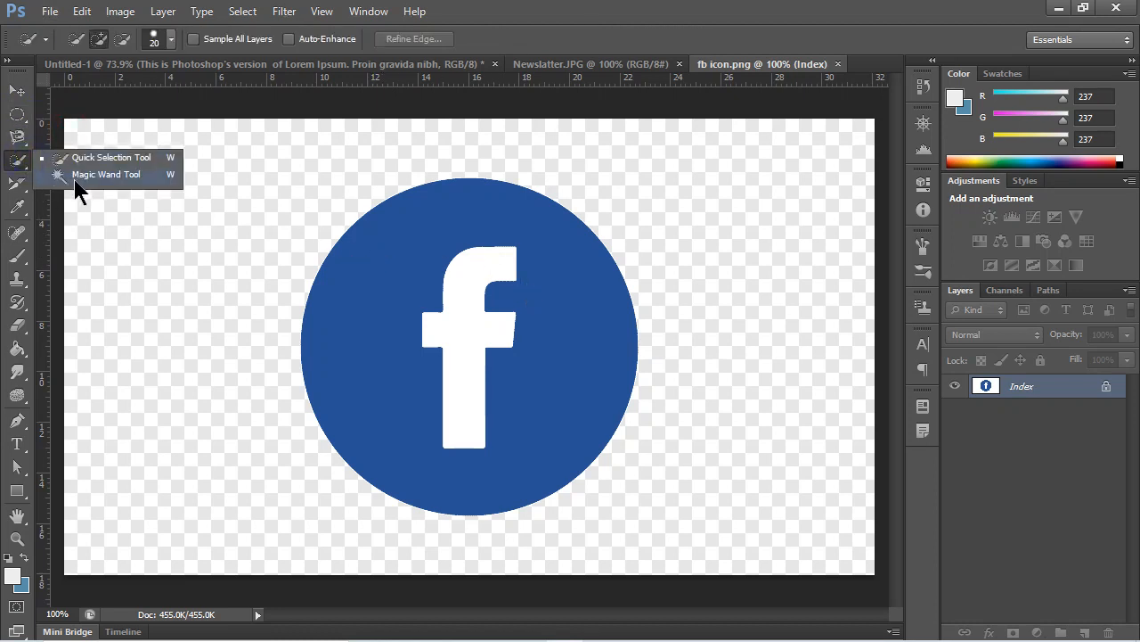
left_click(76, 176)
left_click(362, 263)
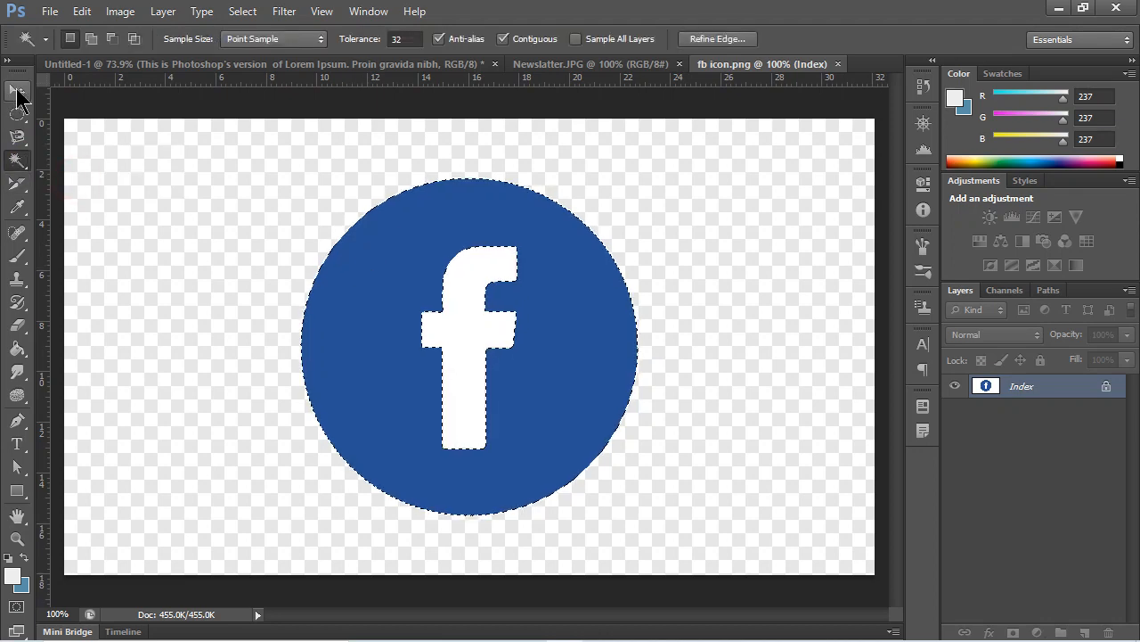
Move the selected Facebook shape into the Untitled-1 newsletter and scale it proportionally to about 10.8%.
left_click(18, 91)
left_click_drag(381, 258, 293, 407)
left_click_drag(287, 495, 291, 493)
key("ctrl+t")
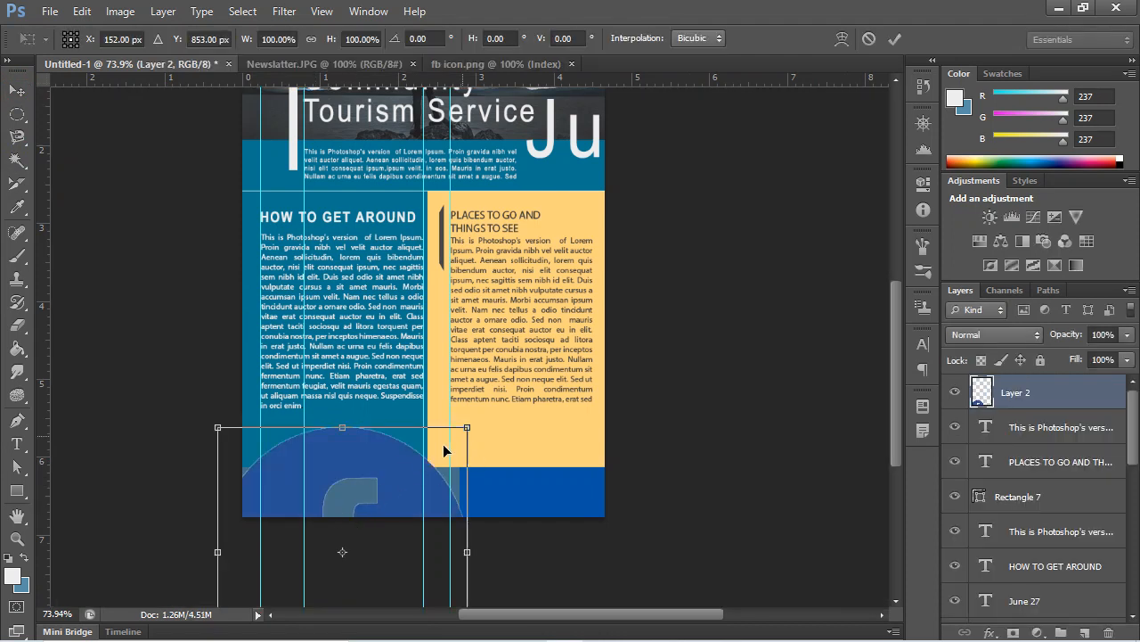
left_click_drag(475, 424, 385, 504)
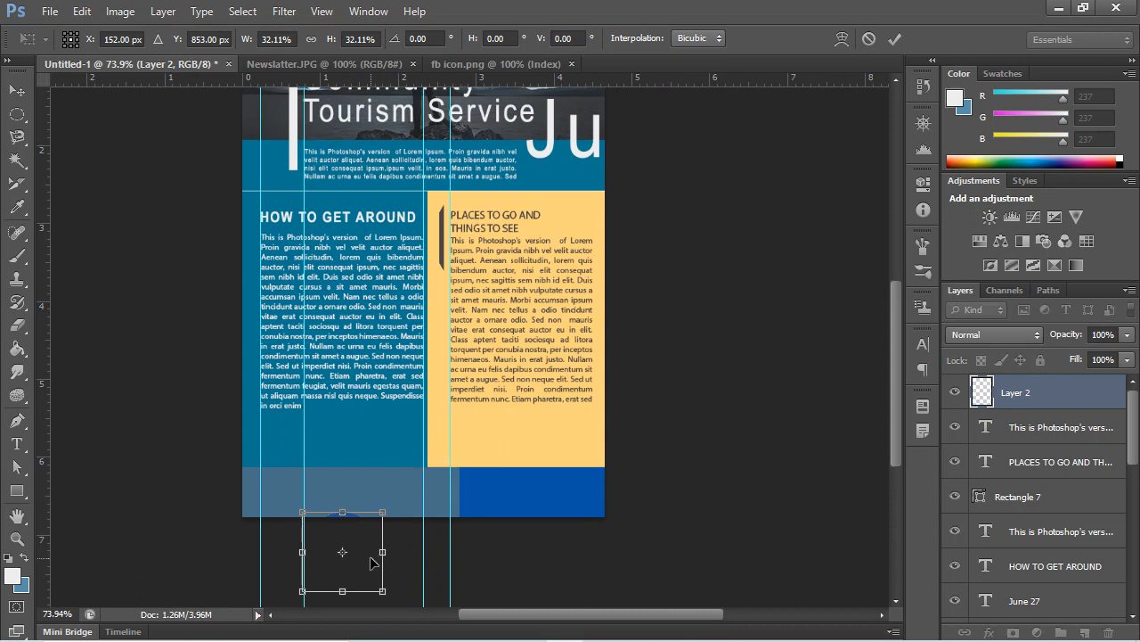
left_click_drag(370, 561, 355, 488)
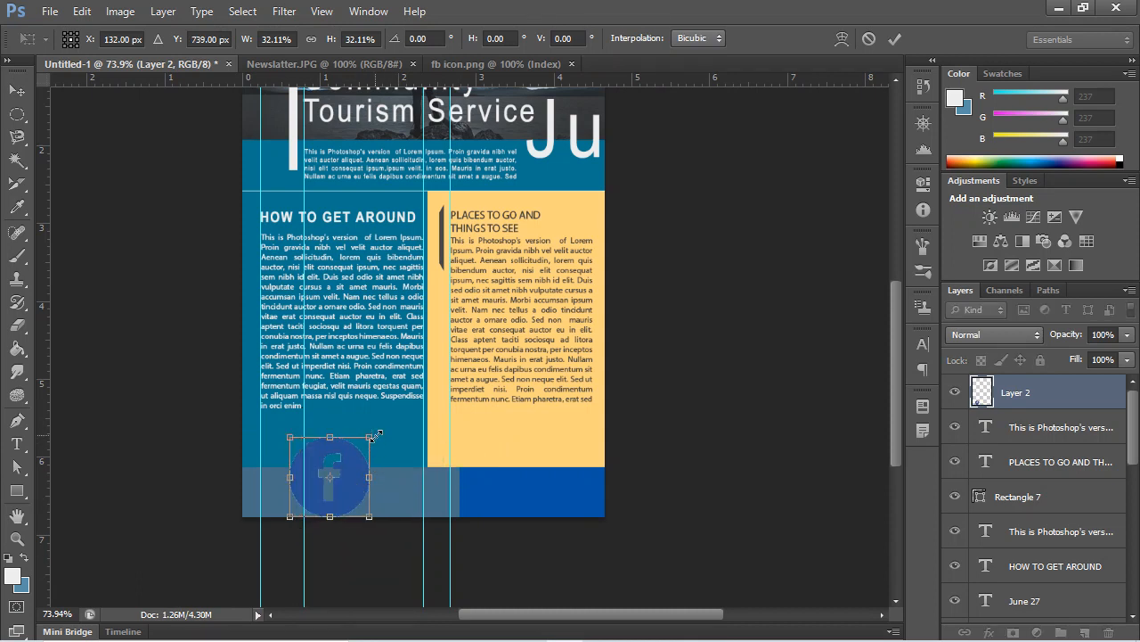
left_click_drag(374, 435, 294, 495)
key("ctrl+z")
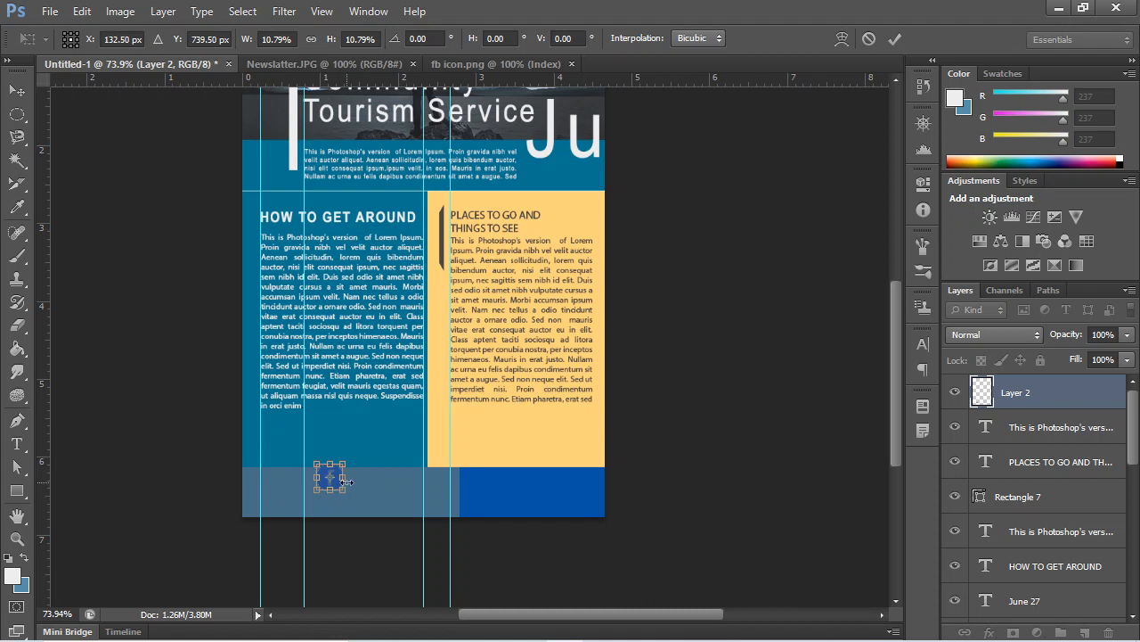
Nudge the Facebook icon into the grey-blue footer bar just inside the first vertical guide and apply the transform.
key("shift+Left")
key("shift+Left")
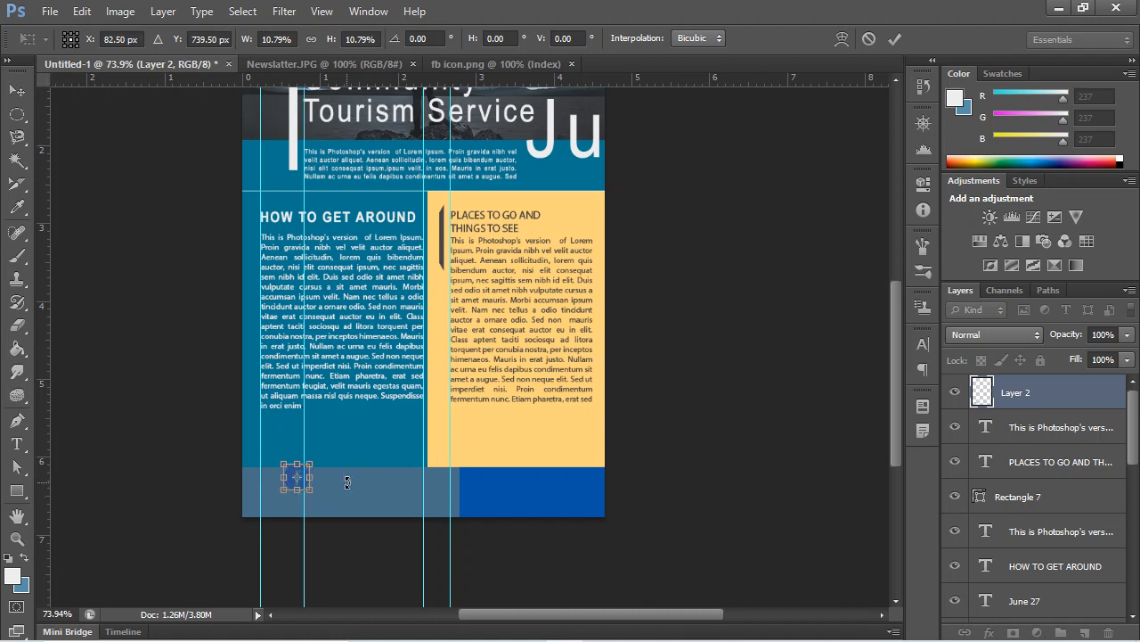
key("shift+Left")
key("shift+Left")
key("shift+Left")
key("shift+Down")
key("shift+Down")
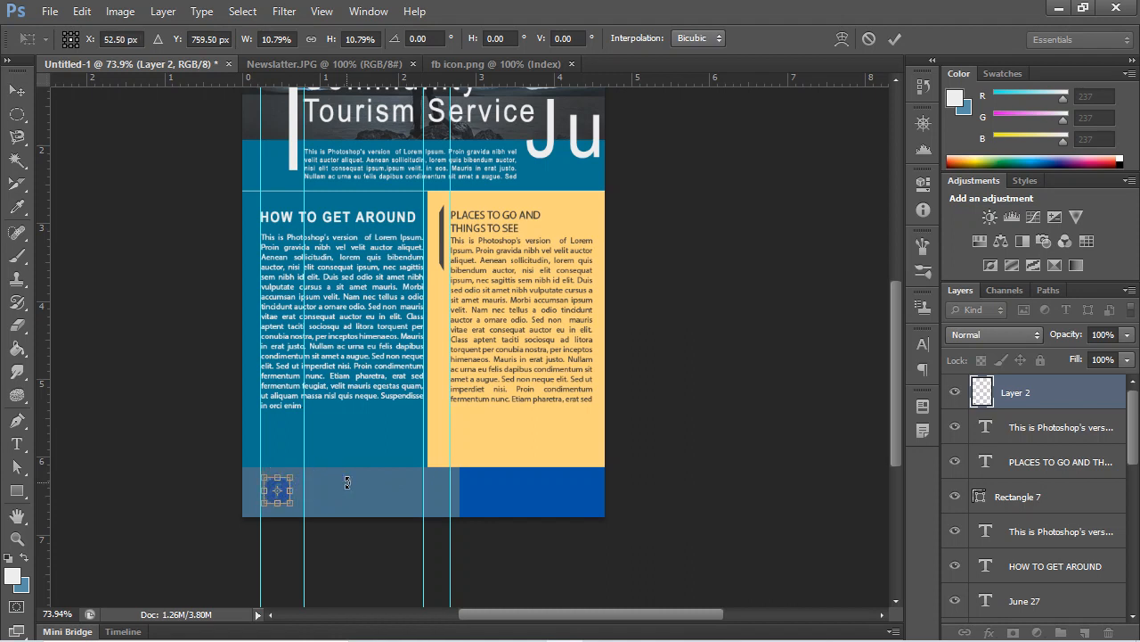
key("Return")
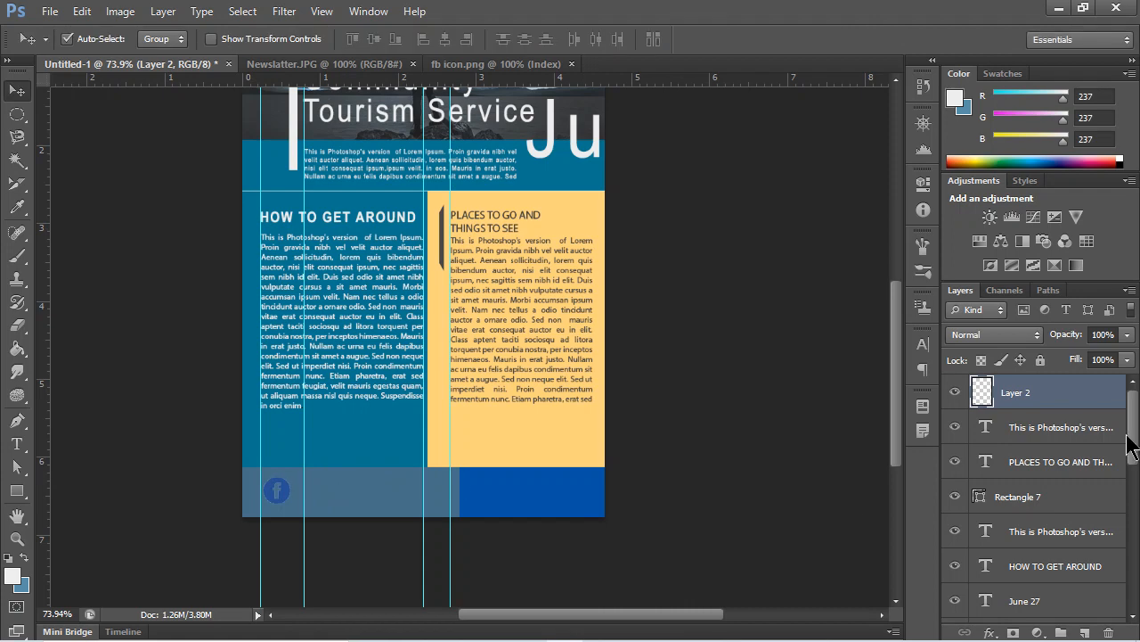
Add a white (ffffff) Color Overlay to the Facebook icon layer.
double_click(1075, 391)
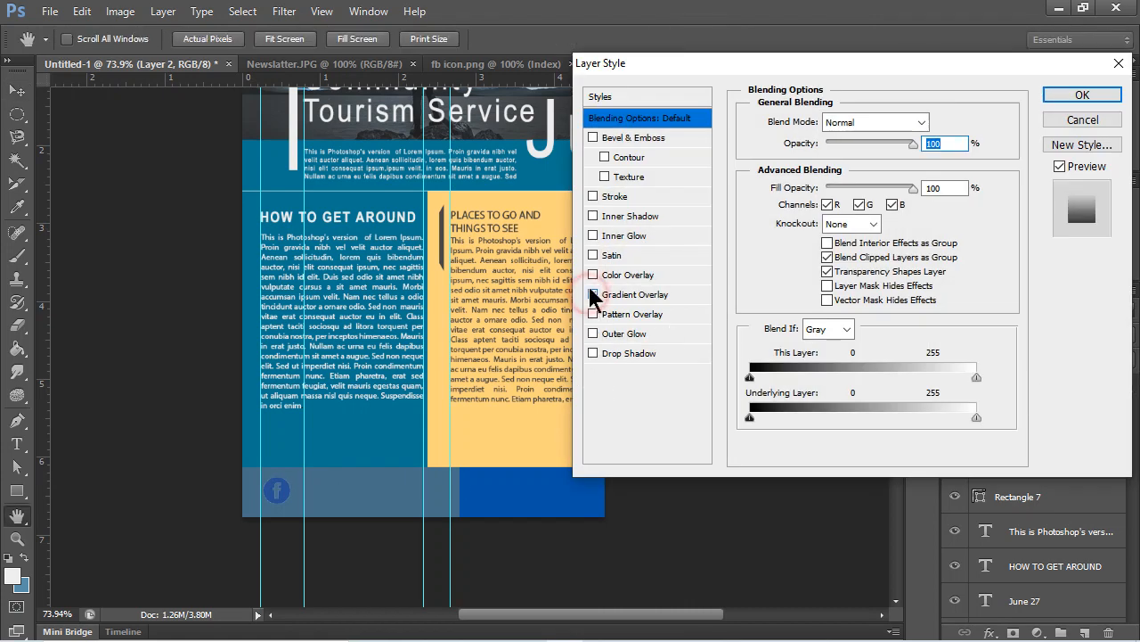
left_click(593, 294)
left_click(593, 274)
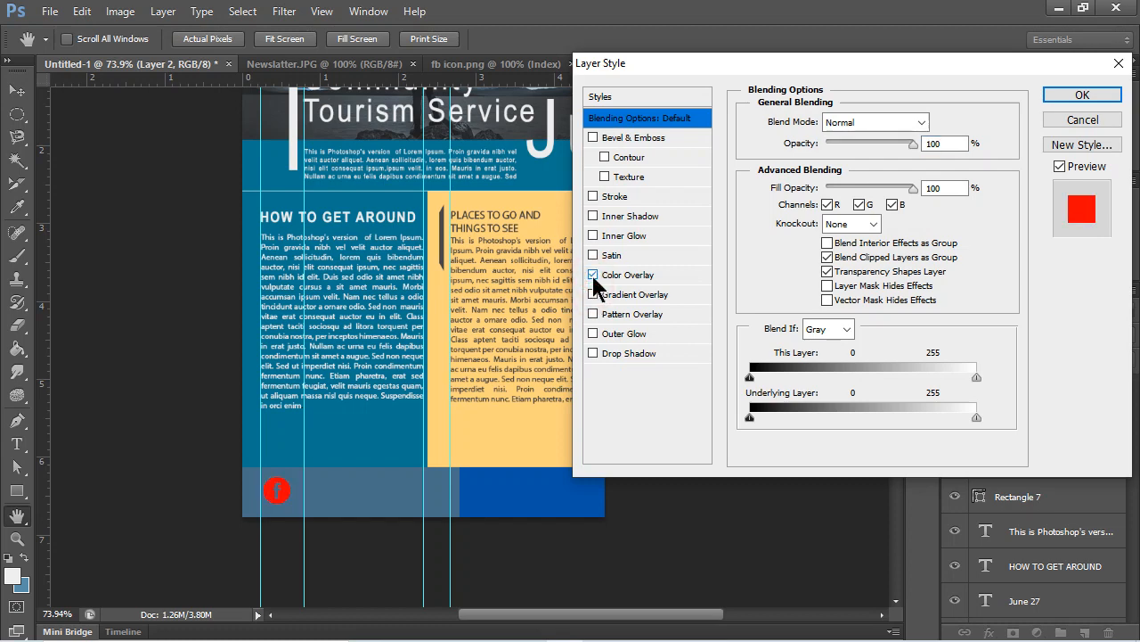
left_click(661, 275)
left_click(939, 122)
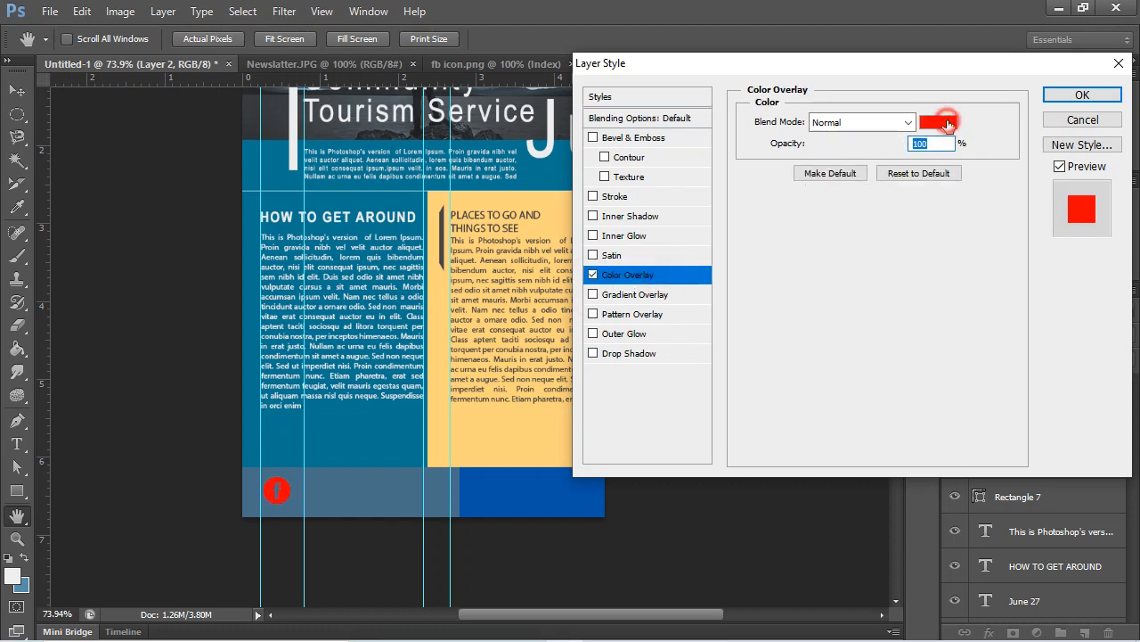
left_click(614, 240)
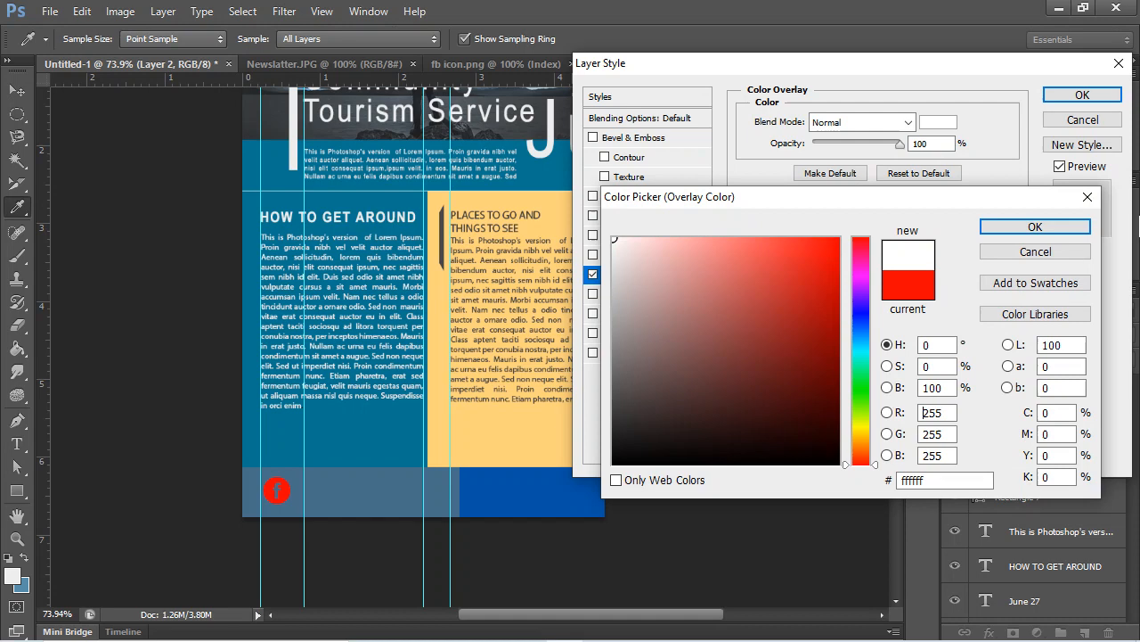
left_click(1011, 225)
left_click(1078, 95)
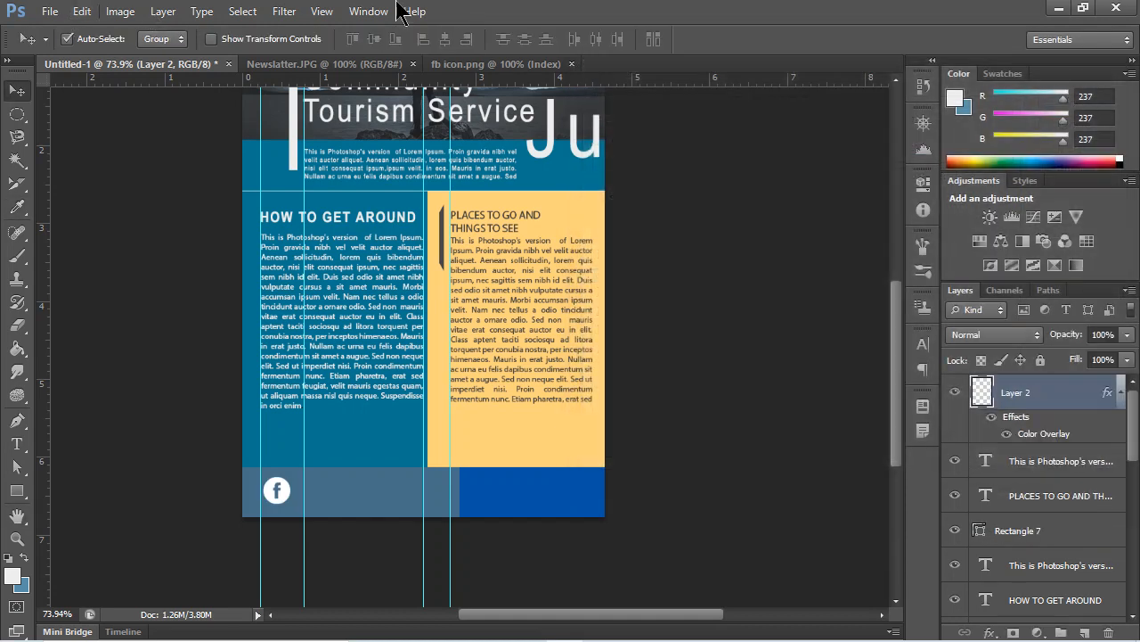
Close fb icon.png, dismiss the desktop Version history window, and open the pngtree Instagram icon file as a new document.
left_click(572, 64)
left_click(1061, 9)
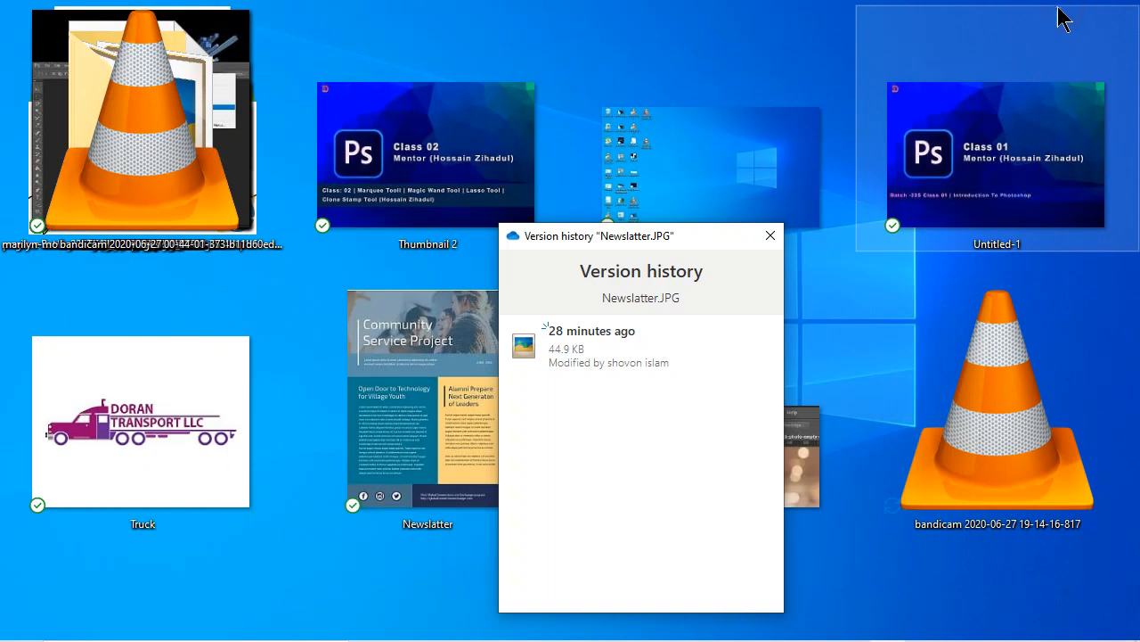
left_click(768, 237)
scroll(764, 326, "down", 3, "ctrl")
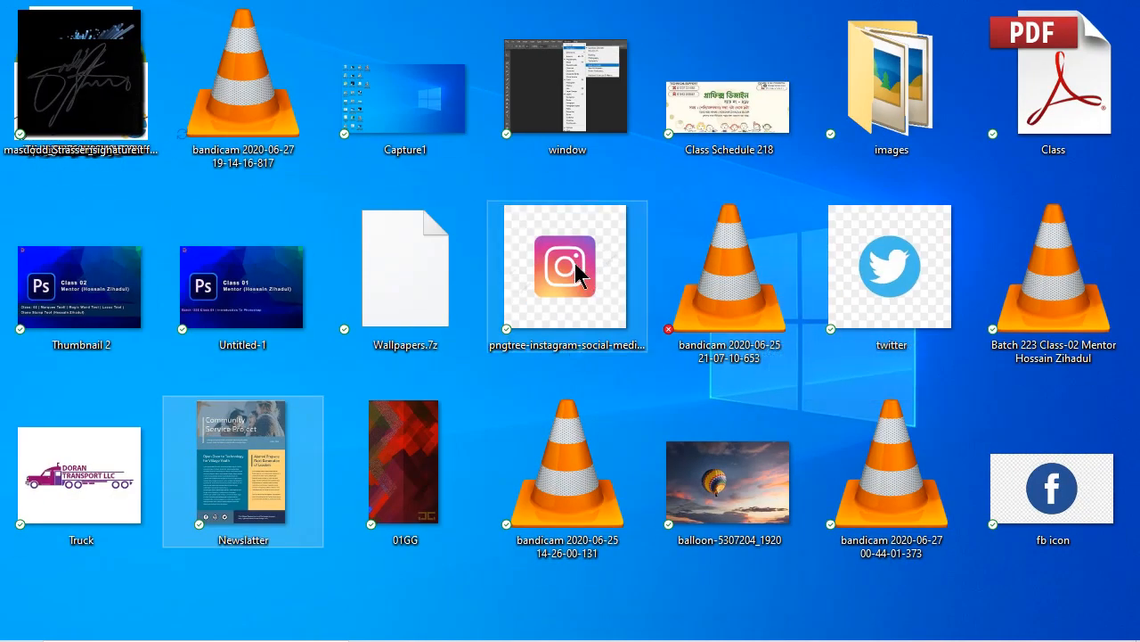
left_click_drag(580, 267, 504, 521)
key("alt+Tab")
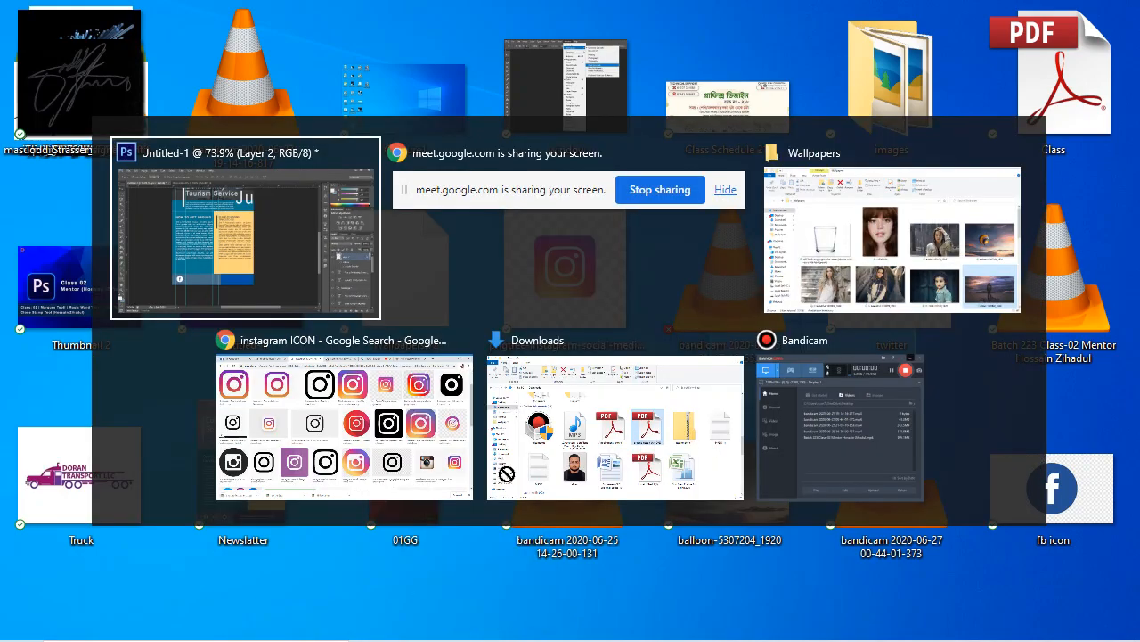
left_click_drag(504, 521, 523, 57)
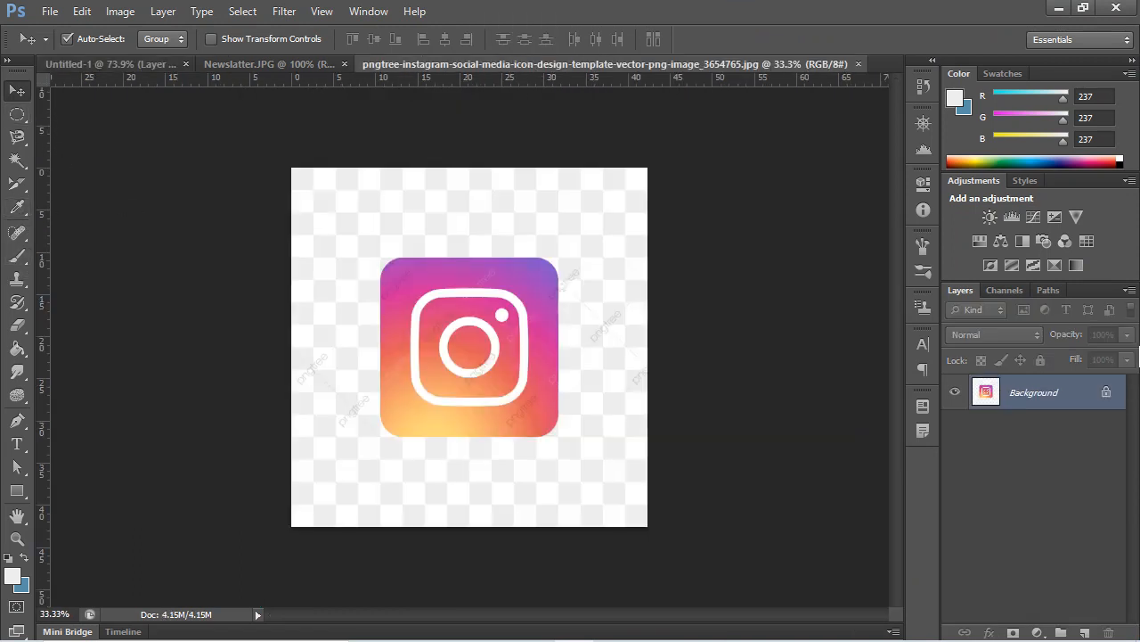
Make a rectangular marquee selection about 20 by 20 cm over the Instagram icon, leaving out its rounded corners.
double_click(1072, 390)
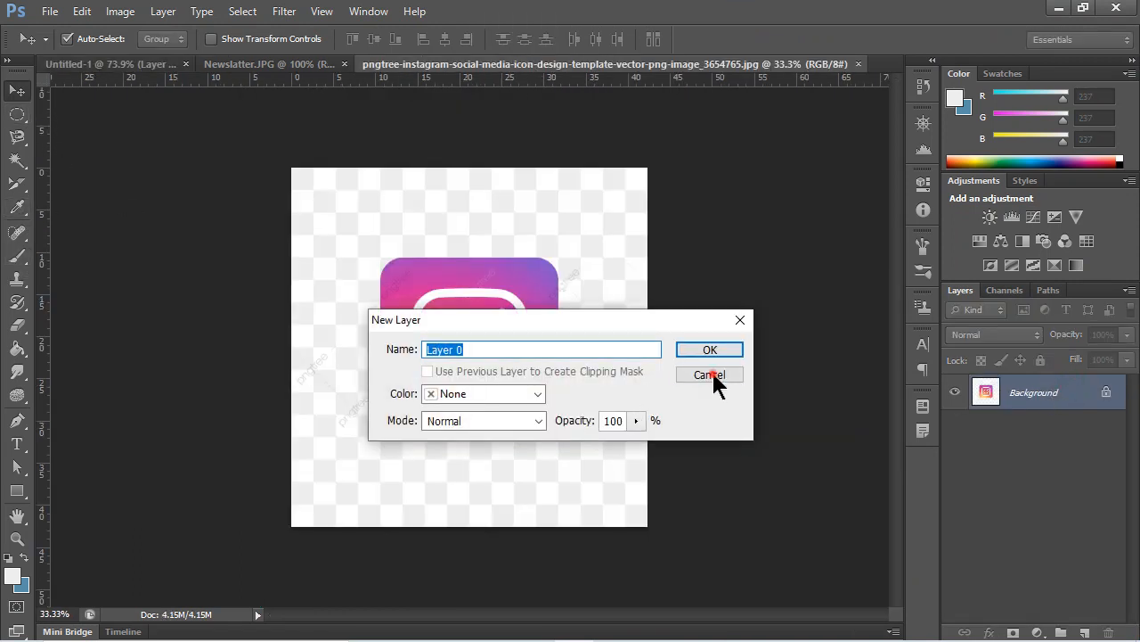
left_click(713, 375)
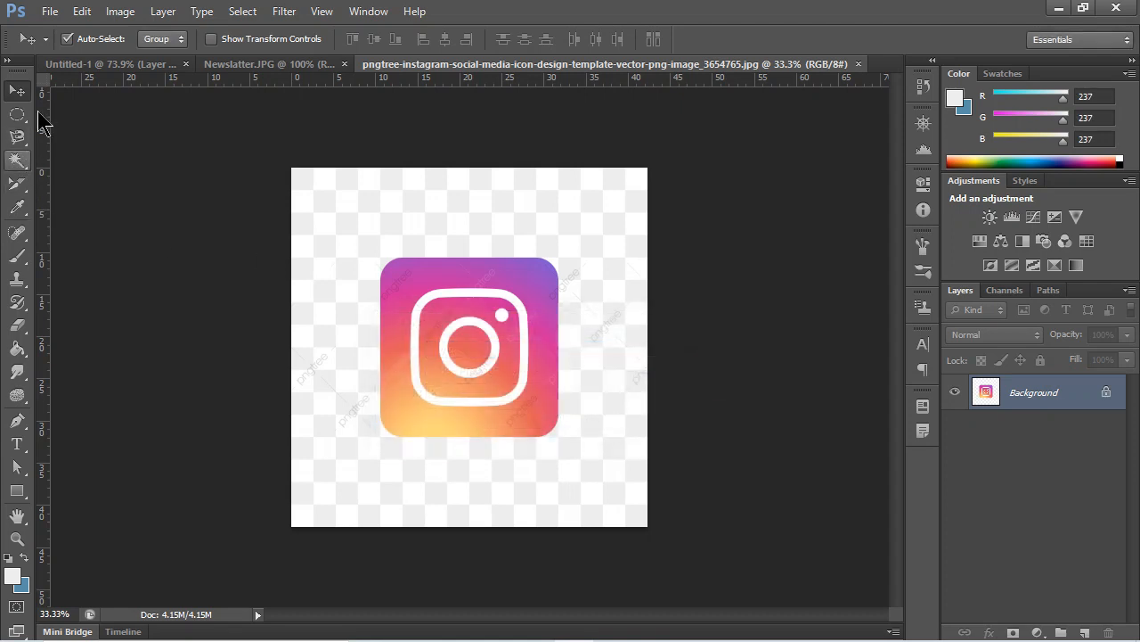
left_click(16, 161)
left_click(17, 114)
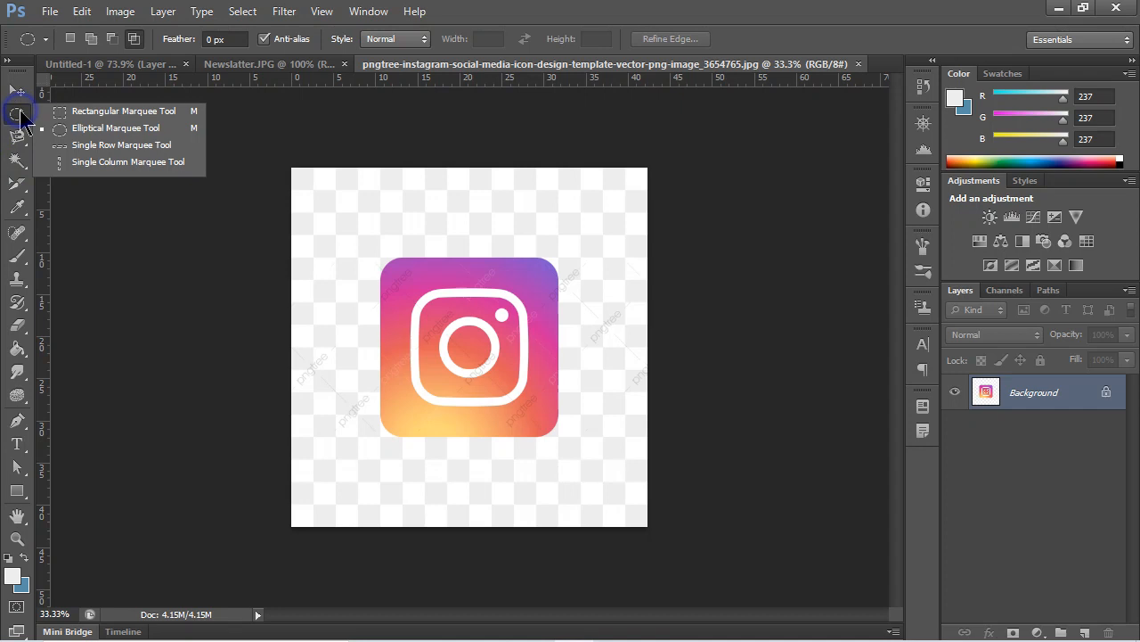
left_click(87, 112)
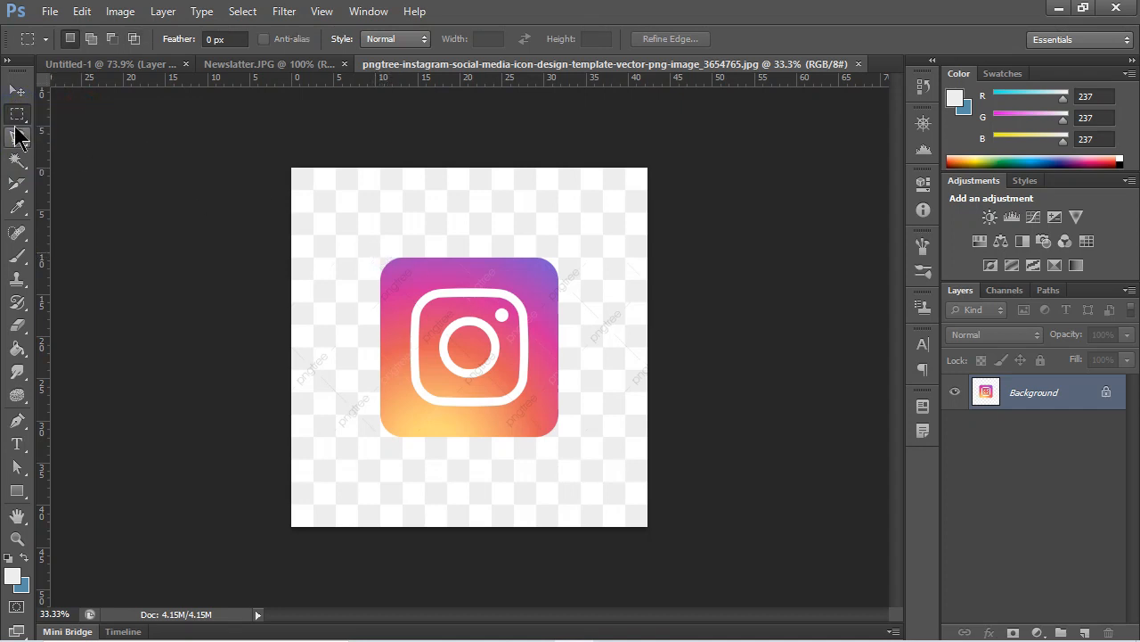
left_click(16, 123)
left_click(86, 109)
left_click_drag(387, 257, 551, 431)
left_click_drag(523, 351, 522, 353)
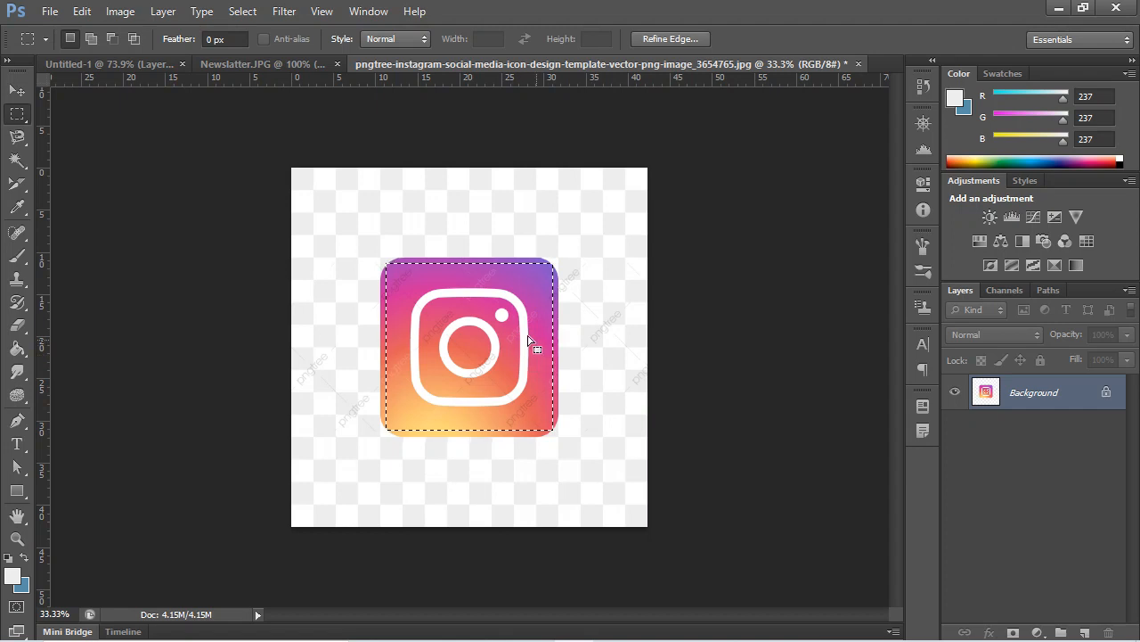
Try to place the selected Instagram icon in the newsletter footer beside the Facebook icon, scaled to about 8.2%.
left_click(13, 93)
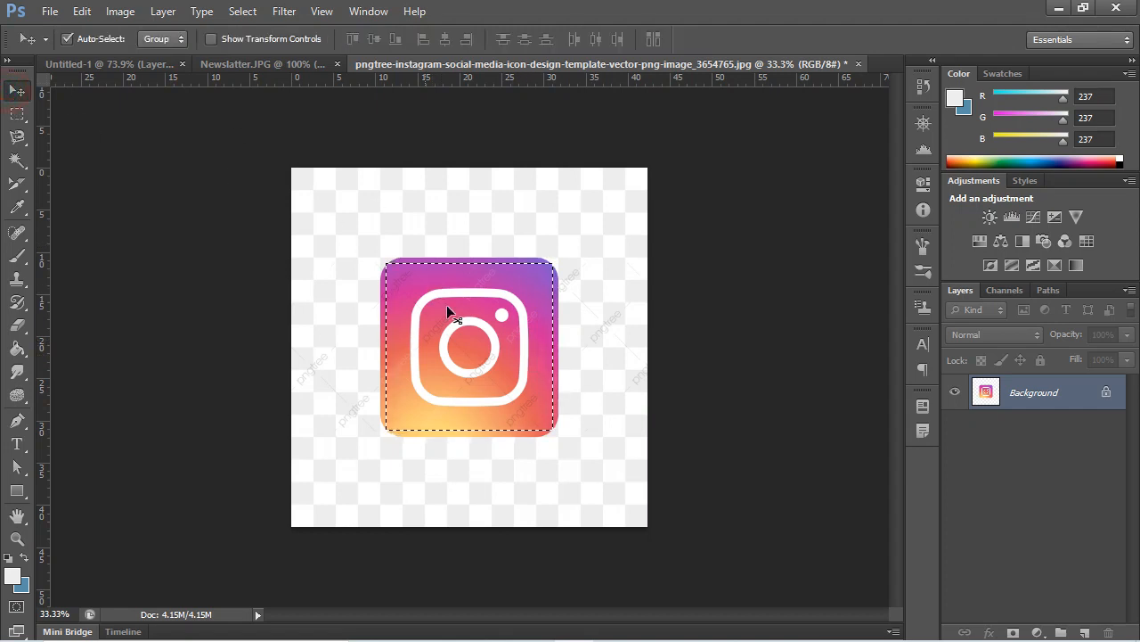
left_click_drag(483, 389, 484, 389)
left_click_drag(299, 169, 368, 449)
left_click_drag(343, 491, 347, 496)
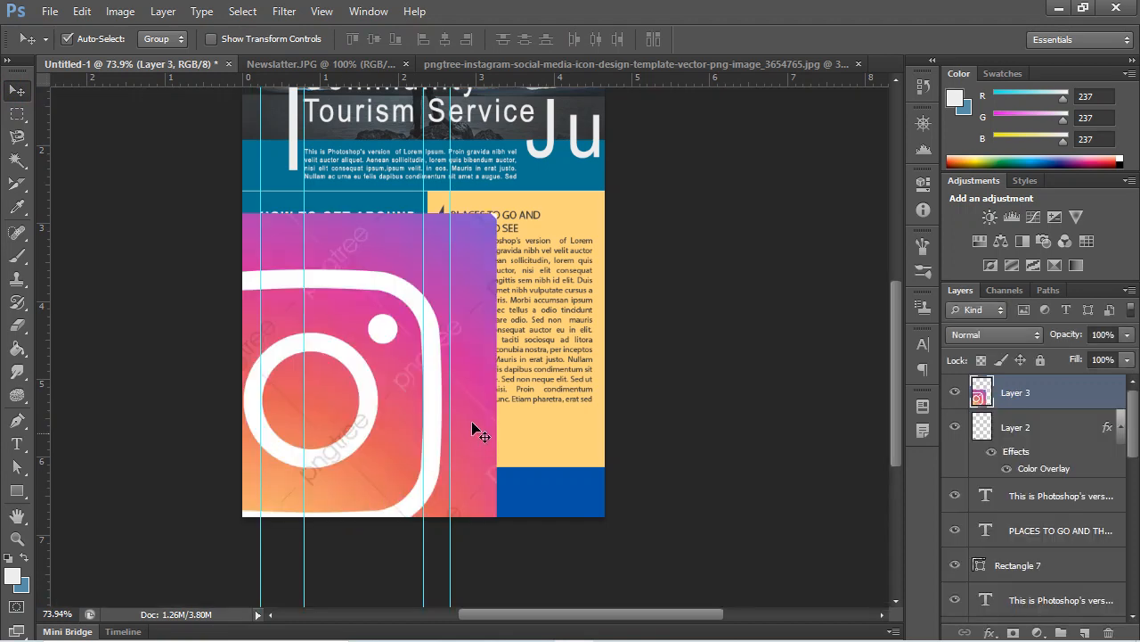
left_click_drag(420, 407, 525, 329)
key("ctrl+t")
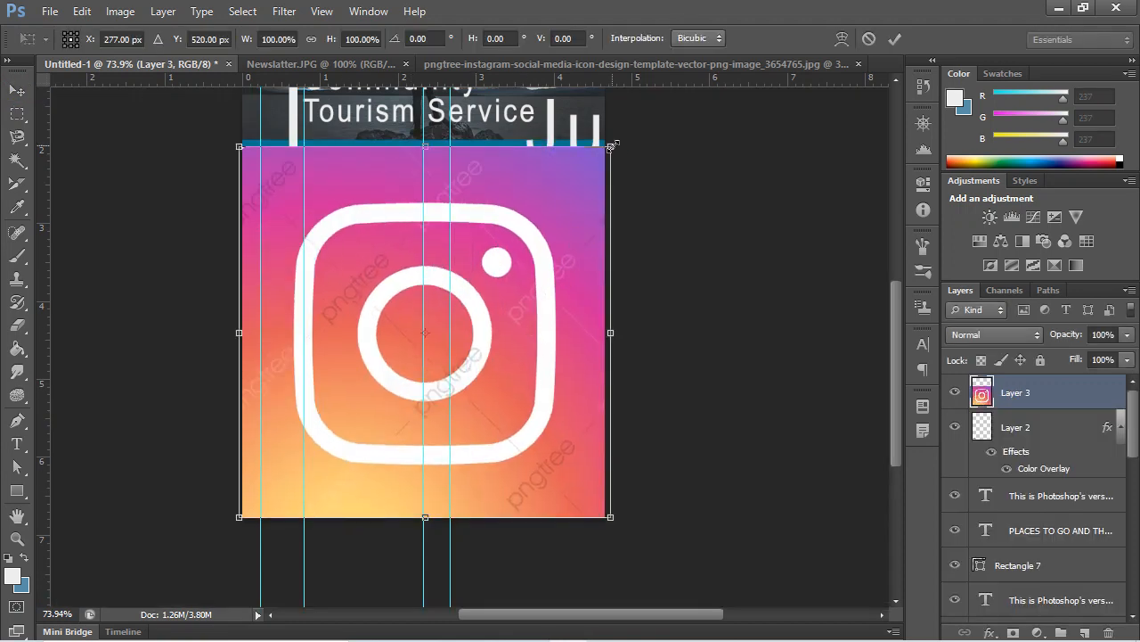
left_click_drag(611, 145, 344, 473)
key("Return")
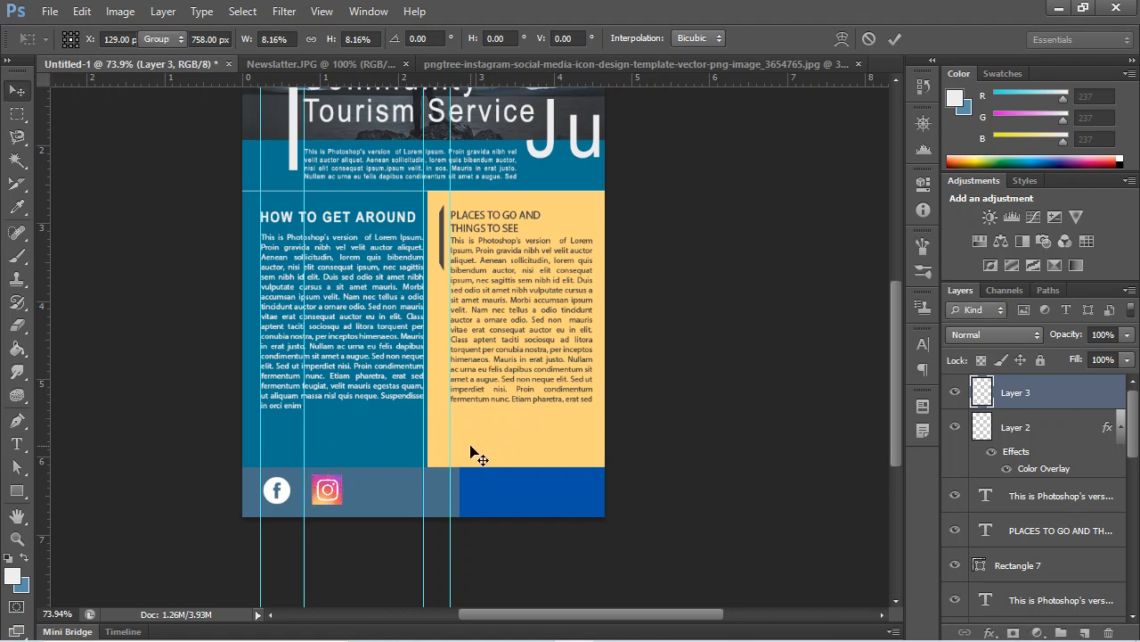
Delete the Instagram icon layer from the newsletter.
scroll(313, 481, "up", 5)
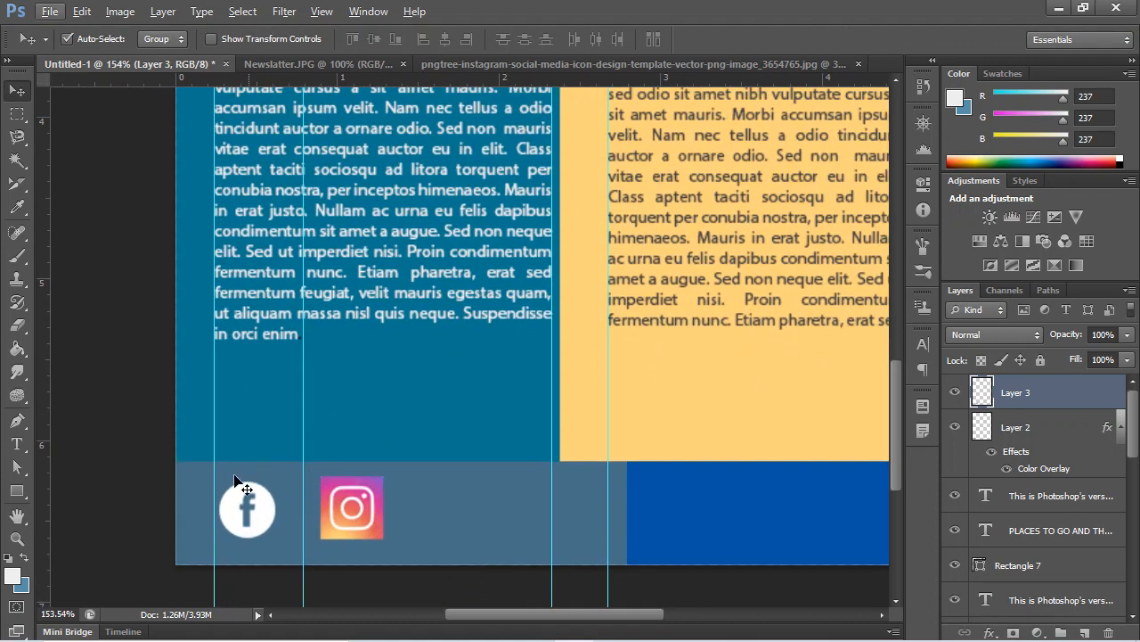
scroll(234, 481, "up", 2)
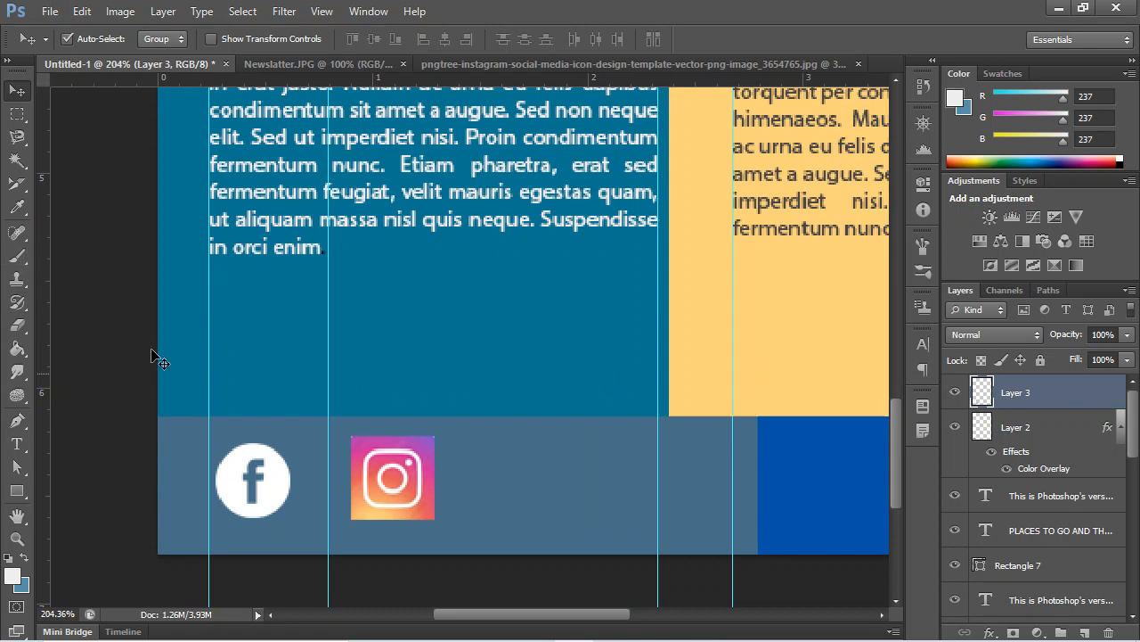
key("Delete")
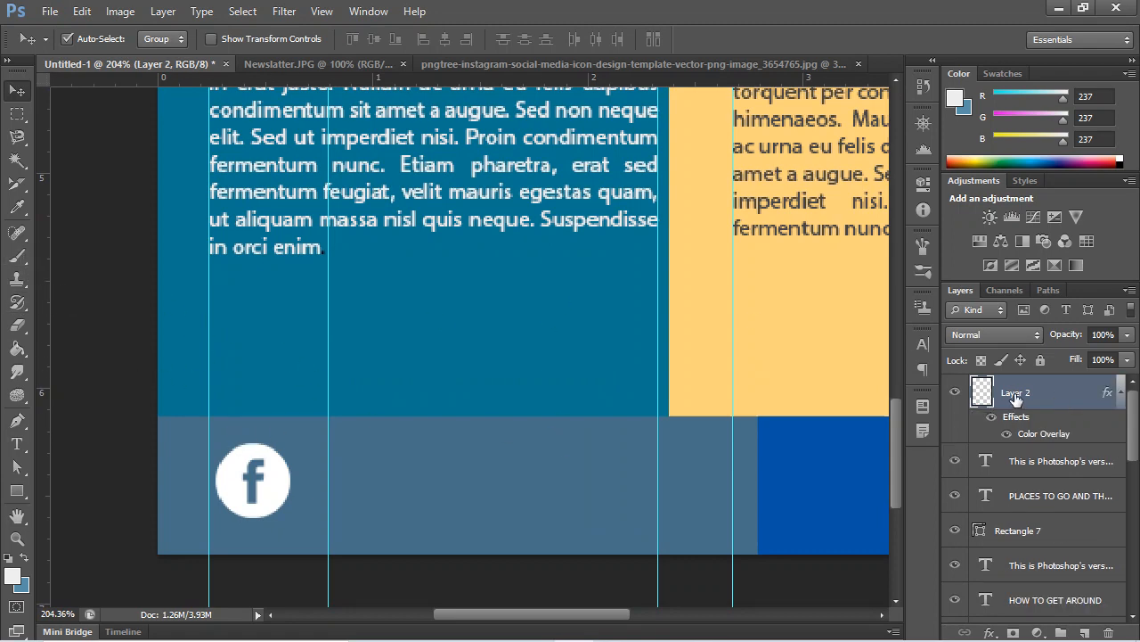
Switch to Chrome and save Freepik's black Instagram logo from the image results to the desktop as 87390, a PNG image.
key("alt+Tab")
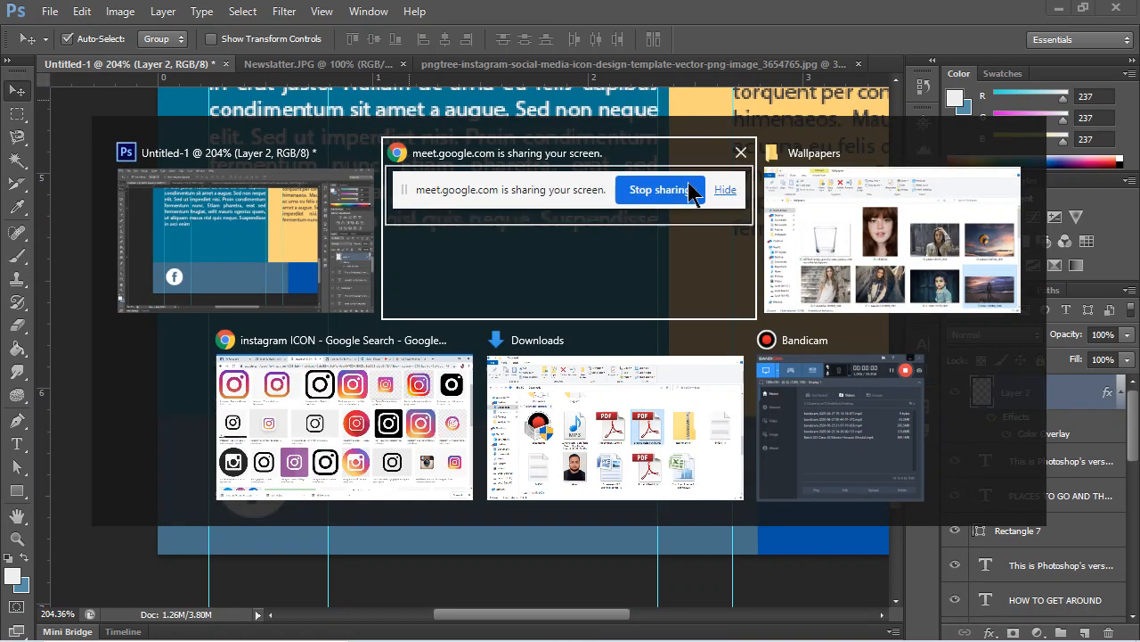
key("alt+Tab")
left_click(681, 243)
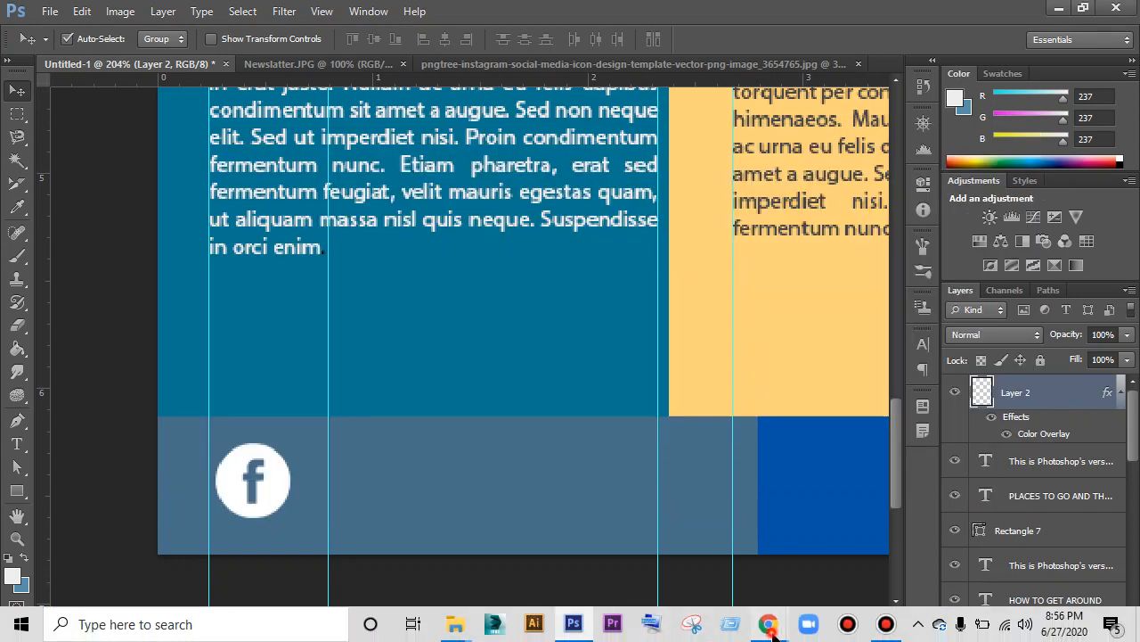
mouse_move(768, 625)
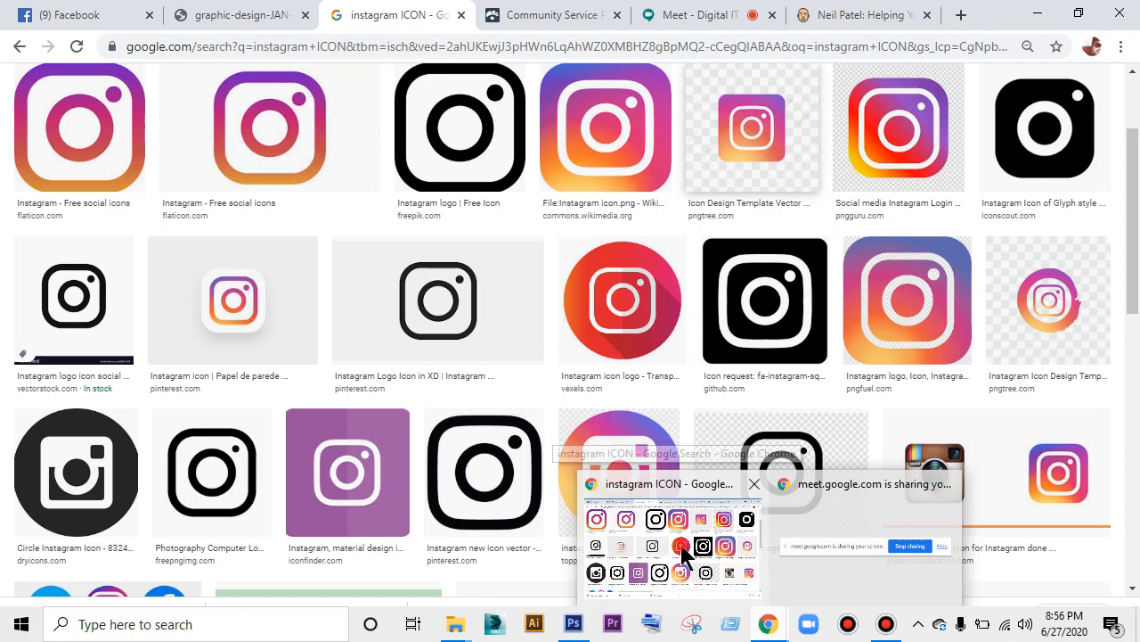
left_click(681, 545)
left_click(493, 138)
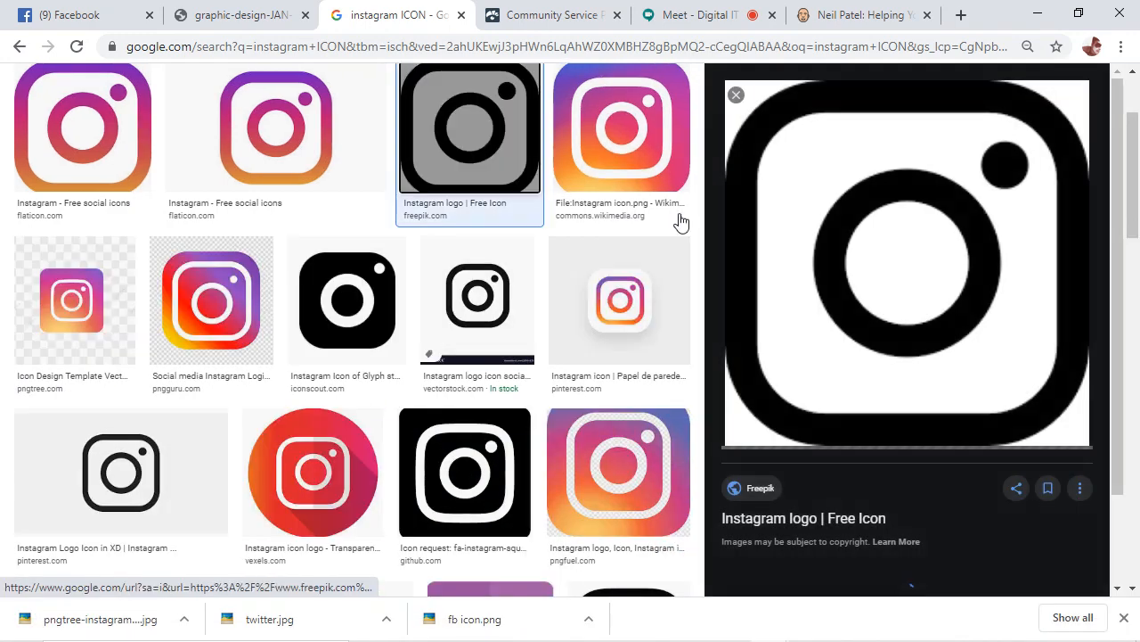
right_click(817, 309)
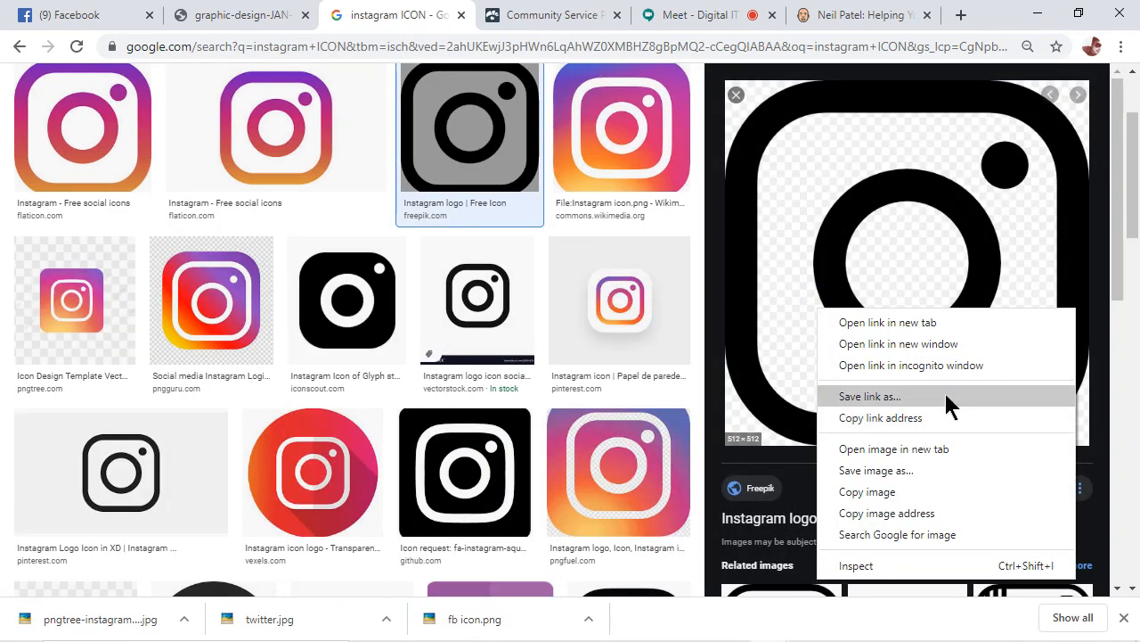
left_click(938, 467)
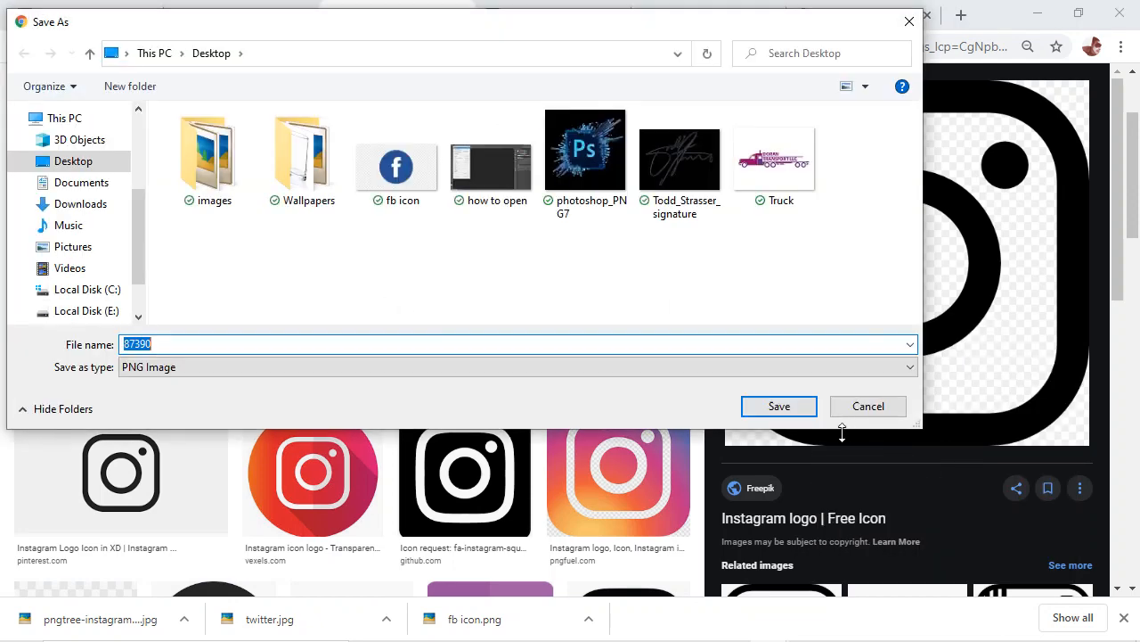
left_click(773, 407)
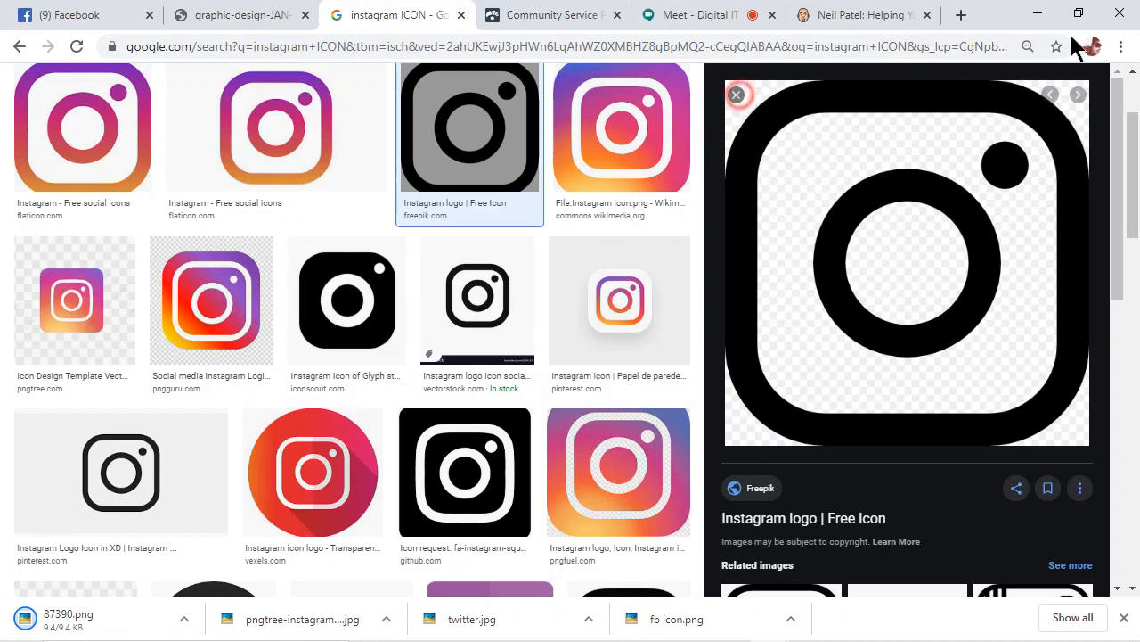
Return to Photoshop and close the pngtree Instagram icon document without saving its changes.
left_click(1043, 12)
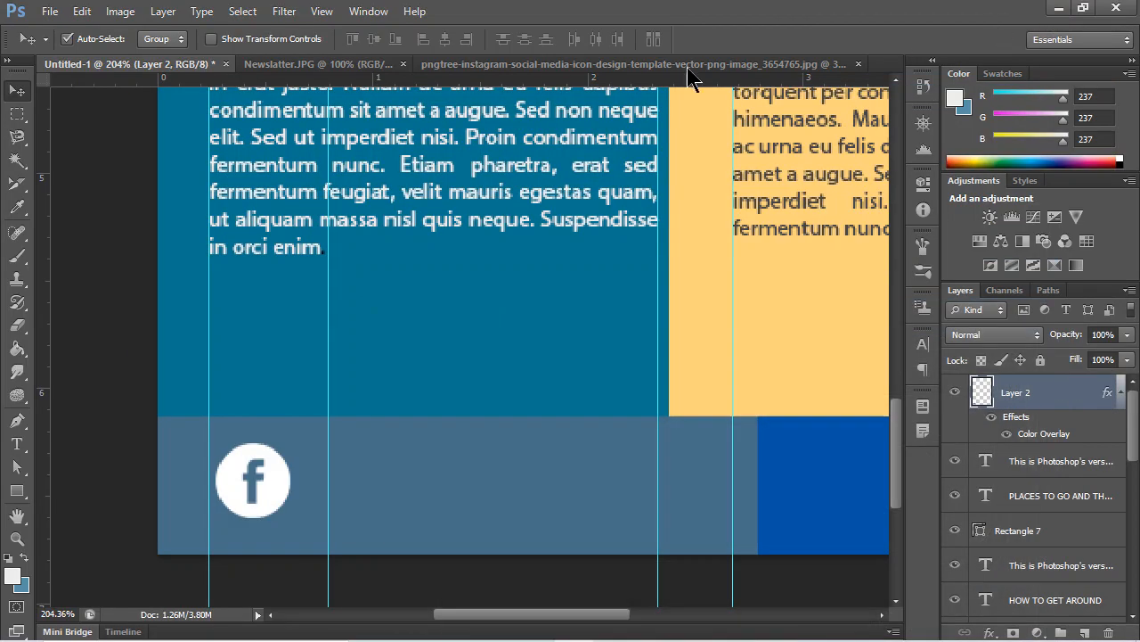
left_click(858, 65)
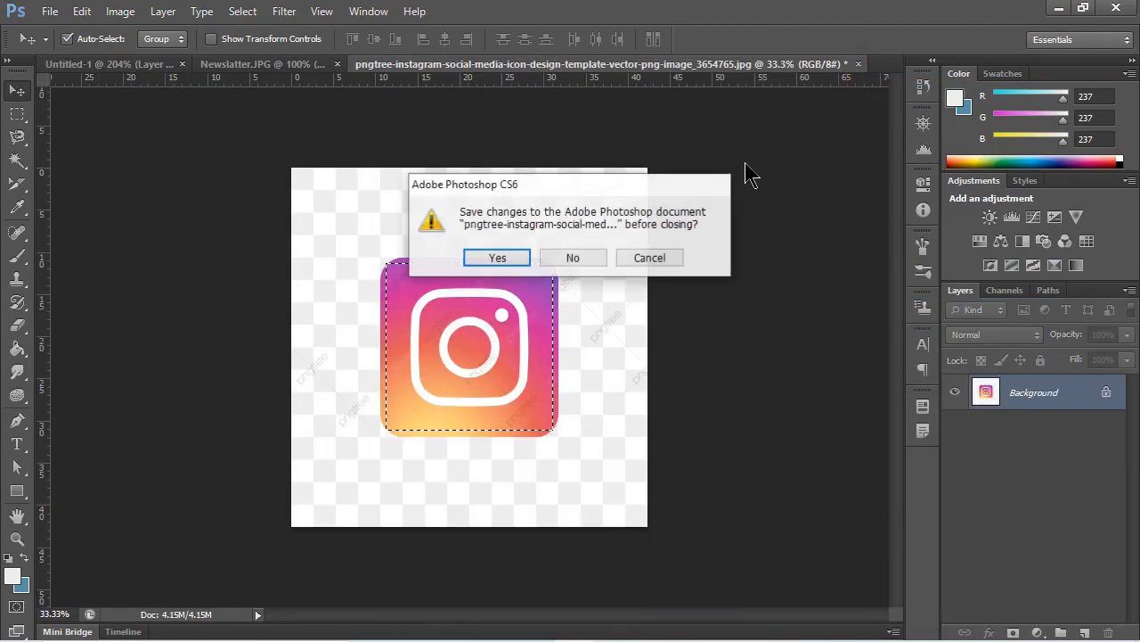
left_click(579, 257)
Show the desktop and shrink its icons so that more of the image files fit on screen.
left_click(1060, 9)
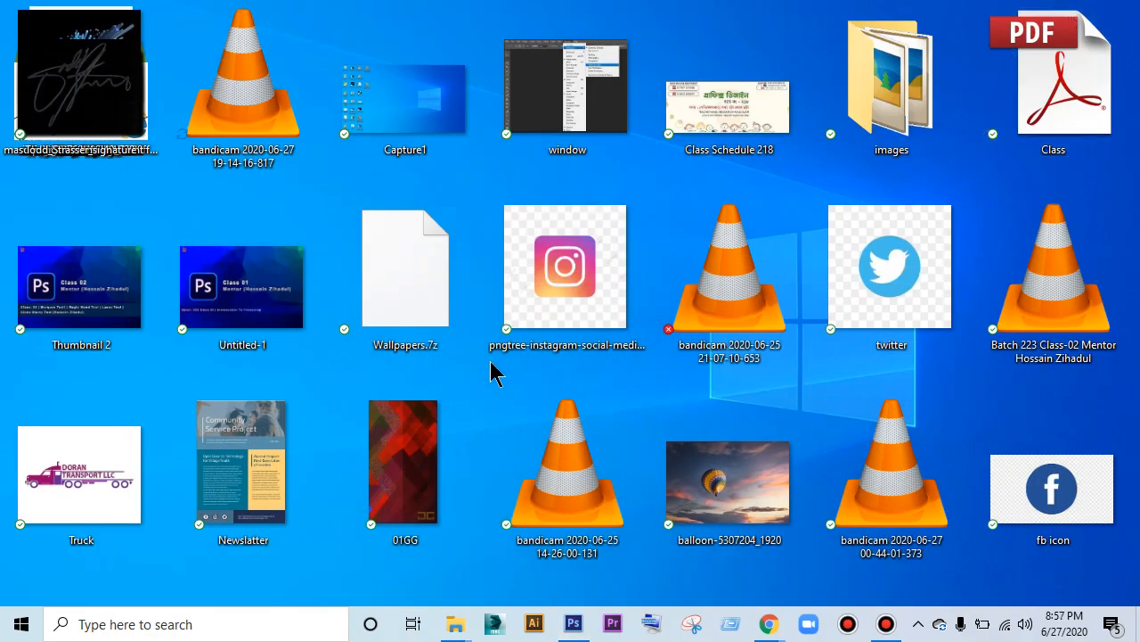
scroll(490, 361, "down", 1)
scroll(490, 361, "down", 1)
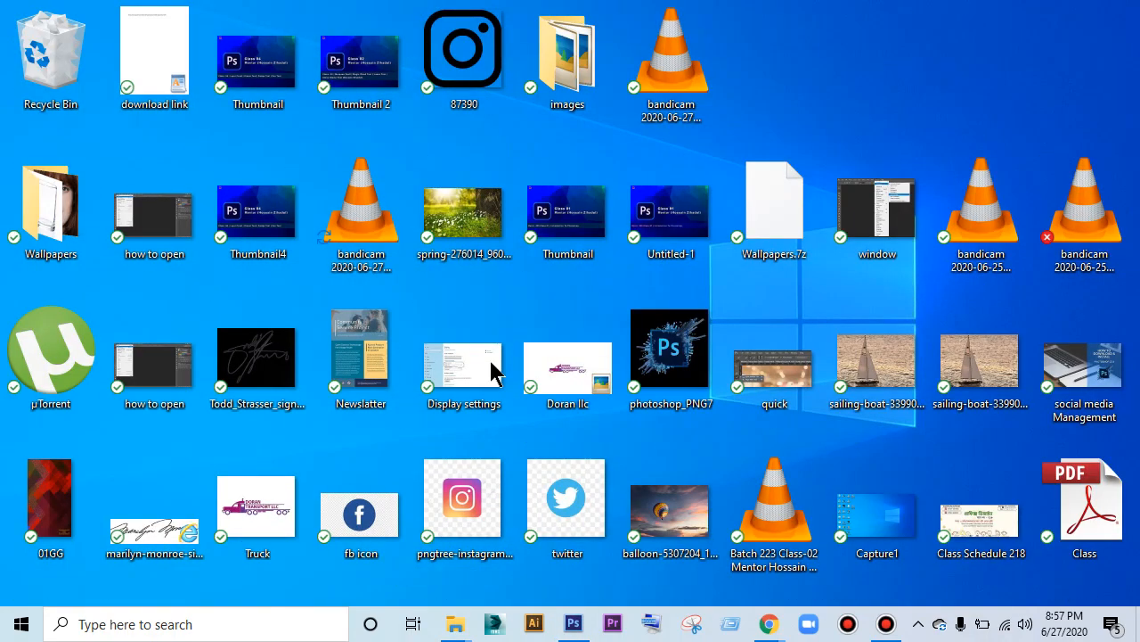
Try to place the desktop twitter image directly in the newsletter, and delete the placed layer.
left_click_drag(577, 483, 532, 455)
key("alt+Tab")
key("alt+Tab")
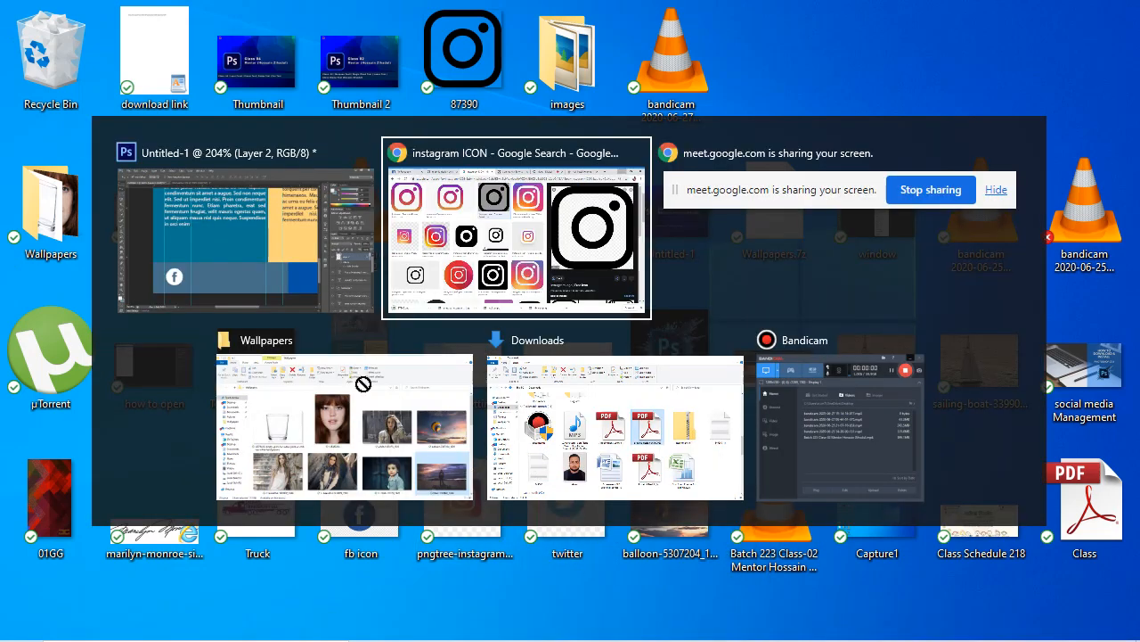
key("alt+Tab")
key("alt+Tab")
key("alt+Tab")
key("alt+Tab")
left_click_drag(533, 455, 368, 129)
left_click_drag(395, 317, 395, 318)
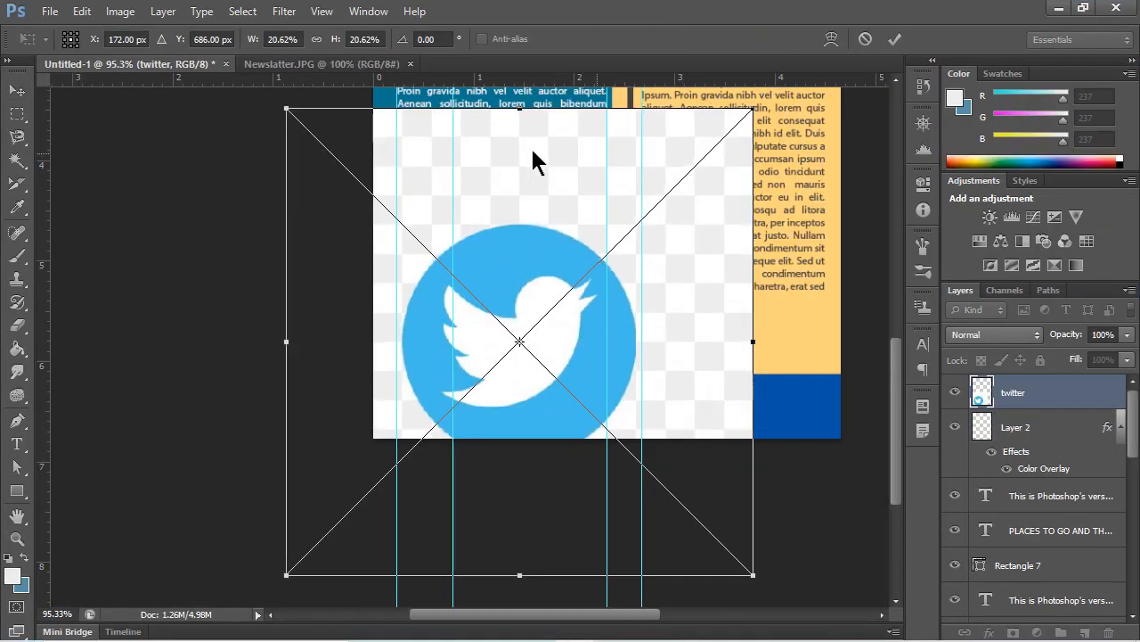
key("alt+space")
key("Escape")
key("Return")
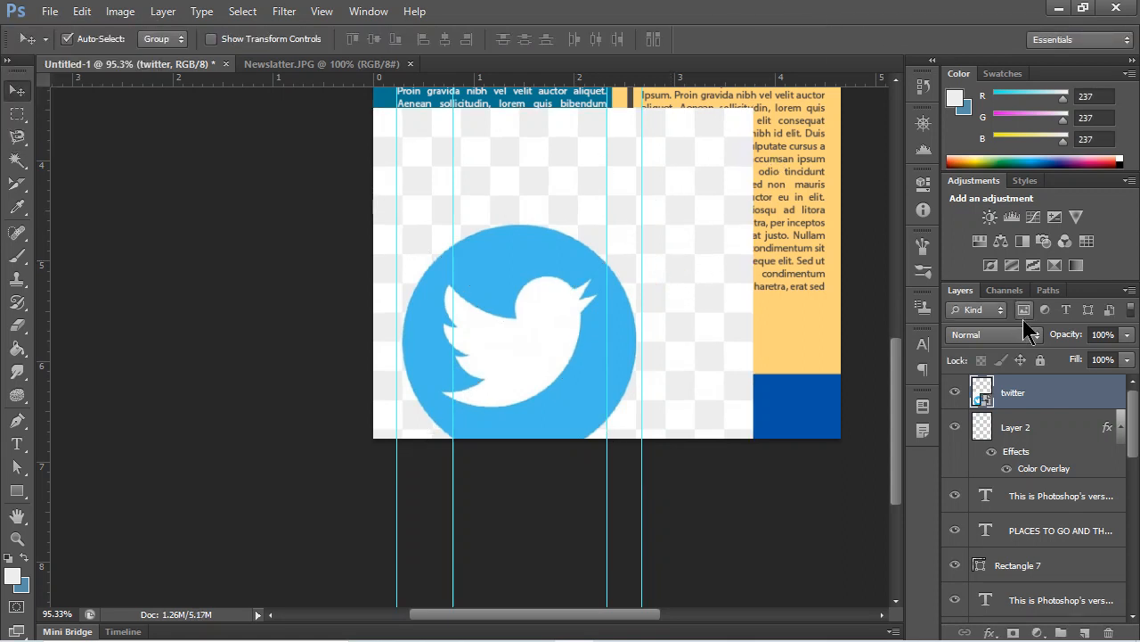
key("Delete")
Open the desktop twitter image as its own document and select the blue circle around the bird with the Magic Wand.
left_click(1055, 9)
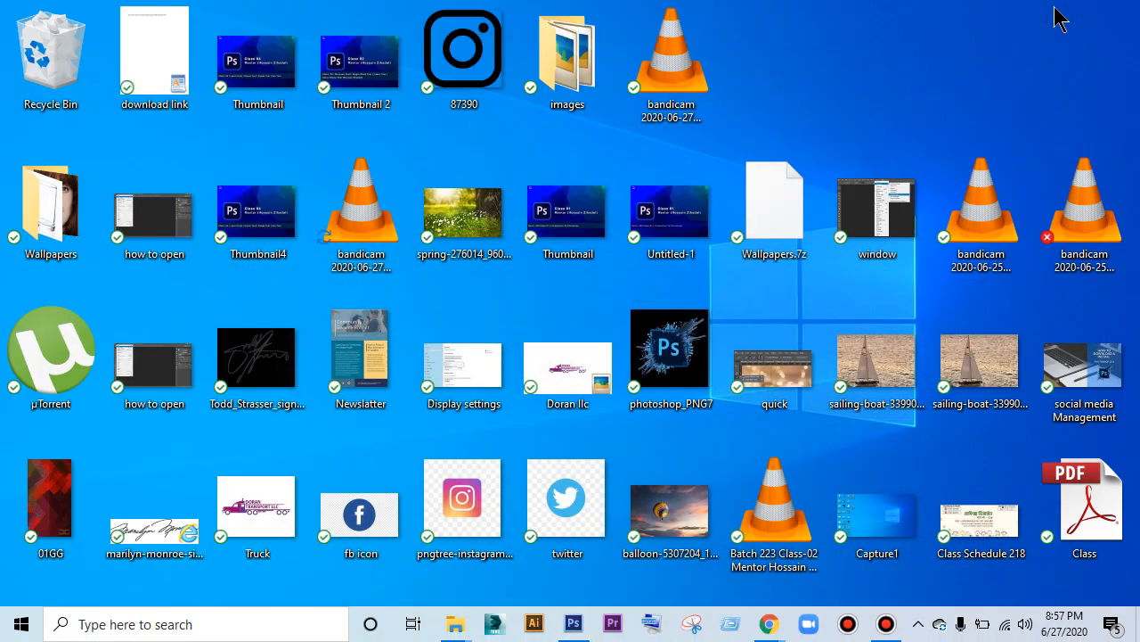
left_click_drag(555, 496, 472, 76)
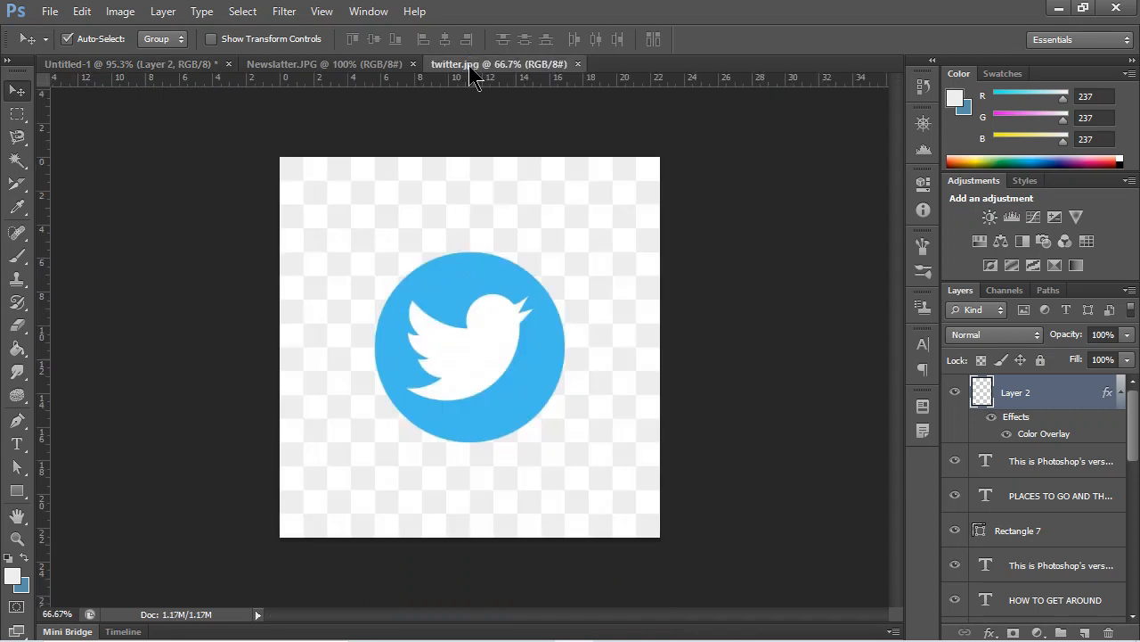
left_click(17, 114)
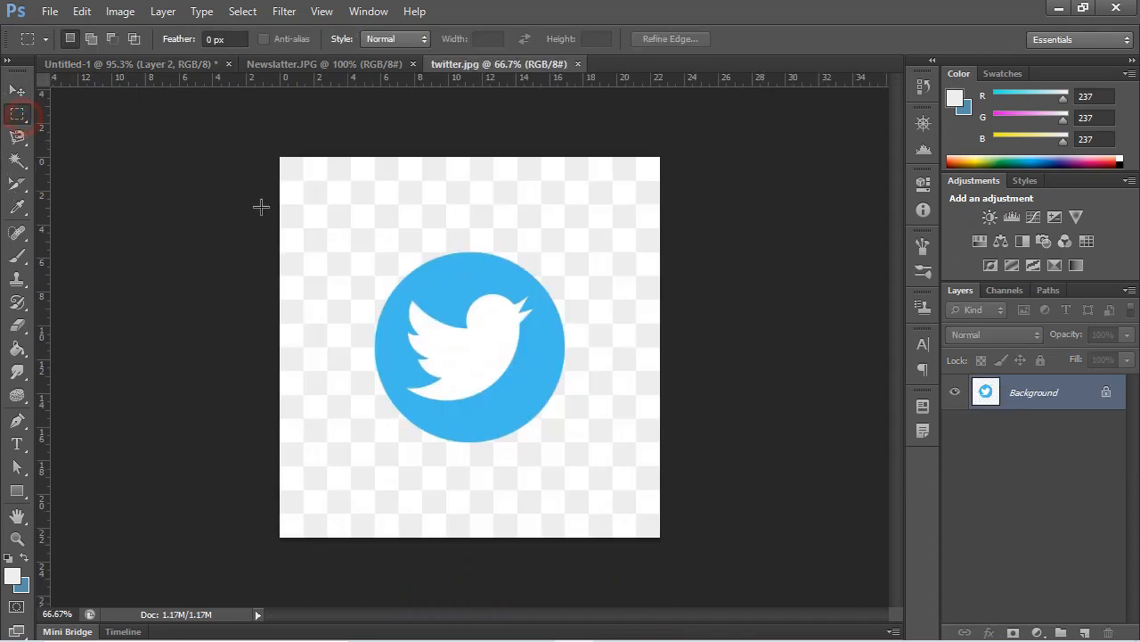
left_click(18, 160)
left_click(461, 276)
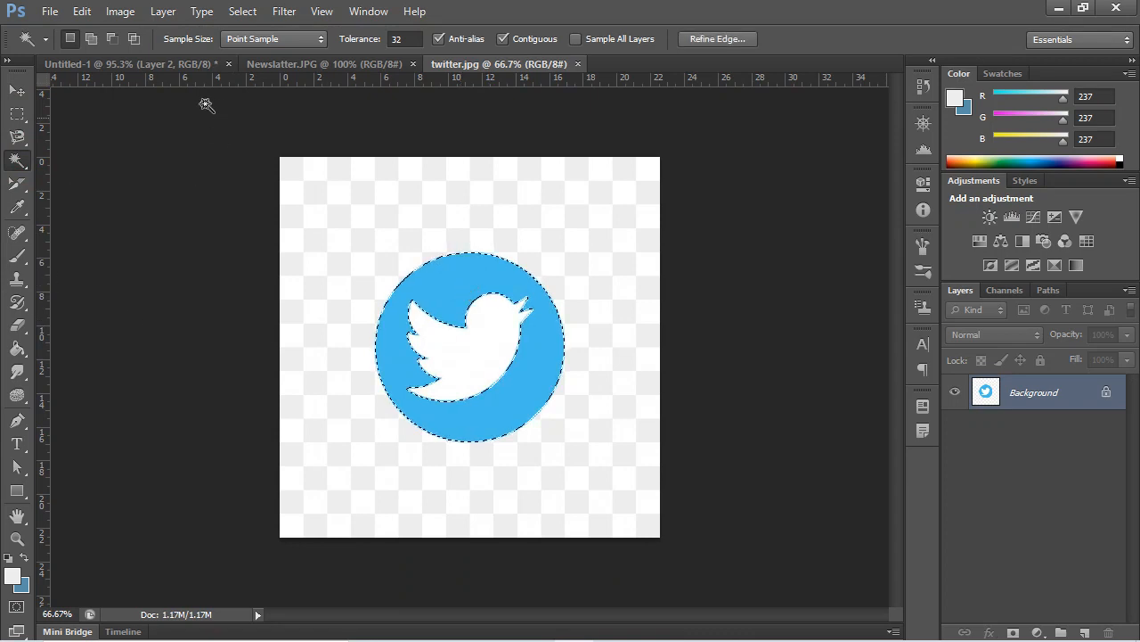
Bring the selected Twitter circle into the newsletter and scale it to about 14.4% around its centre.
left_click(17, 90)
left_click_drag(446, 203, 603, 412)
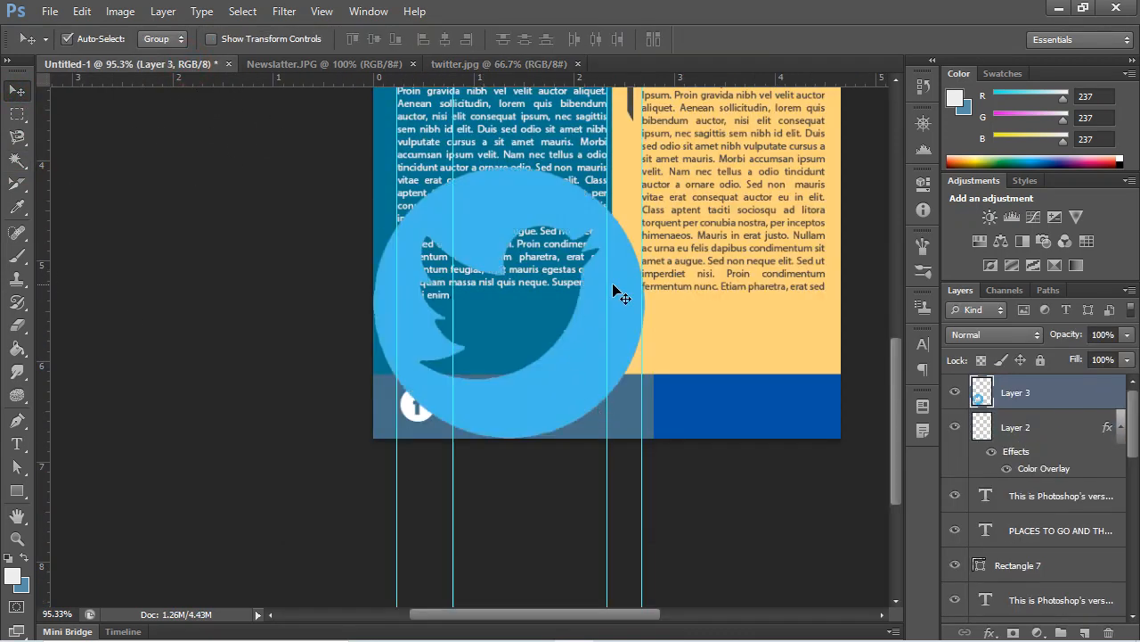
key("ctrl+t")
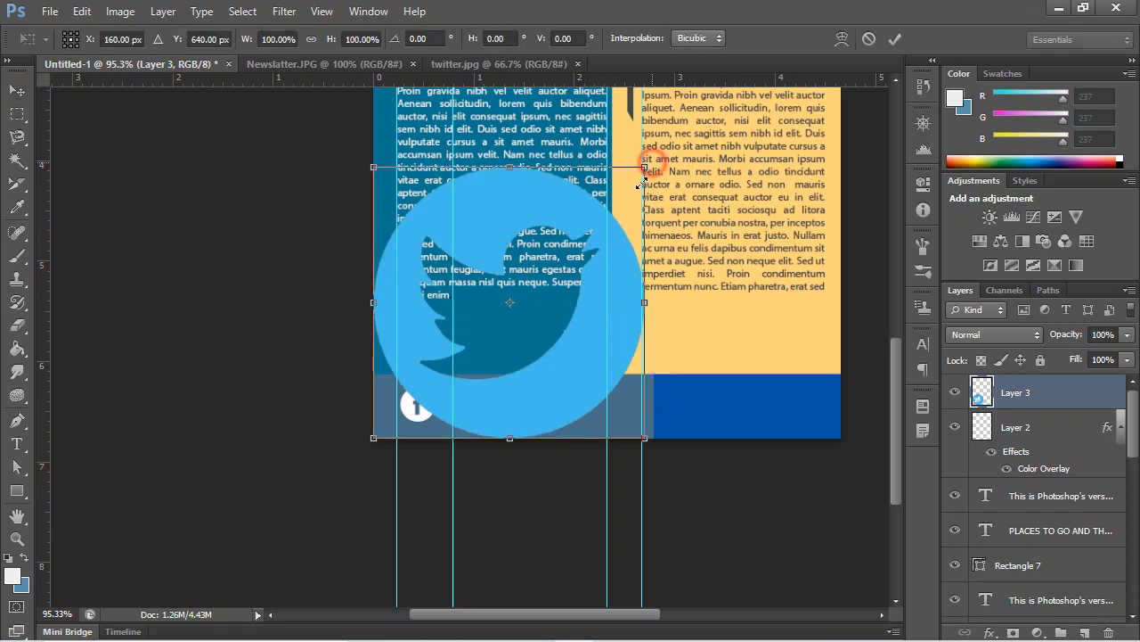
left_click_drag(650, 163, 532, 282)
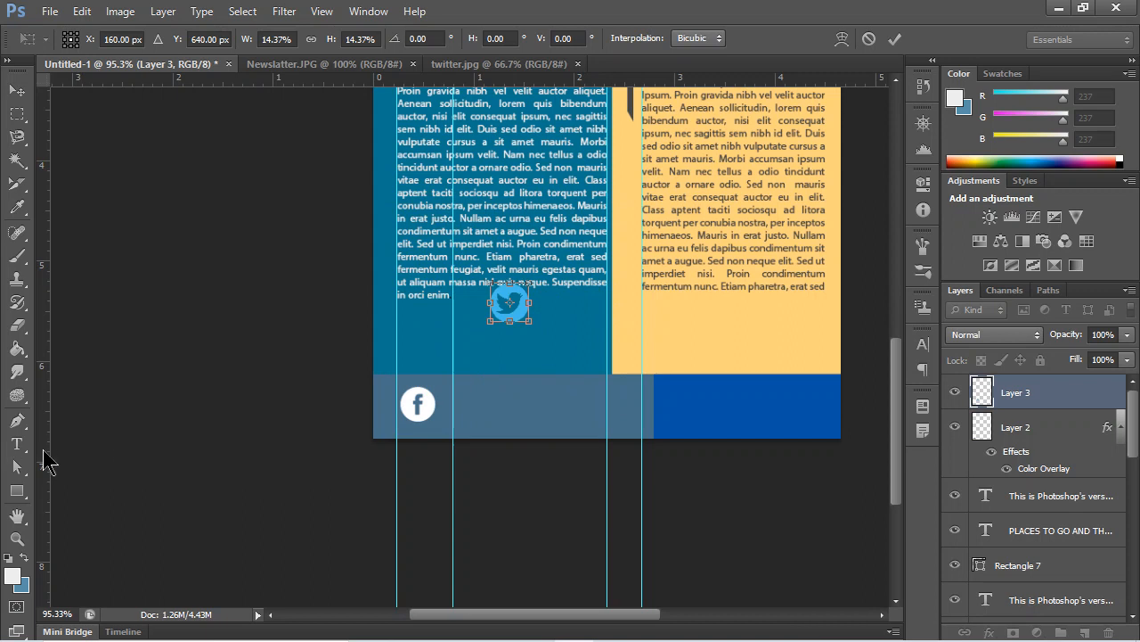
Add a vertical guide at the Facebook icon's right edge and fit the Twitter icon between the guides, scaled to about 14.06%.
left_click_drag(45, 453, 436, 471)
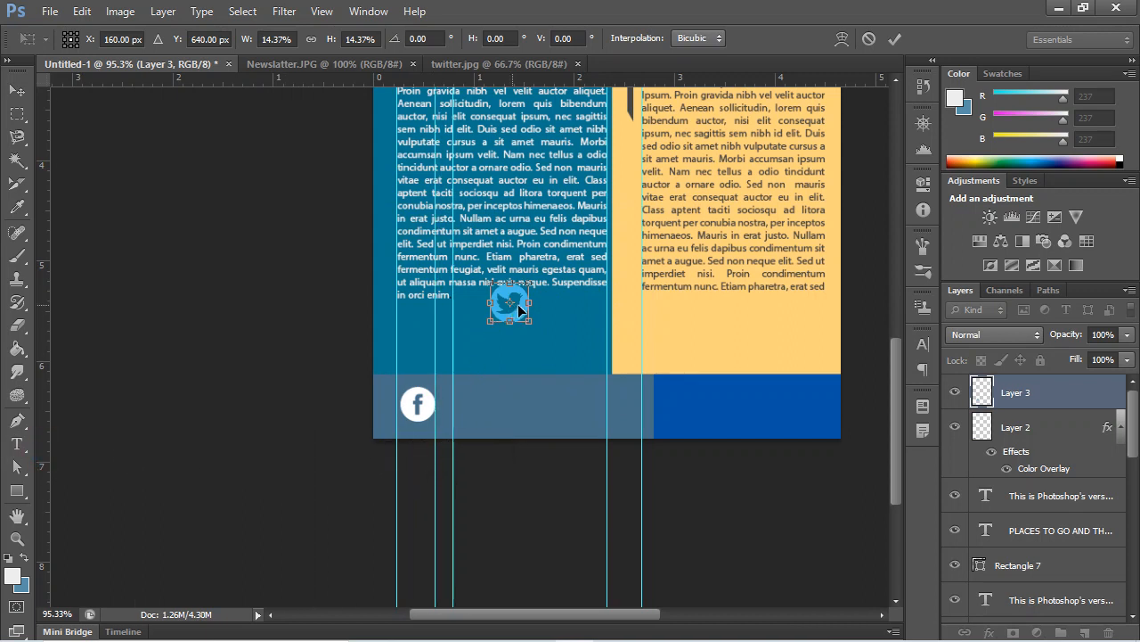
left_click_drag(520, 318, 425, 343)
scroll(435, 344, "up", 2)
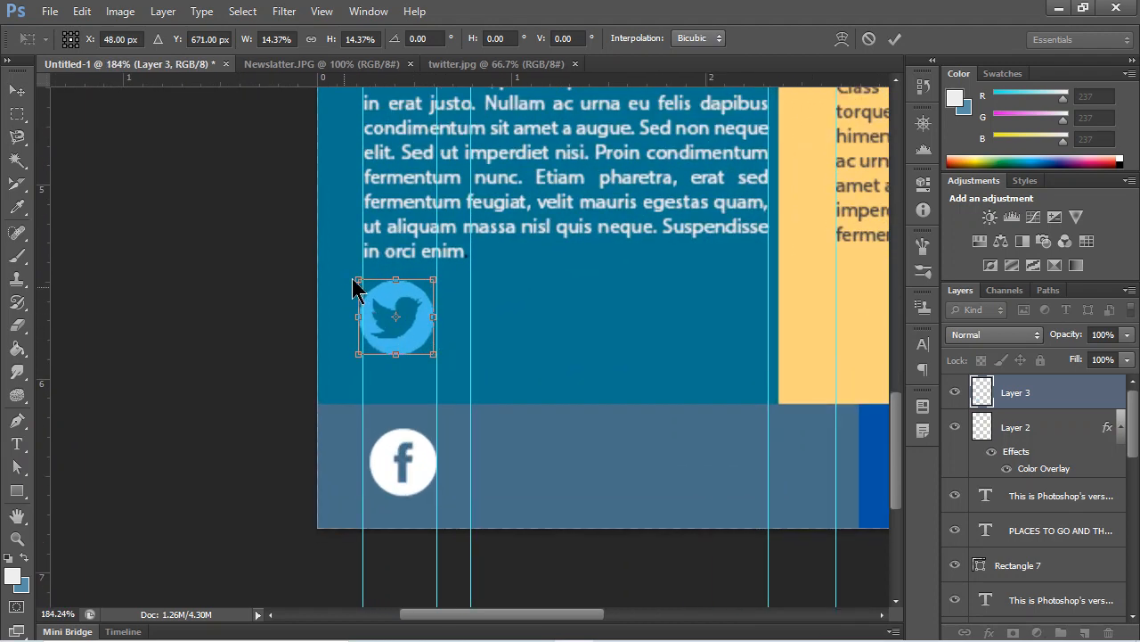
mouse_move(358, 279)
left_mouse_down()
mouse_move(365, 270)
mouse_move(358, 276)
left_mouse_up()
left_click_drag(425, 339, 430, 340)
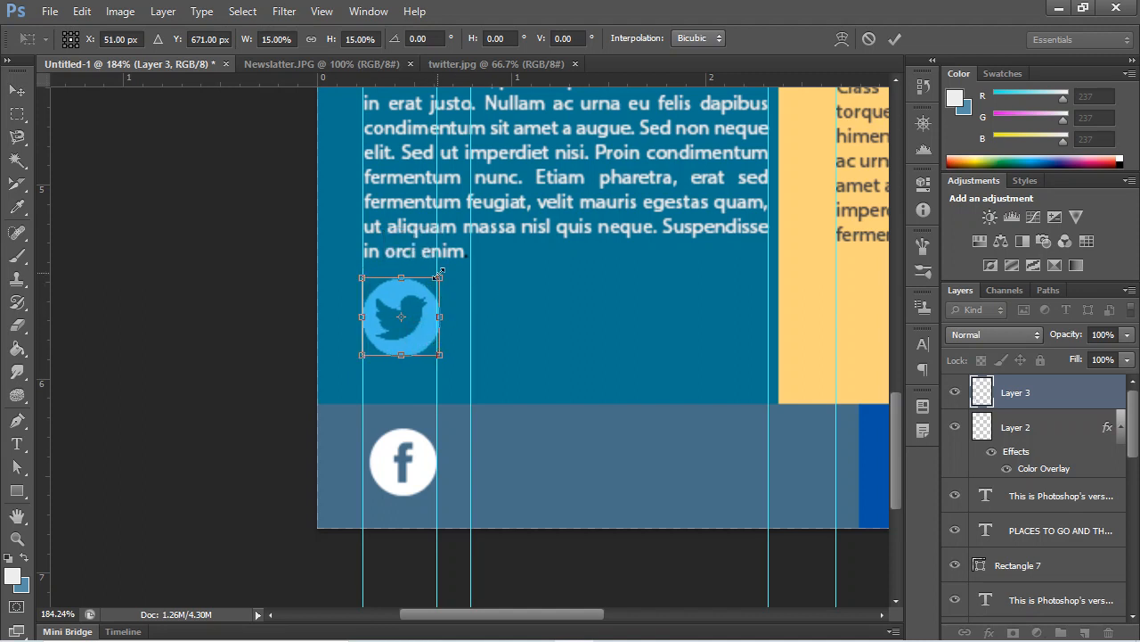
left_click_drag(436, 275, 435, 276)
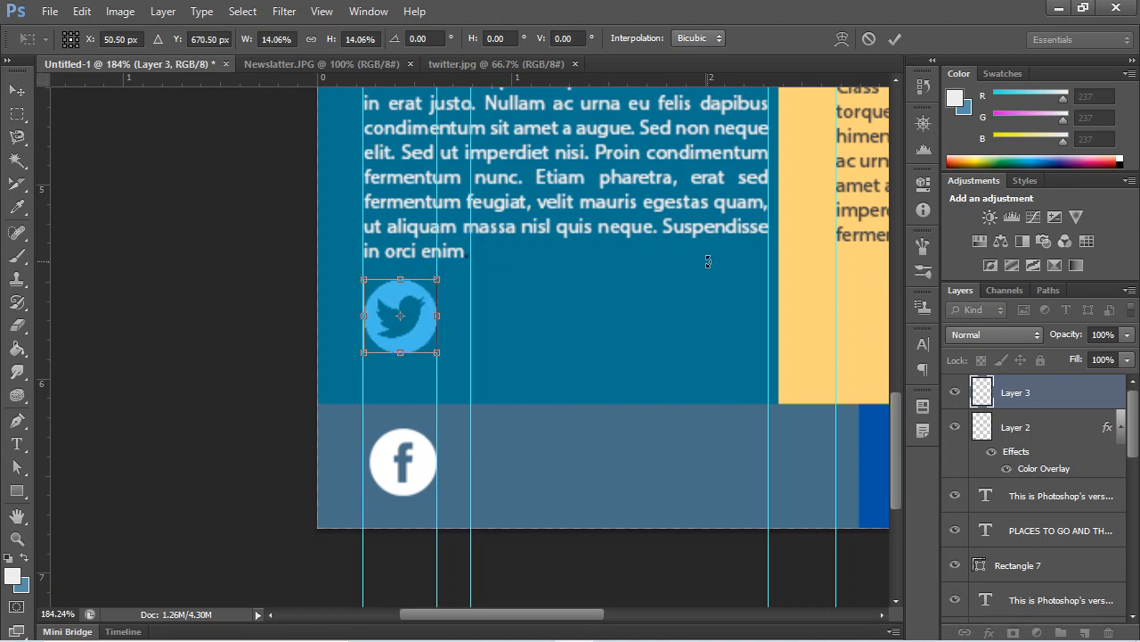
Move the Twitter icon into the footer just right of the Facebook icon, at X 110.5 px and Y 760.5 px.
key("shift+Right")
key("shift+Right")
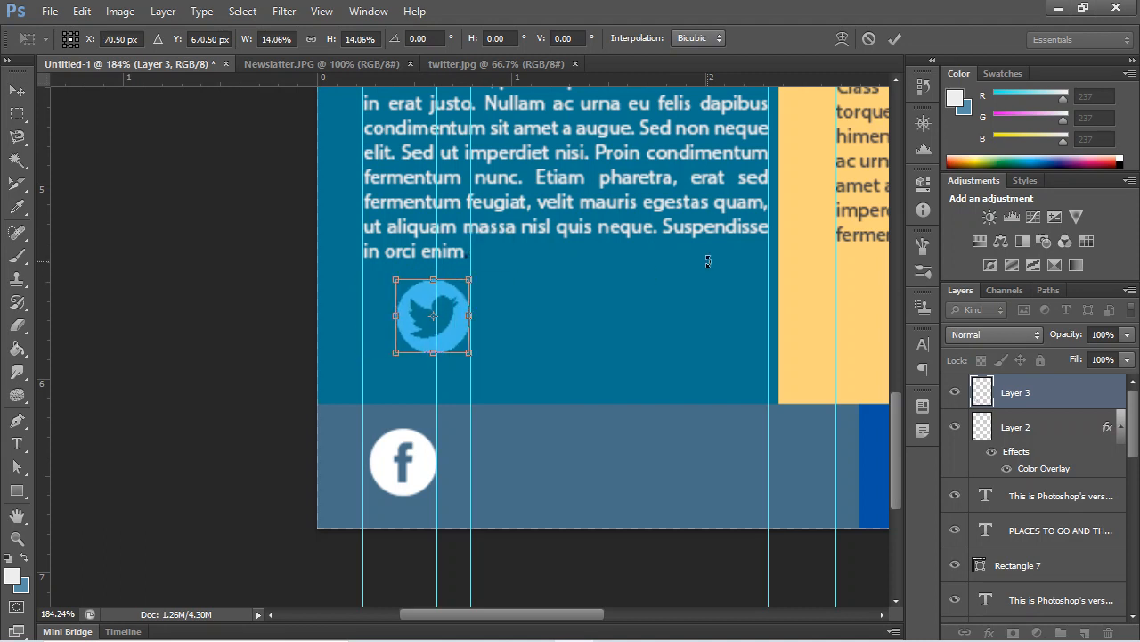
key("shift+Down")
key("shift+Down")
key("shift+Down")
key("shift+Down")
key("shift+Down")
key("shift+Right")
key("shift+Right")
key("shift+Right")
key("shift+Right")
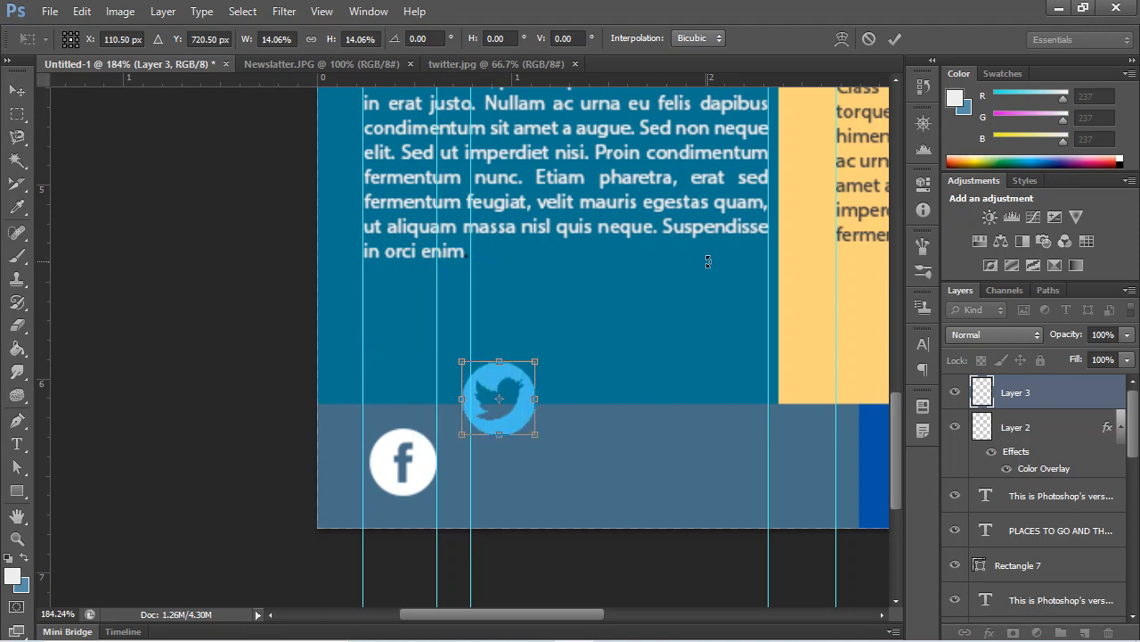
key("shift+Down")
key("shift+Down")
key("shift+Down")
key("shift+Down")
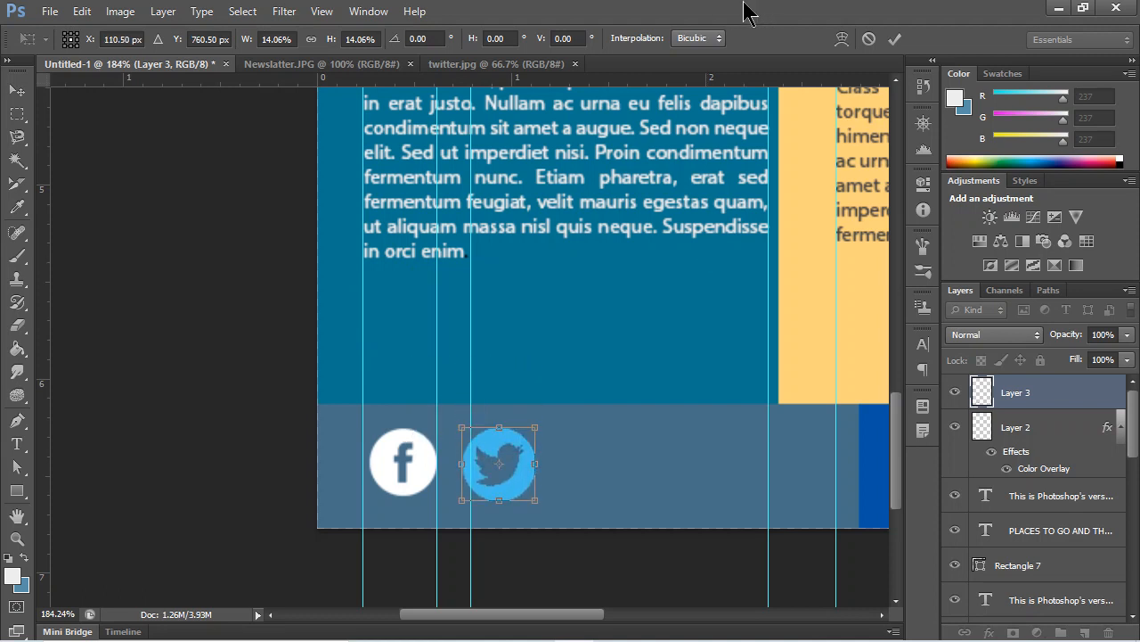
Add a horizontal guide just below the footer icons, and raise the Twitter icon 2 px before applying the transform.
left_click_drag(532, 83, 588, 495)
key("Up")
key("Up")
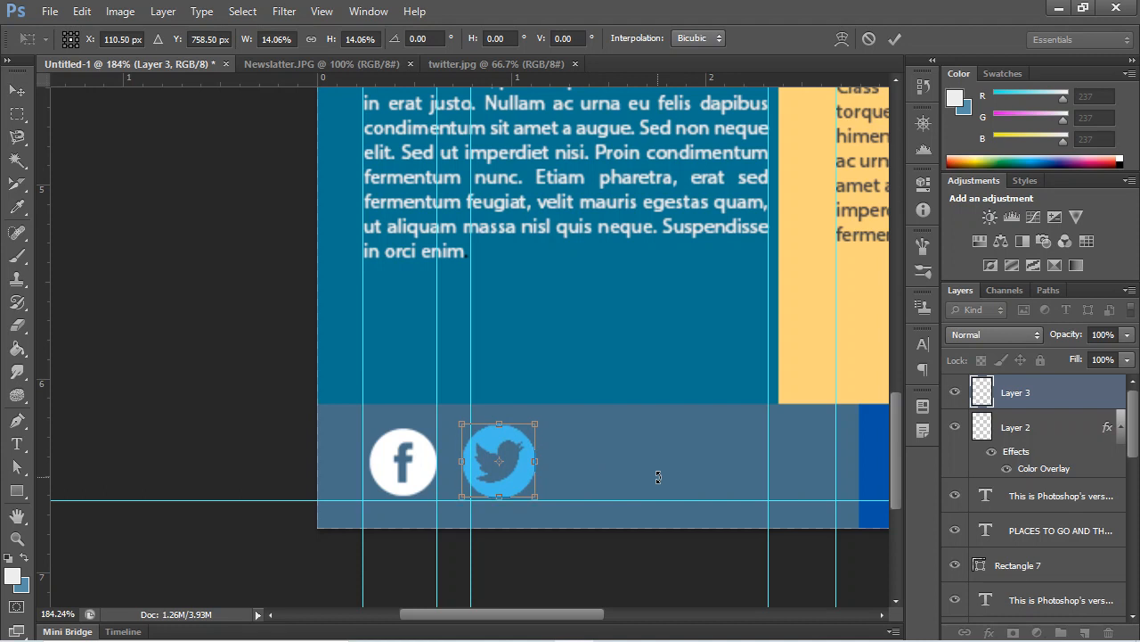
key("Return")
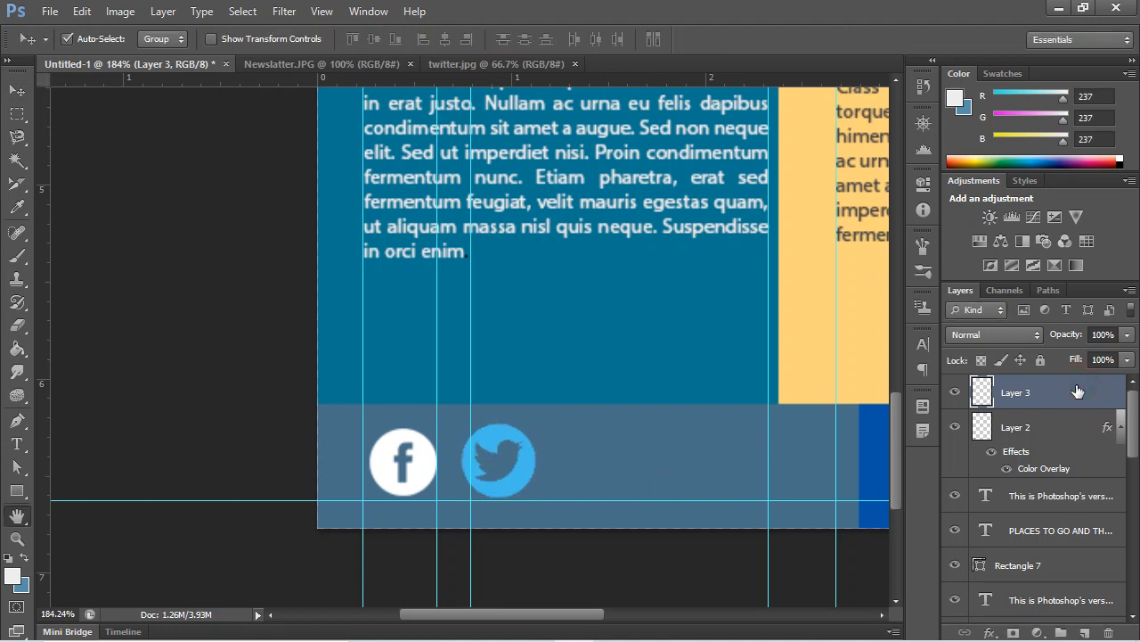
Give the footer's Twitter icon a white (ffffff) Color Overlay, leaving Gradient Overlay off.
double_click(1078, 392)
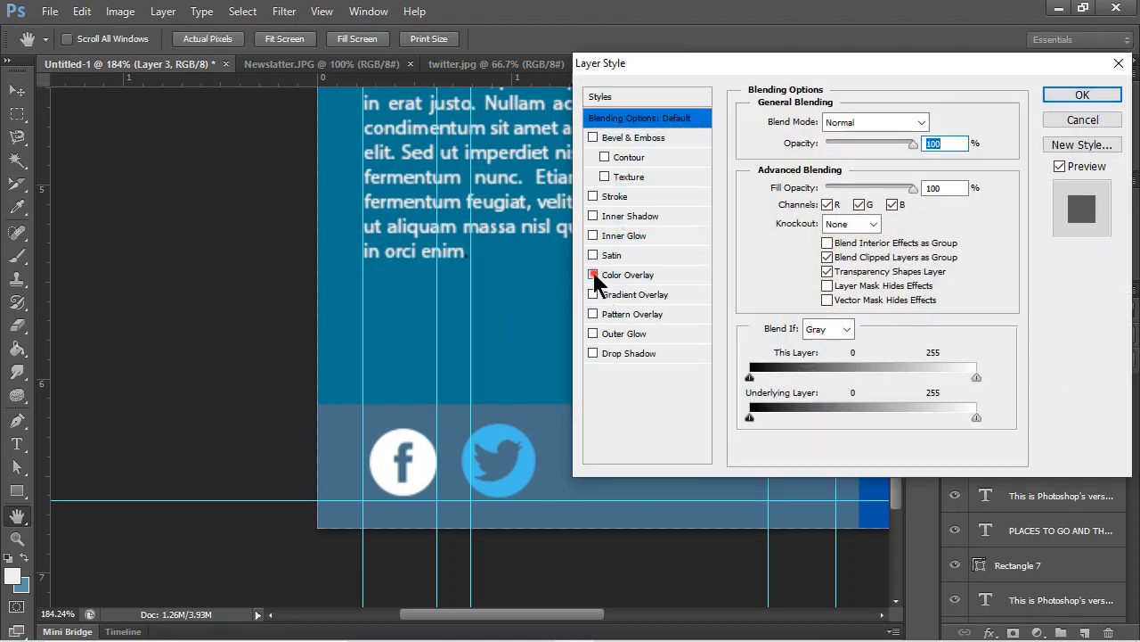
left_click(594, 274)
left_click(682, 294)
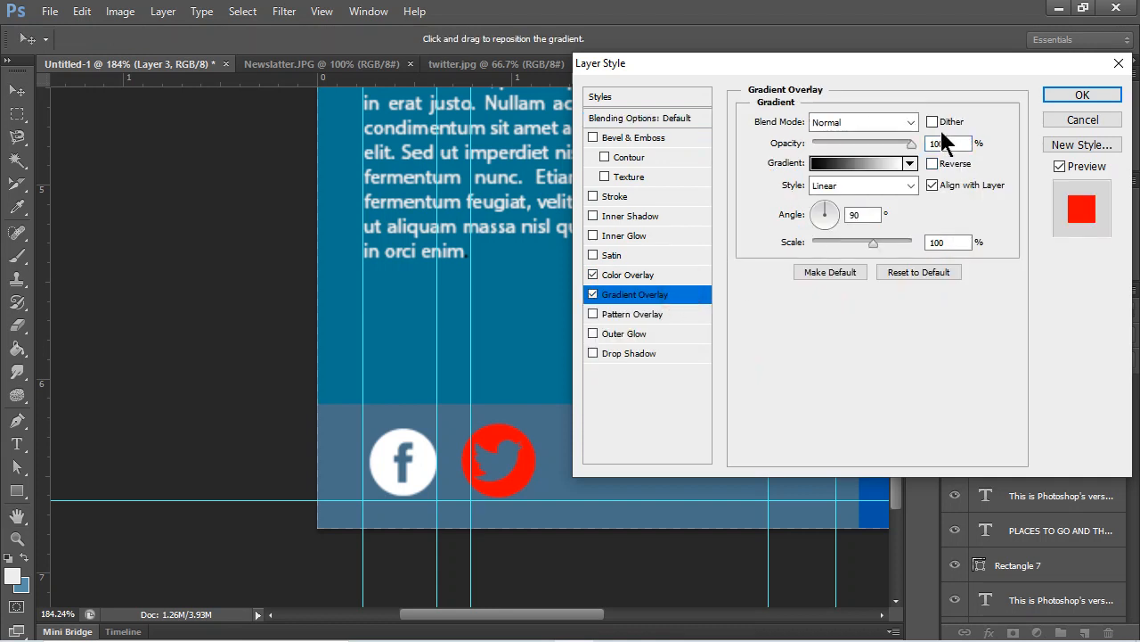
left_click(593, 295)
left_click(682, 276)
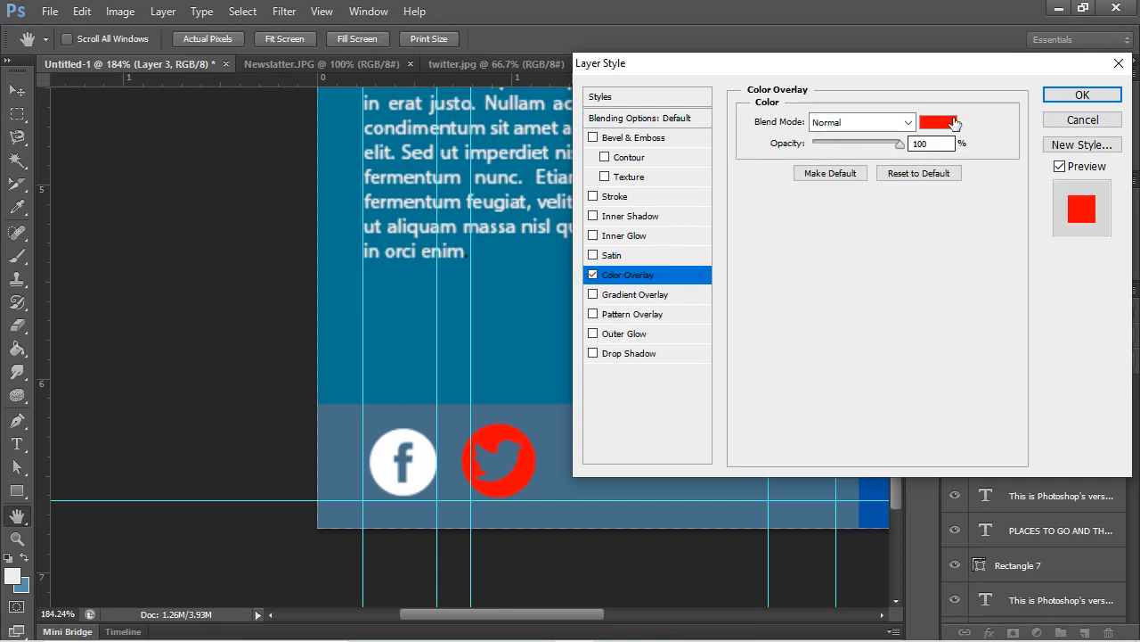
left_click(947, 122)
left_click_drag(624, 247, 588, 230)
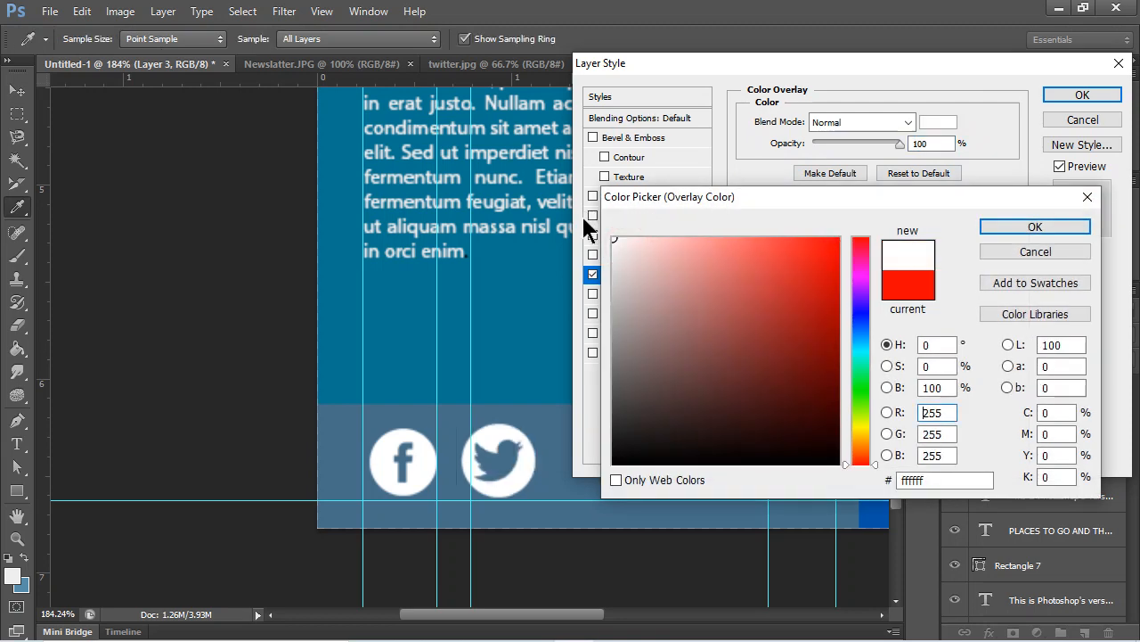
left_click(1033, 227)
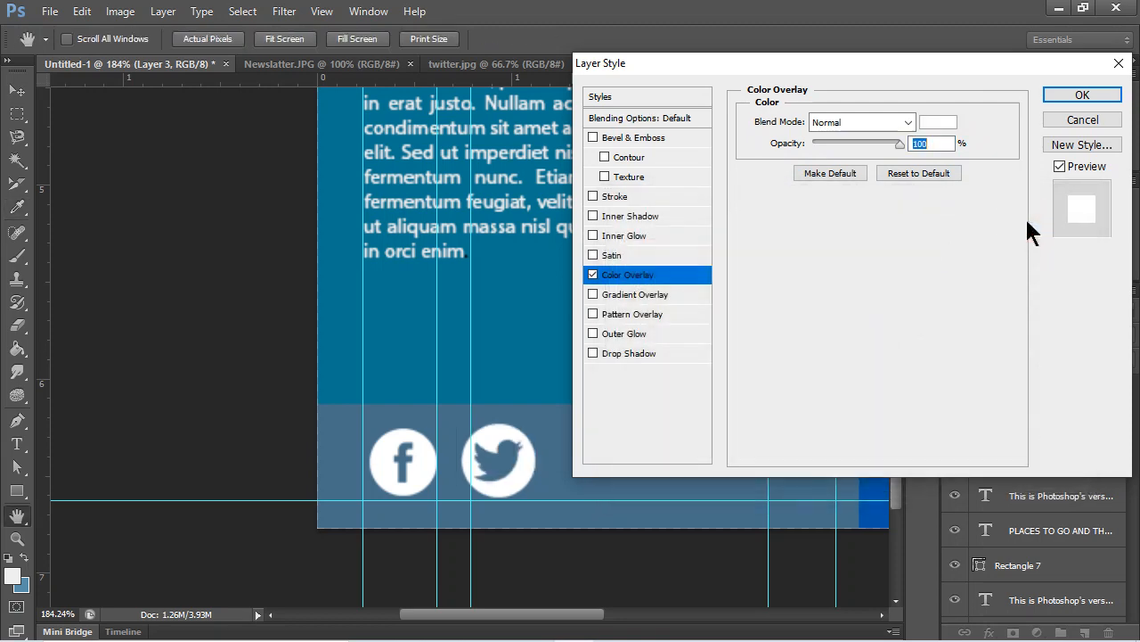
left_click(1105, 95)
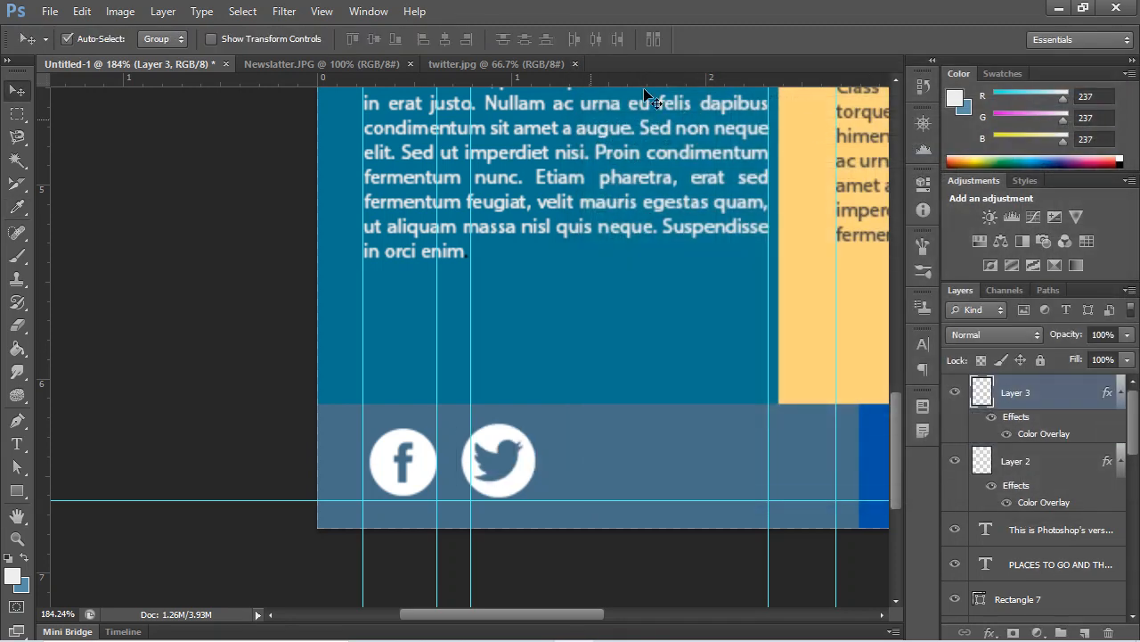
Open the Instagram icon file 87390.png from the Desktop.
key("alt+Tab")
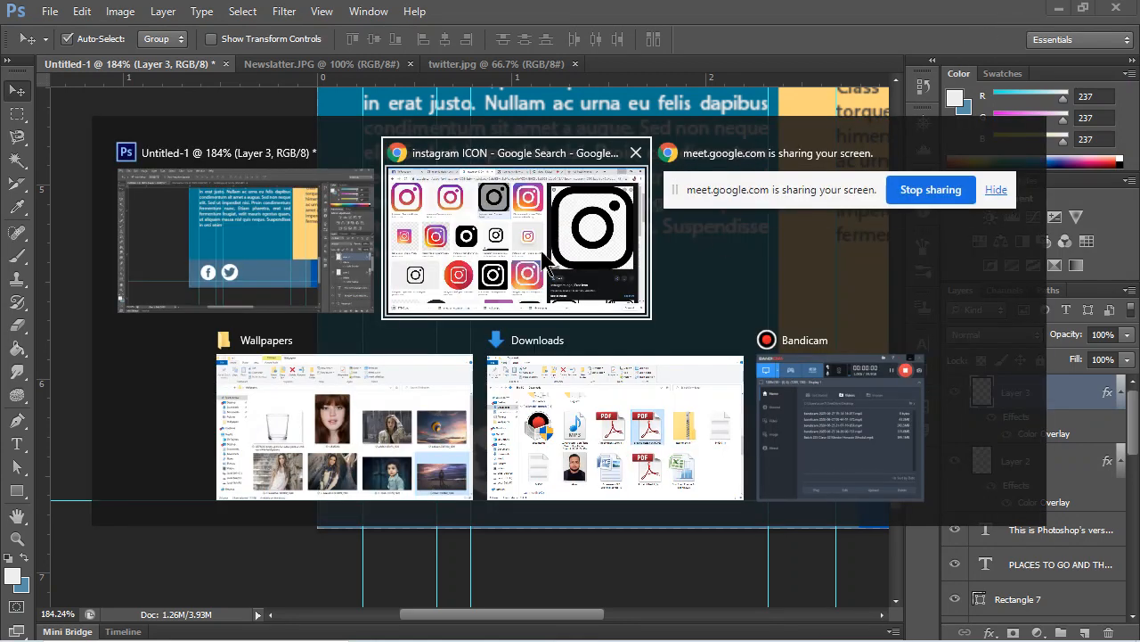
left_click(295, 264)
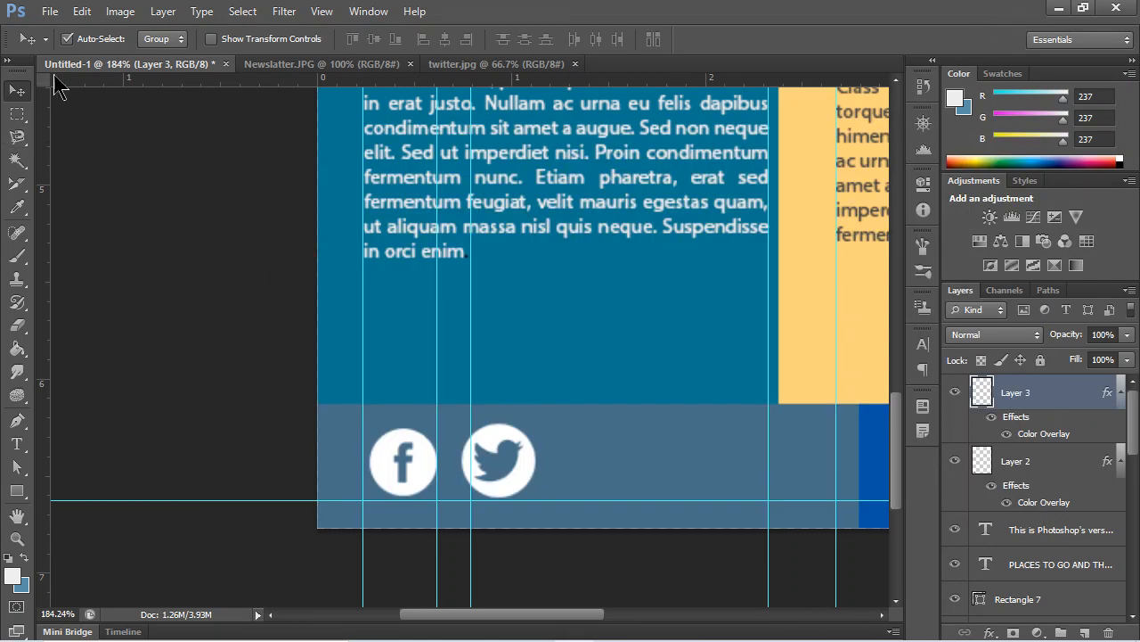
left_click(49, 12)
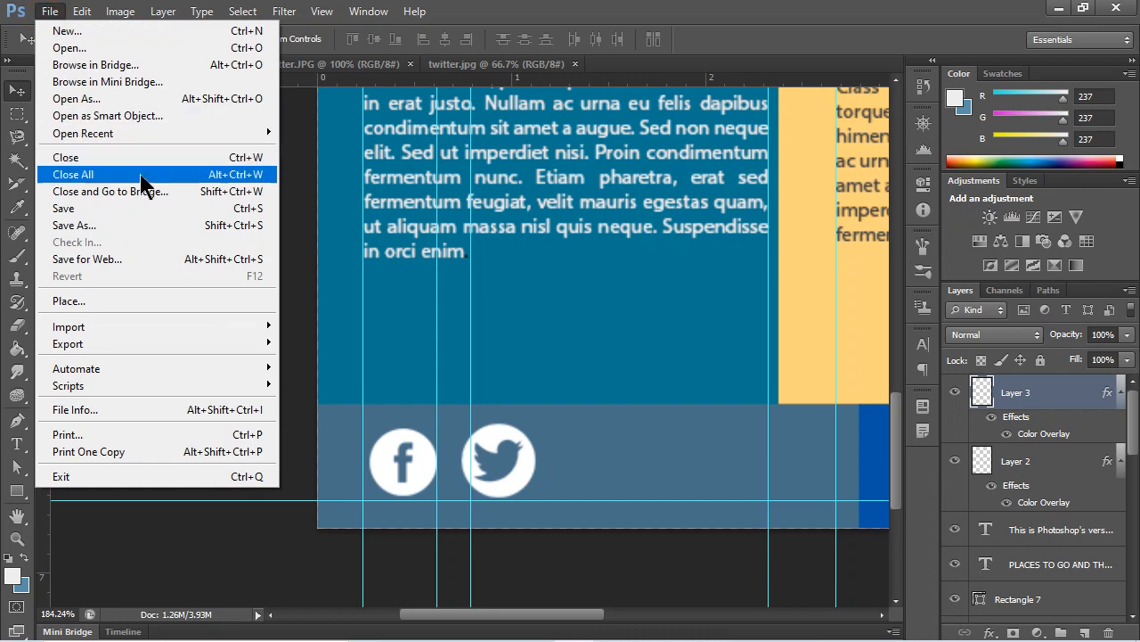
left_click(223, 50)
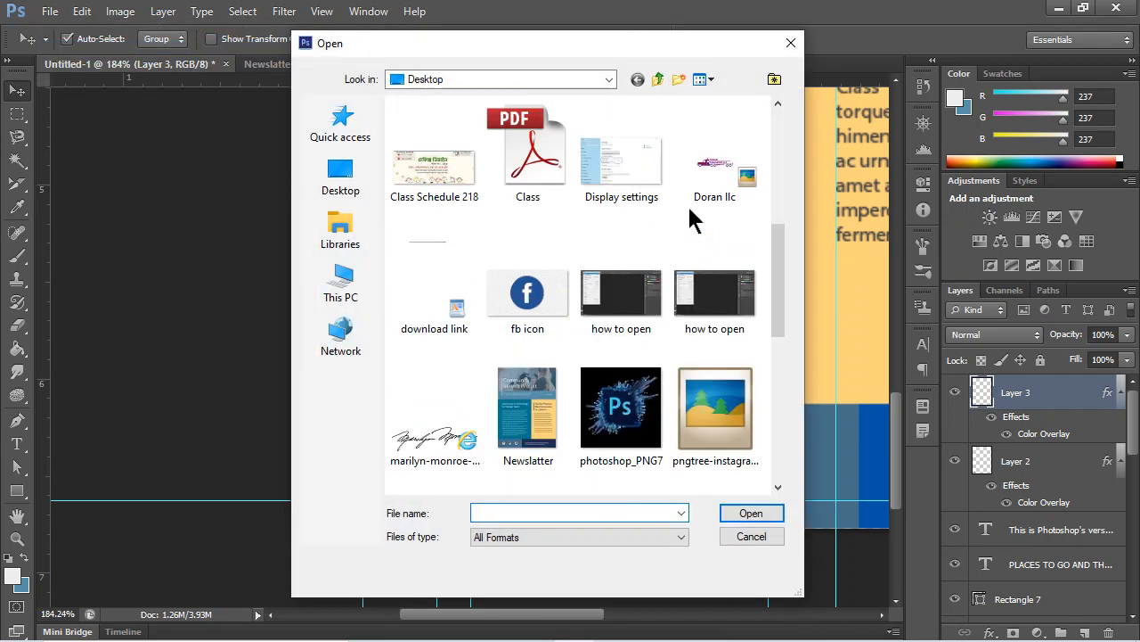
left_click(434, 278)
left_click(742, 512)
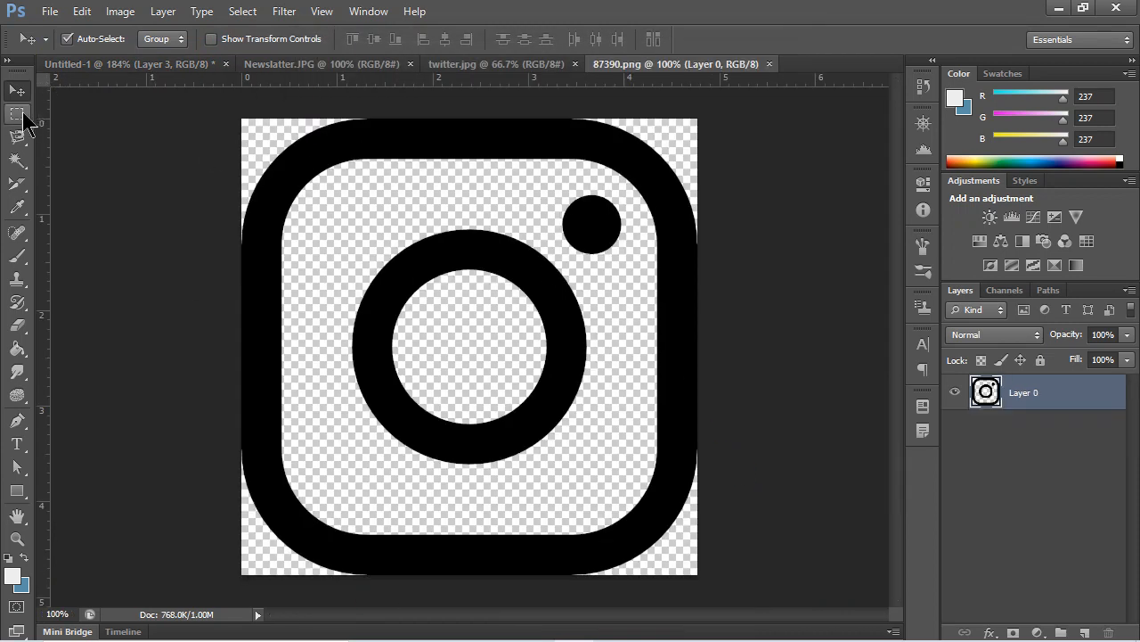
Bring the Instagram icon into the newsletter and scale it to about 9.18%, placing it above the Facebook icon.
left_click(16, 113)
left_click(17, 90)
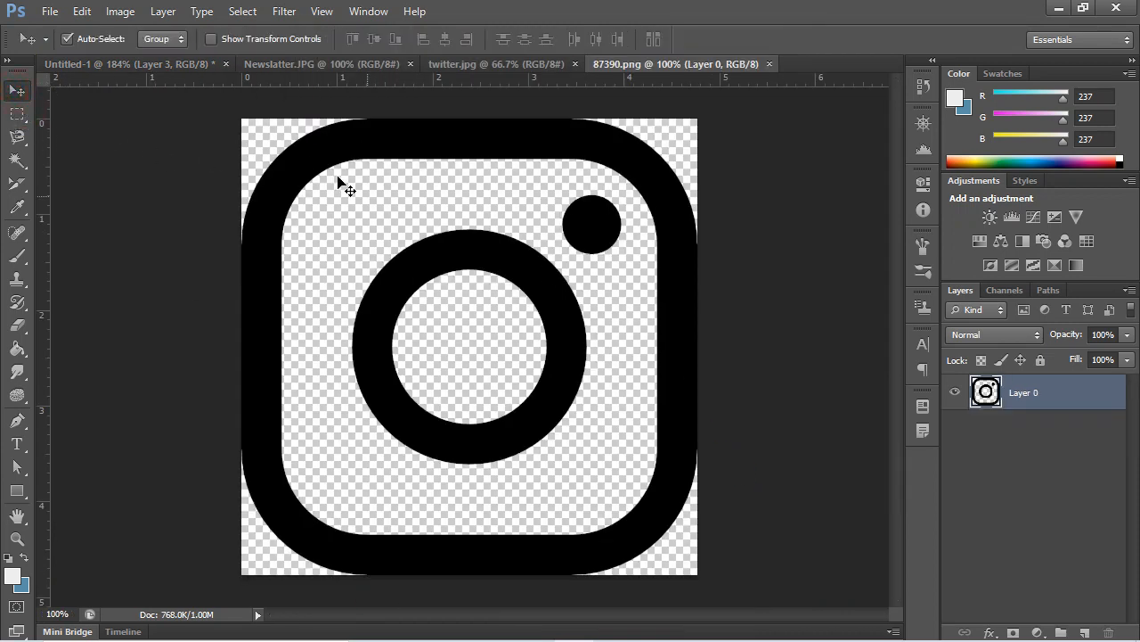
left_click_drag(338, 168, 598, 400)
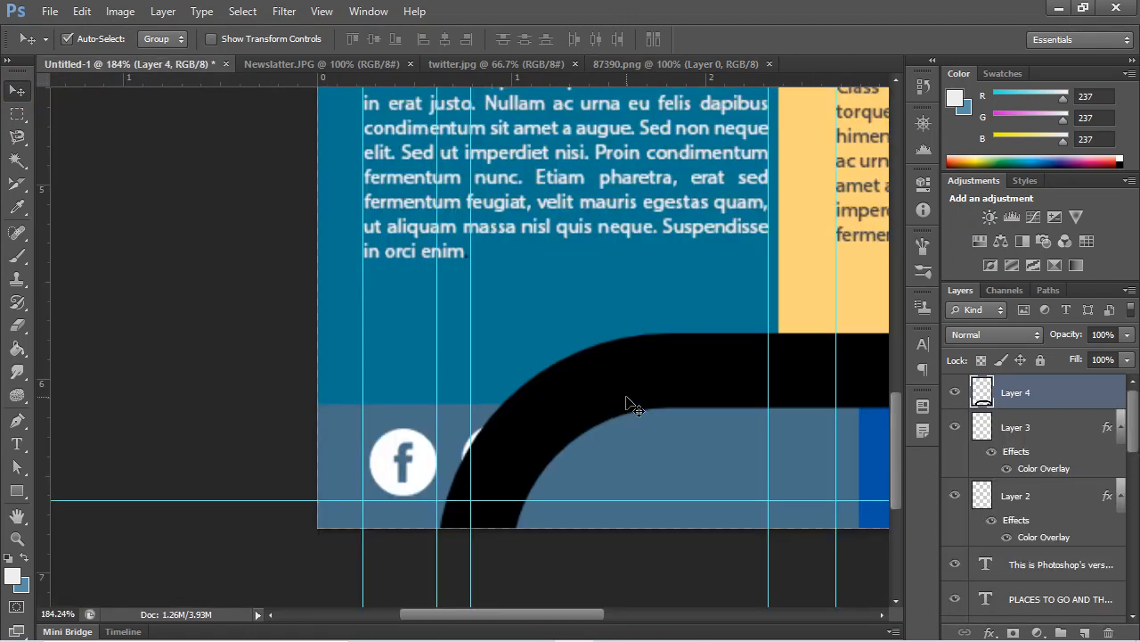
scroll(631, 400, "down", 5)
left_click_drag(757, 393, 758, 218)
key("ctrl+t")
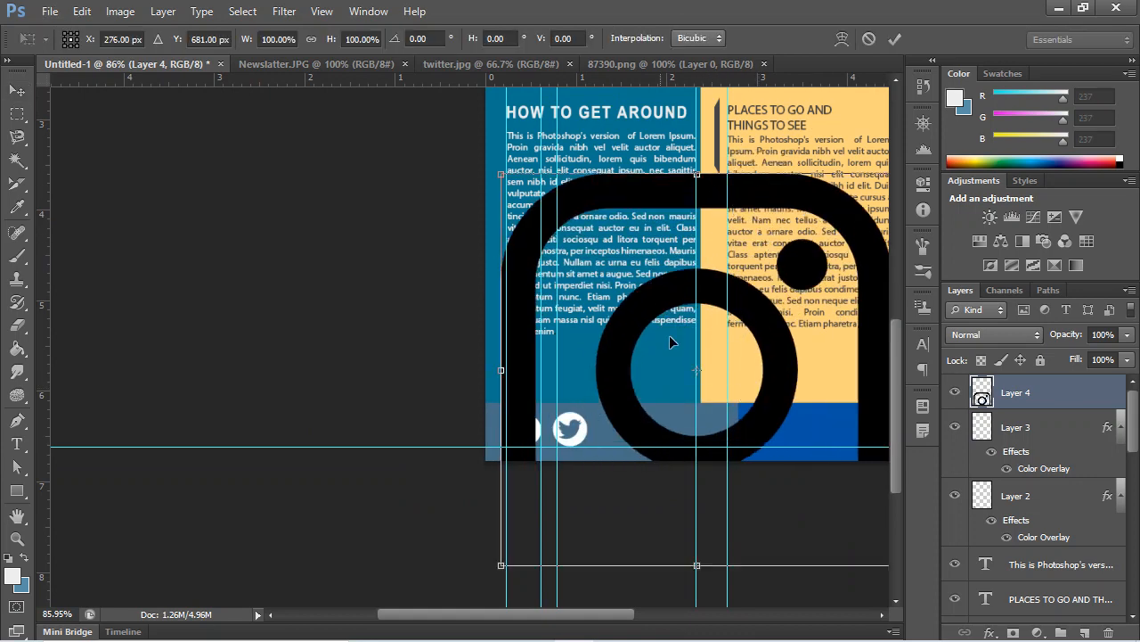
scroll(674, 325, "right", 8)
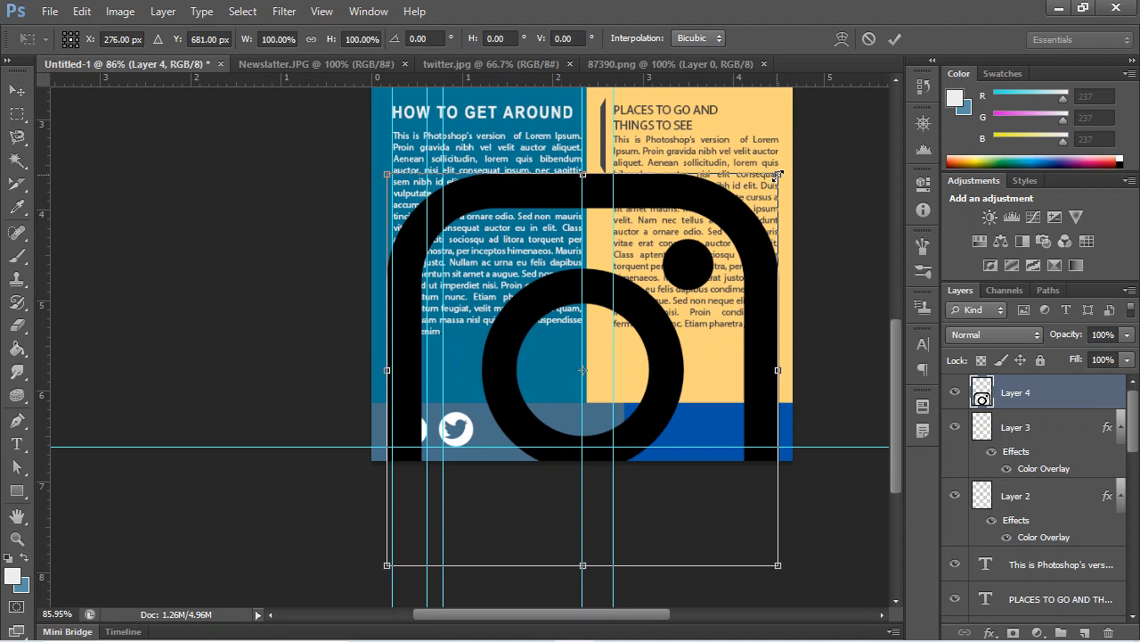
left_click_drag(777, 175, 419, 382)
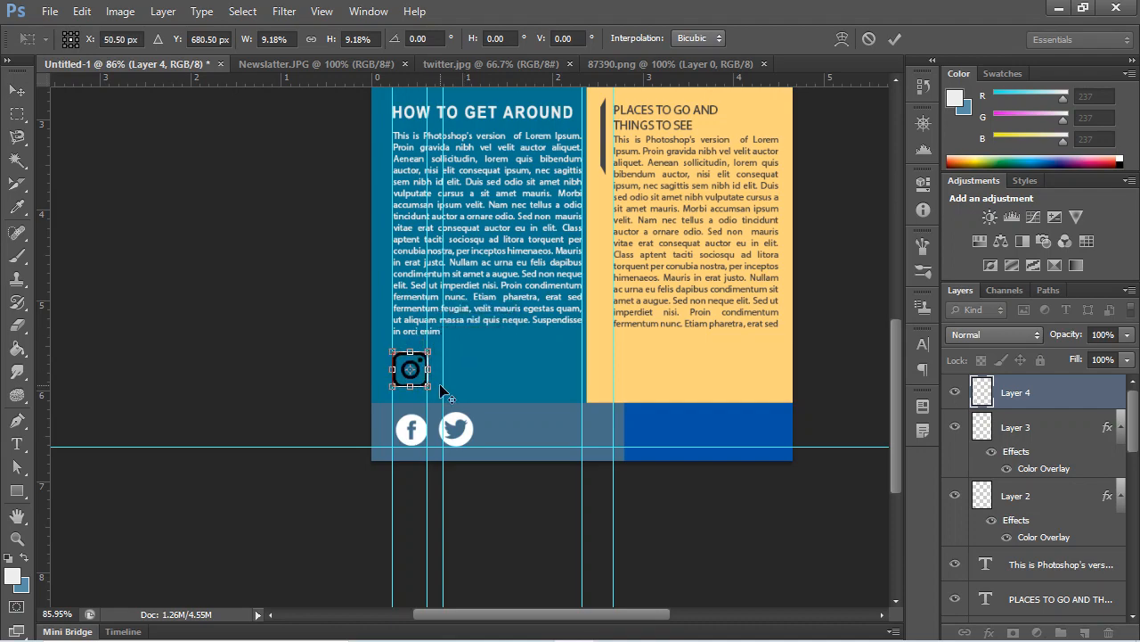
Reduce the Instagram icon to about 8.40% around its centre so it fits between the two vertical guides, and apply the transform.
scroll(441, 385, "up", 6)
scroll(444, 382, "down", 2)
scroll(343, 200, "down", 2)
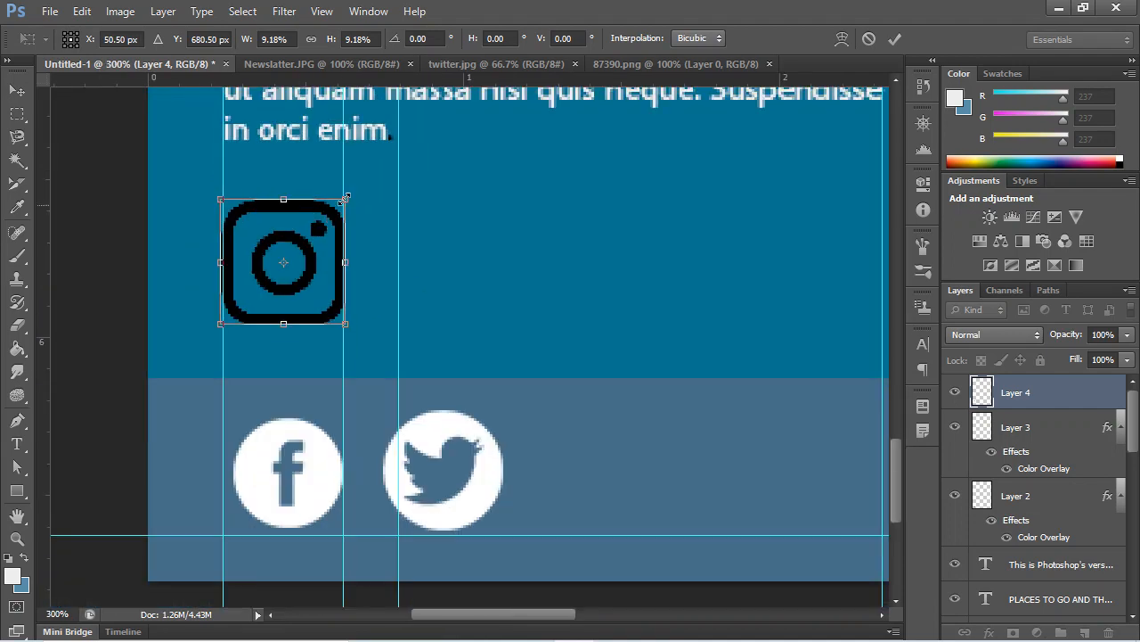
left_click_drag(346, 201, 342, 206)
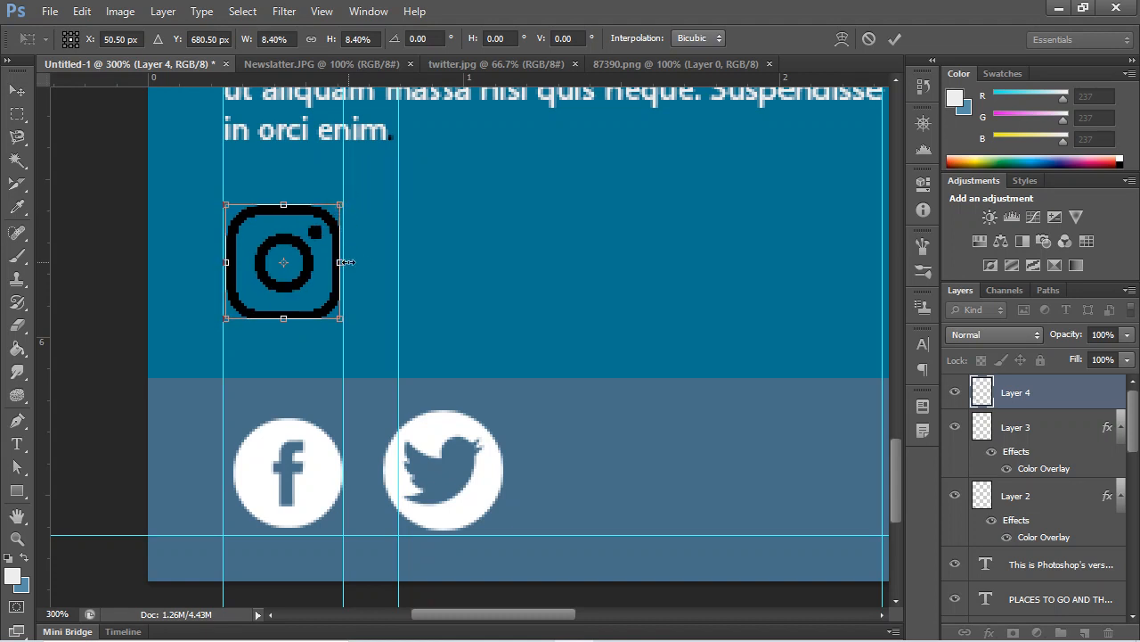
key("Return")
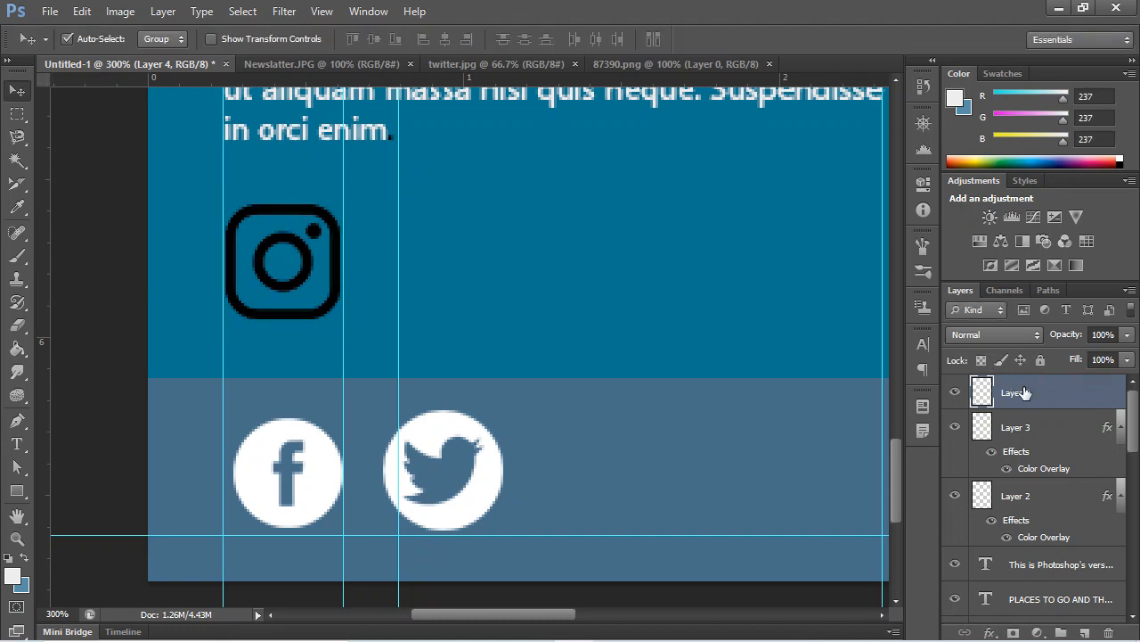
Give the Instagram icon a white (ffffff) Color Overlay.
double_click(1060, 393)
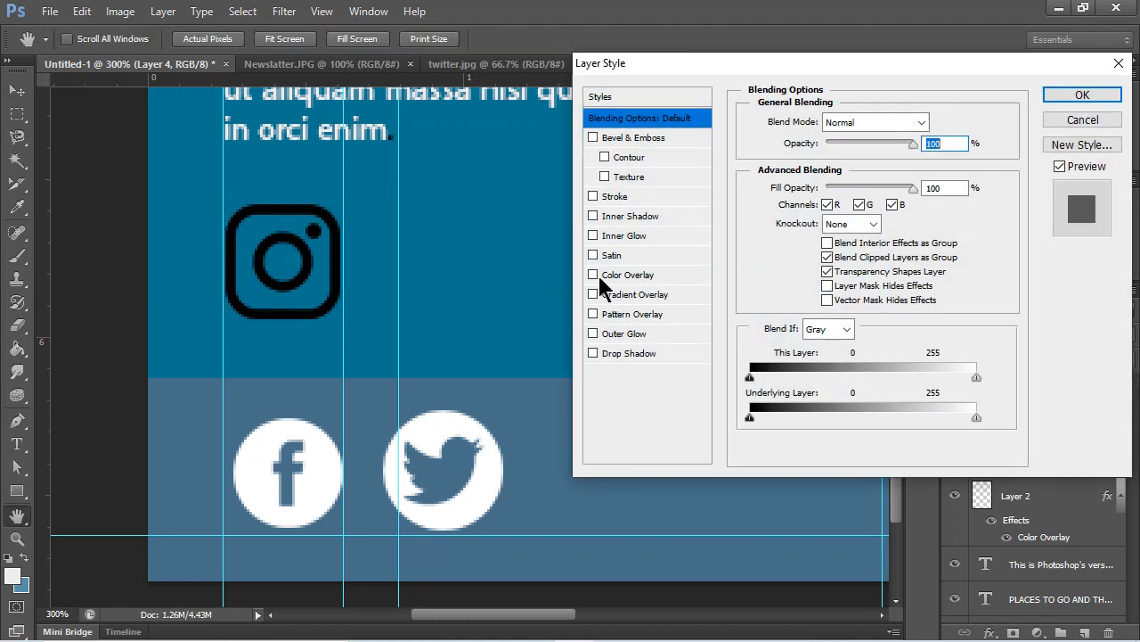
left_click(675, 274)
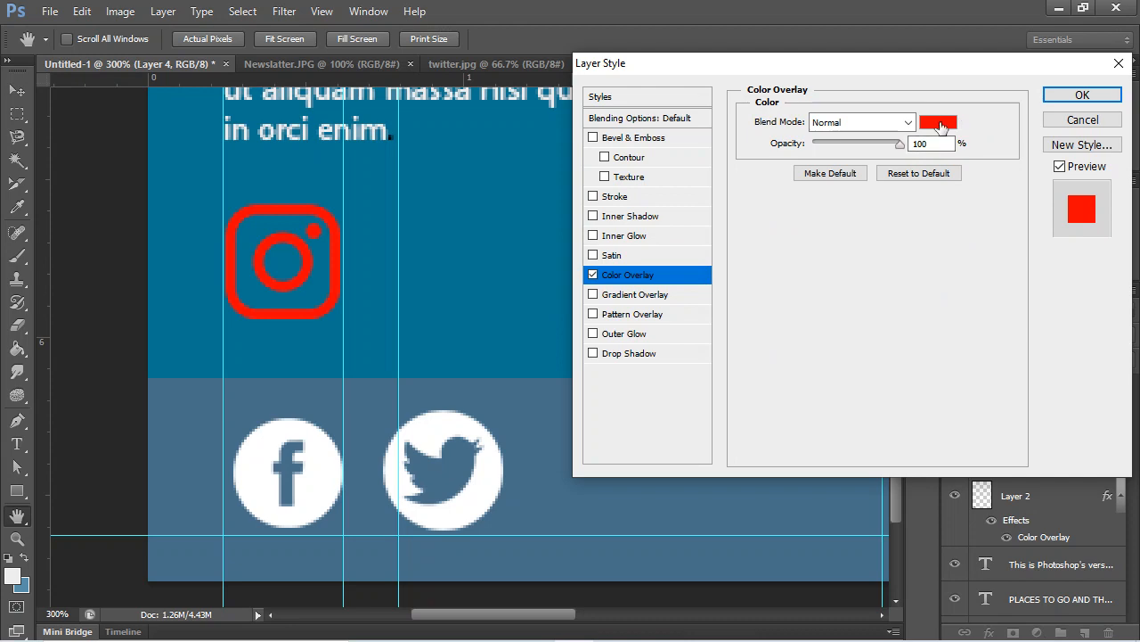
left_click(940, 127)
left_click(614, 239)
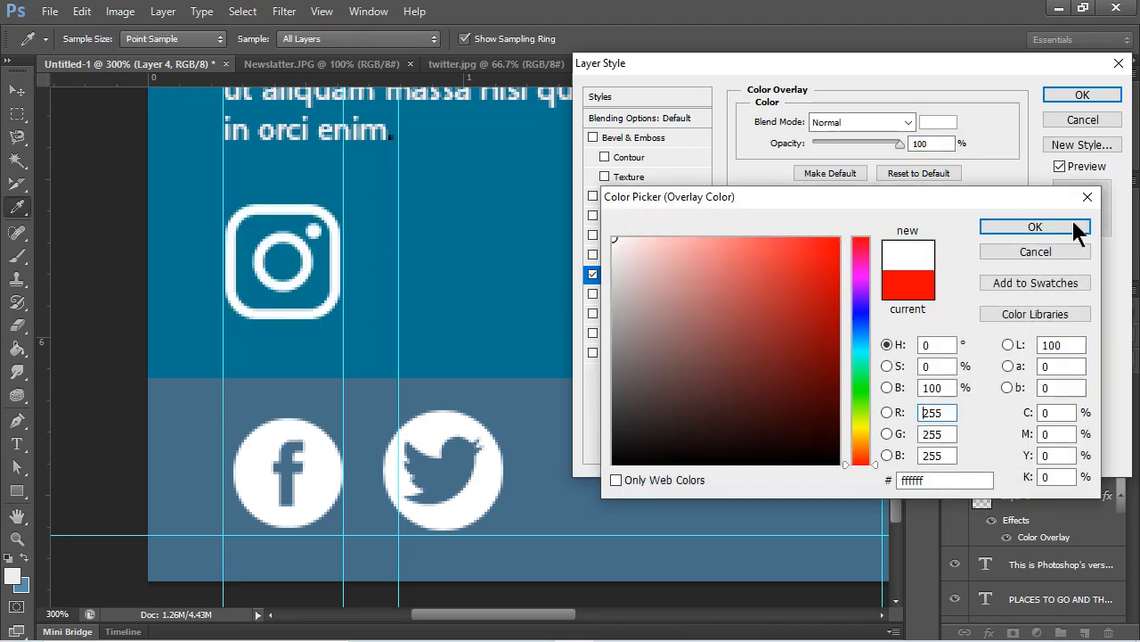
left_click(1073, 225)
left_click(1072, 94)
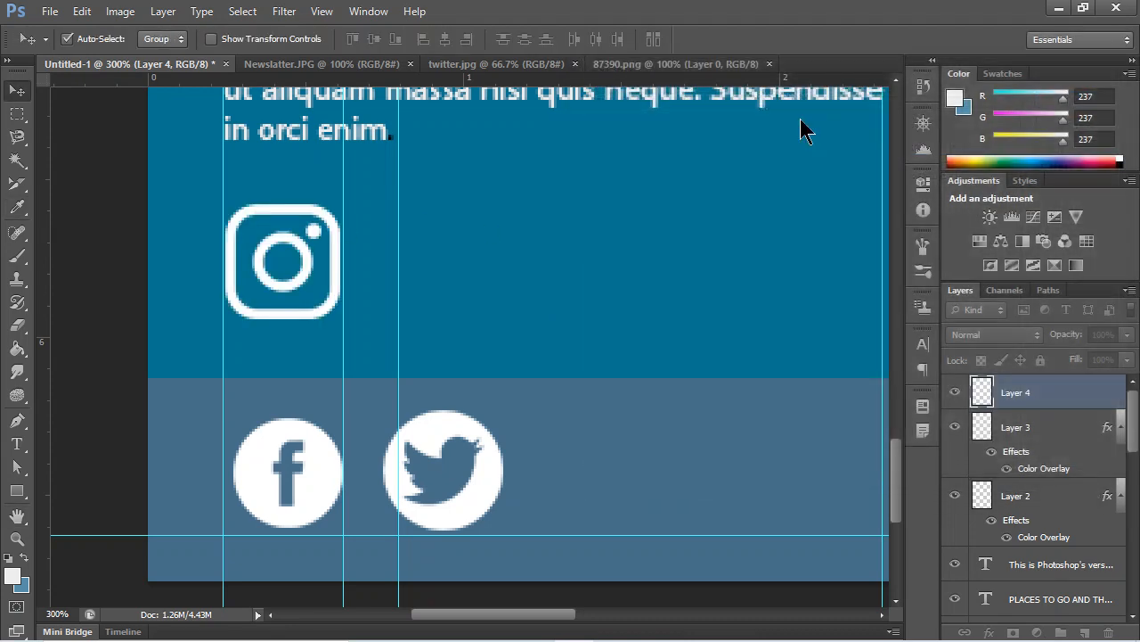
Move the Instagram icon into the footer just right of the Twitter icon, and add a horizontal guide along the icons' lower edge.
left_click_drag(255, 316, 264, 316)
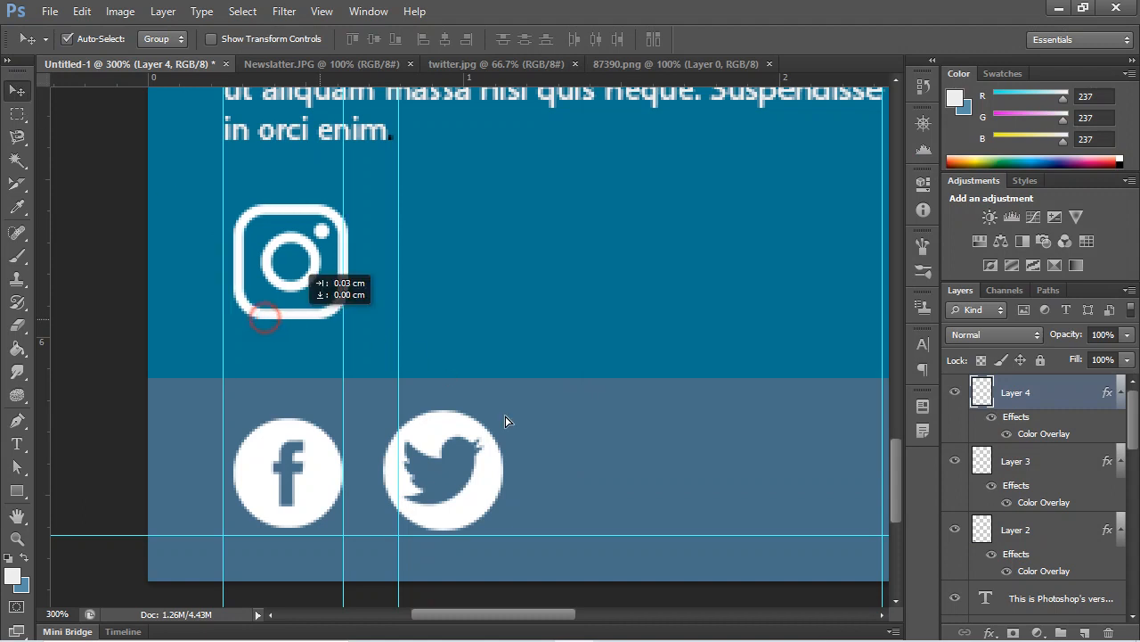
left_click_drag(506, 421, 579, 530)
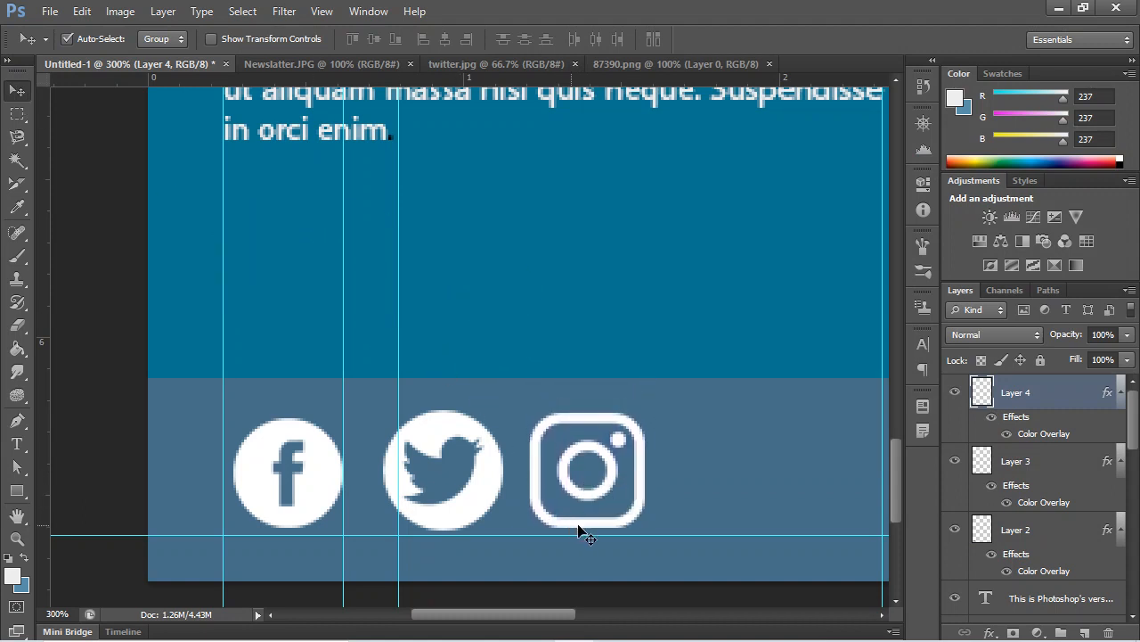
left_click_drag(495, 79, 516, 533)
Raise the Twitter icon 1 px to meet the upper horizontal guide, and shift the Instagram icon about 4 px to the right.
left_click(487, 486)
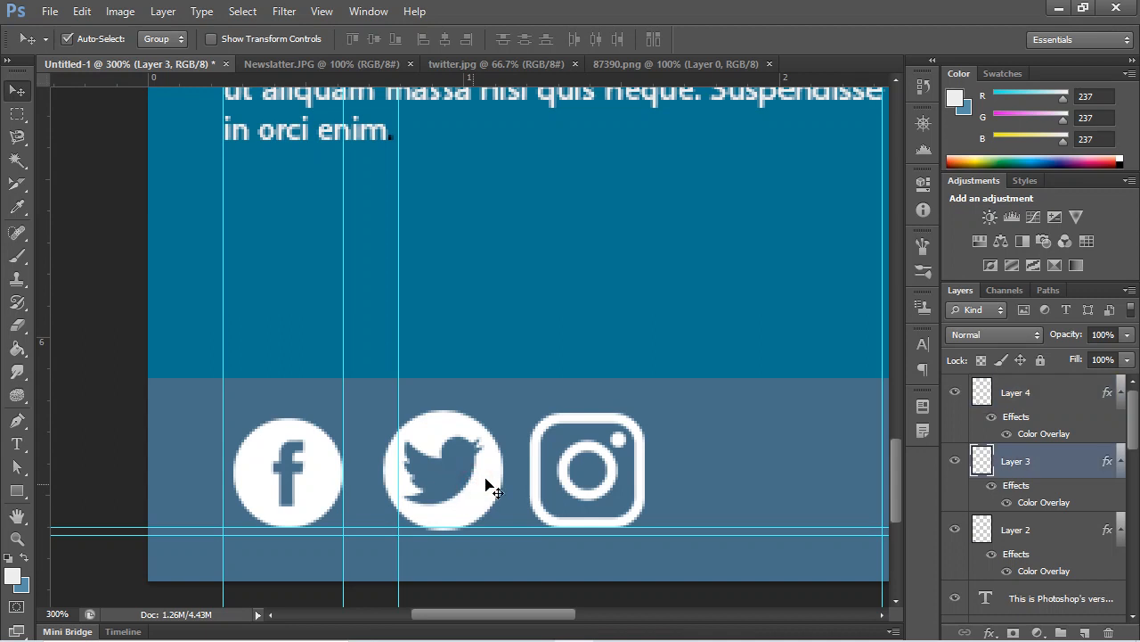
key("Up")
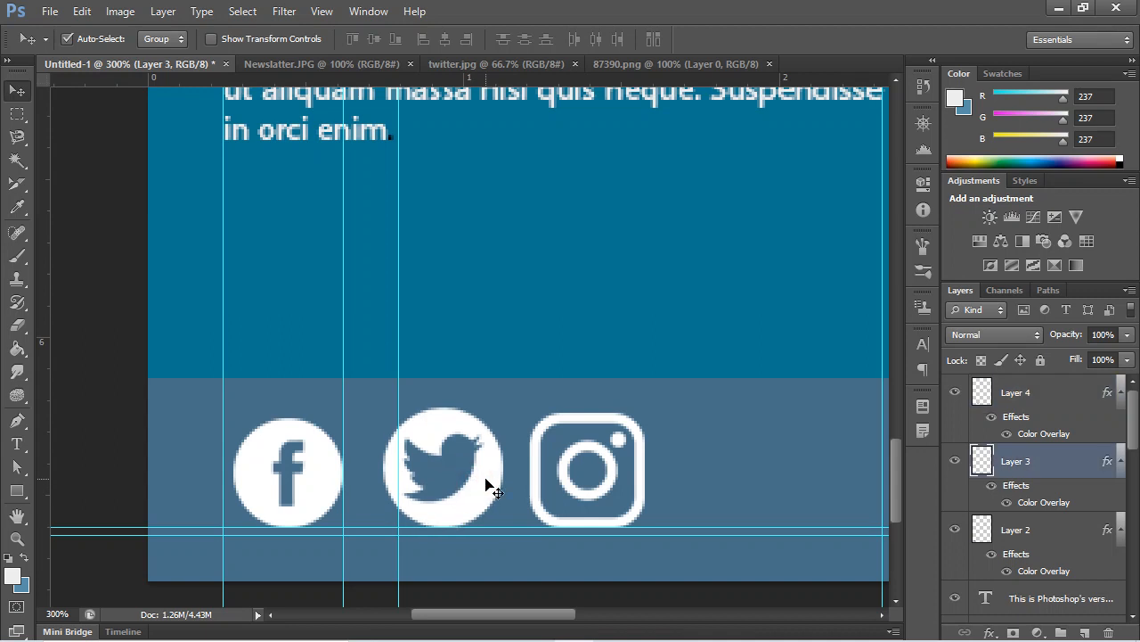
left_click(539, 486)
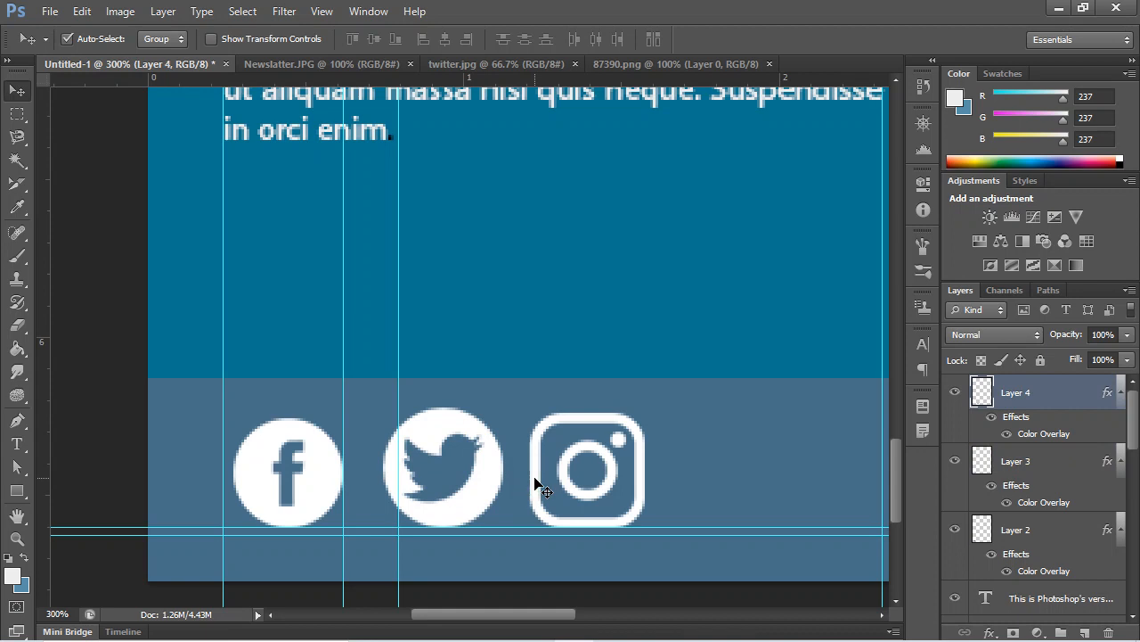
key("Right")
key("Right")
key("Right")
key("Right")
key("Right")
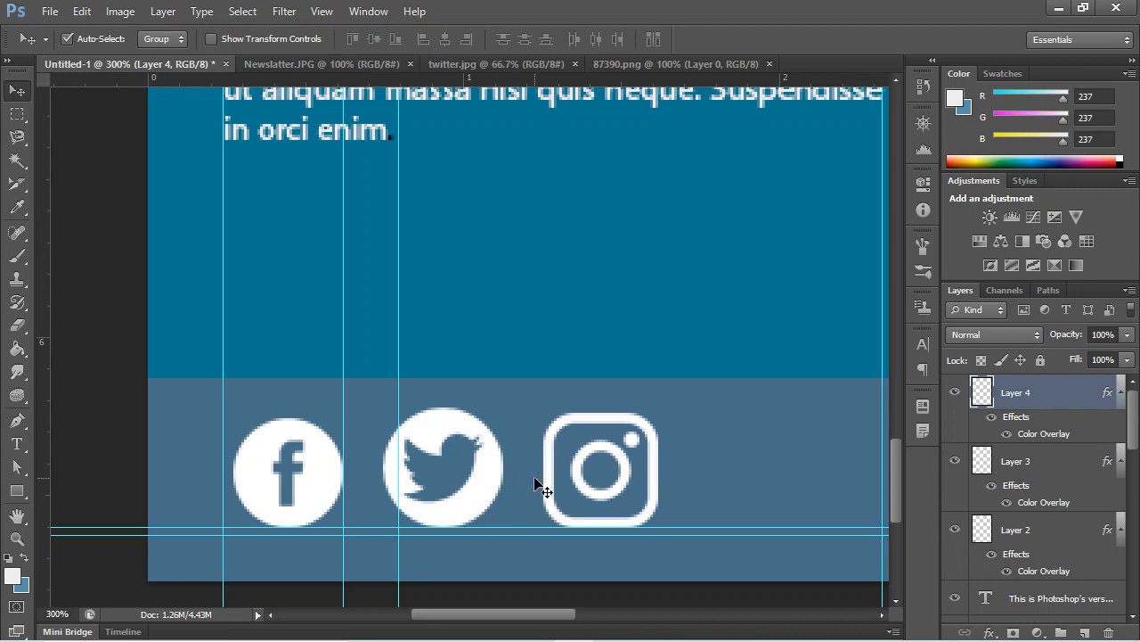
Scale the Twitter icon to about 93.33% around its centre, shift it slightly left, and apply the transform.
left_click(456, 508)
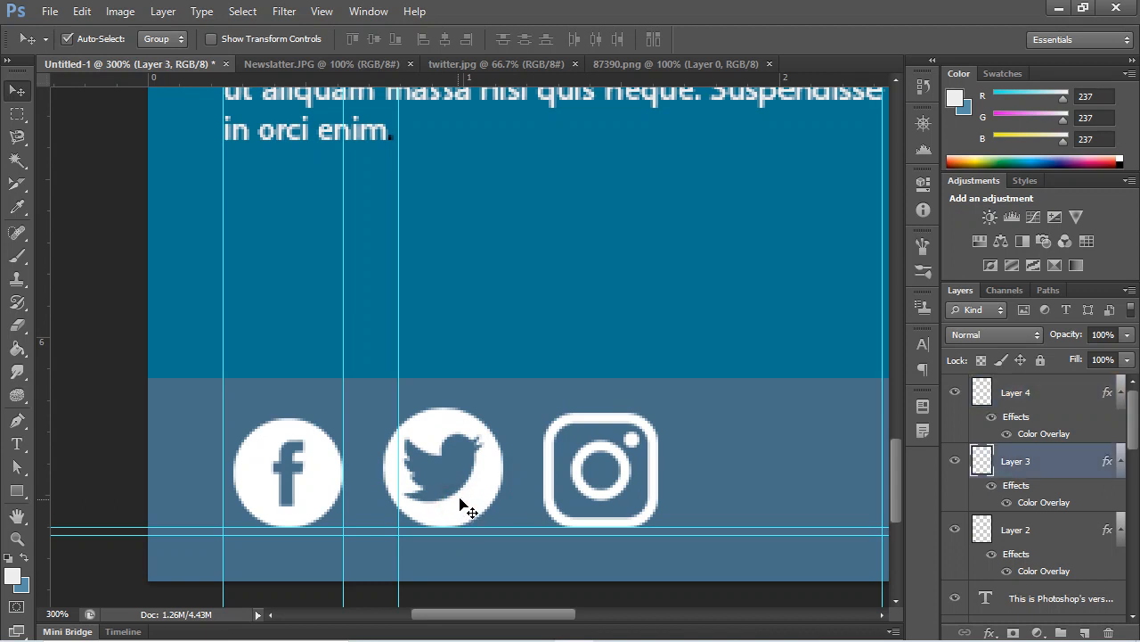
key("ctrl+t")
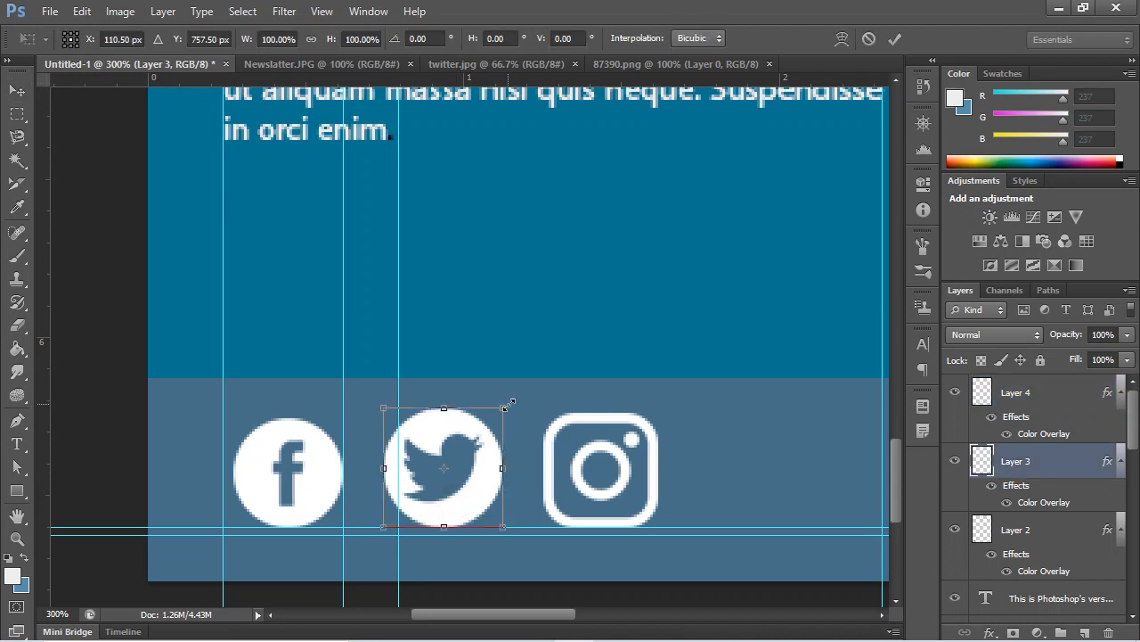
left_click_drag(506, 406, 506, 409)
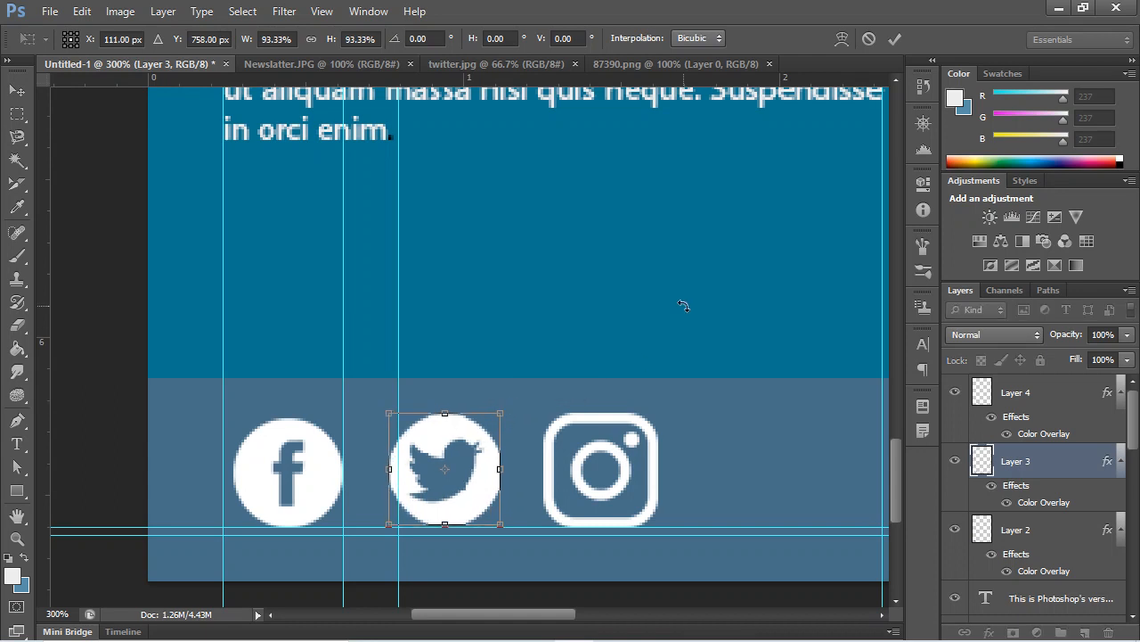
key("Right")
key("Right")
key("Right")
key("Left")
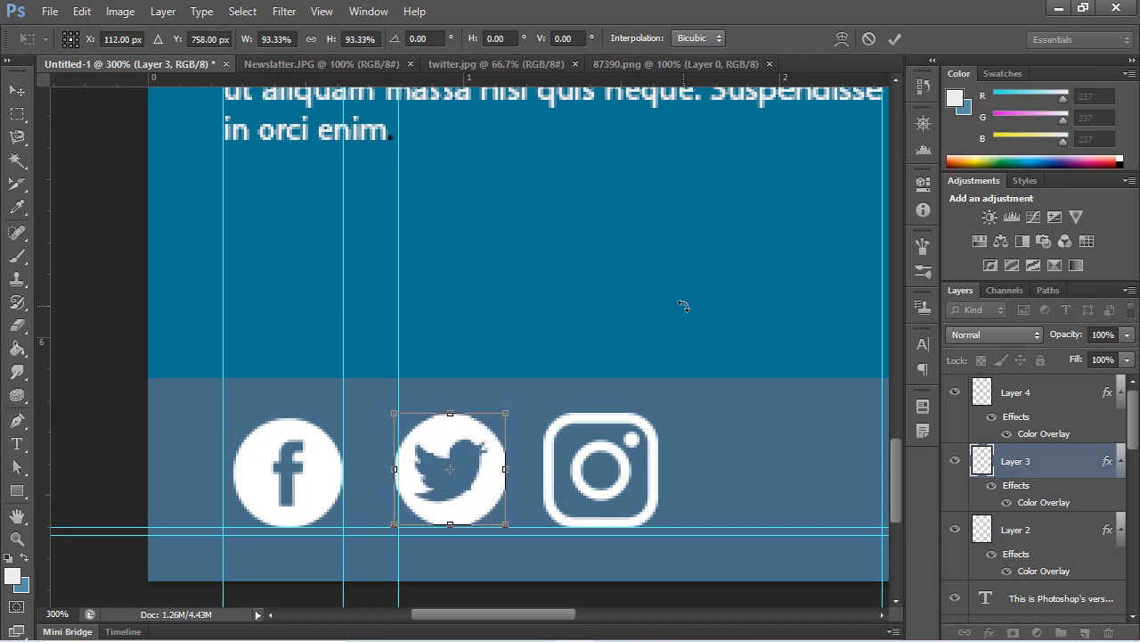
key("Left")
key("Left")
key("Left")
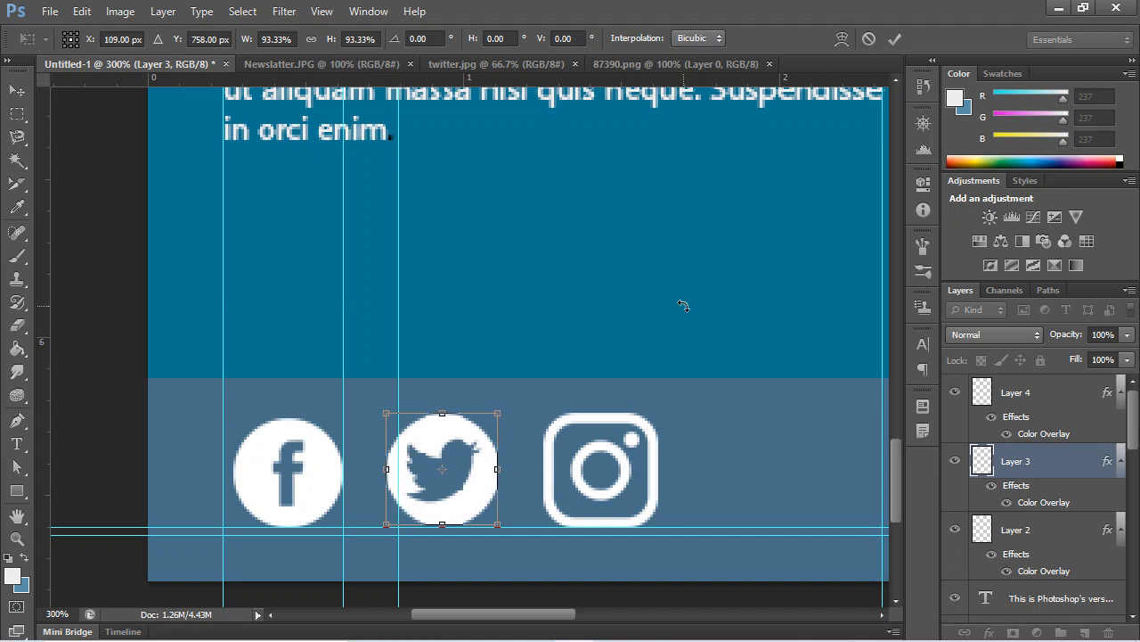
key("Left")
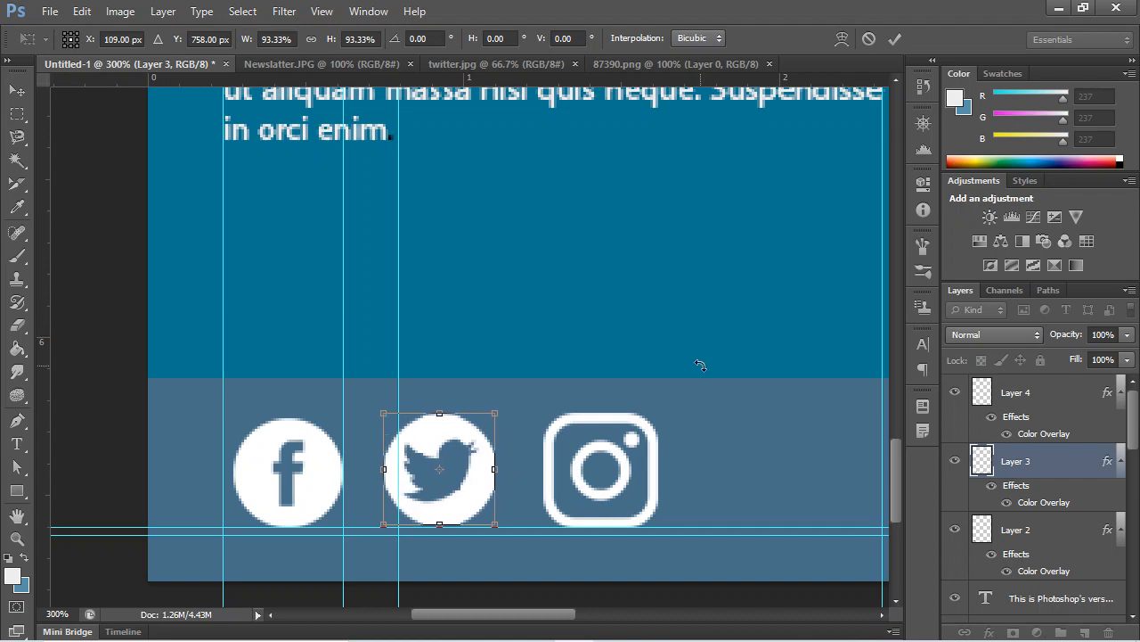
key("Return")
key("ctrl+0")
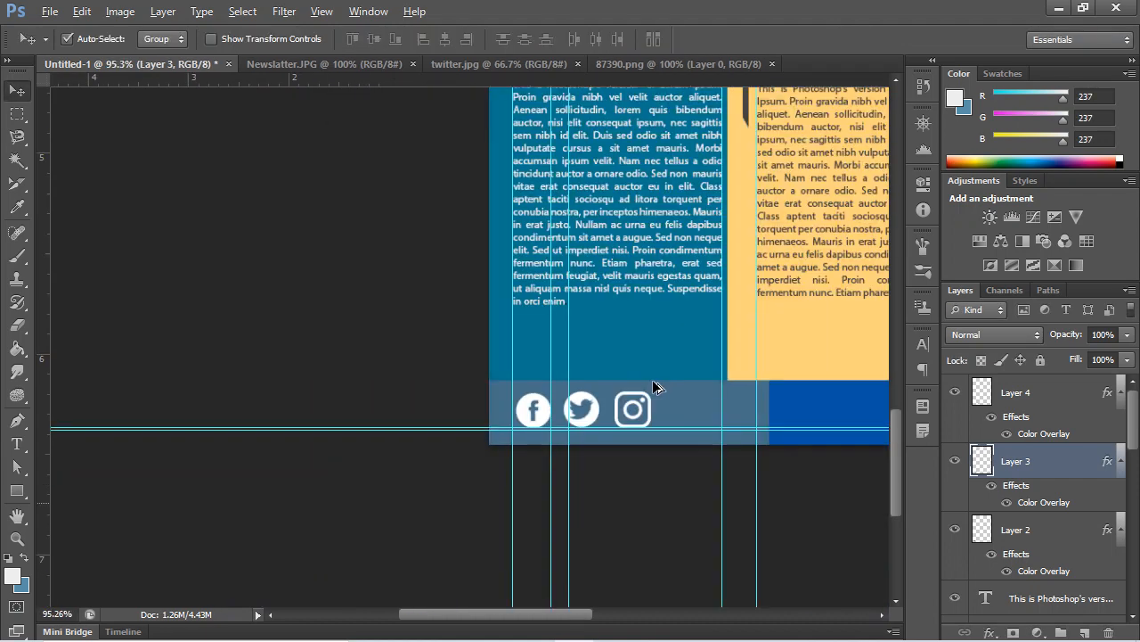
scroll(365, 575, "up", 3)
scroll(413, 575, "down", 3)
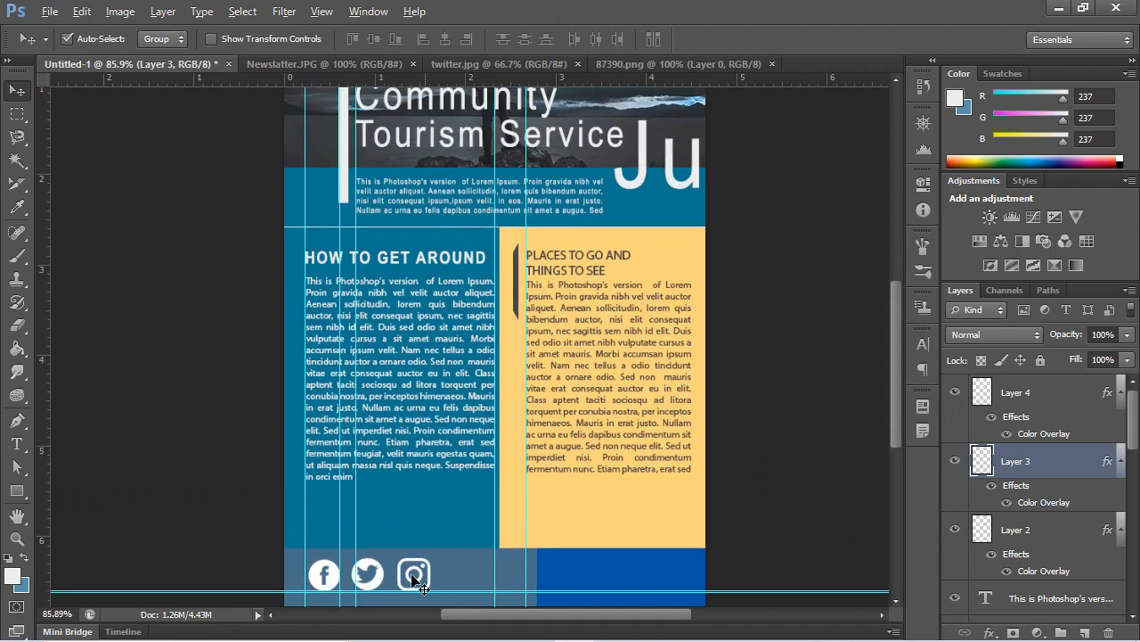
scroll(417, 577, "up", 5)
left_click(419, 585)
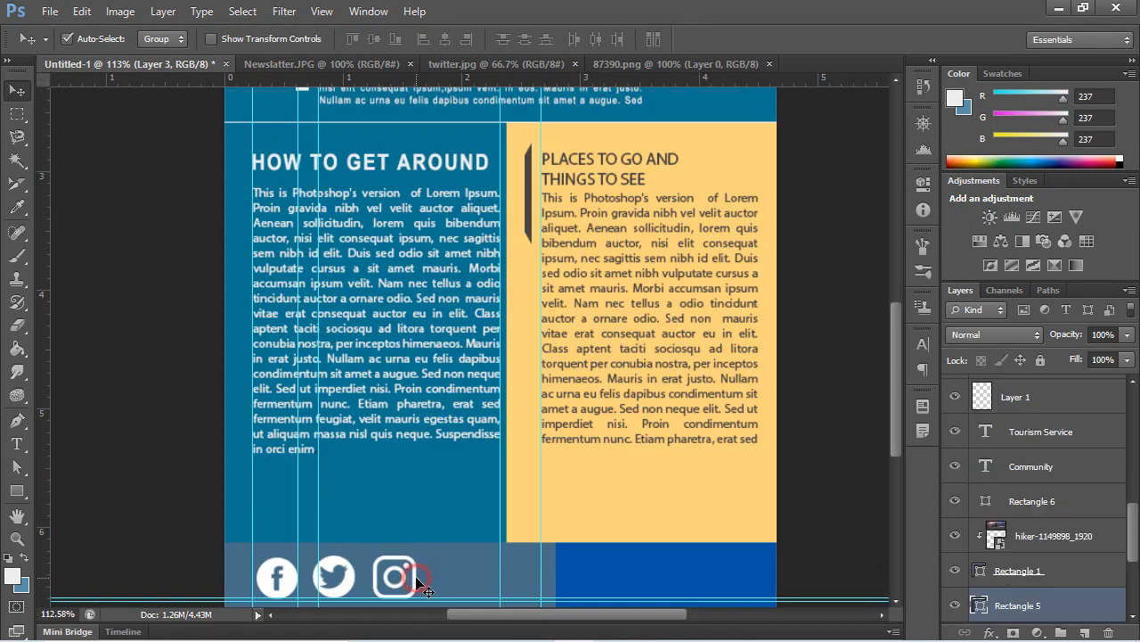
key("ctrl+t")
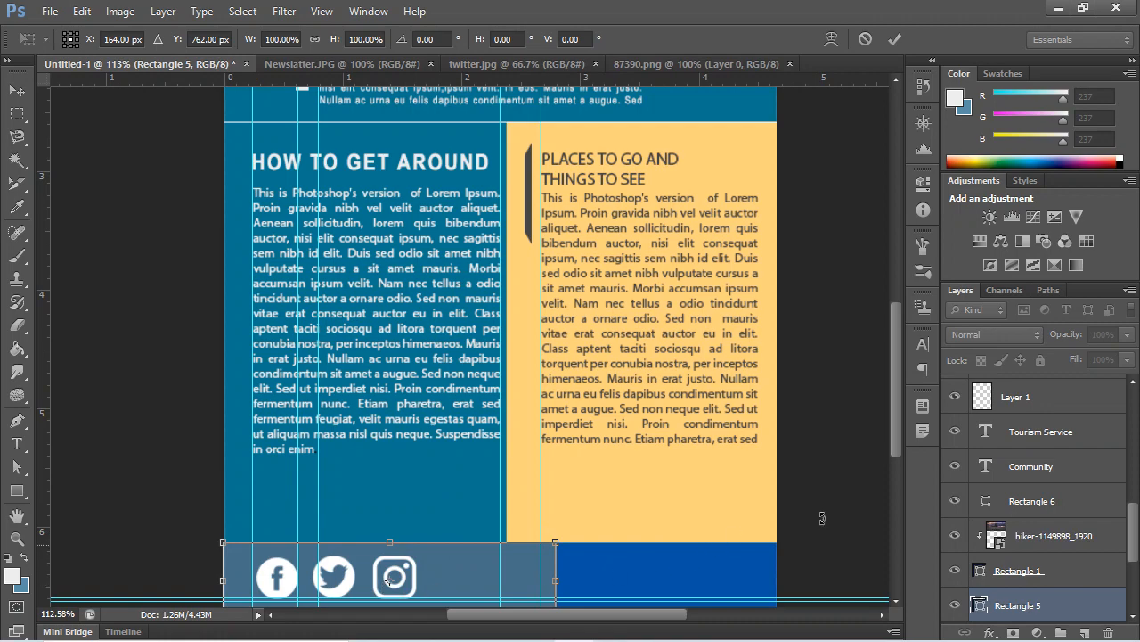
key("Return")
Scale the Instagram icon to about 95.35% around its centre and apply the transform.
scroll(413, 572, "up", 5)
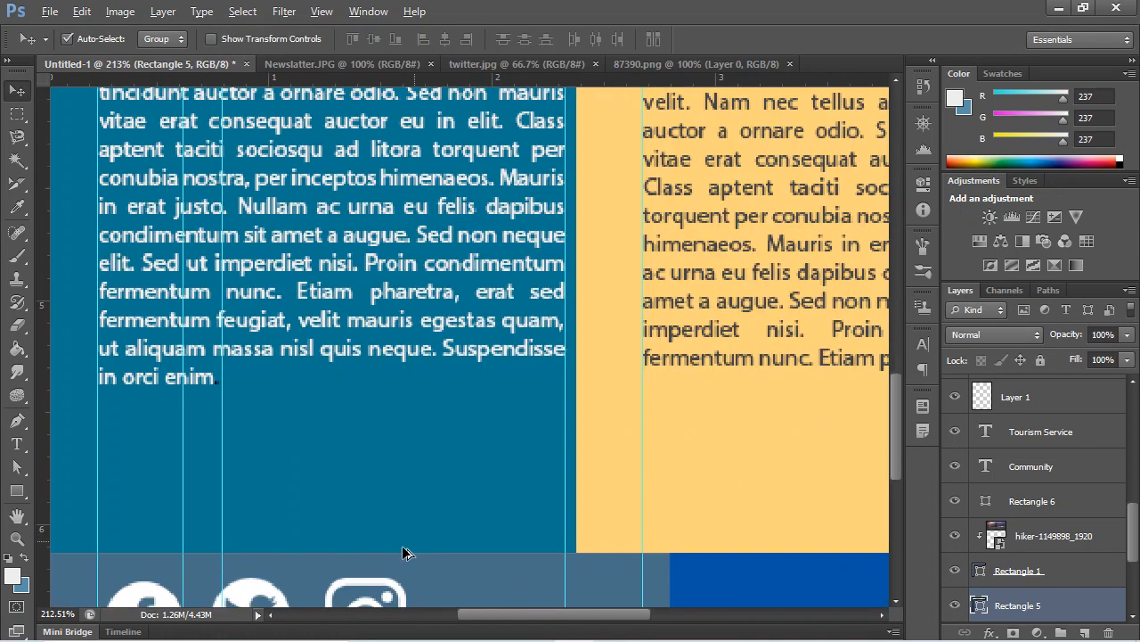
left_click(385, 552)
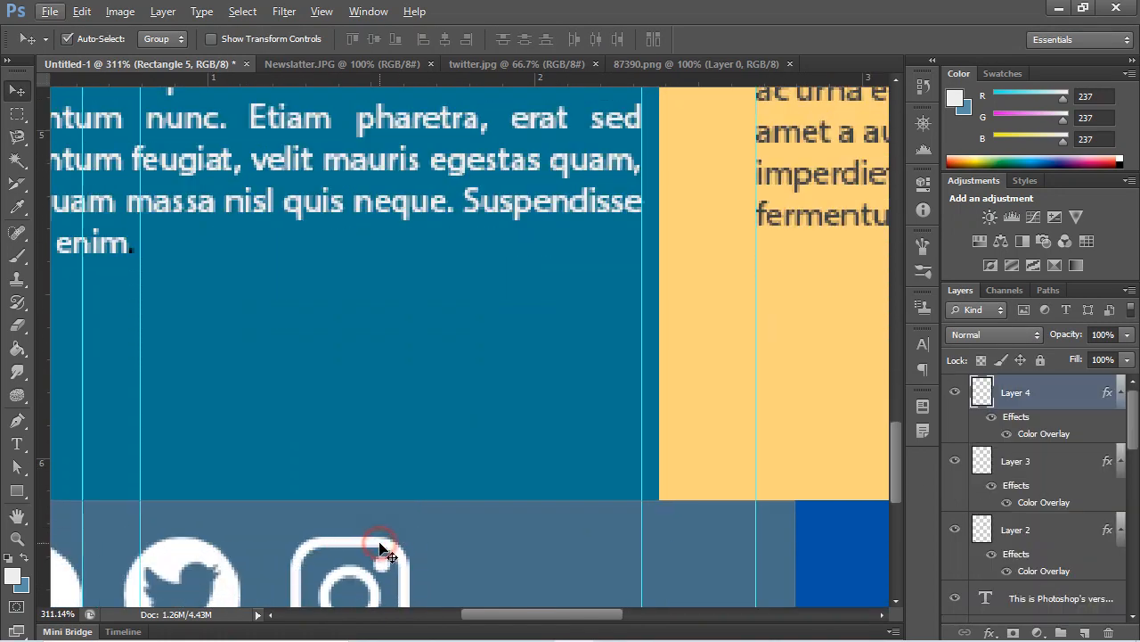
key("ctrl+t")
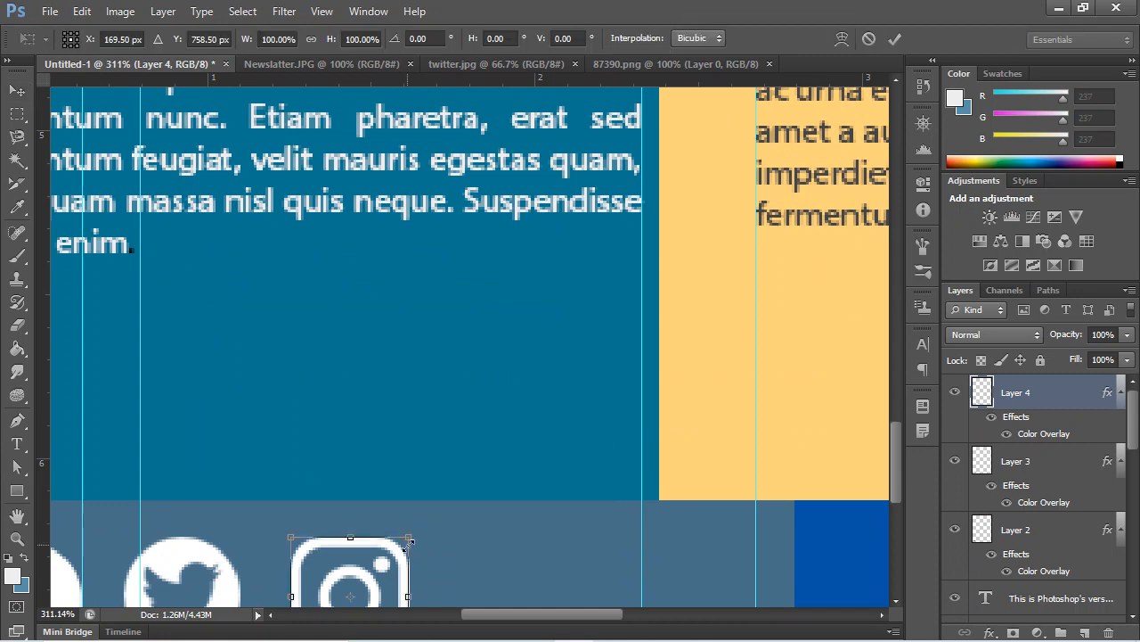
left_click_drag(408, 536, 404, 541)
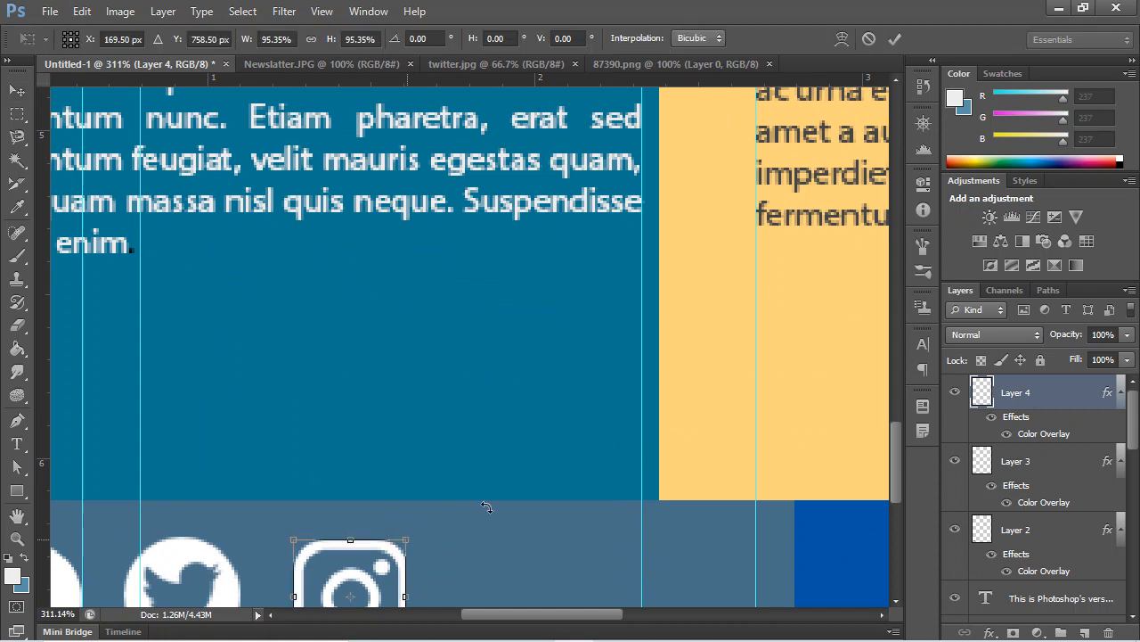
key("Return")
Examine the footer's icons and contact text in the reference document Newslatter.JPG.
scroll(451, 494, "down", 2)
scroll(481, 498, "down", 3)
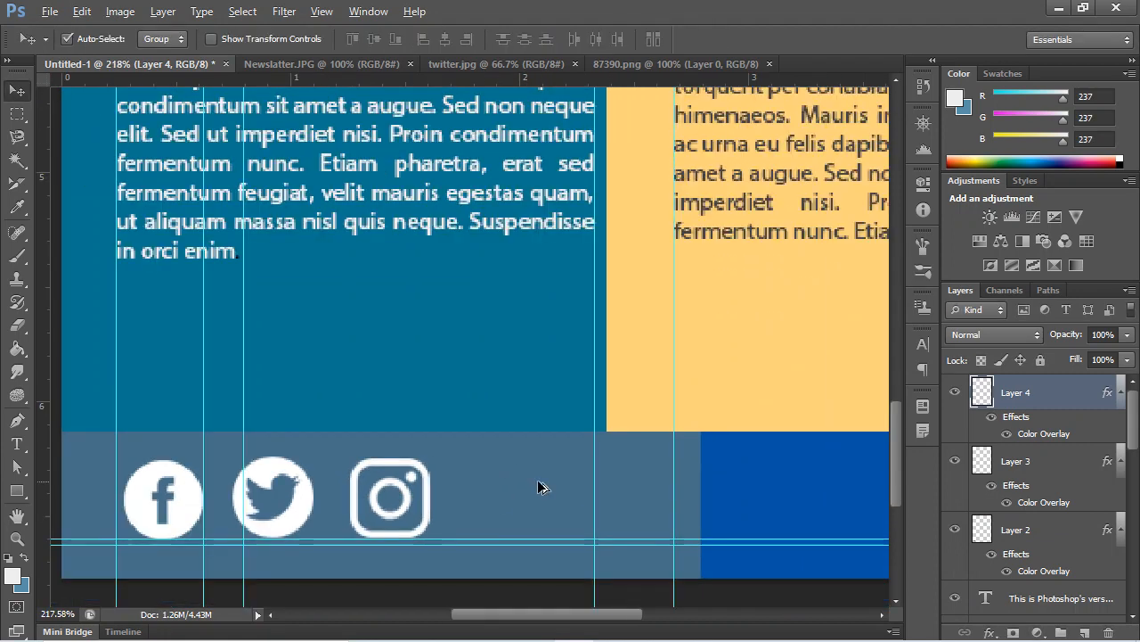
key("alt+Tab")
left_click(285, 255)
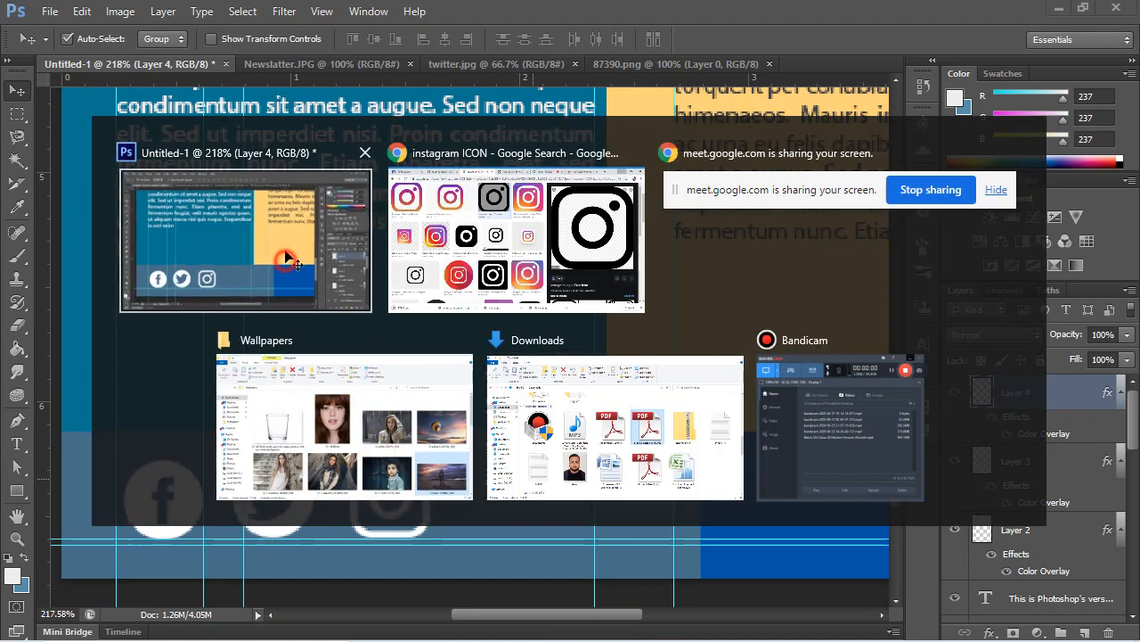
left_click(328, 66)
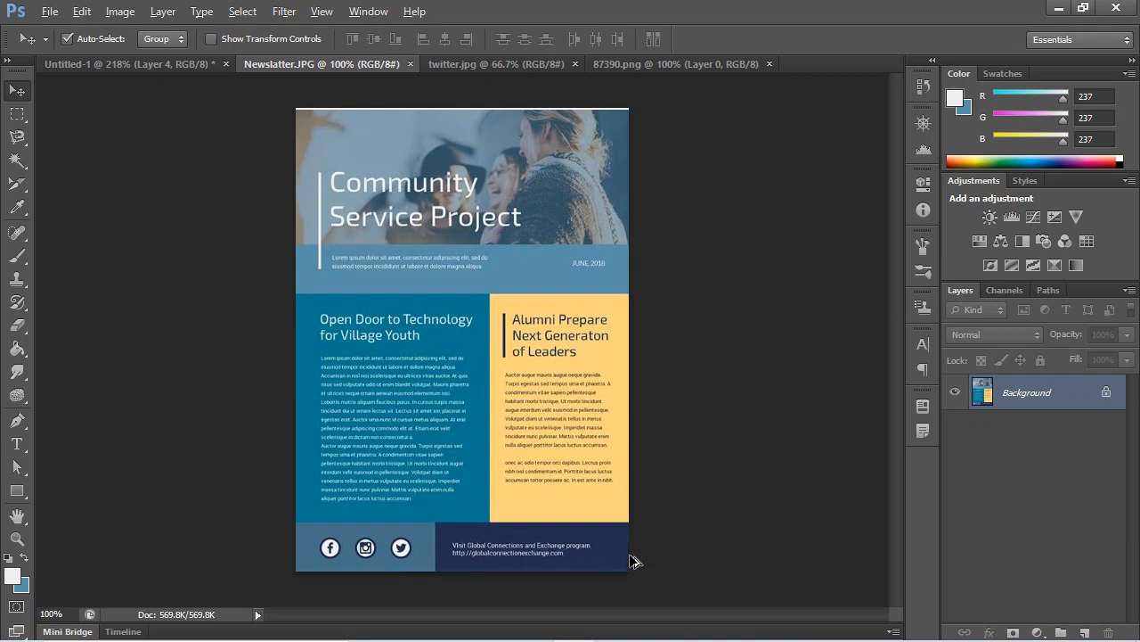
key("alt+Tab")
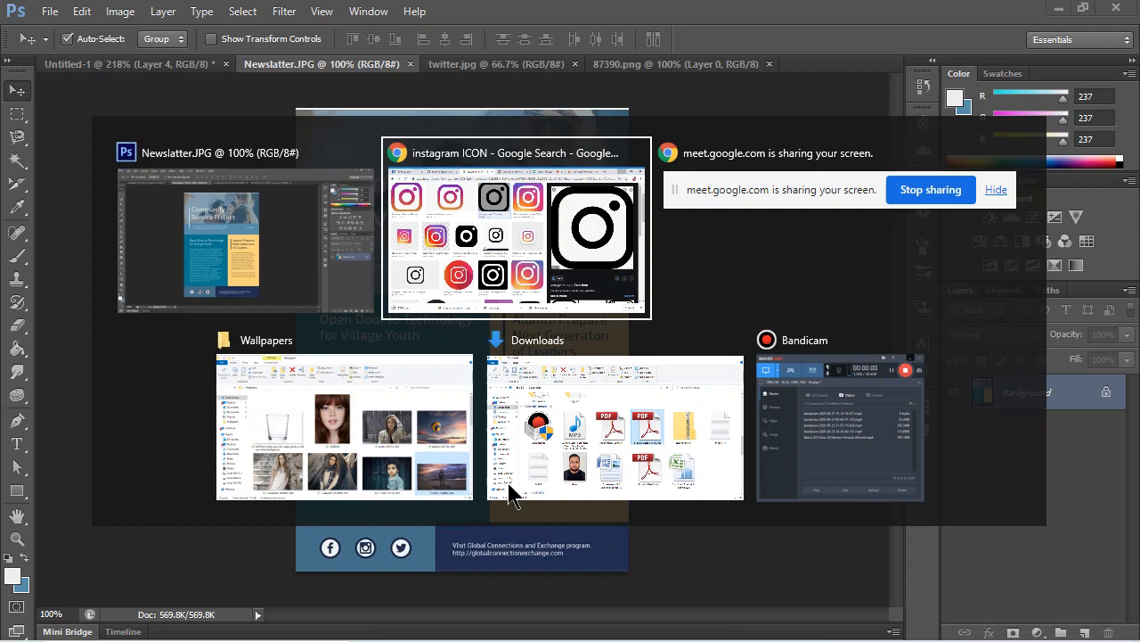
left_click(319, 260)
left_click(16, 443)
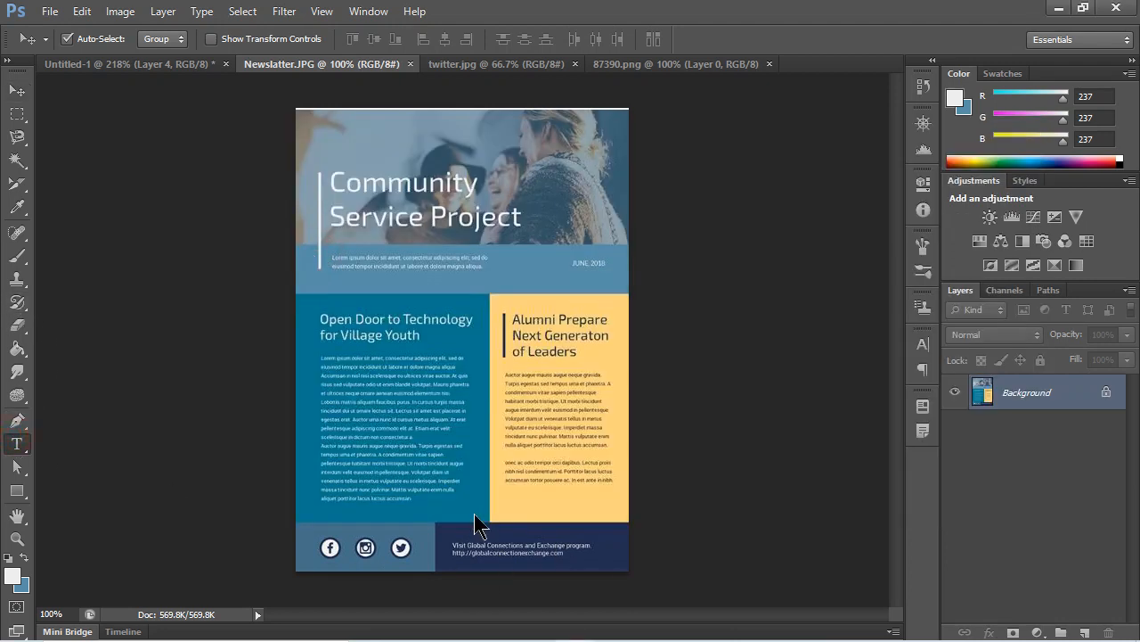
left_click(169, 67)
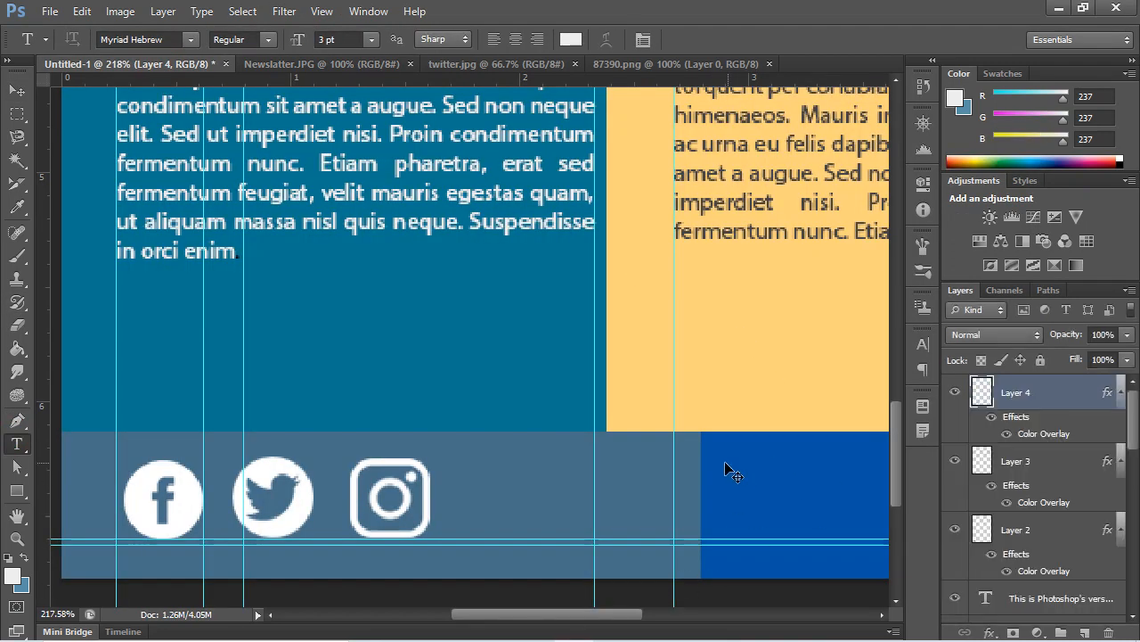
scroll(725, 463, "right", 3)
scroll(725, 464, "down", 5)
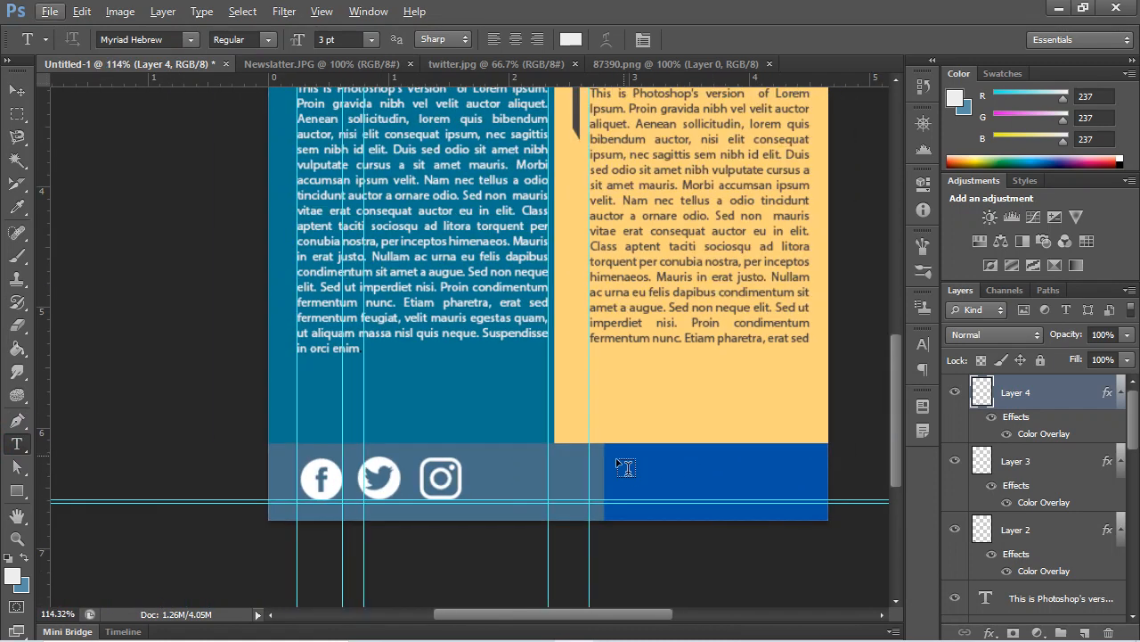
left_click(630, 474)
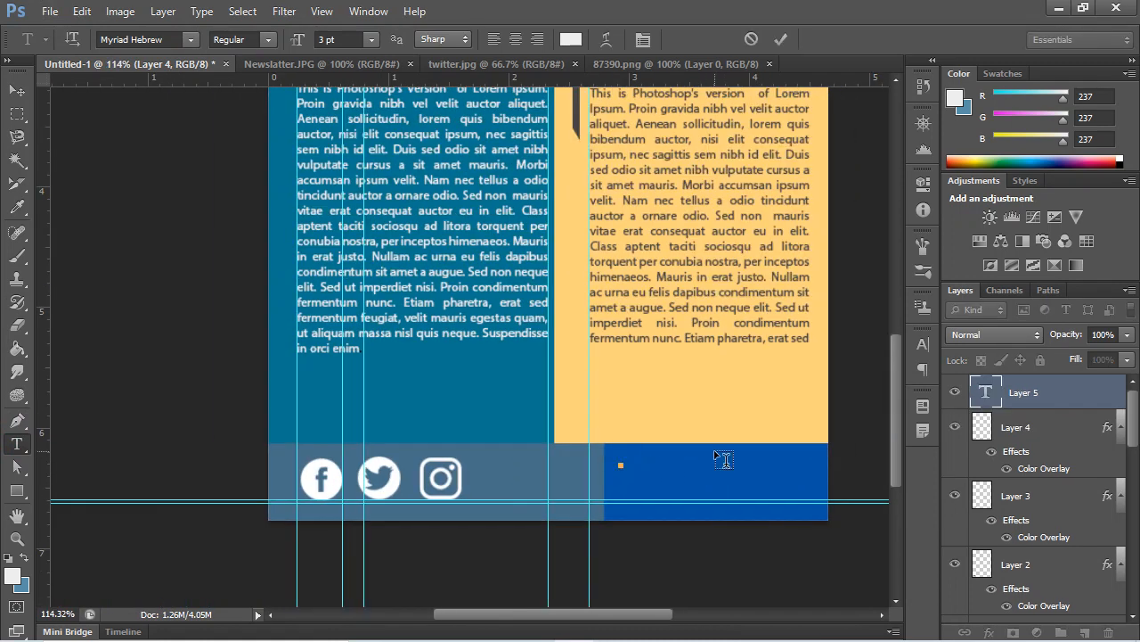
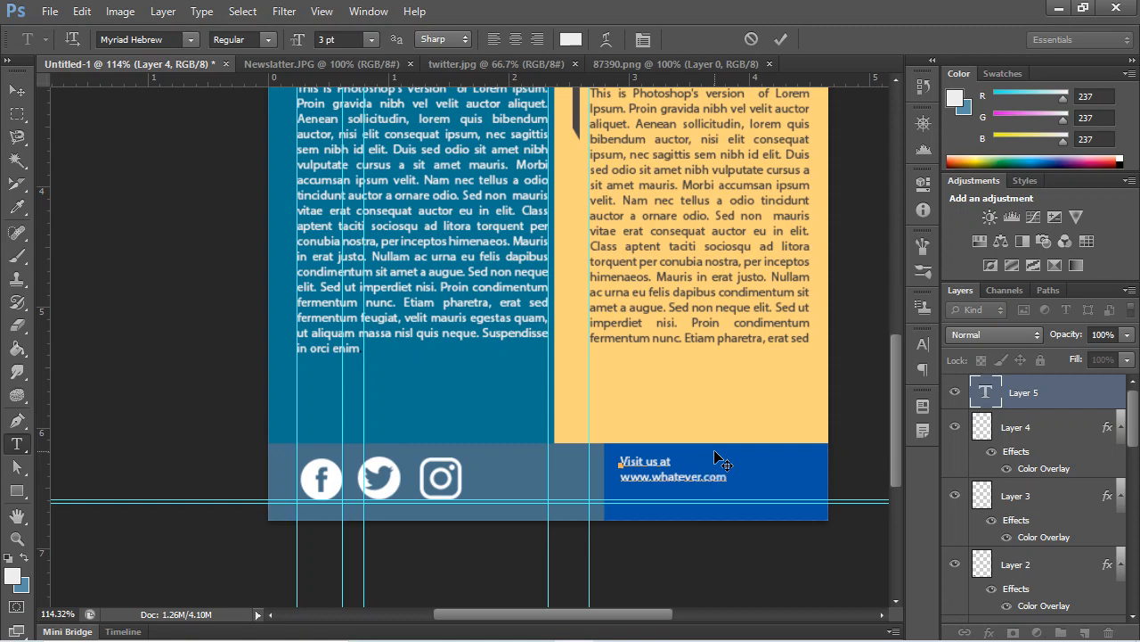
left_click(17, 90)
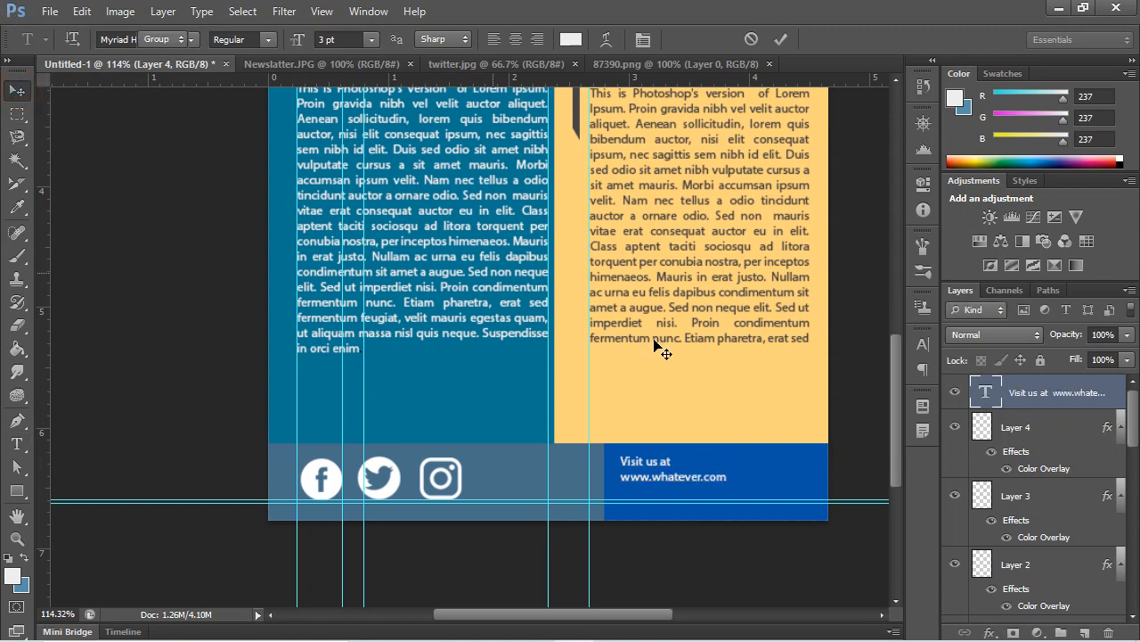
Move the website text about 15 px down and 25 px to the right within the blue footer block.
key("Down")
key("Down")
key("Down")
key("Down")
key("Down")
key("Down")
key("Down")
key("Down")
key("Down")
key("Down")
key("Down")
key("Down")
key("Down")
key("Down")
key("Down")
key("Down")
key("Down")
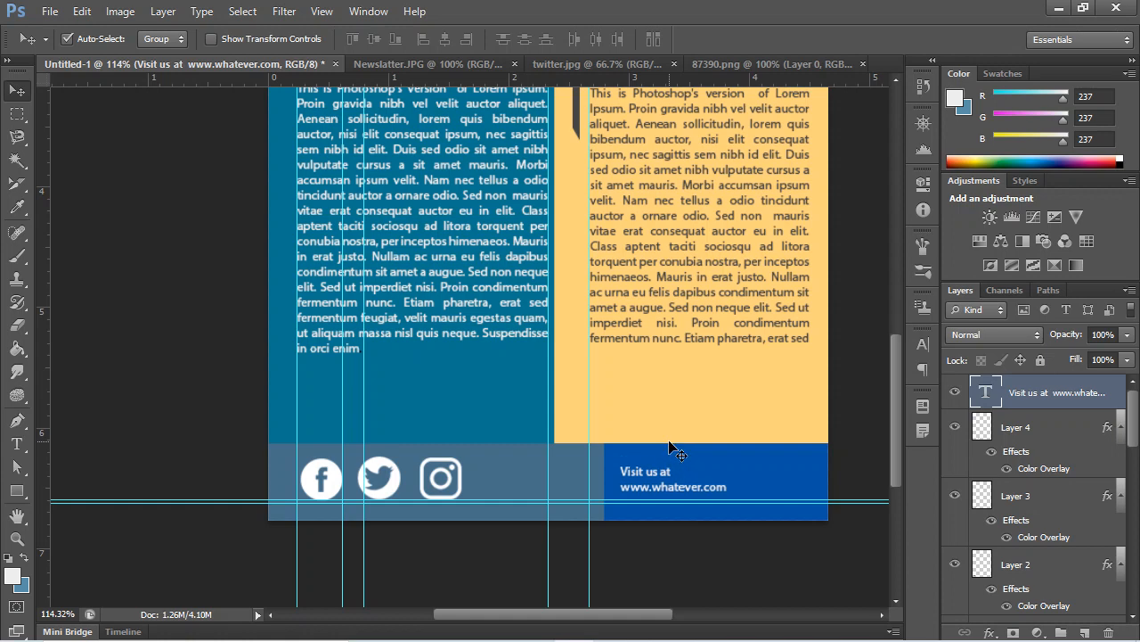
key("Right")
key("Right")
key("Right")
key("Right")
key("Right")
key("Right")
key("Right")
key("Right")
key("Right")
key("Right")
key("Right")
key("Right")
key("Right")
key("Right")
key("Right")
key("Right")
key("Right")
key("Right")
key("Right")
key("Right")
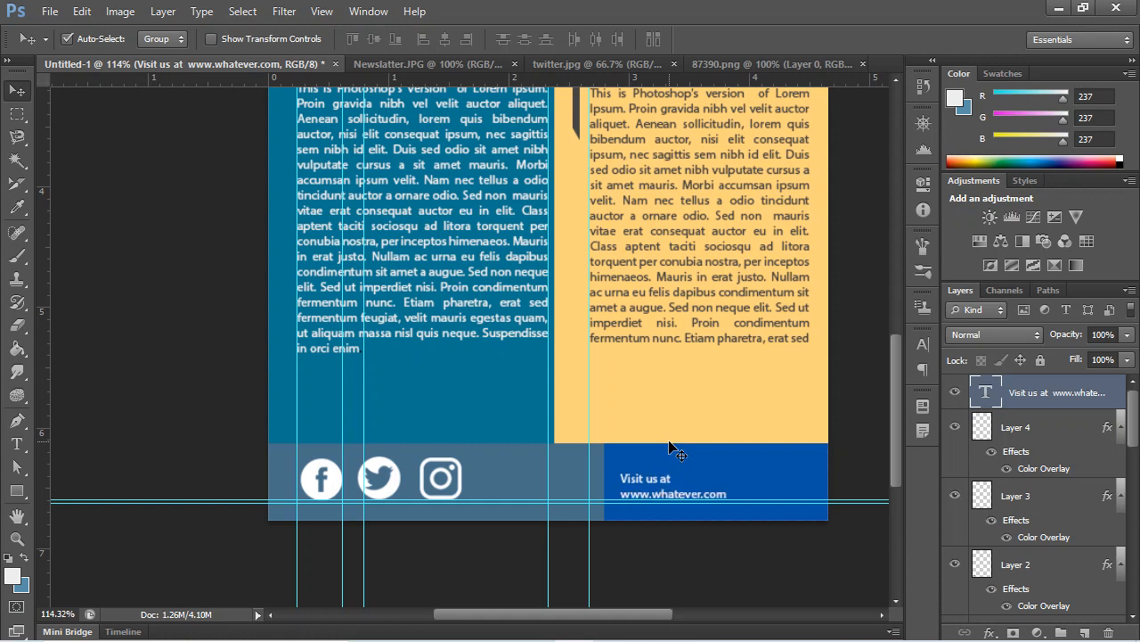
key("Right")
key("Right")
key("Right")
key("Right")
key("Right")
key("Right")
key("Right")
key("Right")
key("Right")
key("Right")
key("Right")
key("Right")
key("Right")
key("Right")
key("Right")
key("Right")
key("Right")
key("Right")
key("Right")
key("Right")
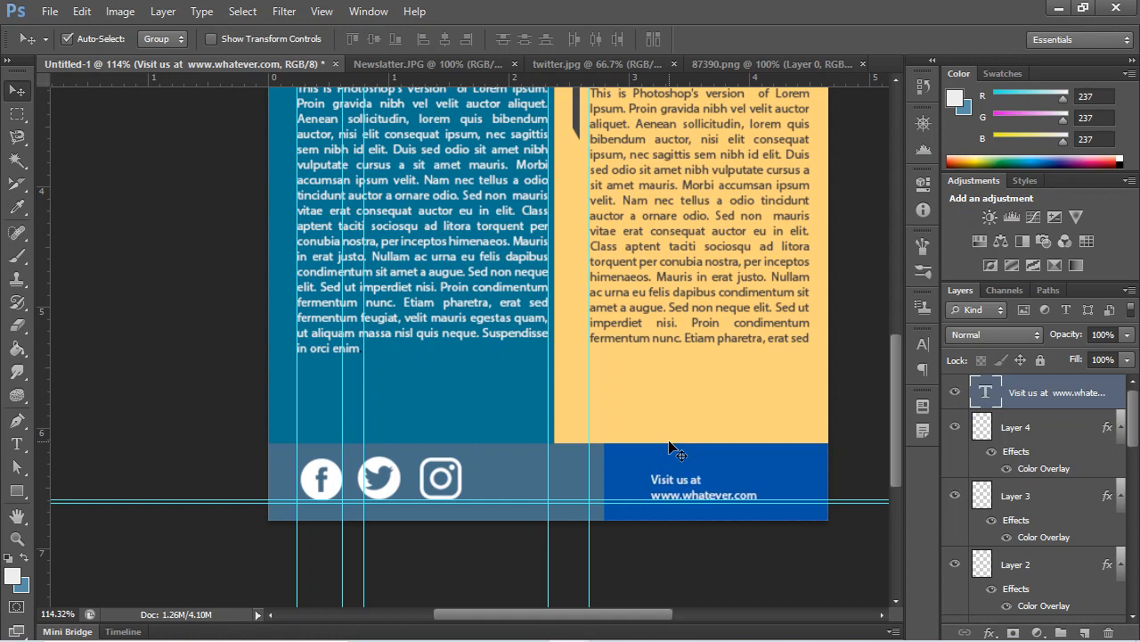
Remove all five vertical guides from the newsletter page.
scroll(677, 454, "down", 4)
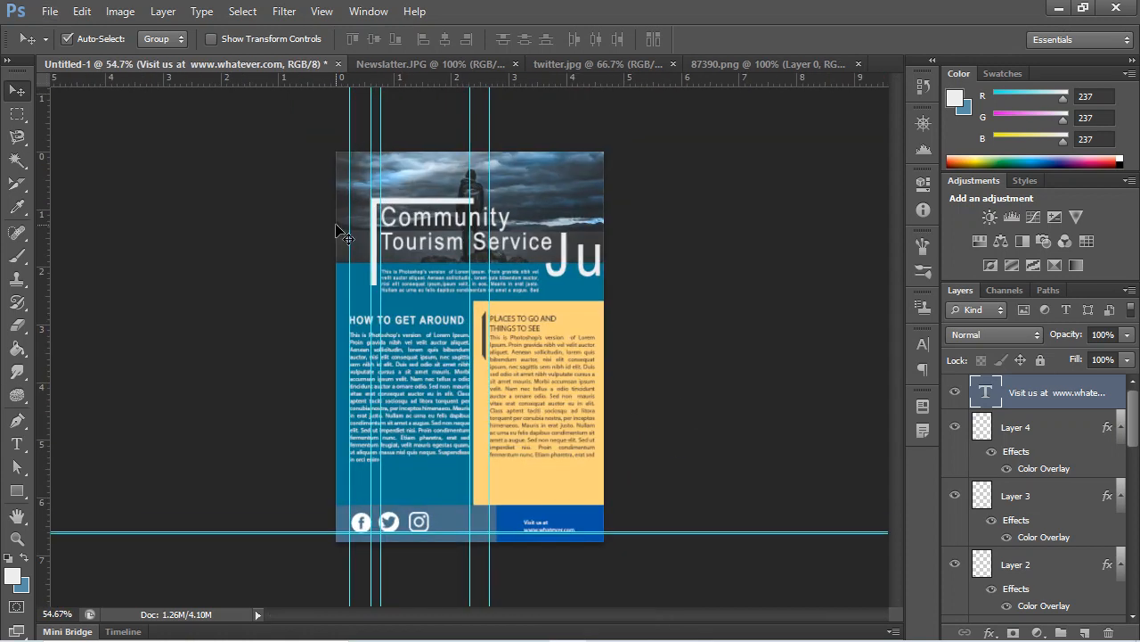
left_click_drag(350, 123, 40, 119)
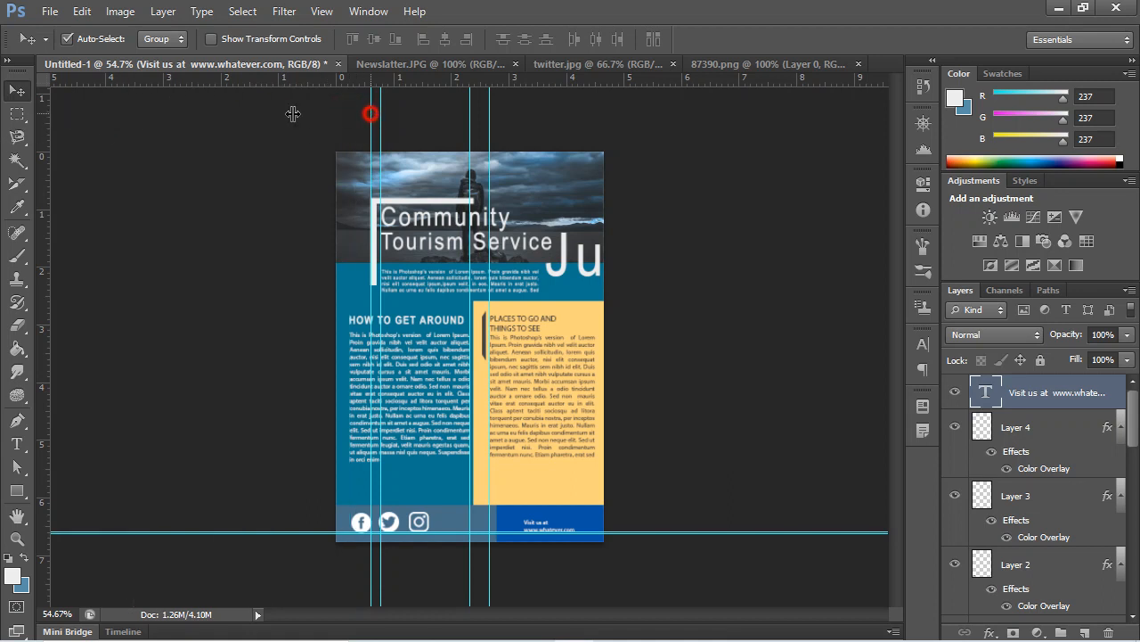
left_click_drag(292, 114, 26, 108)
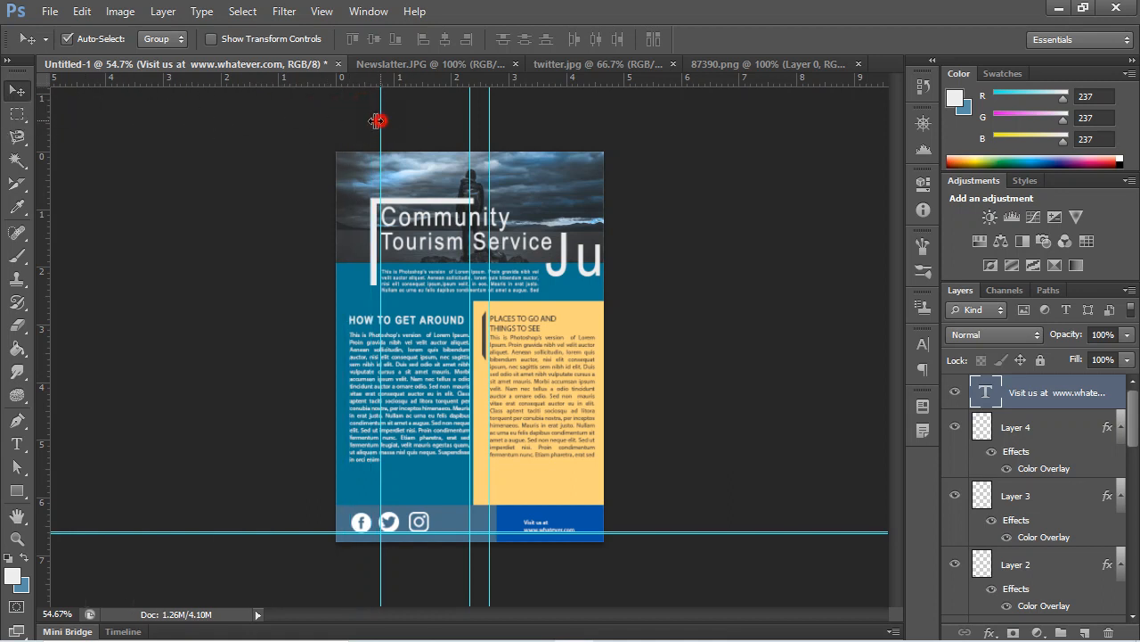
left_click_drag(378, 121, 20, 114)
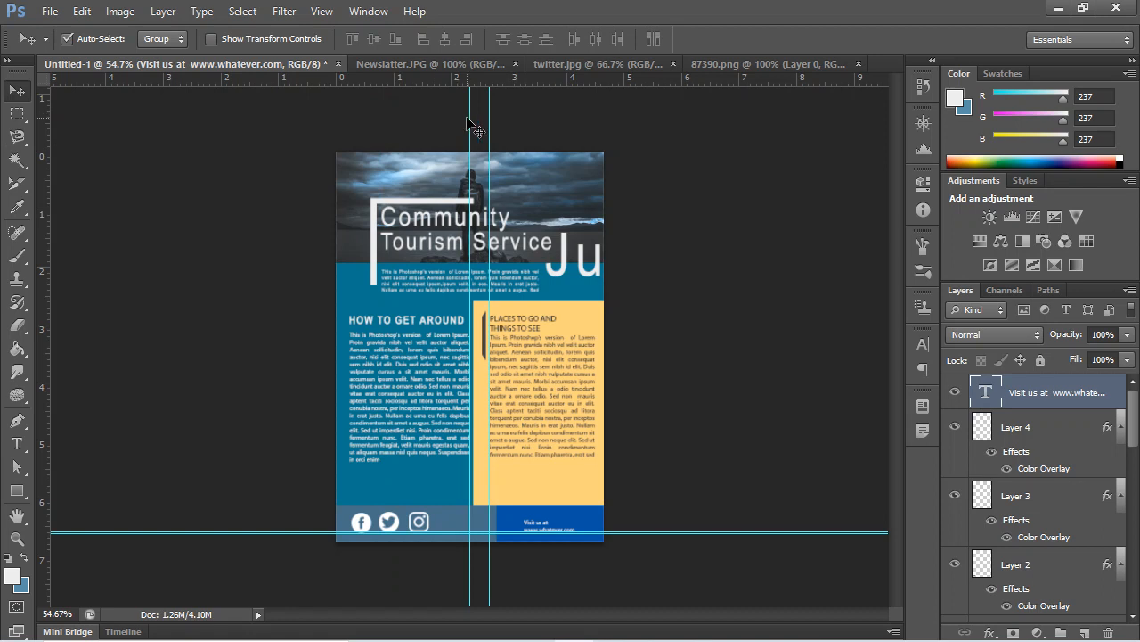
left_click_drag(471, 119, 20, 99)
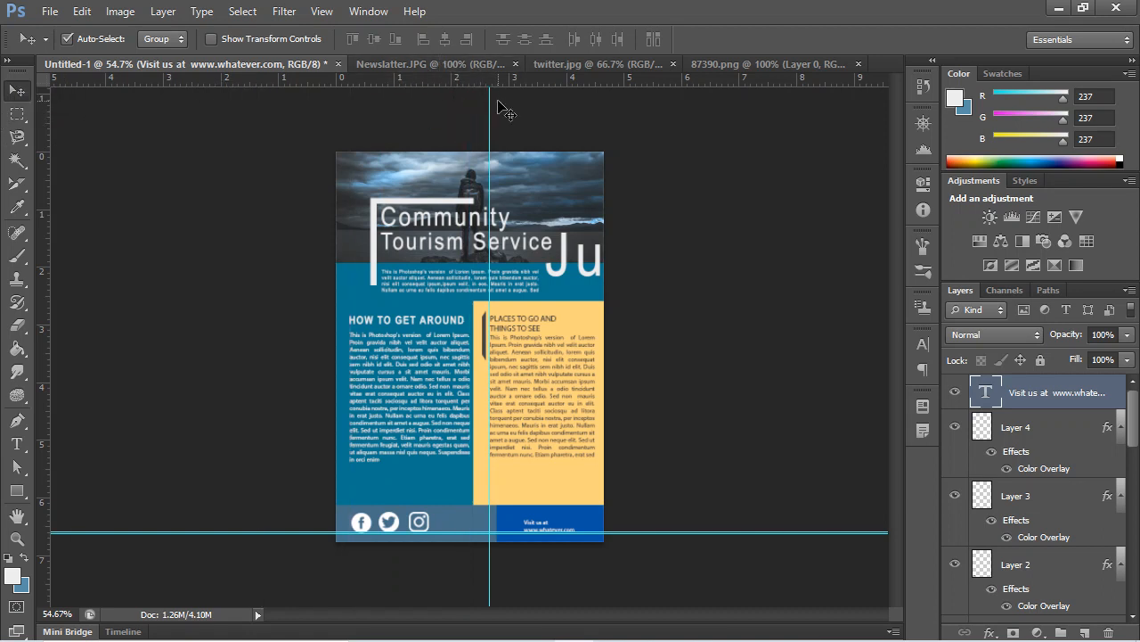
left_click_drag(492, 99, 20, 121)
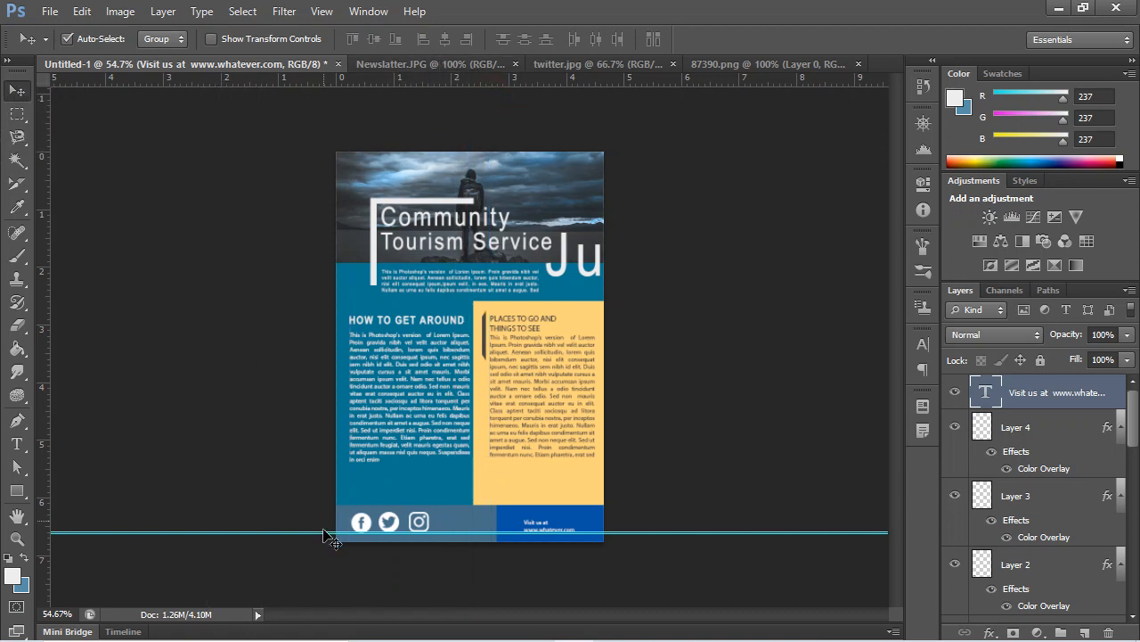
Remove the two horizontal guides crossing the footer.
left_click_drag(322, 522, 452, 9)
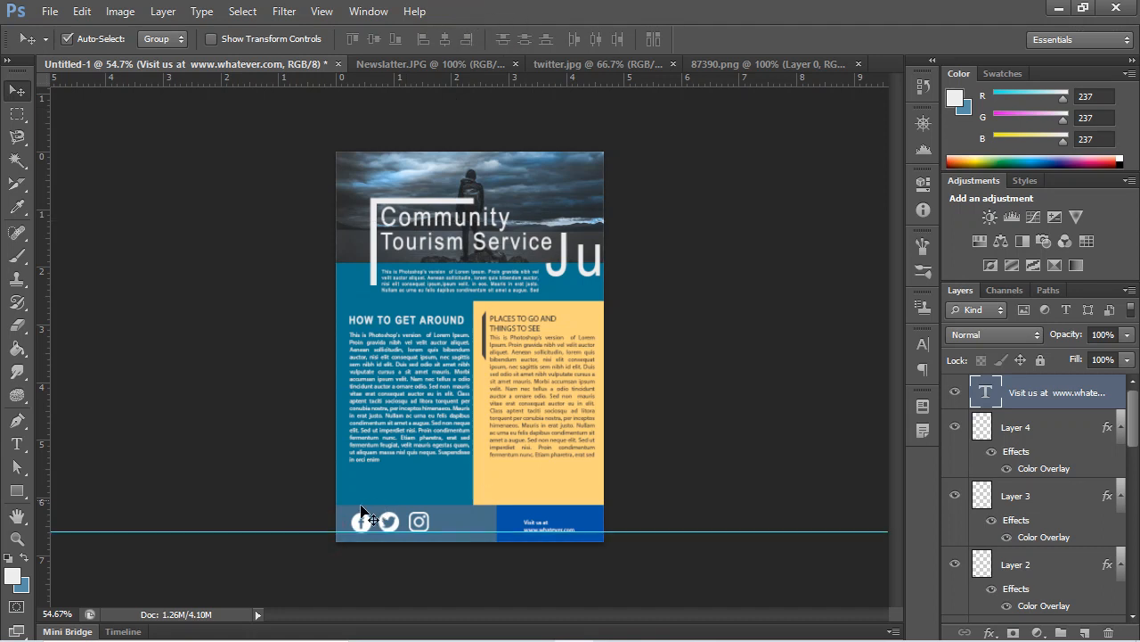
left_click(275, 533)
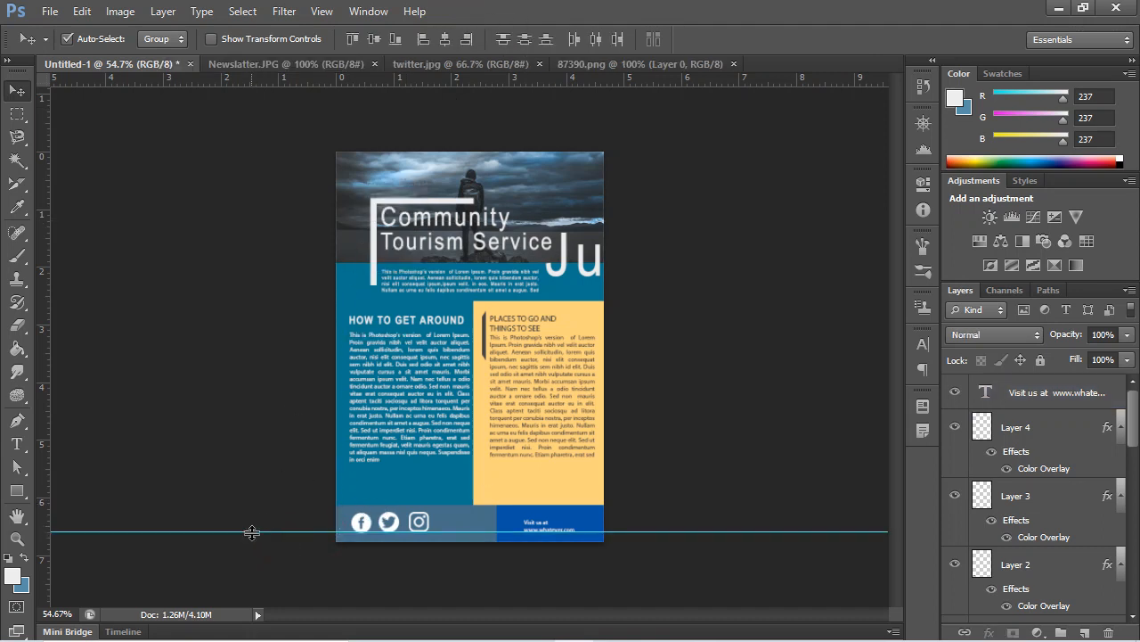
left_click_drag(264, 532, 460, 30)
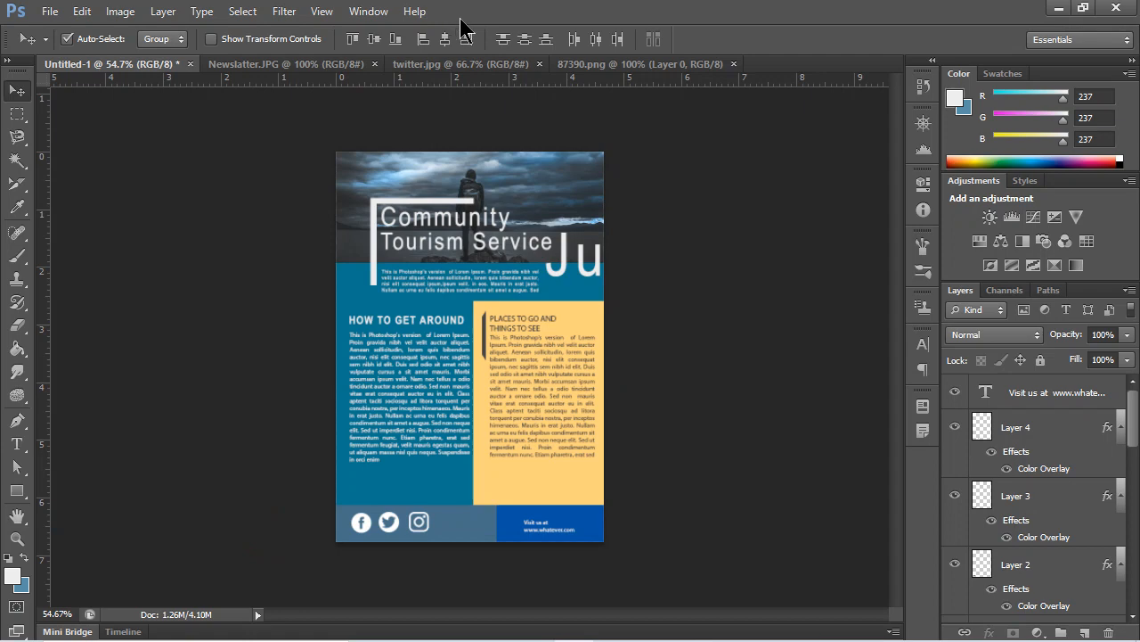
Scale the "June 27" text to about 25%, shift it 10 px to the right, and apply the transform.
left_click(585, 279)
scroll(655, 272, "down", 2)
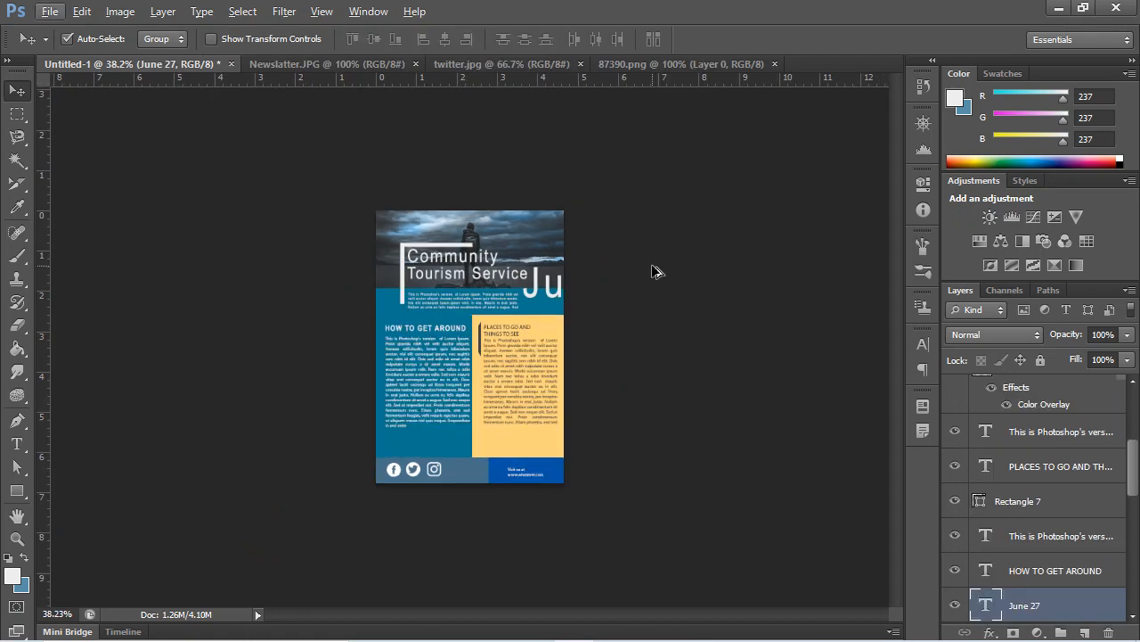
scroll(605, 296, "up", 2)
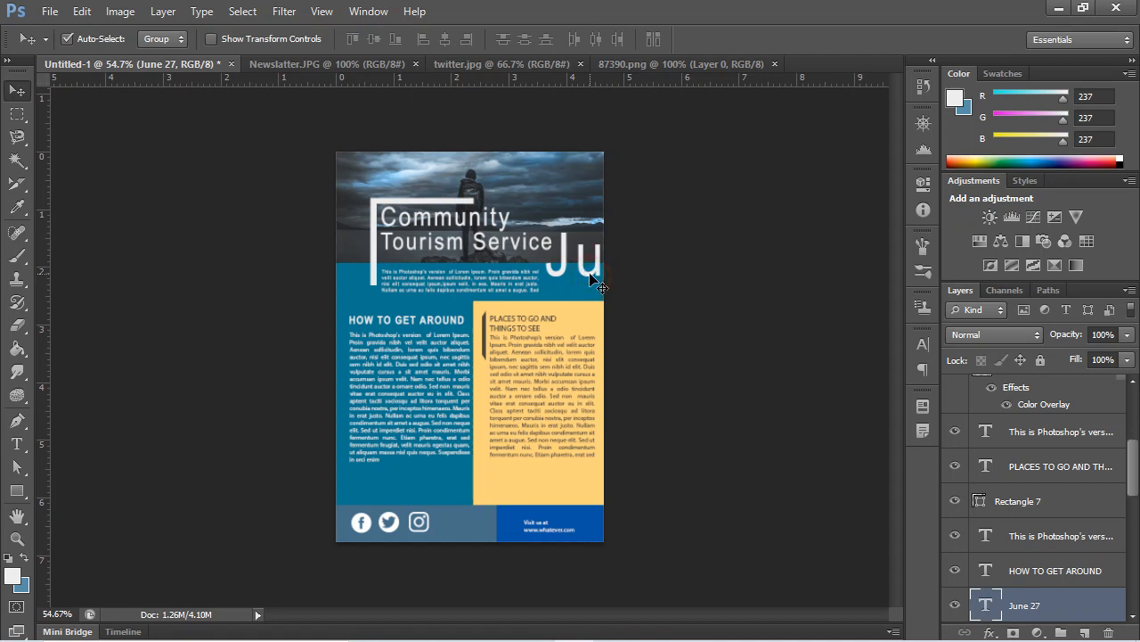
key("ctrl+t")
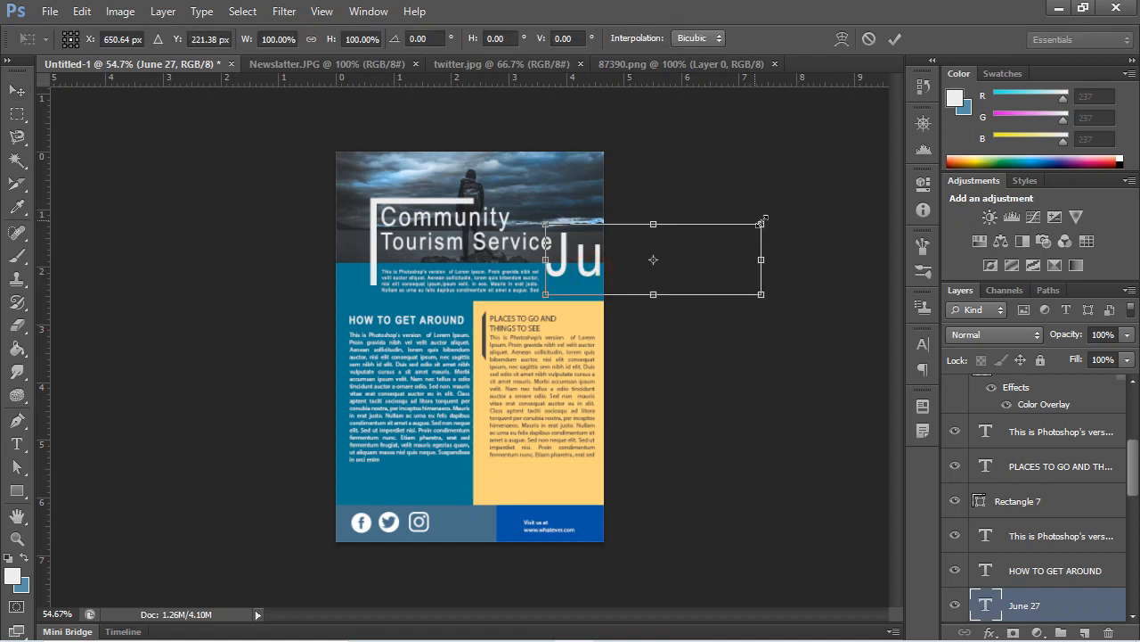
left_click_drag(762, 221, 605, 276)
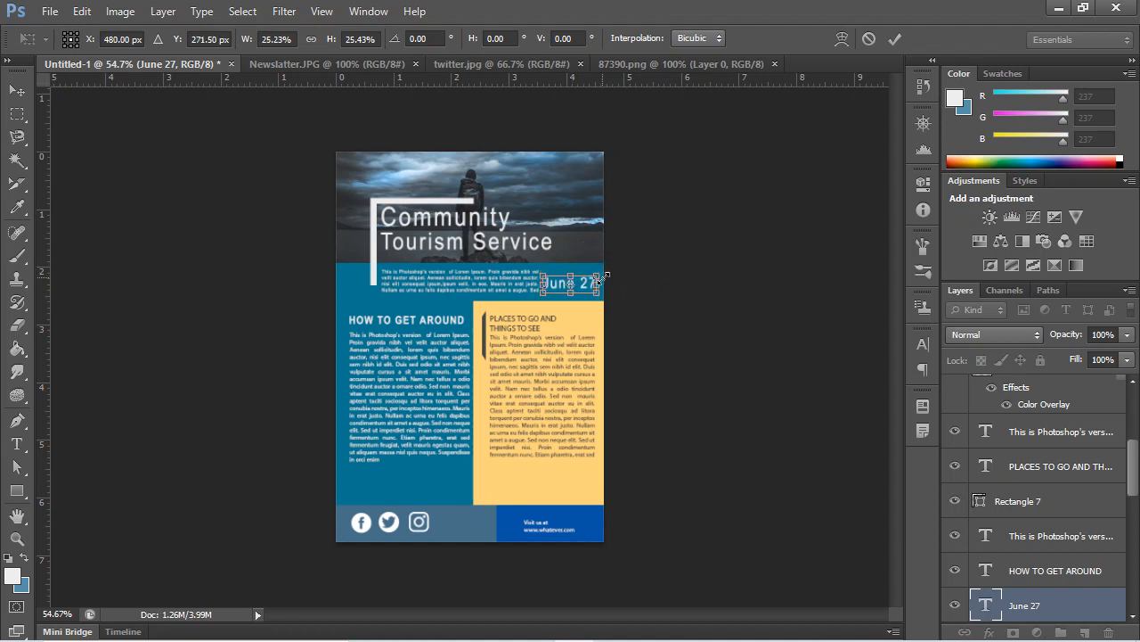
key("shift+Right")
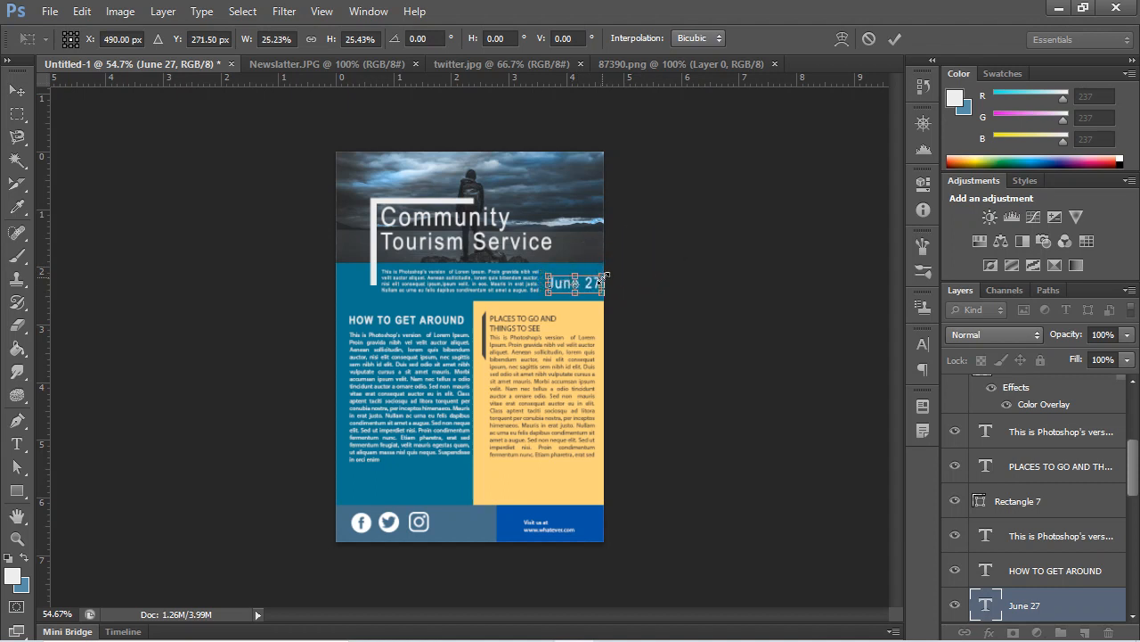
key("Return")
Examine the whole newsletter layout from the header image and title down to the footer.
scroll(570, 303, "up", 3)
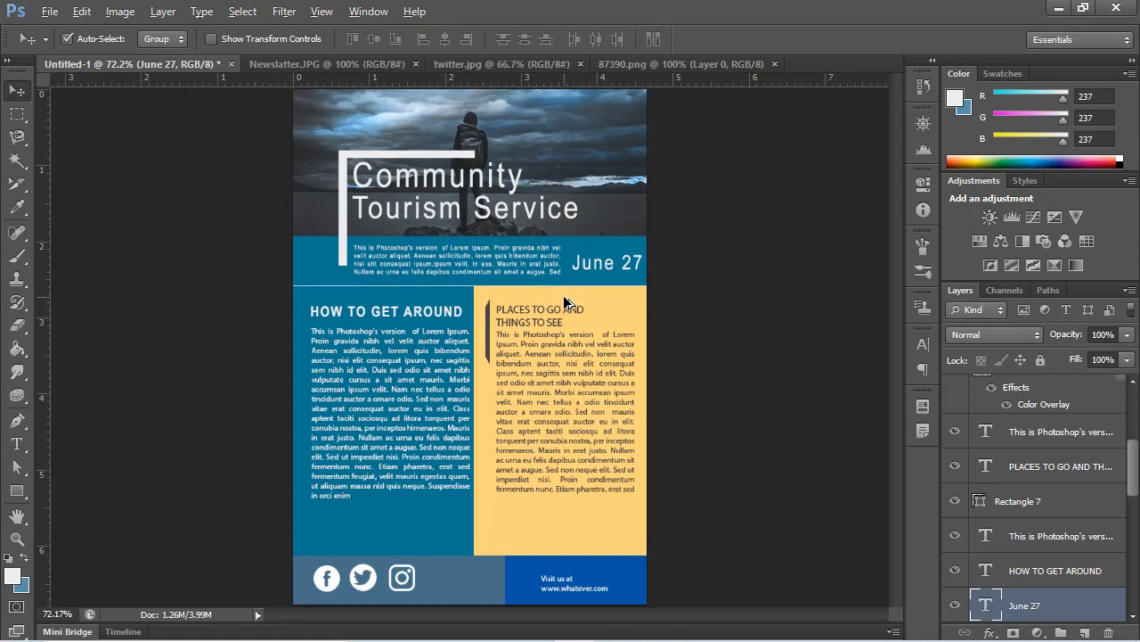
scroll(563, 295, "down", 3)
scroll(564, 295, "up", 3)
scroll(562, 349, "down", 1)
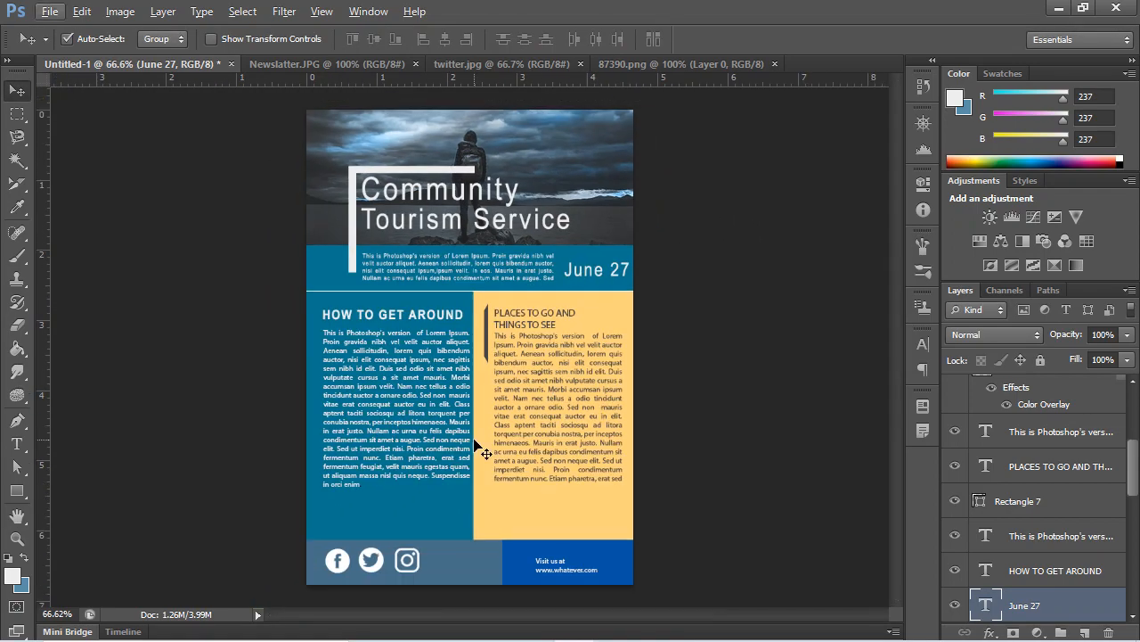
scroll(563, 343, "up", 2)
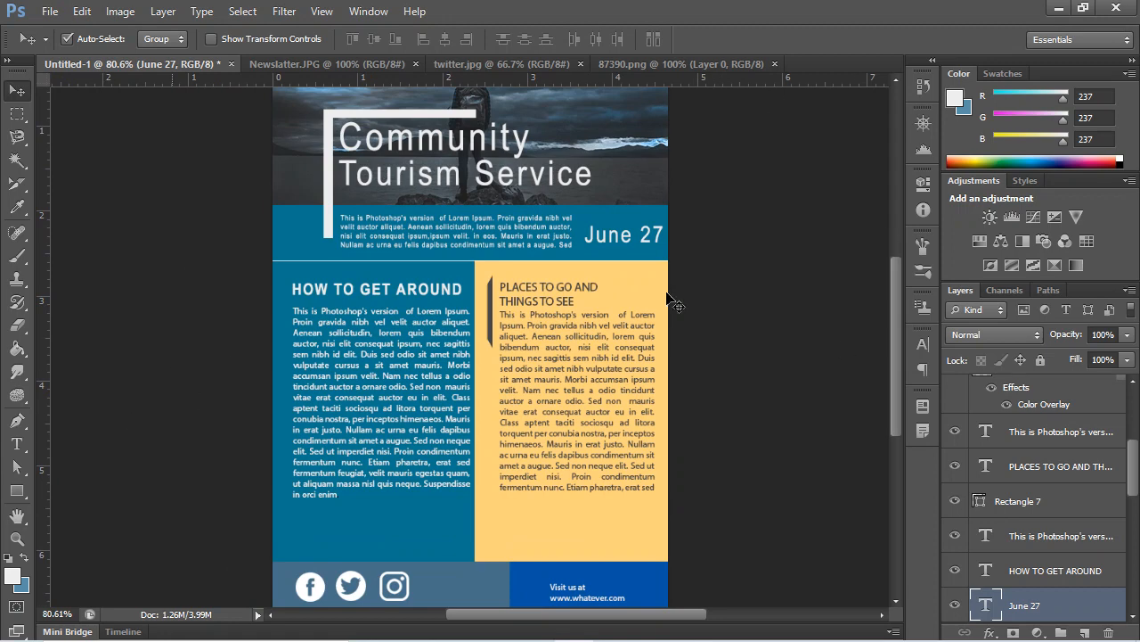
scroll(693, 253, "up", 2)
scroll(562, 365, "down", 2)
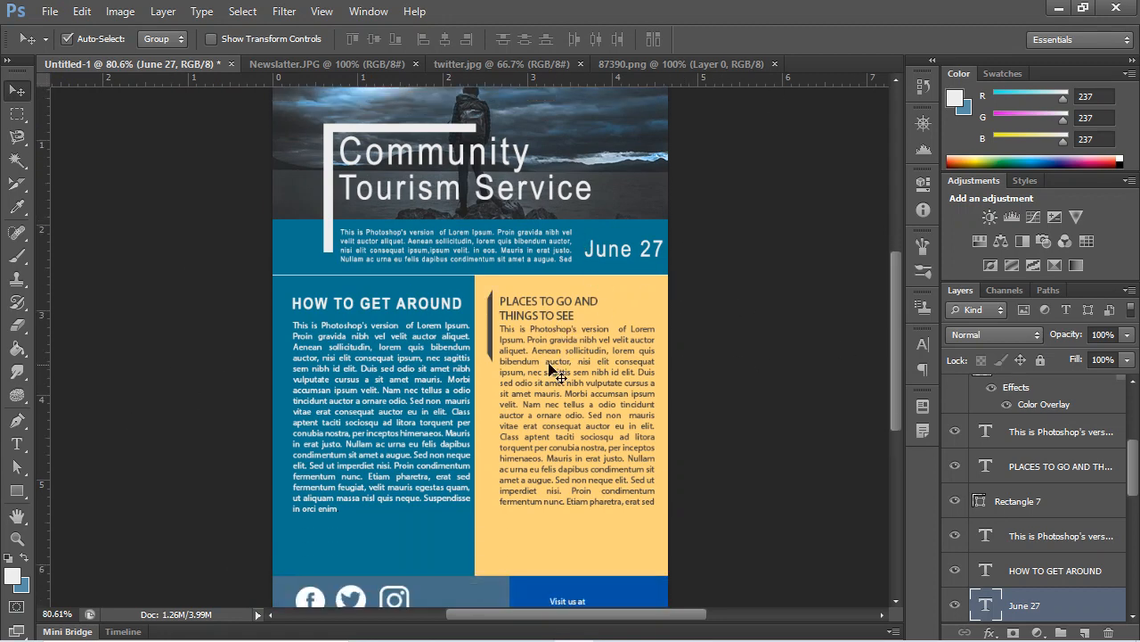
scroll(563, 386, "down", 3)
scroll(562, 384, "down", 1)
scroll(563, 392, "up", 2)
scroll(583, 437, "up", 4)
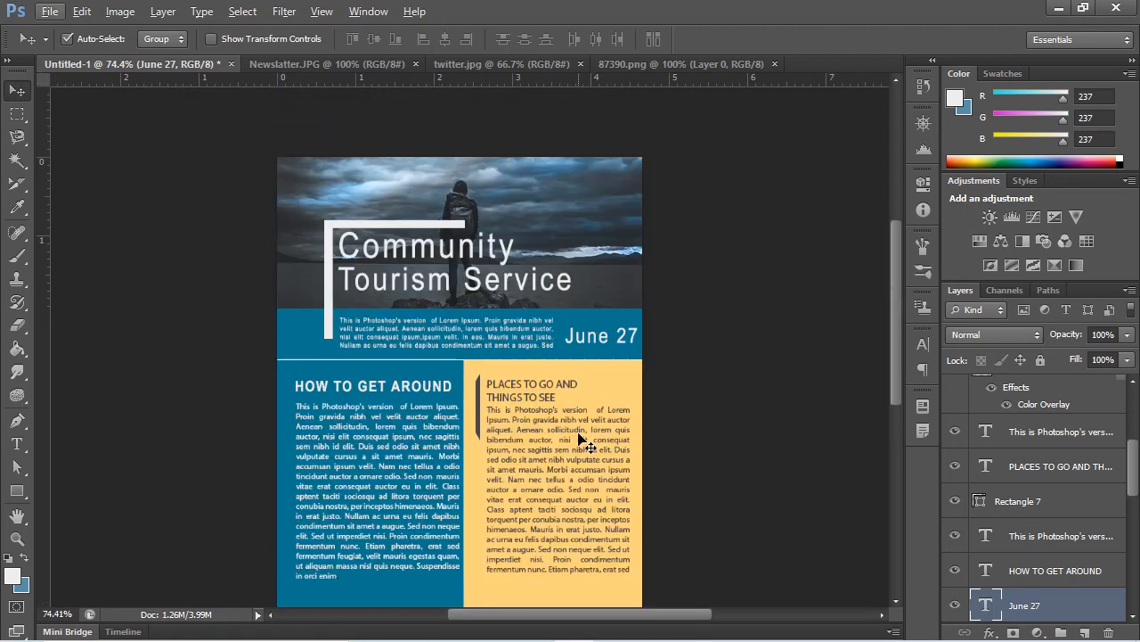
scroll(582, 438, "down", 1)
scroll(561, 446, "up", 2)
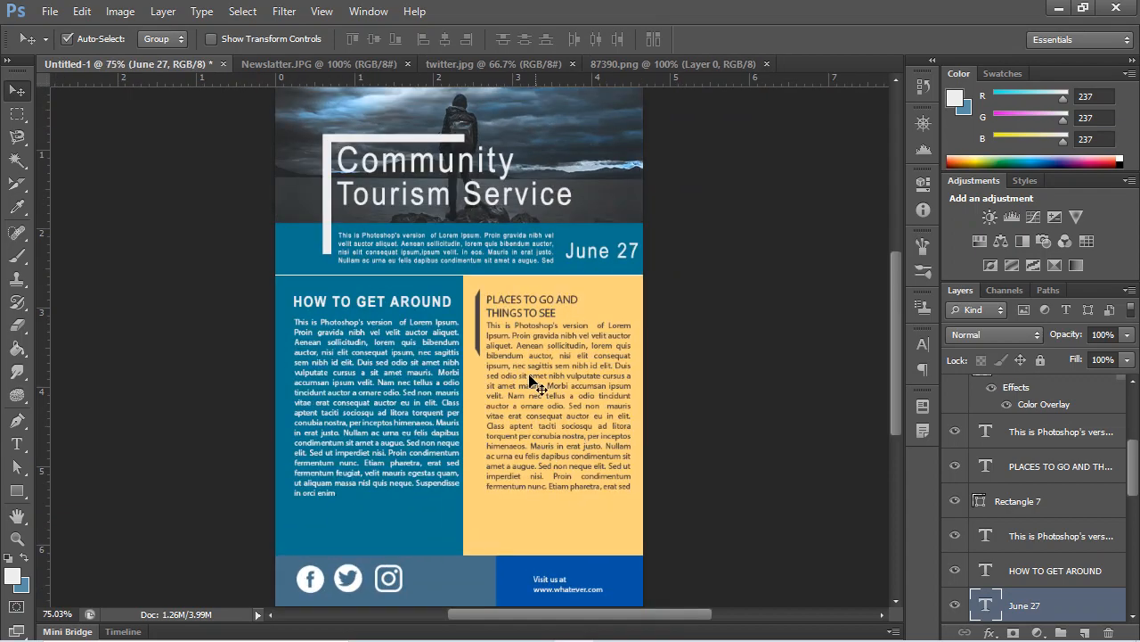
scroll(504, 314, "up", 5)
scroll(497, 337, "down", 5)
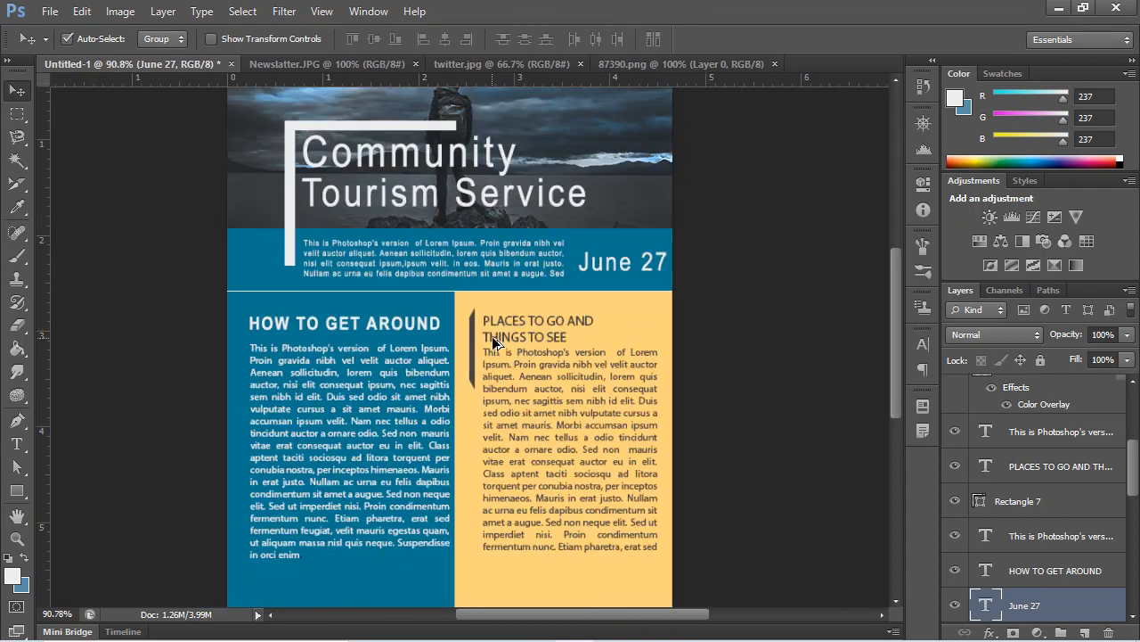
scroll(495, 332, "down", 4)
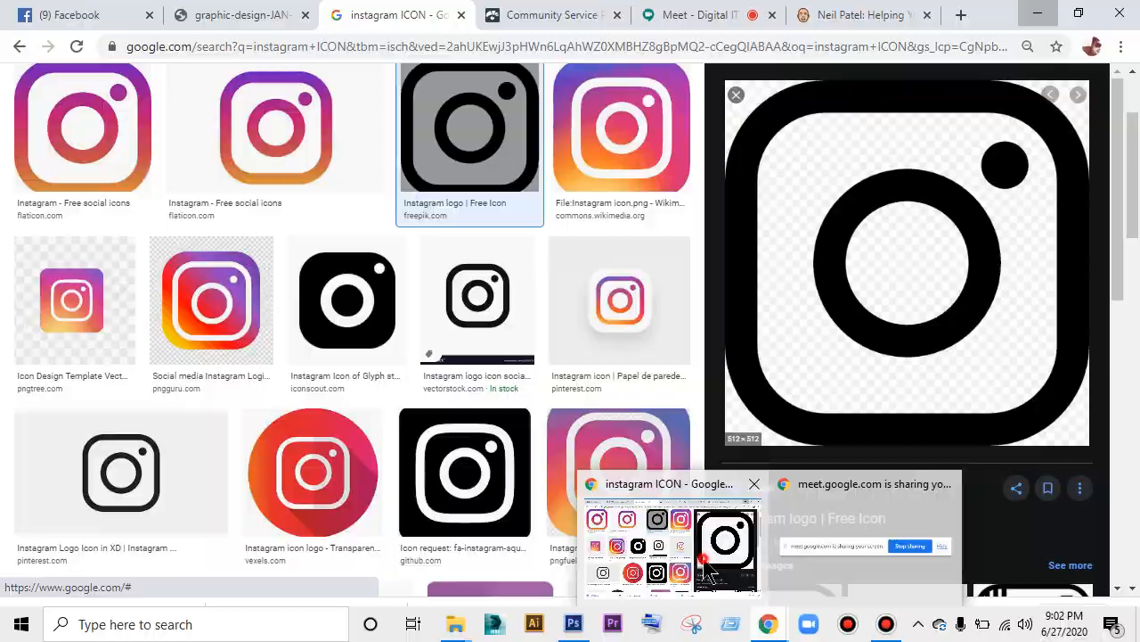
Switch to Chrome and check the Google Meet class call.
left_click(655, 548)
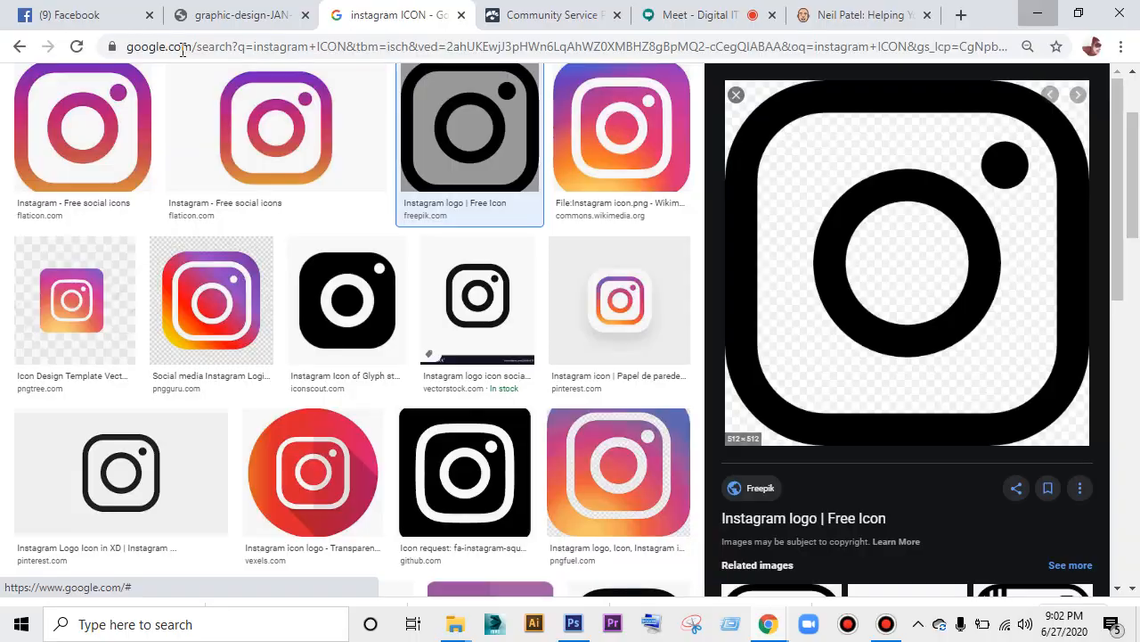
left_click(674, 13)
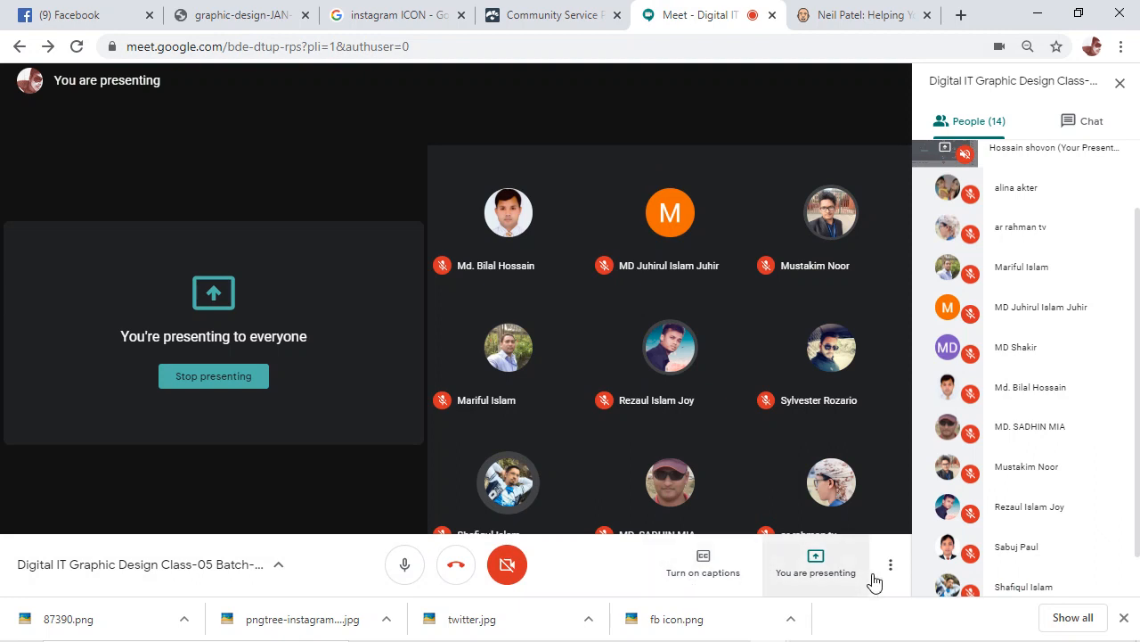
mouse_move(802, 339)
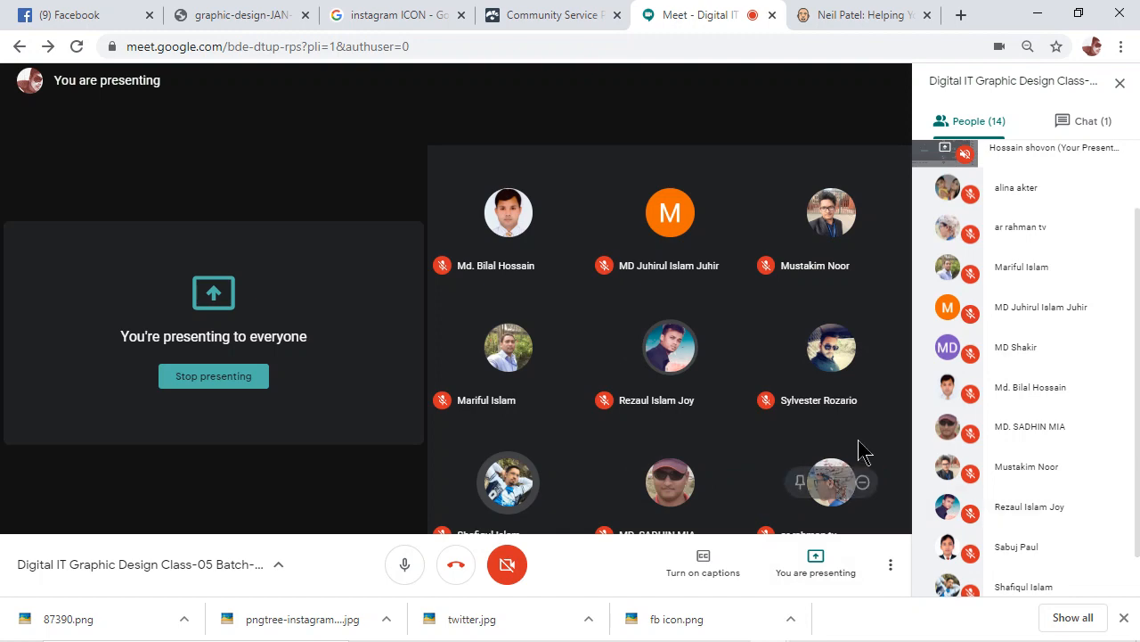
Look through the course outline graphic-design-JAN-2020.pdf and recheck the Google Meet call before returning to Photoshop.
left_click(180, 12)
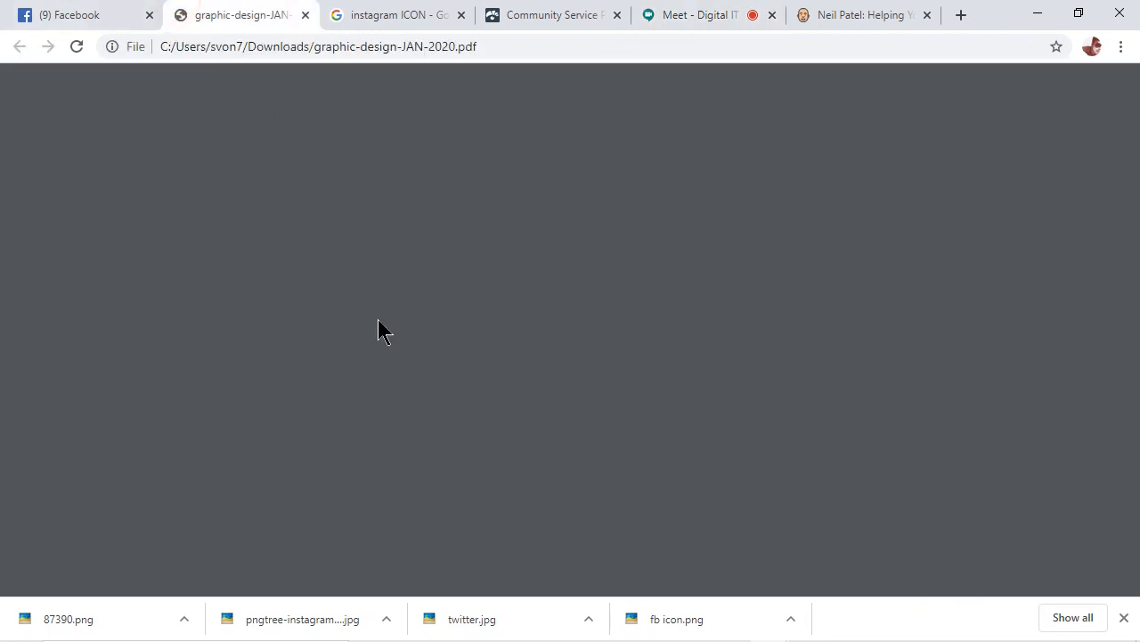
scroll(370, 484, "down", 1)
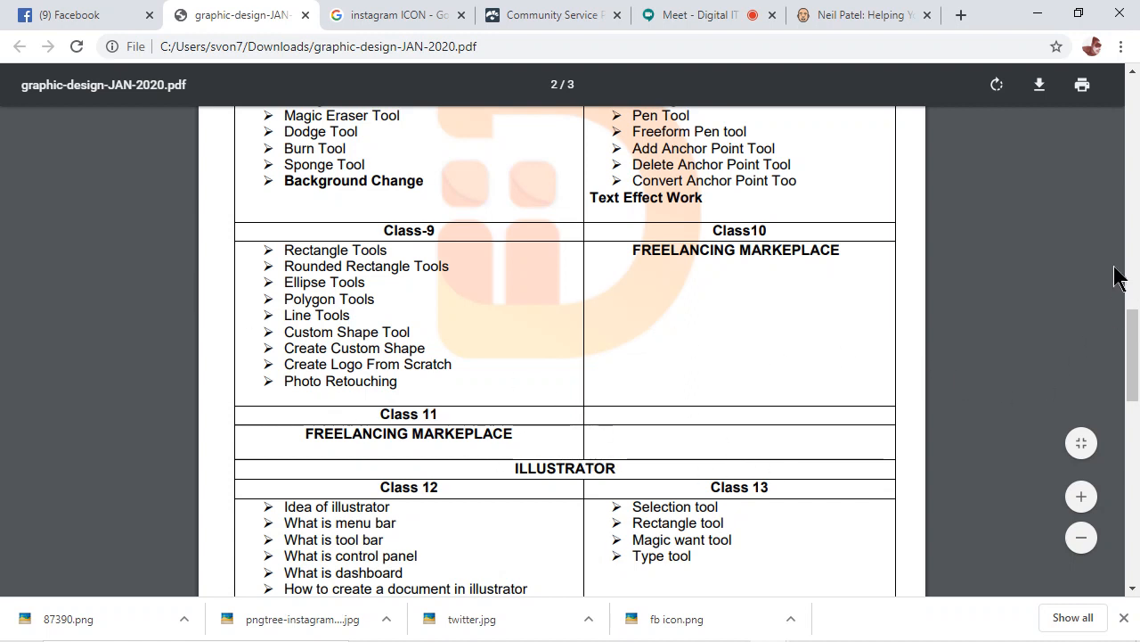
left_click(64, 12)
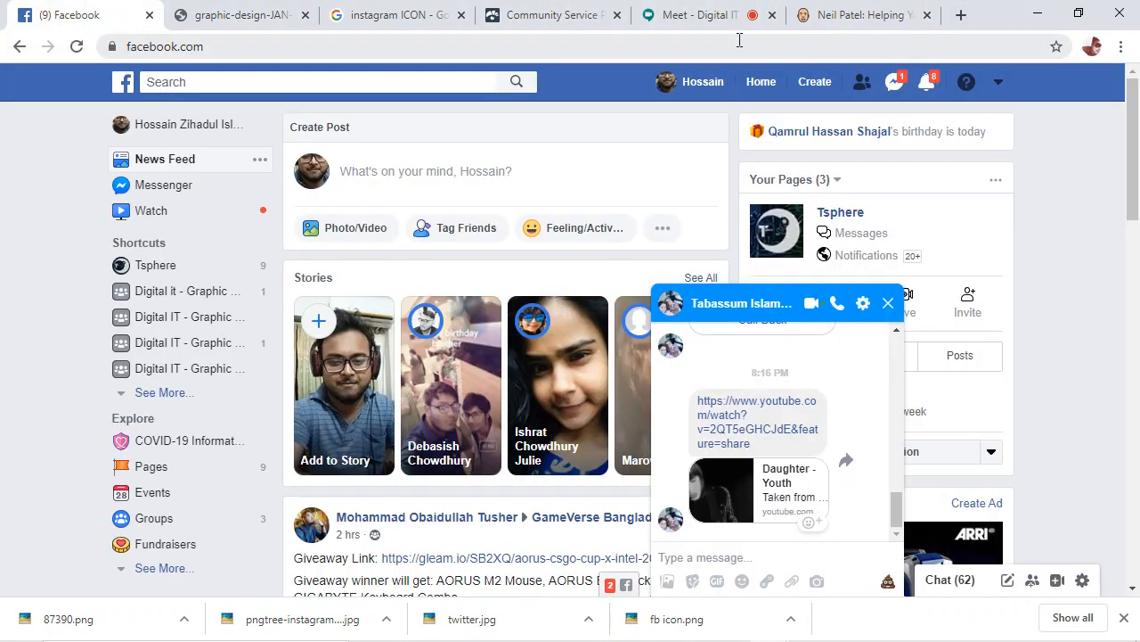
left_click(670, 14)
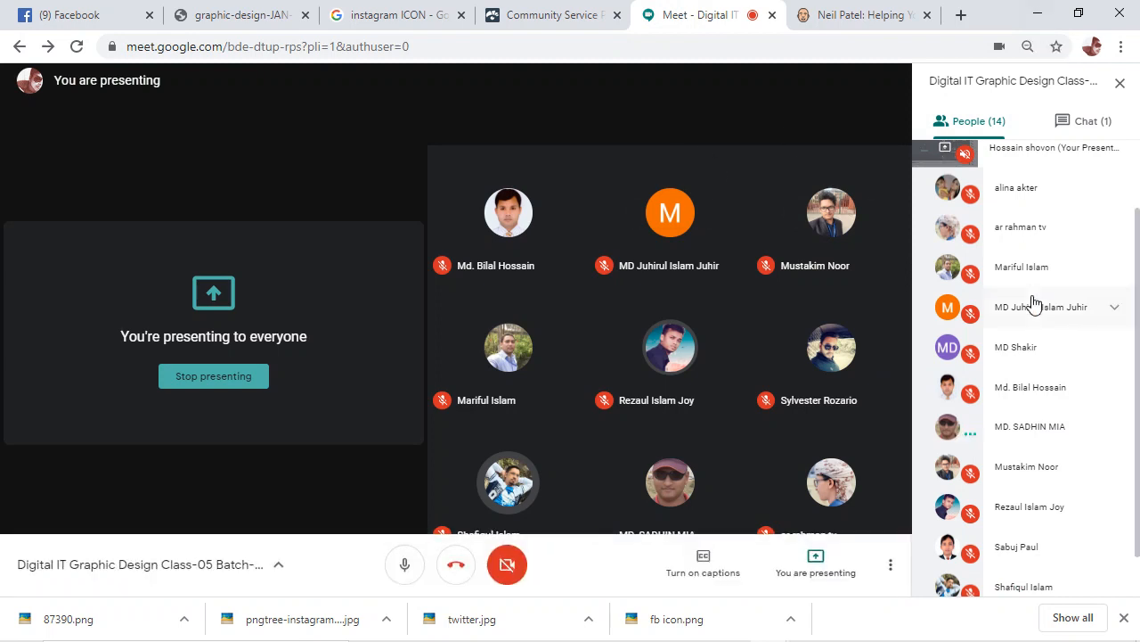
left_click(1033, 14)
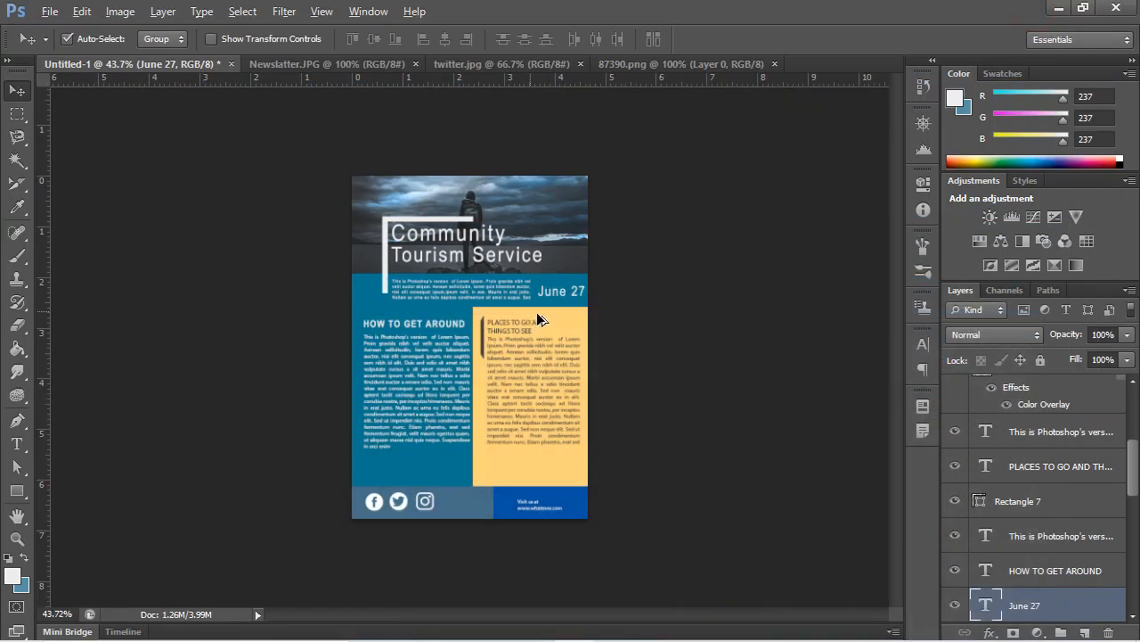
Examine the Facebook, Twitter and Instagram icons in the newsletter's footer up close.
scroll(539, 320, "up", 3)
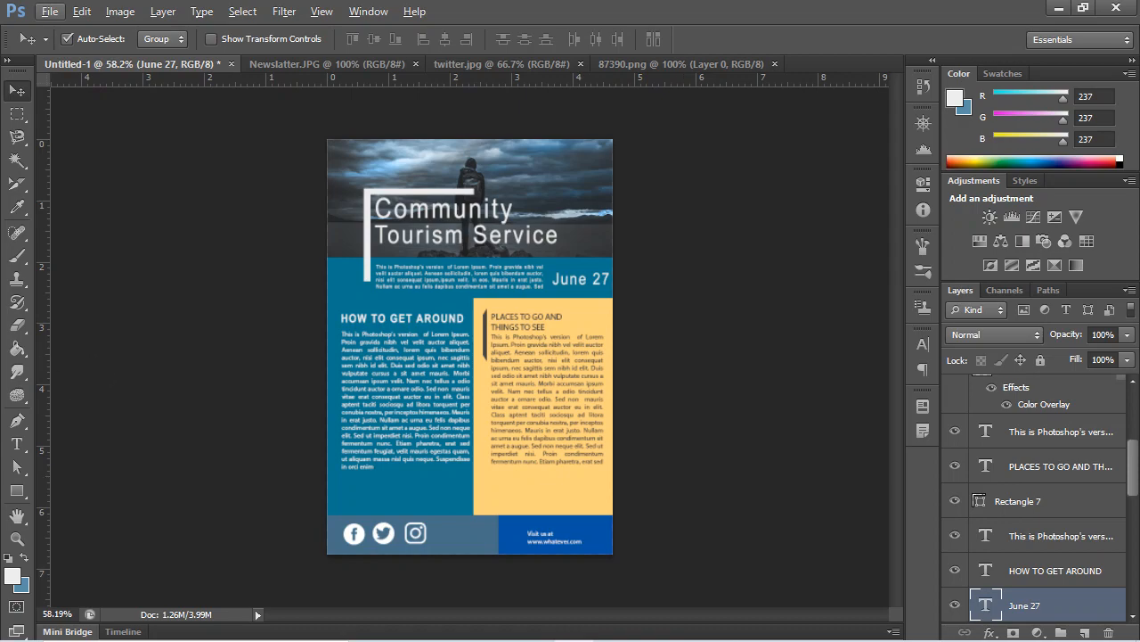
scroll(365, 551, "up", 5)
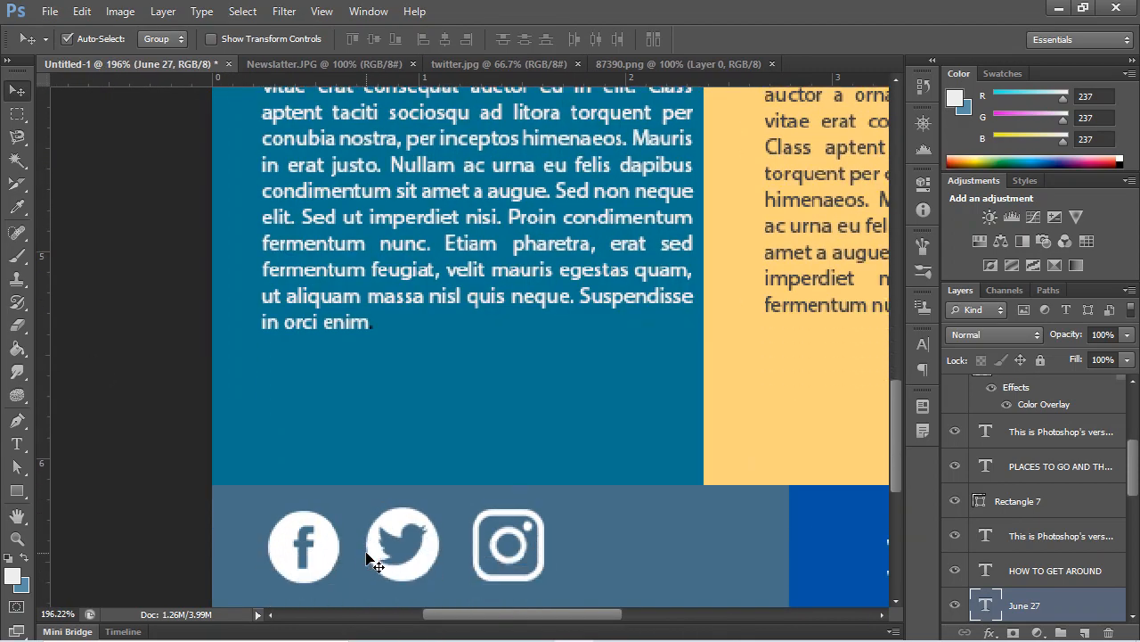
scroll(366, 553, "up", 5)
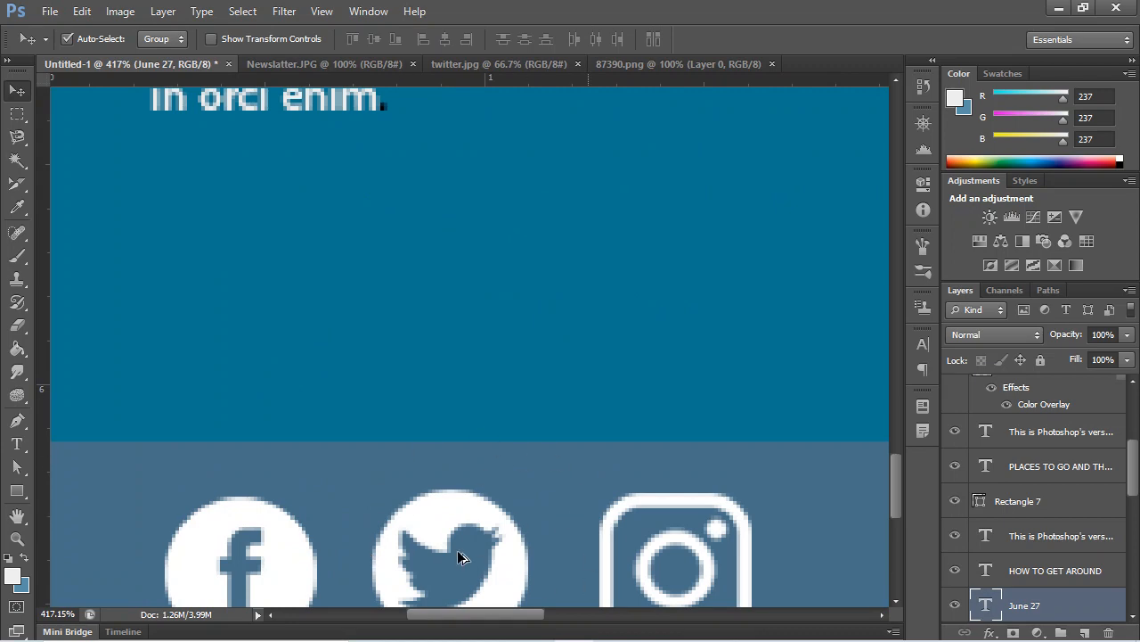
scroll(465, 509, "down", 2)
scroll(169, 105, "down", 2)
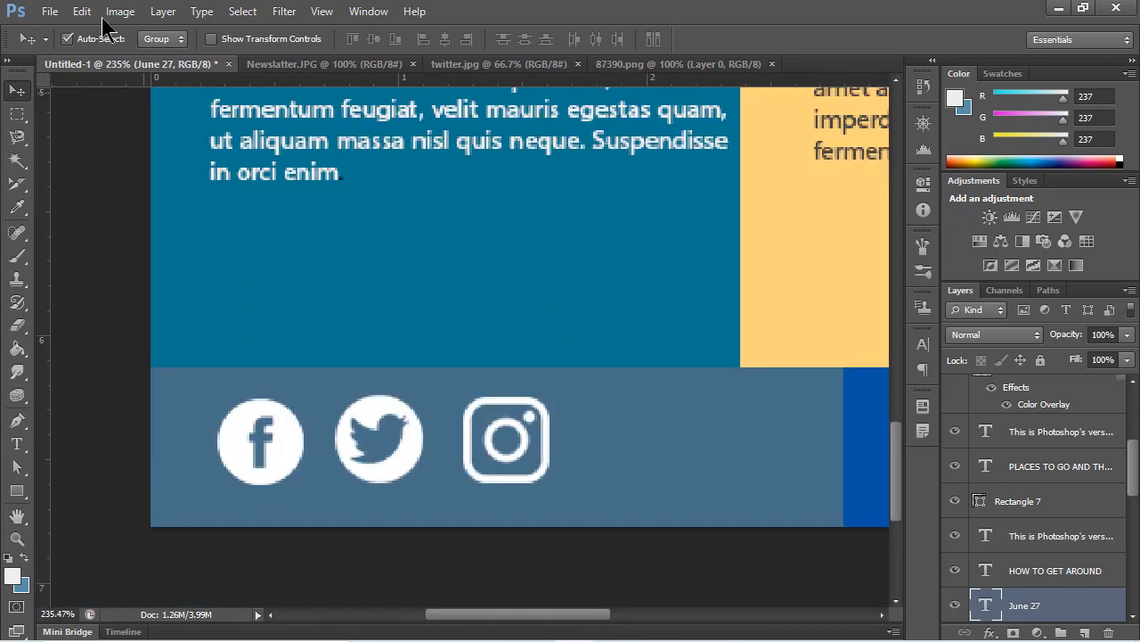
Try a new document with its resolution set to 150 pixels/inch, and discard it.
left_click(50, 12)
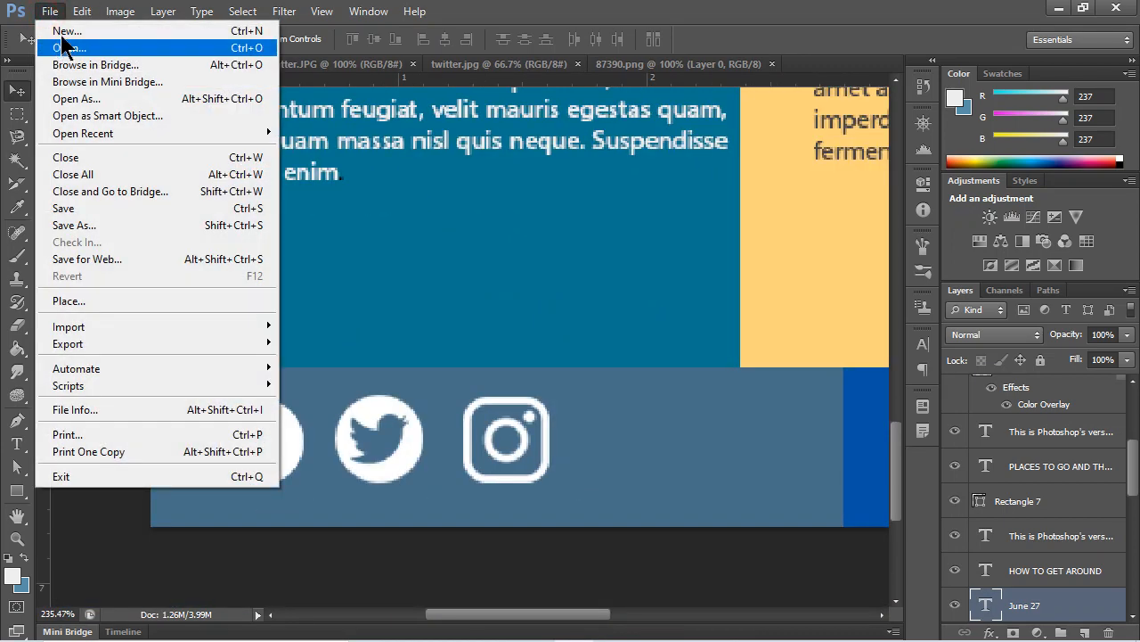
left_click(64, 32)
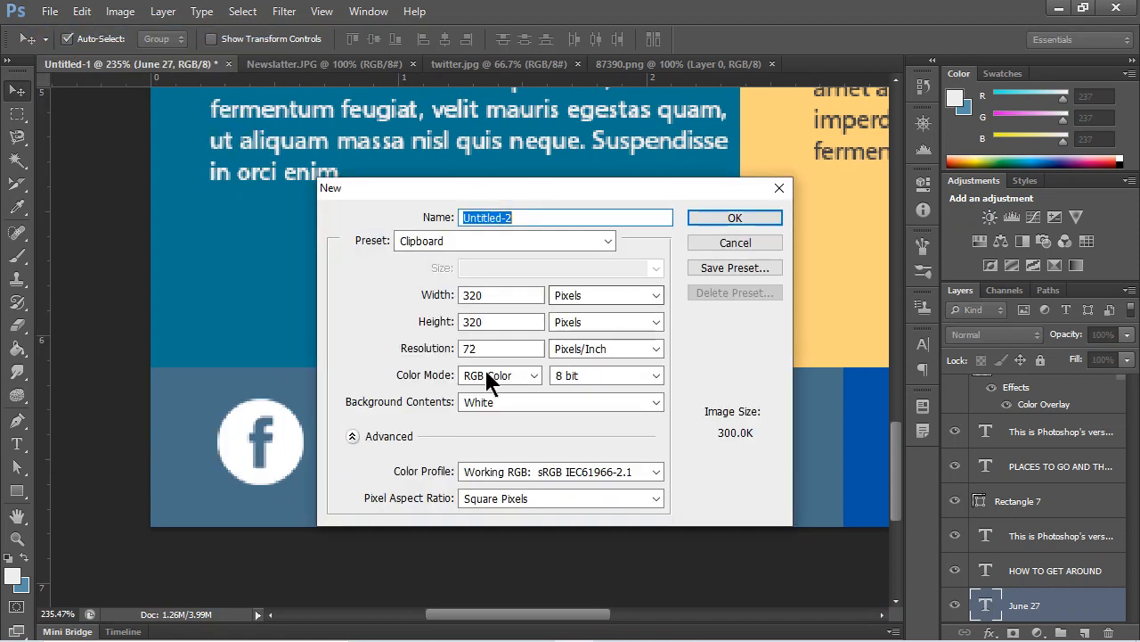
double_click(502, 347)
left_click(502, 347)
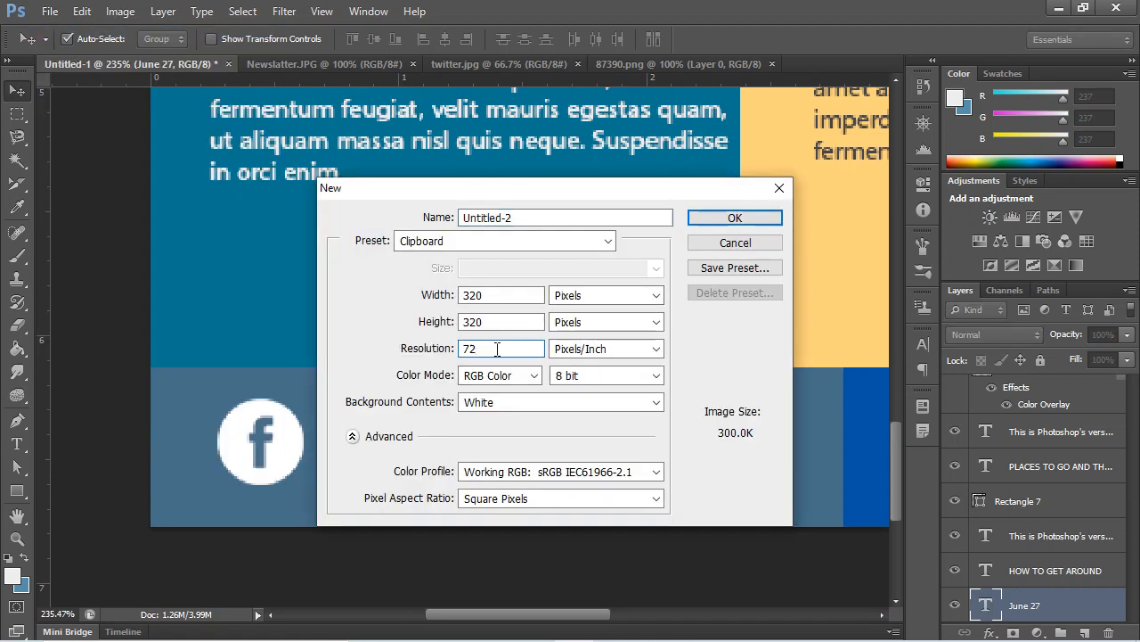
double_click(497, 350)
type("150")
left_click(753, 243)
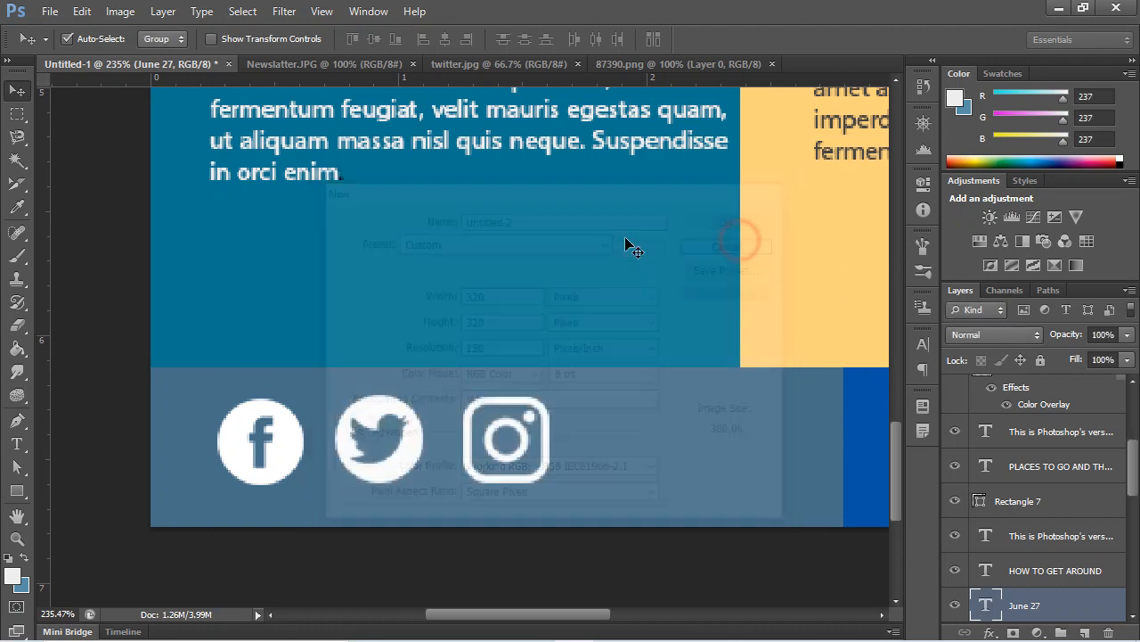
scroll(641, 241, "down", 1)
scroll(650, 249, "up", 5)
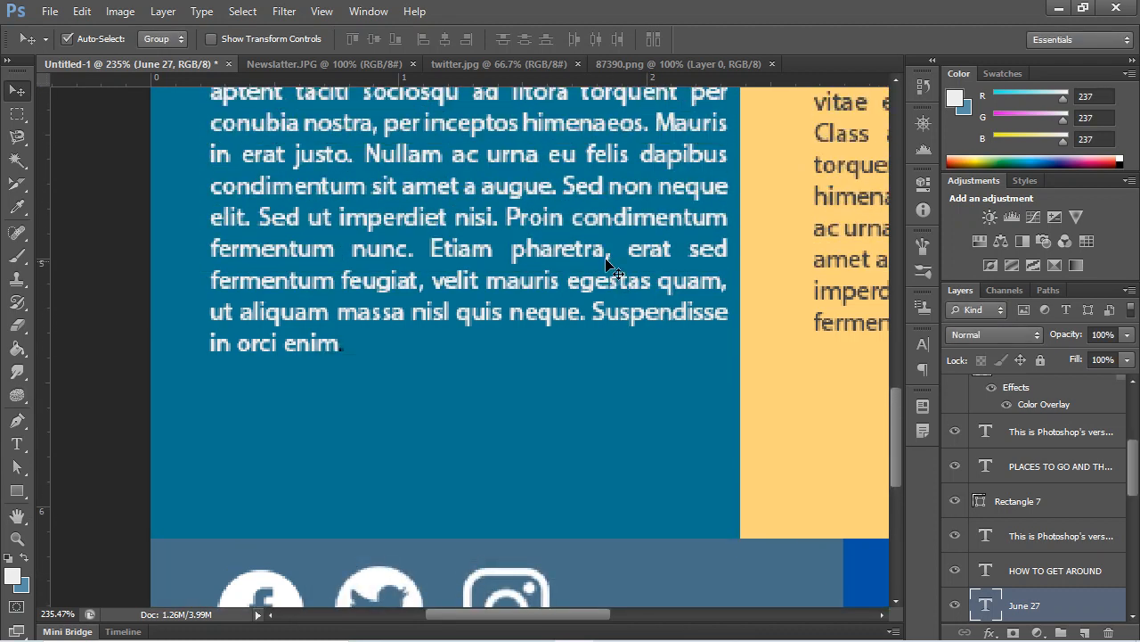
scroll(588, 268, "down", 1)
scroll(570, 286, "down", 6)
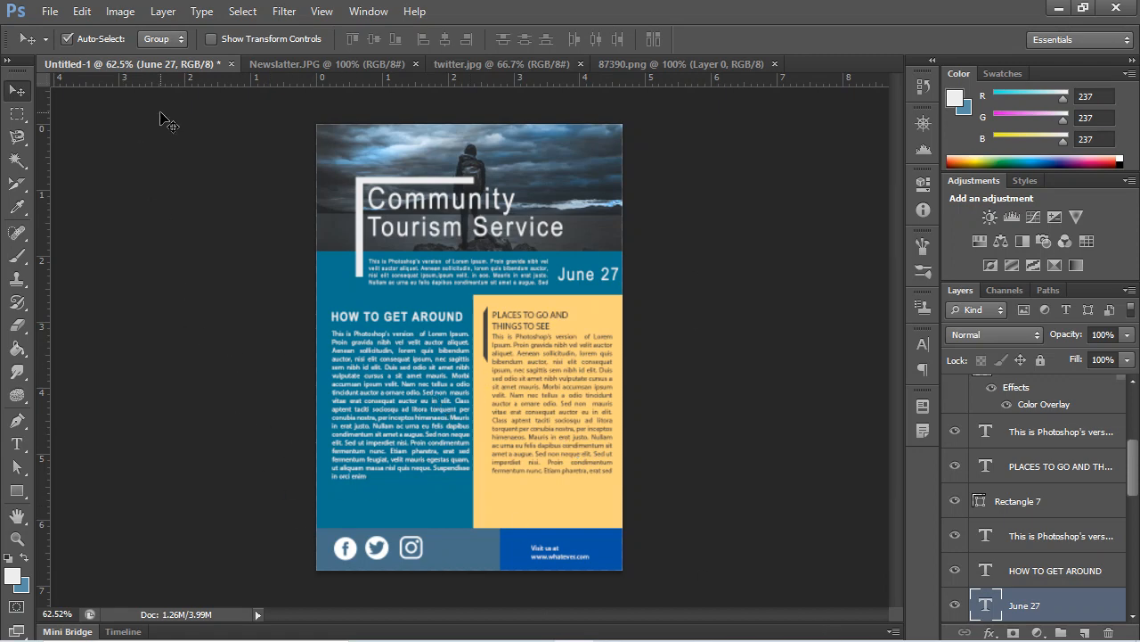
left_click(48, 12)
left_click(69, 49)
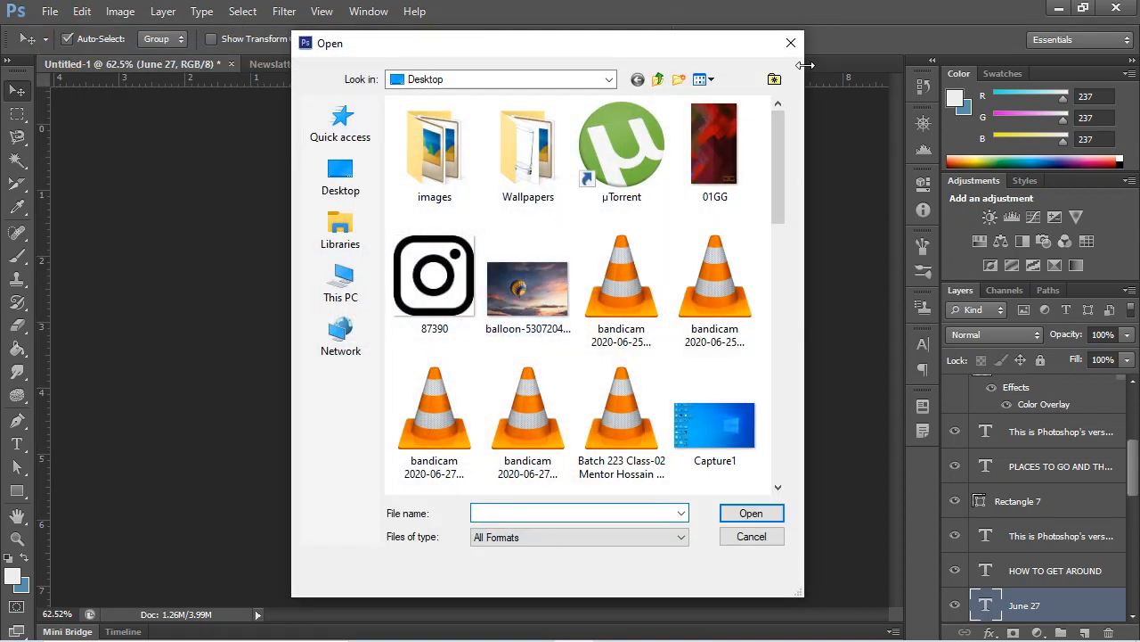
left_click(791, 43)
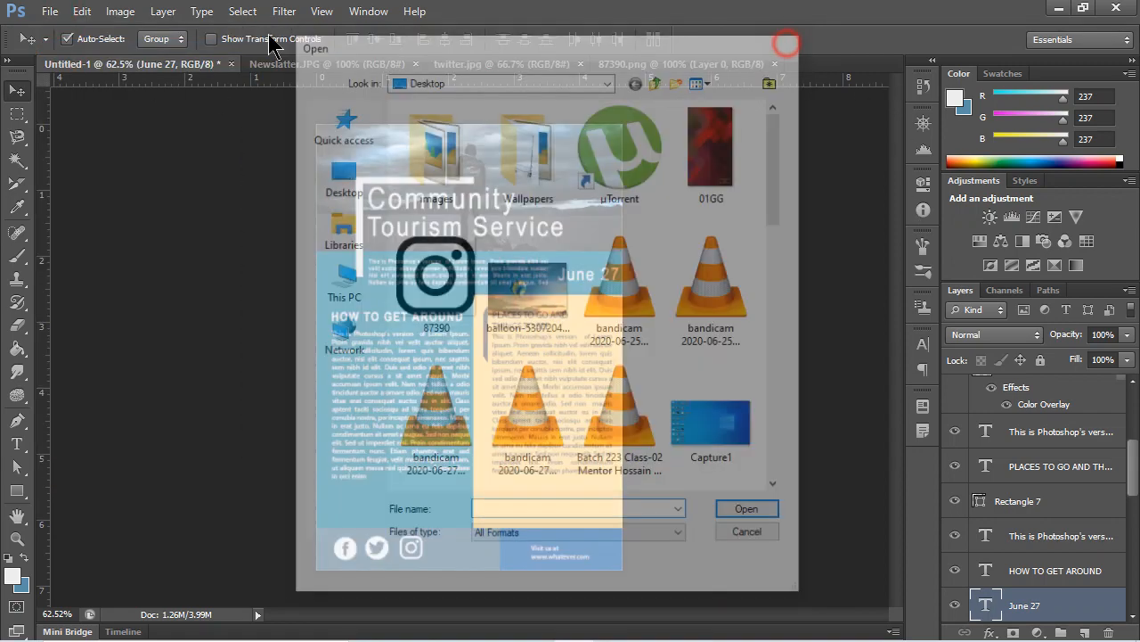
Start a new document and set its size to 8.5 inches wide by 11 inches high.
left_click(50, 11)
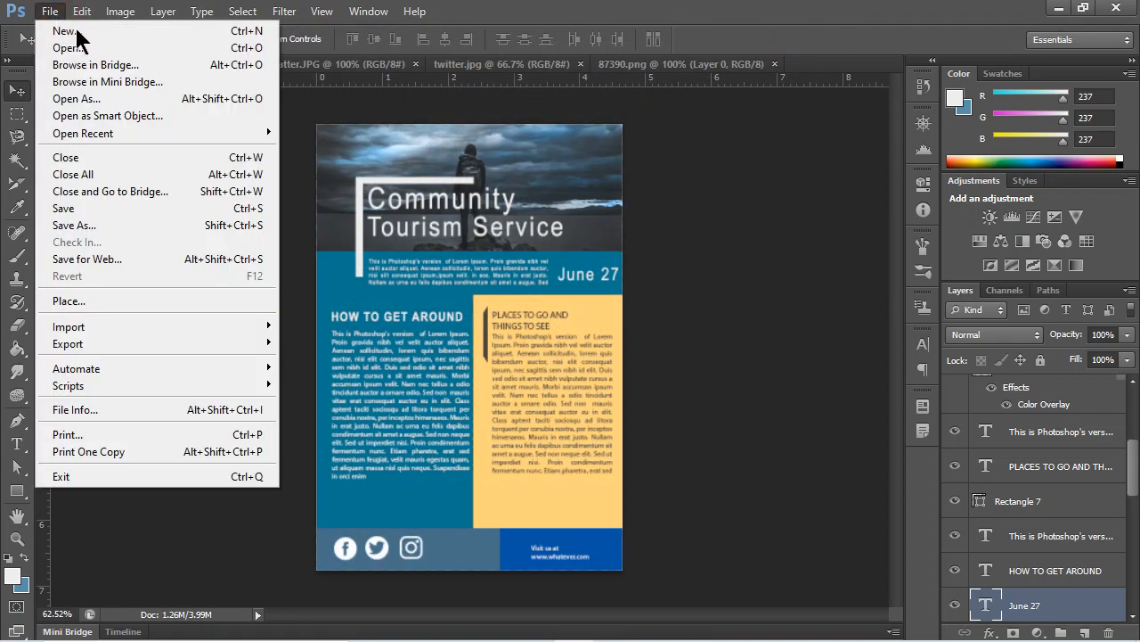
left_click(68, 32)
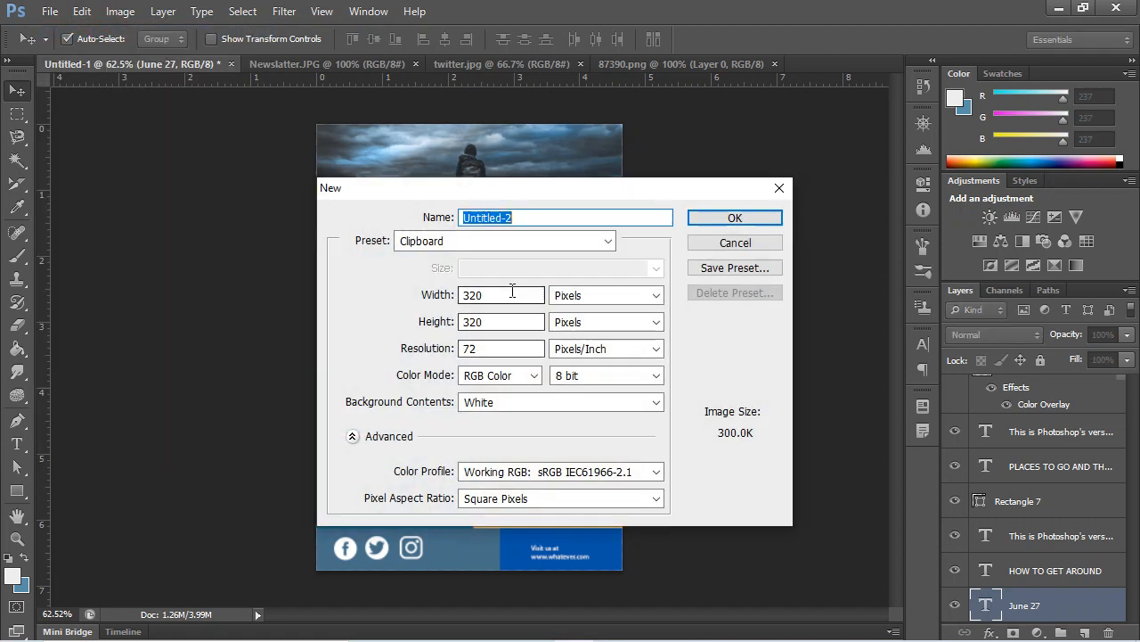
double_click(515, 291)
type("85")
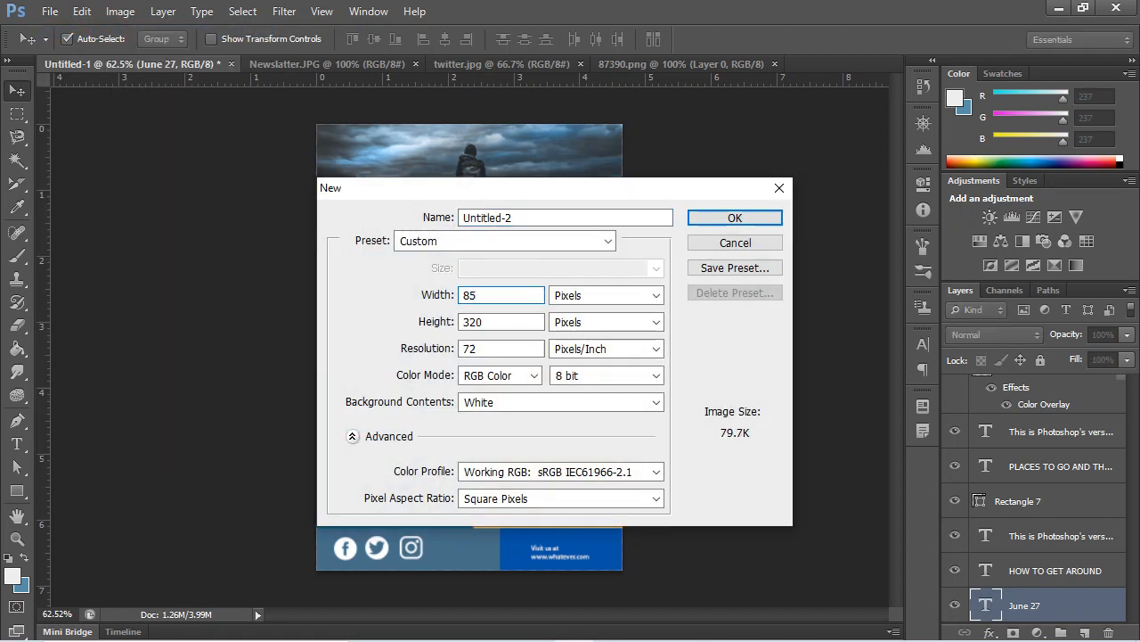
left_click(520, 322)
left_click(564, 258)
left_click(595, 294)
left_click(637, 323)
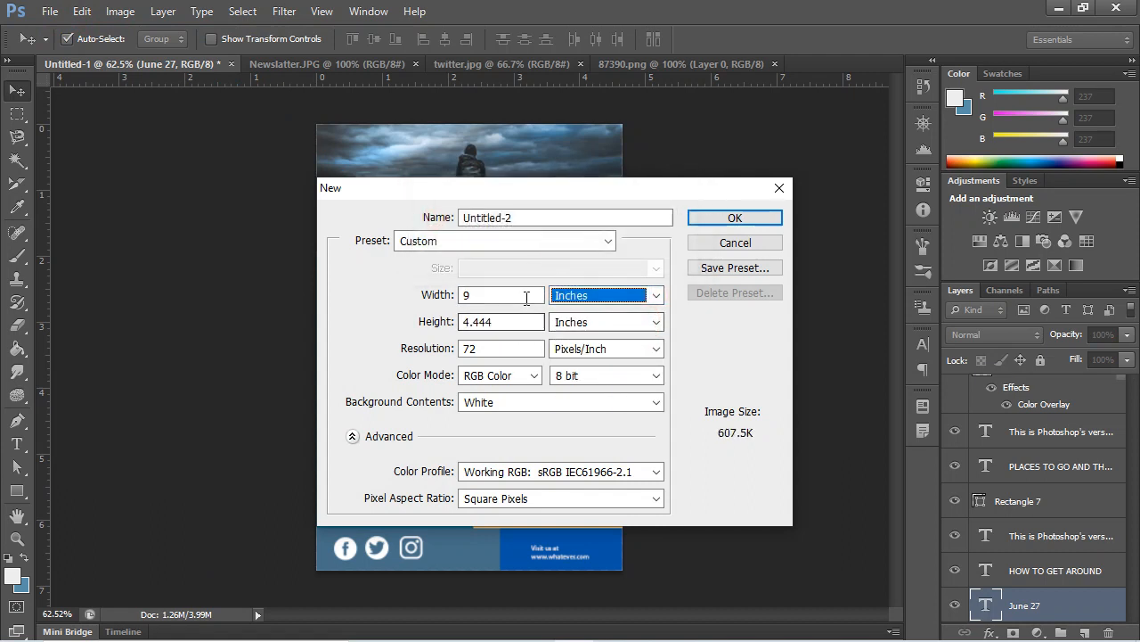
double_click(524, 295)
type("8.")
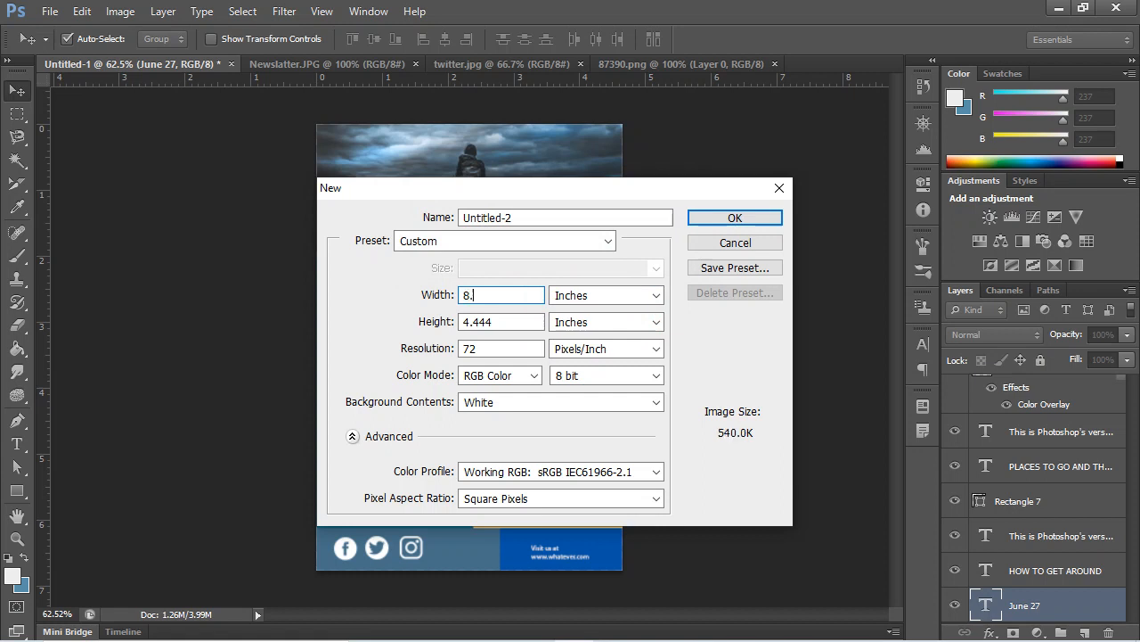
type("5")
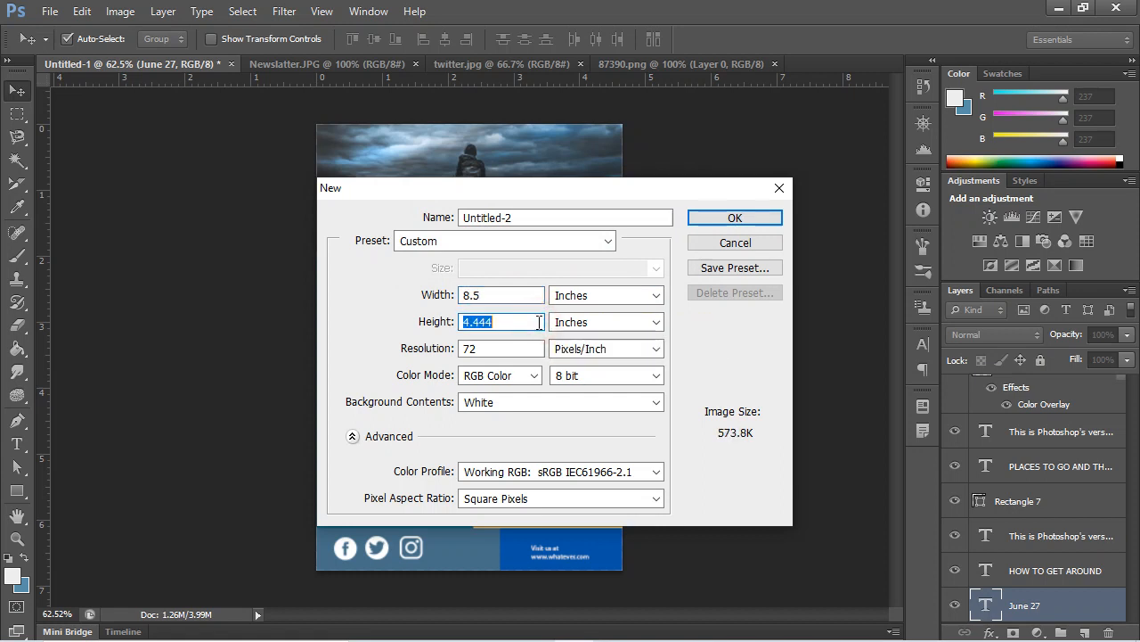
type("11")
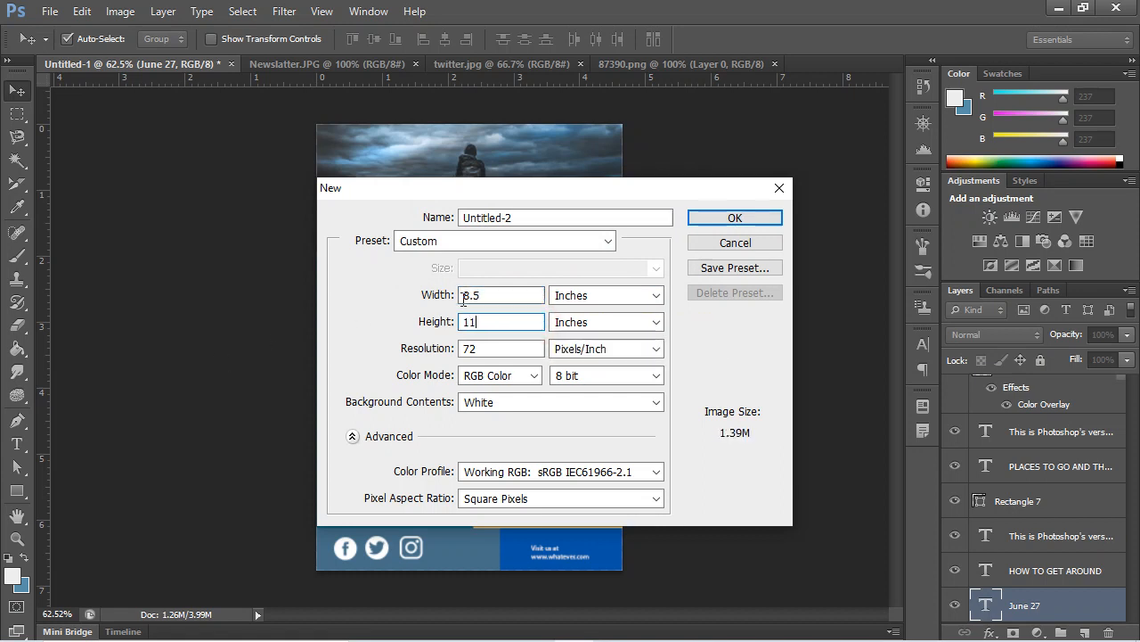
Change the new document's size to 18 inches wide by 28 inches high.
left_click_drag(514, 295, 451, 283)
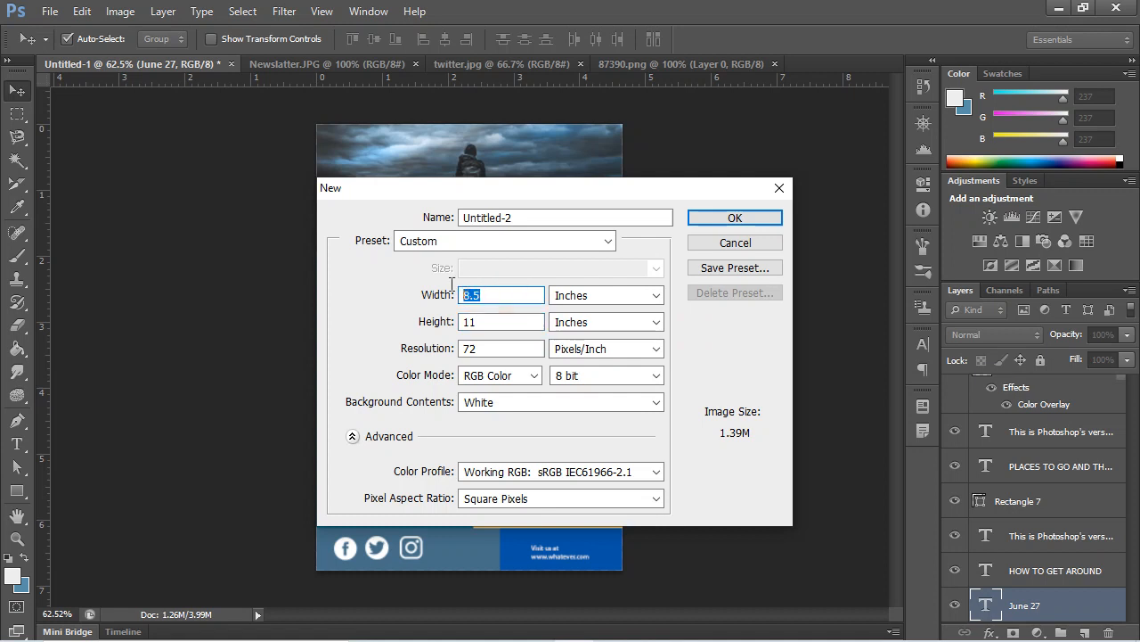
key("BackSpace")
type("18")
double_click(482, 319)
key("BackSpace")
type("28")
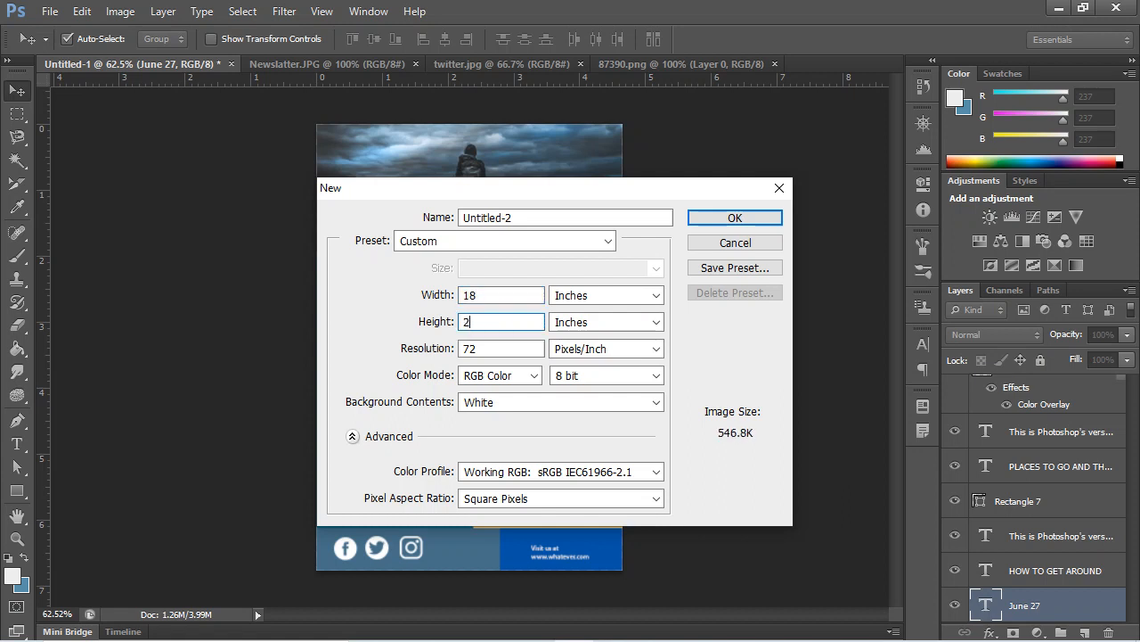
Set the new document's resolution to 300 pixels/inch and its color mode to CMYK Color, and discard the document.
double_click(523, 351)
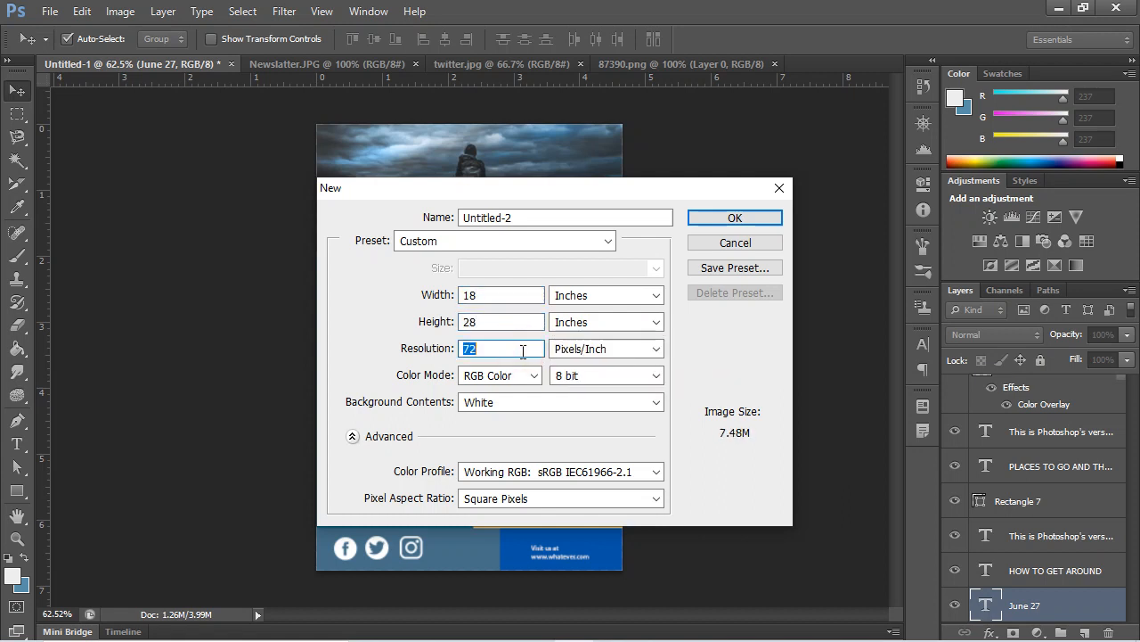
type("1")
type("00")
left_click(499, 377)
left_click(510, 441)
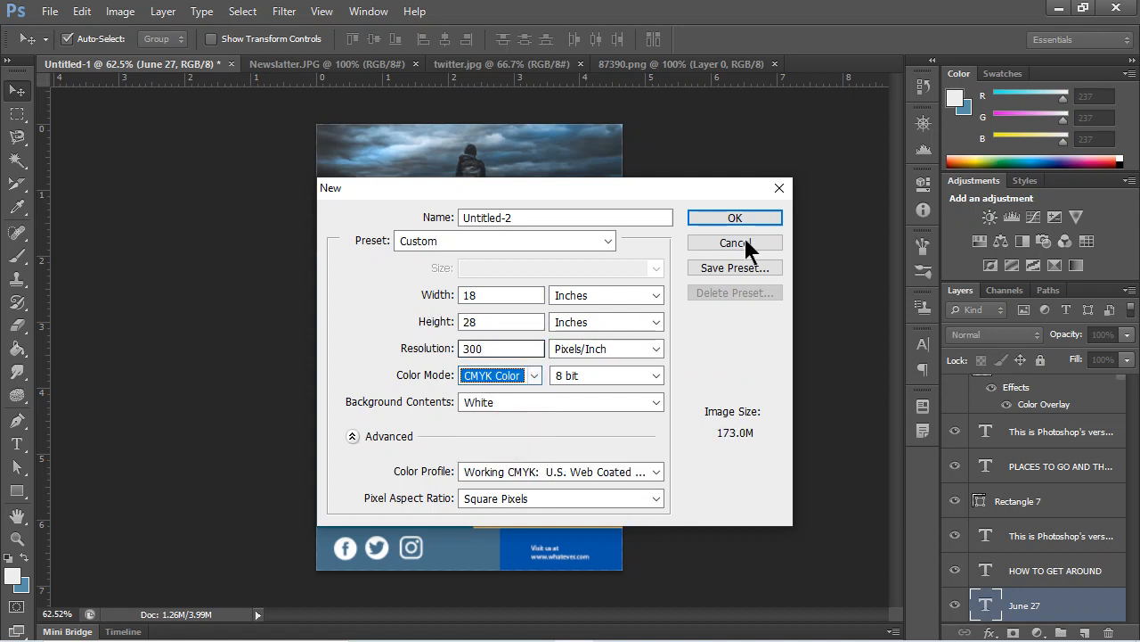
left_click(752, 239)
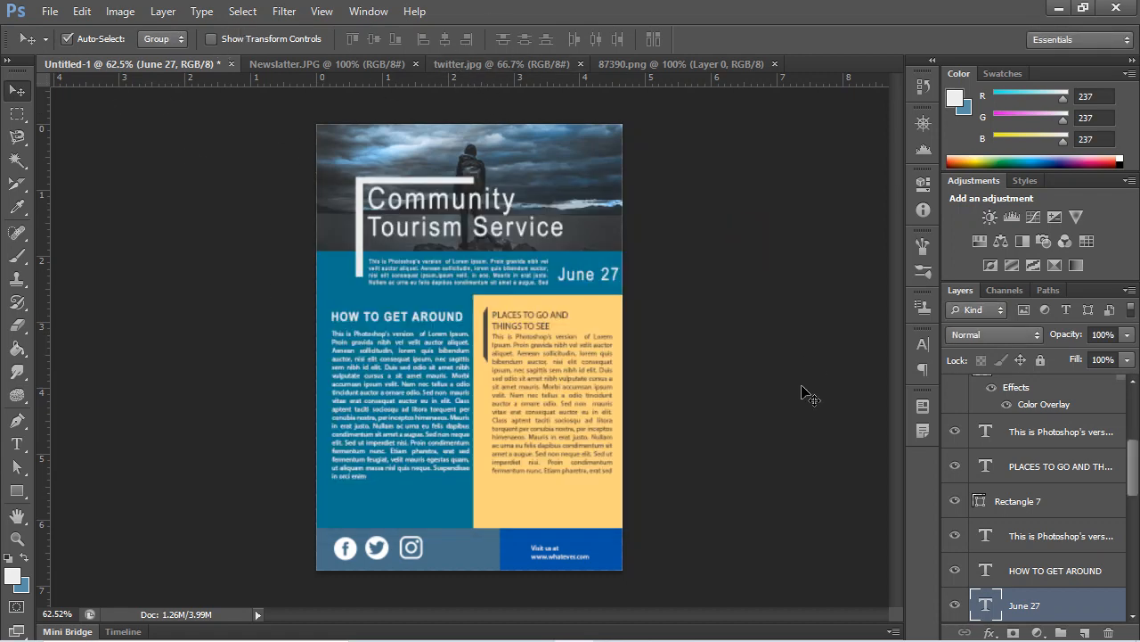
Examine the newsletter's two text columns and their placement between the header and the footer.
scroll(455, 463, "down", 4)
scroll(499, 477, "up", 6)
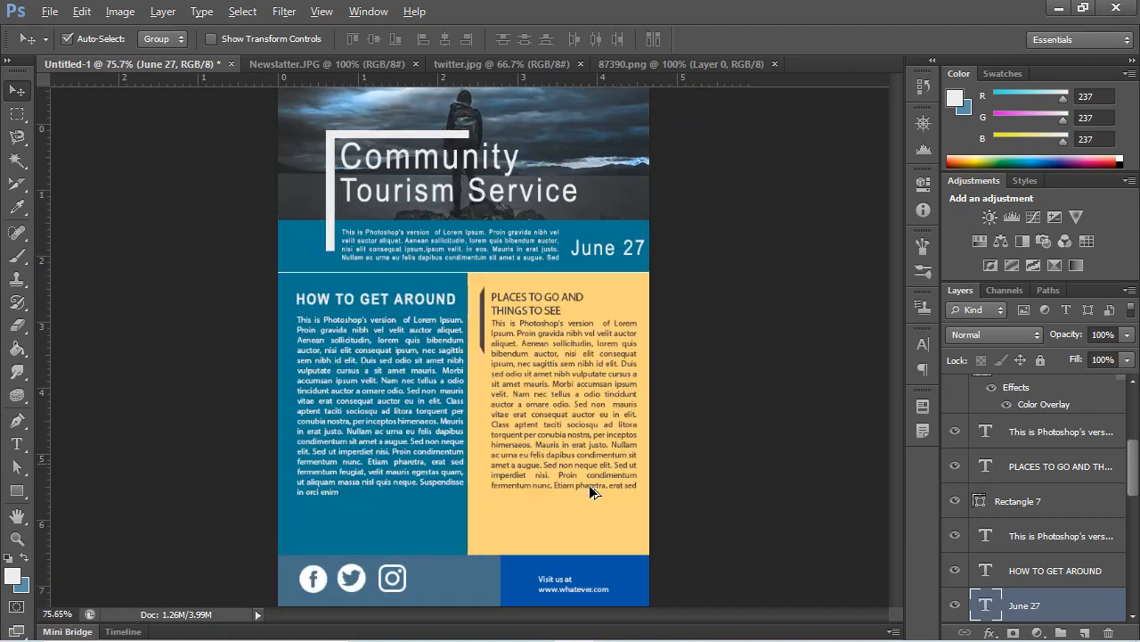
scroll(599, 495, "up", 2)
scroll(749, 530, "down", 5)
scroll(628, 468, "up", 5)
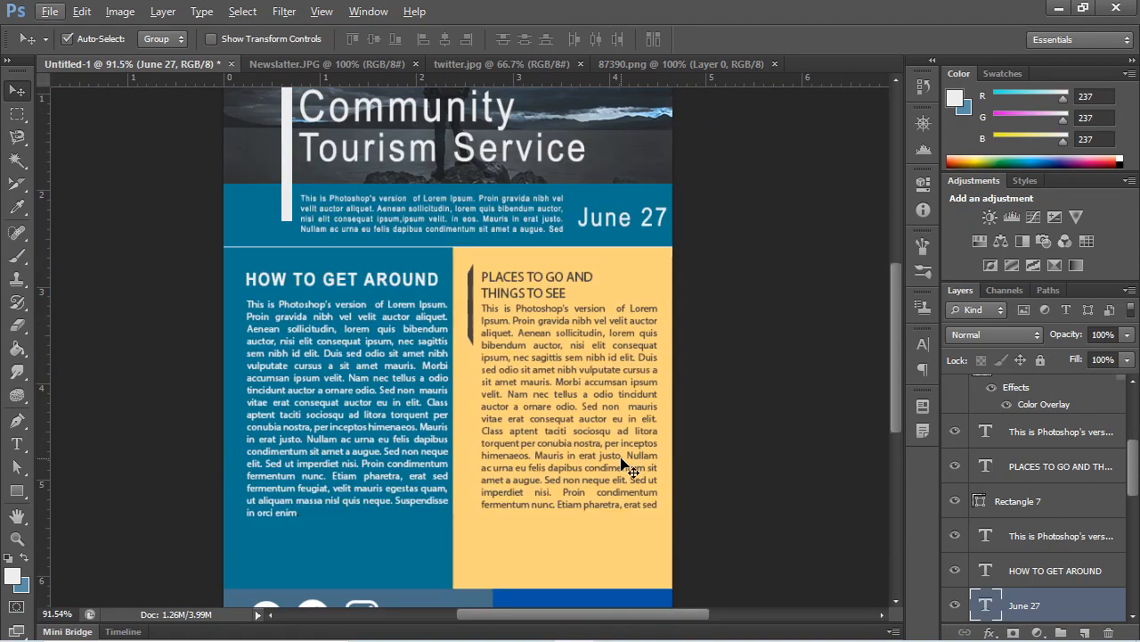
scroll(624, 461, "down", 2)
scroll(598, 461, "up", 3)
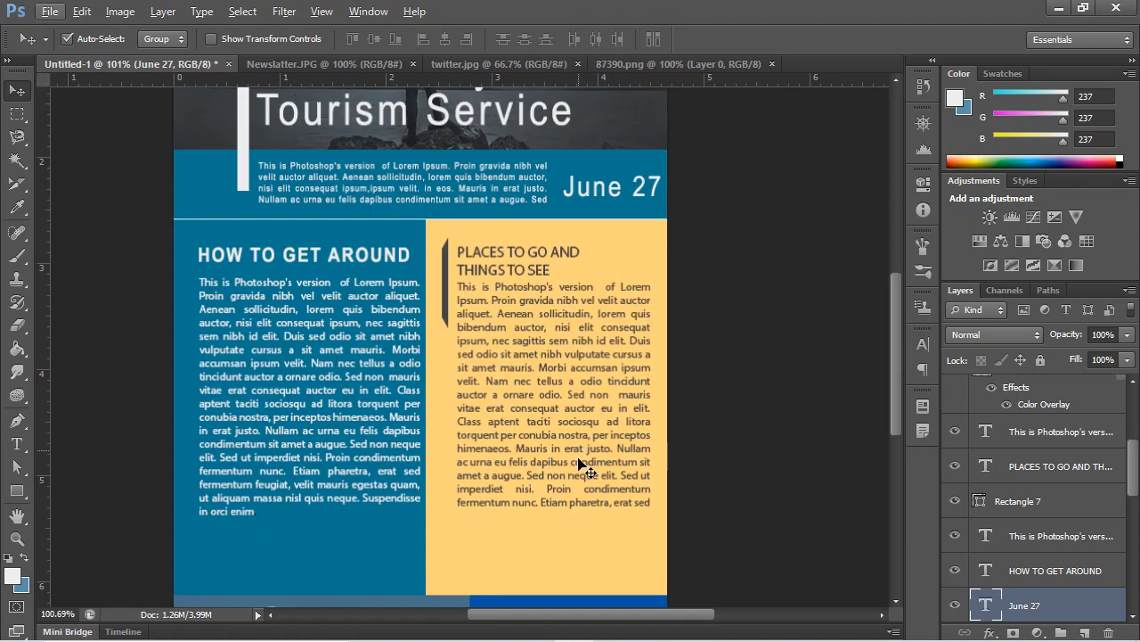
scroll(584, 457, "down", 2)
scroll(603, 458, "down", 1)
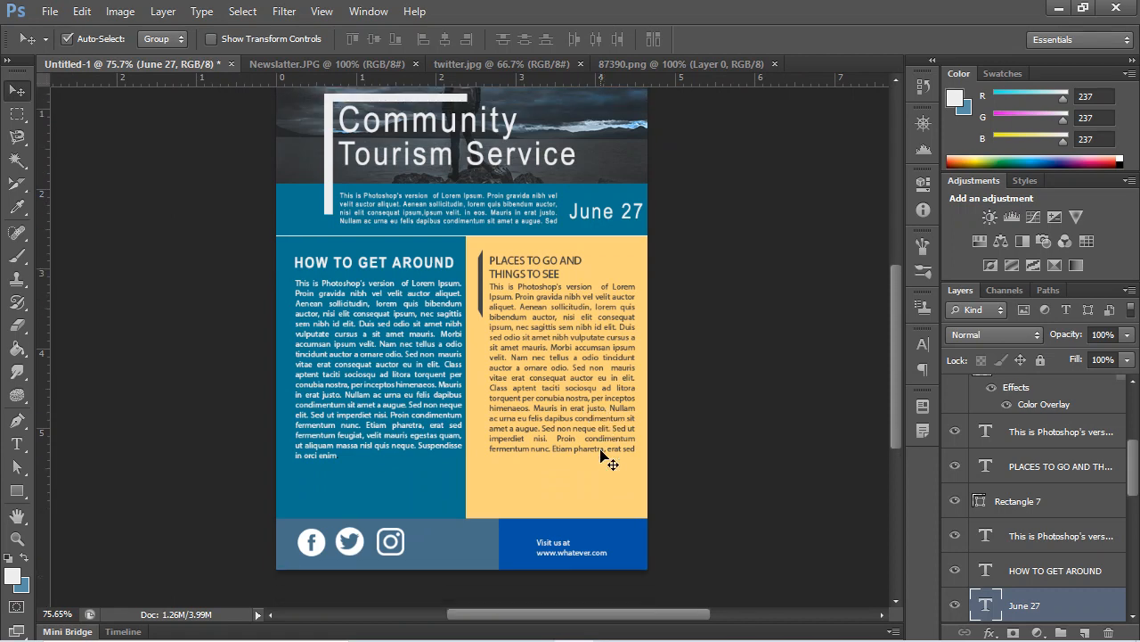
scroll(320, 348, "up", 2)
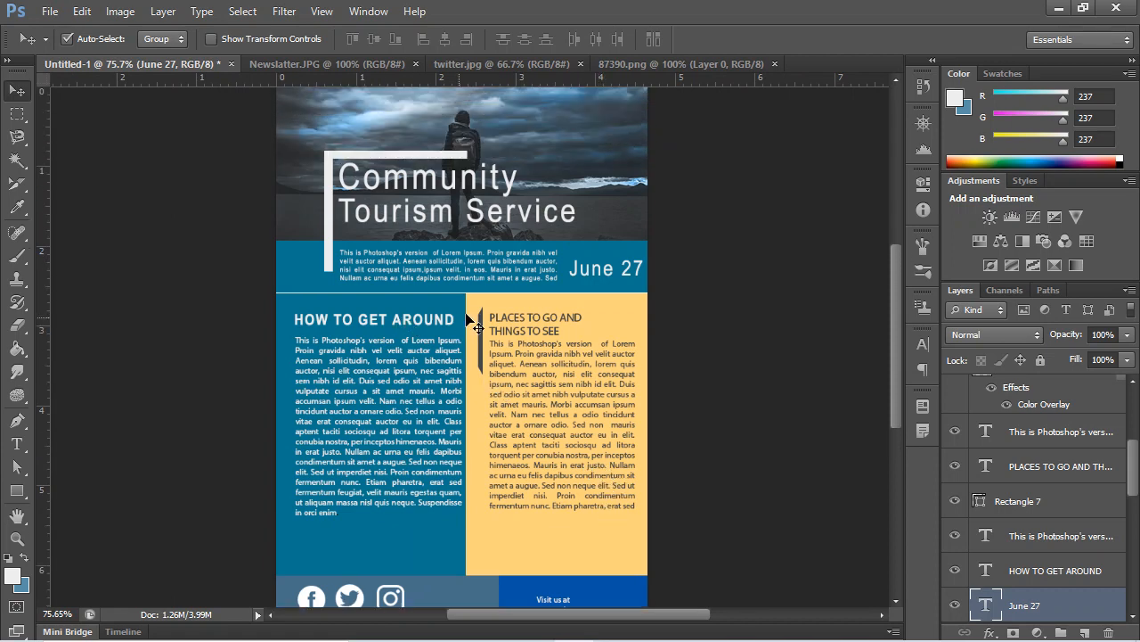
Examine the edges and upper corners of the newsletter's header image up close, and recheck the whole page.
left_click(50, 10)
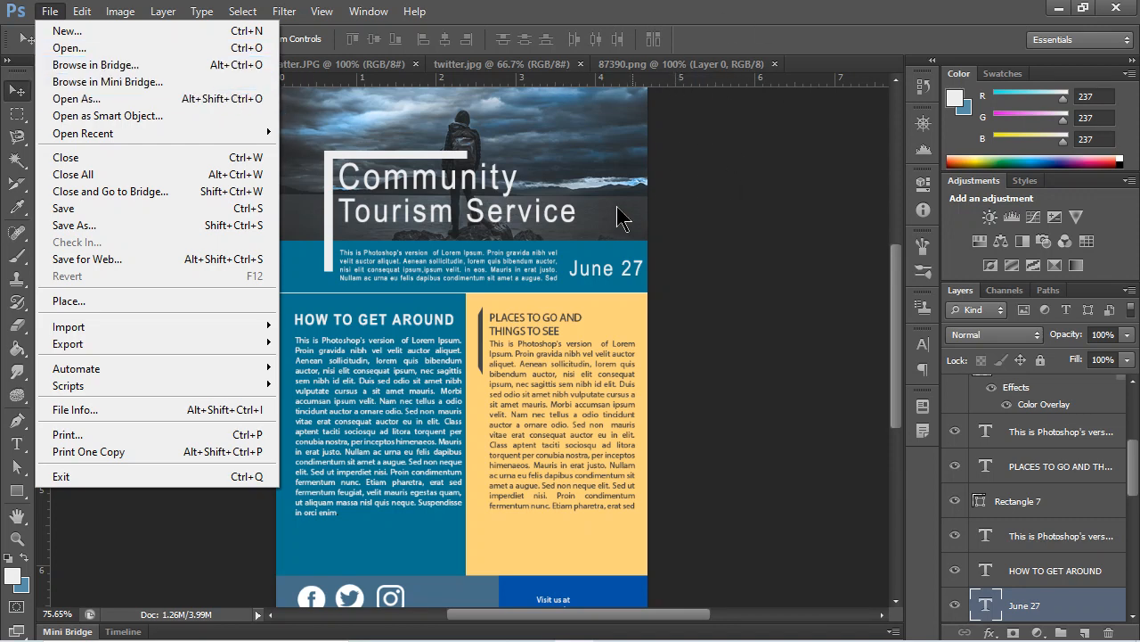
left_click(693, 241)
scroll(685, 210, "up", 4)
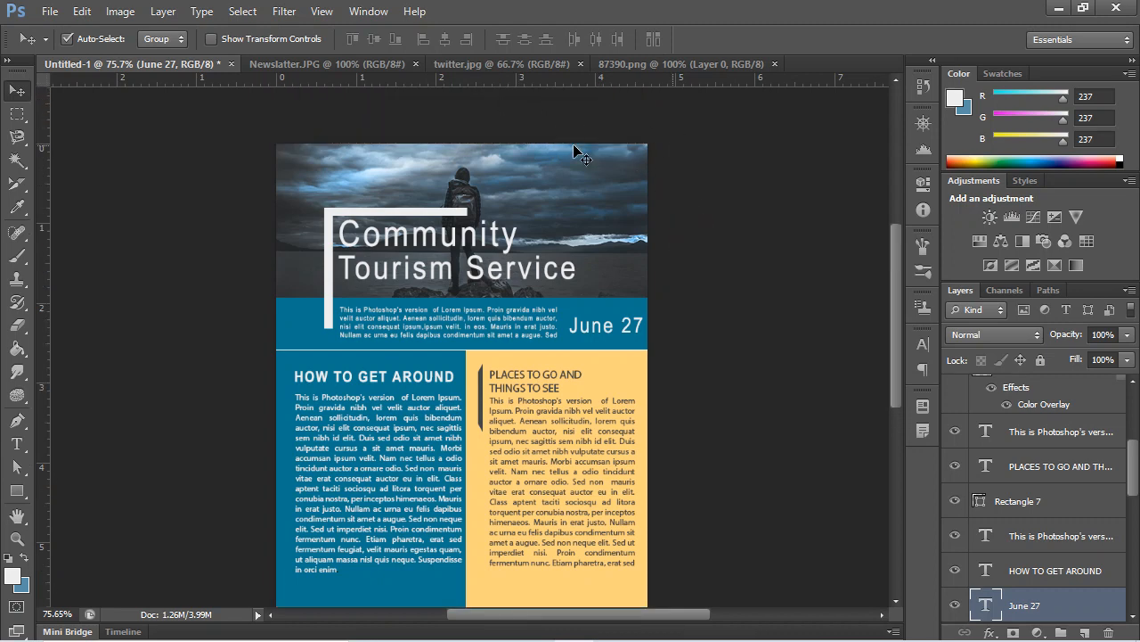
scroll(287, 155, "up", 5)
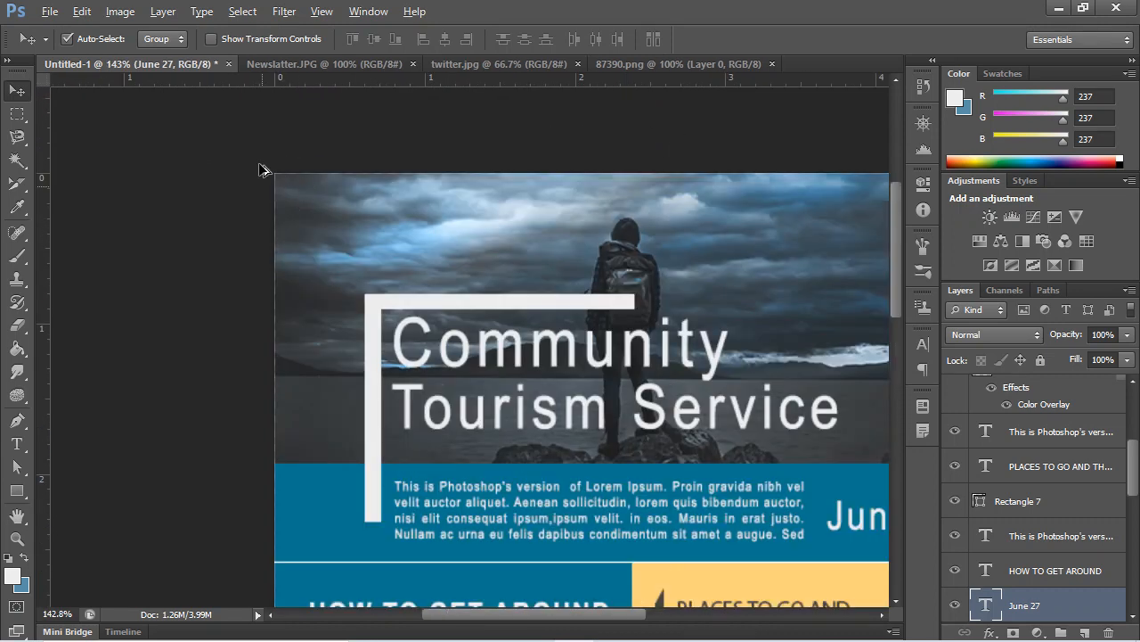
scroll(445, 255, "down", 4)
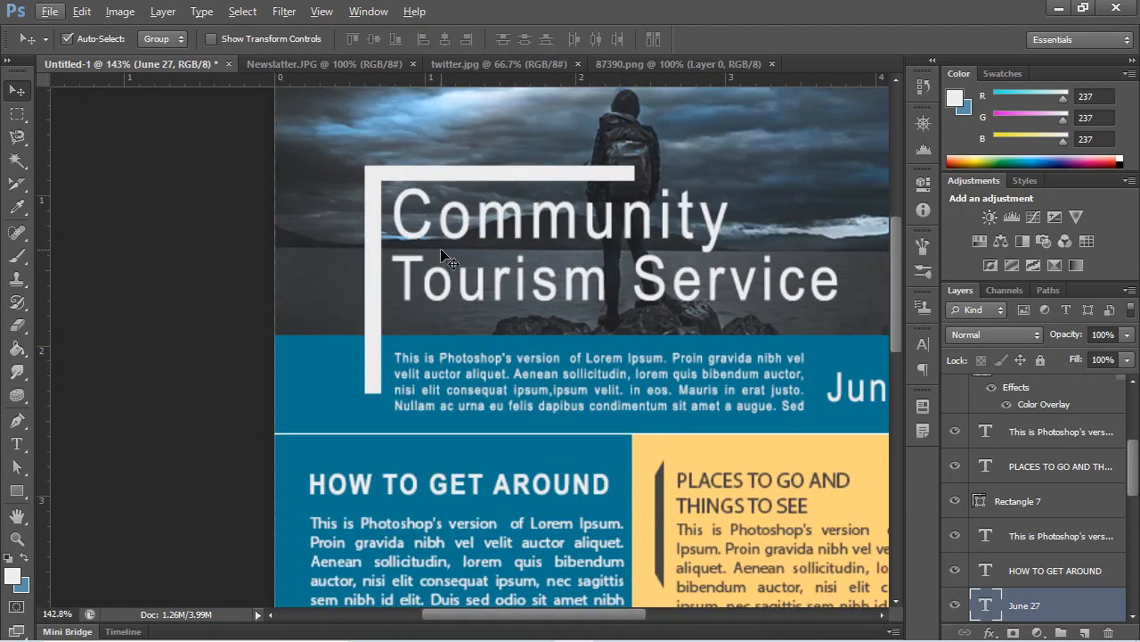
scroll(378, 253, "down", 2)
scroll(378, 253, "up", 6)
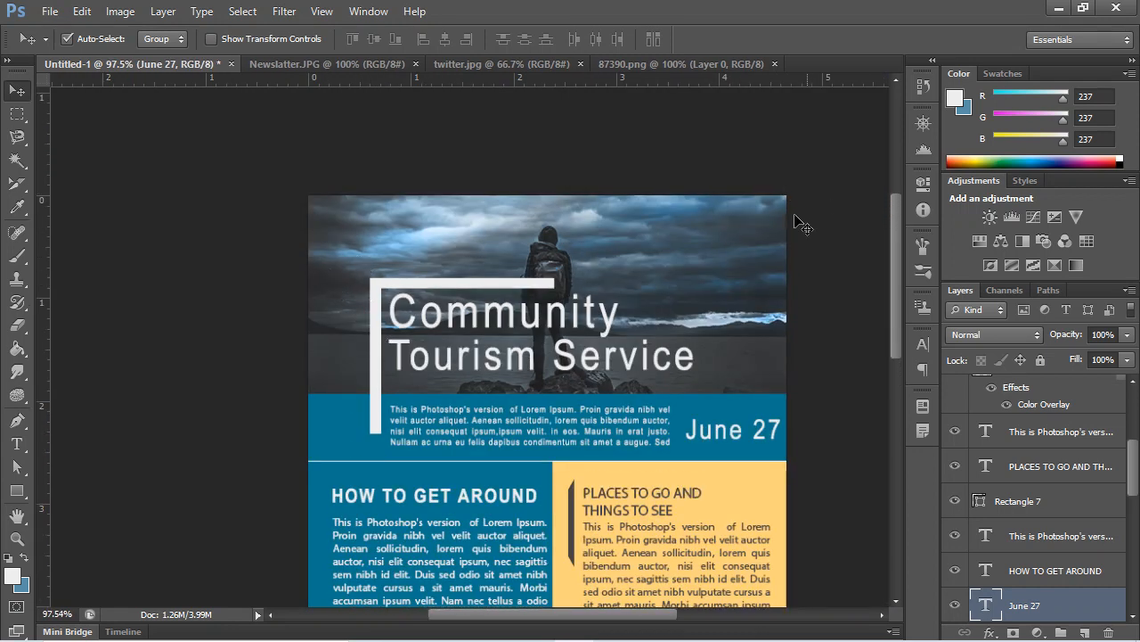
scroll(802, 234, "down", 2)
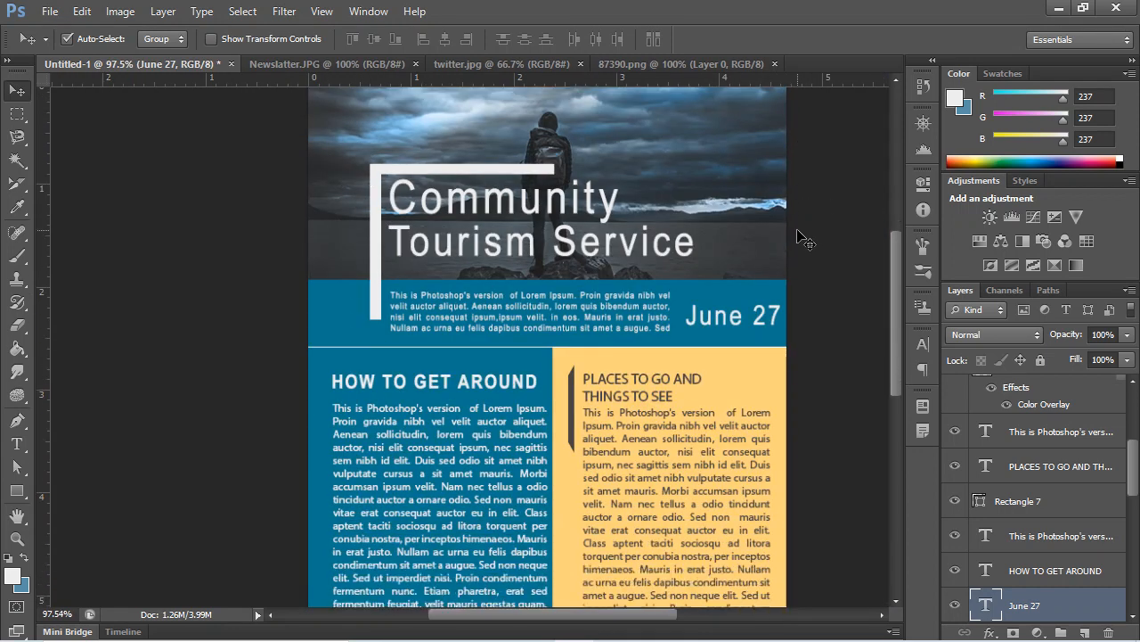
scroll(802, 249, "up", 4)
scroll(788, 249, "up", 3)
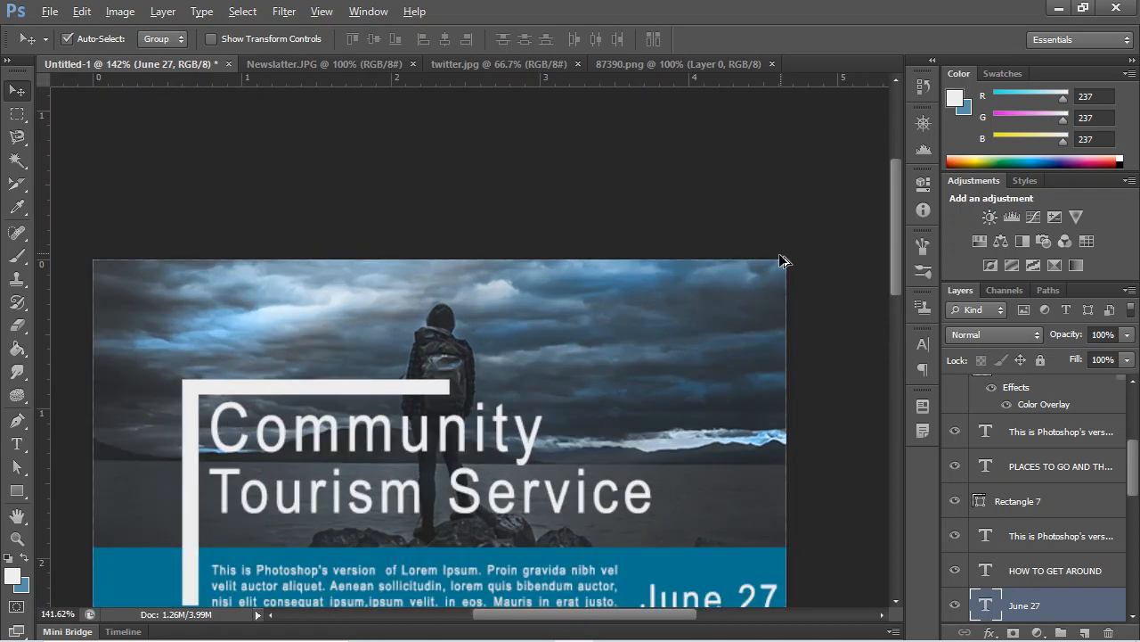
key("alt")
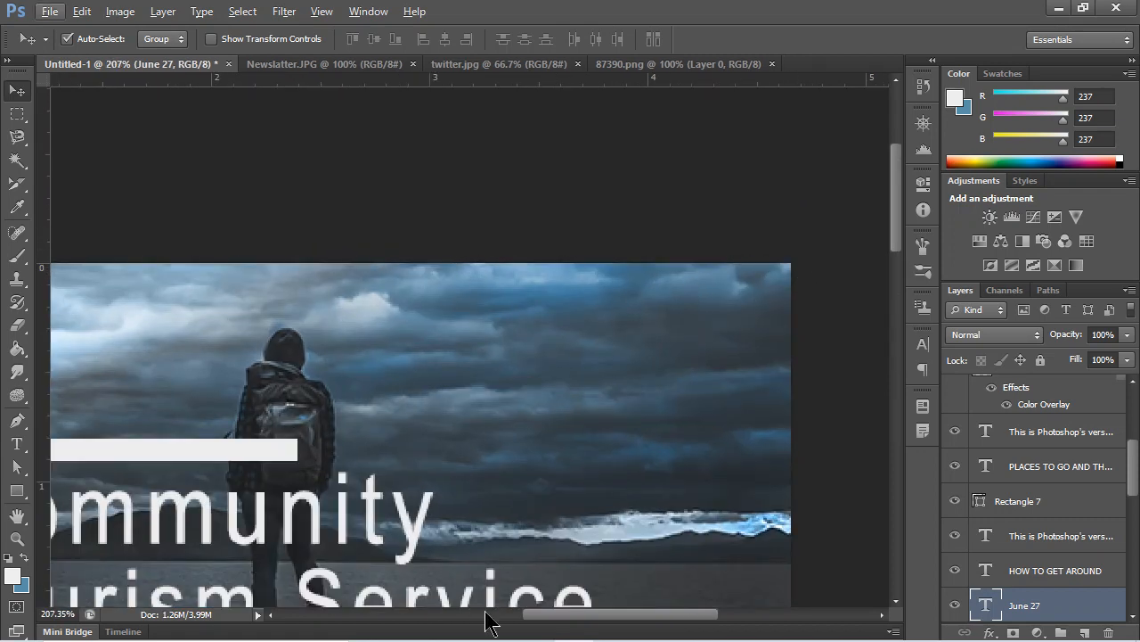
scroll(561, 247, "down", 1)
scroll(552, 246, "down", 10)
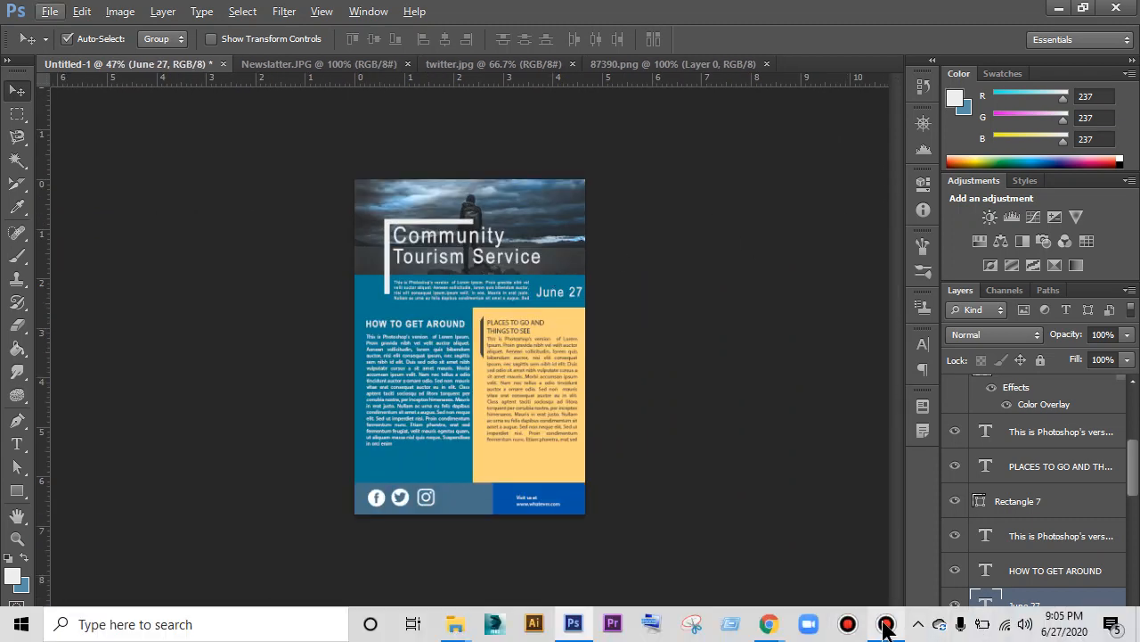
left_click(886, 626)
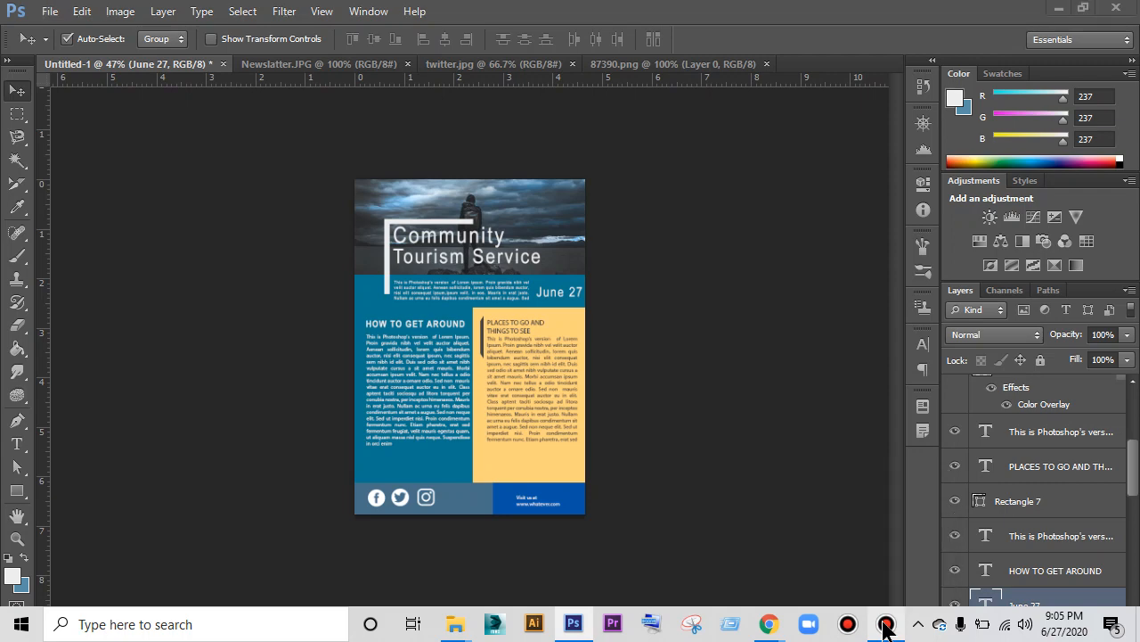